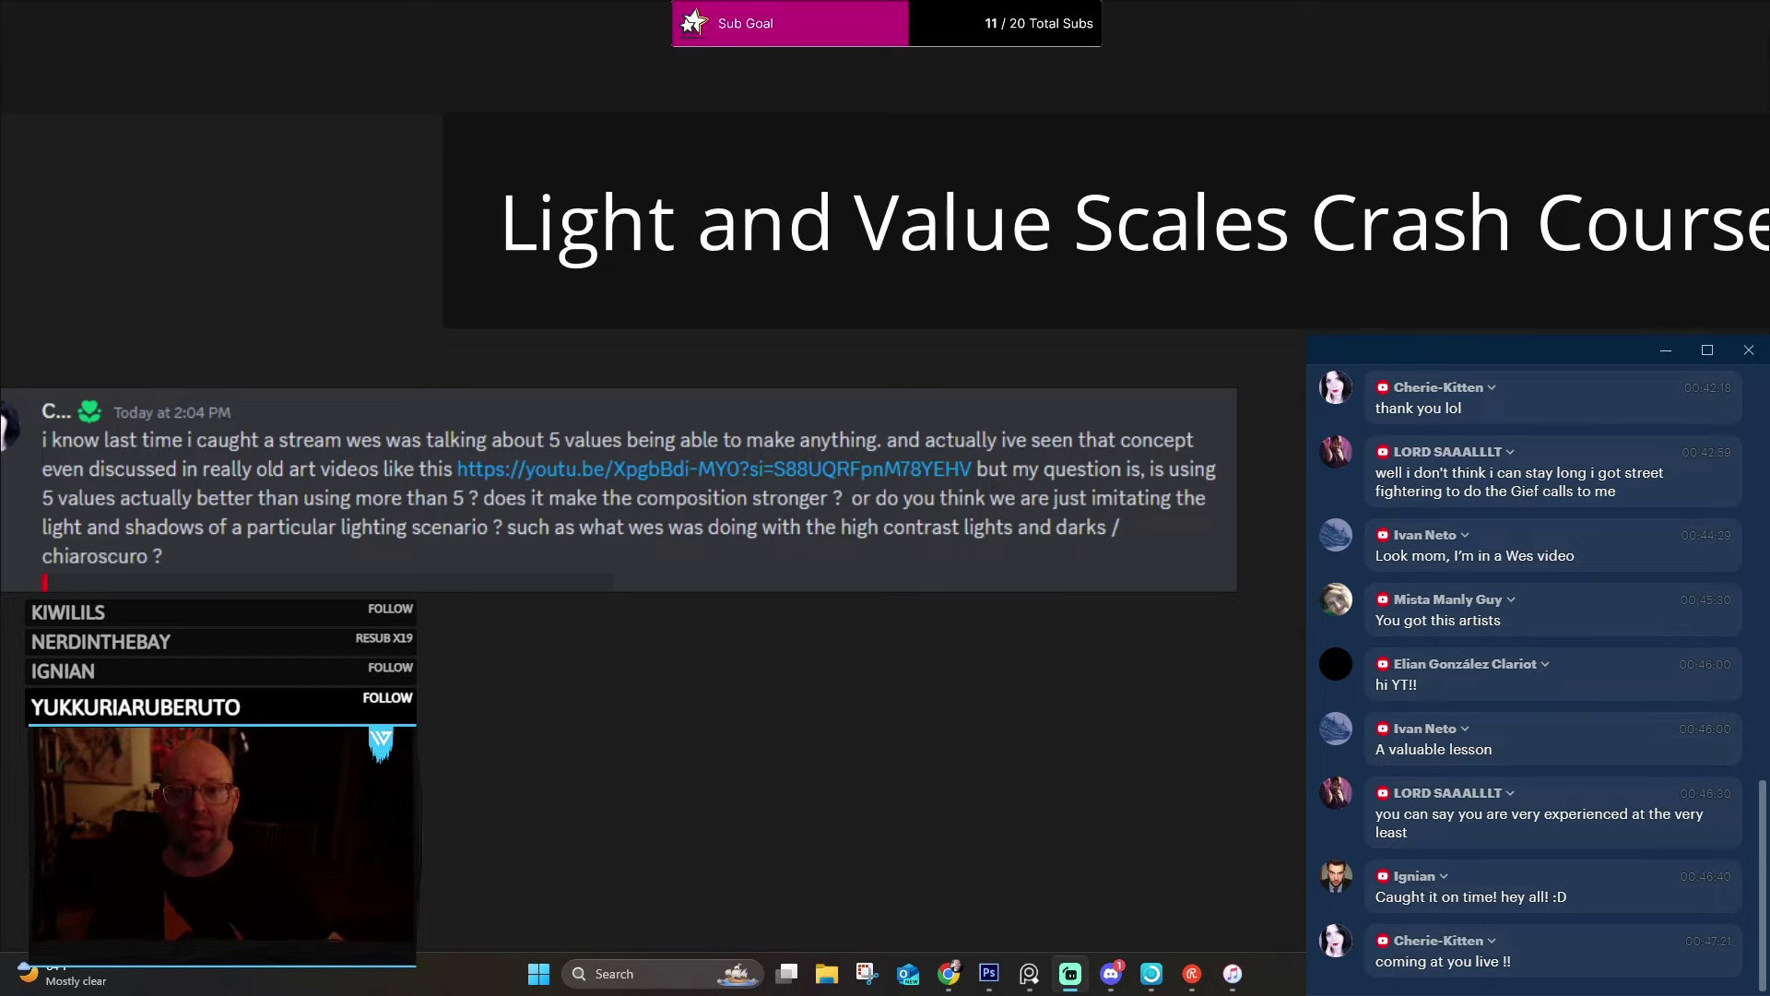
# Refocus the reference board and pan around until the gray scale chart is centred in view.
pyautogui.click(296, 269)
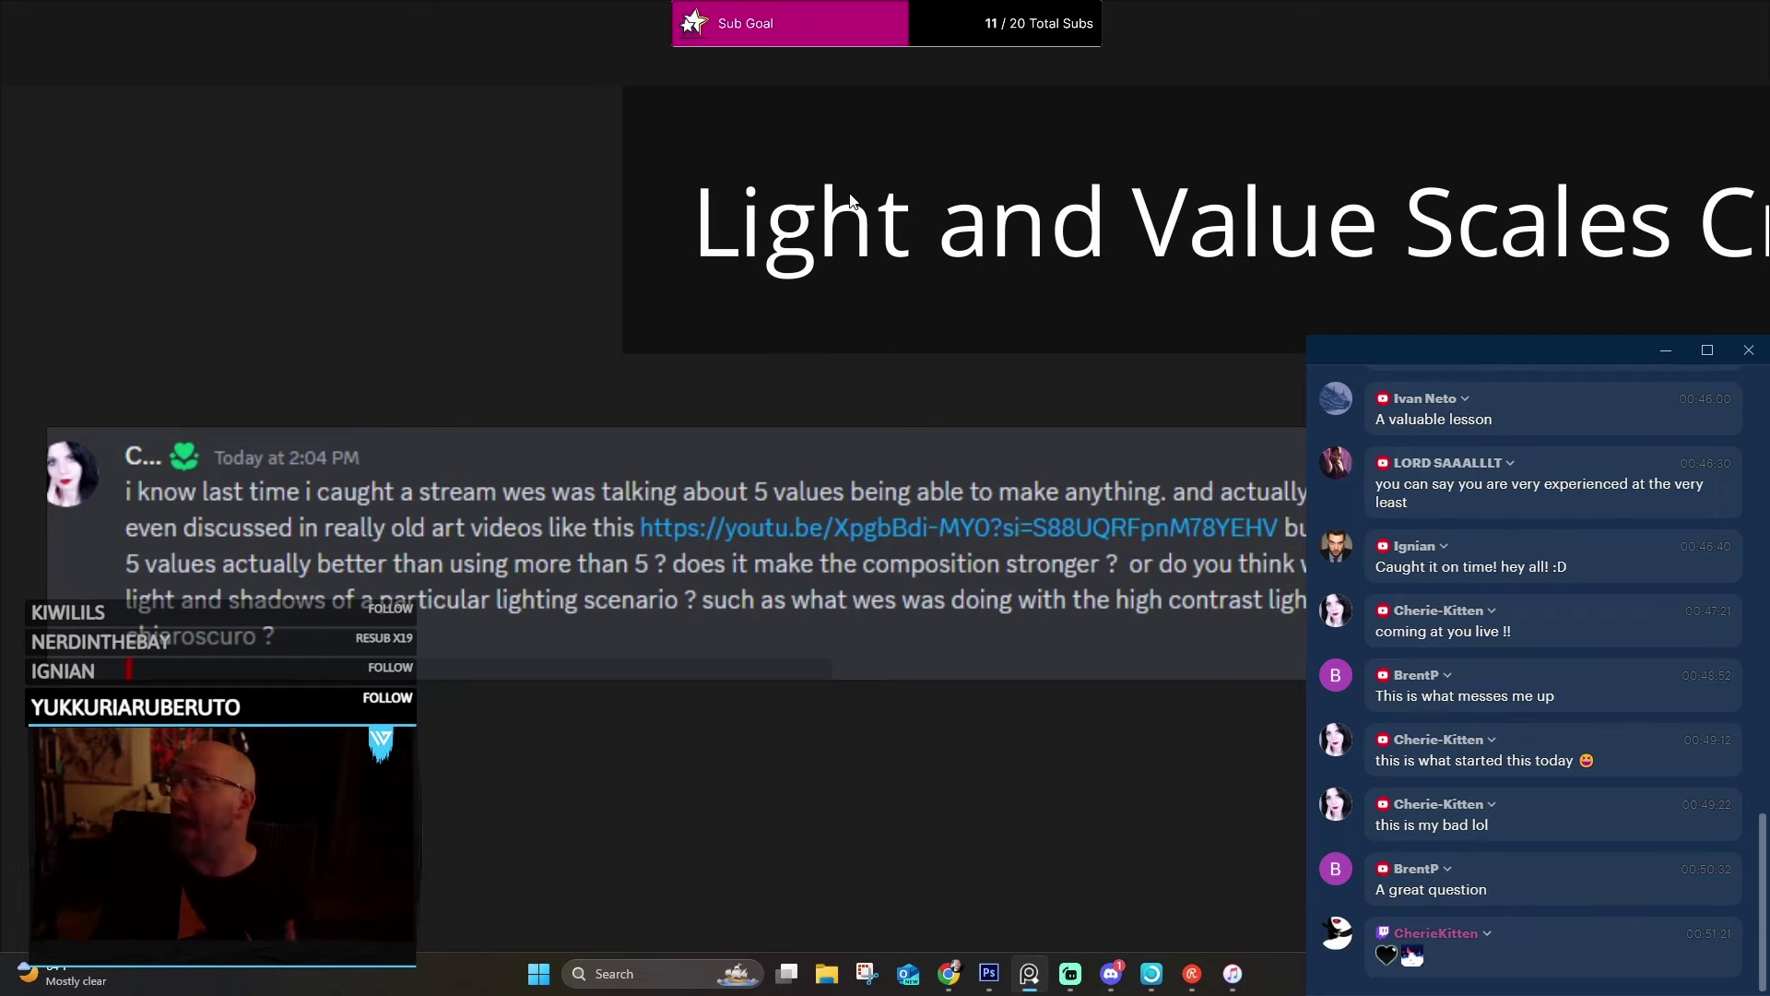
pyautogui.scroll(-4, 705, 565)
pyautogui.scroll(-3, 919, 461)
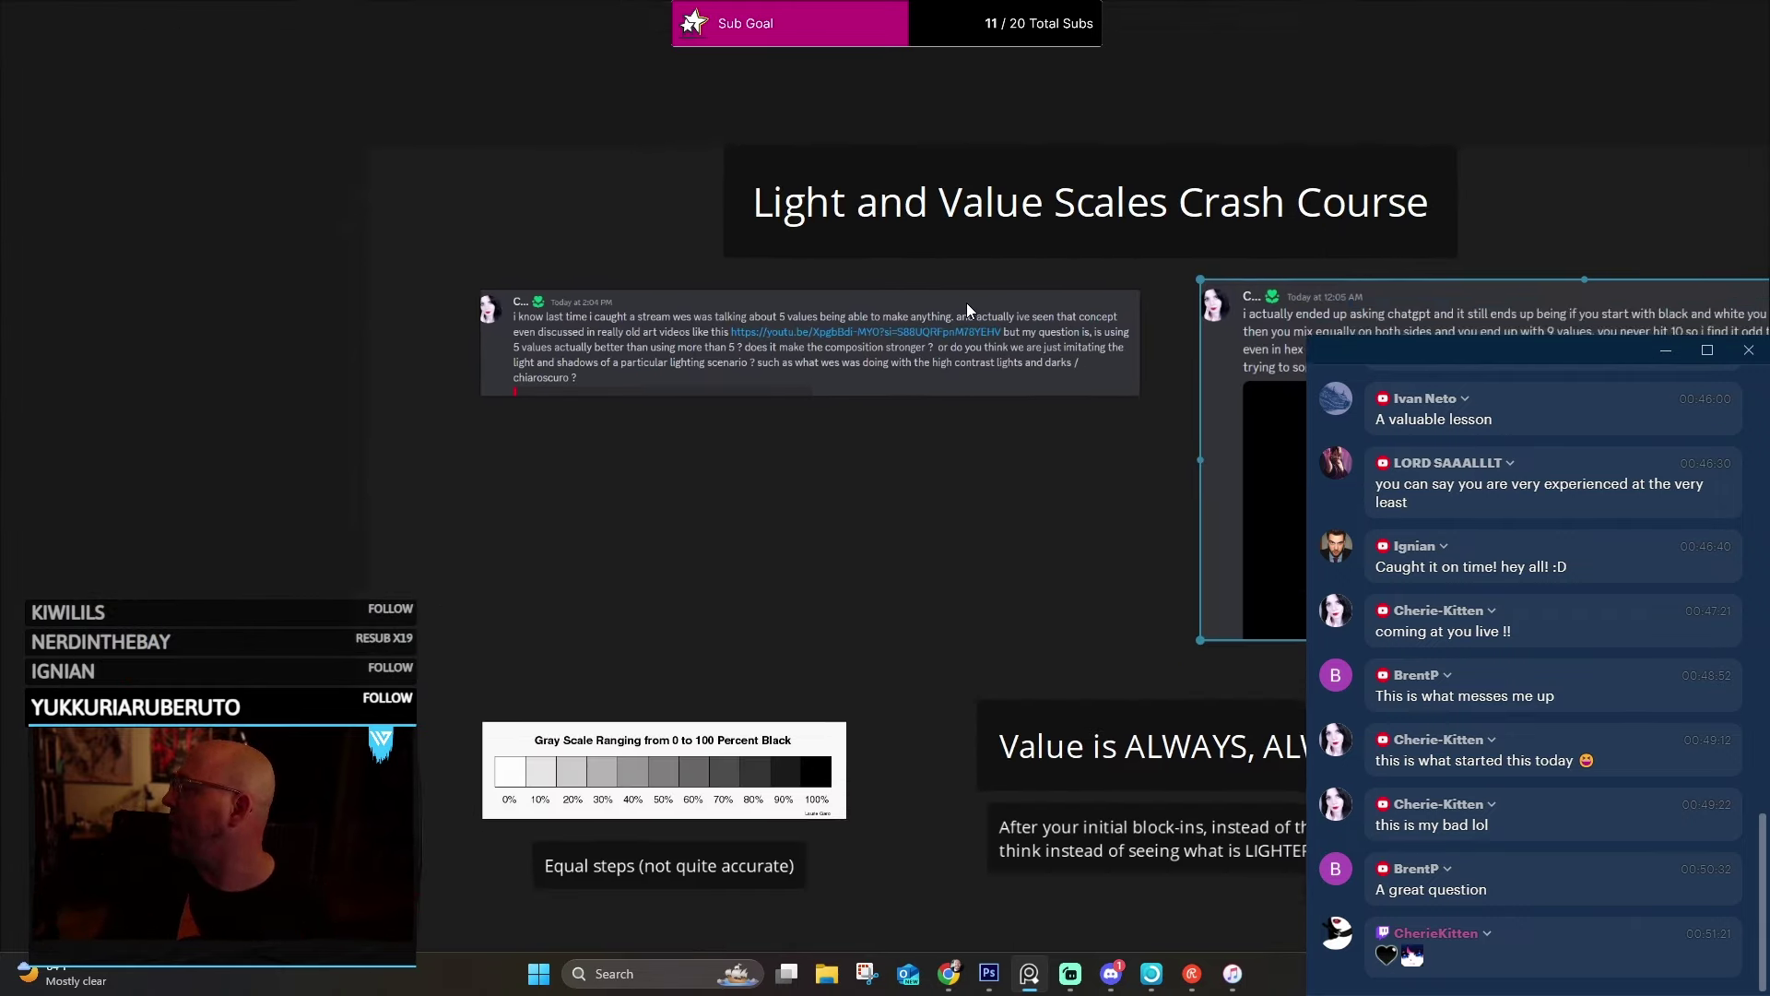
pyautogui.hscroll(6, 966, 303)
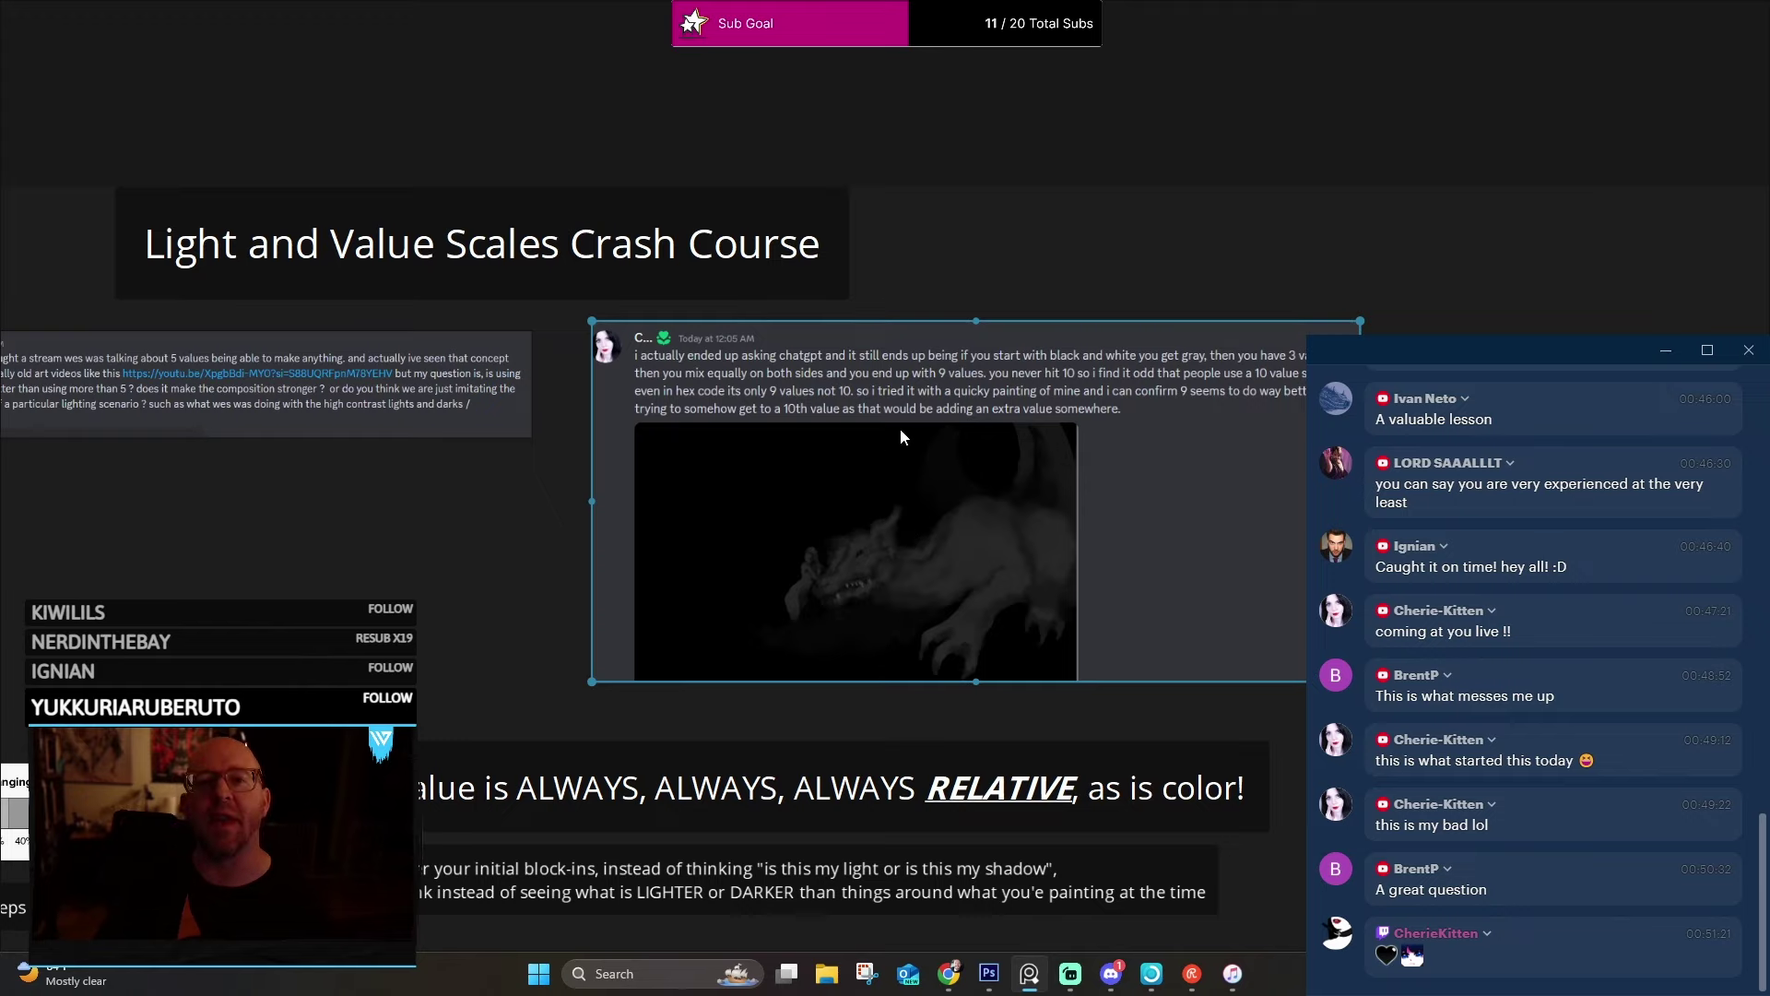
pyautogui.hscroll(-6, 922, 461)
pyautogui.scroll(-1, 960, 461)
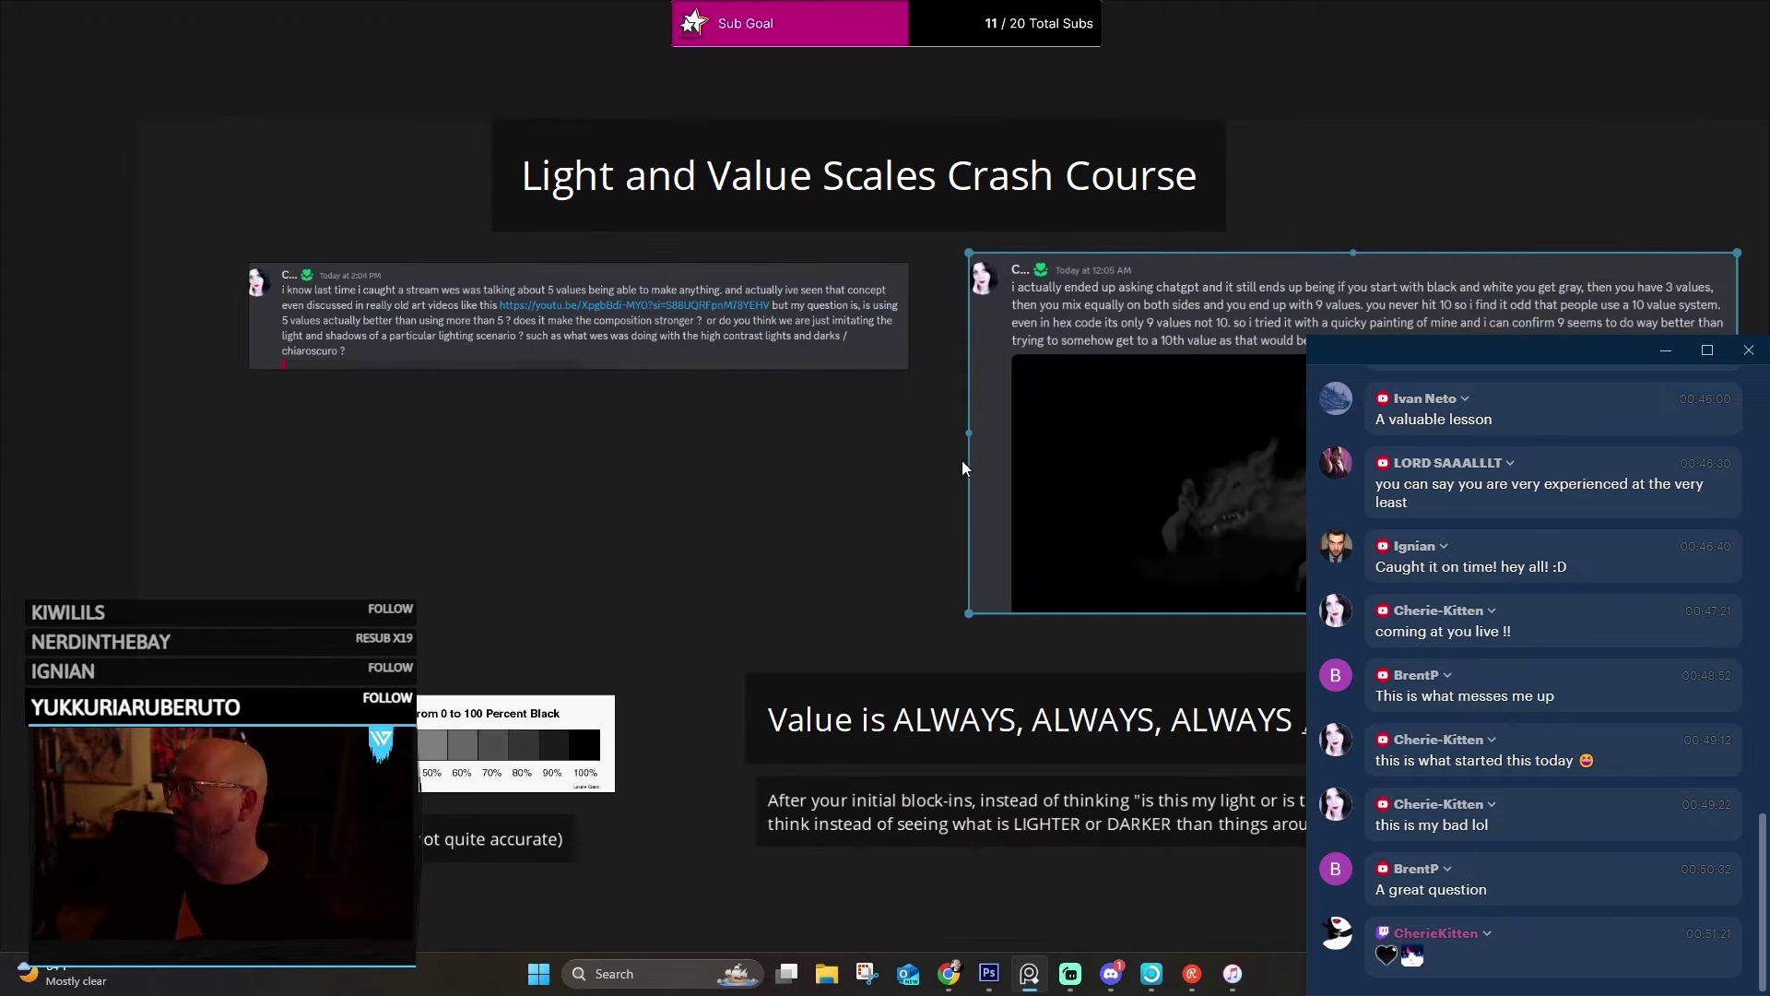
pyautogui.hscroll(-3, 960, 461)
pyautogui.scroll(5, 900, 605)
pyautogui.moveTo(900, 605); pyautogui.dragTo(1042, 394)
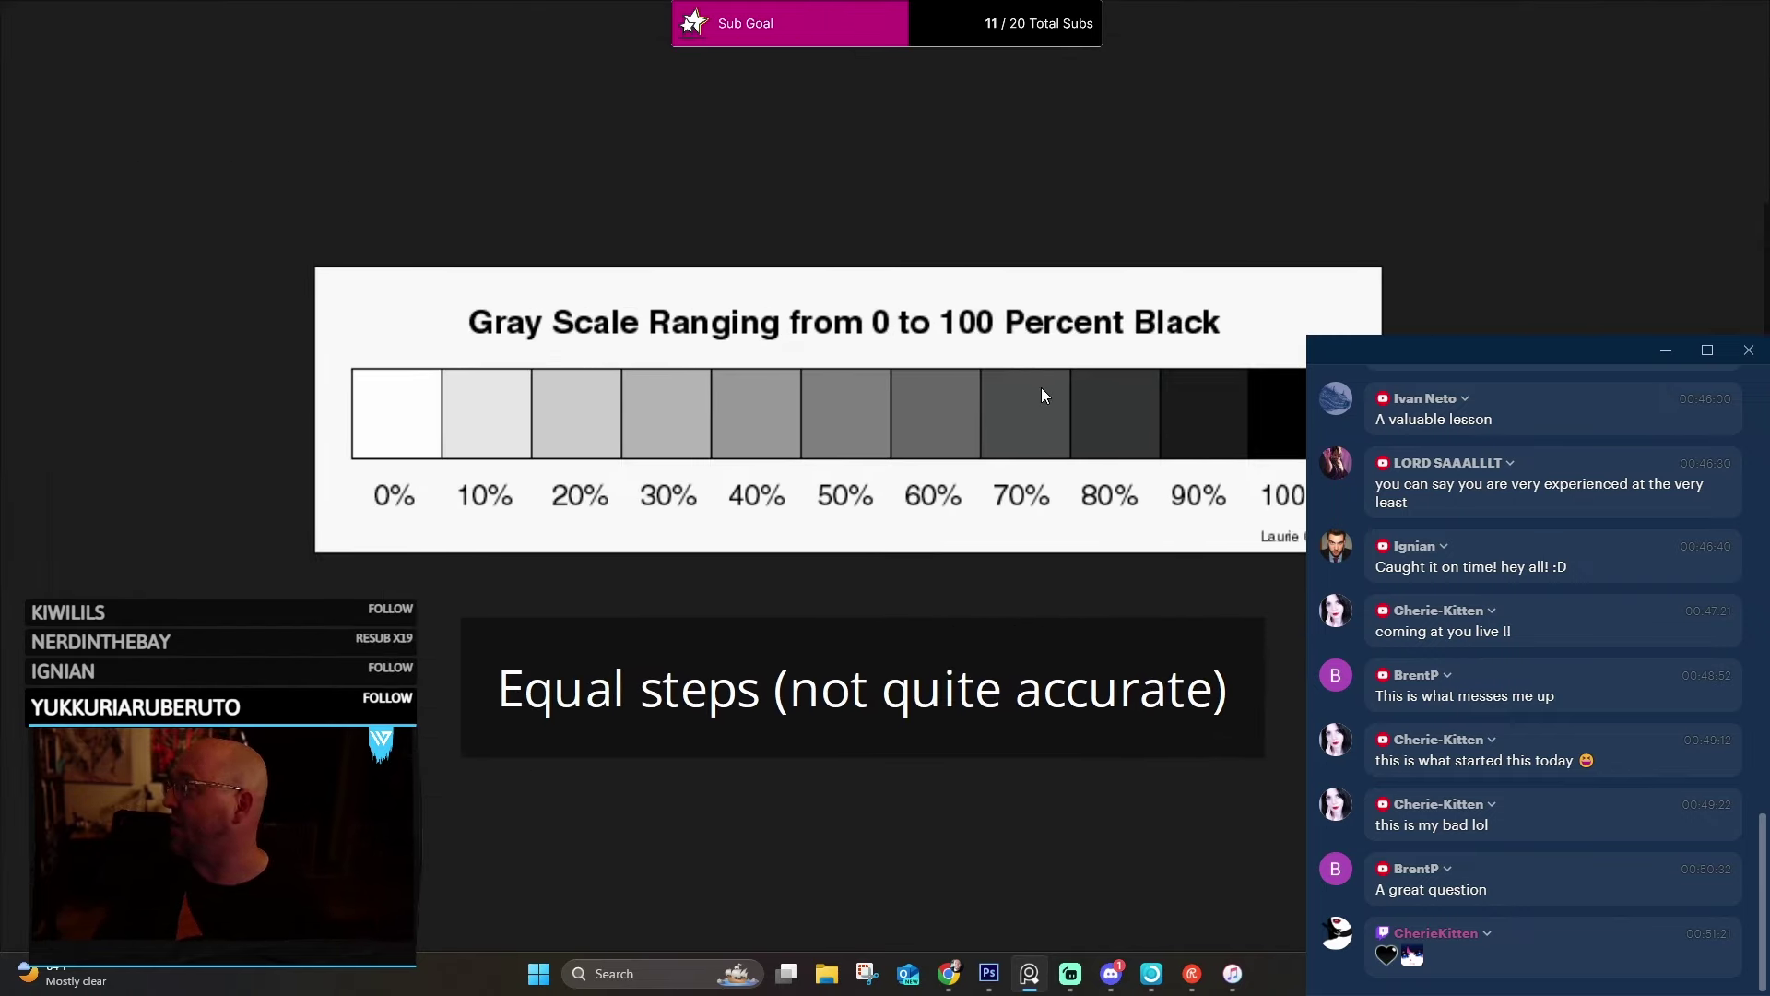
pyautogui.hscroll(-1, 1052, 410)
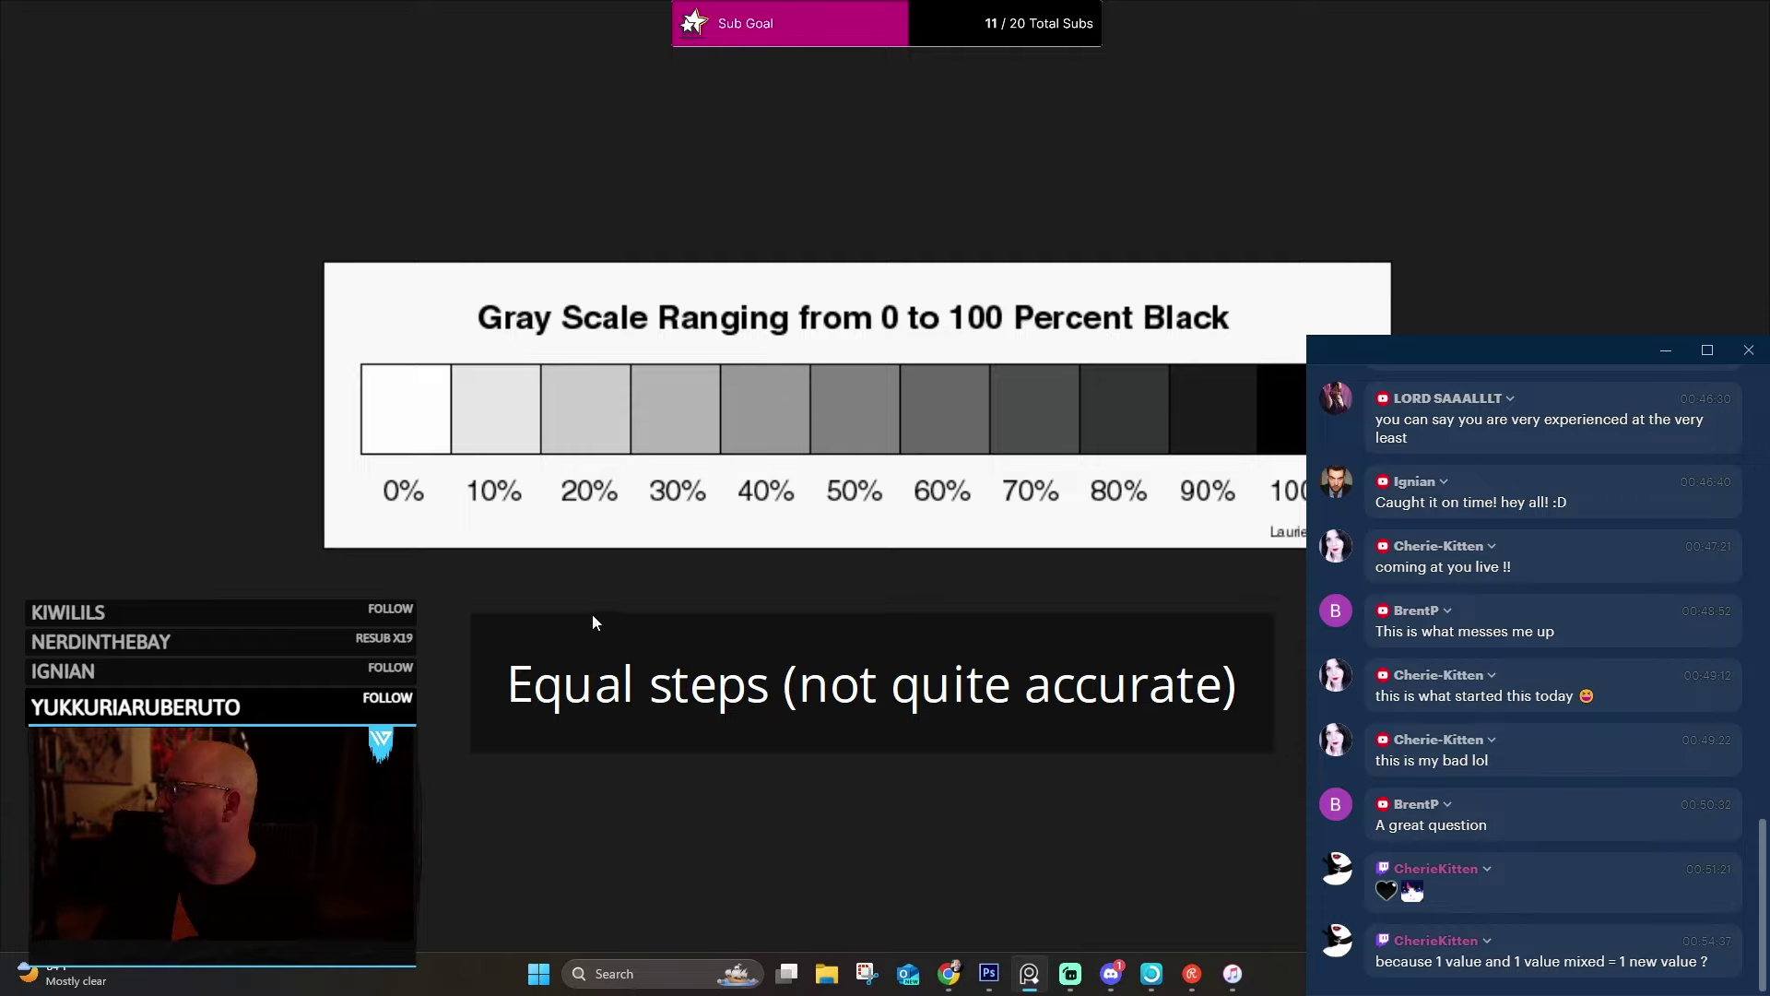
pyautogui.scroll(-3, 751, 336)
pyautogui.scroll(5, 683, 238)
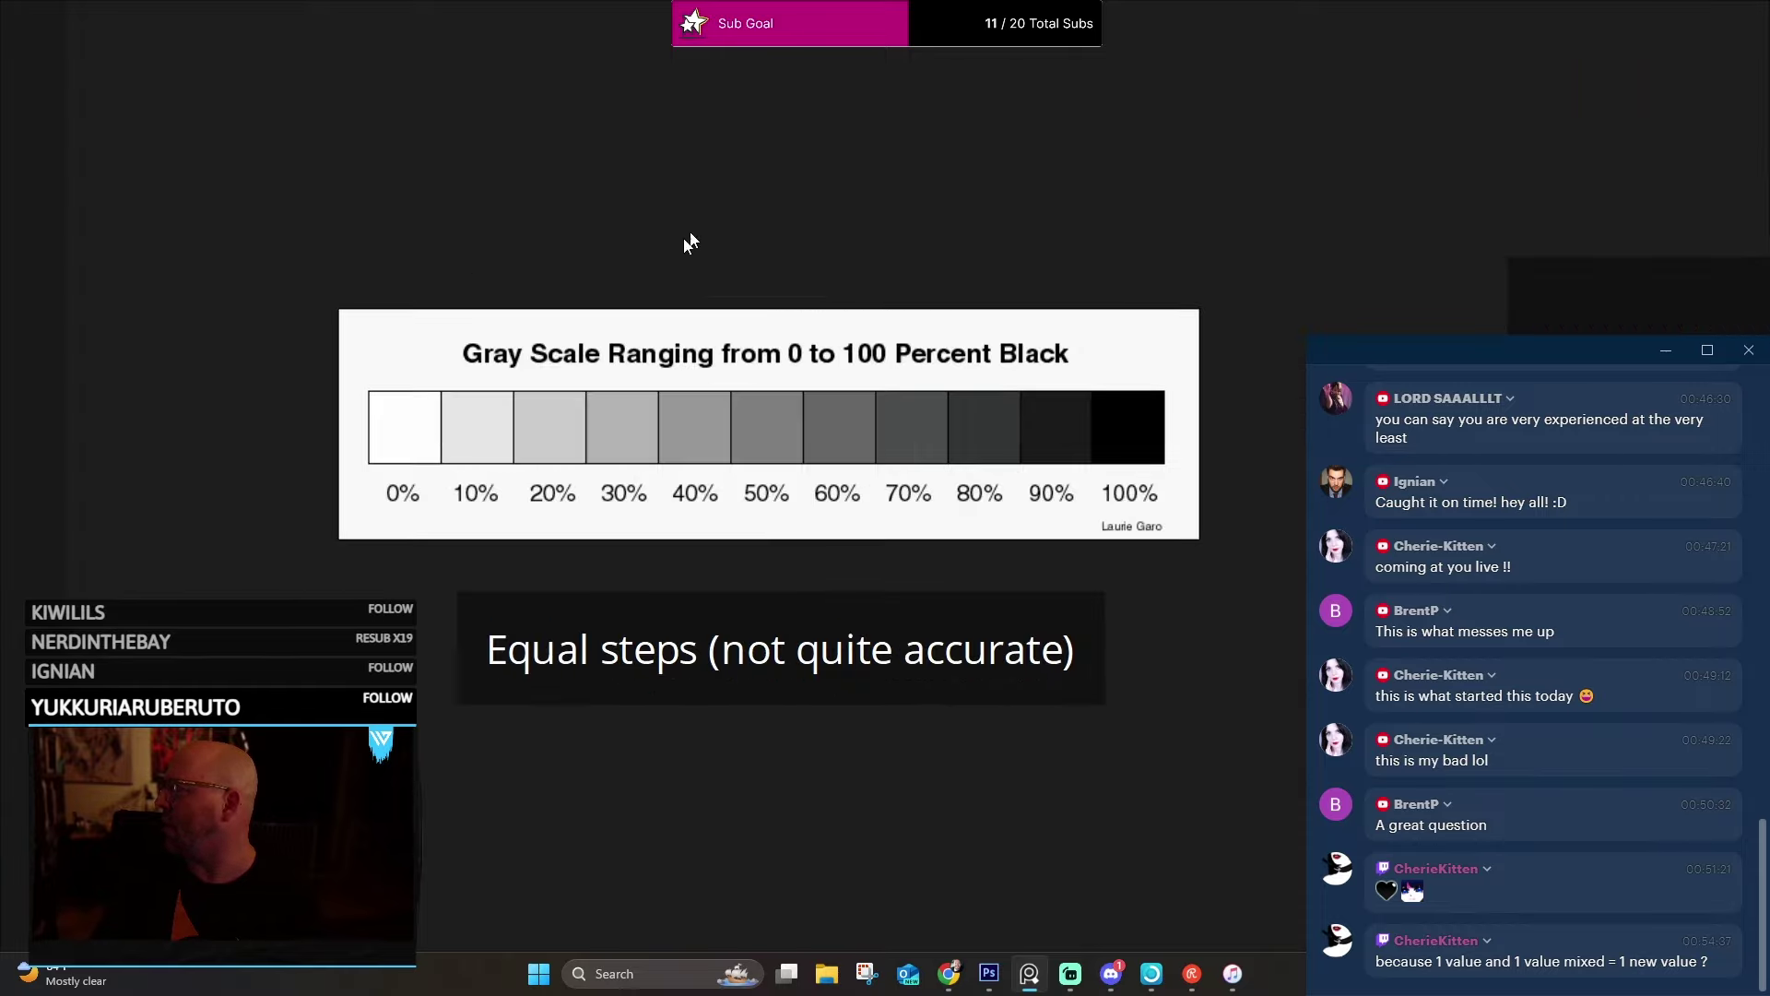
pyautogui.moveTo(833, 421); pyautogui.dragTo(623, 332)
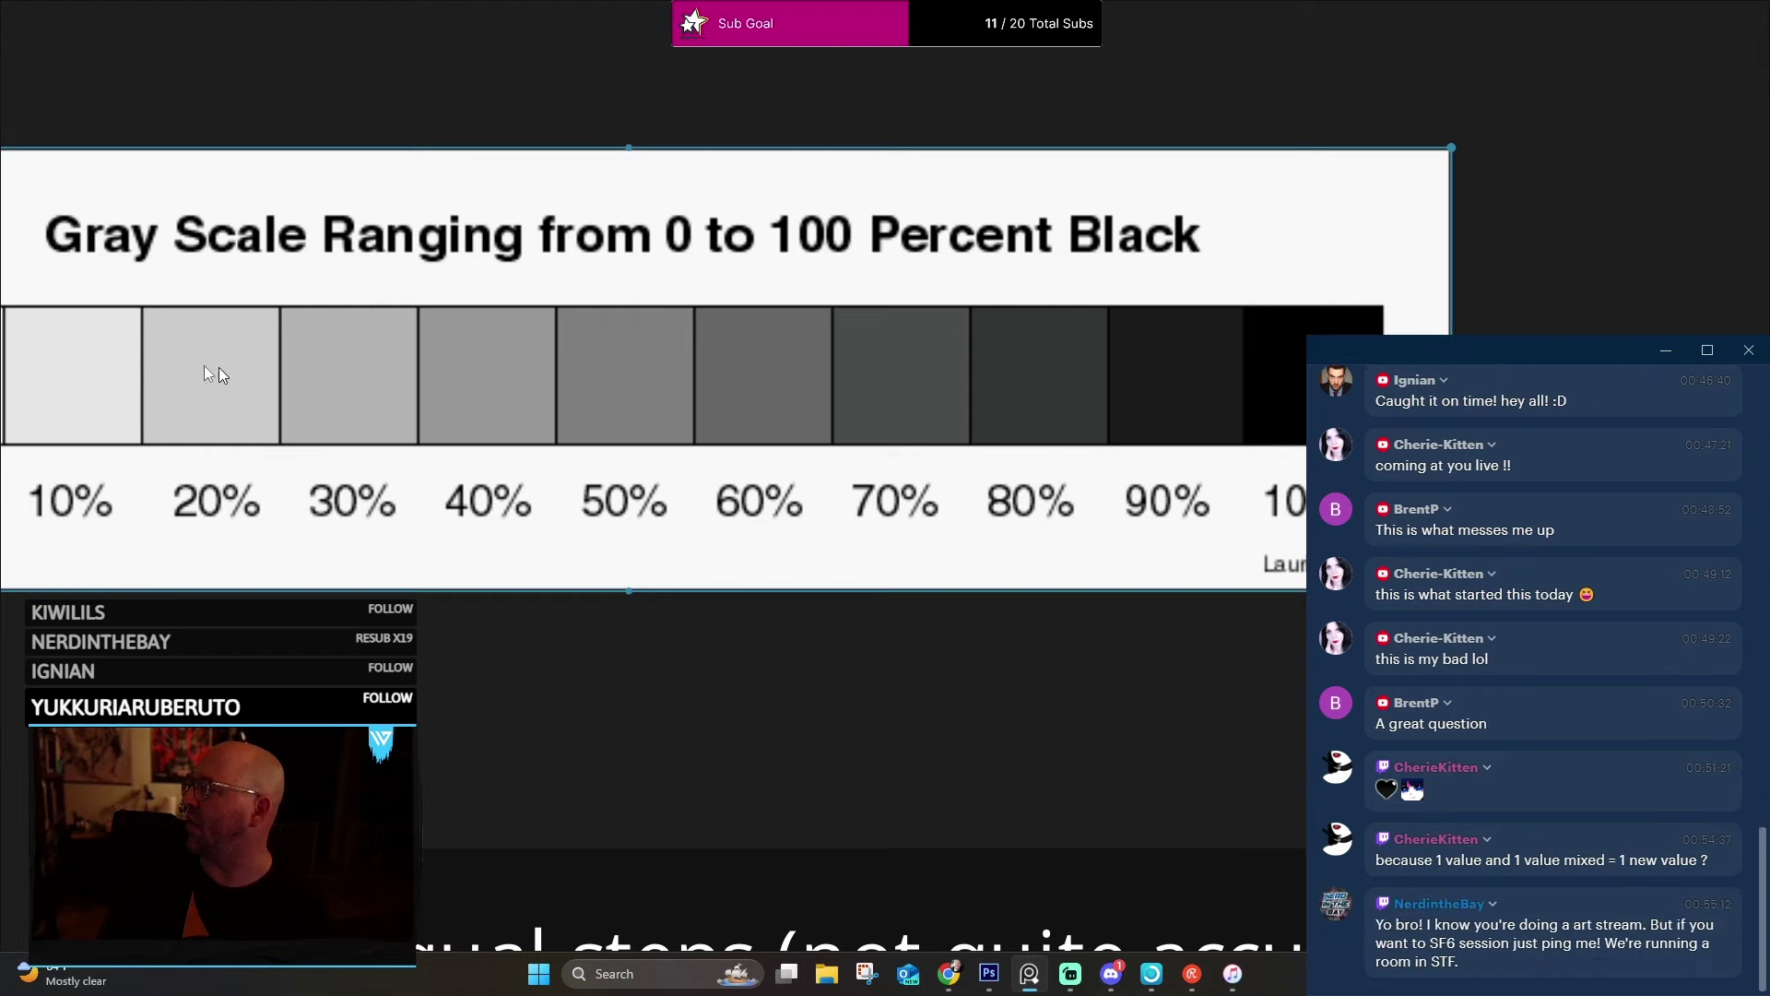
pyautogui.moveTo(391, 381); pyautogui.dragTo(391, 277)
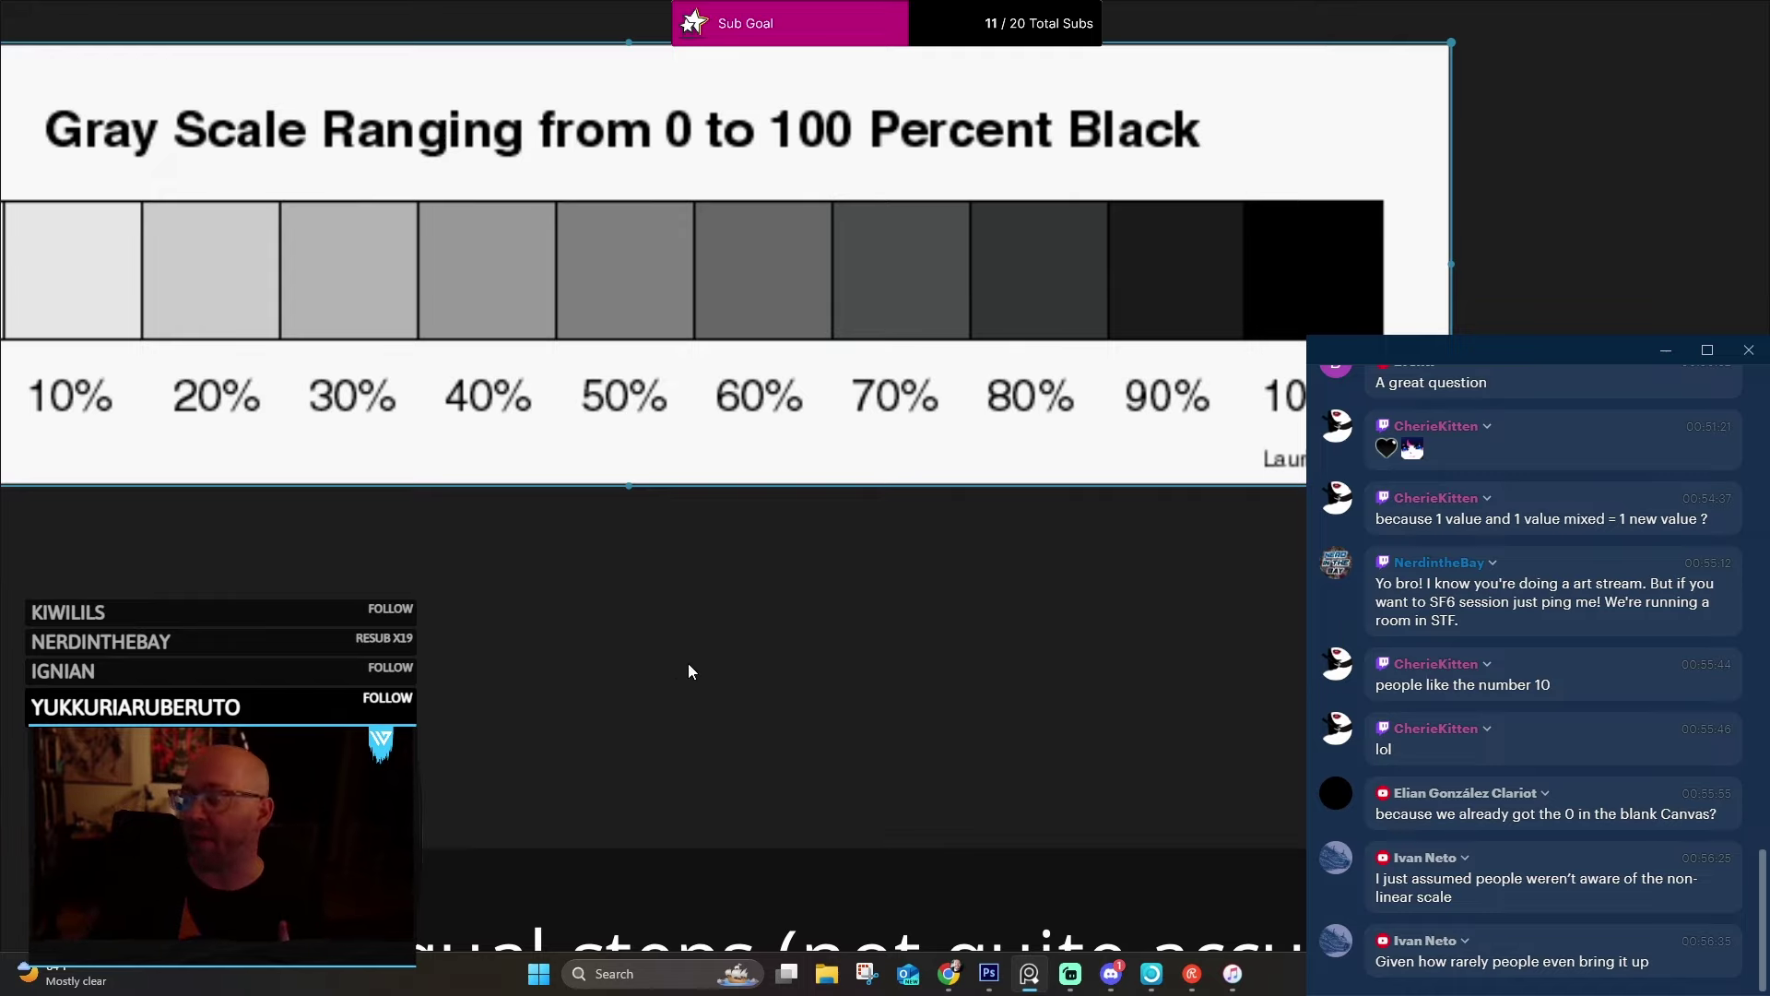
# Move the 'Equal steps (not quite accurate)' caption up to sit beneath the gray scale chart.
pyautogui.scroll(-2, 688, 662)
pyautogui.scroll(-2, 780, 645)
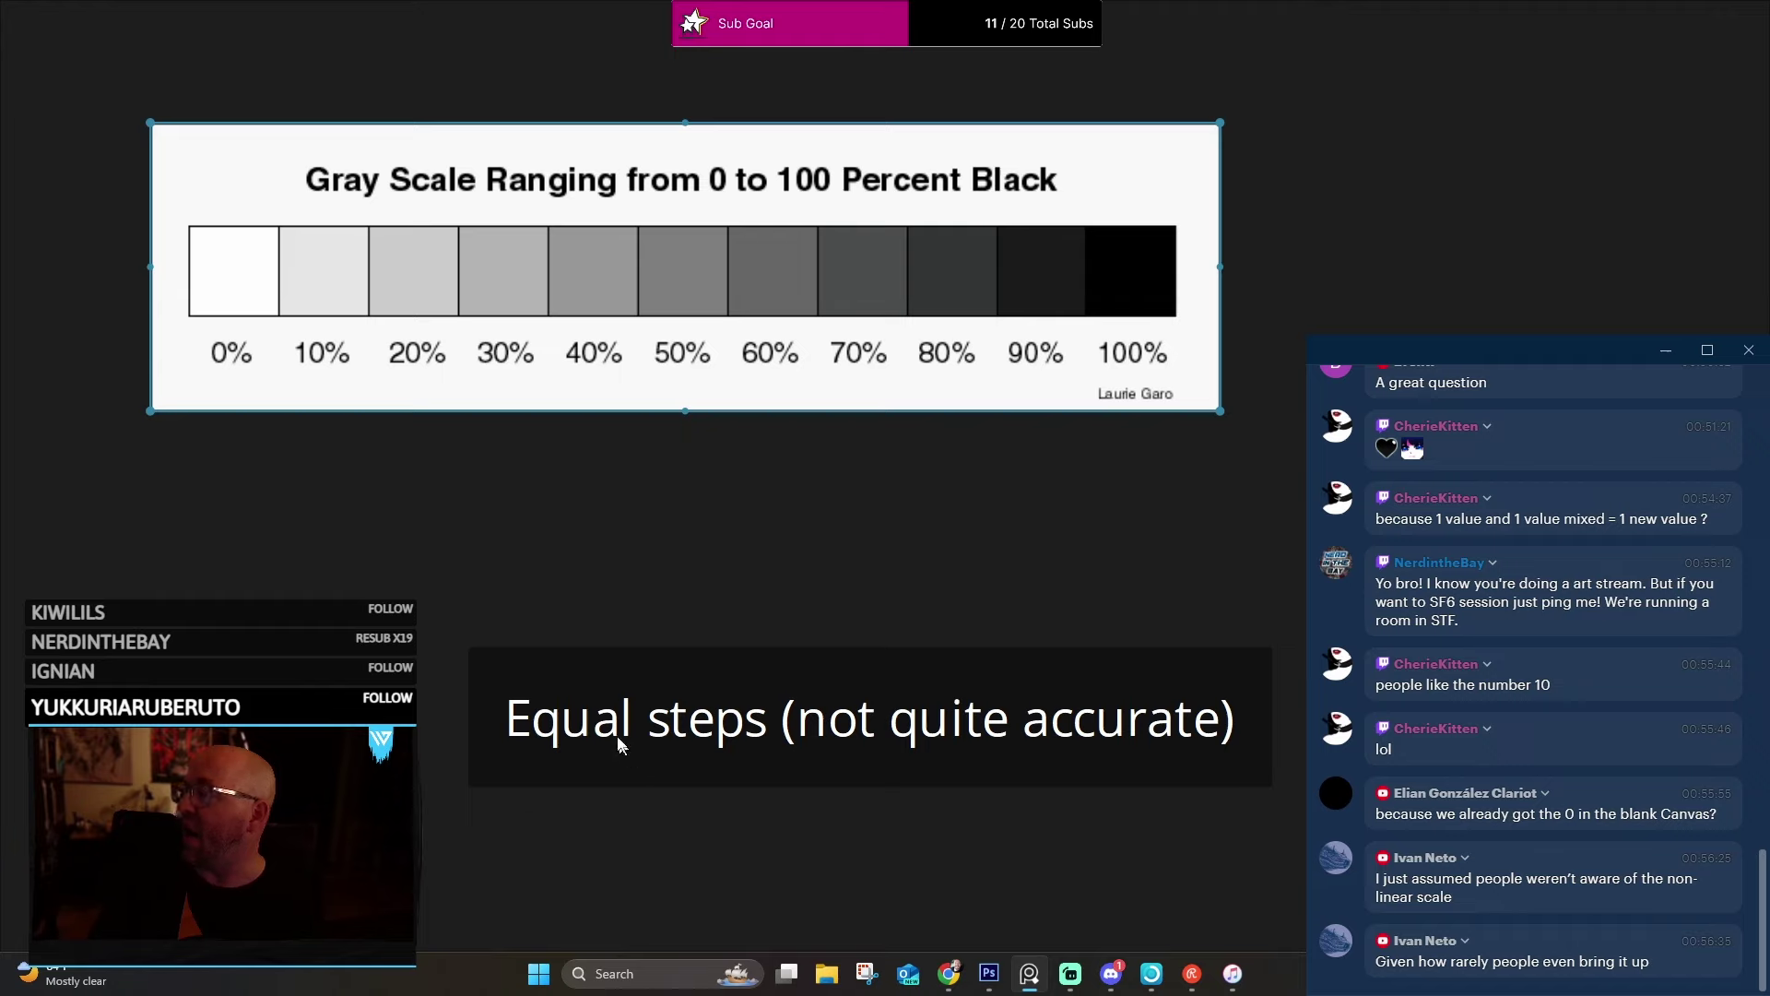
pyautogui.moveTo(654, 742); pyautogui.dragTo(433, 576)
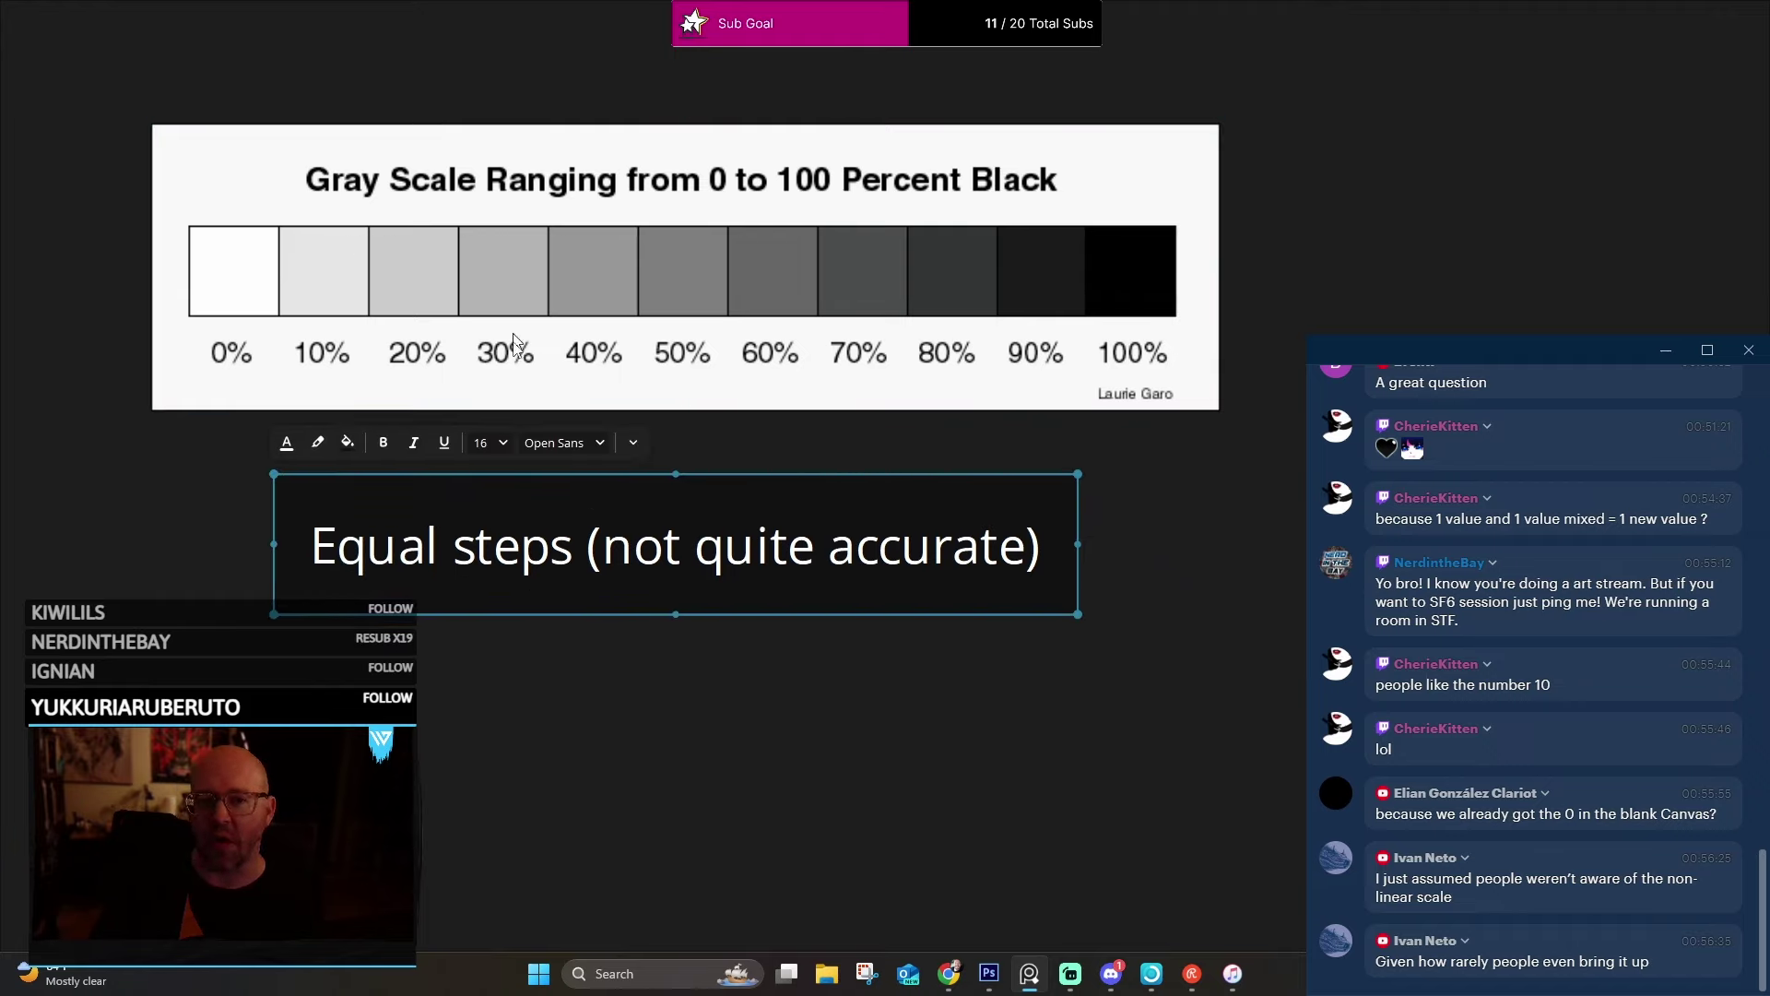
pyautogui.moveTo(680, 536); pyautogui.dragTo(795, 863)
pyautogui.scroll(2, 645, 295)
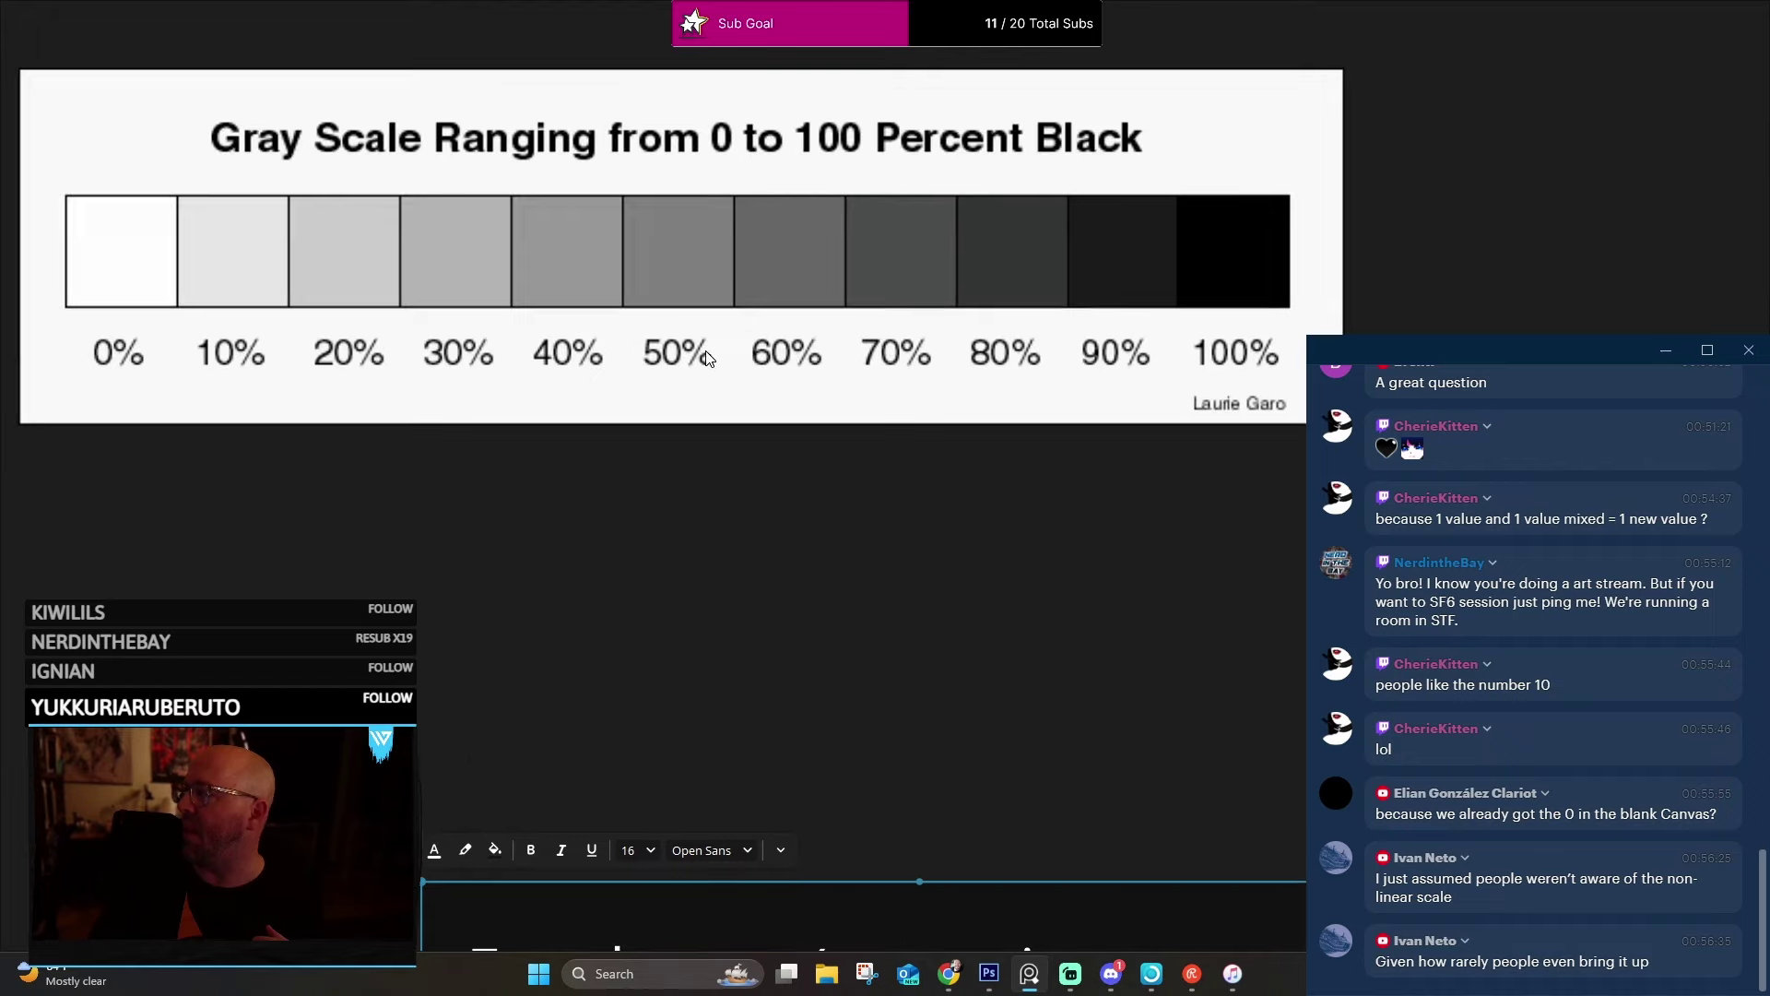
pyautogui.scroll(3, 646, 286)
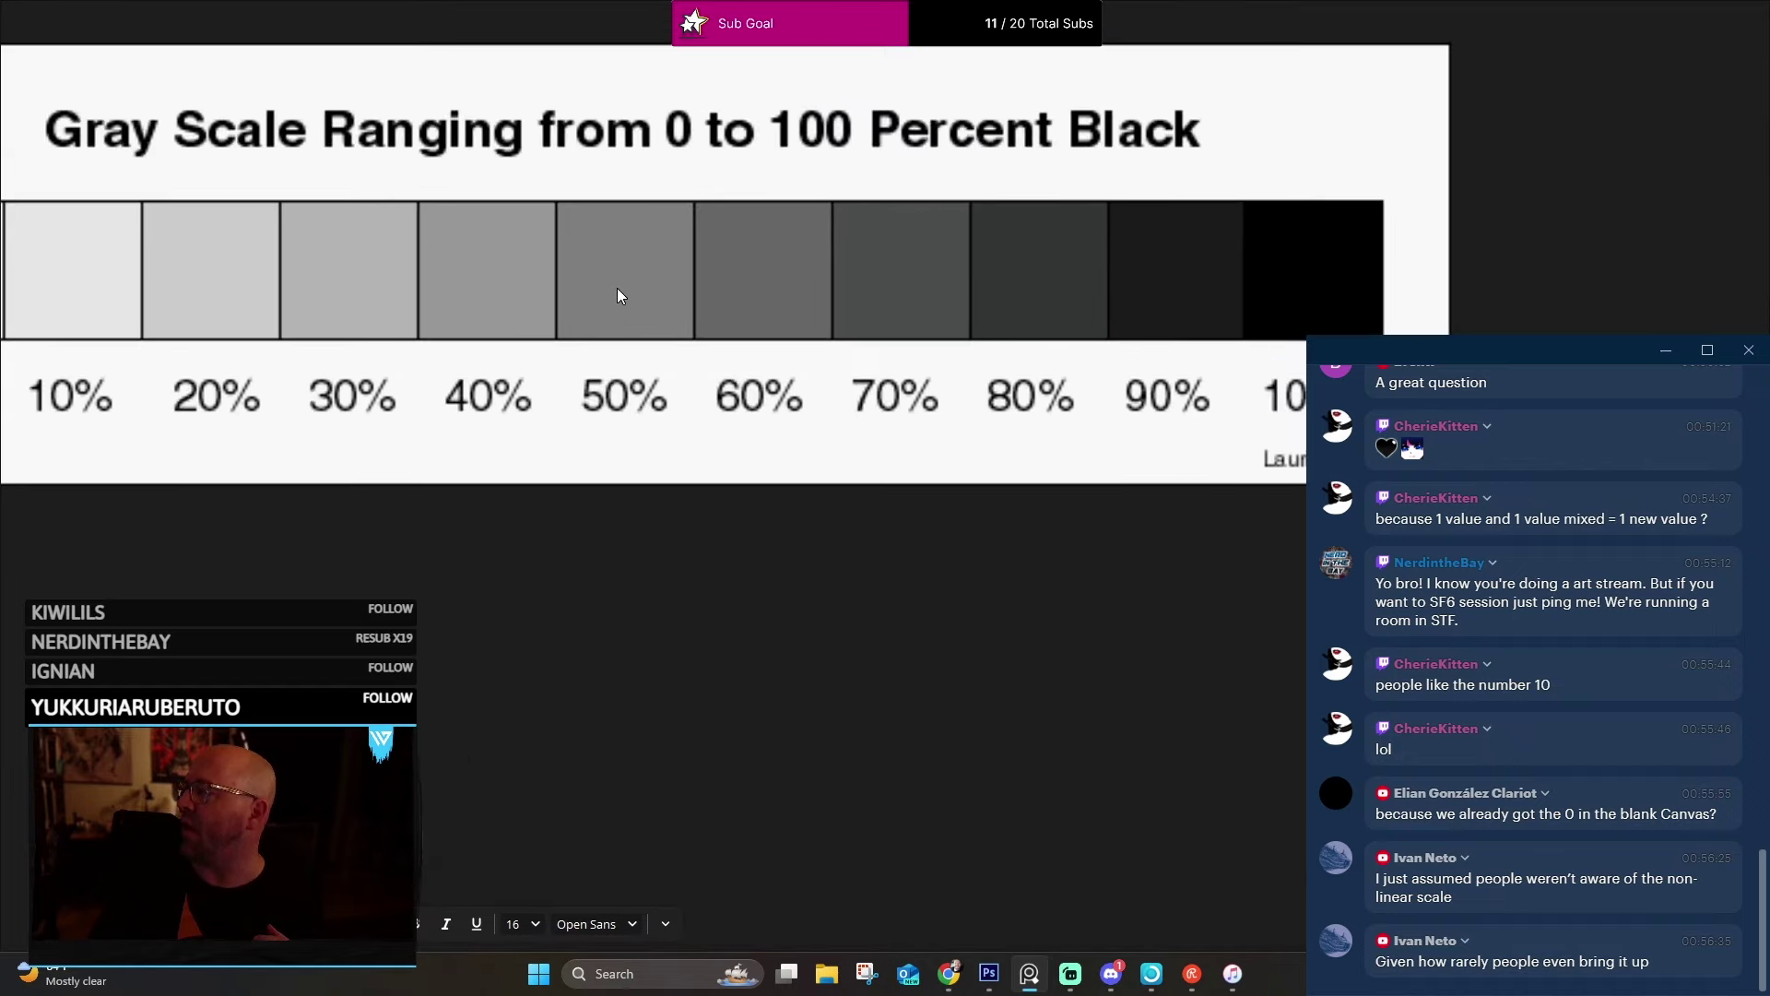
pyautogui.scroll(-1, 605, 294)
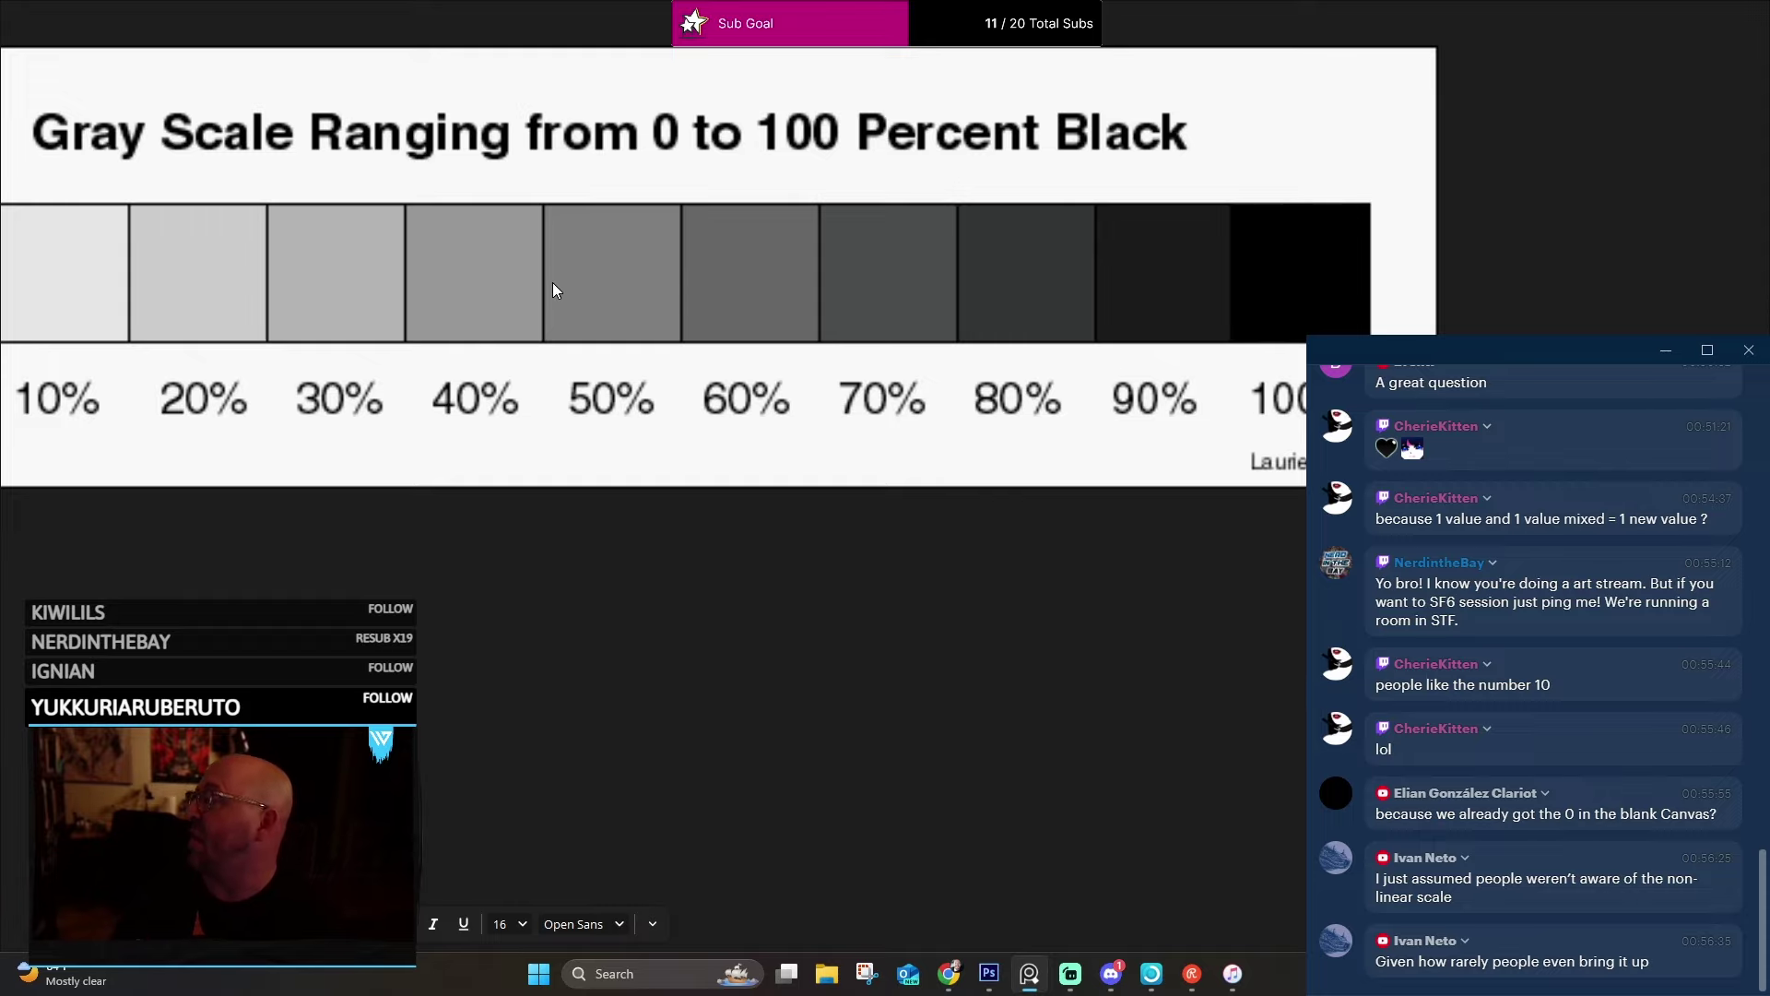
# Nudge the gray scale chart down and left, then reposition it across the upper board.
pyautogui.moveTo(552, 282); pyautogui.dragTo(563, 301)
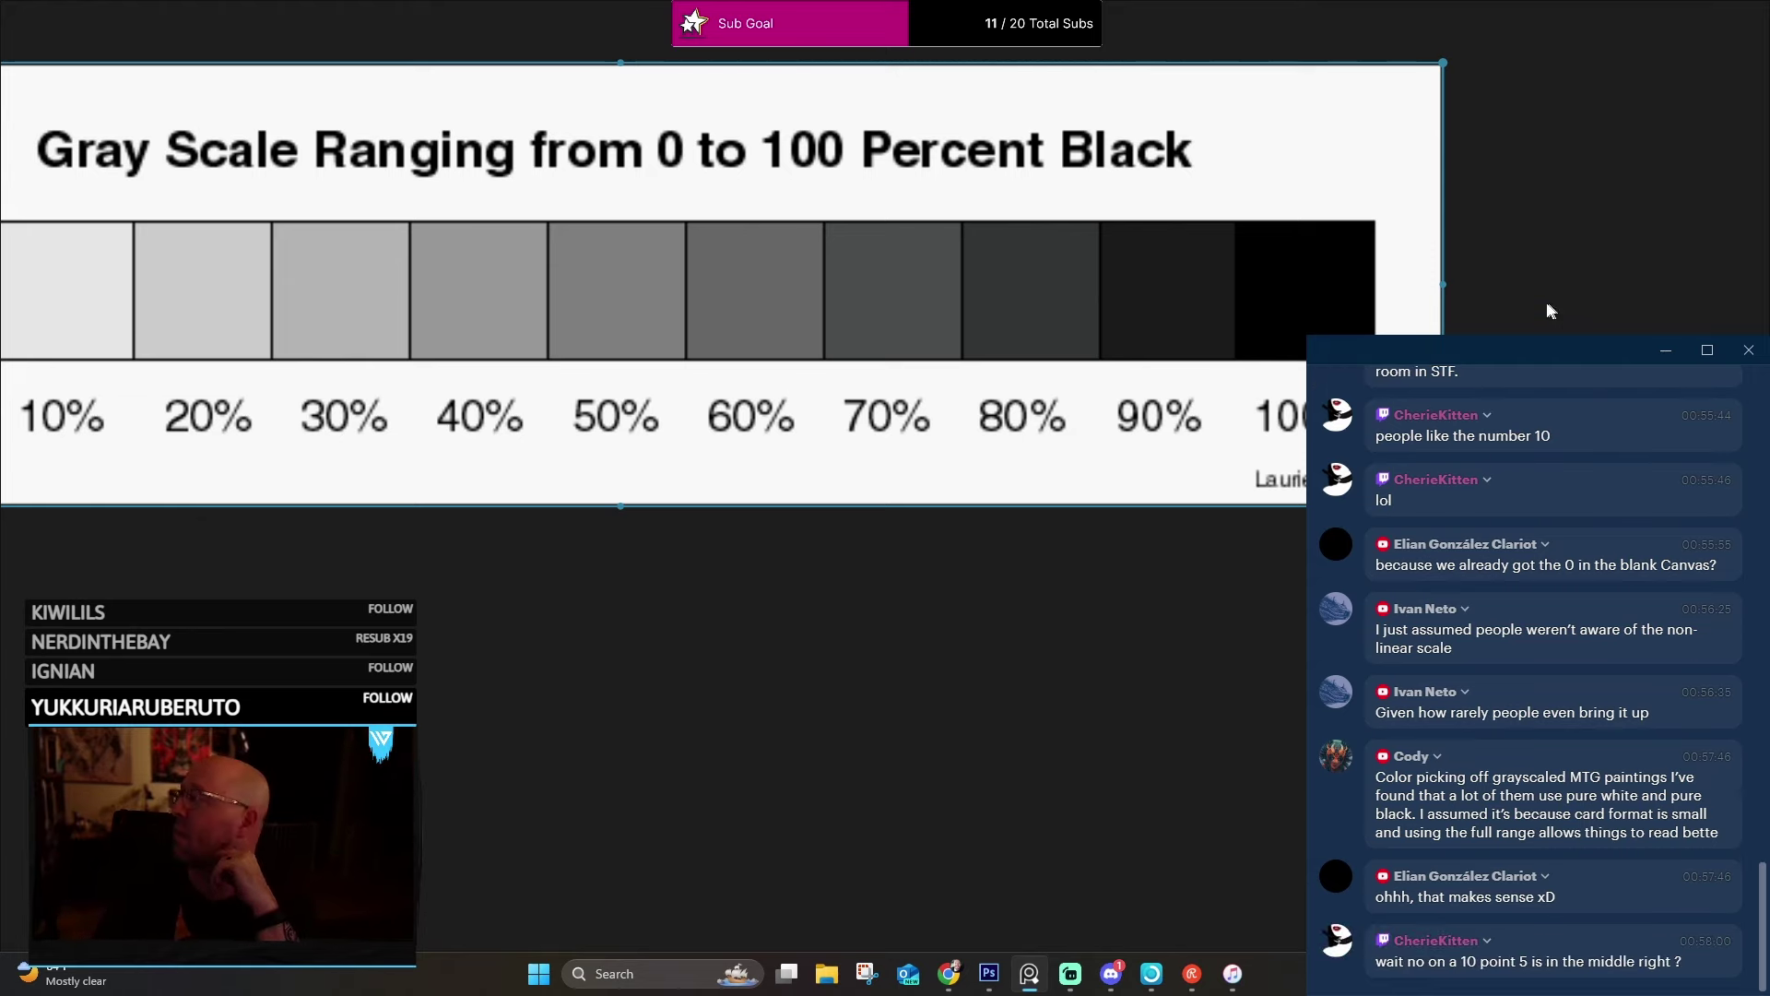
pyautogui.scroll(-2, 1553, 312)
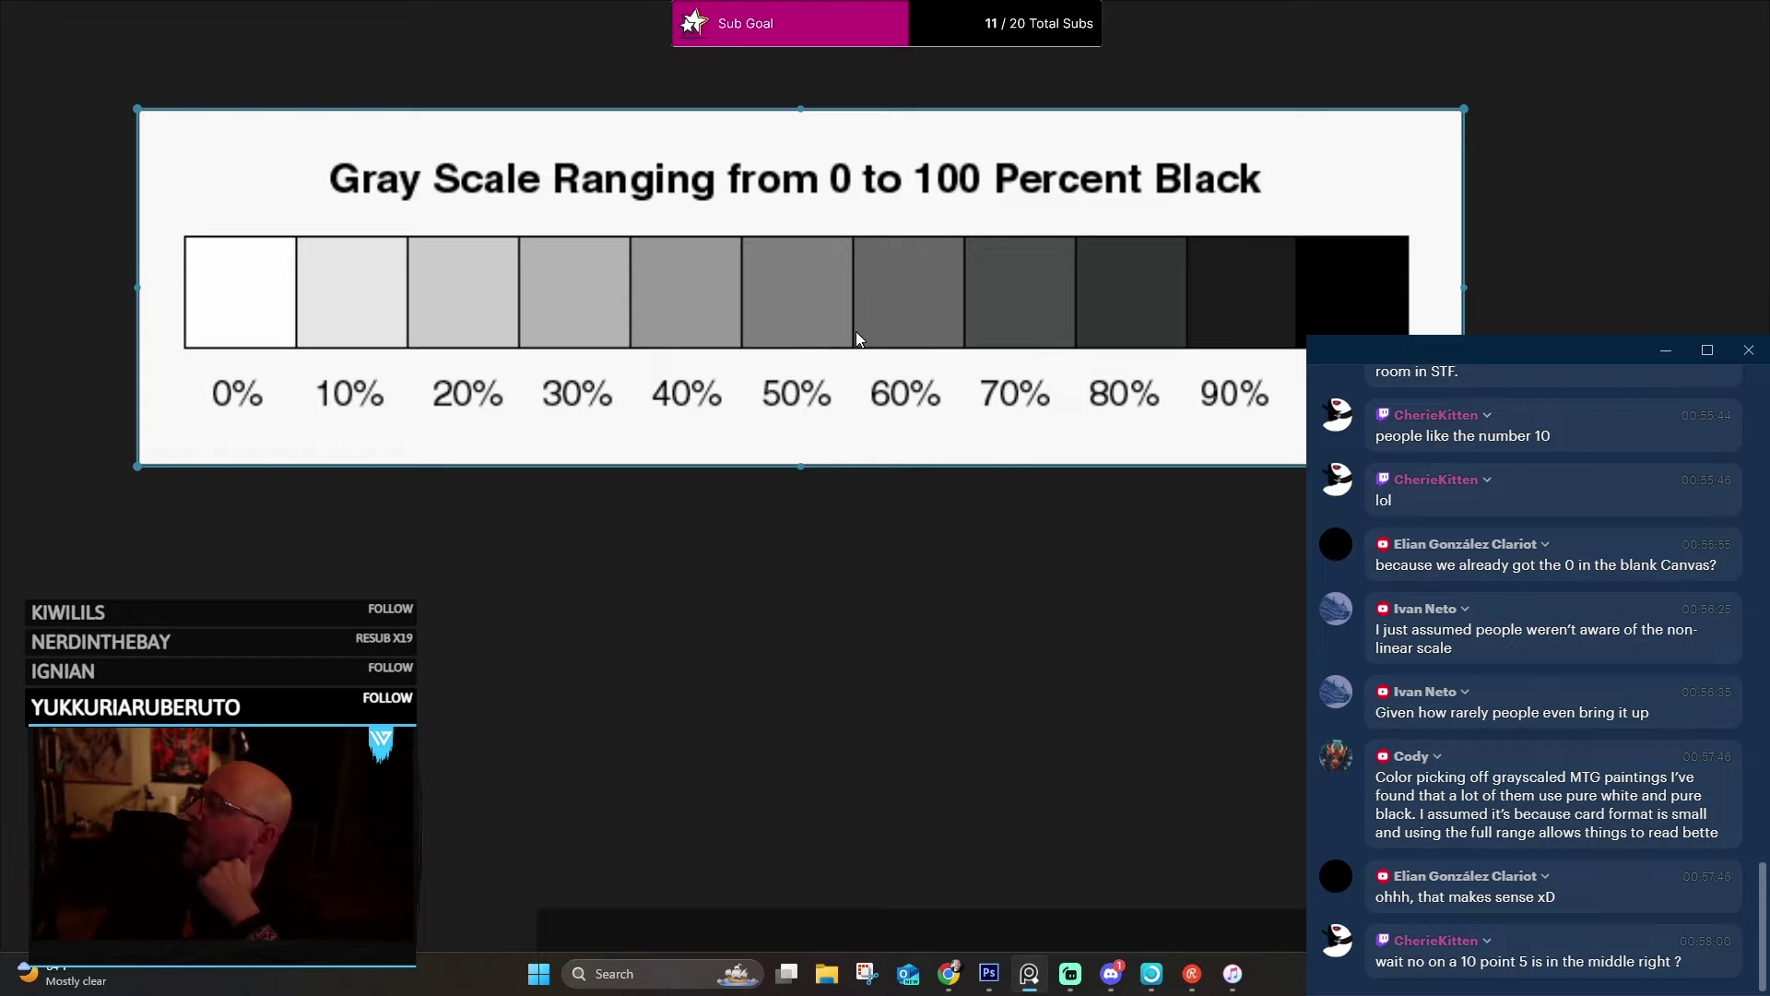
pyautogui.moveTo(844, 317); pyautogui.dragTo(821, 340)
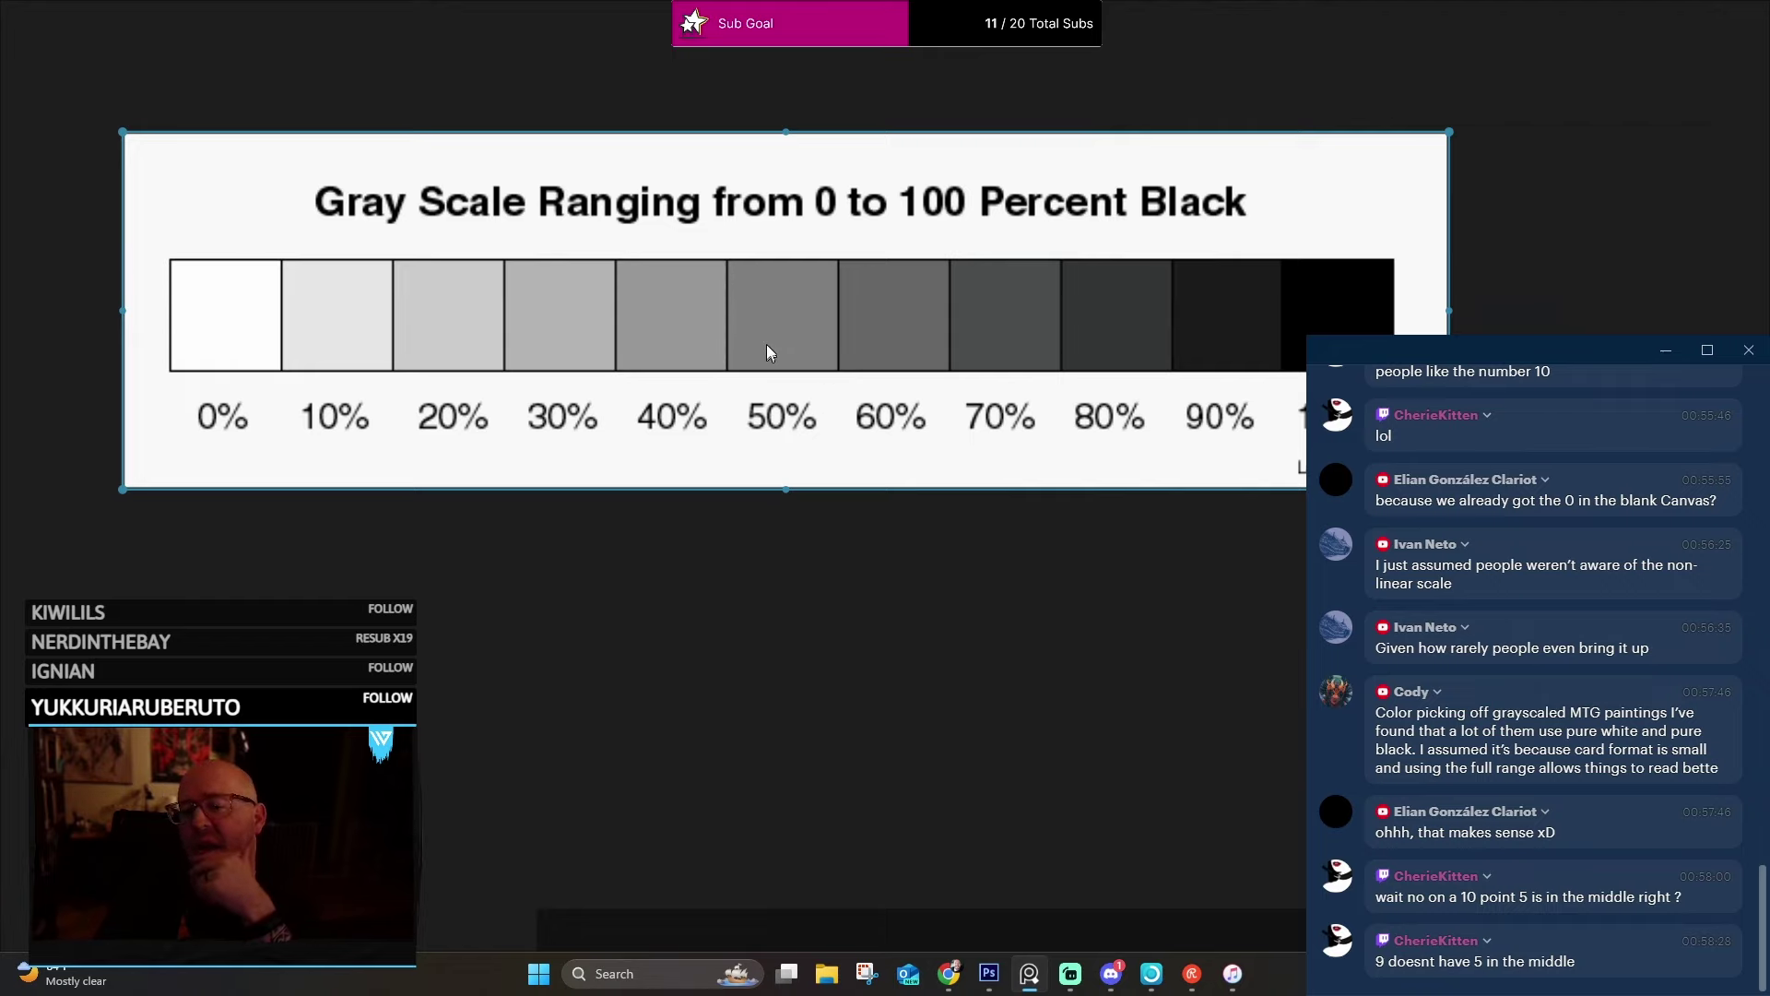
pyautogui.scroll(2, 766, 345)
pyautogui.moveTo(887, 319); pyautogui.dragTo(863, 333)
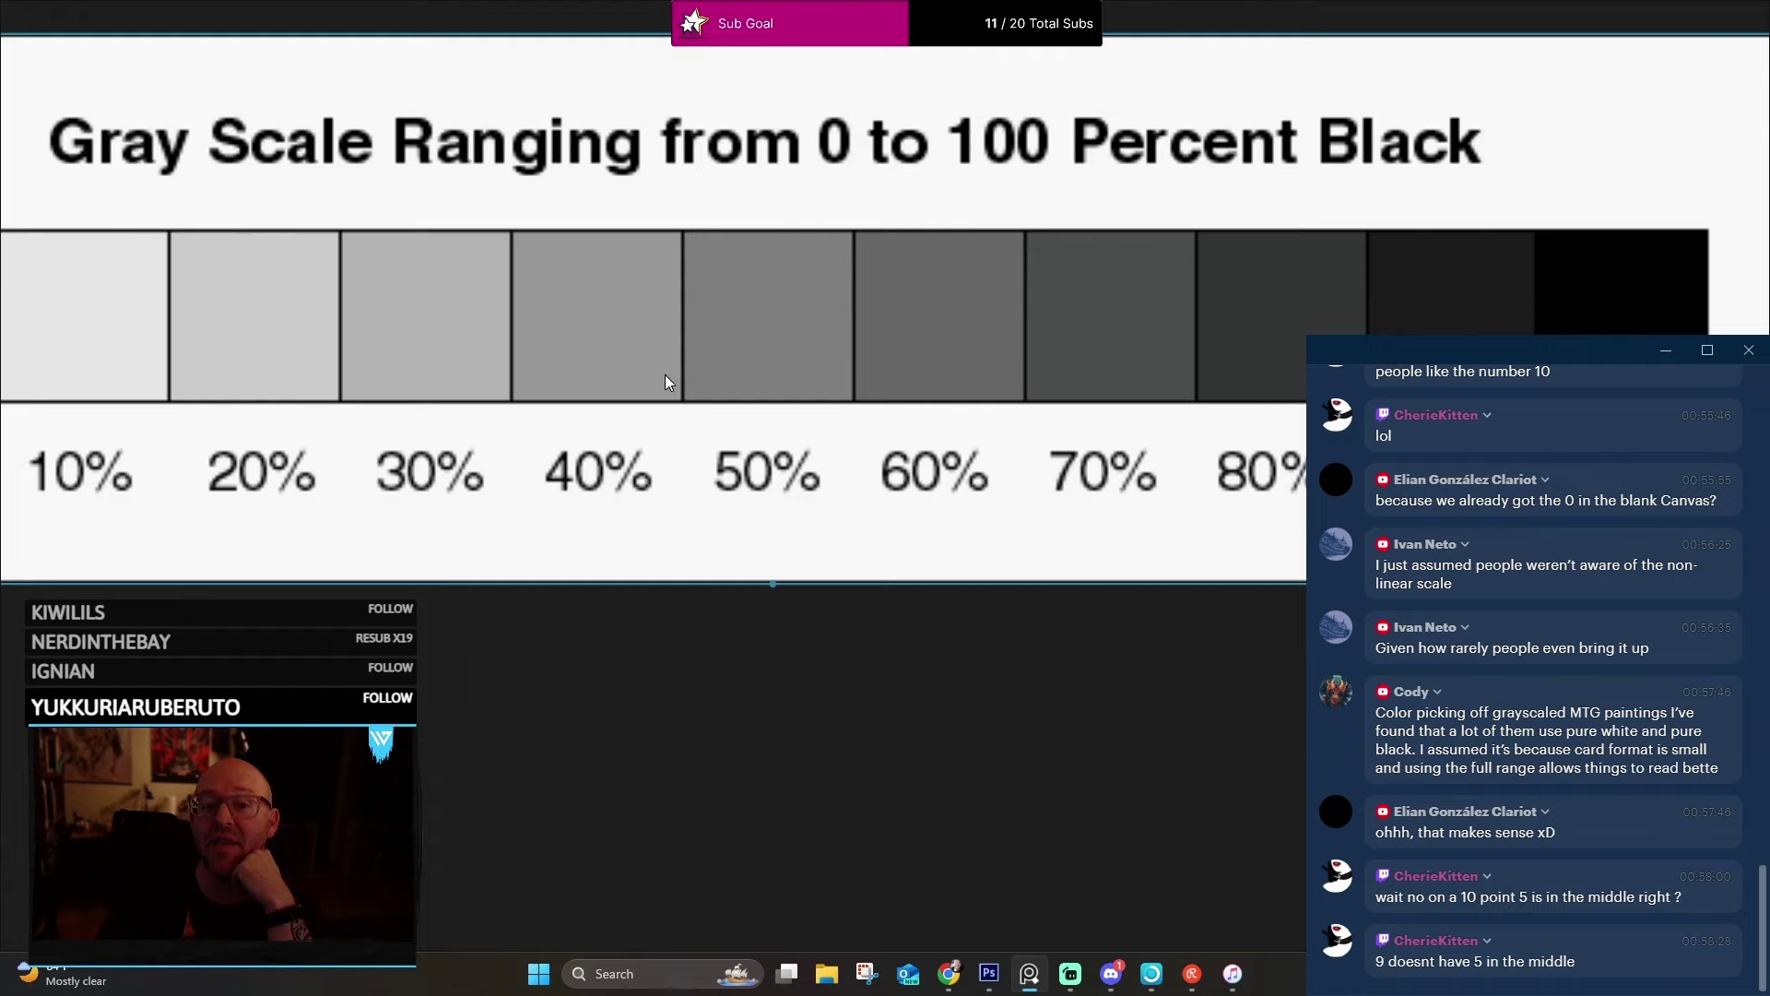
pyautogui.scroll(-3, 782, 369)
pyautogui.moveTo(782, 379); pyautogui.dragTo(826, 328)
pyautogui.scroll(-1, 848, 321)
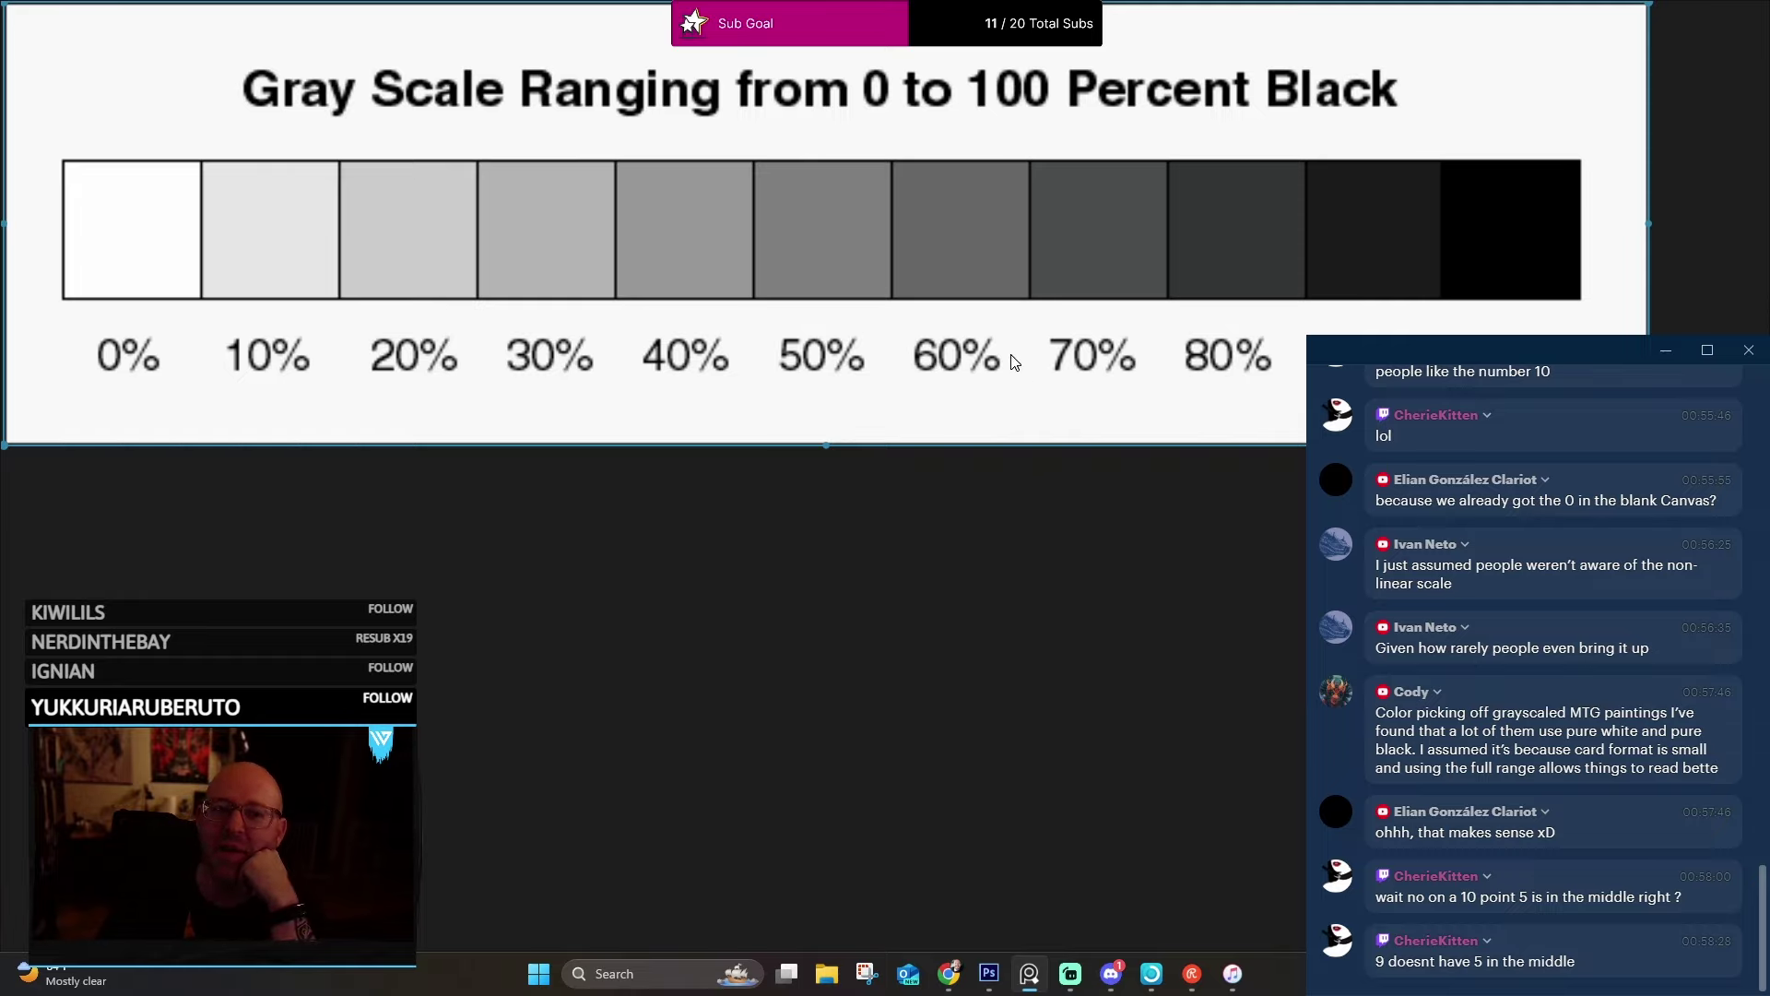
pyautogui.moveTo(959, 334); pyautogui.dragTo(937, 222)
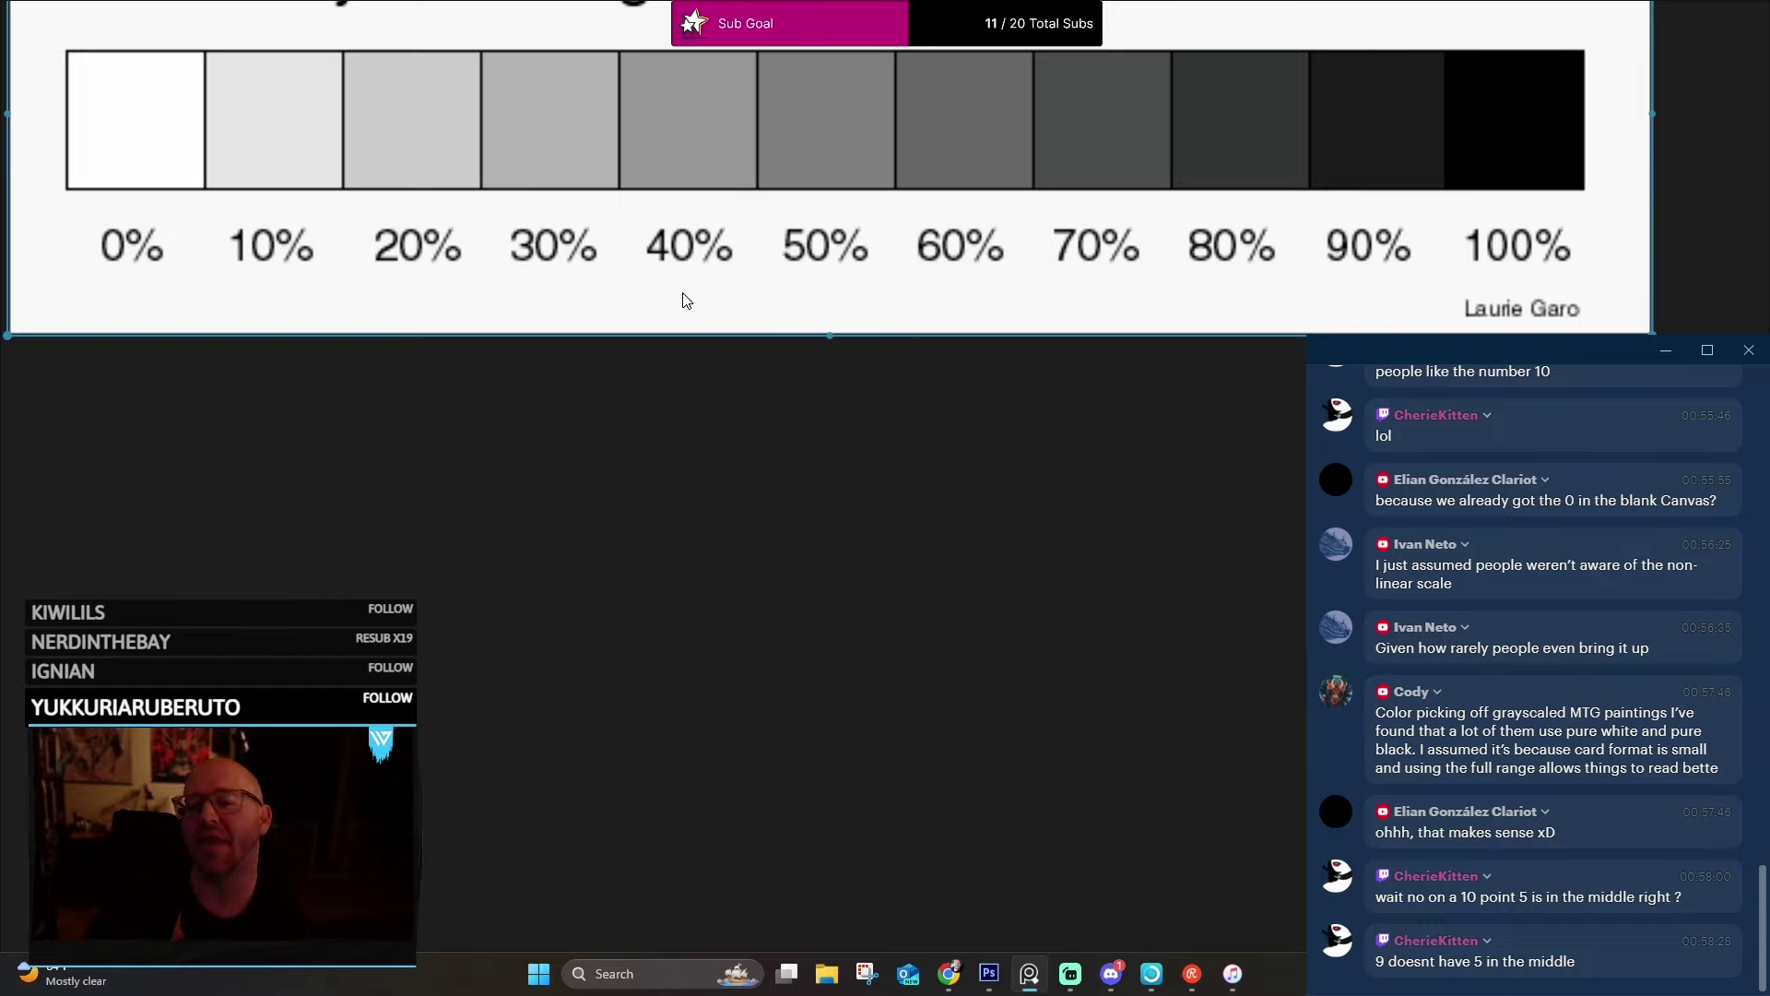
pyautogui.moveTo(691, 301); pyautogui.dragTo(687, 492)
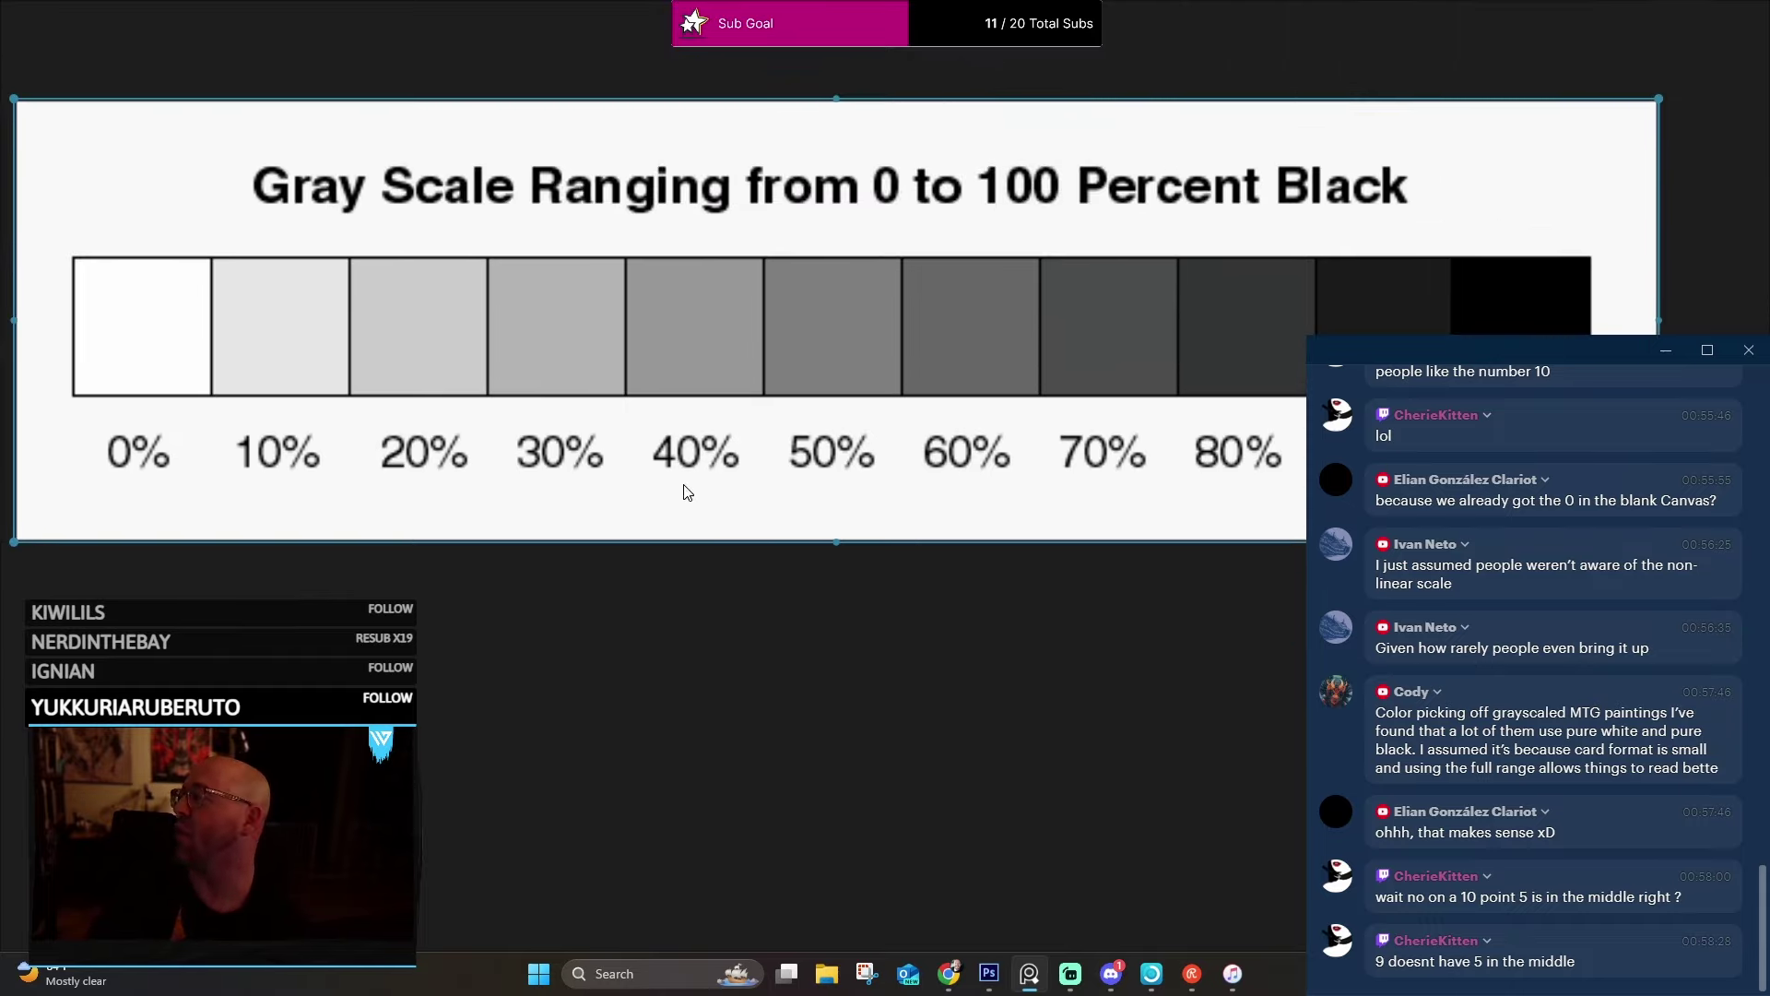
pyautogui.moveTo(655, 422); pyautogui.dragTo(310, 414)
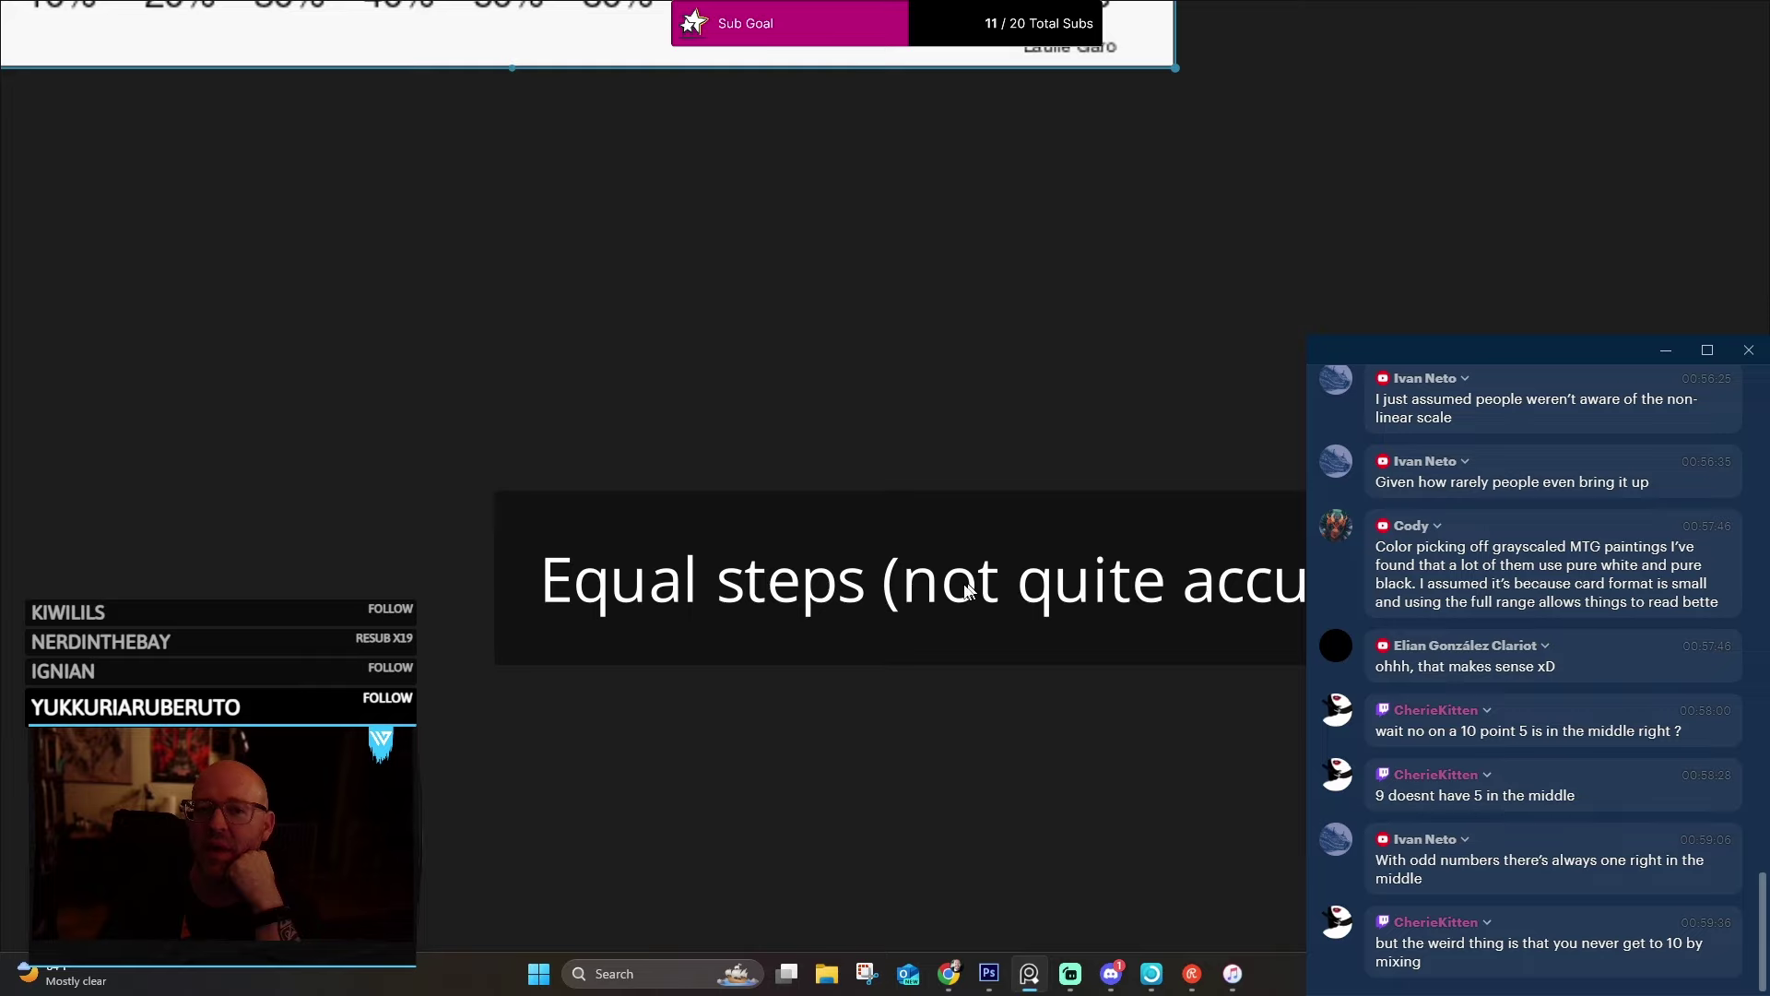
# Drag the 'Equal steps' caption up and set the gray scale chart directly above it.
pyautogui.moveTo(953, 590); pyautogui.dragTo(661, 267)
pyautogui.scroll(-3, 833, 363)
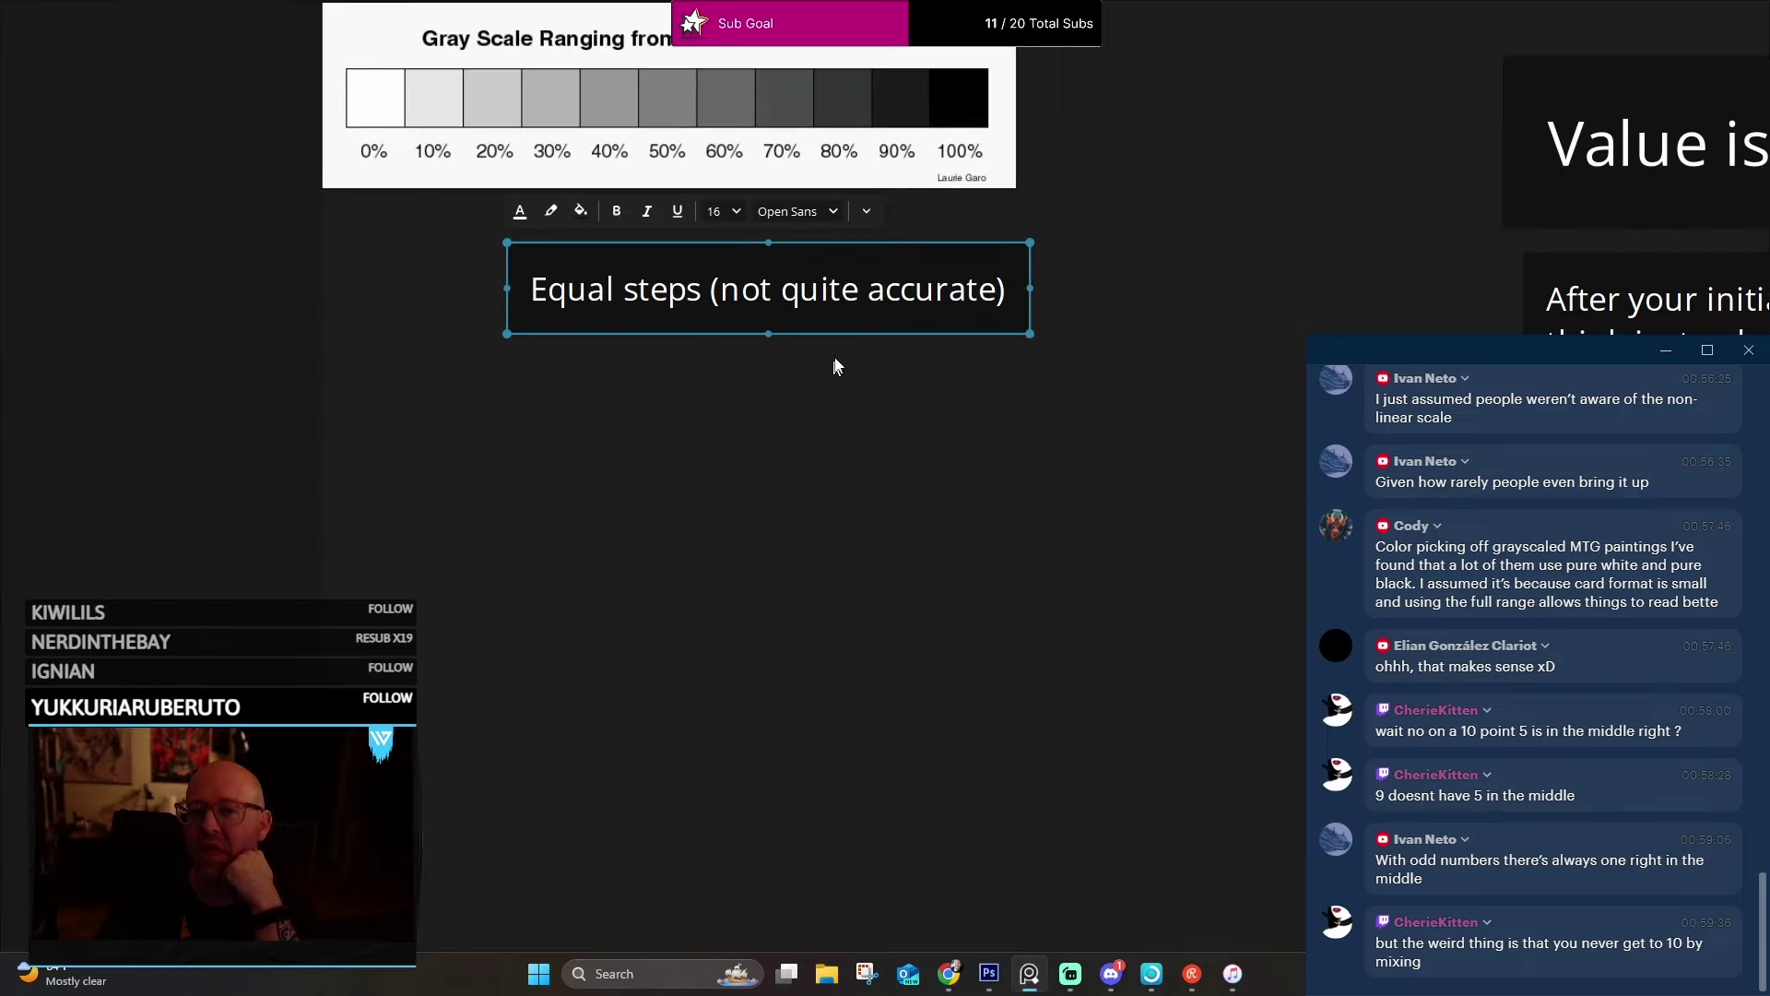
pyautogui.scroll(2, 839, 366)
pyautogui.scroll(3, 810, 272)
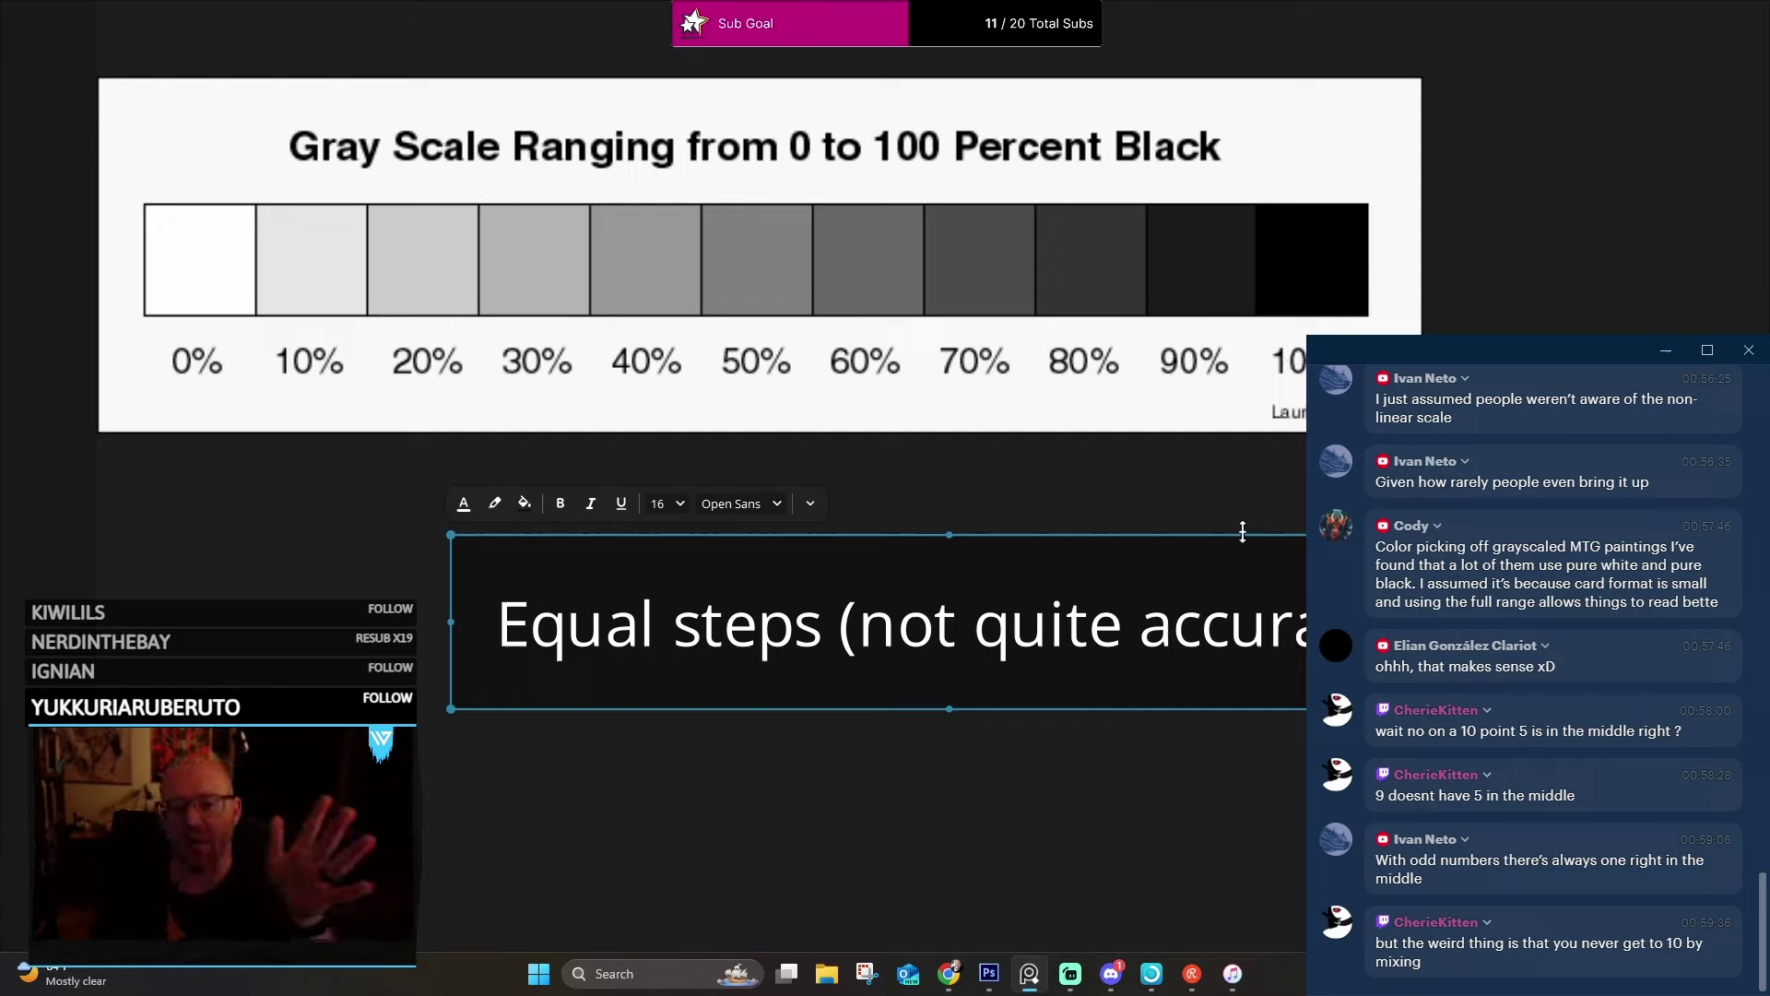
pyautogui.scroll(-2, 650, 382)
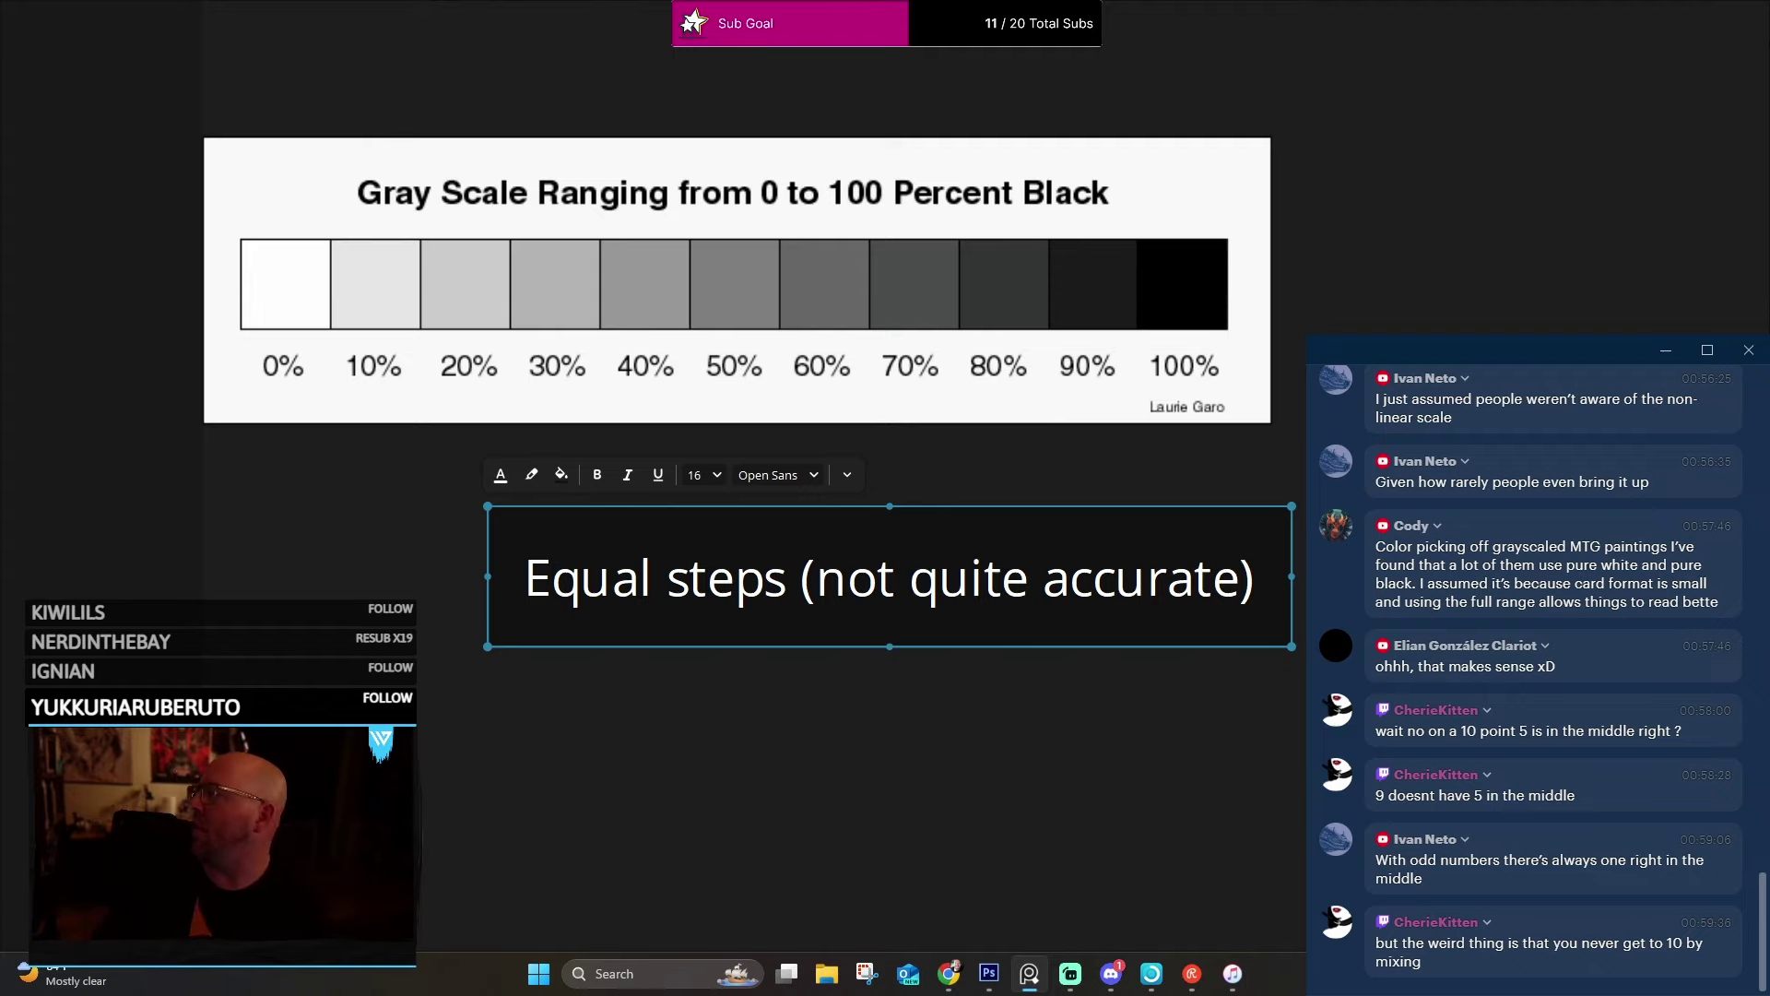
pyautogui.scroll(2, 859, 410)
pyautogui.moveTo(600, 277); pyautogui.dragTo(671, 348)
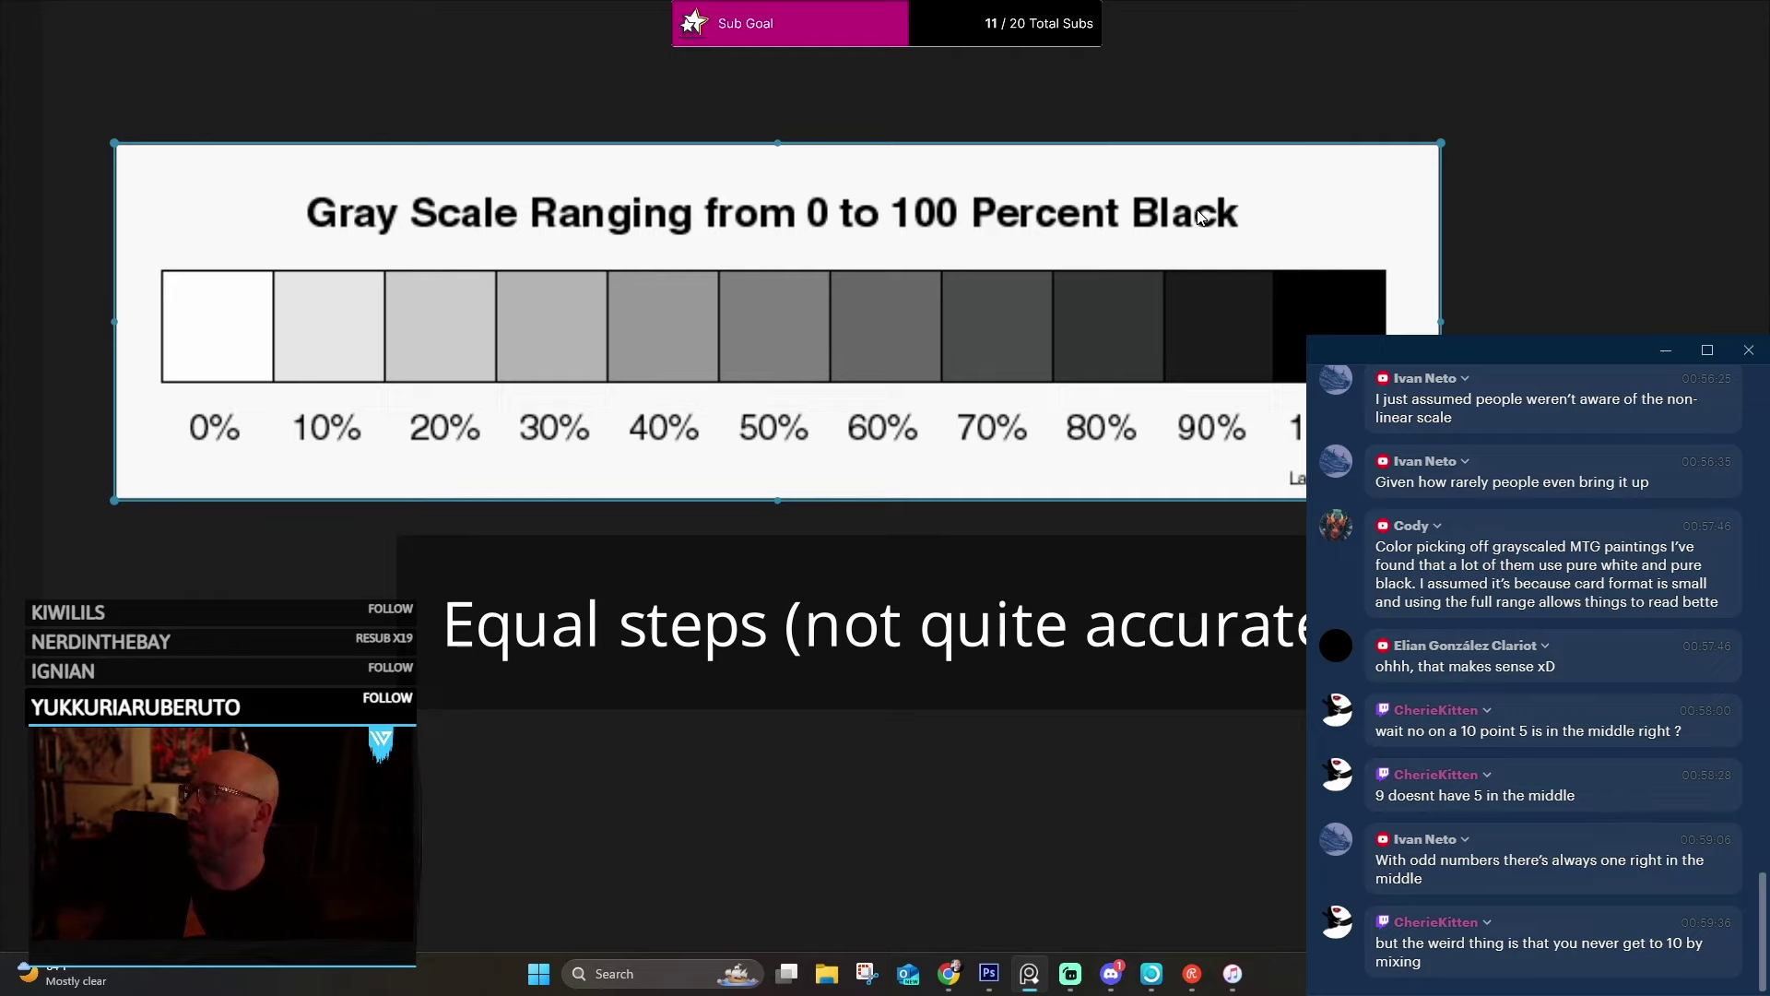
pyautogui.scroll(-1, 1252, 228)
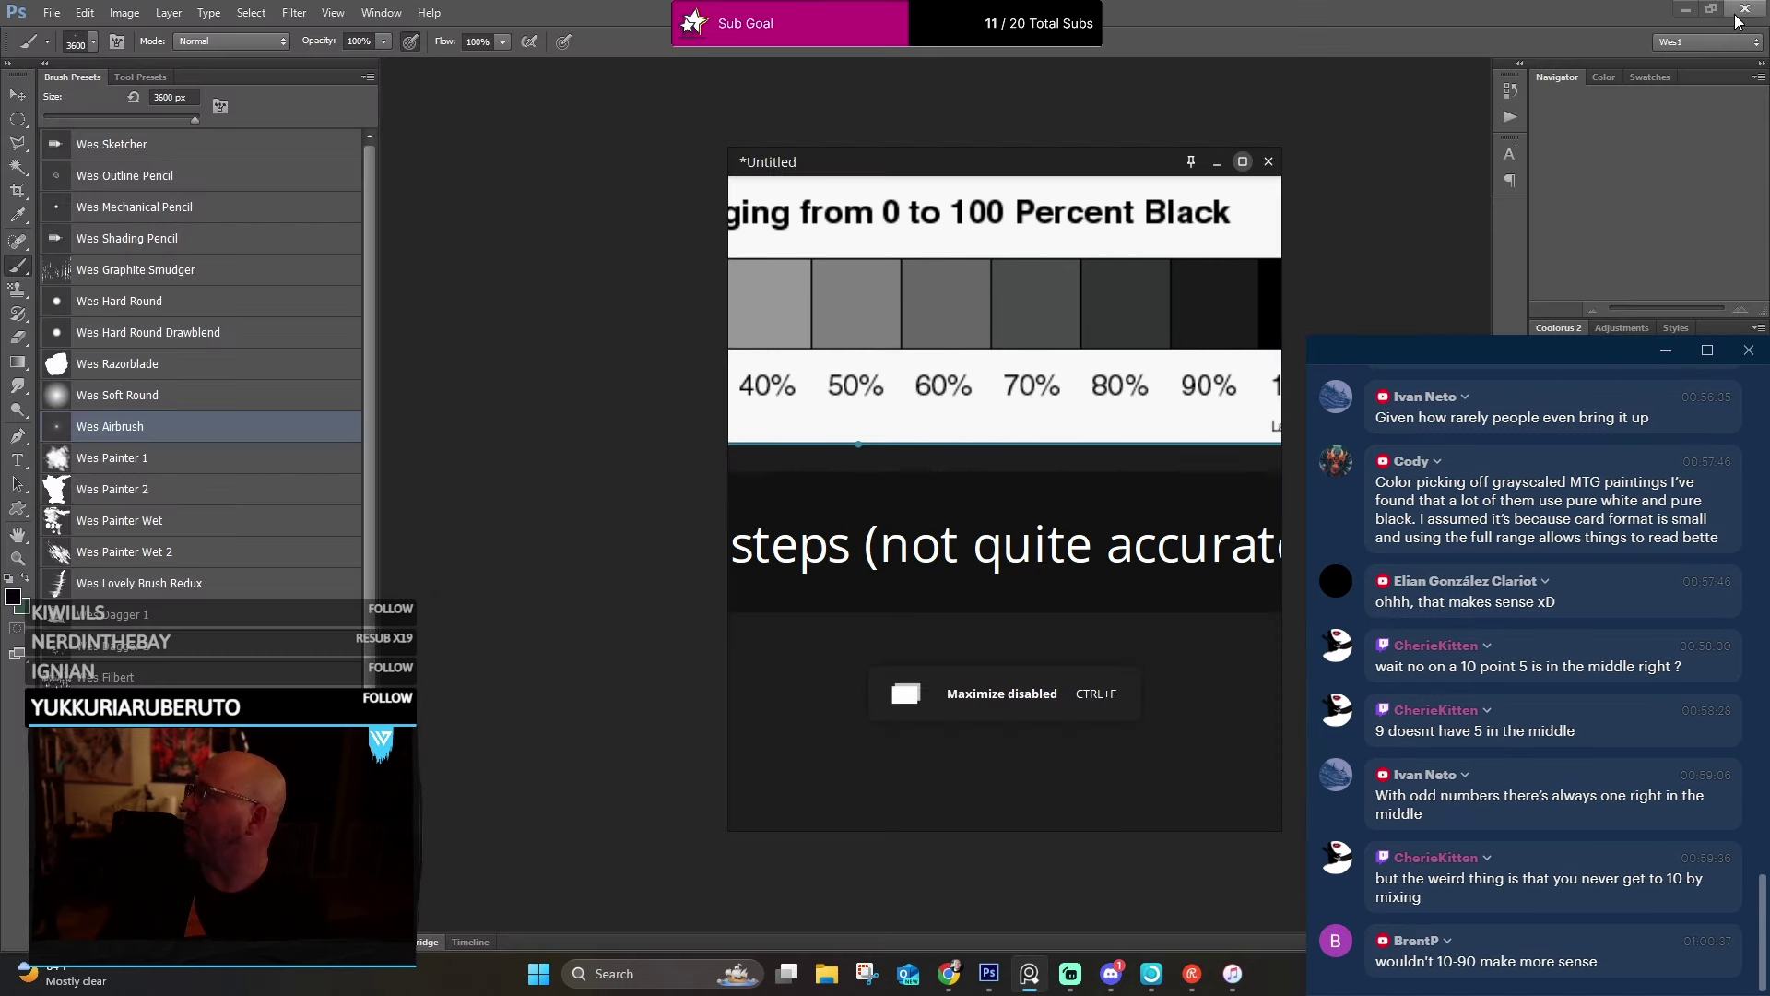
# Leave PureRef fullscreen, pick a lightened mid gray in Photoshop, then bring the board in front.
pyautogui.click(1730, 15)
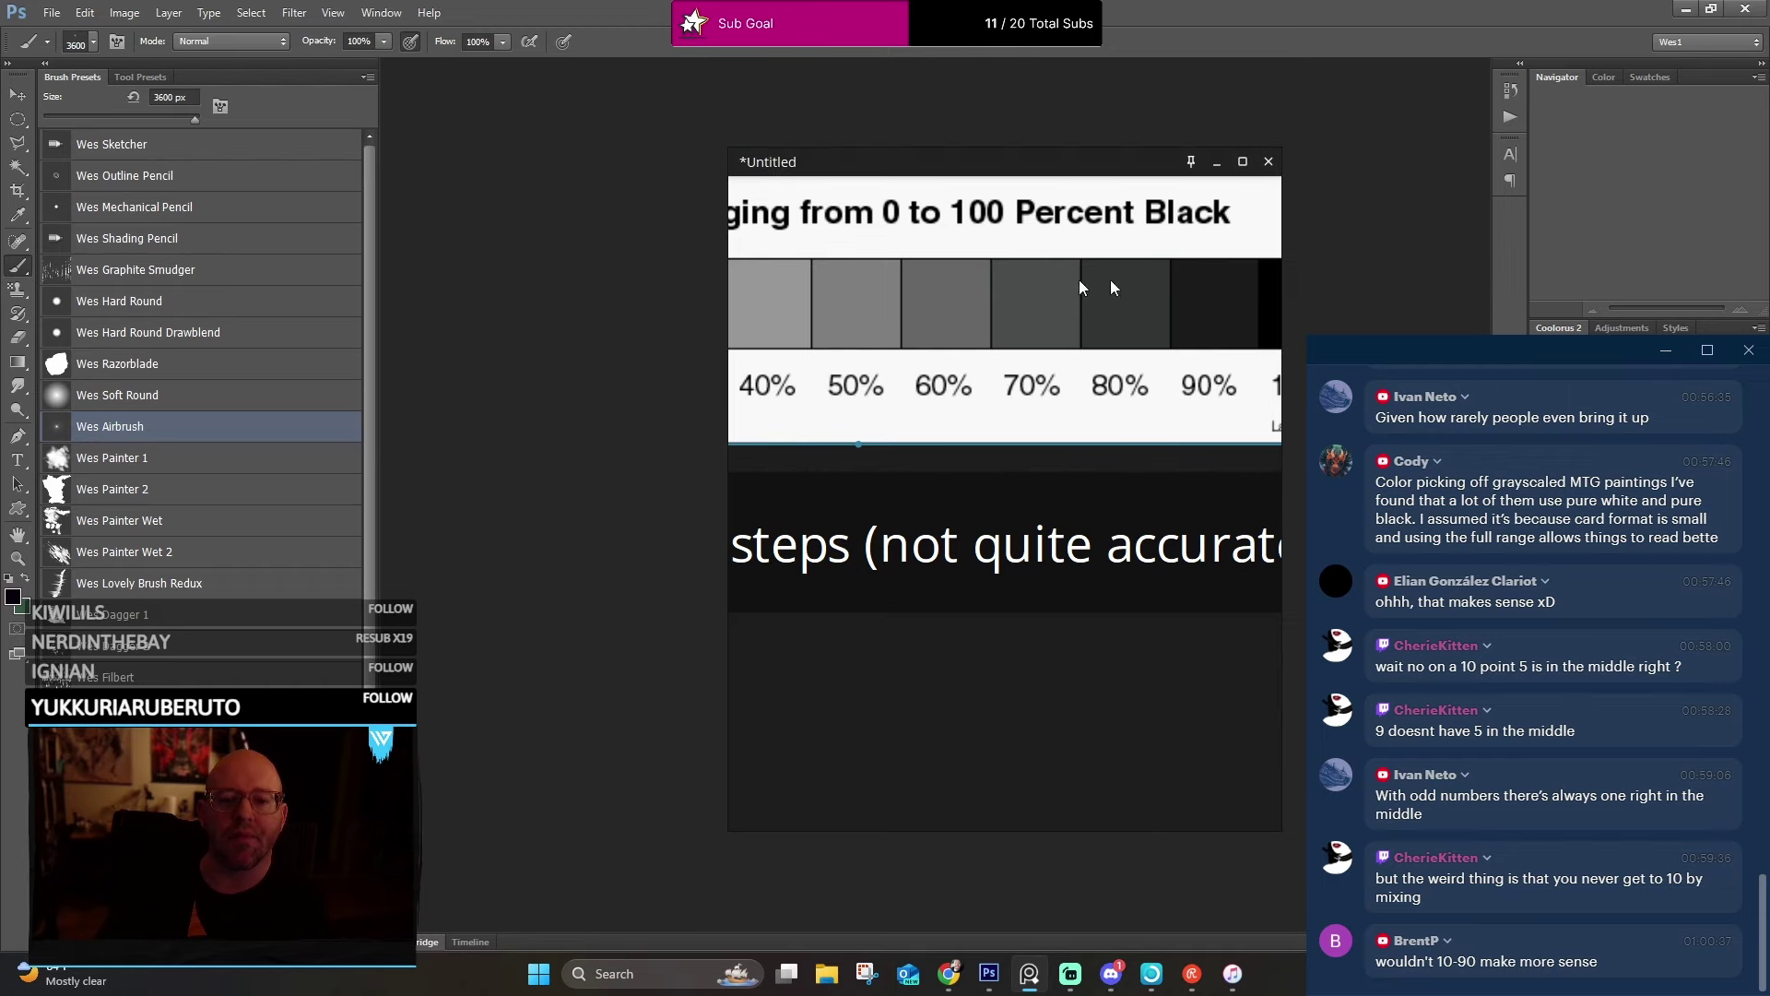
pyautogui.moveTo(1521, 351); pyautogui.dragTo(1147, 295)
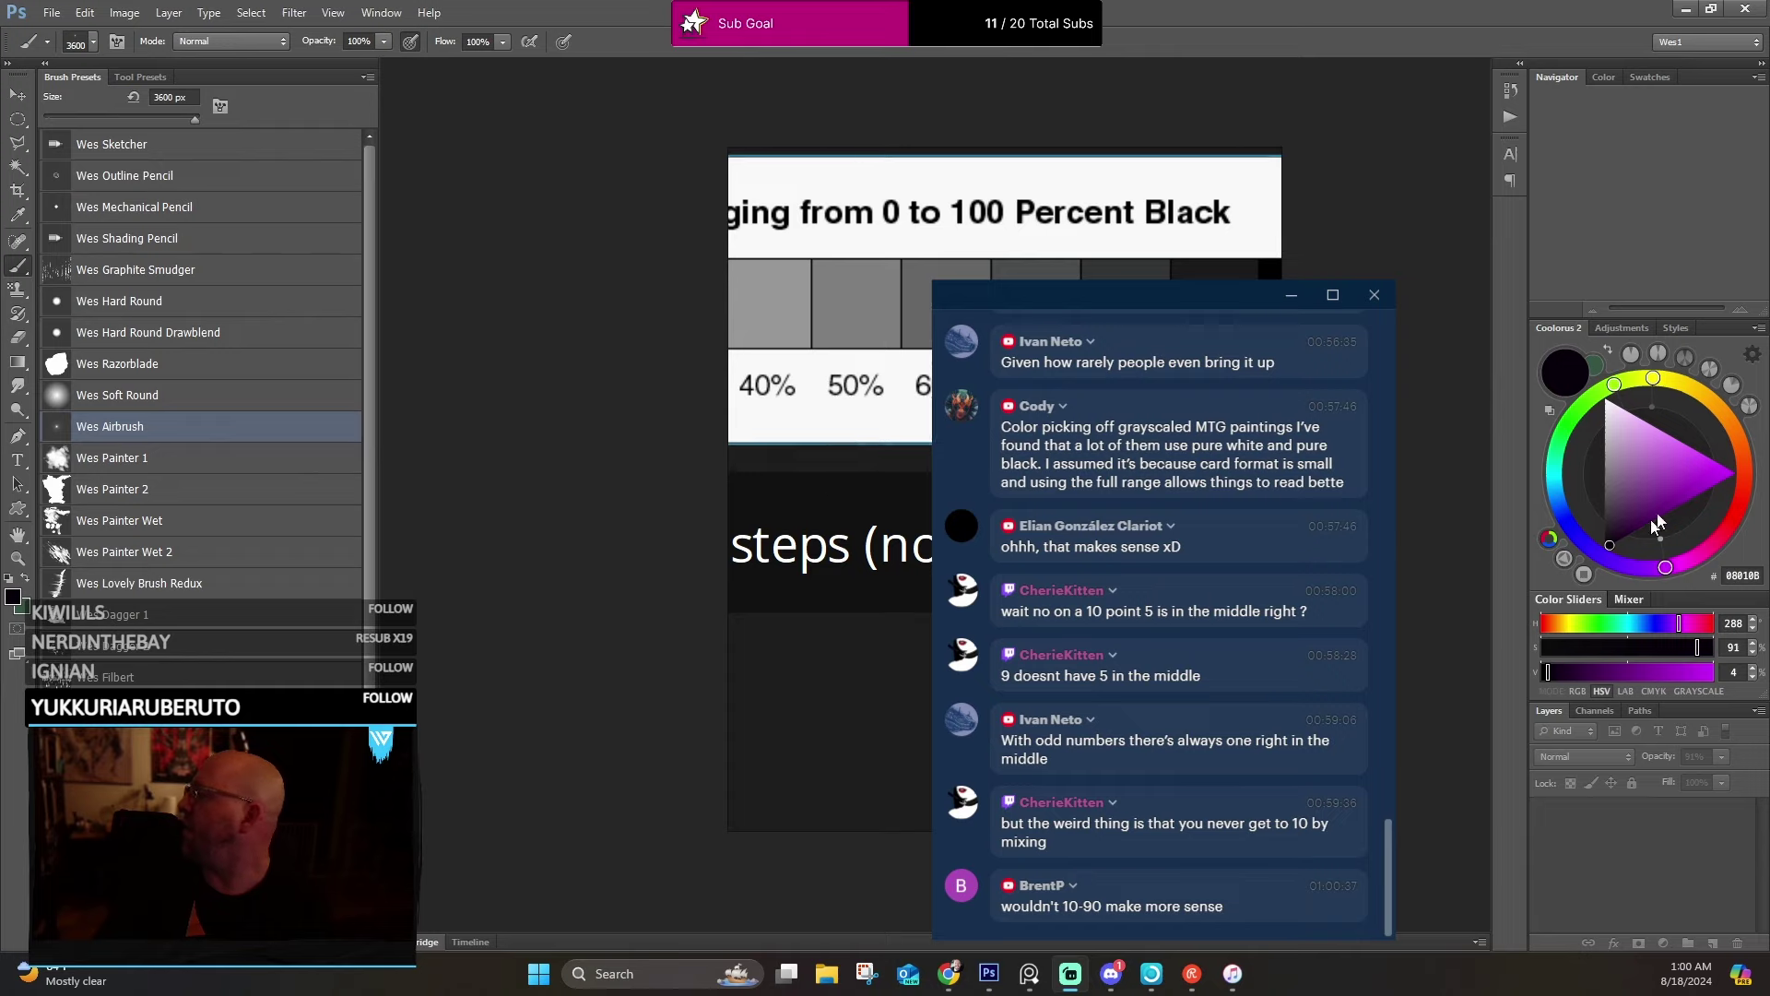
pyautogui.click(1564, 506)
pyautogui.click(1556, 452)
pyautogui.moveTo(1557, 451); pyautogui.dragTo(1573, 467)
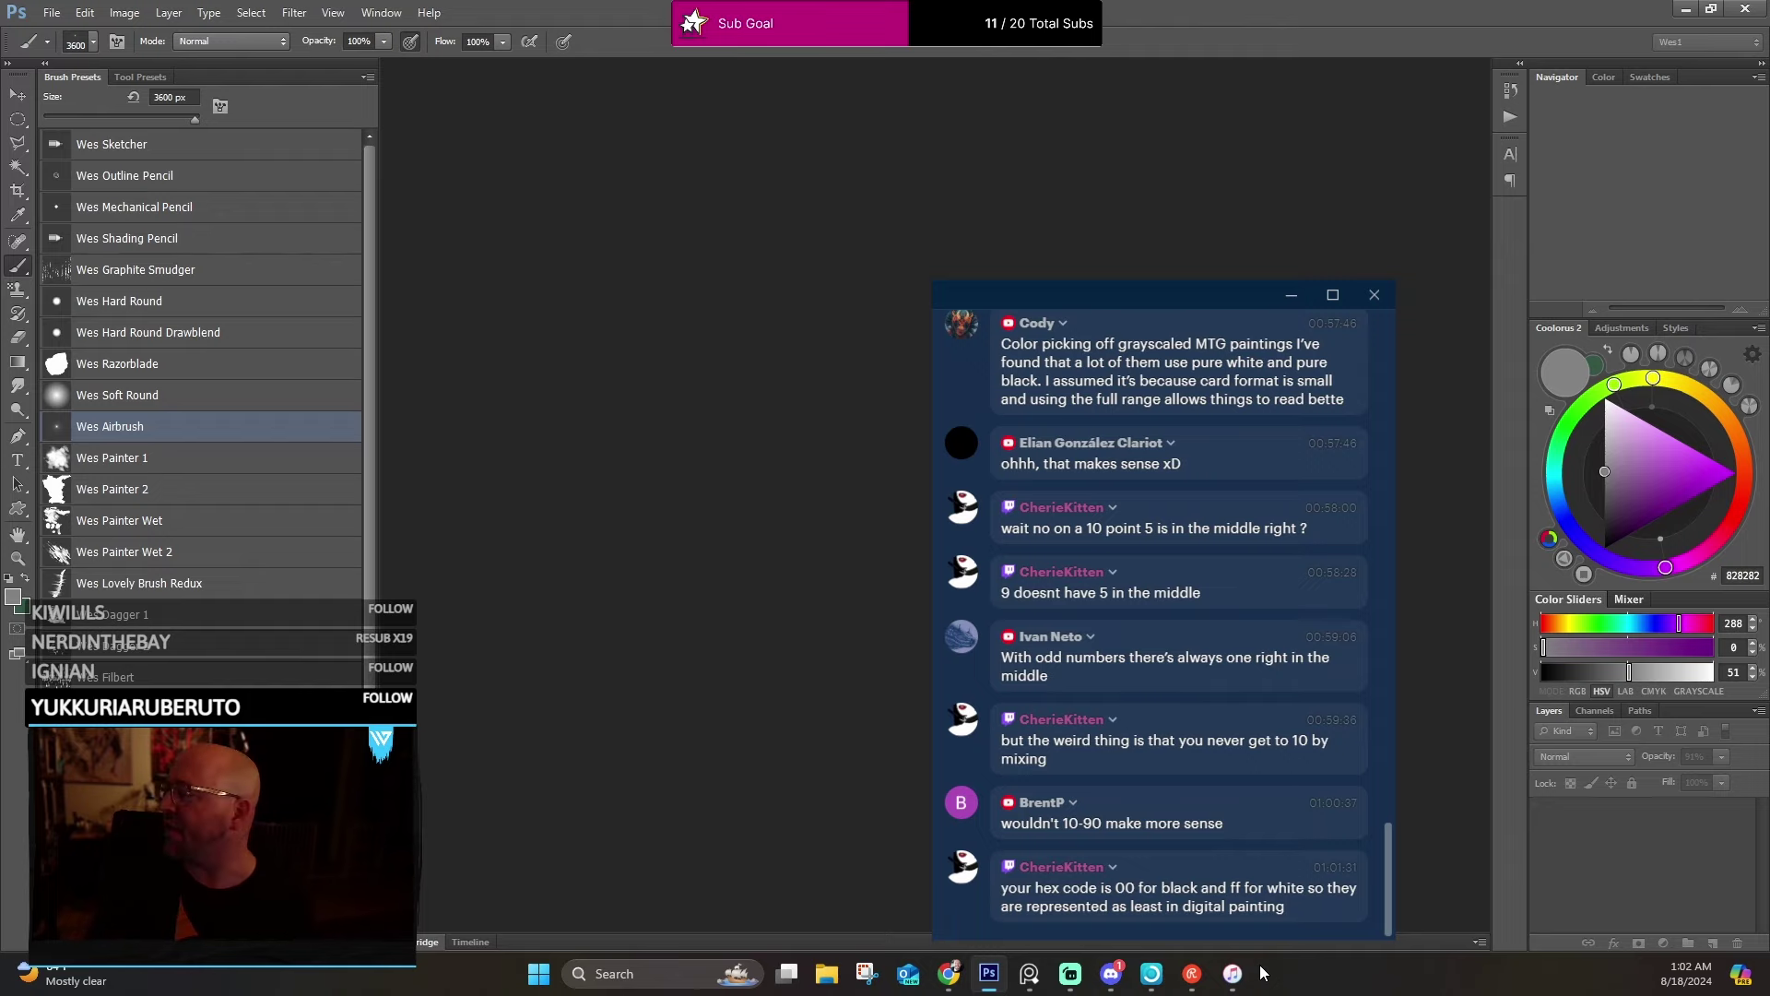
pyautogui.click(1029, 974)
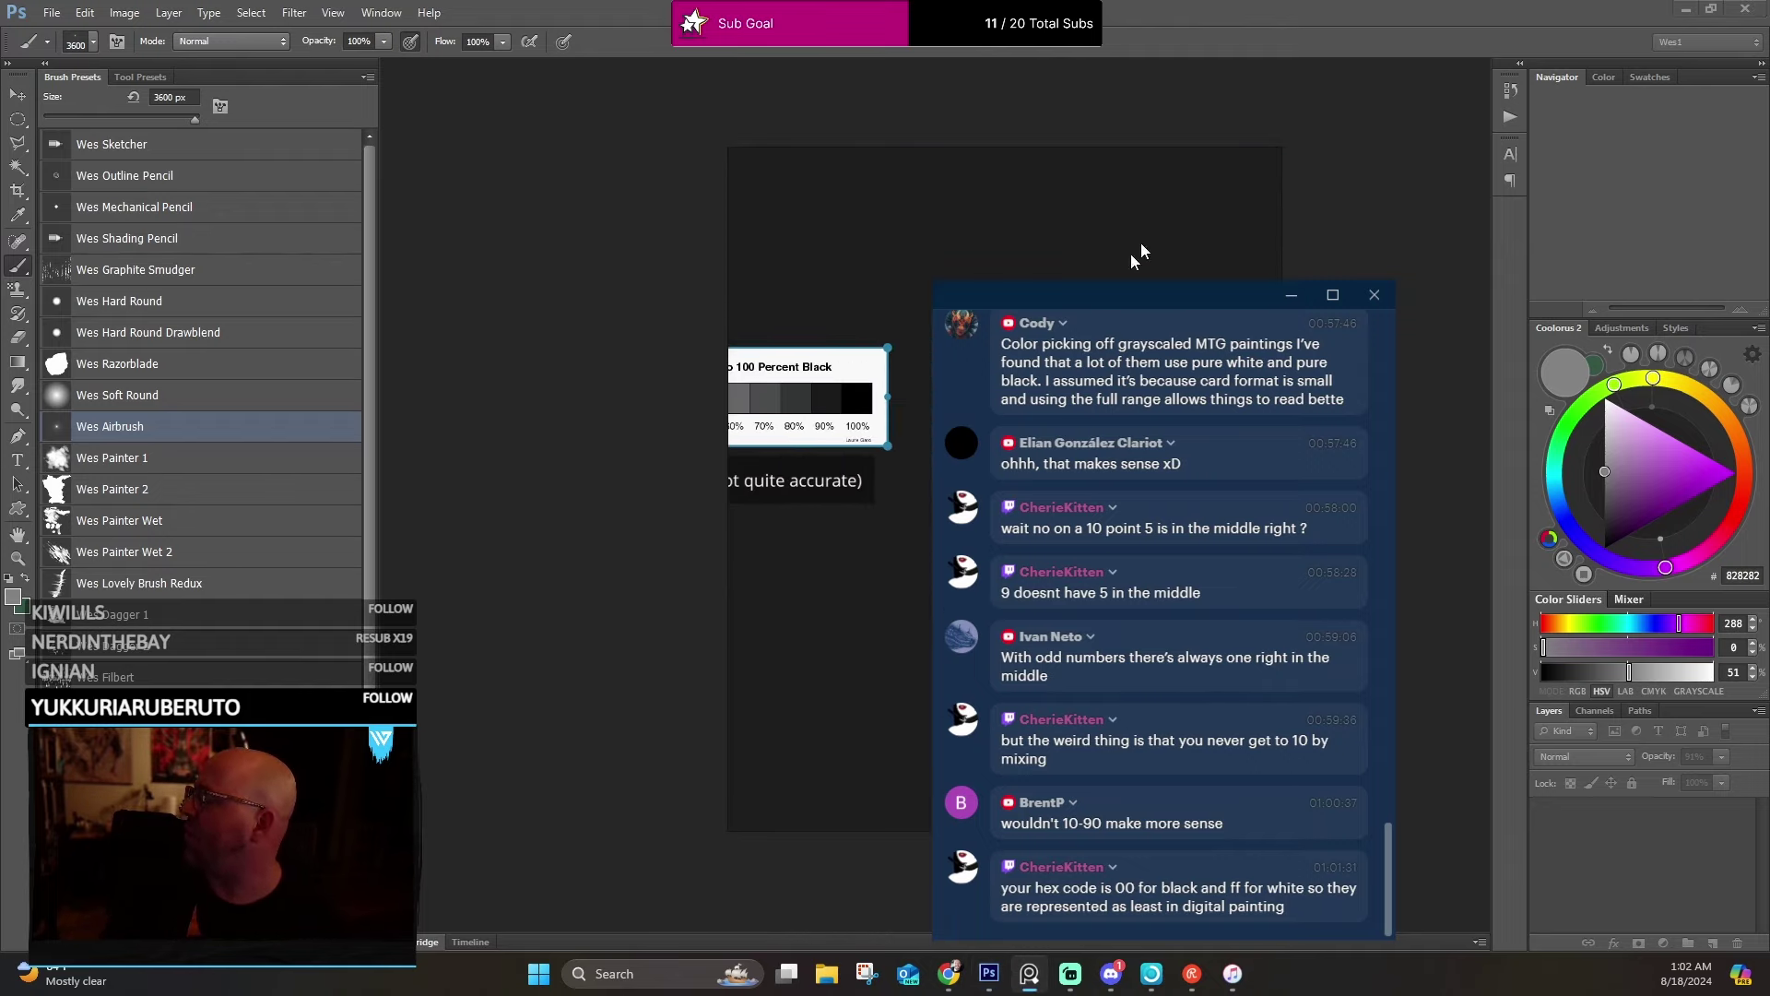
# Maximize PureRef to full screen and zoom back to frame the gray scale chart.
pyautogui.click(1242, 161)
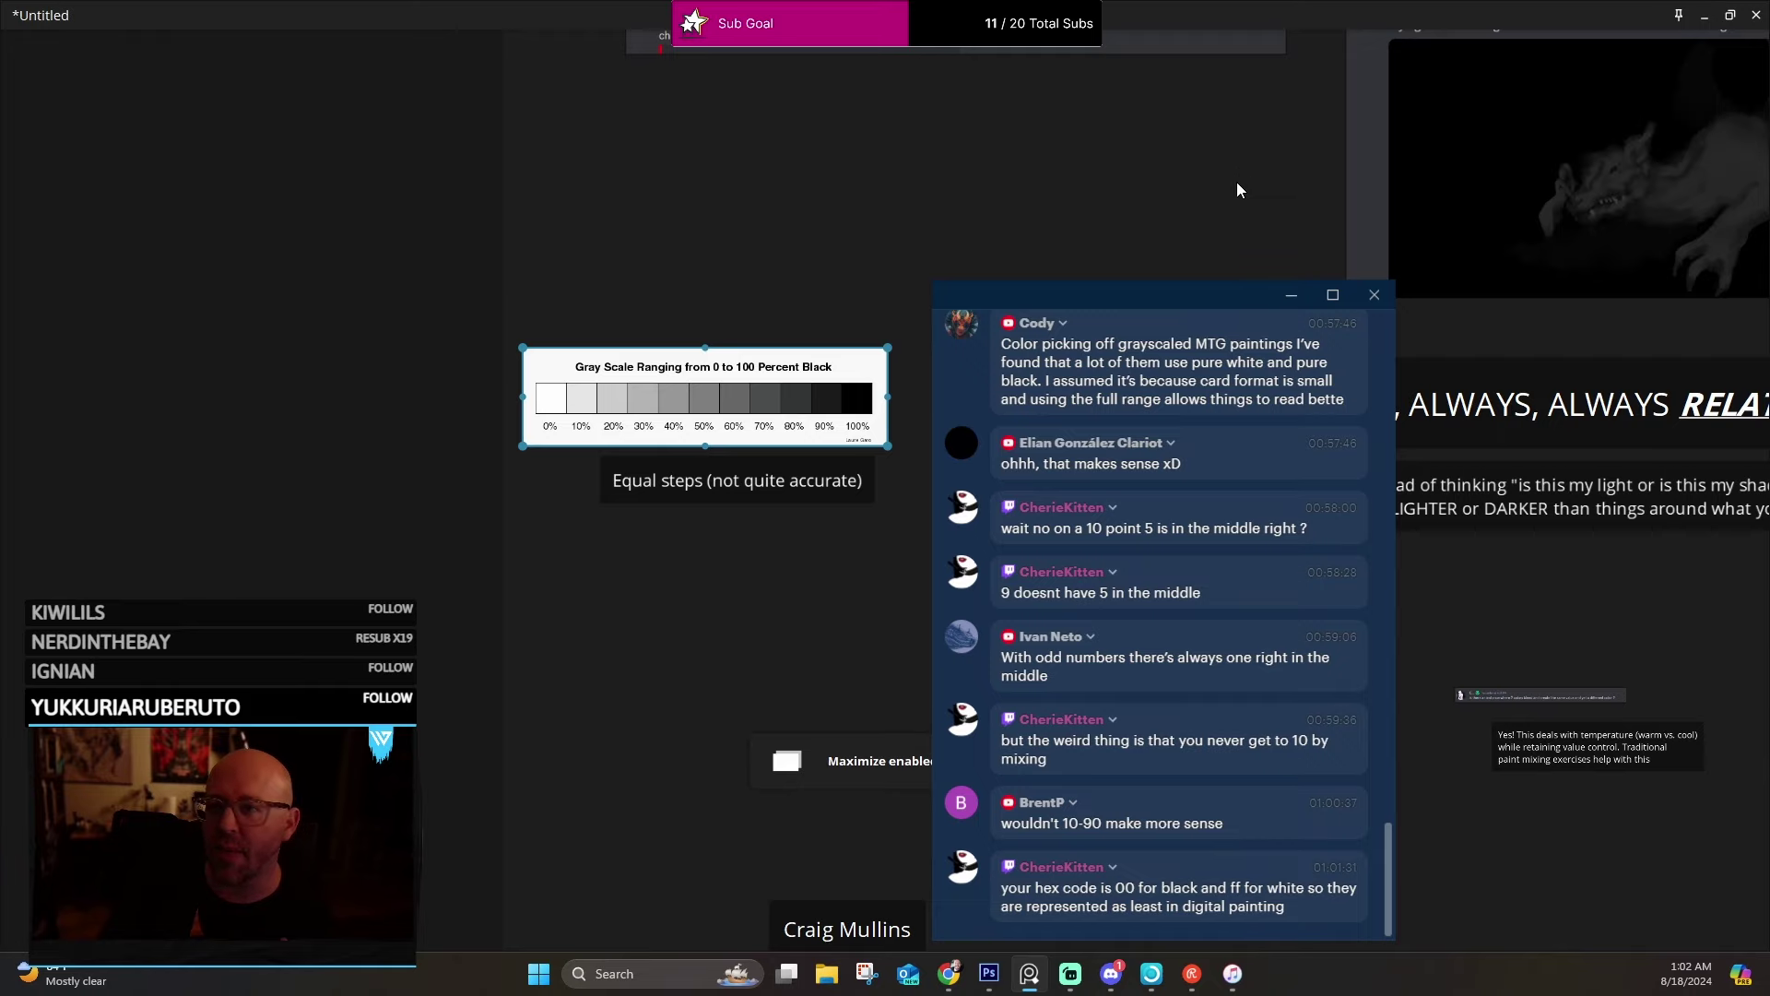
pyautogui.scroll(3, 299, 454)
pyautogui.scroll(2, 524, 448)
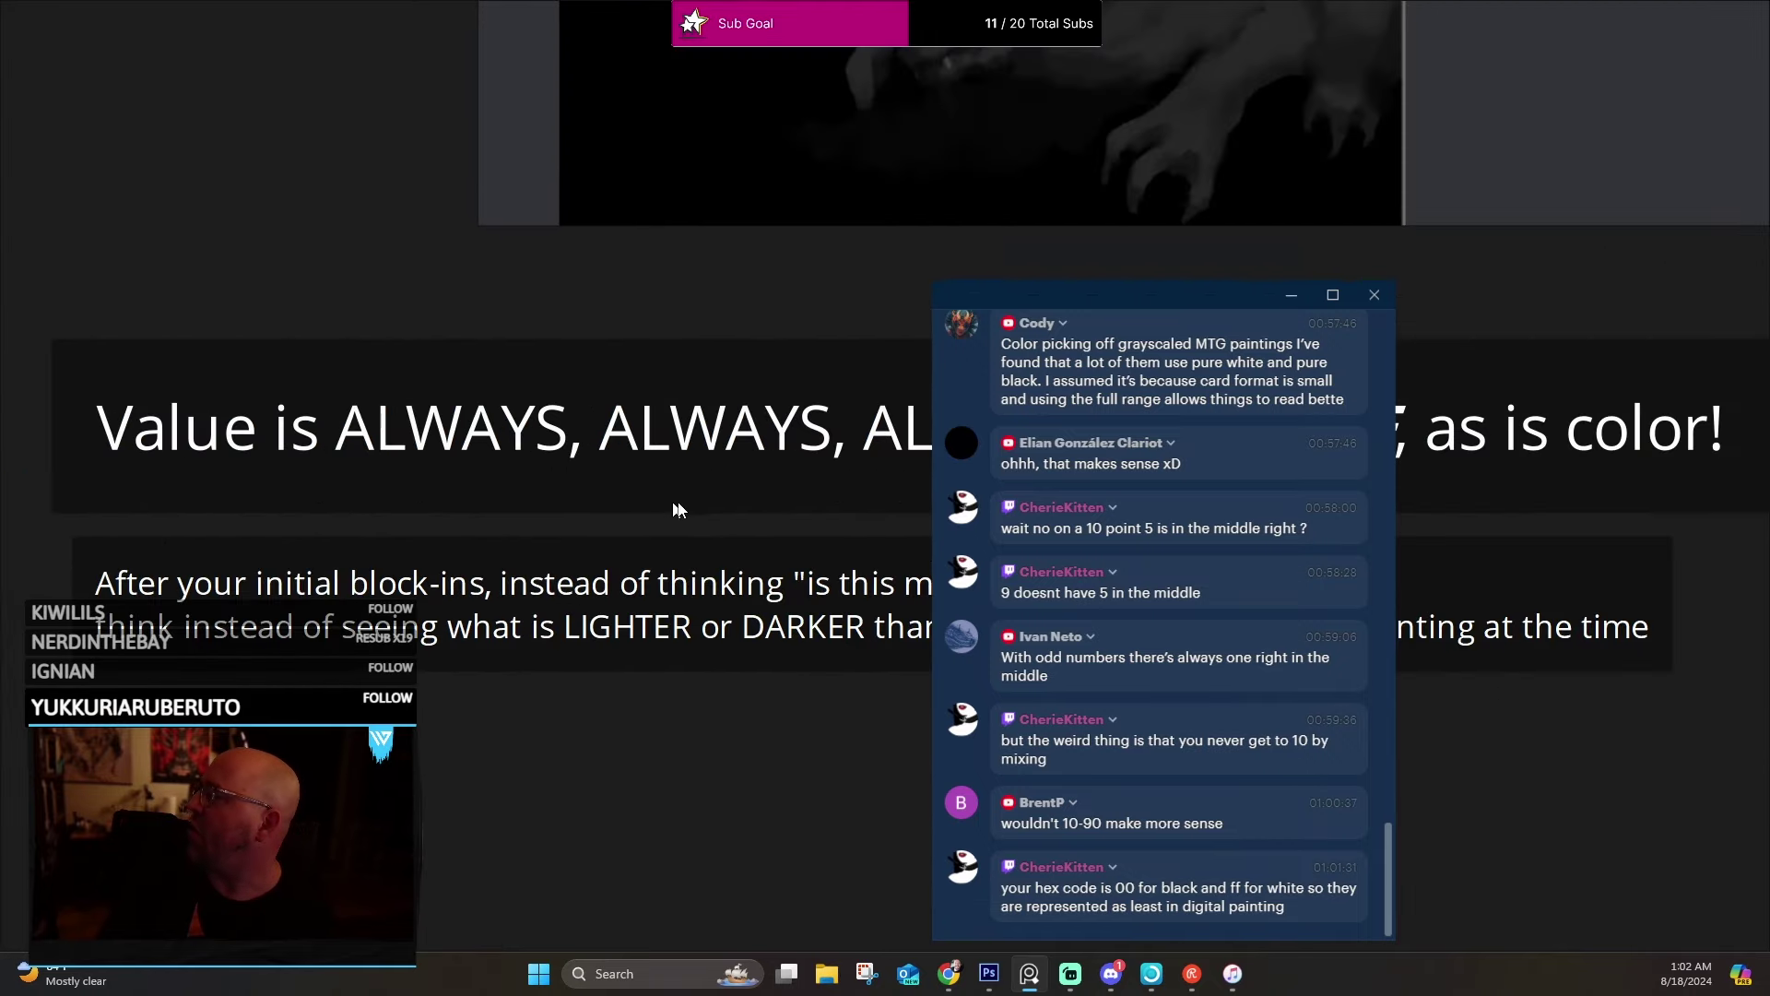
pyautogui.scroll(3, 680, 506)
pyautogui.scroll(1, 646, 415)
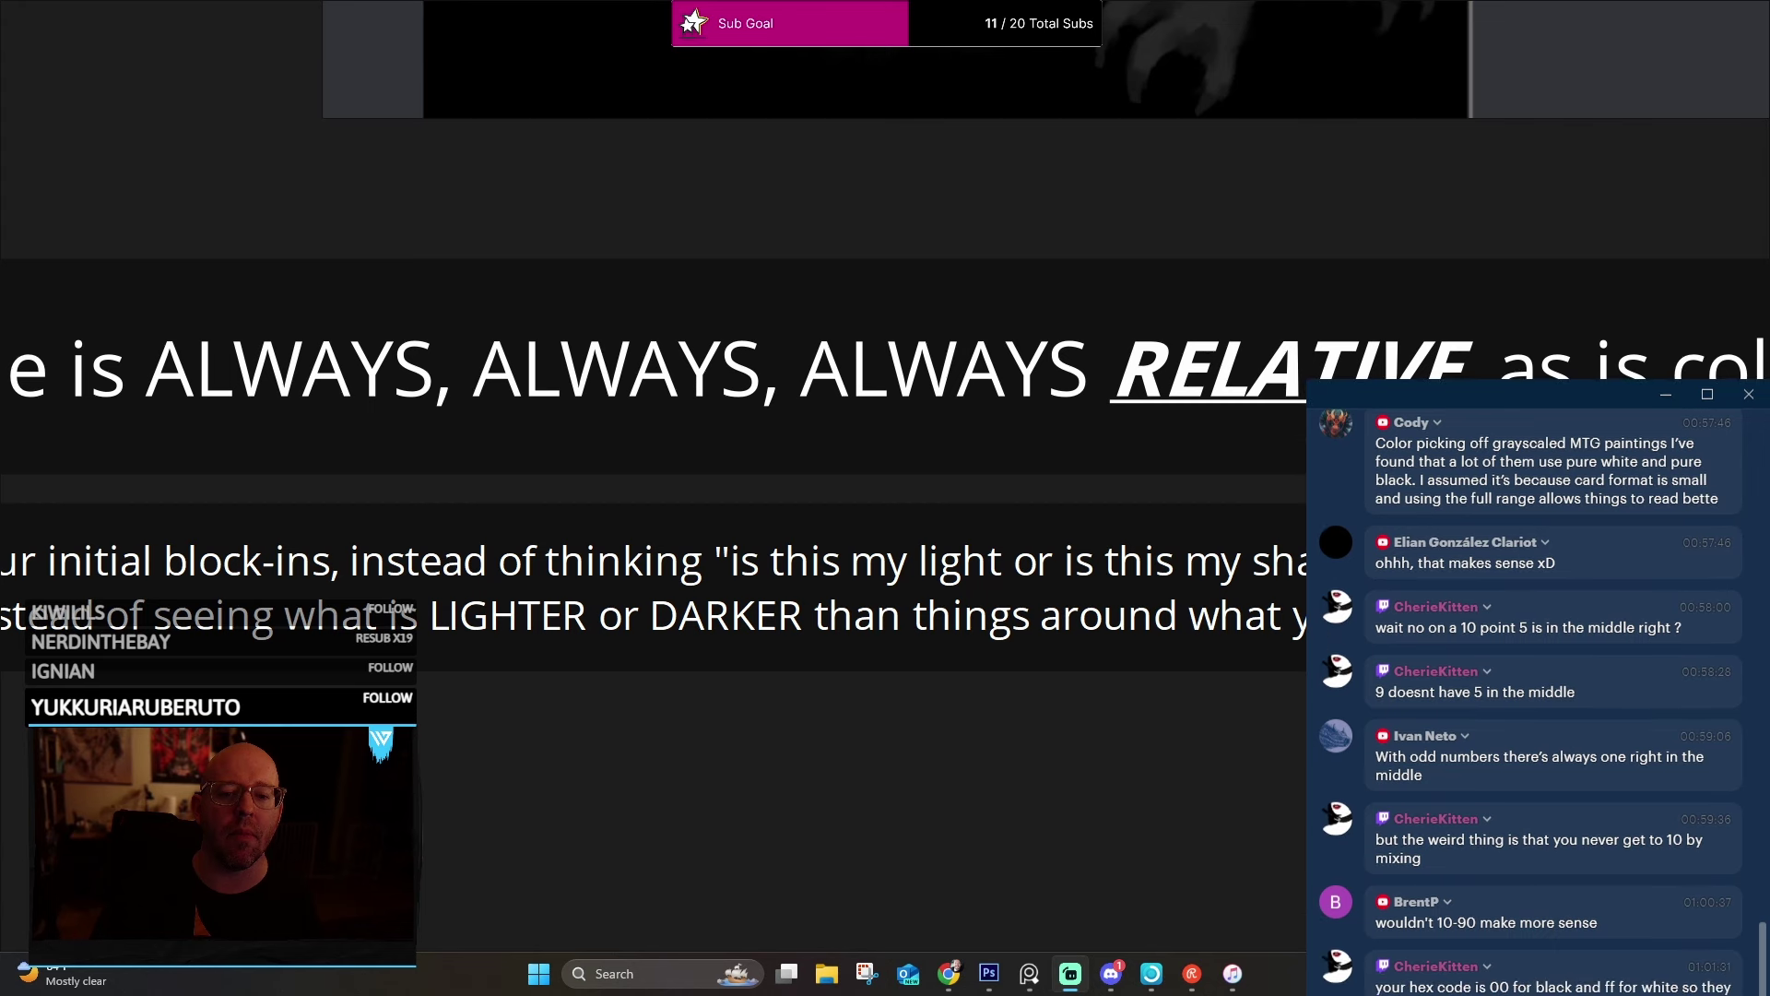
pyautogui.scroll(-3, 715, 457)
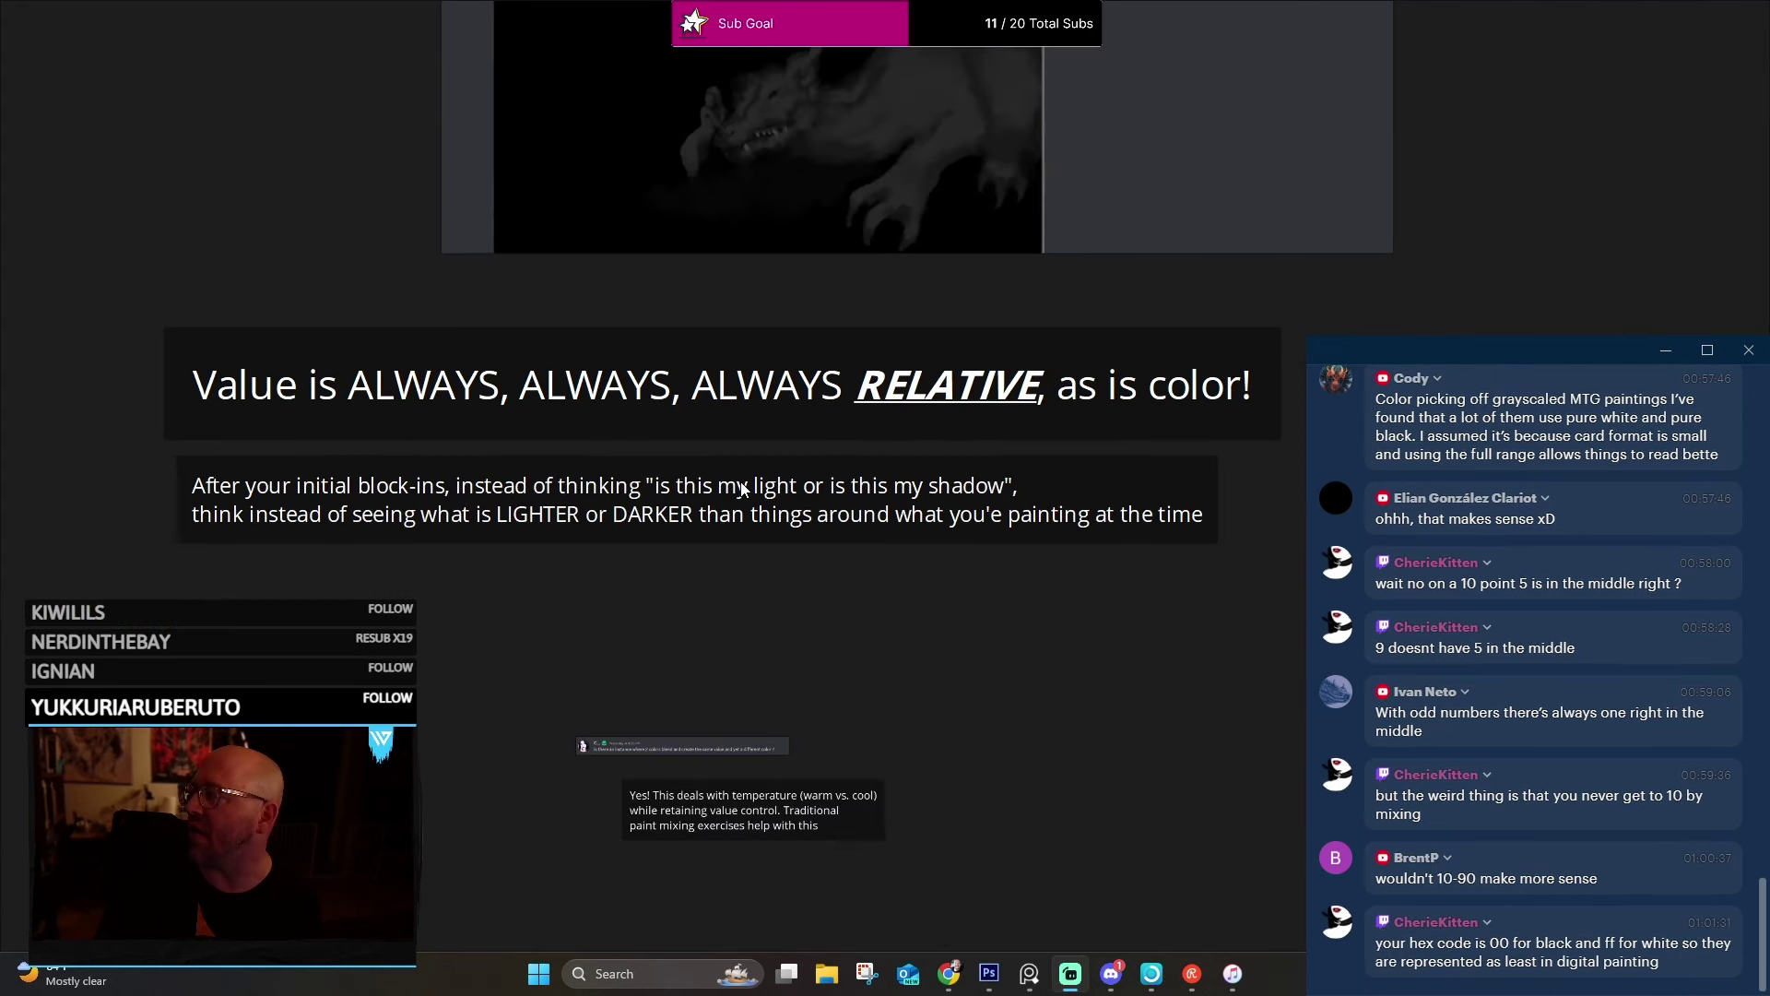
pyautogui.scroll(1, 631, 477)
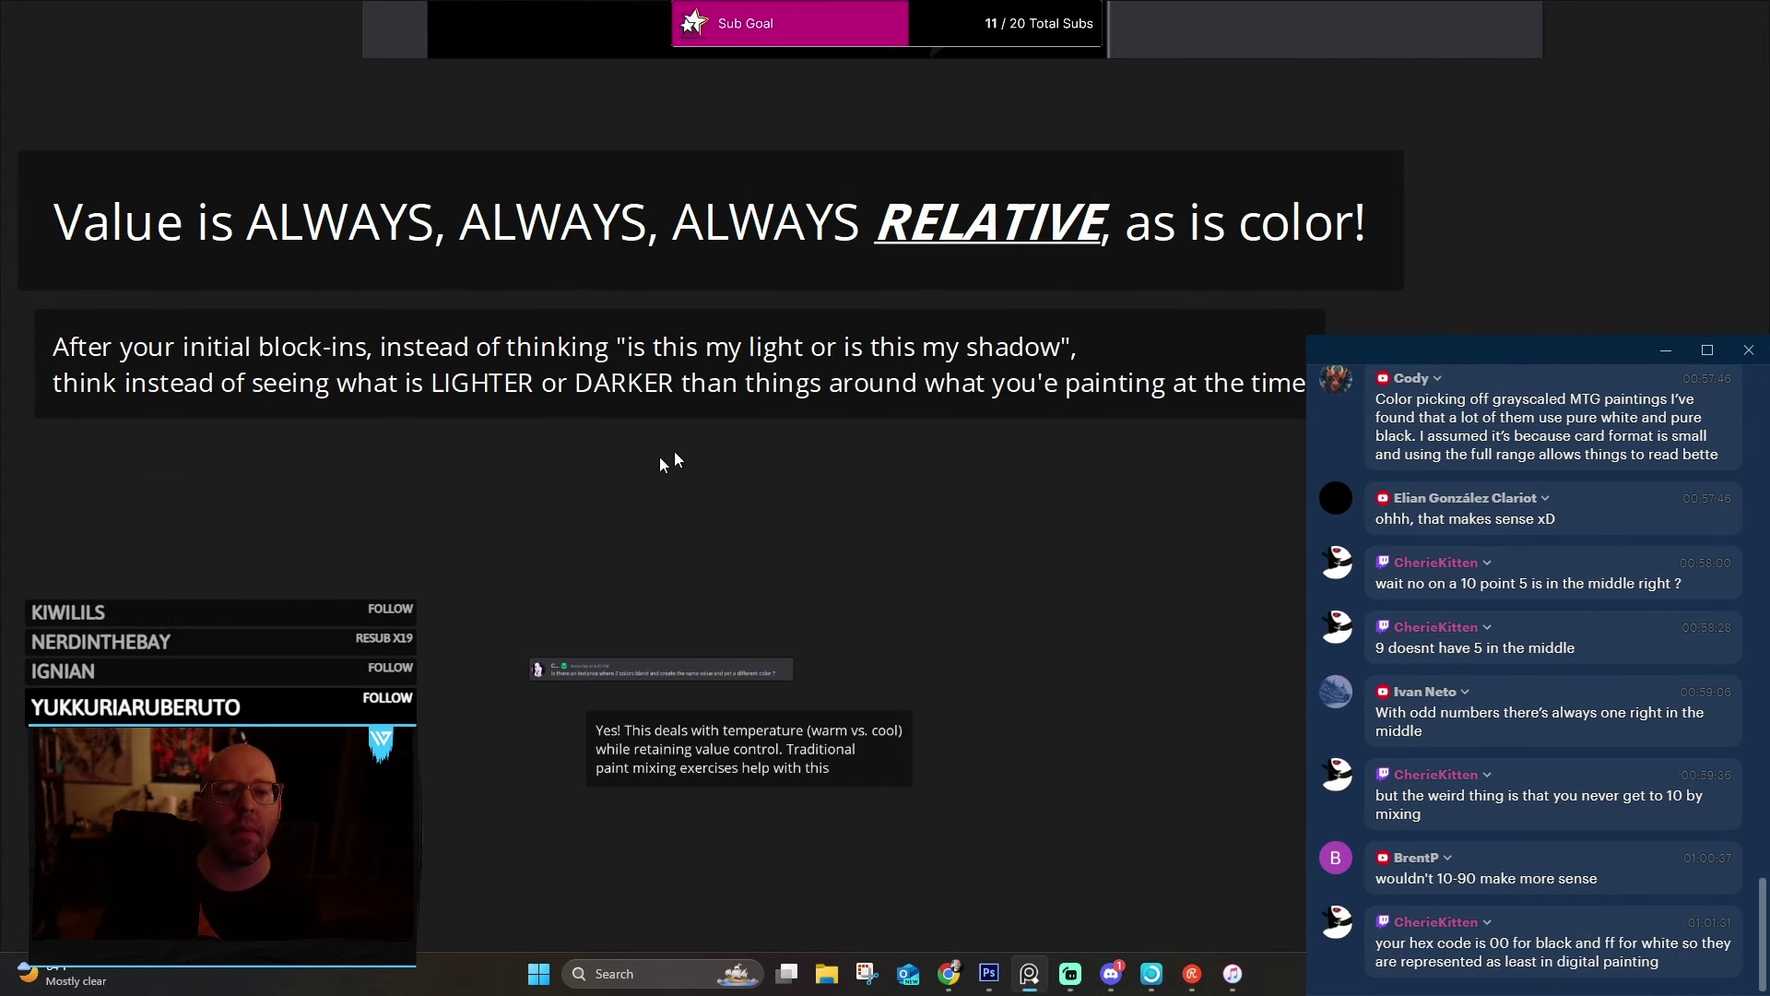
pyautogui.scroll(1, 660, 457)
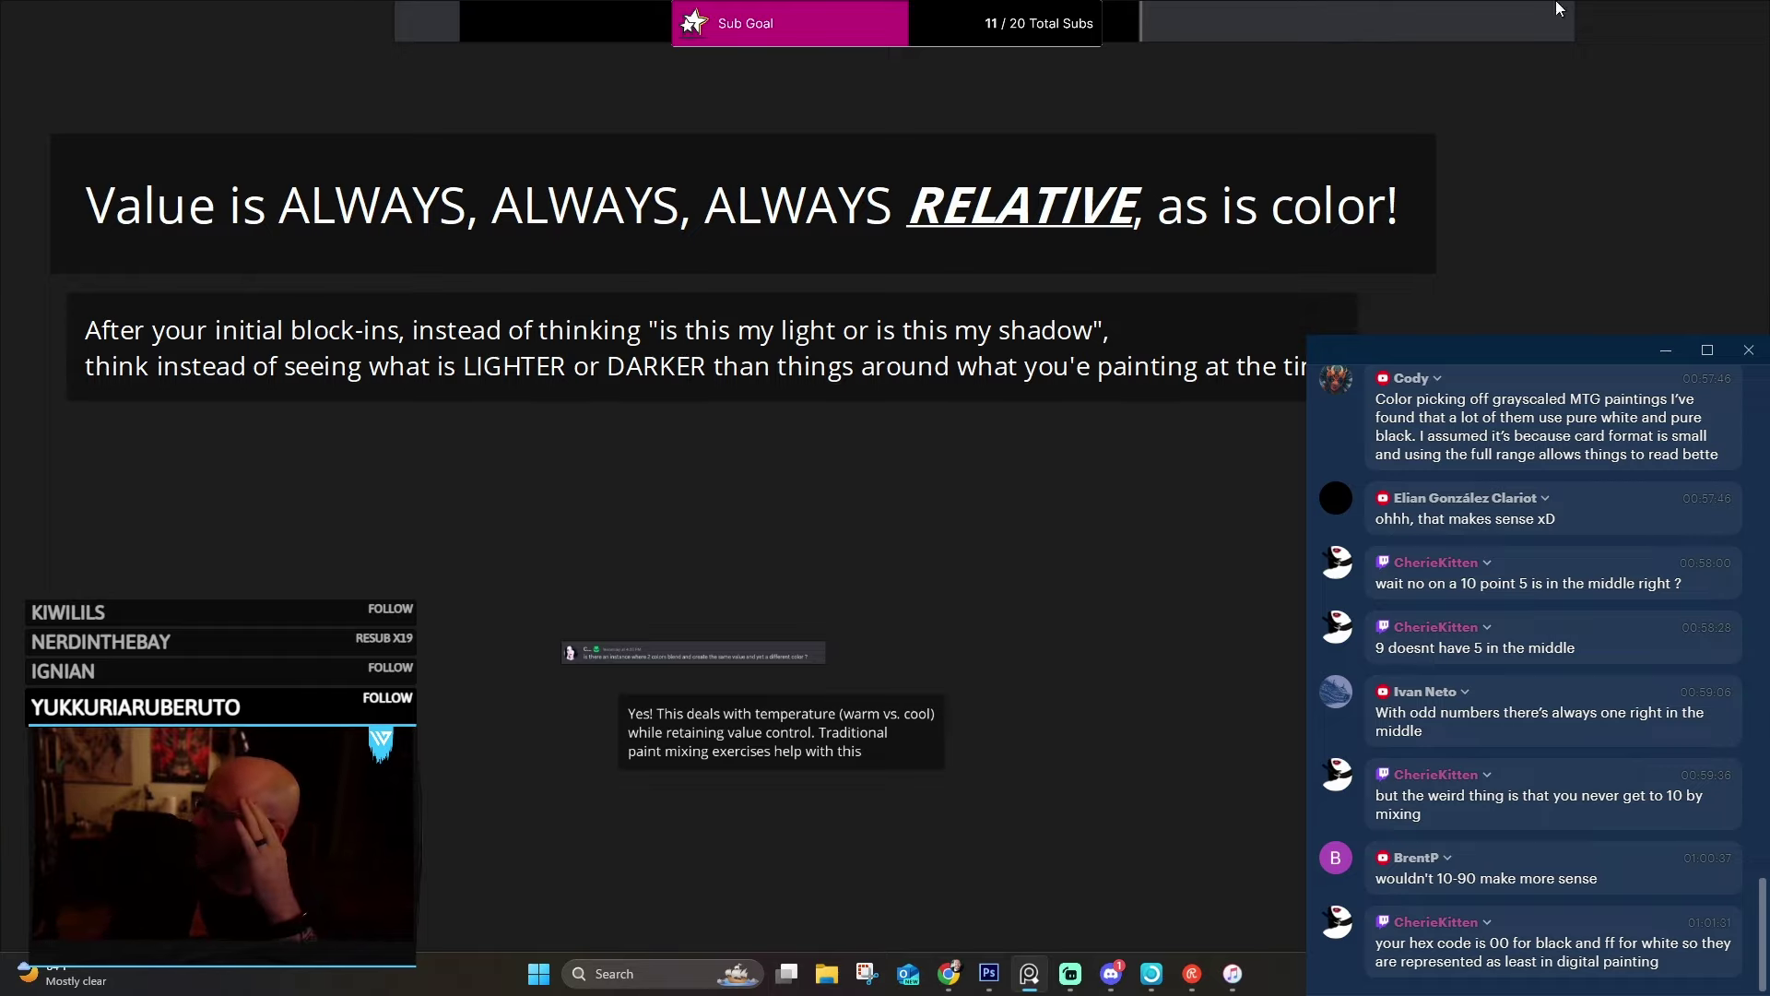
pyautogui.press('Left')
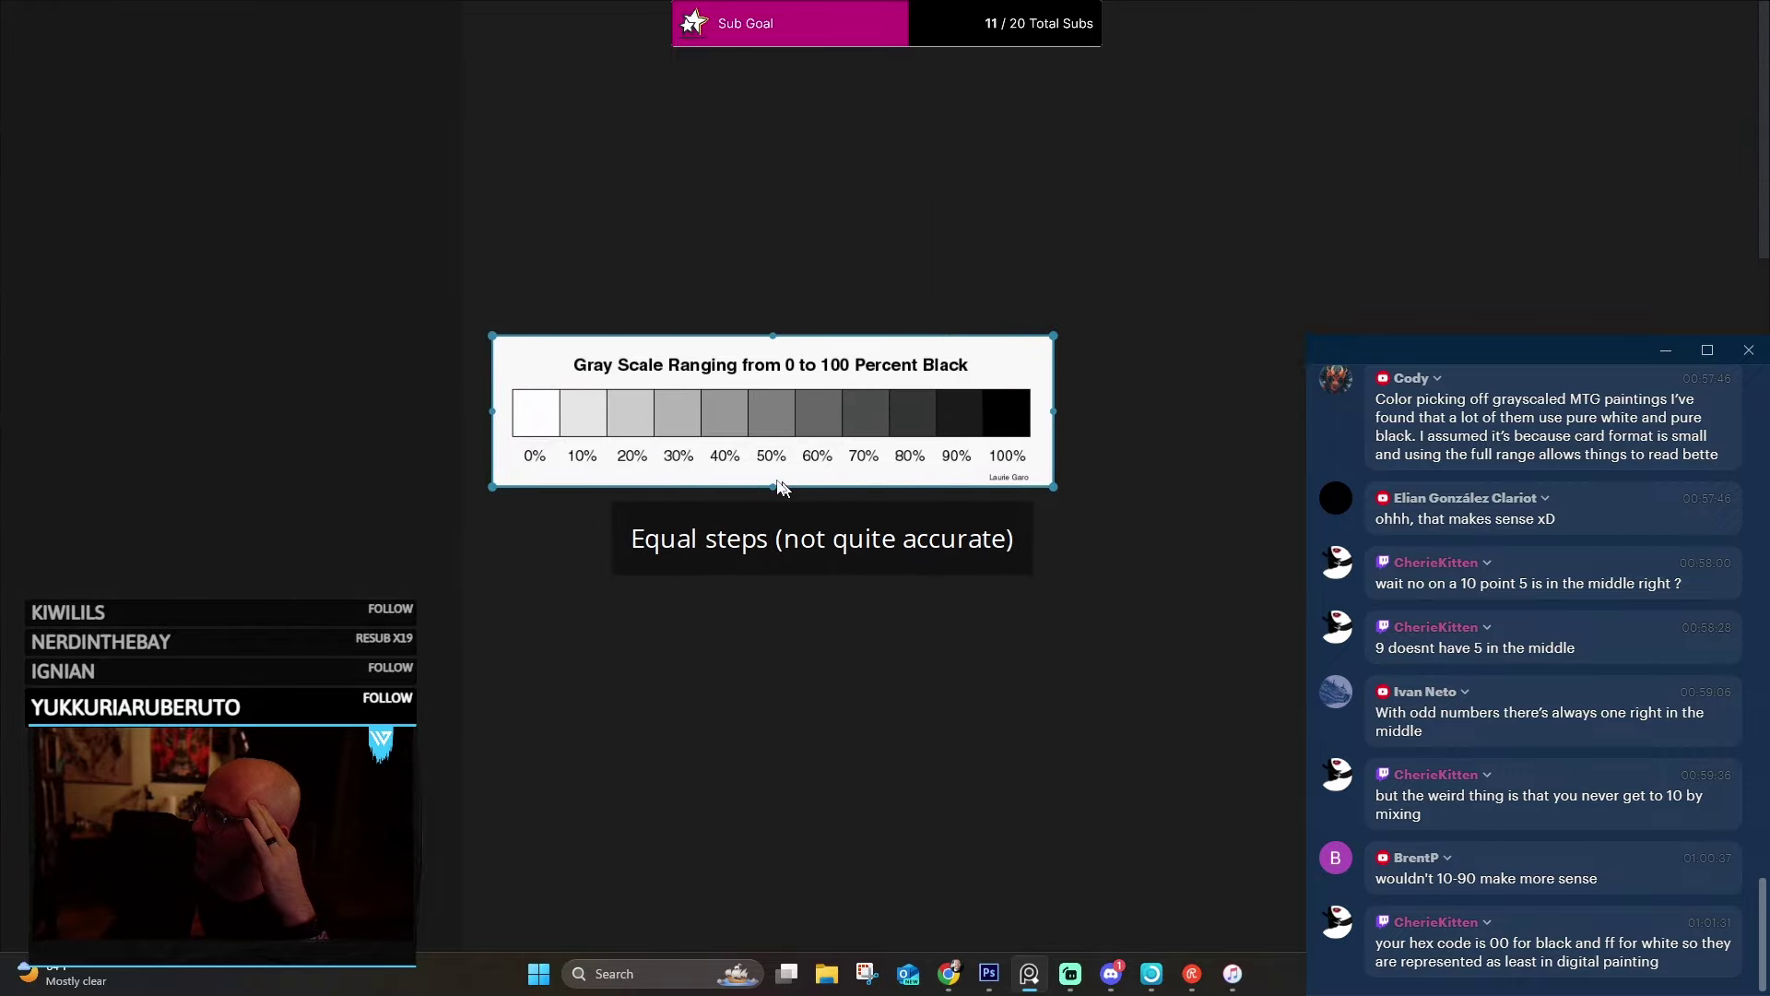
pyautogui.scroll(5, 812, 466)
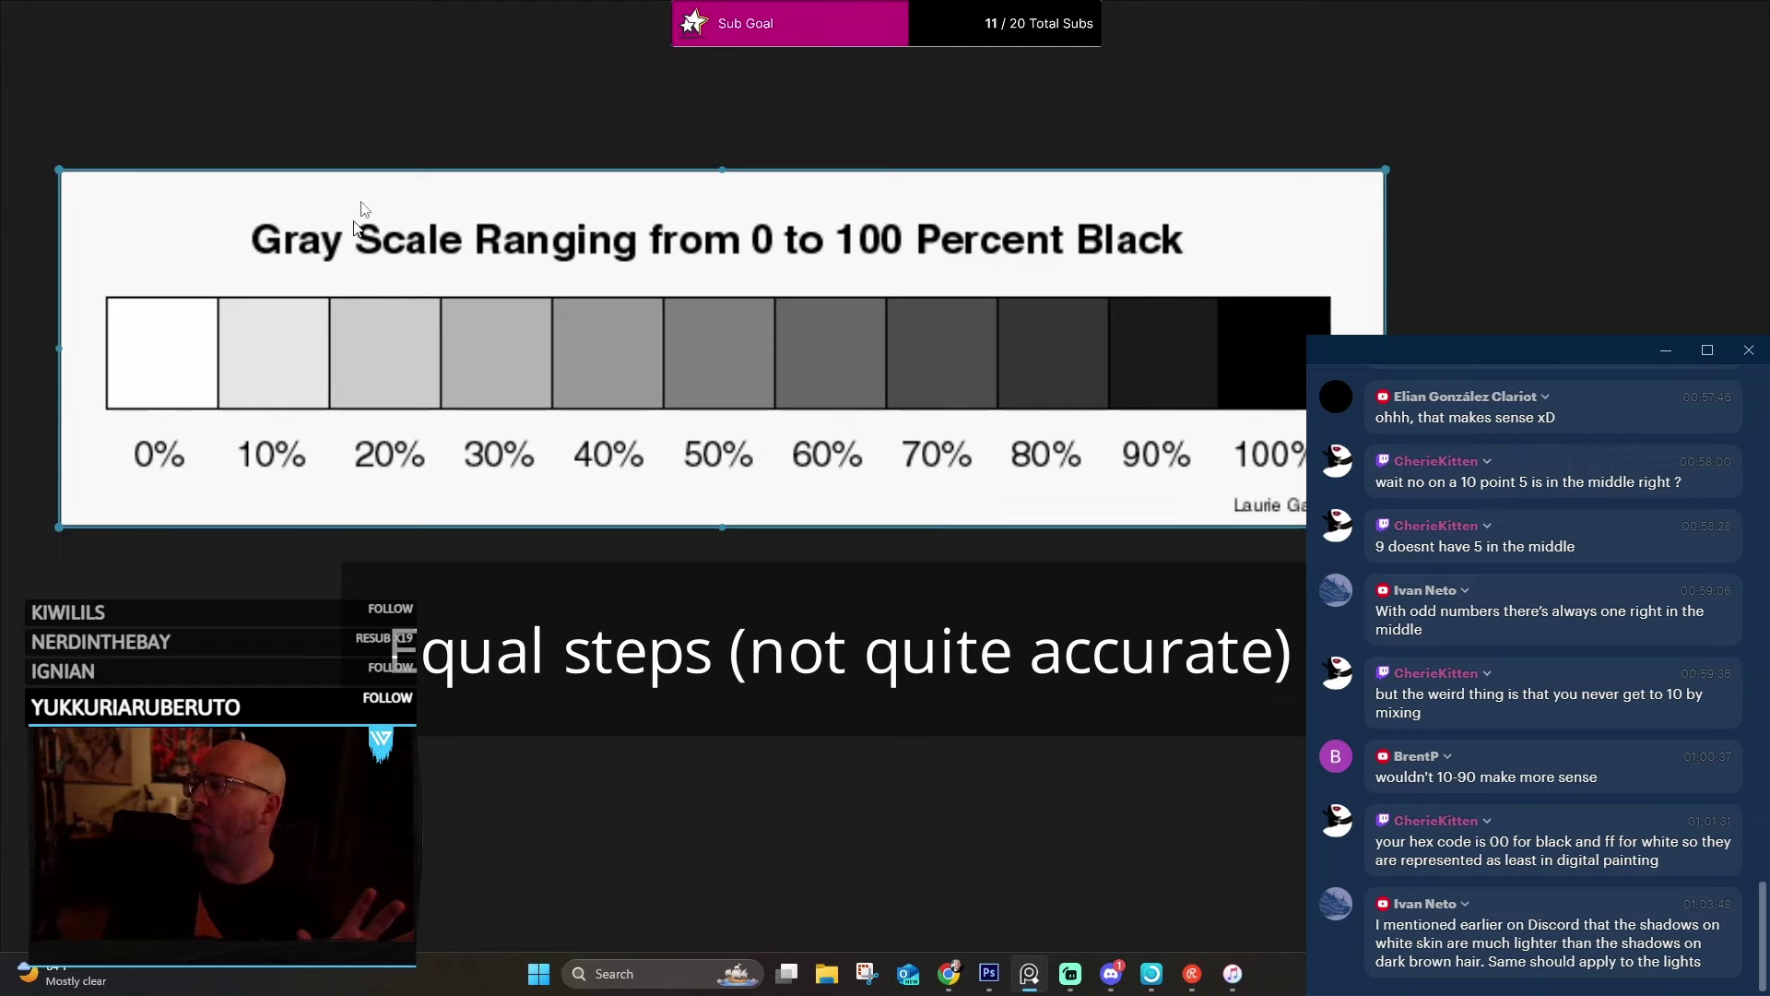
# Zoom out and back in on the captioned 0–100% gray scale chart.
pyautogui.scroll(-1, 552, 548)
pyautogui.scroll(1, 507, 490)
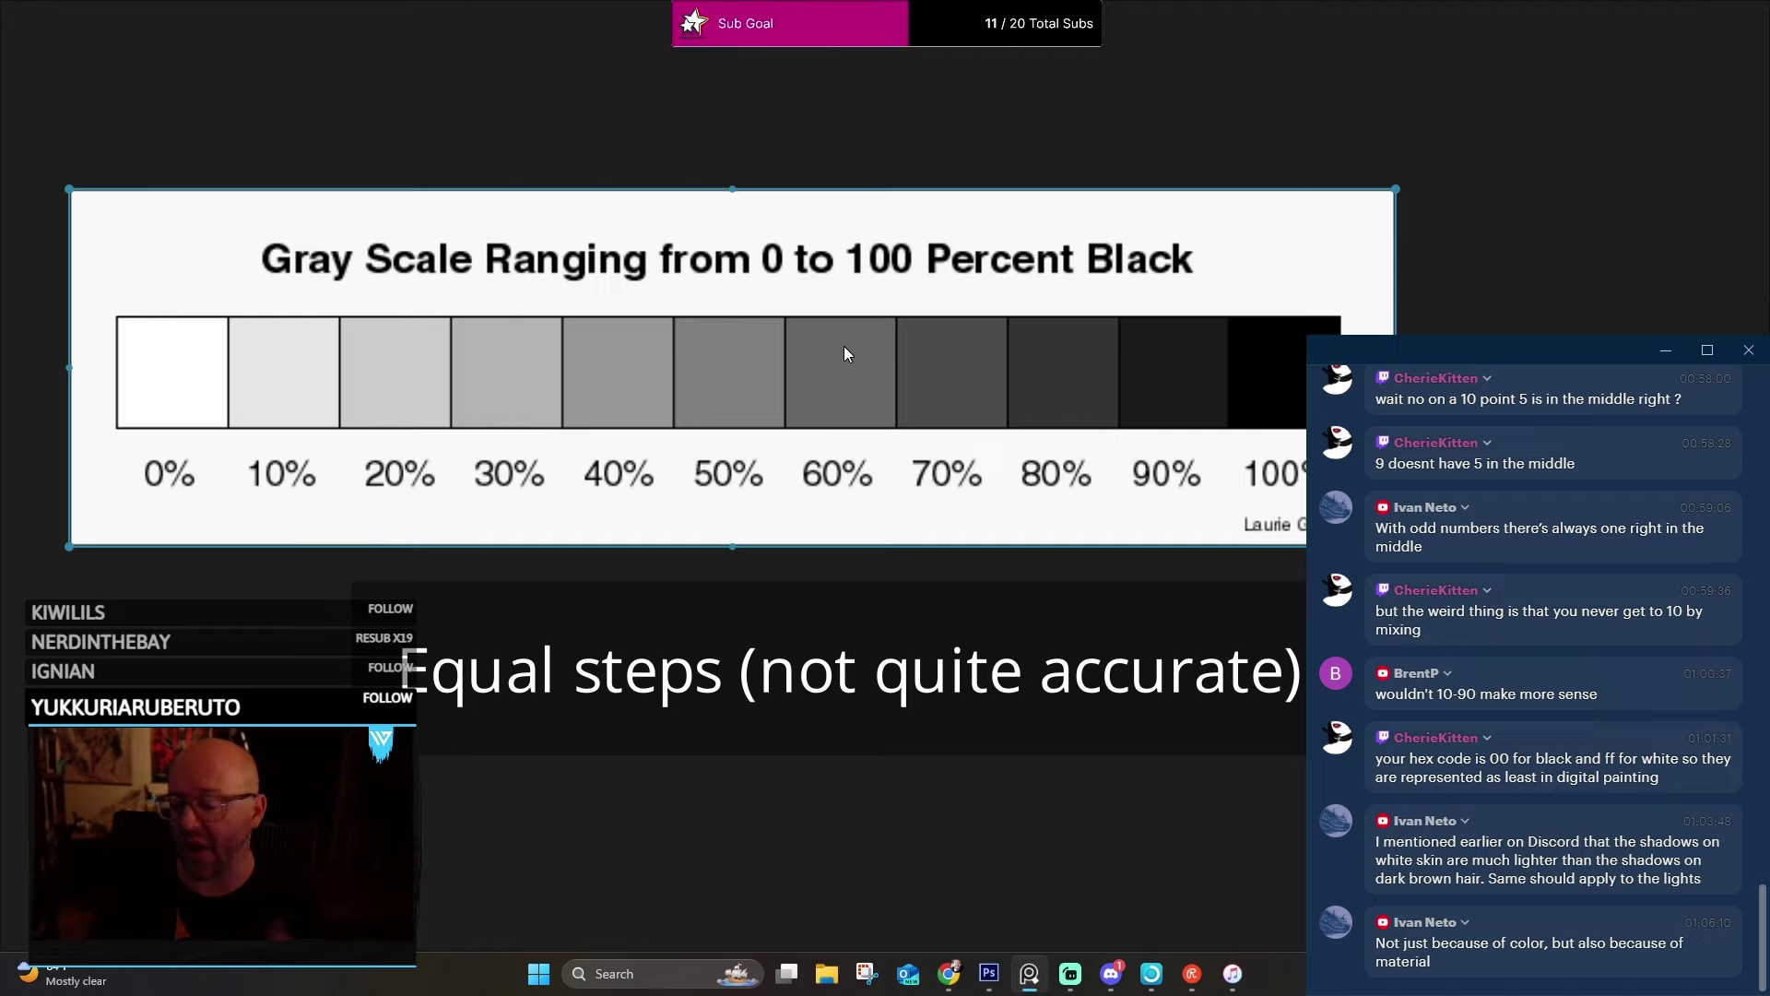
# Zoom and pan onto the chart's light end, showing its title and 0%, 10%, 20% swatches.
pyautogui.scroll(-5, 843, 353)
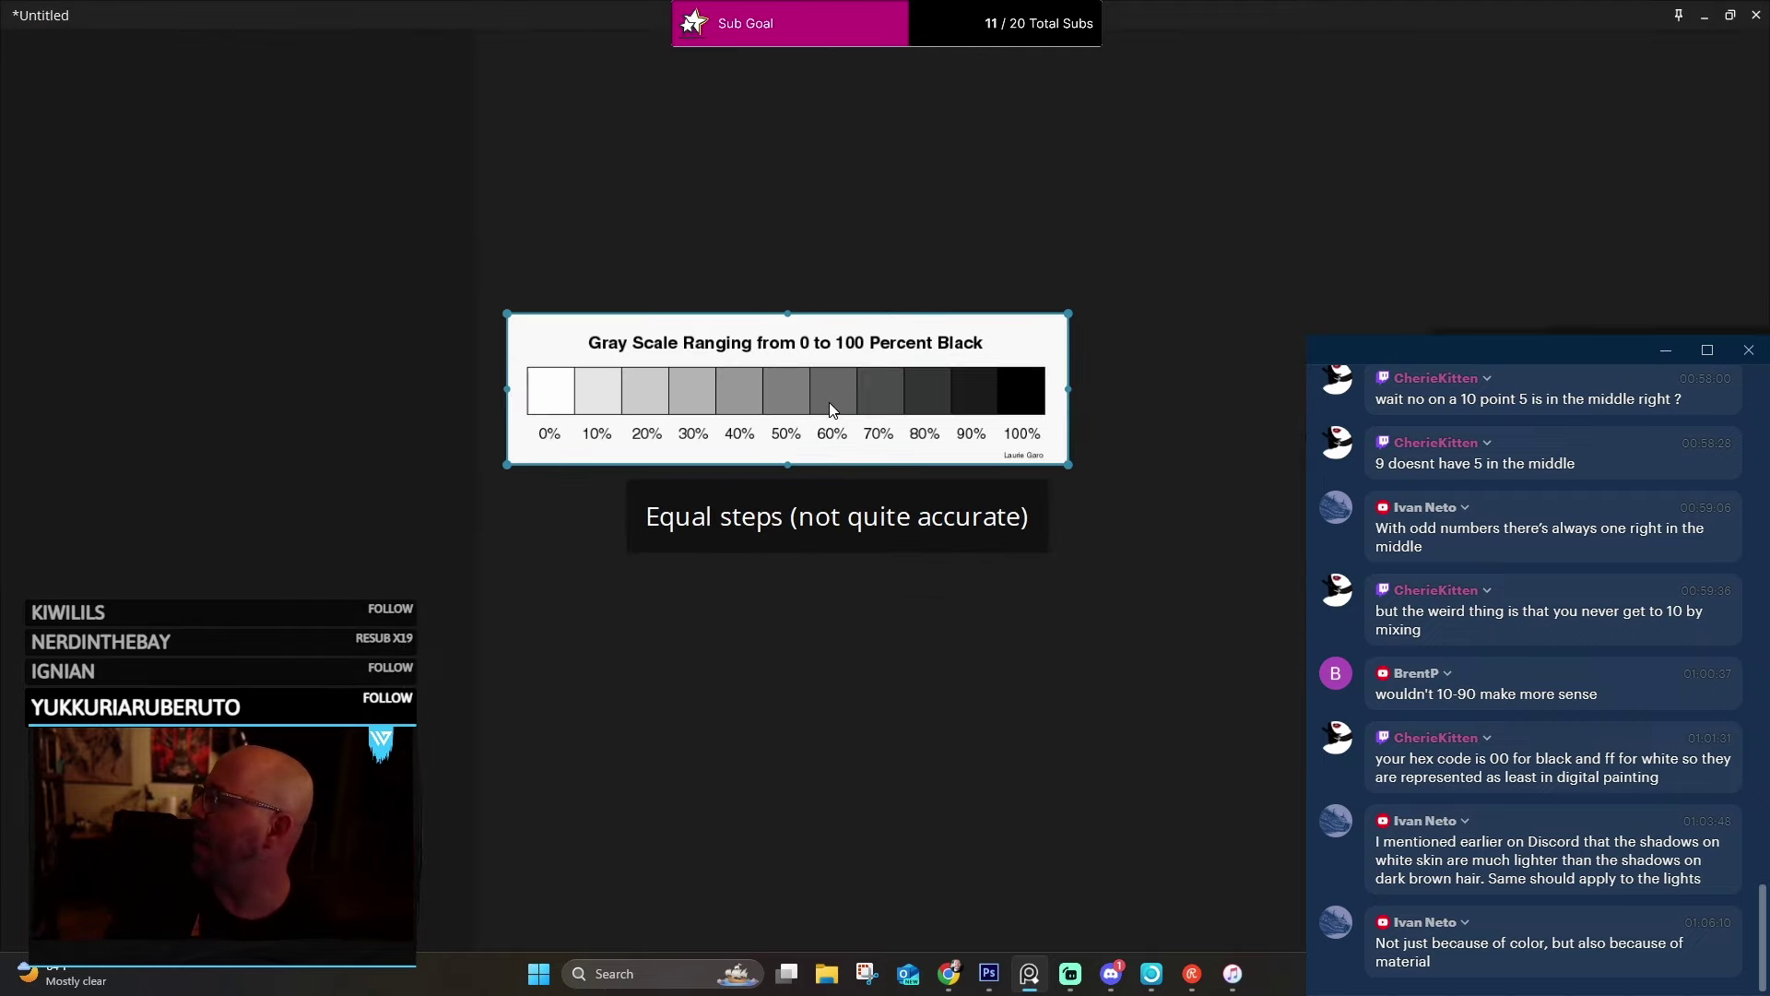
pyautogui.moveTo(823, 351); pyautogui.dragTo(510, 366)
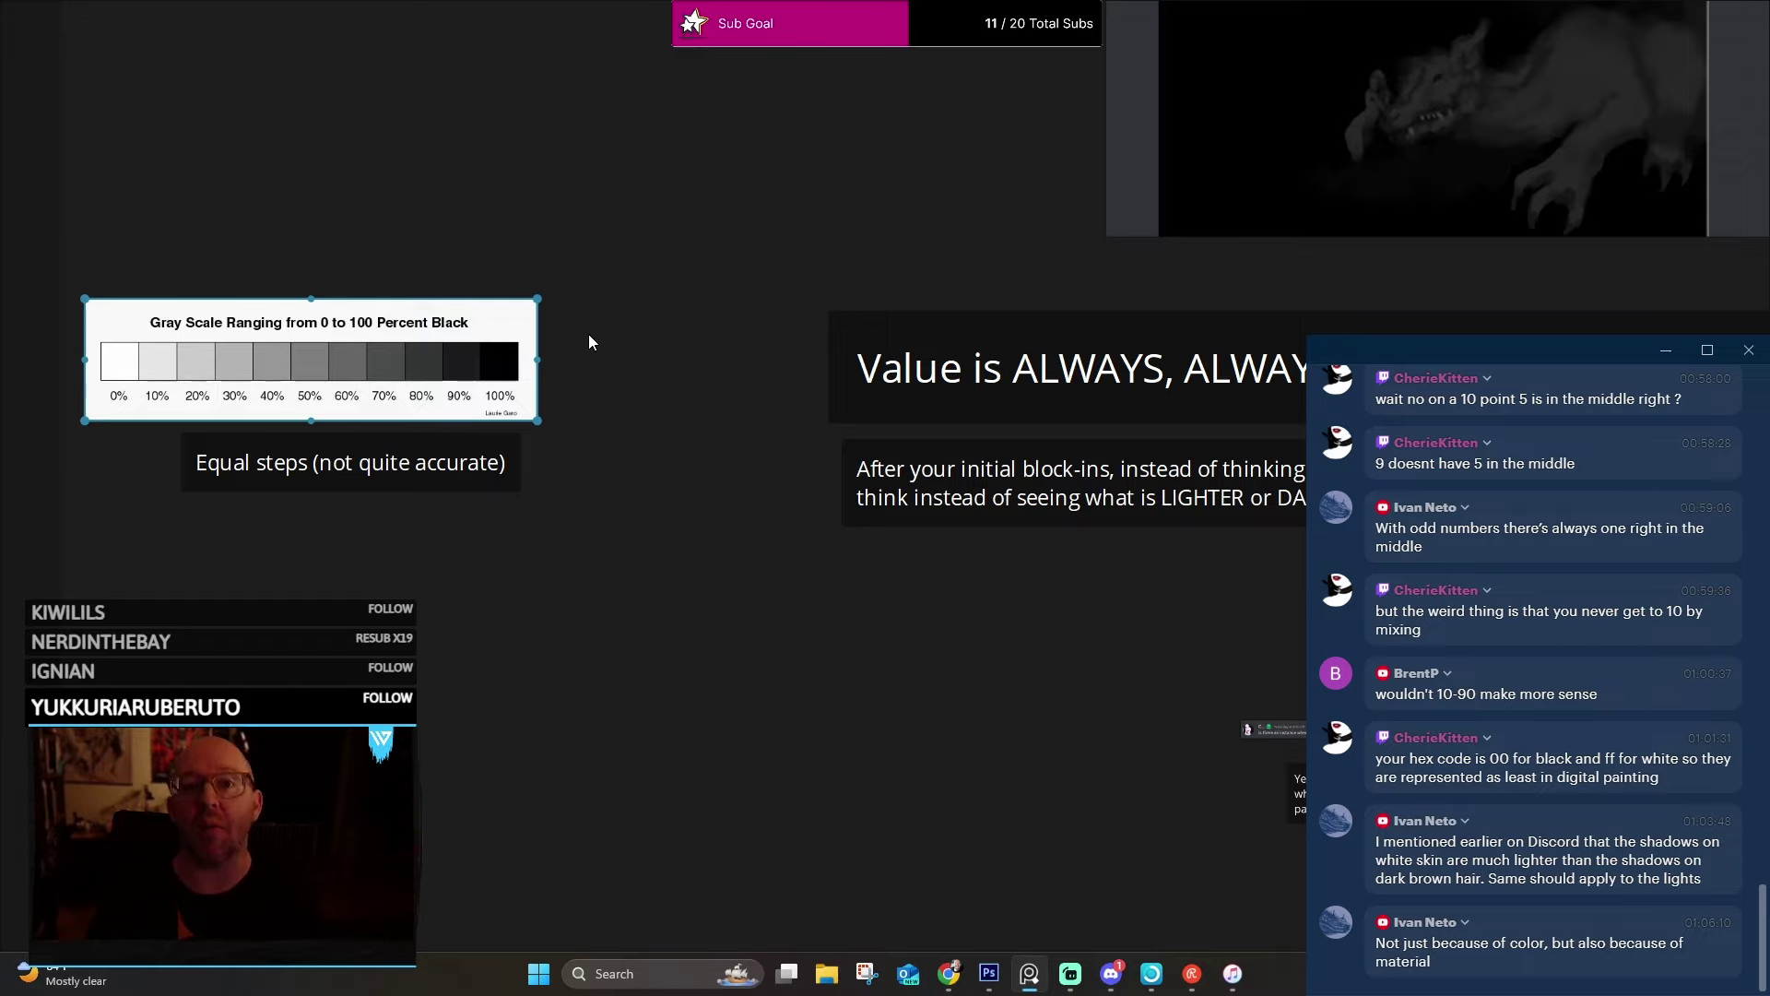
pyautogui.scroll(5, 351, 156)
pyautogui.moveTo(798, 703); pyautogui.dragTo(745, 489)
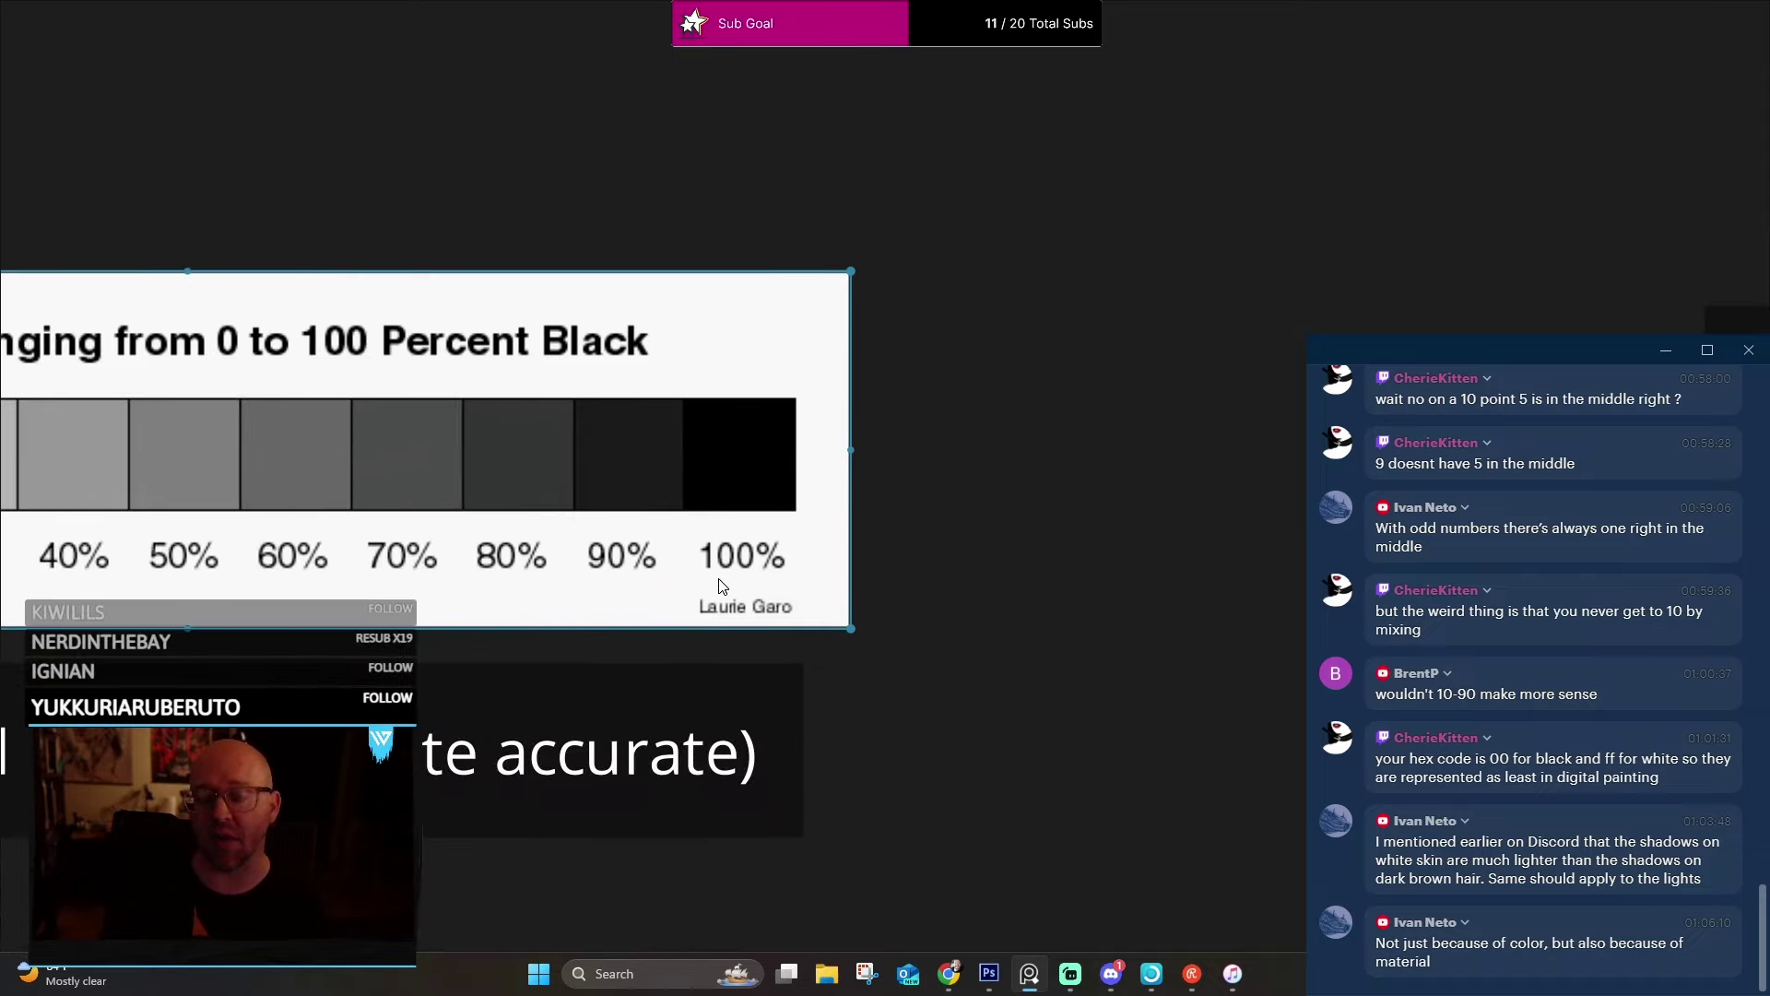
pyautogui.scroll(3, 459, 440)
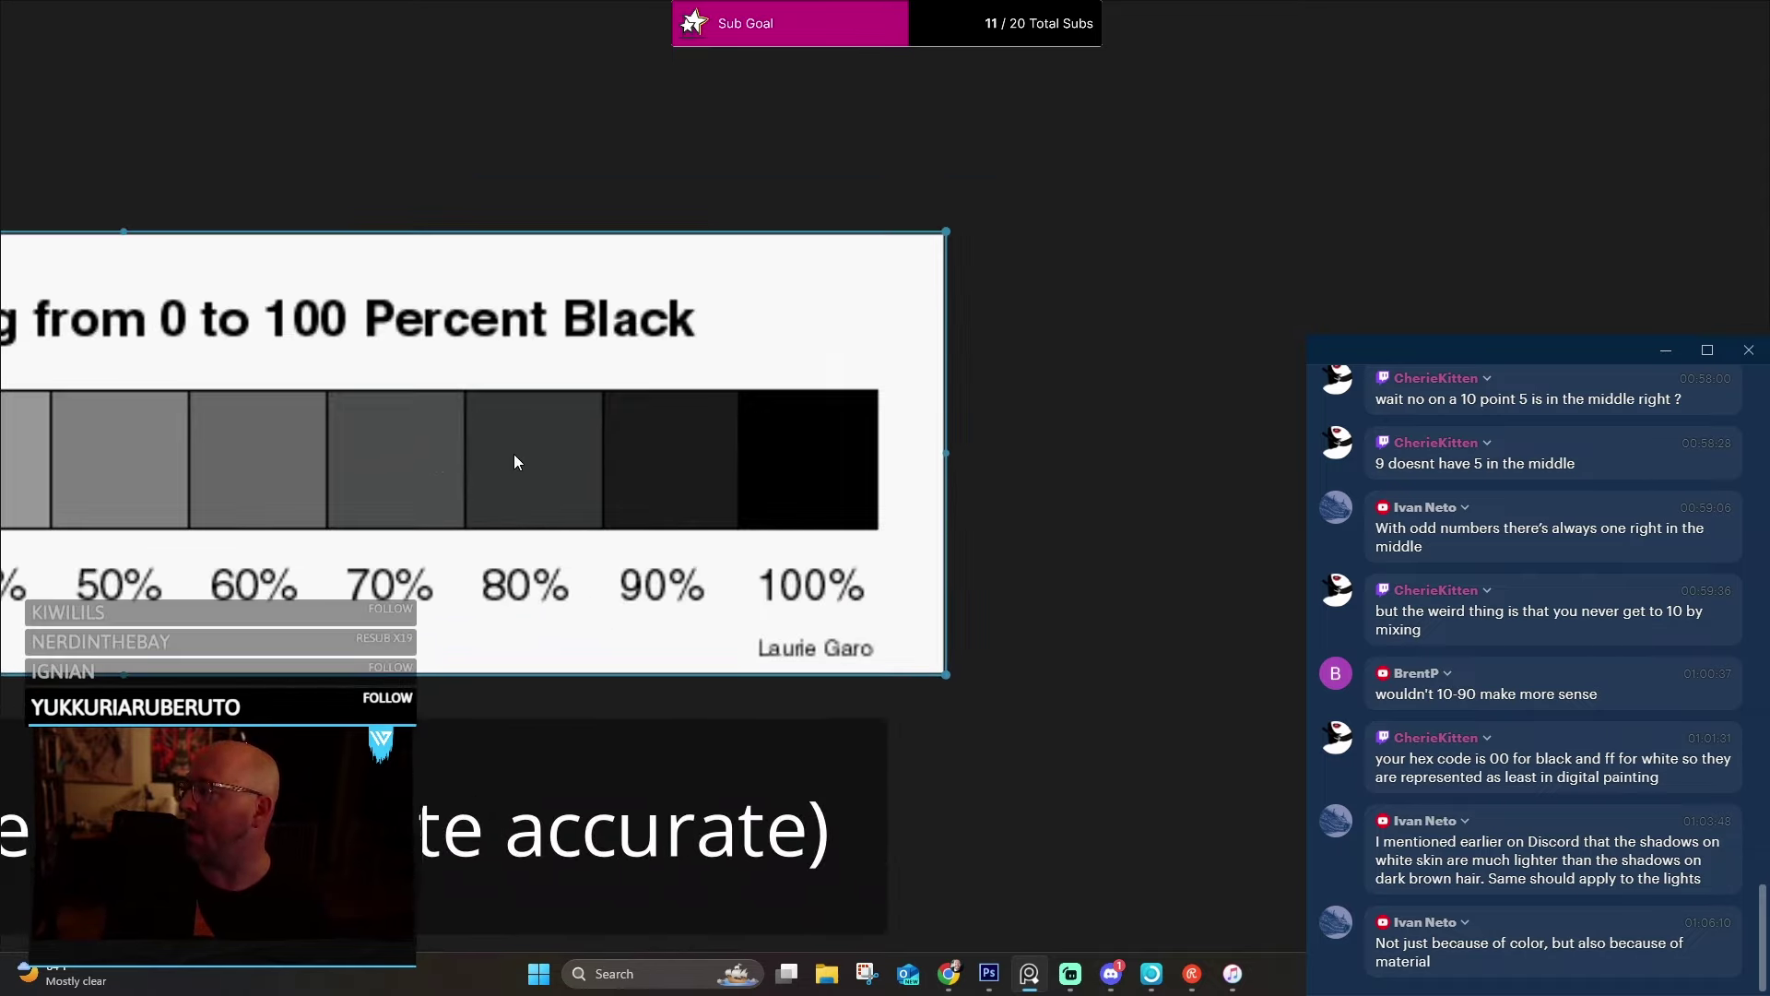
pyautogui.moveTo(605, 500); pyautogui.dragTo(593, 435)
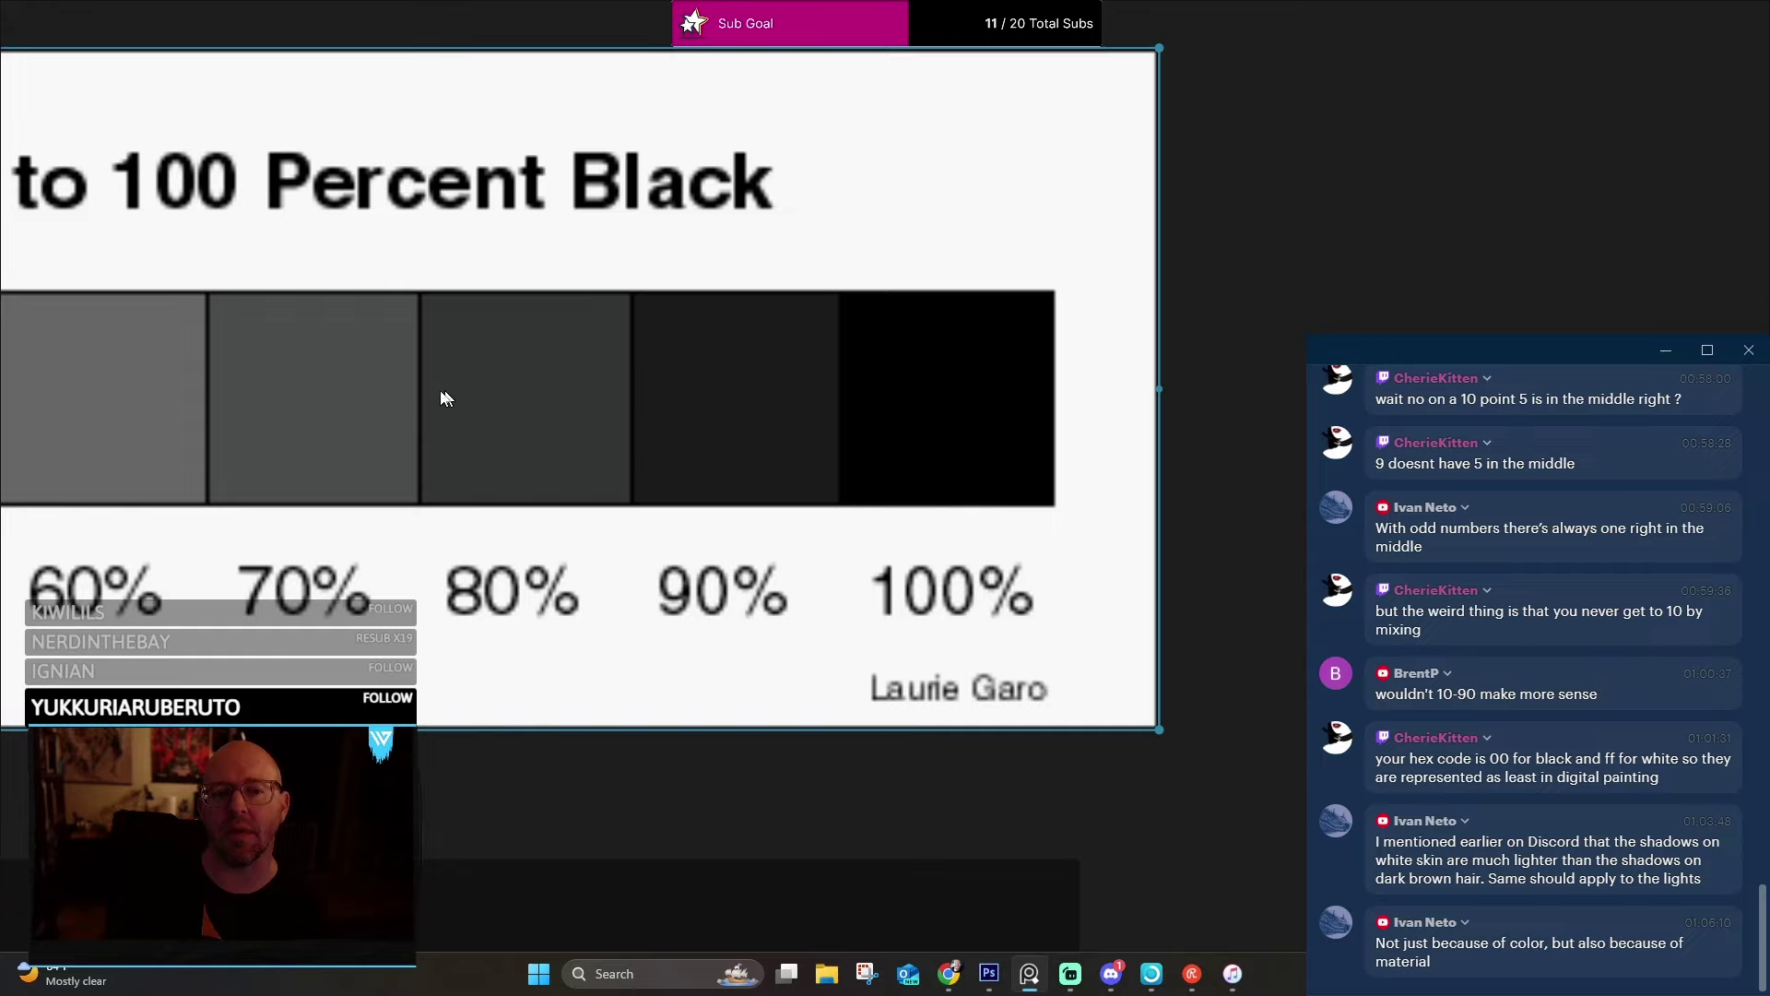
pyautogui.scroll(-5, 285, 466)
pyautogui.moveTo(318, 496); pyautogui.dragTo(911, 496)
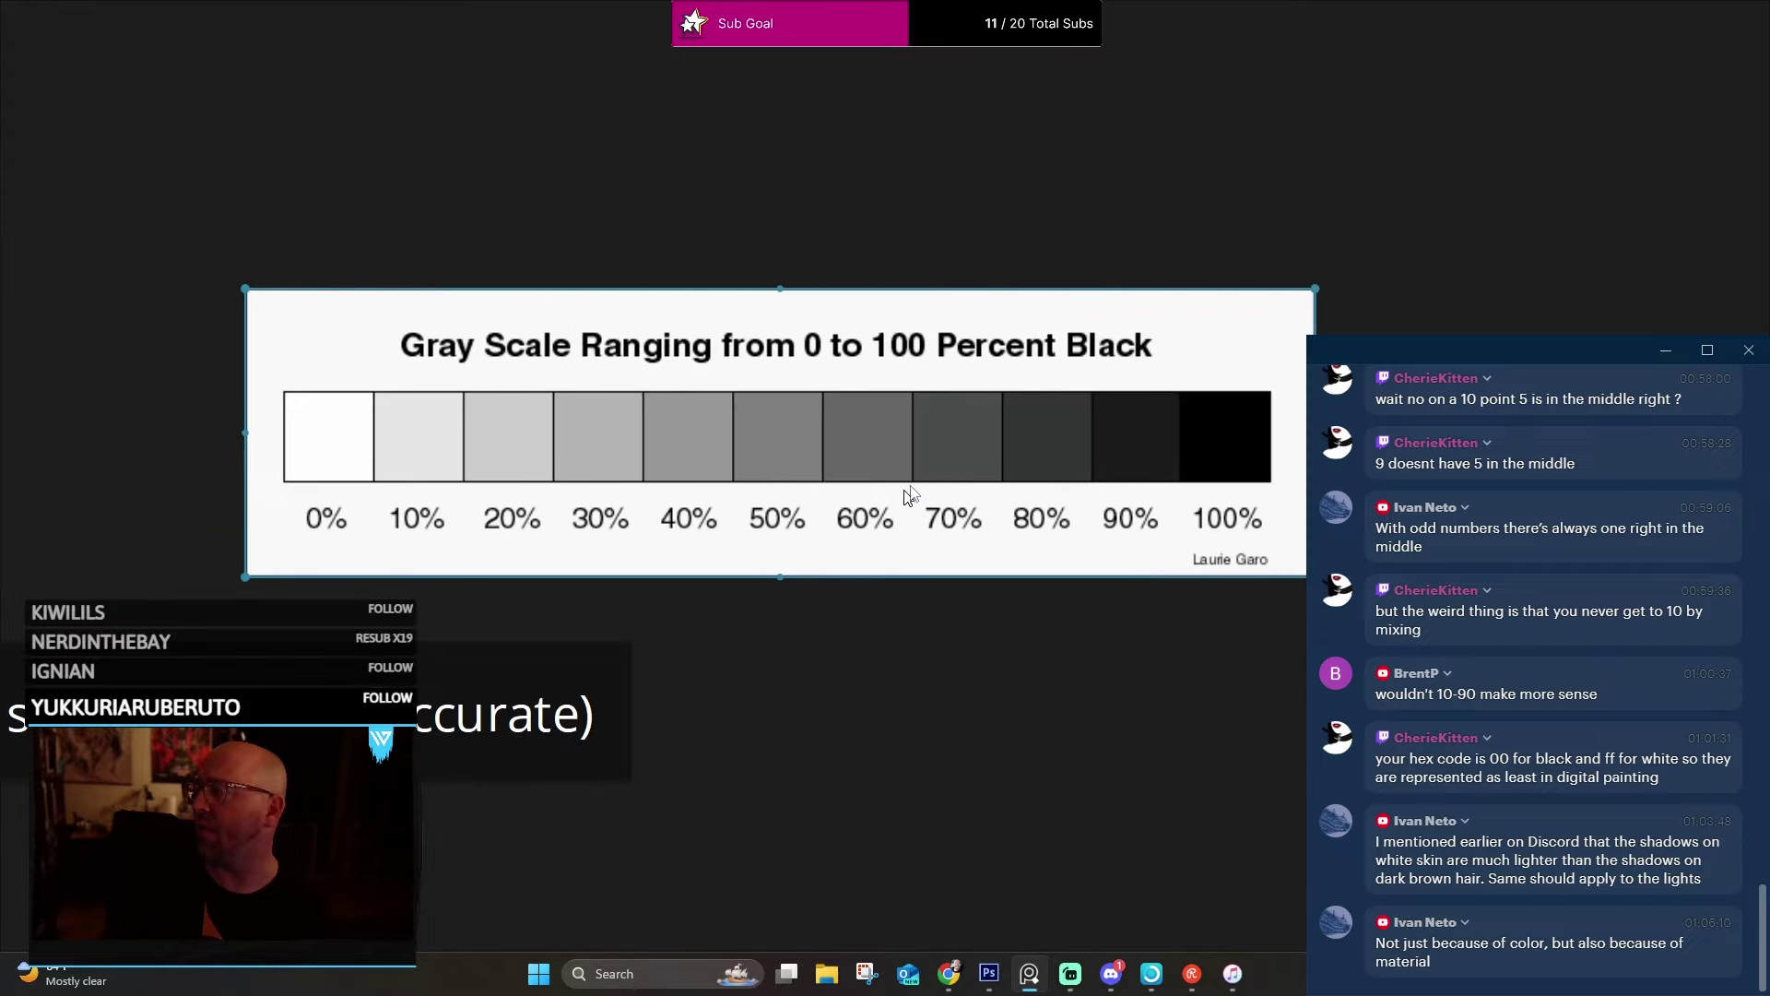
pyautogui.scroll(5, 604, 466)
pyautogui.moveTo(605, 466); pyautogui.dragTo(1348, 402)
pyautogui.moveTo(1315, 315); pyautogui.dragTo(842, 583)
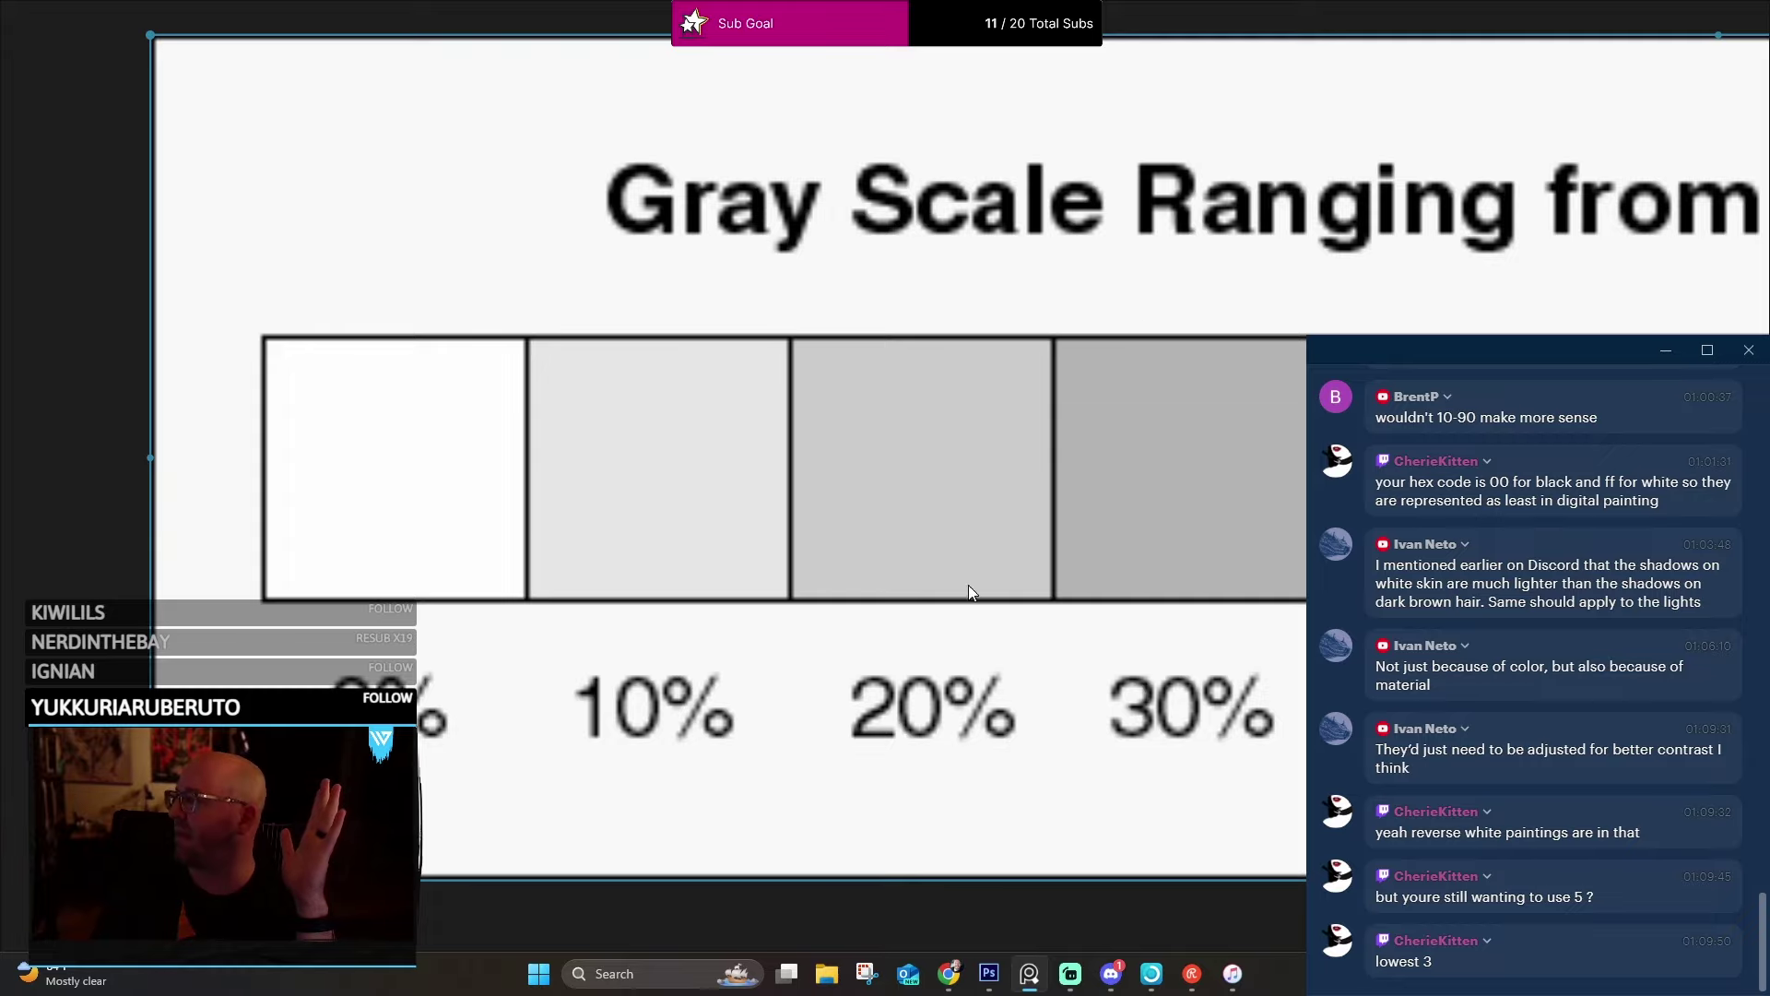
# Zoom out over the gray scale chart and captions toward the viewer question note.
pyautogui.scroll(-5, 968, 584)
pyautogui.moveTo(1109, 543); pyautogui.dragTo(638, 247)
pyautogui.scroll(-4, 1102, 528)
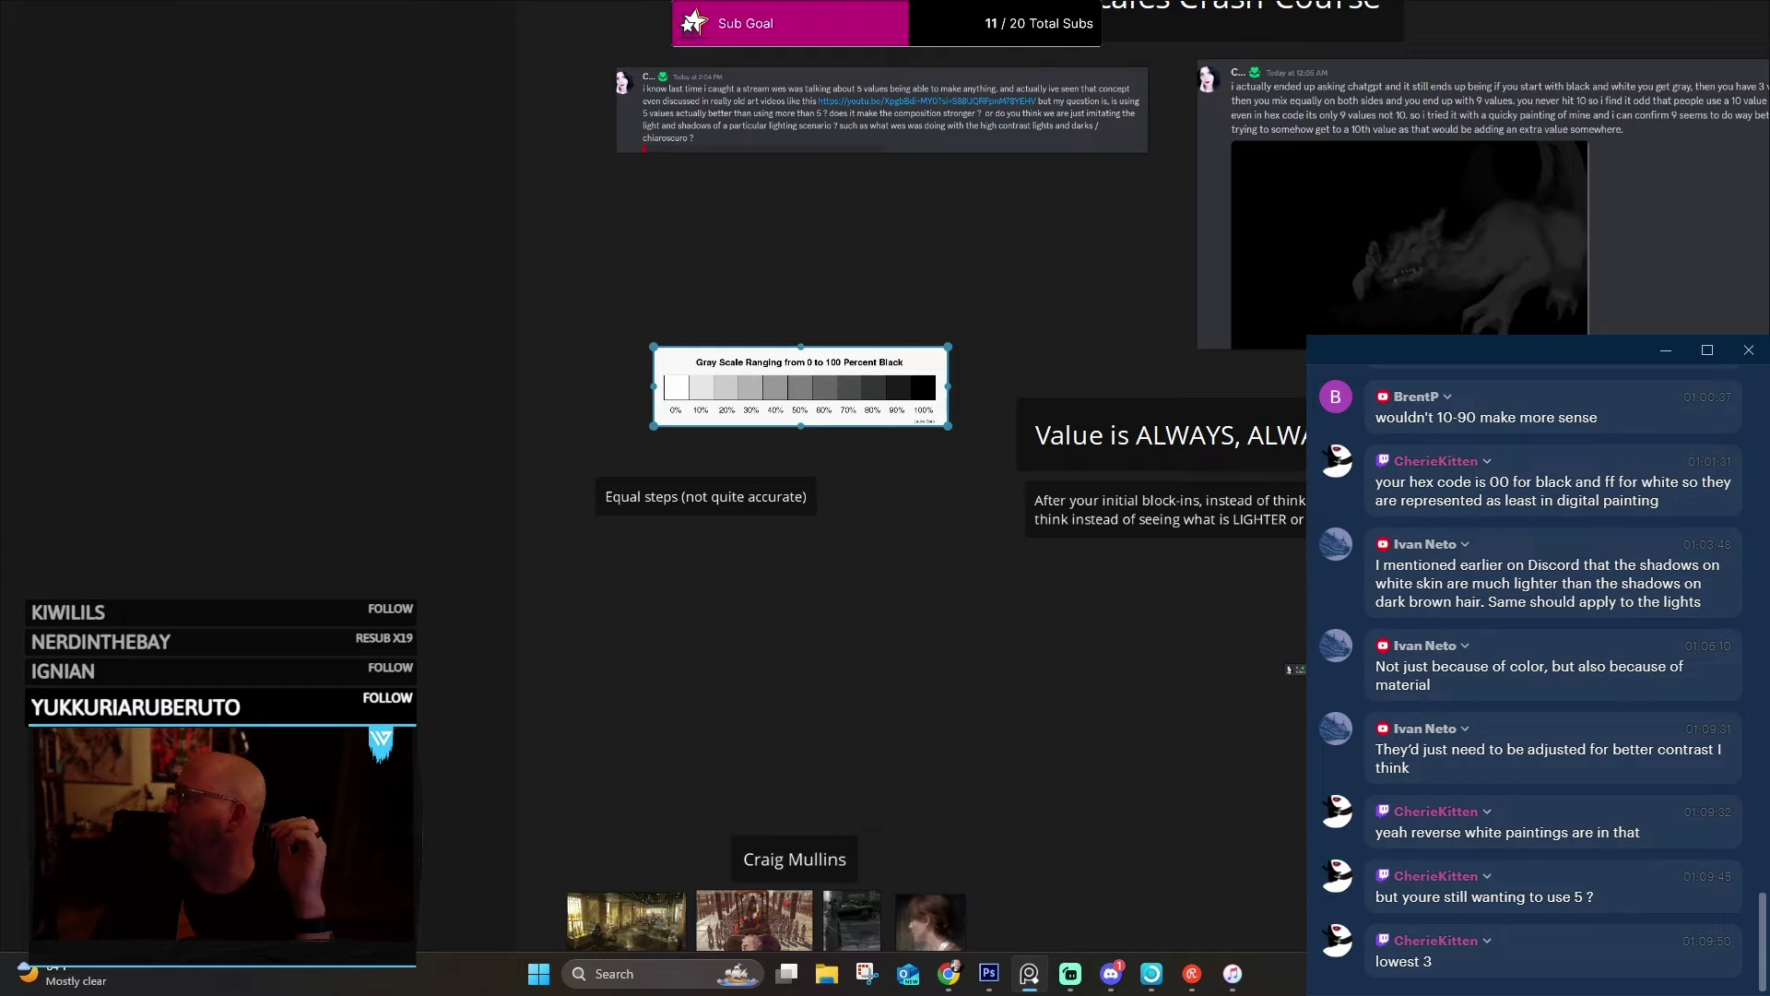
pyautogui.moveTo(1343, 407); pyautogui.dragTo(1014, 185)
pyautogui.scroll(3, 1224, 269)
pyautogui.scroll(2, 1015, 553)
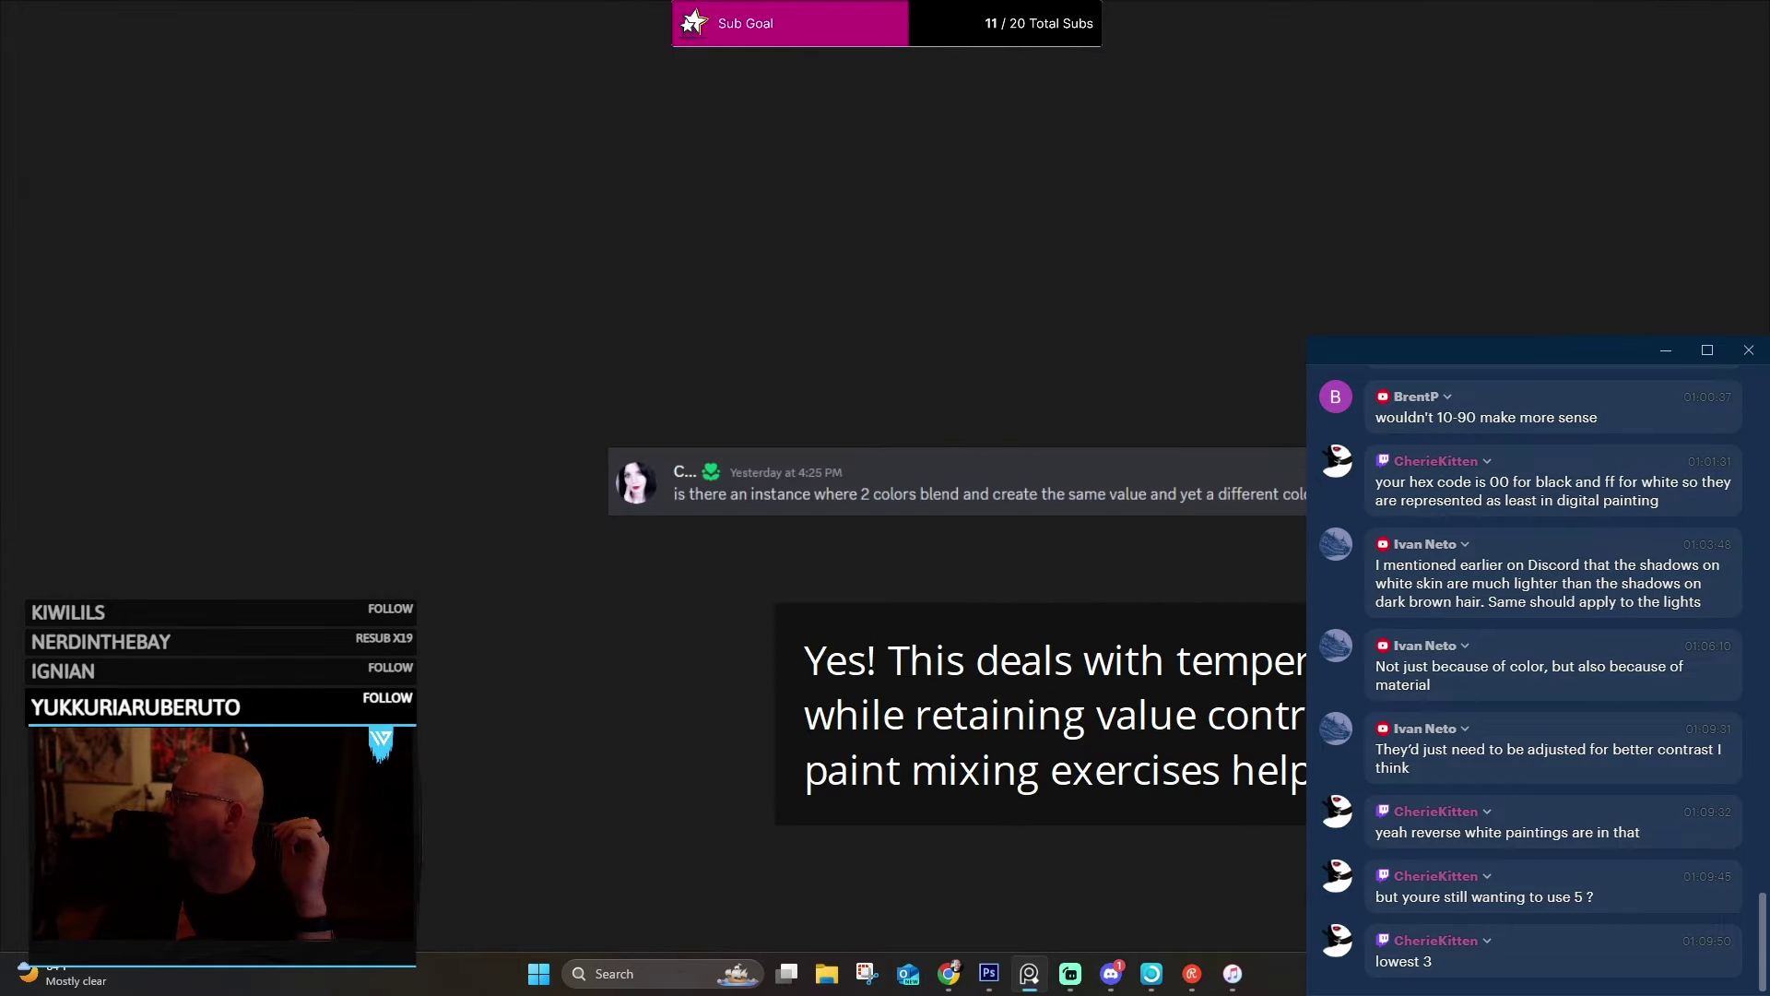
pyautogui.scroll(-4, 1288, 472)
# Pan past the artist sections and block-ins note to the 'Value is ALWAYS RELATIVE' note.
pyautogui.moveTo(1166, 486); pyautogui.dragTo(1156, 410)
pyautogui.moveTo(843, 545); pyautogui.dragTo(784, 535)
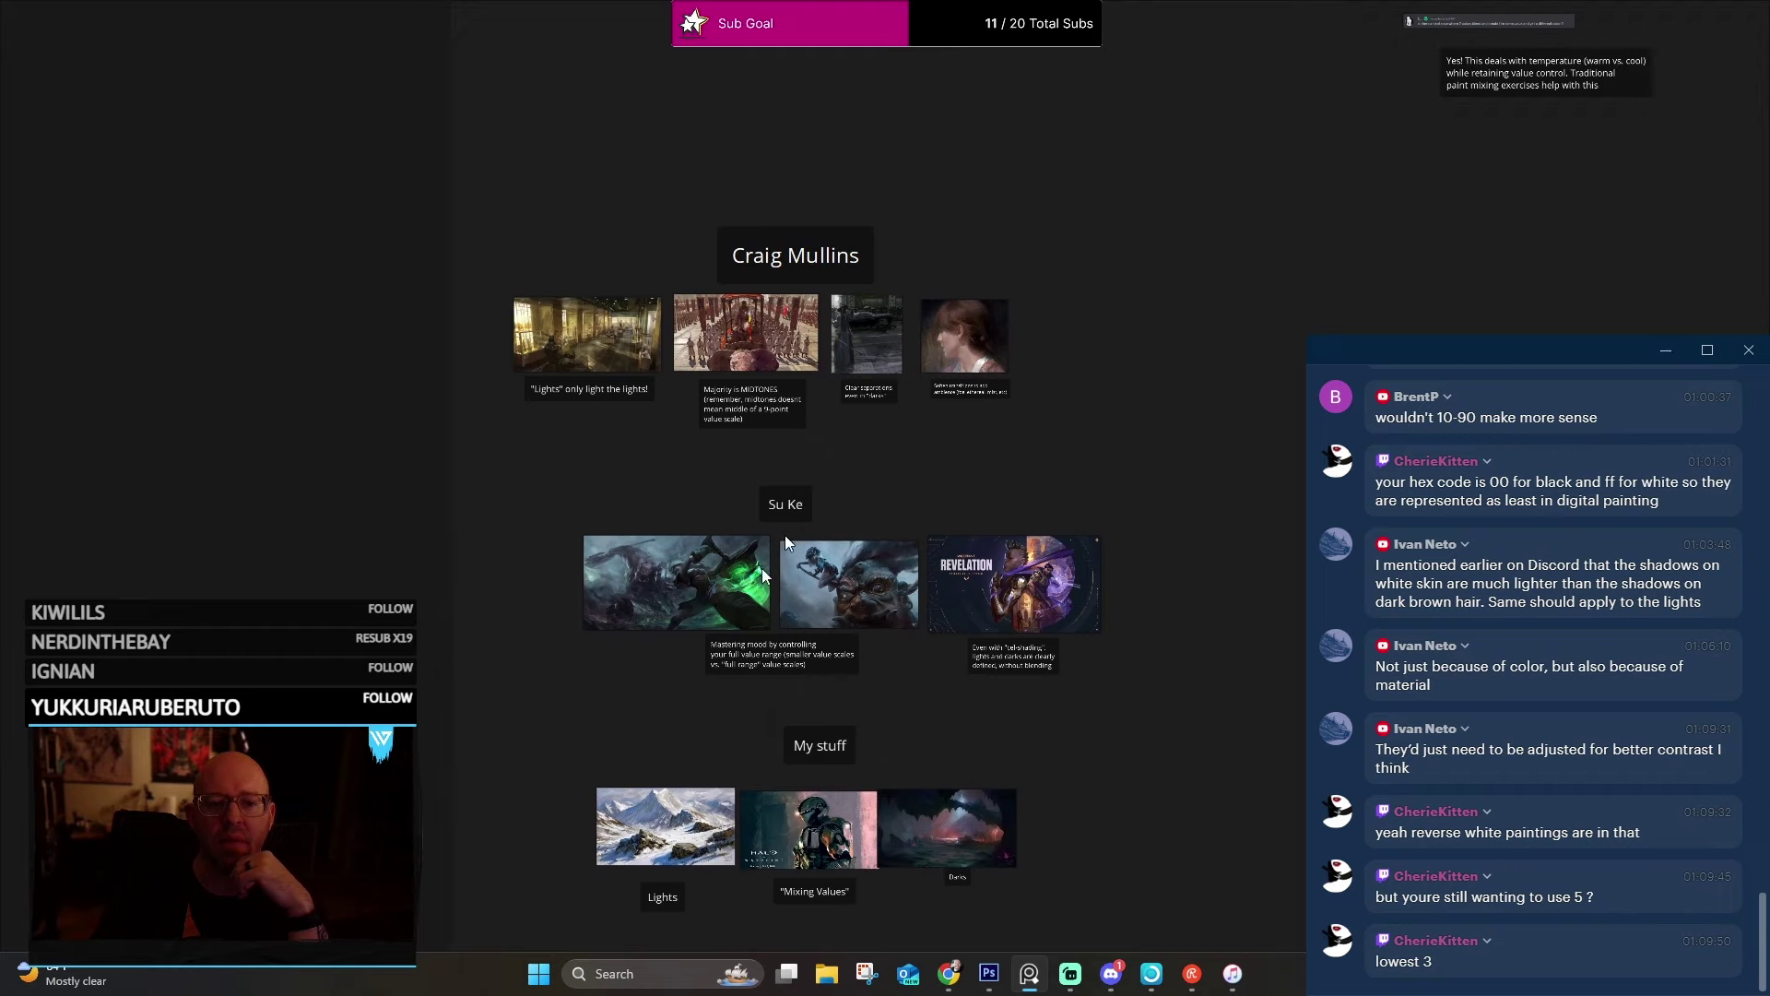
pyautogui.scroll(2, 876, 719)
pyautogui.scroll(-1, 932, 737)
pyautogui.scroll(-2, 931, 737)
pyautogui.moveTo(1291, 406); pyautogui.dragTo(948, 533)
pyautogui.scroll(4, 645, 800)
pyautogui.moveTo(973, 447); pyautogui.dragTo(707, 572)
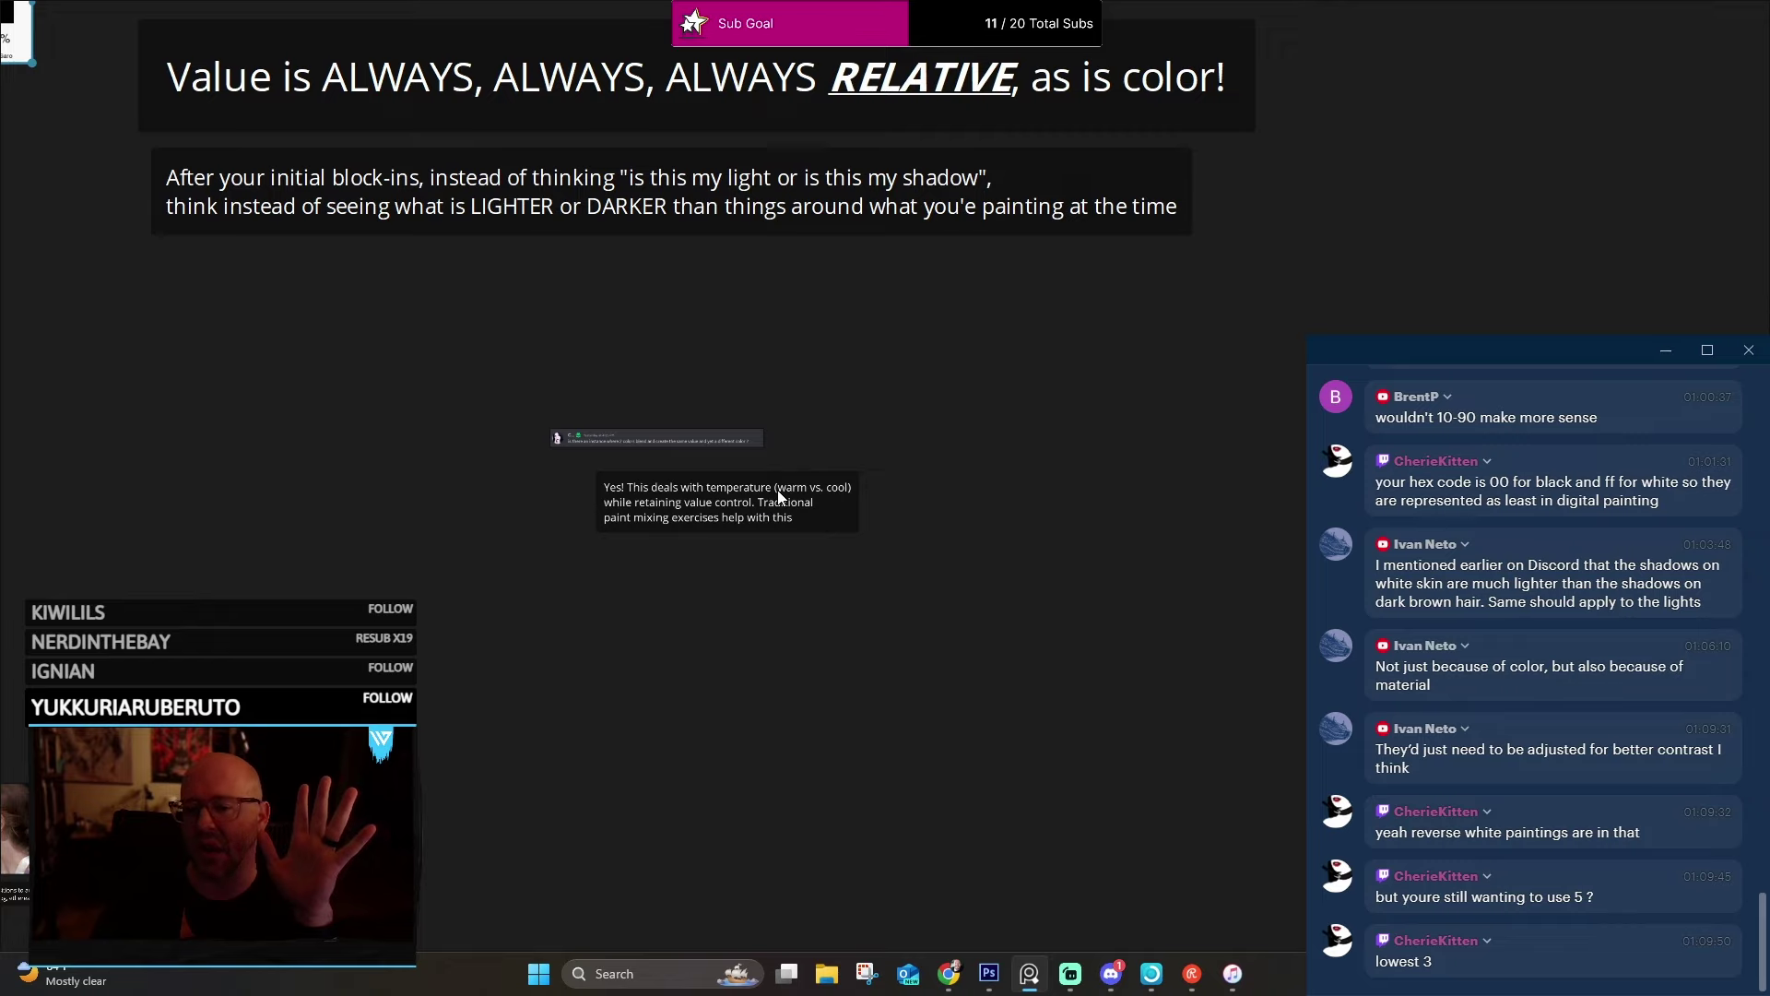
# Zoom in to read the viewer's question, then centre the warm-versus-cool temperature answer note.
pyautogui.scroll(5, 750, 443)
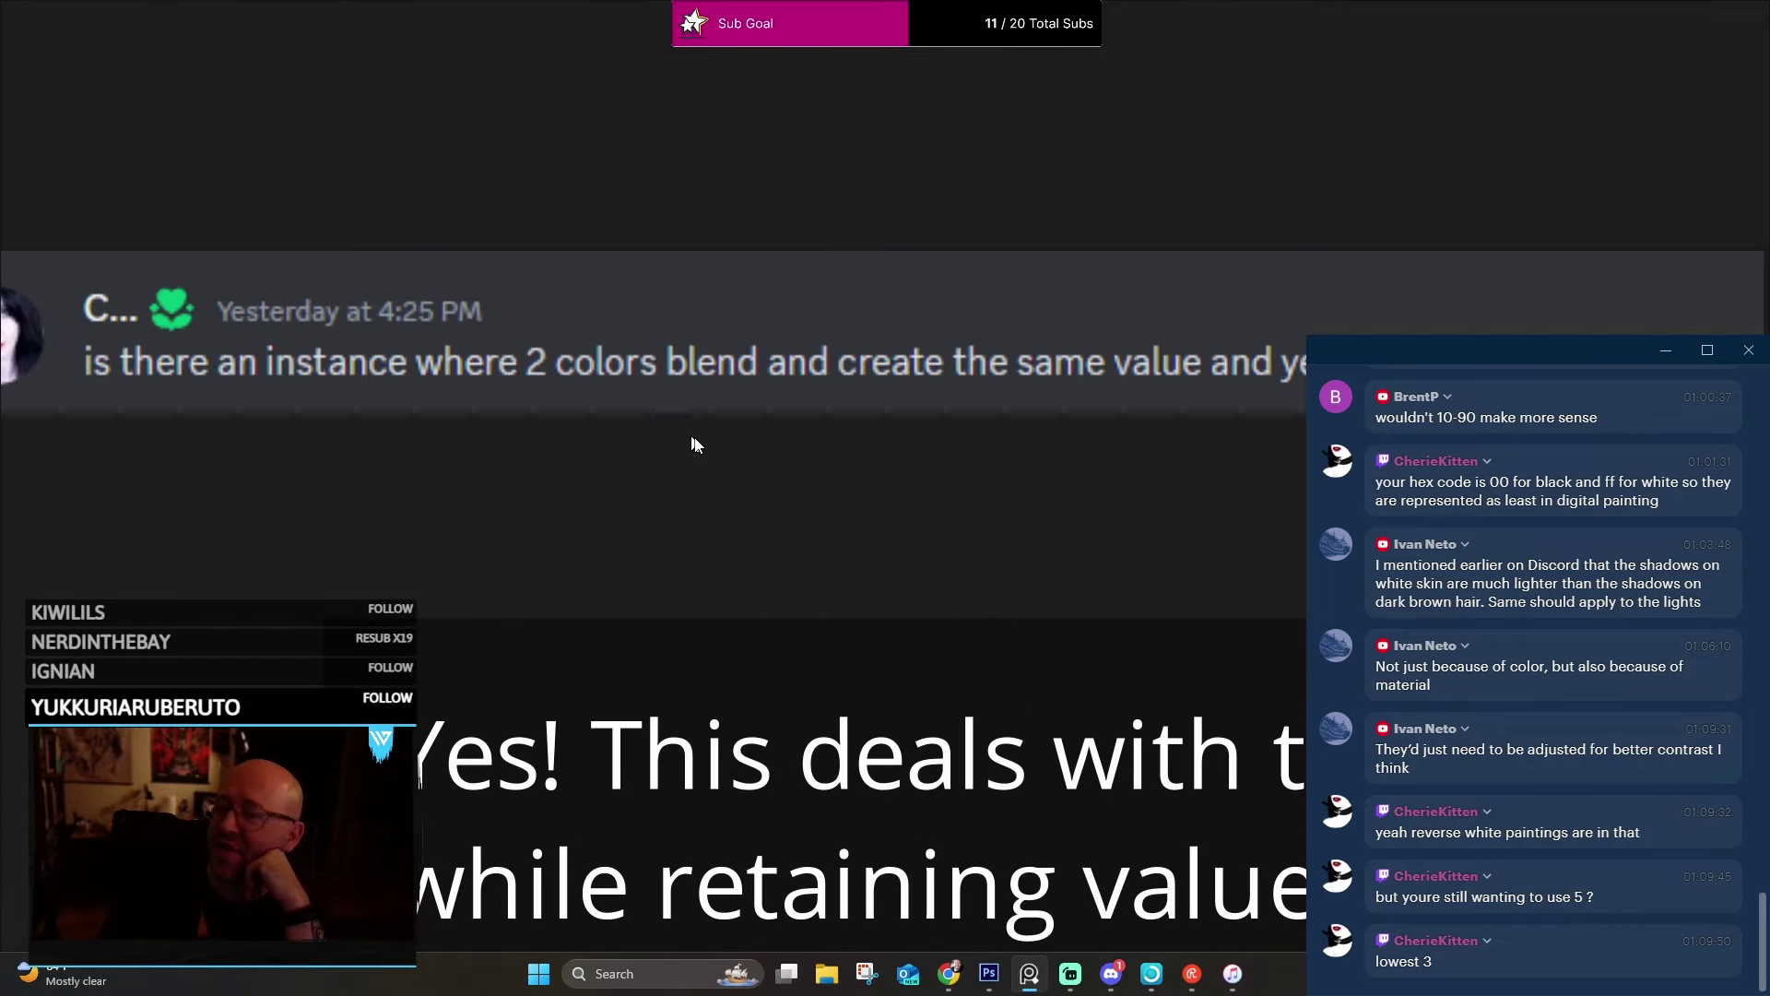
pyautogui.moveTo(820, 416); pyautogui.dragTo(401, 445)
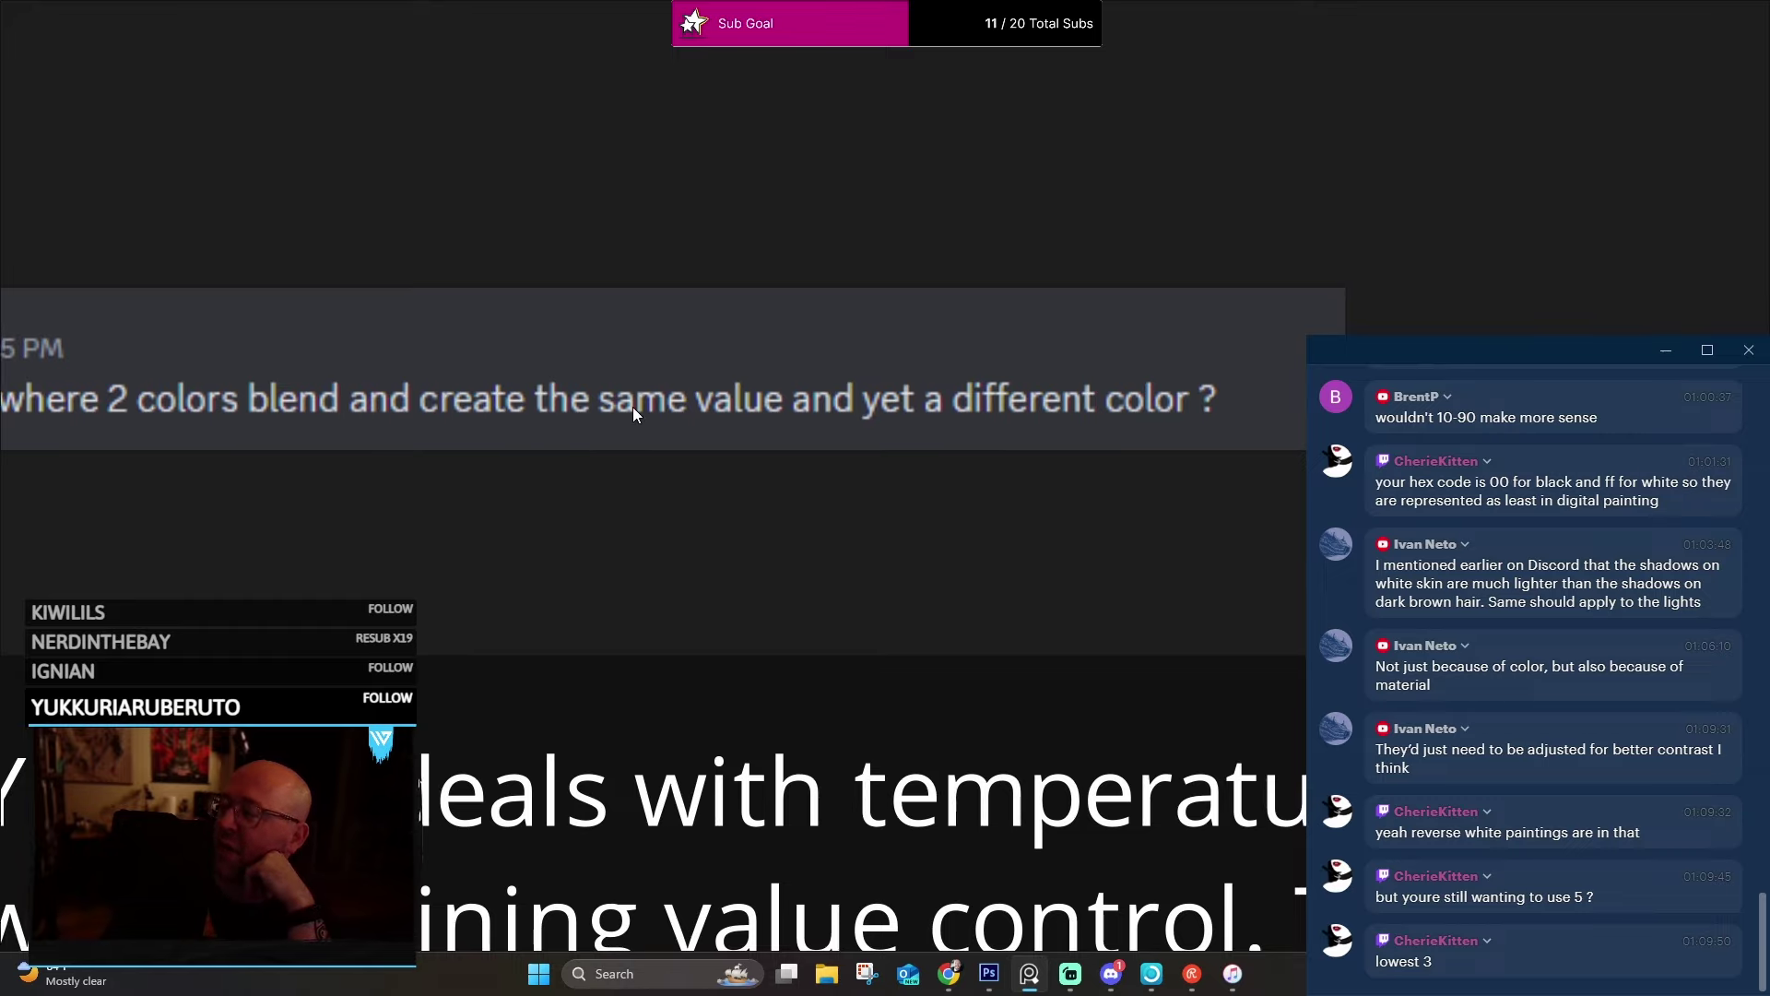
pyautogui.moveTo(677, 391); pyautogui.dragTo(747, 500)
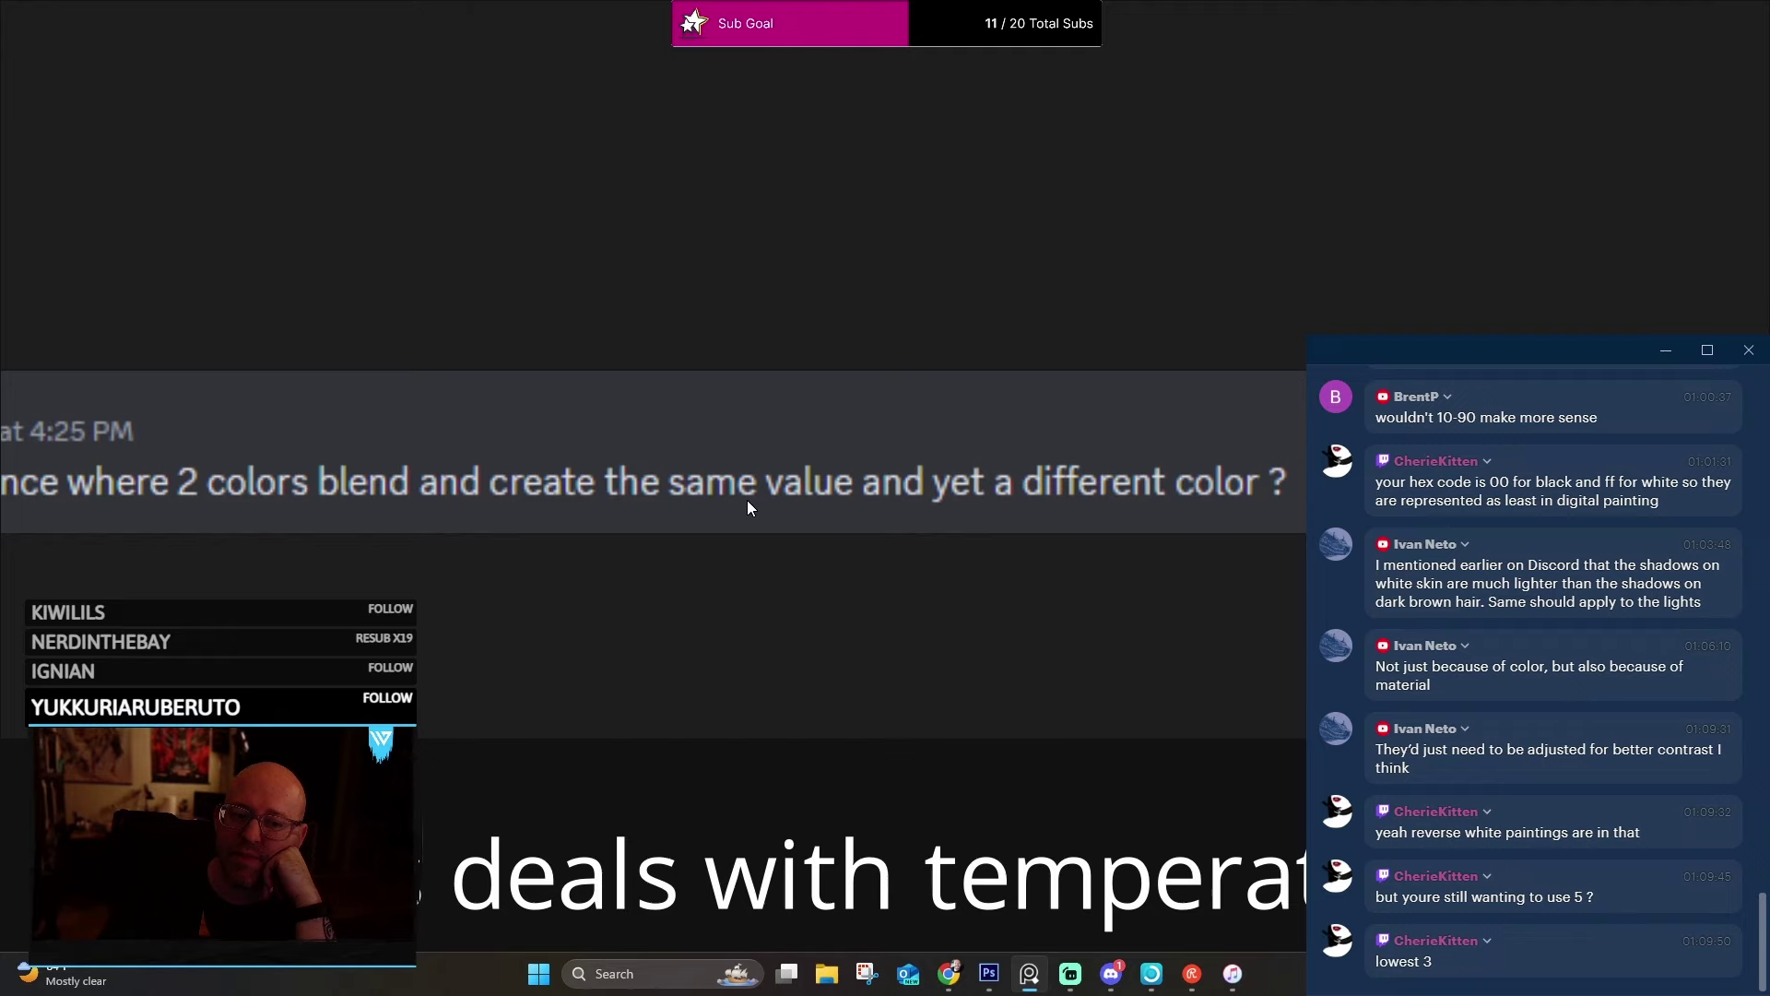
pyautogui.scroll(-3, 747, 500)
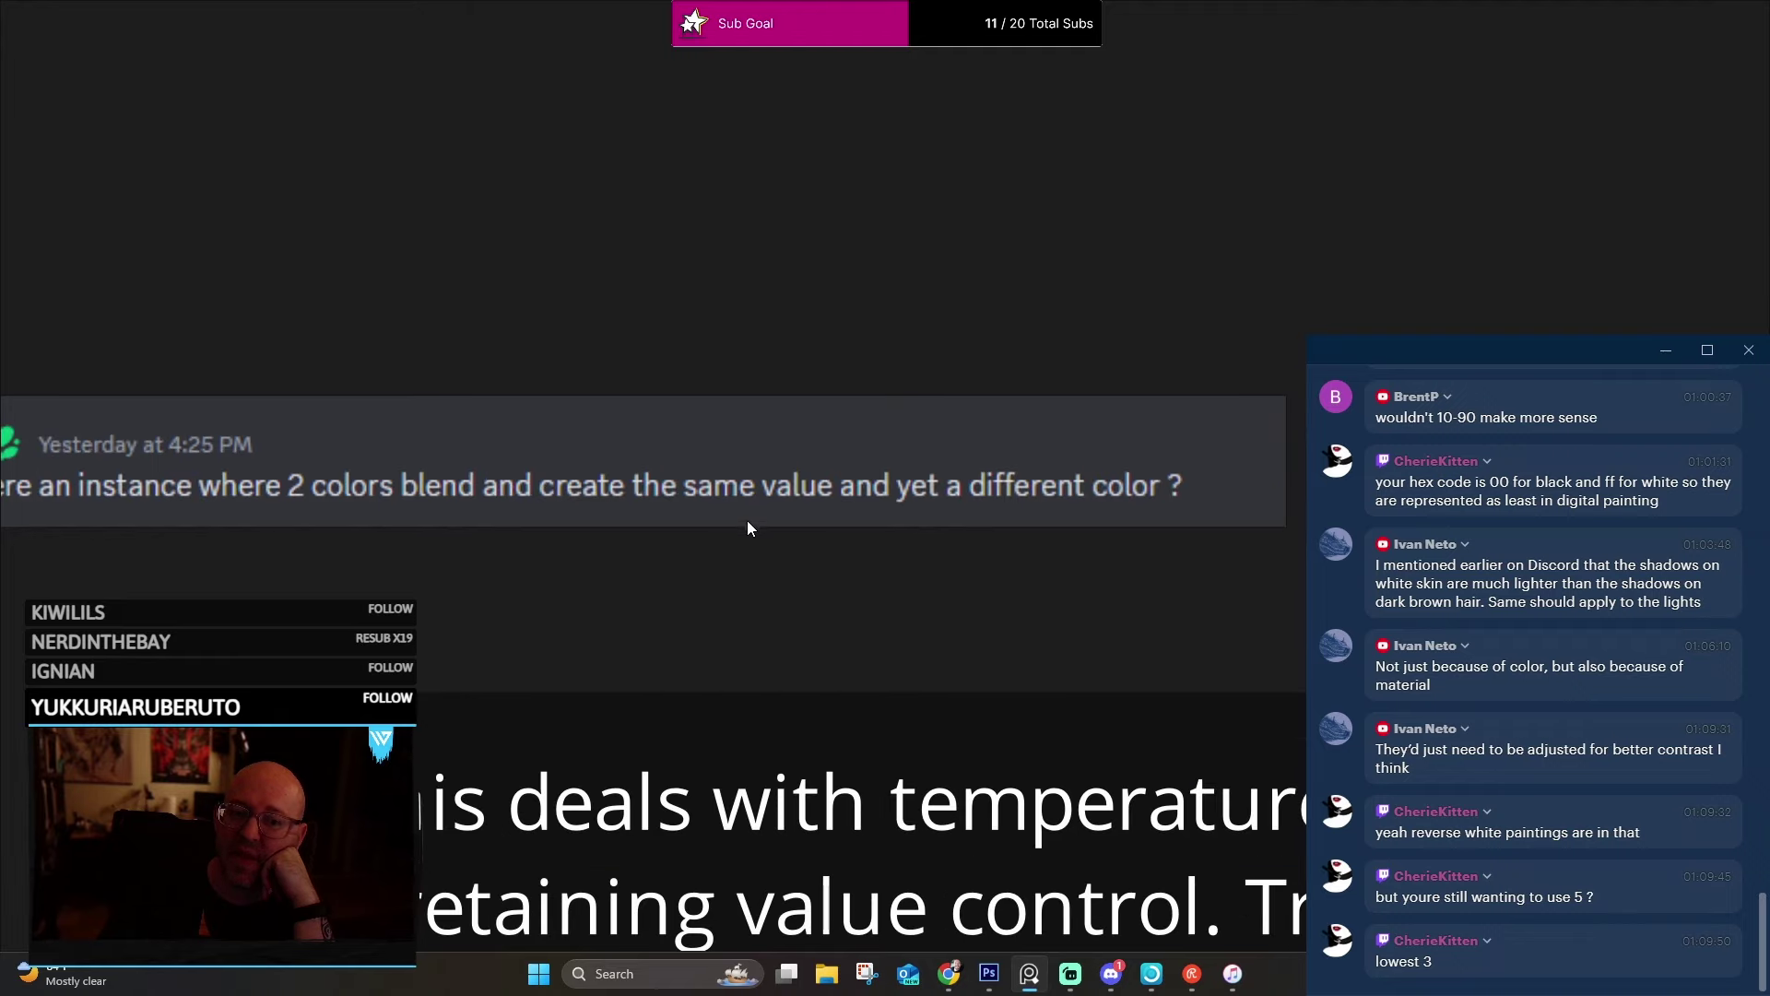
pyautogui.moveTo(746, 528); pyautogui.dragTo(711, 205)
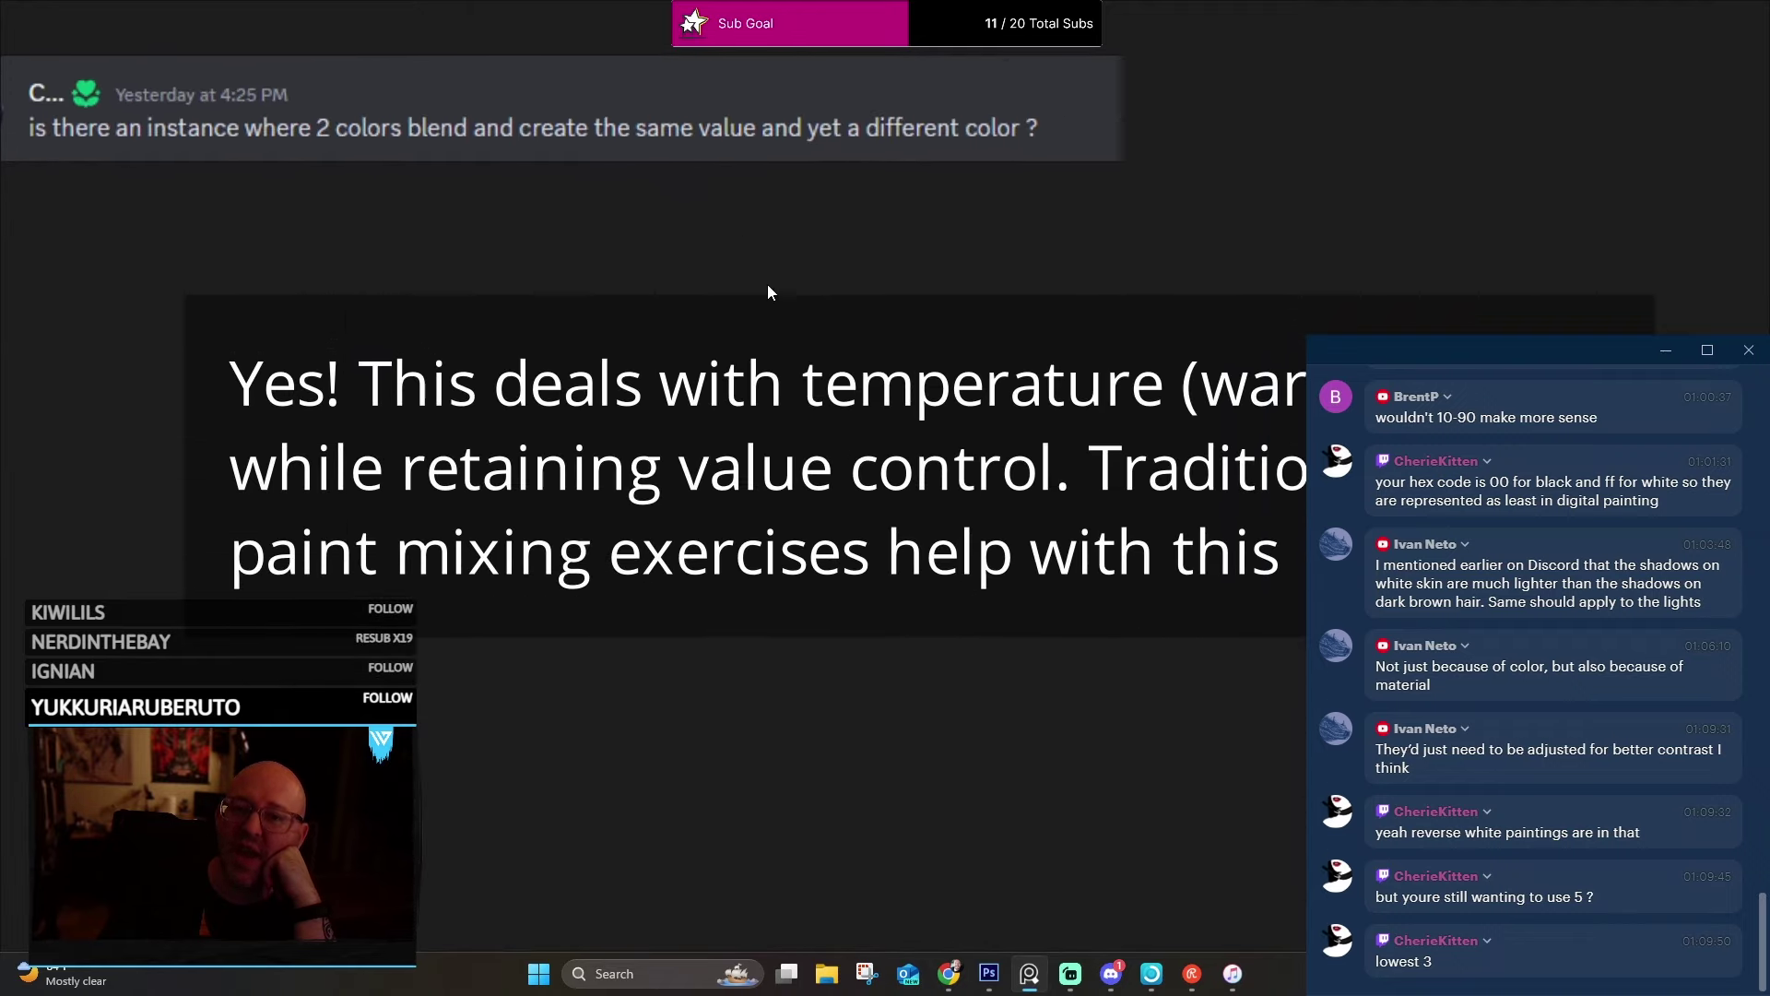
pyautogui.moveTo(777, 295); pyautogui.dragTo(729, 245)
pyautogui.moveTo(987, 466); pyautogui.dragTo(954, 365)
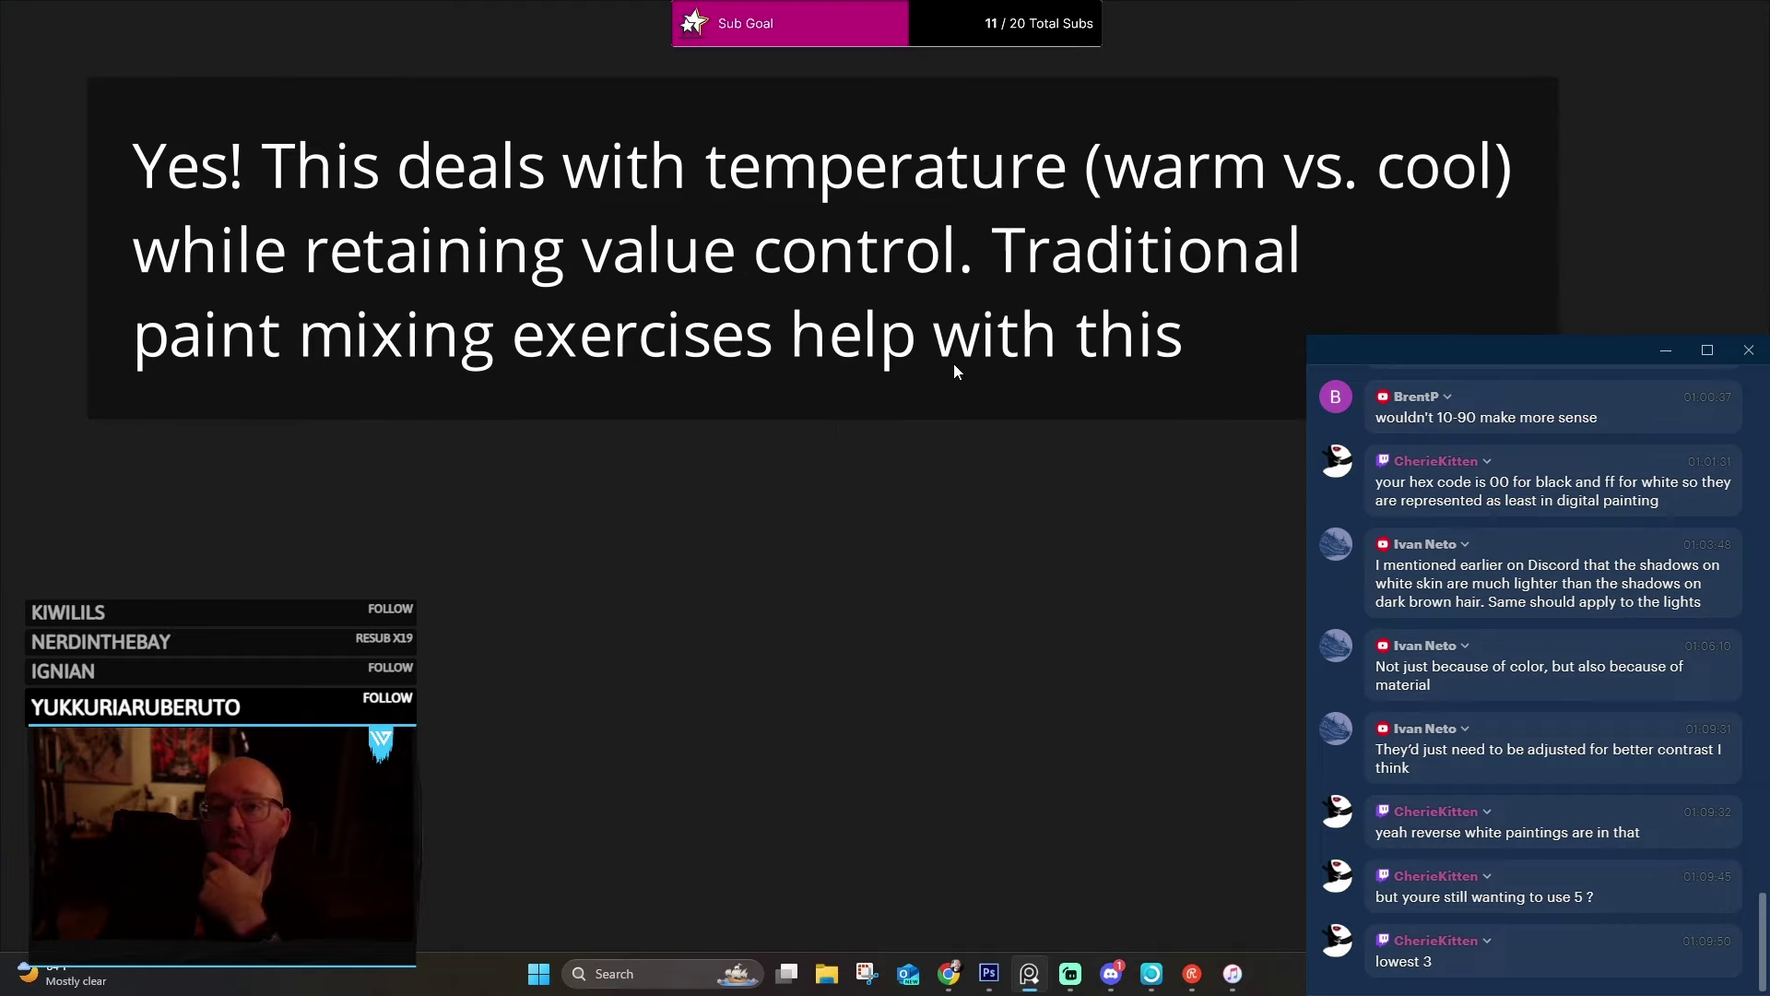
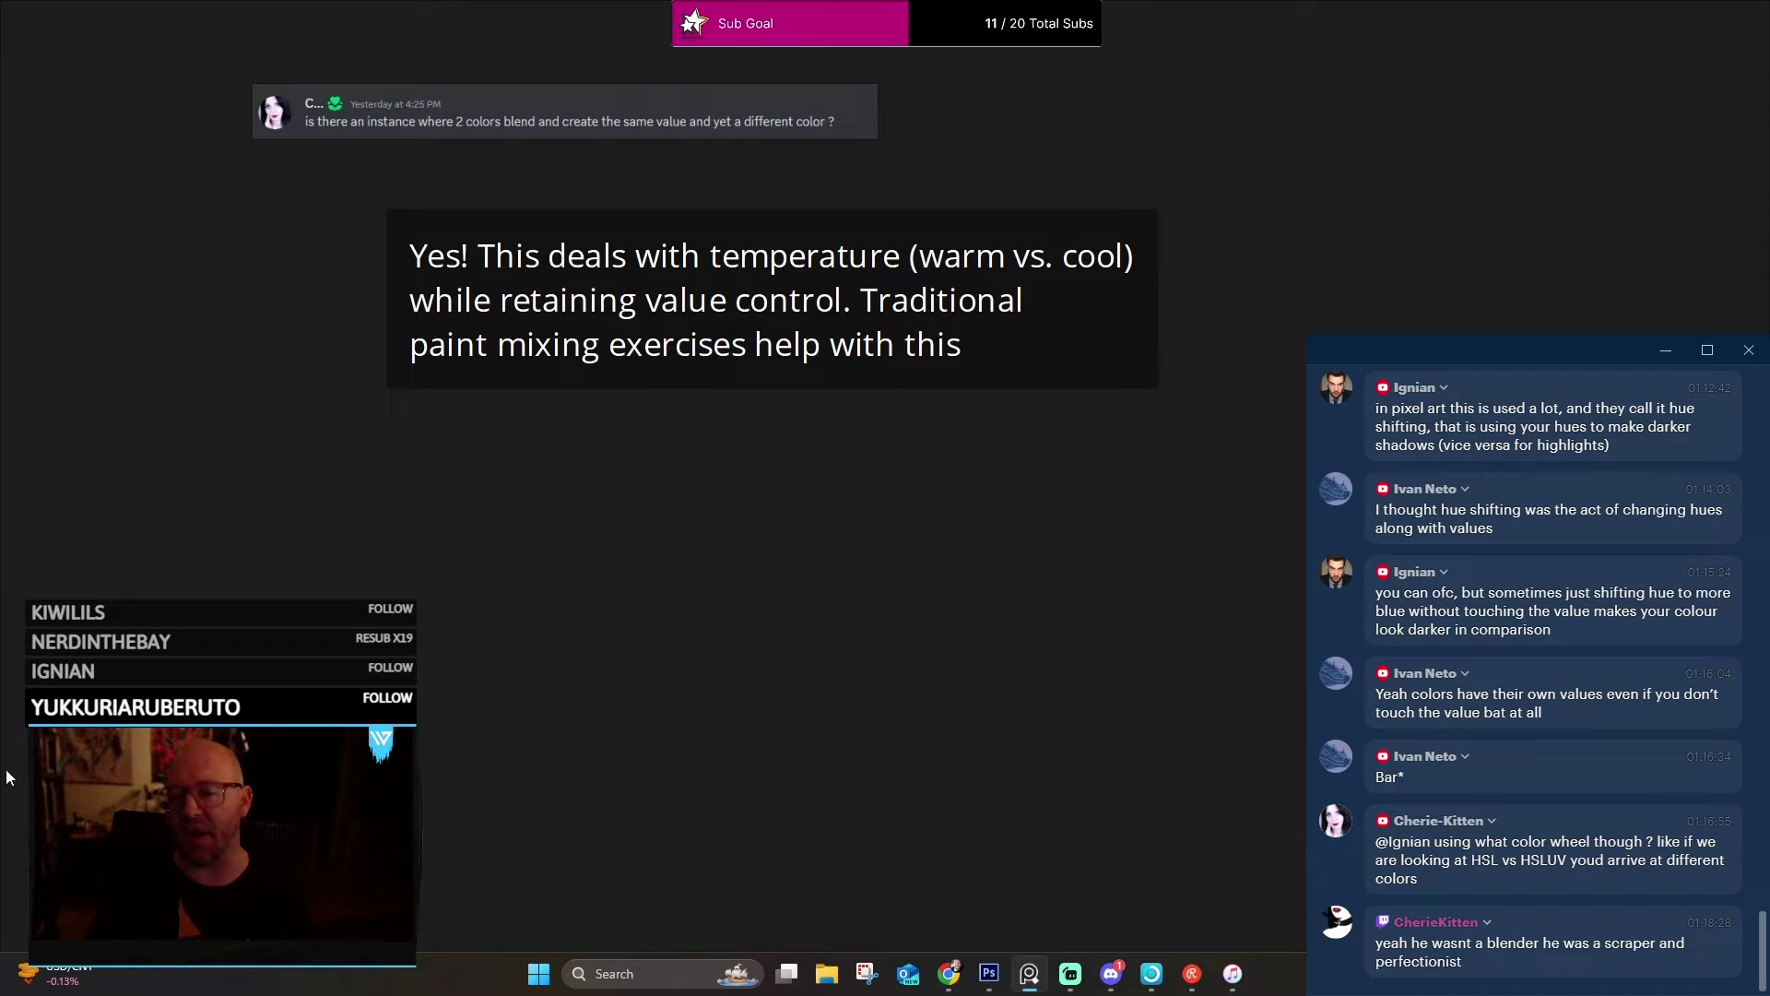
# Pan and zoom the PureRef board to the 'Value is ALWAYS RELATIVE, as is color!' note.
pyautogui.click(1029, 974)
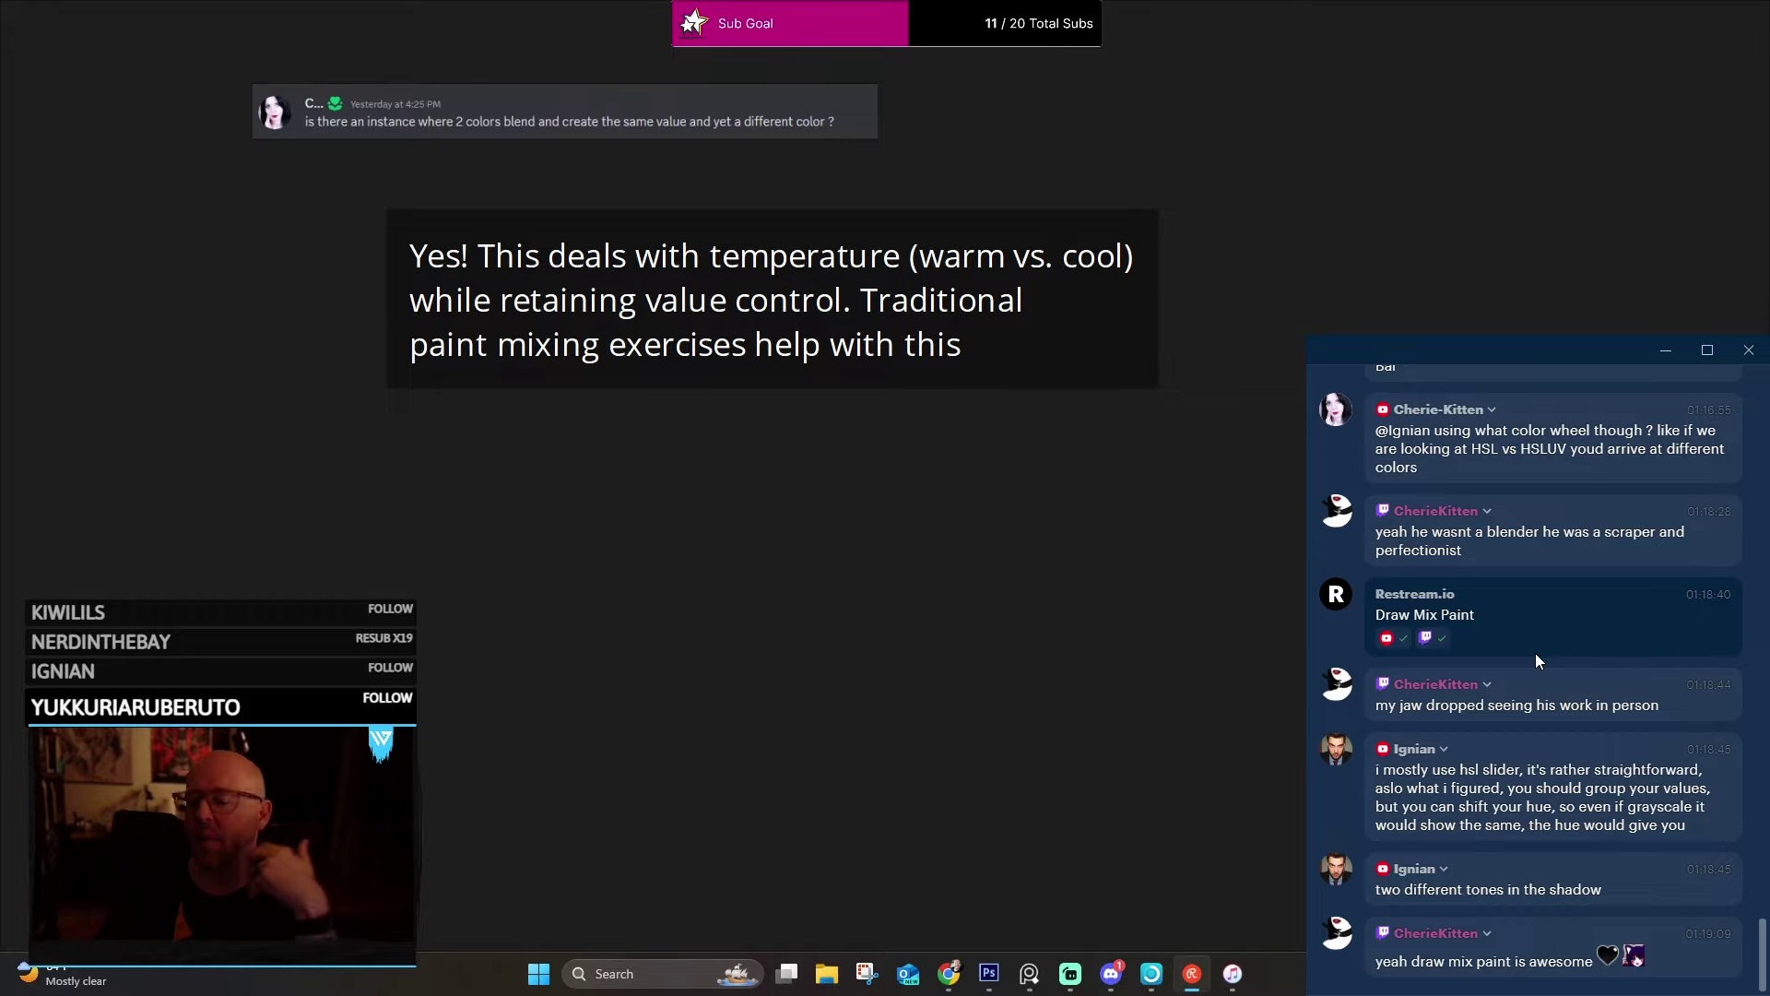
pyautogui.scroll(-3, 740, 574)
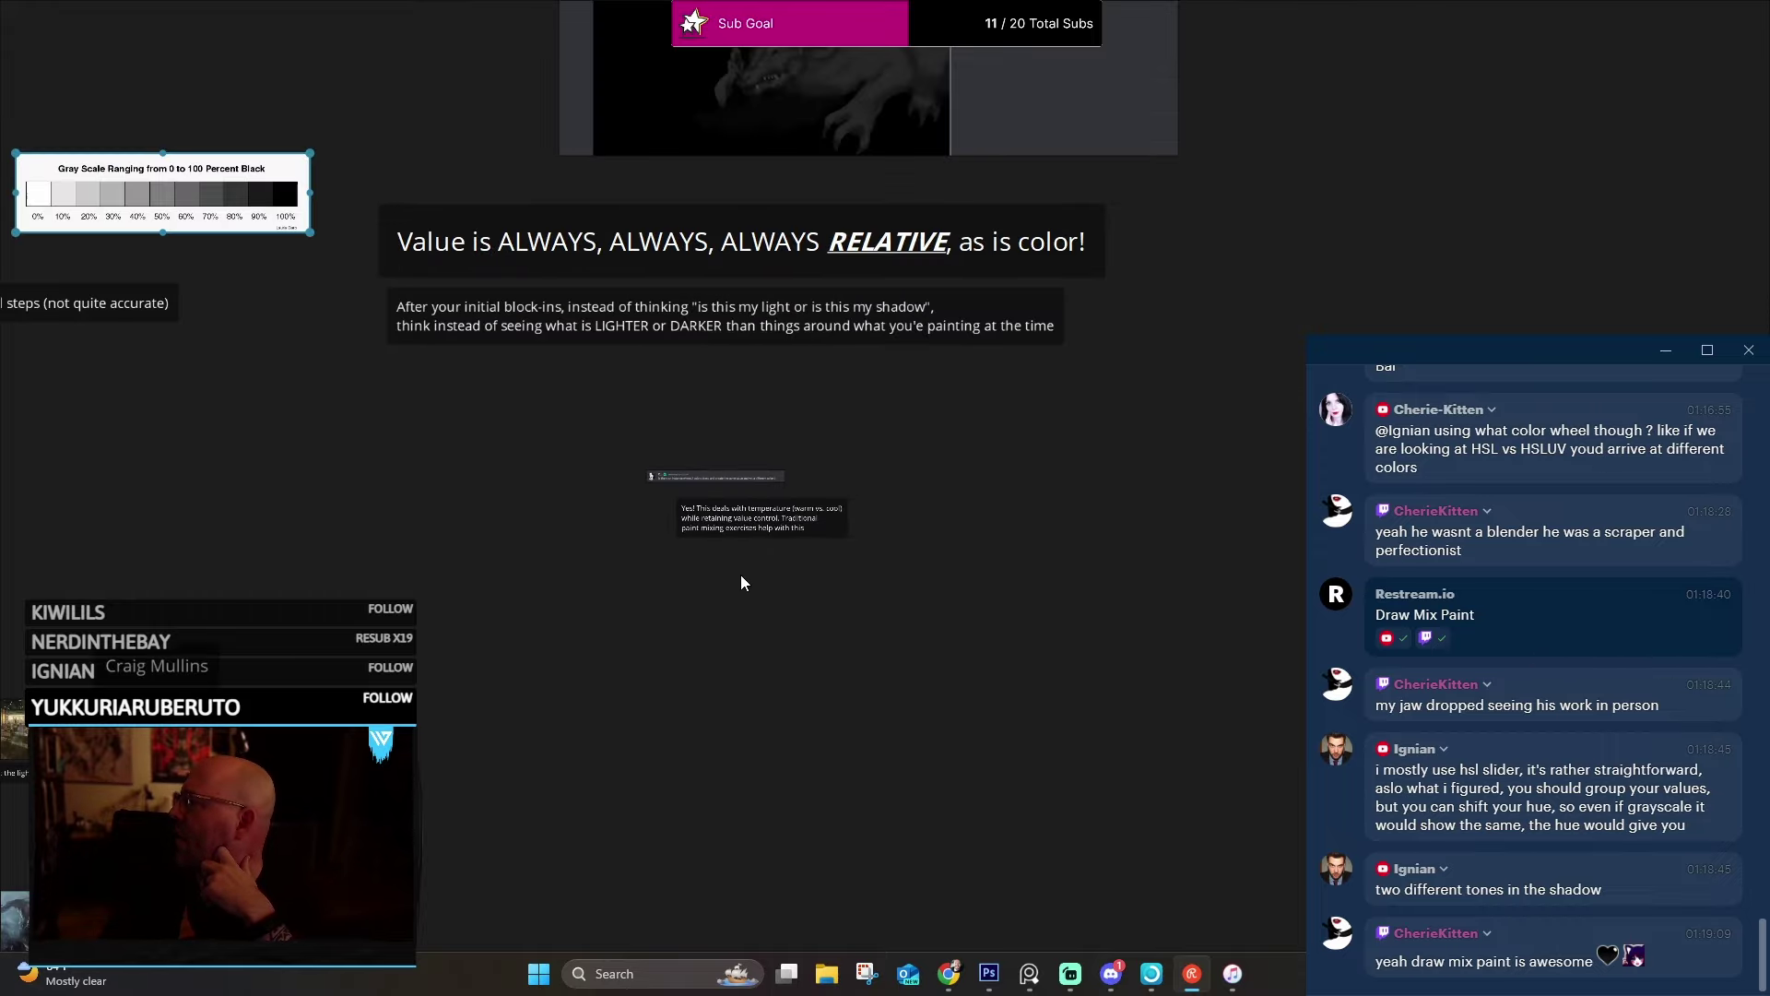
pyautogui.moveTo(740, 573); pyautogui.dragTo(927, 336)
pyautogui.moveTo(730, 429); pyautogui.dragTo(897, 317)
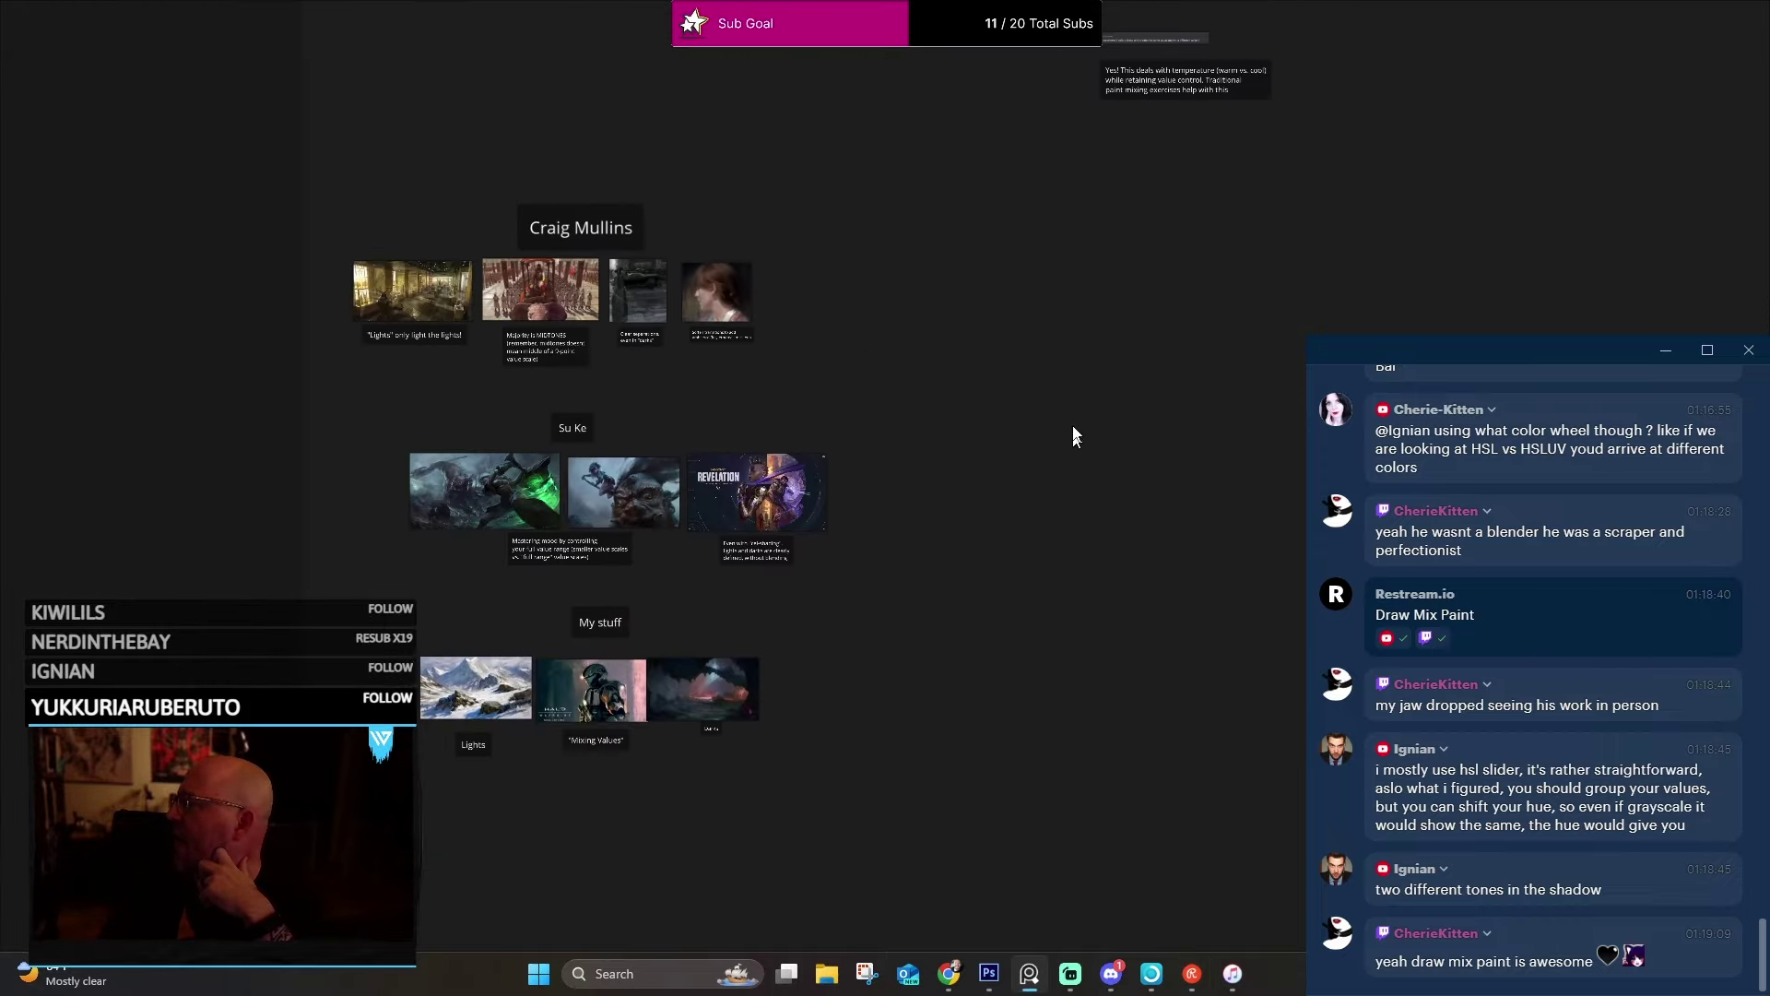
pyautogui.scroll(-2, 998, 494)
pyautogui.moveTo(998, 495); pyautogui.dragTo(857, 601)
pyautogui.scroll(3, 834, 500)
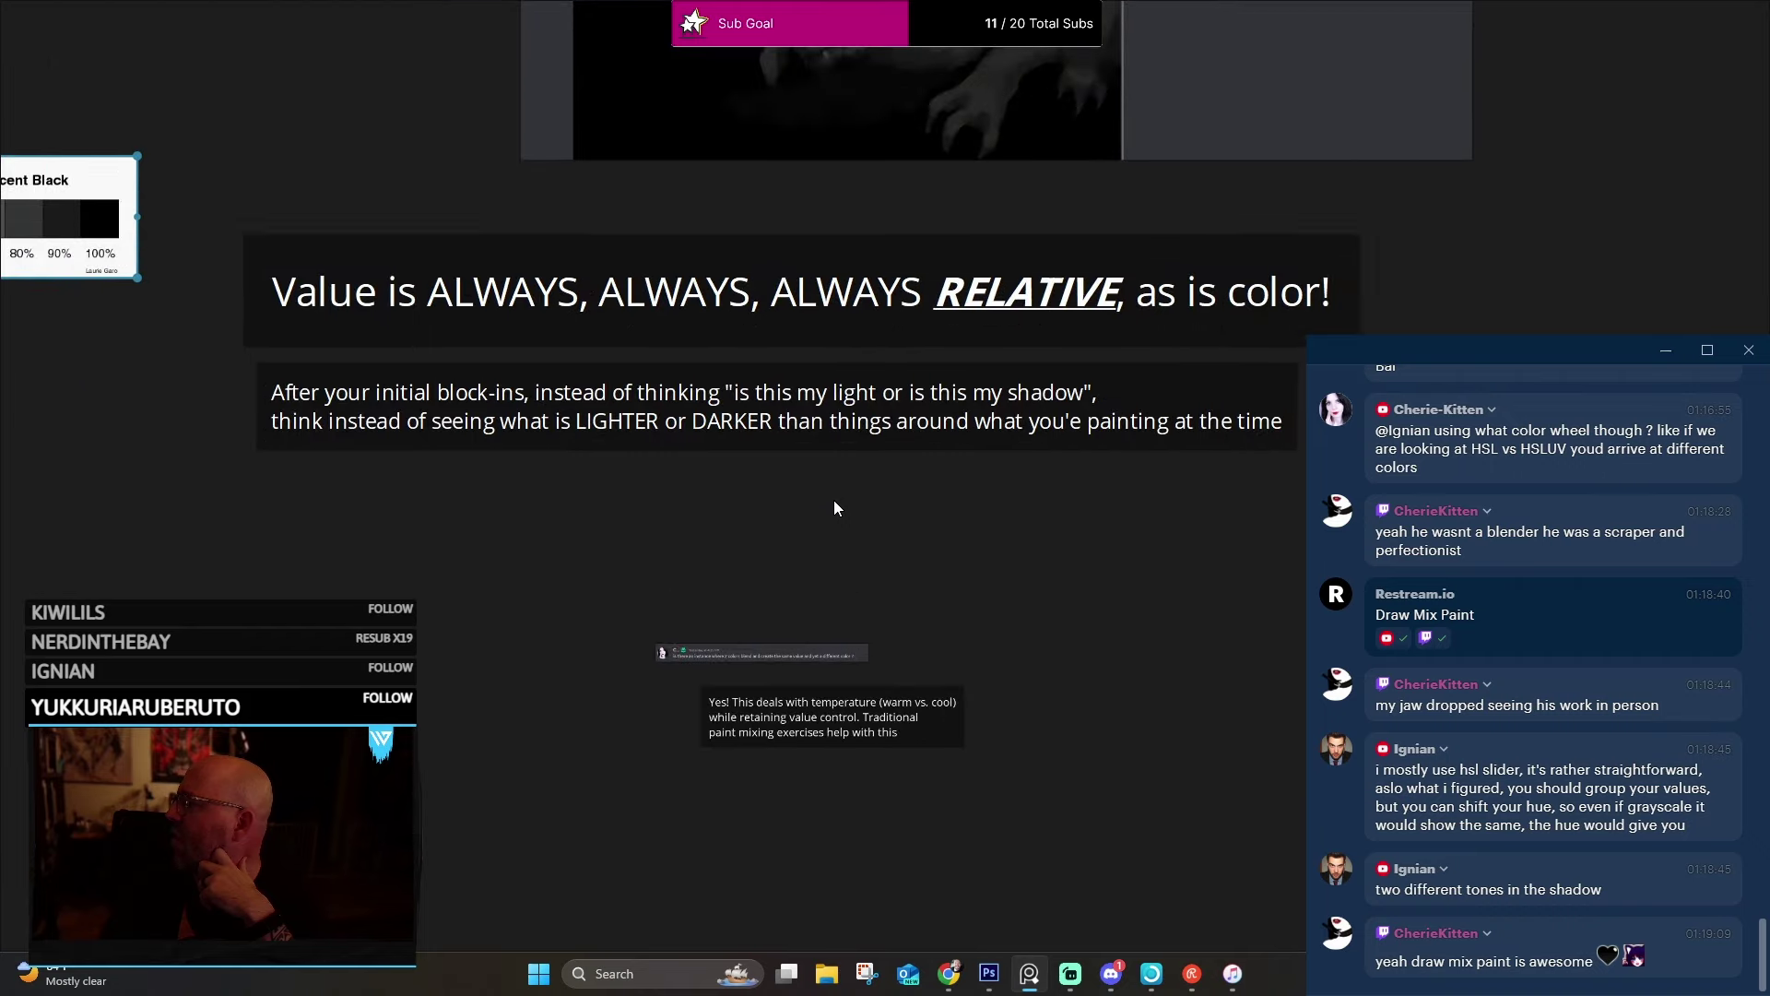
pyautogui.scroll(2, 830, 501)
pyautogui.scroll(-2, 745, 512)
pyautogui.moveTo(732, 507); pyautogui.dragTo(765, 420)
pyautogui.scroll(3, 638, 416)
pyautogui.scroll(-2, 636, 422)
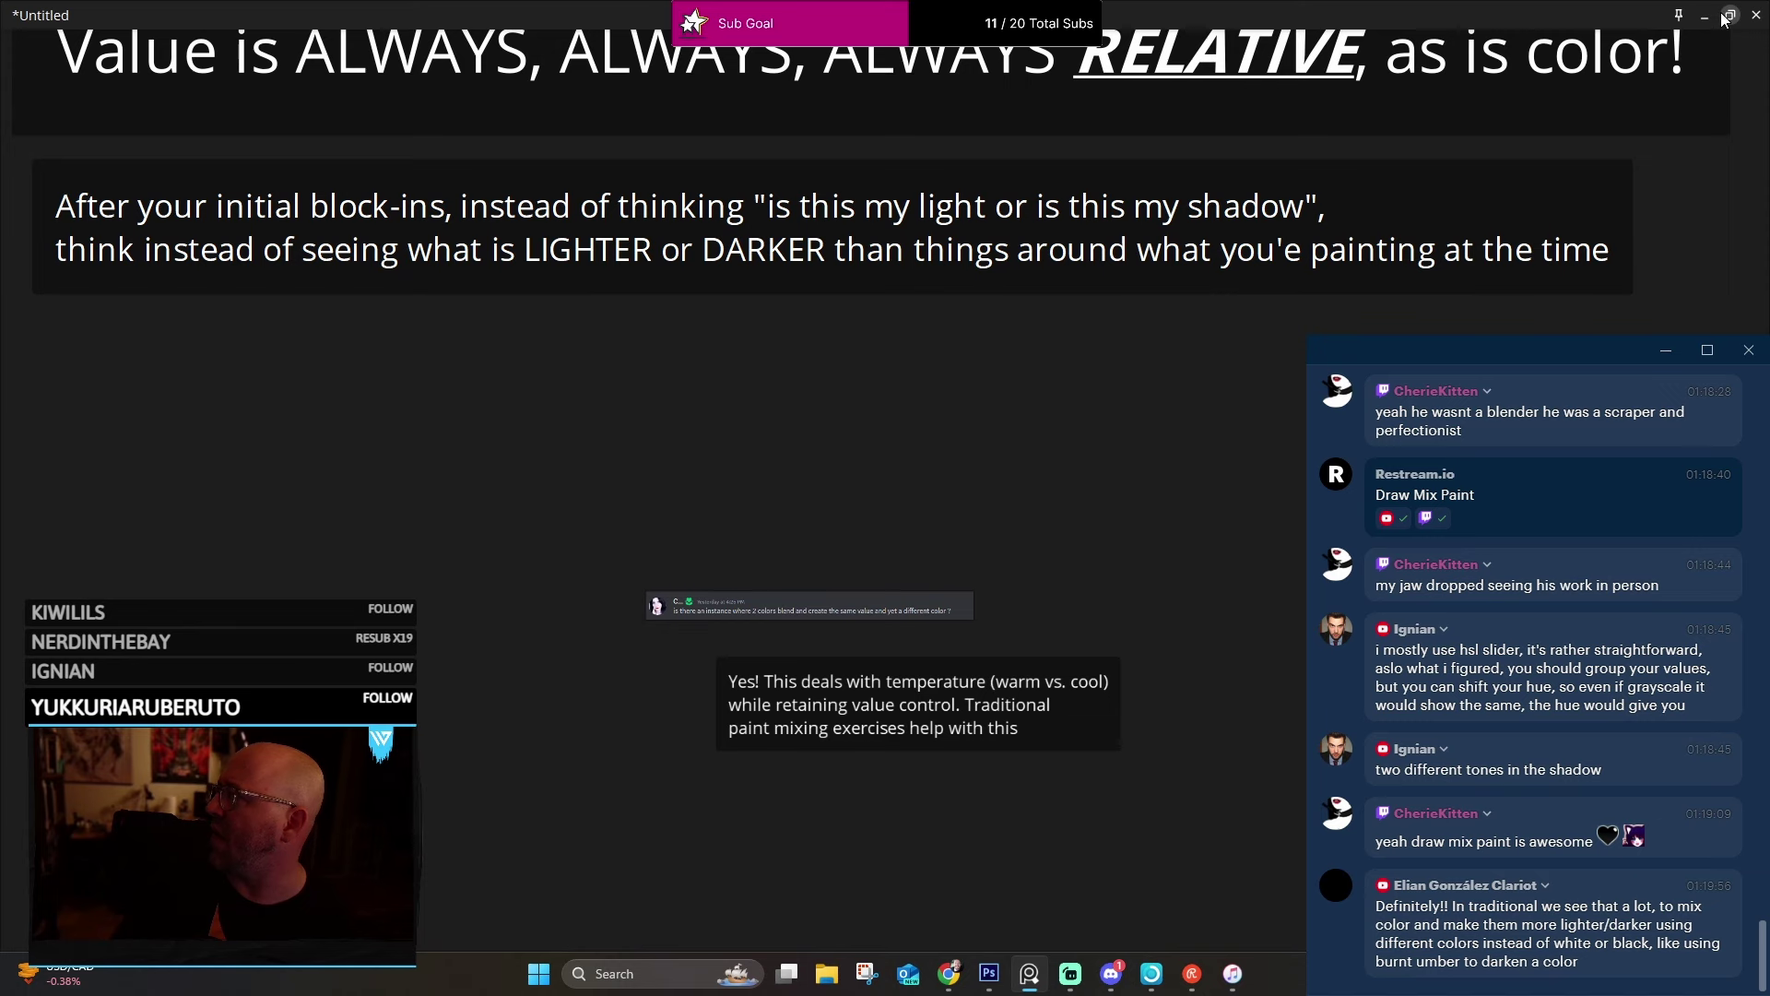
# Take PureRef out of full screen, minimize it, and move the chat window to the centre.
pyautogui.click(1730, 16)
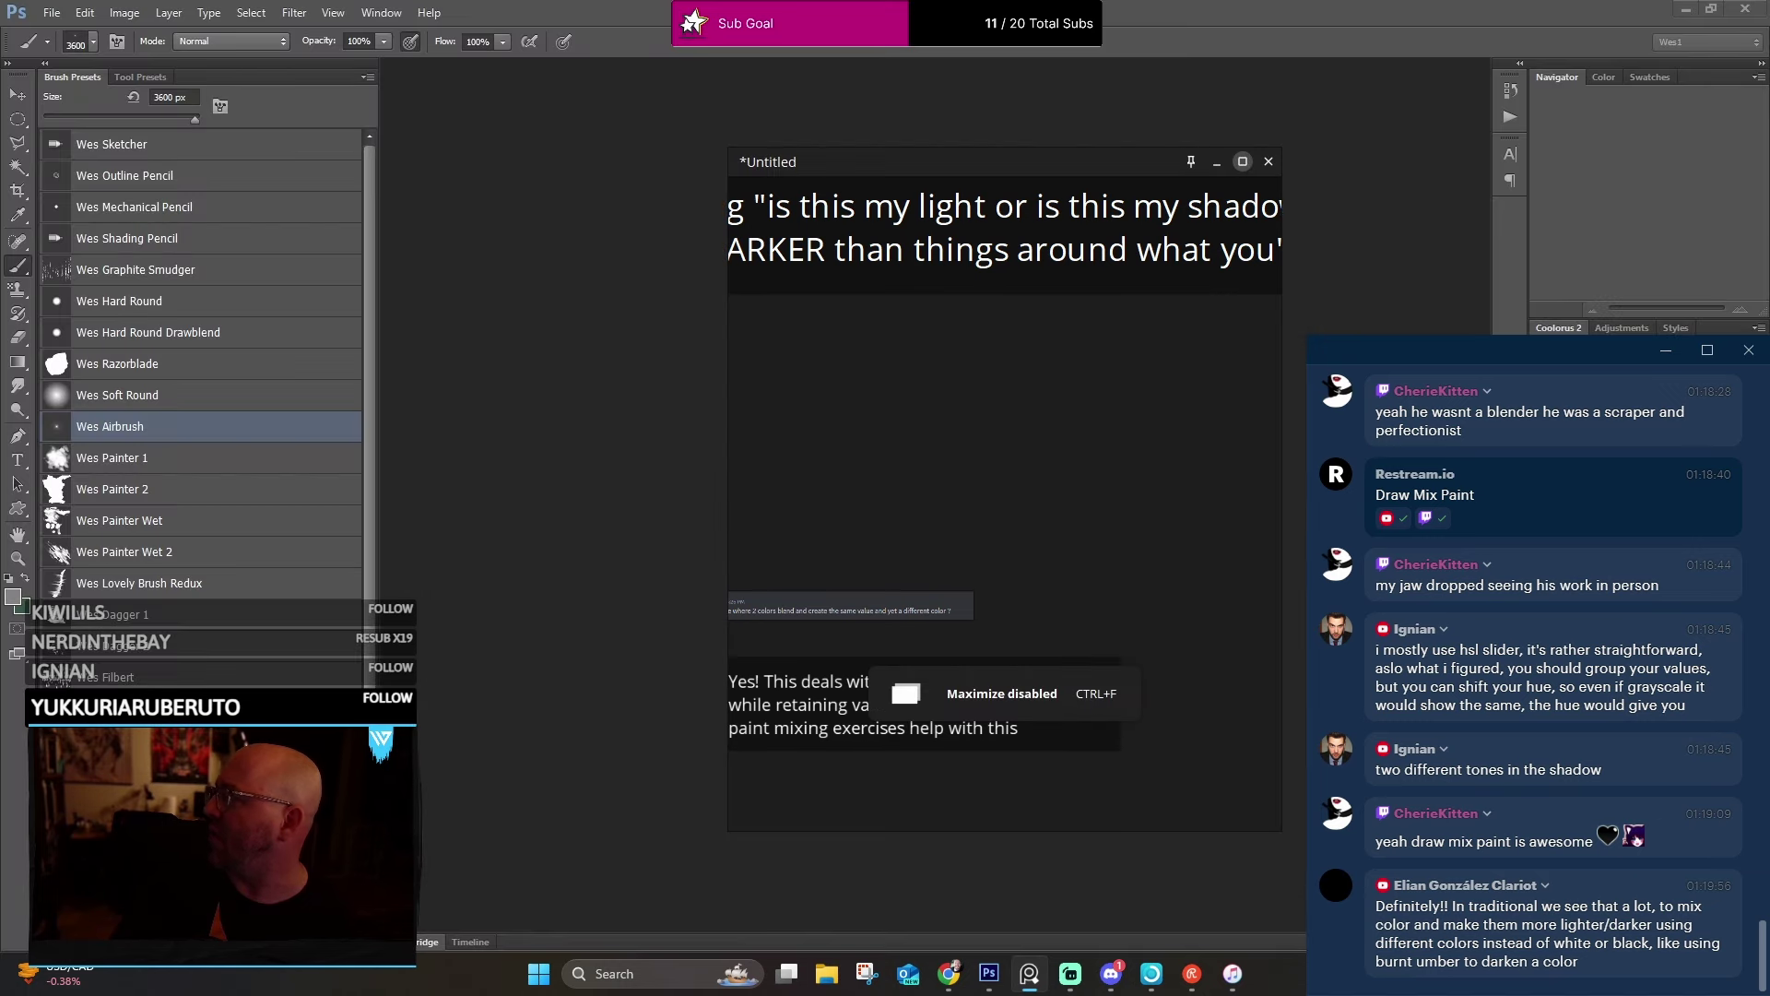
pyautogui.press('super+Down')
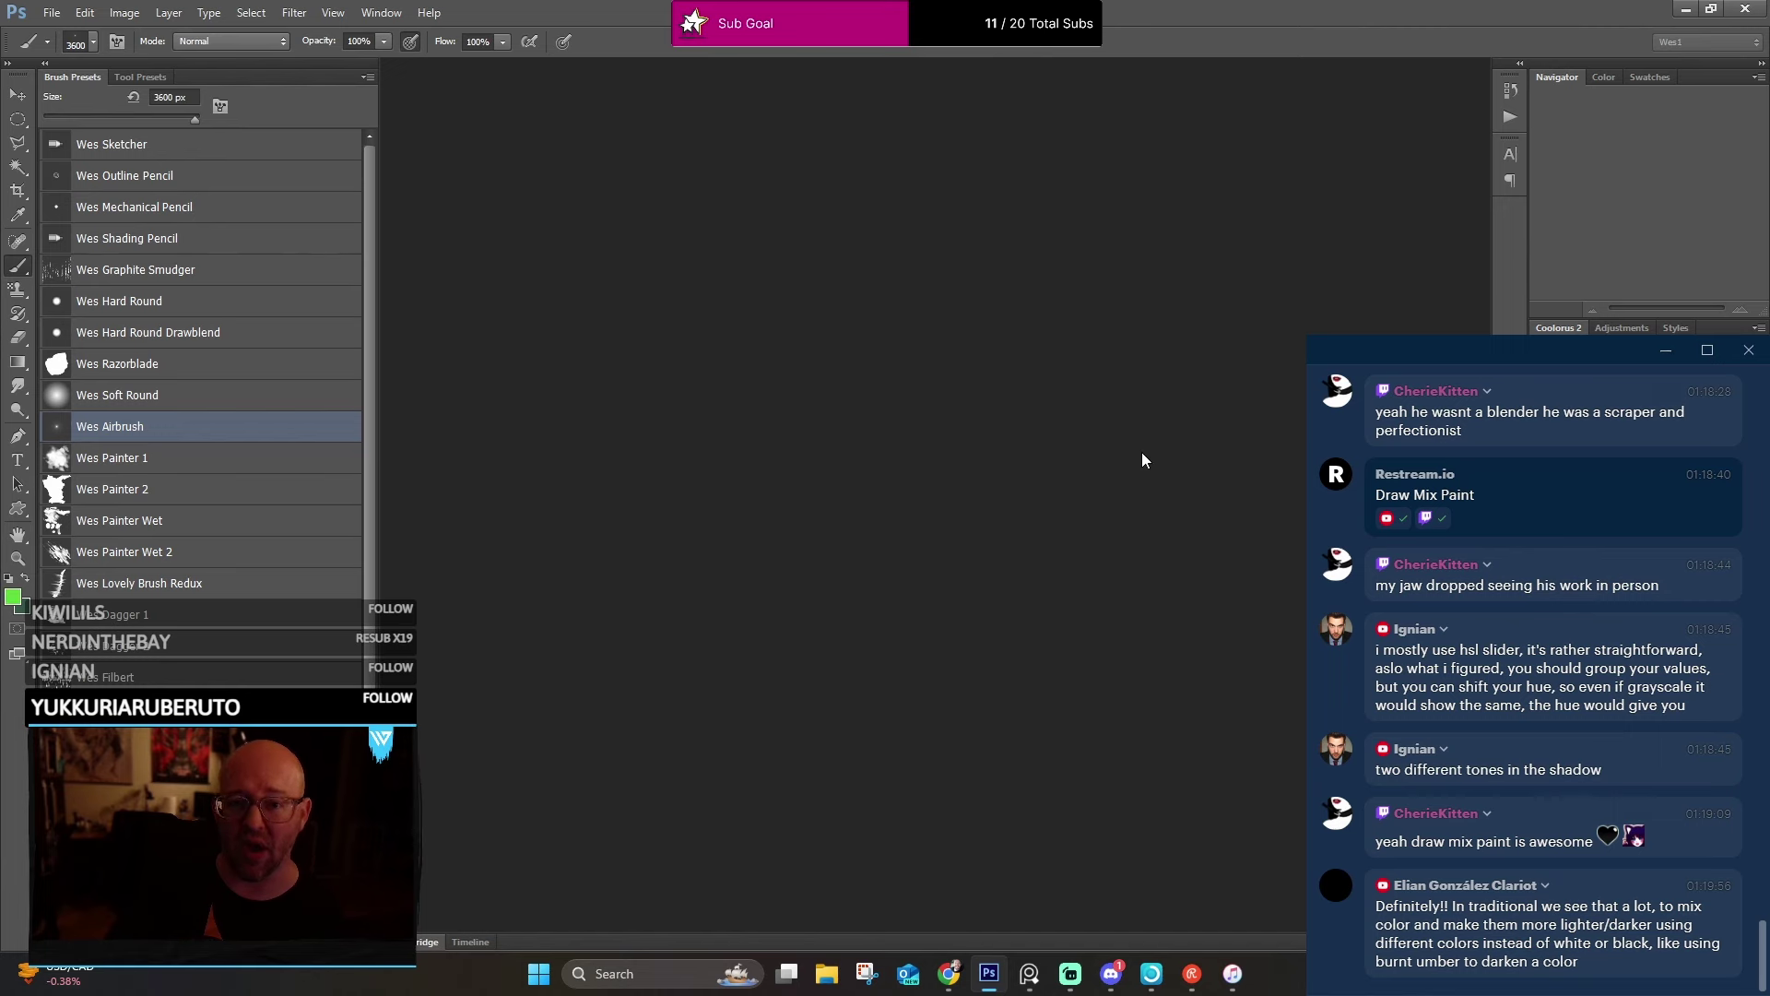
pyautogui.moveTo(1521, 349); pyautogui.dragTo(1102, 146)
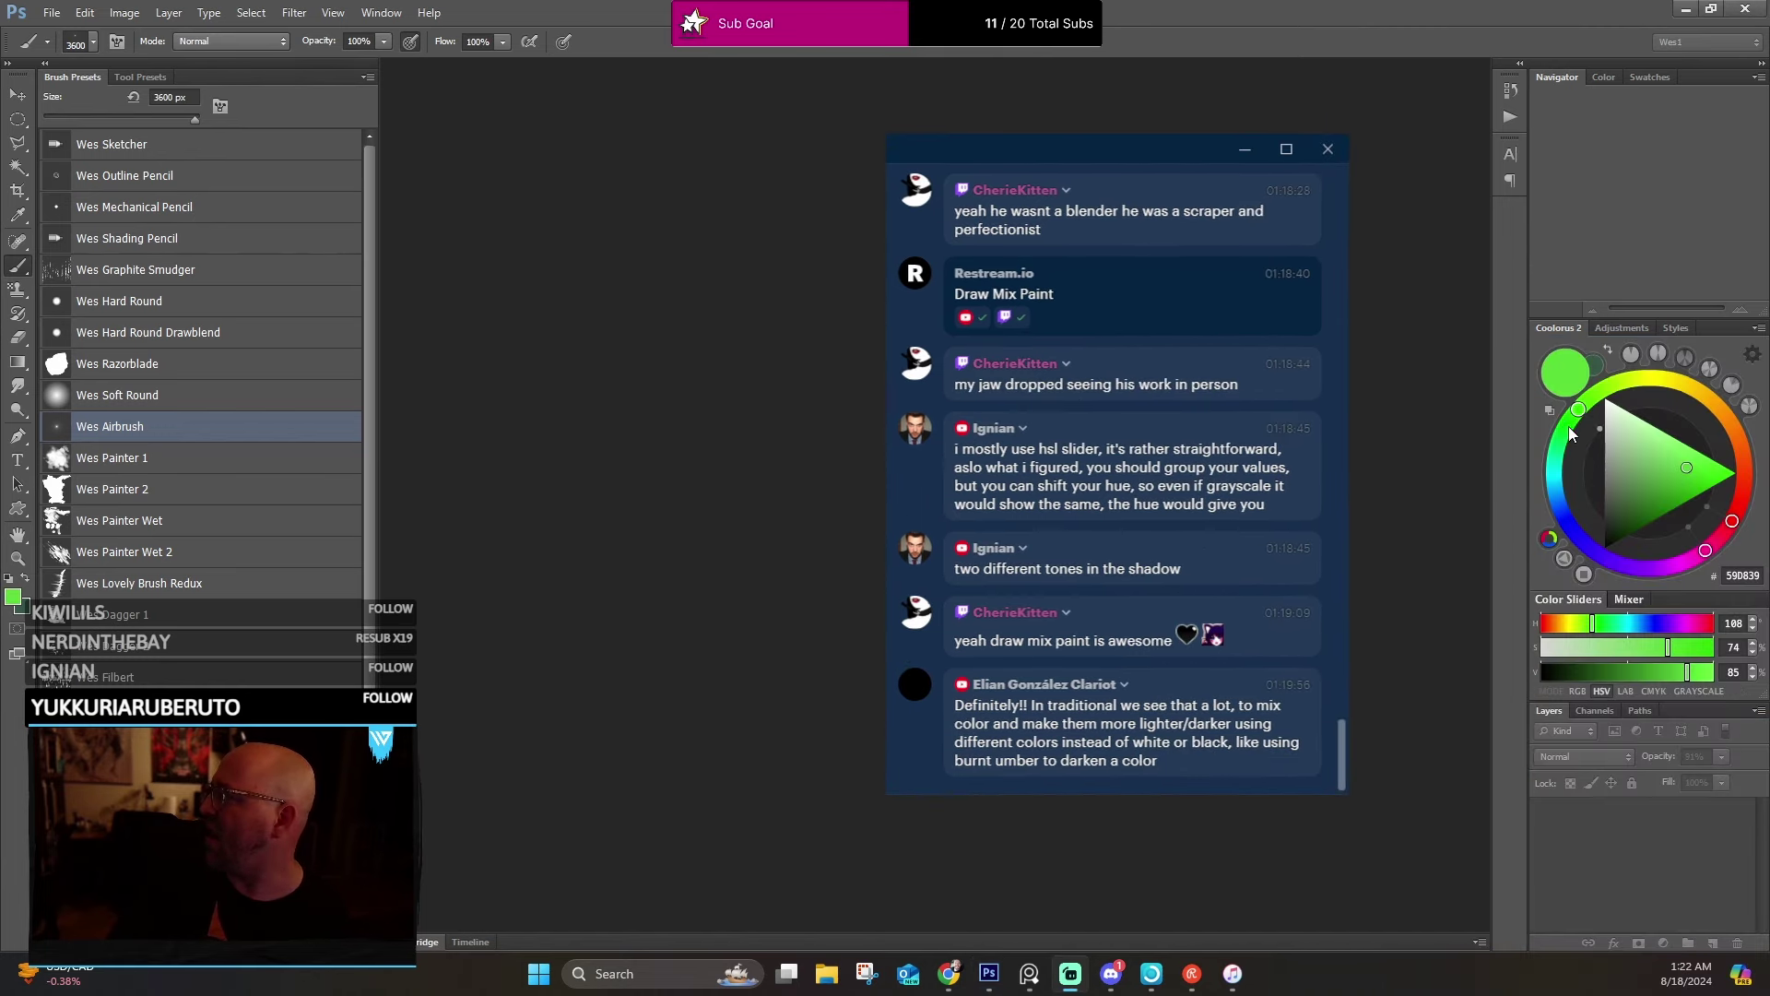
# Pick dark olive green 3C4D2B in the Coolorus wheel, then start a new document.
pyautogui.click(1690, 535)
pyautogui.click(1708, 473)
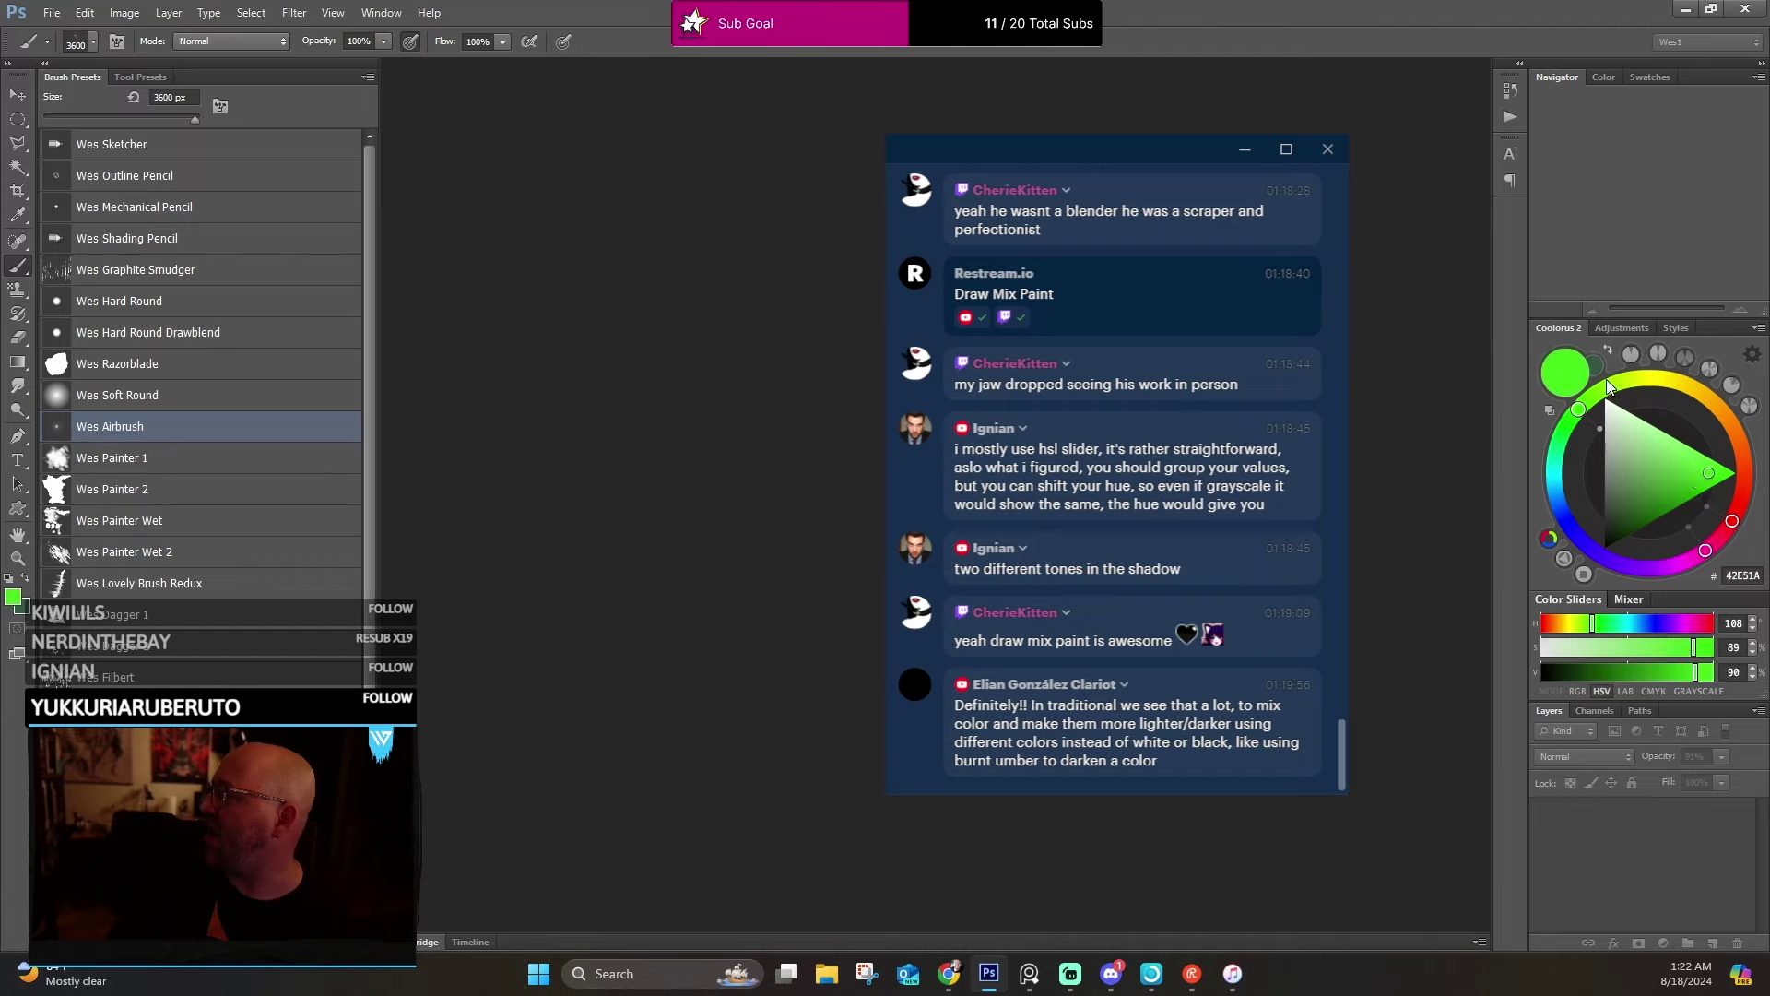
pyautogui.click(1602, 398)
pyautogui.click(1623, 512)
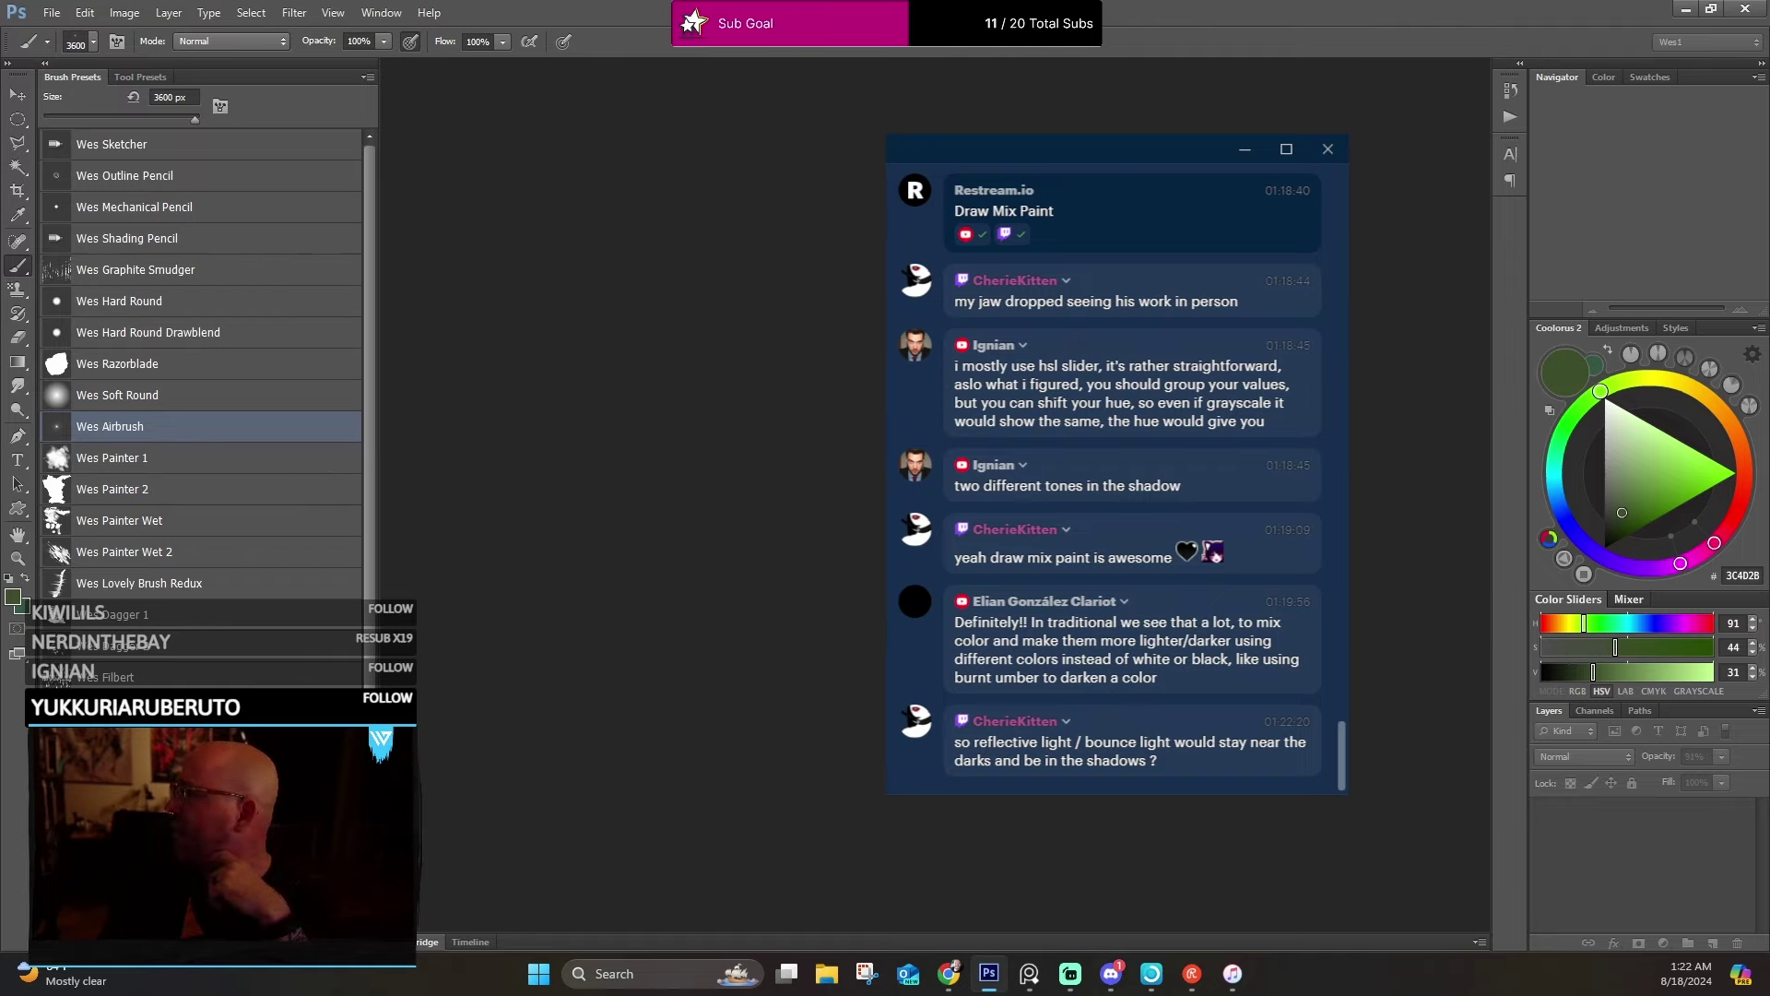
pyautogui.click(51, 13)
pyautogui.click(66, 34)
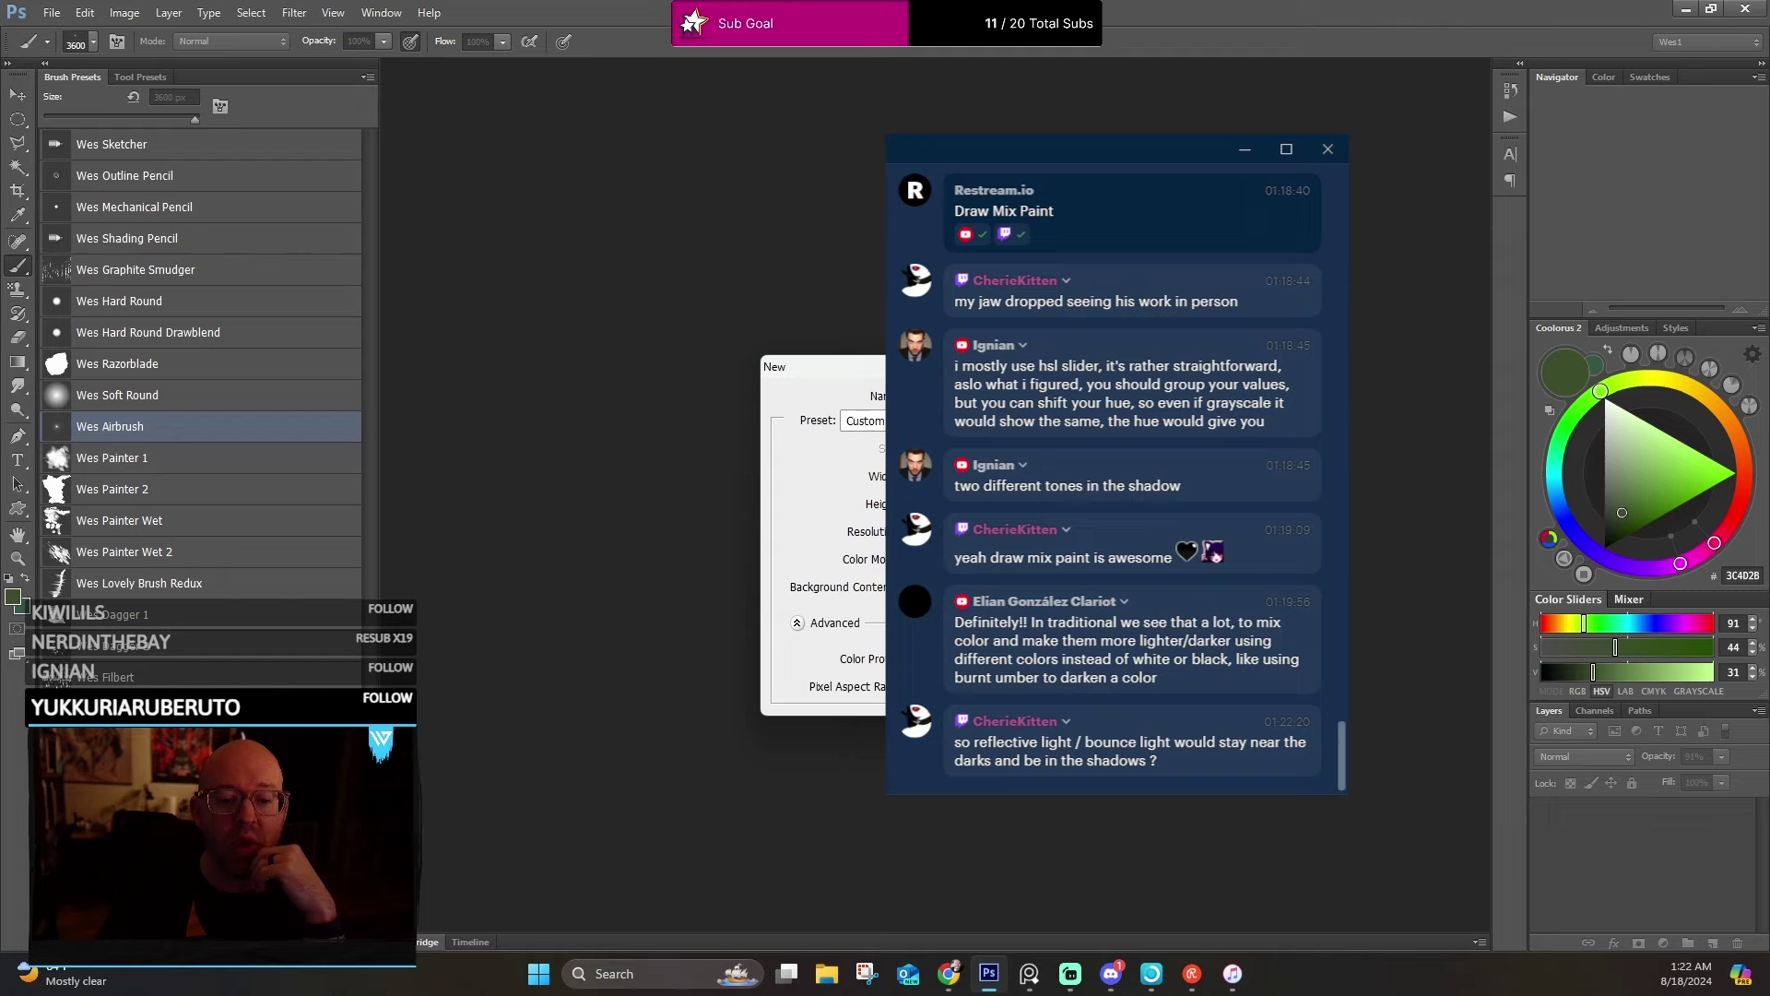
# Create the 1200×1500 px document and add an empty Layer 1.
pyautogui.click(1069, 974)
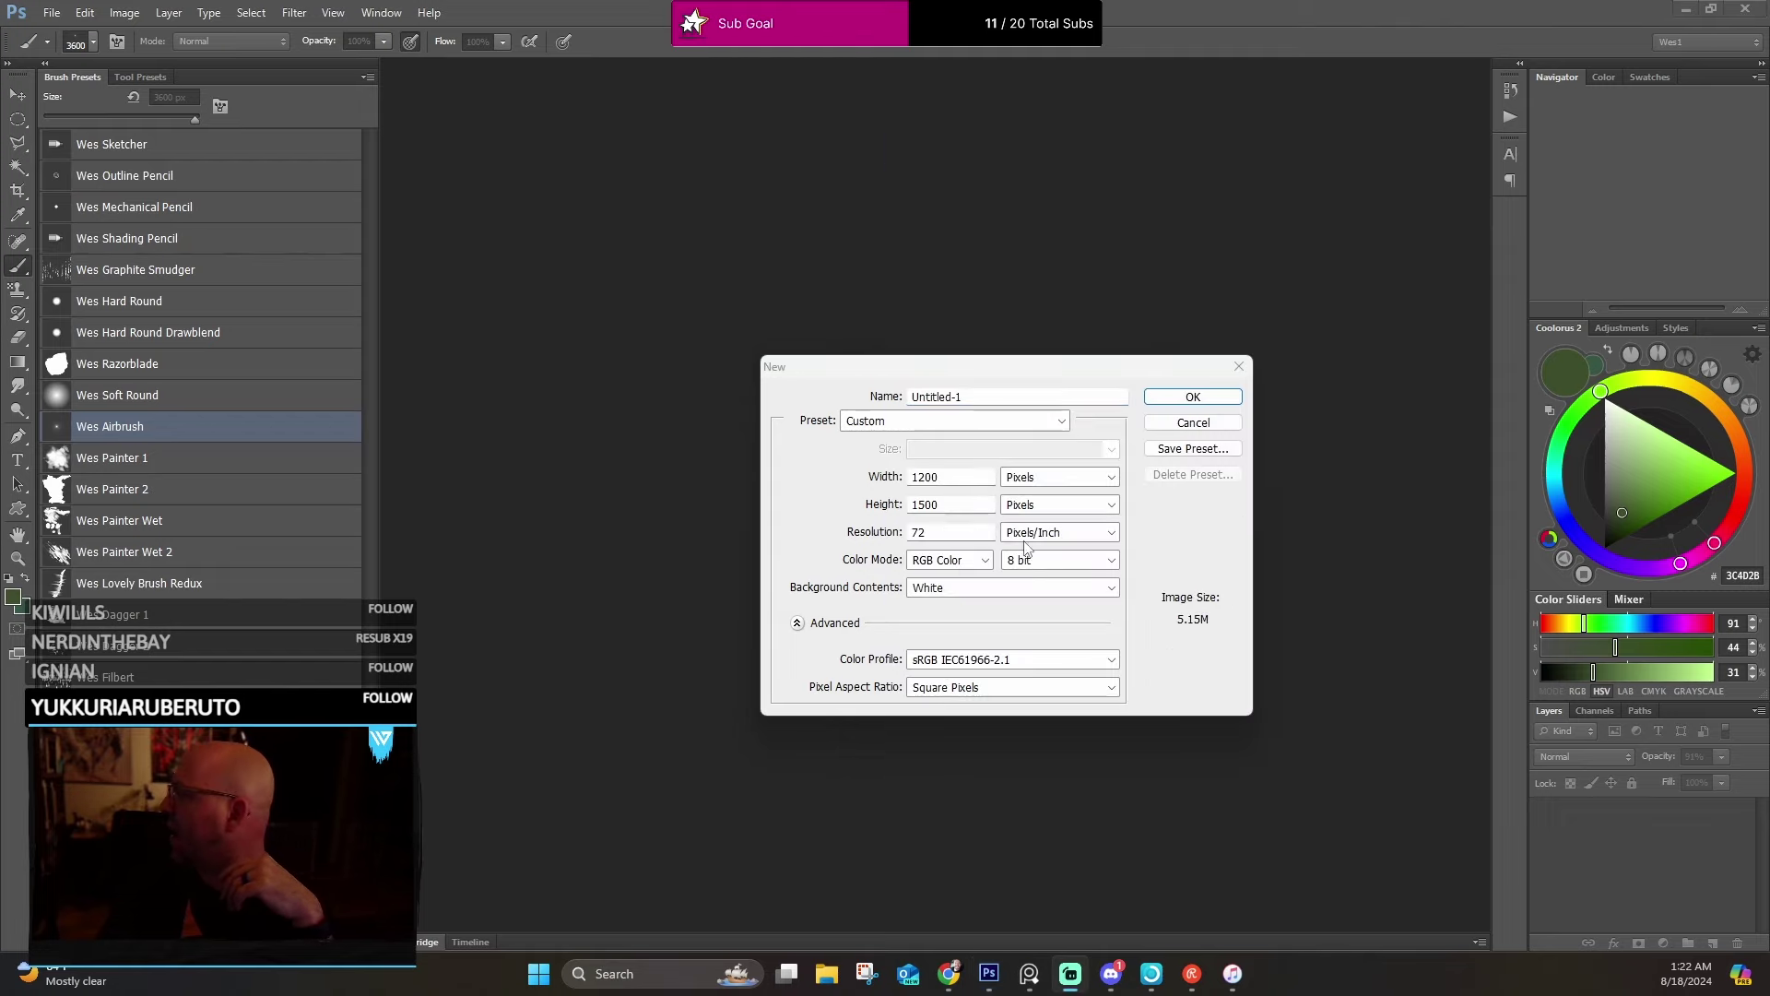
pyautogui.click(1182, 402)
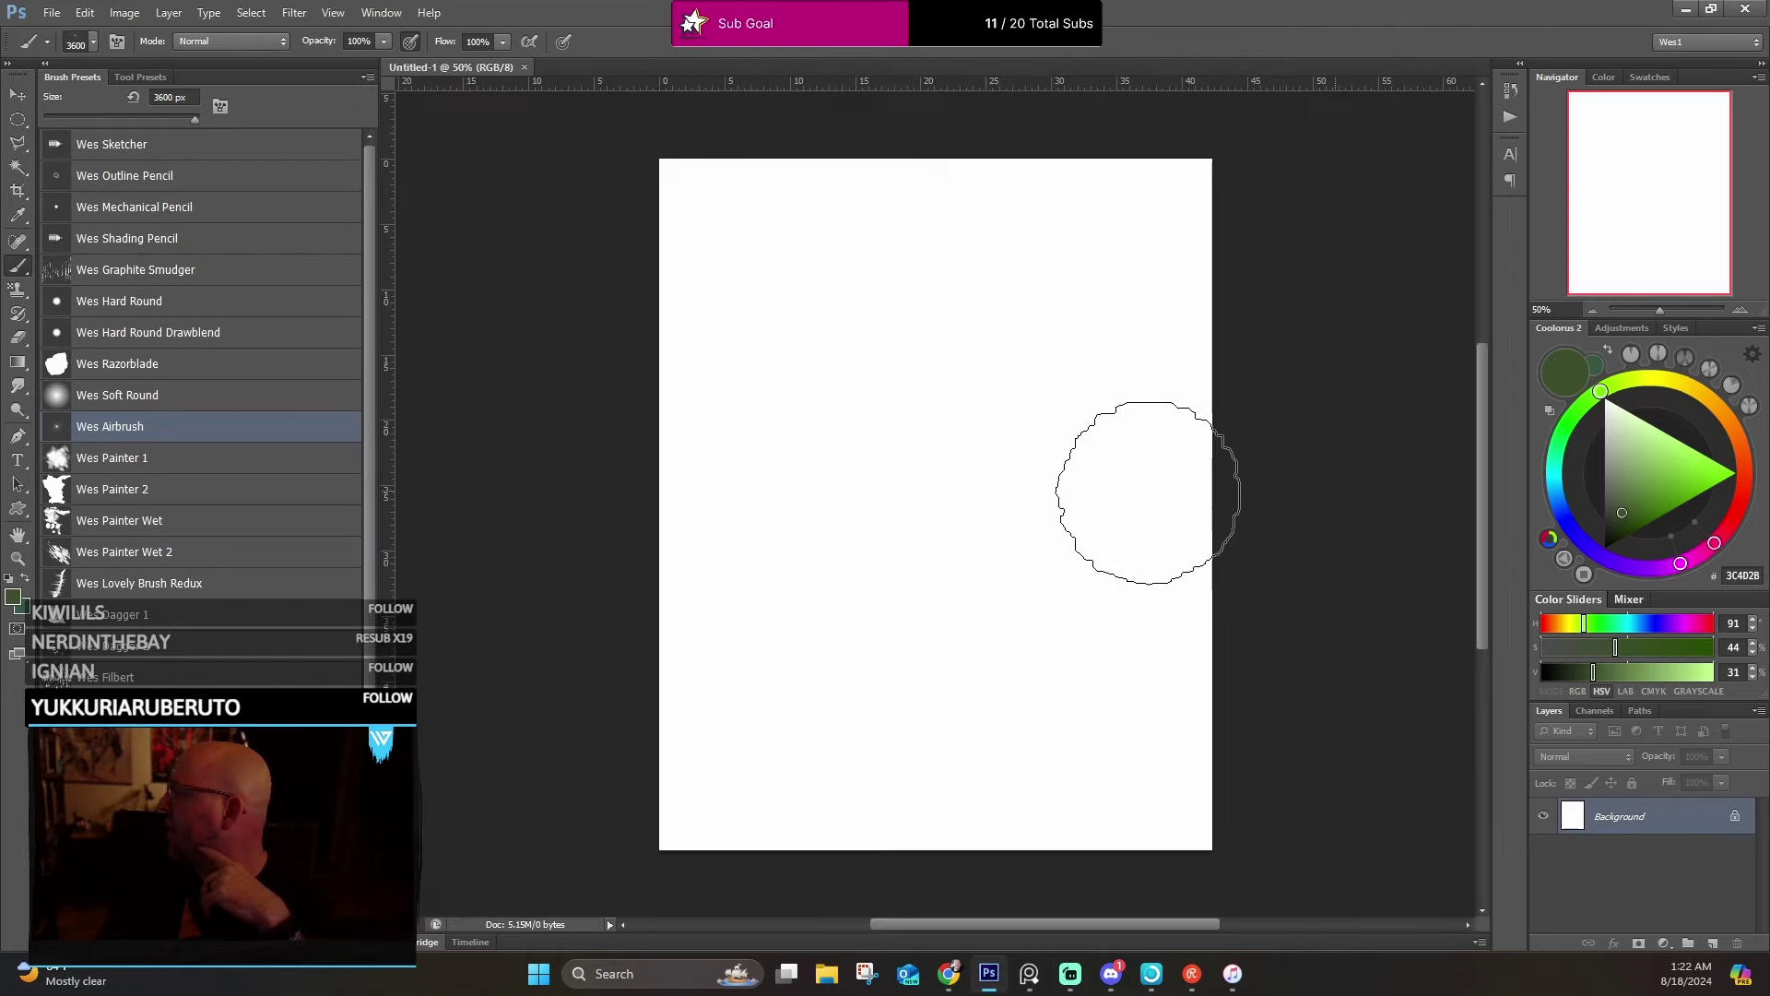
pyautogui.click(1712, 943)
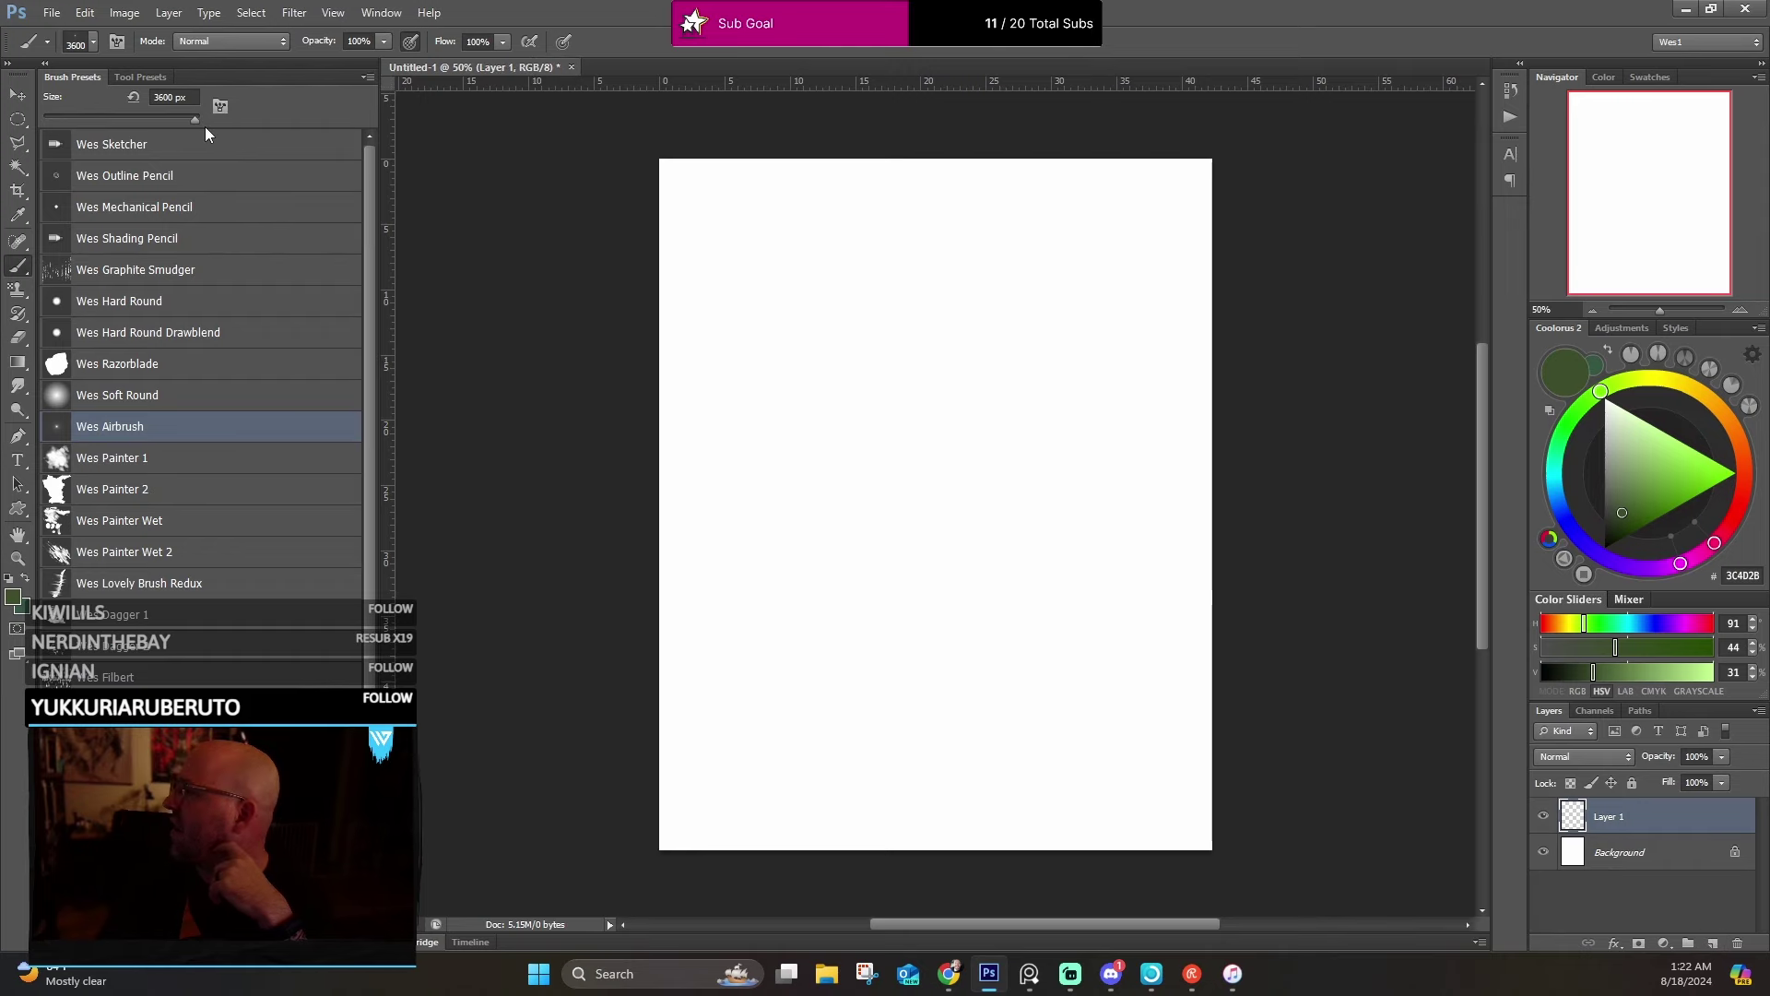
pyautogui.click(17, 119)
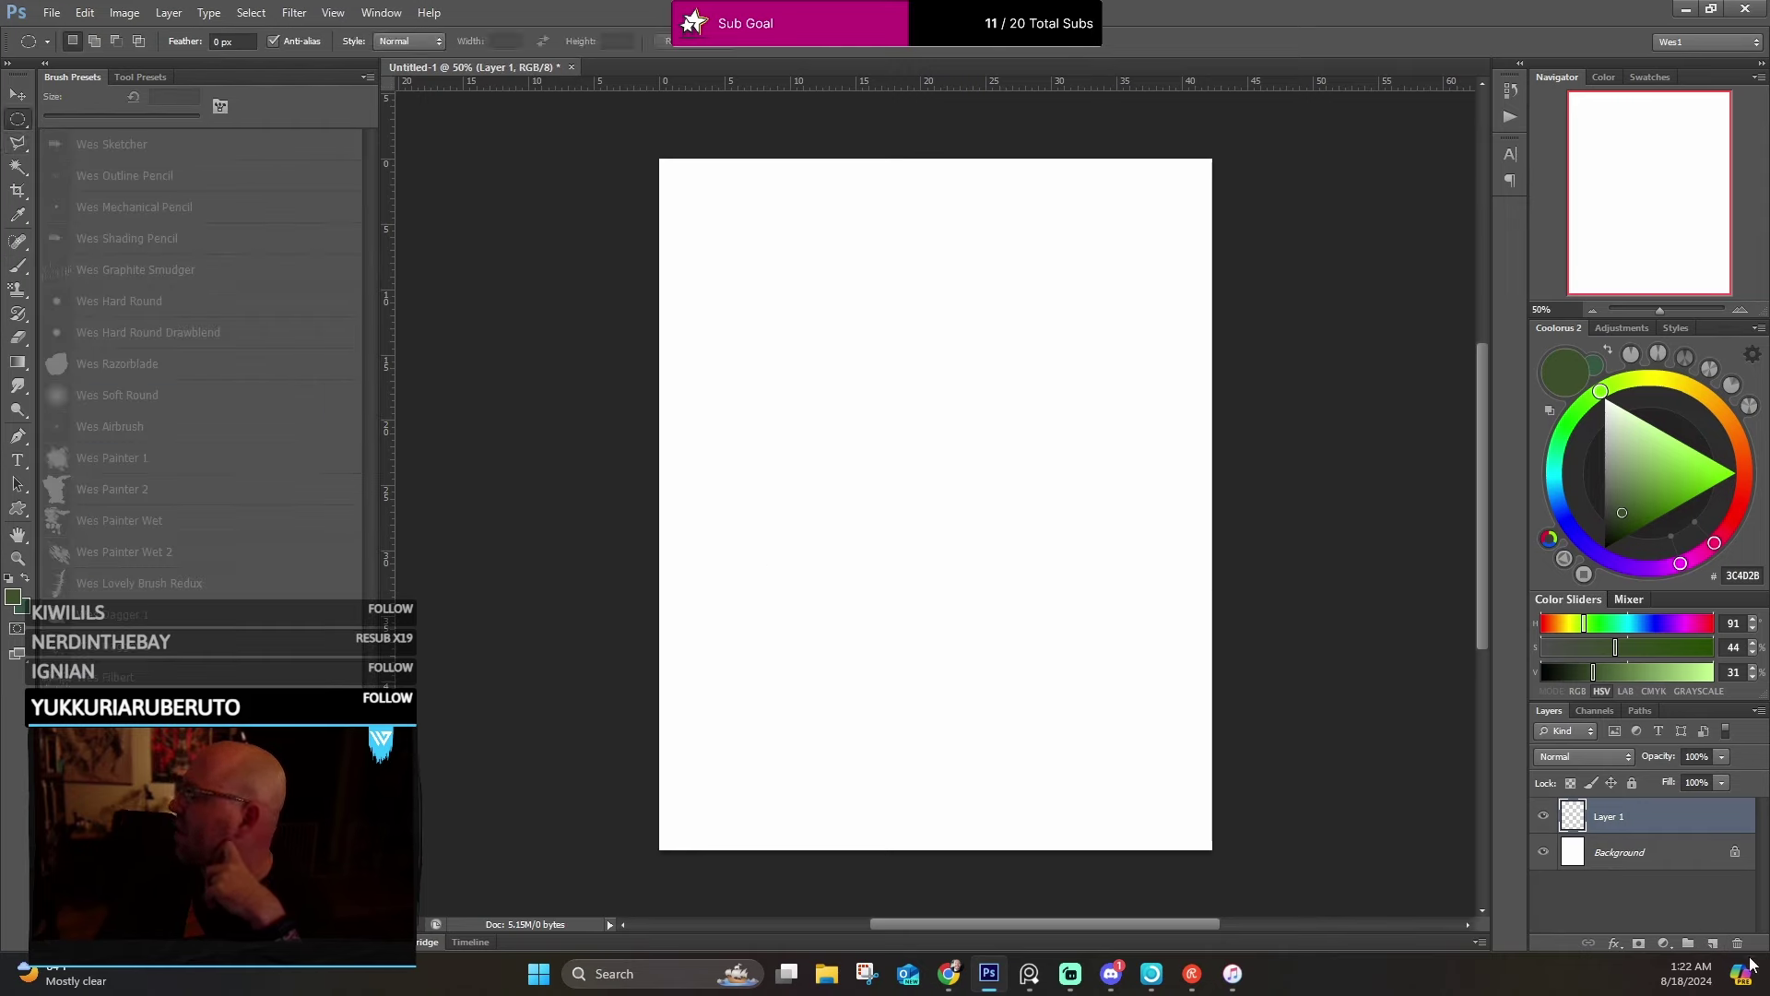
# Fill the Background layer with 50% Gray.
pyautogui.click(1653, 854)
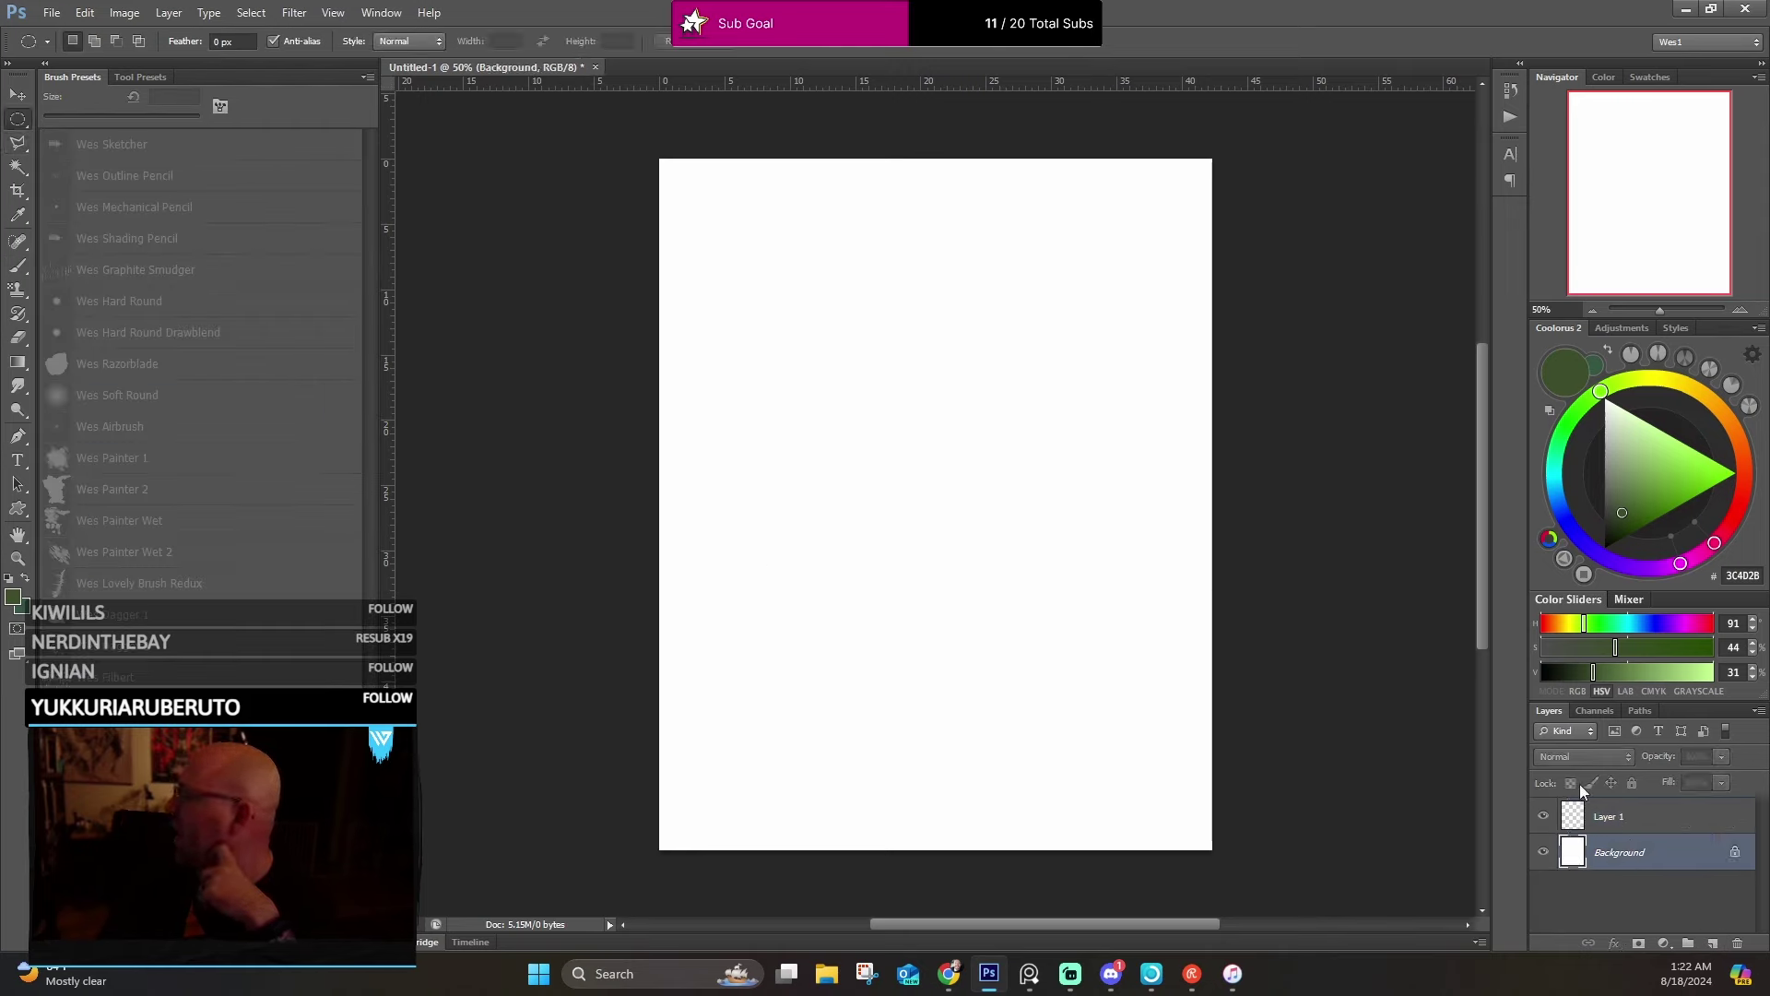
pyautogui.click(85, 13)
pyautogui.click(96, 275)
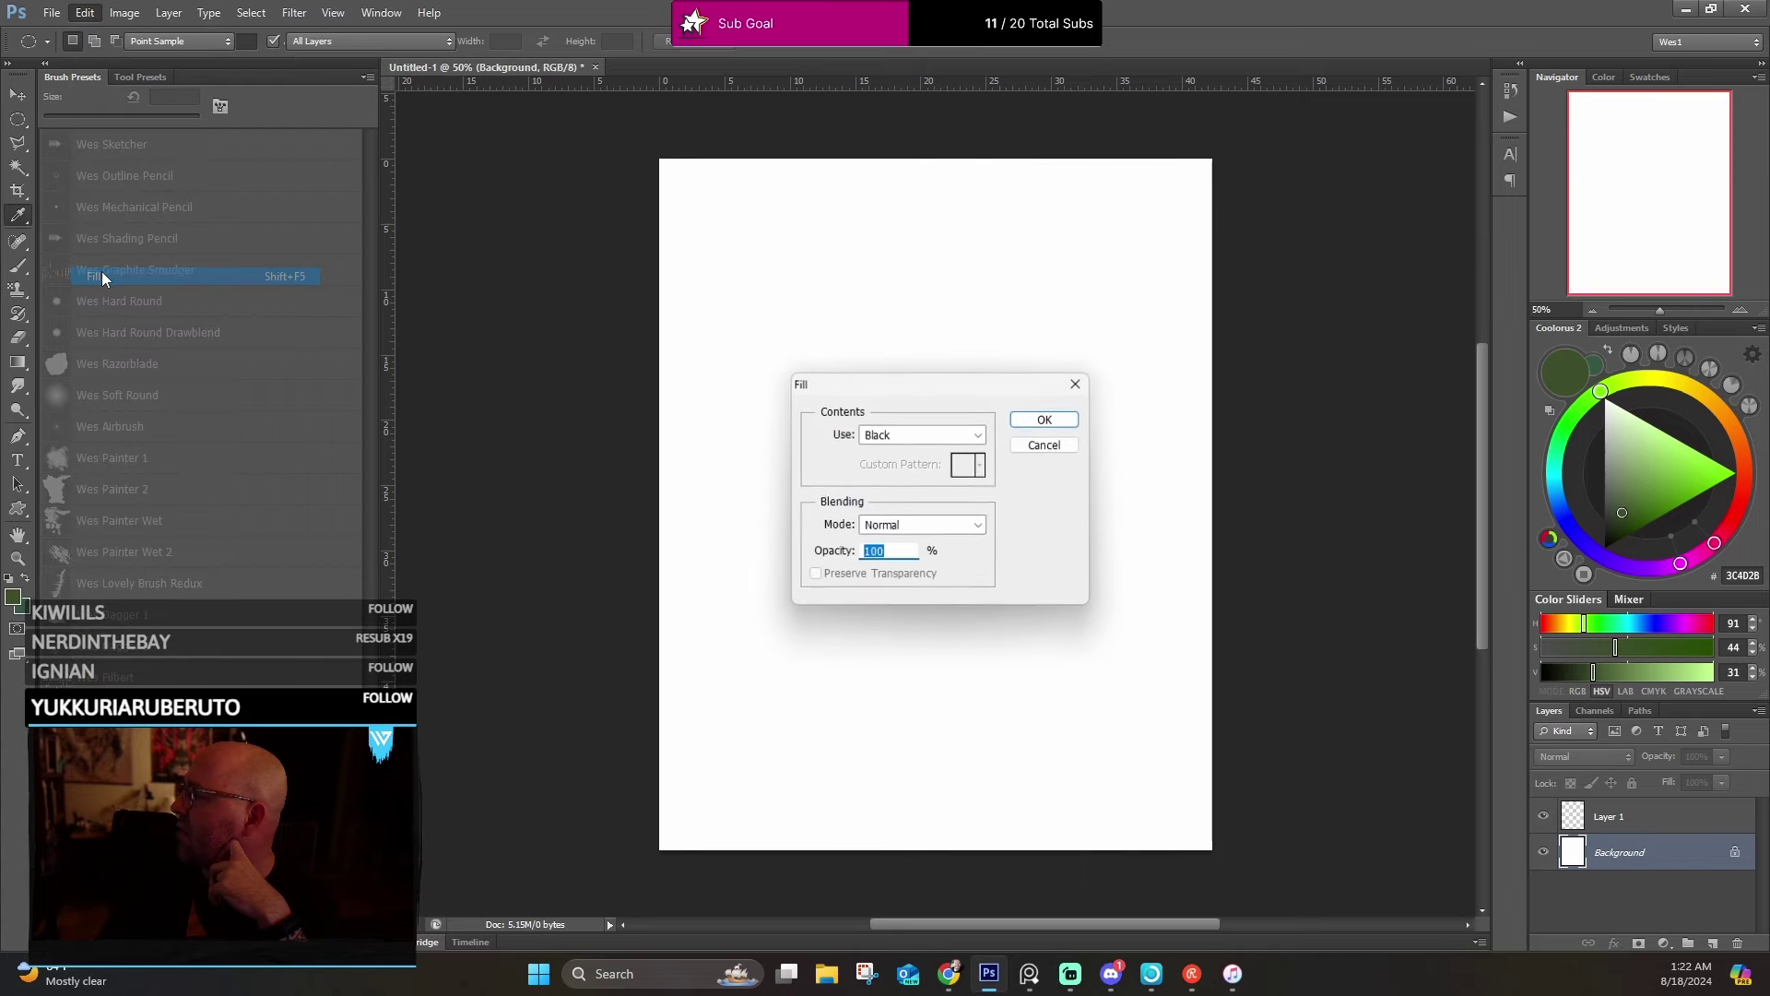
pyautogui.click(960, 437)
pyautogui.click(885, 583)
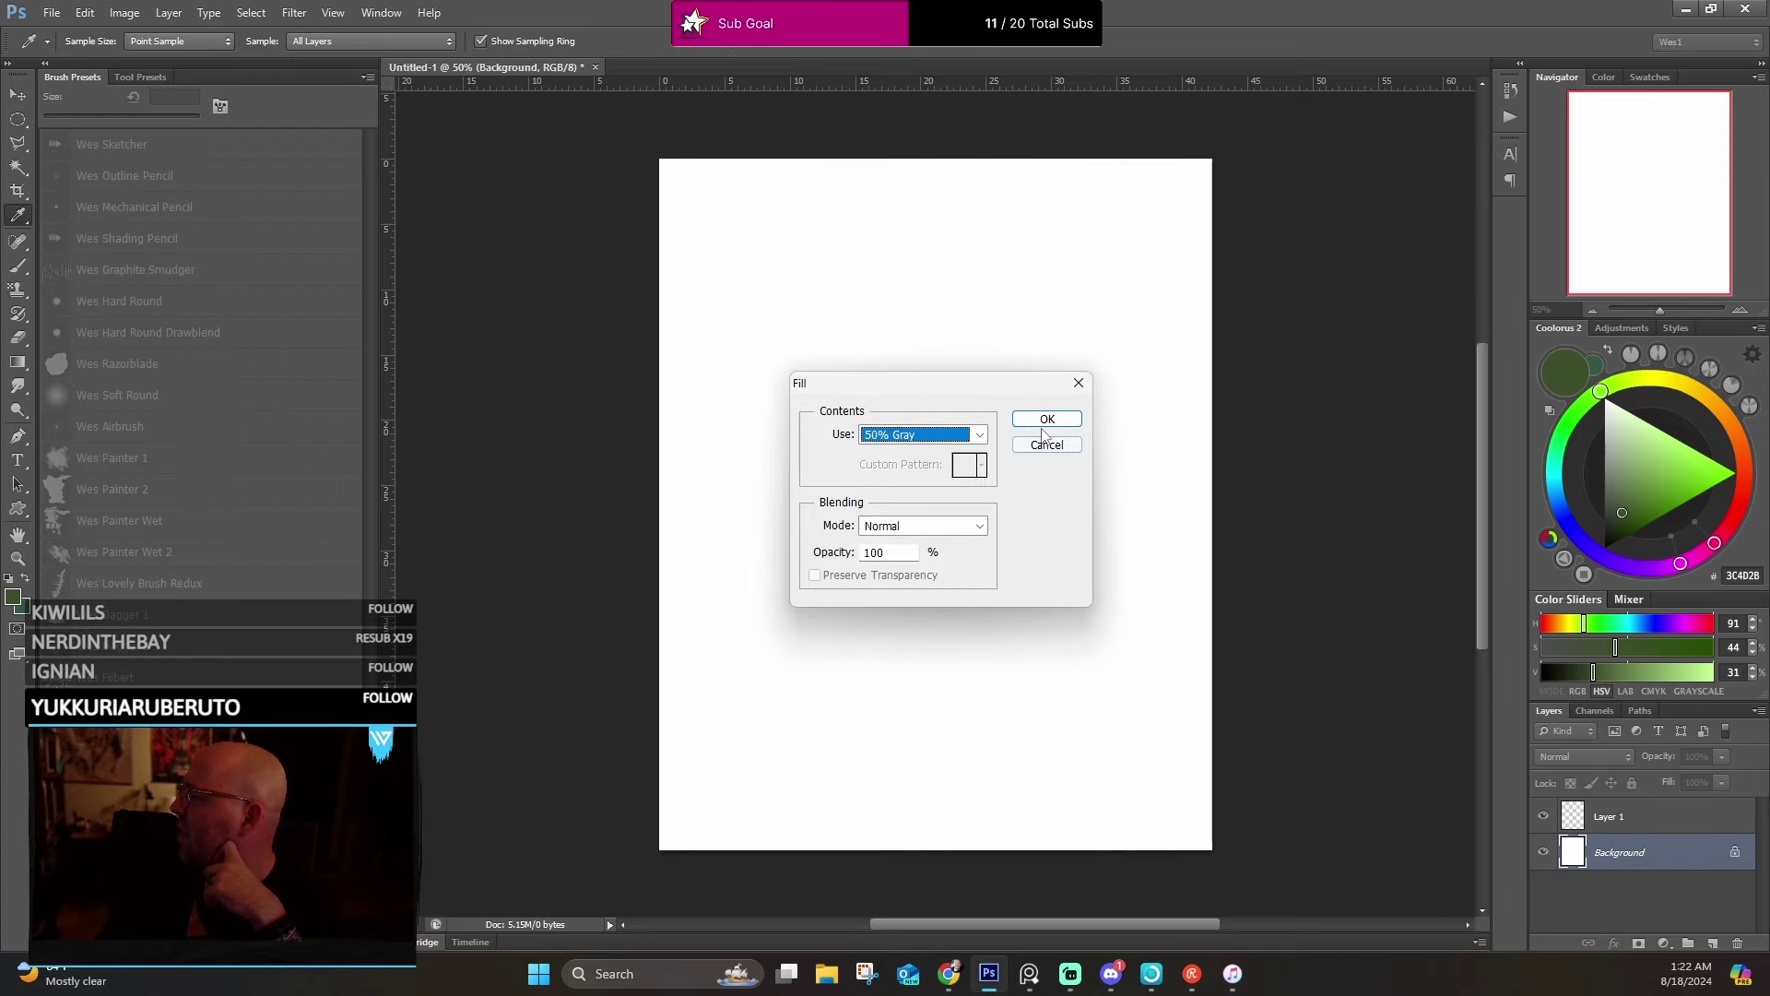
pyautogui.click(1045, 420)
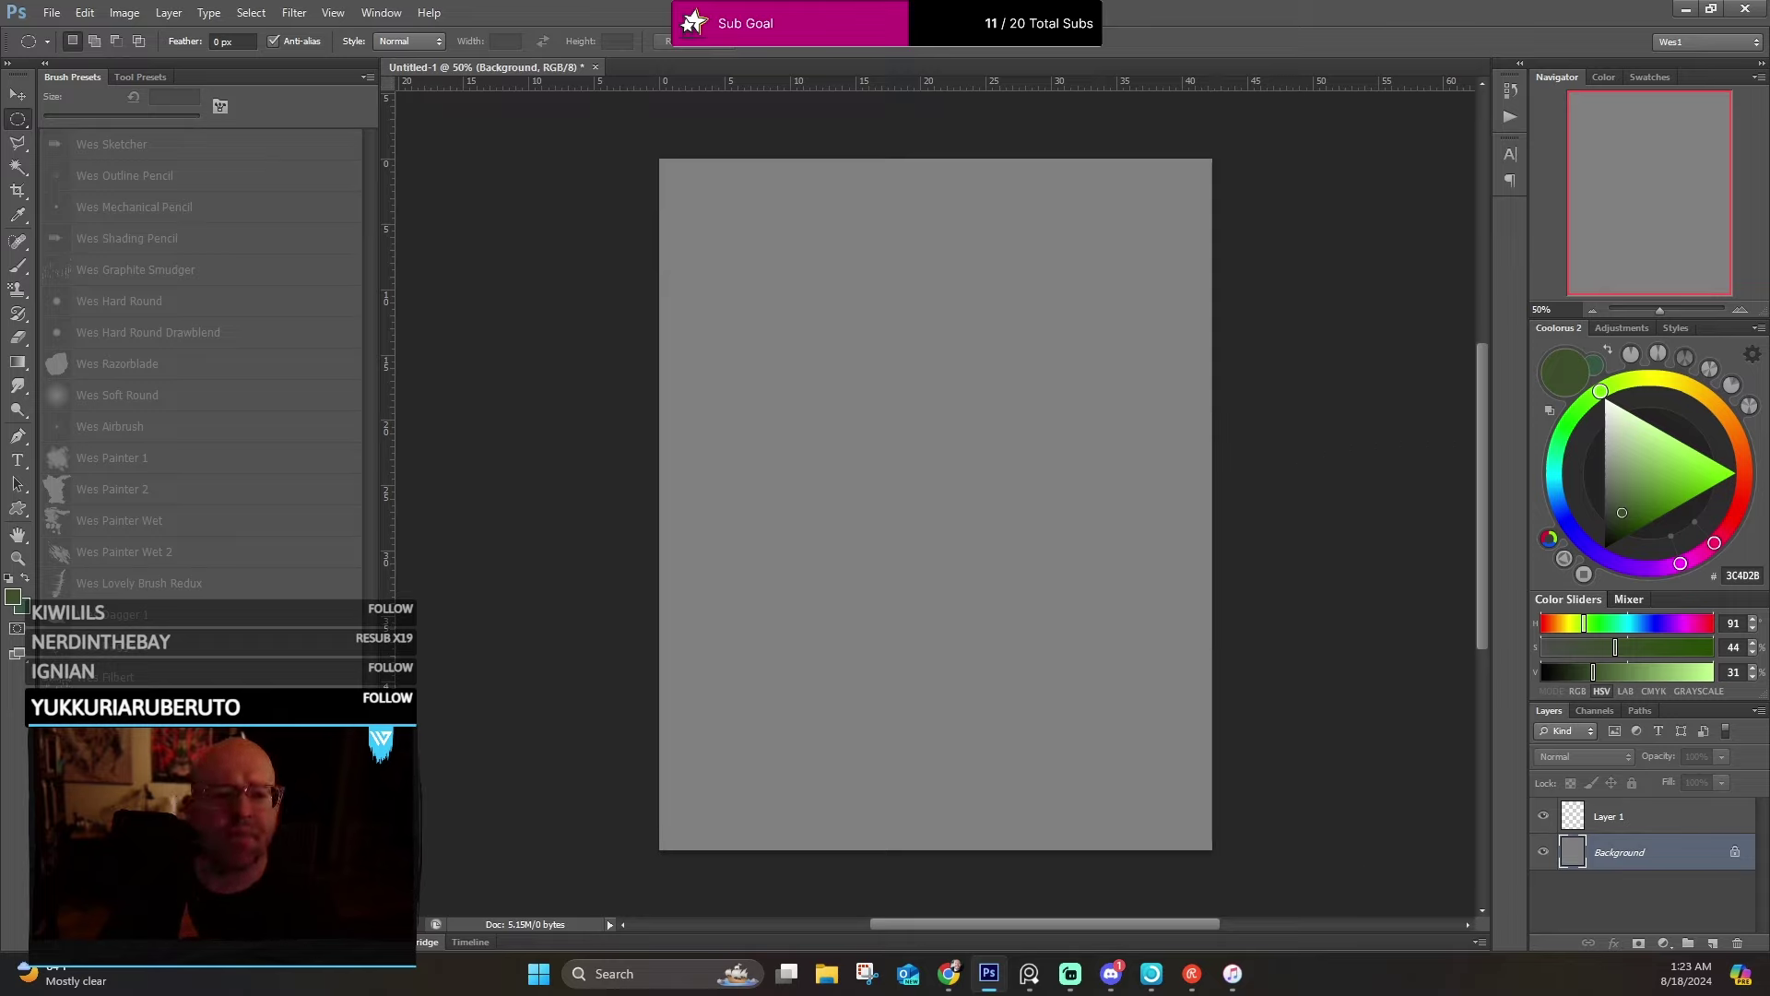
# Draw a circular selection near the canvas centre and add a new Layer 2 for the sphere.
pyautogui.hotkey('alt', 'Tab')
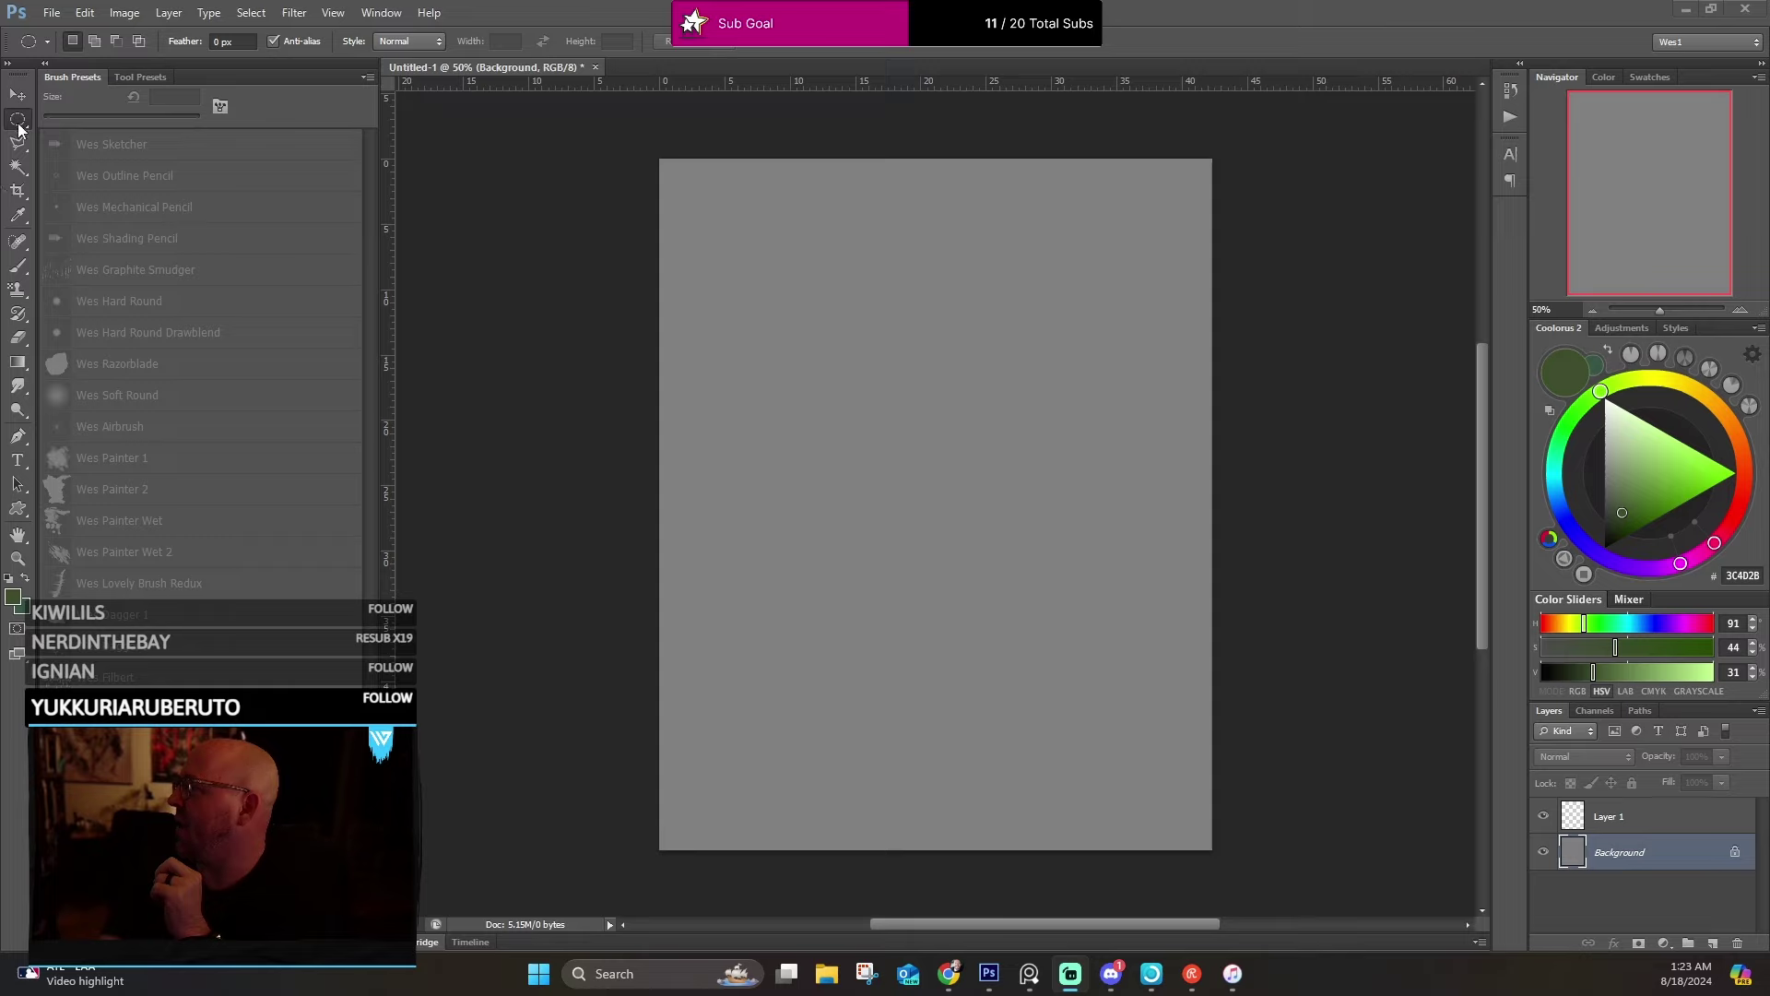
pyautogui.moveTo(784, 347); pyautogui.dragTo(1108, 657)
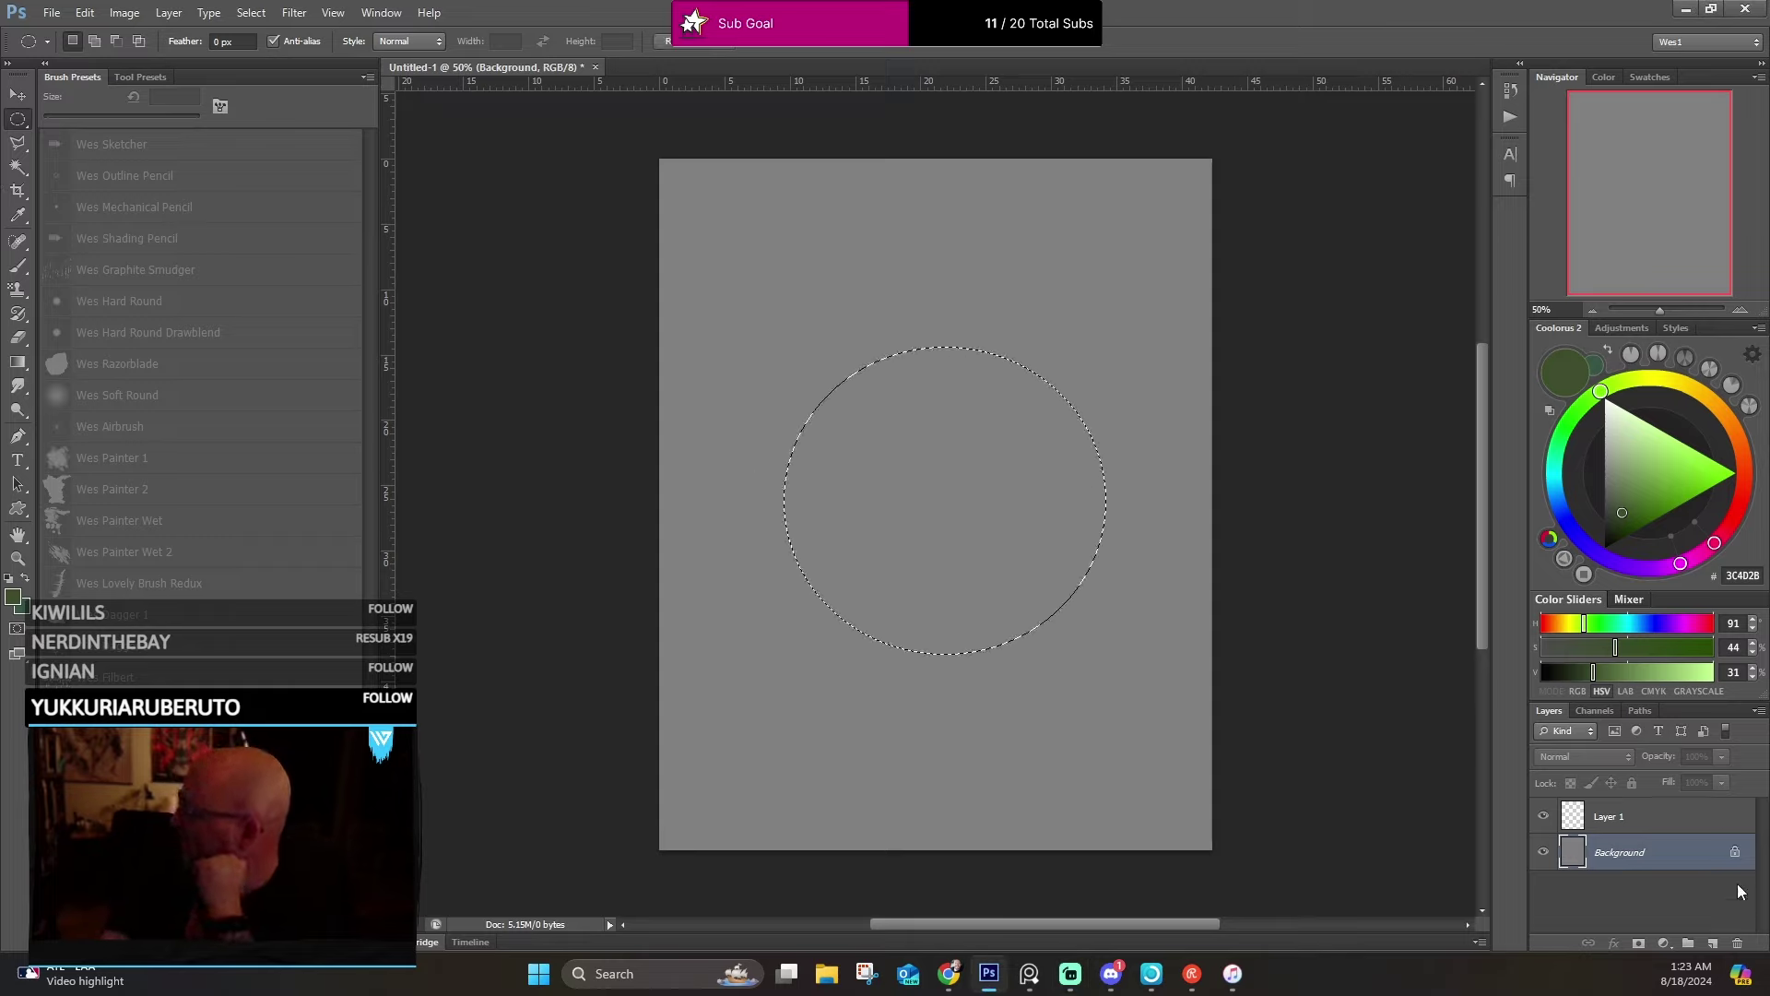
pyautogui.click(1713, 927)
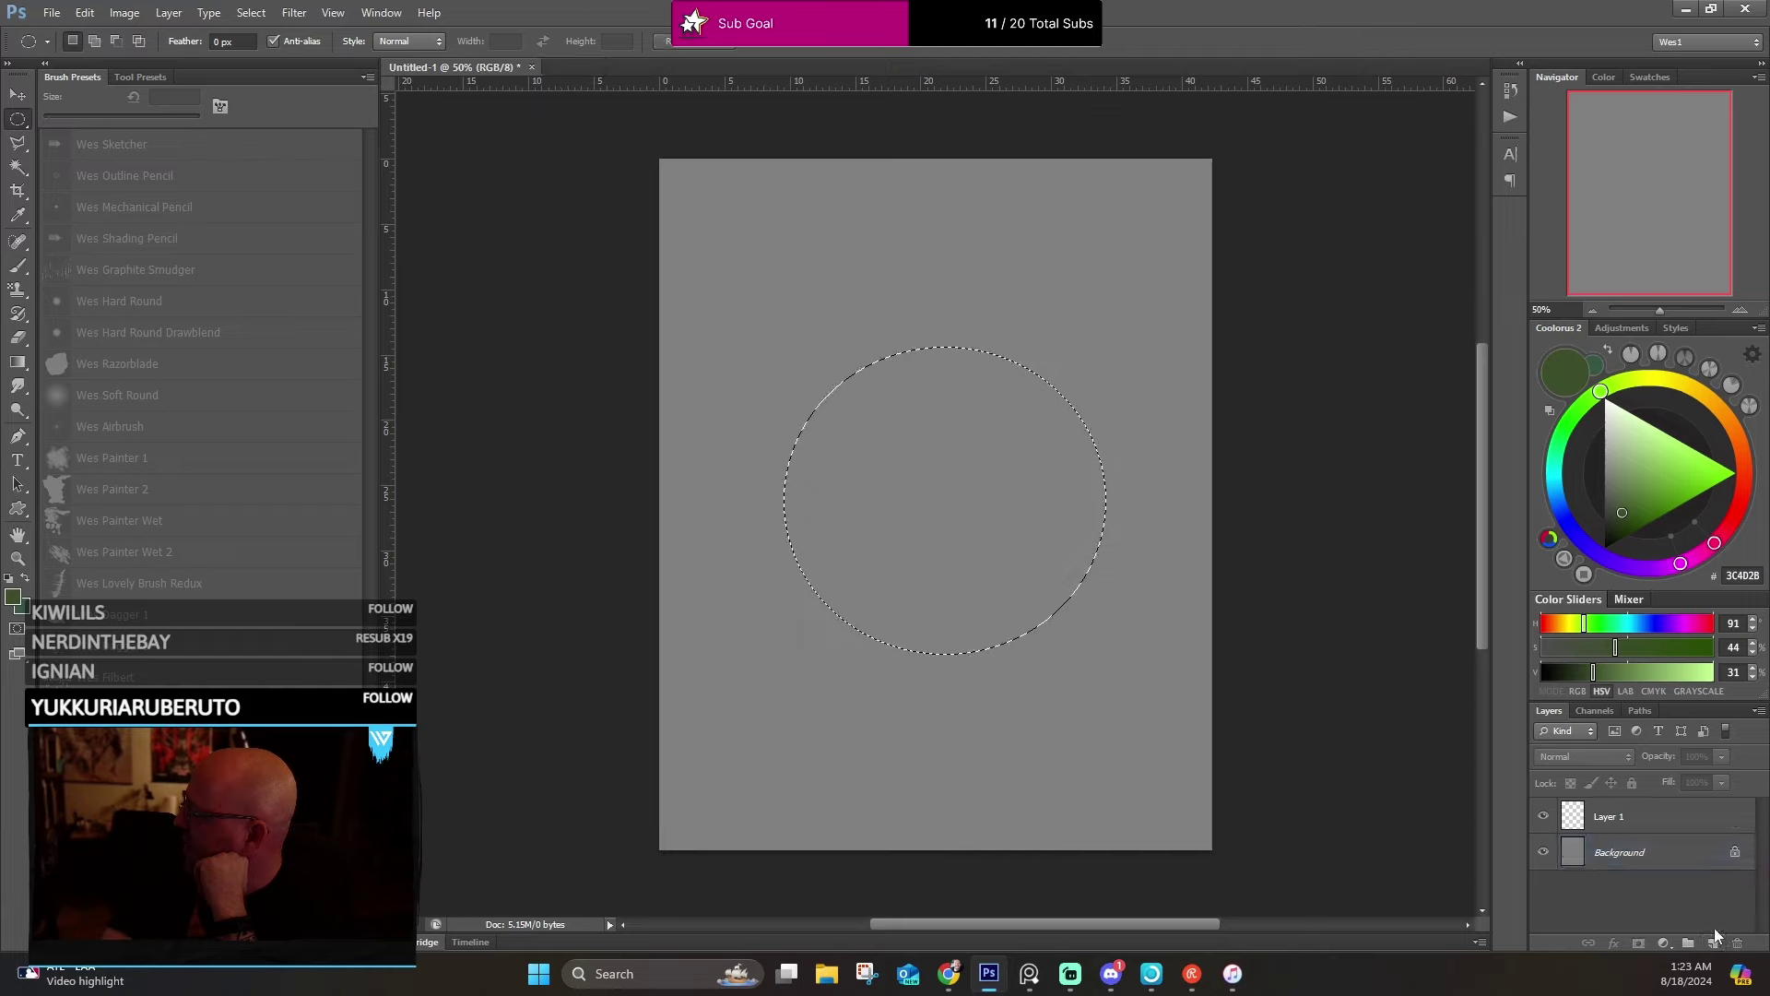
pyautogui.click(1715, 945)
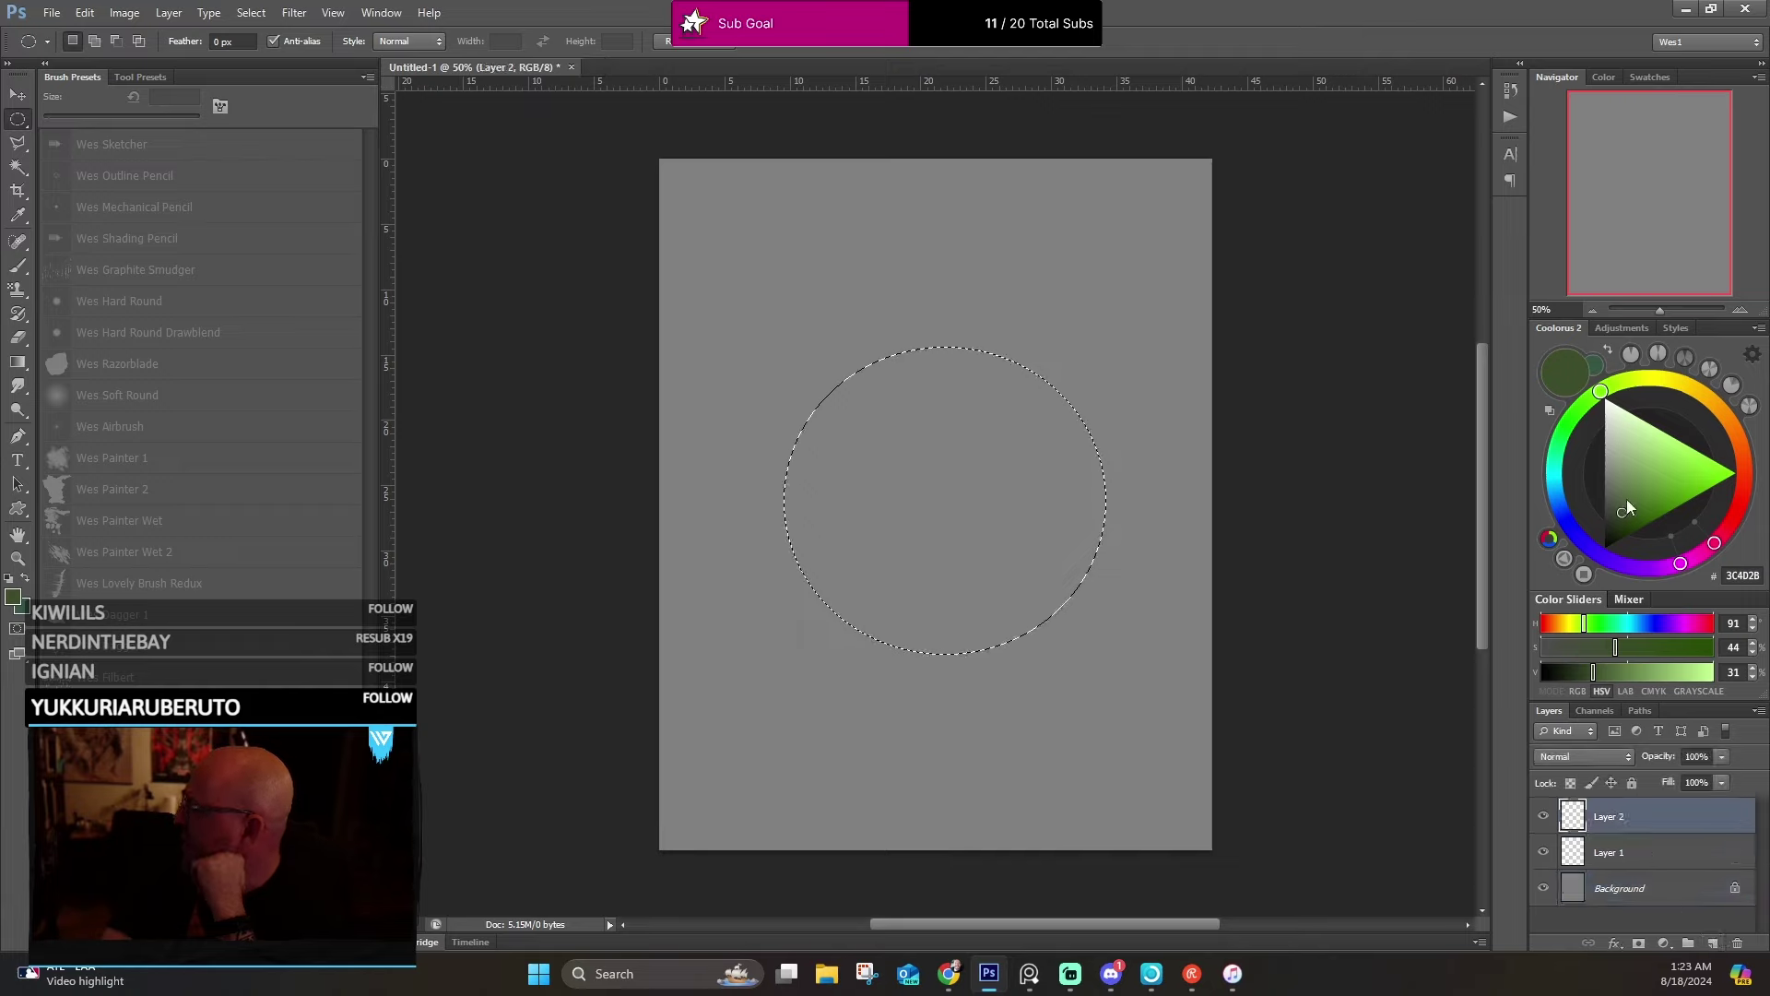
# Set the foreground to dark grey 333333 and set the Fill contents to Foreground Color.
pyautogui.moveTo(1586, 494); pyautogui.dragTo(1568, 496)
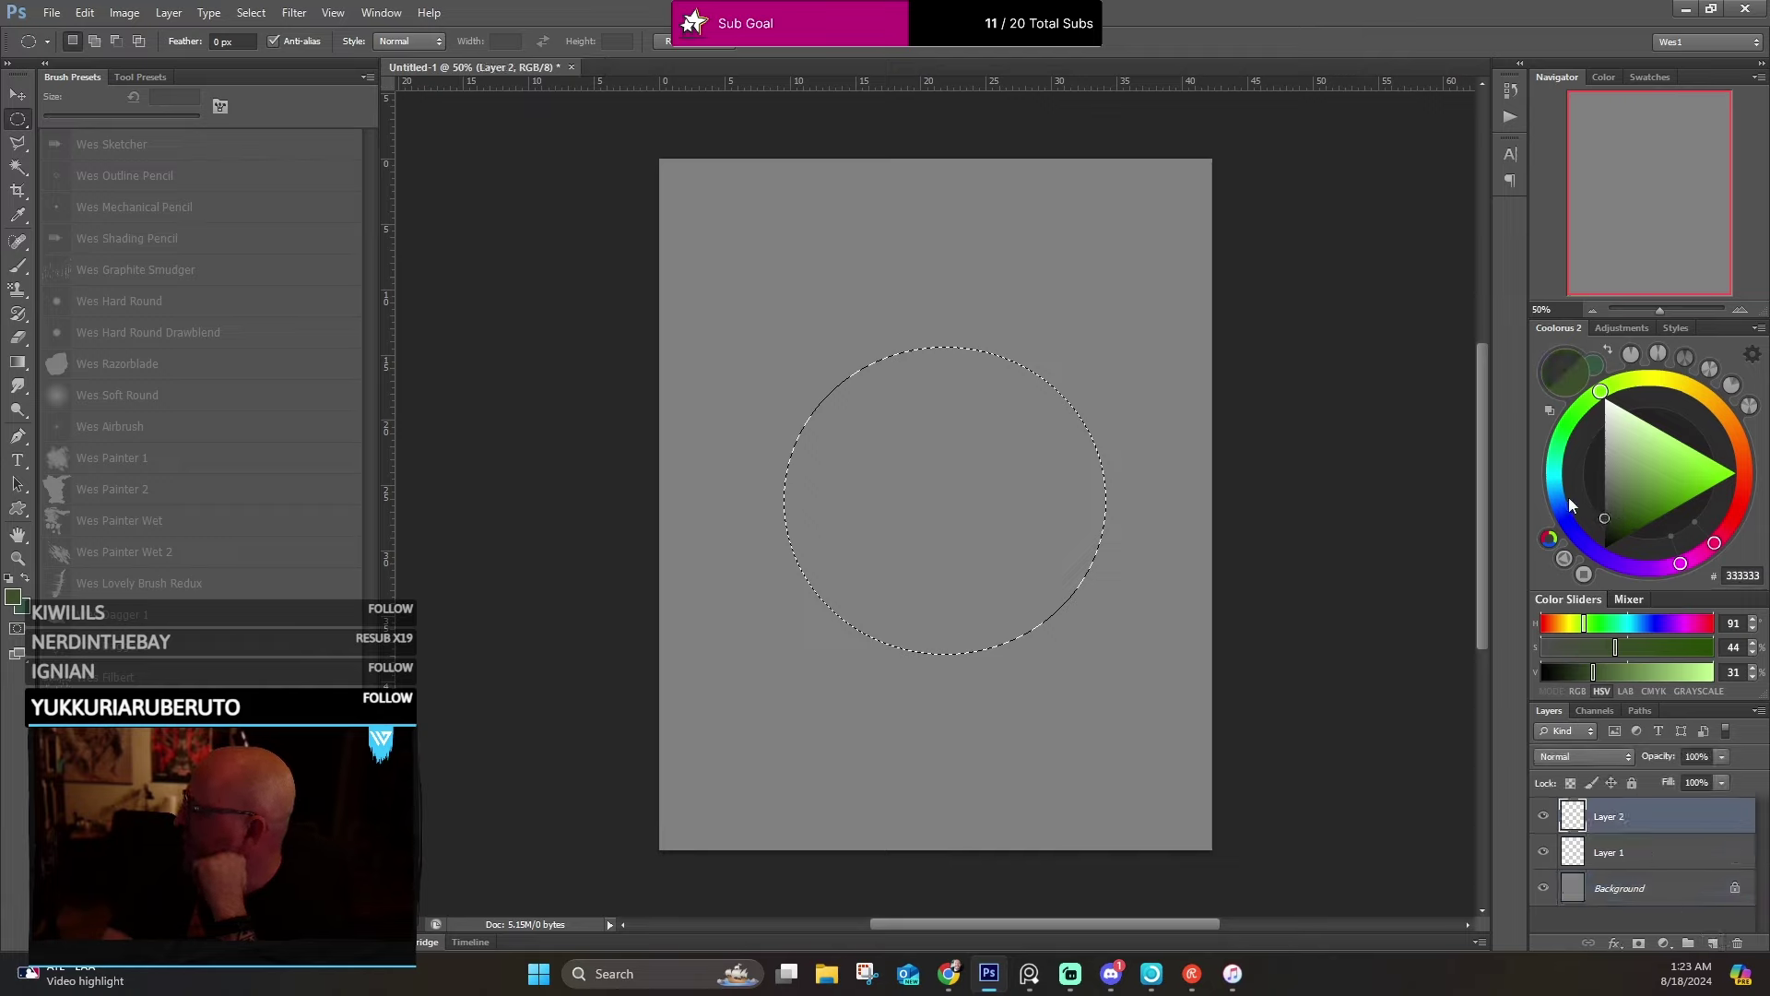
pyautogui.click(84, 13)
pyautogui.click(129, 276)
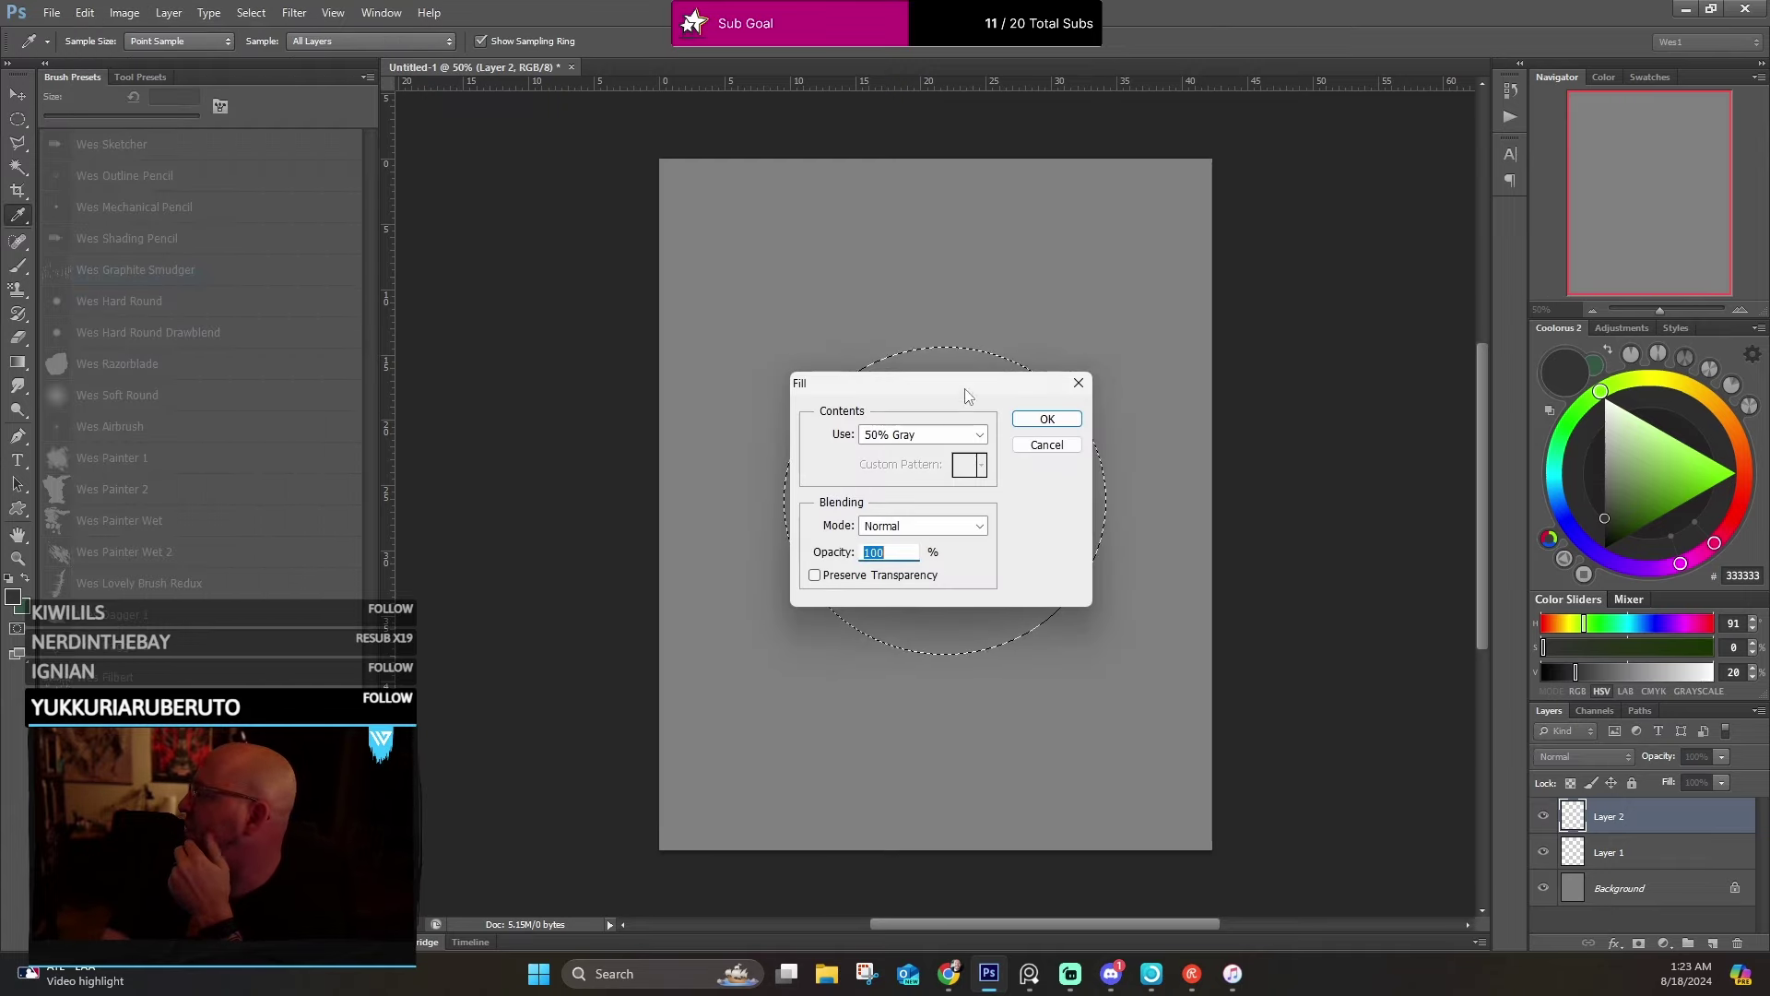
pyautogui.click(978, 439)
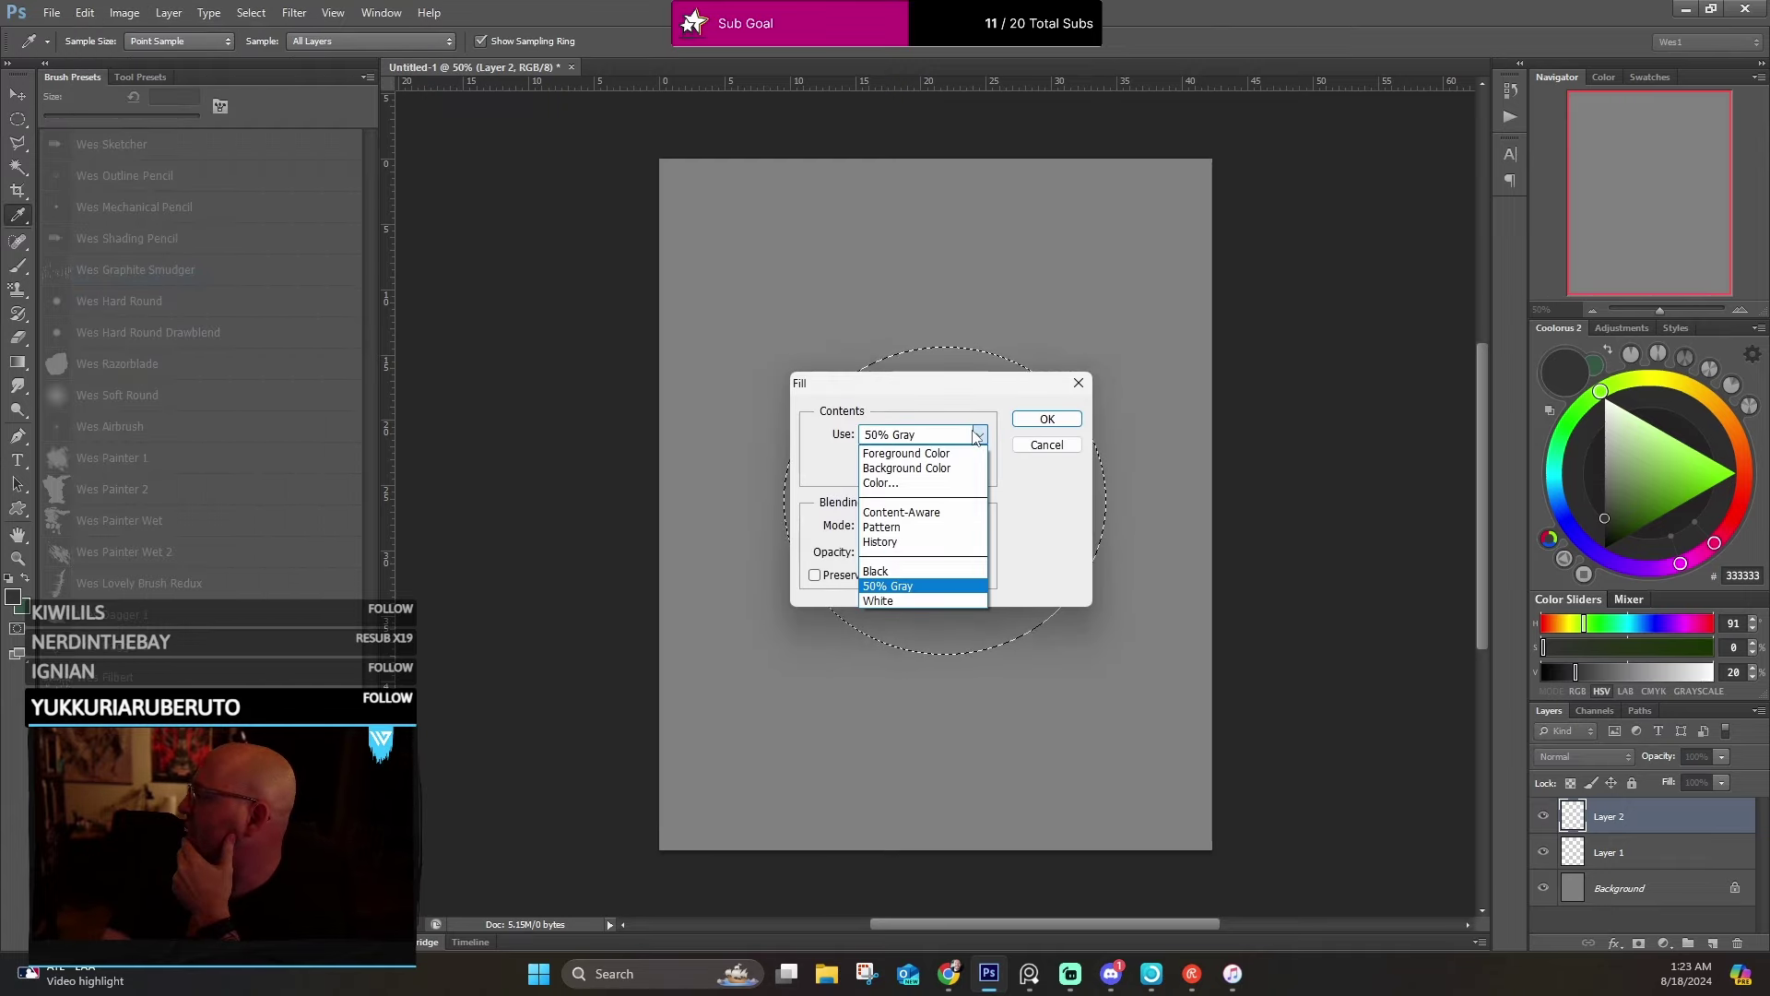
pyautogui.click(922, 458)
# Fill the circle with dark grey 333333 and deselect it.
pyautogui.click(1046, 418)
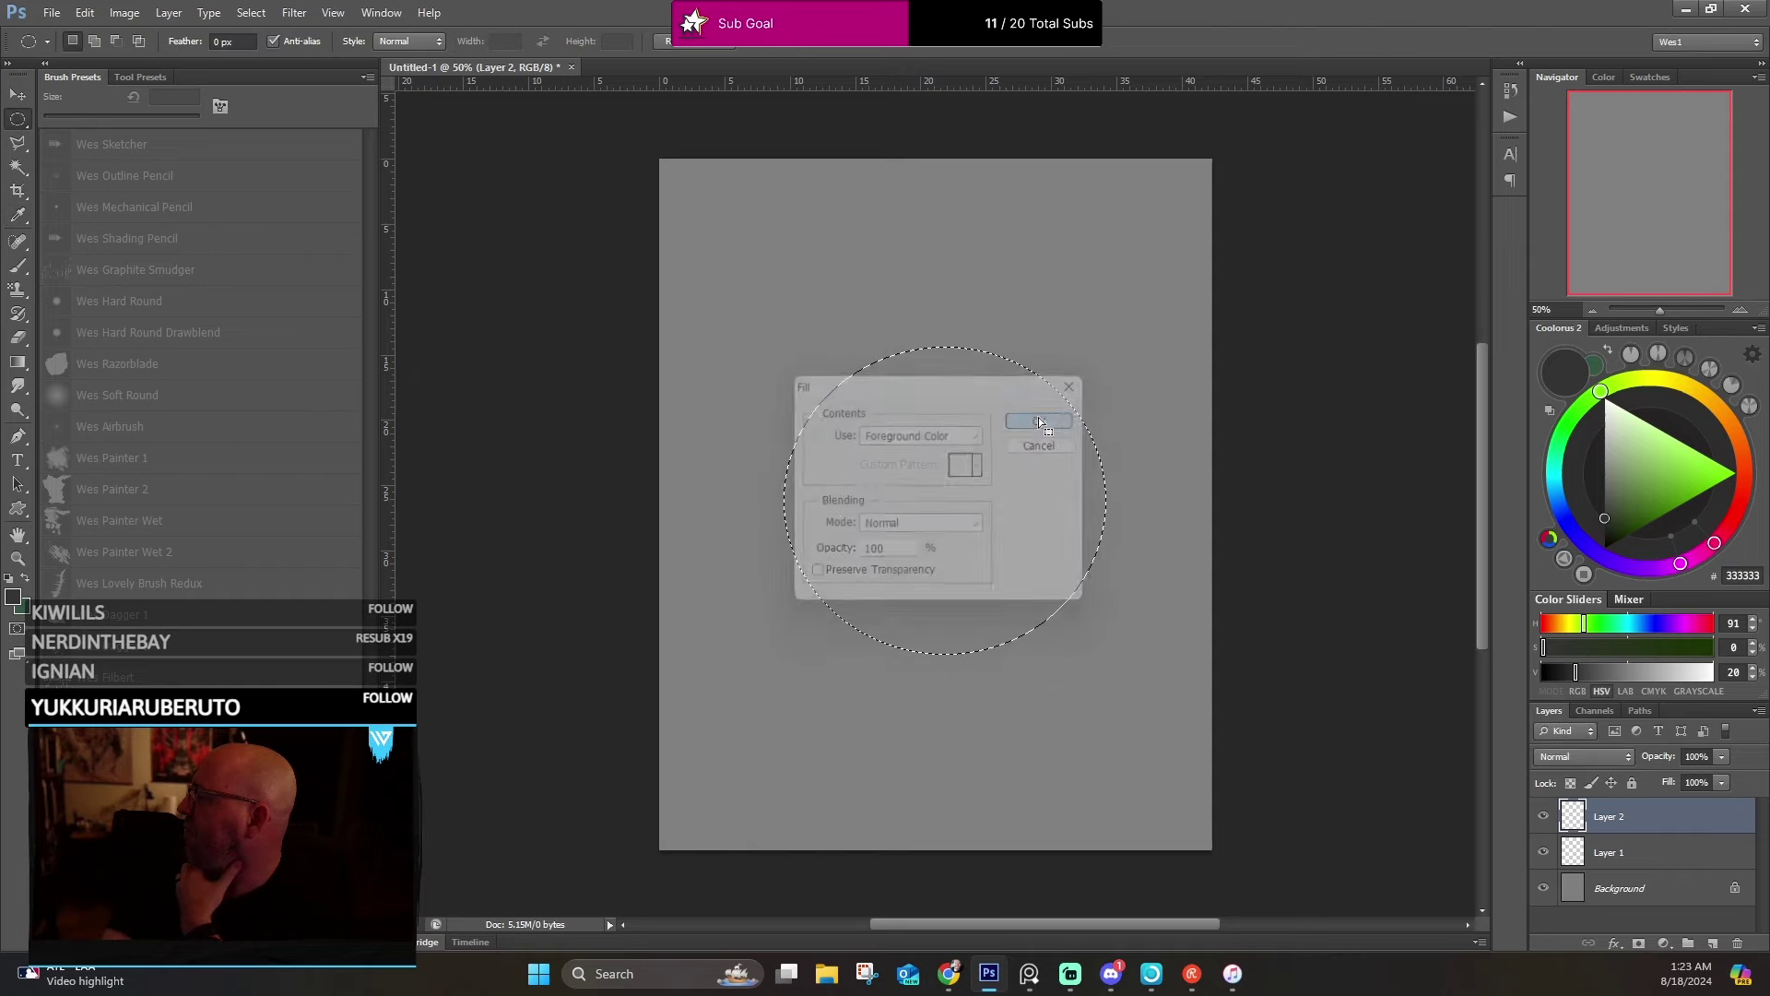
pyautogui.click(17, 143)
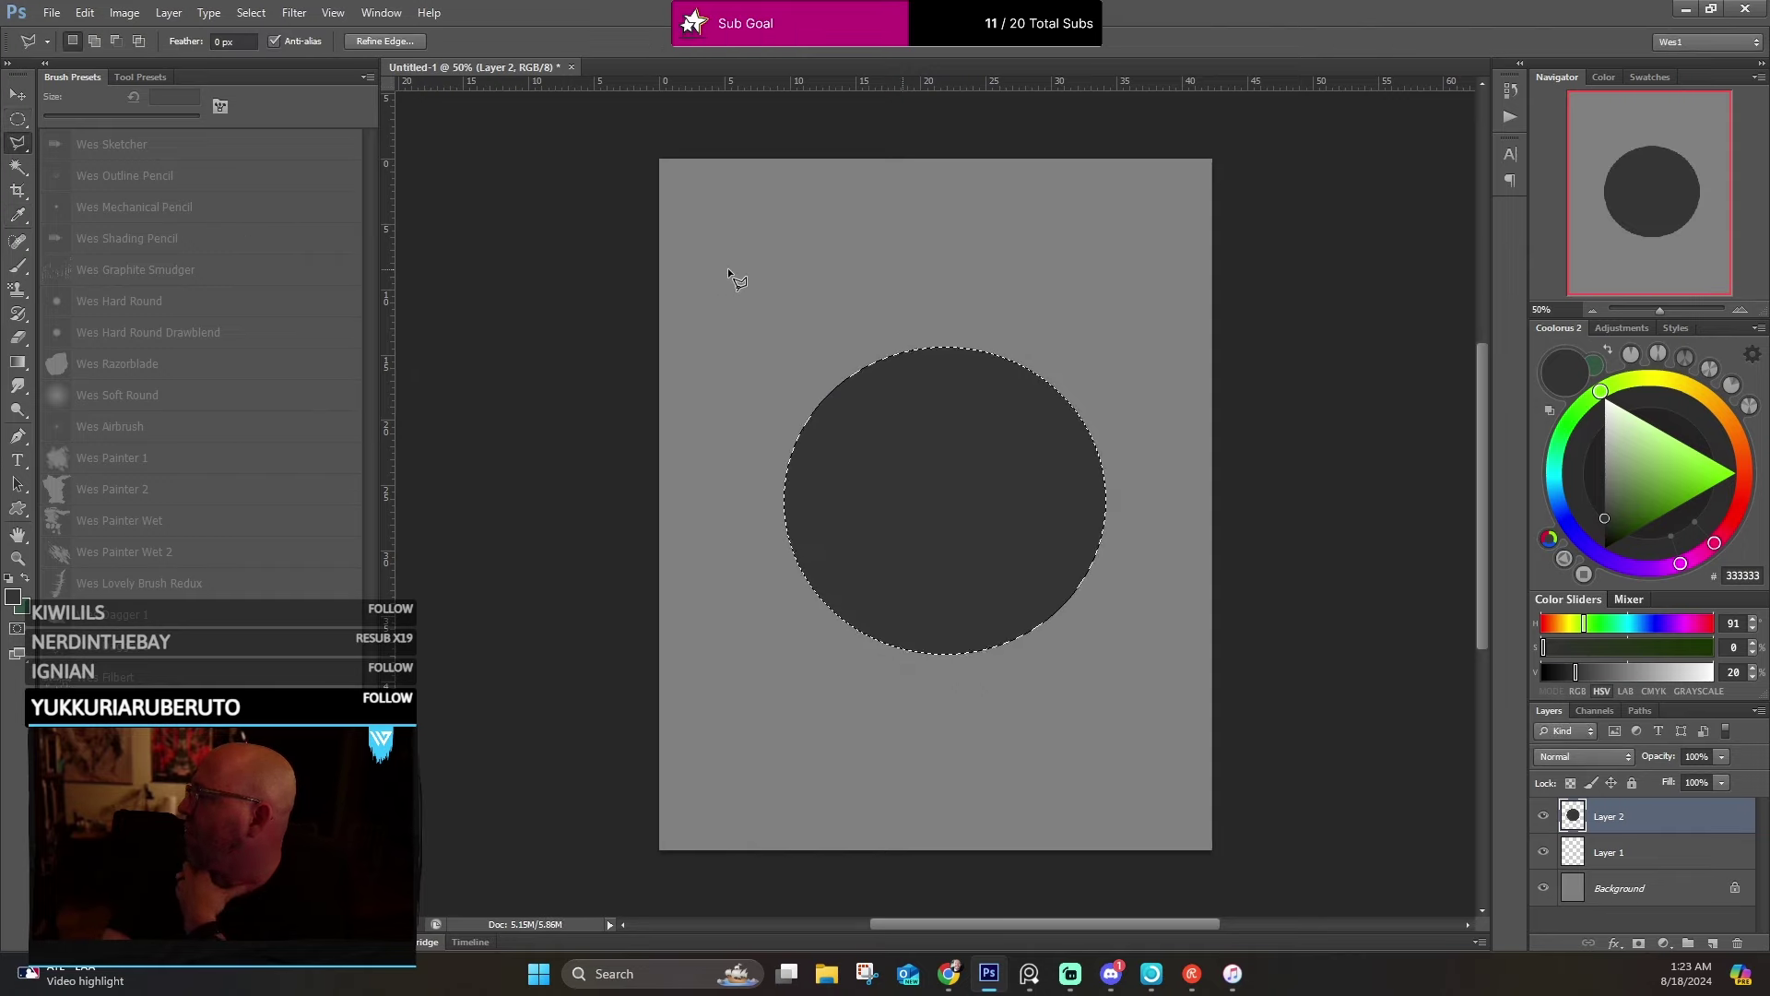
pyautogui.rightClick(757, 272)
pyautogui.click(802, 283)
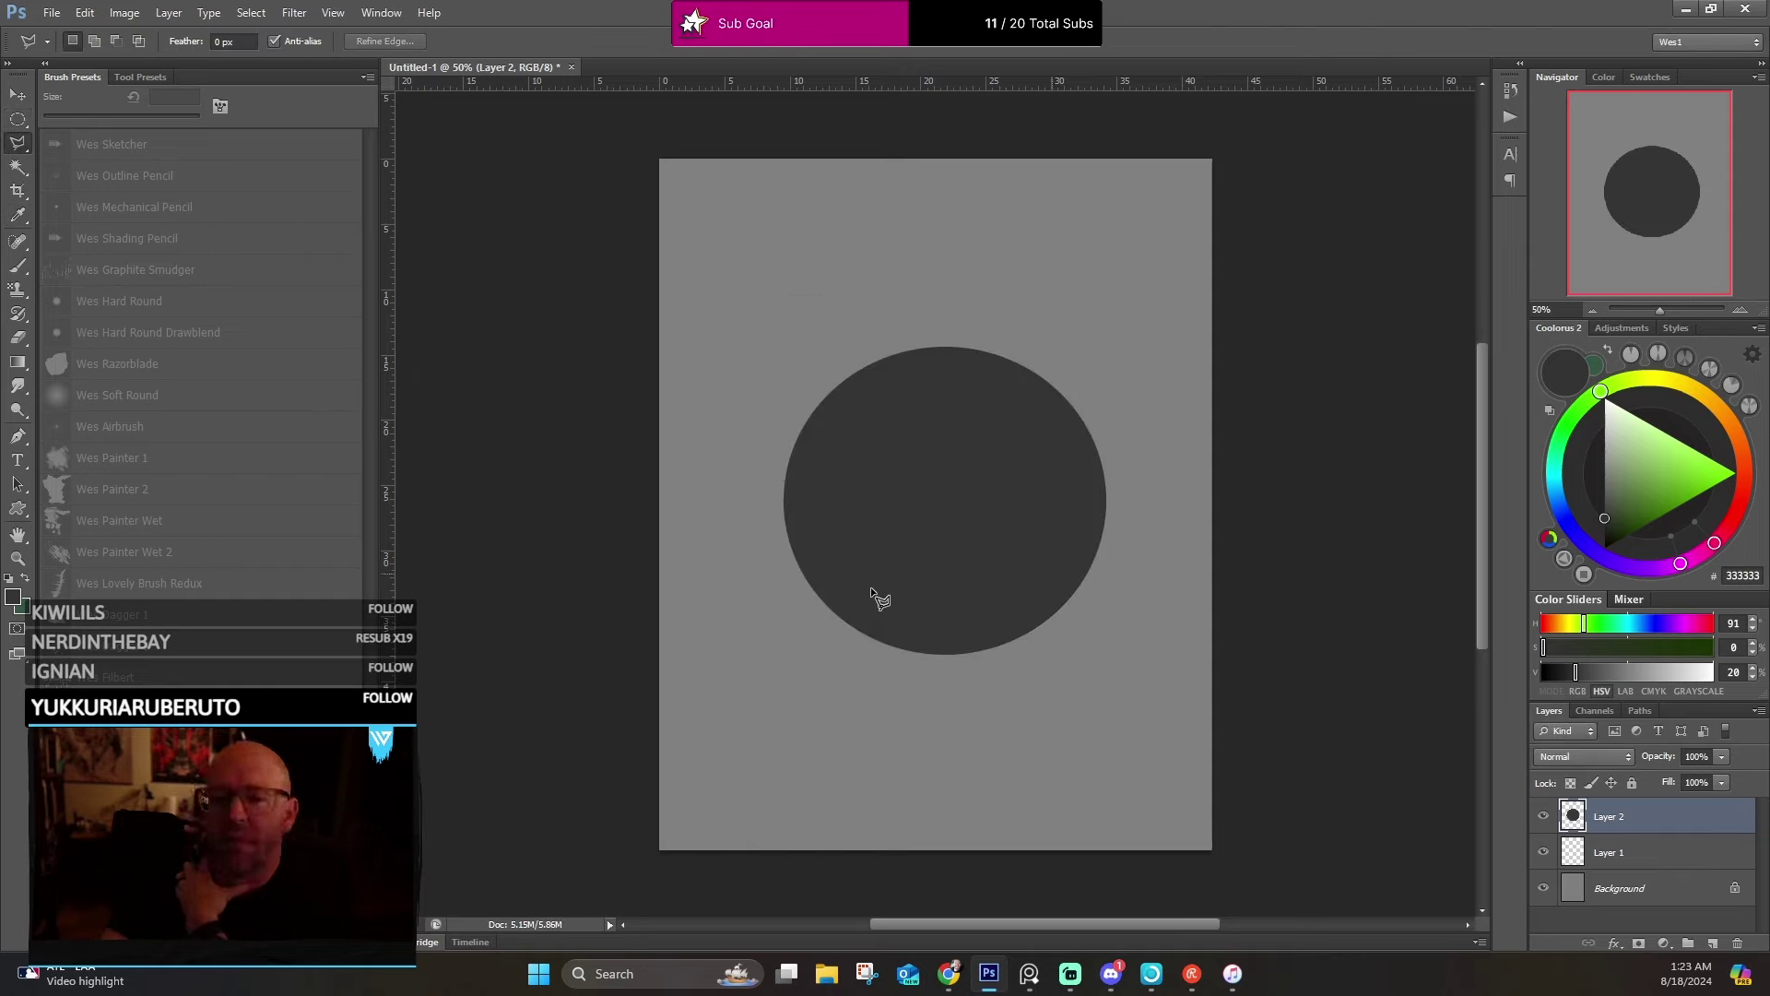
# Move Layer 1 above Layer 2 and clip it to the circle.
pyautogui.scroll(1, 991, 610)
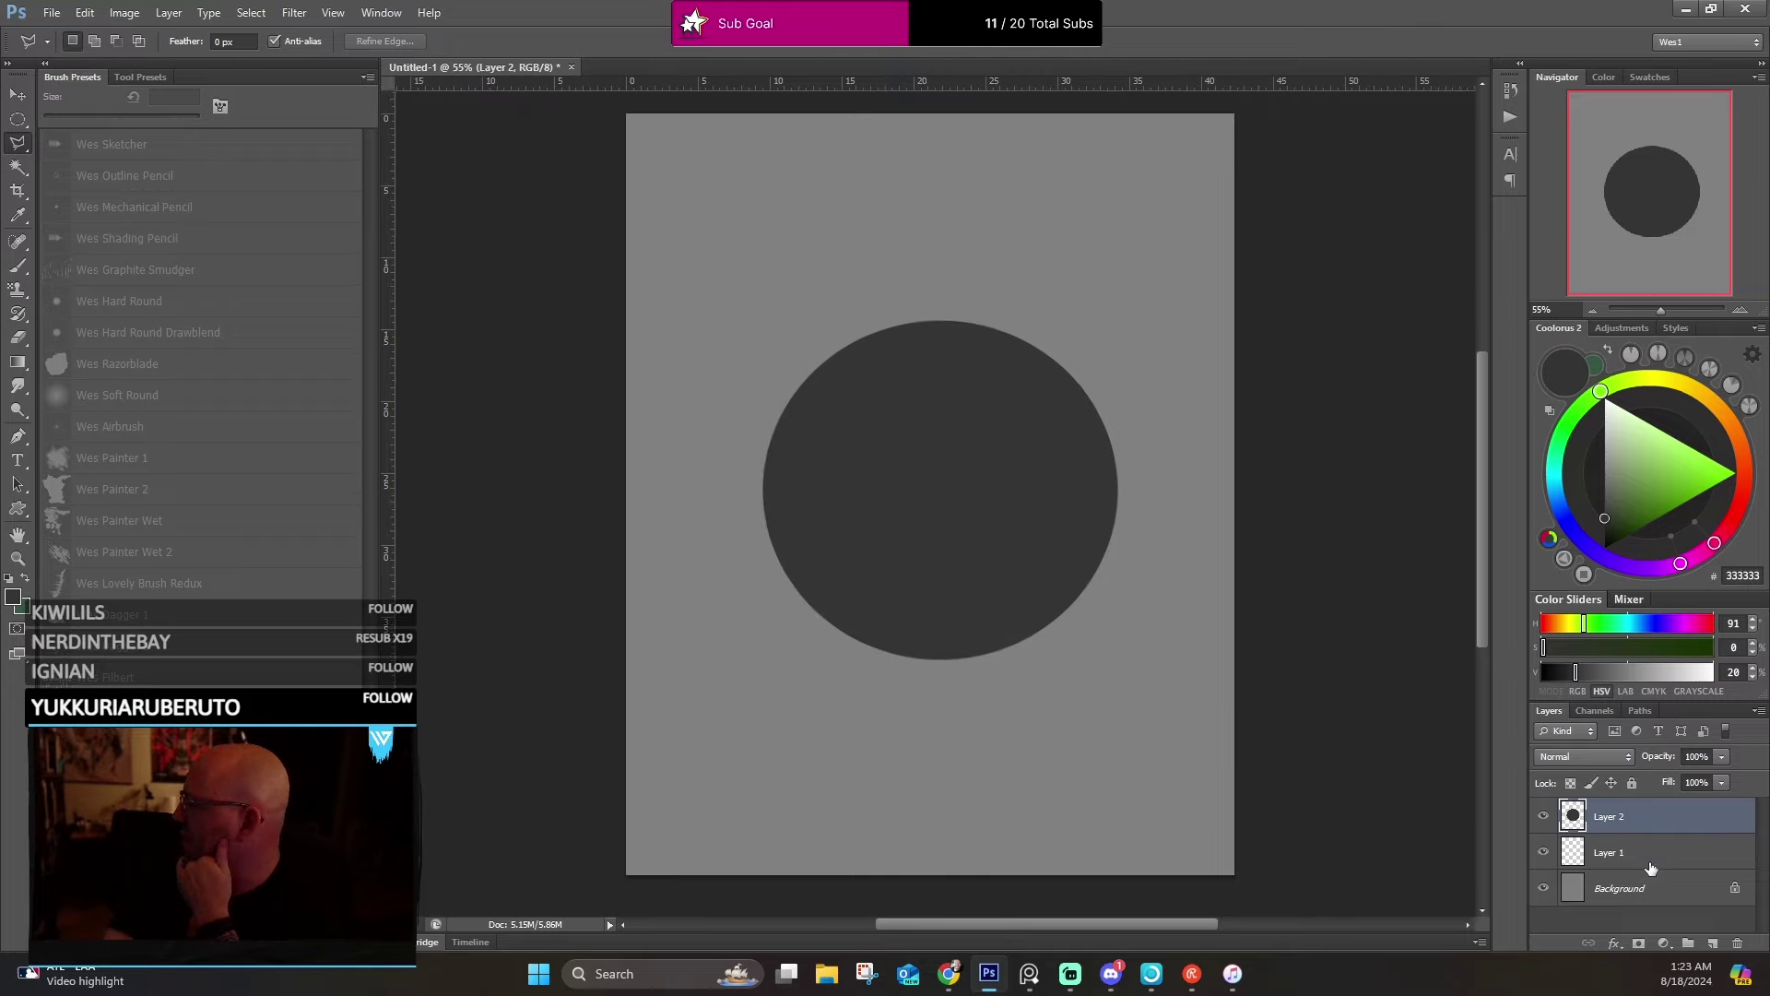
pyautogui.moveTo(1651, 869); pyautogui.dragTo(1637, 819)
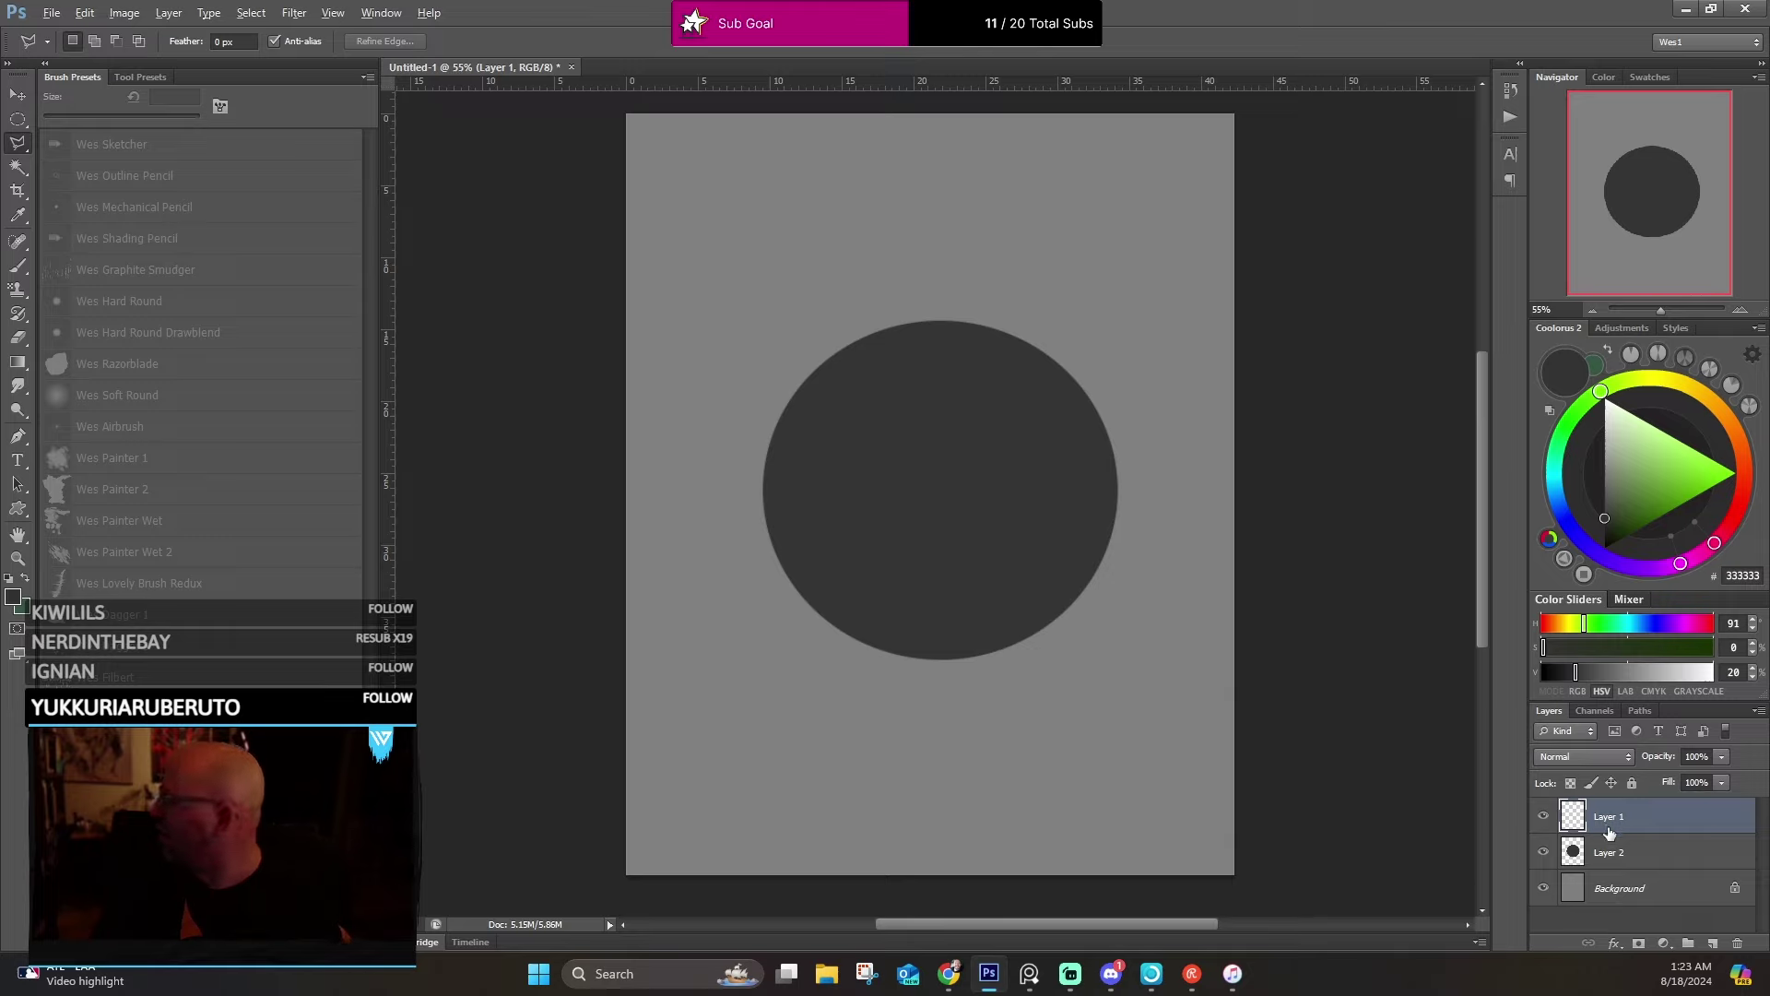
pyautogui.keyDown('alt'); pyautogui.click(1611, 825); pyautogui.keyUp('alt')
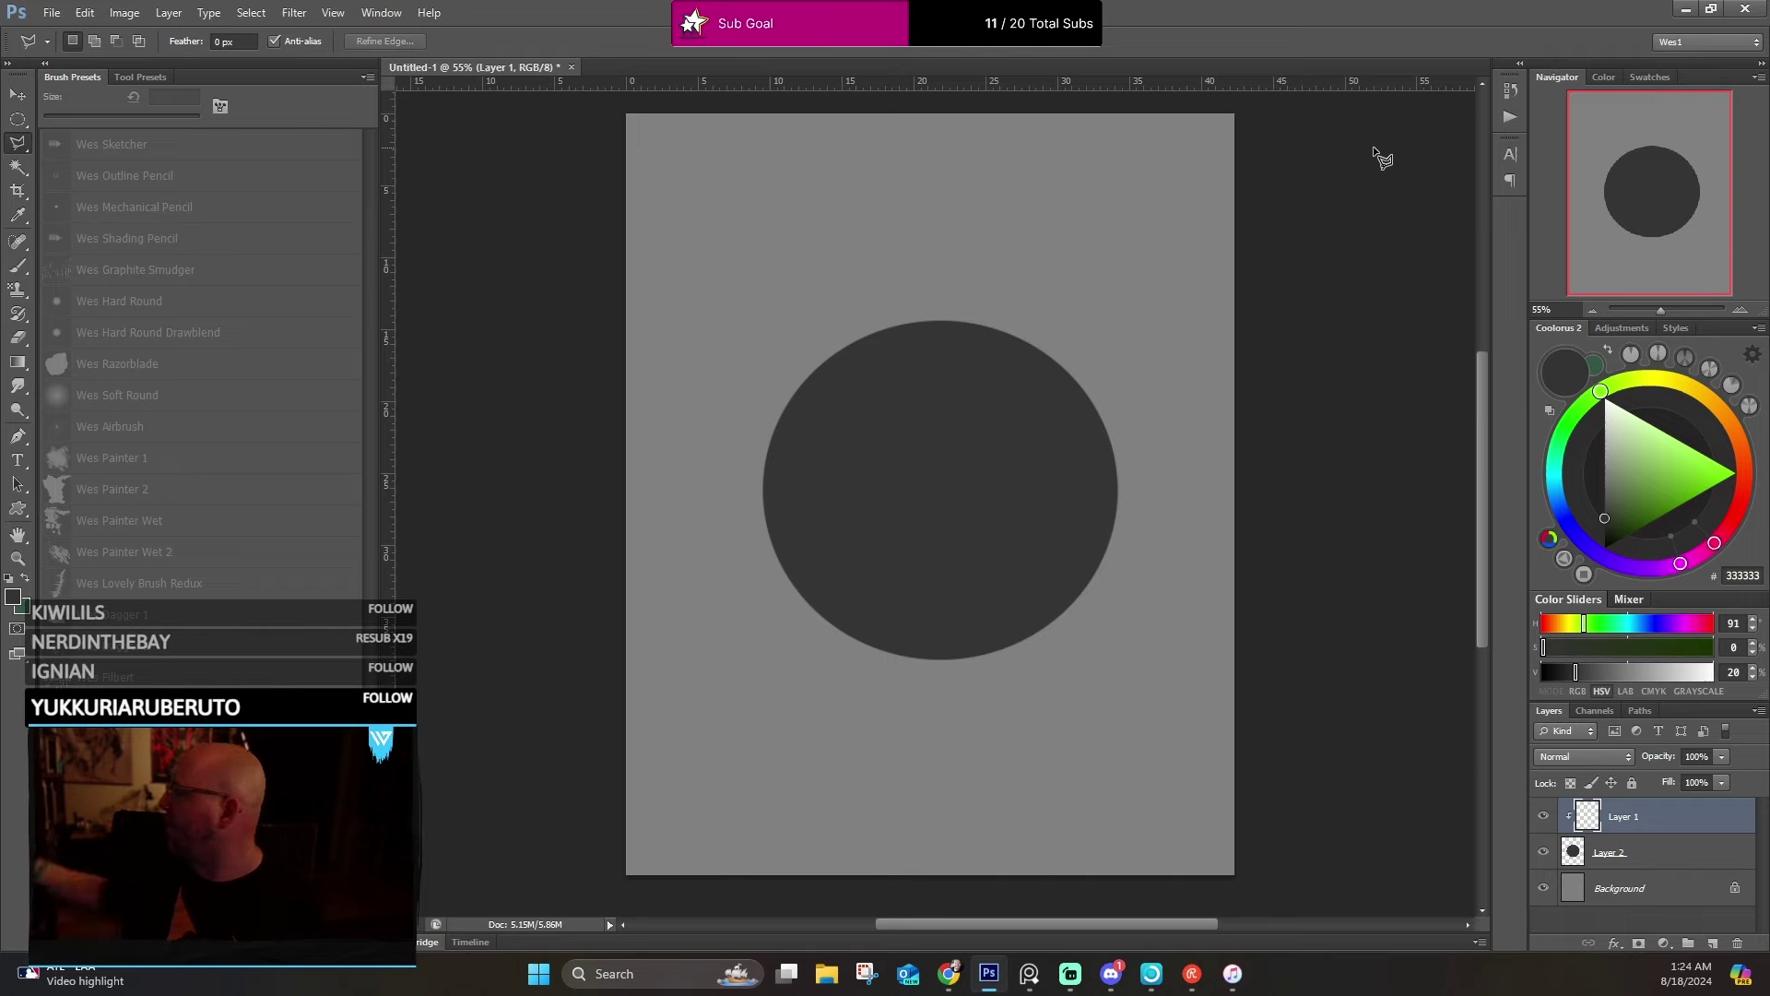
# Paint a light CFCFCF highlight on the circle's upper right with a 90 px Wes Painter 1 brush.
pyautogui.click(1605, 436)
pyautogui.moveTo(1604, 436); pyautogui.dragTo(1604, 426)
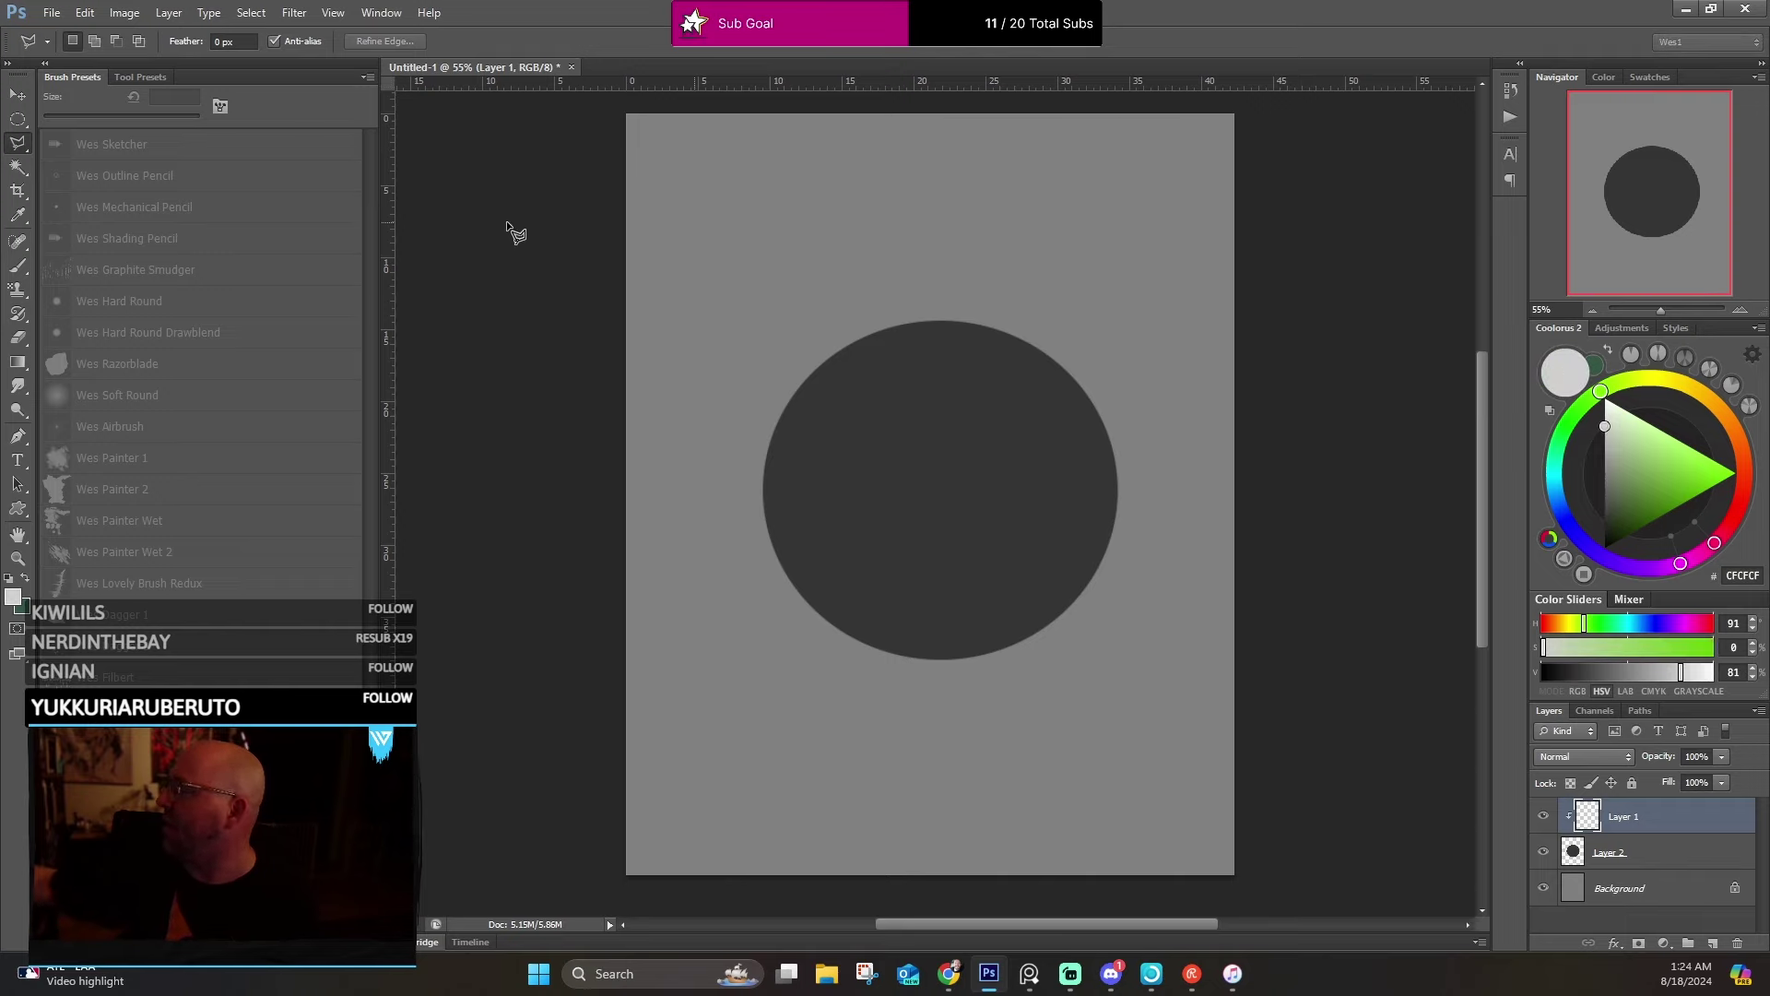
pyautogui.press('b')
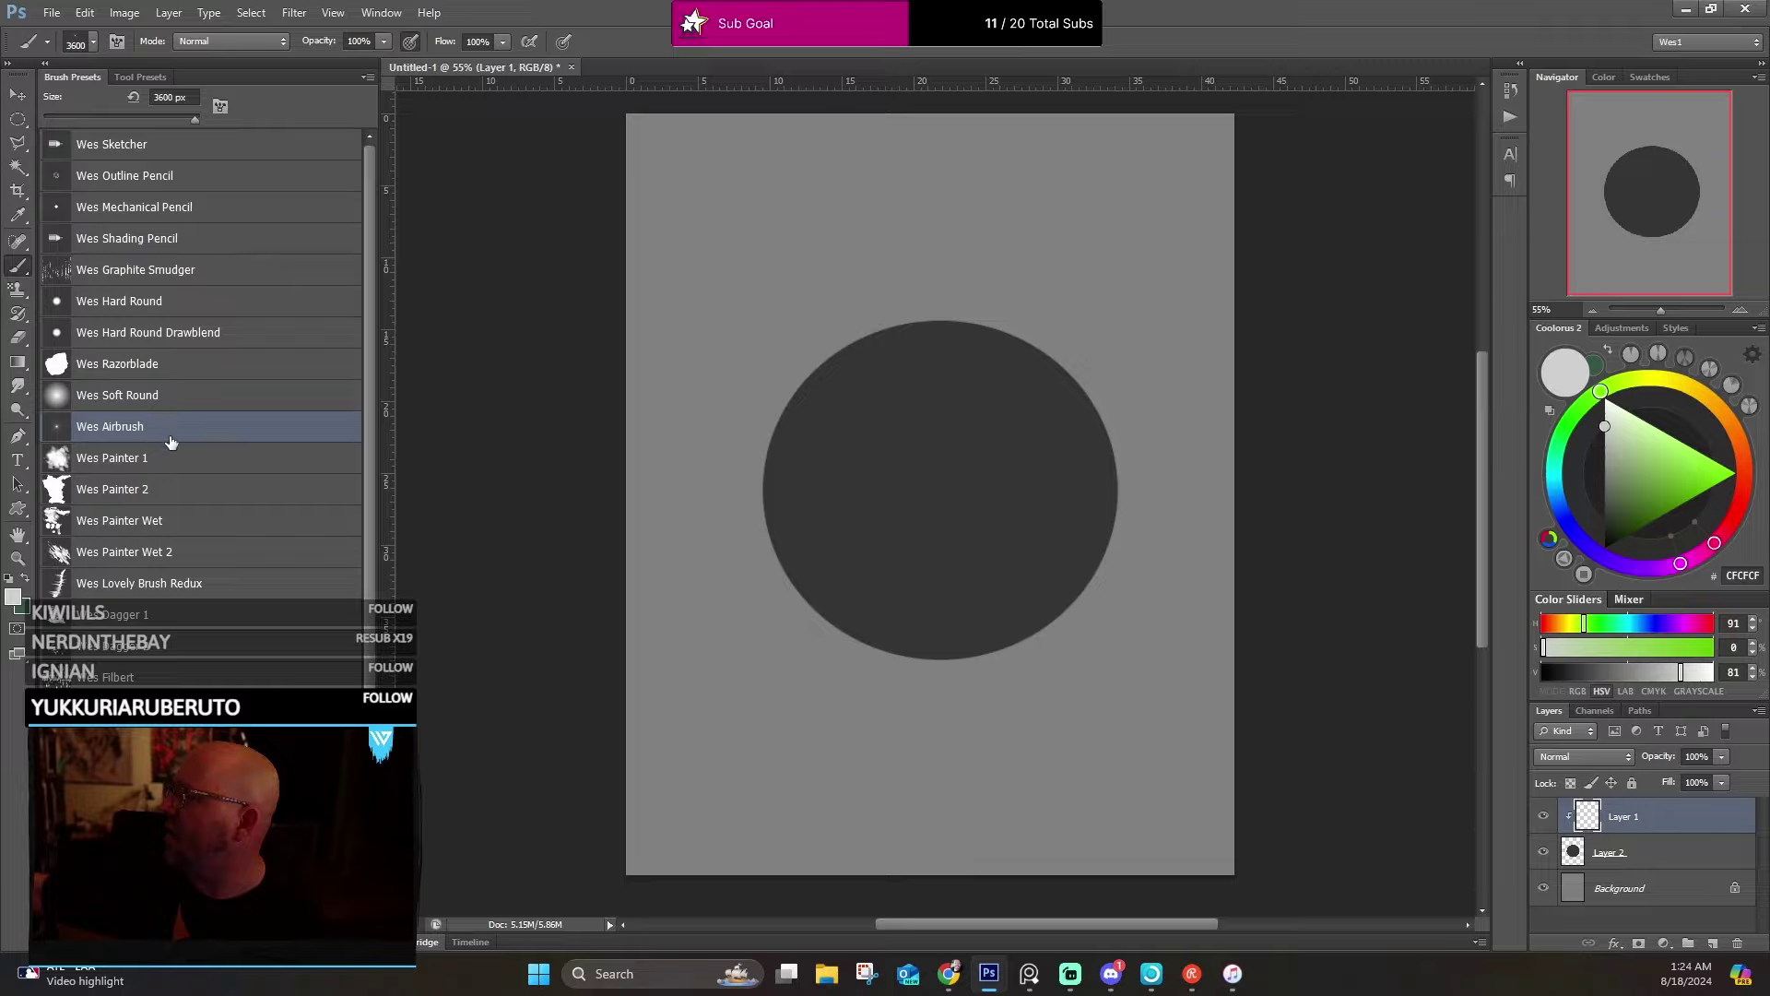
pyautogui.click(217, 490)
pyautogui.click(221, 458)
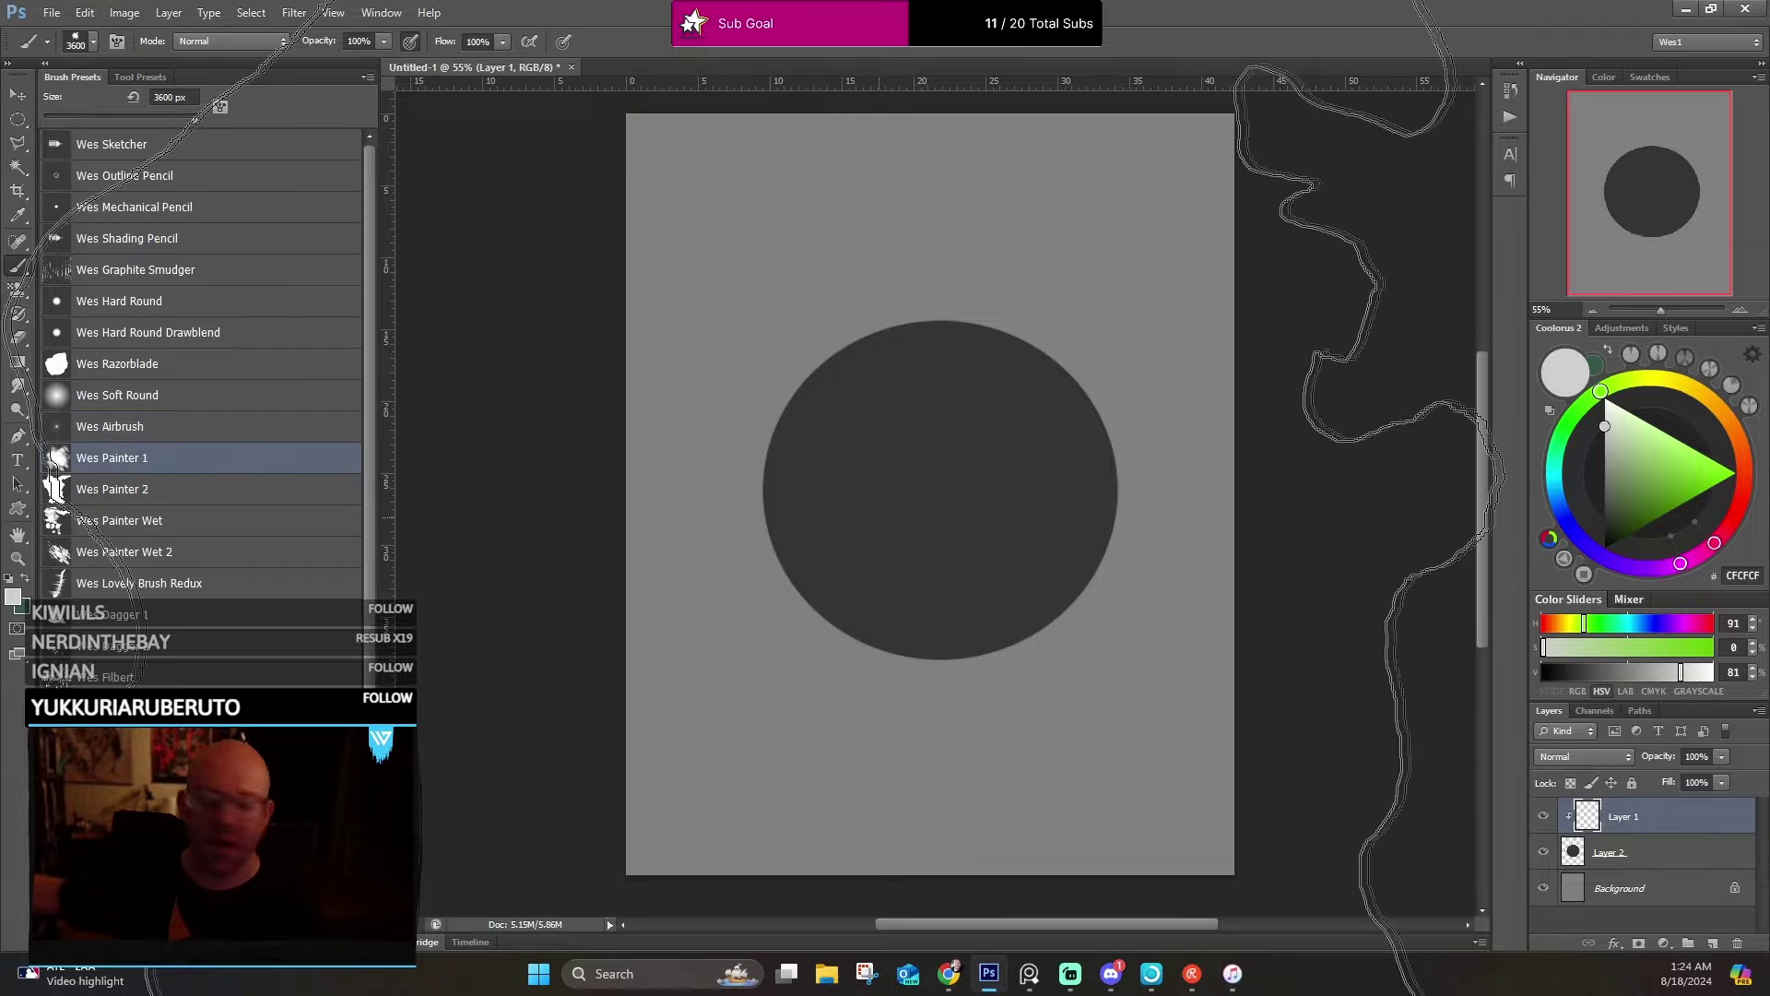
pyautogui.press('[')
pyautogui.press('[')
pyautogui.press('[')
pyautogui.press('[')
pyautogui.press('[')
pyautogui.press('[')
pyautogui.press('[')
pyautogui.press('[')
pyautogui.press('[')
pyautogui.press('[')
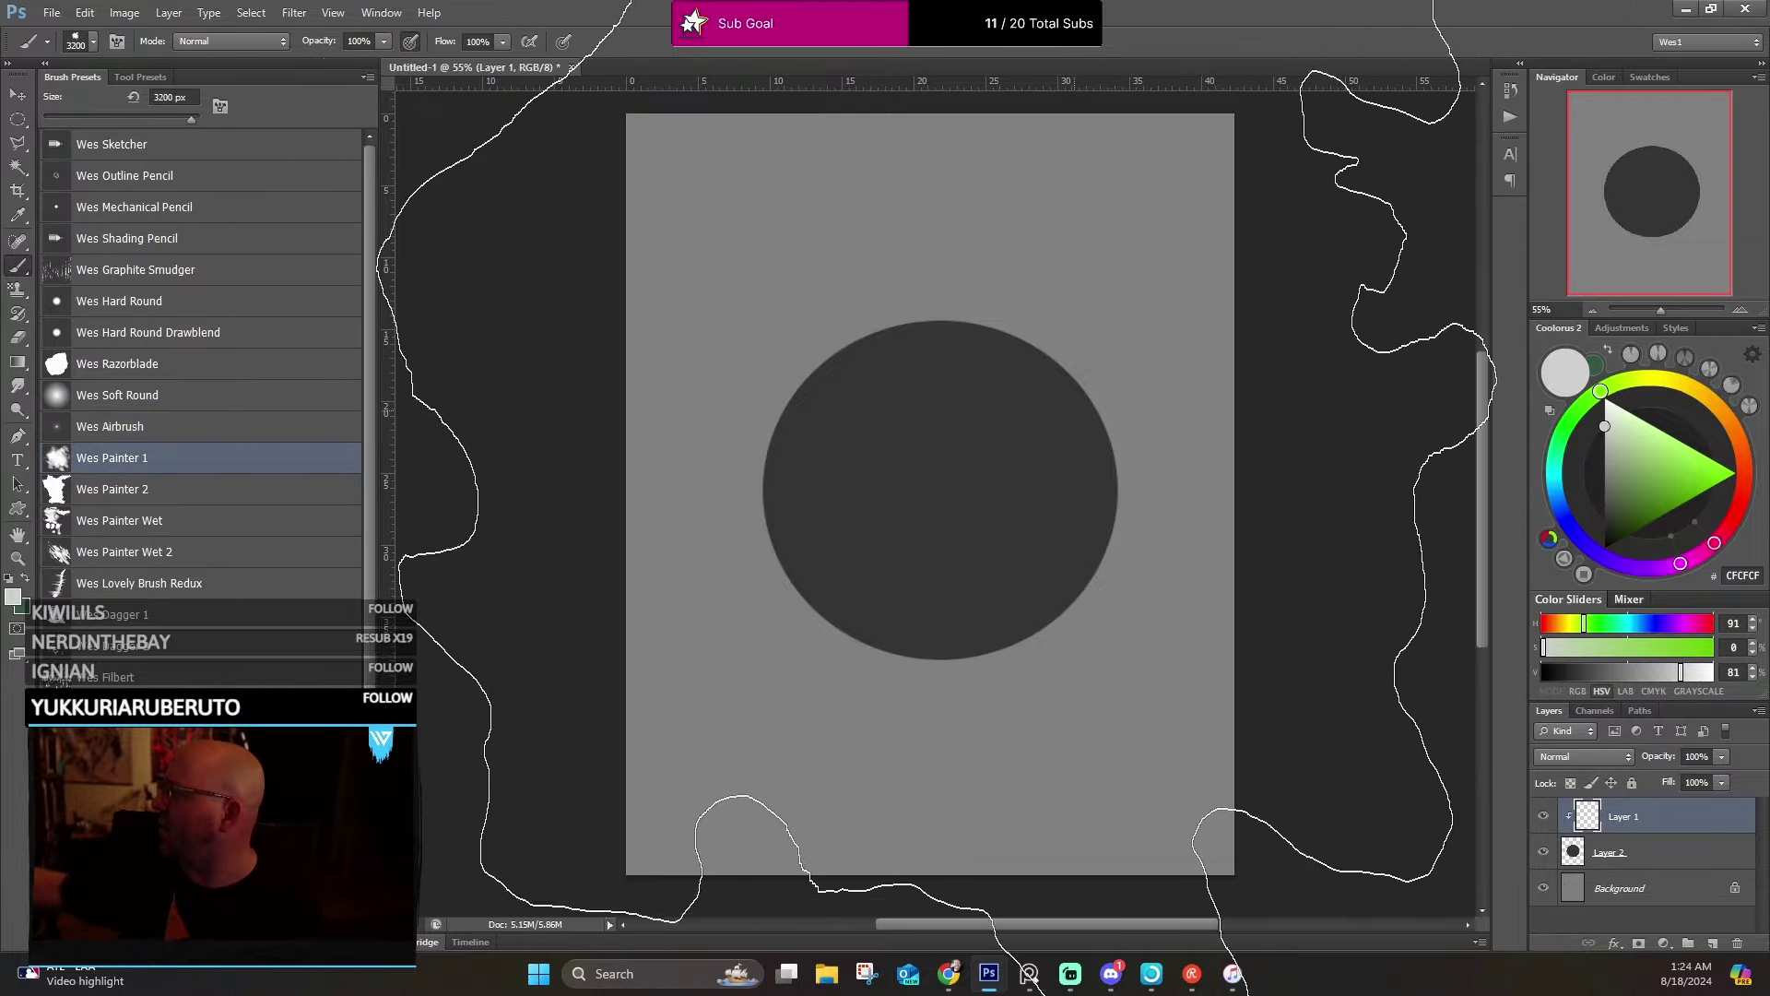
pyautogui.press('[')
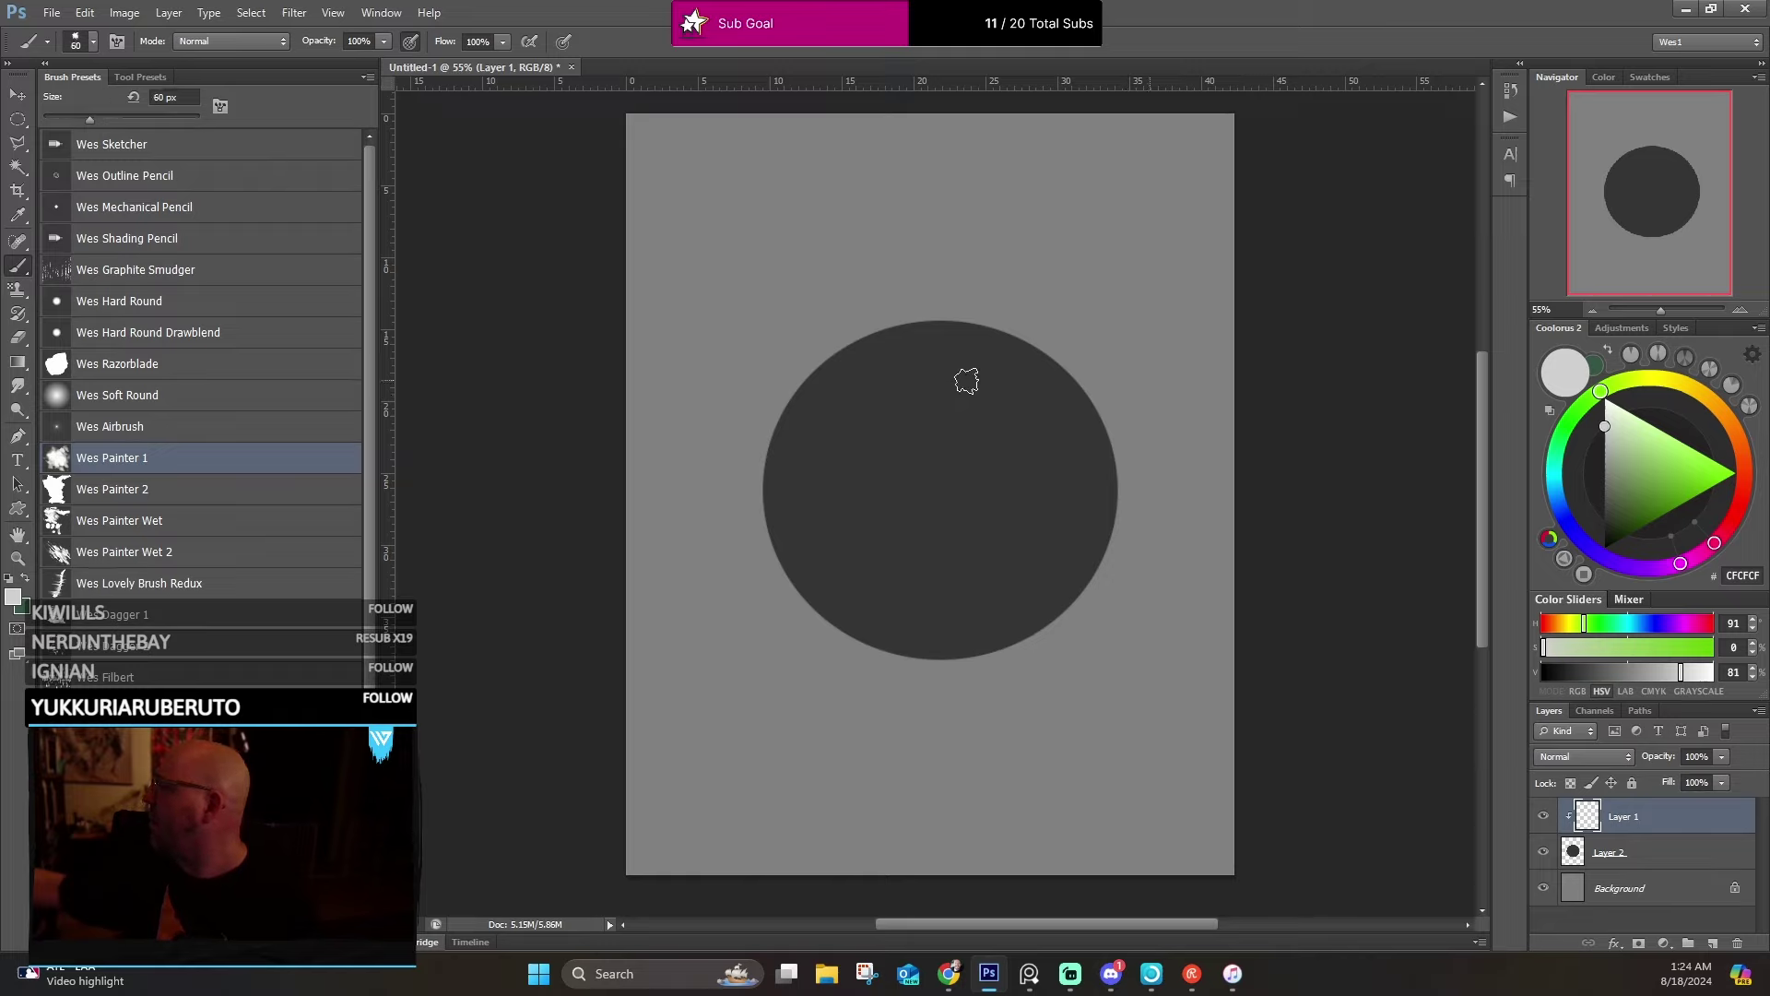
pyautogui.press(']')
pyautogui.press(']')
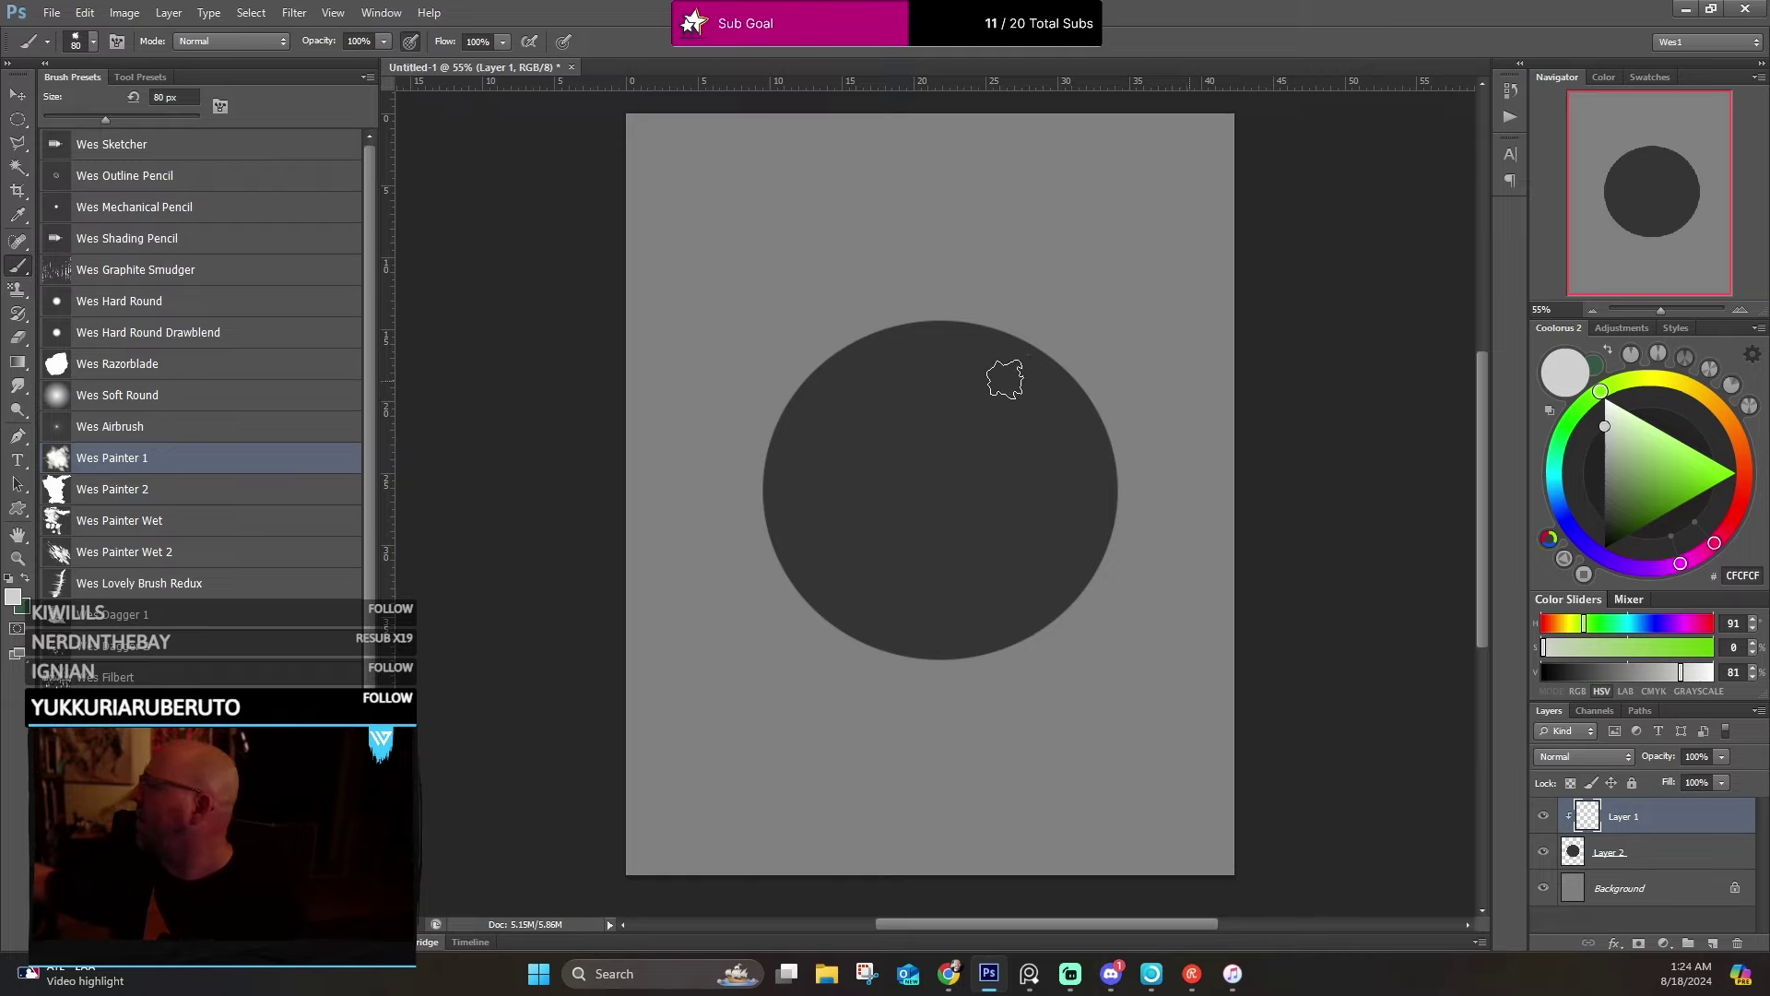
pyautogui.moveTo(1000, 375)
pyautogui.mouseDown()
pyautogui.moveTo(1048, 444)
pyautogui.moveTo(995, 372)
pyautogui.moveTo(1025, 433)
pyautogui.moveTo(992, 405)
pyautogui.moveTo(1052, 406)
pyautogui.mouseUp()
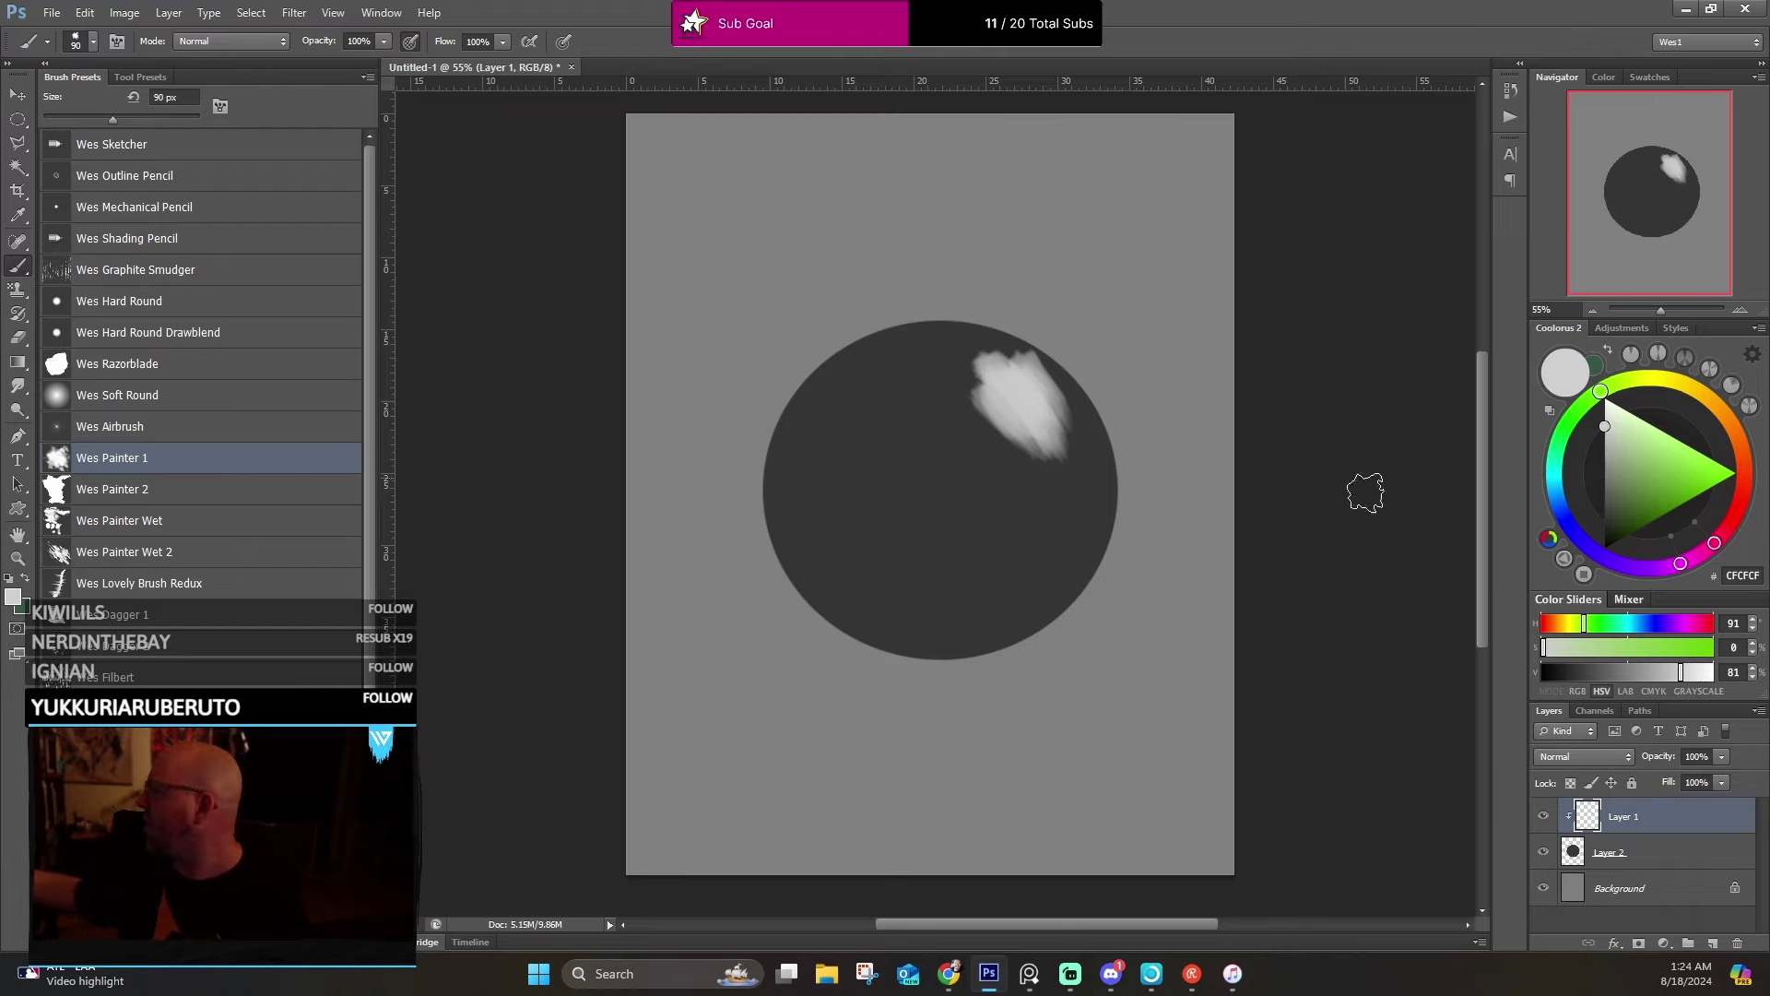
# Paint a darker shadow arc along the sphere's lower-left edge up toward the top-left.
pyautogui.keyDown('alt'); pyautogui.click(982, 506); pyautogui.keyUp('alt')
pyautogui.moveTo(1602, 523); pyautogui.dragTo(1604, 532)
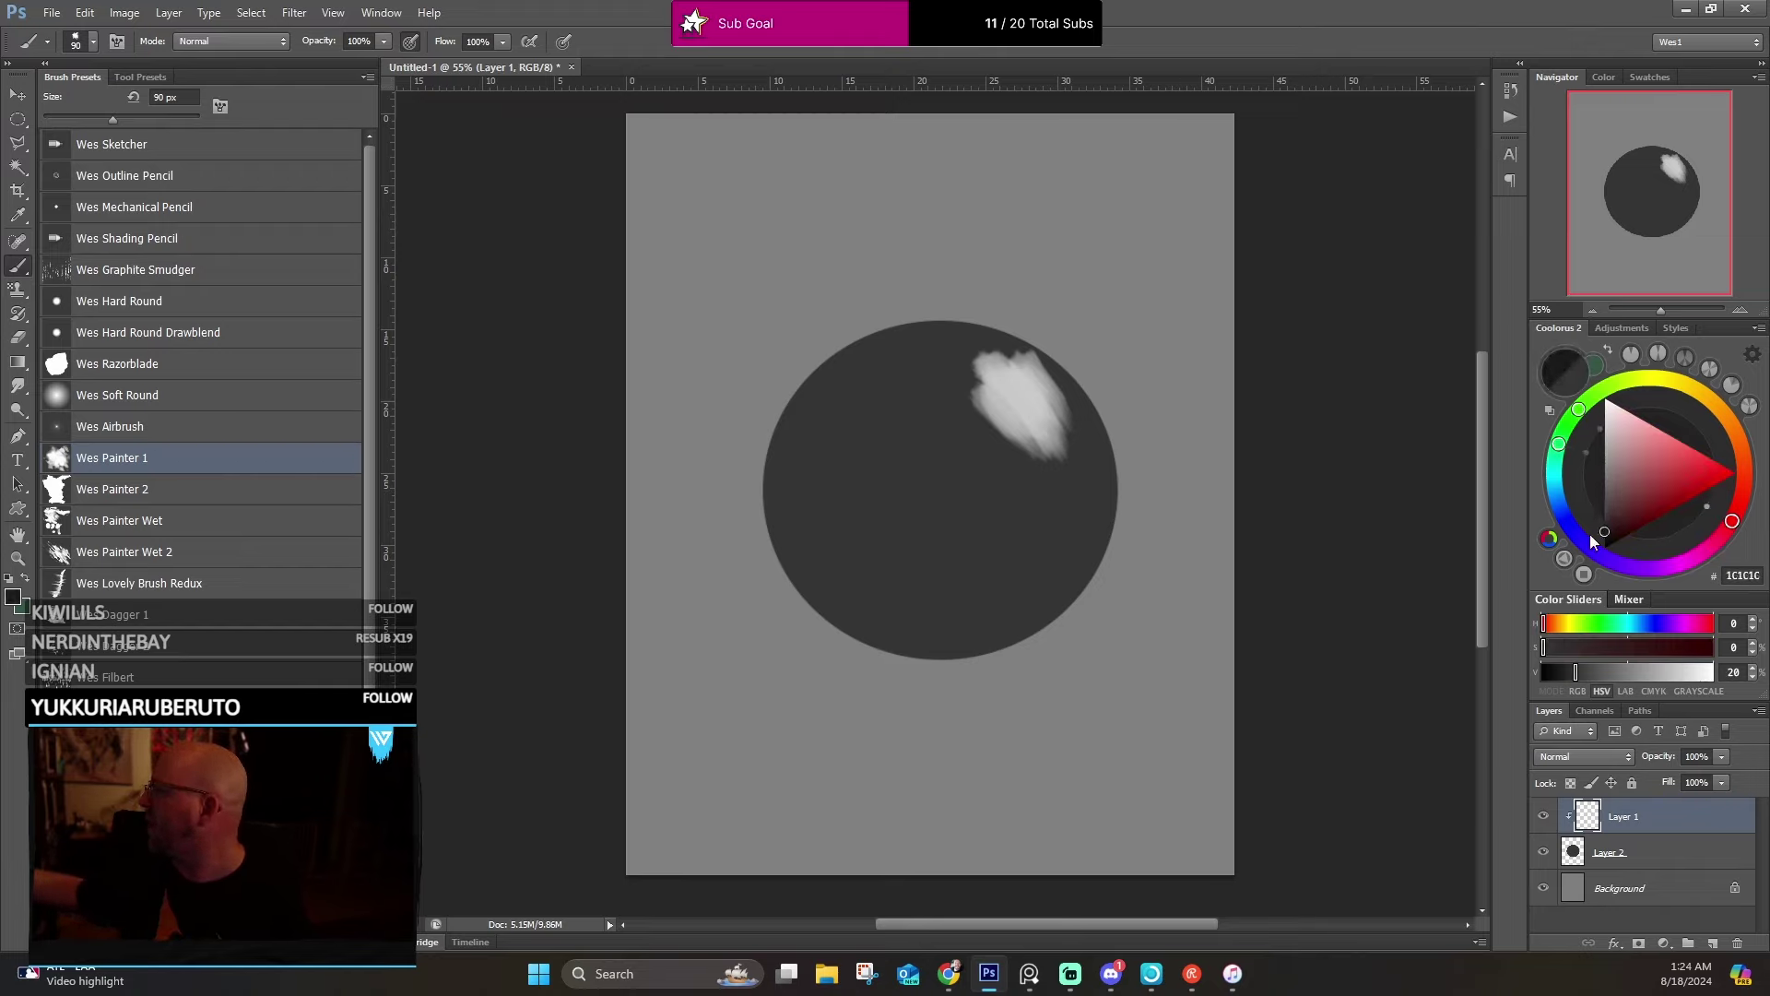
pyautogui.click(983, 641)
pyautogui.moveTo(932, 627)
pyautogui.mouseDown()
pyautogui.moveTo(890, 603)
pyautogui.moveTo(961, 638)
pyautogui.moveTo(879, 595)
pyautogui.moveTo(945, 623)
pyautogui.moveTo(791, 456)
pyautogui.mouseUp()
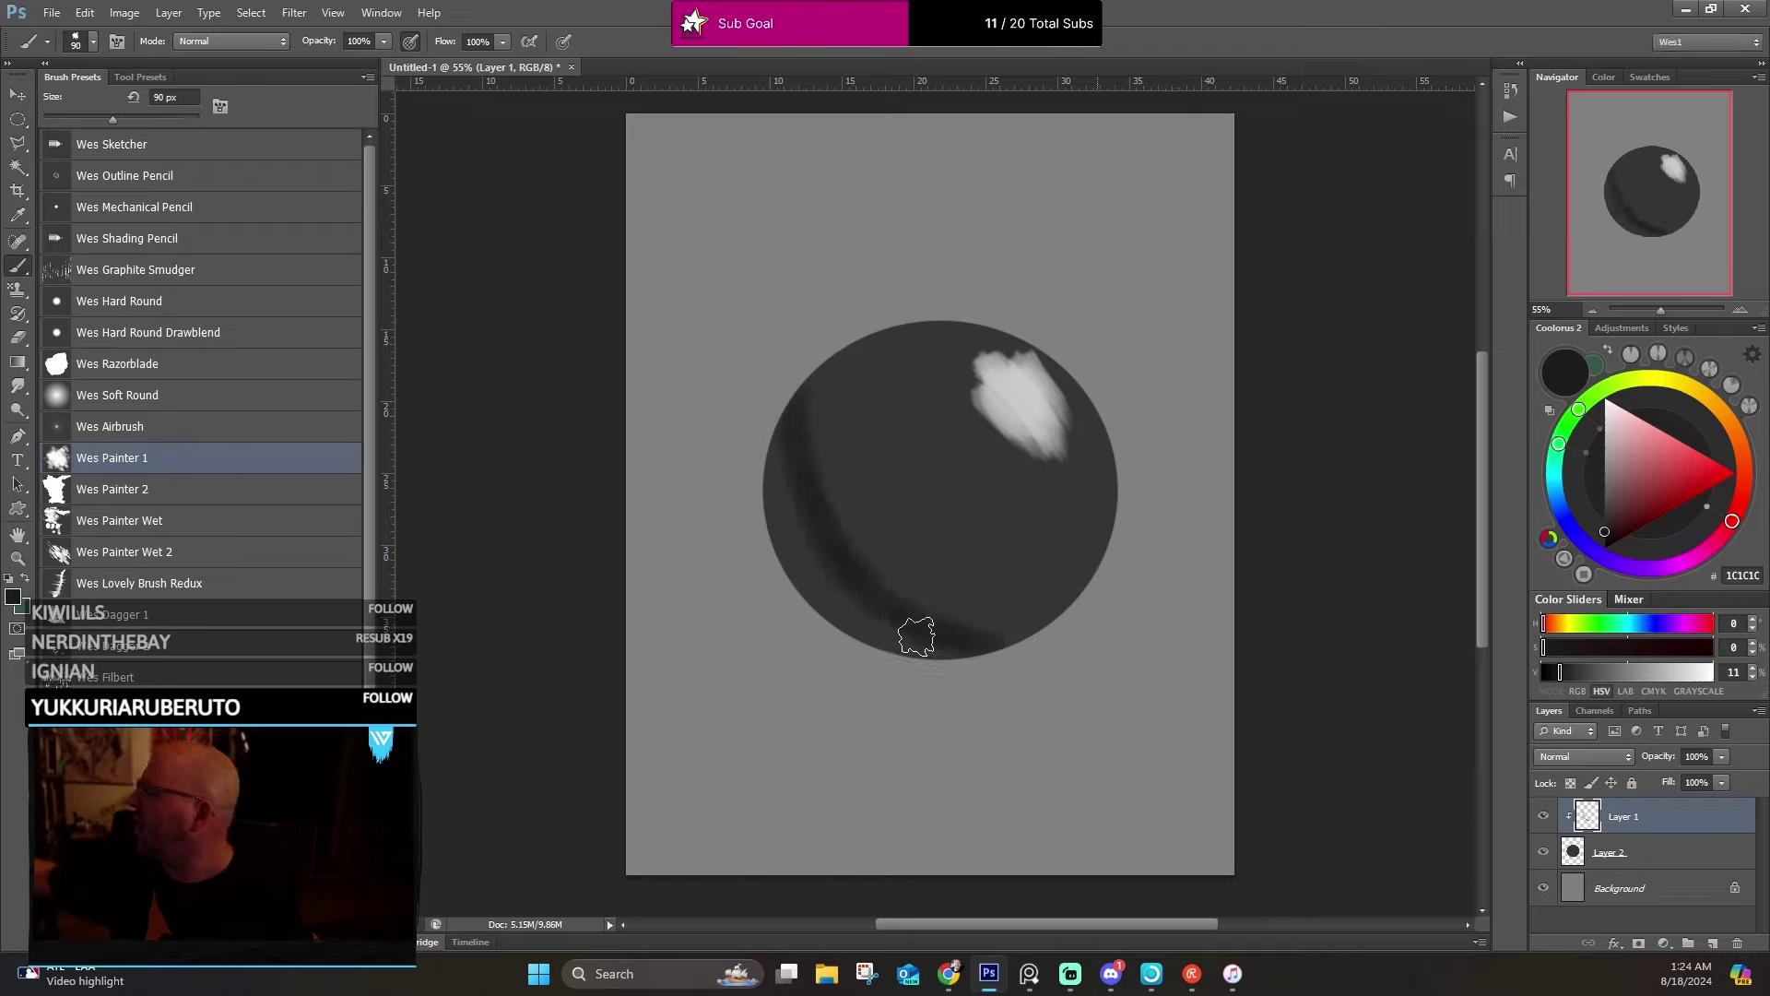
pyautogui.moveTo(916, 624); pyautogui.dragTo(811, 396)
pyautogui.moveTo(921, 565)
pyautogui.mouseDown()
pyautogui.moveTo(828, 464)
pyautogui.moveTo(1012, 657)
pyautogui.moveTo(789, 373)
pyautogui.moveTo(1000, 747)
pyautogui.moveTo(1071, 727)
pyautogui.moveTo(788, 470)
pyautogui.moveTo(804, 518)
pyautogui.moveTo(793, 466)
pyautogui.moveTo(861, 627)
pyautogui.moveTo(788, 504)
pyautogui.moveTo(964, 675)
pyautogui.moveTo(983, 673)
pyautogui.moveTo(890, 609)
pyautogui.moveTo(1008, 652)
pyautogui.moveTo(861, 540)
pyautogui.moveTo(997, 645)
pyautogui.moveTo(822, 360)
pyautogui.mouseUp()
# Soften and brighten the highlight's edges with the Wes Soft Round brush.
pyautogui.click(219, 403)
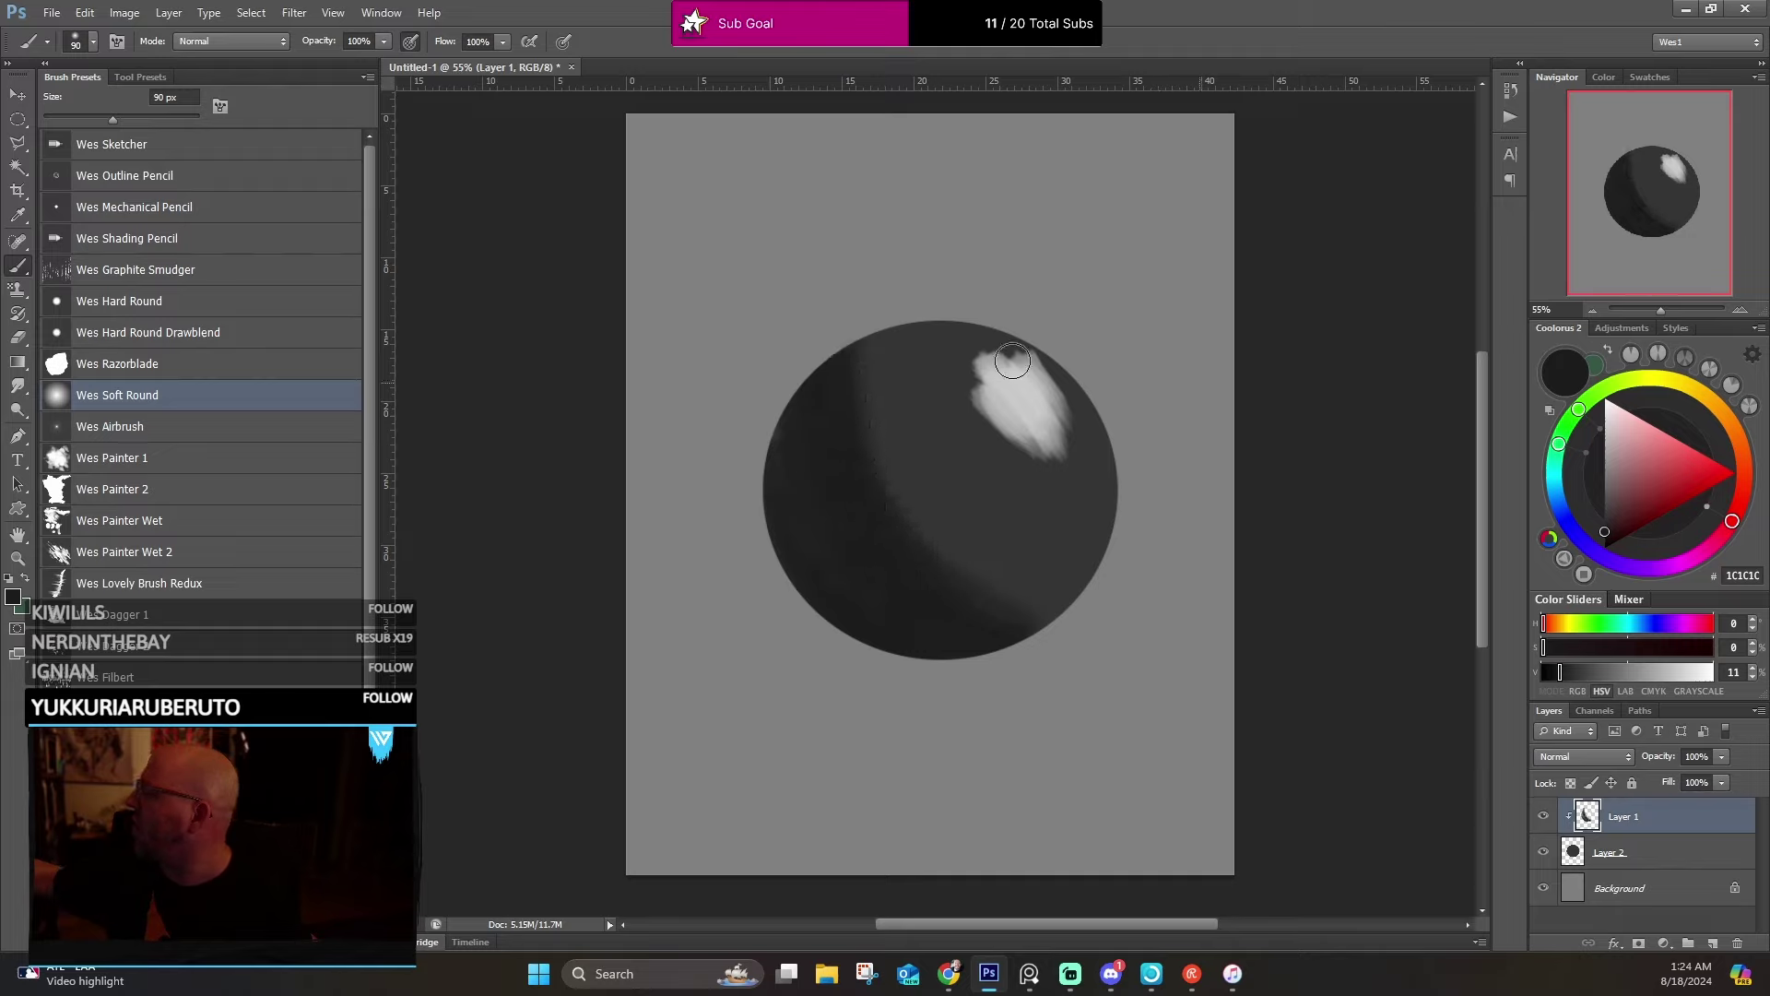
pyautogui.keyDown('alt'); pyautogui.click(999, 416); pyautogui.keyUp('alt')
pyautogui.moveTo(989, 367)
pyautogui.mouseDown()
pyautogui.moveTo(955, 352)
pyautogui.moveTo(1079, 509)
pyautogui.moveTo(1077, 452)
pyautogui.moveTo(1028, 466)
pyautogui.mouseUp()
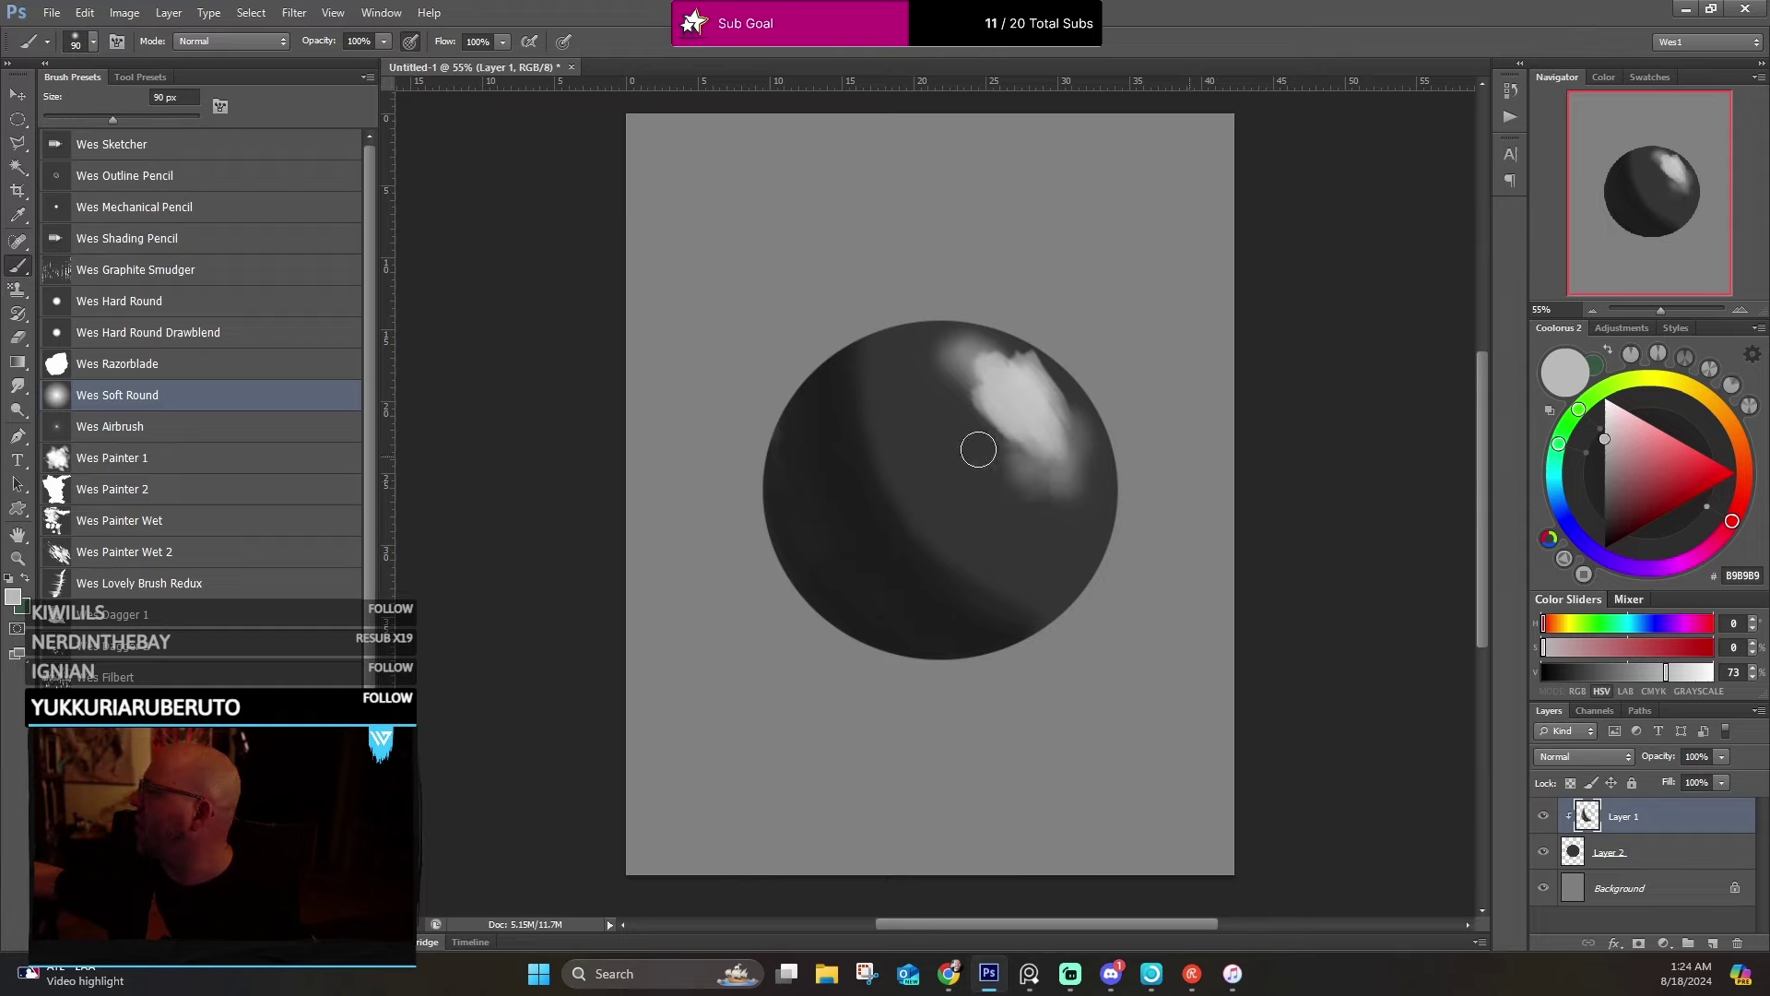
# Set a near-black colour and a smaller 25 px Wes Painter 1 brush.
pyautogui.keyDown('alt'); pyautogui.click(867, 386); pyautogui.keyUp('alt')
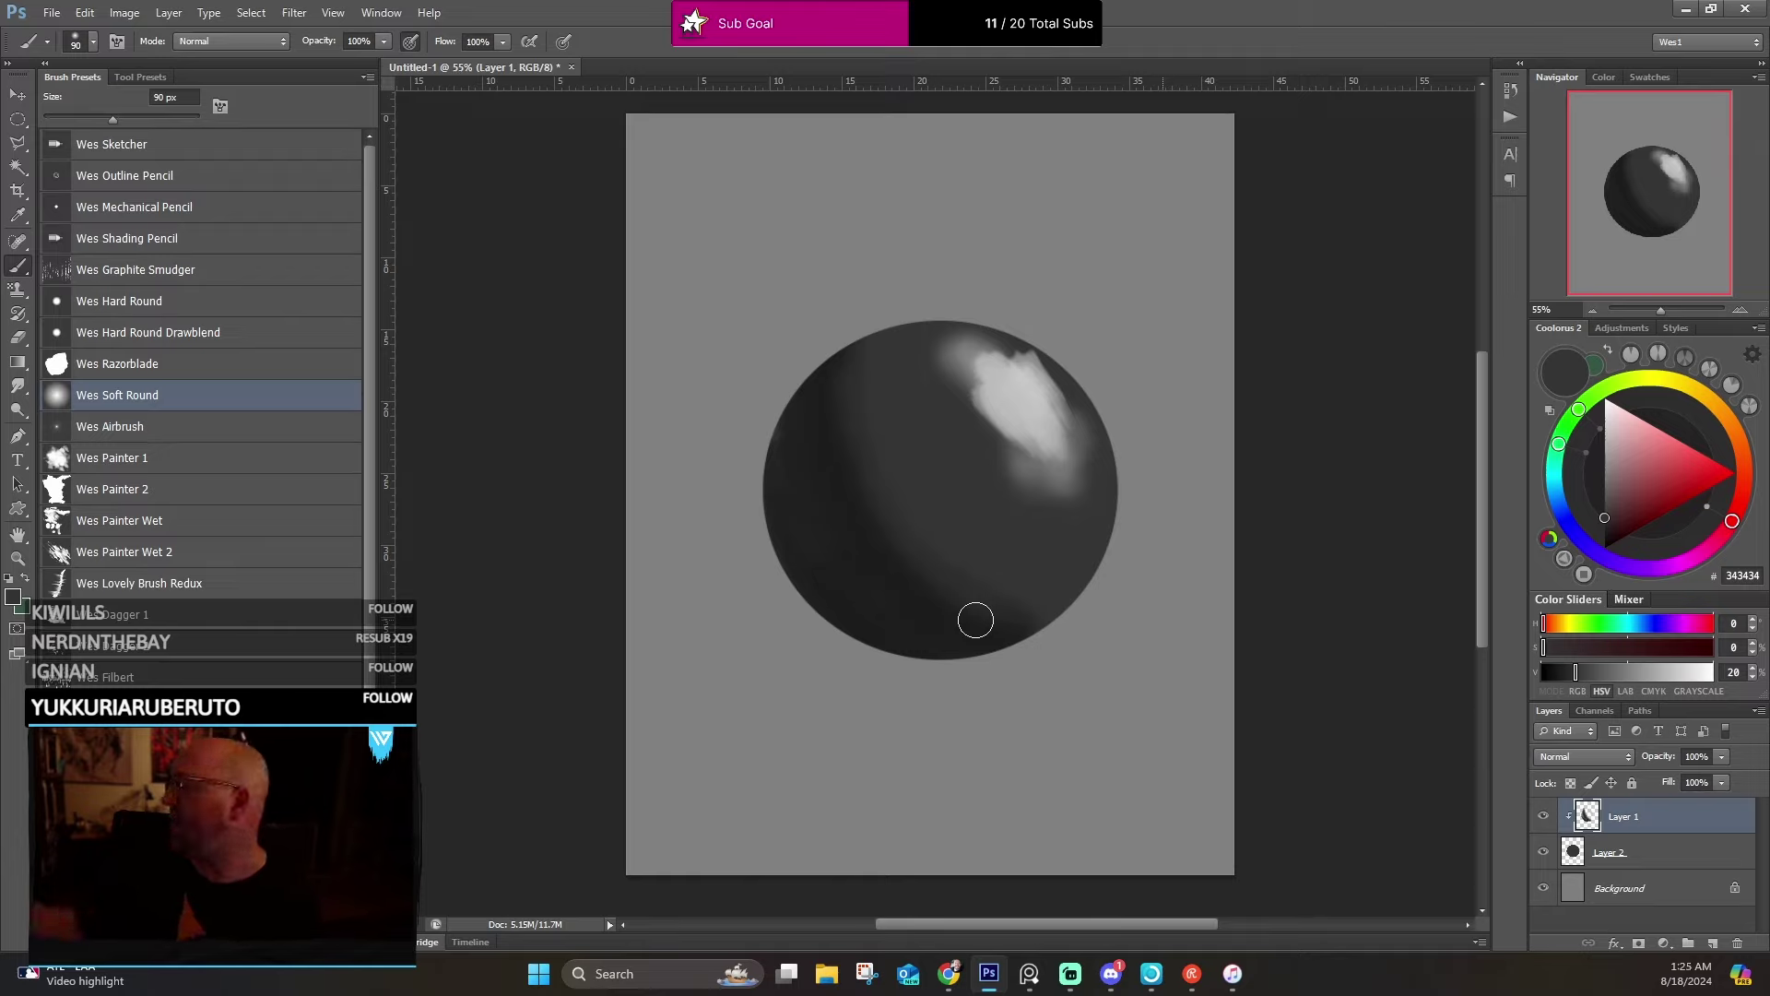
pyautogui.moveTo(1610, 529); pyautogui.dragTo(1604, 538)
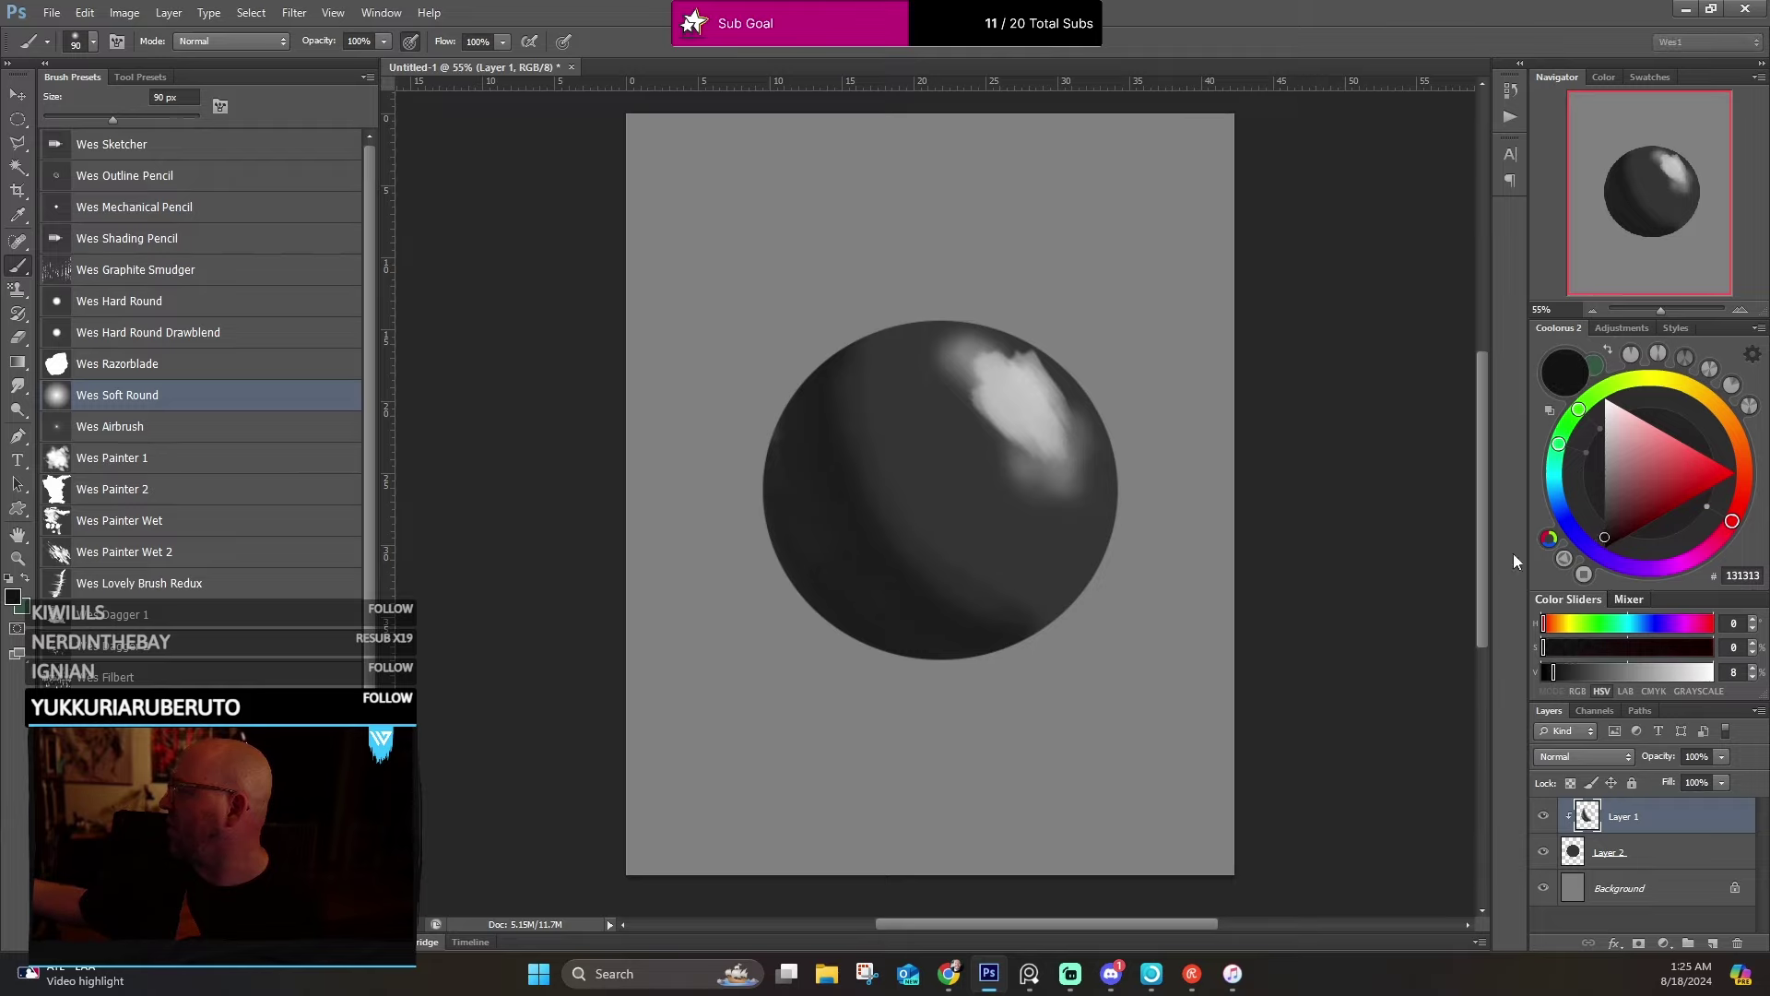
pyautogui.click(164, 466)
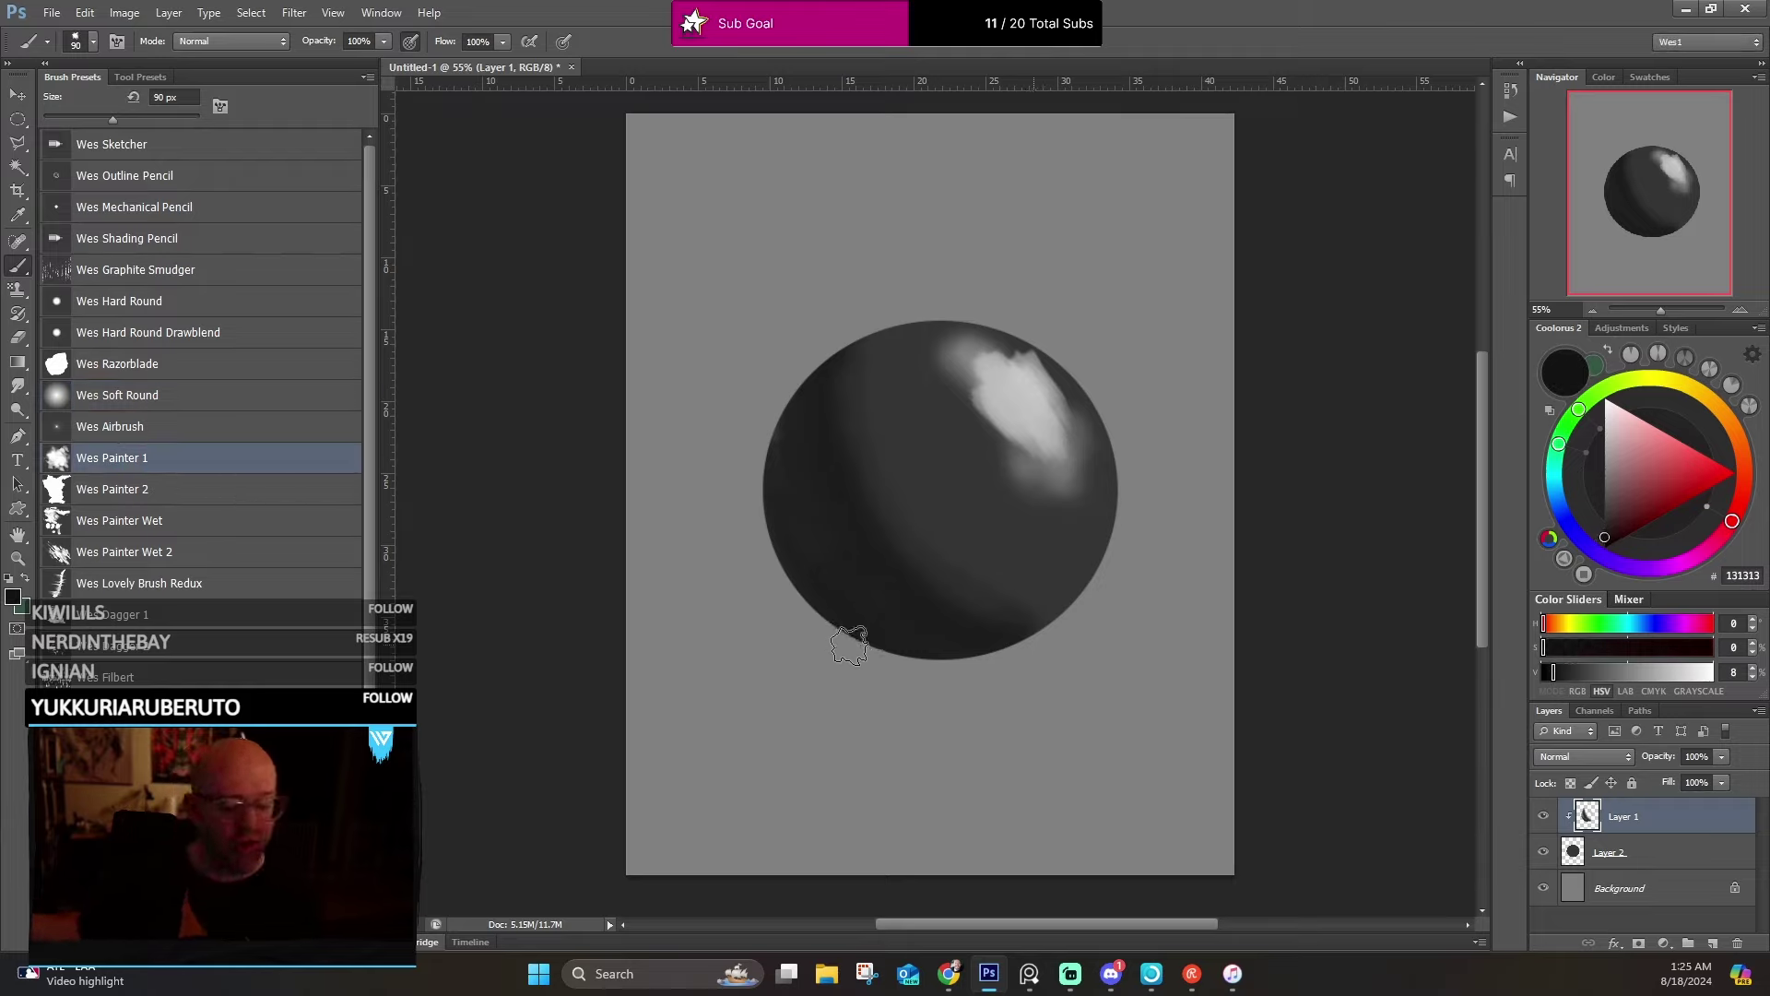
pyautogui.press('[')
pyautogui.press('[')
pyautogui.press('[')
pyautogui.press('[')
pyautogui.press('[')
pyautogui.press('[')
pyautogui.press('[')
pyautogui.press('[')
pyautogui.press('[')
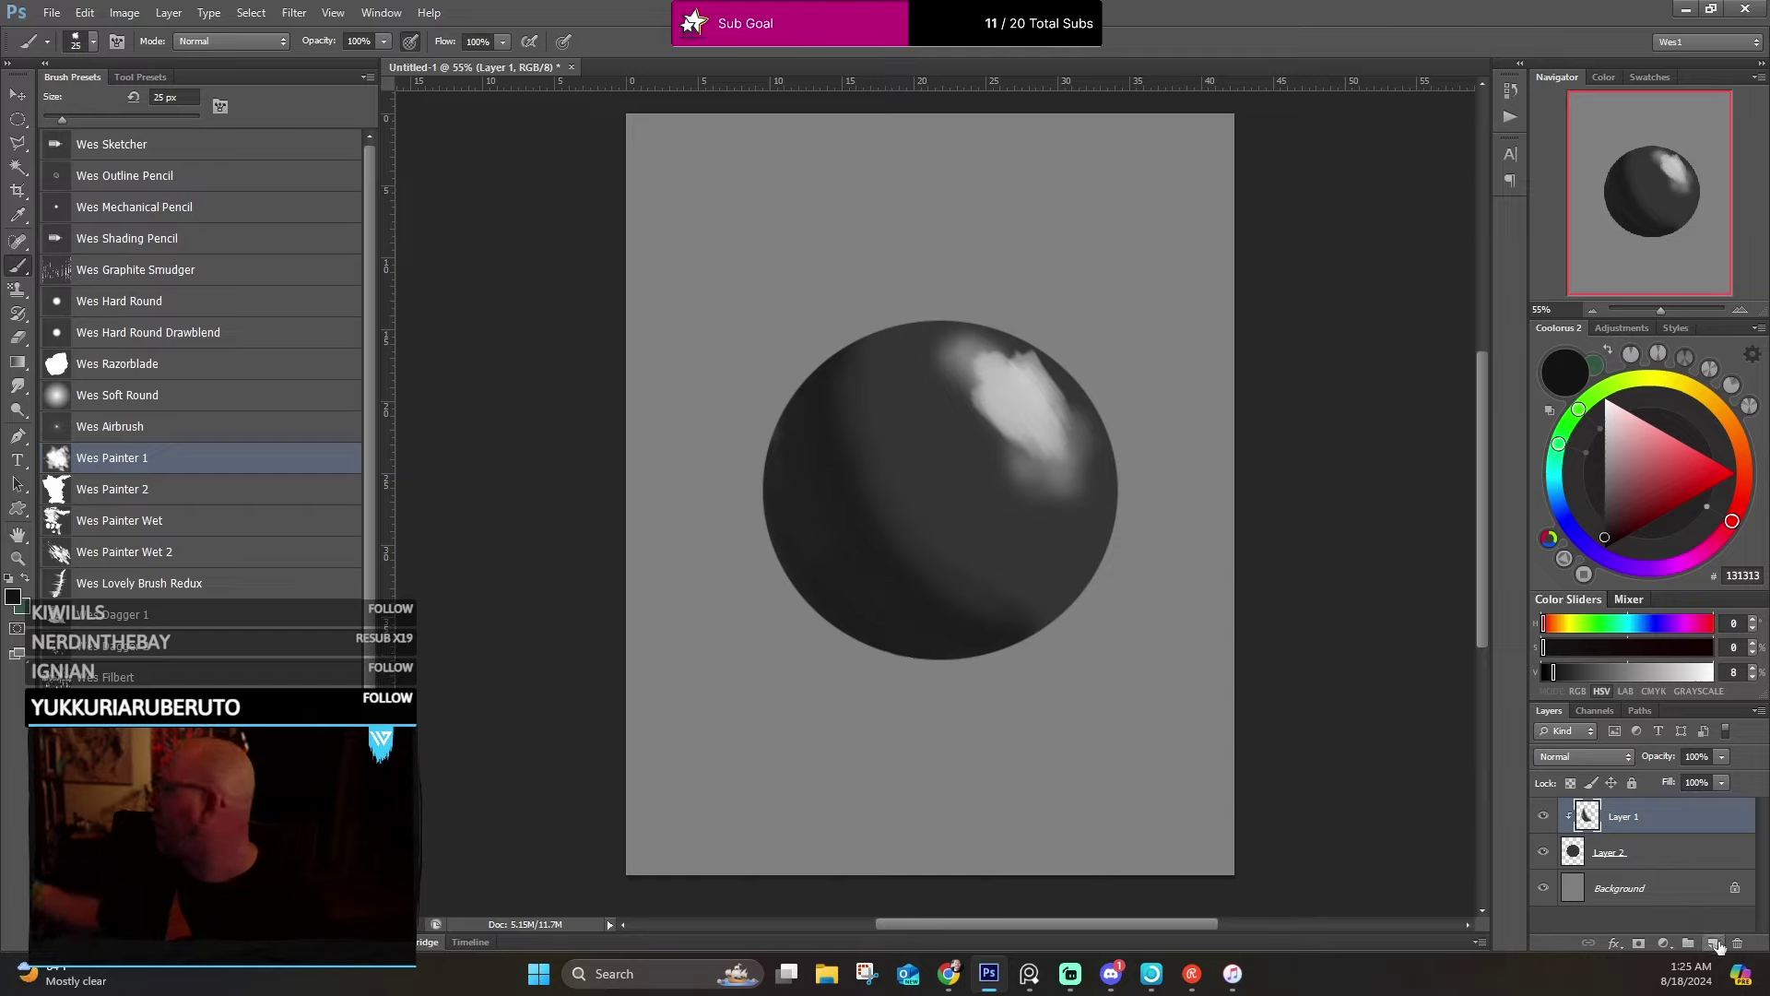
# Add a new Layer 4 directly above the Background.
pyautogui.click(1715, 943)
pyautogui.click(1657, 917)
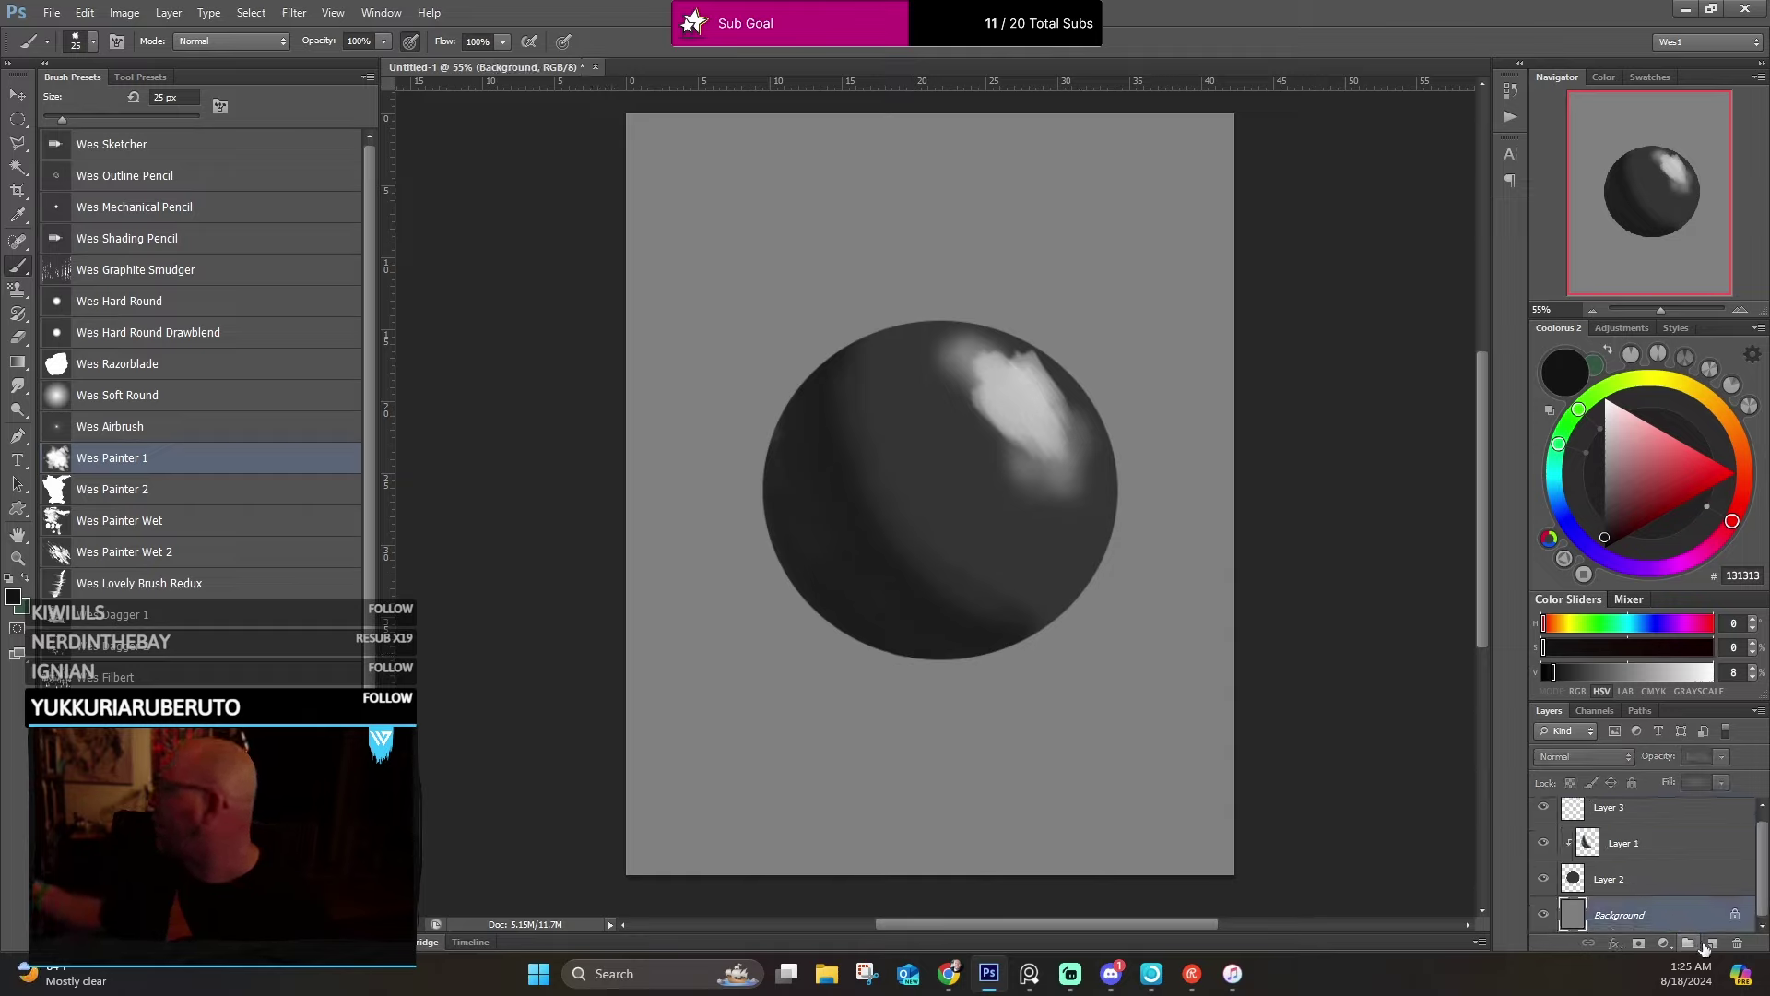
pyautogui.click(1715, 943)
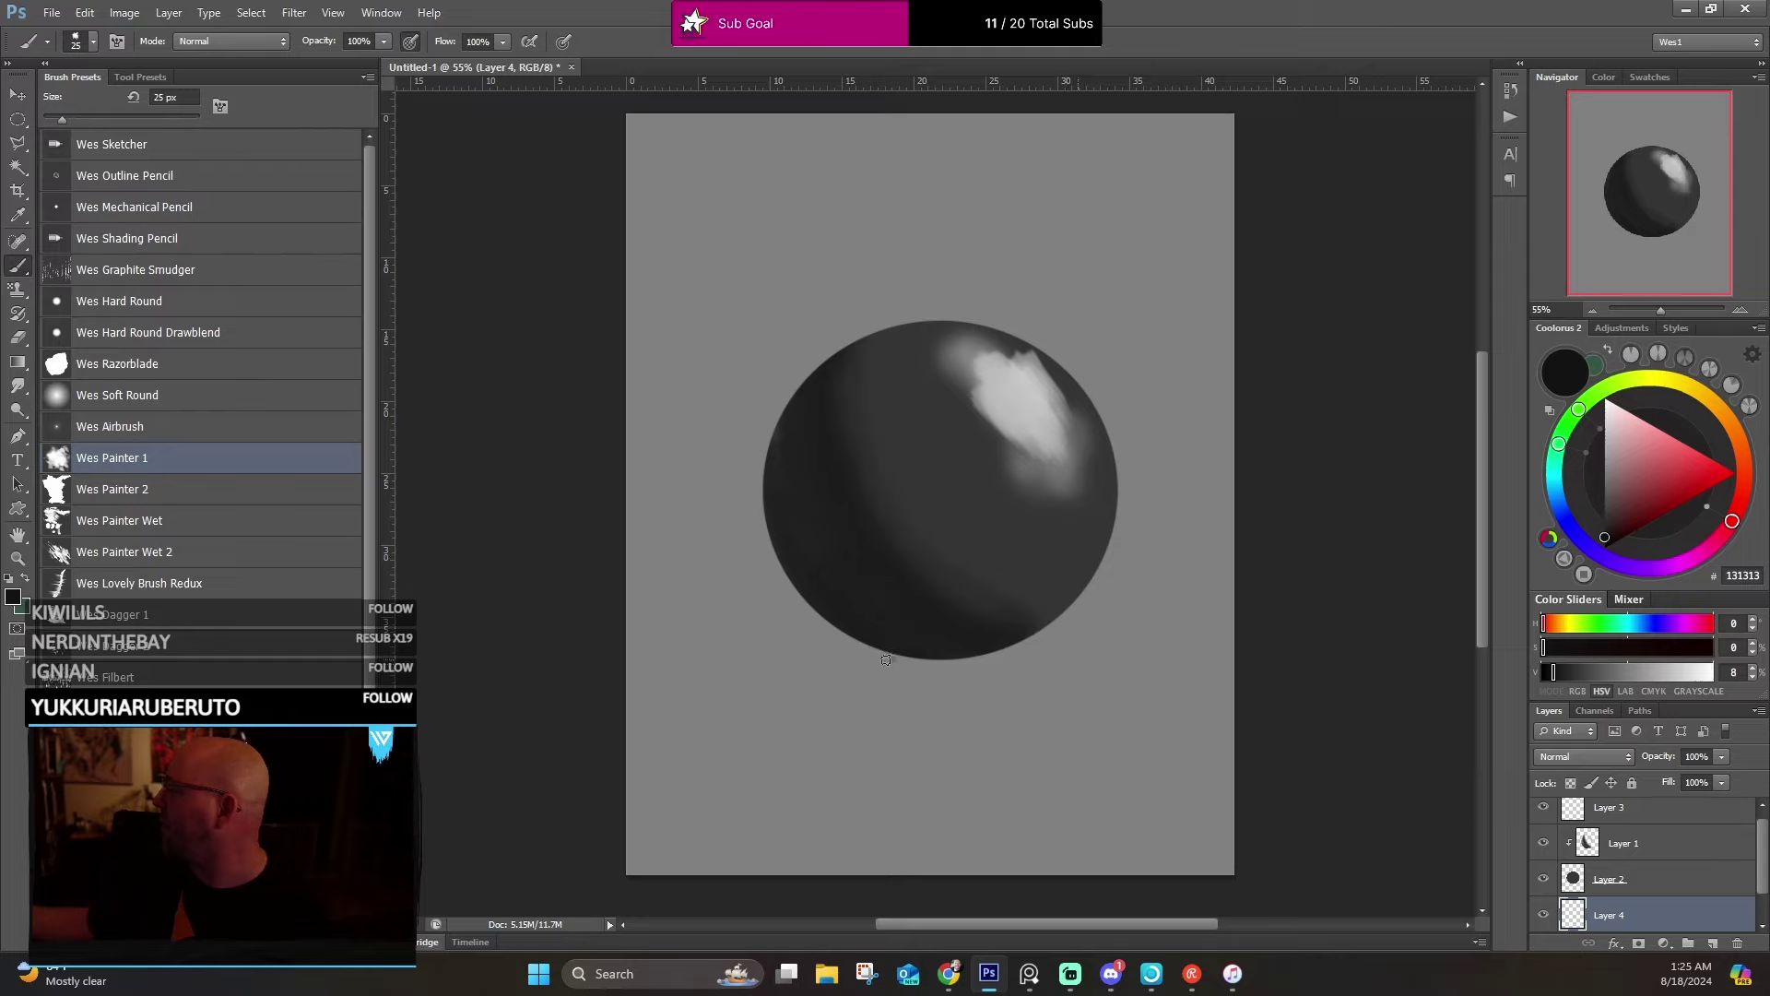
# Paint a long near-black cast shadow beneath the sphere, darkening its lower edge.
pyautogui.moveTo(893, 656)
pyautogui.mouseDown()
pyautogui.moveTo(922, 660)
pyautogui.moveTo(682, 659)
pyautogui.moveTo(911, 654)
pyautogui.mouseUp()
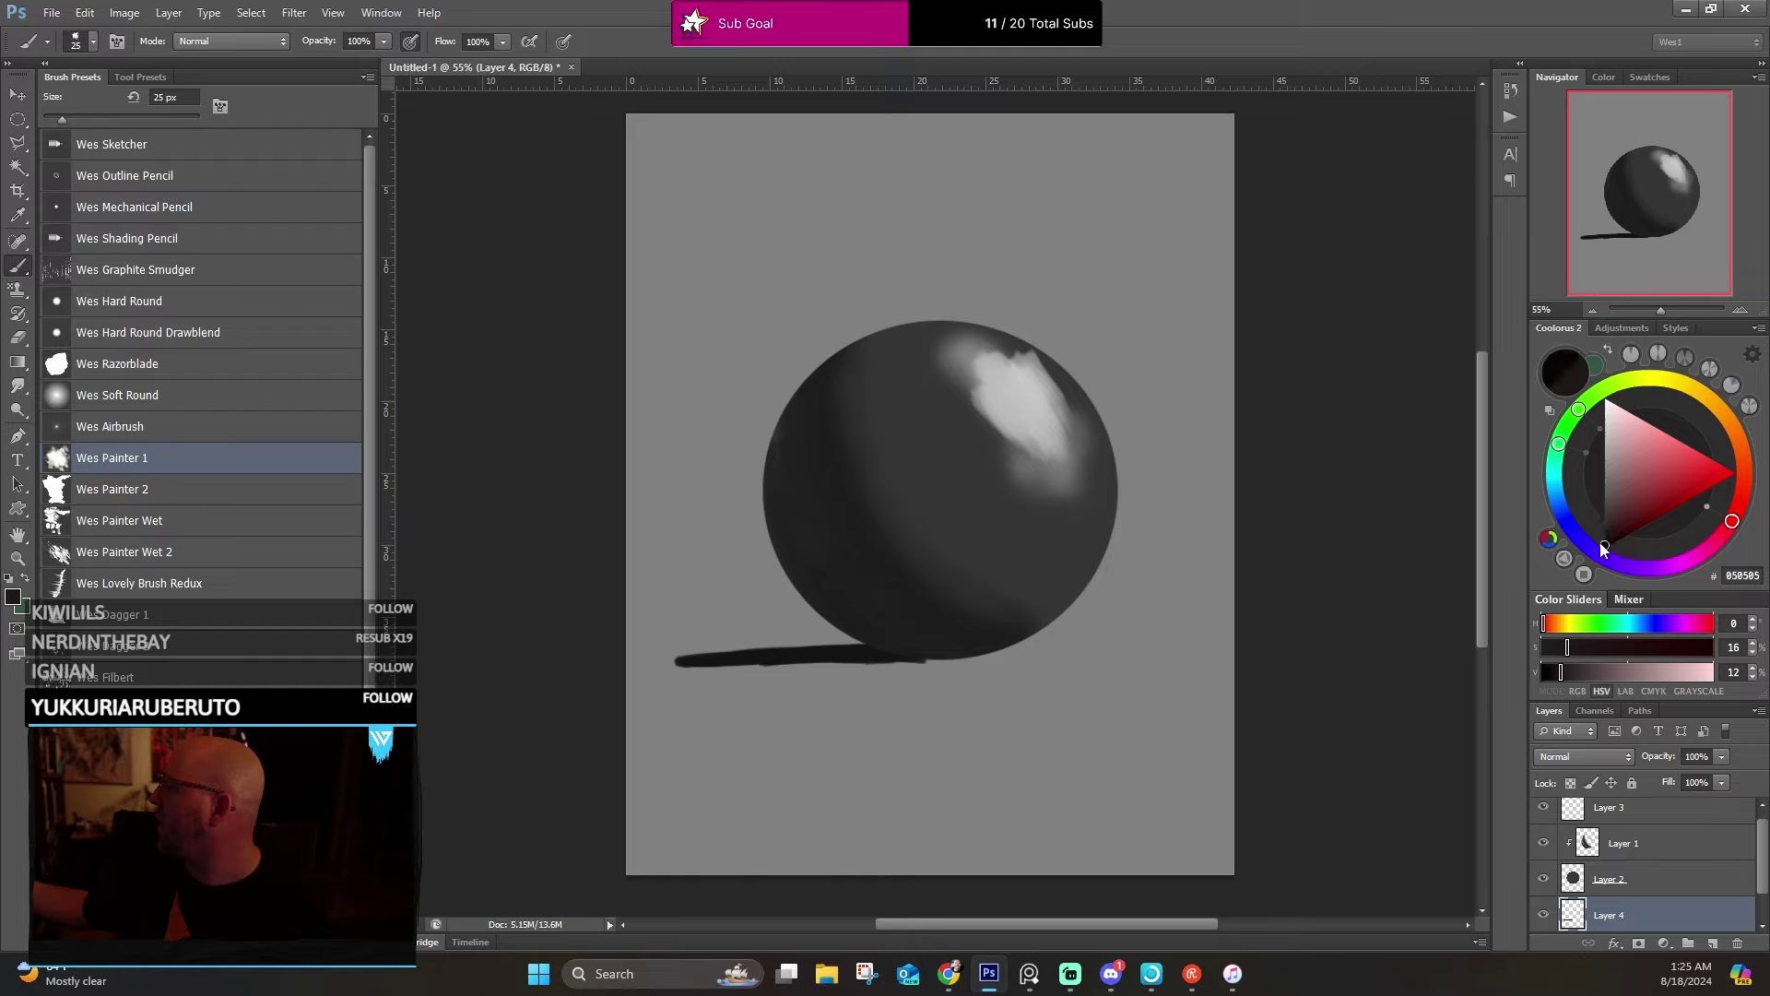
pyautogui.keyDown('alt'); pyautogui.click(851, 666); pyautogui.keyUp('alt')
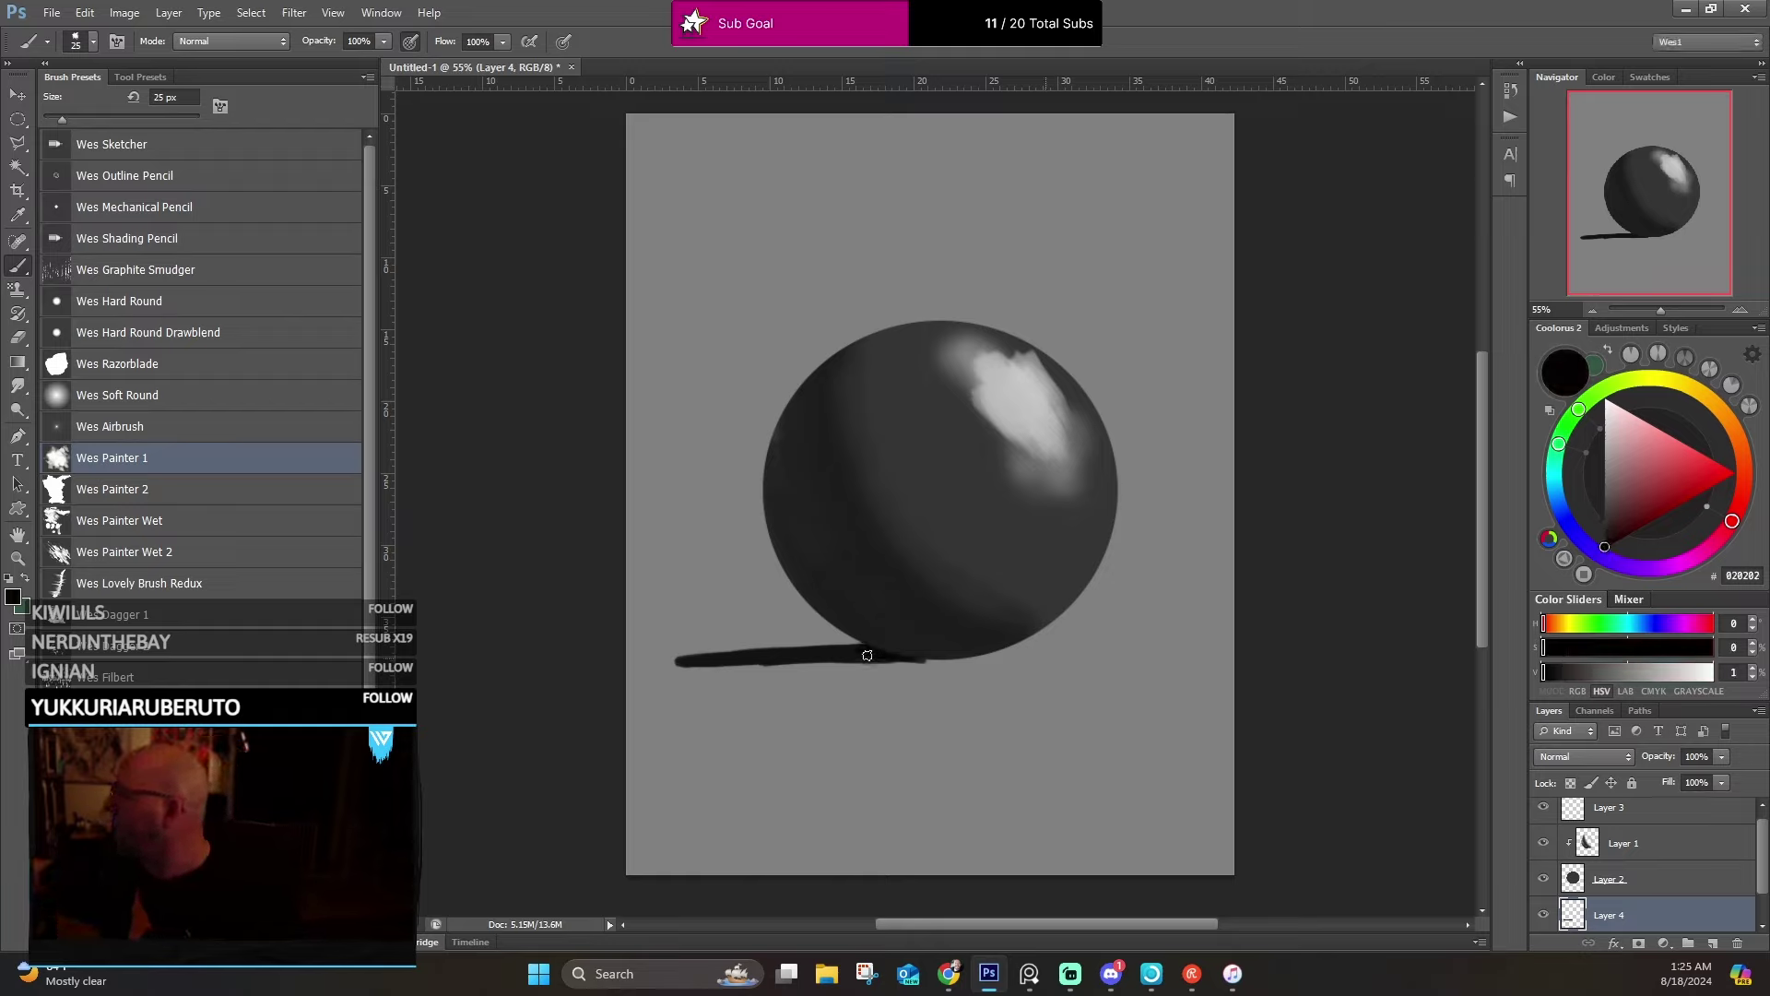
pyautogui.moveTo(811, 665); pyautogui.dragTo(893, 665)
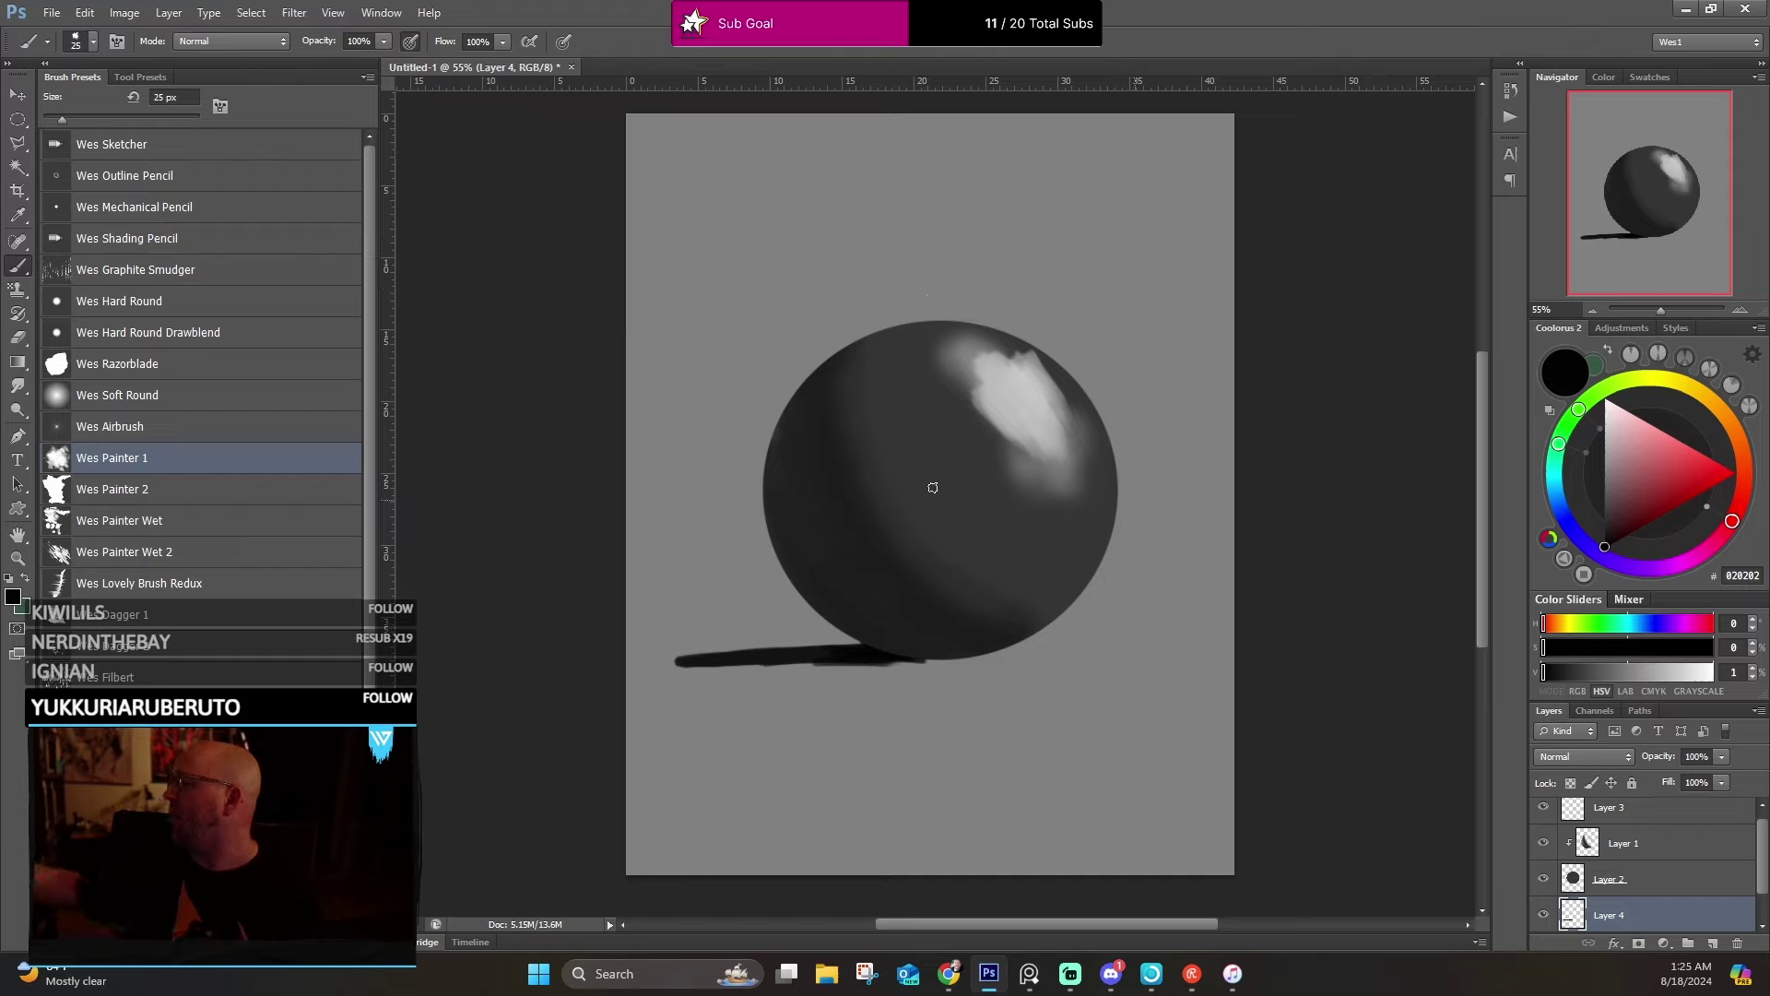
pyautogui.click(158, 403)
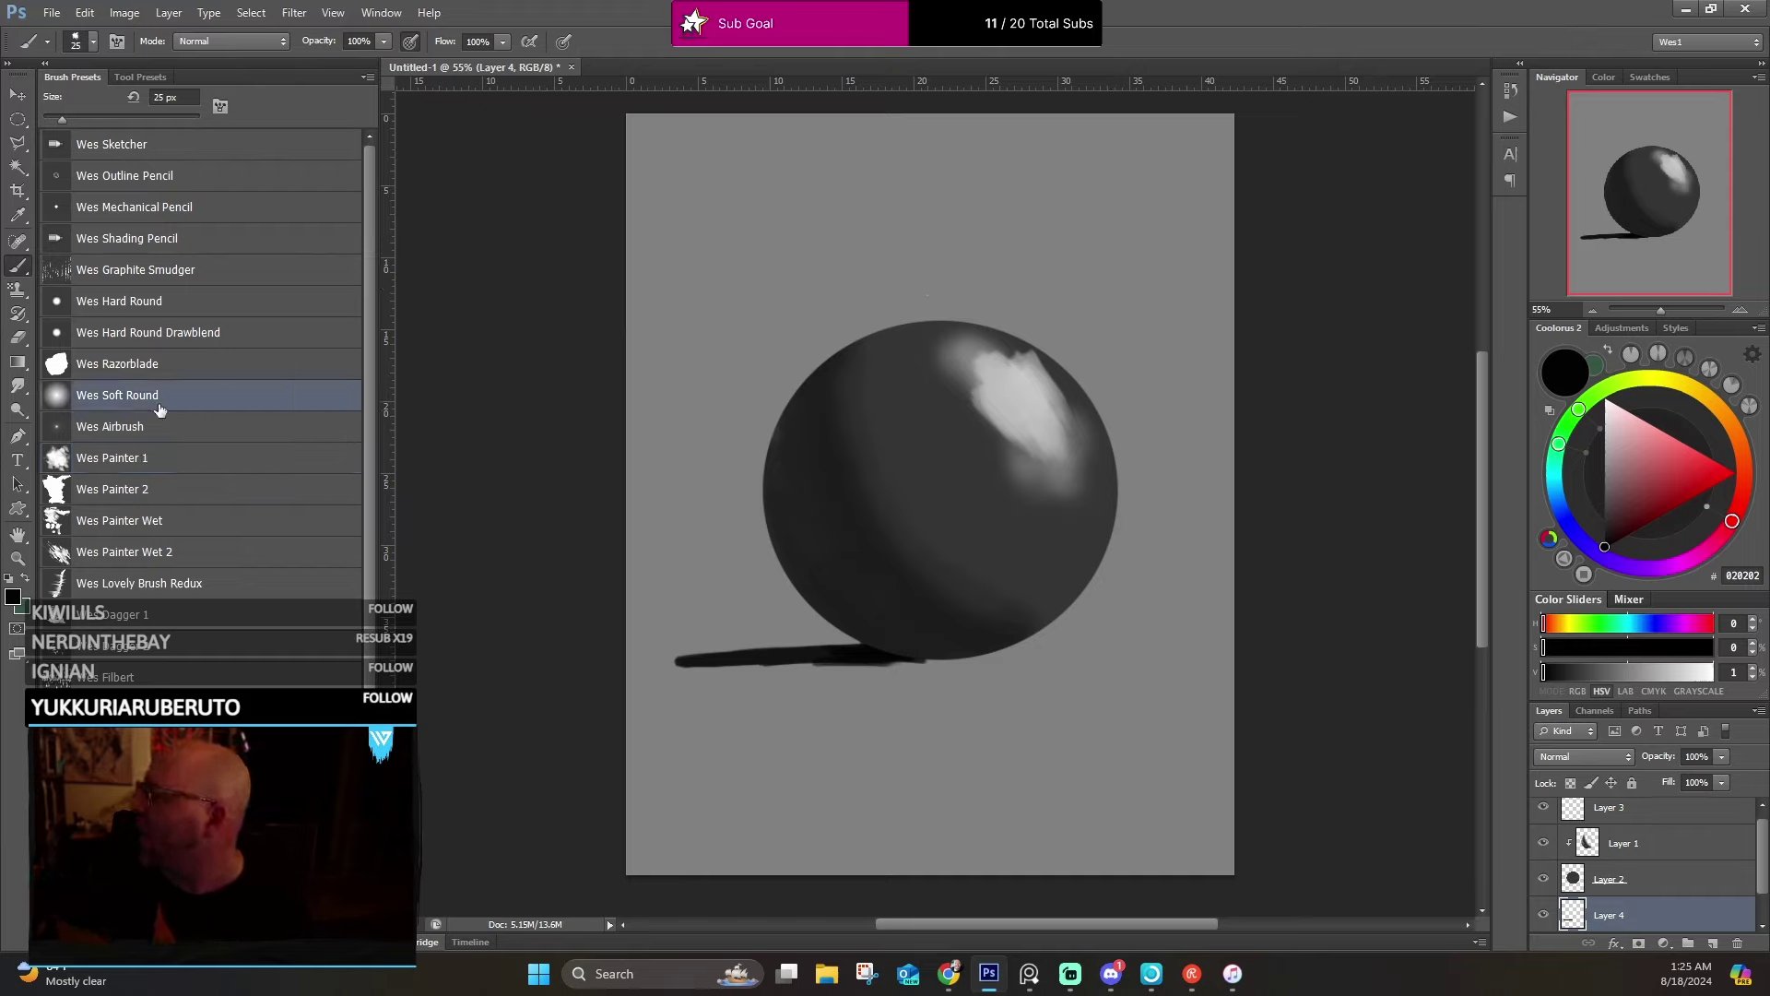
pyautogui.keyDown('alt'); pyautogui.click(946, 453); pyautogui.keyUp('alt')
# On Layer 1, paint over the blocky highlight with a 100 px soft brush in sampled greys.
pyautogui.click(1641, 853)
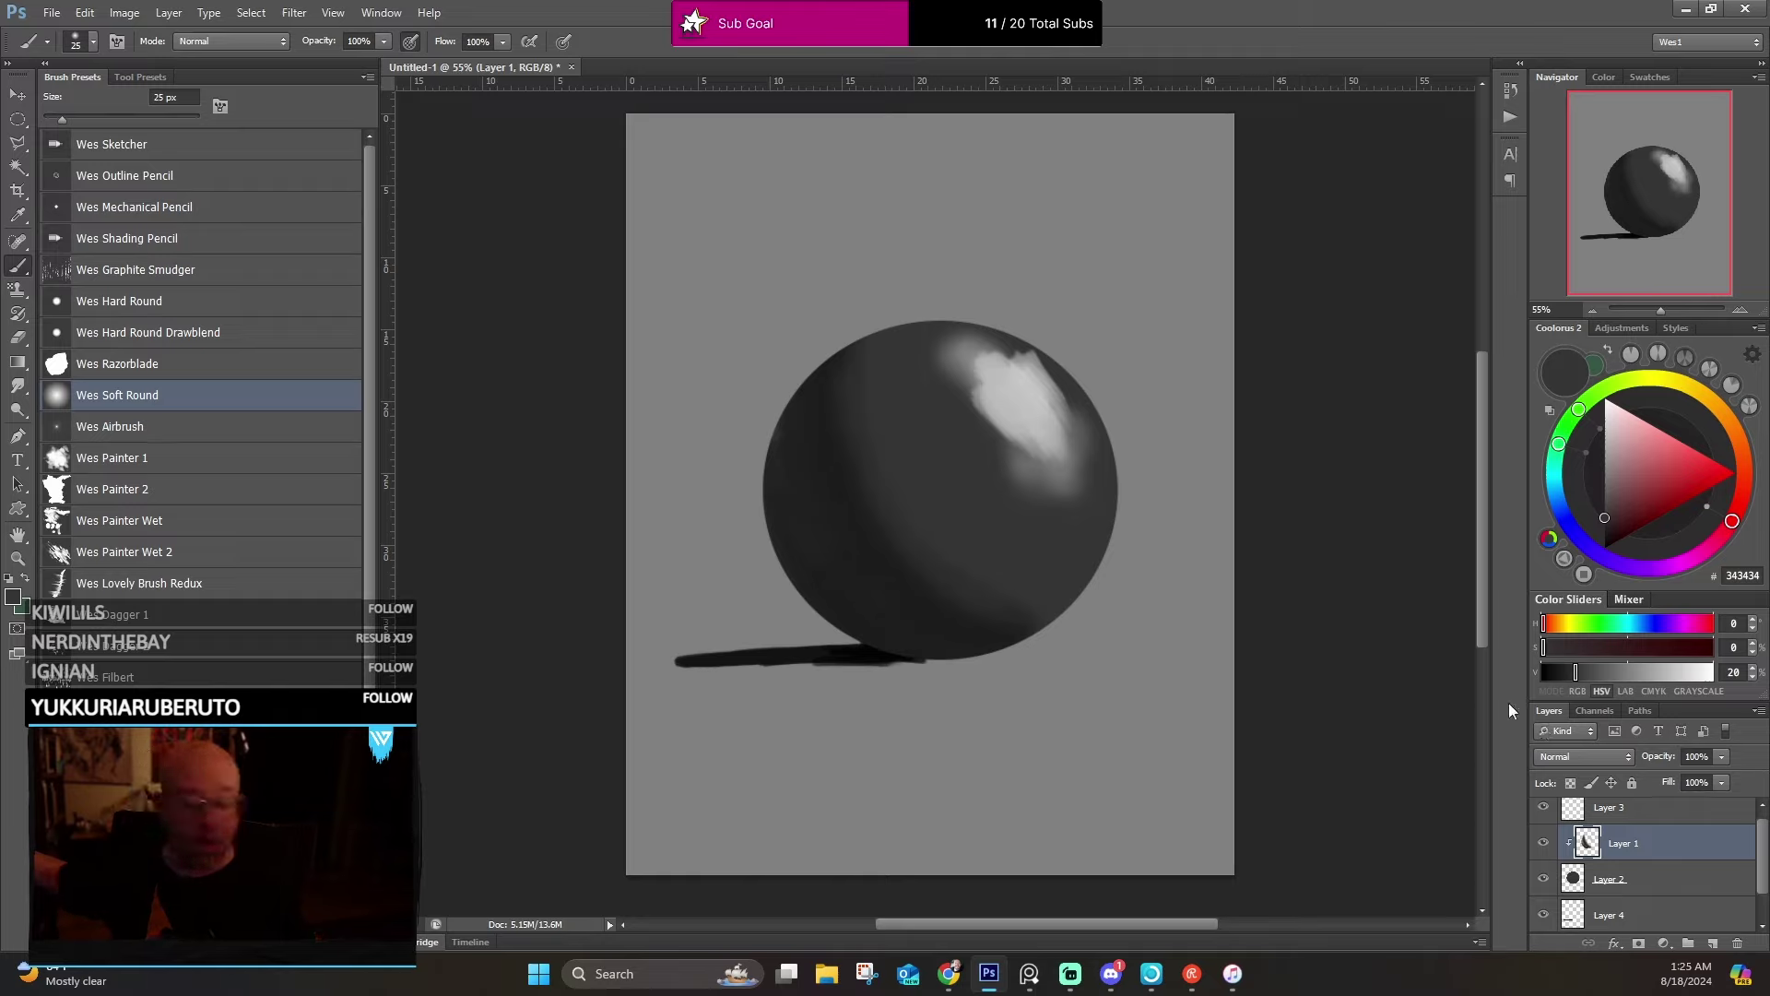
pyautogui.press(']')
pyautogui.press(']')
pyautogui.press(']')
pyautogui.press(']')
pyautogui.press(']')
pyautogui.press(']')
pyautogui.press(']')
pyautogui.press(']')
pyautogui.moveTo(971, 385)
pyautogui.mouseDown()
pyautogui.moveTo(1033, 454)
pyautogui.moveTo(1058, 454)
pyautogui.moveTo(962, 349)
pyautogui.moveTo(1014, 367)
pyautogui.moveTo(1079, 472)
pyautogui.moveTo(1059, 492)
pyautogui.moveTo(996, 435)
pyautogui.moveTo(1017, 391)
pyautogui.moveTo(1060, 400)
pyautogui.moveTo(1102, 488)
pyautogui.moveTo(1026, 355)
pyautogui.moveTo(1102, 444)
pyautogui.moveTo(1072, 385)
pyautogui.moveTo(1099, 459)
pyautogui.moveTo(965, 341)
pyautogui.moveTo(1001, 462)
pyautogui.moveTo(1057, 535)
pyautogui.moveTo(1088, 544)
pyautogui.moveTo(1058, 431)
pyautogui.moveTo(1113, 512)
pyautogui.moveTo(1026, 408)
pyautogui.moveTo(1013, 428)
pyautogui.moveTo(1051, 521)
pyautogui.moveTo(987, 514)
pyautogui.moveTo(1029, 517)
pyautogui.moveTo(932, 366)
pyautogui.moveTo(1006, 548)
pyautogui.mouseUp()
pyautogui.keyDown('alt'); pyautogui.click(1015, 395); pyautogui.keyUp('alt')
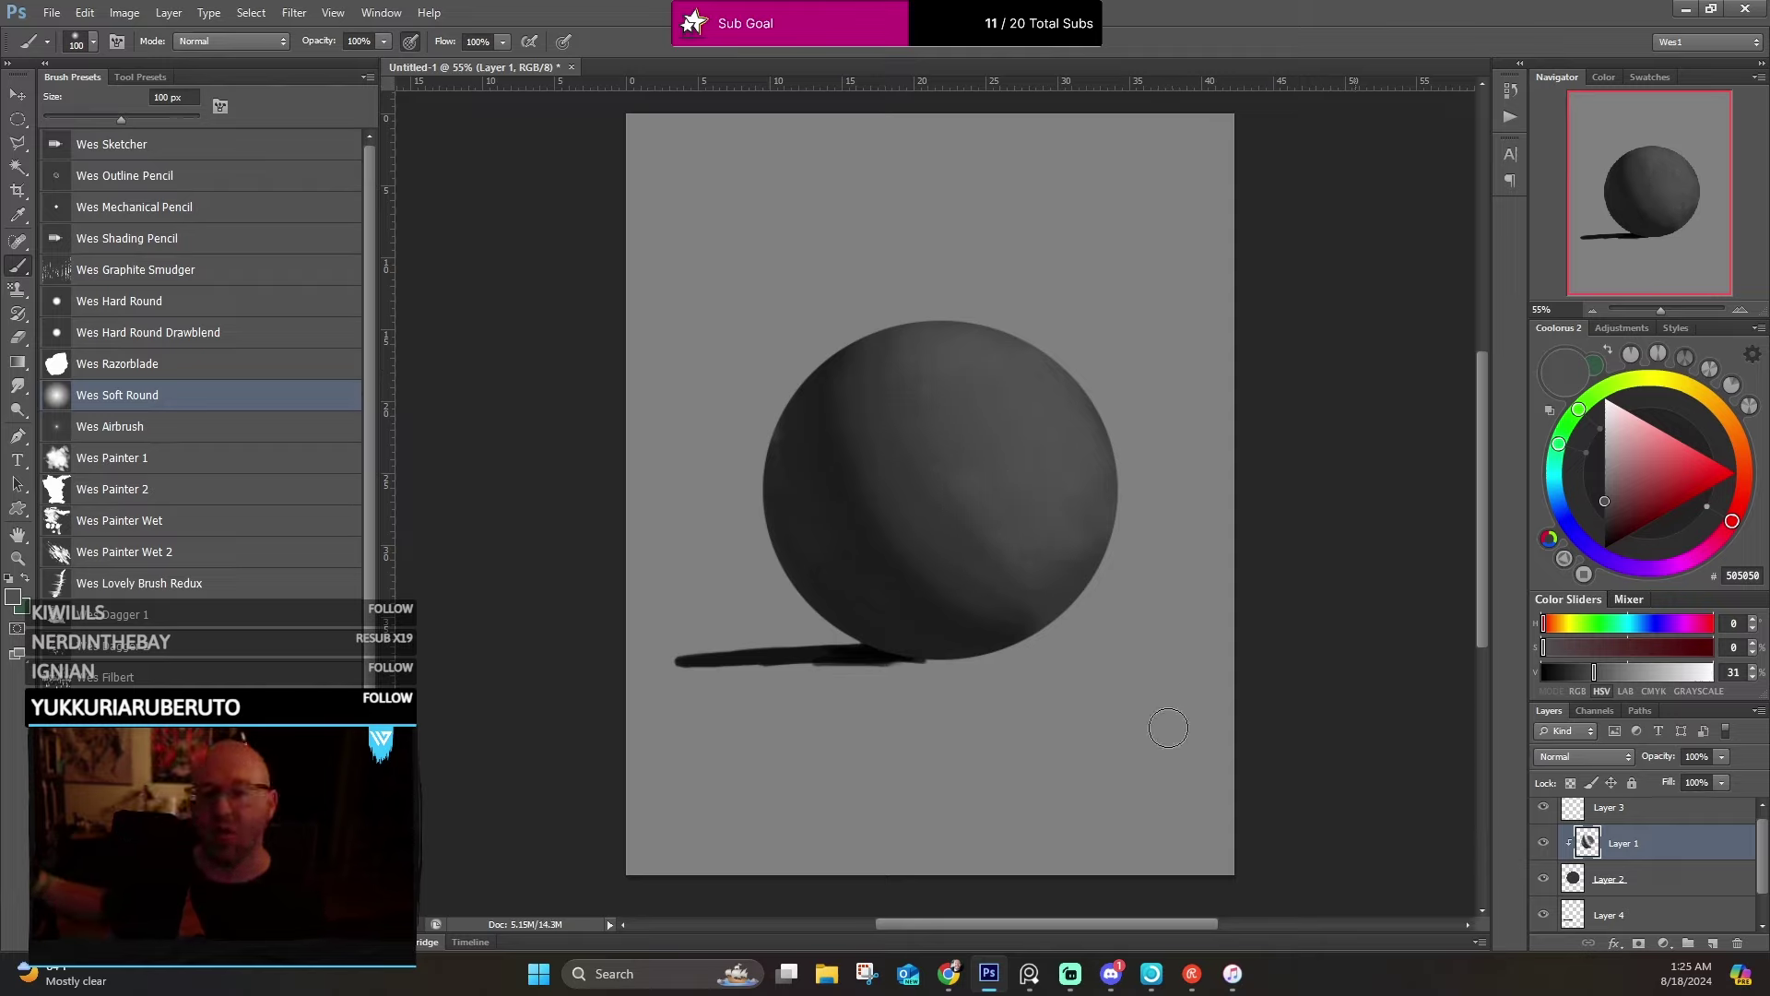
# Dab a soft CDCDCD highlight on the sphere's upper right, sampling highlight and background greys.
pyautogui.click(1604, 428)
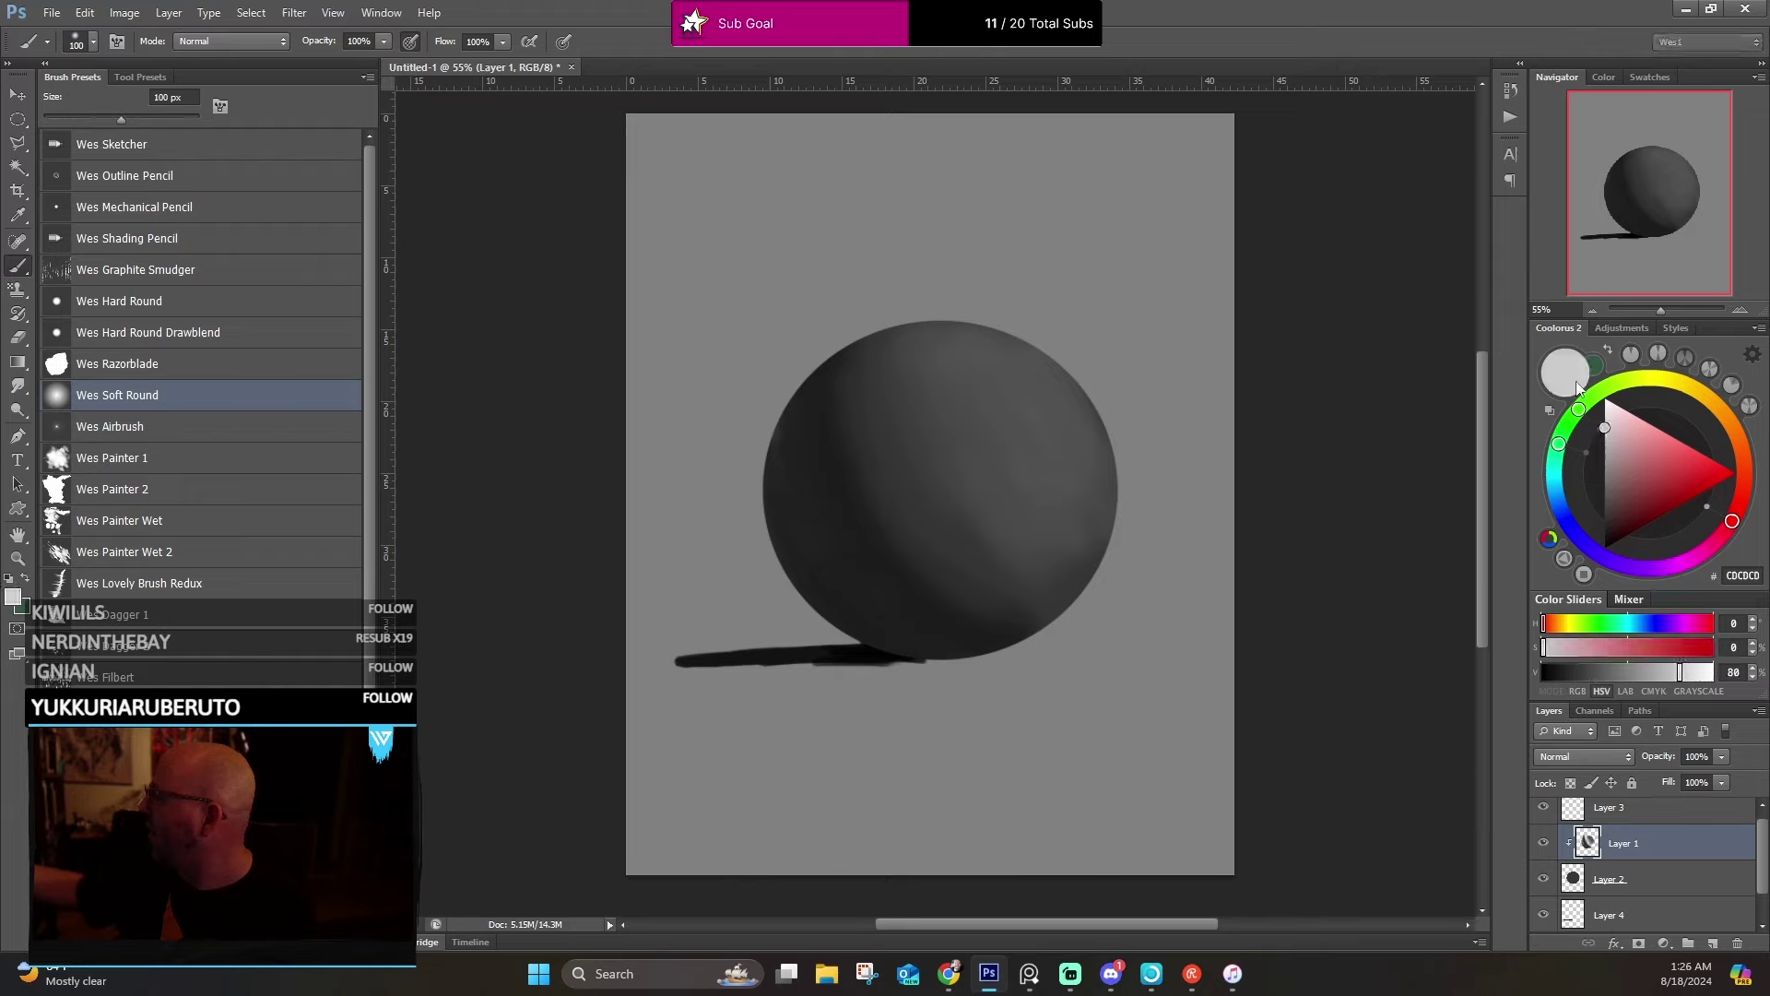
pyautogui.moveTo(1028, 397); pyautogui.dragTo(1023, 383)
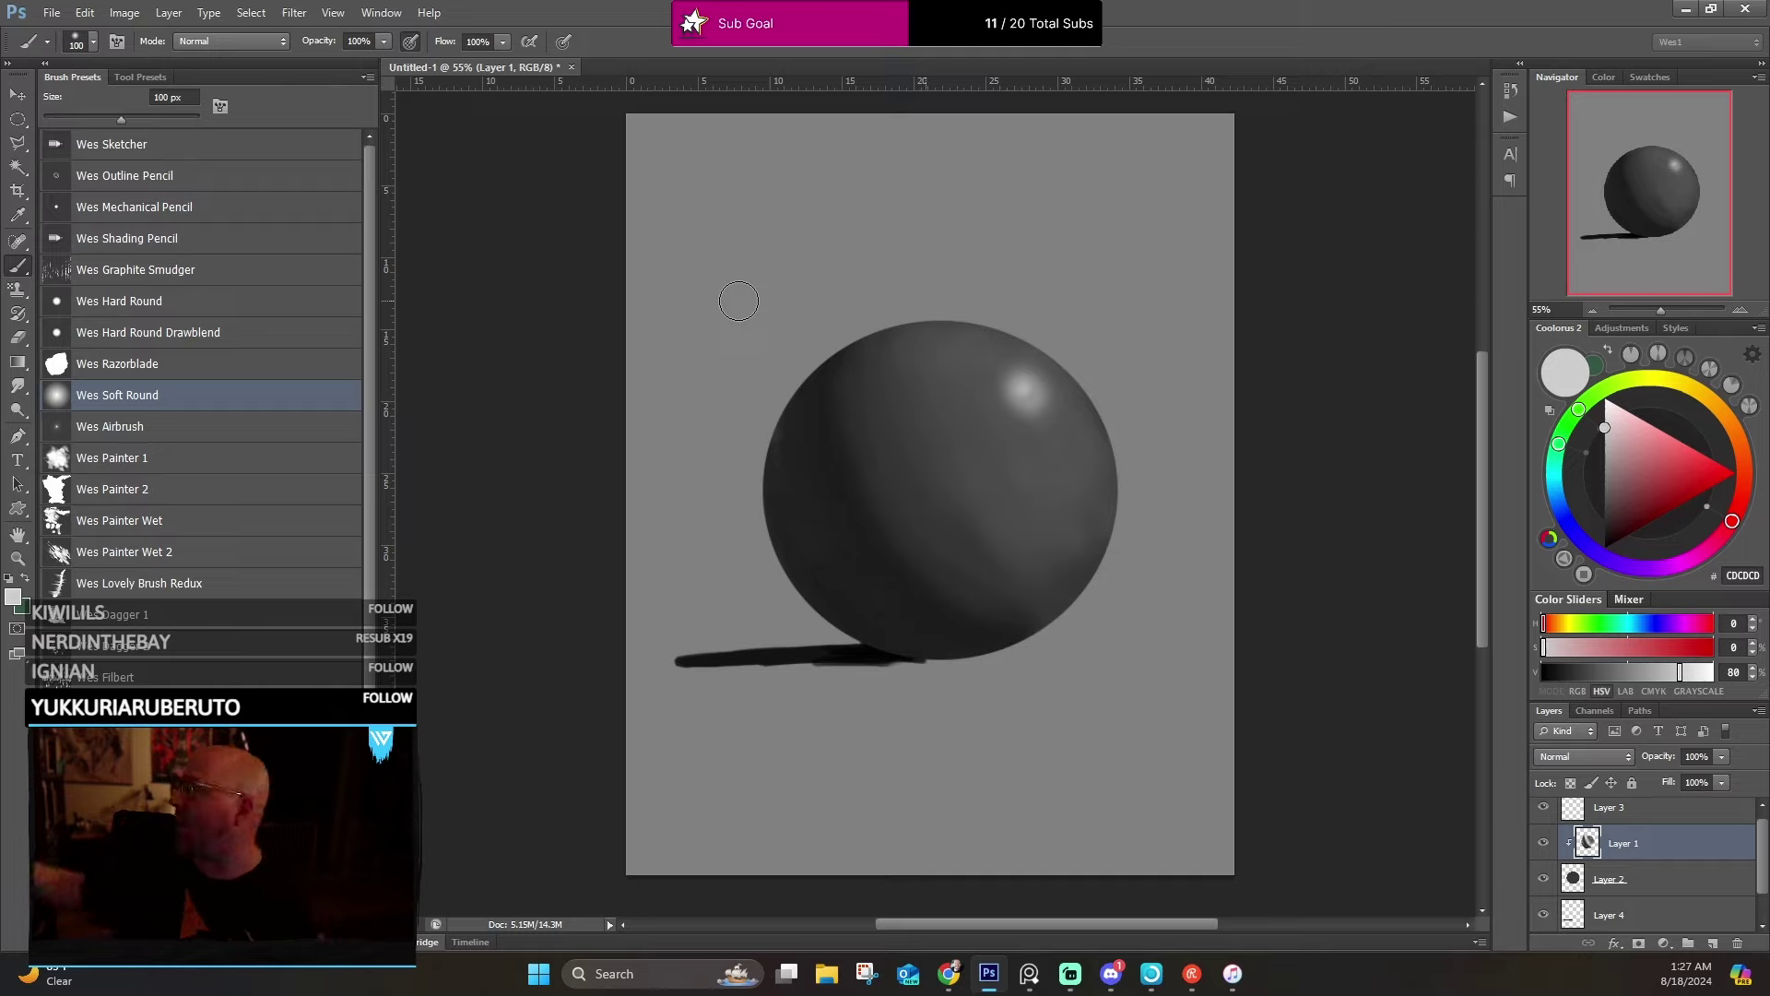
pyautogui.keyDown('alt'); pyautogui.click(1027, 387); pyautogui.keyUp('alt')
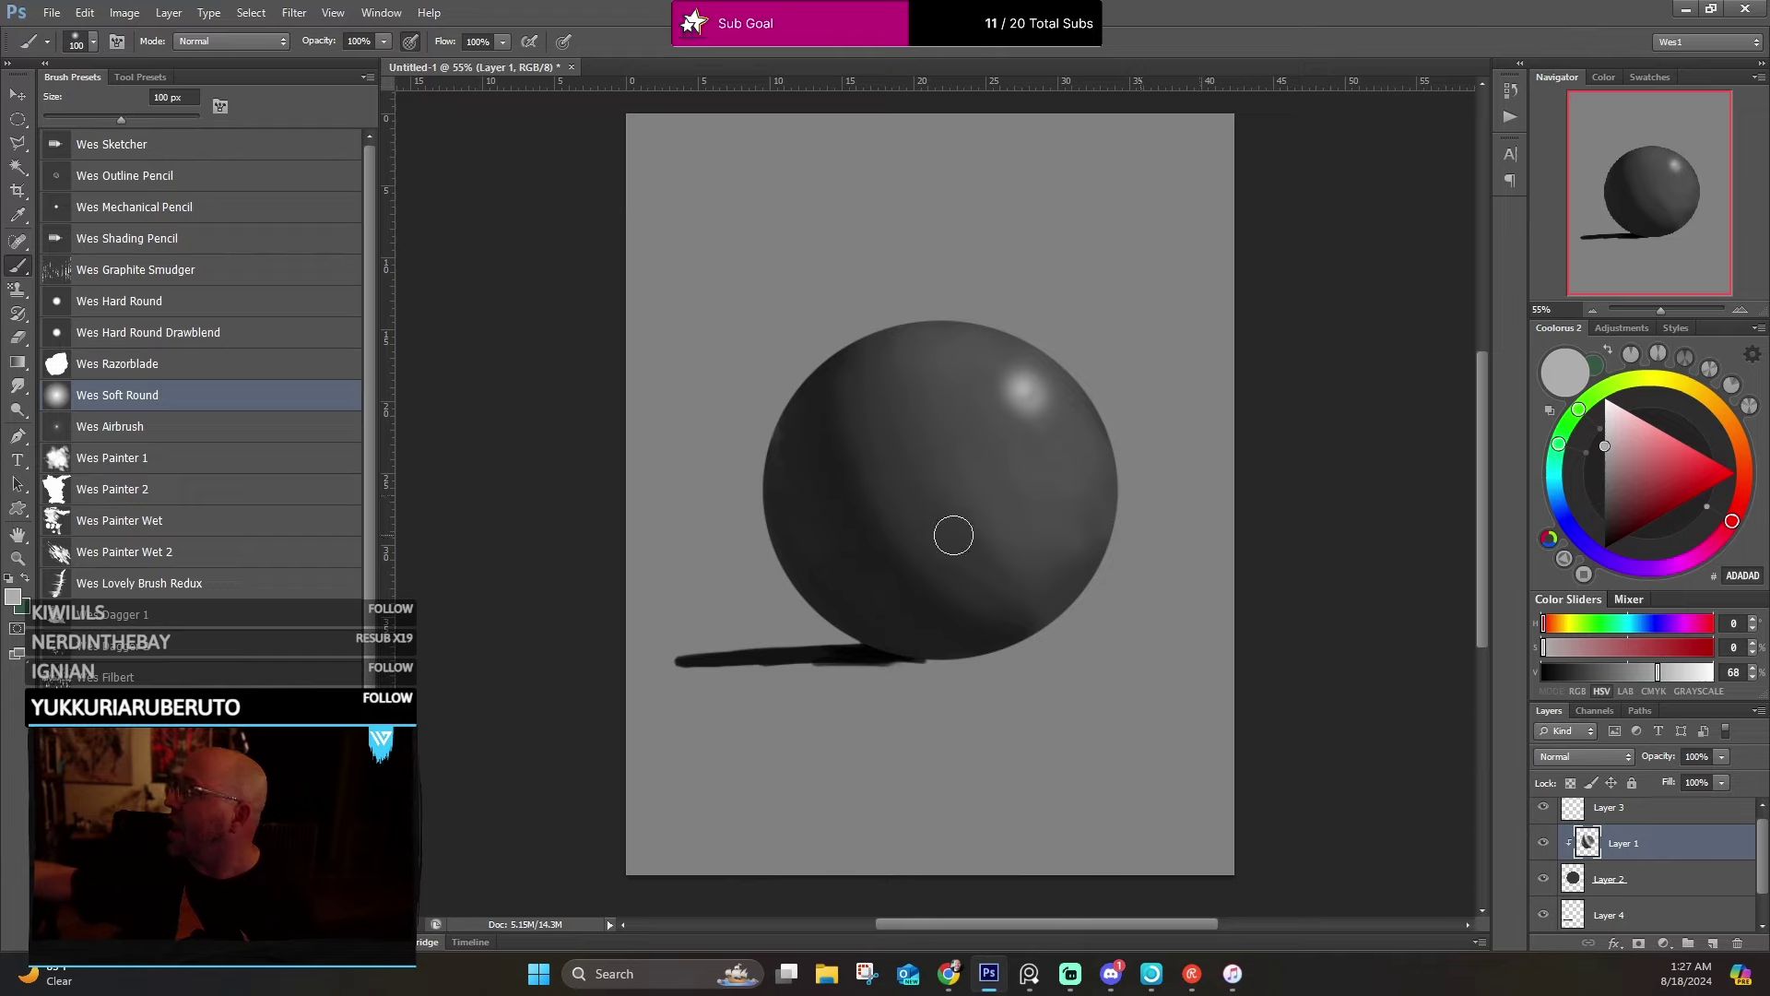
pyautogui.keyDown('alt'); pyautogui.click(679, 357); pyautogui.keyUp('alt')
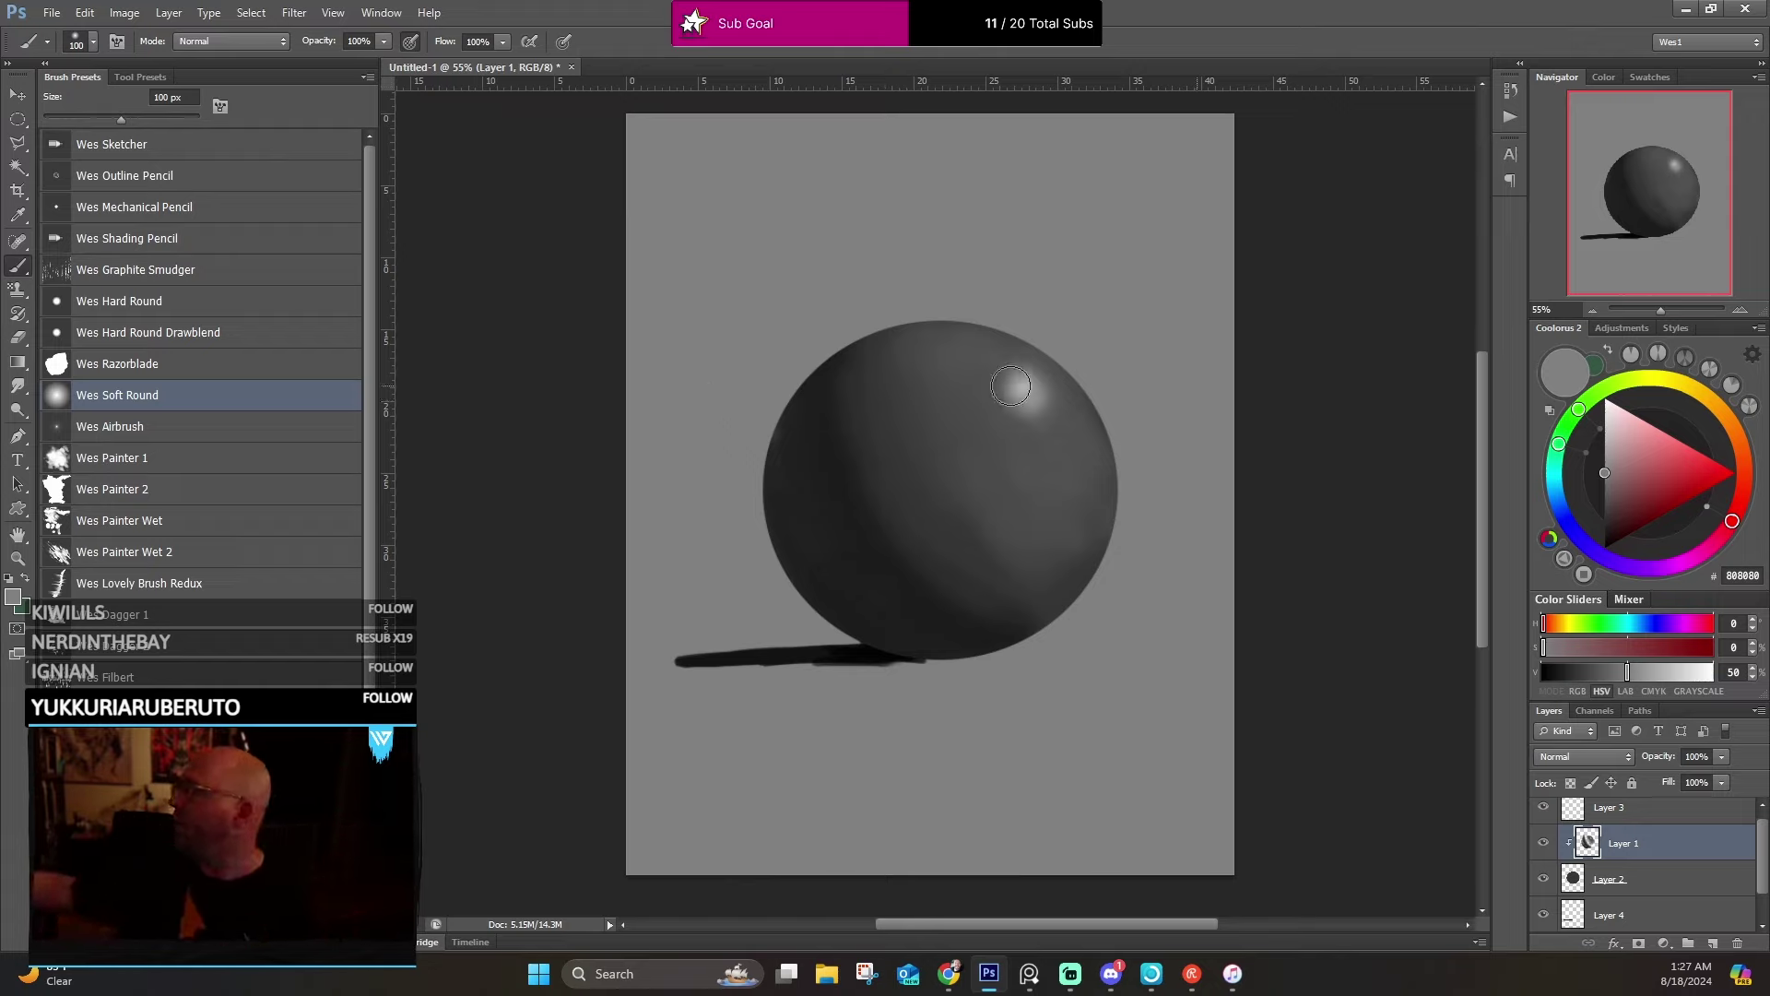
pyautogui.keyDown('alt'); pyautogui.click(1030, 385); pyautogui.keyUp('alt')
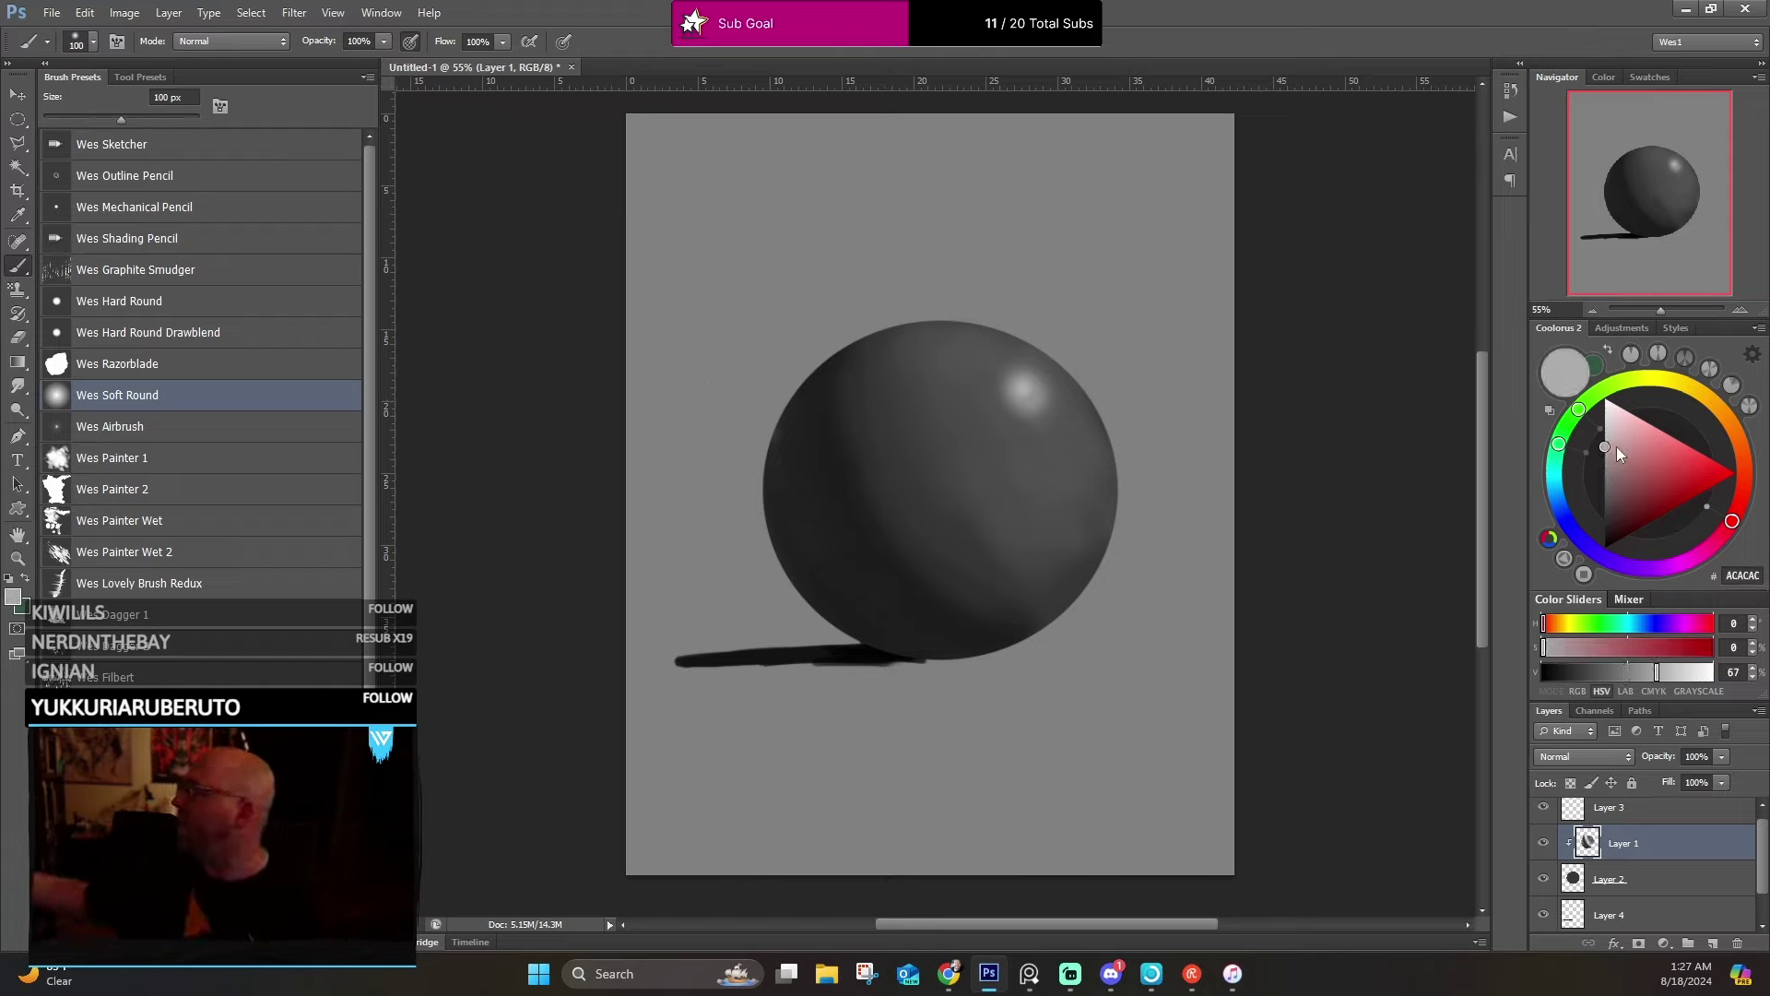
pyautogui.keyDown('alt'); pyautogui.click(741, 519); pyautogui.keyUp('alt')
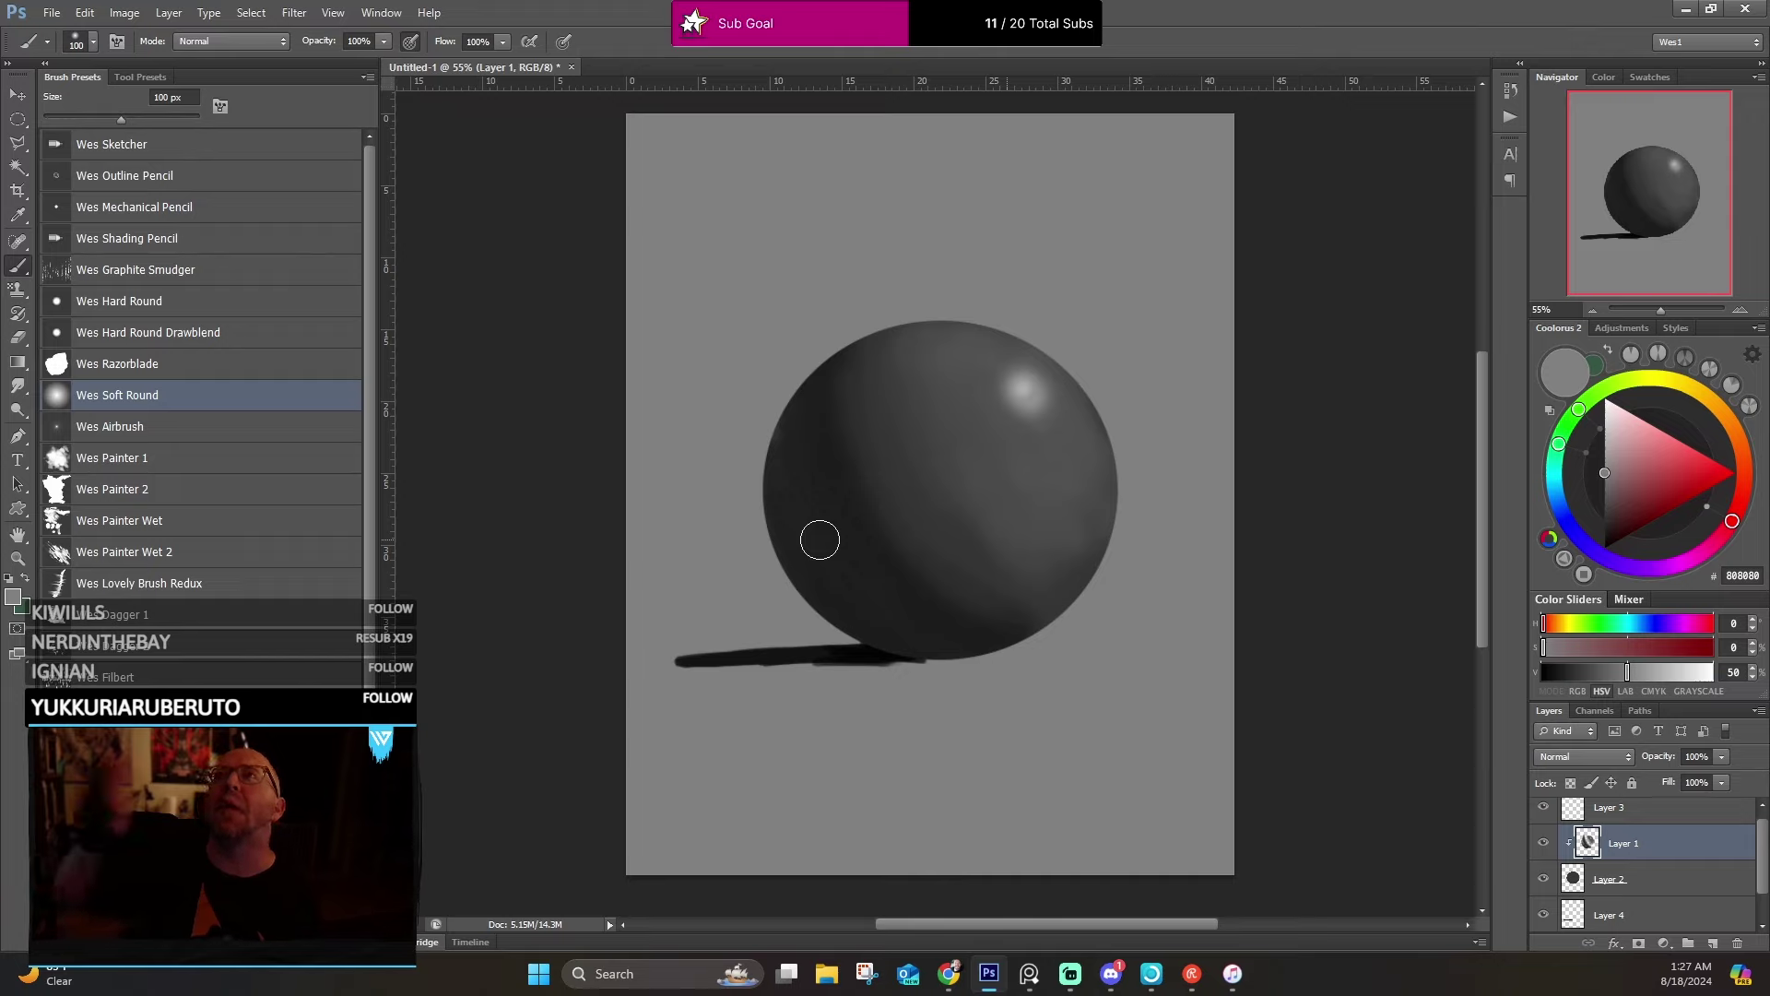
# Soften the sphere's lower-left rim and base with a mid-dark grey.
pyautogui.keyDown('alt'); pyautogui.click(834, 579); pyautogui.keyUp('alt')
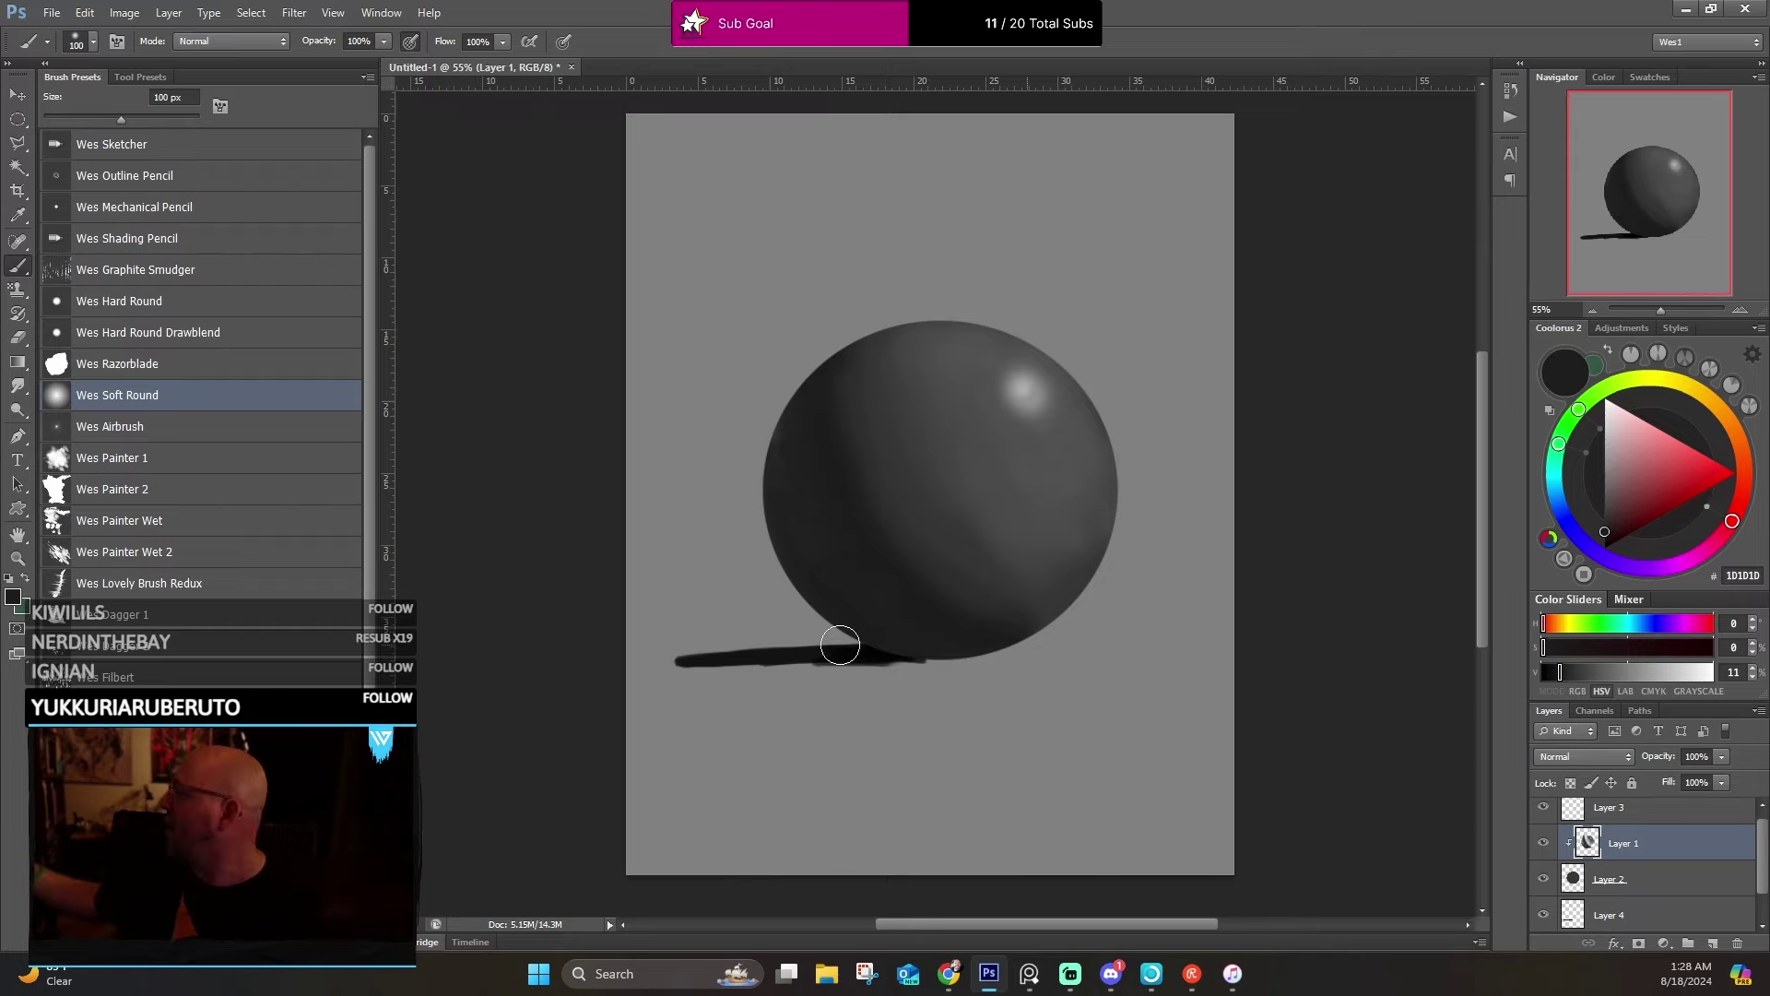
pyautogui.click(1599, 674)
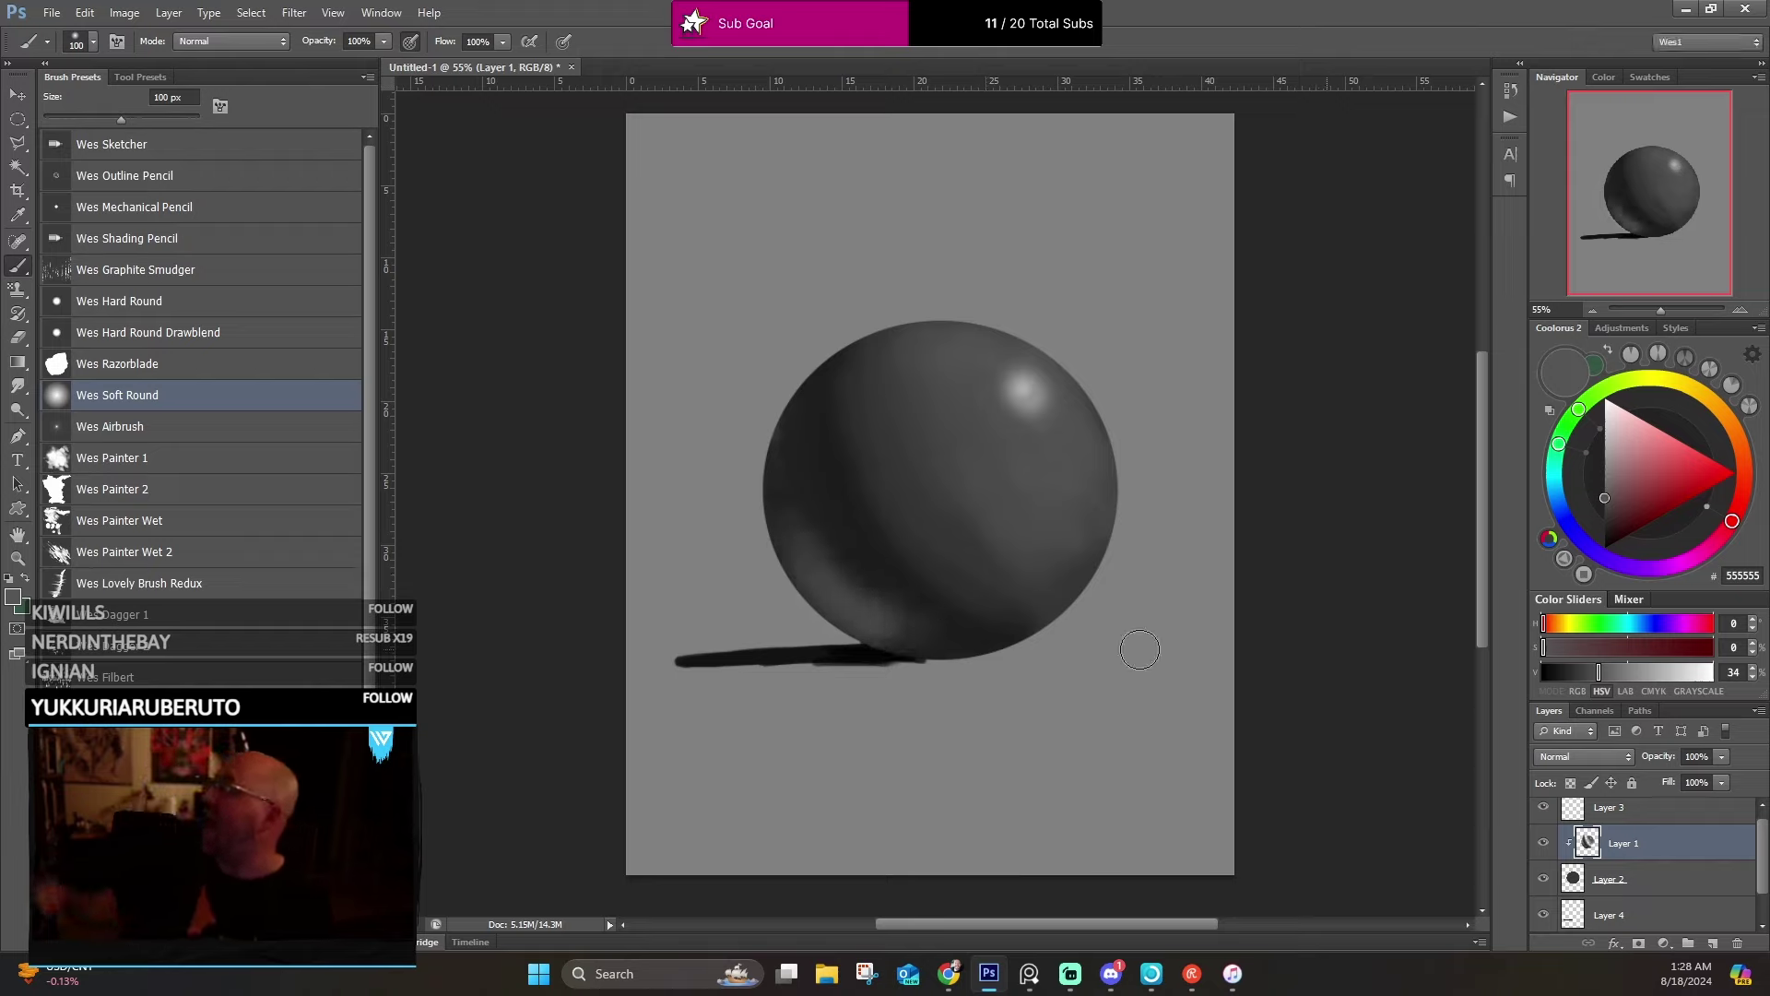
pyautogui.moveTo(803, 565)
pyautogui.mouseDown()
pyautogui.moveTo(785, 472)
pyautogui.moveTo(917, 624)
pyautogui.mouseUp()
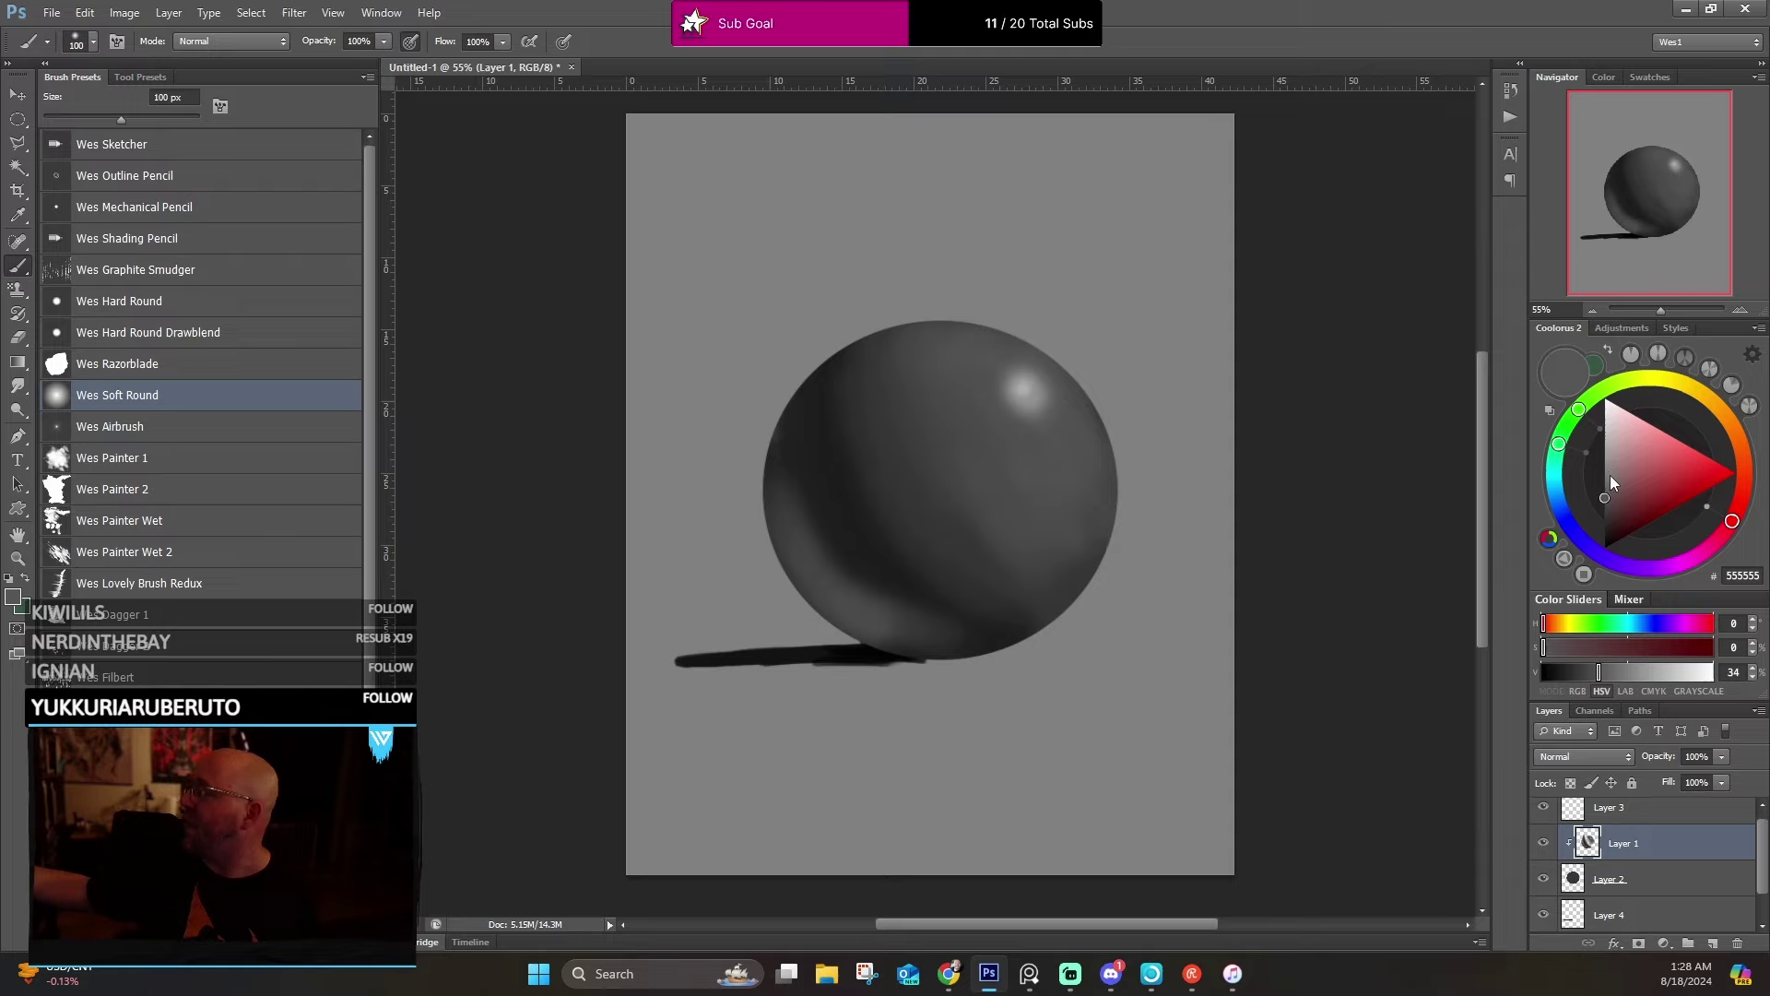
# Darken the rim light along the lower-left edge using dark grey 343434 and sampled shades.
pyautogui.keyDown('alt'); pyautogui.click(790, 356); pyautogui.keyUp('alt')
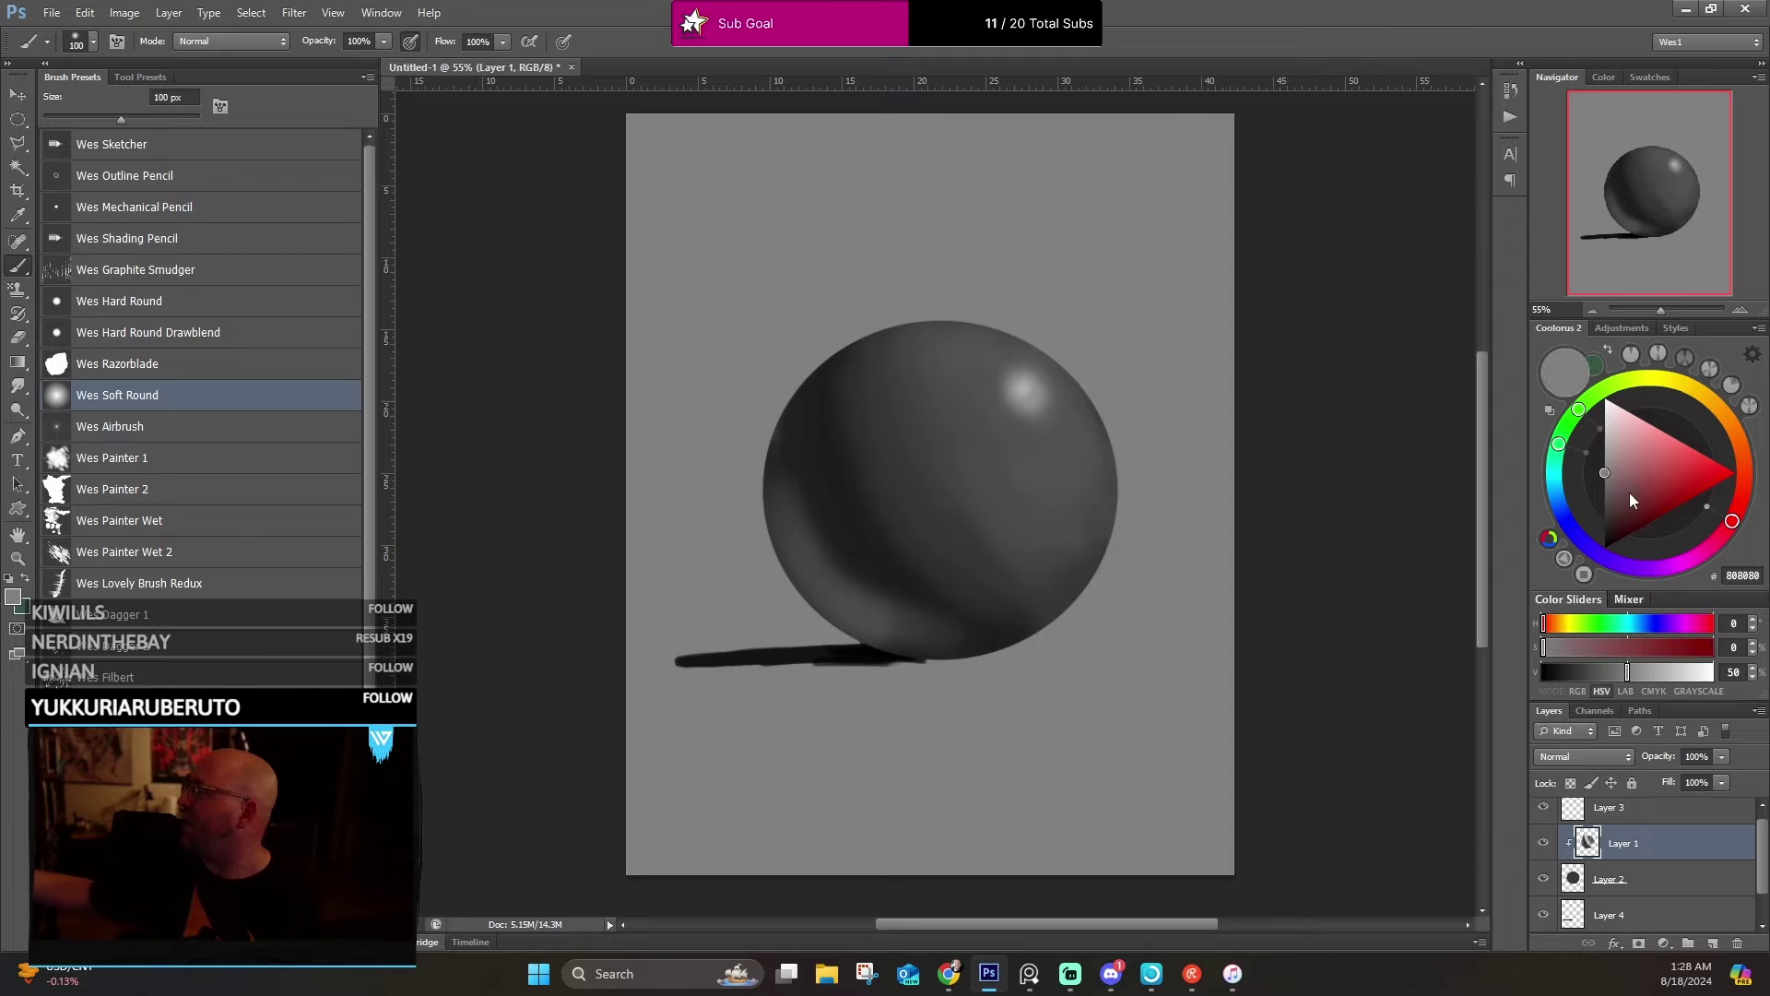
pyautogui.click(1589, 672)
pyautogui.click(1577, 672)
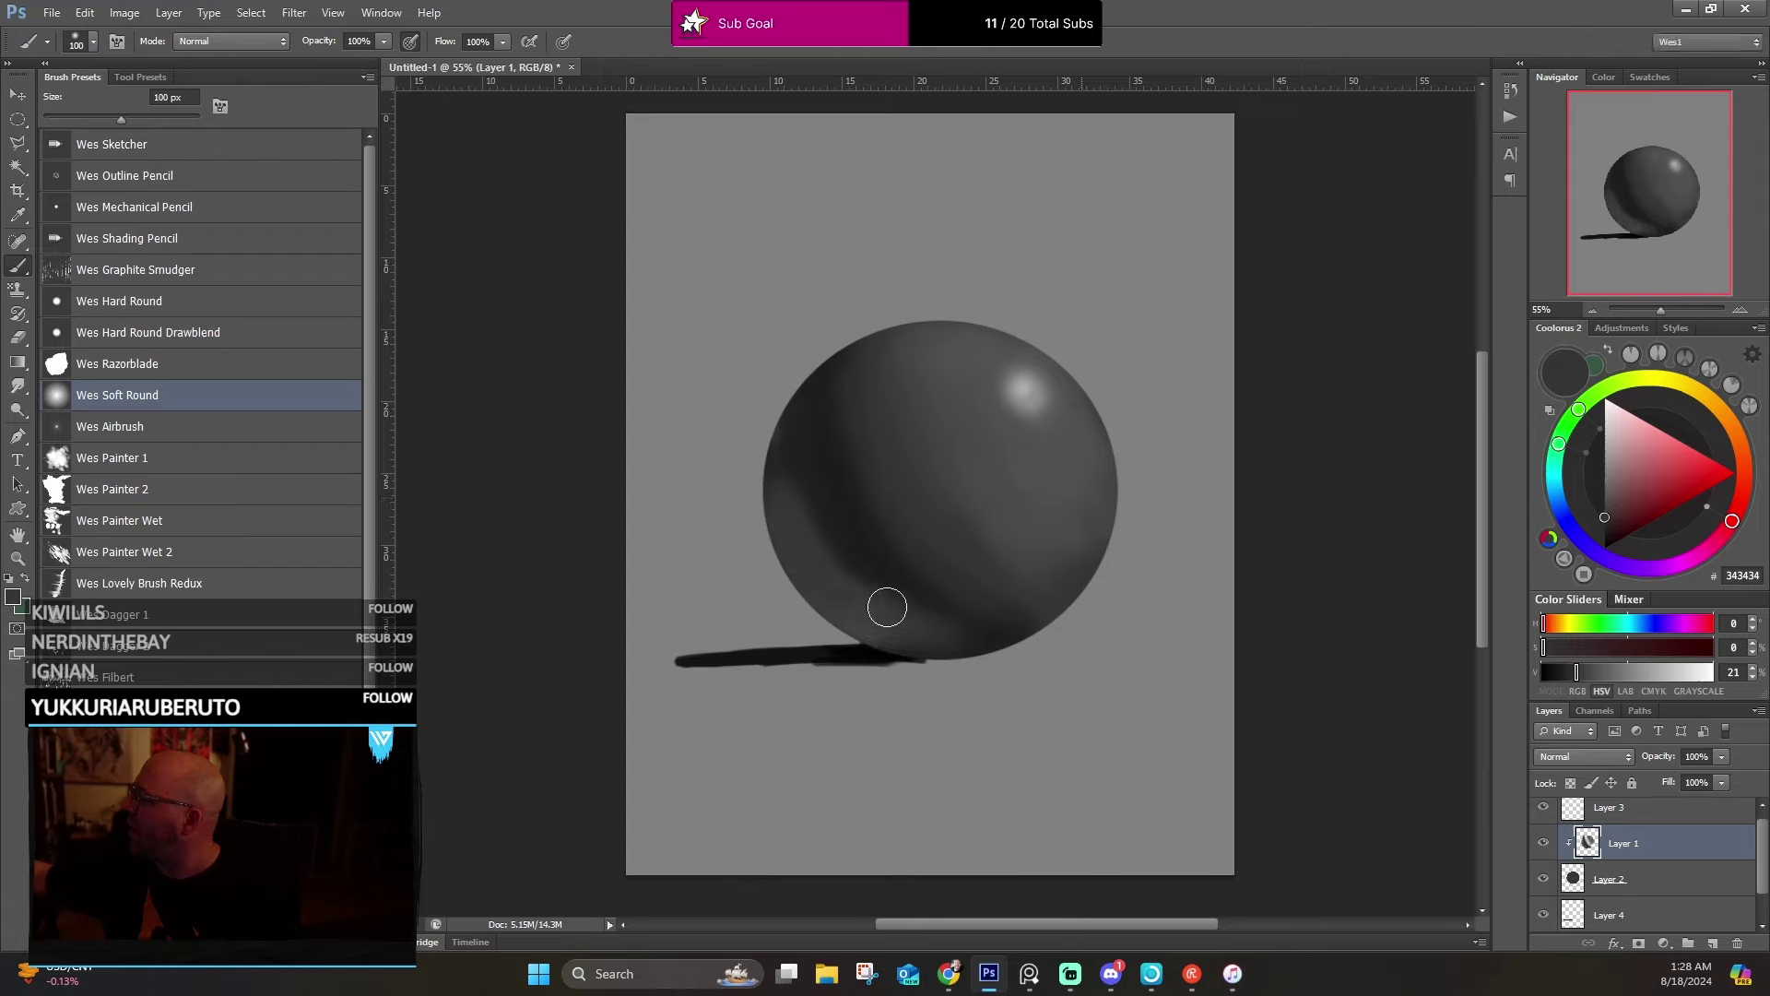
pyautogui.keyDown('alt'); pyautogui.click(791, 446); pyautogui.keyUp('alt')
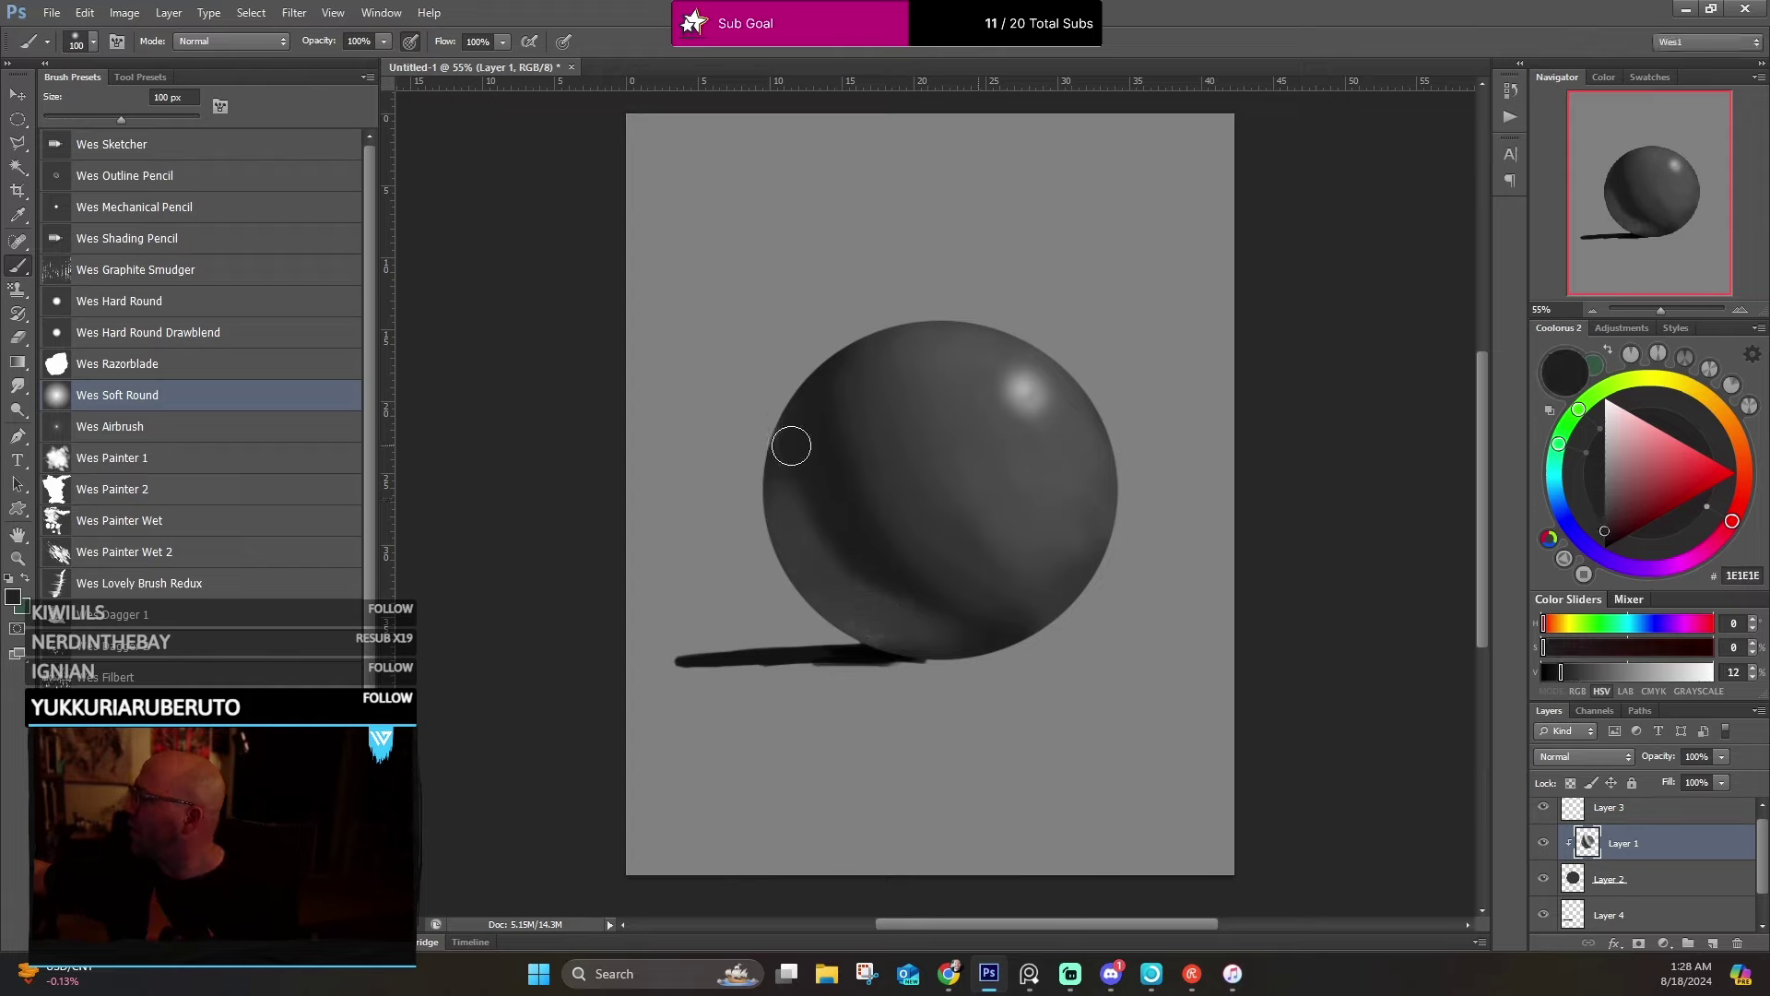
pyautogui.moveTo(791, 446)
pyautogui.mouseDown()
pyautogui.moveTo(788, 518)
pyautogui.moveTo(843, 624)
pyautogui.moveTo(959, 650)
pyautogui.mouseUp()
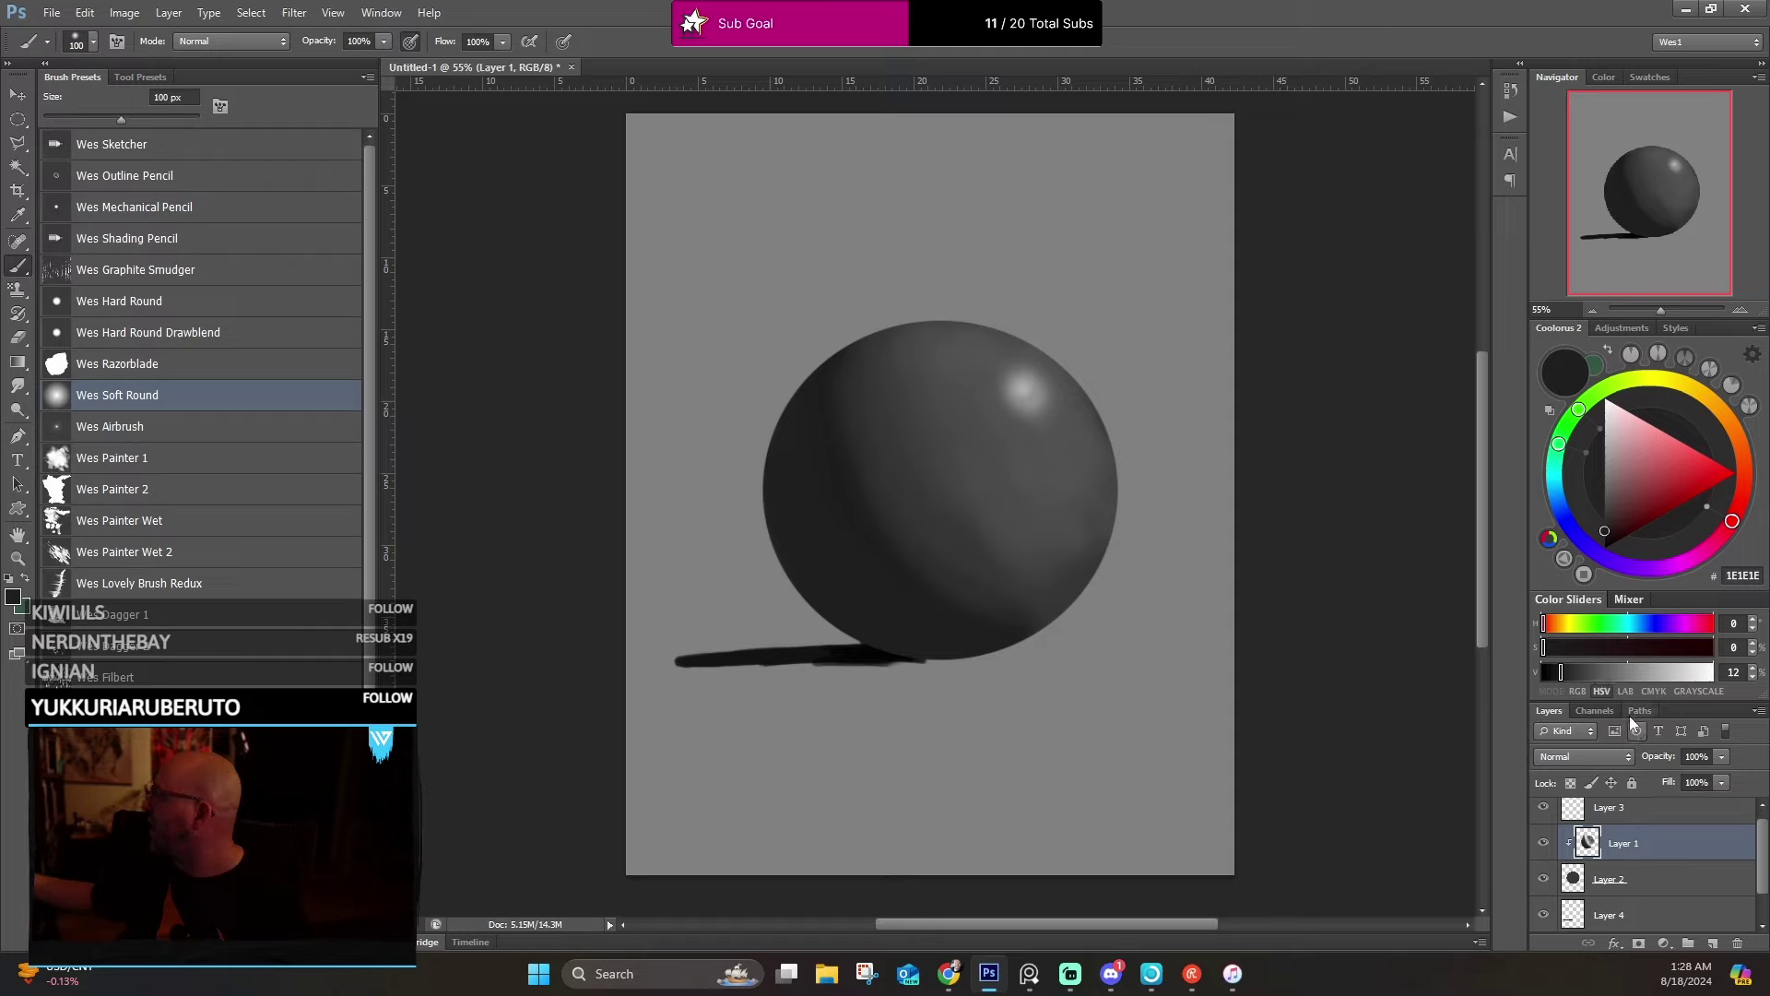
# Set the foreground colour to dark grey 373737 with the V slider.
pyautogui.click(1580, 673)
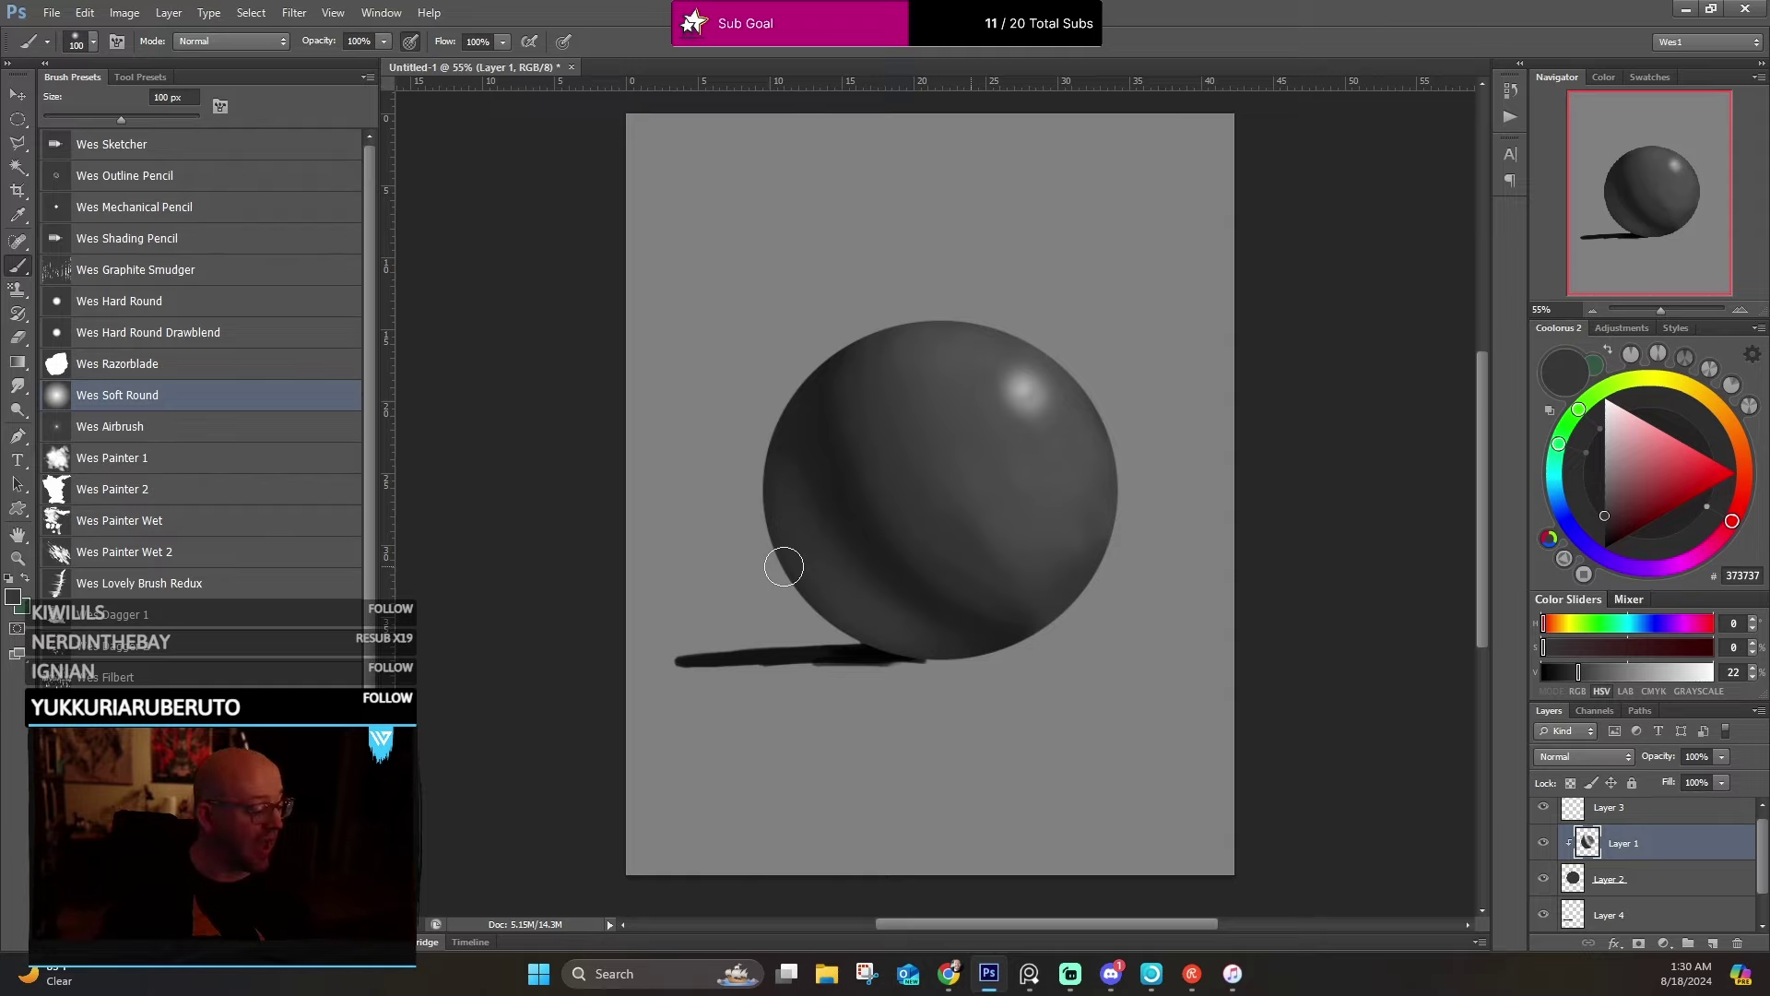
# Sample the sphere's shading and lower the value, ending on foreground colour 2C2C2C.
pyautogui.keyDown('alt'); pyautogui.click(888, 618); pyautogui.keyUp('alt')
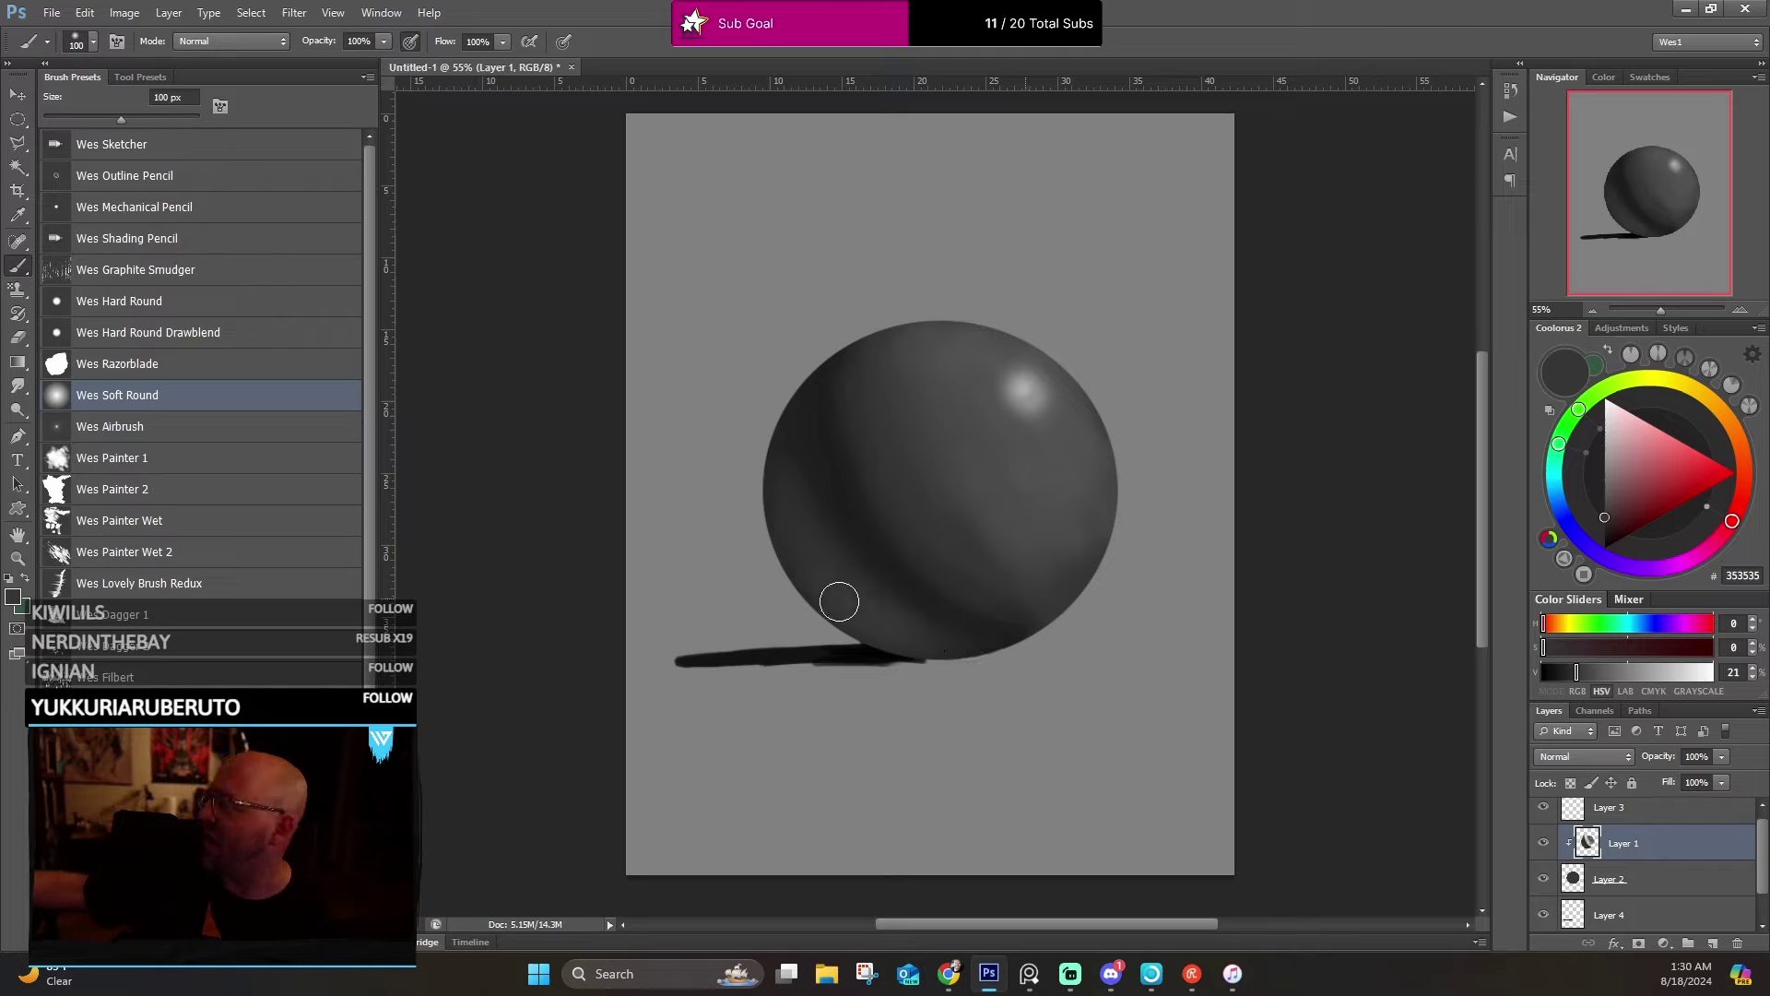
pyautogui.keyDown('alt'); pyautogui.click(862, 599); pyautogui.keyUp('alt')
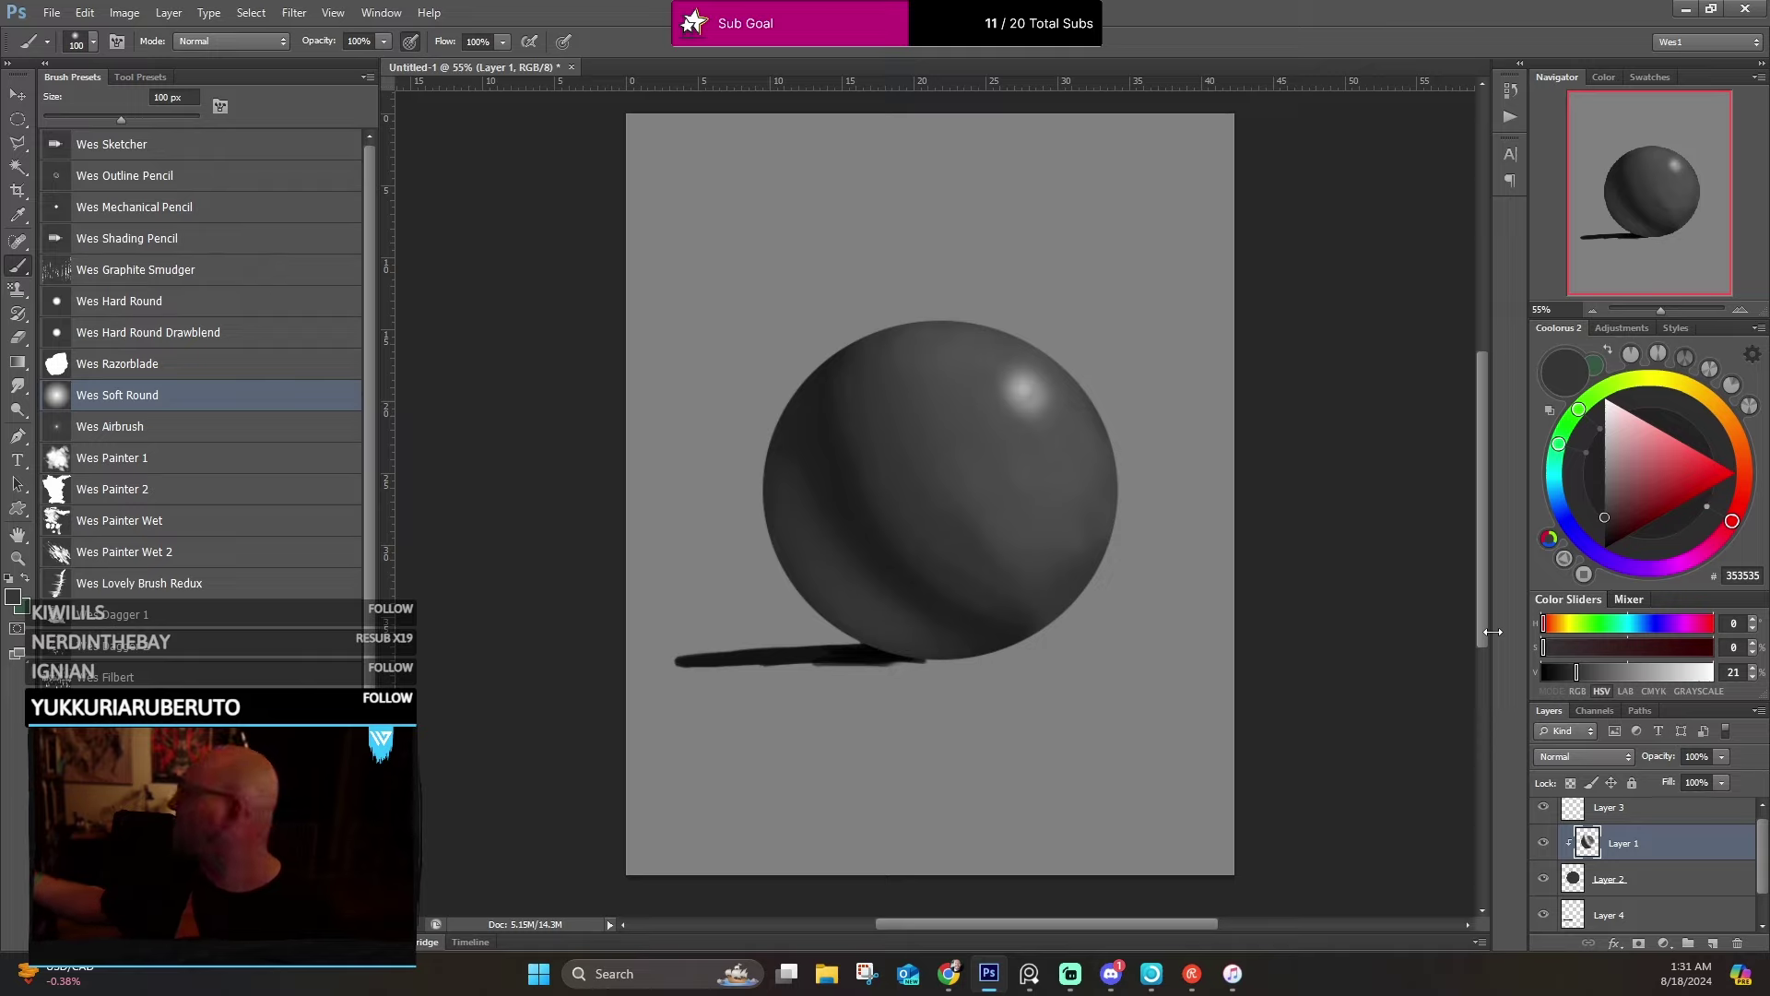
pyautogui.click(1565, 673)
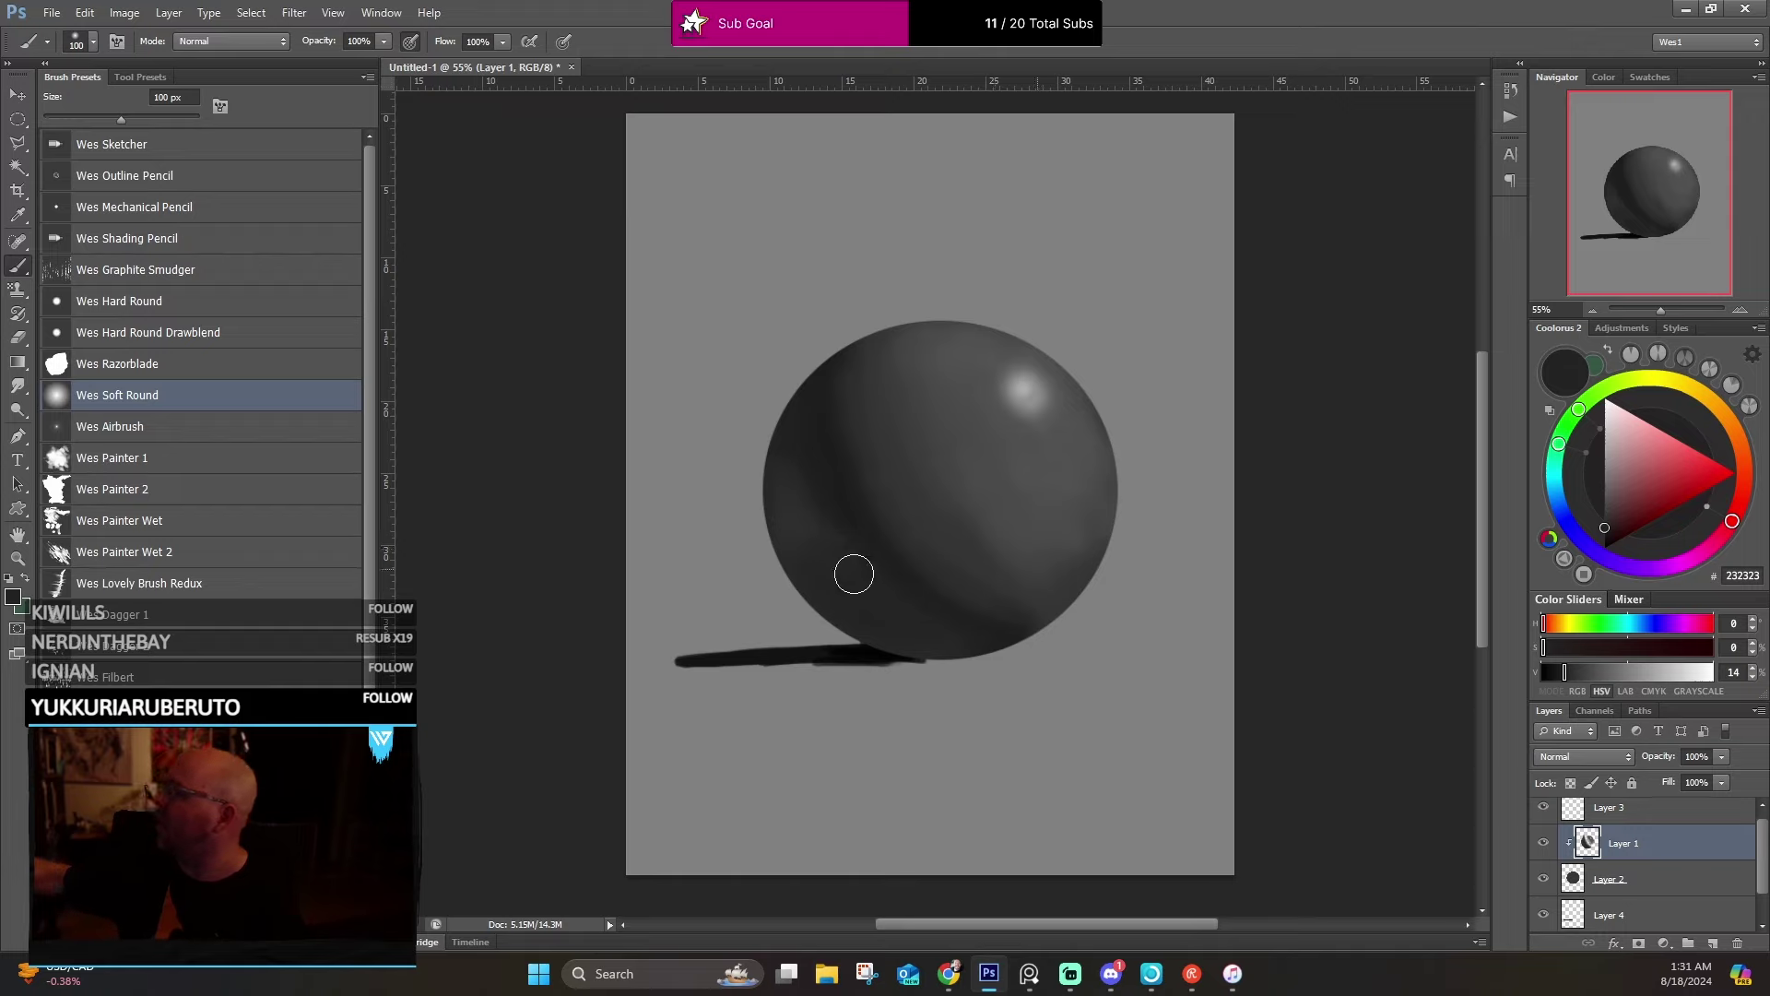
pyautogui.keyDown('alt'); pyautogui.click(801, 497); pyautogui.keyUp('alt')
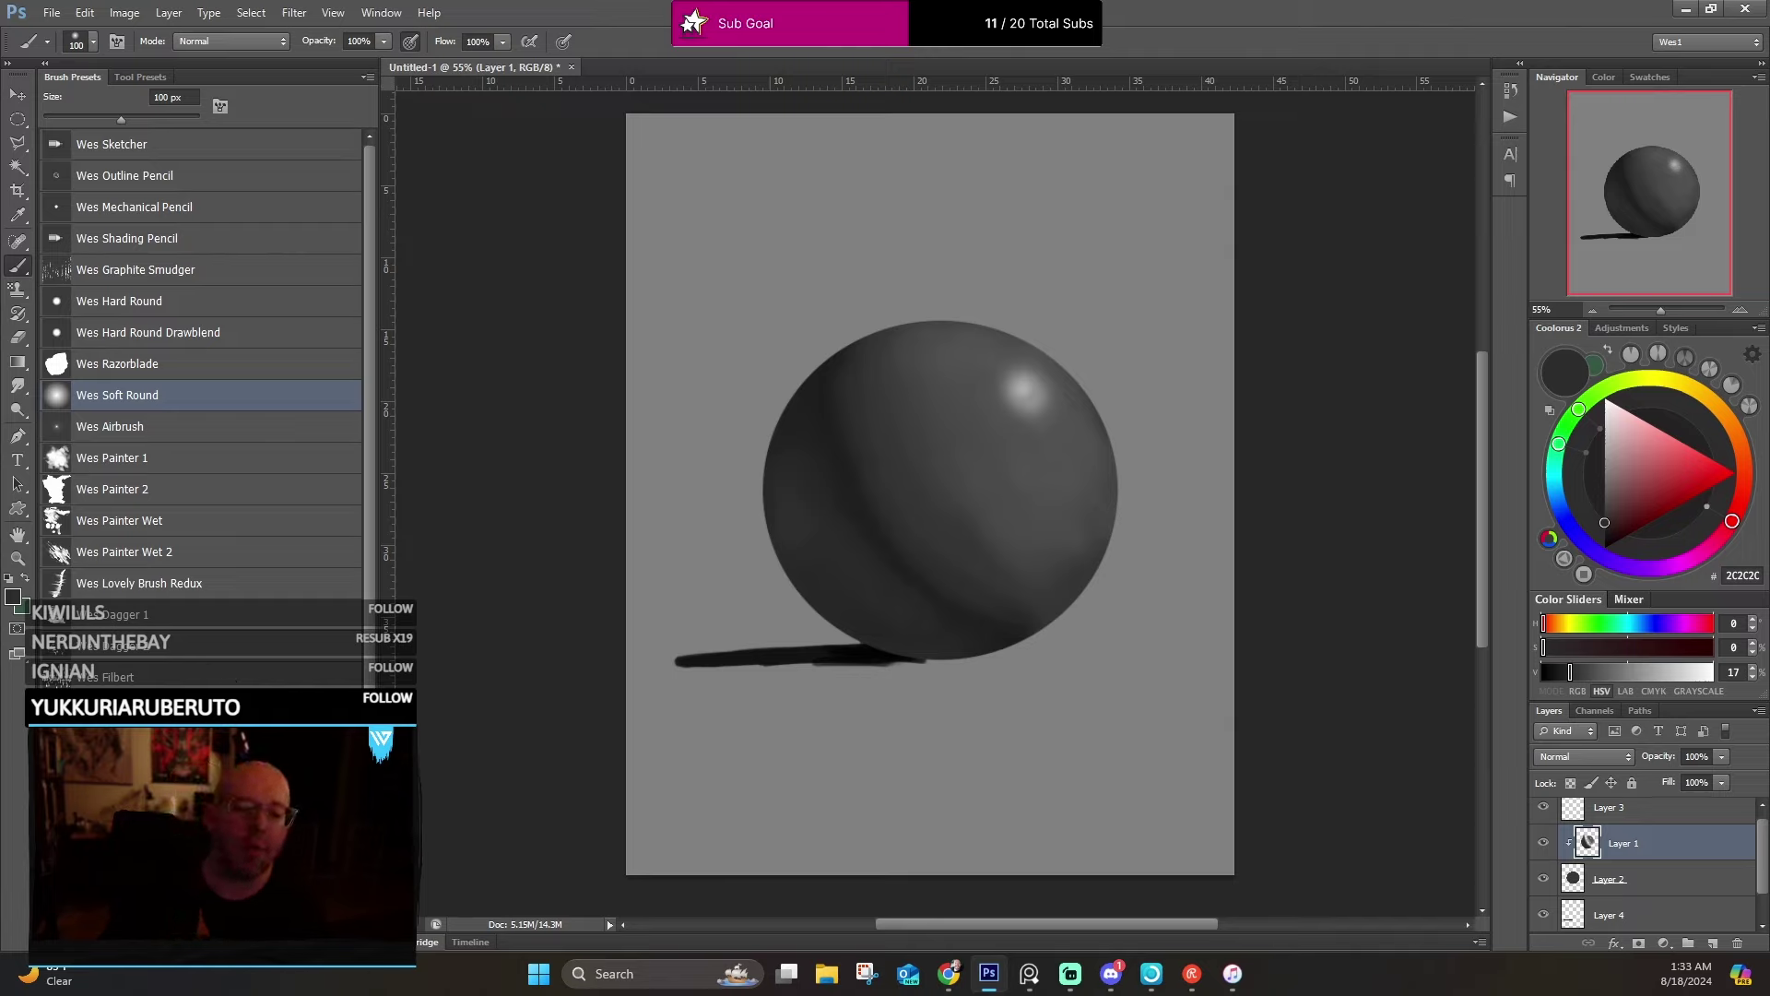
# Bring up the stream chat and park its window at the upper left, clear of the sphere.
pyautogui.hotkey('alt', 'Tab')
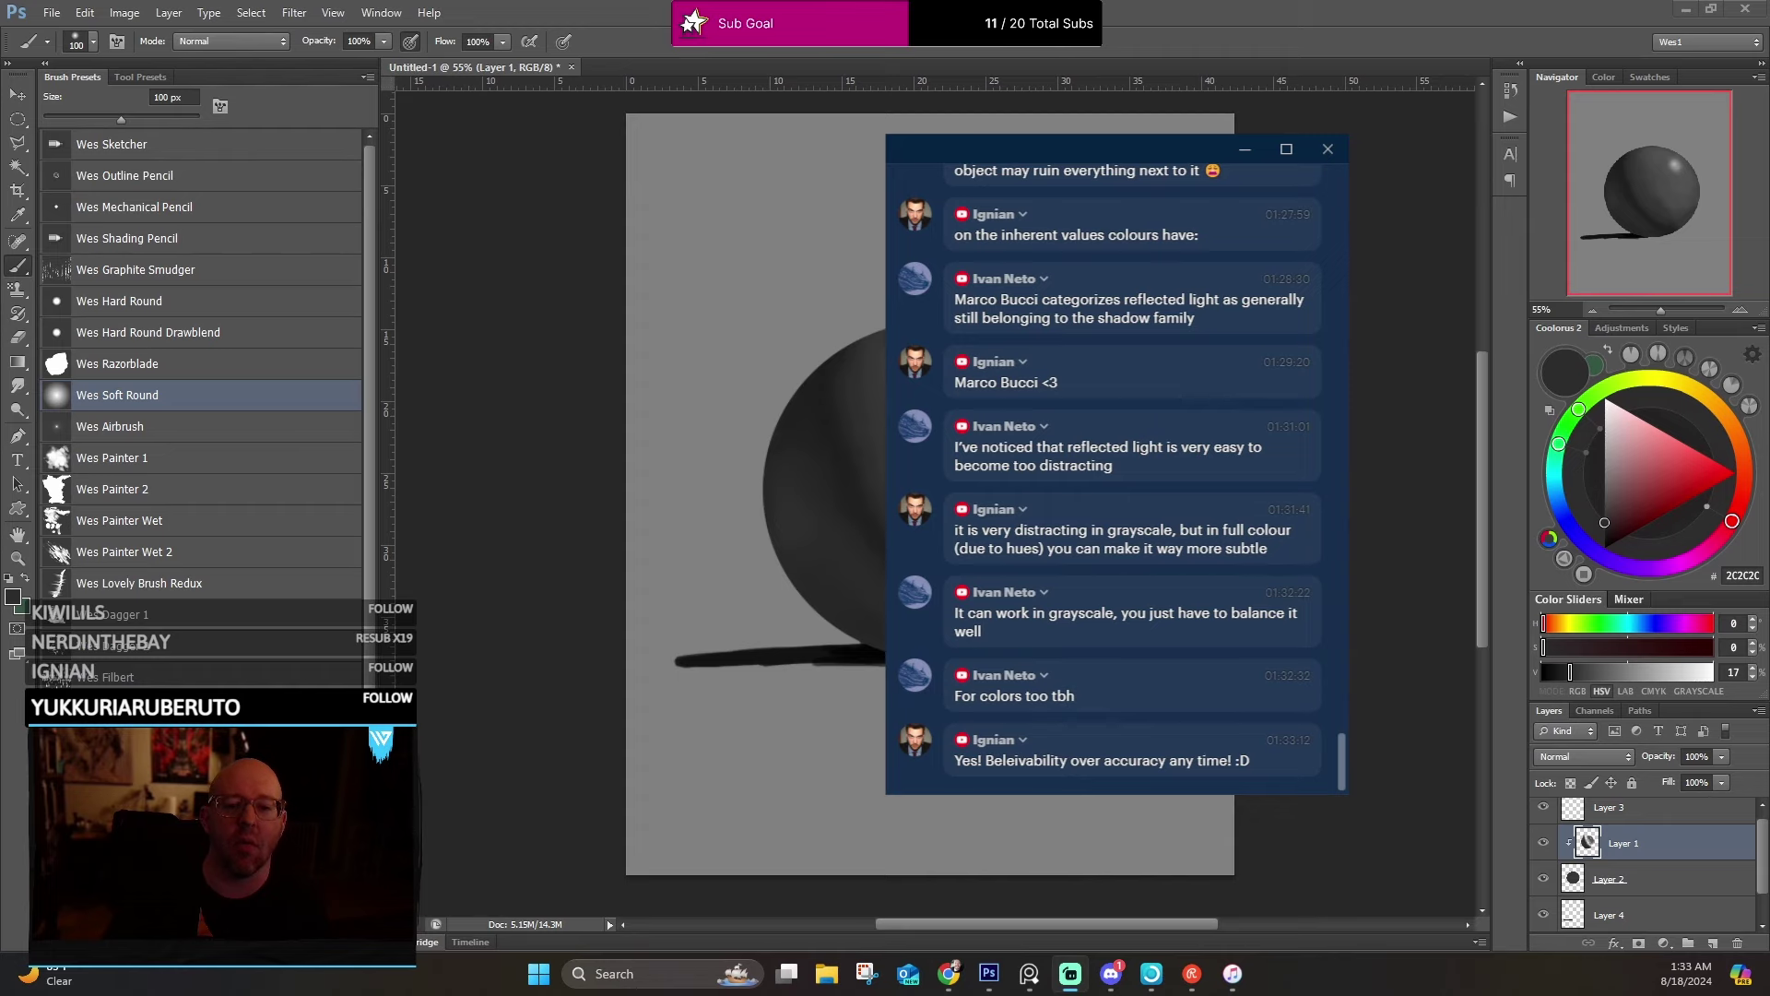
pyautogui.moveTo(1060, 149); pyautogui.dragTo(1482, 351)
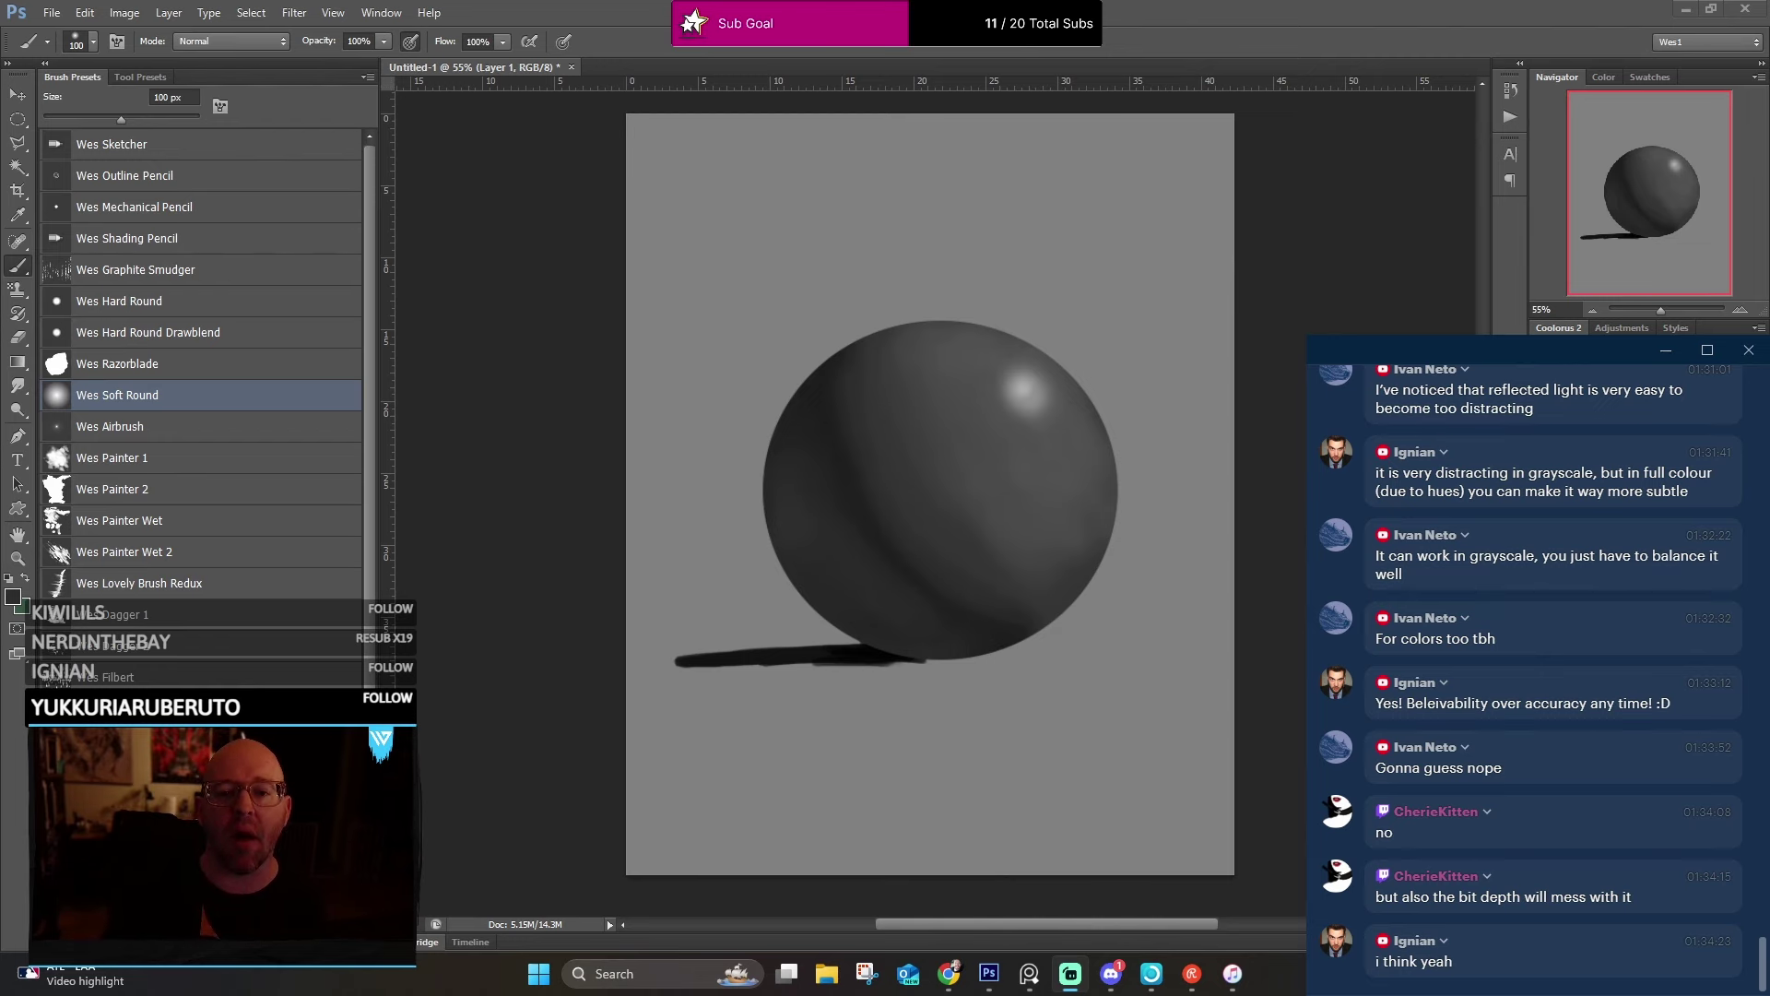
pyautogui.moveTo(1522, 350); pyautogui.dragTo(962, 164)
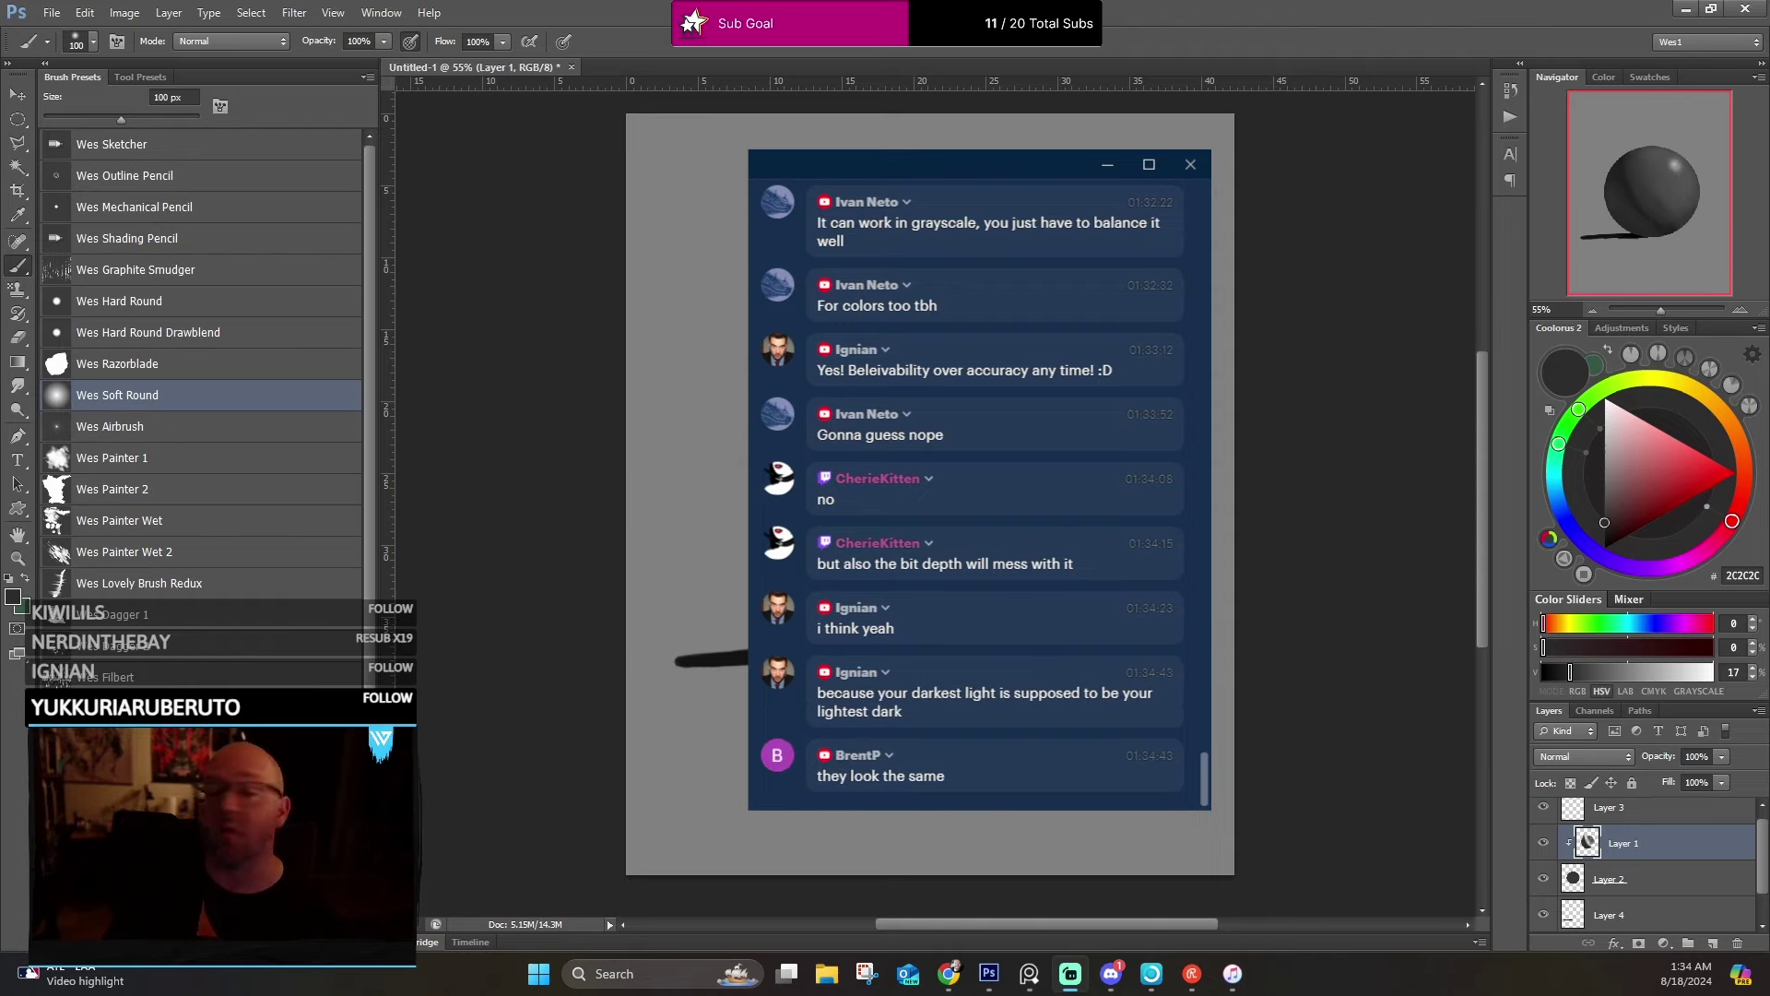
pyautogui.moveTo(922, 164); pyautogui.dragTo(434, 62)
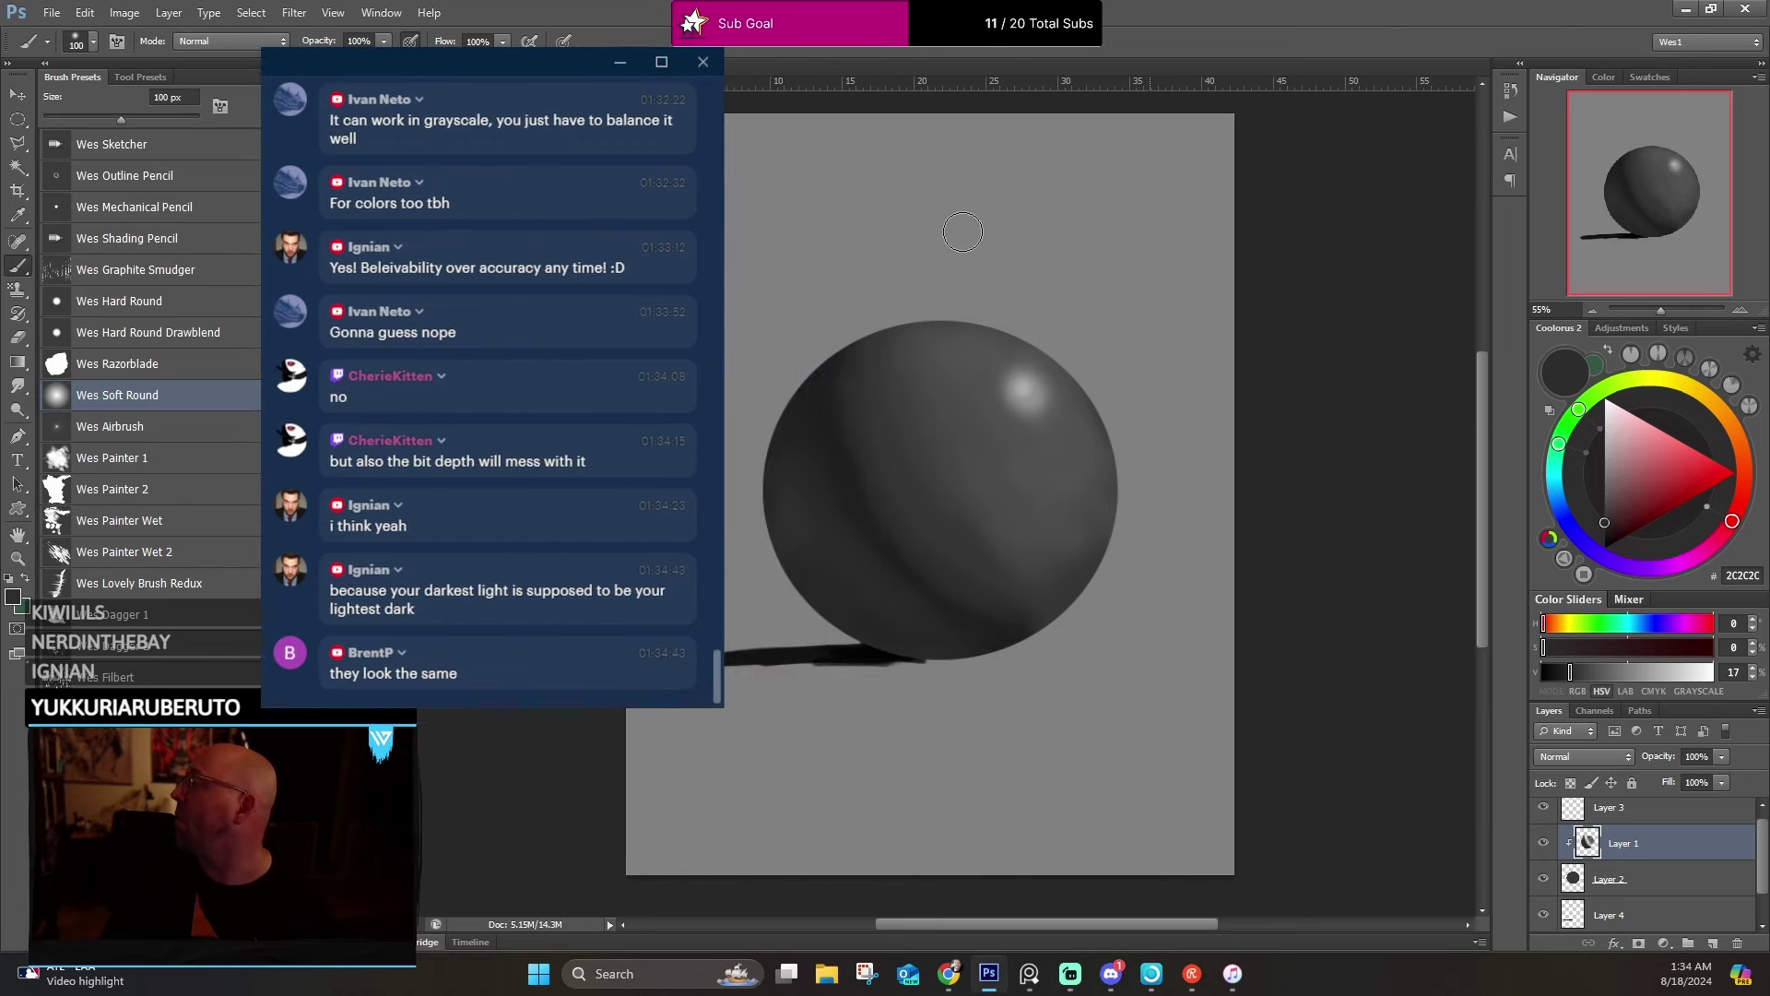
# Eyedrop the sphere's shaded side twice, ending on foreground colour 292929.
pyautogui.keyDown('alt'); pyautogui.click(902, 519); pyautogui.keyUp('alt')
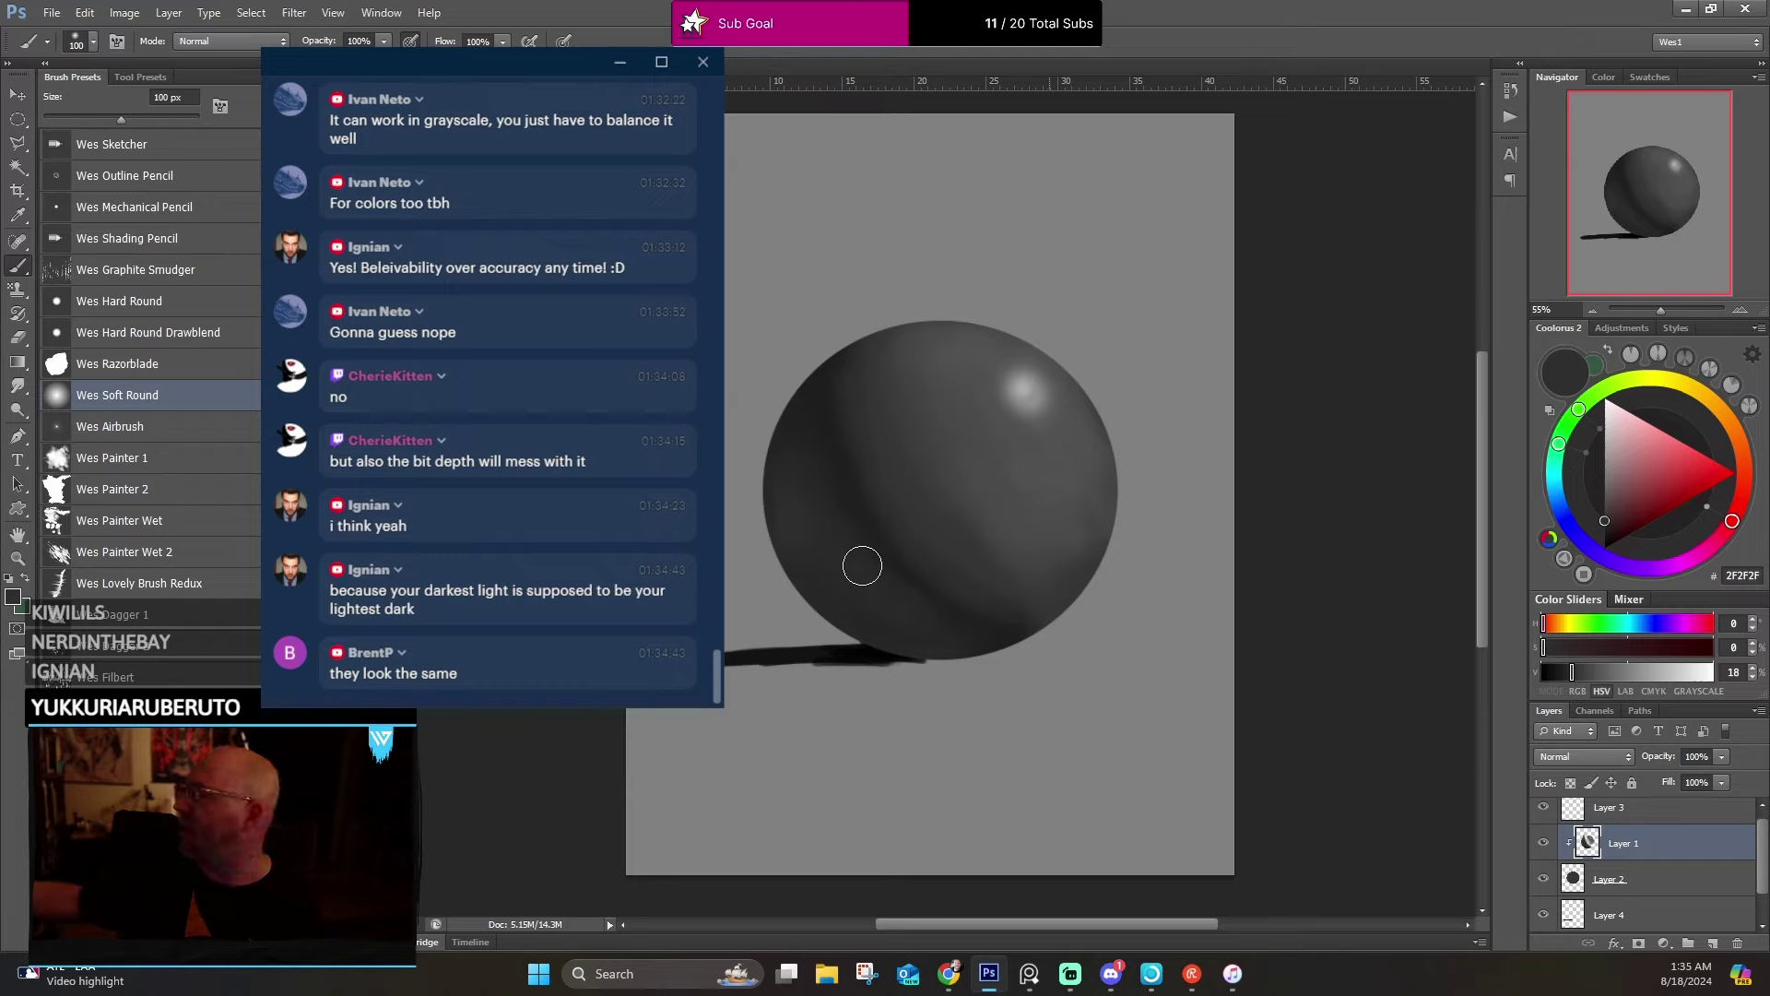
pyautogui.keyDown('alt'); pyautogui.click(861, 559); pyautogui.keyUp('alt')
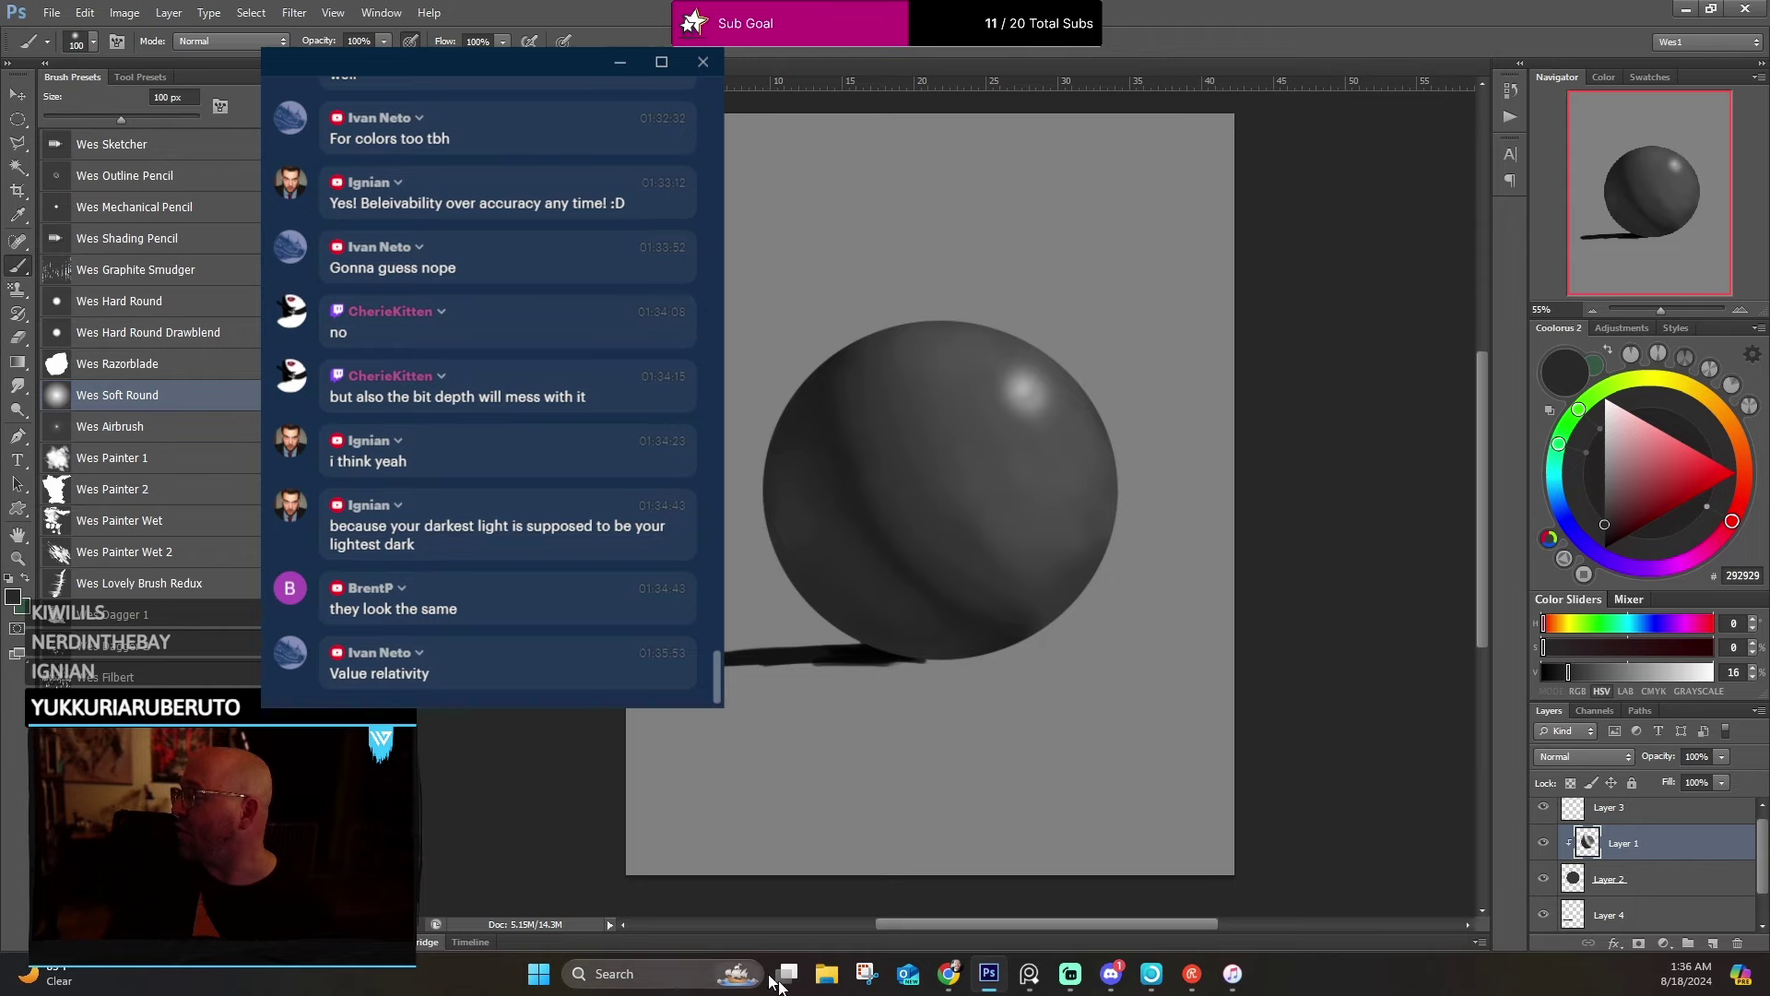
# View the gray-scale value chart reference image and move the chat off the painting.
pyautogui.click(1029, 973)
pyautogui.press('Left')
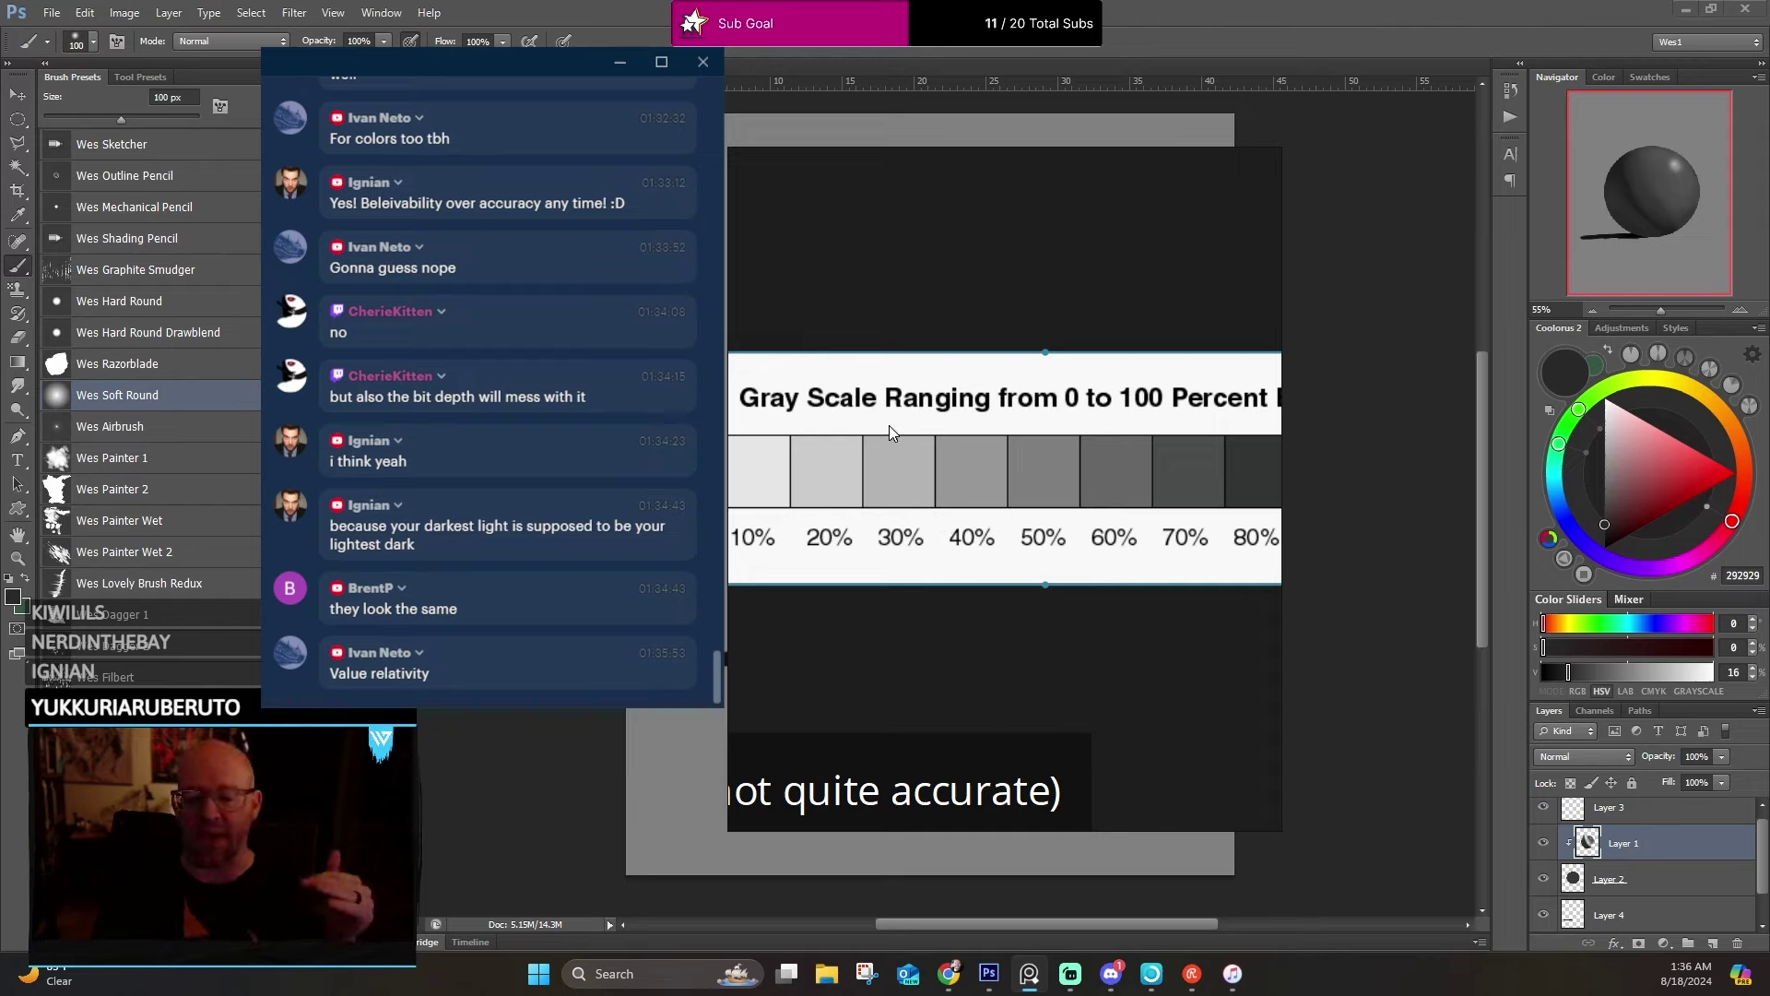
pyautogui.moveTo(461, 62); pyautogui.dragTo(1506, 350)
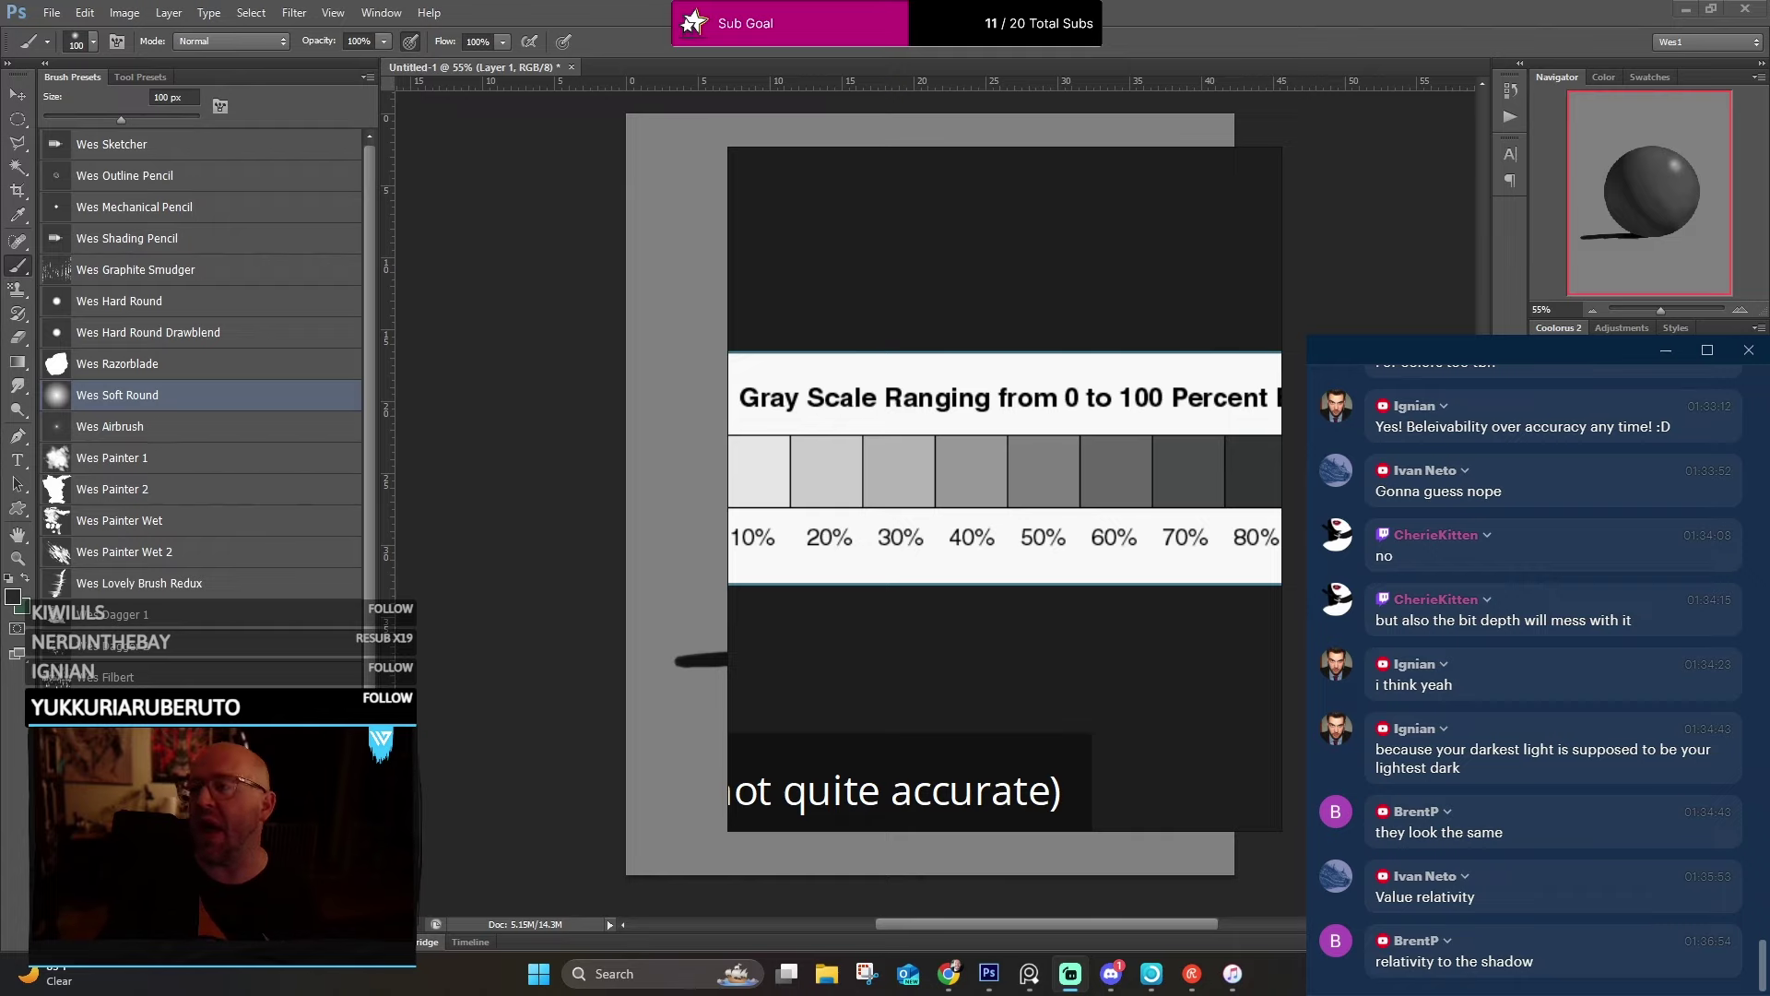
# Minimize the gray scale reference window and zoom the canvas to 60.5%.
pyautogui.moveTo(1195, 261)
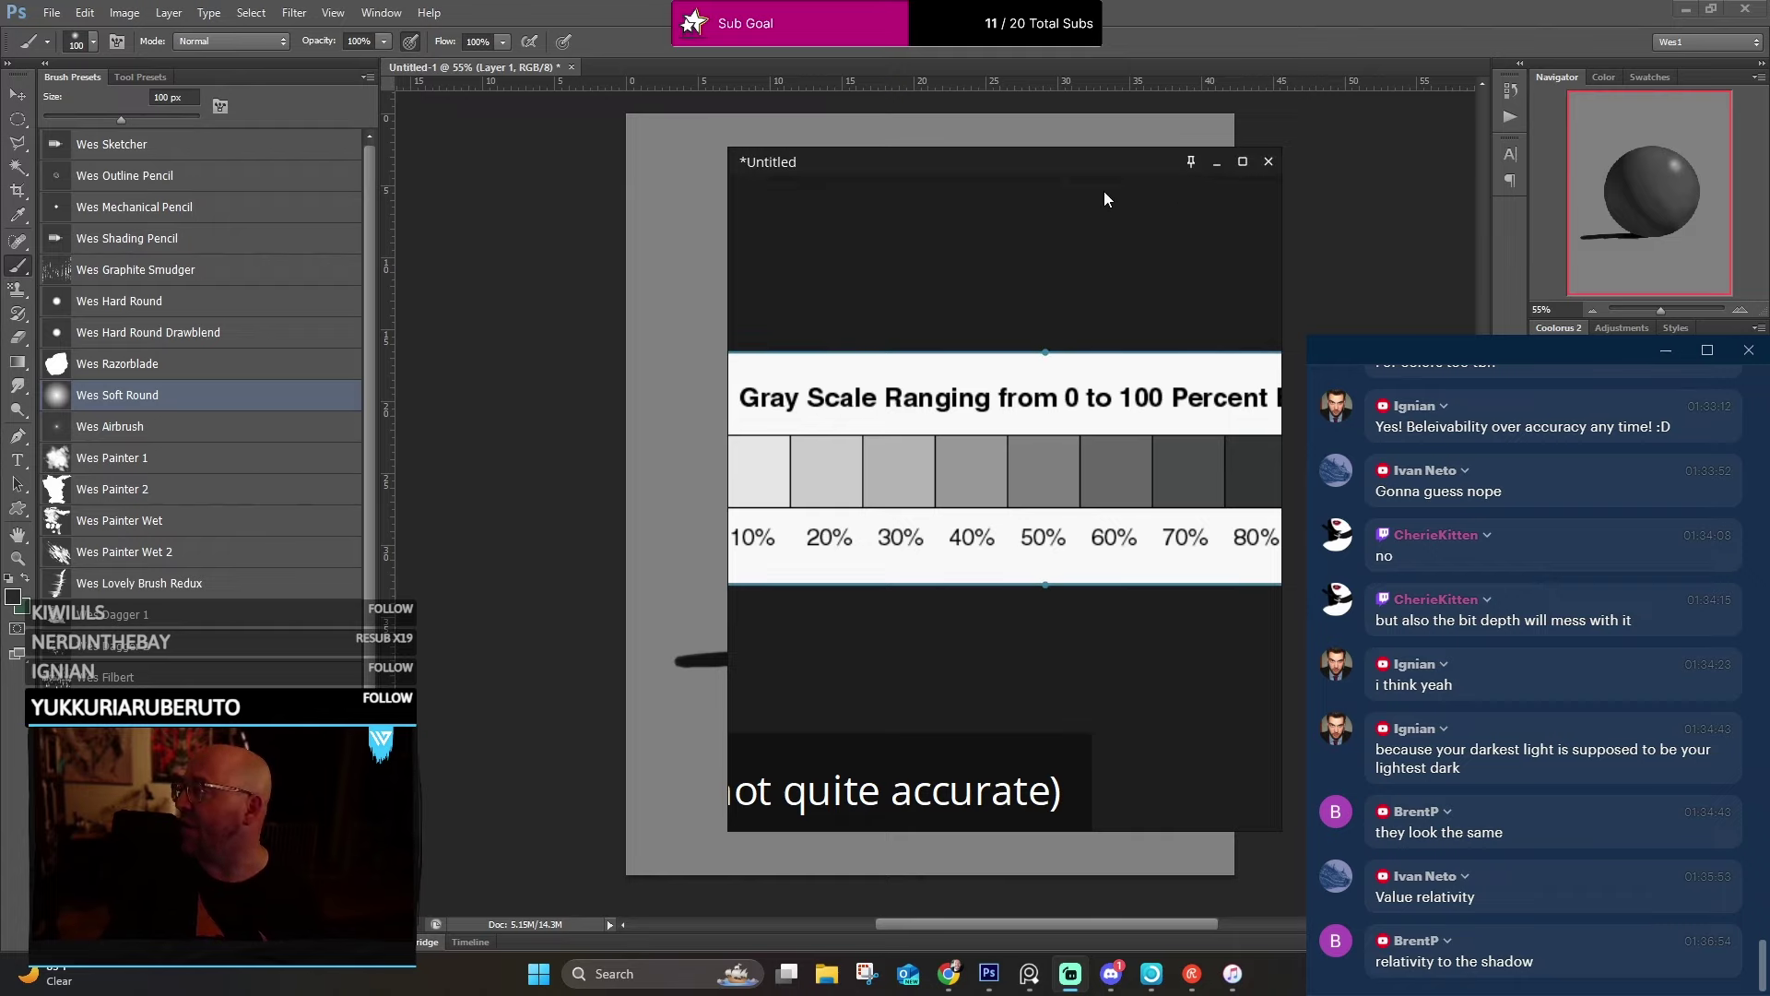
pyautogui.click(1215, 164)
pyautogui.scroll(1, 933, 521)
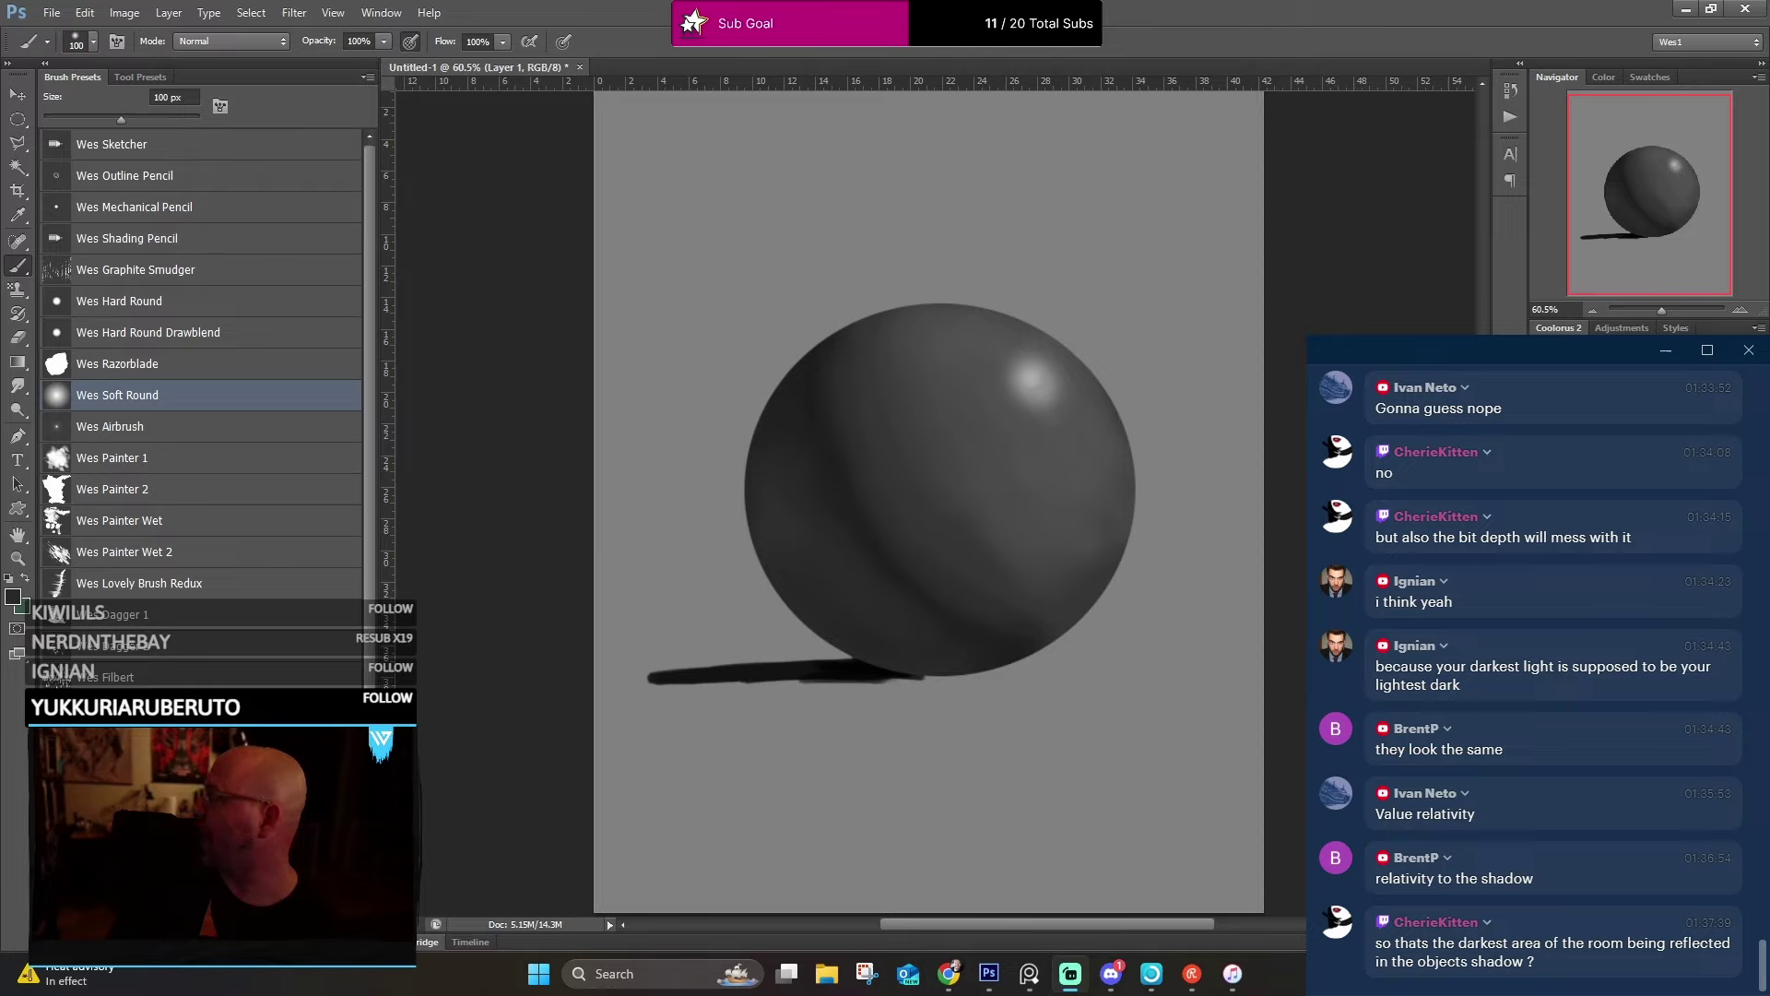
# Select the Background layer and convert it into a regular layer named Layer 0.
pyautogui.hotkey('alt', '[')
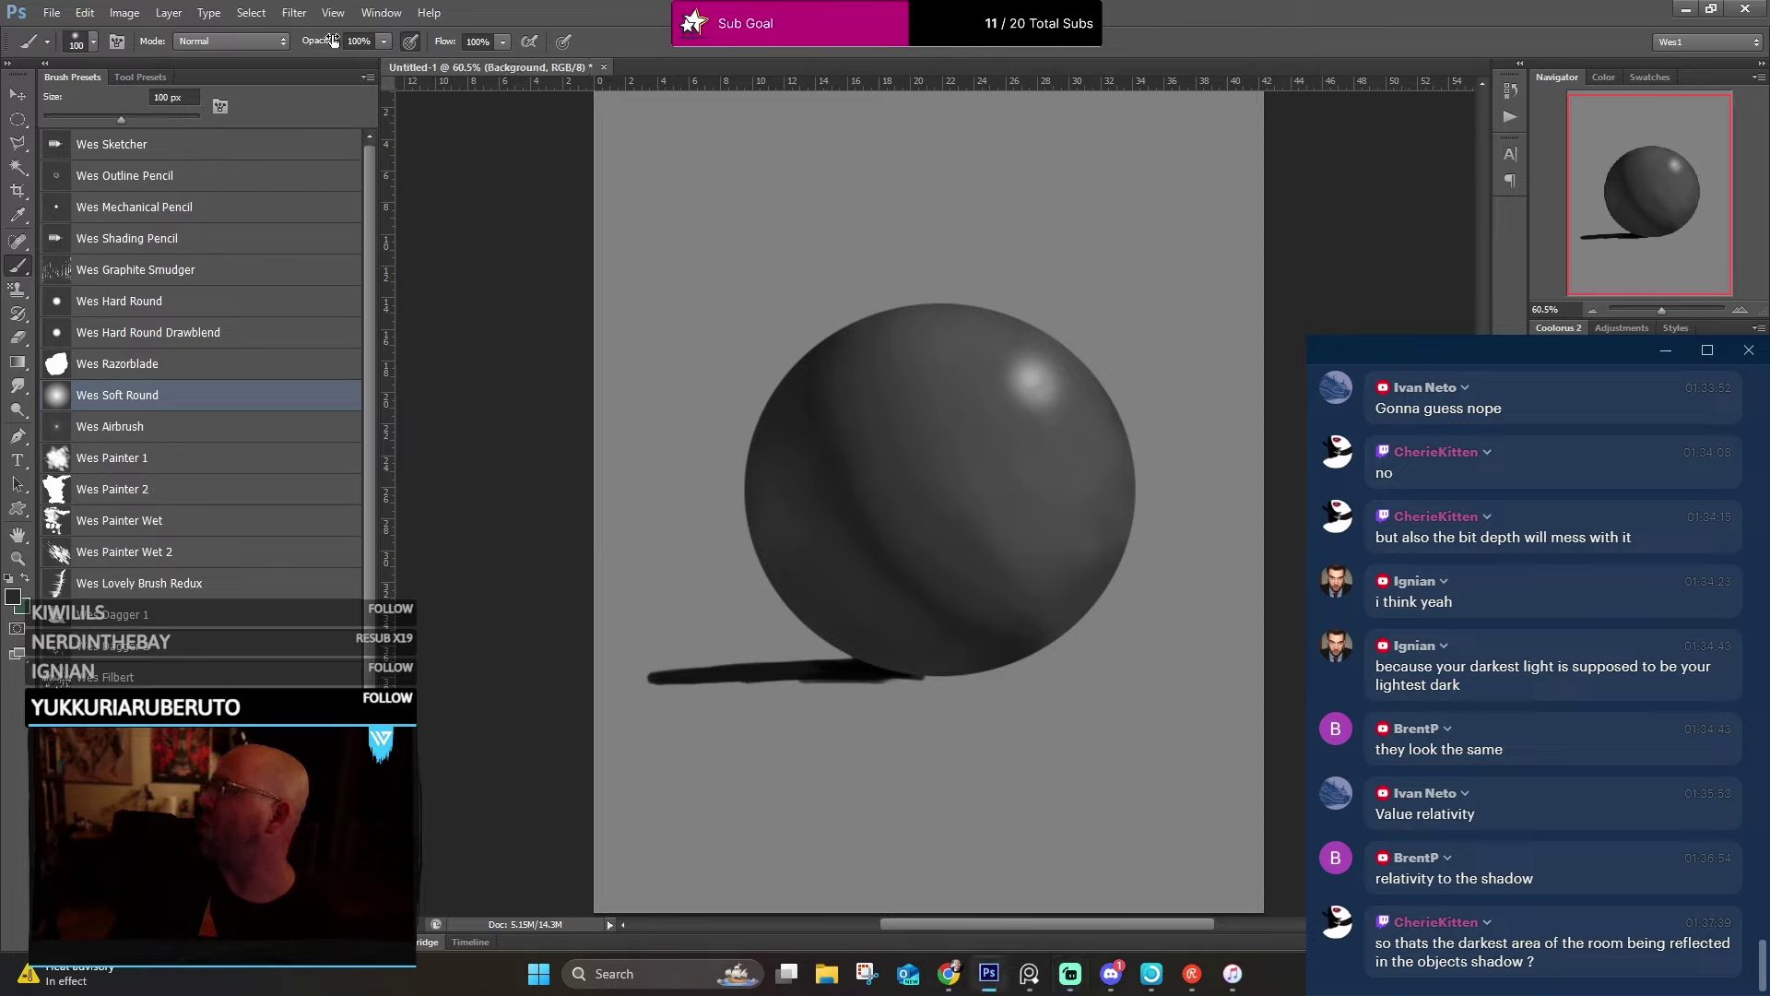
pyautogui.click(84, 13)
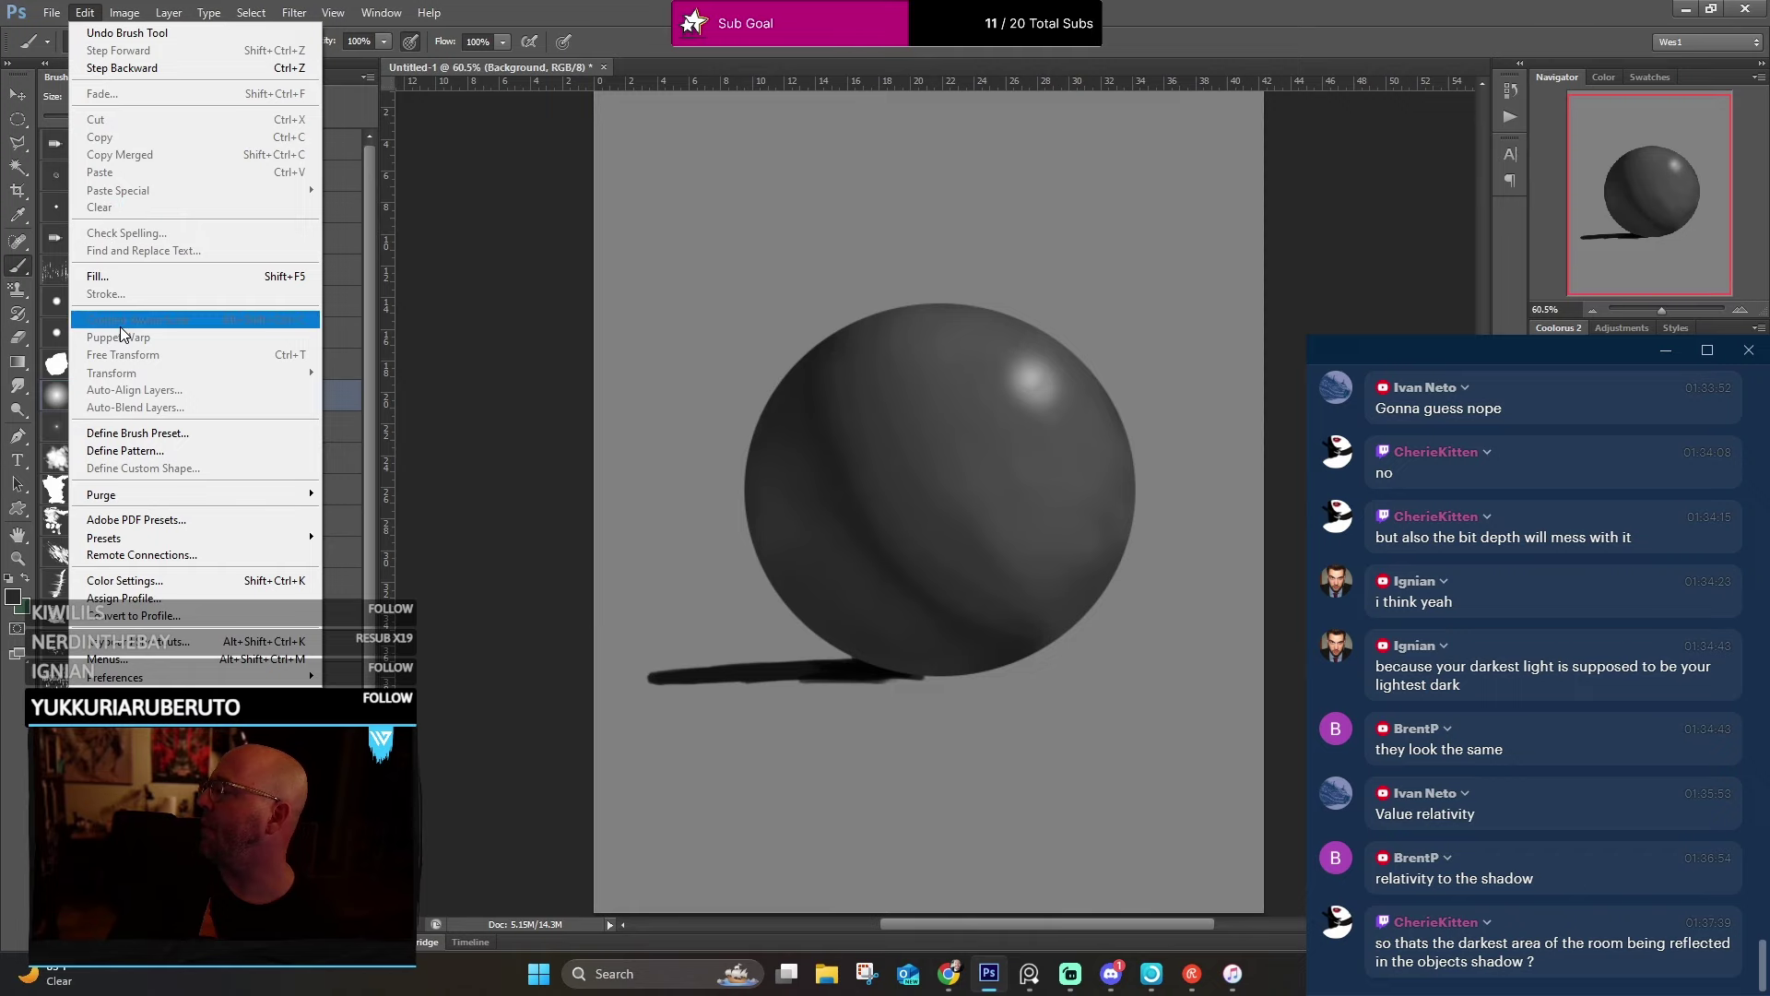
pyautogui.click(120, 279)
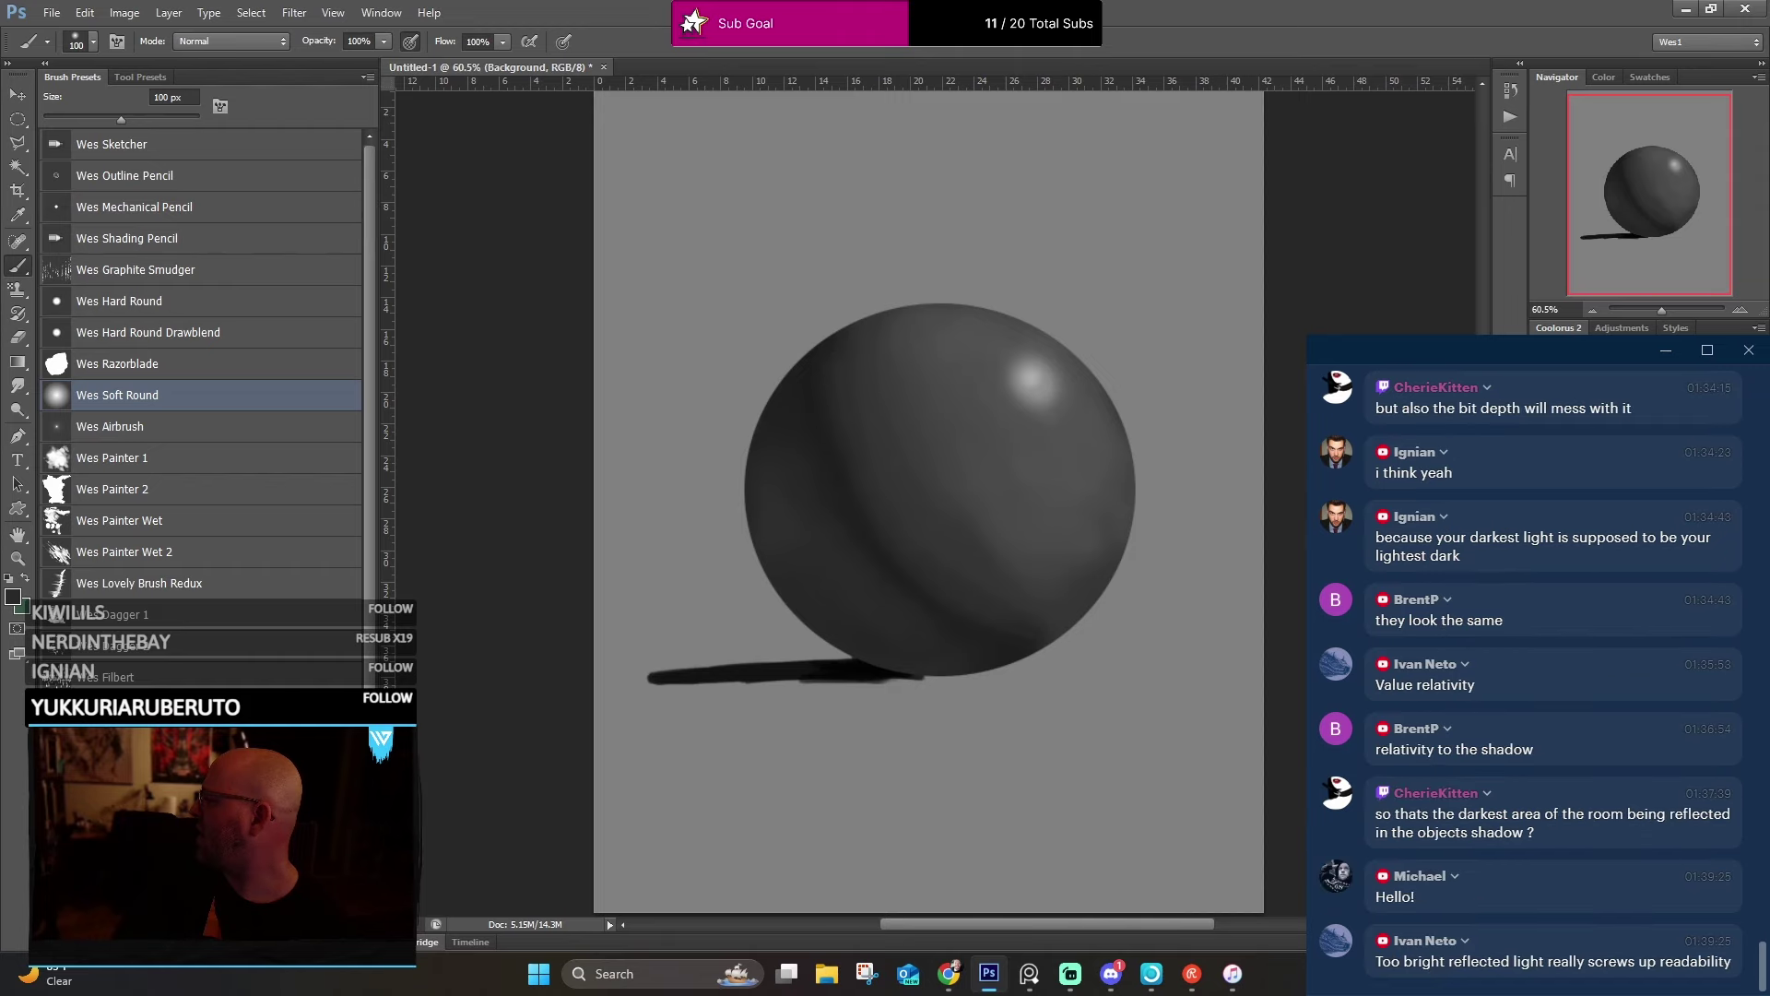
pyautogui.hotkey('ctrl', 'shift', 'n')
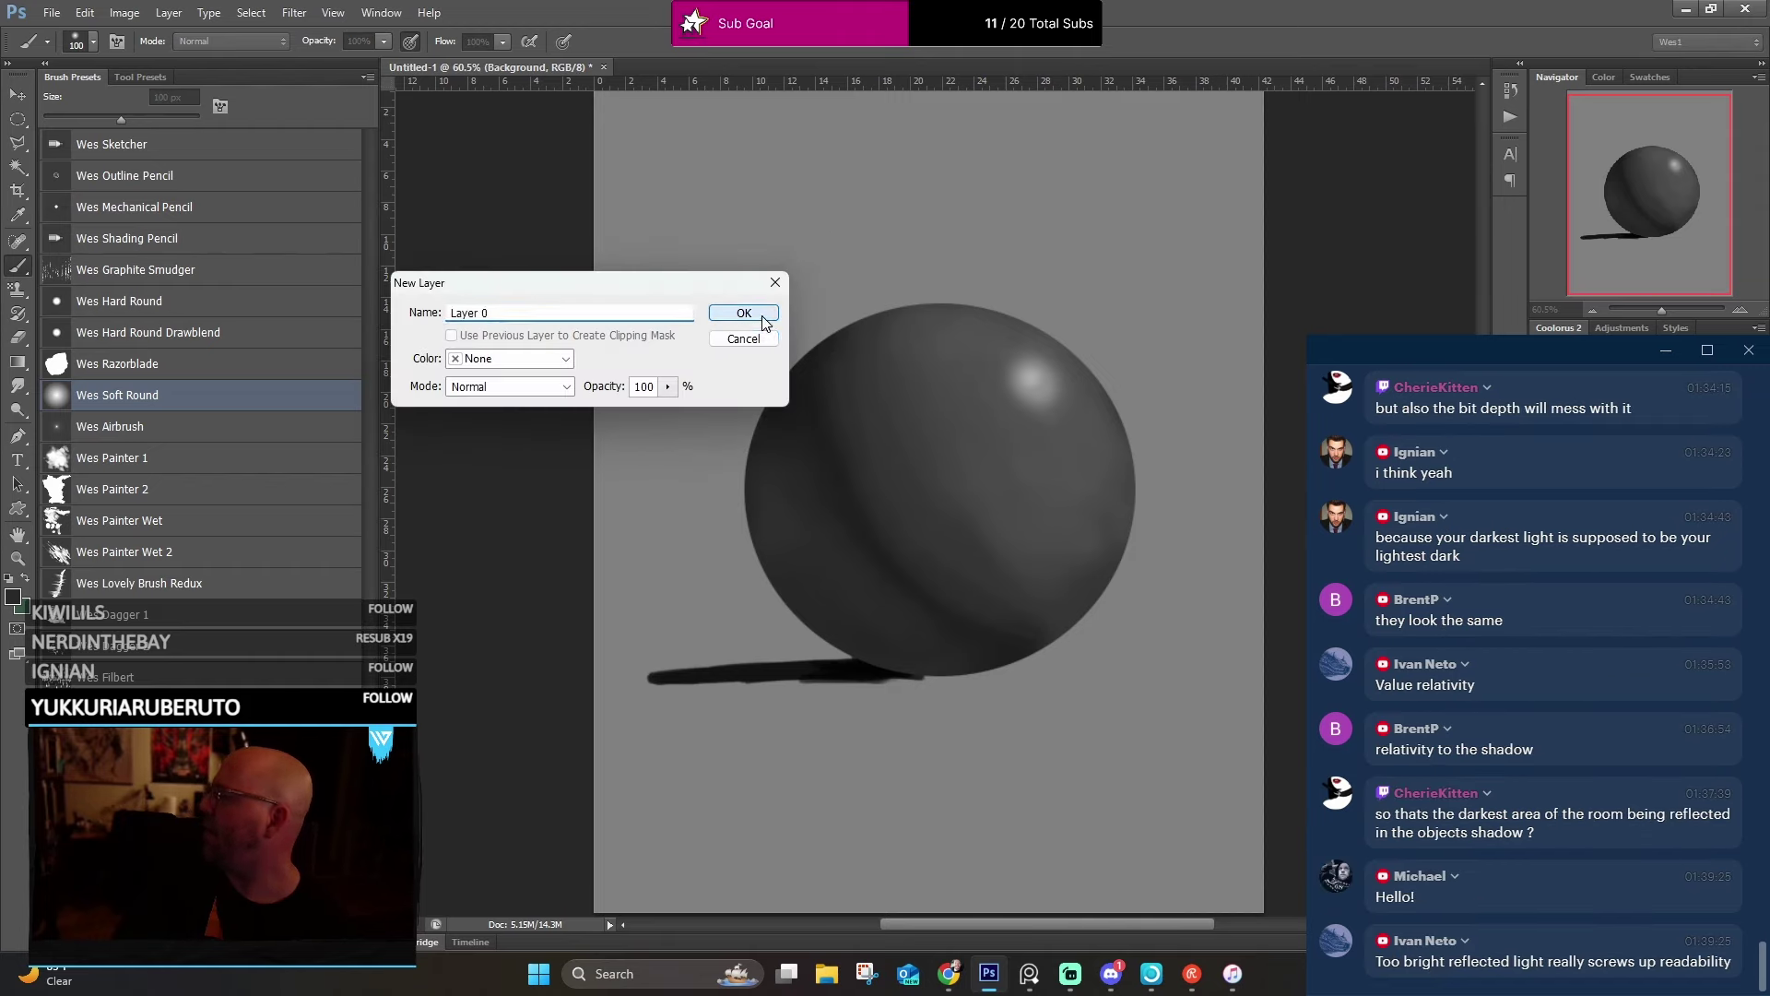
pyautogui.click(763, 318)
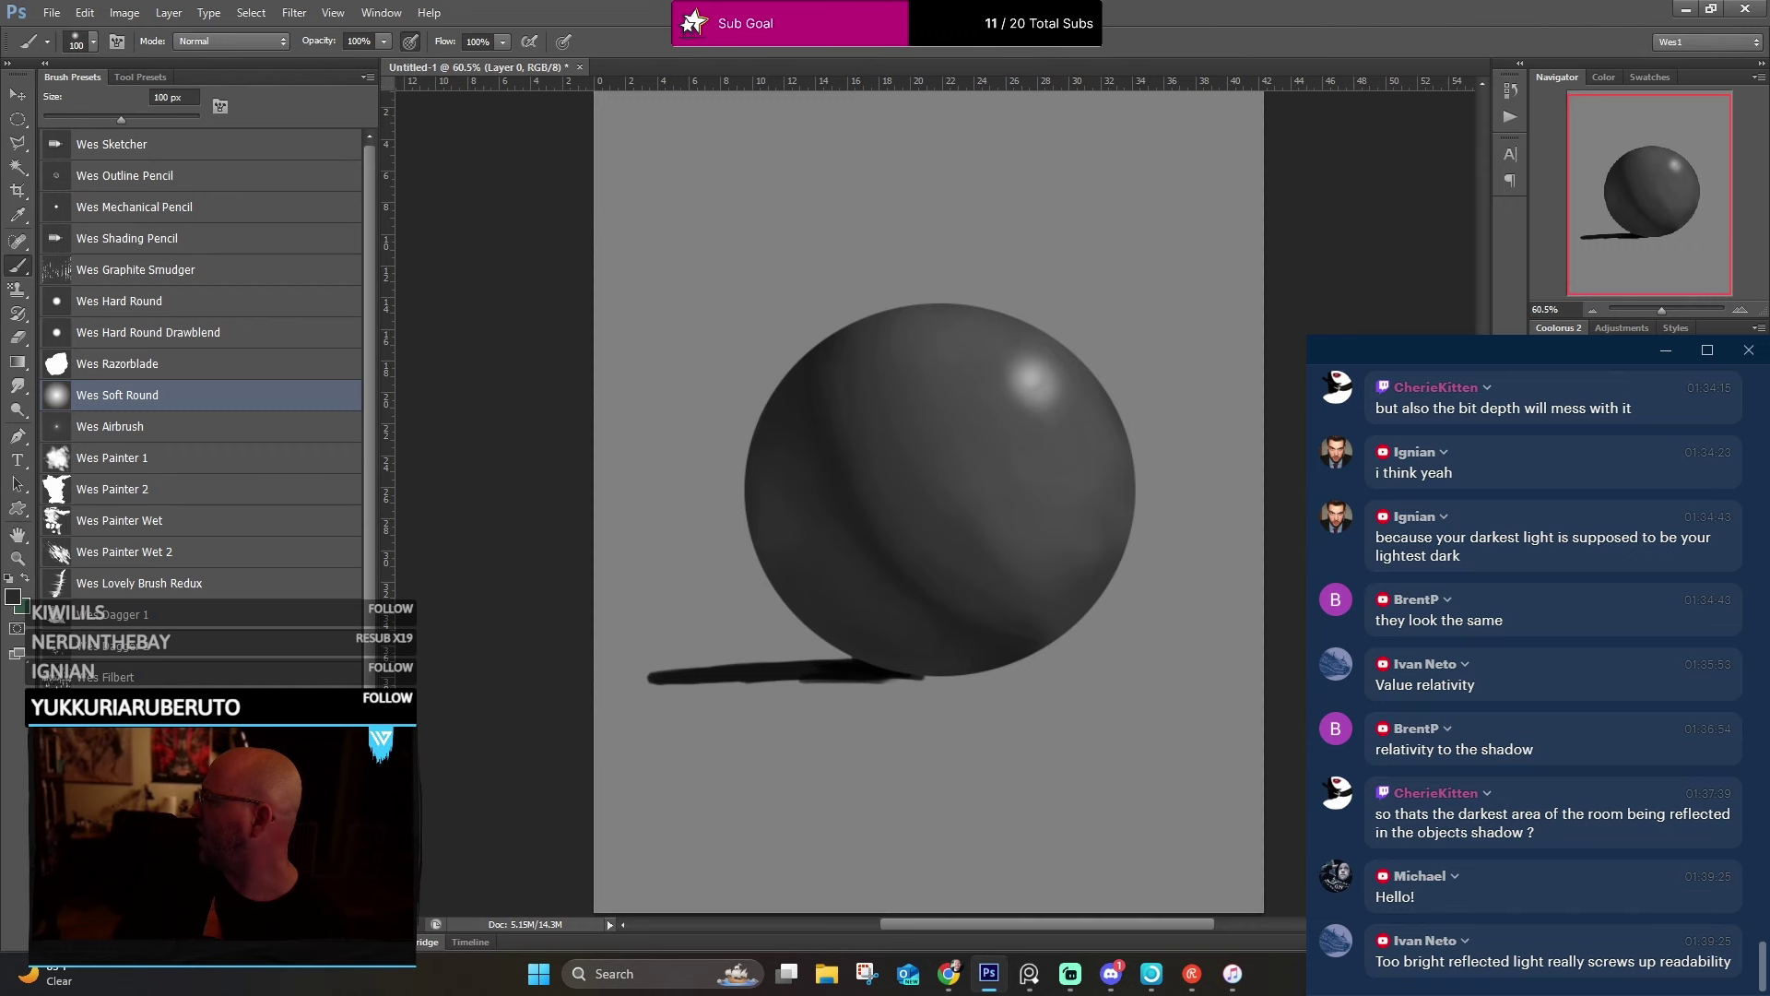
pyautogui.moveTo(1568, 350); pyautogui.dragTo(1058, 197)
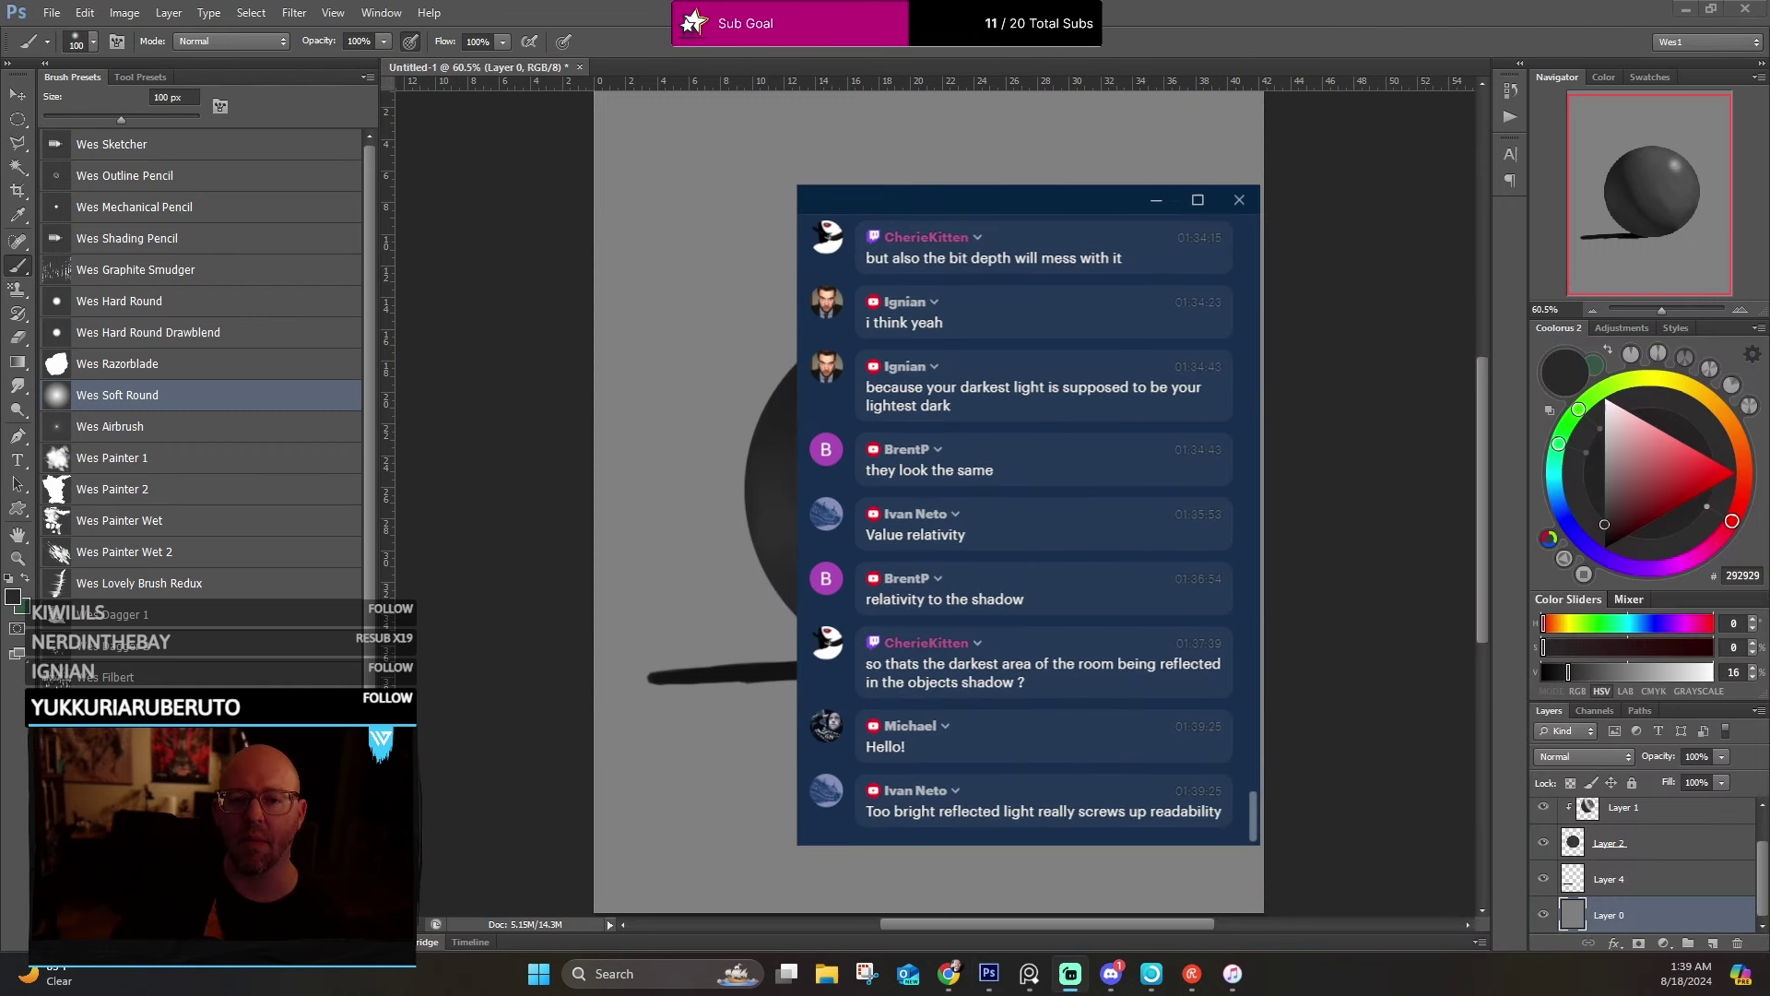
# Apply a black 000000 Color Overlay style to Layer 0 and switch to the Brush tool.
pyautogui.click(1612, 943)
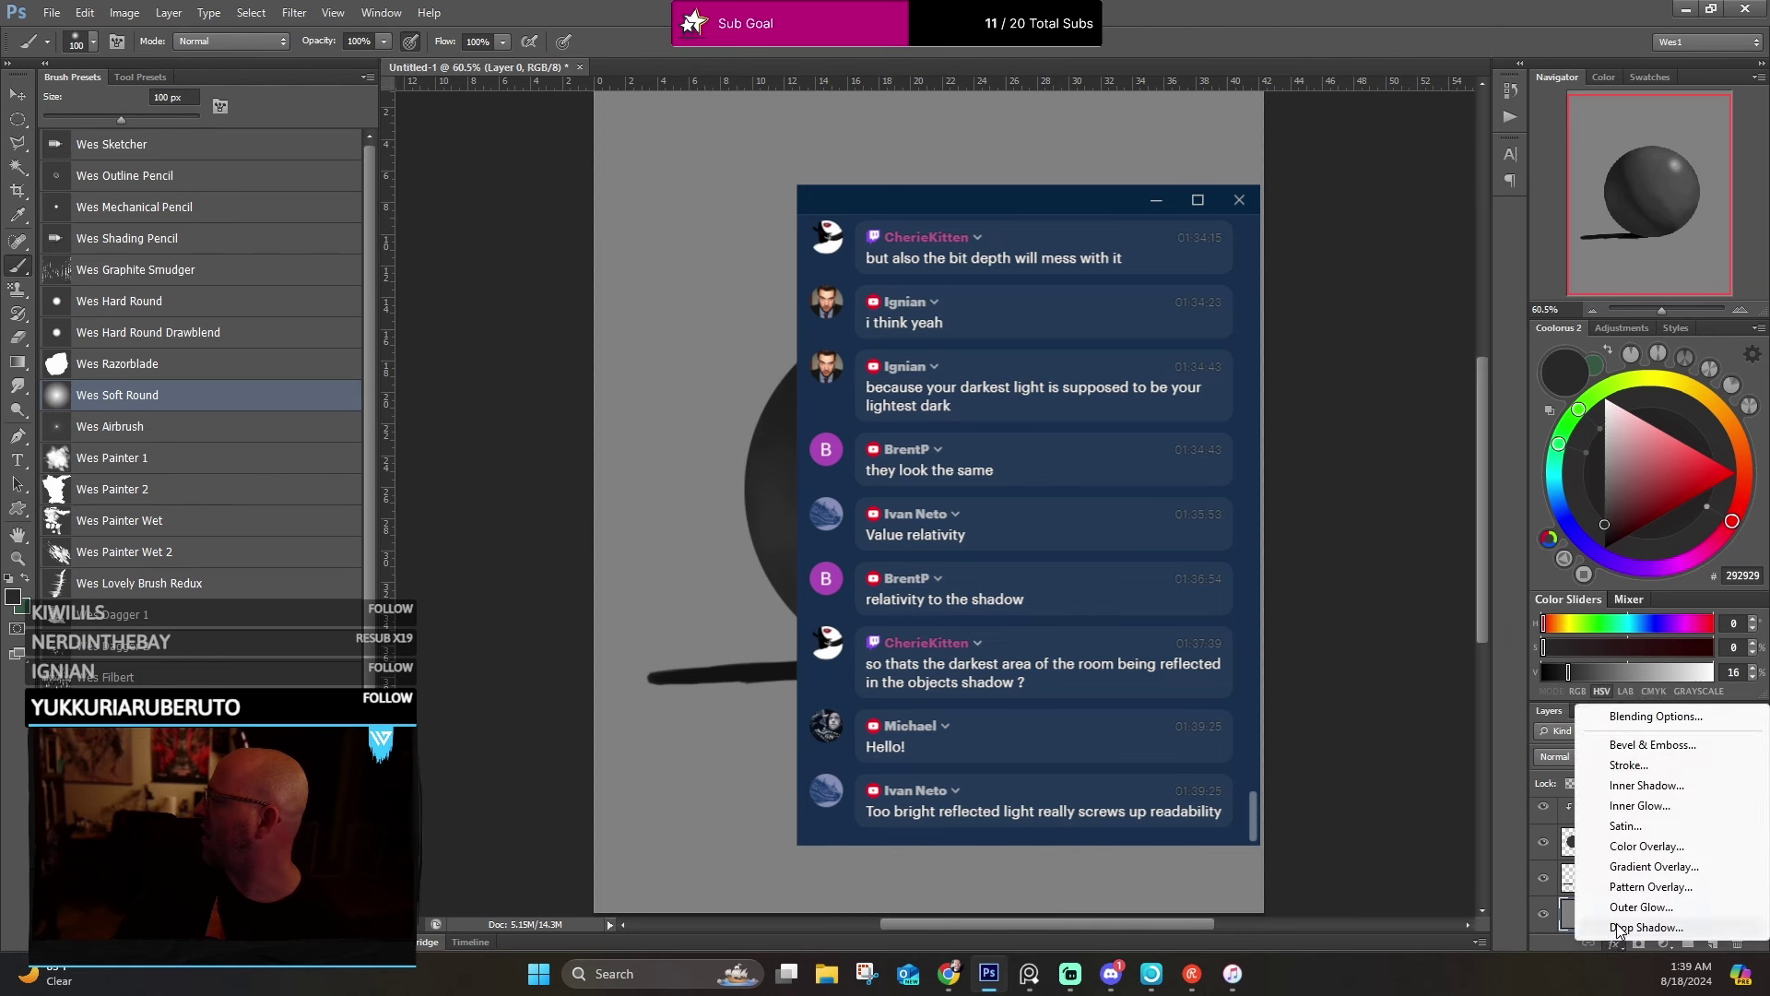
pyautogui.click(1648, 847)
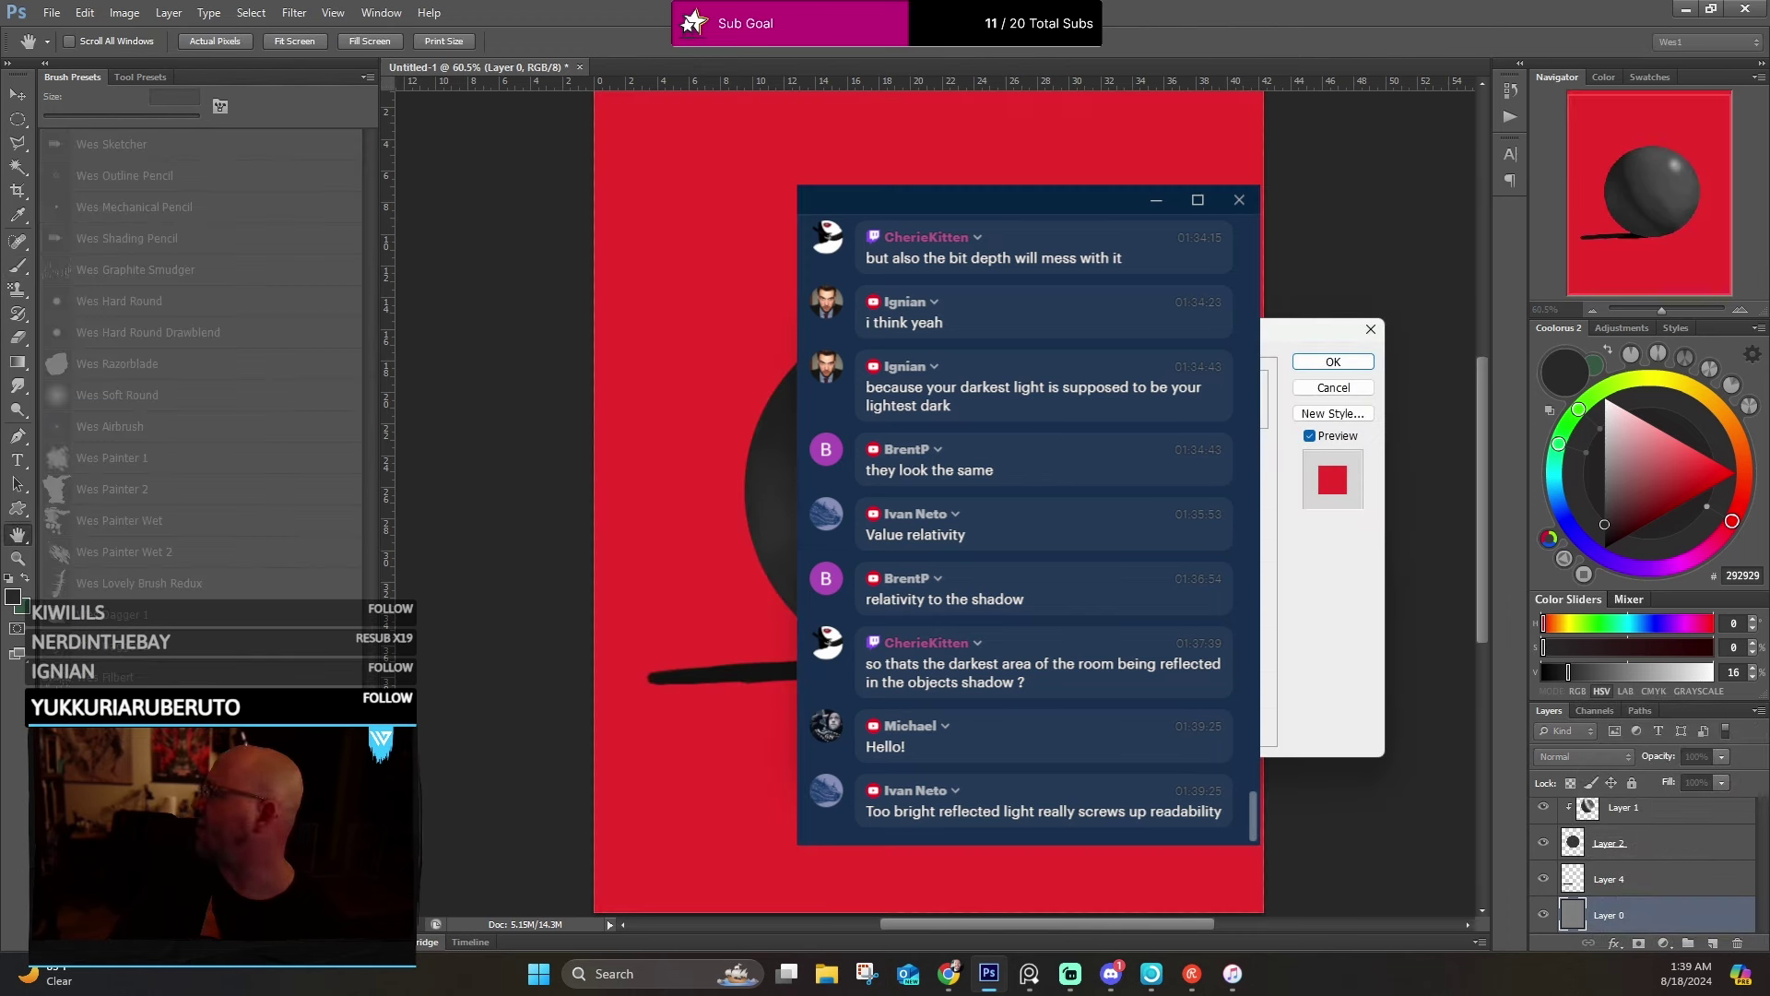
pyautogui.click(1332, 479)
pyautogui.write('0')
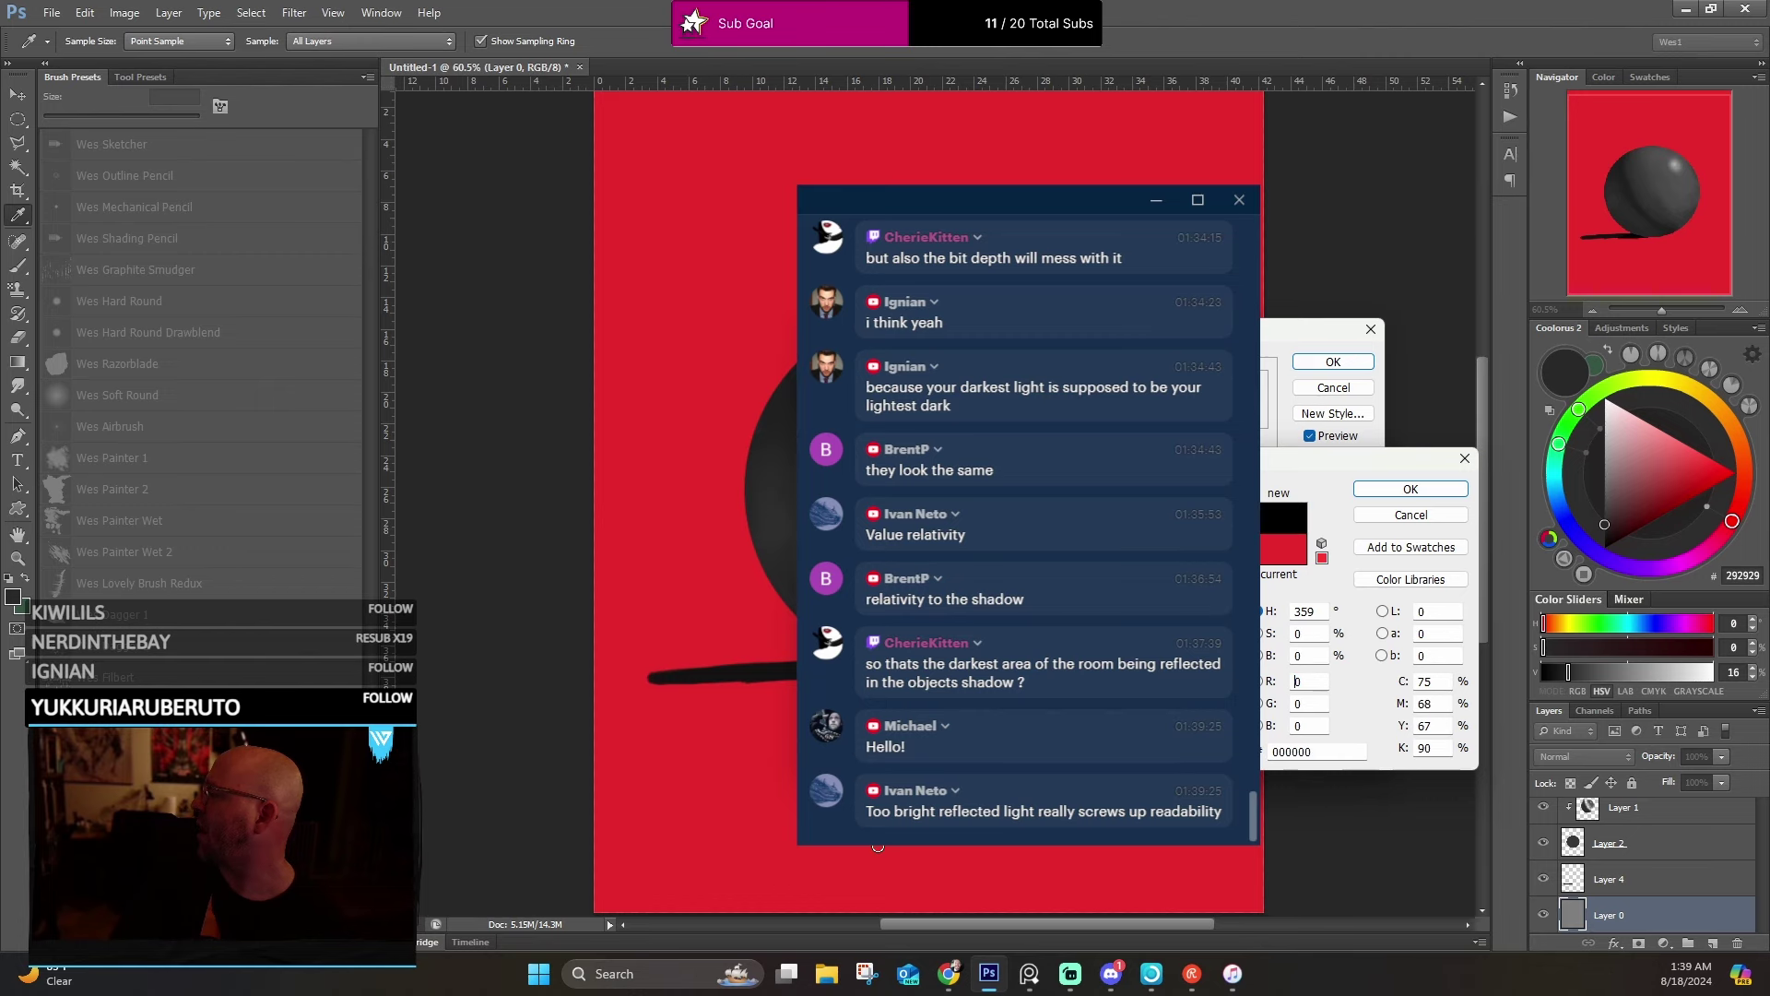
pyautogui.click(1411, 491)
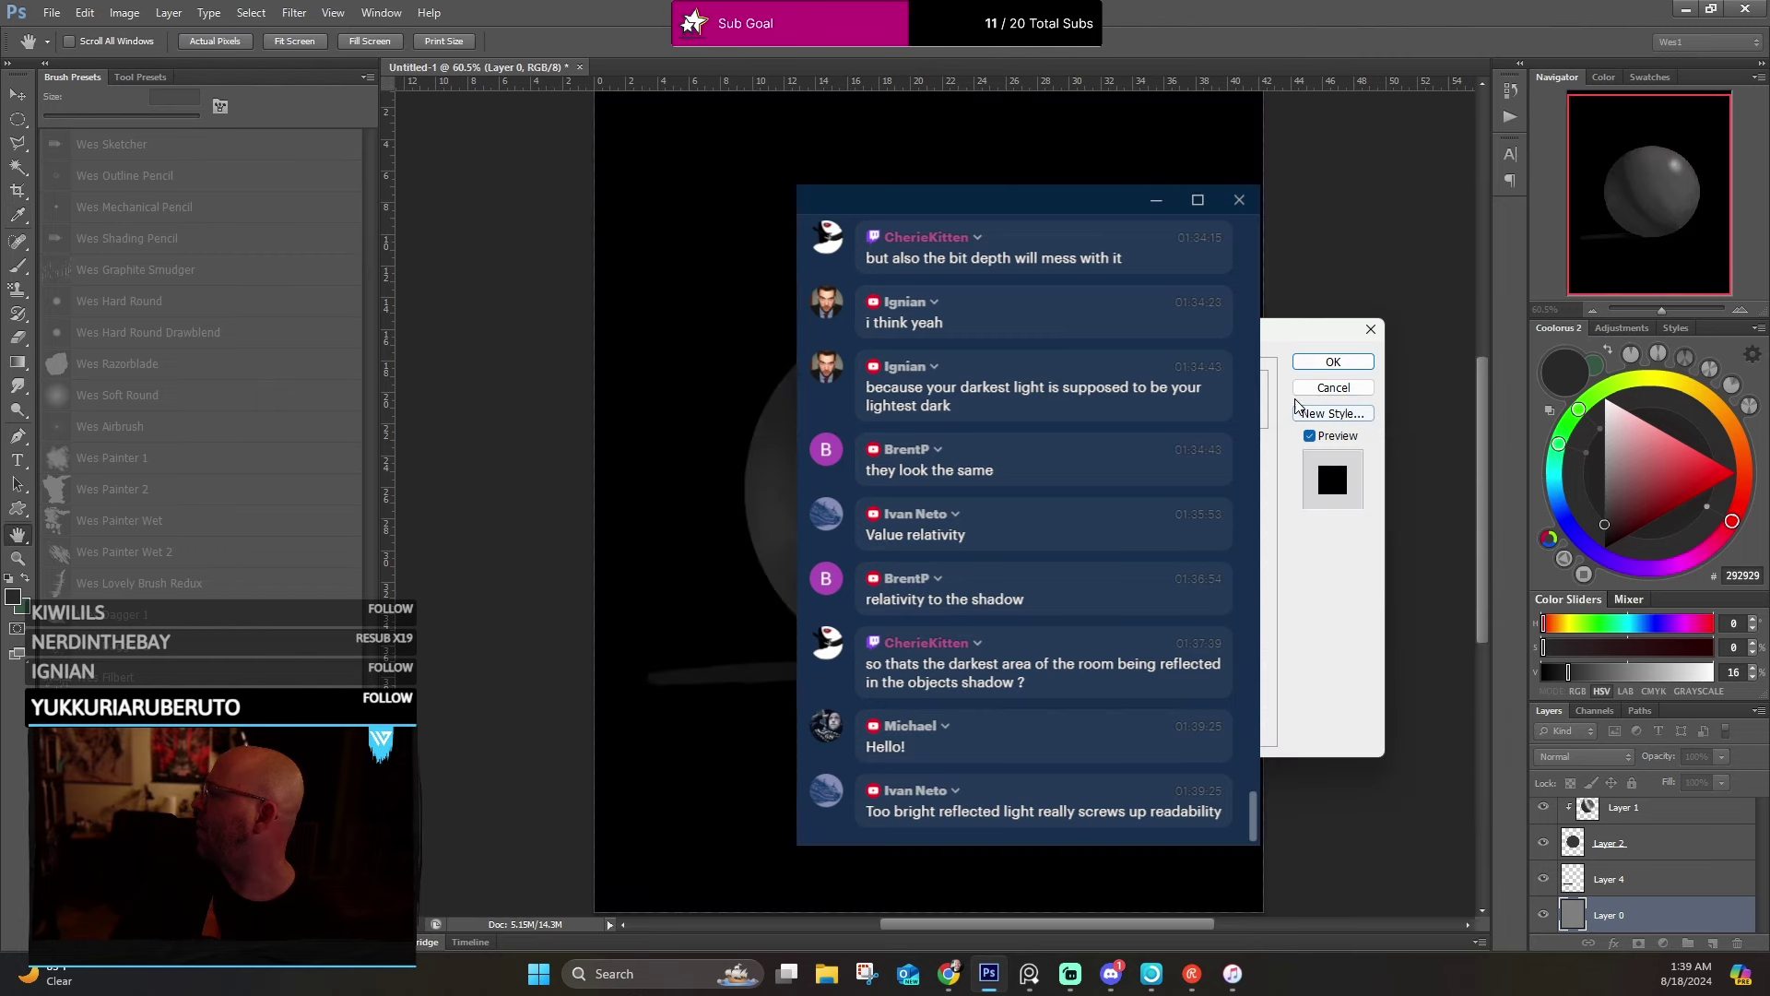
pyautogui.click(1331, 361)
pyautogui.press('b')
pyautogui.scroll(3, 1088, 498)
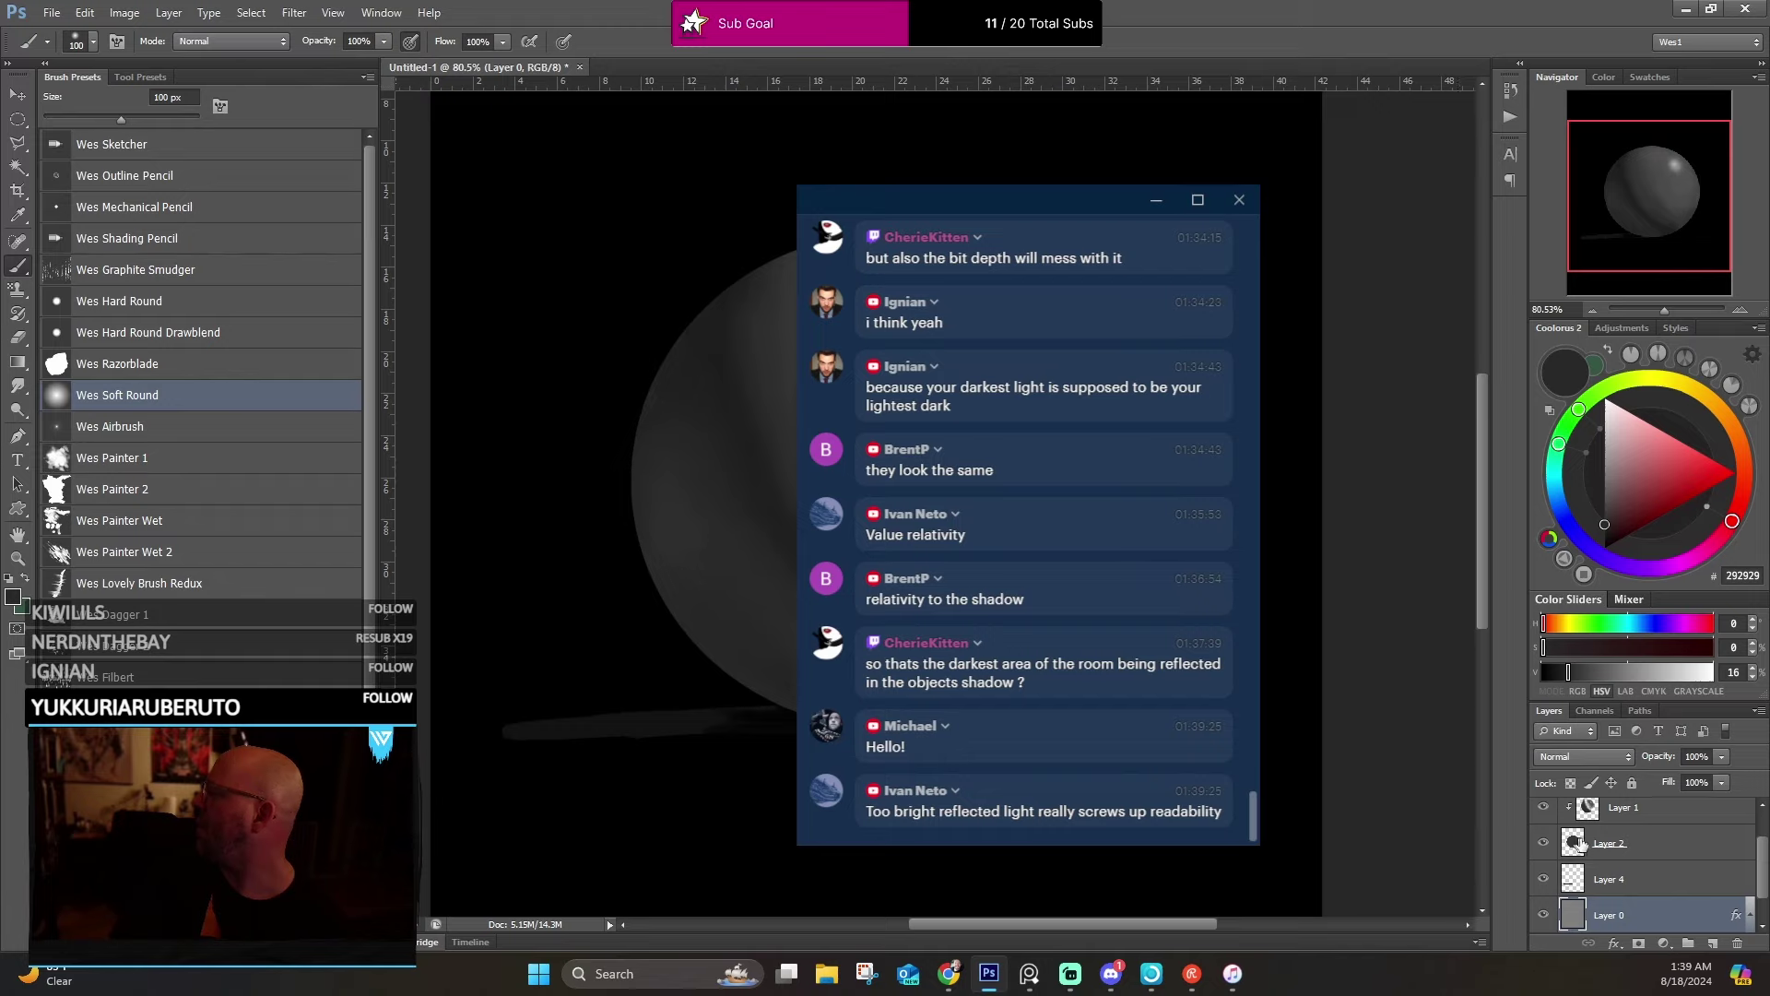
# Minimize the chat window, return to Photoshop, and select Layer 1 for painting.
pyautogui.scroll(1, 1639, 846)
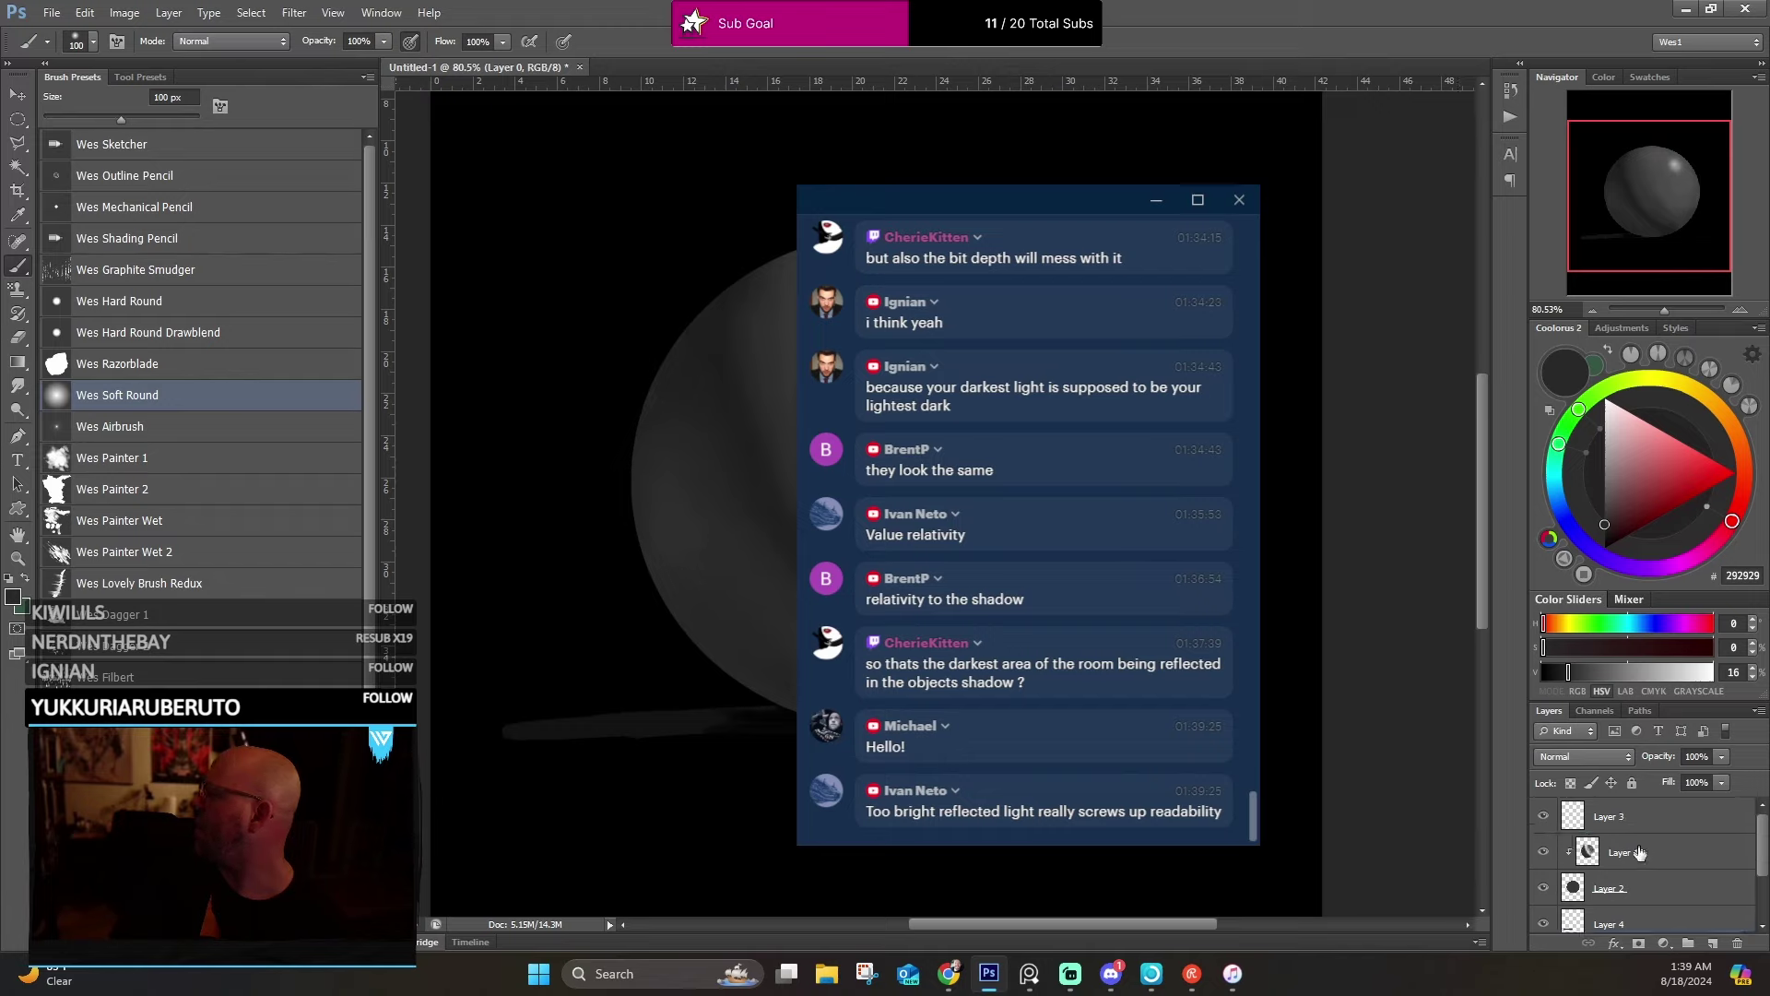
pyautogui.scroll(-1, 1639, 852)
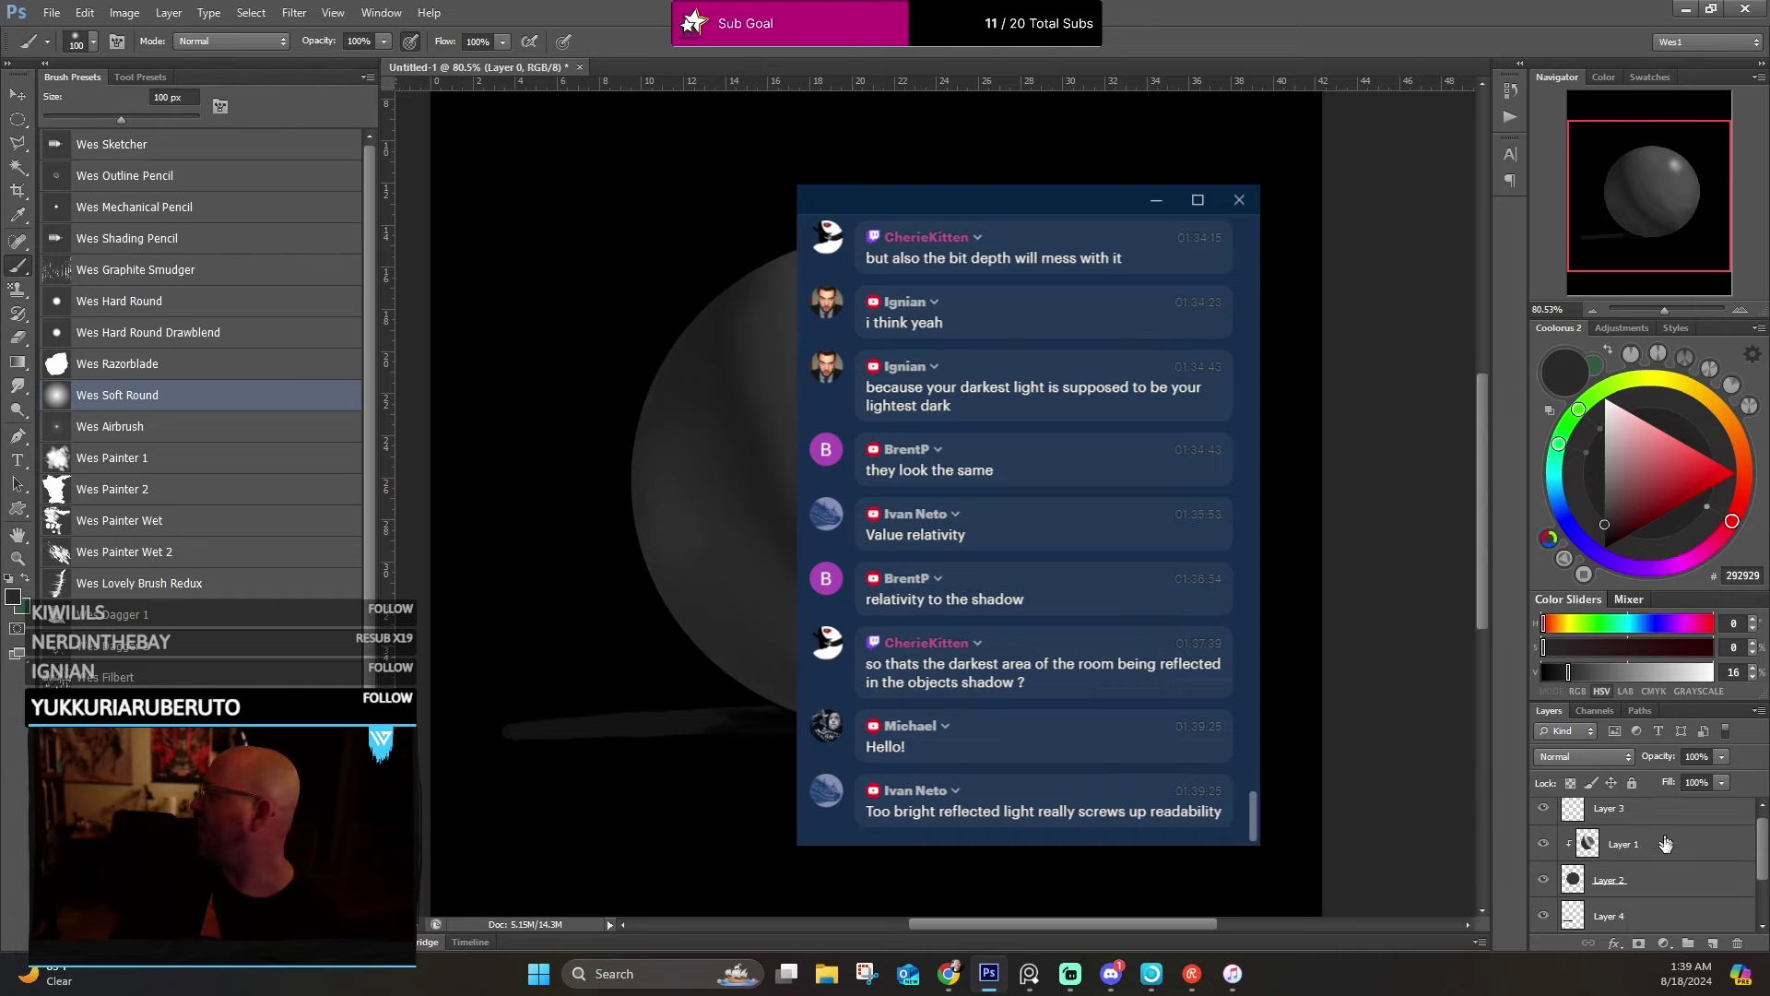
pyautogui.scroll(-3, 876, 498)
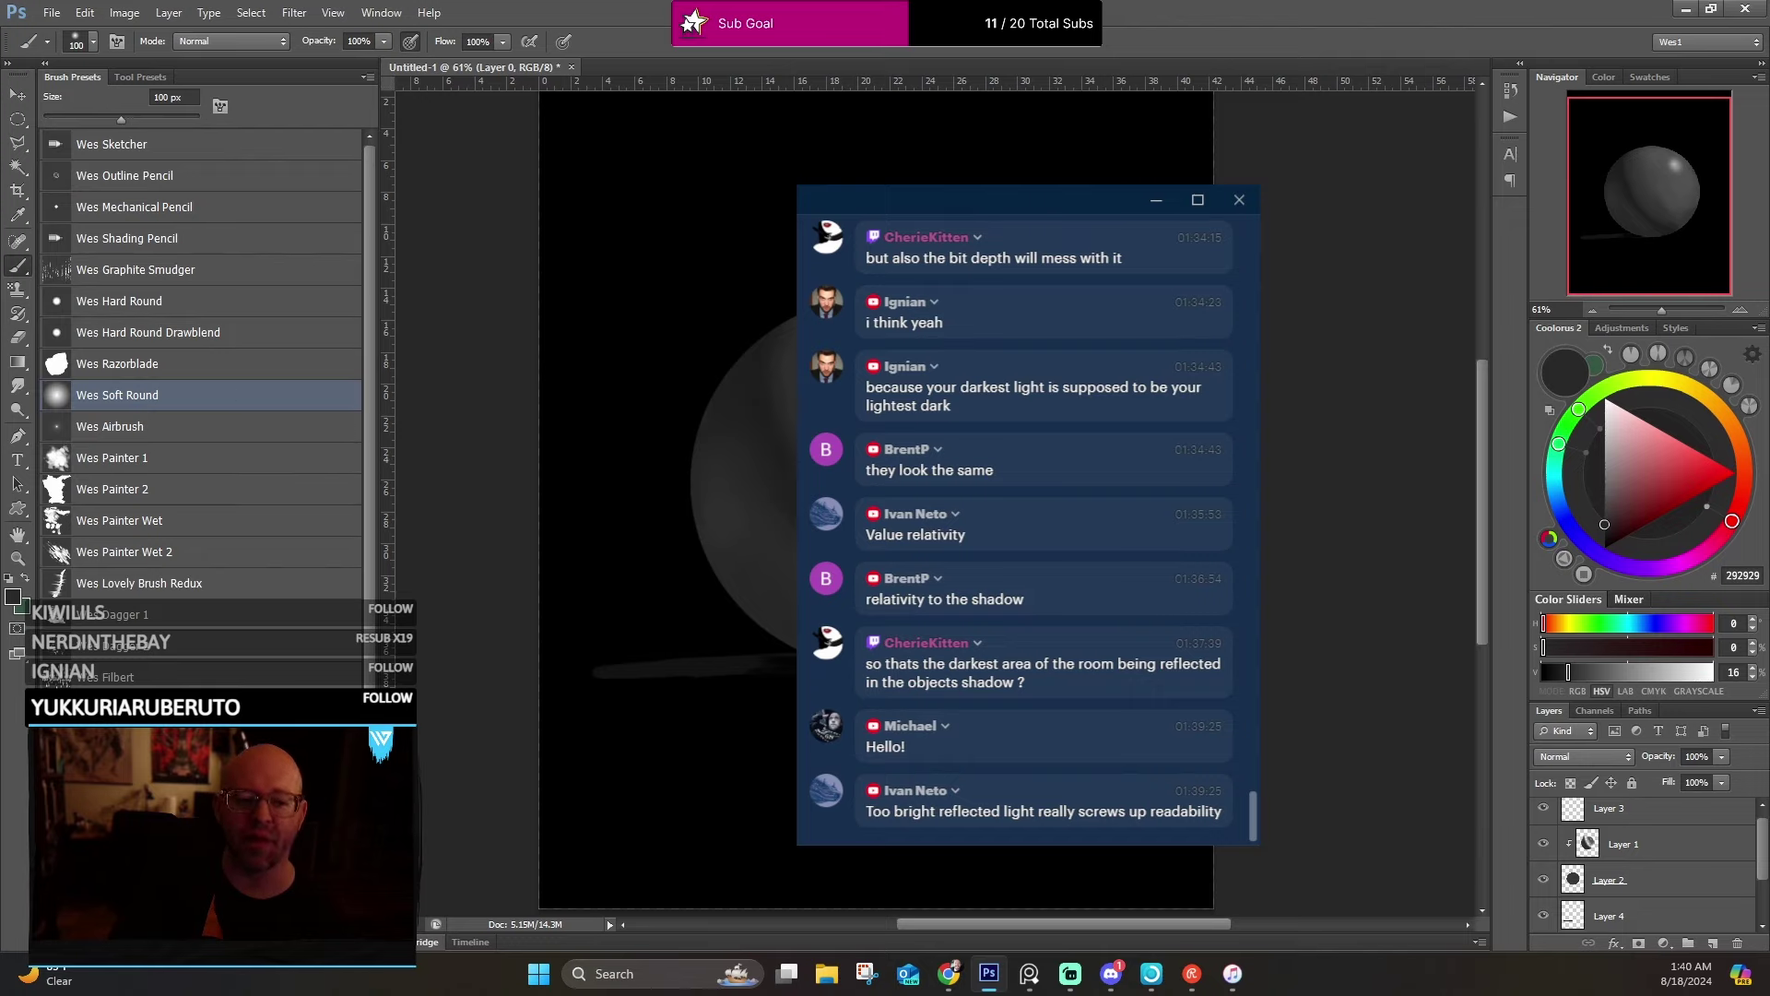
pyautogui.click(1070, 973)
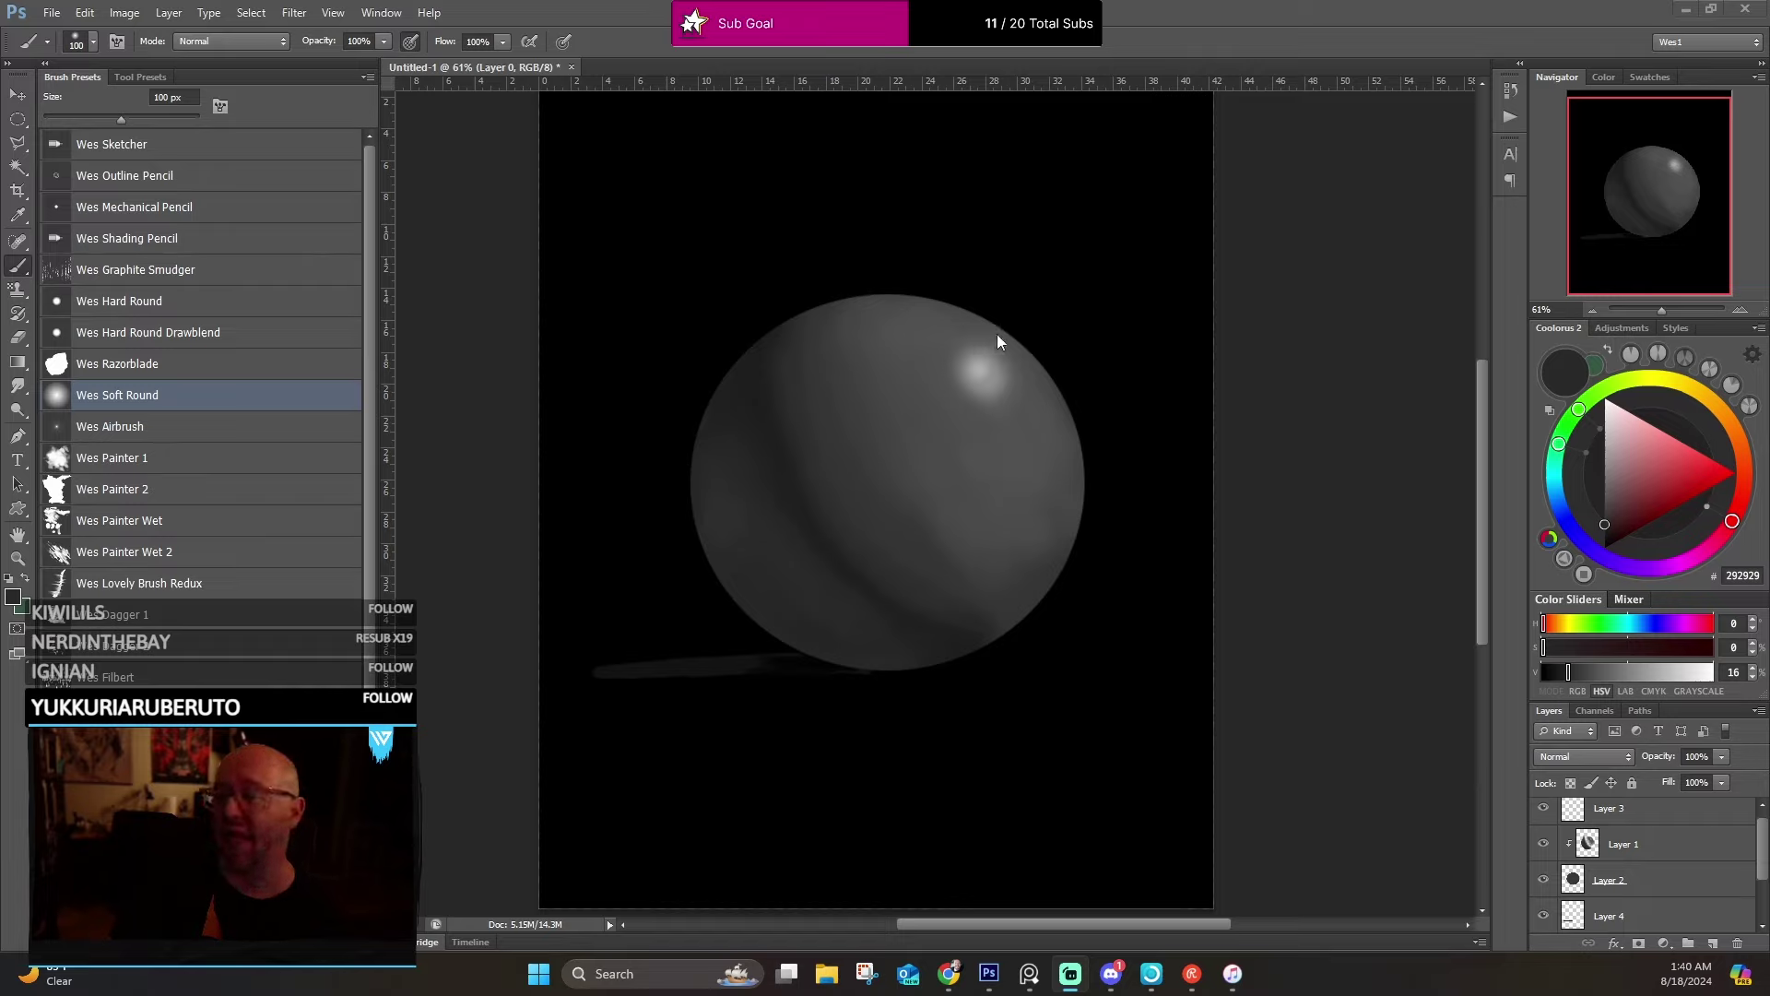
pyautogui.hotkey('alt', 'Tab')
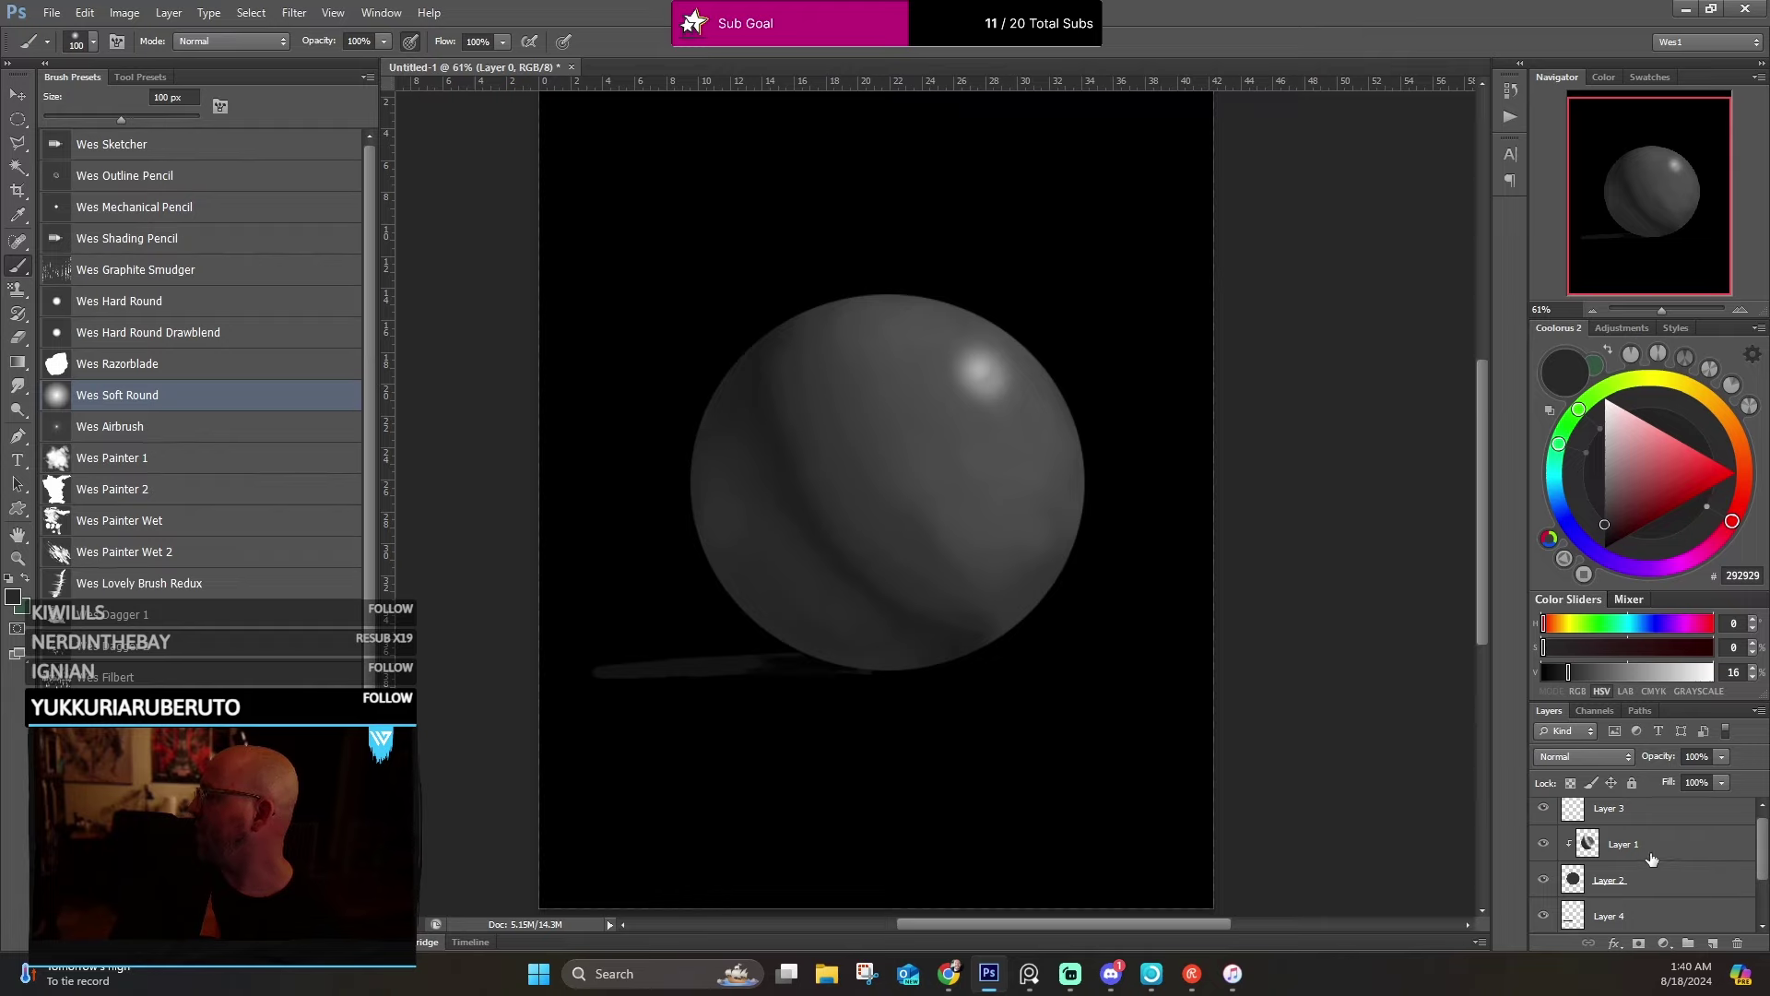
pyautogui.click(1651, 858)
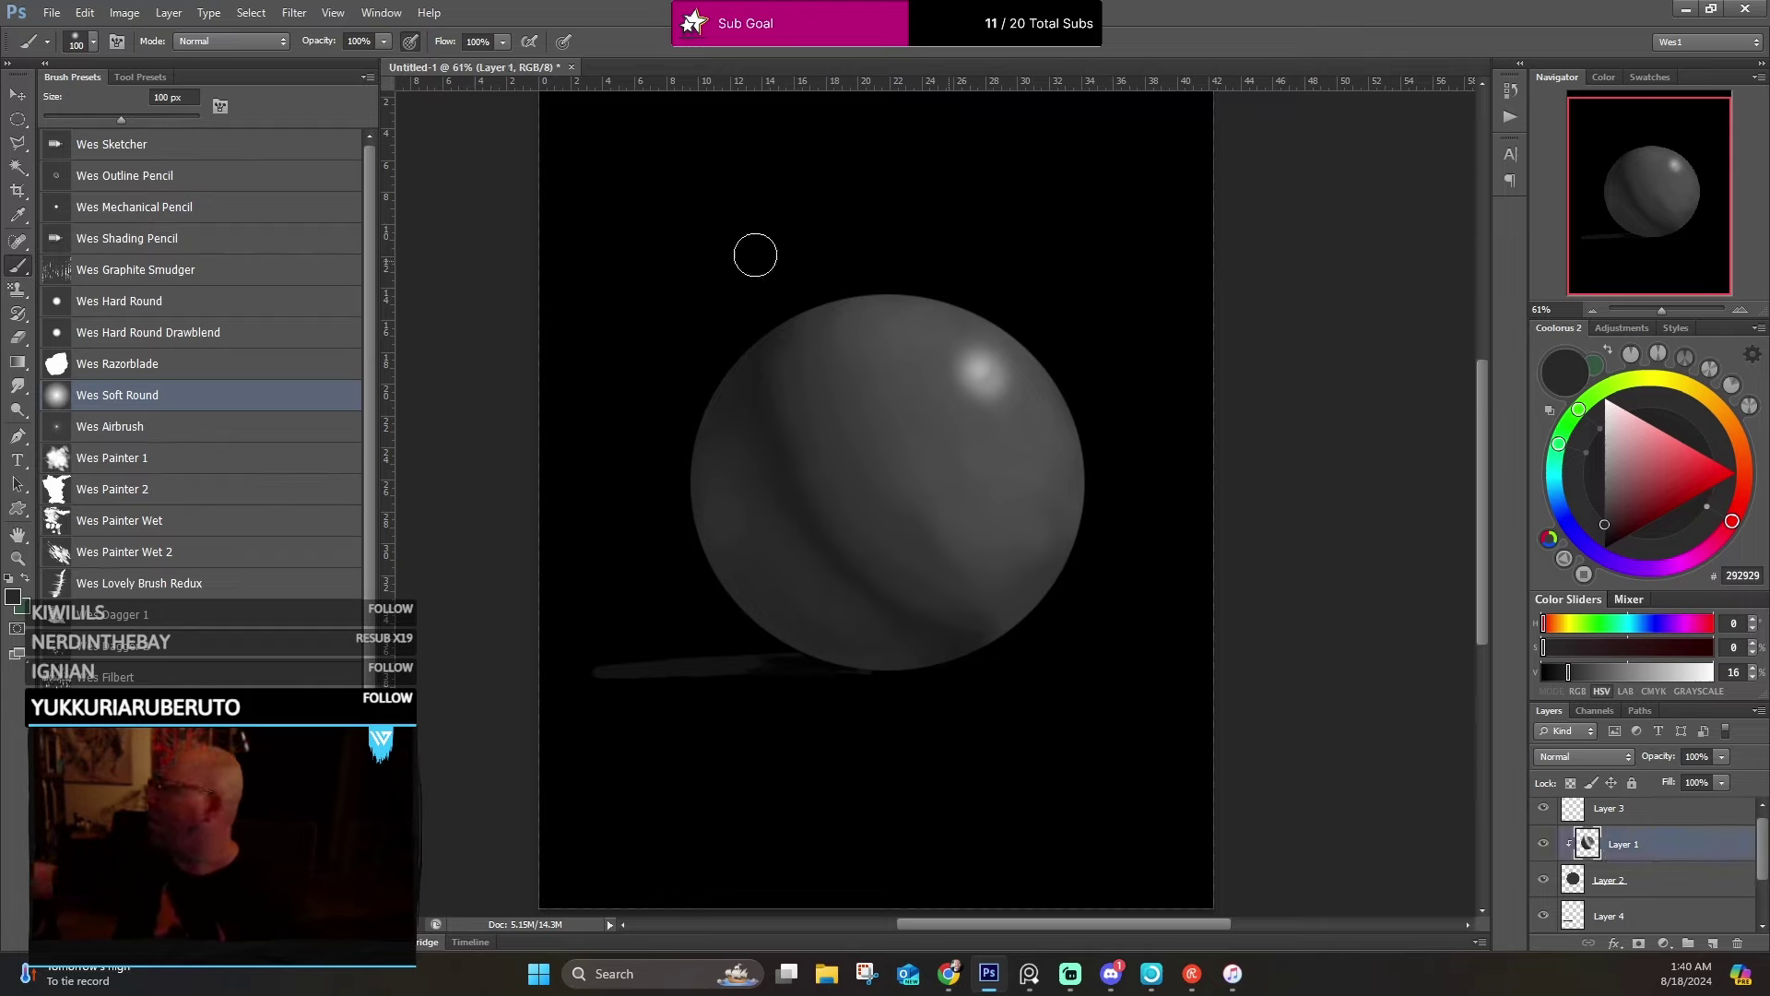
# Sample black, enlarge the brush to 175 px, and paint deep shadow over the sphere's left side.
pyautogui.keyDown('alt'); pyautogui.click(733, 257); pyautogui.keyUp('alt')
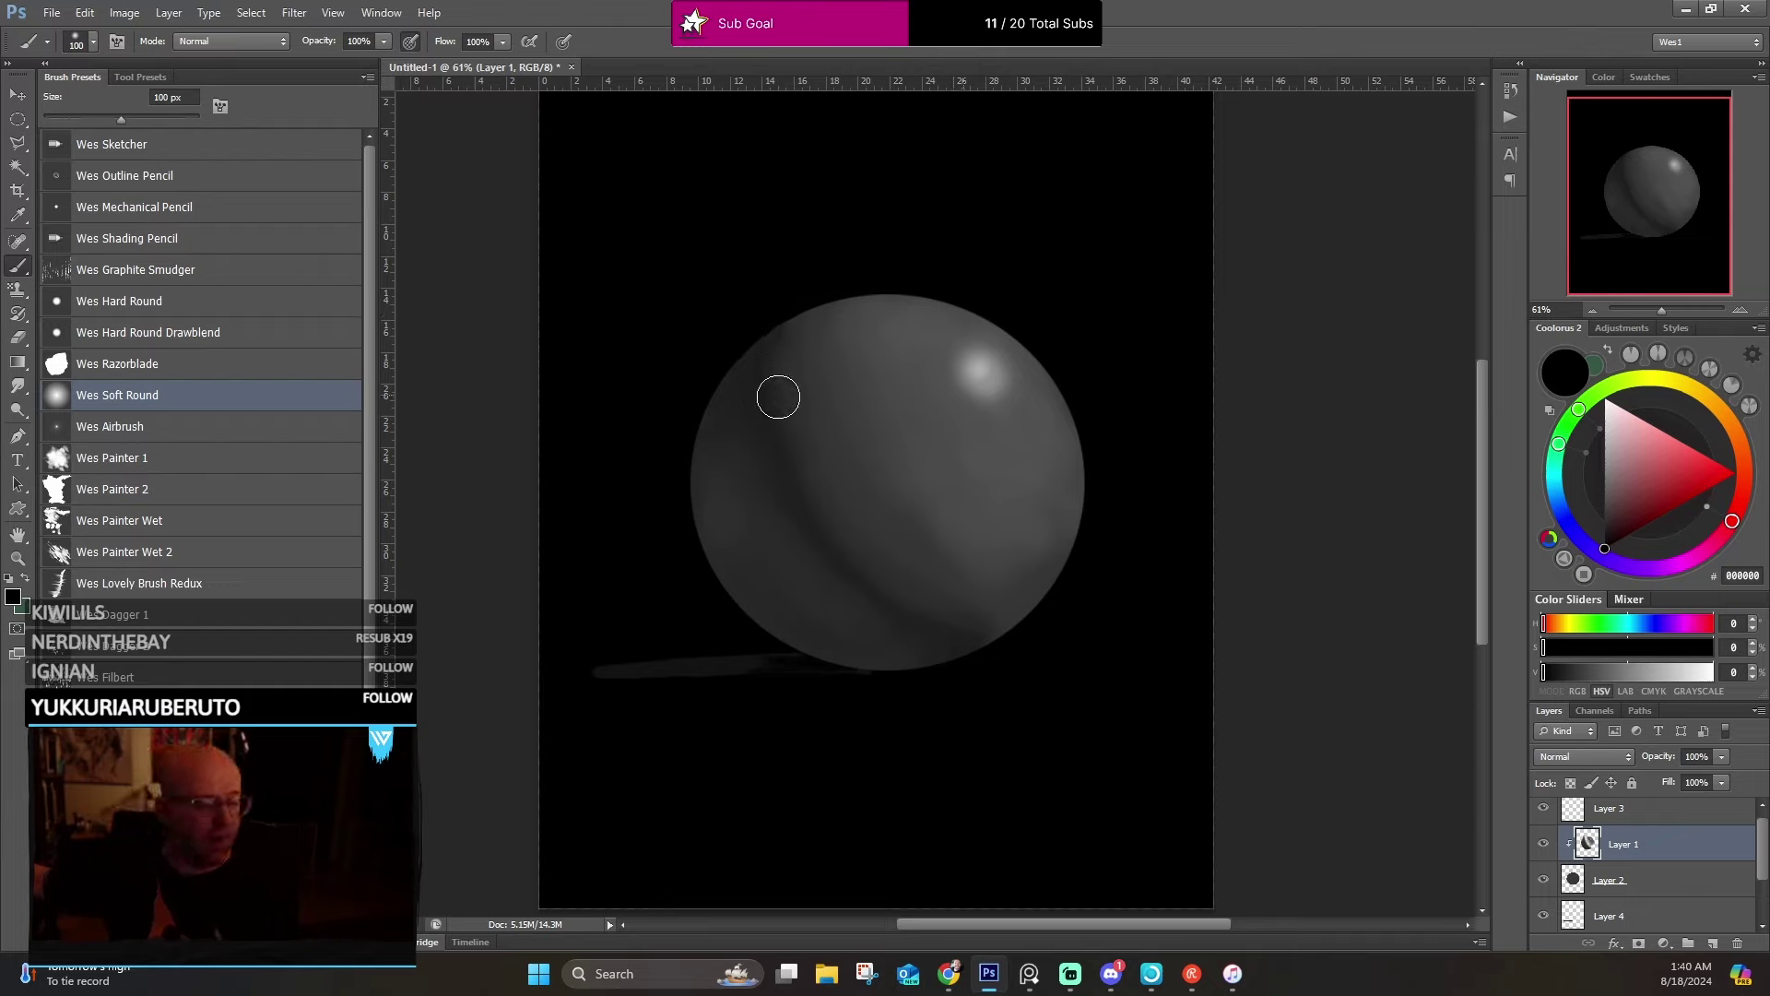
pyautogui.press(']')
pyautogui.press(']')
pyautogui.press(']')
pyautogui.moveTo(794, 382)
pyautogui.mouseDown()
pyautogui.moveTo(801, 495)
pyautogui.moveTo(779, 355)
pyautogui.moveTo(871, 579)
pyautogui.moveTo(767, 354)
pyautogui.moveTo(938, 651)
pyautogui.moveTo(763, 437)
pyautogui.moveTo(1035, 673)
pyautogui.moveTo(895, 610)
pyautogui.moveTo(953, 659)
pyautogui.moveTo(718, 411)
pyautogui.moveTo(893, 671)
pyautogui.moveTo(700, 452)
pyautogui.moveTo(787, 637)
pyautogui.moveTo(981, 521)
pyautogui.moveTo(1175, 481)
pyautogui.moveTo(805, 641)
pyautogui.moveTo(714, 325)
pyautogui.moveTo(877, 723)
pyautogui.moveTo(749, 327)
pyautogui.moveTo(908, 685)
pyautogui.moveTo(753, 378)
pyautogui.moveTo(846, 272)
pyautogui.moveTo(749, 427)
pyautogui.moveTo(942, 661)
pyautogui.moveTo(804, 287)
pyautogui.moveTo(1043, 661)
pyautogui.moveTo(823, 374)
pyautogui.moveTo(925, 594)
pyautogui.moveTo(825, 376)
pyautogui.moveTo(998, 661)
pyautogui.mouseUp()
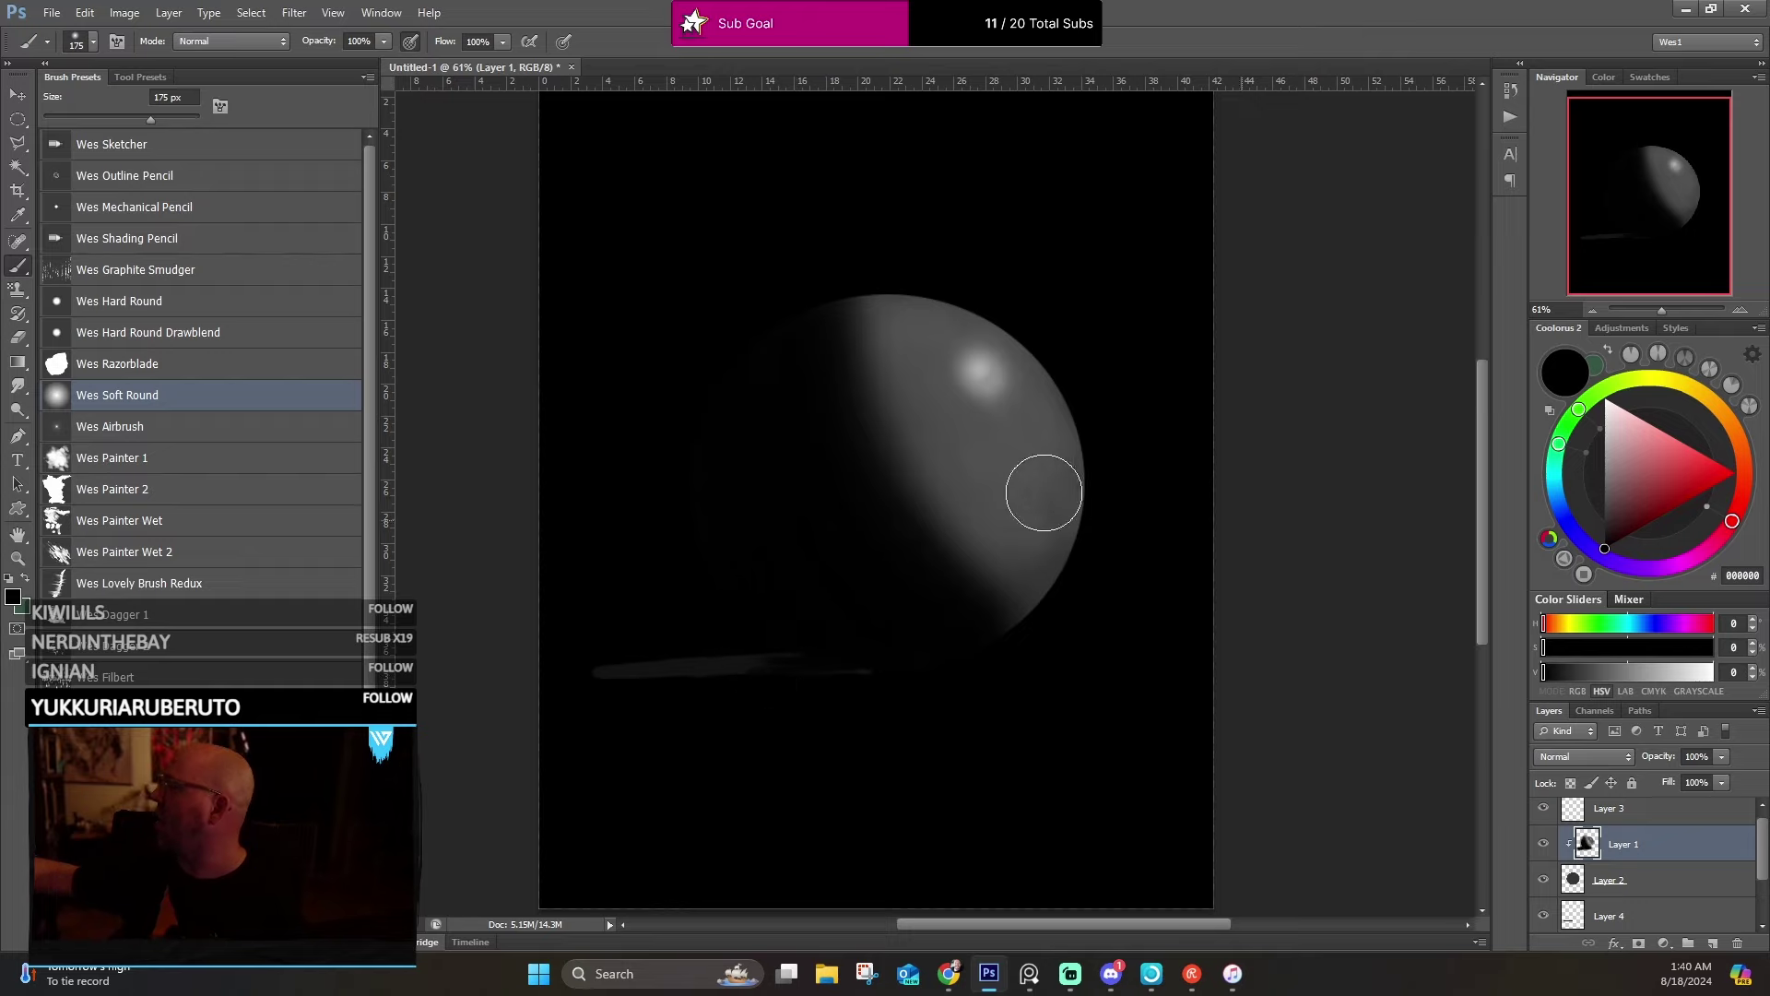
pyautogui.keyDown('alt'); pyautogui.click(925, 415); pyautogui.keyUp('alt')
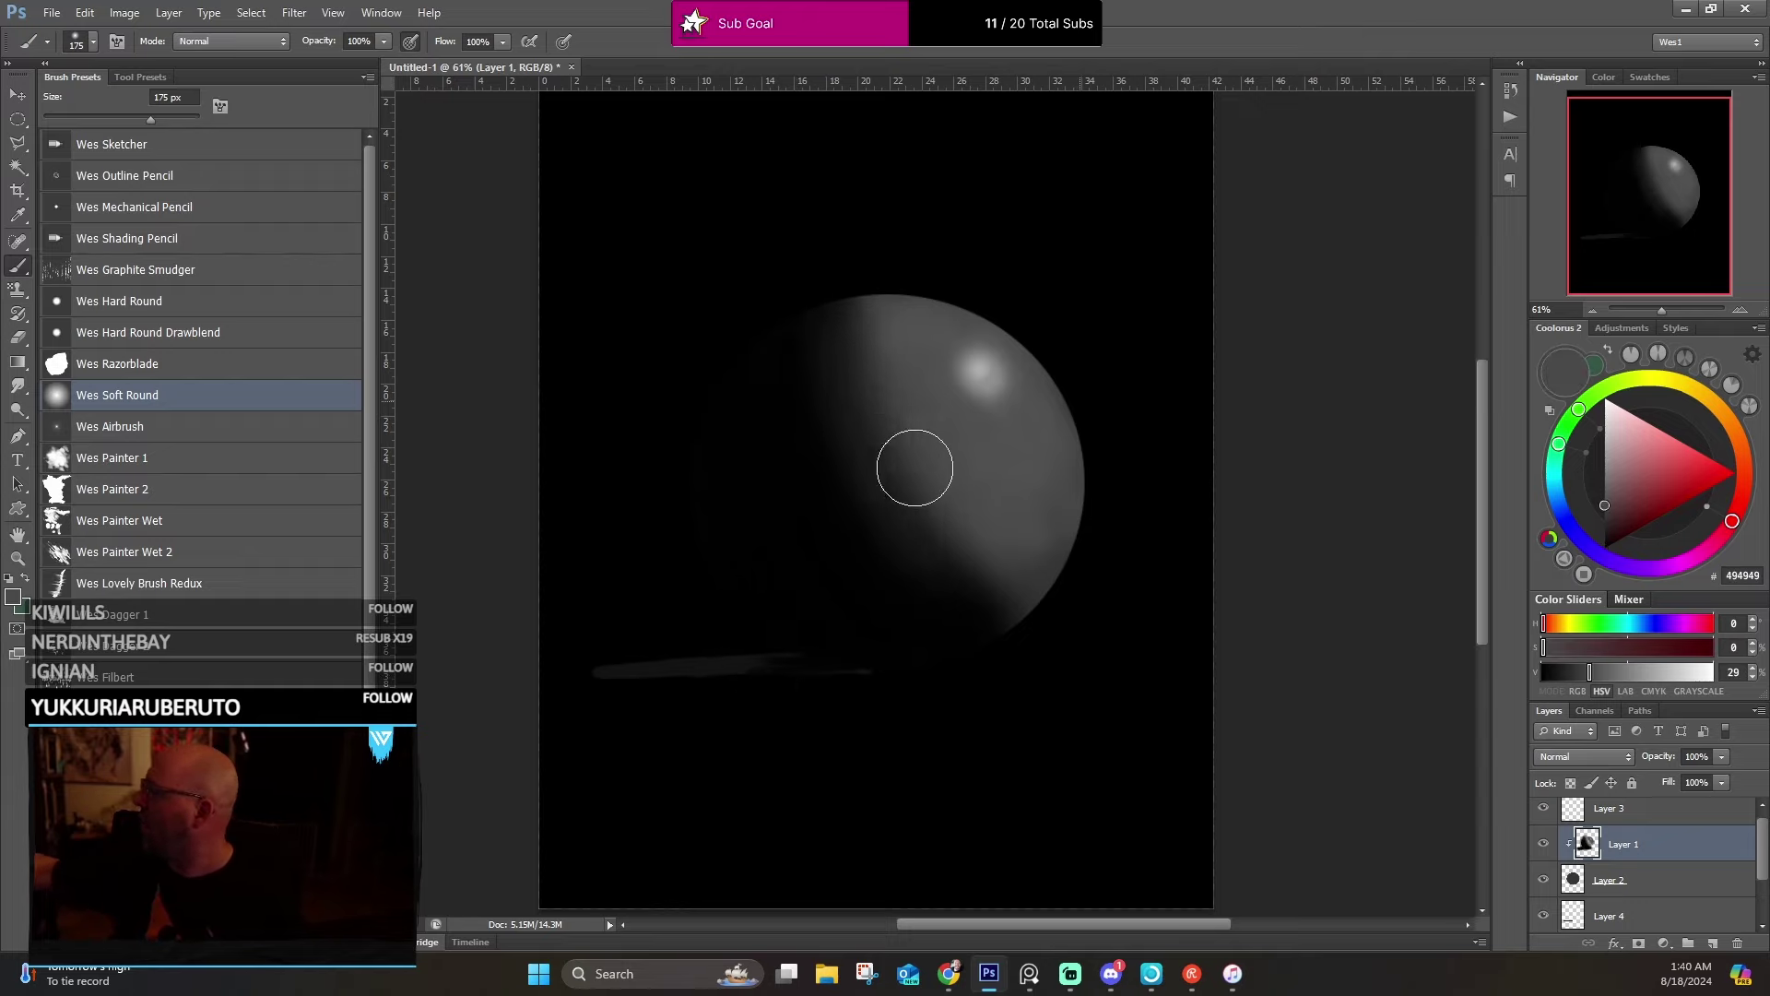
pyautogui.keyDown('alt'); pyautogui.click(791, 369); pyautogui.keyUp('alt')
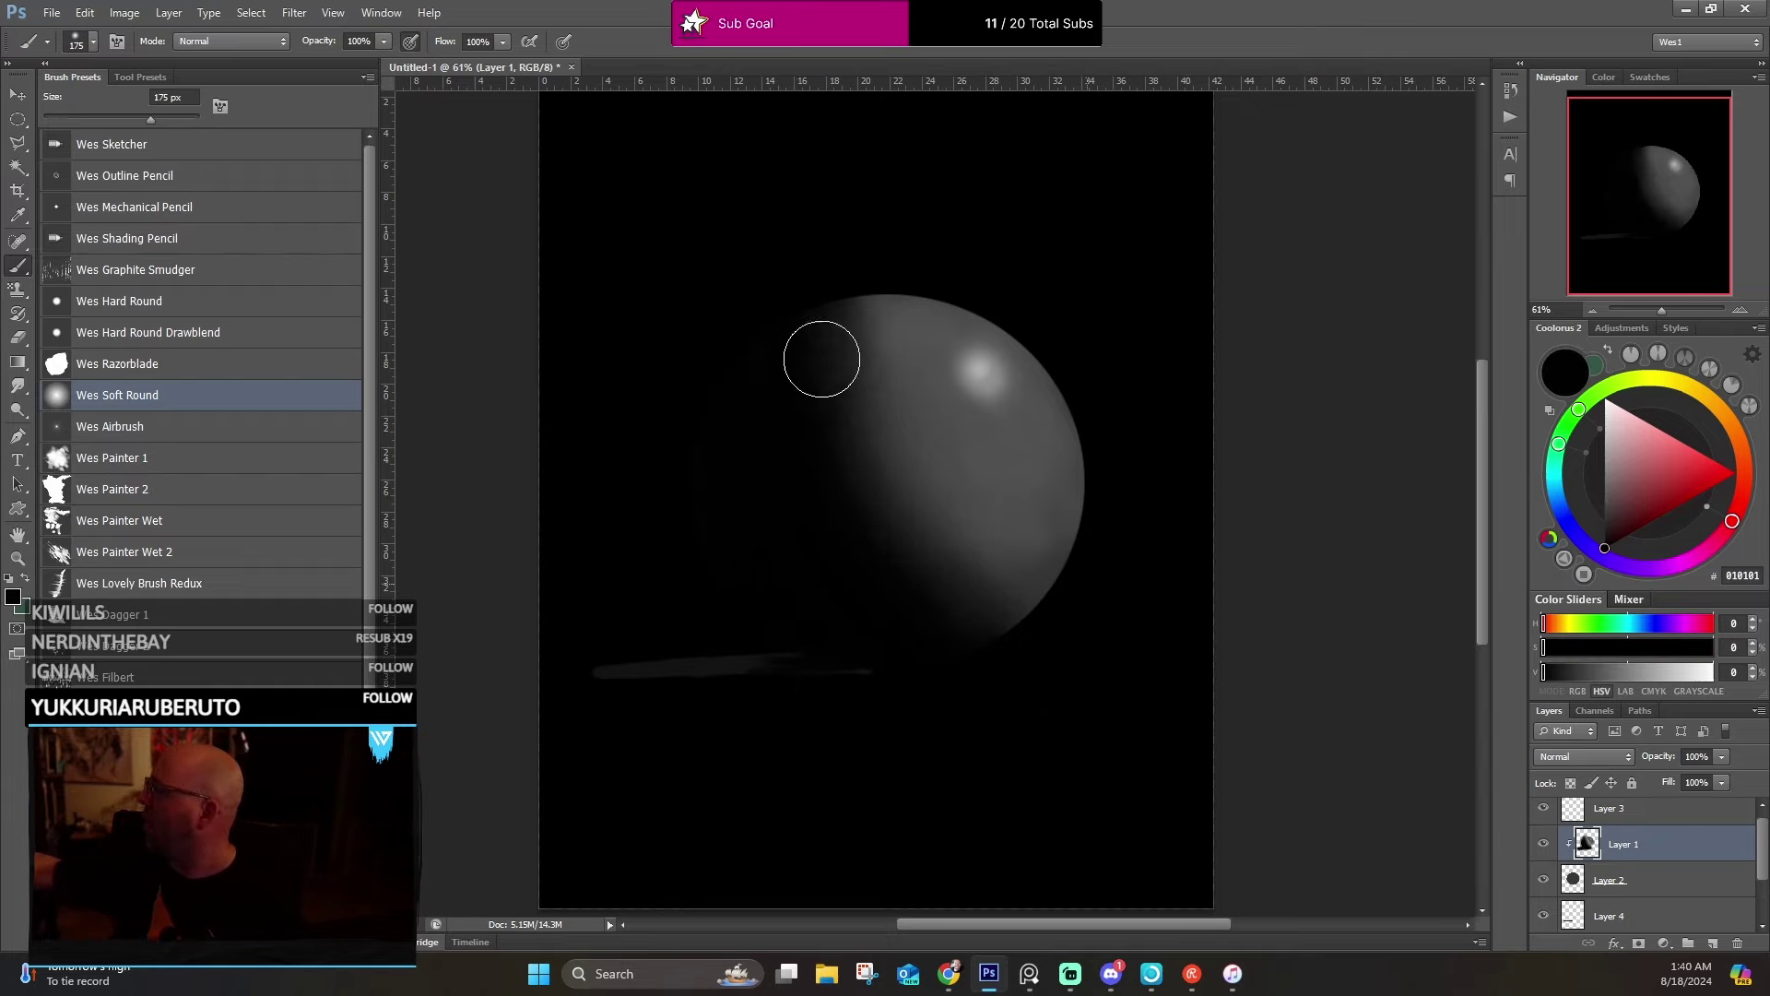
# Paint out the grey streak beneath the sphere on Layer 4, undoing an attempt on Layer 3.
pyautogui.click(1604, 809)
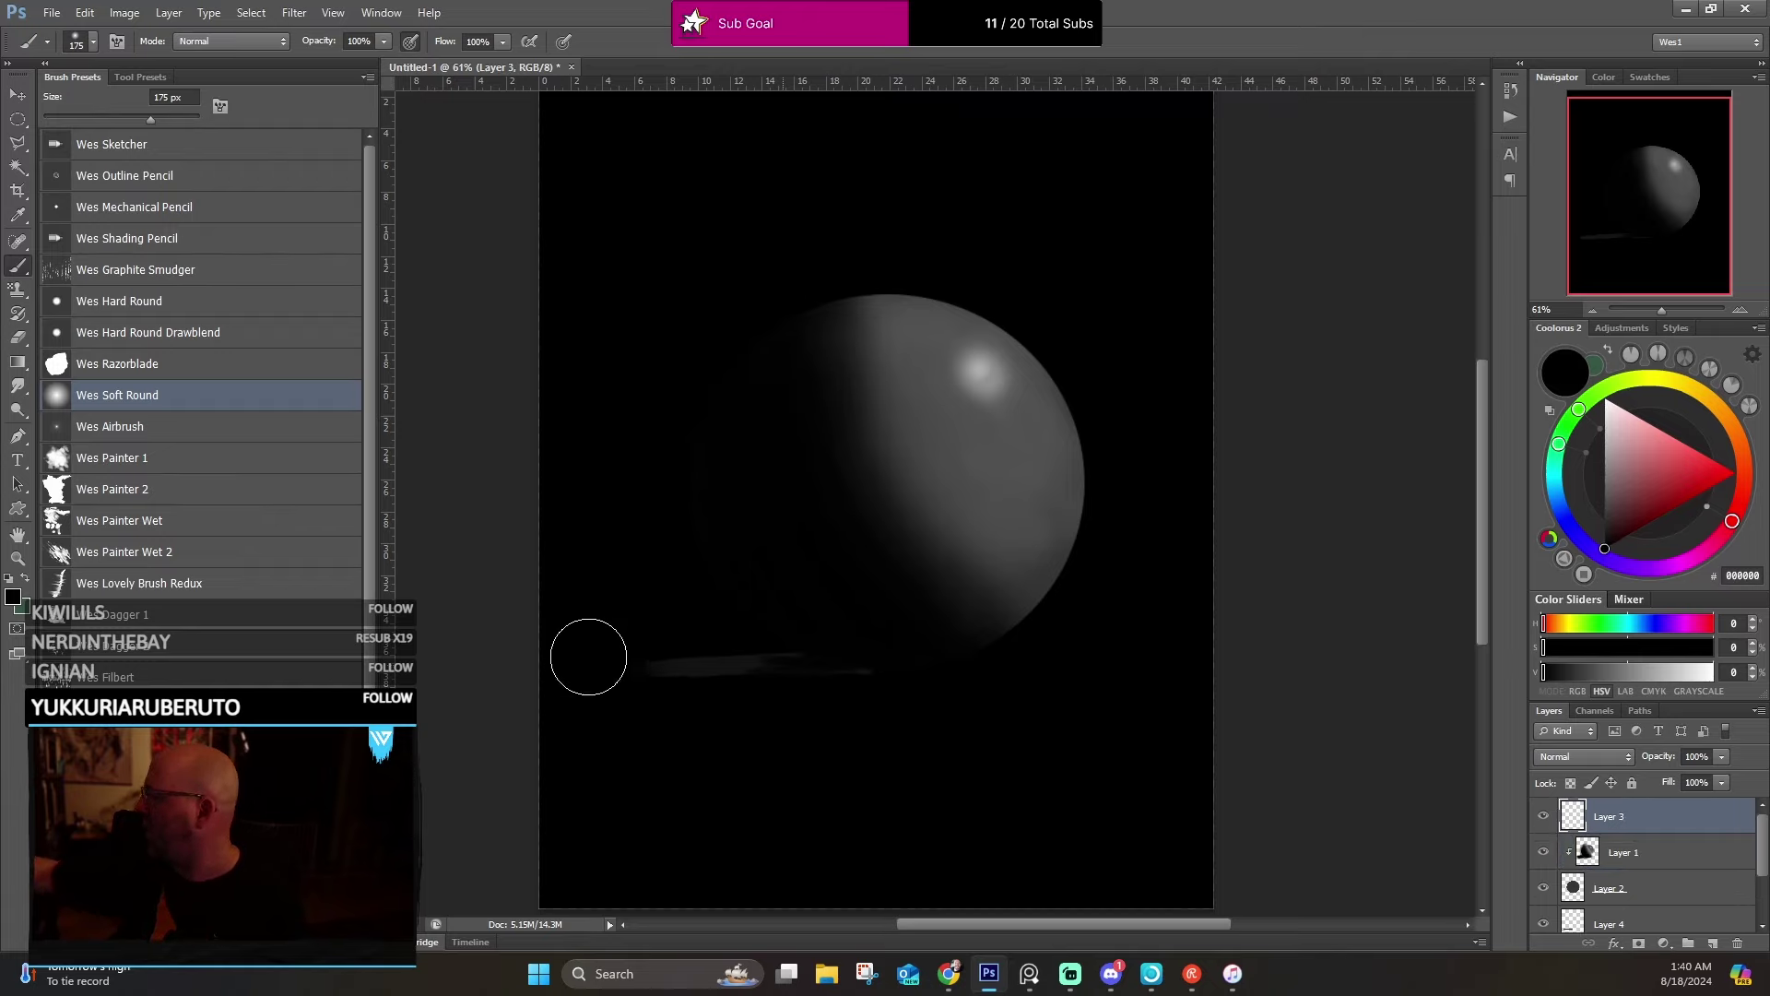
pyautogui.moveTo(588, 656)
pyautogui.mouseDown()
pyautogui.moveTo(694, 716)
pyautogui.moveTo(750, 693)
pyautogui.moveTo(730, 675)
pyautogui.moveTo(889, 733)
pyautogui.moveTo(778, 670)
pyautogui.moveTo(913, 719)
pyautogui.mouseUp()
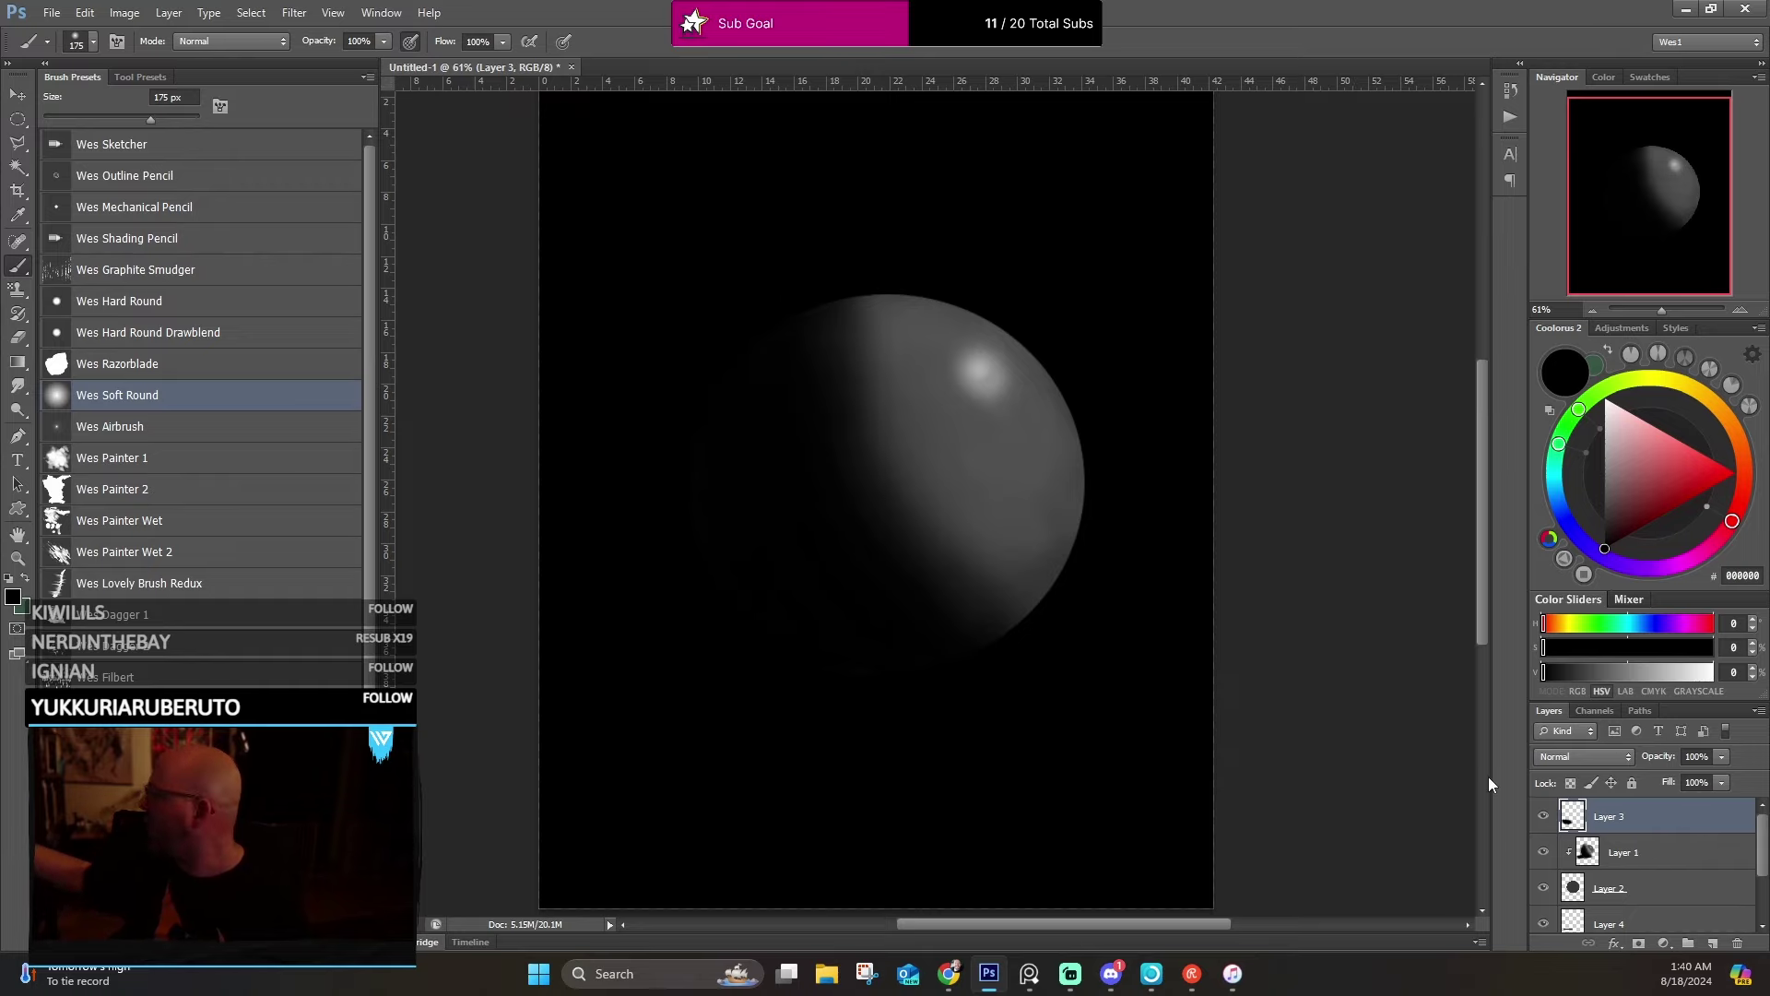
pyautogui.hotkey('ctrl', 'alt', 'z')
pyautogui.hotkey('ctrl', 'alt', 'z')
pyautogui.hotkey('ctrl', 'alt', 'z')
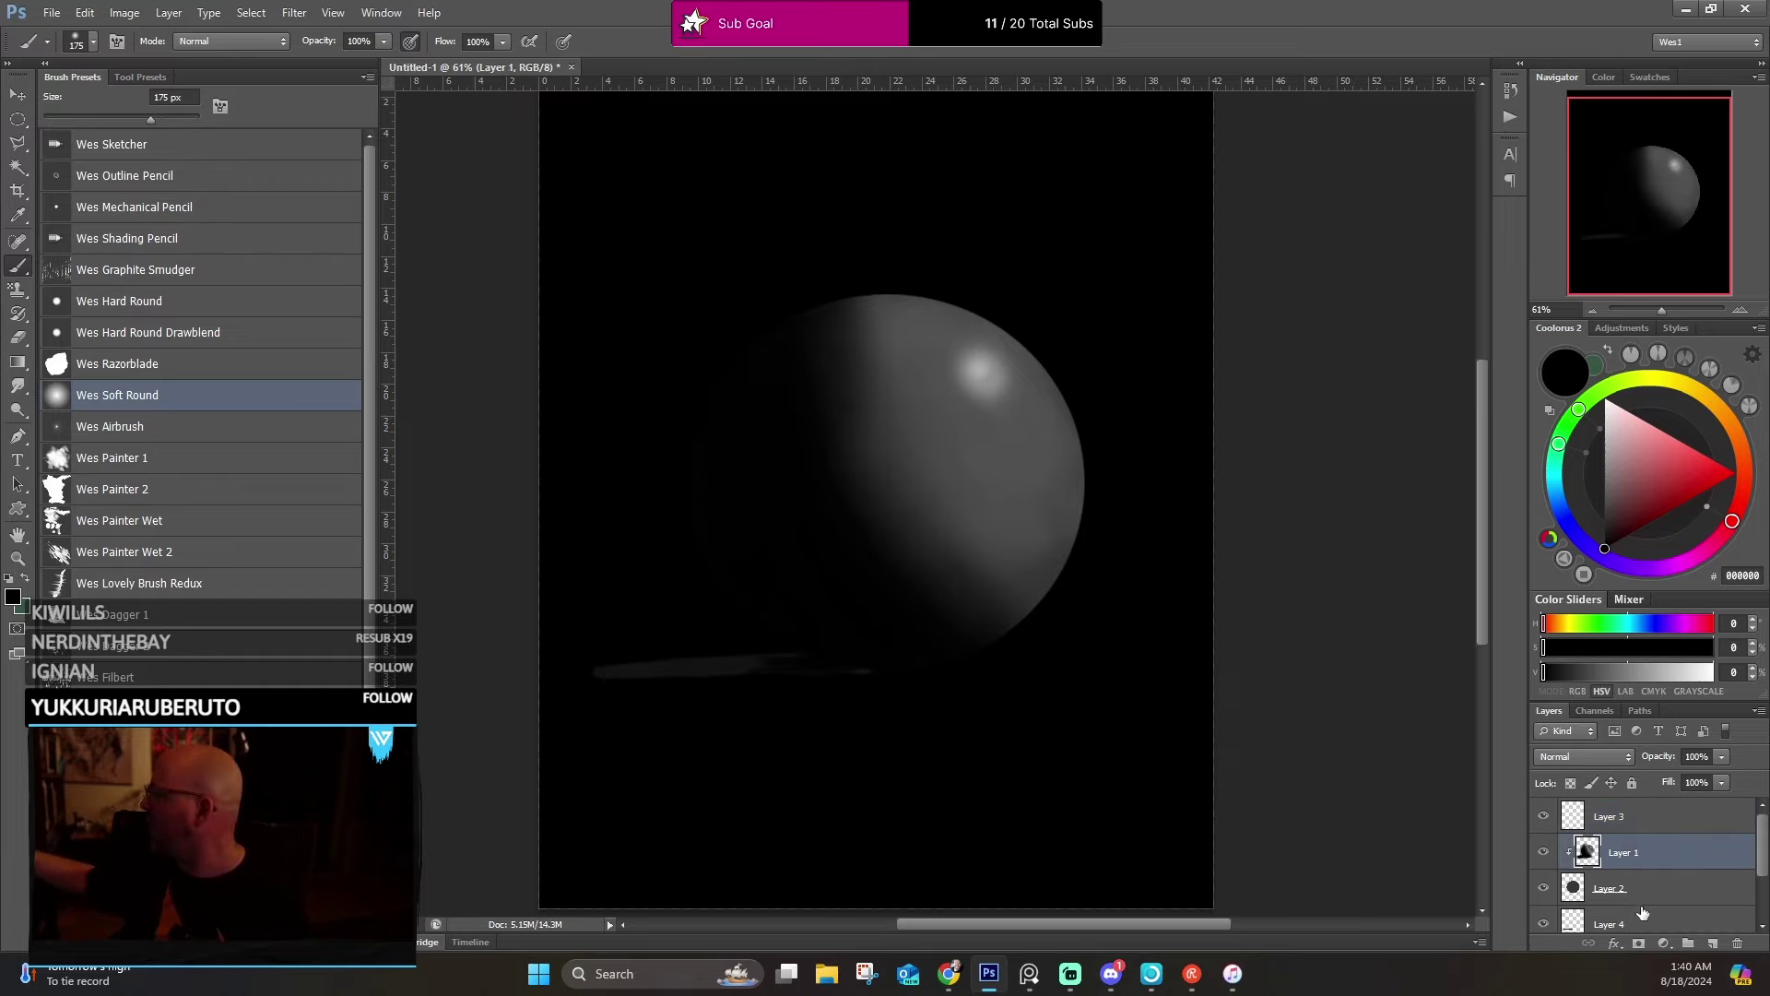
pyautogui.click(1631, 925)
pyautogui.moveTo(672, 652)
pyautogui.mouseDown()
pyautogui.moveTo(669, 712)
pyautogui.moveTo(652, 668)
pyautogui.moveTo(695, 667)
pyautogui.moveTo(1075, 776)
pyautogui.mouseUp()
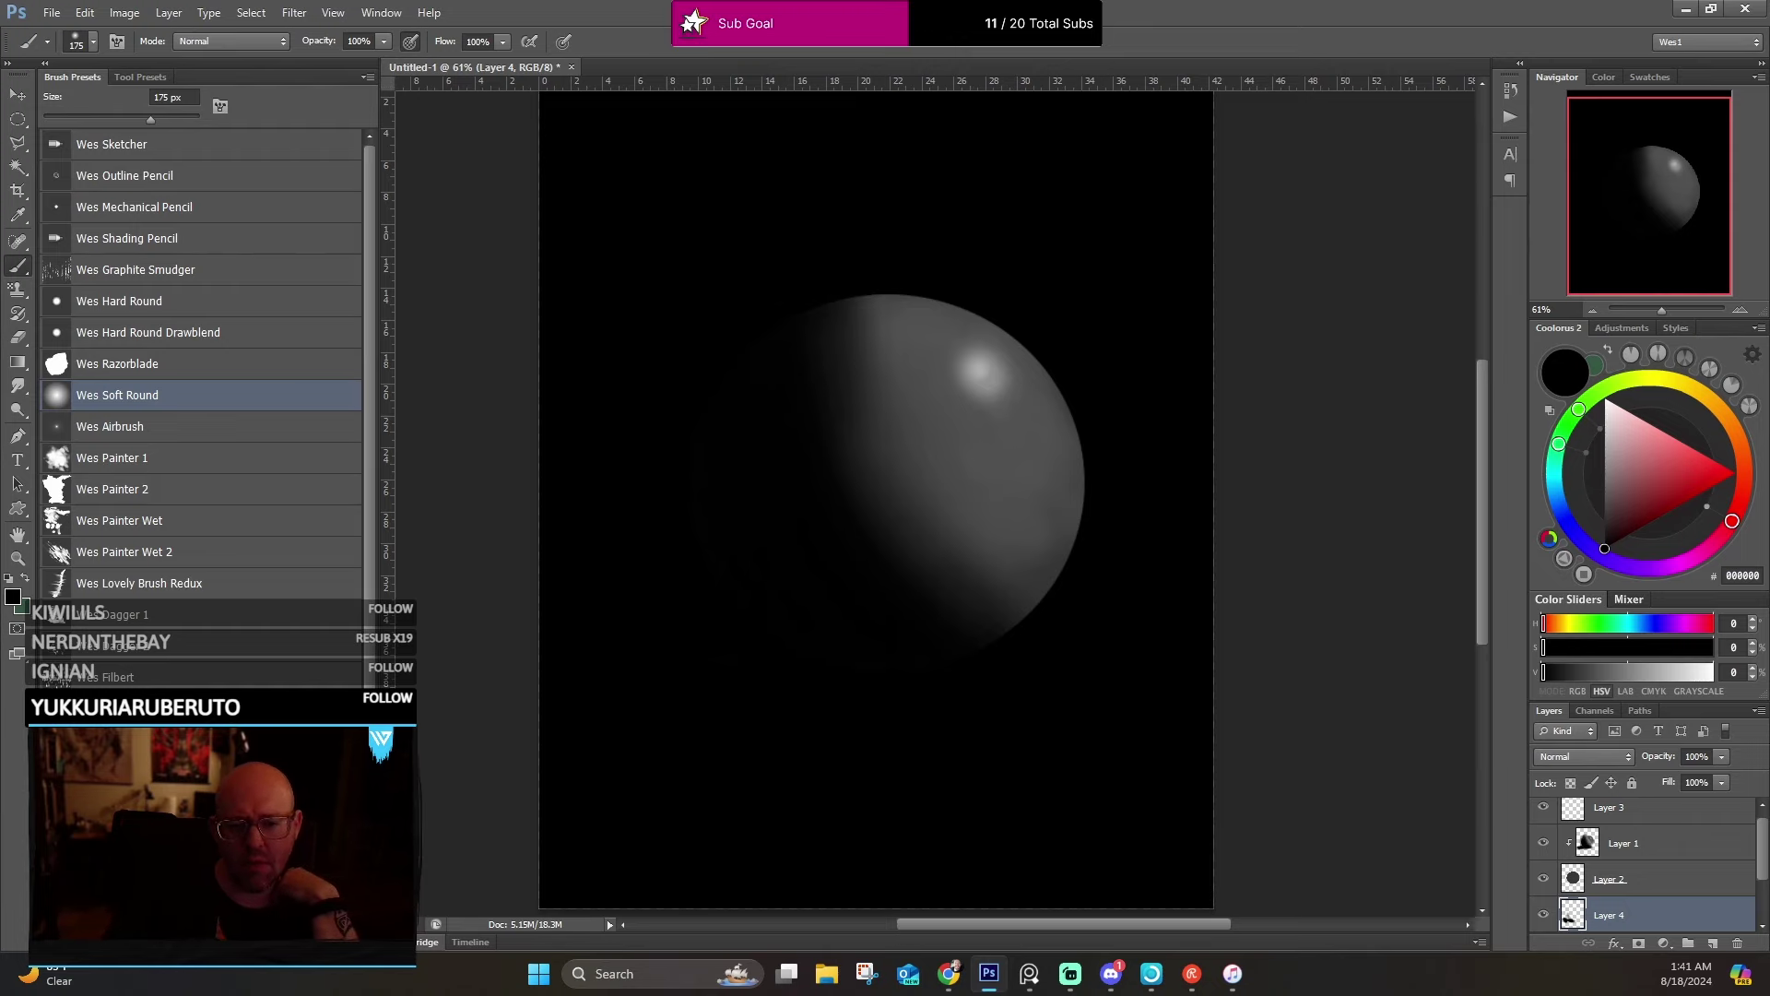
# Move the chat window off the sphere and soften the sphere's highlight.
pyautogui.click(1069, 973)
pyautogui.moveTo(1014, 183); pyautogui.dragTo(1524, 345)
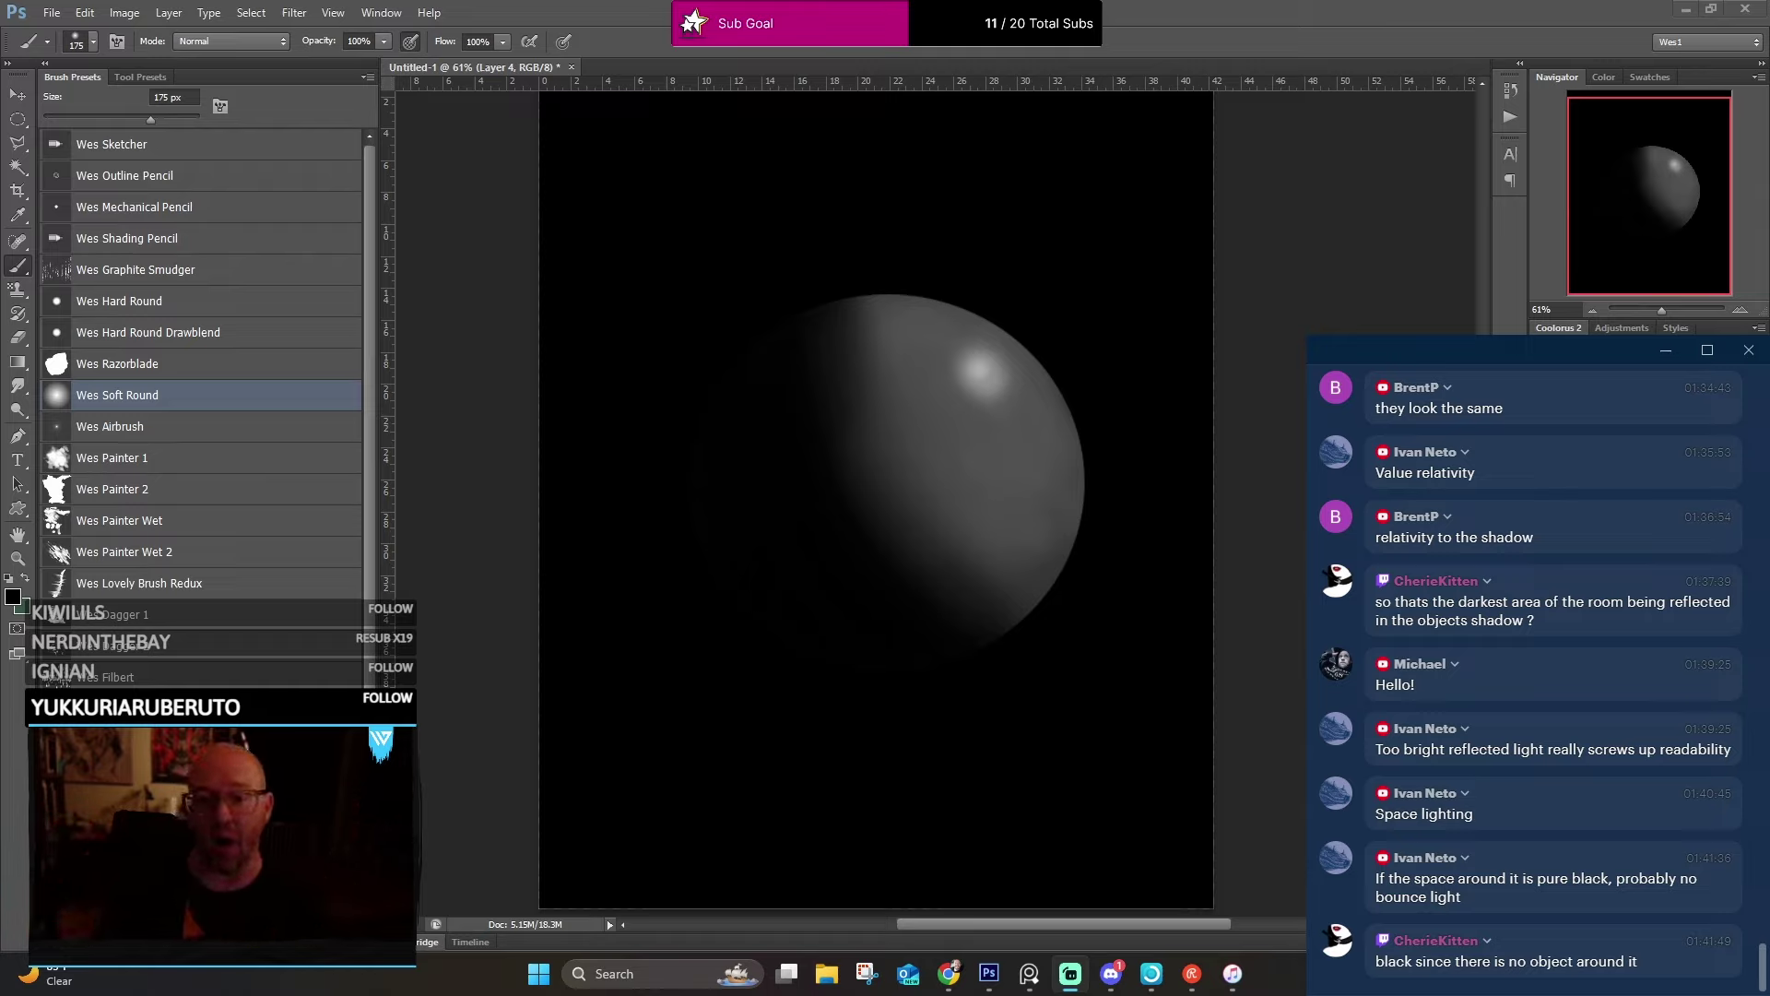
pyautogui.click(970, 373)
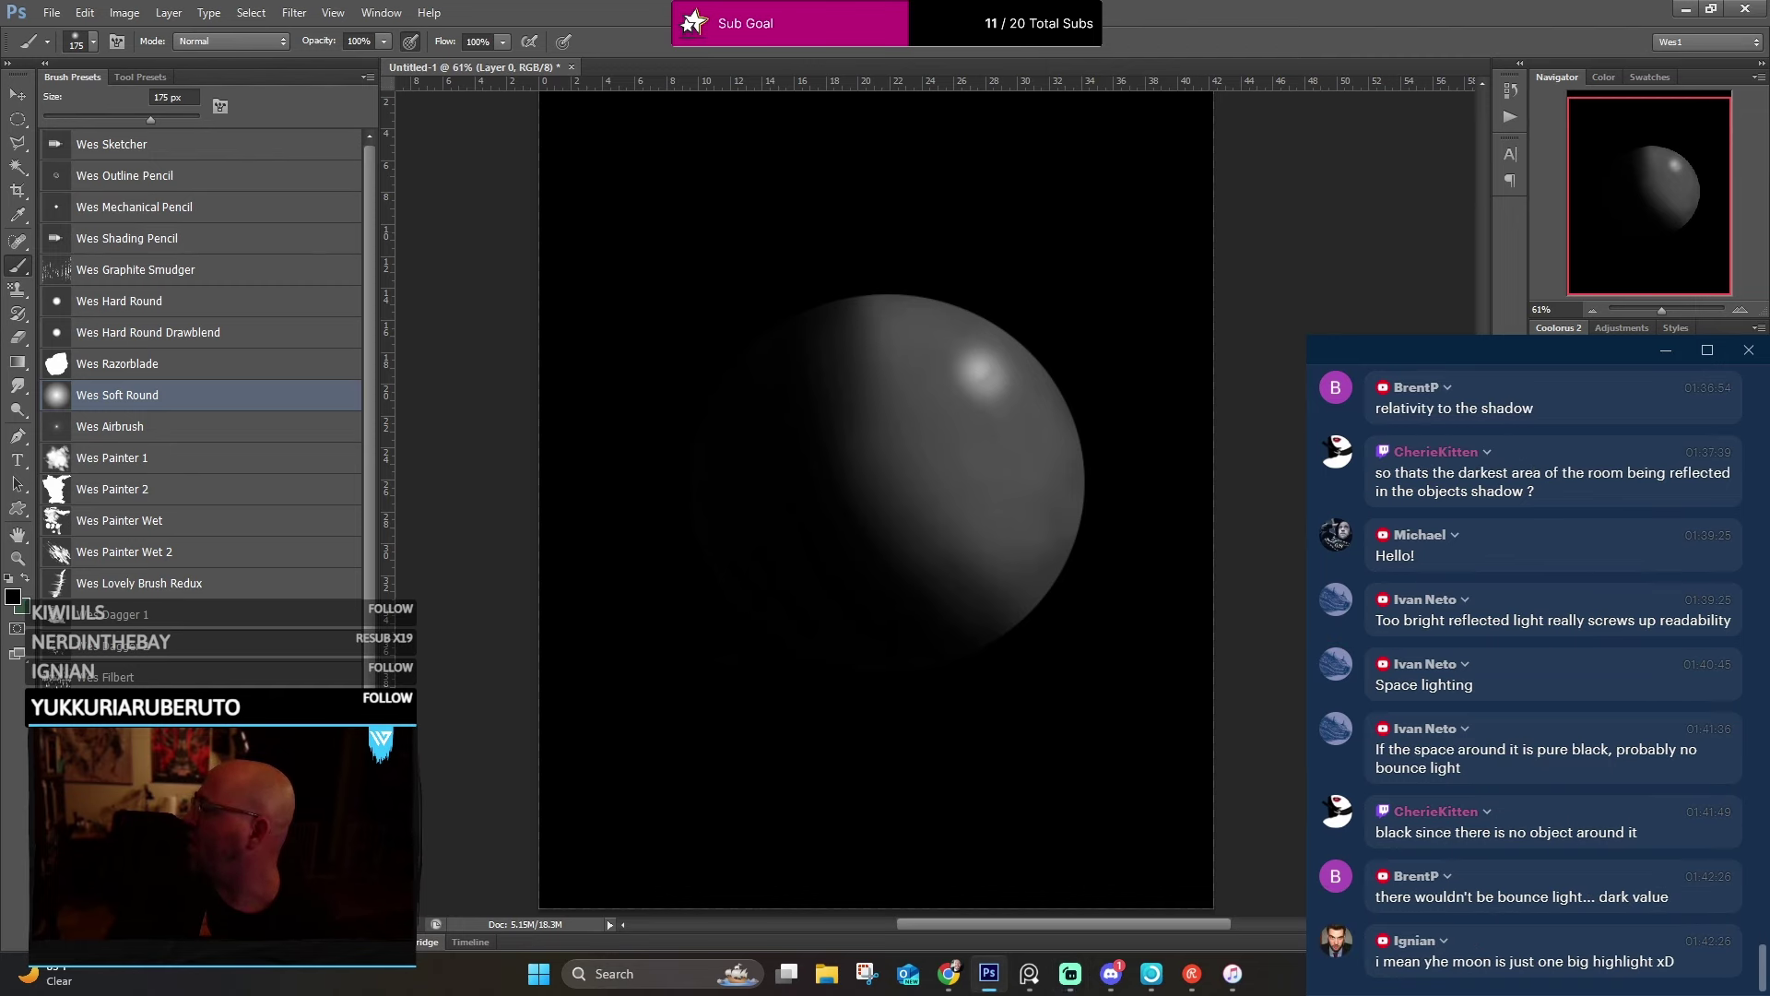
# Change Layer 0's Color Overlay to very dark grey 181818 and confirm the layer style.
pyautogui.rightClick(833, 340)
pyautogui.click(909, 541)
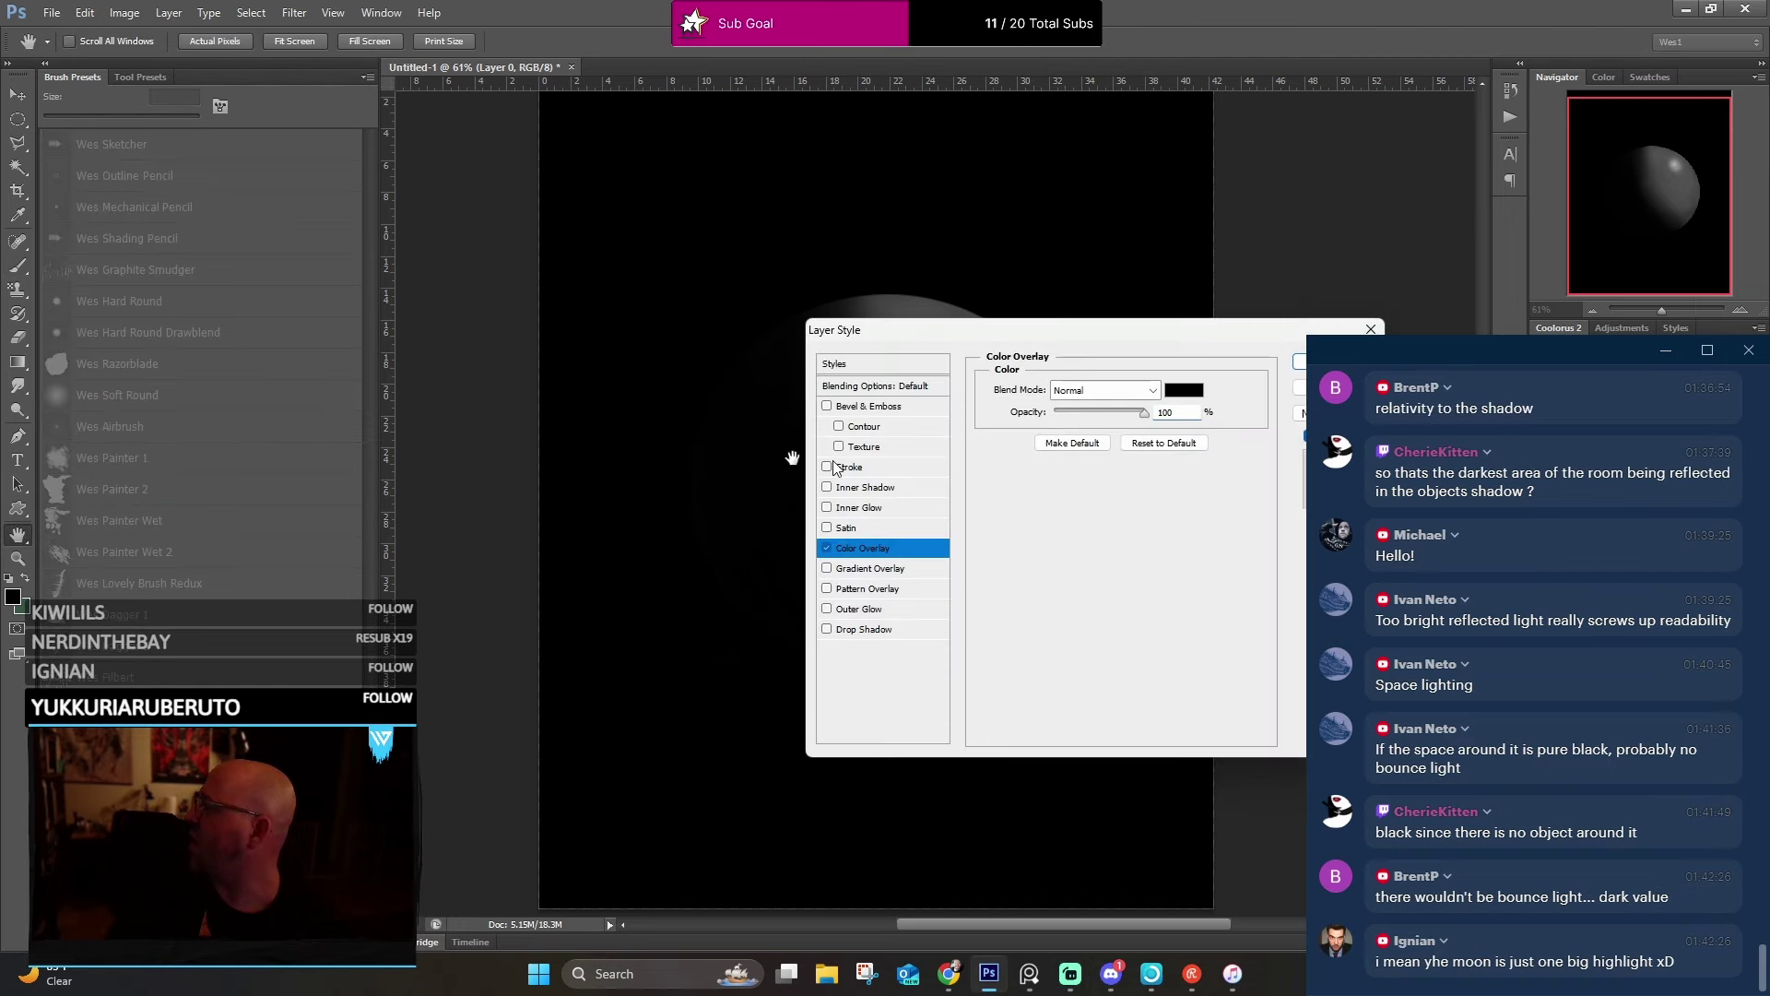
pyautogui.click(1188, 390)
pyautogui.click(954, 694)
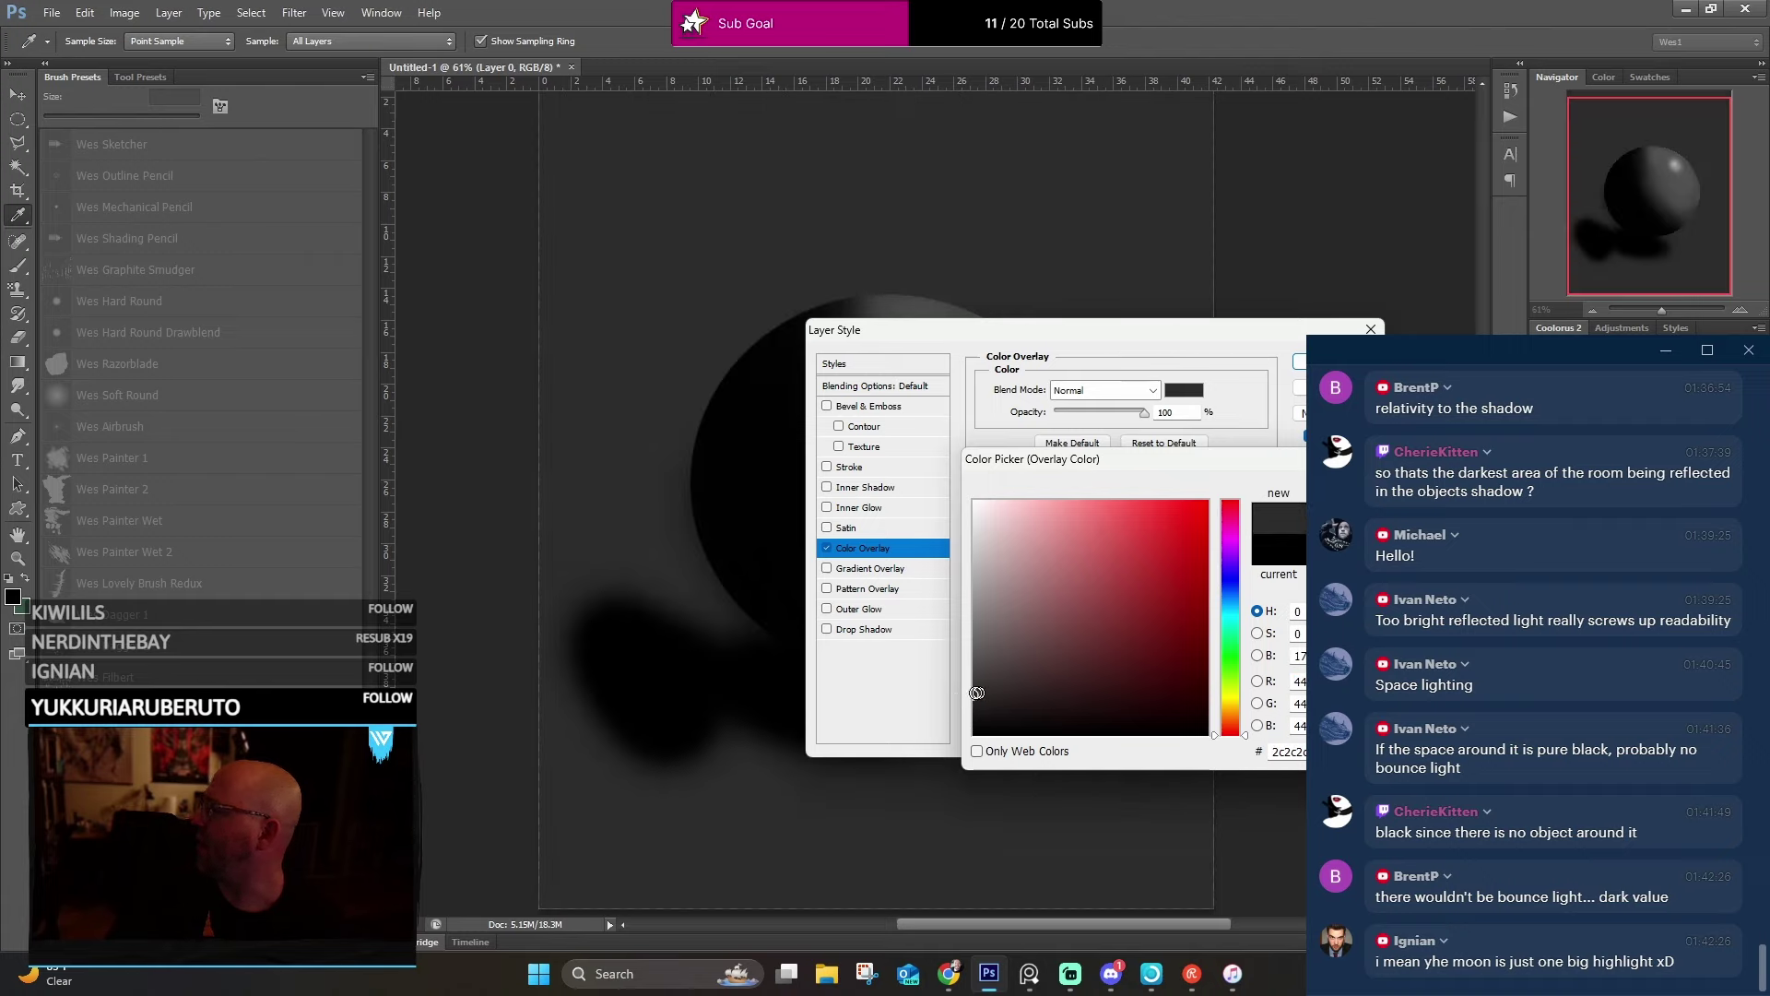
pyautogui.moveTo(977, 692); pyautogui.dragTo(975, 721)
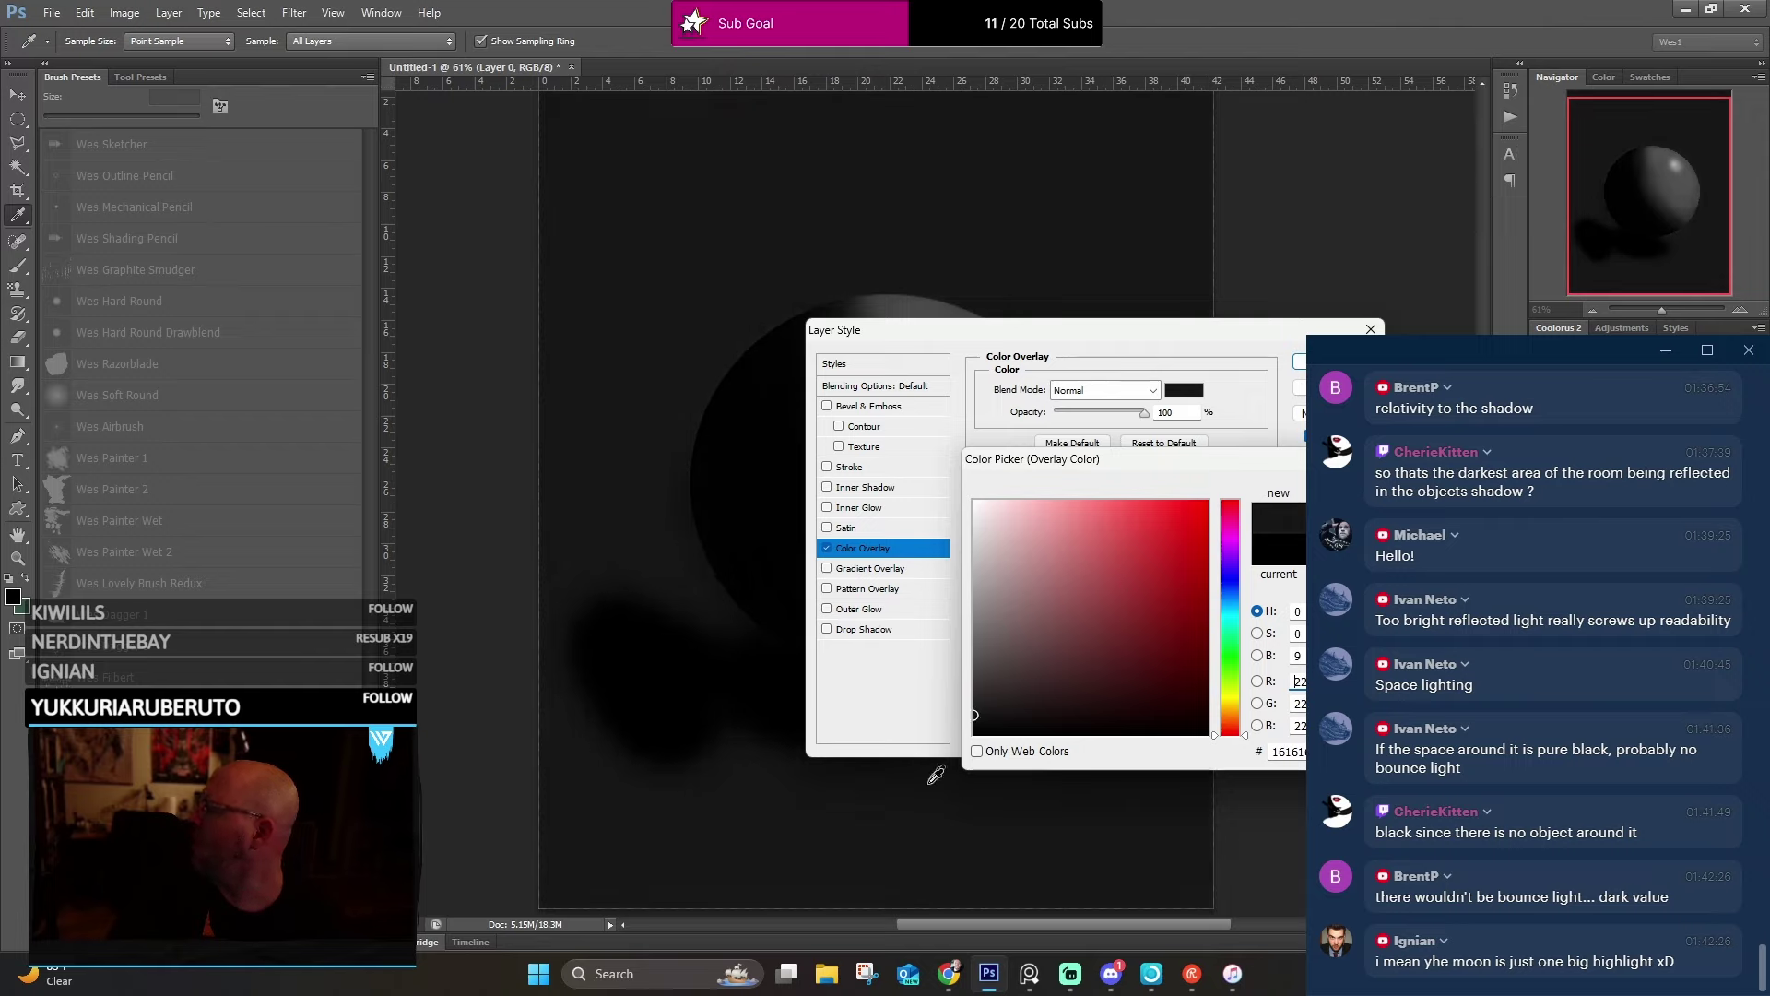
pyautogui.moveTo(980, 709); pyautogui.dragTo(959, 712)
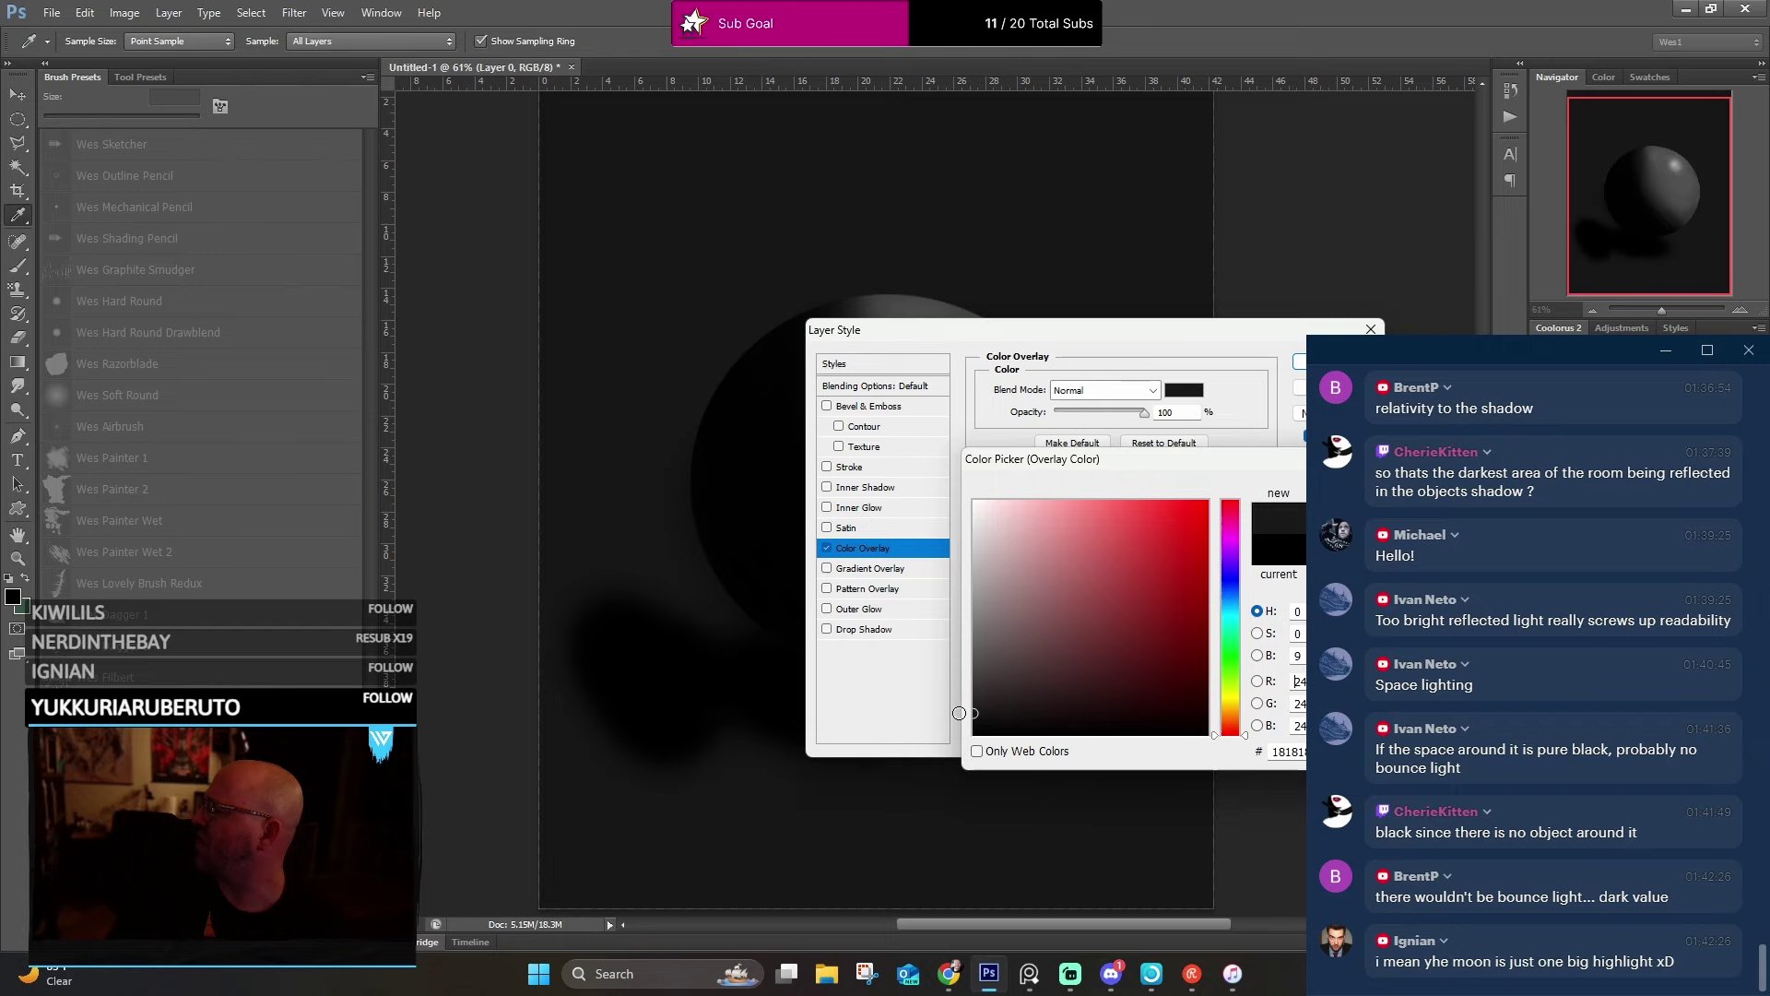
pyautogui.press('Return')
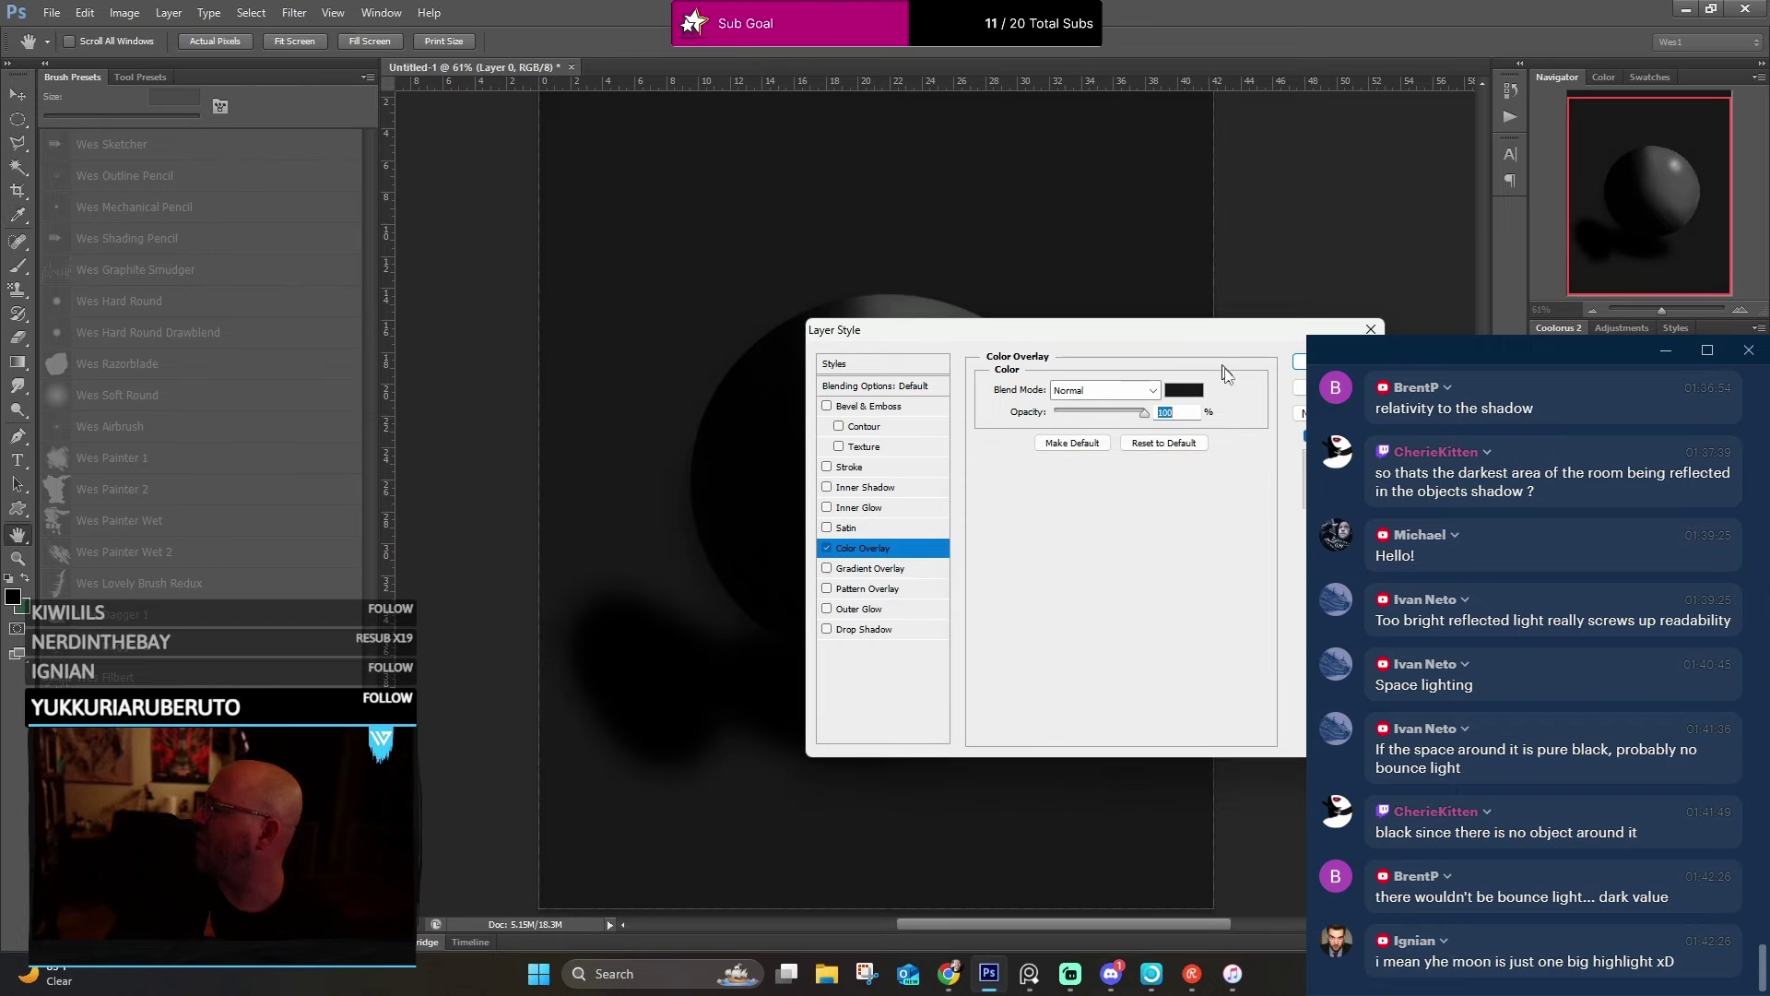
pyautogui.press('Return')
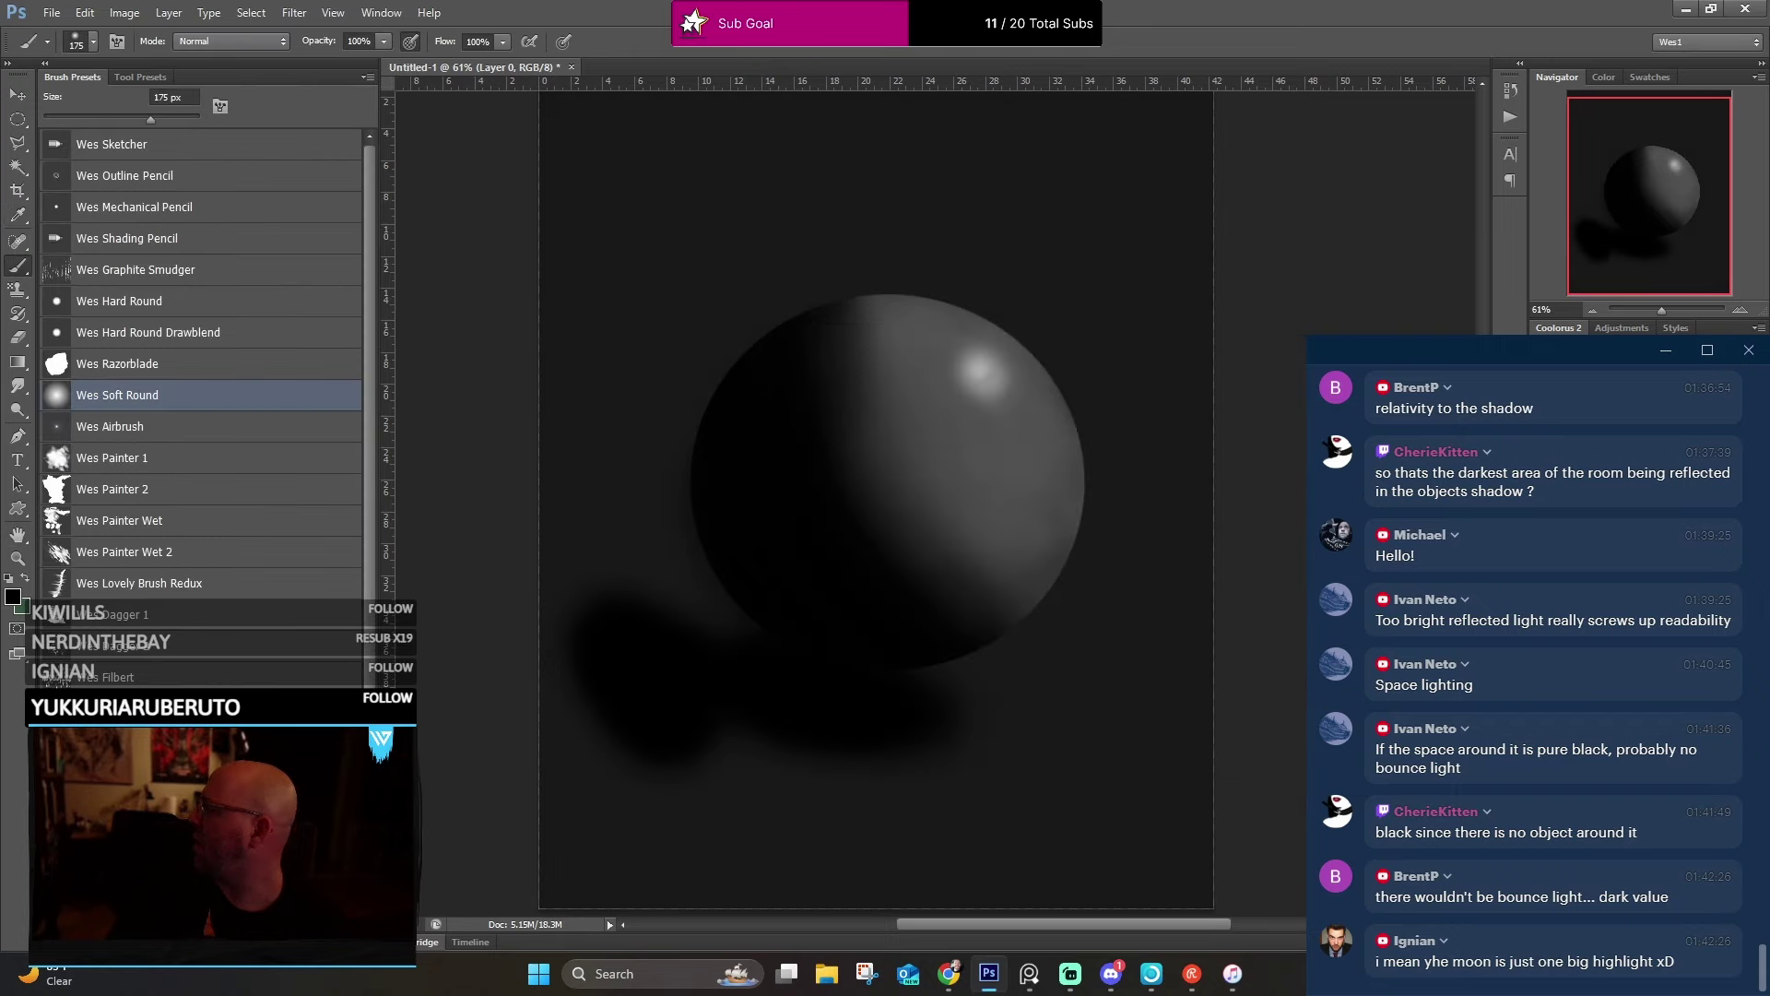
# Undo the blurred cast shadow under the sphere, zoom in on it, and briefly hide the chat window.
pyautogui.scroll(-1, 876, 489)
pyautogui.hotkey('ctrl', 'z')
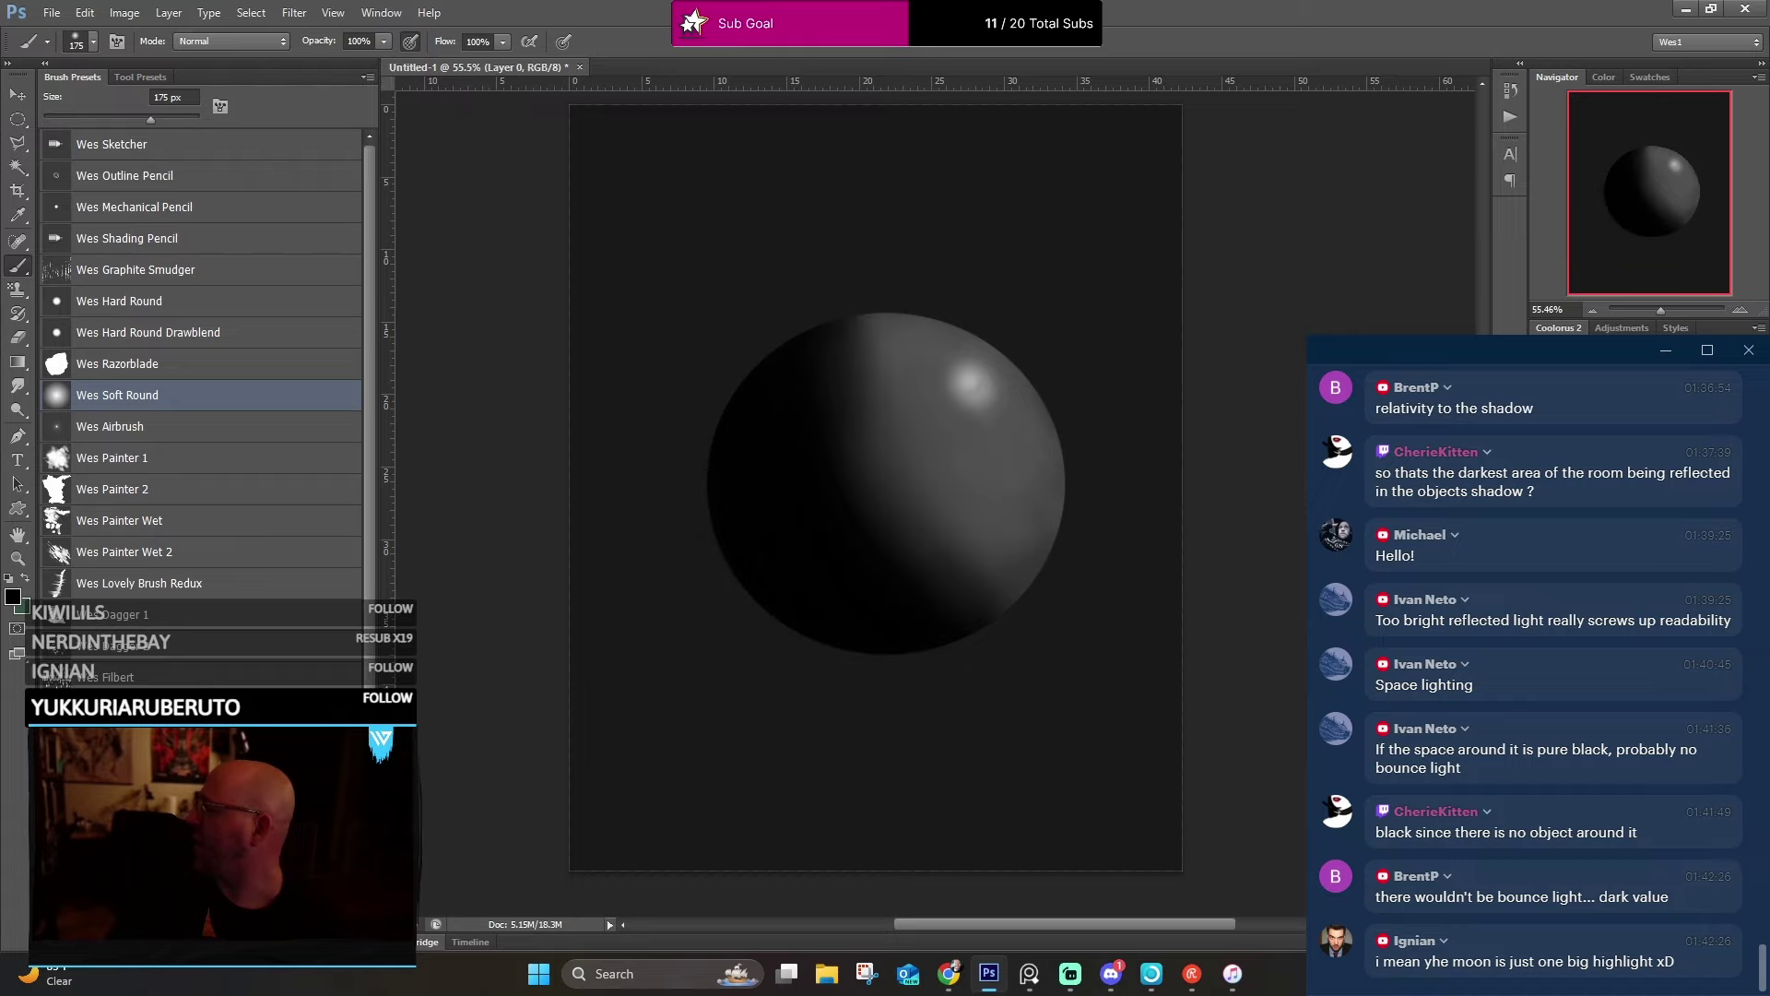
pyautogui.scroll(3, 1095, 456)
pyautogui.scroll(1, 1095, 456)
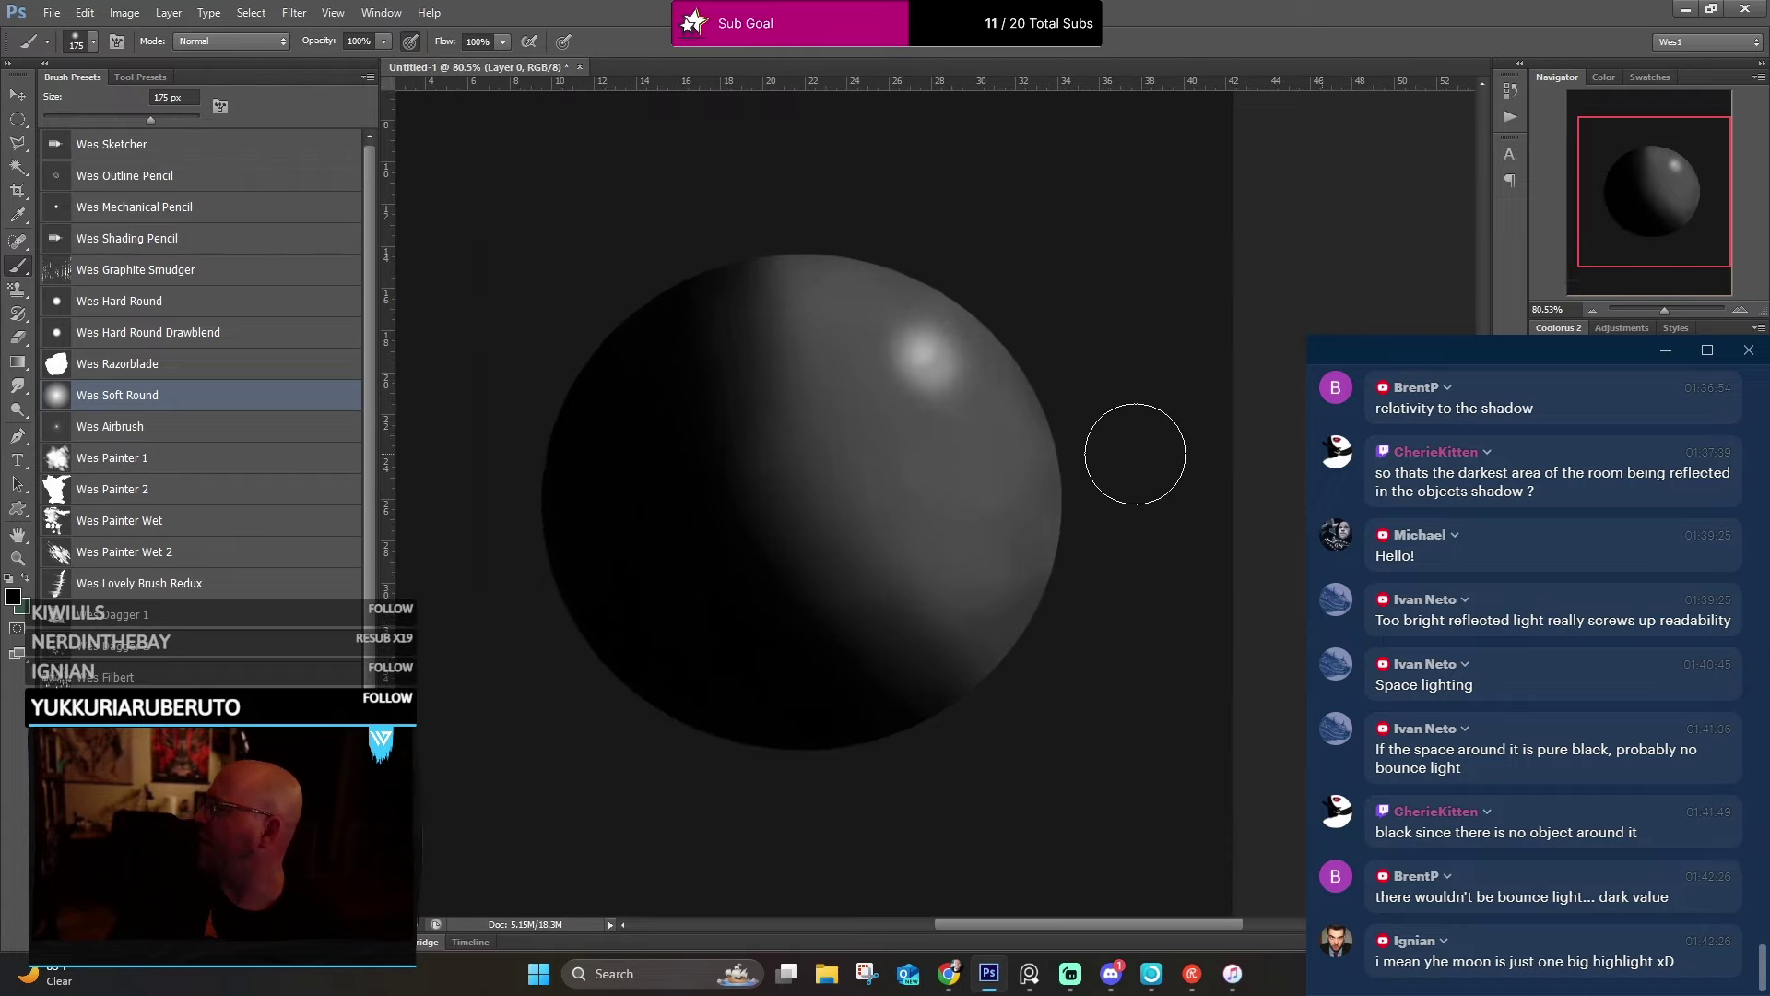
pyautogui.scroll(-1, 1138, 450)
pyautogui.scroll(1, 954, 346)
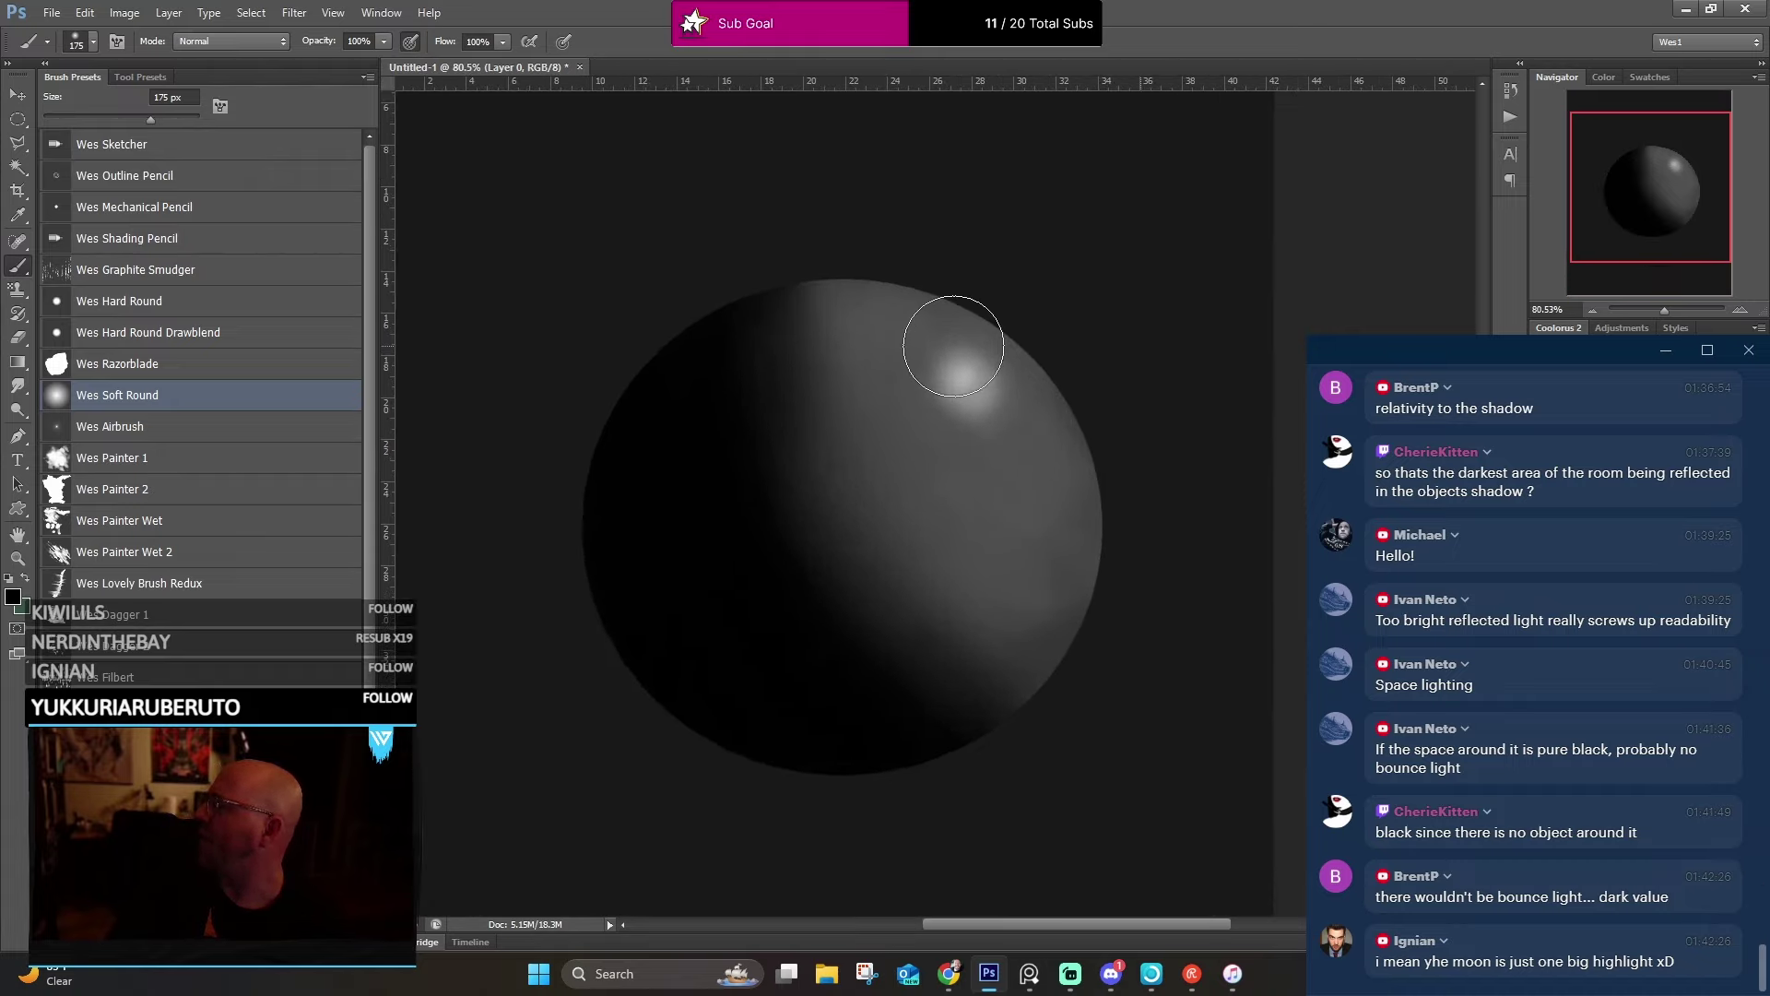
pyautogui.scroll(-1, 954, 346)
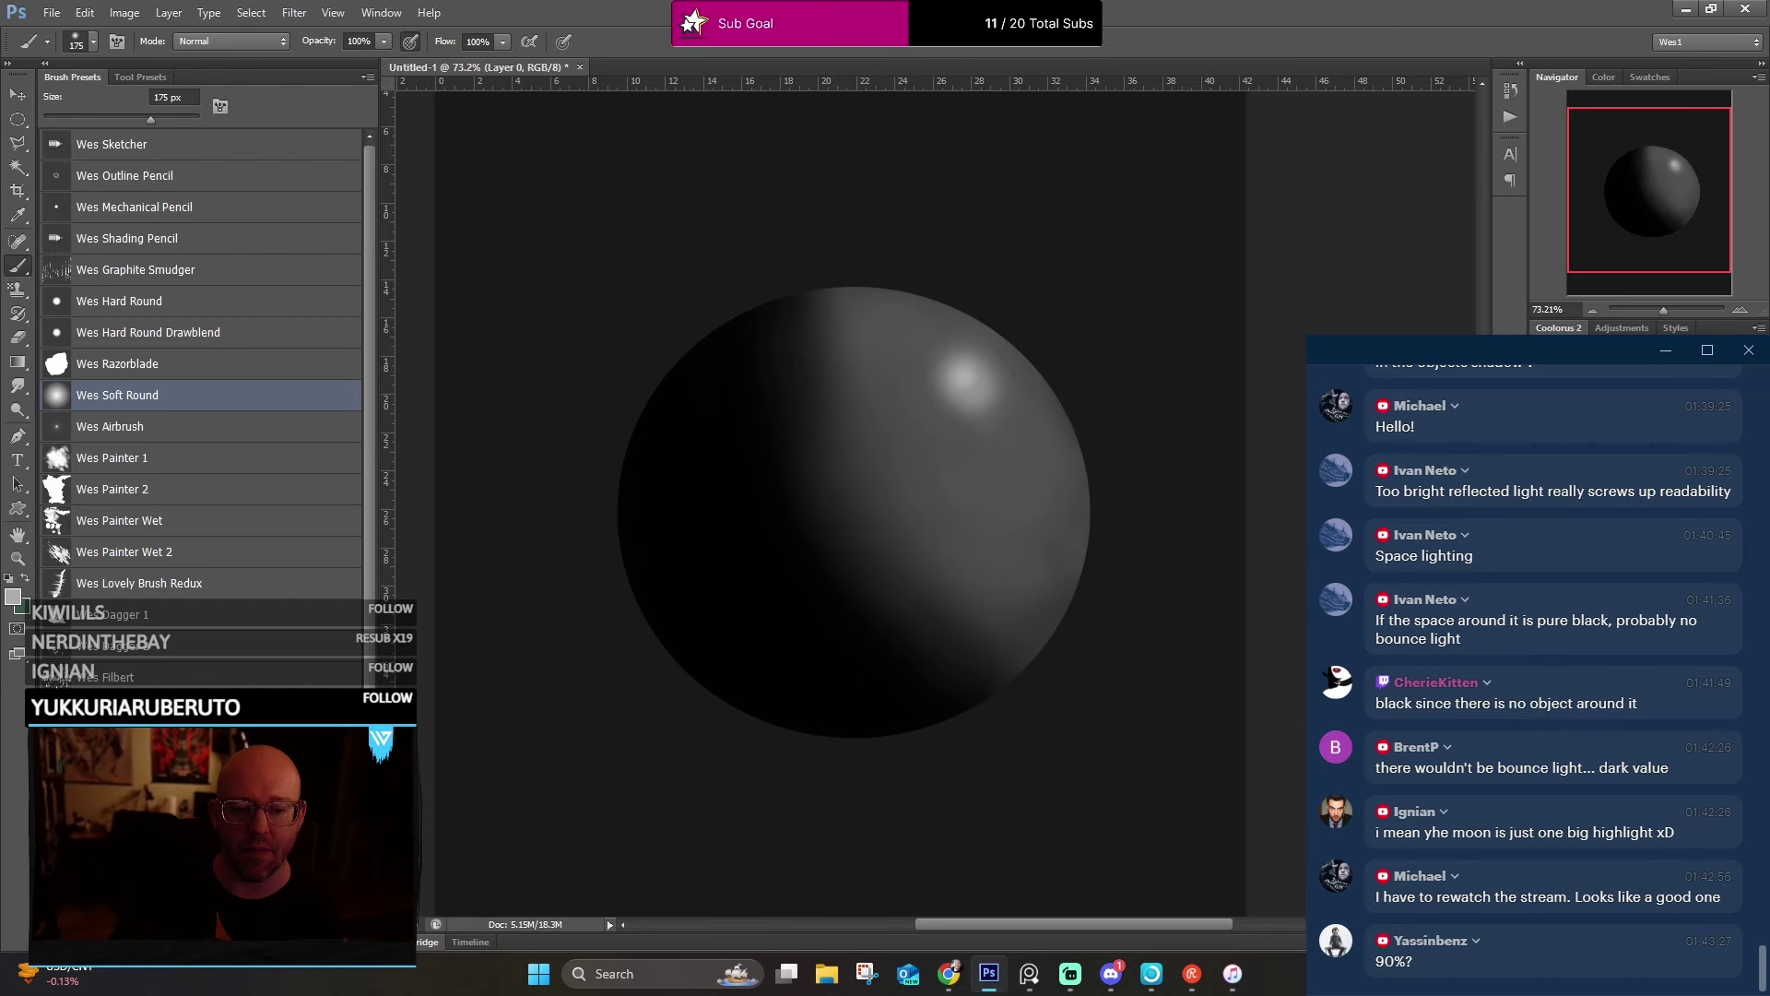
pyautogui.hotkey('alt', 'Tab')
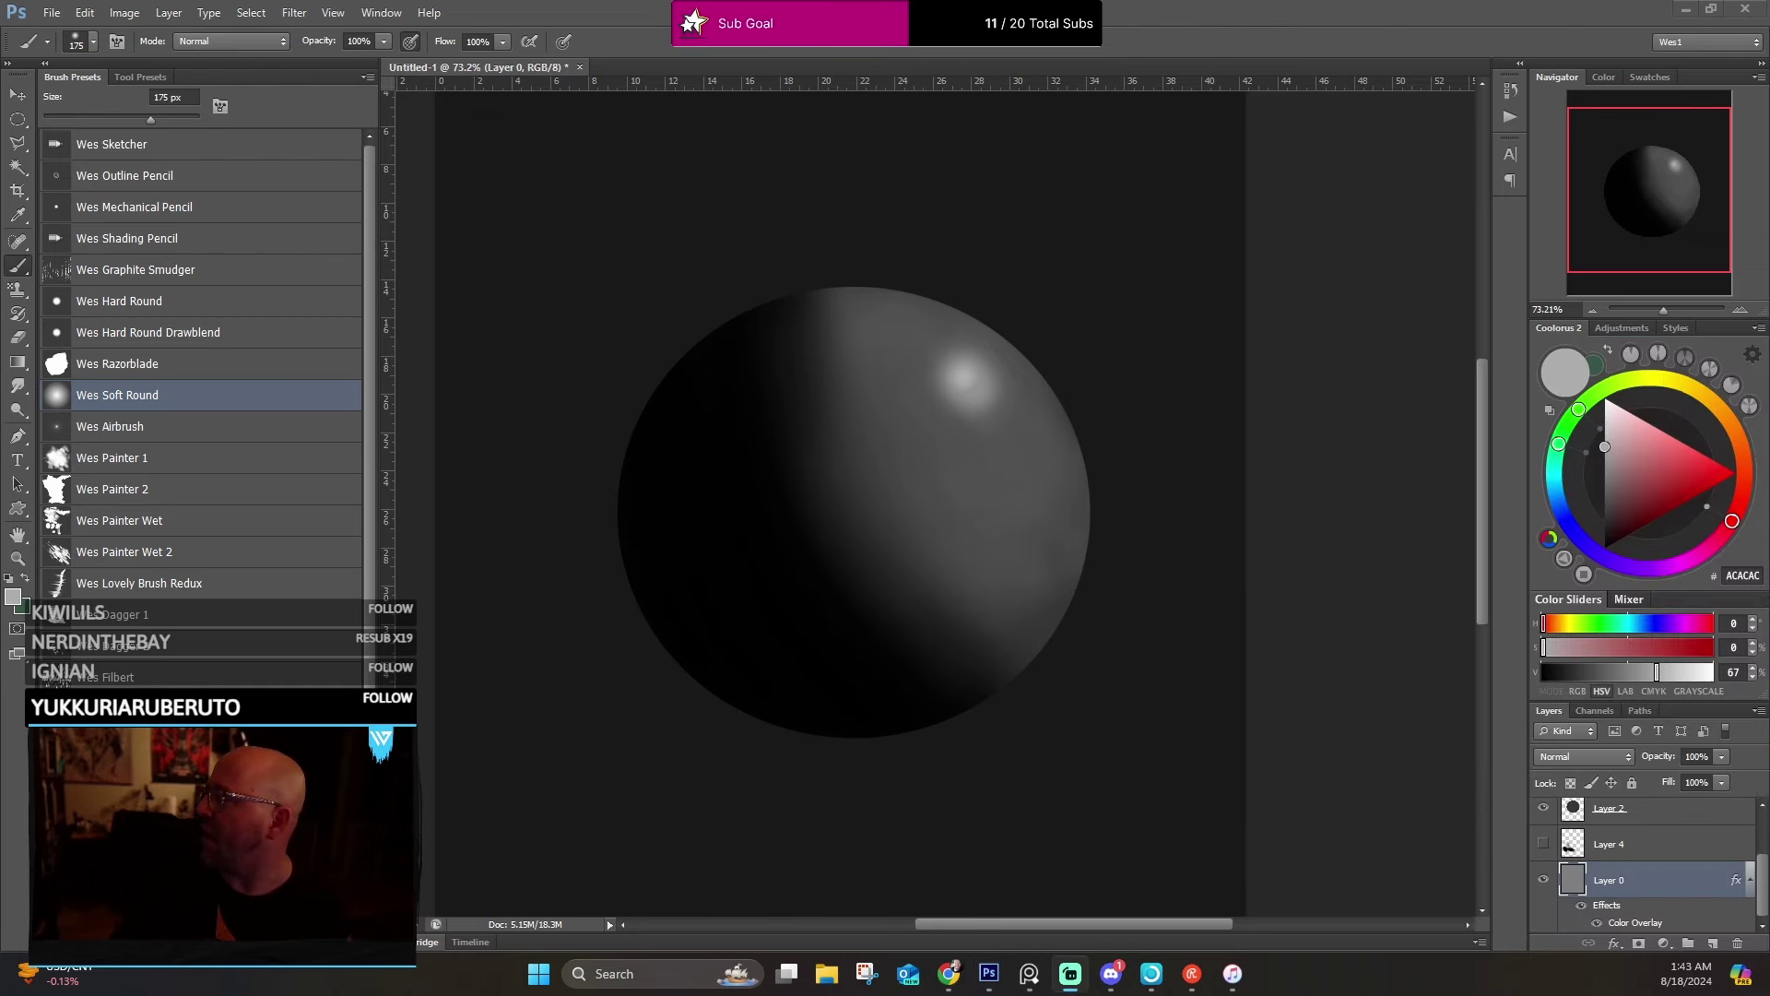
pyautogui.hotkey('alt', 'Tab')
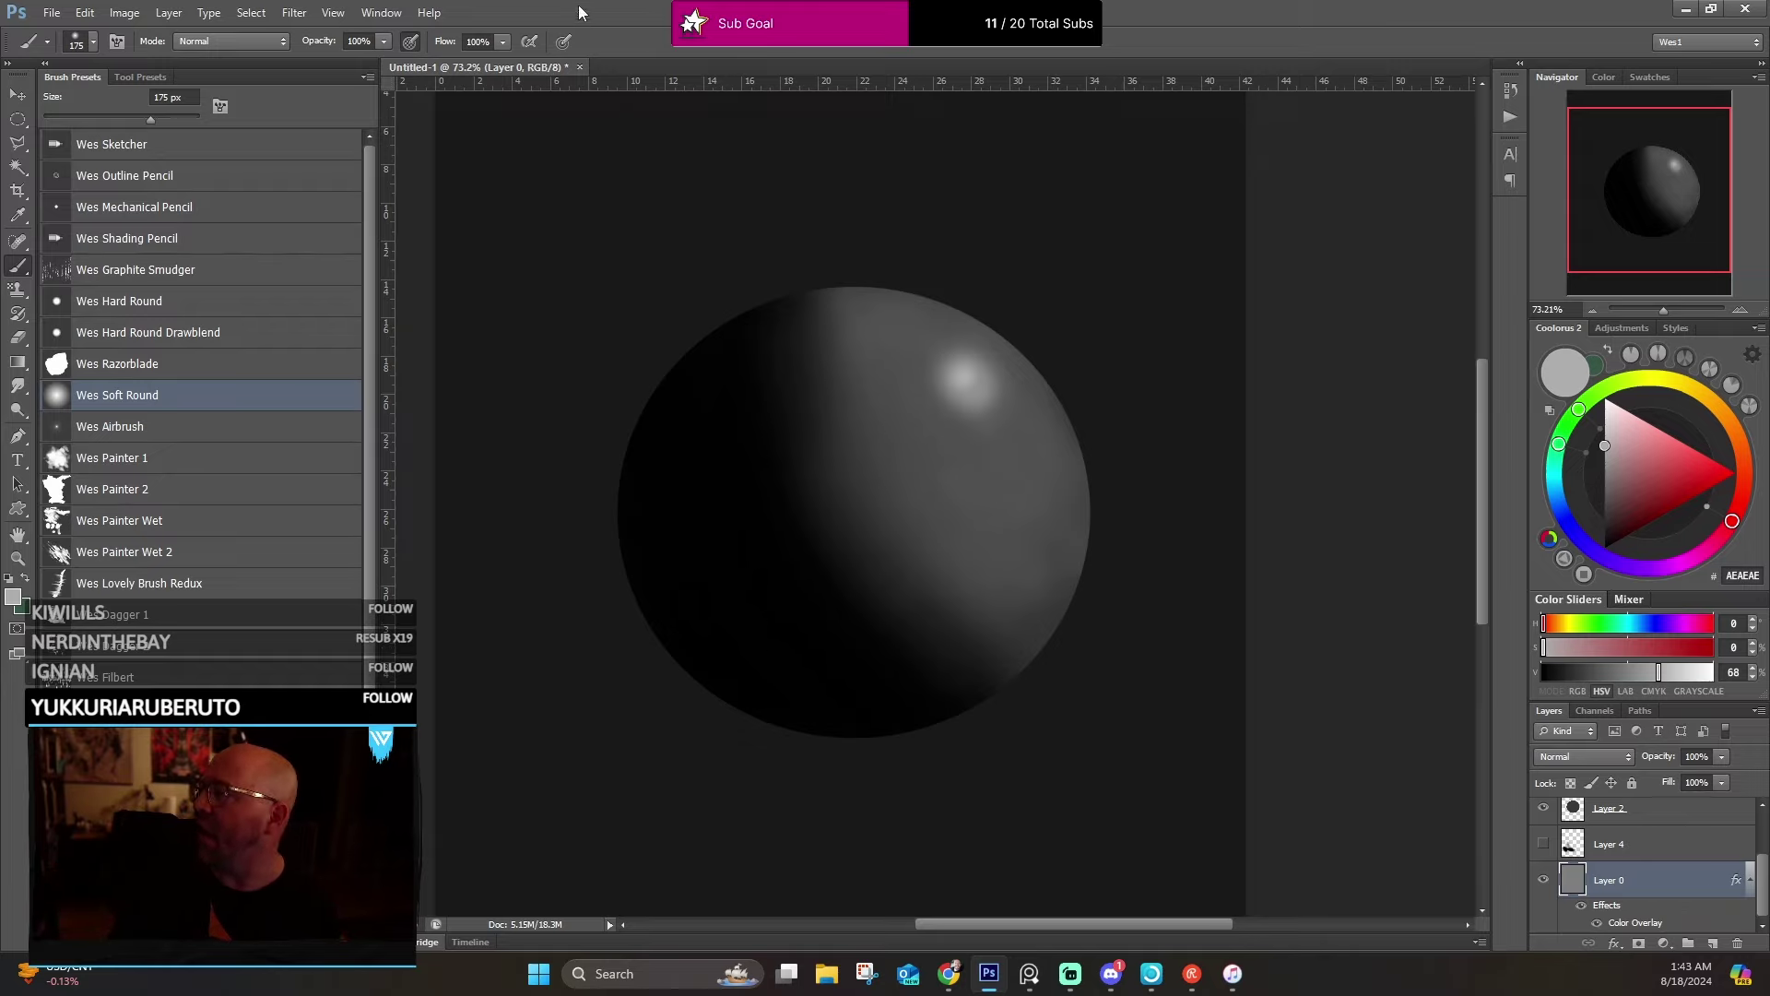
# Sample the dark background and adjust the colour's brightness to V 4 for a near-black paint colour.
pyautogui.keyDown('alt'); pyautogui.click(564, 247); pyautogui.keyUp('alt')
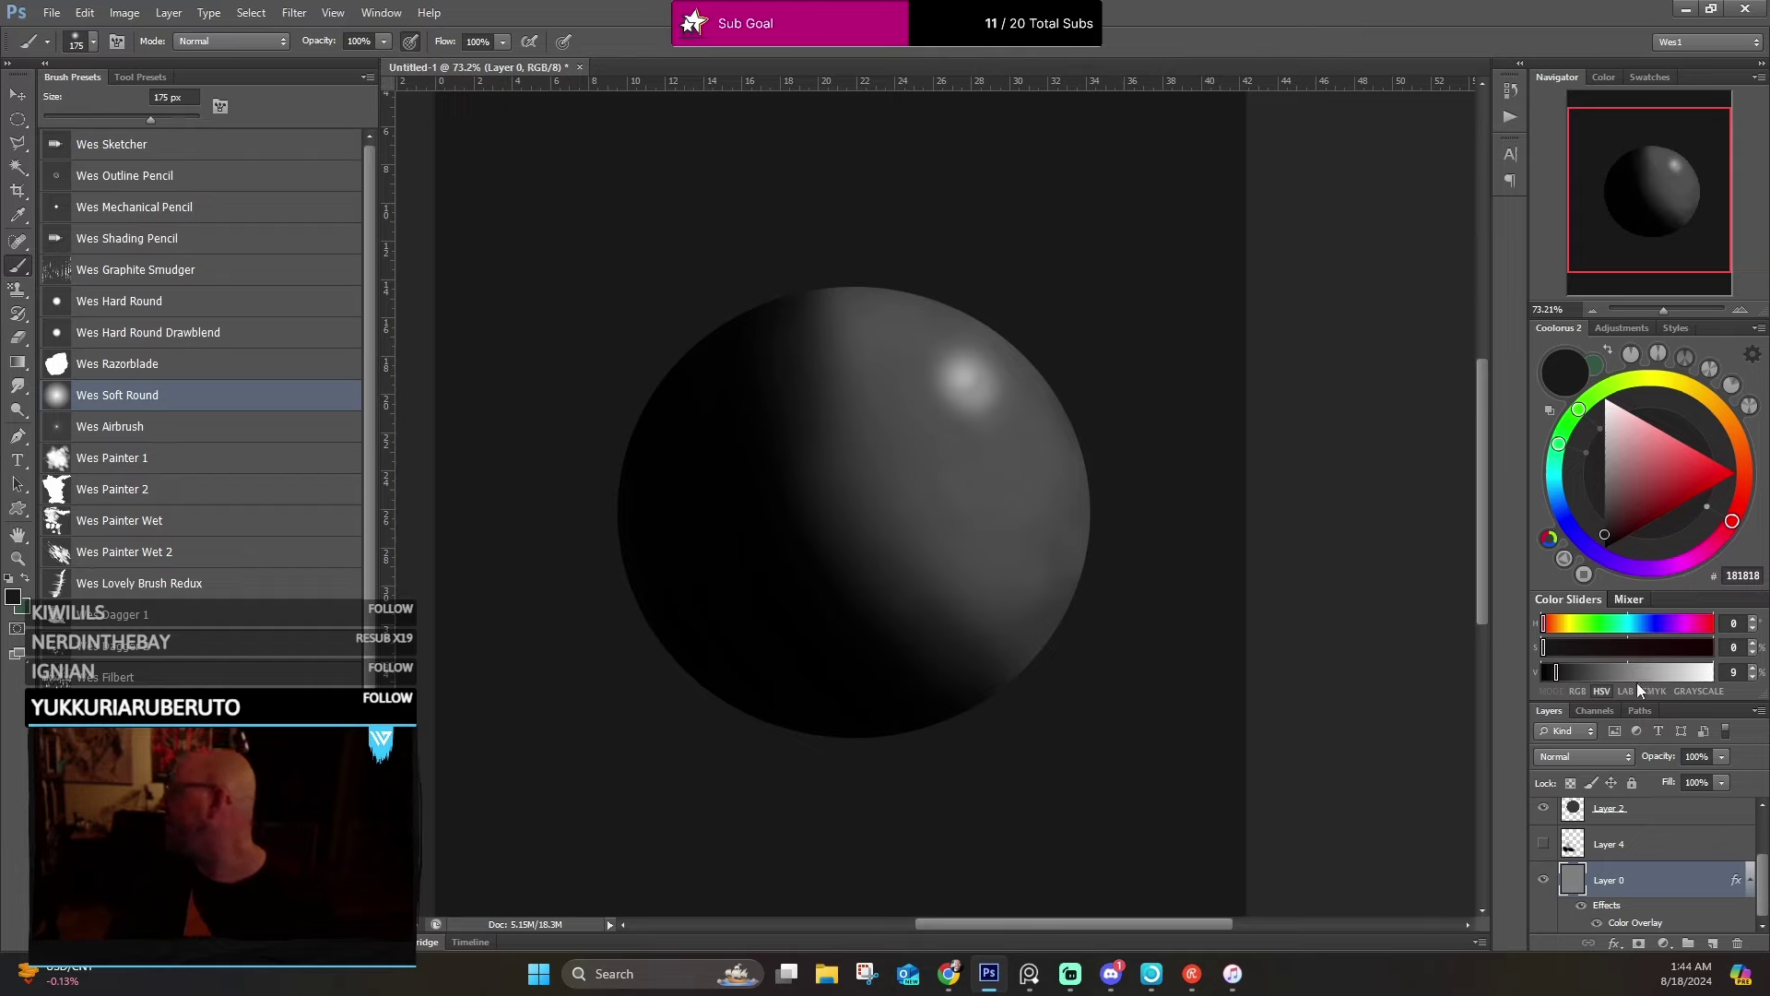
pyautogui.click(1752, 670)
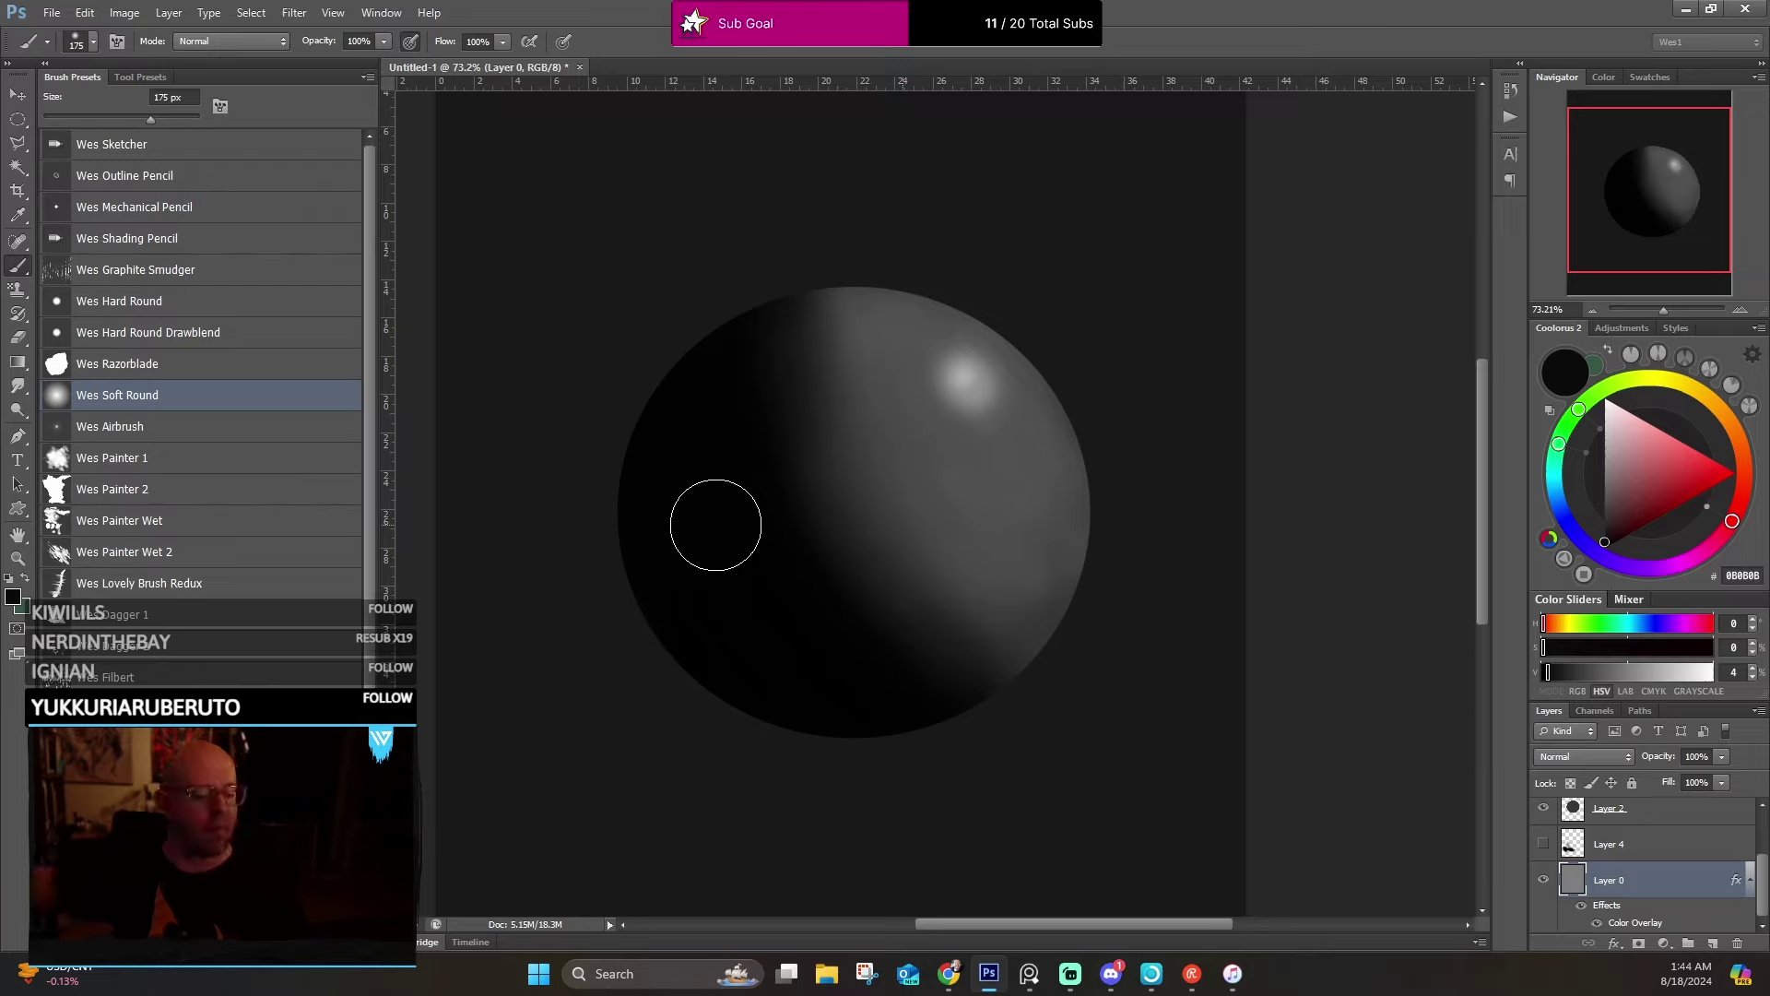
# Shrink the brush to 80 px, paint a faint near-black stroke along the sphere's bottom, then return to chat.
pyautogui.press('[')
pyautogui.press('[')
pyautogui.press('[')
pyautogui.press('[')
pyautogui.press('[')
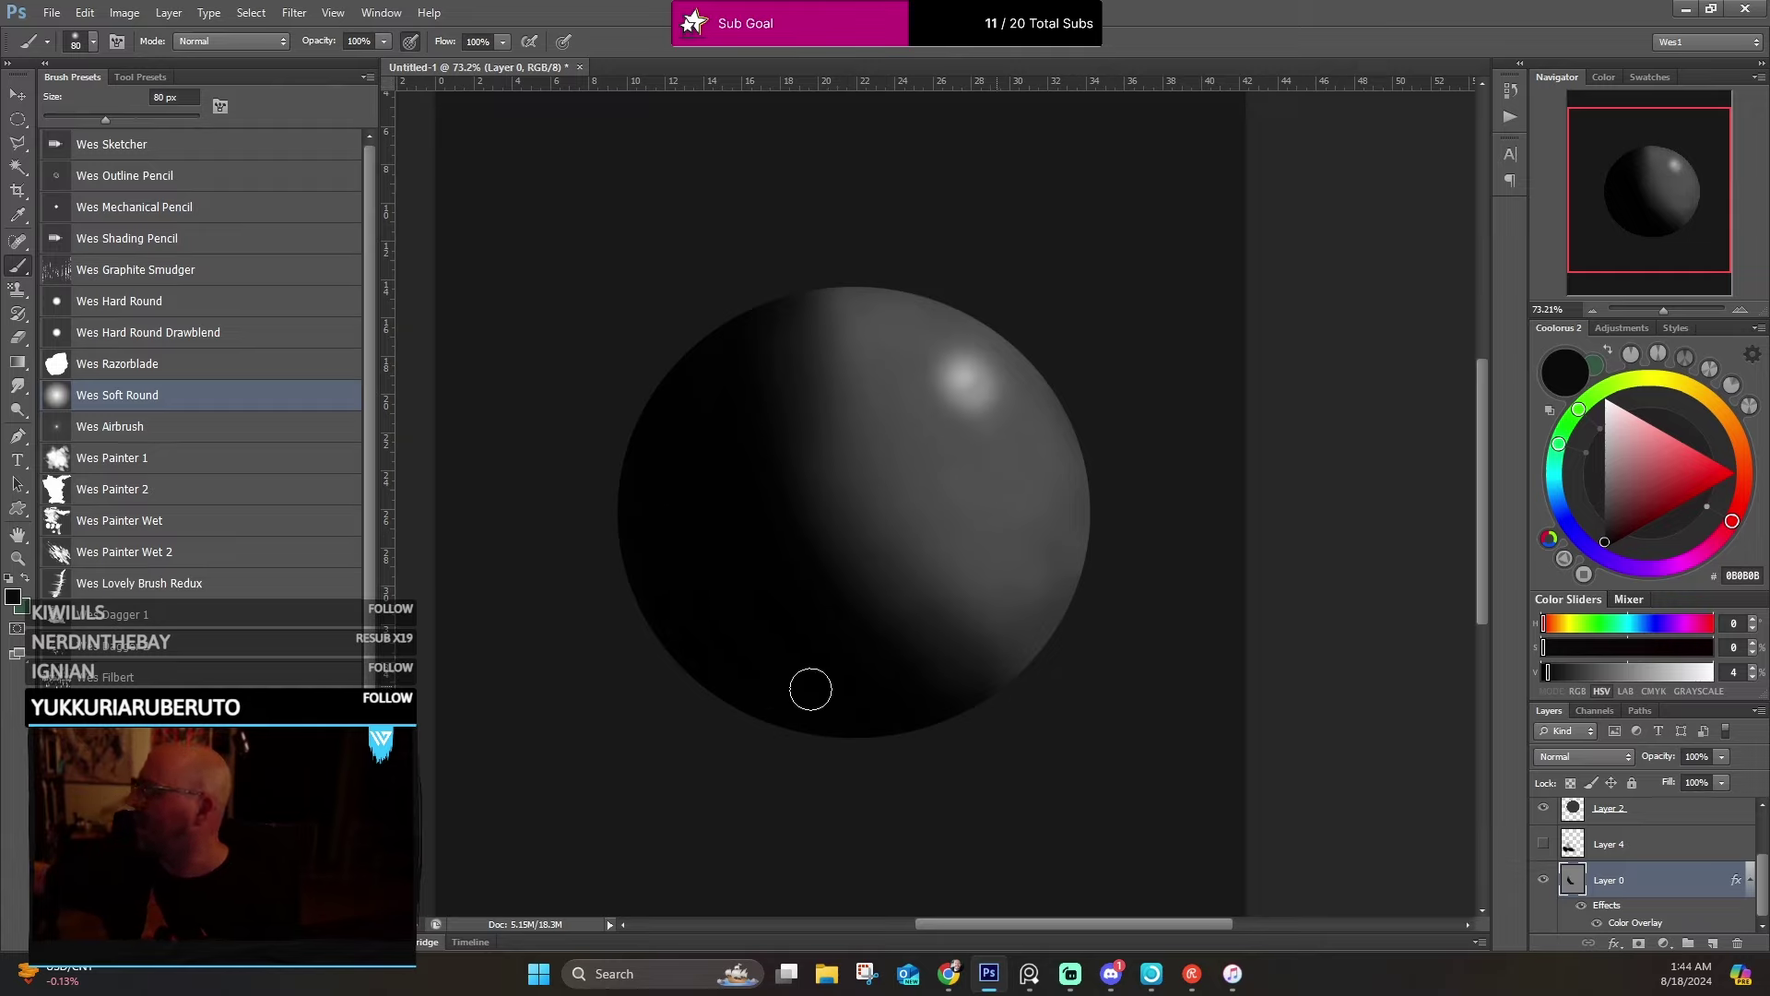
pyautogui.moveTo(811, 690); pyautogui.dragTo(806, 700)
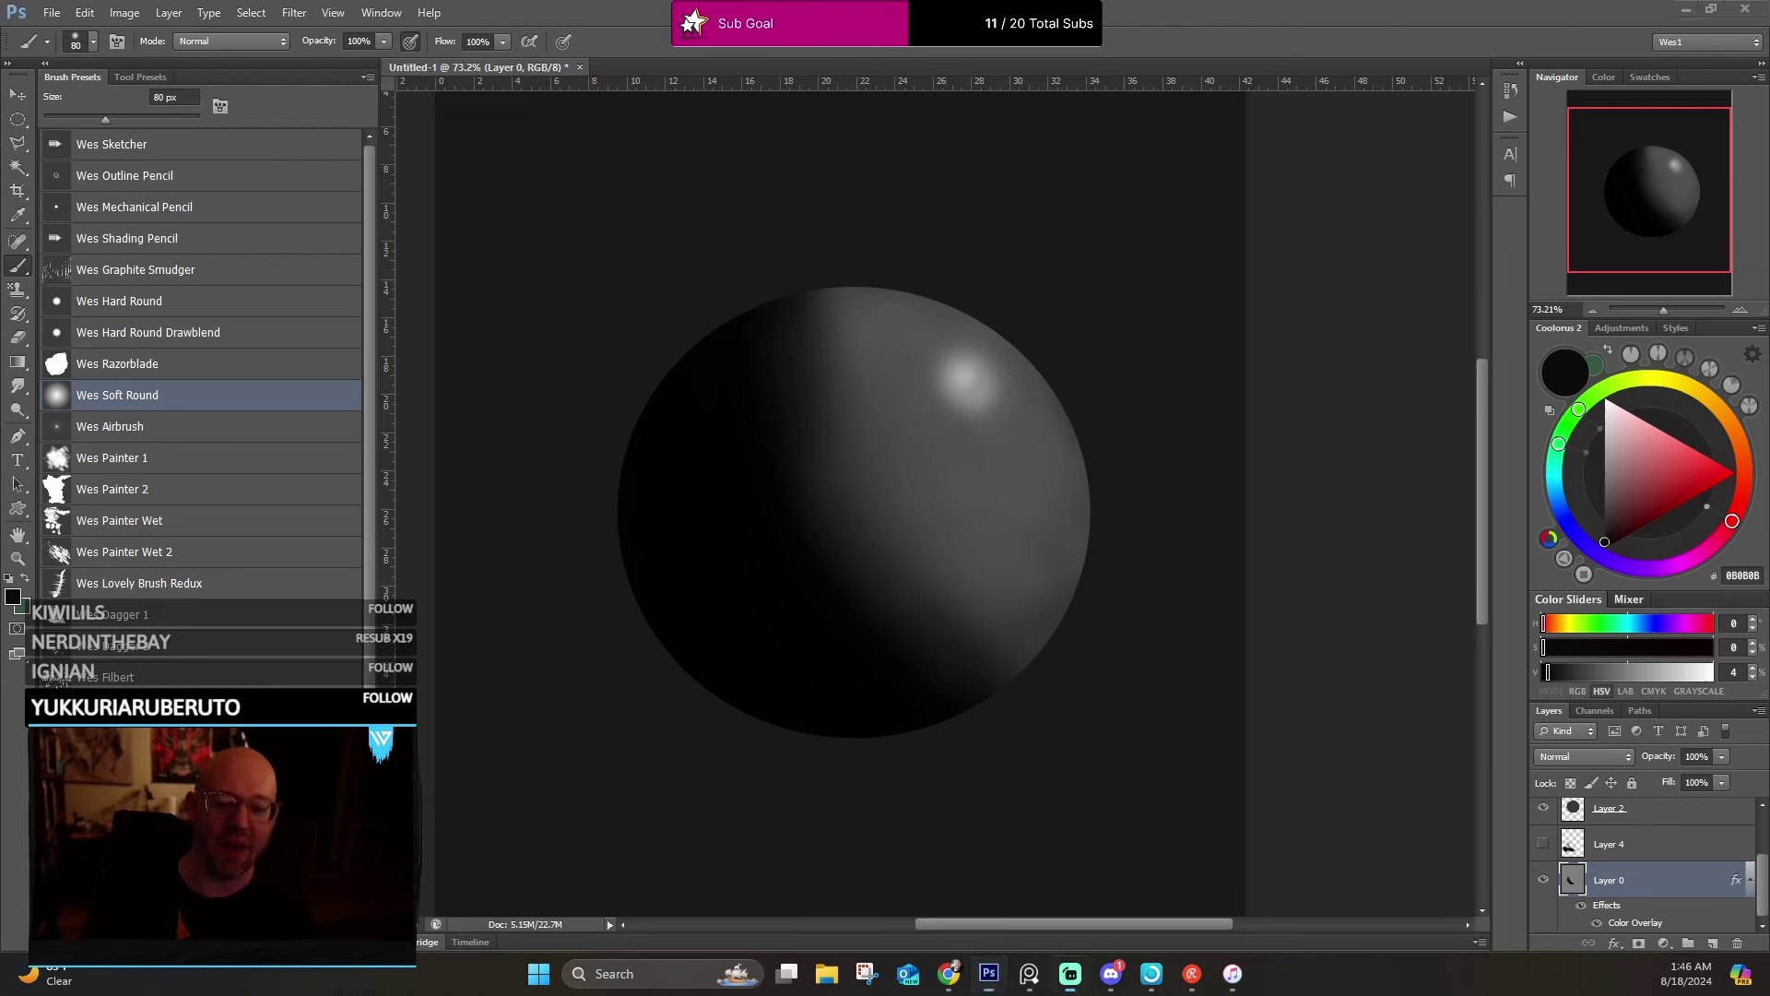
pyautogui.hotkey('alt', 'Tab')
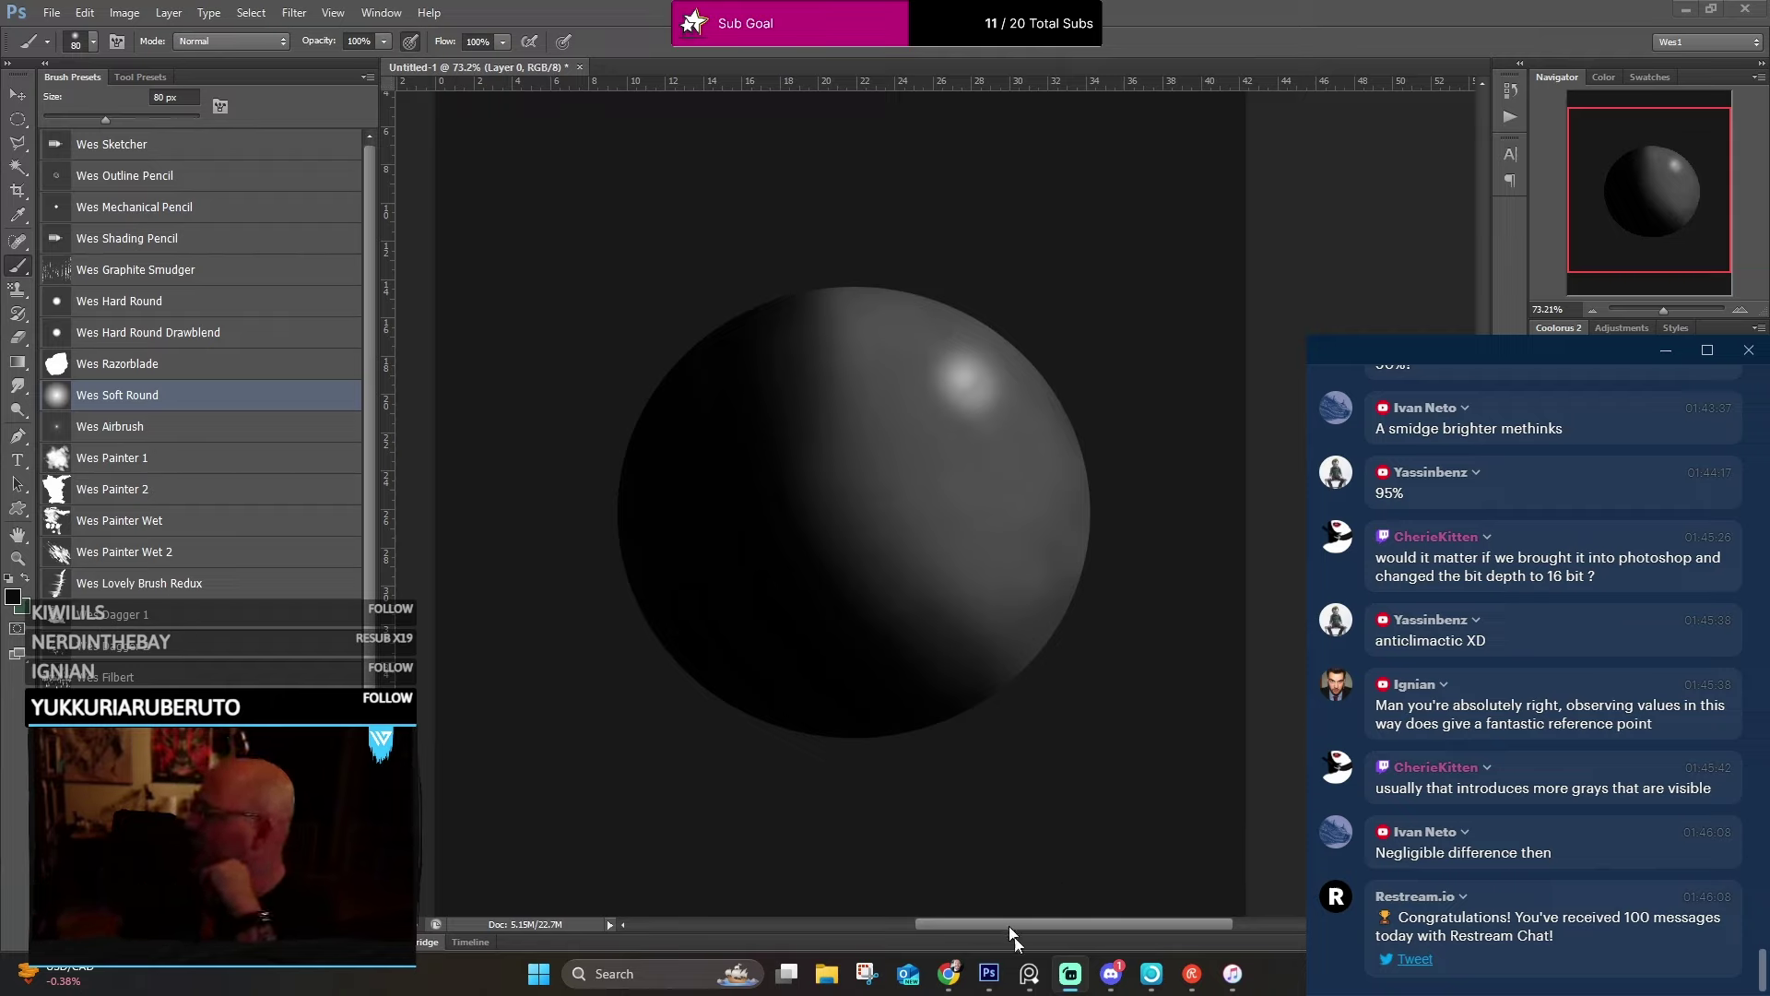
# Bring up the PureRef board, pan it, make it full screen, and zoom to the Su Ke and My stuff groups.
pyautogui.click(1026, 973)
pyautogui.scroll(-3, 1003, 472)
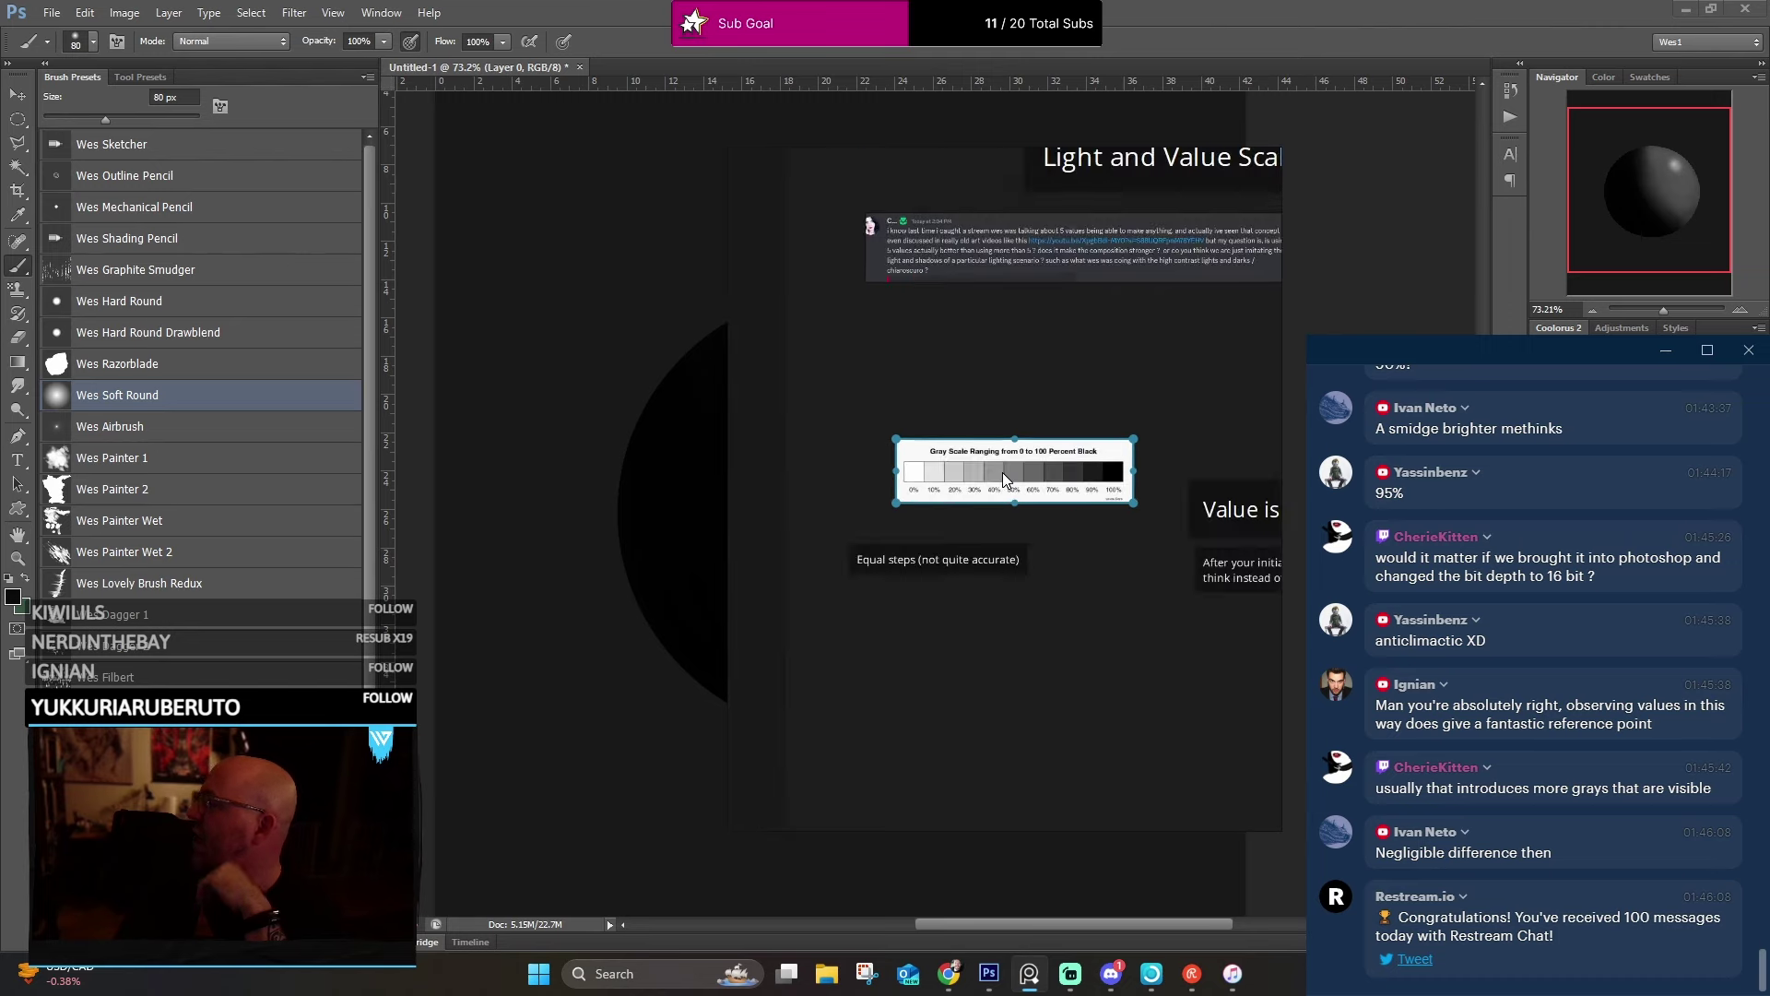
pyautogui.moveTo(1003, 472); pyautogui.dragTo(977, 288)
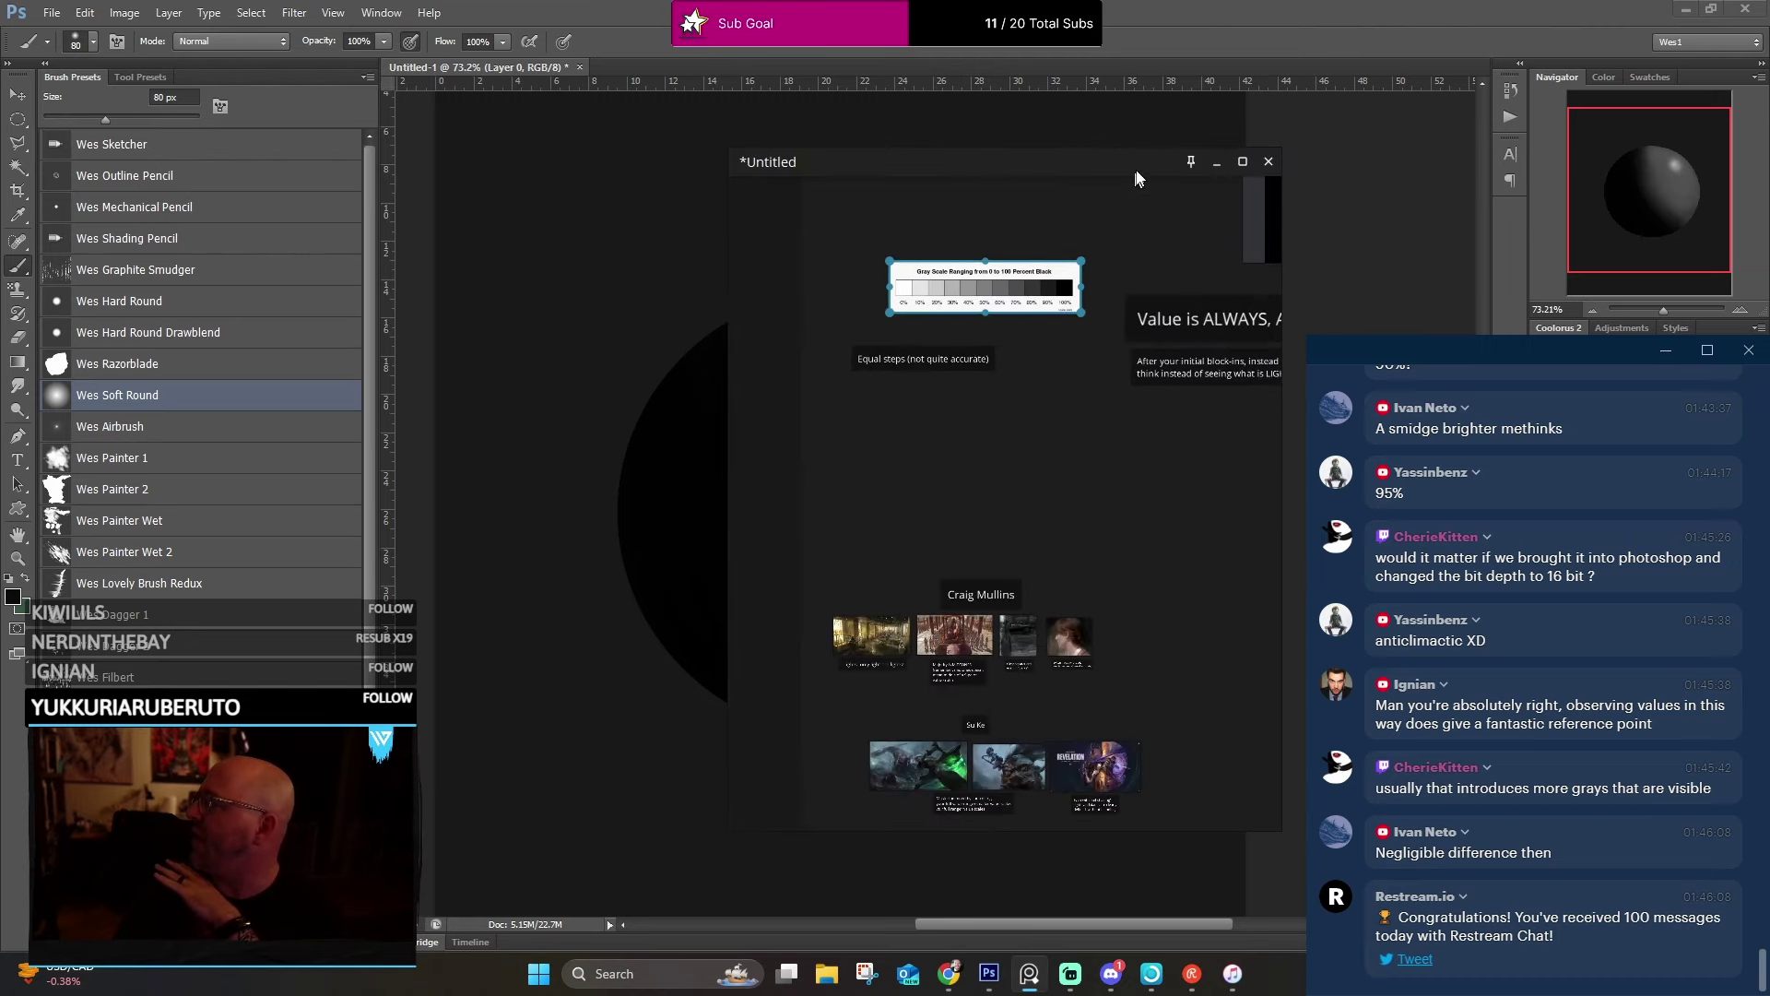
pyautogui.click(1244, 166)
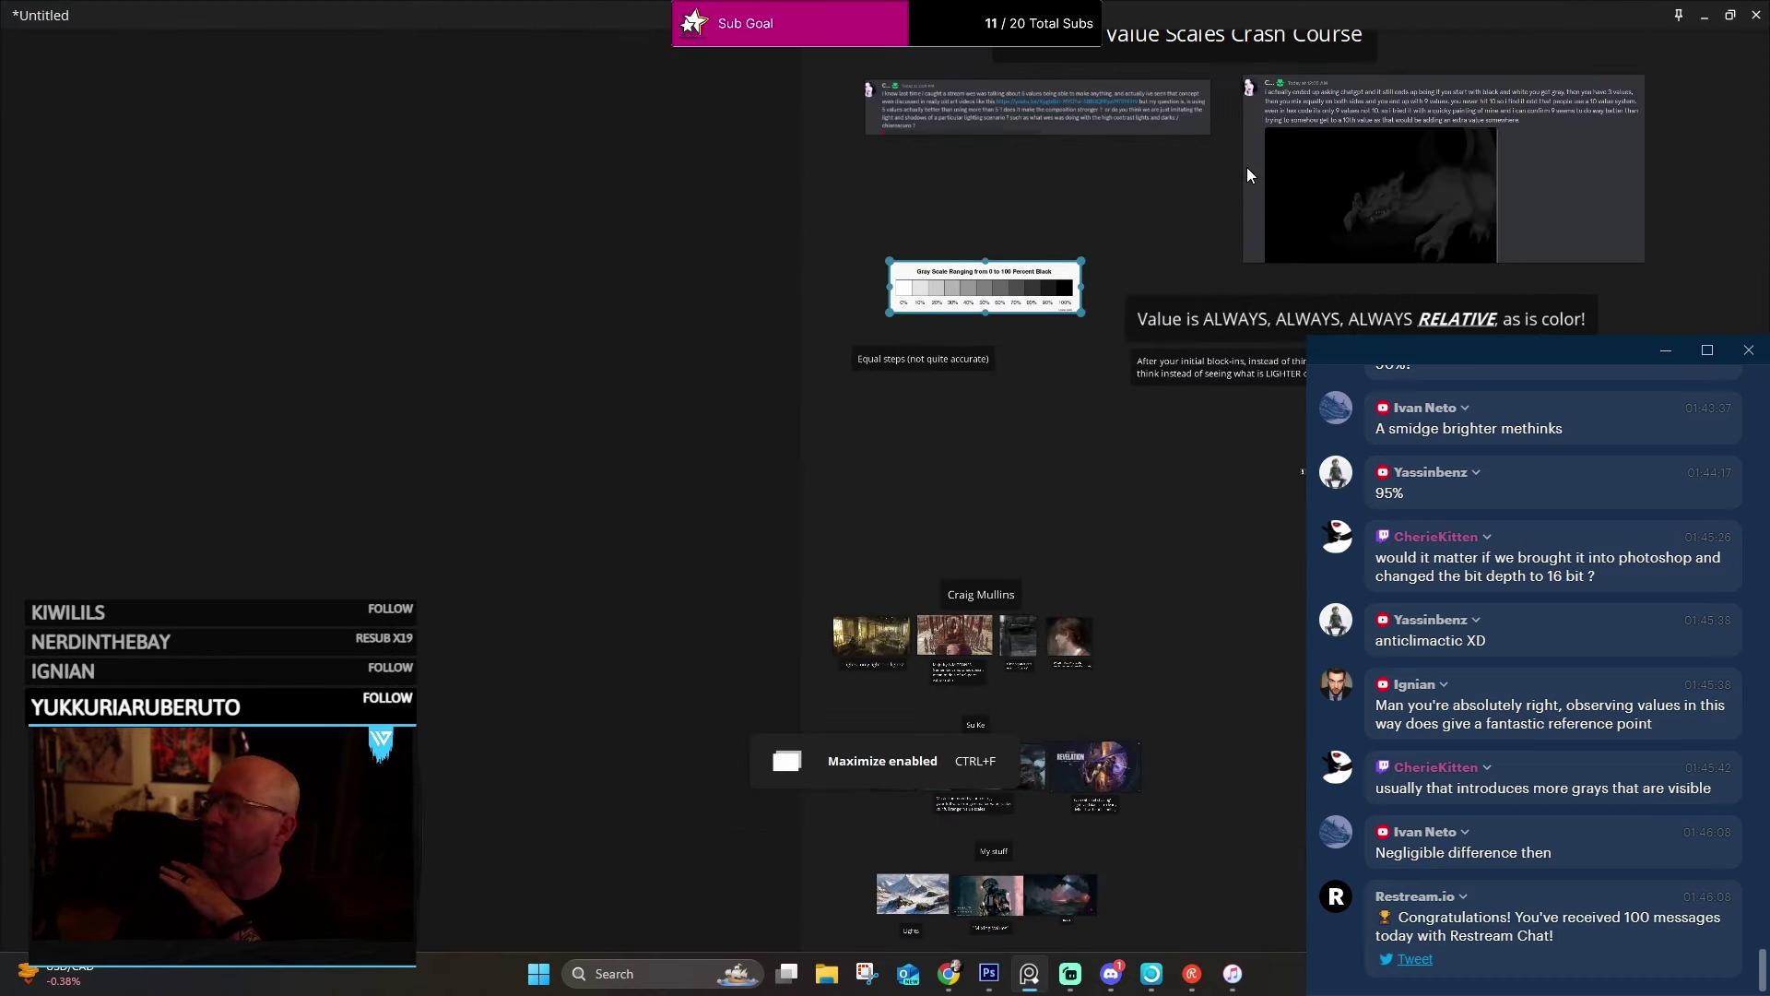
pyautogui.scroll(8, 1185, 524)
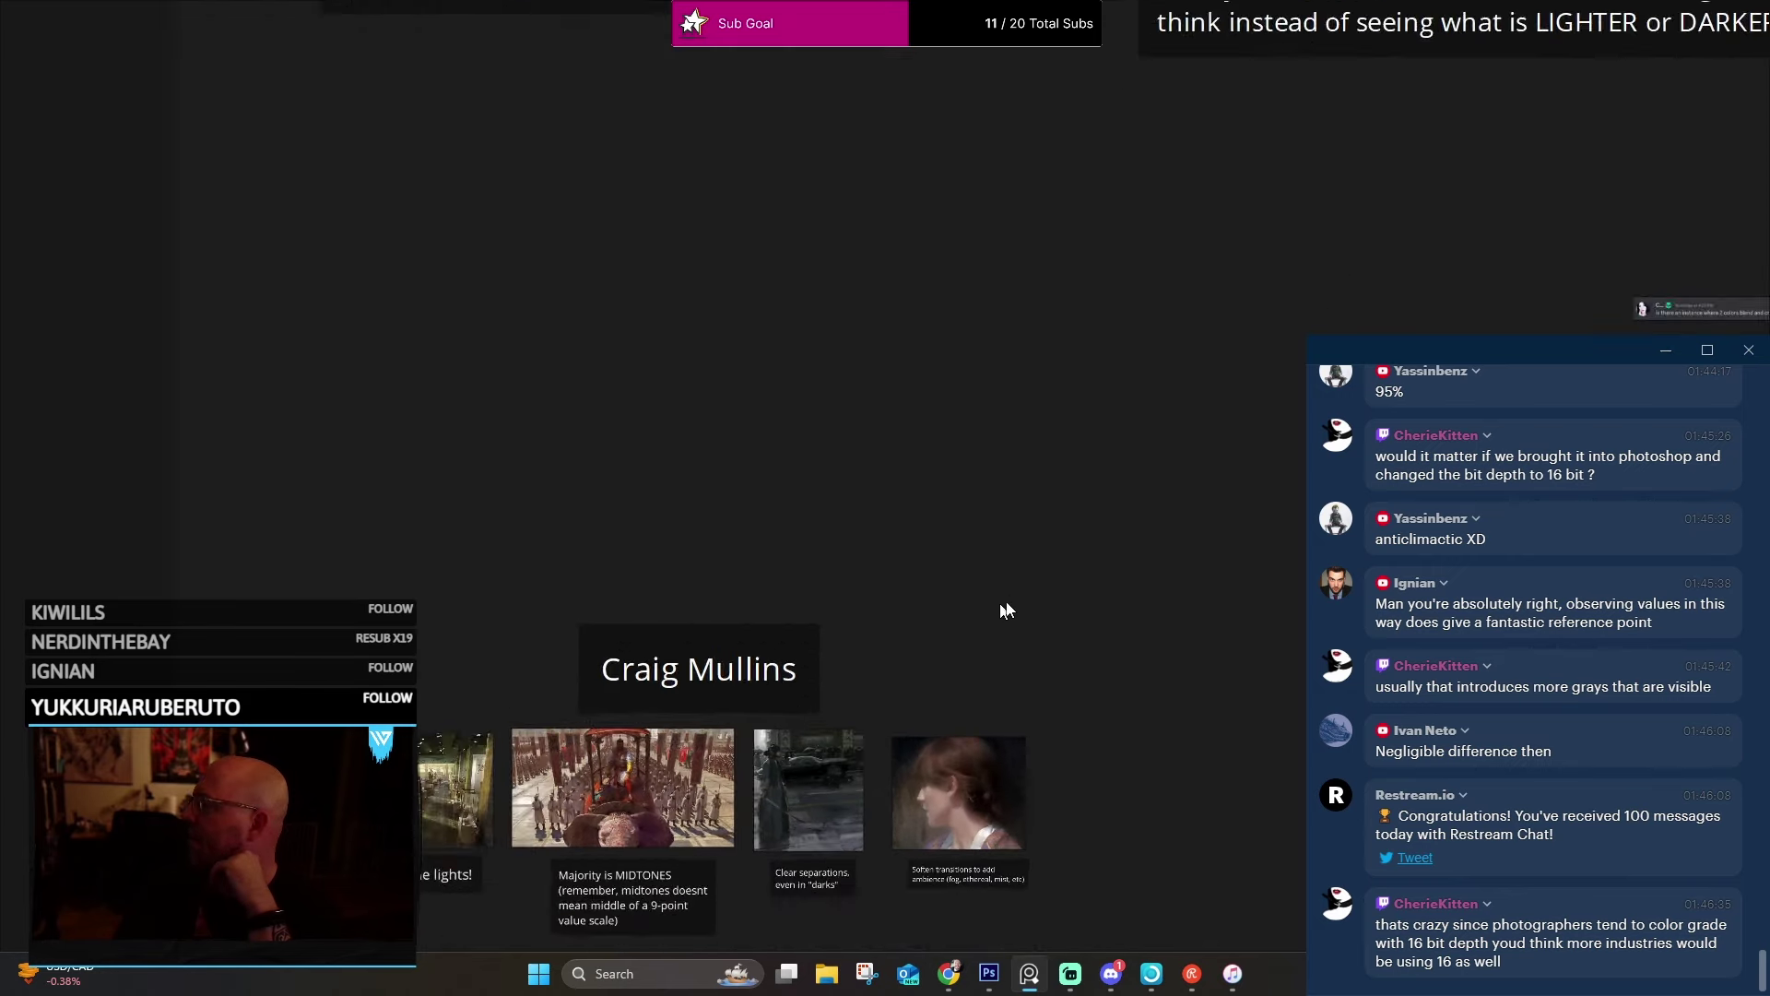
pyautogui.scroll(-6, 1053, 439)
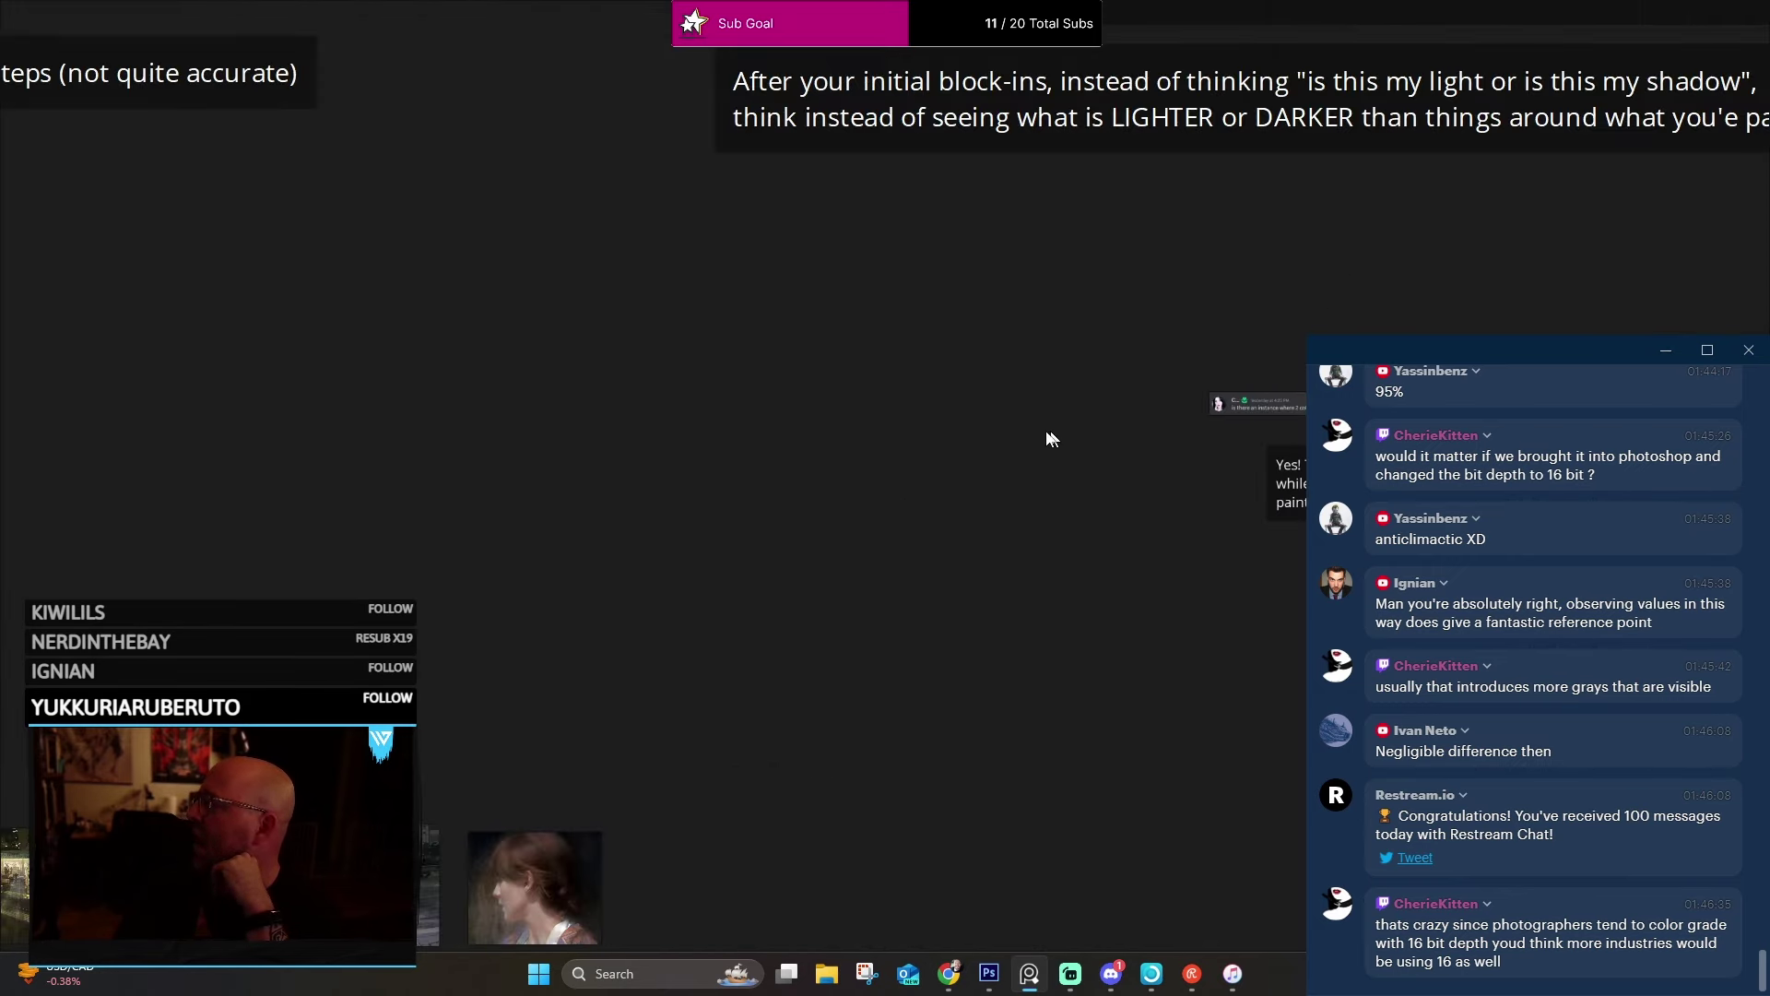
pyautogui.scroll(-5, 937, 444)
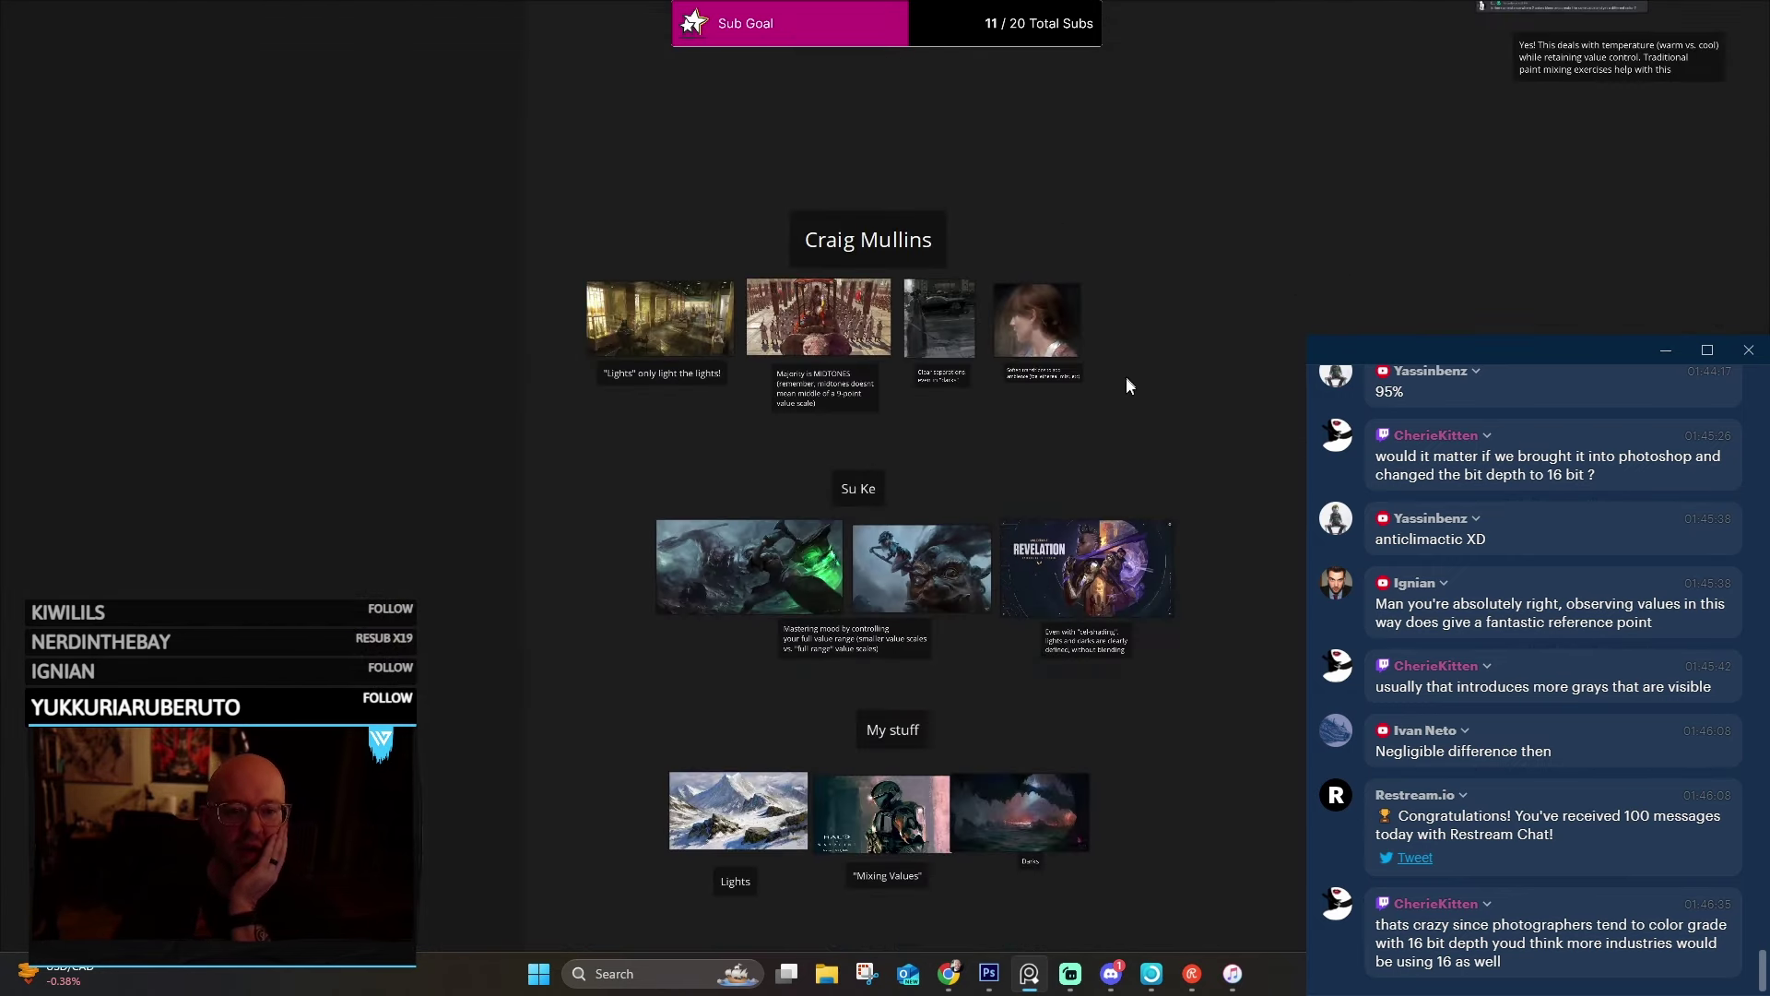
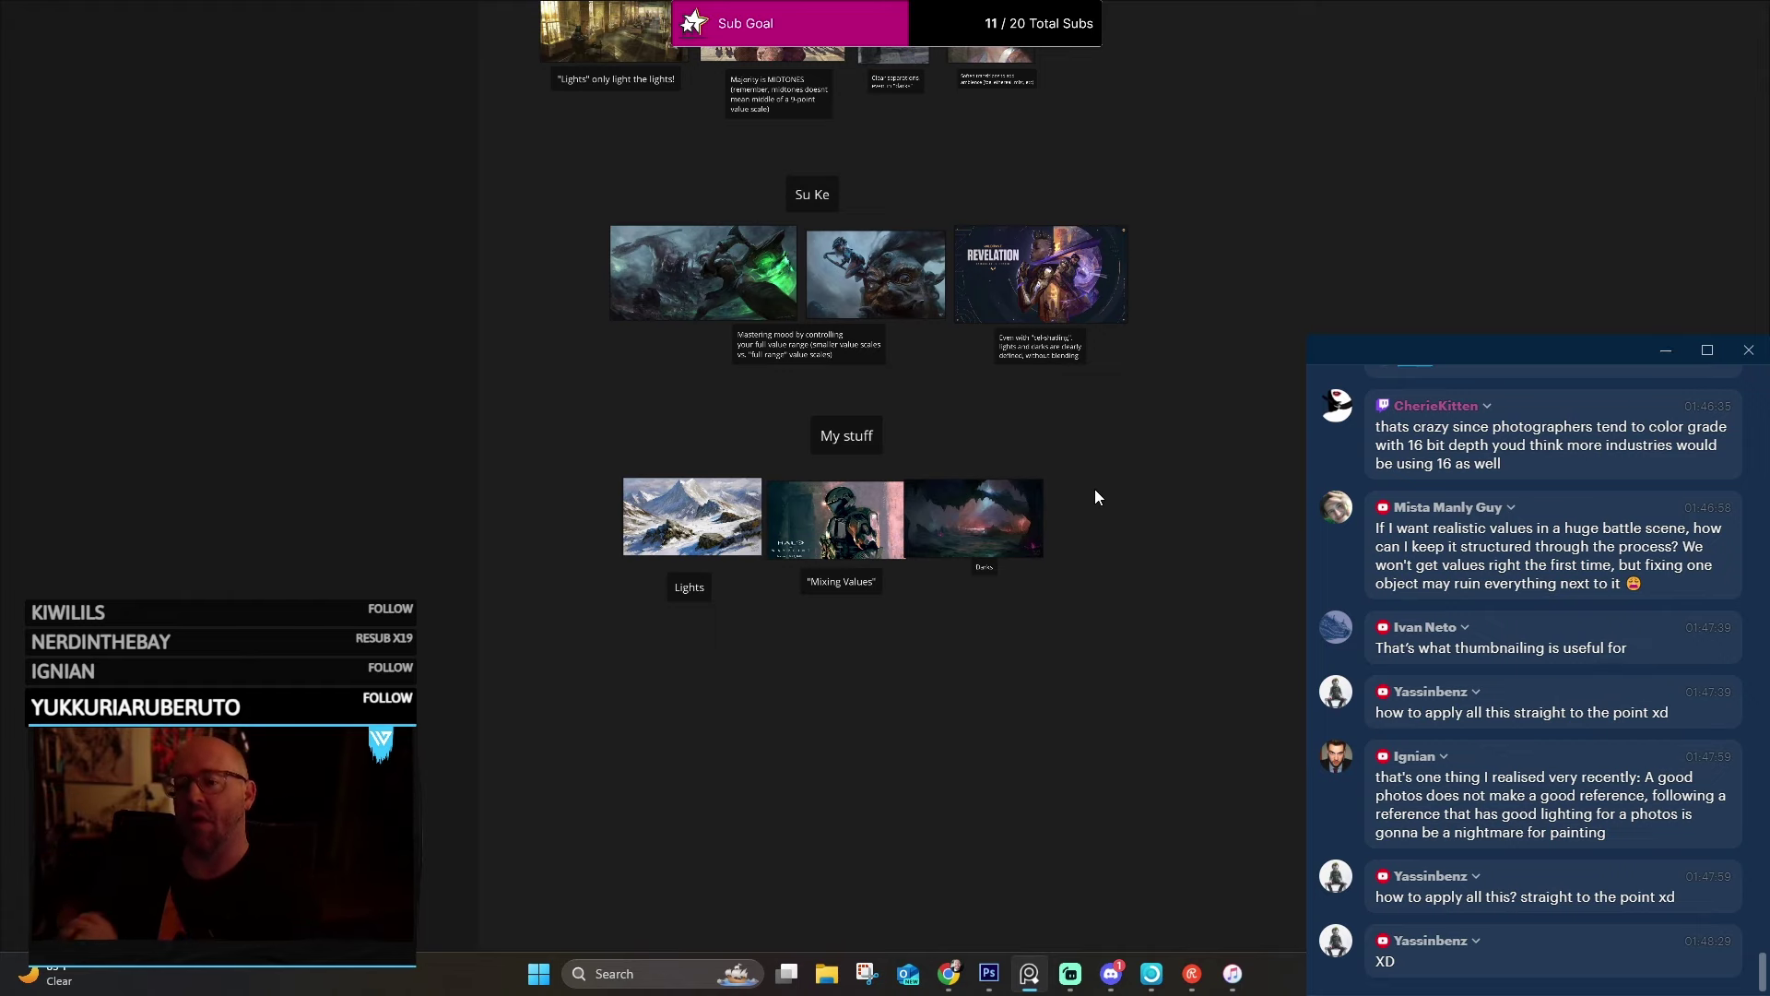
# Zoom and pan across the Su Ke paintings to the Mastering mood caption.
pyautogui.scroll(2, 783, 243)
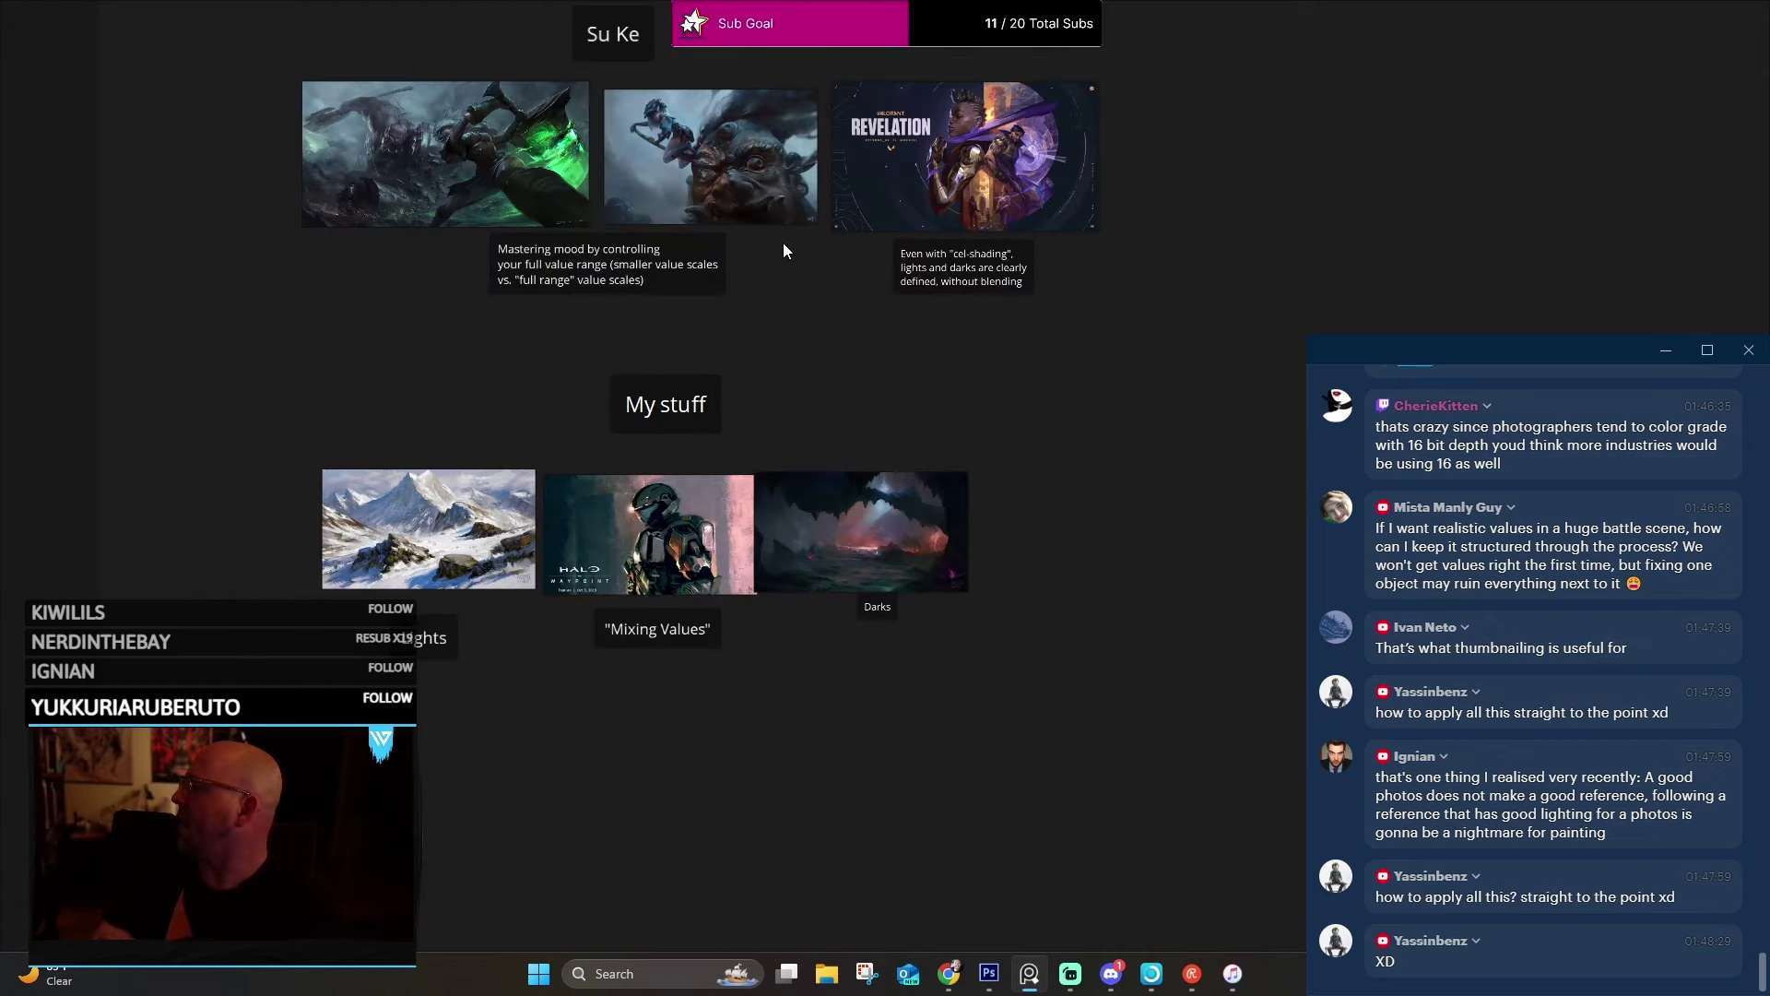
pyautogui.scroll(3, 782, 241)
pyautogui.moveTo(721, 231); pyautogui.dragTo(969, 793)
pyautogui.scroll(3, 859, 501)
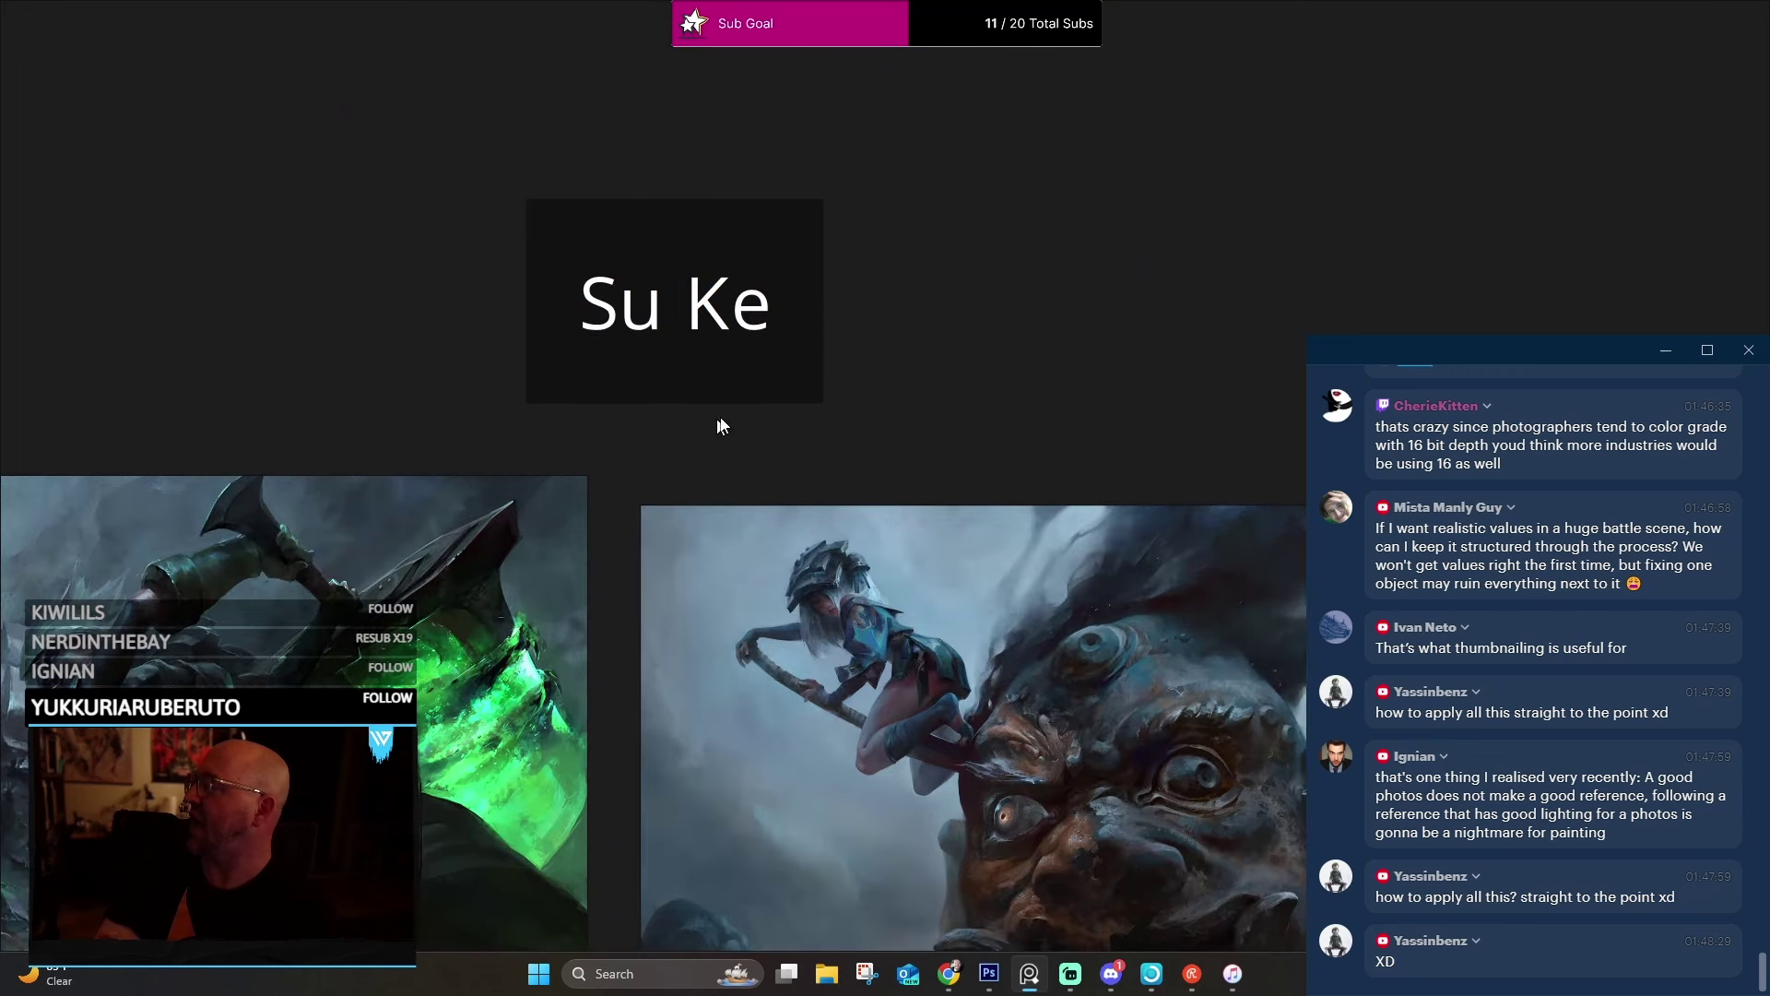
pyautogui.moveTo(719, 424); pyautogui.dragTo(1001, 229)
pyautogui.moveTo(912, 478); pyautogui.dragTo(1137, 408)
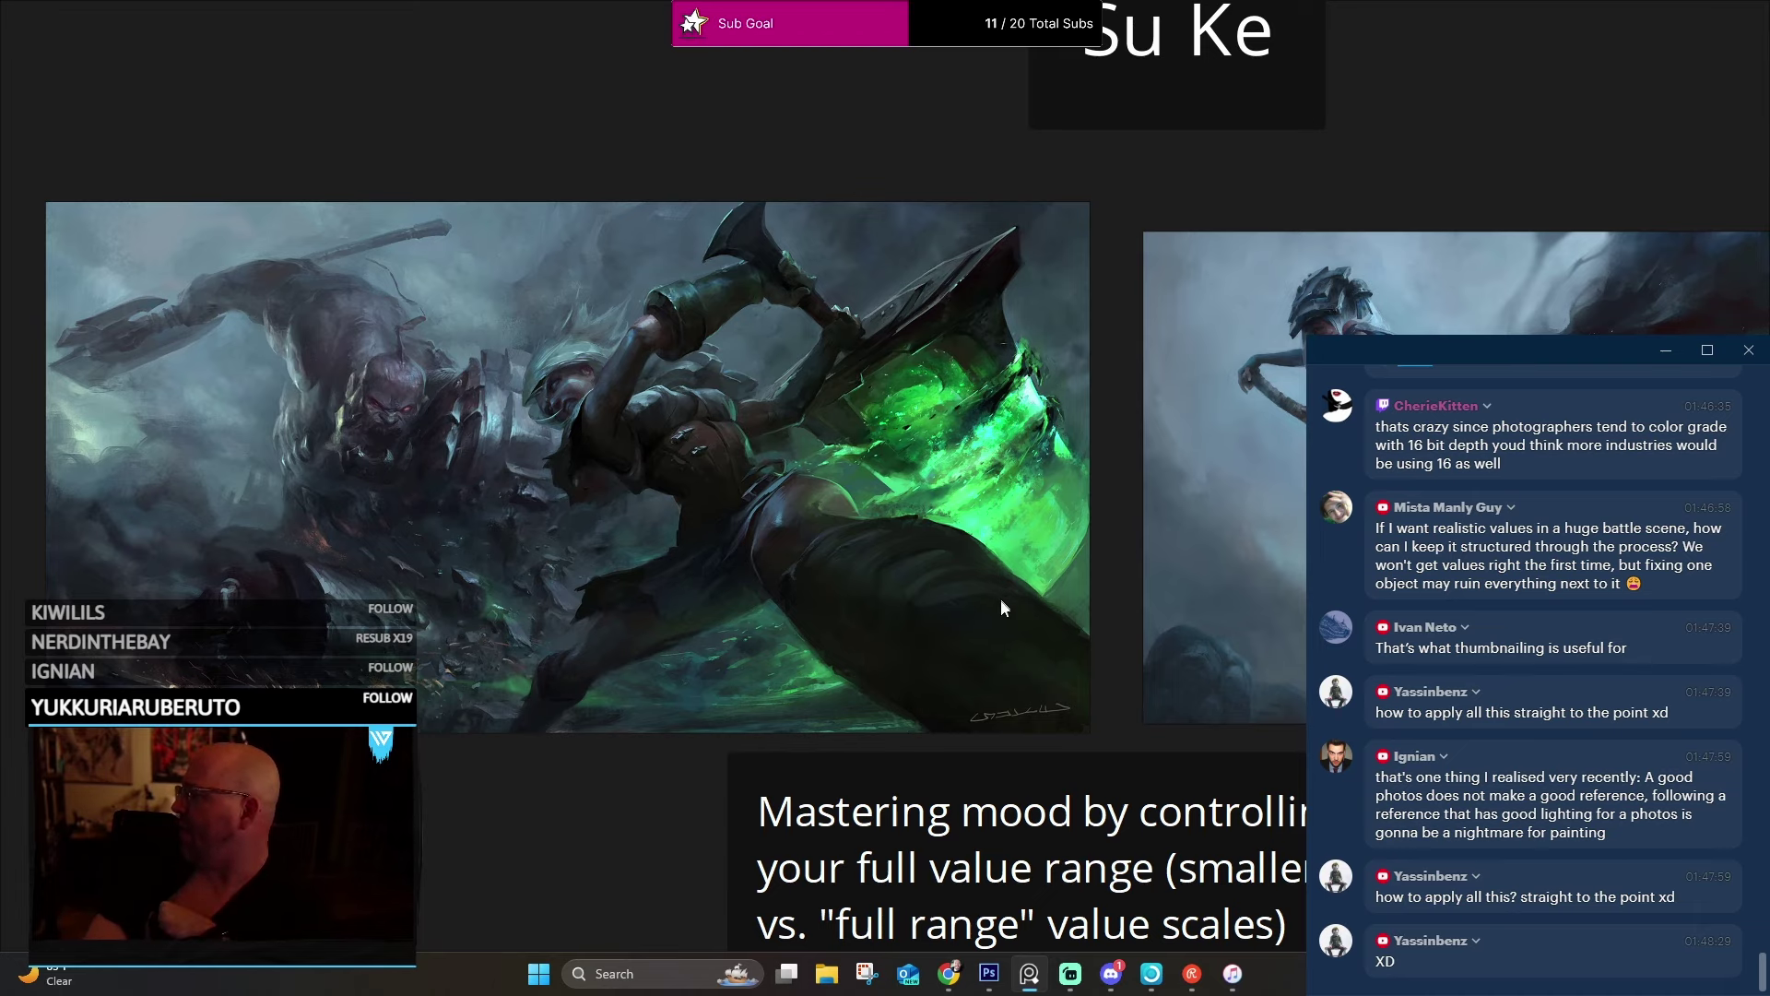
pyautogui.moveTo(1001, 599); pyautogui.dragTo(779, 142)
# Zoom out and move up to the Craig Mullins section and its Equal steps caption.
pyautogui.scroll(2, 710, 484)
pyautogui.scroll(-2, 734, 462)
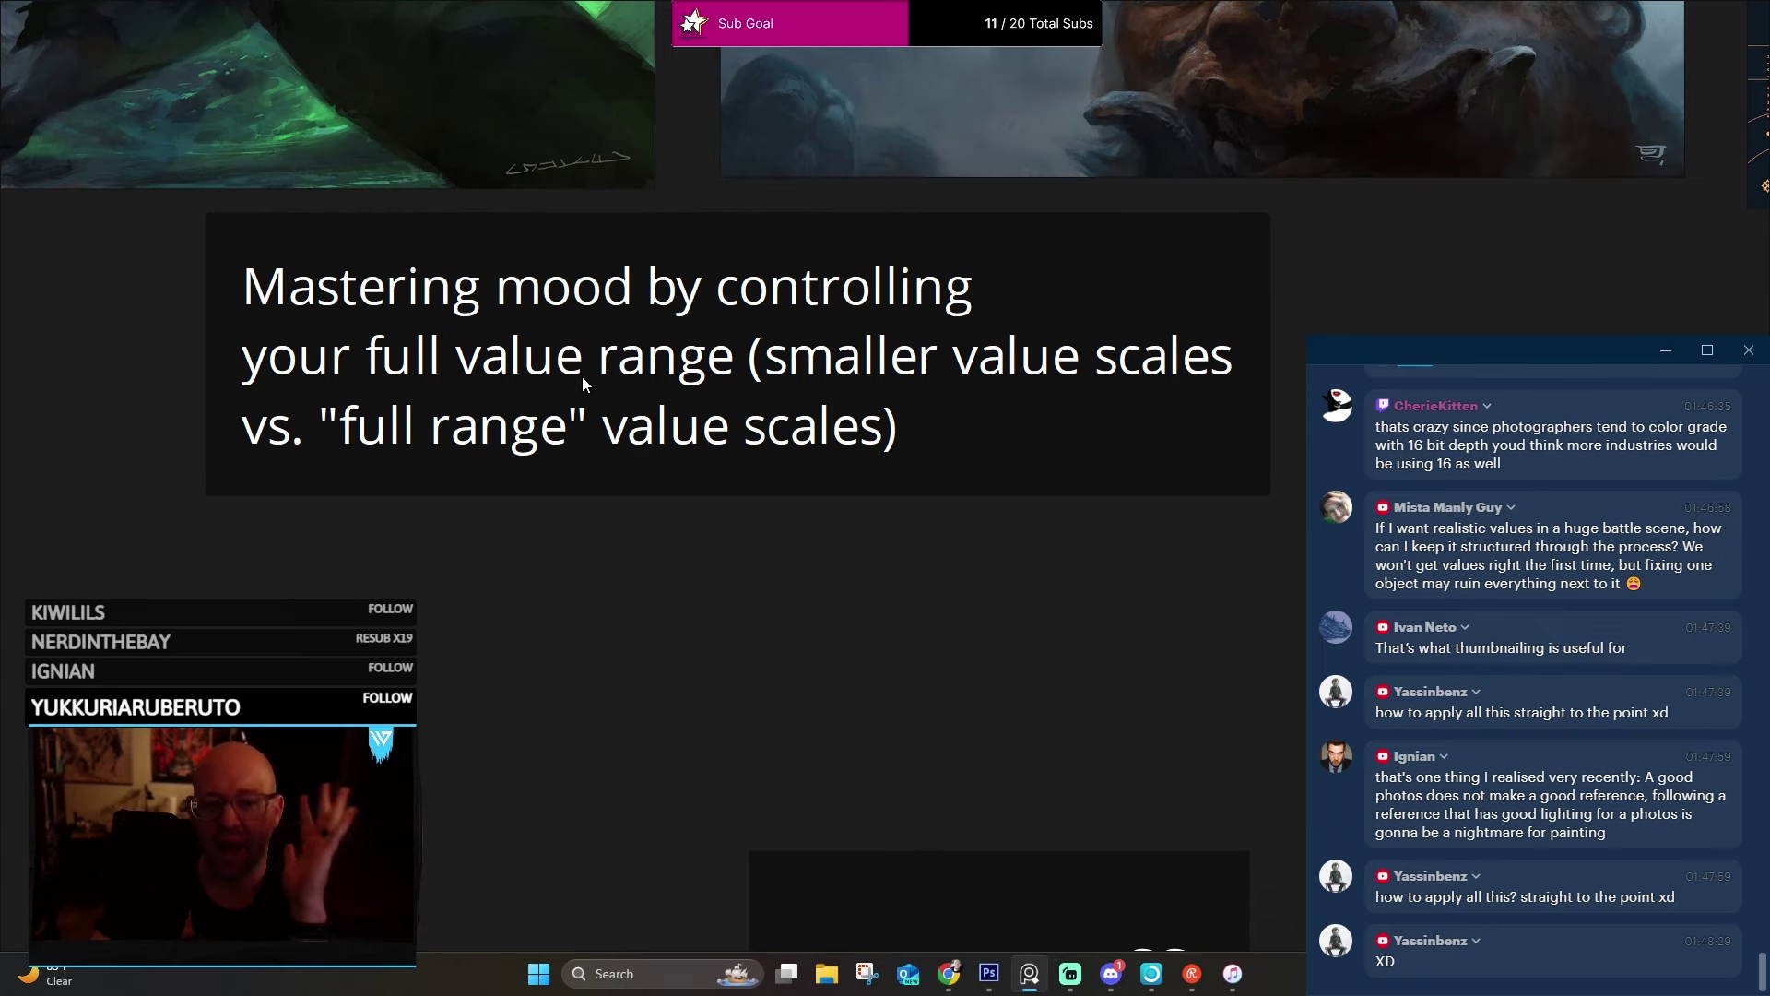
pyautogui.scroll(-5, 583, 377)
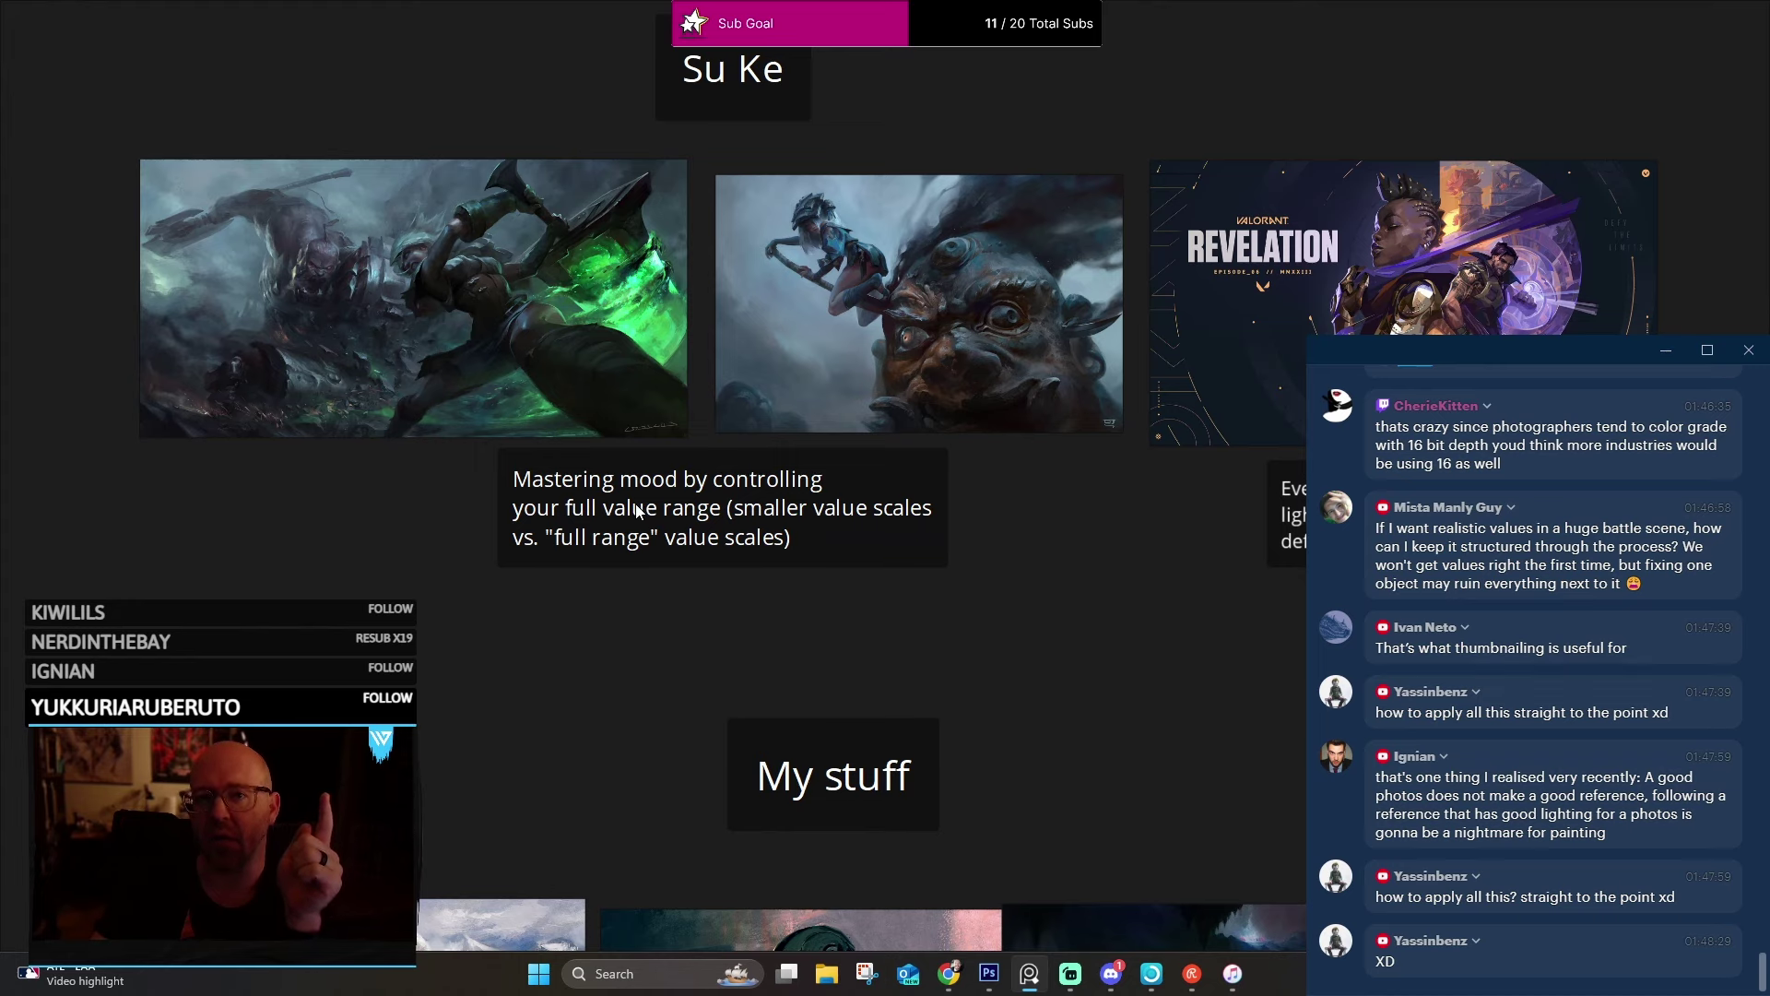
pyautogui.scroll(-3, 626, 475)
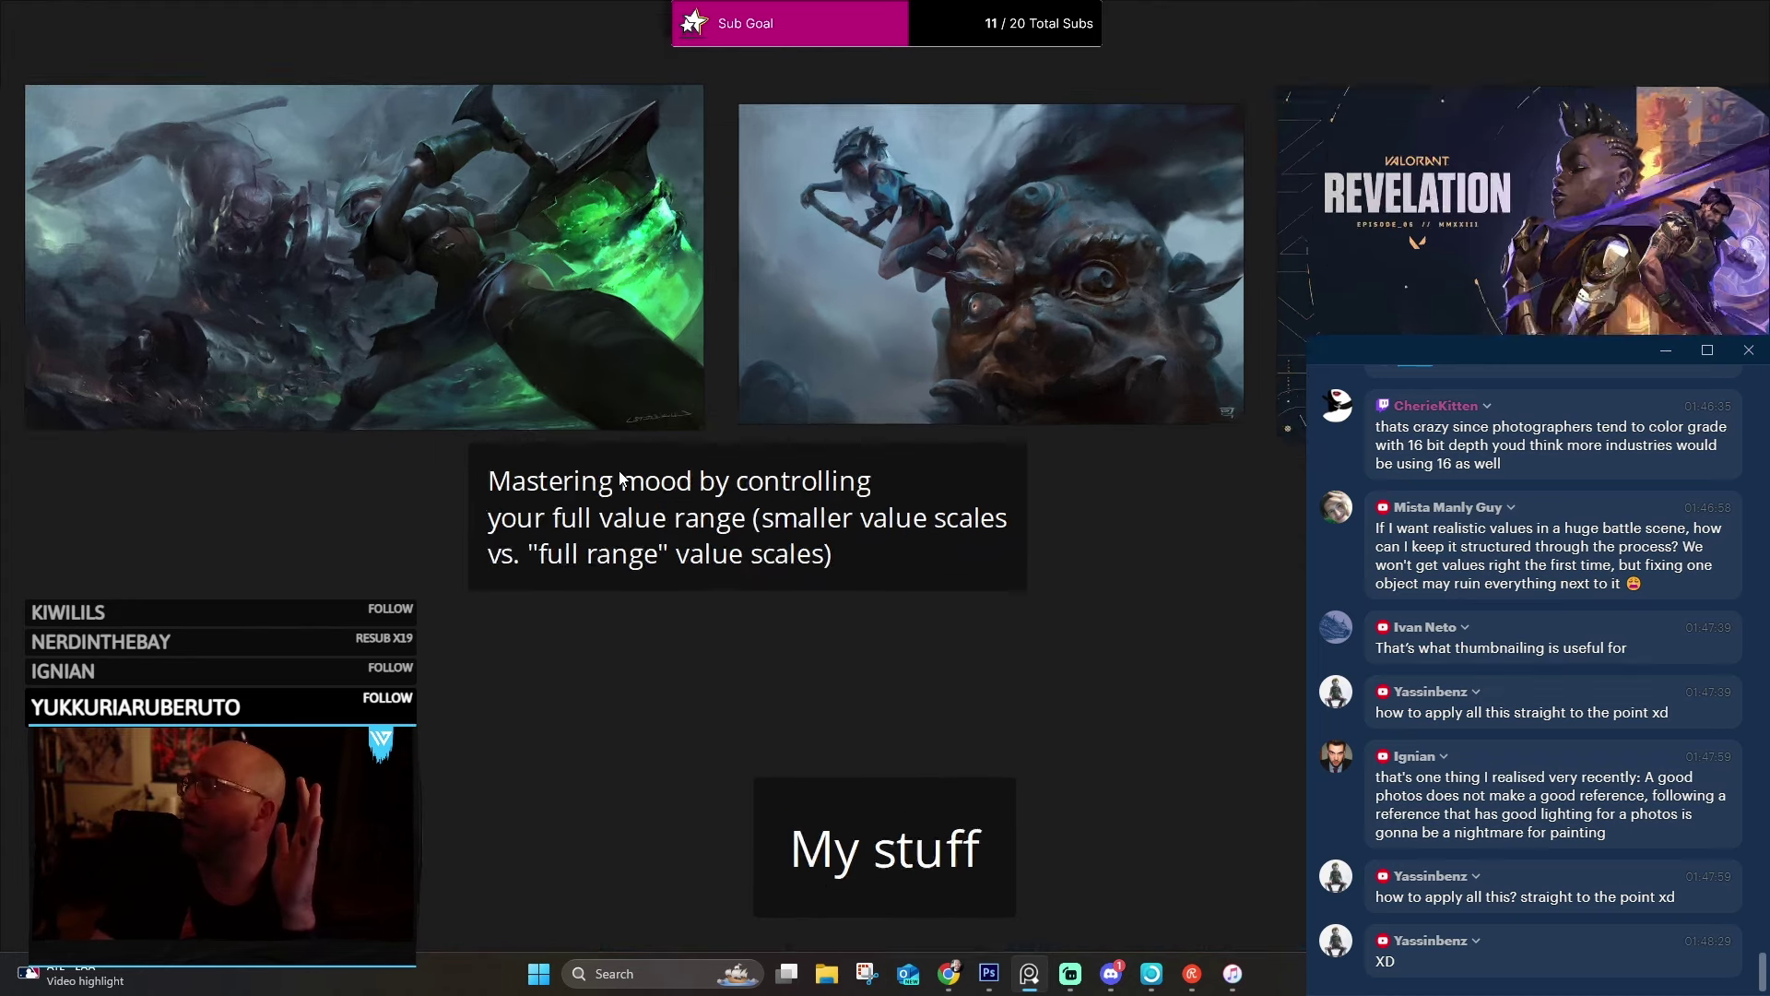
pyautogui.scroll(5, 646, 599)
pyautogui.scroll(-3, 607, 386)
# Zoom into the gray-scale chart swatches and bring its title into view.
pyautogui.scroll(6, 699, 591)
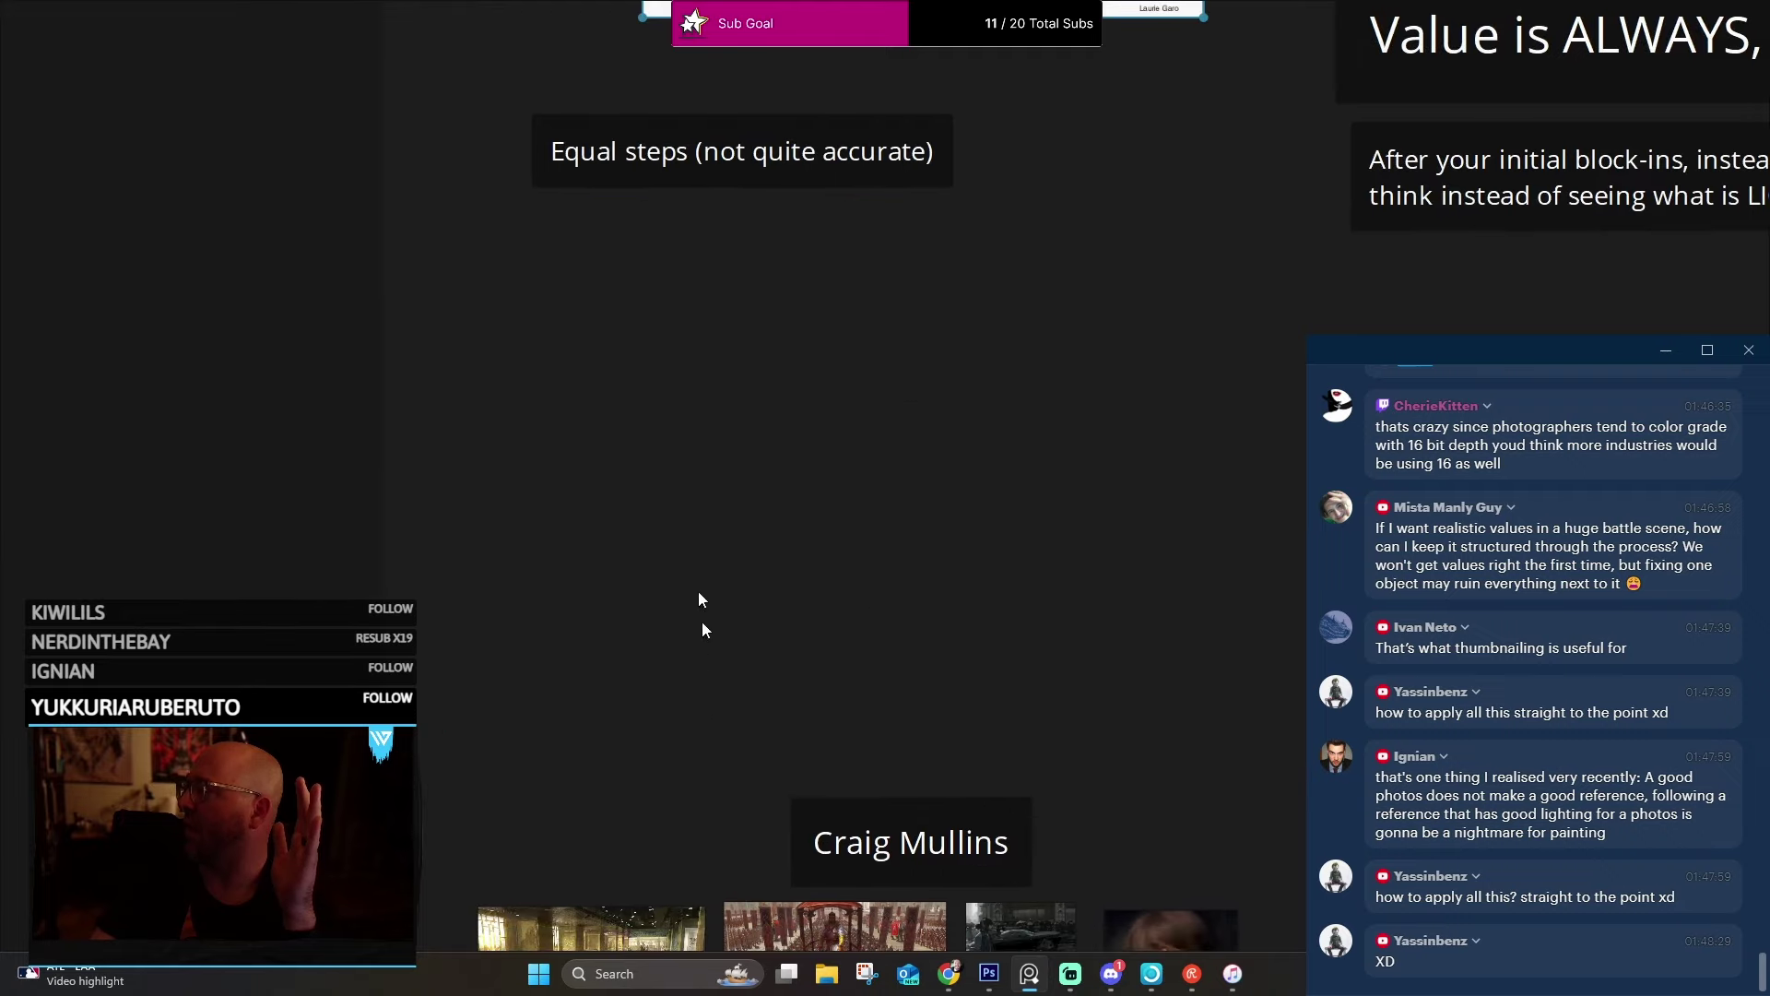
pyautogui.scroll(4, 761, 452)
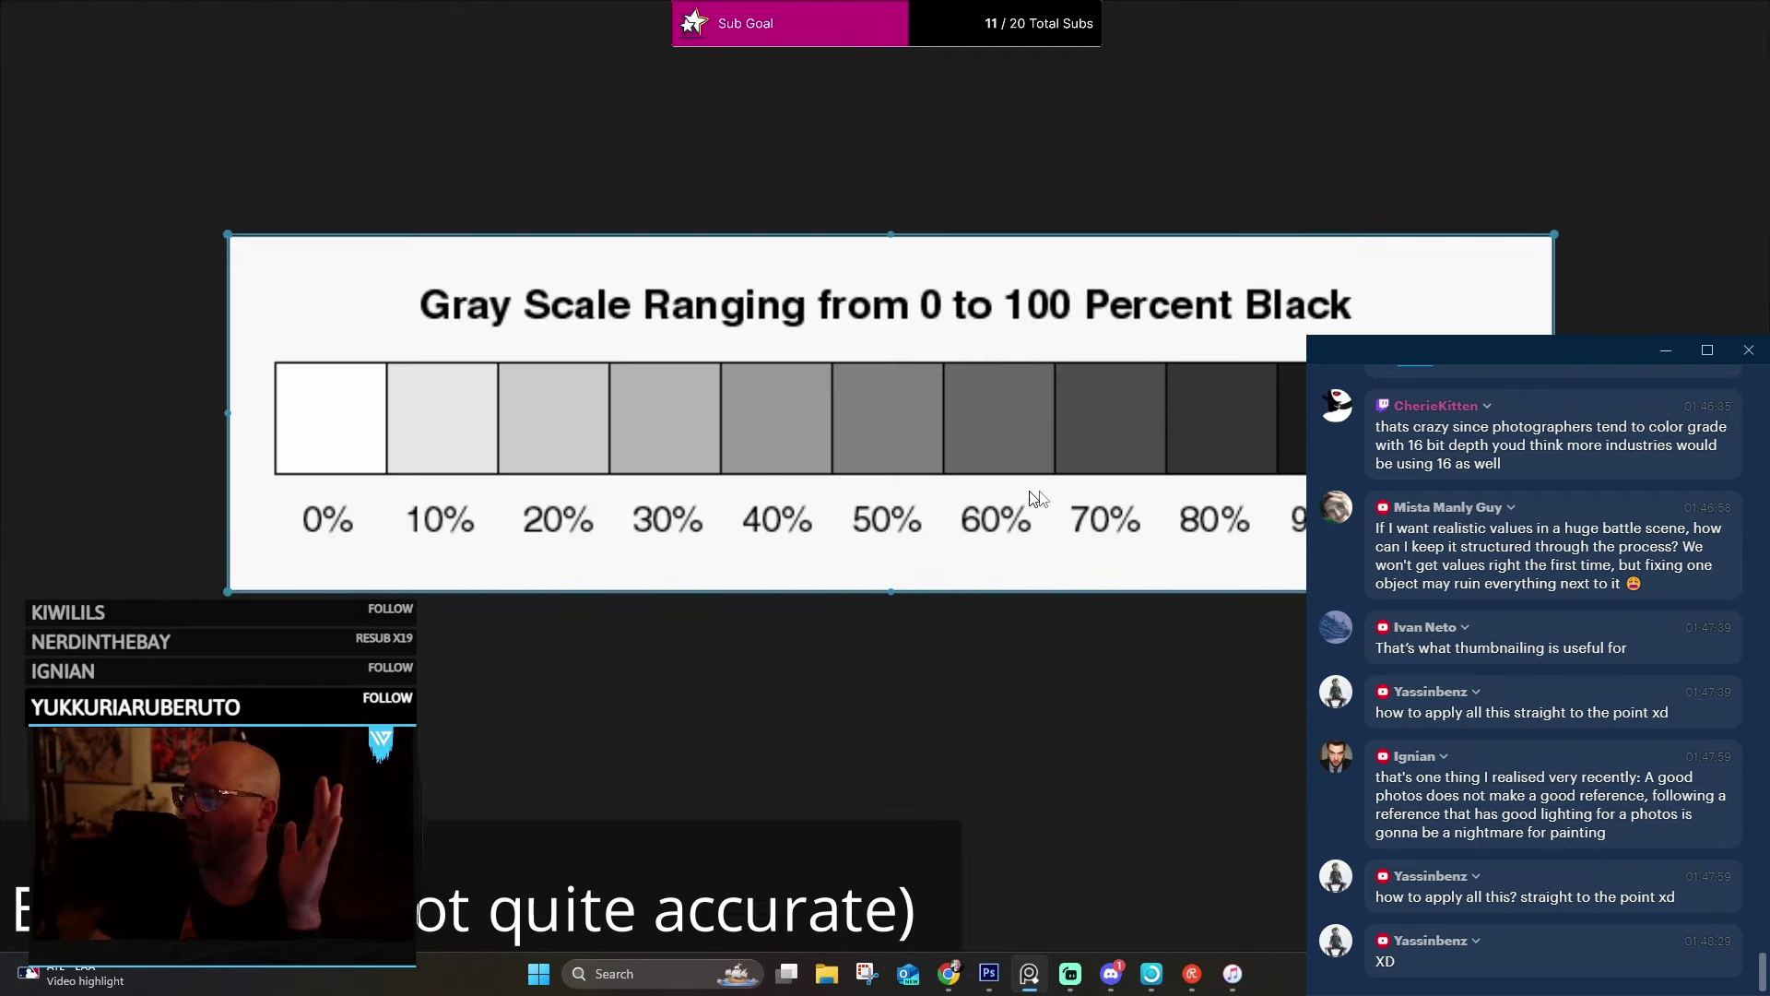
pyautogui.moveTo(877, 451); pyautogui.dragTo(741, 270)
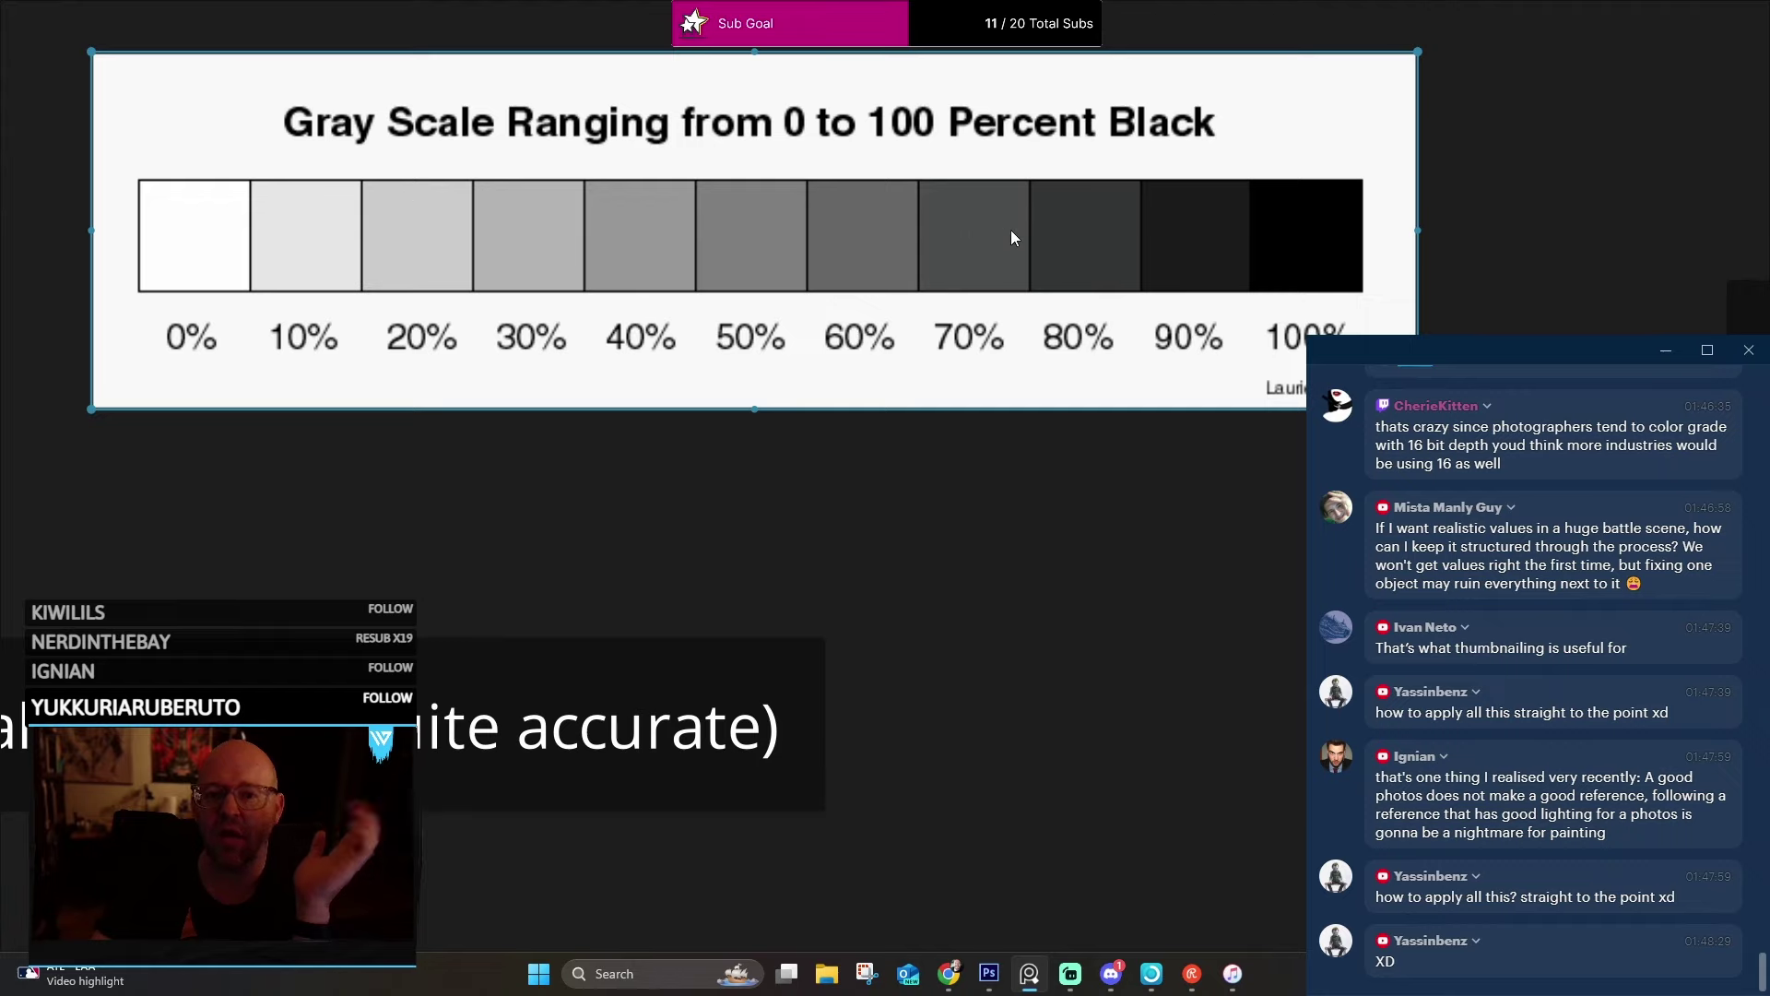
pyautogui.scroll(5, 964, 249)
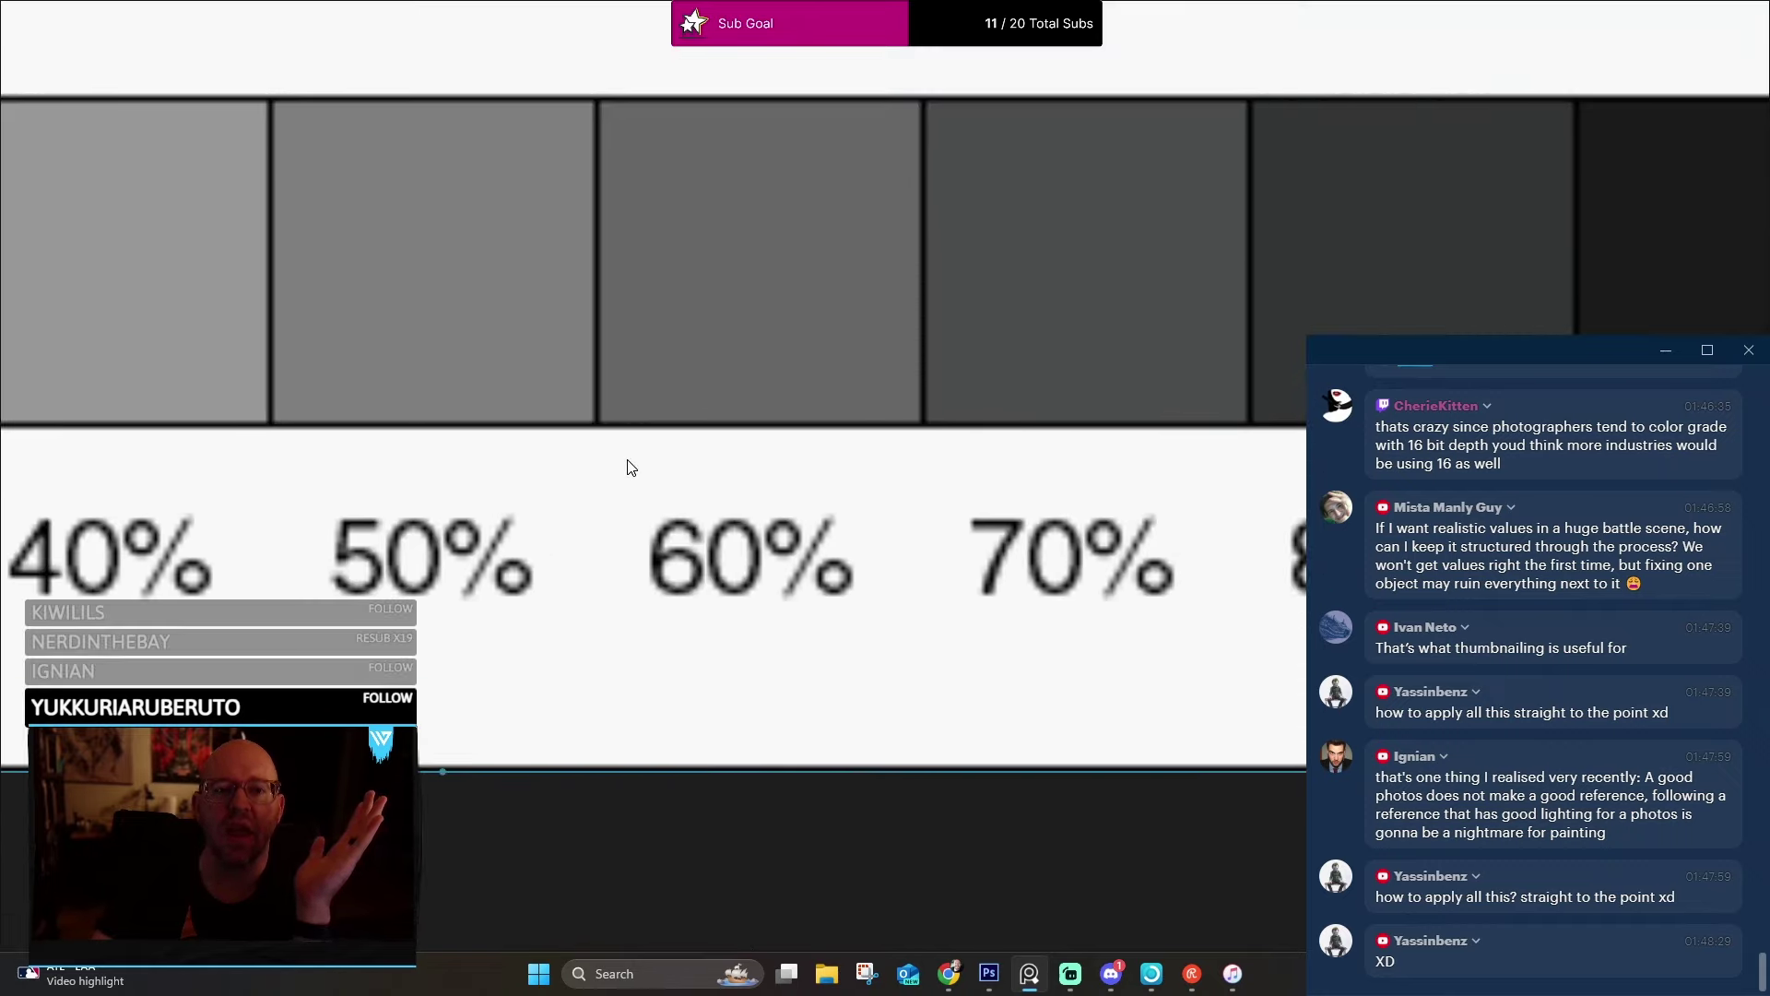
pyautogui.moveTo(632, 467); pyautogui.dragTo(657, 577)
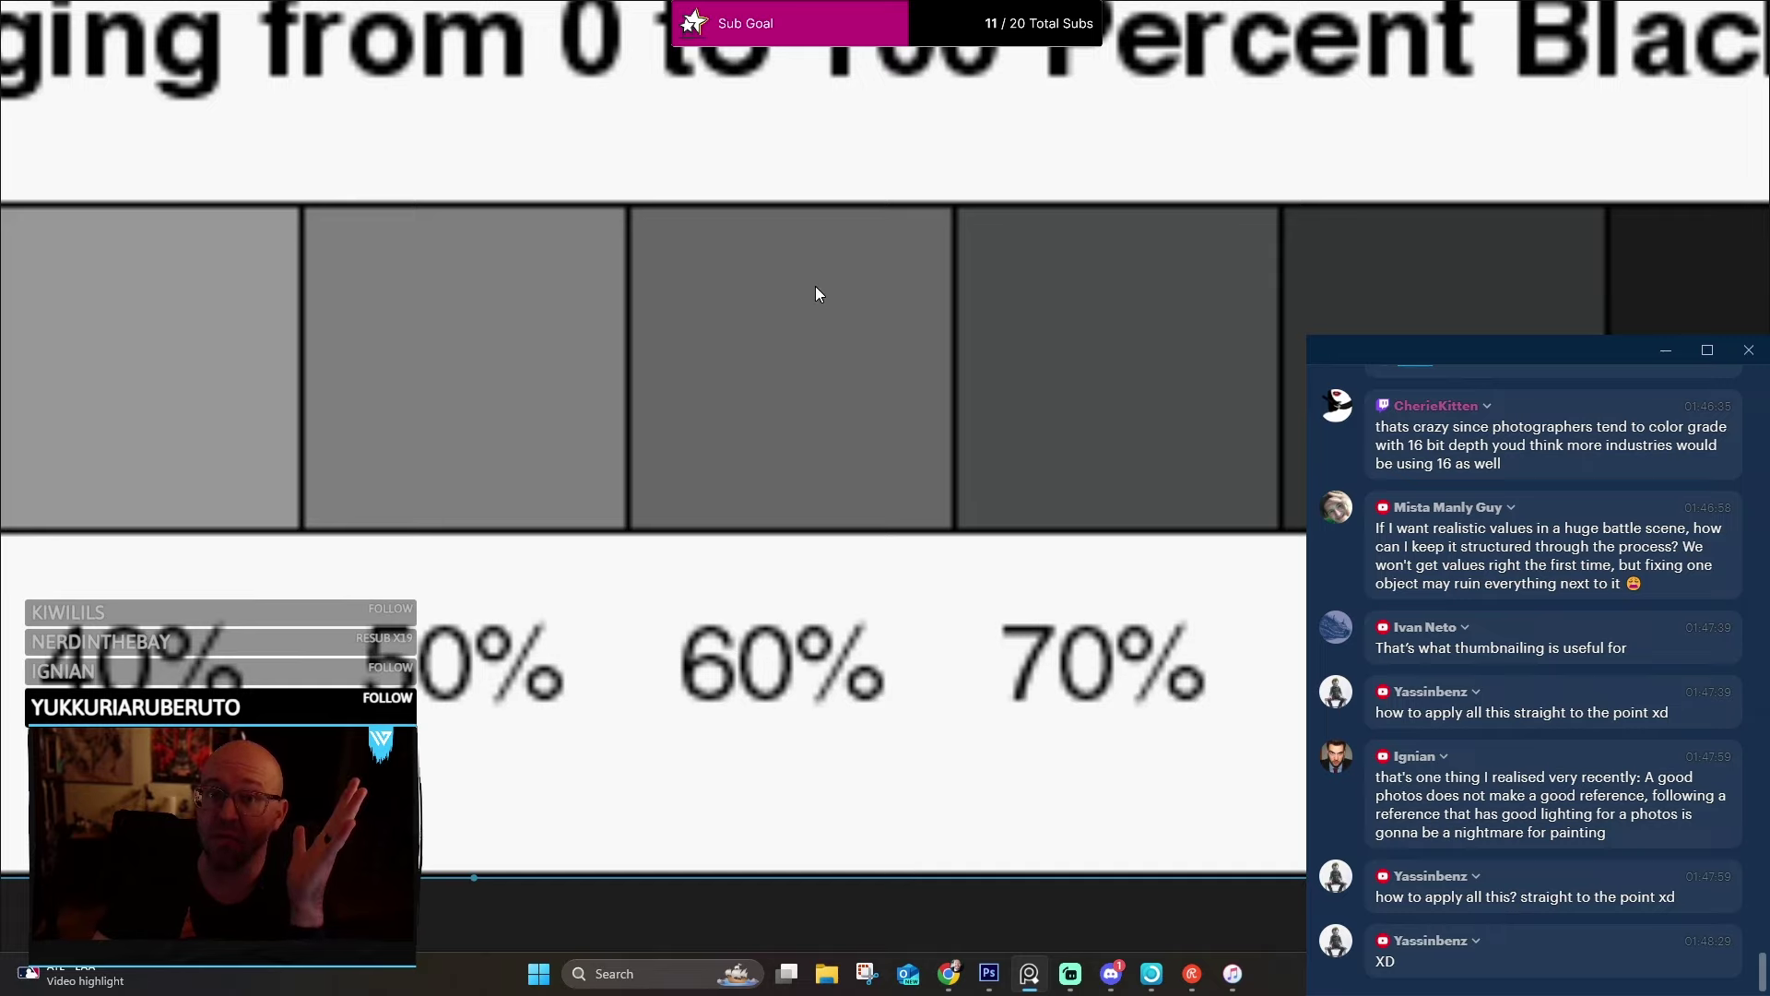
# Pan across the swatches to show the lighter 0%–50% end up close.
pyautogui.scroll(-3, 815, 293)
pyautogui.scroll(2, 815, 293)
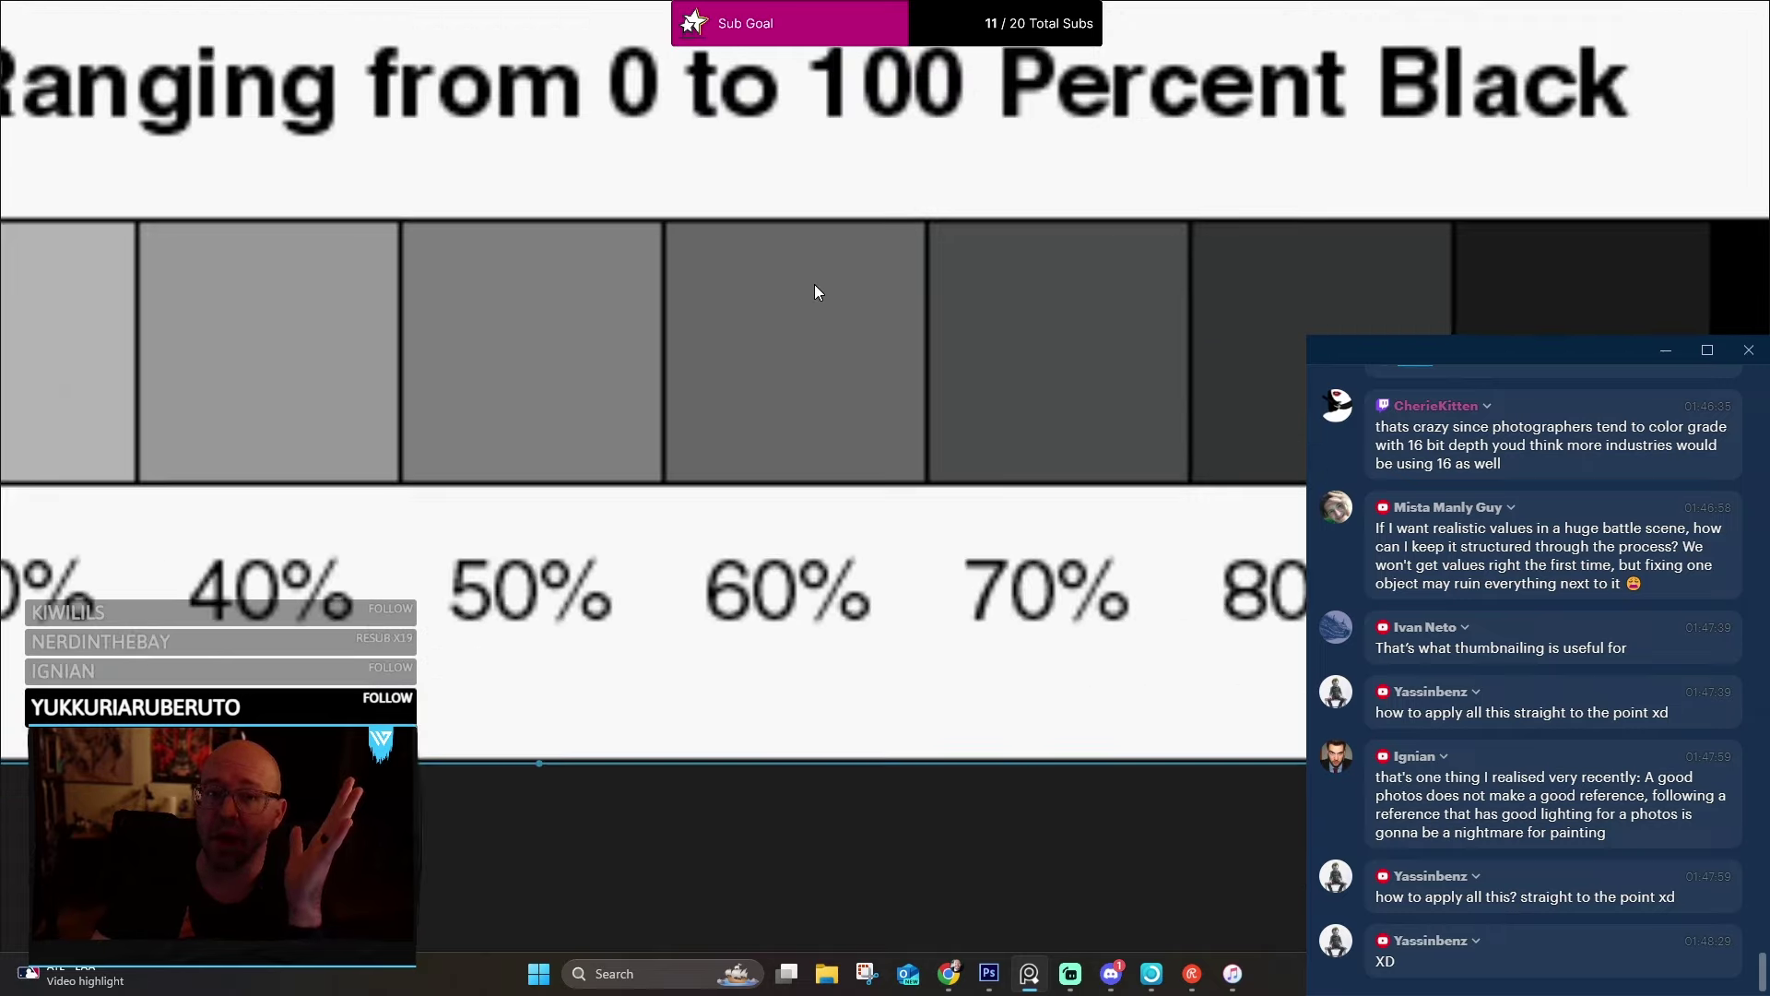
pyautogui.scroll(-1, 813, 268)
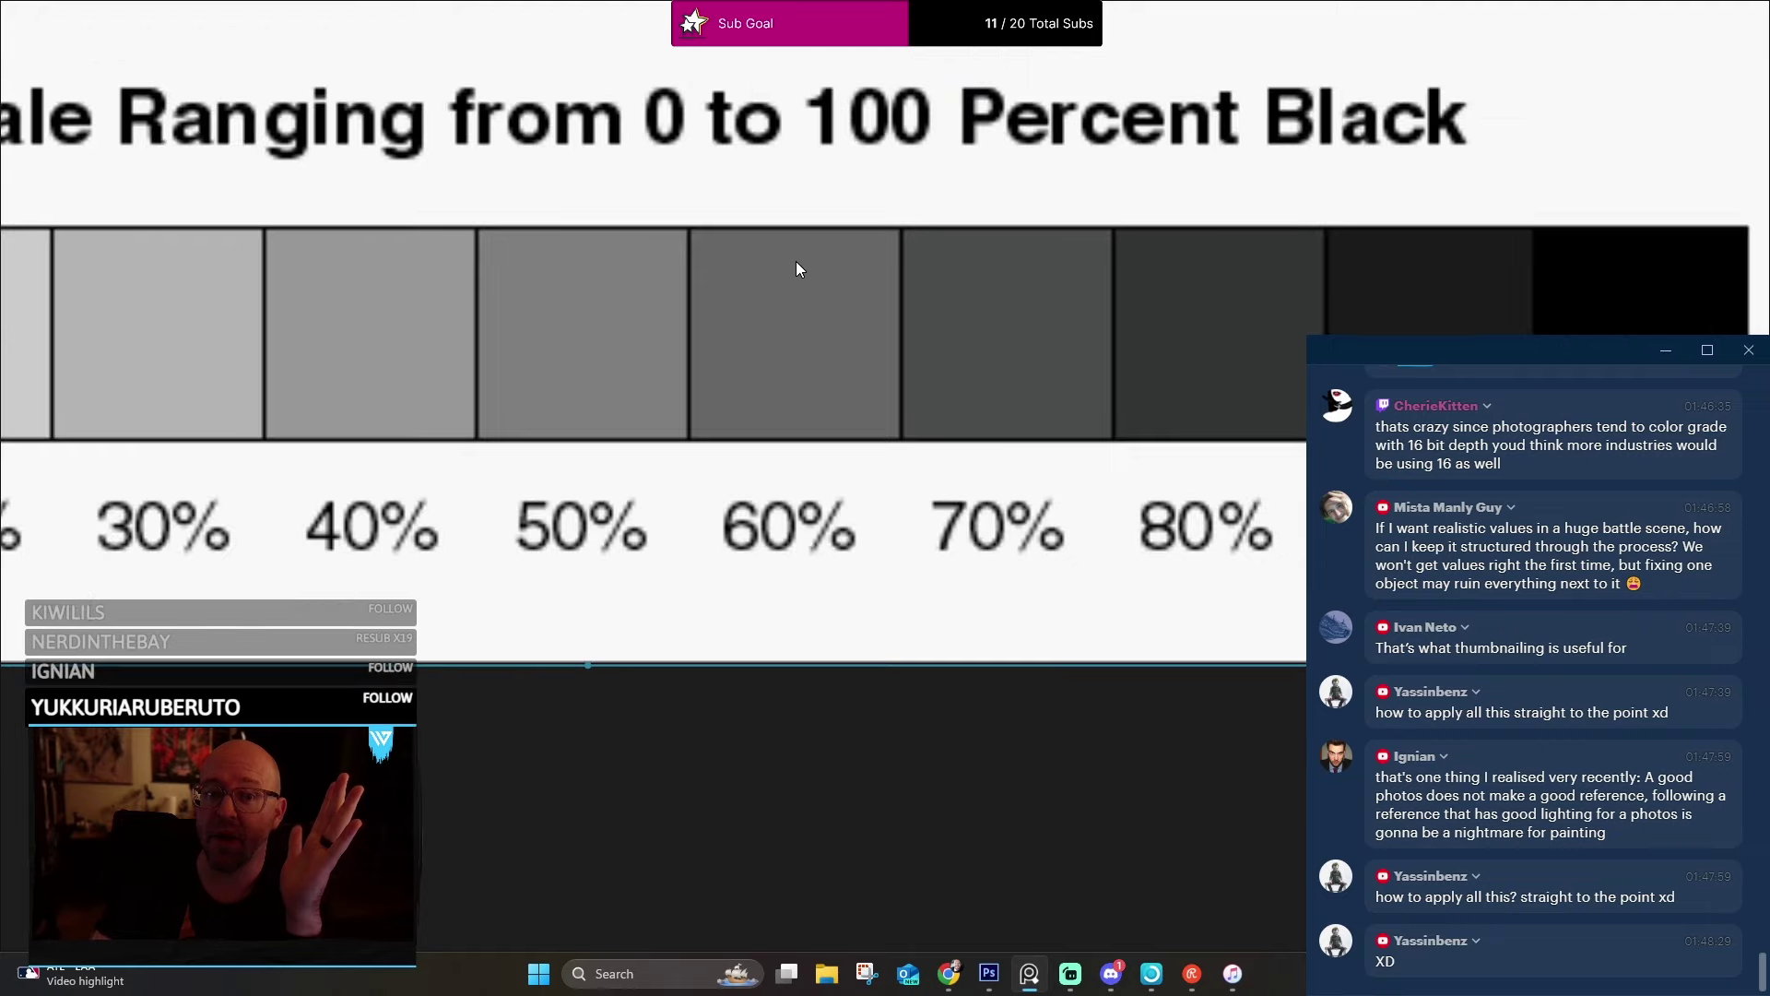
pyautogui.moveTo(896, 272); pyautogui.dragTo(1066, 289)
pyautogui.moveTo(614, 308); pyautogui.dragTo(1103, 300)
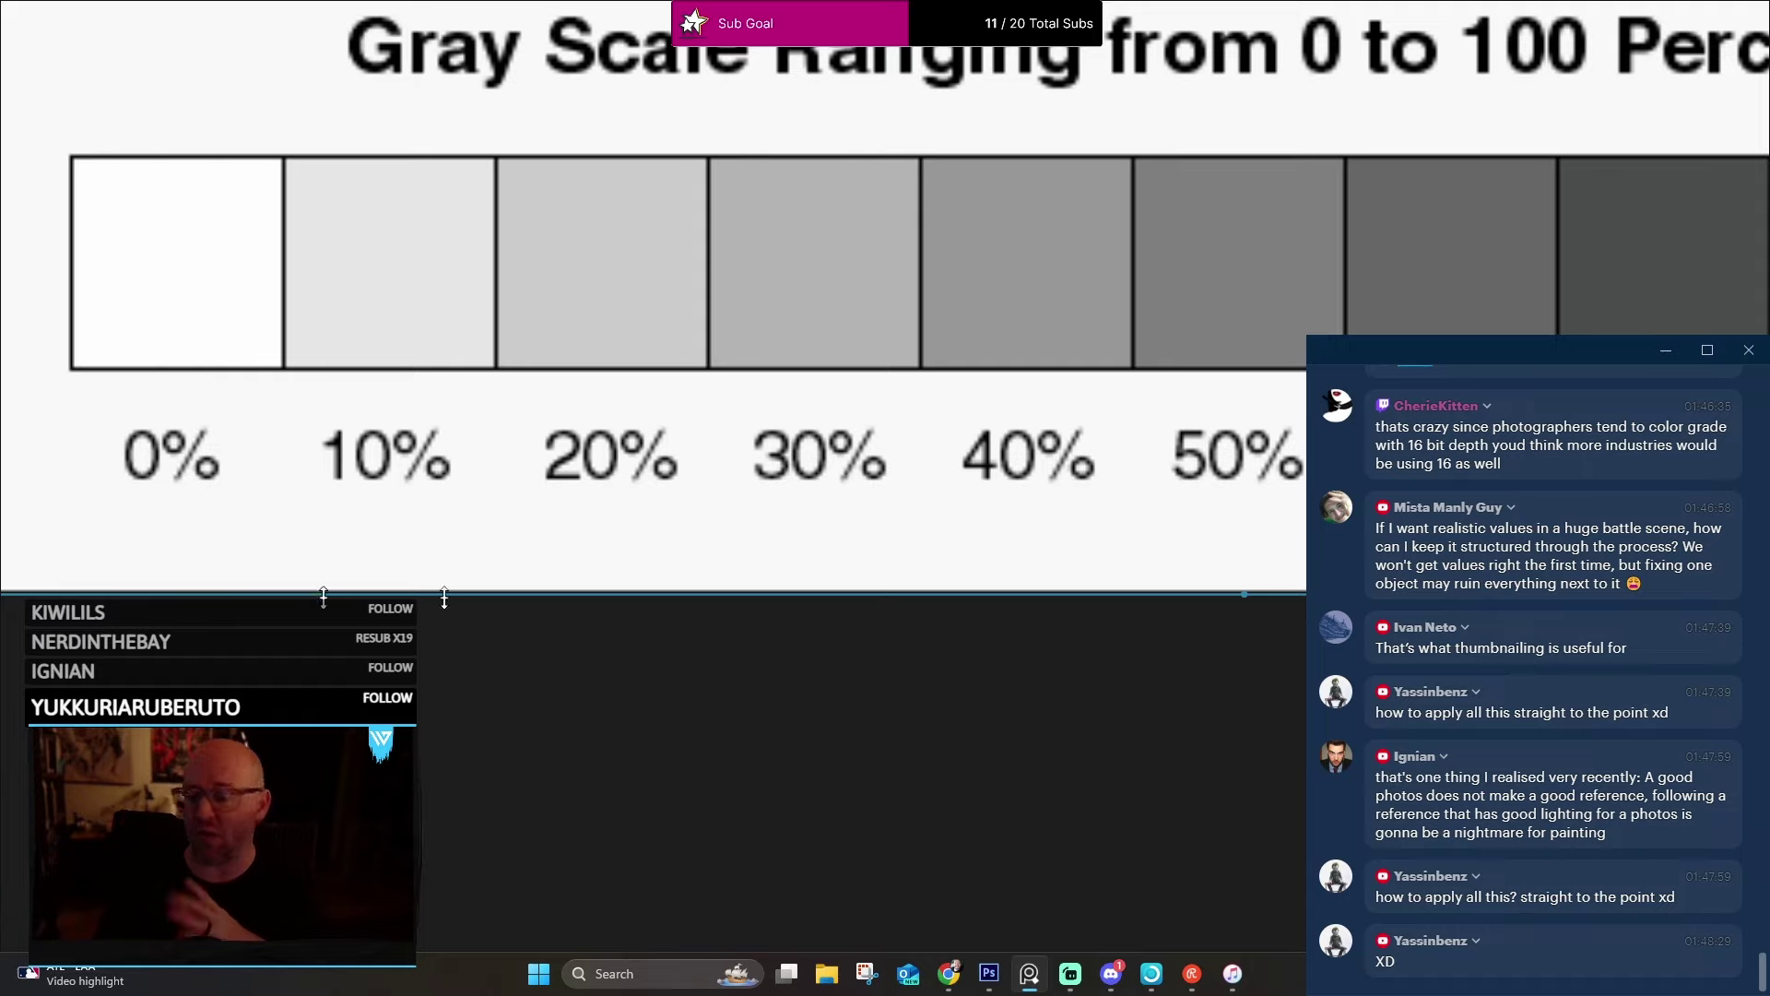
# Recenter the whole gray-scale chart above the Light and Value Scales Crash Course caption.
pyautogui.scroll(-3, 627, 446)
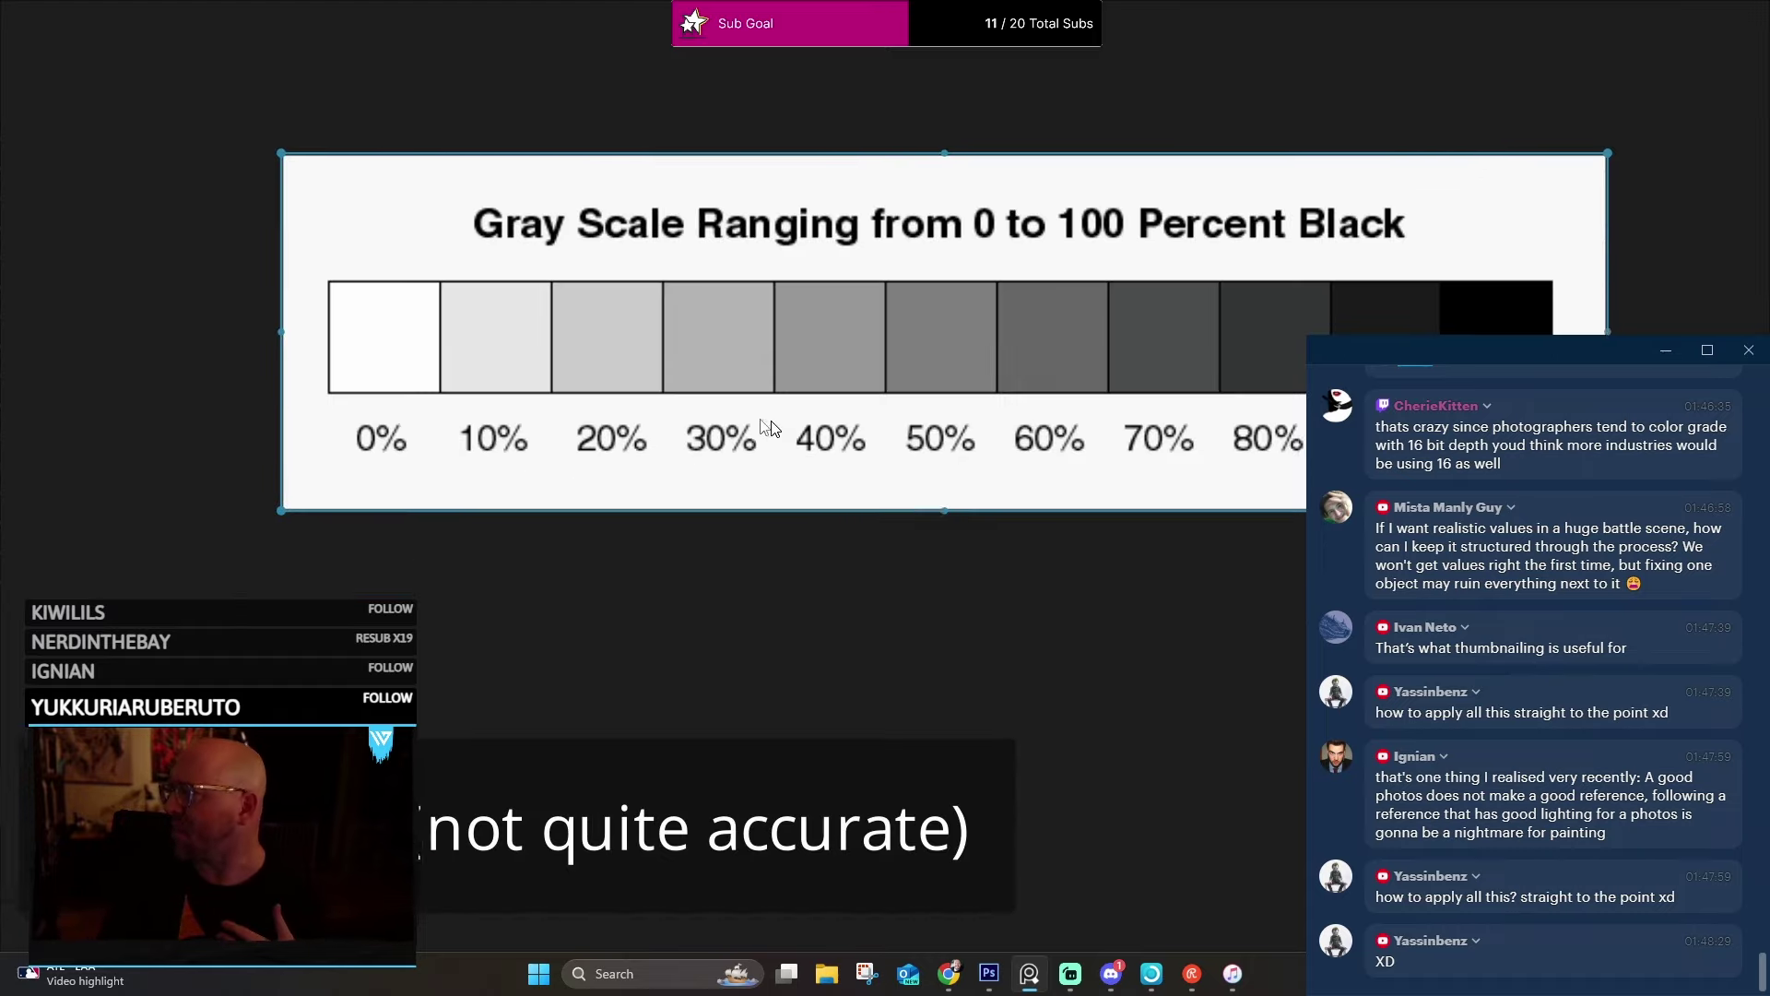
pyautogui.moveTo(770, 428); pyautogui.dragTo(599, 393)
pyautogui.scroll(1, 560, 349)
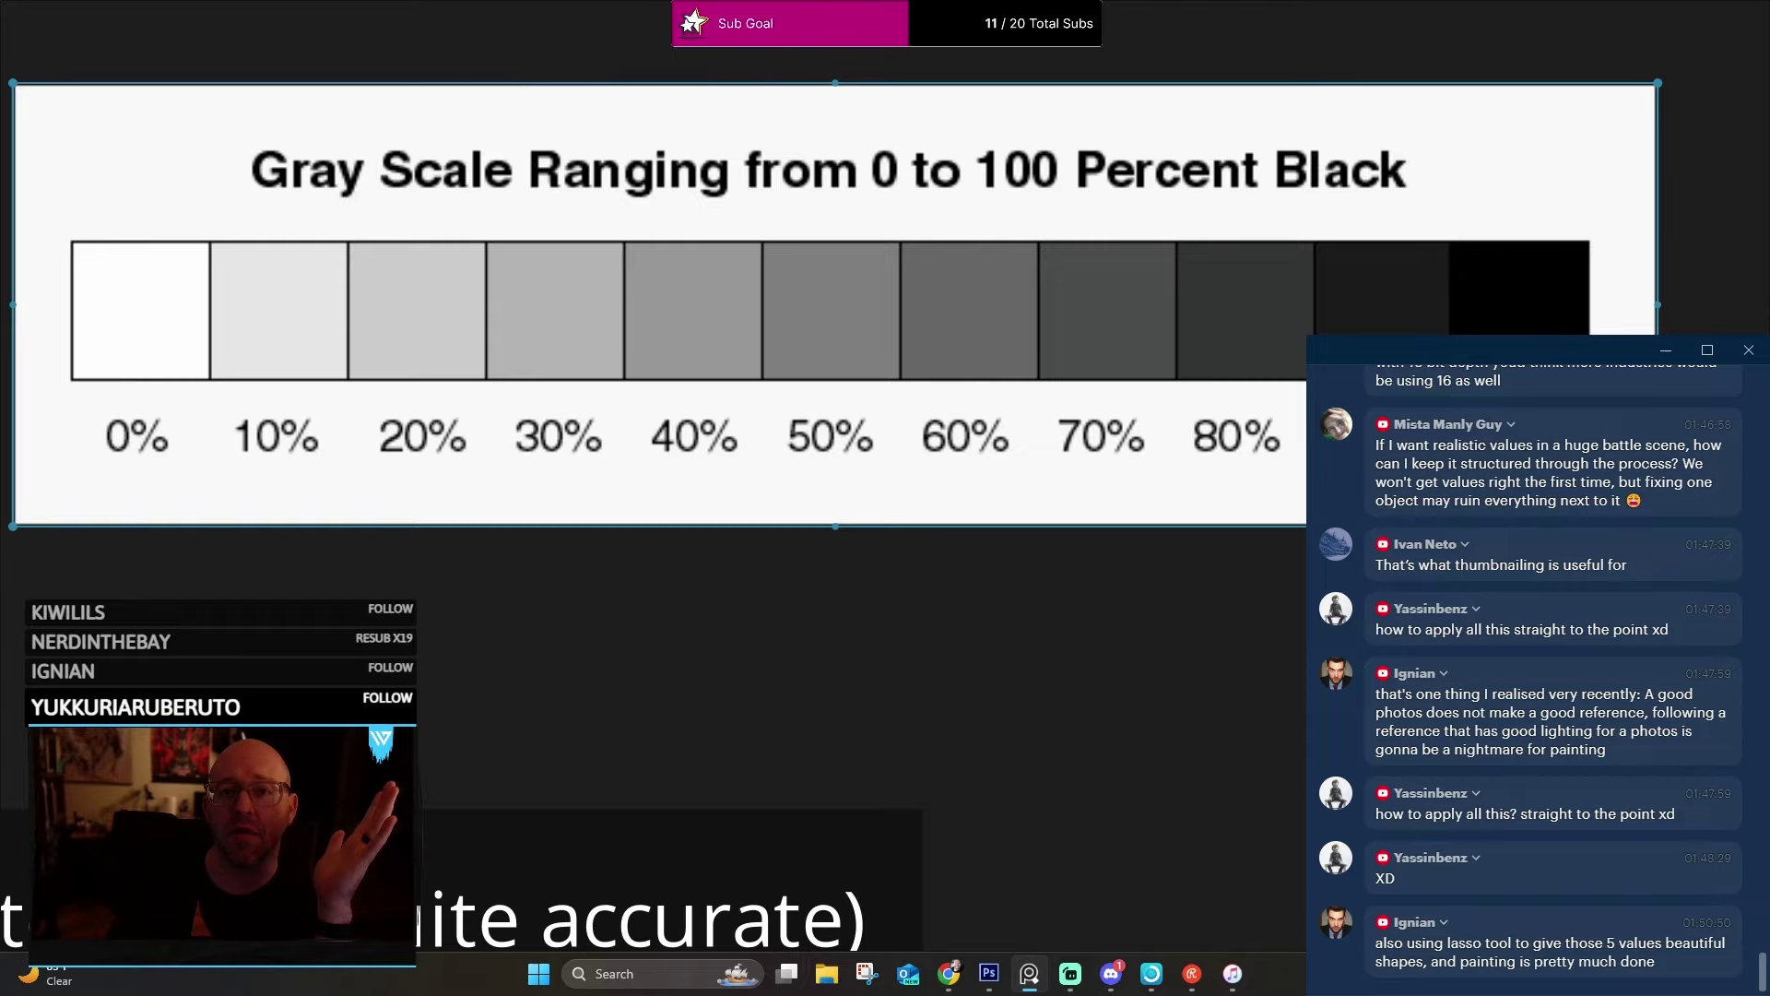
# Zoom in on the Su Ke creature face and frame the whole head with the girl.
pyautogui.scroll(-5, 700, 522)
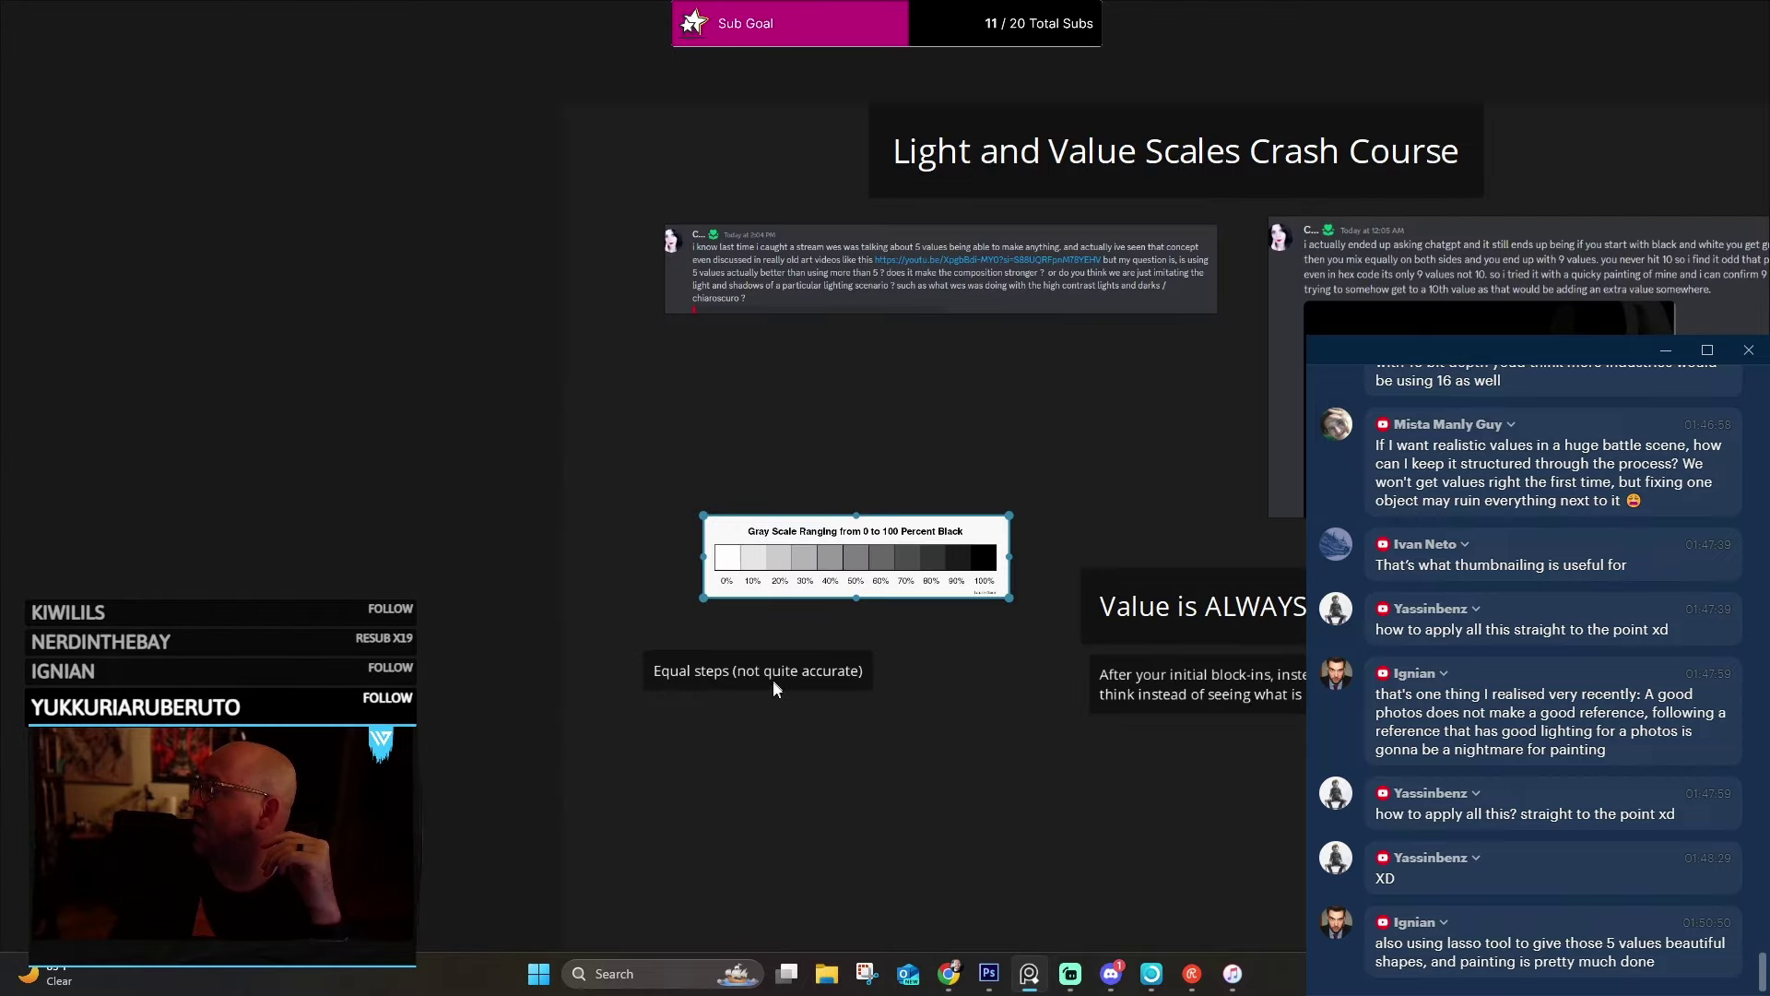
pyautogui.scroll(-5, 900, 285)
pyautogui.scroll(3, 1006, 853)
pyautogui.scroll(6, 931, 765)
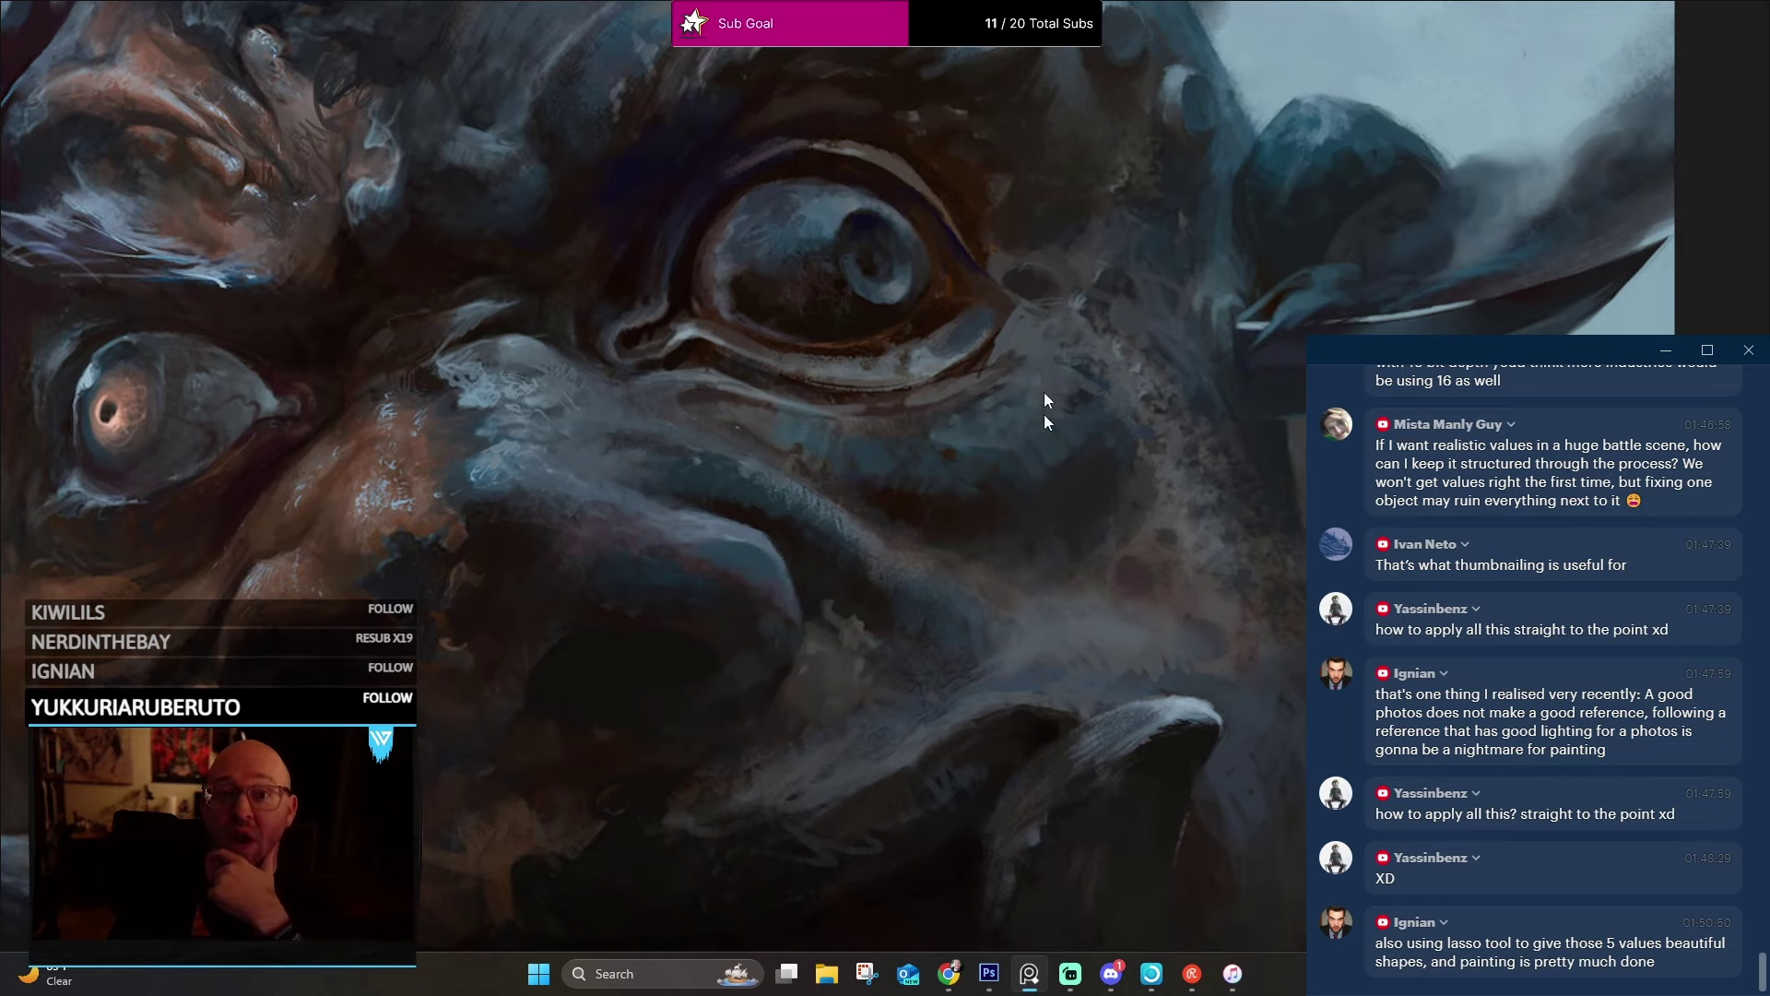
pyautogui.scroll(-2, 683, 416)
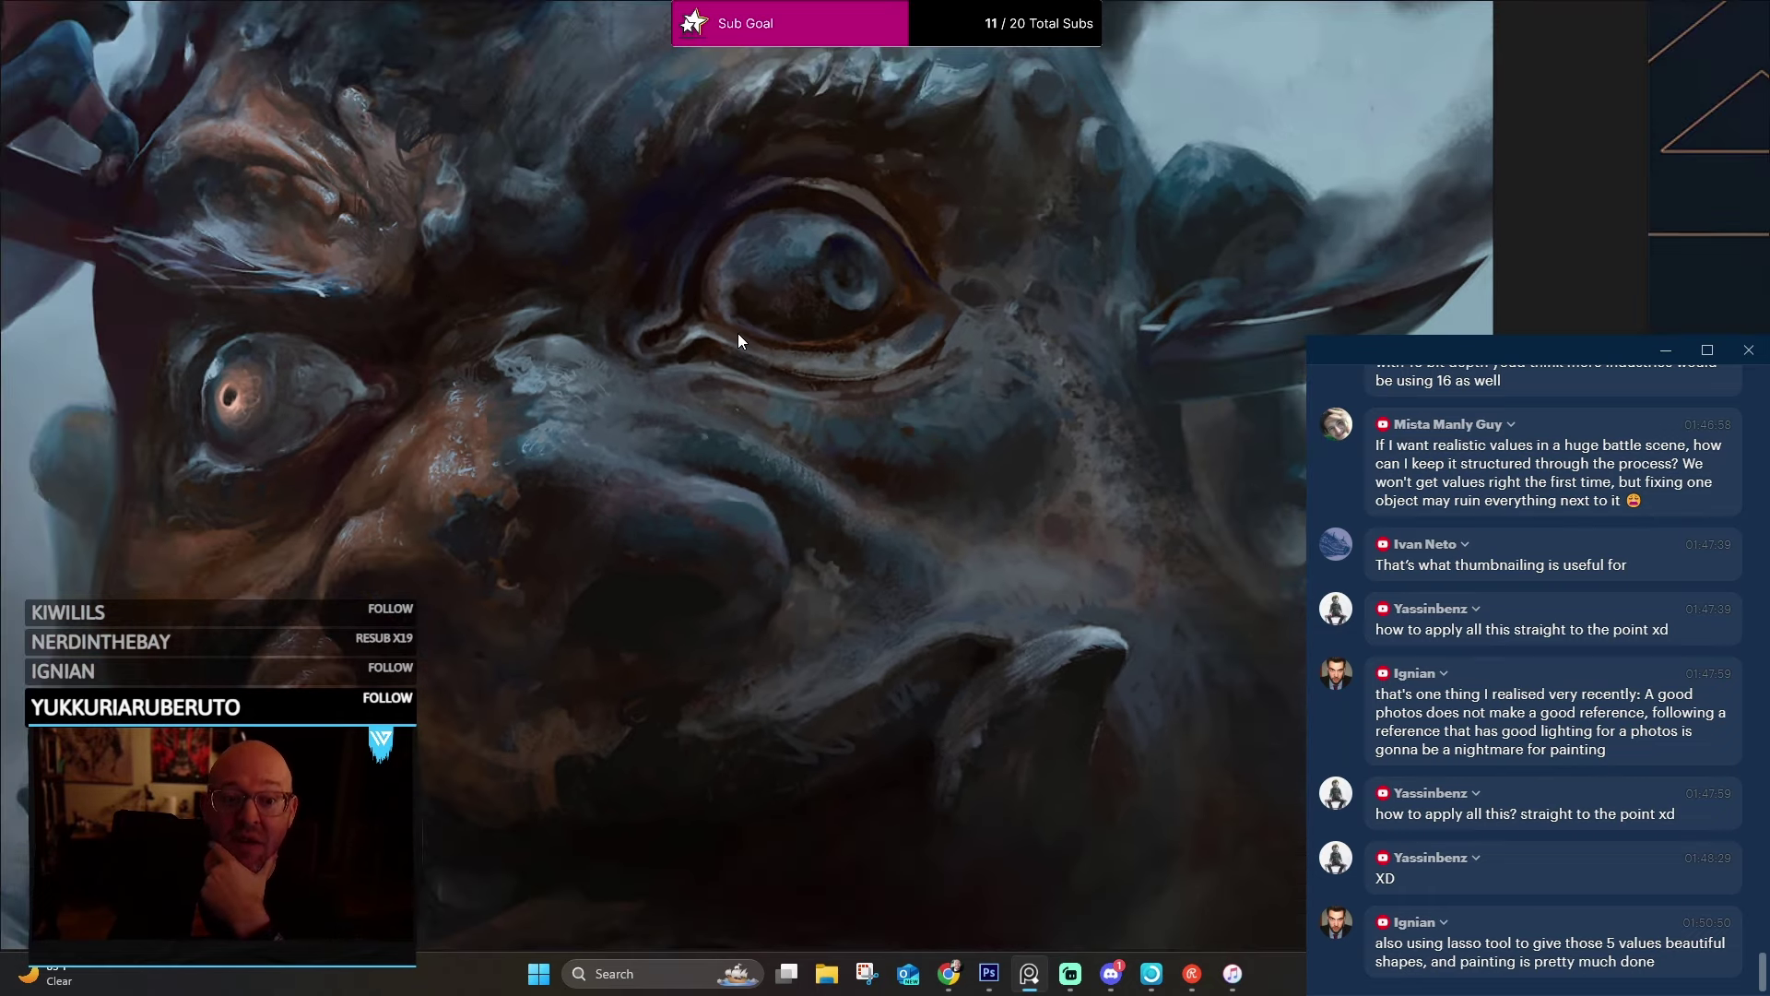
pyautogui.scroll(5, 718, 318)
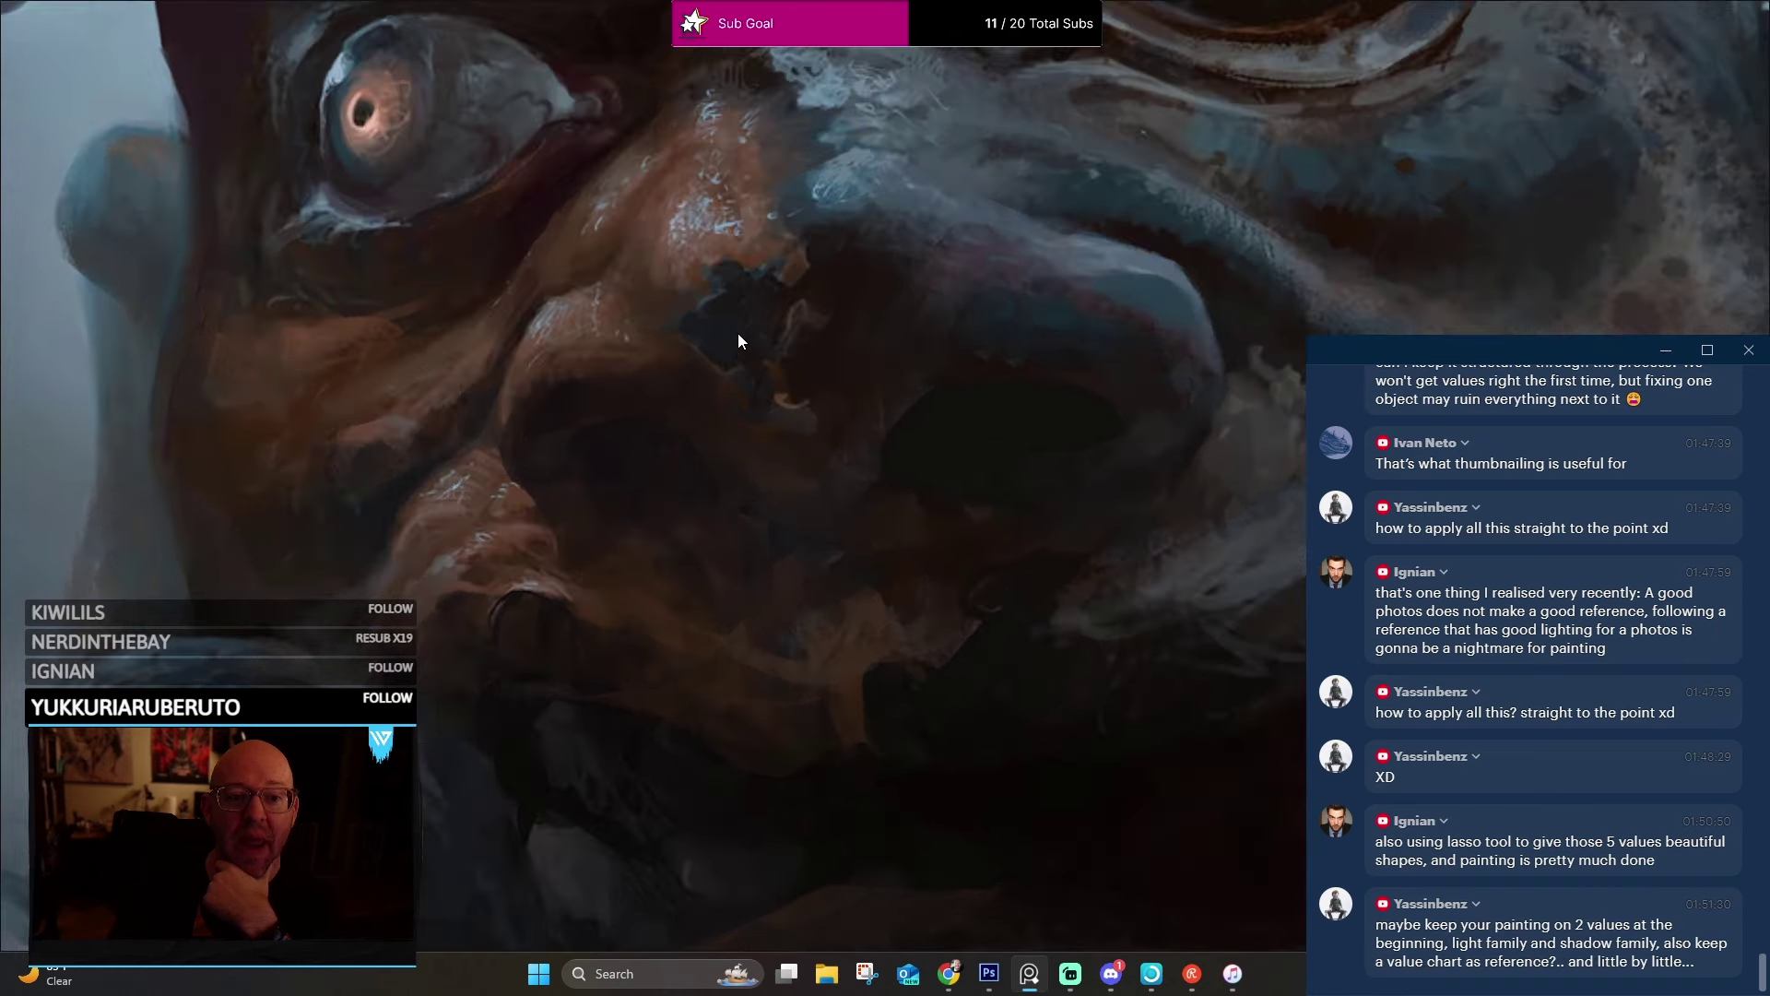
pyautogui.scroll(-5, 740, 328)
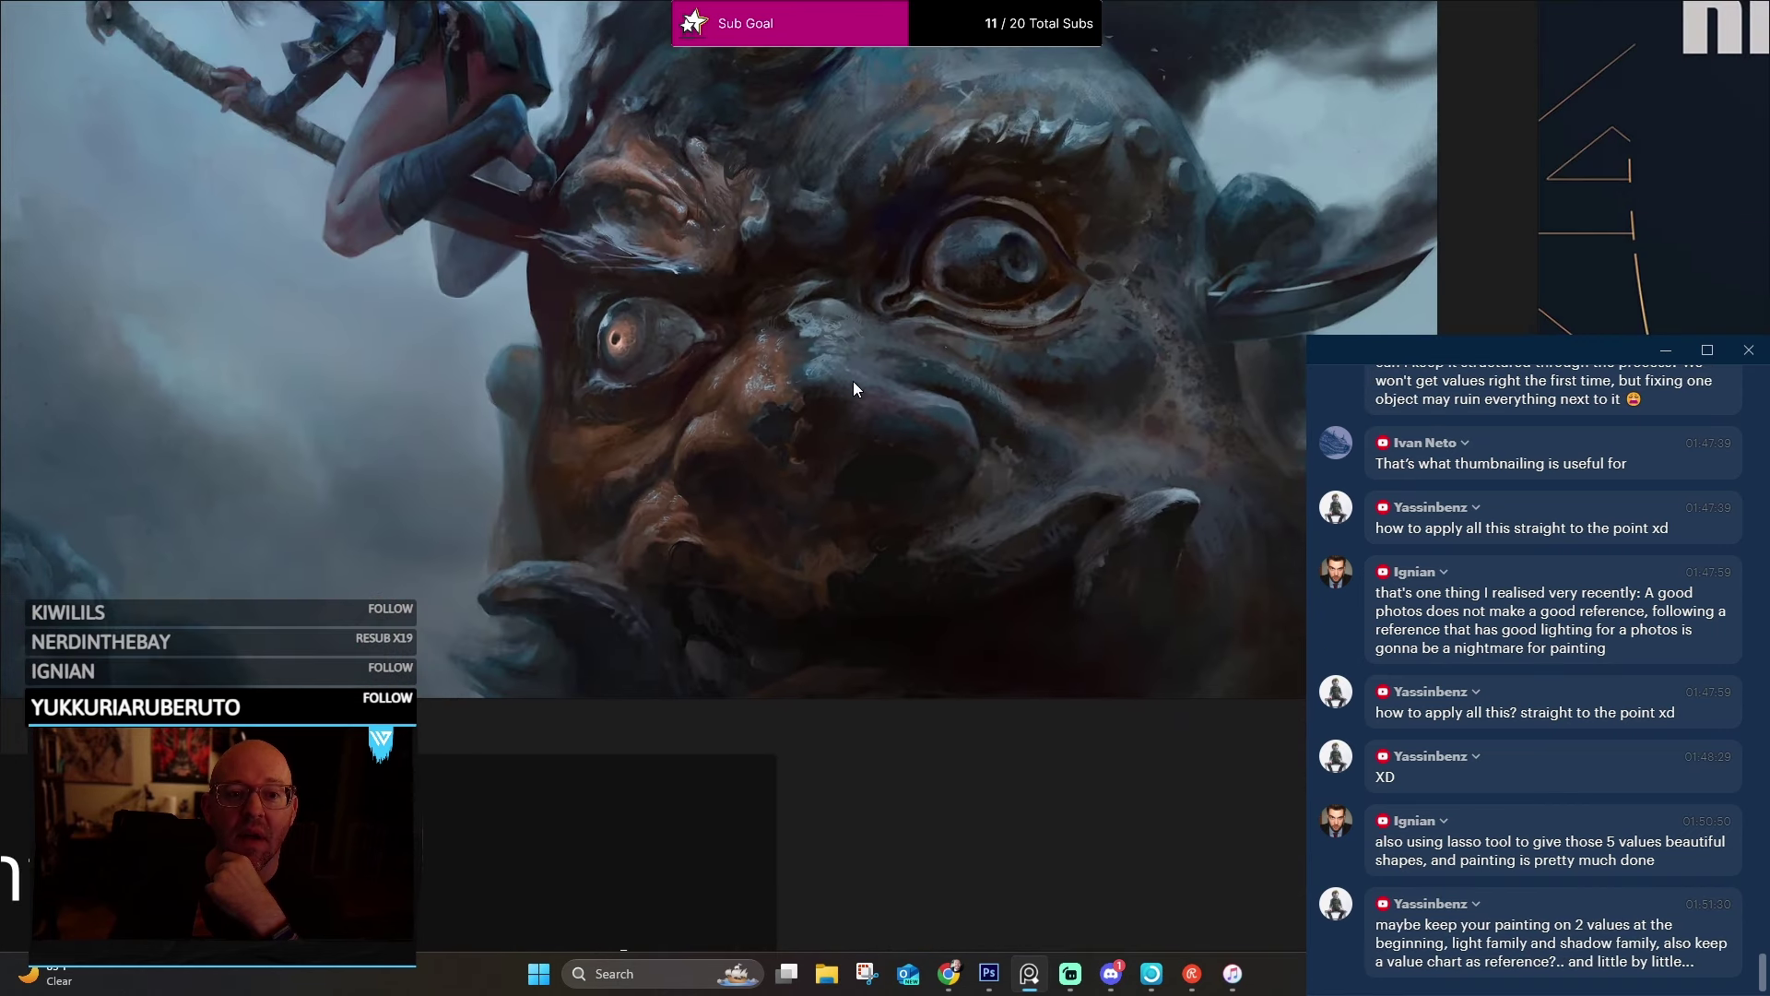
pyautogui.moveTo(884, 296); pyautogui.dragTo(830, 394)
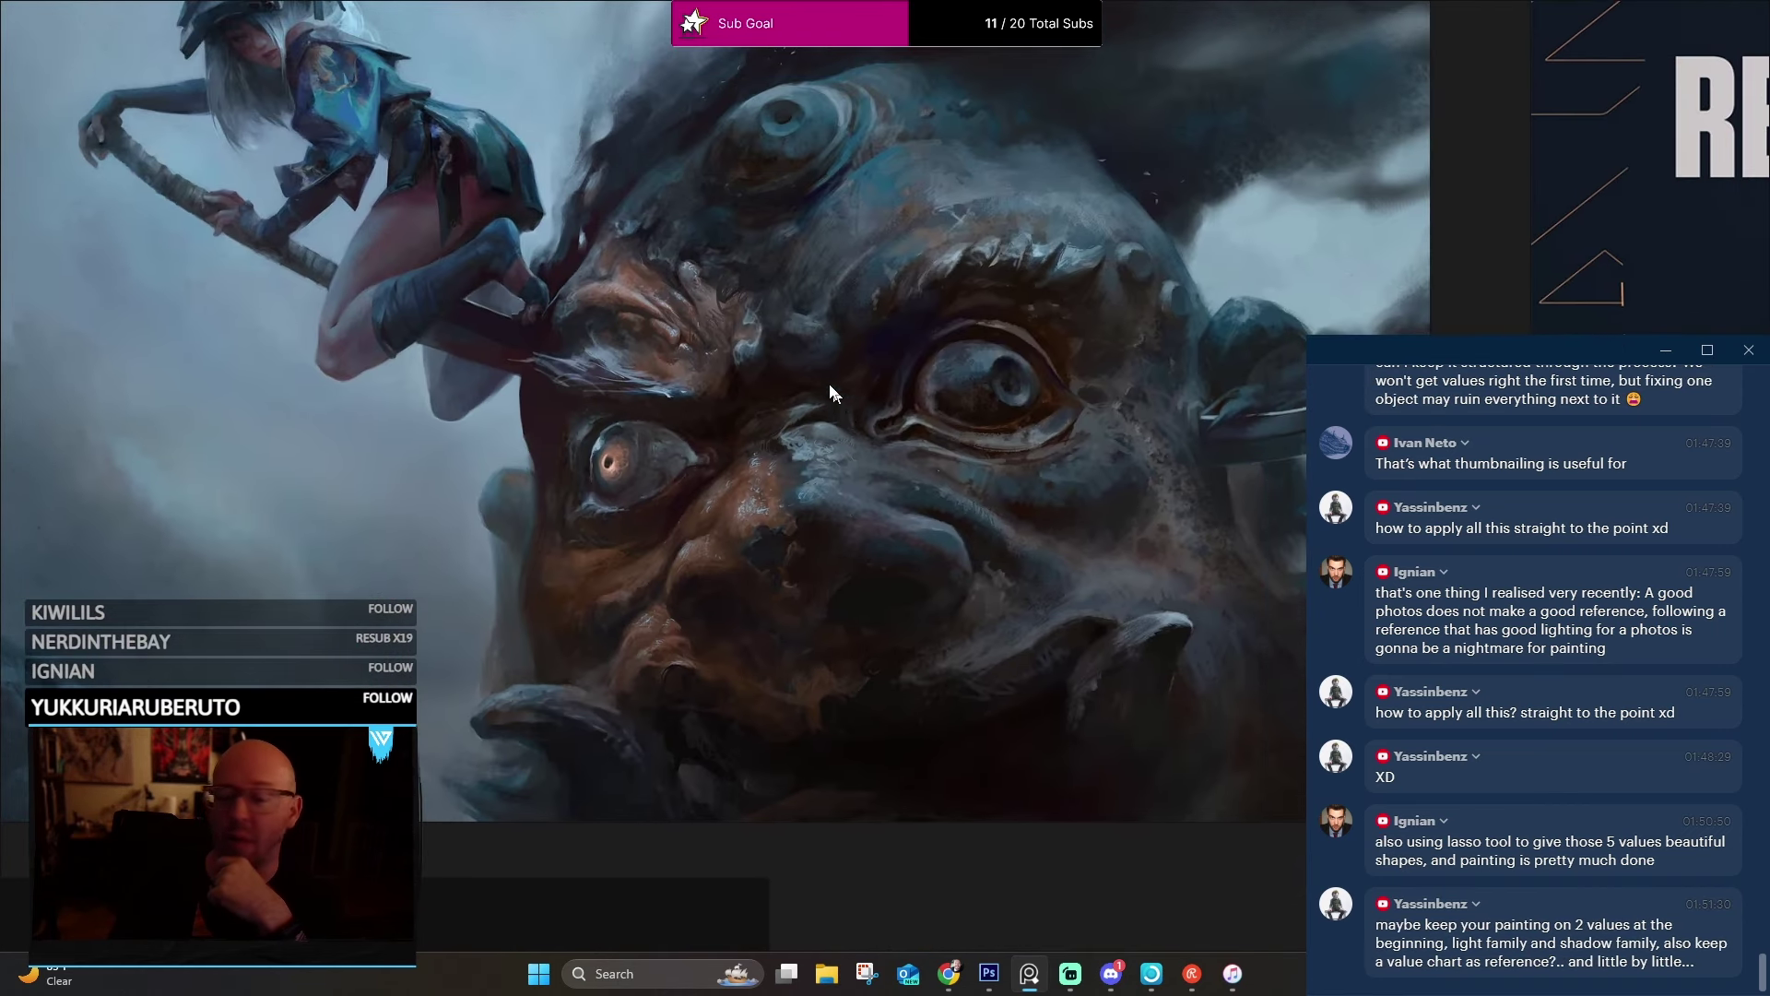
# Switch the whole board to grayscale from the canvas context menu.
pyautogui.rightClick(410, 327)
pyautogui.moveTo(464, 615)
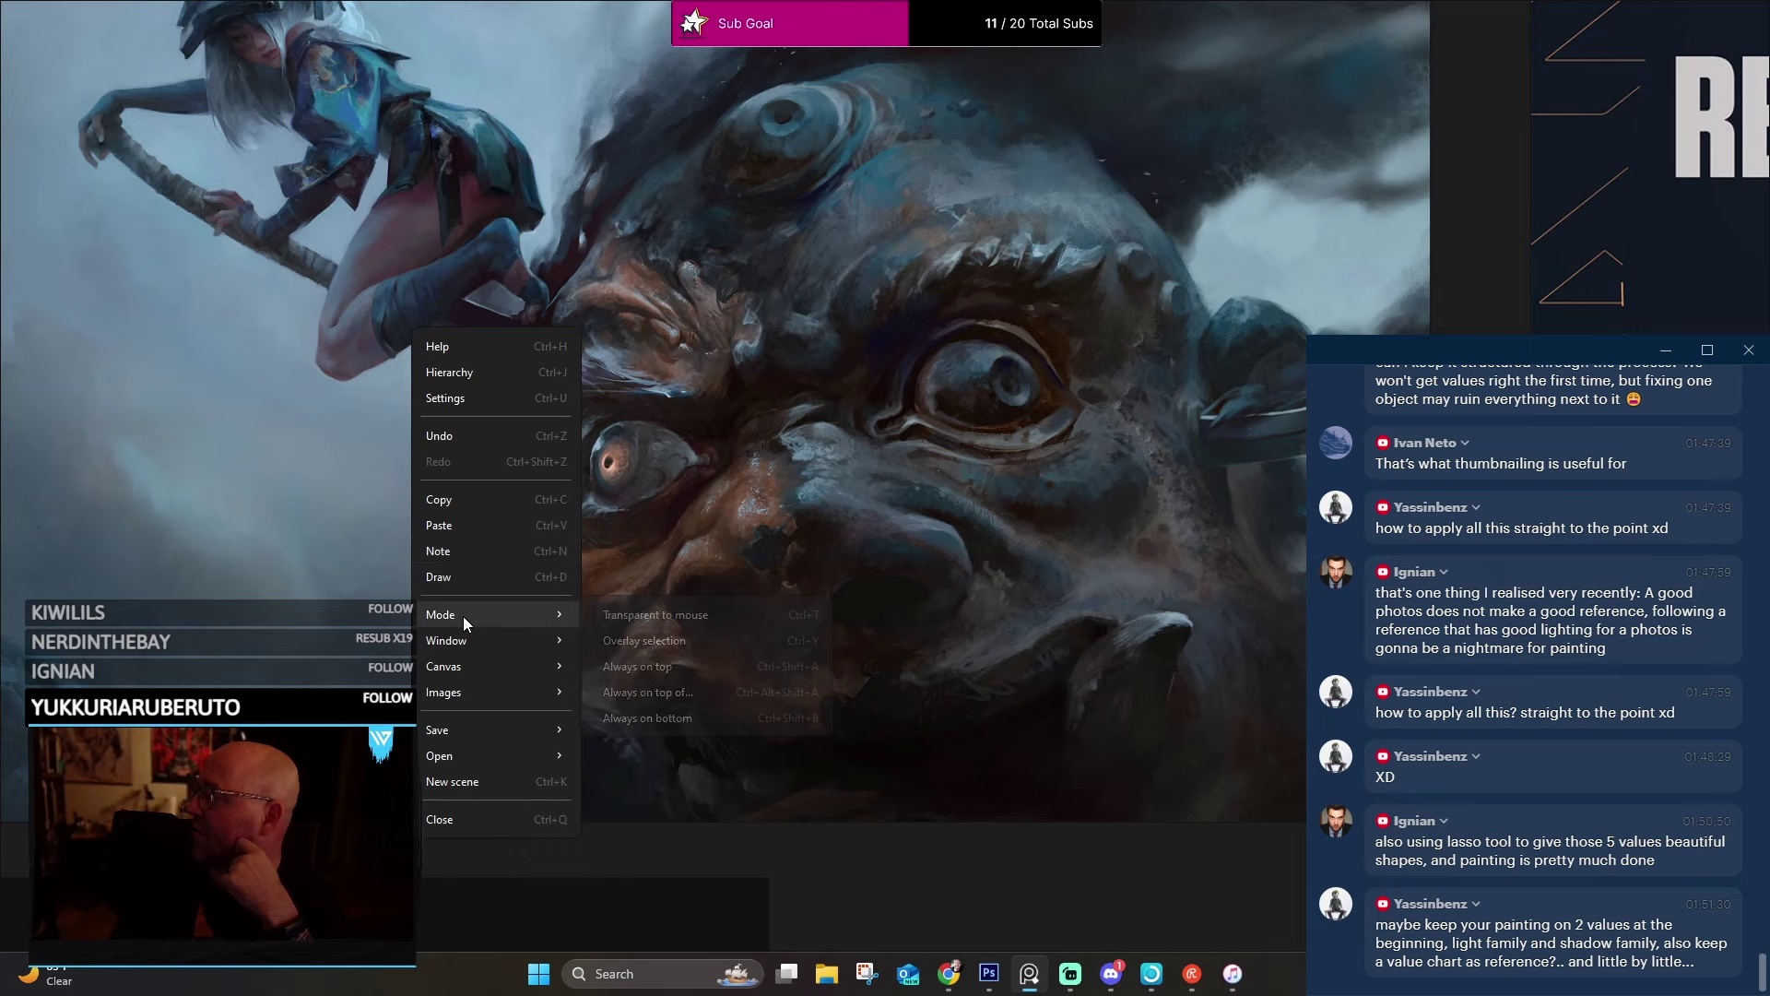
pyautogui.moveTo(475, 668)
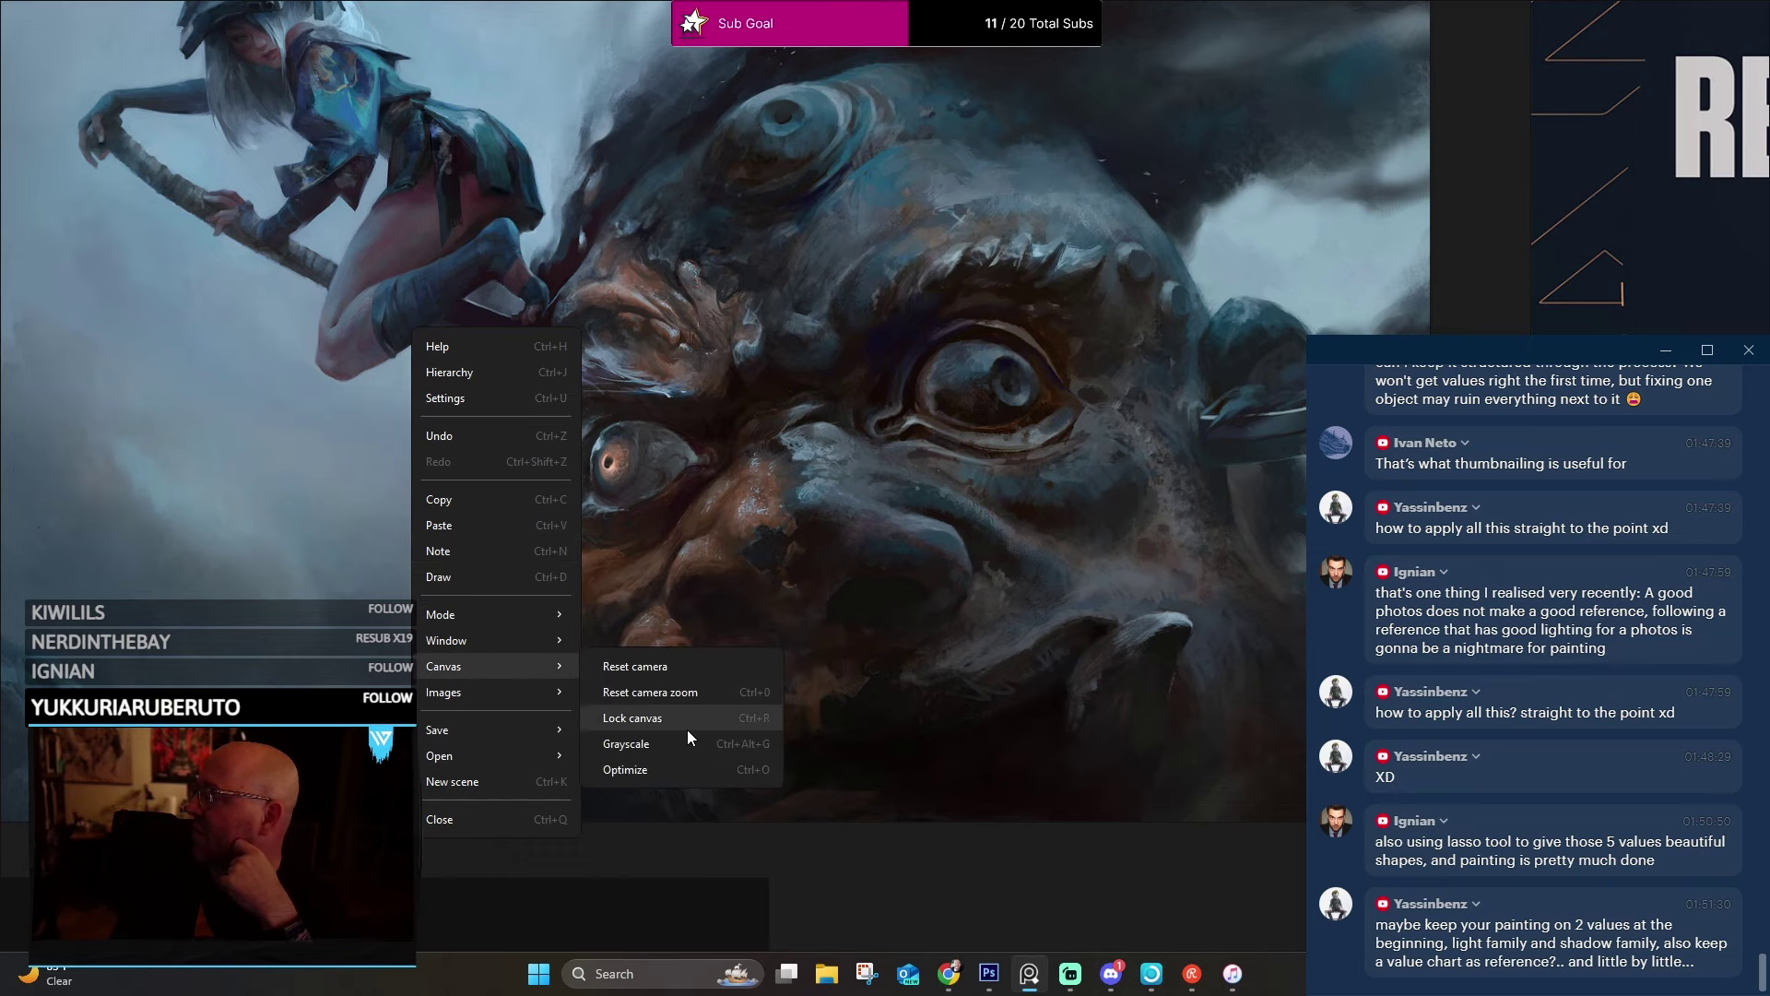
pyautogui.click(649, 743)
# Zoom in and out around the creature's eye close-up.
pyautogui.scroll(3, 1069, 433)
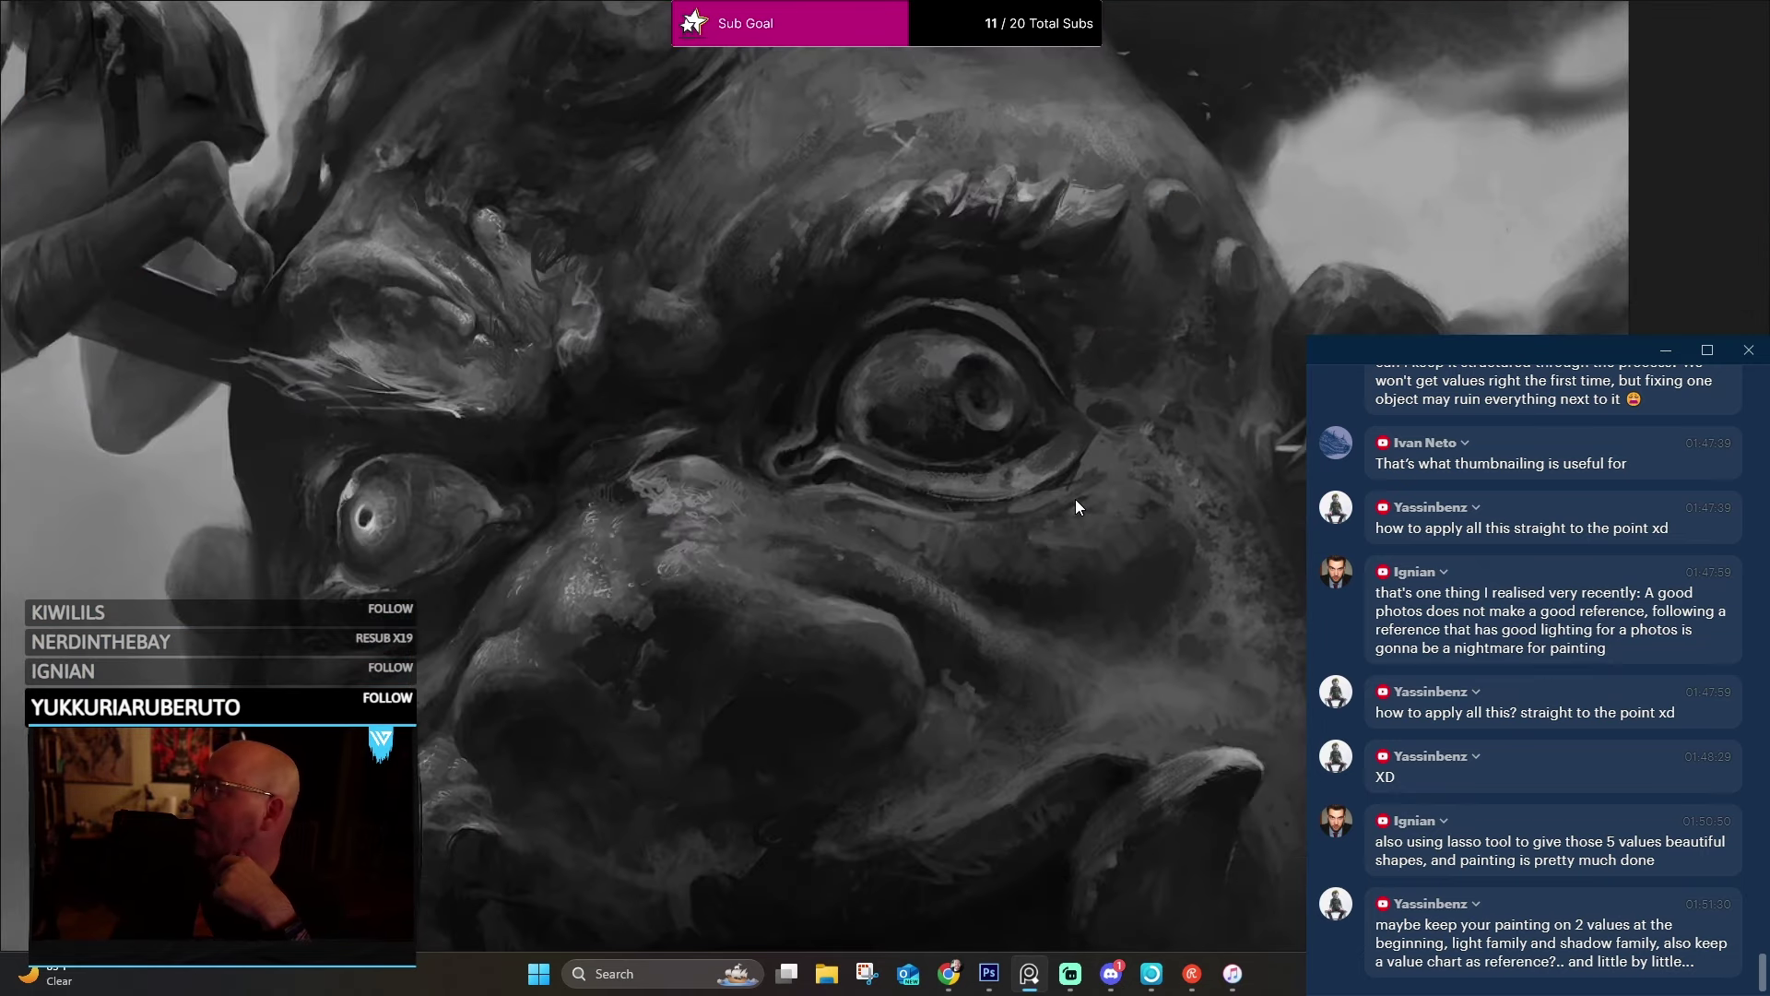
pyautogui.scroll(2, 605, 593)
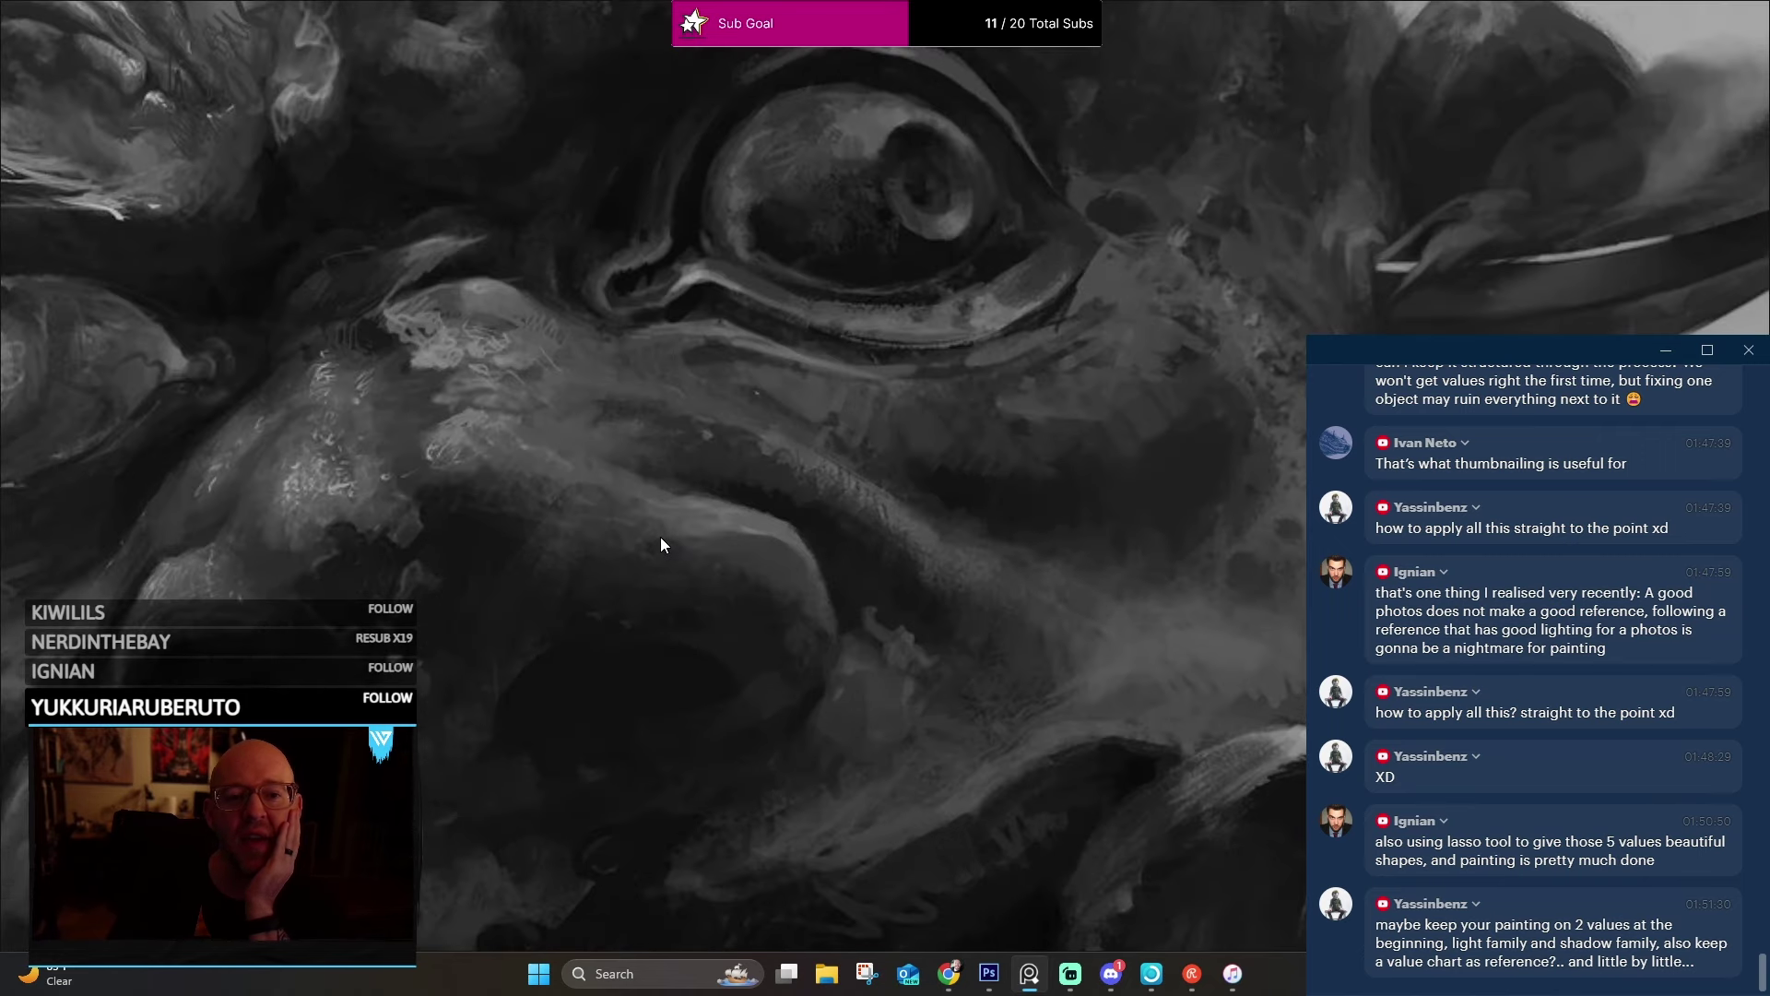
pyautogui.scroll(-1, 771, 537)
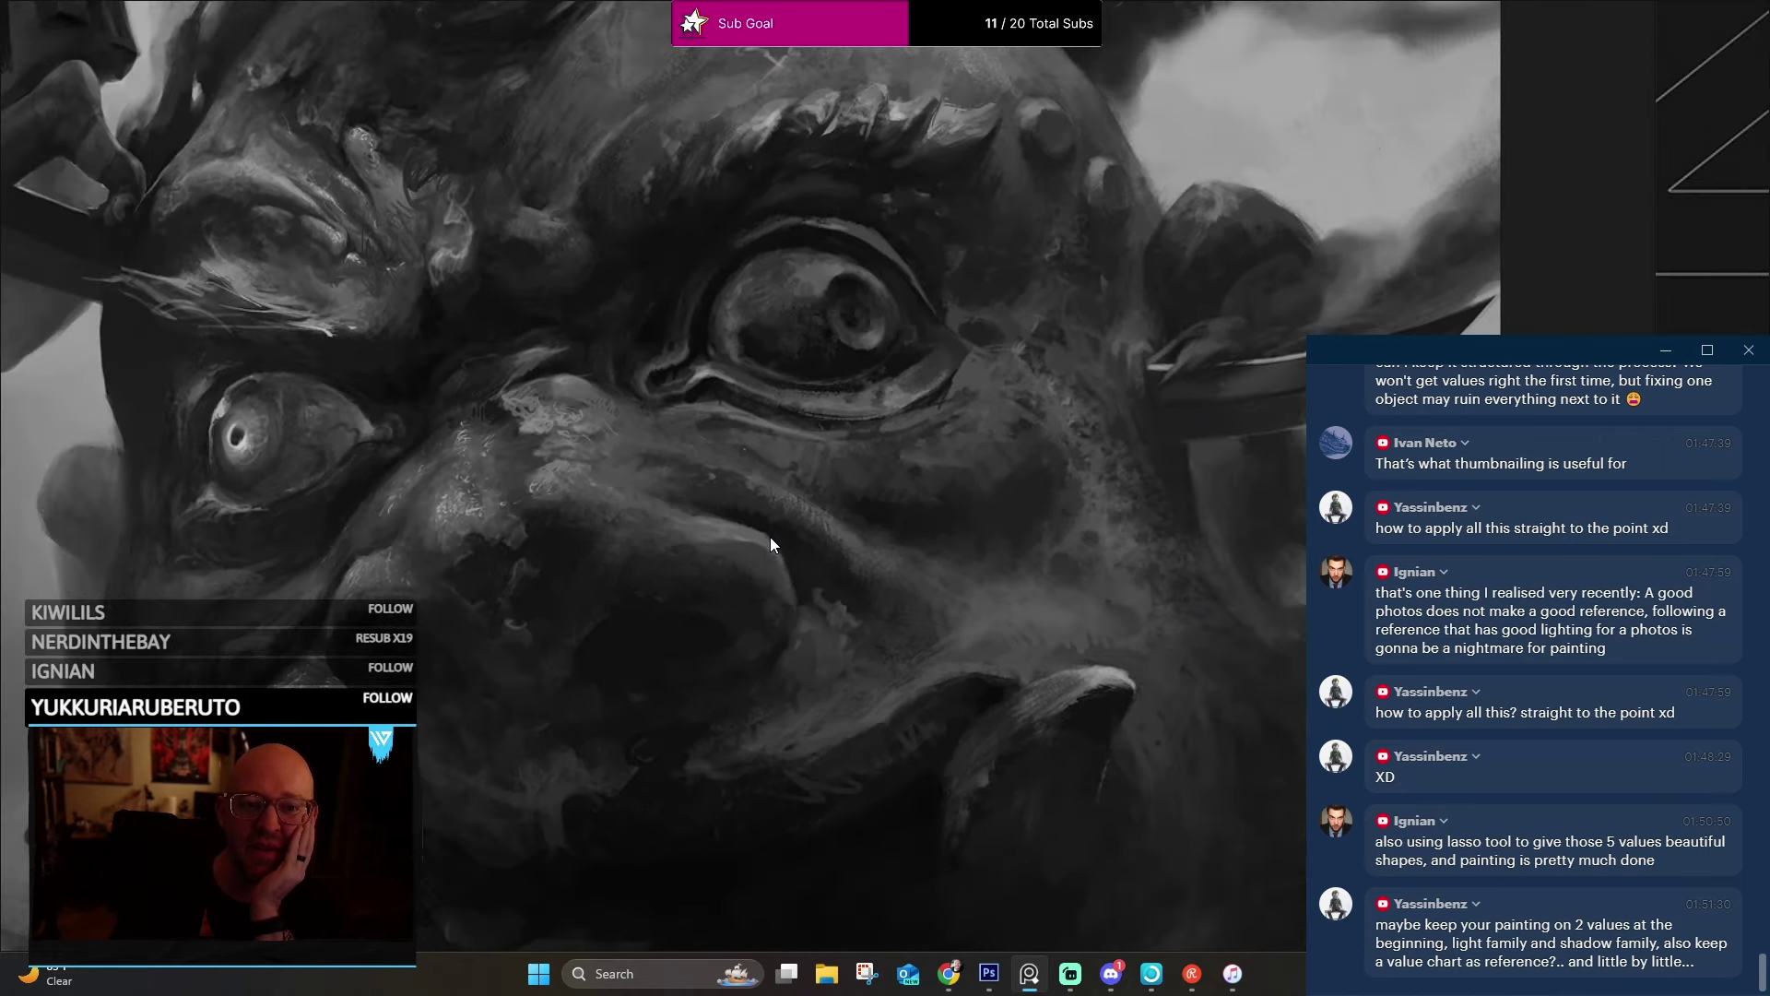
pyautogui.scroll(3, 1011, 444)
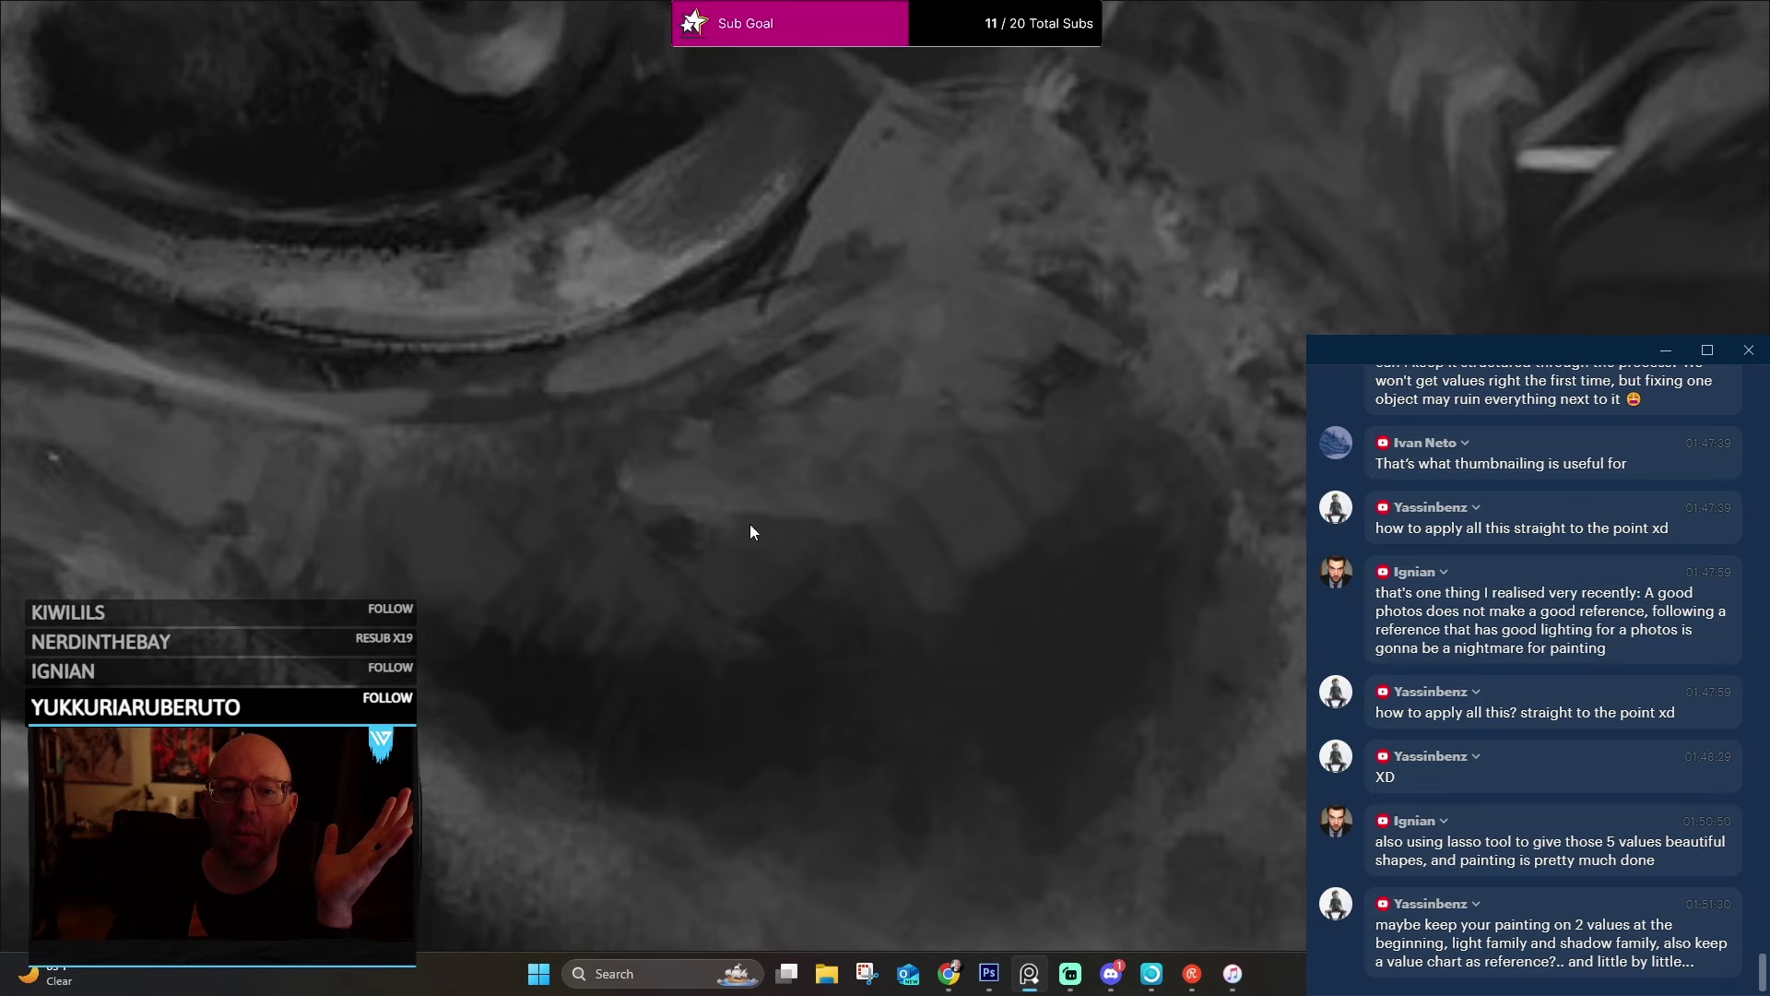
pyautogui.scroll(-3, 760, 470)
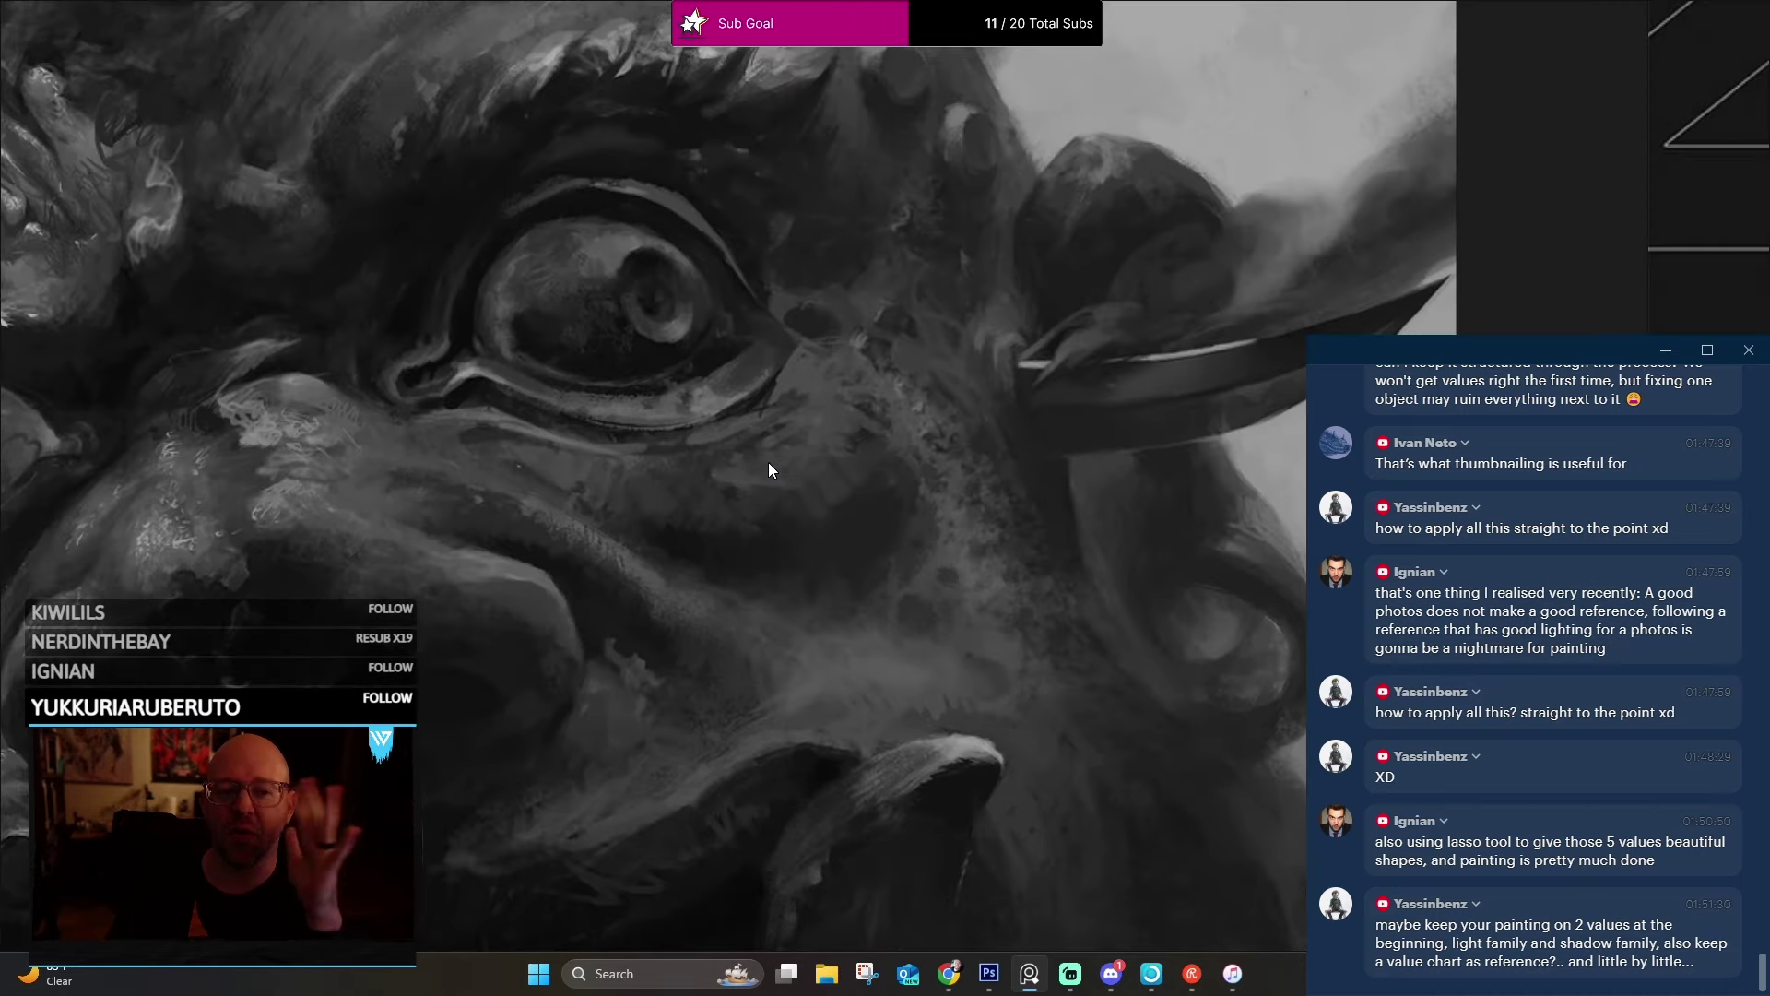
pyautogui.scroll(-1, 770, 463)
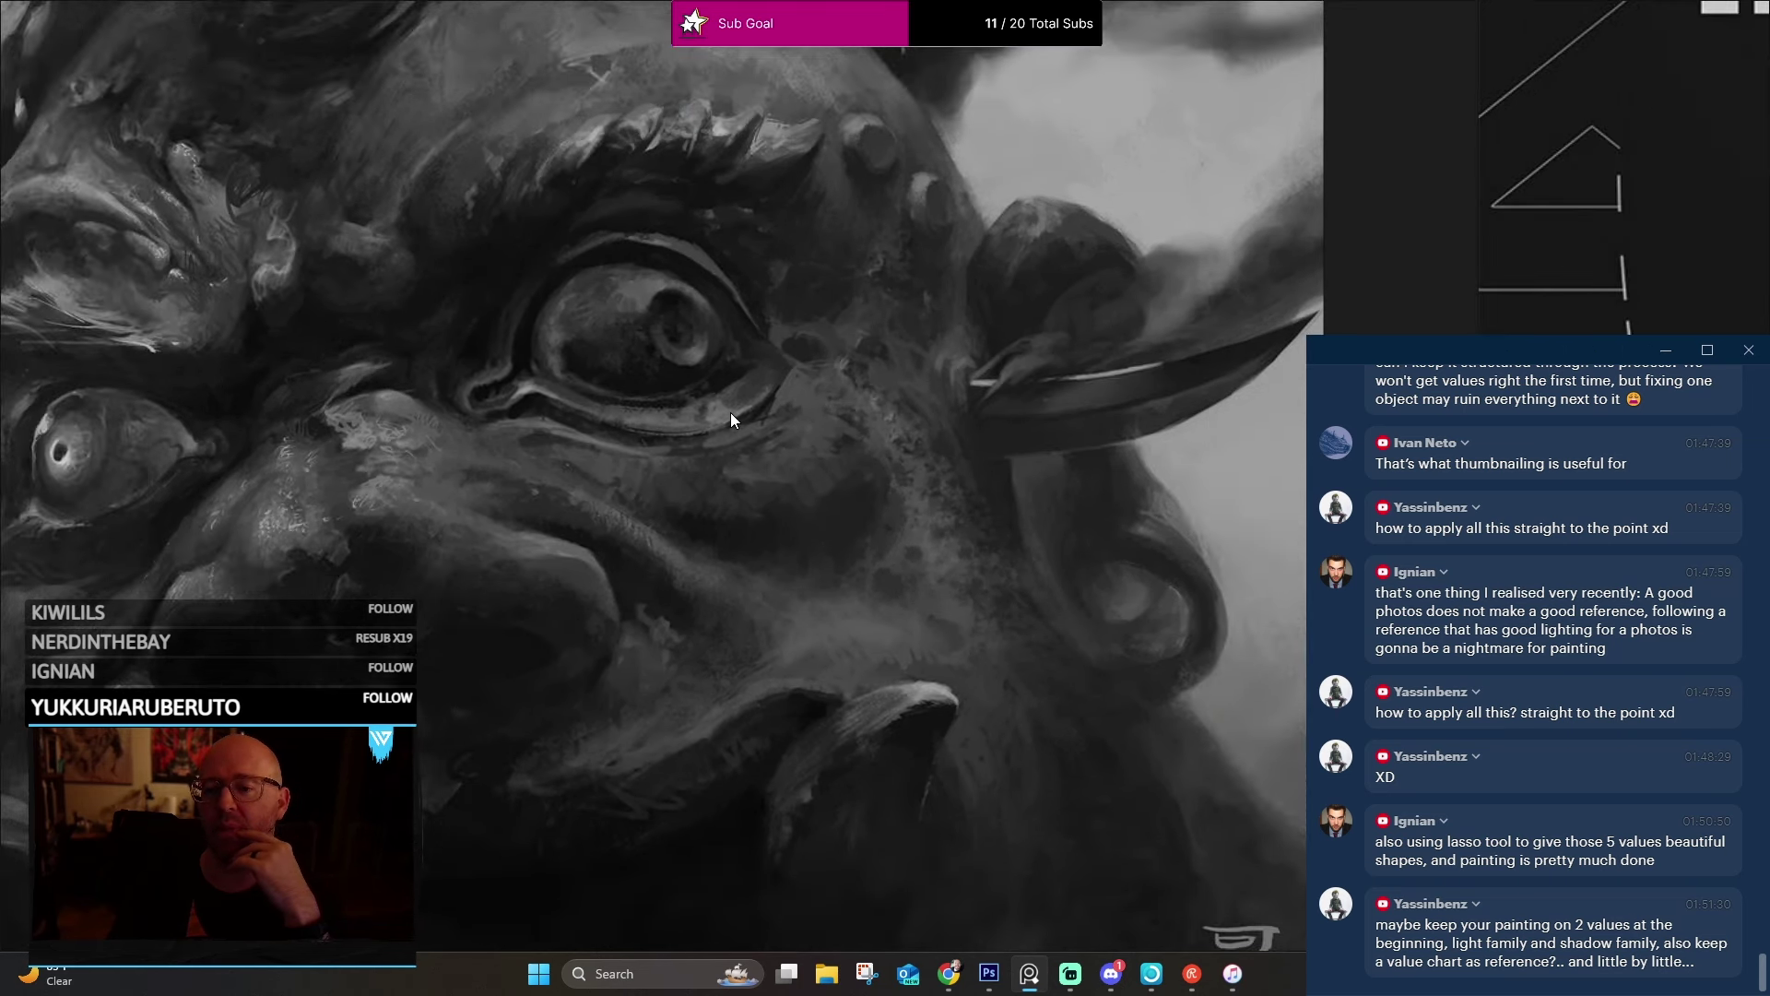
pyautogui.scroll(-2, 705, 328)
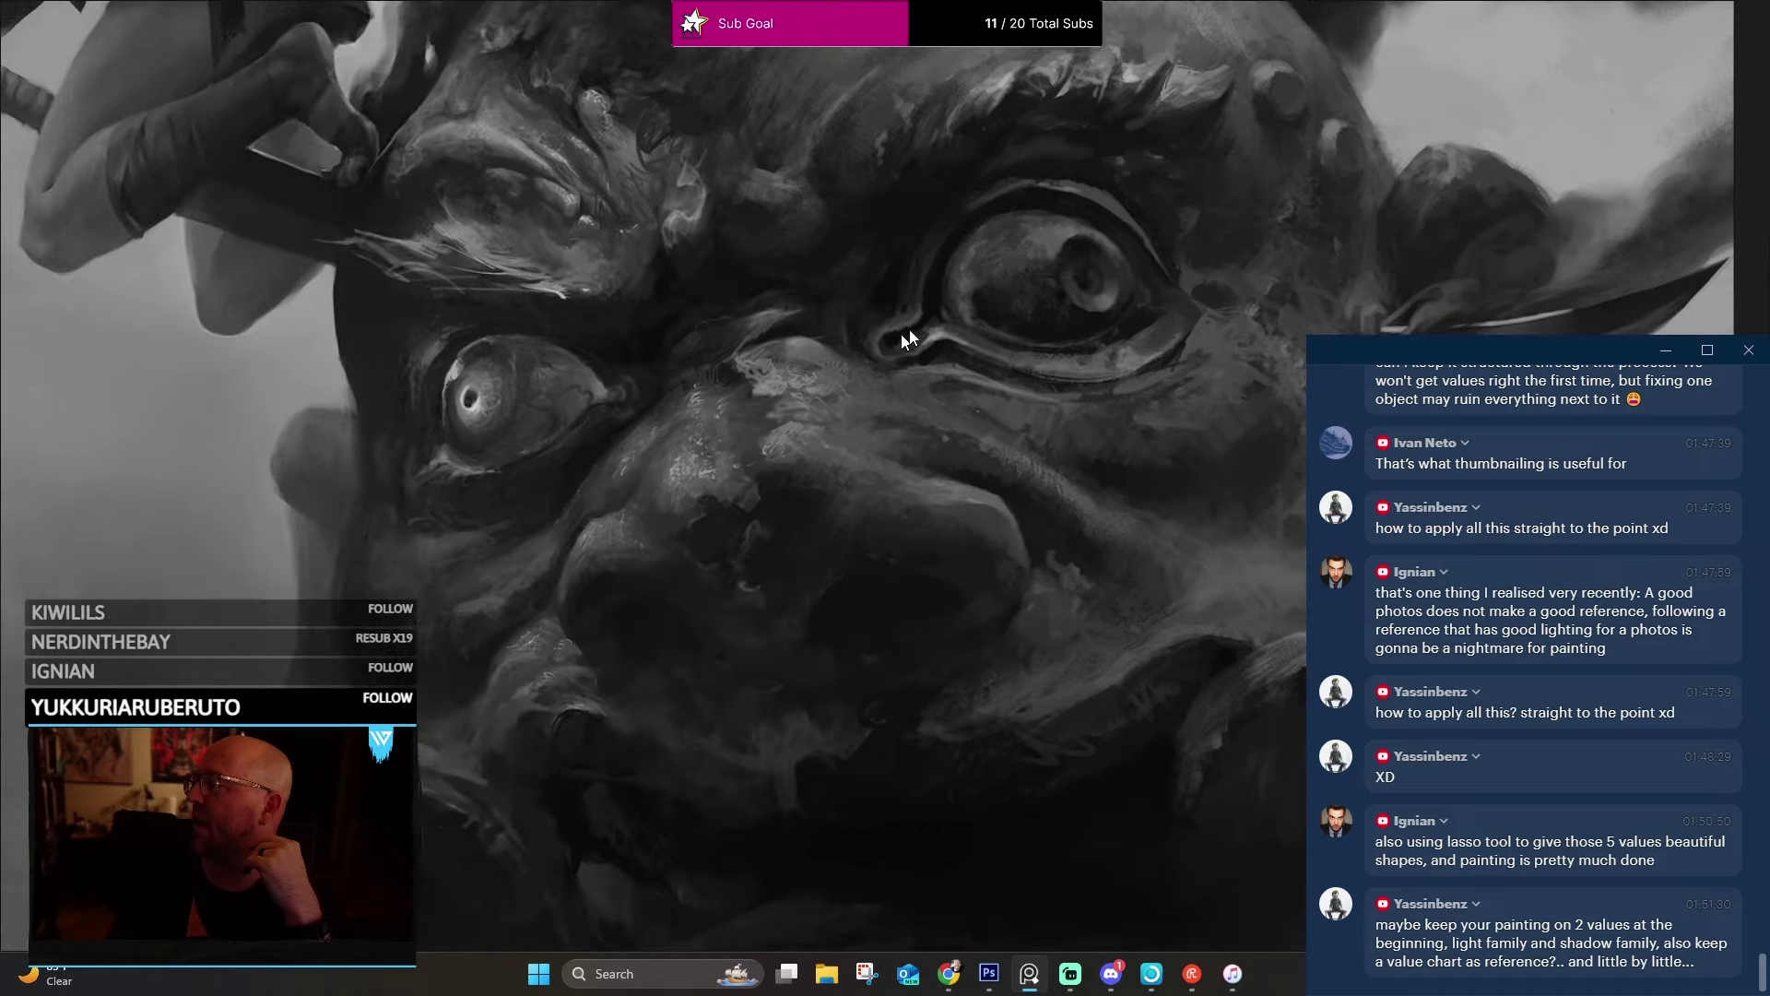
pyautogui.scroll(-2, 901, 333)
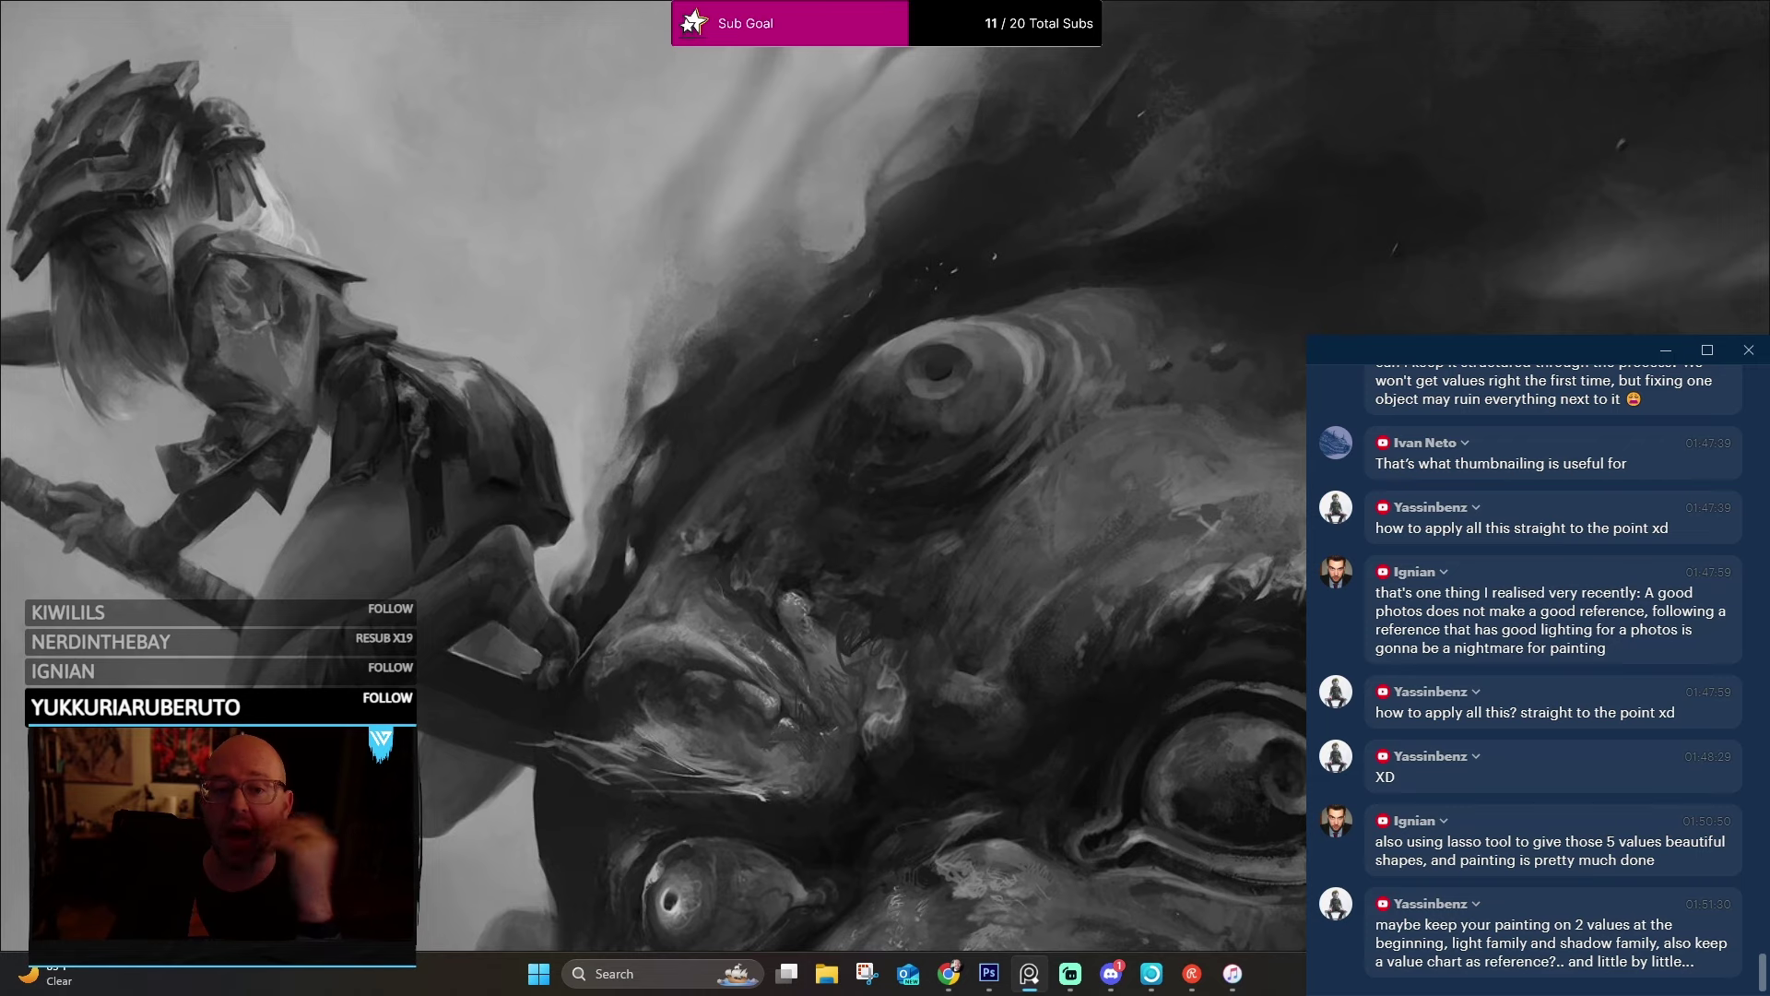
# Frame the armoured girl's helmeted head, including her hat, in the view.
pyautogui.scroll(-2, 897, 483)
pyautogui.scroll(1, 1042, 460)
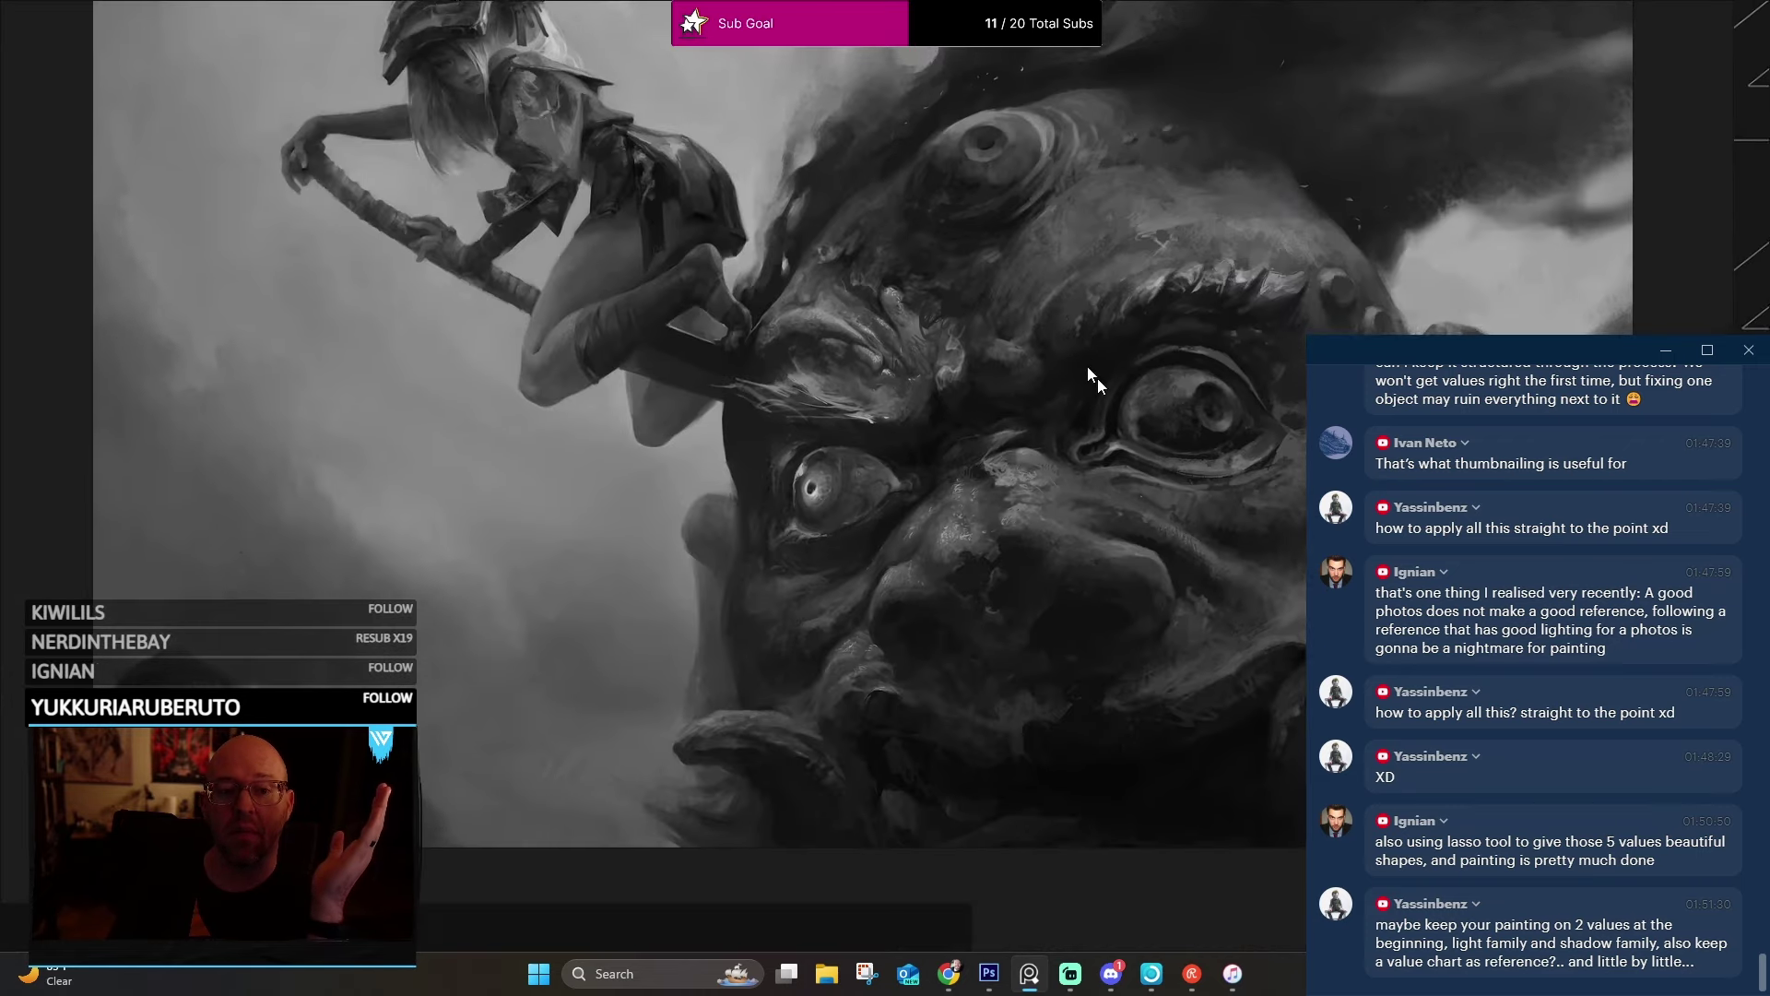
pyautogui.moveTo(1097, 377); pyautogui.dragTo(1182, 482)
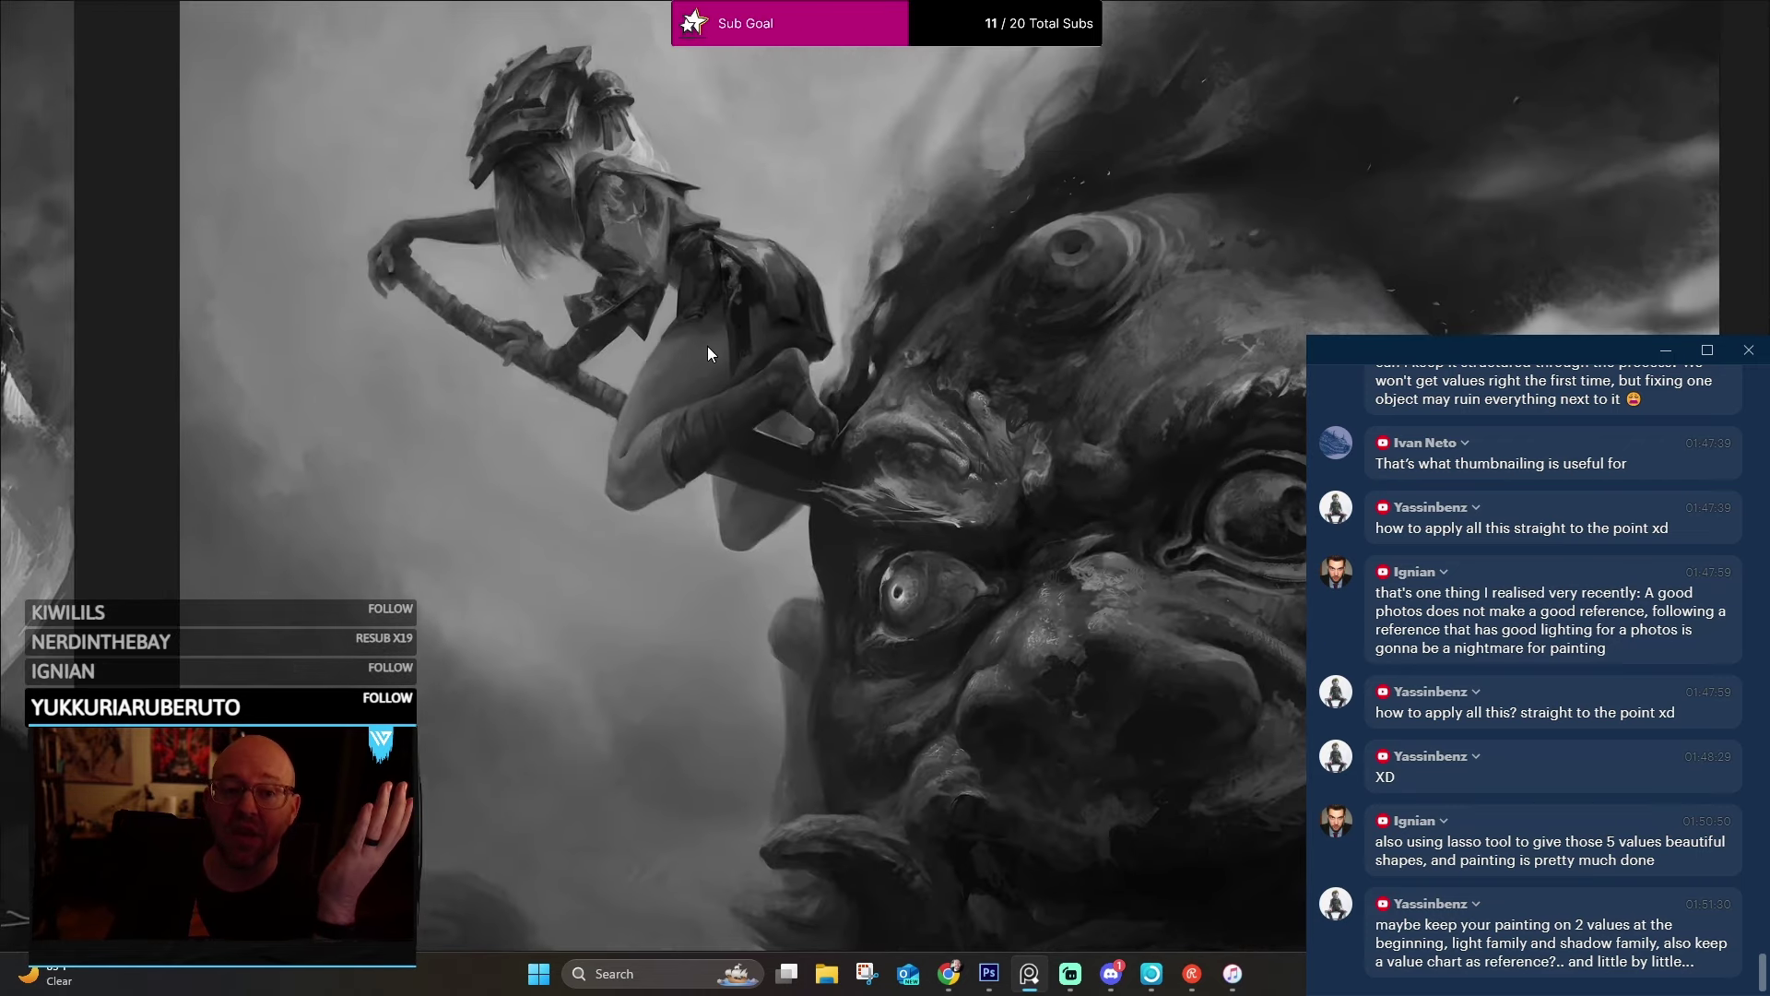
pyautogui.scroll(4, 708, 353)
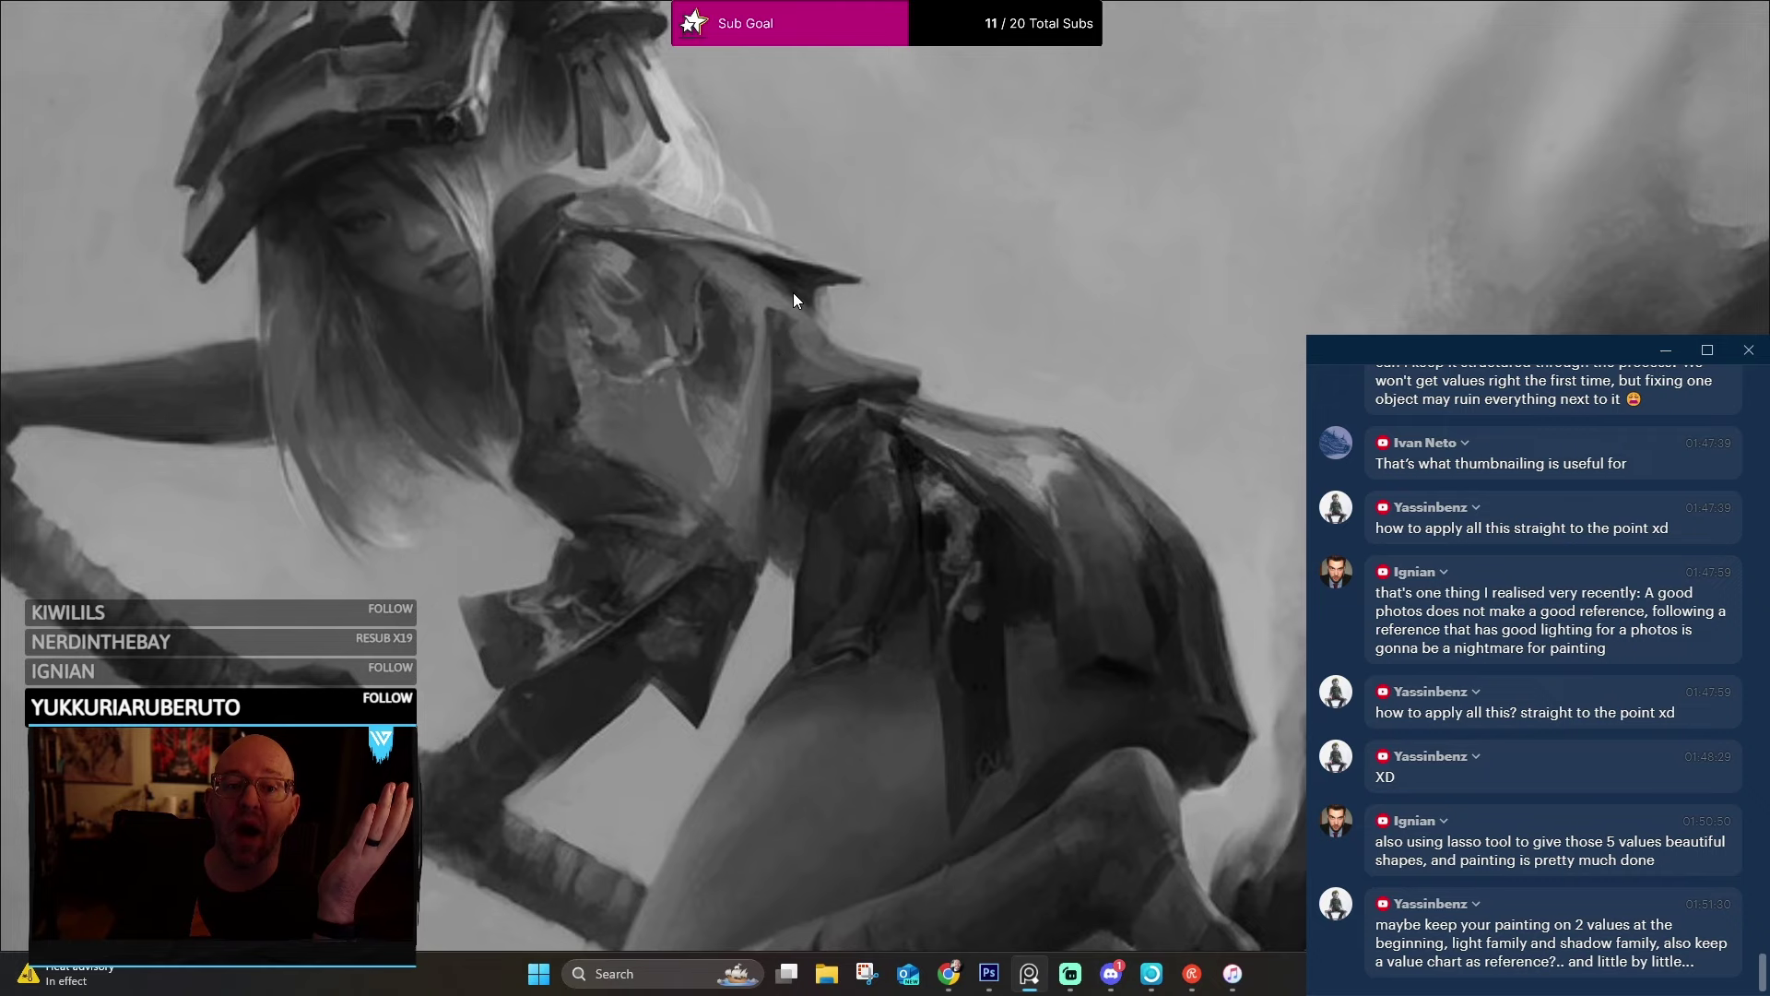
pyautogui.moveTo(792, 292); pyautogui.dragTo(874, 555)
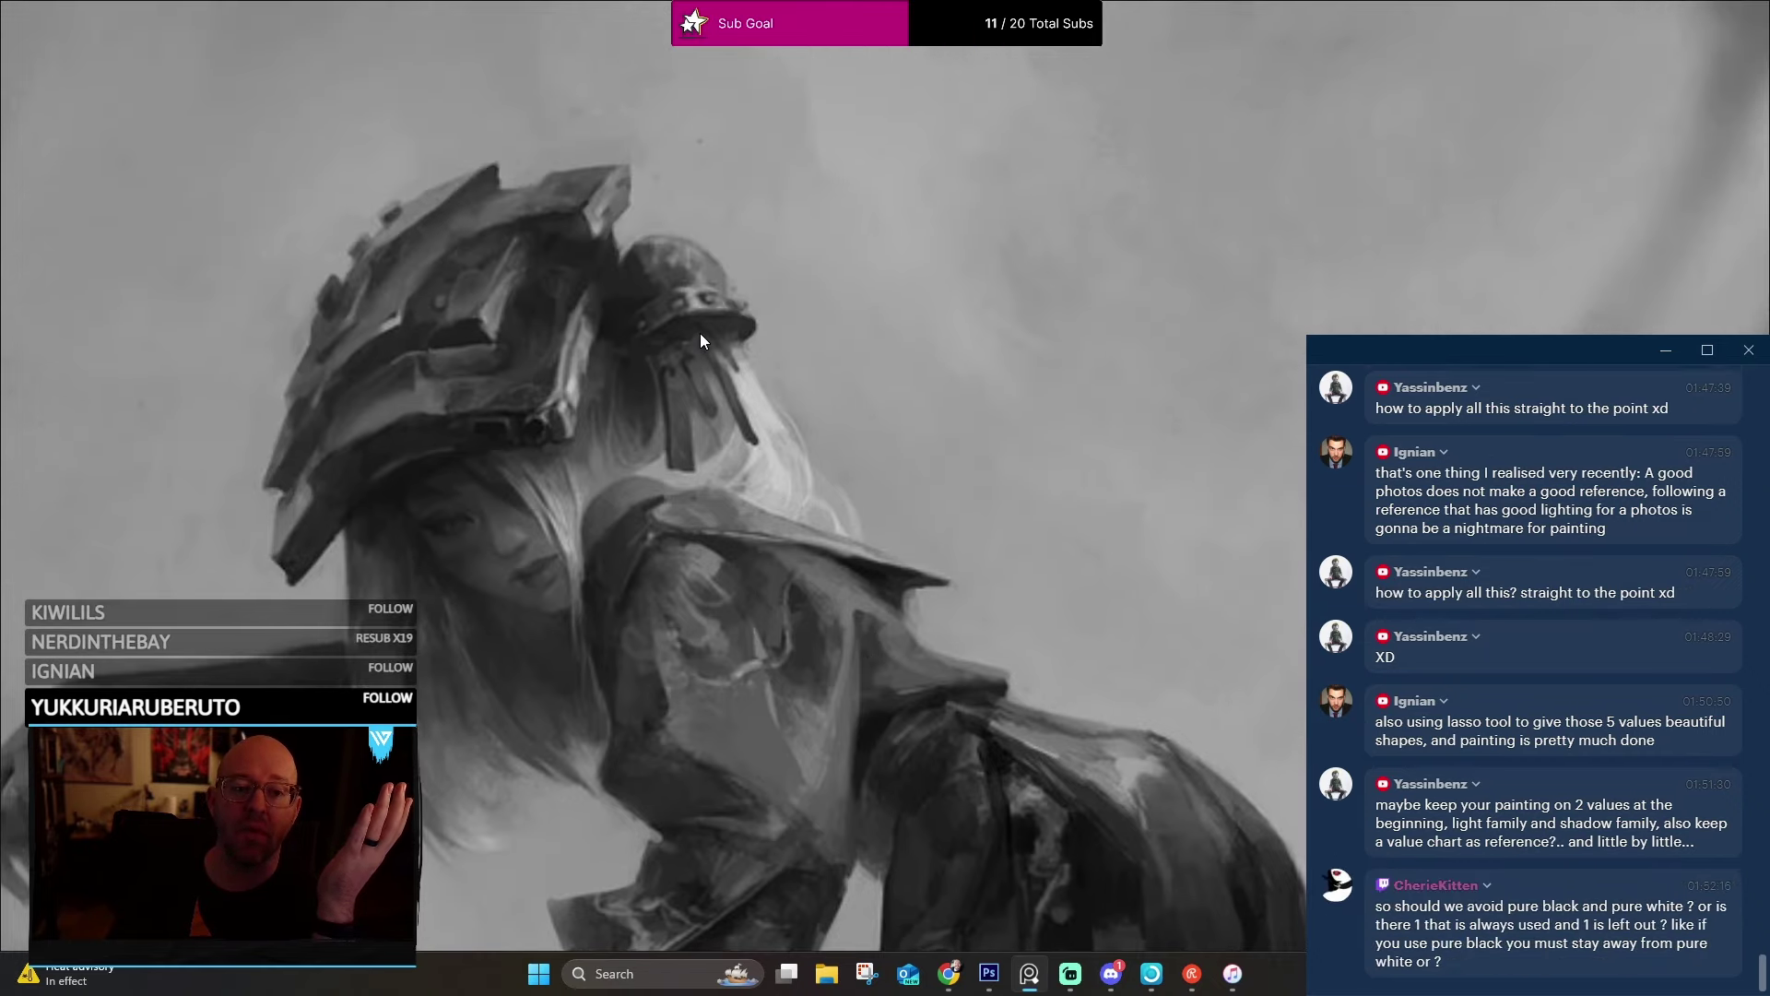
pyautogui.moveTo(771, 392); pyautogui.dragTo(800, 437)
pyautogui.scroll(-2, 808, 439)
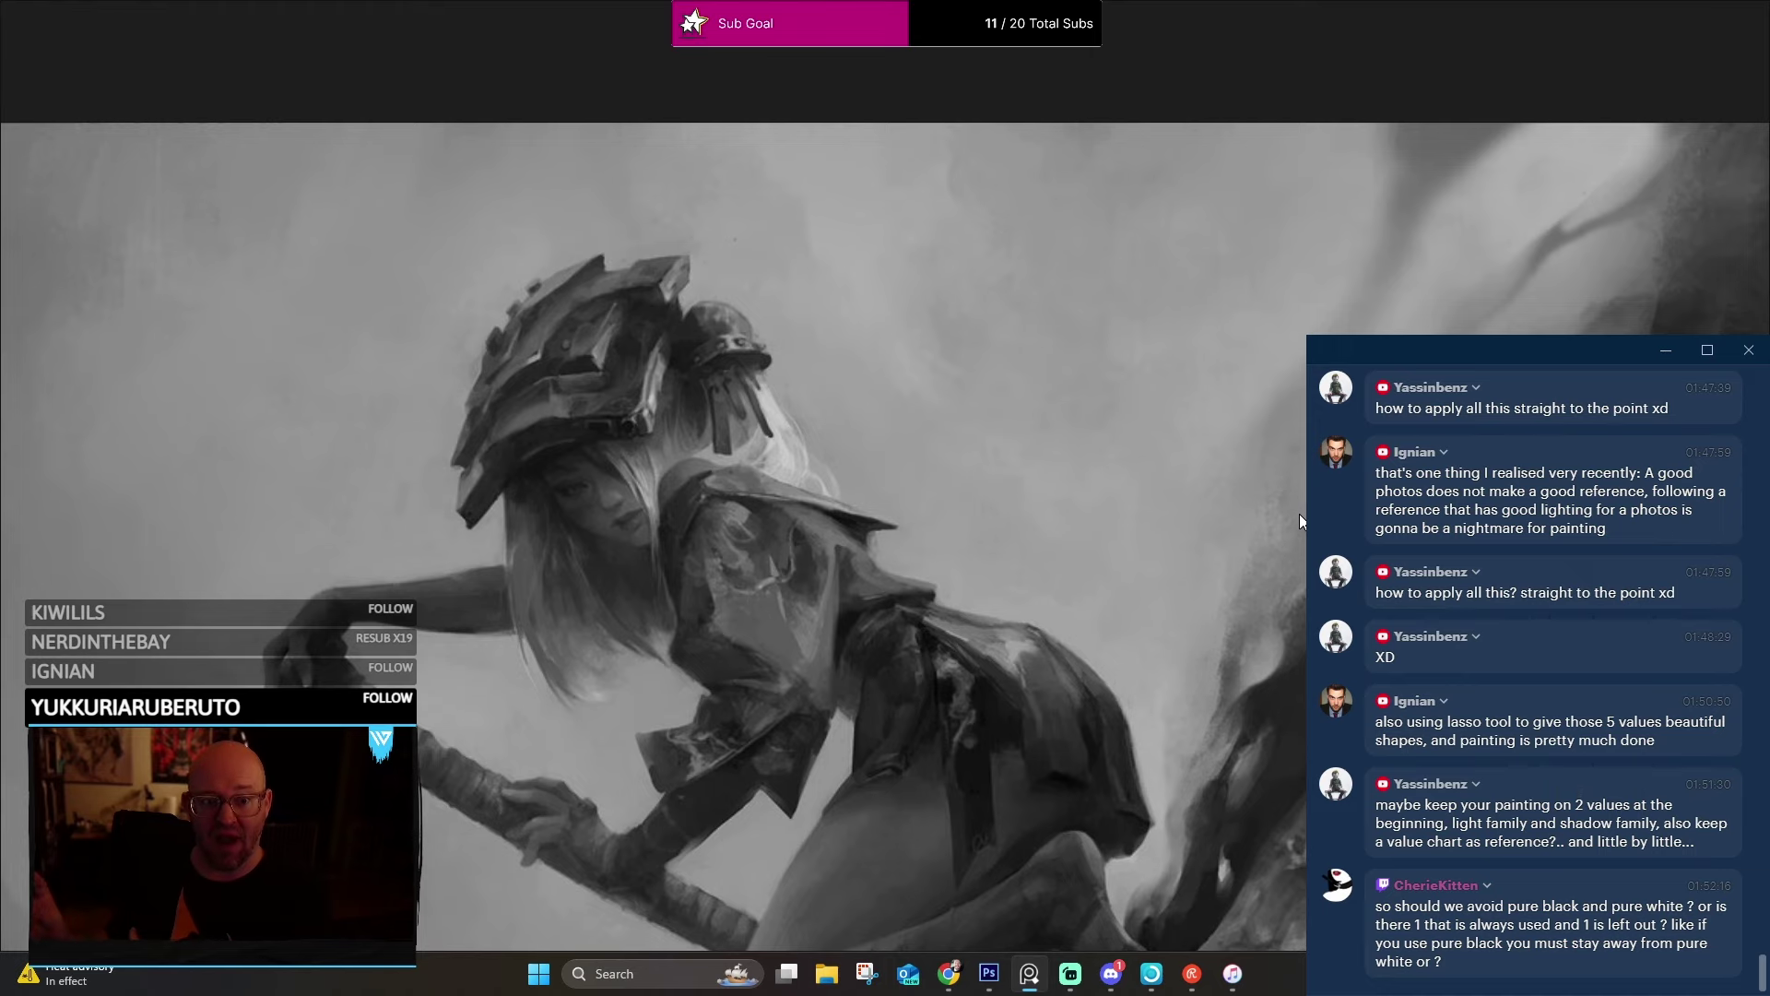
# Center the axe-battle painting and zoom into its armour brushwork.
pyautogui.scroll(-3, 1023, 457)
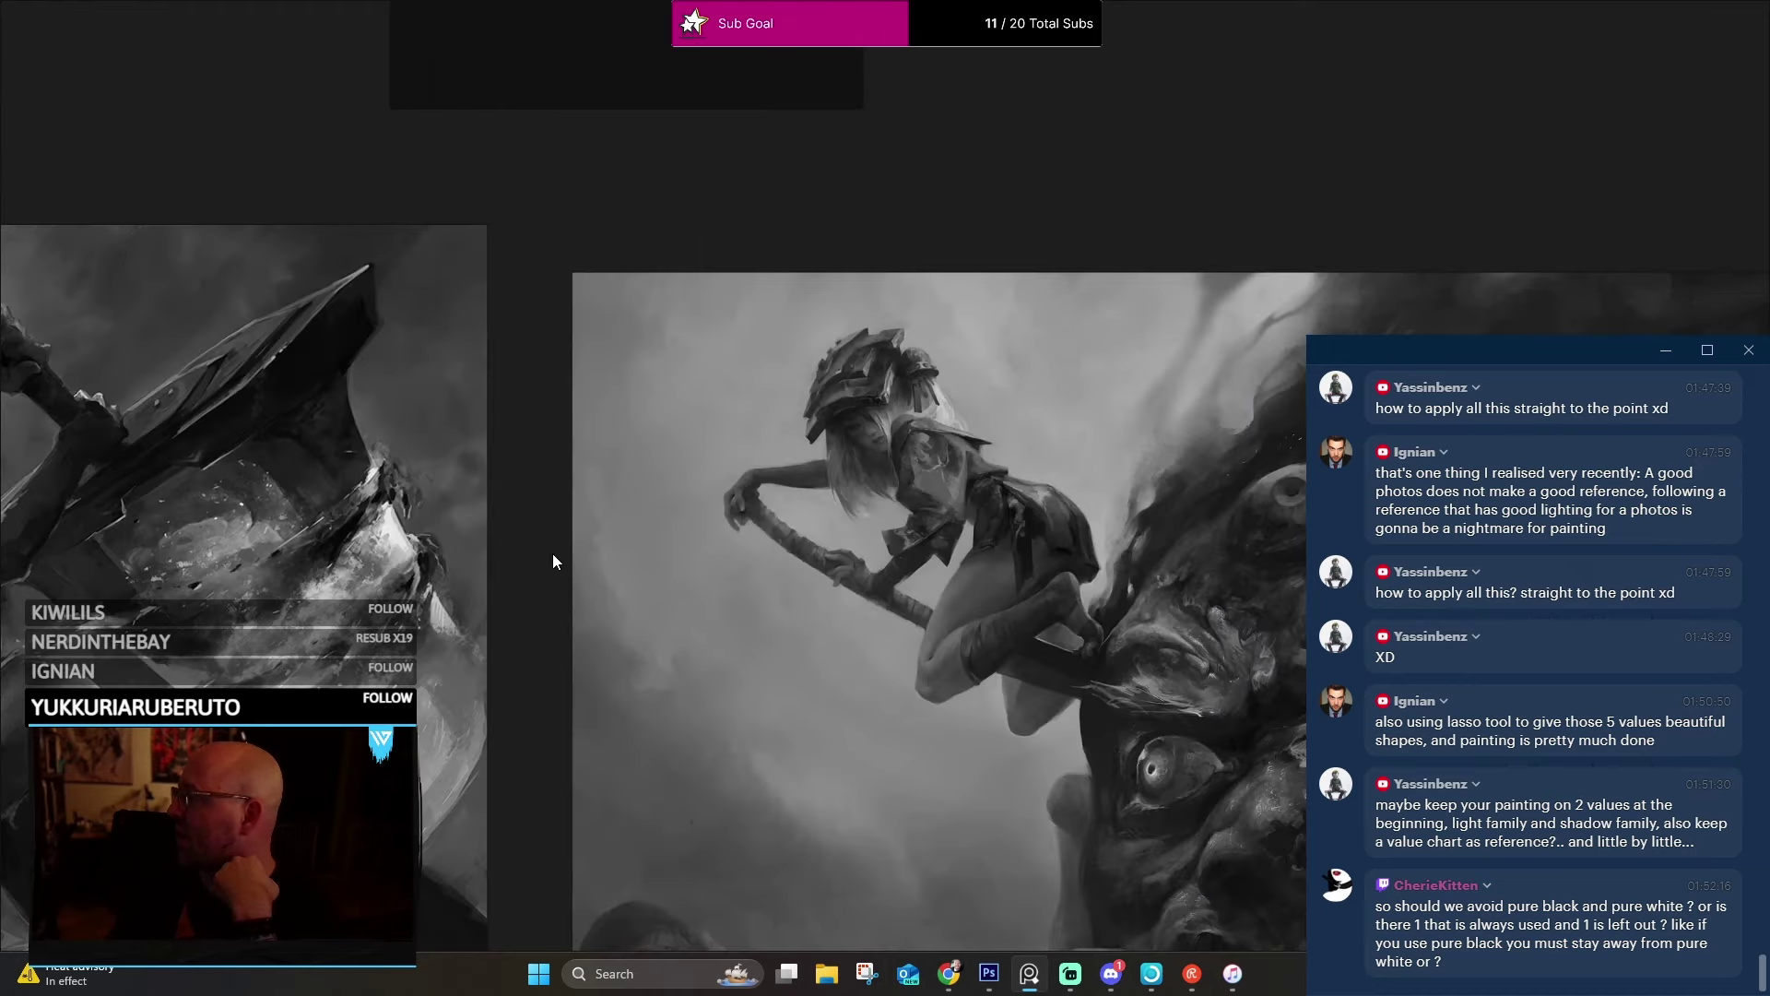
pyautogui.moveTo(552, 554); pyautogui.dragTo(918, 391)
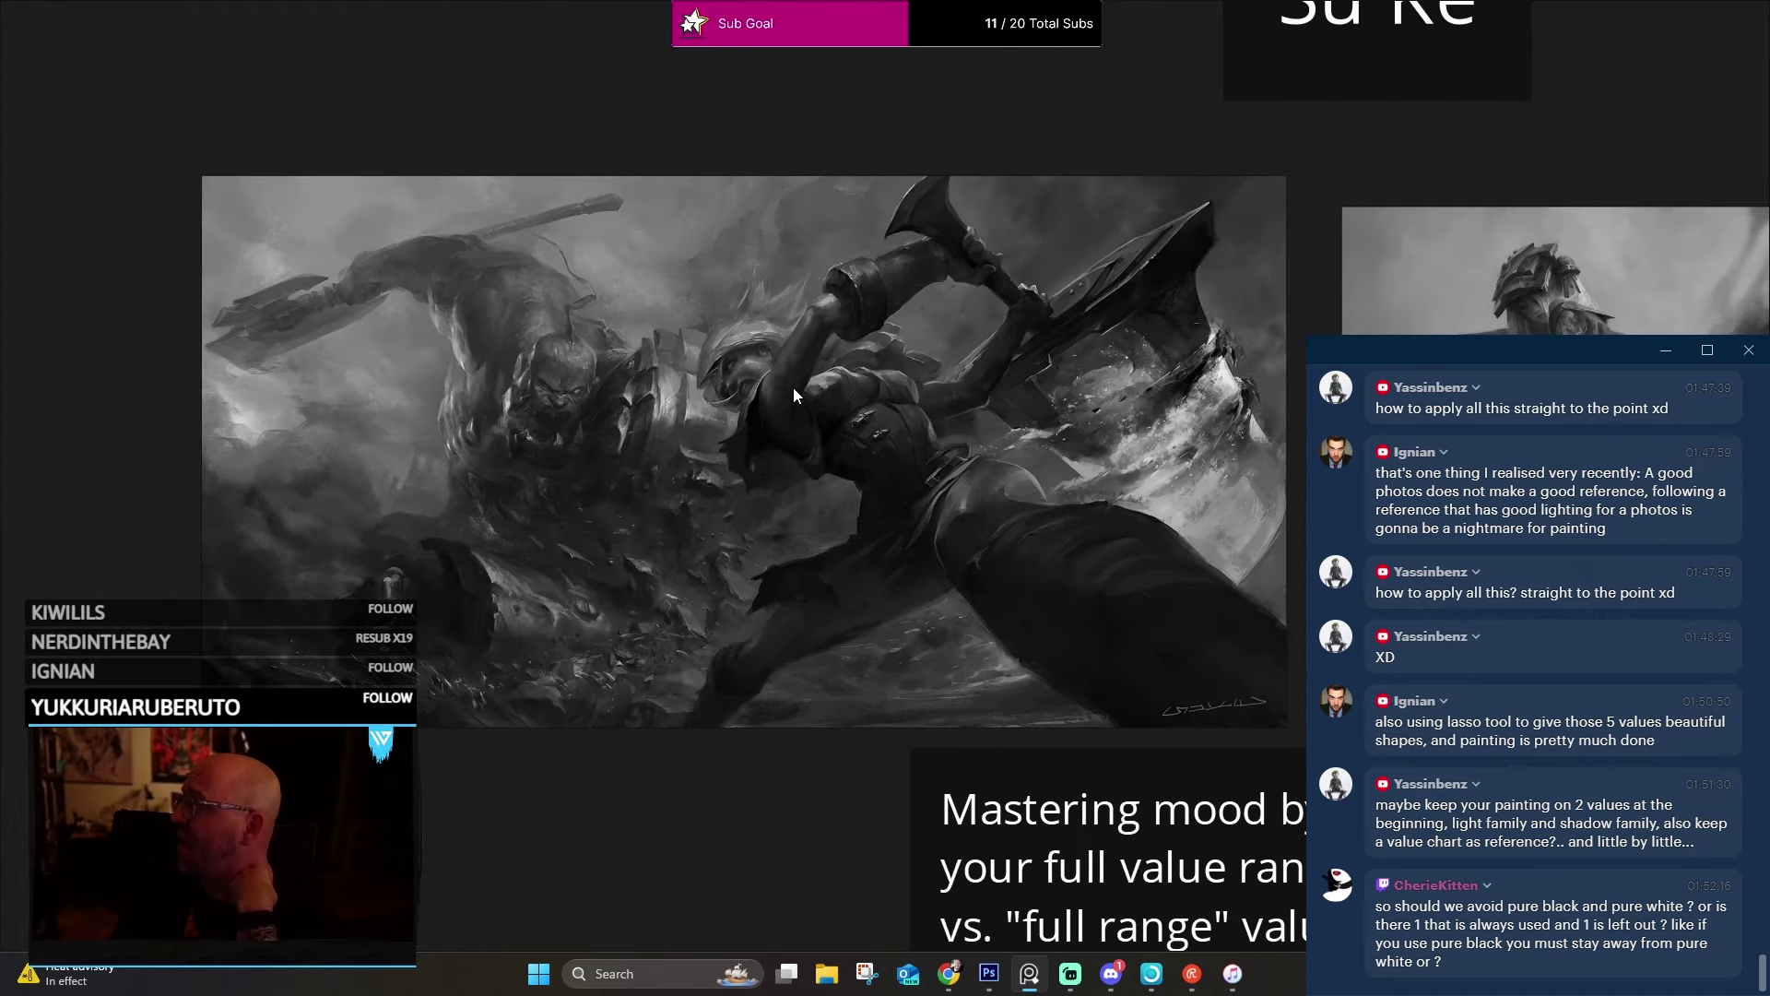
pyautogui.scroll(2, 794, 395)
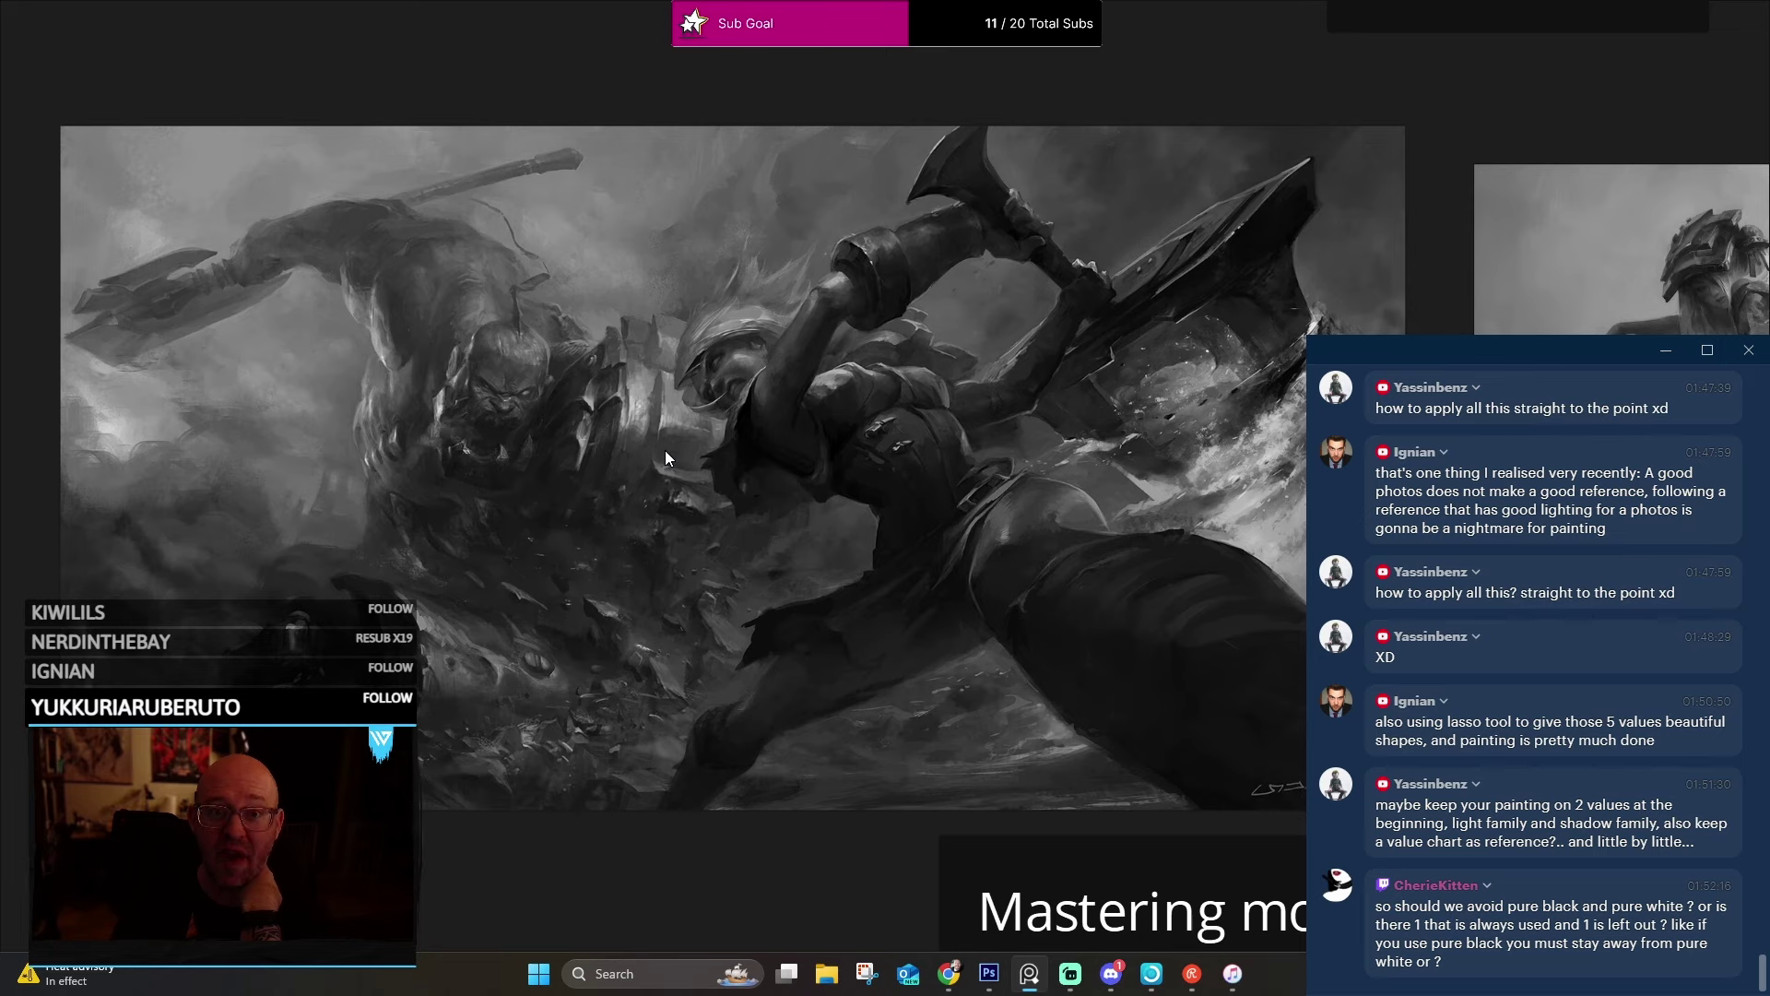
pyautogui.moveTo(665, 450); pyautogui.dragTo(654, 370)
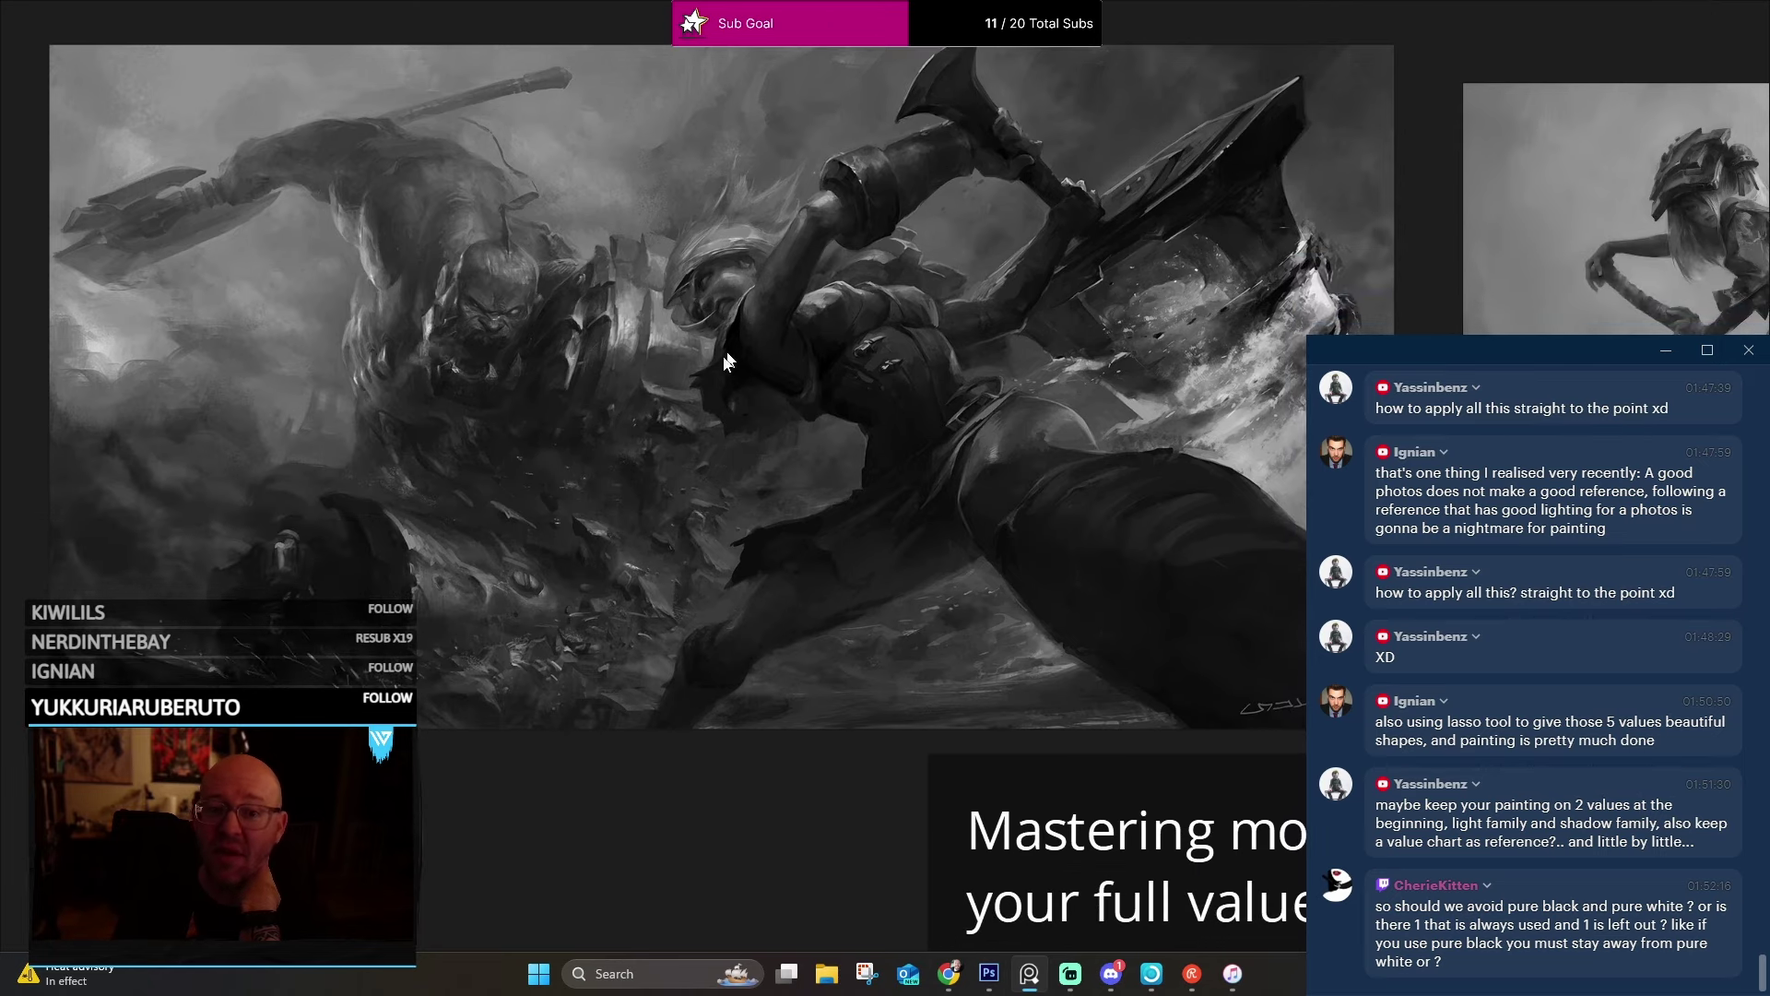
pyautogui.scroll(5, 811, 386)
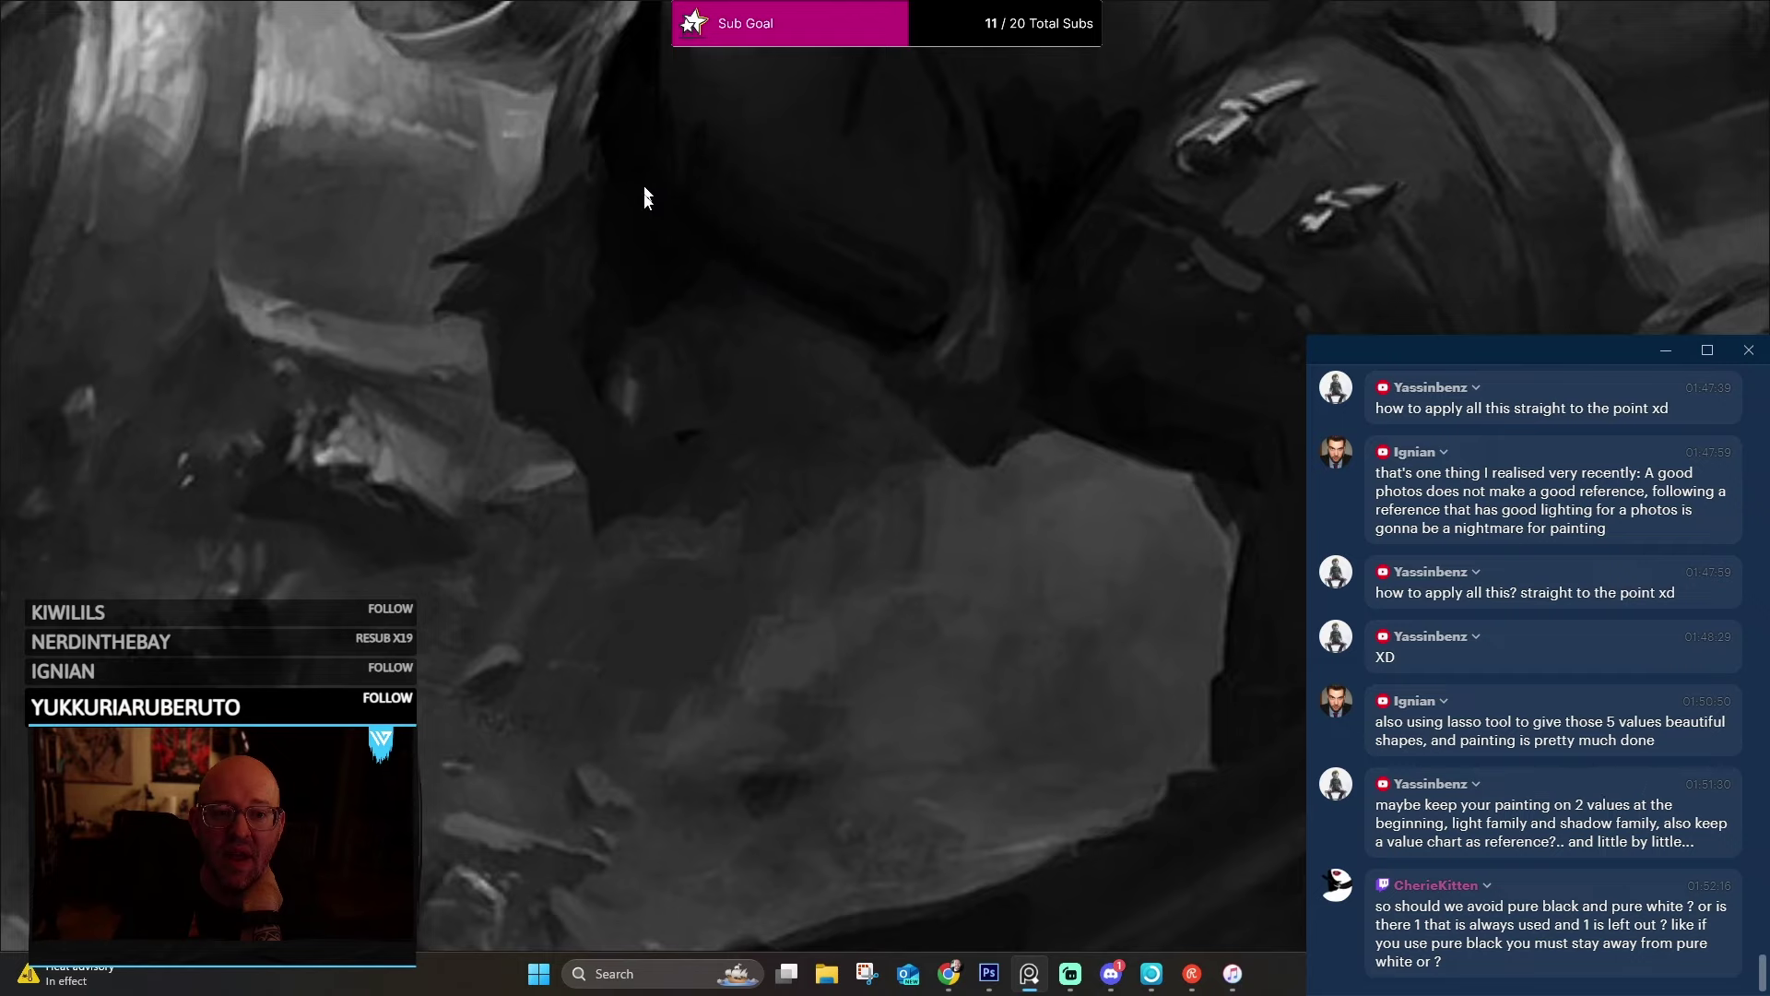
pyautogui.scroll(-6, 680, 182)
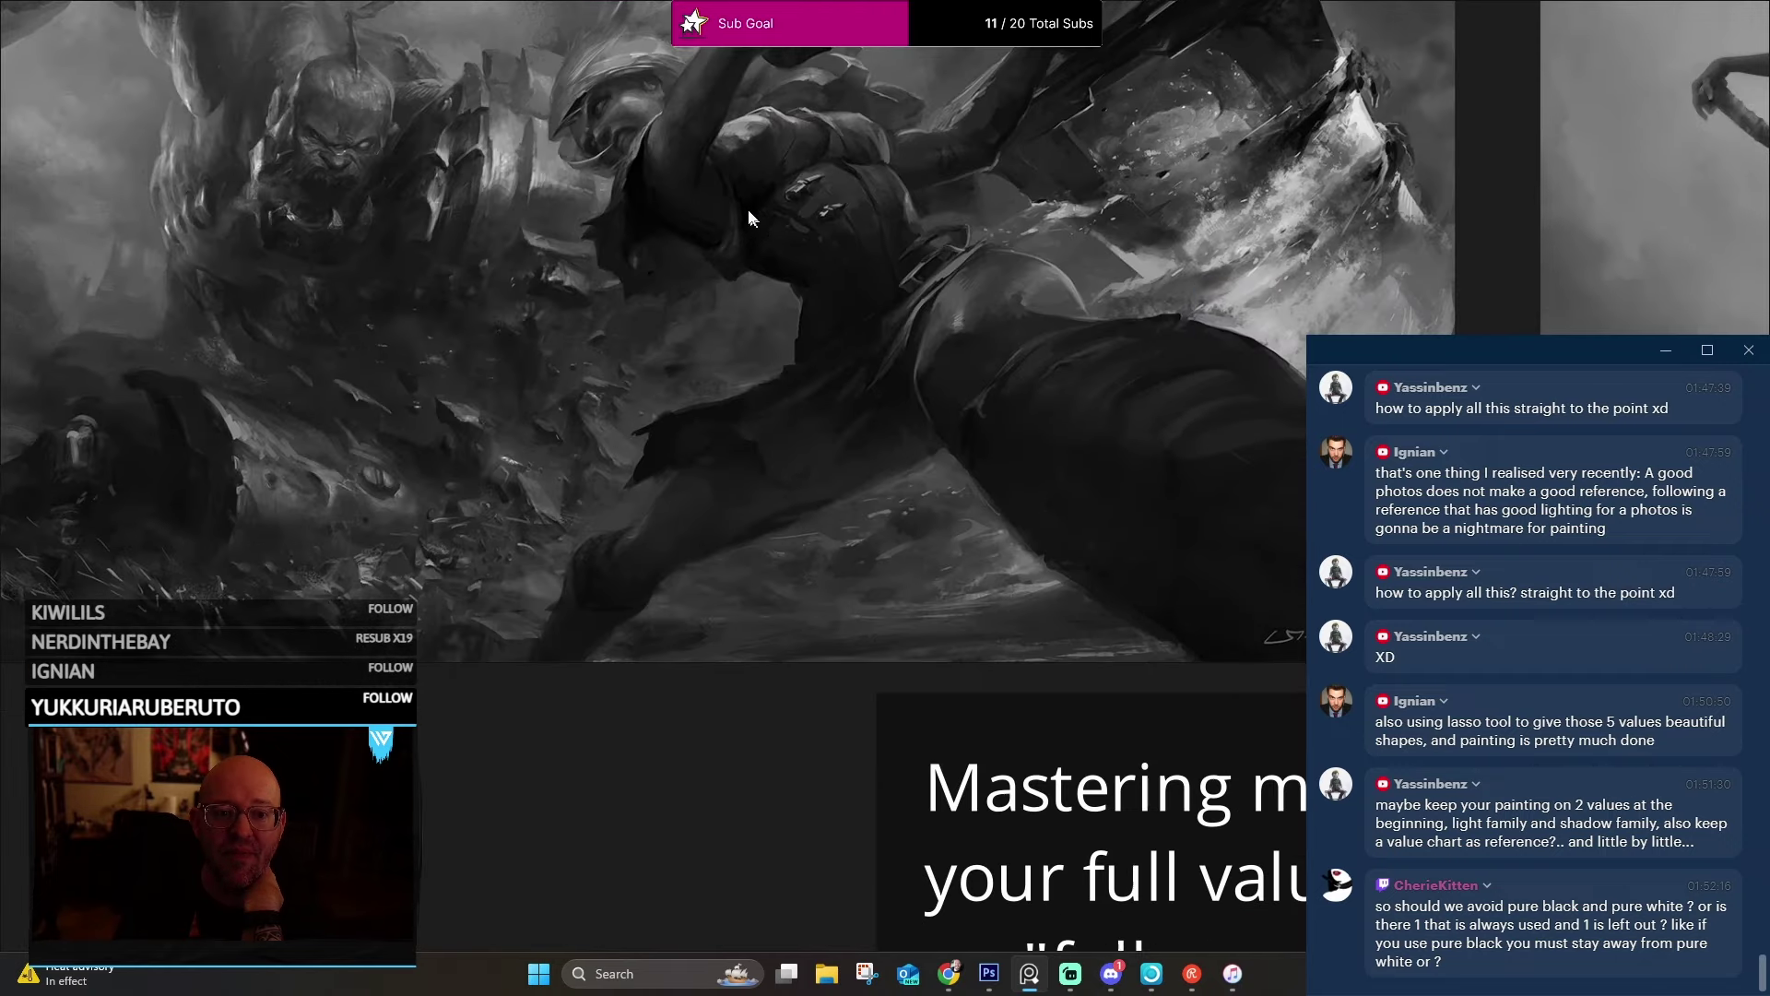
pyautogui.scroll(5, 615, 363)
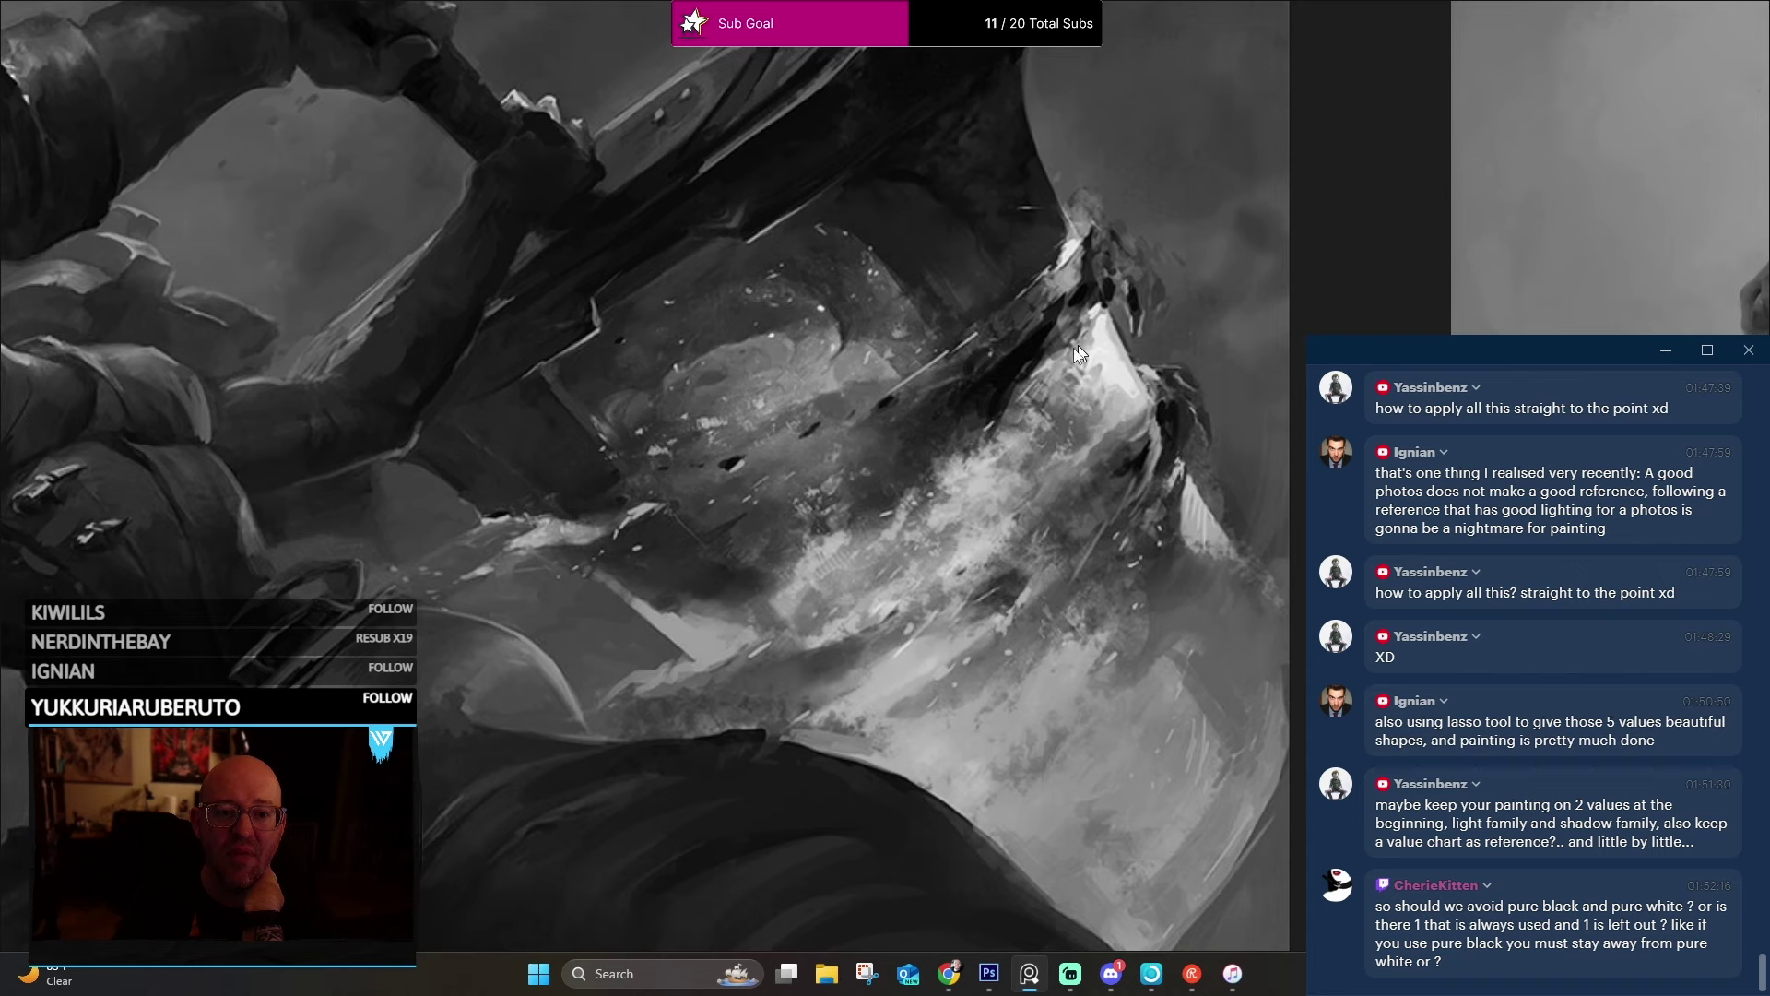
pyautogui.scroll(-5, 1014, 381)
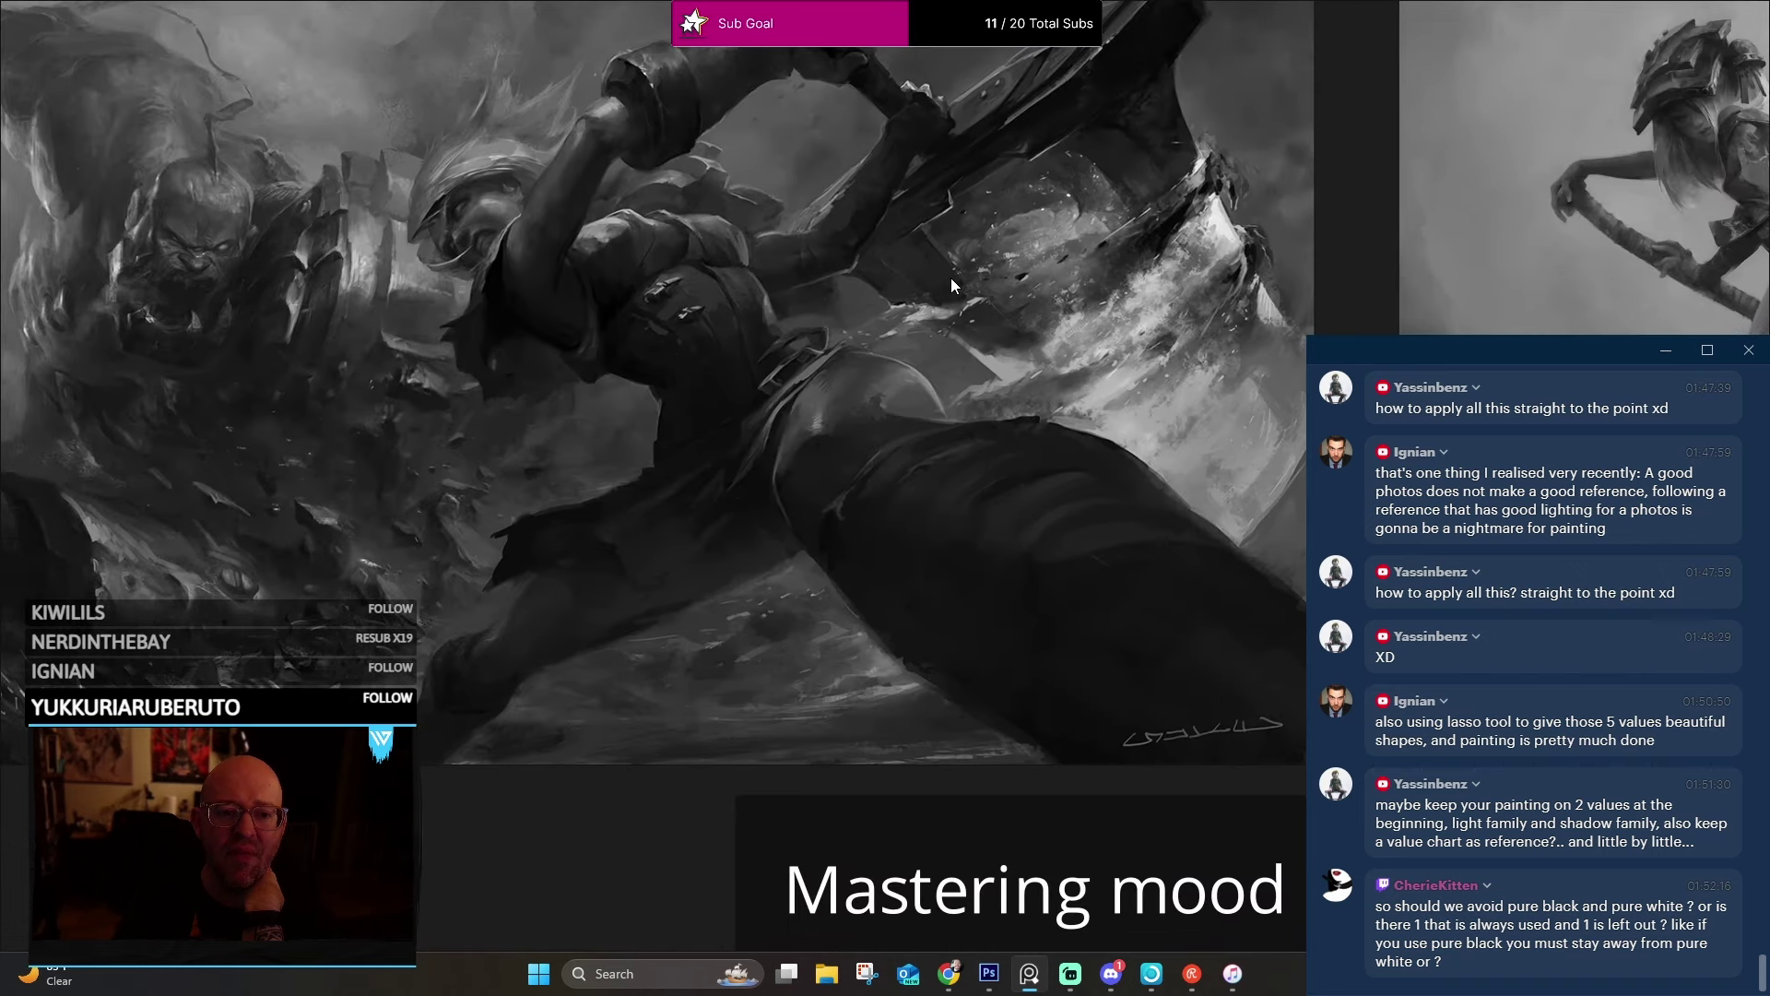
pyautogui.scroll(2, 804, 378)
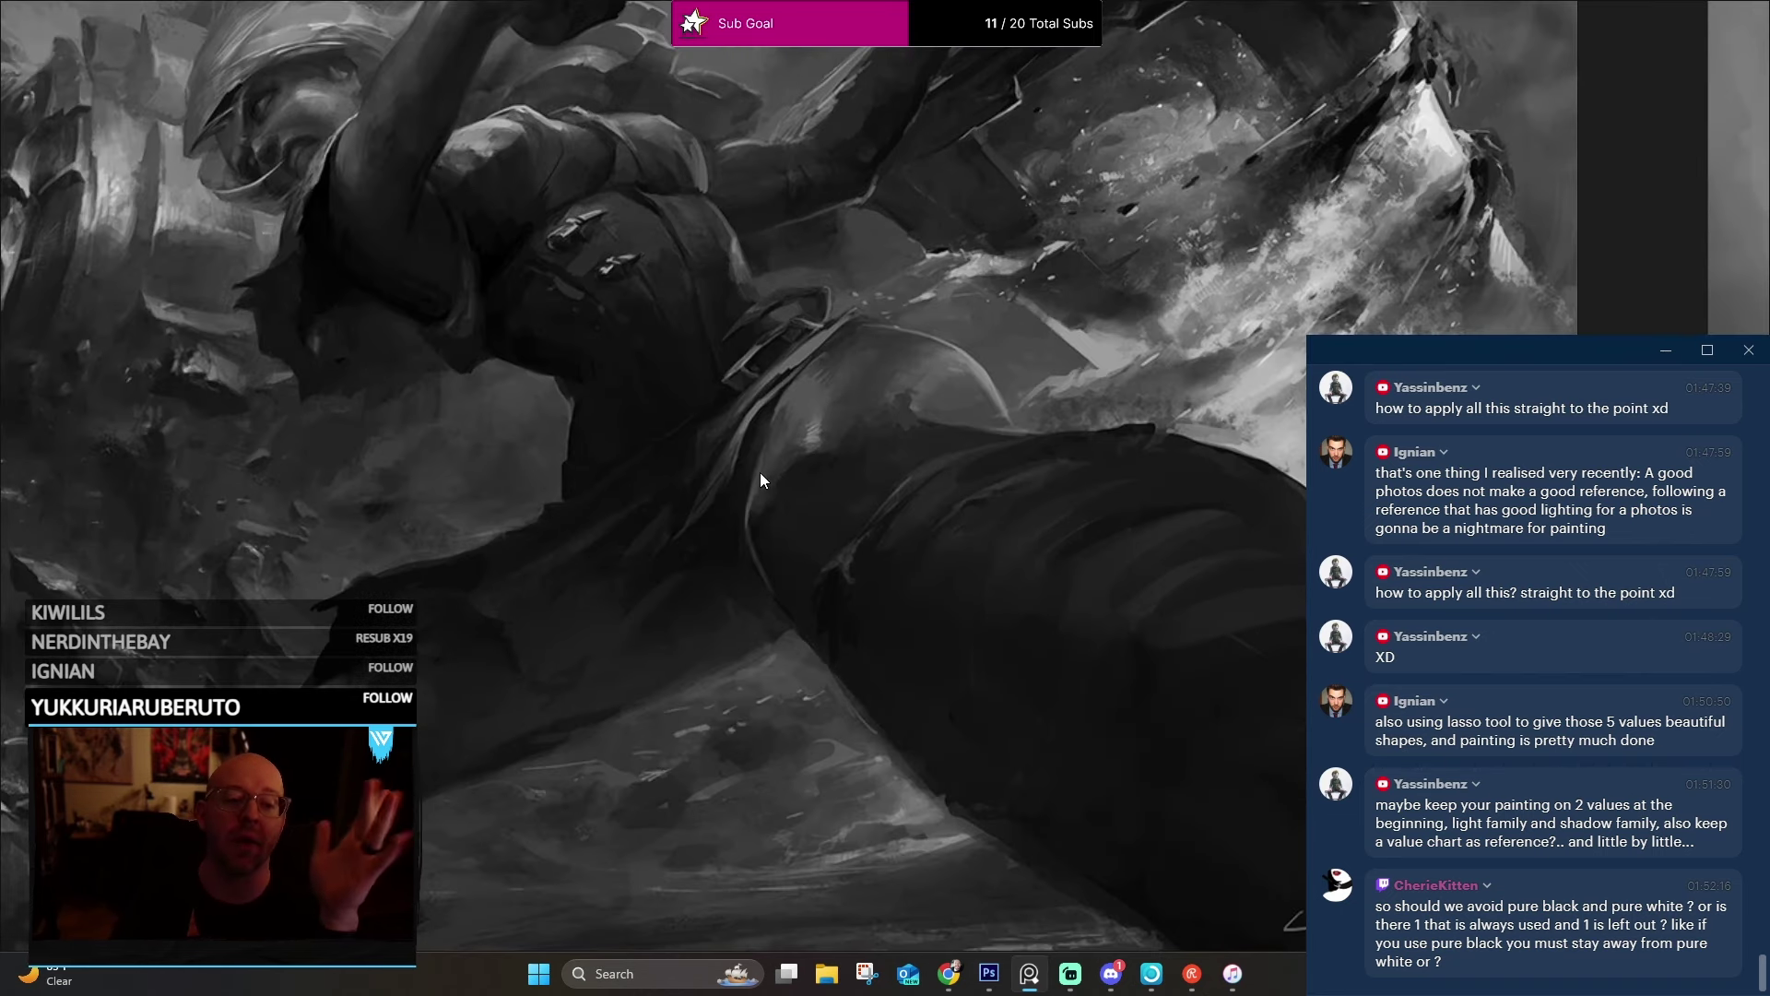
pyautogui.scroll(2, 770, 423)
# Inspect the warrior's head and straps and the axe blade up close.
pyautogui.moveTo(678, 472); pyautogui.dragTo(823, 554)
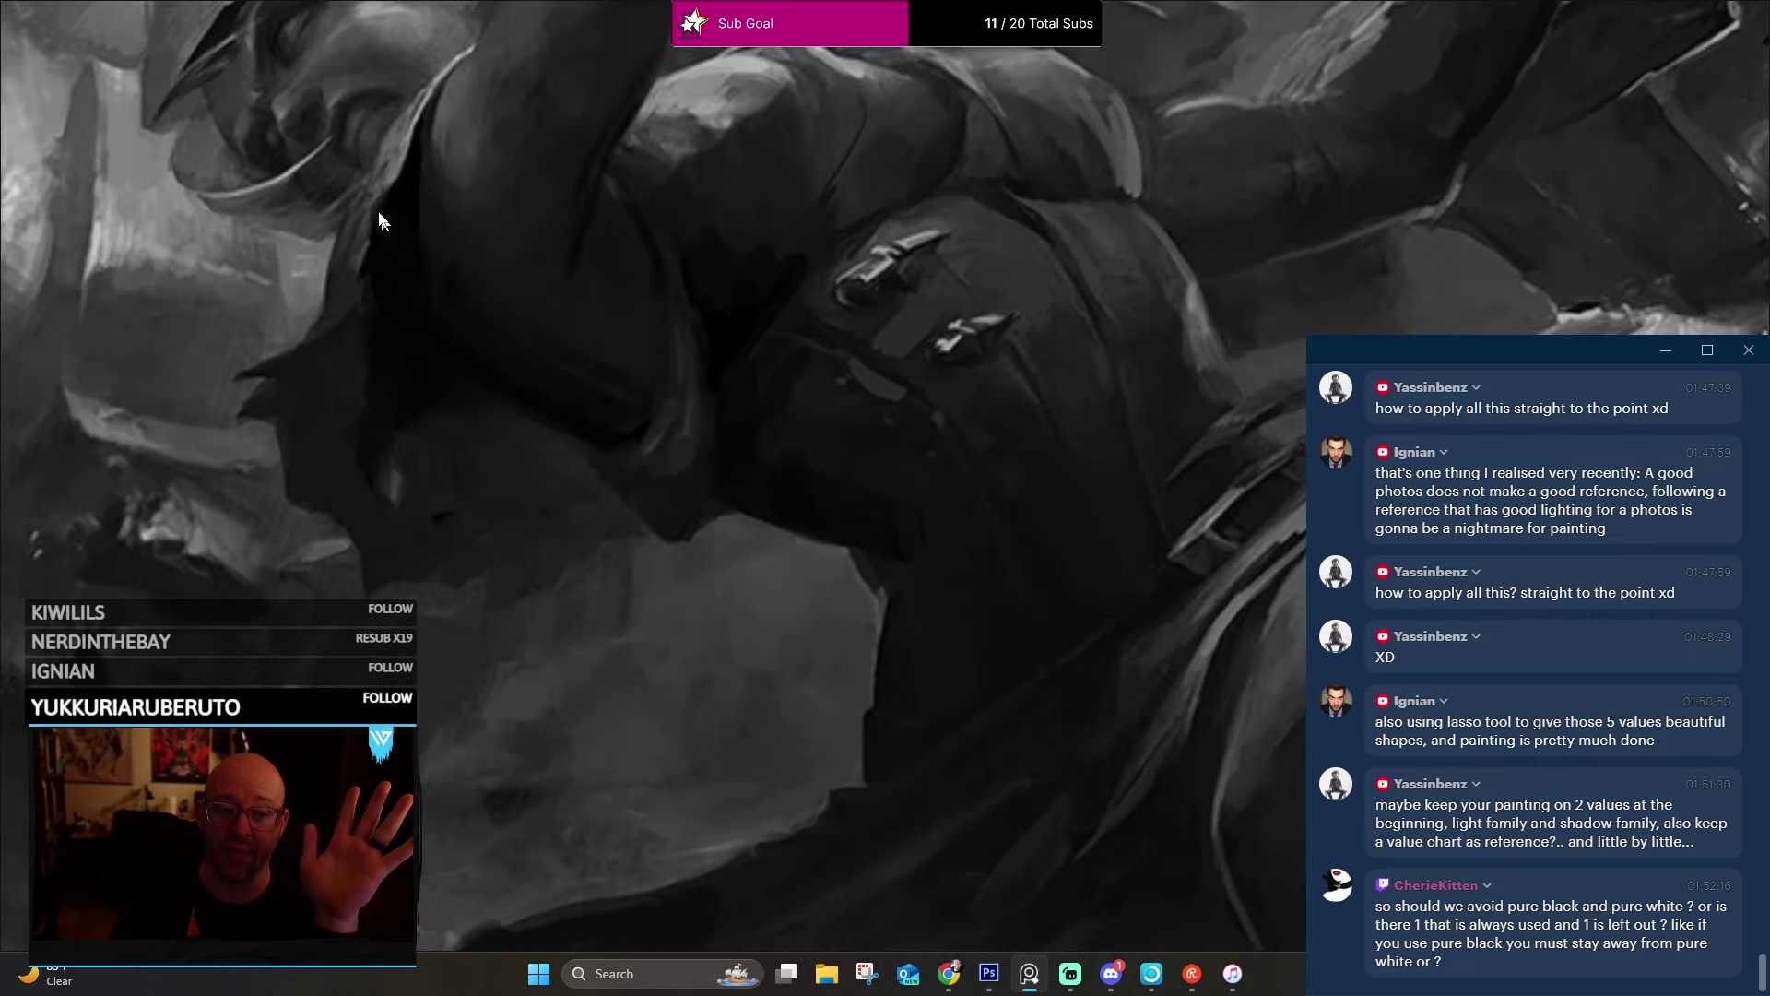
pyautogui.moveTo(944, 269); pyautogui.dragTo(884, 383)
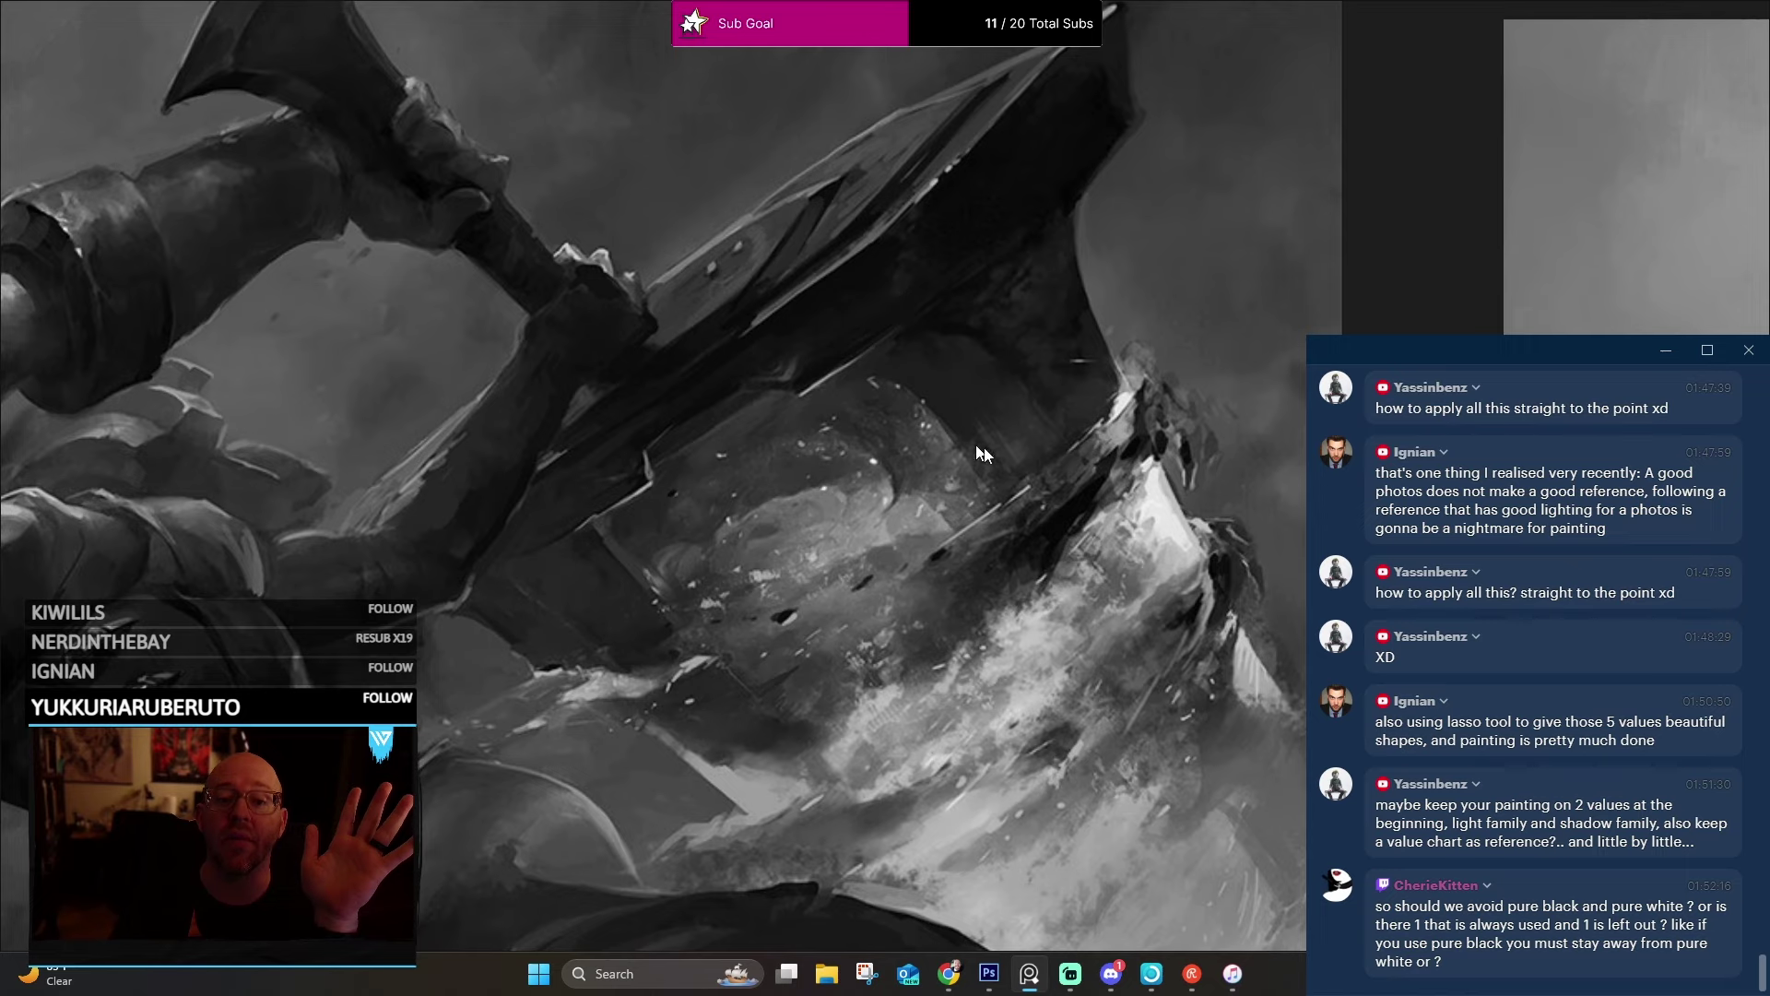
pyautogui.scroll(5, 833, 493)
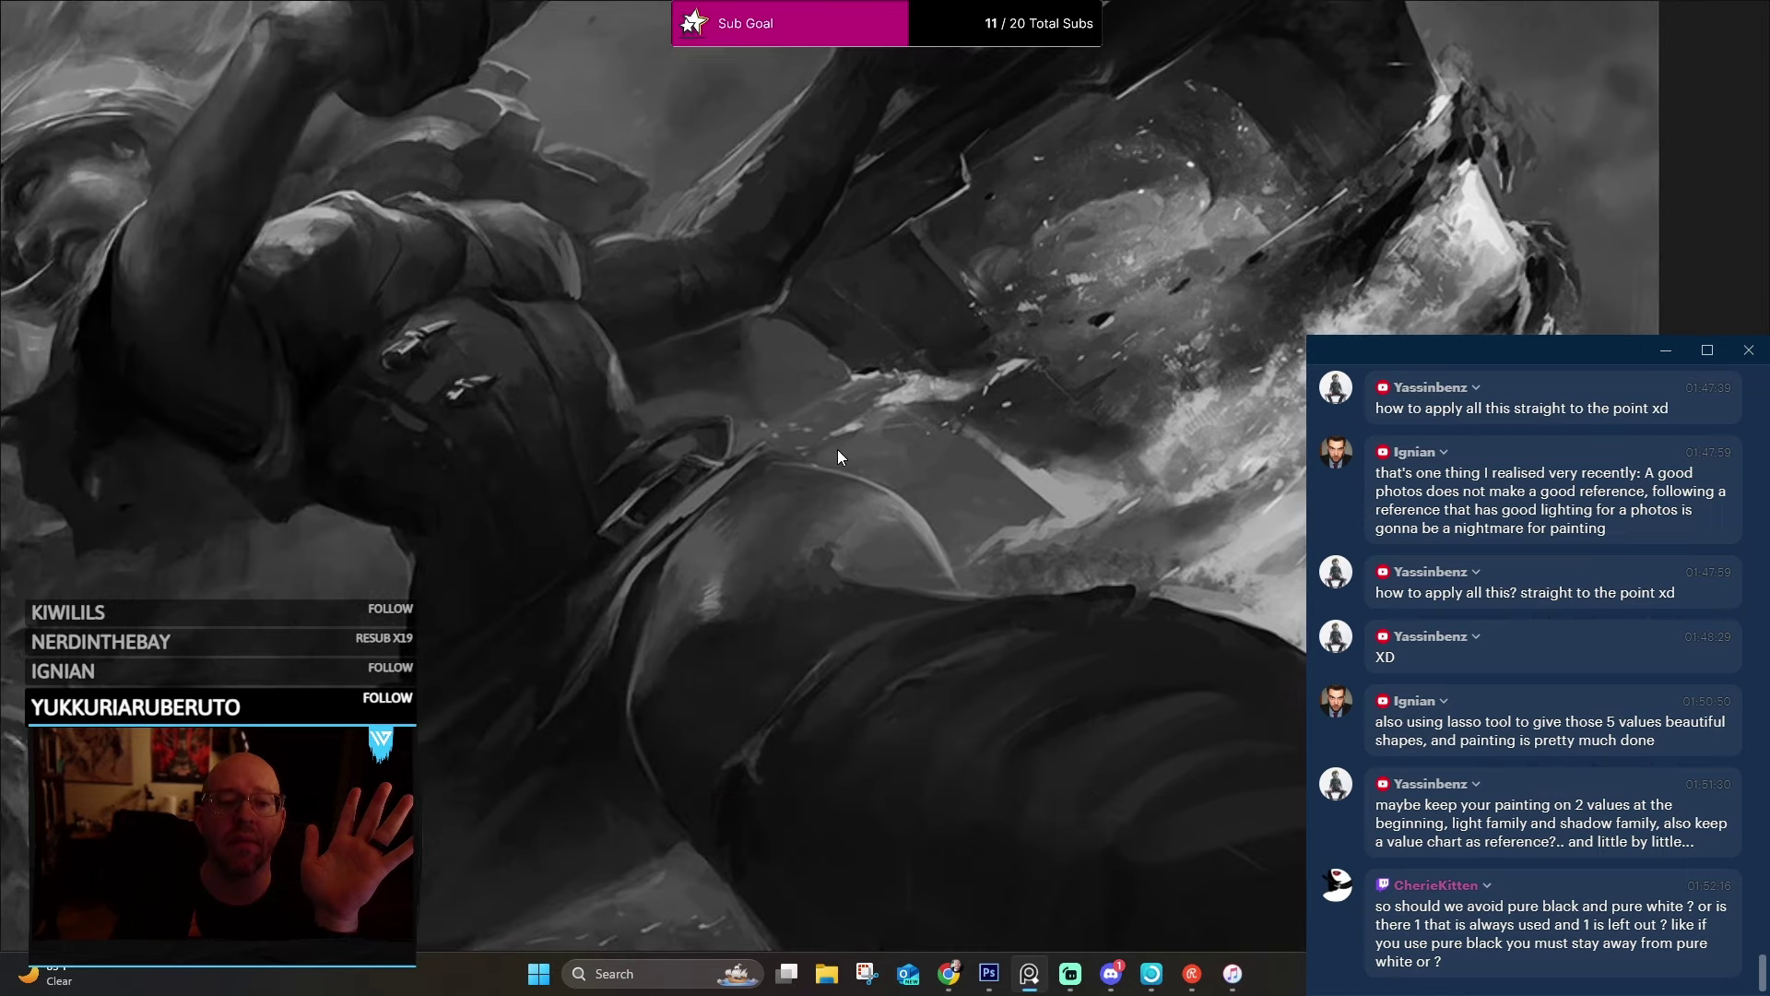
pyautogui.scroll(-5, 816, 370)
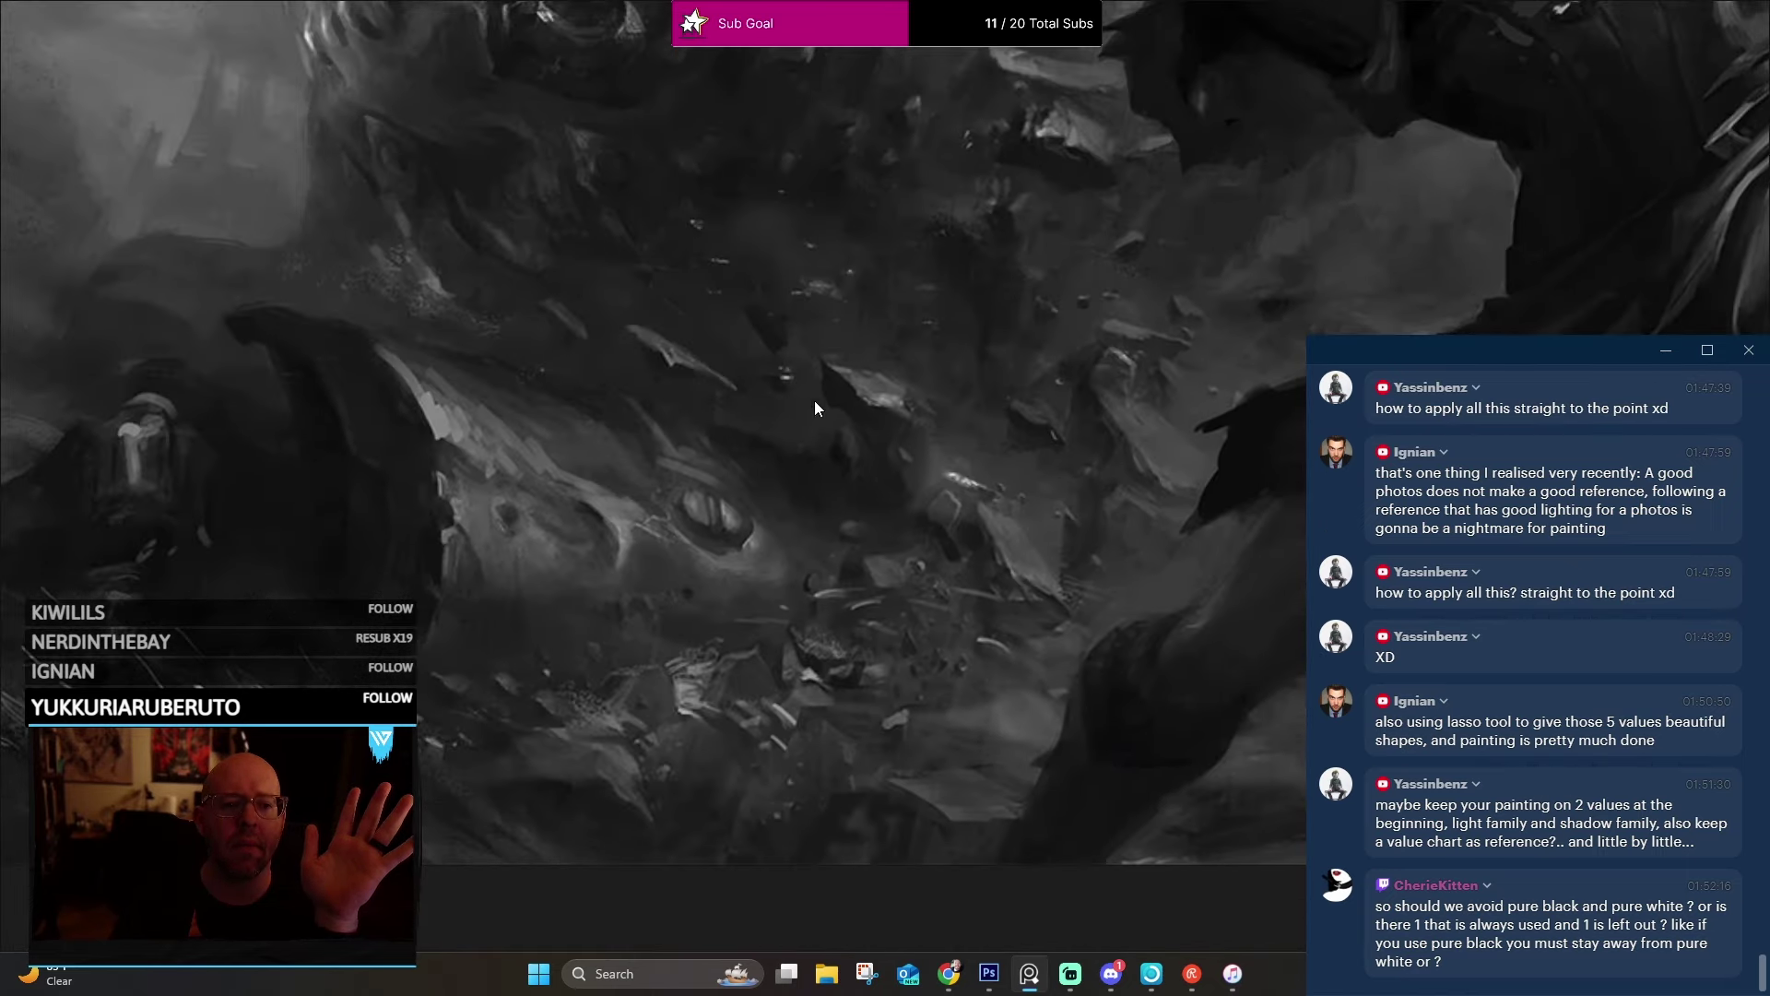
pyautogui.scroll(-4, 950, 358)
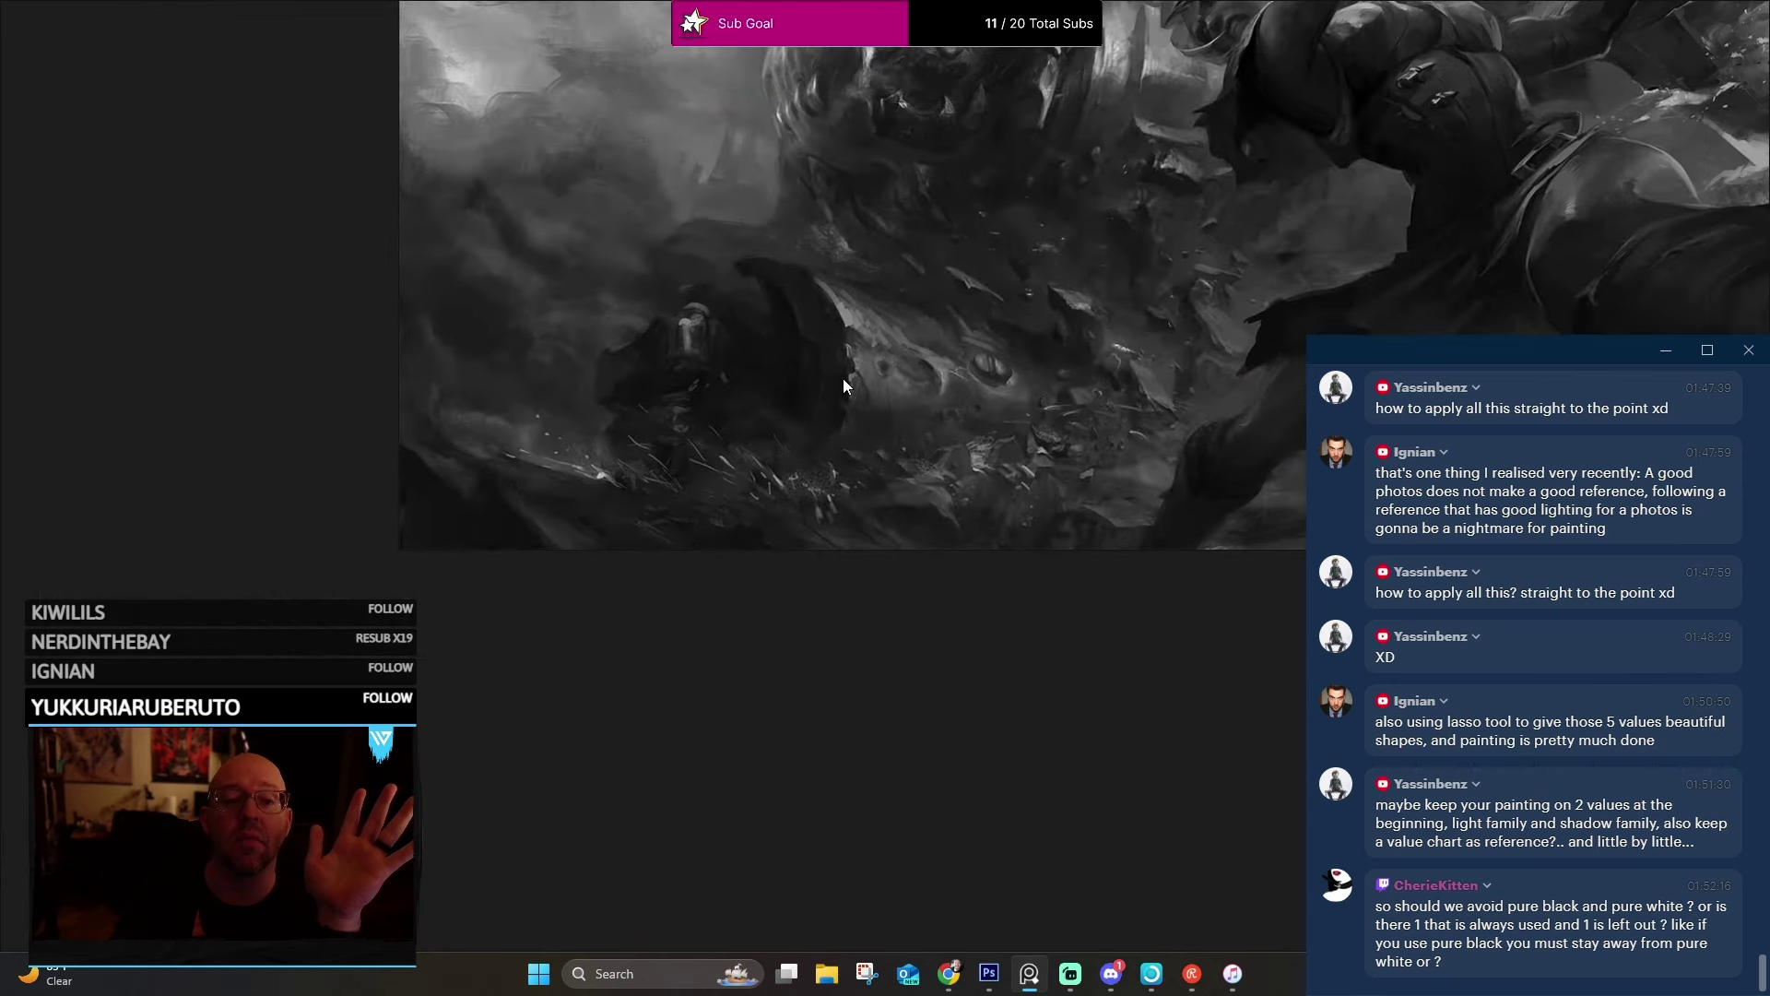
pyautogui.scroll(-4, 849, 487)
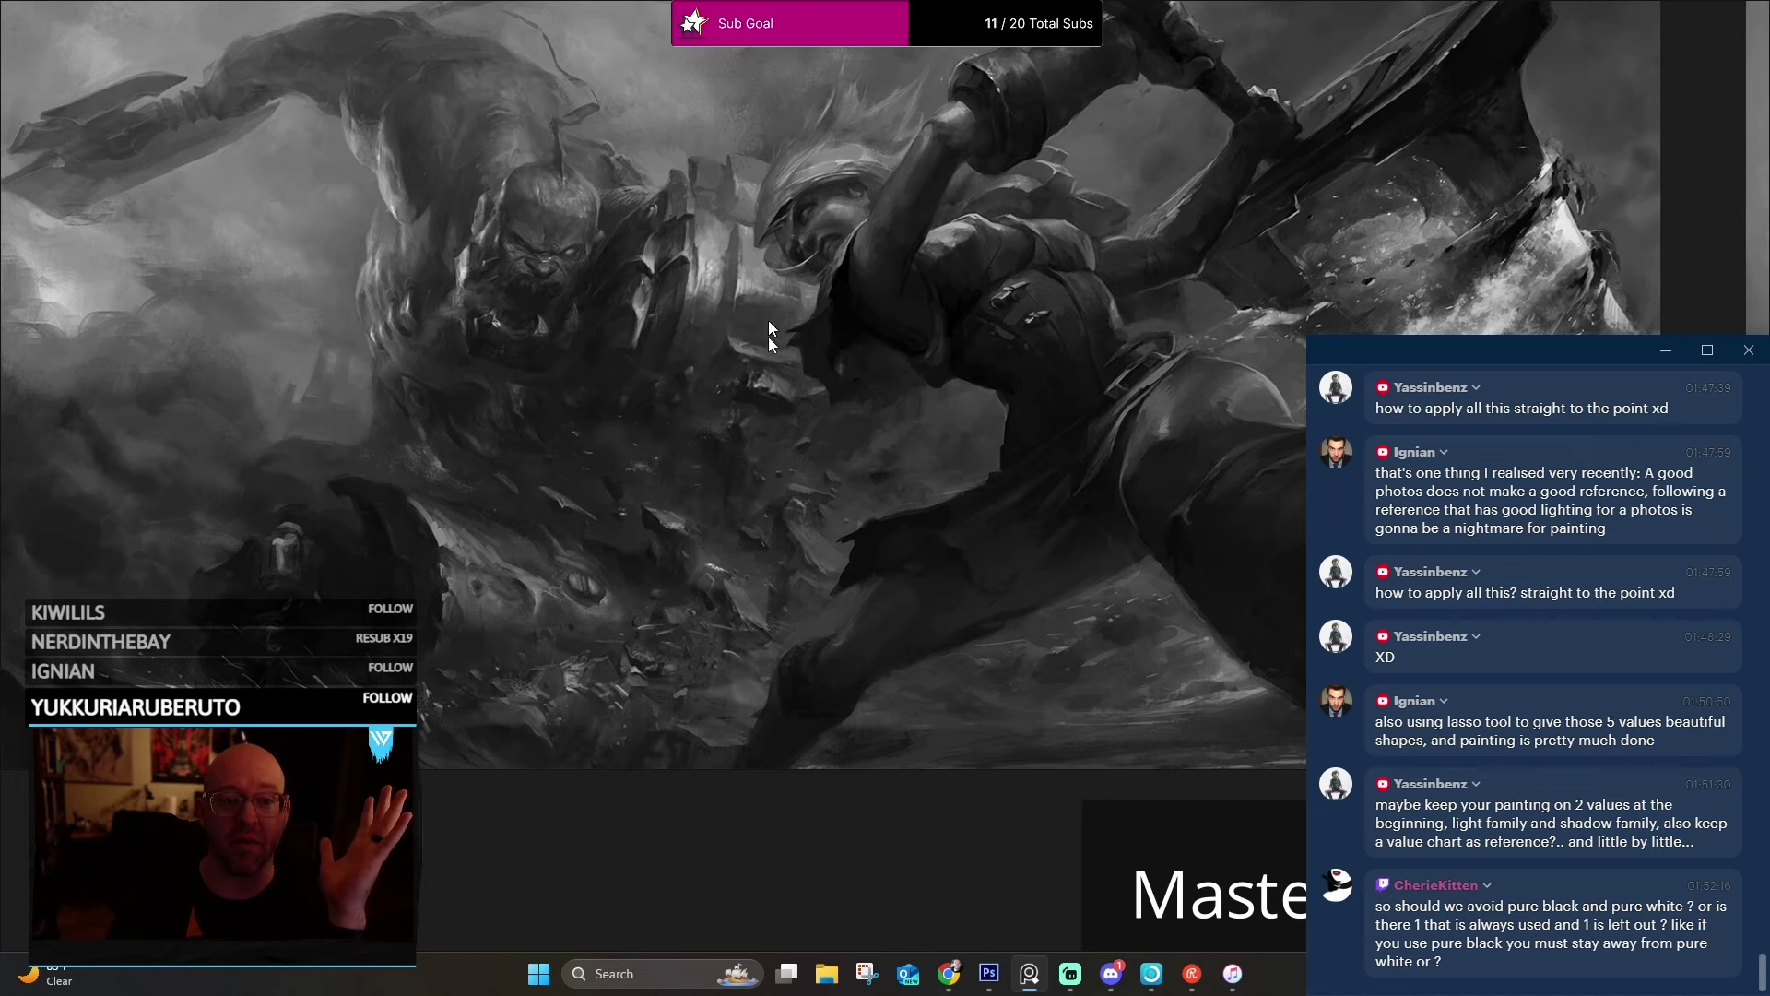
pyautogui.scroll(5, 768, 337)
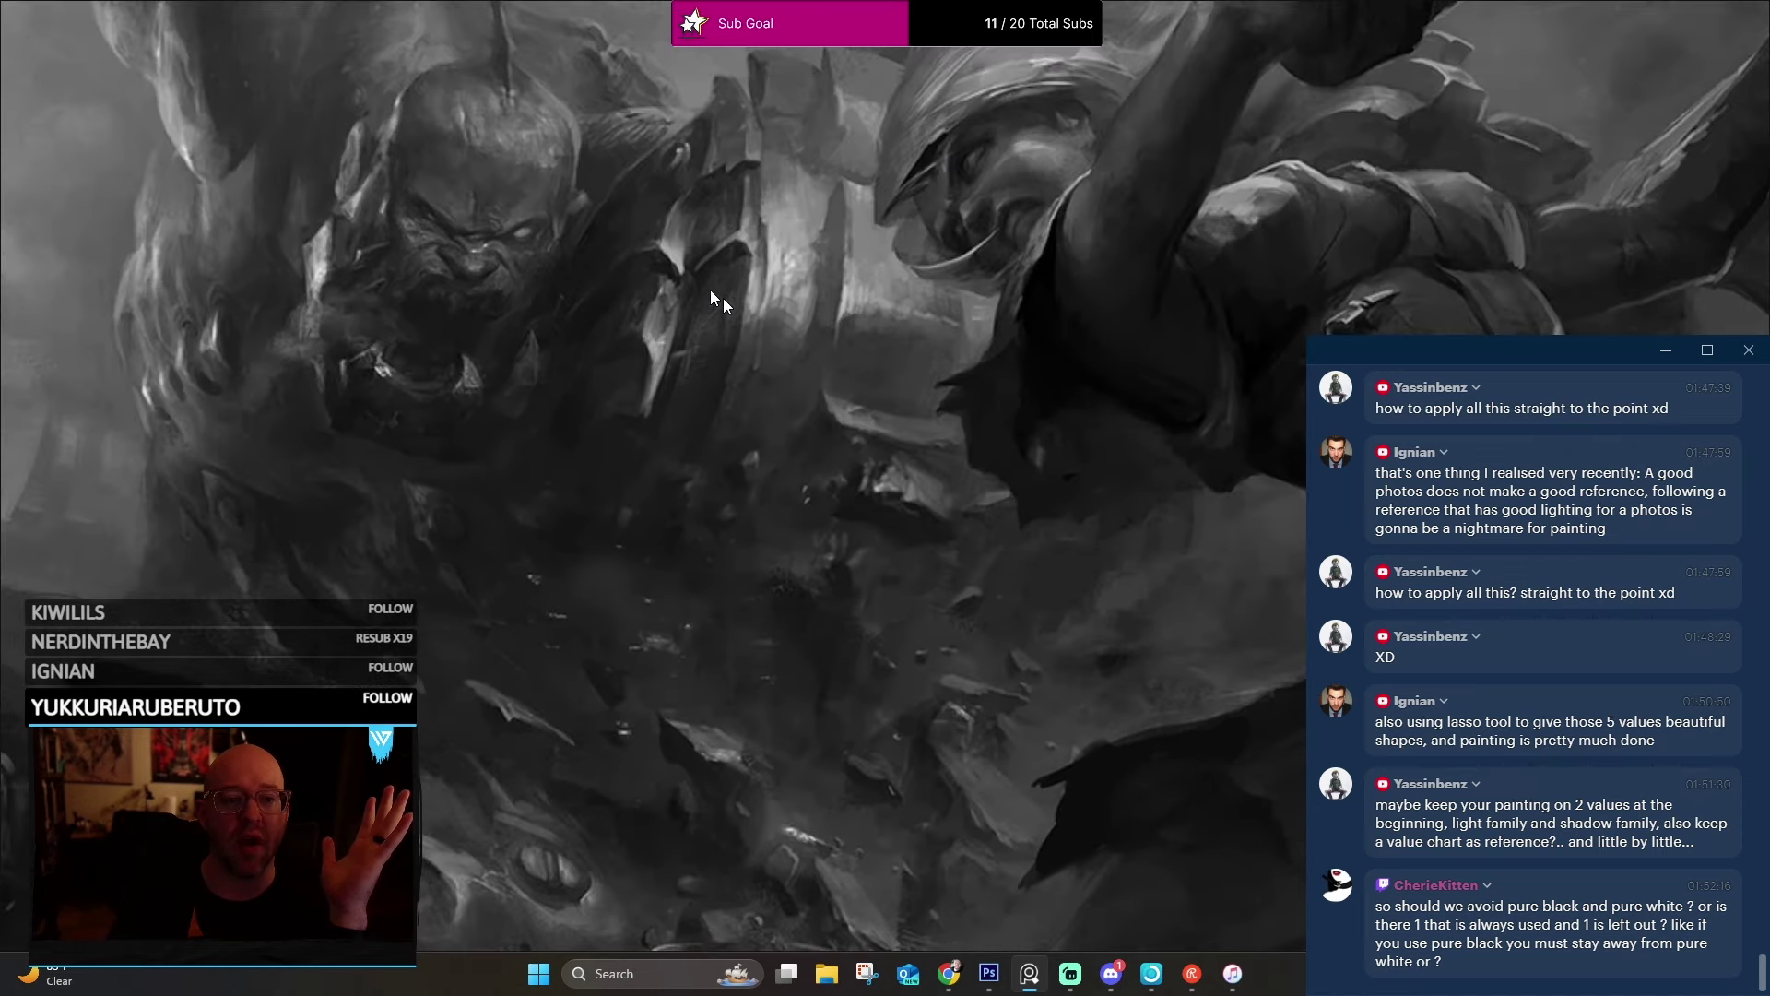
# Move over the axe-wielding orc, its painting edges and raised axe.
pyautogui.moveTo(618, 229); pyautogui.dragTo(884, 475)
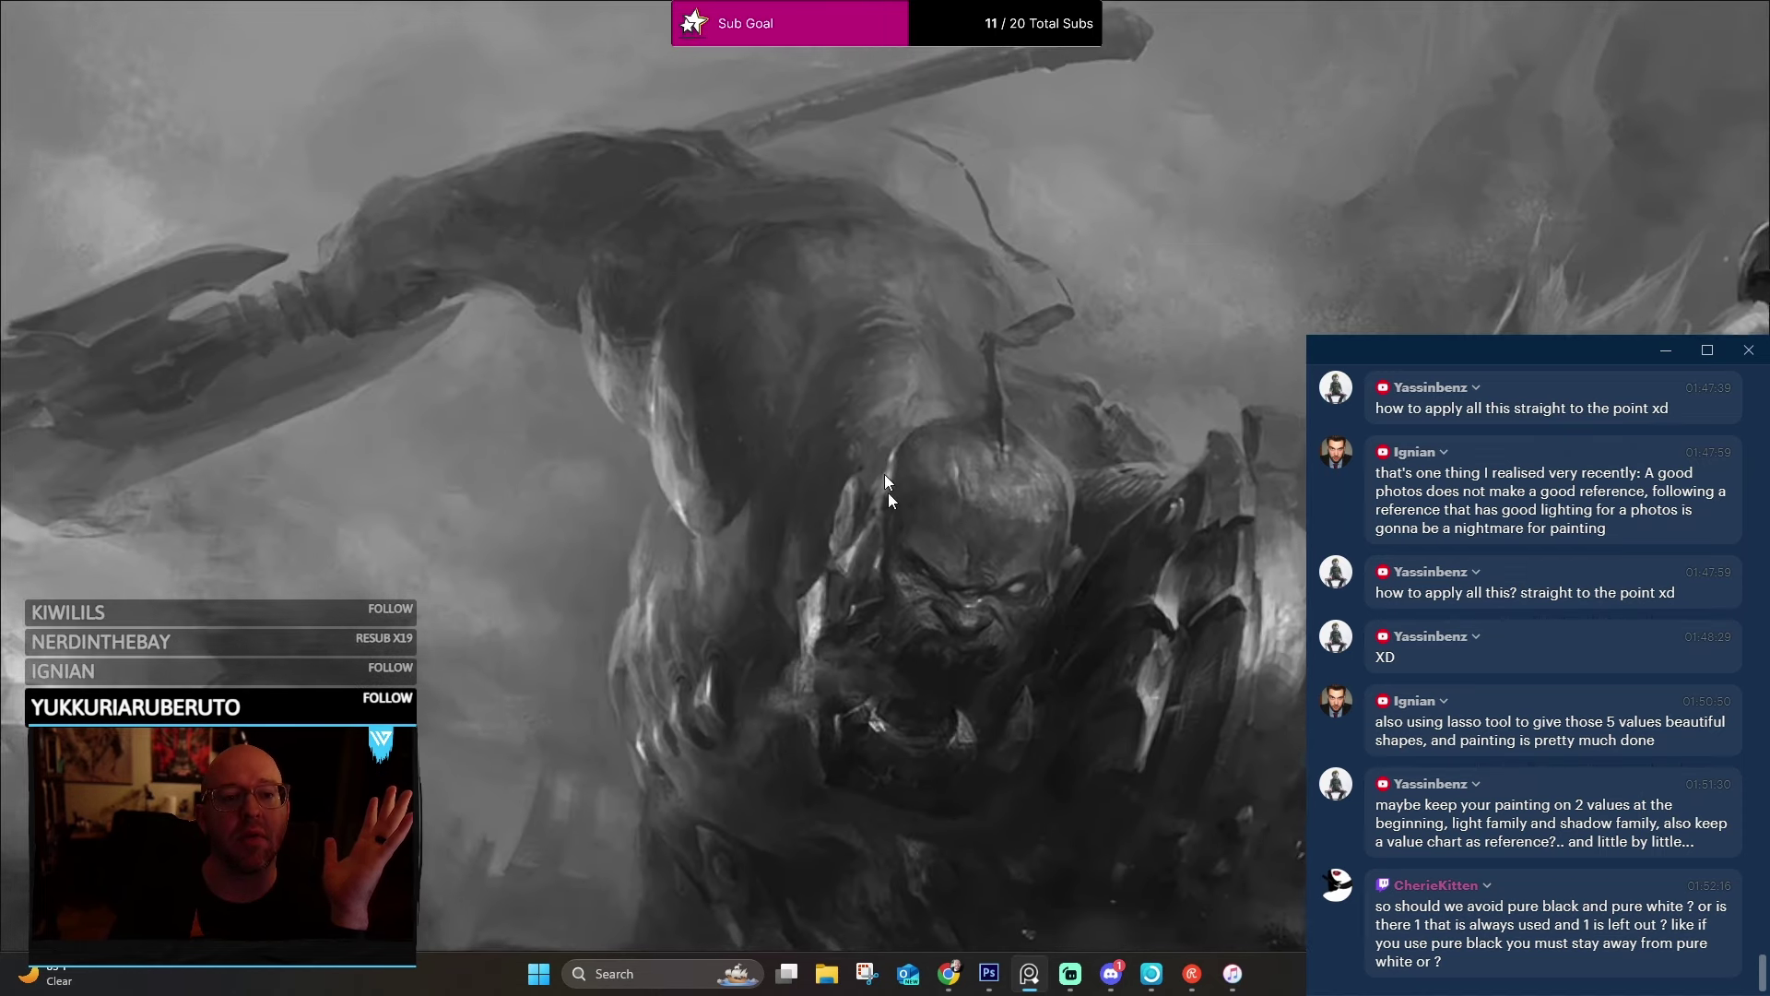
pyautogui.moveTo(811, 149); pyautogui.dragTo(1074, 190)
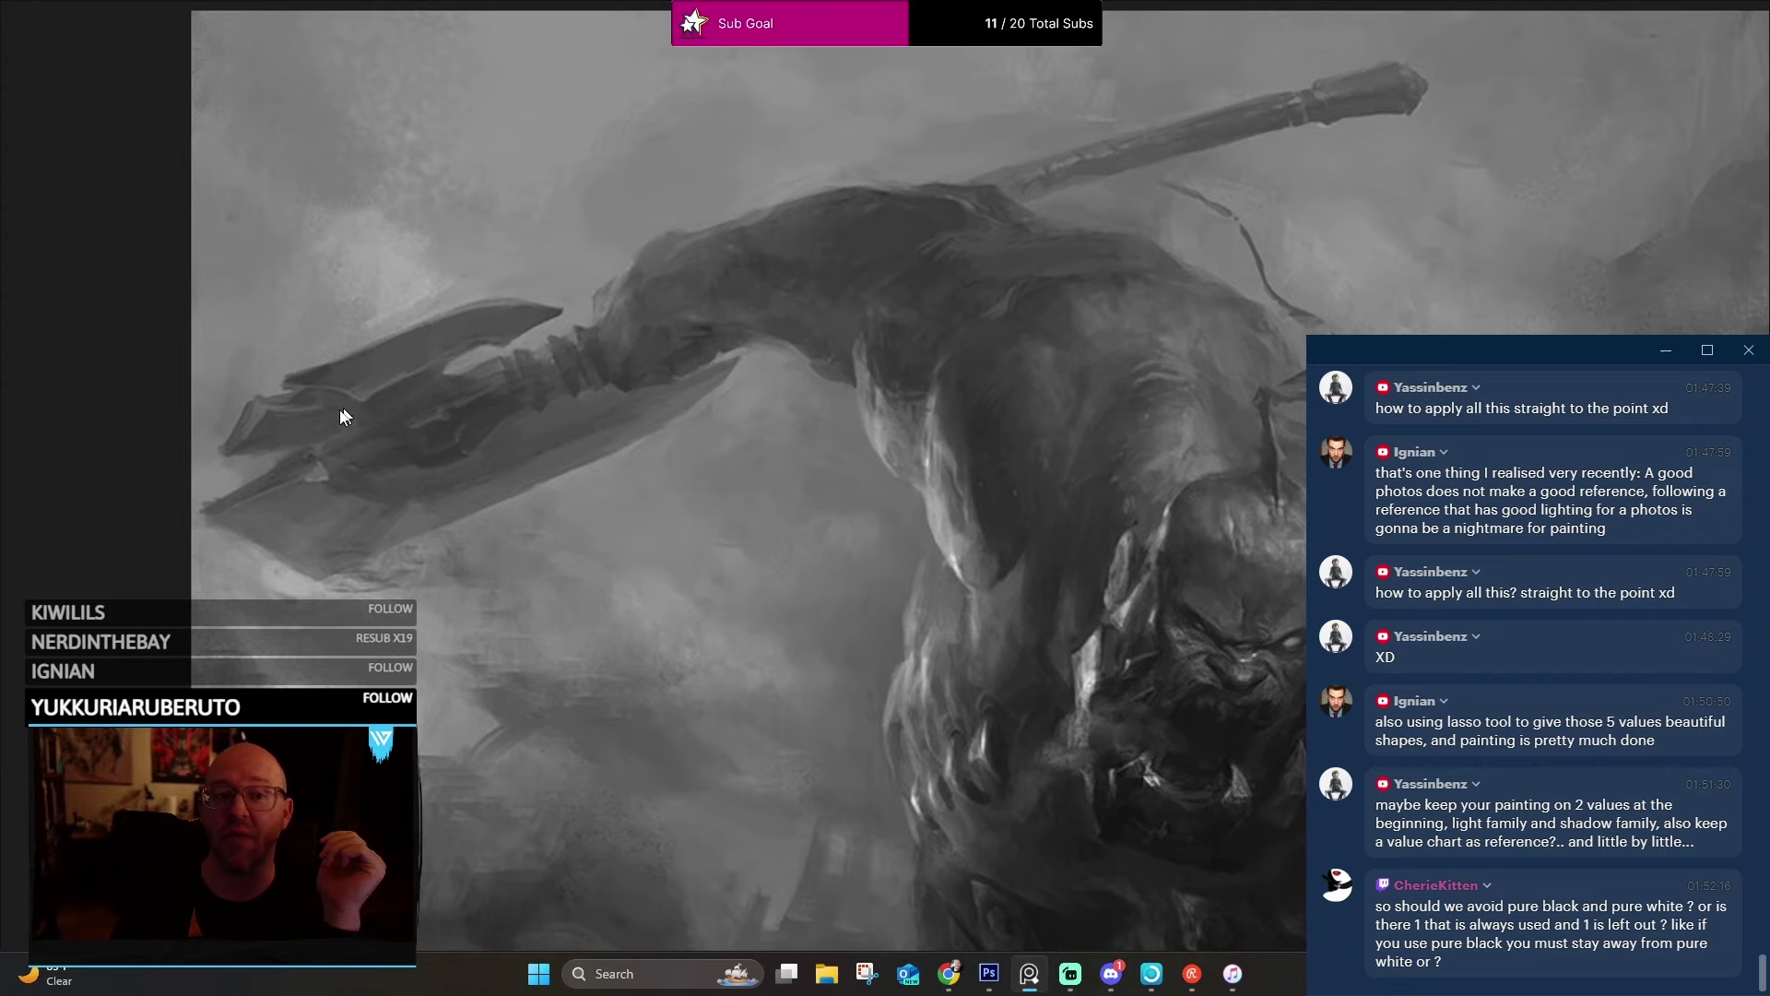
pyautogui.moveTo(726, 429); pyautogui.dragTo(333, 433)
pyautogui.scroll(-2, 516, 377)
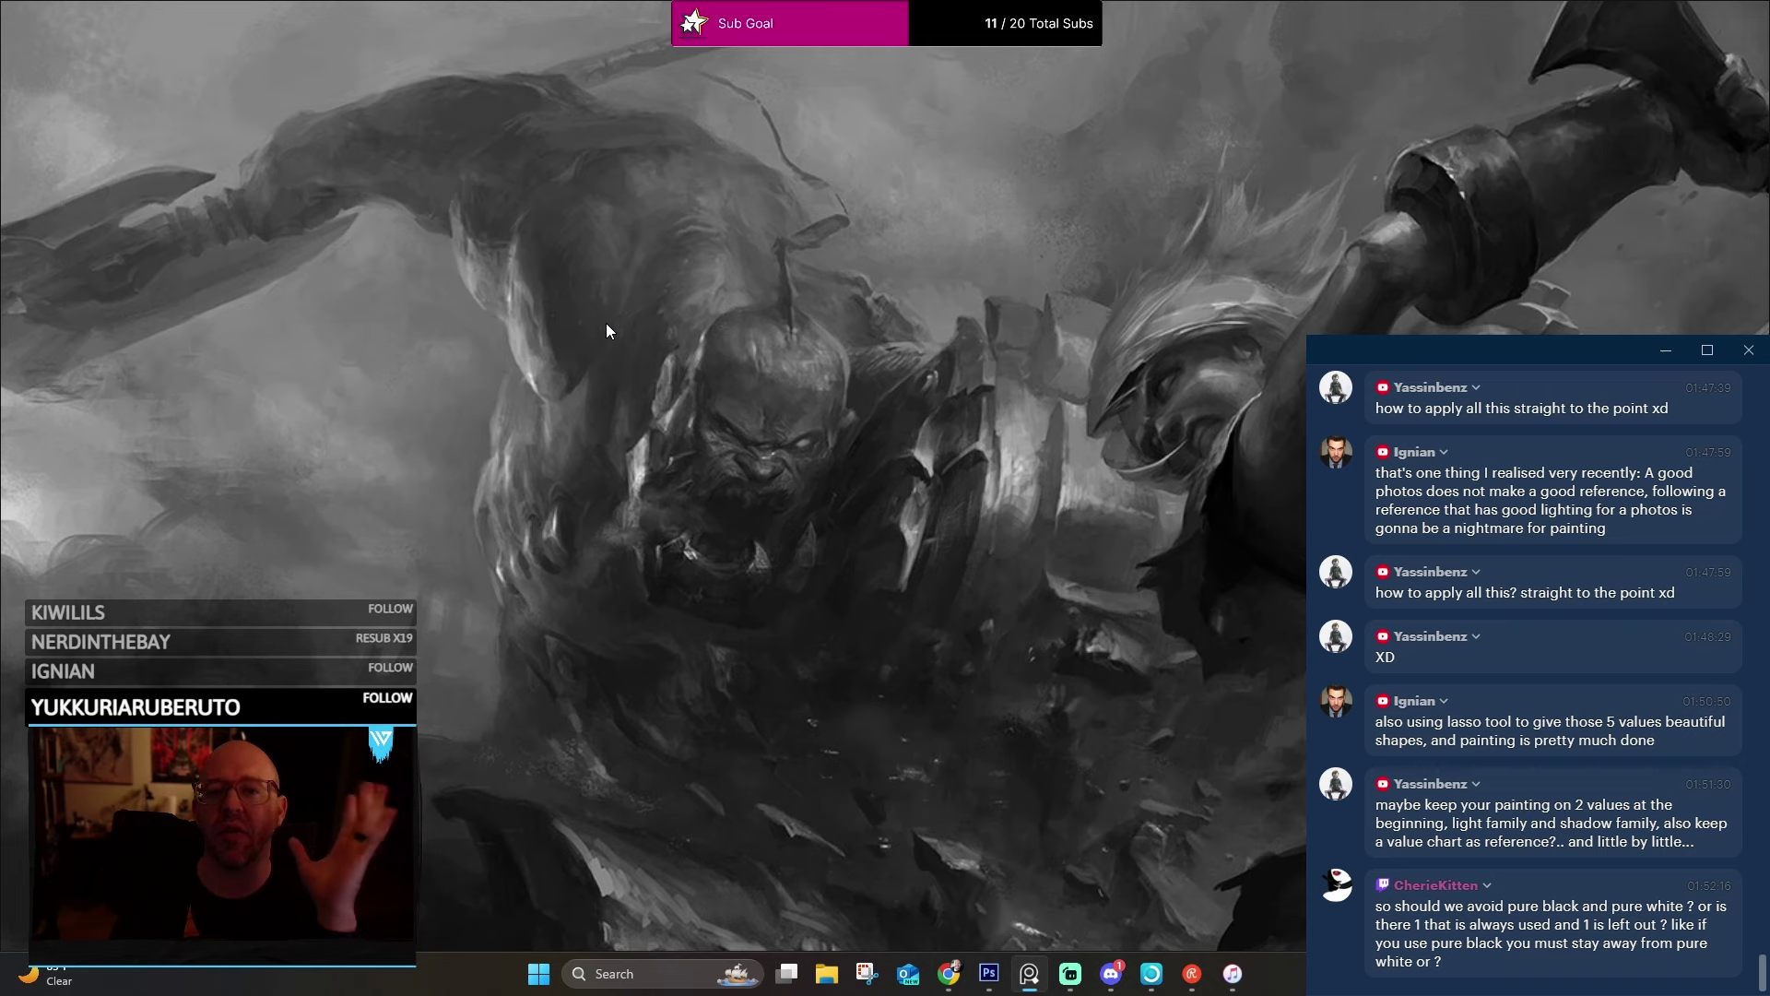
pyautogui.scroll(-2, 597, 337)
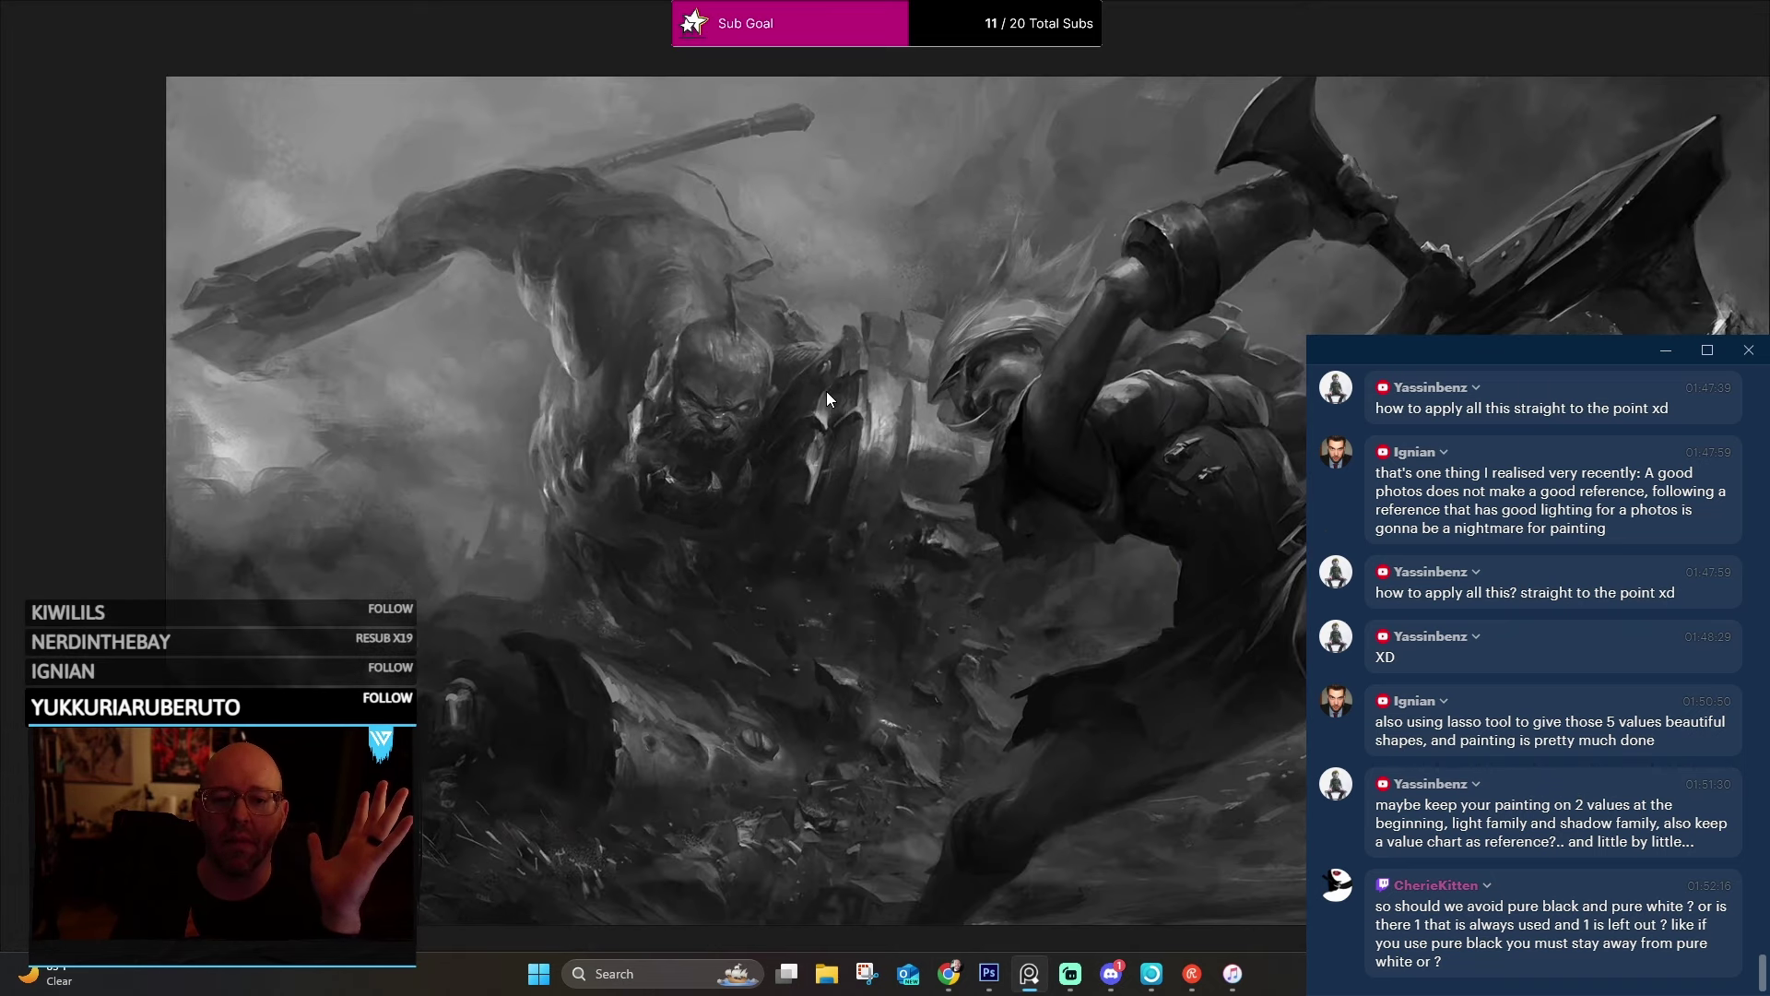
# Inspect the second character, then reframe the painting beside the neighbouring image.
pyautogui.moveTo(826, 392); pyautogui.dragTo(501, 354)
pyautogui.scroll(2, 867, 343)
pyautogui.scroll(-1, 674, 296)
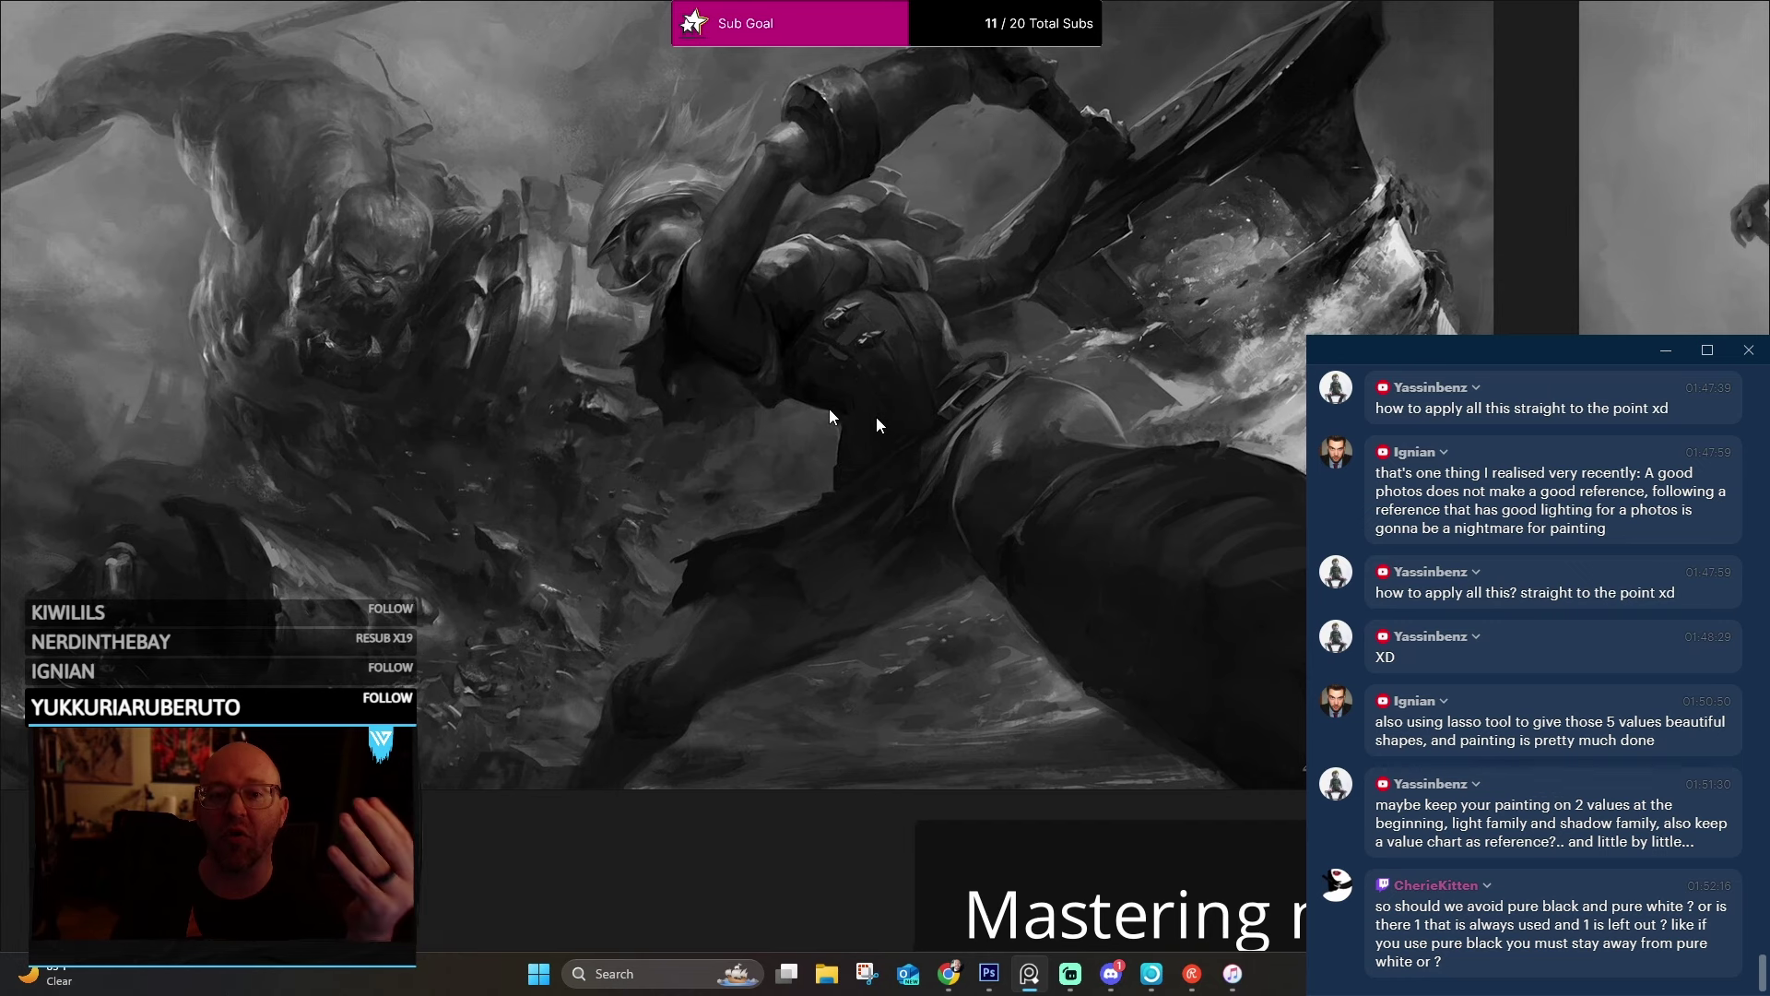
pyautogui.hscroll(3, 828, 408)
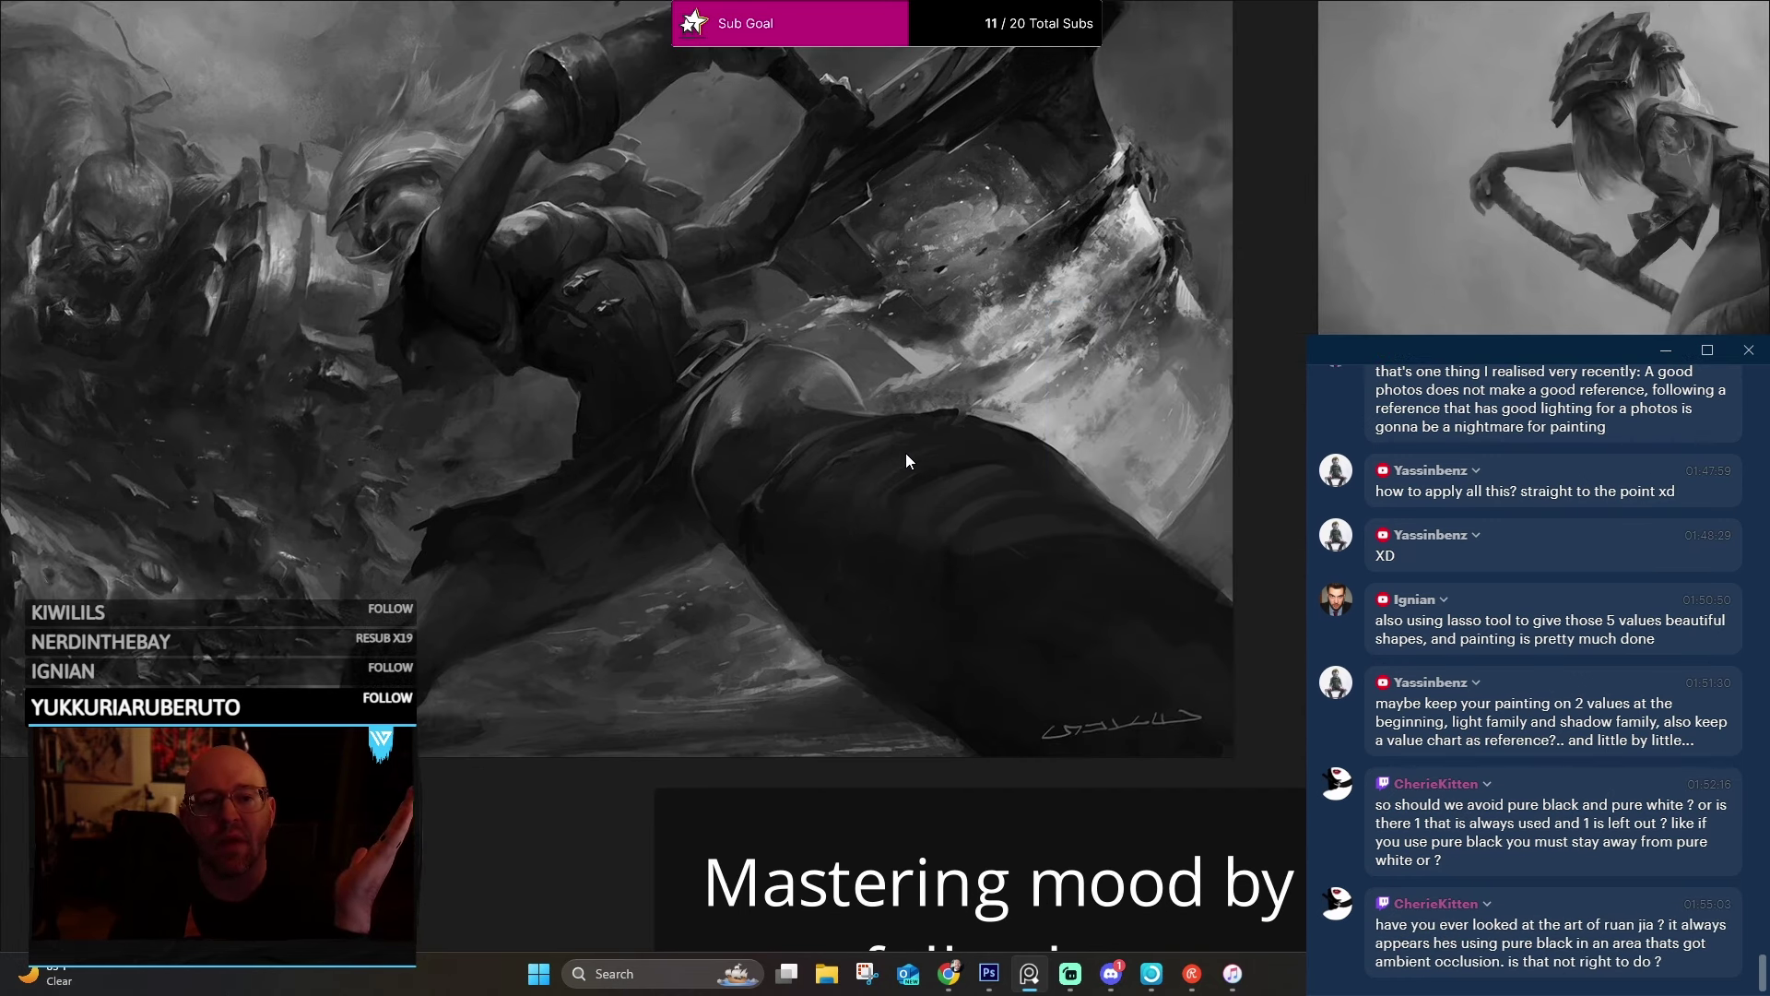
pyautogui.moveTo(791, 500); pyautogui.dragTo(996, 532)
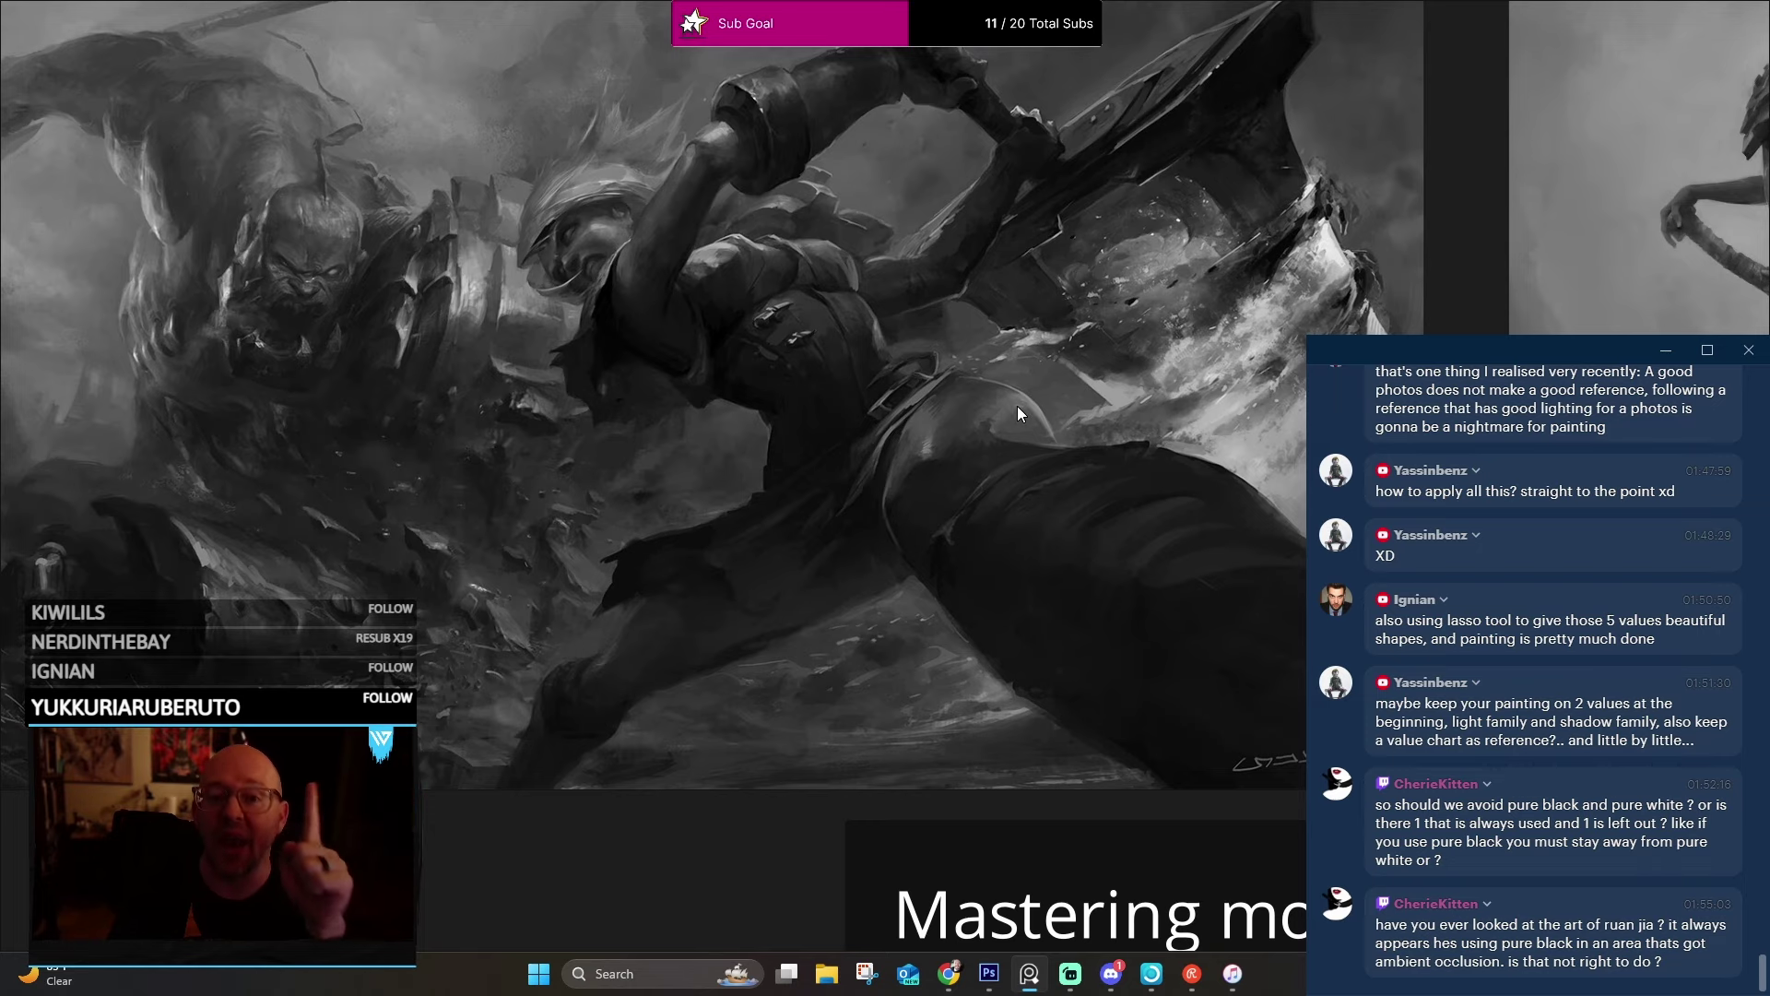
pyautogui.scroll(5, 1017, 405)
pyautogui.scroll(-3, 1019, 331)
# Zoom into the warrior's and orc's faces, then frame the whole battle painting.
pyautogui.scroll(3, 969, 505)
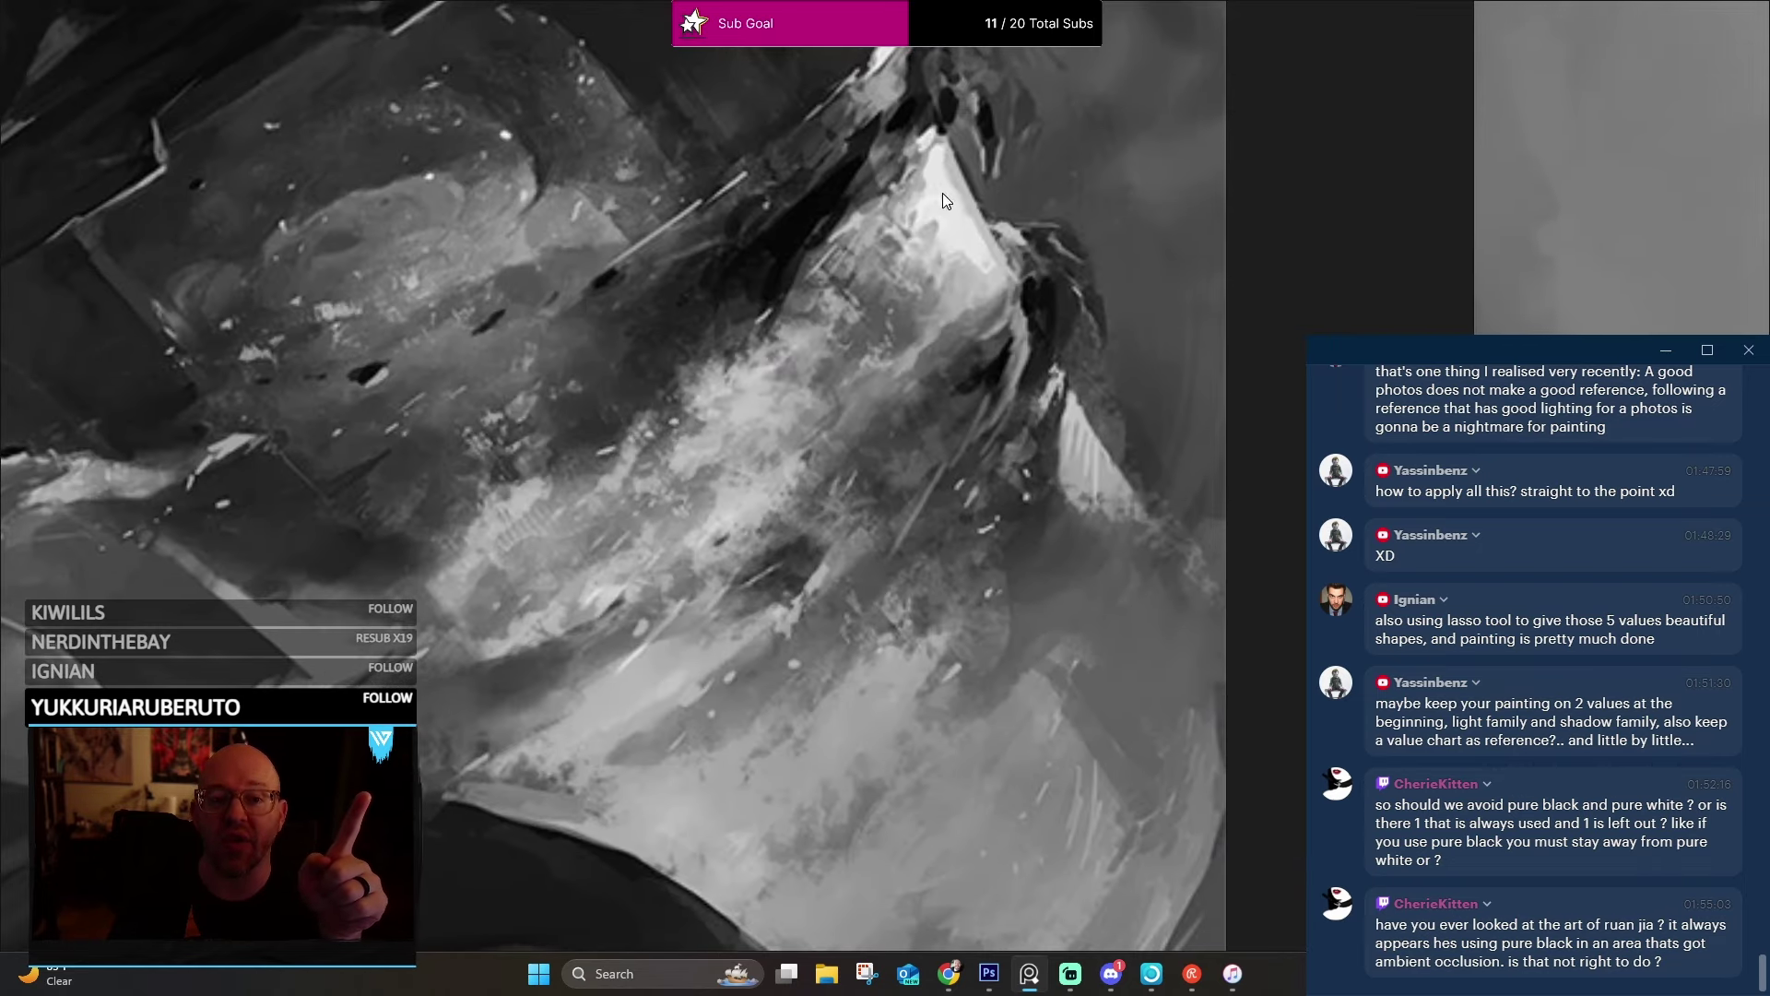
pyautogui.scroll(-5, 362, 387)
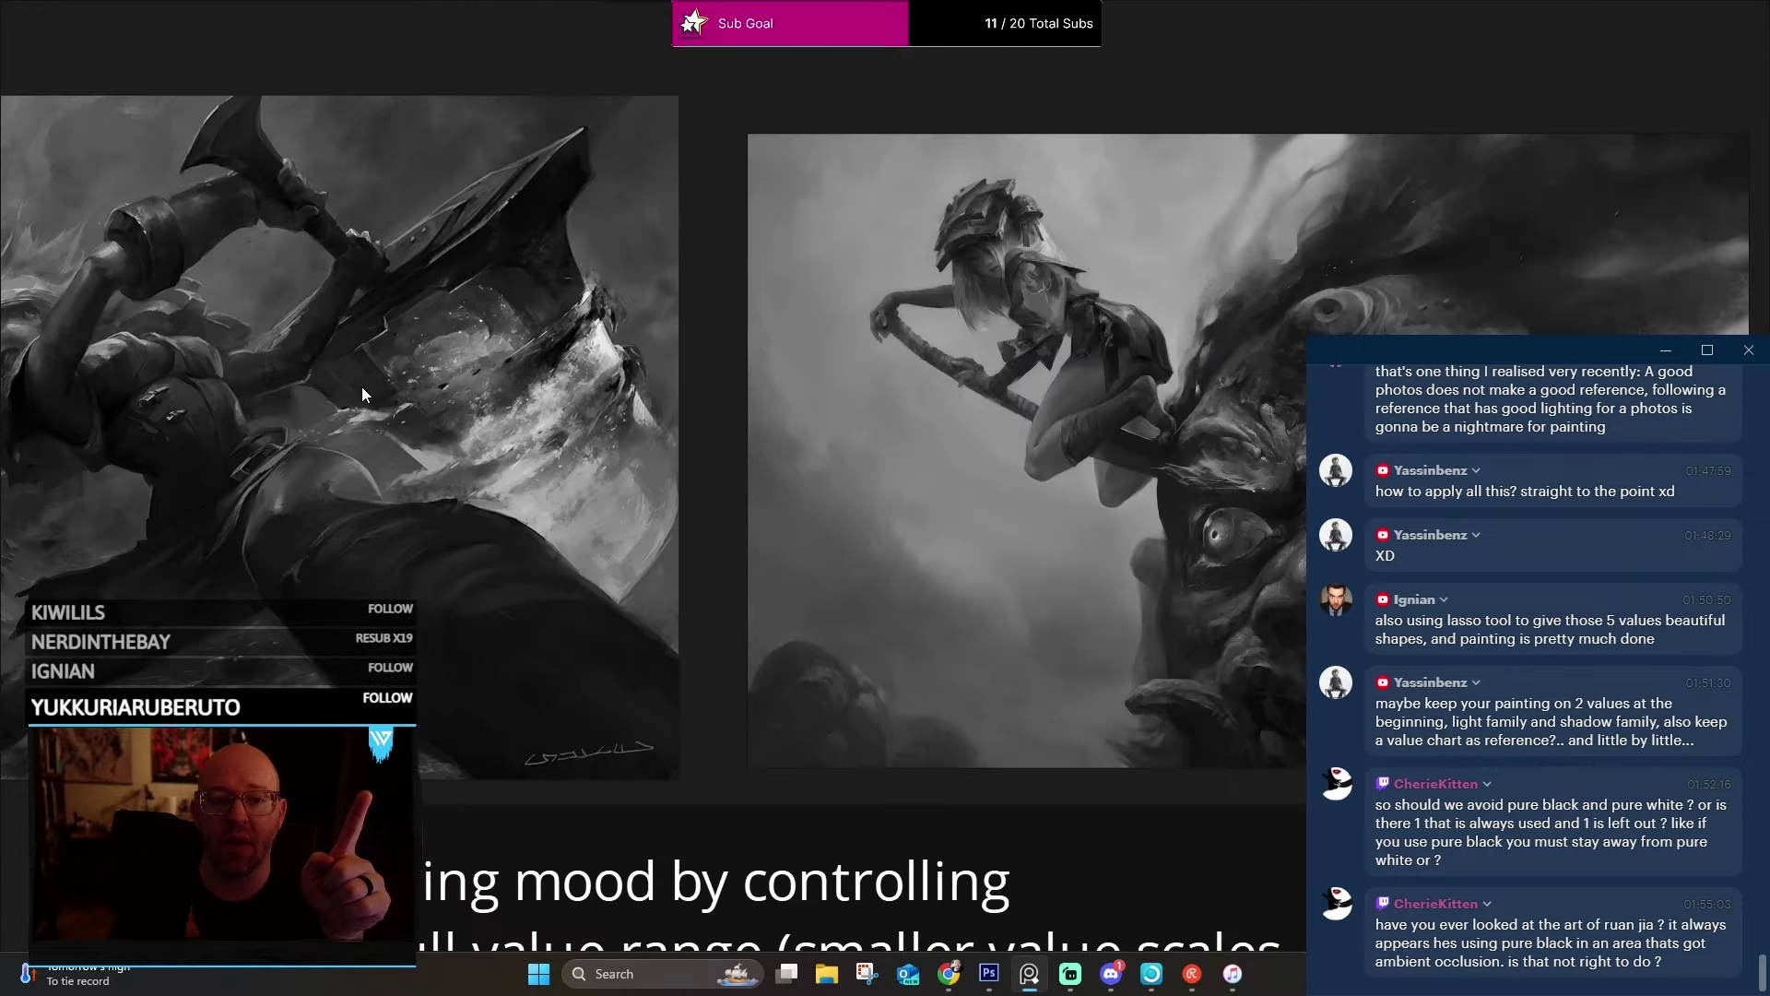
pyautogui.scroll(8, 710, 331)
pyautogui.scroll(2, 710, 328)
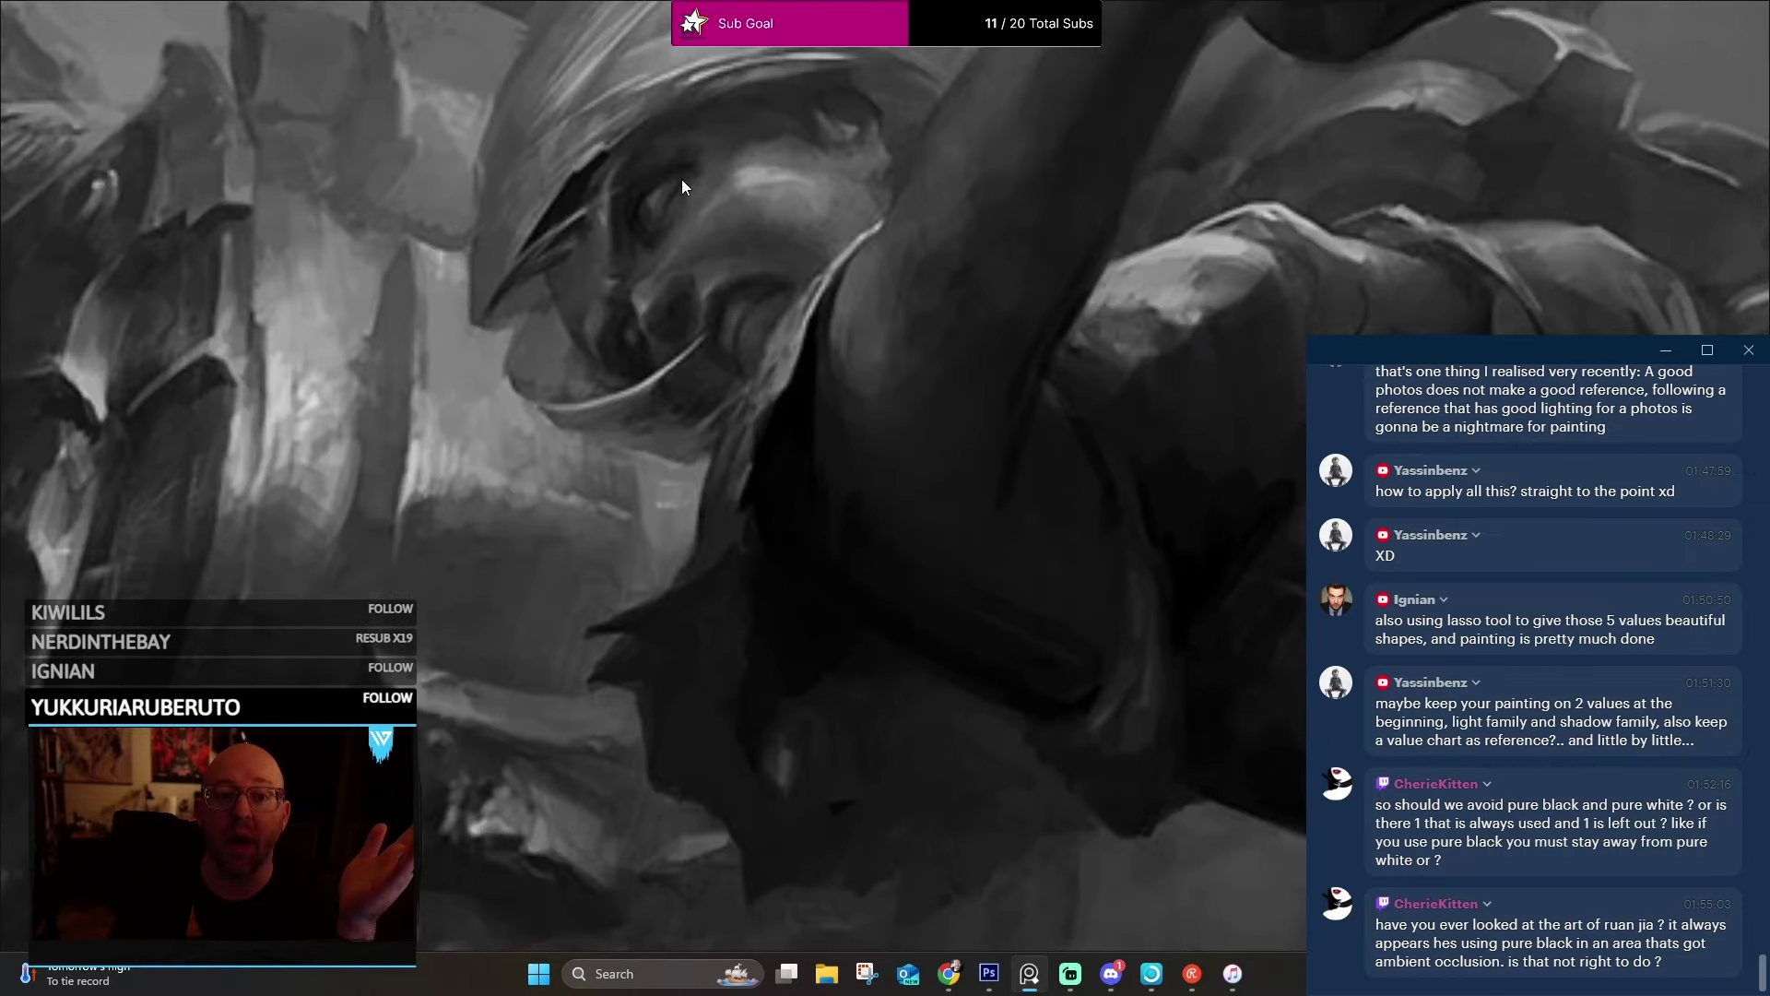
pyautogui.scroll(-4, 753, 244)
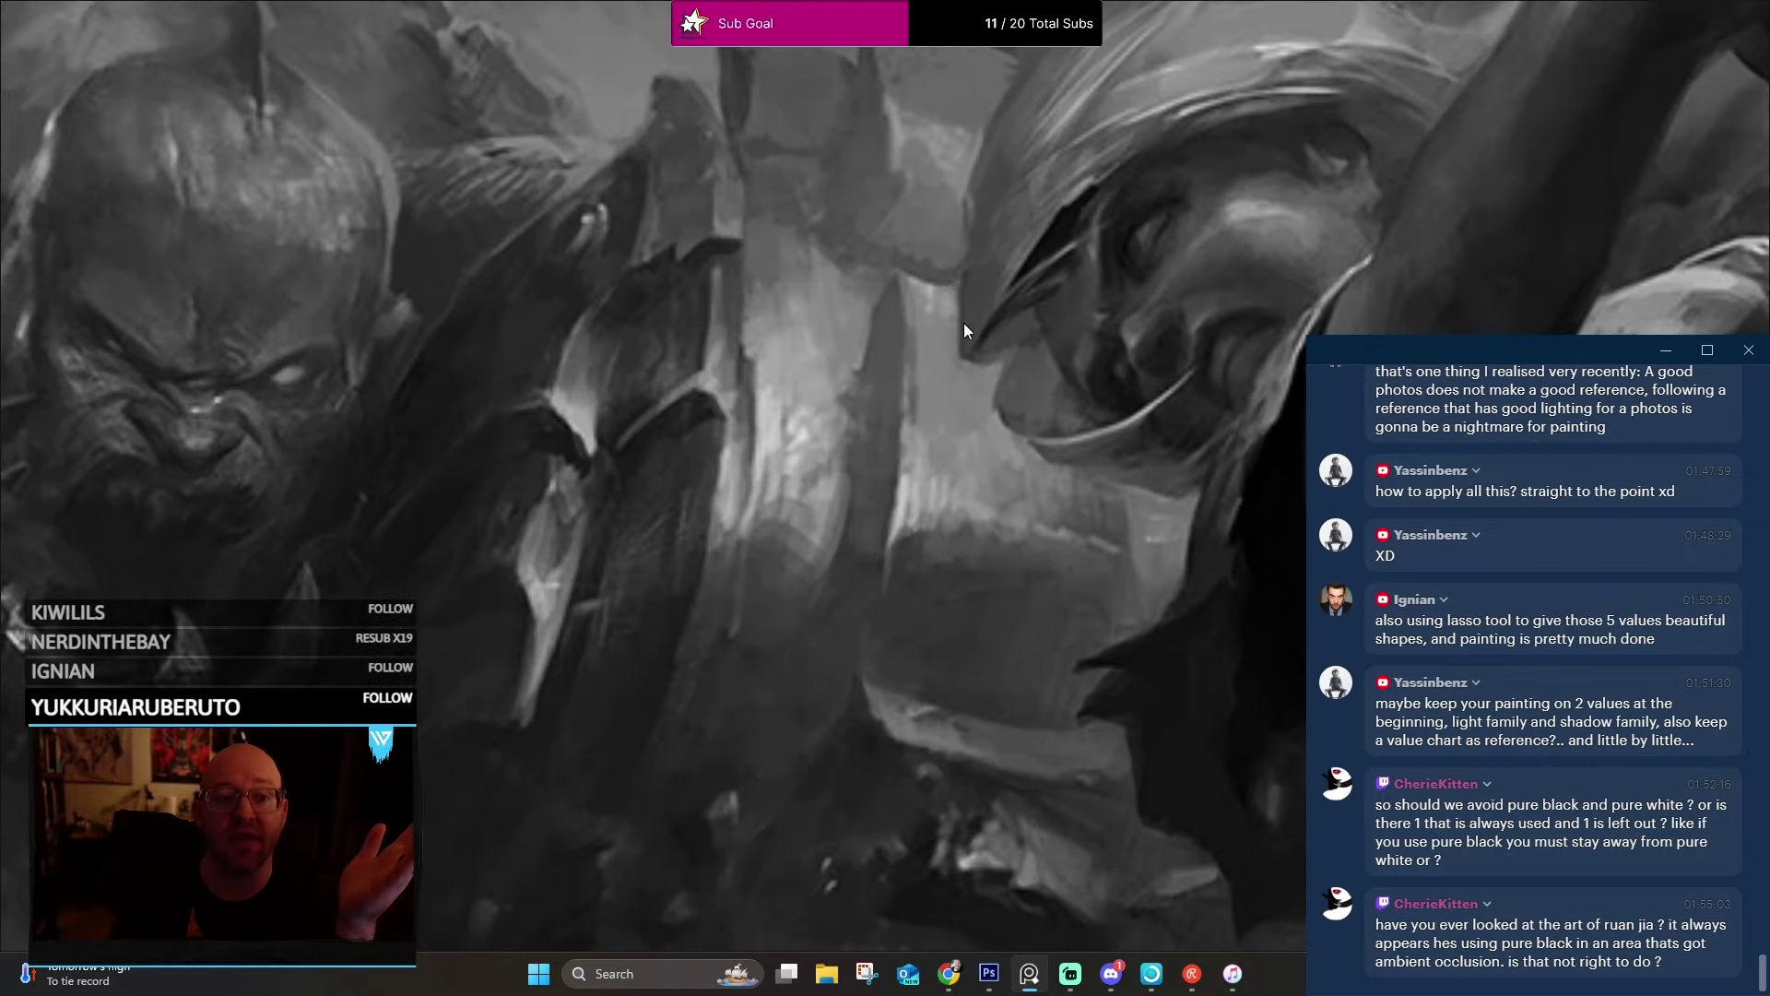
pyautogui.moveTo(543, 356); pyautogui.dragTo(1095, 275)
pyautogui.scroll(3, 925, 213)
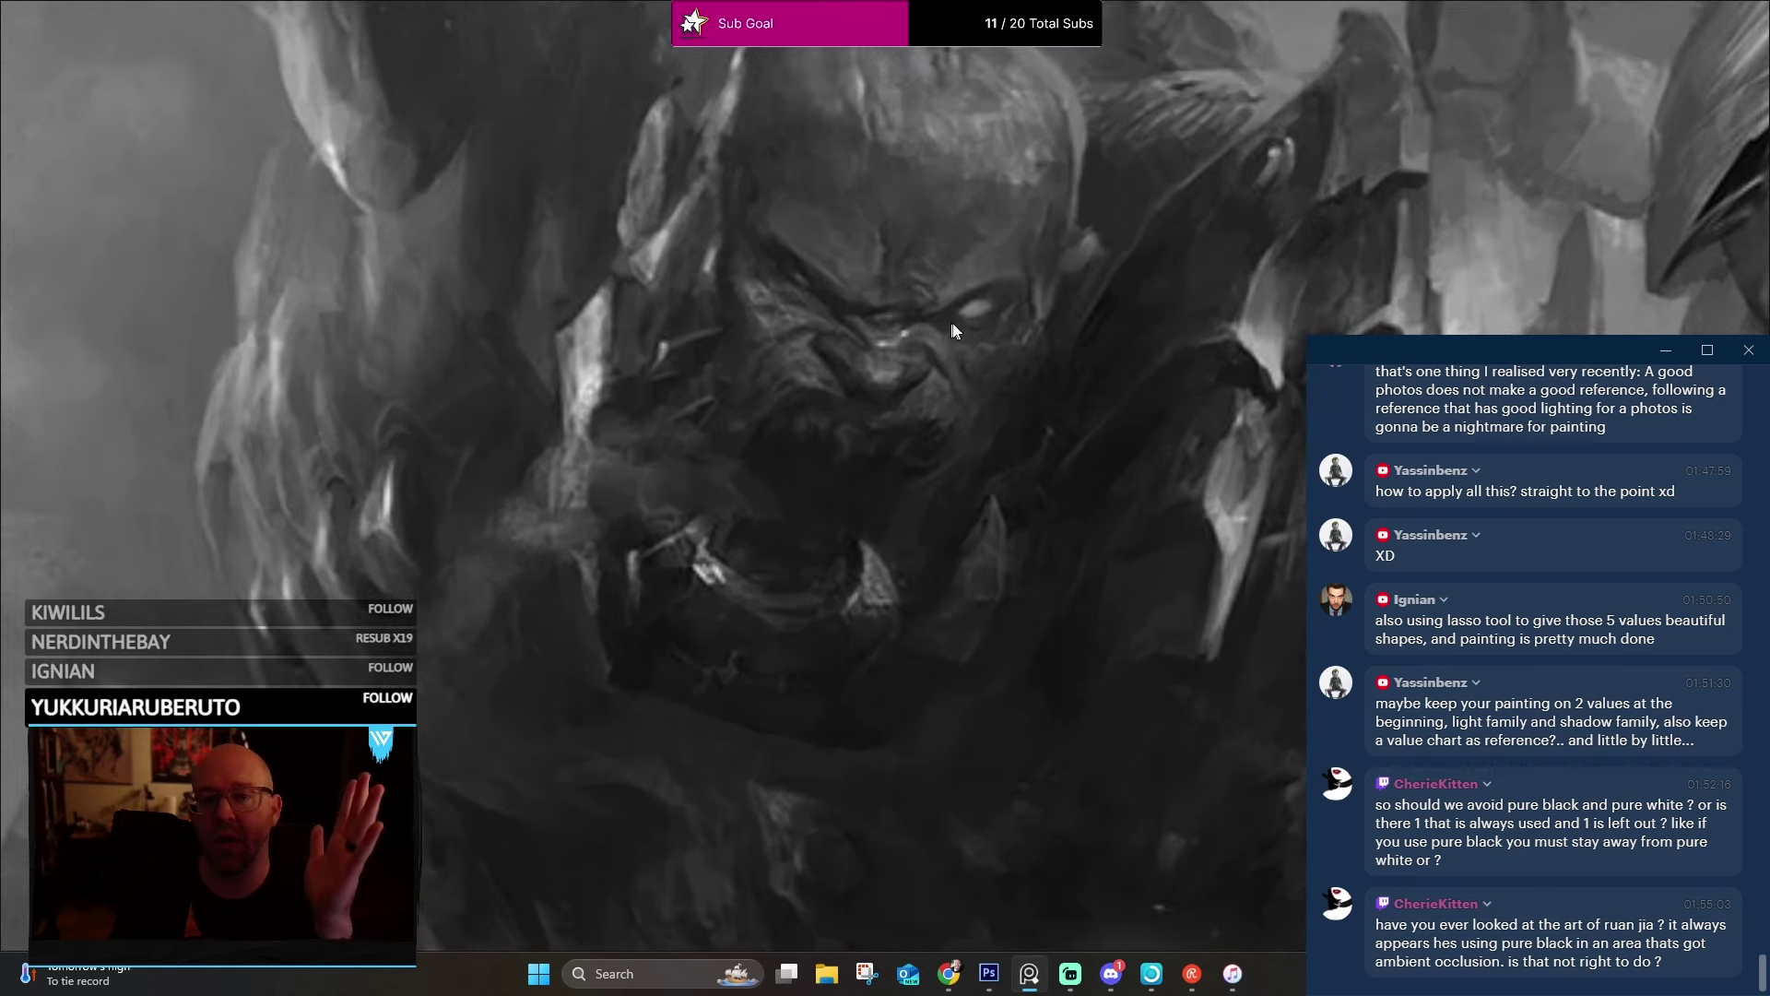
pyautogui.scroll(-5, 965, 318)
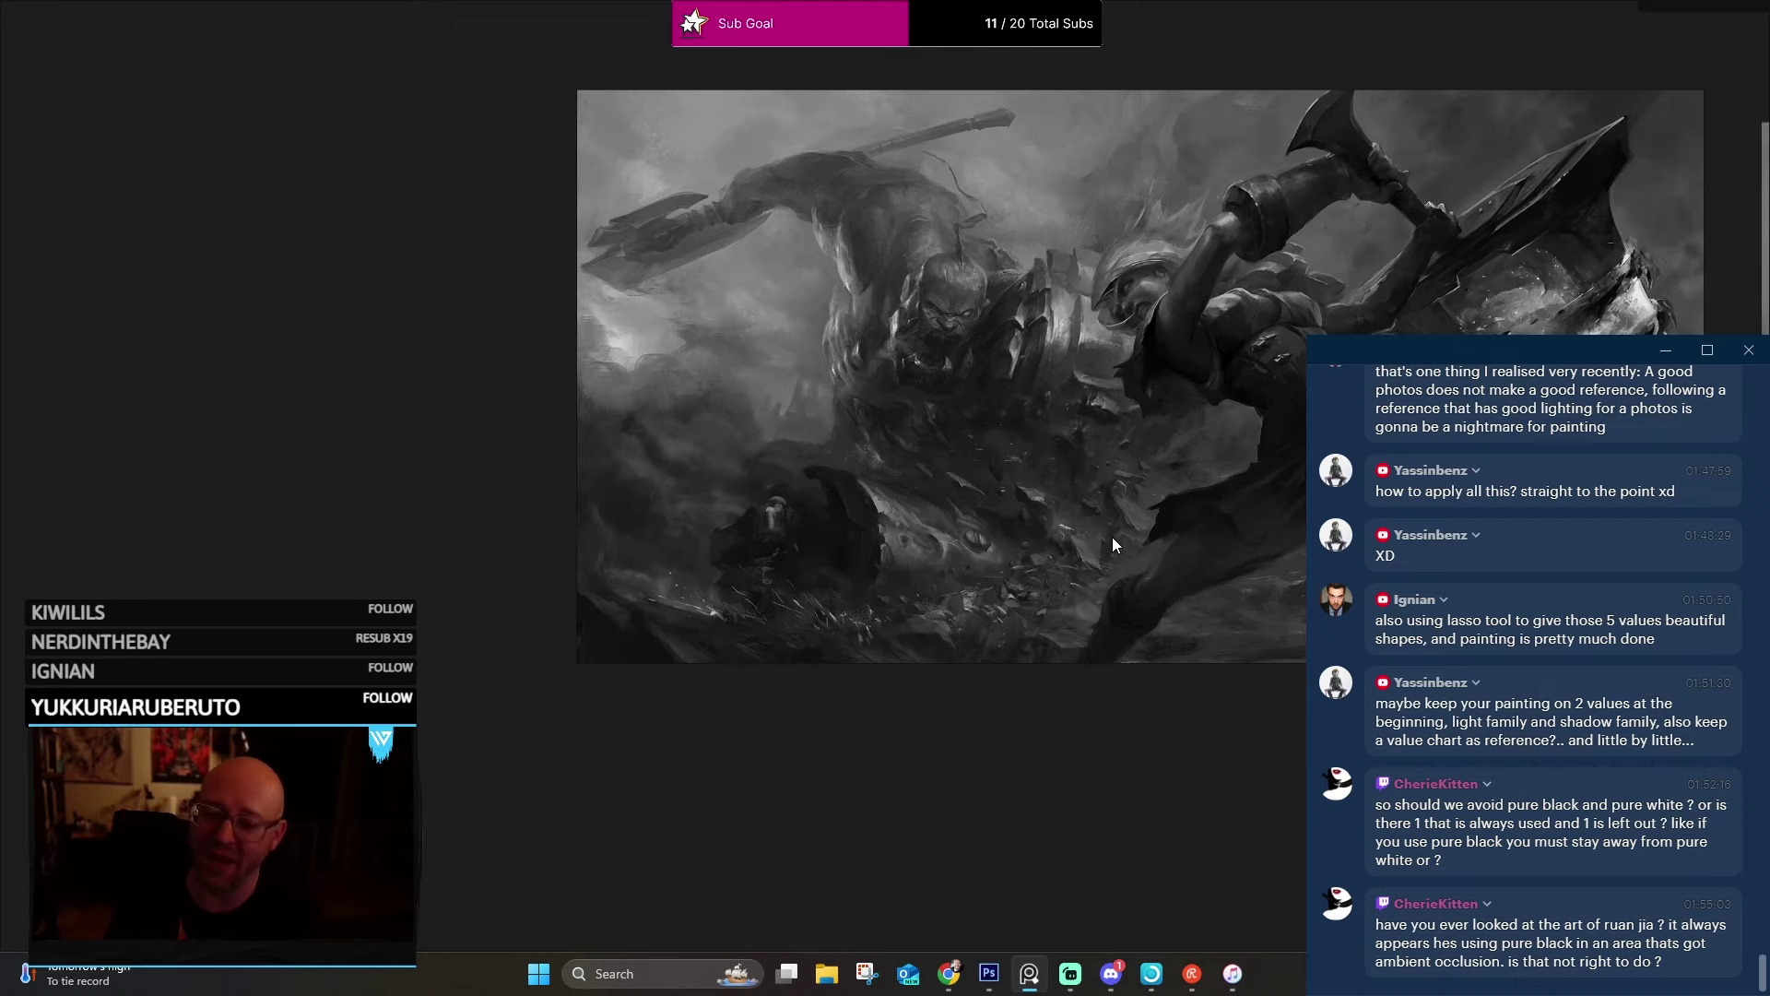
pyautogui.moveTo(1112, 537); pyautogui.dragTo(913, 566)
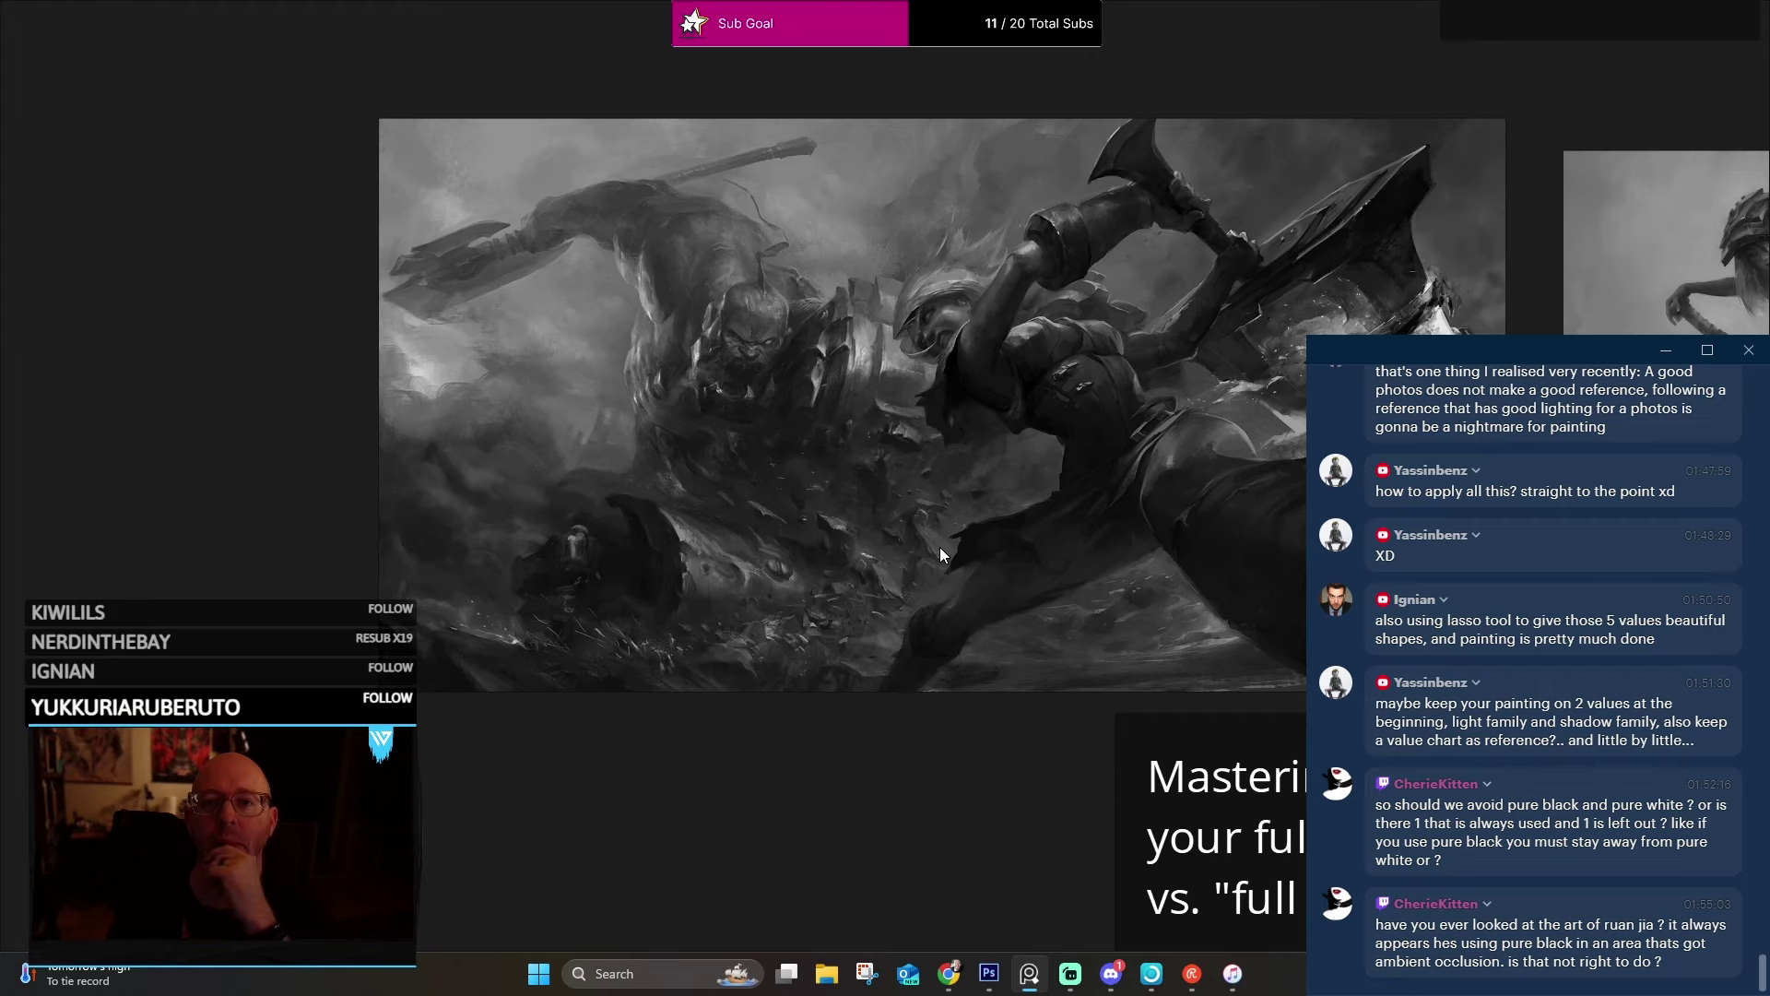
# Jump to the next painting and zoom into the giant monster's eyes.
pyautogui.press('Right')
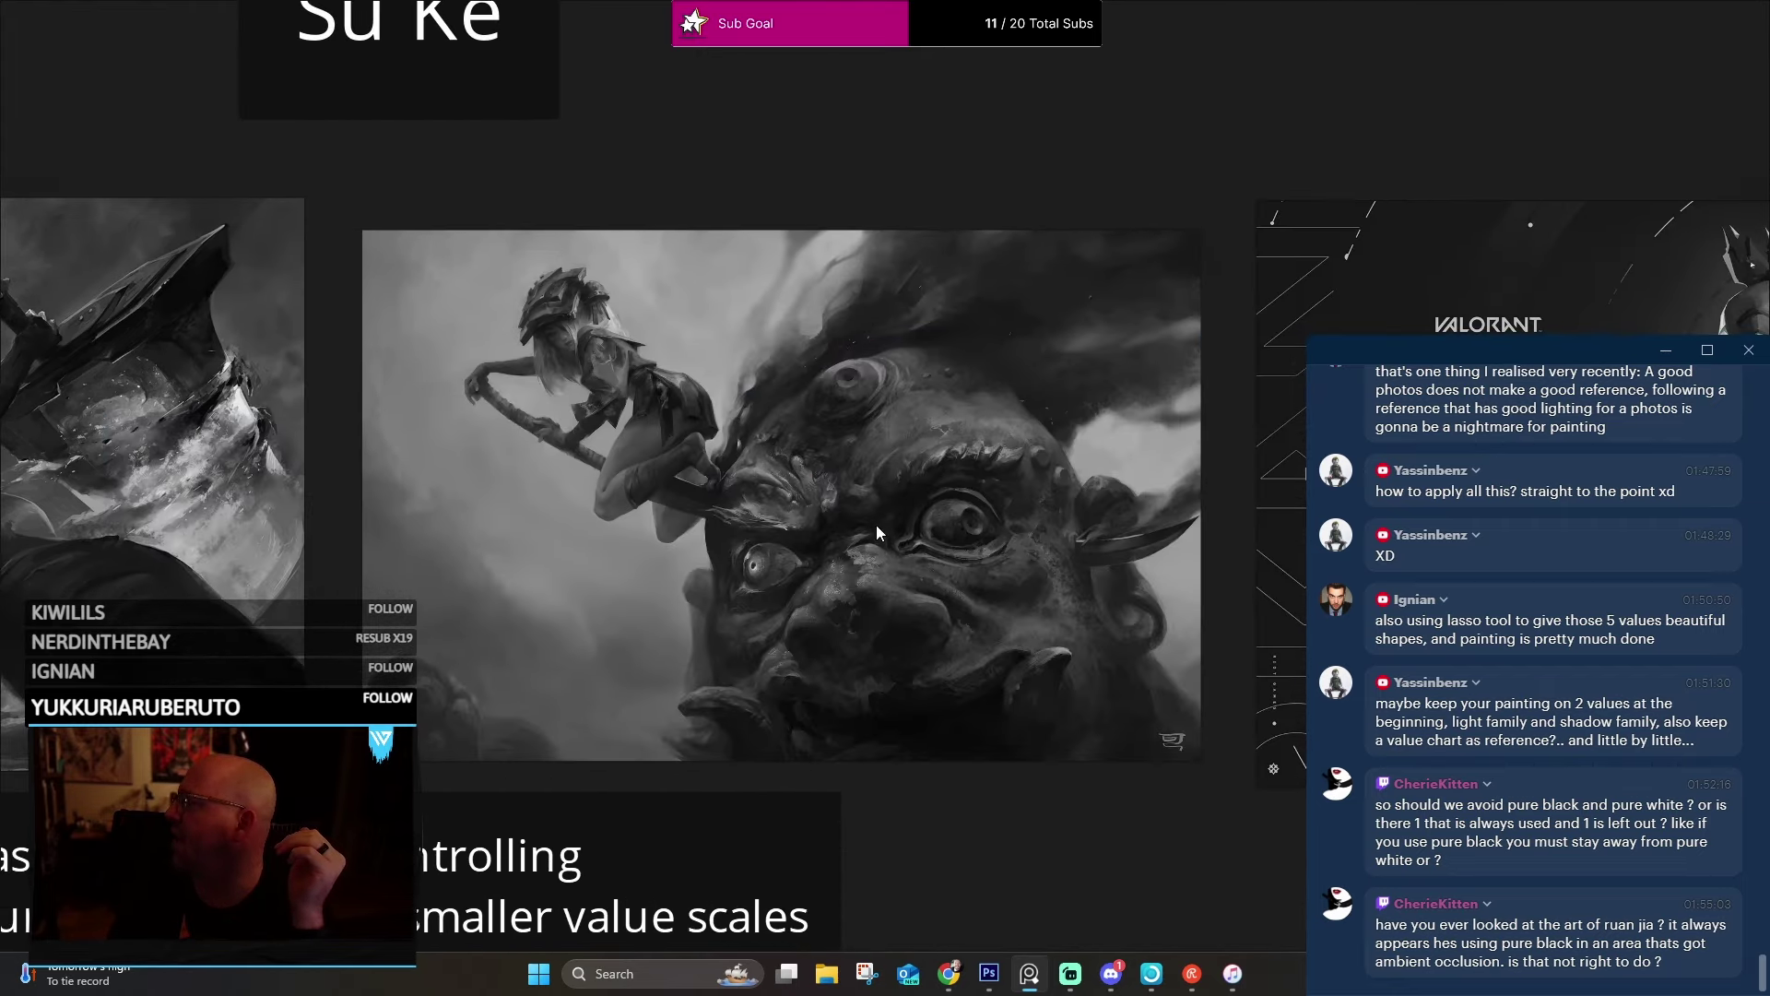
pyautogui.scroll(5, 875, 525)
pyautogui.scroll(4, 795, 315)
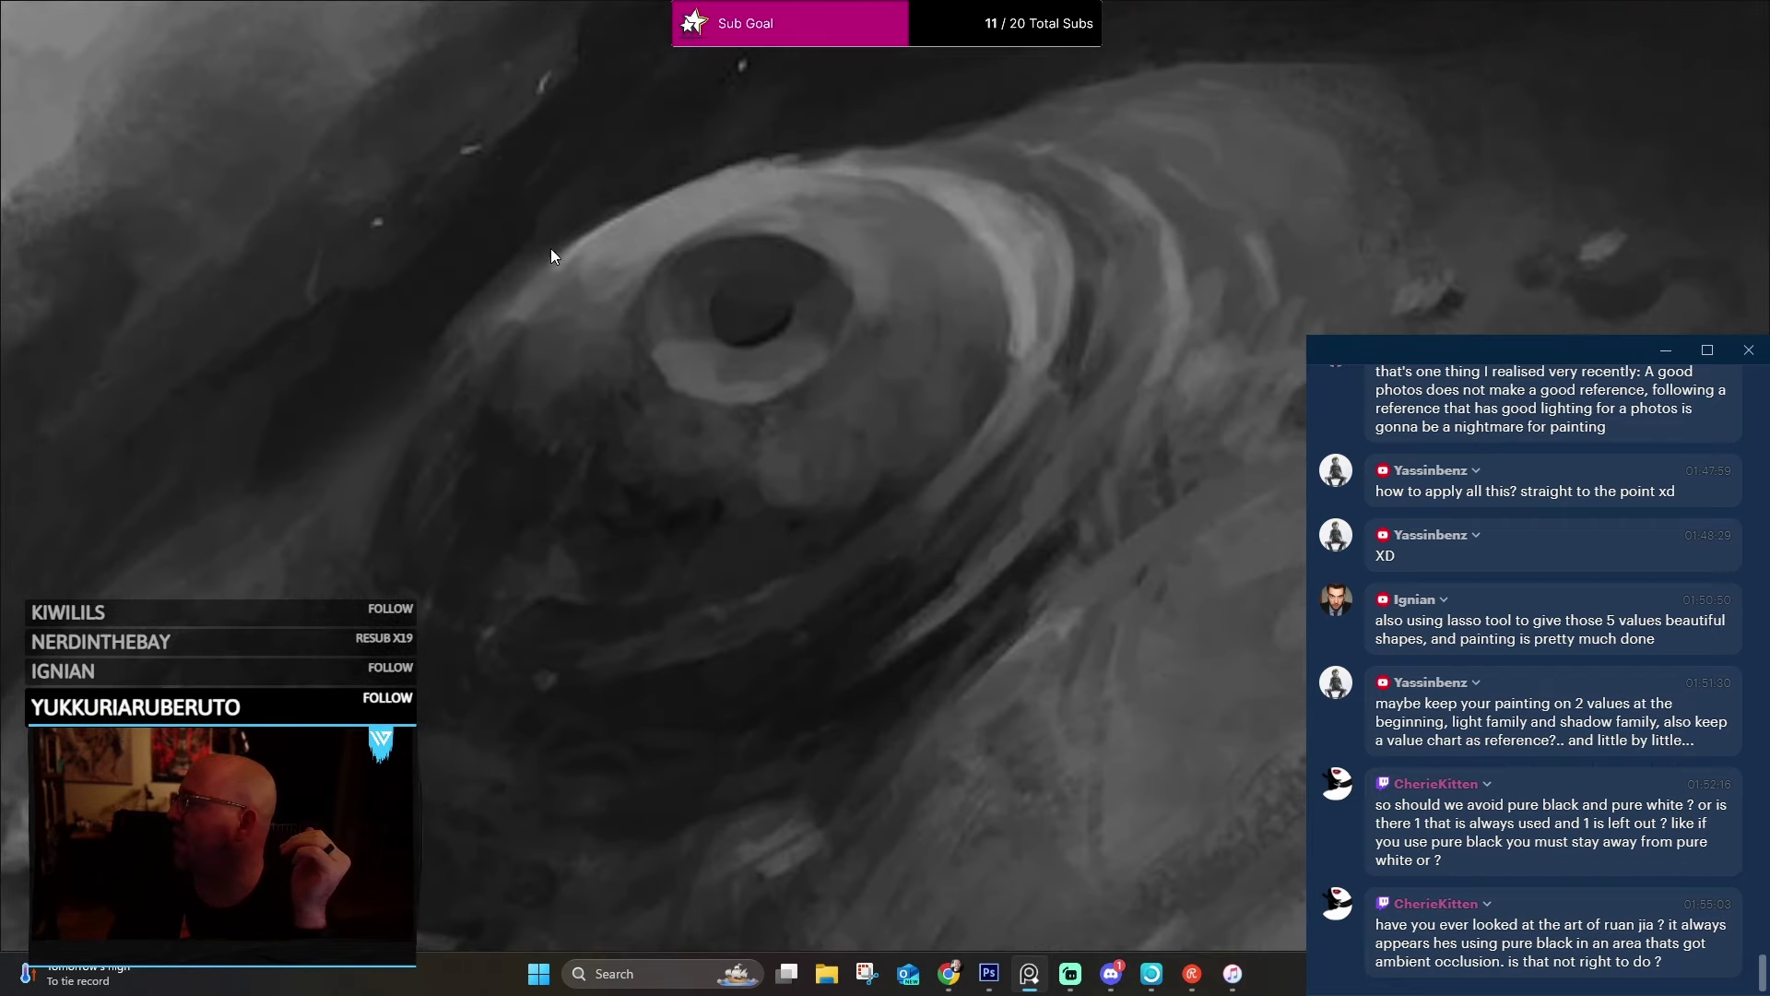
pyautogui.scroll(-9, 552, 256)
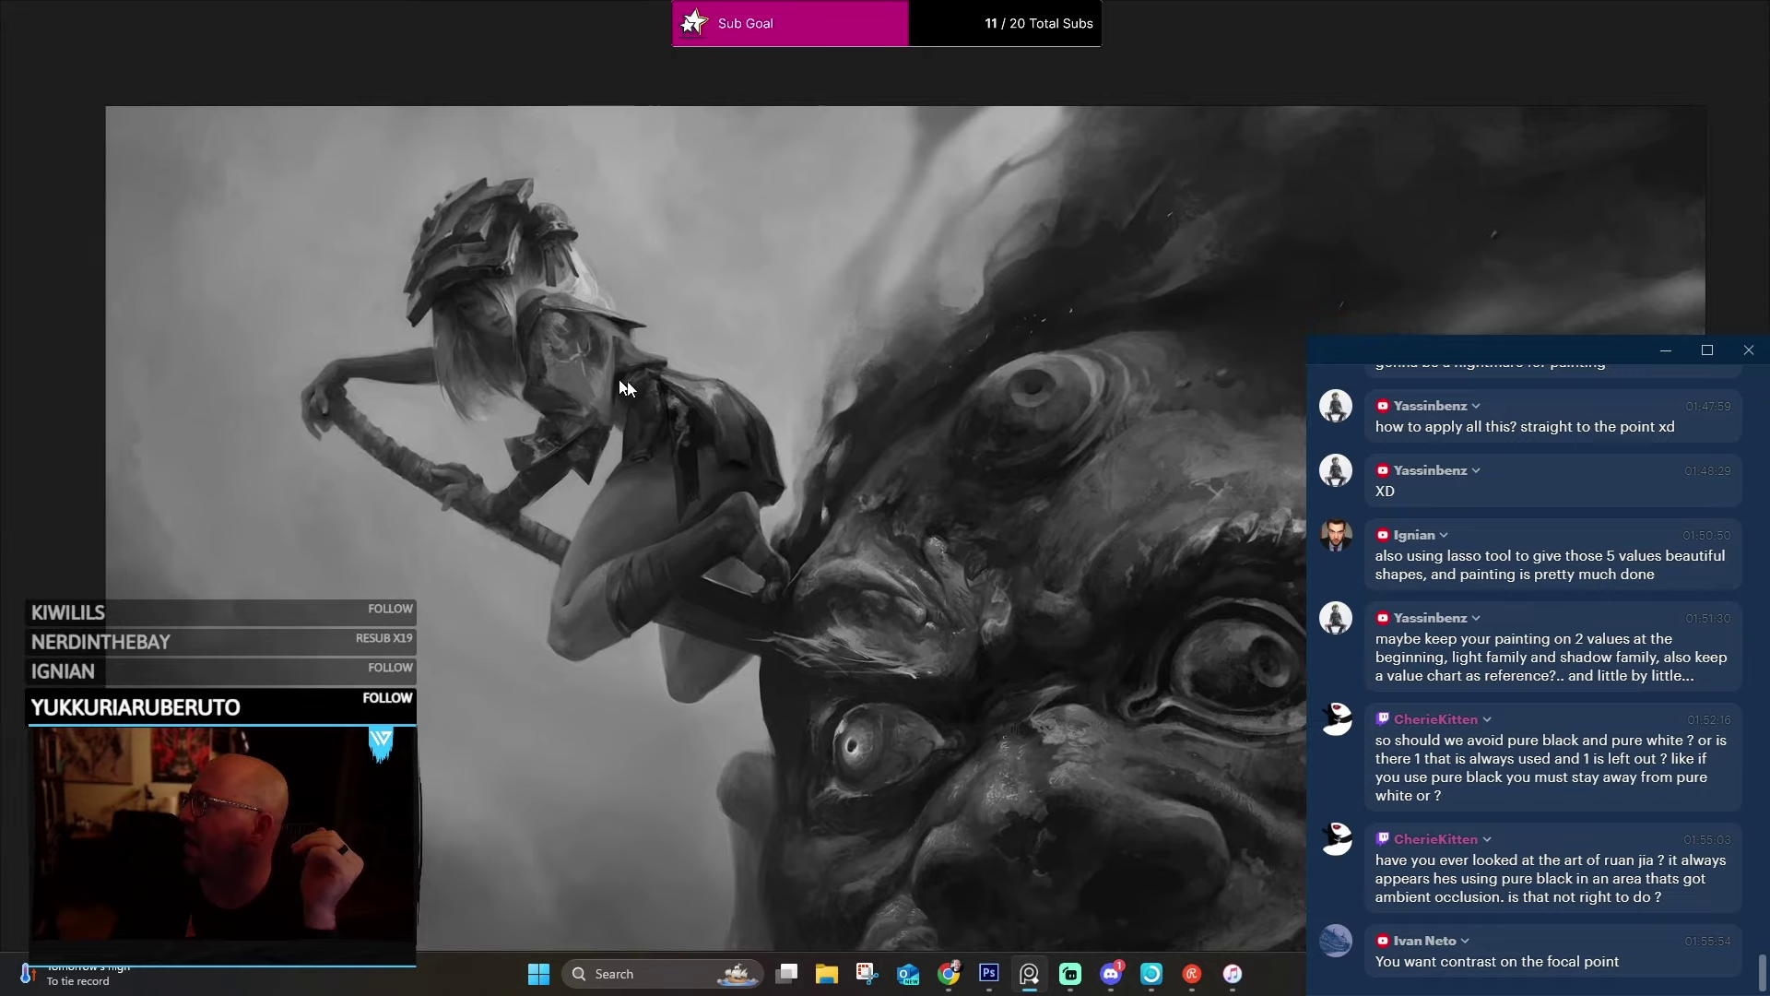
pyautogui.scroll(2, 785, 261)
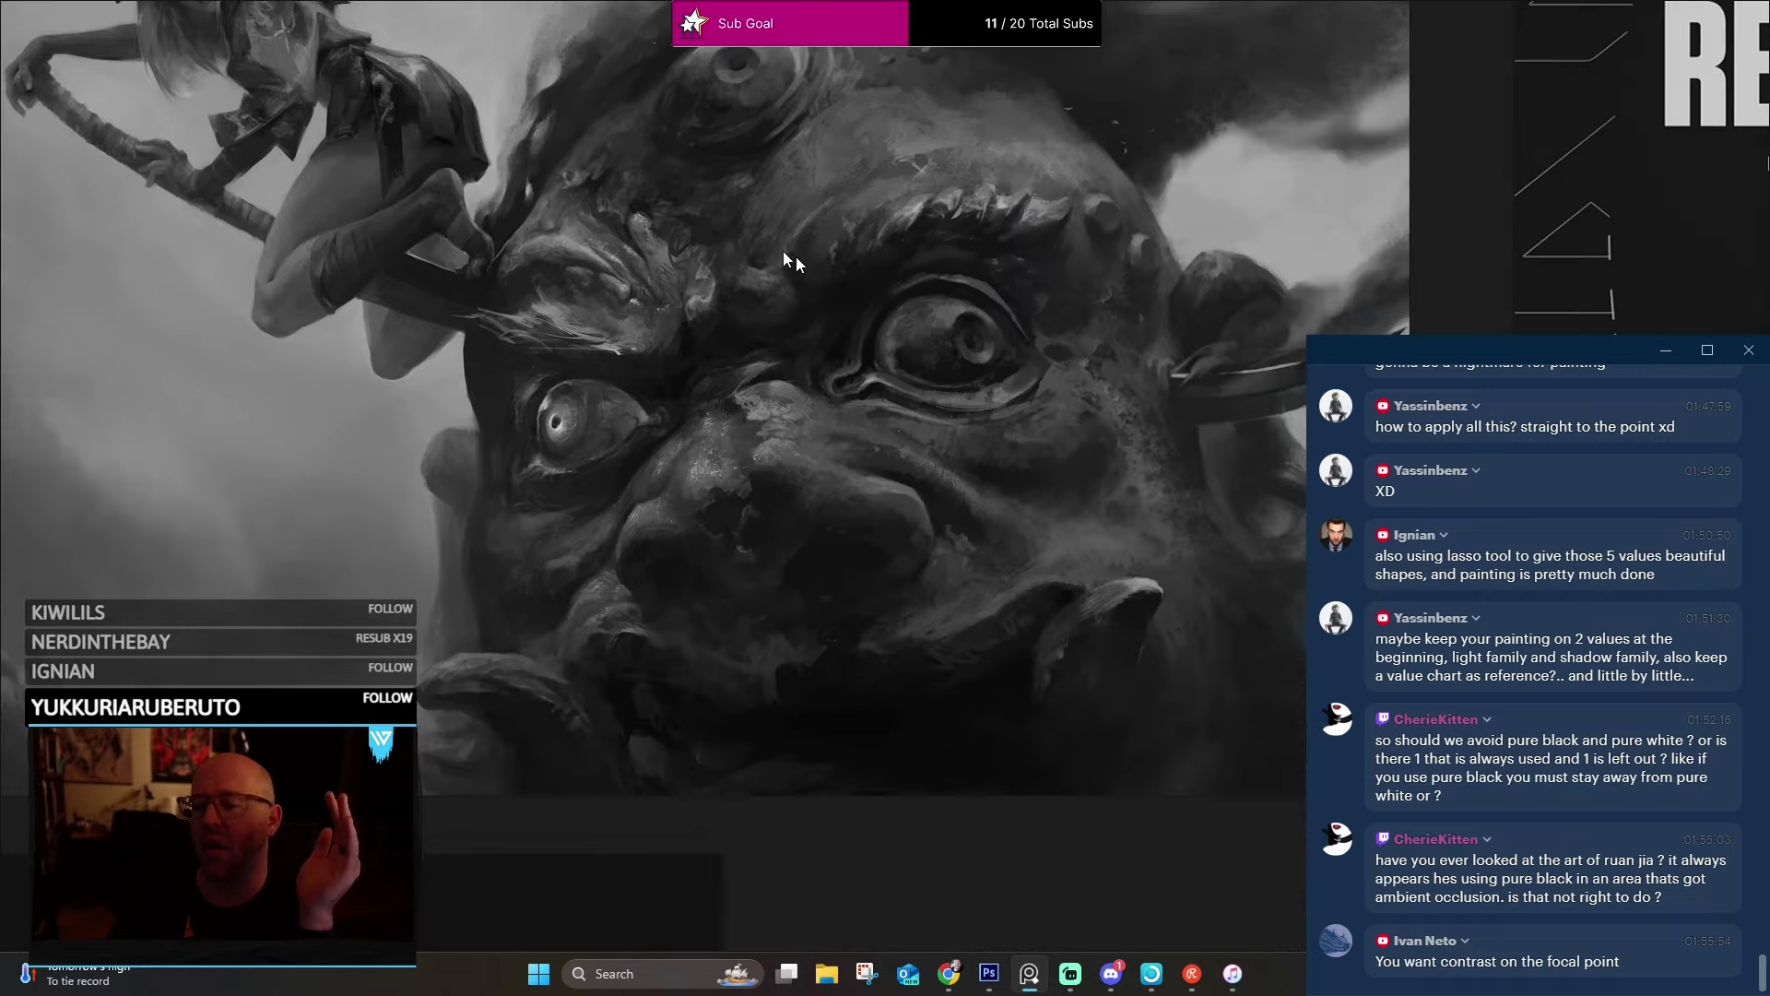
pyautogui.scroll(-2, 785, 260)
pyautogui.scroll(2, 879, 481)
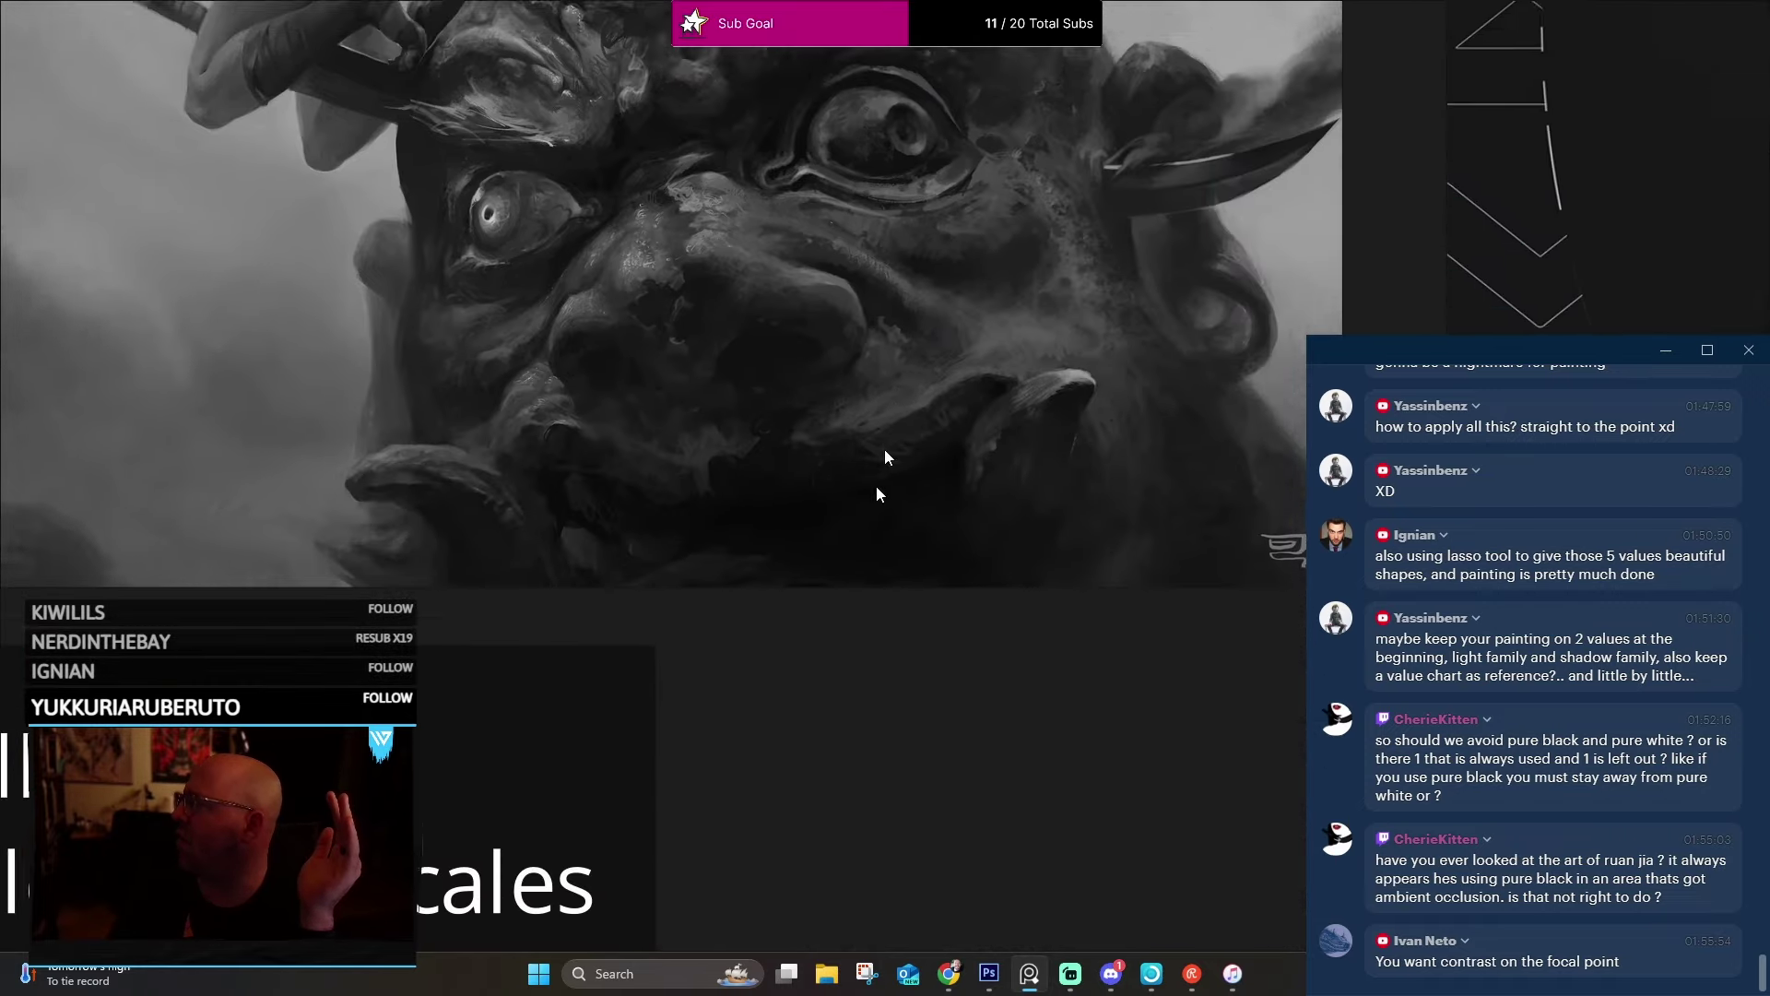
pyautogui.scroll(-1, 886, 453)
pyautogui.scroll(3, 803, 310)
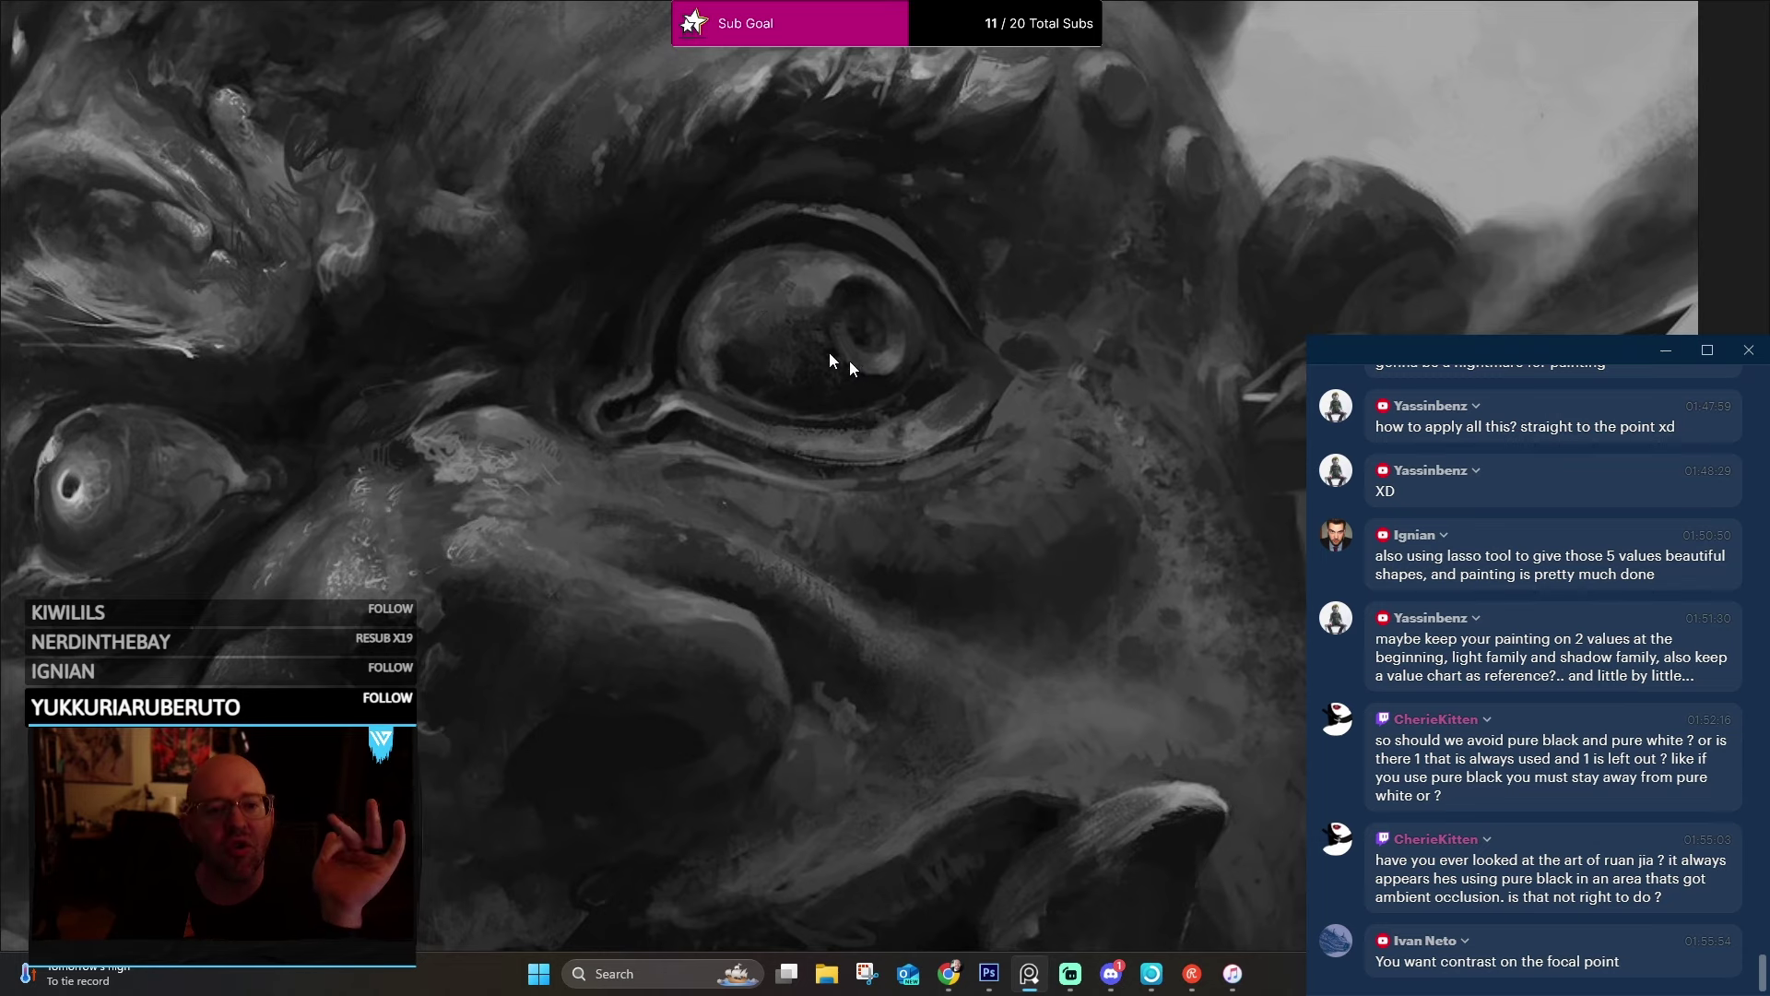
# Pan the monster face close-up toward the Valorant Revelation artwork.
pyautogui.moveTo(645, 434); pyautogui.dragTo(948, 501)
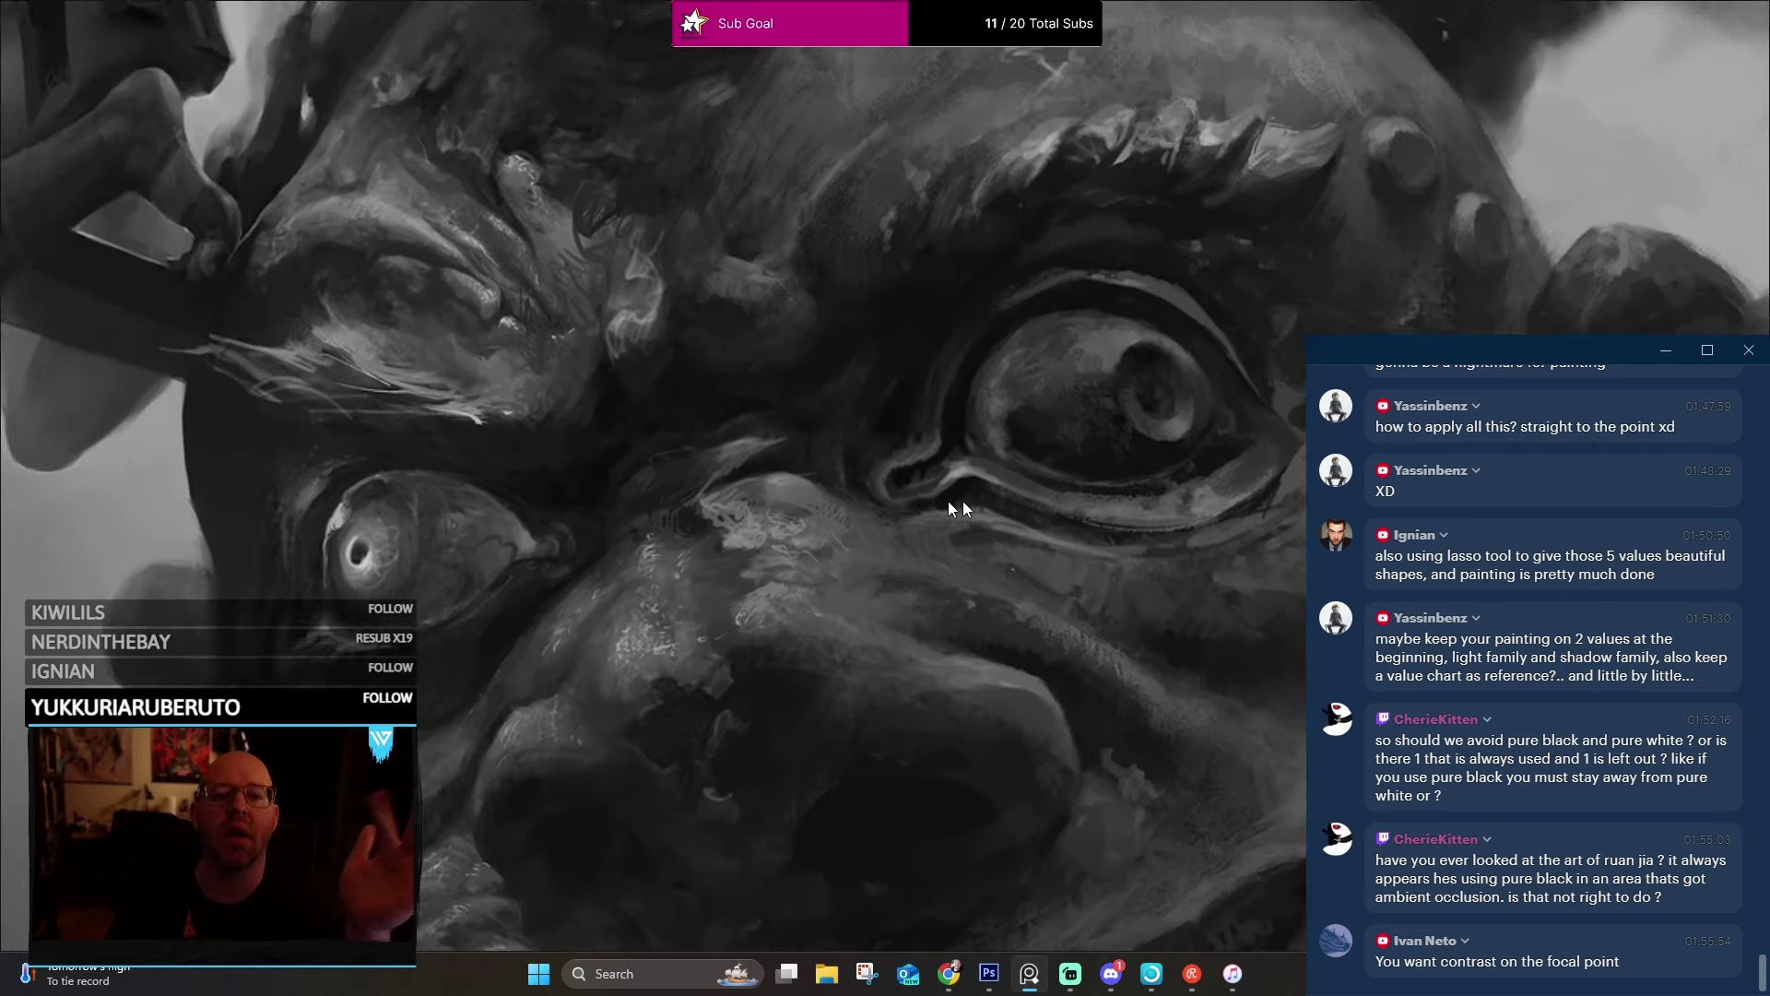
pyautogui.scroll(-4, 948, 501)
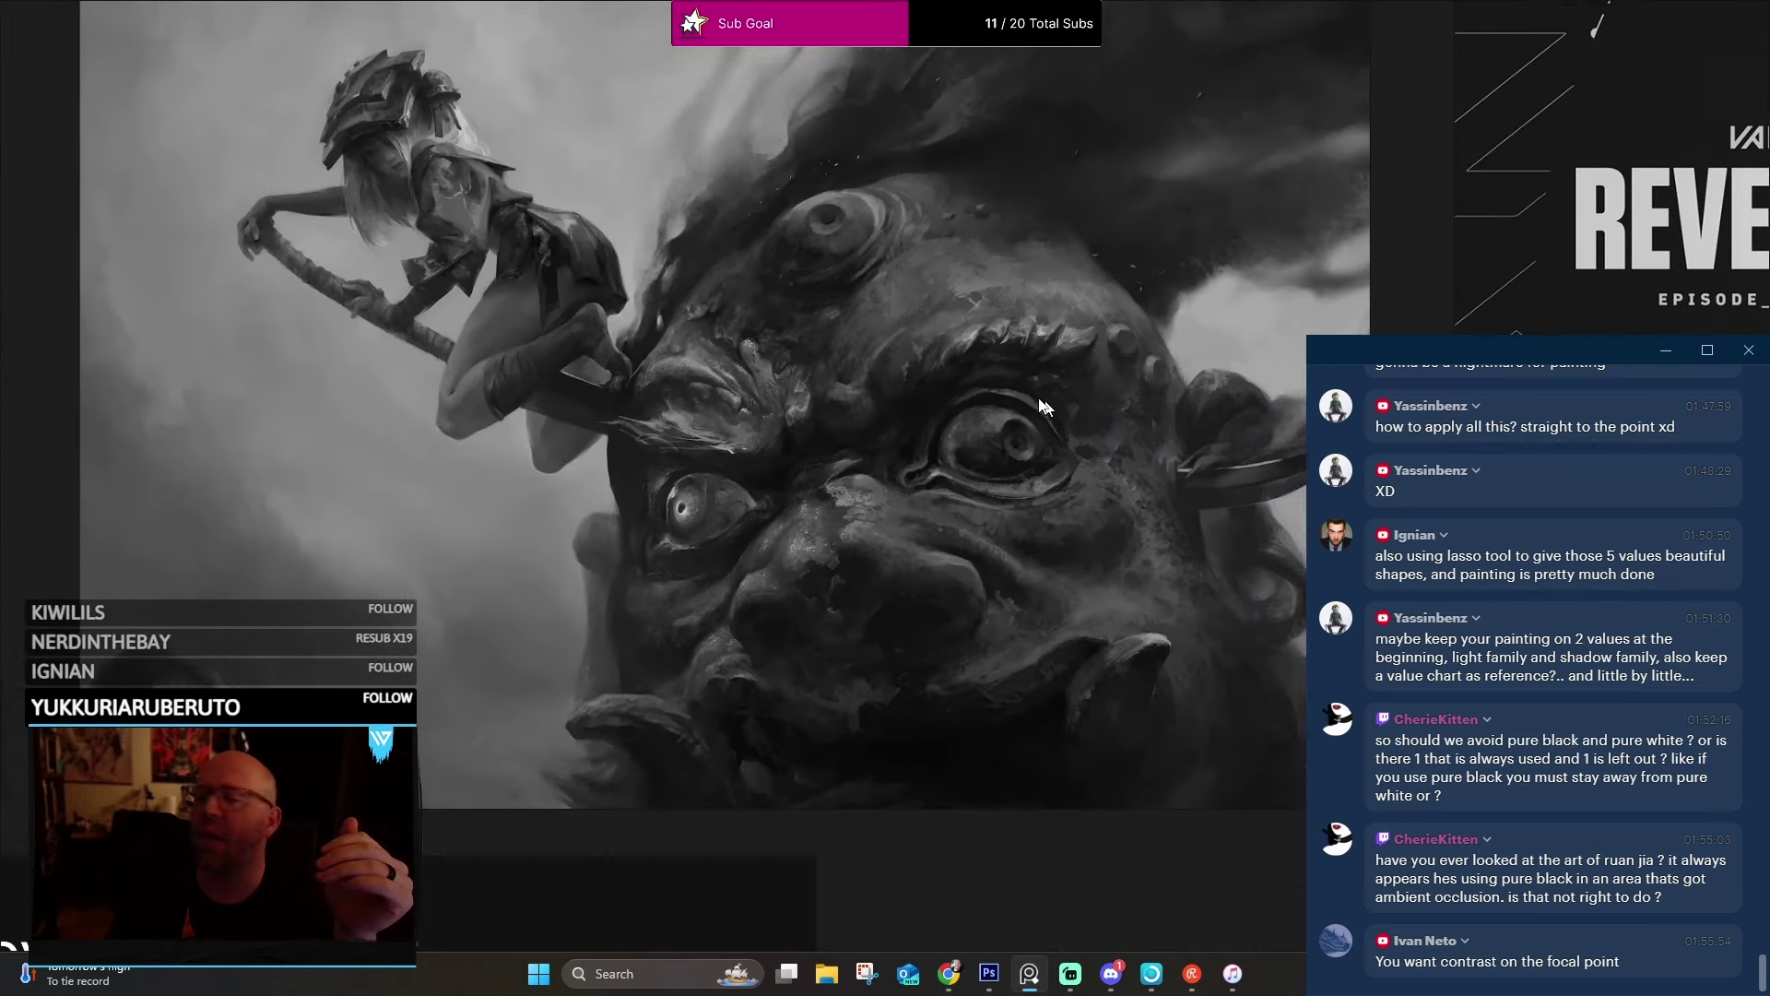
pyautogui.moveTo(1041, 406); pyautogui.dragTo(674, 480)
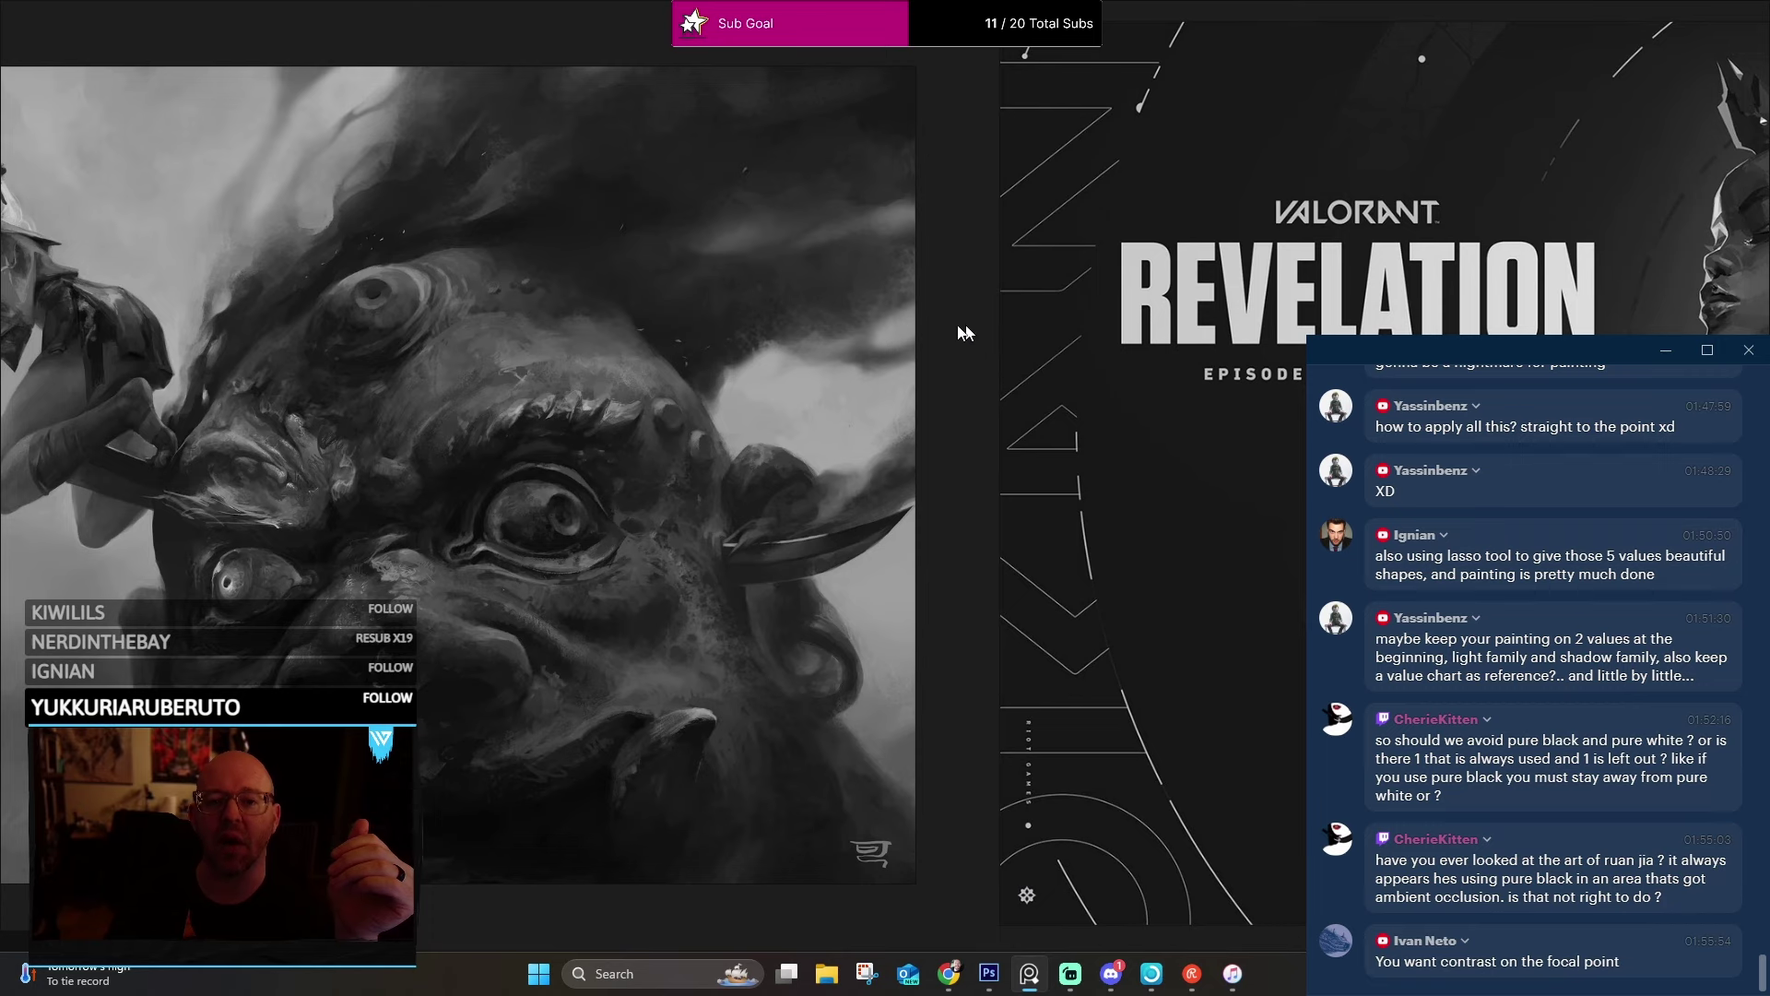
pyautogui.moveTo(1127, 350); pyautogui.dragTo(35, 346)
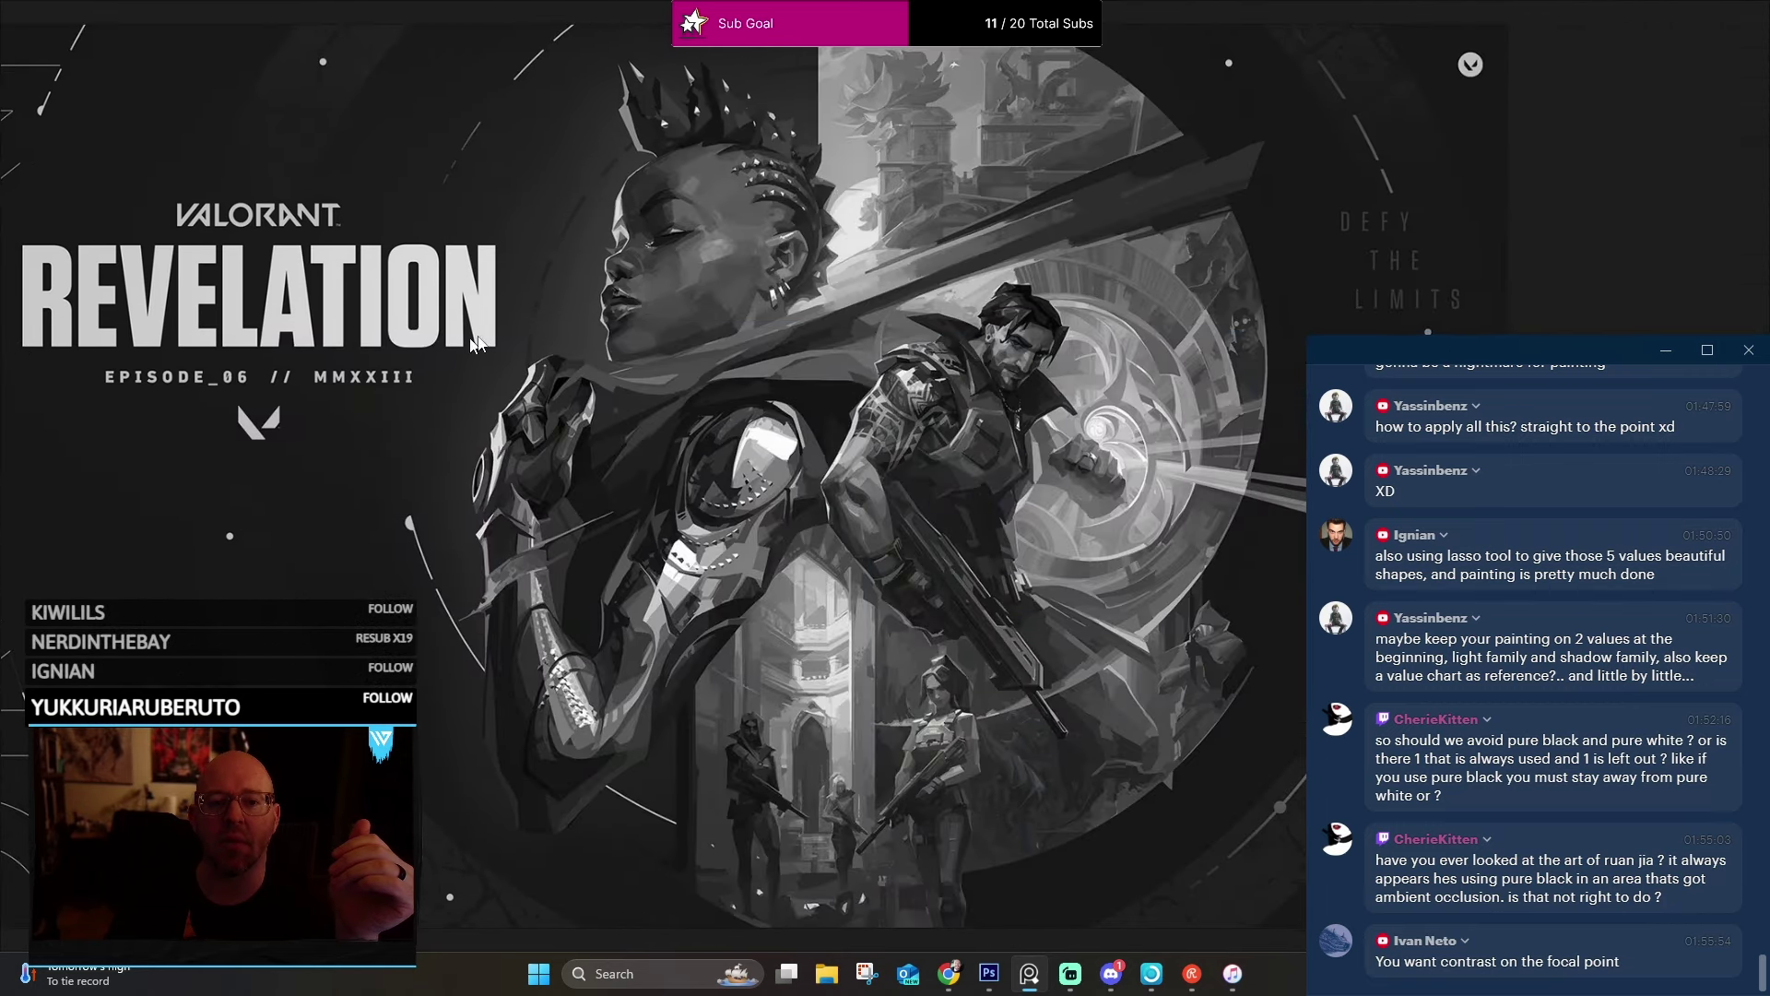
pyautogui.scroll(8, 626, 280)
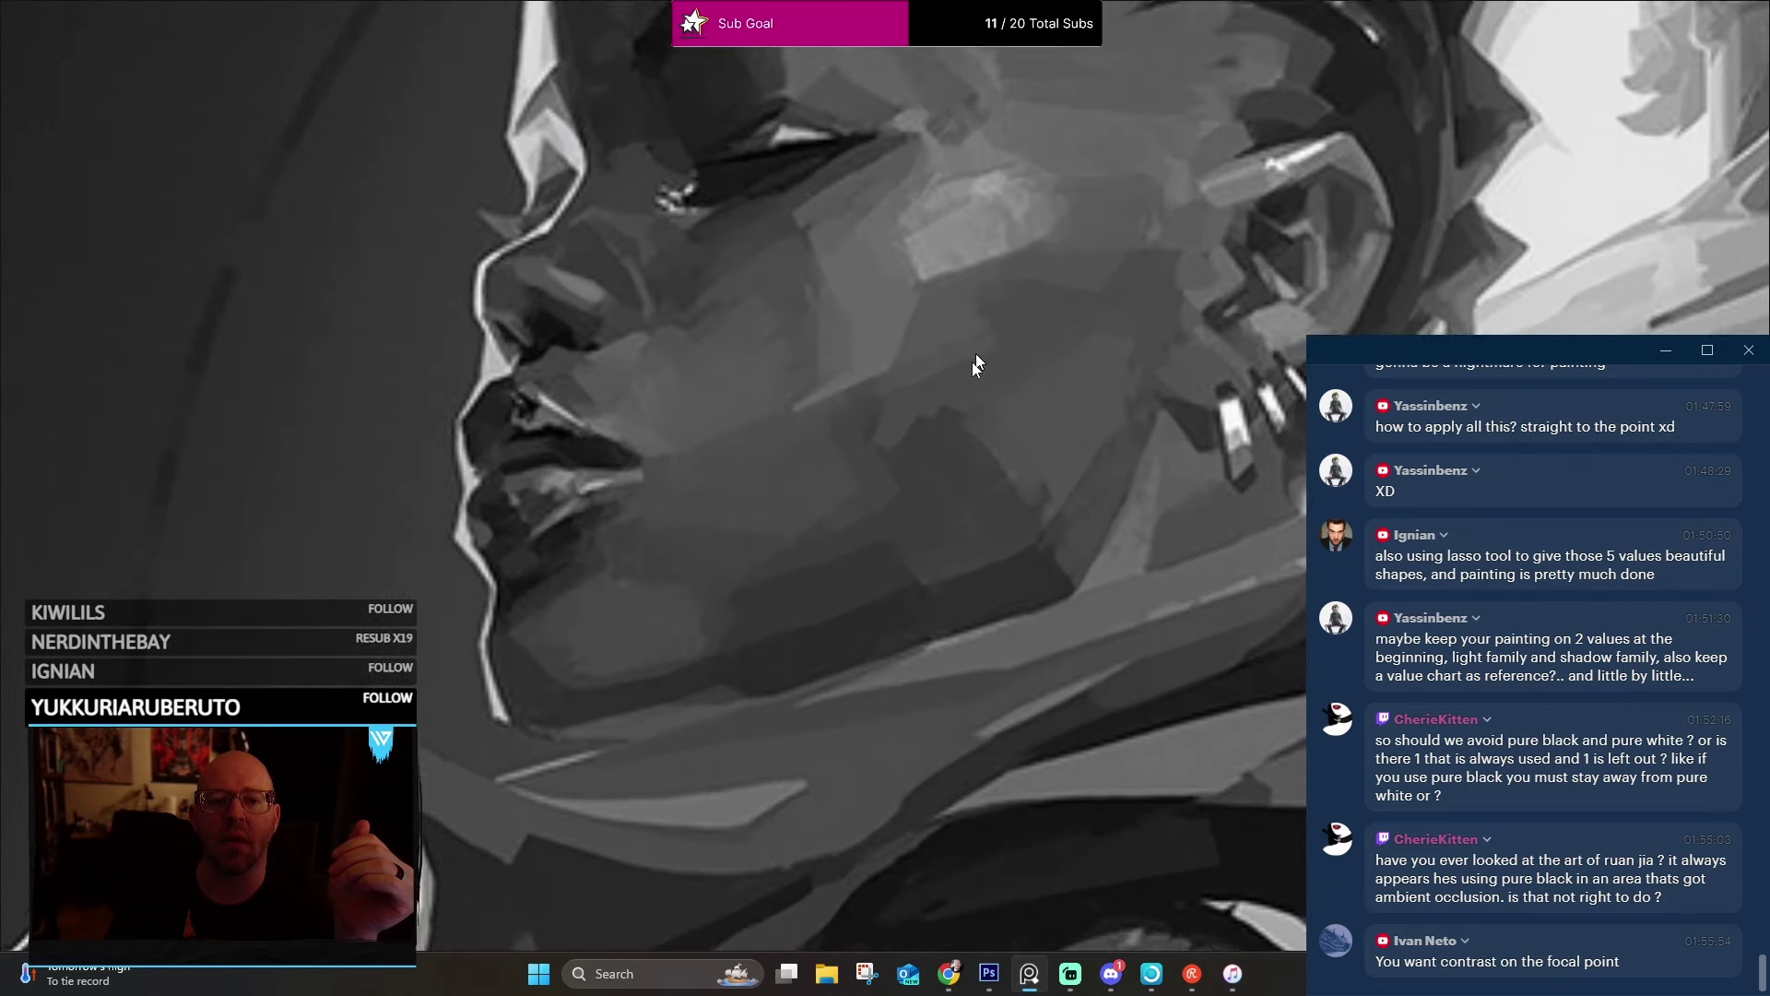
pyautogui.scroll(-2, 940, 443)
pyautogui.scroll(-1, 909, 454)
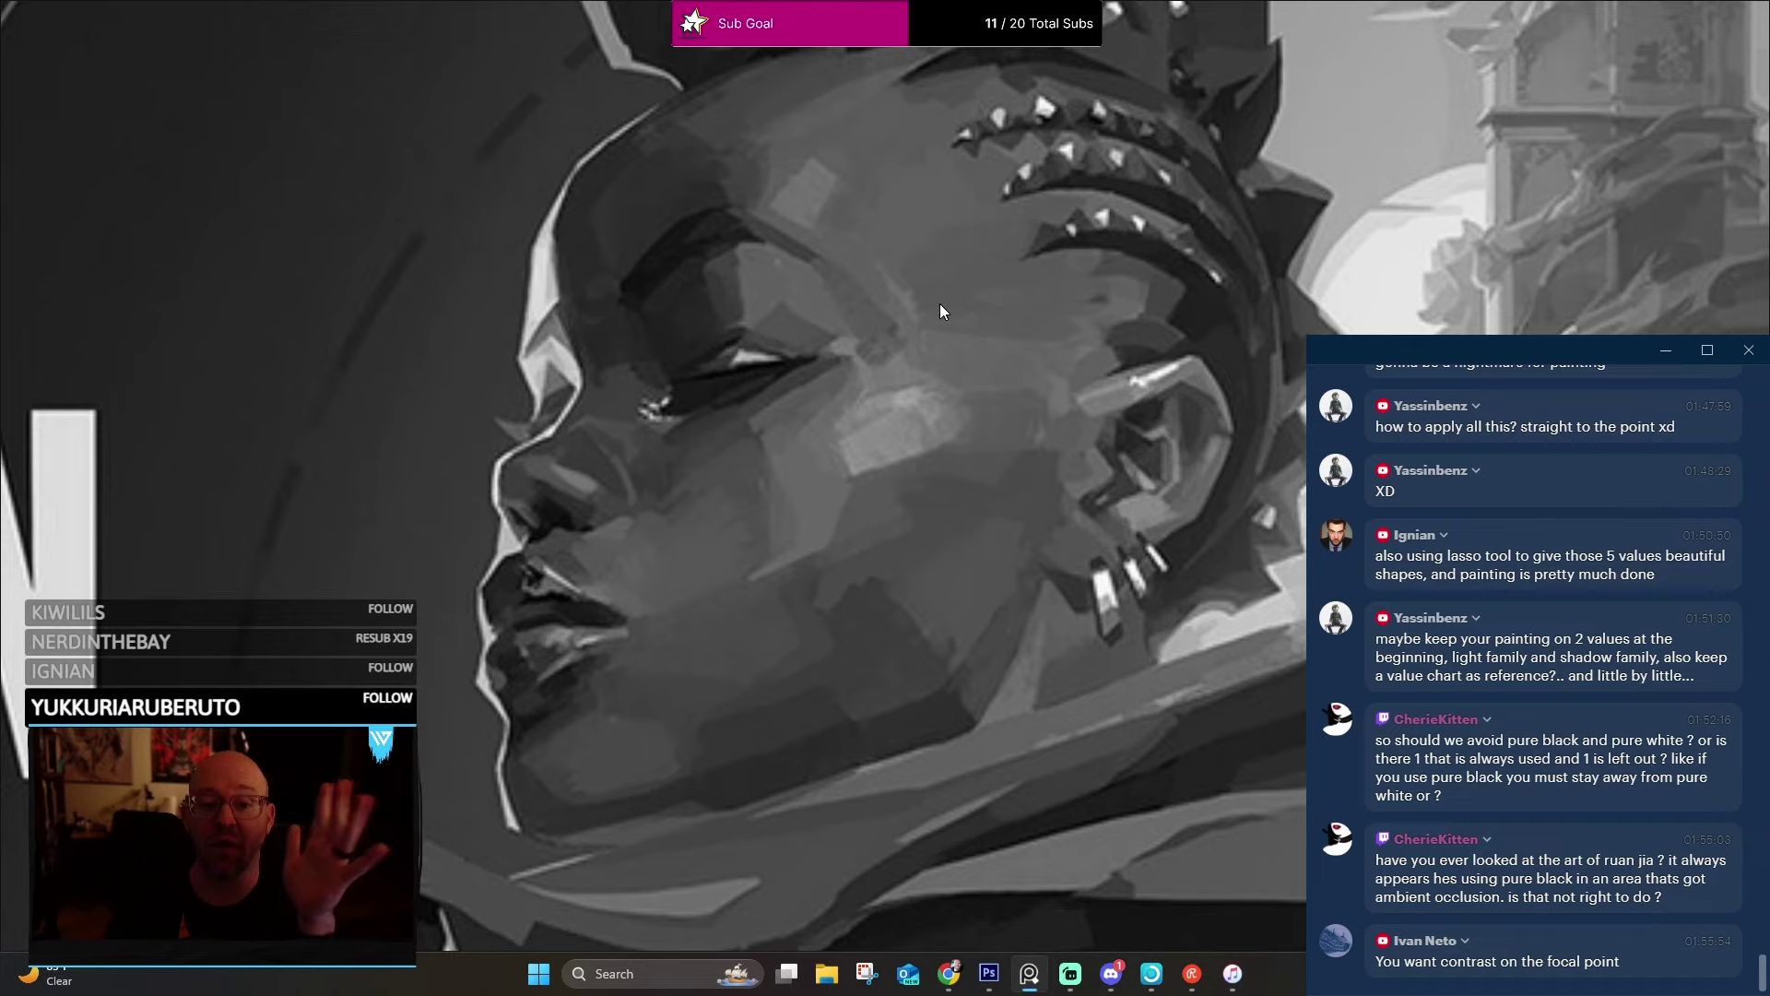
pyautogui.scroll(-3, 961, 288)
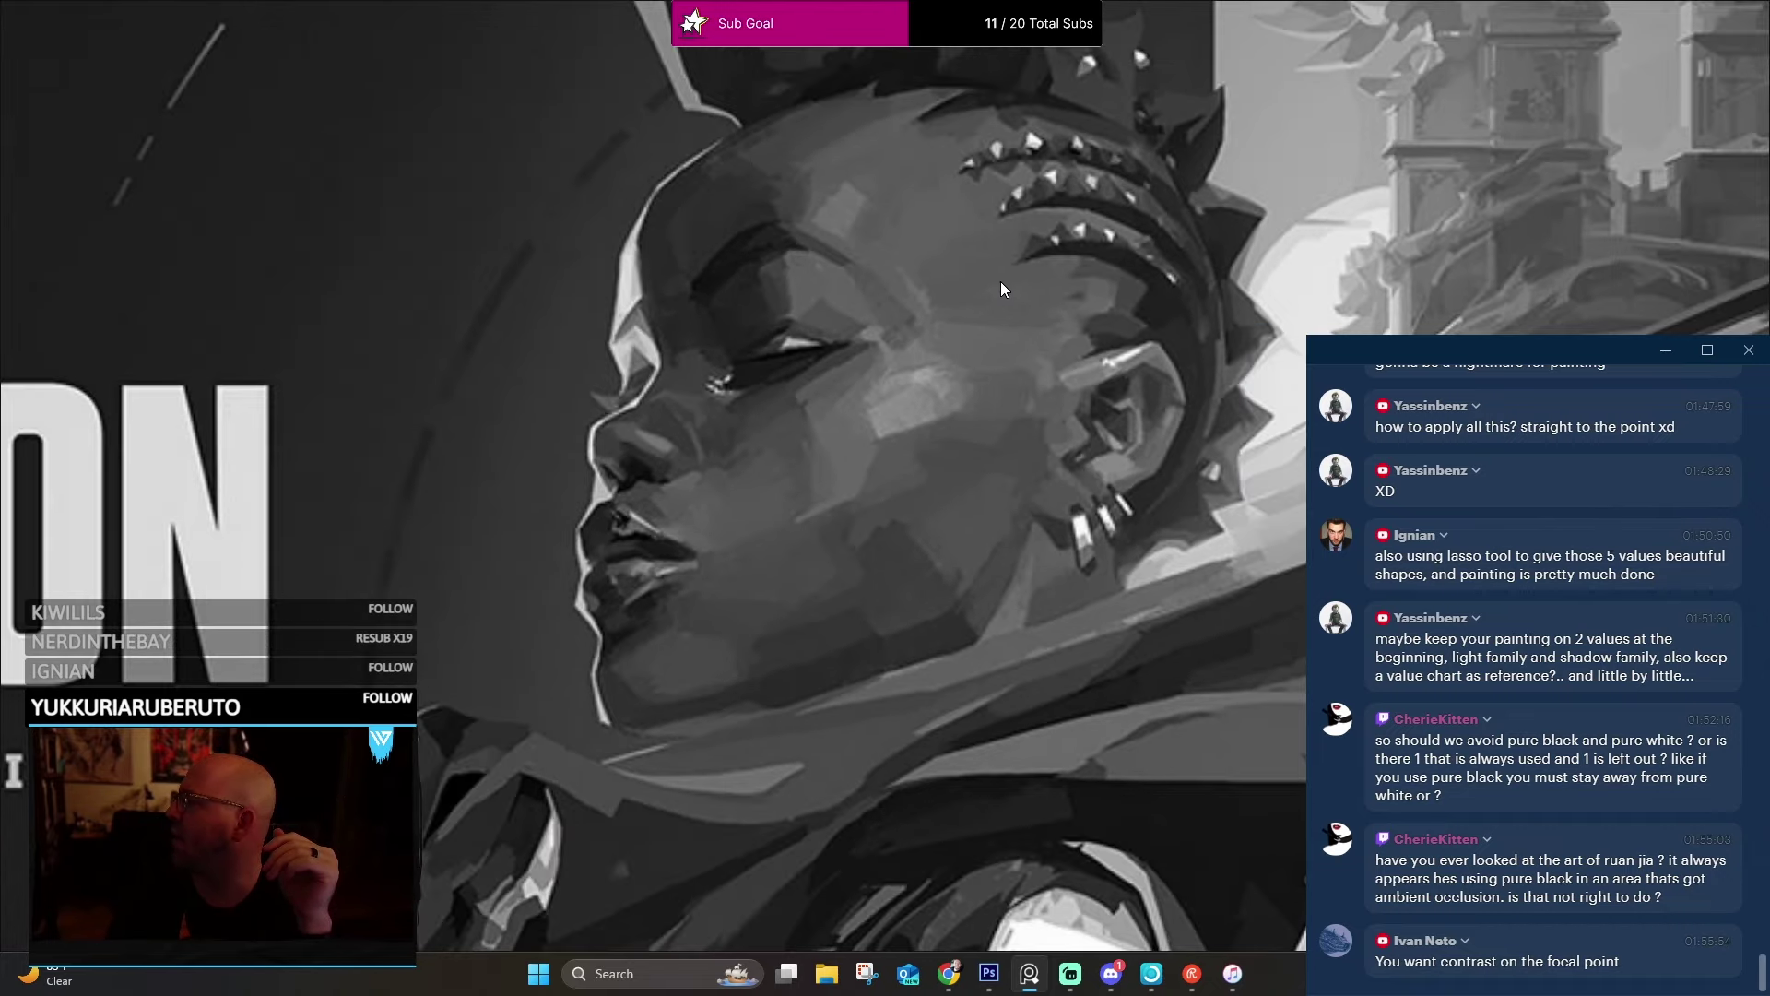
pyautogui.scroll(3, 887, 369)
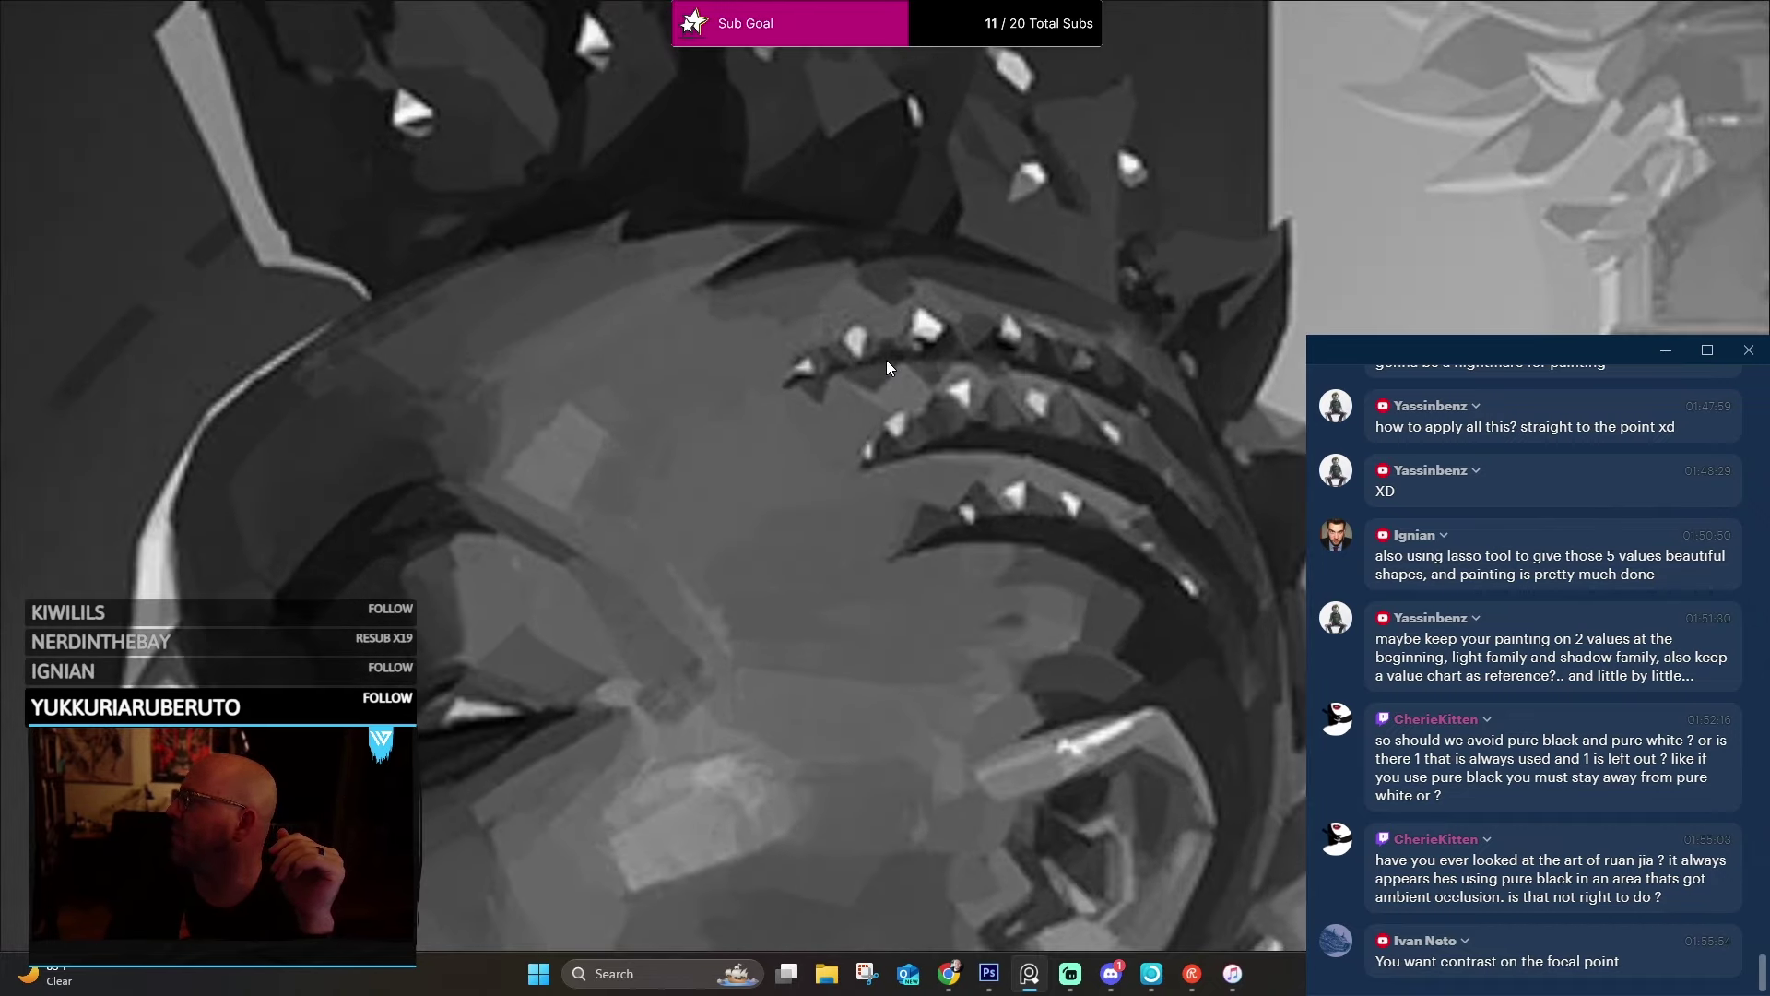
pyautogui.scroll(-3, 904, 364)
pyautogui.moveTo(981, 597); pyautogui.dragTo(851, 246)
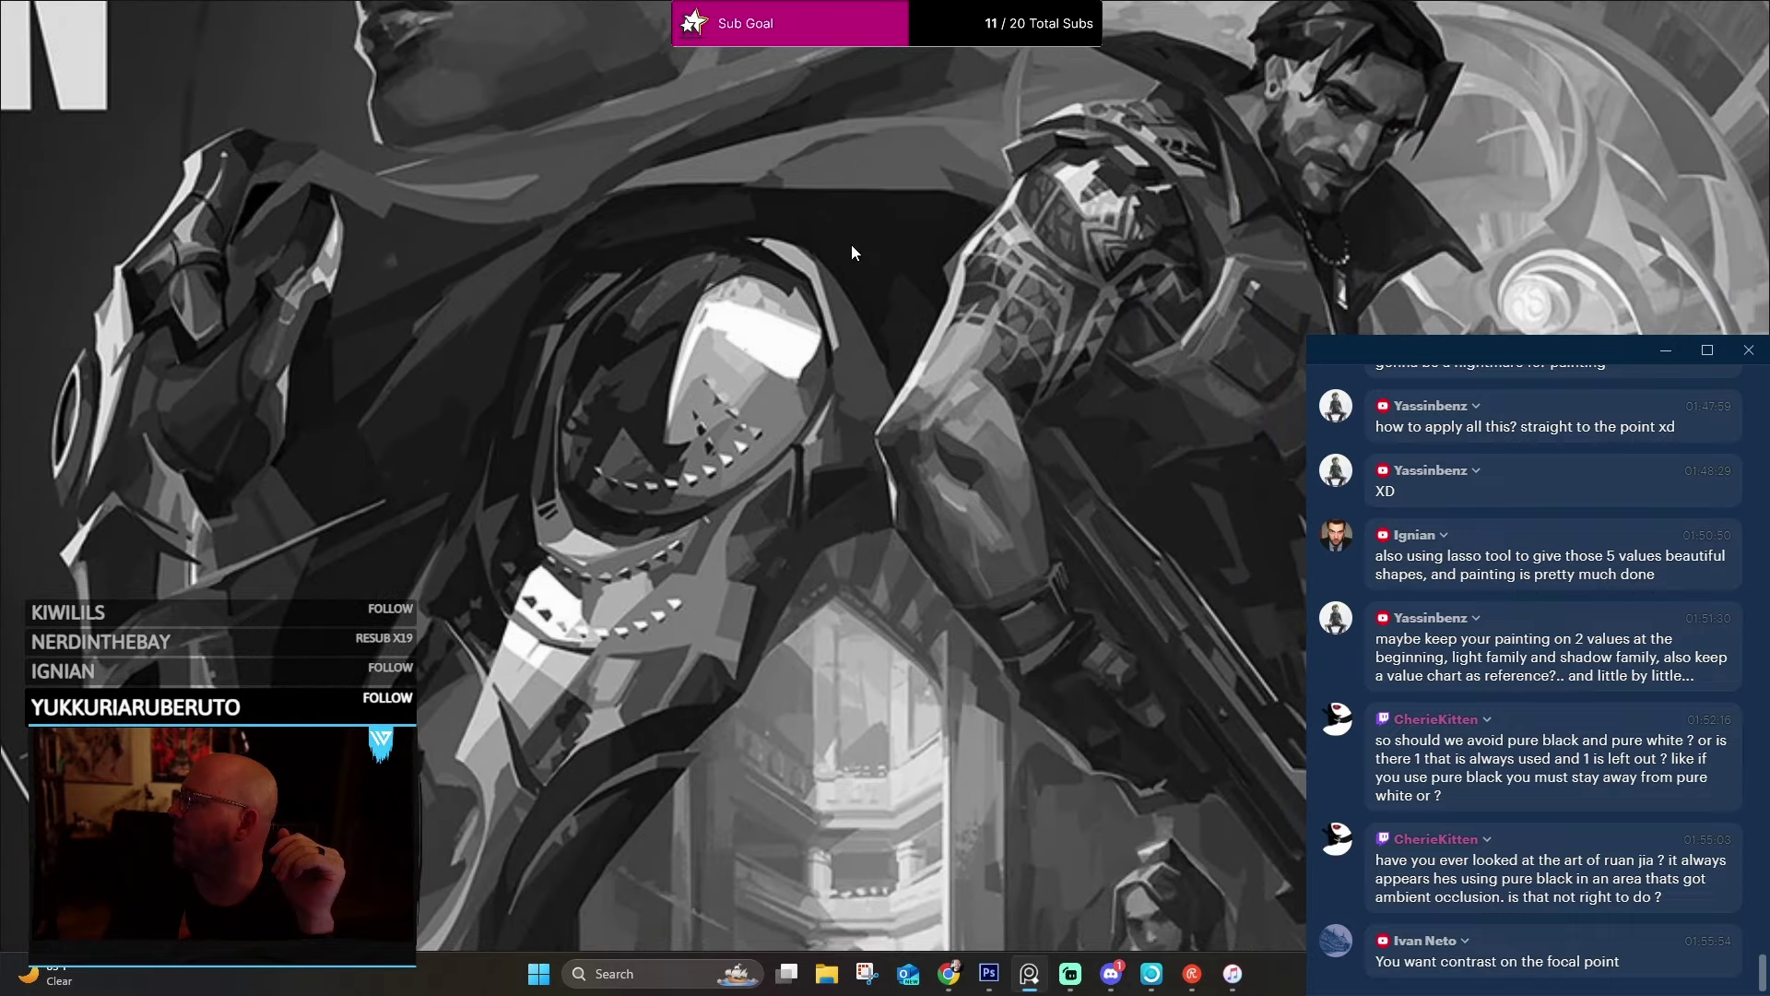
pyautogui.scroll(3, 865, 546)
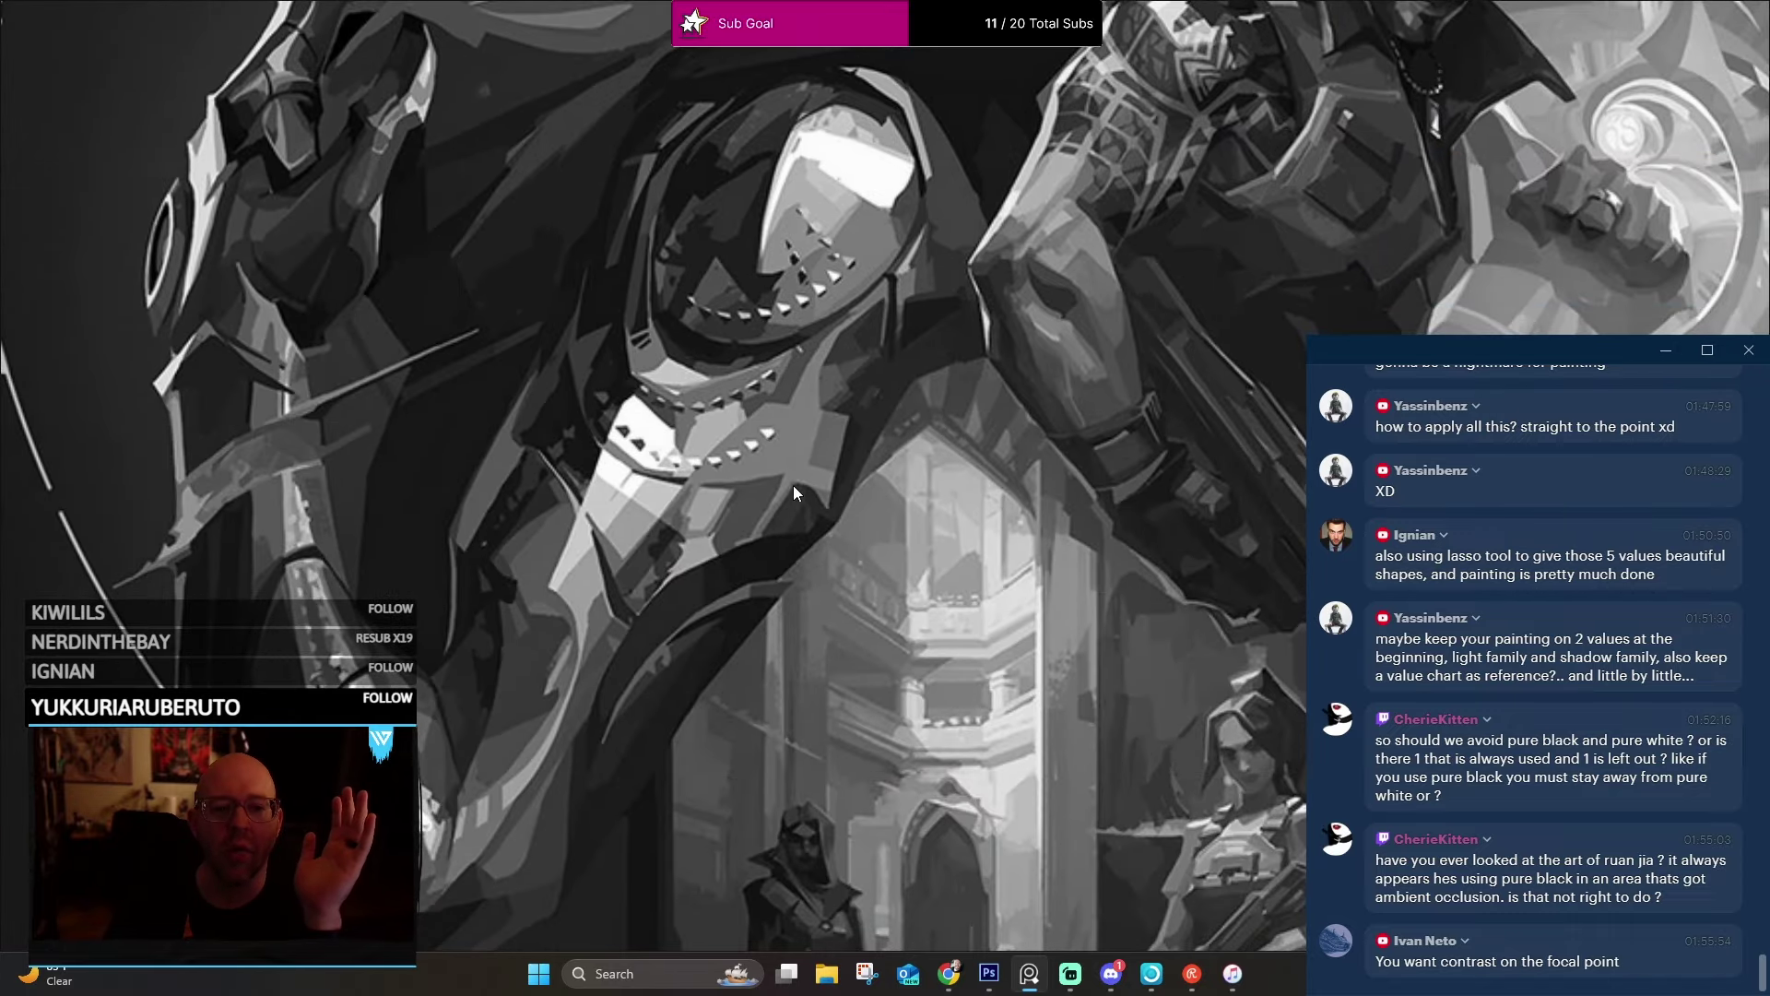
pyautogui.moveTo(792, 494); pyautogui.dragTo(1007, 463)
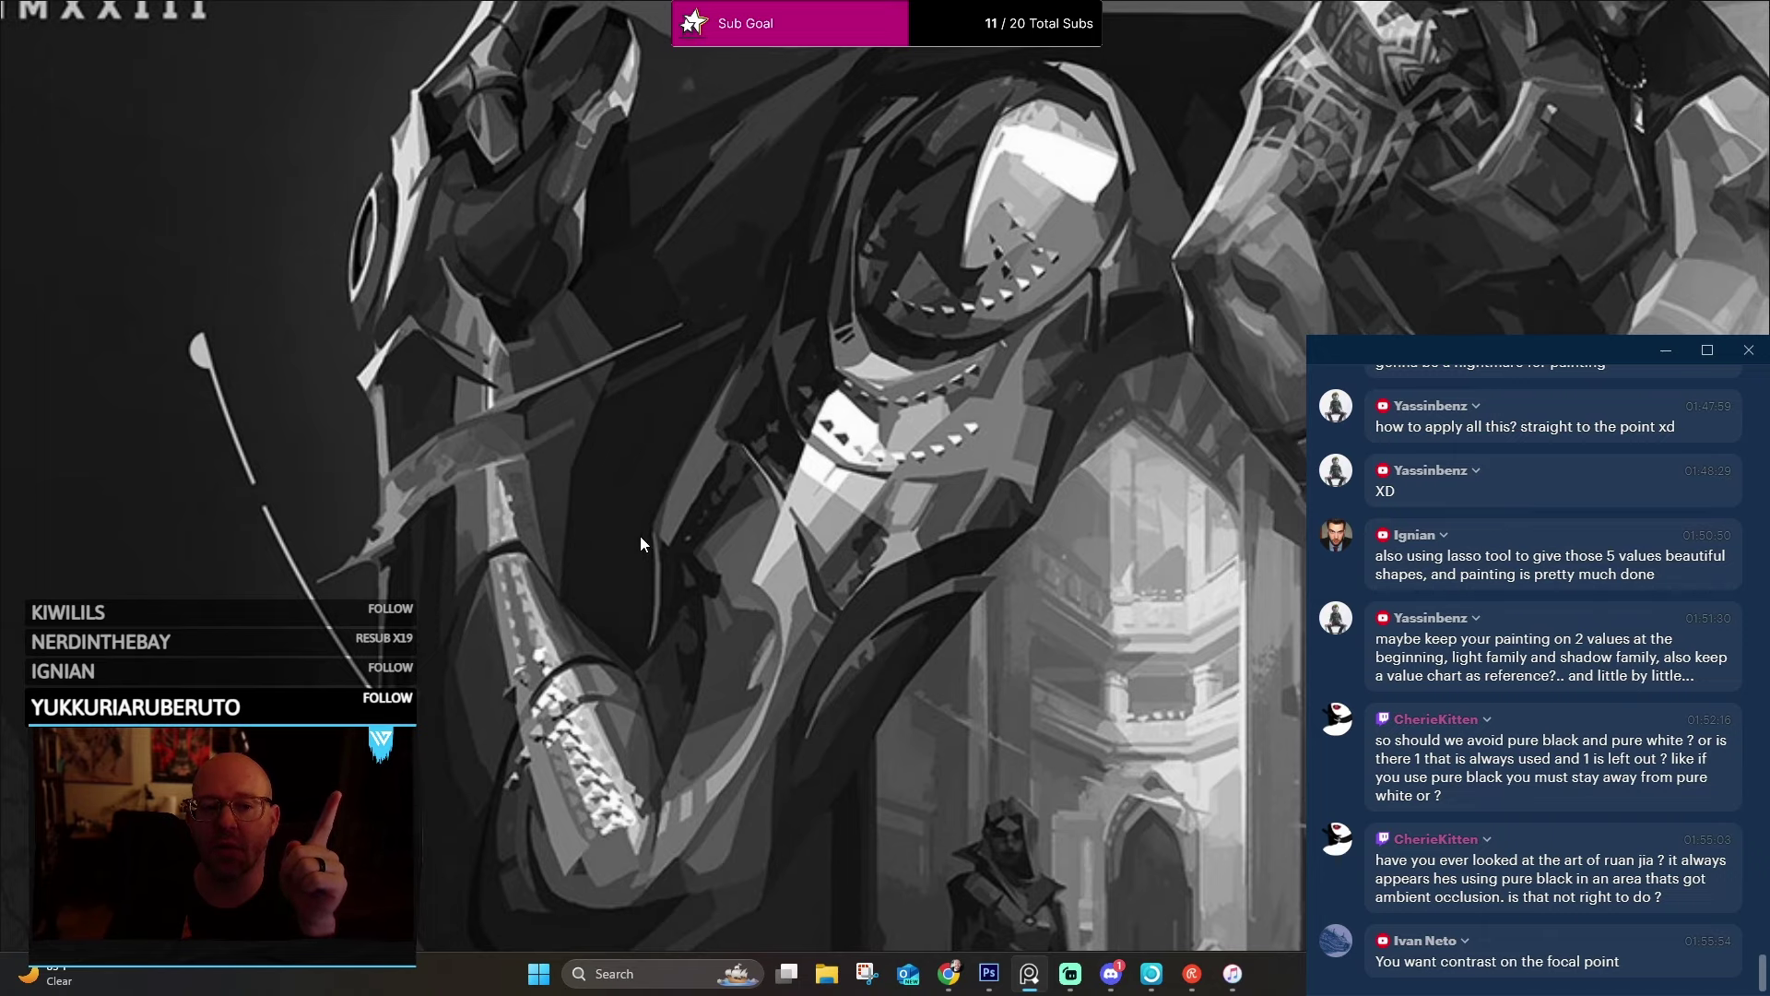
pyautogui.scroll(2, 640, 534)
pyautogui.scroll(2, 971, 557)
pyautogui.moveTo(1089, 525); pyautogui.dragTo(936, 483)
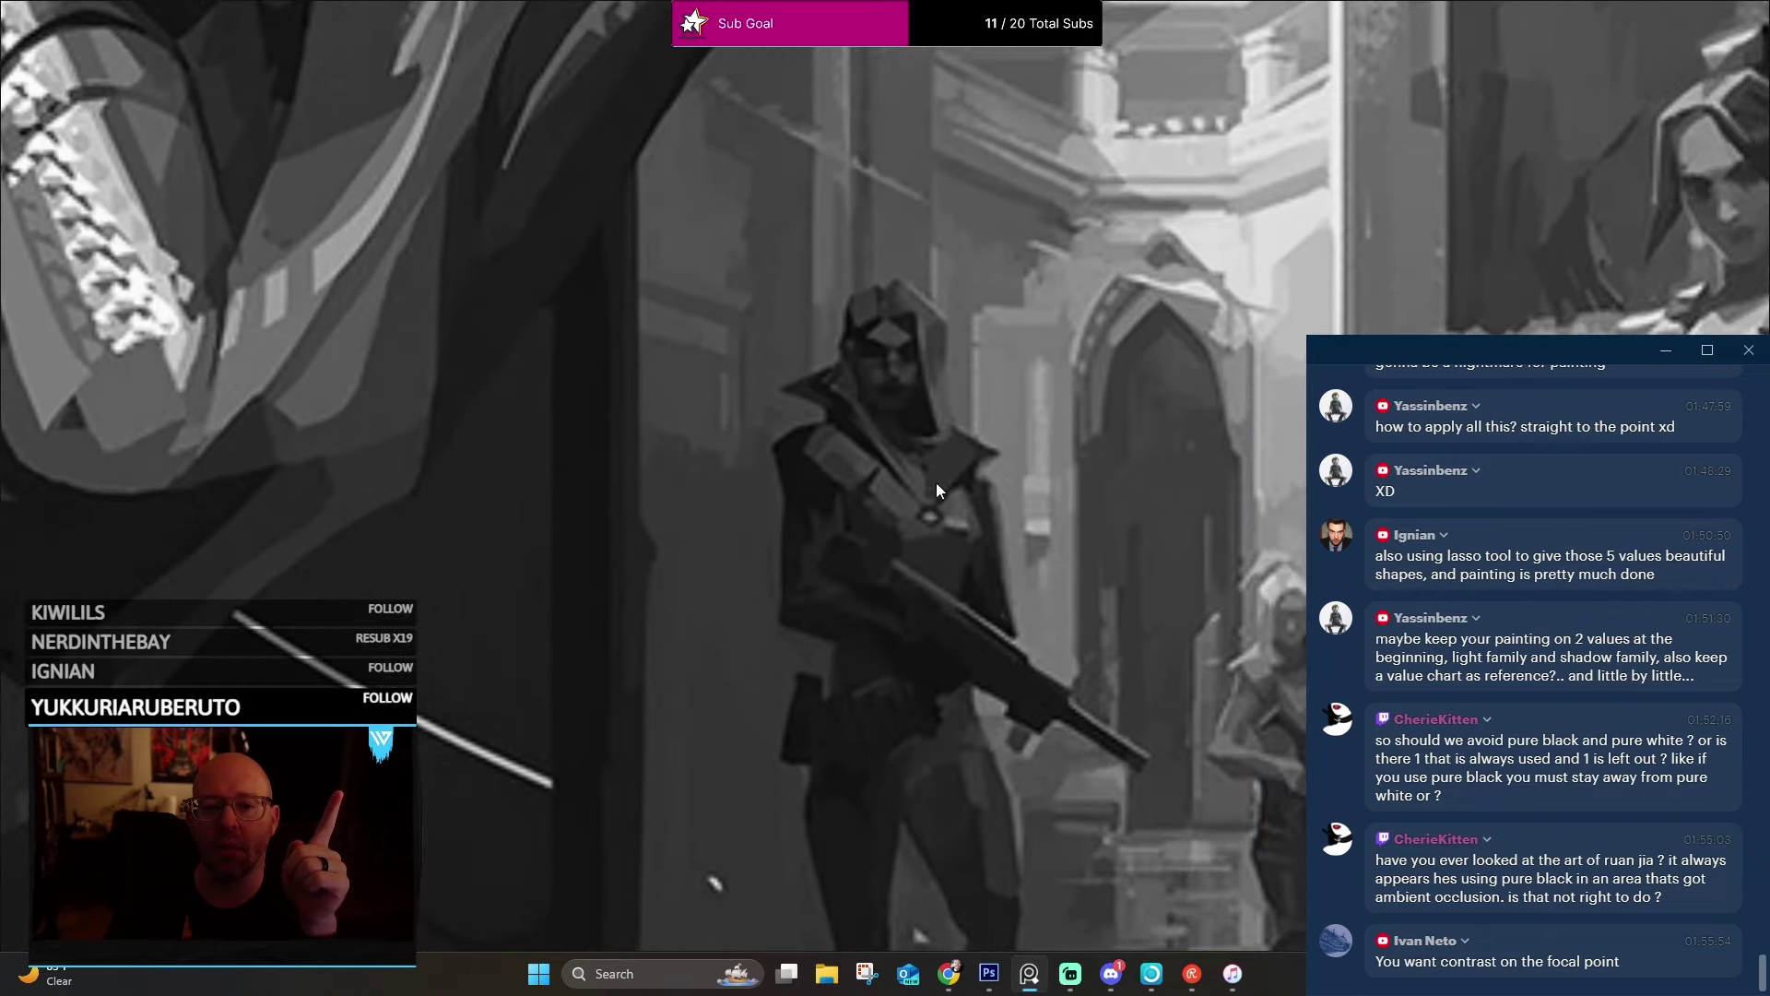
pyautogui.scroll(3, 989, 407)
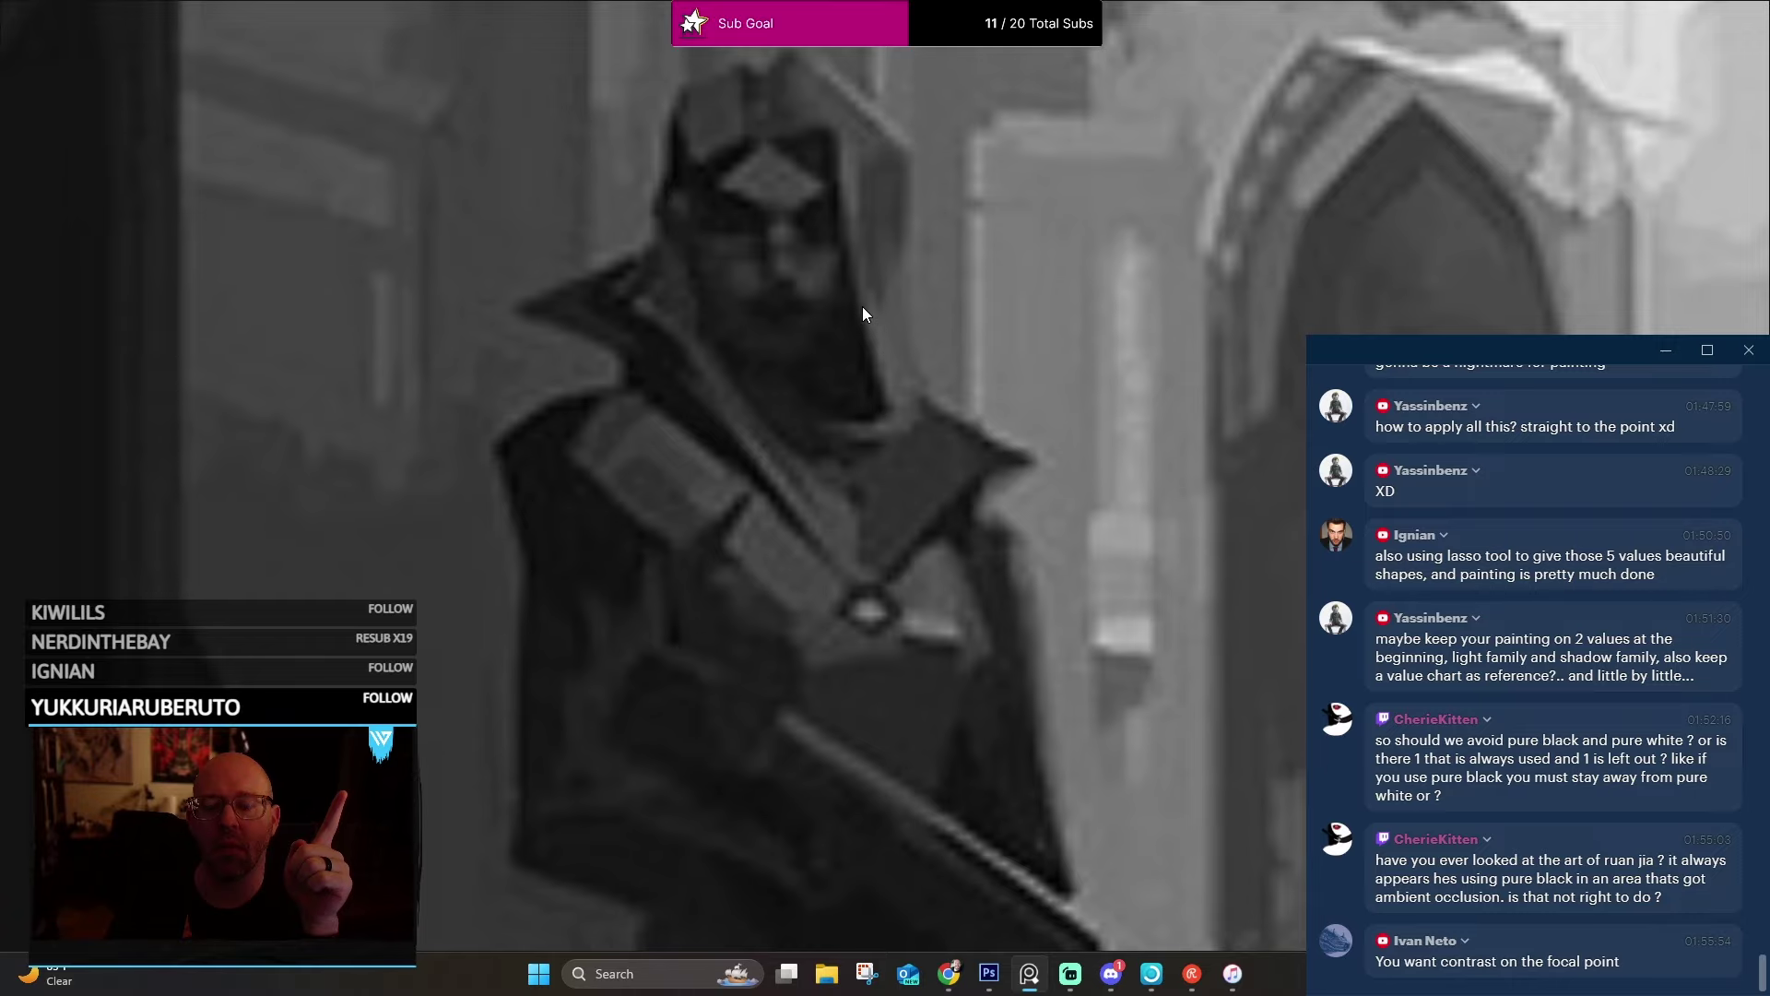
pyautogui.scroll(-3, 864, 314)
pyautogui.scroll(1, 915, 354)
pyautogui.scroll(2, 1062, 344)
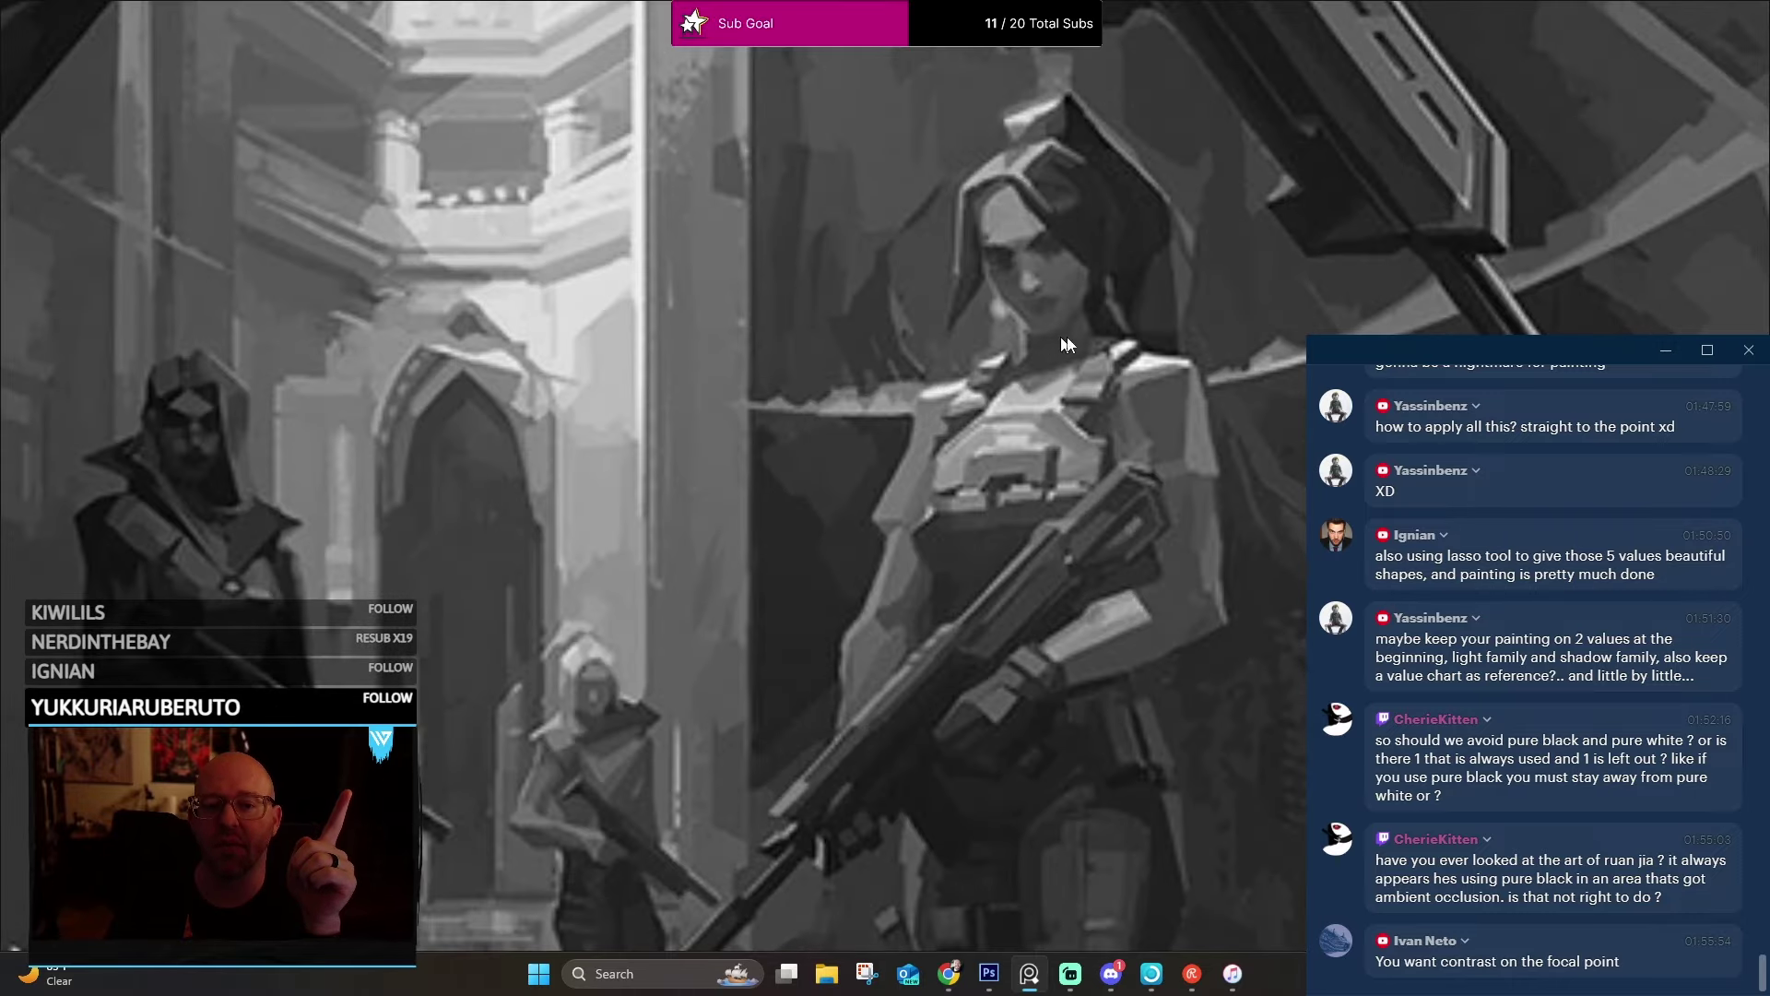
pyautogui.scroll(1, 1120, 271)
pyautogui.scroll(2, 1119, 273)
pyautogui.scroll(-2, 977, 278)
pyautogui.scroll(1, 979, 269)
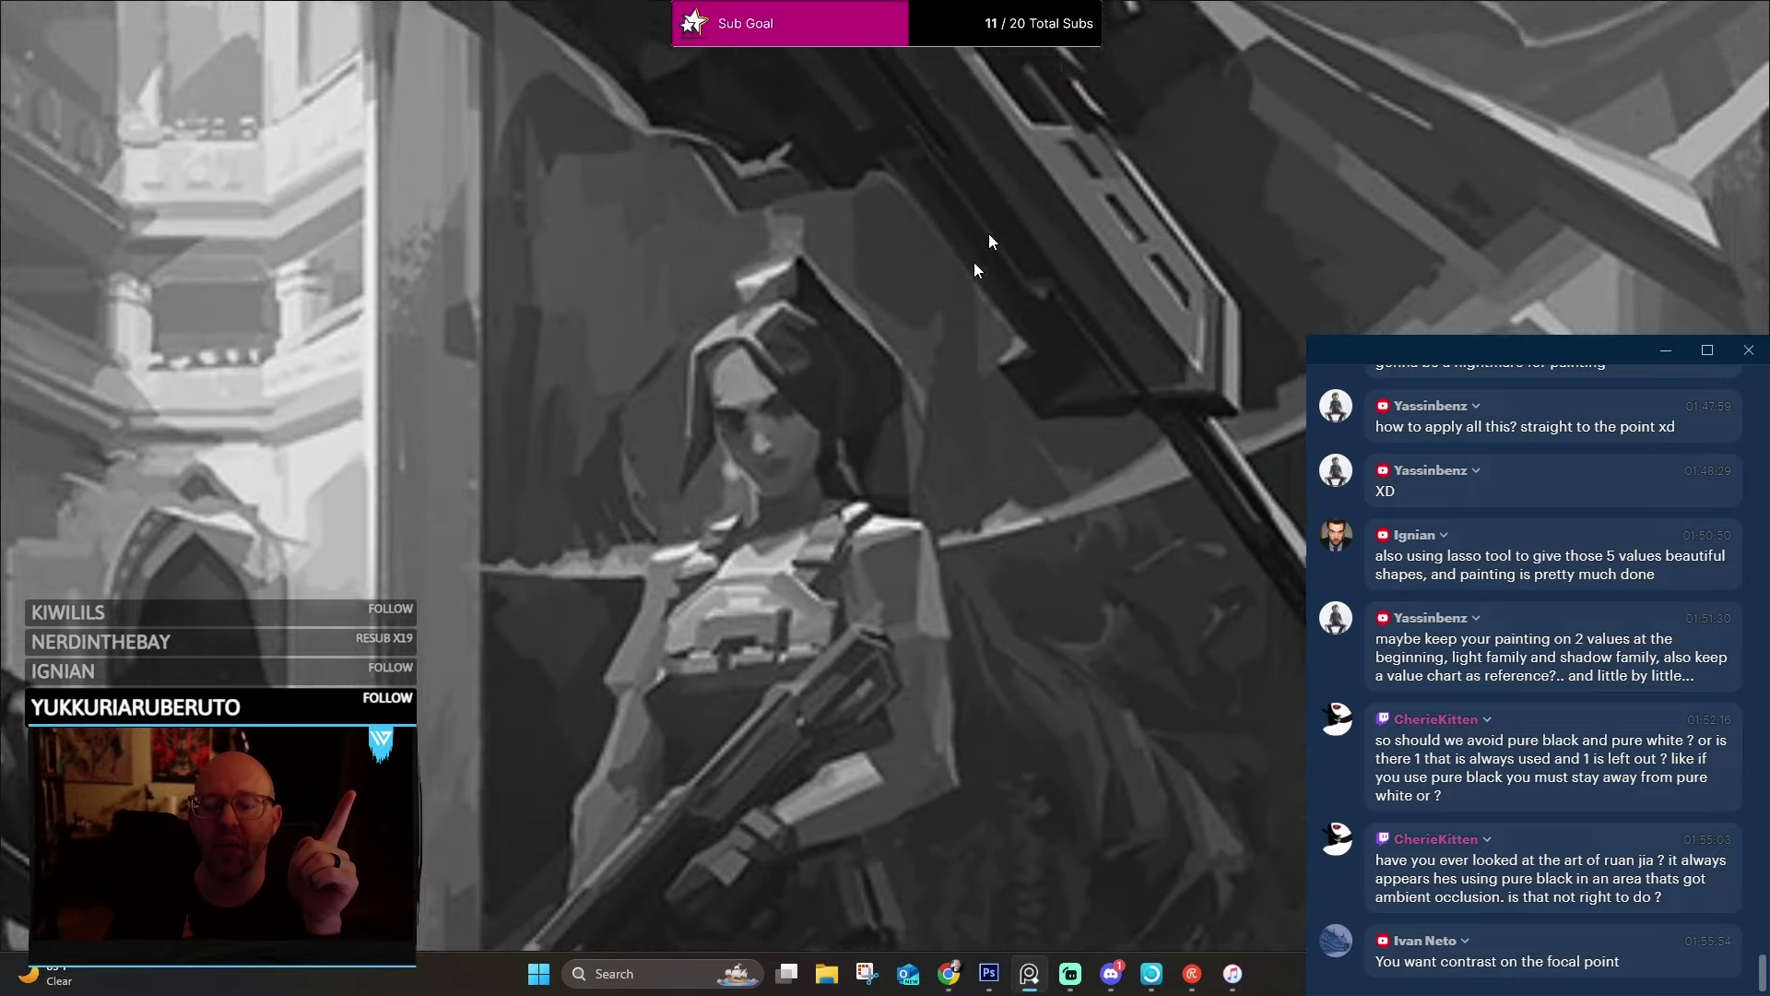
pyautogui.moveTo(978, 270); pyautogui.dragTo(836, 400)
pyautogui.scroll(1, 738, 318)
pyautogui.scroll(-1, 737, 317)
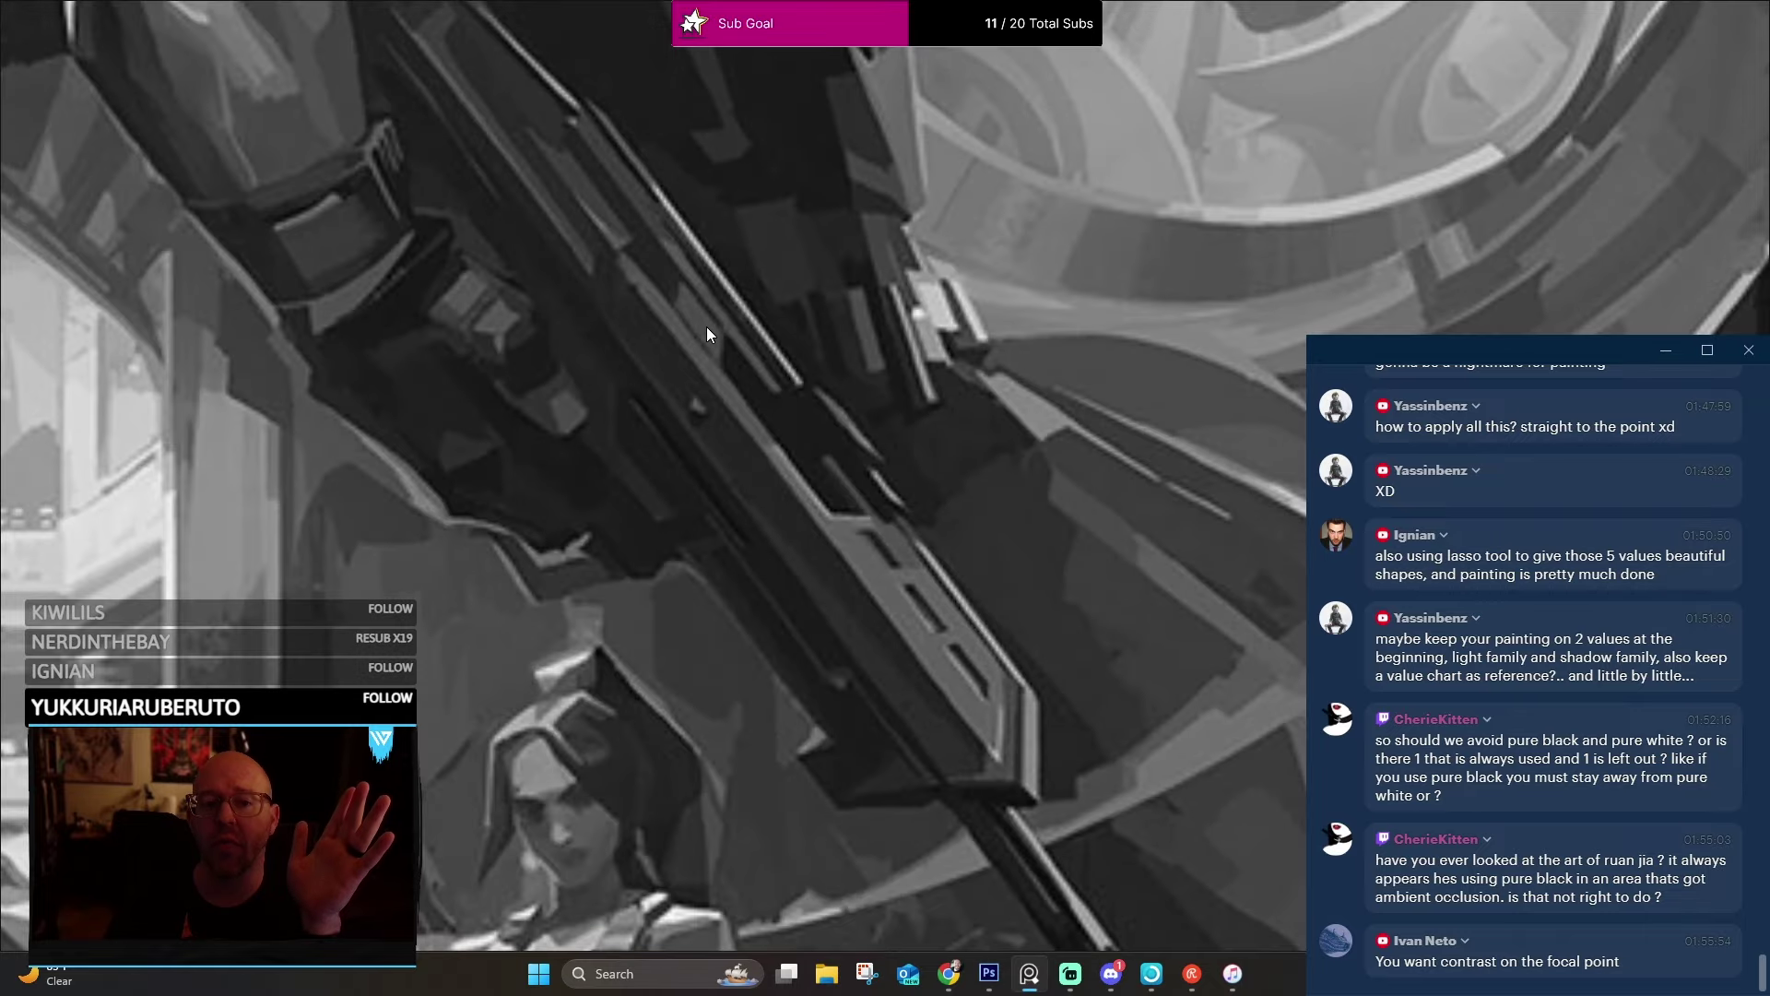
pyautogui.scroll(-1, 706, 326)
pyautogui.scroll(2, 950, 305)
pyautogui.scroll(1, 944, 562)
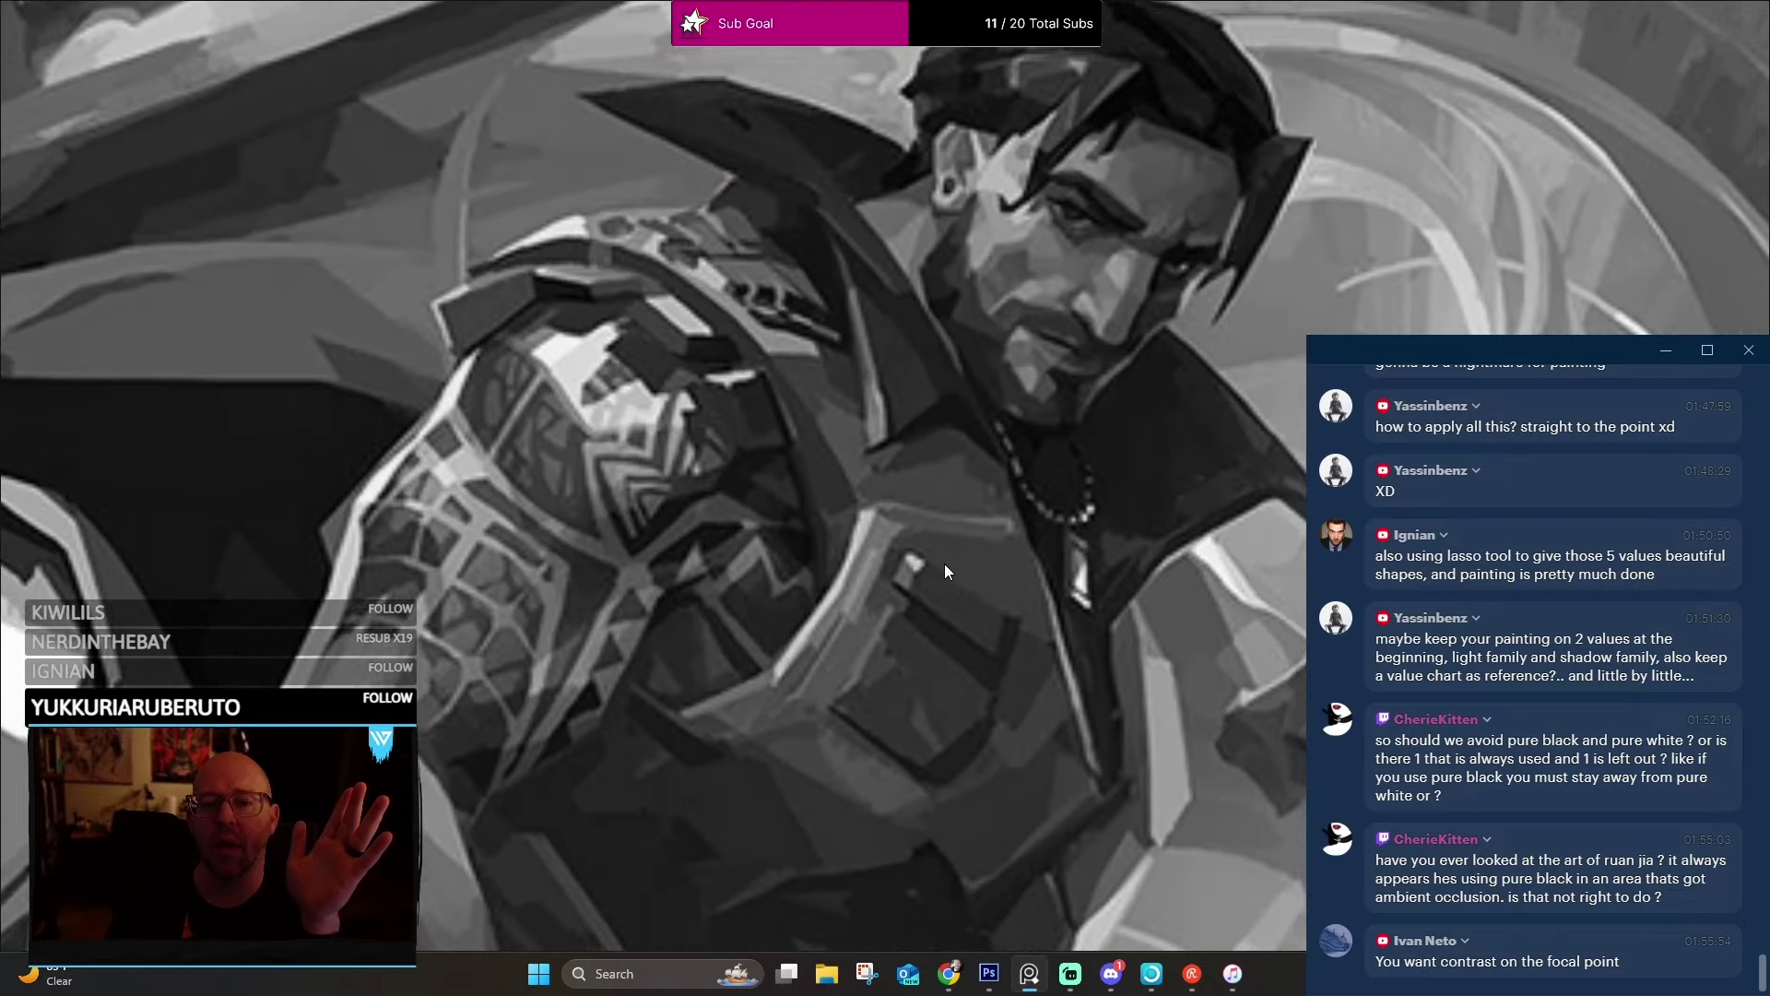
pyautogui.scroll(1, 944, 563)
pyautogui.scroll(1, 792, 508)
pyautogui.scroll(1, 961, 296)
pyautogui.scroll(-1, 971, 302)
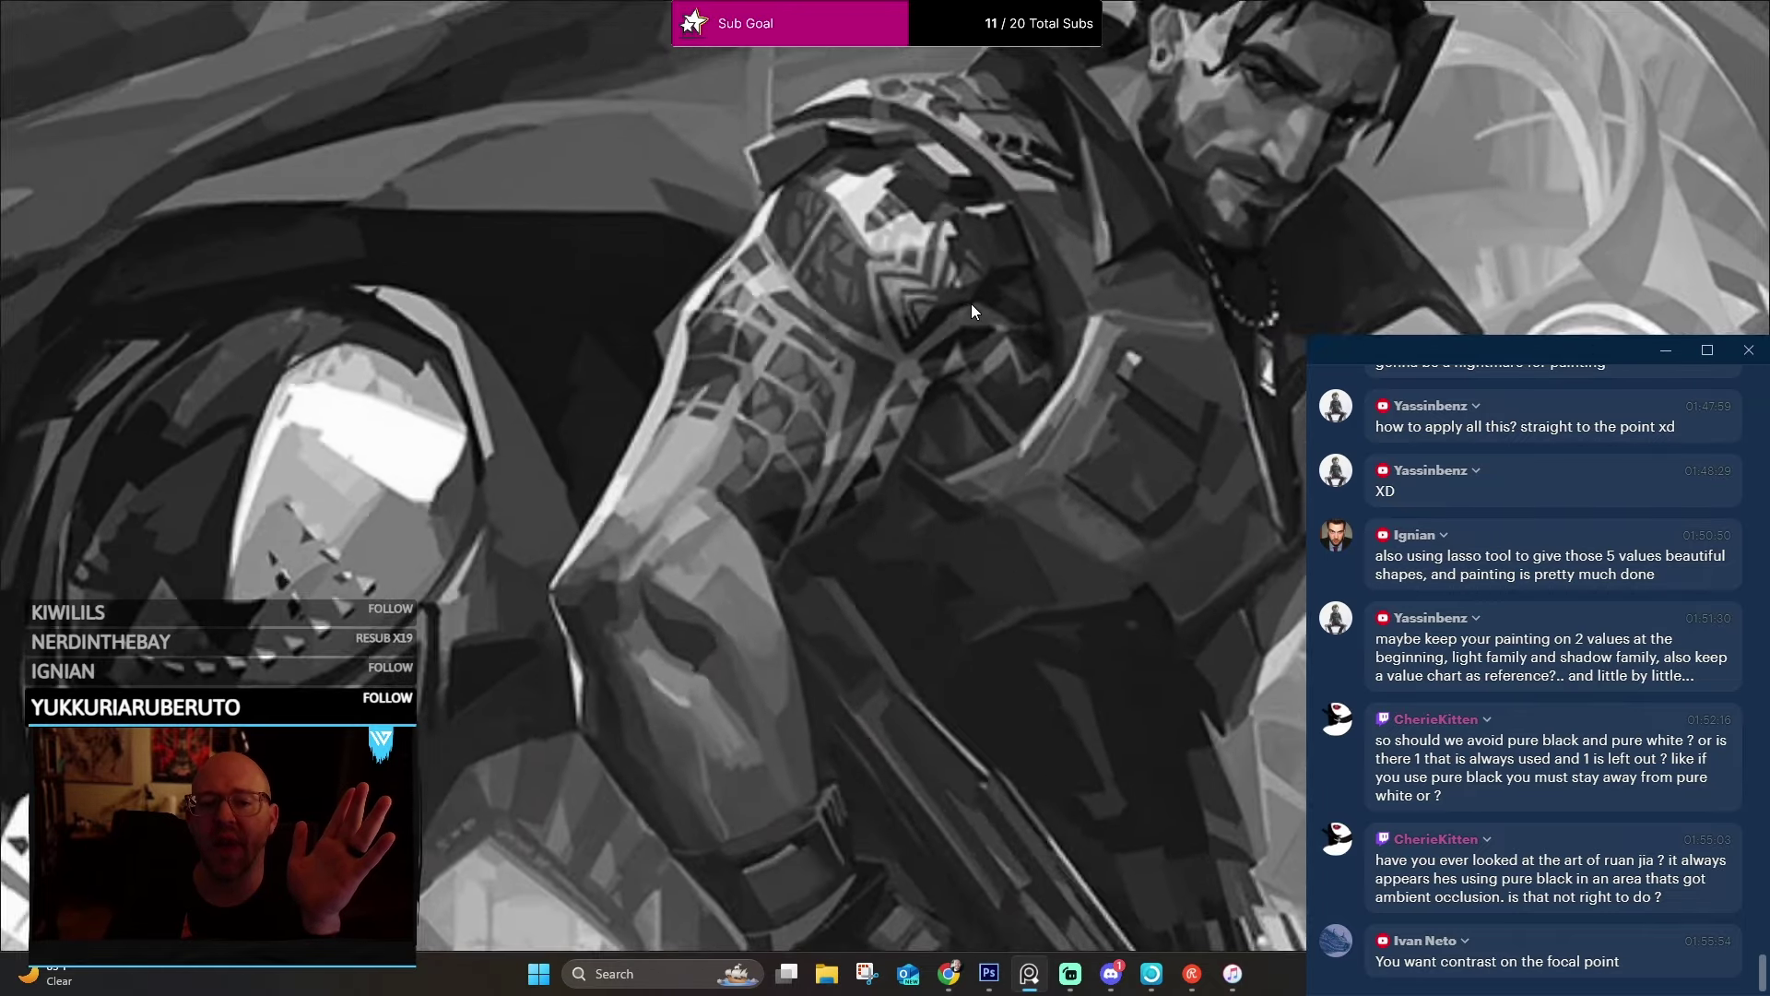
pyautogui.scroll(-2, 971, 303)
pyautogui.scroll(-1, 930, 308)
pyautogui.scroll(1, 851, 354)
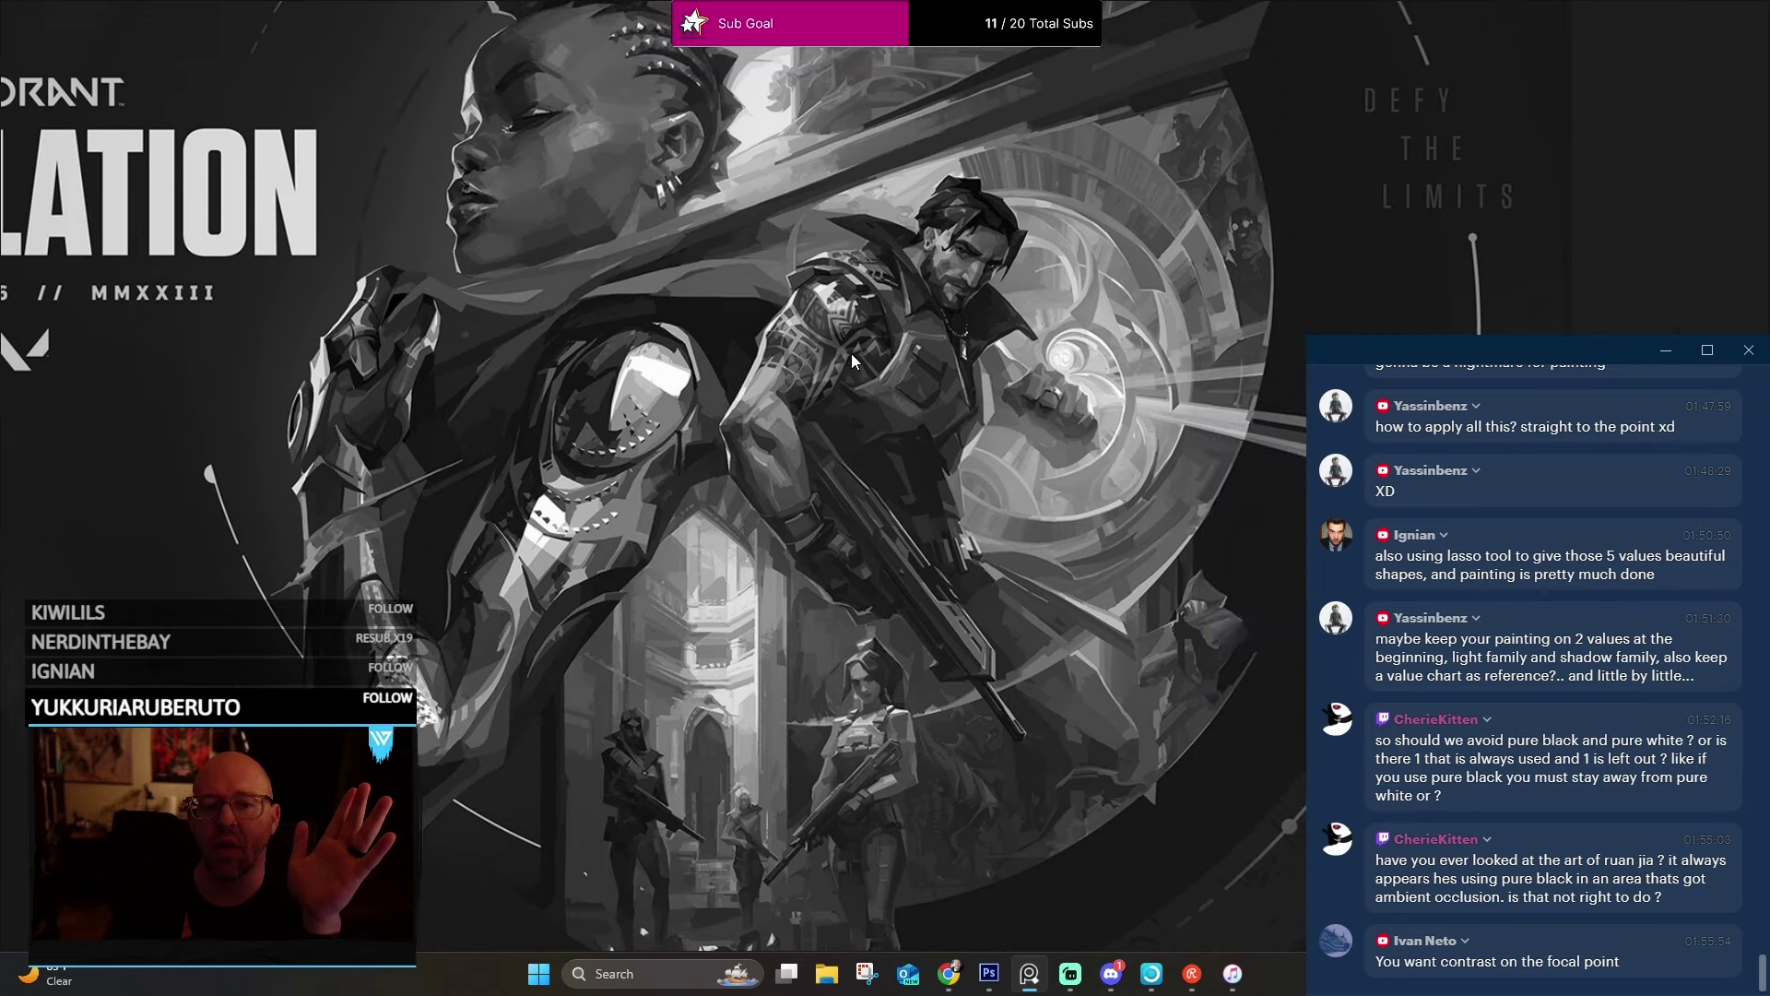
pyautogui.moveTo(851, 354); pyautogui.dragTo(896, 348)
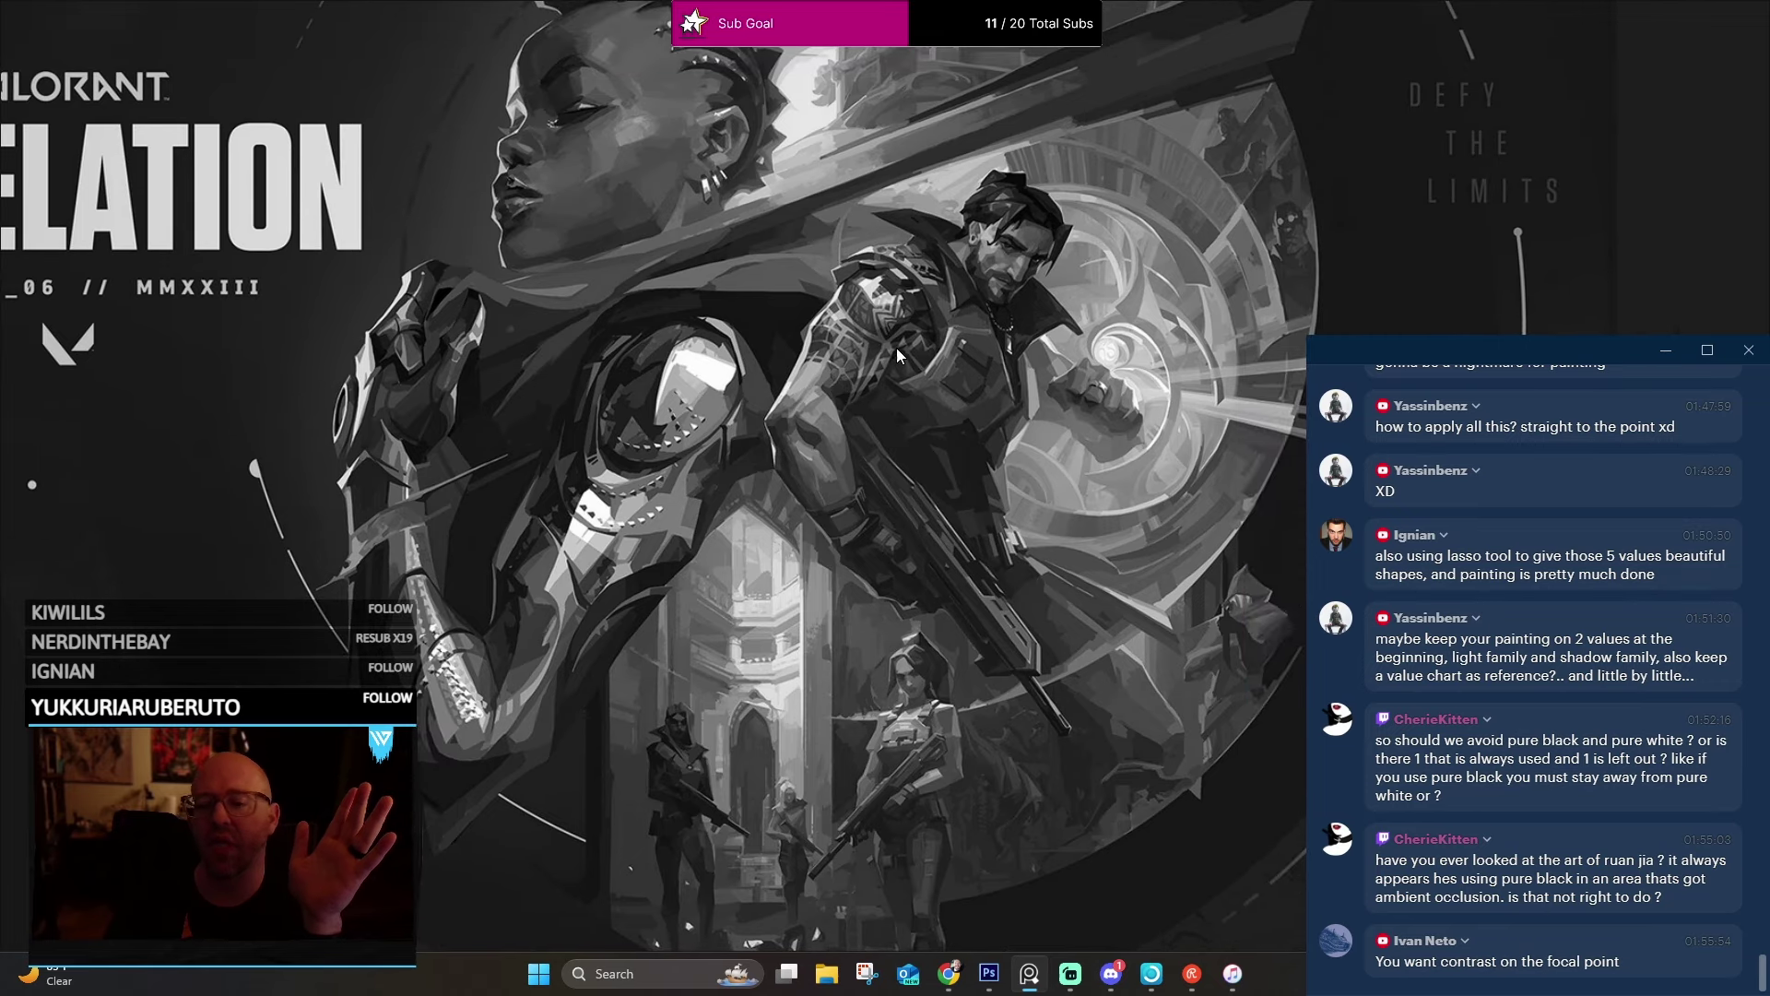
# Turn off Grayscale in the canvas menu to restore full colour.
pyautogui.rightClick(783, 350)
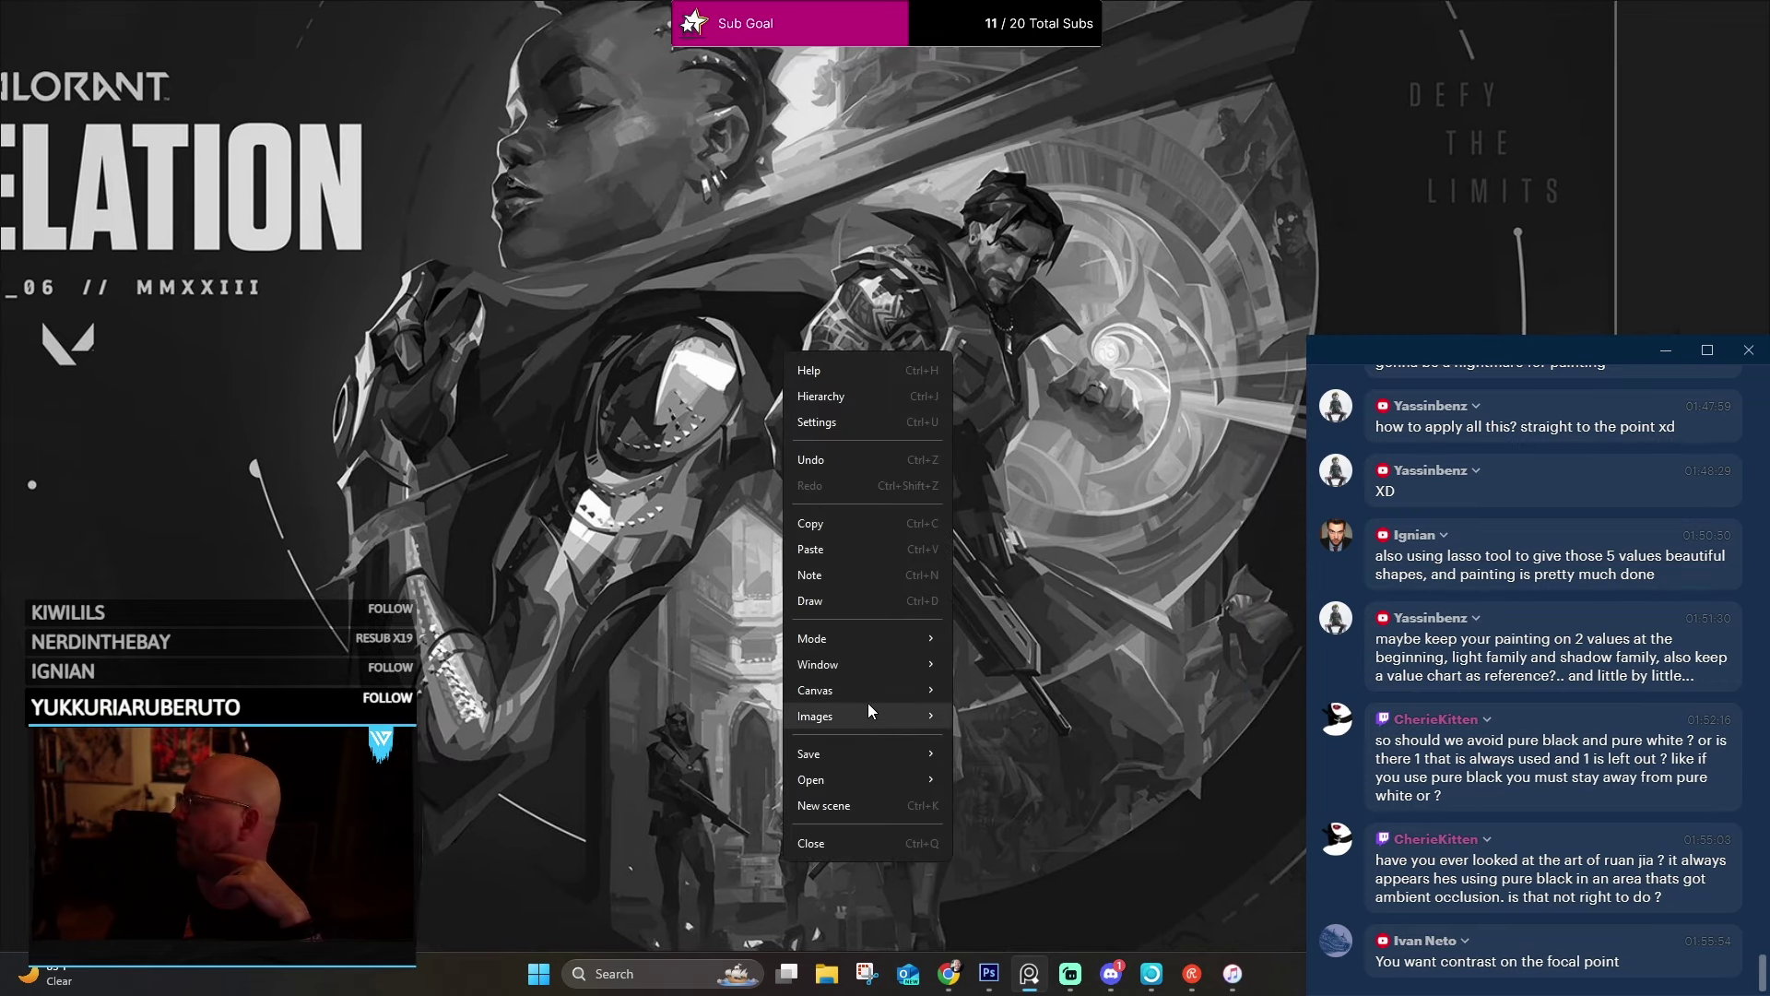
pyautogui.moveTo(867, 691)
pyautogui.click(1062, 768)
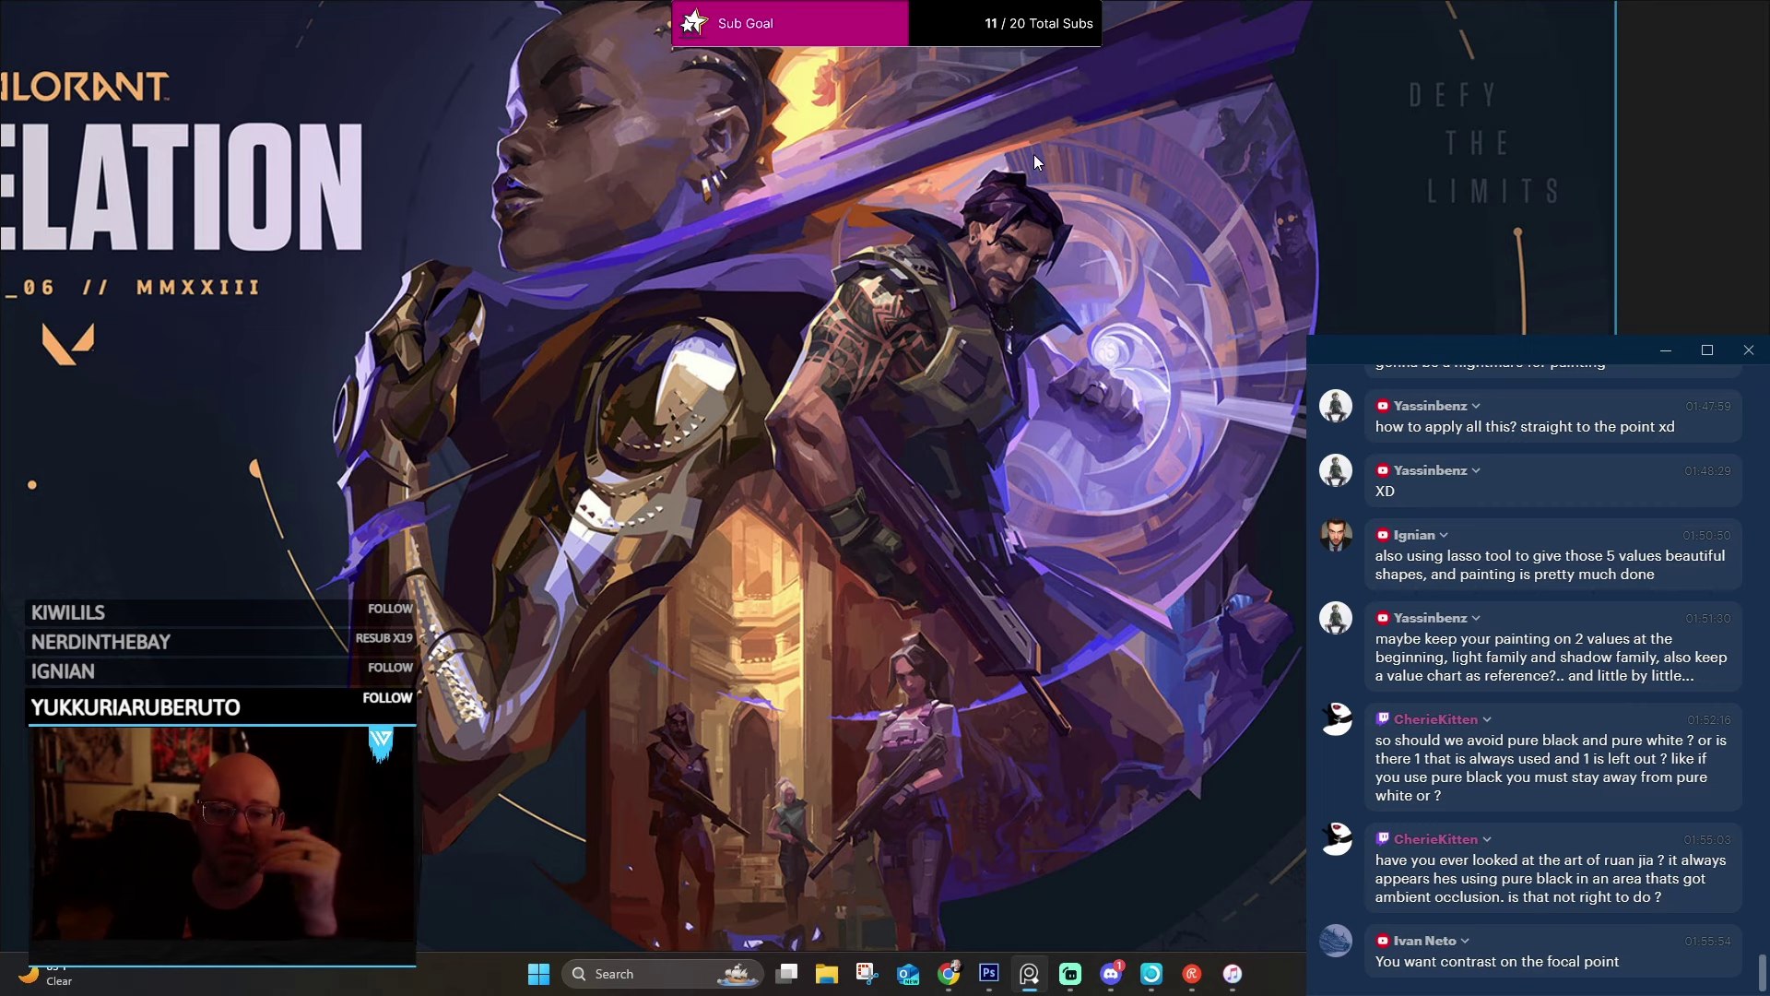
# Zoom in and out around the Valorant poster figures in colour.
pyautogui.scroll(8, 992, 335)
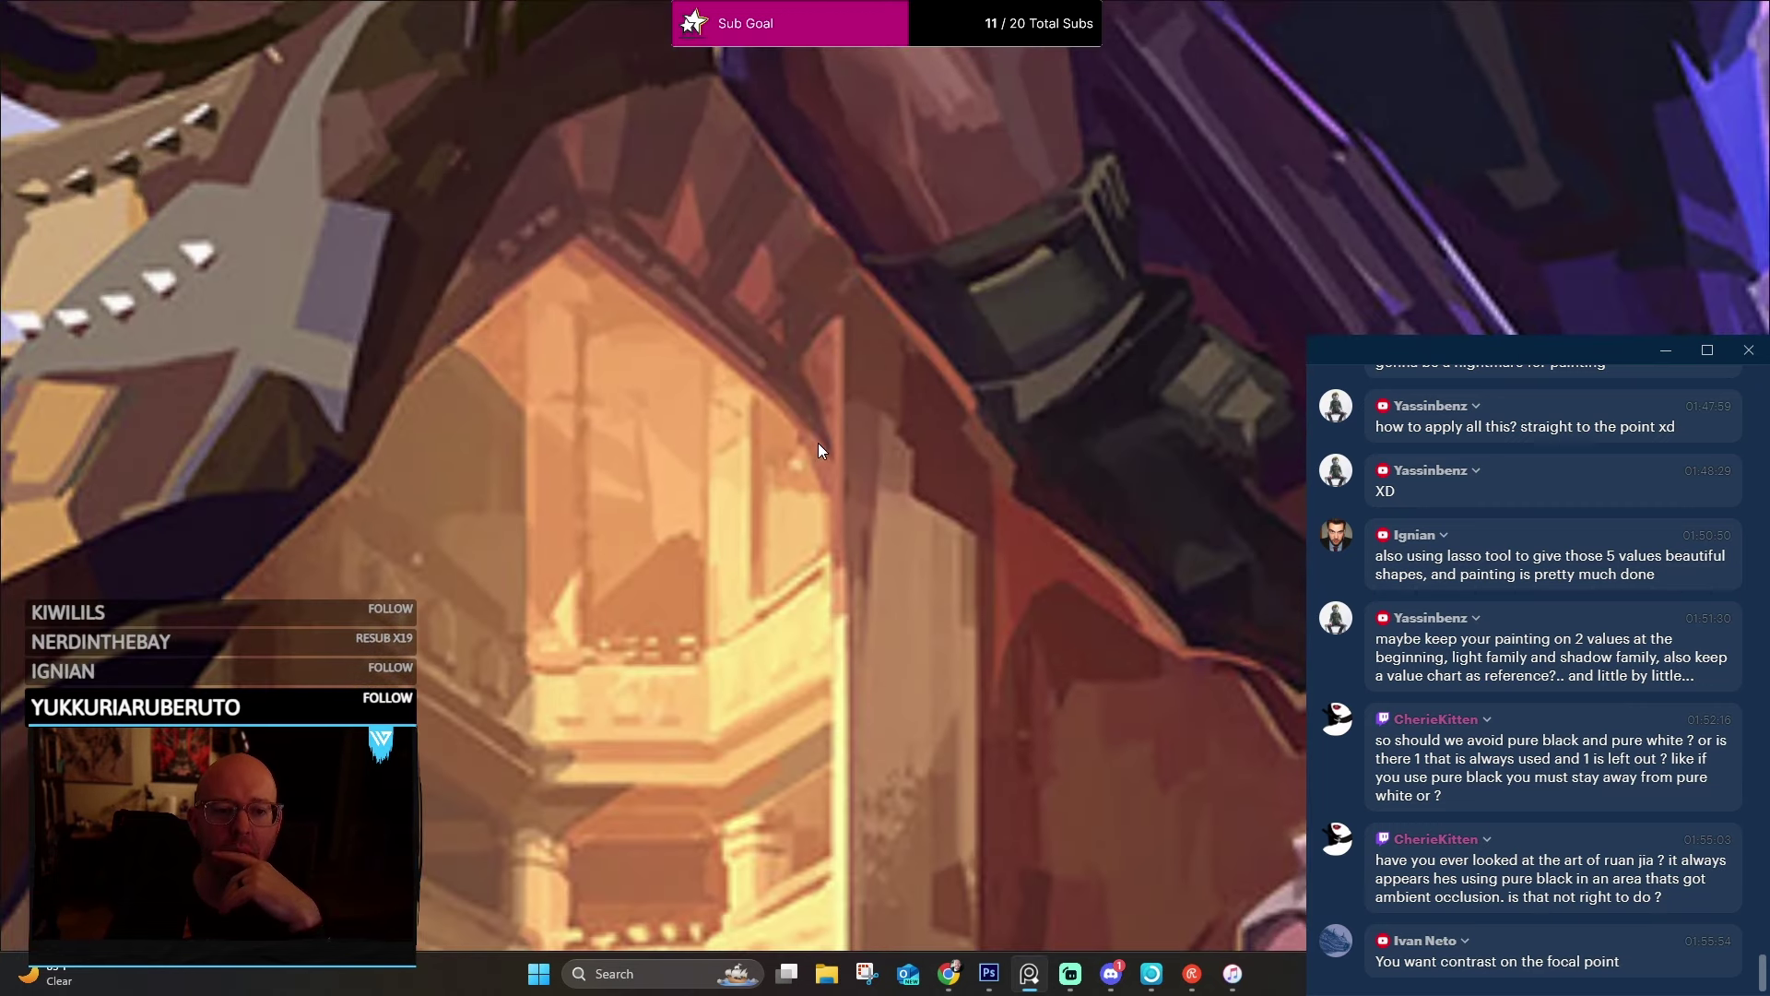
pyautogui.scroll(-8, 818, 449)
pyautogui.scroll(3, 692, 262)
pyautogui.scroll(3, 922, 460)
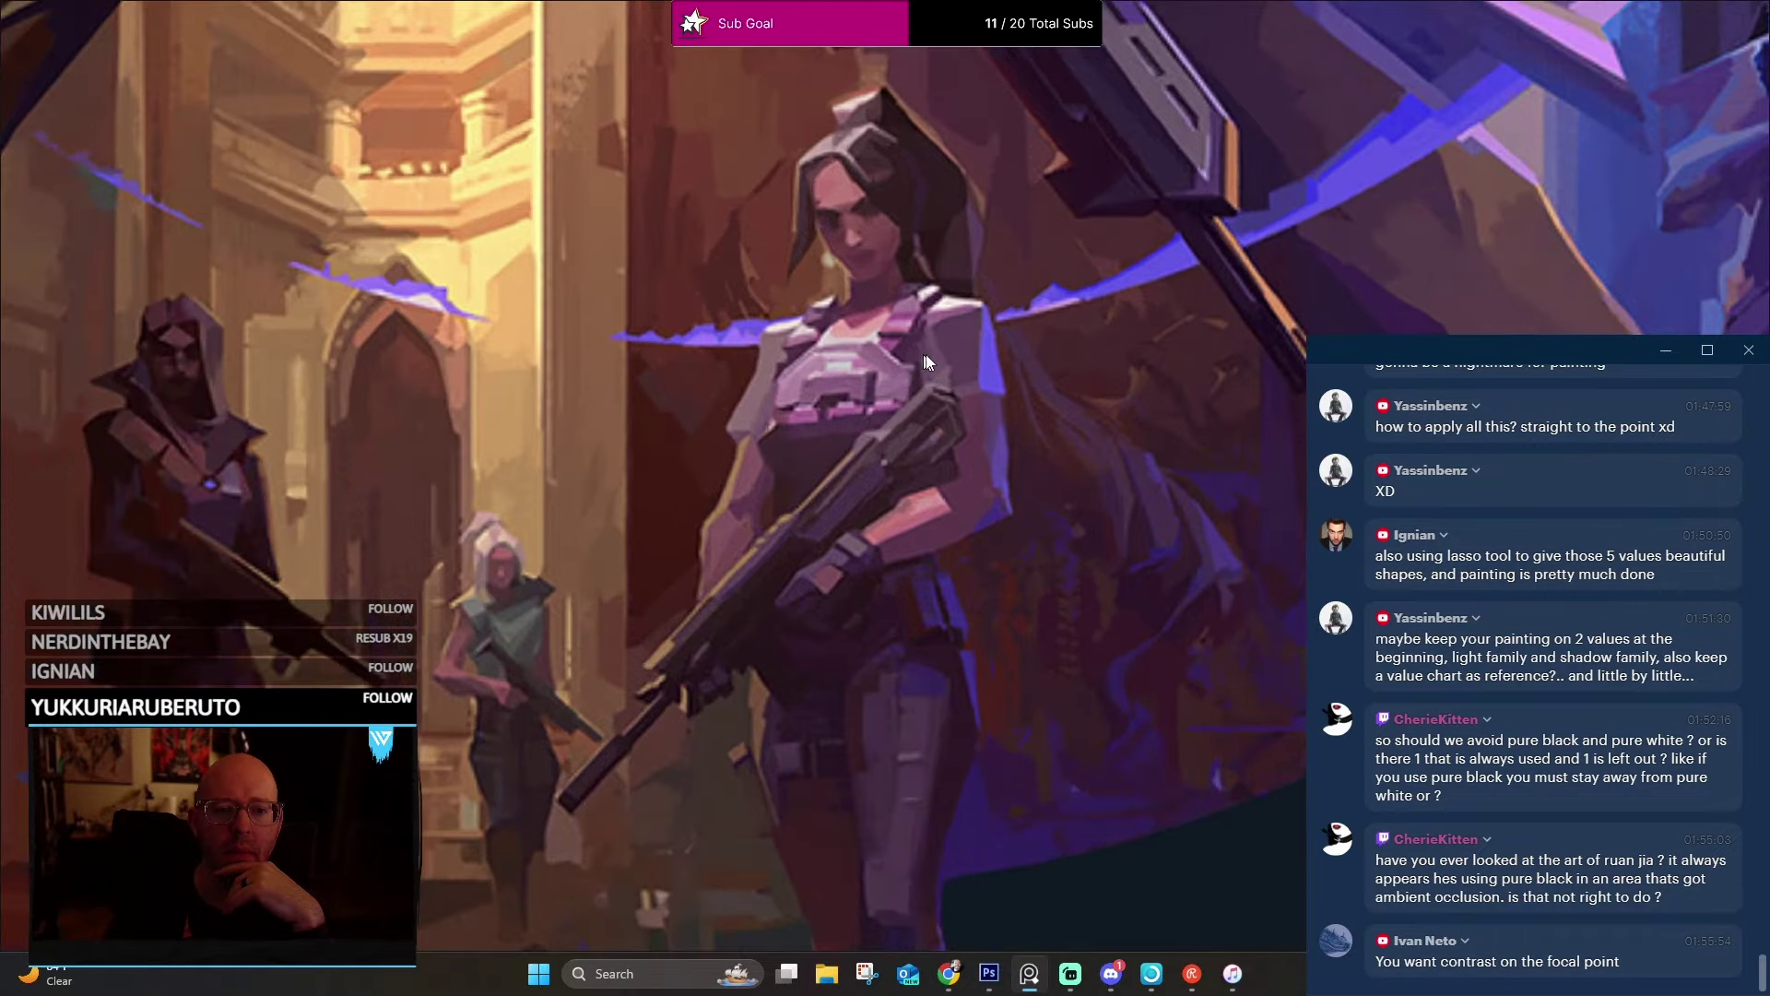
pyautogui.scroll(3, 926, 361)
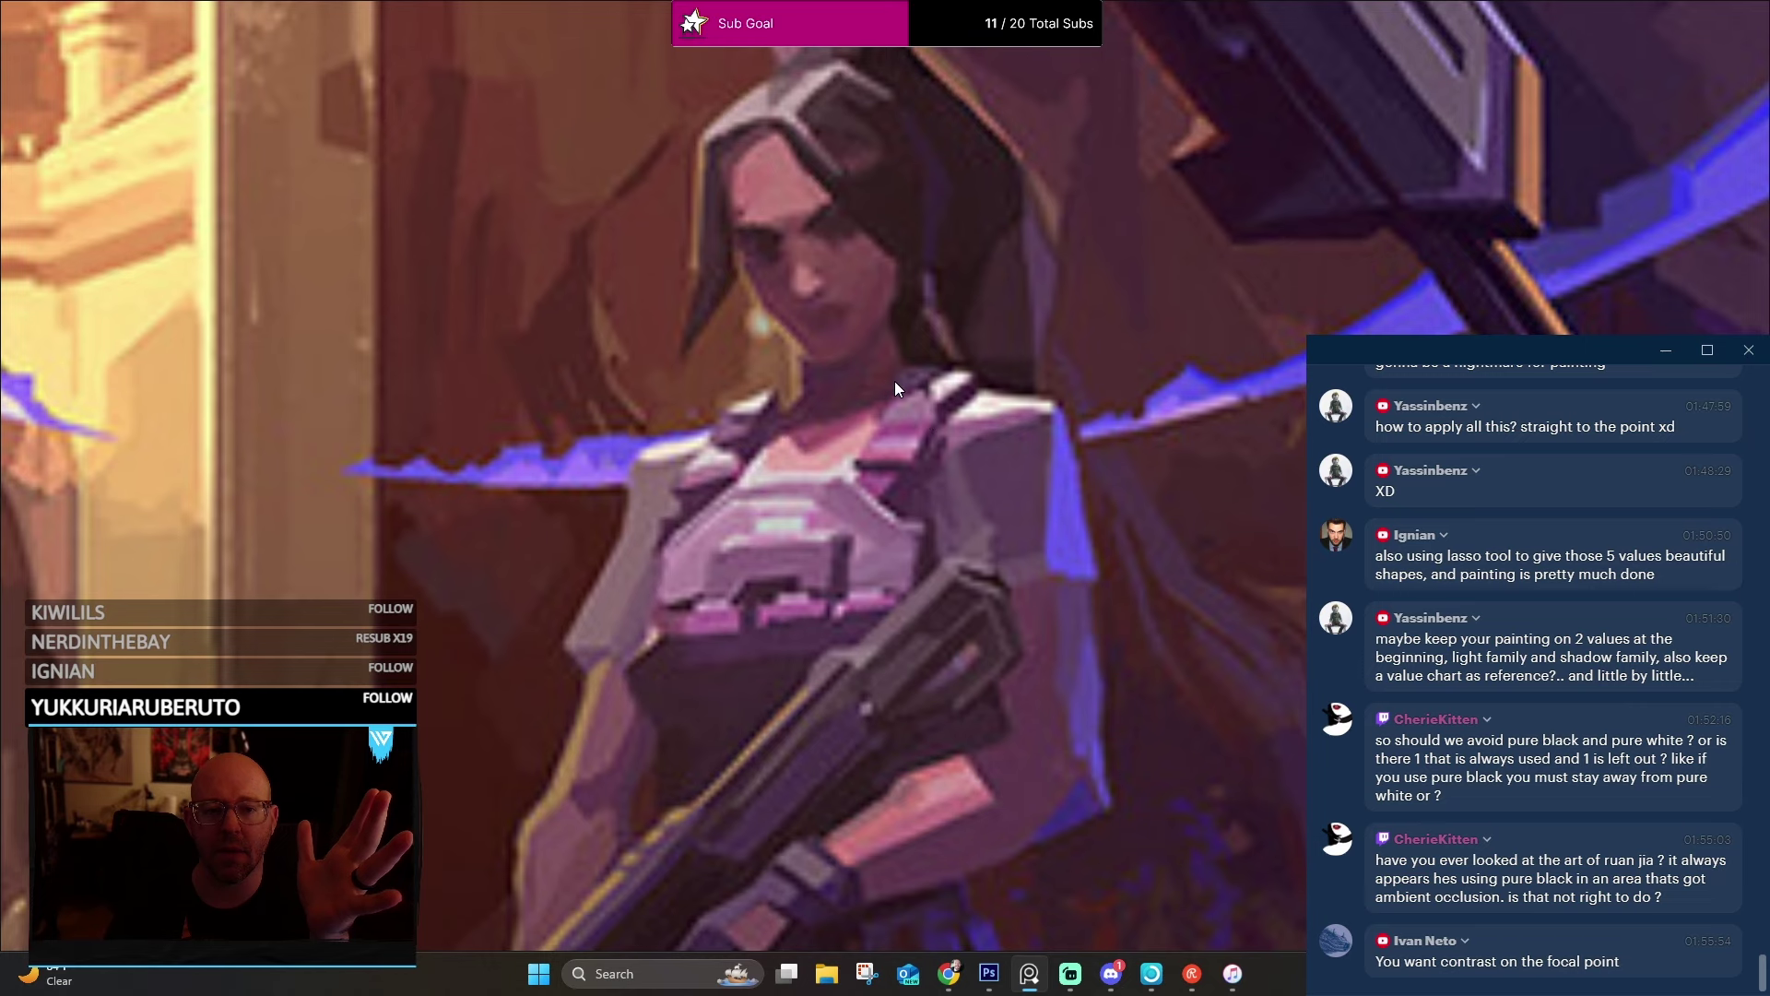
pyautogui.scroll(-5, 896, 381)
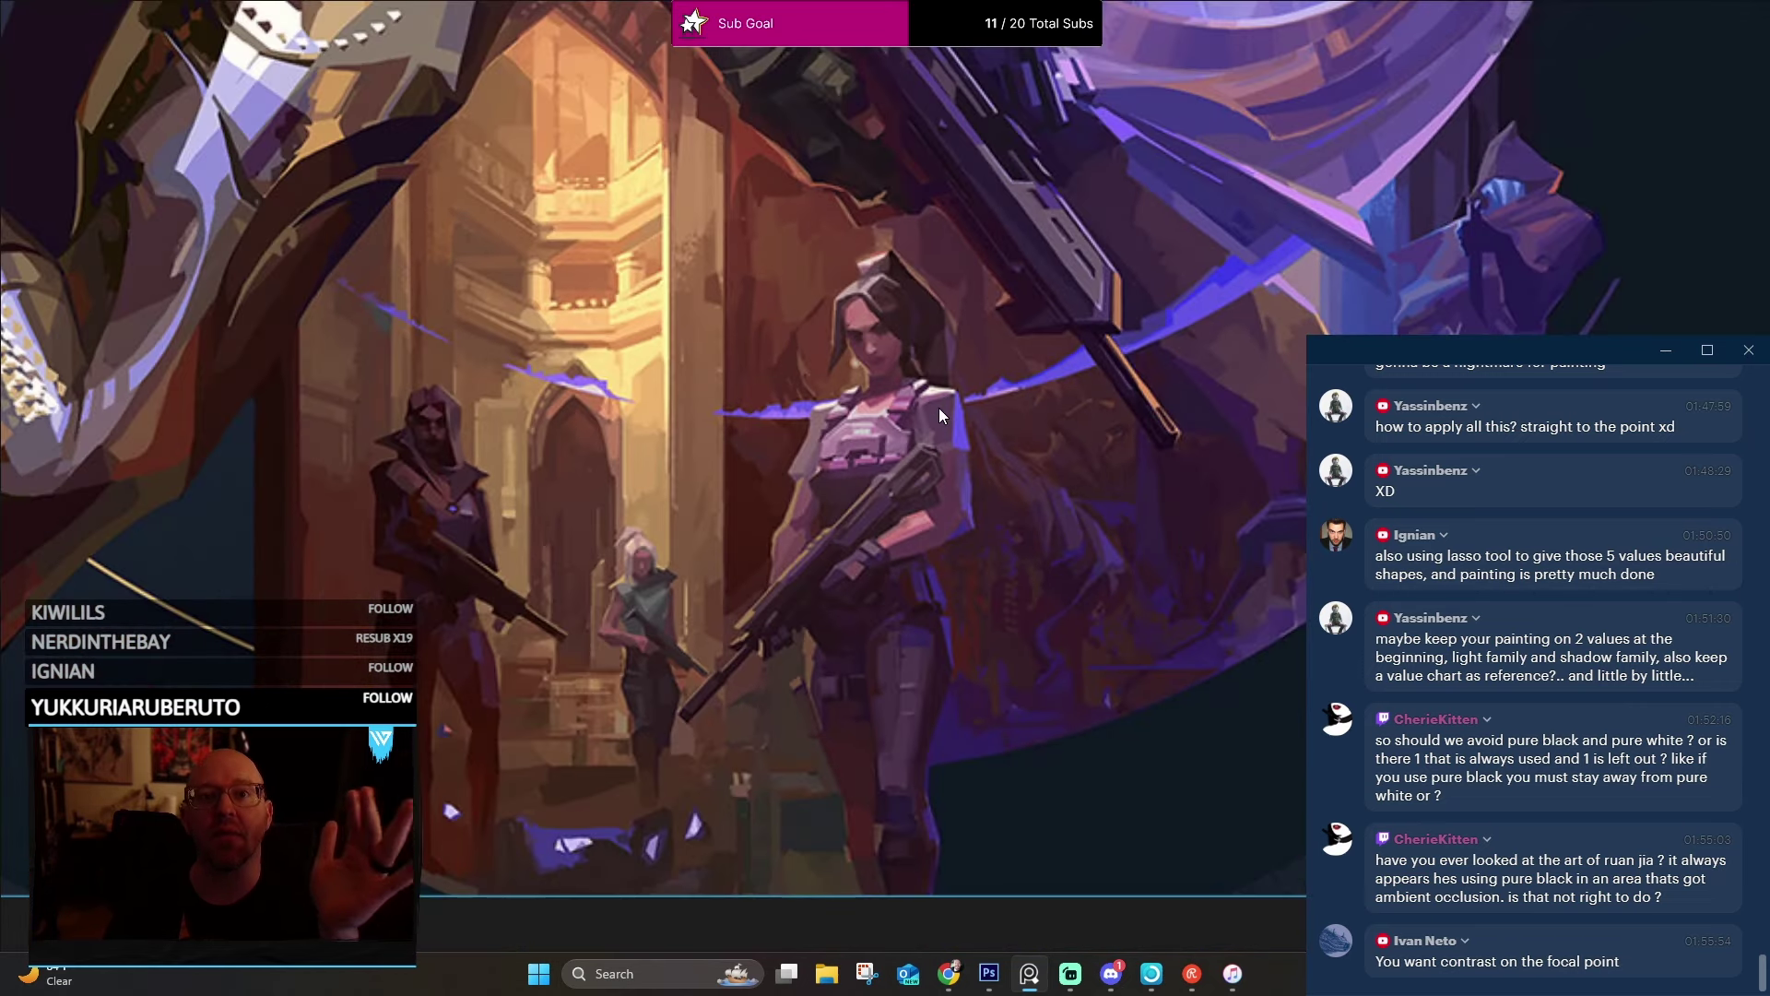
pyautogui.scroll(4, 938, 407)
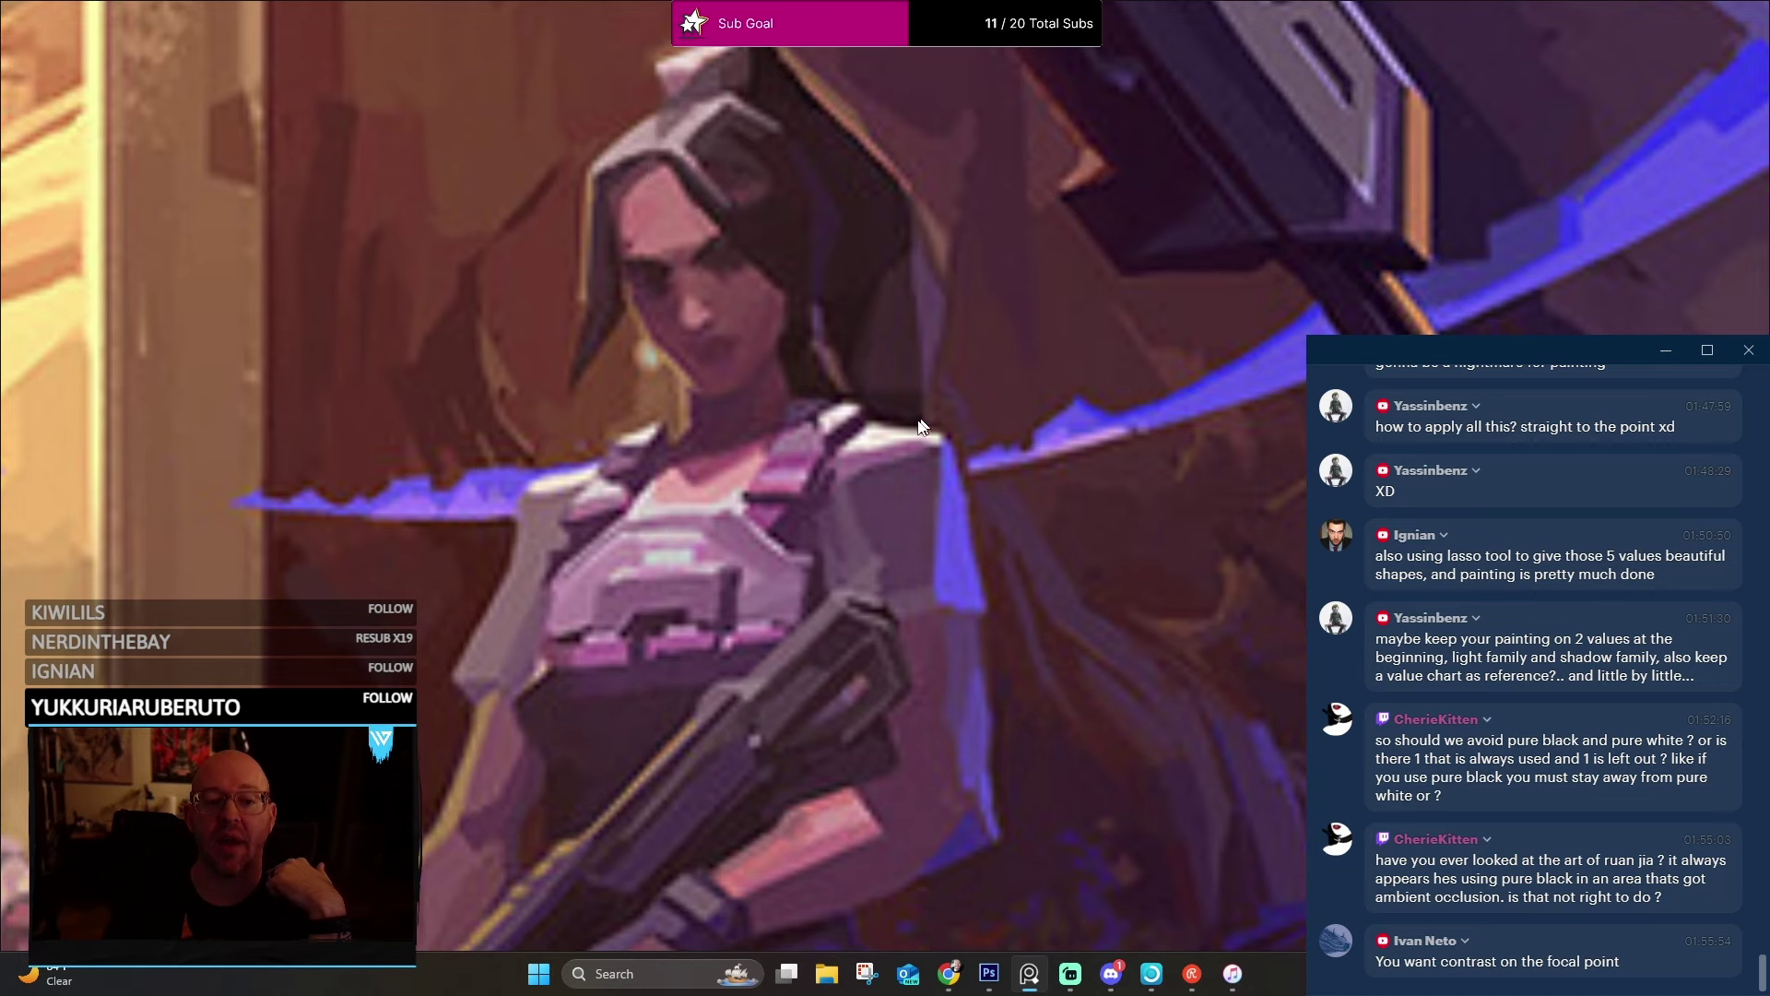
pyautogui.scroll(-5, 875, 455)
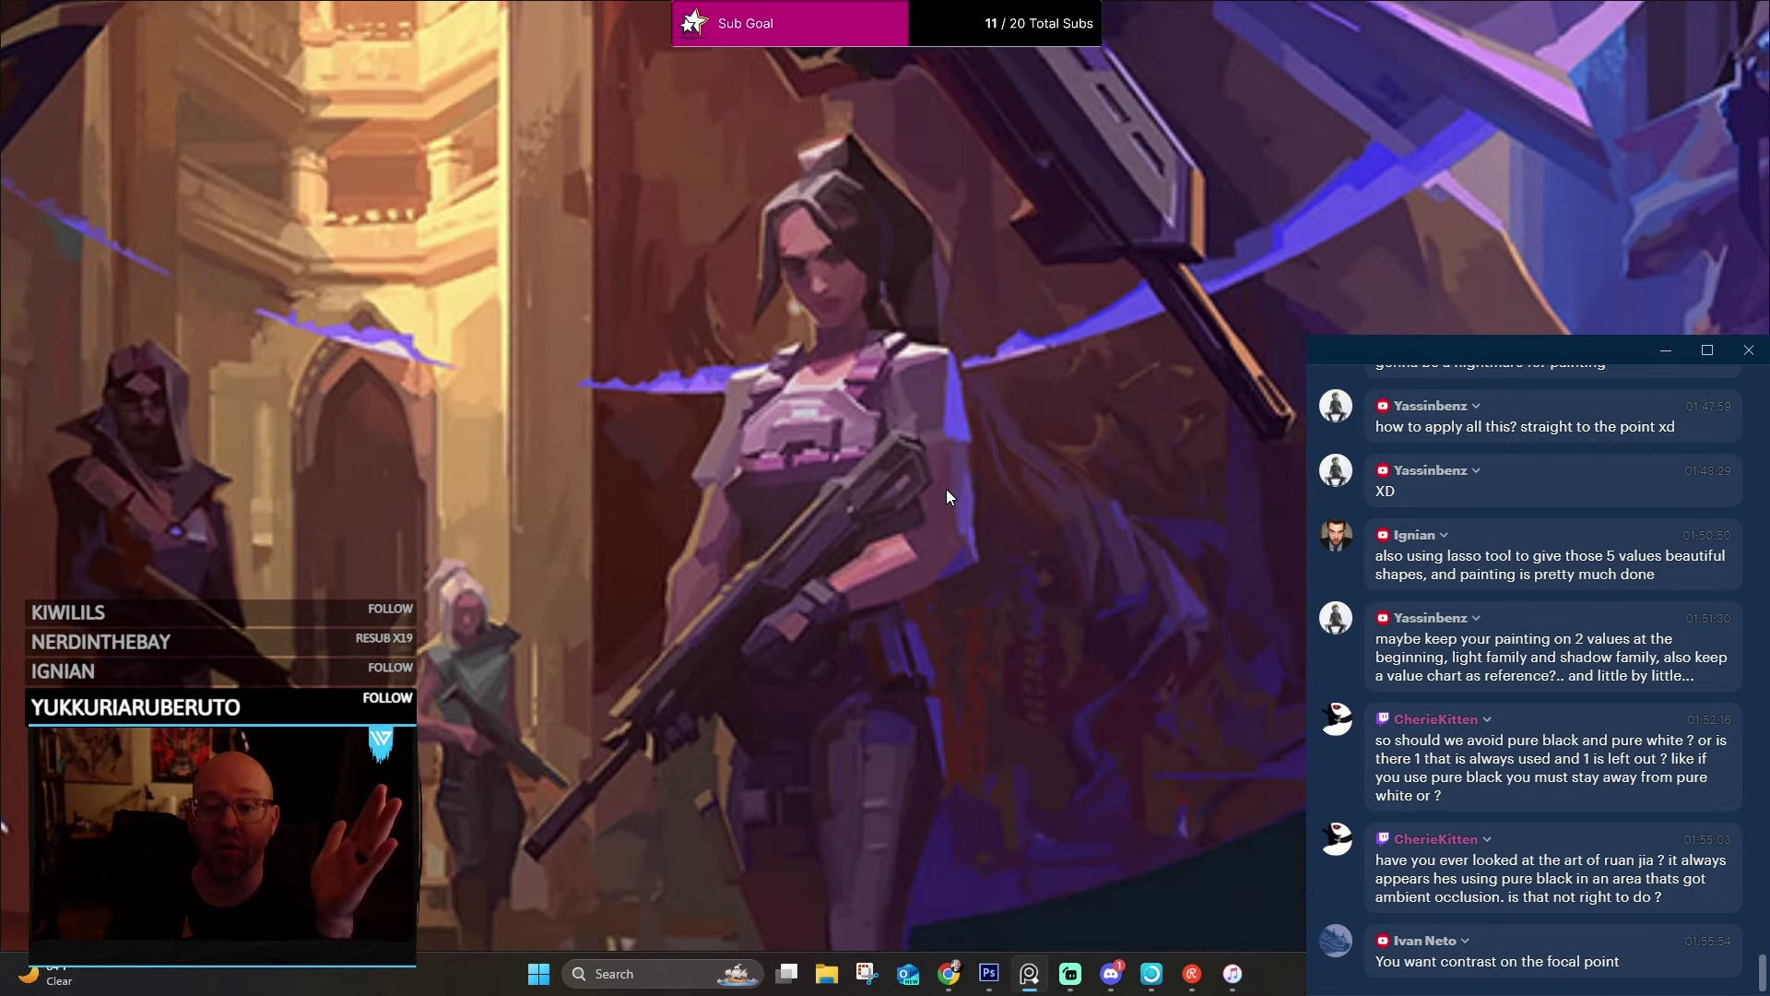
pyautogui.scroll(-2, 921, 475)
pyautogui.scroll(6, 851, 510)
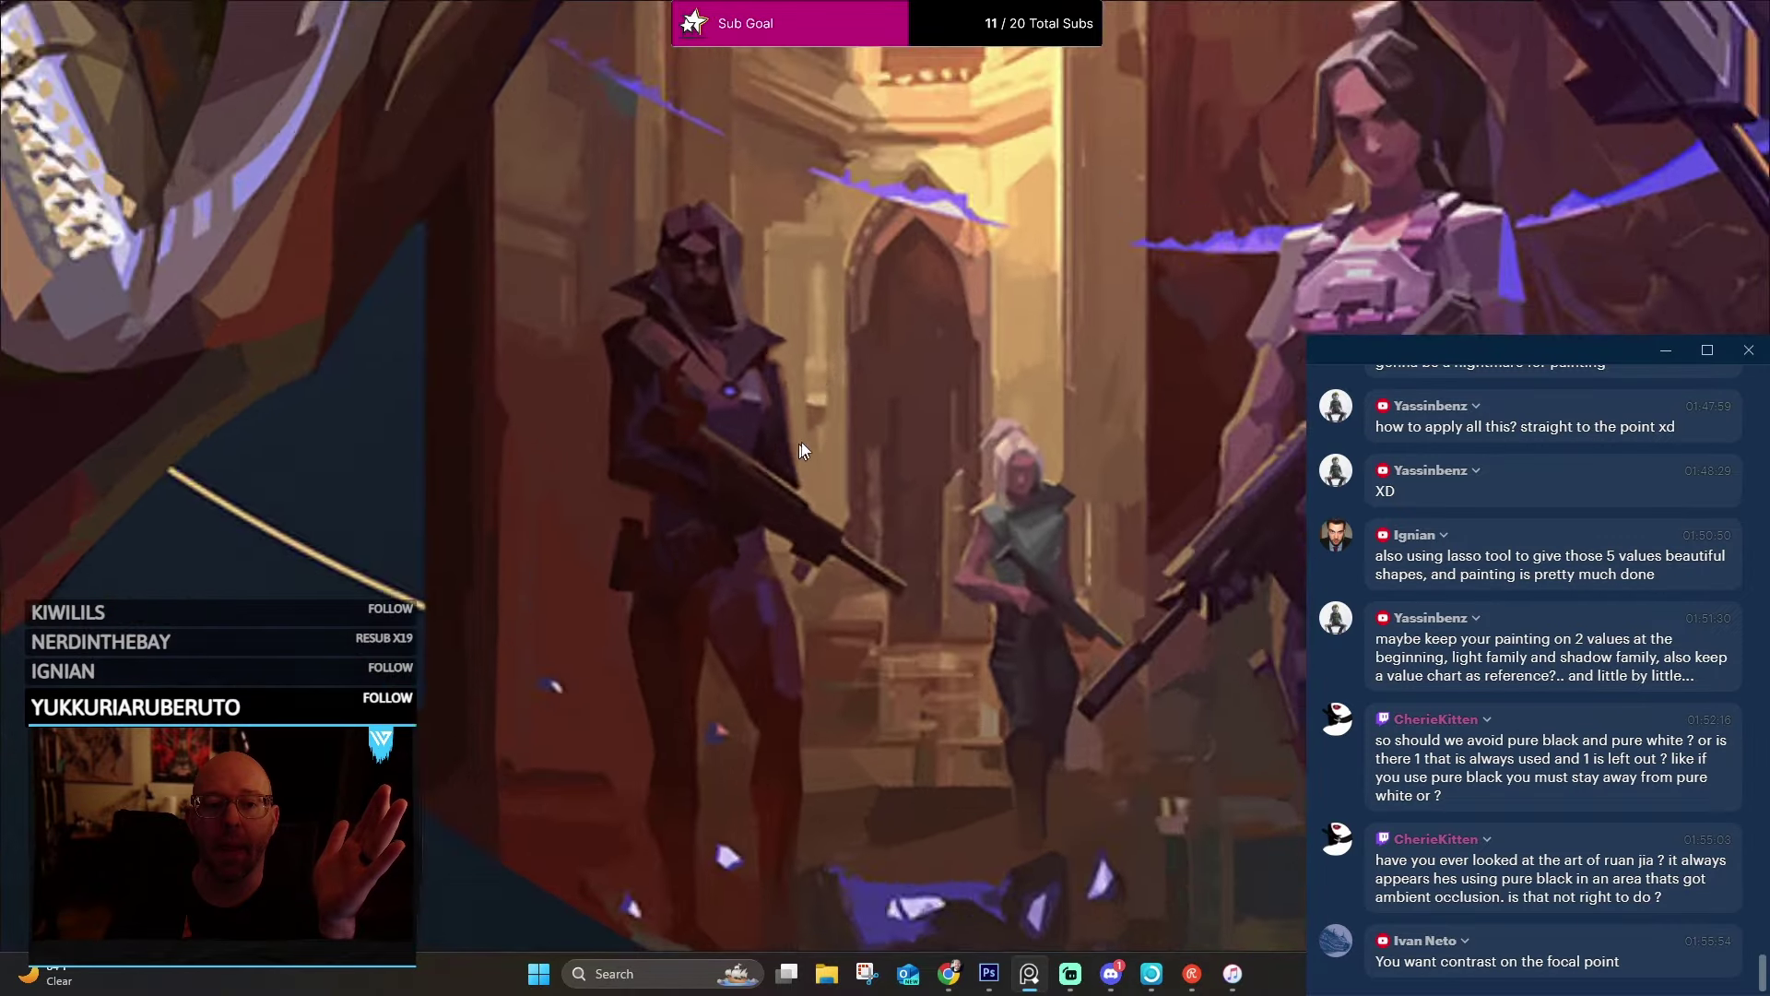
pyautogui.scroll(-6, 923, 377)
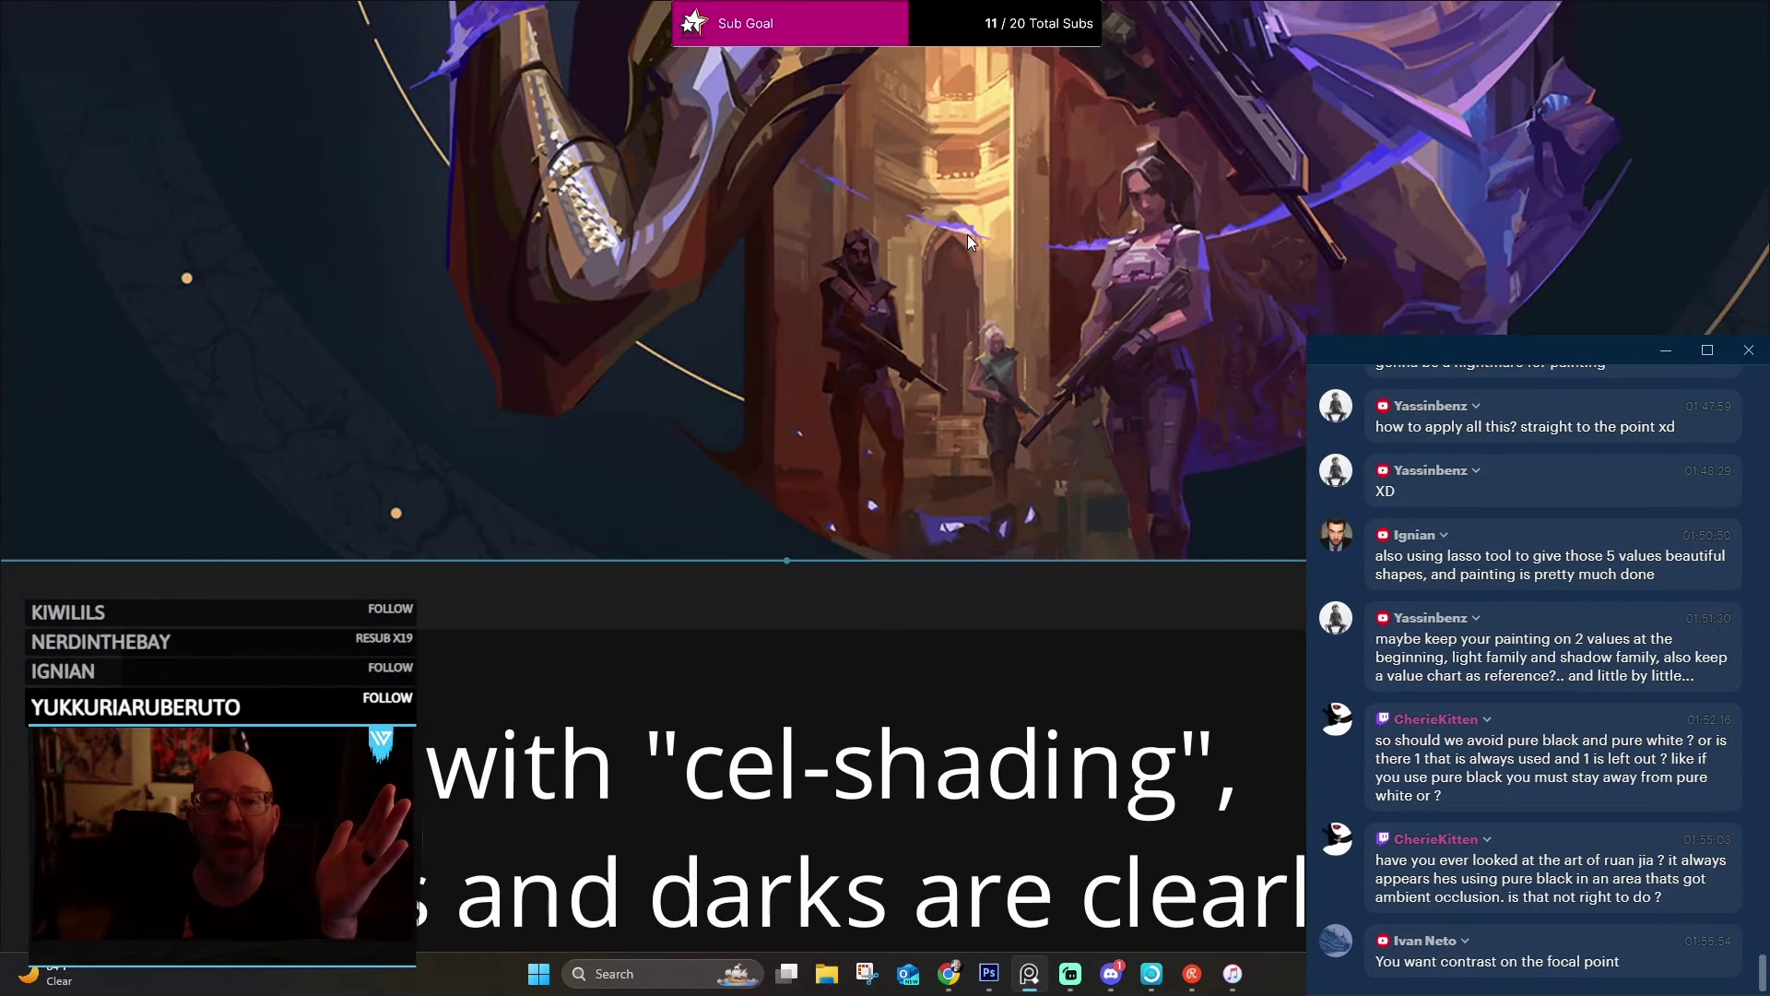
pyautogui.scroll(-2, 948, 401)
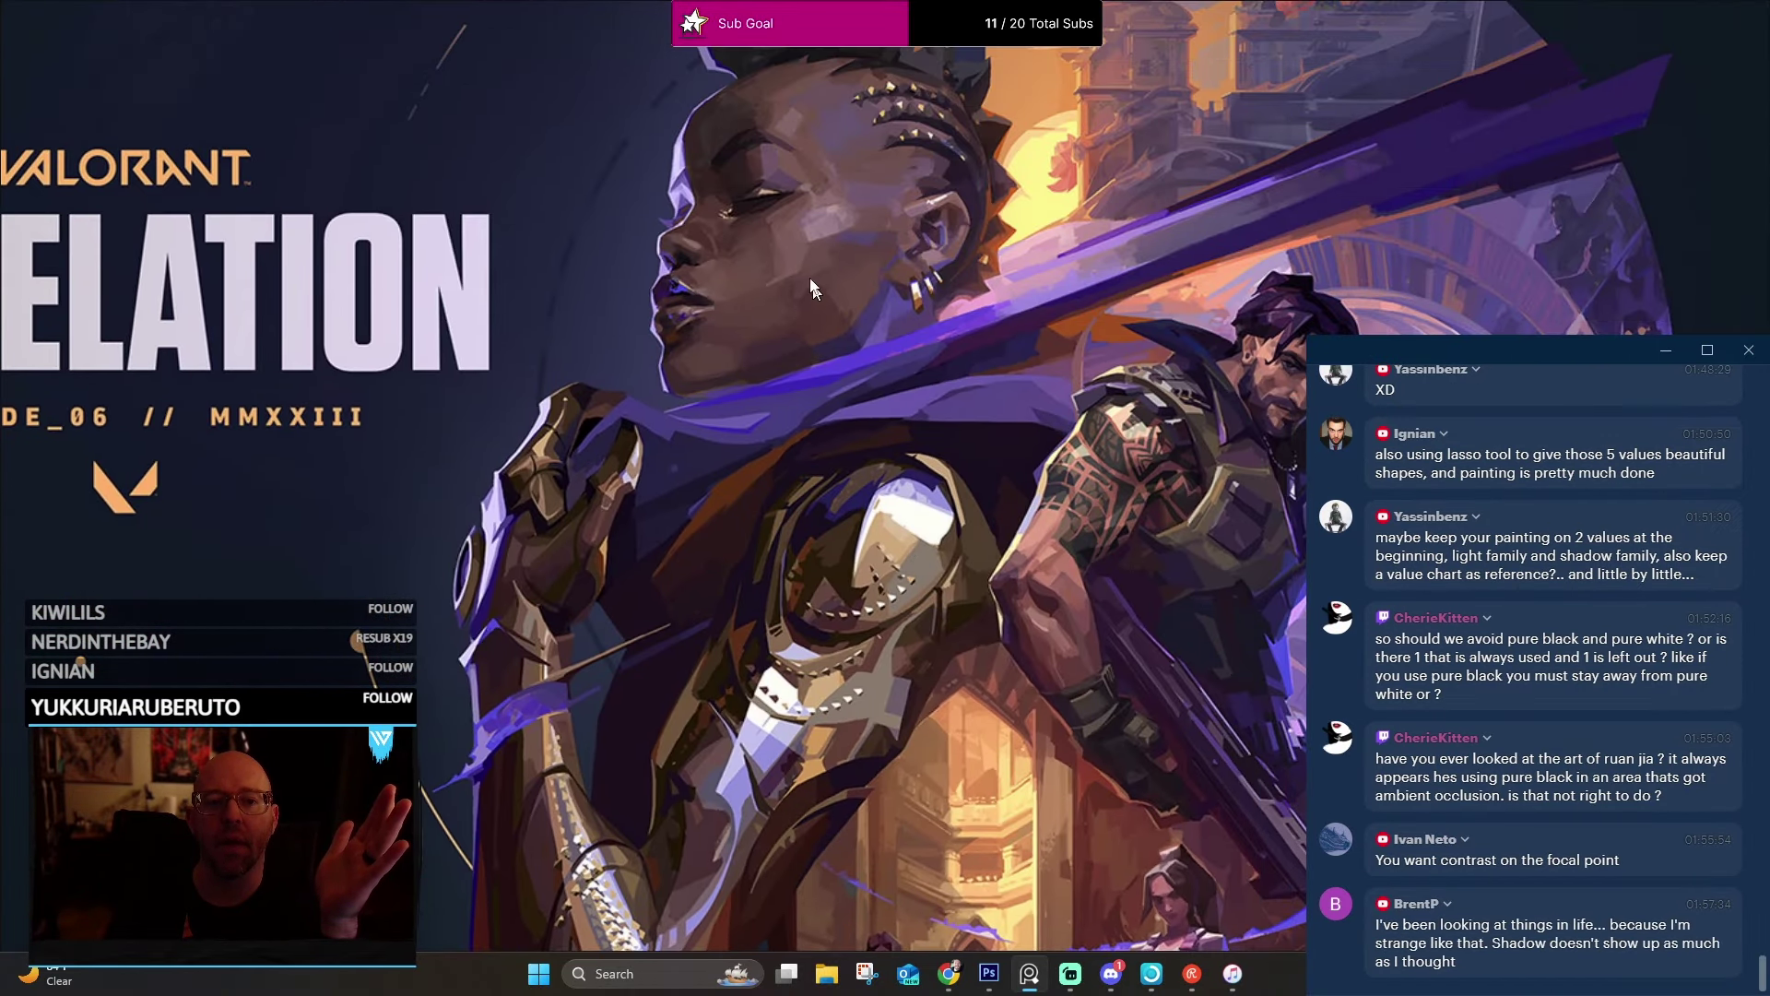
pyautogui.scroll(6, 917, 243)
pyautogui.moveTo(837, 401); pyautogui.dragTo(790, 472)
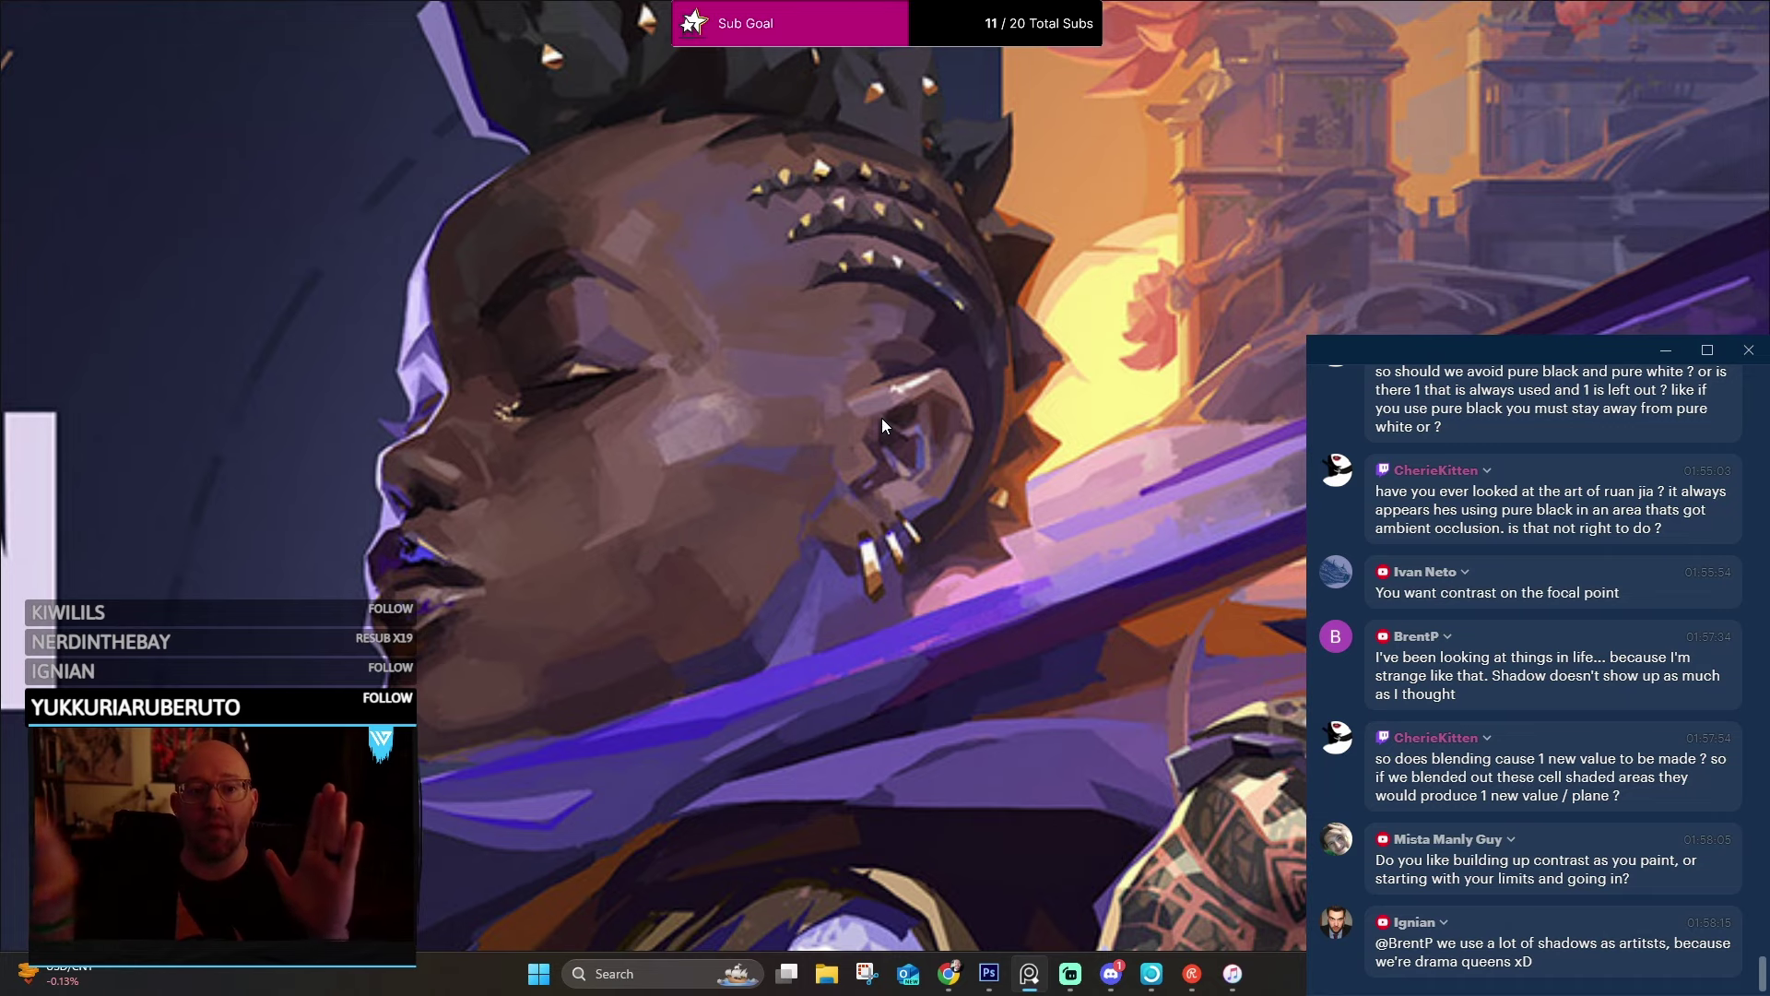
# Enlarge the Craig Mullins elephant painting to fill the view.
pyautogui.scroll(-10, 742, 396)
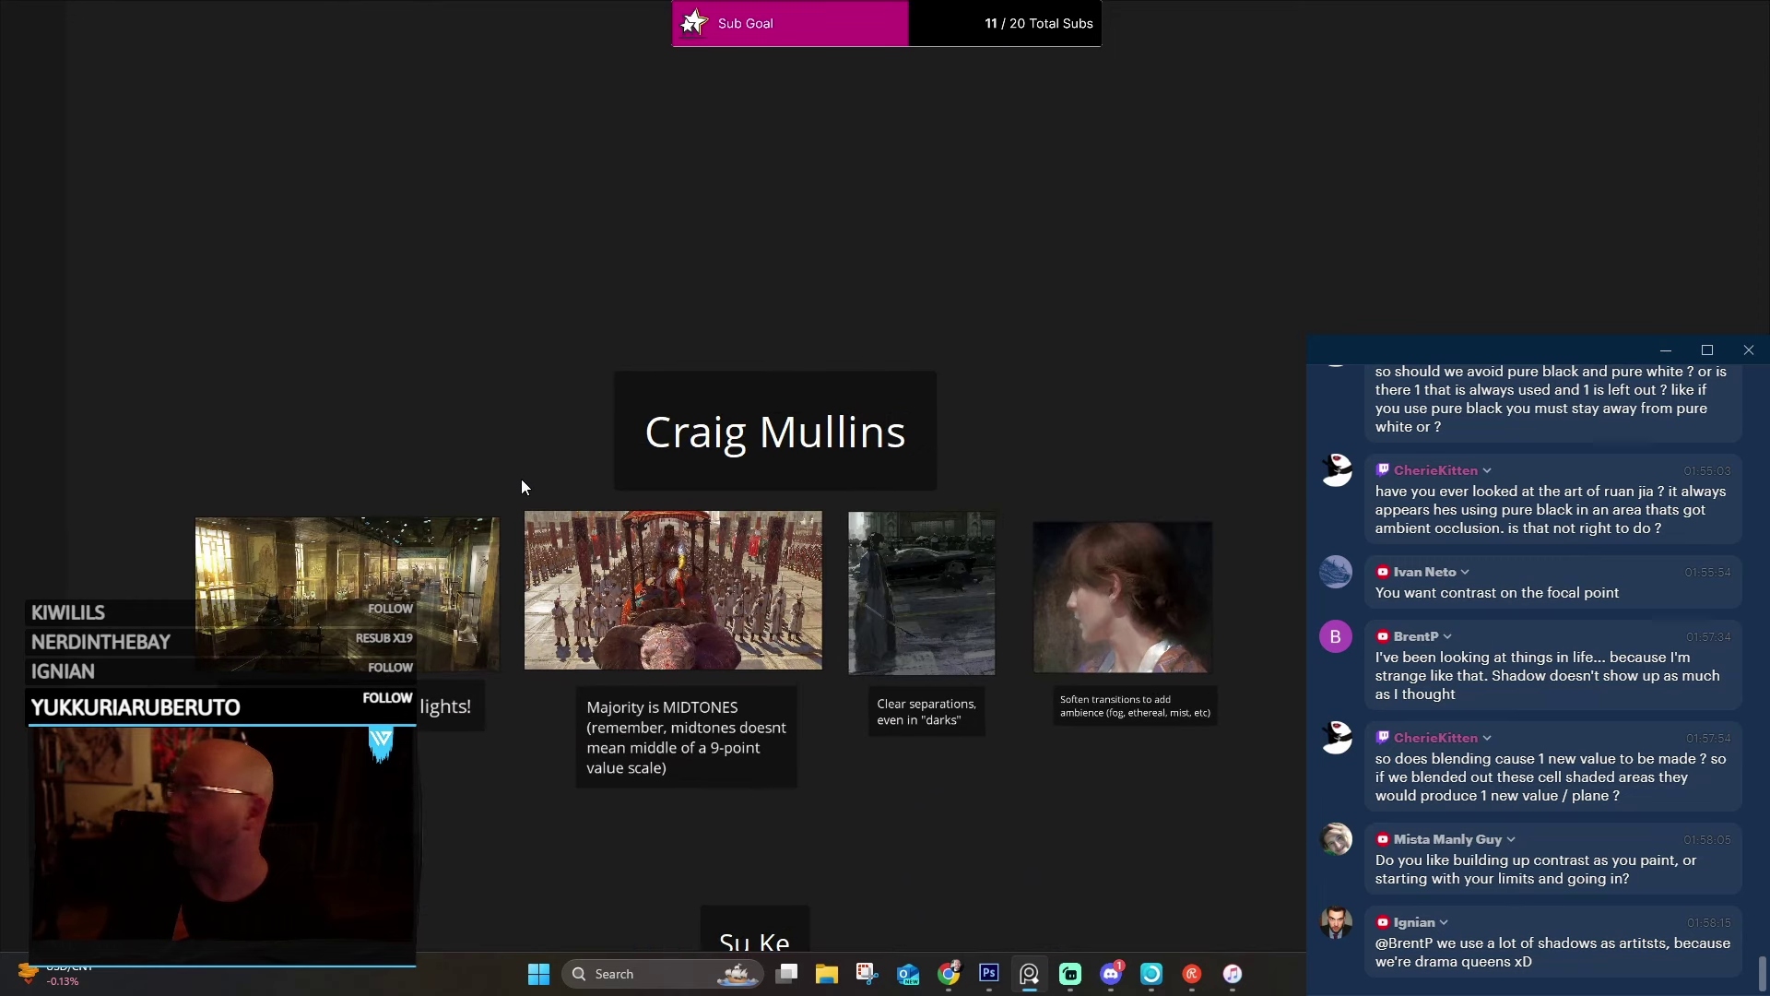
pyautogui.scroll(5, 519, 549)
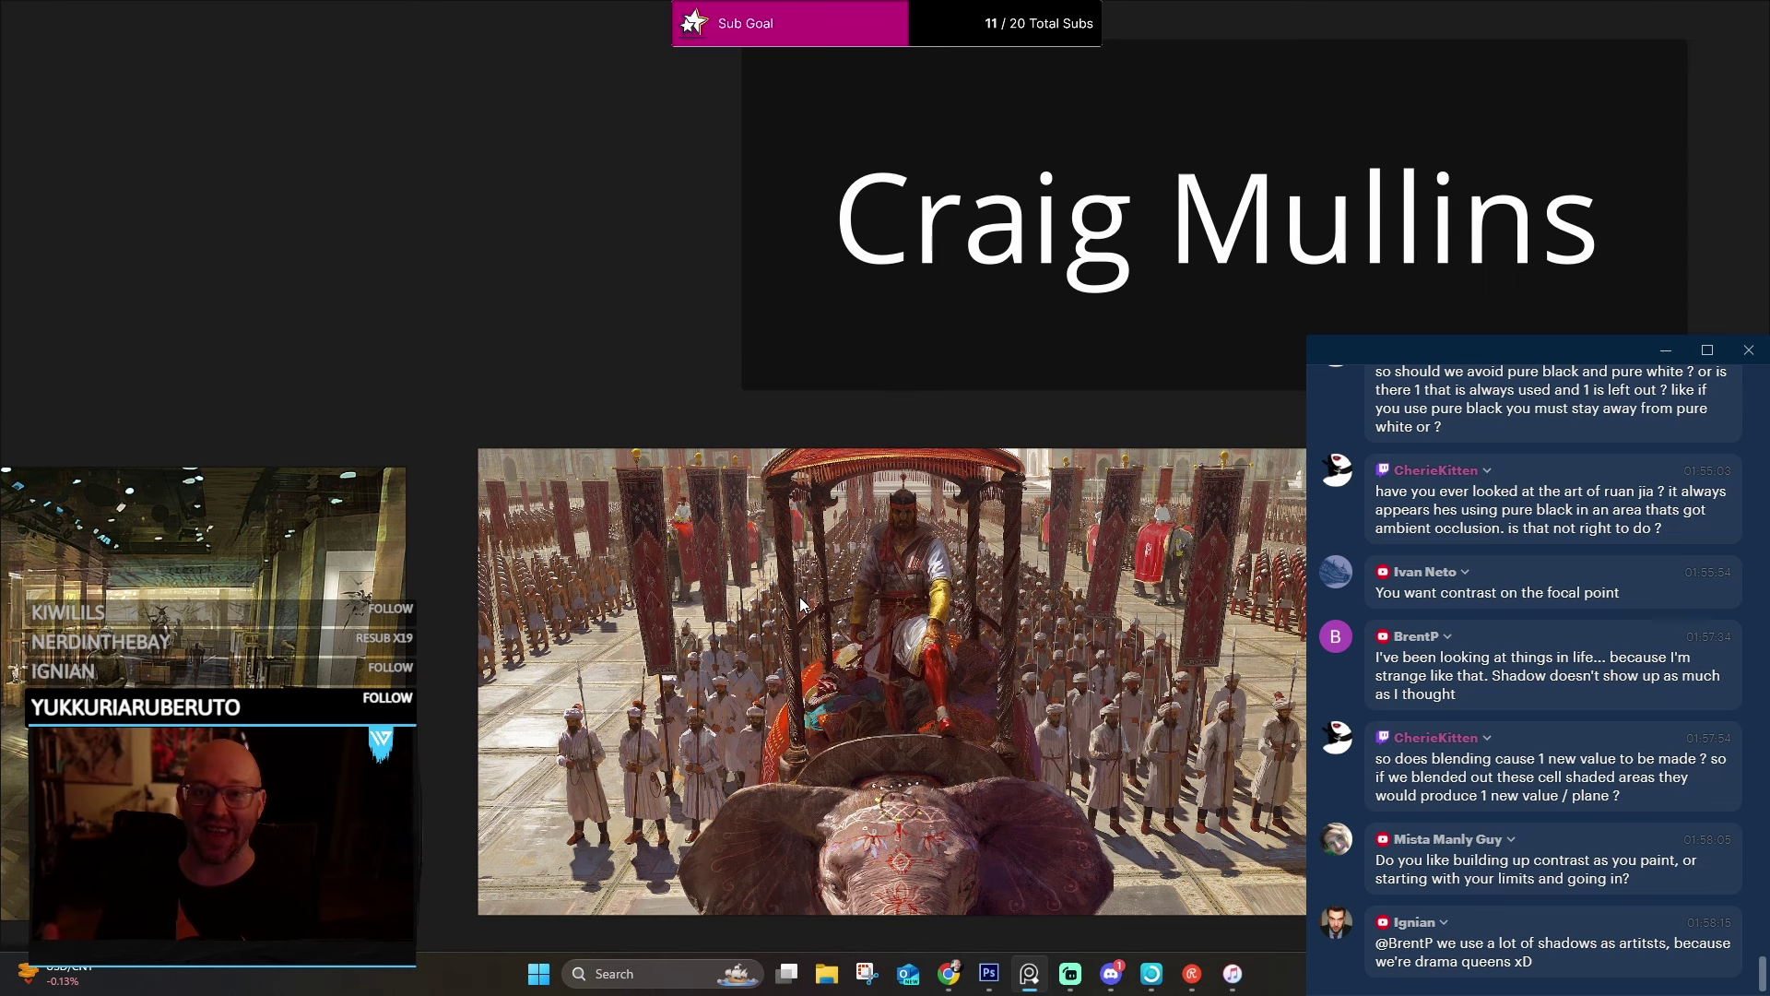
pyautogui.click(883, 685)
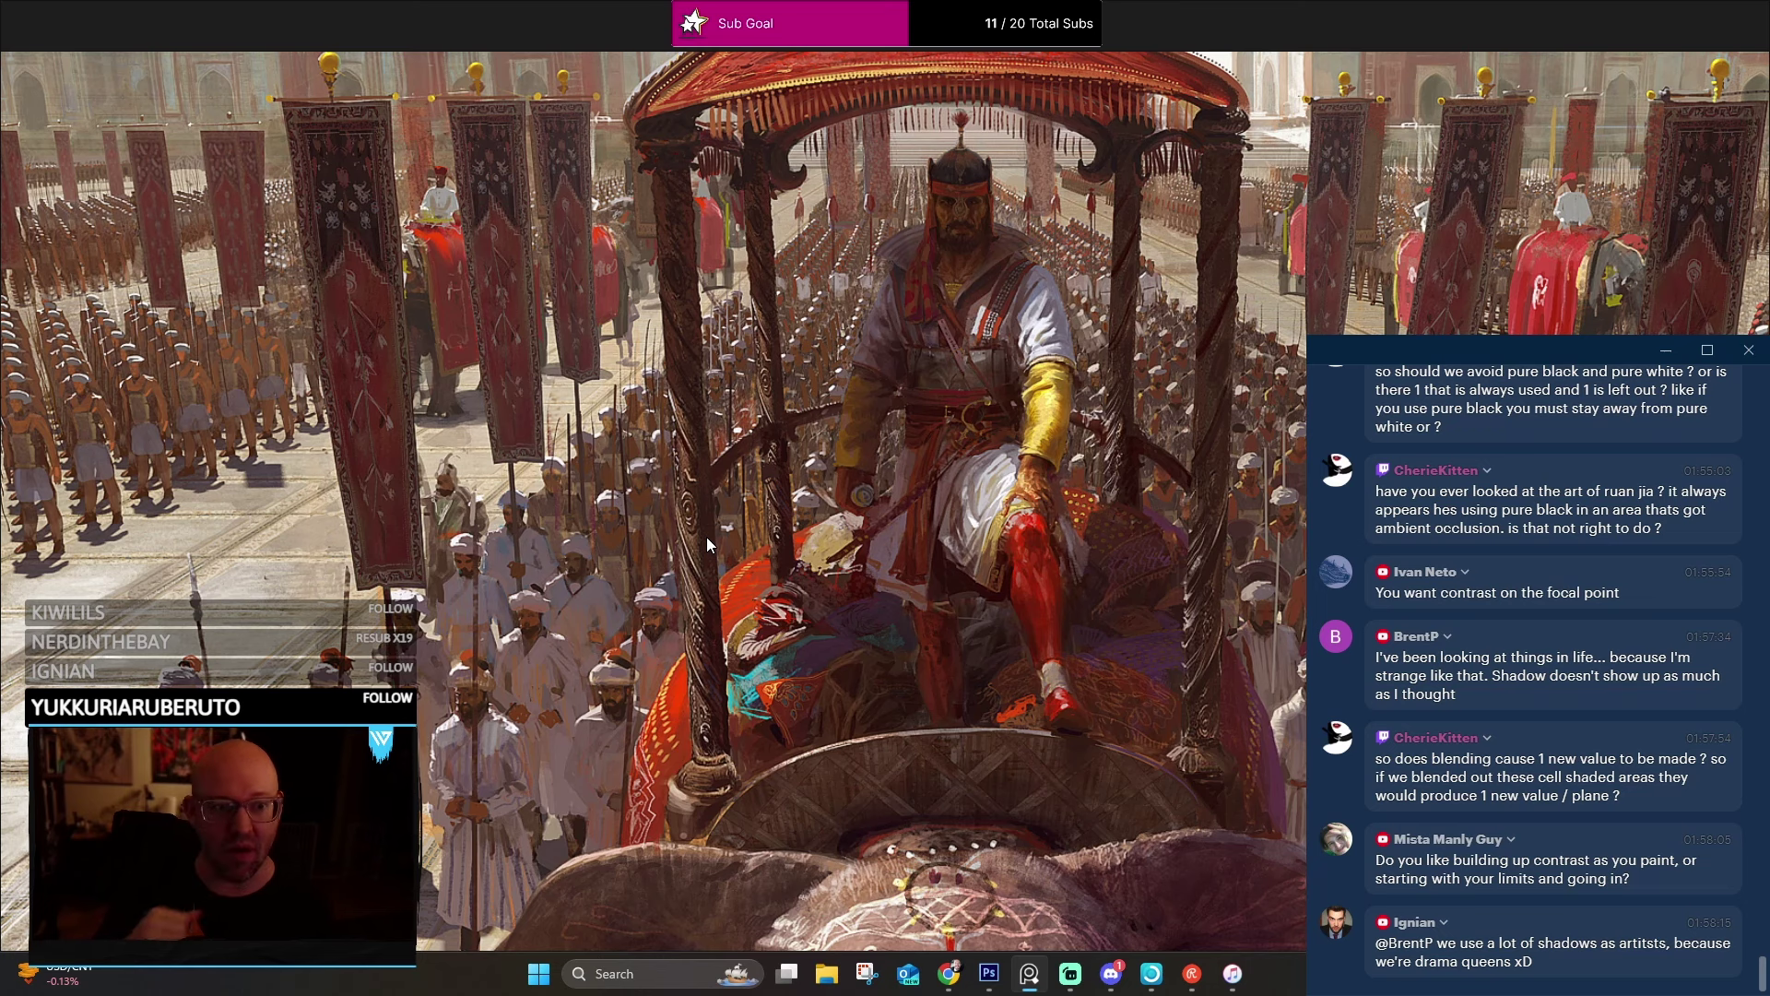
# Pan across the elephant painting toward the marching crowd.
pyautogui.moveTo(806, 395)
pyautogui.mouseDown()
pyautogui.moveTo(635, 381)
pyautogui.moveTo(463, 240)
pyautogui.moveTo(639, 294)
pyautogui.moveTo(510, 328)
pyautogui.mouseUp()
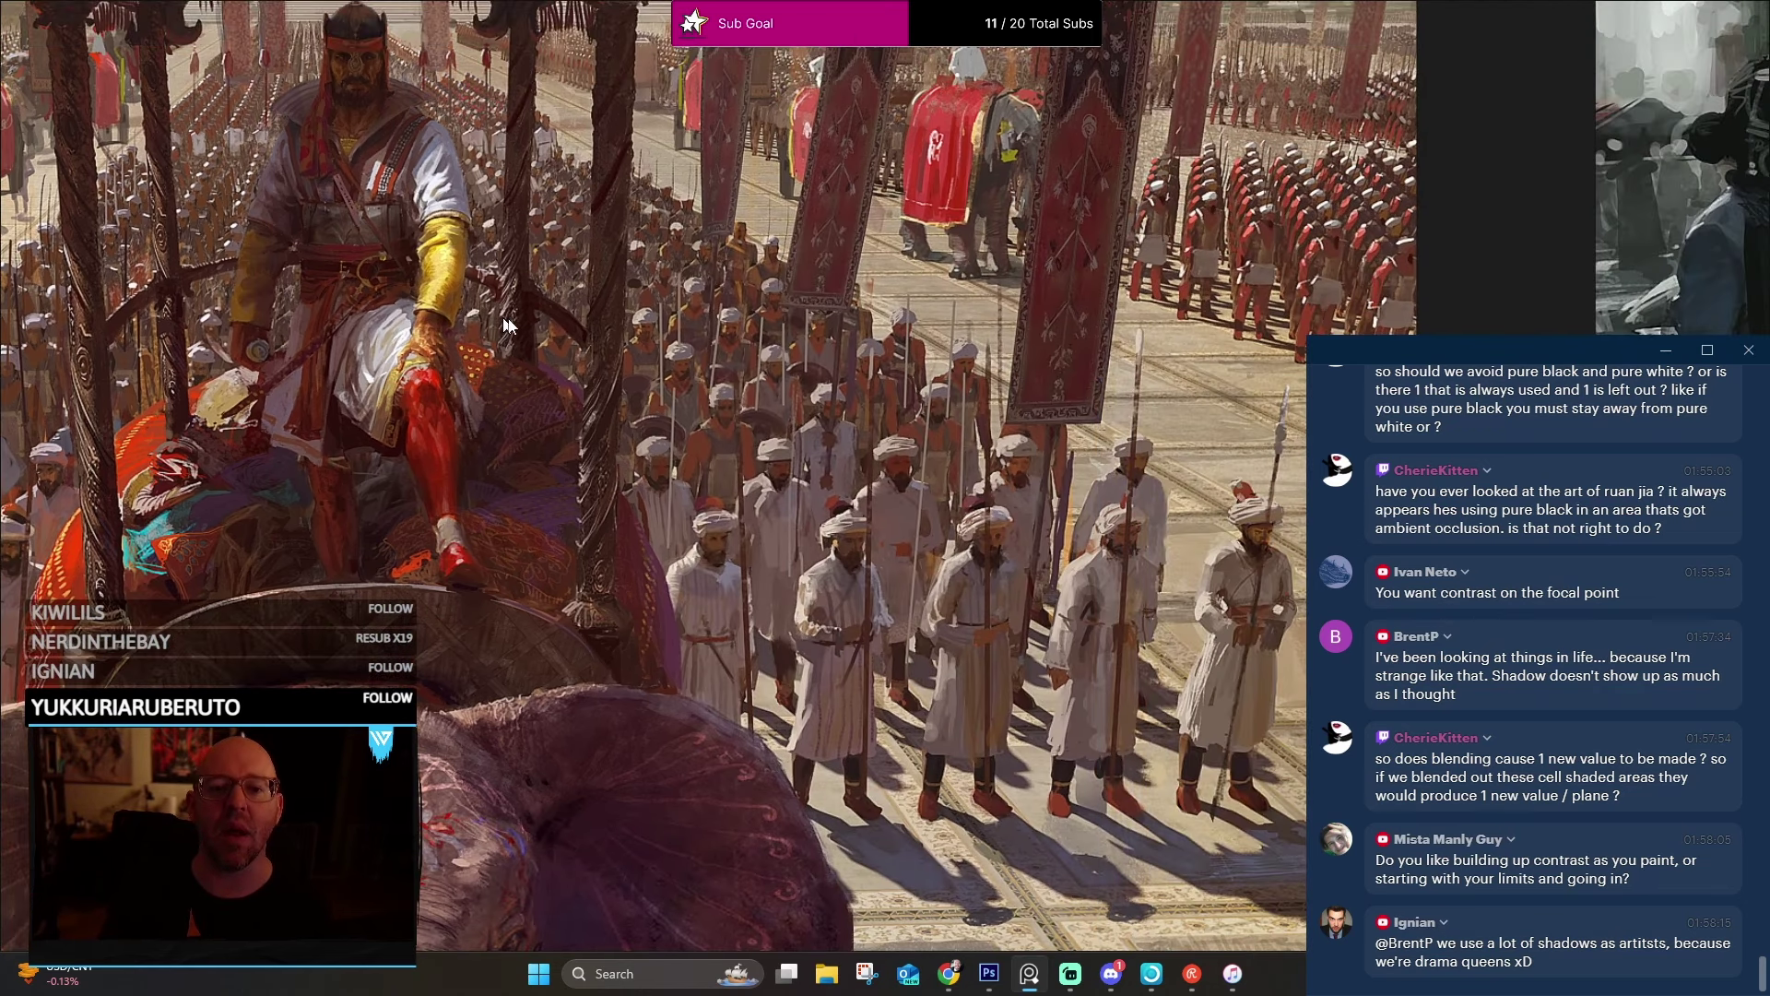
pyautogui.scroll(1, 835, 346)
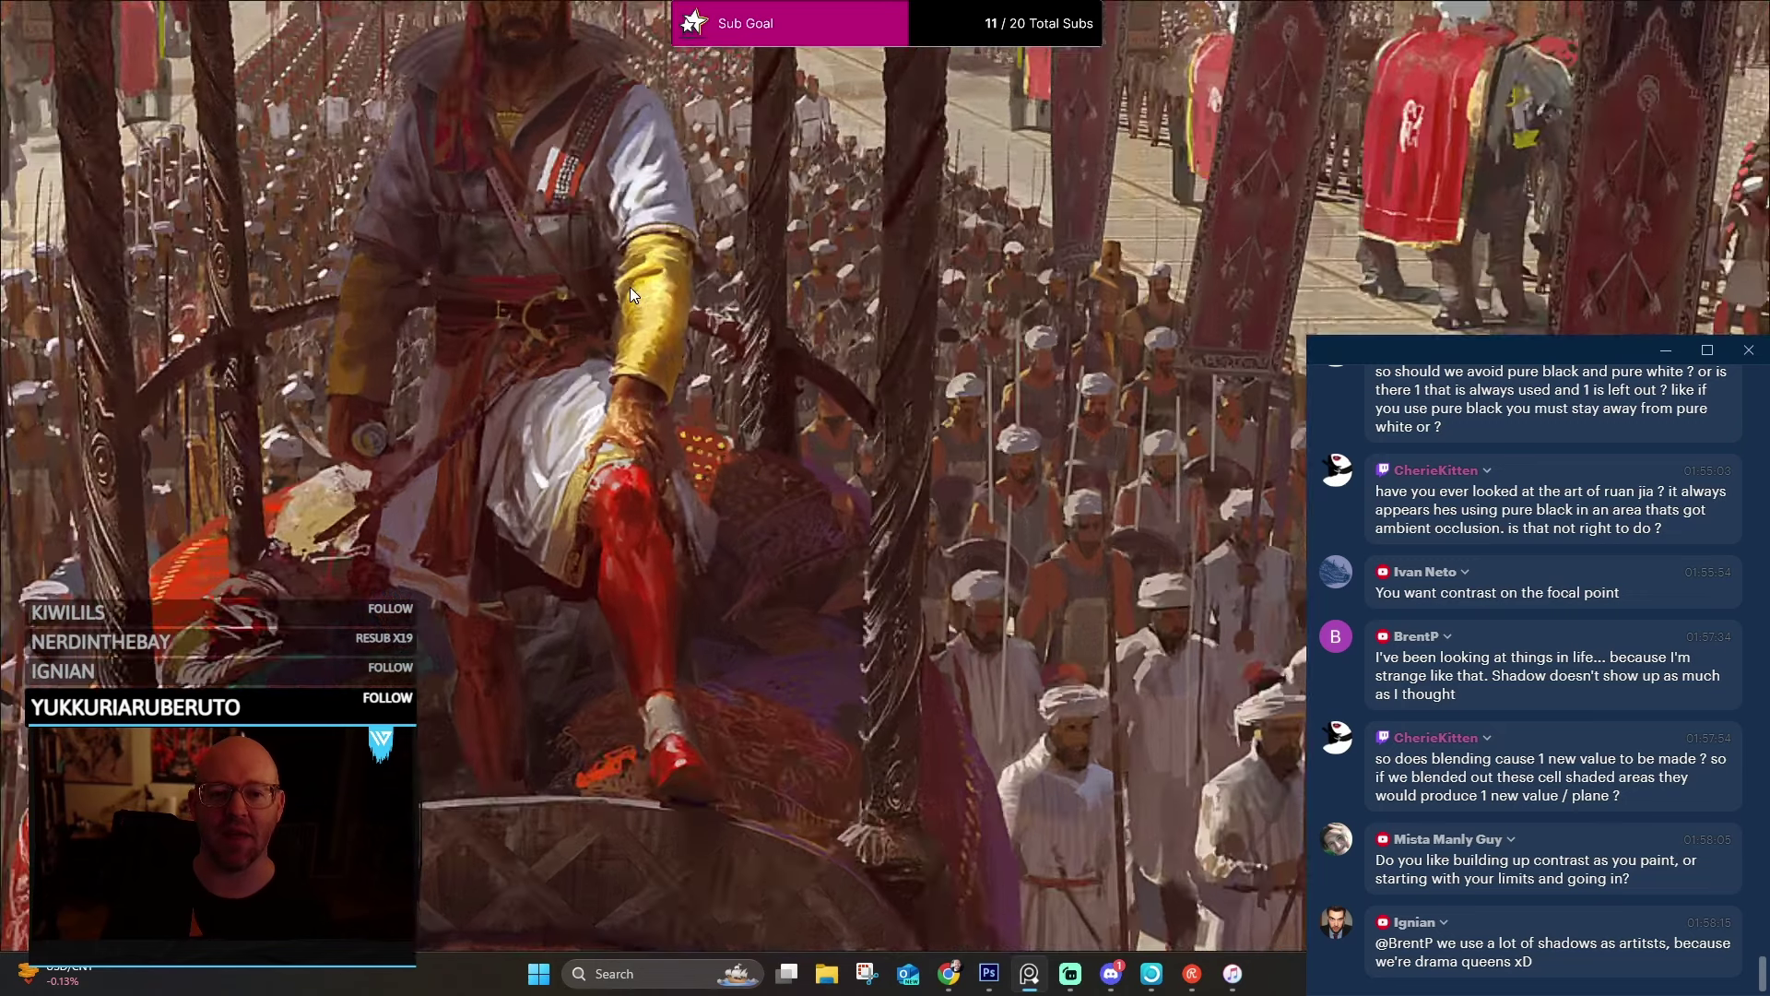
pyautogui.scroll(3, 629, 287)
pyautogui.scroll(-2, 716, 426)
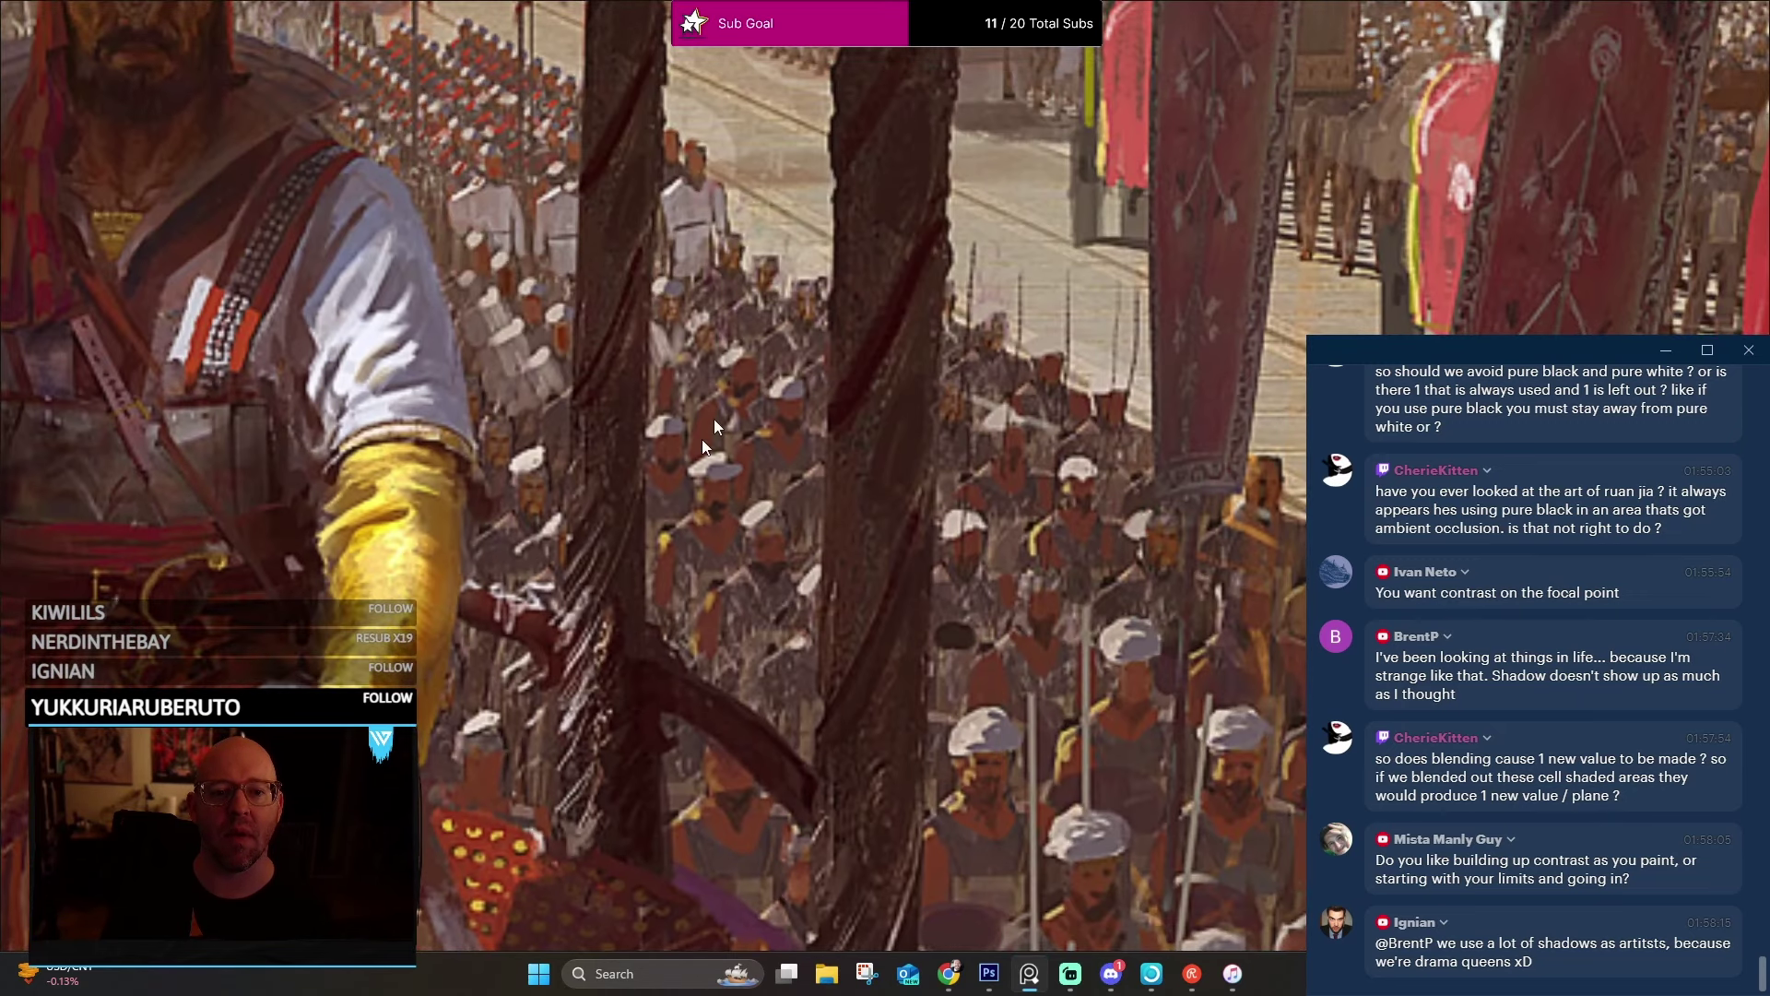
pyautogui.scroll(-2, 793, 247)
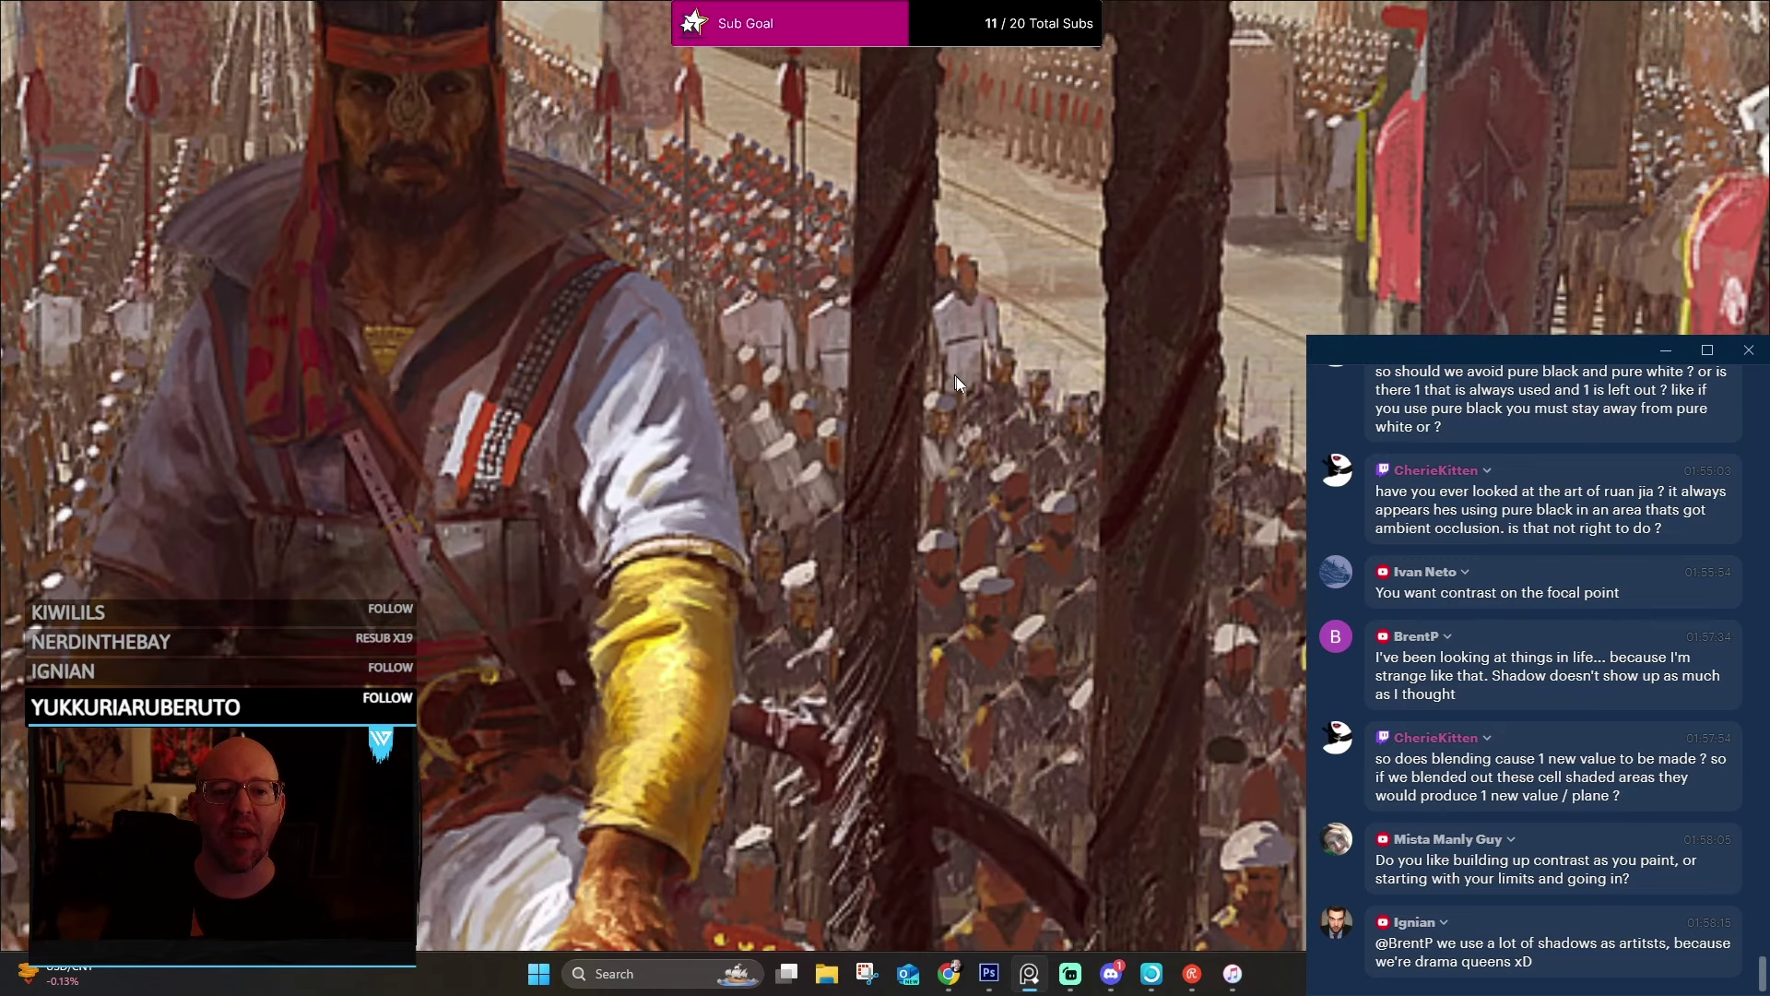
# Center on the rider's face and zoom in and out on its details.
pyautogui.moveTo(557, 162); pyautogui.dragTo(645, 297)
pyautogui.scroll(3, 481, 350)
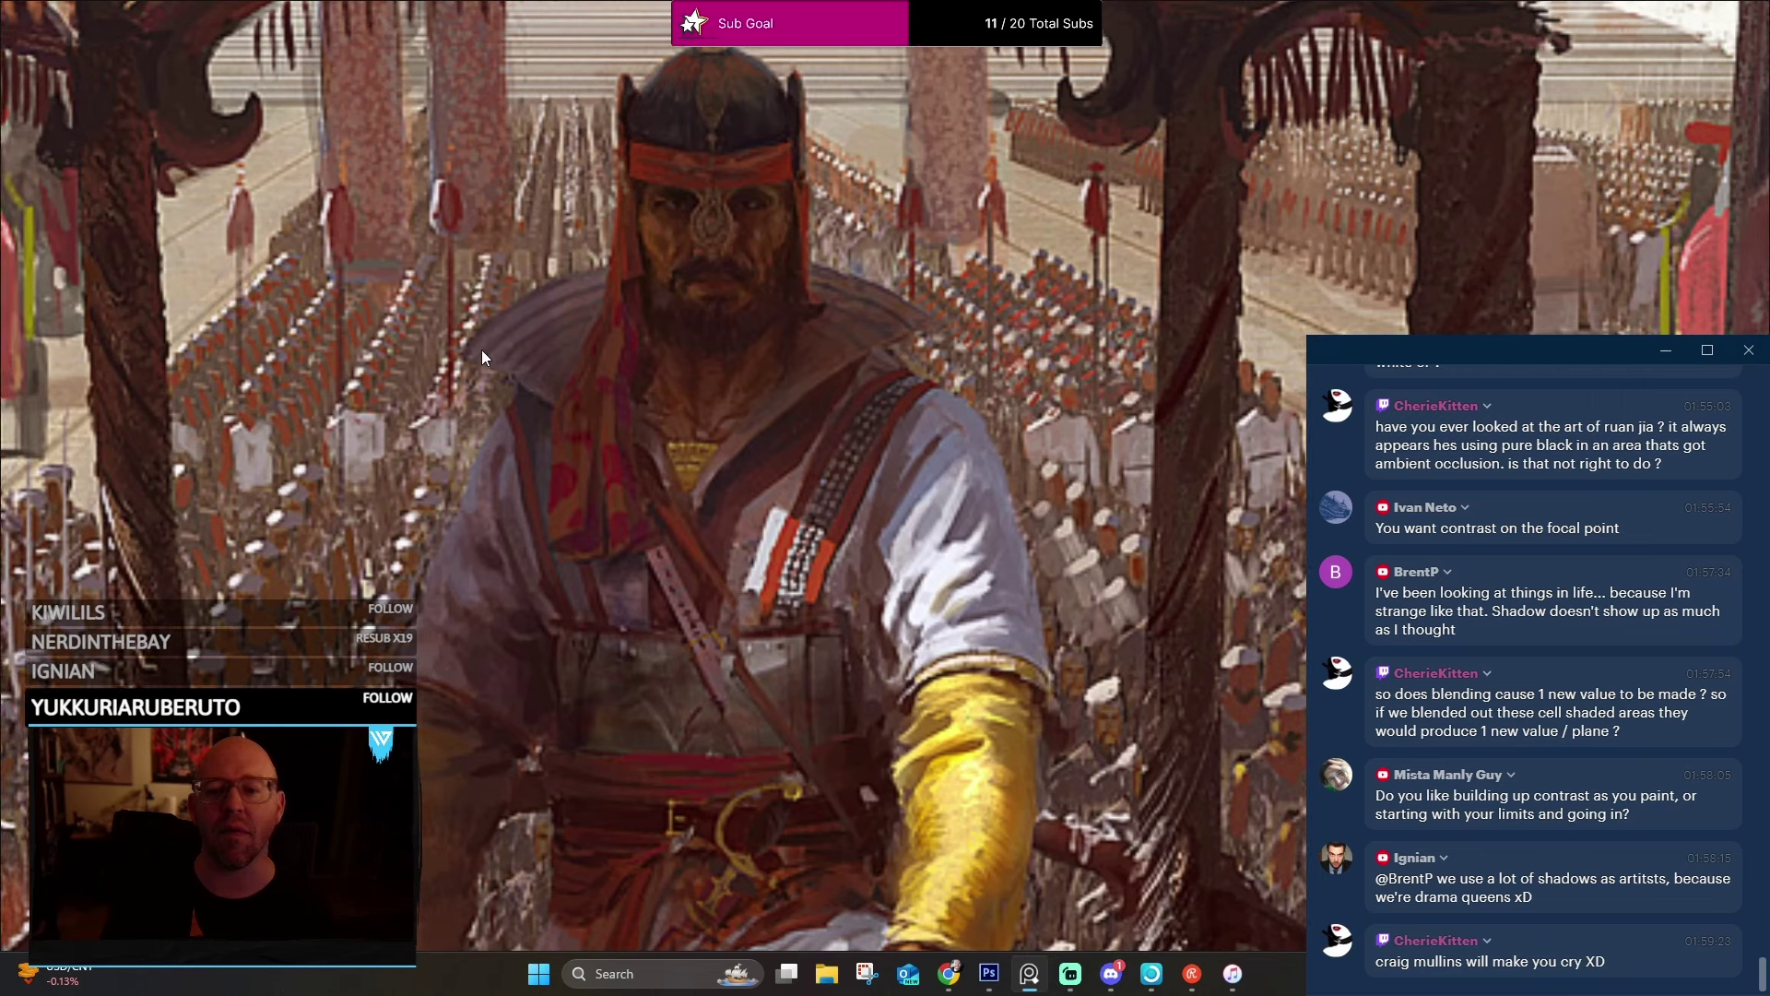
pyautogui.scroll(2, 693, 164)
pyautogui.scroll(-2, 693, 165)
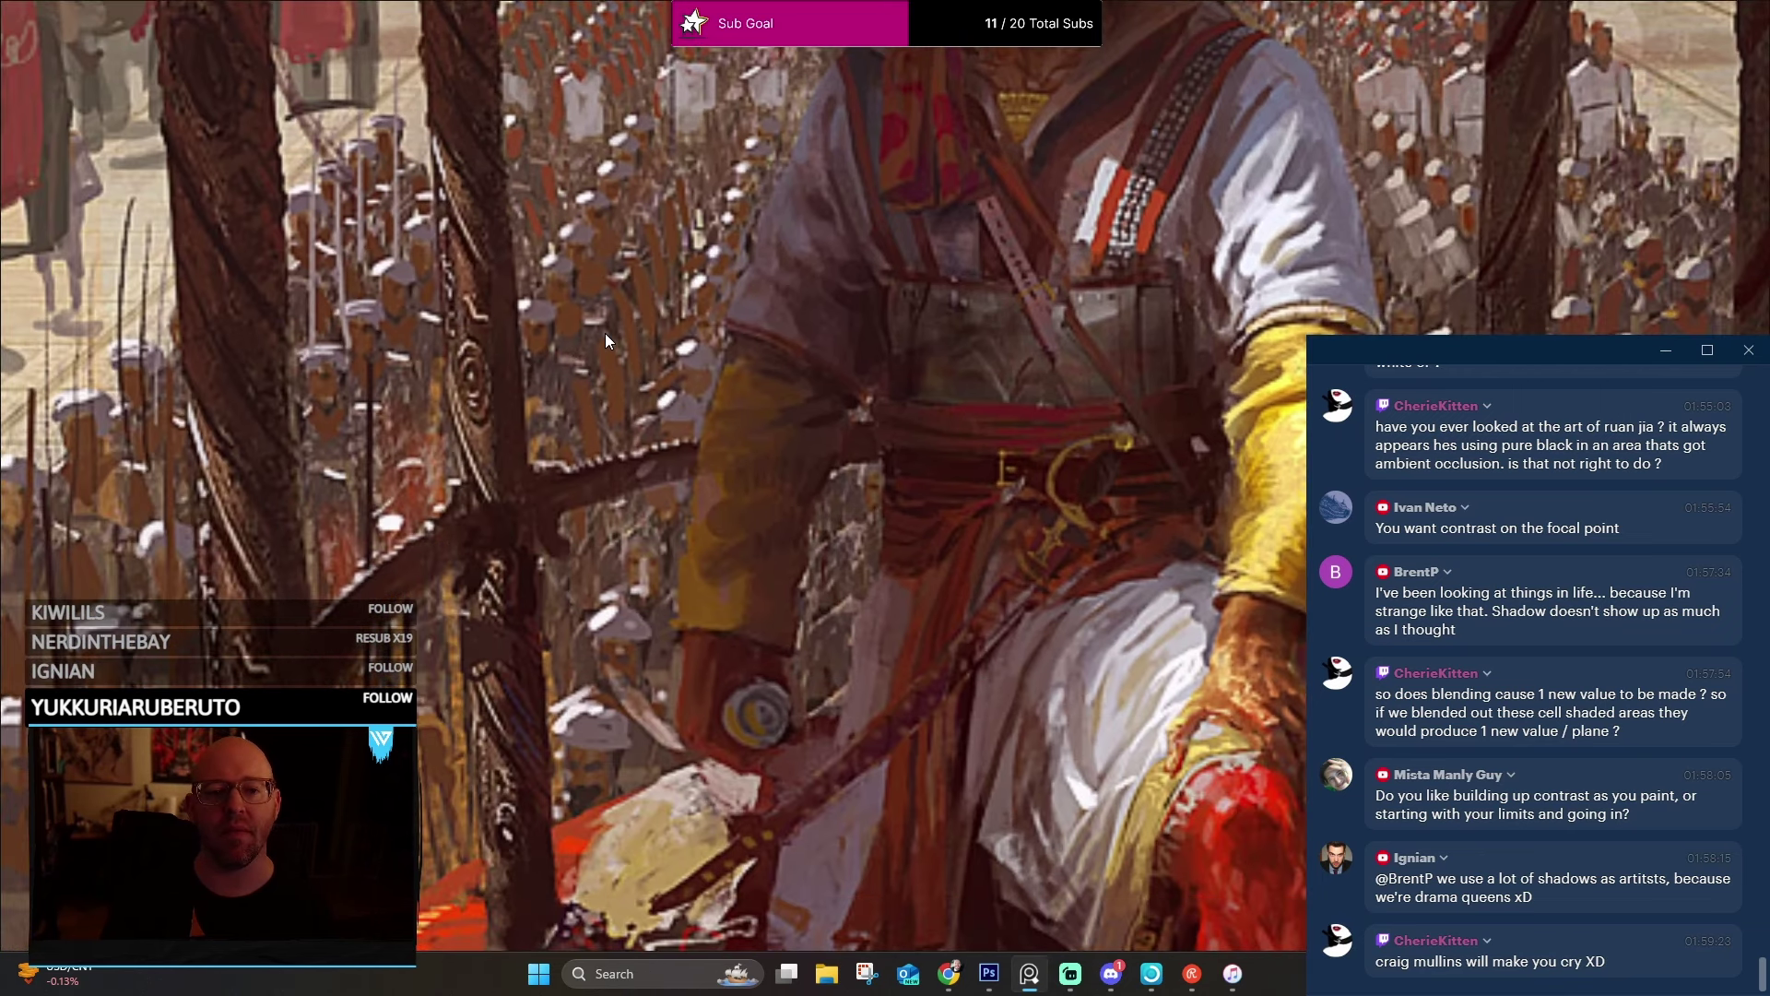
pyautogui.scroll(2, 603, 333)
pyautogui.scroll(2, 748, 439)
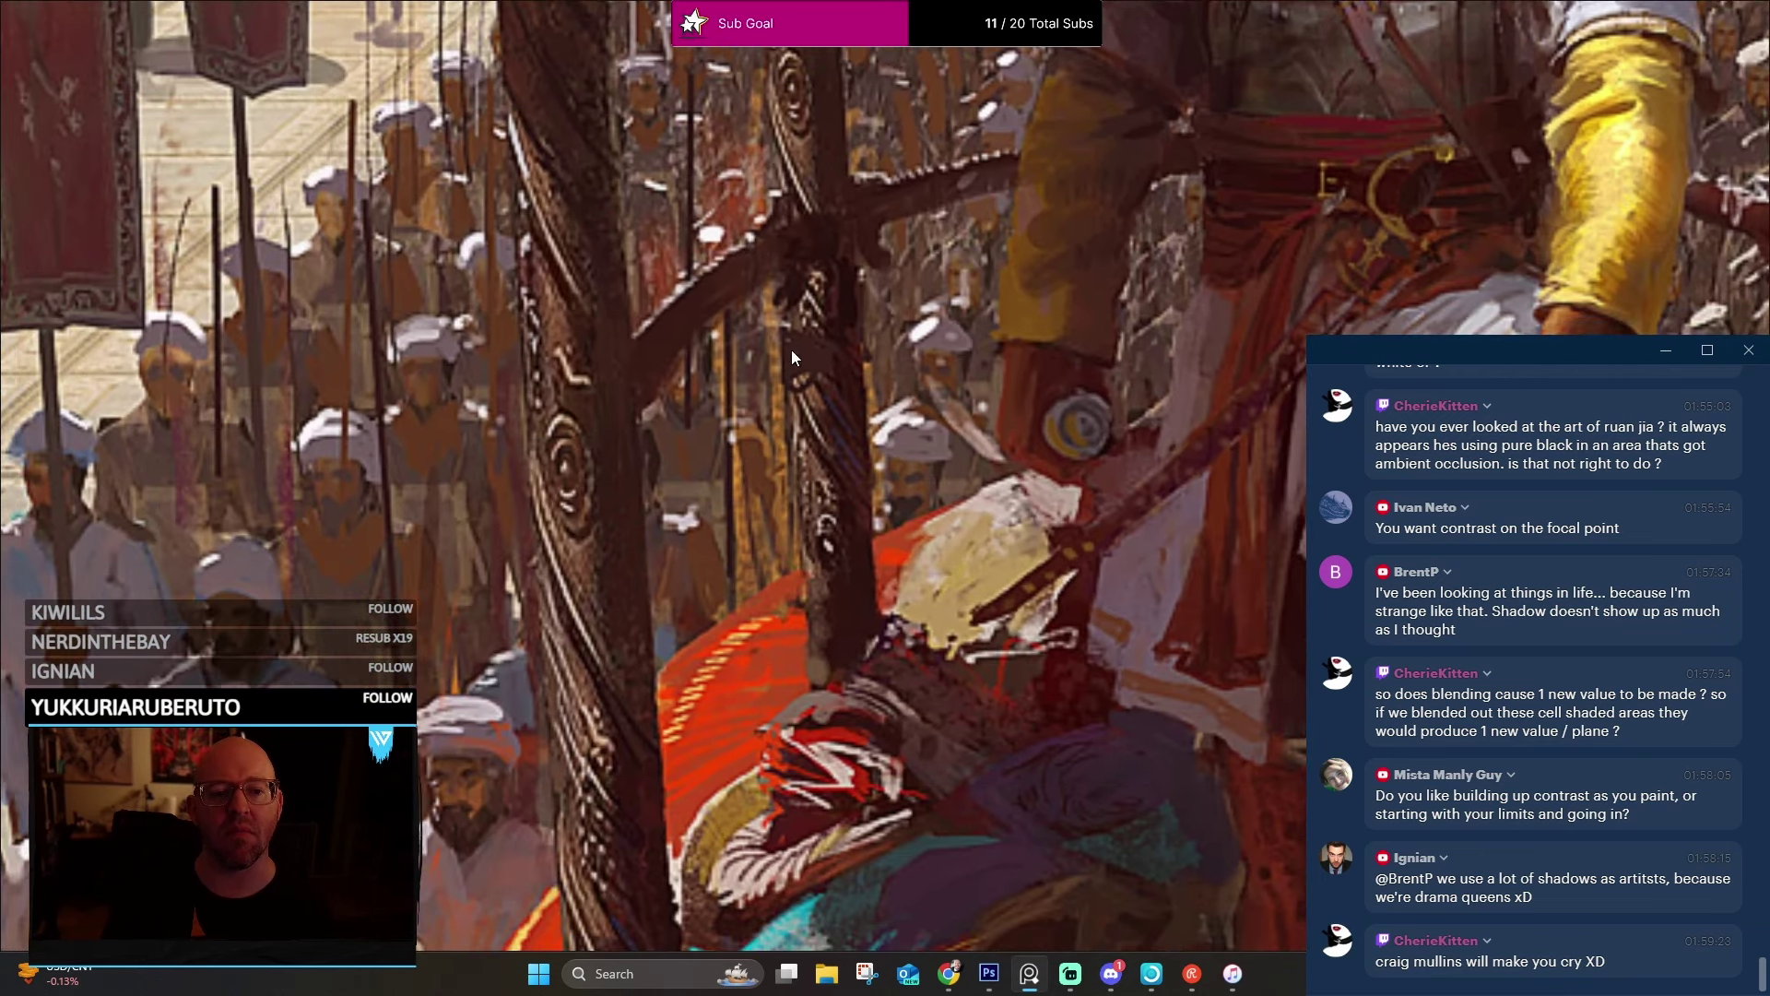
pyautogui.scroll(3, 812, 365)
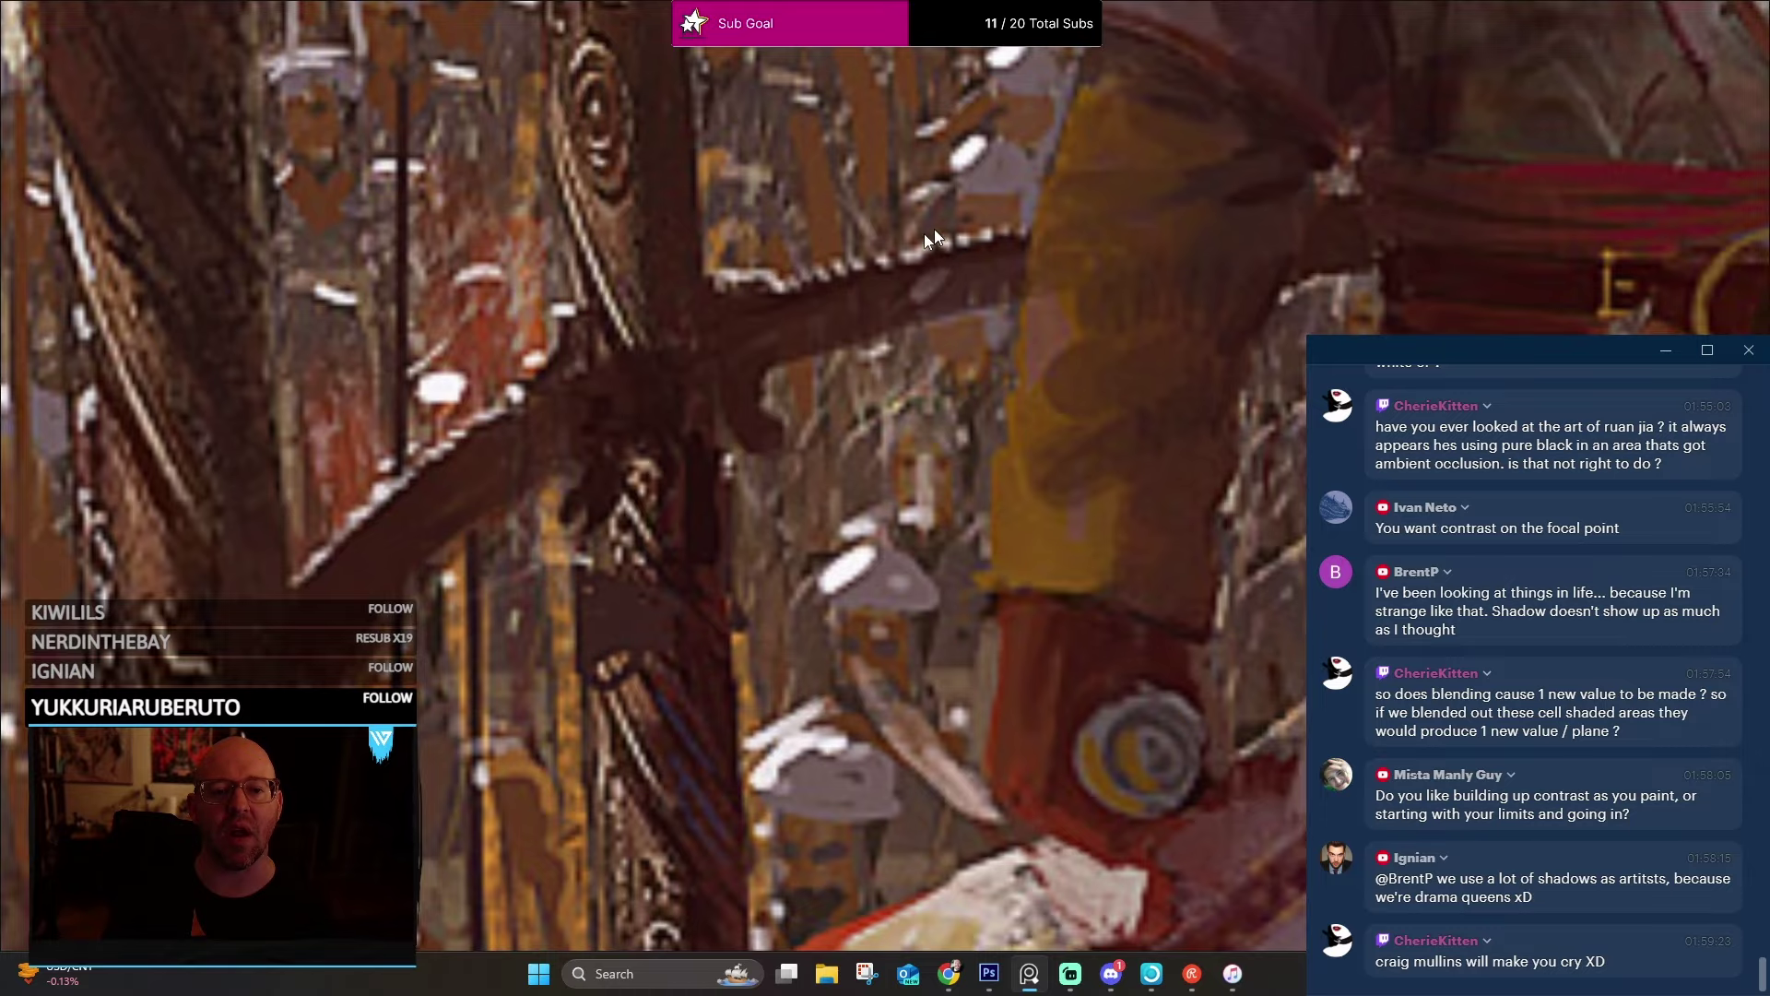
pyautogui.scroll(-4, 813, 381)
pyautogui.scroll(-2, 847, 372)
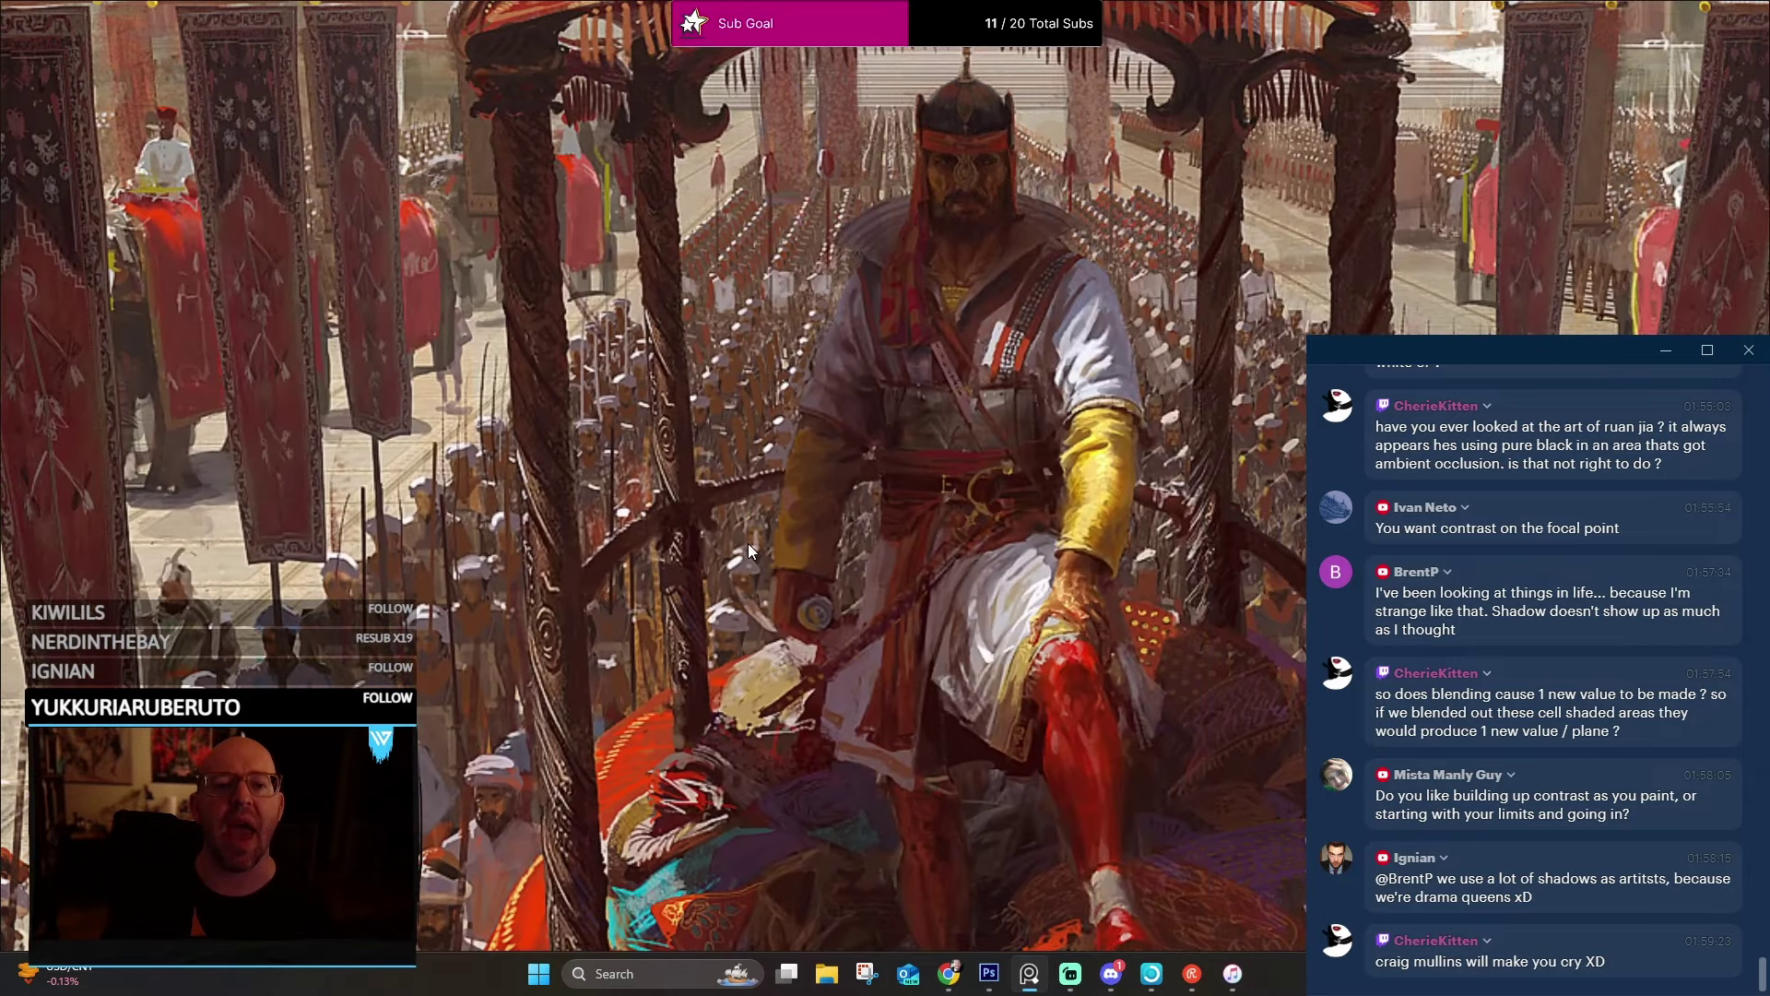
pyautogui.scroll(-3, 817, 399)
pyautogui.scroll(-1, 818, 398)
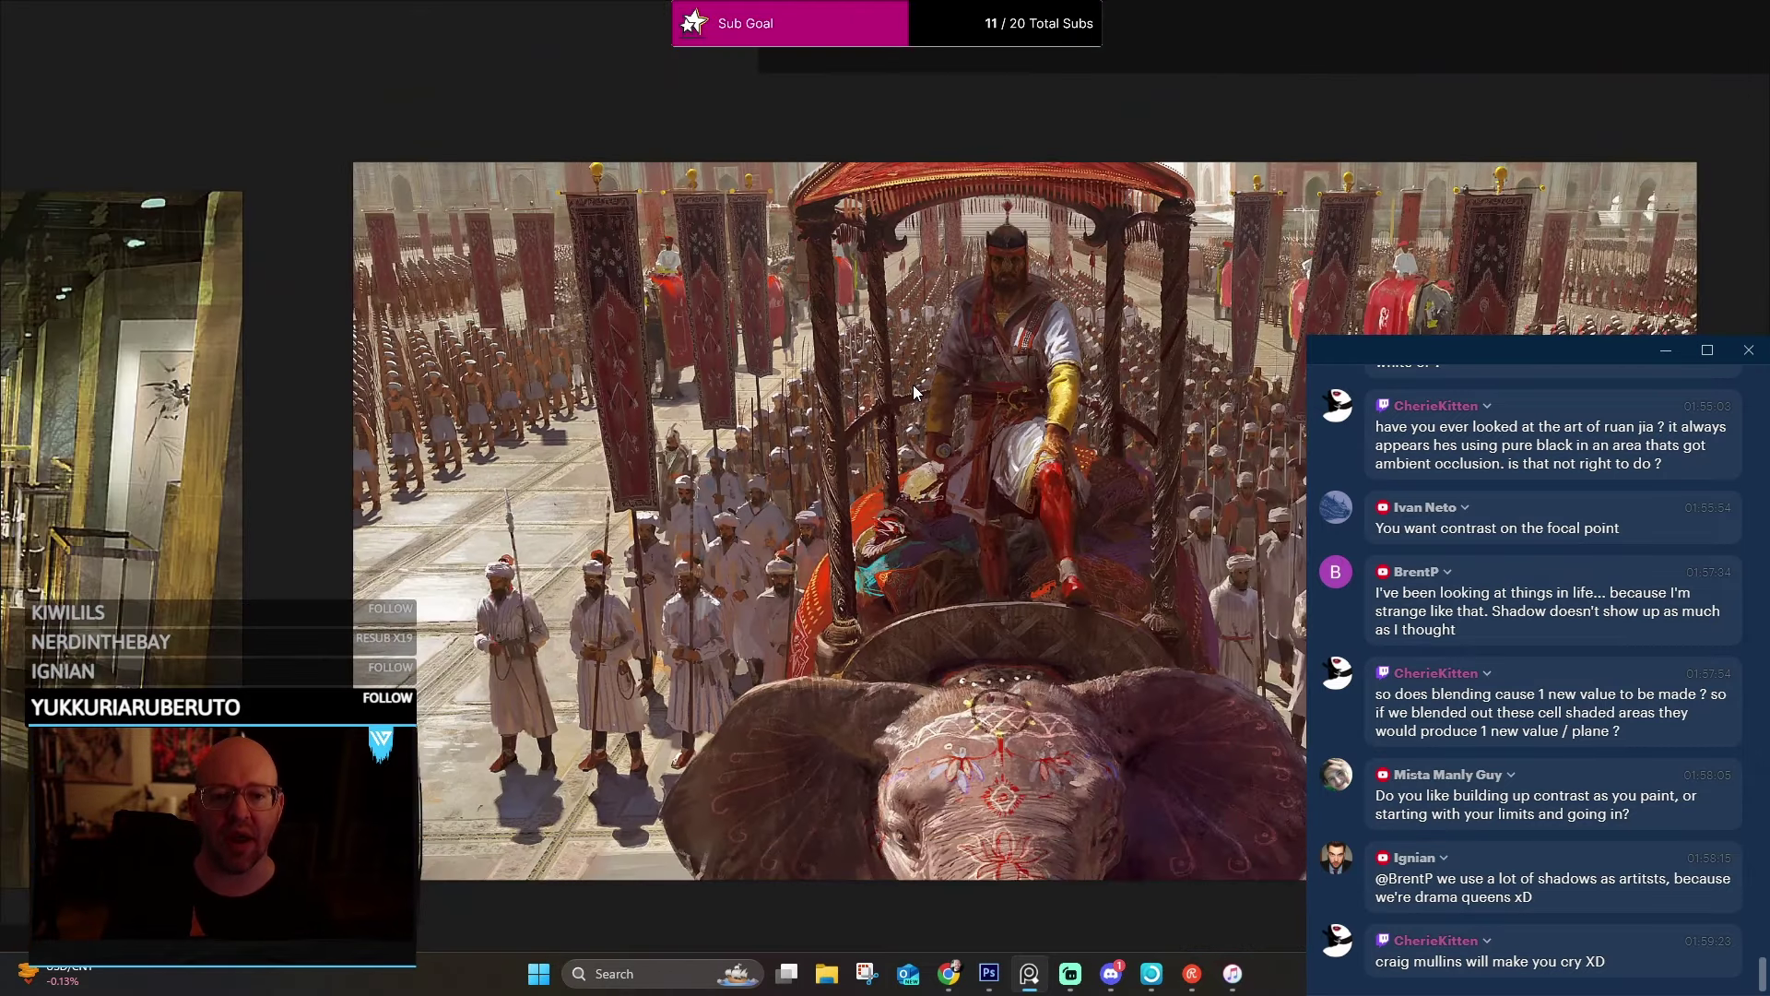
pyautogui.scroll(-3, 736, 351)
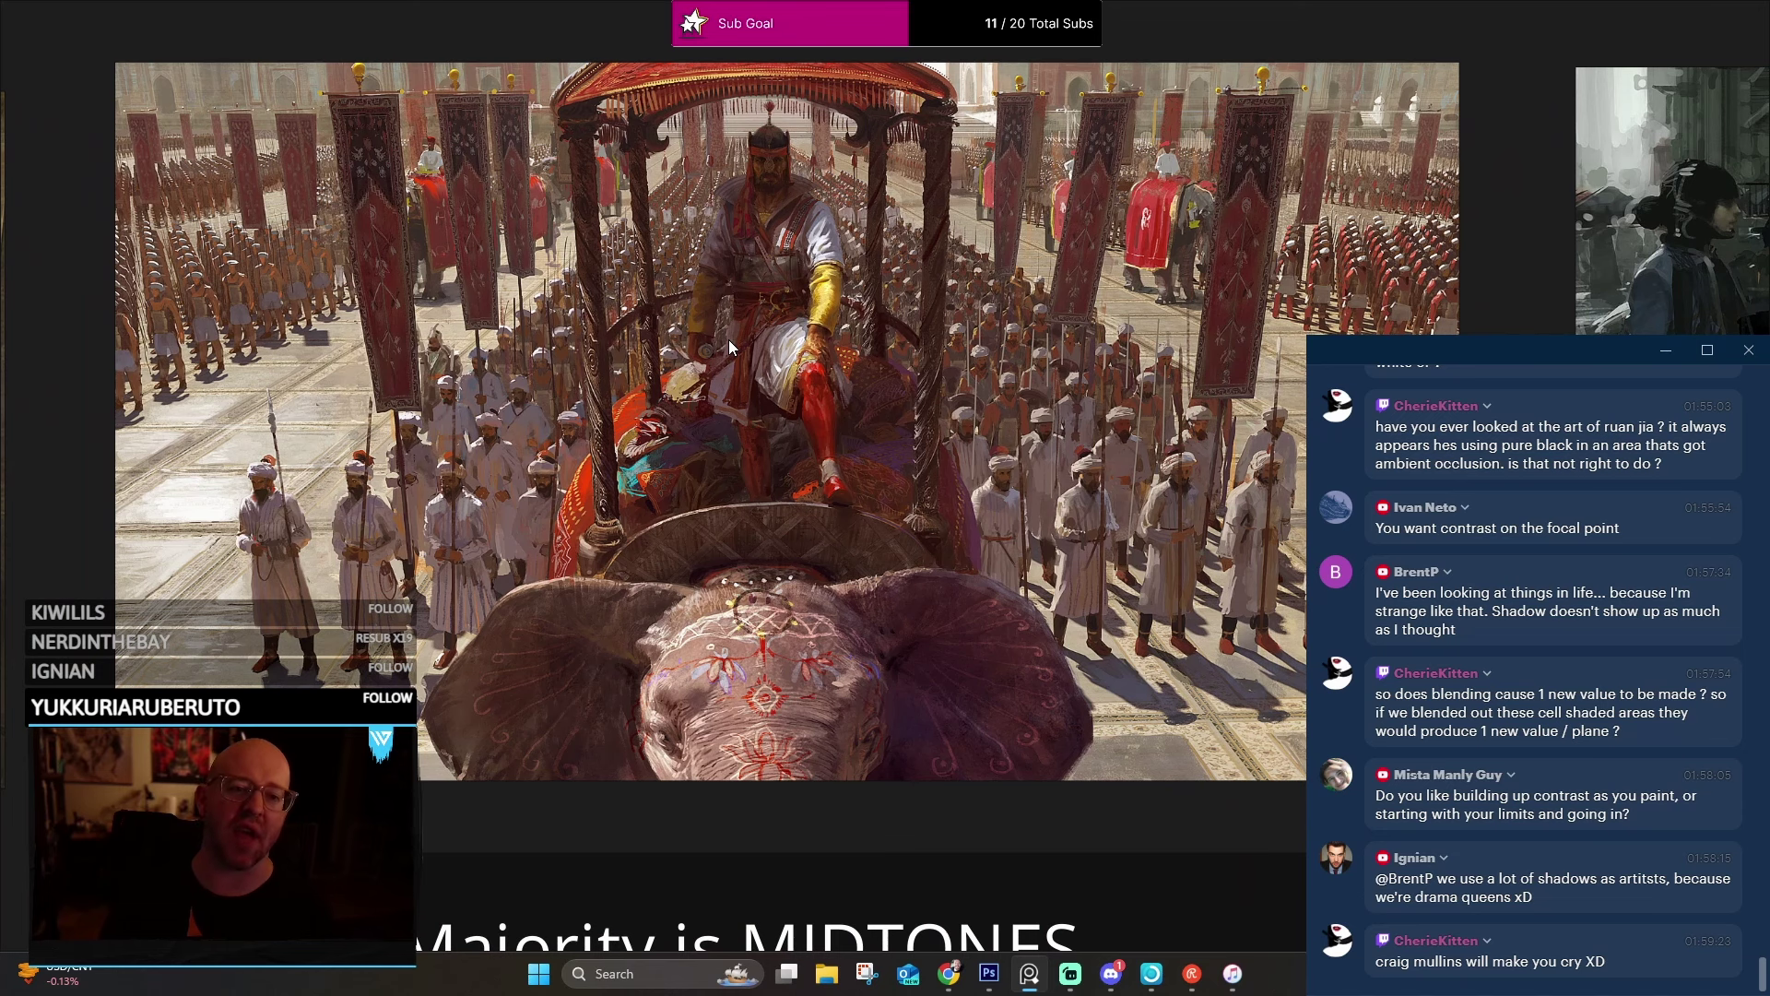
pyautogui.moveTo(729, 338); pyautogui.dragTo(692, 340)
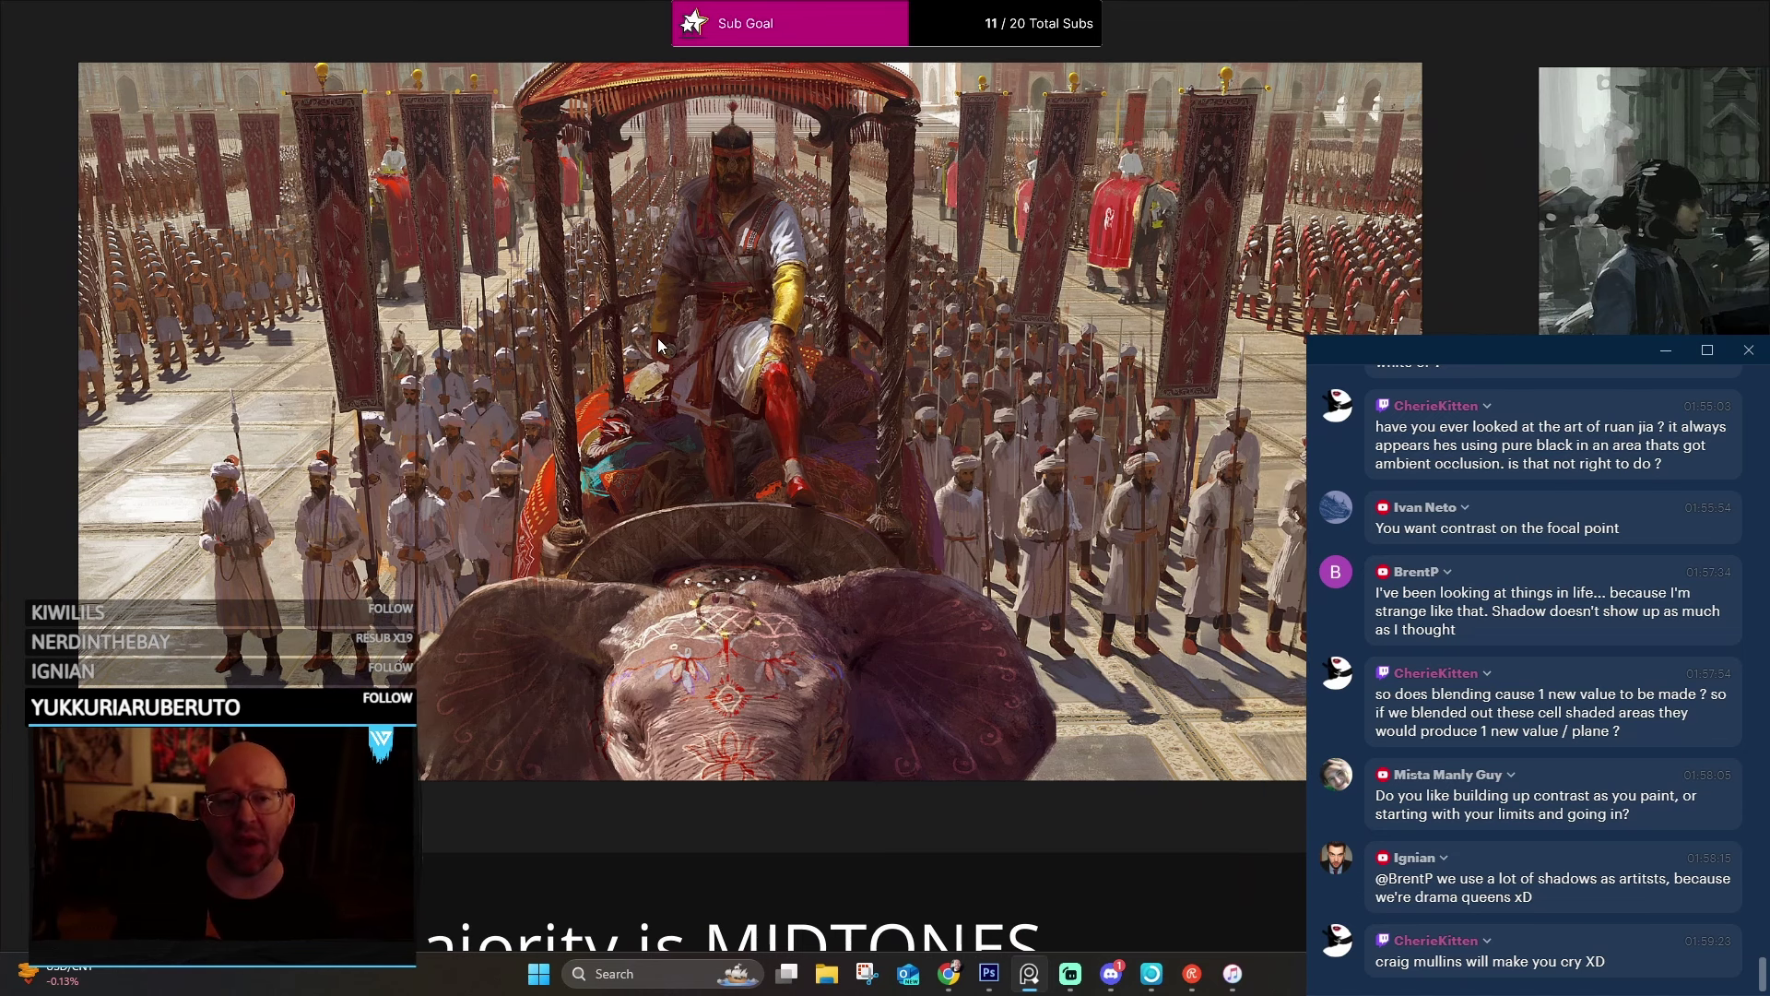
pyautogui.scroll(4, 714, 354)
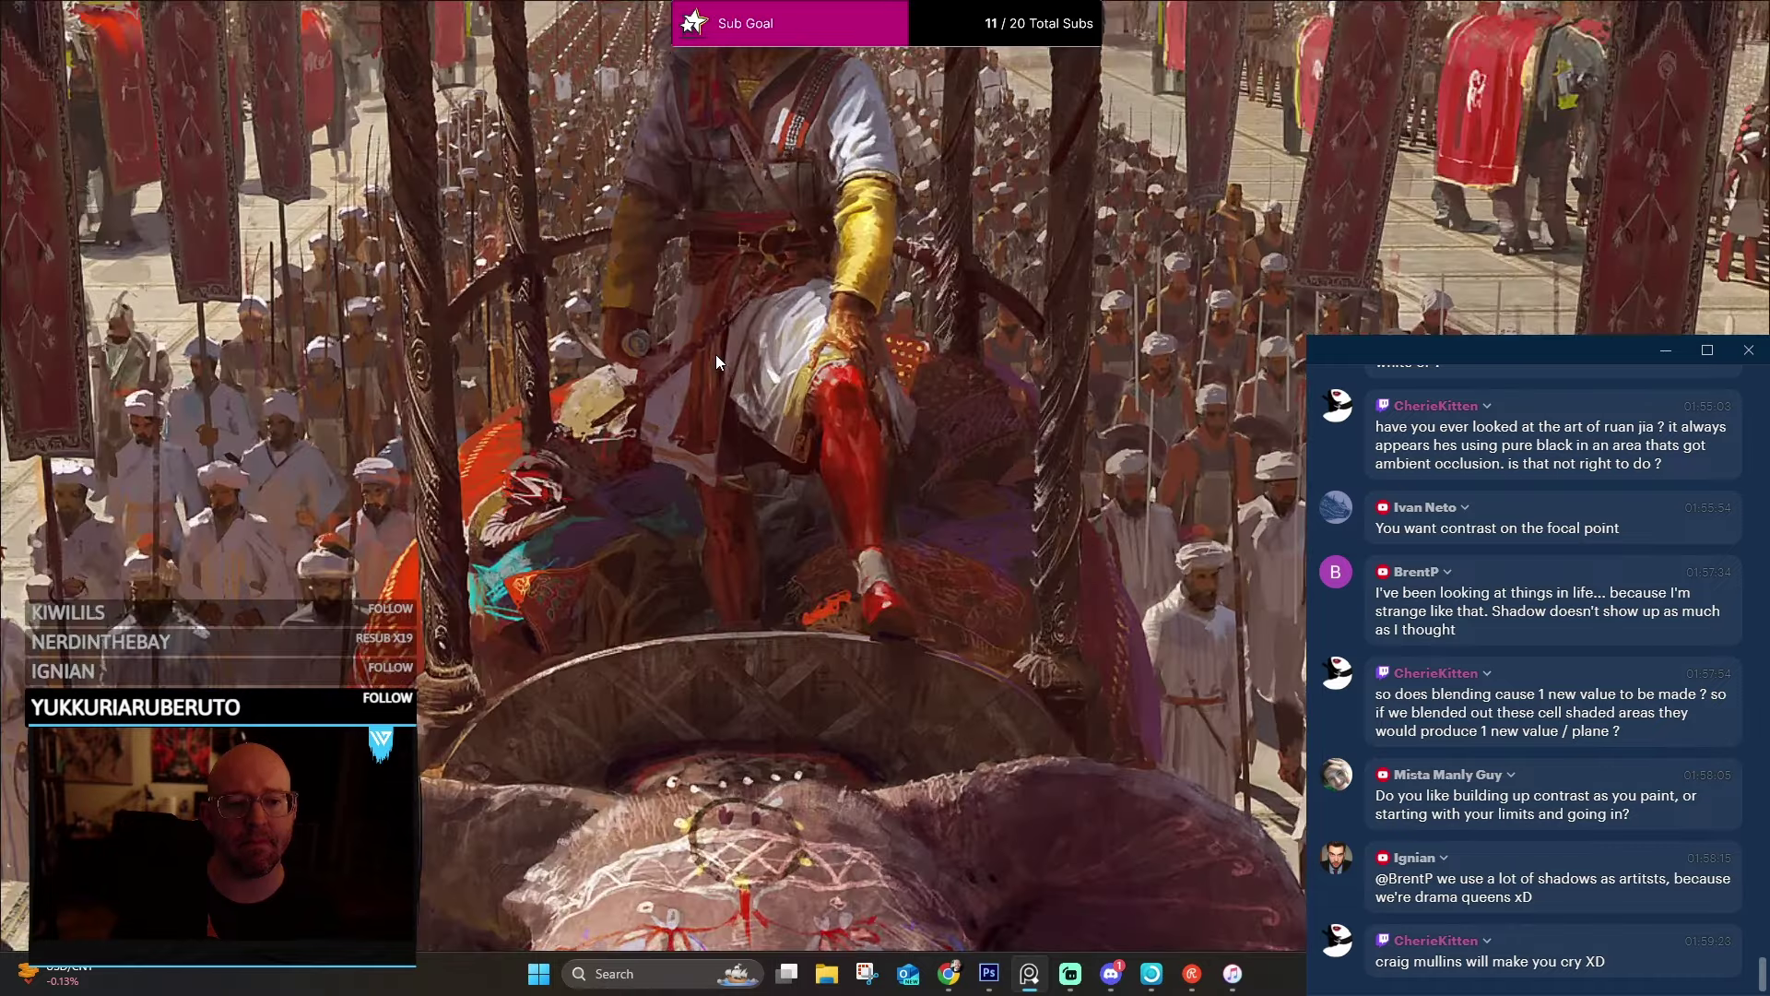
pyautogui.scroll(-3, 728, 348)
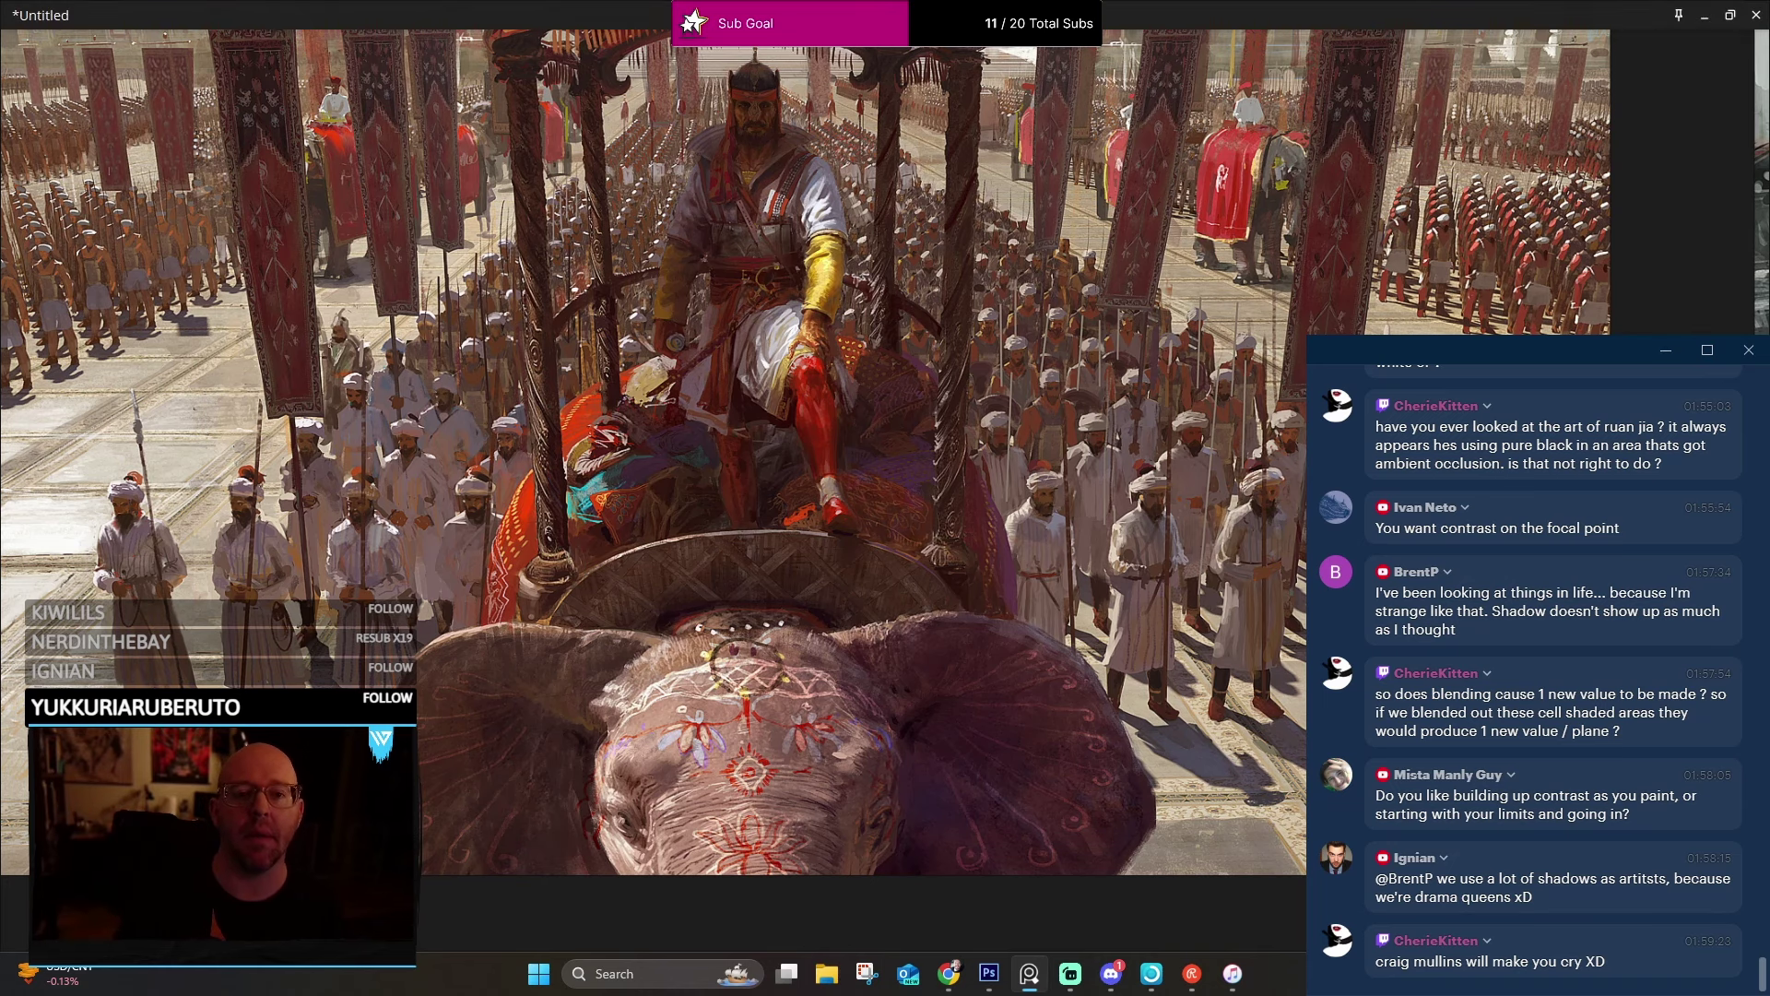
pyautogui.scroll(4, 902, 248)
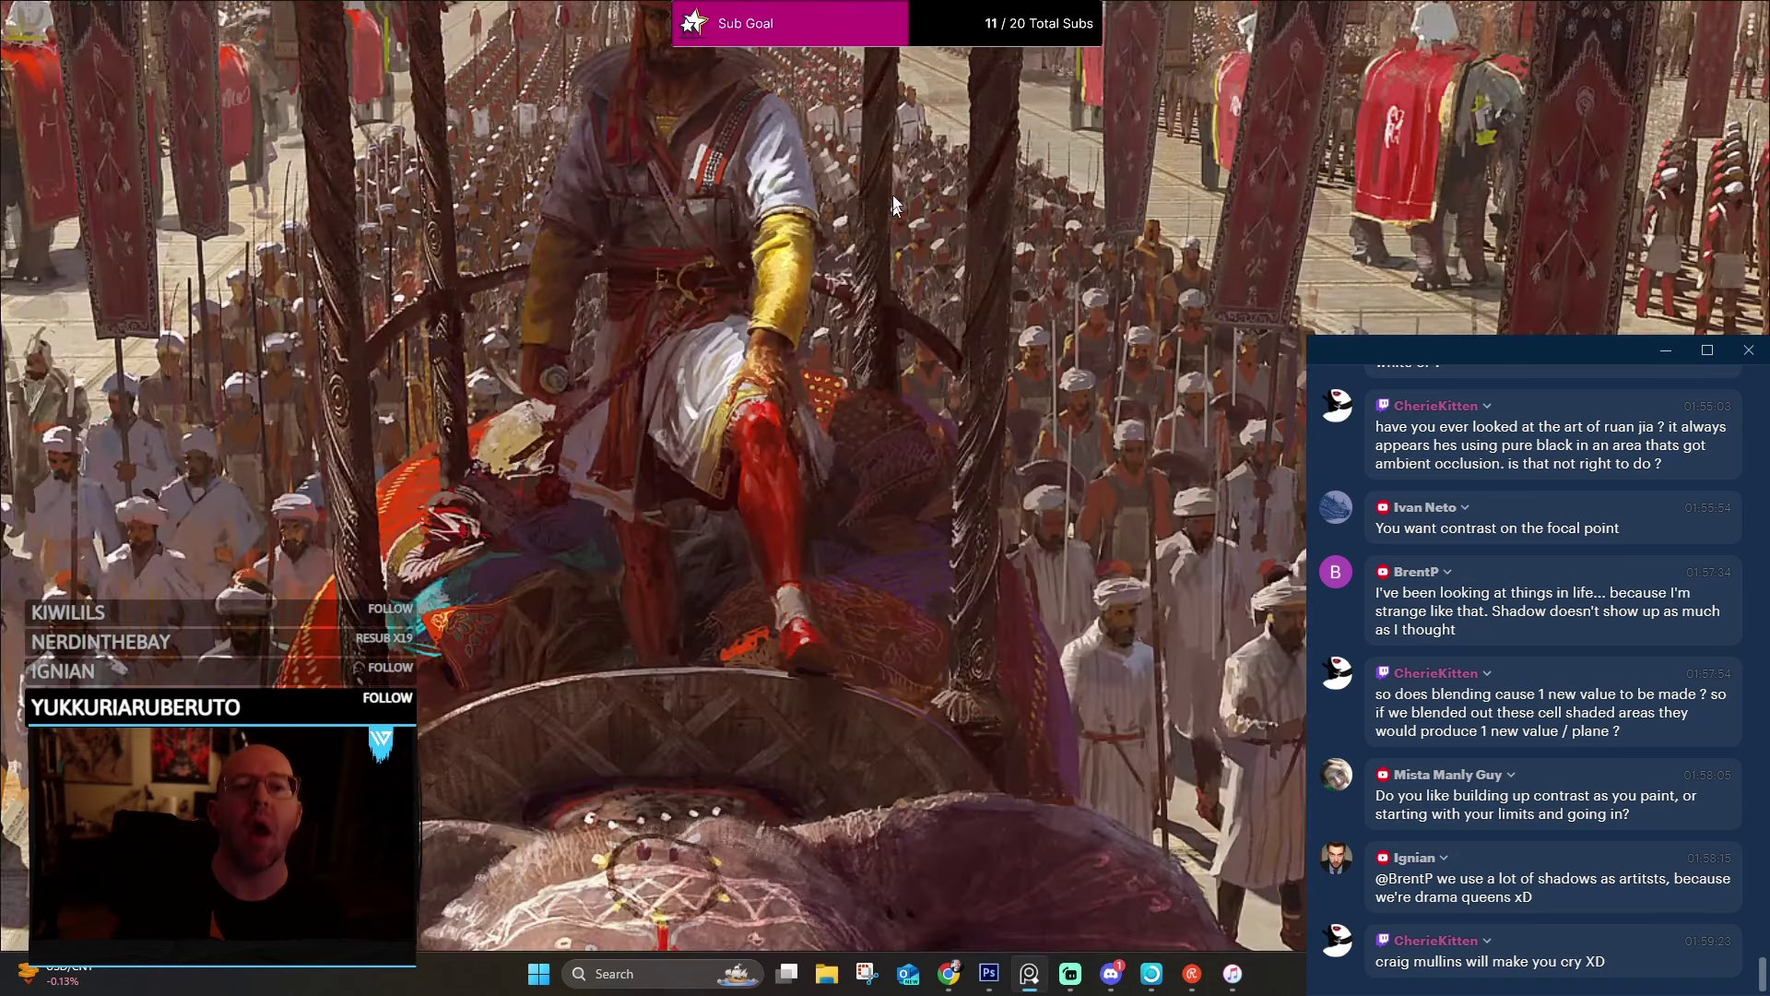
pyautogui.scroll(6, 892, 203)
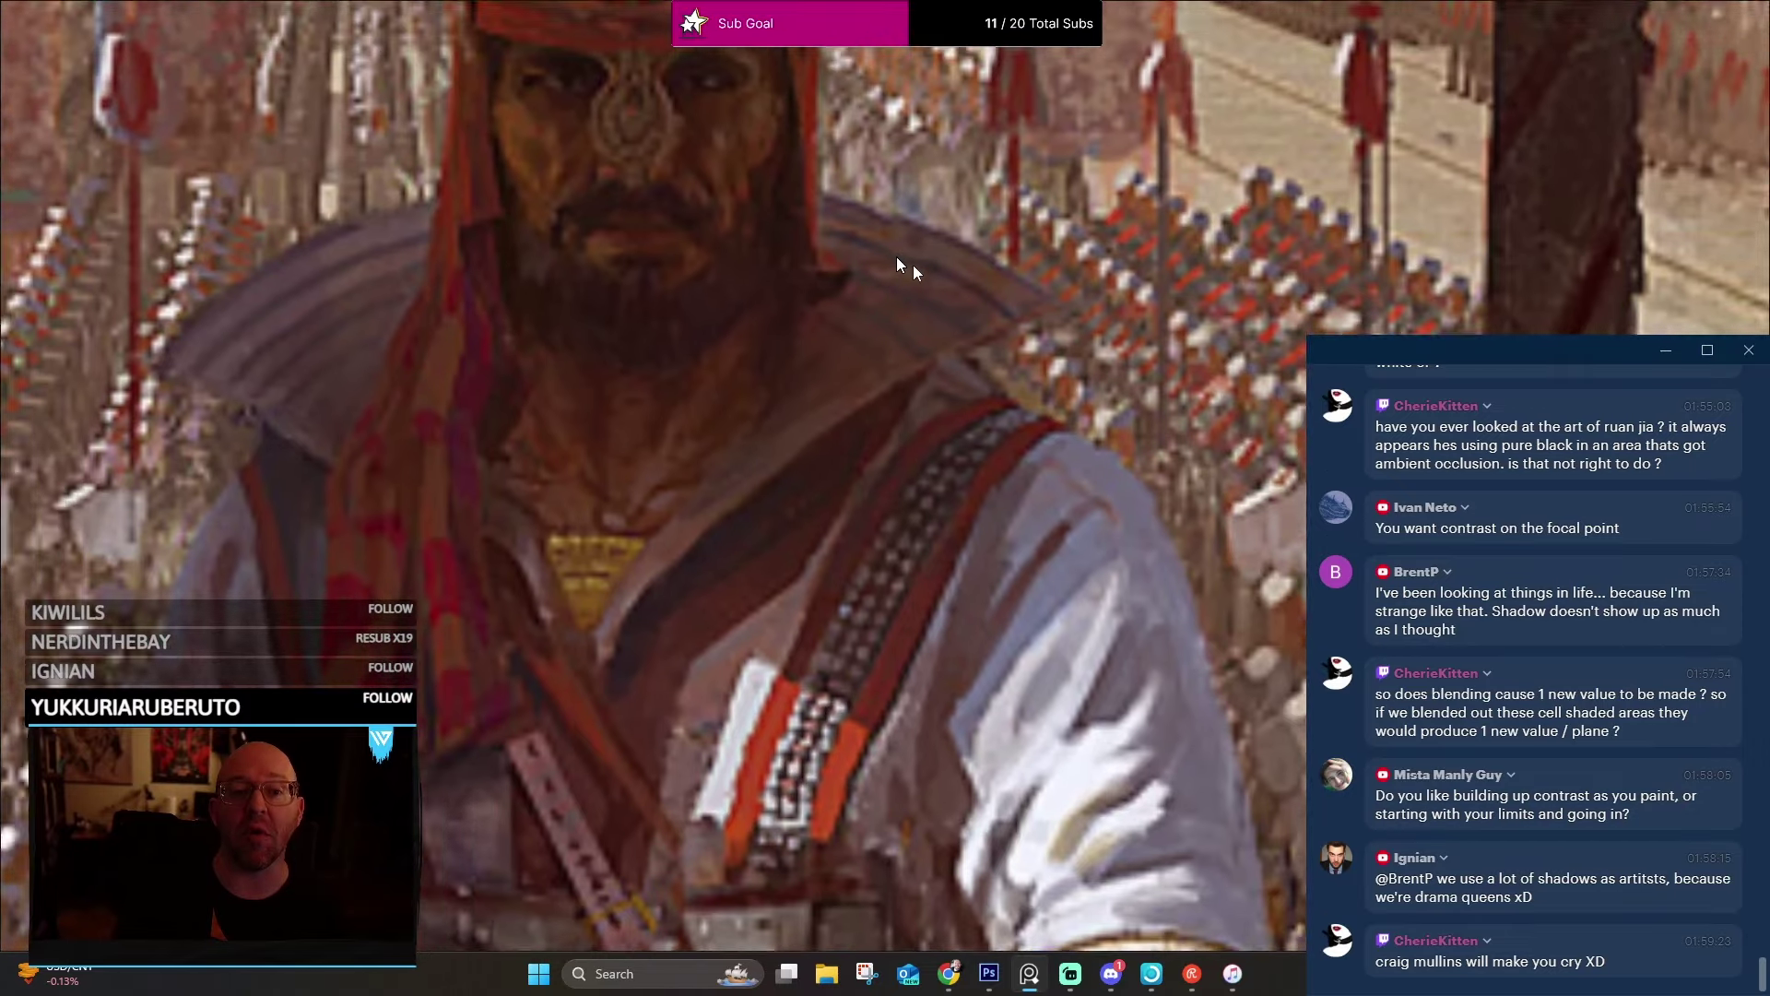
pyautogui.scroll(-10, 854, 235)
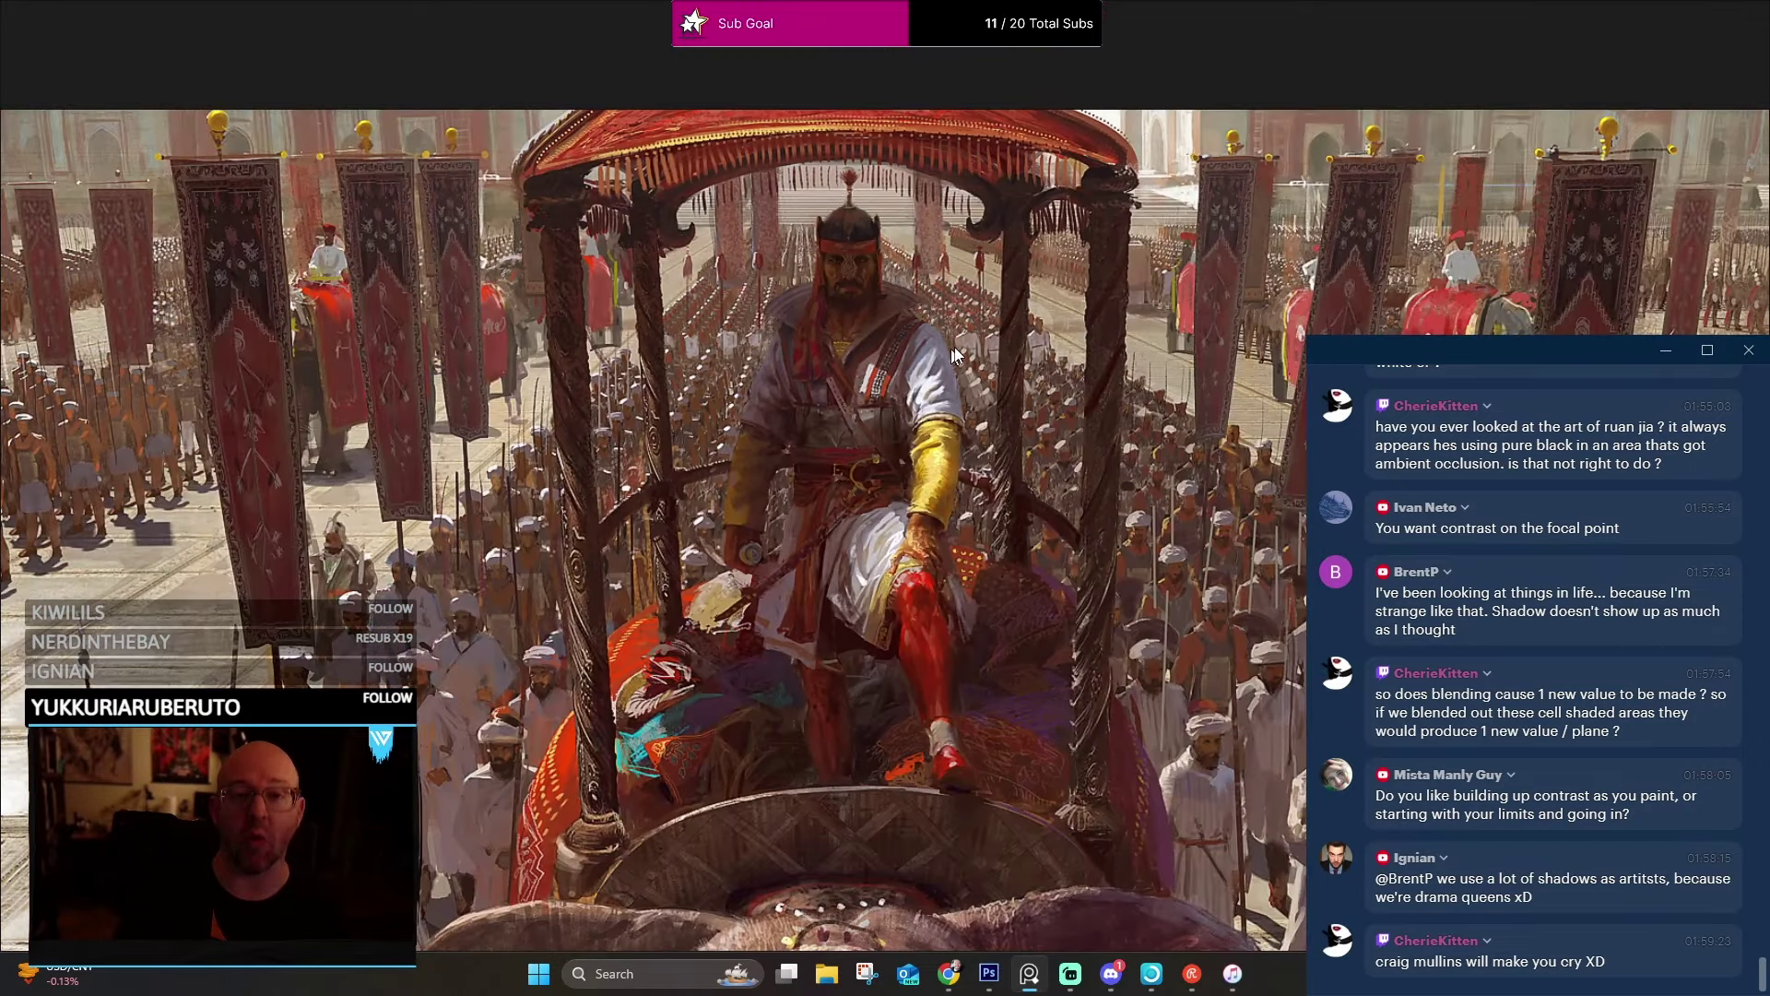
pyautogui.scroll(2, 955, 351)
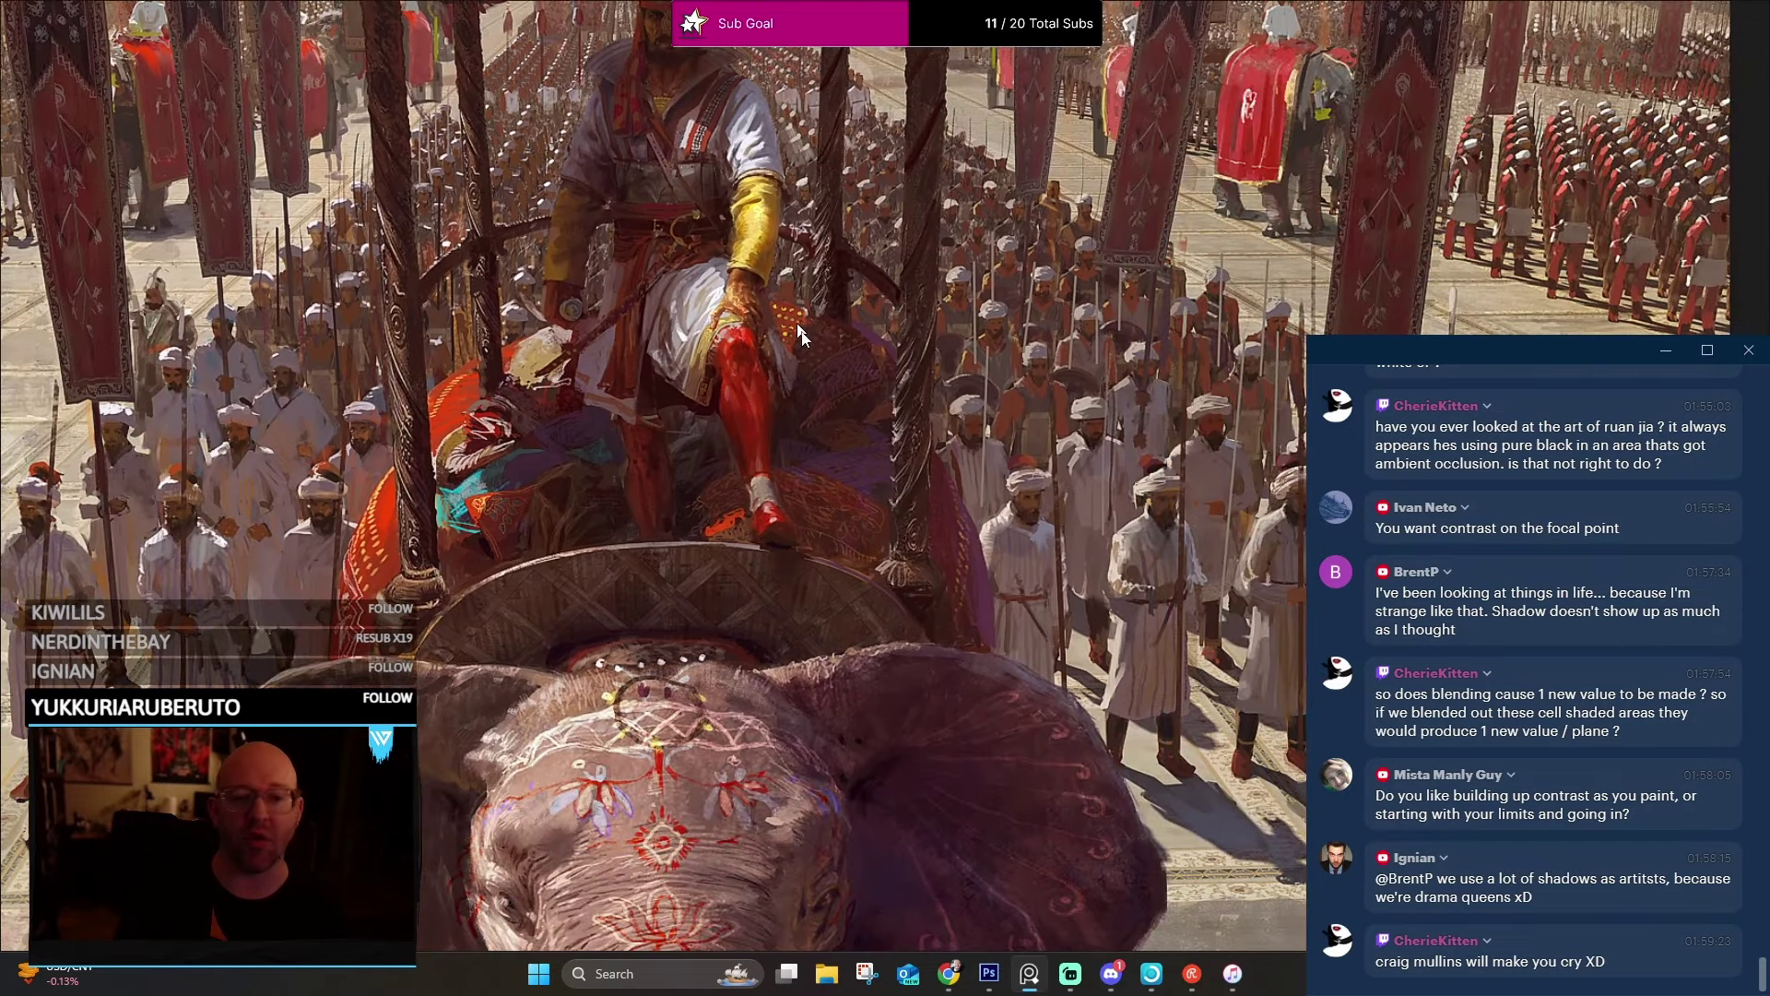
pyautogui.moveTo(848, 405); pyautogui.dragTo(537, 297)
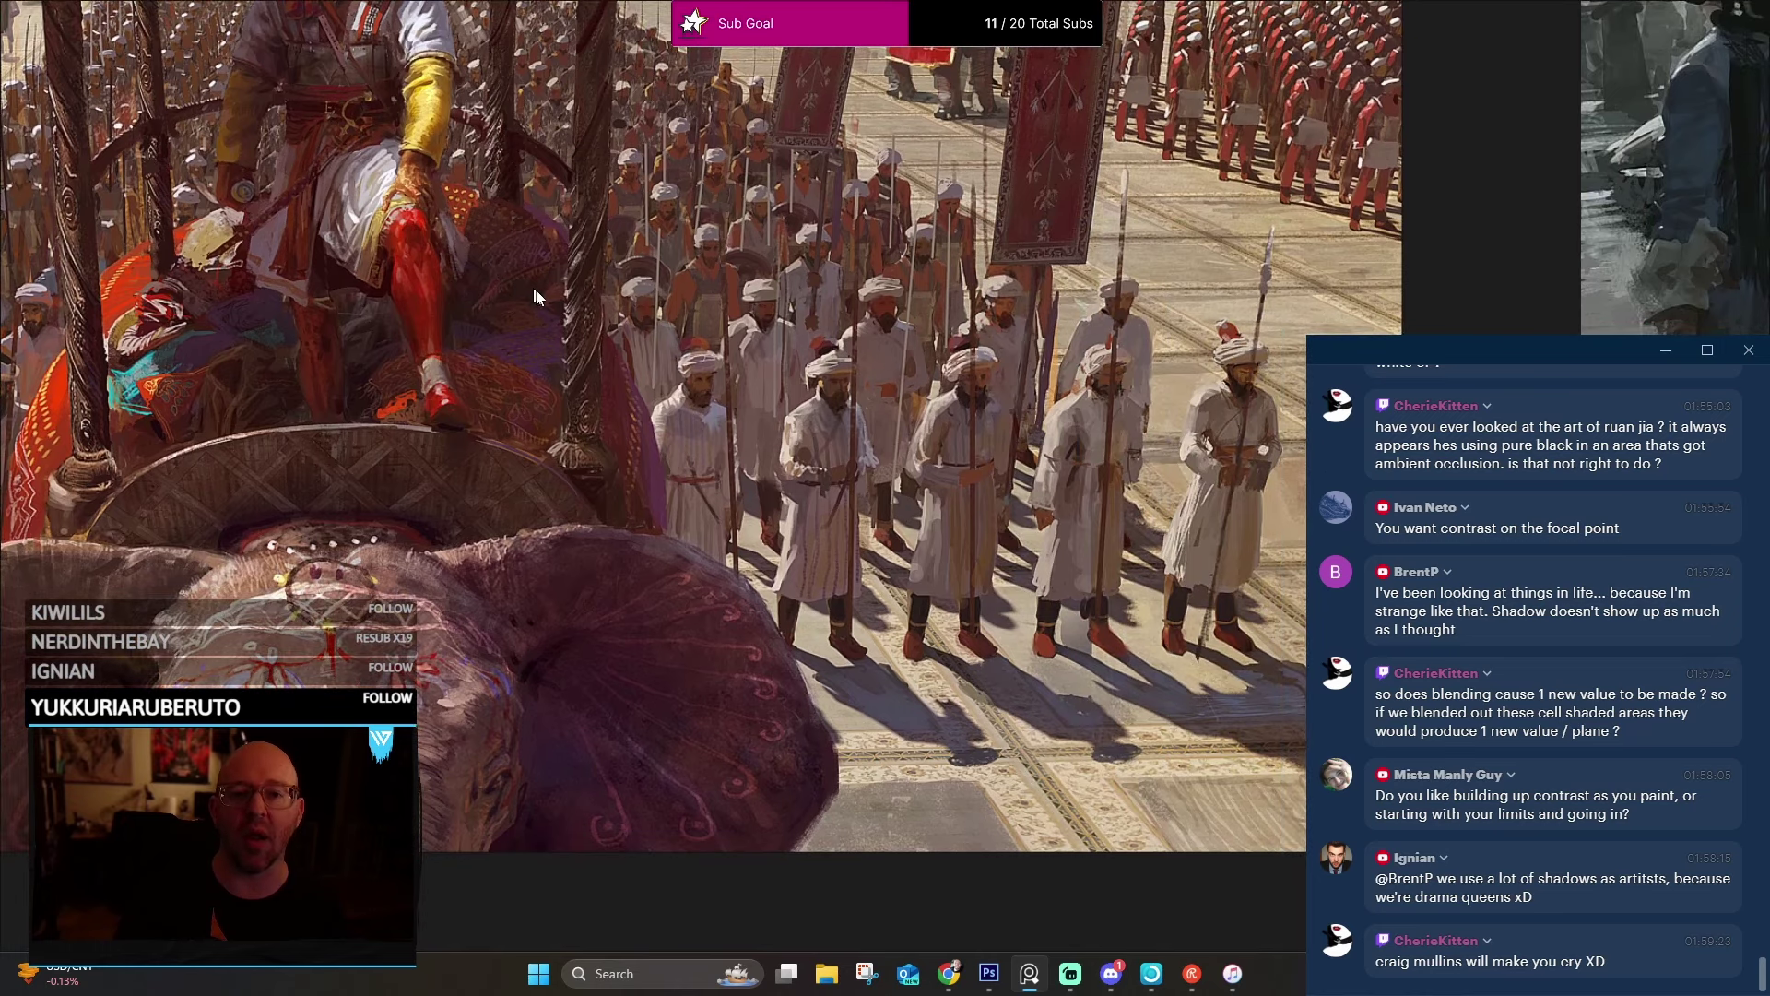
pyautogui.scroll(-5, 650, 265)
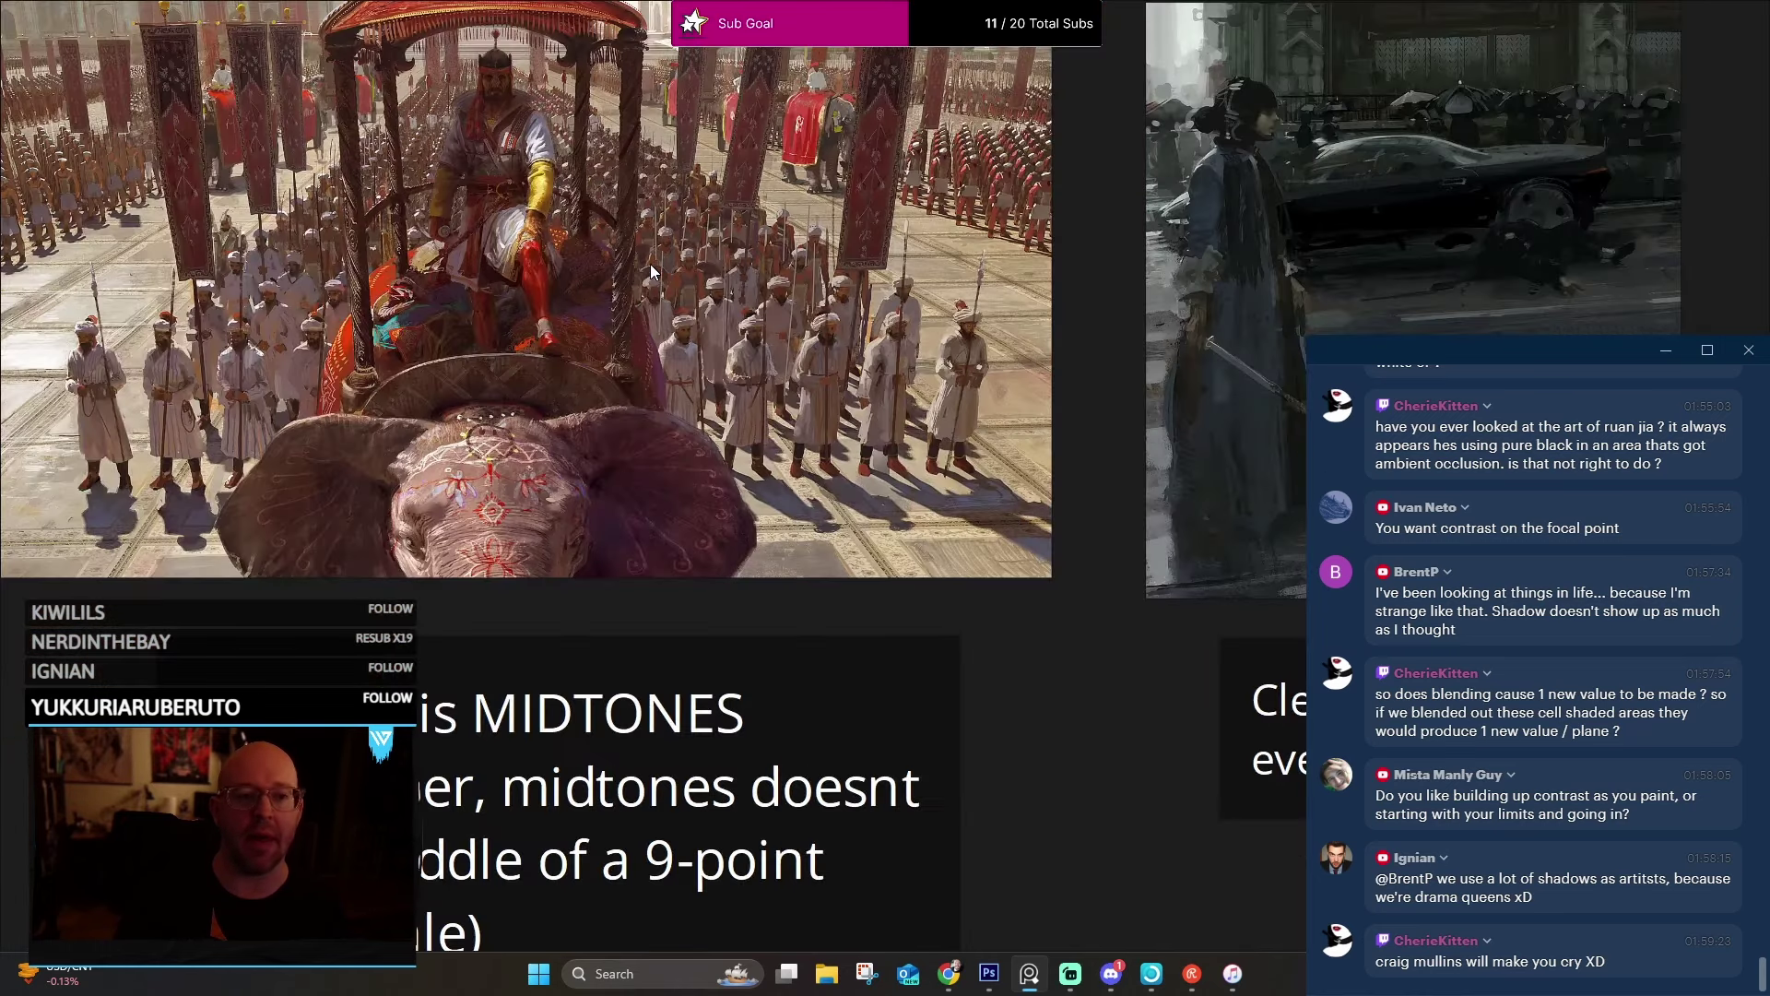
pyautogui.moveTo(650, 264)
pyautogui.mouseDown()
pyautogui.moveTo(842, 504)
pyautogui.moveTo(799, 350)
pyautogui.mouseUp()
pyautogui.scroll(3, 737, 278)
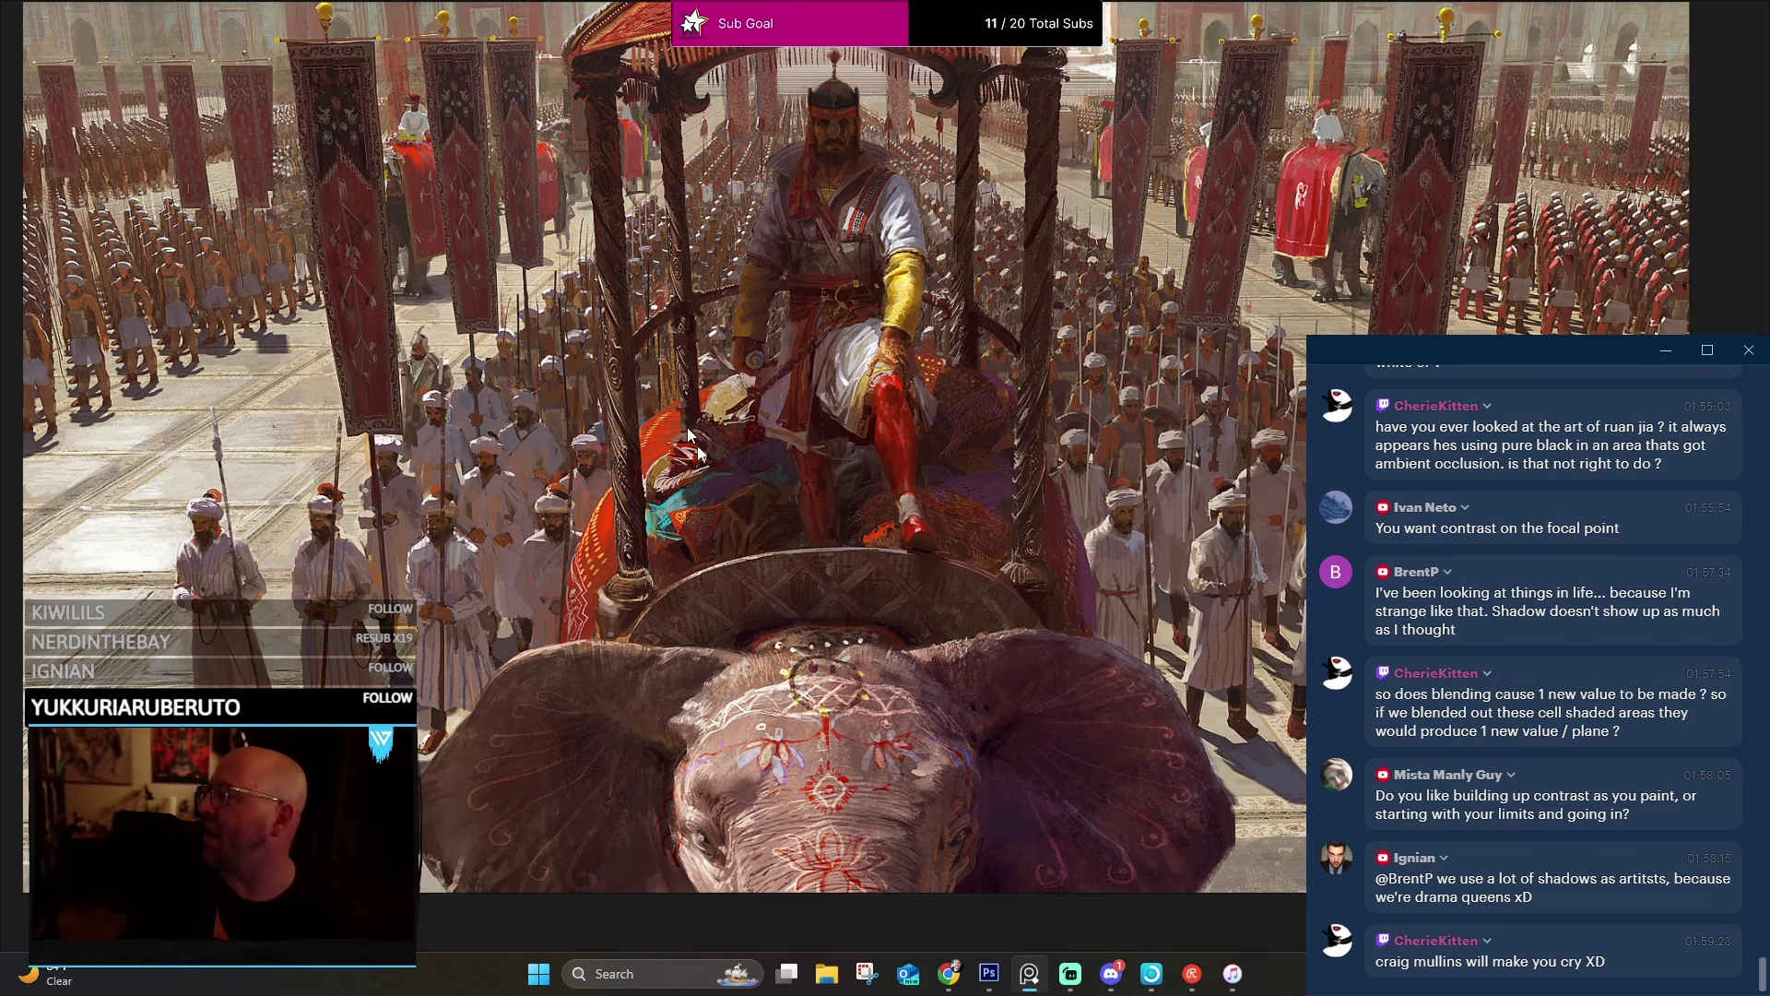
pyautogui.scroll(6, 453, 503)
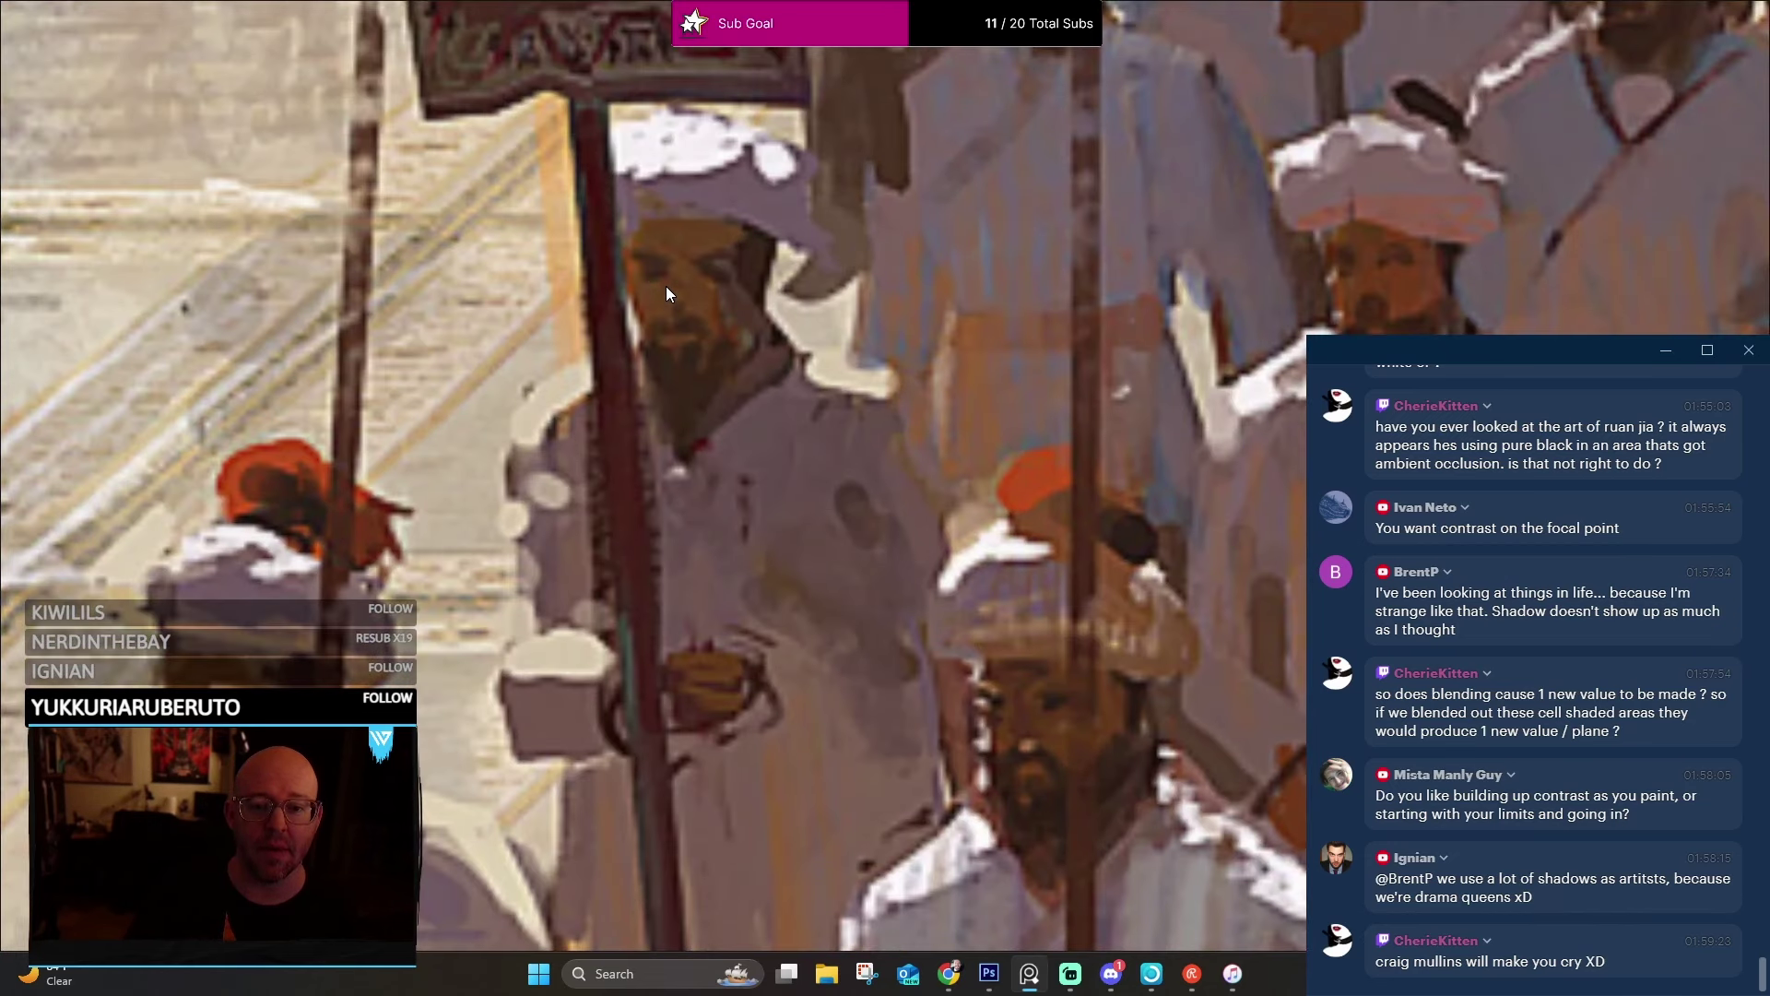
pyautogui.scroll(-8, 666, 287)
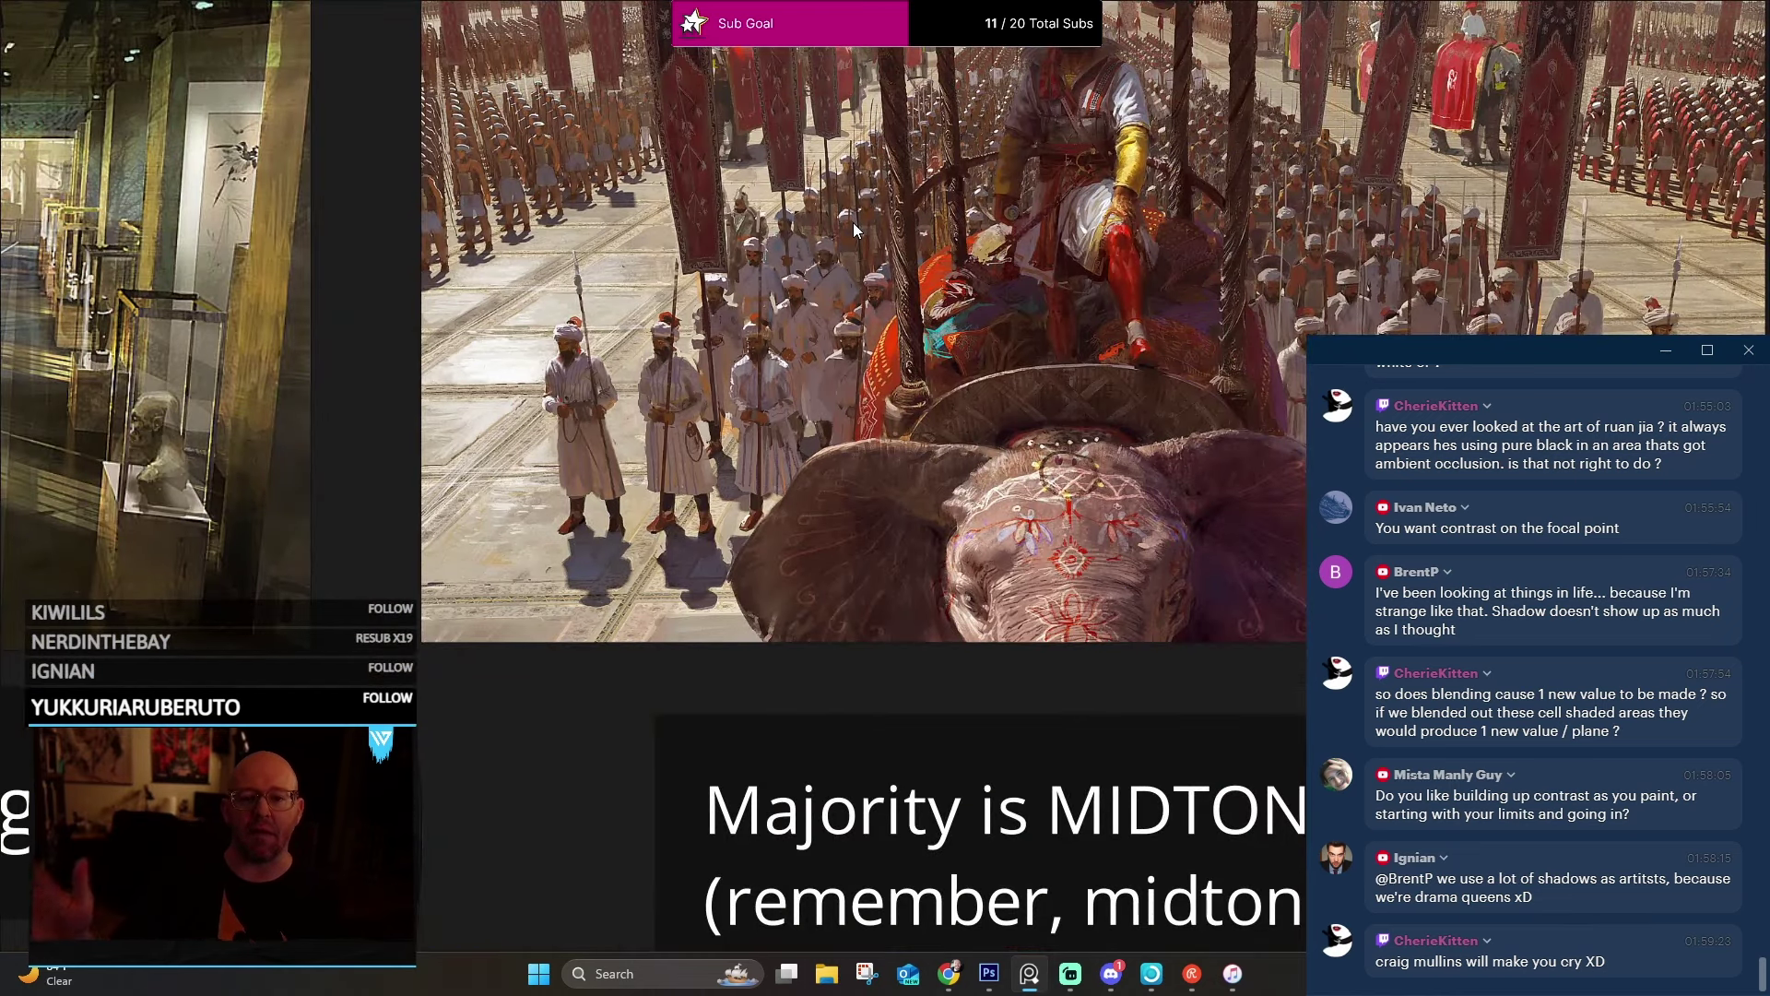
pyautogui.scroll(6, 591, 636)
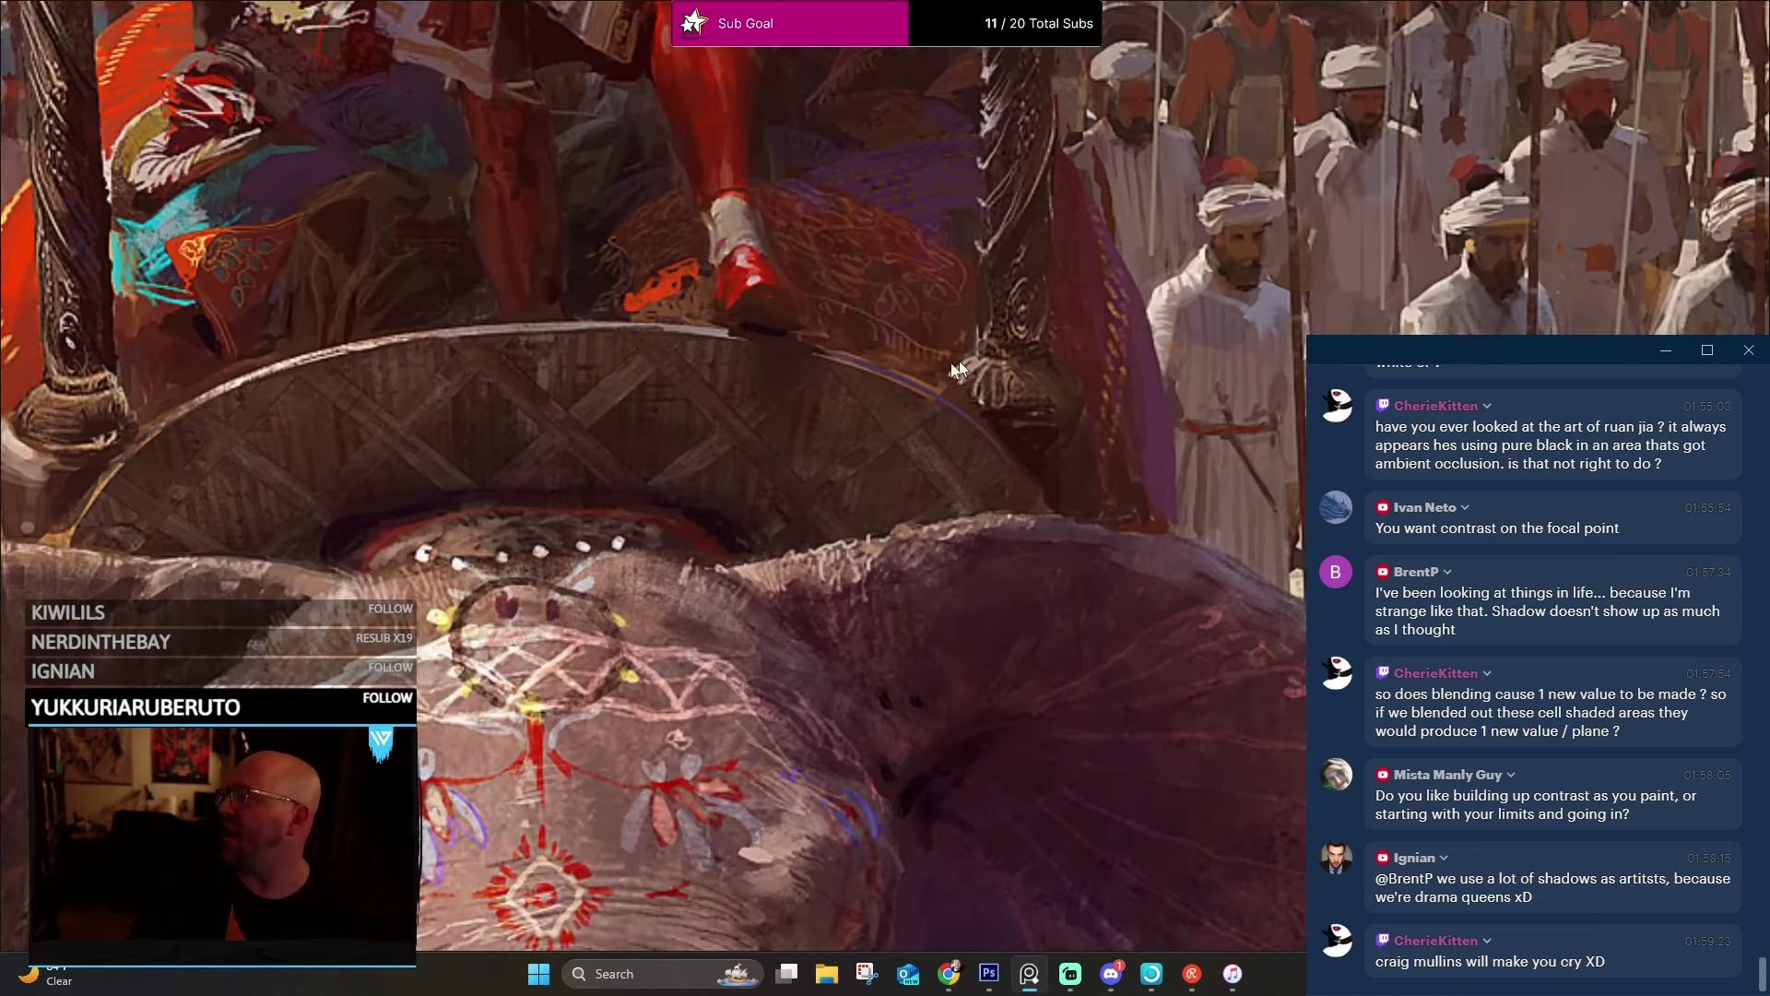
pyautogui.scroll(6, 574, 379)
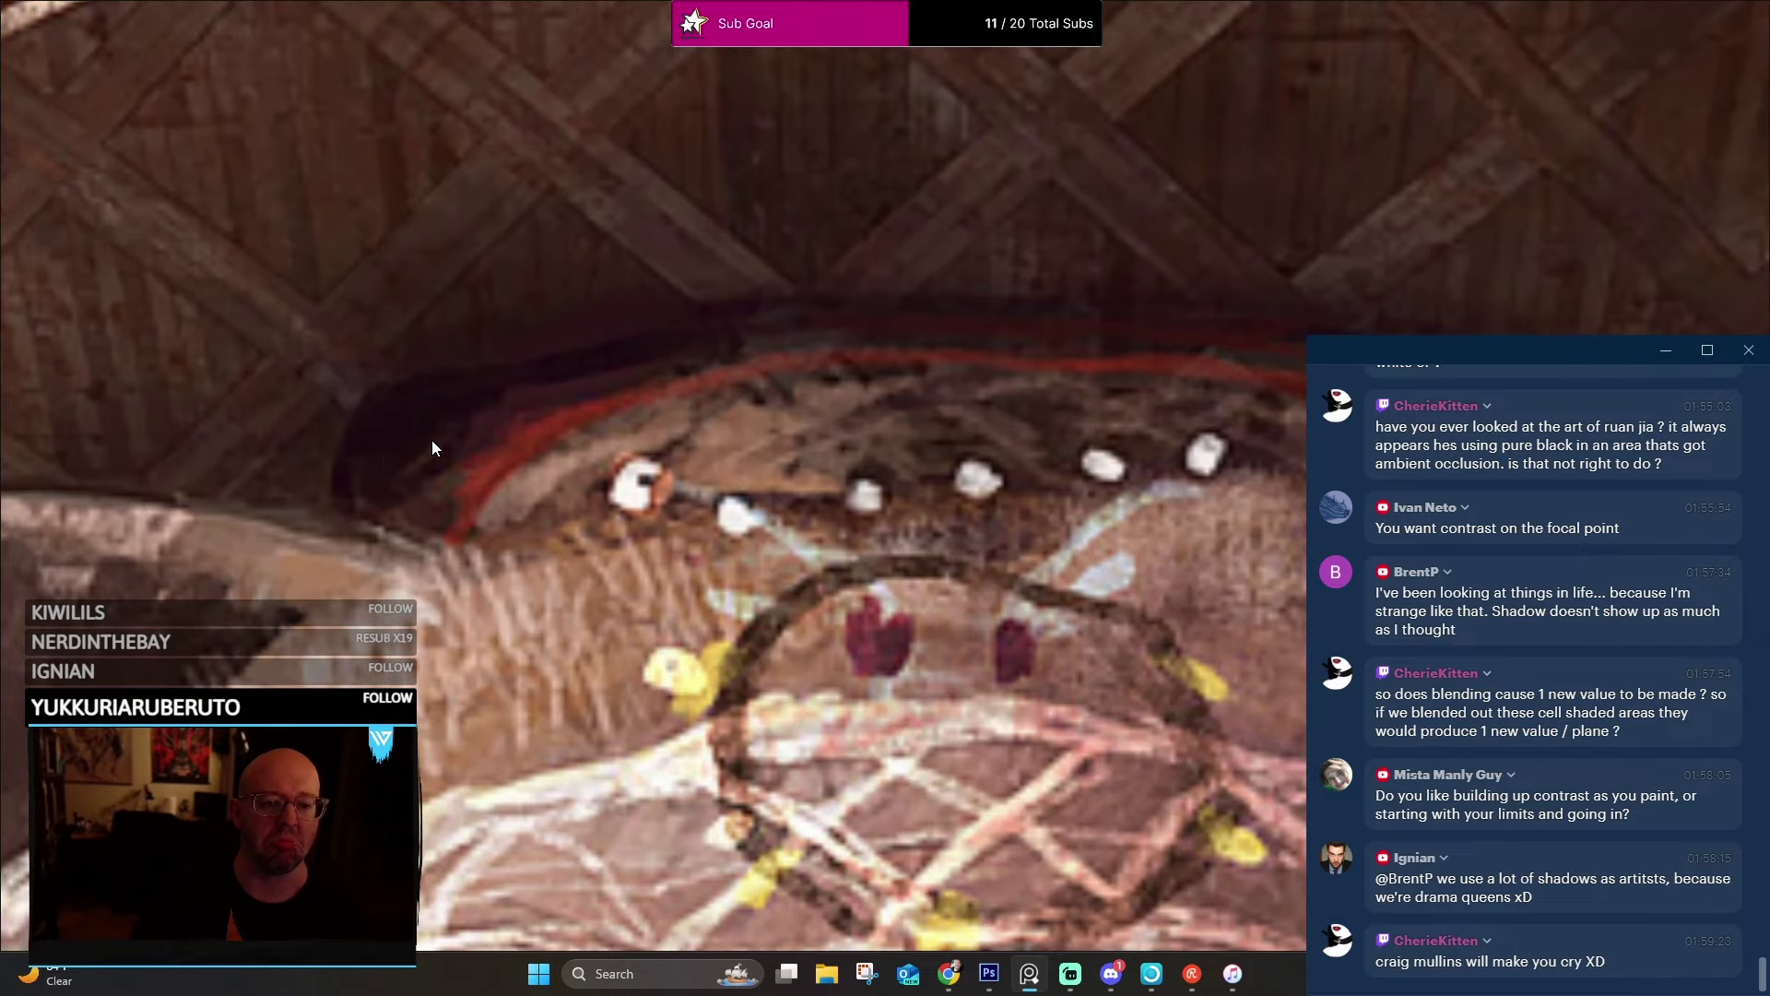
pyautogui.scroll(-10, 478, 445)
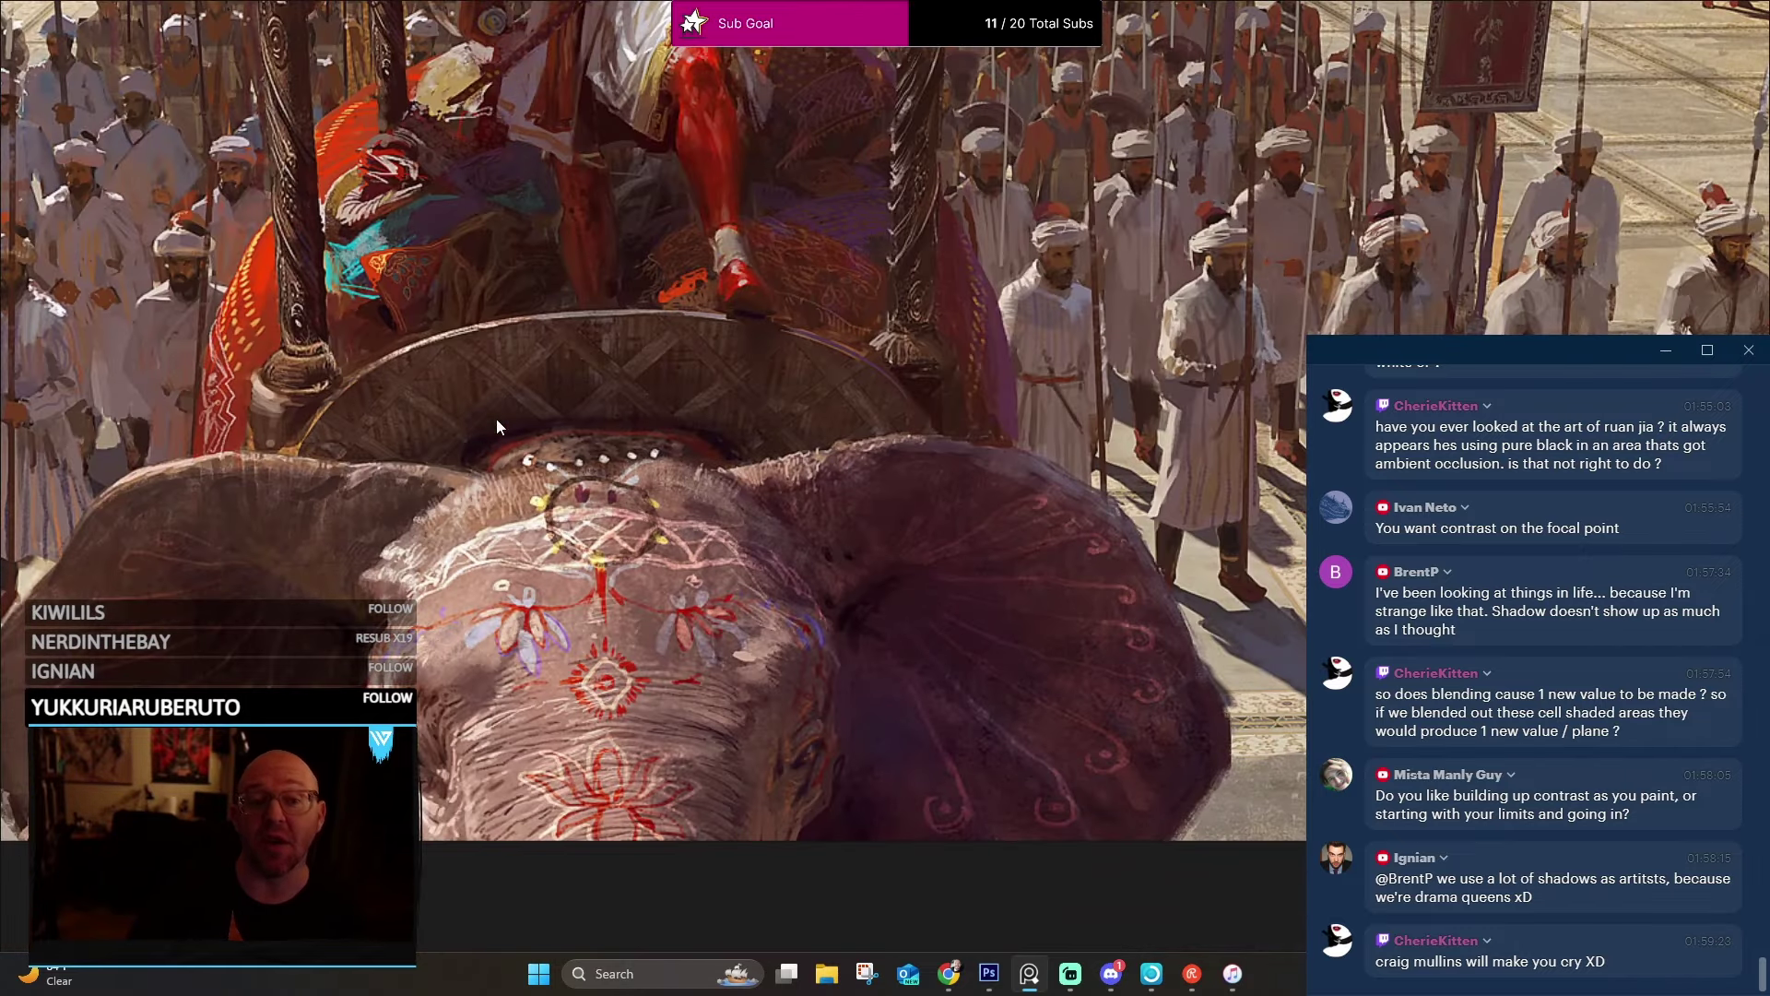
pyautogui.scroll(-8, 691, 286)
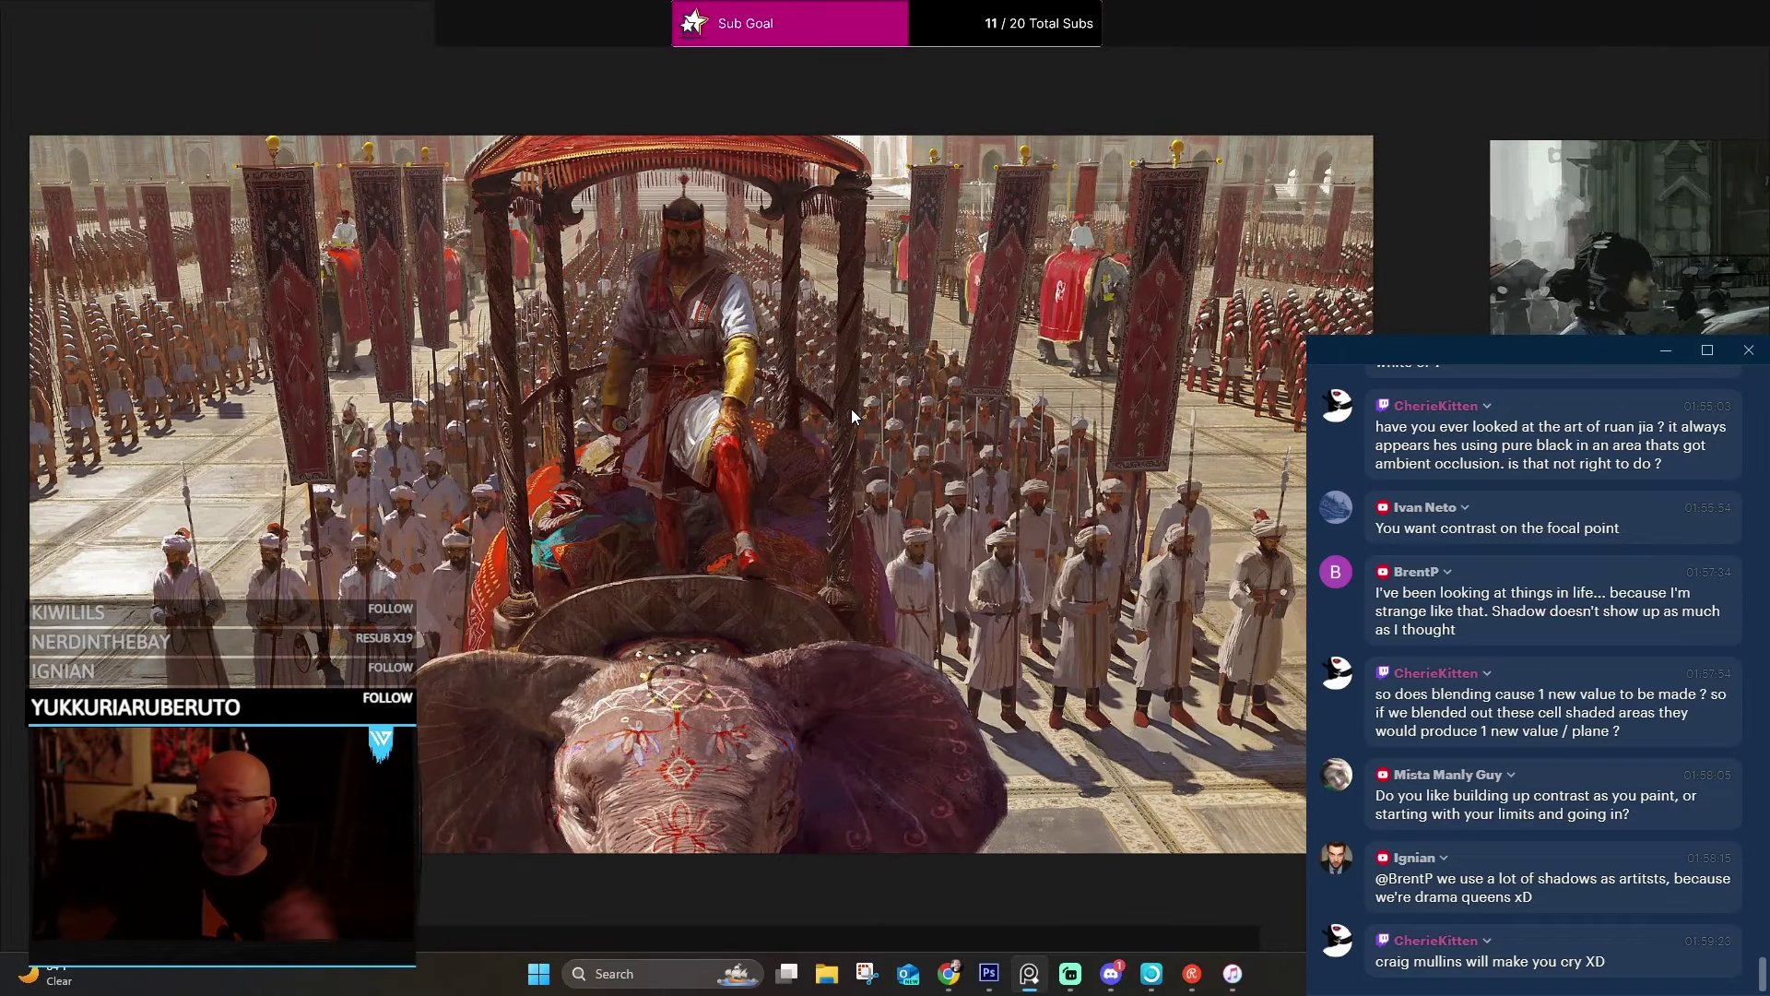
# Turn on Canvas > Grayscale for the whole board and zoom in on the palanquin.
pyautogui.rightClick(398, 392)
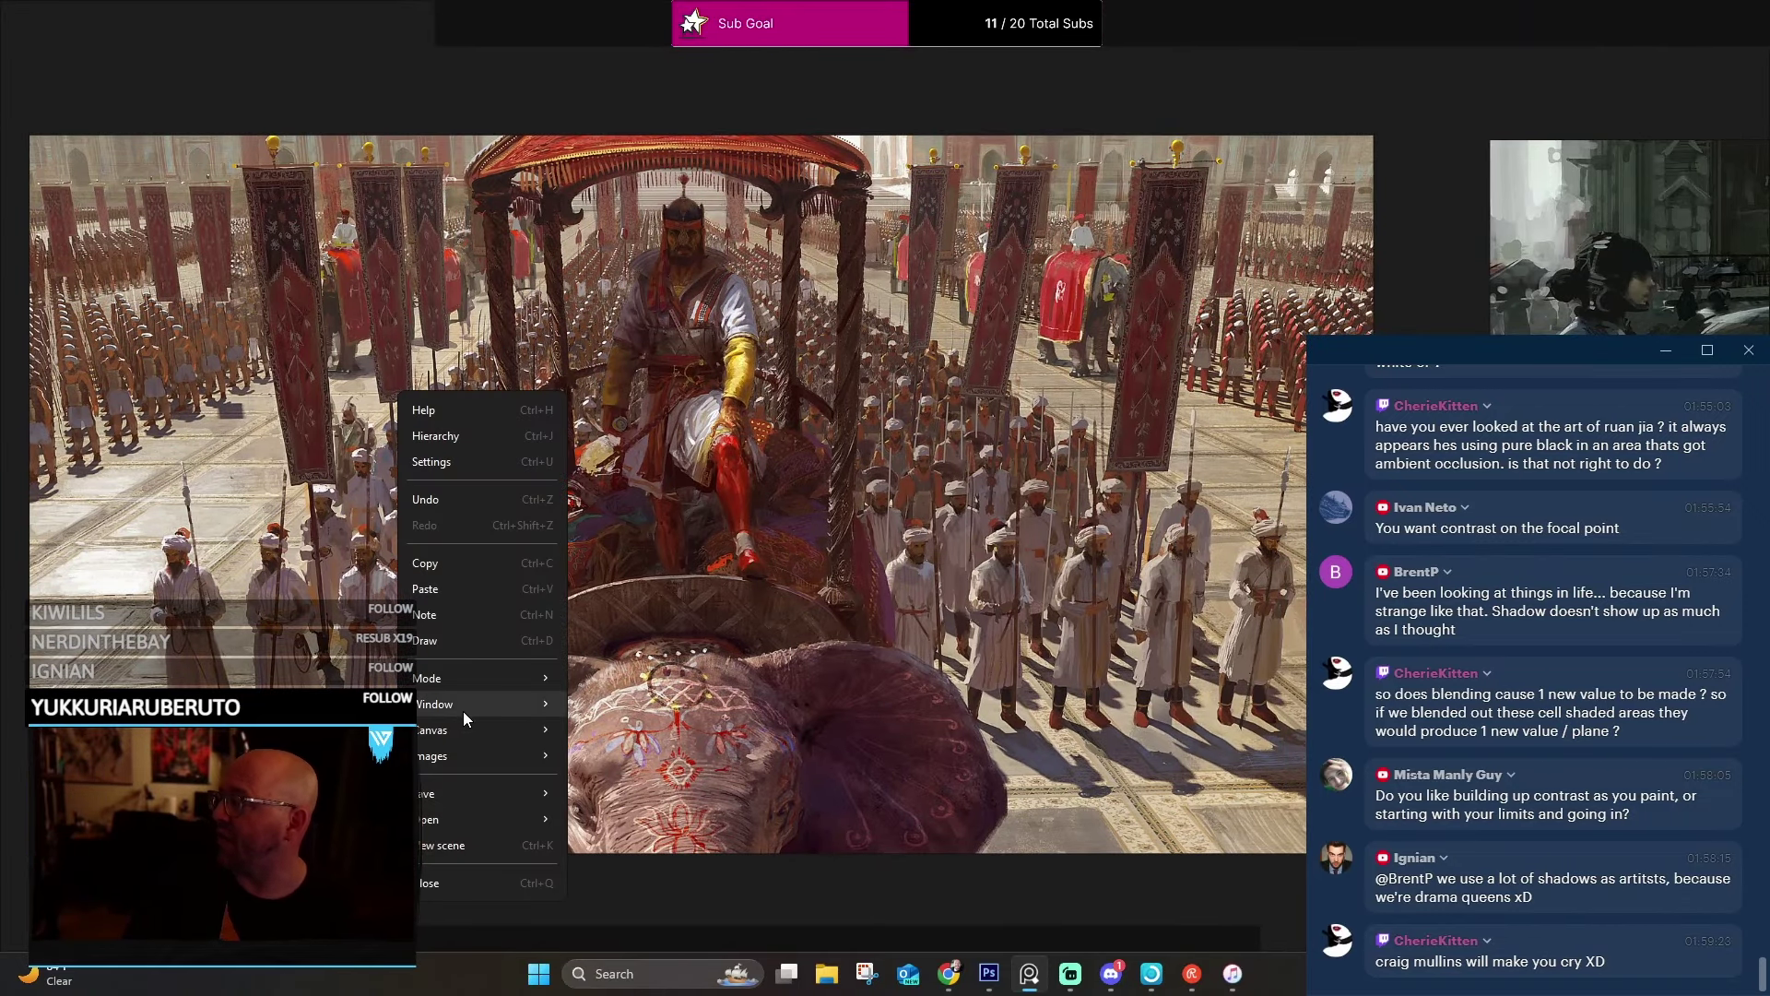
pyautogui.moveTo(477, 727)
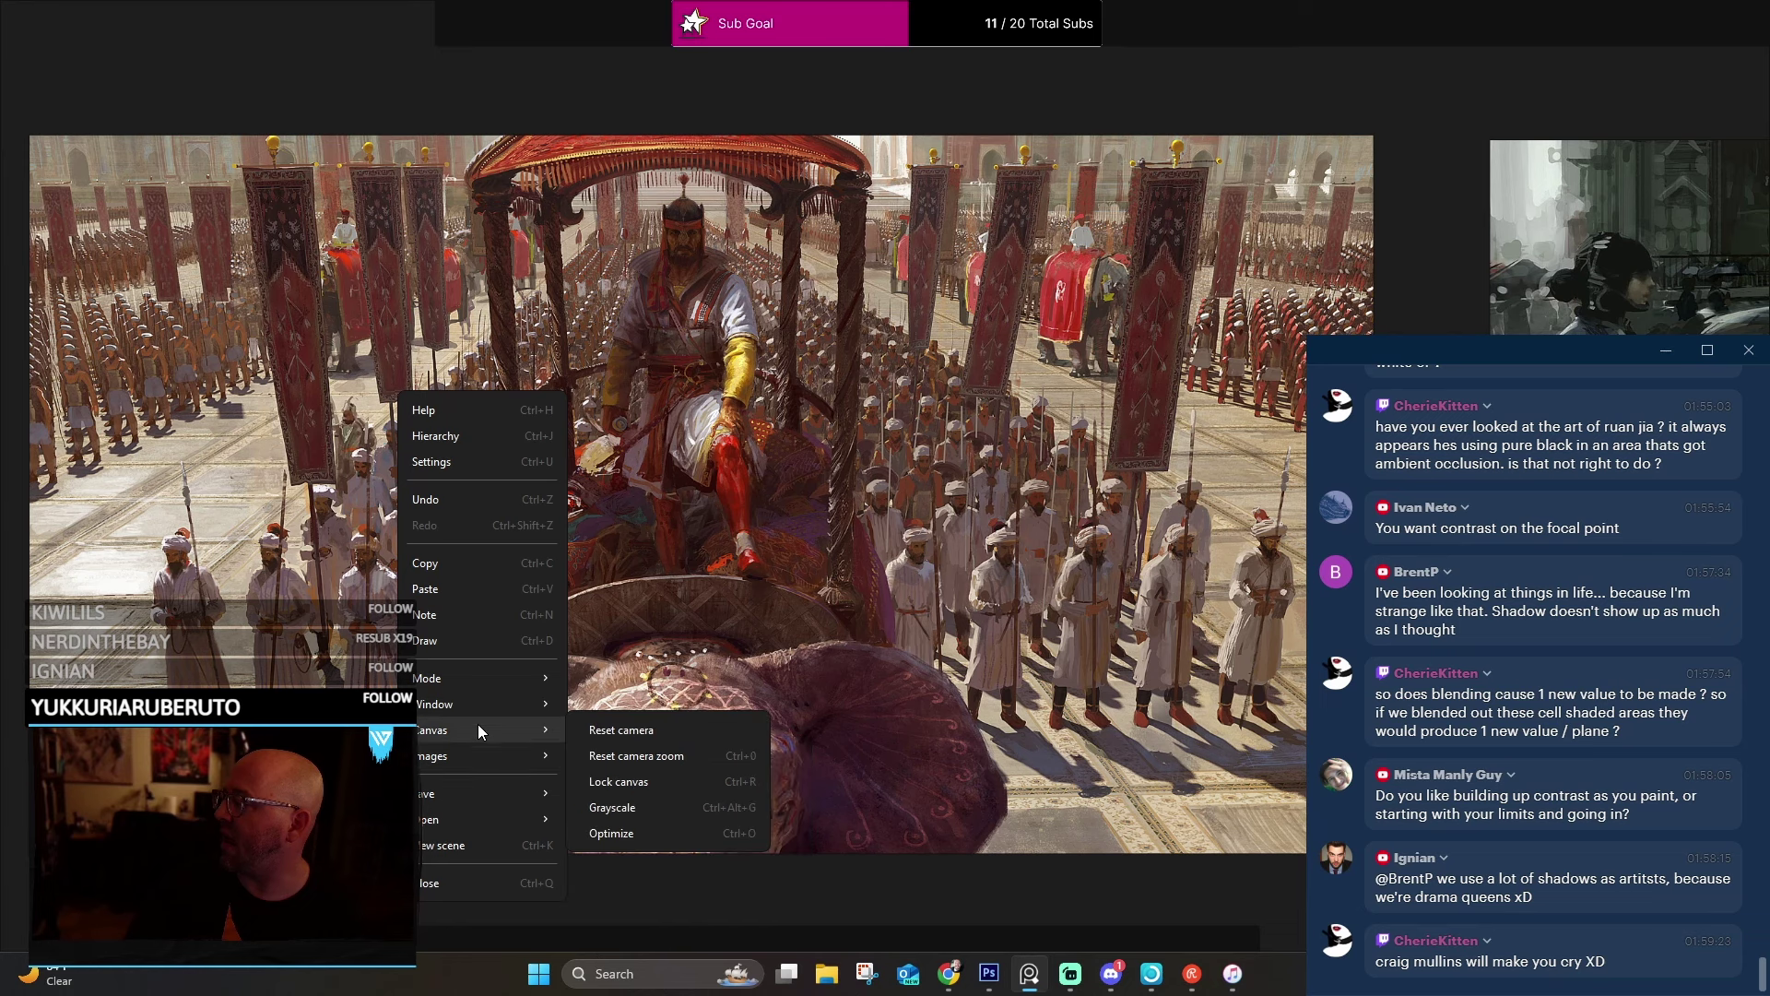
pyautogui.click(638, 803)
pyautogui.scroll(5, 773, 548)
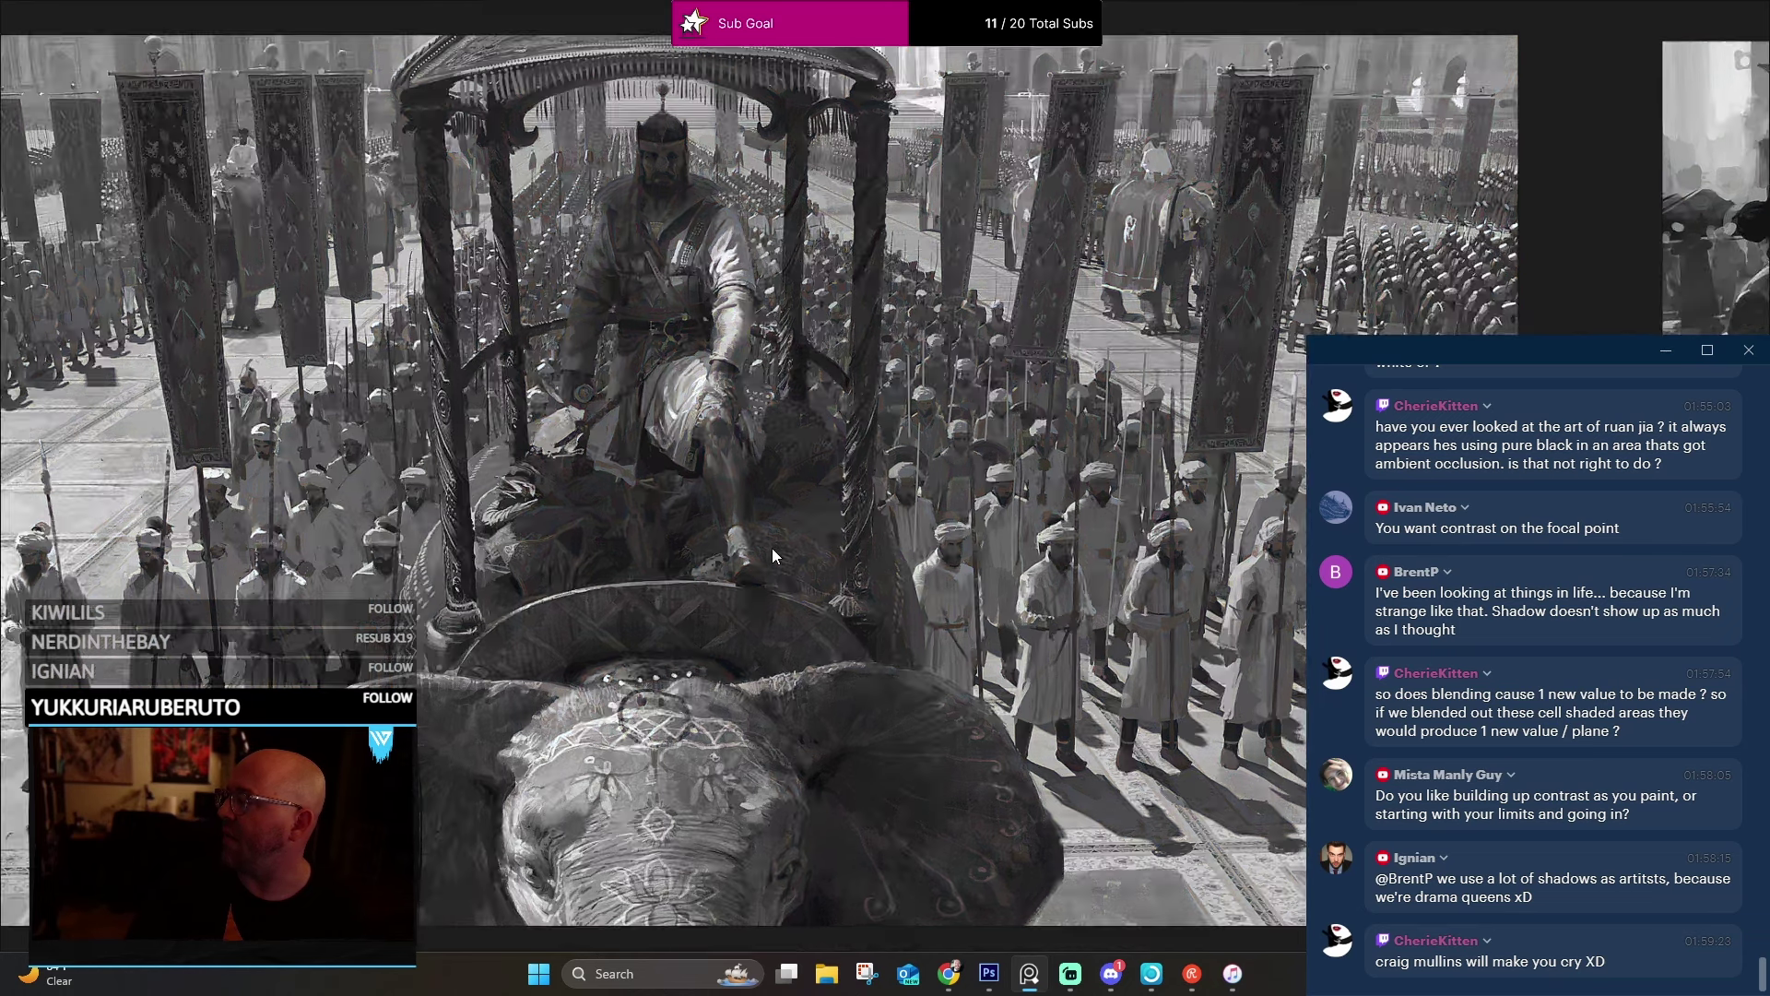
pyautogui.scroll(10, 748, 702)
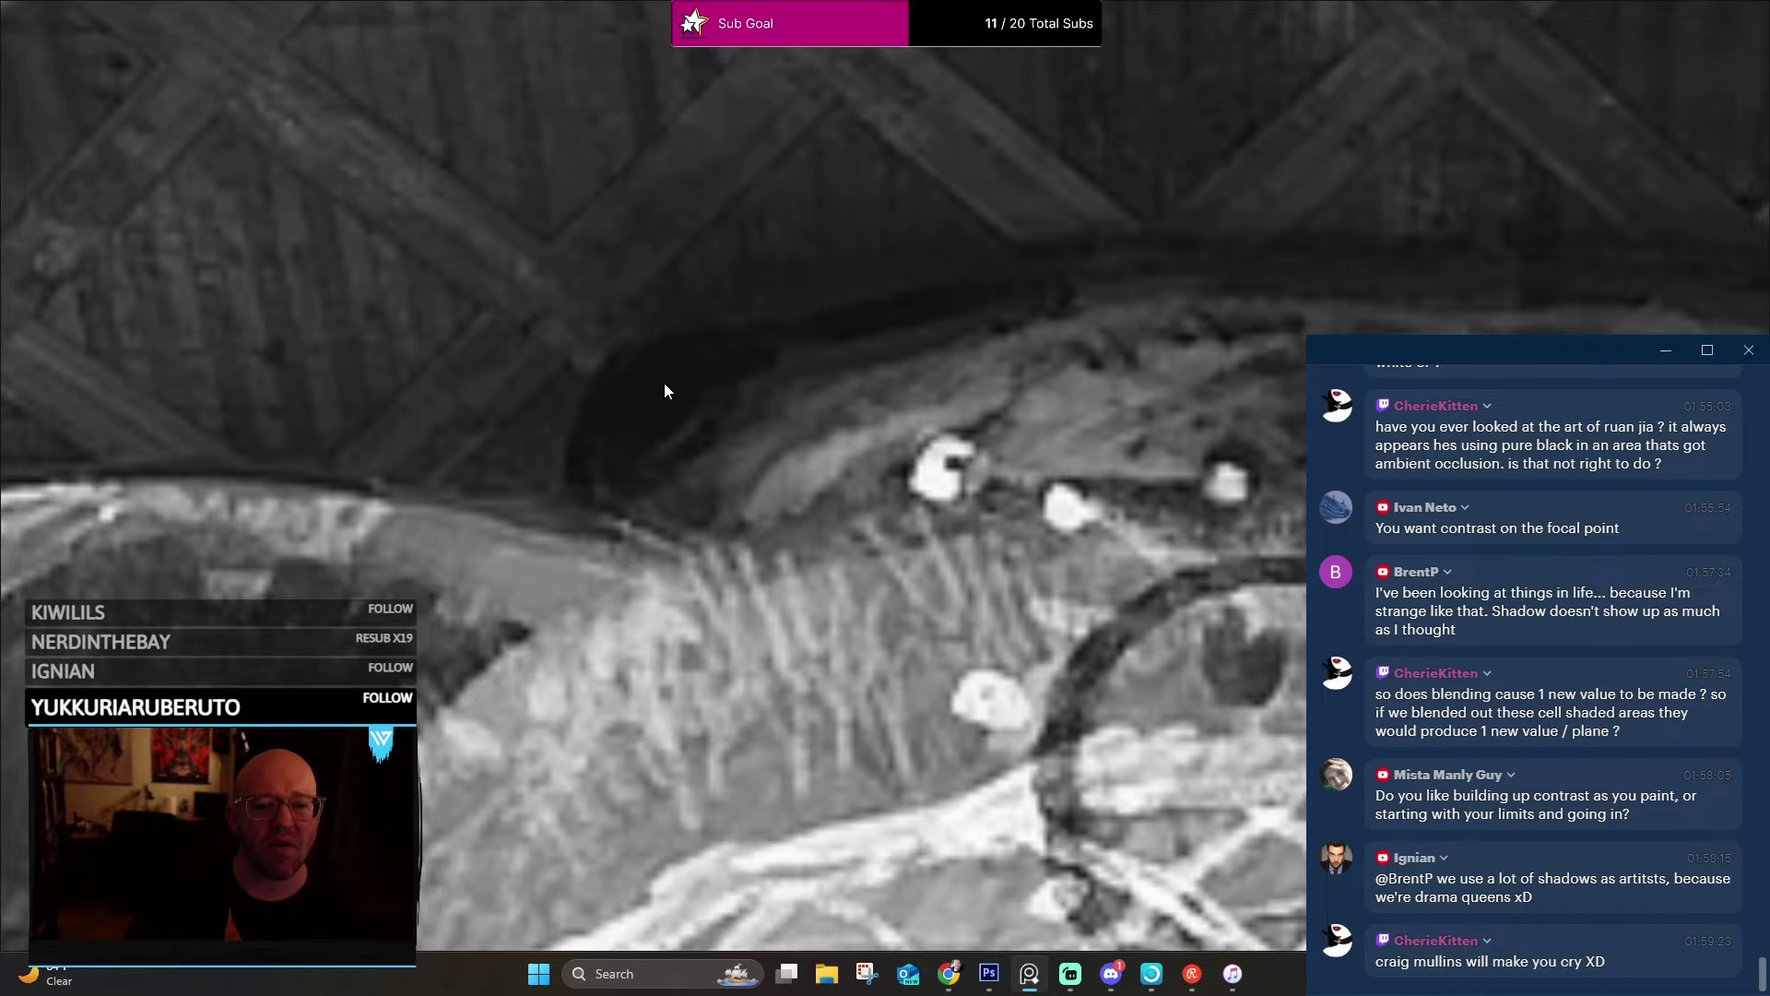
pyautogui.scroll(-10, 844, 499)
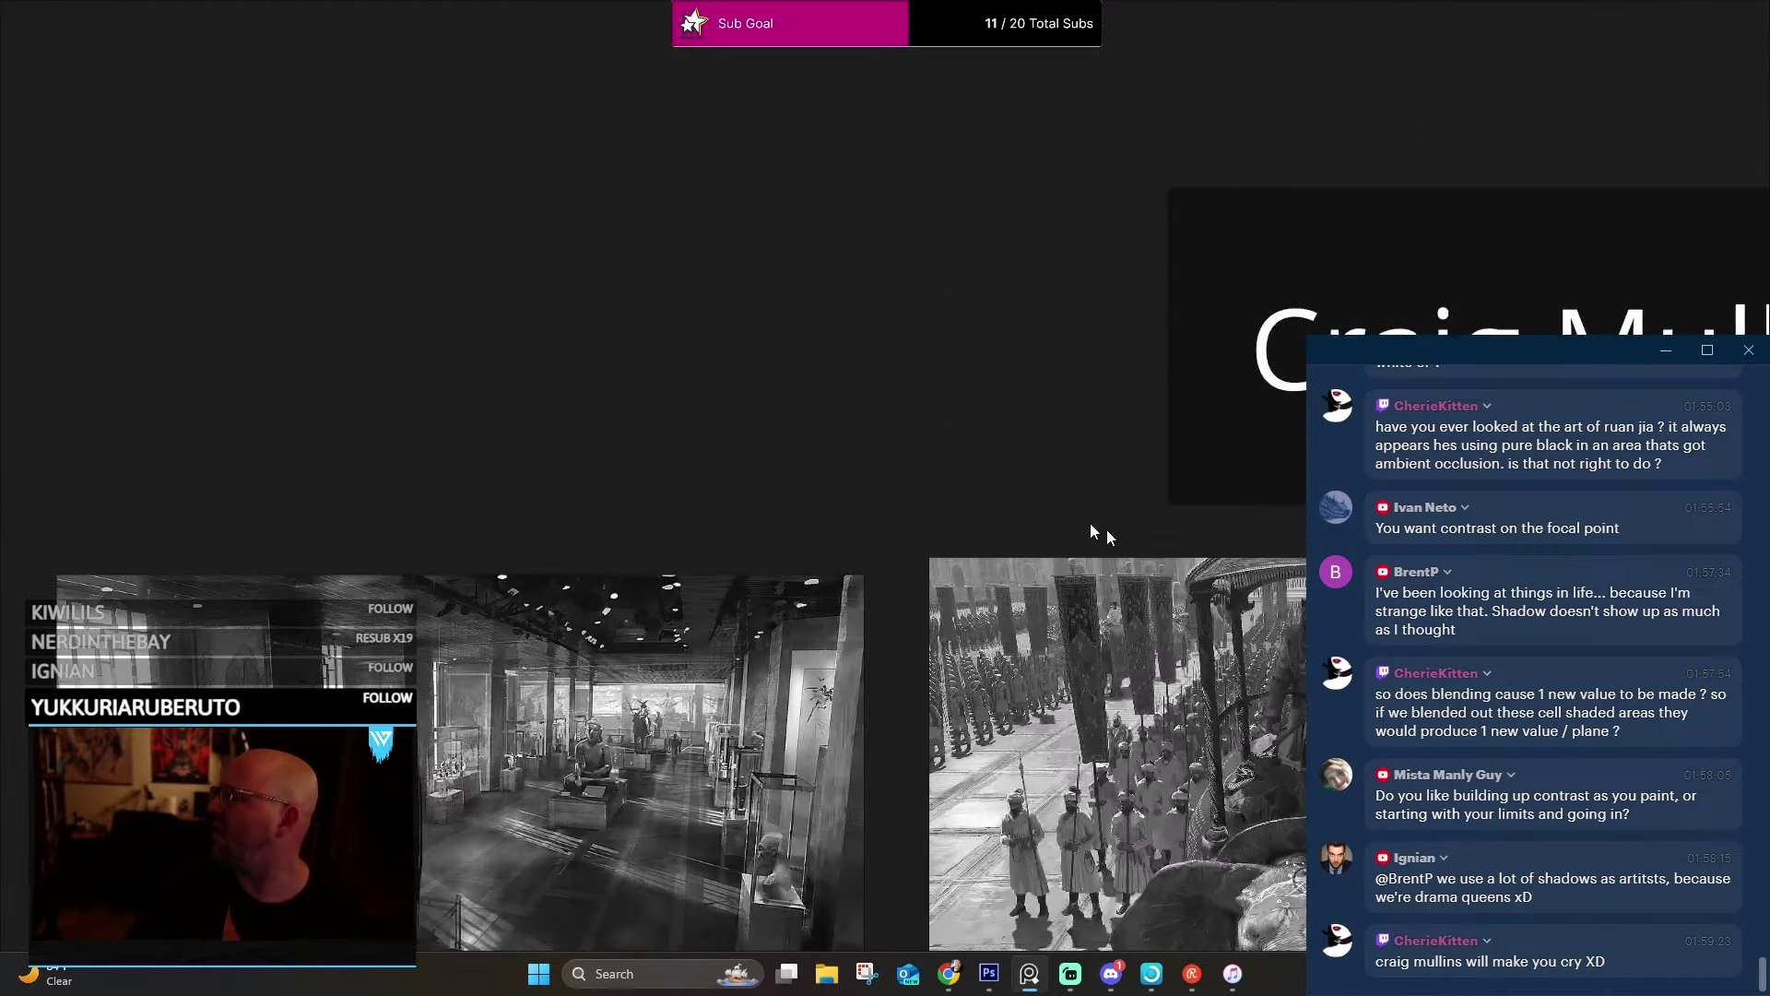
# Move the 'Percent Black' gray-scale chart directly beneath the elephant procession painting, keeping both in view.
pyautogui.scroll(-5, 868, 258)
pyautogui.moveTo(868, 257); pyautogui.dragTo(767, 700)
pyautogui.scroll(-5, 747, 304)
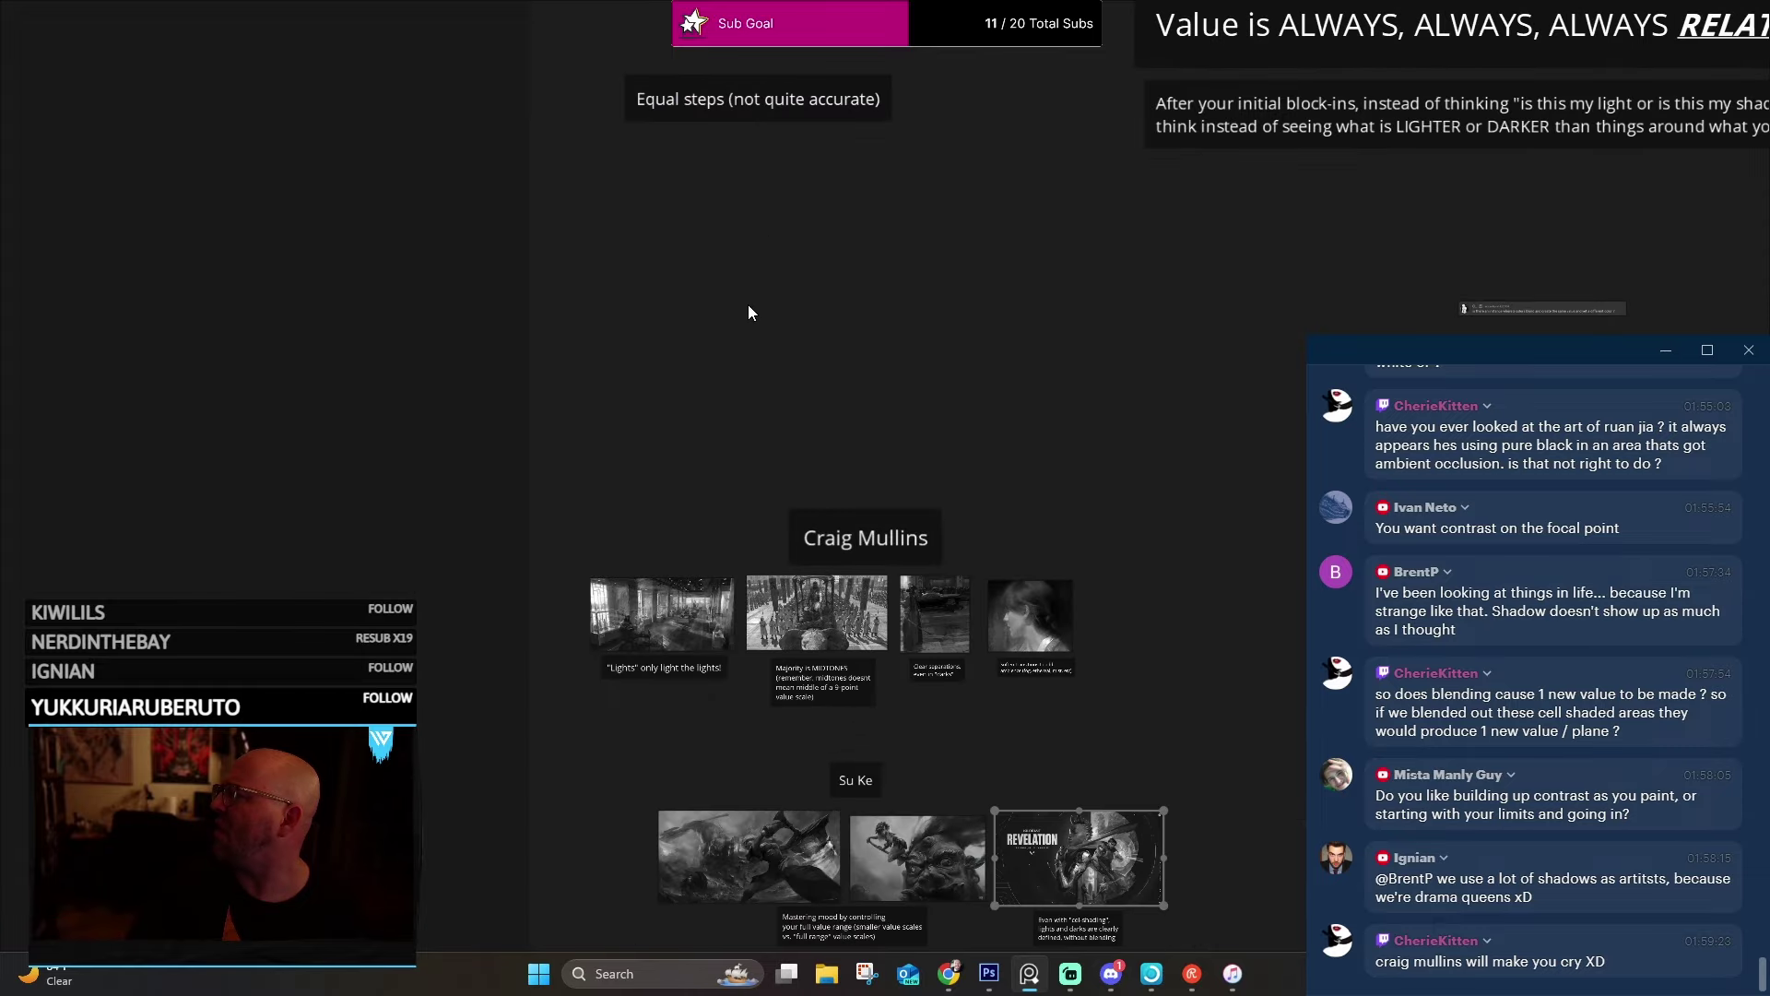
pyautogui.moveTo(804, 111); pyautogui.dragTo(1022, 497)
pyautogui.scroll(8, 793, 554)
pyautogui.scroll(3, 901, 265)
pyautogui.scroll(3, 835, 292)
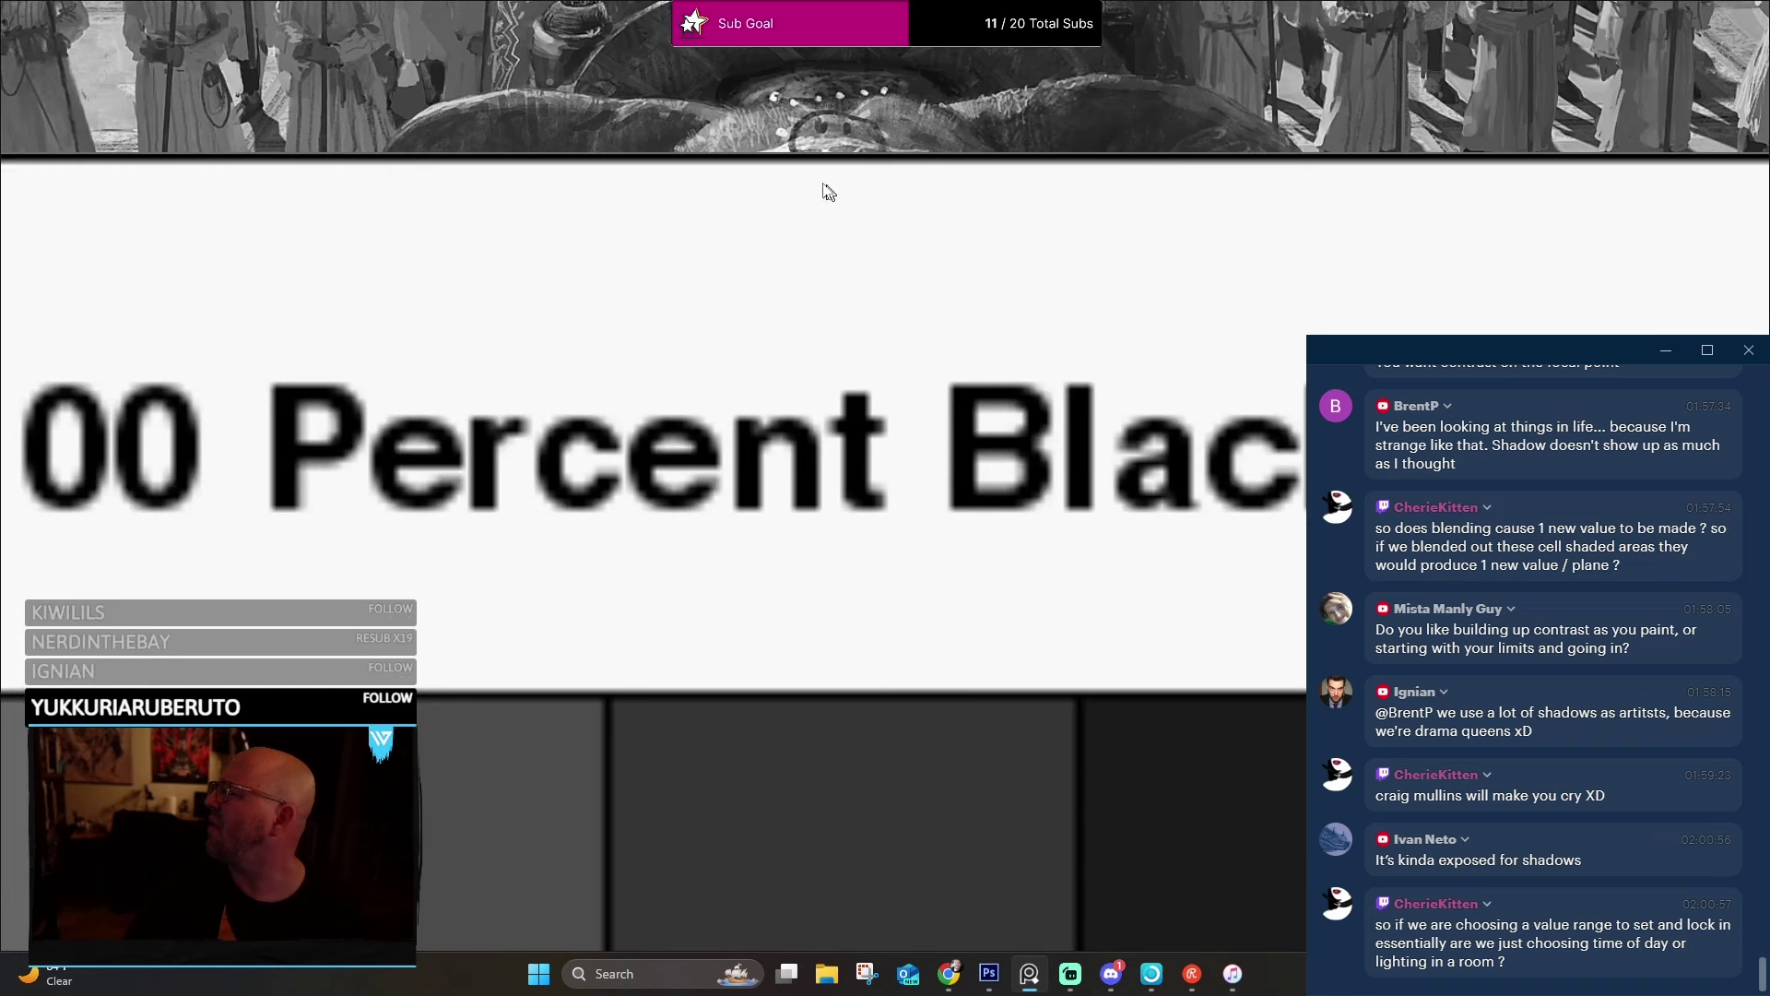
pyautogui.moveTo(1198, 380); pyautogui.dragTo(380, 535)
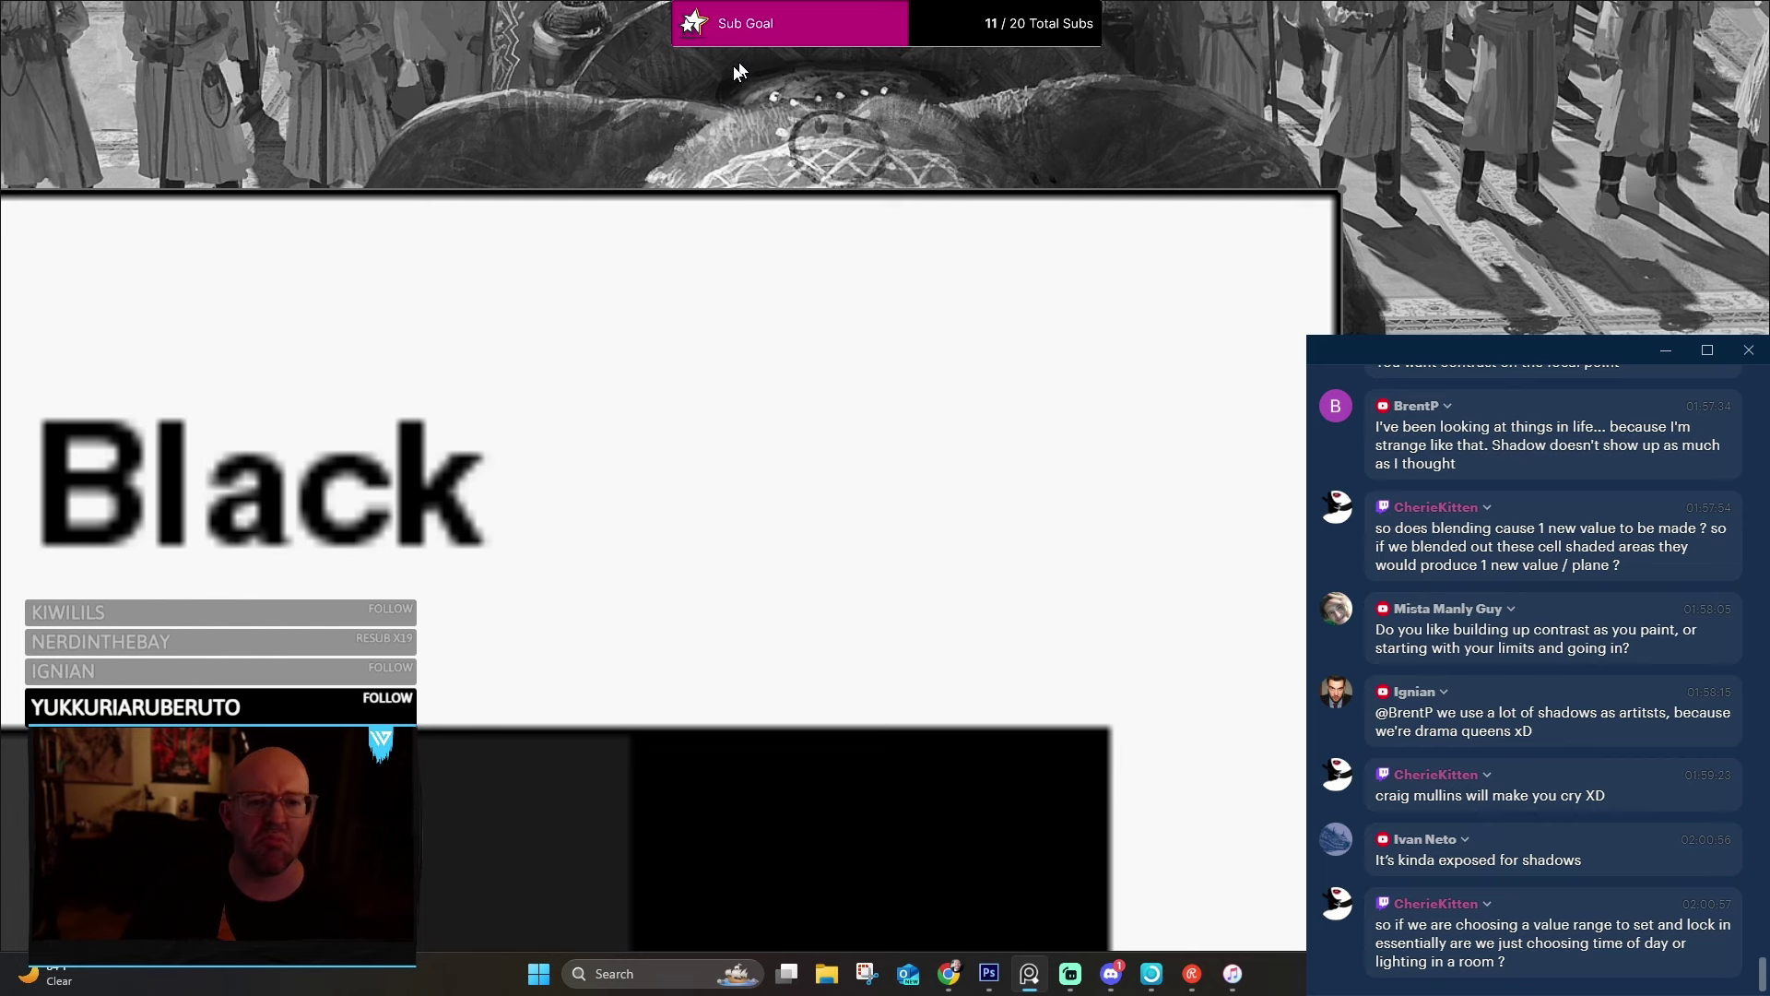
pyautogui.moveTo(659, 396); pyautogui.dragTo(1077, 446)
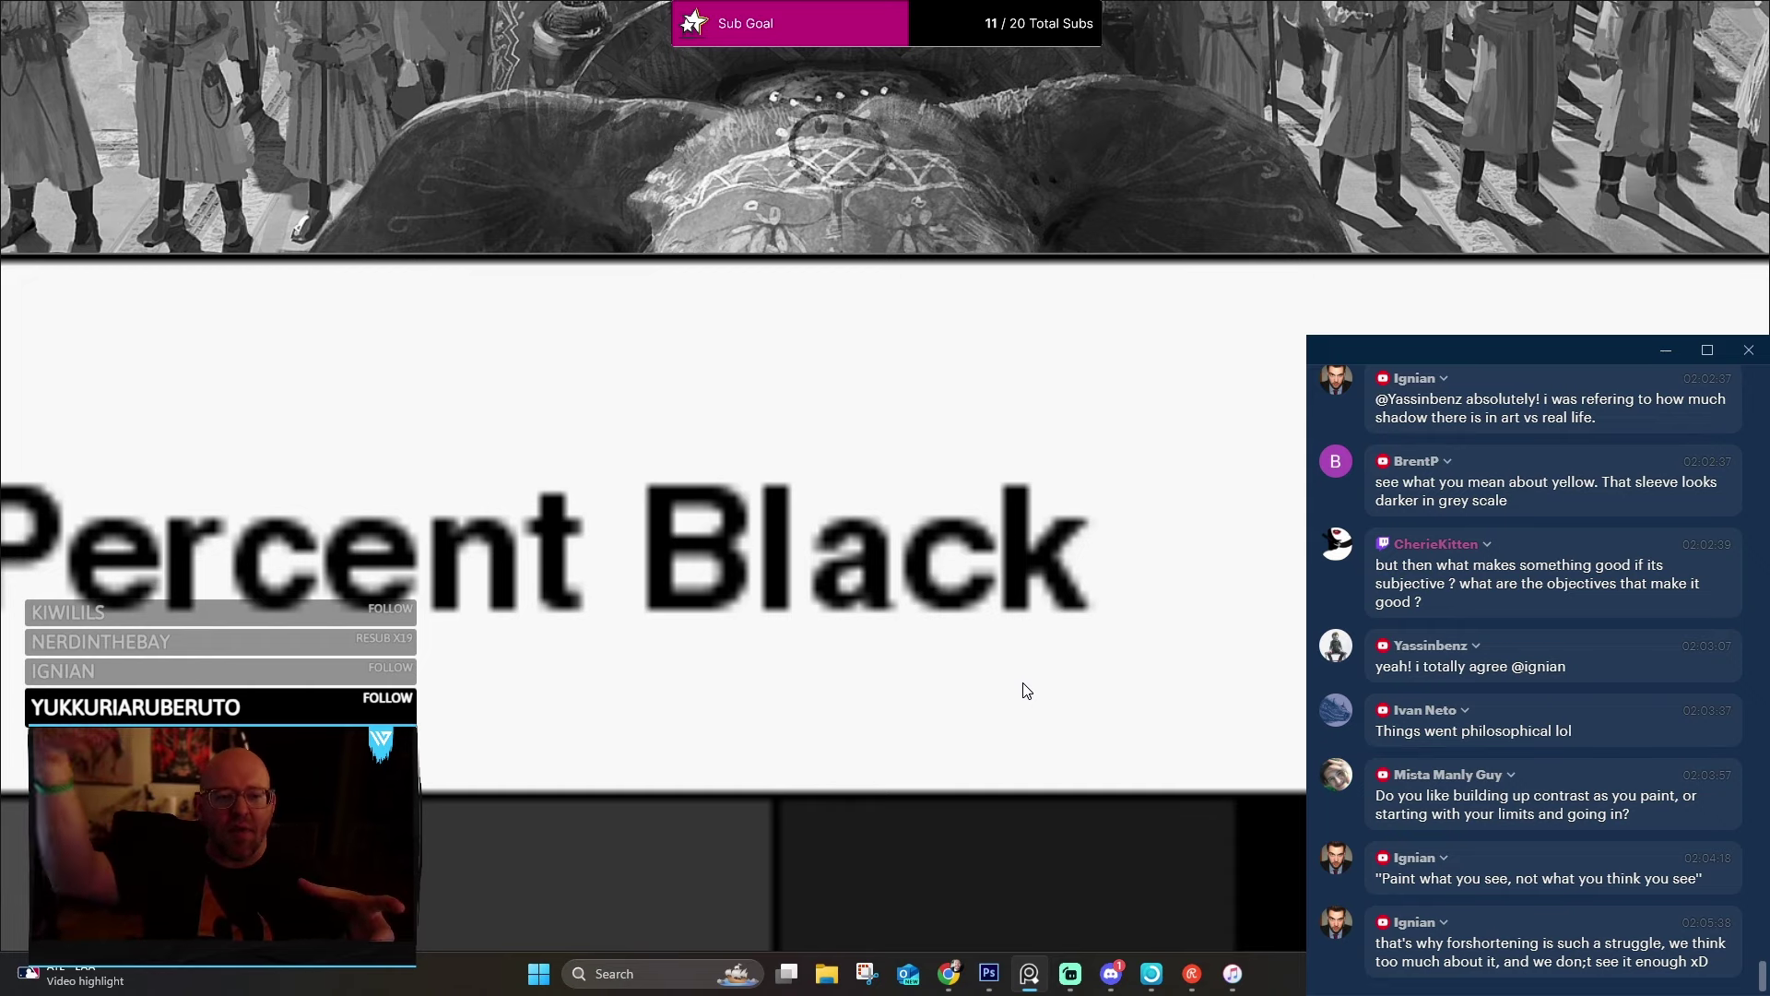
# Zoom out from the full-screen Darks image to show the Craig Mullins, Su Ke and My stuff groups.
pyautogui.scroll(-3, 1040, 909)
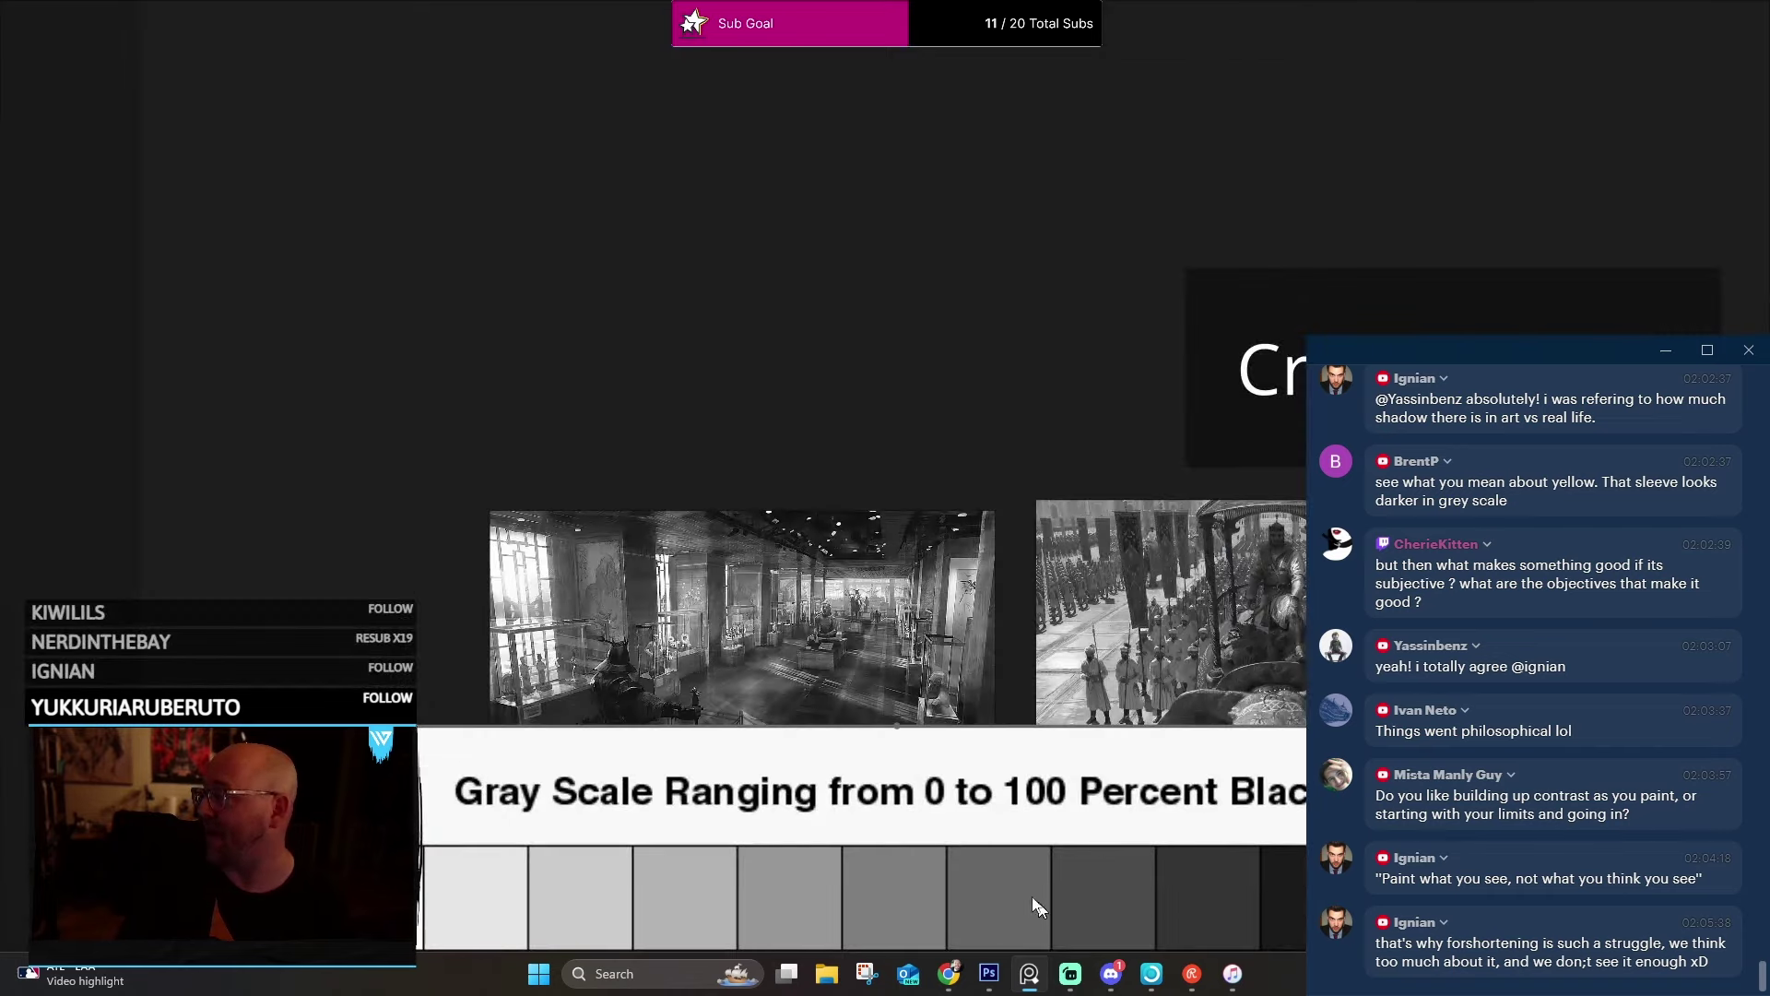
pyautogui.scroll(2, 823, 211)
pyautogui.scroll(-3, 947, 417)
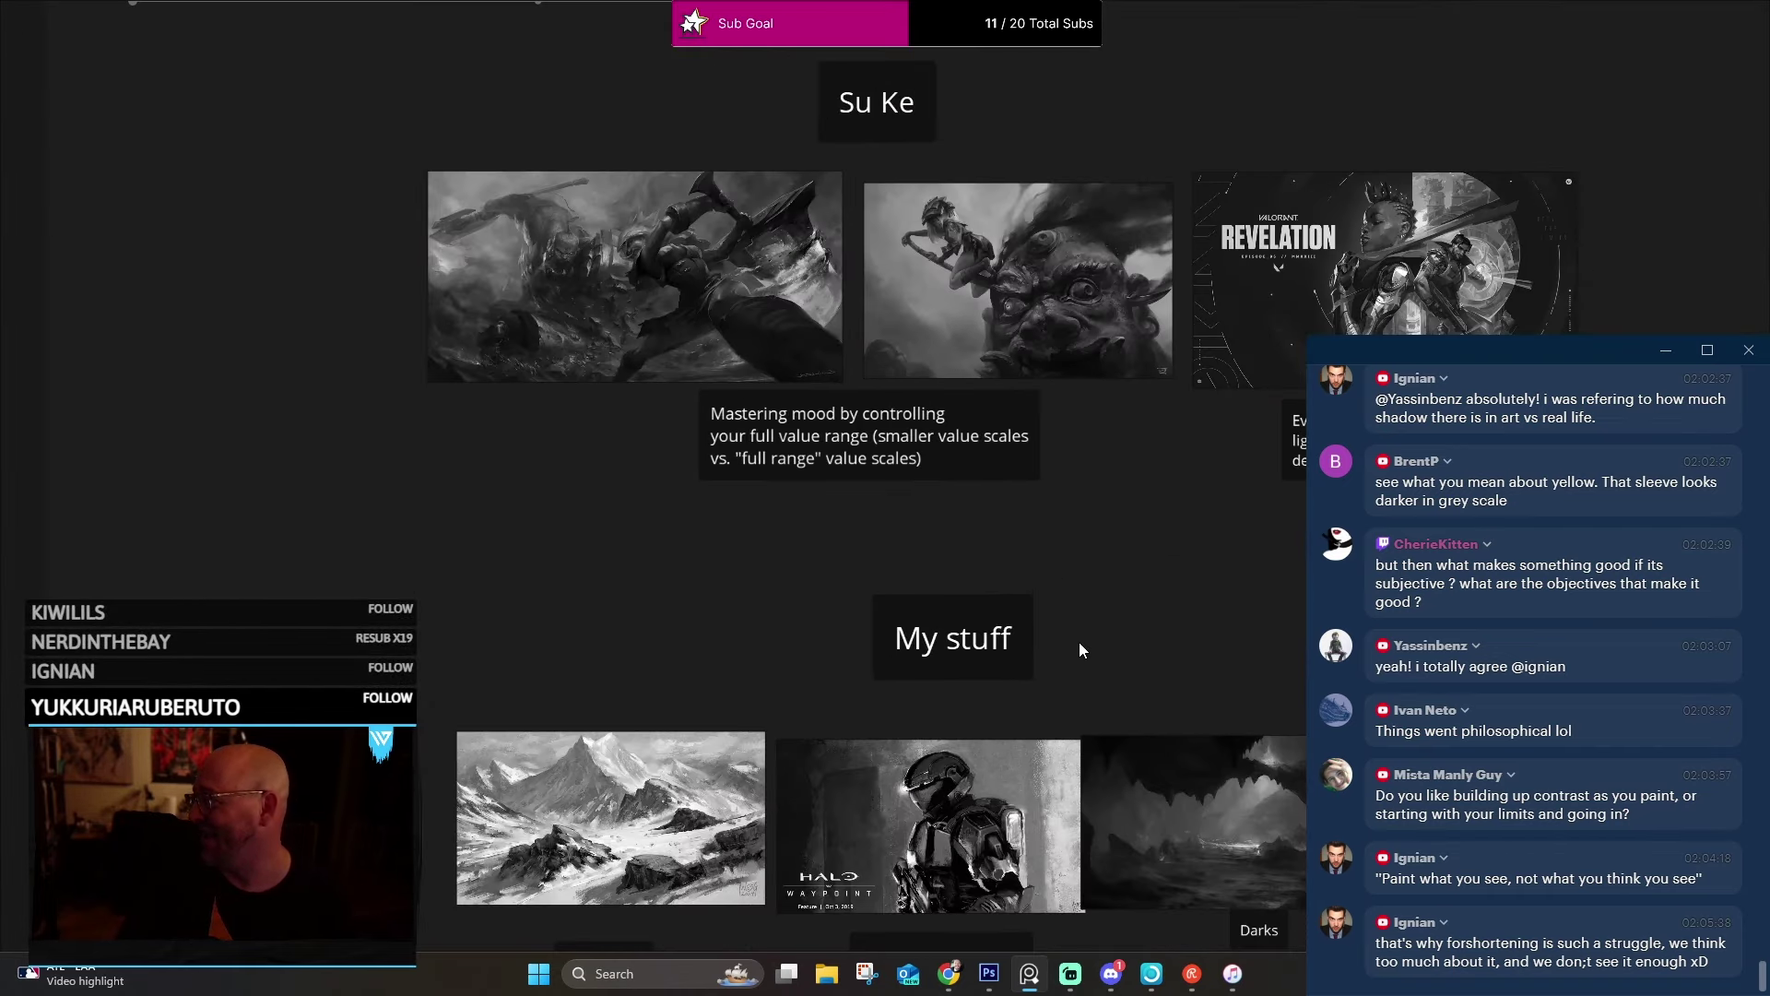
pyautogui.scroll(4, 804, 314)
pyautogui.scroll(5, 790, 454)
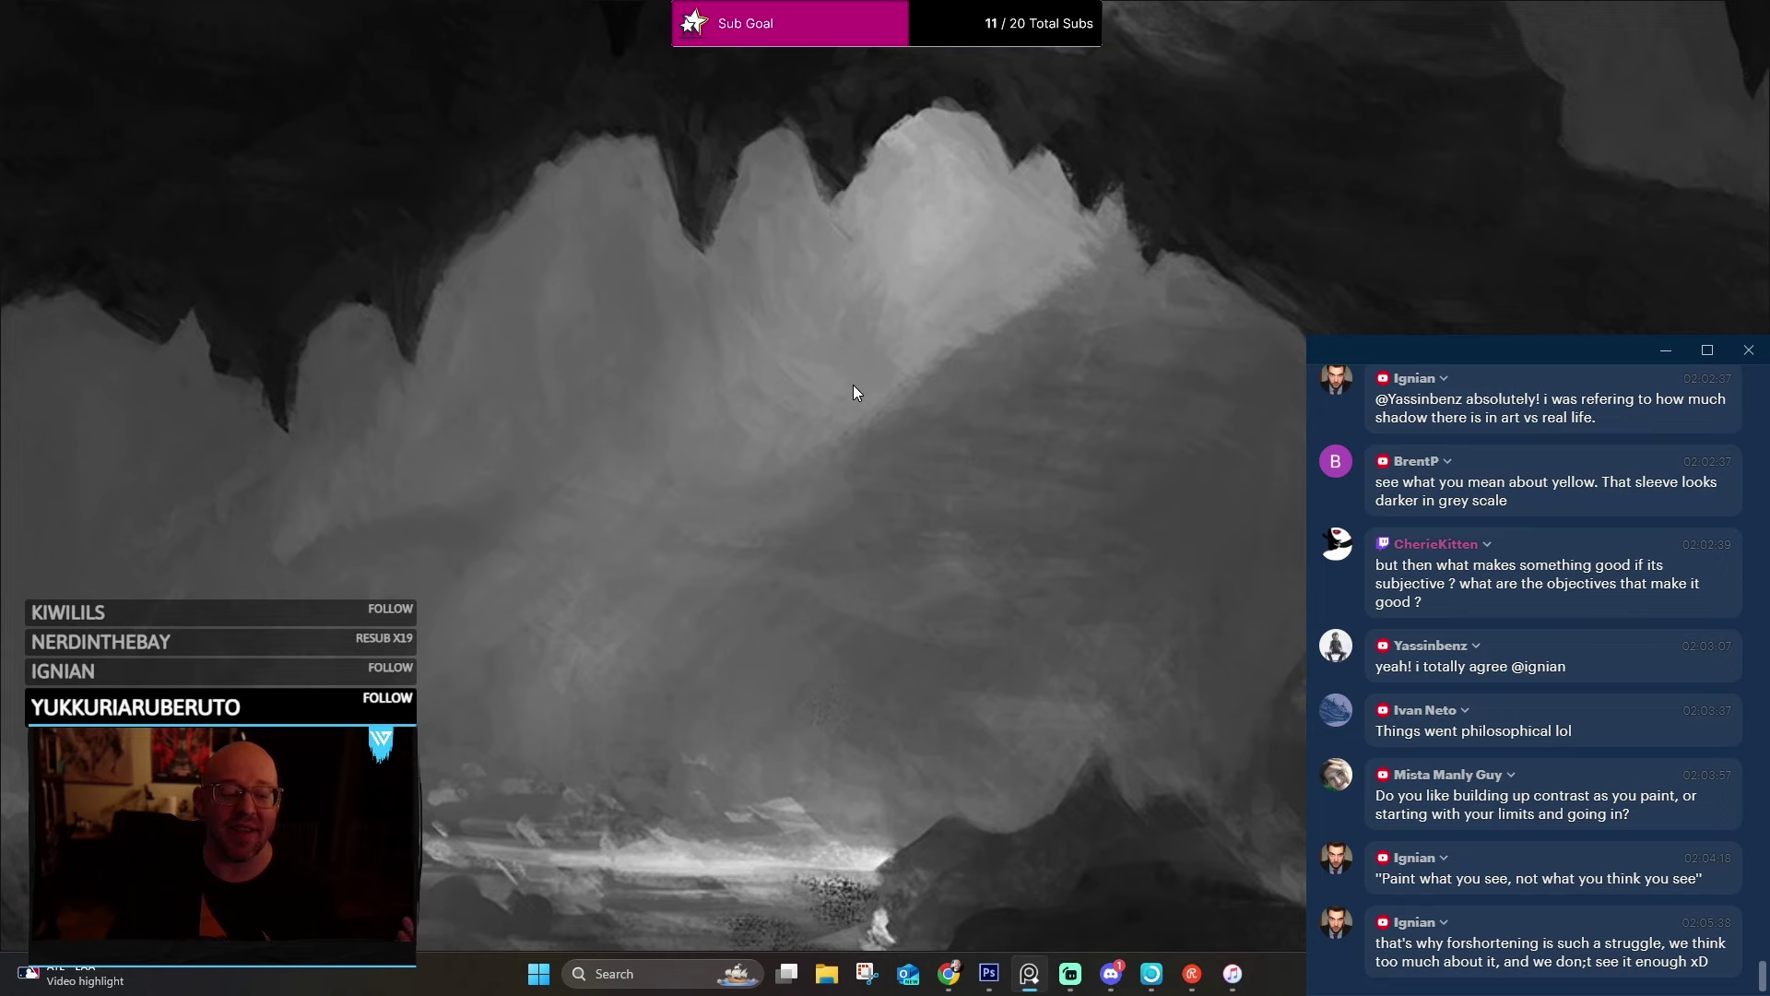
pyautogui.scroll(-2, 783, 368)
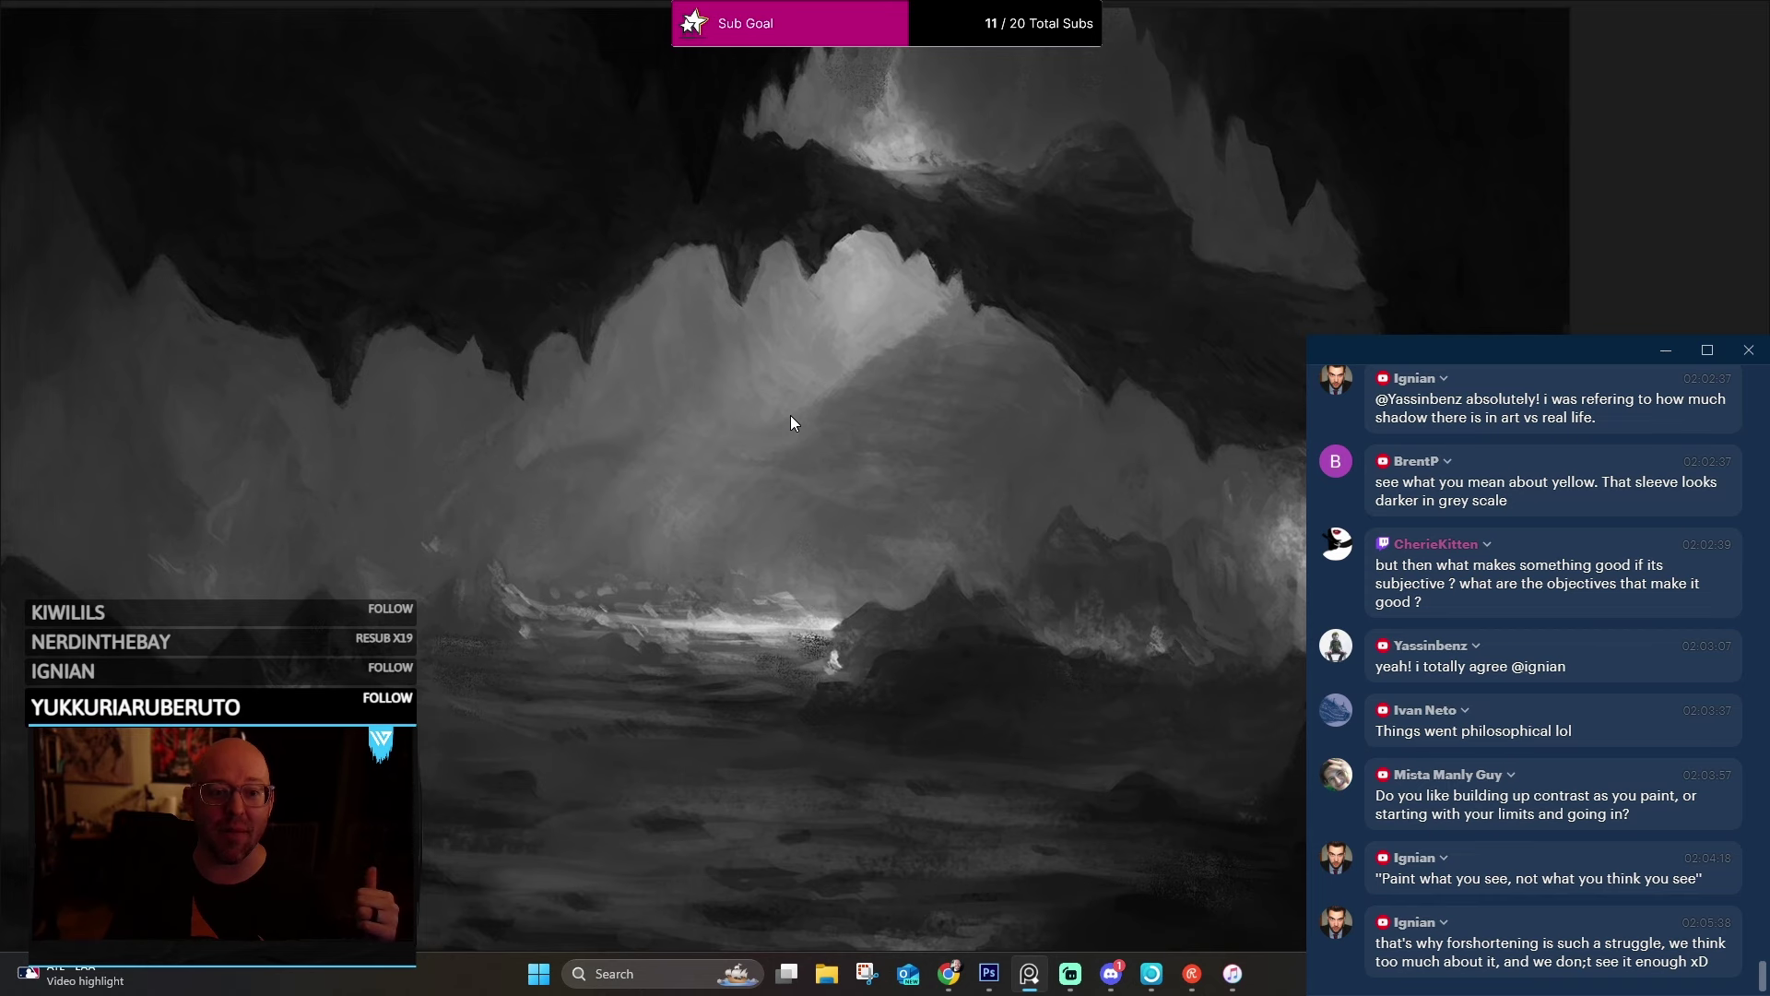
pyautogui.scroll(-3, 789, 343)
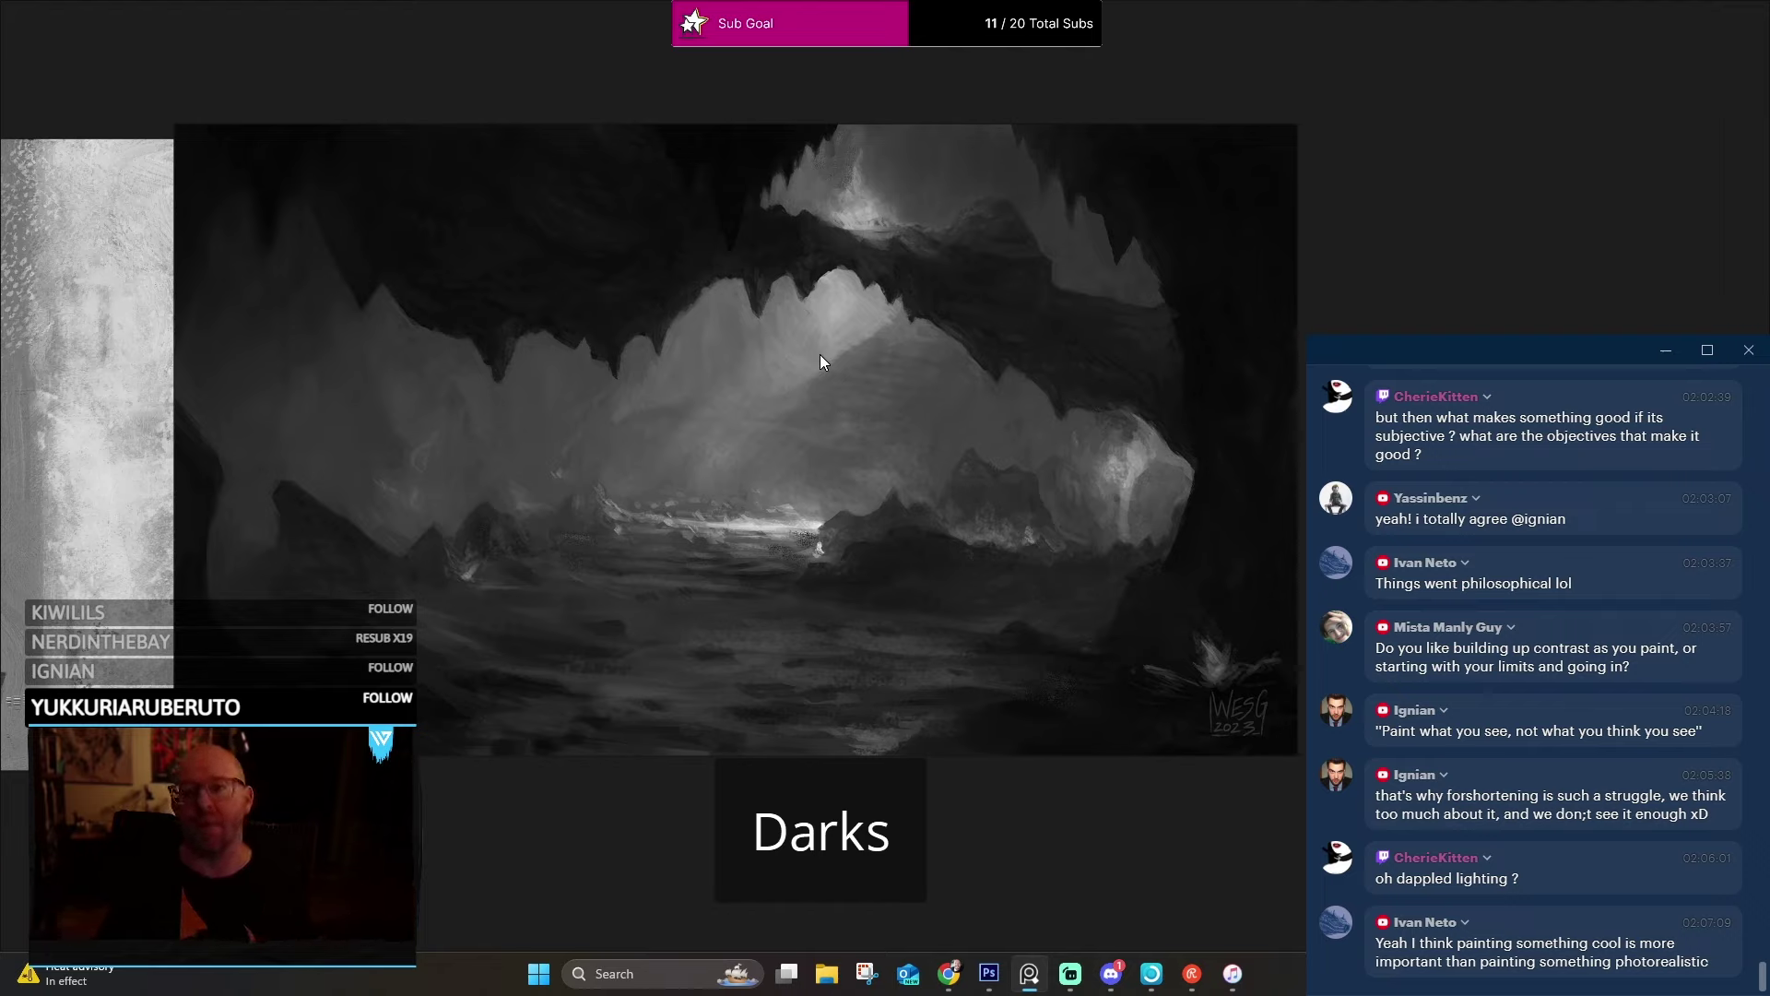
pyautogui.moveTo(35, 14)
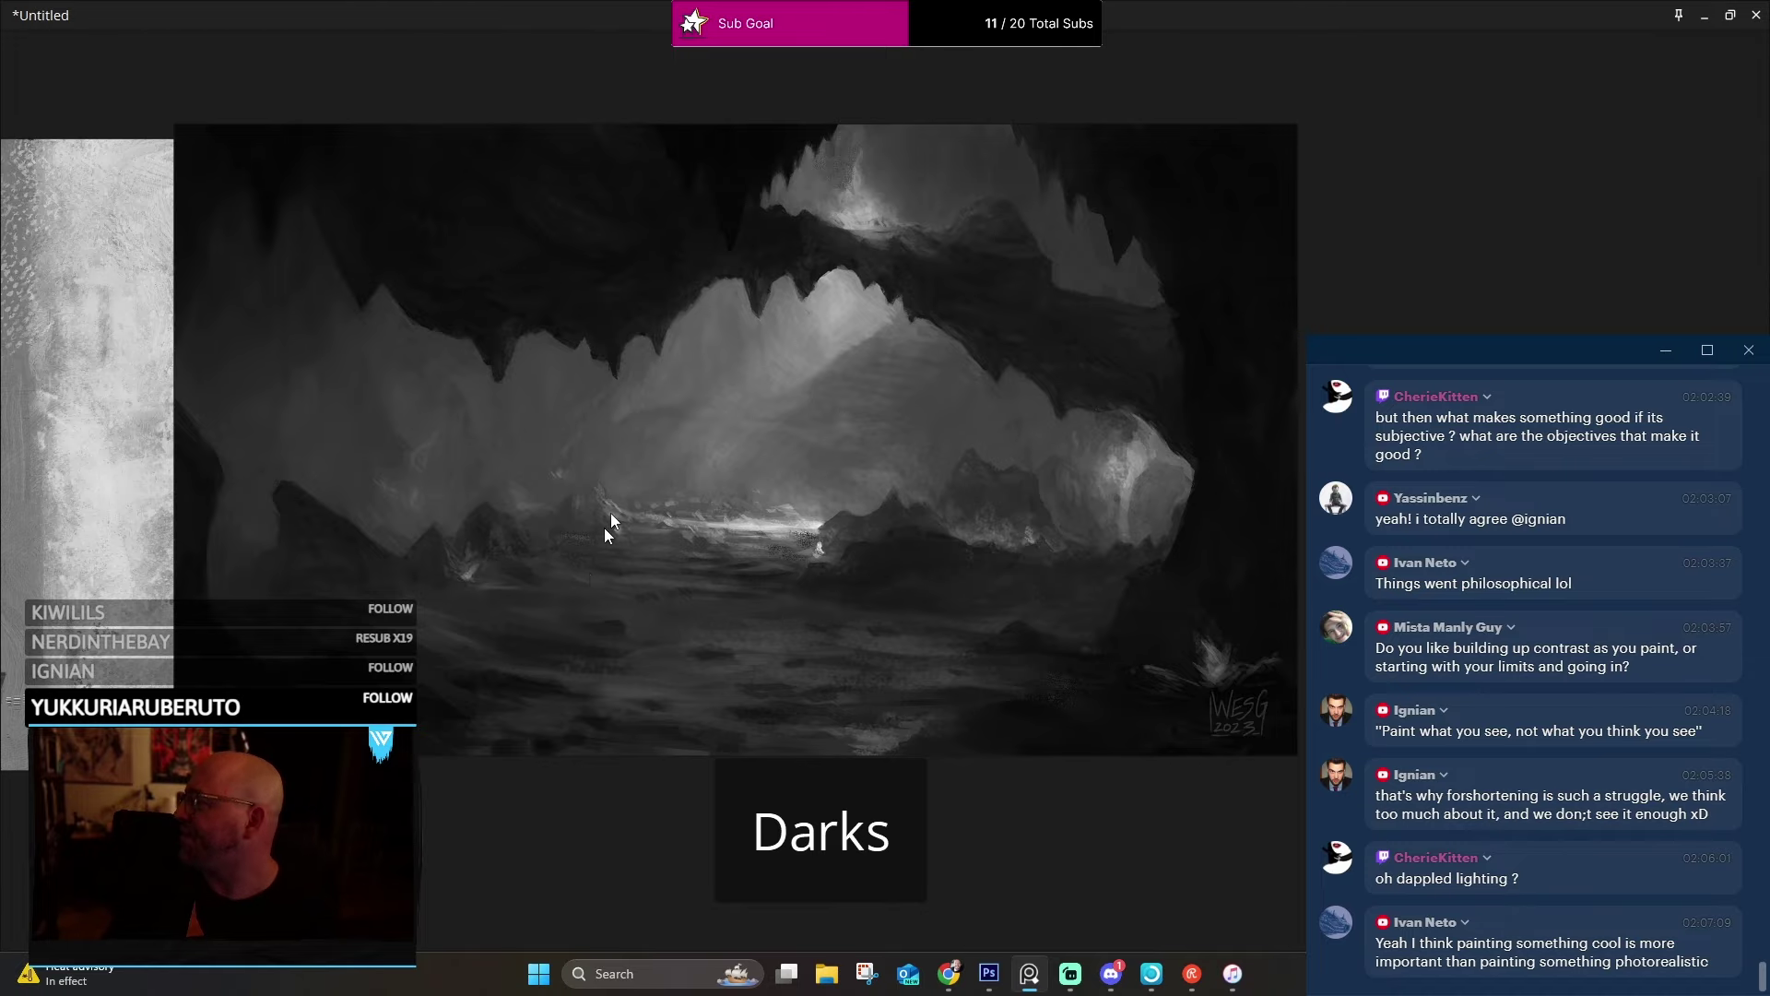
pyautogui.scroll(-10, 609, 513)
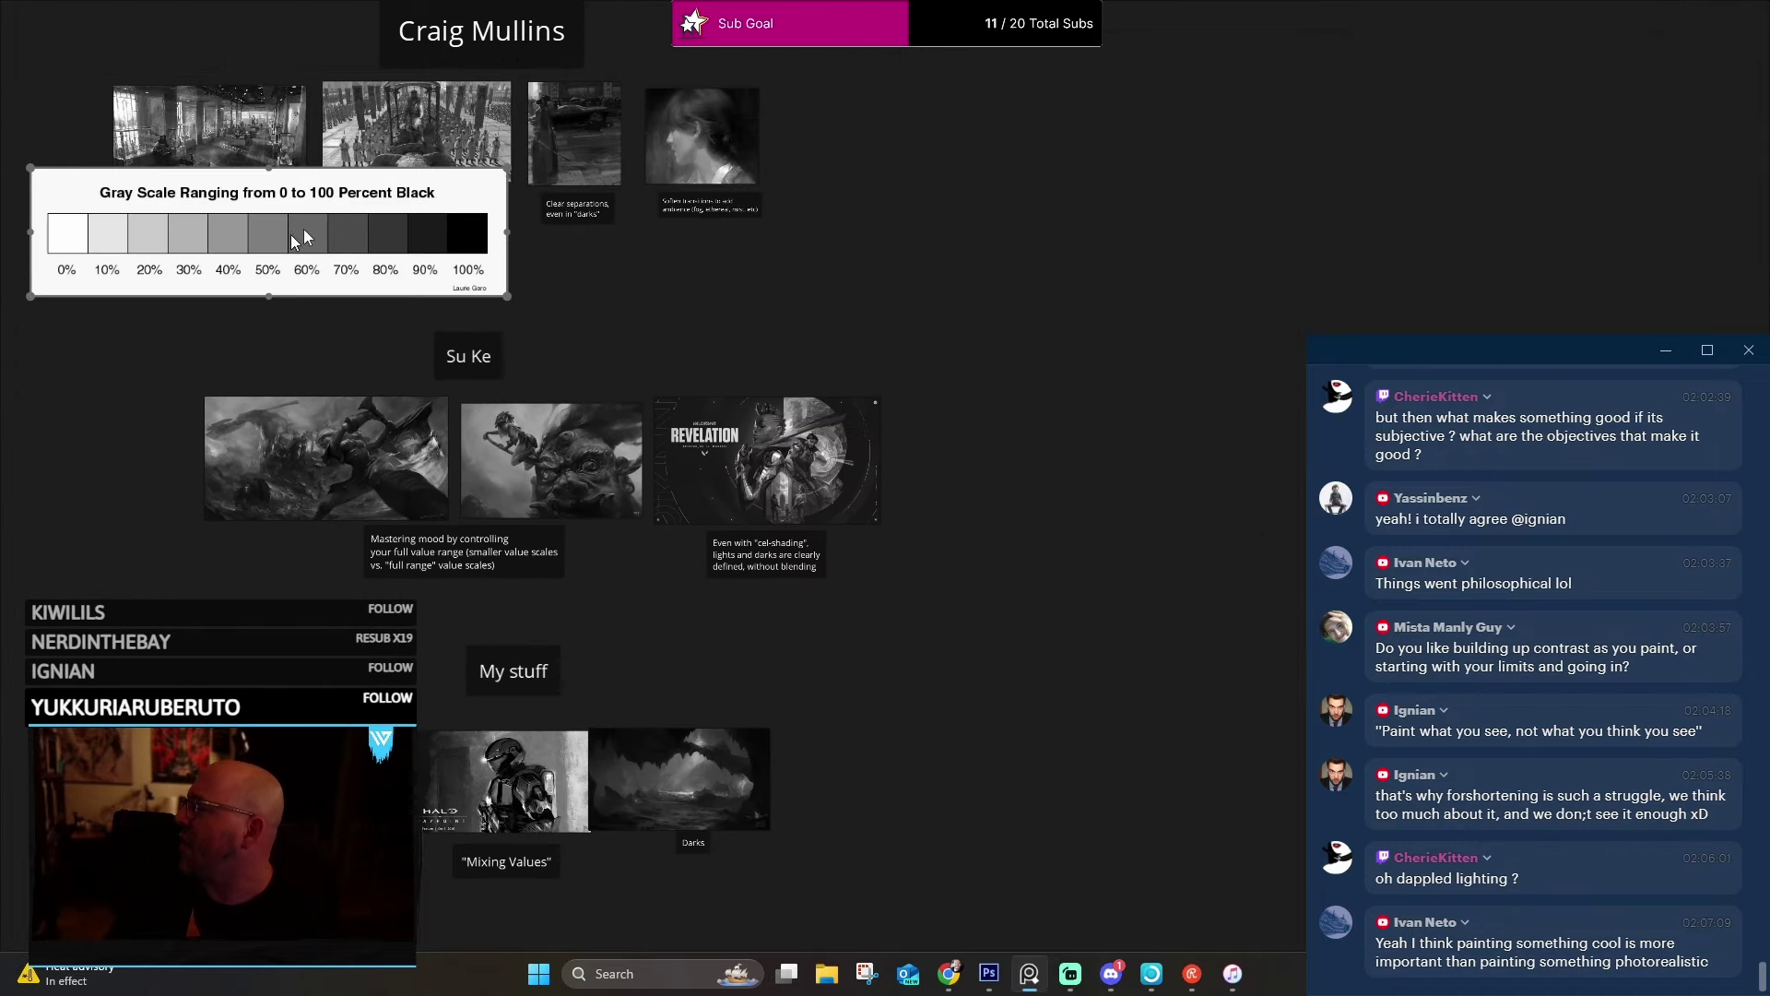
# Move the gray-scale chart to the board's top and centre the museum painting captioned 'Lights'.
pyautogui.moveTo(291, 234); pyautogui.dragTo(1031, 176)
pyautogui.scroll(5, 658, 127)
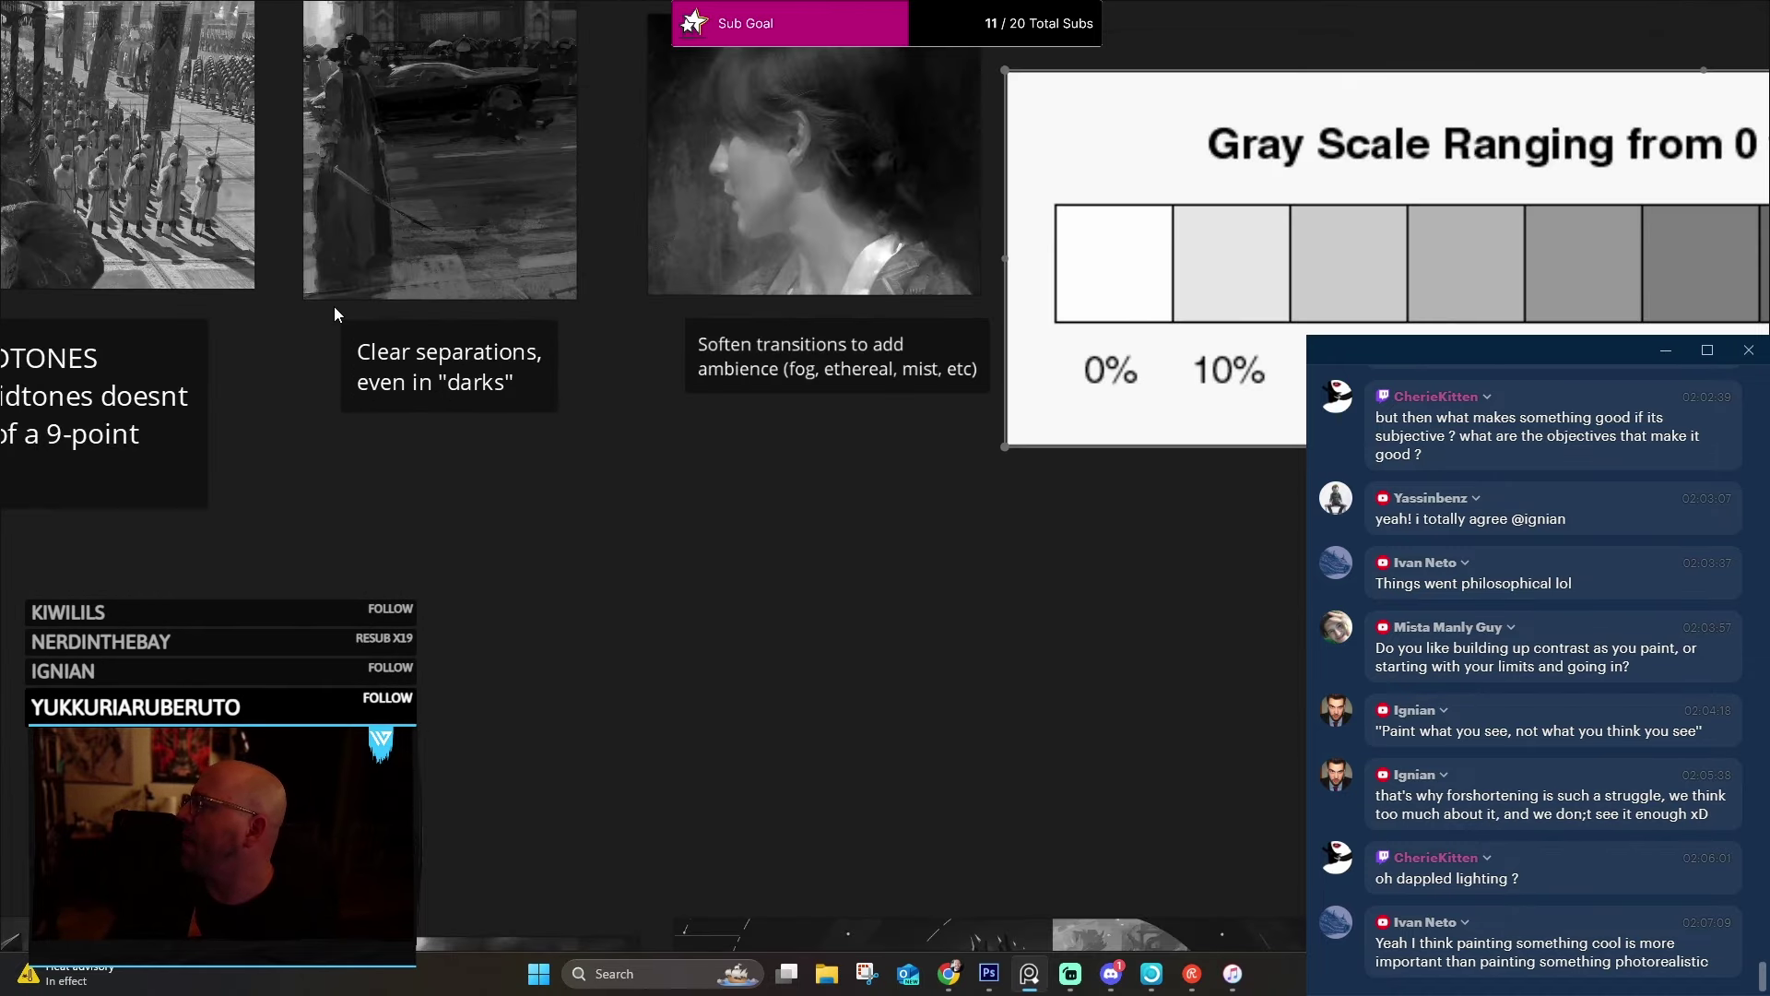
pyautogui.press('Left')
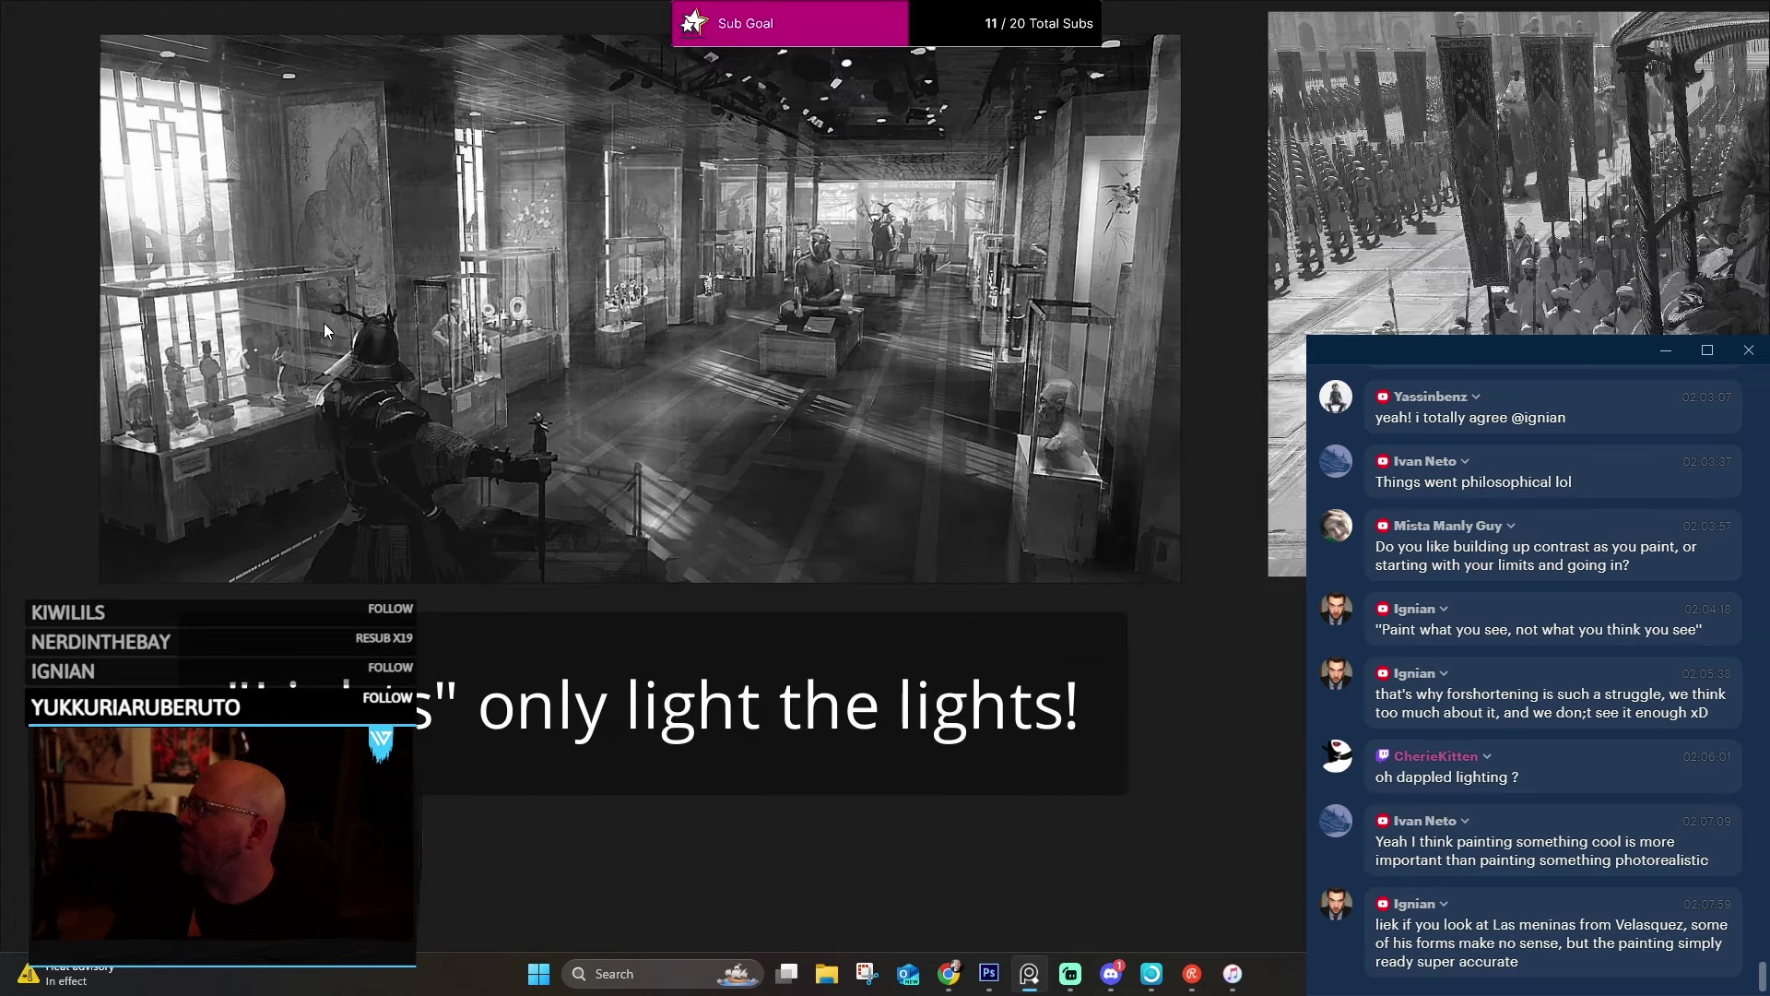
pyautogui.scroll(-4, 664, 316)
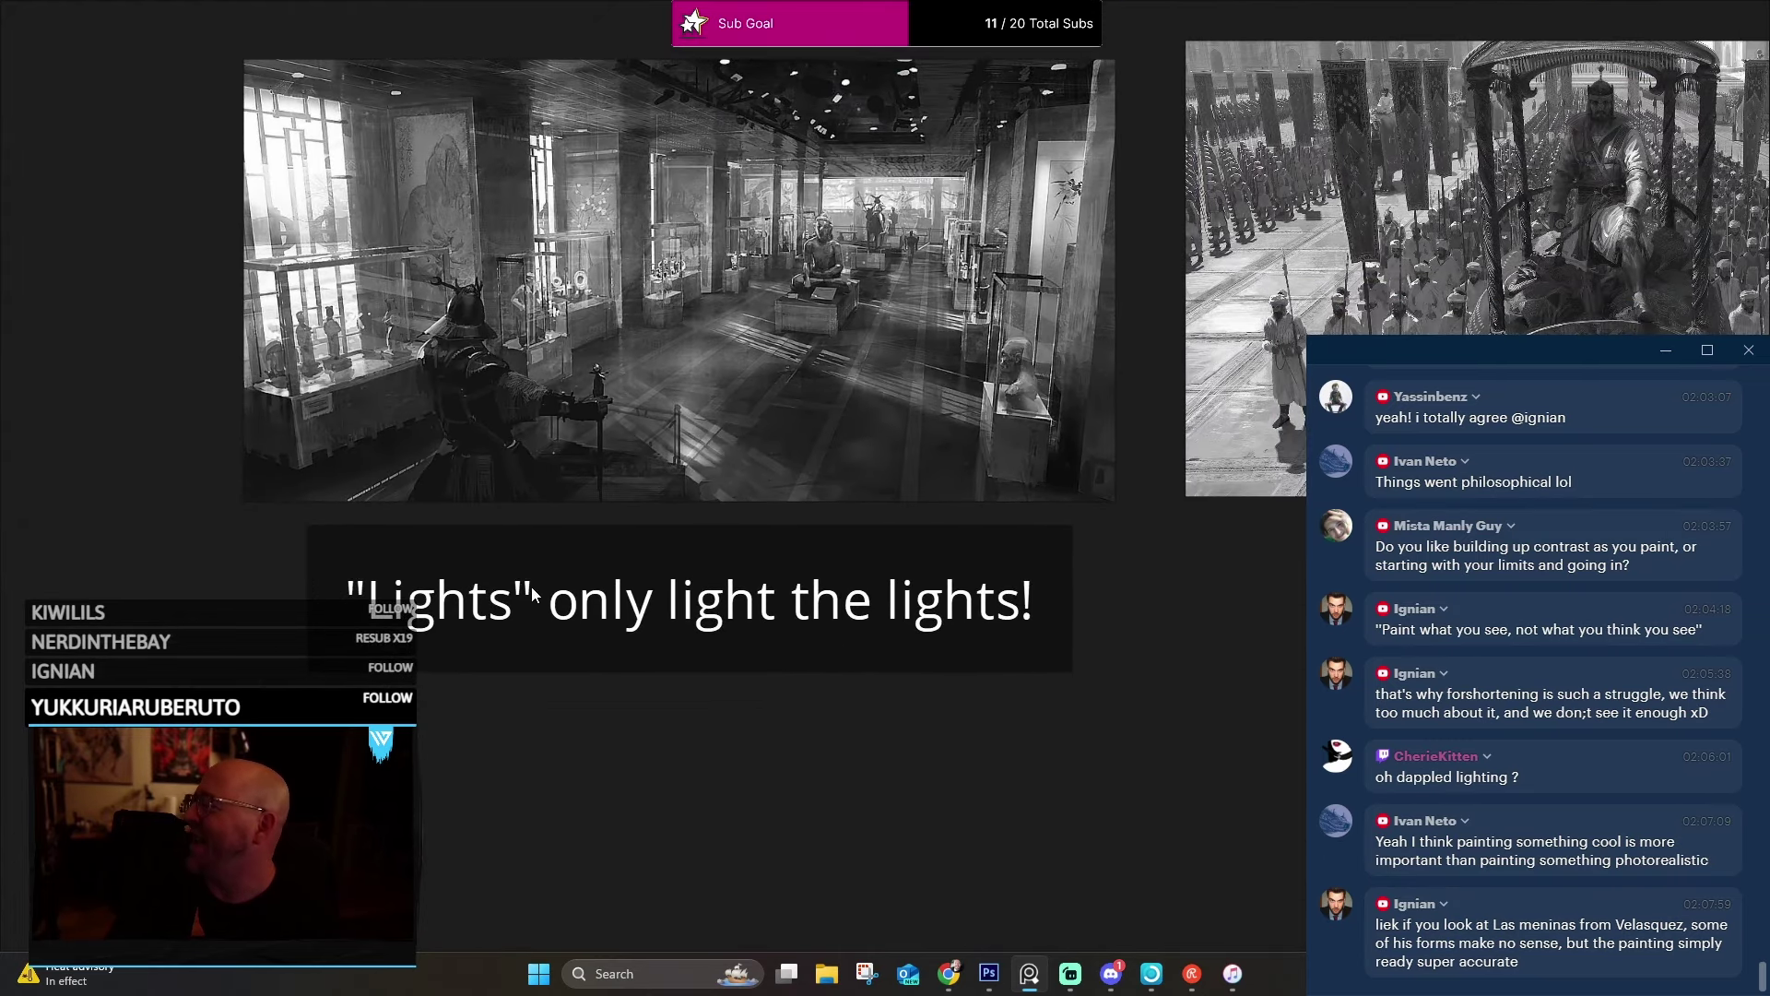
pyautogui.scroll(4, 614, 511)
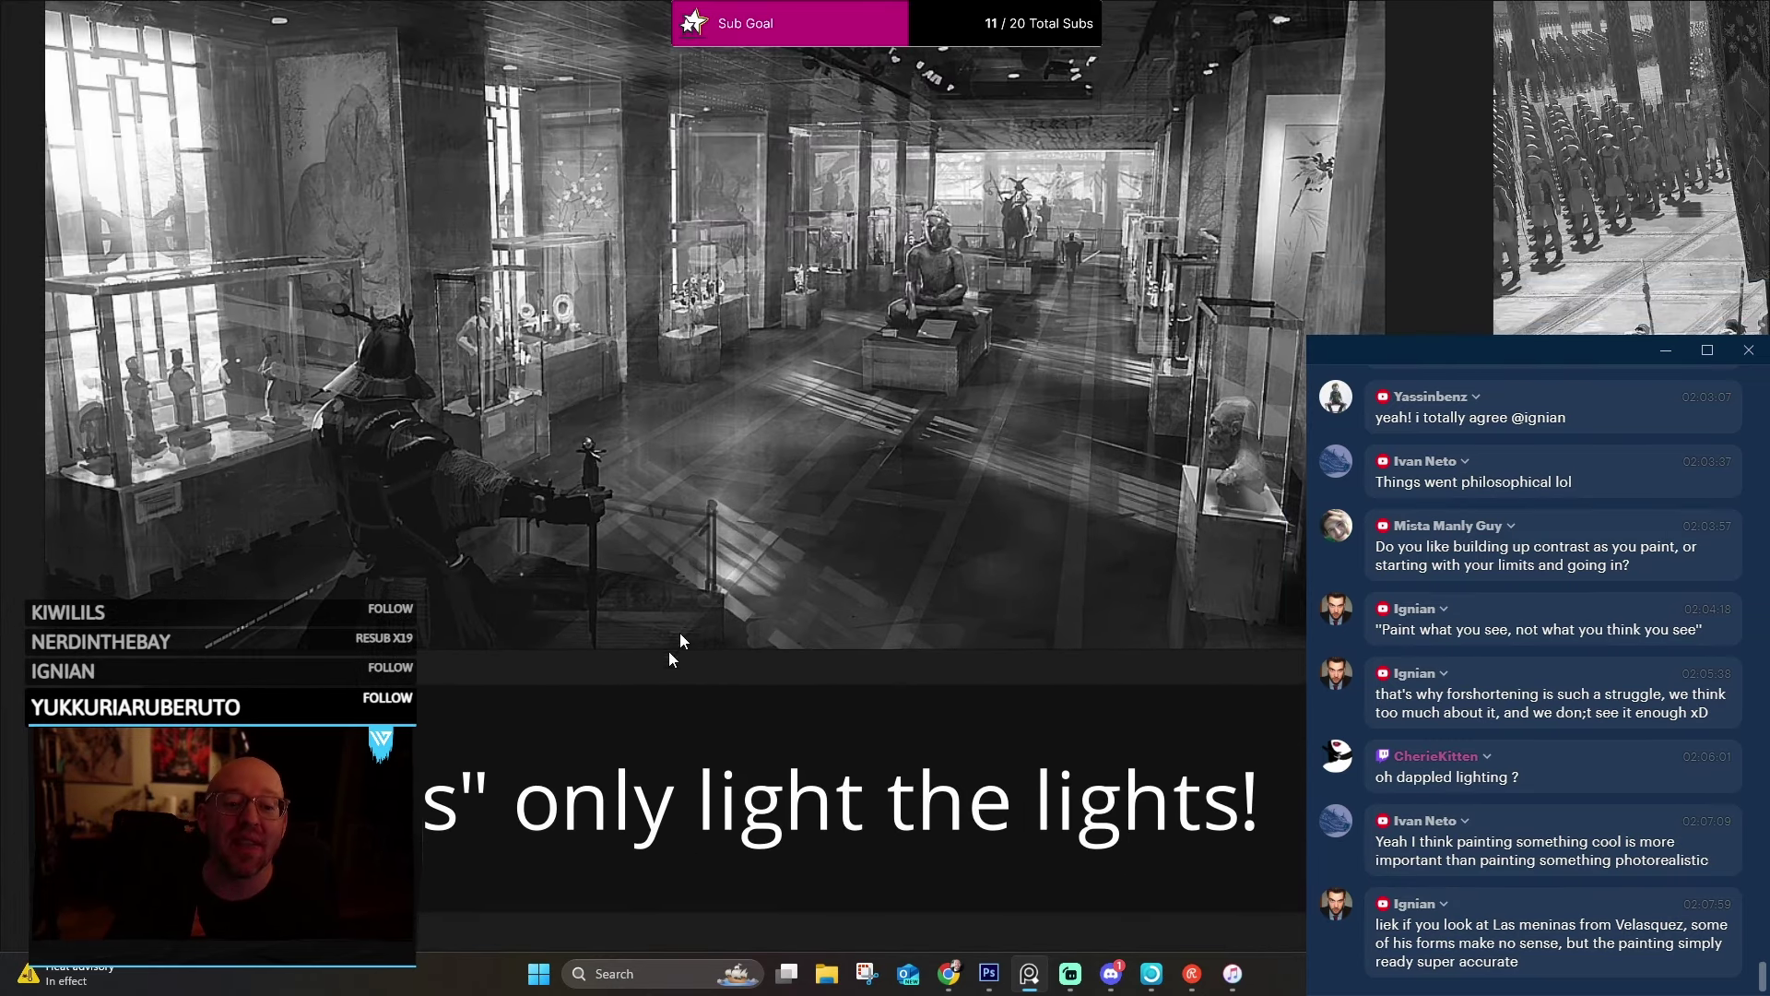
pyautogui.press('Right')
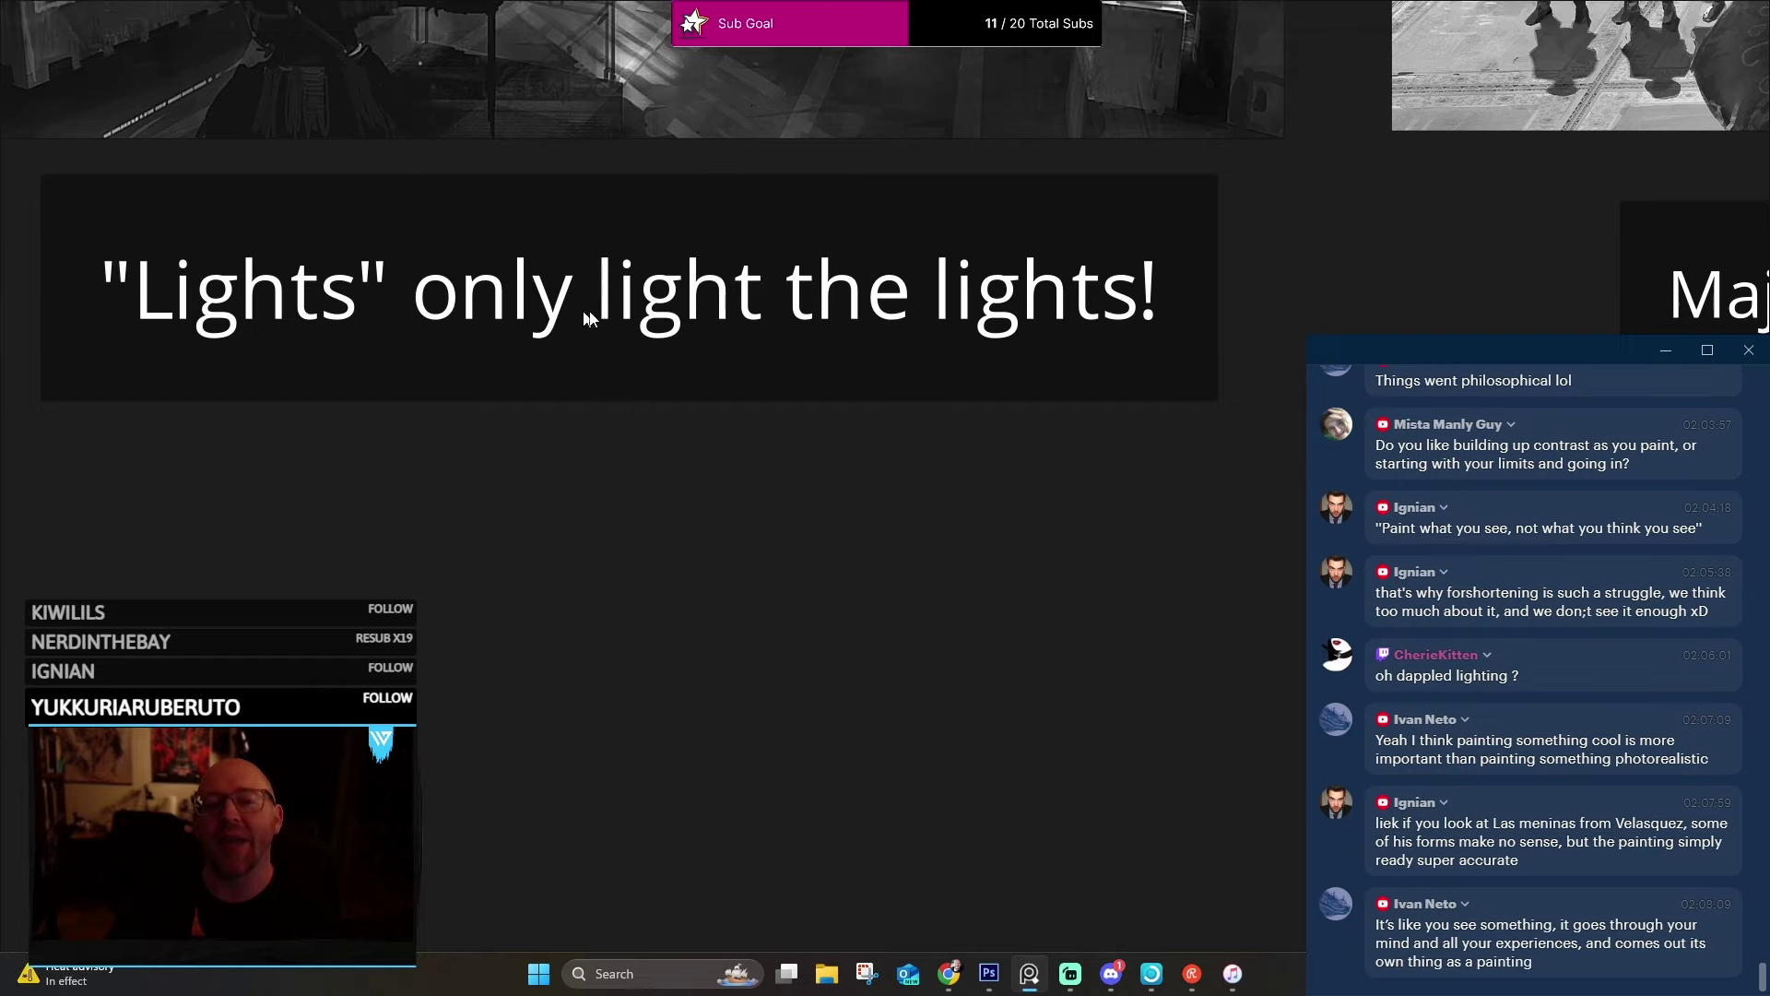
pyautogui.press('Left')
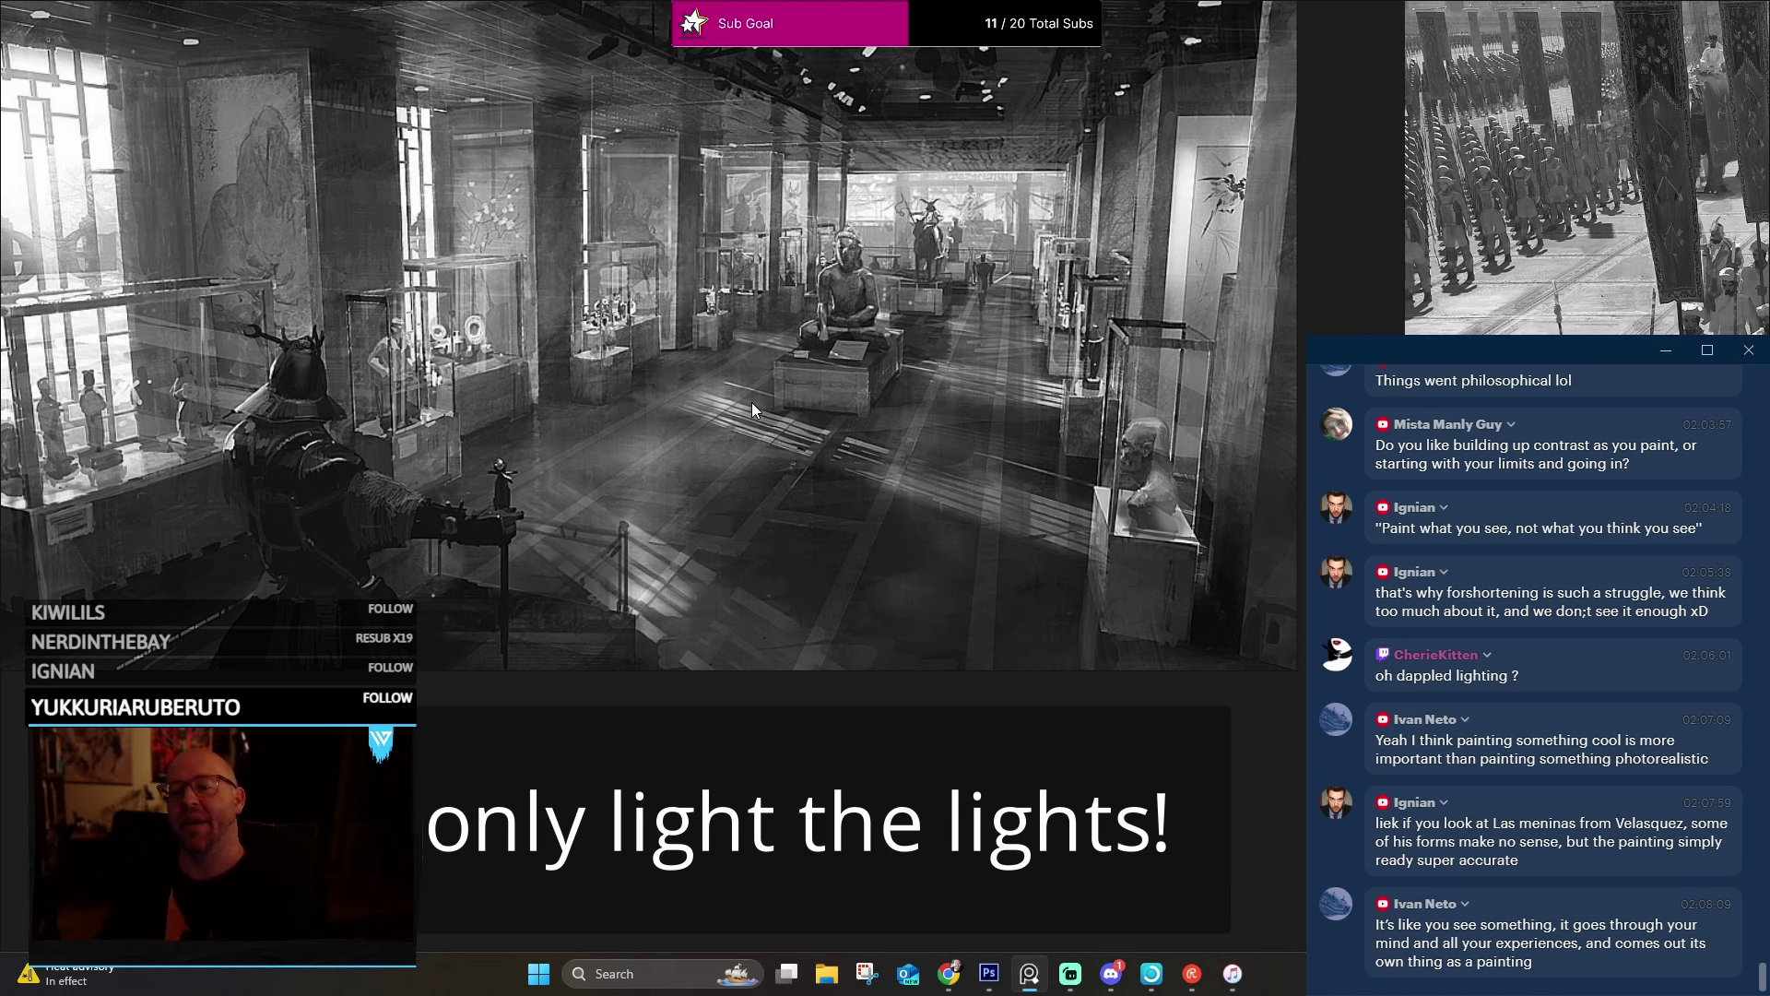
pyautogui.scroll(-2, 436, 572)
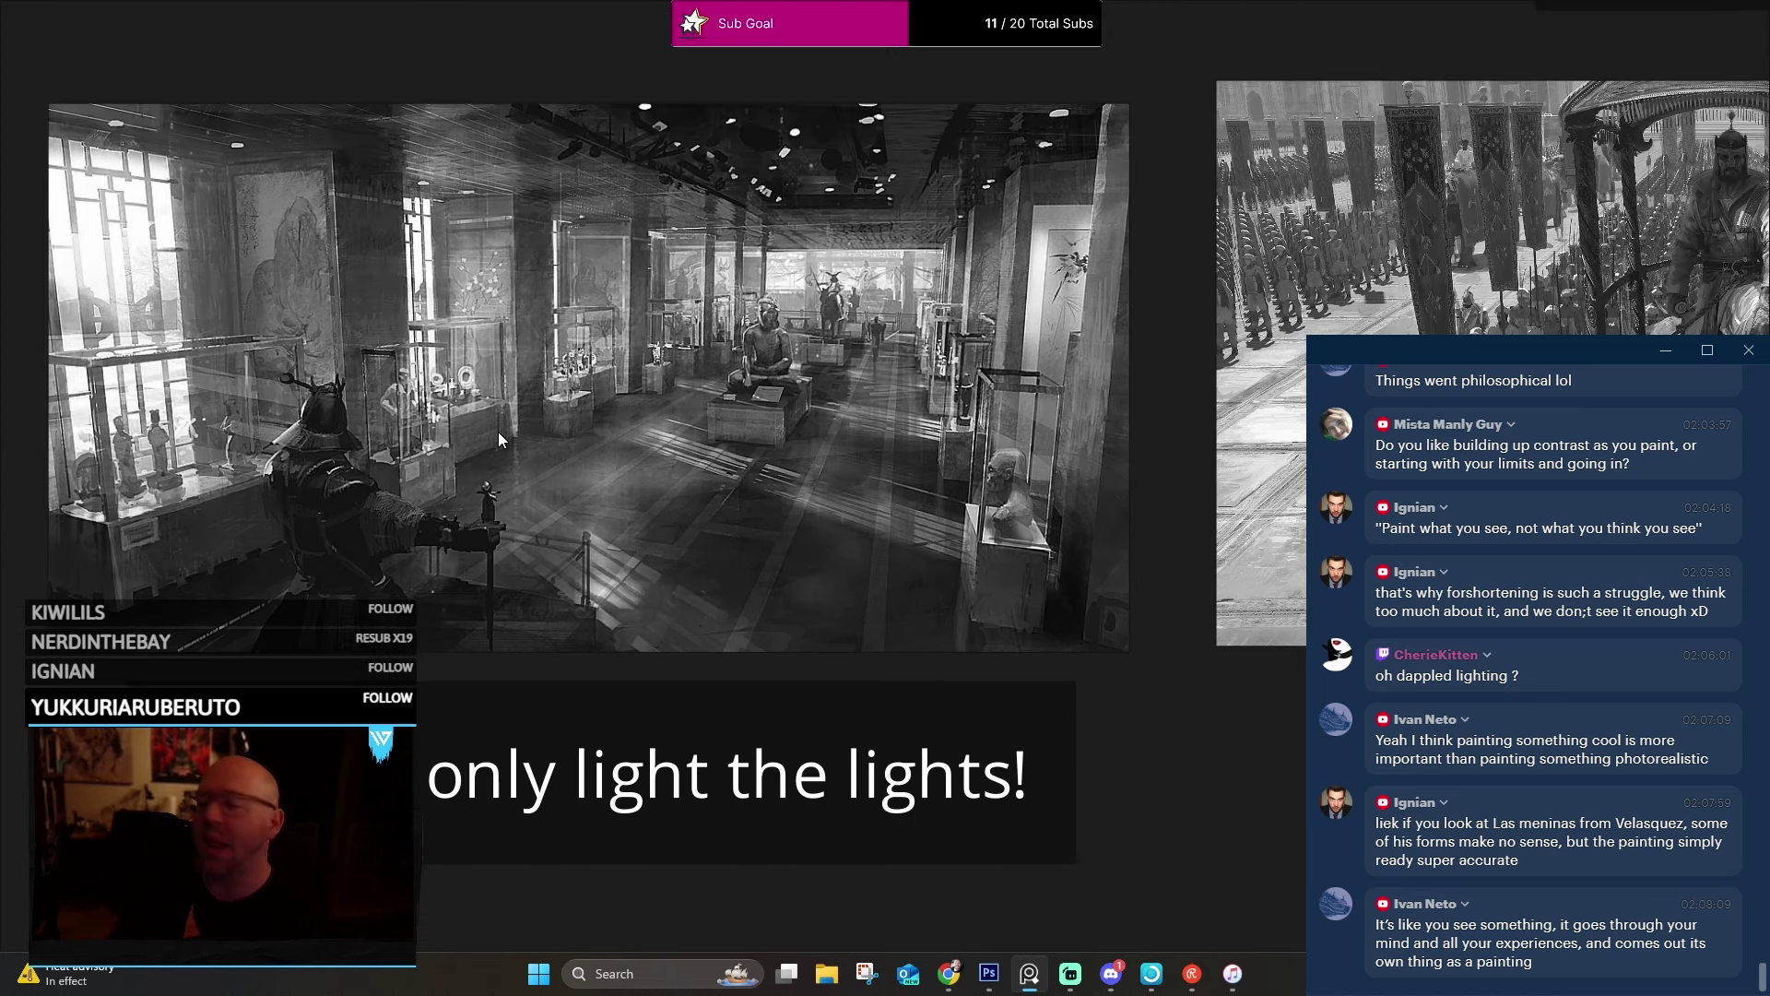
pyautogui.moveTo(607, 279); pyautogui.dragTo(666, 266)
pyautogui.rightClick(655, 271)
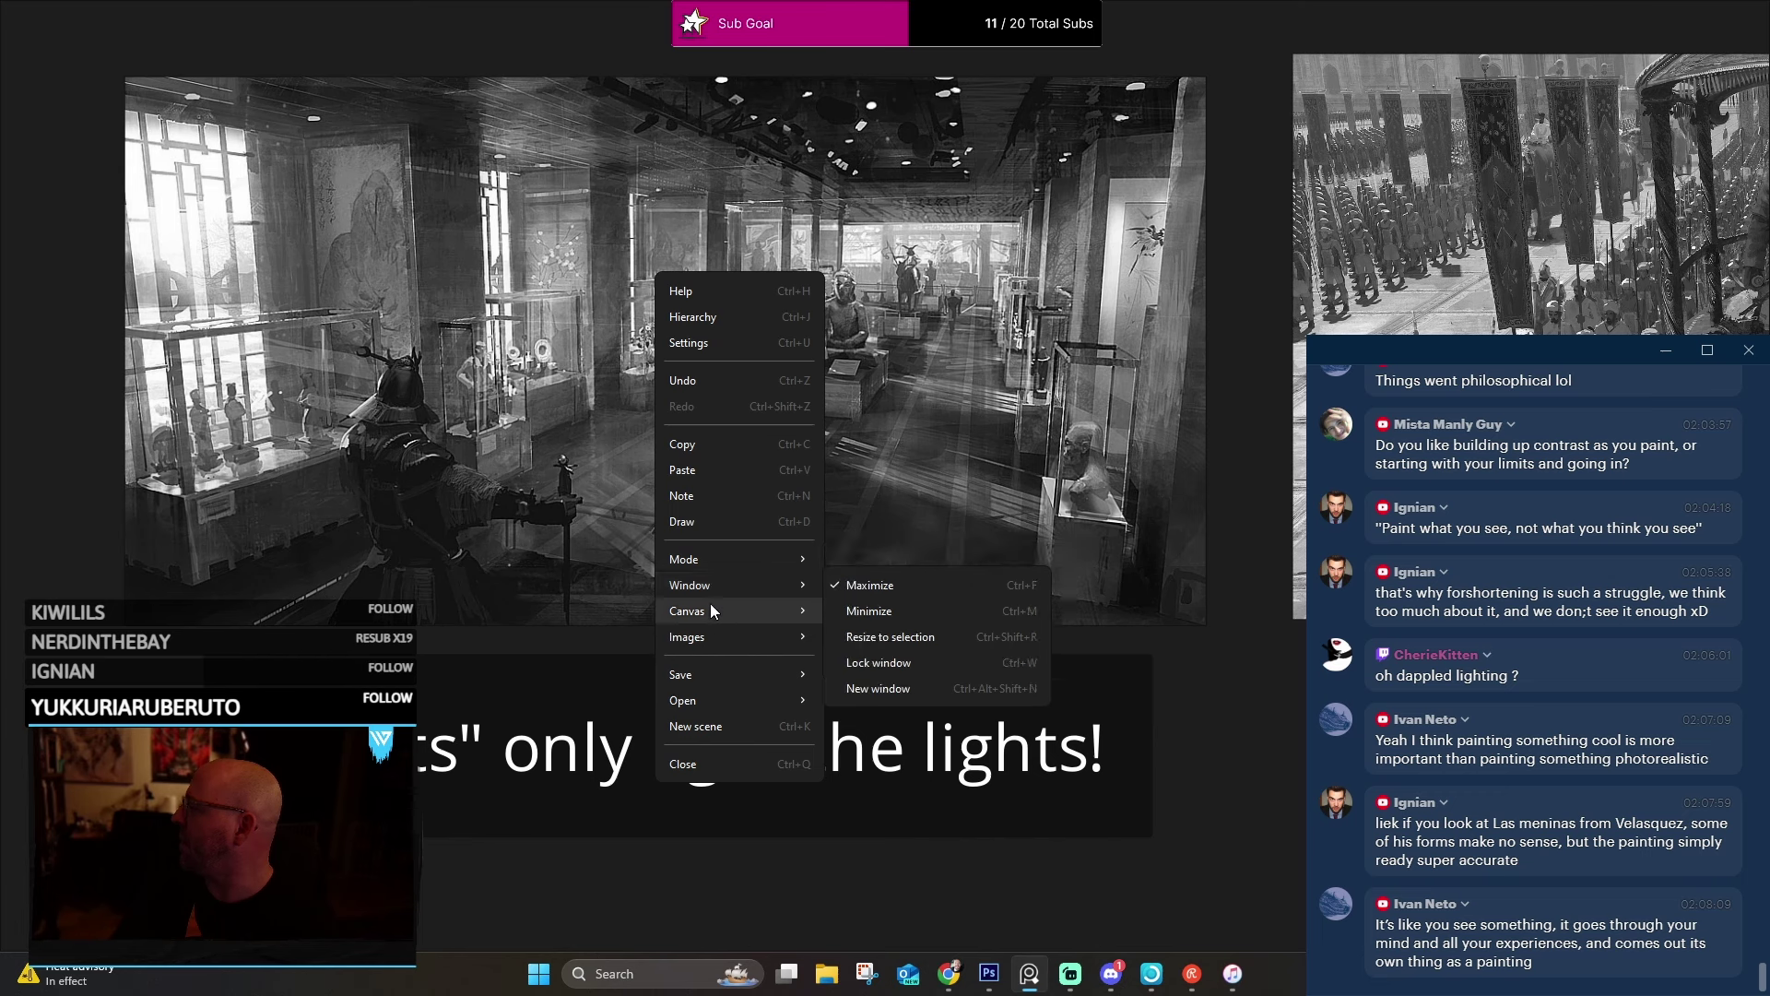
pyautogui.click(91, 295)
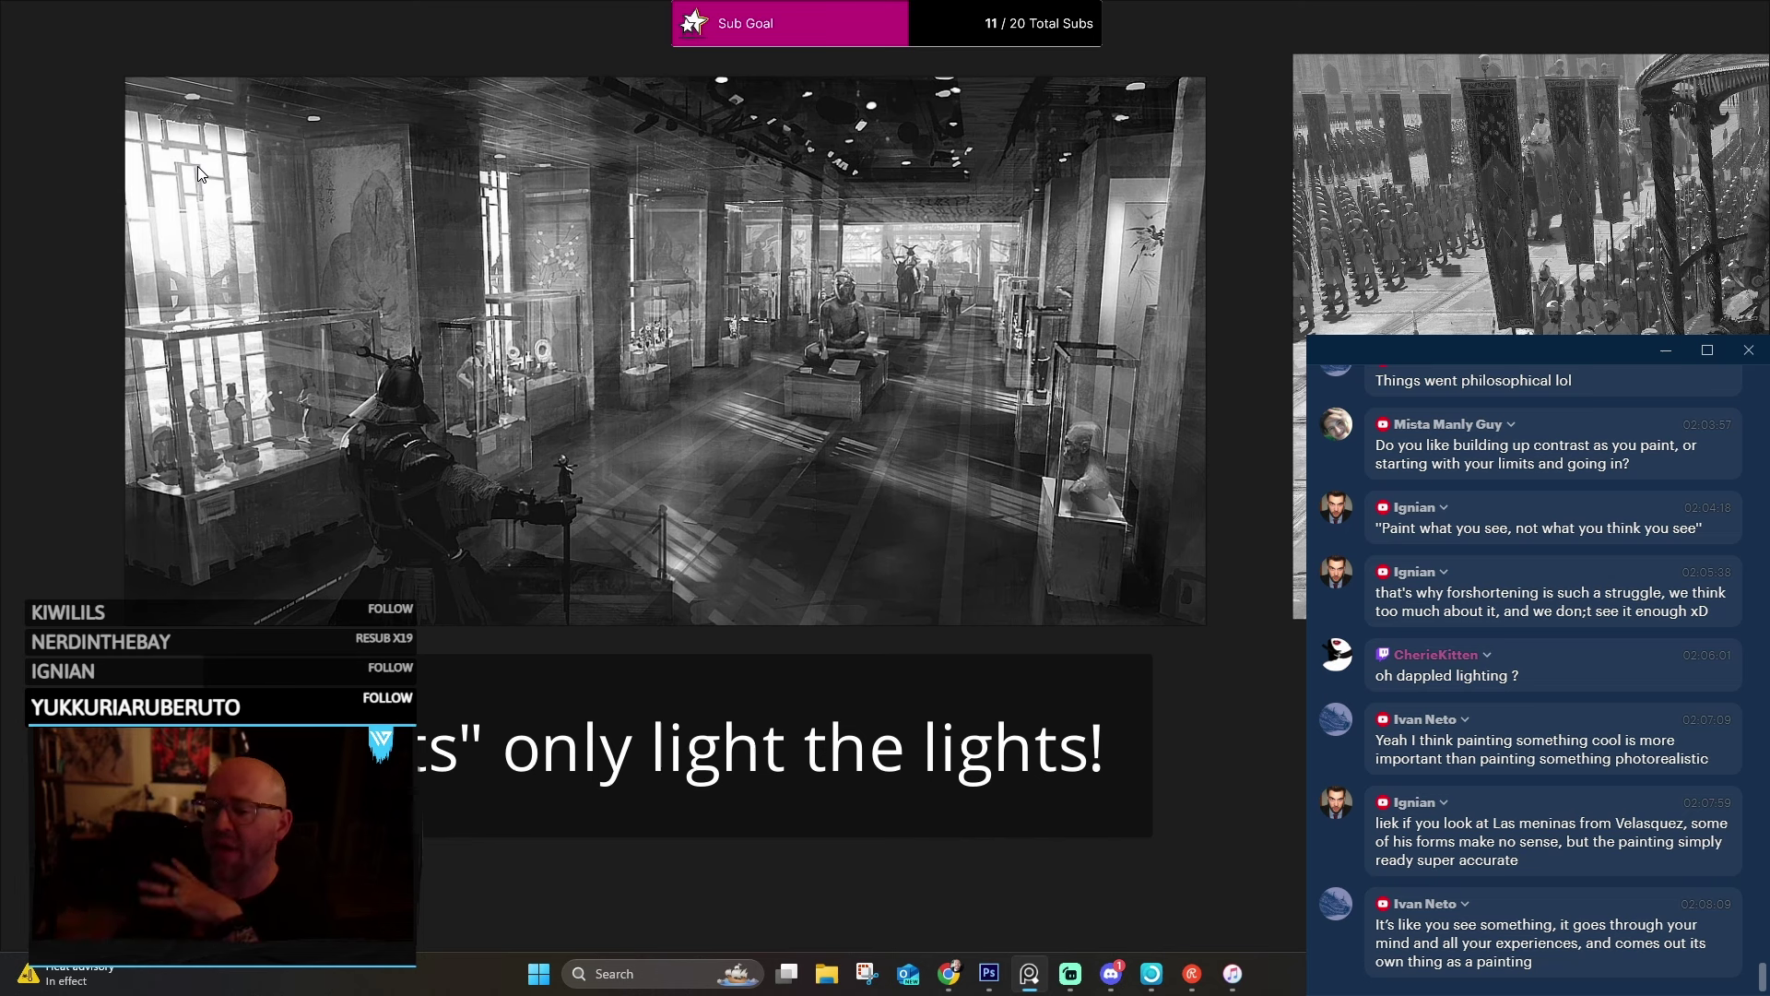
pyautogui.rightClick(566, 464)
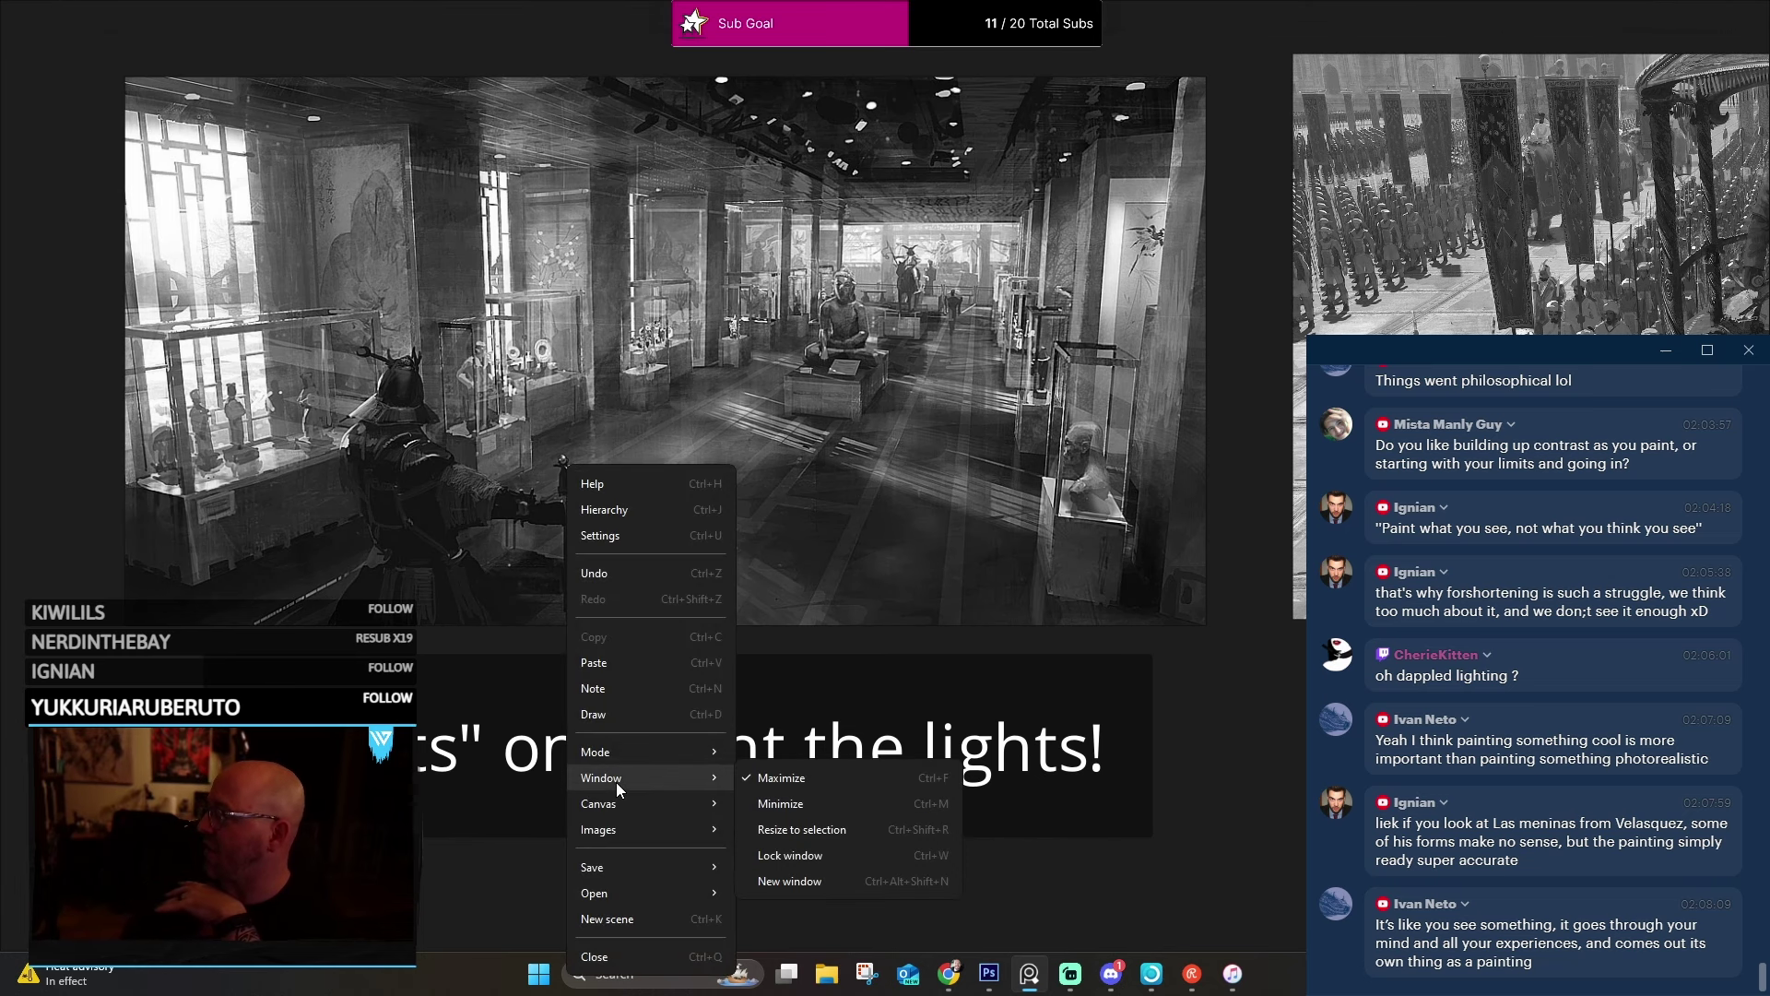
pyautogui.moveTo(654, 803)
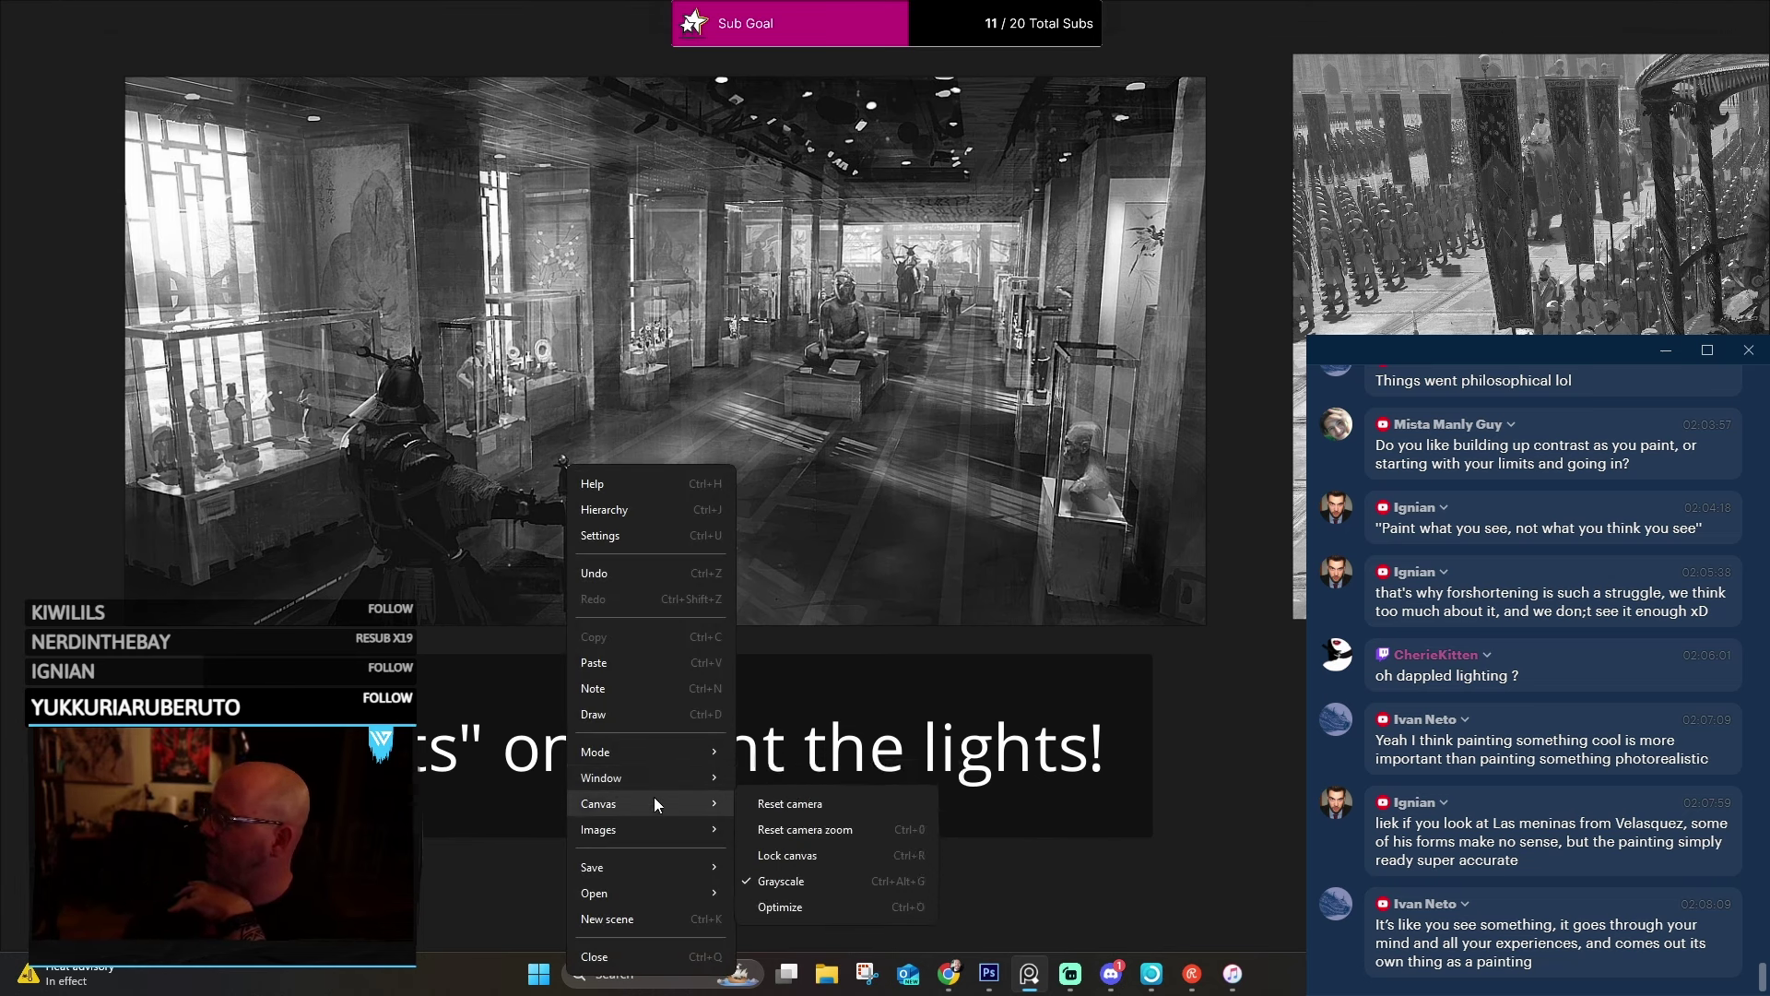
pyautogui.click(799, 881)
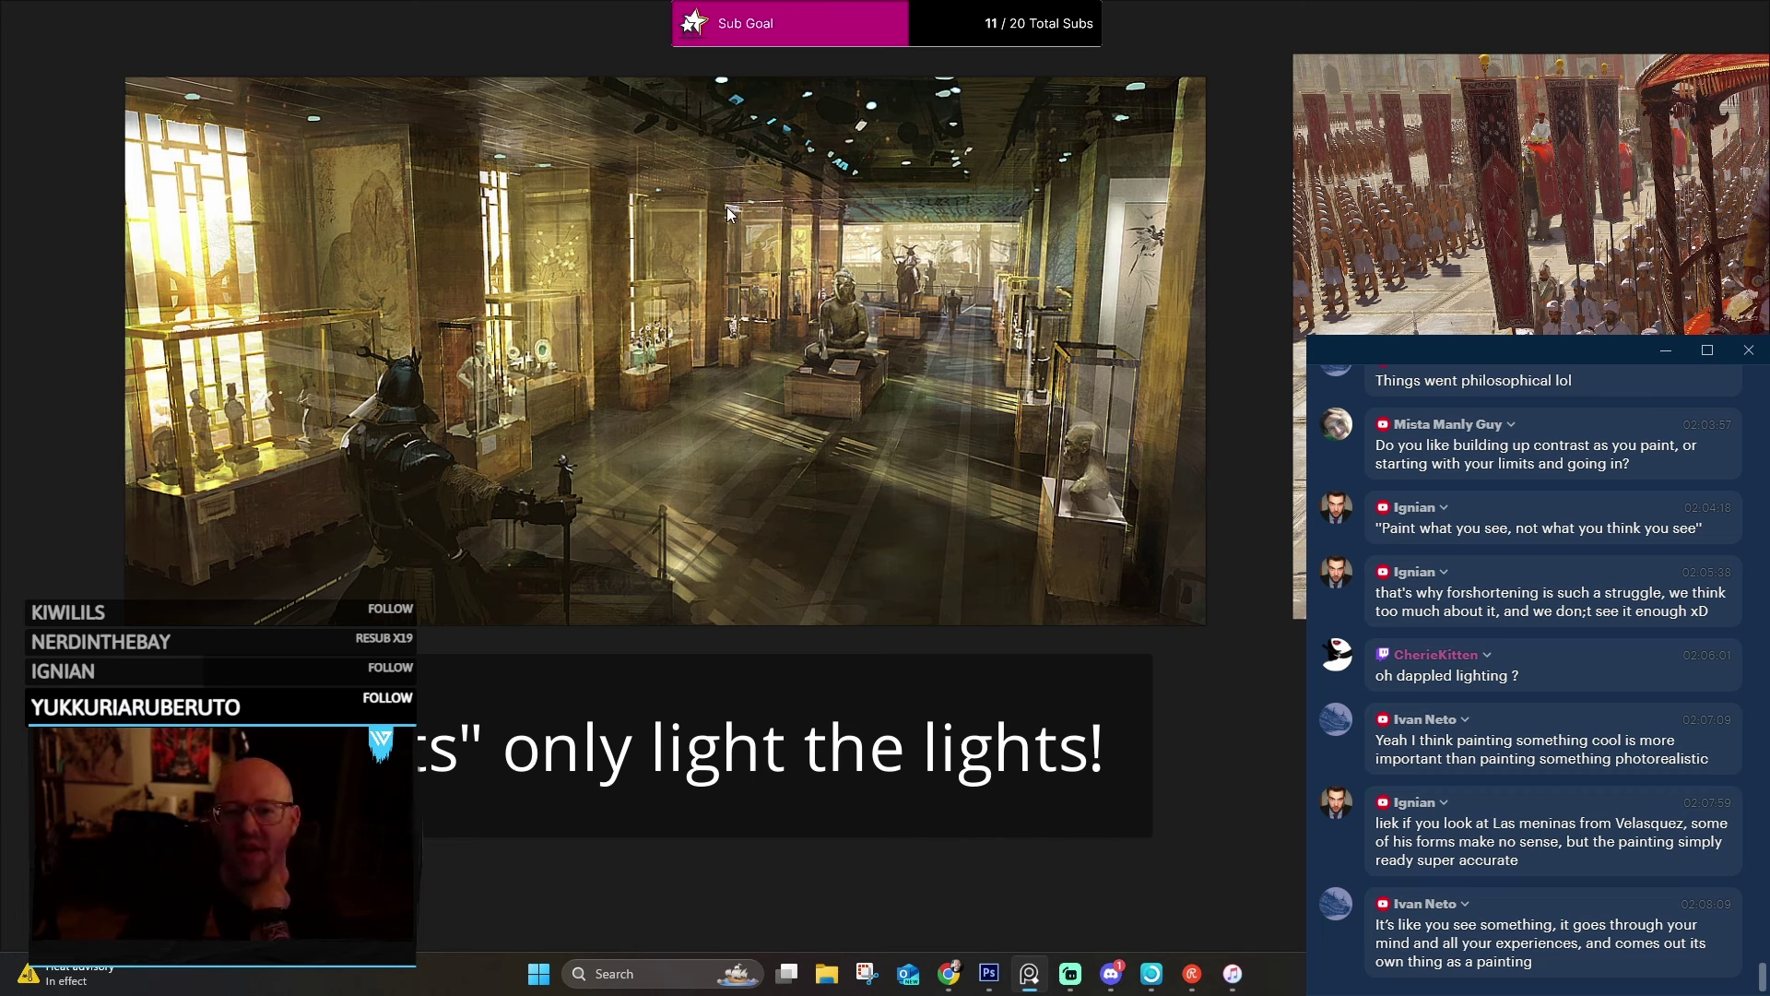
pyautogui.rightClick(433, 288)
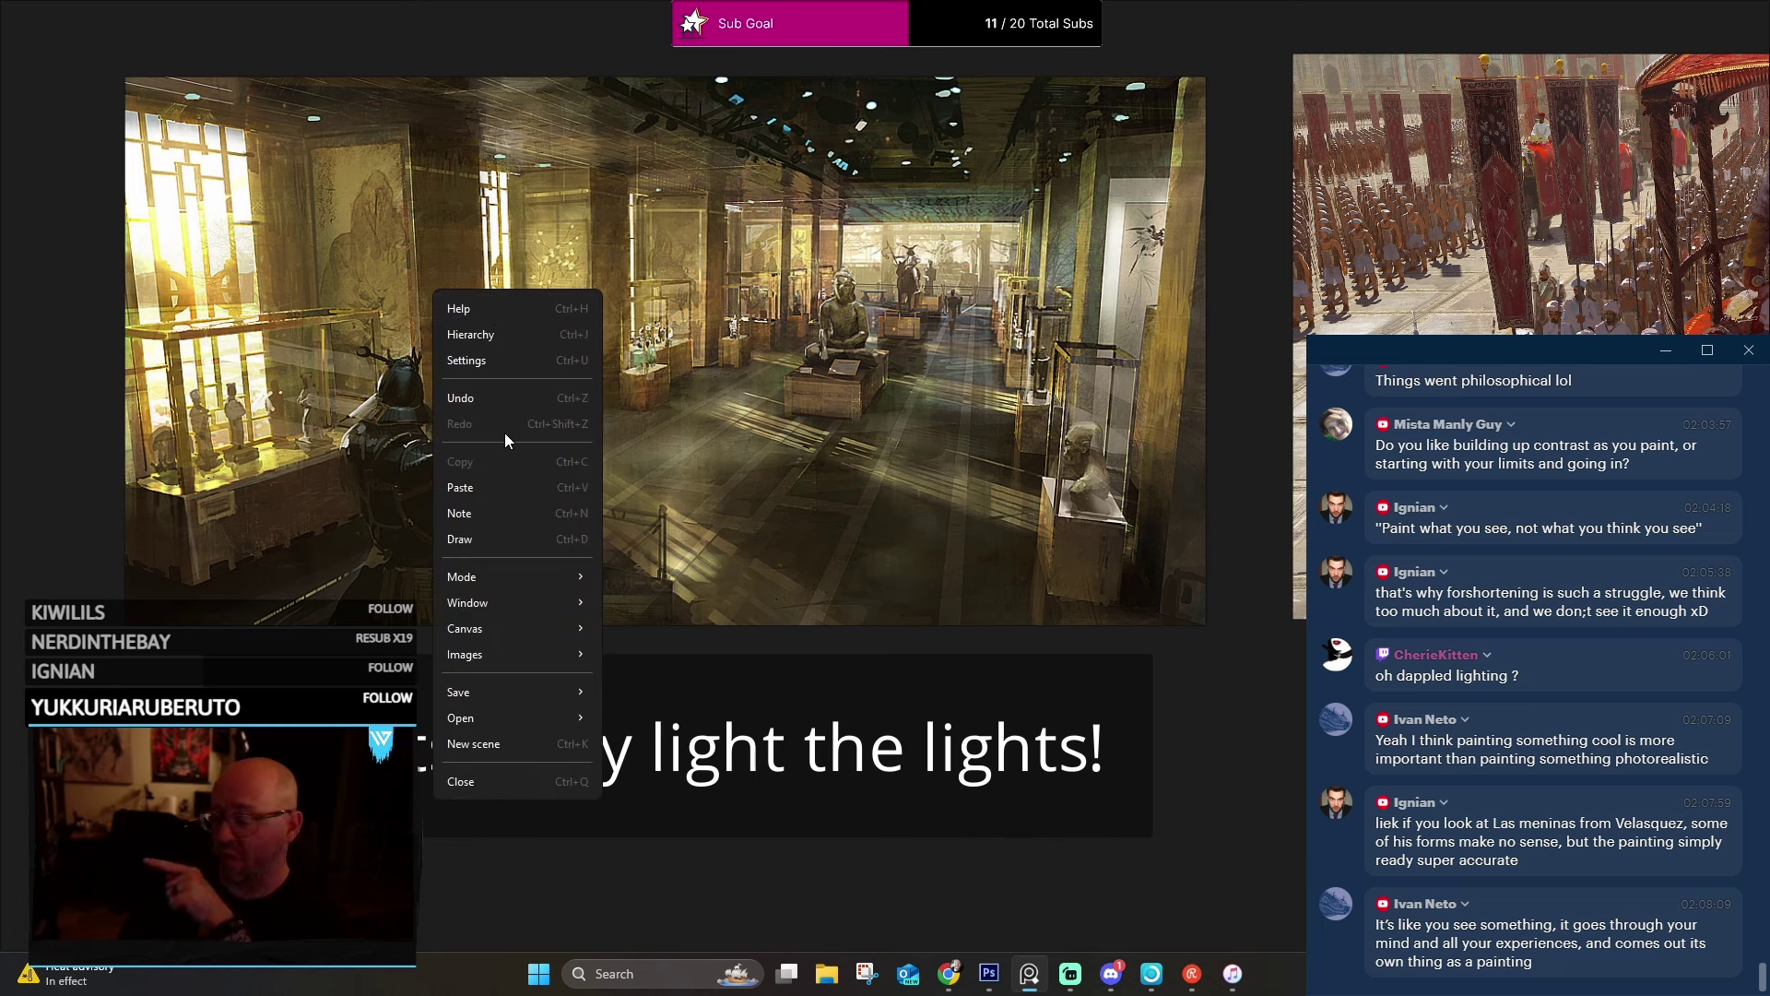
pyautogui.moveTo(528, 588)
pyautogui.moveTo(544, 626)
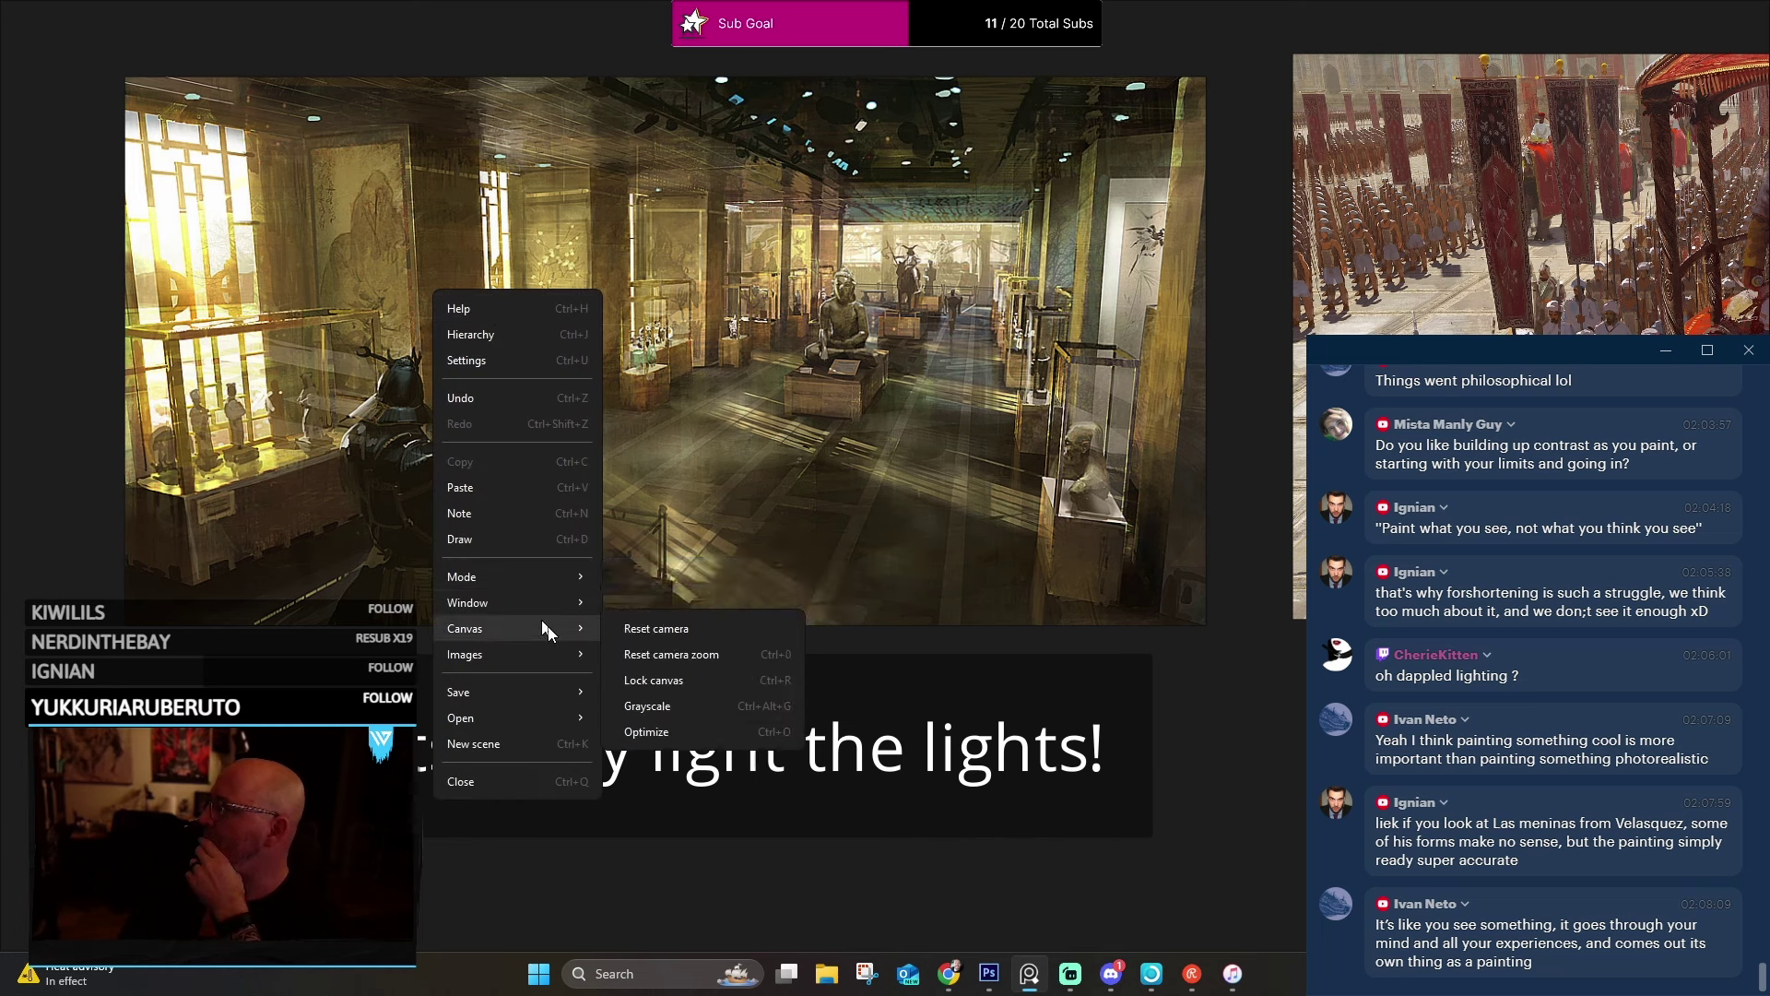
pyautogui.click(676, 704)
pyautogui.scroll(6, 489, 300)
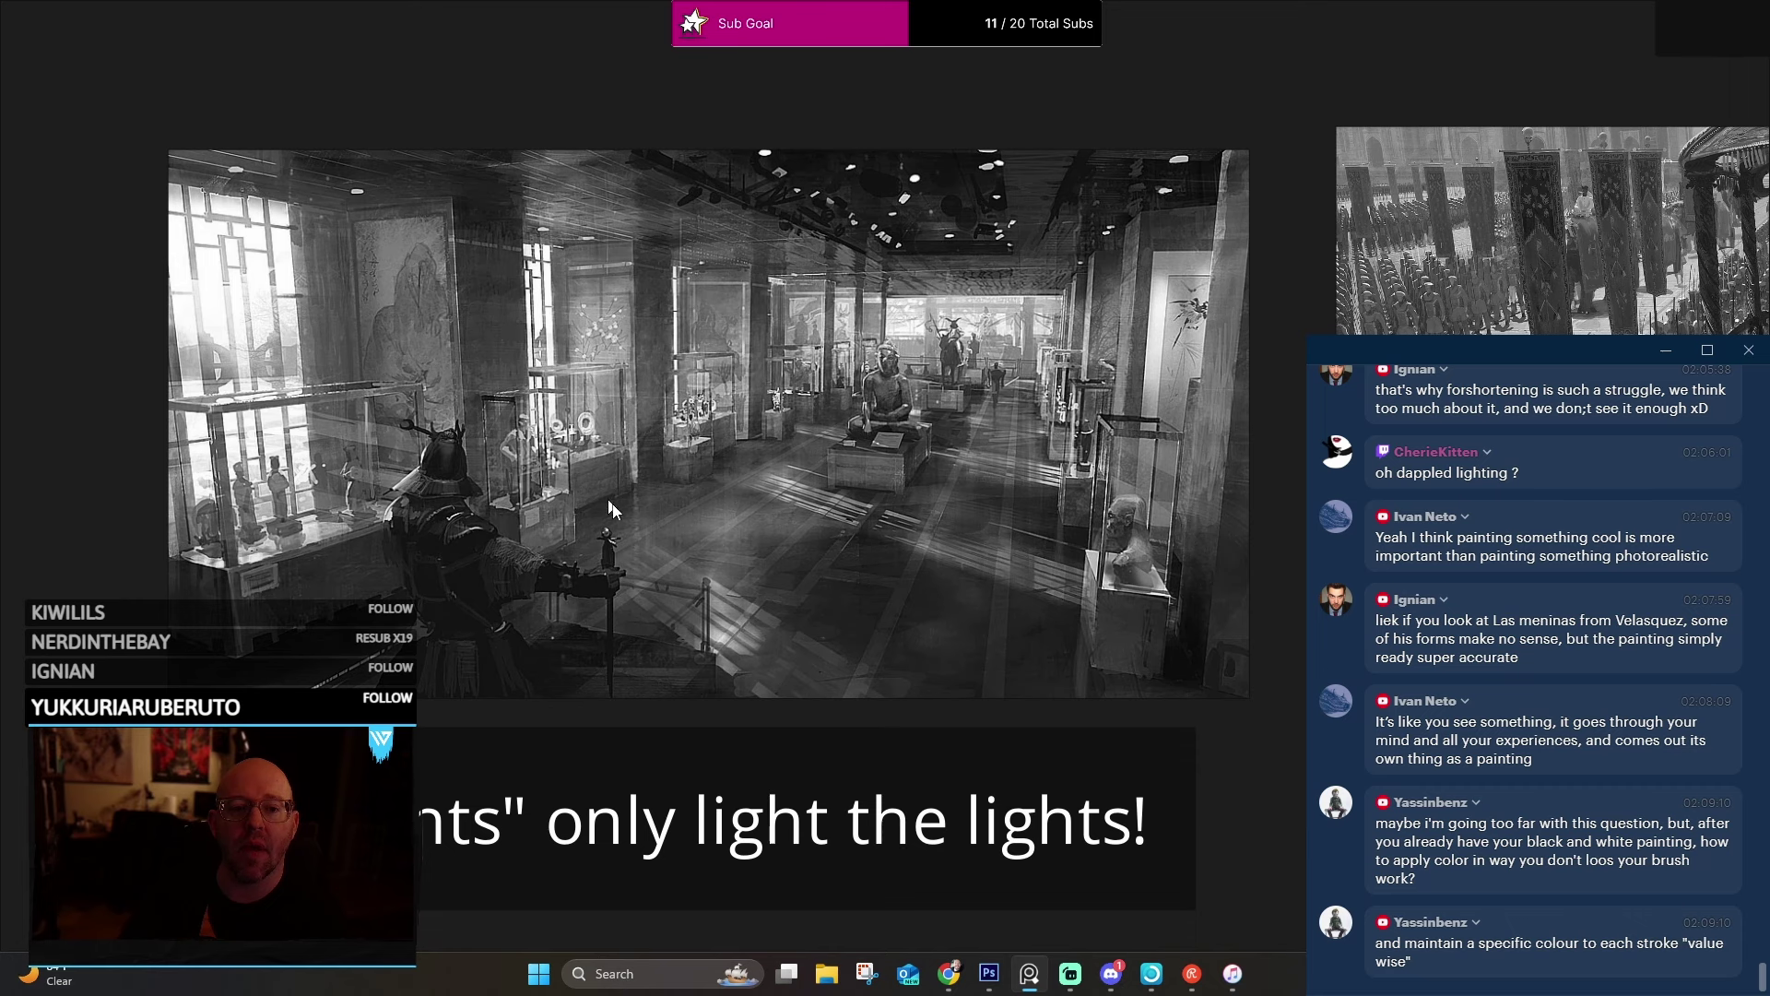
# Zoom into the museum painting's floor and pan across the Buddha statue, plaque and display cases.
pyautogui.click(847, 574)
pyautogui.moveTo(729, 311); pyautogui.dragTo(693, 361)
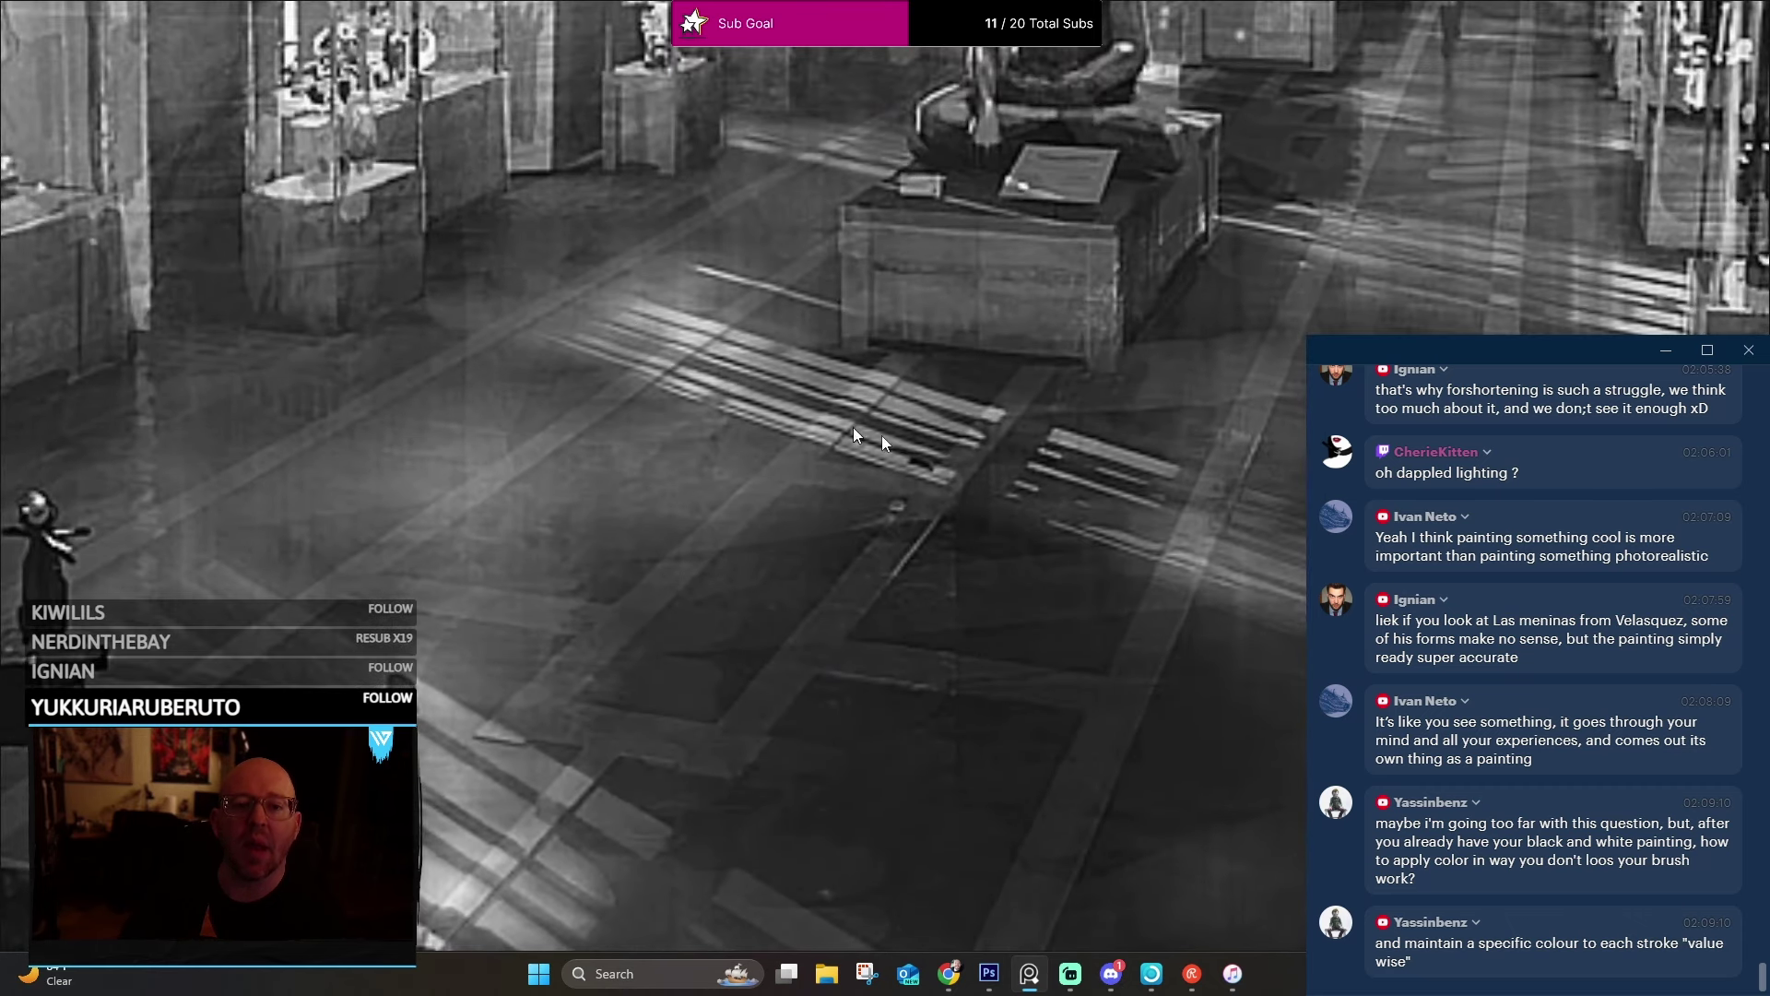
pyautogui.moveTo(852, 428); pyautogui.dragTo(741, 696)
pyautogui.moveTo(627, 368); pyautogui.dragTo(1141, 554)
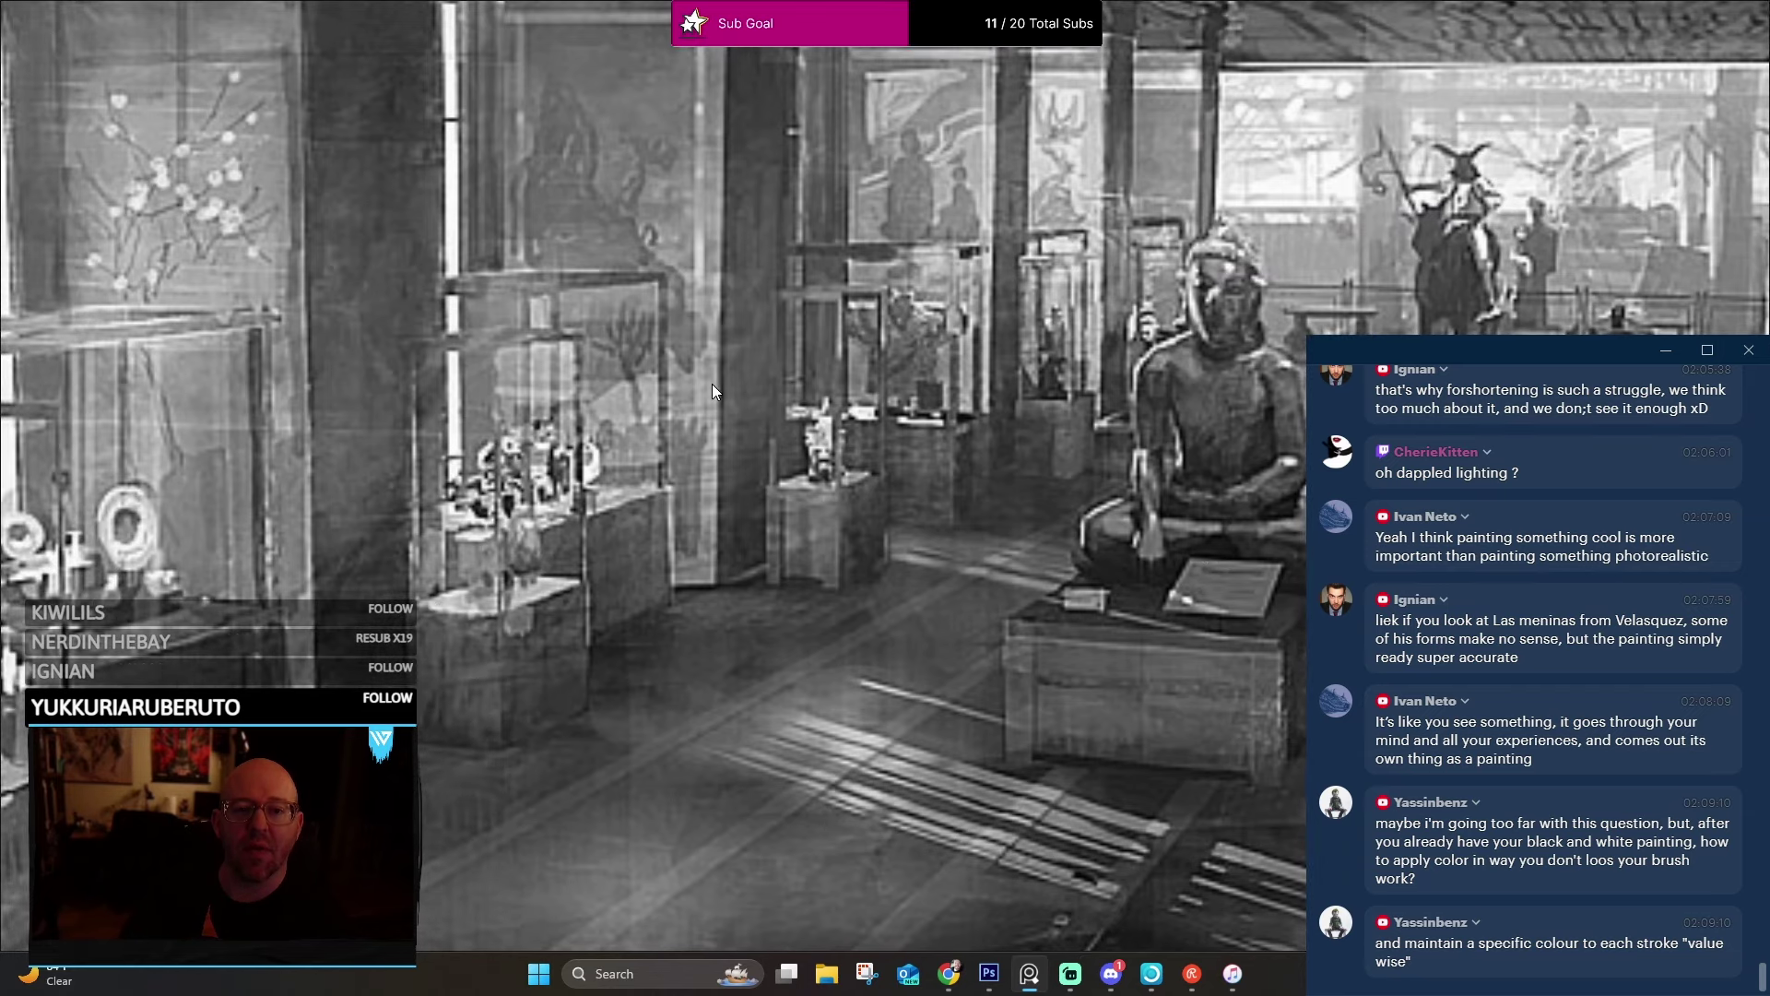
pyautogui.moveTo(1024, 348); pyautogui.dragTo(430, 381)
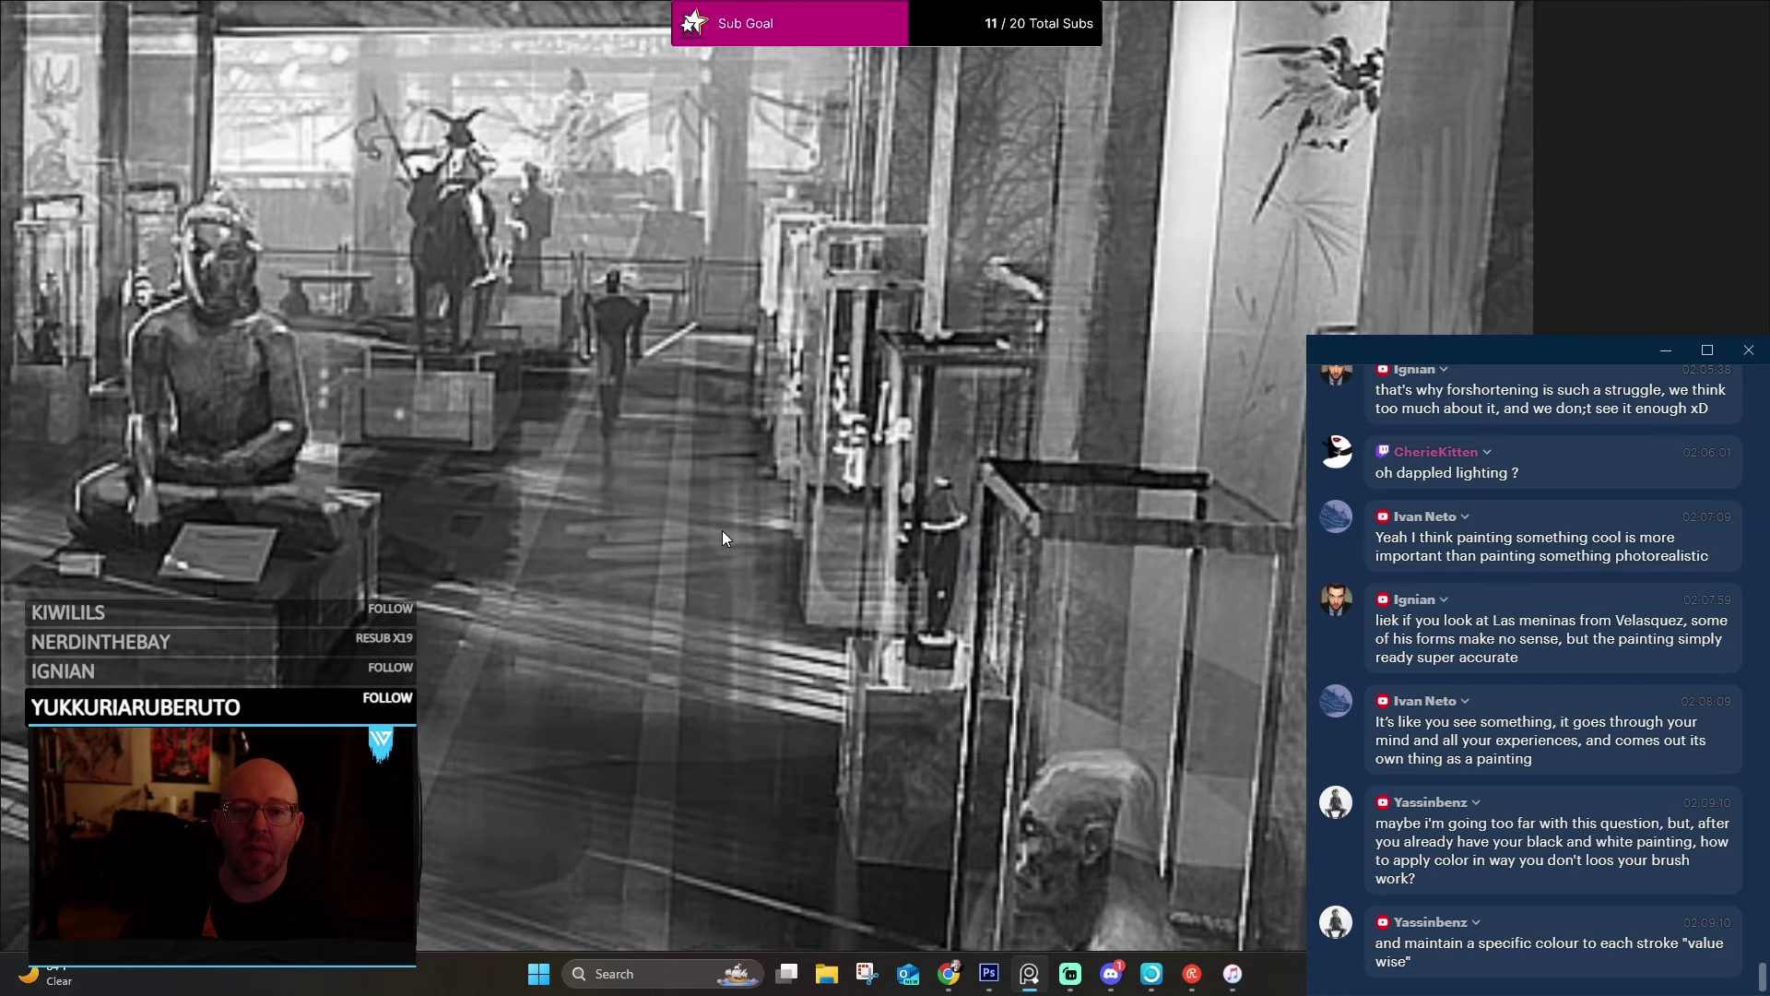
pyautogui.scroll(-5, 682, 600)
pyautogui.scroll(3, 947, 438)
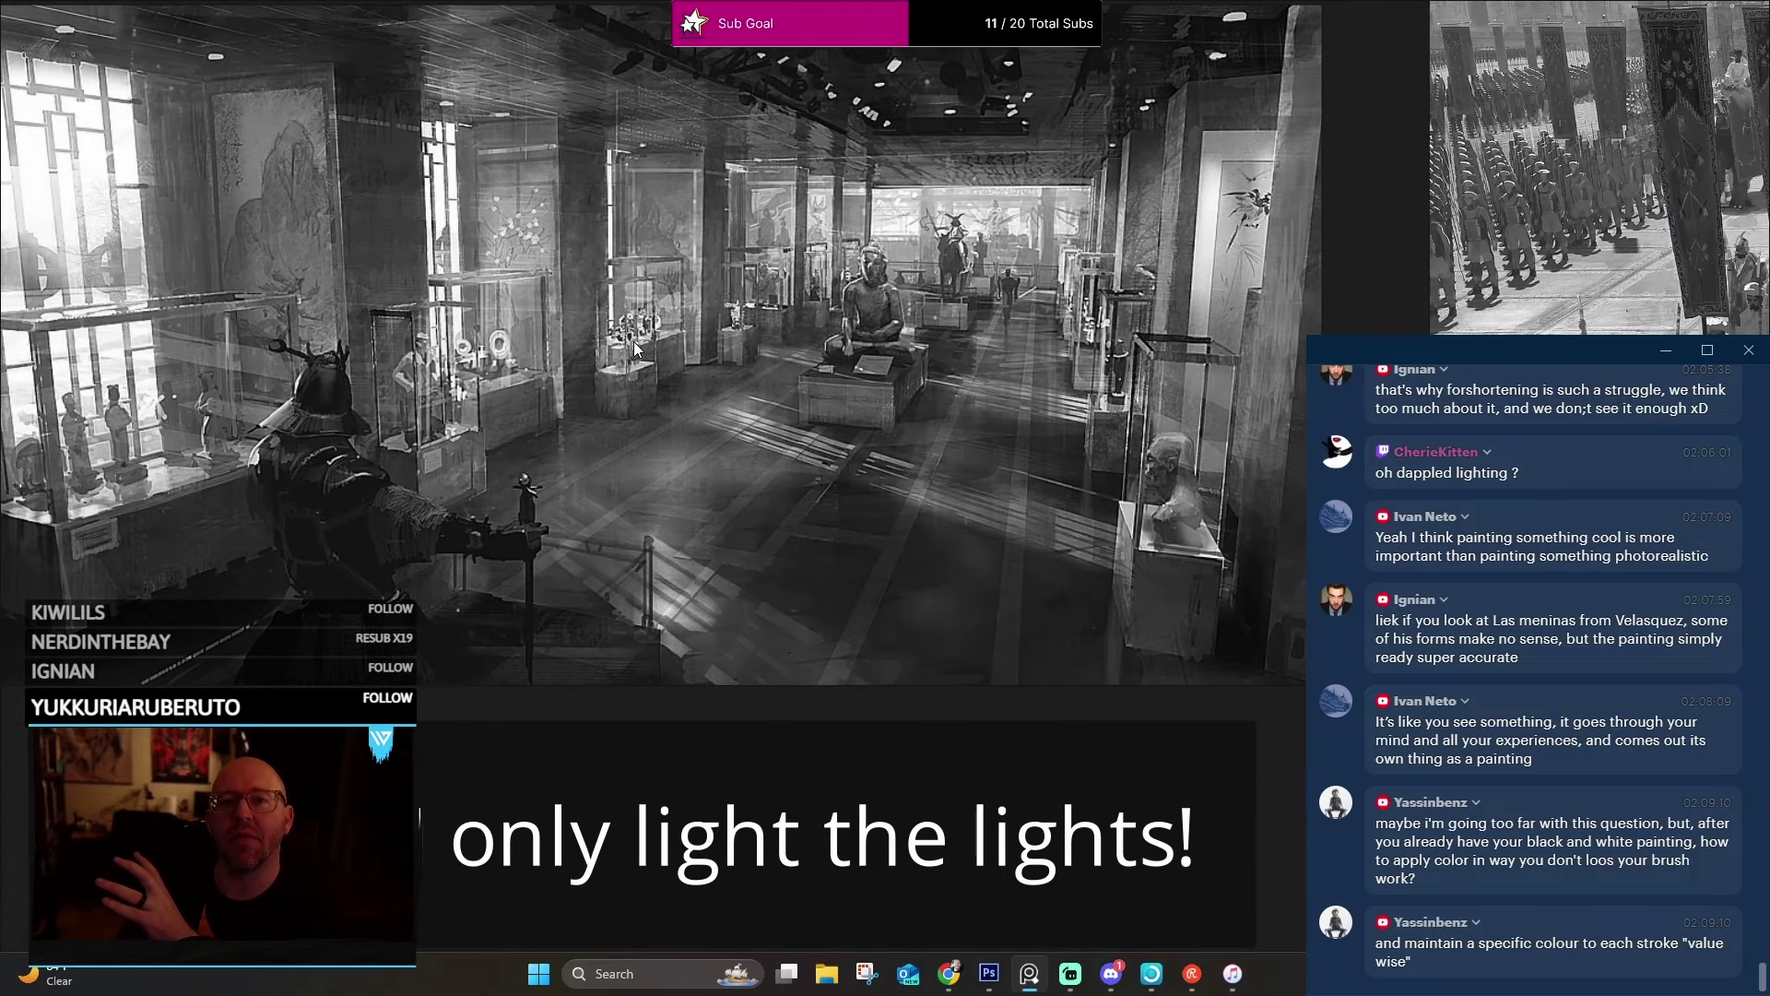
pyautogui.scroll(6, 737, 360)
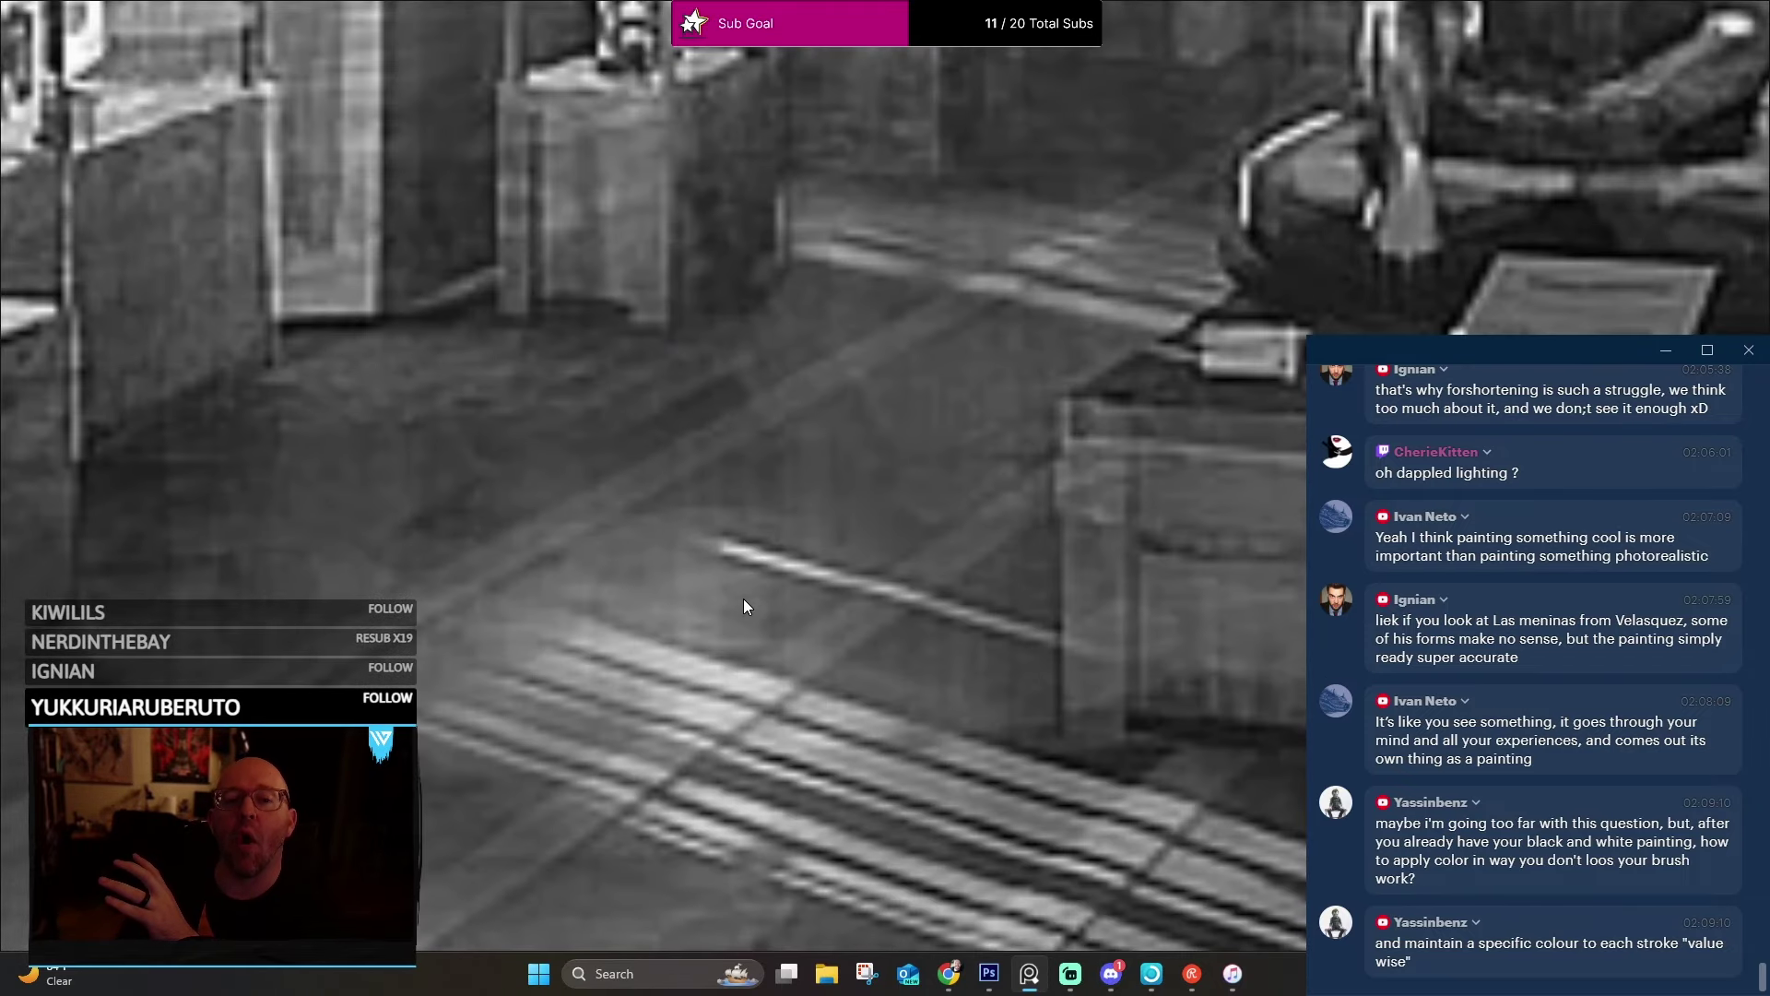
pyautogui.scroll(-5, 948, 695)
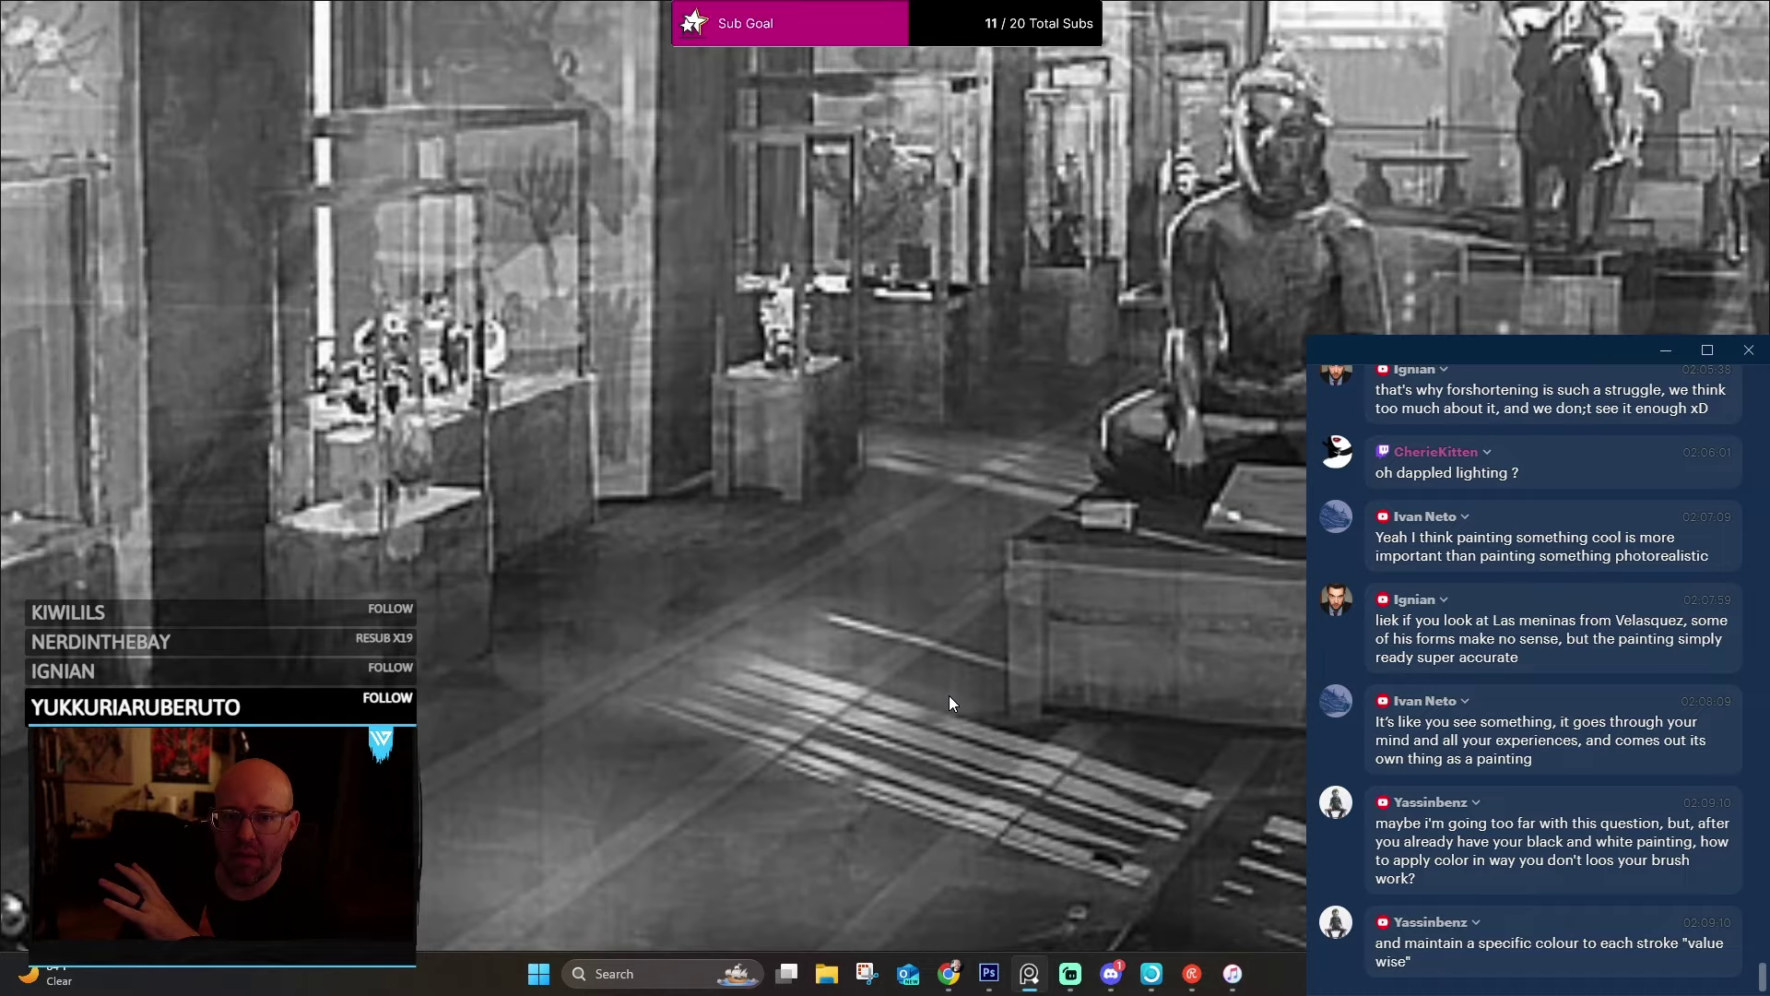
# Pan up the hall to the ceiling, reframe with the caption, then zoom in on the ceiling lights.
pyautogui.moveTo(950, 695); pyautogui.dragTo(961, 577)
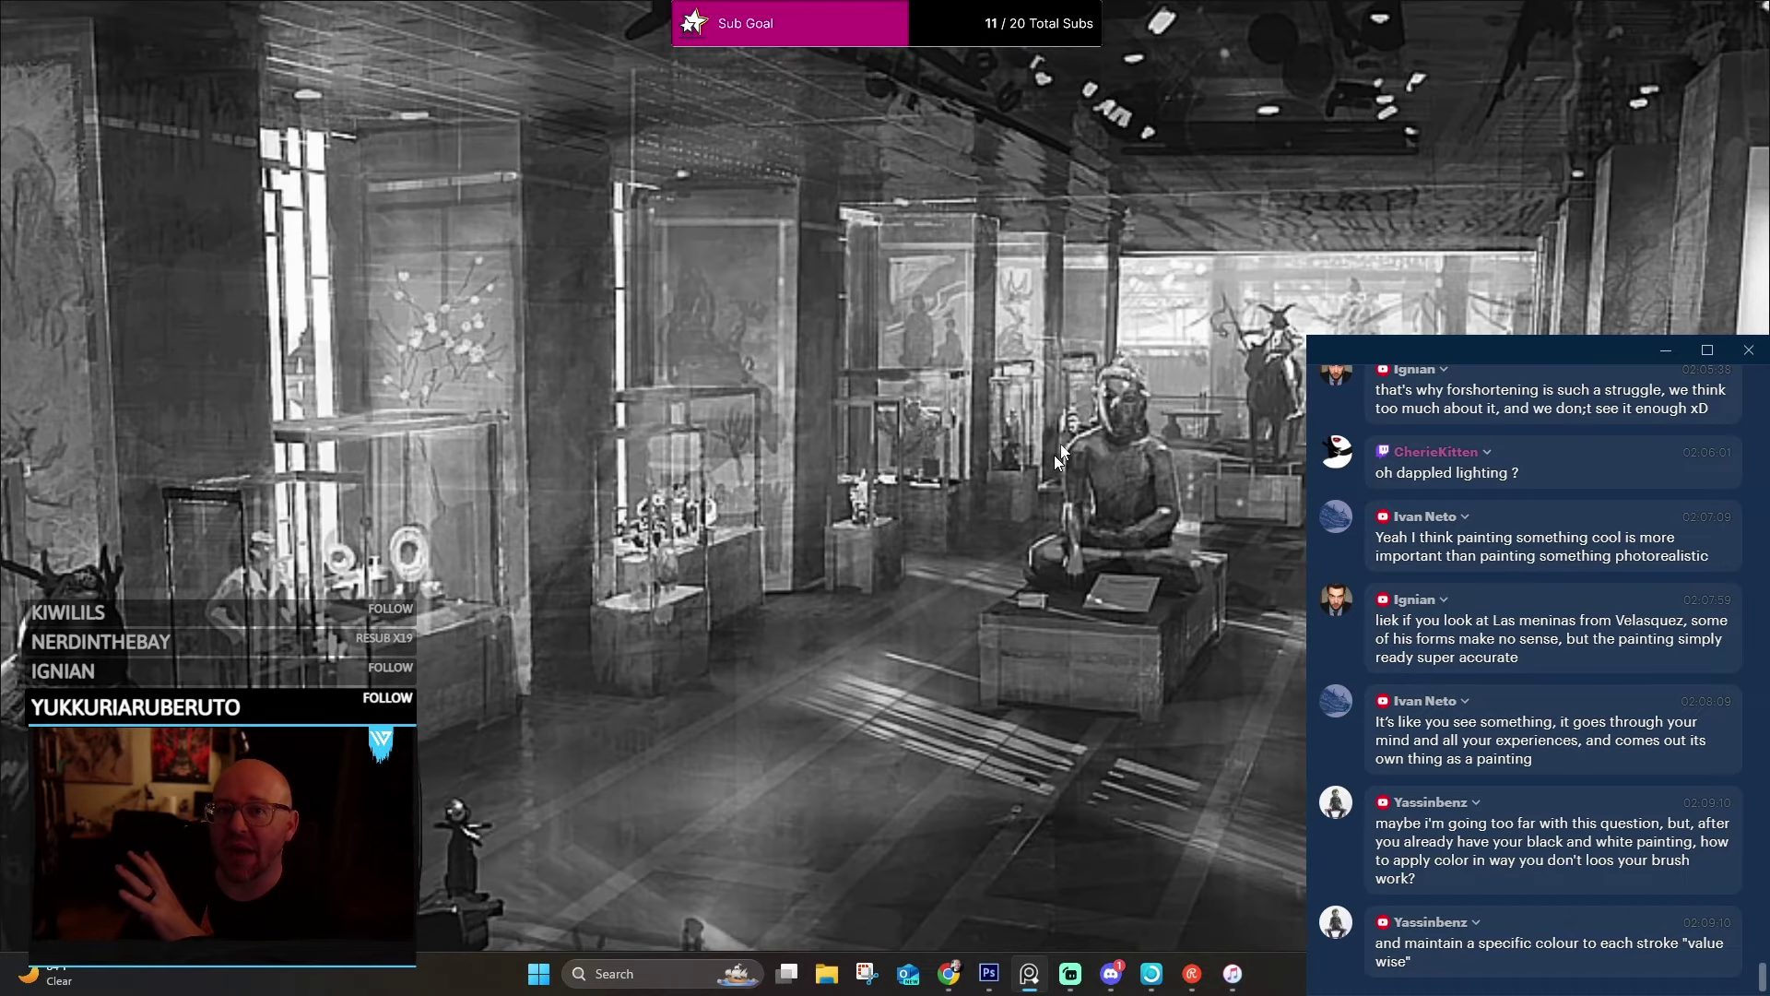
pyautogui.moveTo(1061, 442); pyautogui.dragTo(1075, 235)
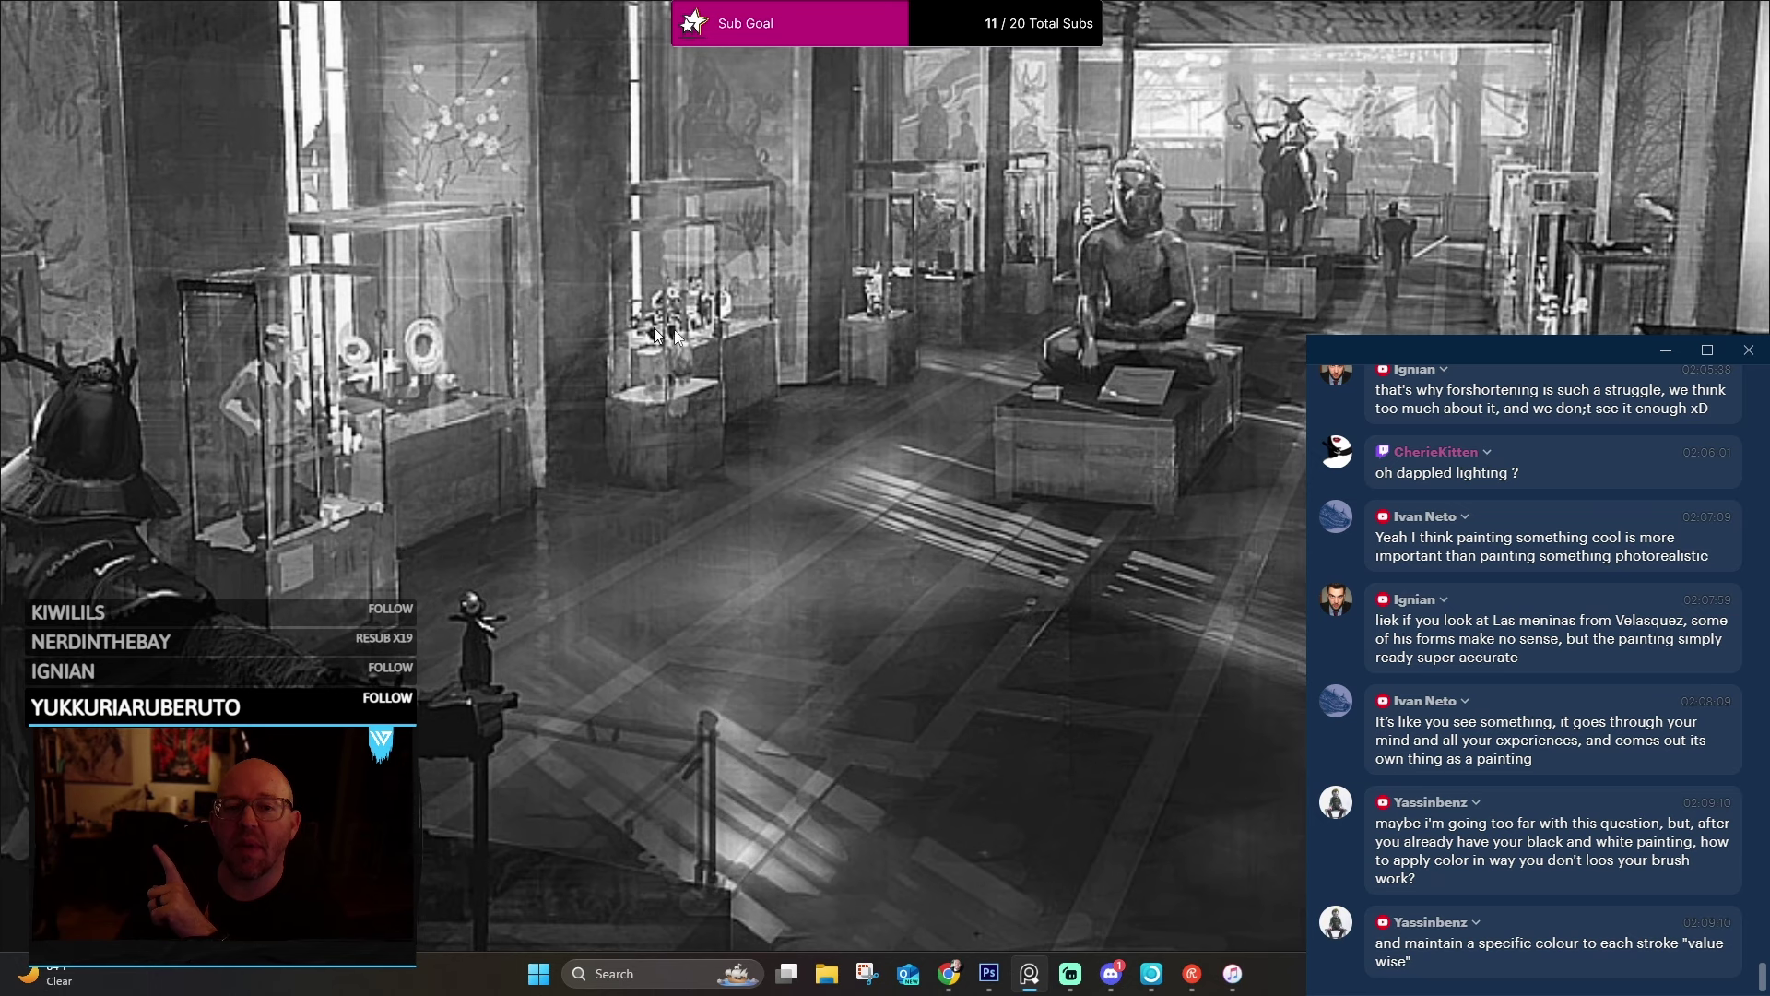
pyautogui.moveTo(1191, 297); pyautogui.dragTo(1047, 436)
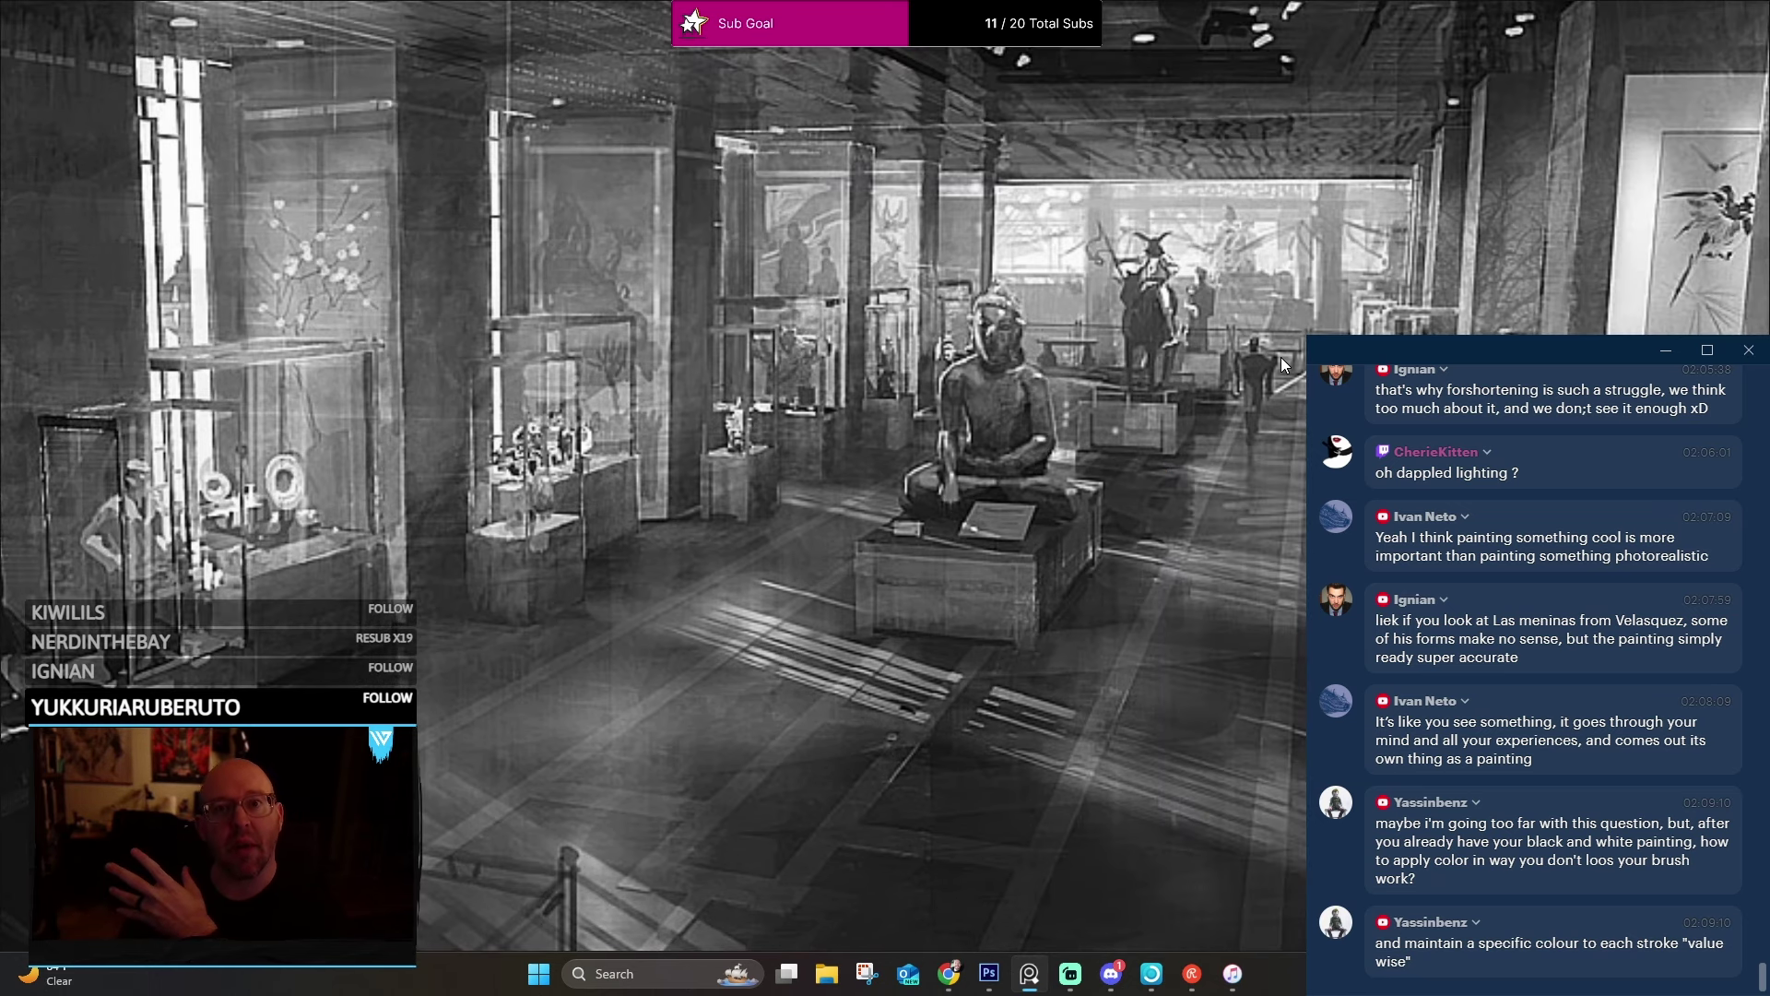
pyautogui.press('Right')
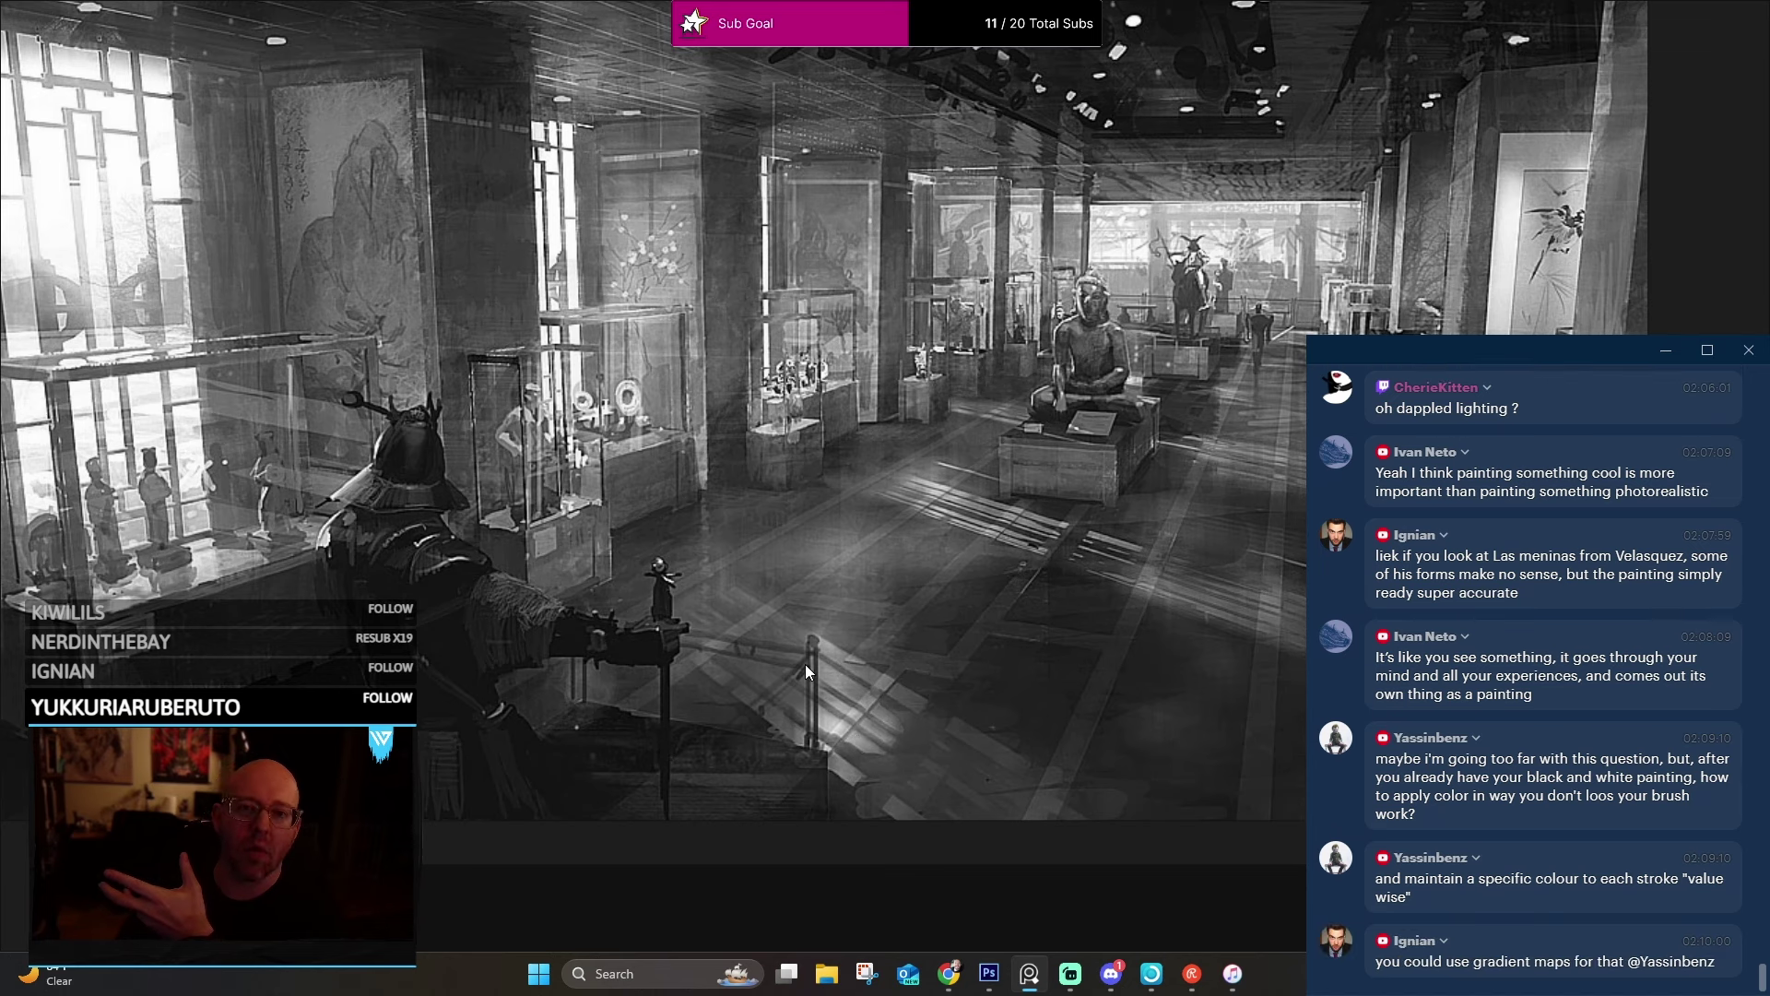
pyautogui.scroll(-2, 820, 652)
pyautogui.moveTo(819, 652); pyautogui.dragTo(779, 424)
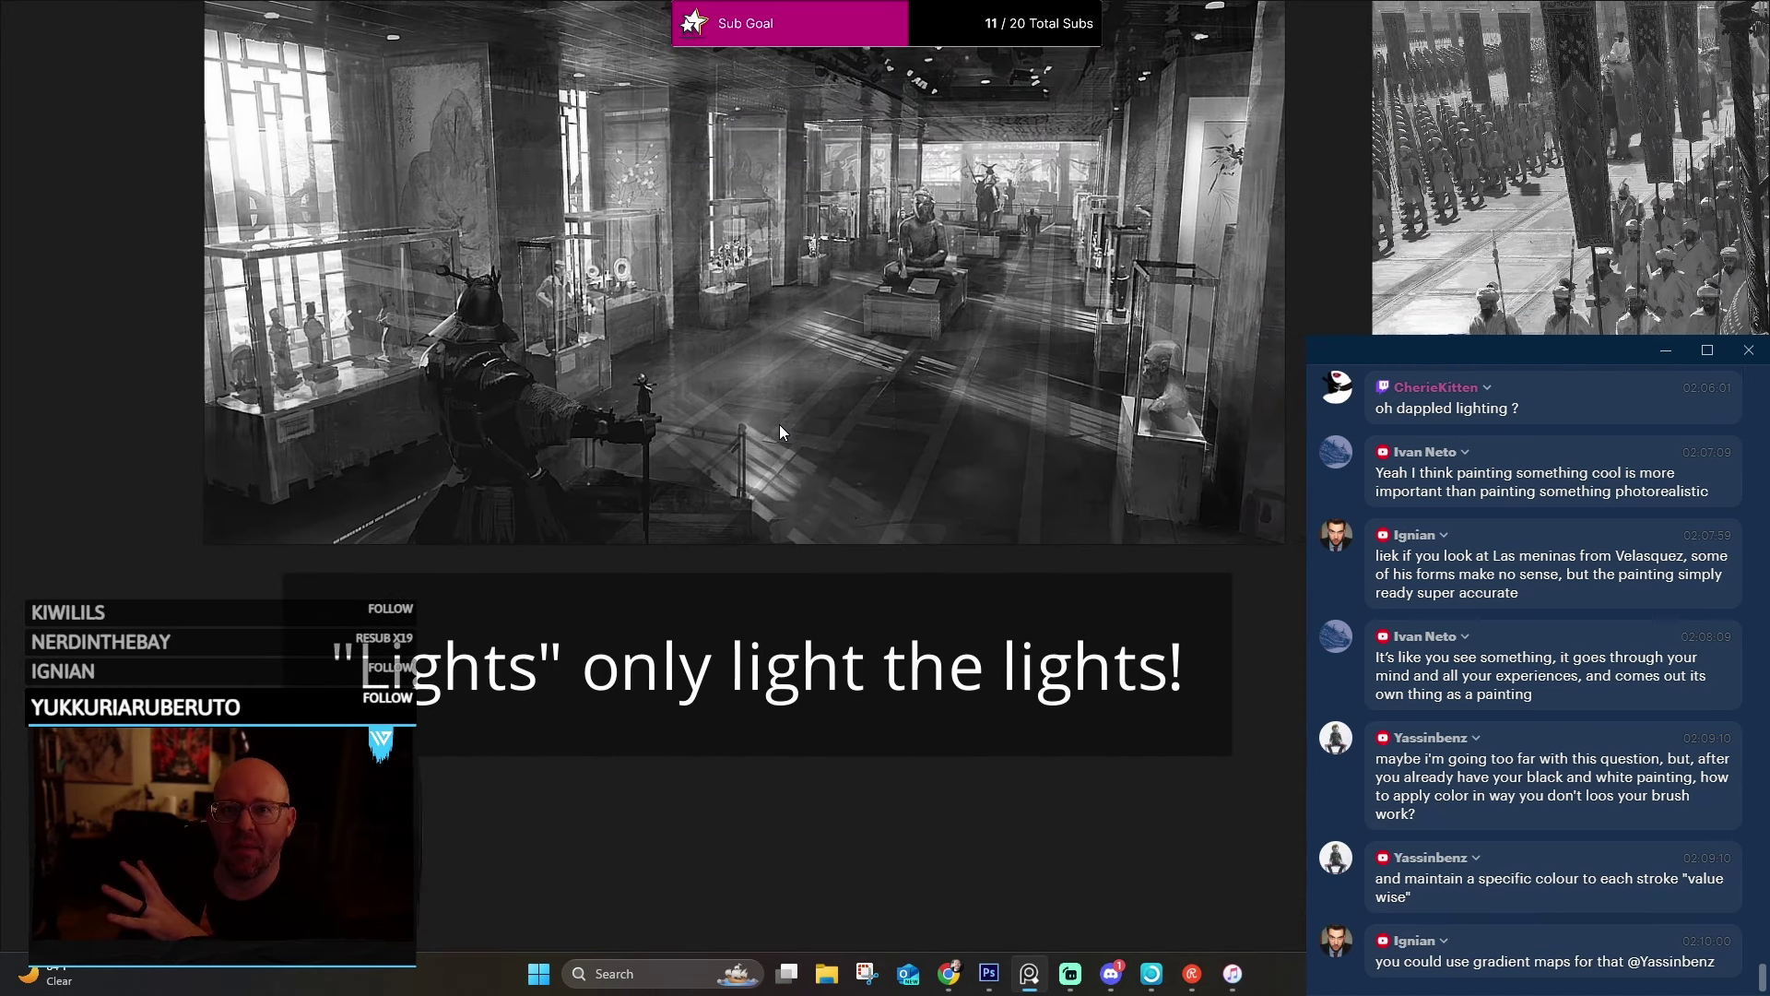
pyautogui.moveTo(779, 425); pyautogui.dragTo(671, 486)
pyautogui.scroll(3, 959, 350)
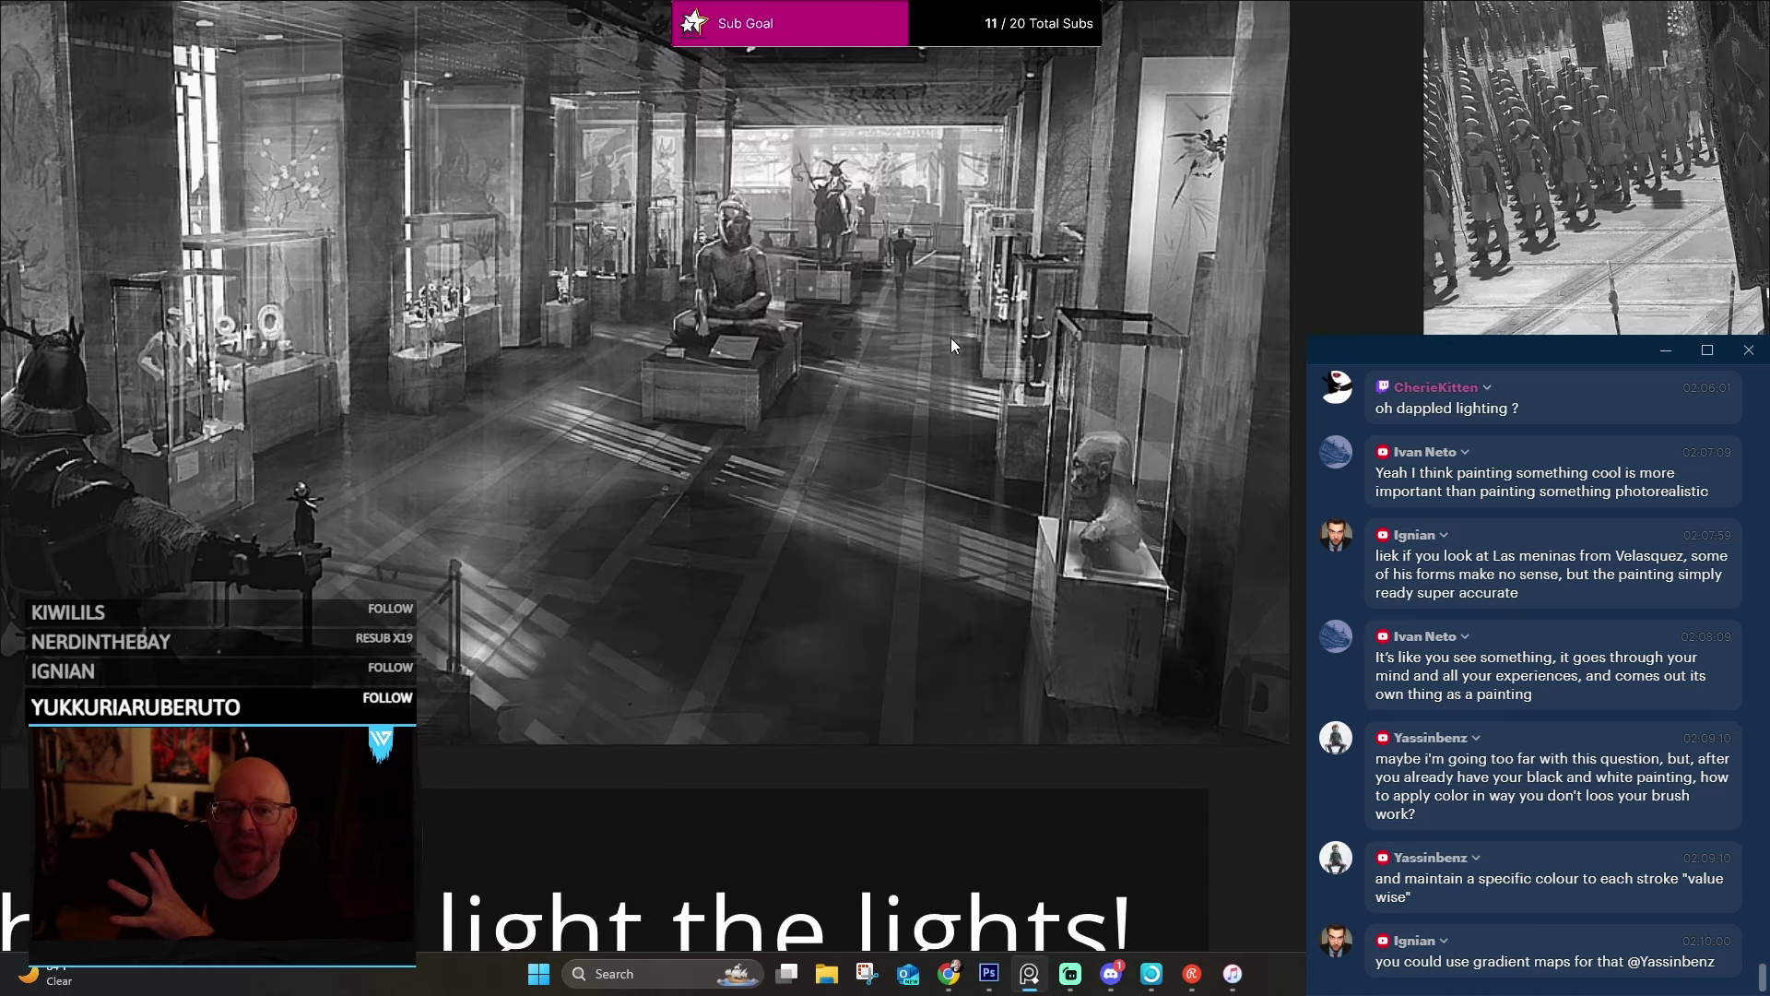
pyautogui.scroll(5, 863, 358)
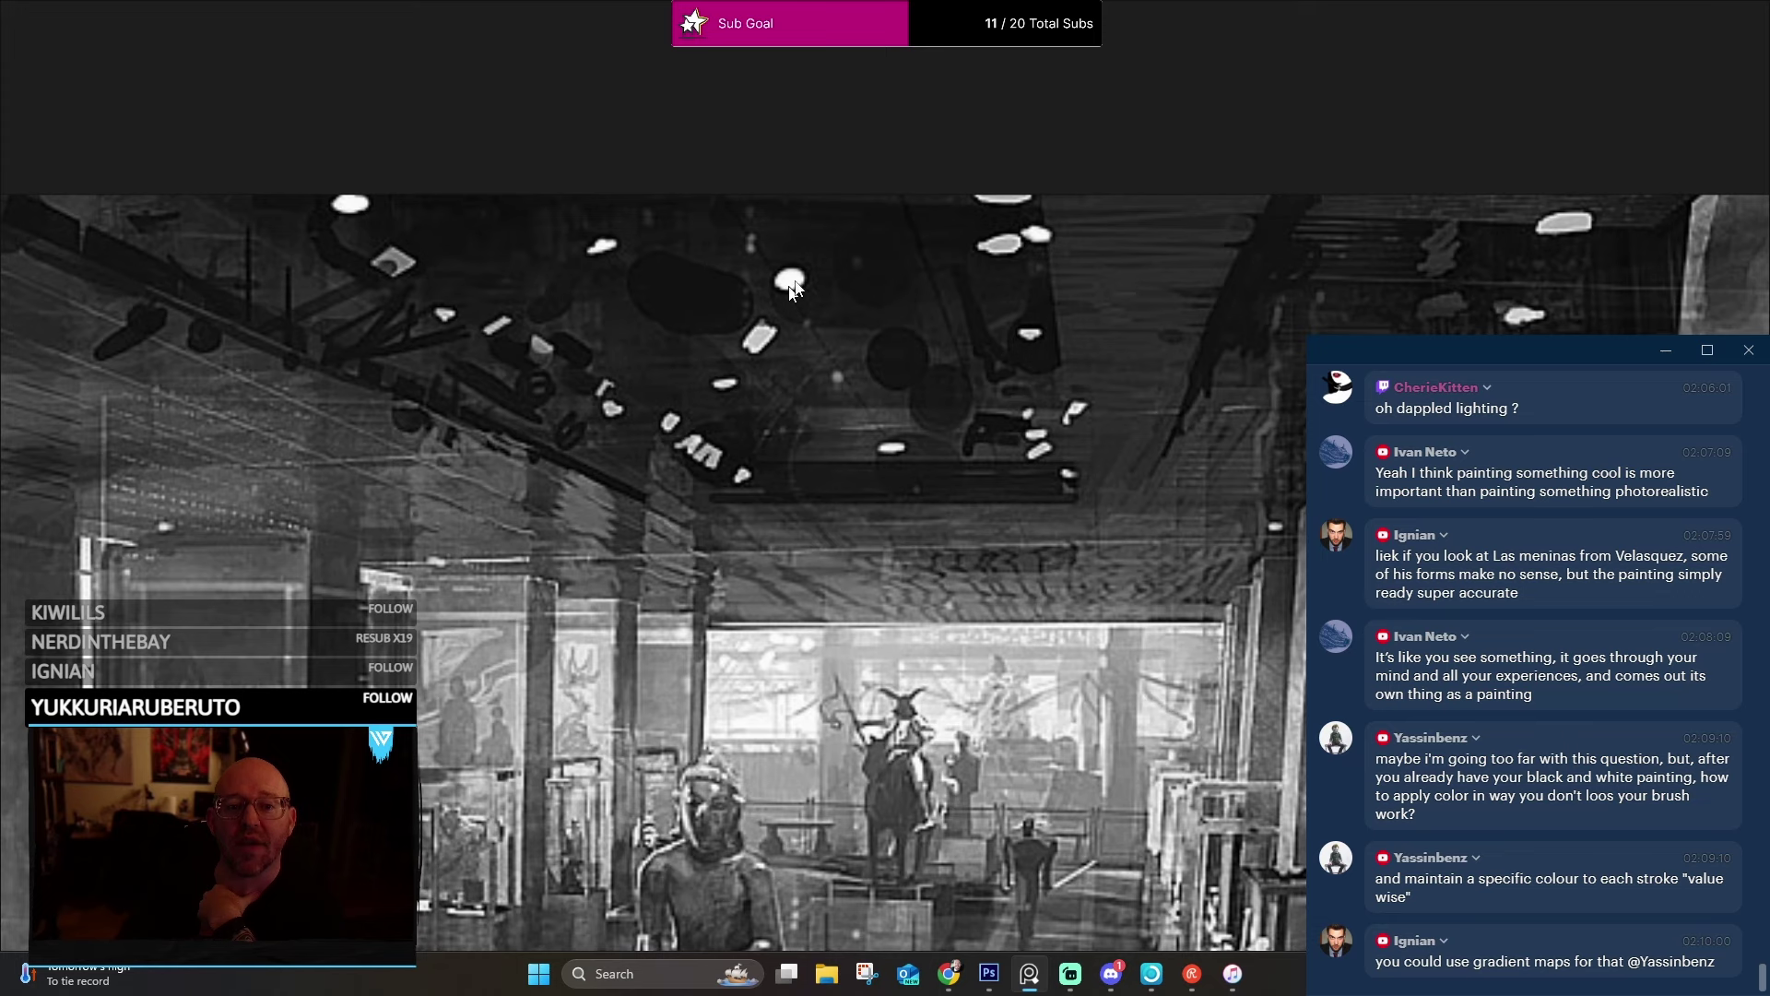
# Zoom out and back in on the museum painting, ending close on the seated Buddha and its plaque.
pyautogui.scroll(-5, 795, 354)
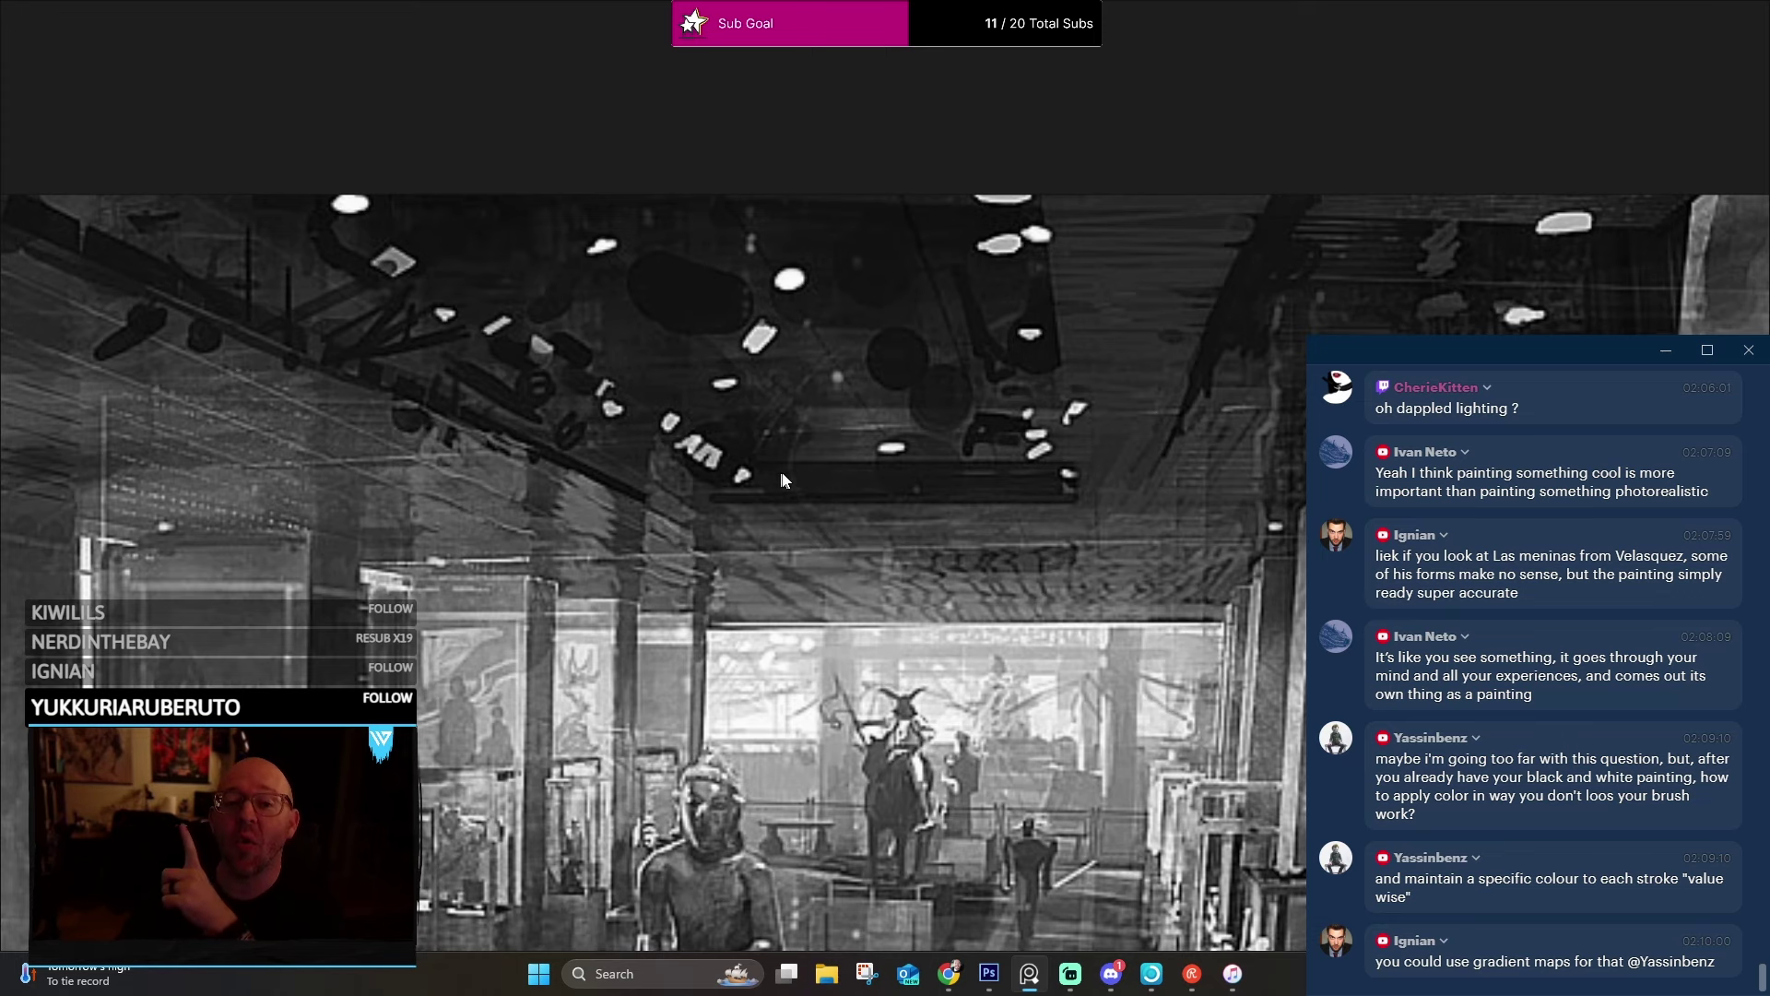
pyautogui.scroll(4, 820, 597)
pyautogui.scroll(-3, 652, 521)
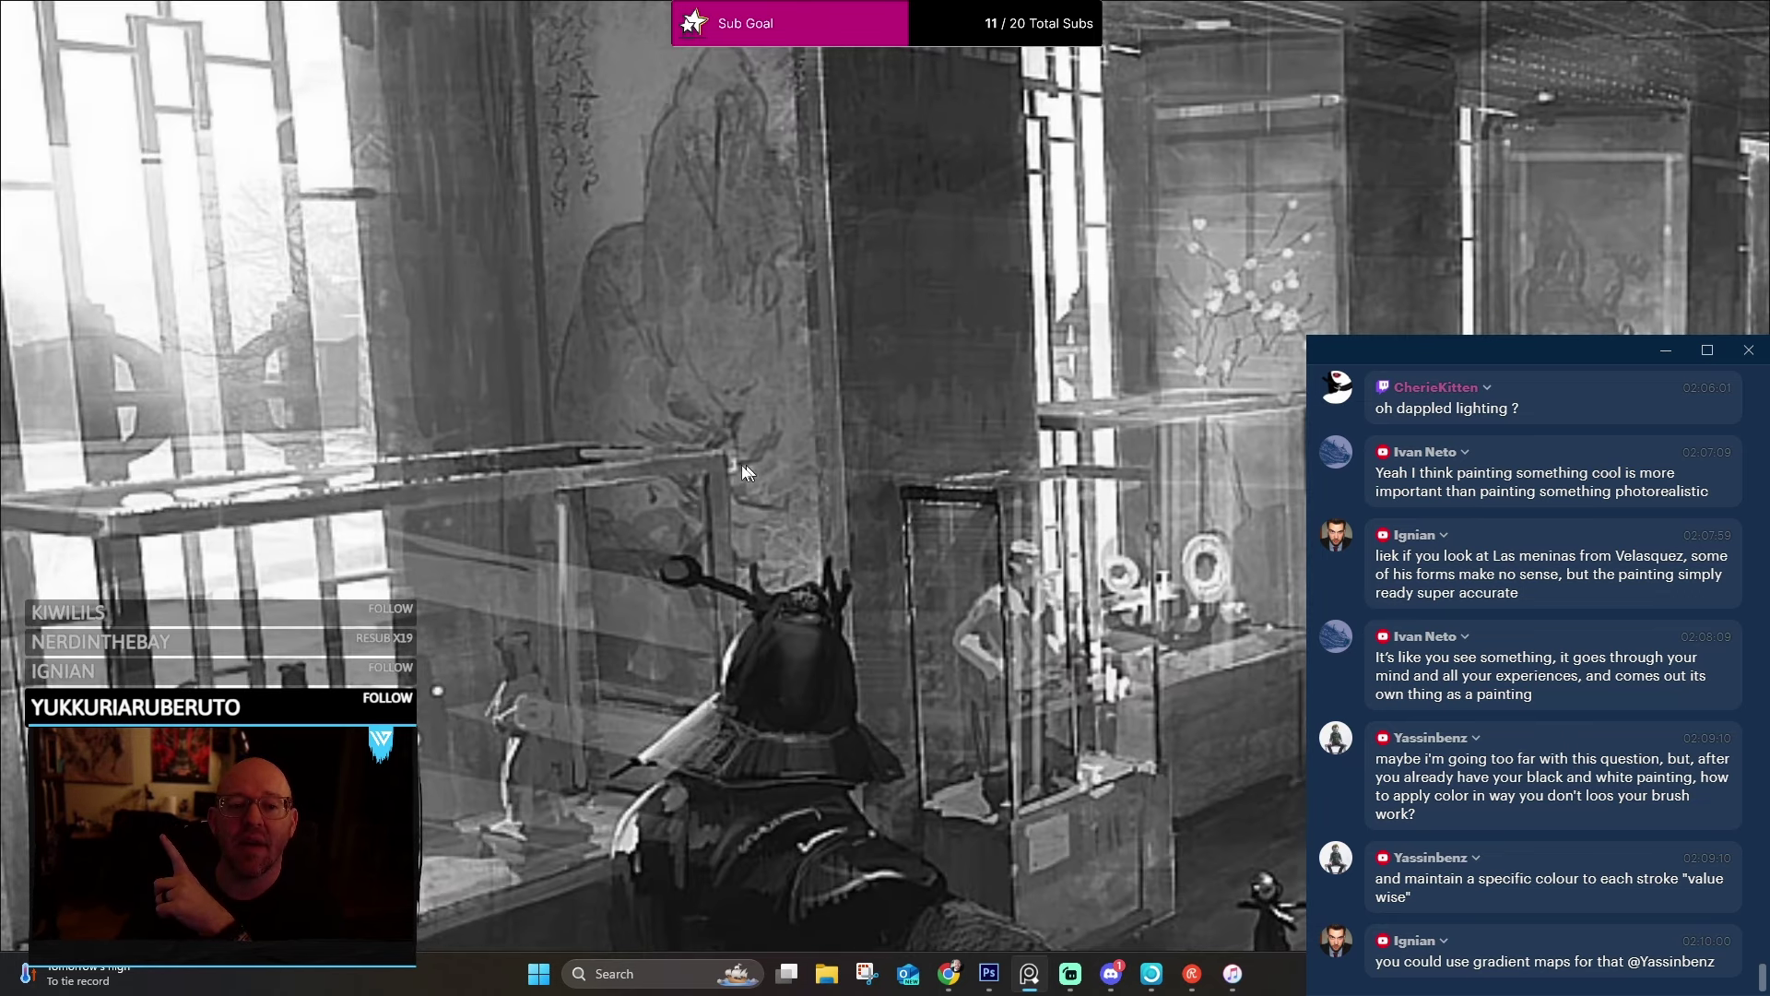
pyautogui.scroll(4, 569, 342)
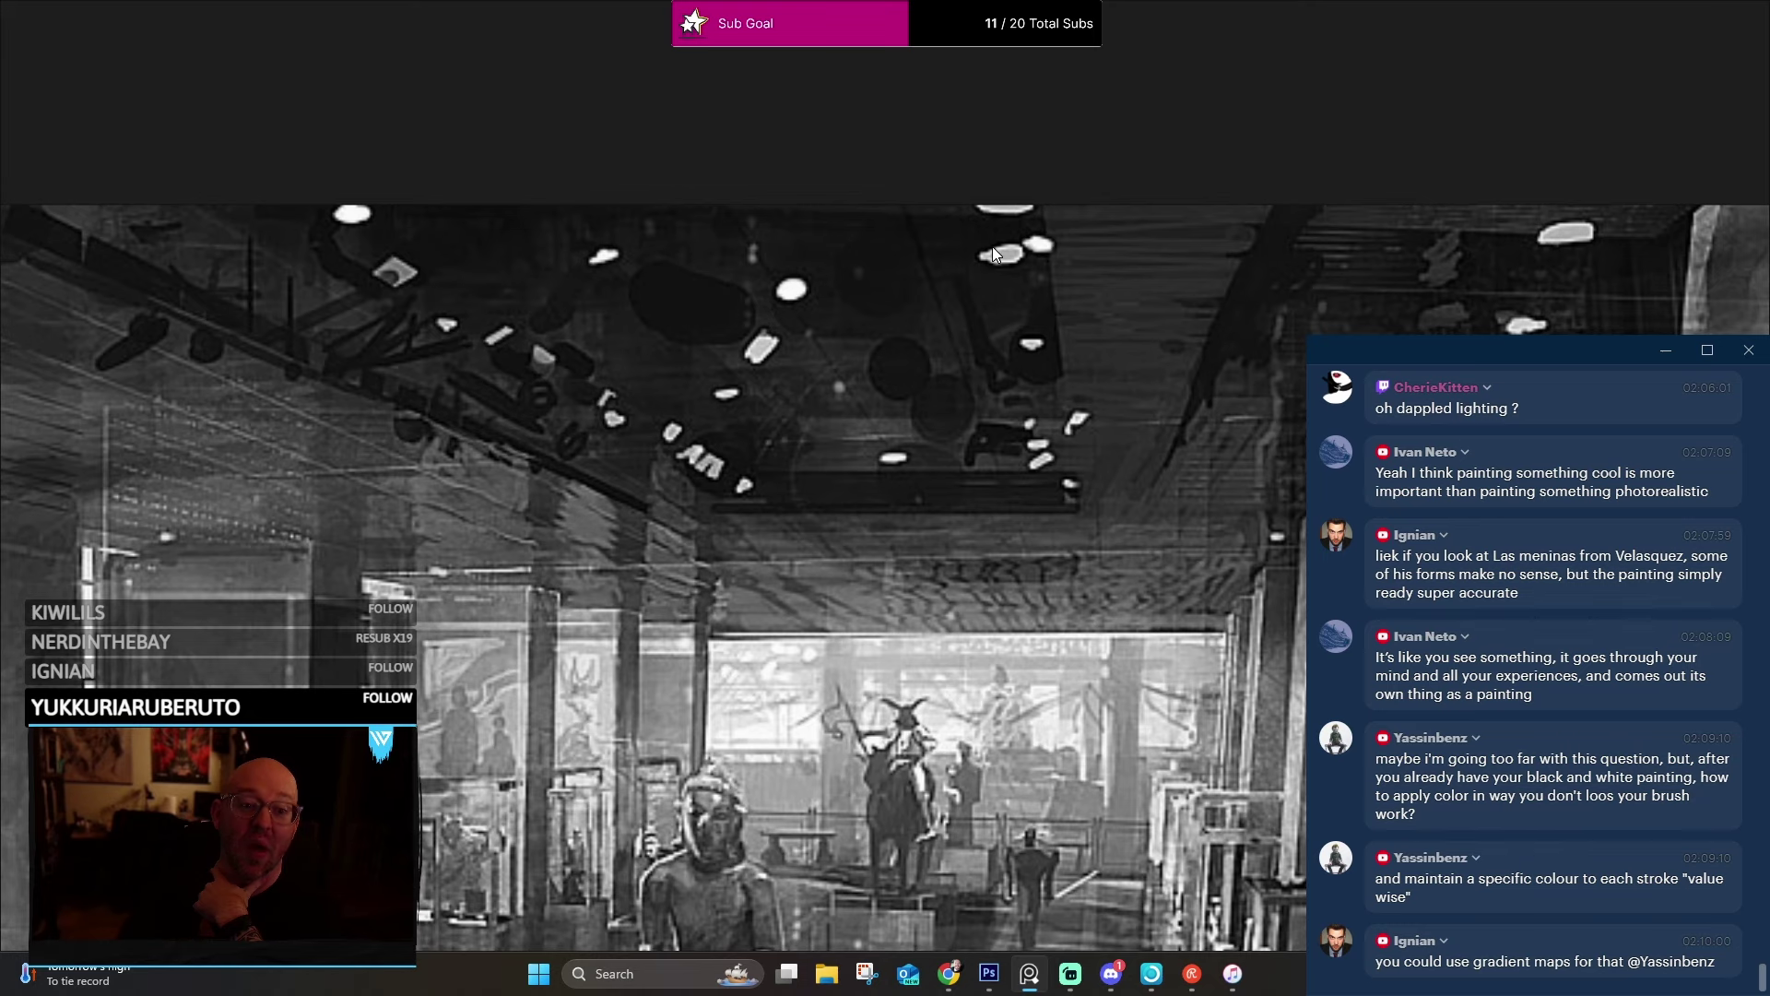
pyautogui.scroll(-3, 1003, 267)
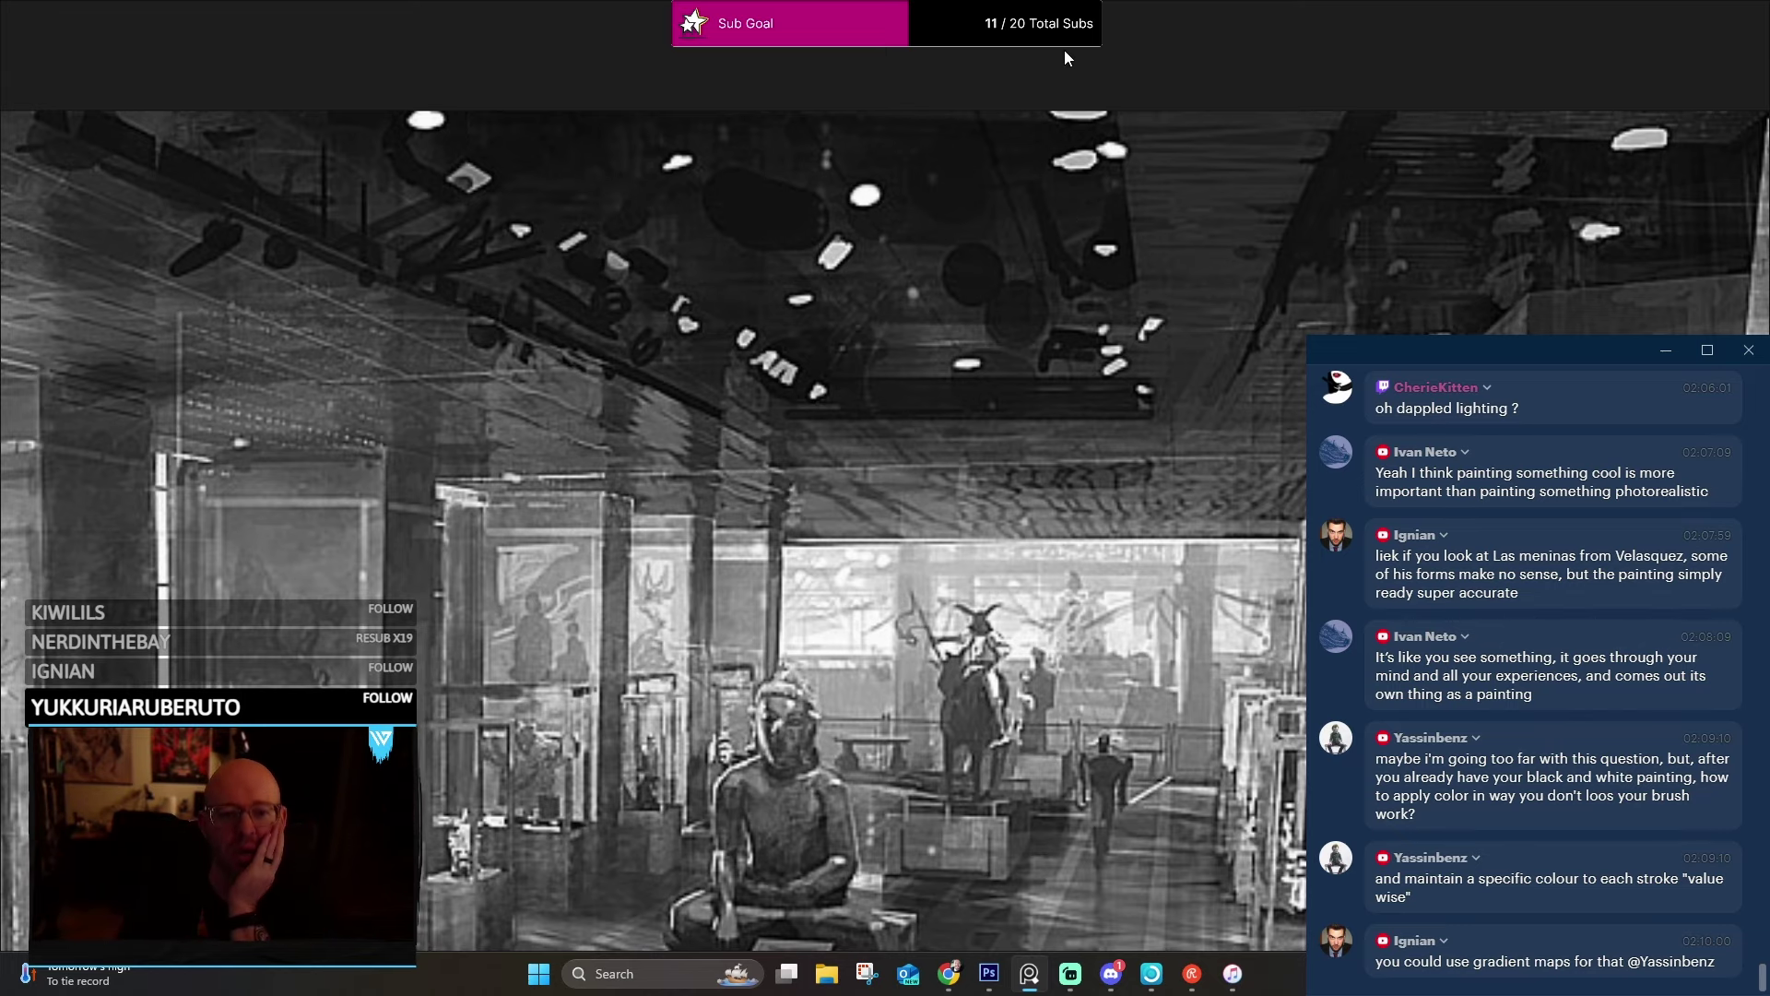
pyautogui.scroll(1, 1137, 332)
pyautogui.scroll(1, 906, 429)
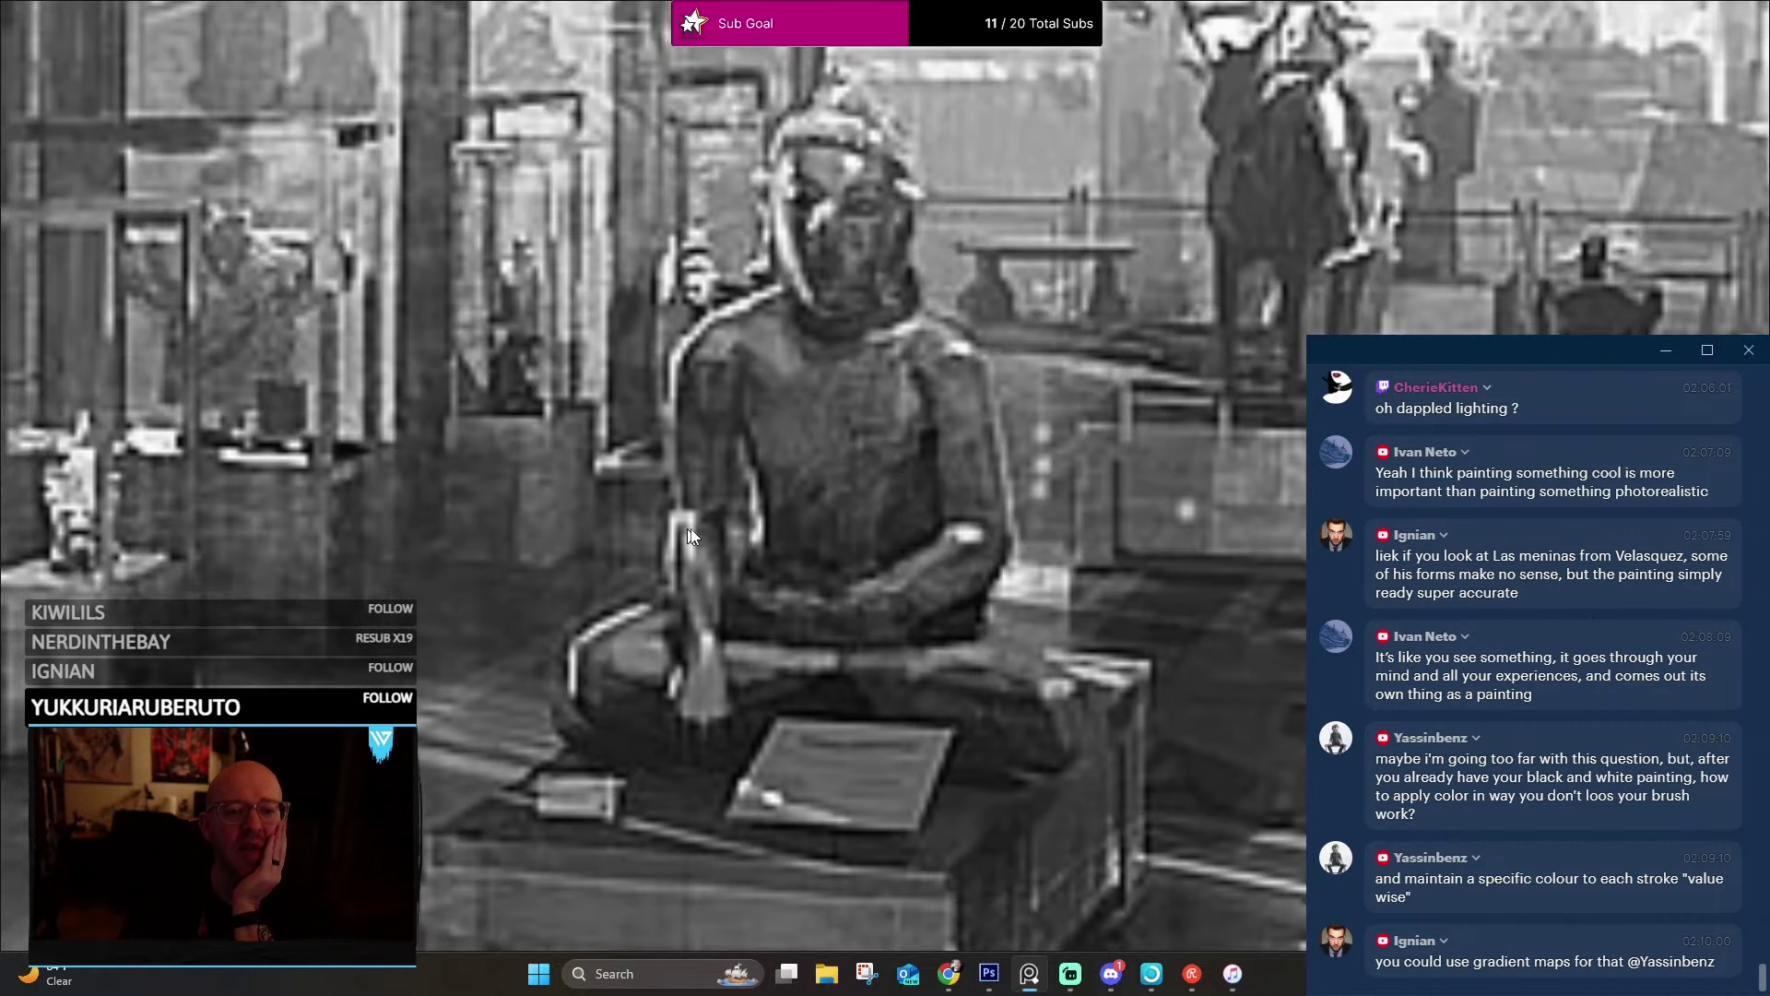
# Zoom into the museum painting's ceiling, then out to show the Buddha and the mounted rider statue.
pyautogui.scroll(-1, 820, 276)
pyautogui.scroll(1, 792, 252)
pyautogui.scroll(1, 787, 212)
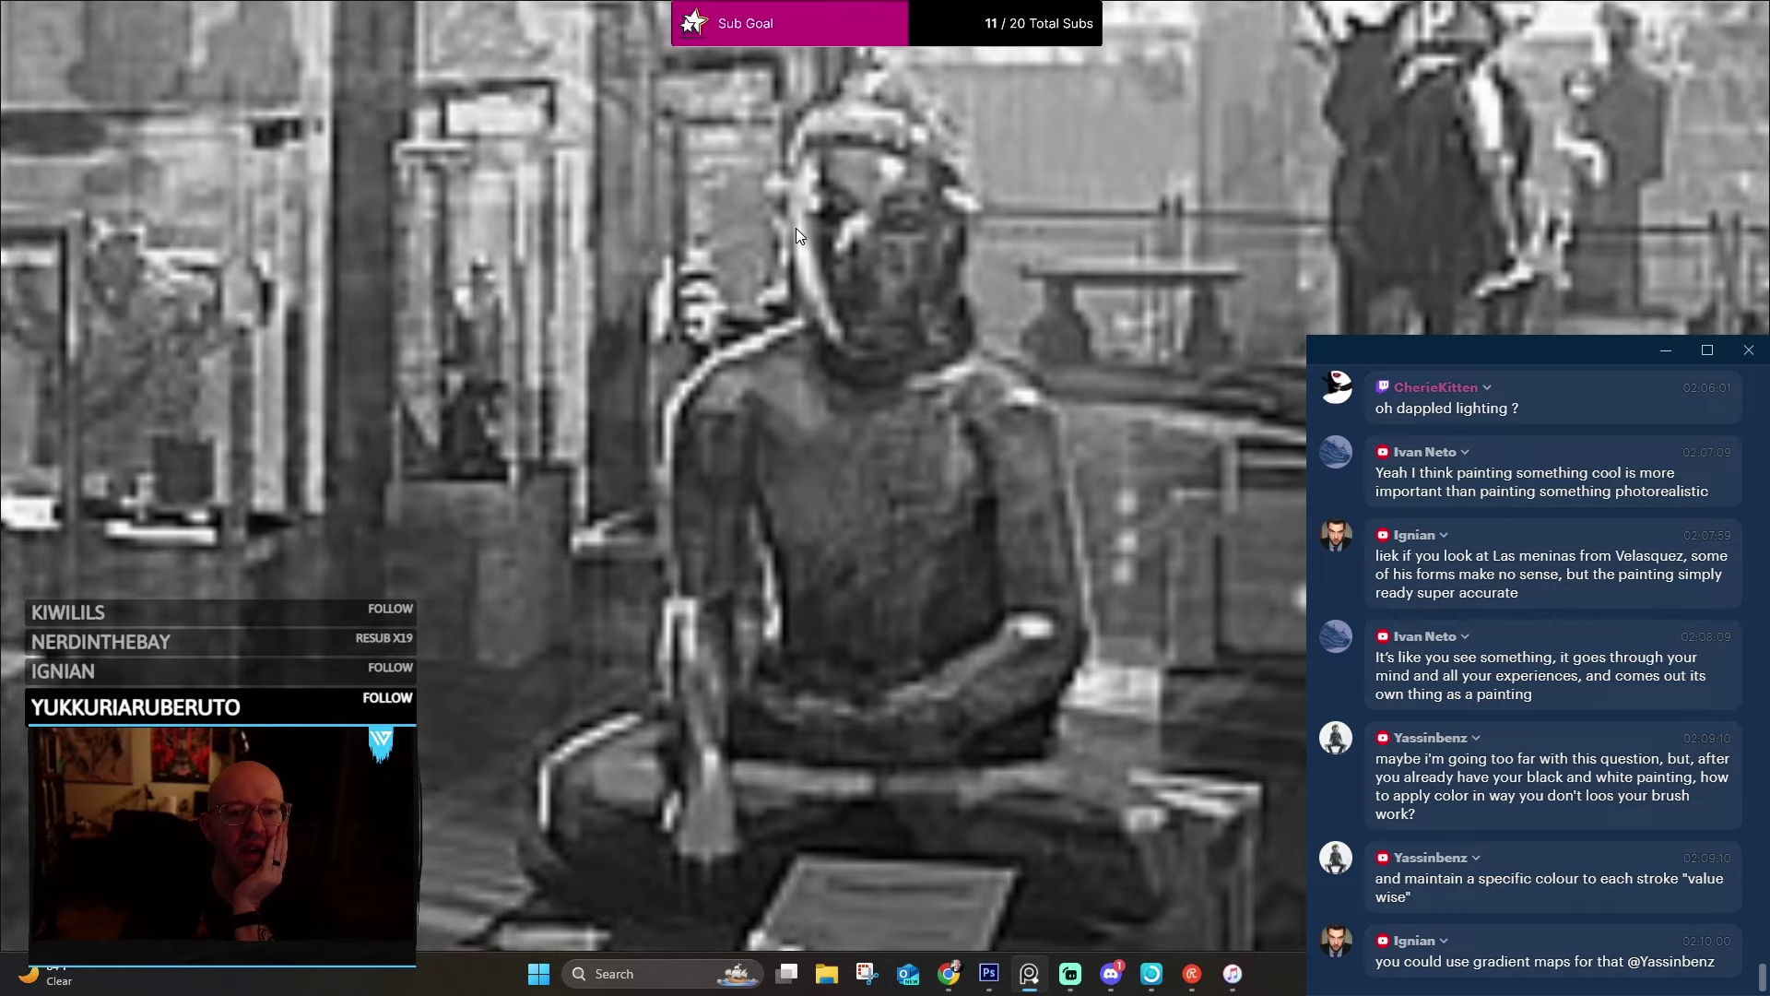
pyautogui.scroll(-5, 794, 229)
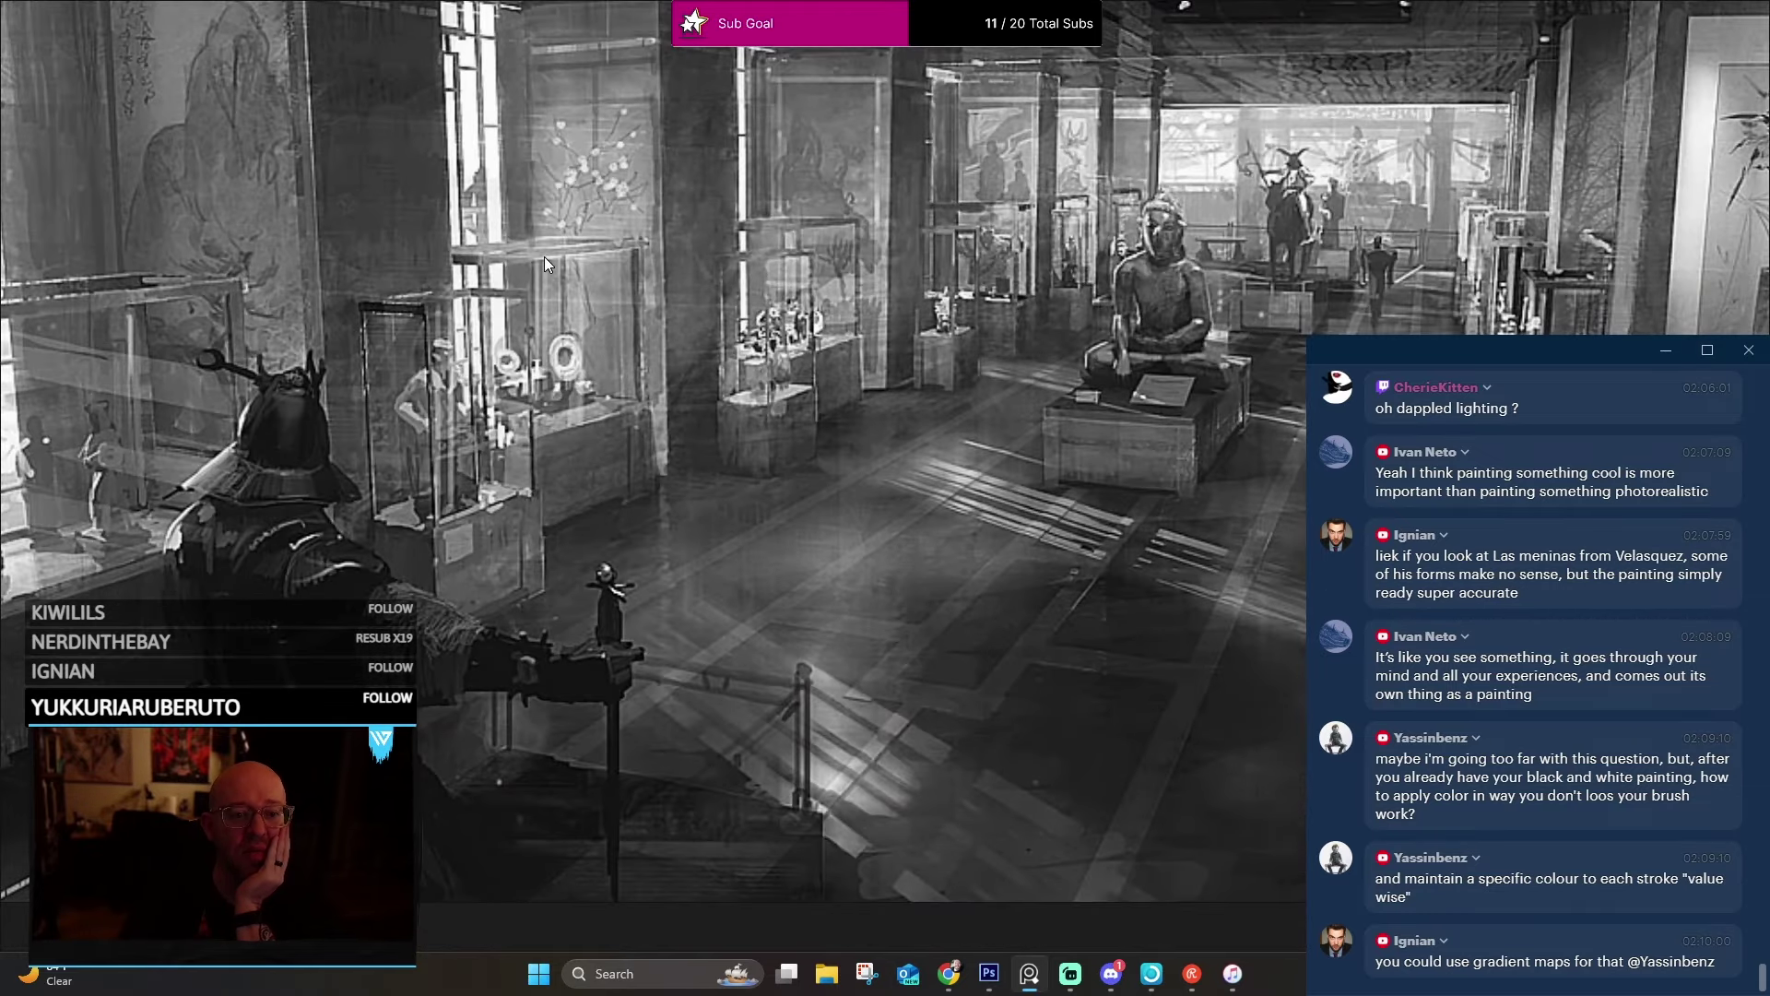
pyautogui.scroll(-1, 544, 255)
pyautogui.scroll(8, 992, 186)
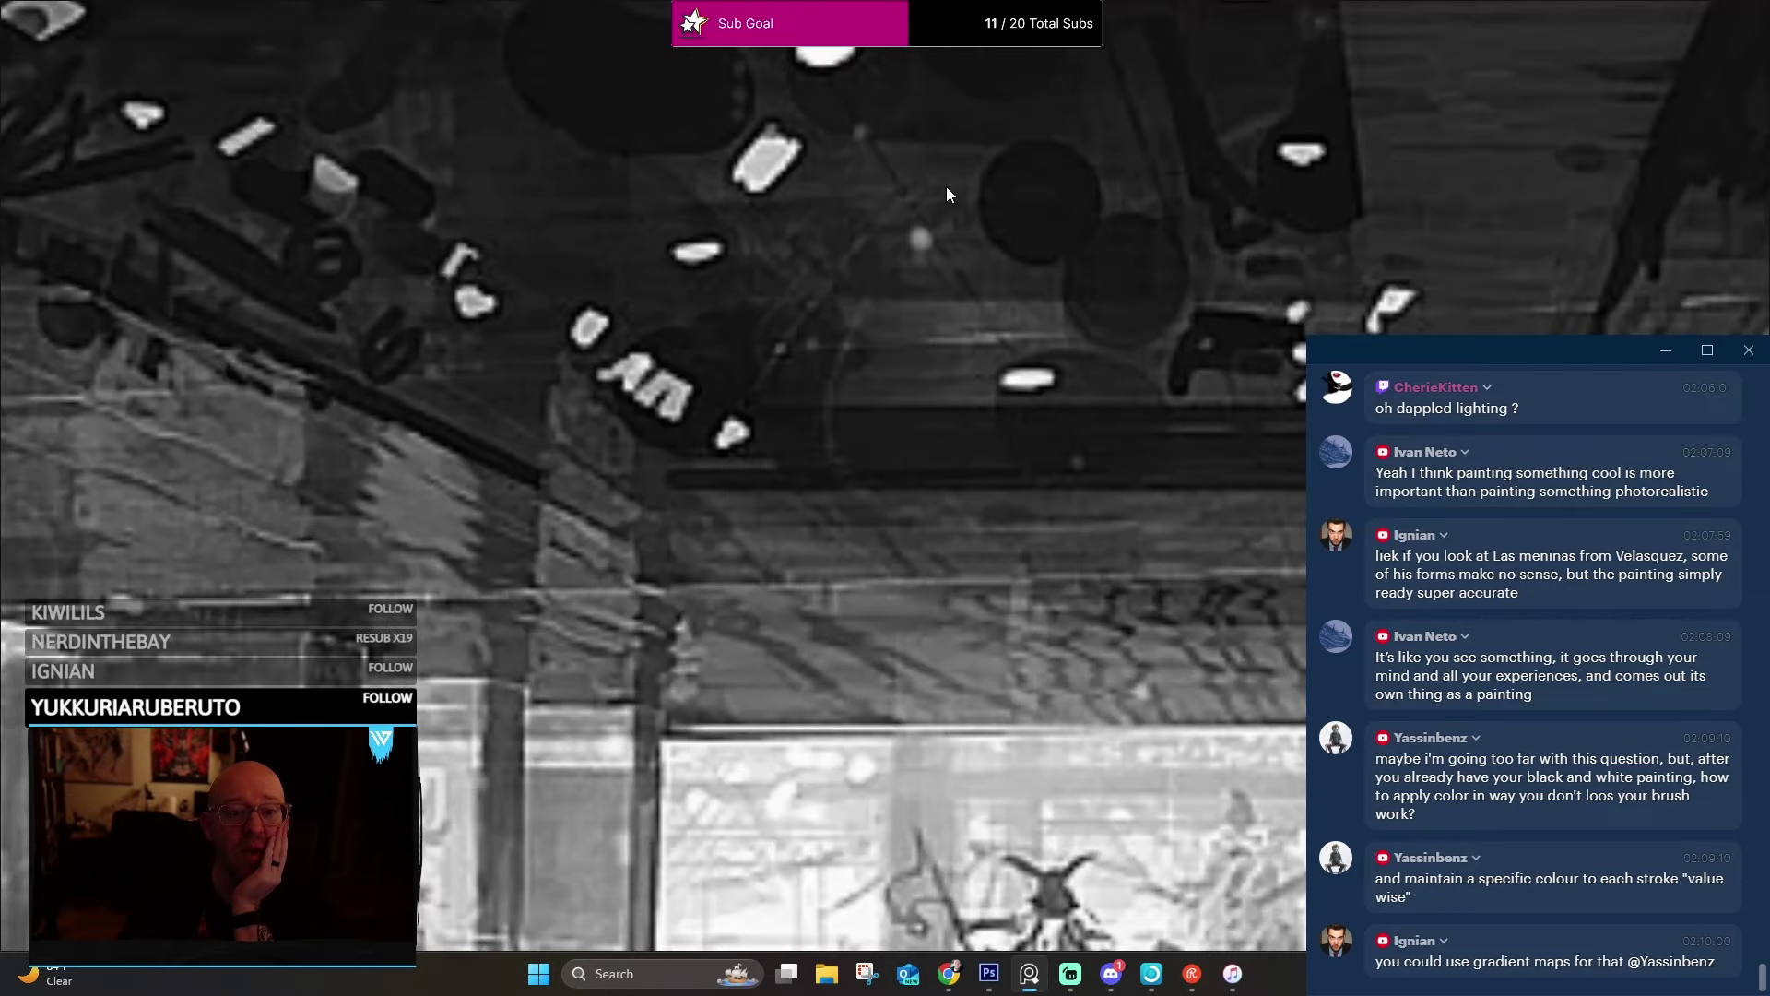
pyautogui.scroll(3, 886, 231)
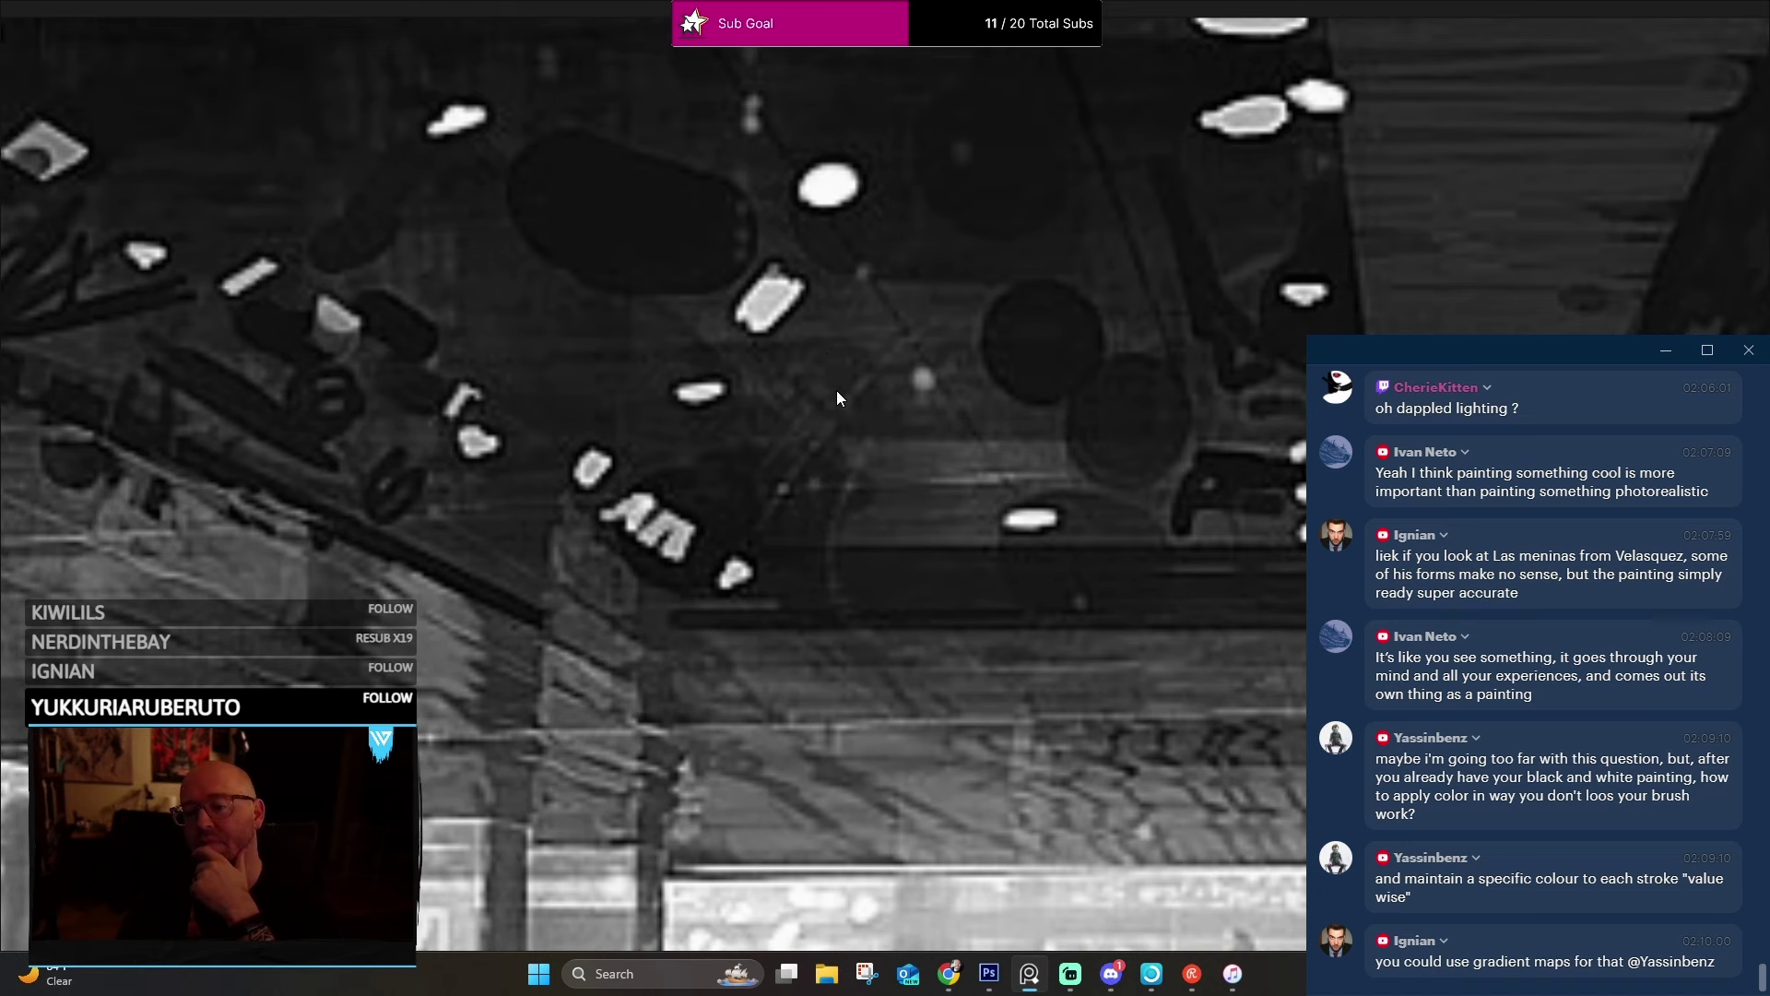
pyautogui.scroll(-3, 839, 389)
pyautogui.scroll(-2, 840, 395)
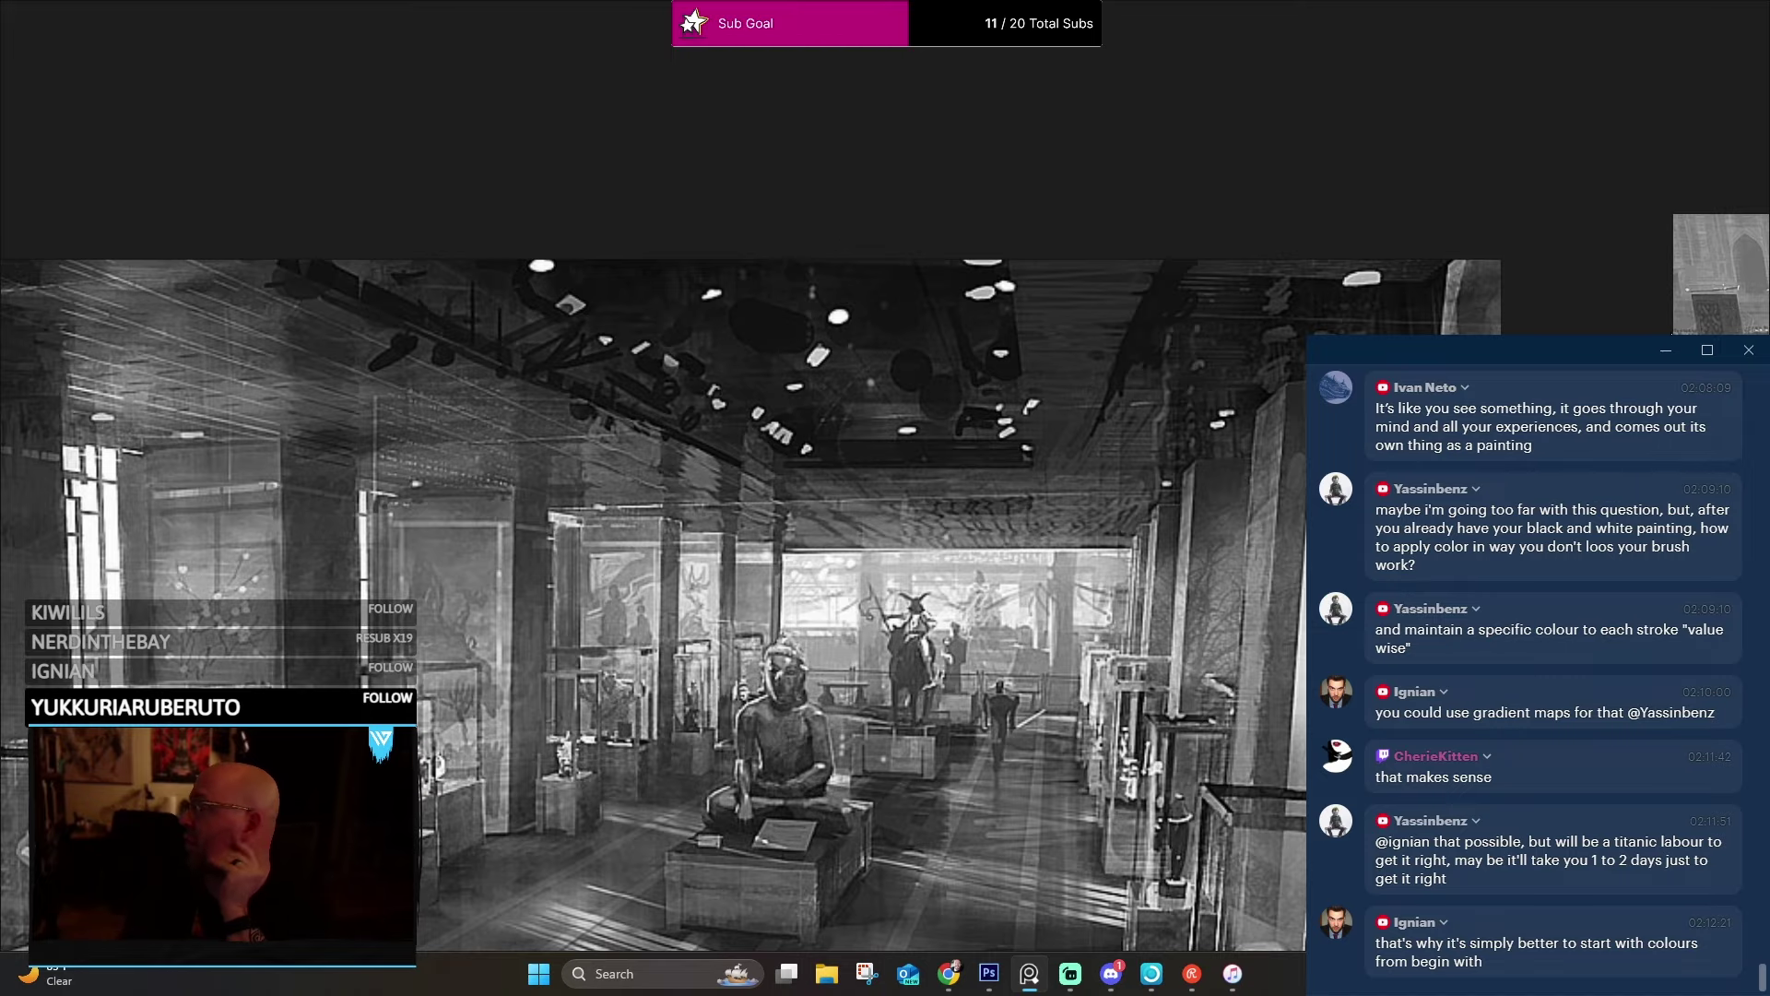
# Zoom out to the Craig Mullins board, fit the elephant procession painting, and zoom in.
pyautogui.press('Right')
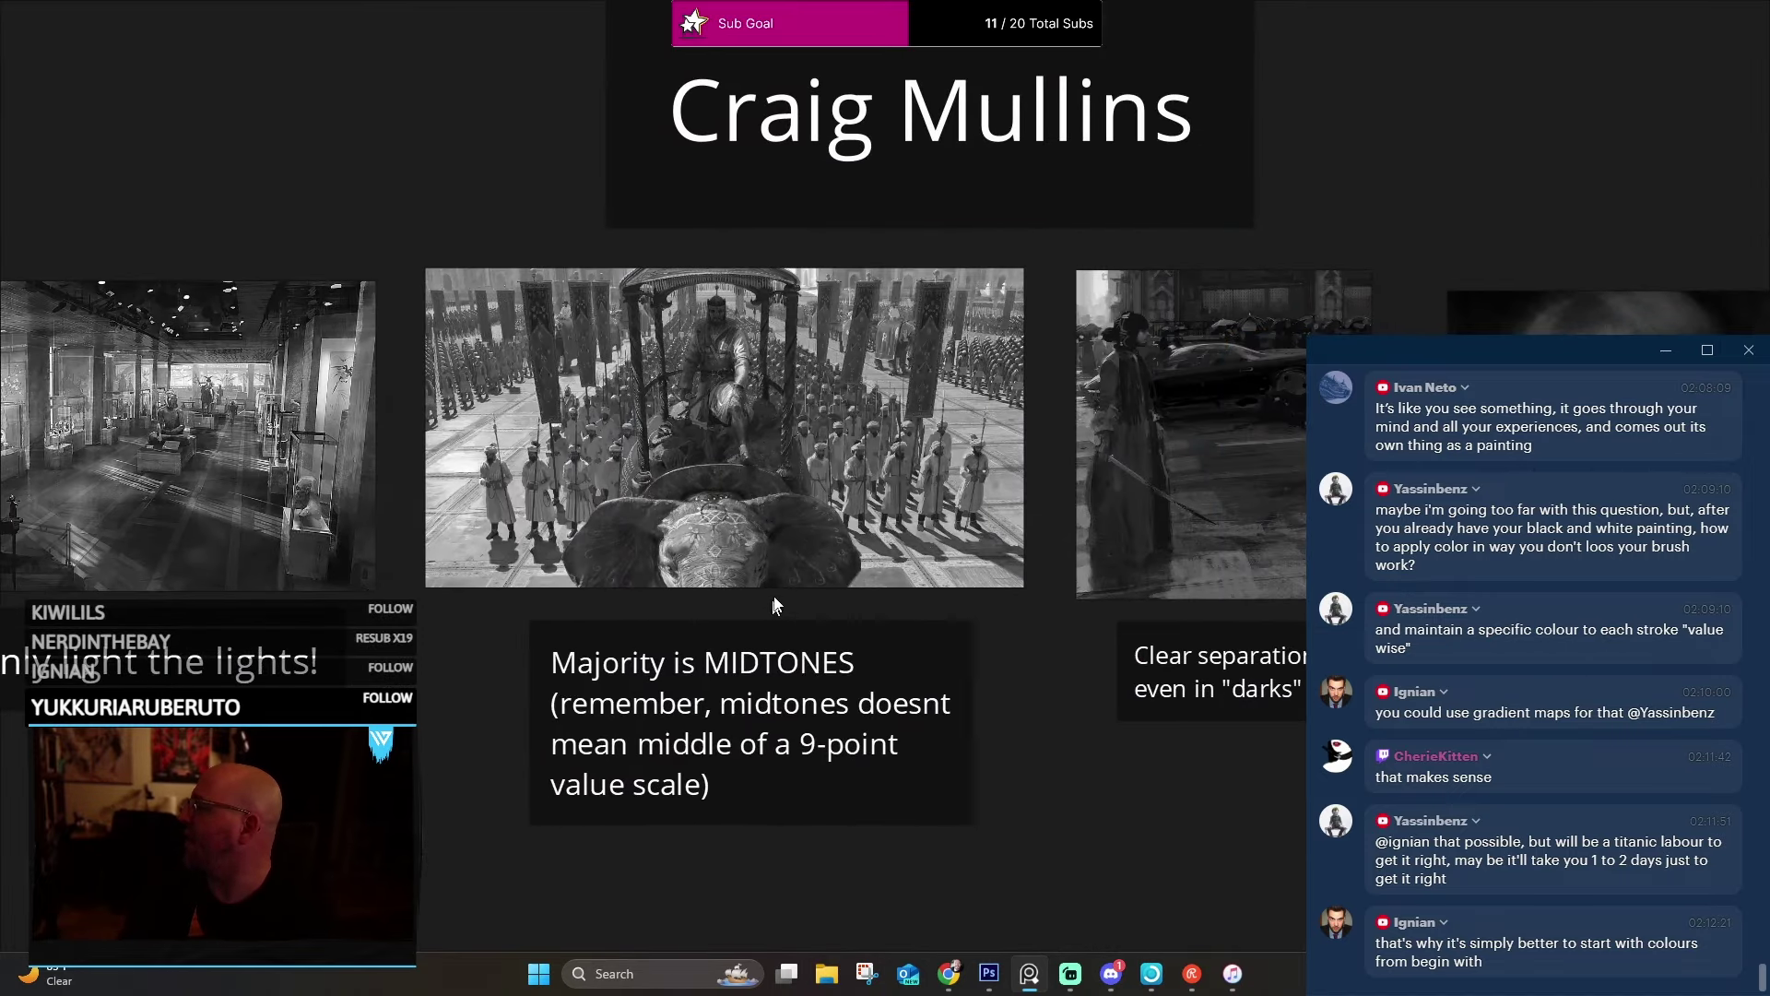
pyautogui.press('Right')
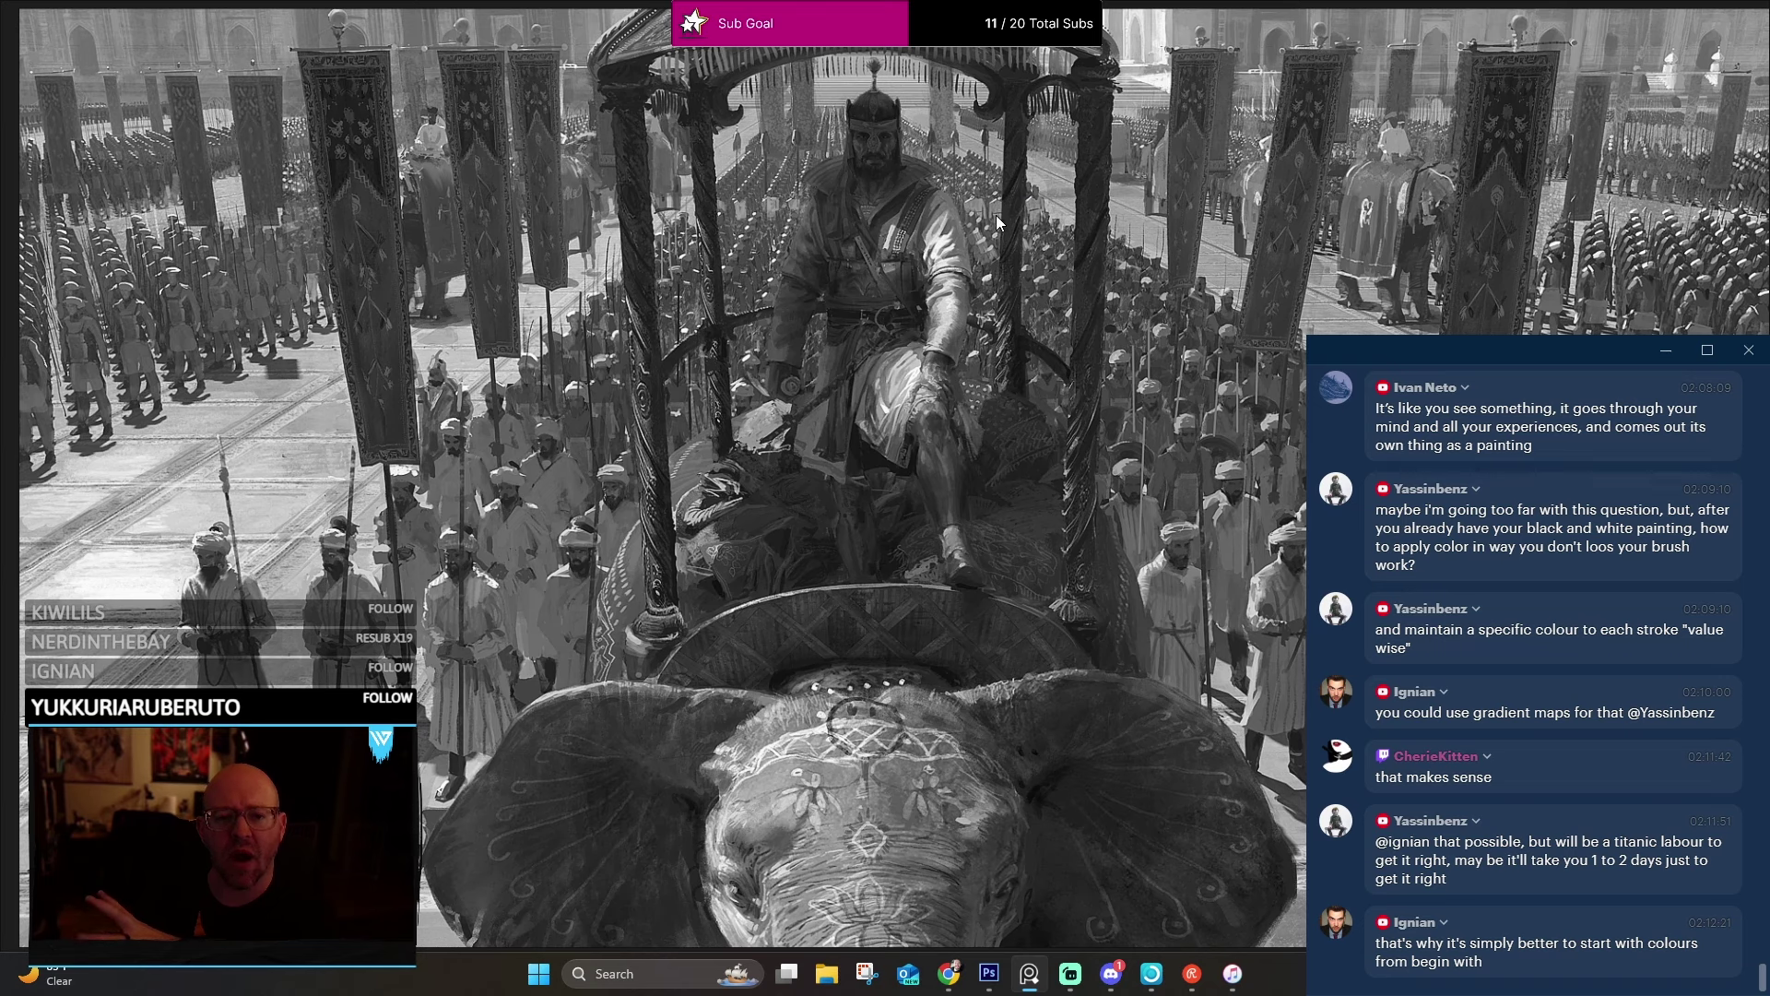
pyautogui.scroll(3, 897, 531)
pyautogui.scroll(3, 851, 457)
pyautogui.scroll(3, 851, 458)
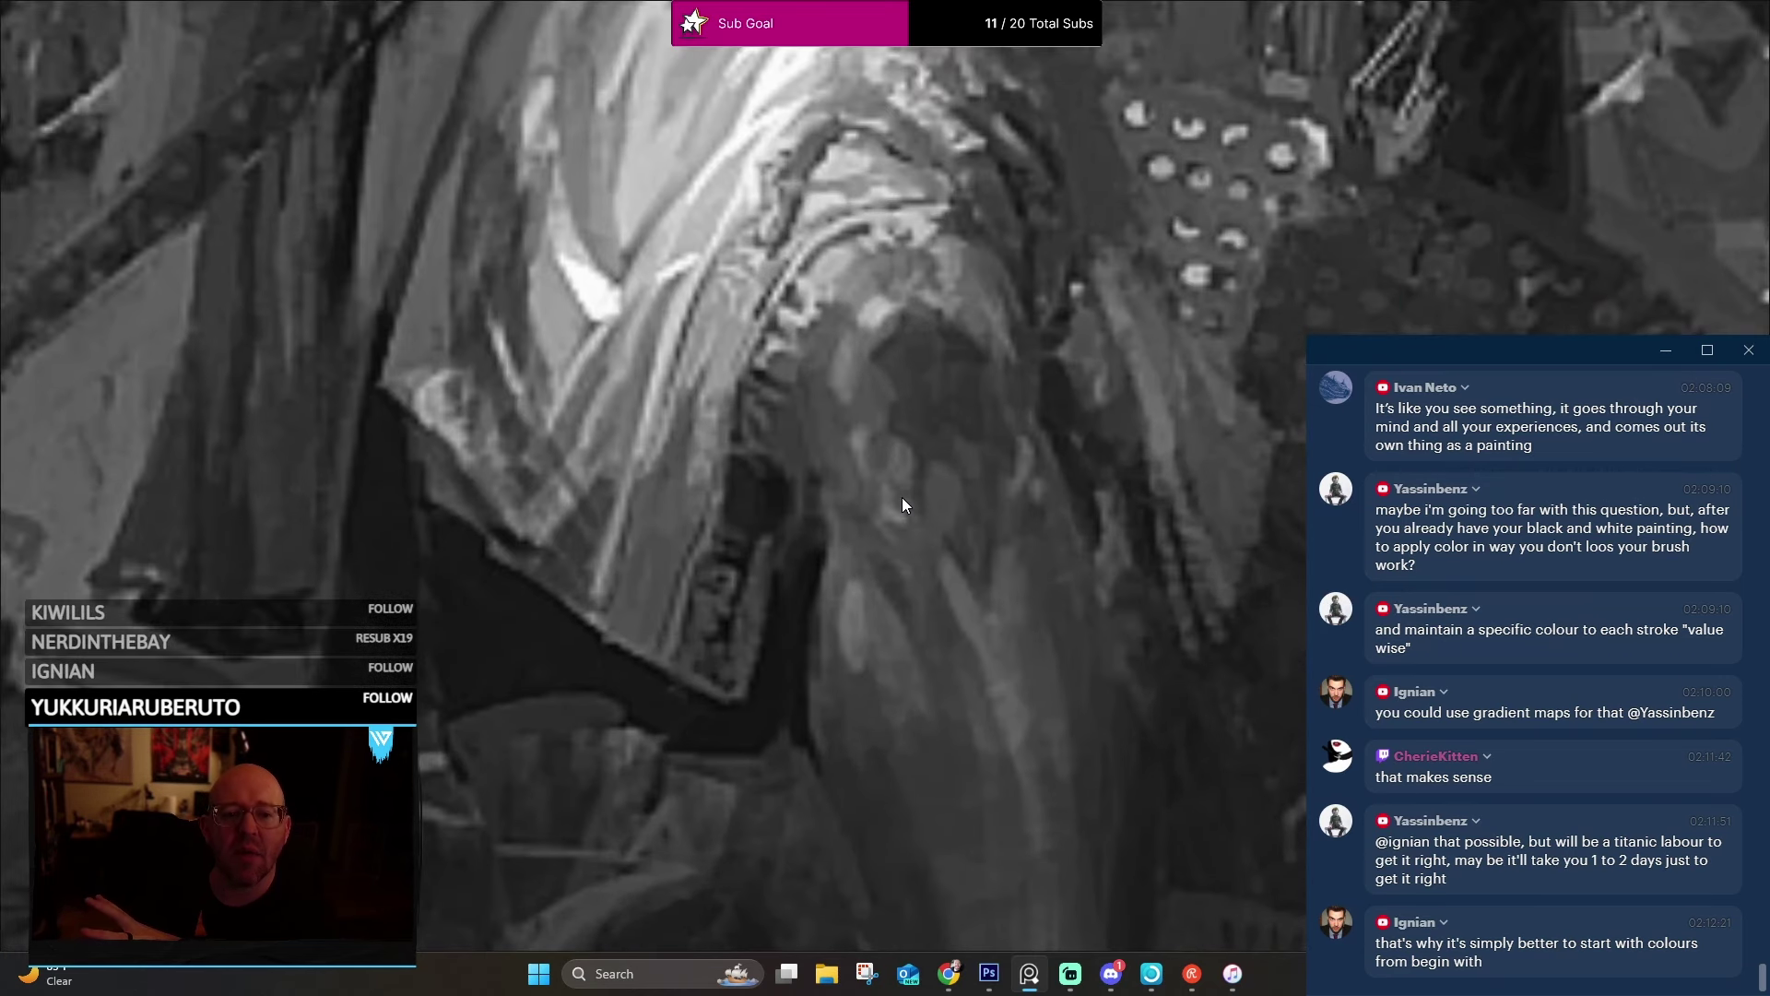
pyautogui.scroll(3, 913, 350)
# Pan and zoom the elephant painting to frame the seated rider's arm and belt under the canopy.
pyautogui.scroll(-3, 902, 347)
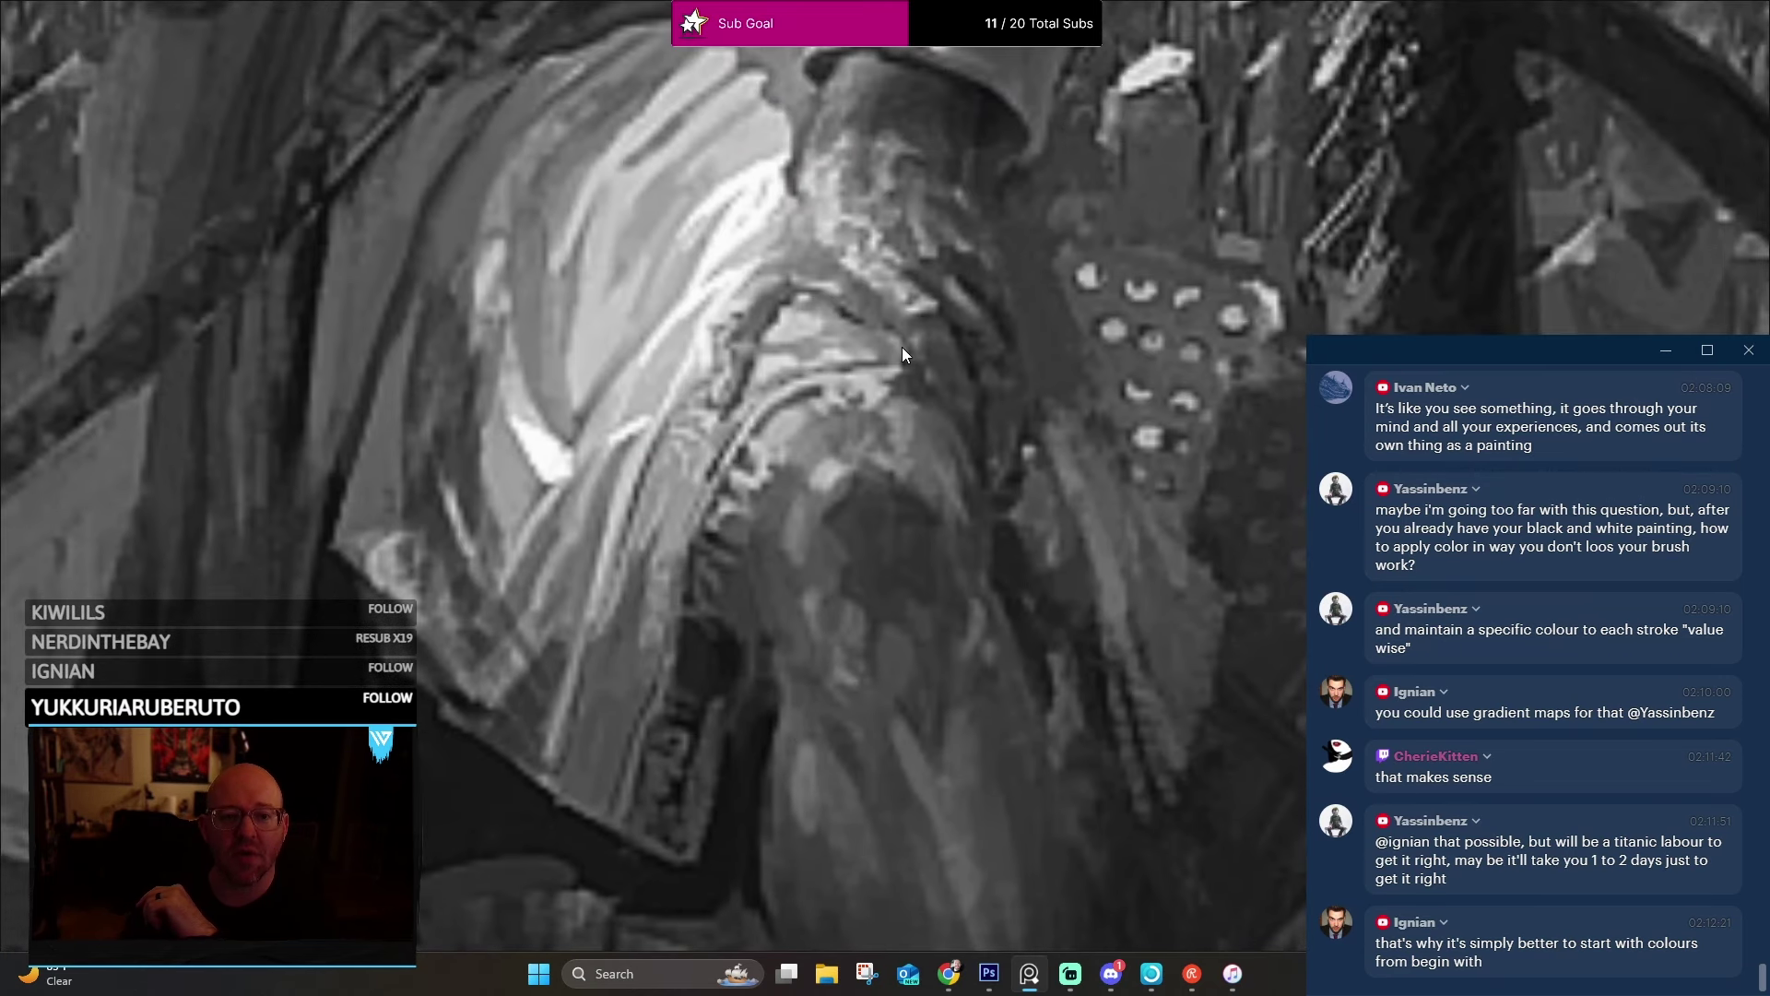
pyautogui.scroll(-3, 706, 422)
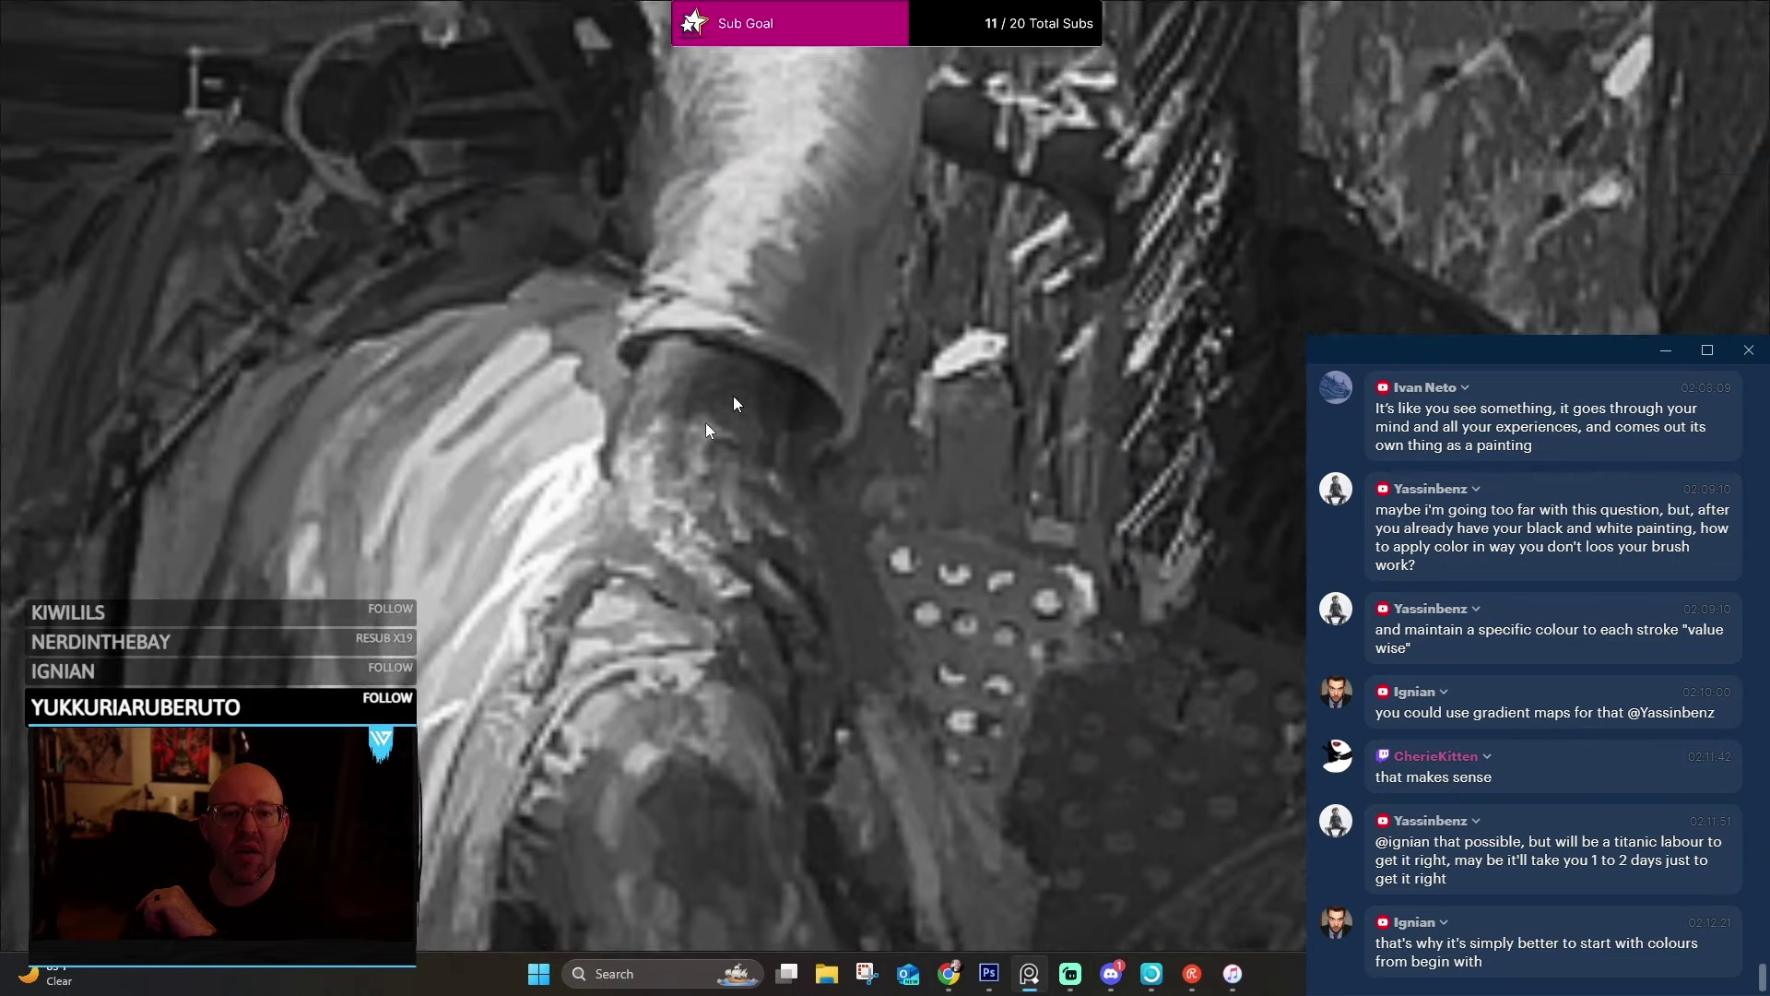
pyautogui.scroll(-3, 1156, 457)
pyautogui.scroll(-5, 1074, 348)
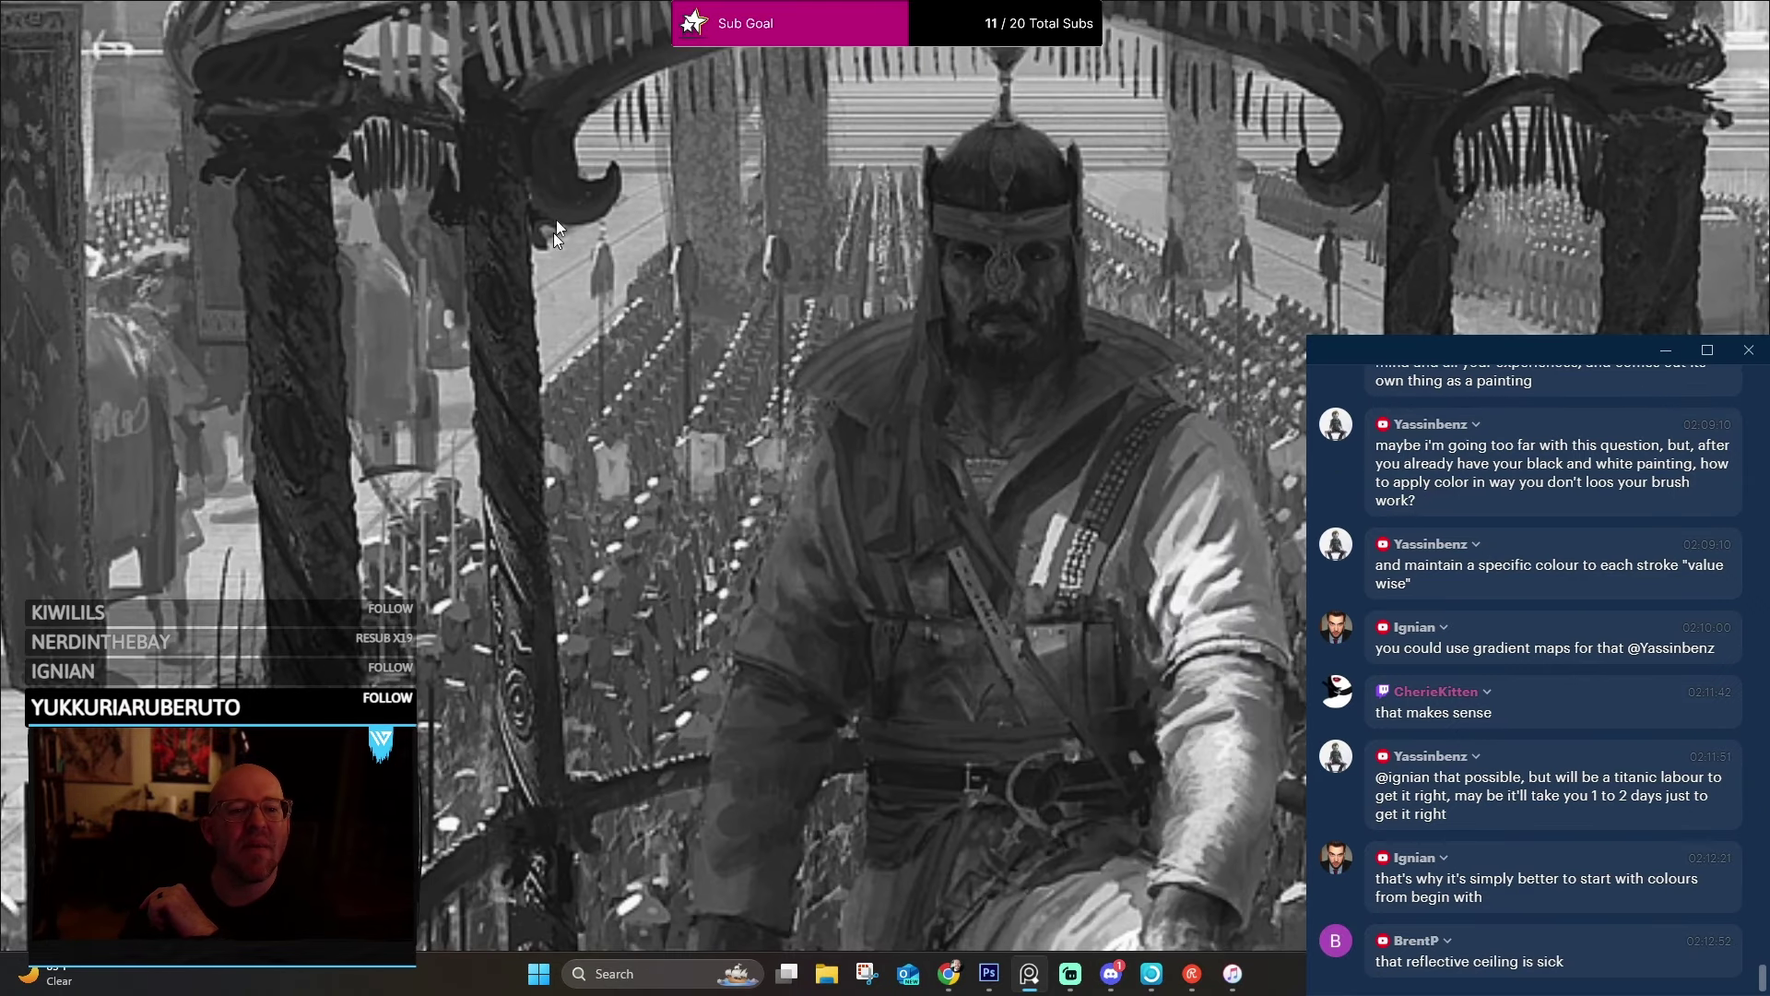
pyautogui.moveTo(905, 350)
pyautogui.mouseDown()
pyautogui.moveTo(670, 474)
pyautogui.moveTo(490, 449)
pyautogui.moveTo(588, 366)
pyautogui.moveTo(484, 386)
pyautogui.mouseUp()
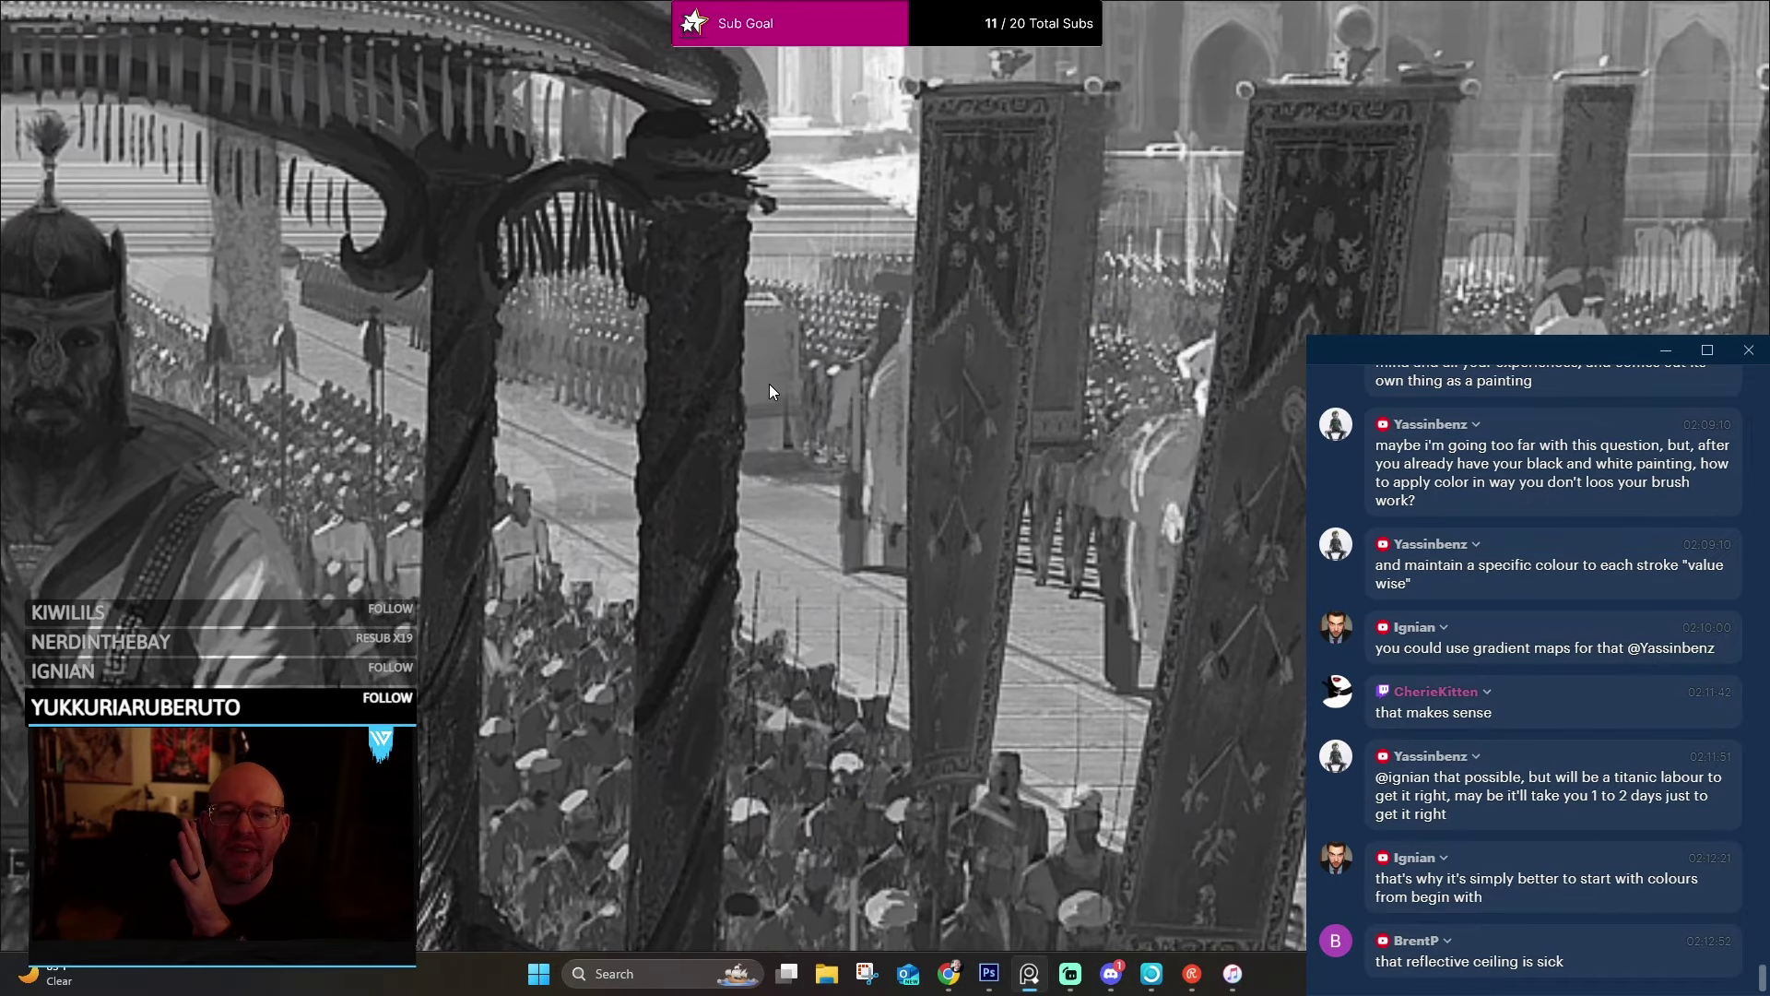
pyautogui.moveTo(678, 397); pyautogui.dragTo(816, 398)
pyautogui.scroll(-2, 783, 271)
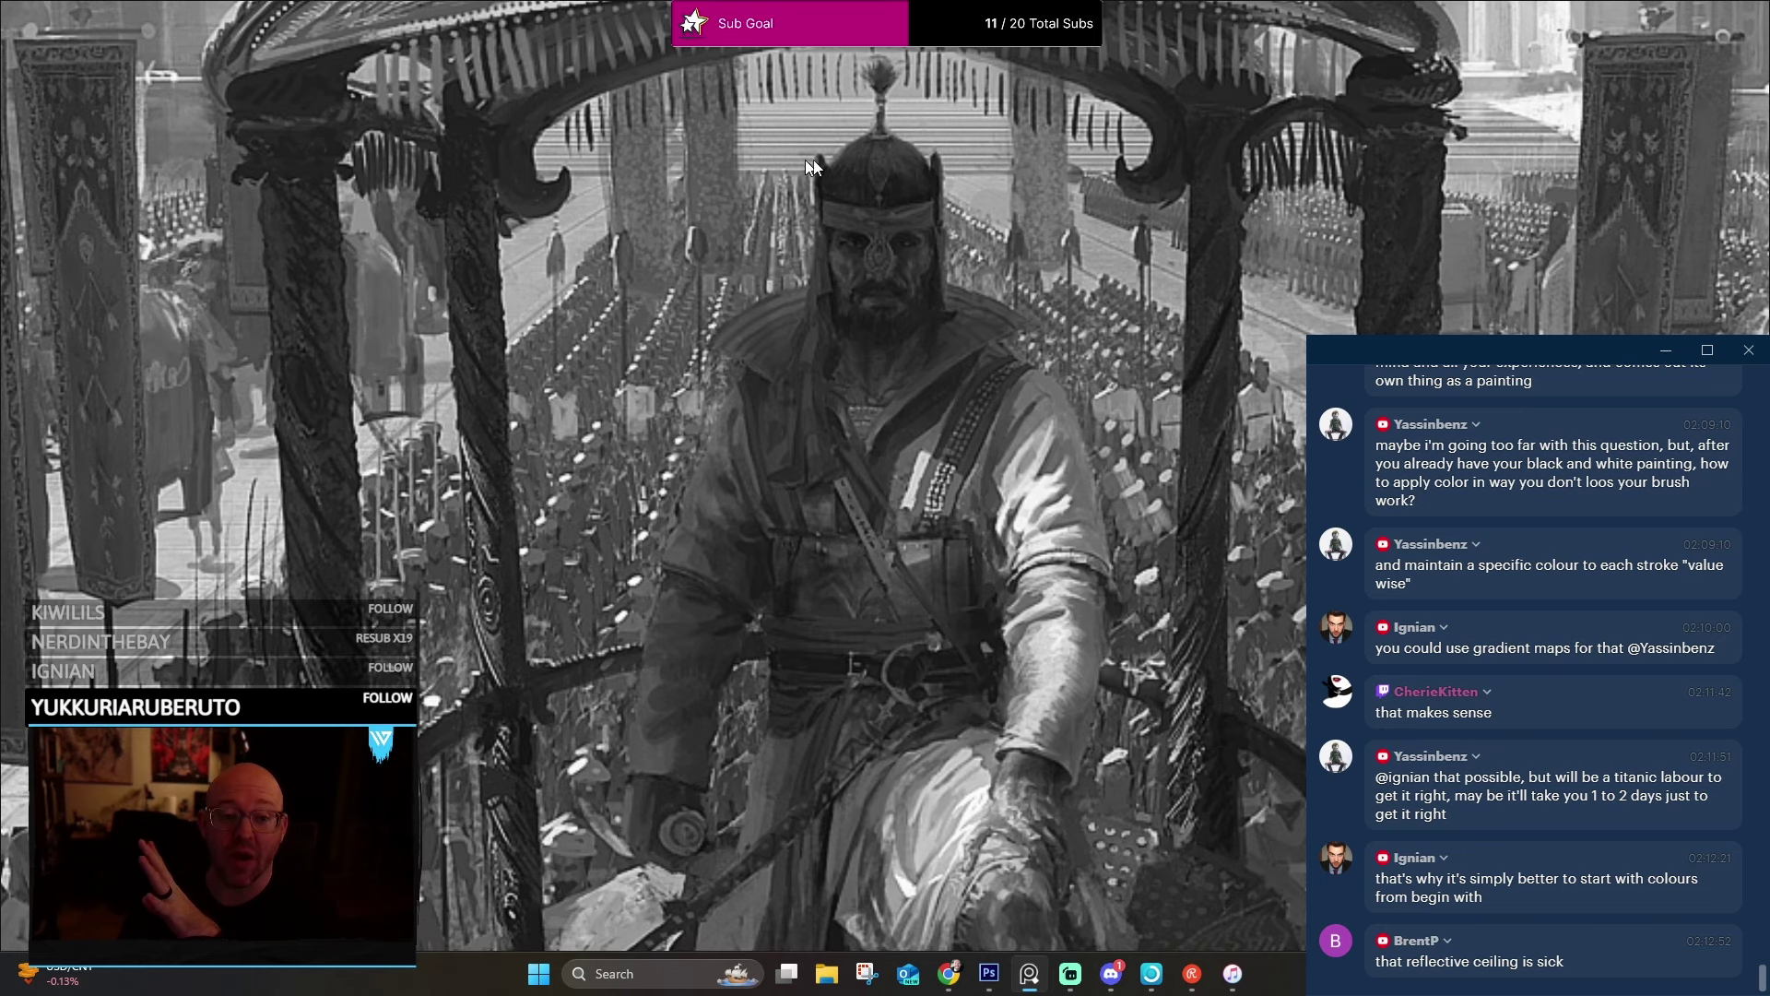
# Zoom around the procession painting over the rider's face, the elephant and the soldiers.
pyautogui.scroll(6, 1060, 603)
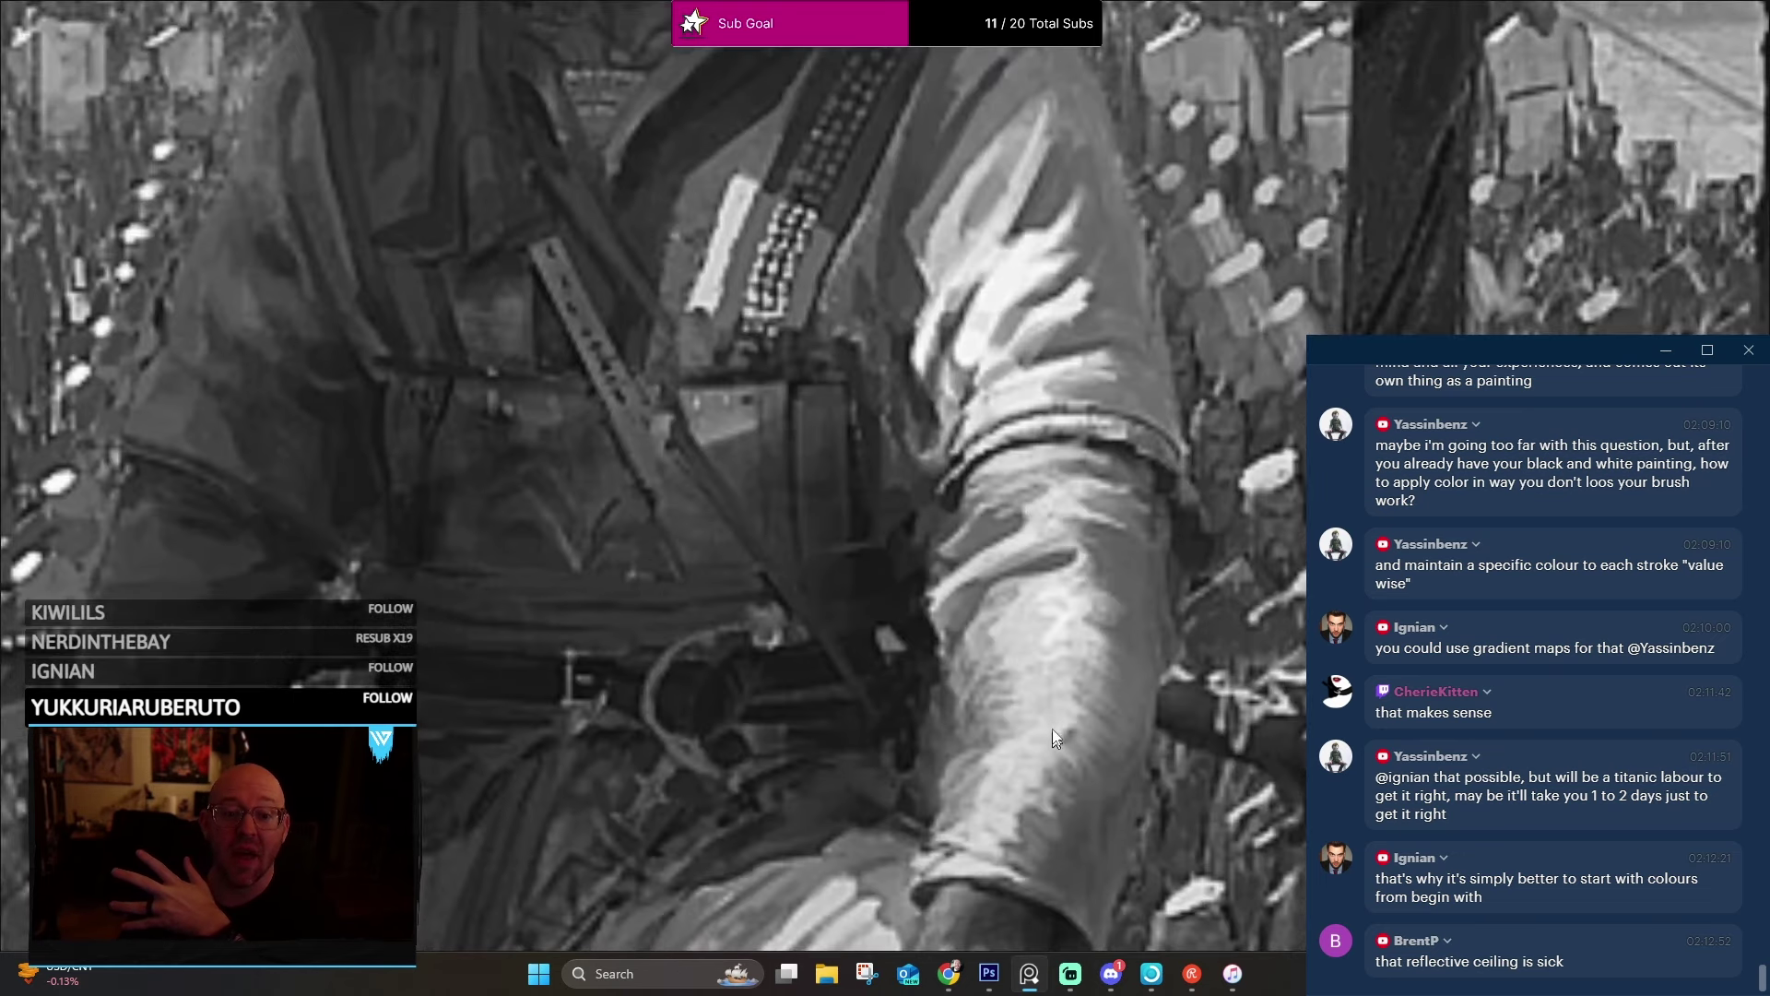
pyautogui.scroll(-8, 950, 565)
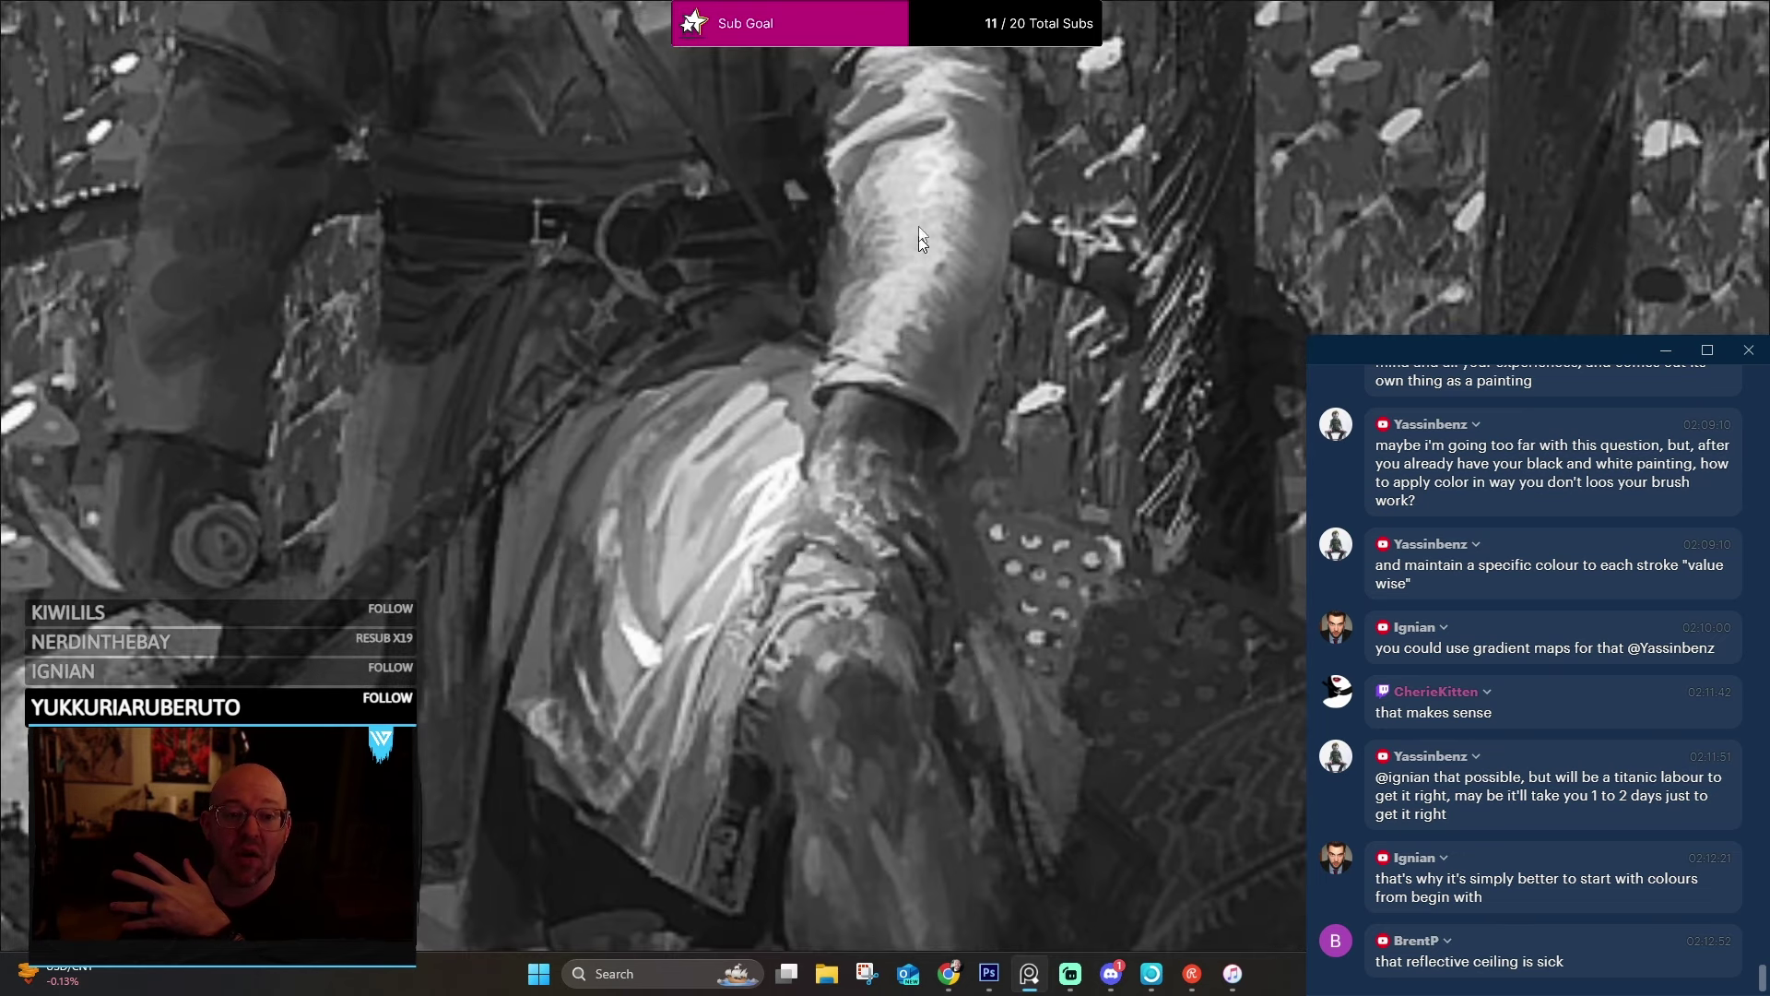
pyautogui.scroll(6, 785, 223)
pyautogui.scroll(-5, 941, 457)
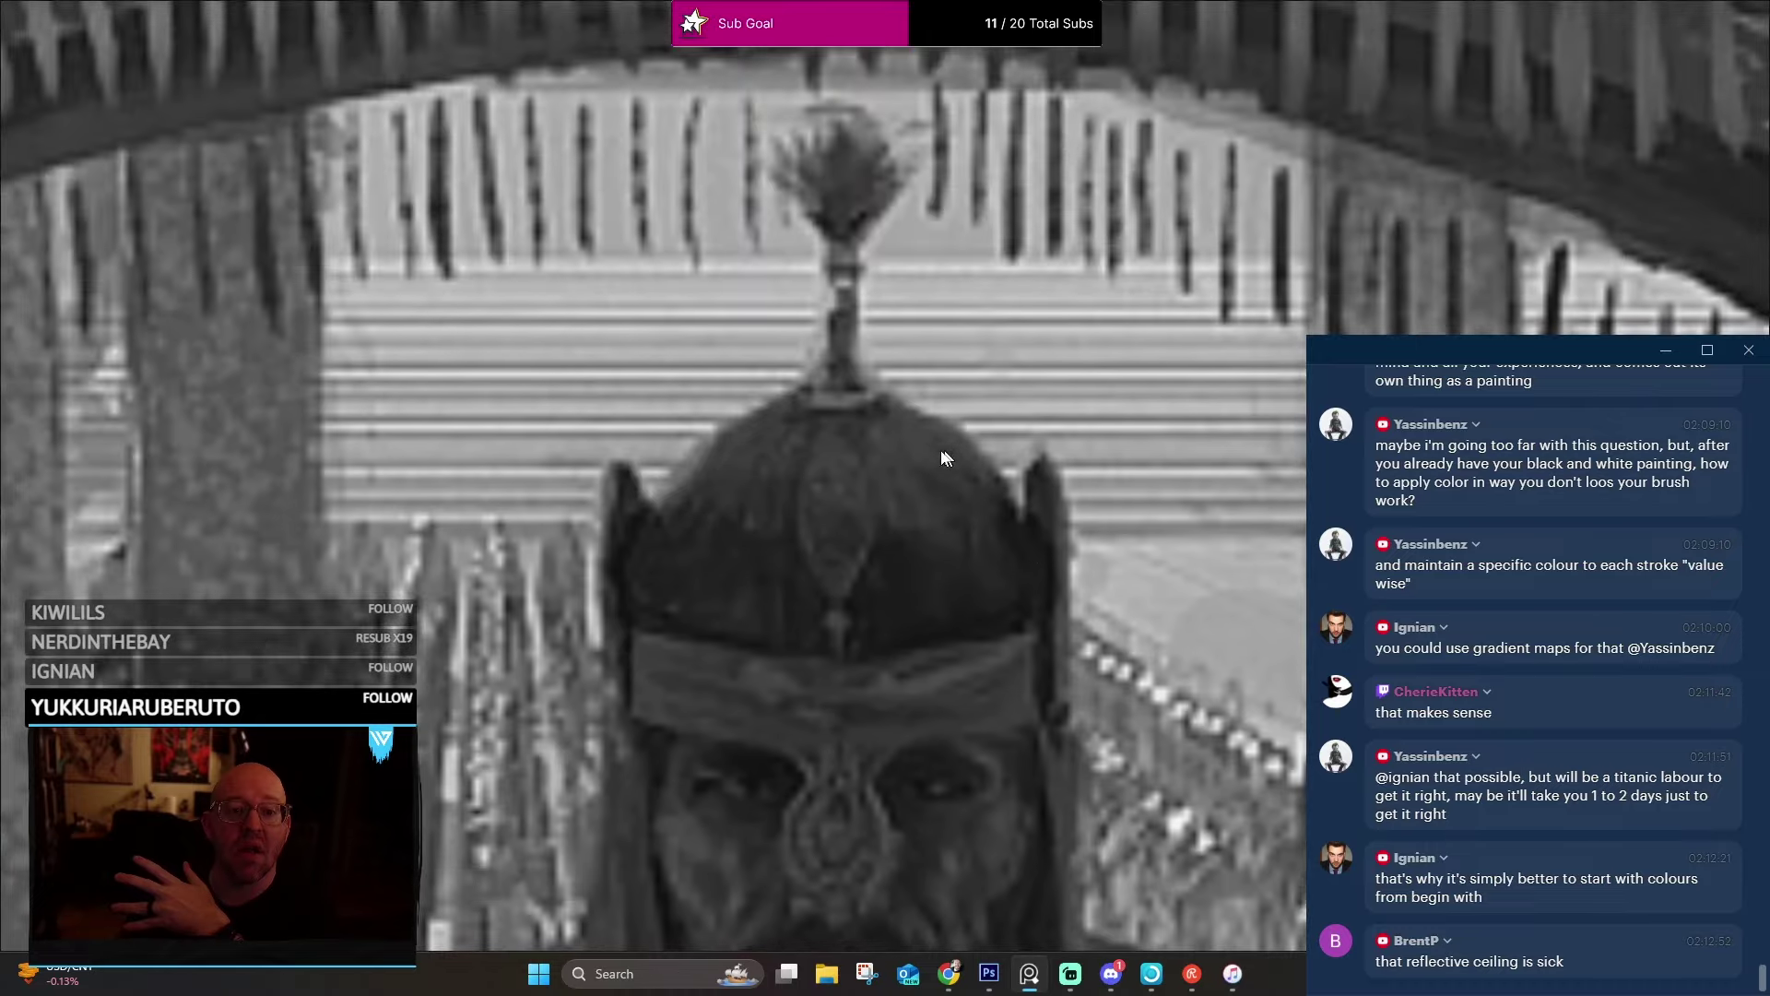
pyautogui.scroll(4, 903, 453)
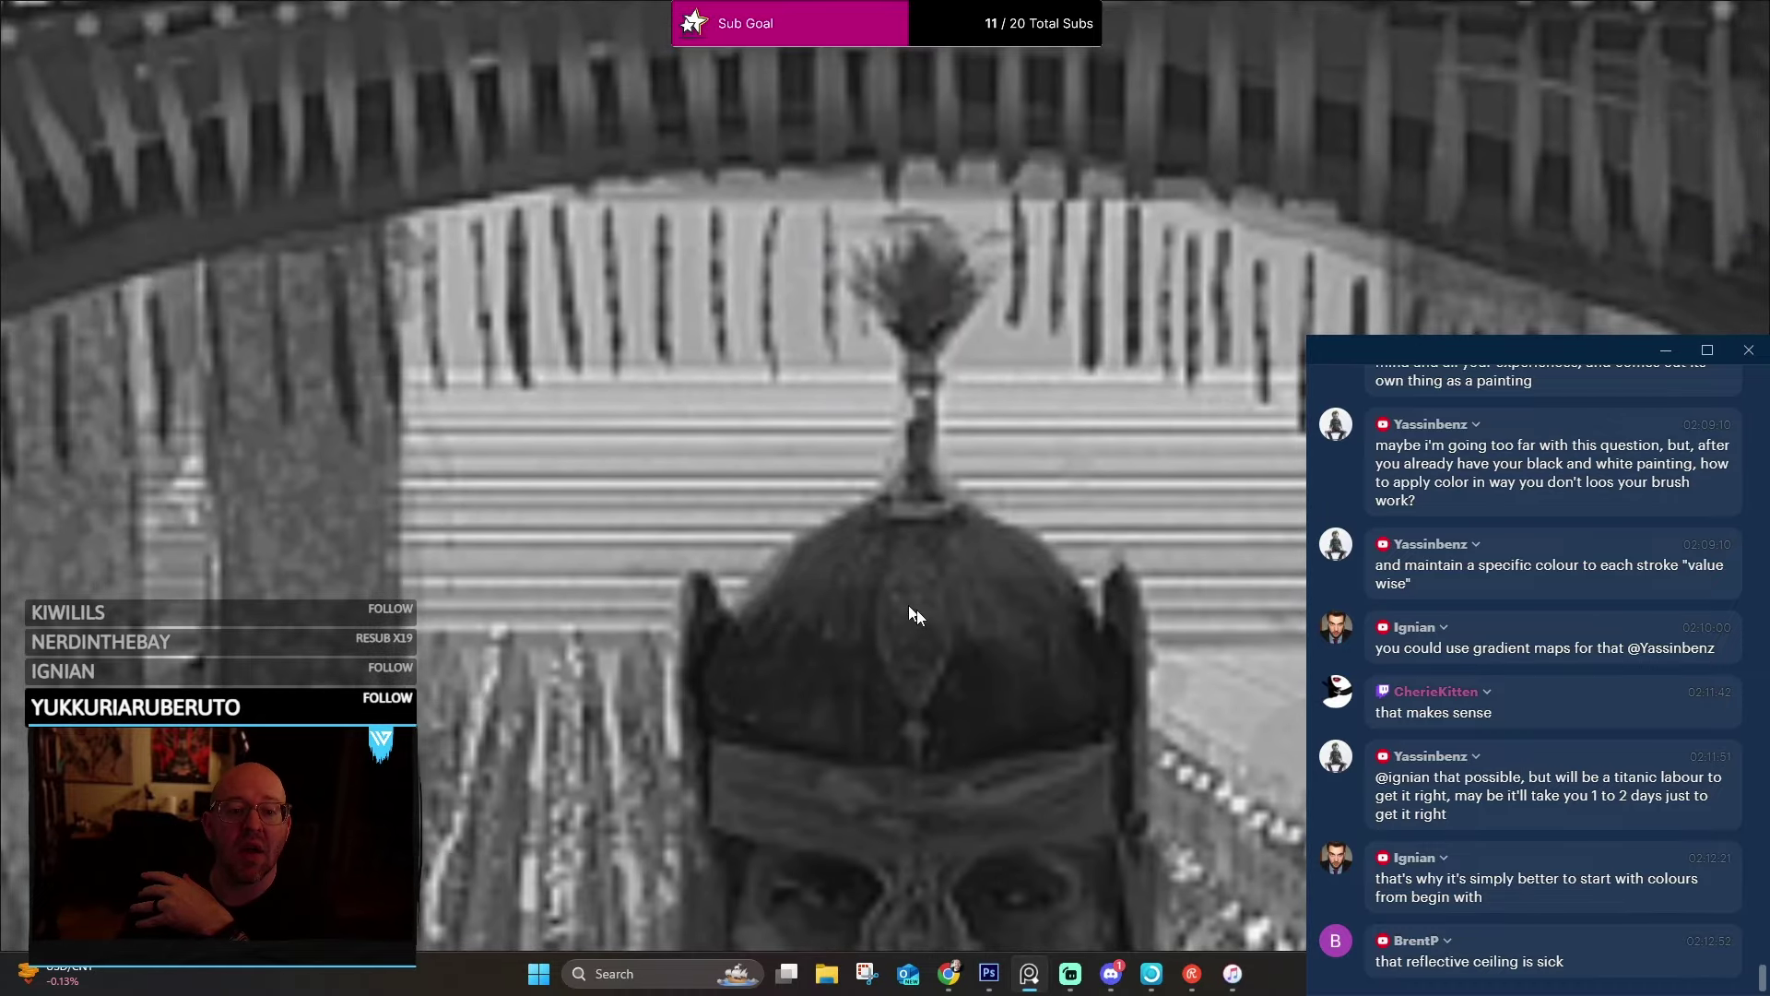
pyautogui.scroll(-4, 1008, 607)
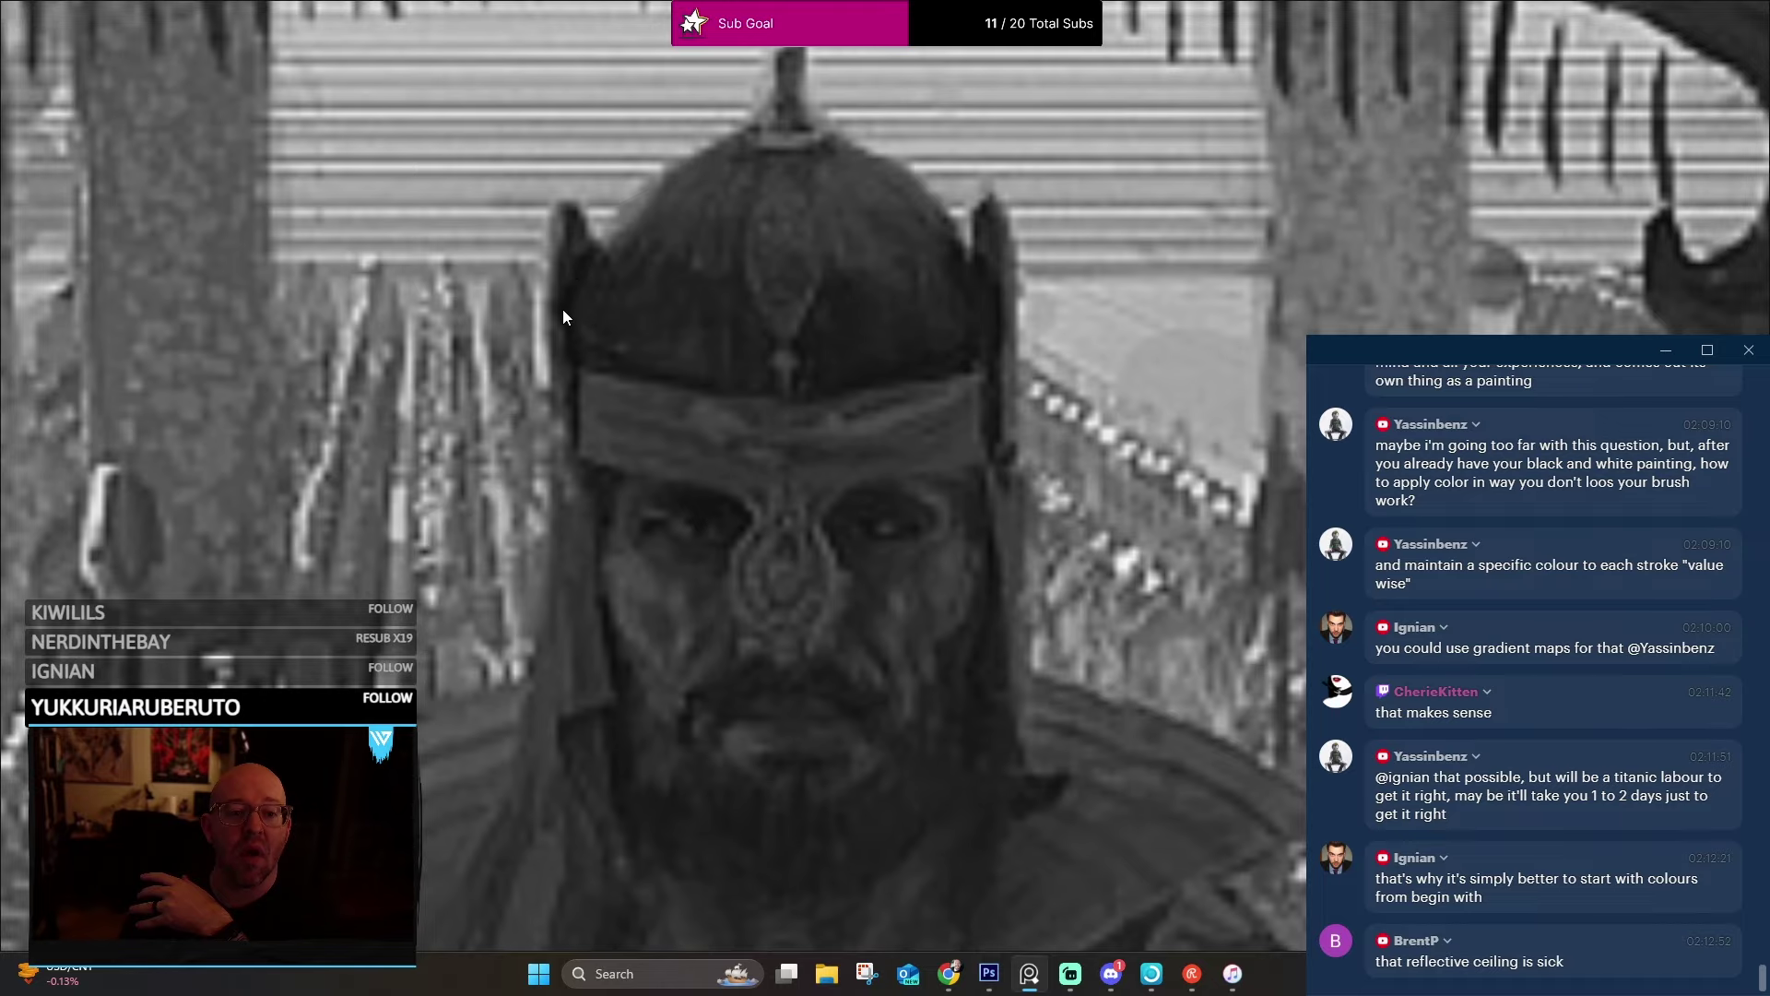
pyautogui.scroll(-8, 708, 547)
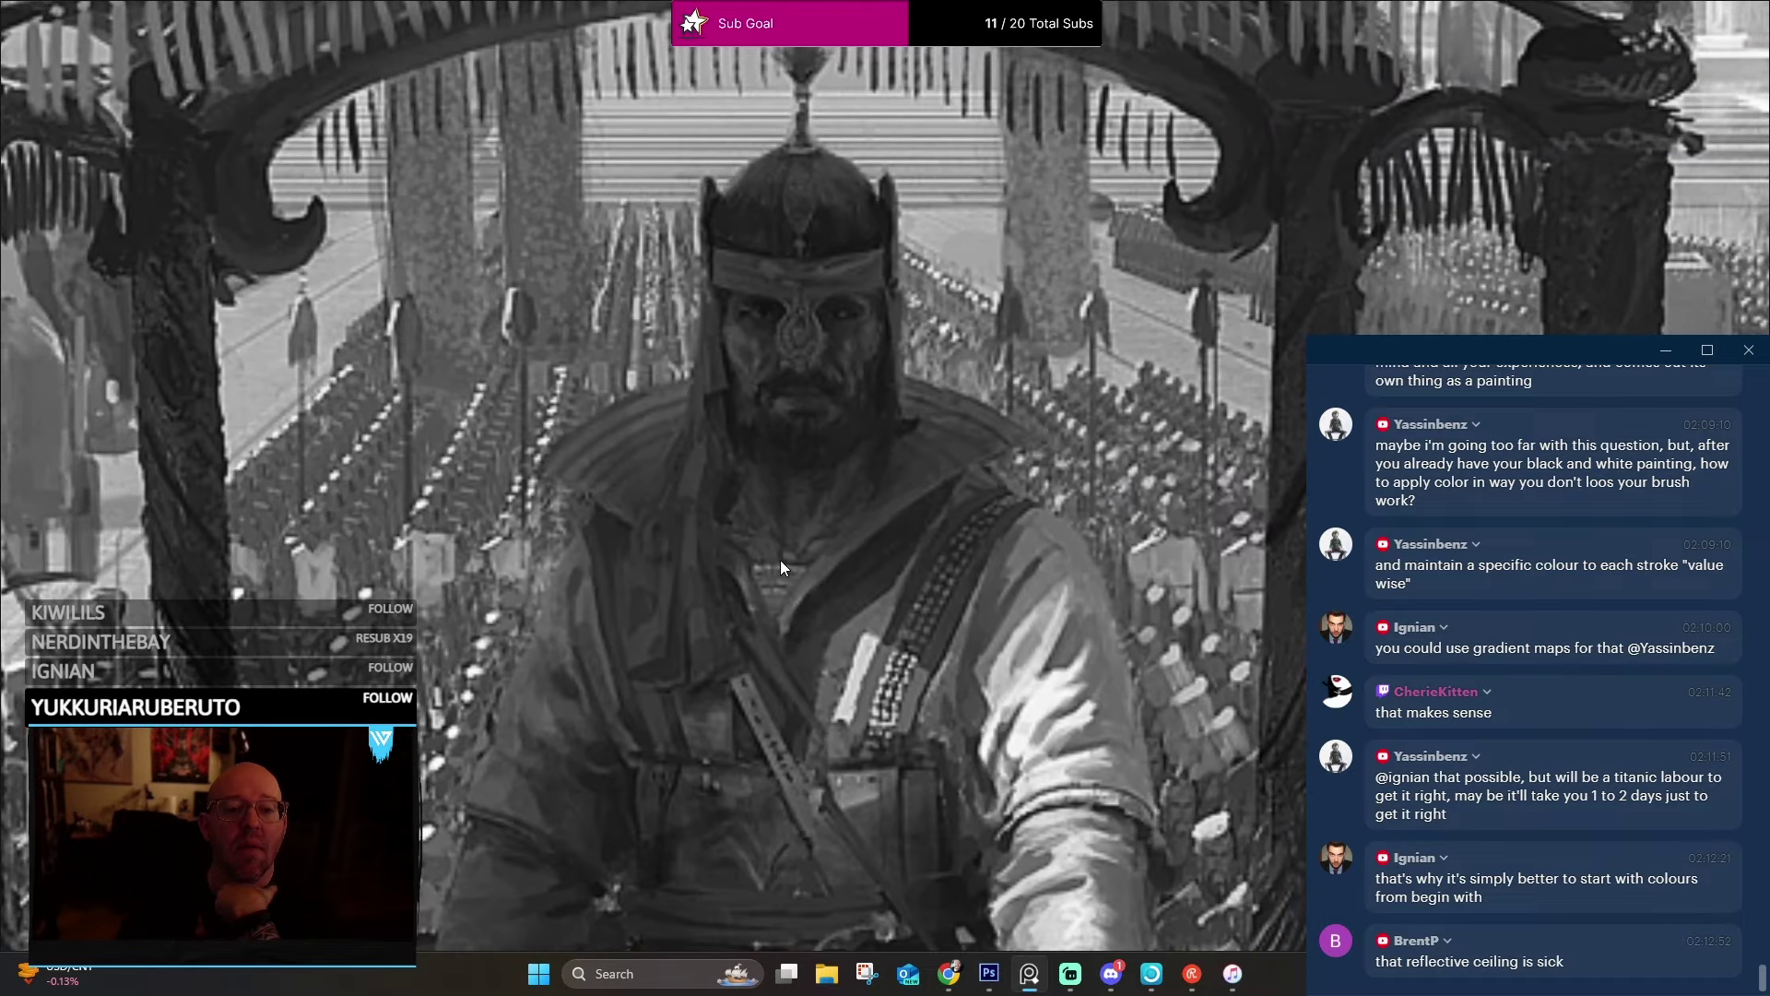
pyautogui.scroll(8, 812, 530)
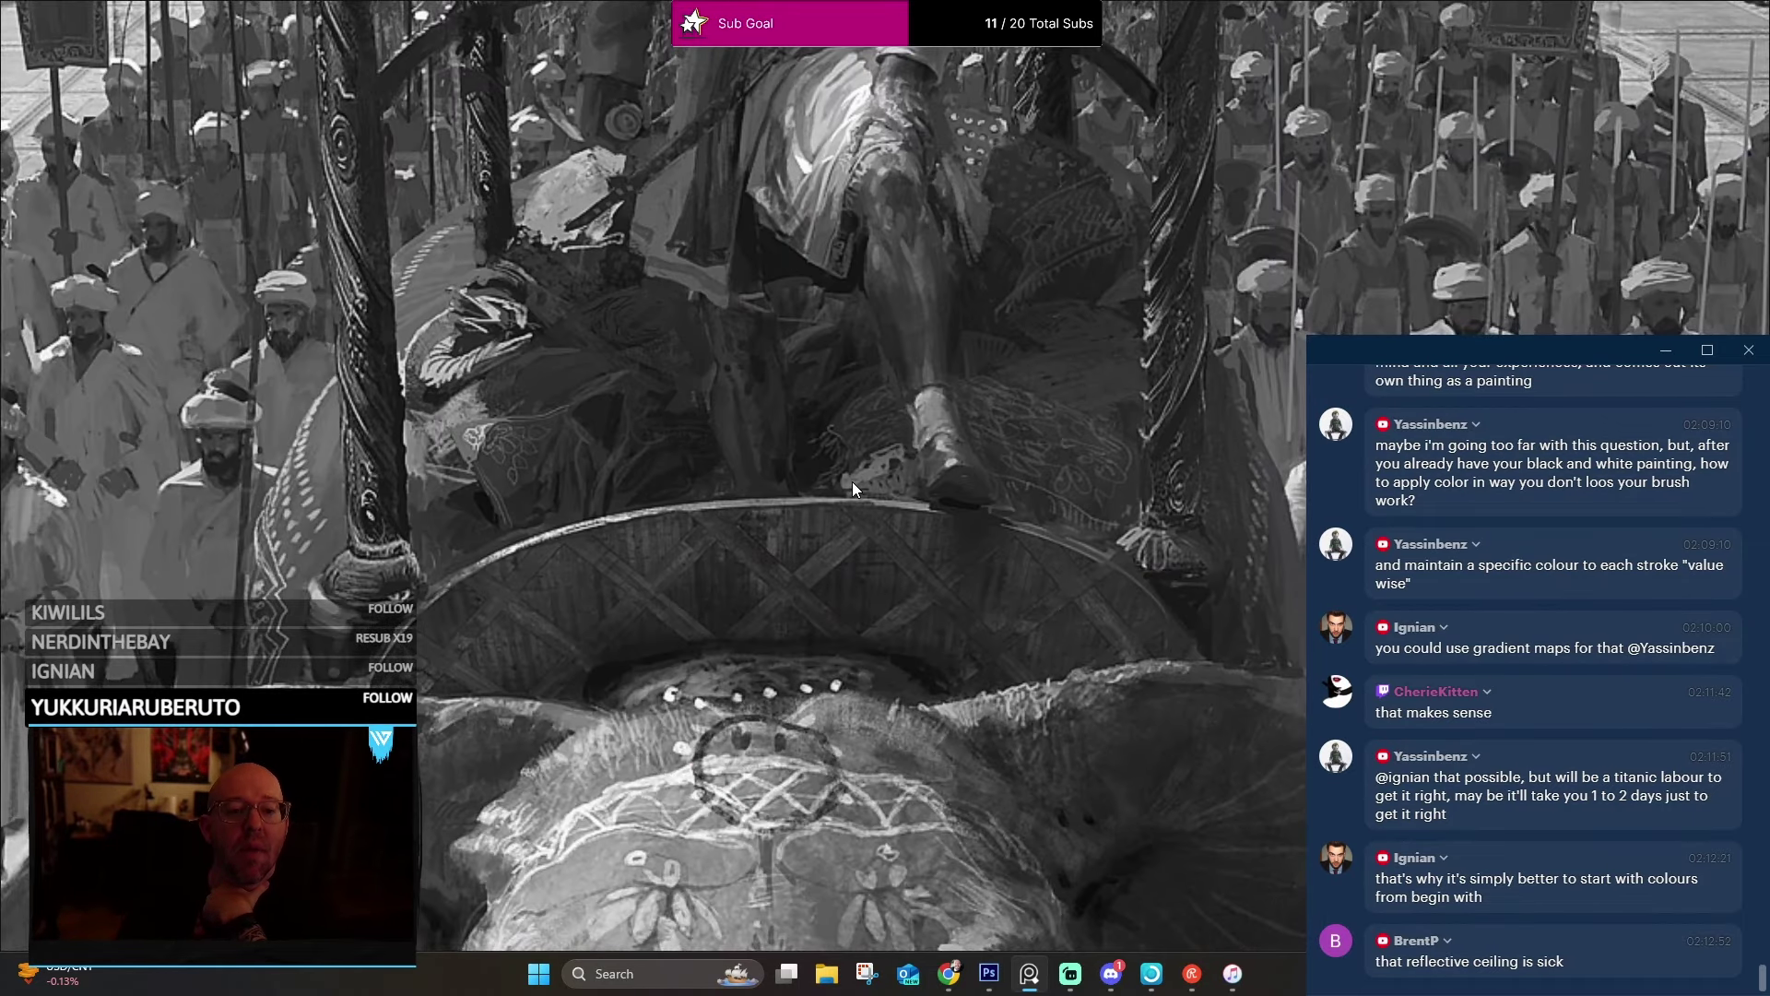
# Scroll across to the patterned banners before the palace steps and zoom in on them.
pyautogui.scroll(5, 686, 355)
pyautogui.hscroll(-5, 646, 369)
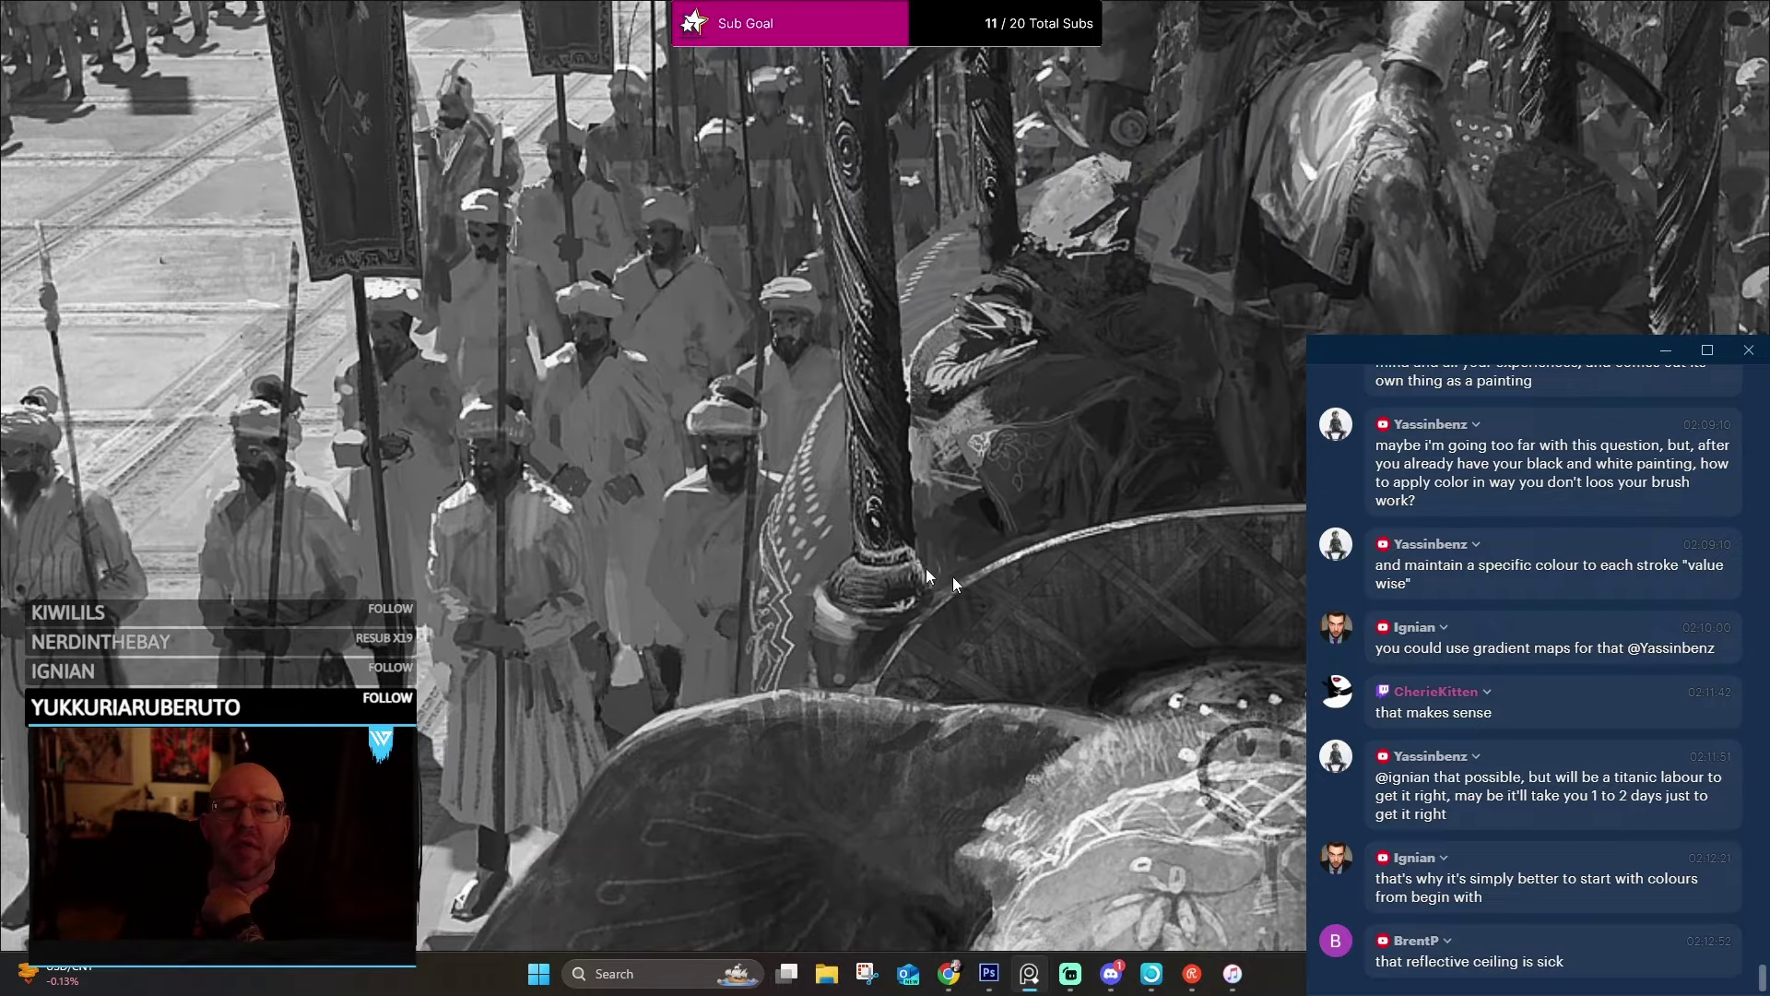
pyautogui.scroll(5, 556, 398)
pyautogui.scroll(-8, 878, 561)
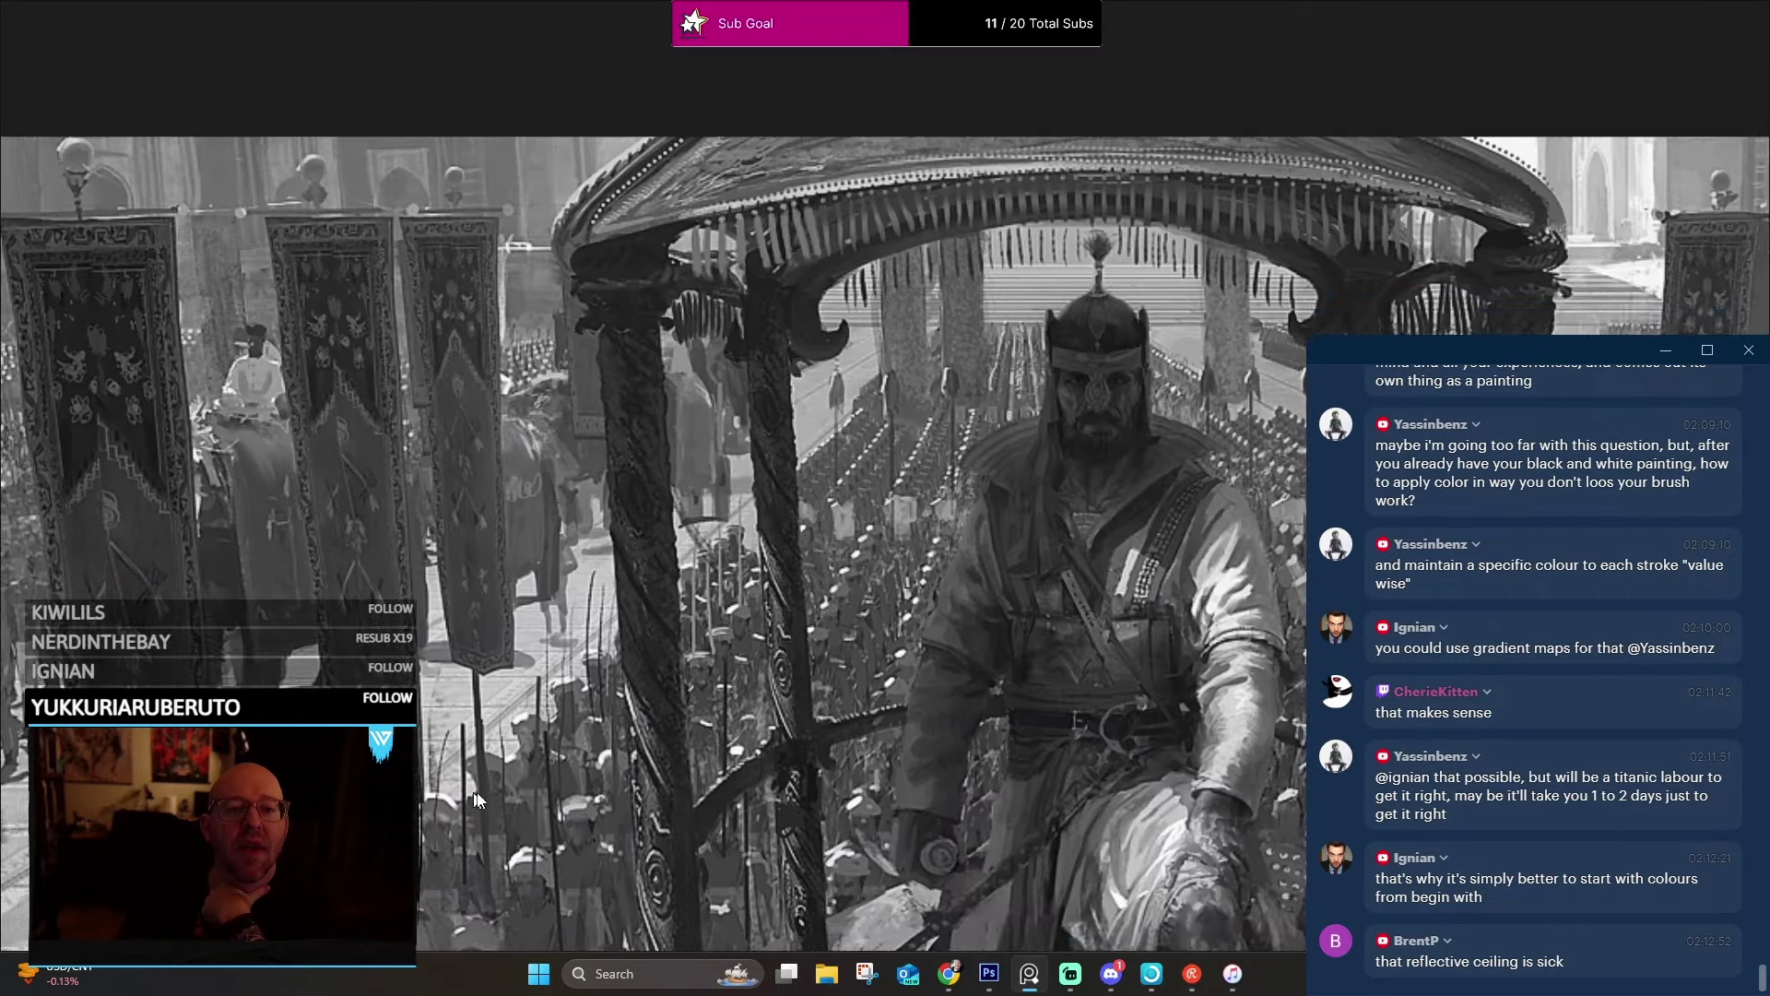
pyautogui.scroll(3, 878, 555)
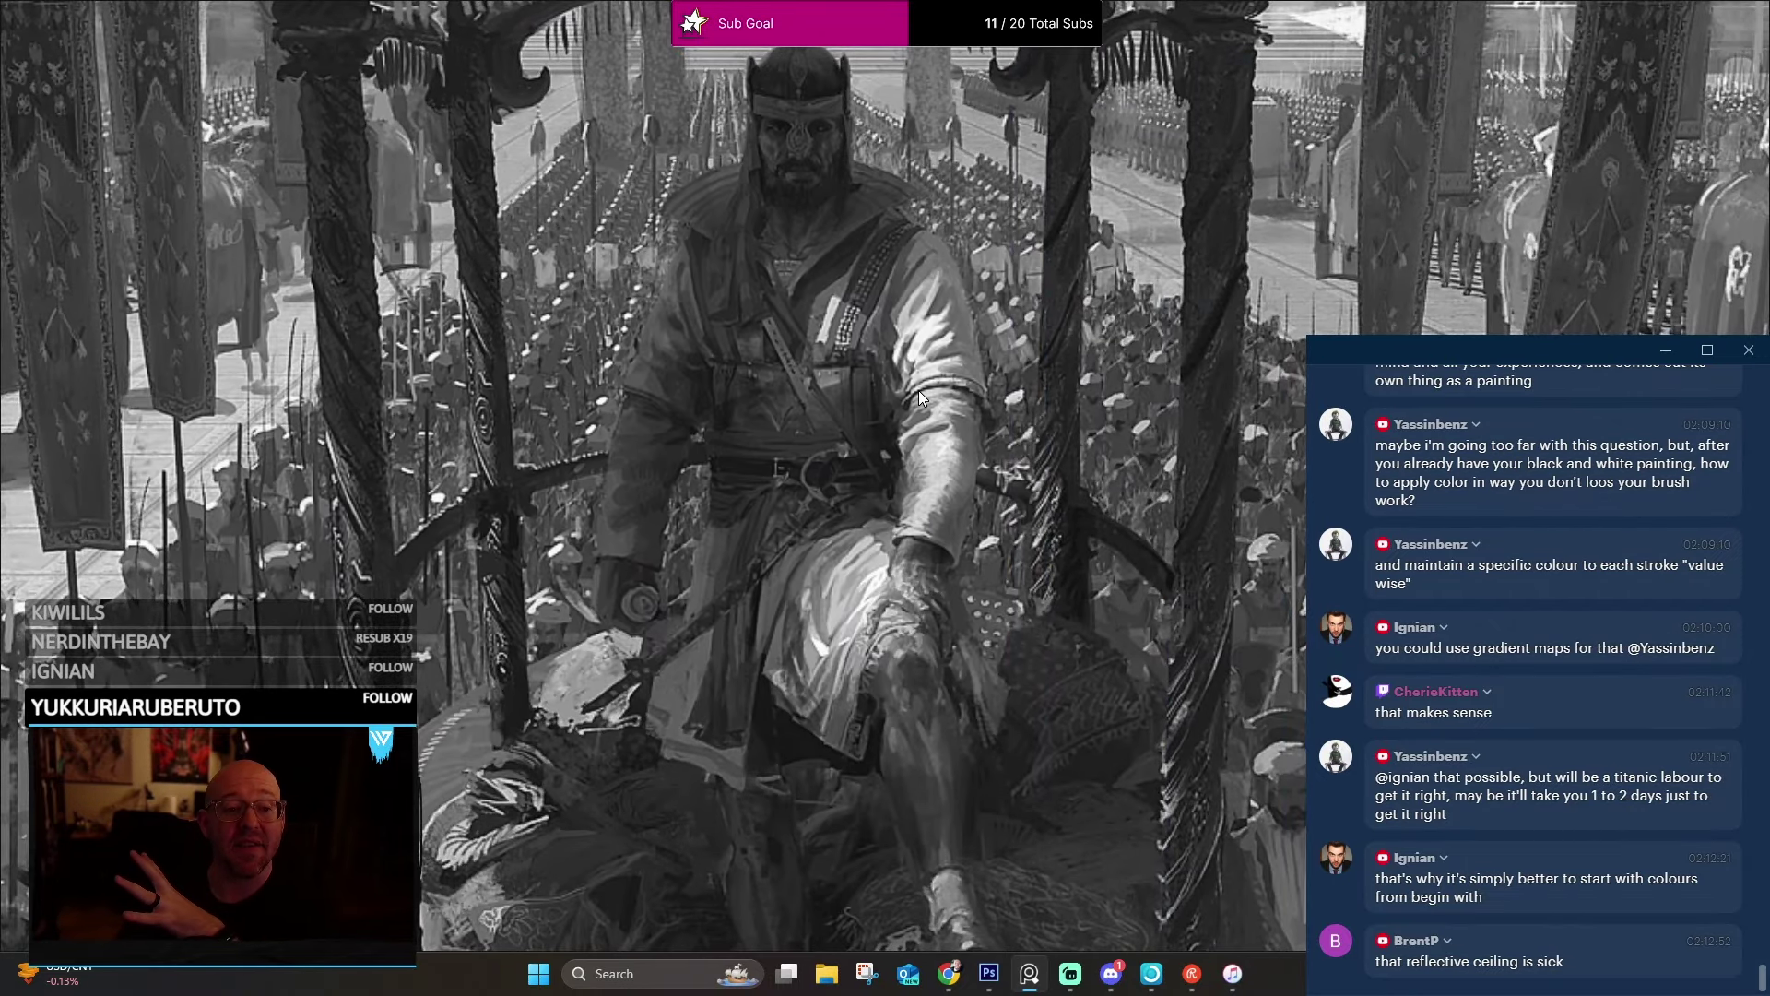
pyautogui.hscroll(5, 918, 390)
pyautogui.scroll(-3, 814, 511)
pyautogui.hscroll(5, 738, 415)
pyautogui.scroll(4, 642, 301)
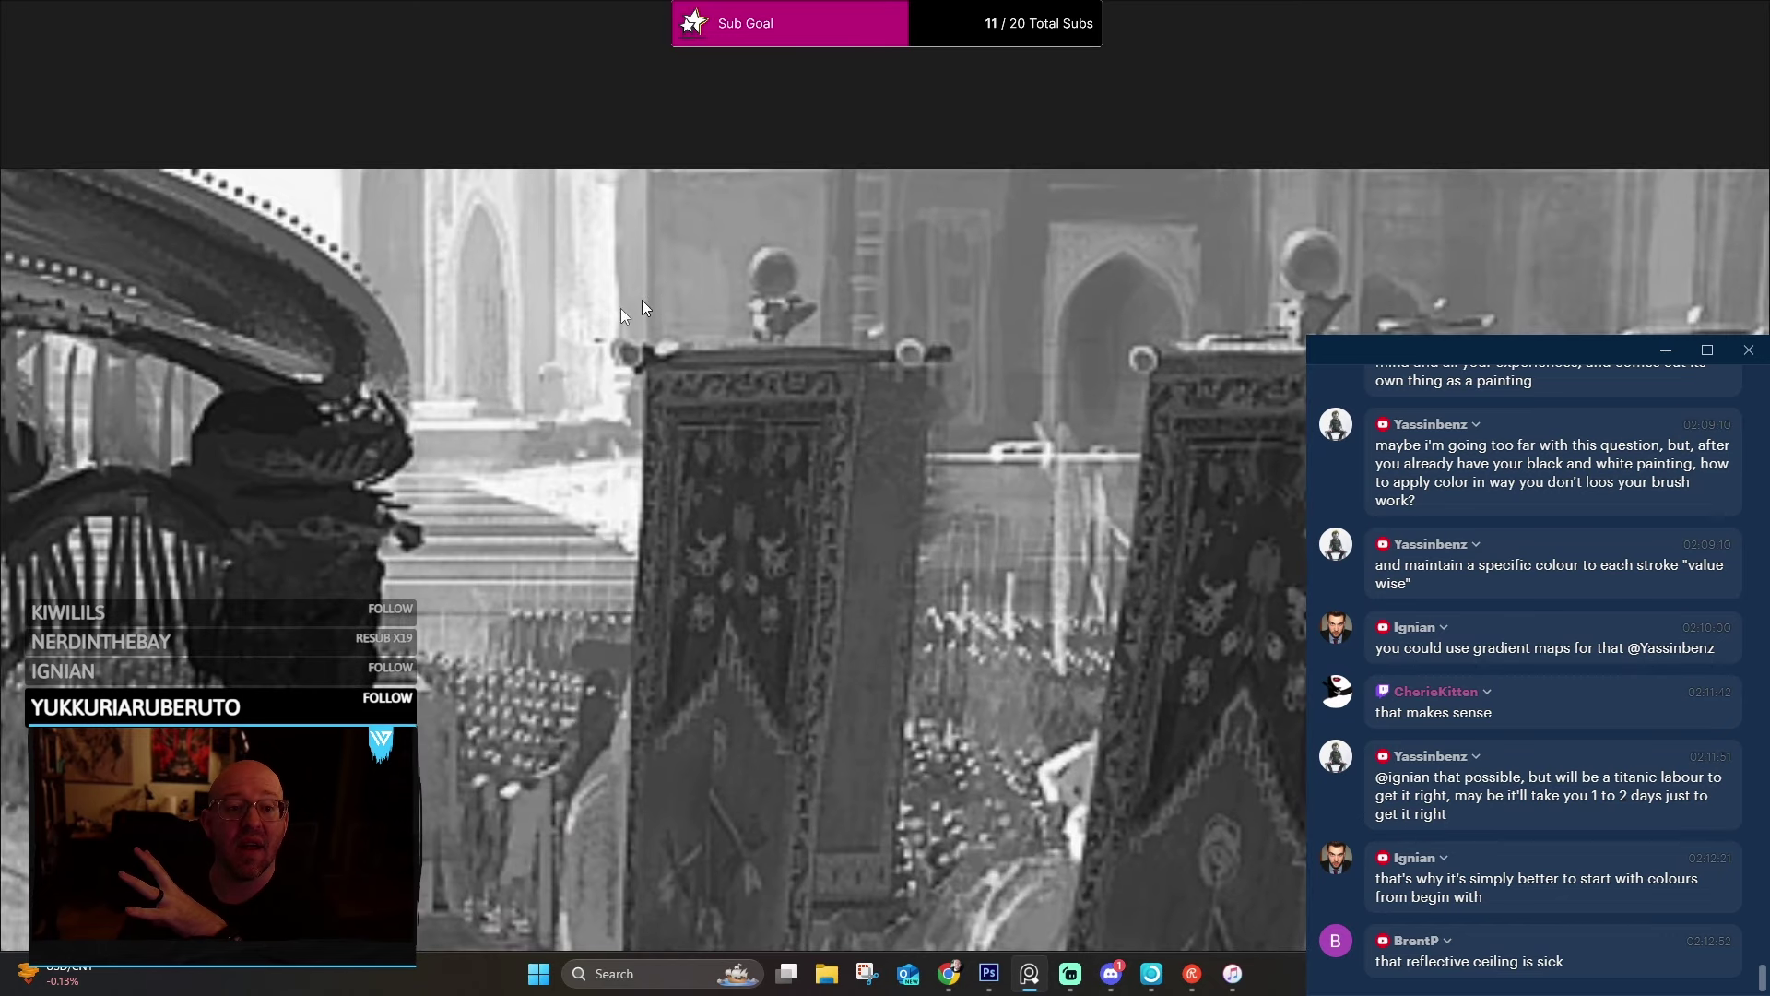
pyautogui.scroll(-3, 646, 370)
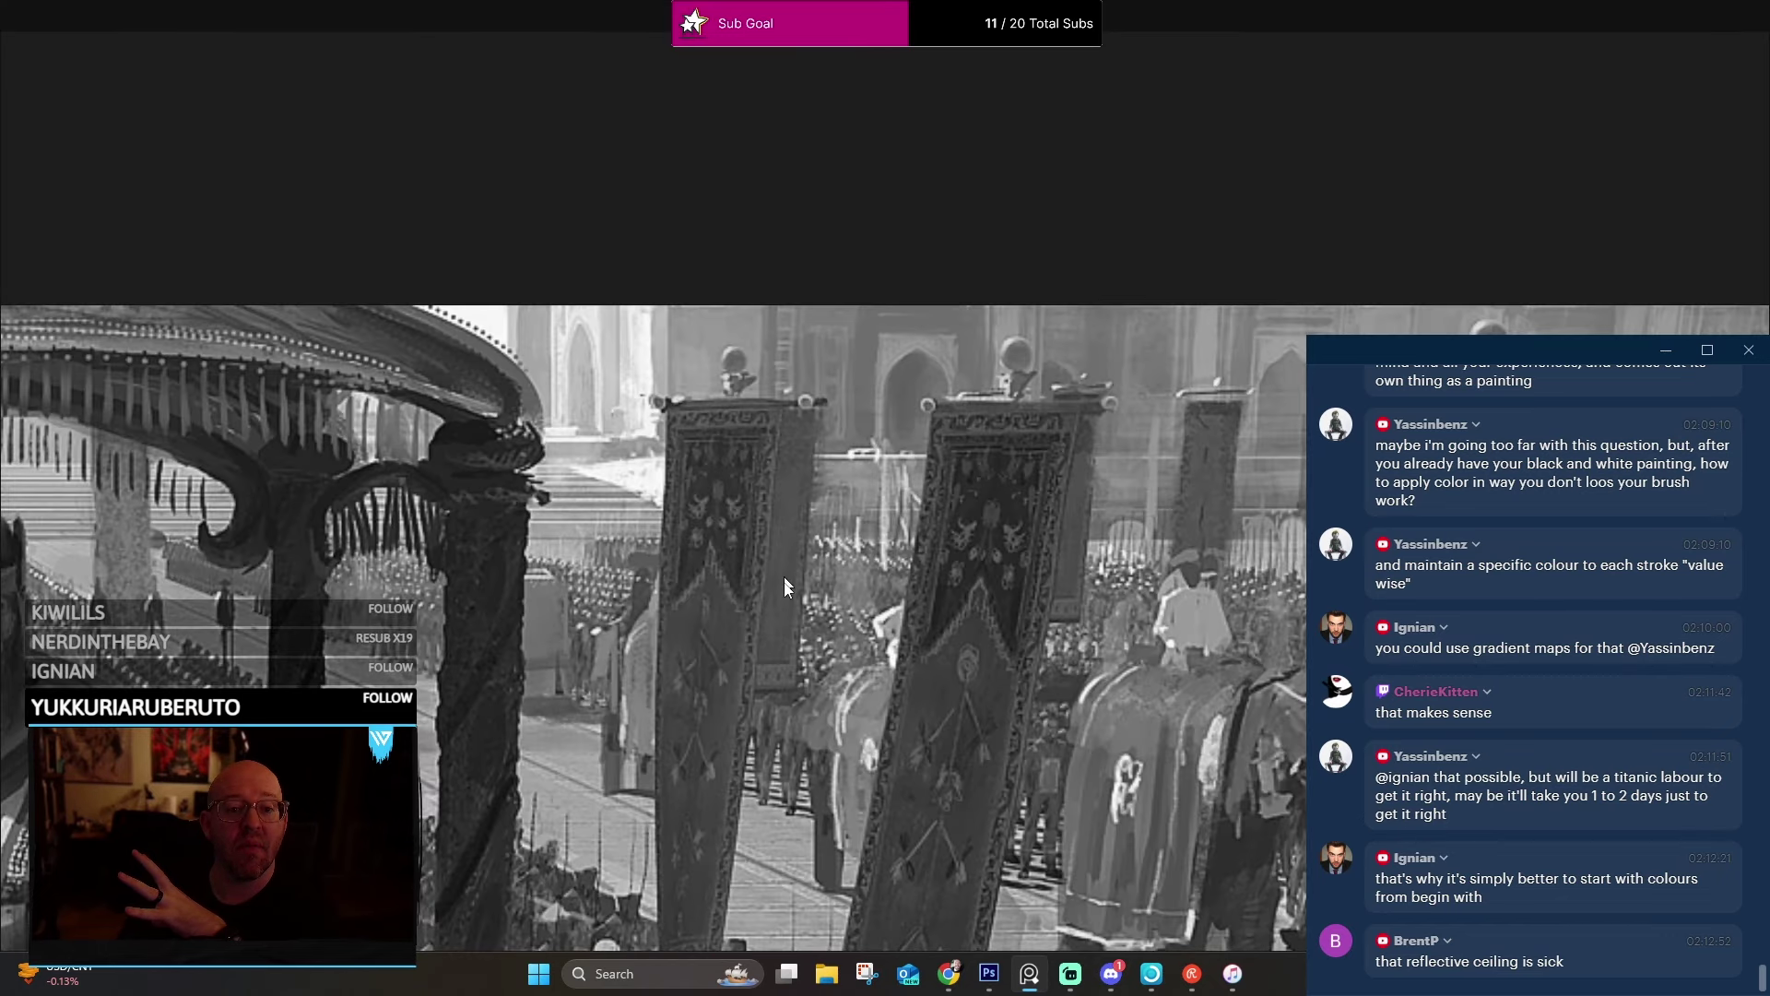
pyautogui.scroll(3, 705, 345)
pyautogui.scroll(-2, 765, 416)
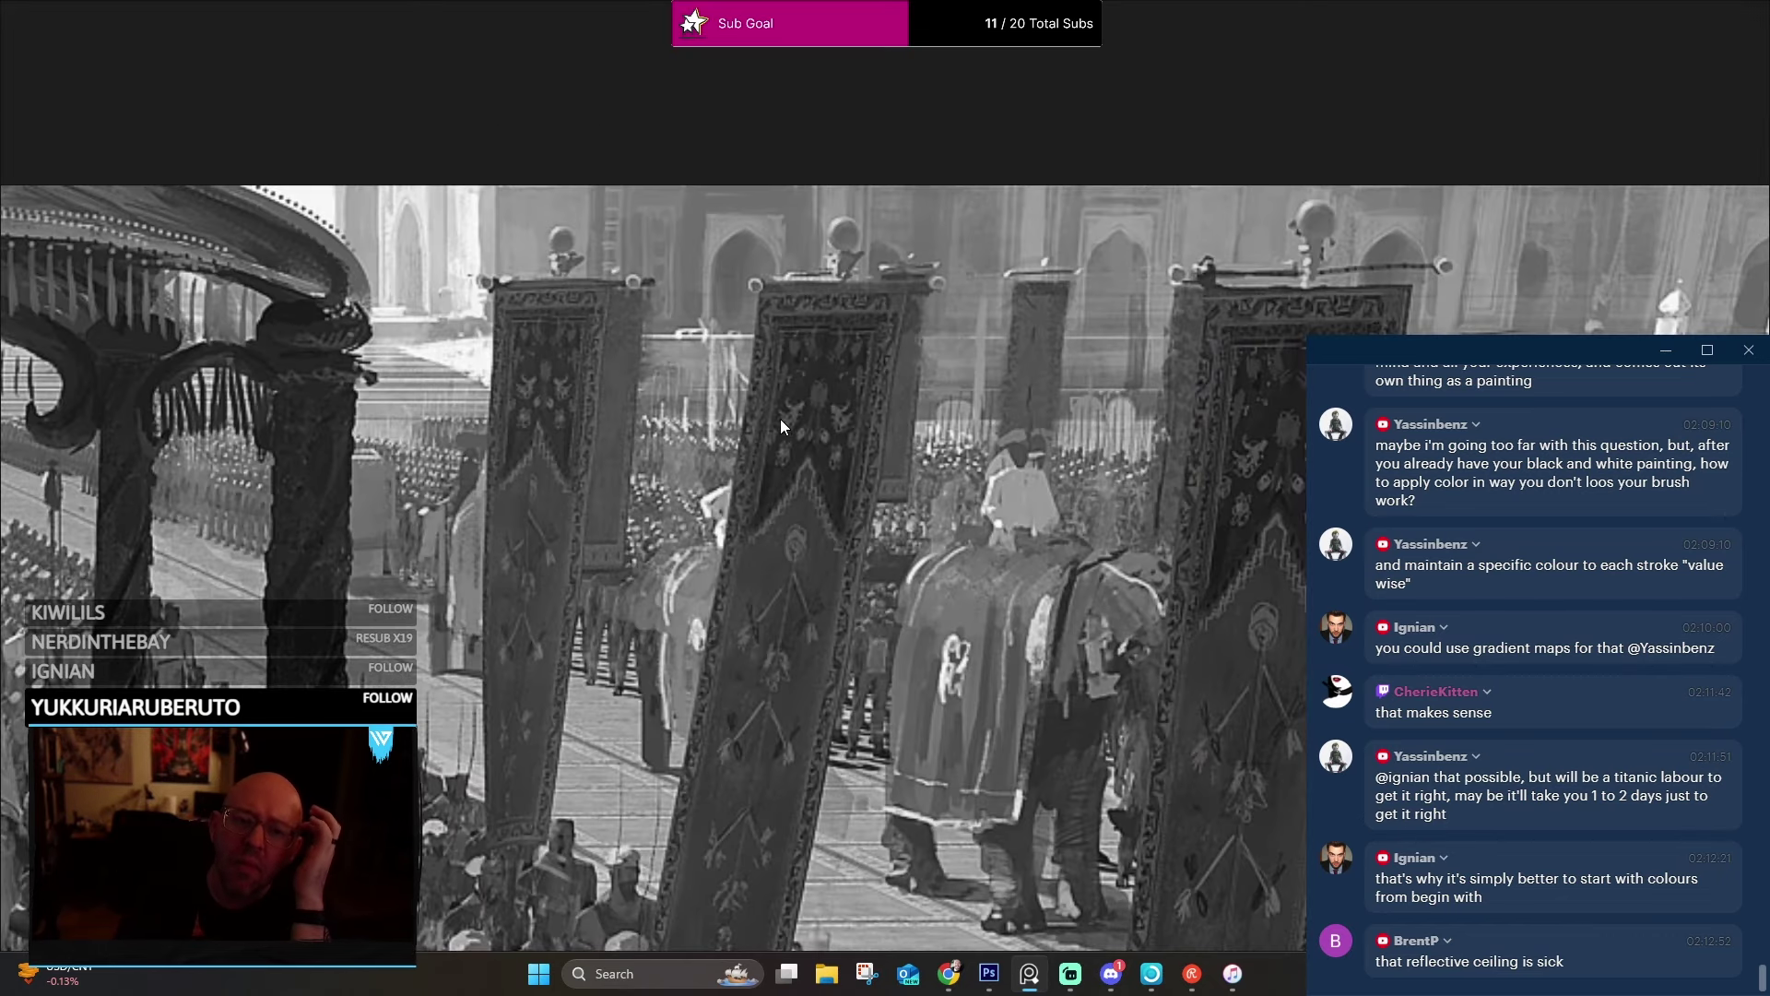
pyautogui.scroll(3, 876, 459)
pyautogui.hscroll(4, 634, 331)
pyautogui.scroll(3, 846, 332)
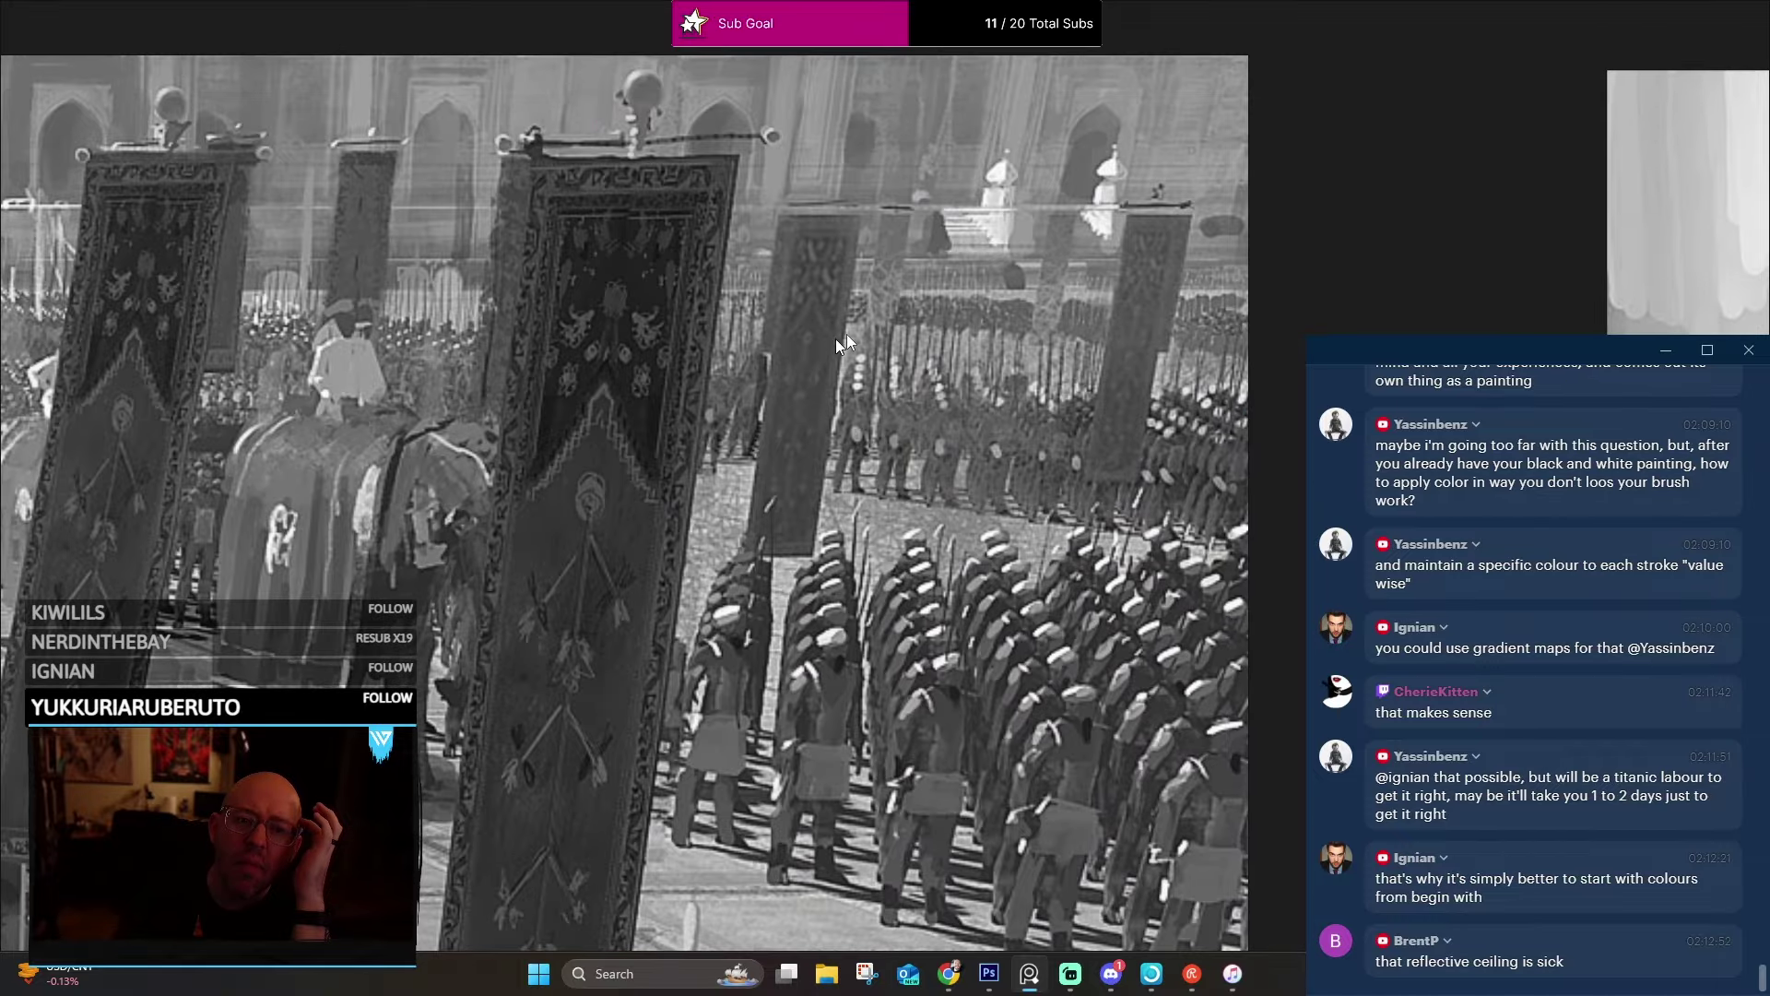
pyautogui.scroll(3, 1019, 233)
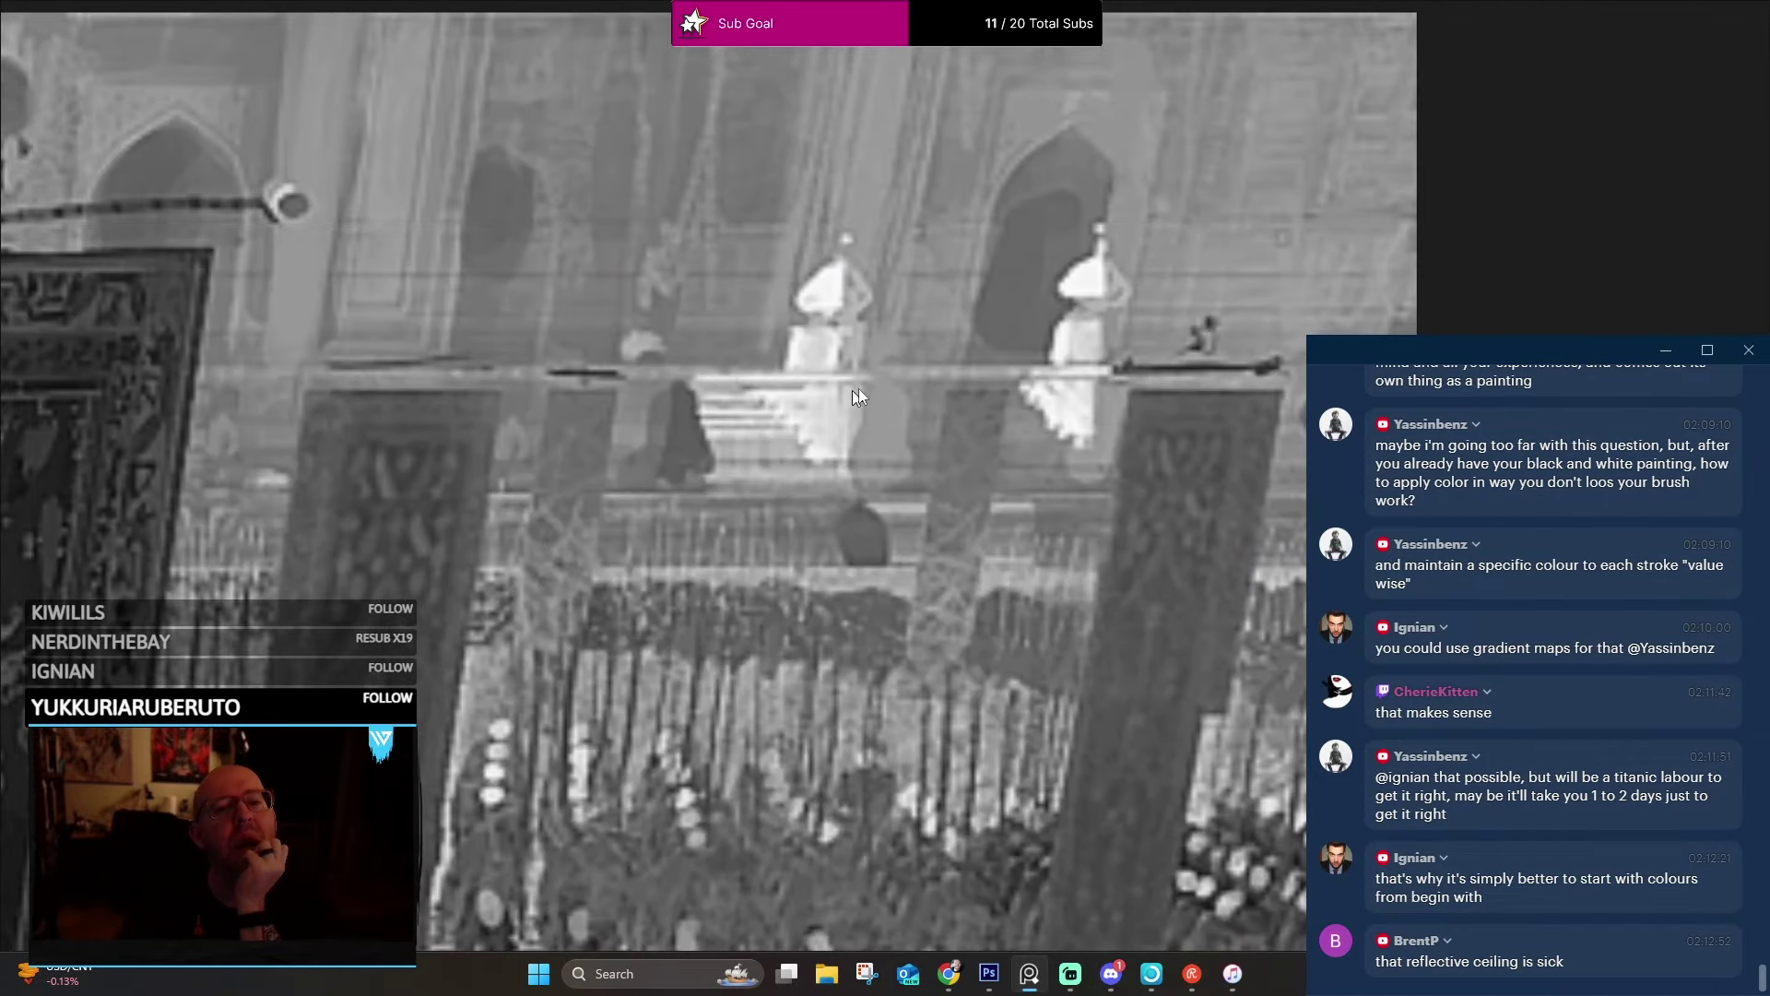
pyautogui.scroll(-2, 552, 562)
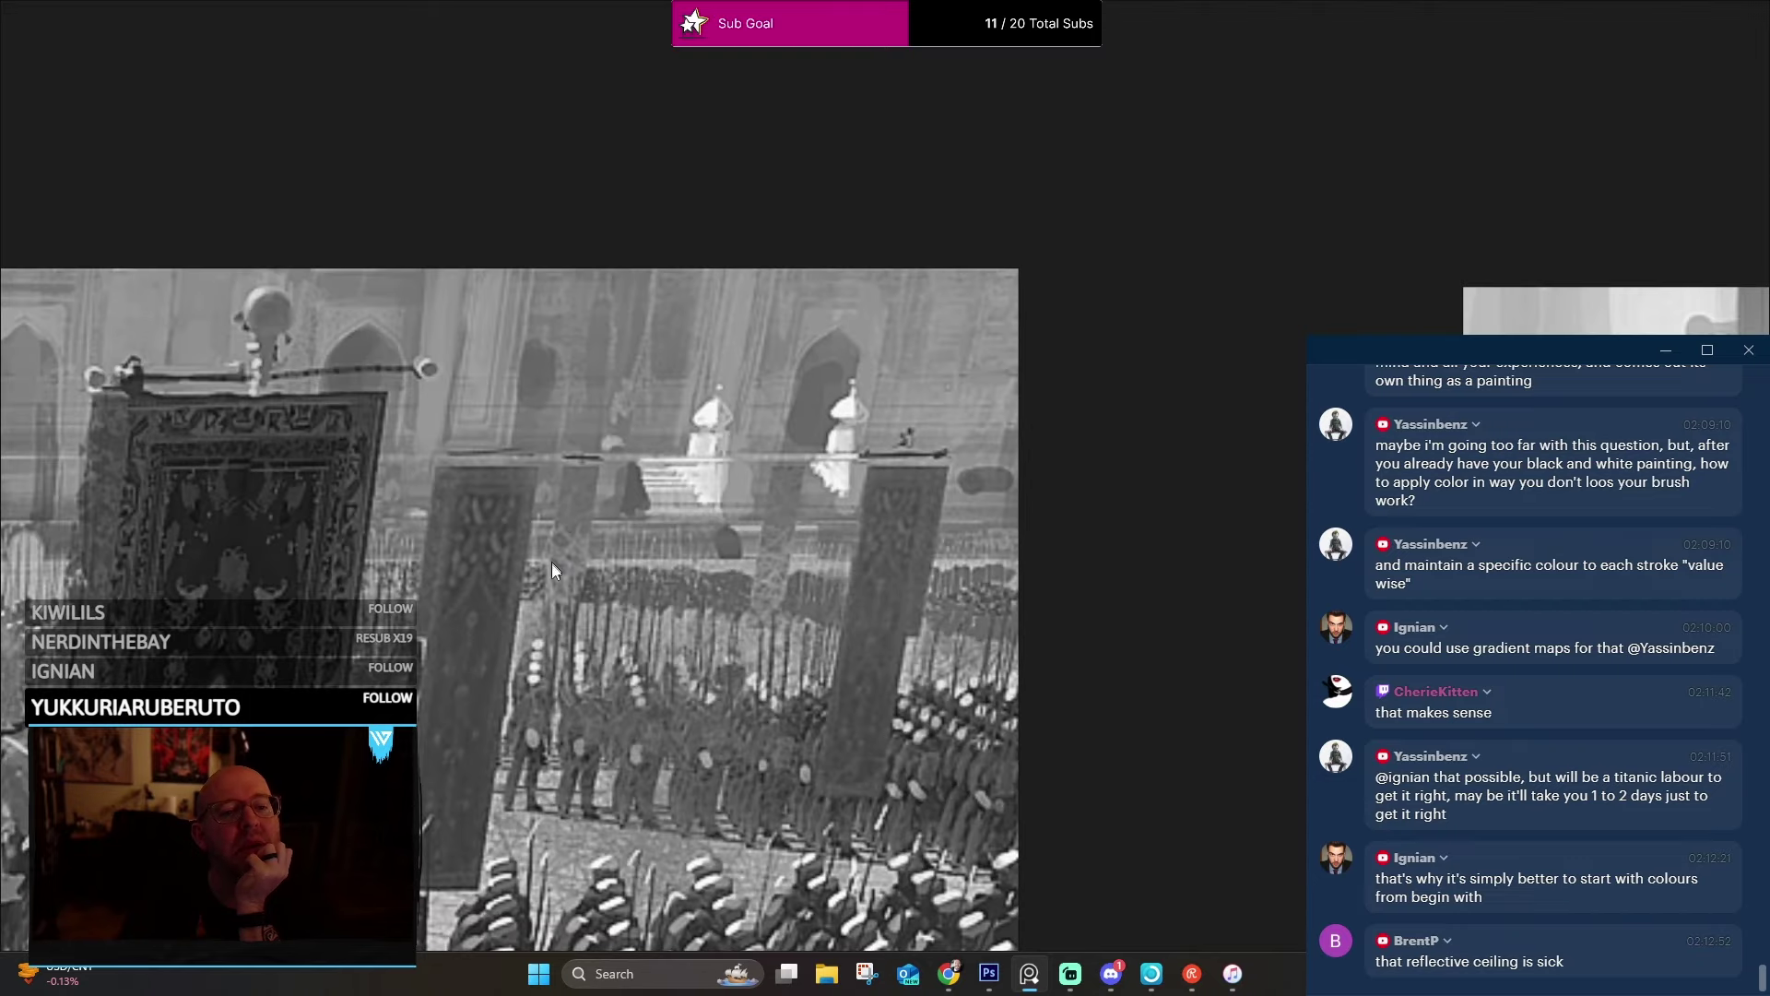
pyautogui.scroll(4, 619, 489)
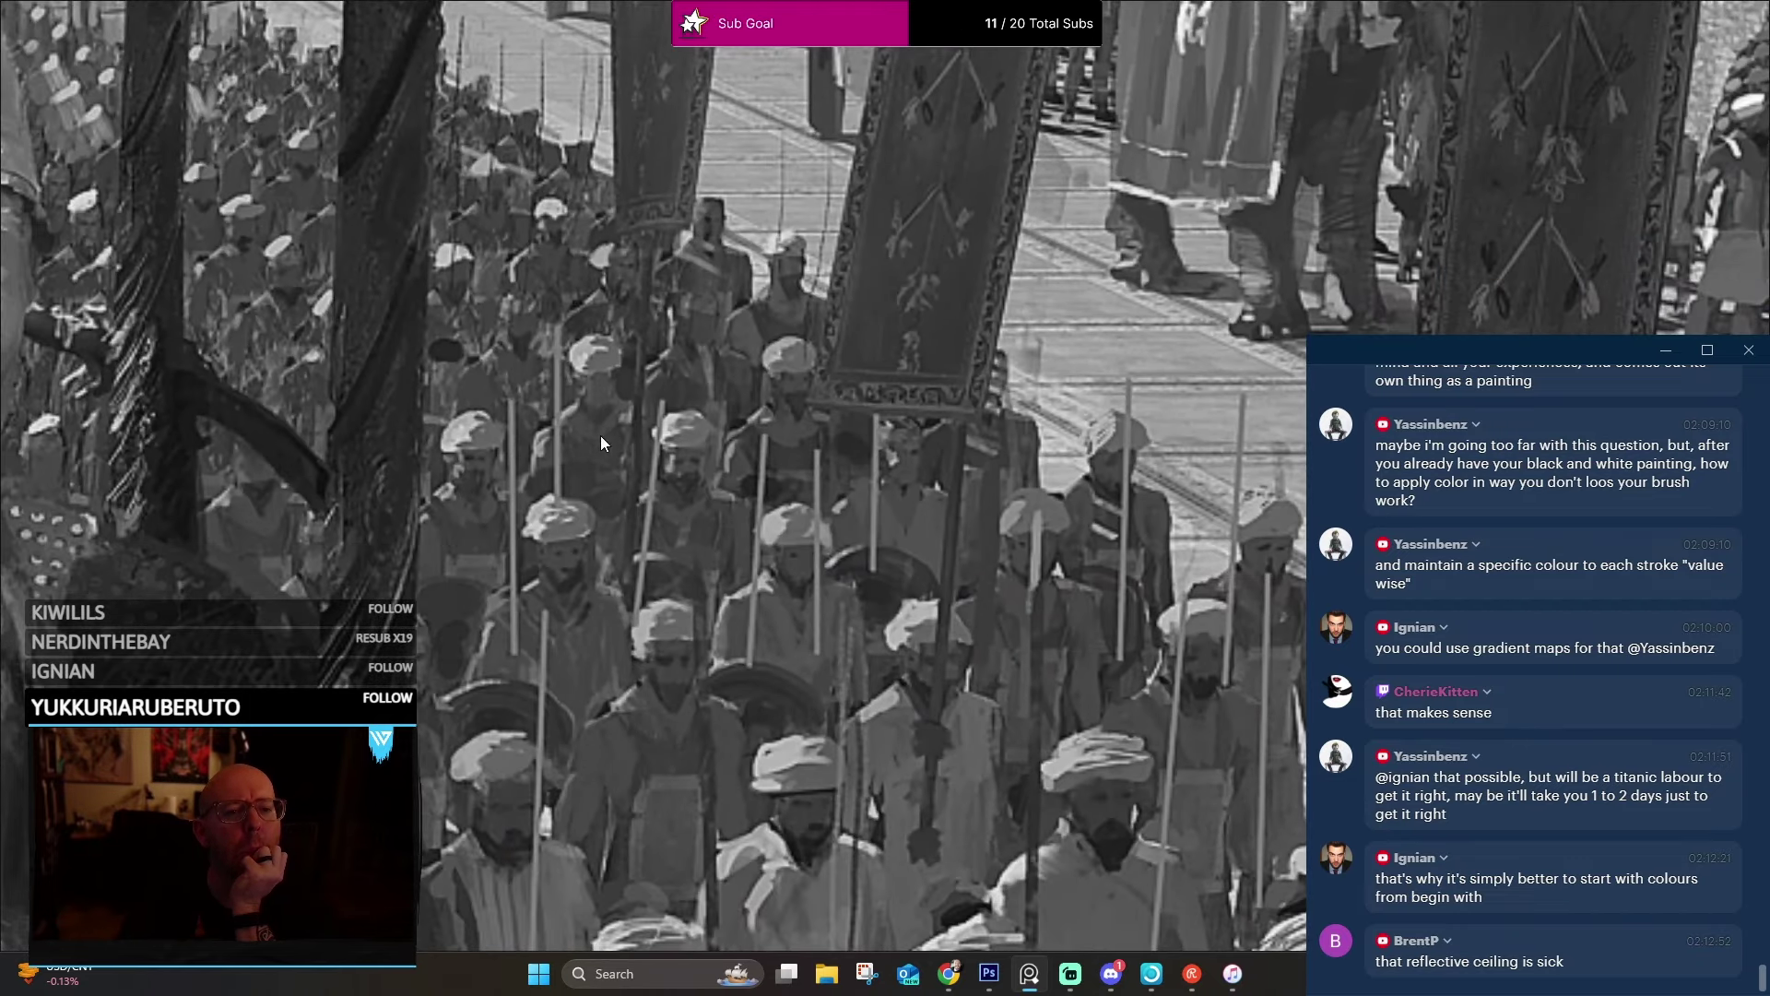
pyautogui.scroll(2, 555, 441)
pyautogui.scroll(1, 584, 336)
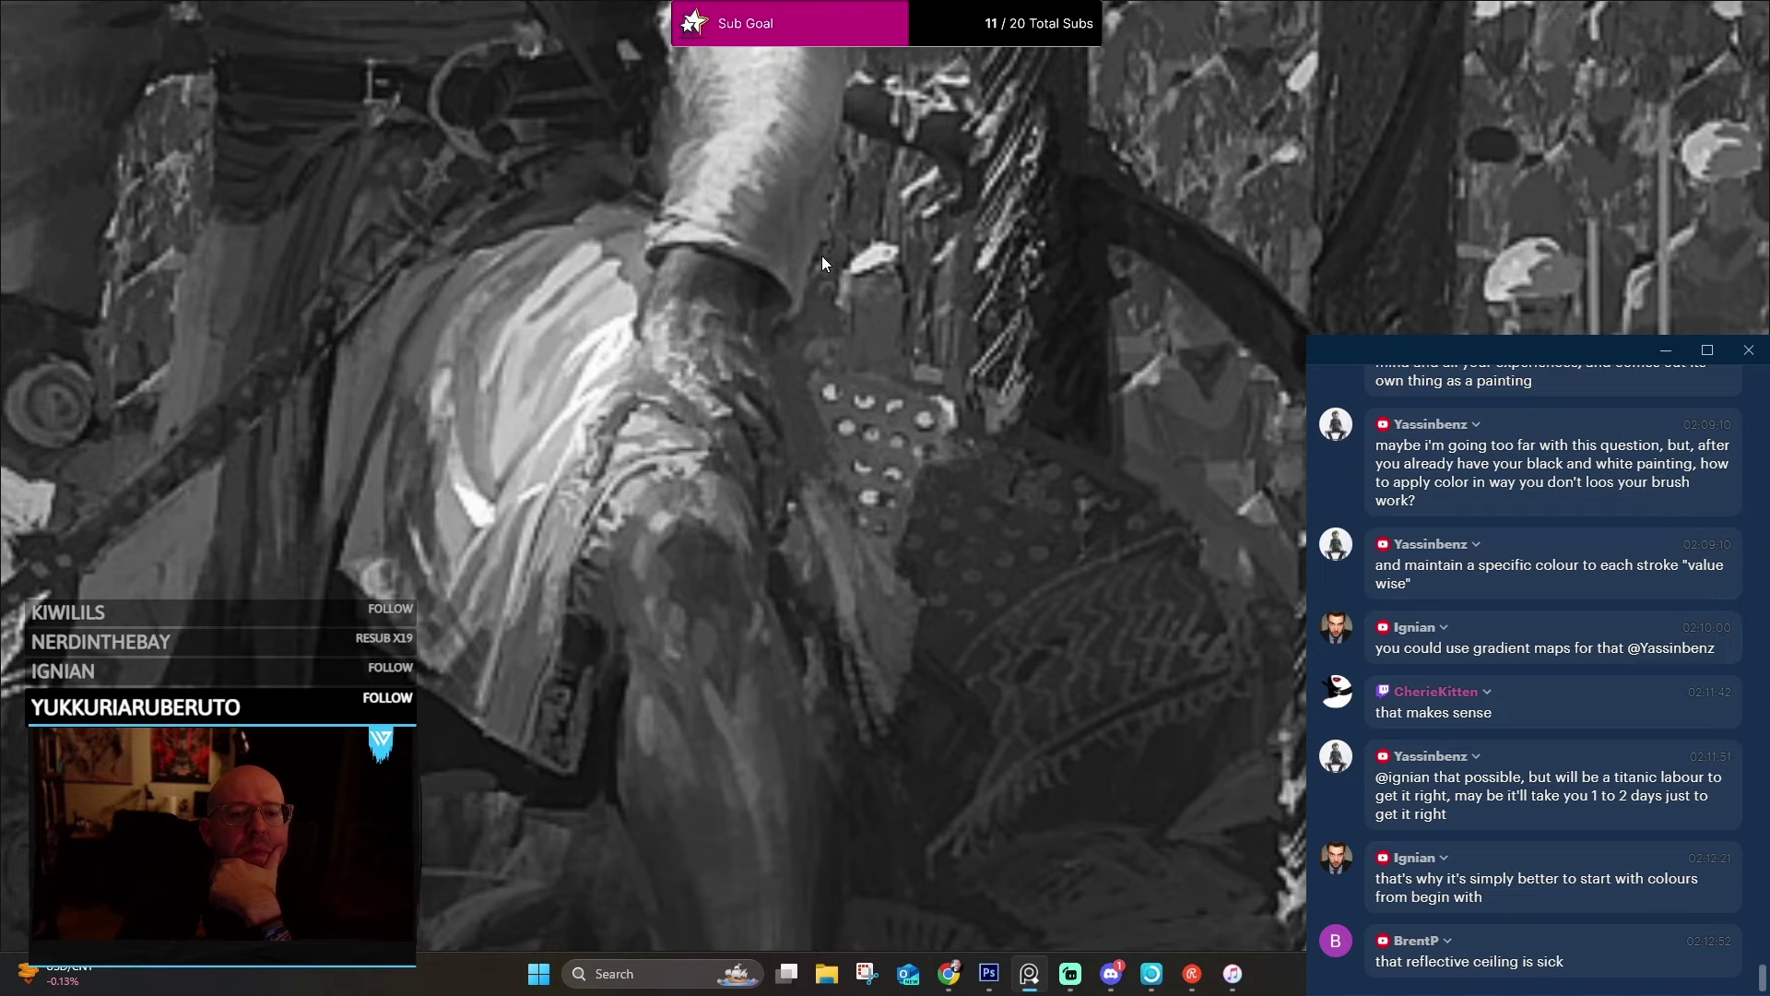
pyautogui.scroll(1, 821, 255)
pyautogui.scroll(-1, 856, 209)
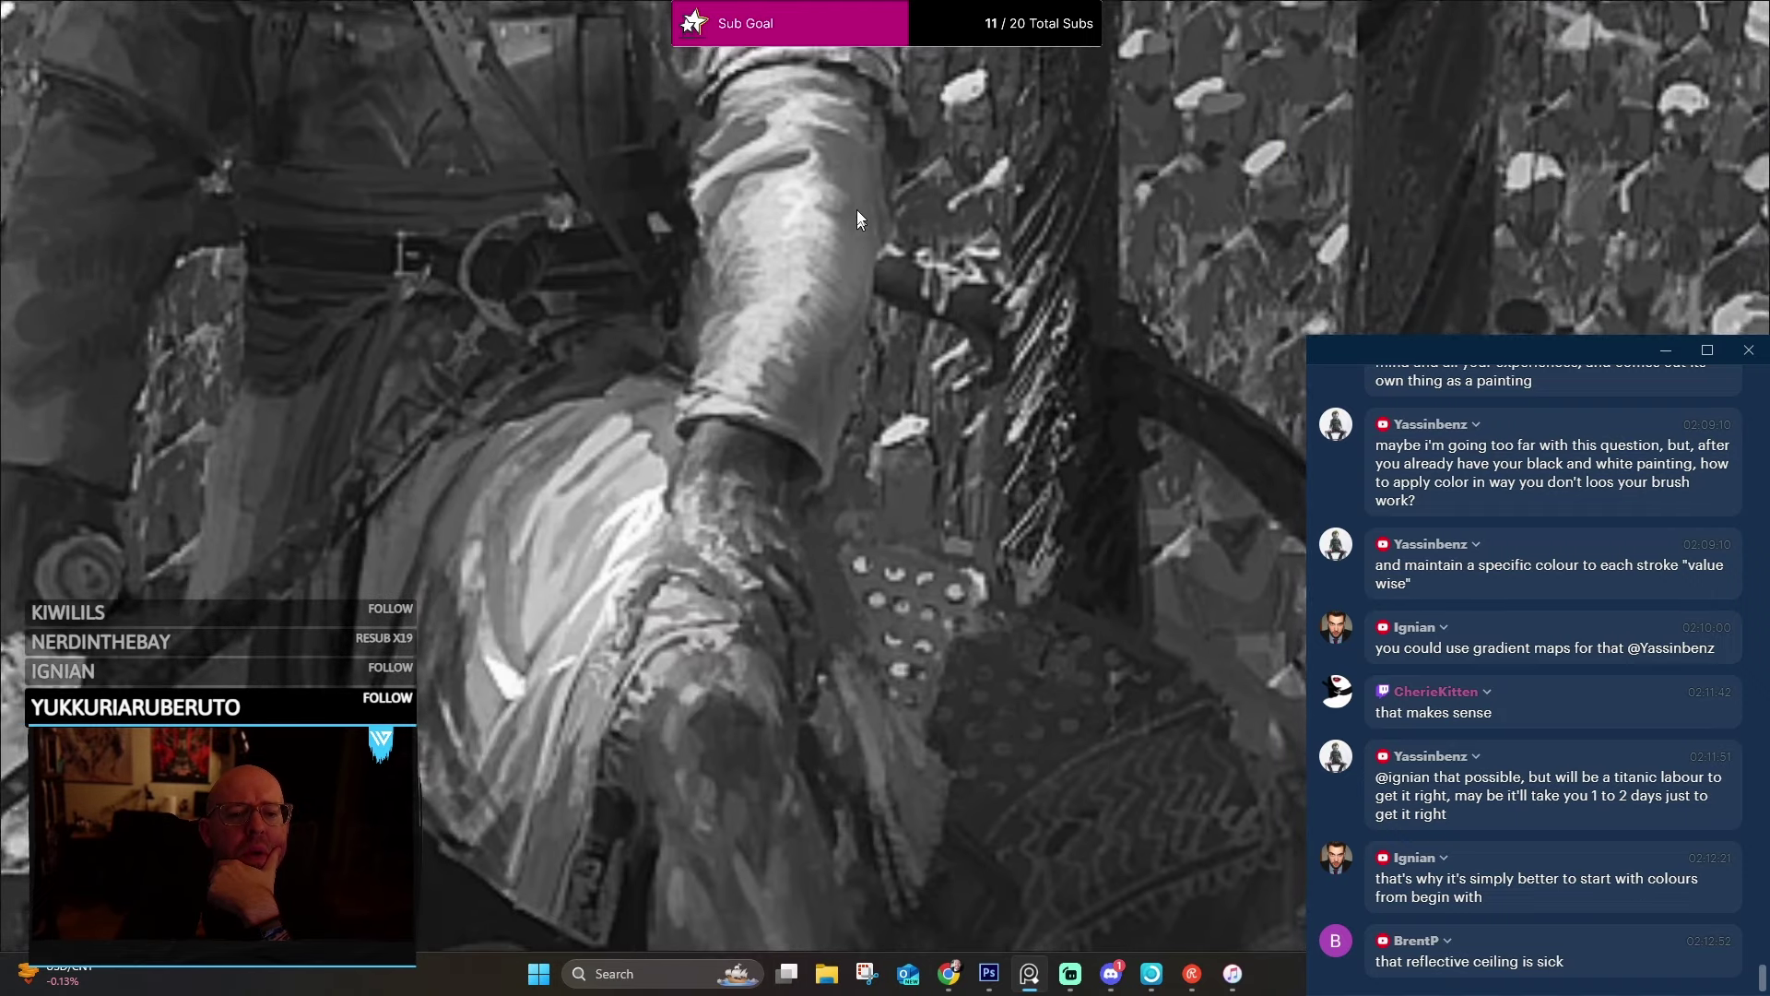
pyautogui.scroll(-1, 856, 209)
pyautogui.moveTo(821, 297); pyautogui.dragTo(1283, 321)
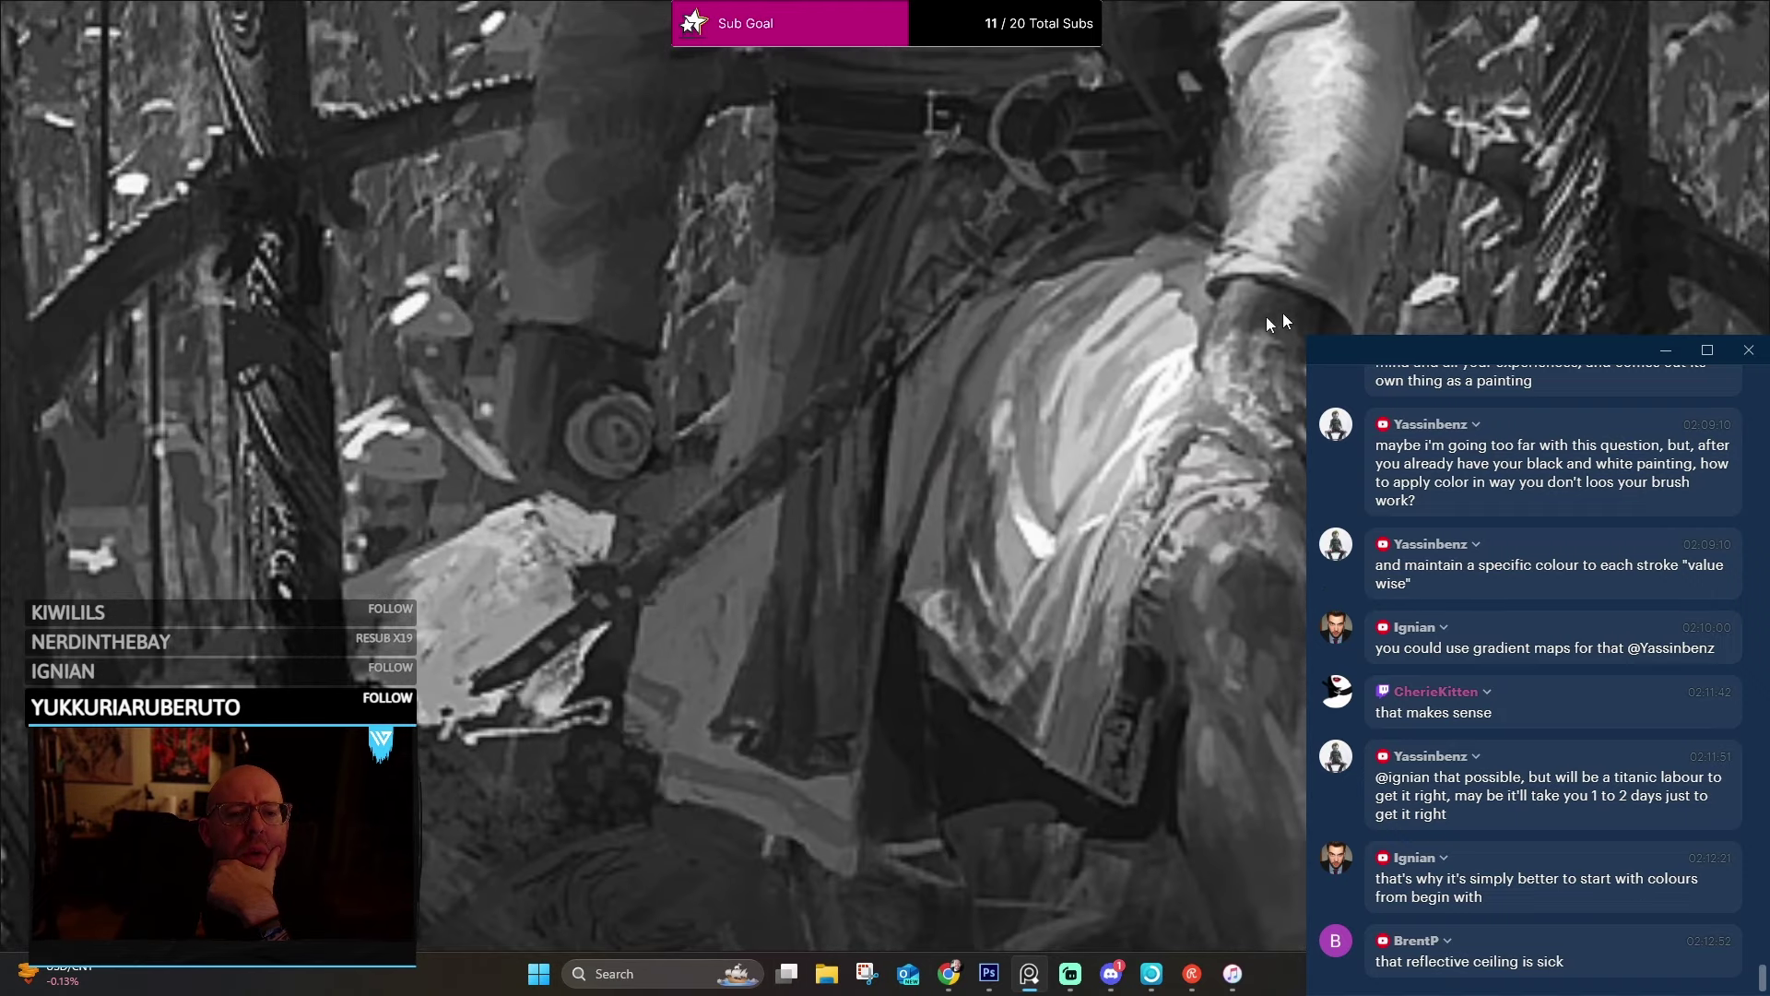
pyautogui.scroll(-3, 917, 449)
pyautogui.scroll(2, 894, 508)
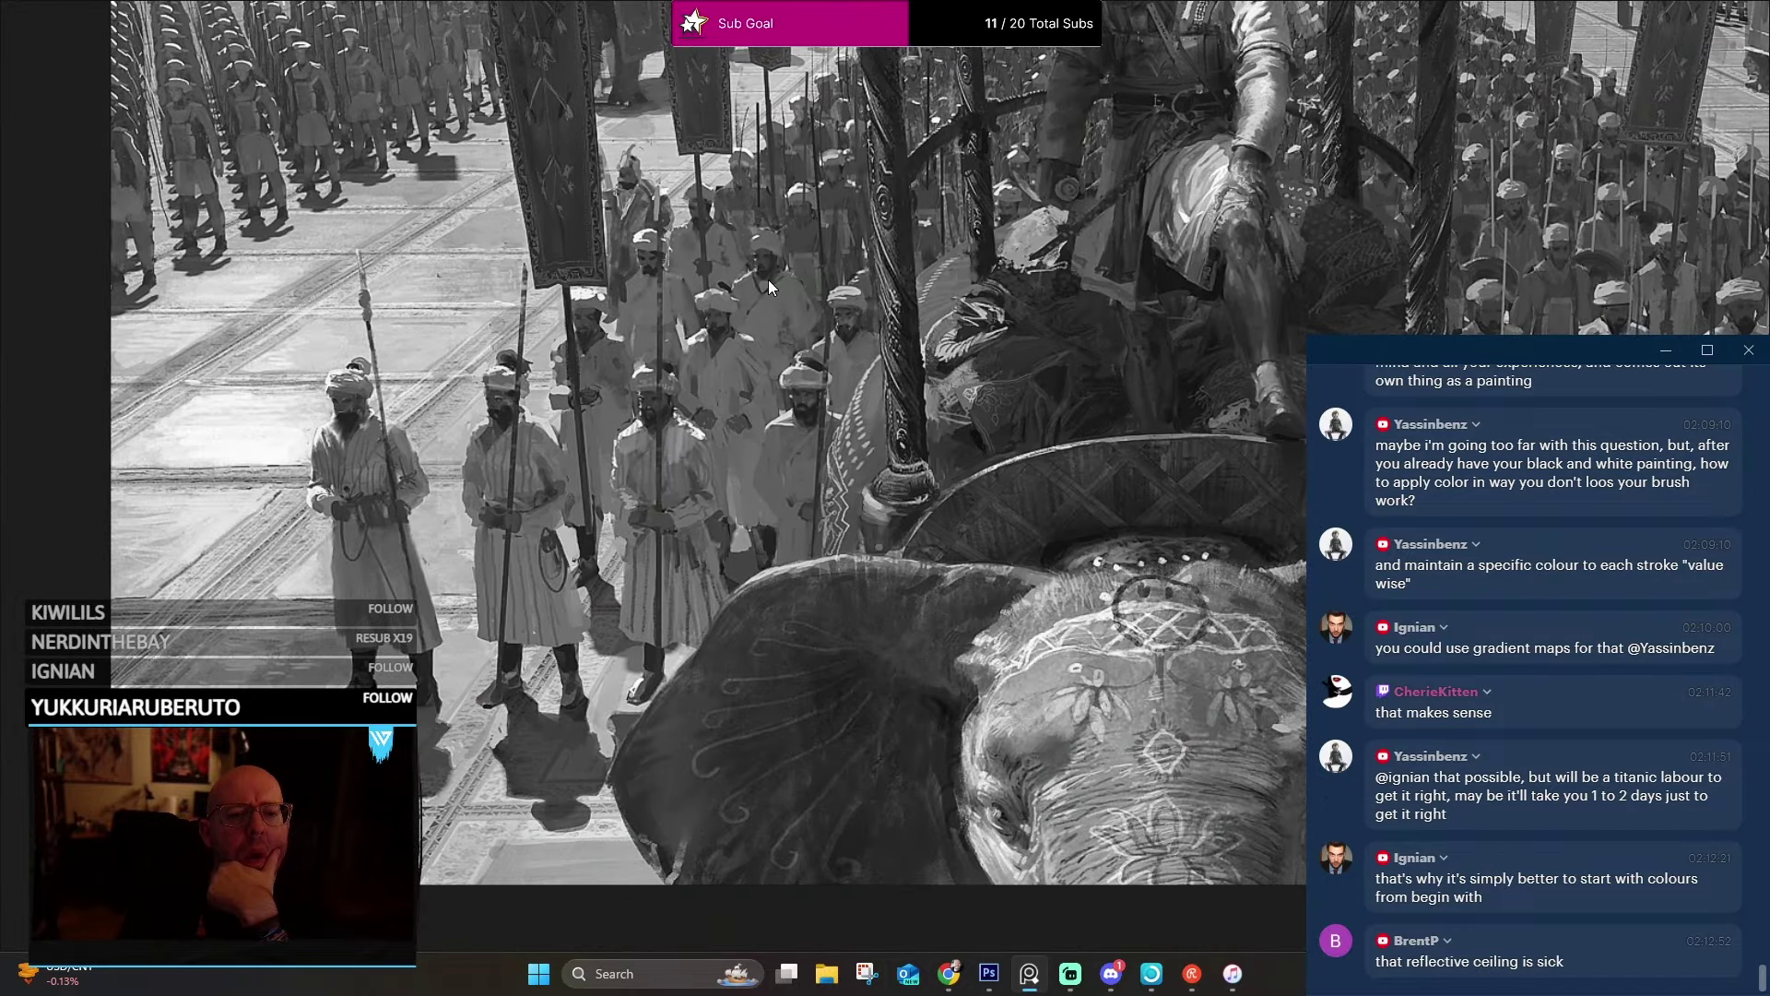
pyautogui.scroll(3, 768, 280)
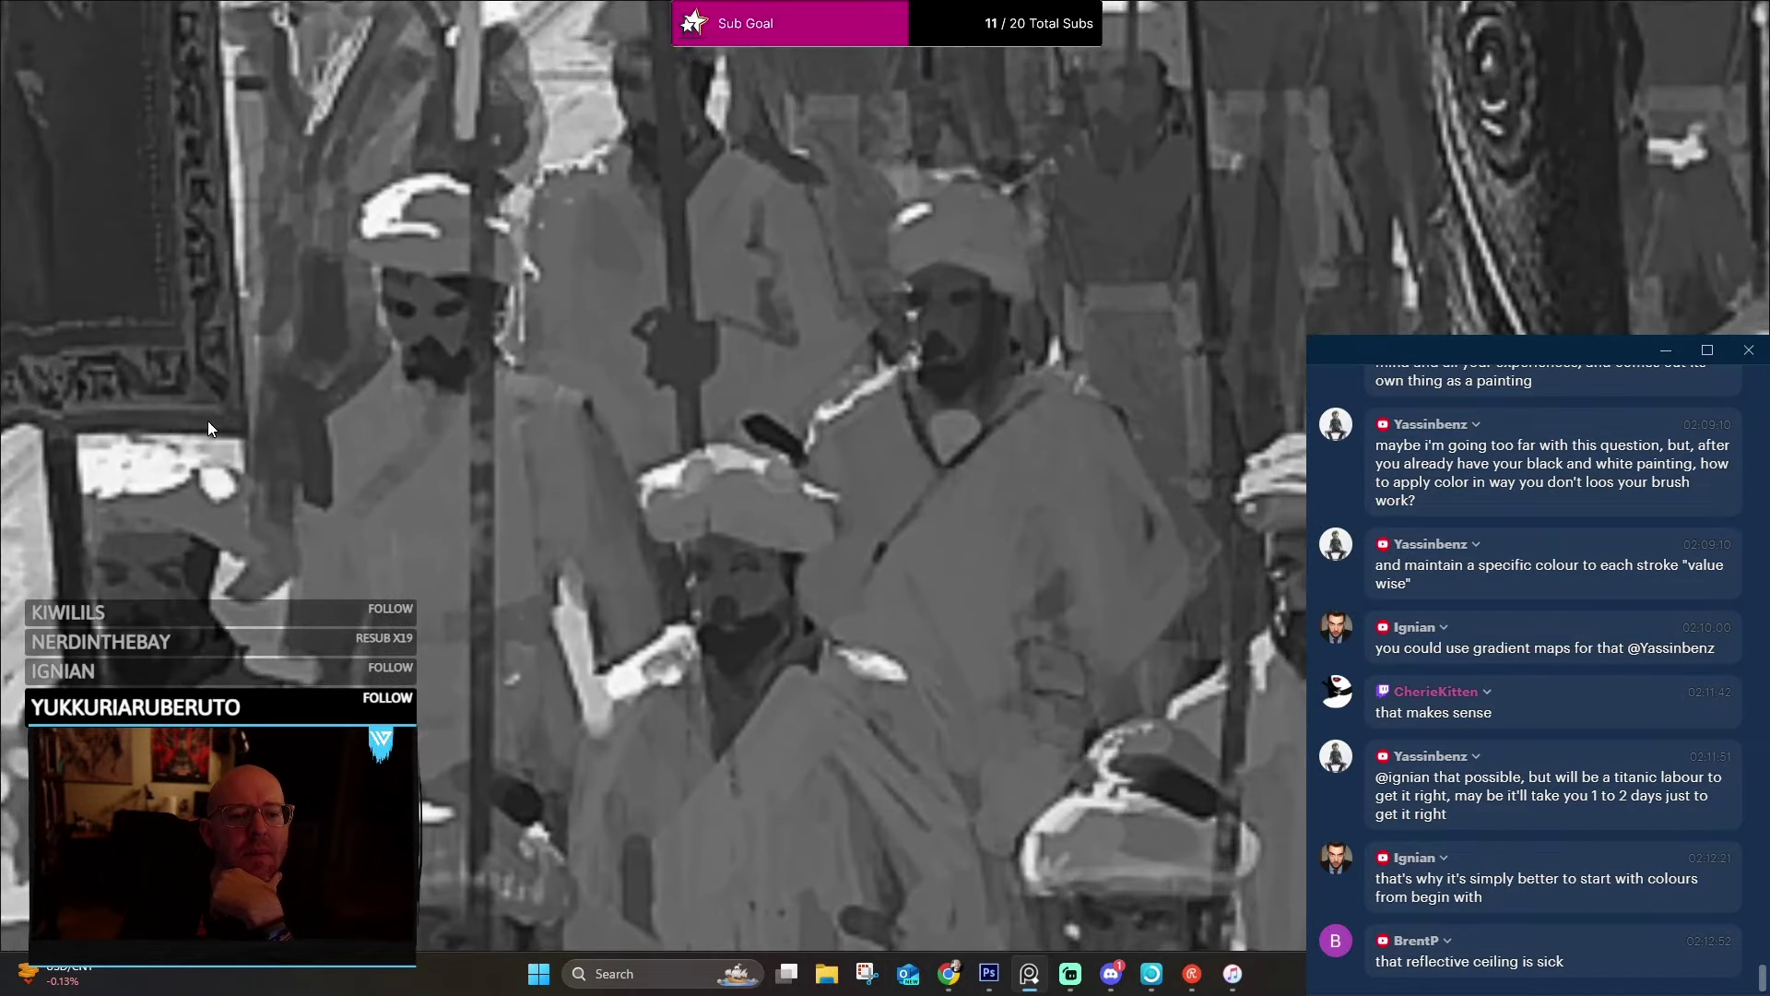
pyautogui.scroll(-4, 627, 378)
pyautogui.scroll(3, 677, 344)
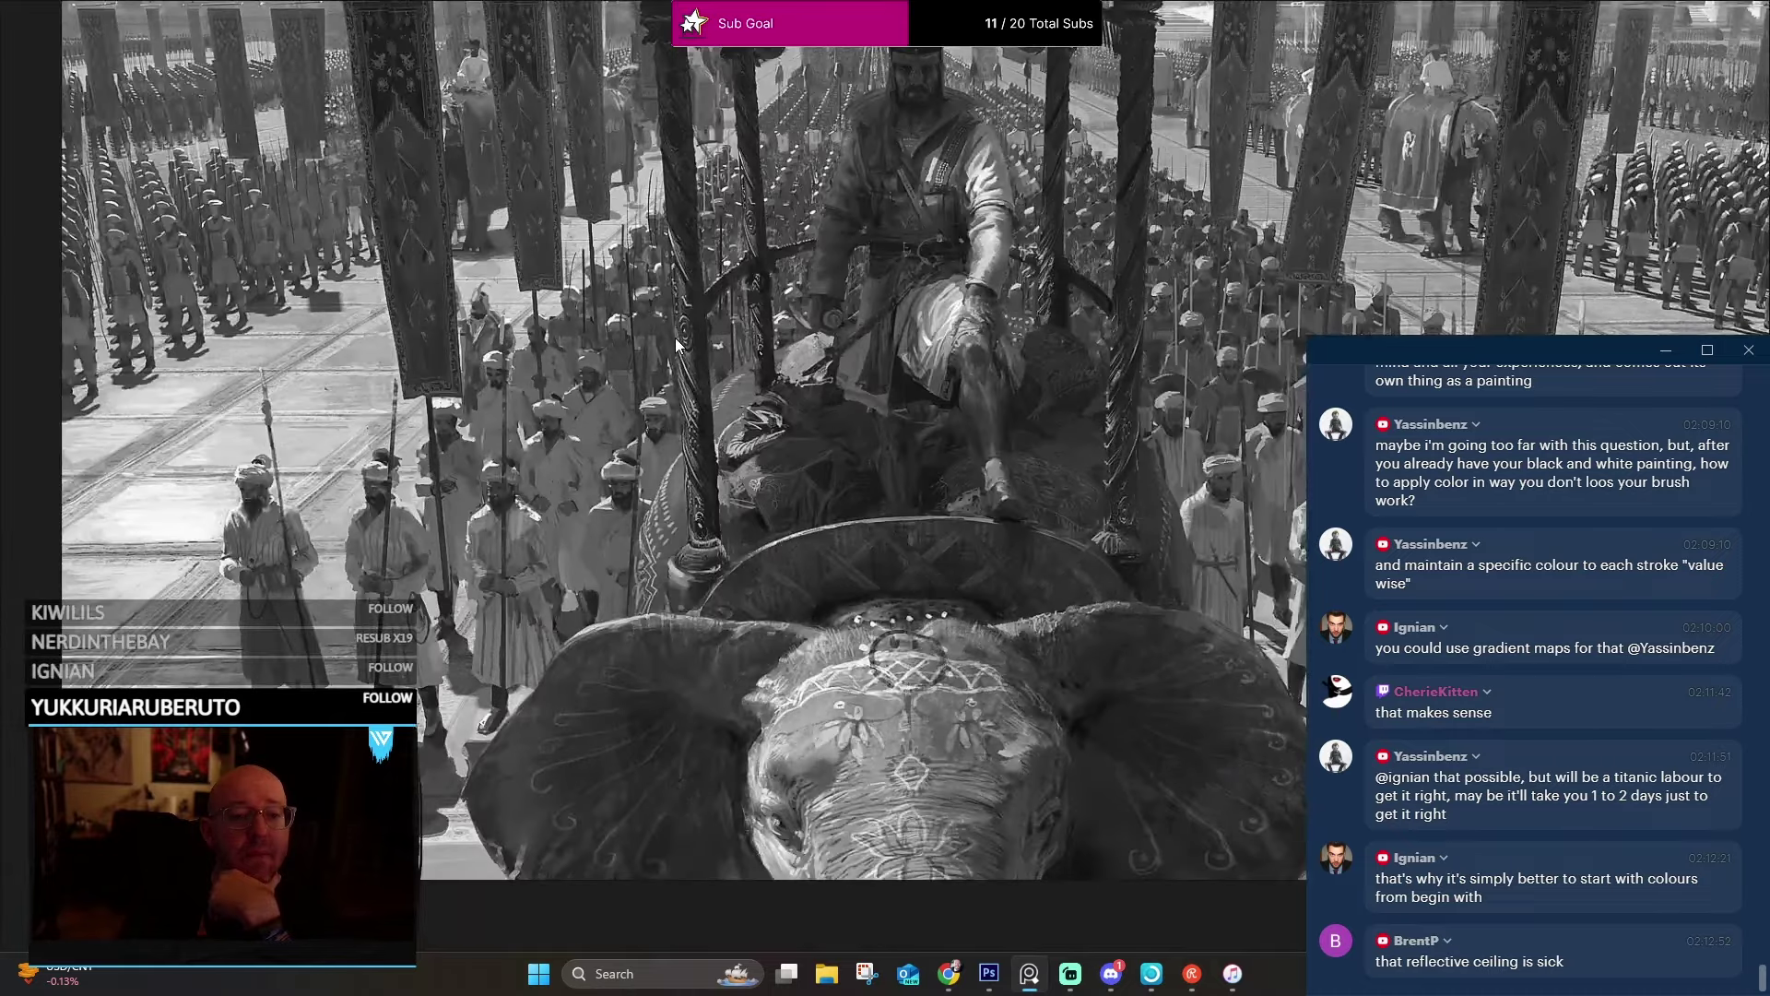
pyautogui.scroll(-1, 682, 295)
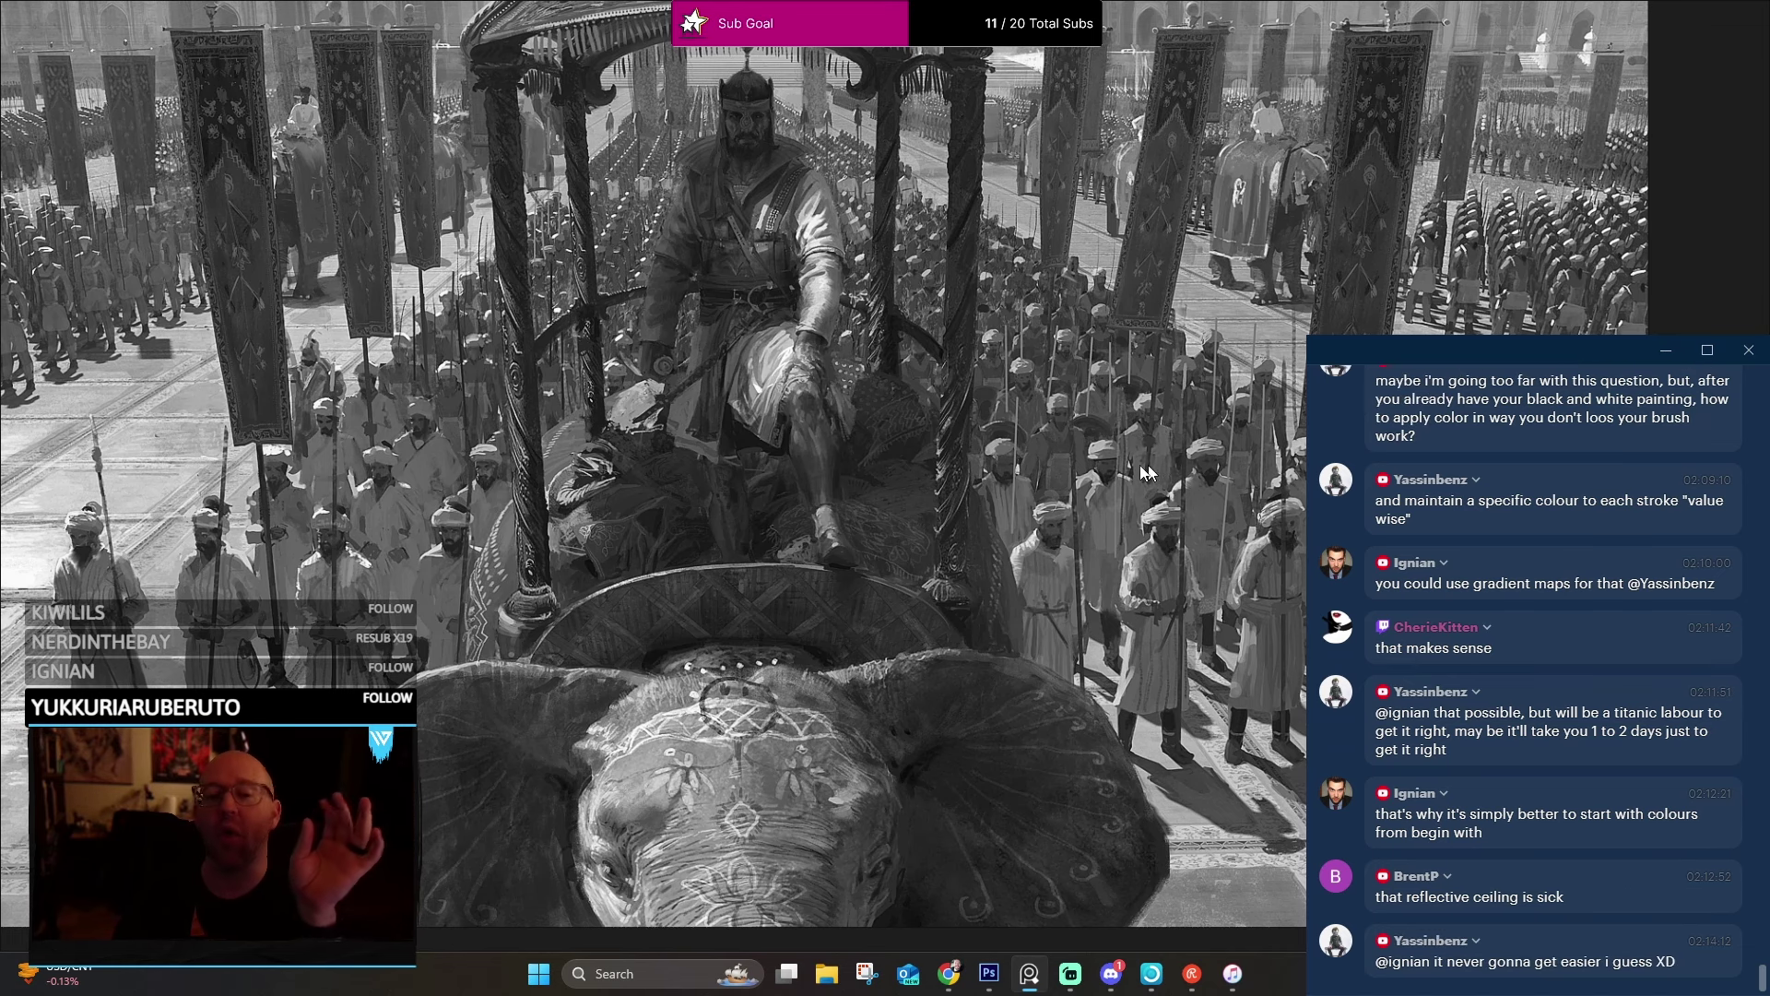
pyautogui.scroll(-5, 1048, 553)
pyautogui.hscroll(5, 820, 259)
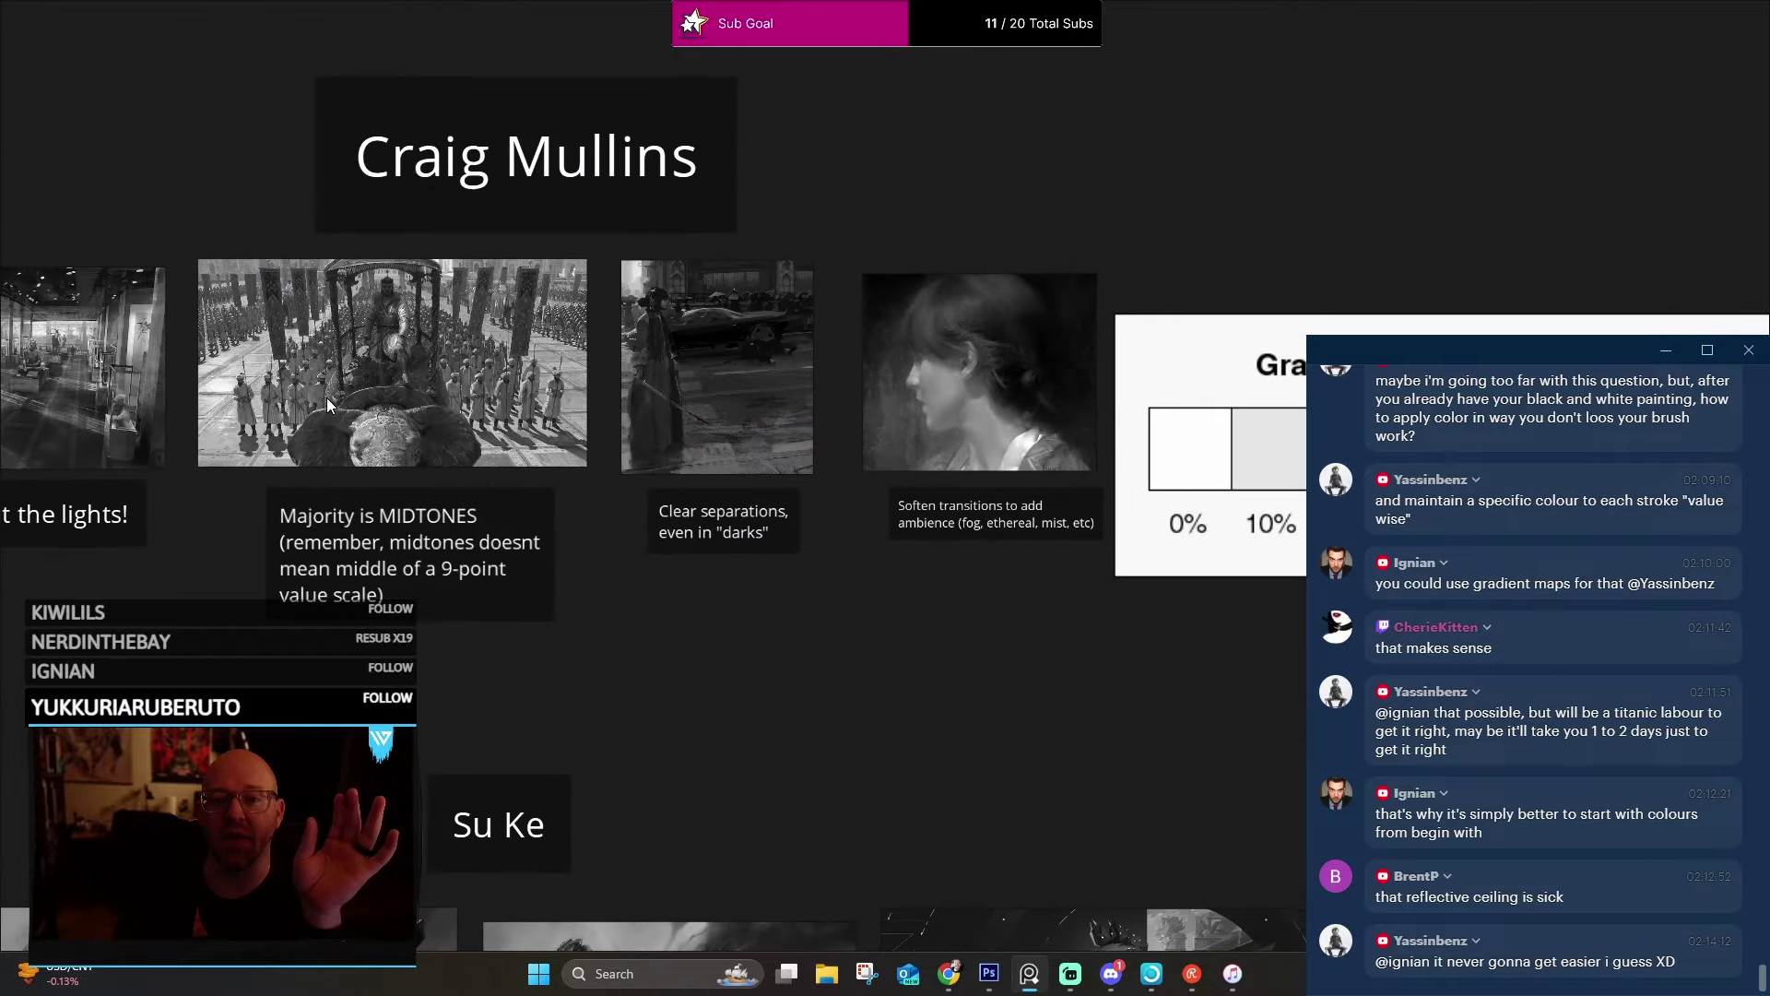
pyautogui.hscroll(3, 991, 374)
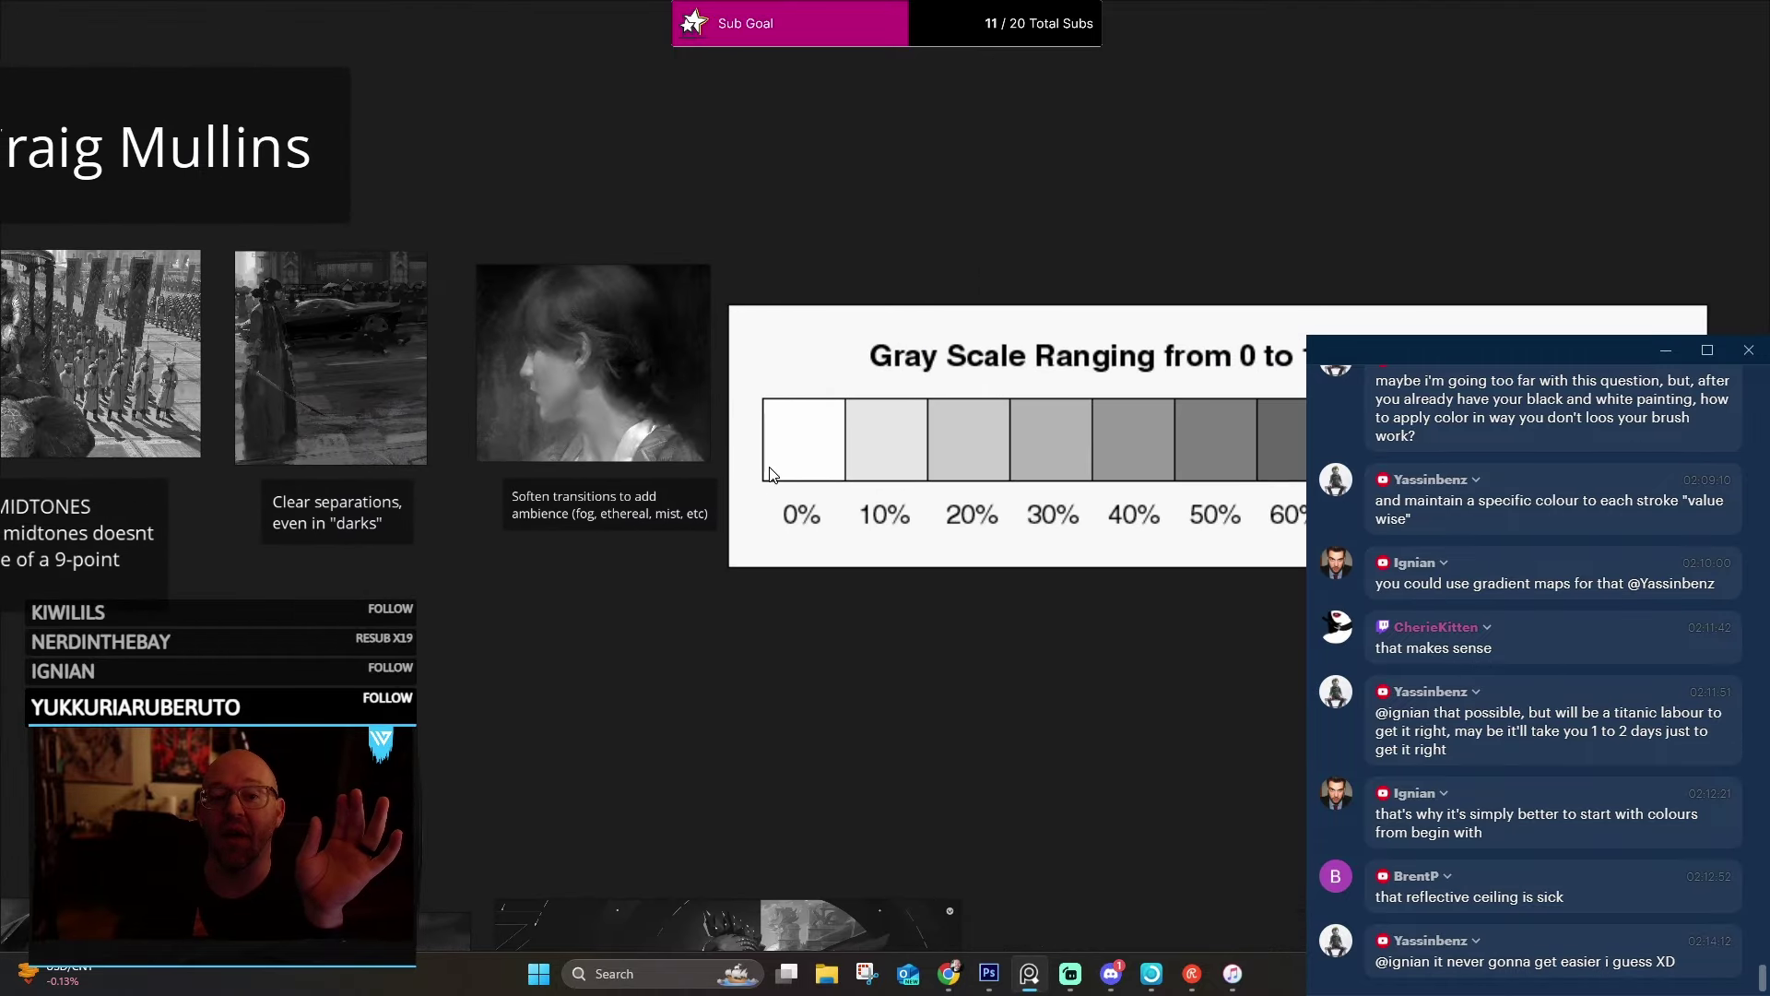
pyautogui.hscroll(-5, 902, 450)
pyautogui.scroll(4, 663, 298)
pyautogui.scroll(3, 663, 300)
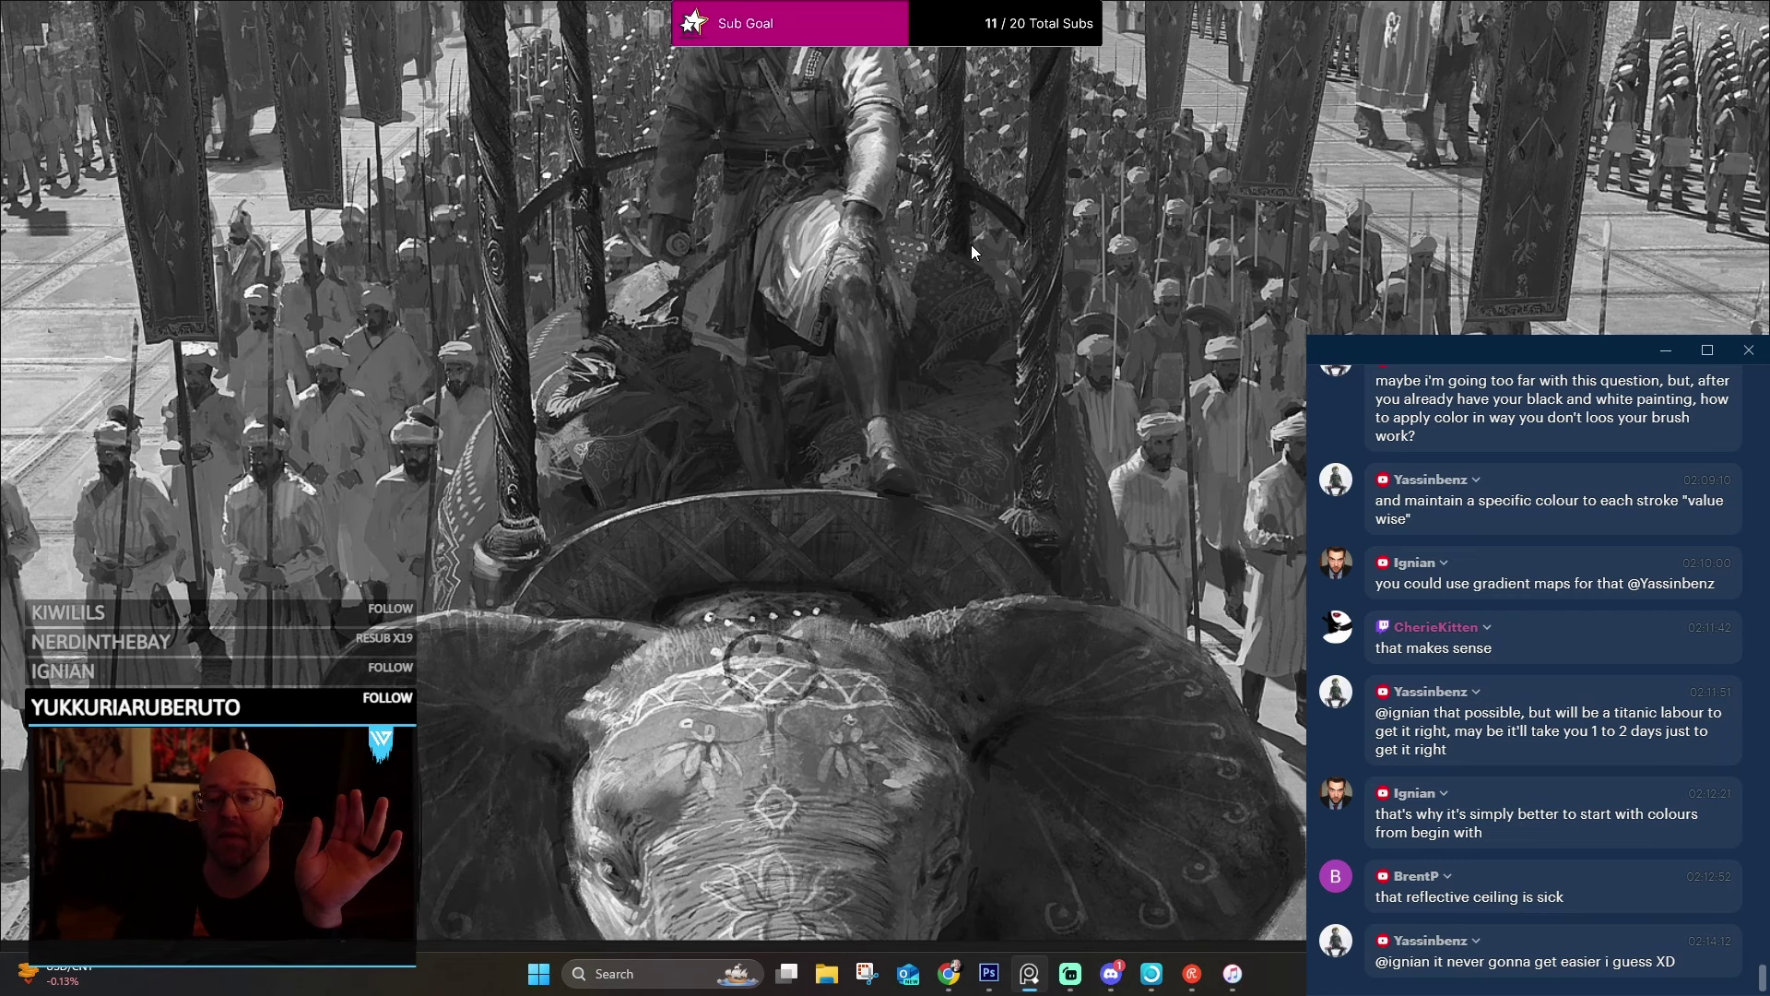
pyautogui.scroll(-3, 972, 248)
pyautogui.scroll(-6, 866, 384)
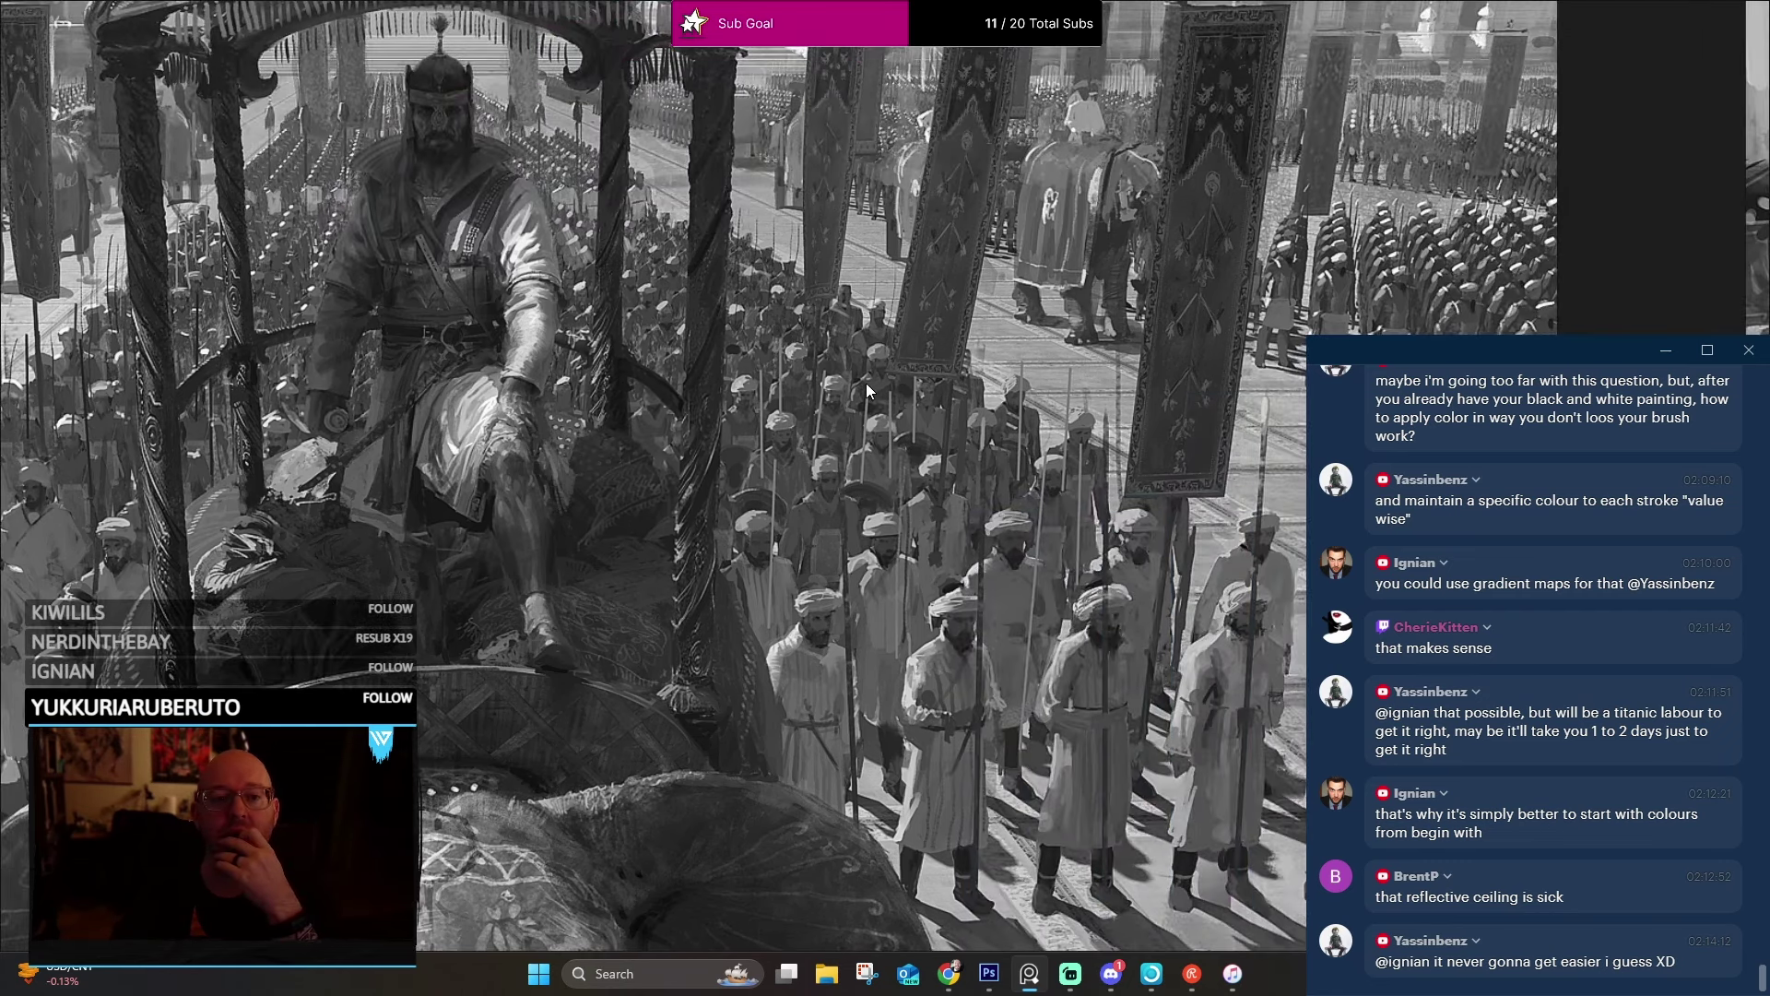
pyautogui.scroll(-2, 968, 429)
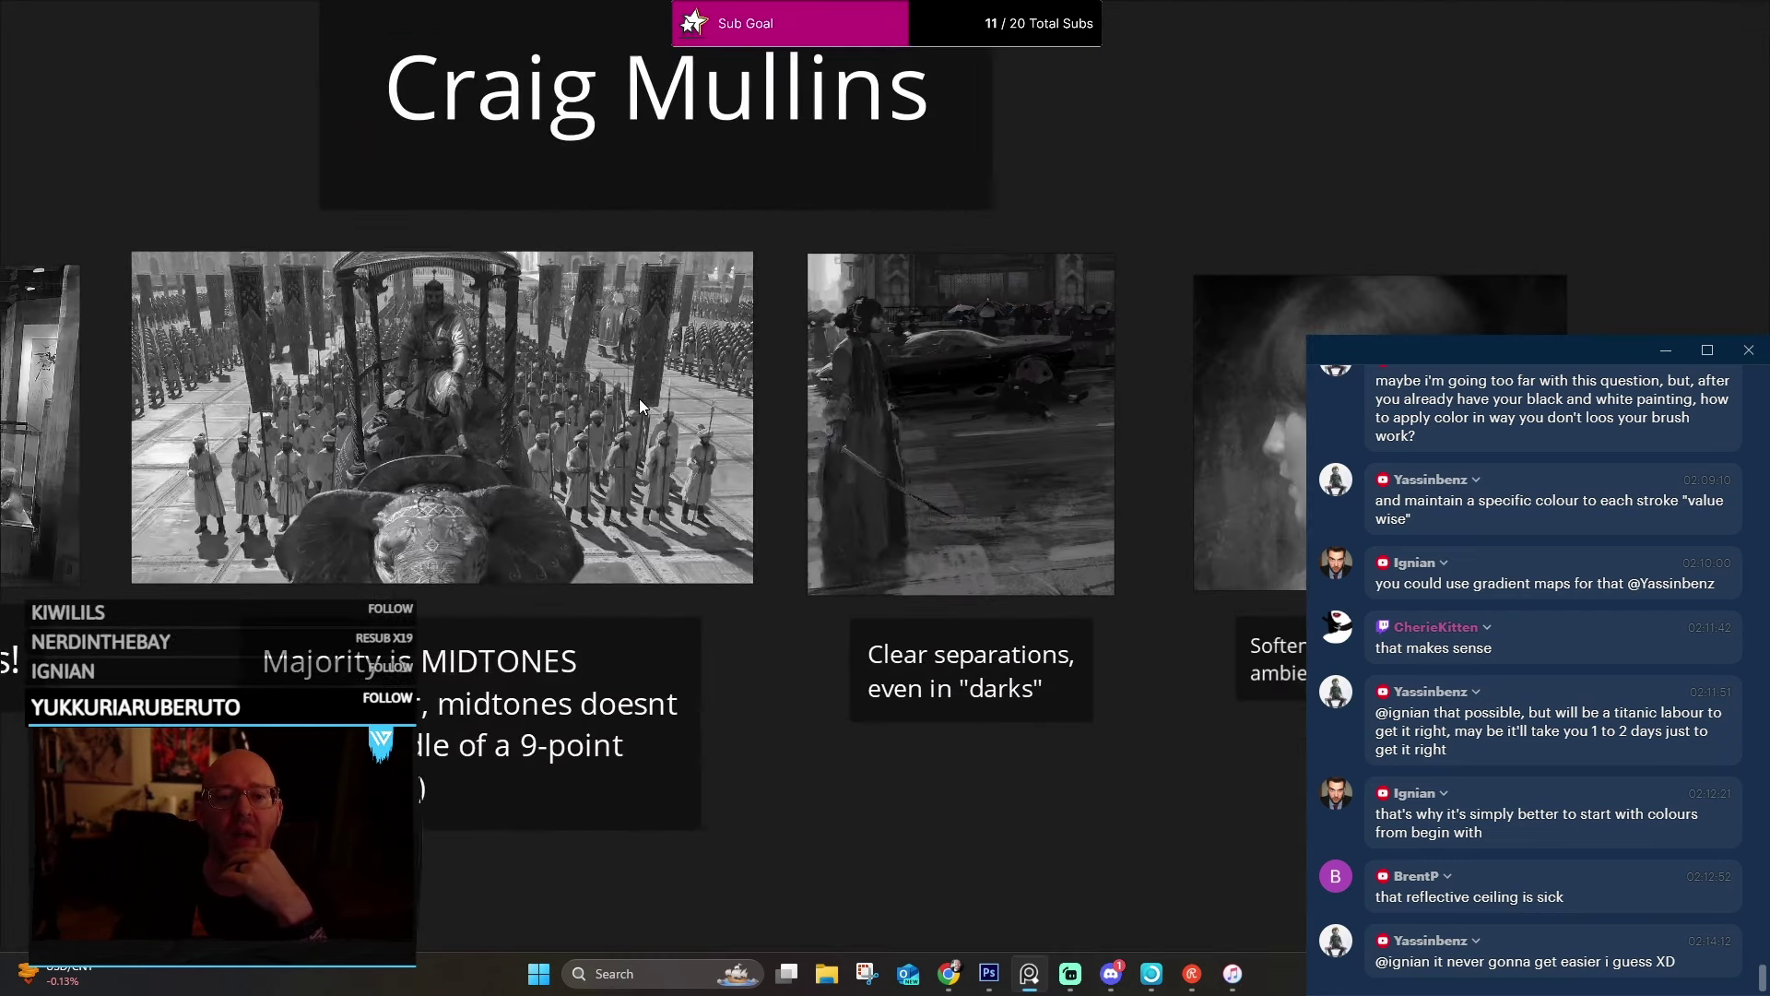
pyautogui.scroll(8, 864, 382)
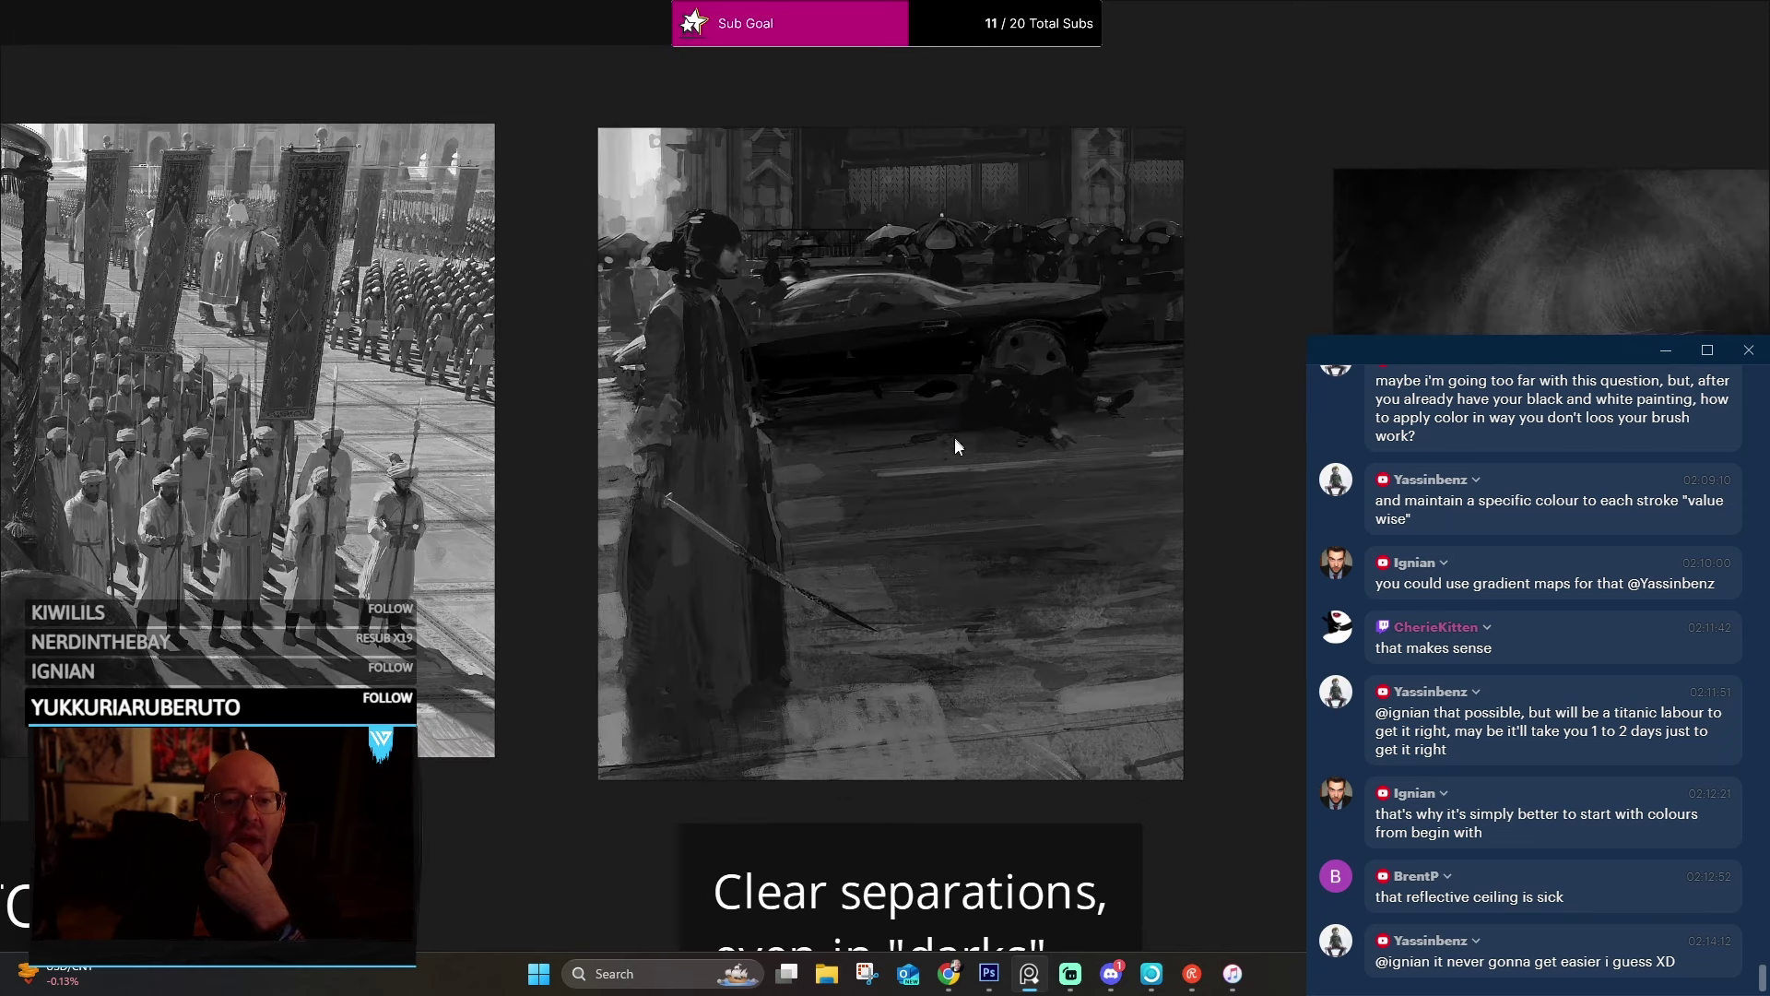
pyautogui.scroll(3, 985, 650)
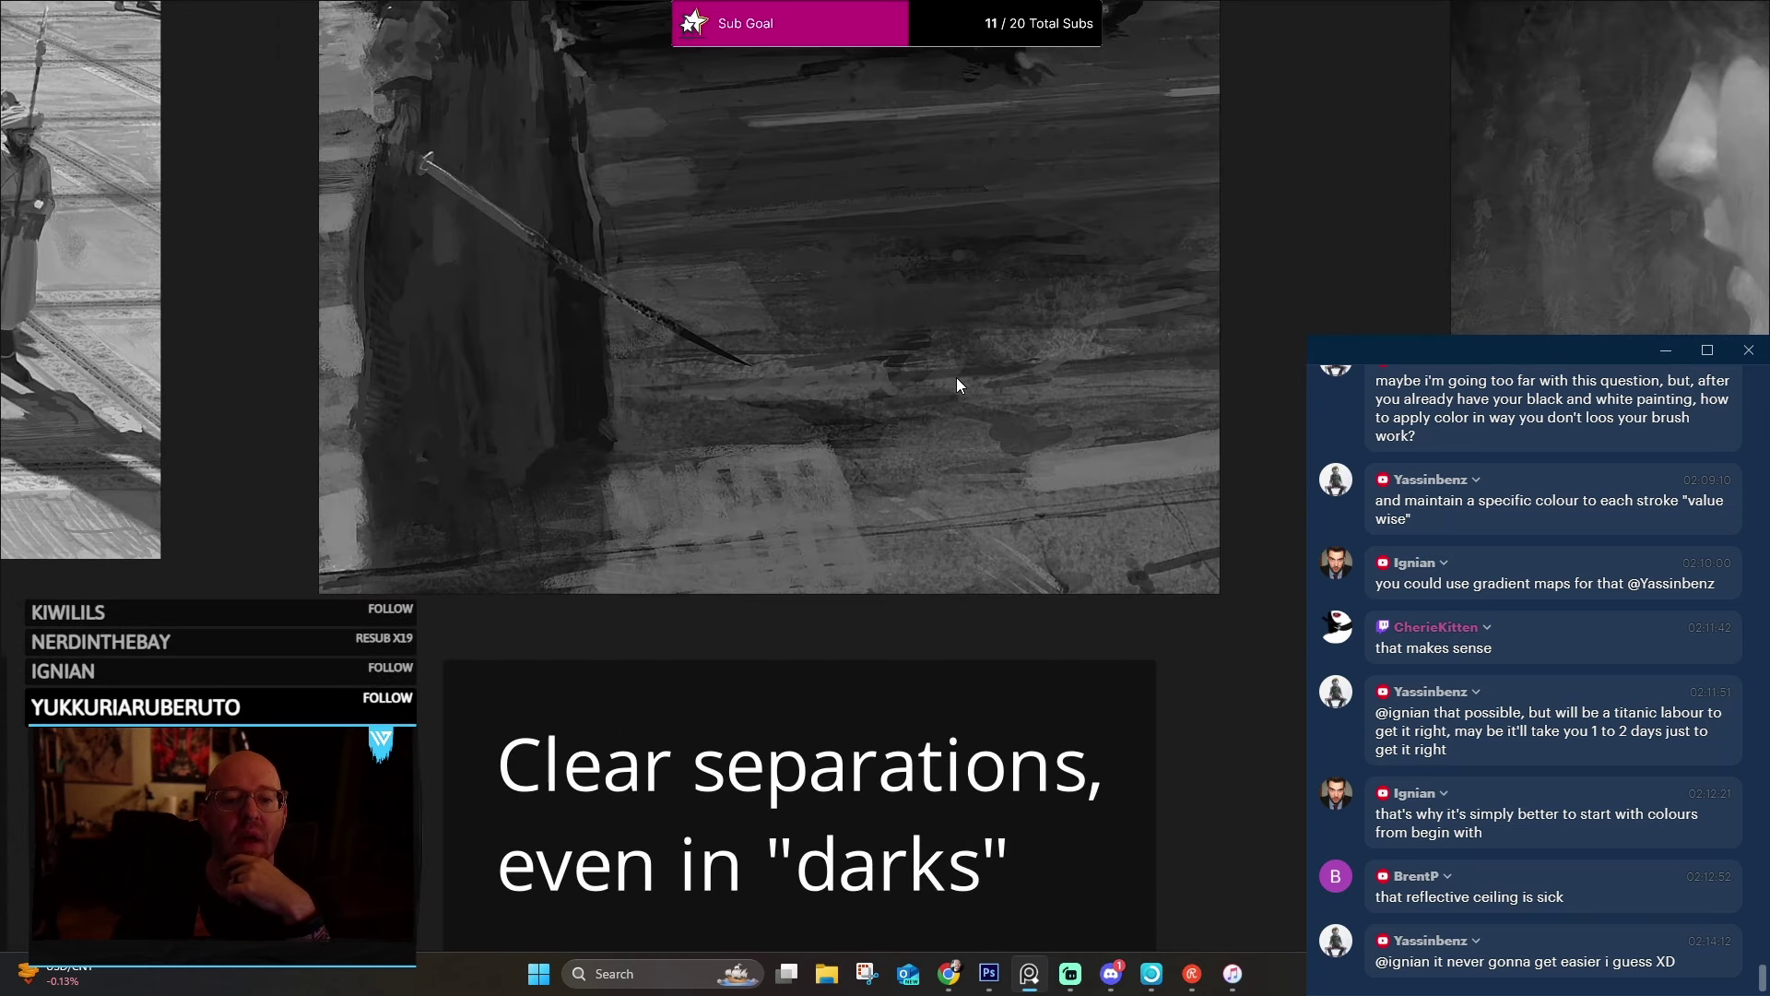
pyautogui.scroll(2, 960, 383)
pyautogui.scroll(-5, 844, 439)
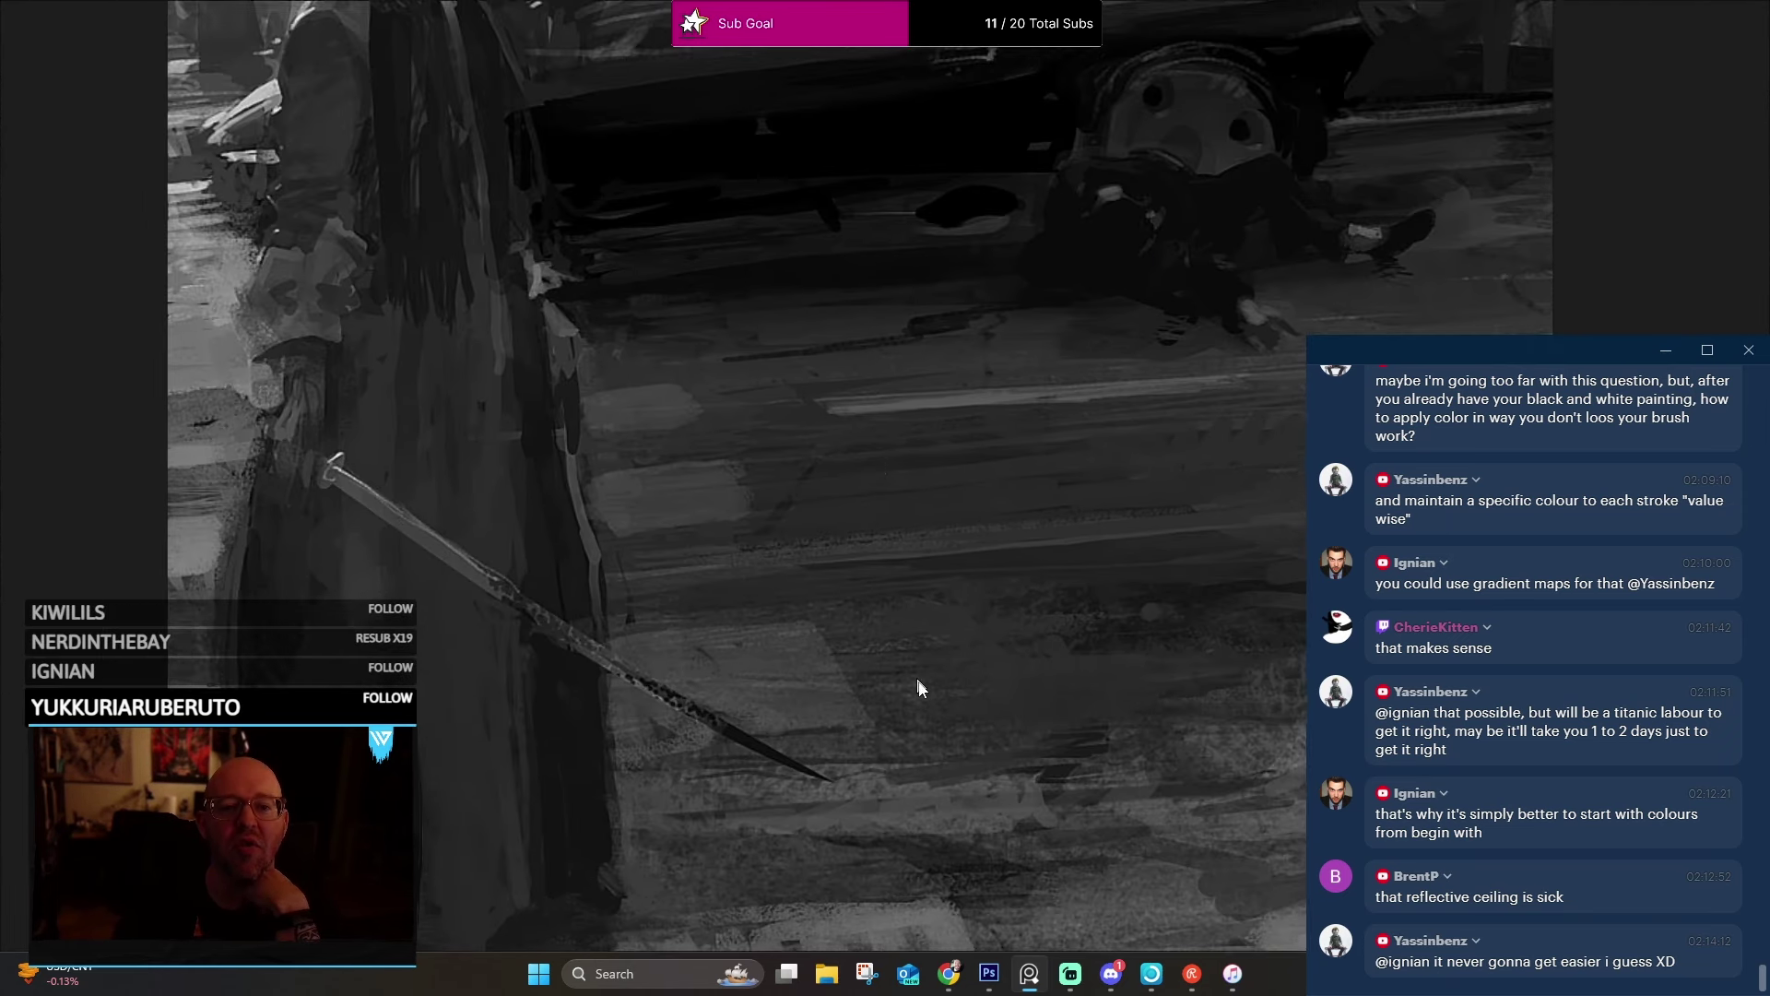
pyautogui.scroll(5, 822, 296)
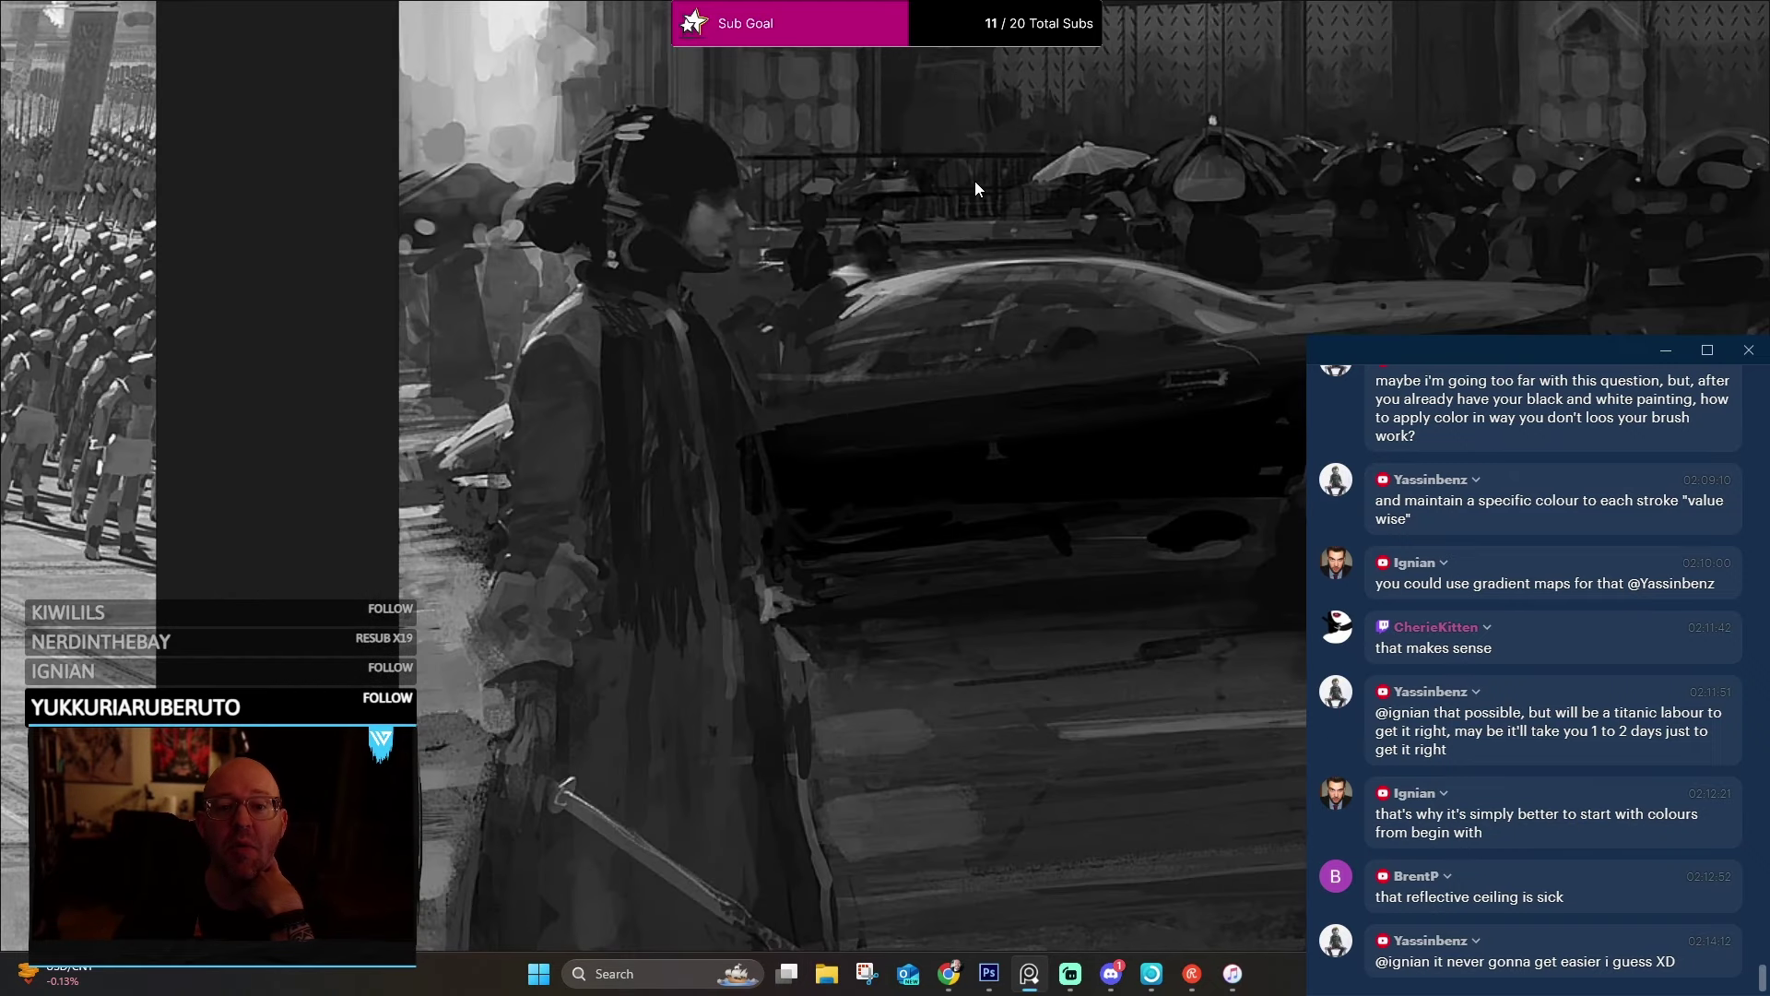
pyautogui.moveTo(974, 181); pyautogui.dragTo(996, 320)
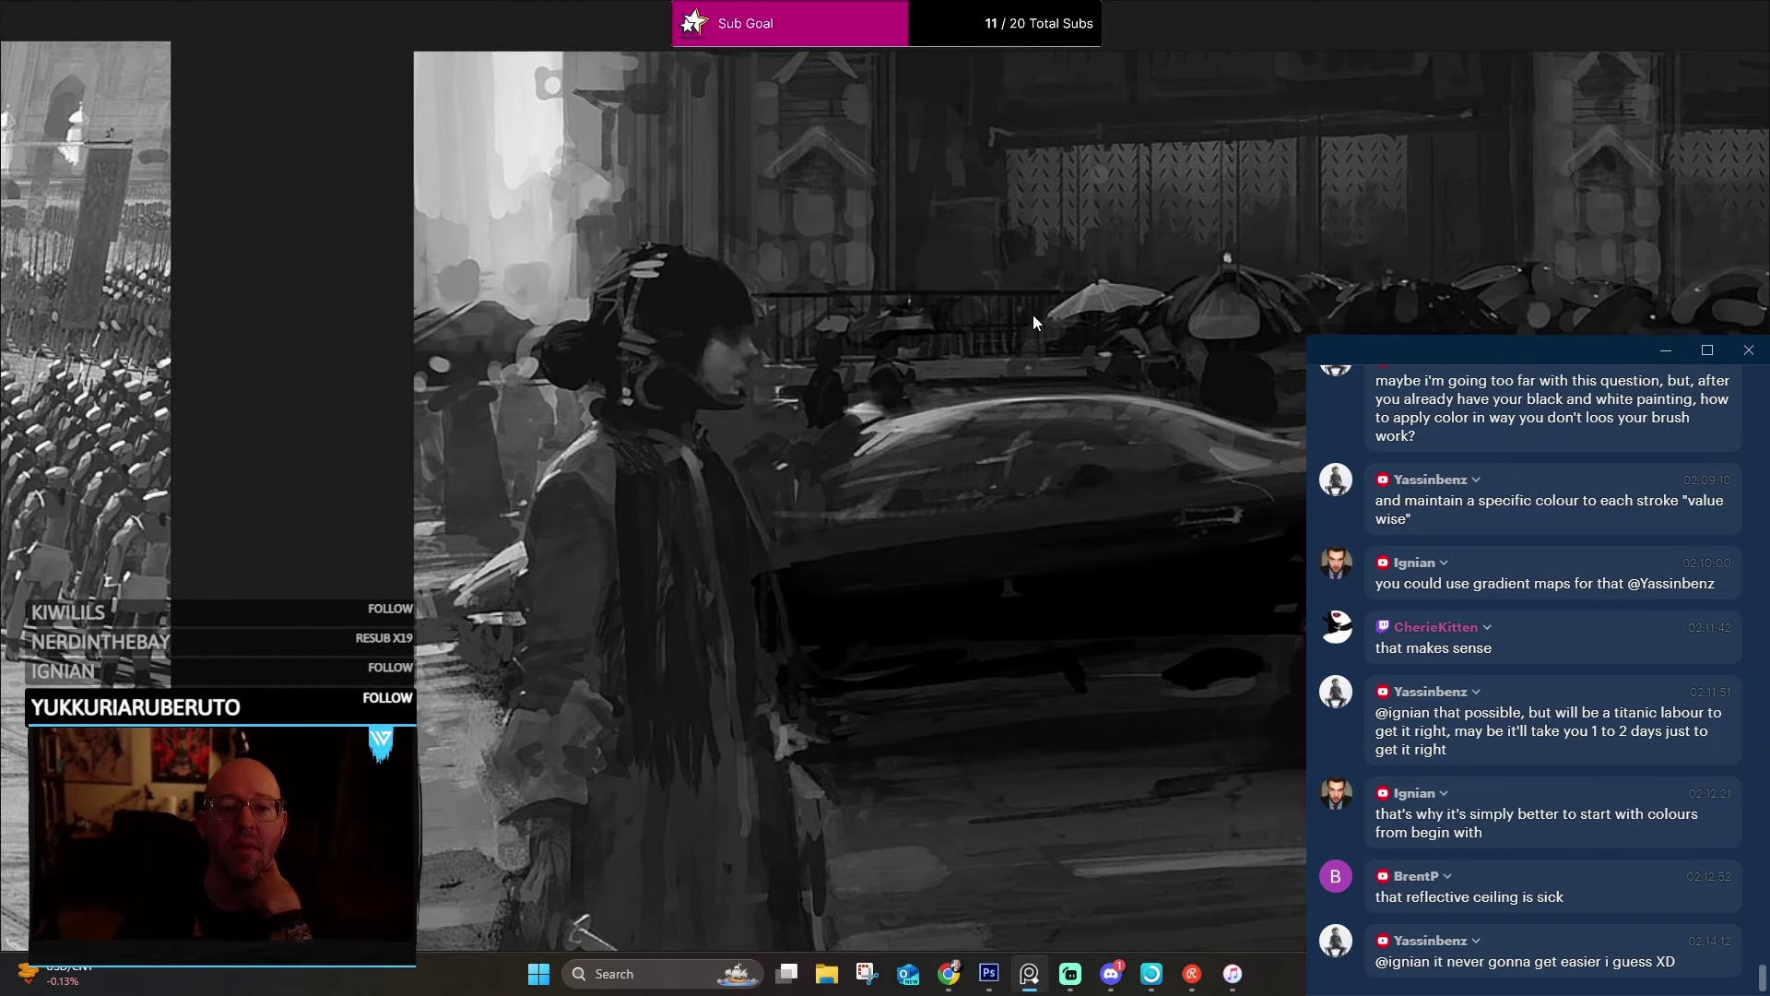
pyautogui.scroll(6, 502, 137)
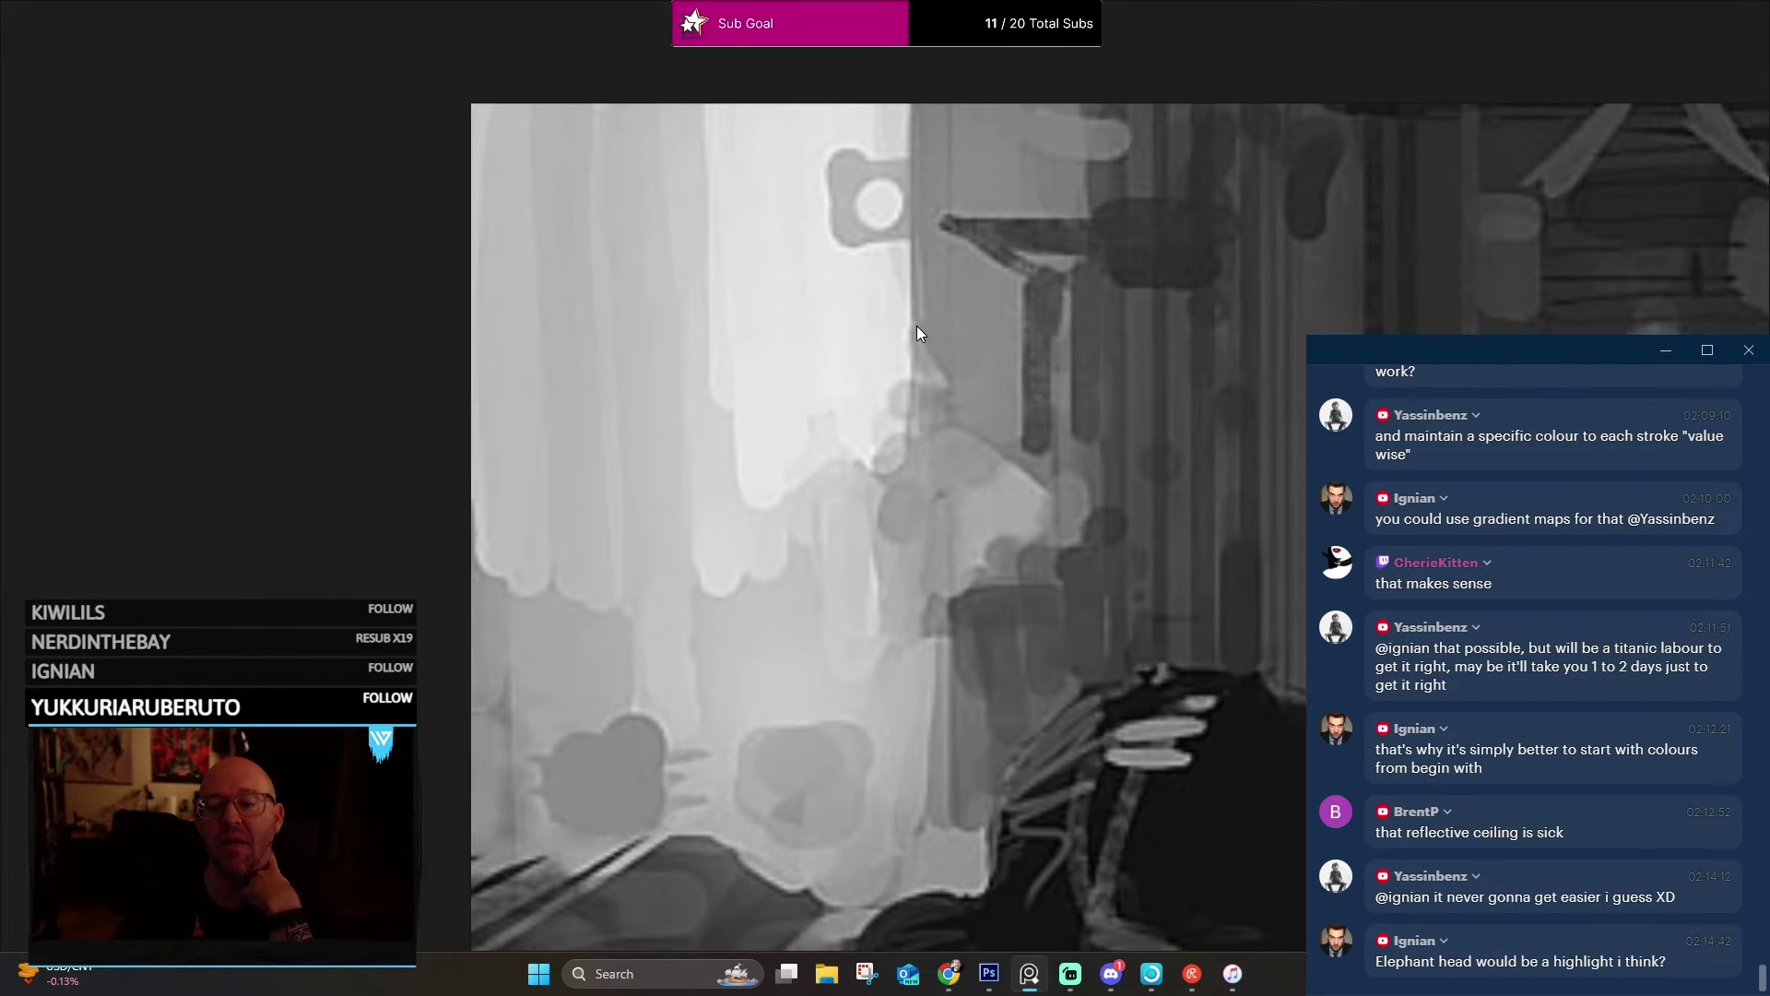
pyautogui.scroll(-5, 938, 328)
pyautogui.scroll(6, 846, 338)
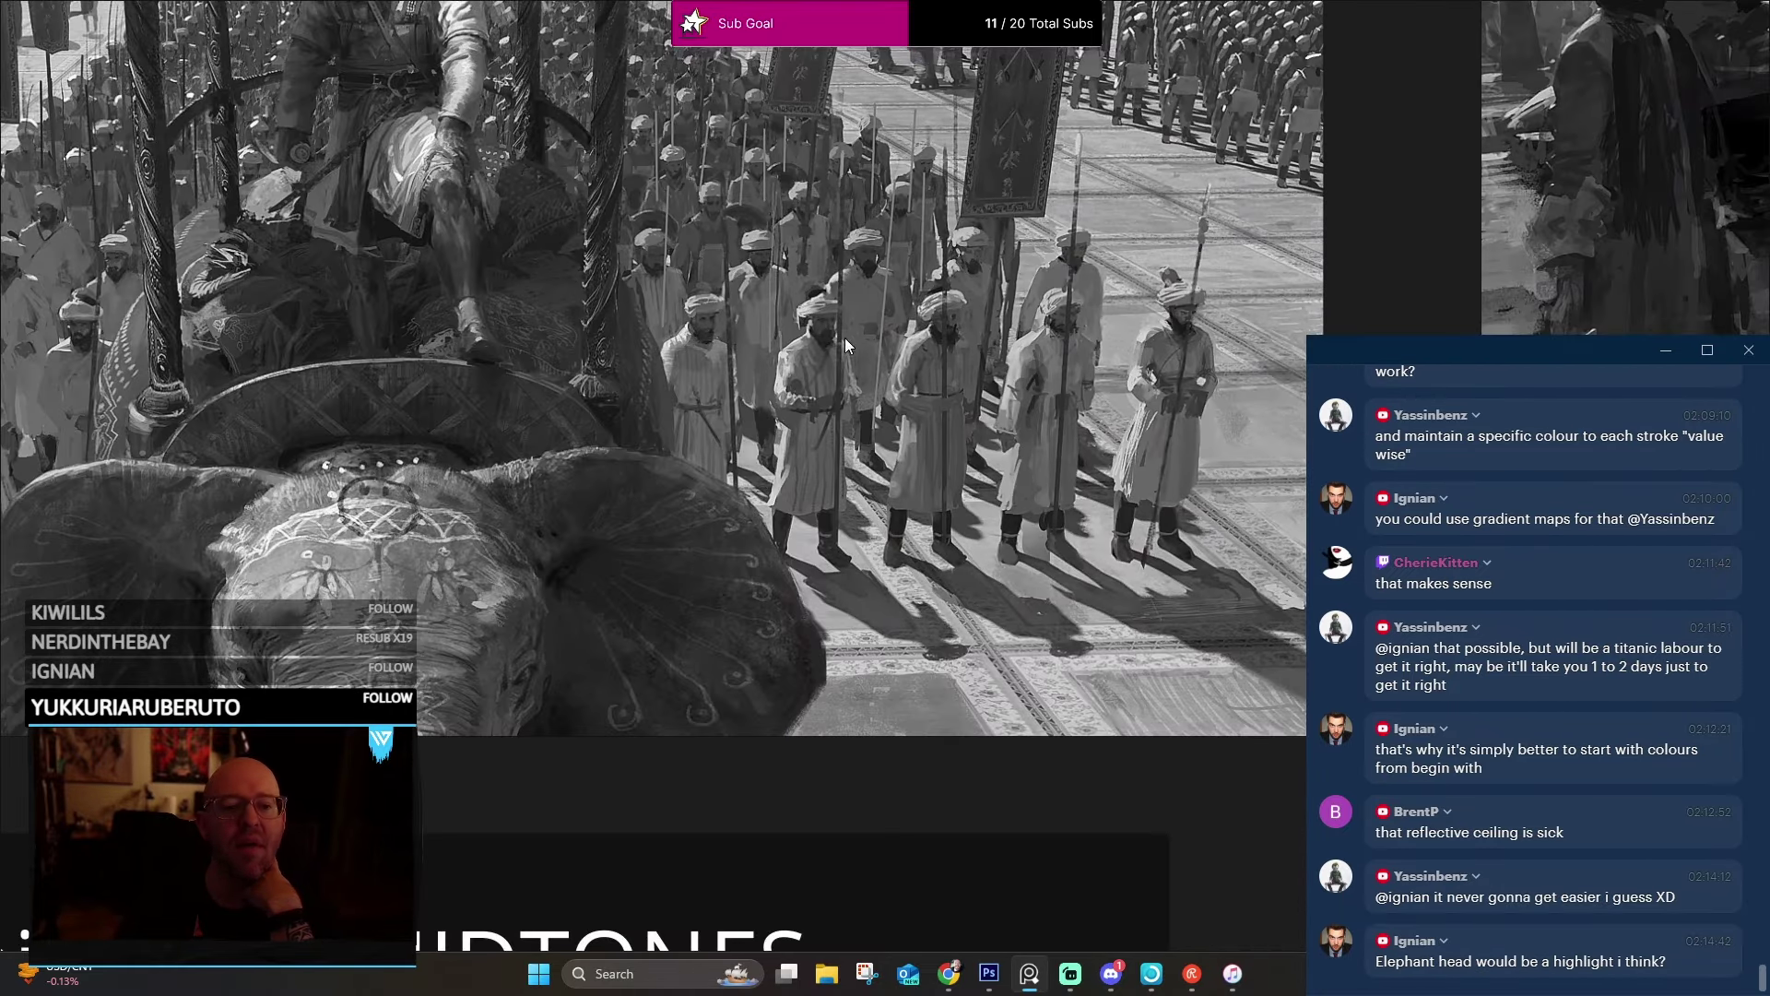
pyautogui.scroll(10, 845, 339)
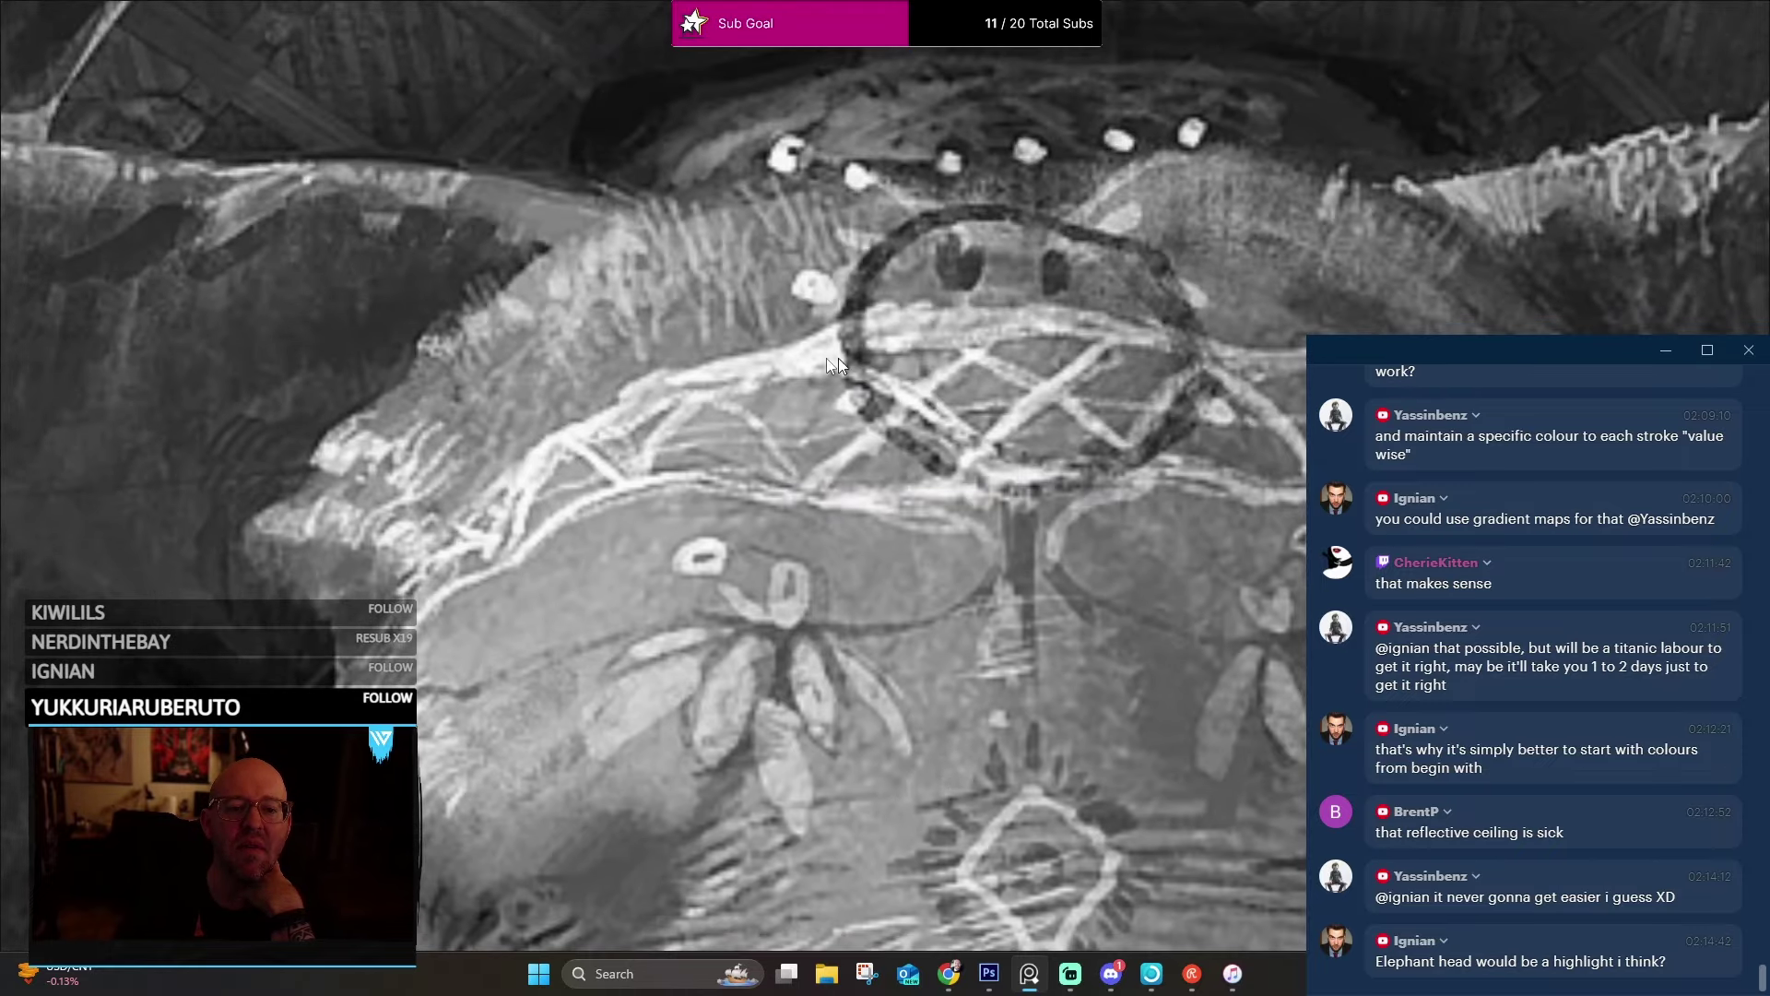
pyautogui.scroll(-4, 897, 584)
pyautogui.scroll(5, 822, 381)
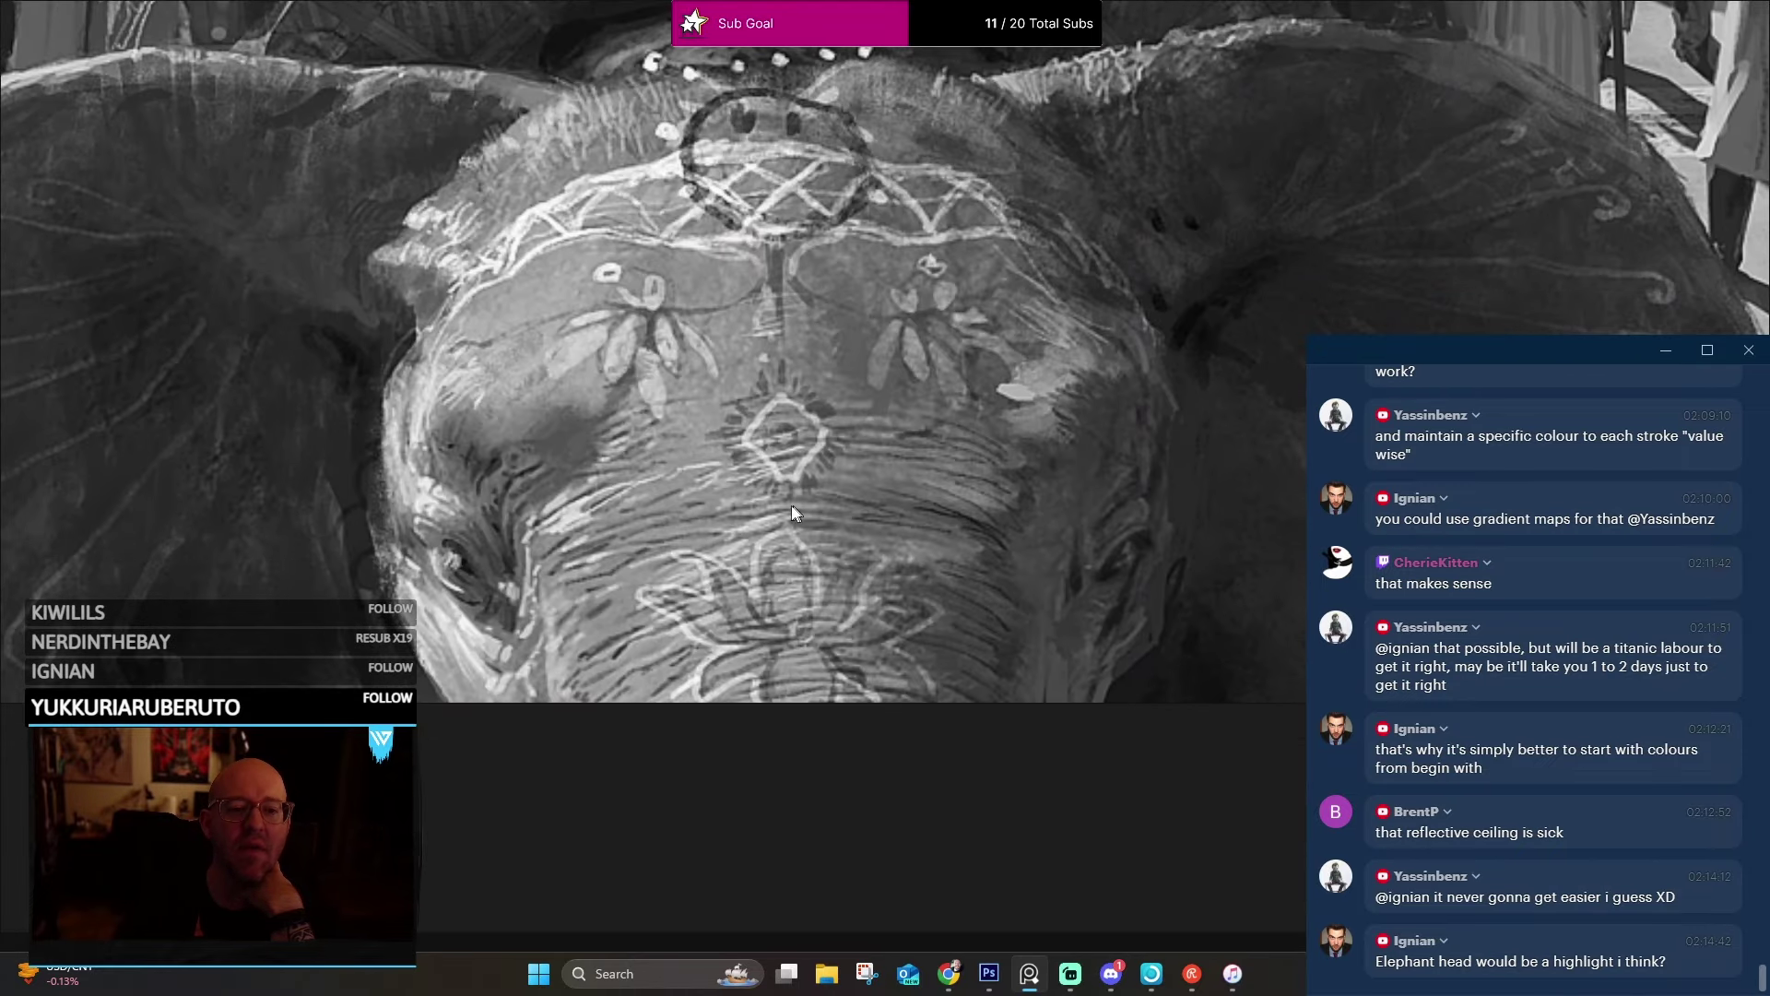
pyautogui.scroll(-2, 792, 360)
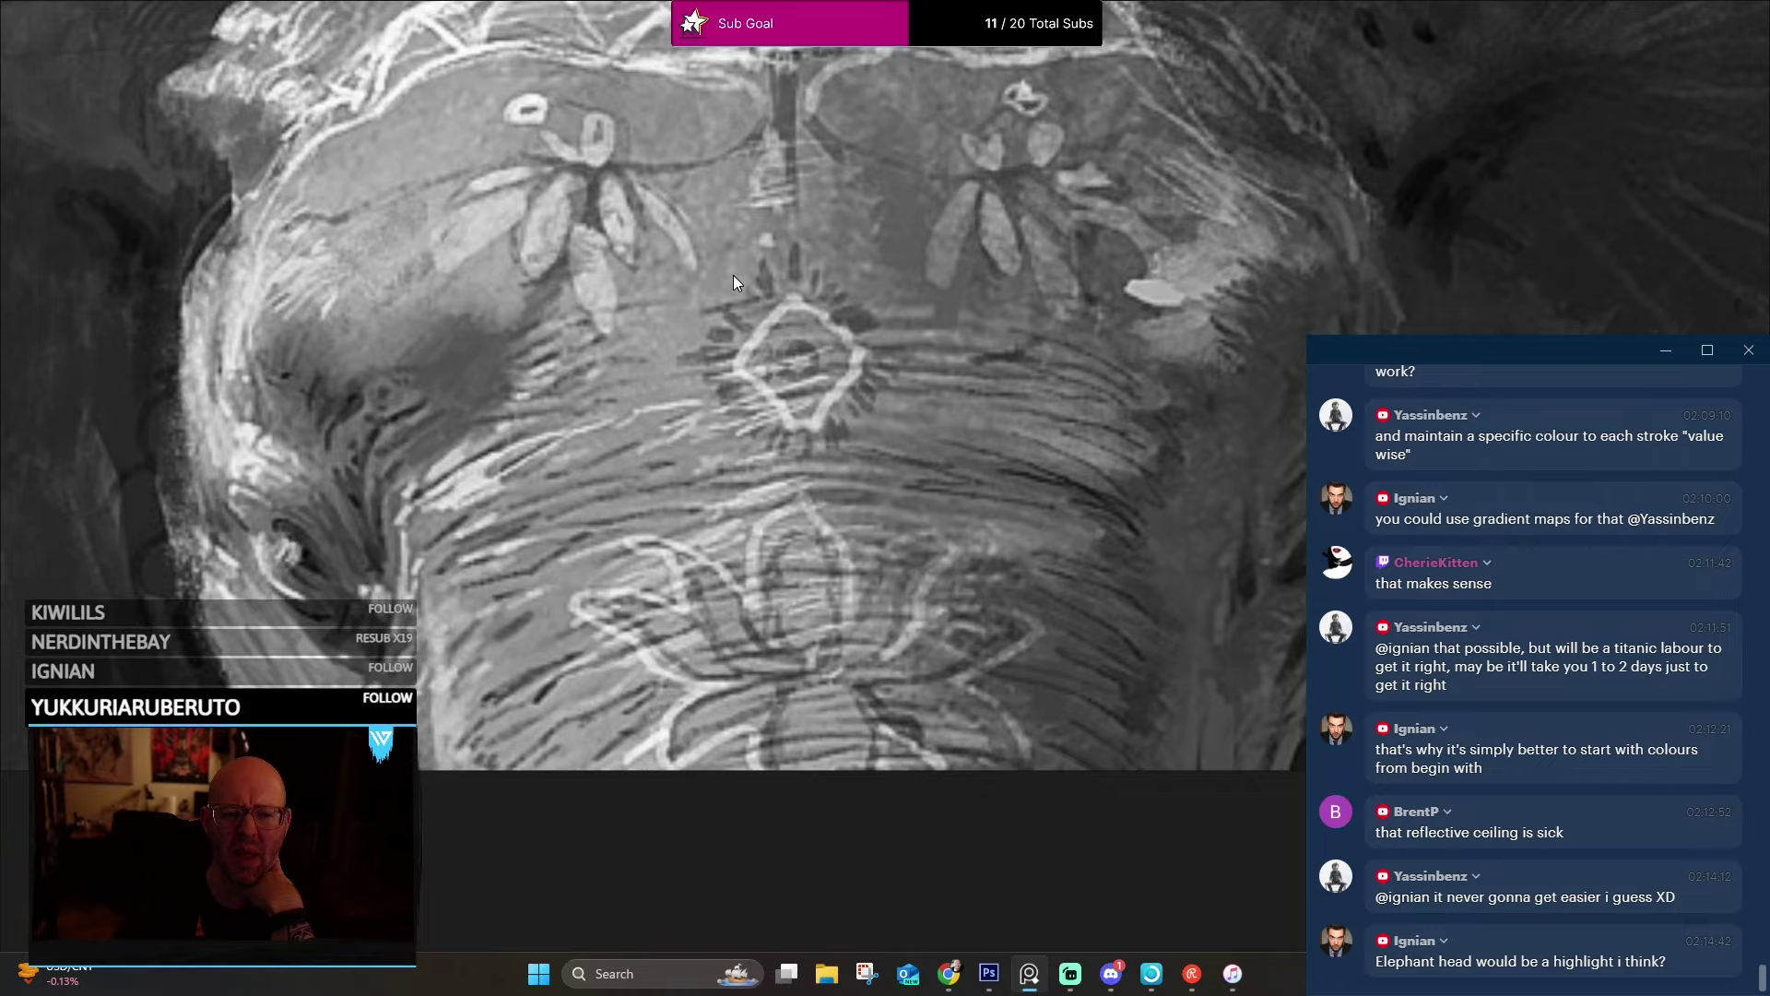
pyautogui.moveTo(734, 275)
pyautogui.mouseDown()
pyautogui.moveTo(930, 532)
pyautogui.moveTo(635, 357)
pyautogui.moveTo(667, 375)
pyautogui.mouseUp()
pyautogui.scroll(-8, 732, 498)
pyautogui.scroll(-4, 792, 383)
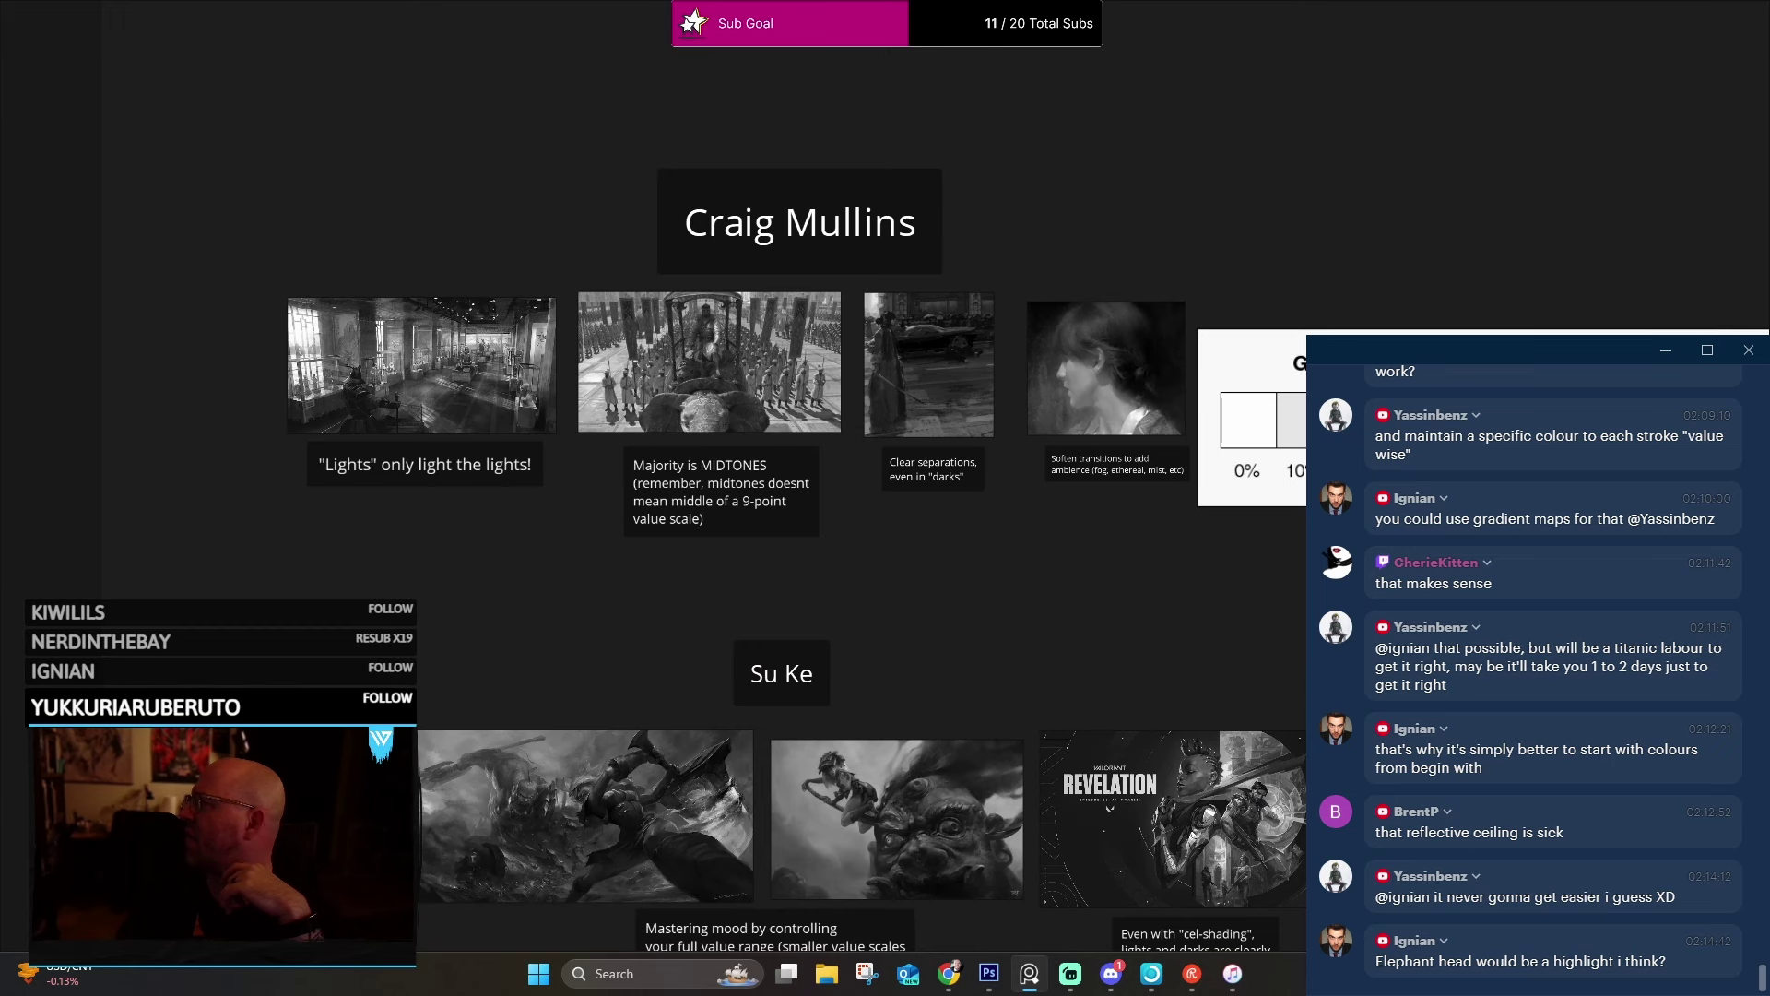
# Move the gray-scale chart to the board centre and place the elephant army painting over it.
pyautogui.moveTo(1254, 425); pyautogui.dragTo(666, 430)
pyautogui.scroll(5, 756, 453)
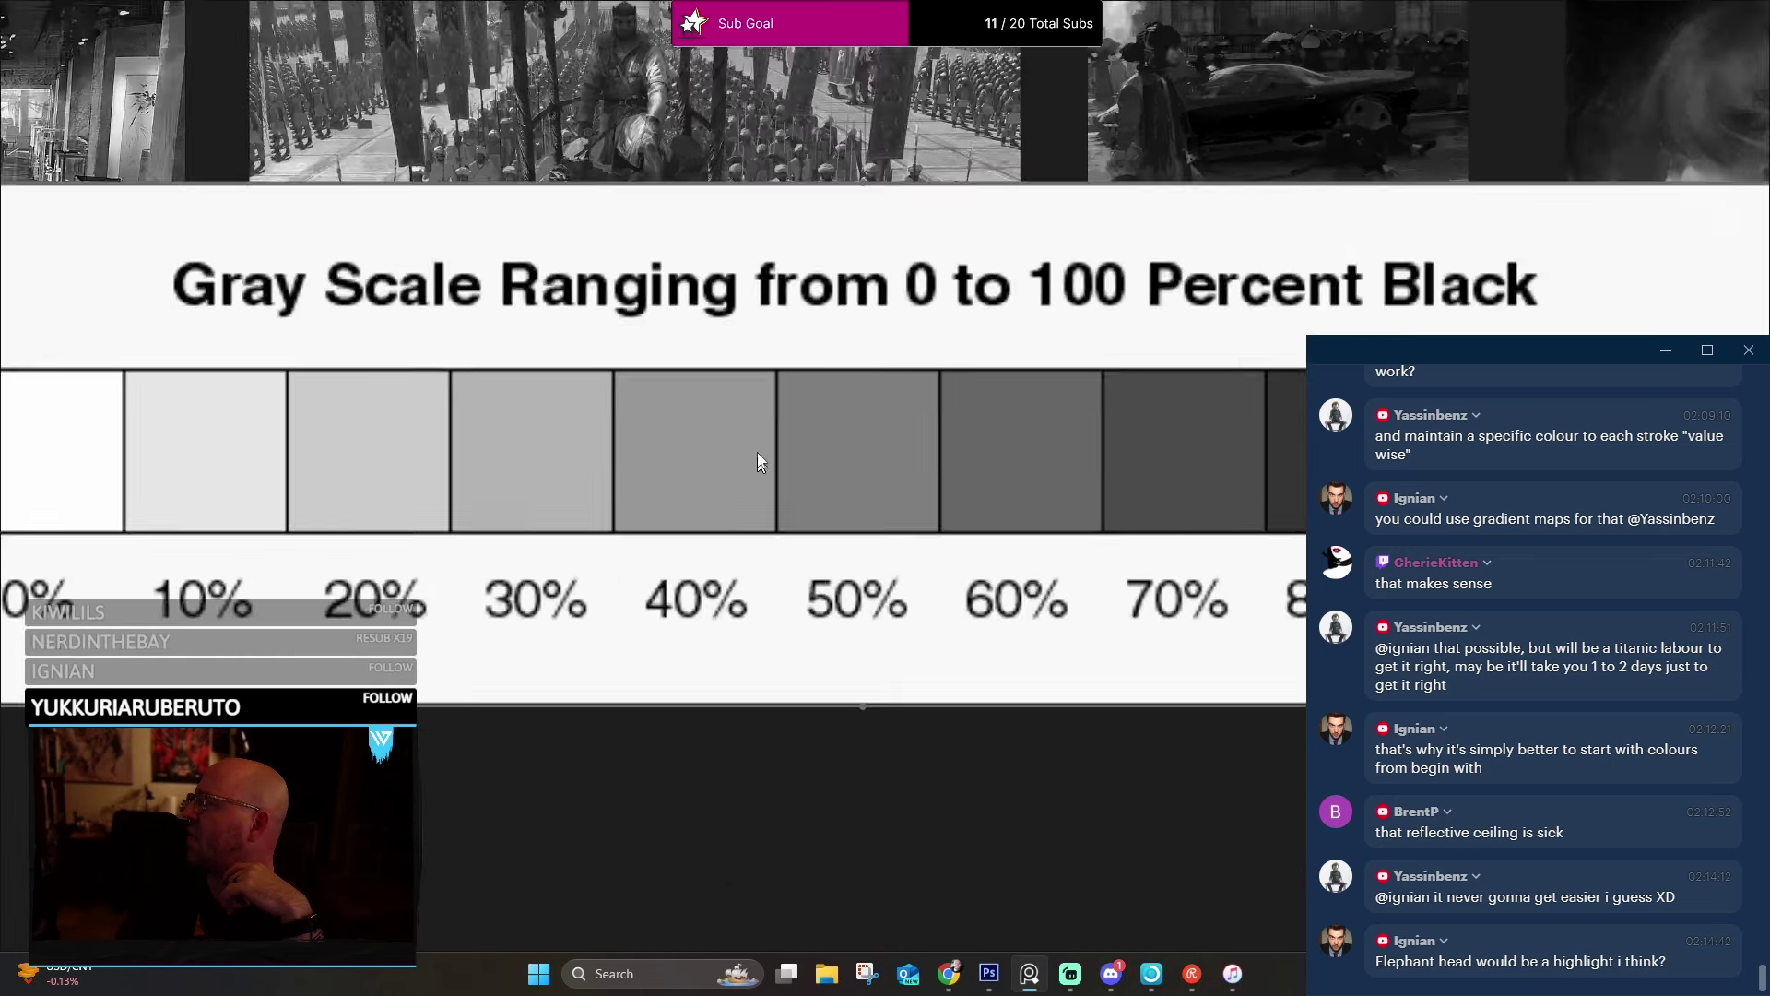
pyautogui.scroll(2, 757, 453)
pyautogui.moveTo(673, 60); pyautogui.dragTo(765, 249)
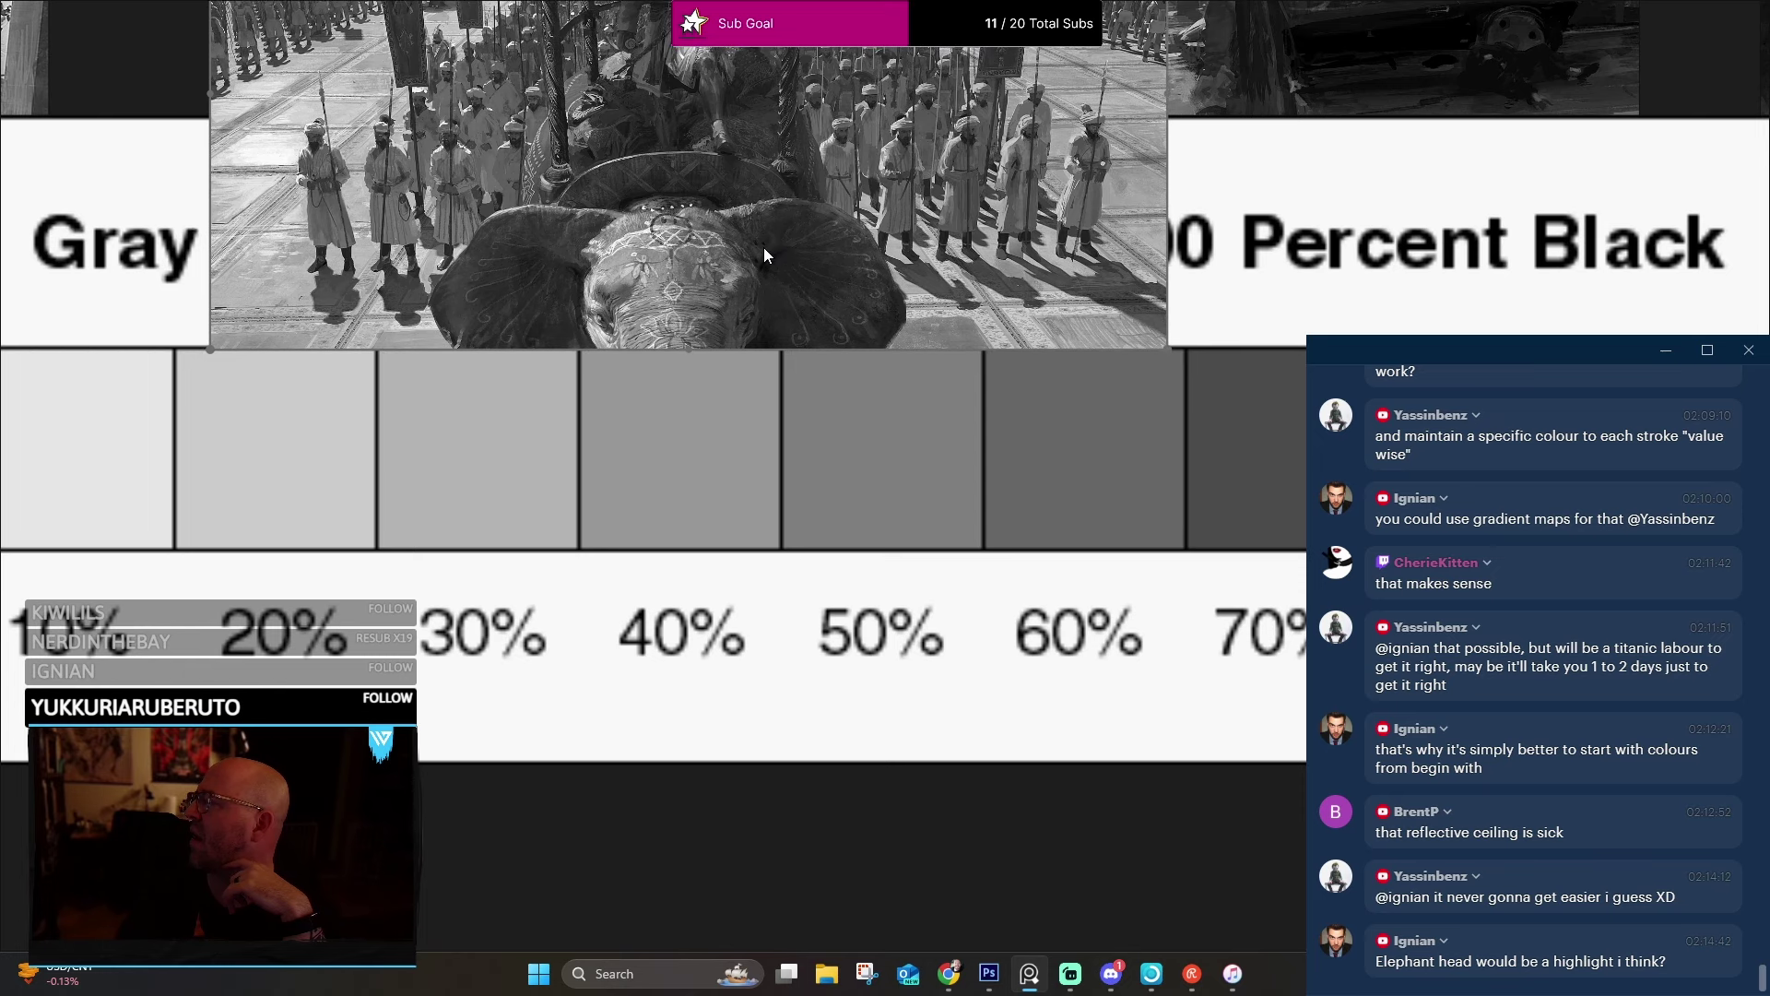
# Zoom around the elephant painting and chart, then pan to bring neighbouring references into view.
pyautogui.scroll(5, 400, 338)
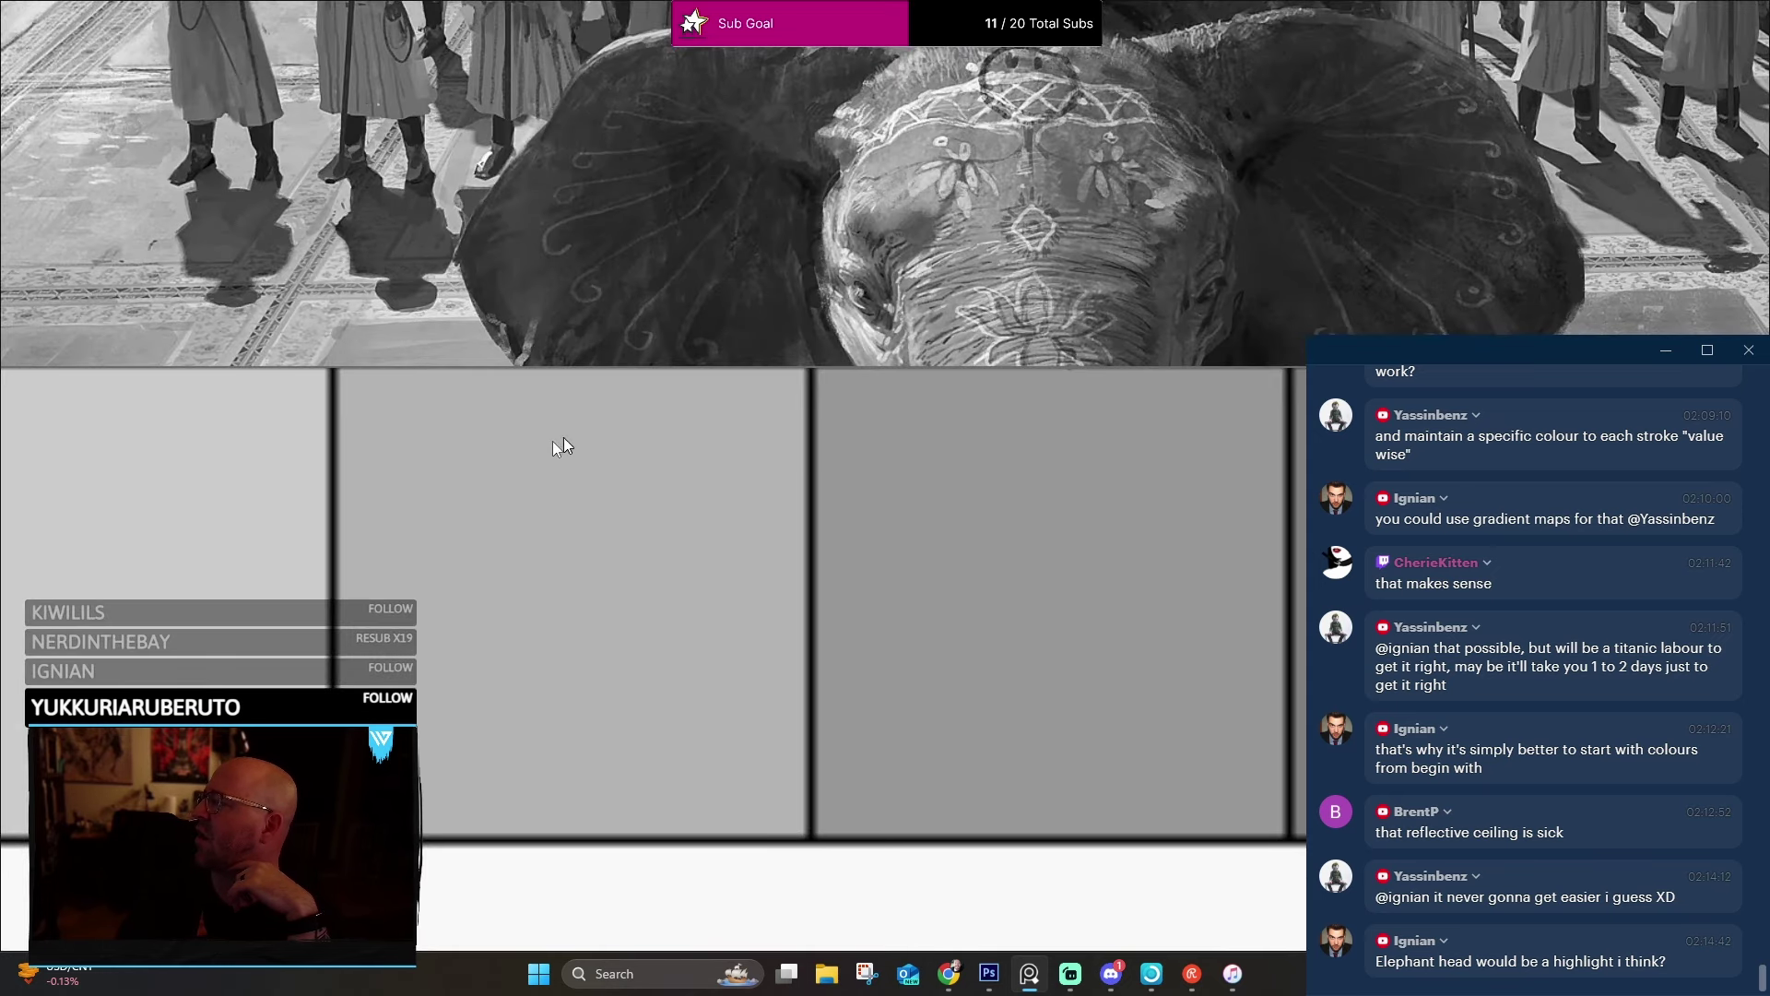
pyautogui.scroll(-5, 516, 460)
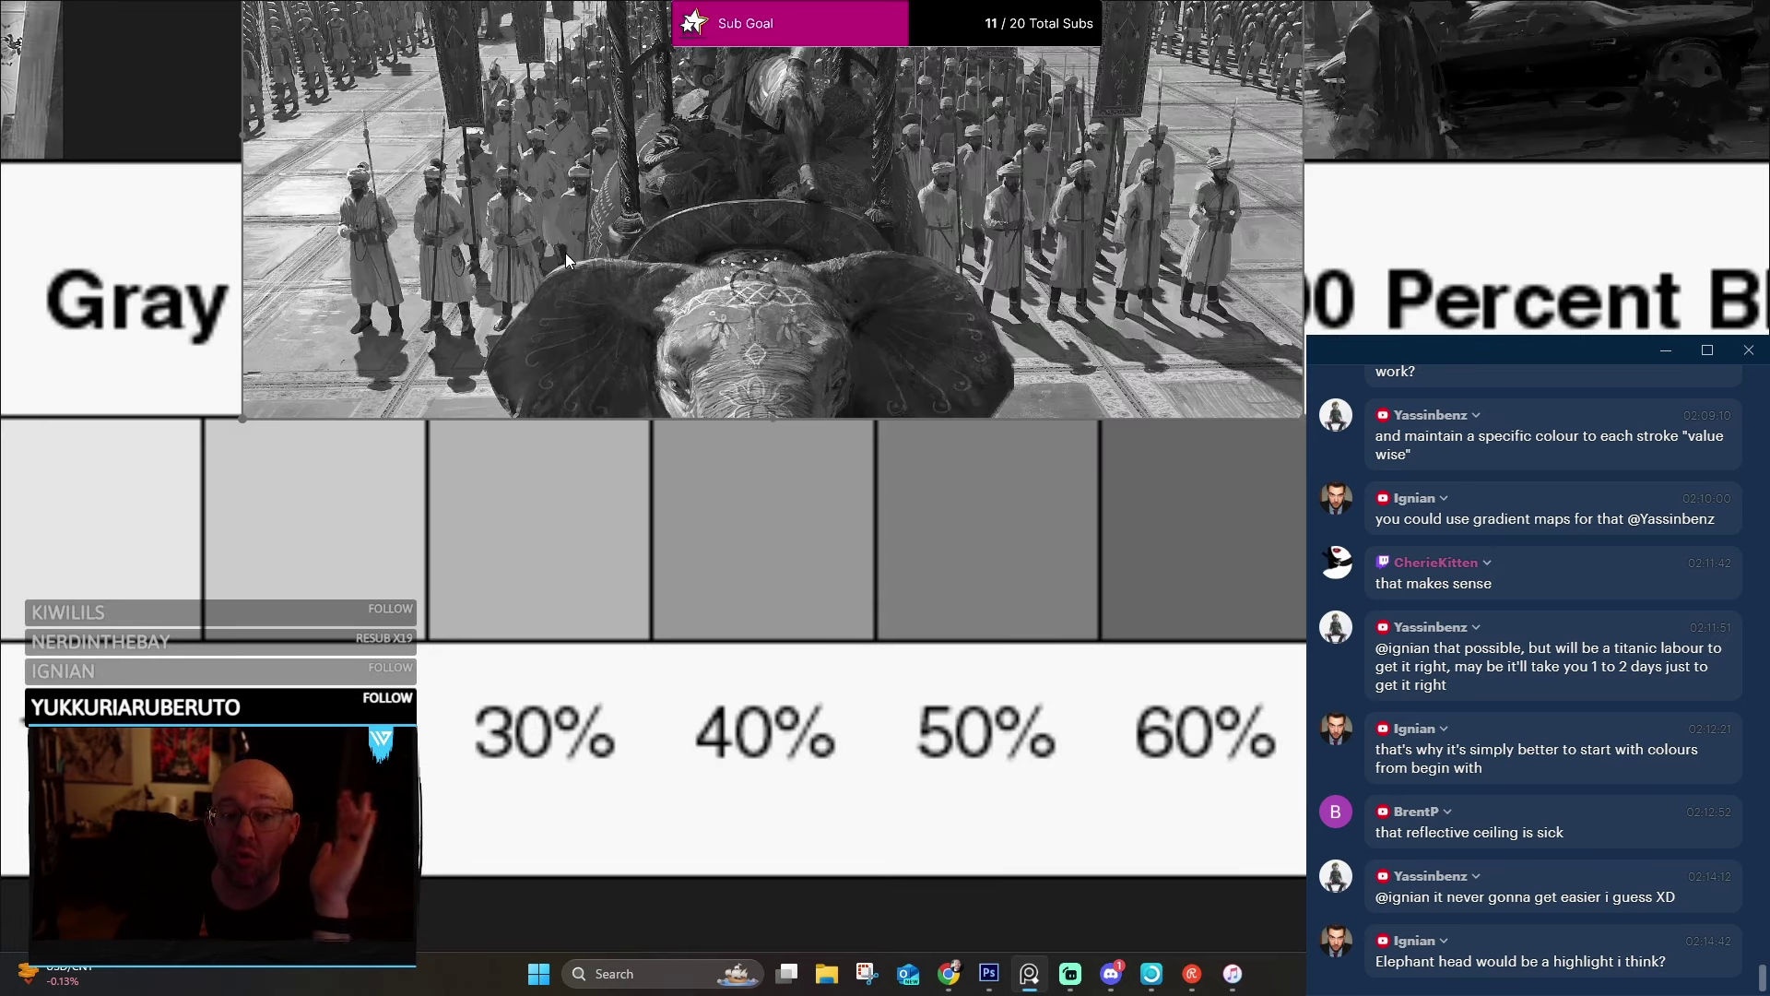
pyautogui.scroll(-2, 638, 218)
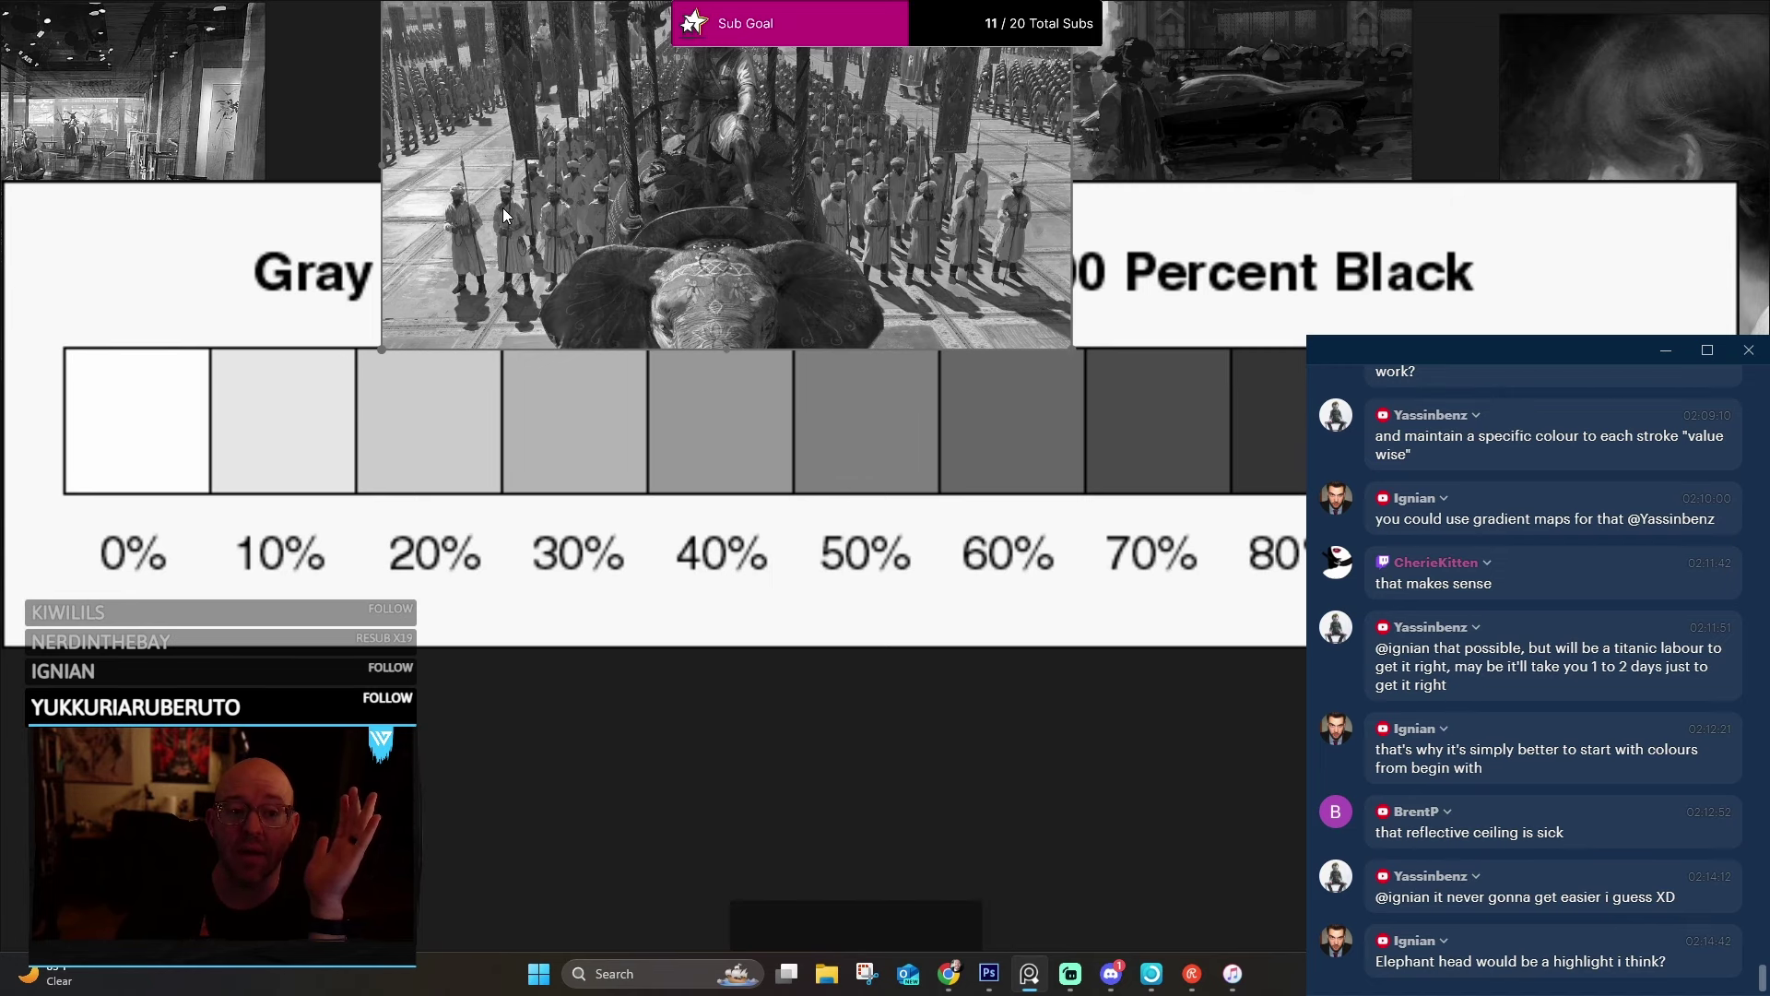
pyautogui.scroll(8, 503, 206)
pyautogui.scroll(4, 550, 140)
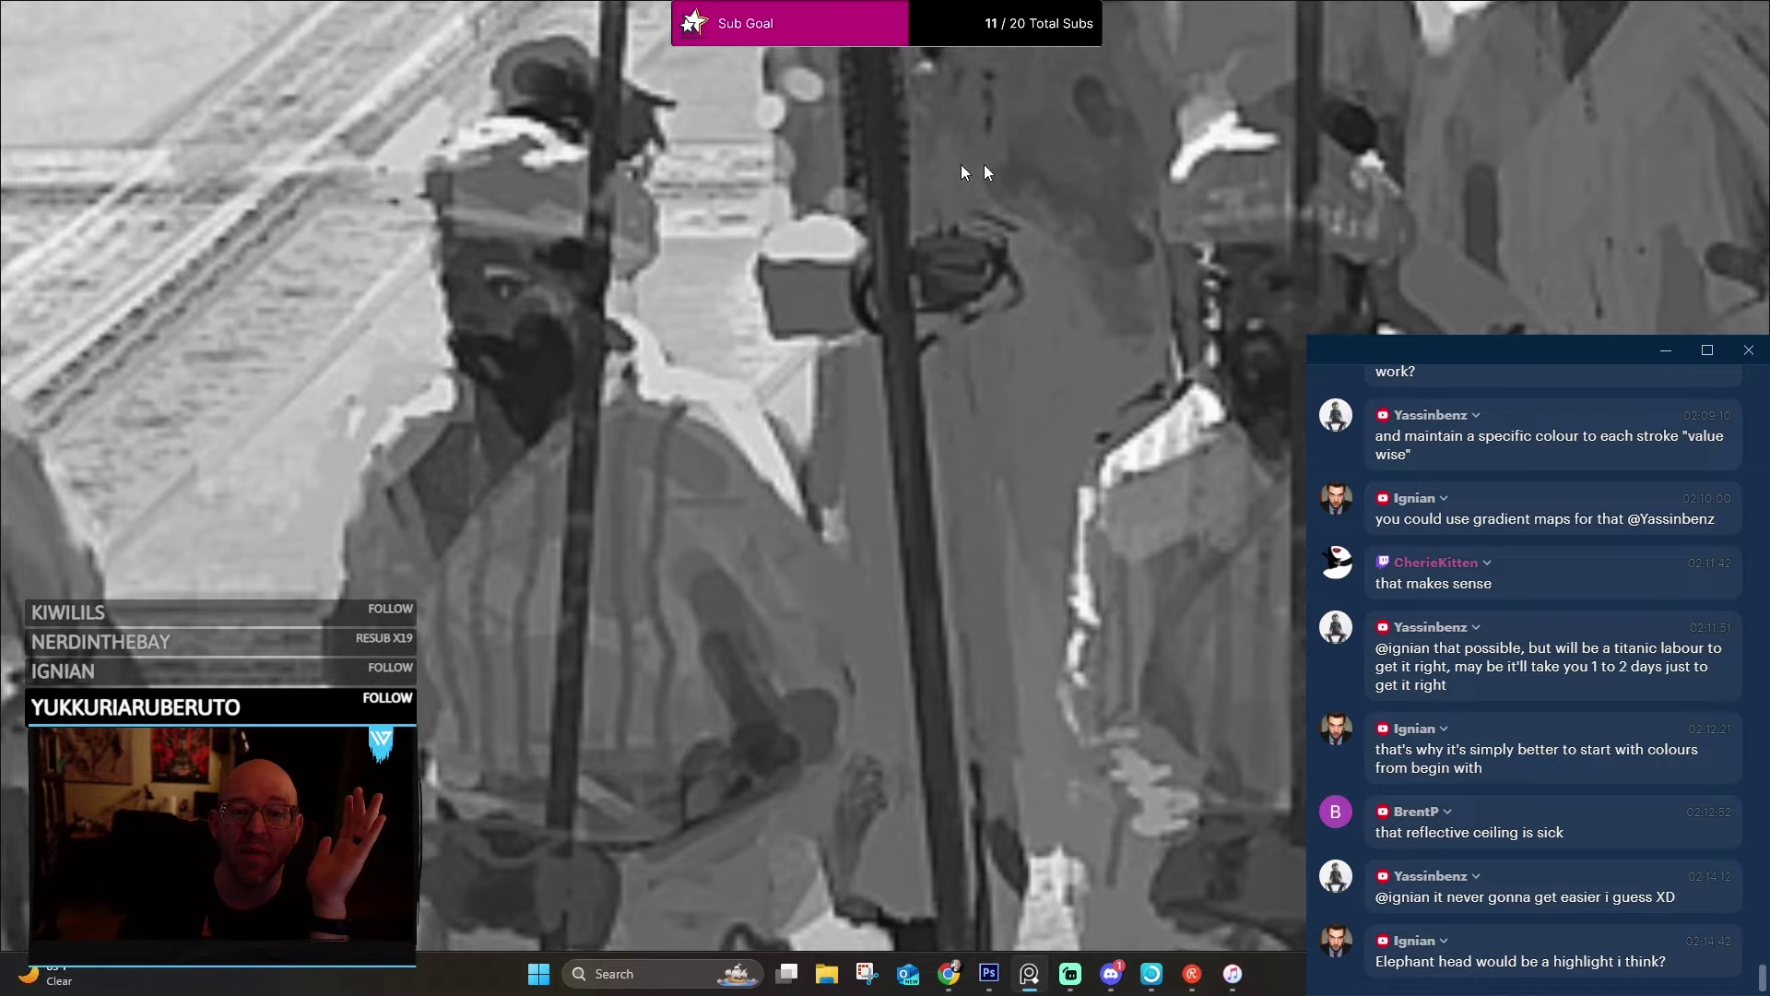
pyautogui.scroll(-10, 1048, 156)
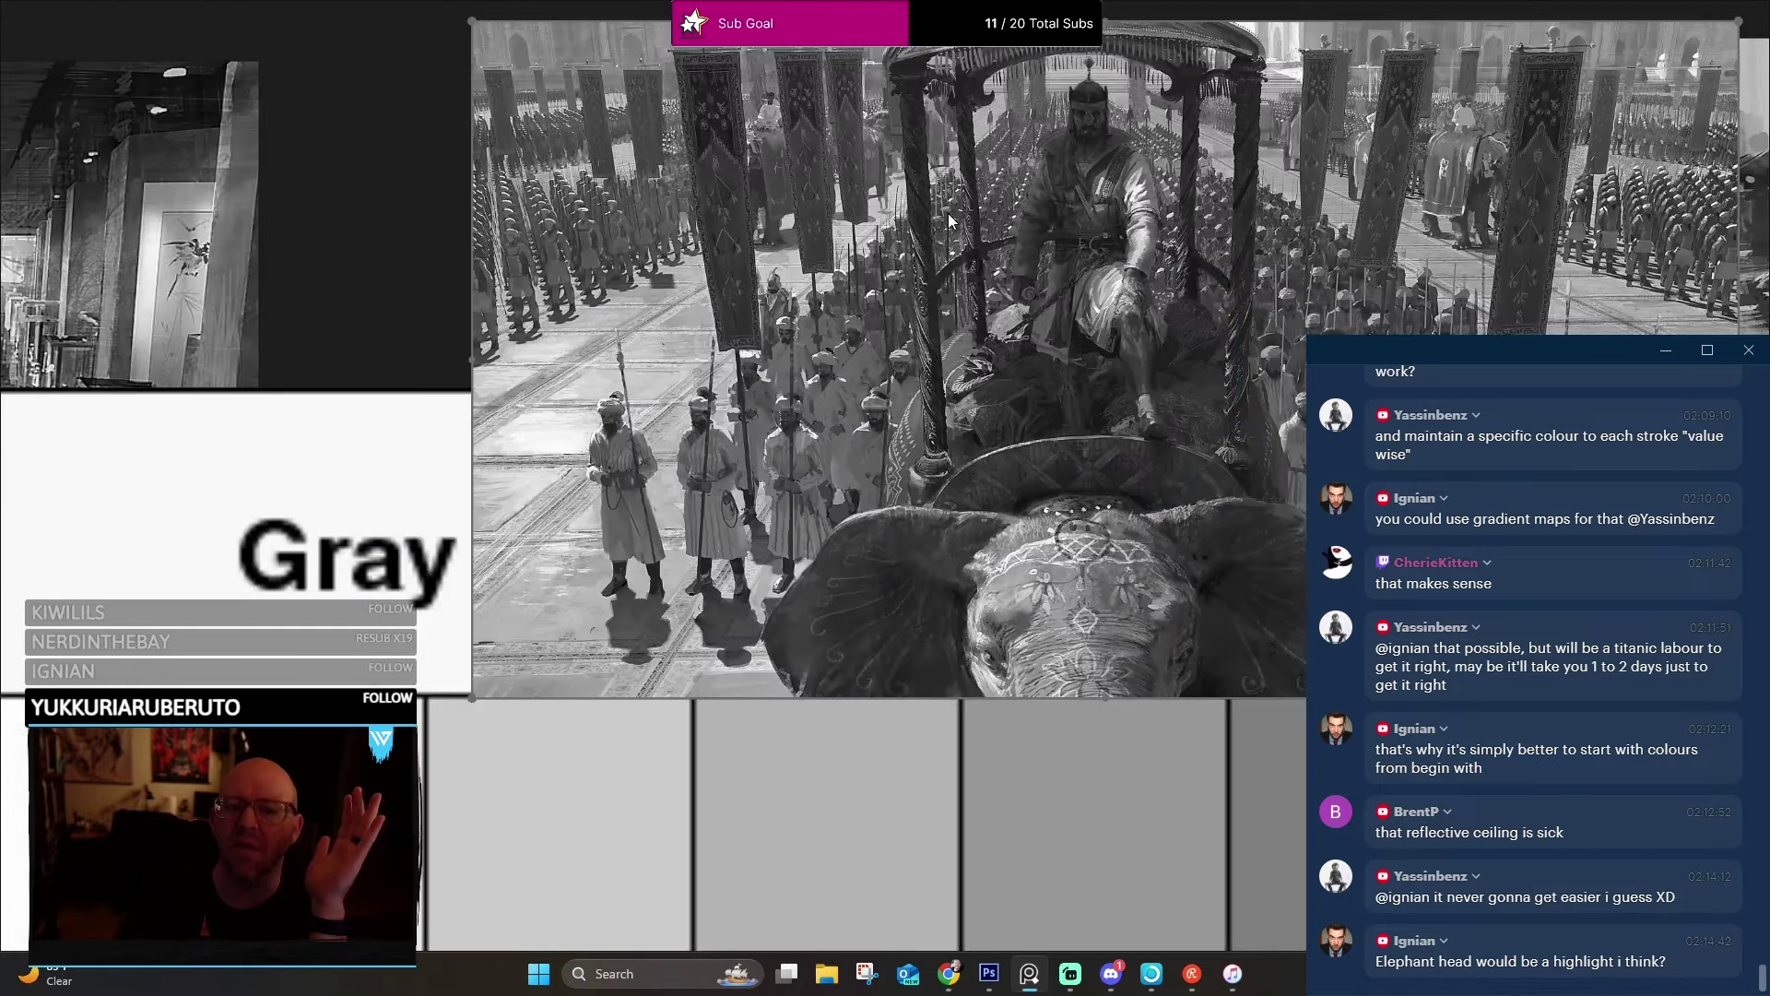
pyautogui.scroll(-6, 1101, 319)
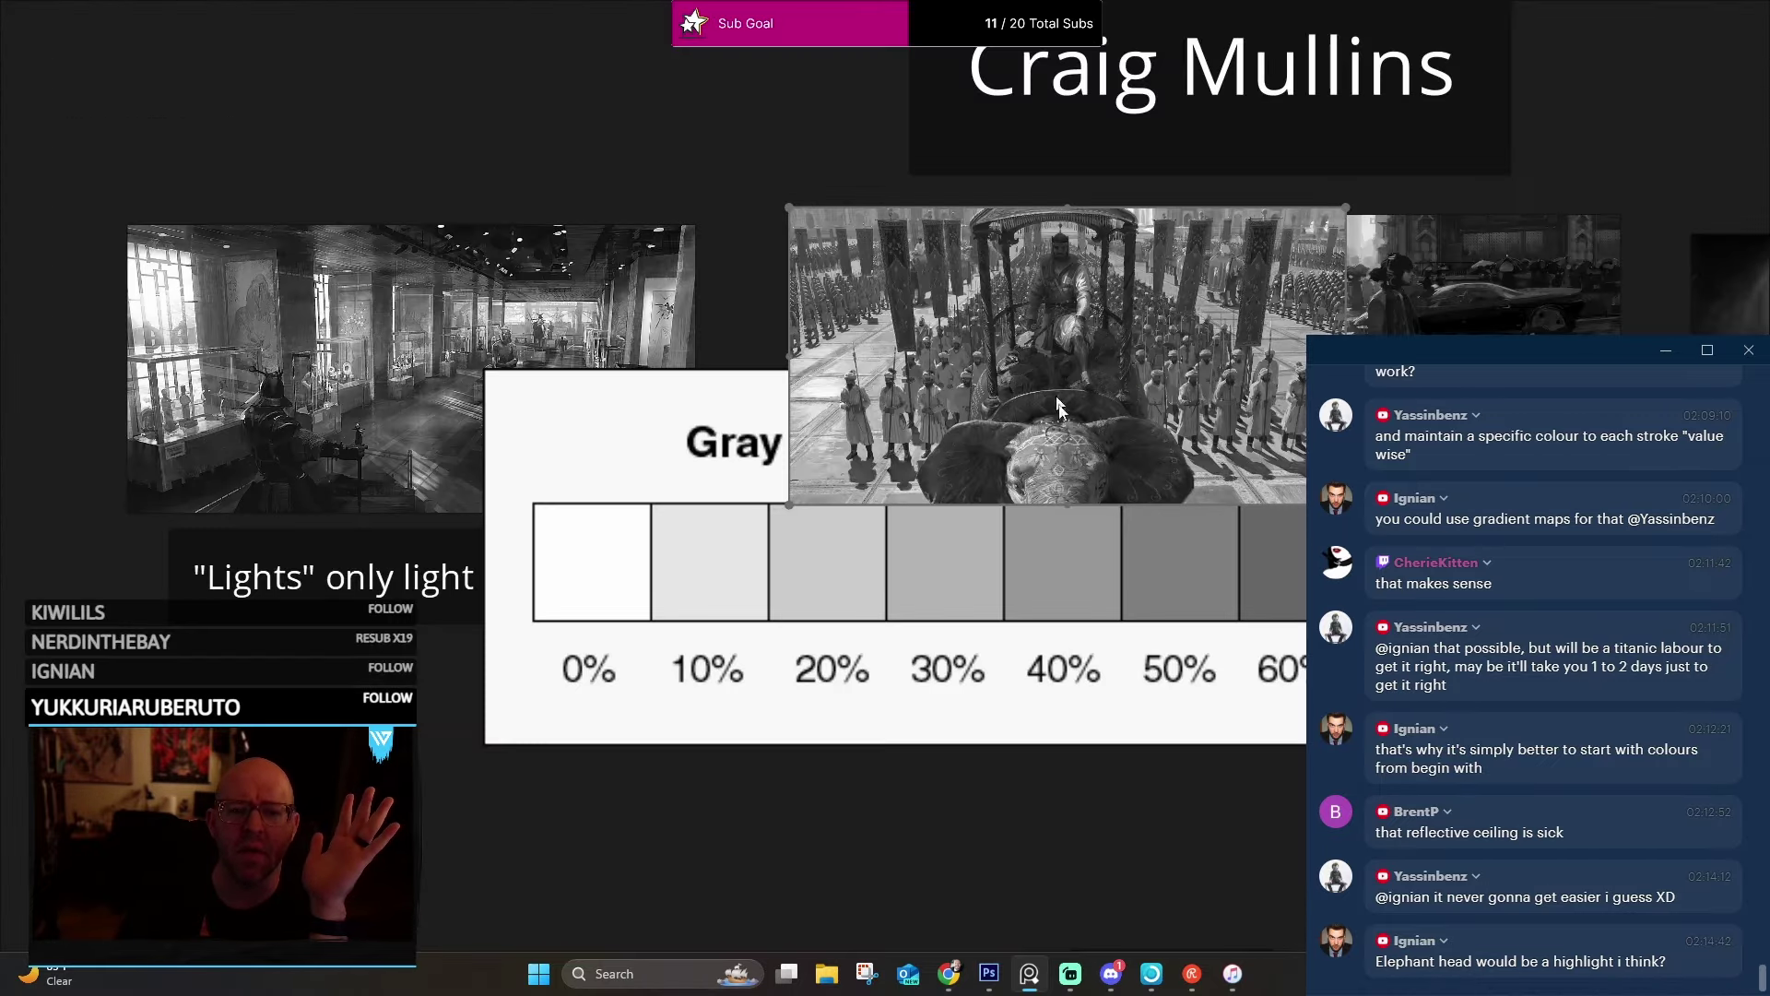
pyautogui.scroll(2, 920, 340)
pyautogui.moveTo(921, 340); pyautogui.dragTo(695, 331)
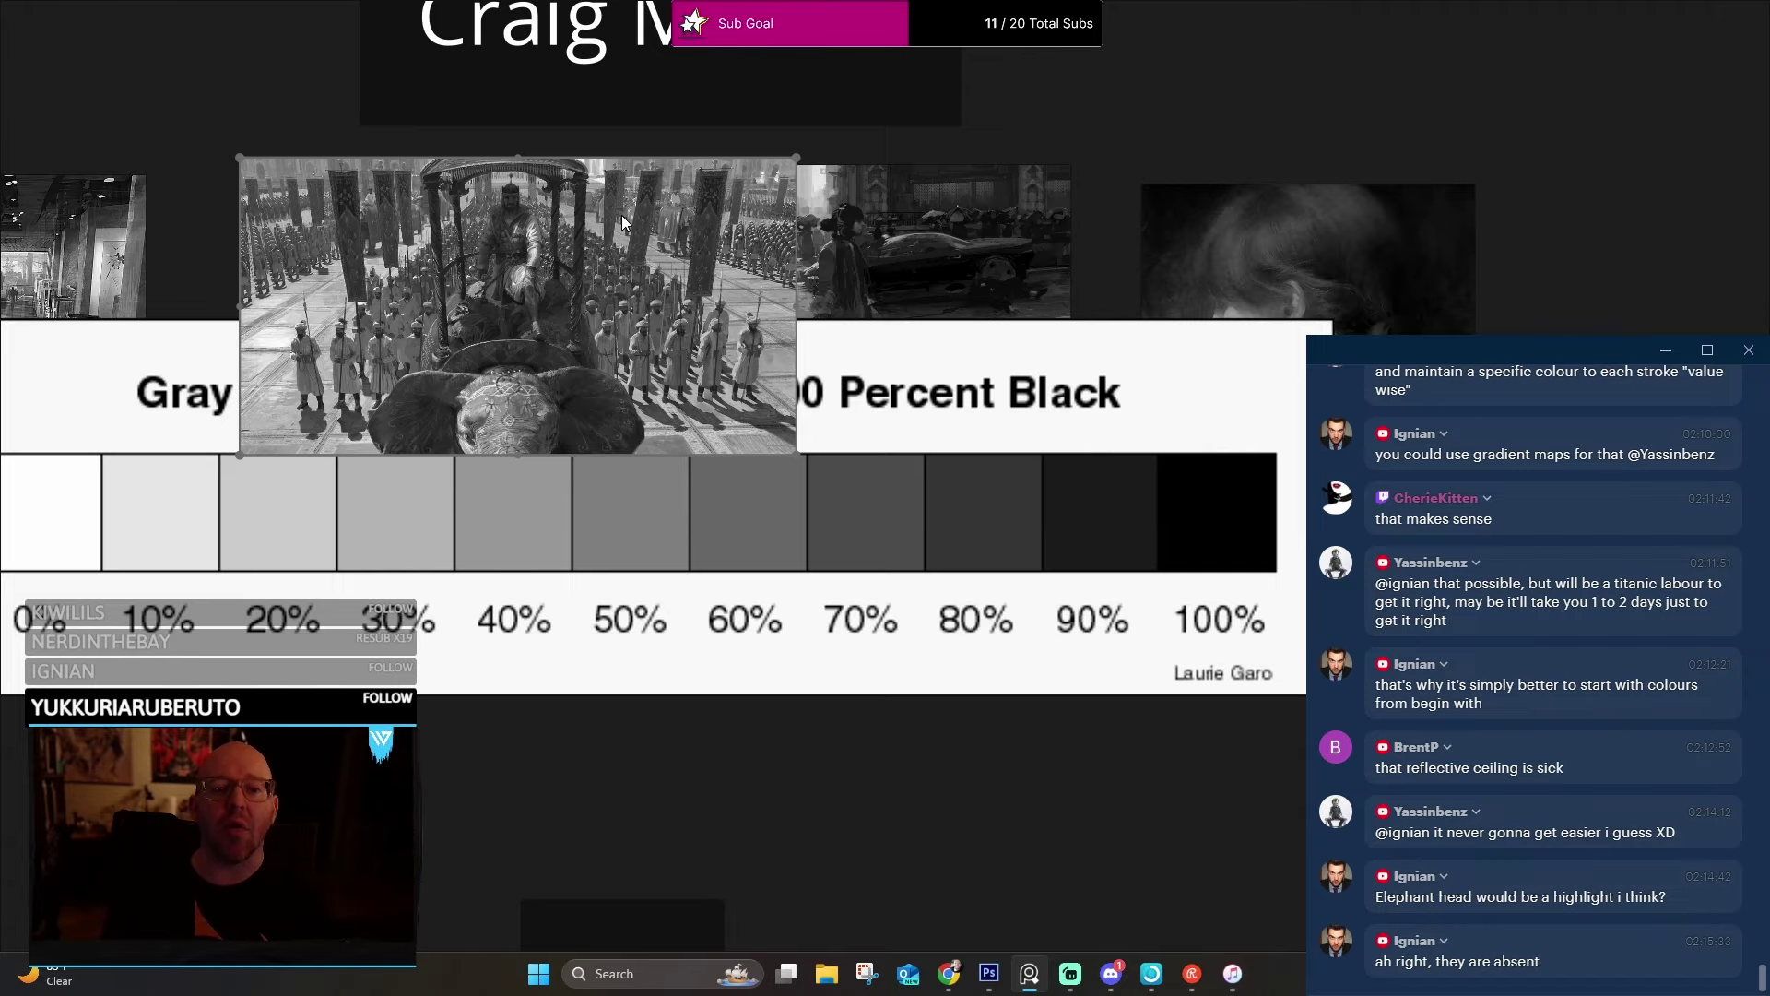
# Zoom in and bring the grey-scale chart in front of the elephant painting.
pyautogui.scroll(5, 554, 238)
pyautogui.scroll(4, 970, 365)
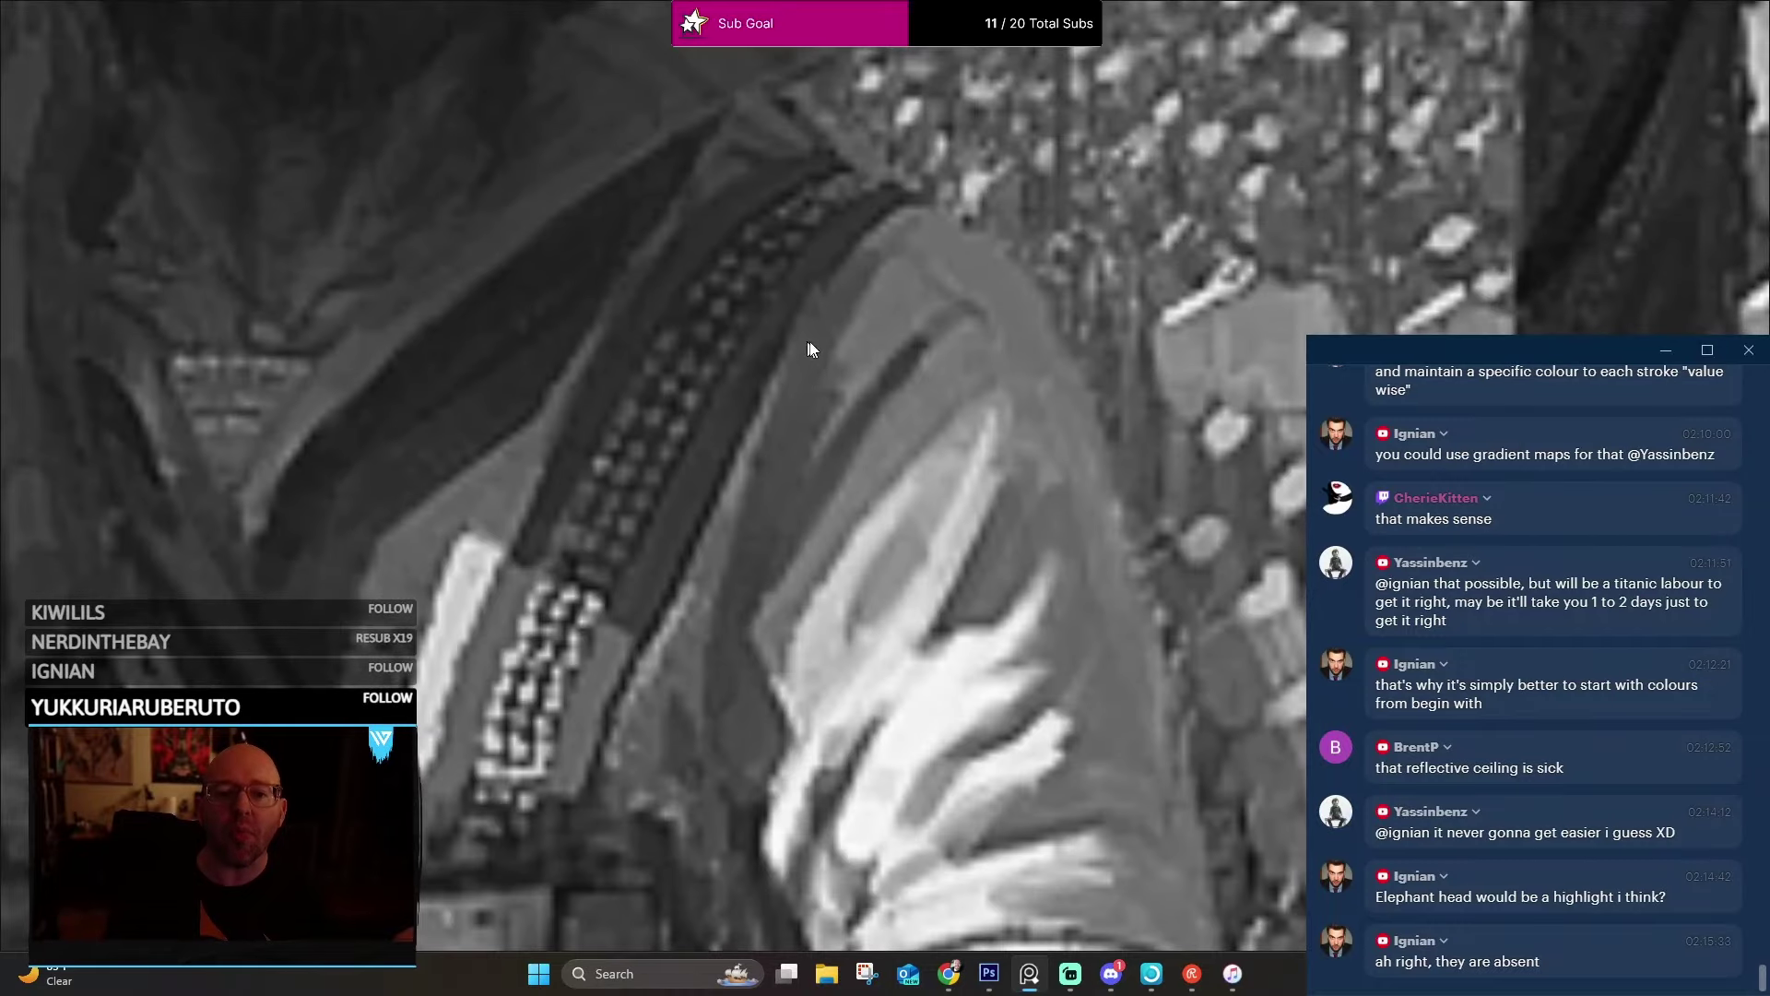
pyautogui.scroll(2, 932, 422)
pyautogui.scroll(-6, 878, 179)
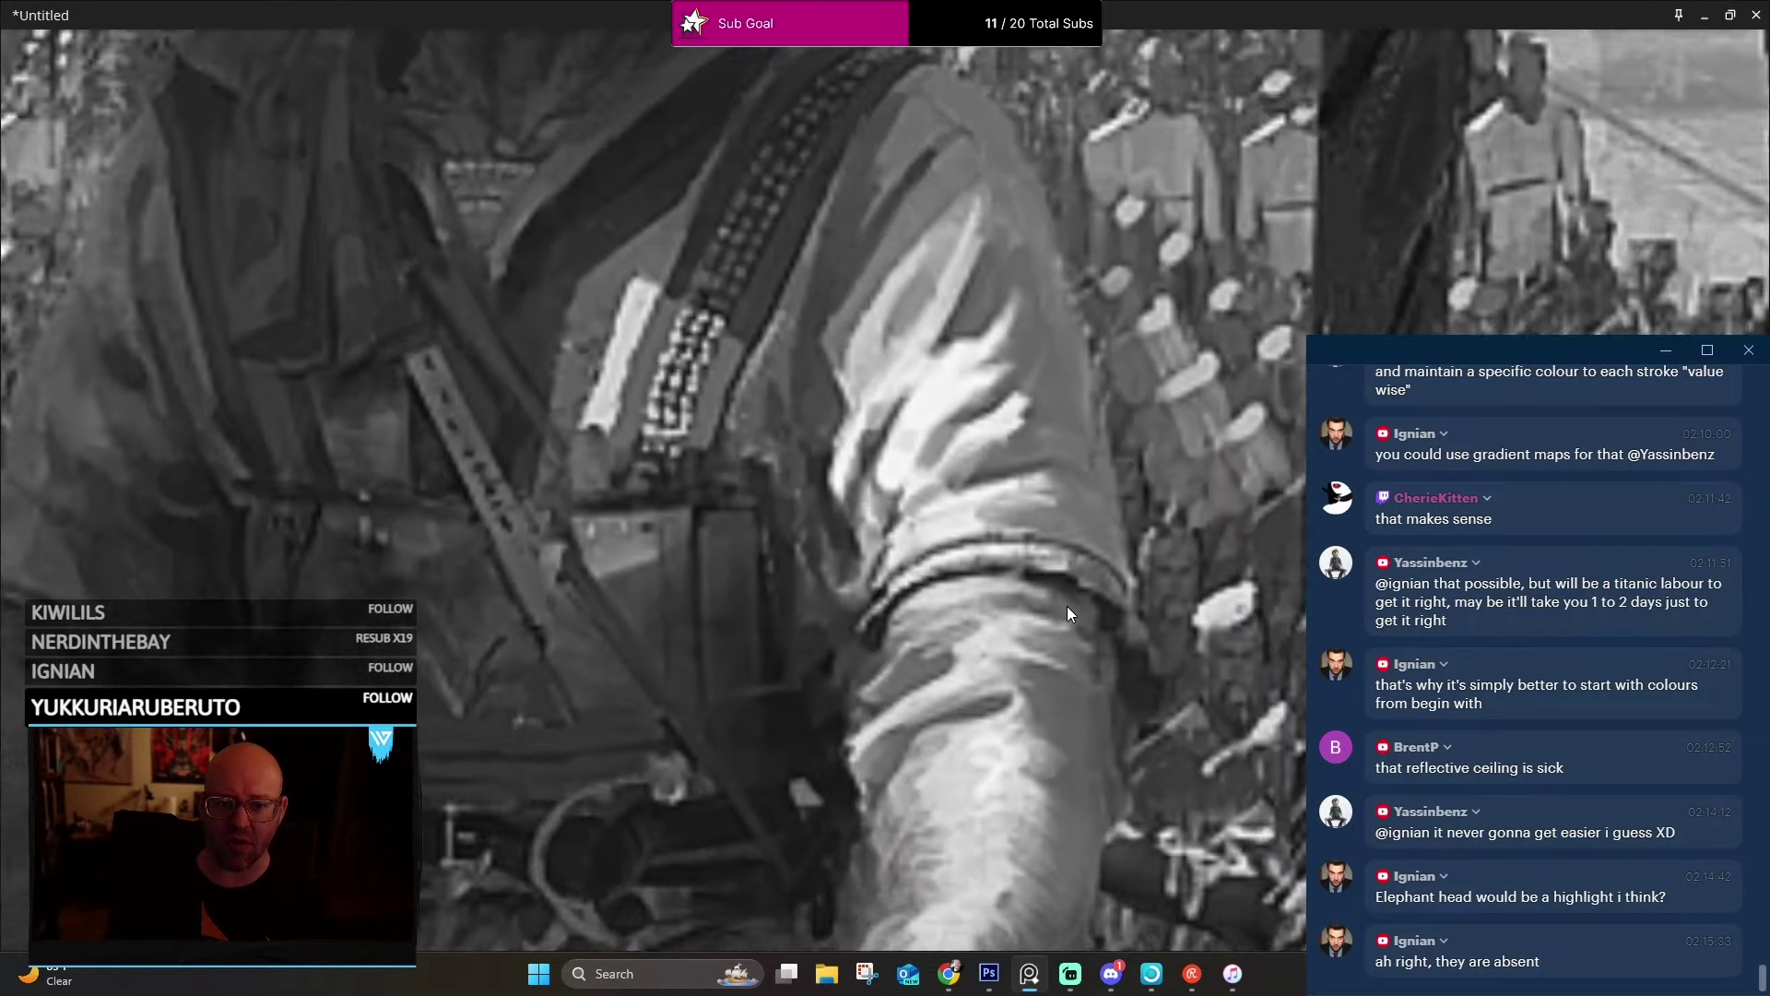
pyautogui.scroll(2, 824, 417)
pyautogui.scroll(-8, 856, 425)
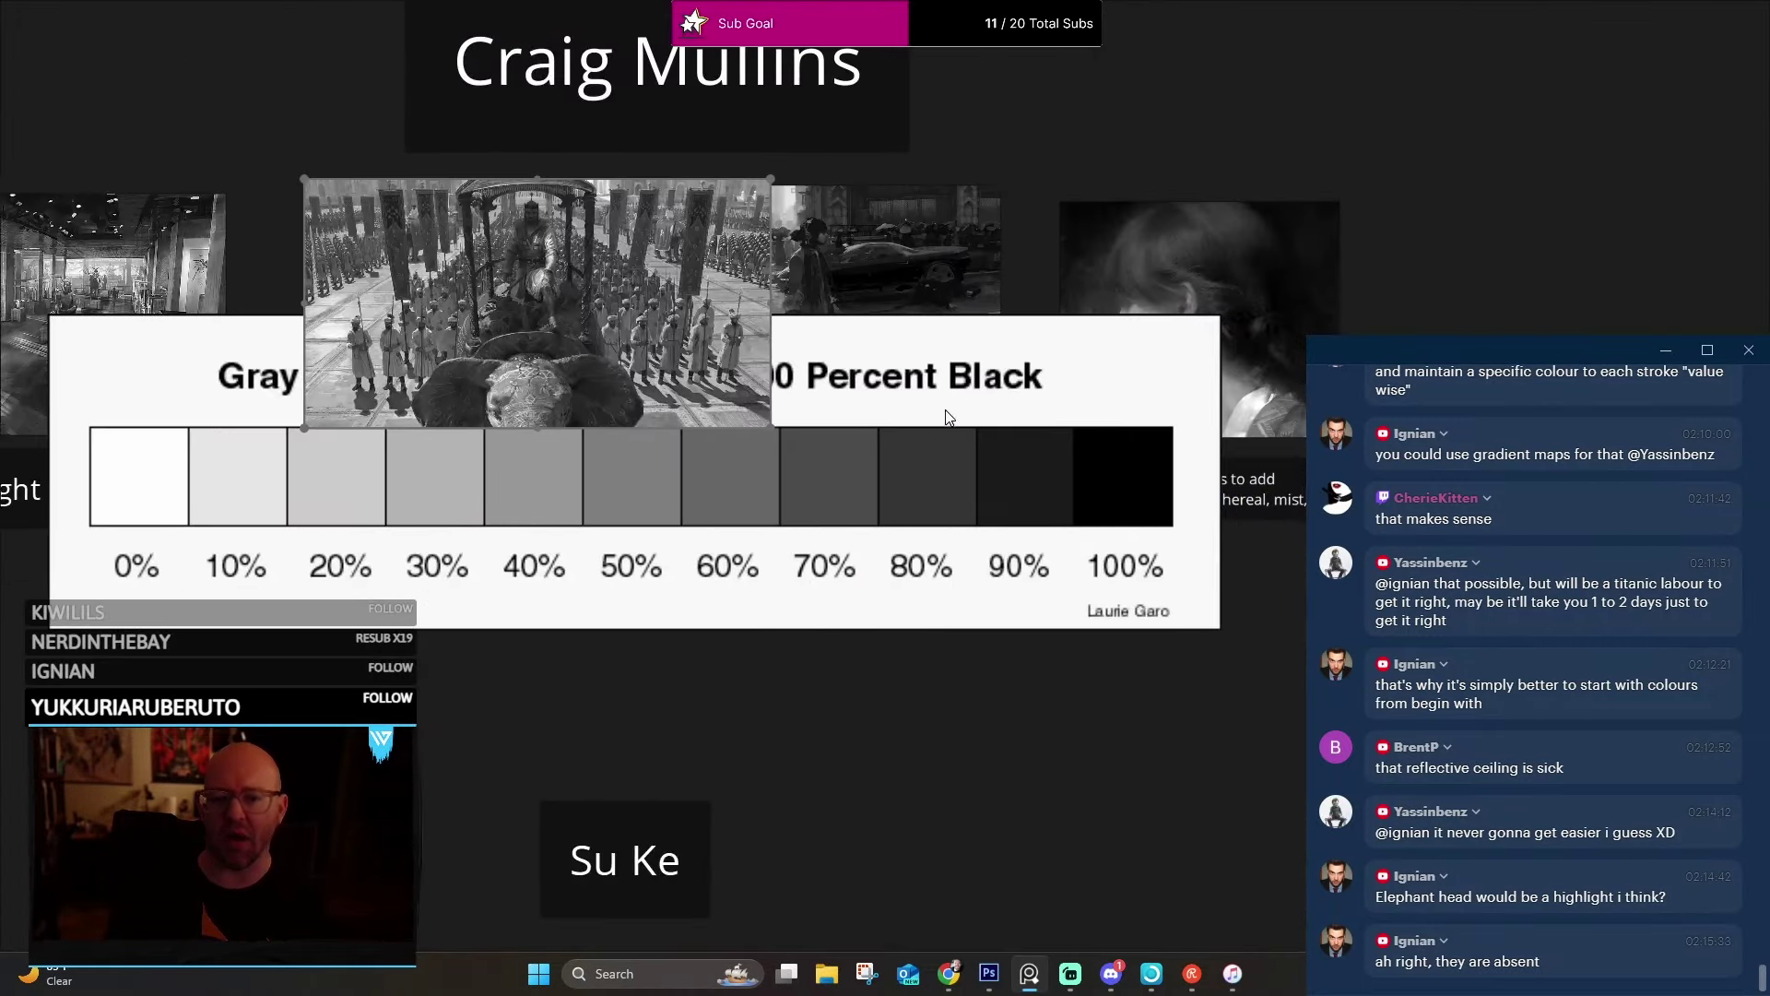
pyautogui.click(949, 417)
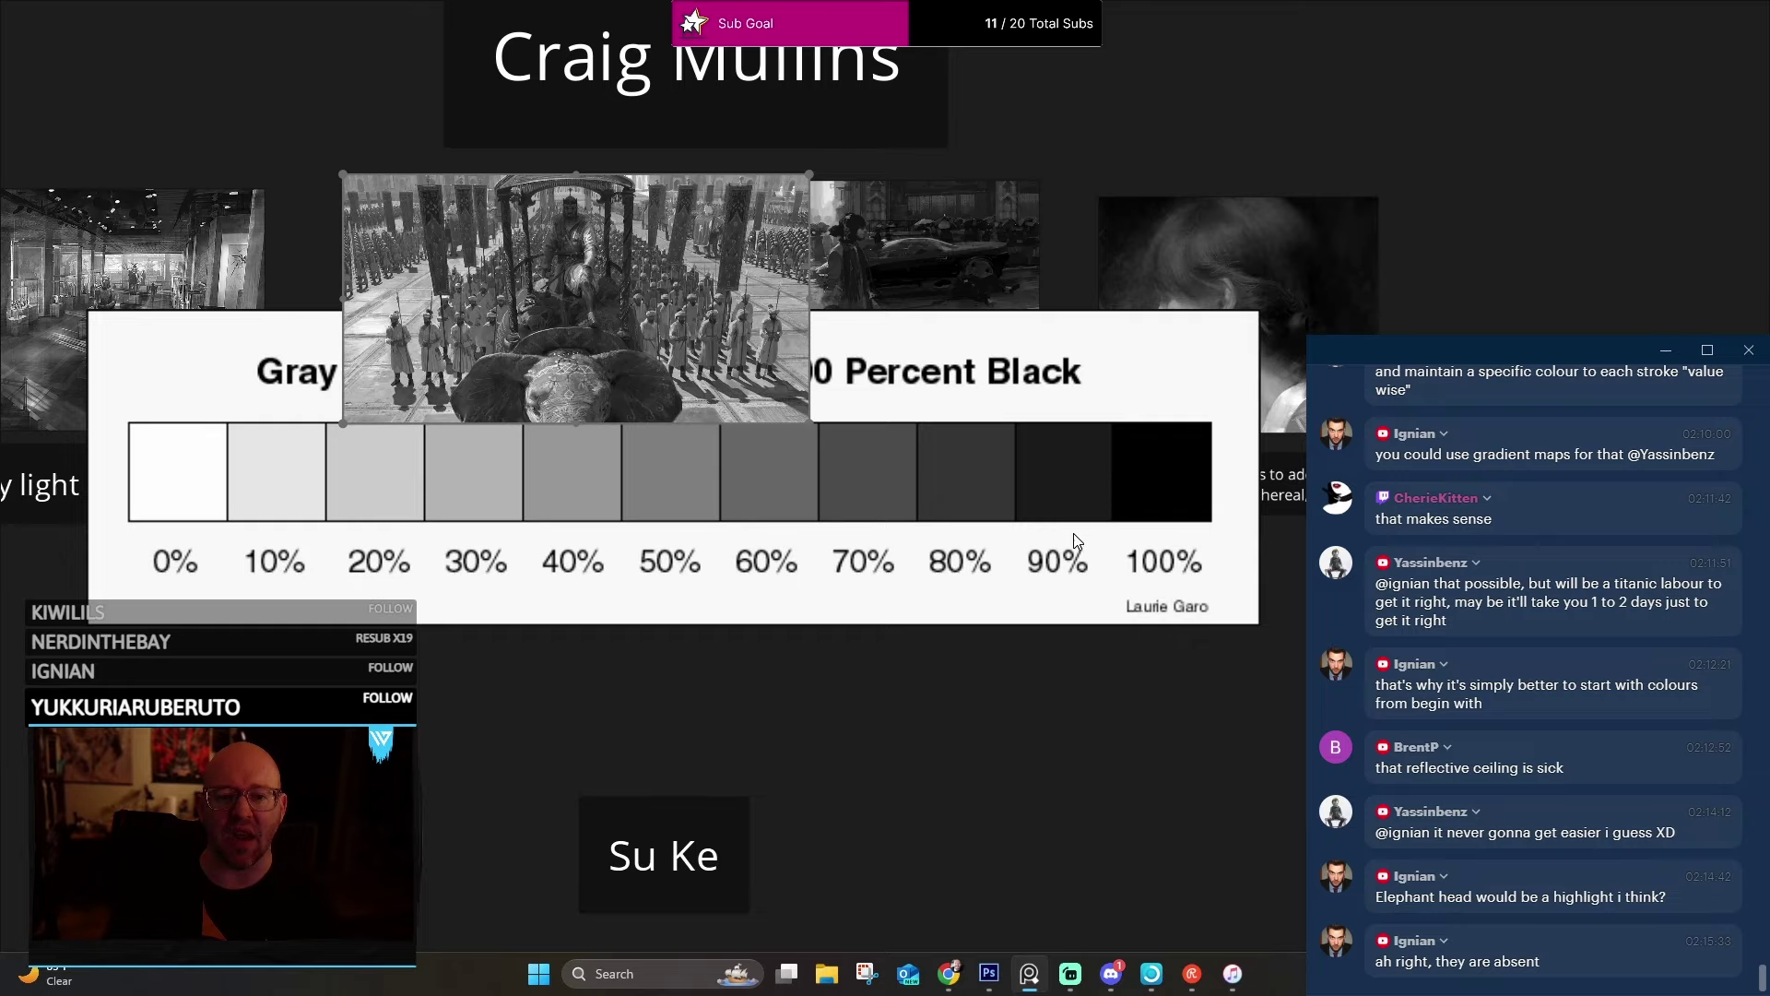
# Move the elephant painting off the chart's right side and back above it, then raise the chart again.
pyautogui.scroll(5, 1073, 536)
pyautogui.scroll(-6, 561, 375)
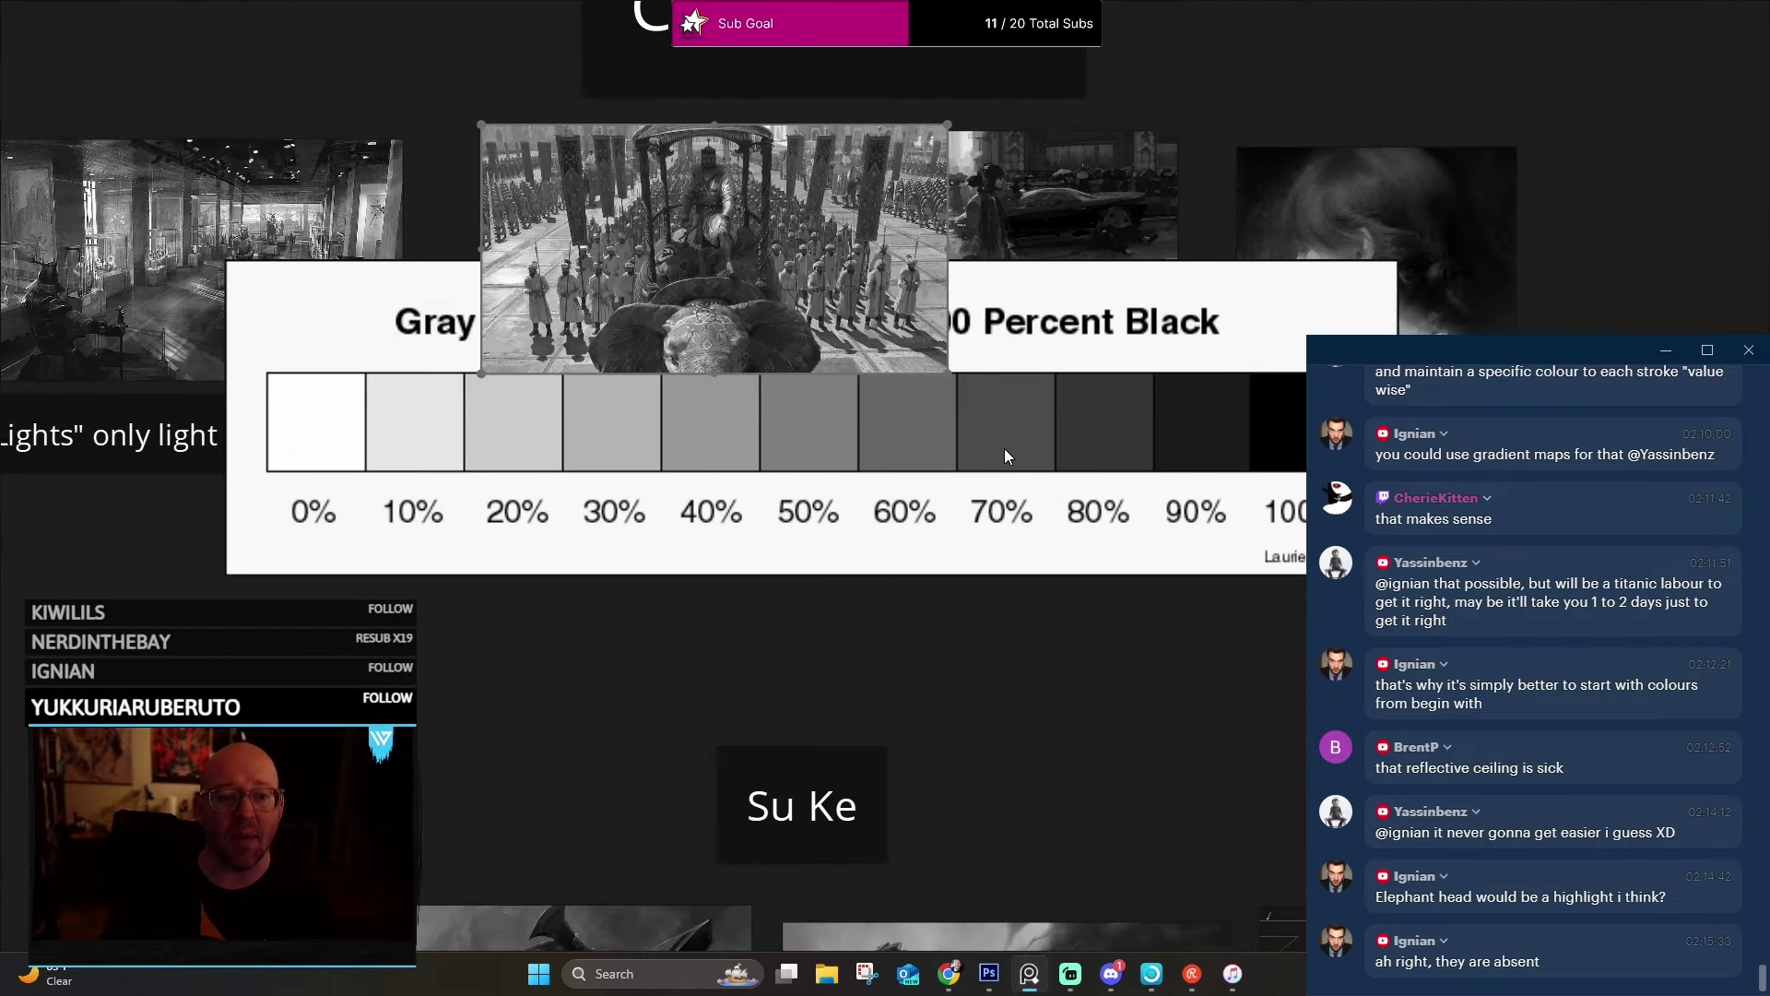
pyautogui.scroll(7, 775, 388)
pyautogui.scroll(5, 399, 305)
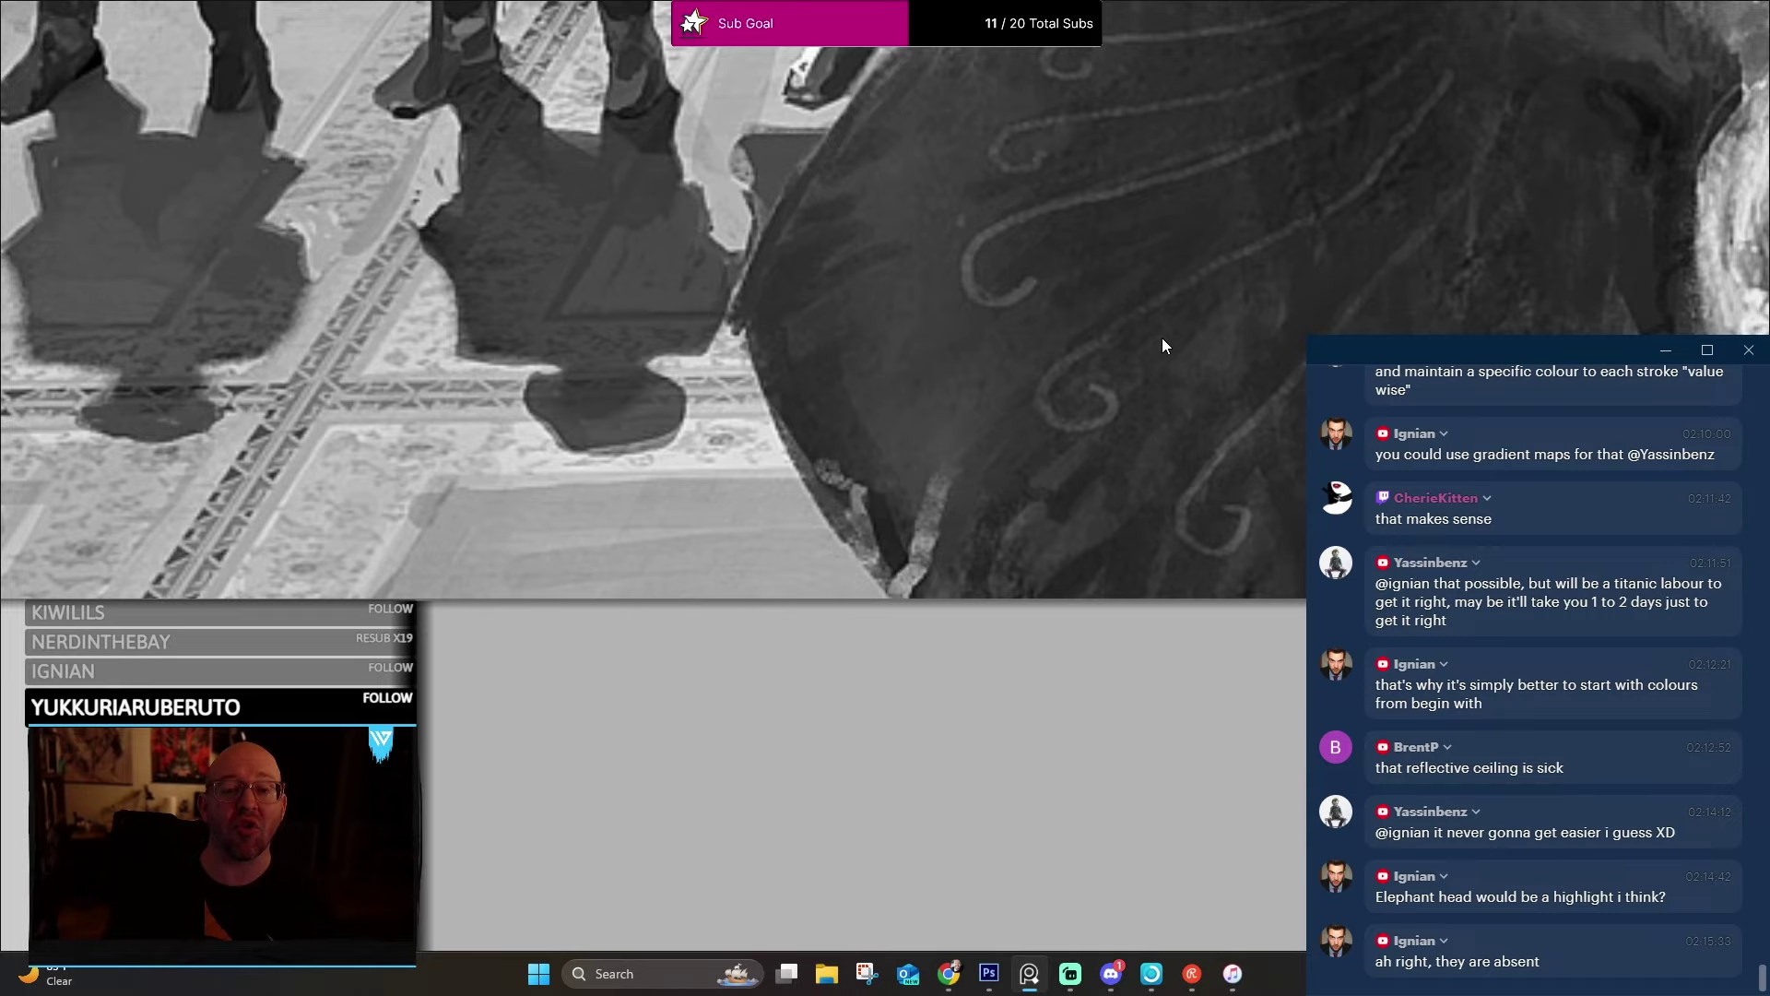
pyautogui.scroll(-4, 1020, 441)
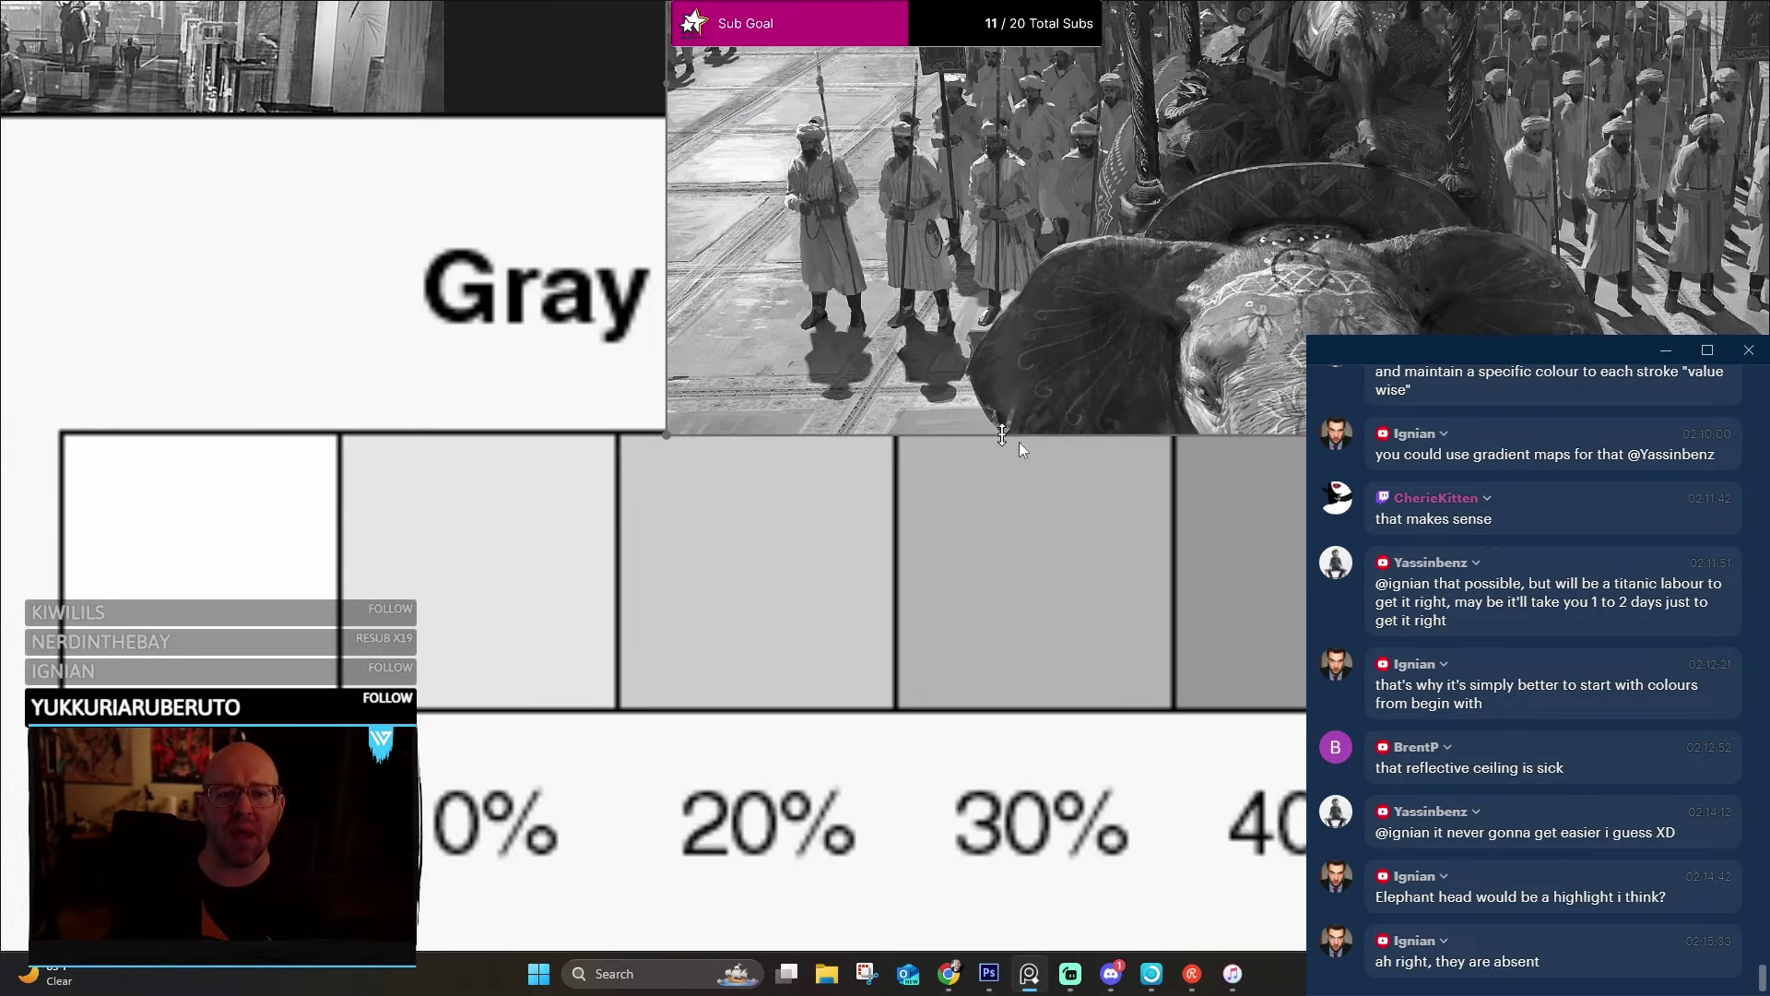
pyautogui.scroll(-5, 1019, 442)
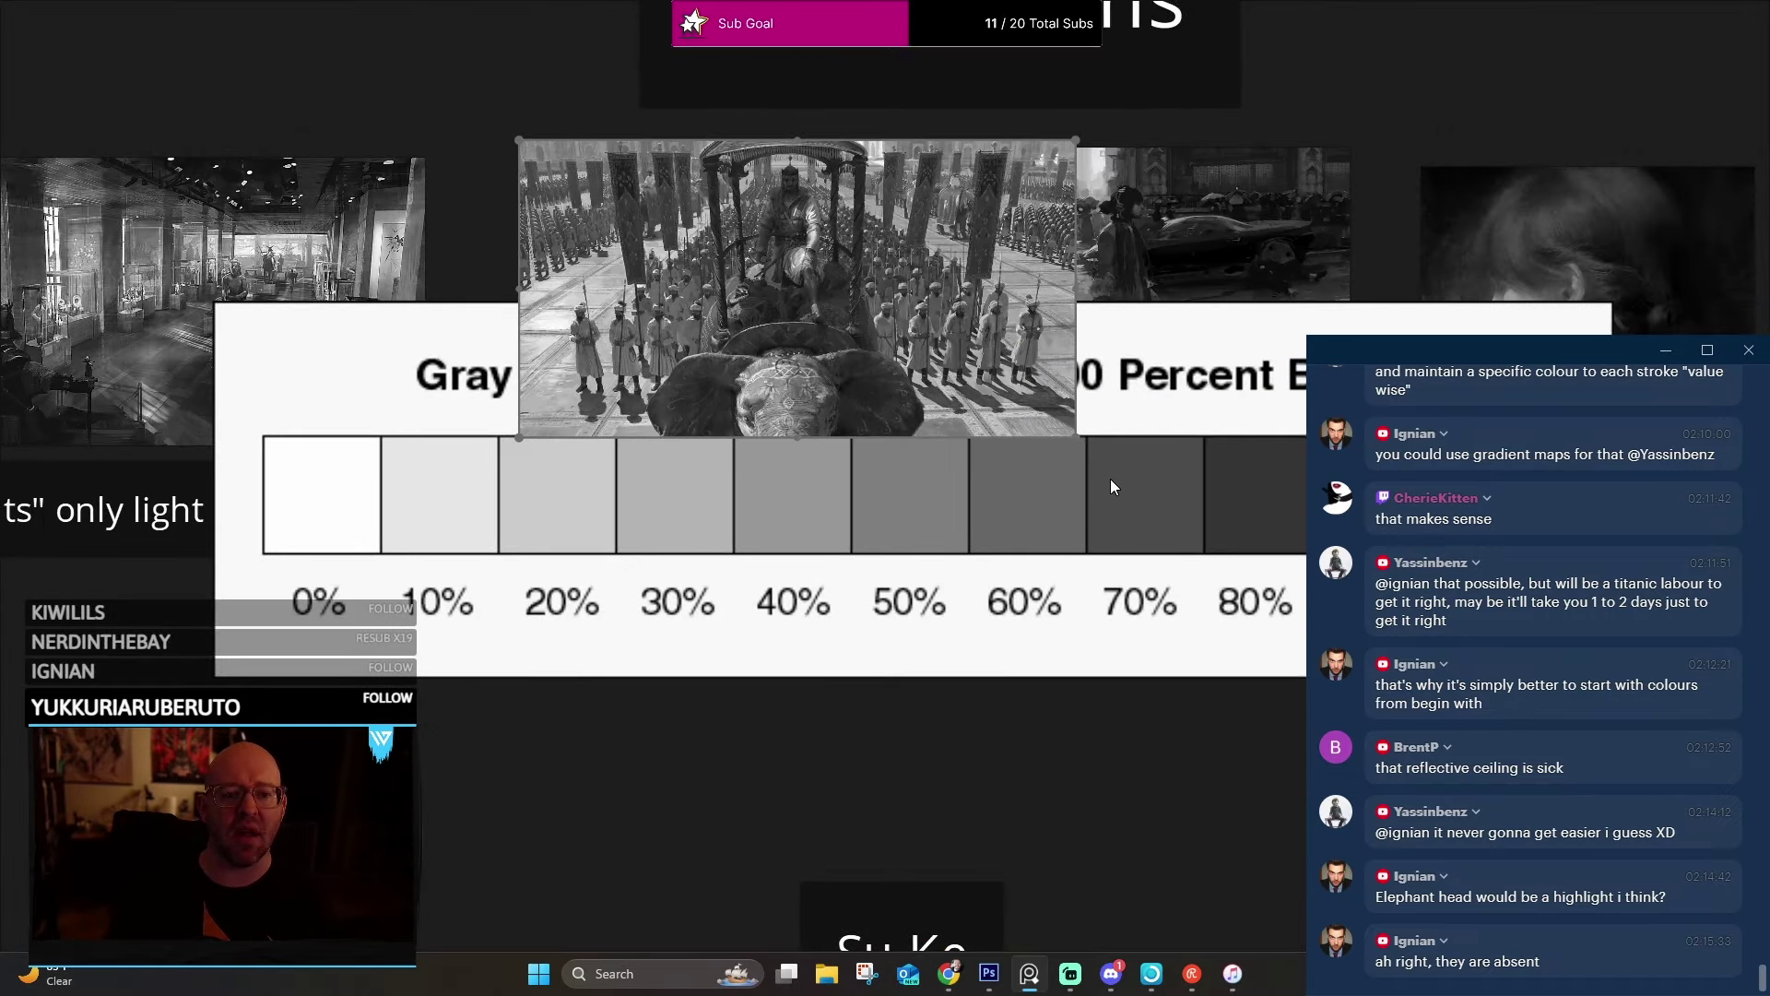
pyautogui.moveTo(793, 413); pyautogui.dragTo(1363, 457)
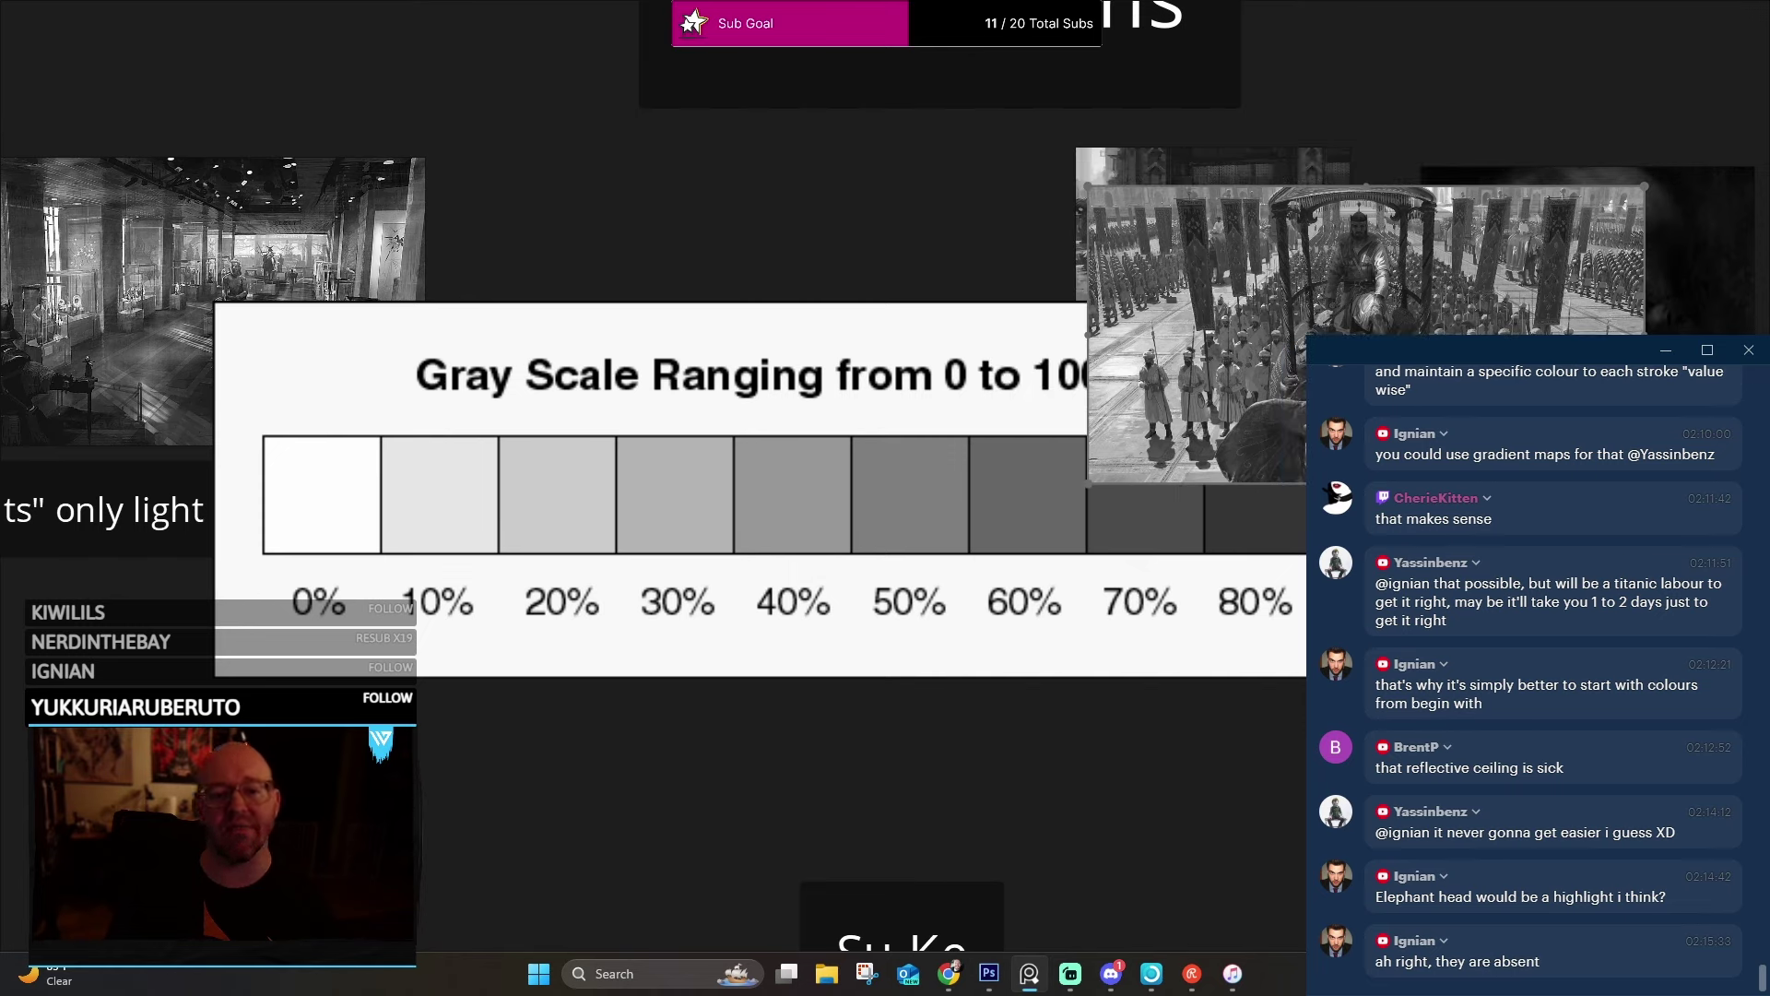
pyautogui.moveTo(1172, 399); pyautogui.dragTo(557, 361)
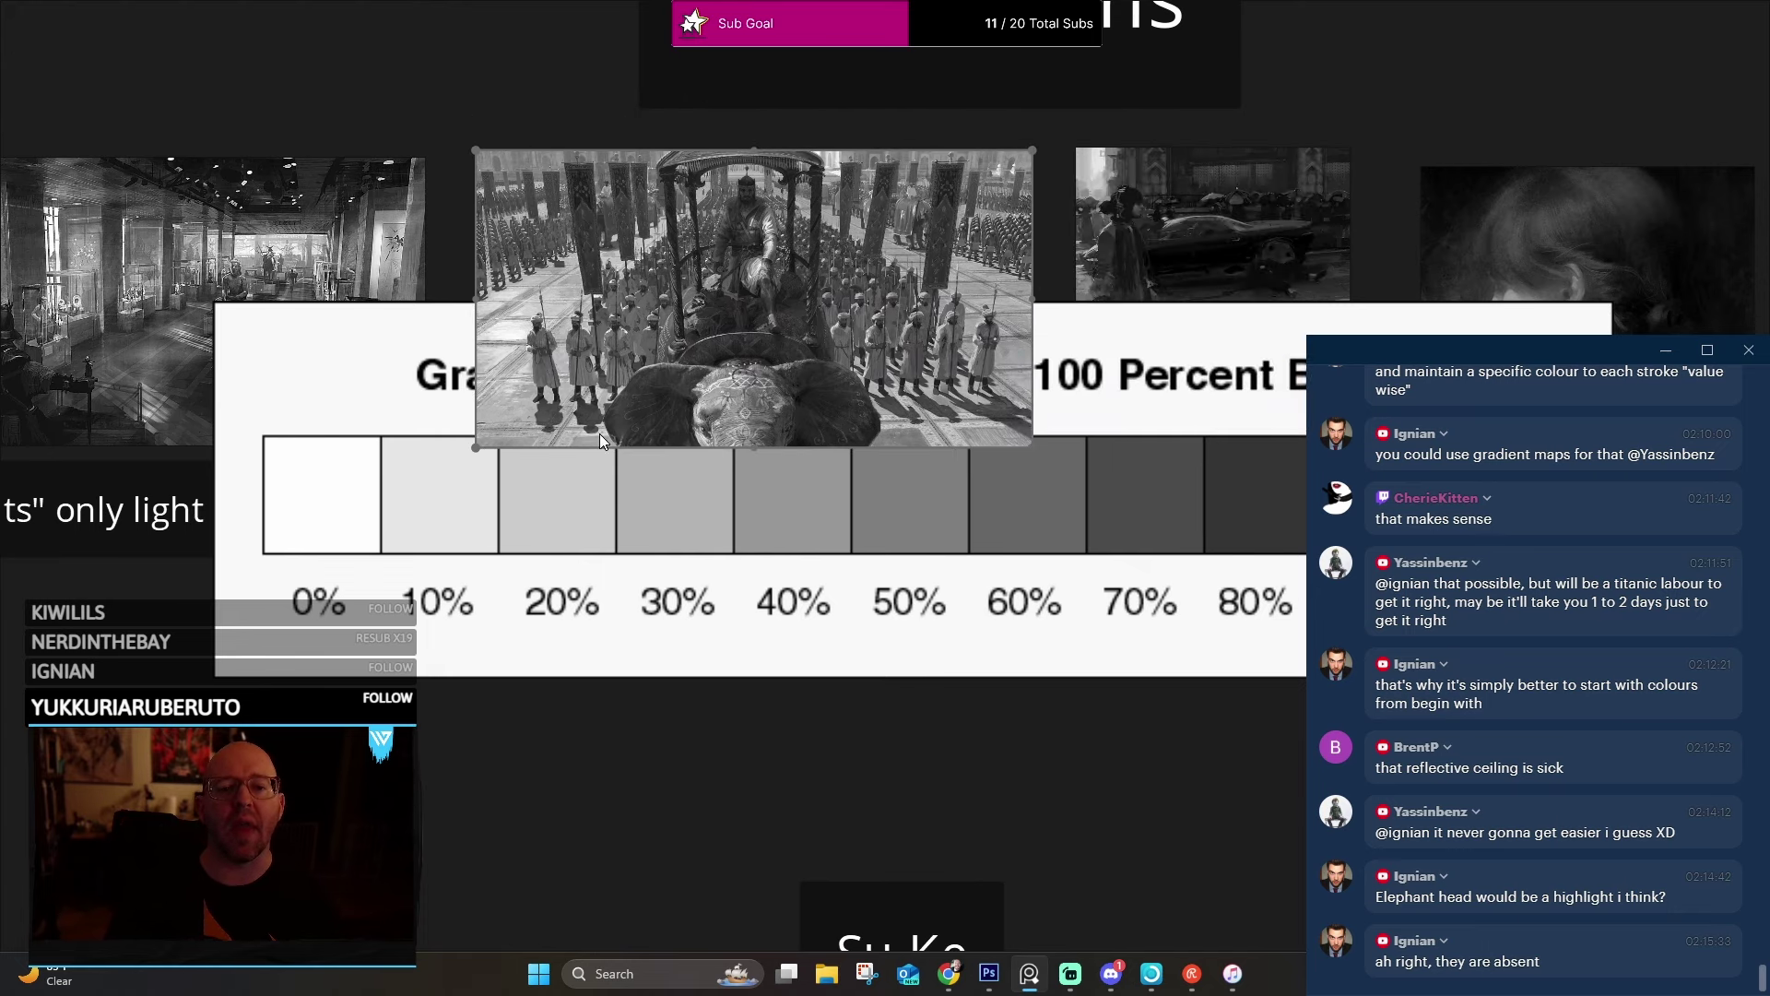
pyautogui.click(715, 595)
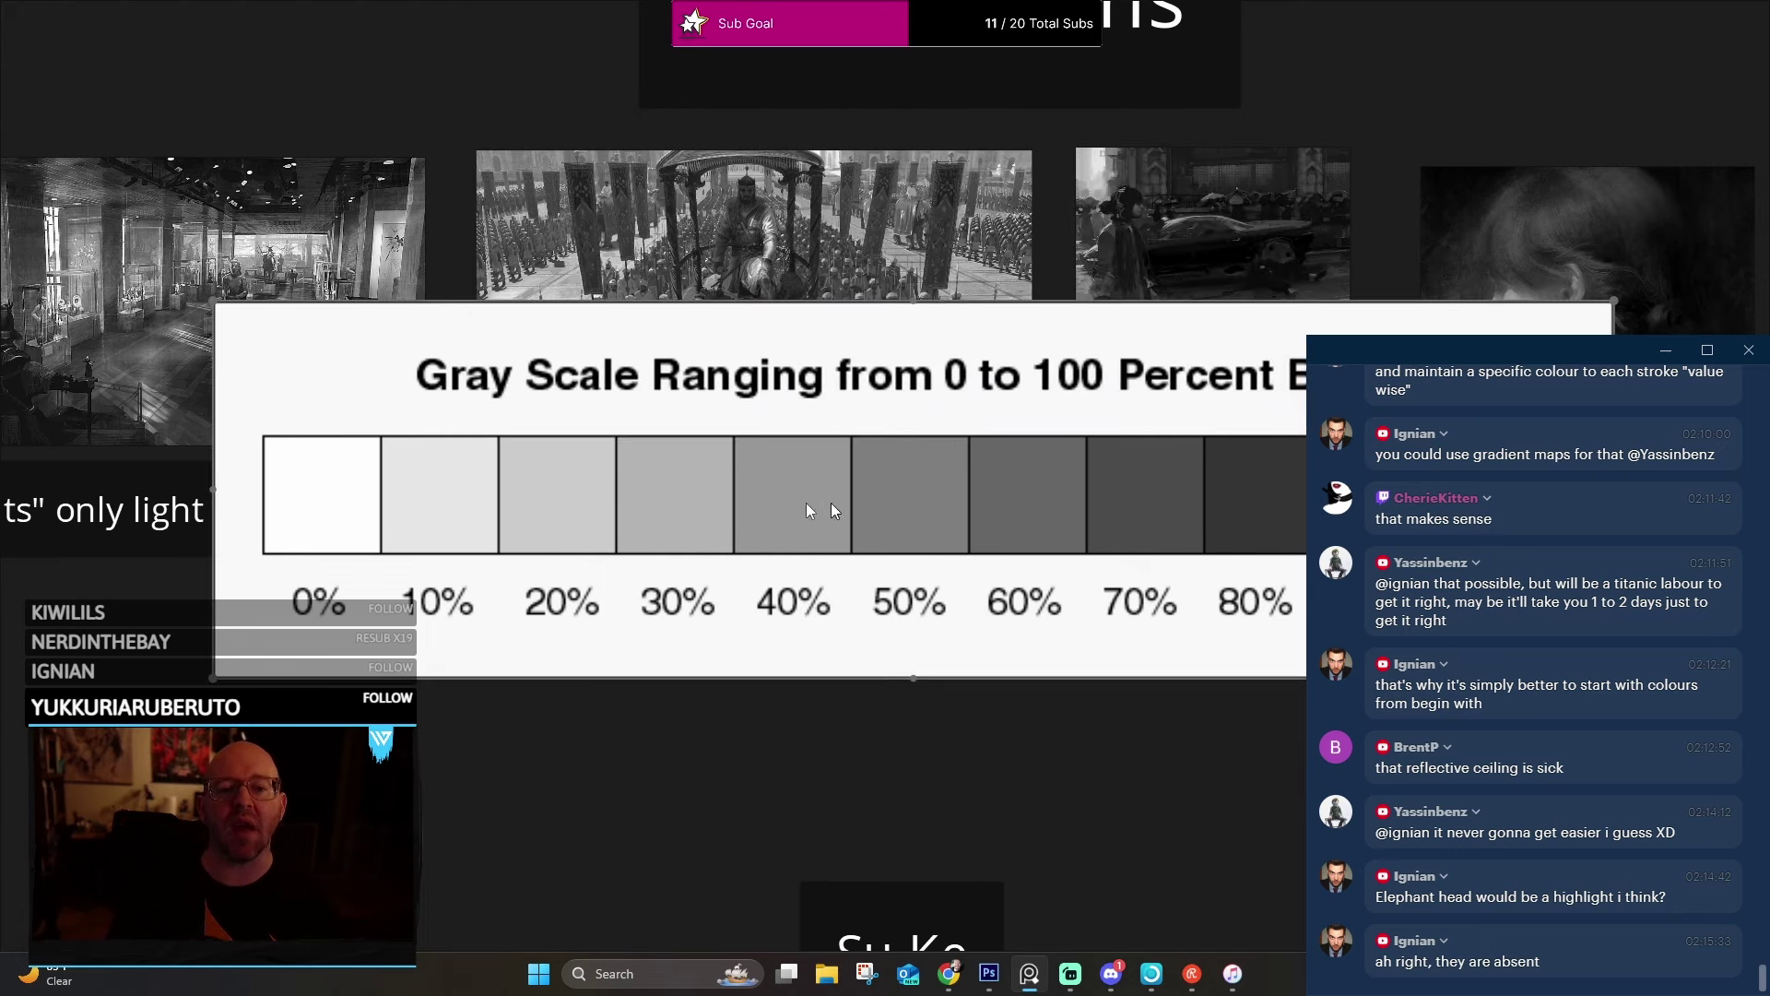
pyautogui.scroll(2, 616, 570)
pyautogui.scroll(-1, 646, 558)
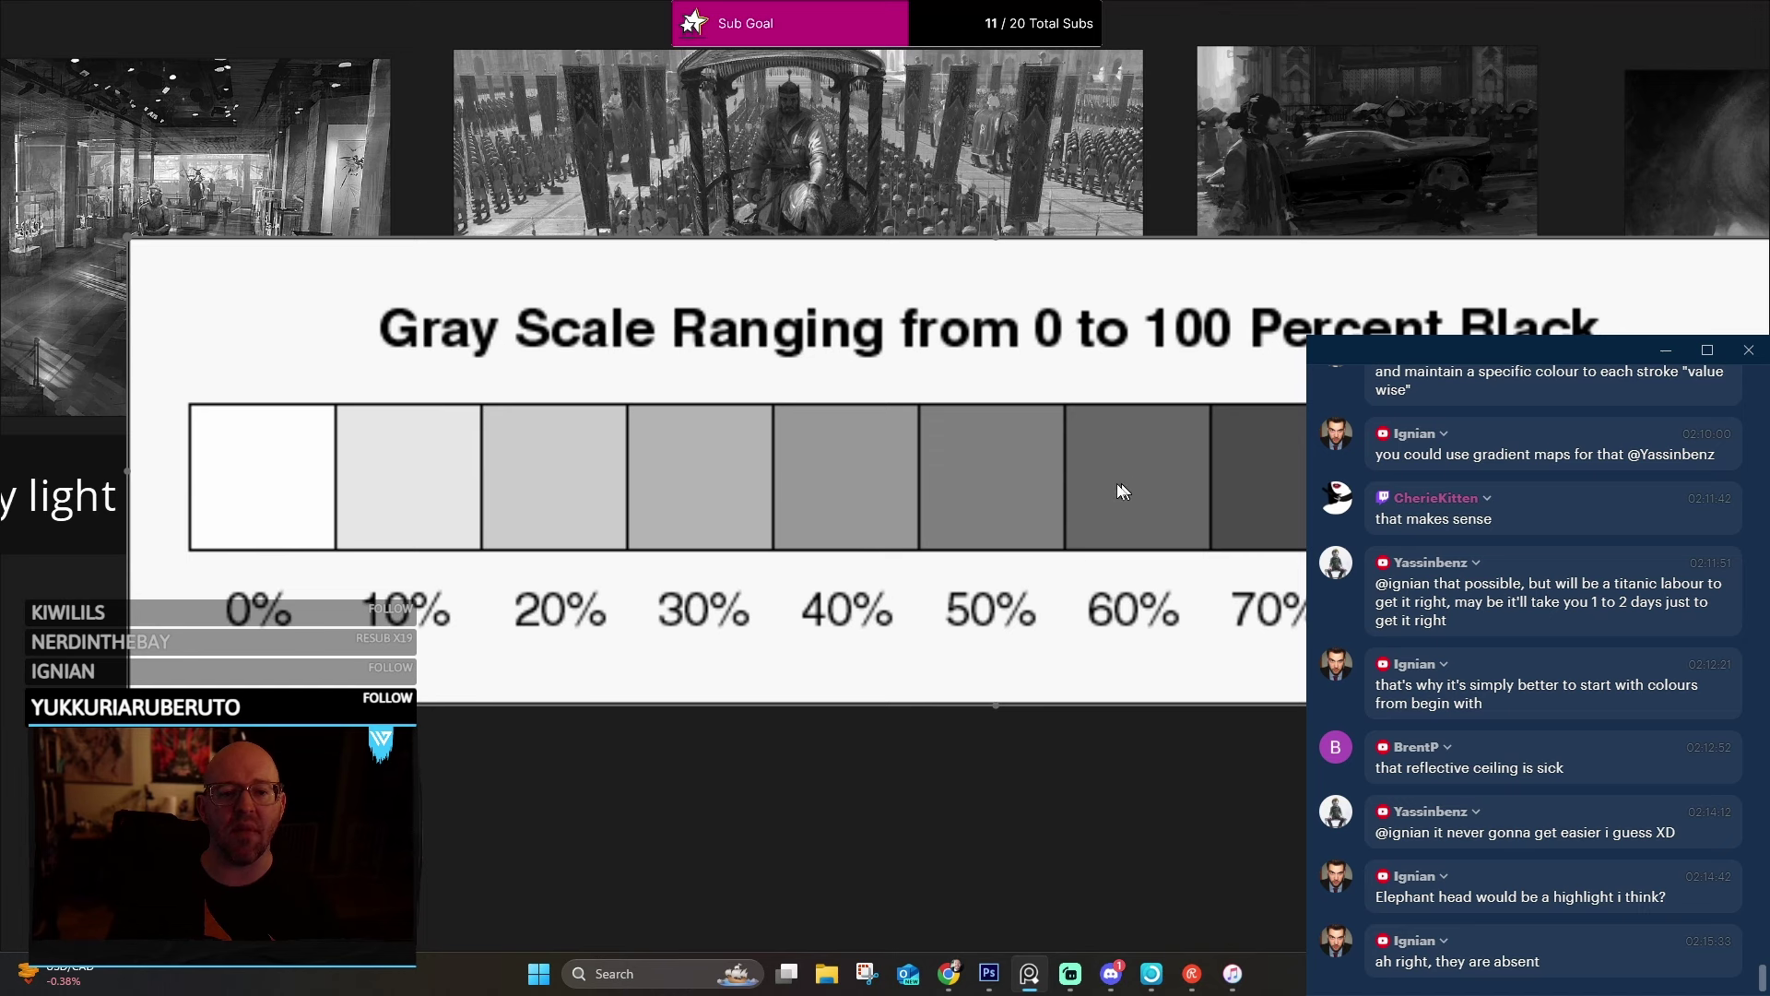
pyautogui.scroll(-2, 1122, 492)
pyautogui.scroll(1, 638, 437)
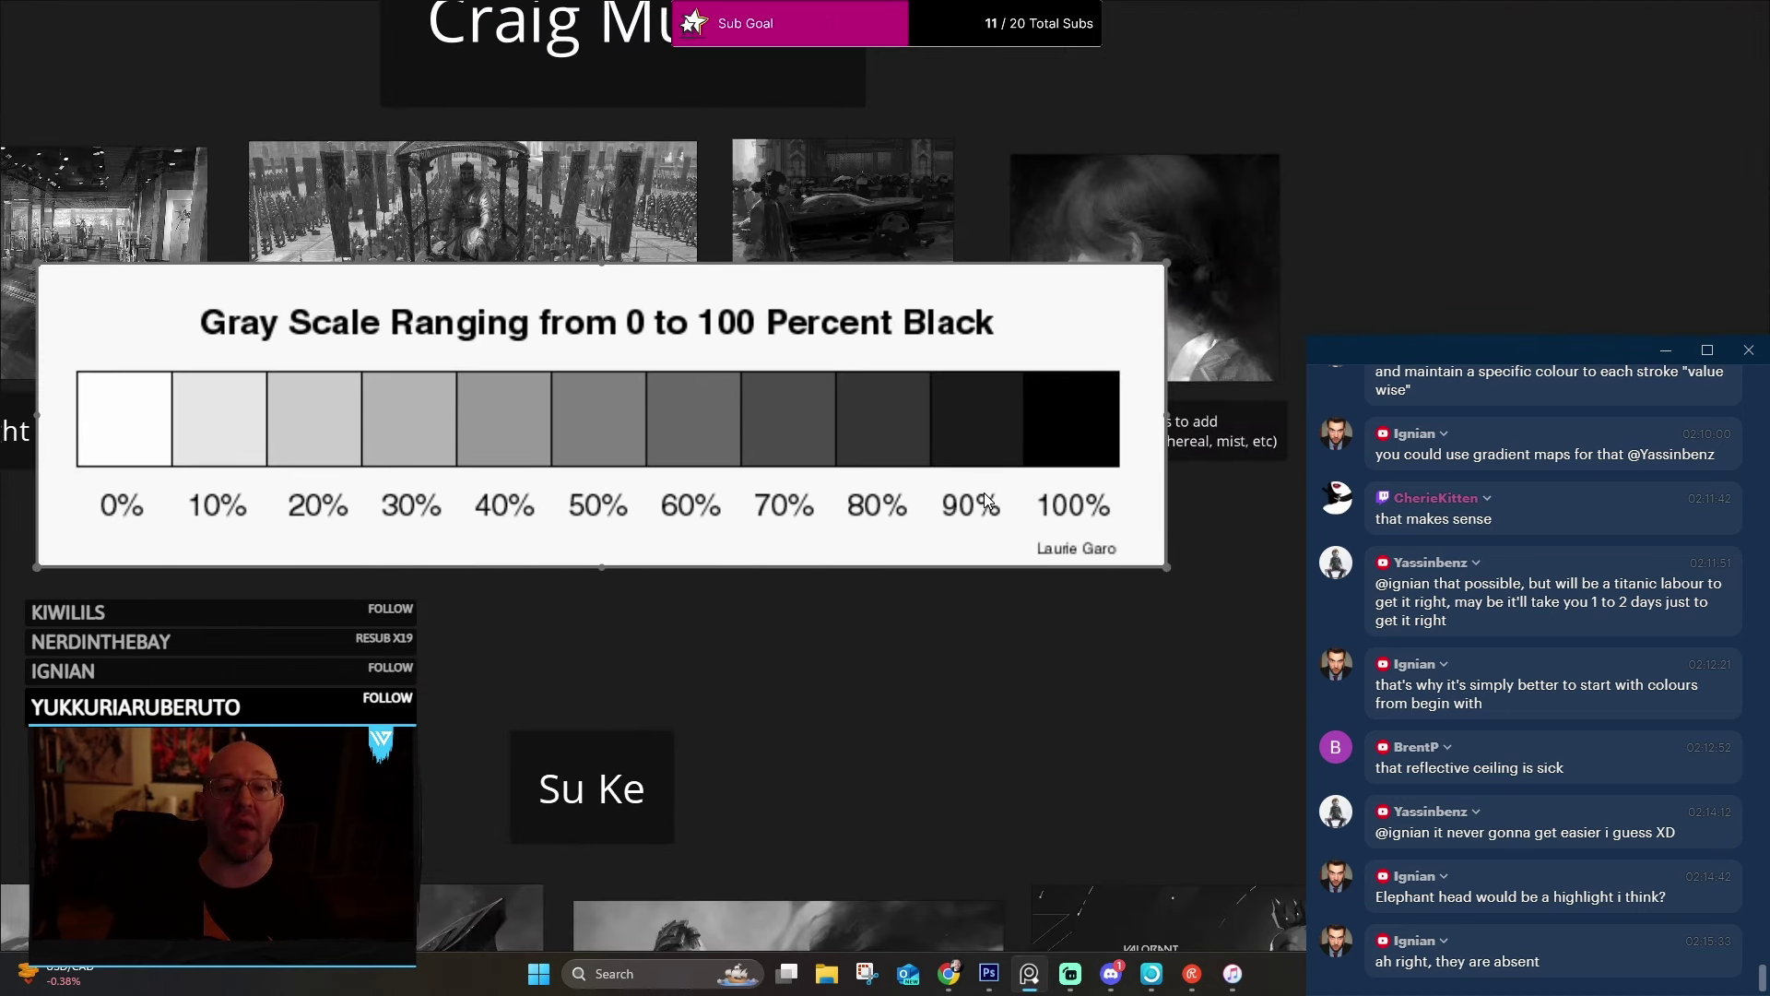
# Pan and zoom to a close-up of the woman's jaw, neck and collar in the 'Soften transitions to add ambience' portrait.
pyautogui.moveTo(901, 458); pyautogui.dragTo(803, 447)
pyautogui.scroll(6, 1199, 267)
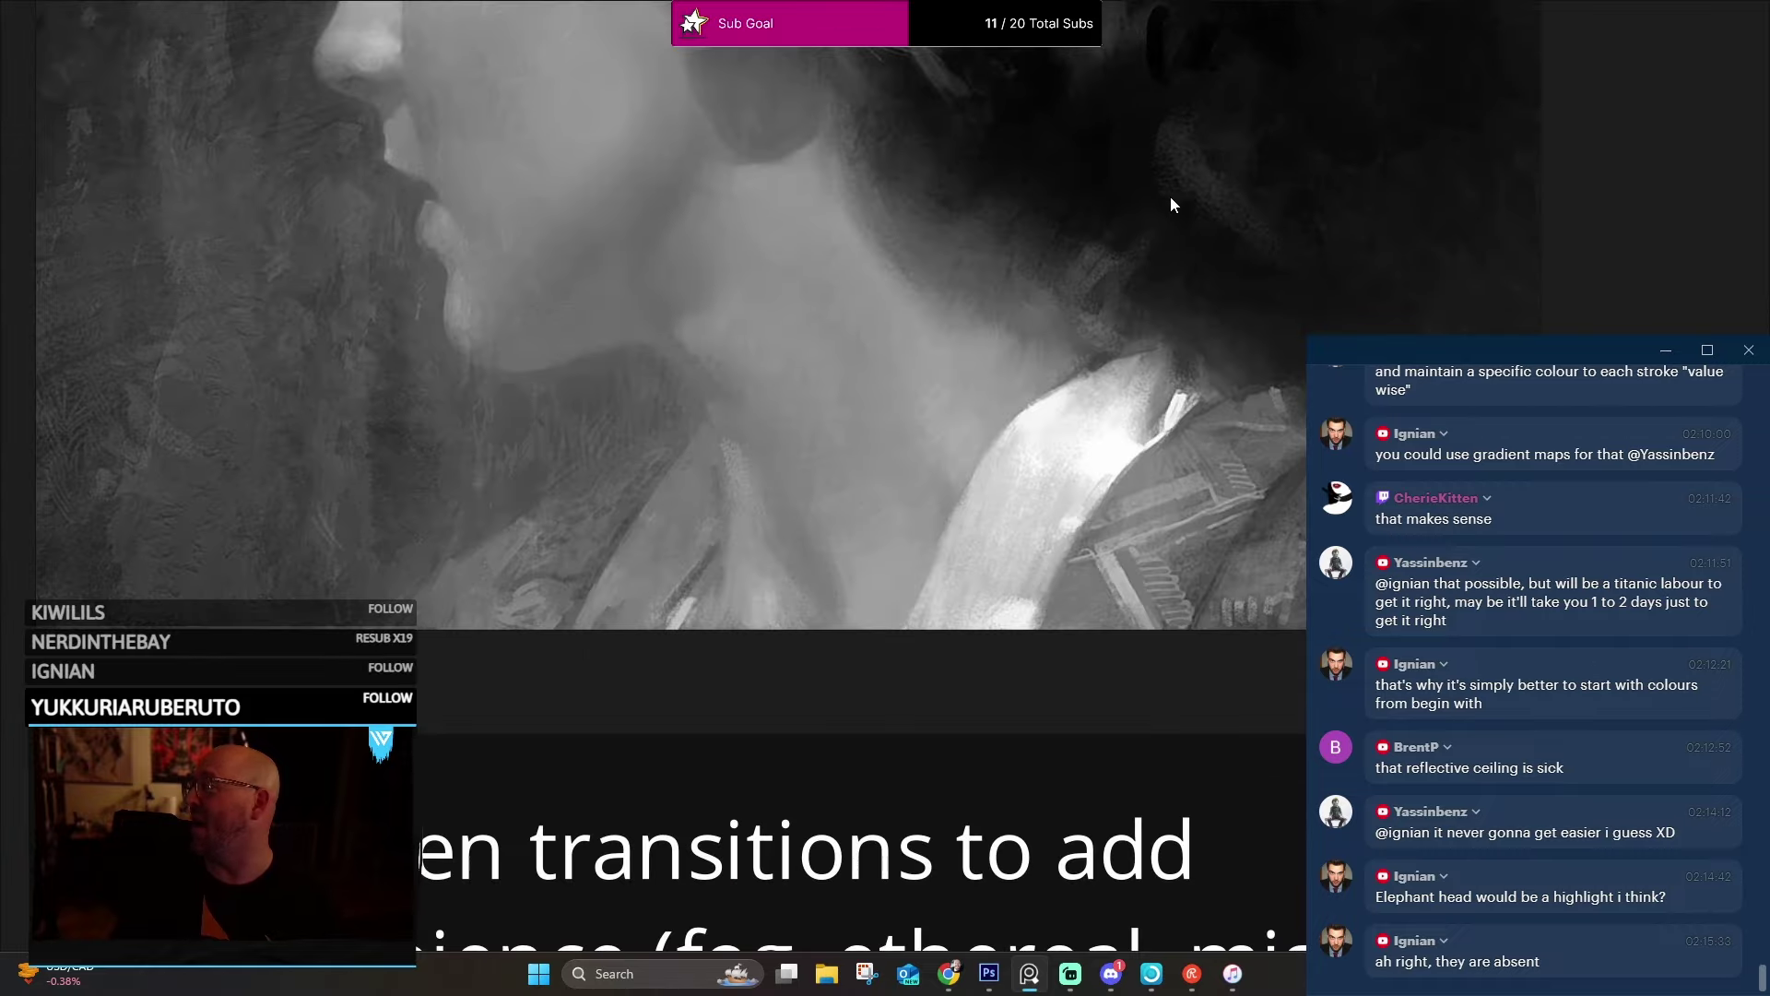
pyautogui.scroll(-5, 984, 529)
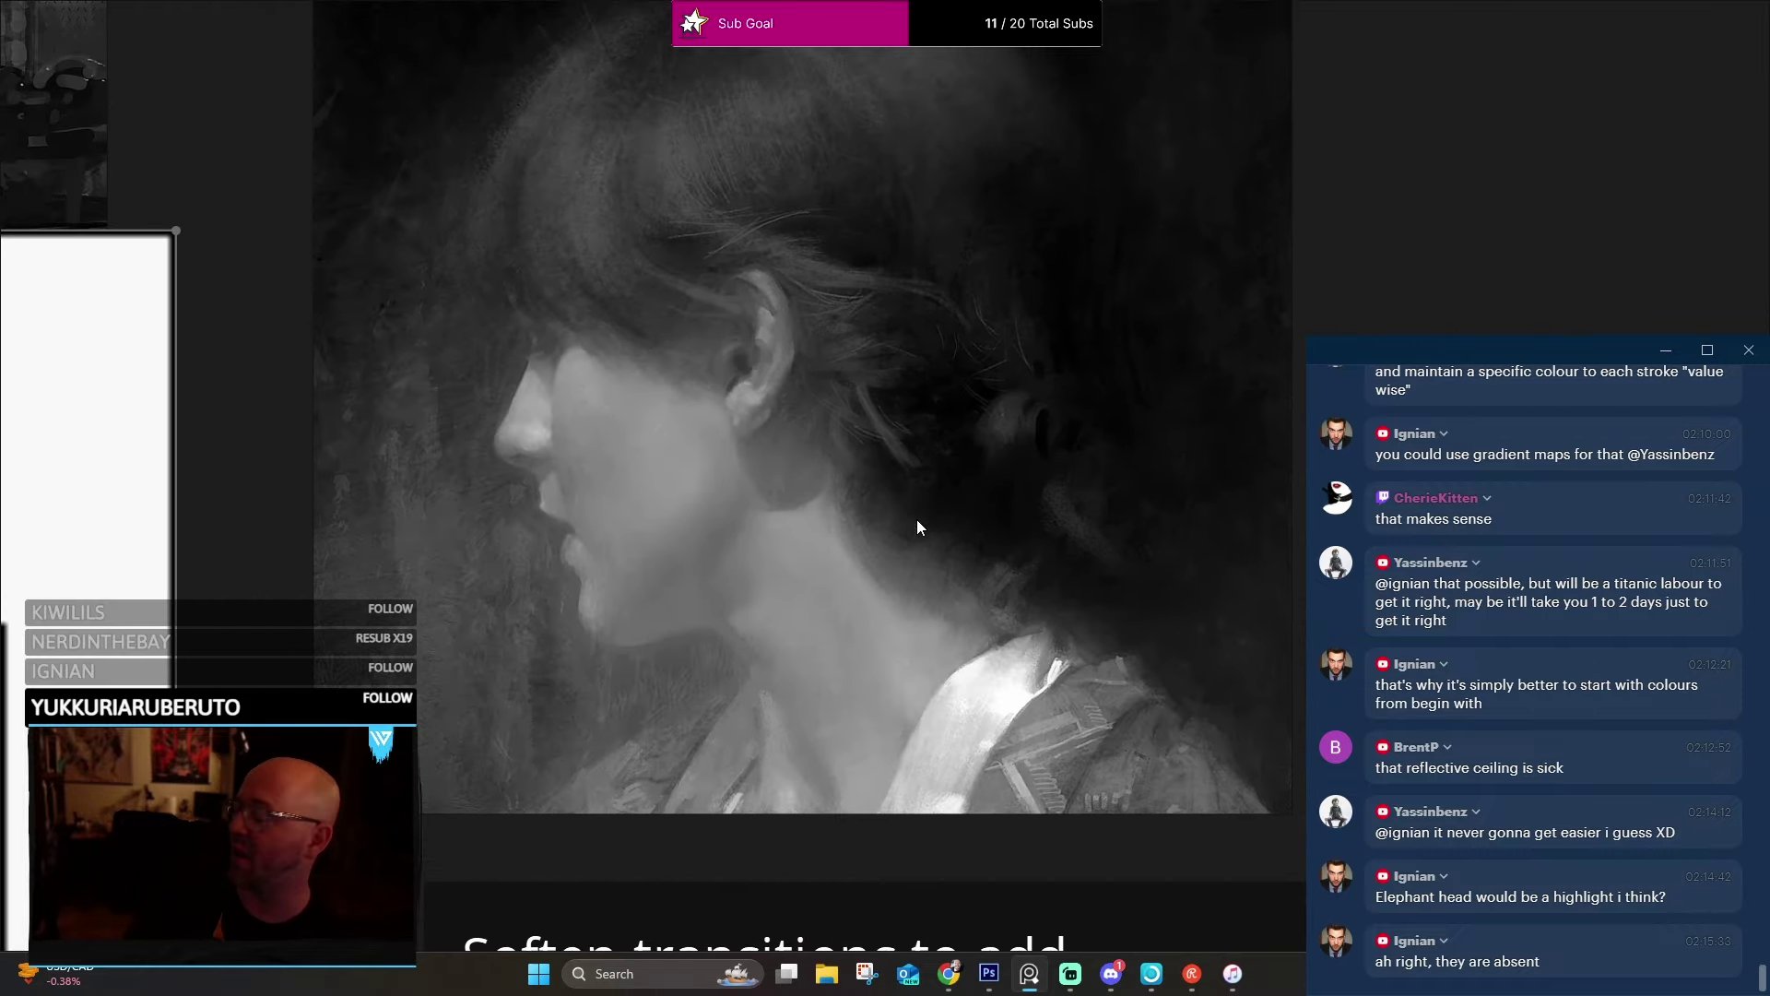
pyautogui.scroll(-5, 917, 519)
pyautogui.moveTo(922, 554); pyautogui.dragTo(871, 475)
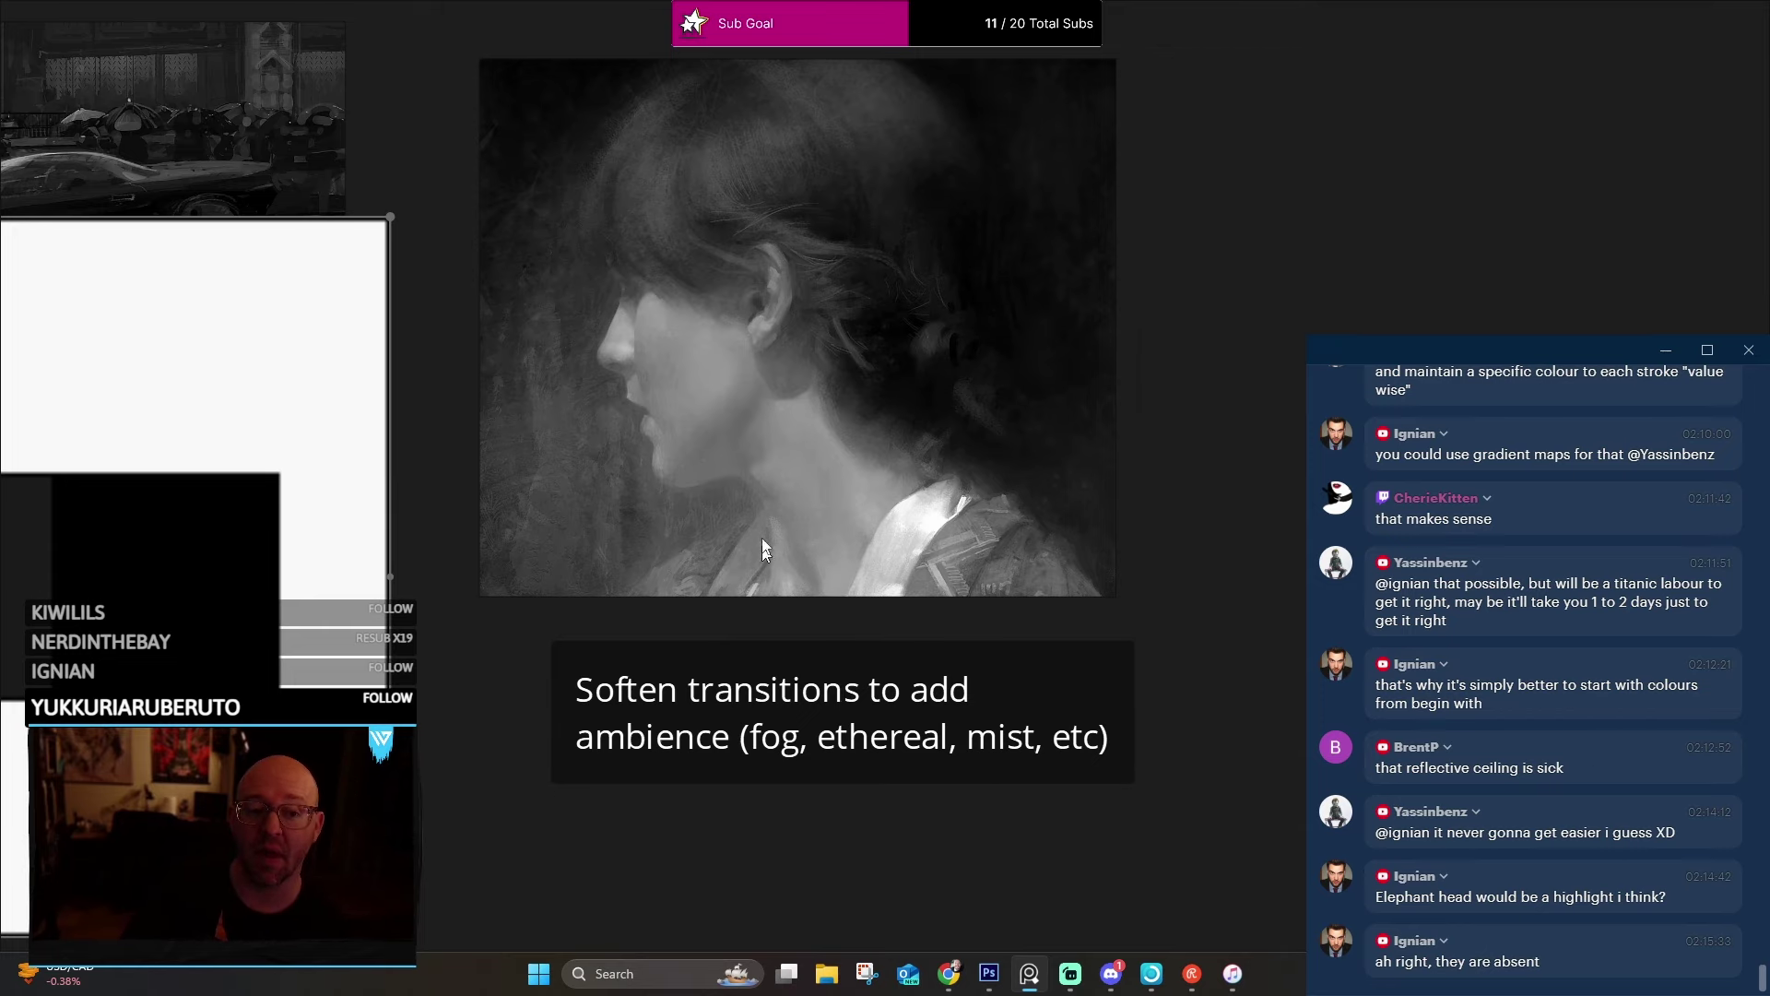
pyautogui.scroll(5, 771, 470)
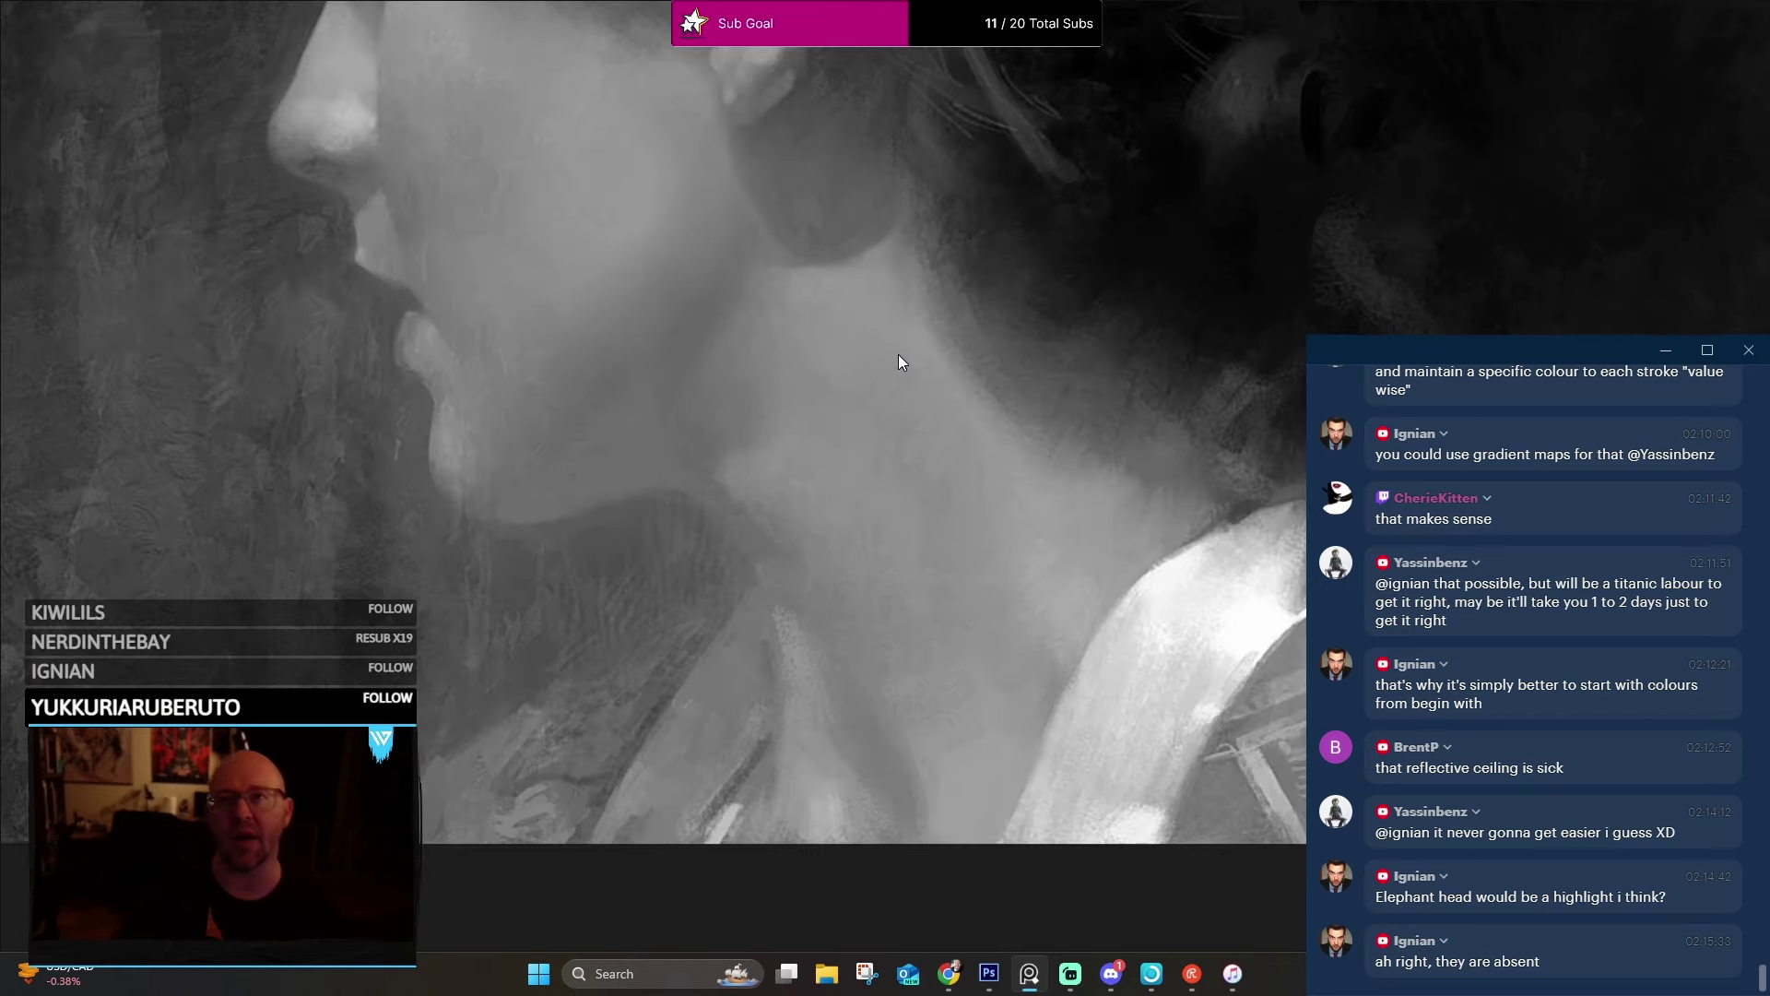
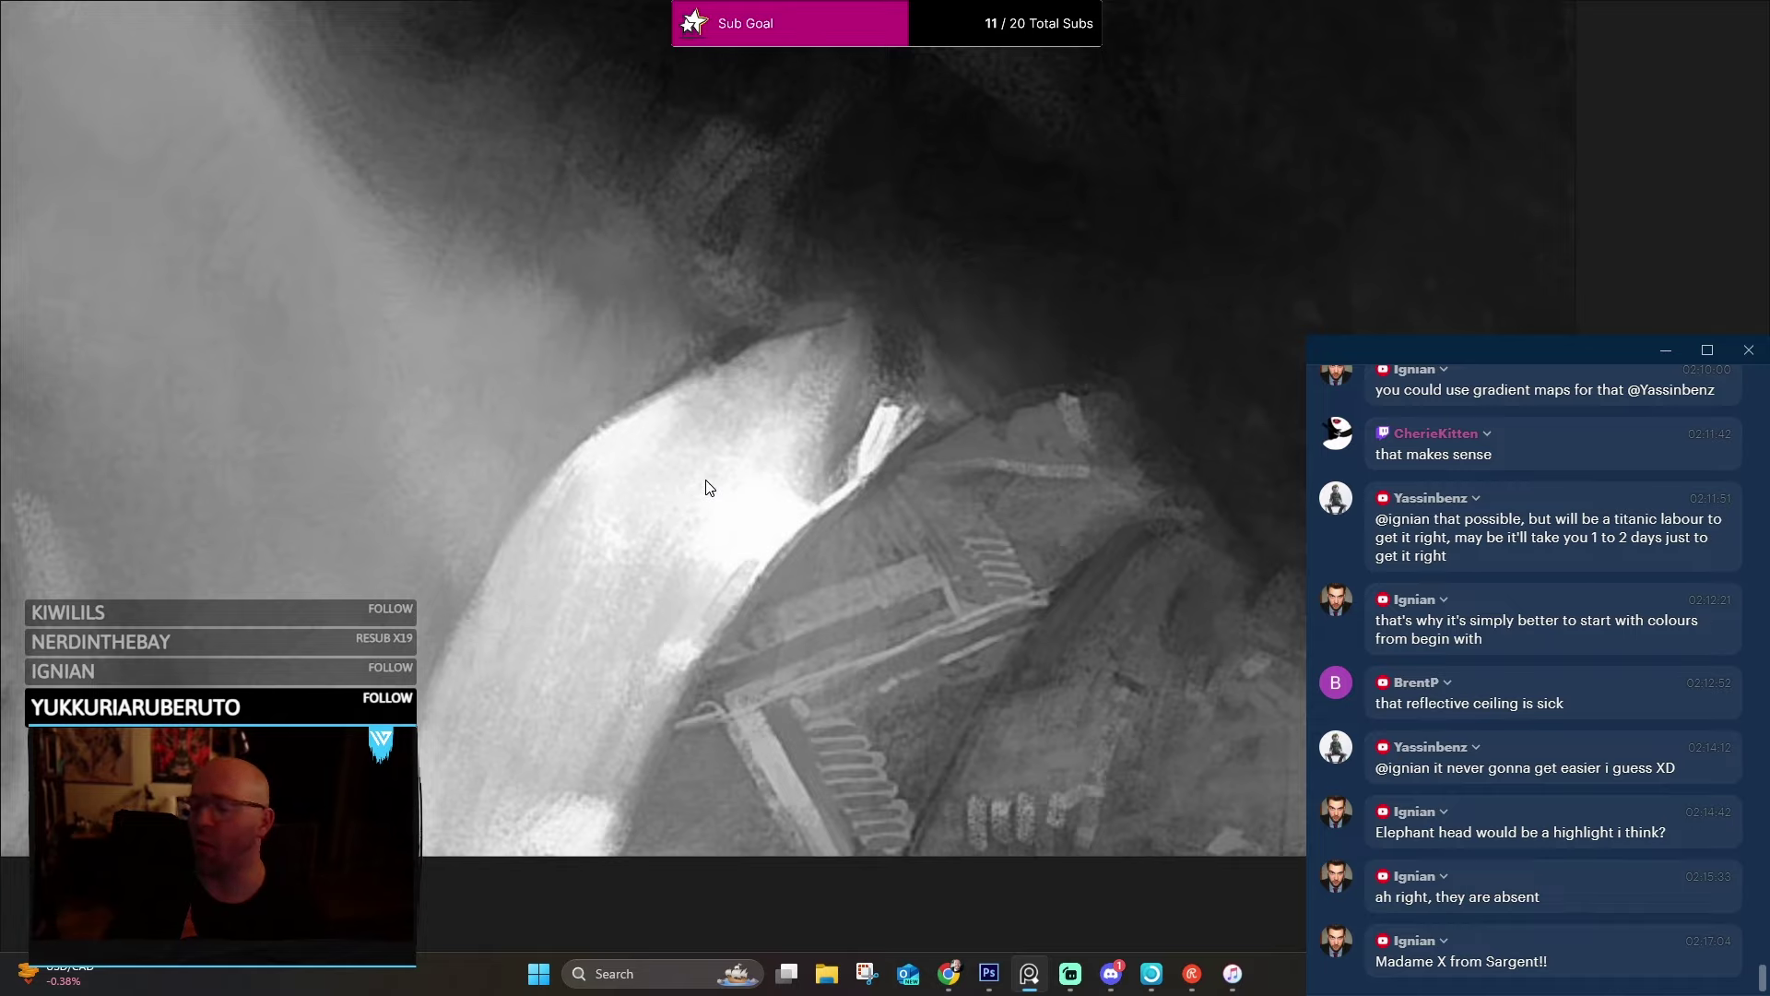
# Enlarge the 0–100% gray-scale chart by dragging its edge, zooming in to inspect it.
pyautogui.scroll(-6, 708, 487)
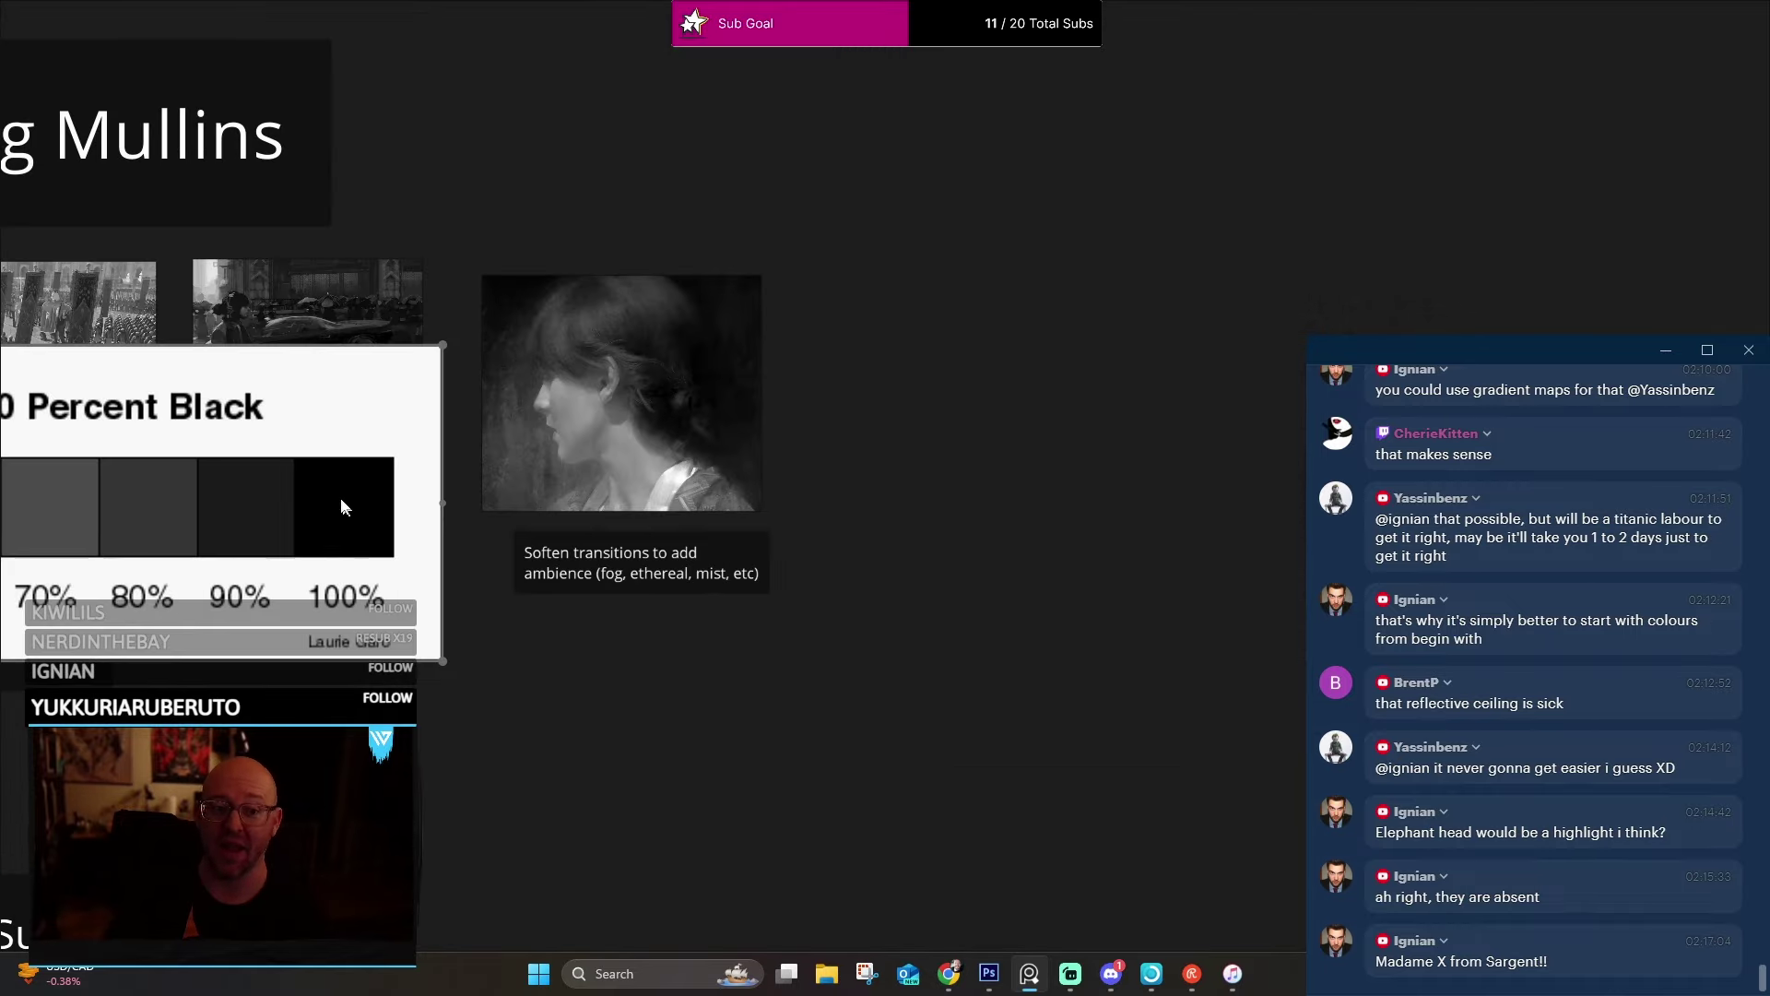
pyautogui.moveTo(396, 532); pyautogui.dragTo(929, 590)
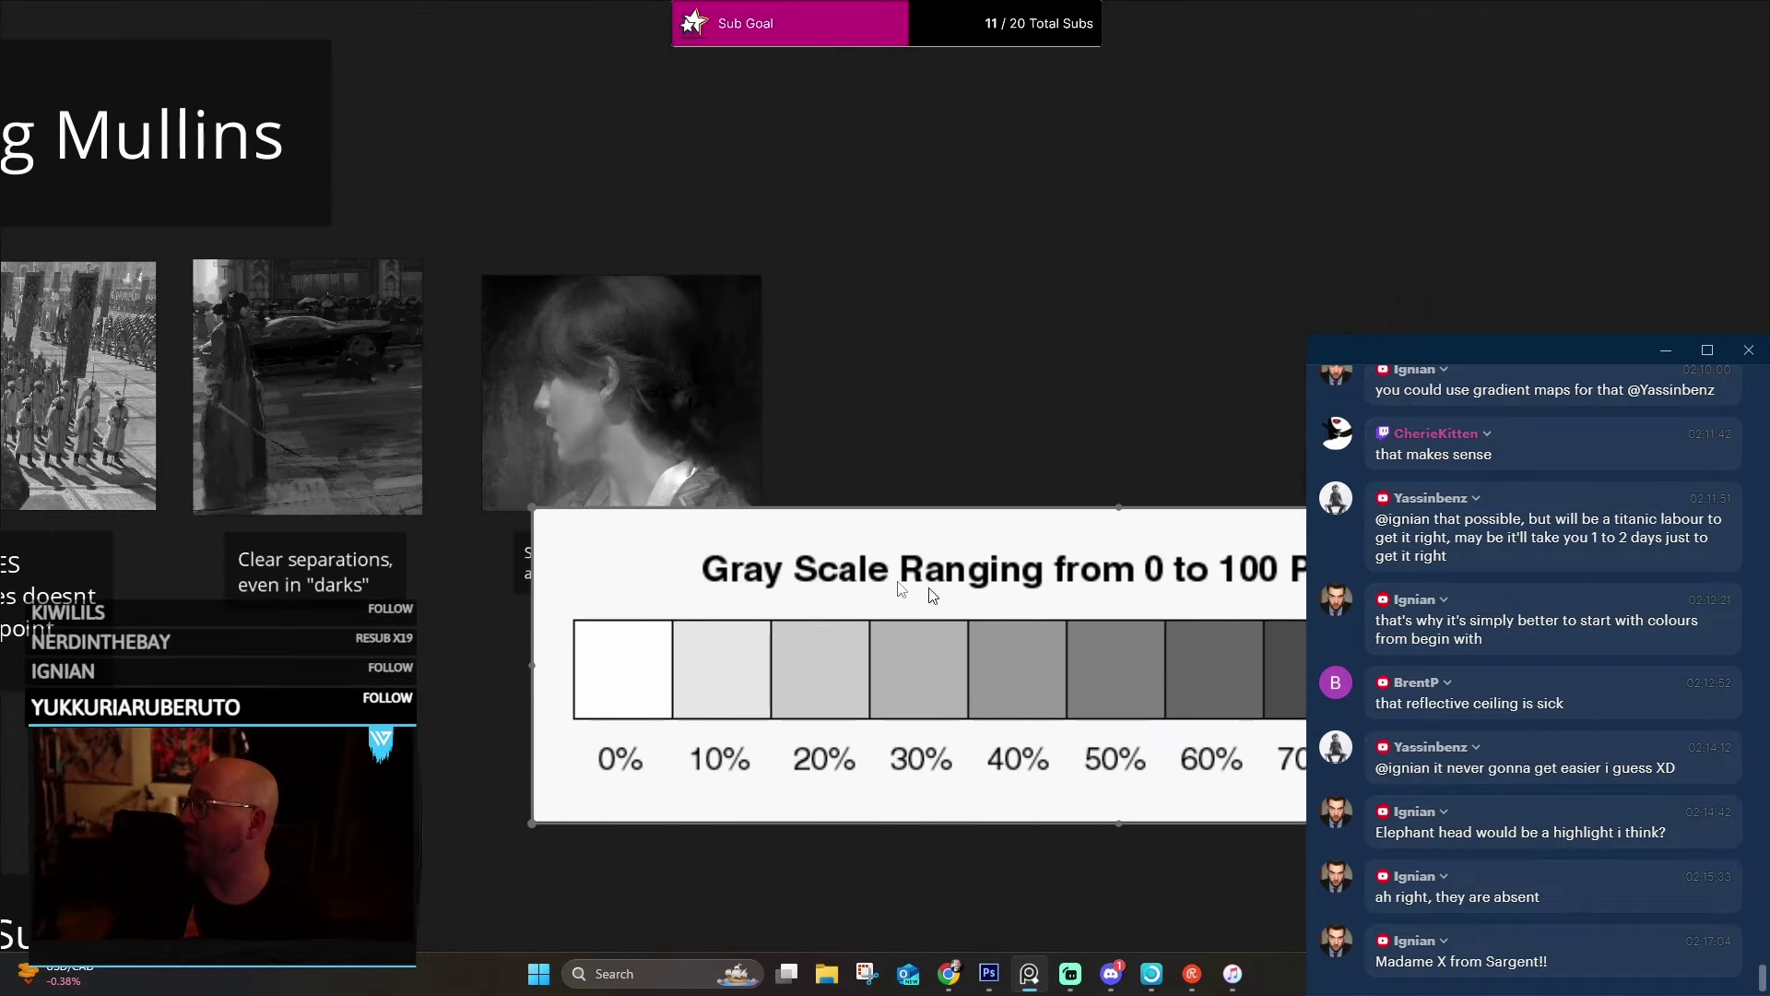
pyautogui.scroll(5, 631, 785)
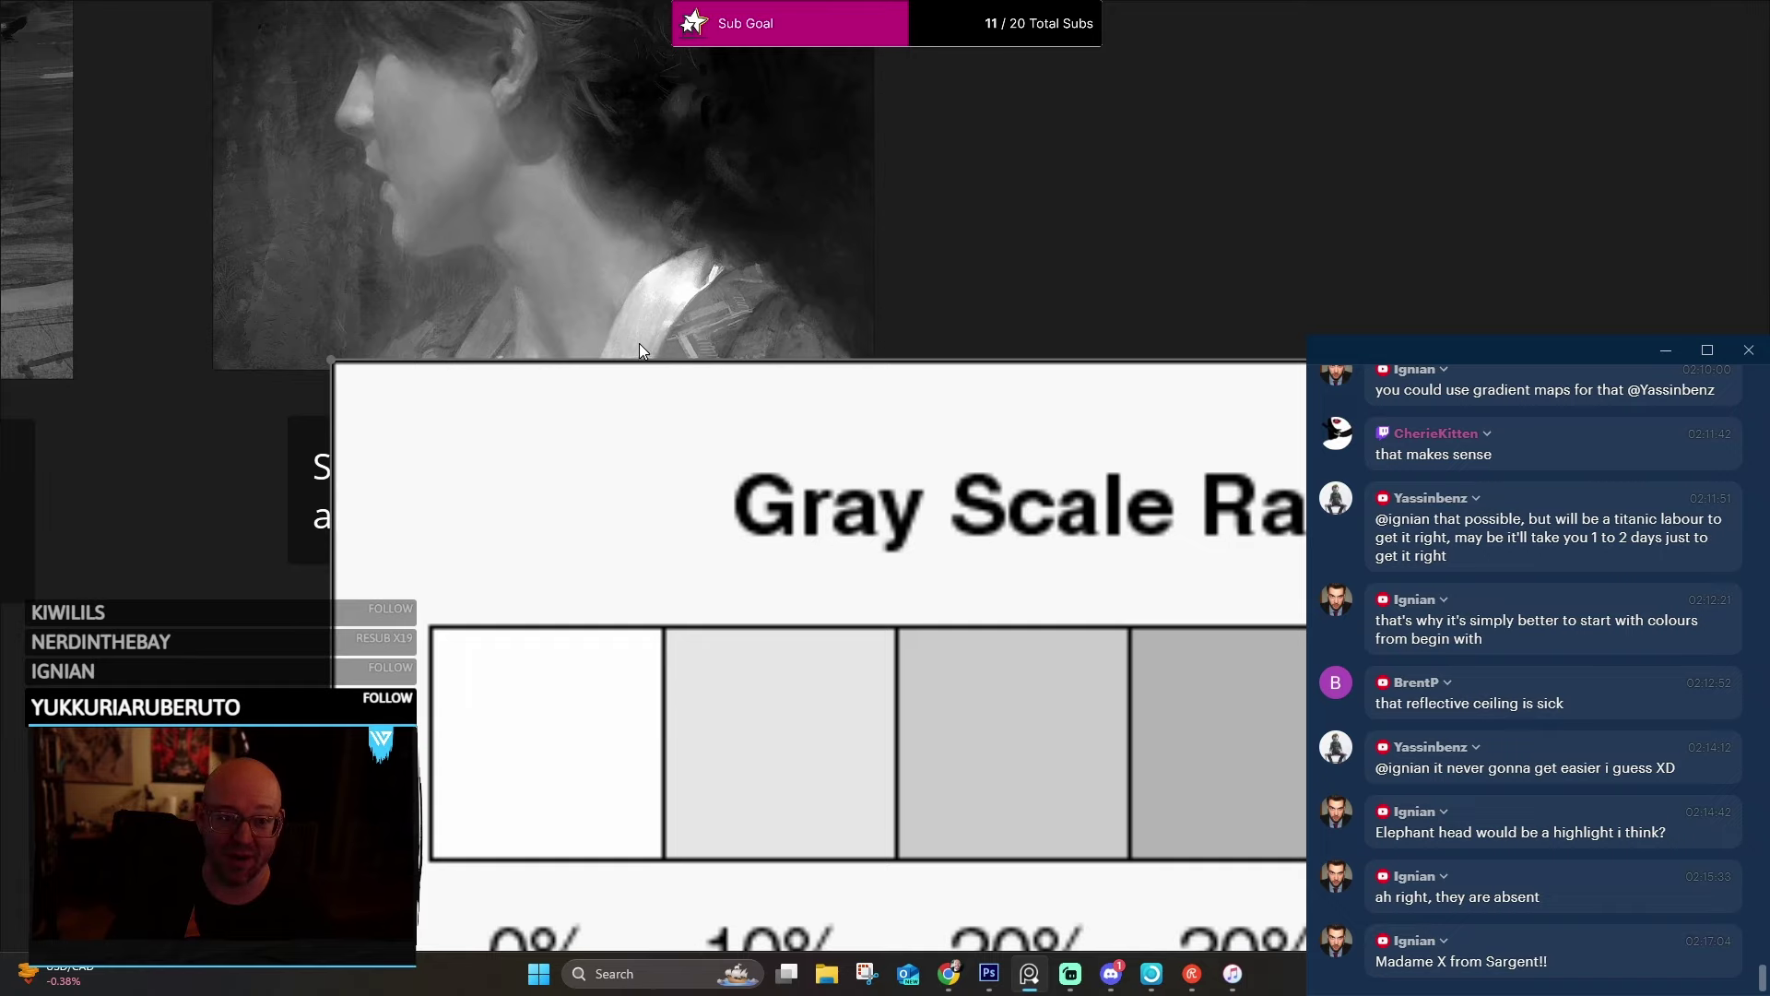
pyautogui.scroll(-3, 600, 276)
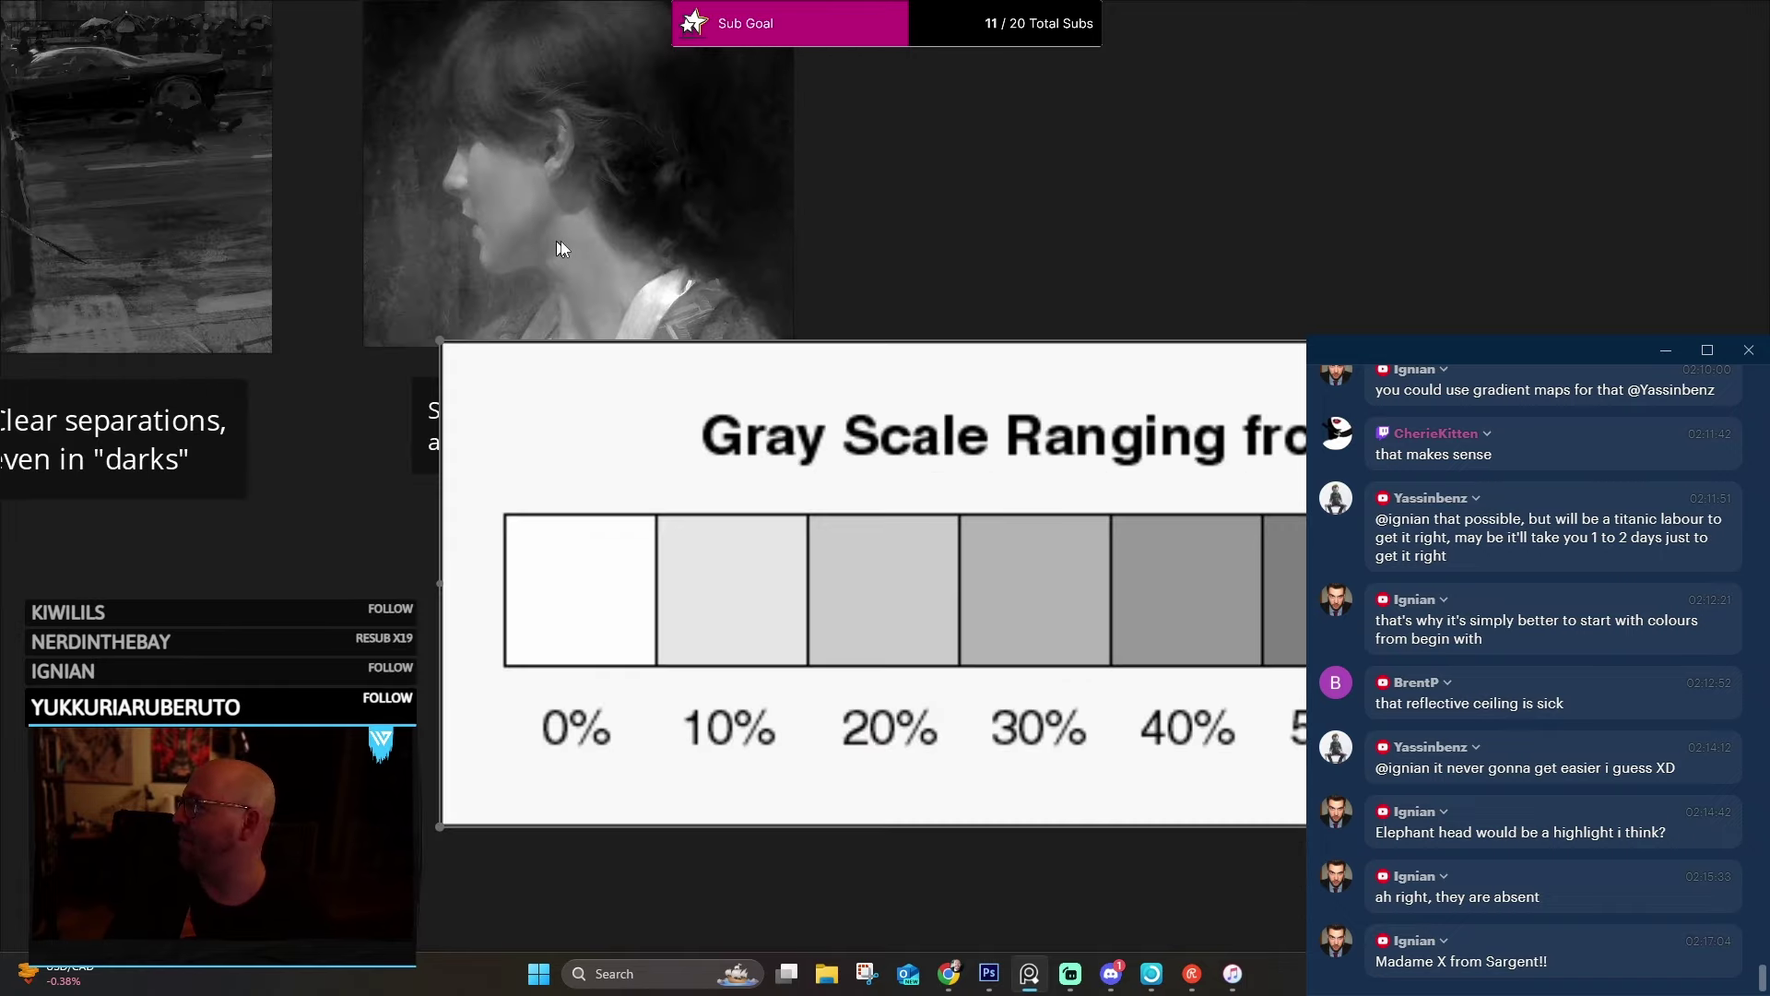
pyautogui.scroll(7, 633, 302)
pyautogui.scroll(3, 601, 467)
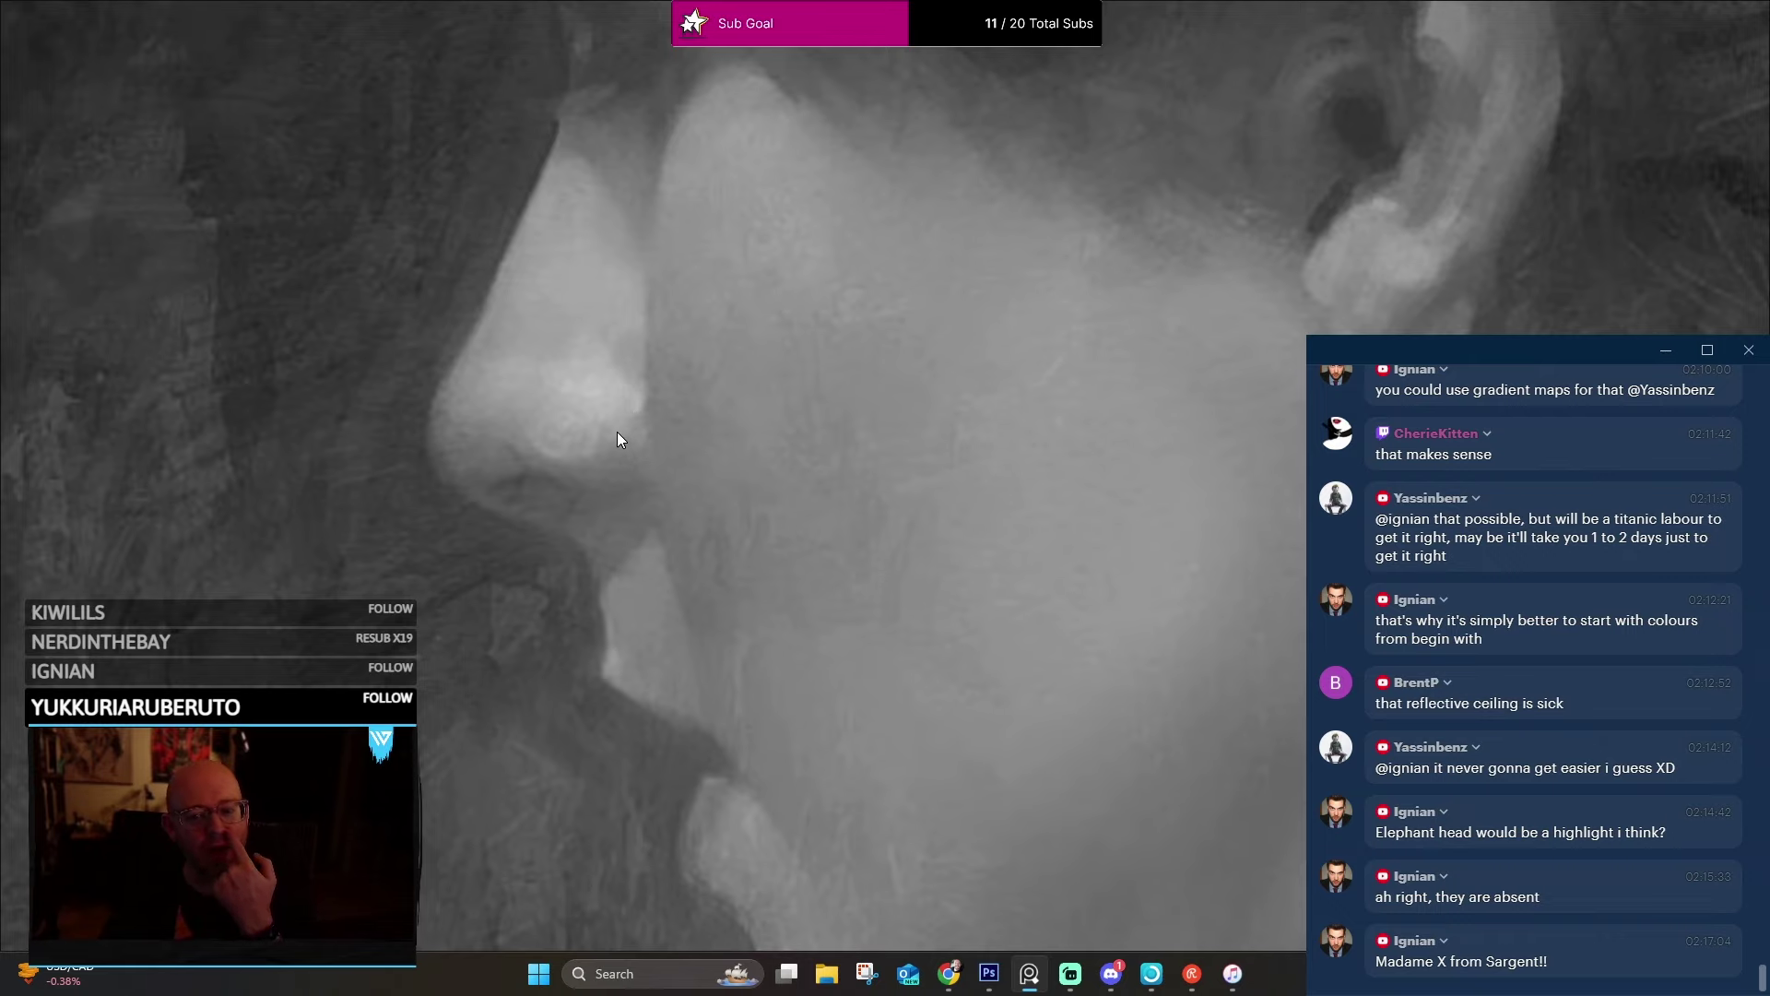
pyautogui.scroll(-2, 619, 441)
pyautogui.scroll(-3, 617, 461)
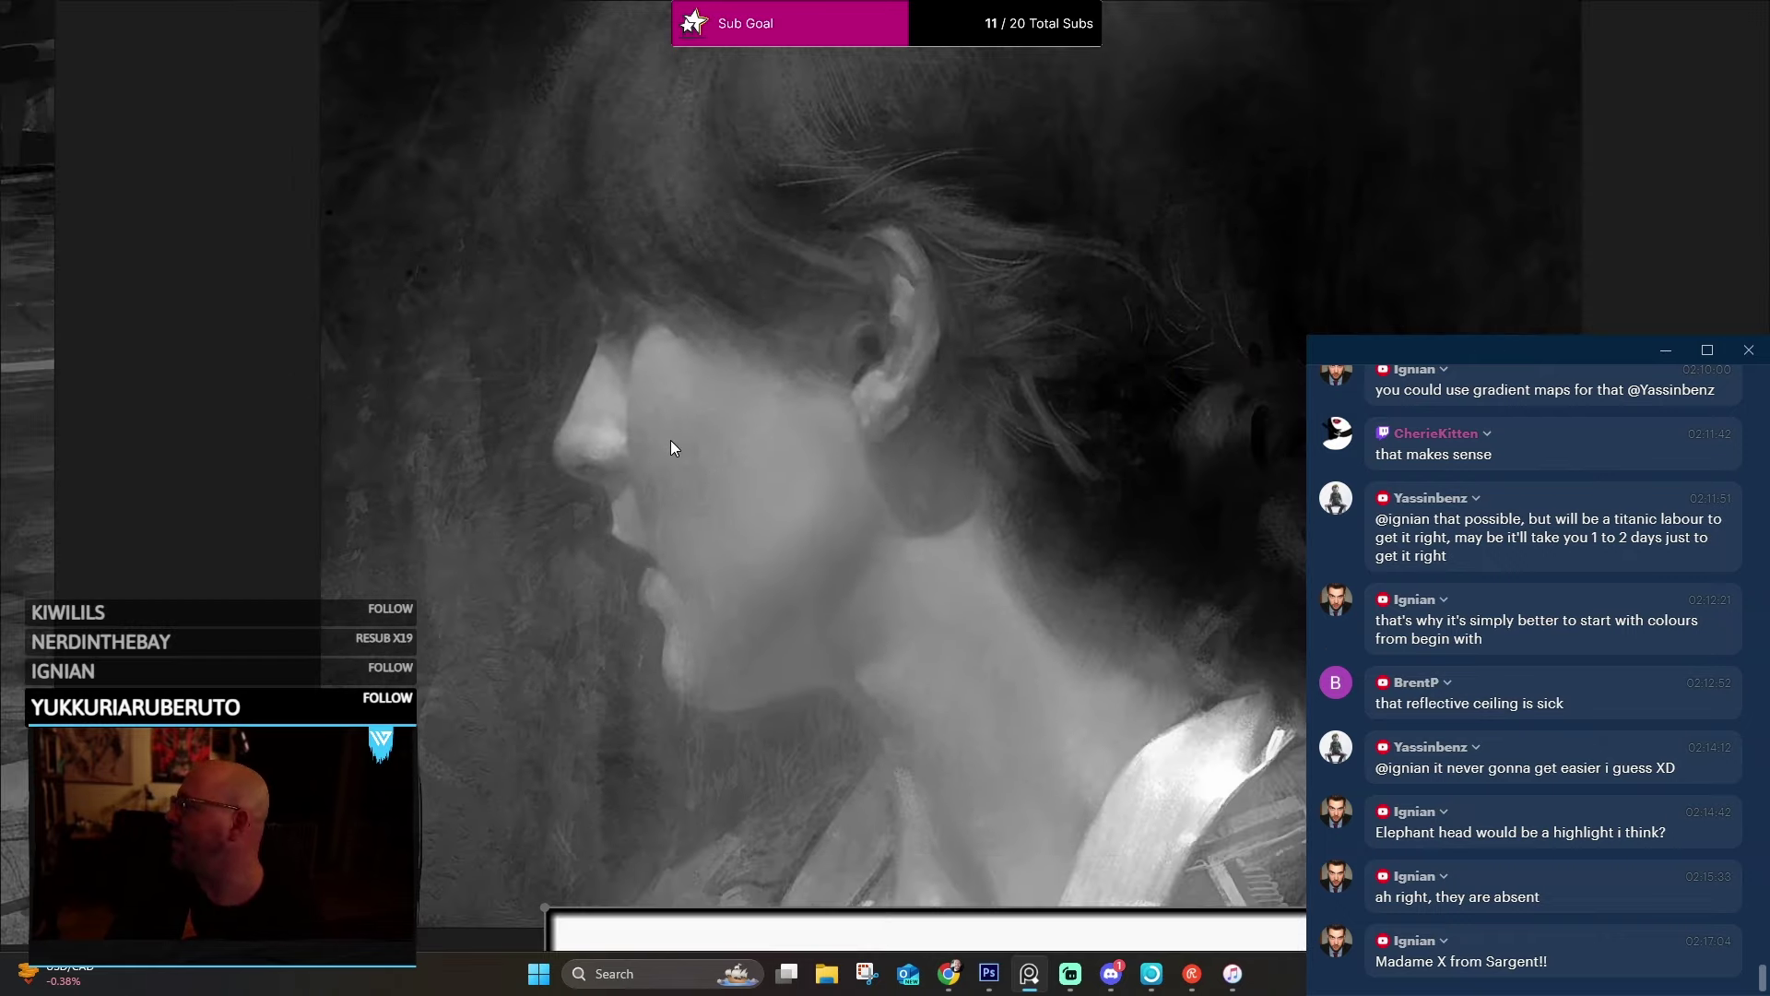
pyautogui.scroll(6, 983, 326)
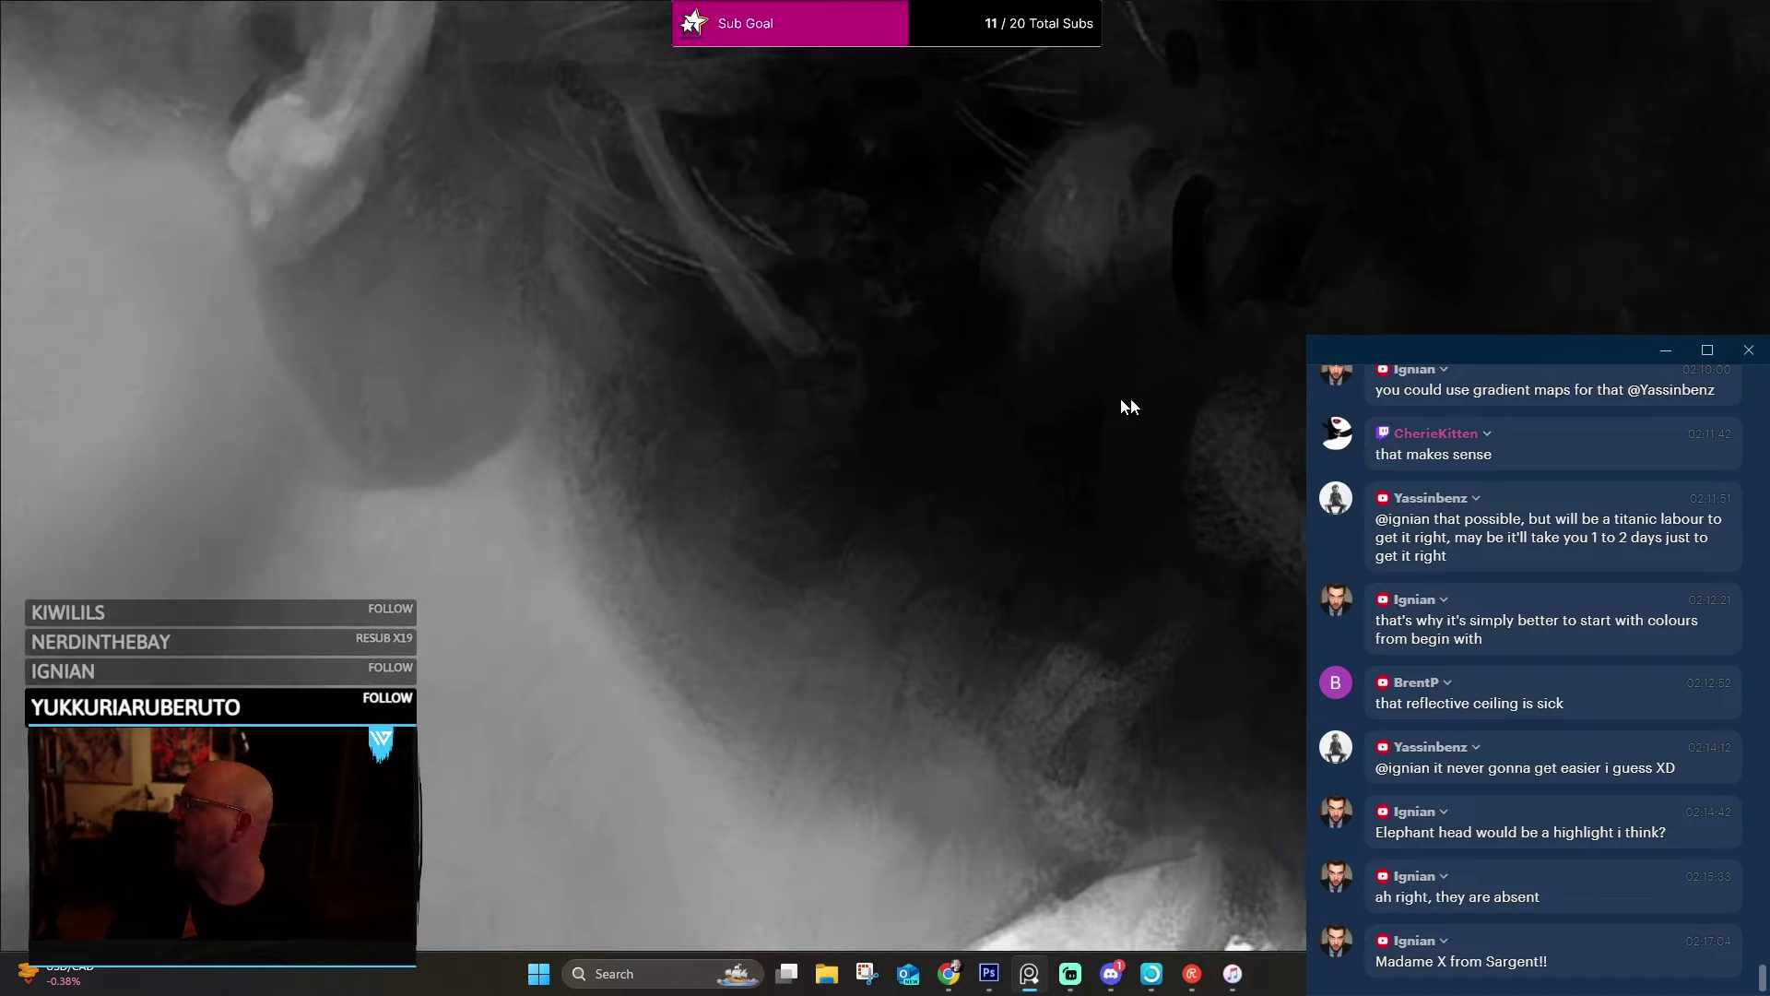
pyautogui.scroll(1, 653, 469)
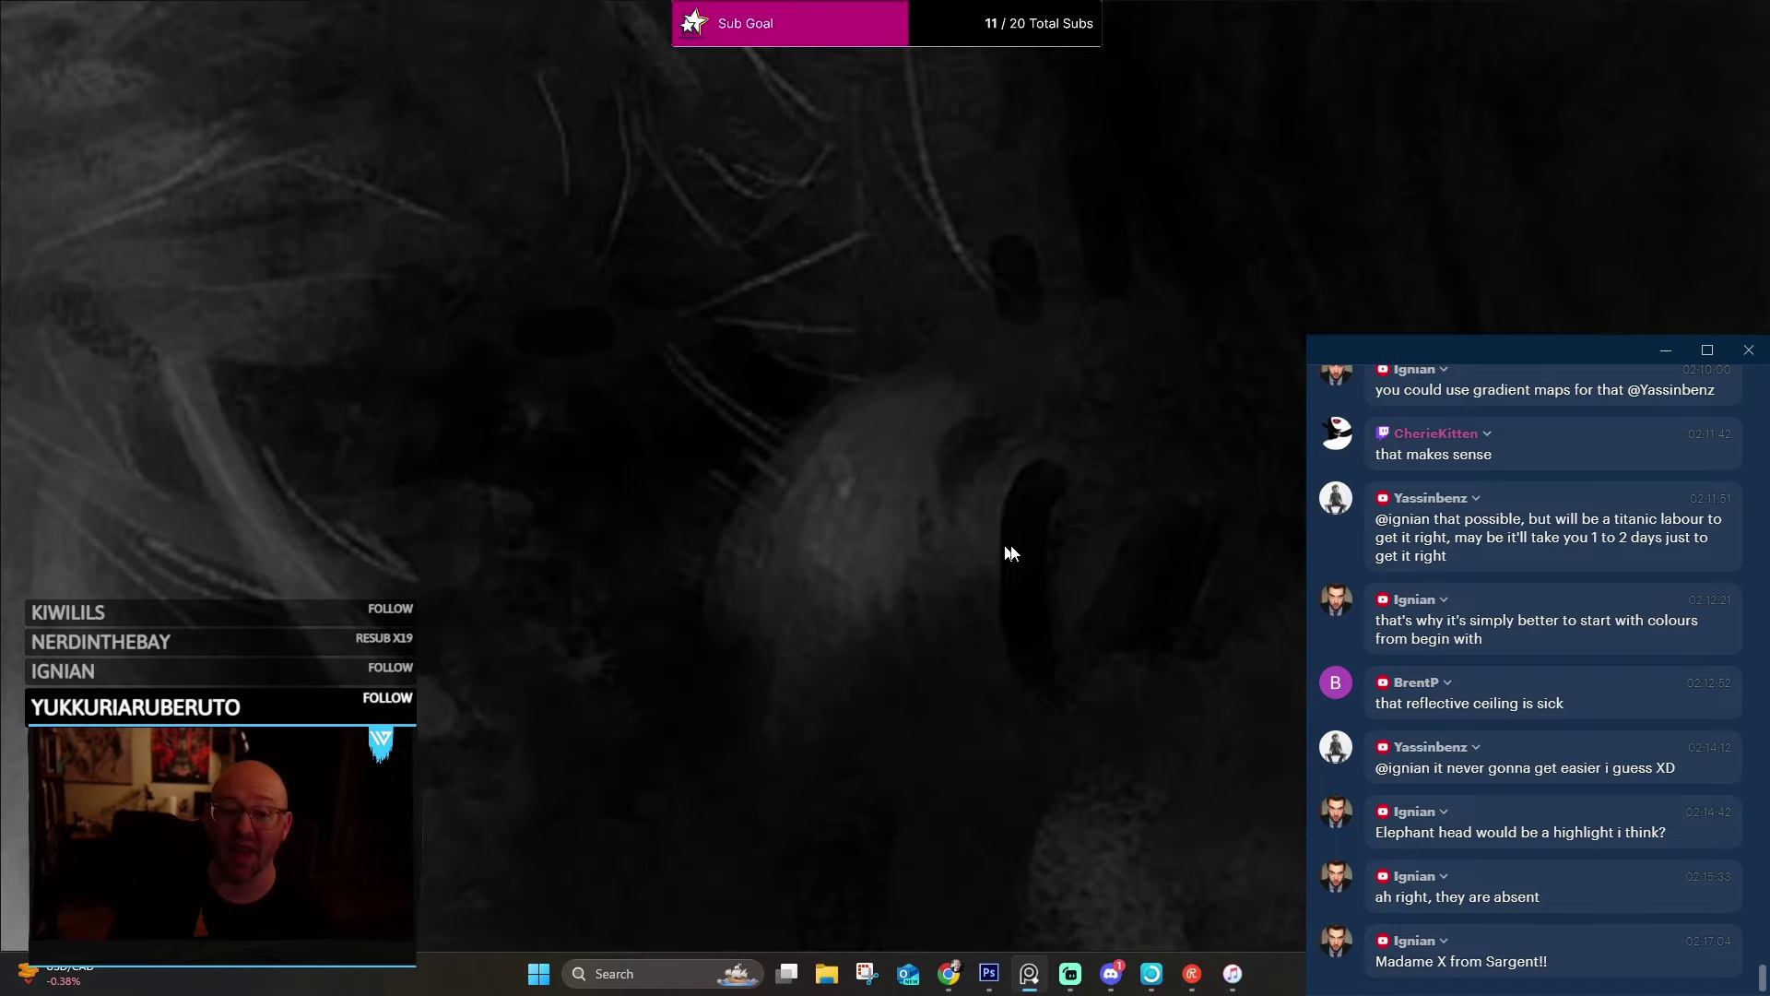
pyautogui.scroll(-3, 991, 572)
pyautogui.scroll(3, 1015, 581)
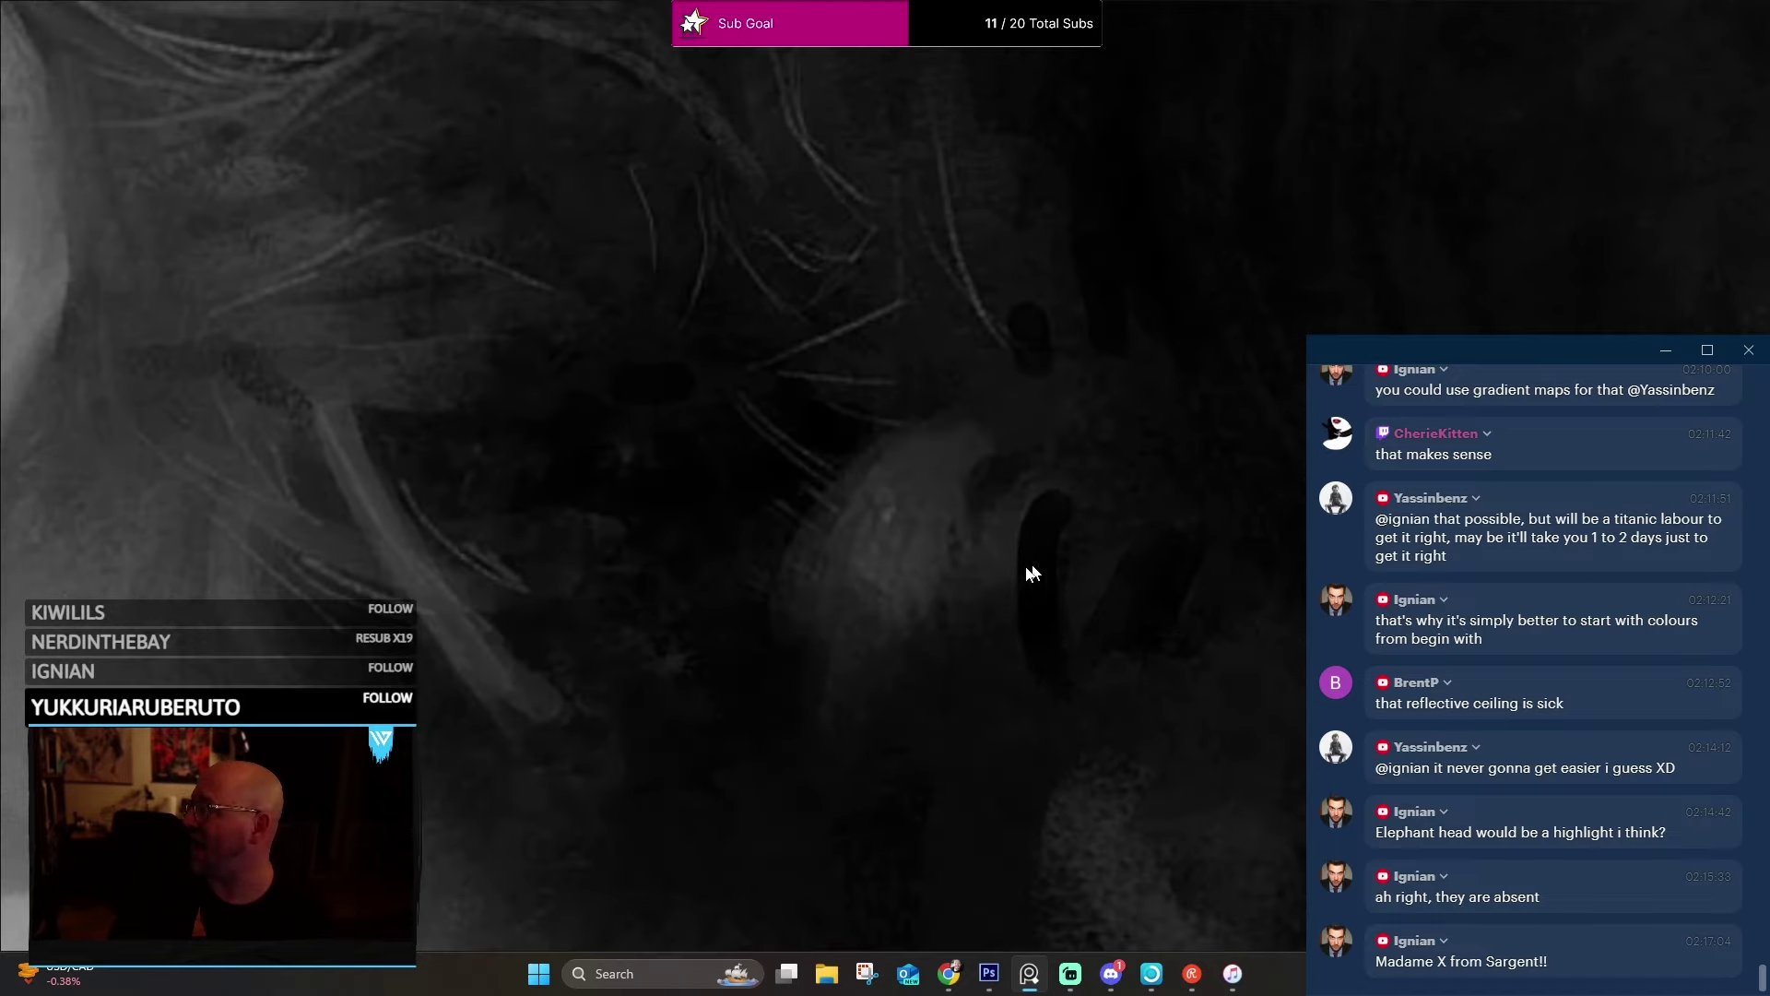
pyautogui.scroll(-5, 1033, 572)
pyautogui.scroll(2, 1176, 717)
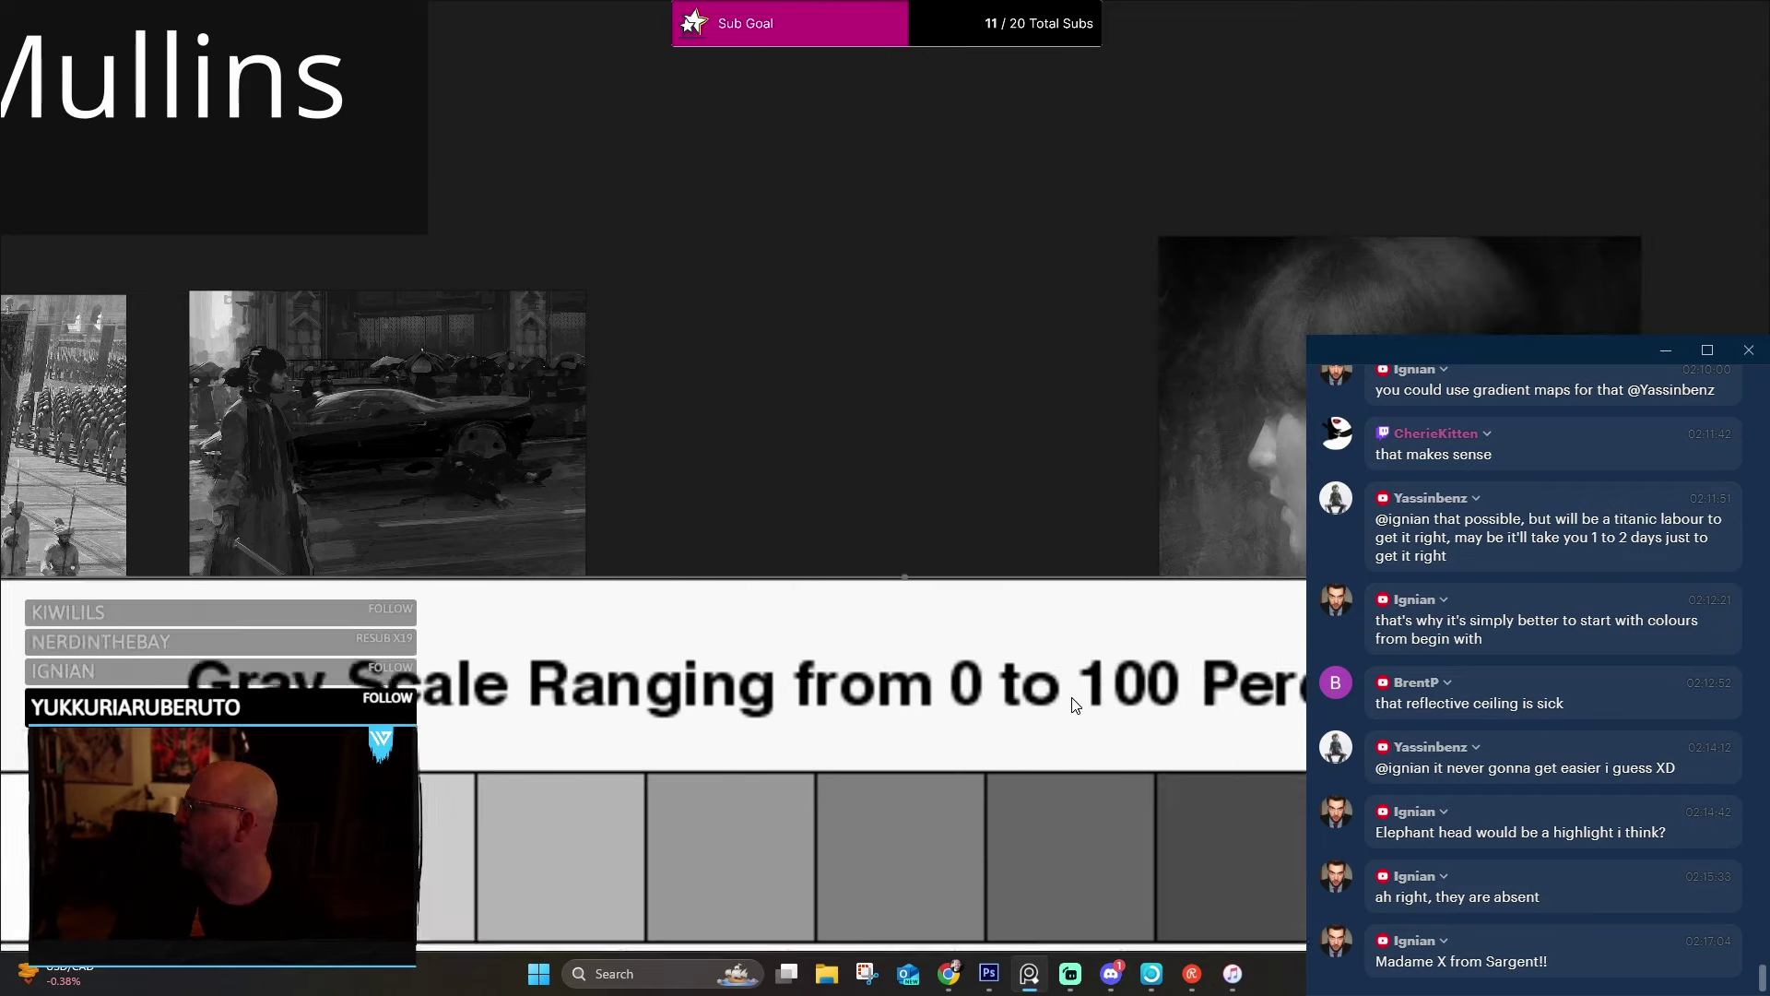
# Shift the grey head portrait down and to the right, then pan across the head.
pyautogui.moveTo(1276, 566); pyautogui.dragTo(1336, 721)
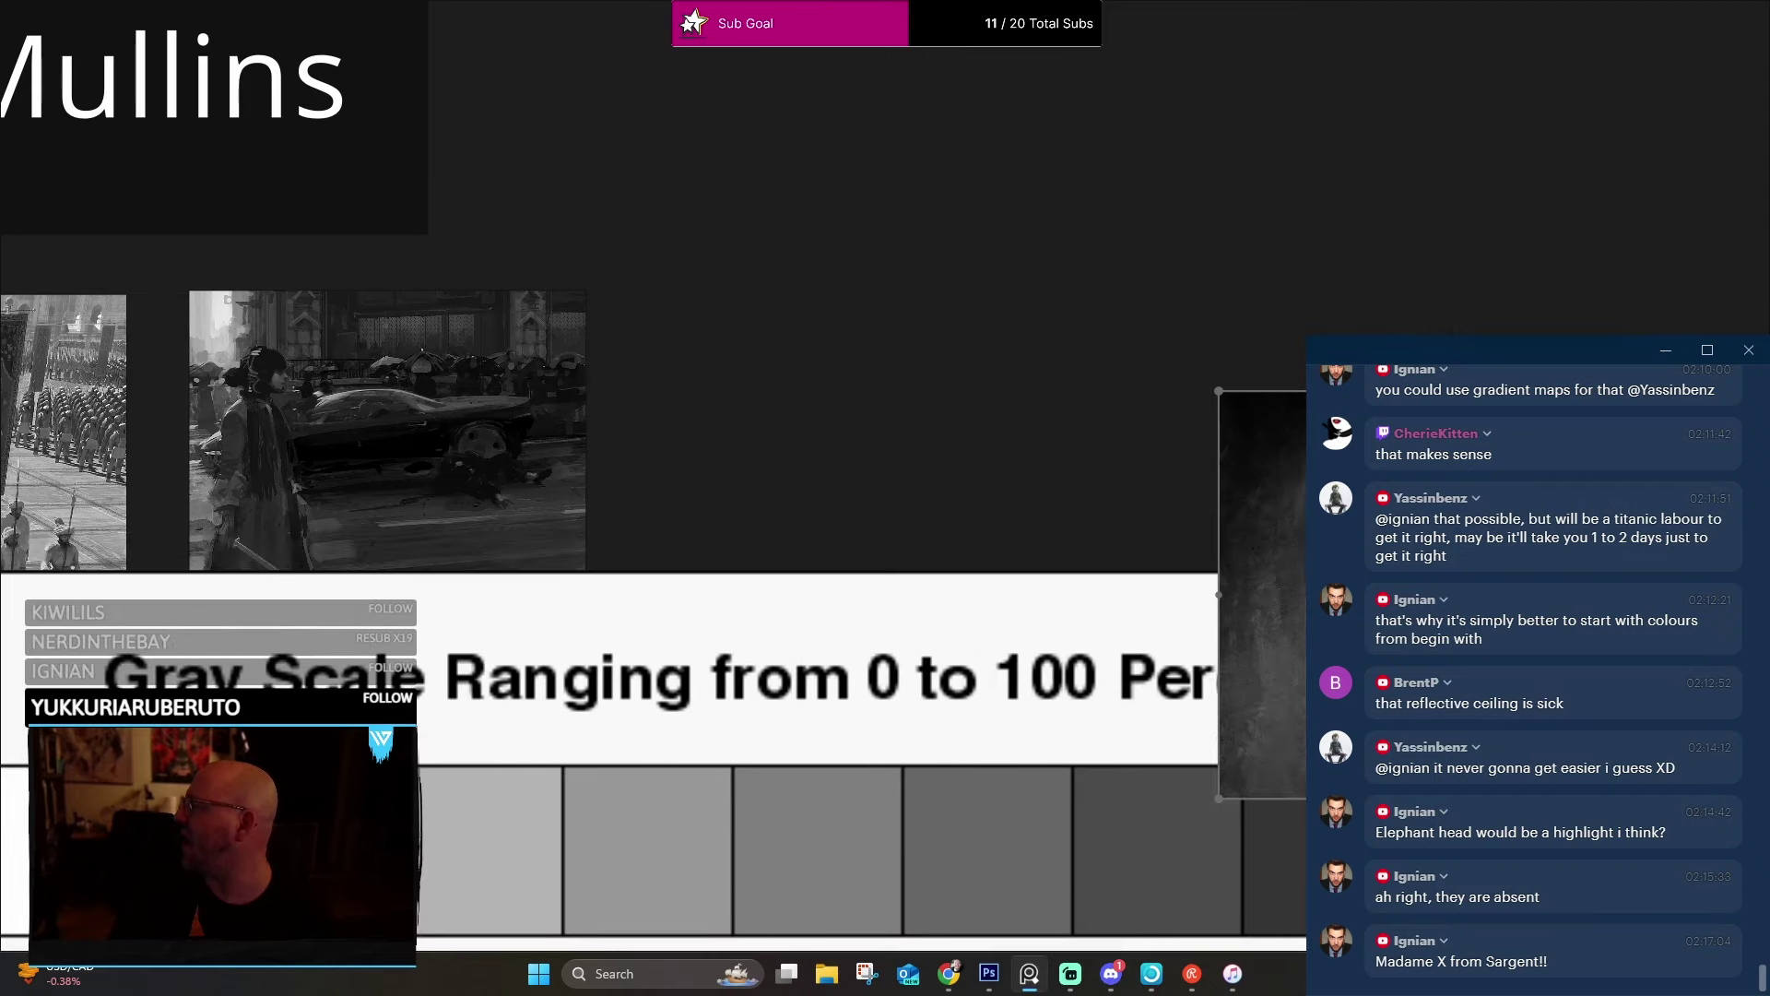
pyautogui.scroll(10, 1214, 542)
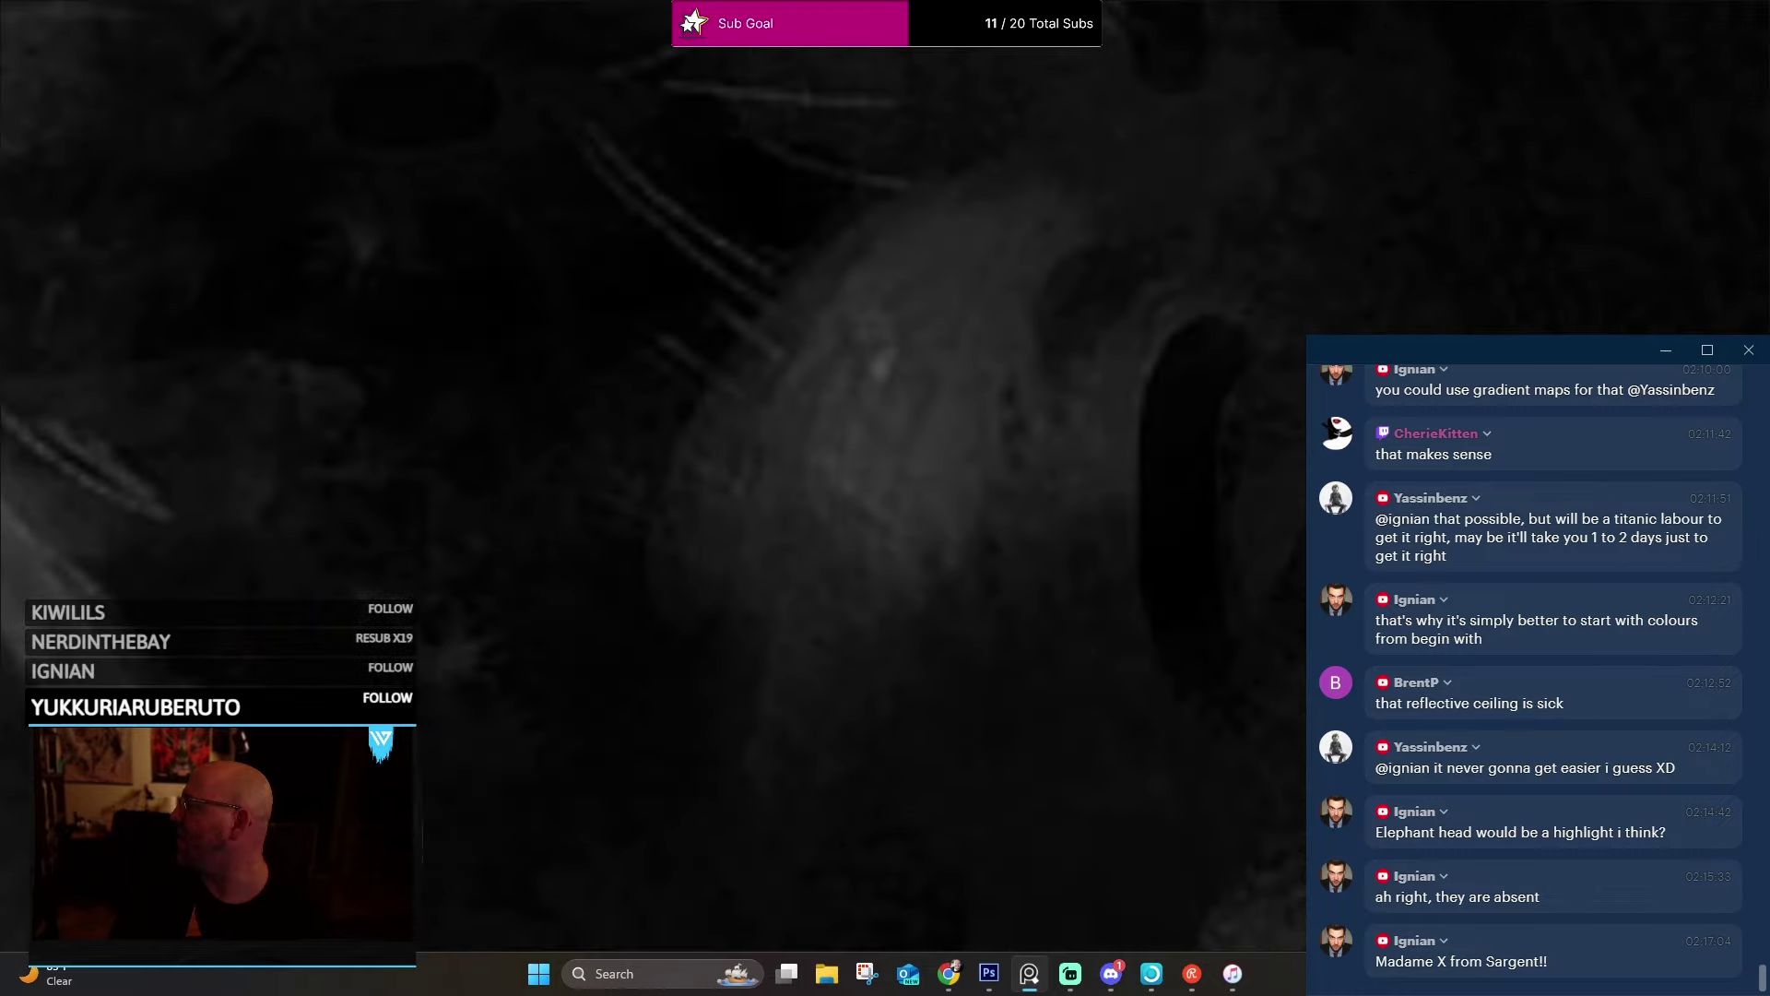
pyautogui.scroll(-1, 1138, 503)
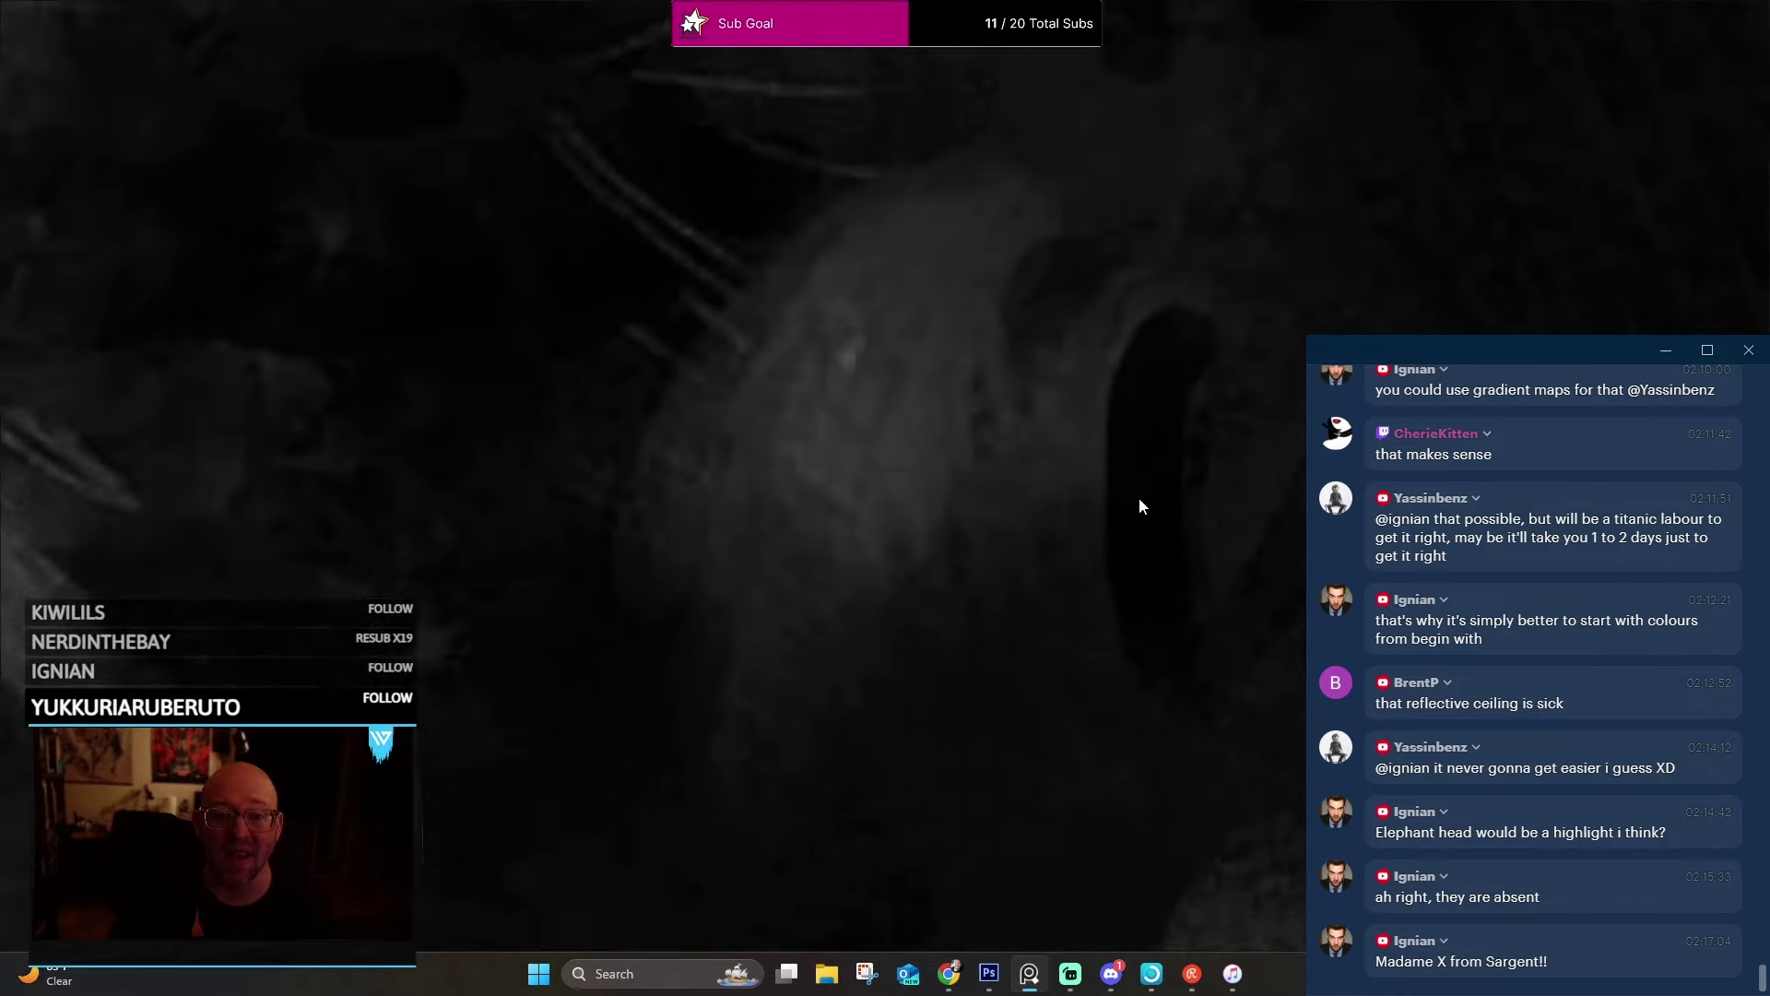
pyautogui.scroll(-2, 1155, 489)
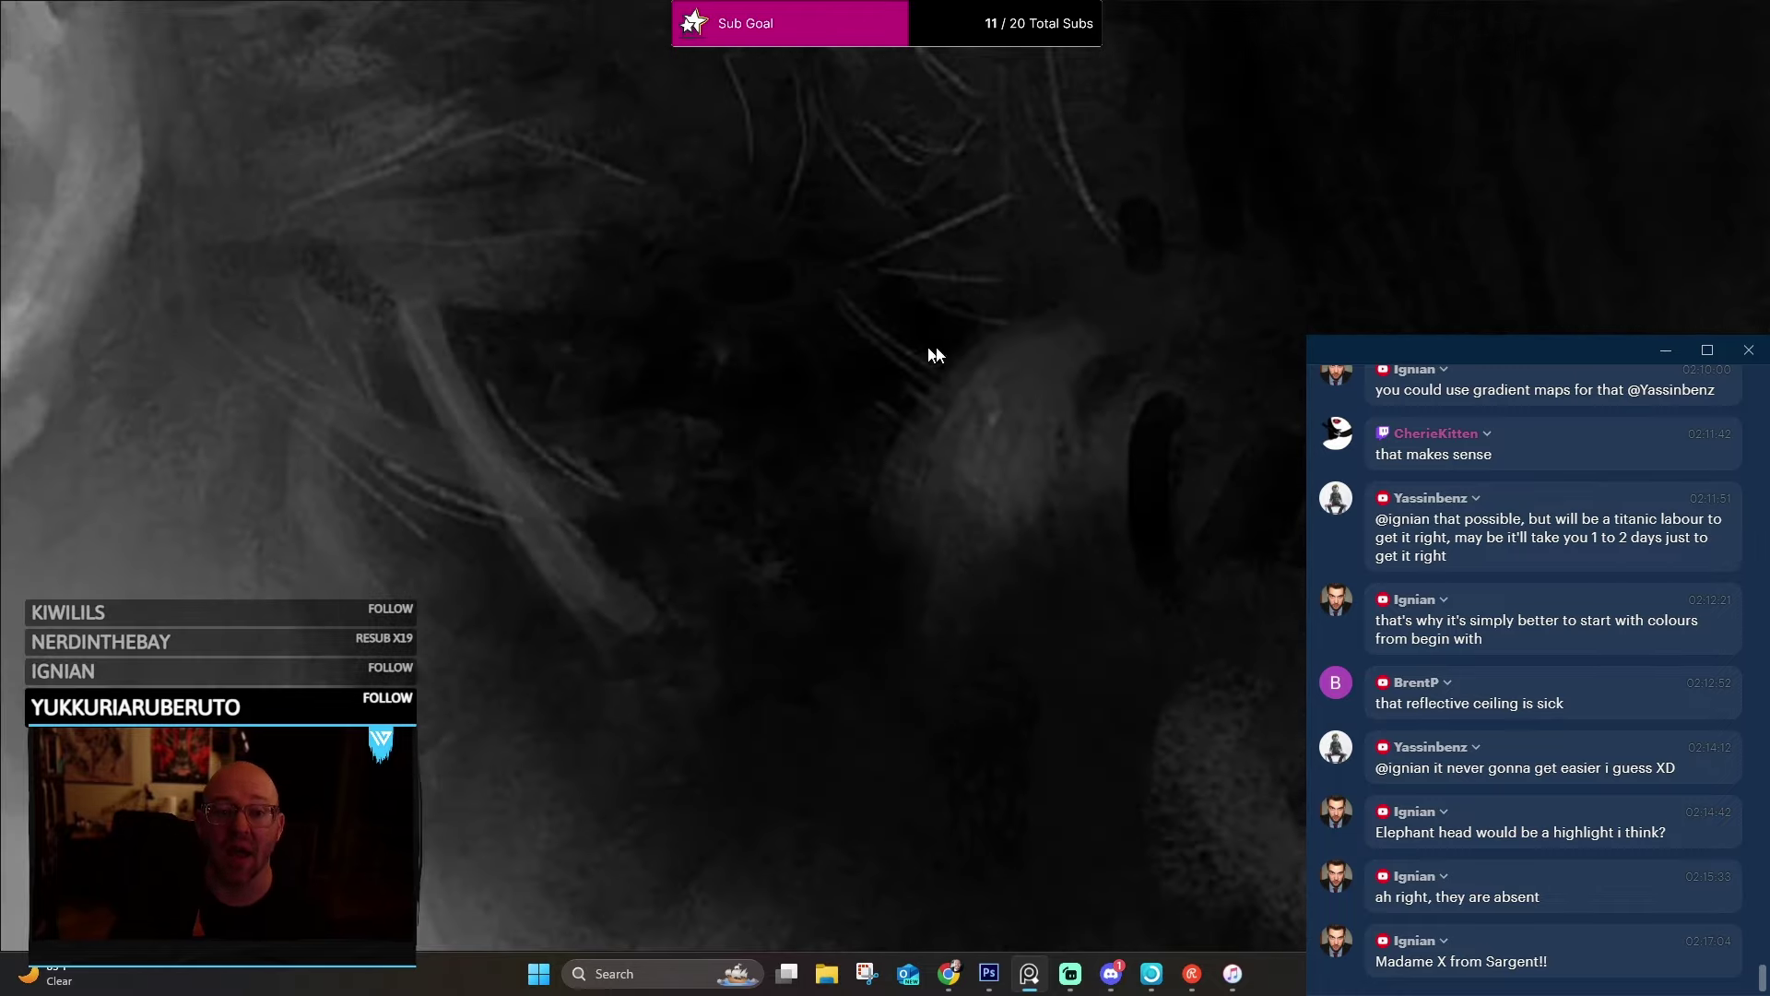
pyautogui.moveTo(936, 351); pyautogui.dragTo(767, 686)
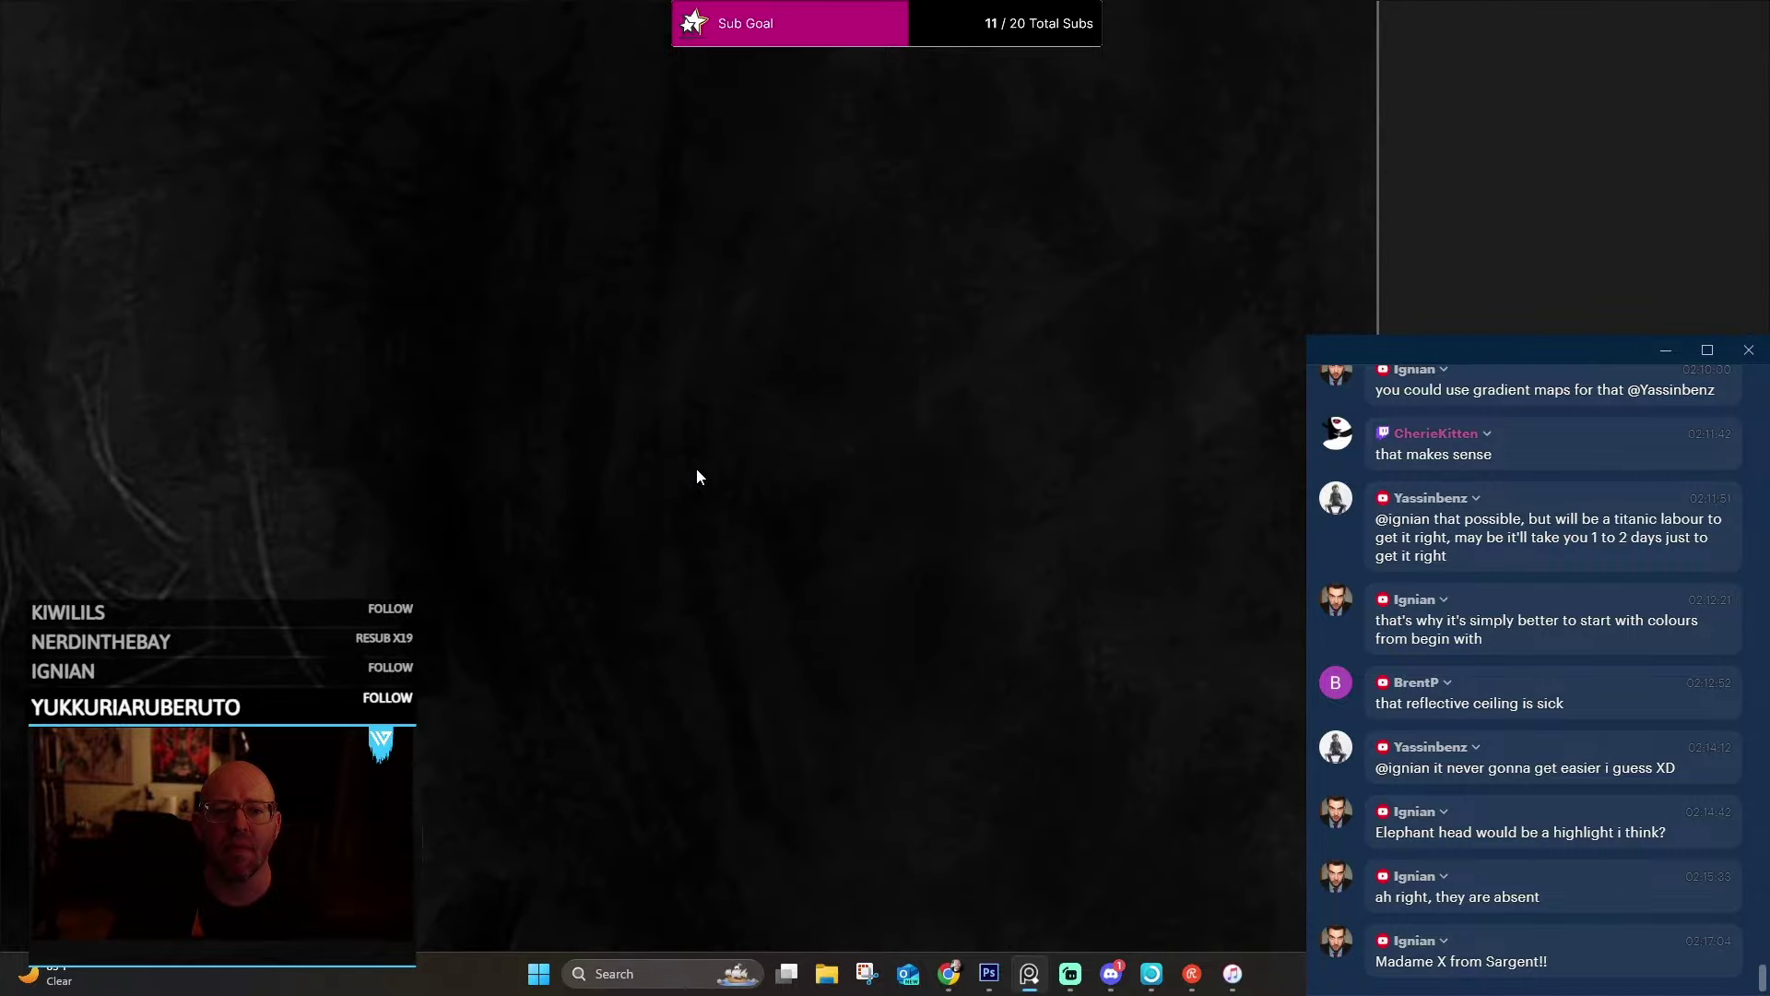
pyautogui.scroll(-3, 837, 482)
# Nudge the grey portrait to the right, then further up and to the right.
pyautogui.moveTo(824, 434); pyautogui.dragTo(922, 427)
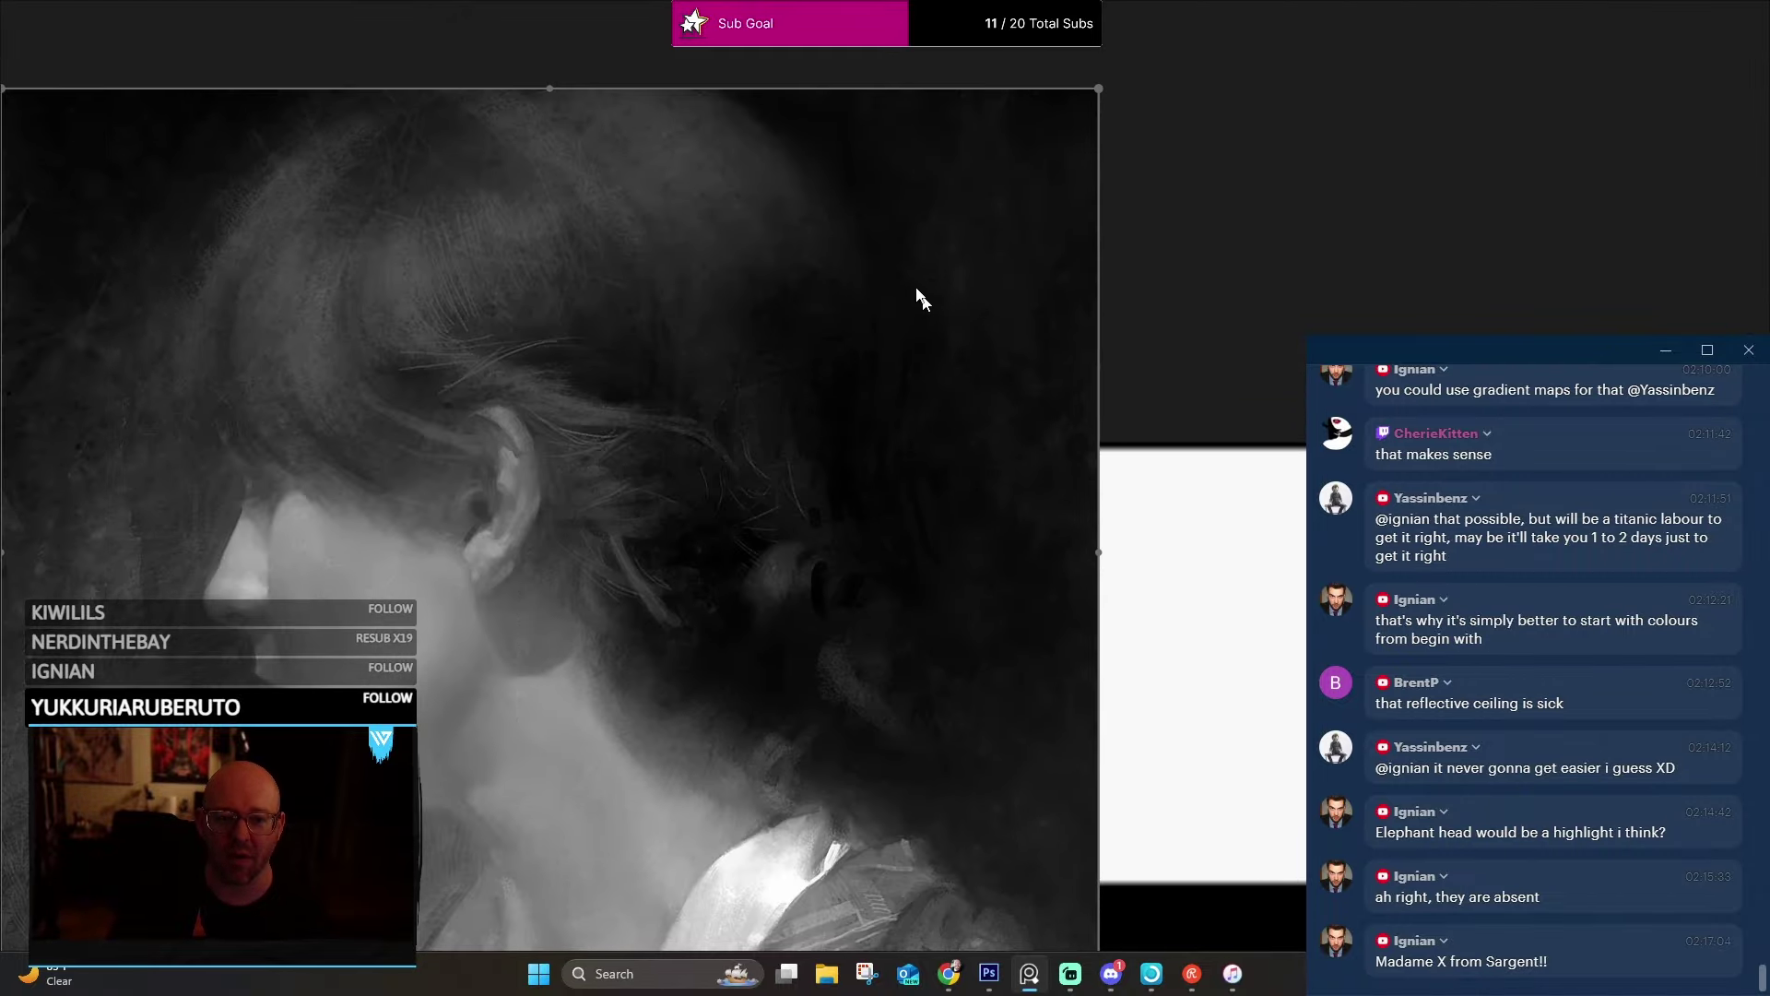
pyautogui.moveTo(920, 296); pyautogui.dragTo(814, 164)
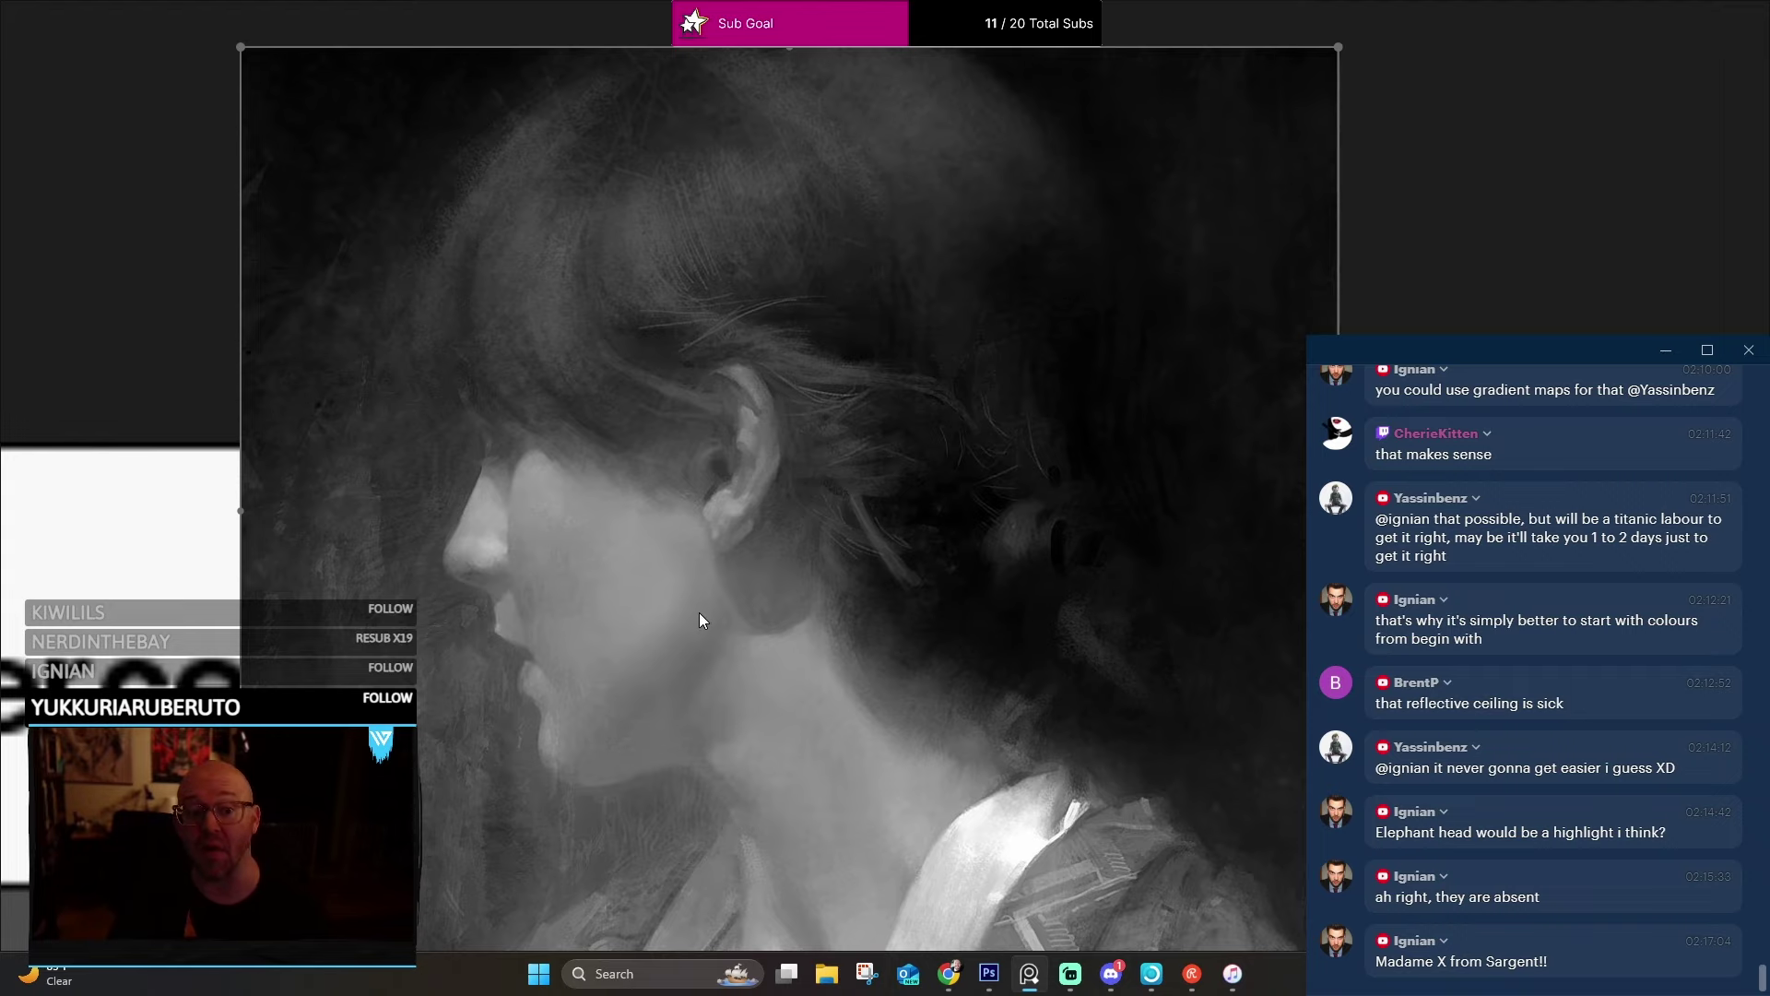
pyautogui.scroll(10, 716, 406)
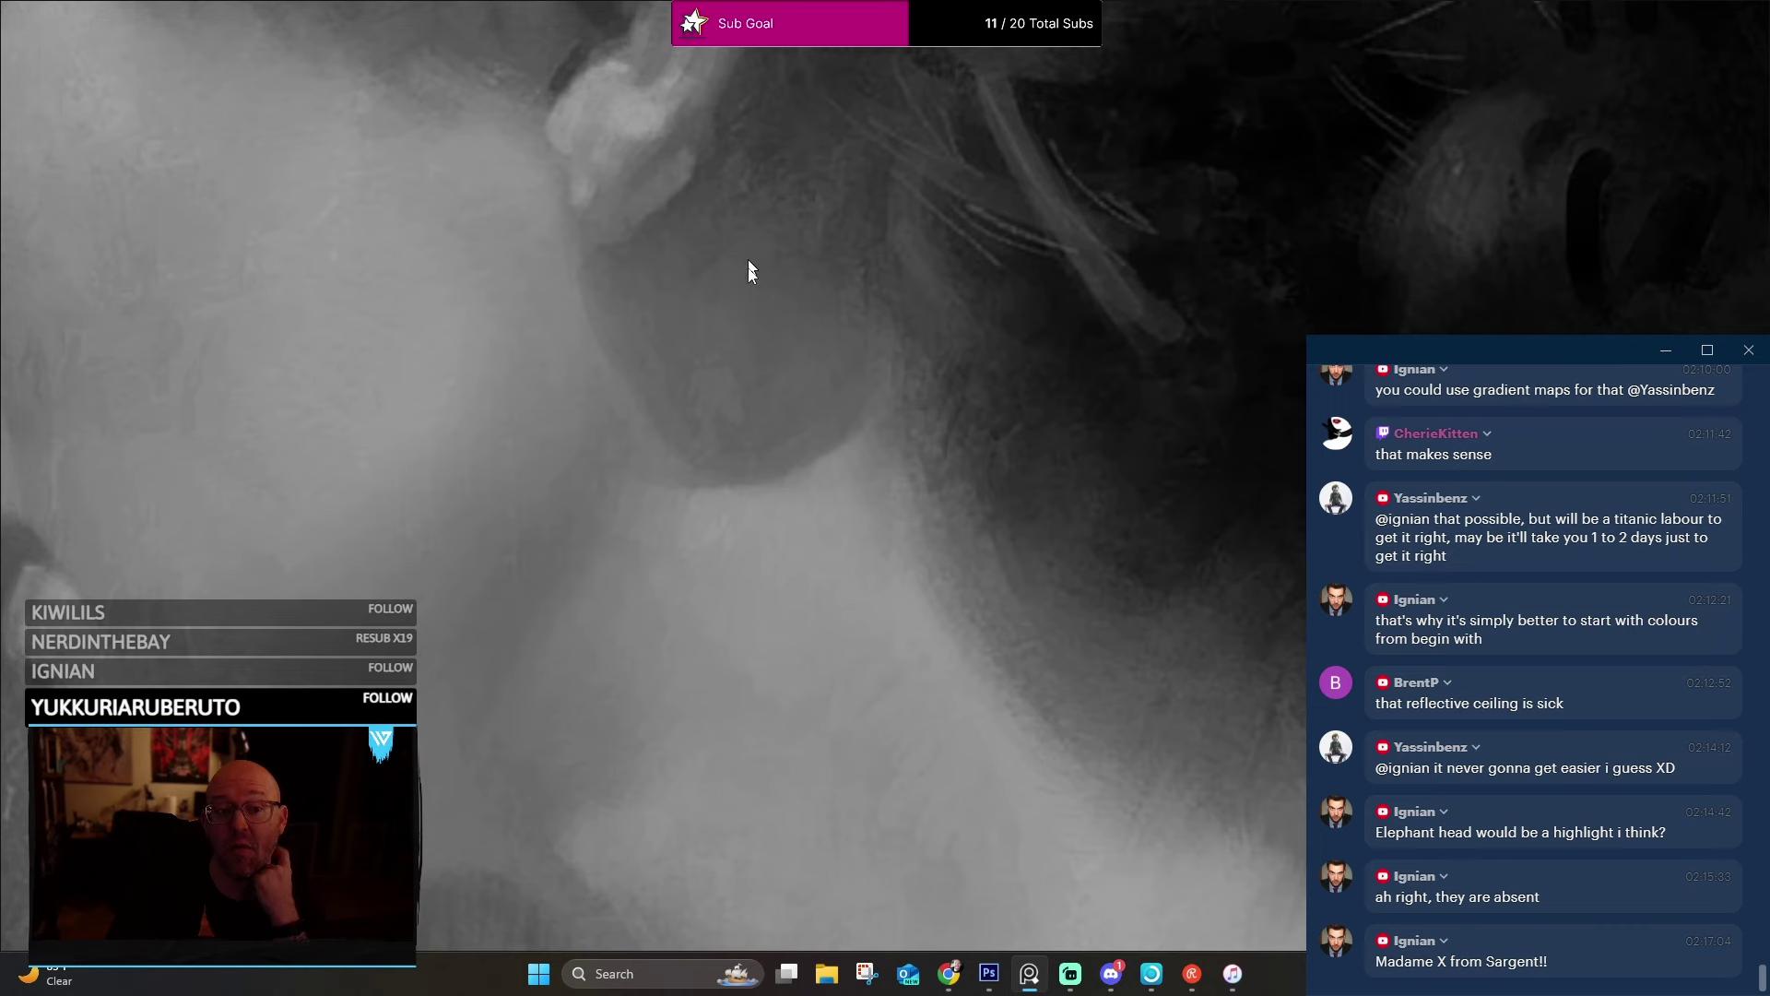
pyautogui.scroll(-5, 836, 355)
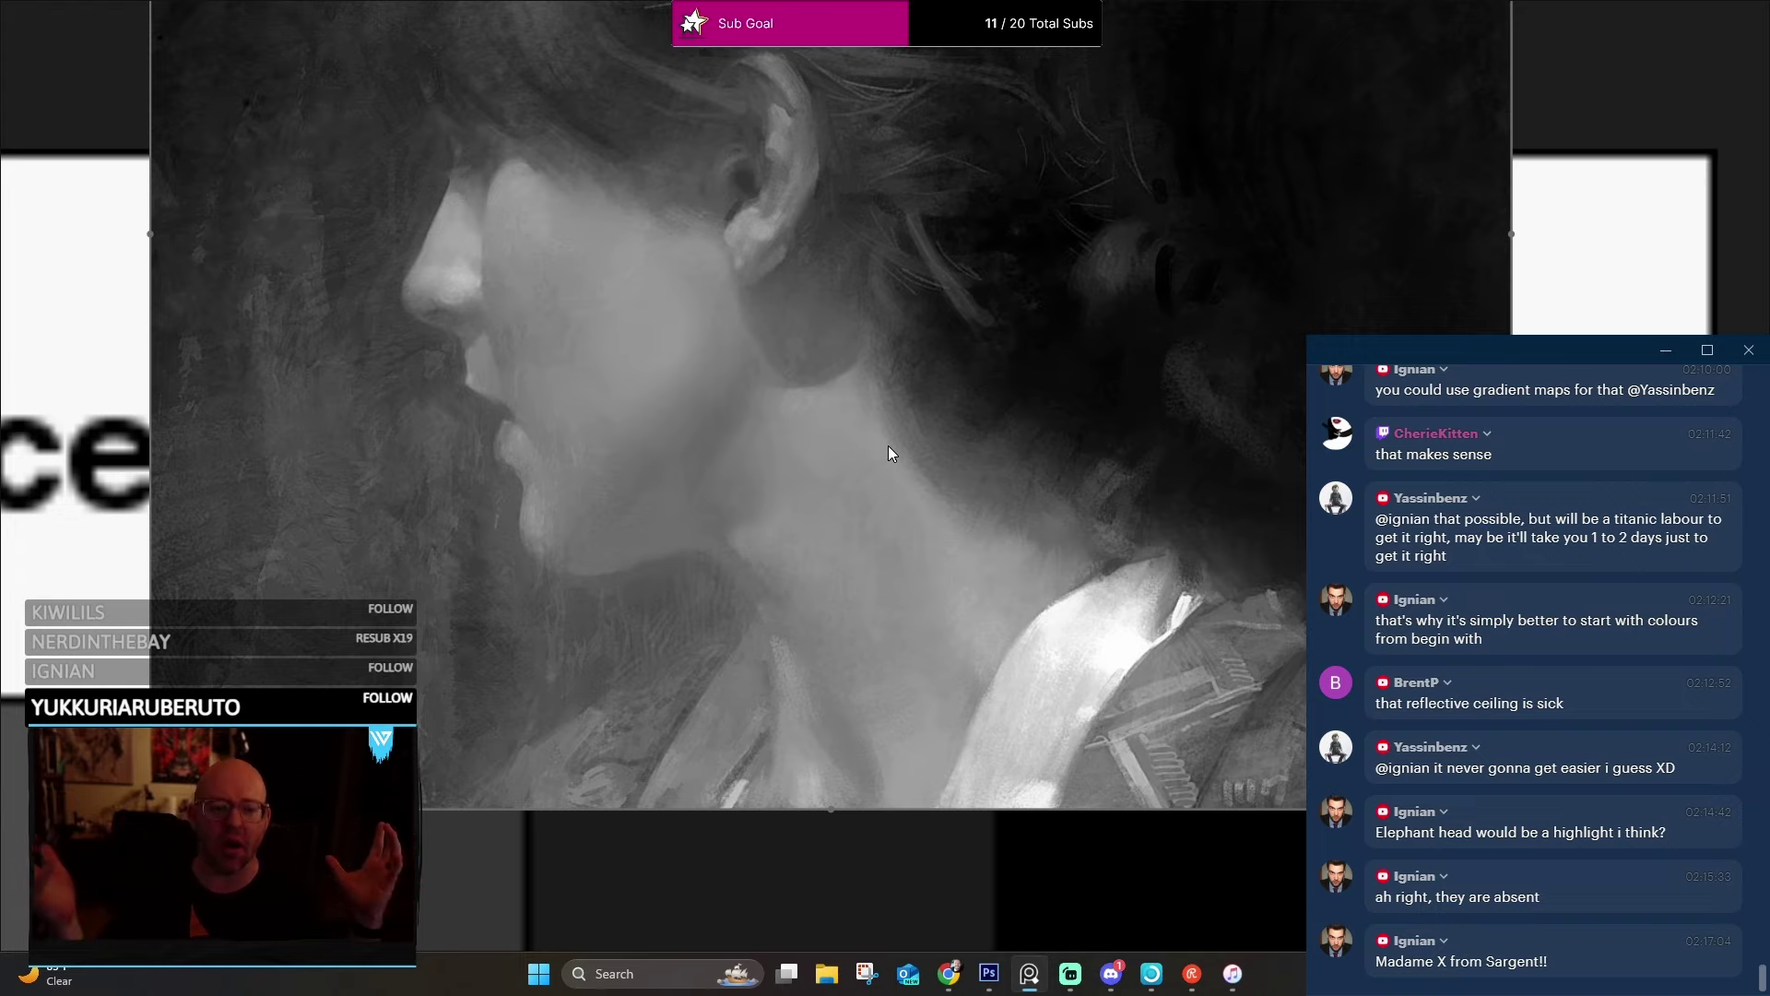
# Zoom out and move the portrait left so it no longer covers the gray-scale chart.
pyautogui.scroll(4, 888, 445)
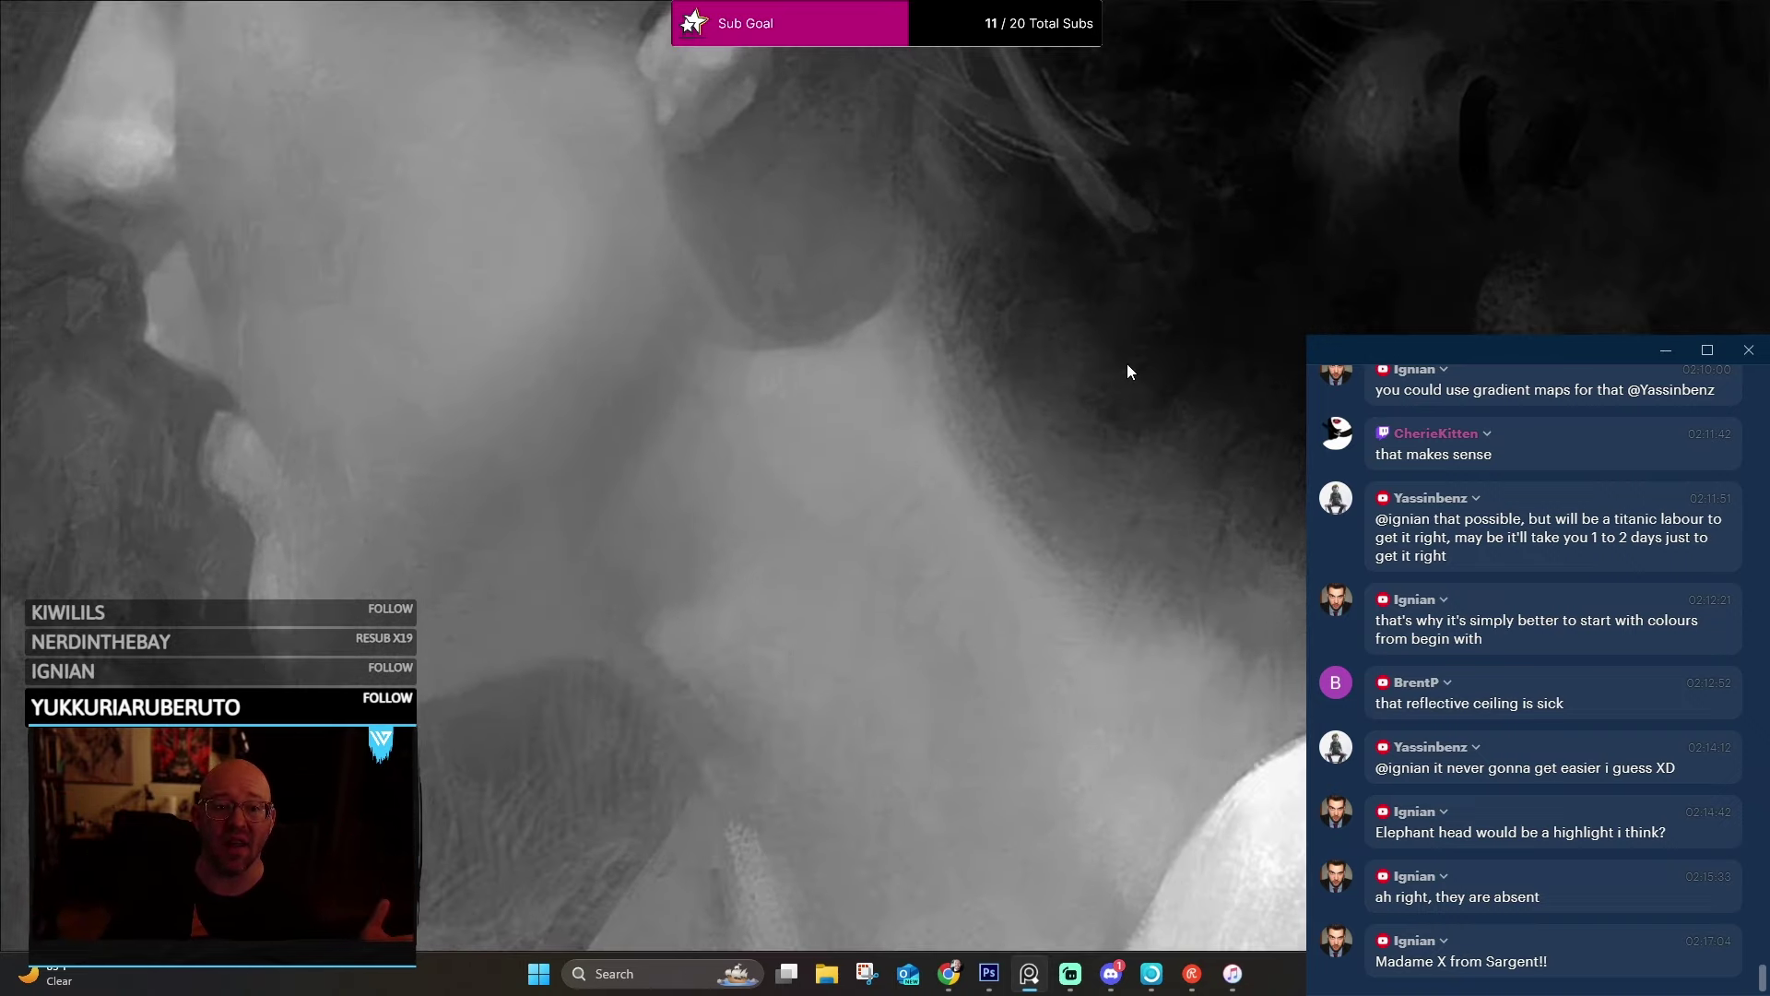
pyautogui.scroll(3, 841, 273)
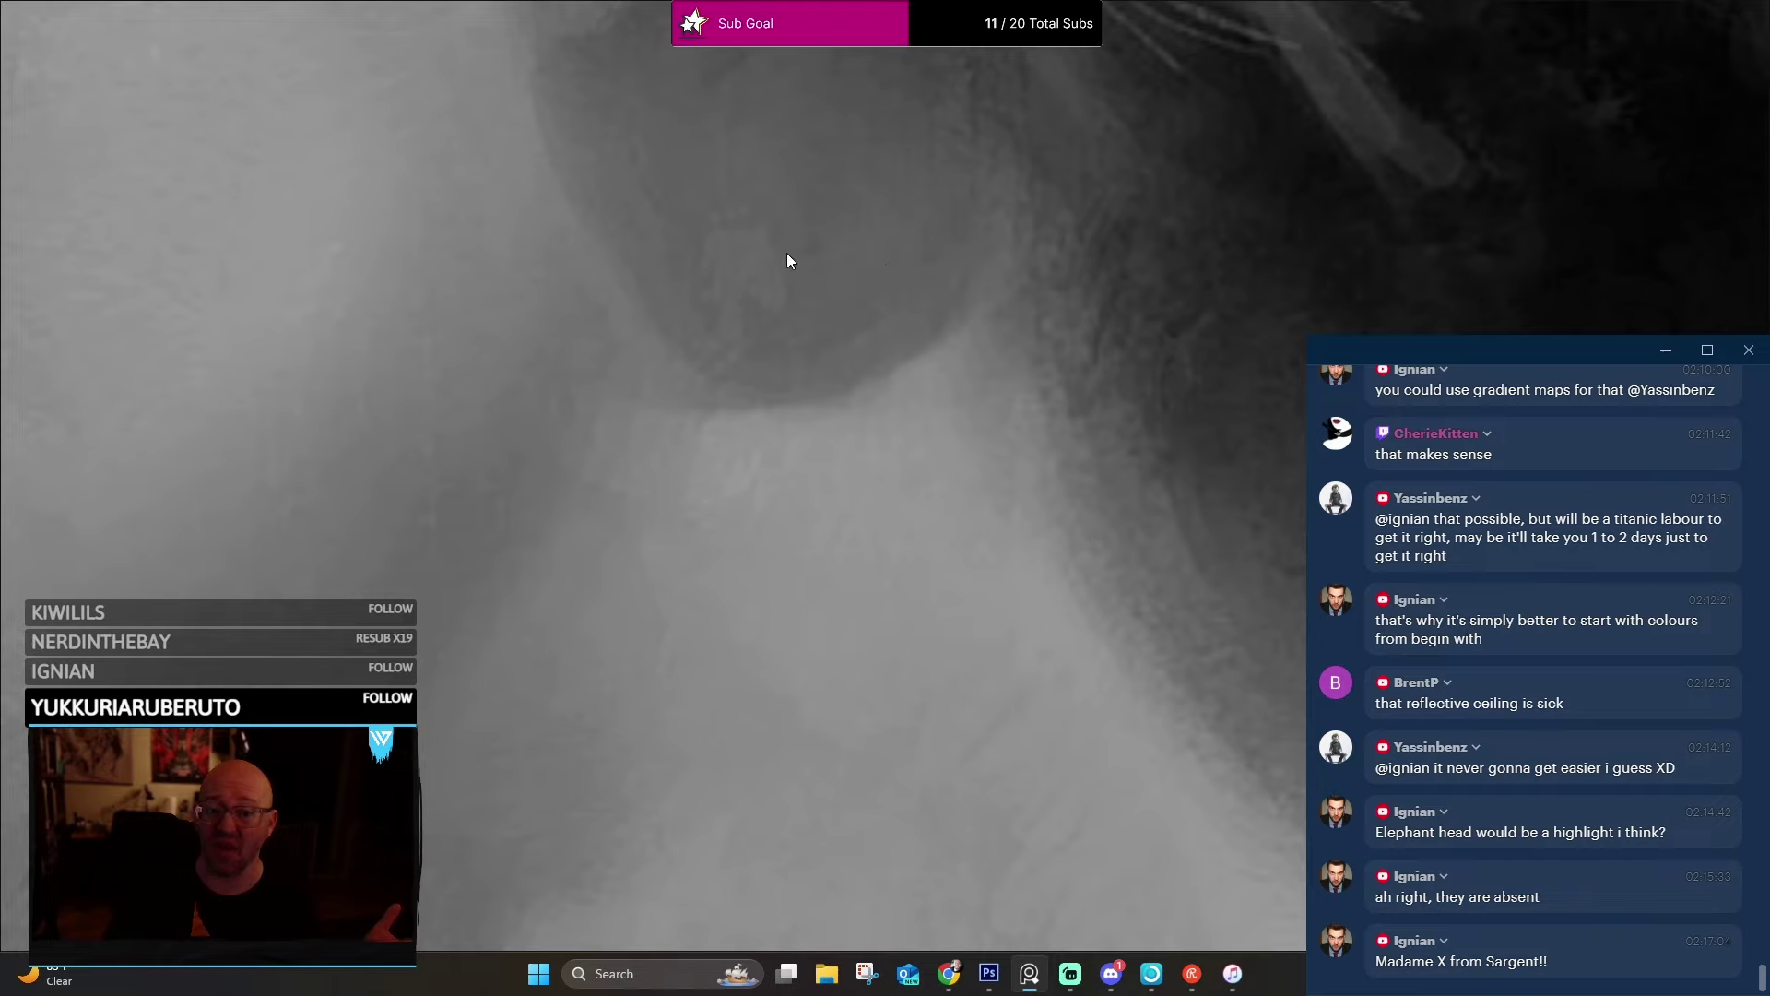
pyautogui.scroll(-4, 804, 200)
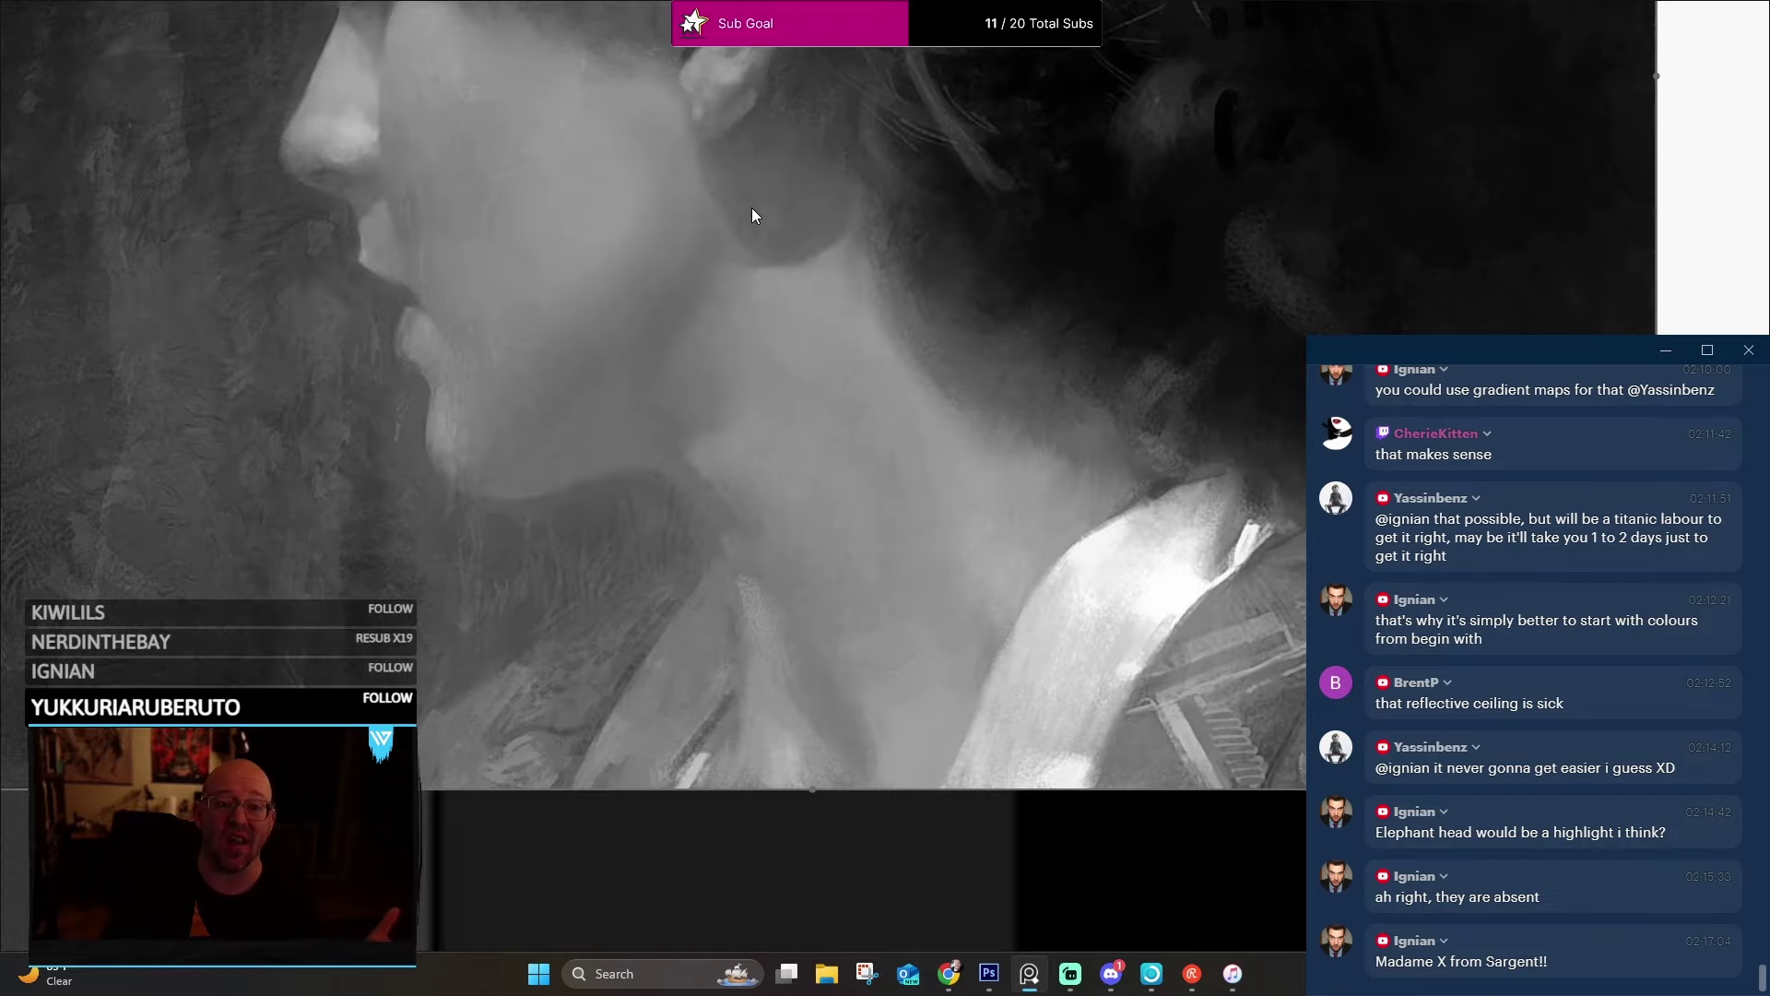
pyautogui.scroll(4, 738, 210)
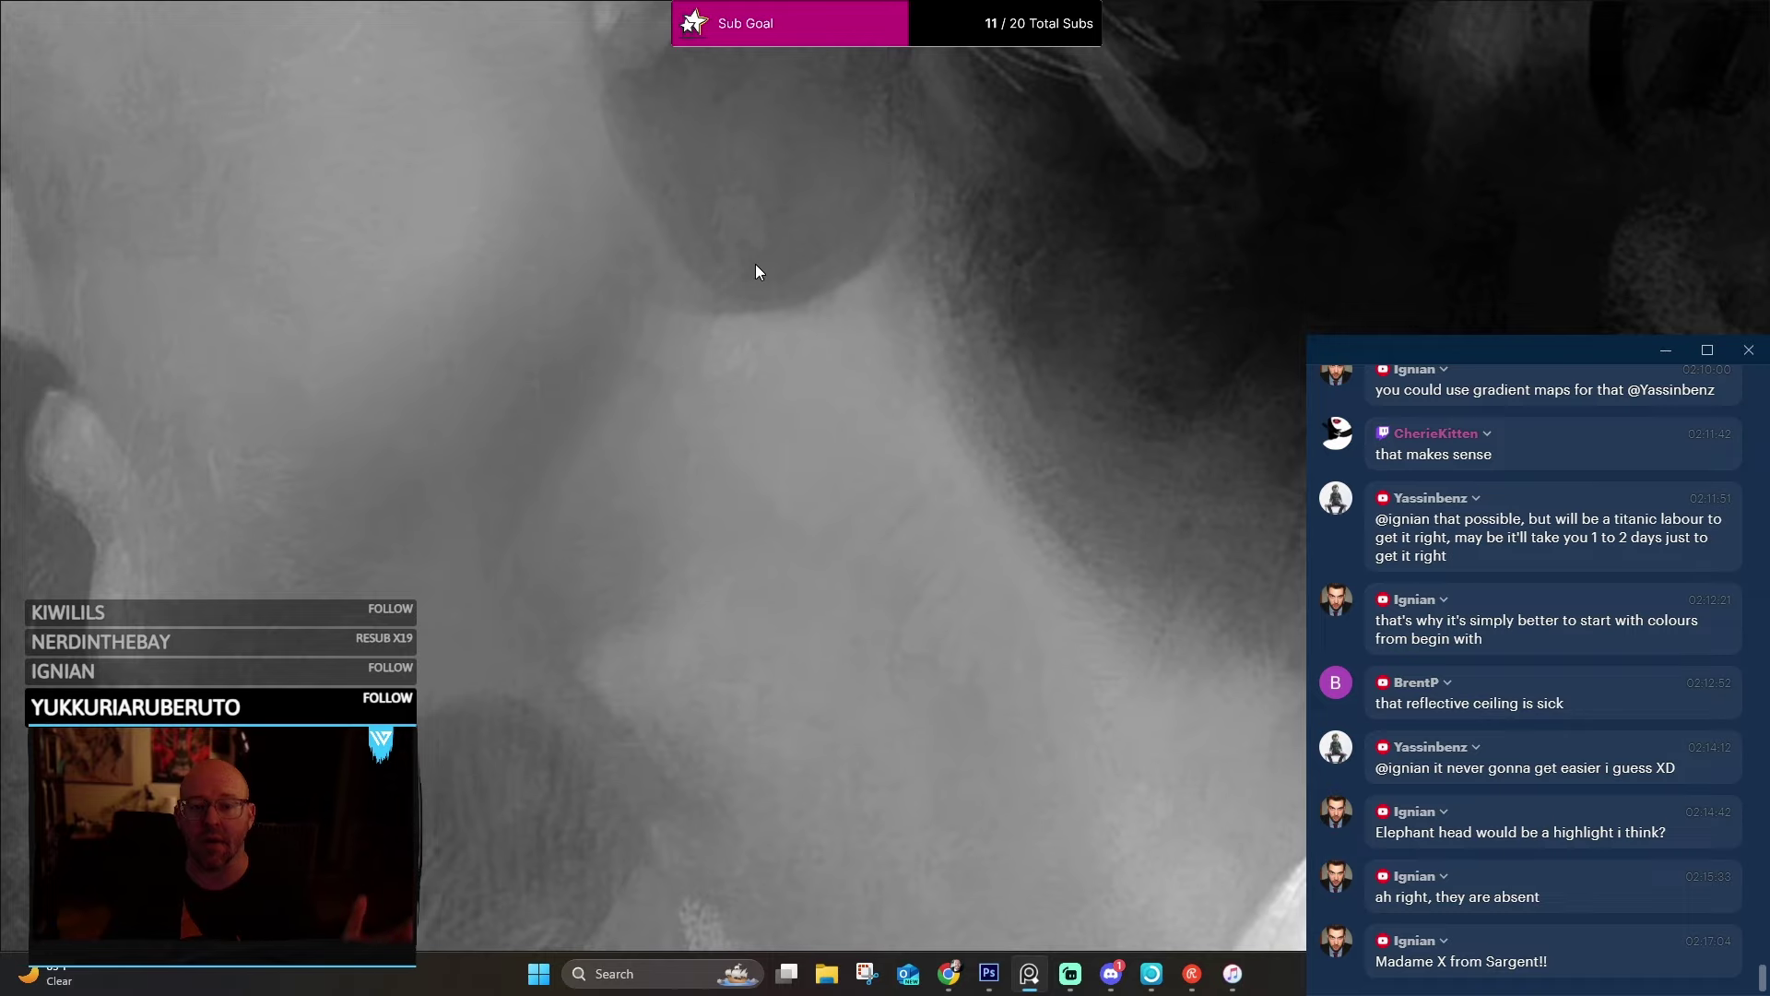
pyautogui.scroll(-4, 990, 260)
pyautogui.scroll(4, 793, 533)
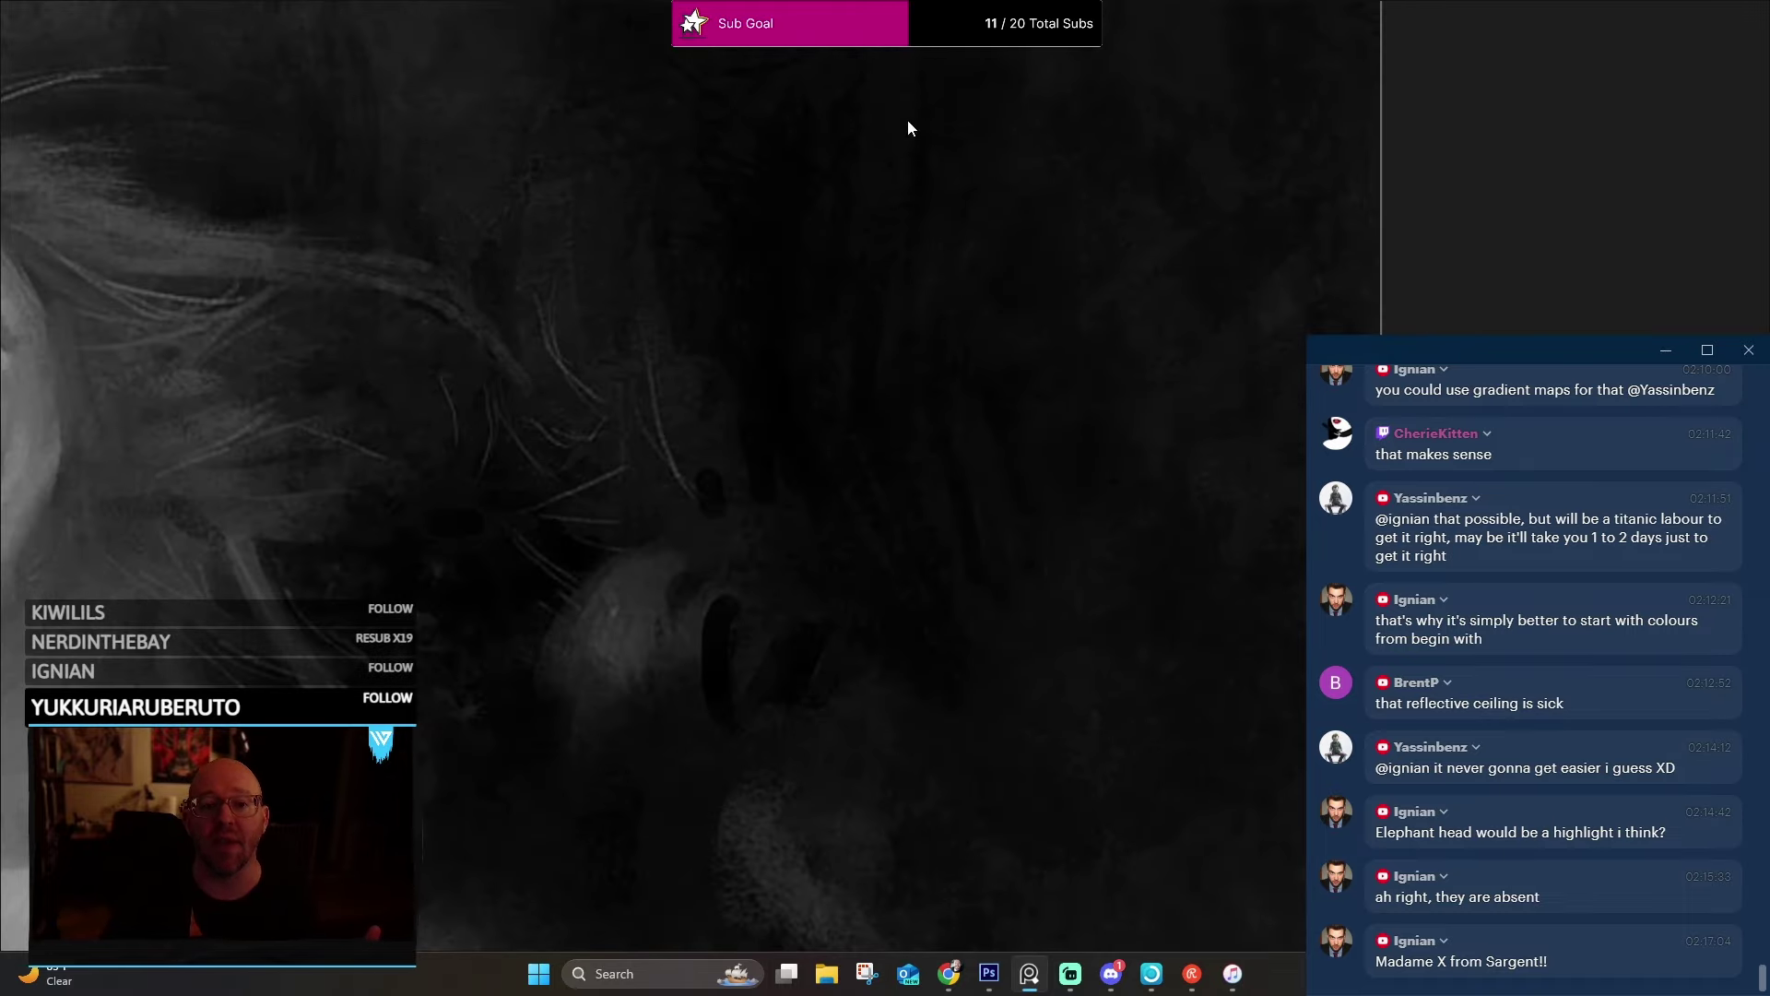
pyautogui.scroll(-5, 885, 345)
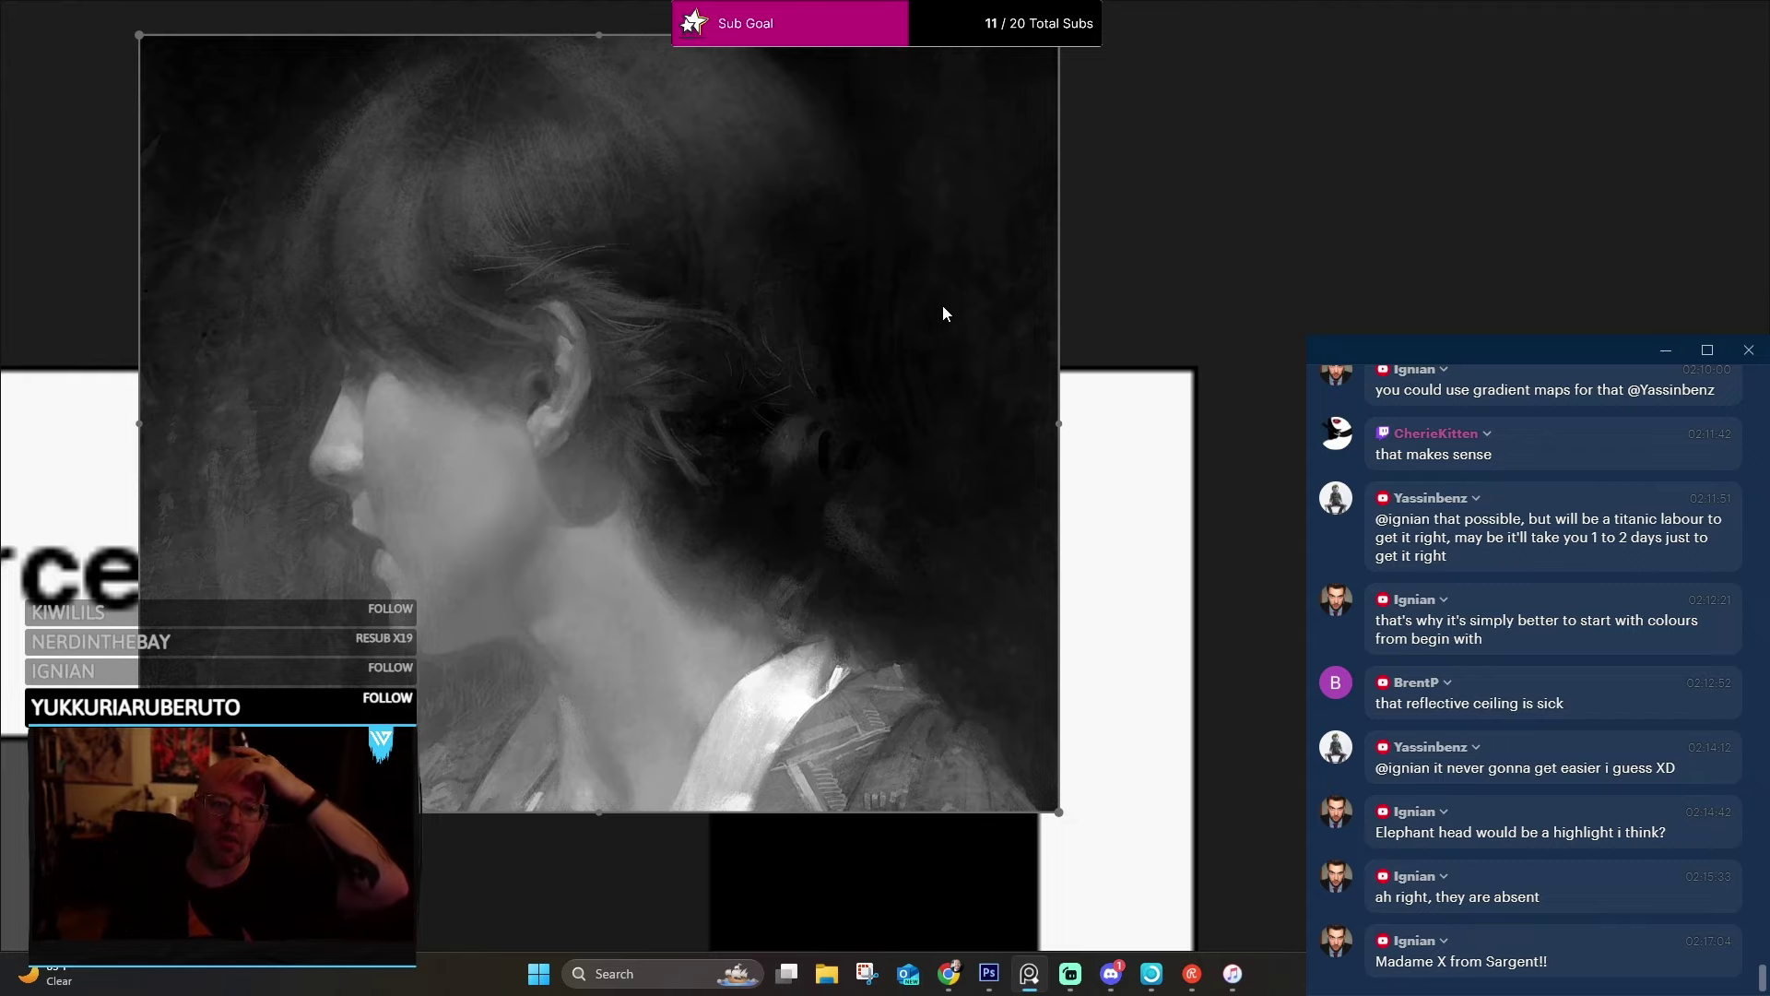
pyautogui.scroll(-3, 601, 517)
pyautogui.scroll(-5, 557, 491)
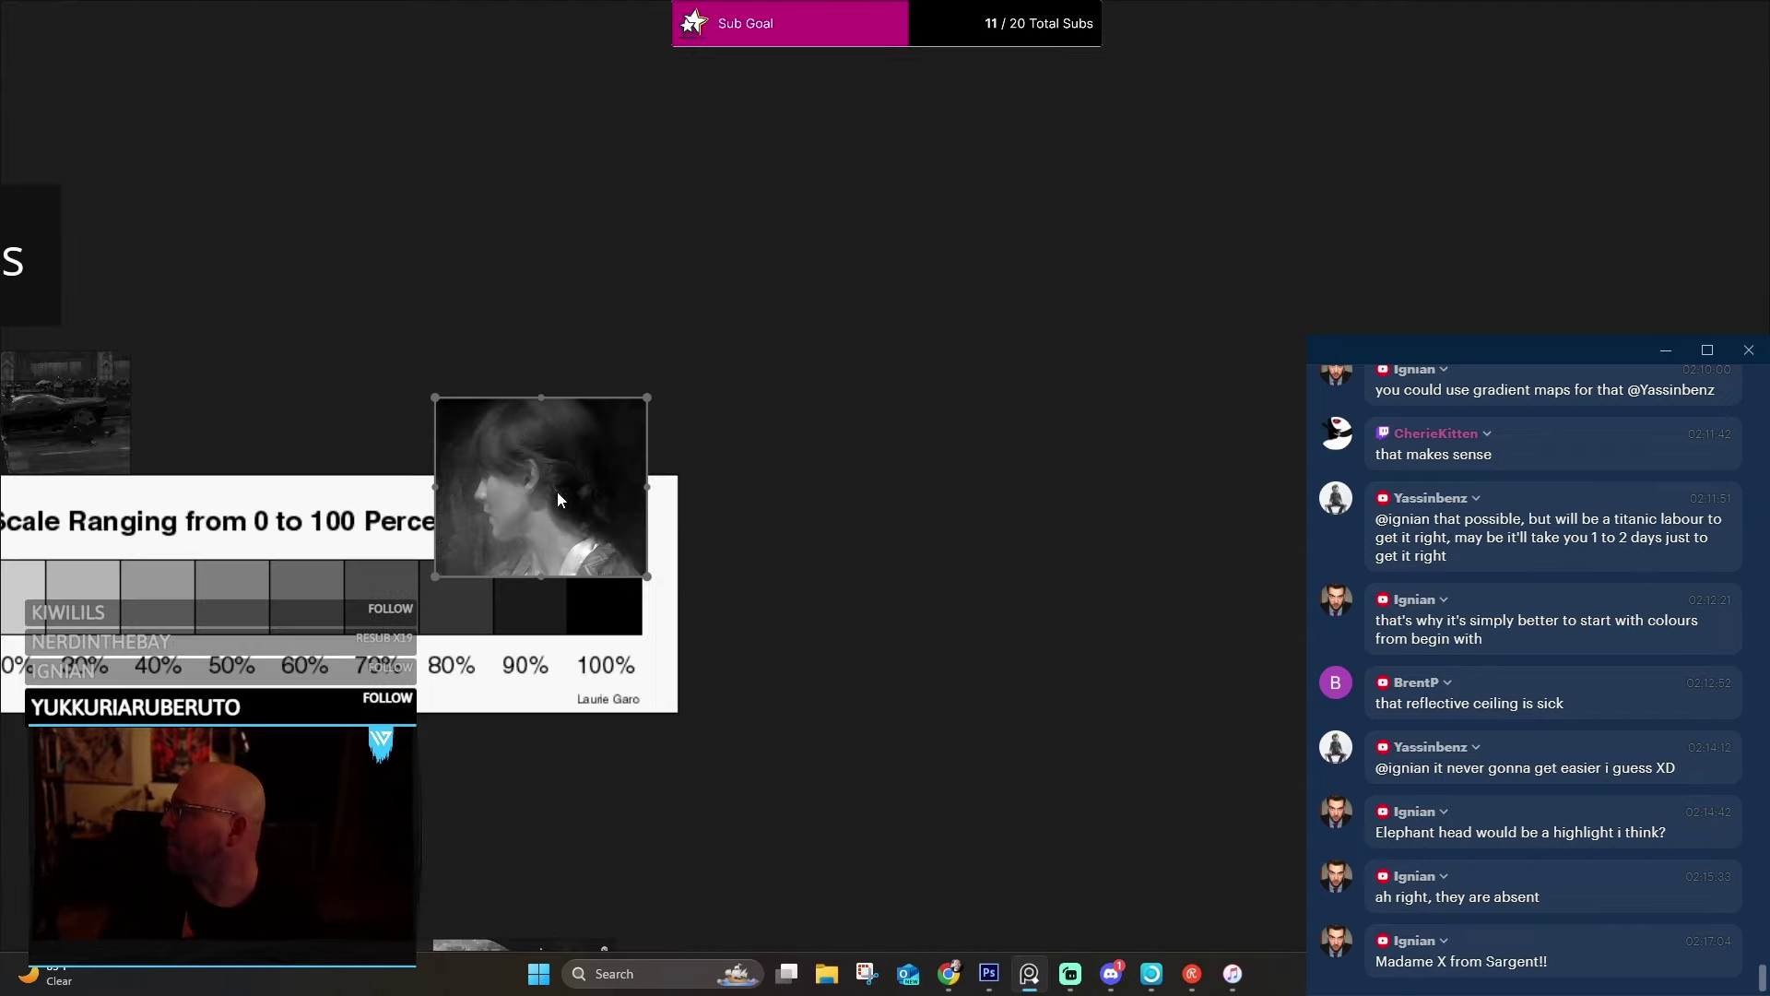
pyautogui.moveTo(514, 532); pyautogui.dragTo(433, 520)
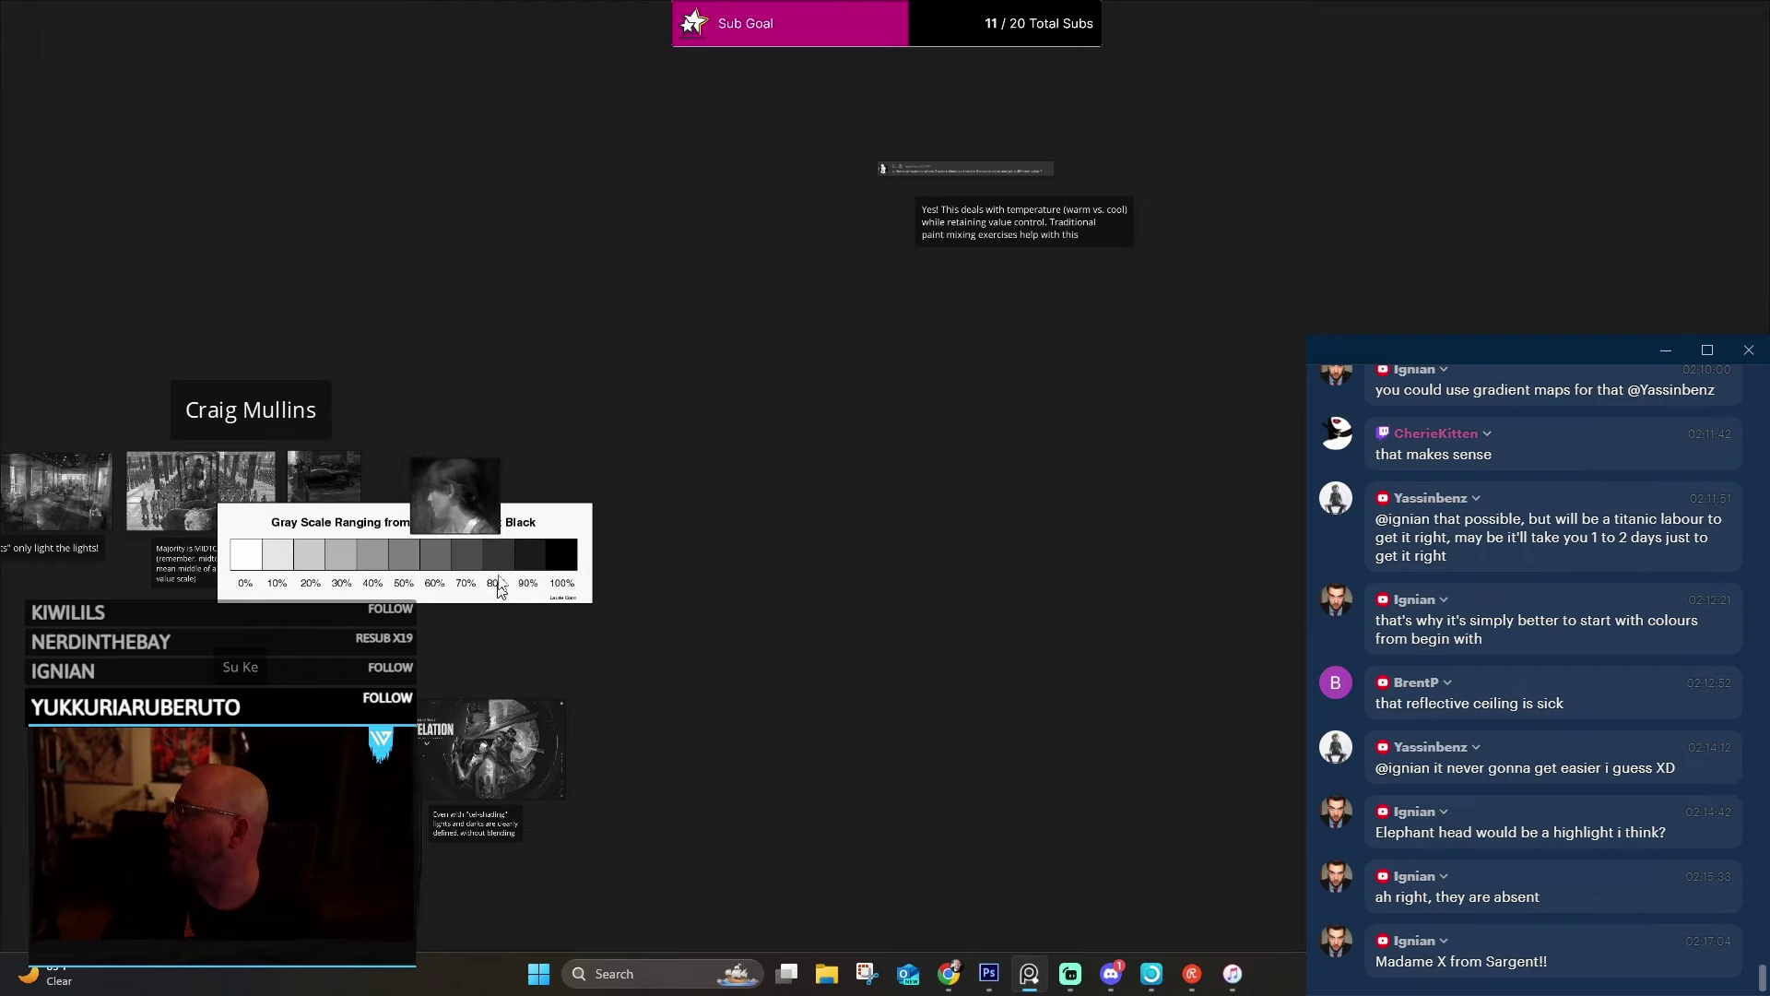
# Move the gray-scale chart to the right beside the portrait.
pyautogui.moveTo(450, 595); pyautogui.dragTo(843, 617)
pyautogui.scroll(10, 451, 606)
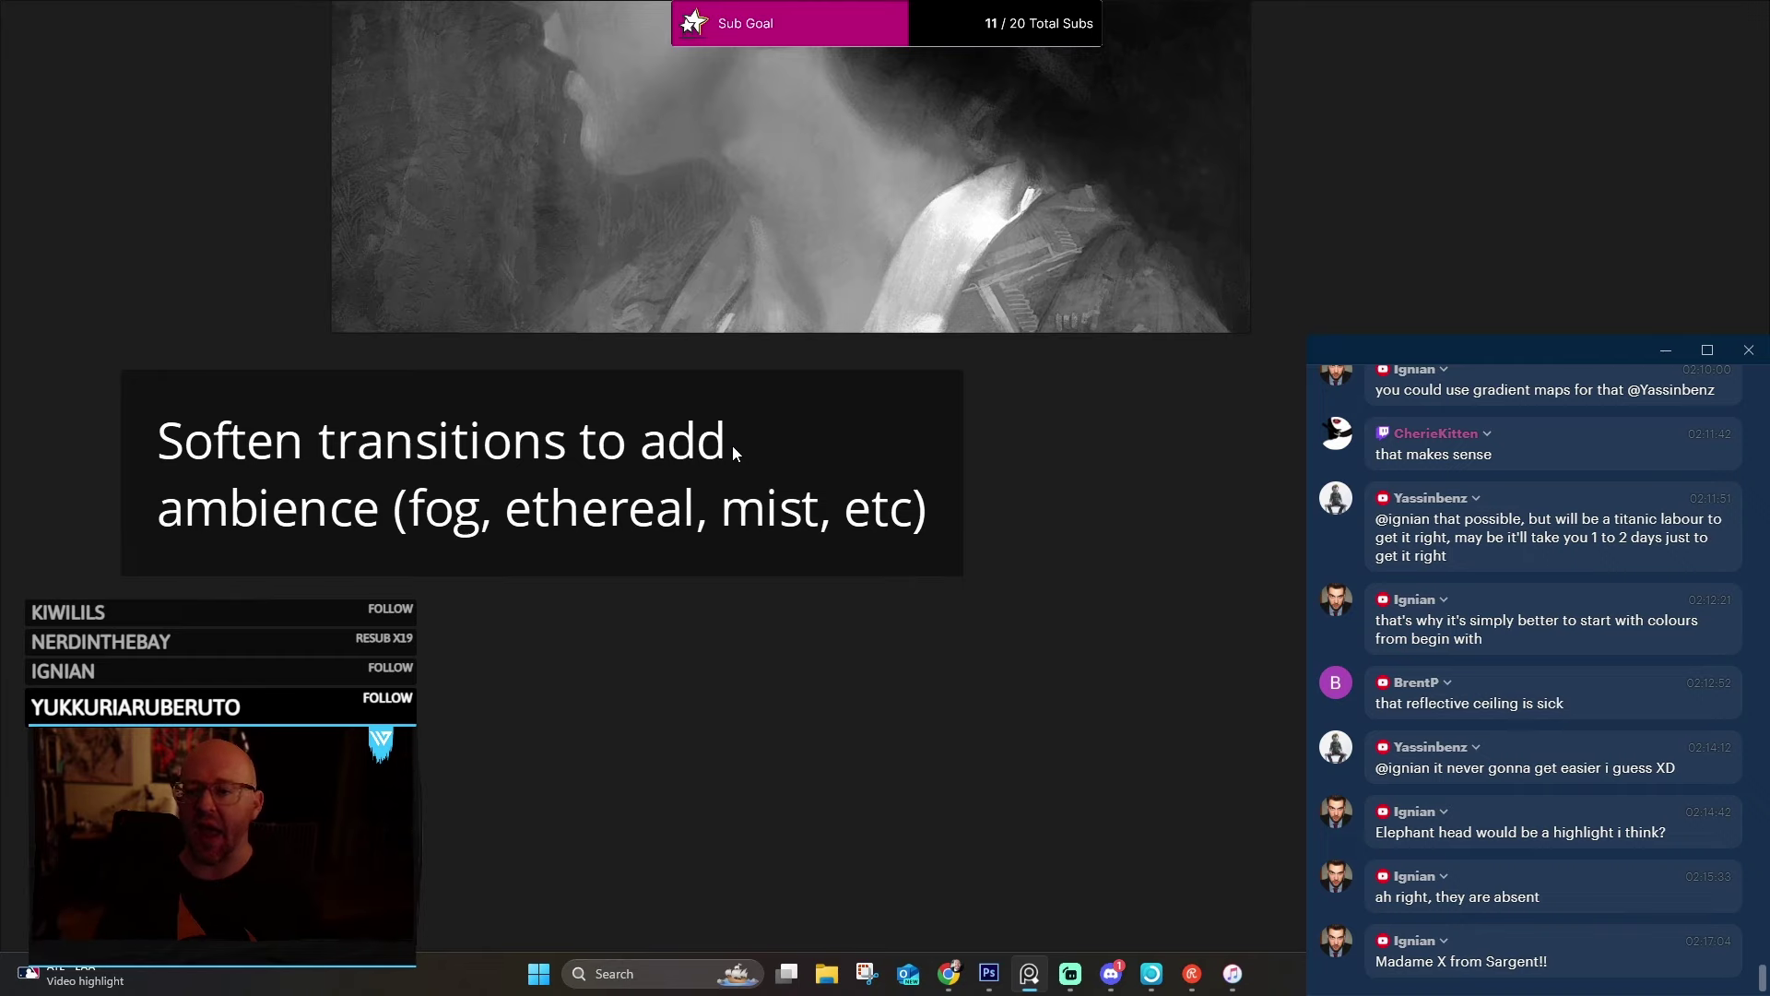
pyautogui.scroll(-3, 406, 330)
pyautogui.scroll(4, 659, 544)
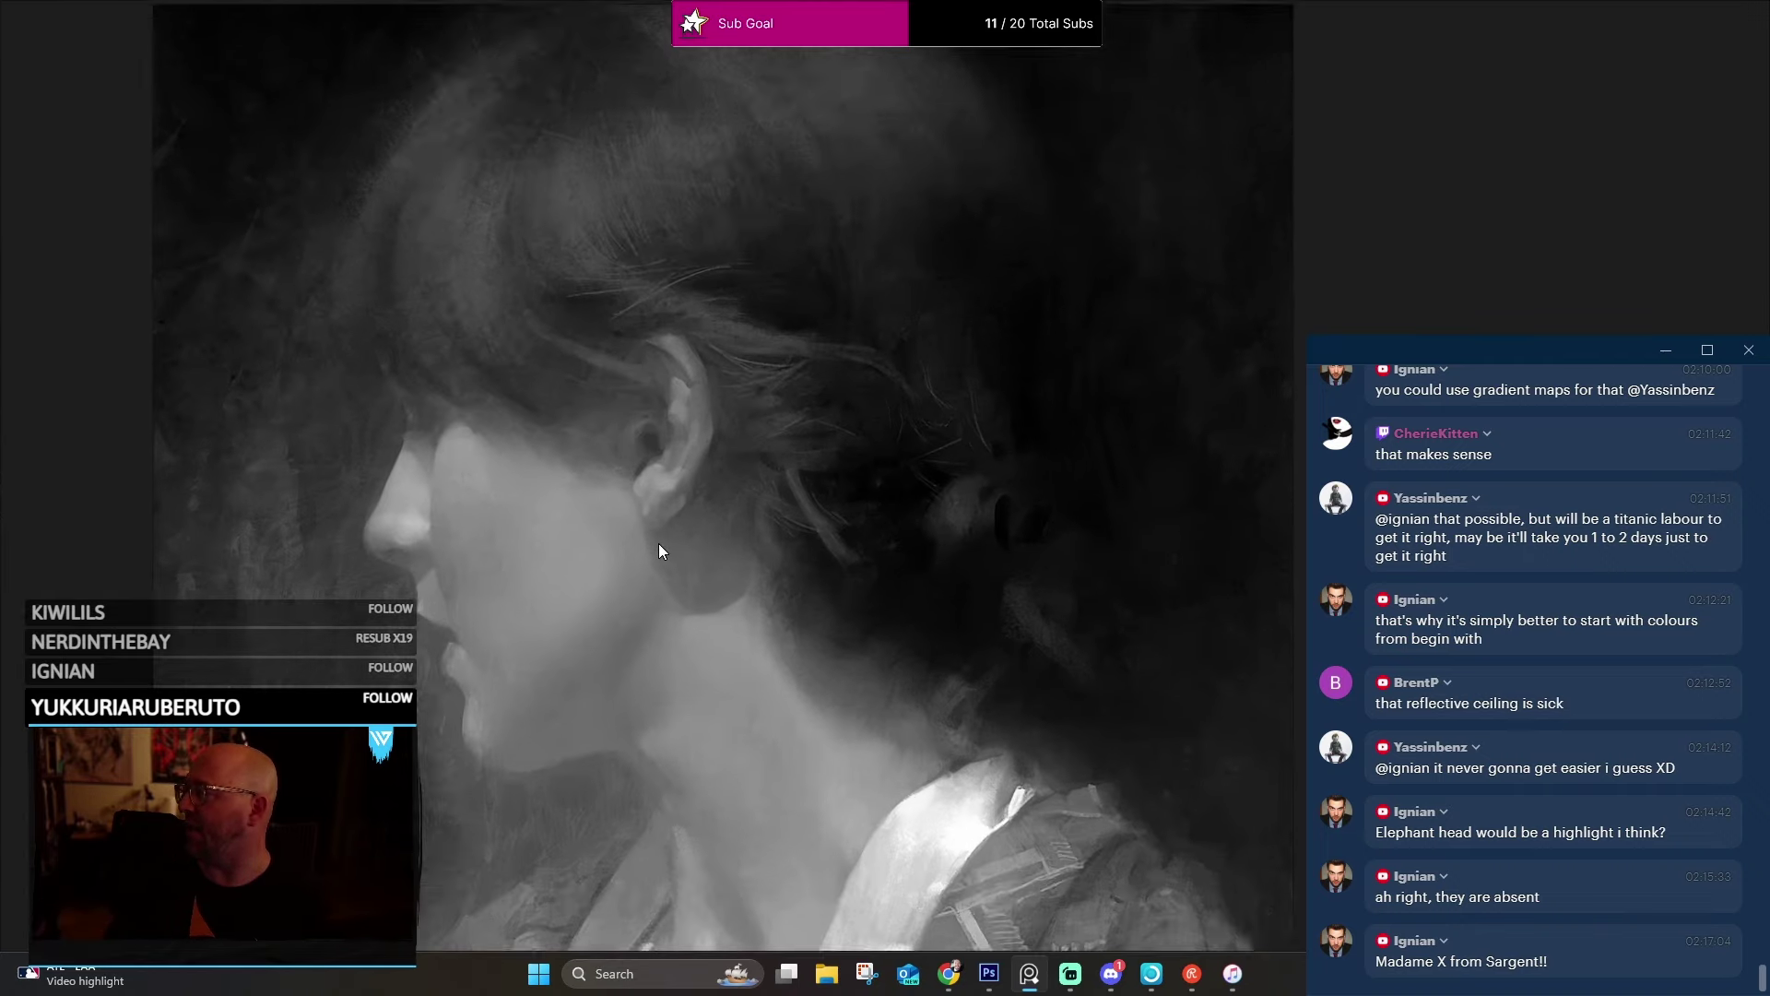
pyautogui.scroll(-2, 693, 473)
pyautogui.scroll(1, 693, 471)
# Turn off Canvas > Grayscale to show the portrait in colour, then zoom in on the collar.
pyautogui.rightClick(660, 384)
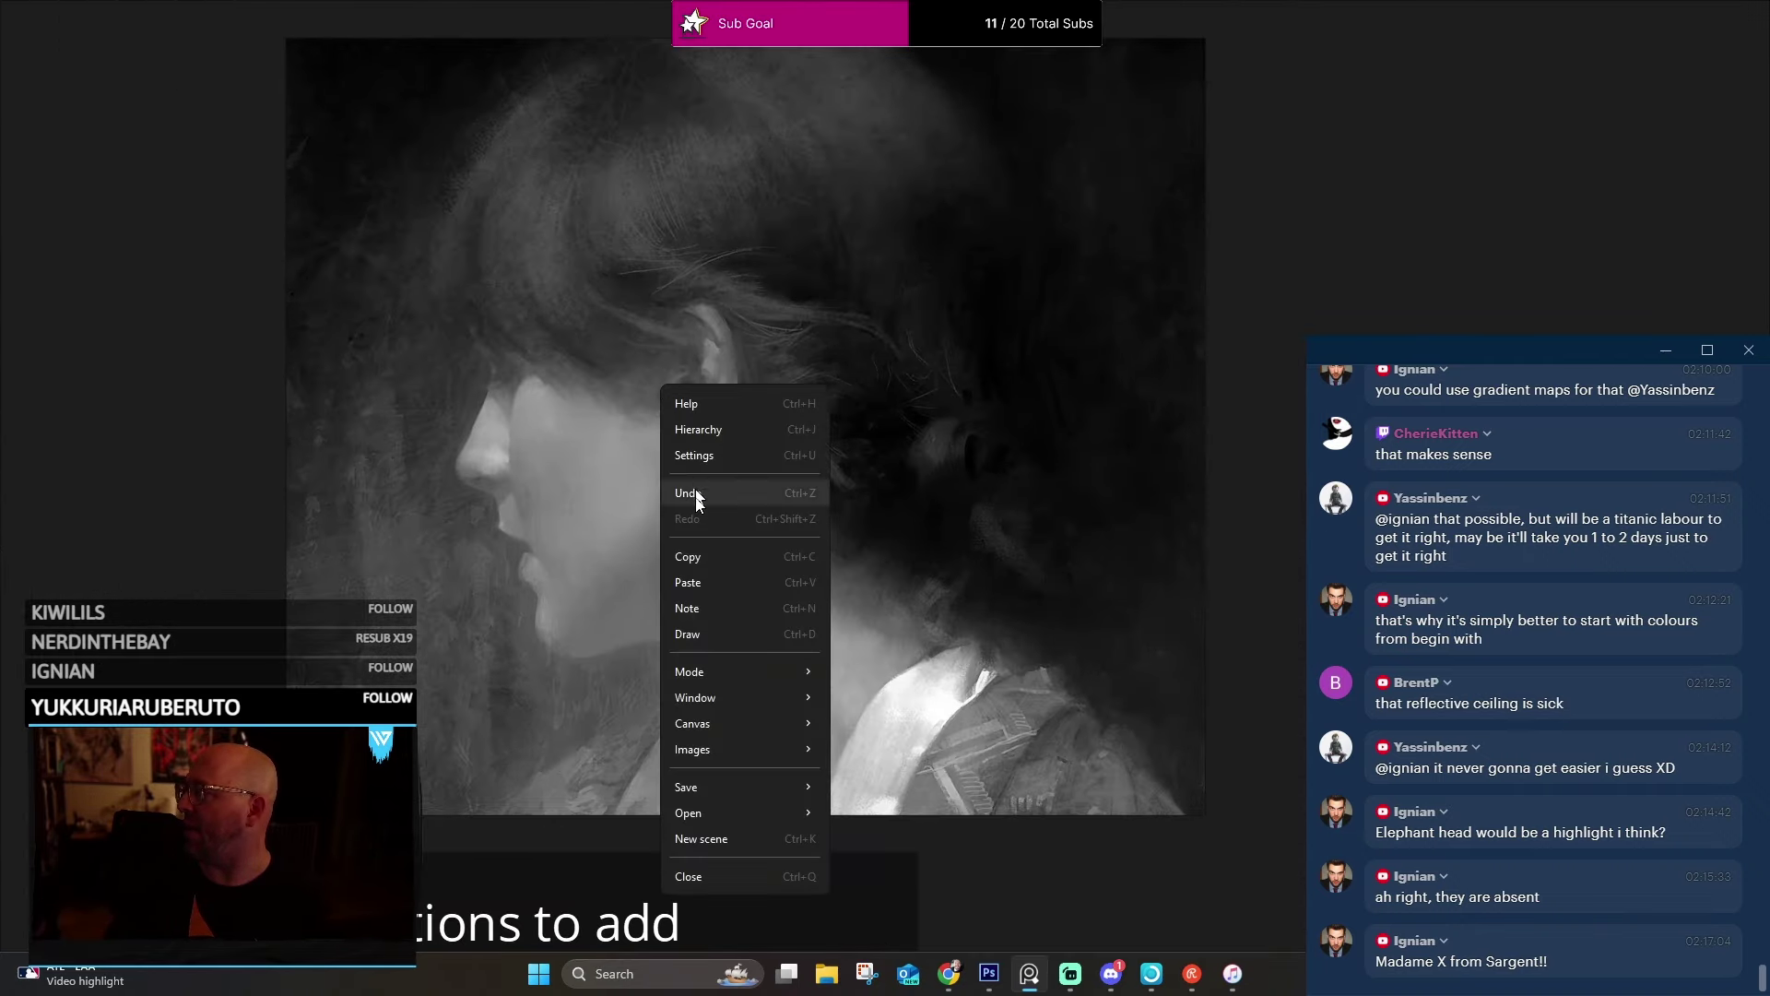
pyautogui.moveTo(744, 695)
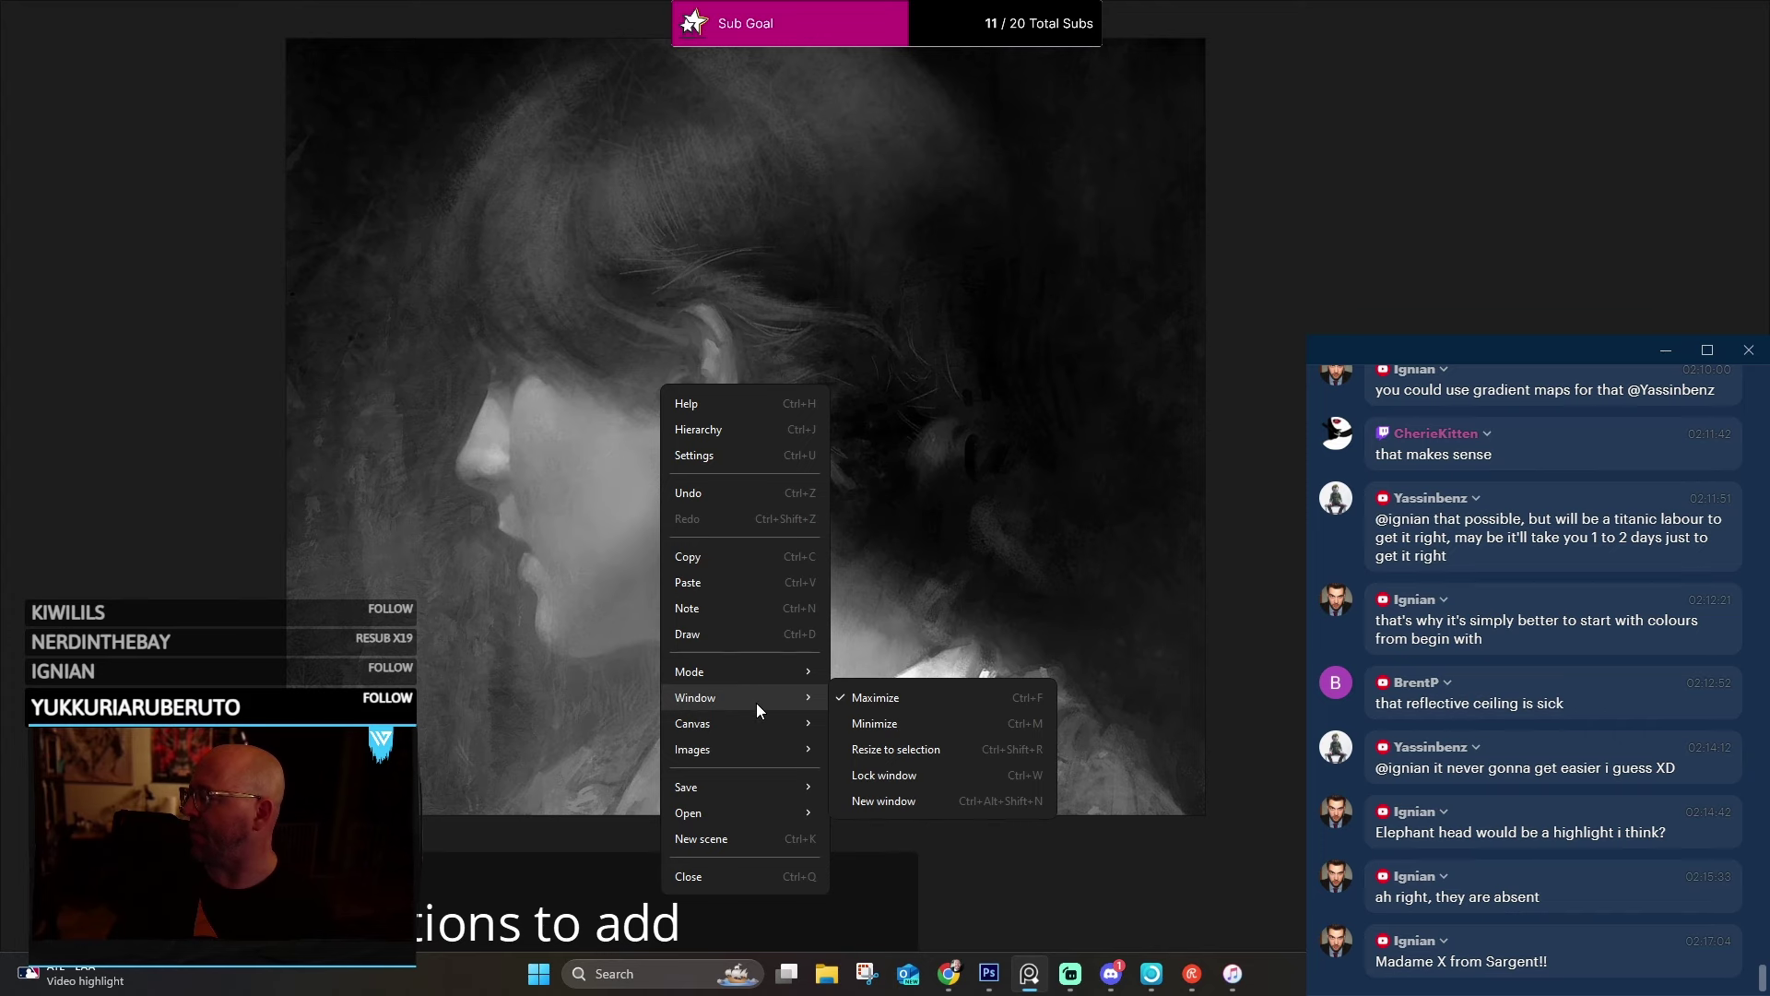
pyautogui.click(898, 800)
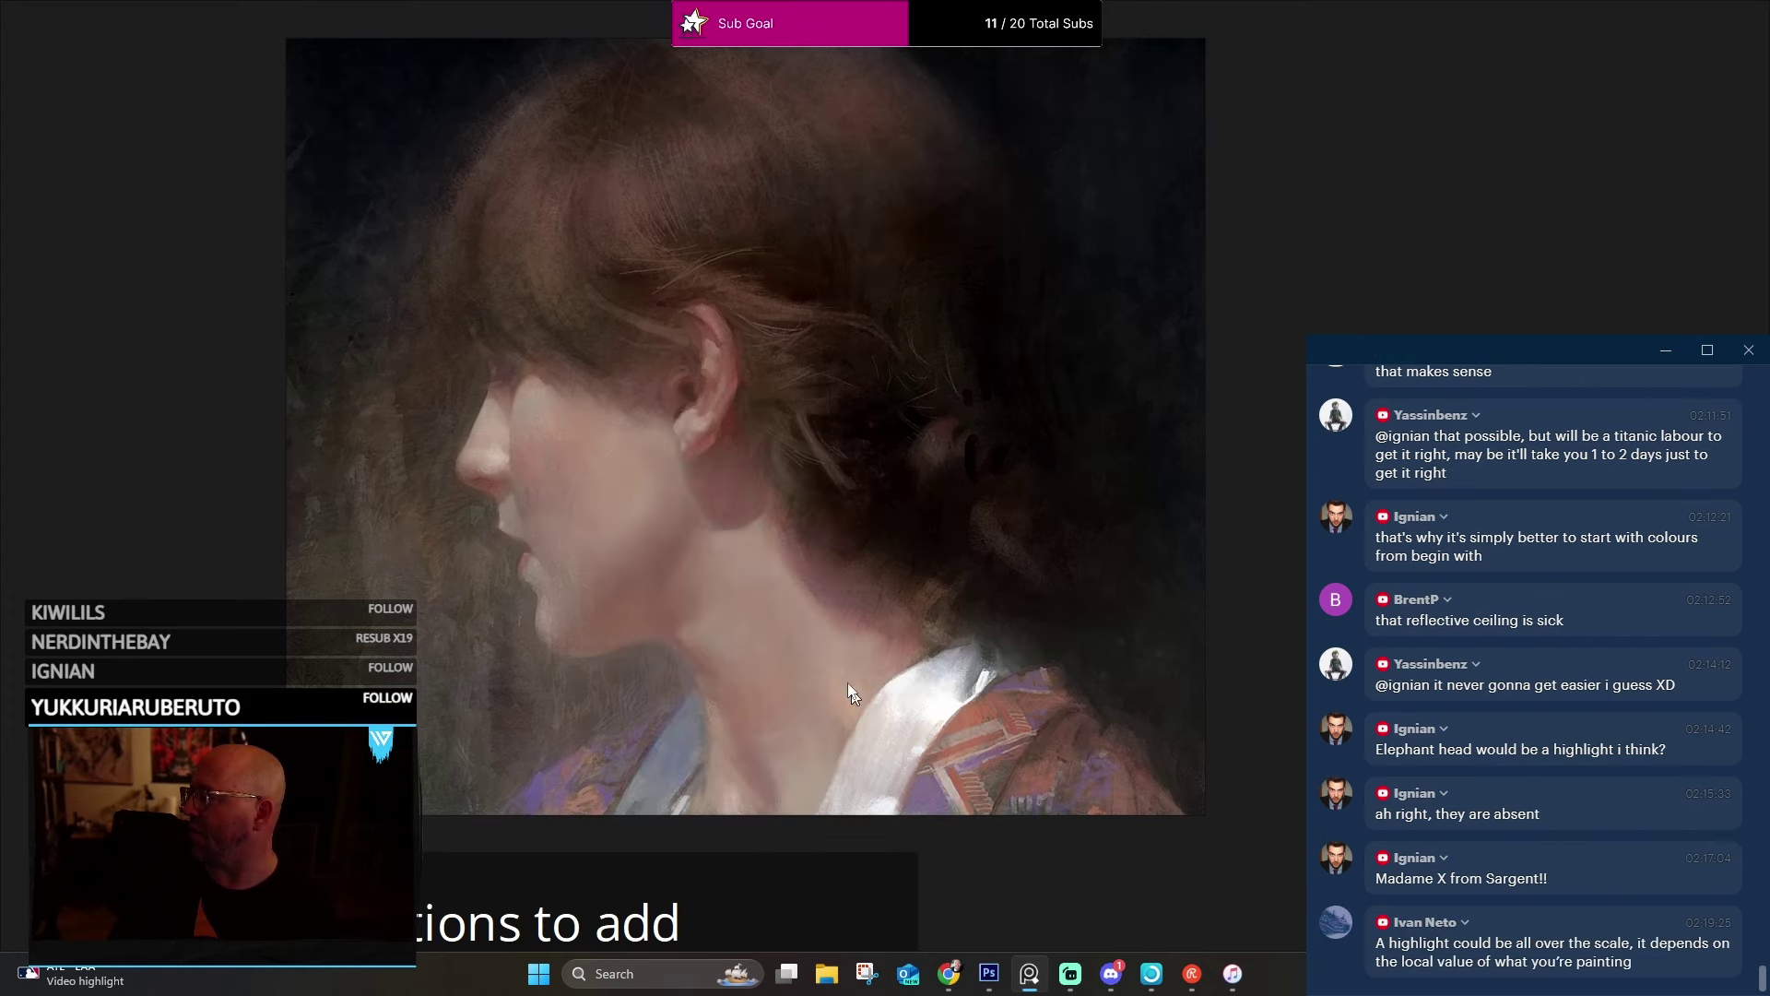
pyautogui.scroll(5, 947, 798)
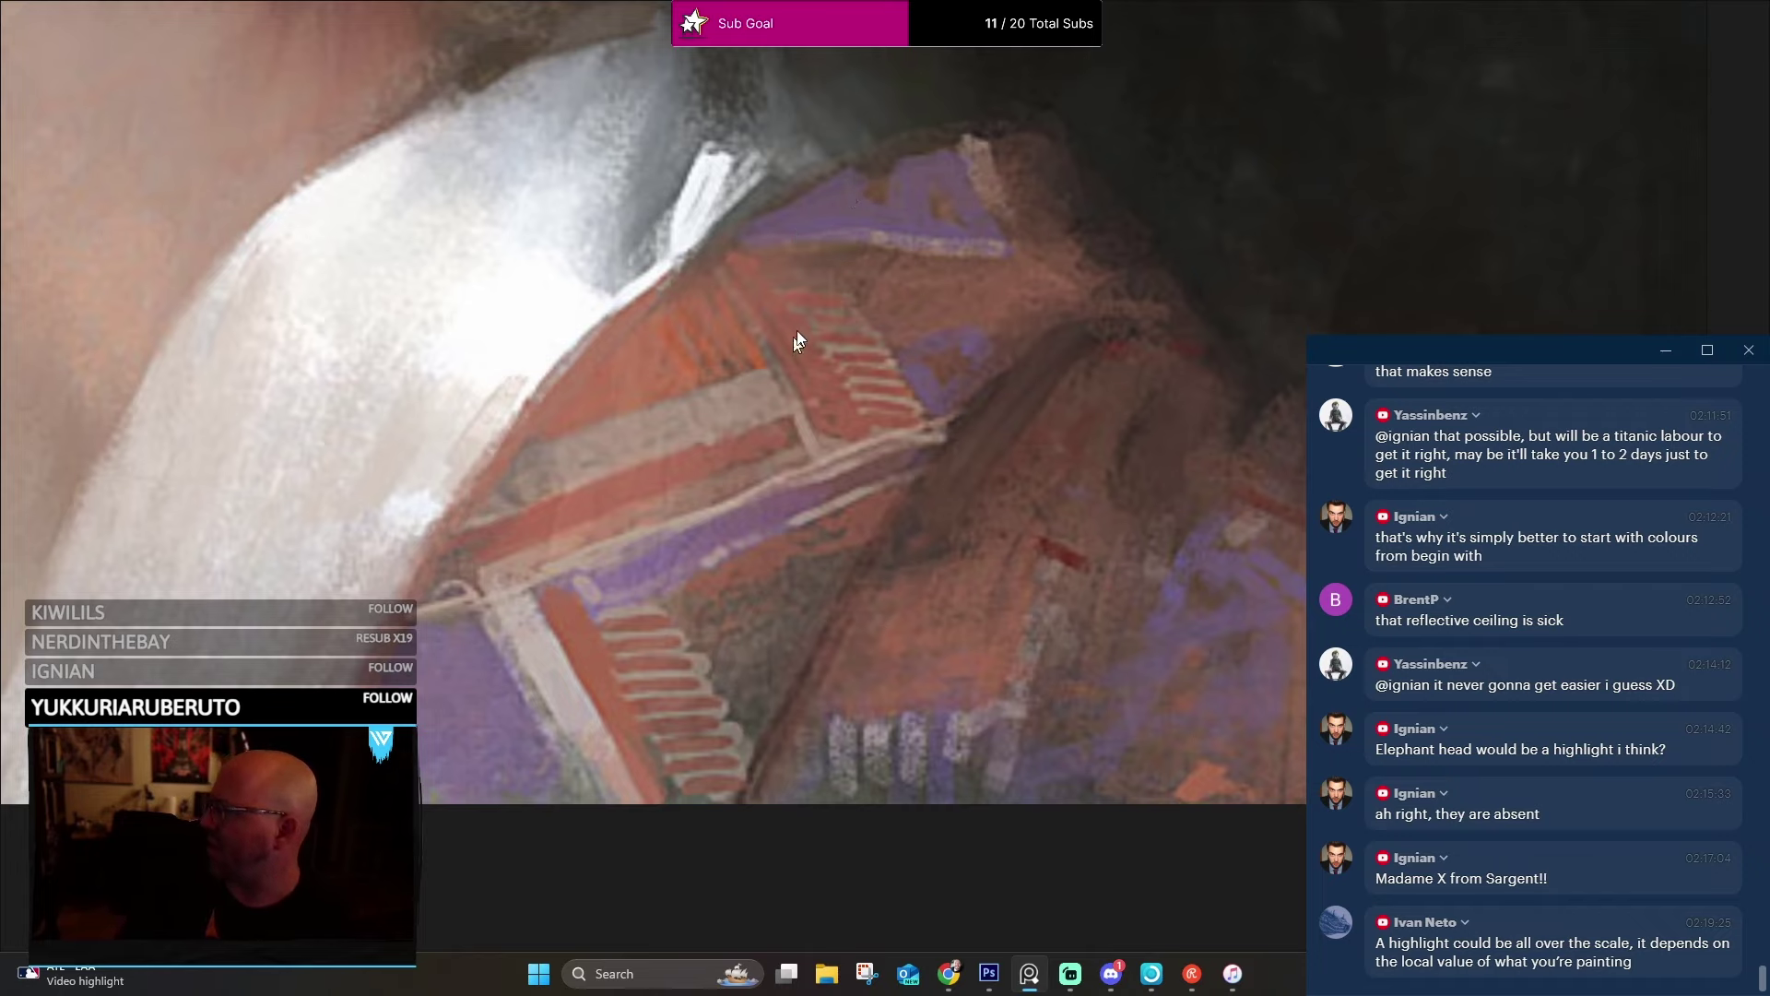
pyautogui.scroll(1, 846, 249)
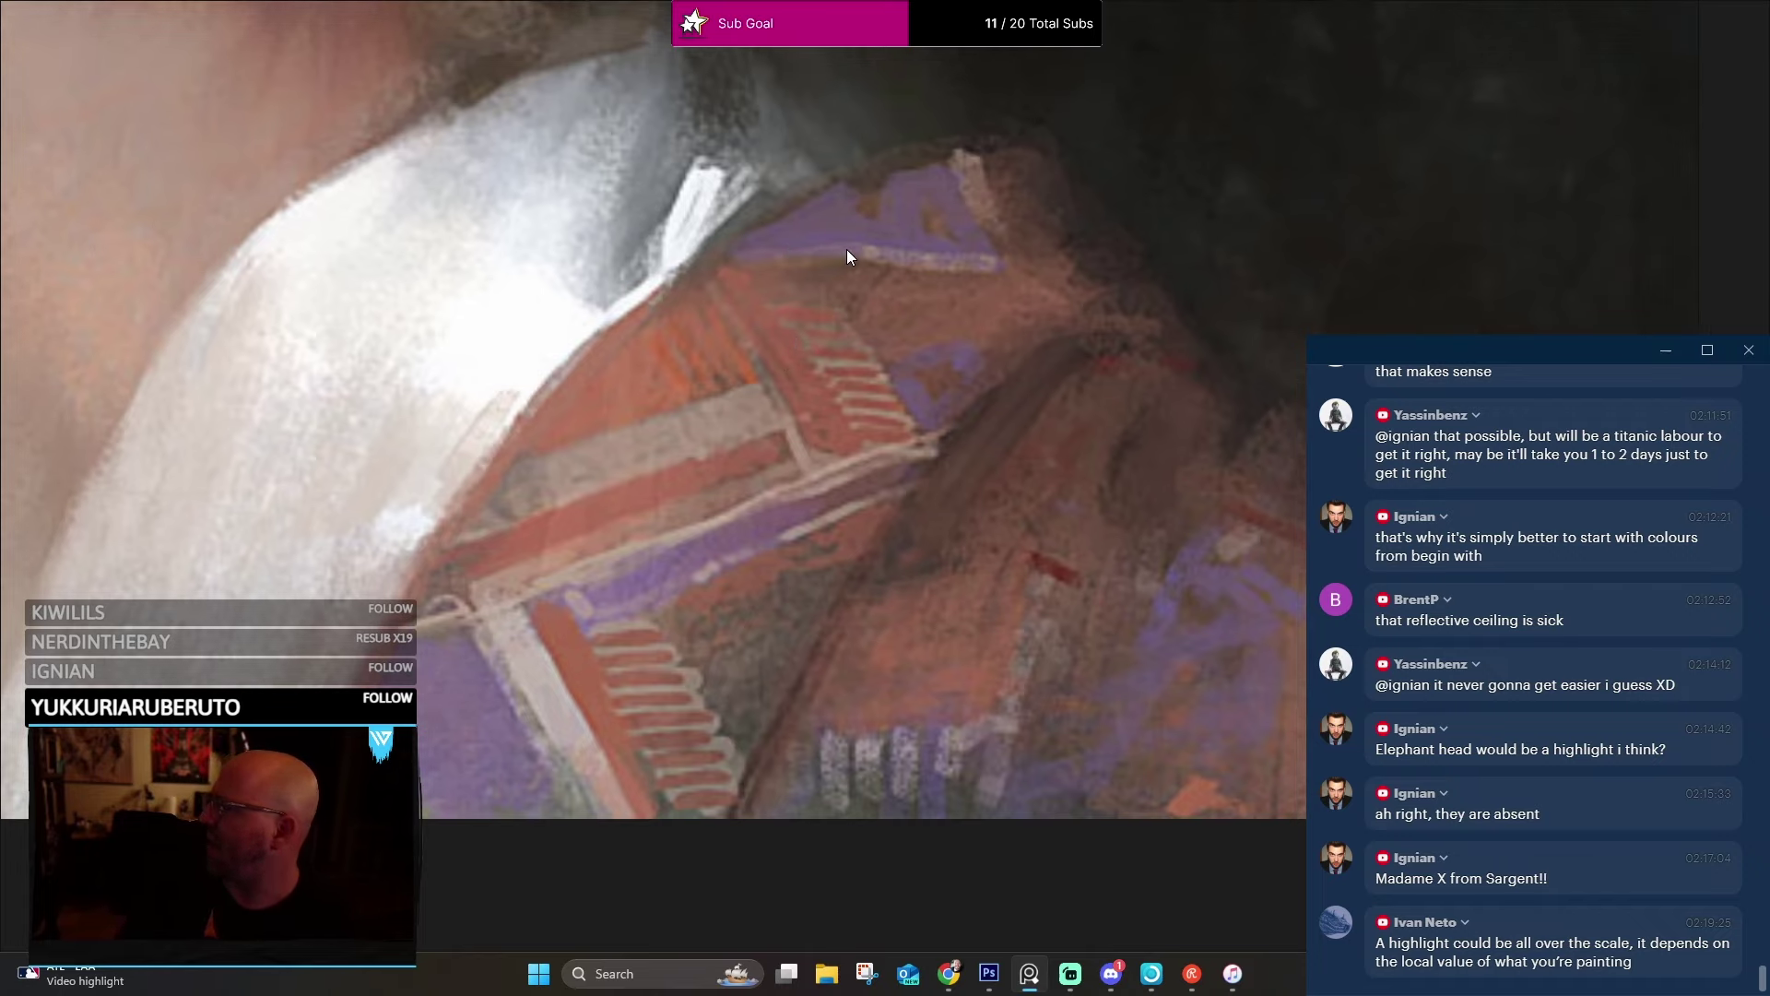
pyautogui.rightClick(394, 339)
pyautogui.moveTo(463, 635)
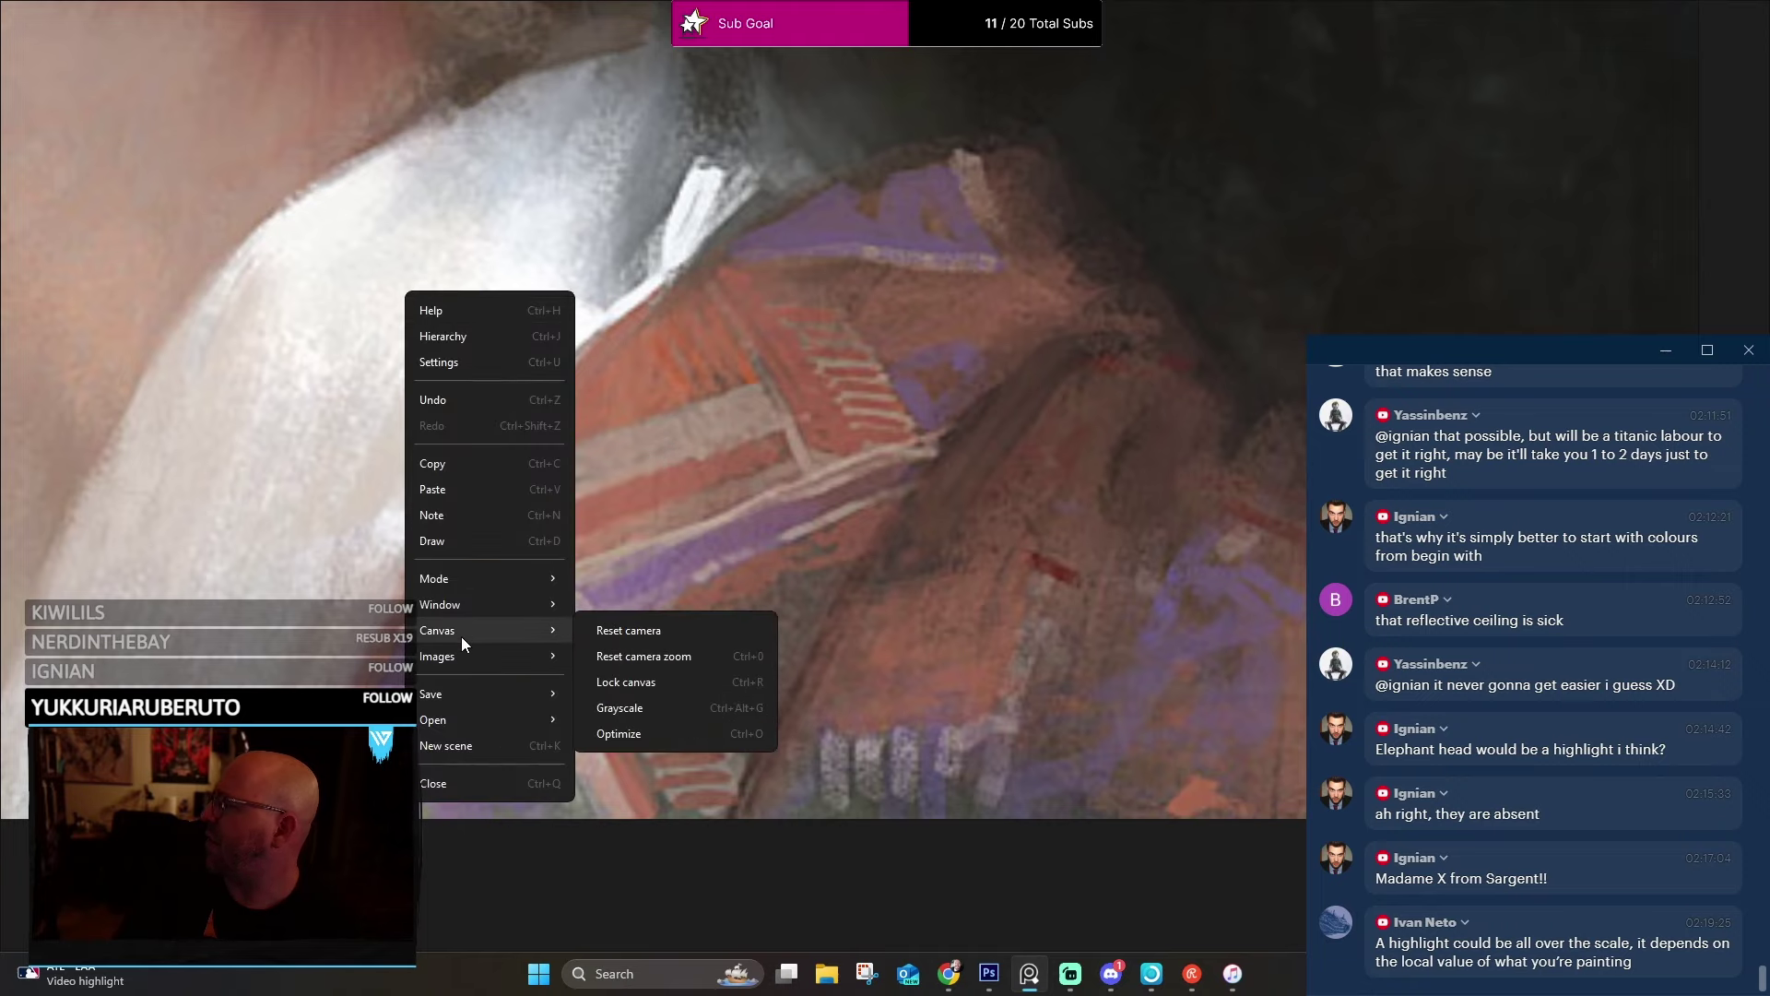
pyautogui.click(662, 705)
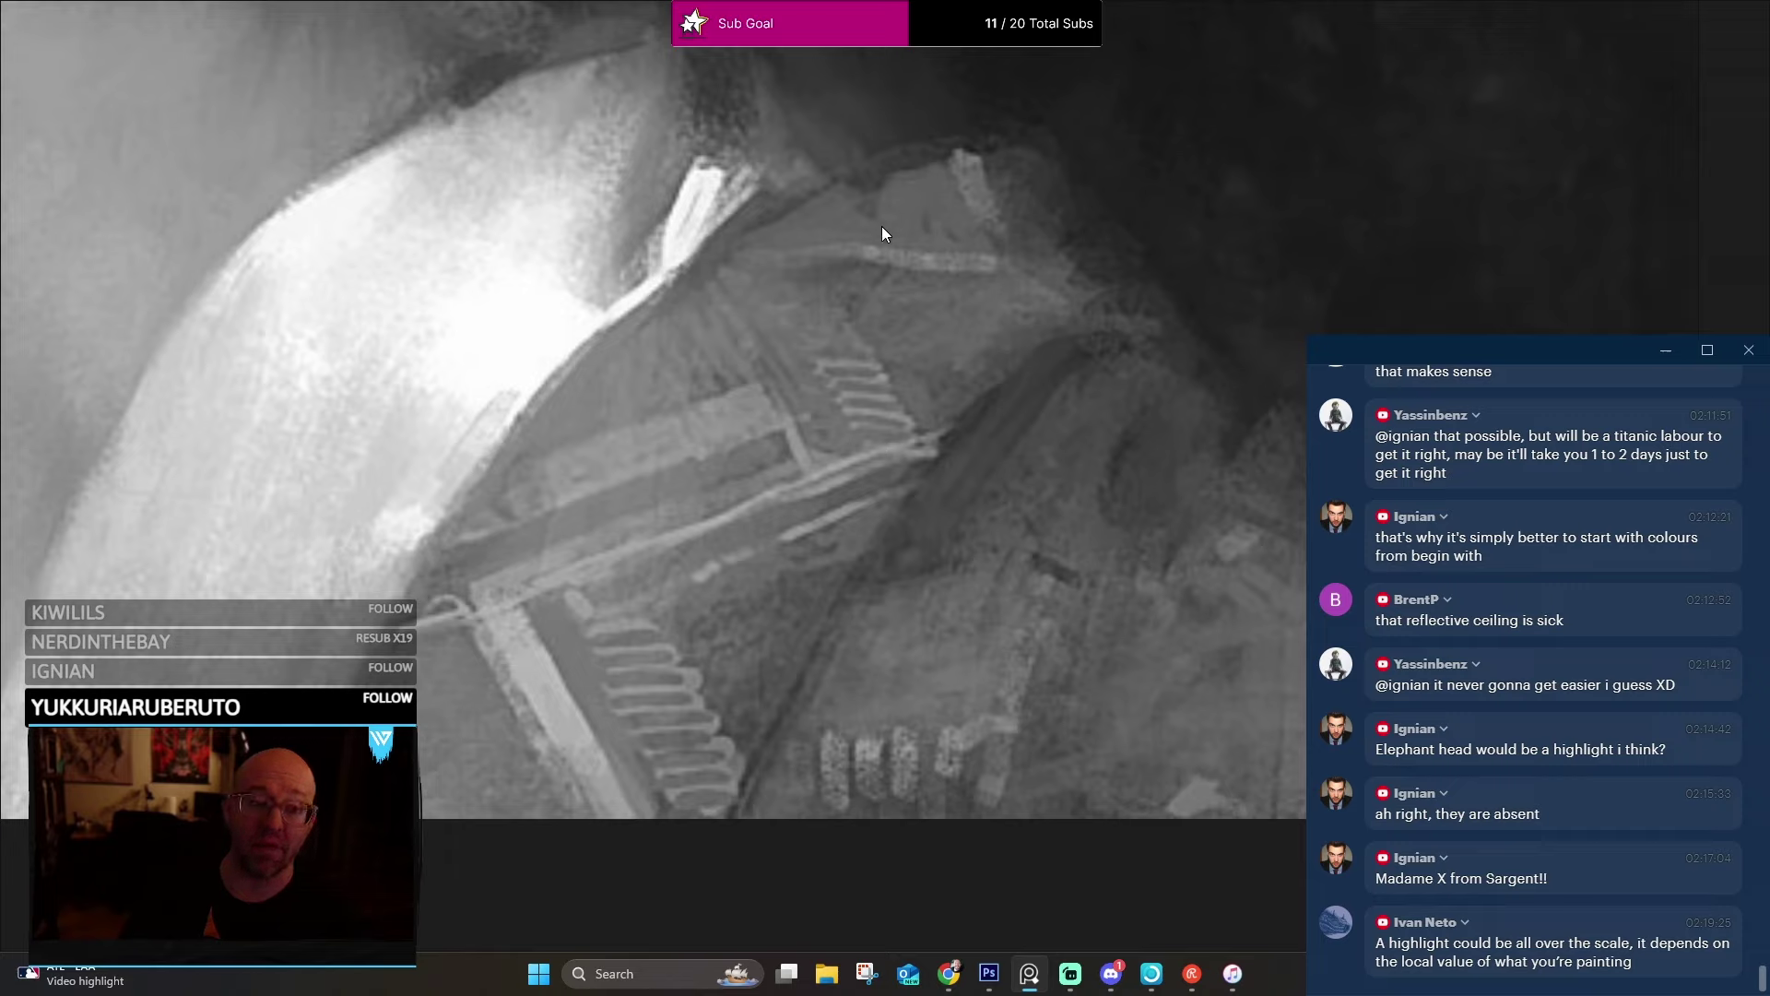
pyautogui.rightClick(727, 250)
pyautogui.moveTo(766, 595)
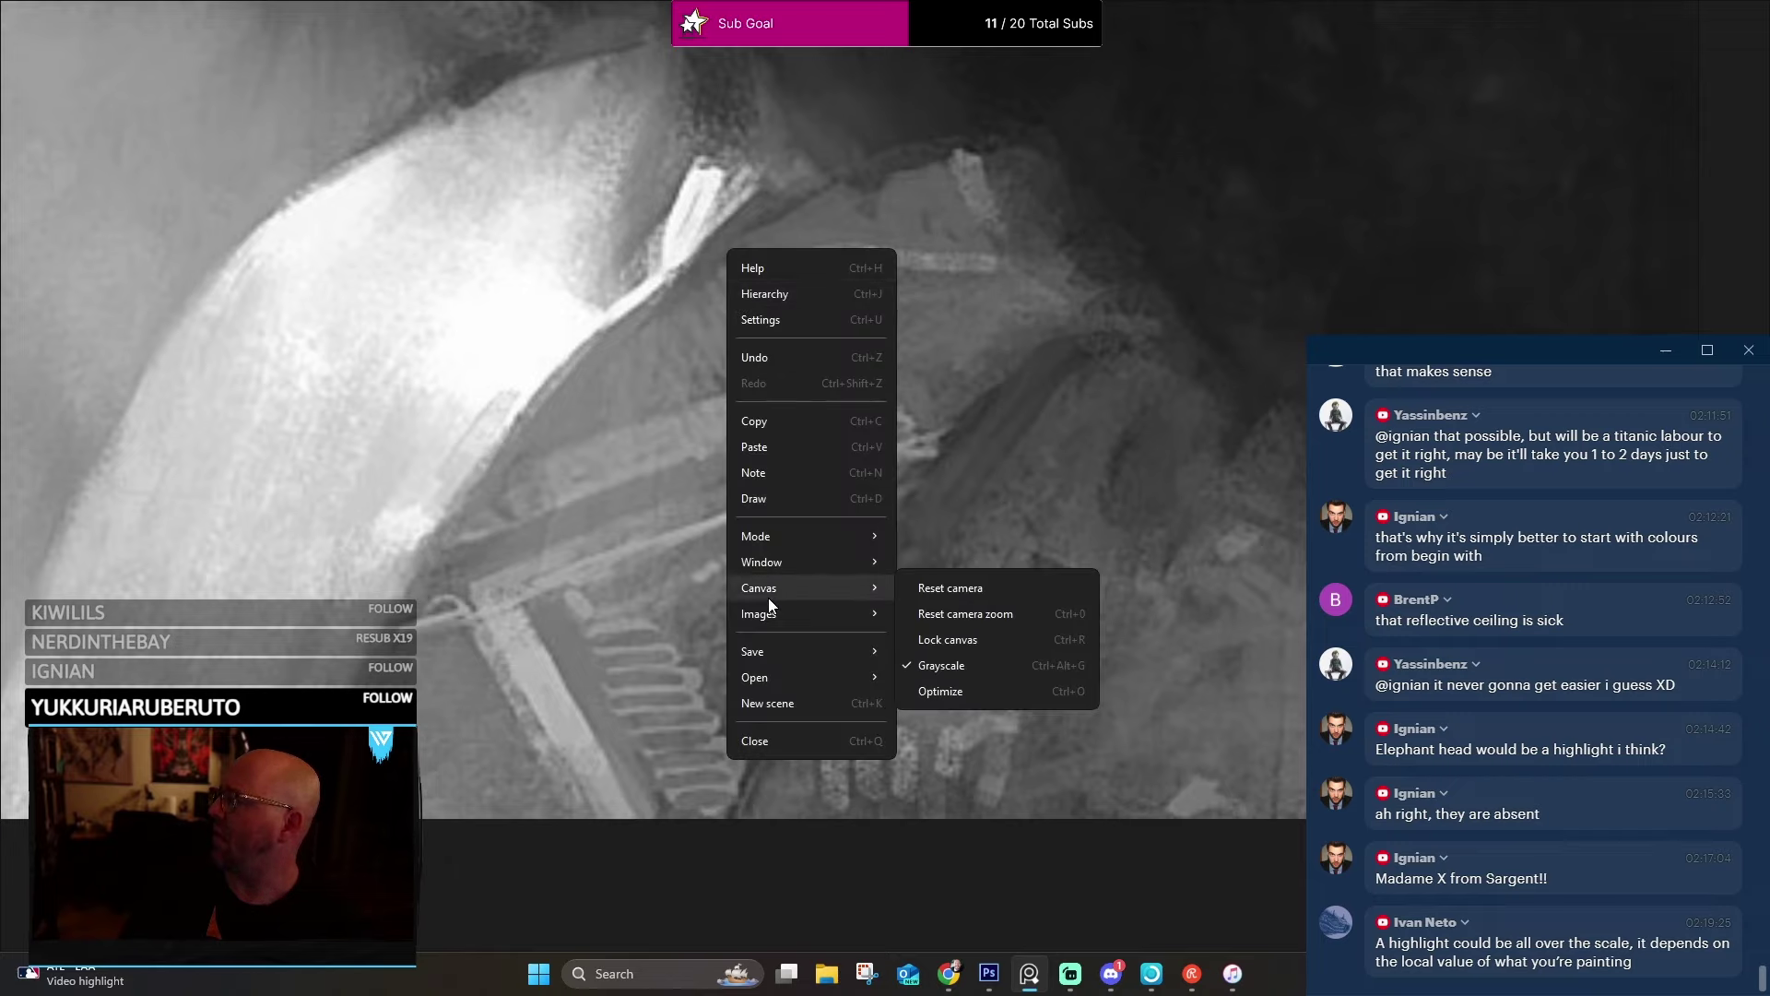
pyautogui.click(1000, 667)
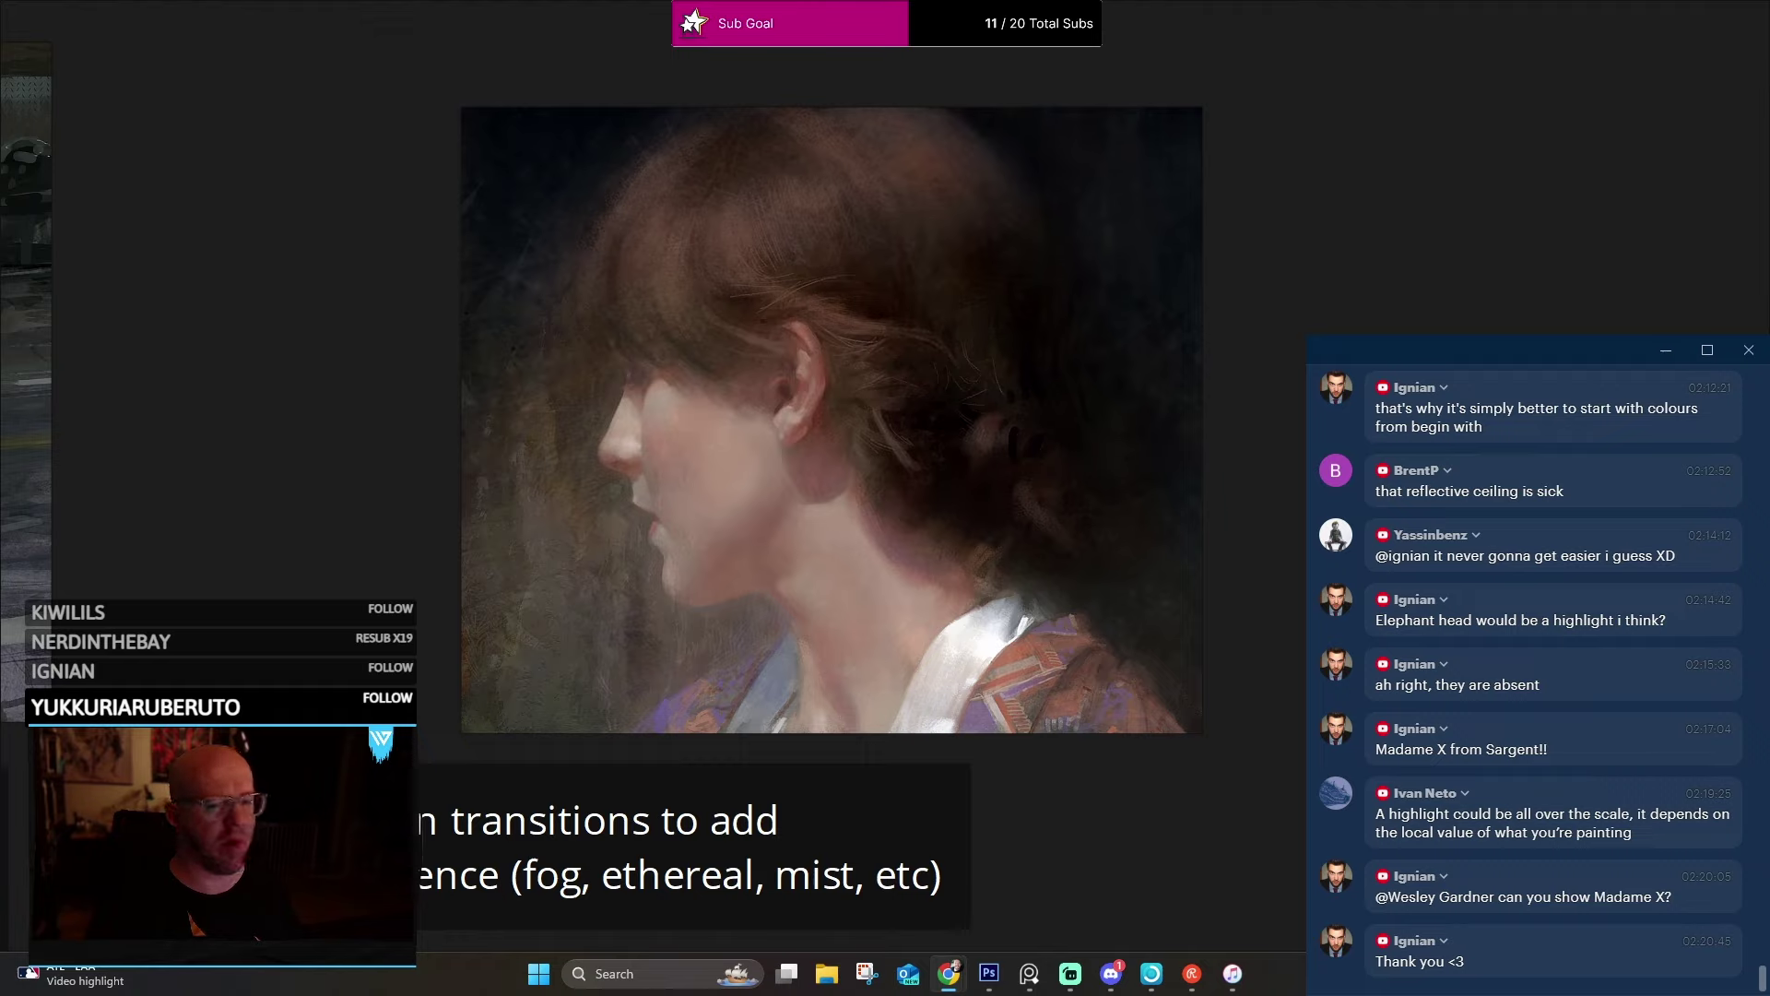
# Take the PureRef board out of full screen and switch back to Photoshop's Untitled-1 sphere canvas.
pyautogui.hotkey('alt', 'Tab')
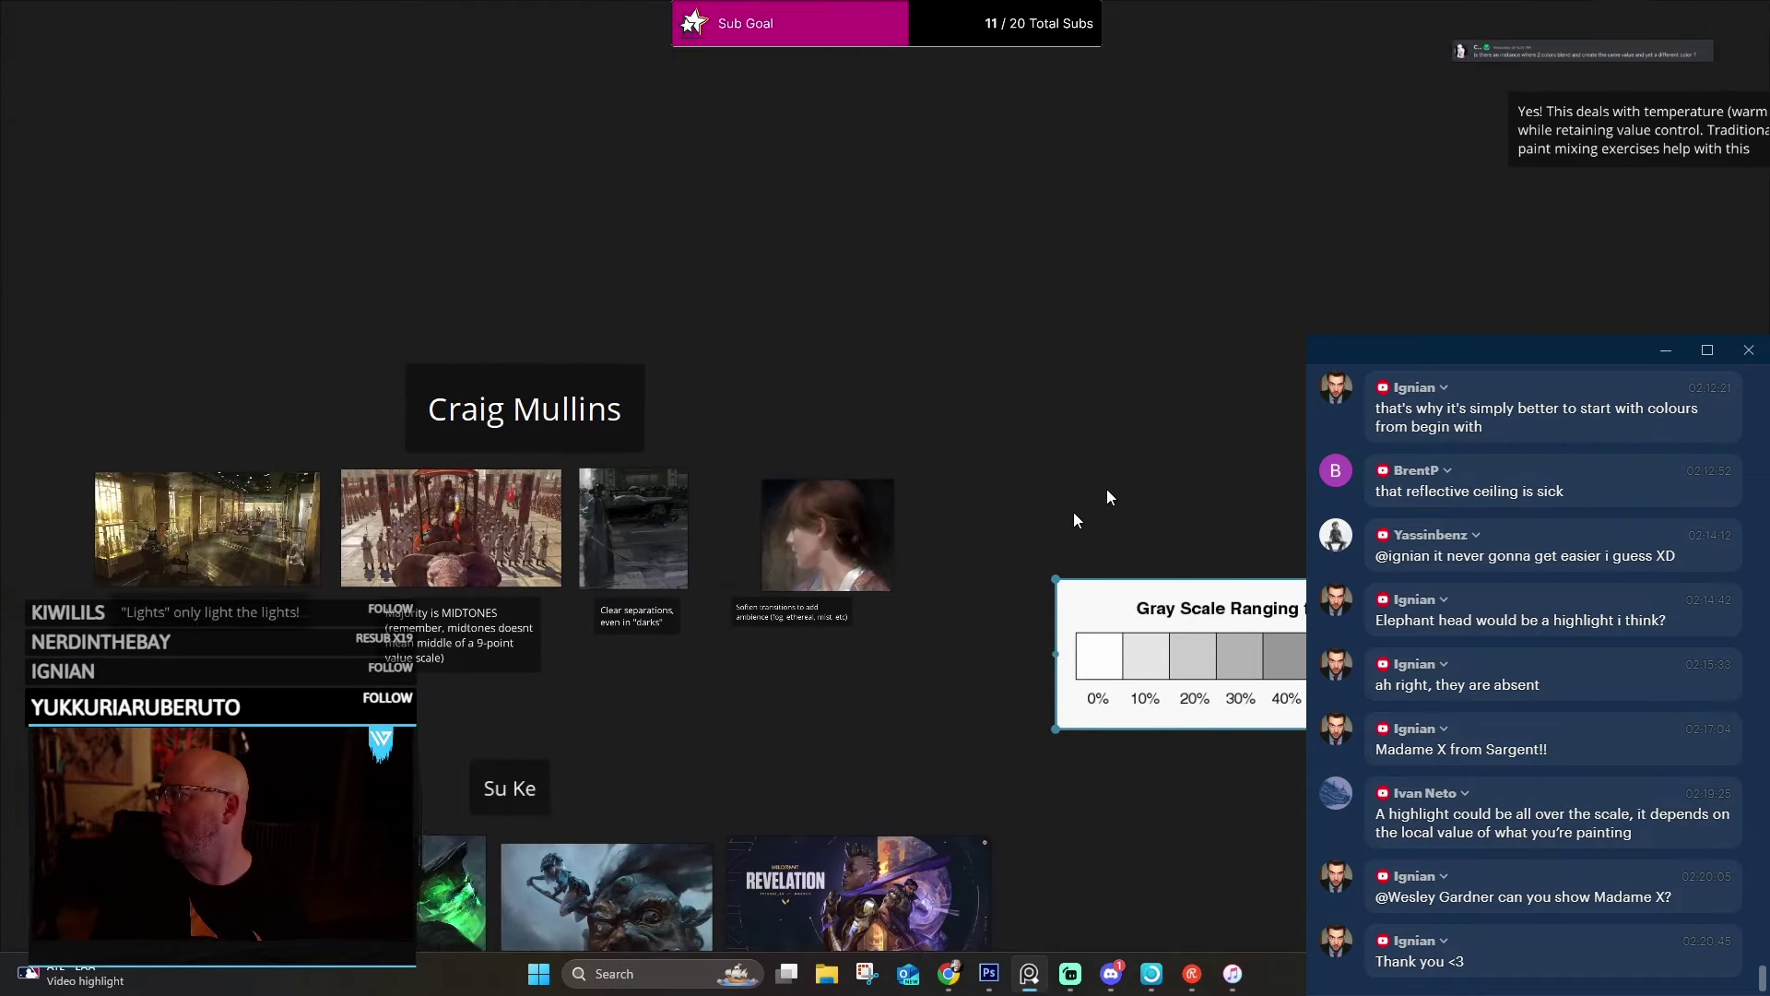
pyautogui.click(1729, 16)
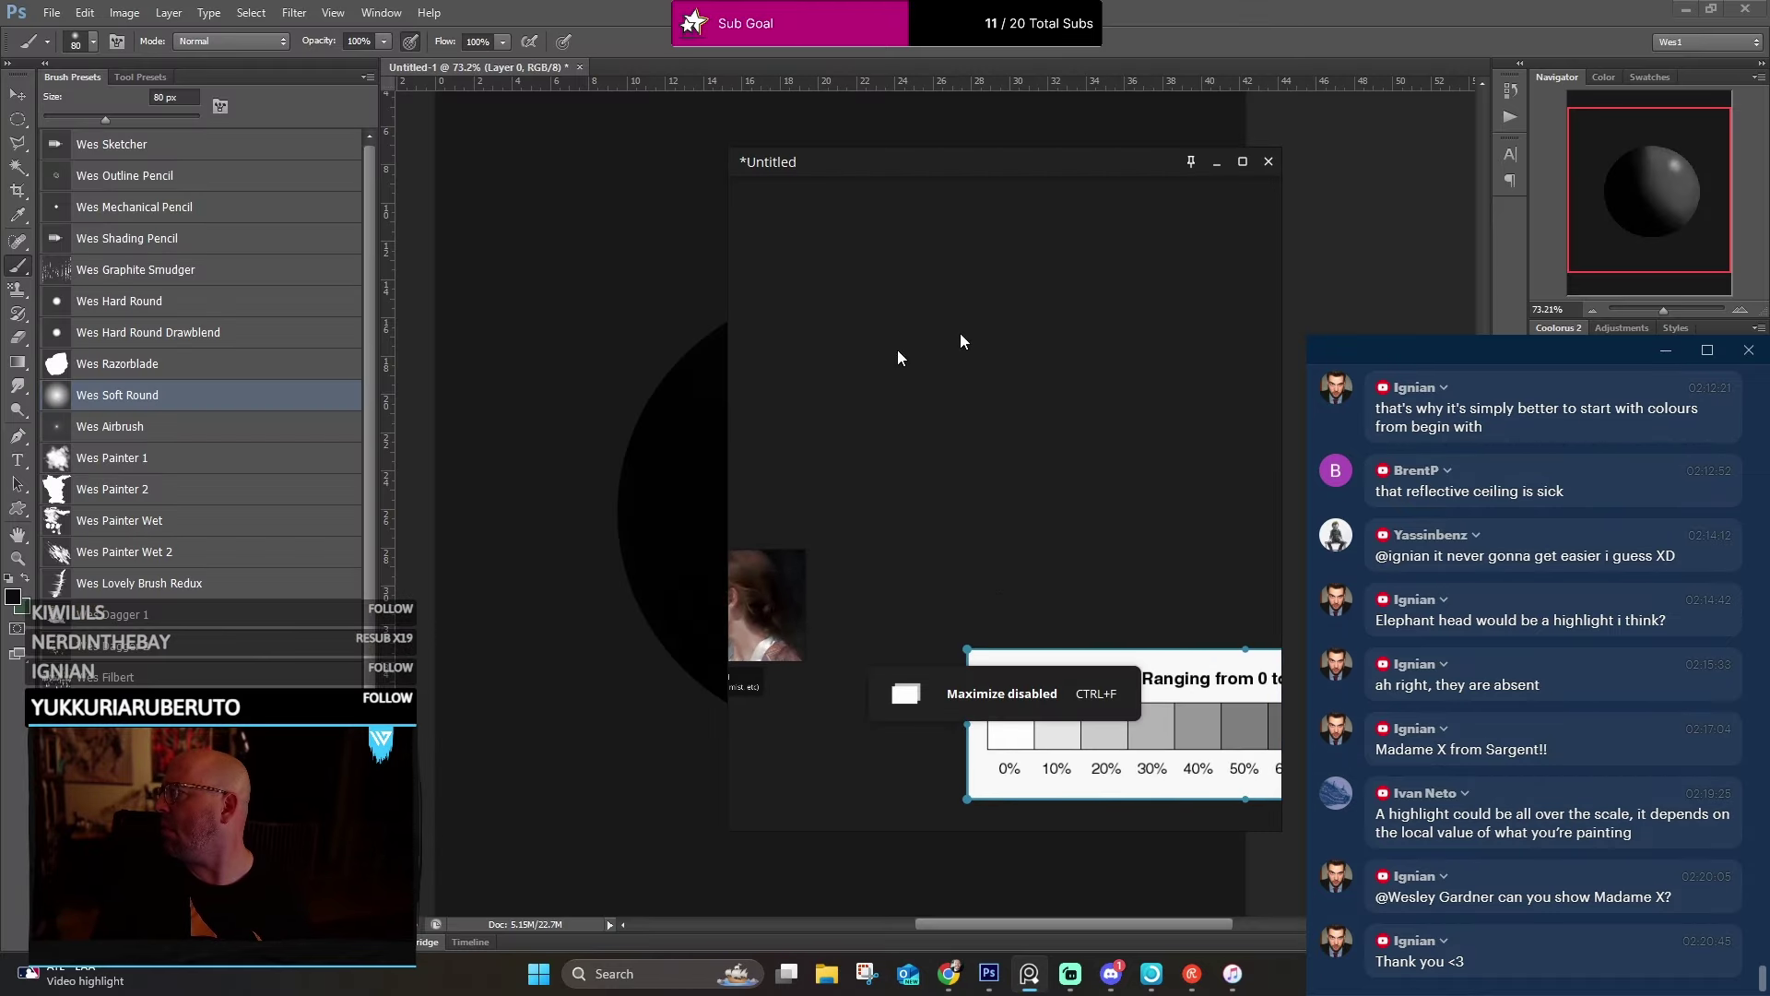
pyautogui.hotkey('alt', 'Tab')
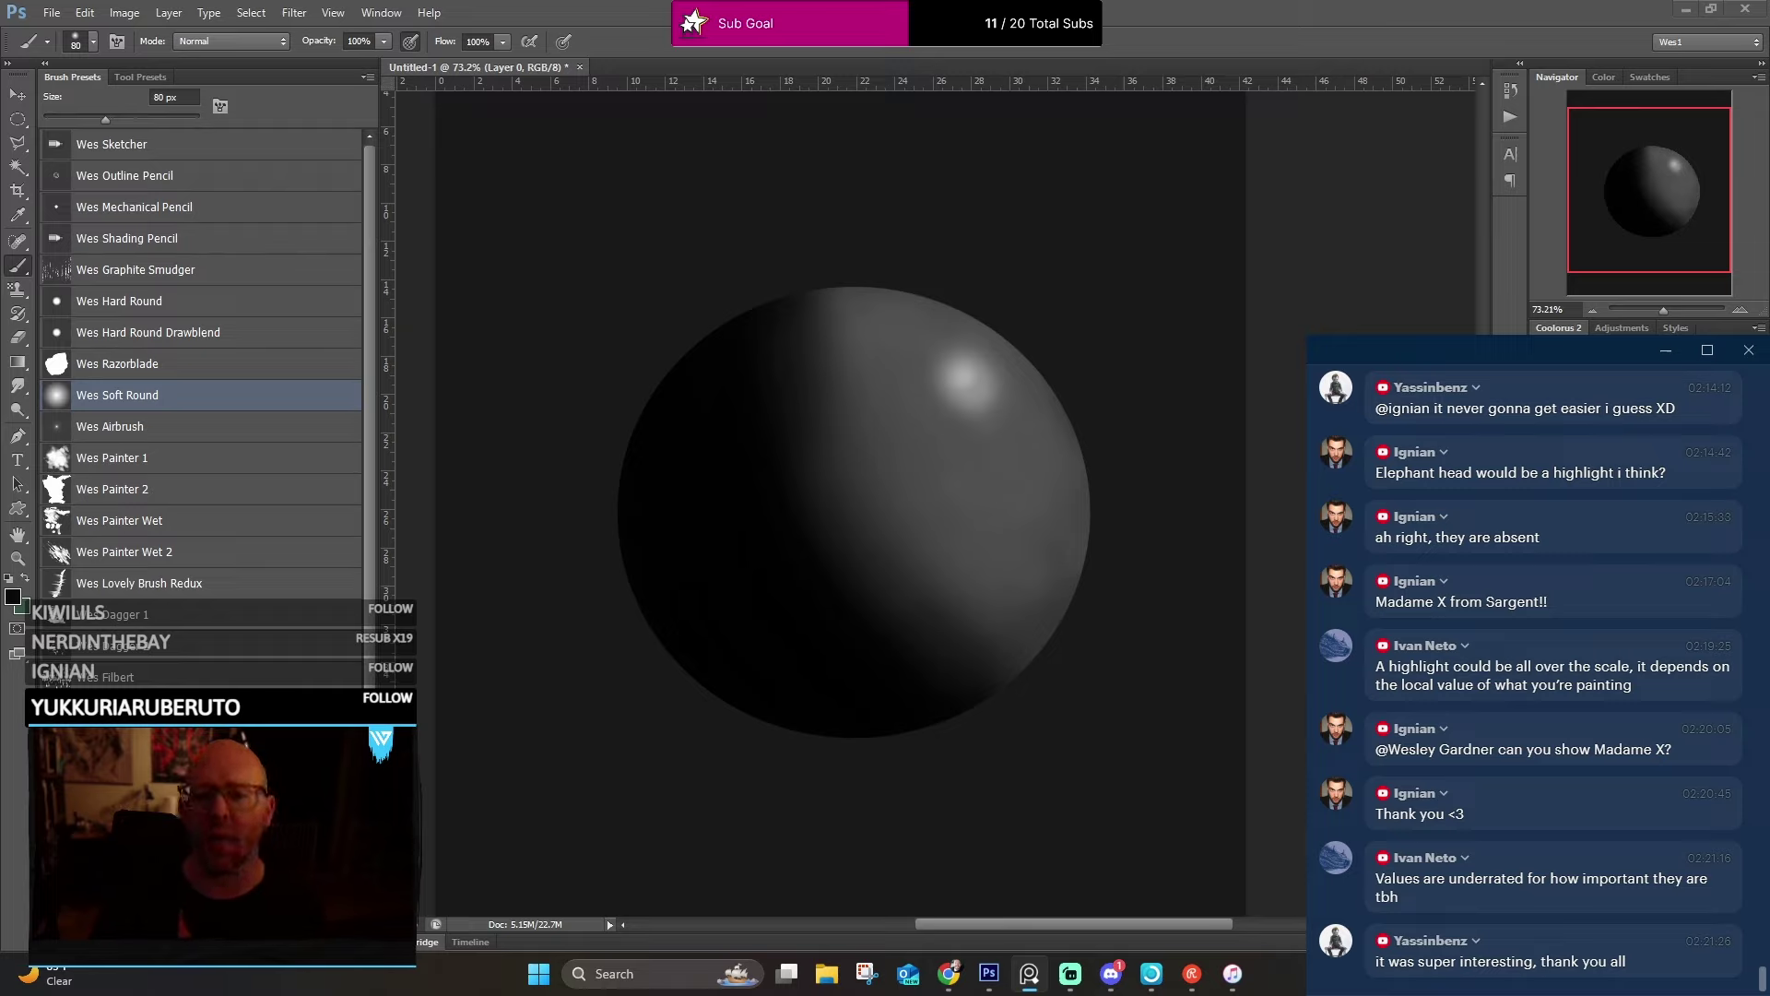
# Bring PureRef back, maximize the board, and fit the view to the Madame X painting.
pyautogui.hotkey('alt', 'Tab')
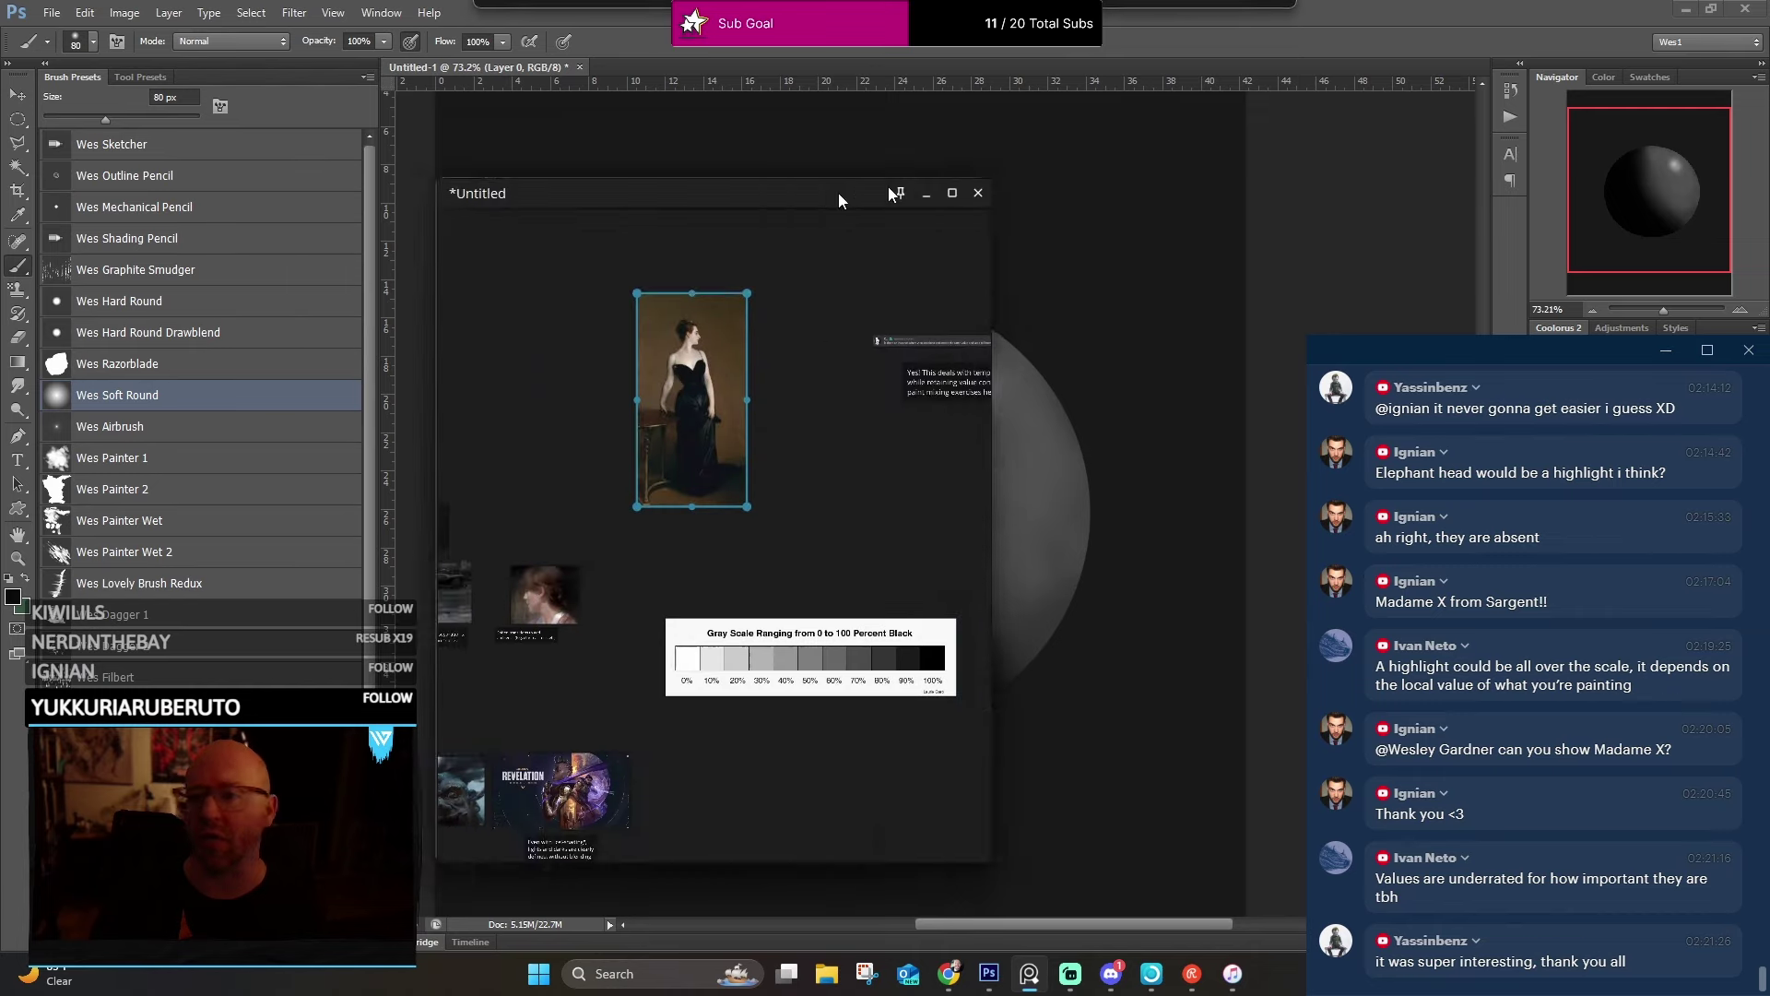
pyautogui.click(1106, 174)
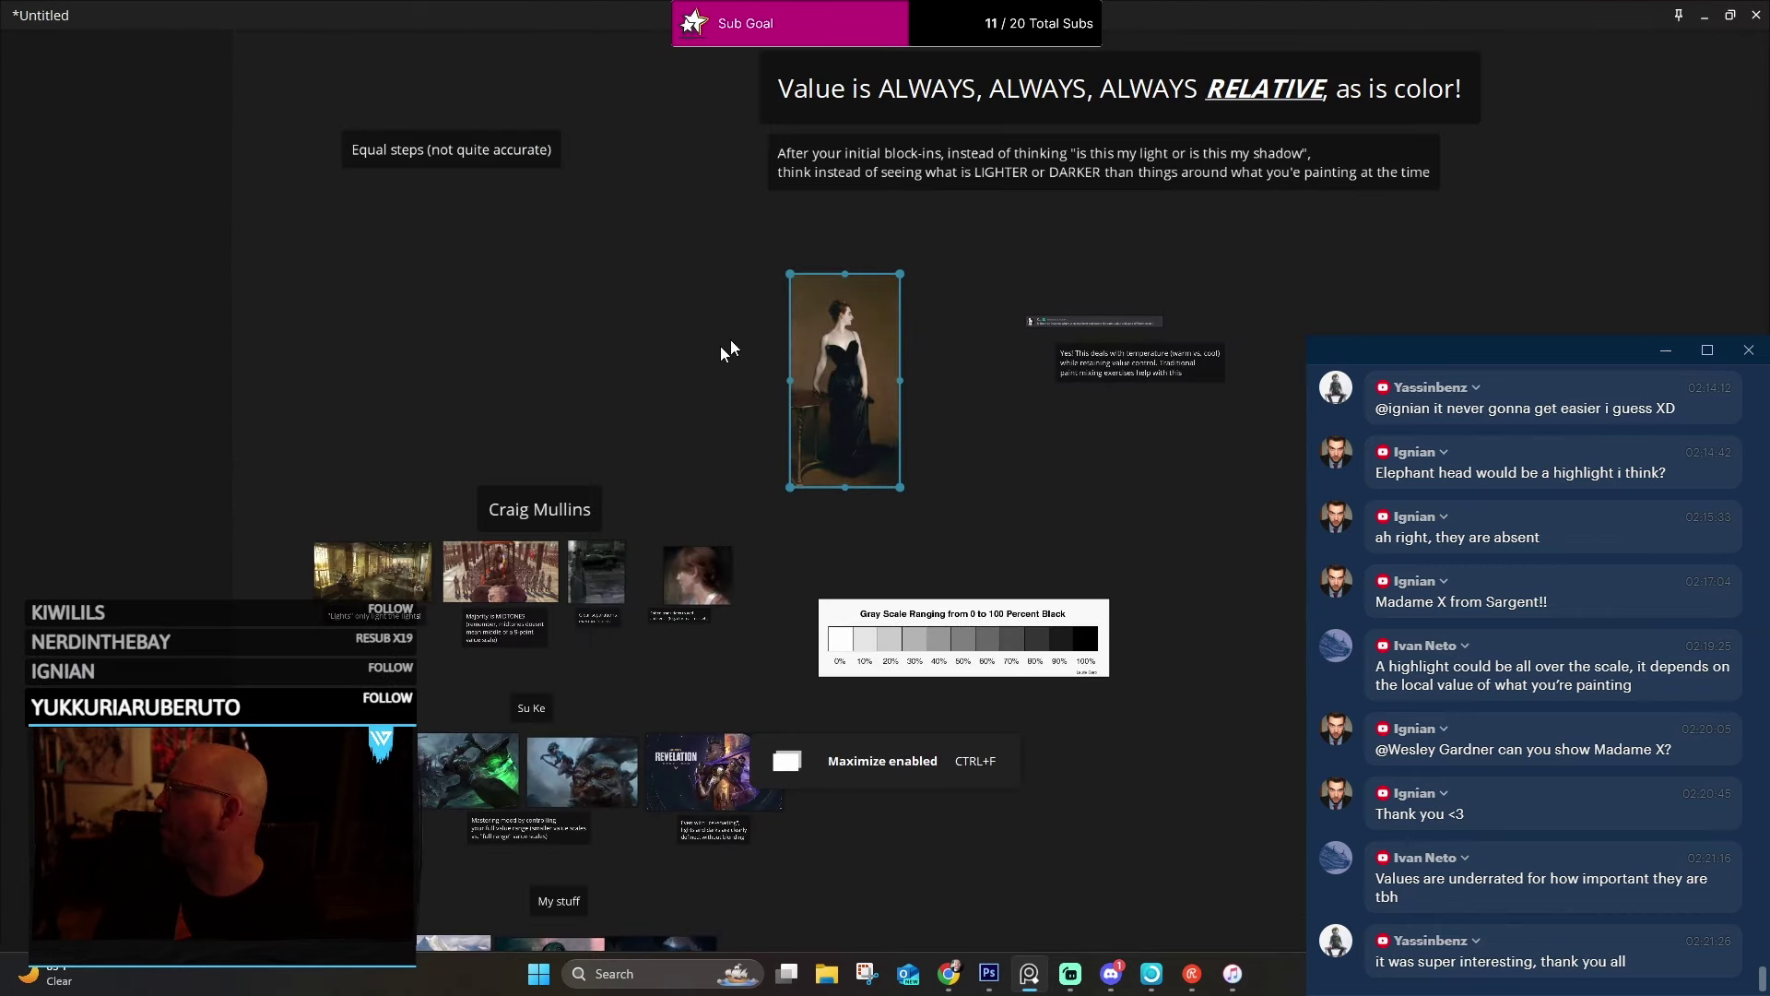
pyautogui.doubleClick(866, 329)
pyautogui.scroll(2, 806, 203)
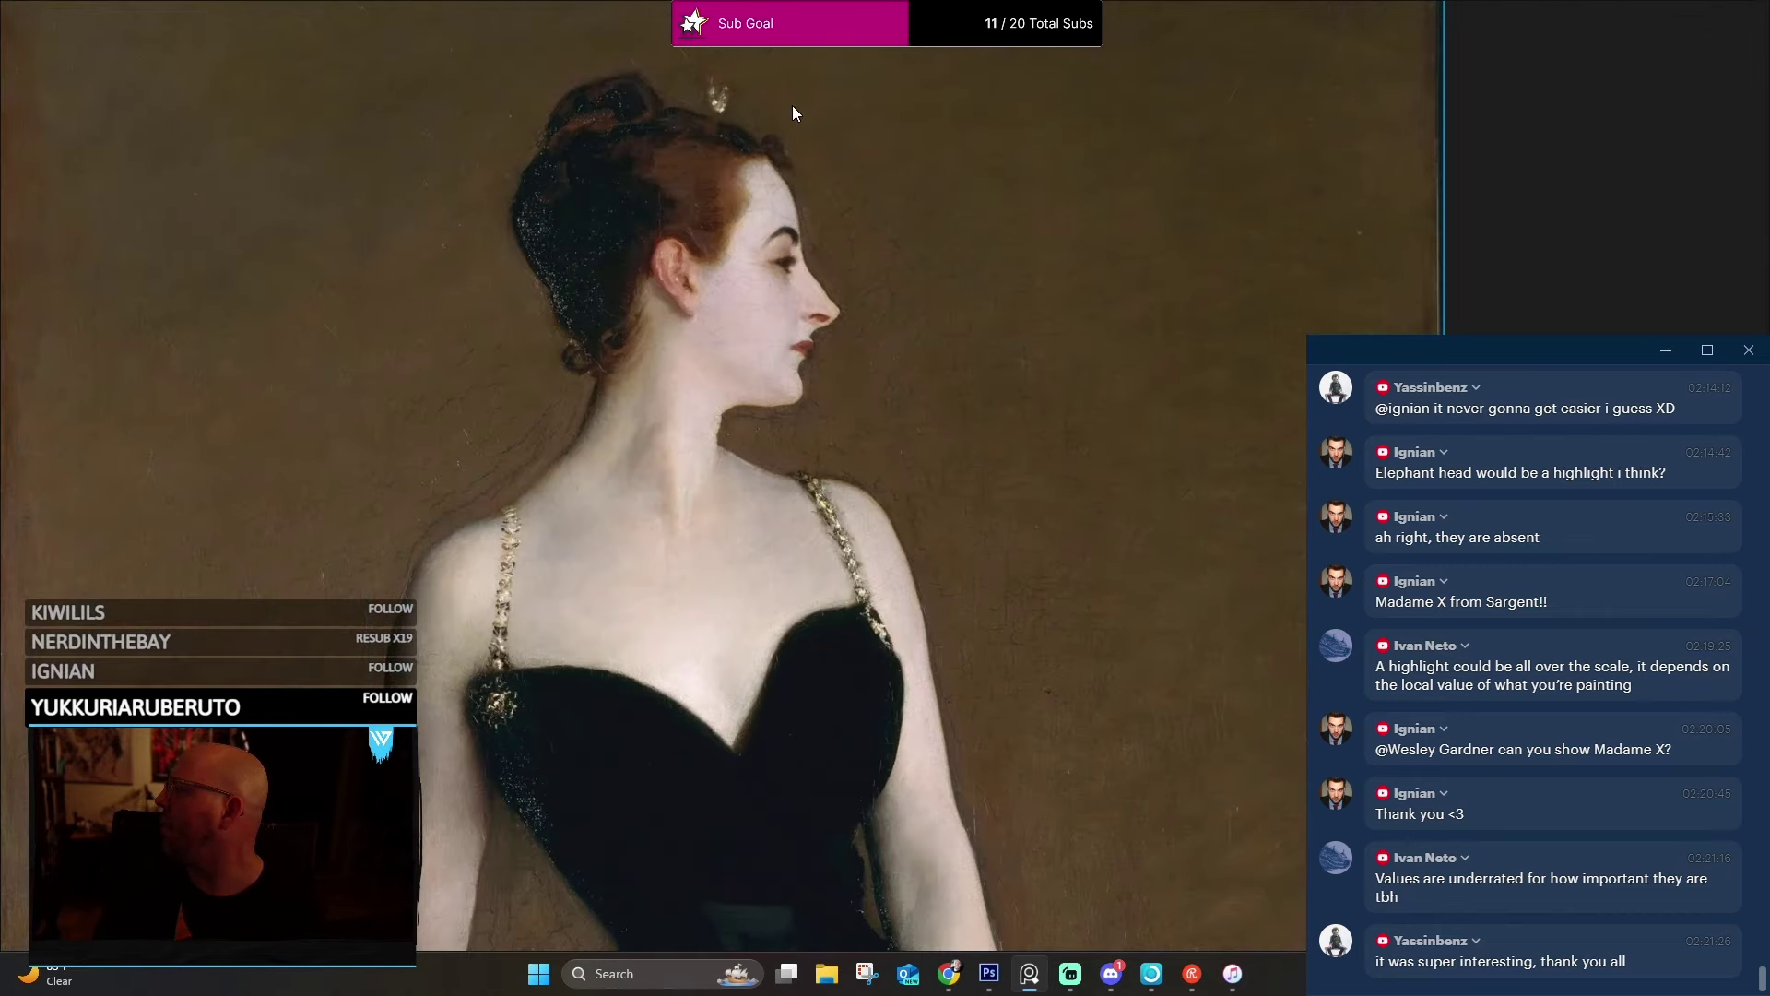
# Show the Madame X painting in grayscale via Canvas > Grayscale.
pyautogui.rightClick(897, 232)
pyautogui.moveTo(946, 529)
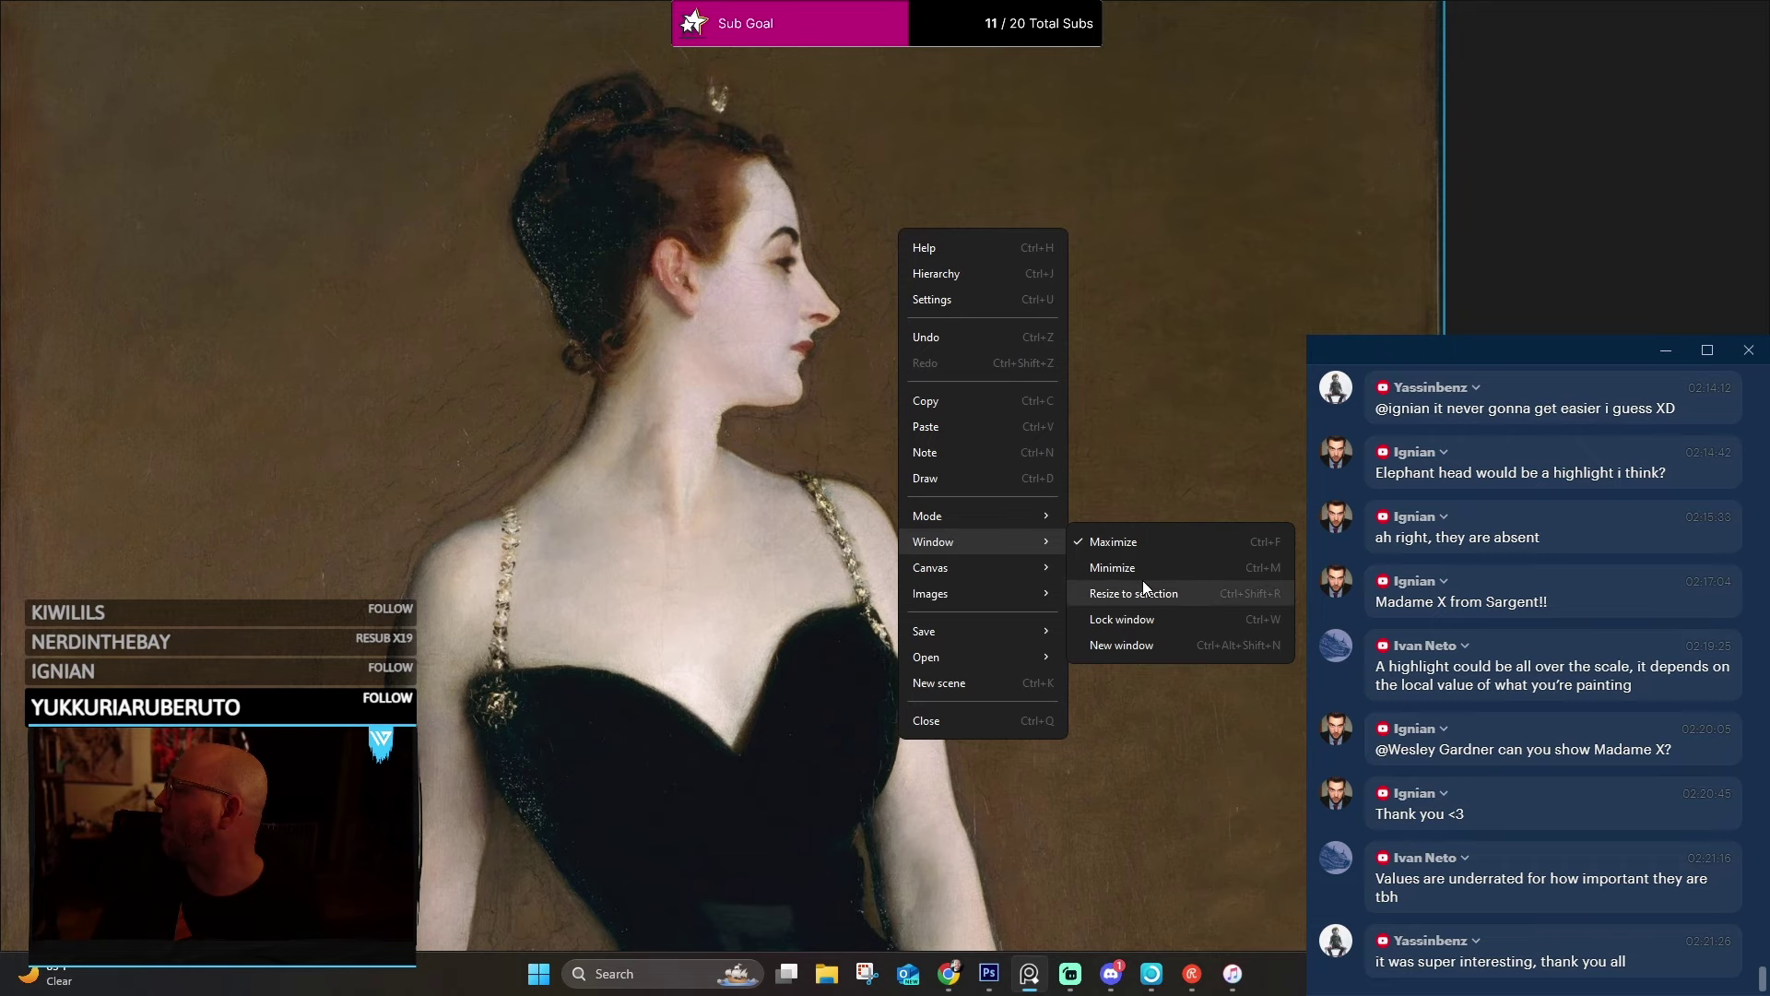
pyautogui.moveTo(931, 567)
pyautogui.click(1107, 649)
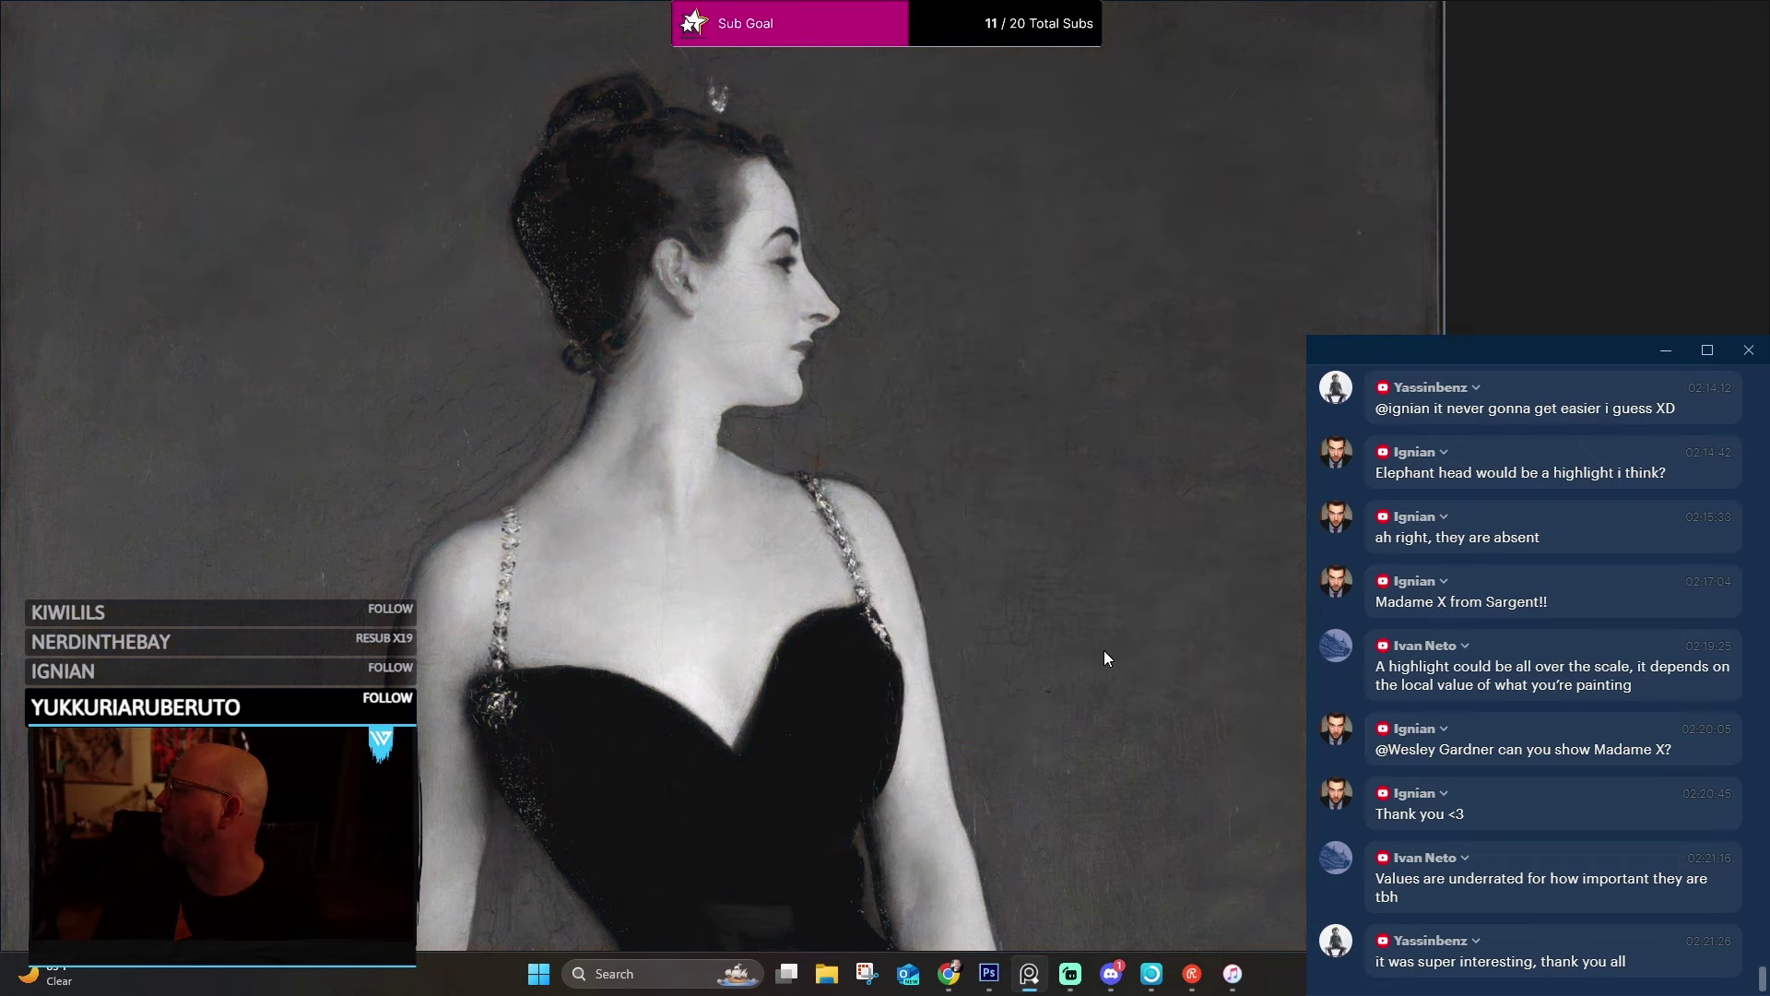
pyautogui.moveTo(976, 592); pyautogui.dragTo(982, 385)
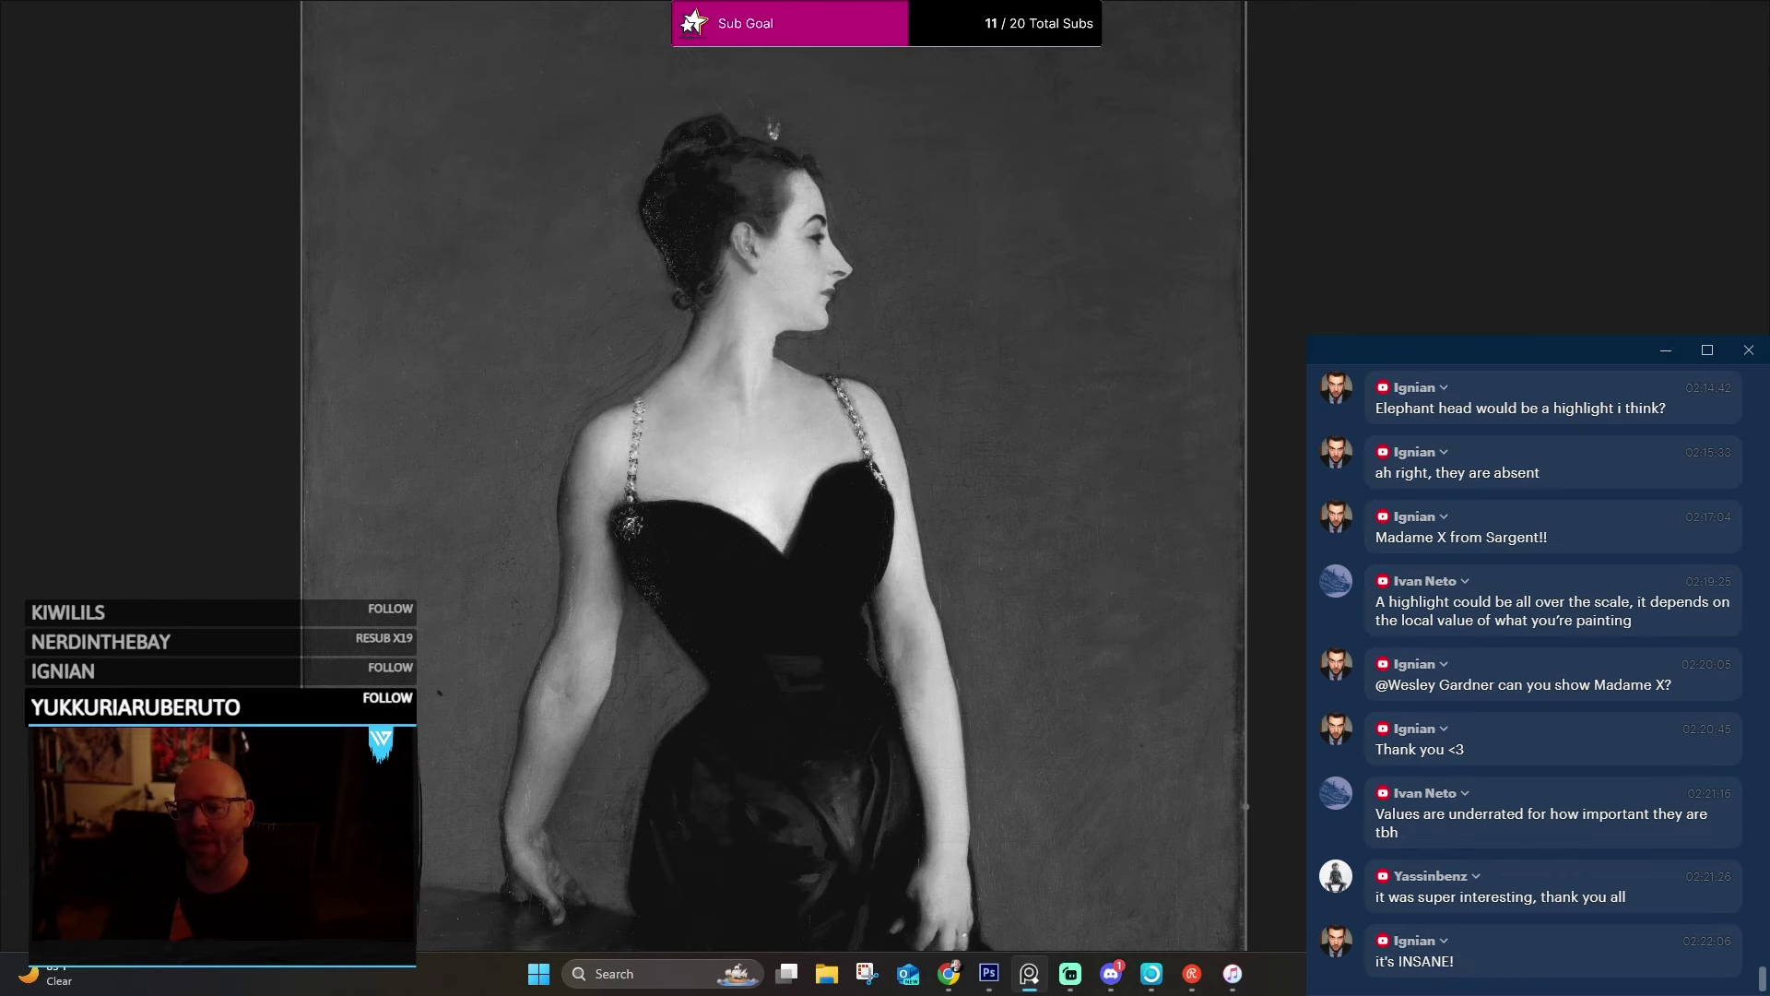
# Zoom and pan around Madame X's black gown and bodice to study its values.
pyautogui.scroll(5, 772, 312)
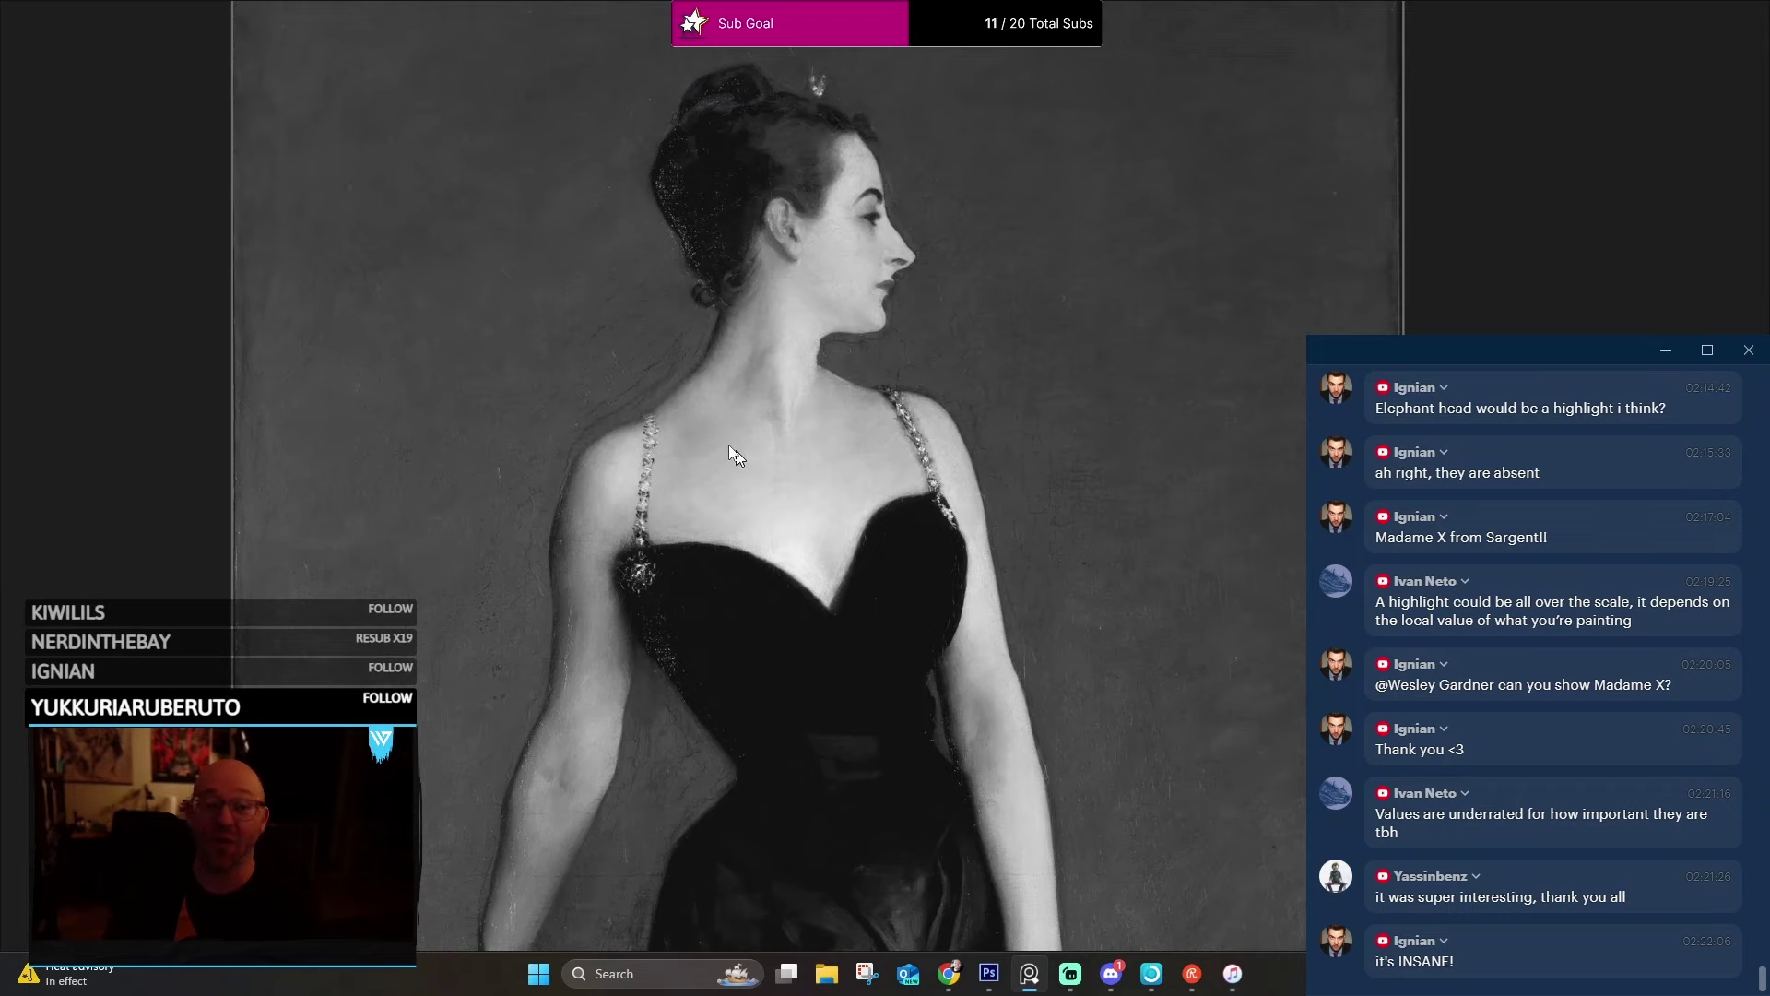
pyautogui.scroll(-3, 722, 418)
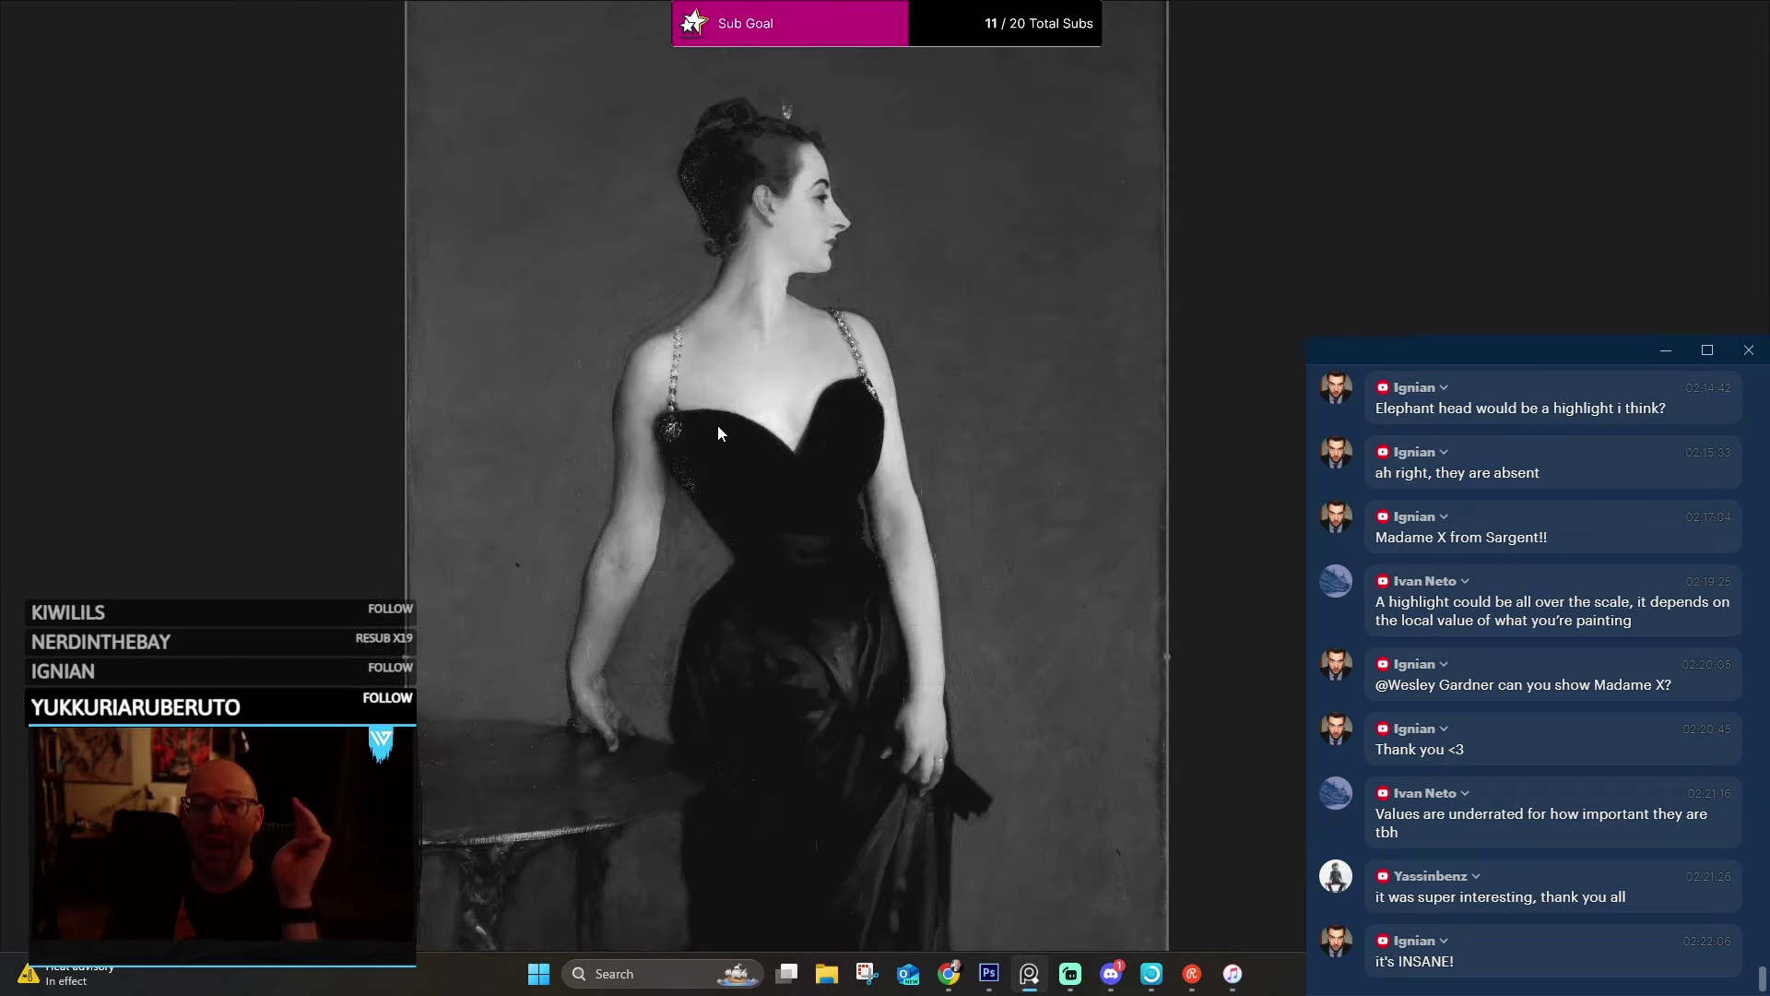
pyautogui.scroll(-1, 772, 445)
pyautogui.scroll(3, 843, 519)
pyautogui.moveTo(843, 518); pyautogui.dragTo(824, 356)
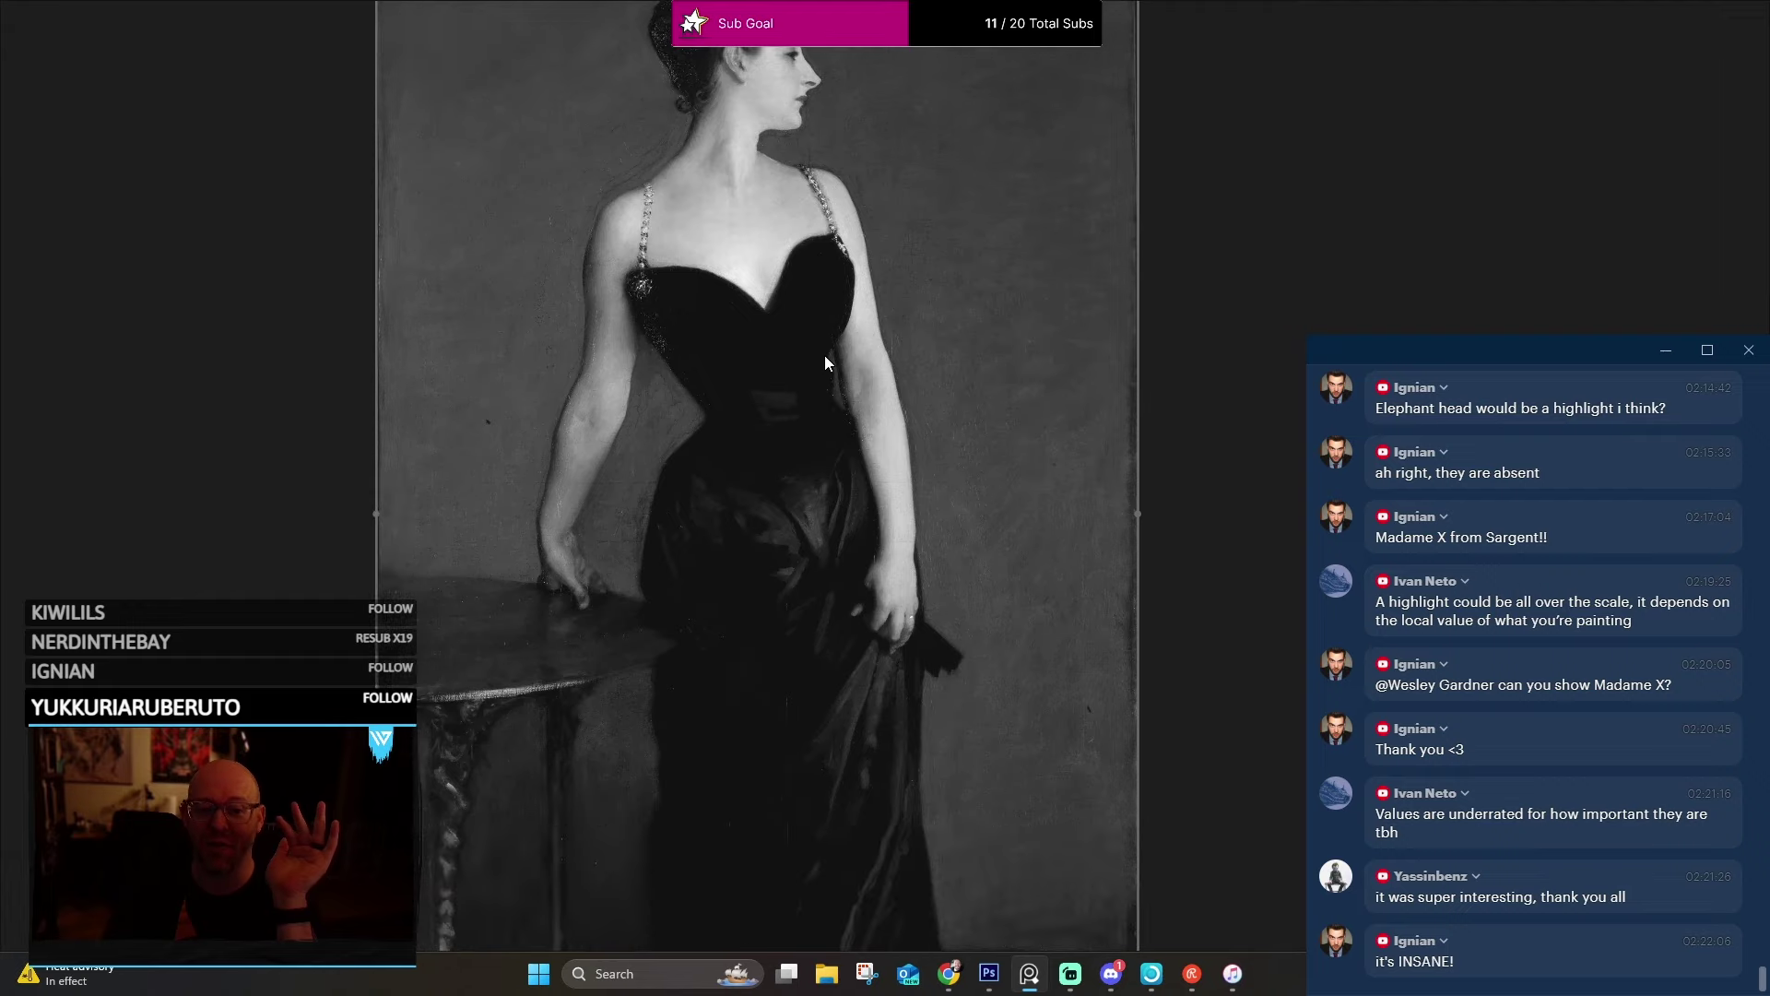
pyautogui.scroll(-1, 824, 363)
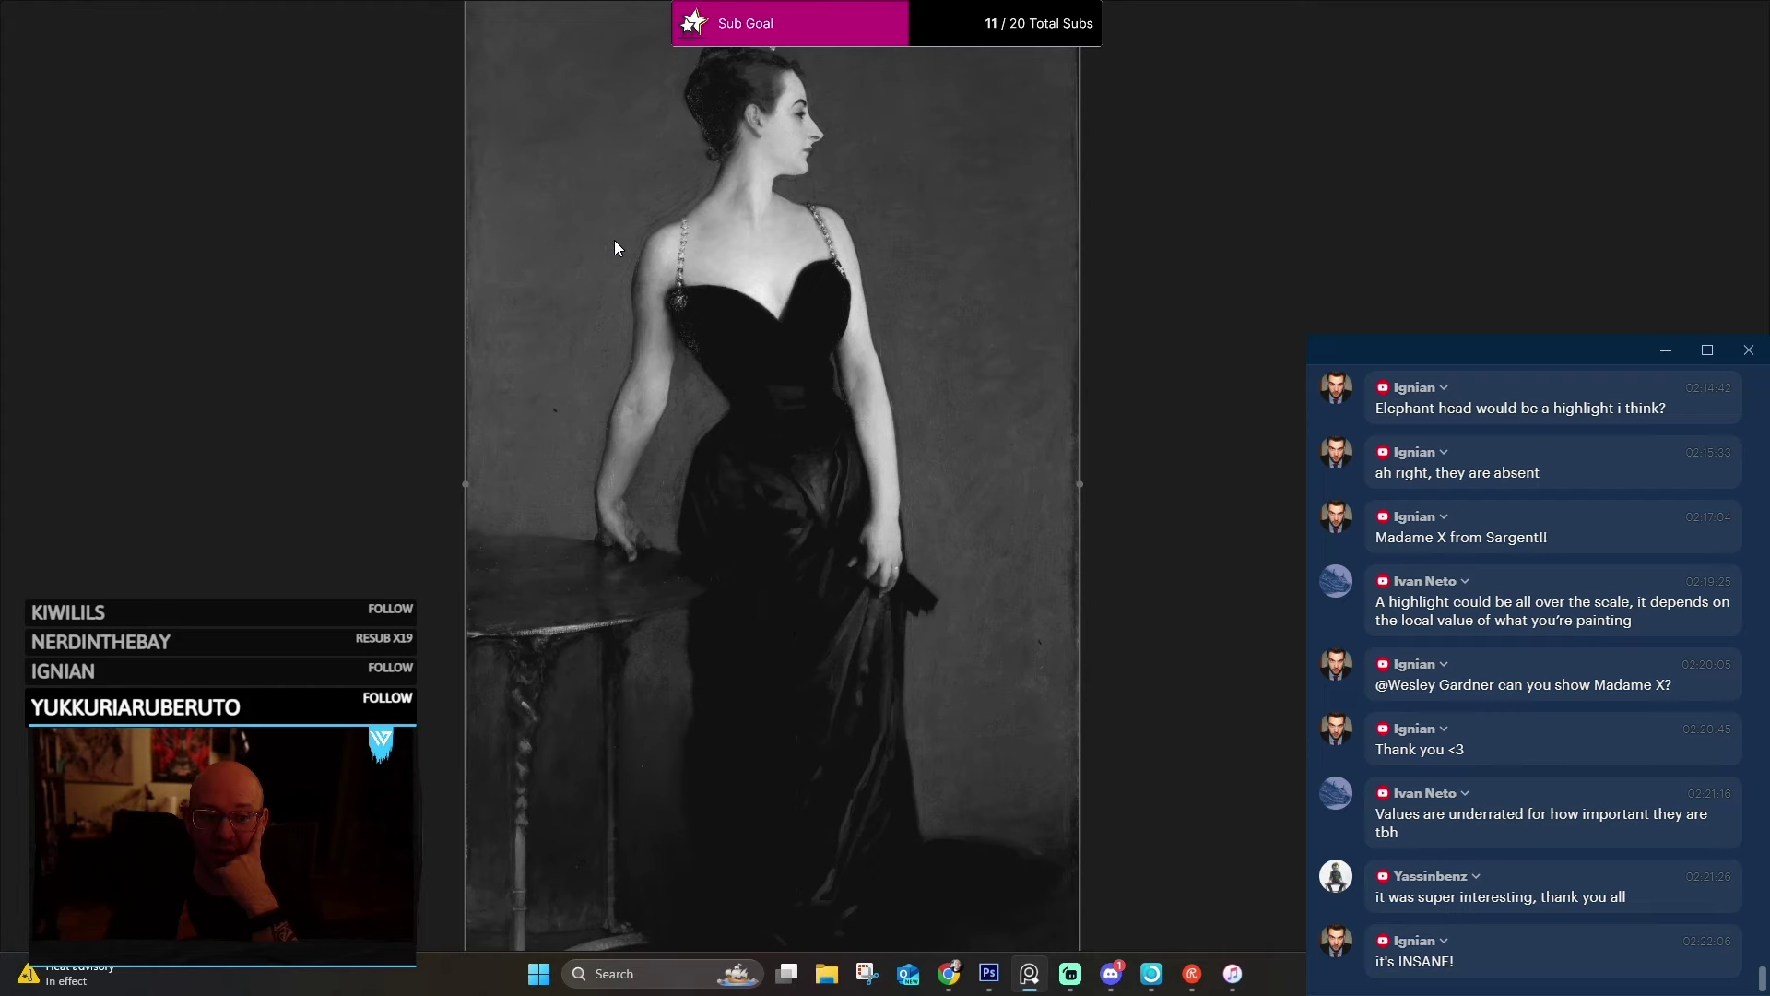
pyautogui.scroll(6, 609, 244)
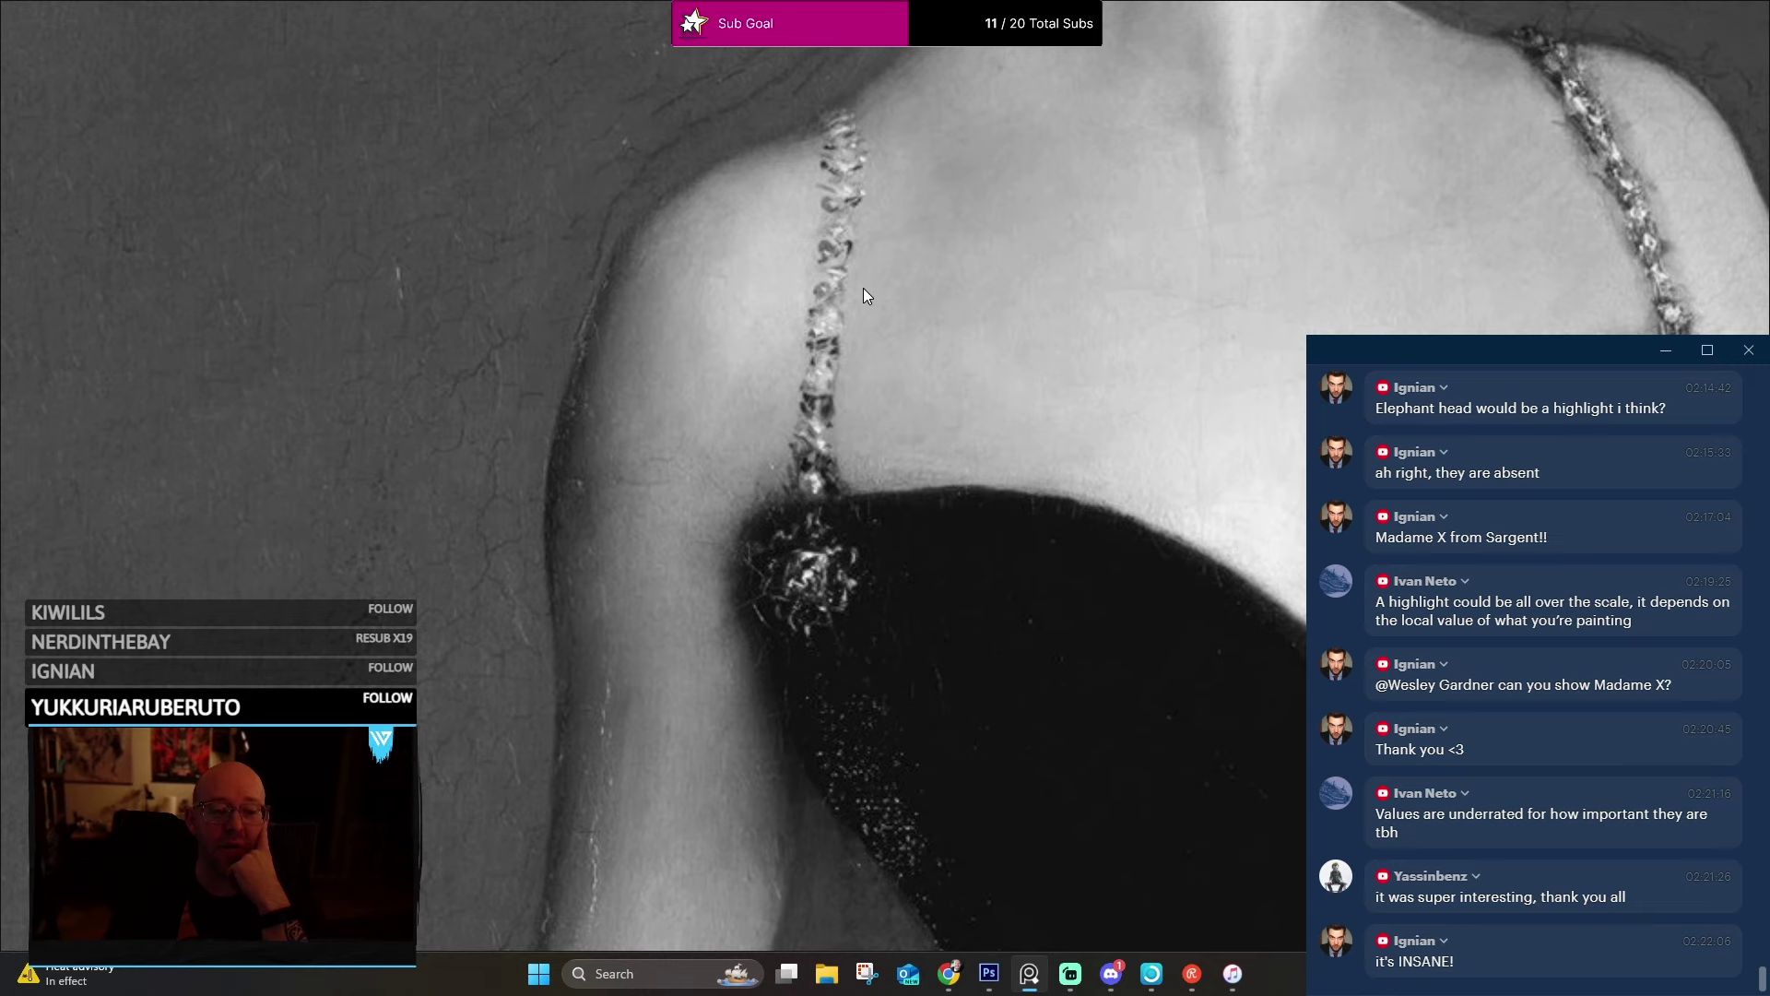
pyautogui.scroll(-3, 863, 289)
pyautogui.scroll(-3, 909, 276)
pyautogui.scroll(3, 738, 387)
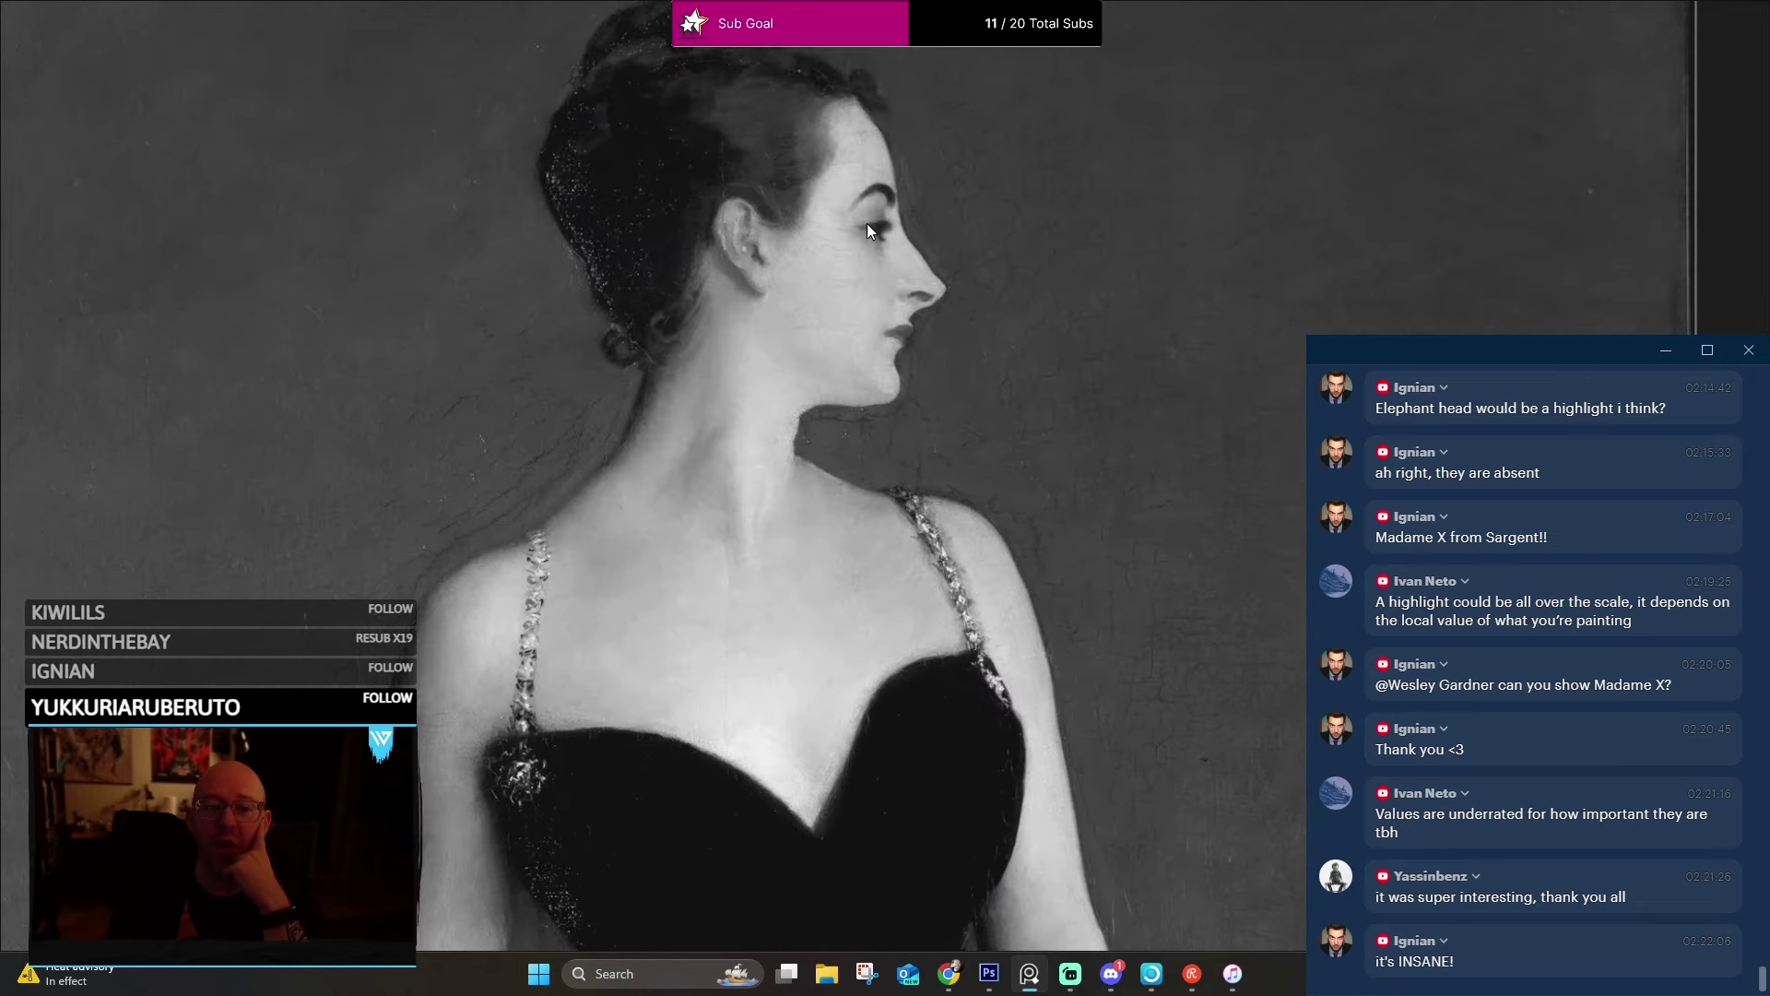
pyautogui.scroll(3, 867, 229)
pyautogui.scroll(-3, 946, 230)
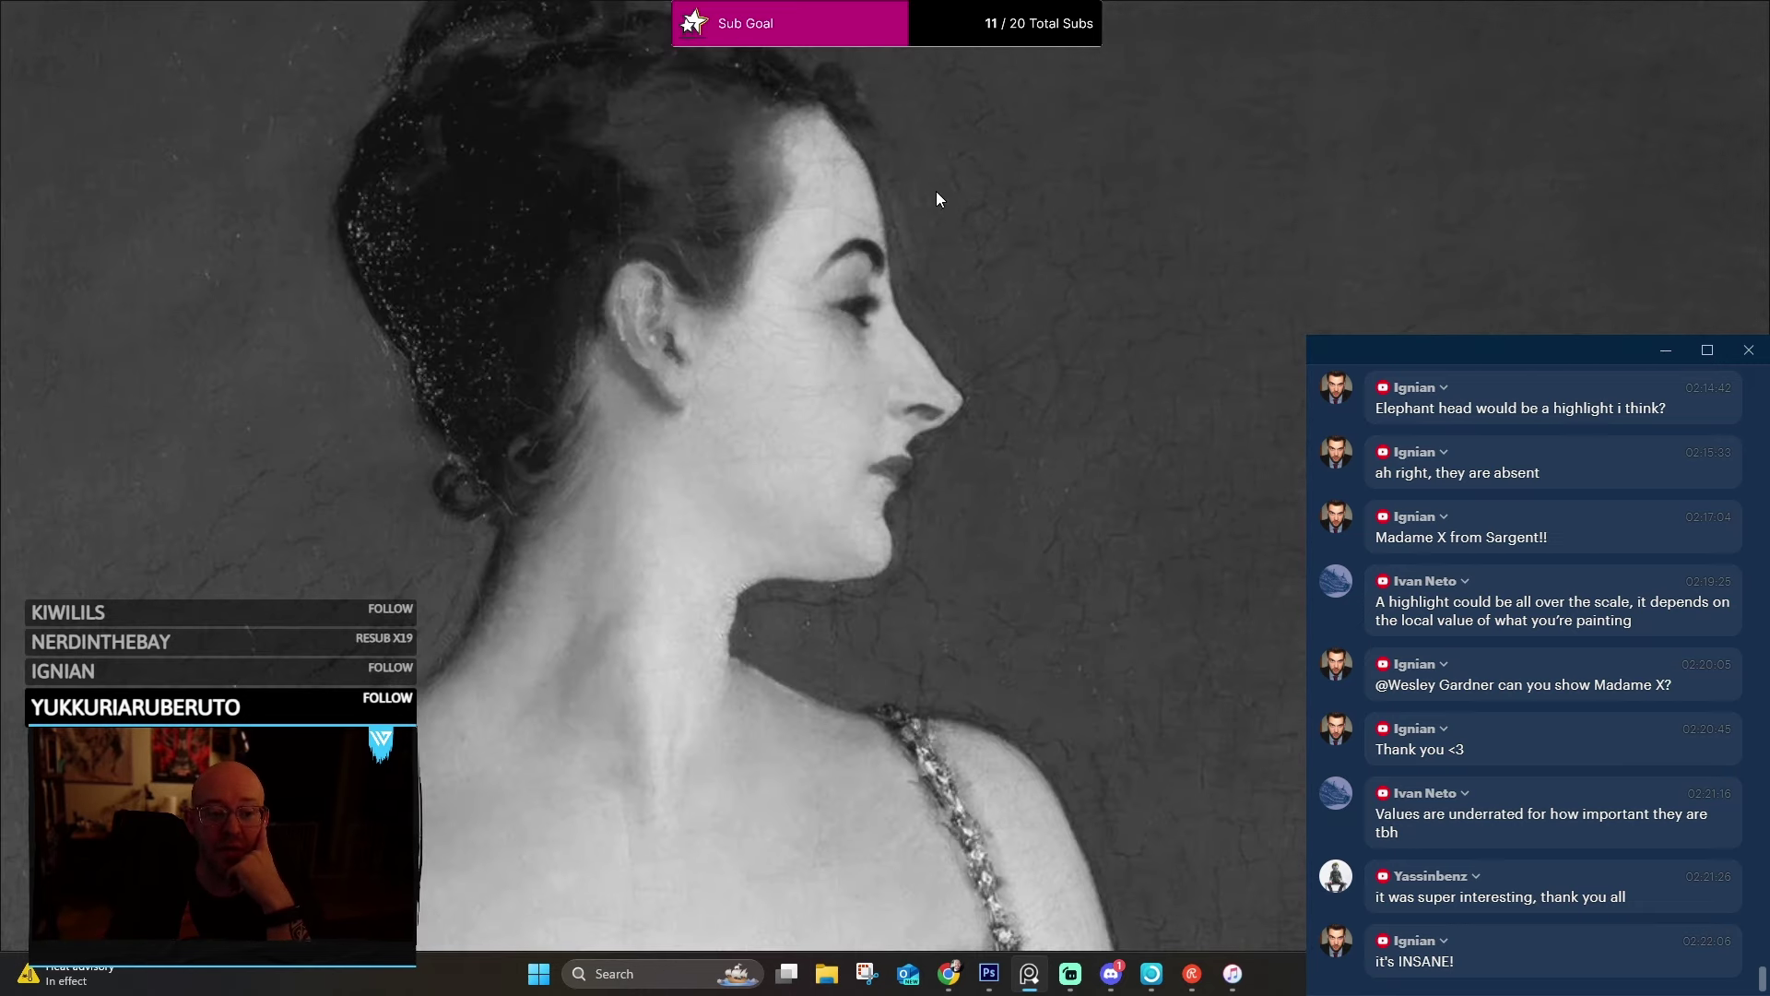
pyautogui.scroll(-5, 921, 192)
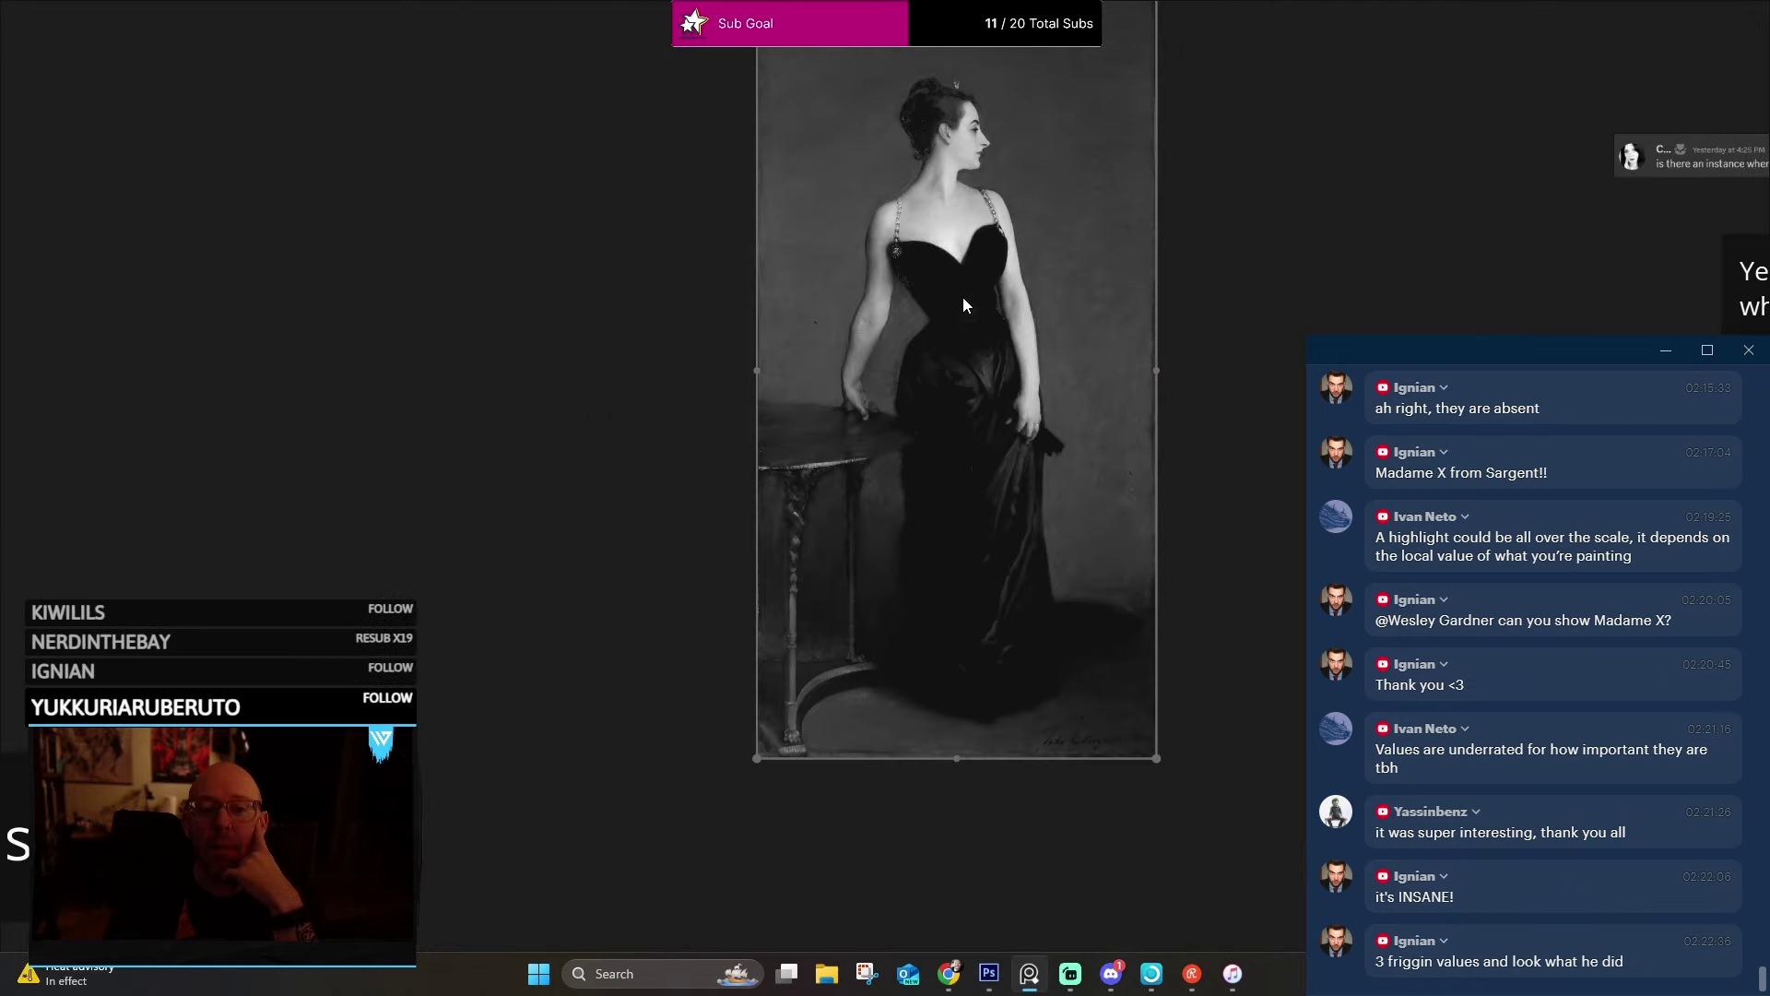
pyautogui.moveTo(963, 297); pyautogui.dragTo(936, 398)
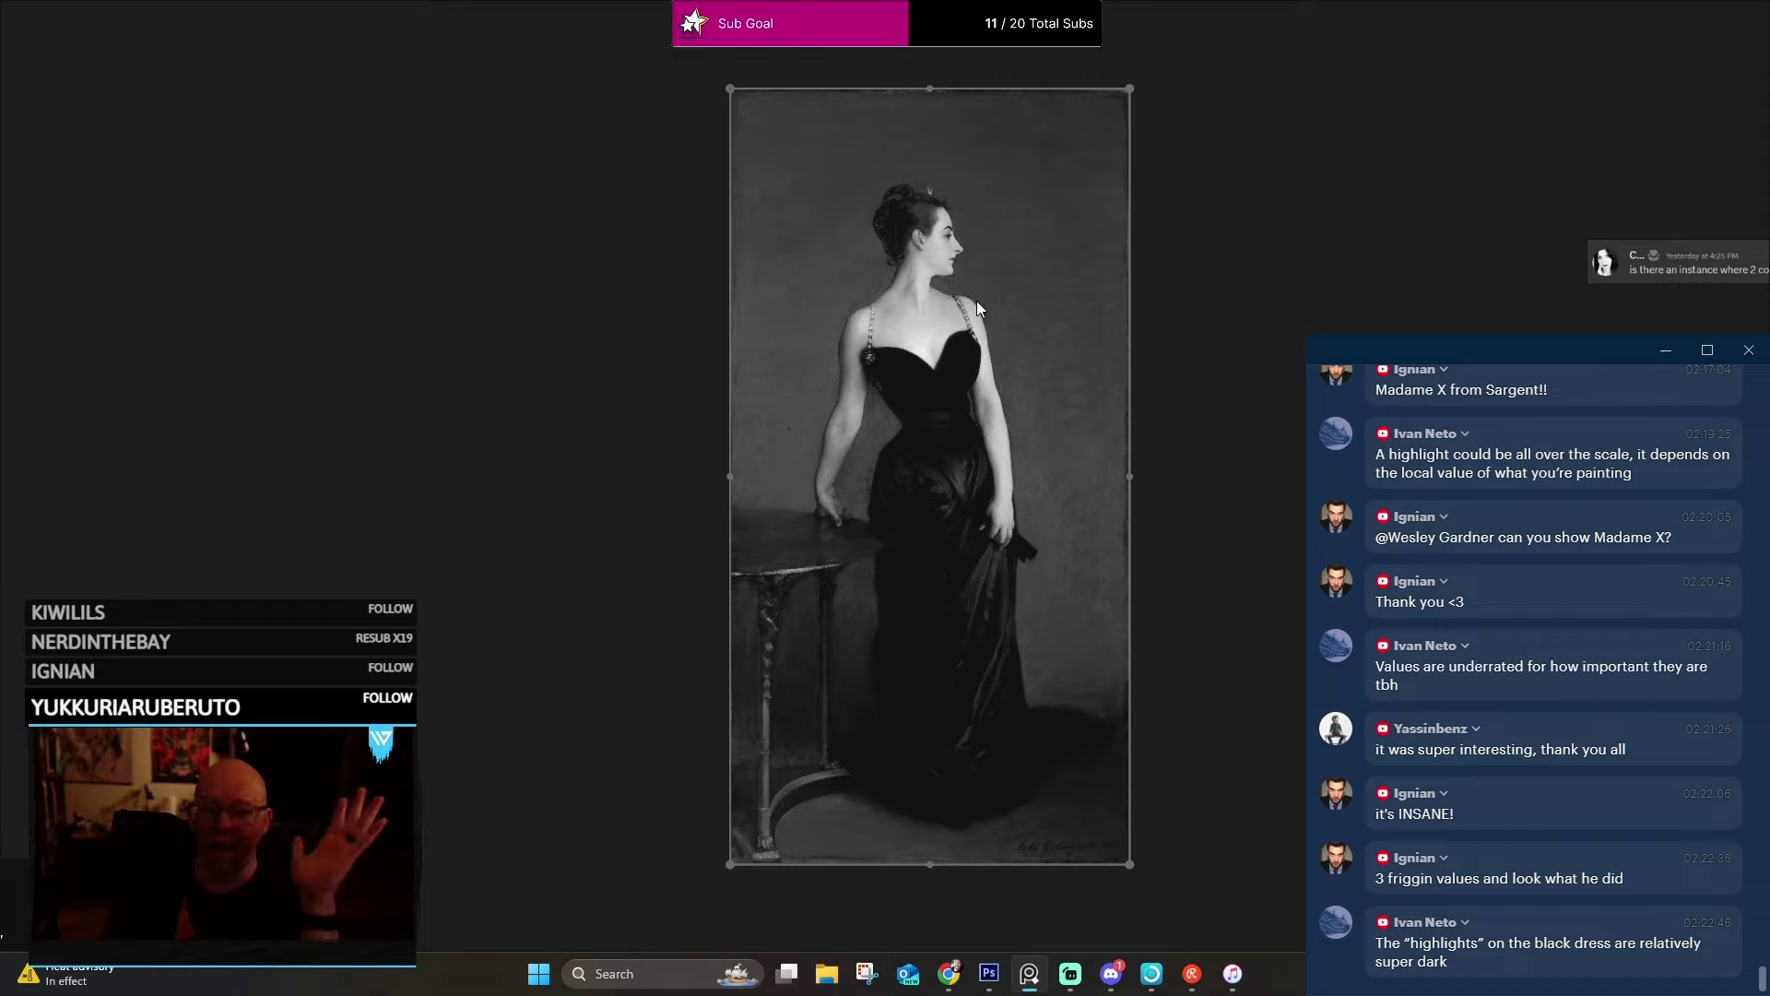
pyautogui.scroll(3, 996, 360)
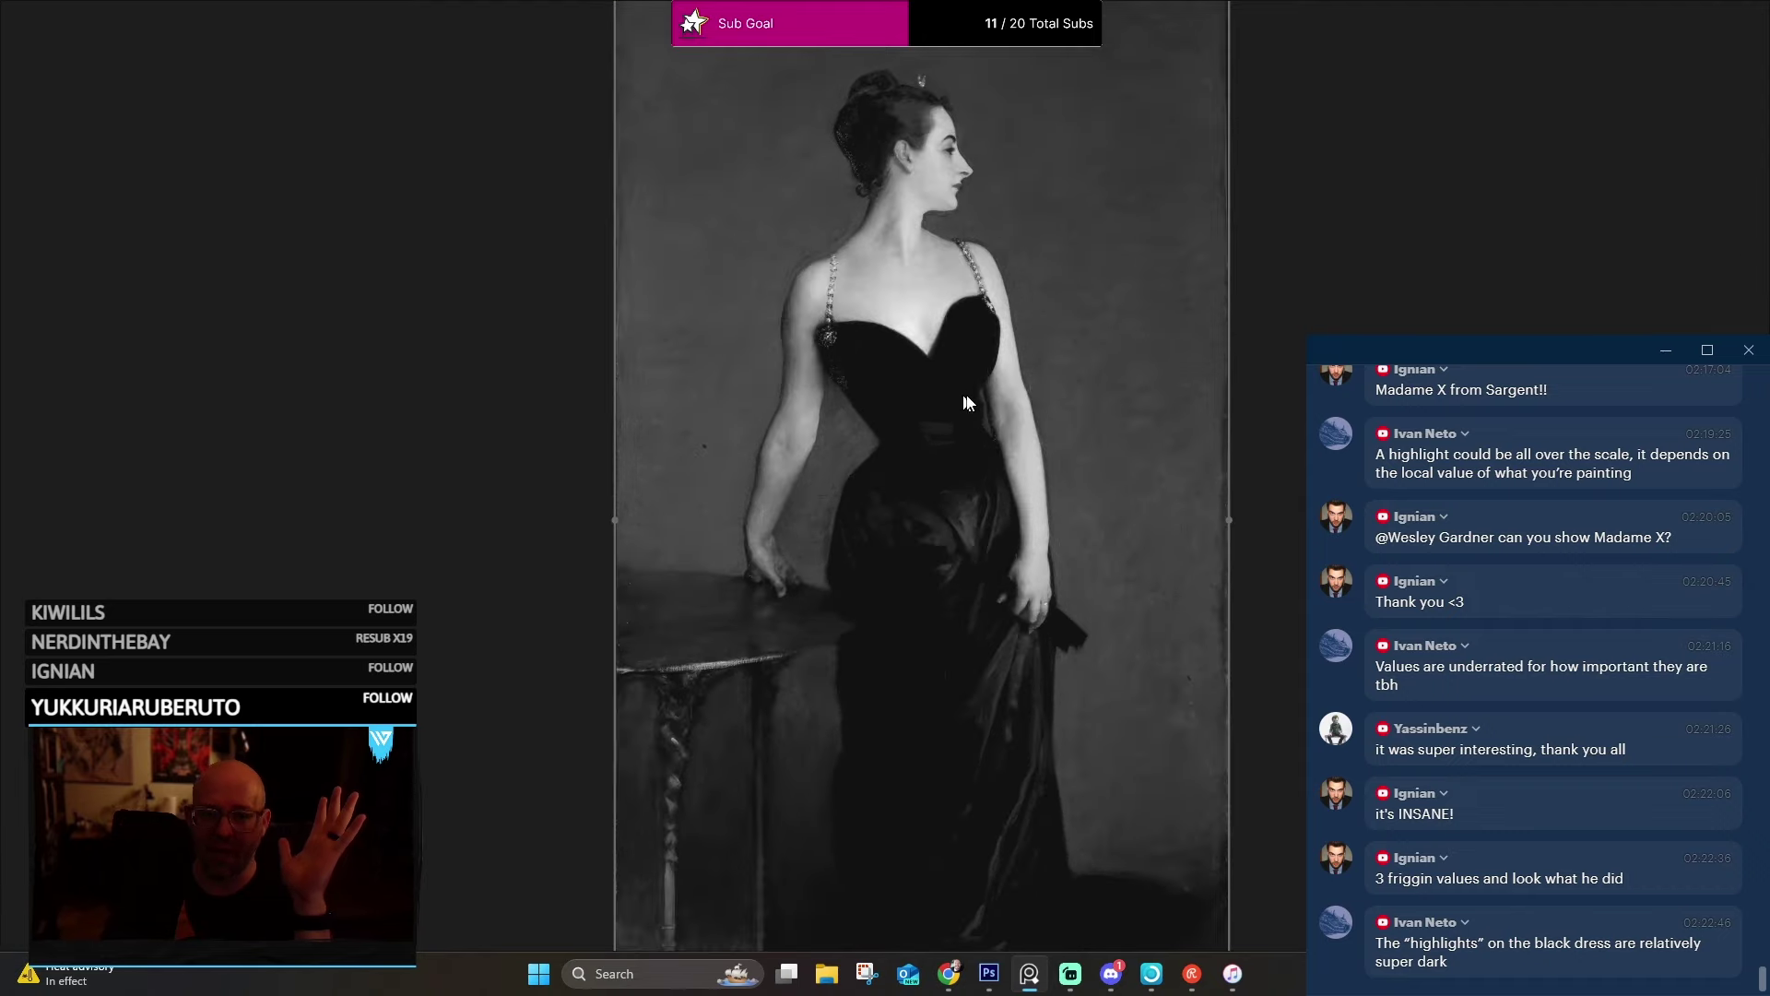
pyautogui.scroll(-1, 996, 360)
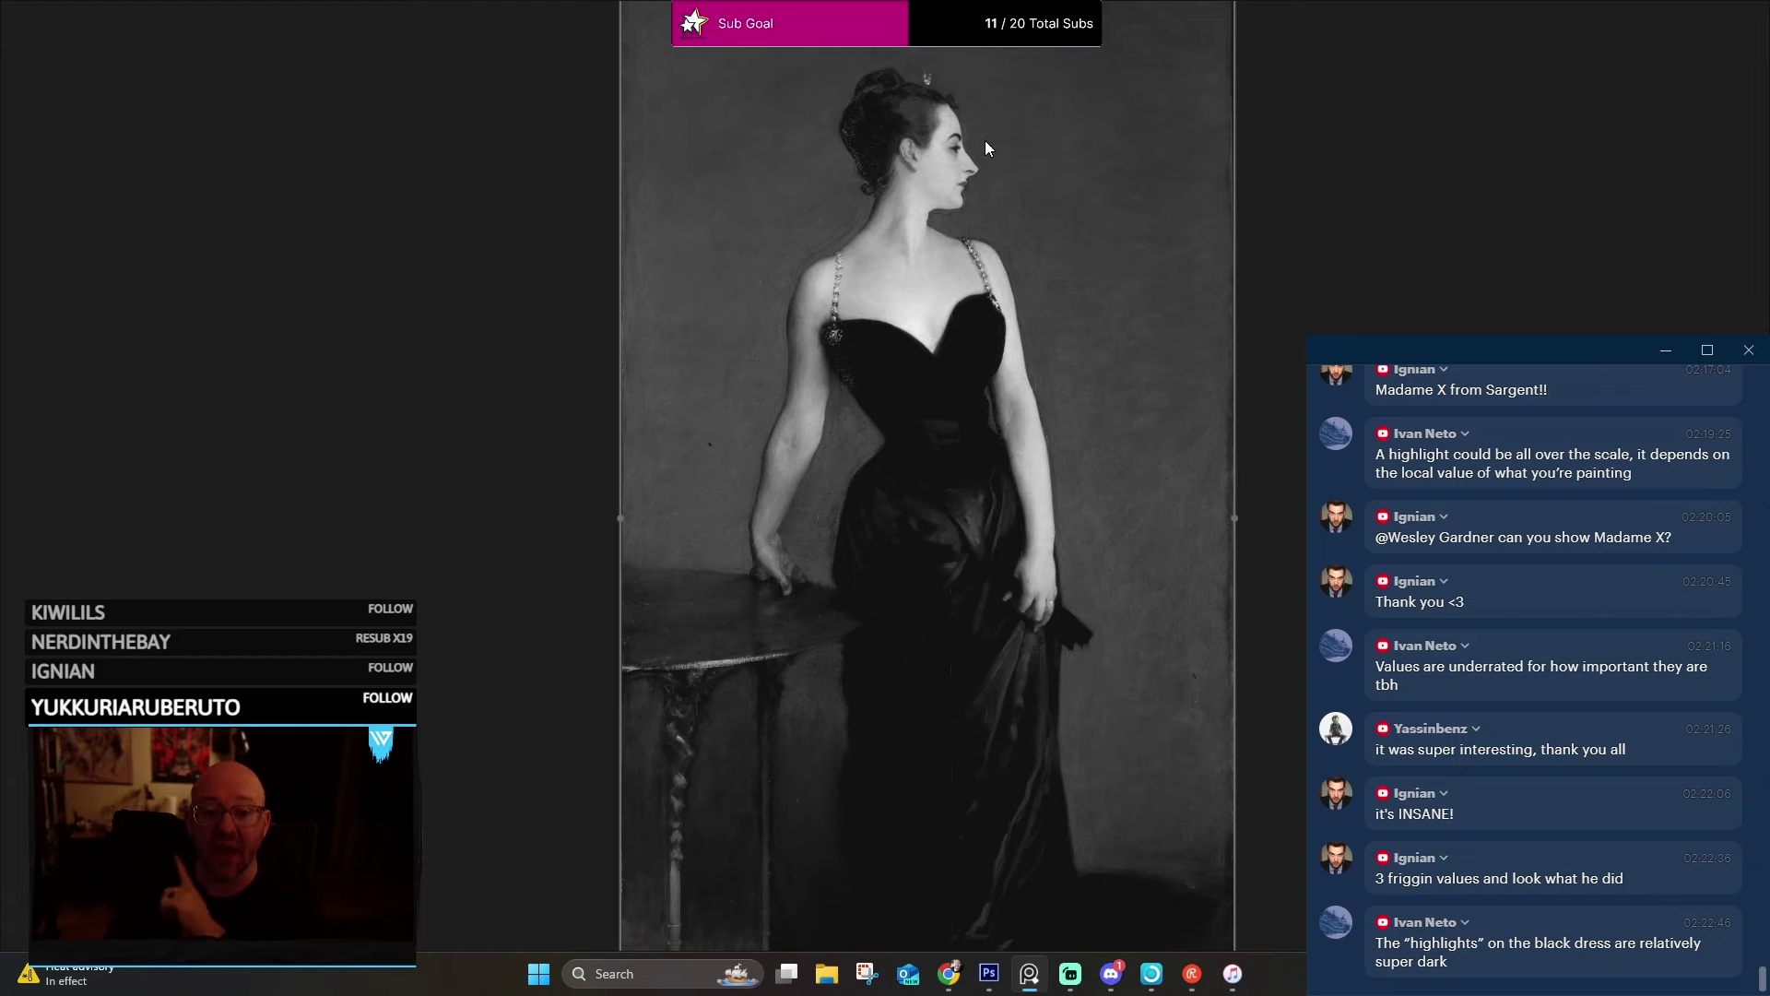
pyautogui.scroll(2, 986, 143)
pyautogui.scroll(2, 988, 142)
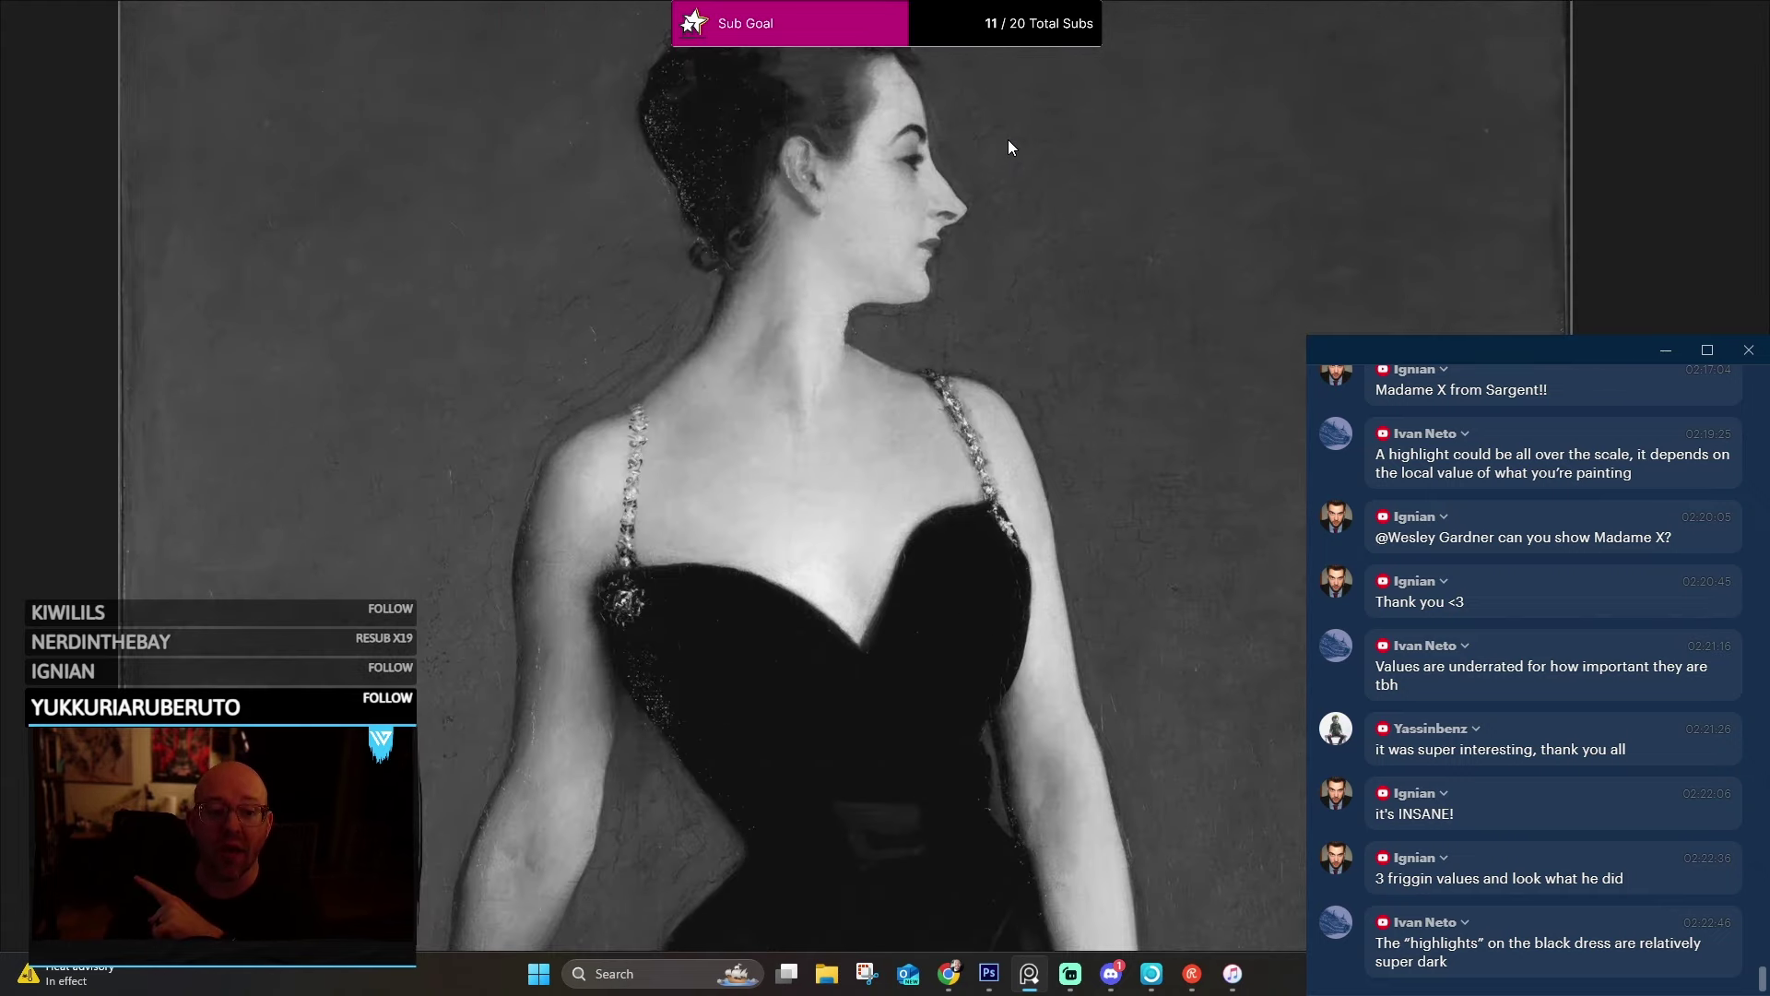
pyautogui.scroll(-5, 1032, 122)
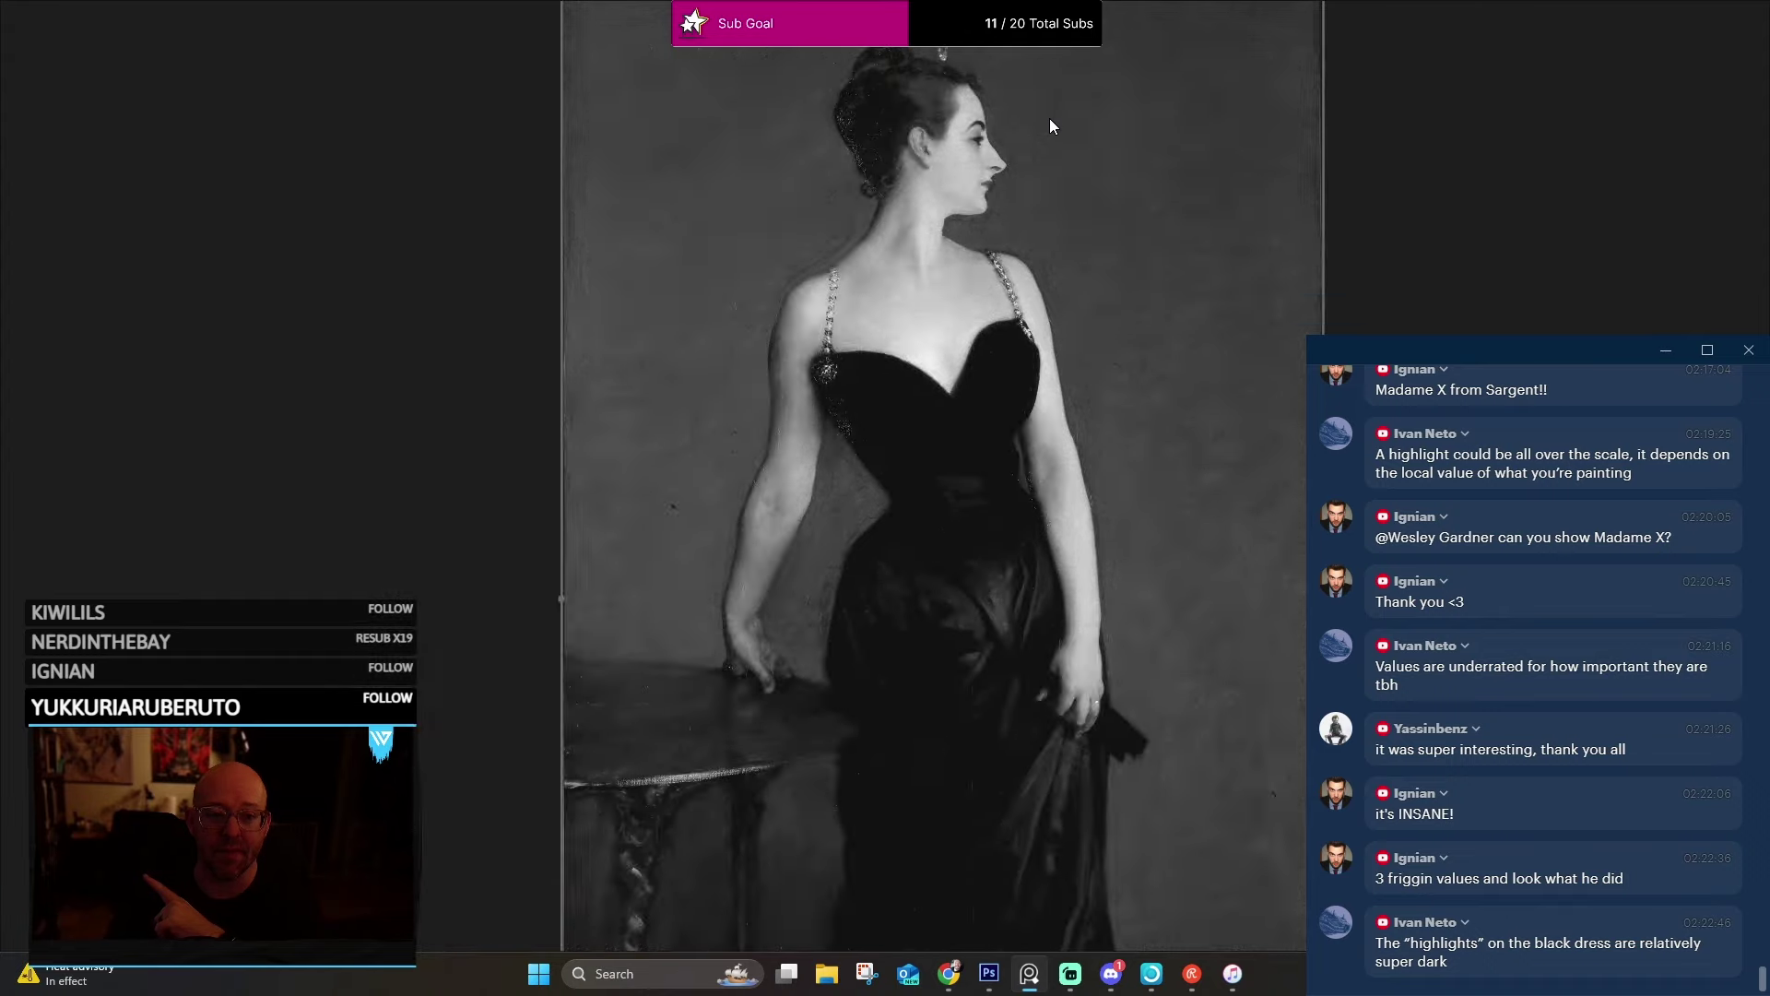
pyautogui.moveTo(1043, 250)
pyautogui.mouseDown()
pyautogui.moveTo(1024, 168)
pyautogui.moveTo(1008, 269)
pyautogui.mouseUp()
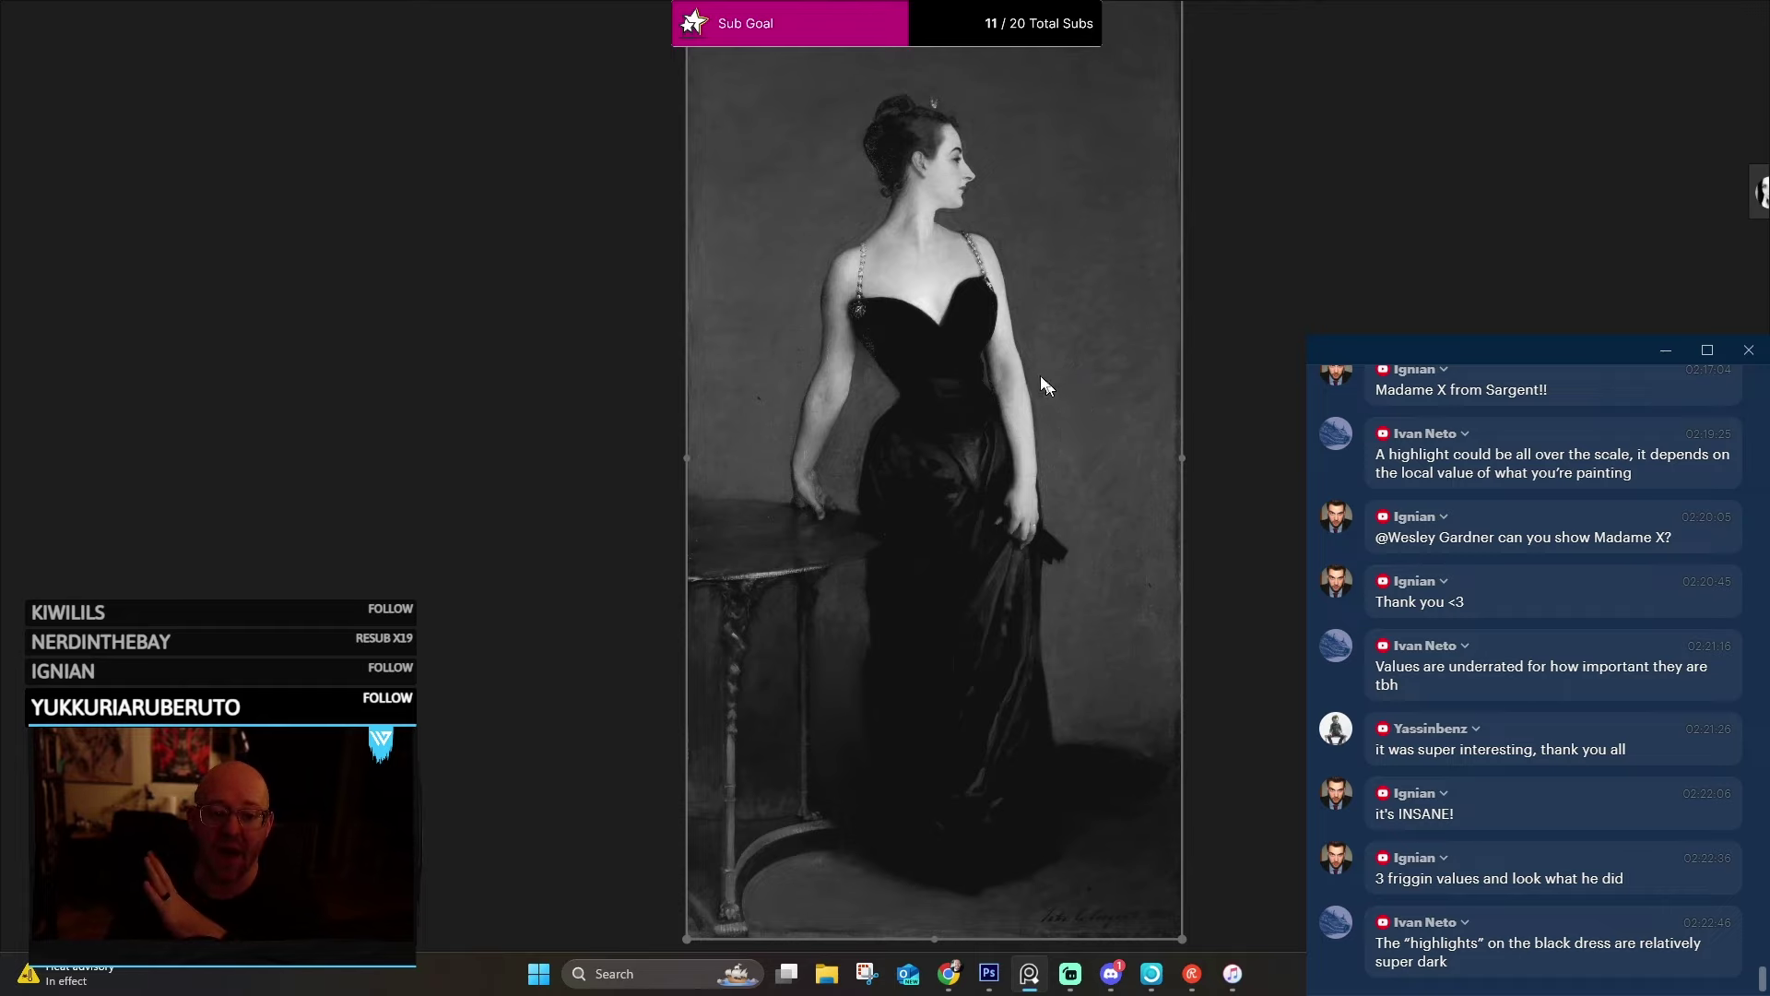
pyautogui.scroll(4, 1045, 385)
pyautogui.scroll(2, 885, 262)
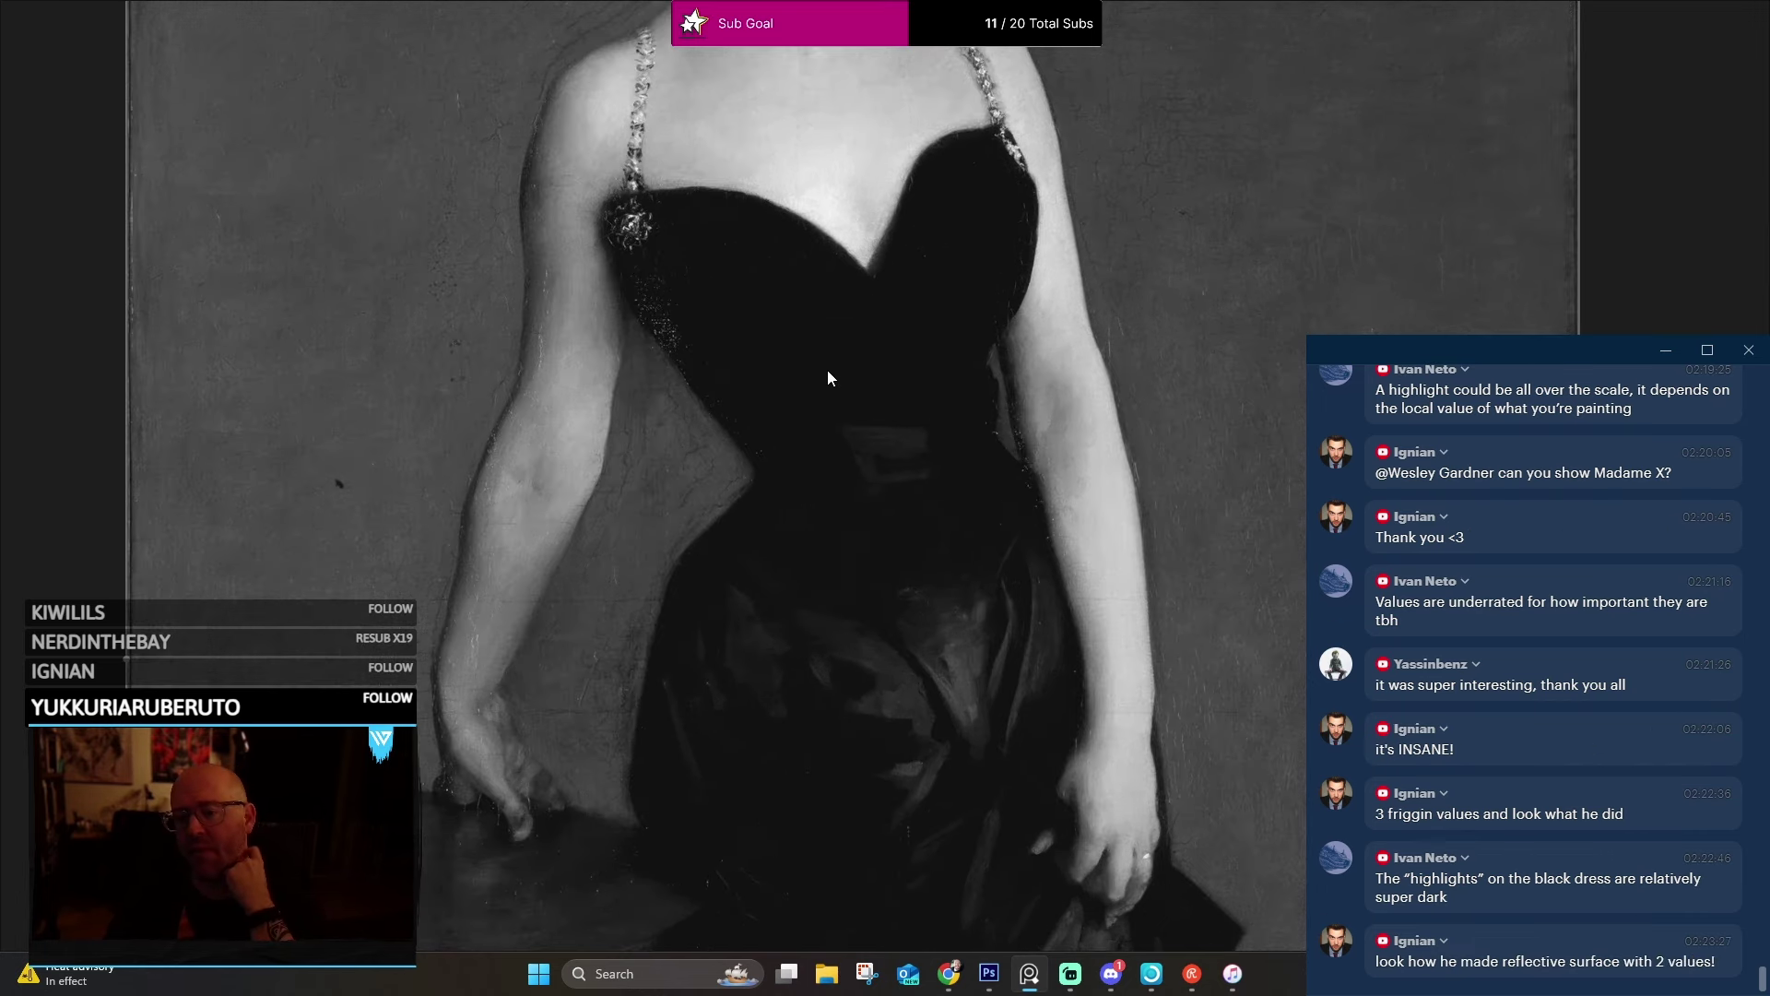
pyautogui.scroll(-5, 827, 373)
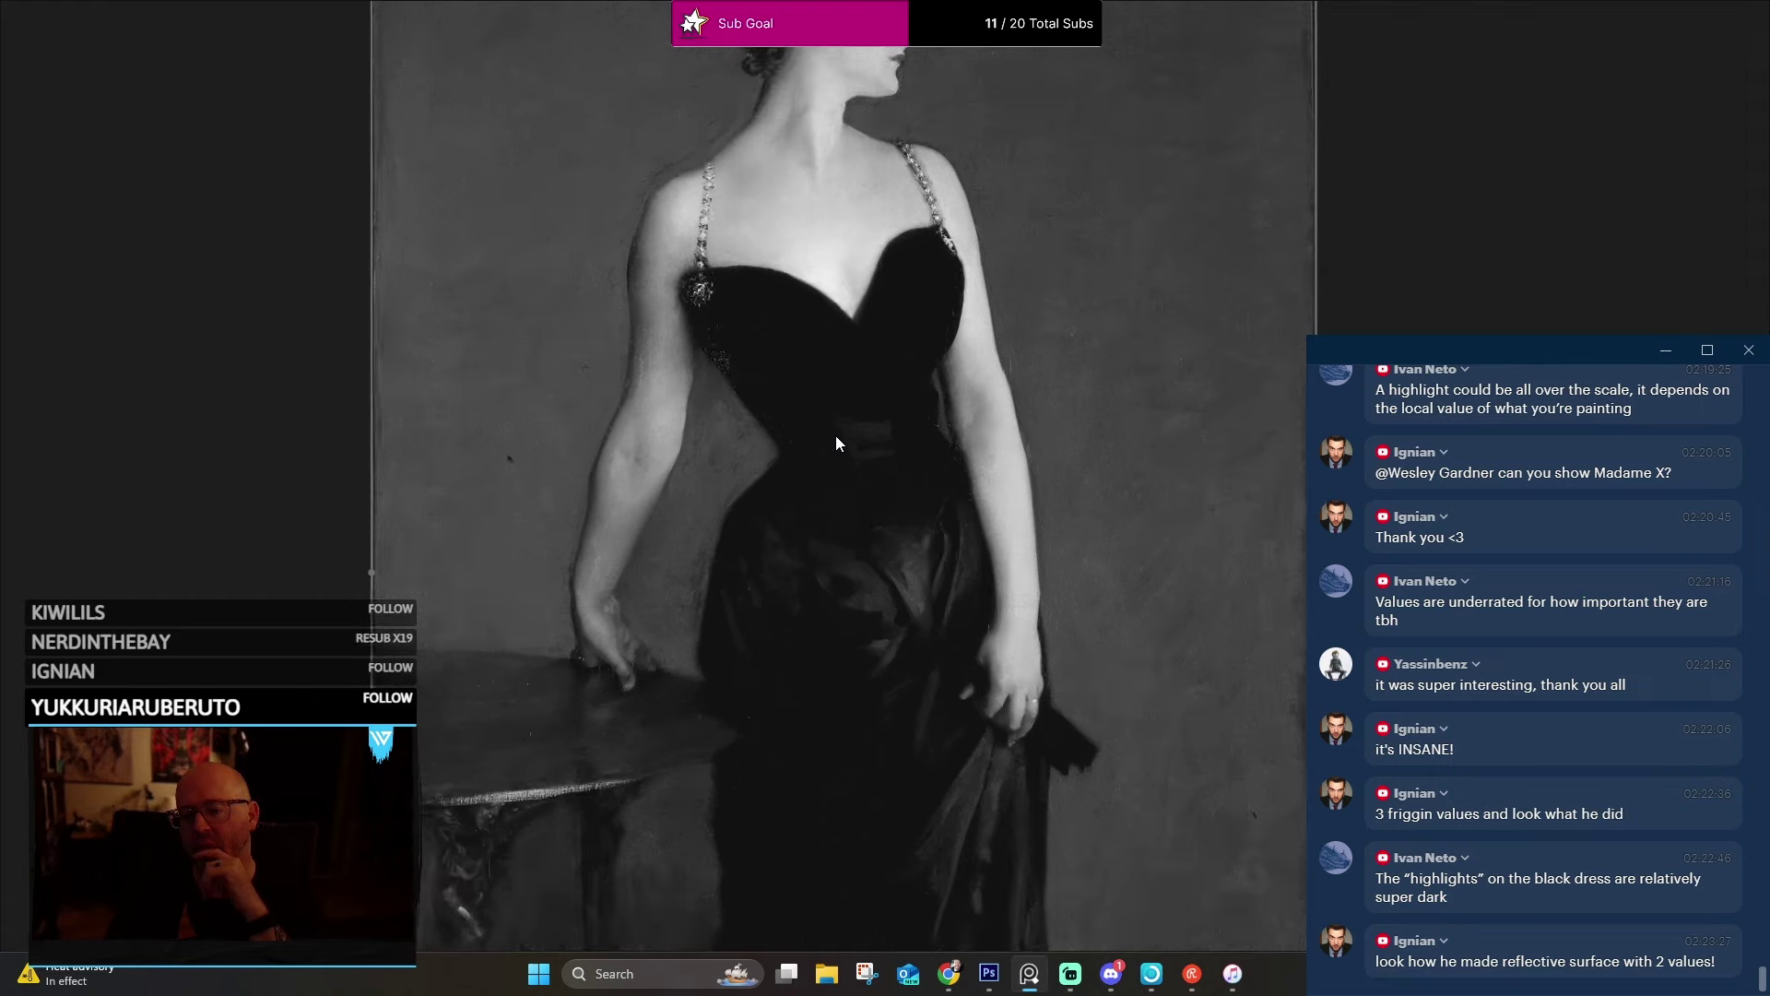
pyautogui.scroll(6, 849, 442)
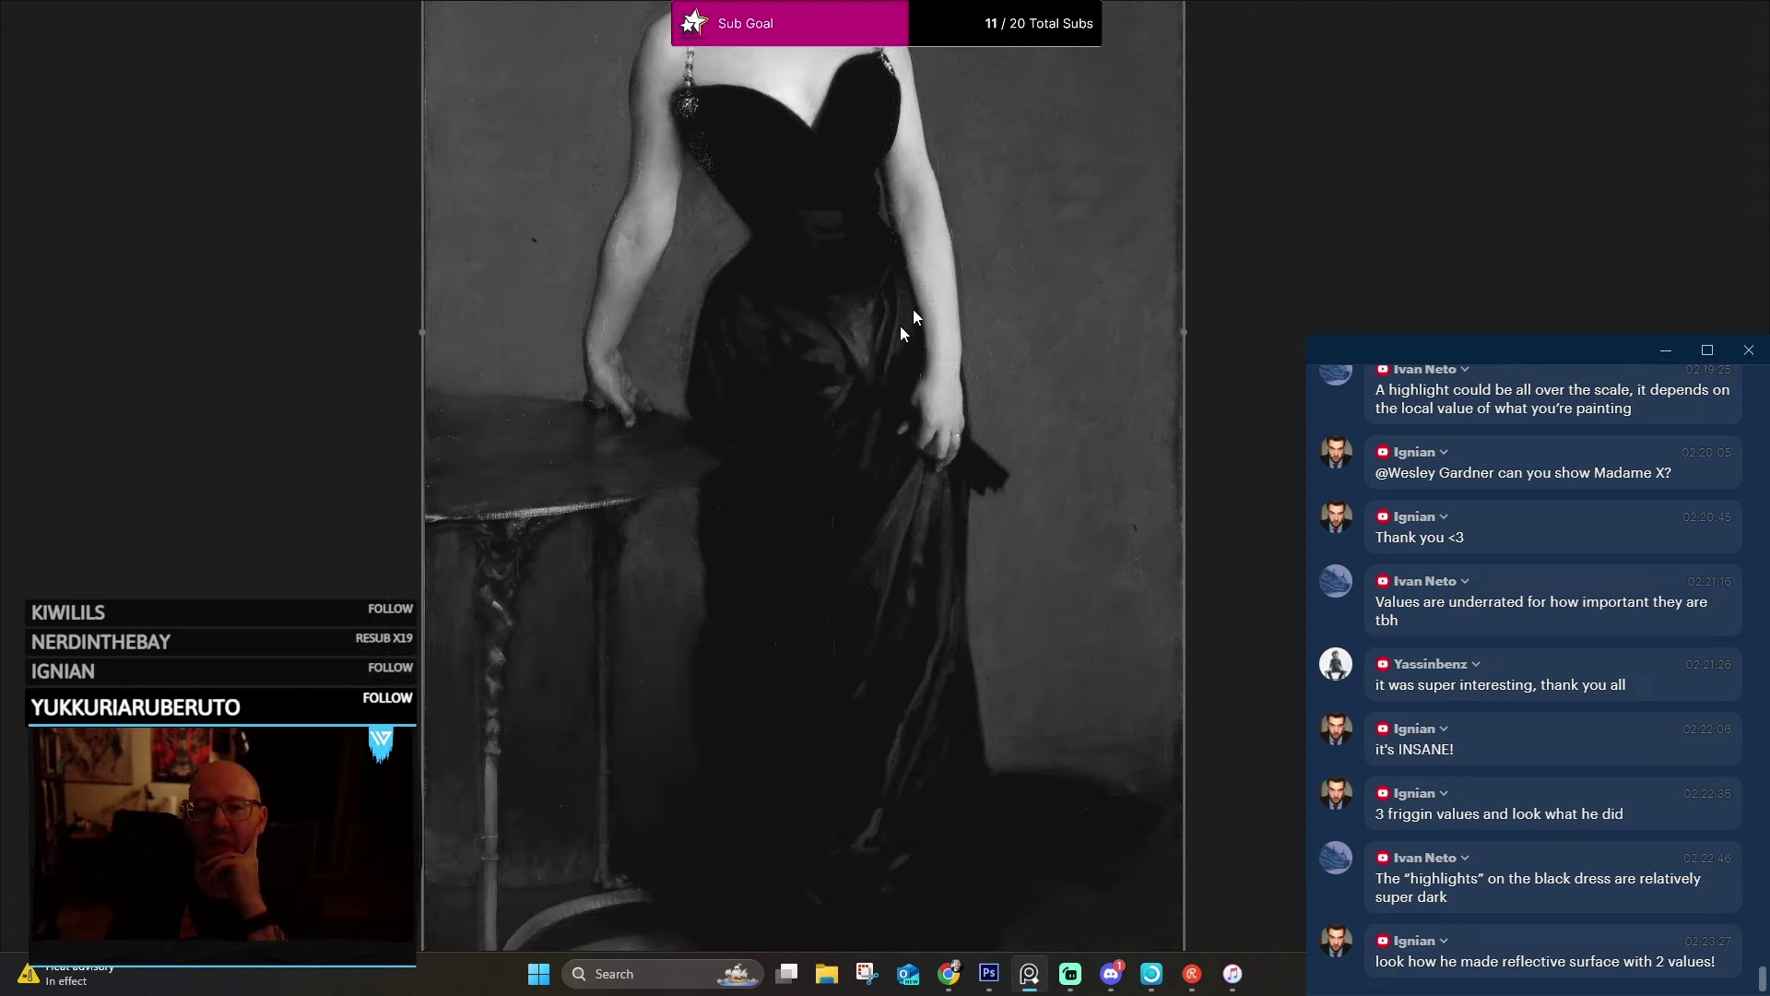
pyautogui.scroll(-2, 858, 364)
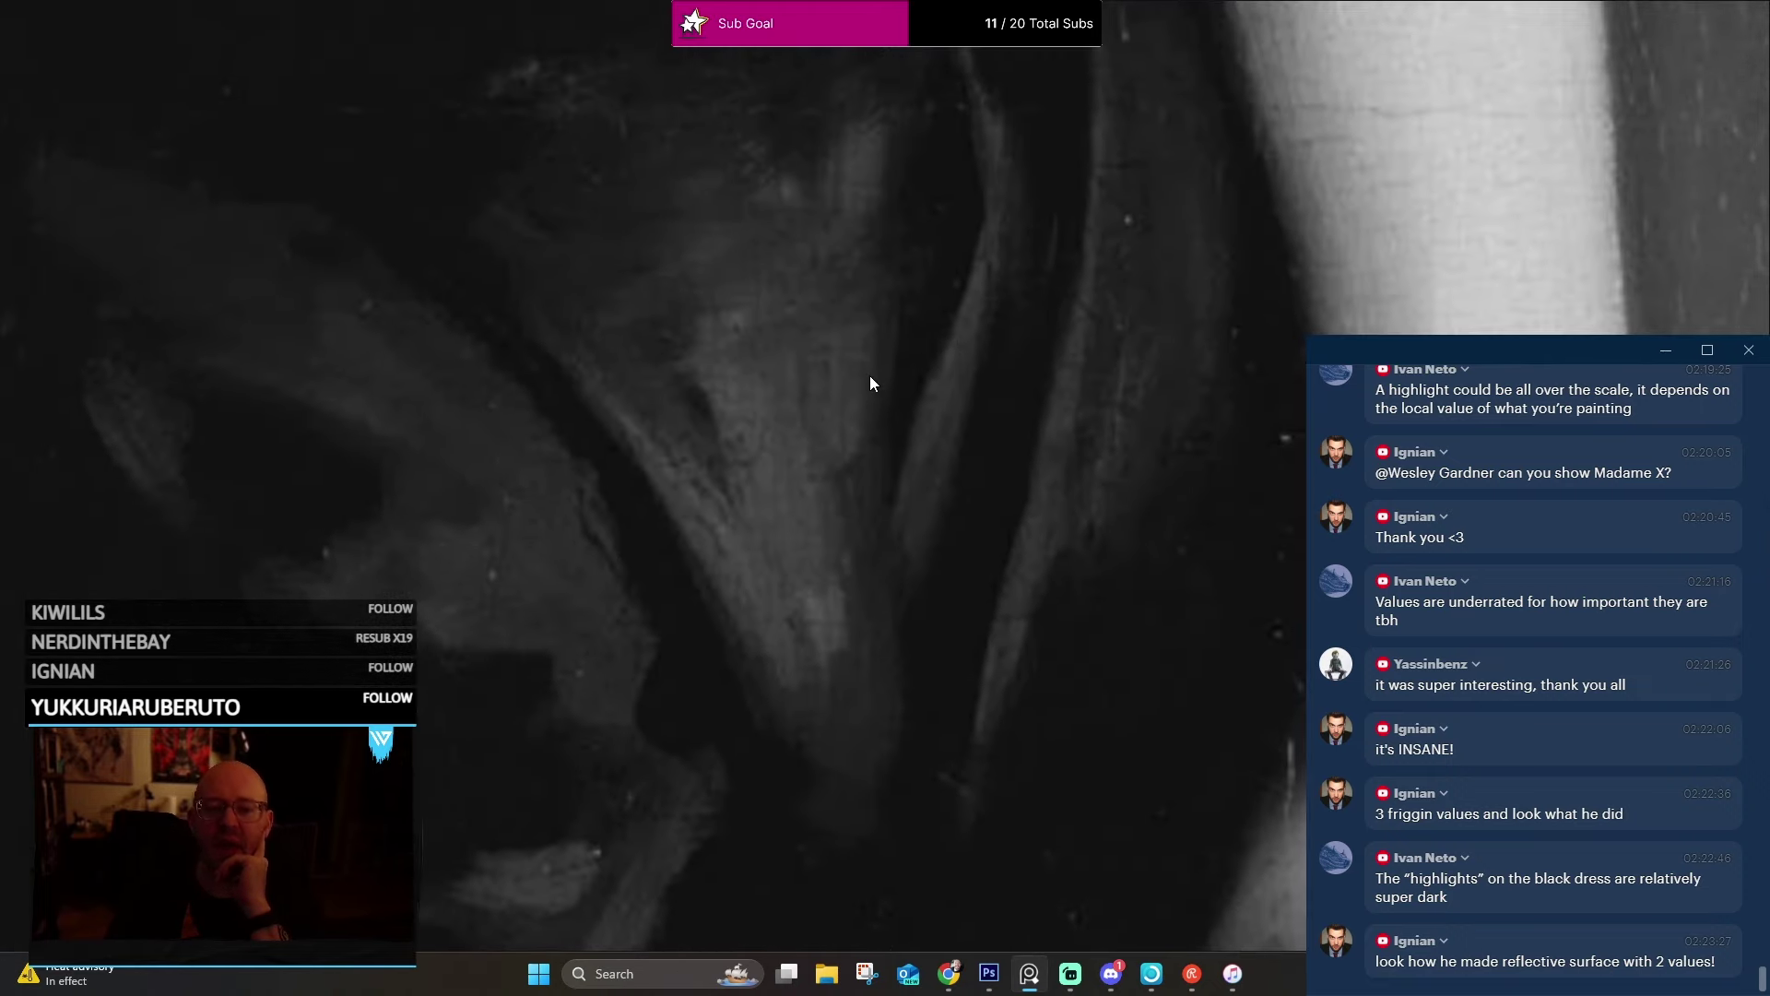
pyautogui.scroll(2, 869, 373)
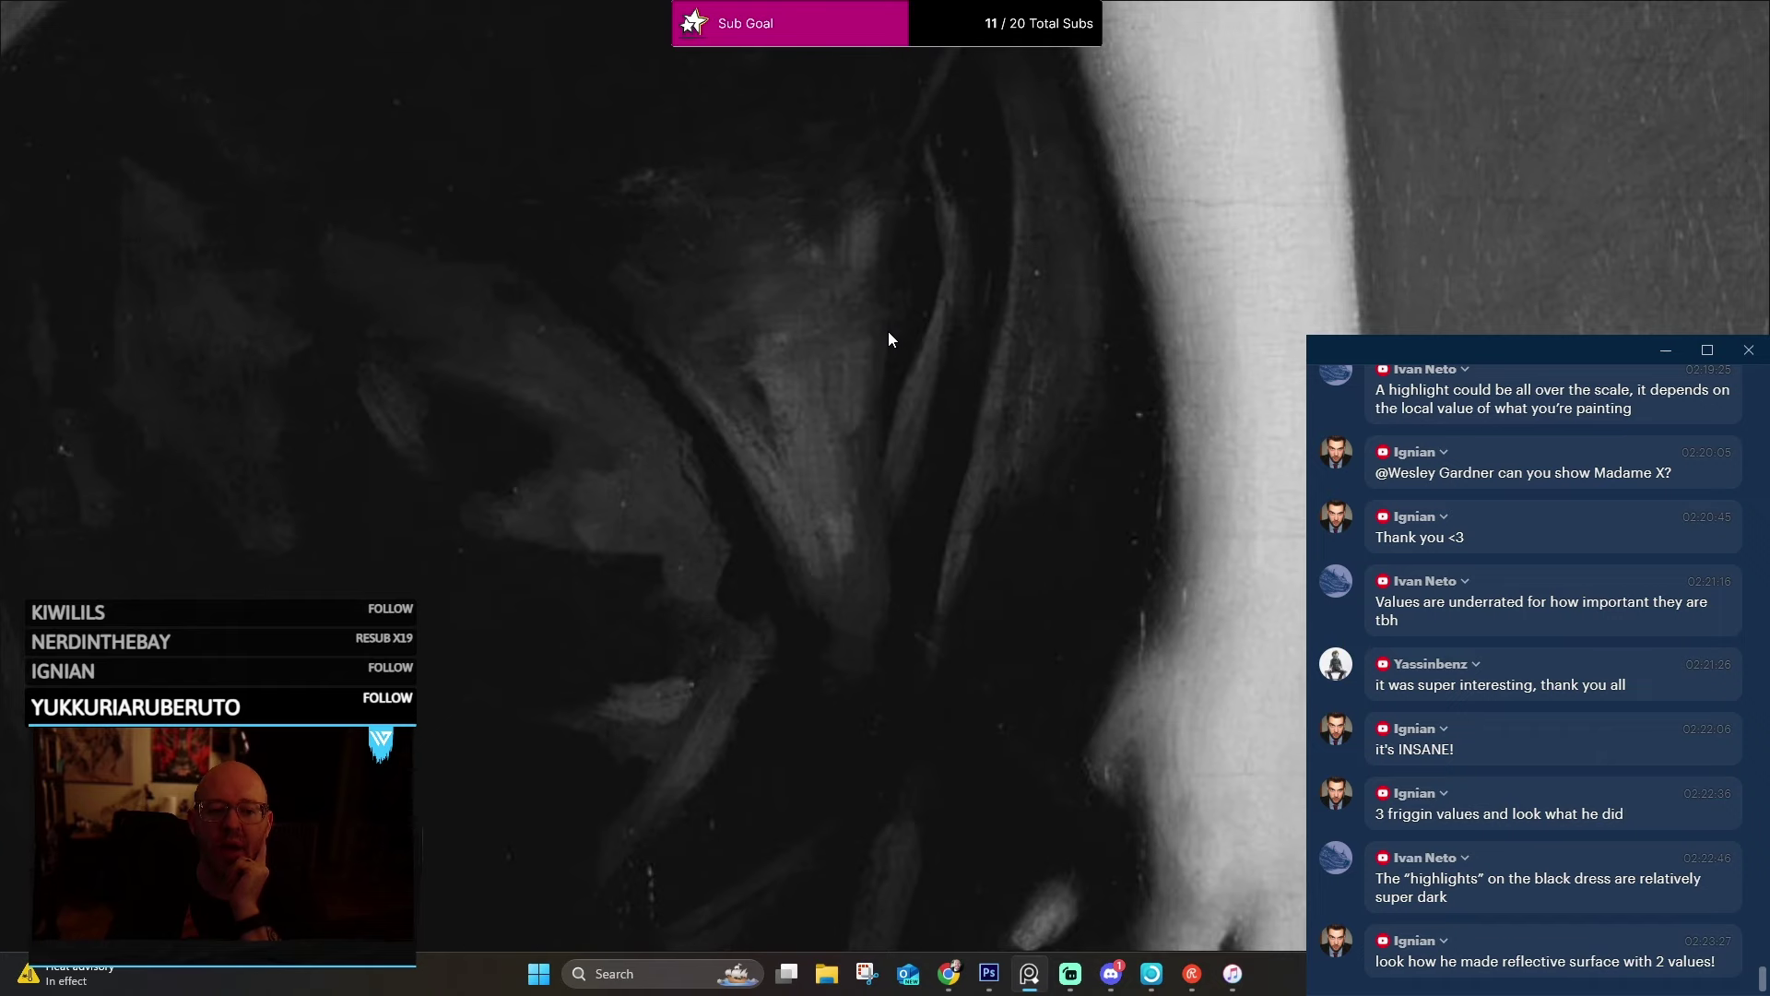
pyautogui.scroll(-4, 857, 341)
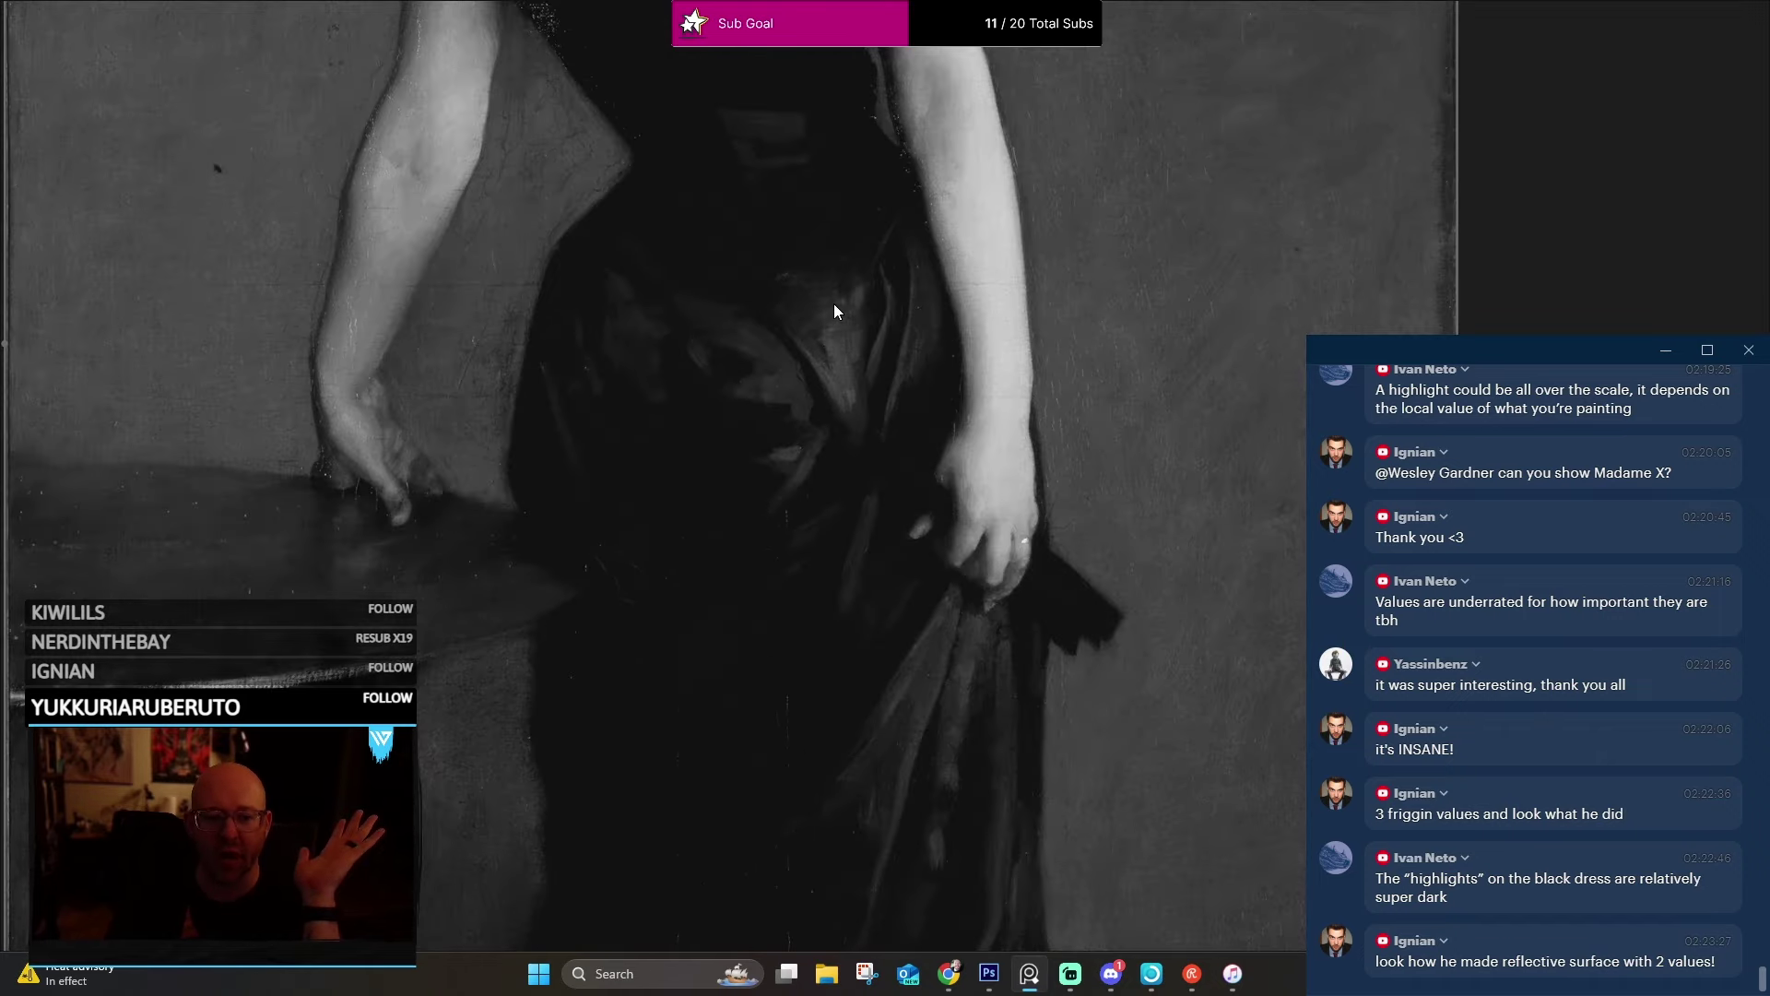
pyautogui.scroll(3, 843, 313)
pyautogui.scroll(-3, 922, 392)
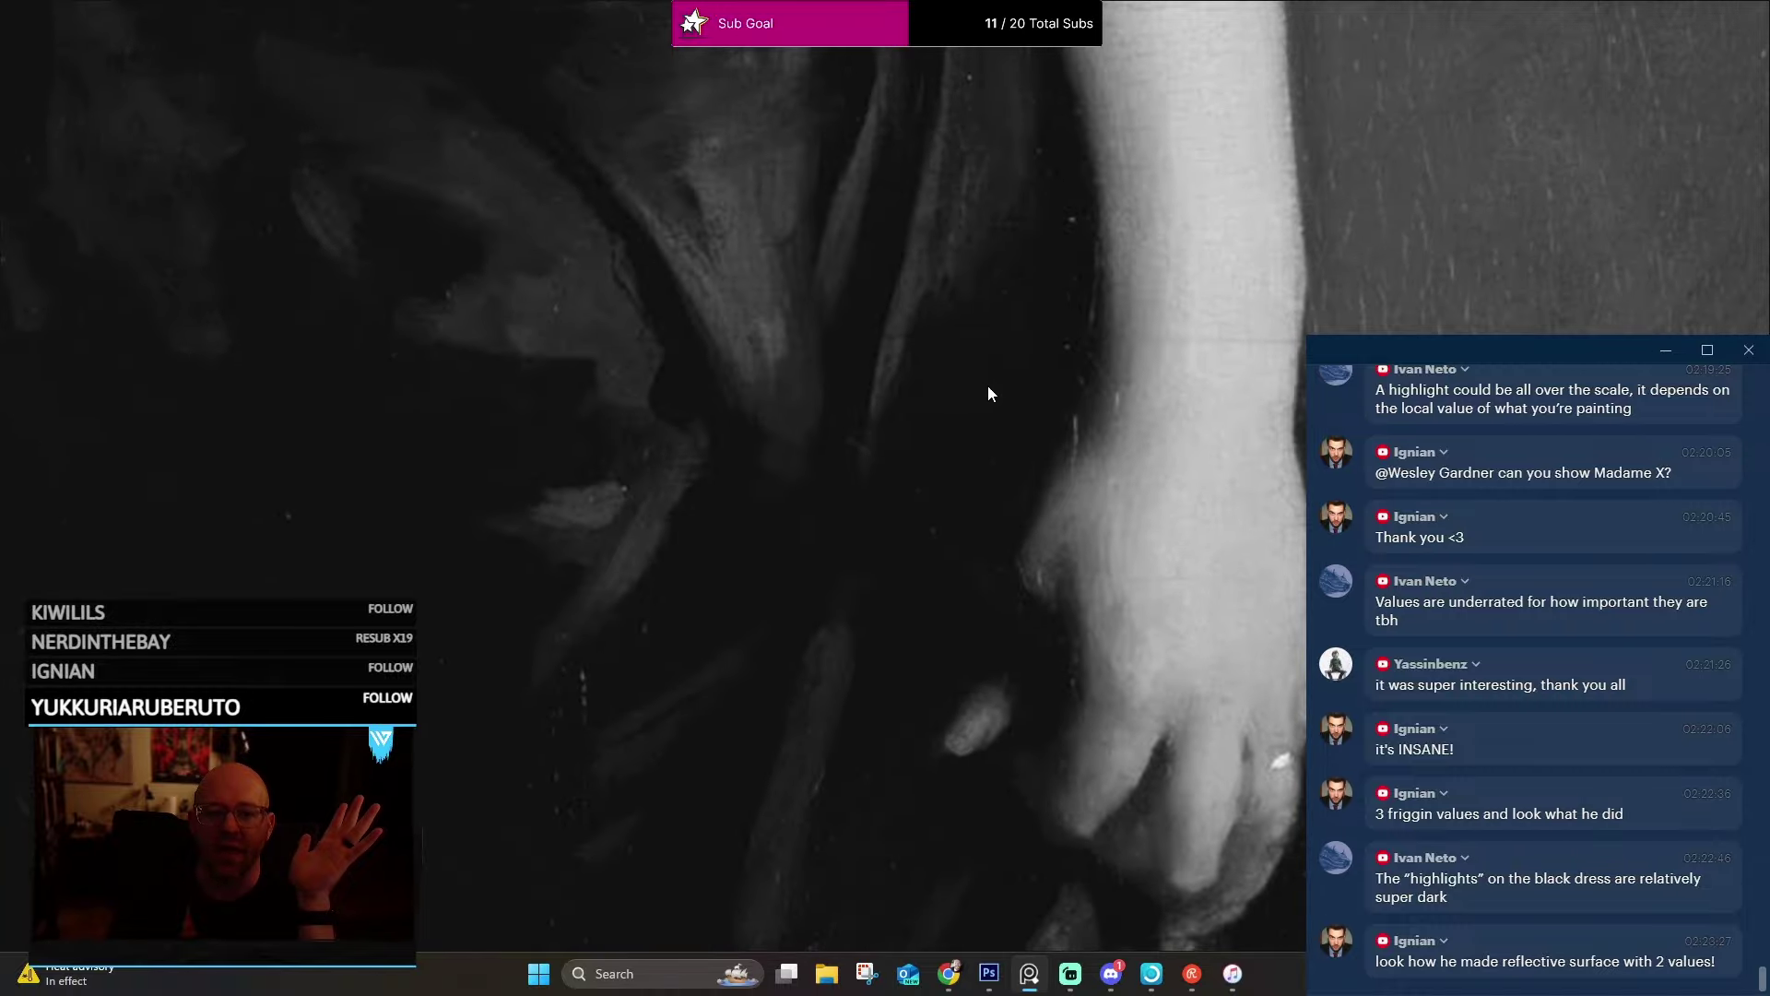
pyautogui.scroll(2, 922, 258)
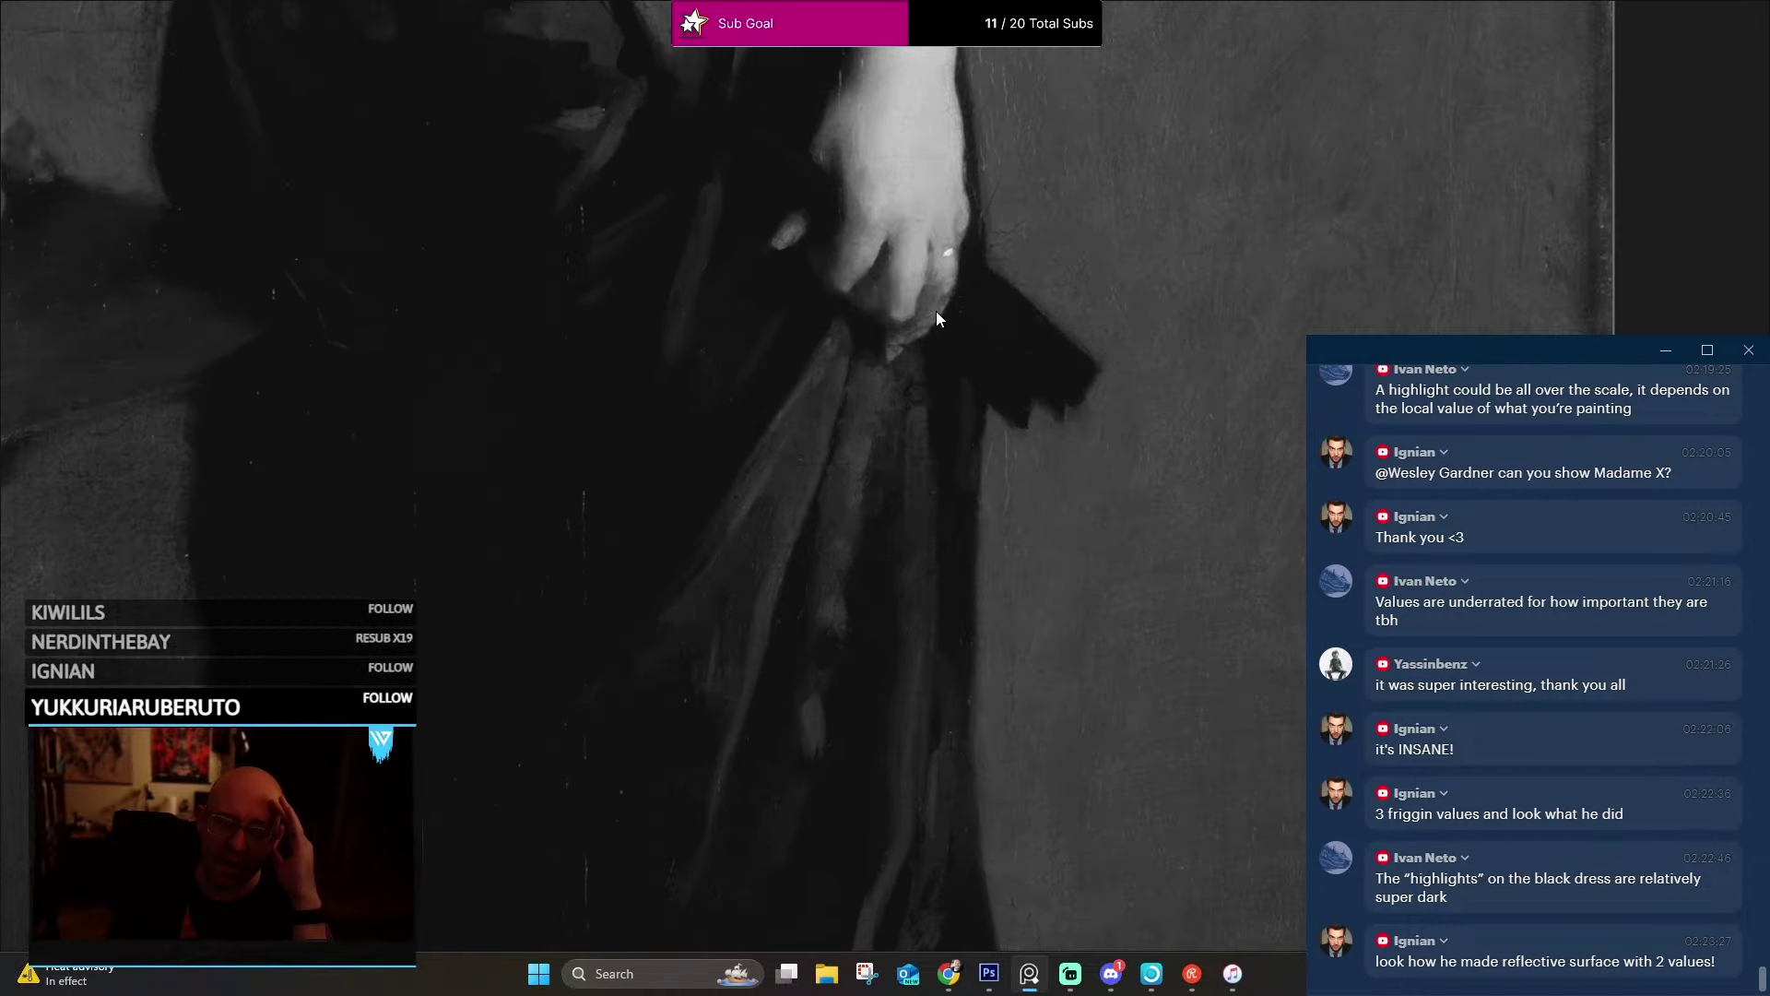
pyautogui.scroll(2, 955, 281)
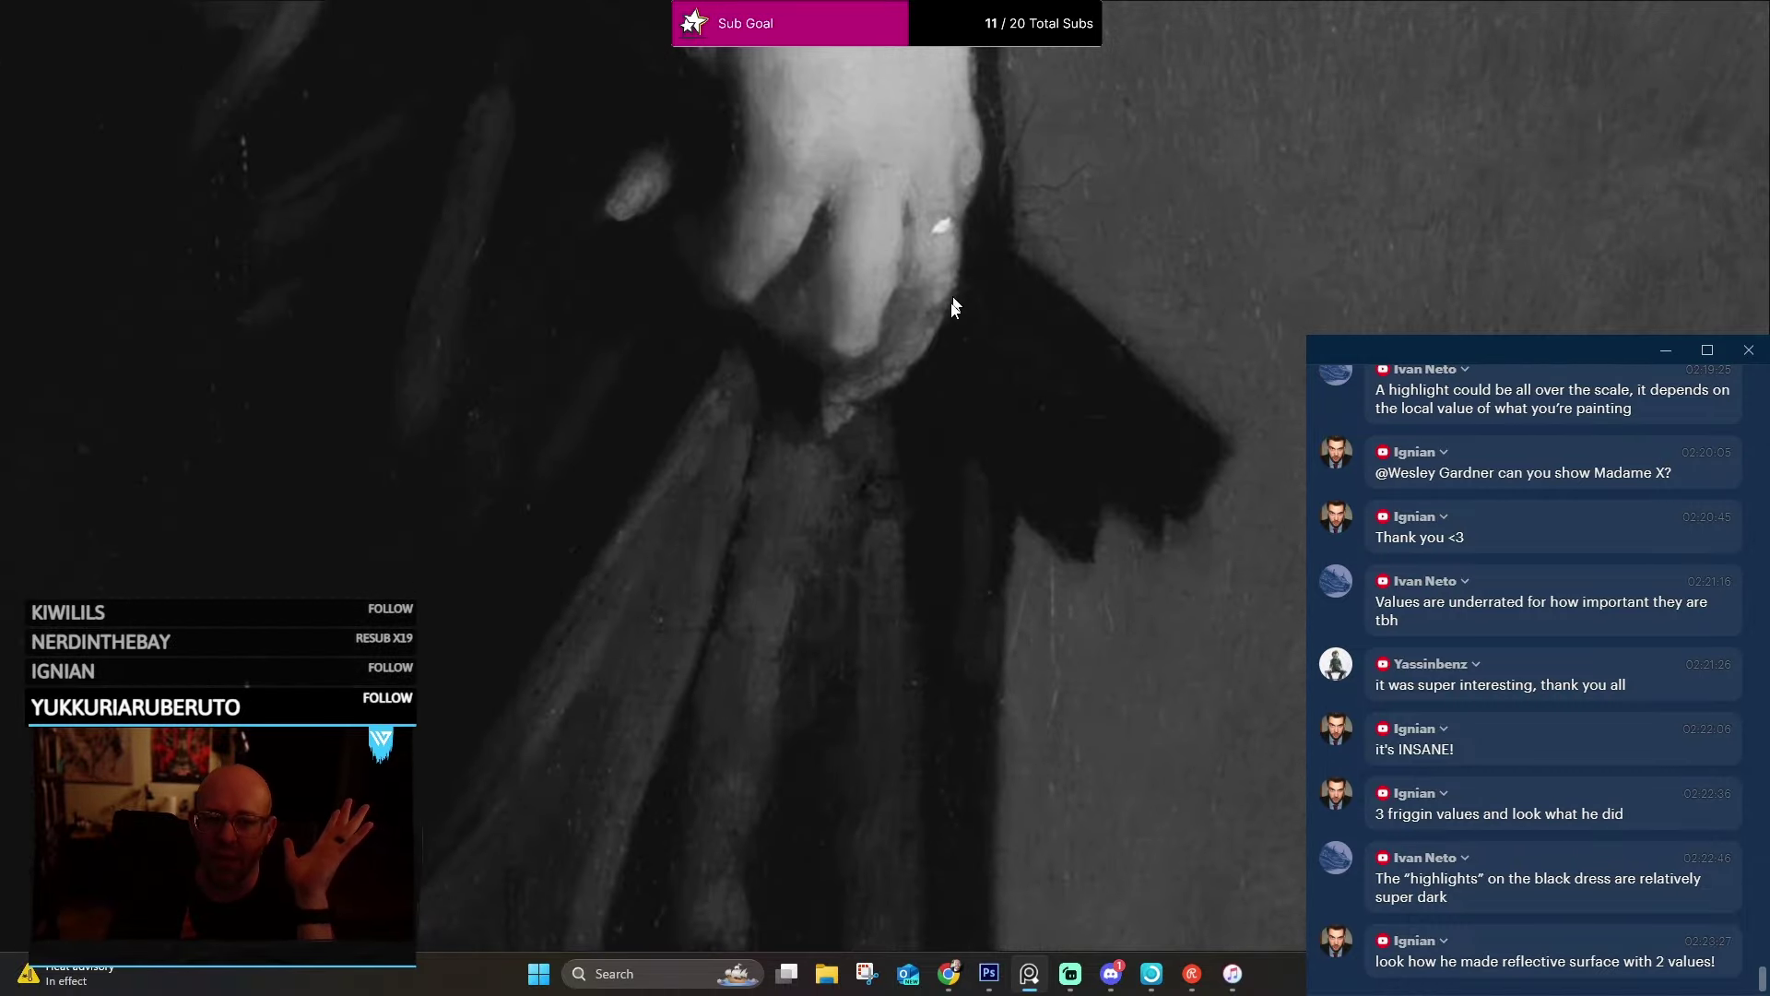
pyautogui.scroll(-1, 937, 347)
pyautogui.scroll(5, 972, 305)
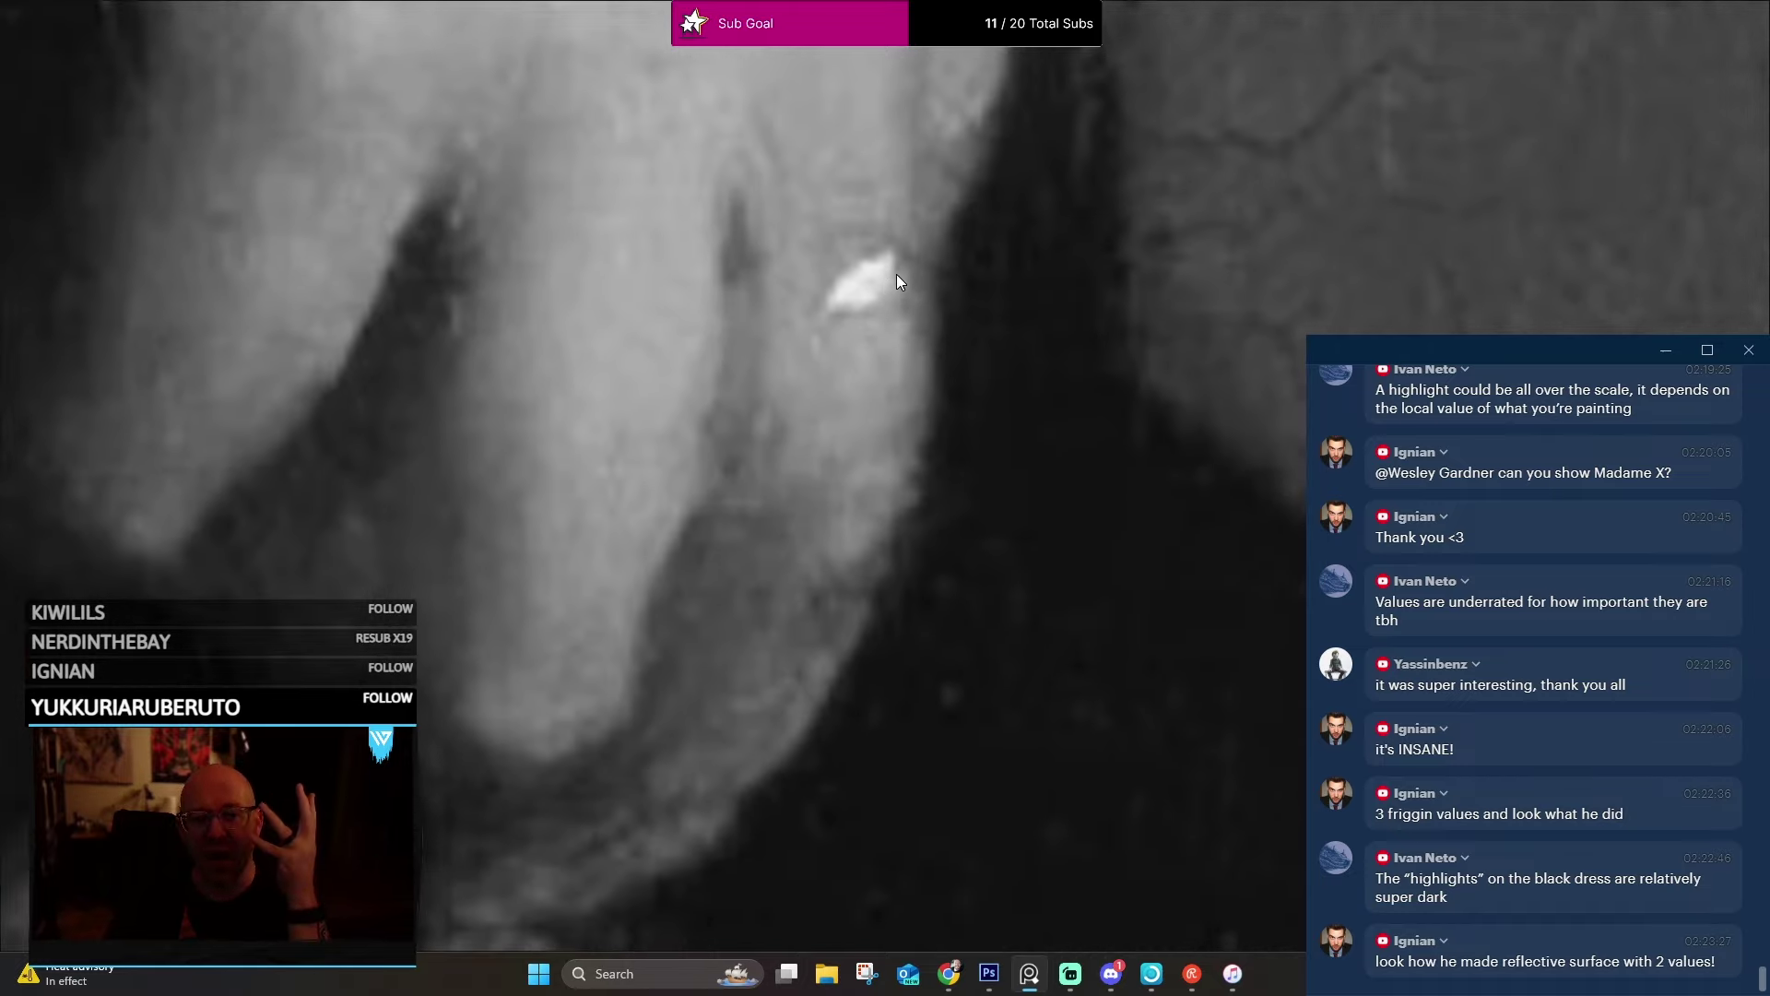
pyautogui.scroll(-4, 896, 274)
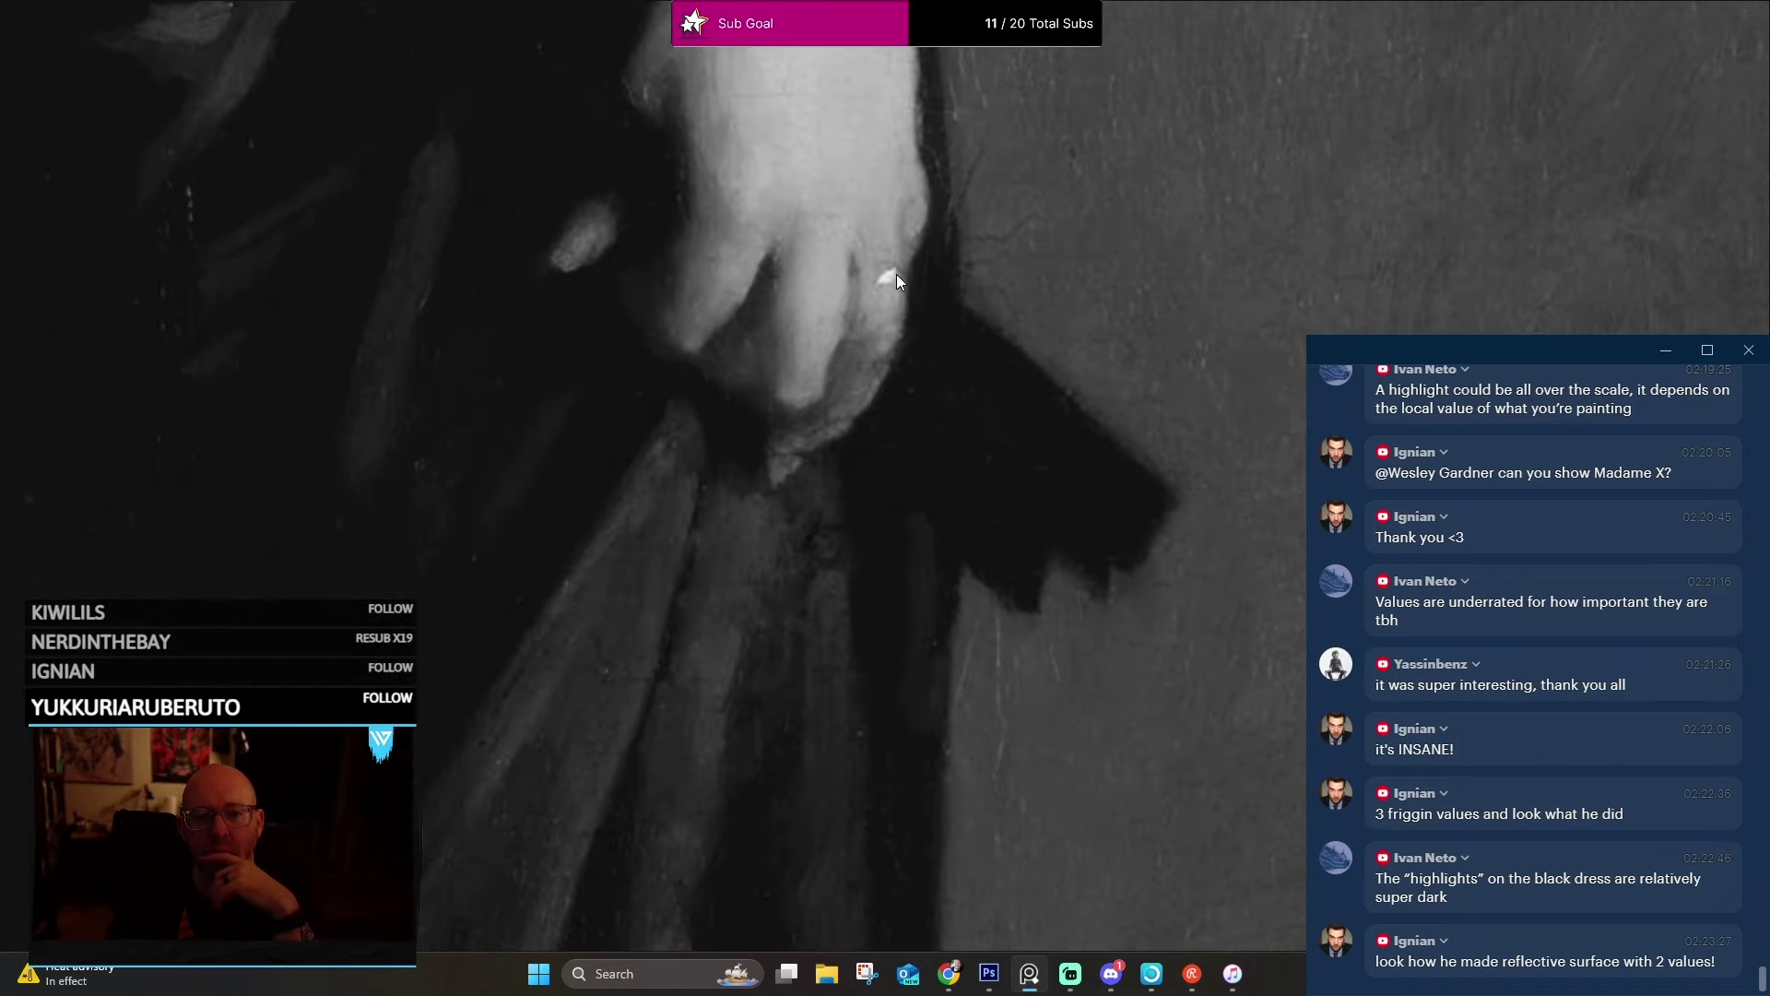
pyautogui.scroll(-6, 920, 332)
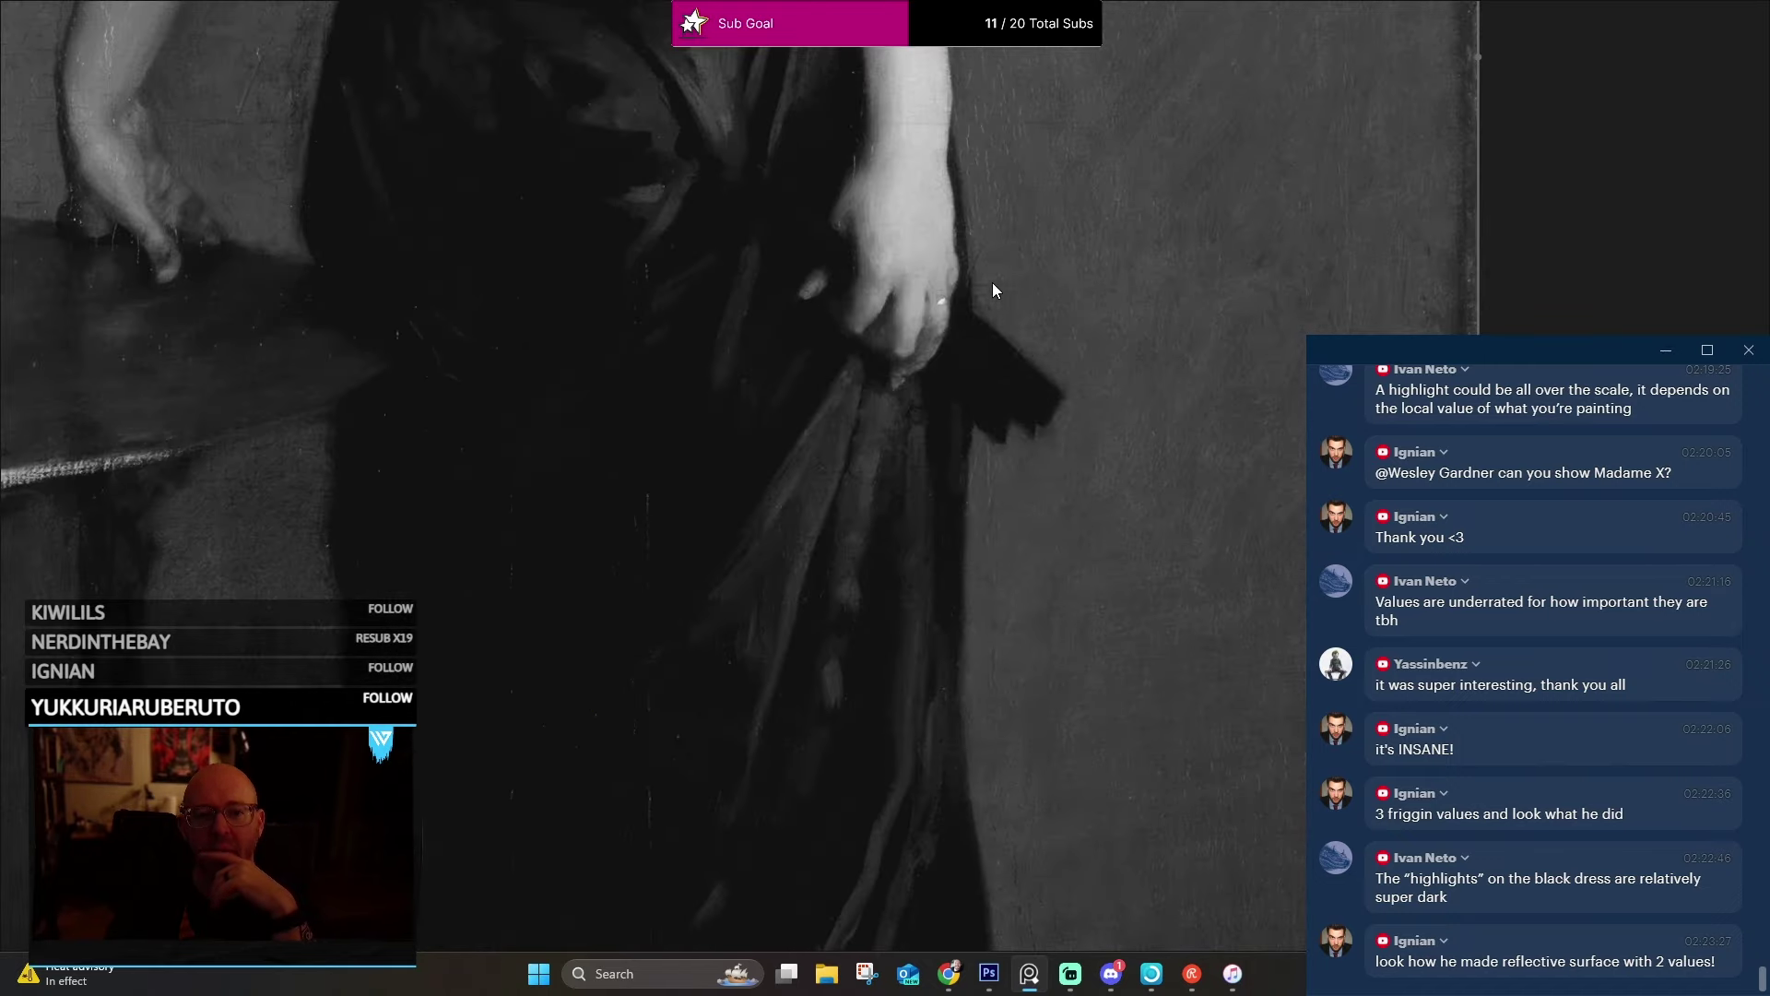
pyautogui.scroll(3, 1025, 240)
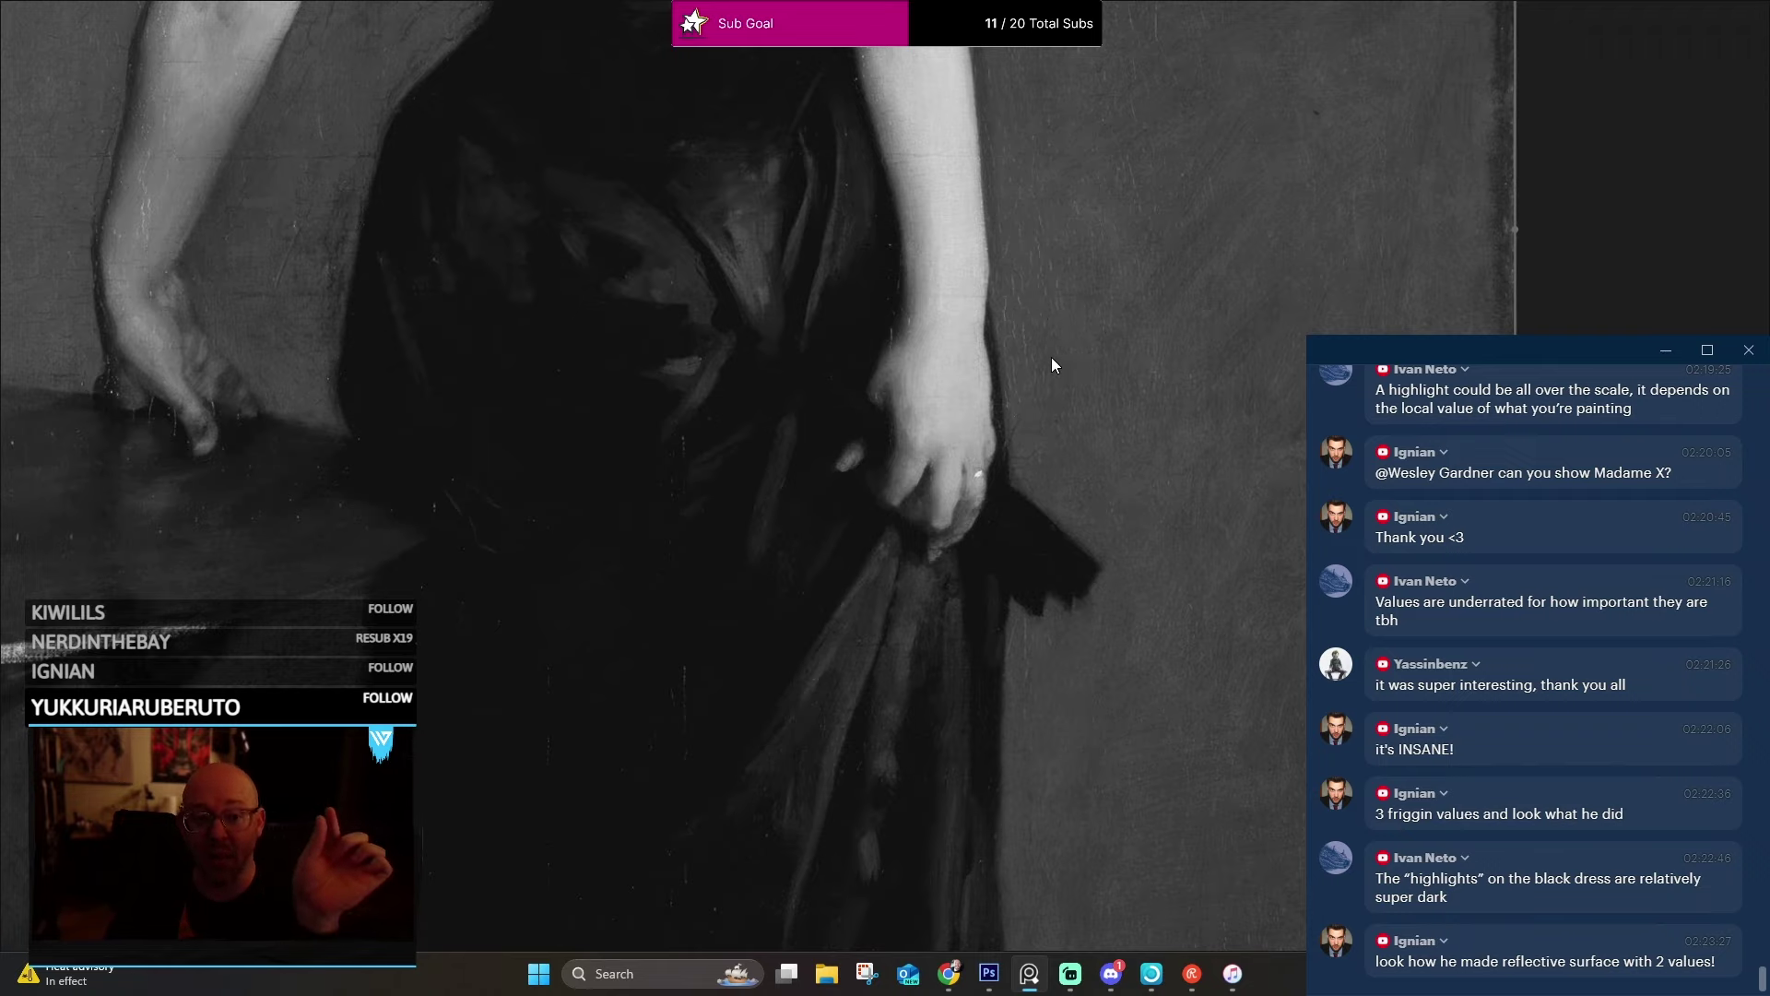
pyautogui.scroll(5, 1020, 423)
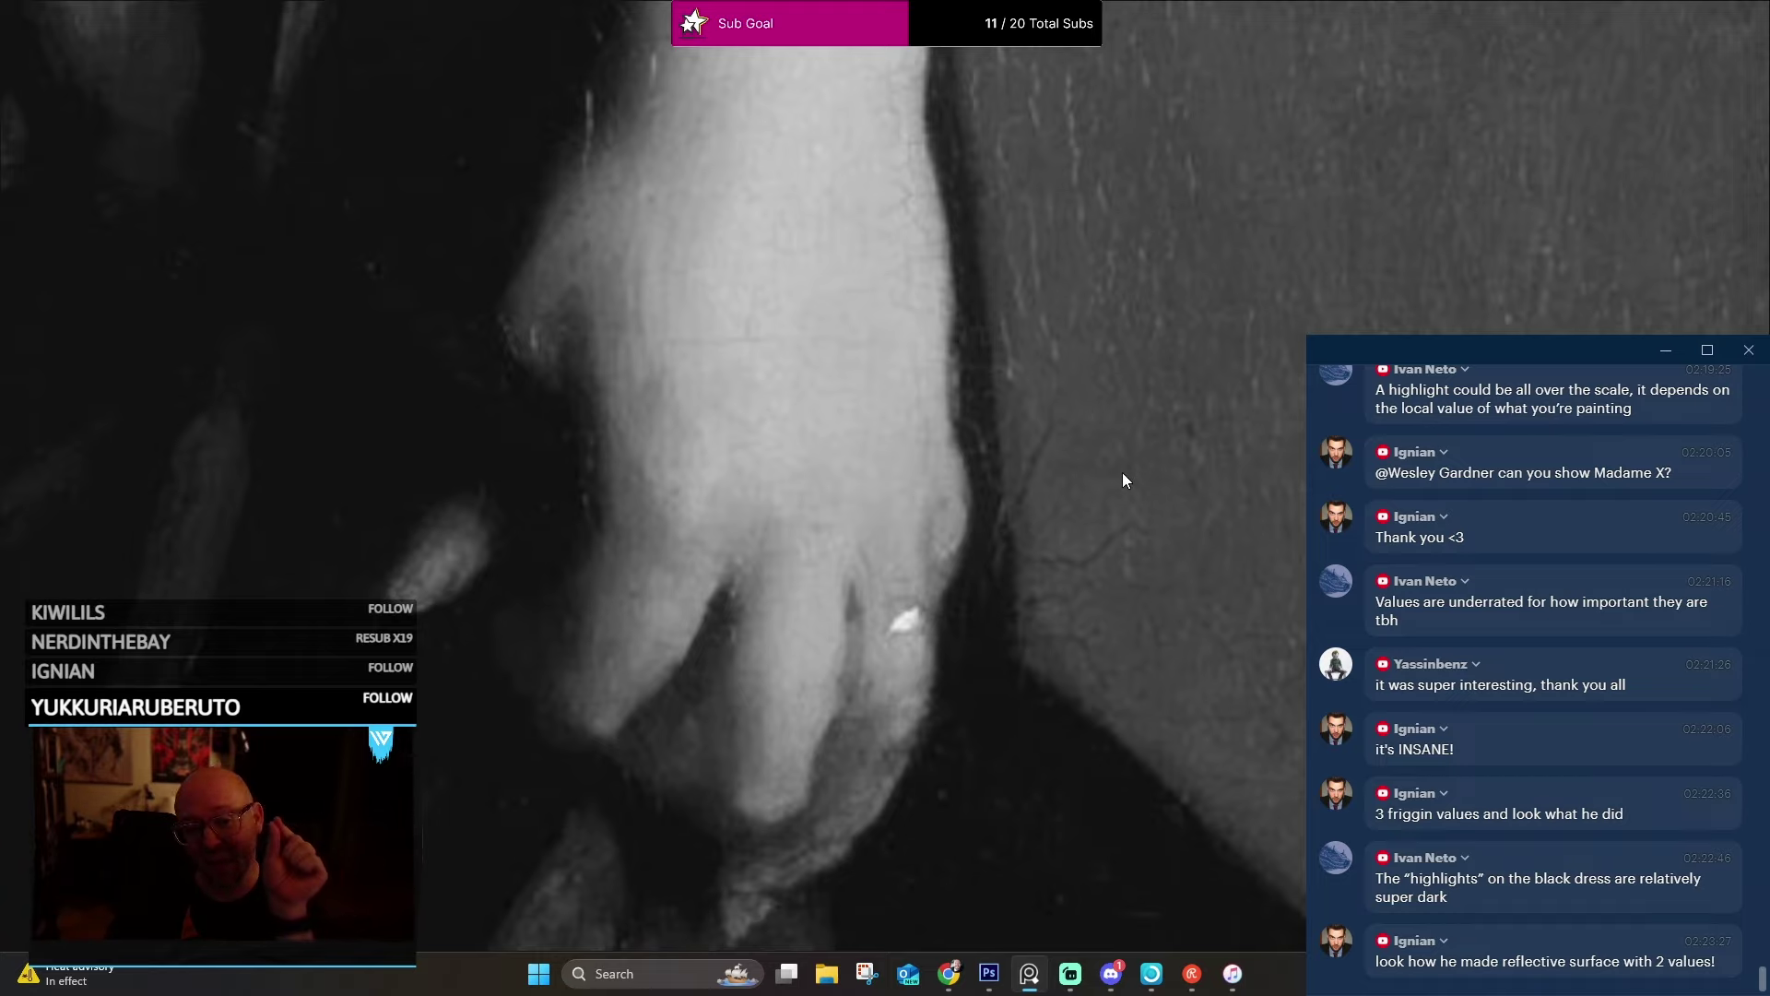
pyautogui.scroll(-5, 1126, 494)
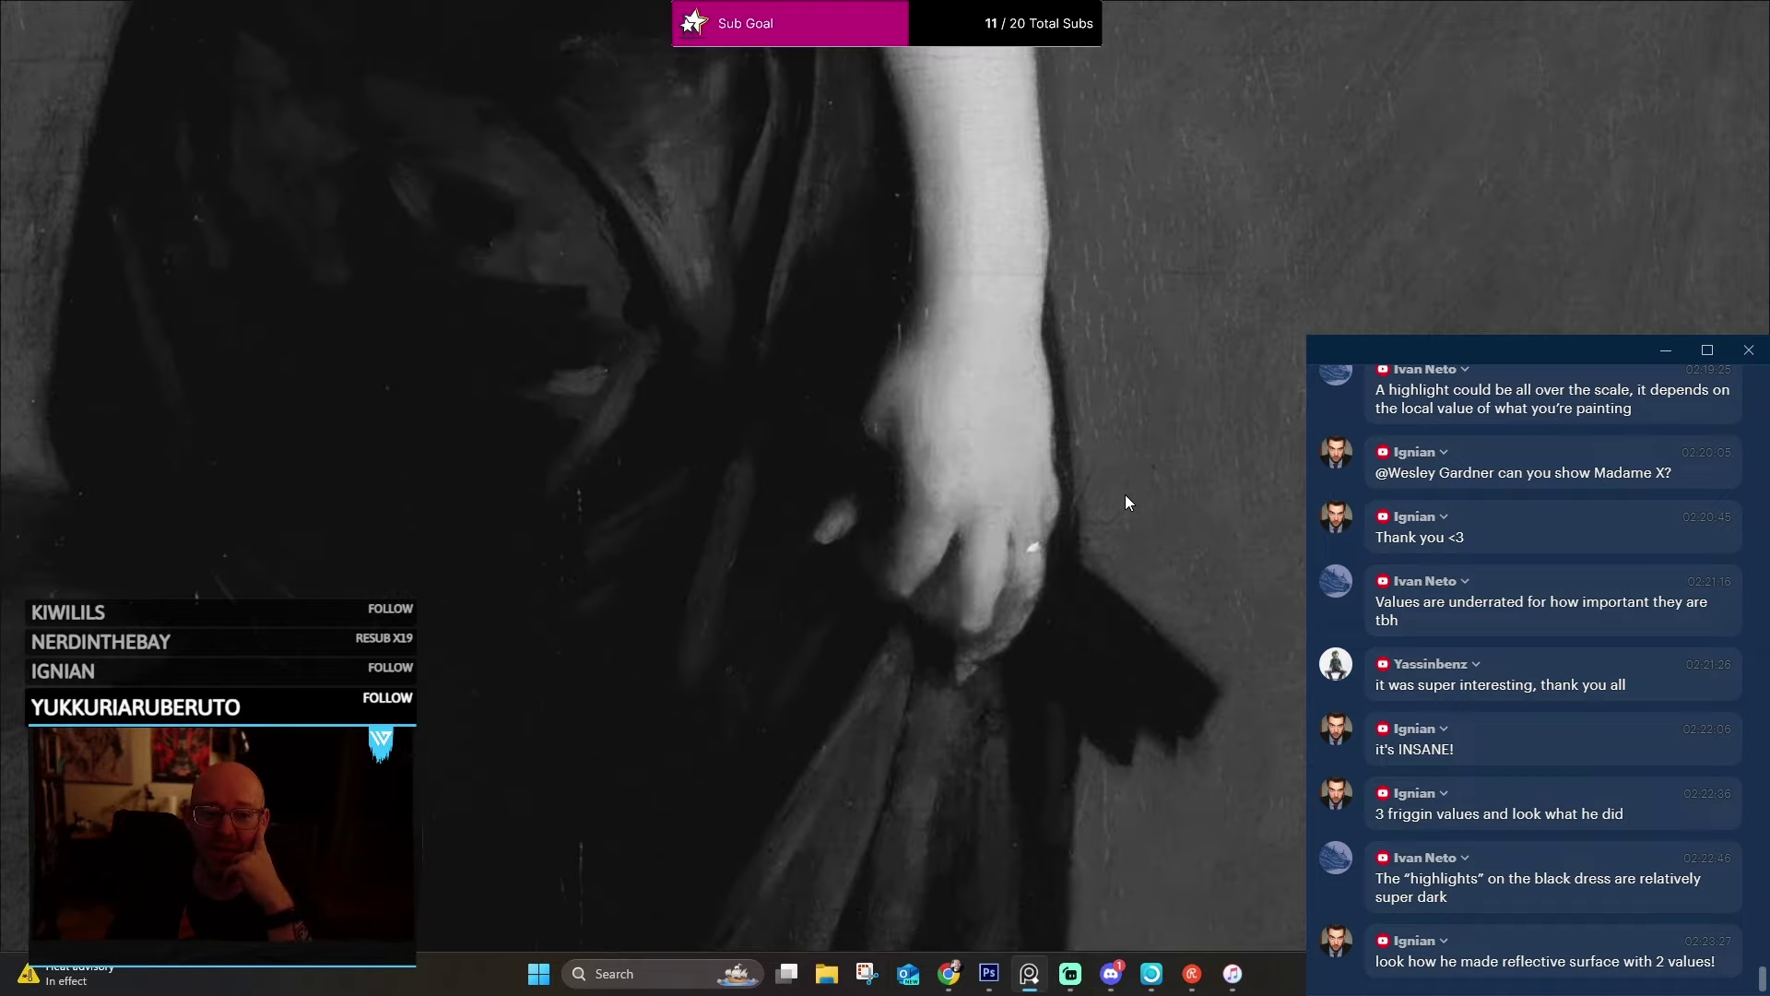
pyautogui.scroll(-2, 1115, 480)
pyautogui.scroll(8, 1018, 206)
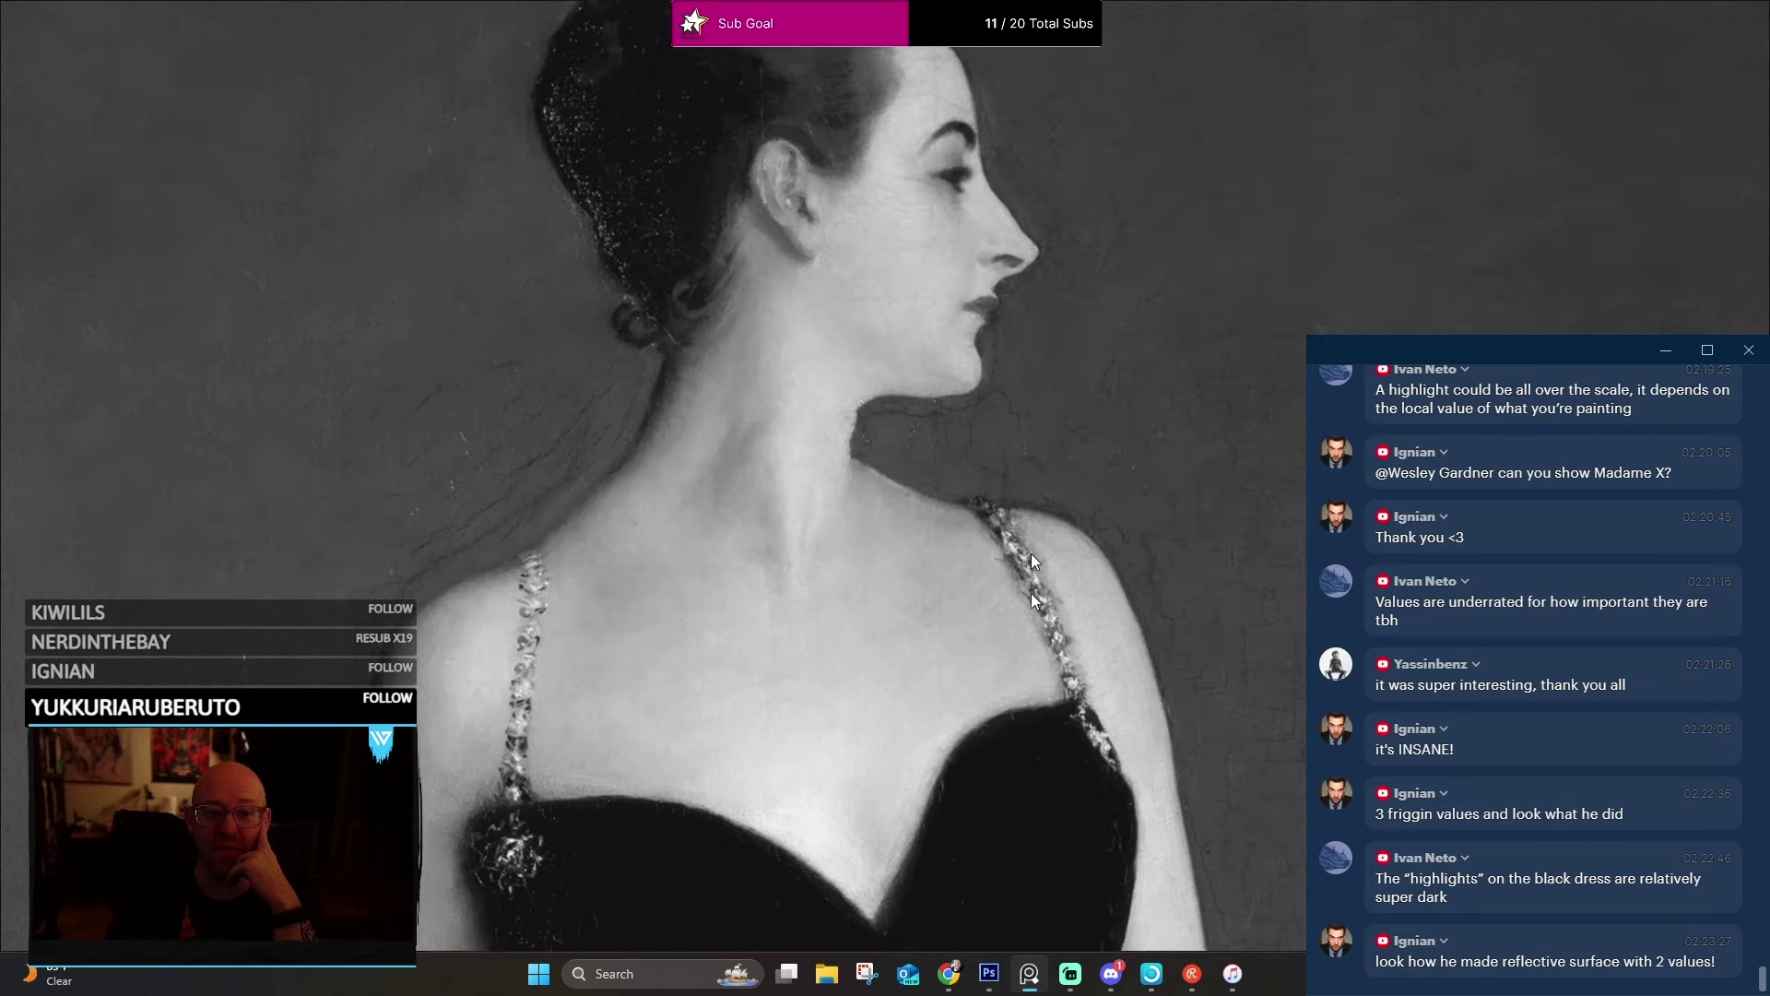
pyautogui.scroll(2, 1042, 317)
pyautogui.scroll(-5, 1043, 312)
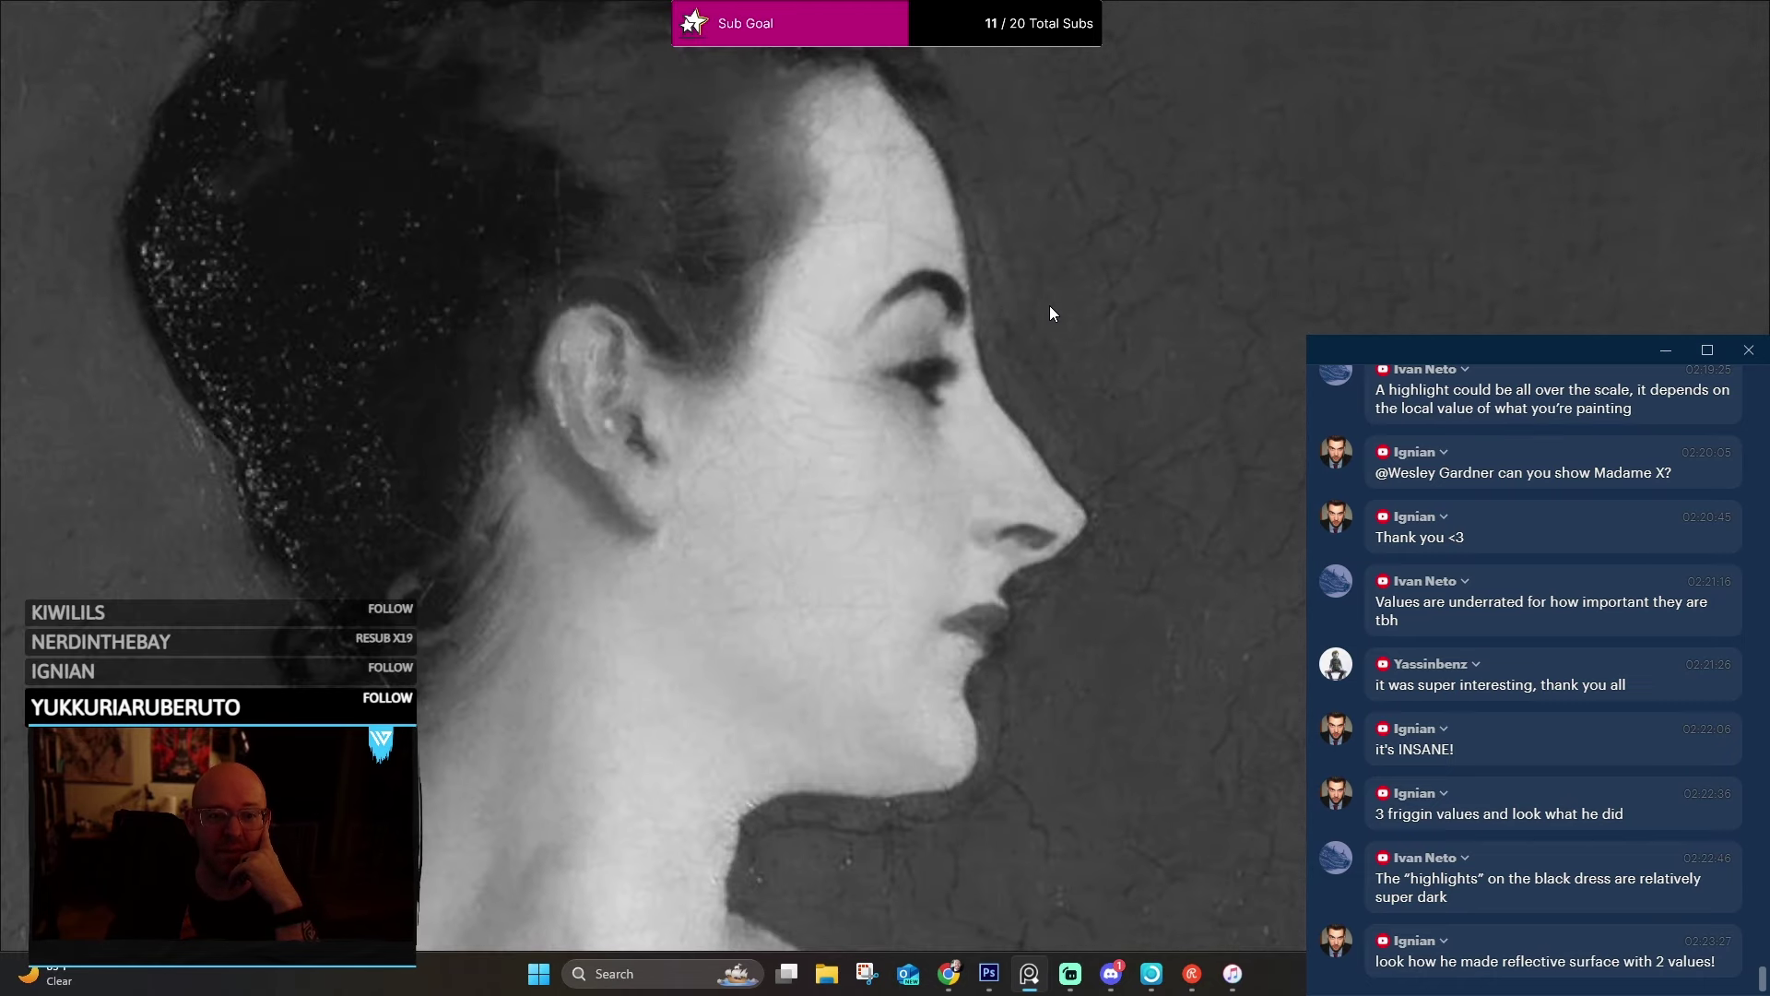
pyautogui.scroll(3, 1044, 313)
pyautogui.scroll(-3, 1043, 304)
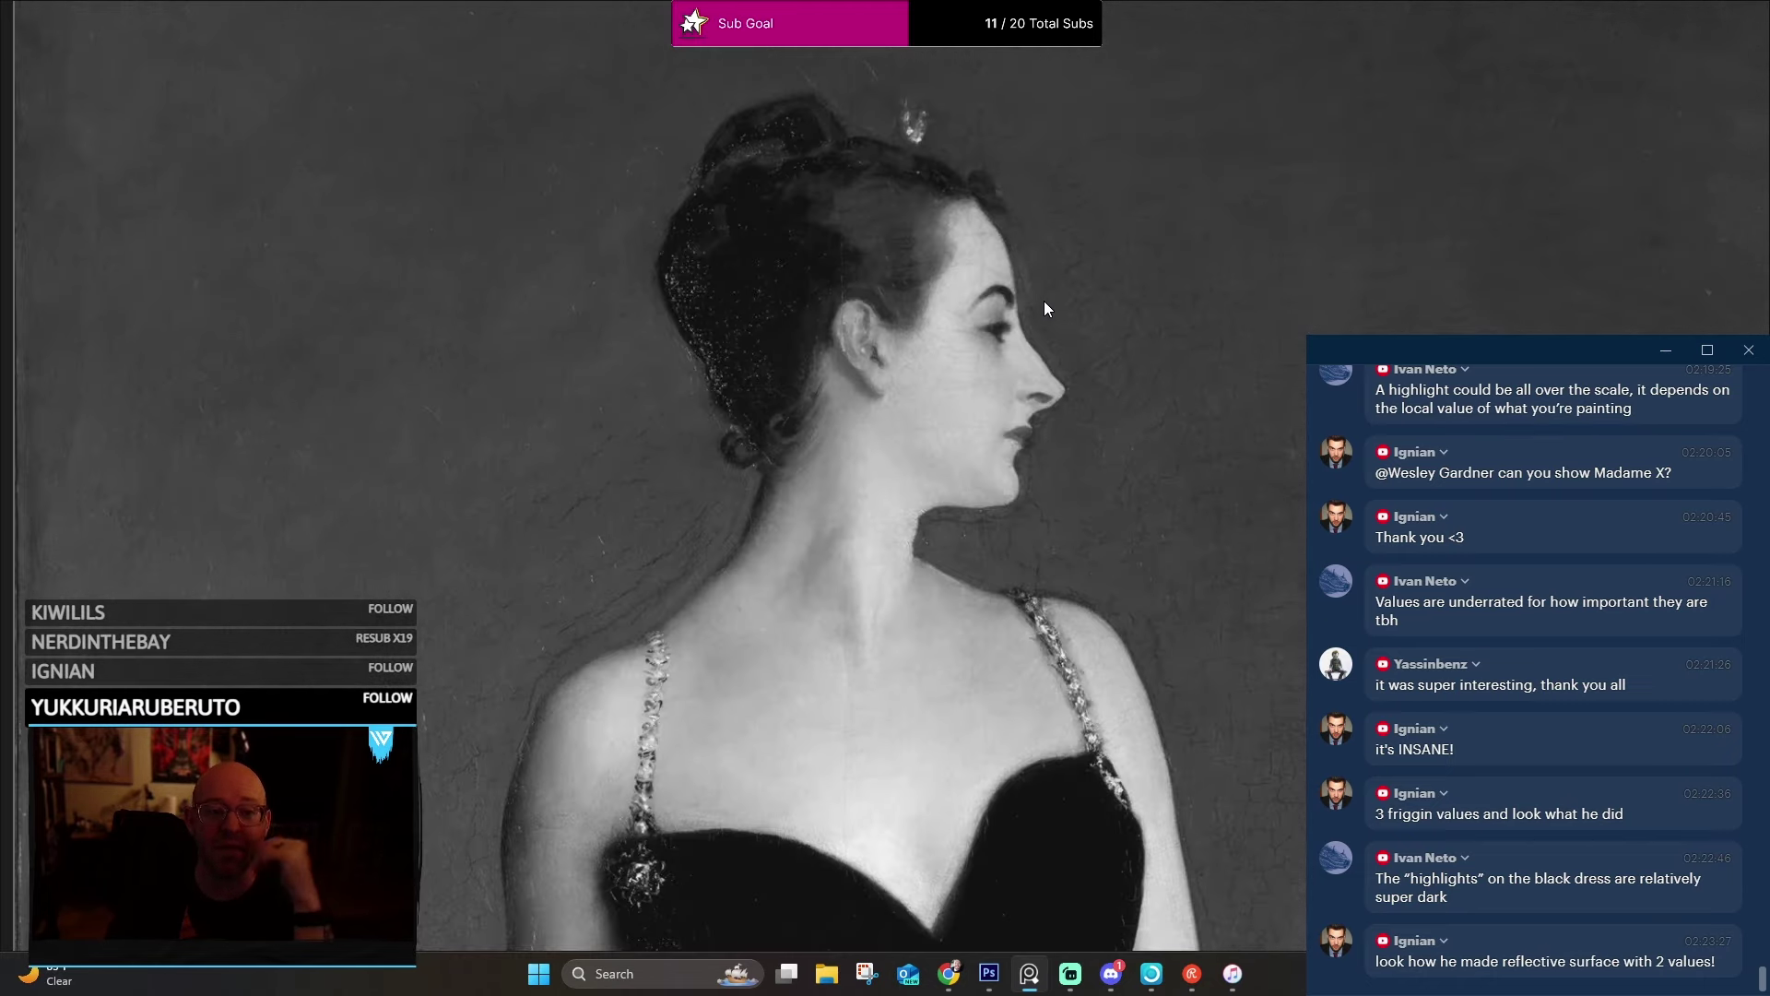
pyautogui.scroll(-3, 1071, 272)
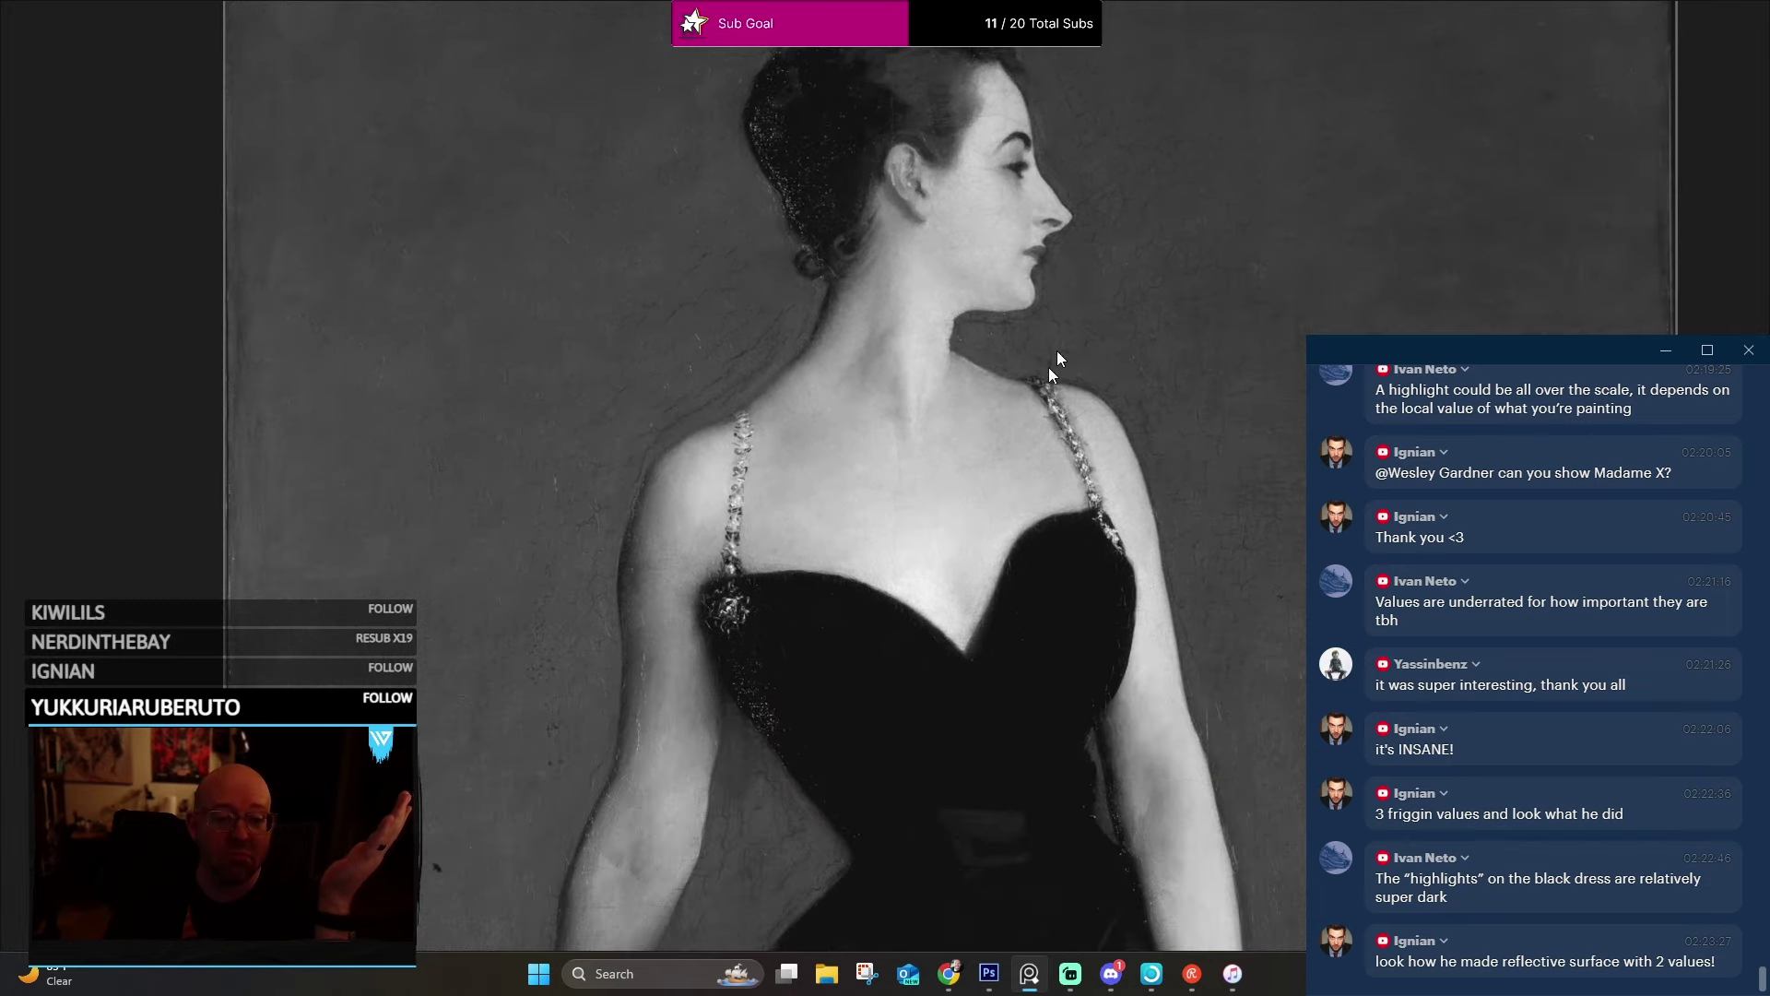
pyautogui.scroll(-3, 990, 544)
pyautogui.scroll(5, 989, 638)
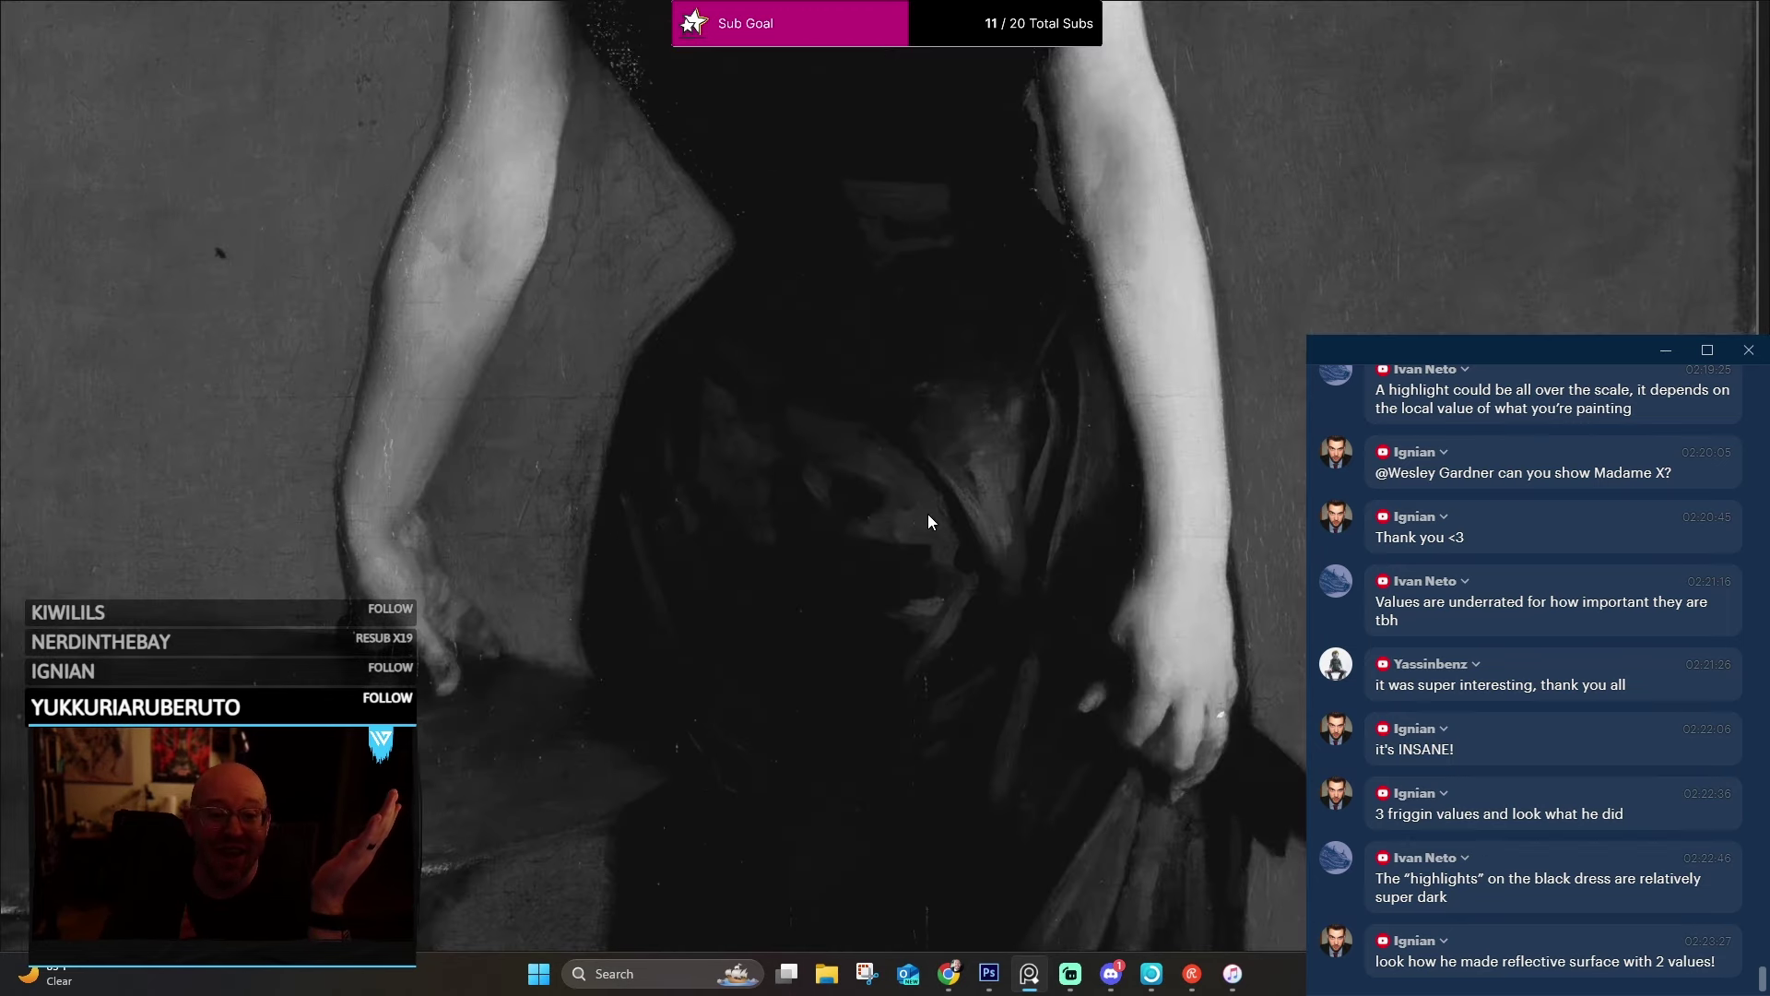
pyautogui.scroll(2, 823, 407)
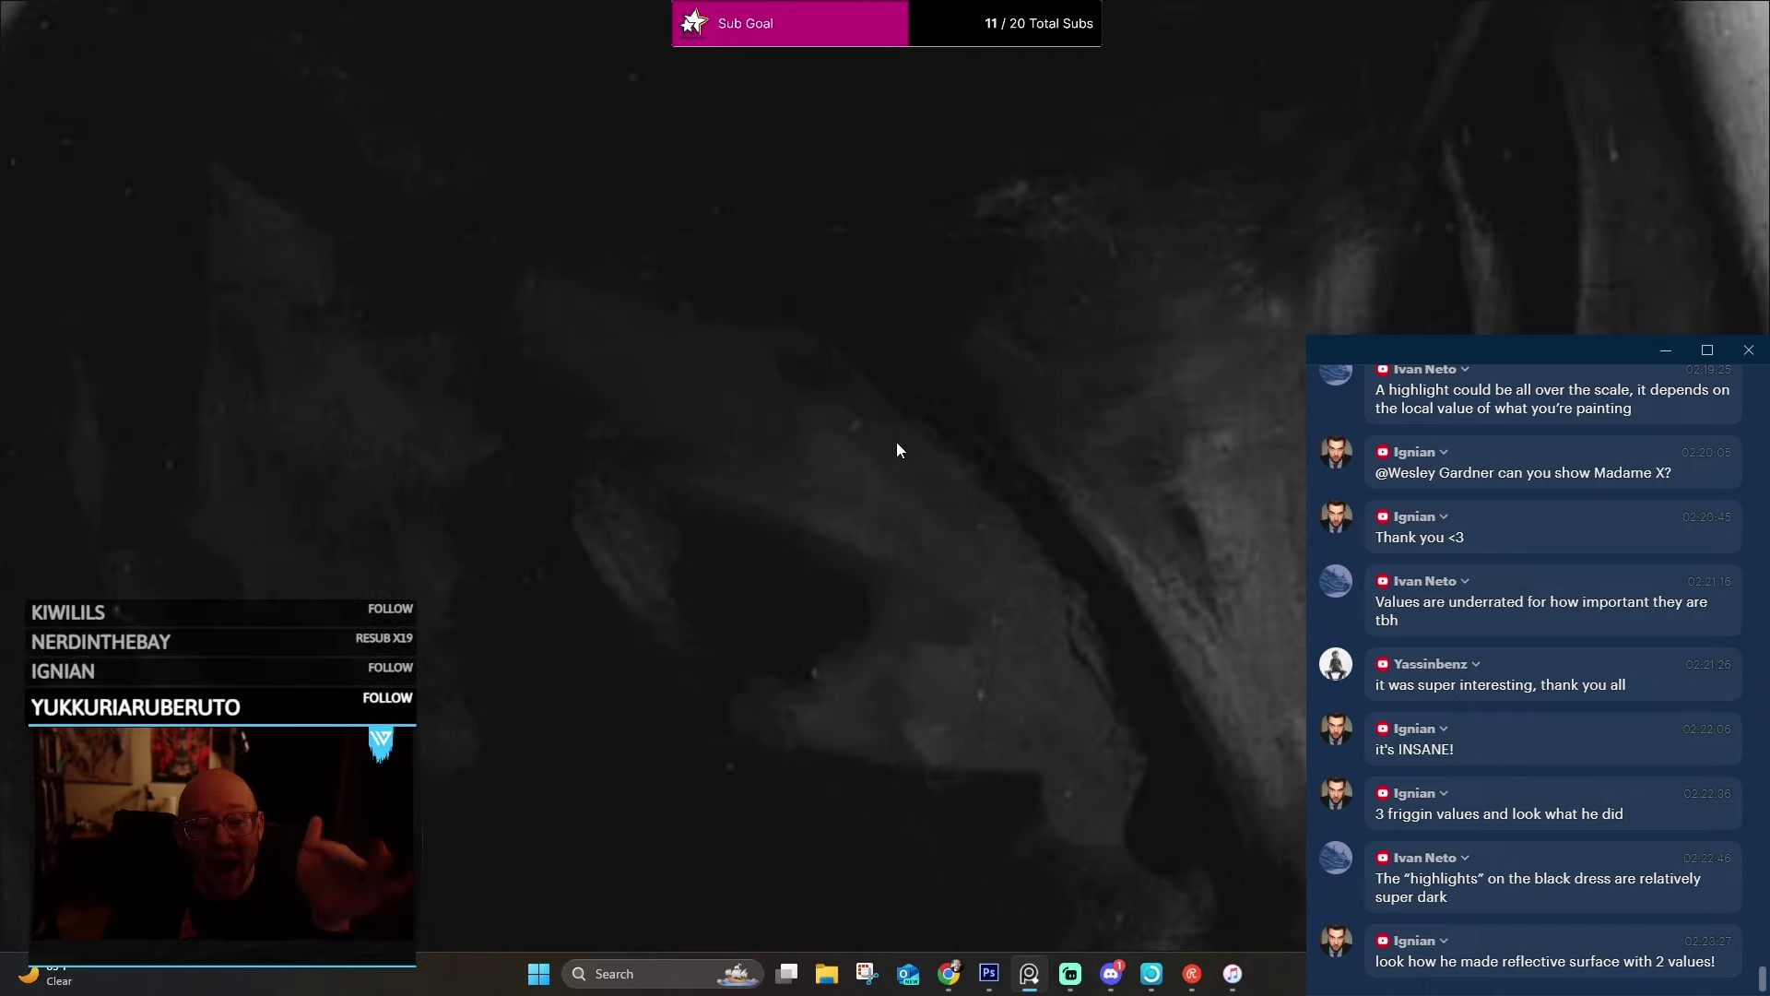
pyautogui.scroll(-3, 886, 396)
pyautogui.scroll(-3, 885, 402)
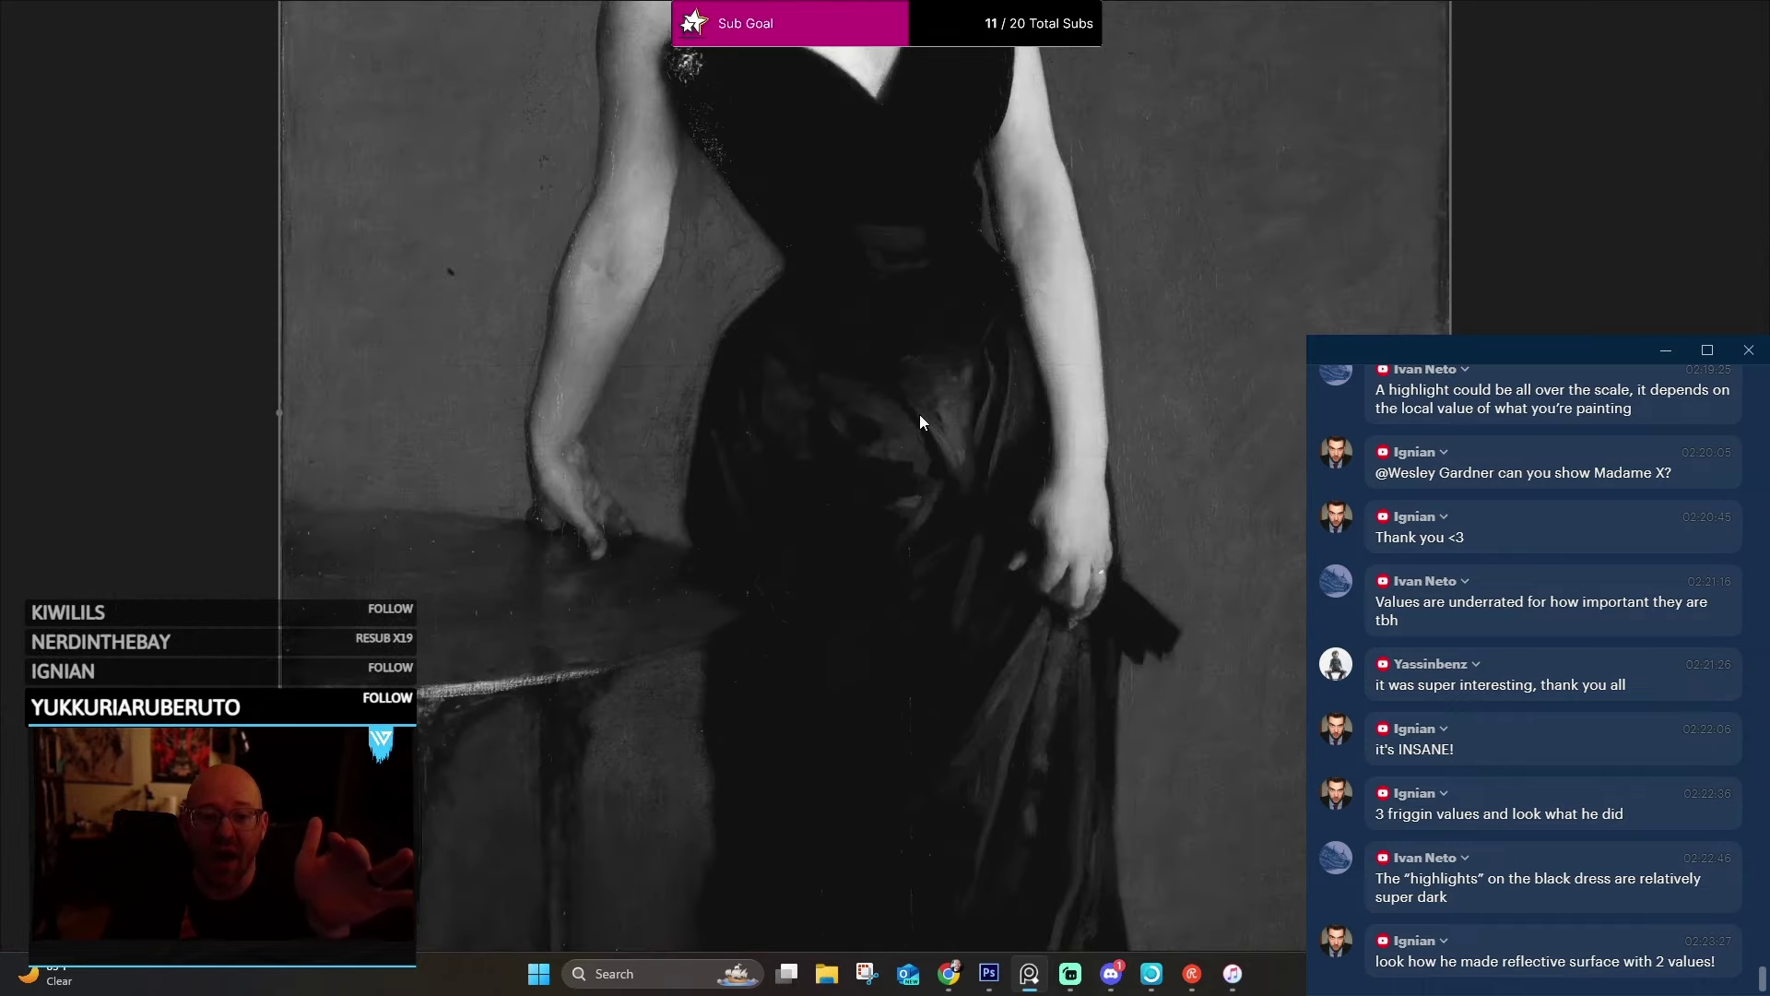
pyautogui.scroll(3, 950, 446)
pyautogui.scroll(2, 957, 449)
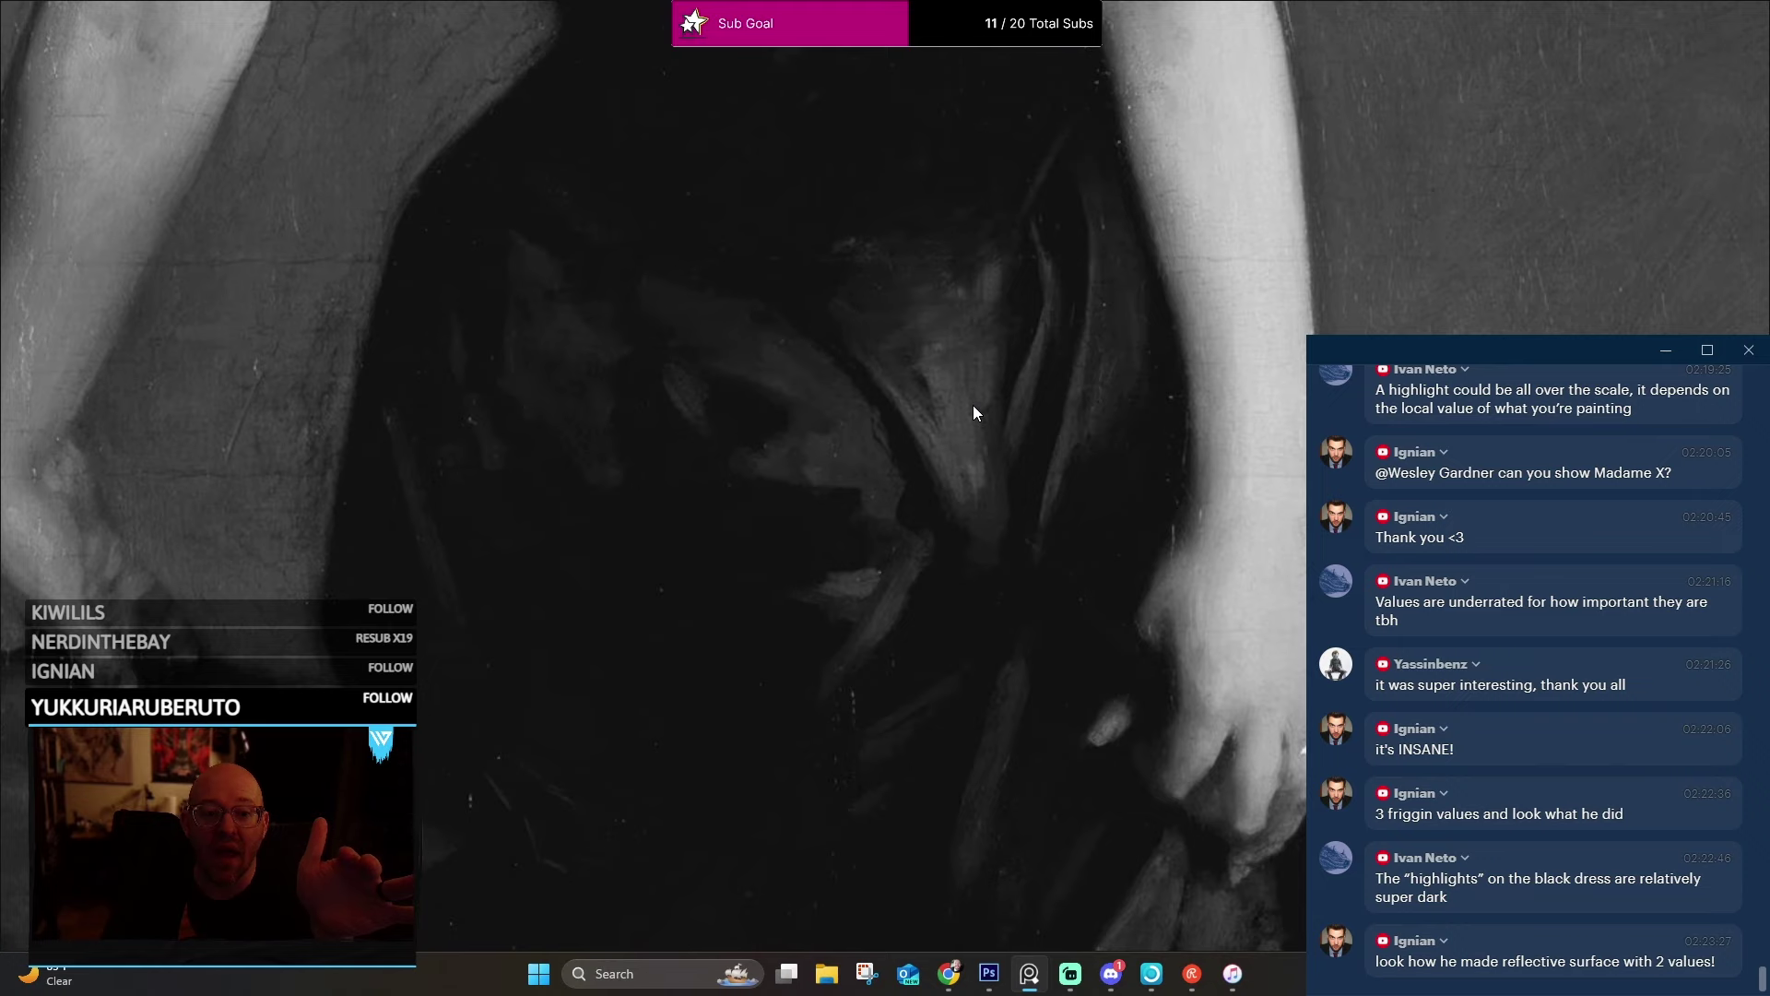
pyautogui.scroll(1, 1075, 230)
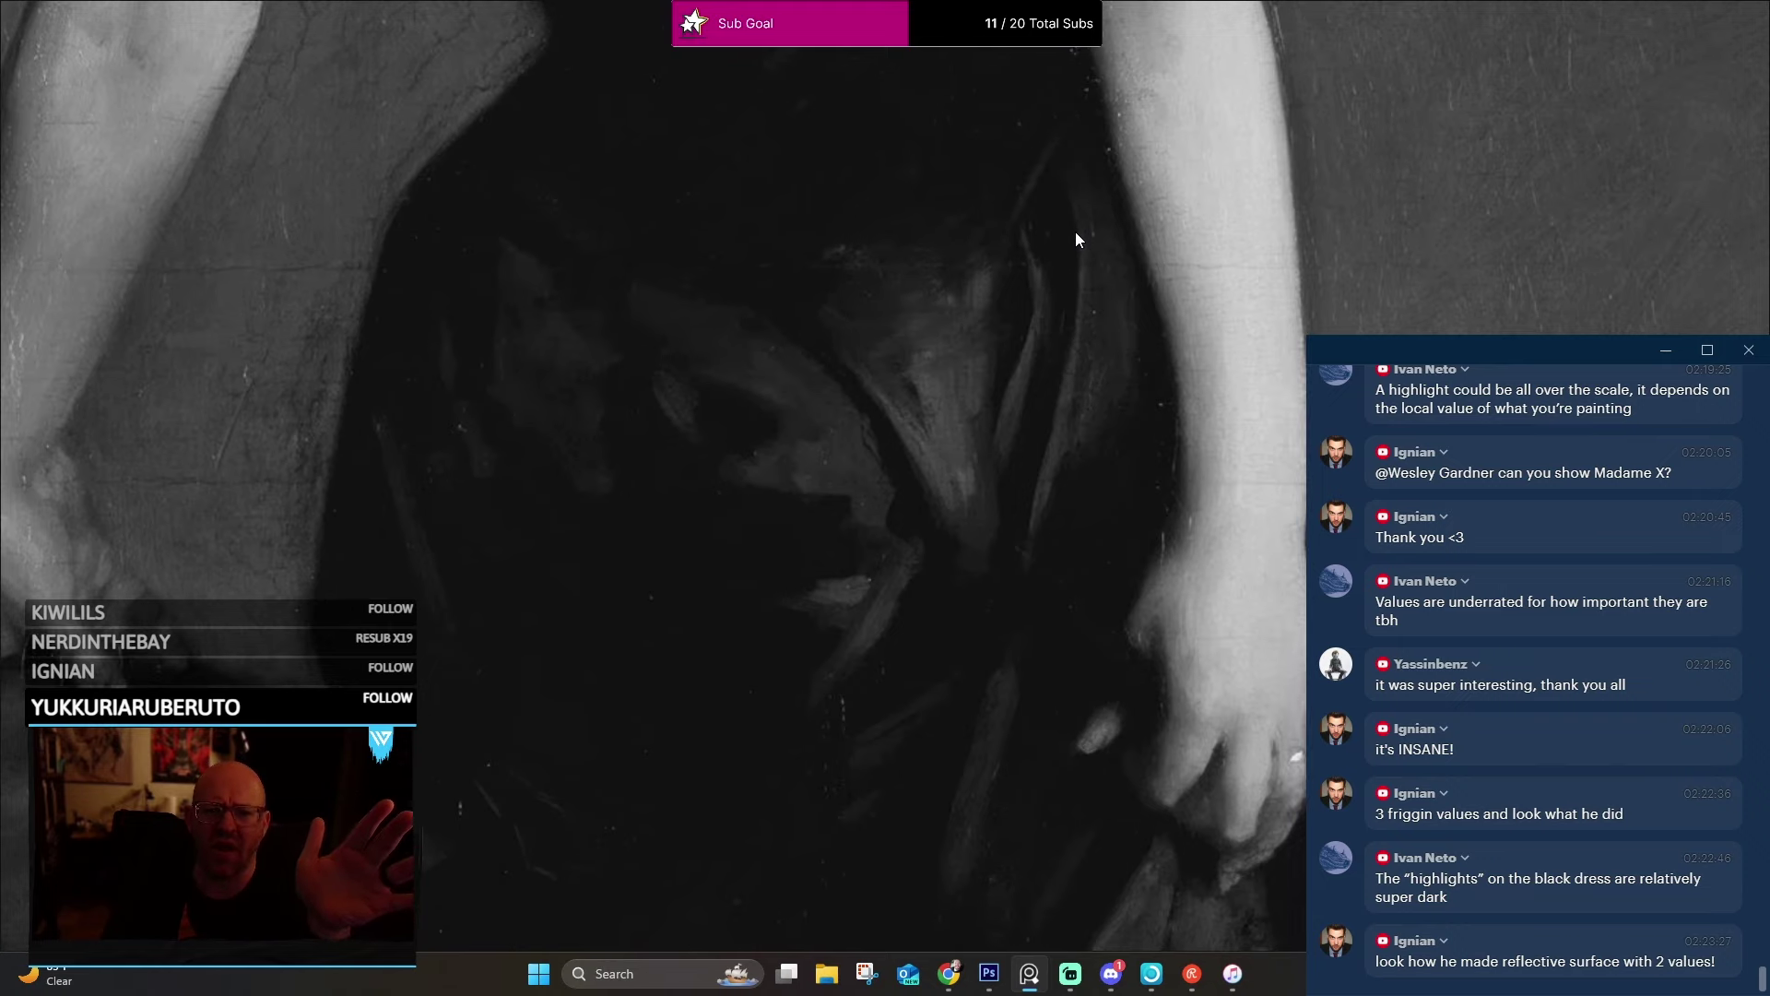
pyautogui.scroll(-2, 1065, 245)
pyautogui.scroll(2, 926, 568)
pyautogui.scroll(1, 798, 138)
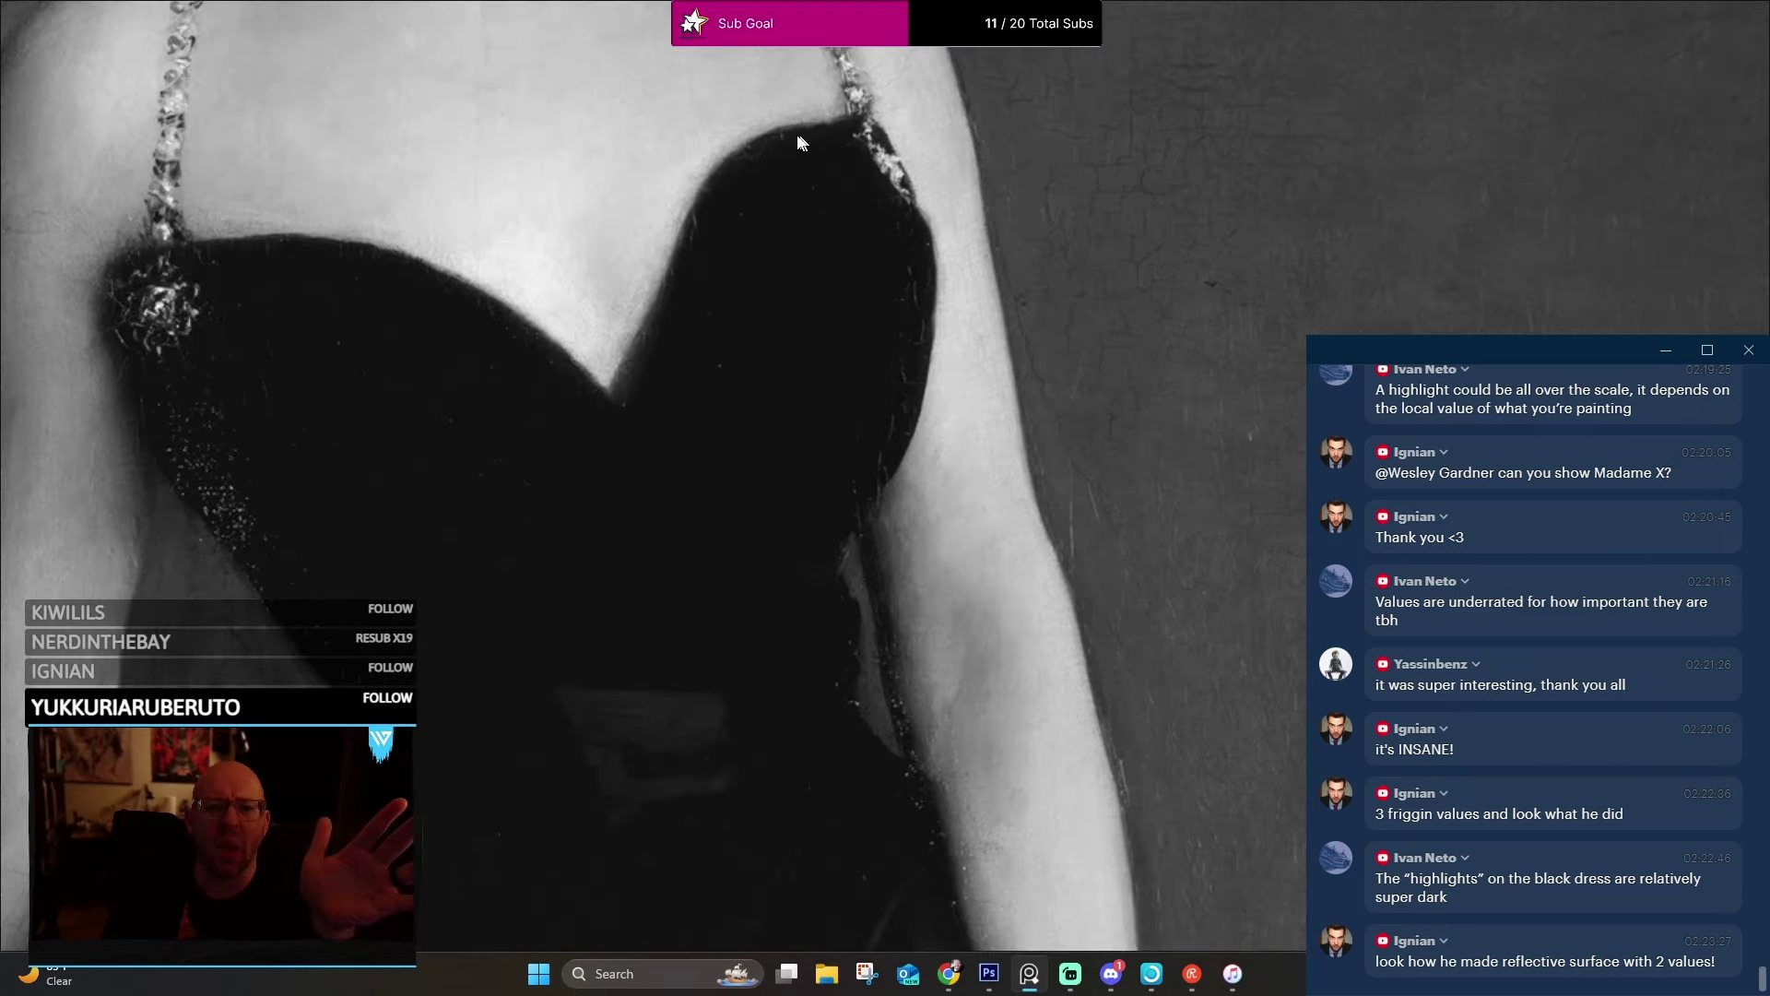
pyautogui.scroll(-2, 798, 143)
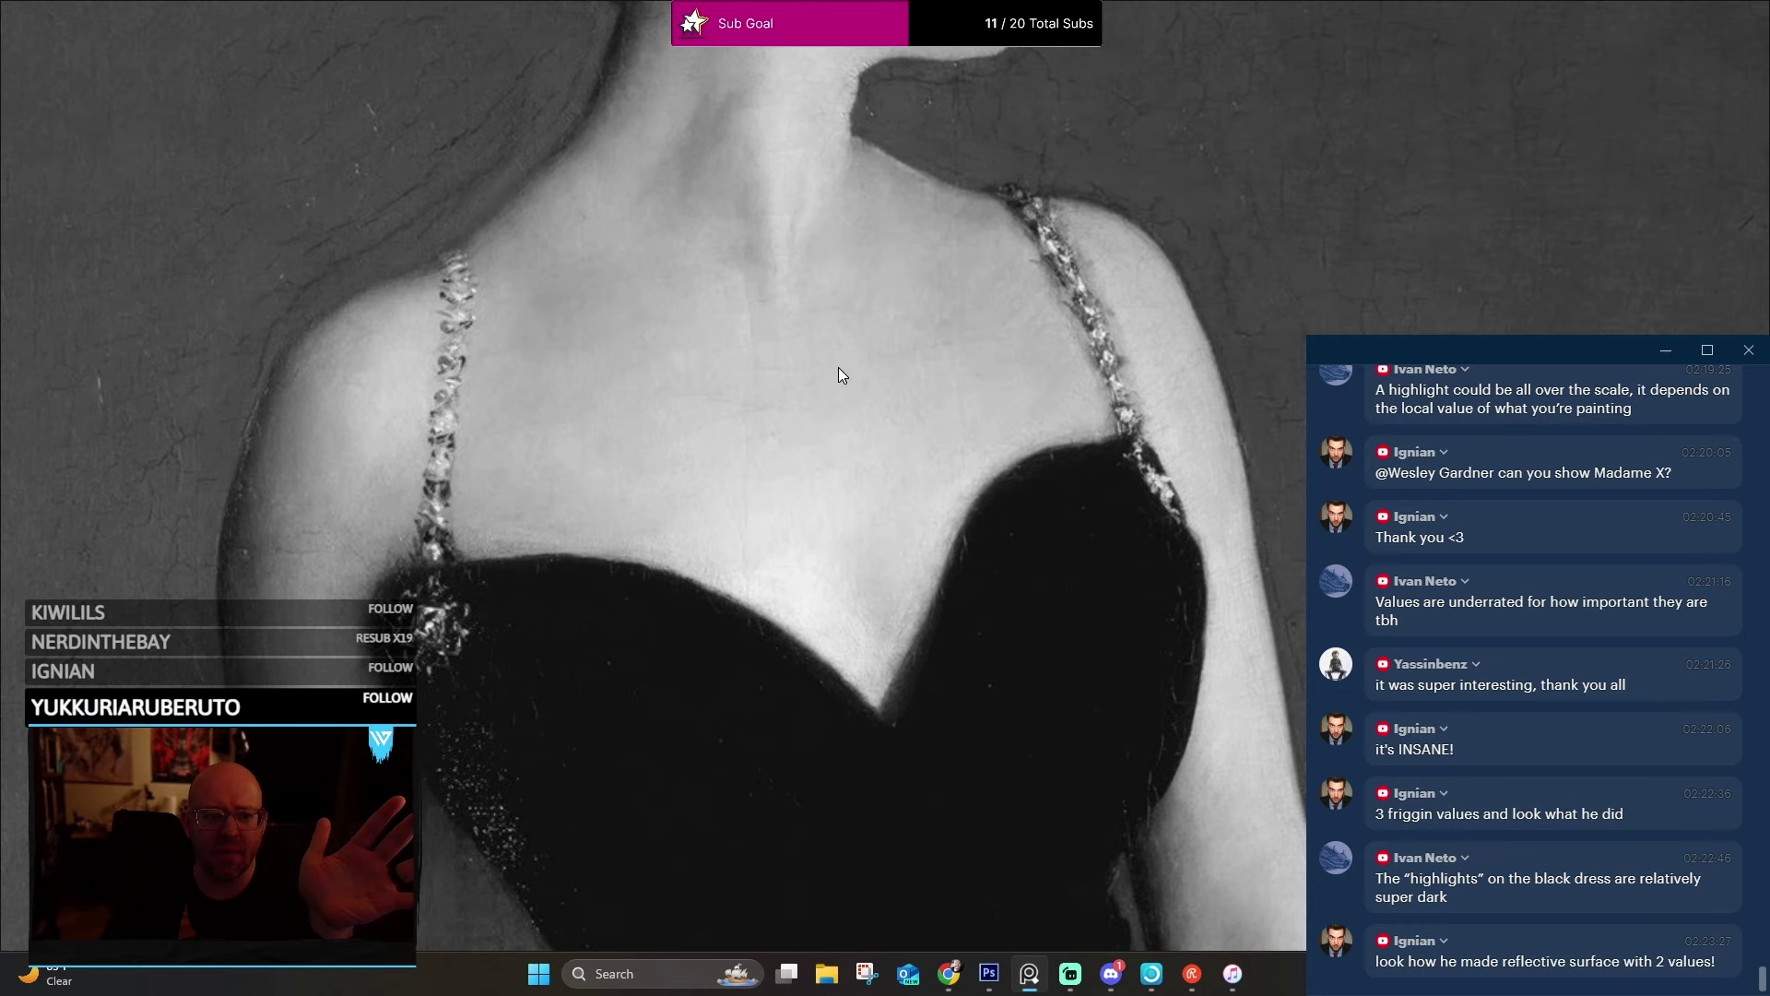
pyautogui.scroll(-3, 838, 369)
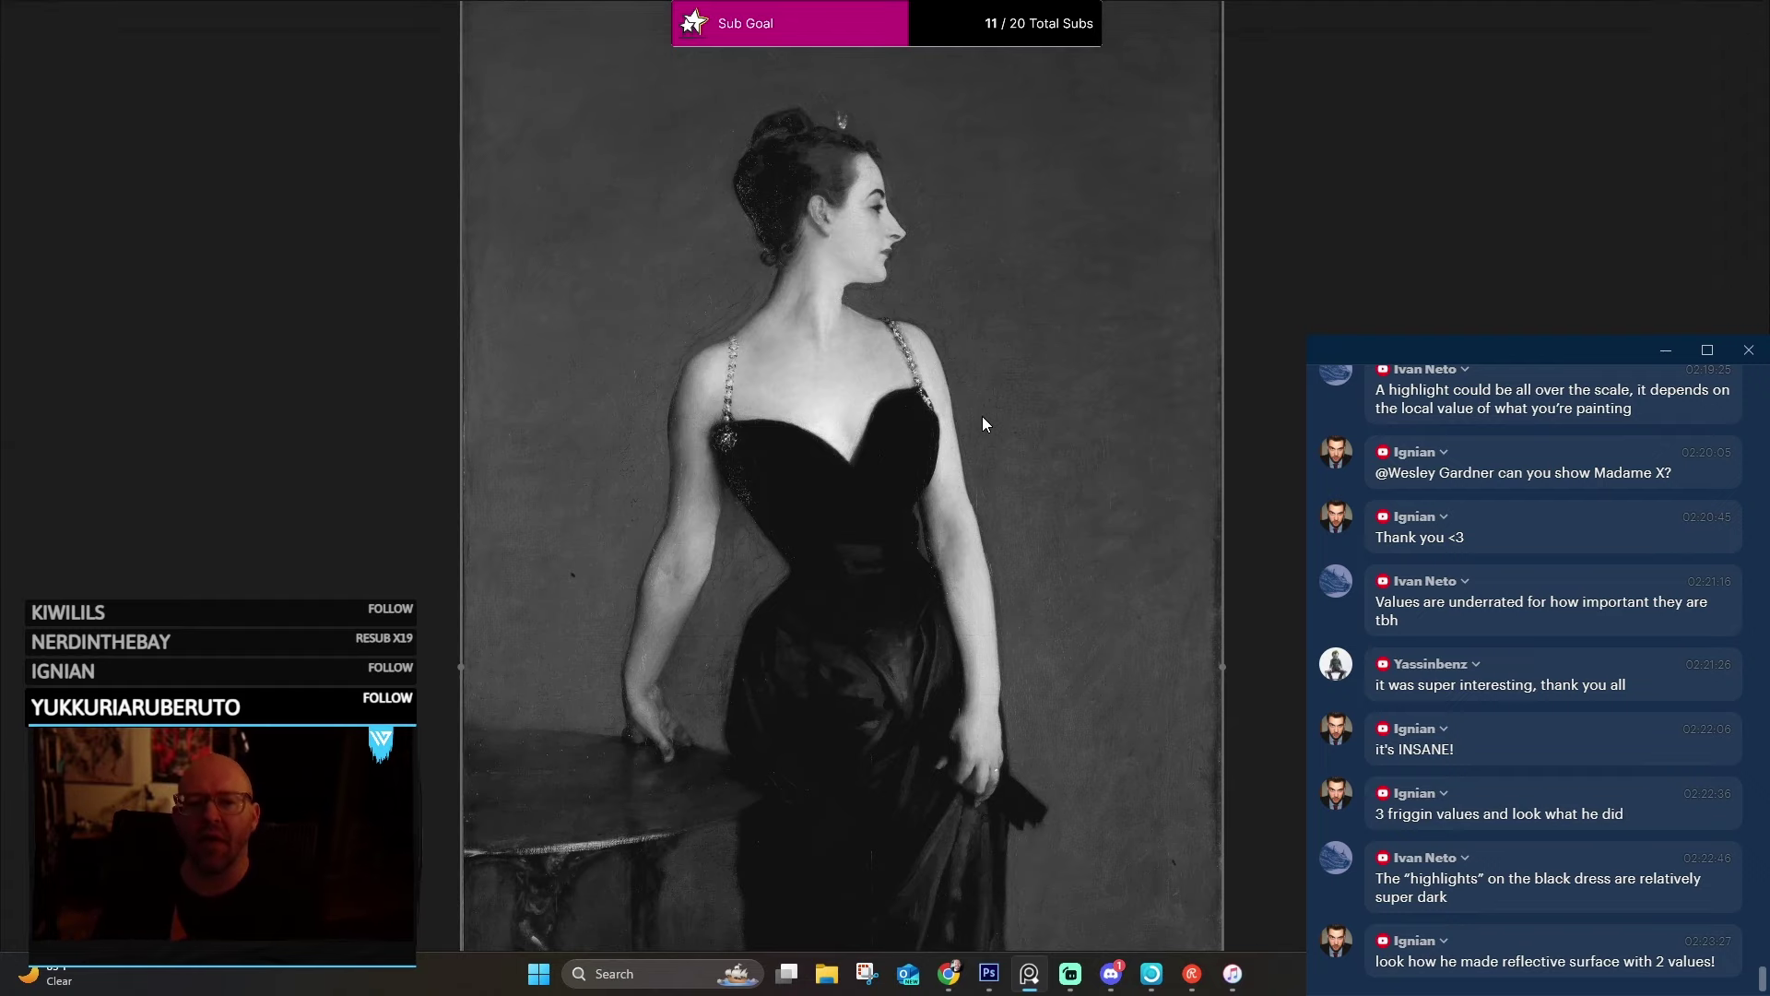
pyautogui.scroll(-5, 958, 461)
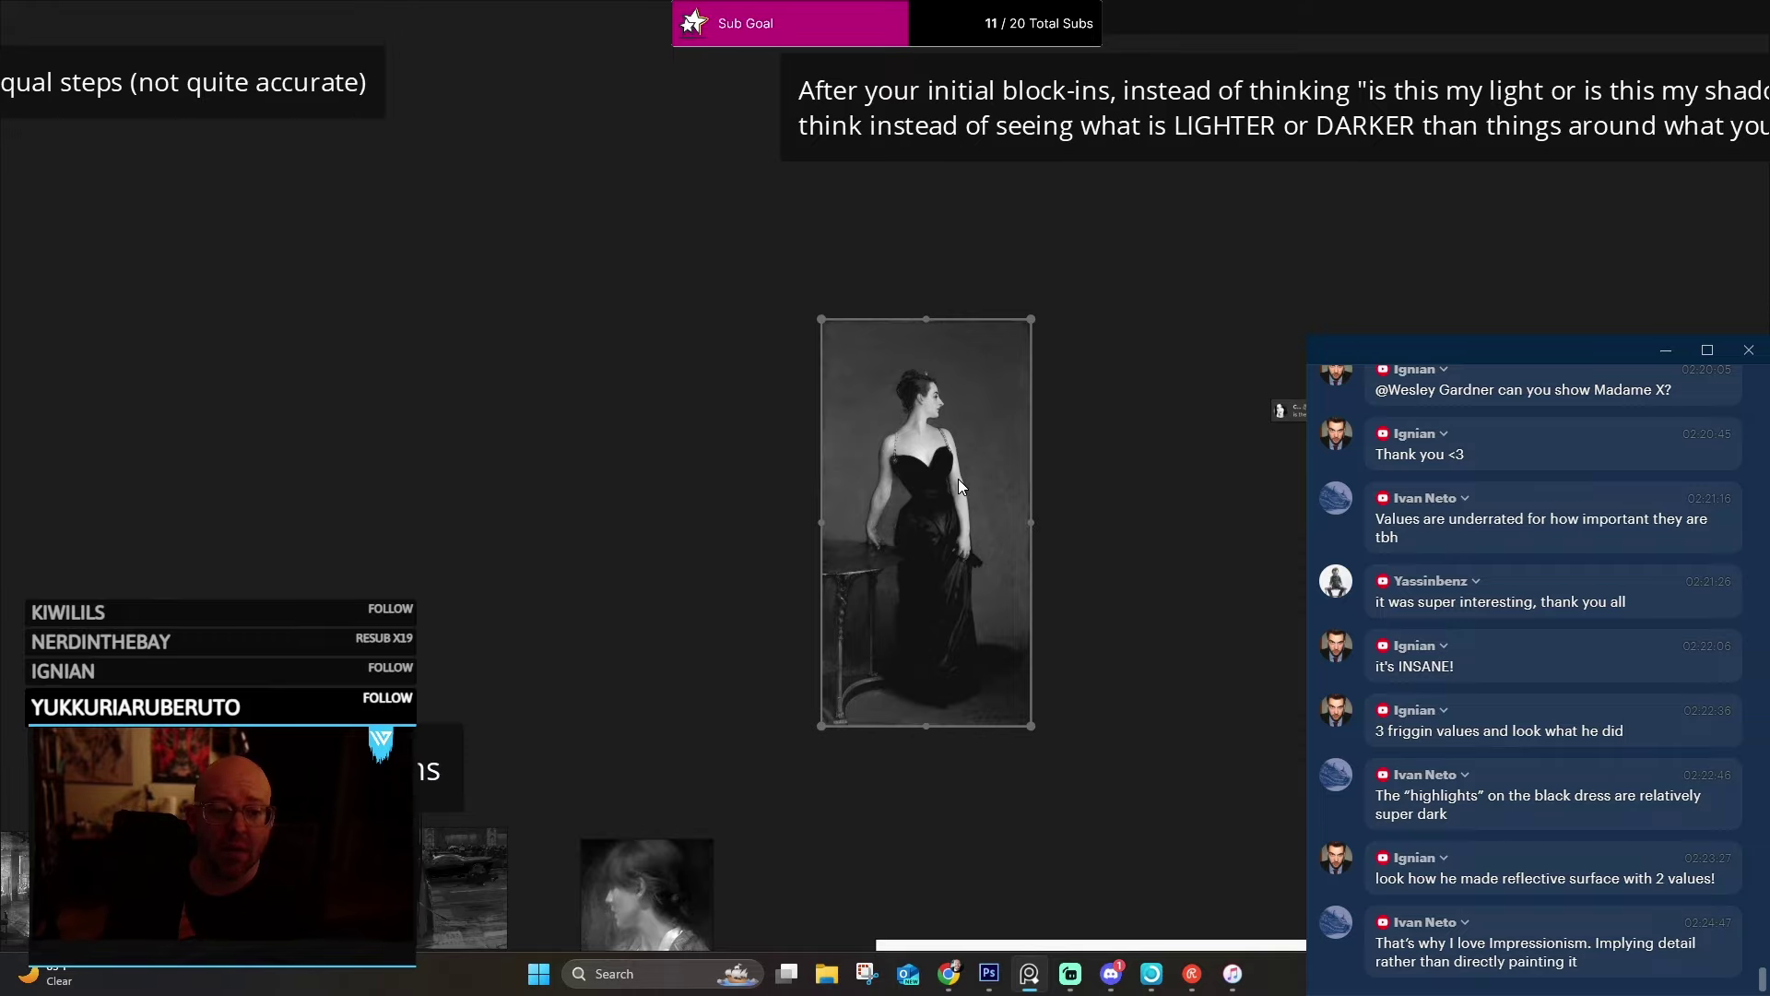
# Pan past the Craig Mullins and Su Ke references down to the My stuff studies and zoom in.
pyautogui.scroll(-5, 1002, 395)
pyautogui.scroll(5, 830, 663)
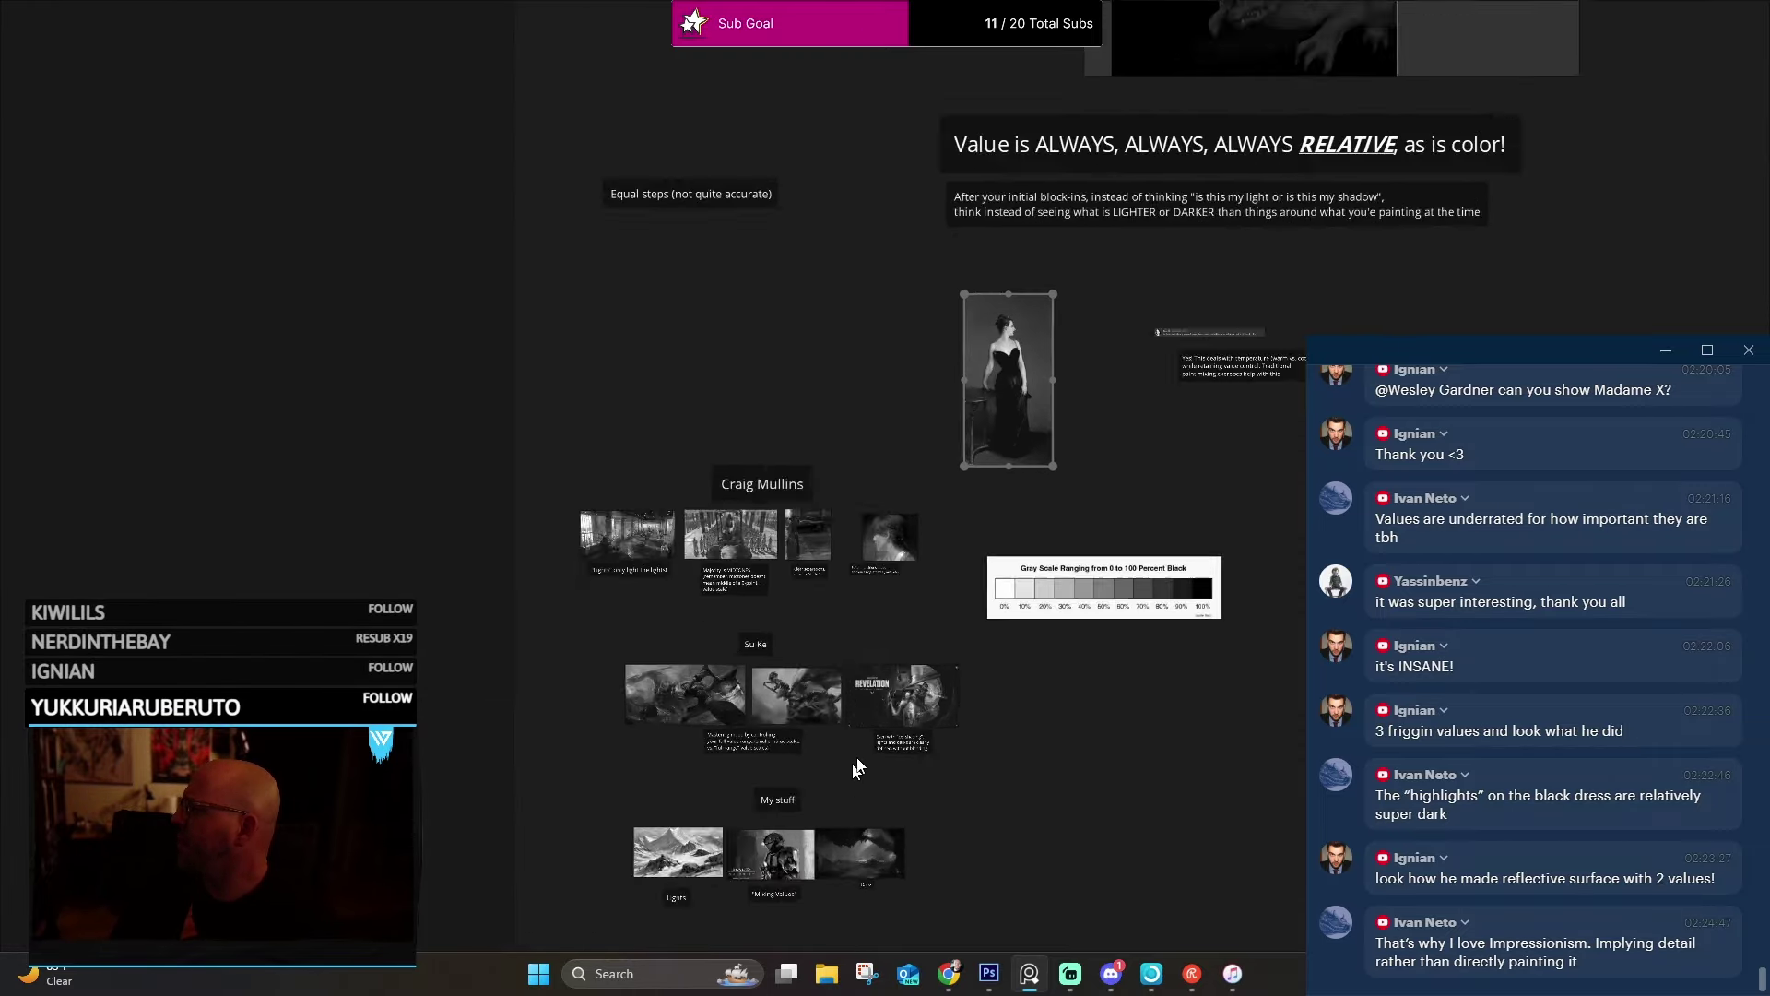
pyautogui.moveTo(700, 894); pyautogui.dragTo(617, 721)
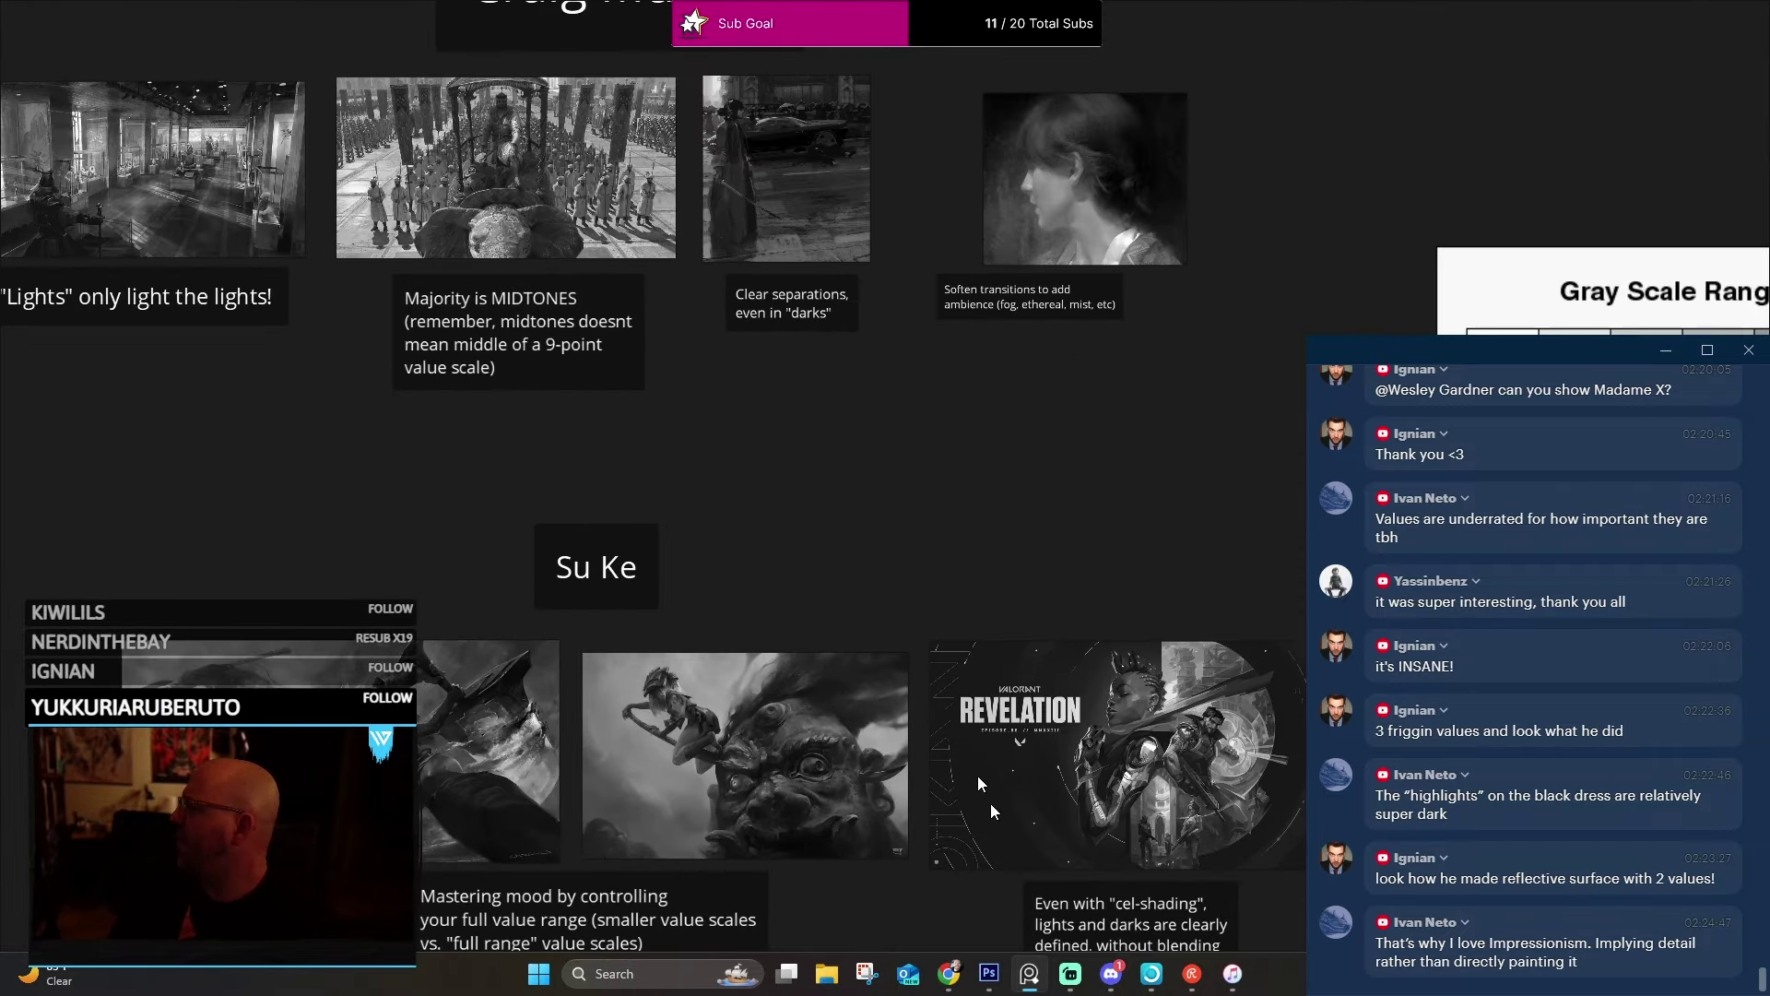
pyautogui.scroll(3, 568, 566)
pyautogui.moveTo(568, 567); pyautogui.dragTo(669, 329)
pyautogui.moveTo(762, 364); pyautogui.dragTo(734, 396)
pyautogui.scroll(3, 734, 396)
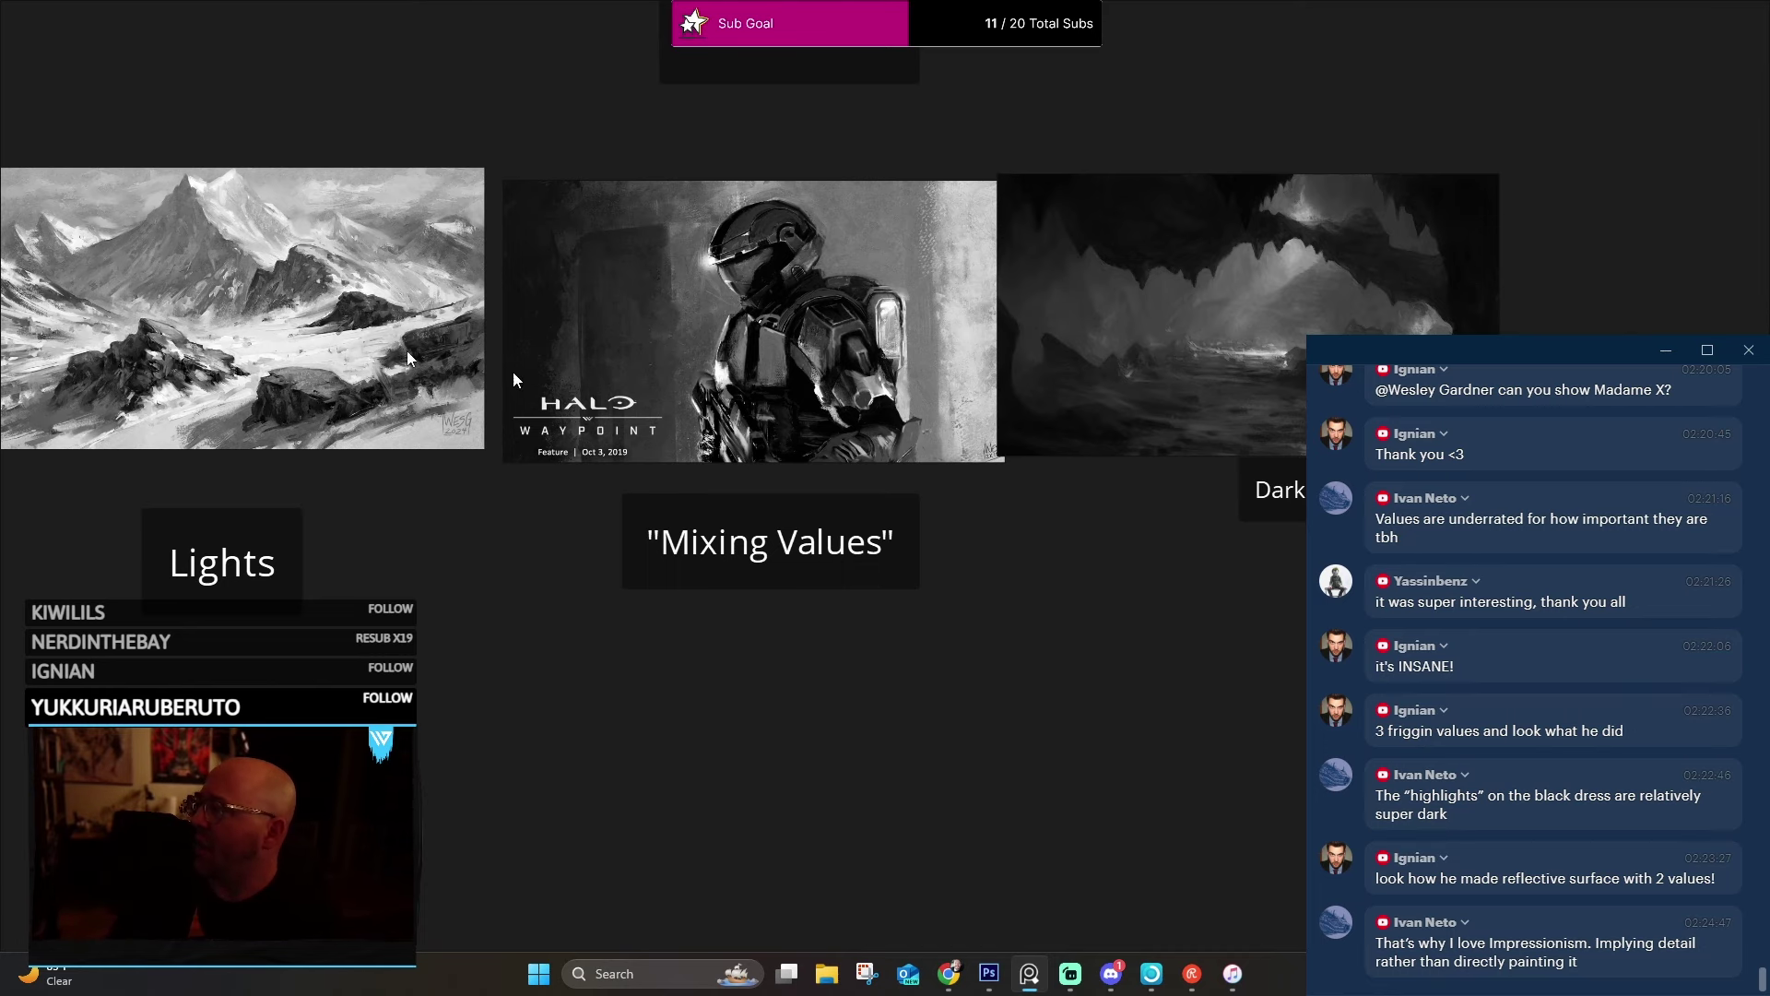
# Fit the snowy Lights mountain study to view and switch off its grayscale to show colour.
pyautogui.doubleClick(262, 323)
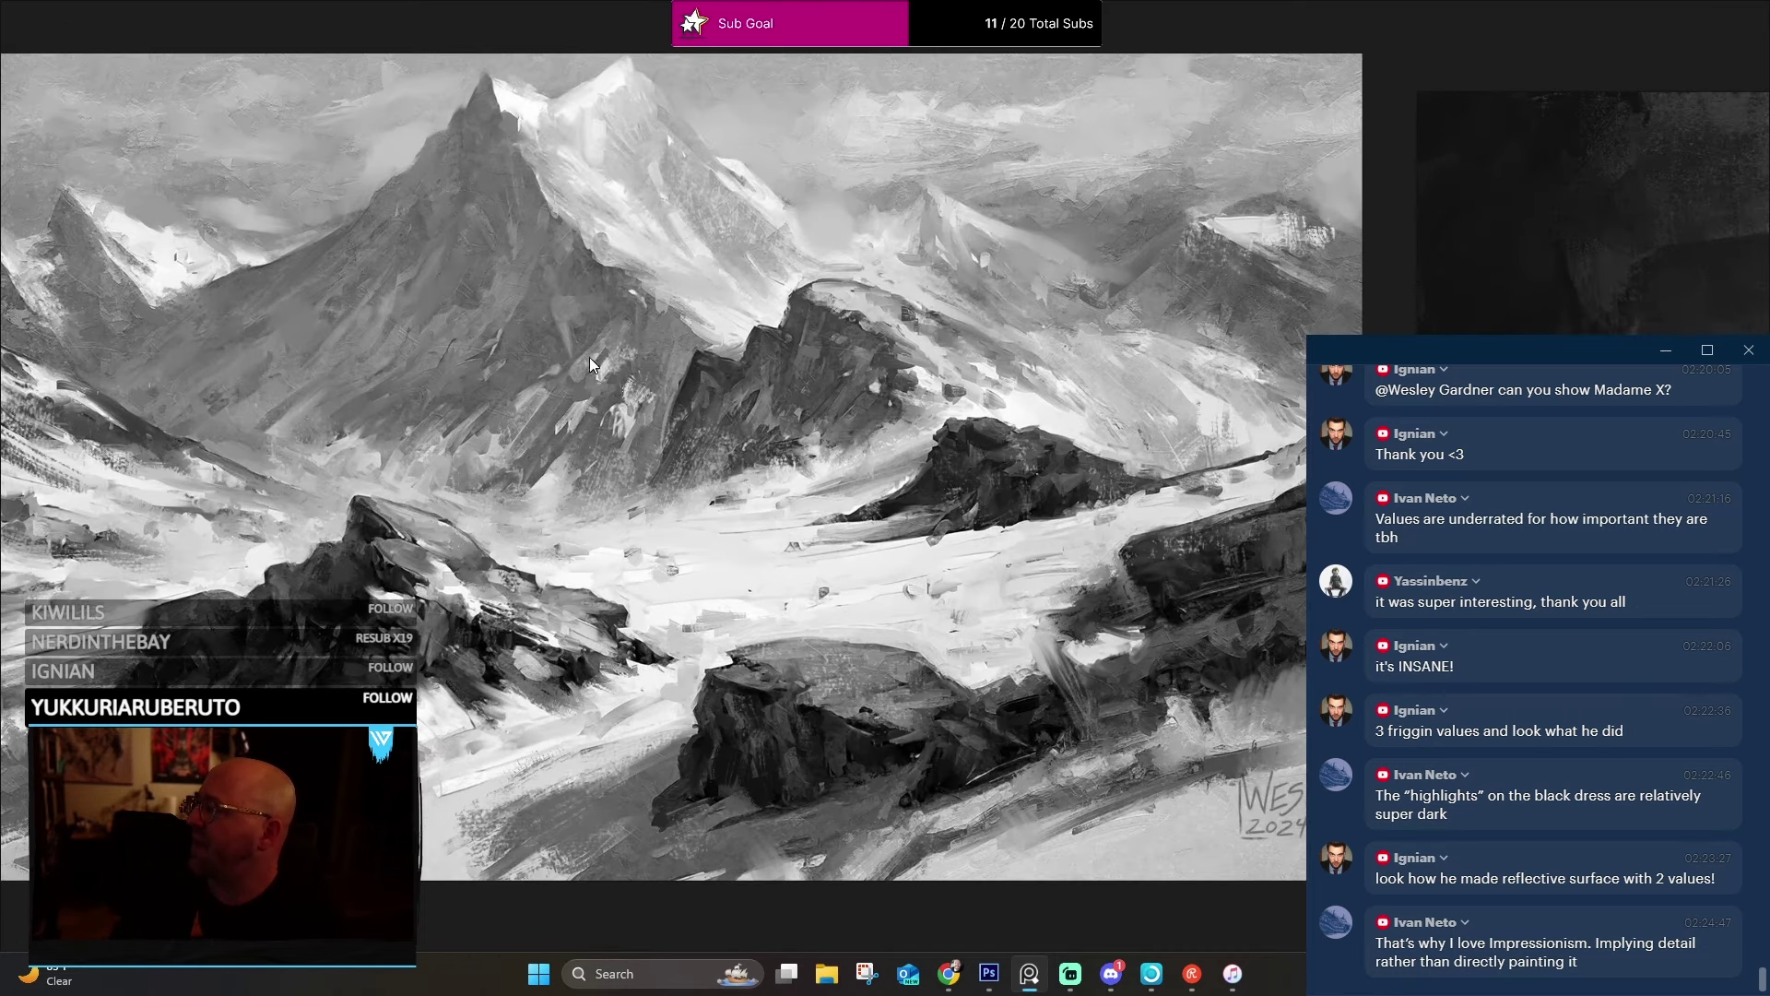
pyautogui.hotkey('ctrl', 'f')
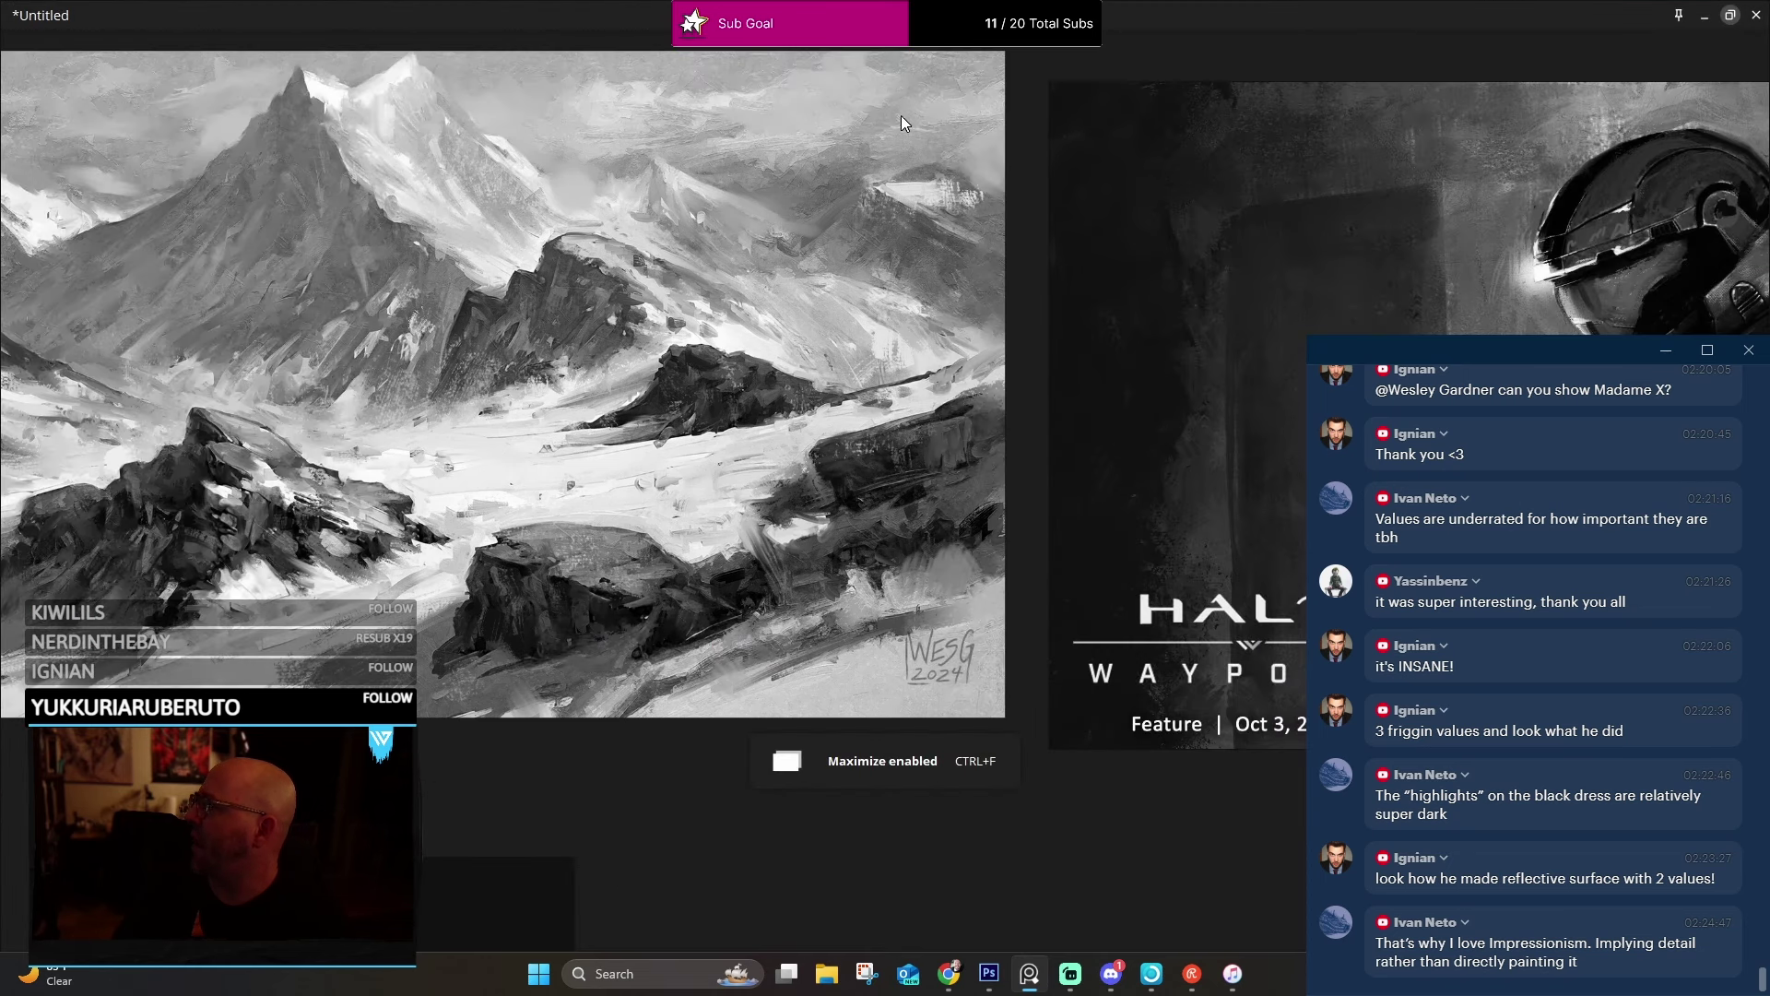
pyautogui.hotkey('ctrl', 'f')
pyautogui.rightClick(368, 447)
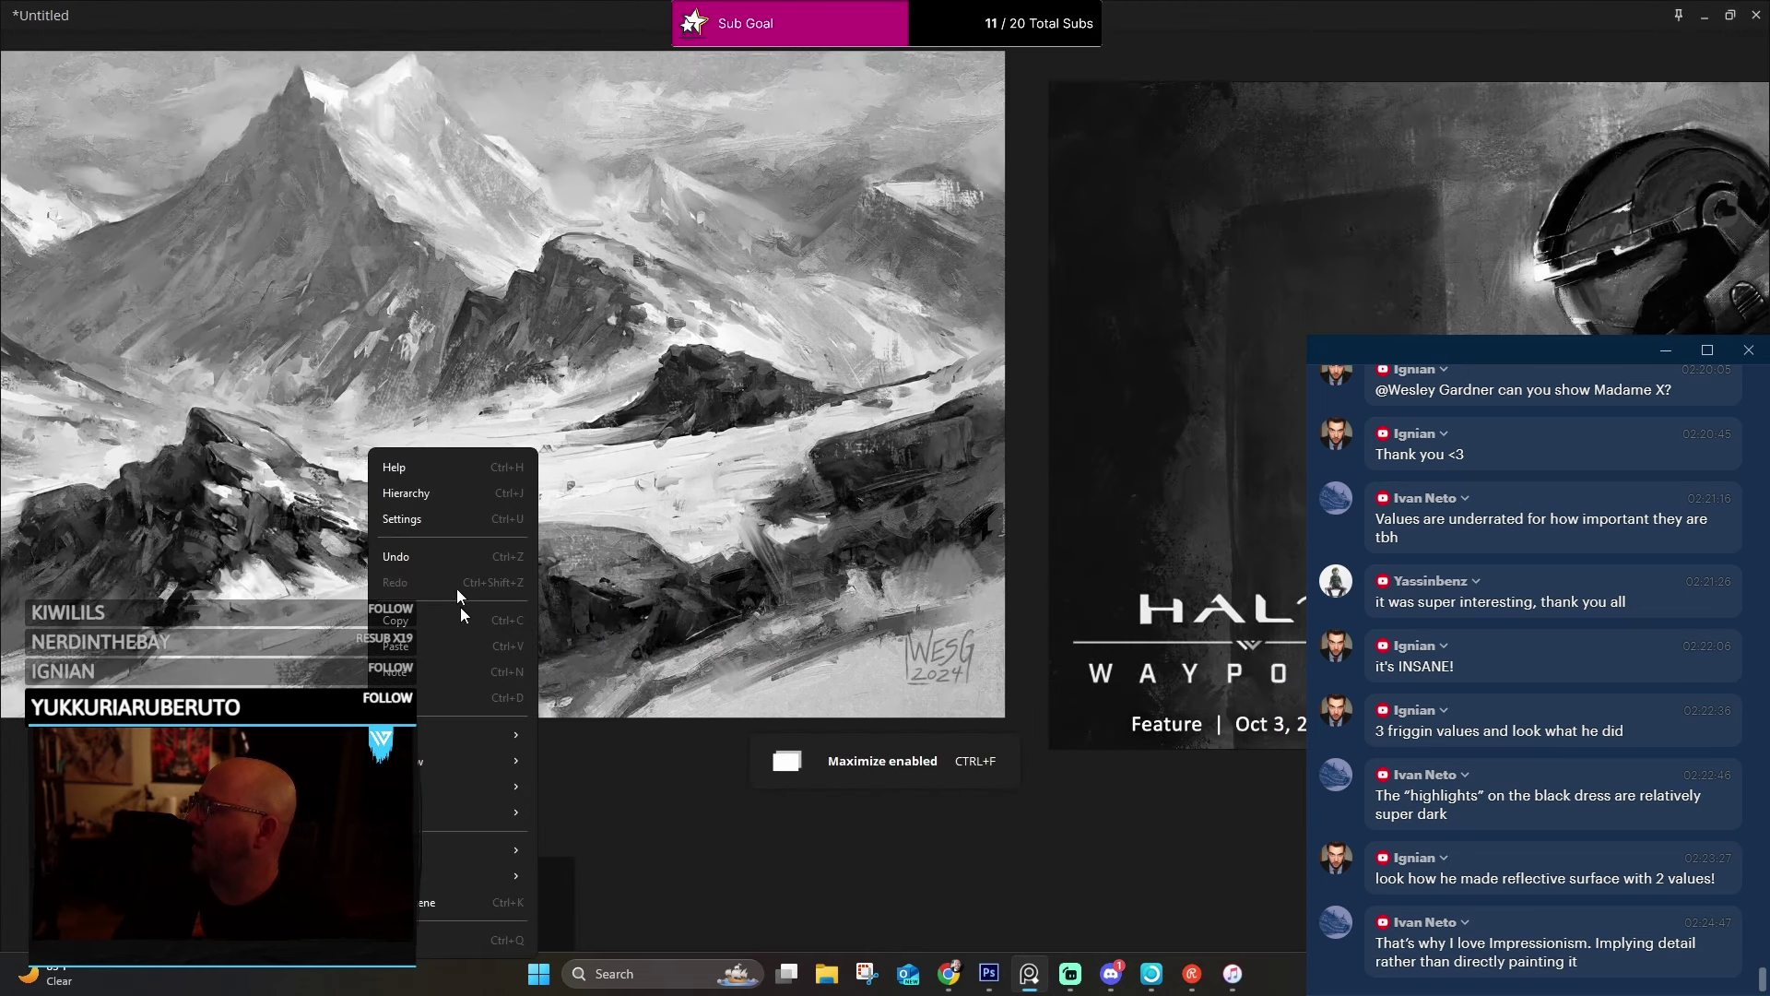
pyautogui.moveTo(469, 777)
pyautogui.click(585, 858)
pyautogui.doubleClick(607, 544)
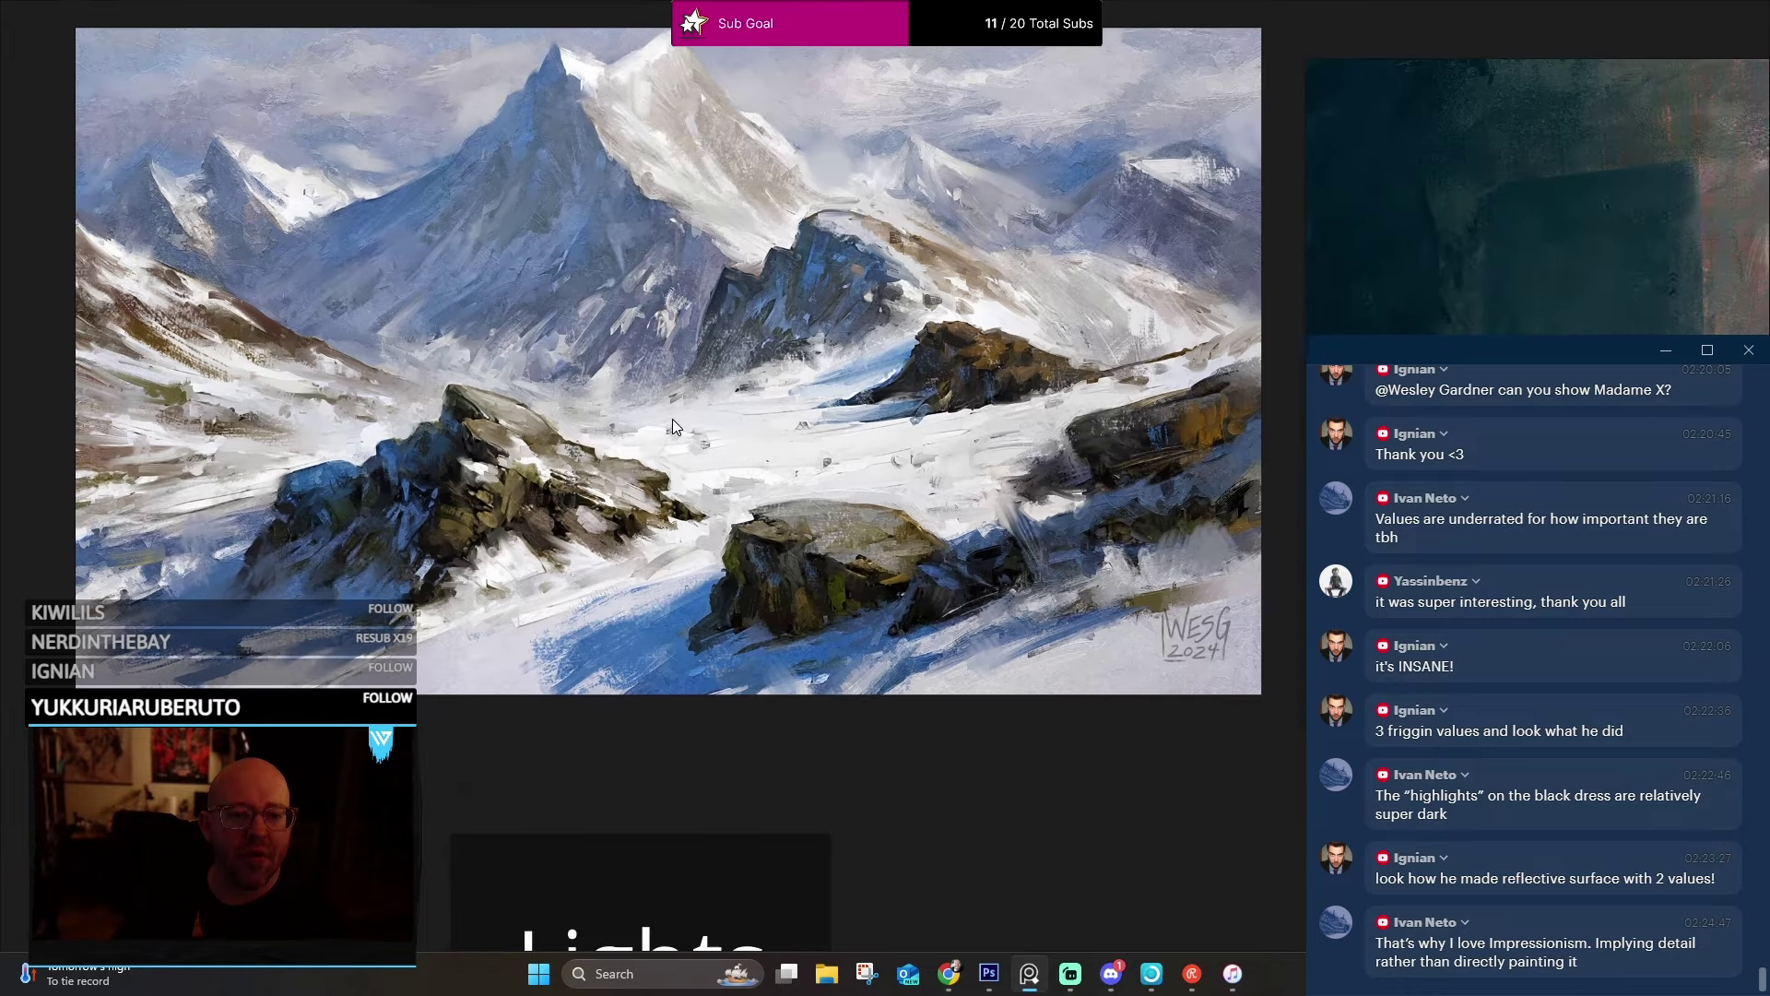
# Step with the Right arrow through the Halo Waypoint and Darks cave studies, back to Lights.
pyautogui.press('Right')
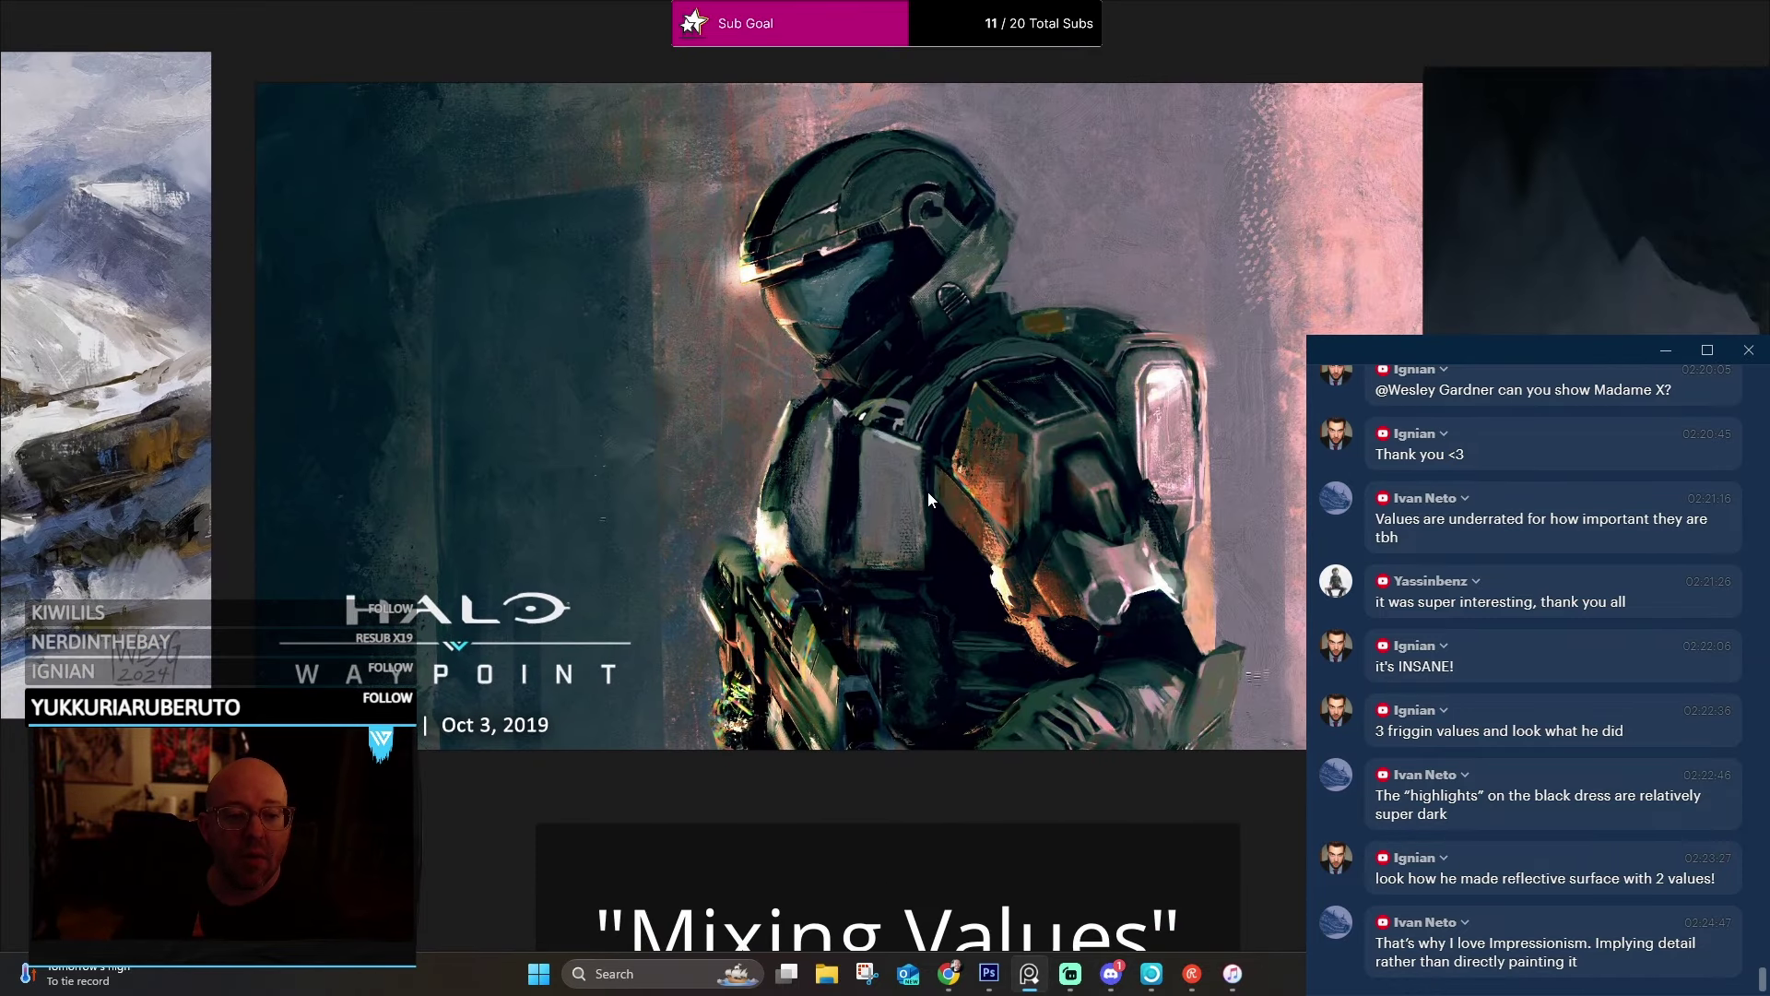
pyautogui.press('Right')
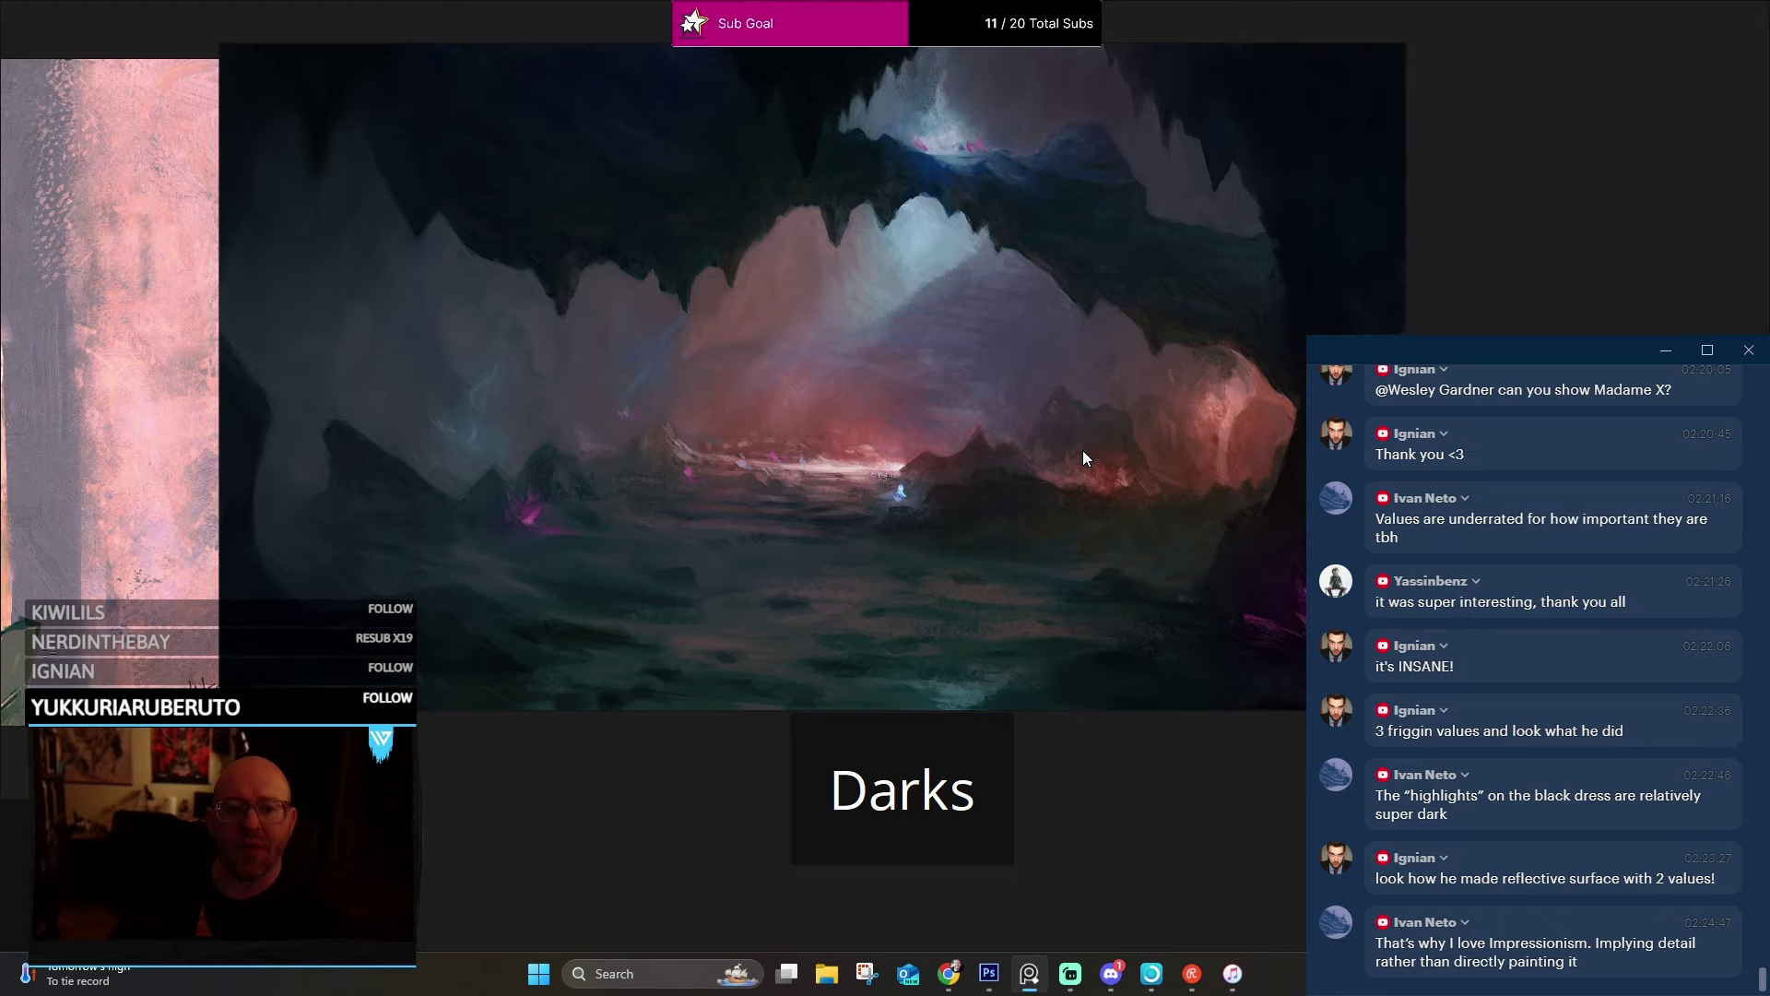
pyautogui.press('Right')
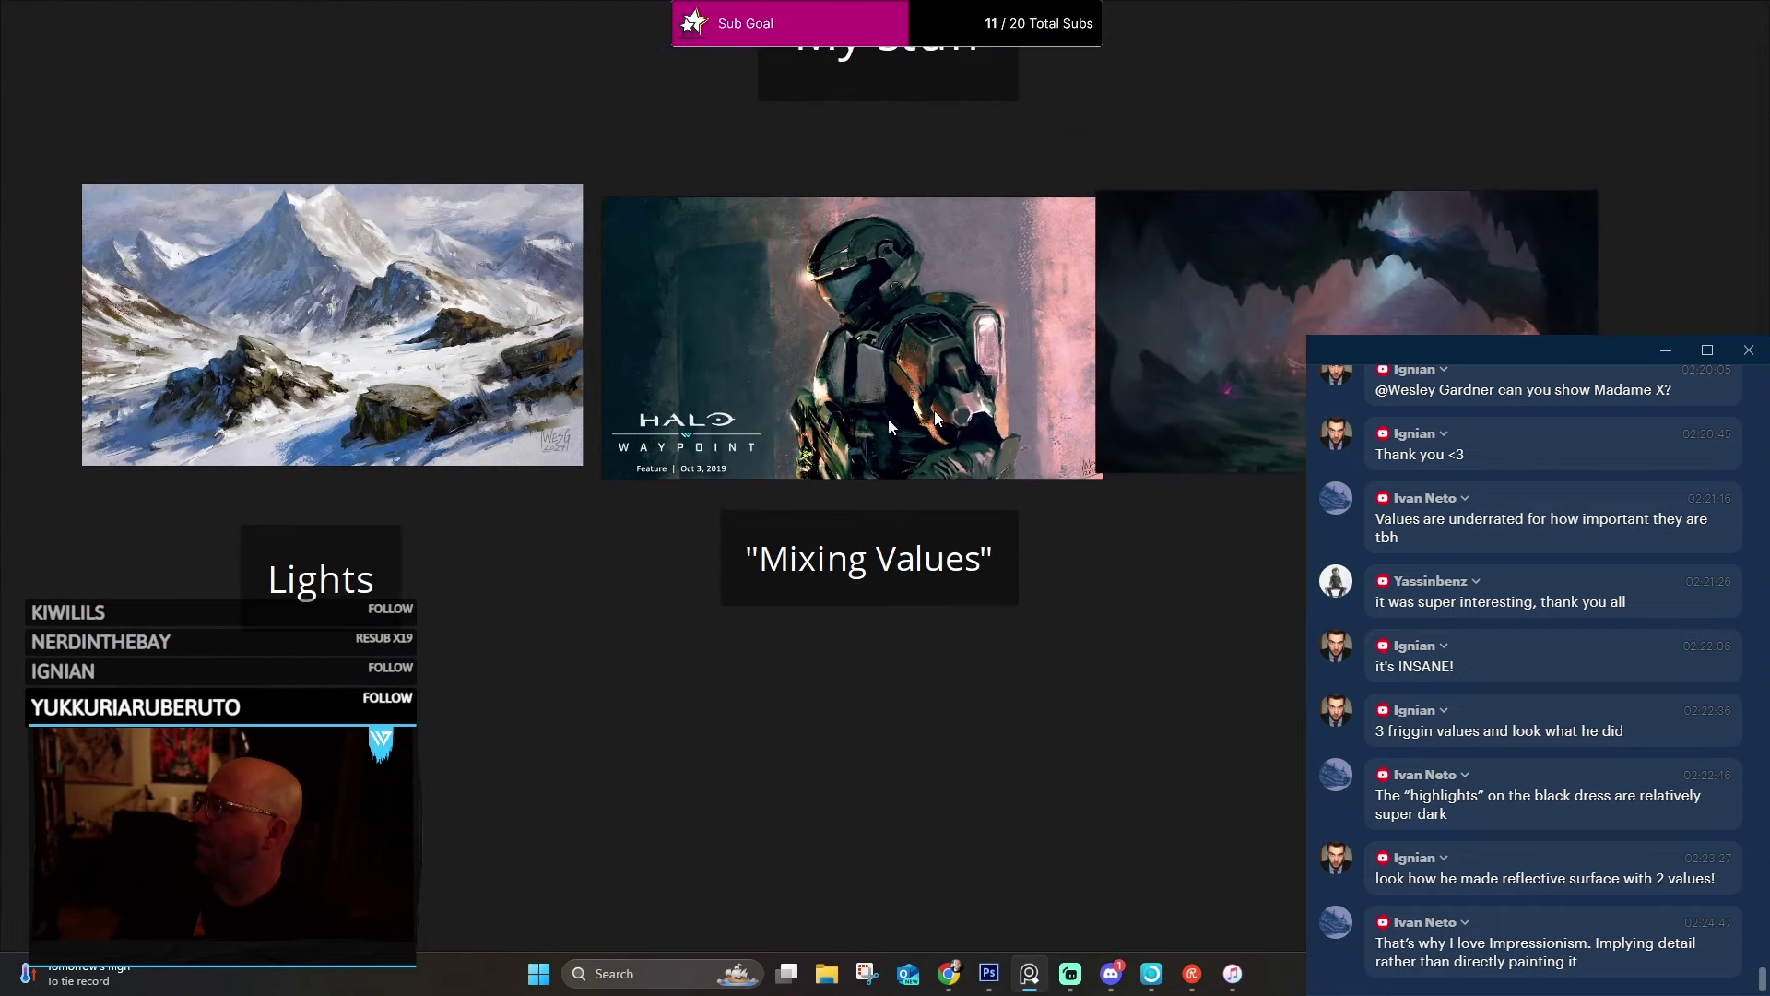
# Zoom into the Lights painting and pan across its rocks, snow and WESG 2024 signature.
pyautogui.press('Right')
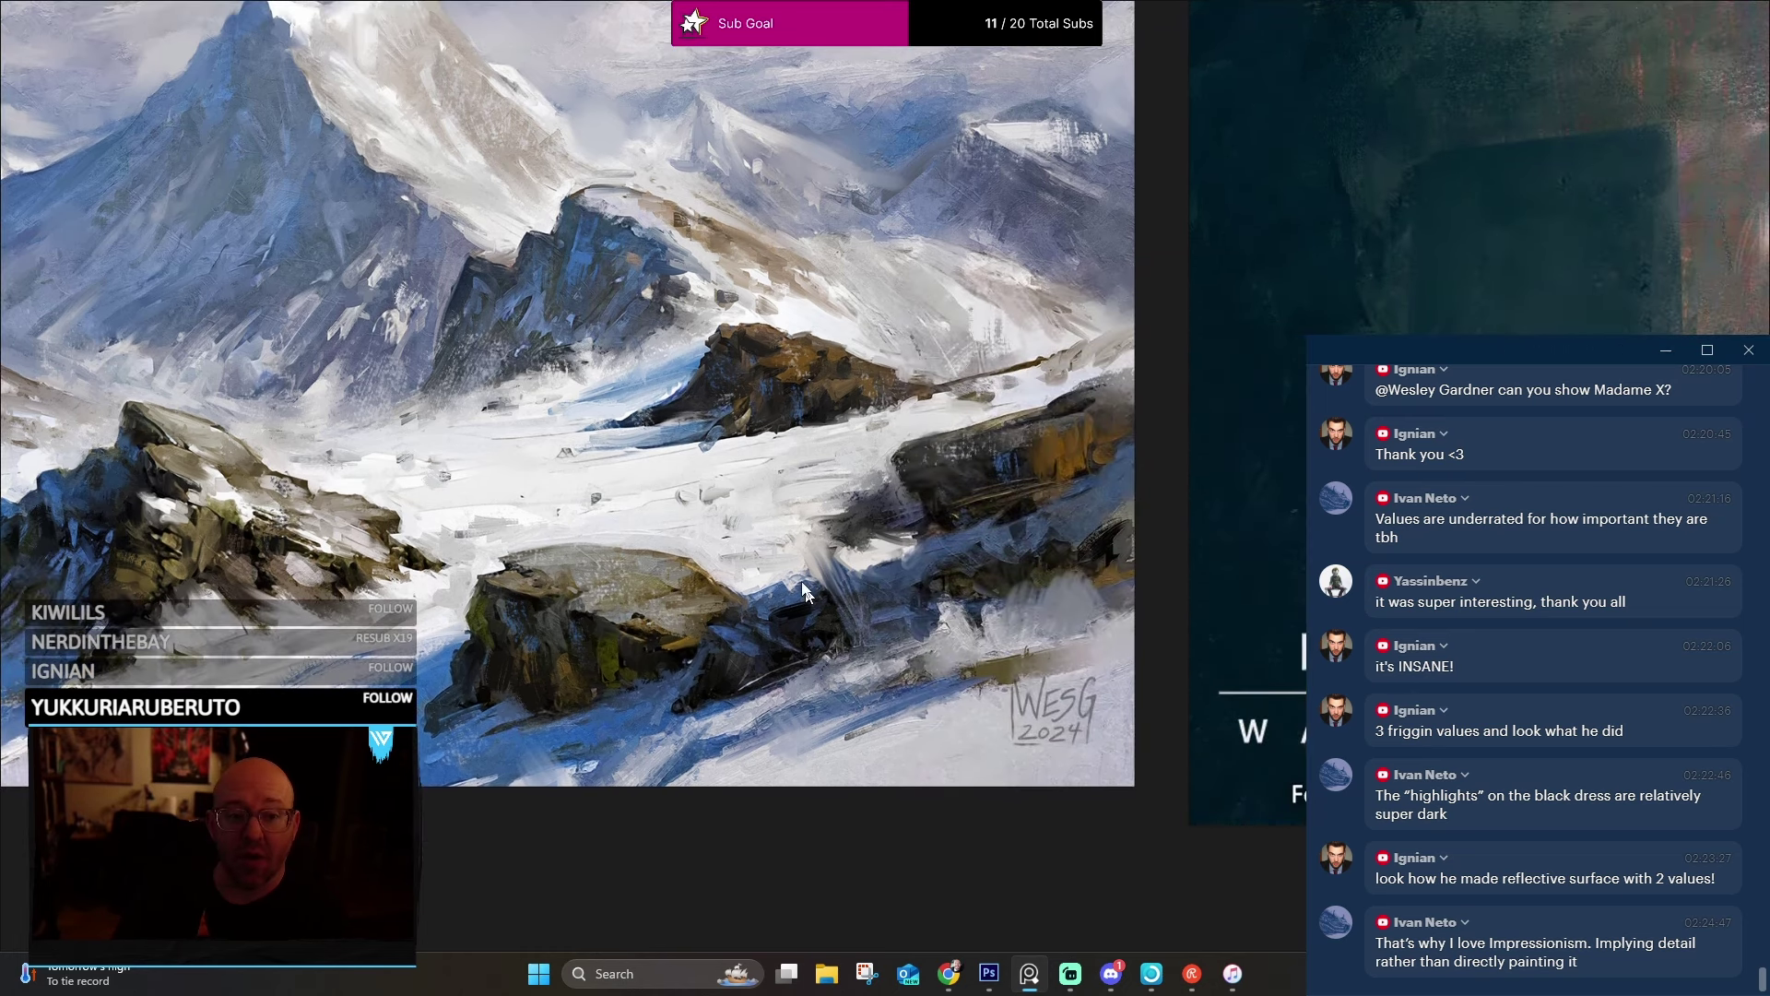
pyautogui.scroll(4, 804, 590)
pyautogui.scroll(5, 852, 534)
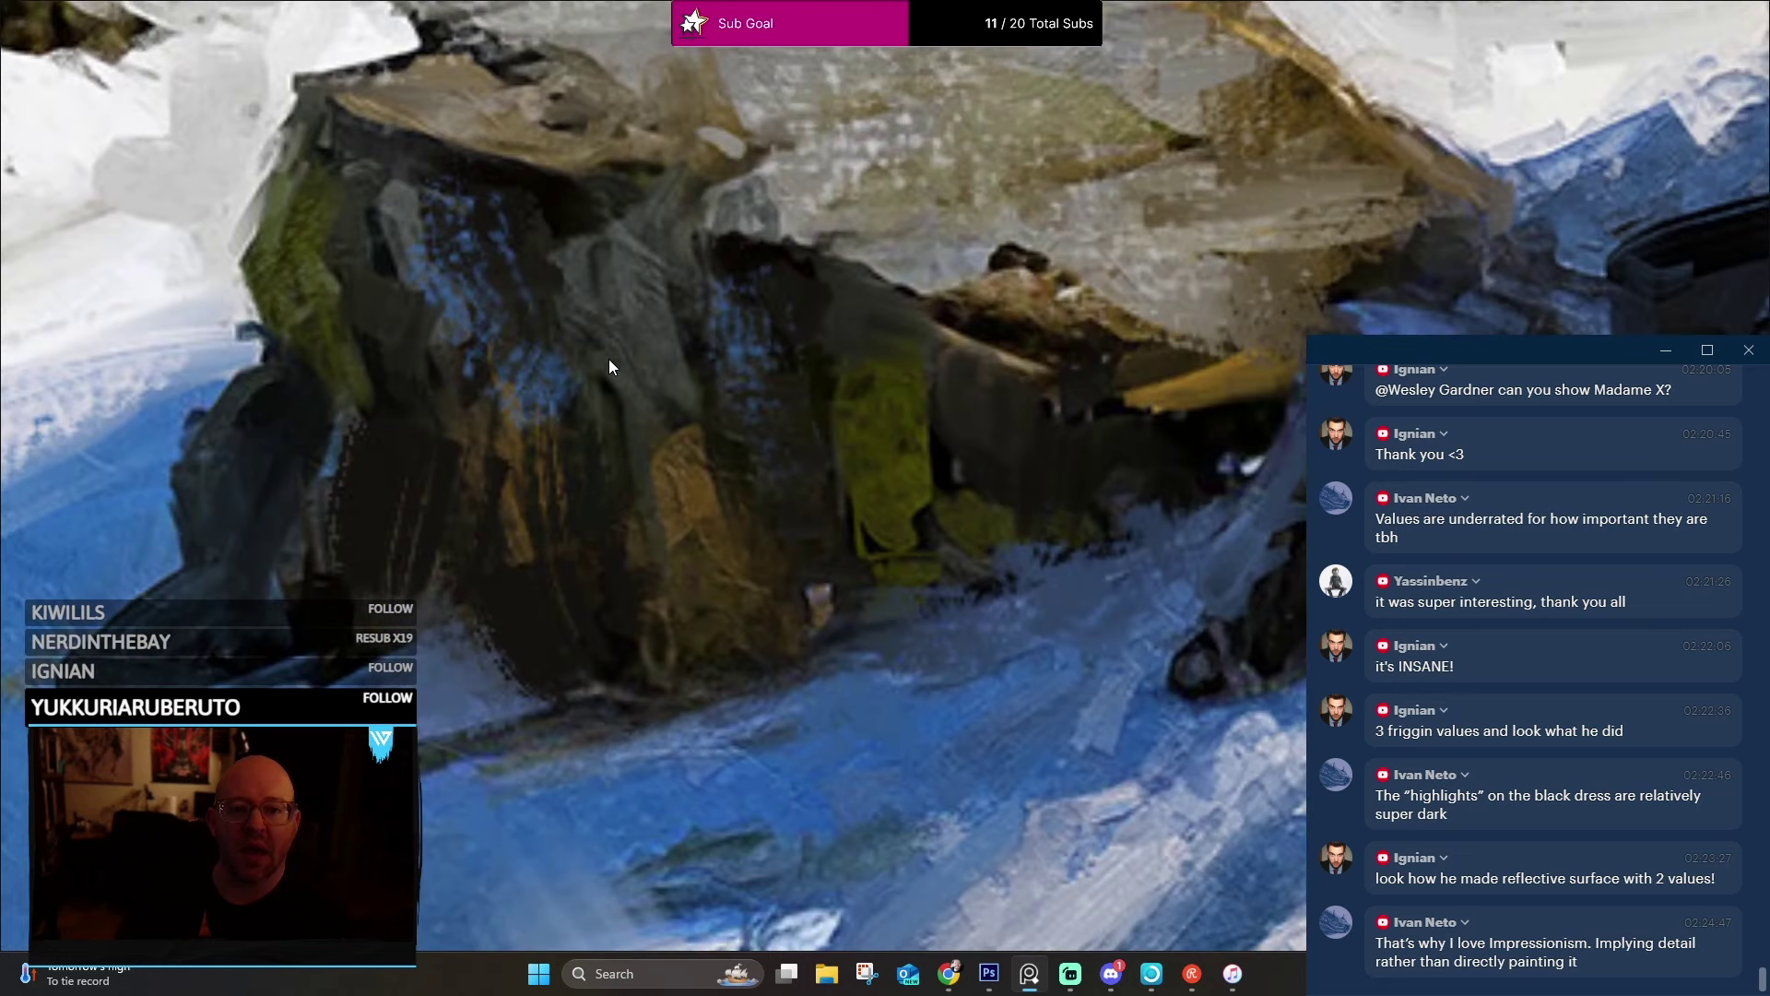
pyautogui.moveTo(559, 394)
pyautogui.mouseDown()
pyautogui.moveTo(649, 436)
pyautogui.moveTo(722, 378)
pyautogui.moveTo(816, 246)
pyautogui.mouseUp()
pyautogui.scroll(-3, 889, 306)
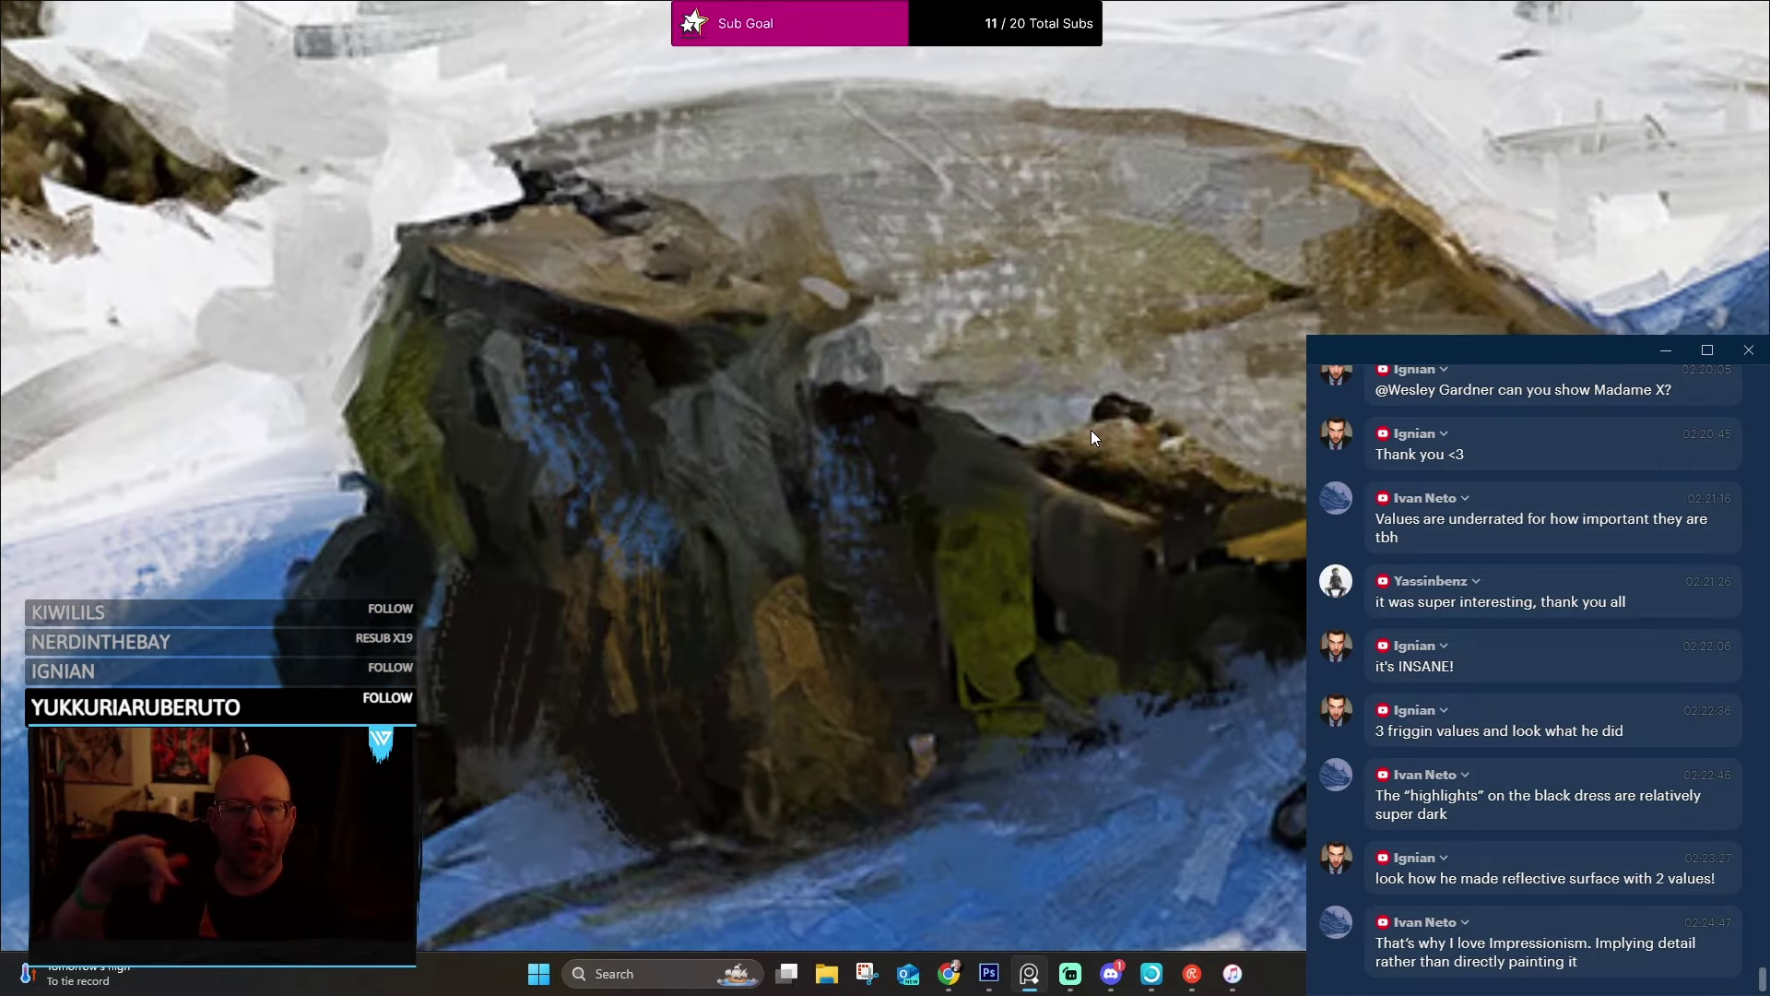
pyautogui.scroll(-2, 1060, 295)
pyautogui.moveTo(1065, 329); pyautogui.dragTo(555, 275)
pyautogui.scroll(2, 1033, 297)
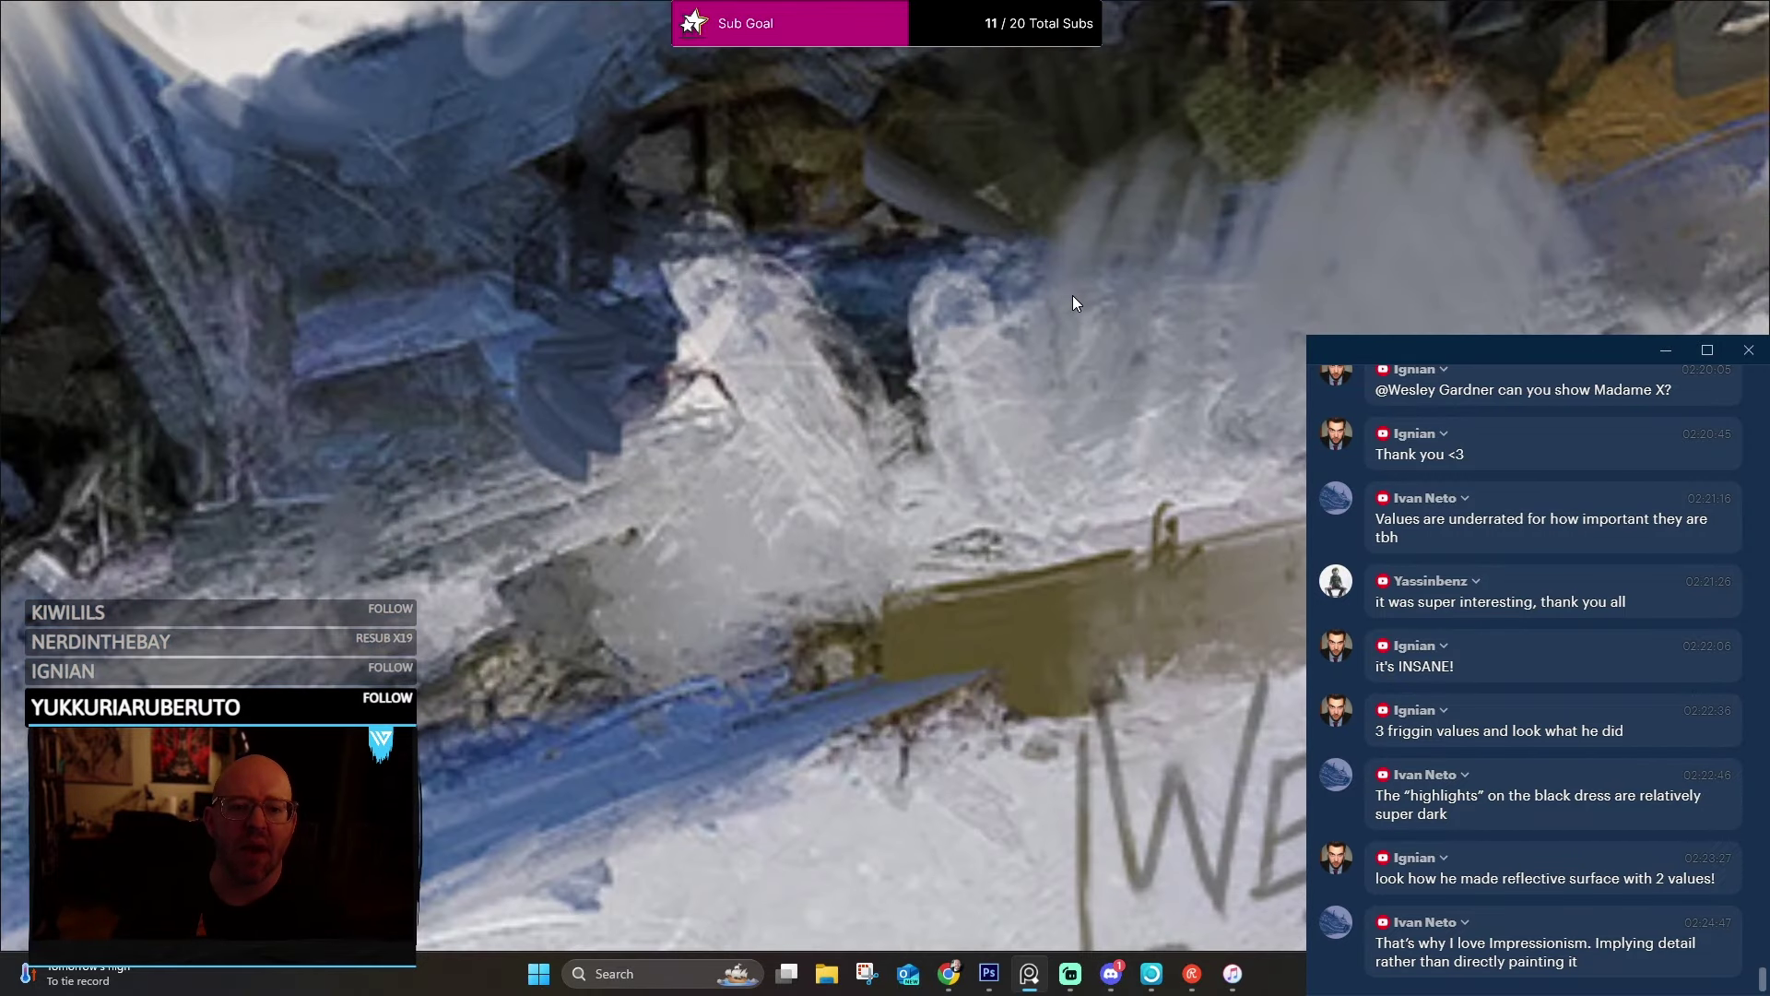
pyautogui.moveTo(1000, 232)
pyautogui.mouseDown()
pyautogui.moveTo(733, 362)
pyautogui.moveTo(1087, 330)
pyautogui.mouseUp()
pyautogui.hscroll(3, 1097, 313)
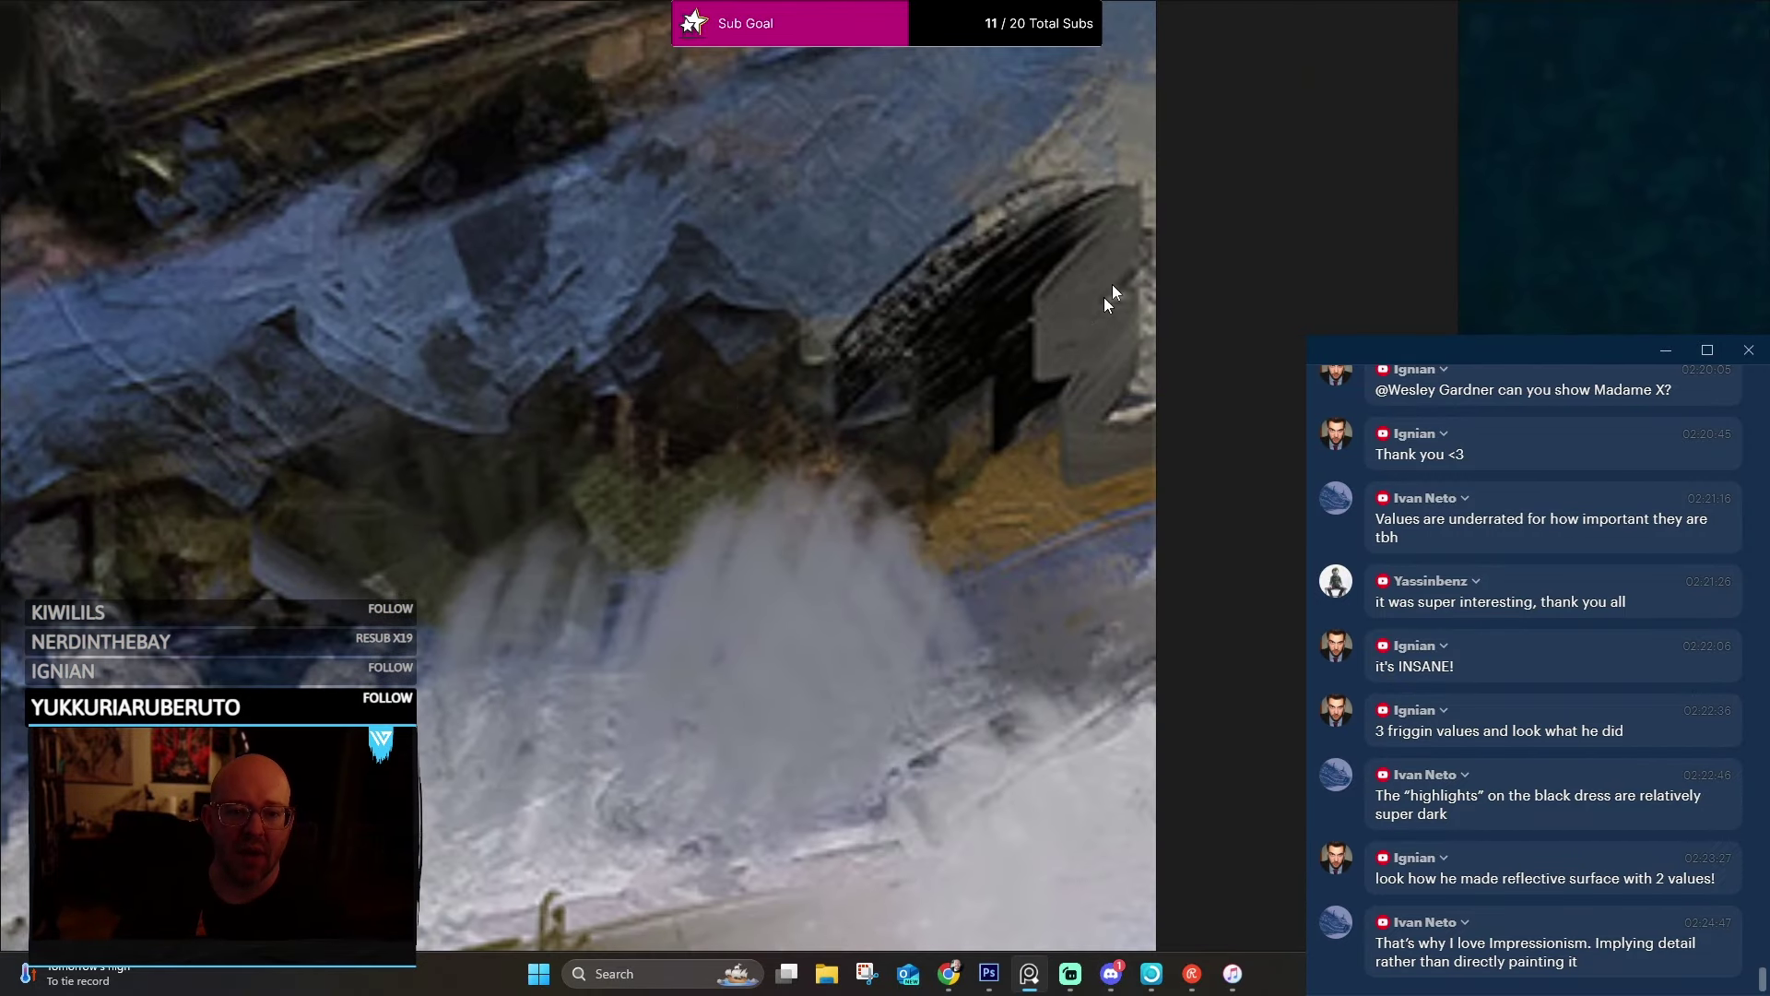
pyautogui.scroll(-5, 880, 350)
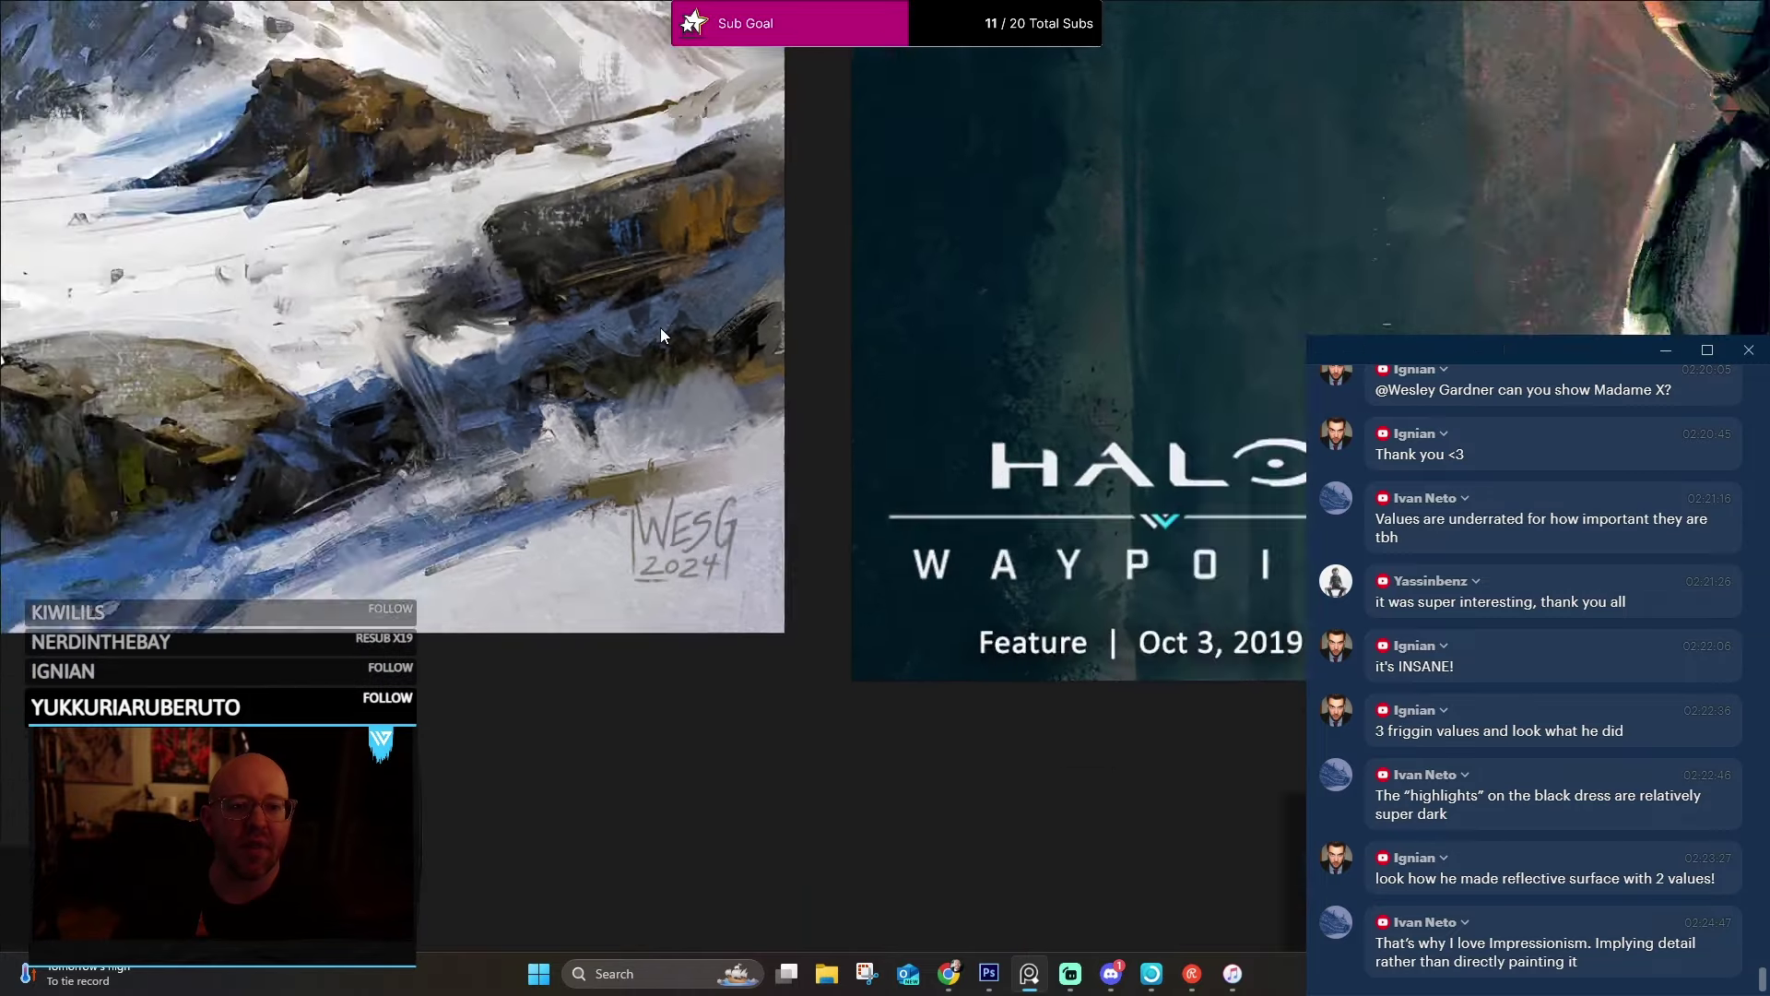
pyautogui.moveTo(608, 322)
pyautogui.mouseDown()
pyautogui.moveTo(915, 361)
pyautogui.moveTo(926, 420)
pyautogui.moveTo(895, 384)
pyautogui.moveTo(784, 338)
pyautogui.mouseUp()
# Zoom back out from the mountain close-ups to the Su Ke and My stuff groups.
pyautogui.scroll(4, 855, 330)
pyautogui.scroll(1, 855, 331)
pyautogui.scroll(2, 926, 420)
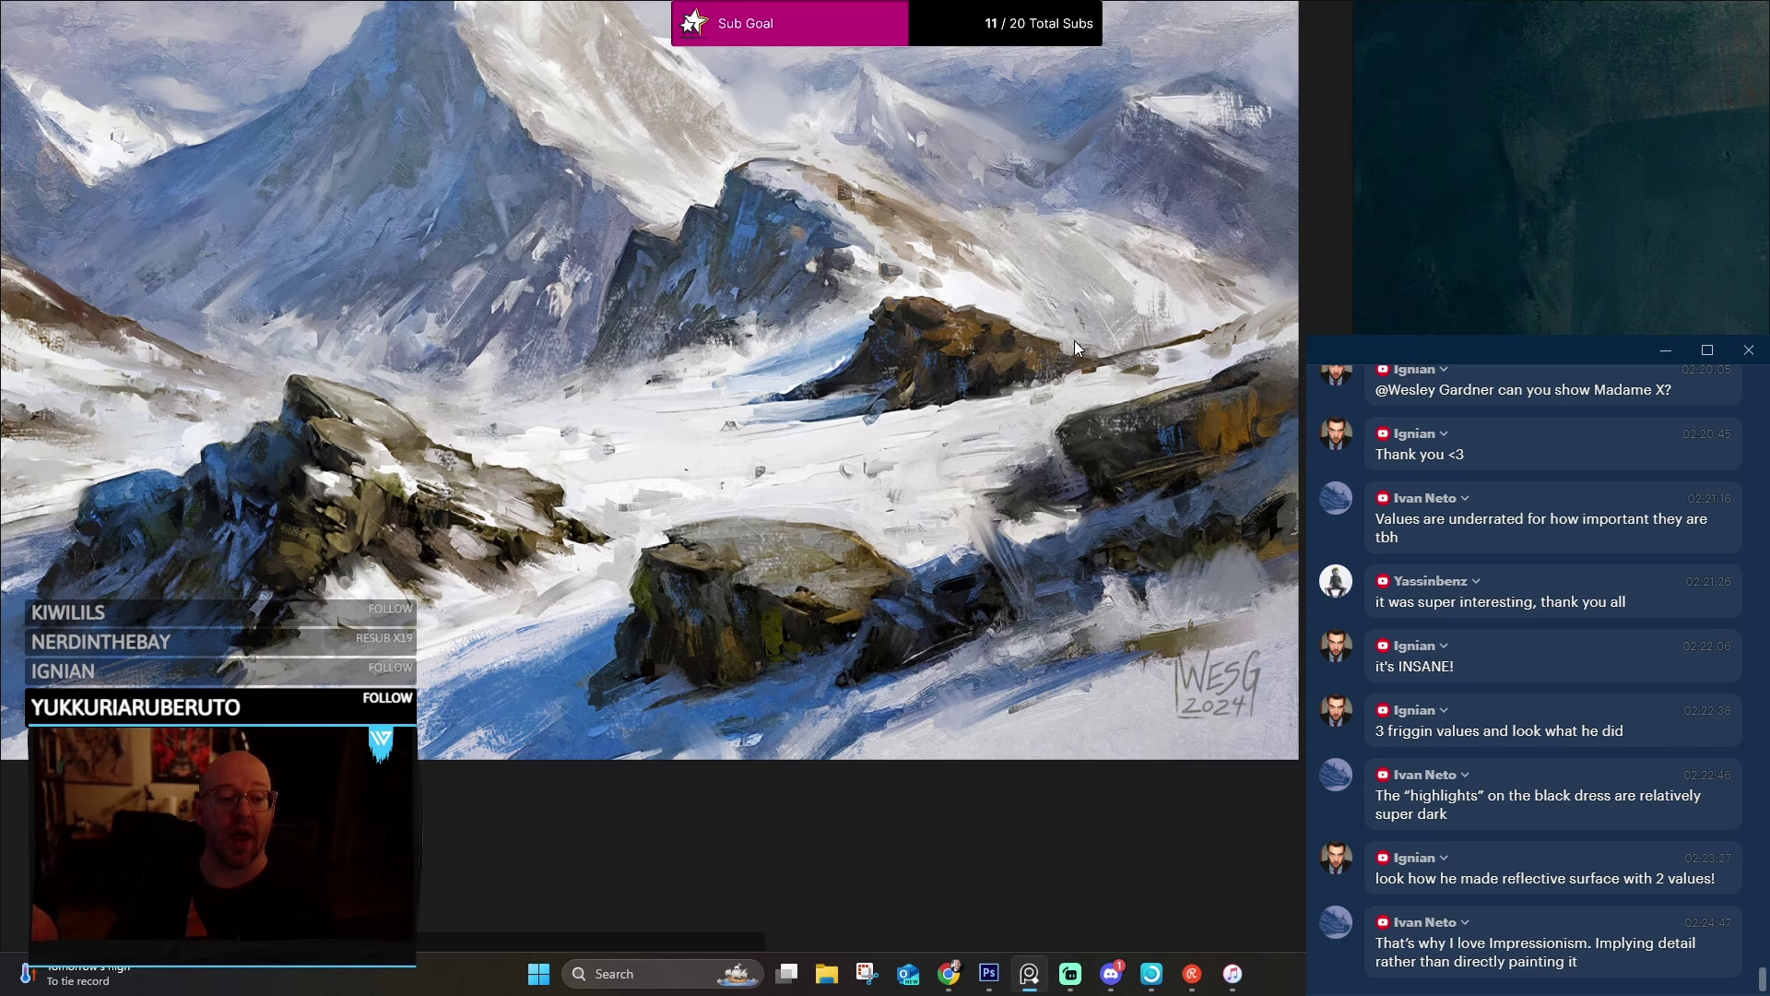
pyautogui.scroll(1, 598, 312)
pyautogui.scroll(1, 590, 267)
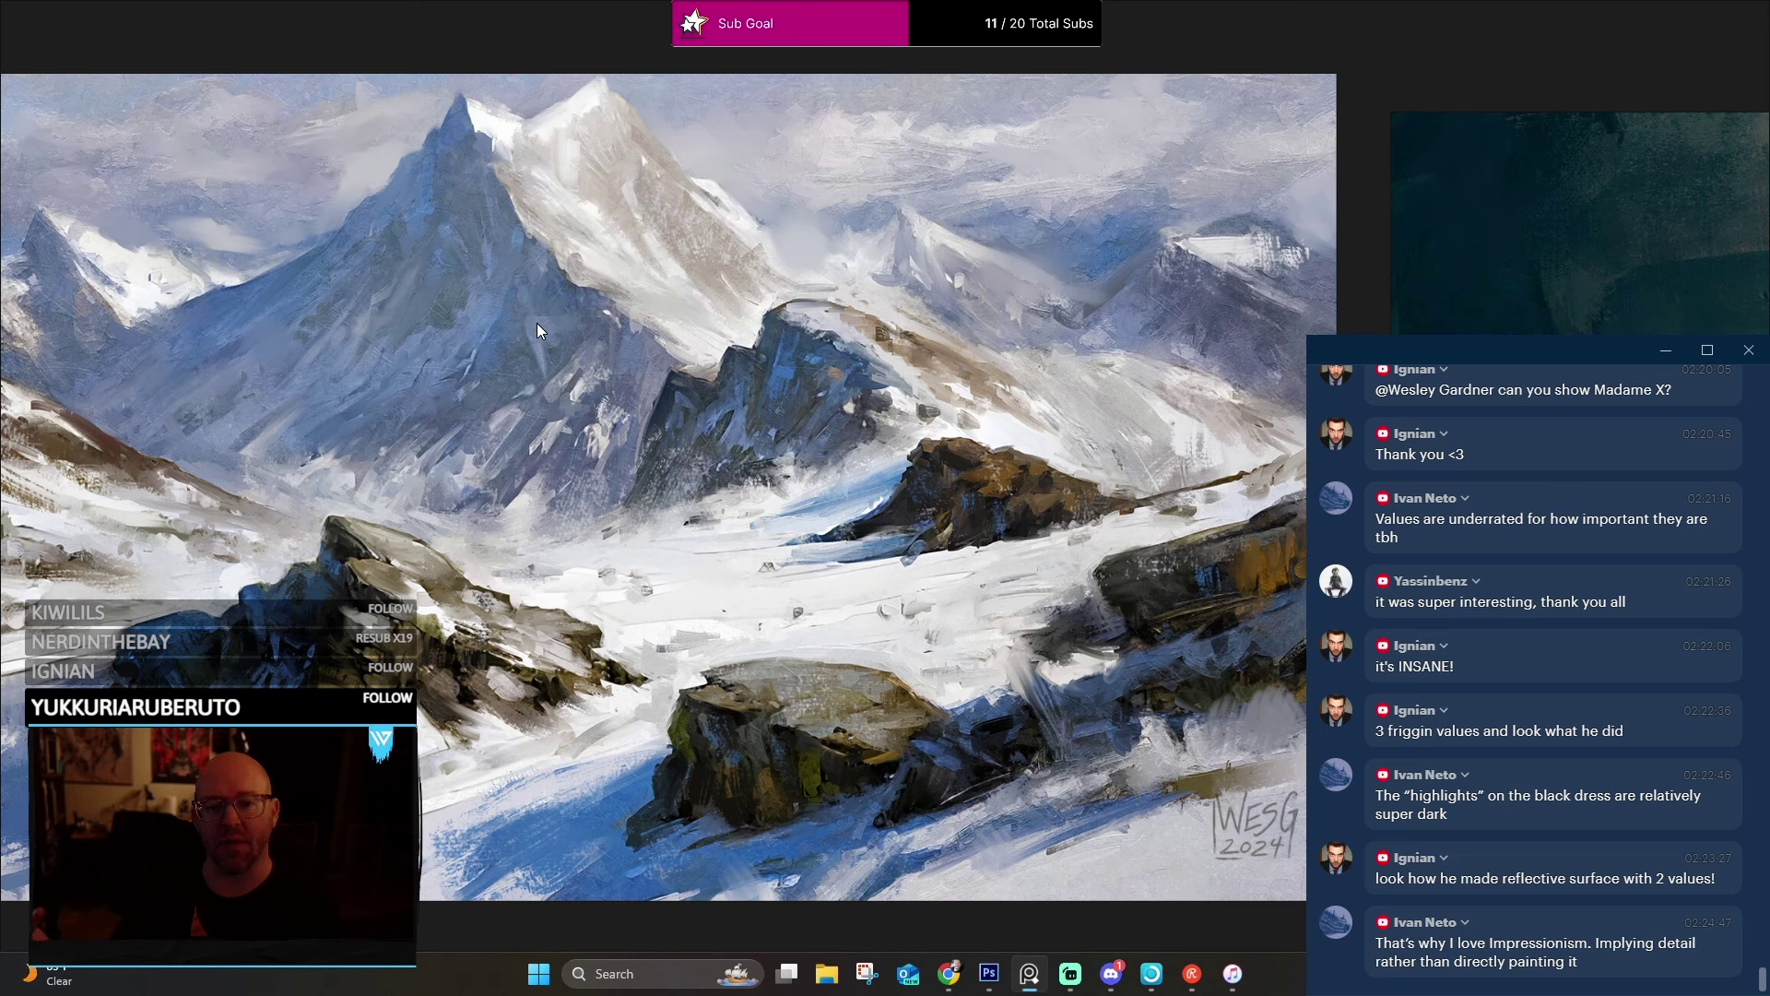
pyautogui.scroll(10, 318, 402)
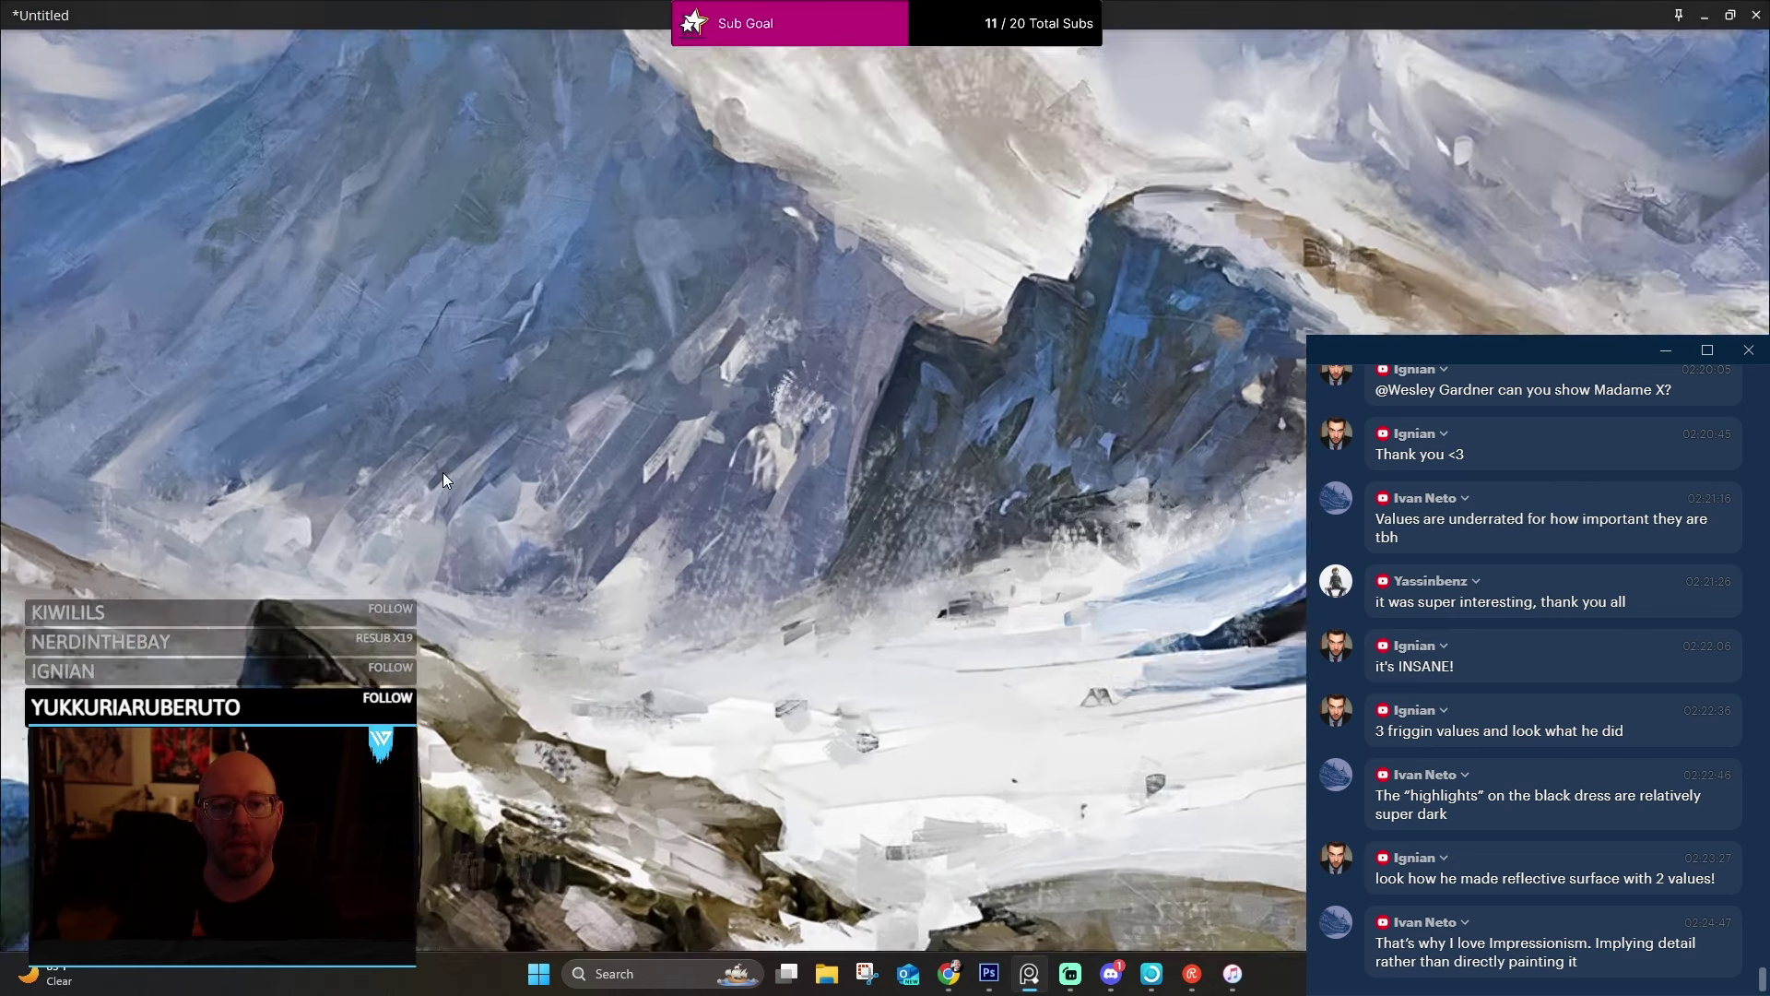
pyautogui.scroll(-2, 756, 393)
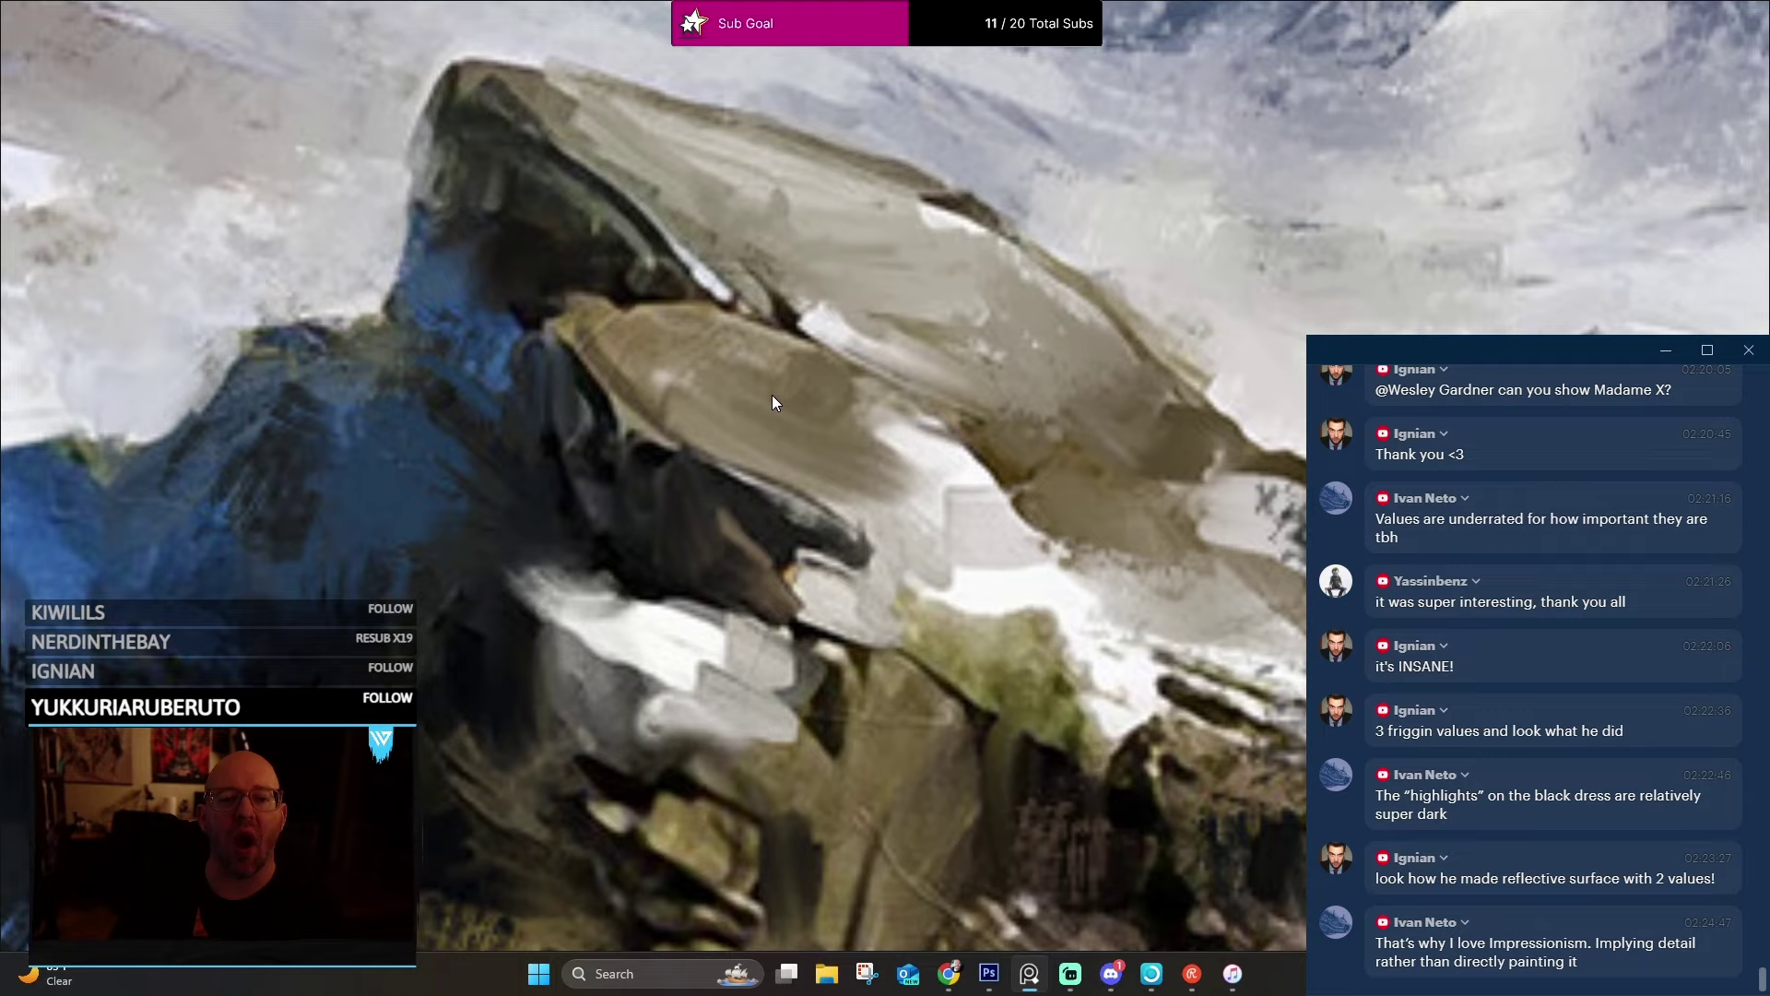
pyautogui.scroll(-10, 763, 372)
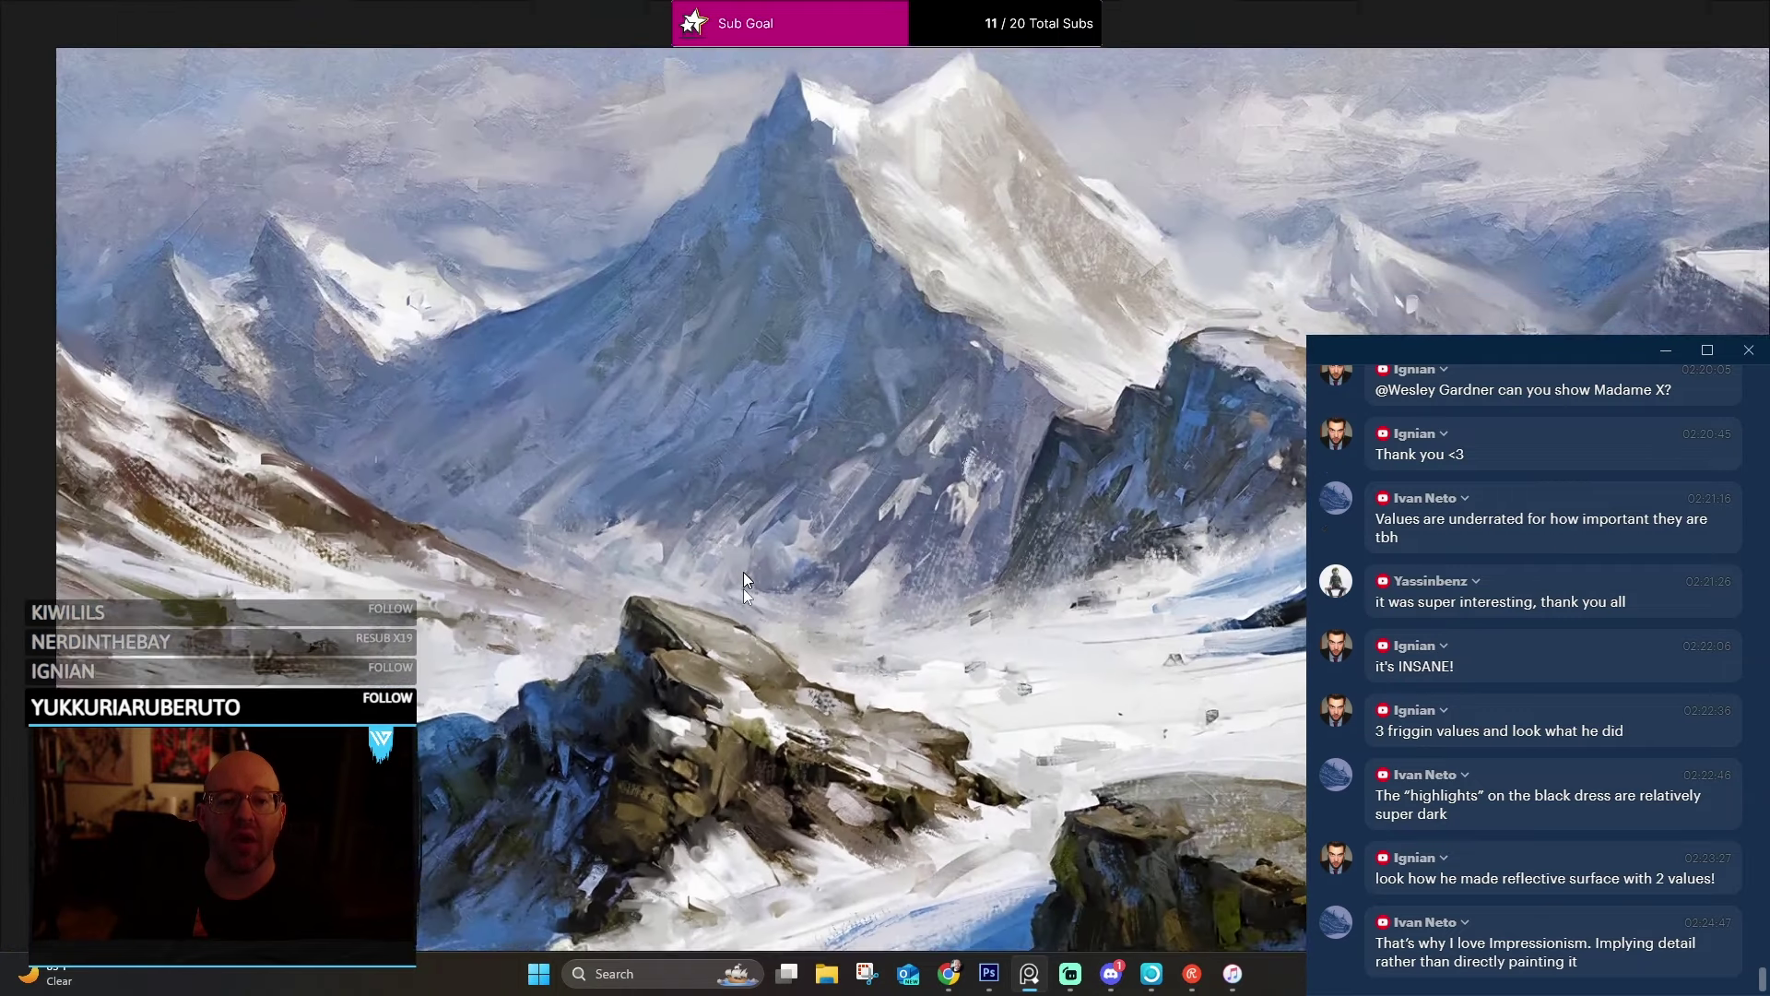
pyautogui.scroll(8, 955, 297)
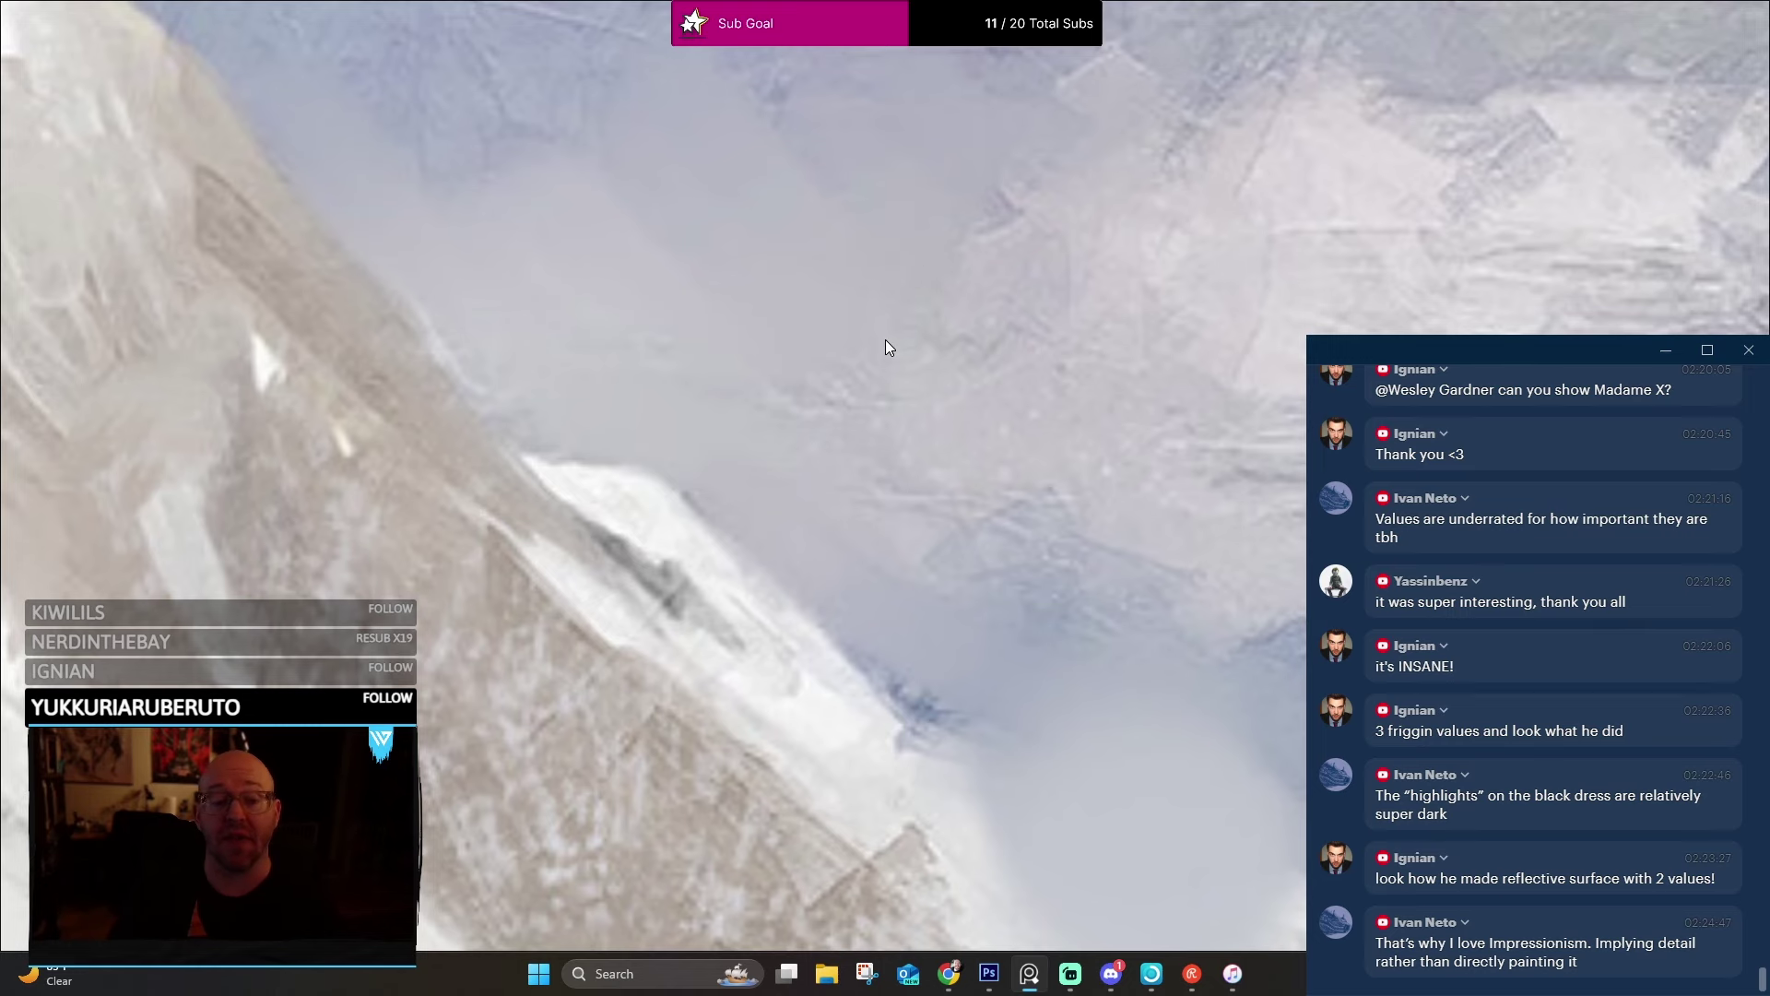
pyautogui.scroll(-4, 885, 341)
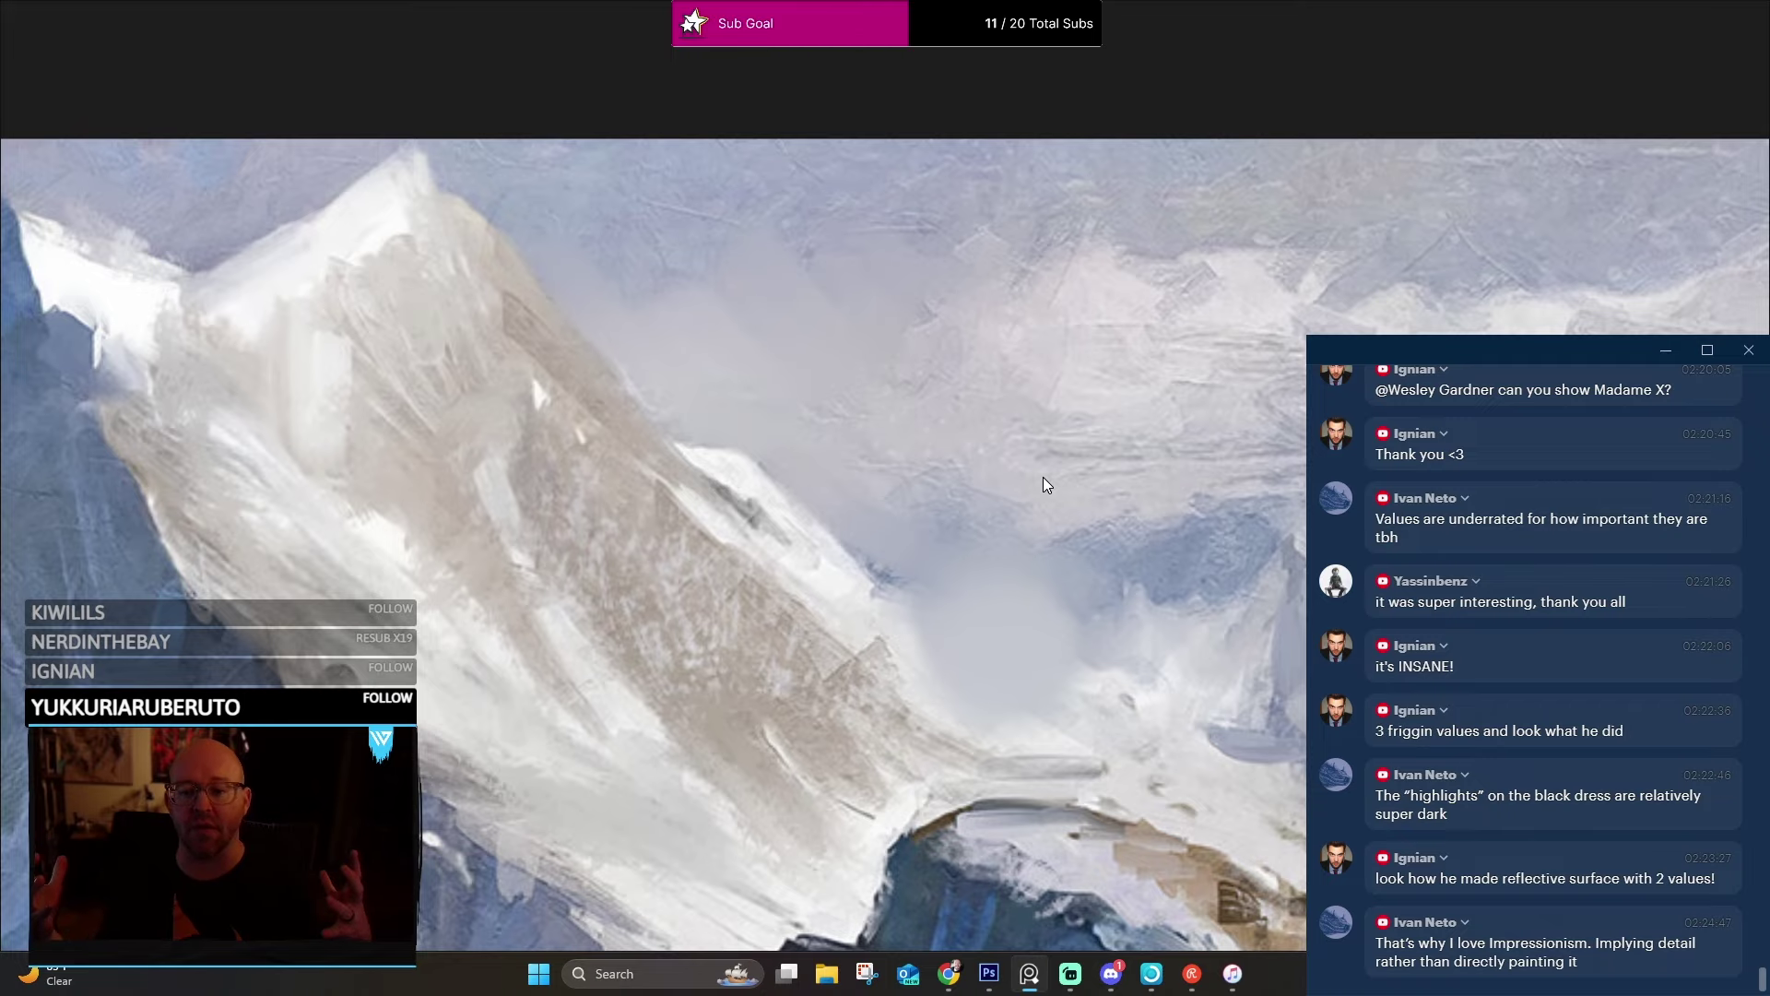
pyautogui.scroll(-3, 1018, 691)
pyautogui.scroll(-5, 1051, 474)
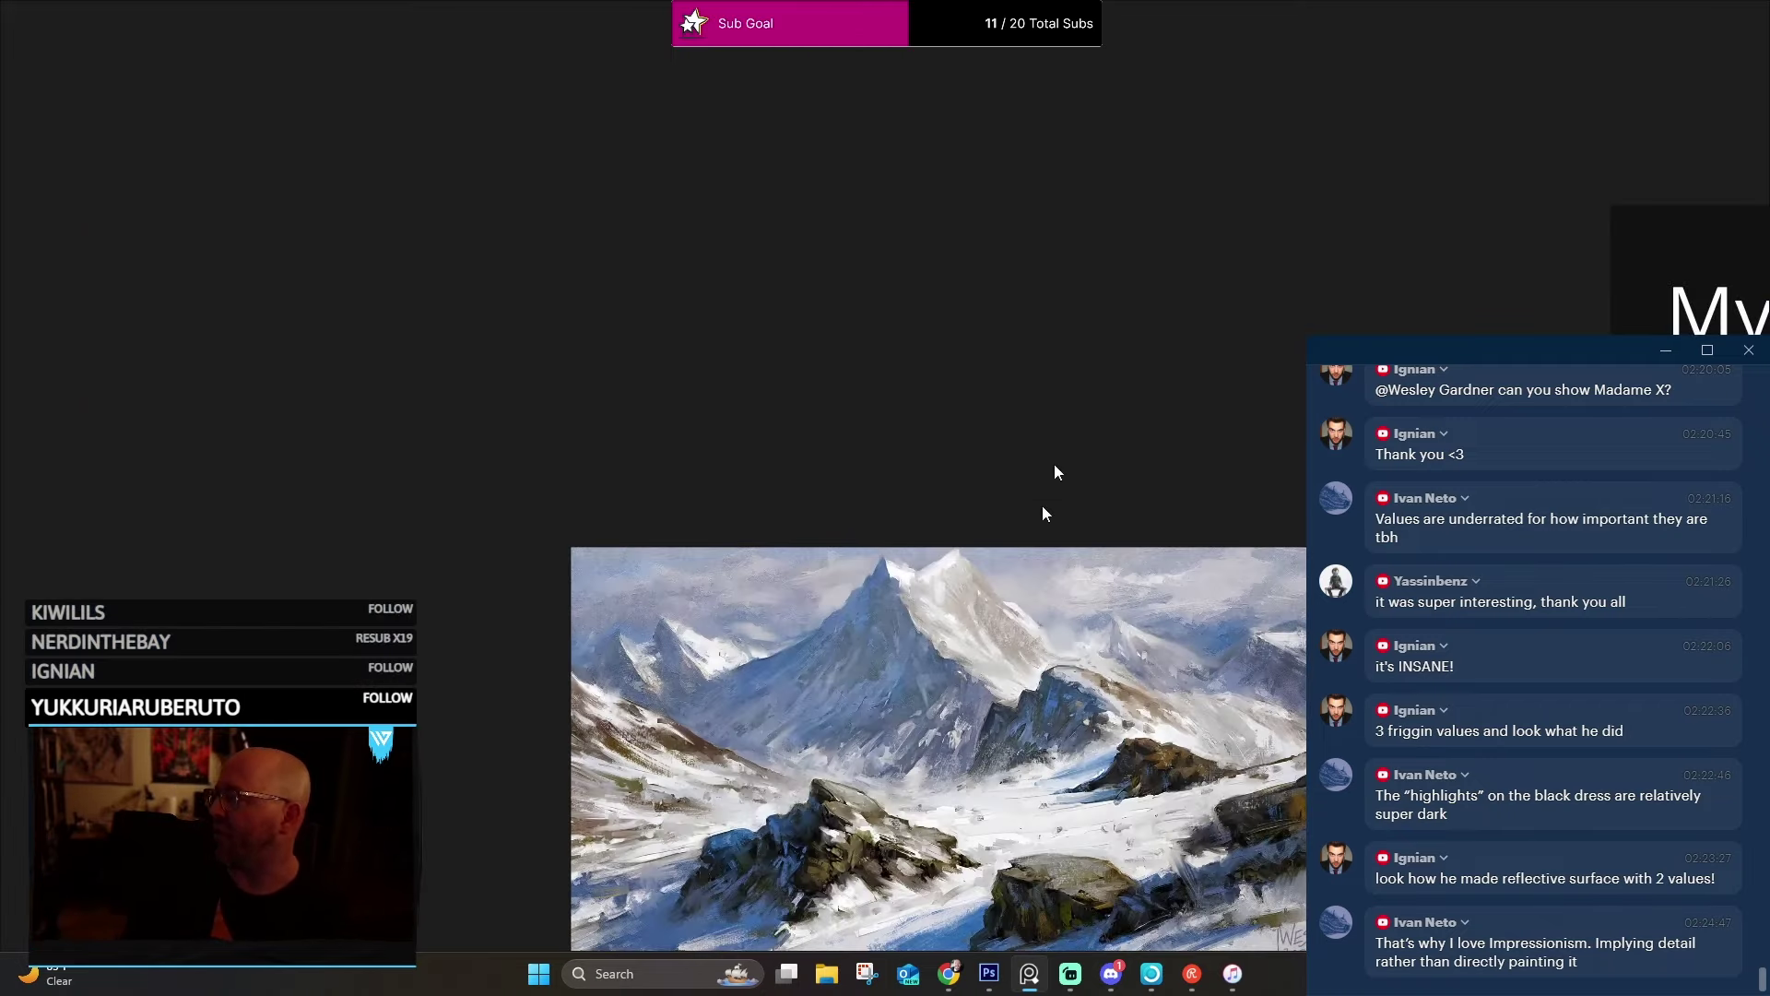
# Move the 0–100% gray-scale chart slightly up to reveal its 90% and 100% swatches.
pyautogui.scroll(-3, 1249, 442)
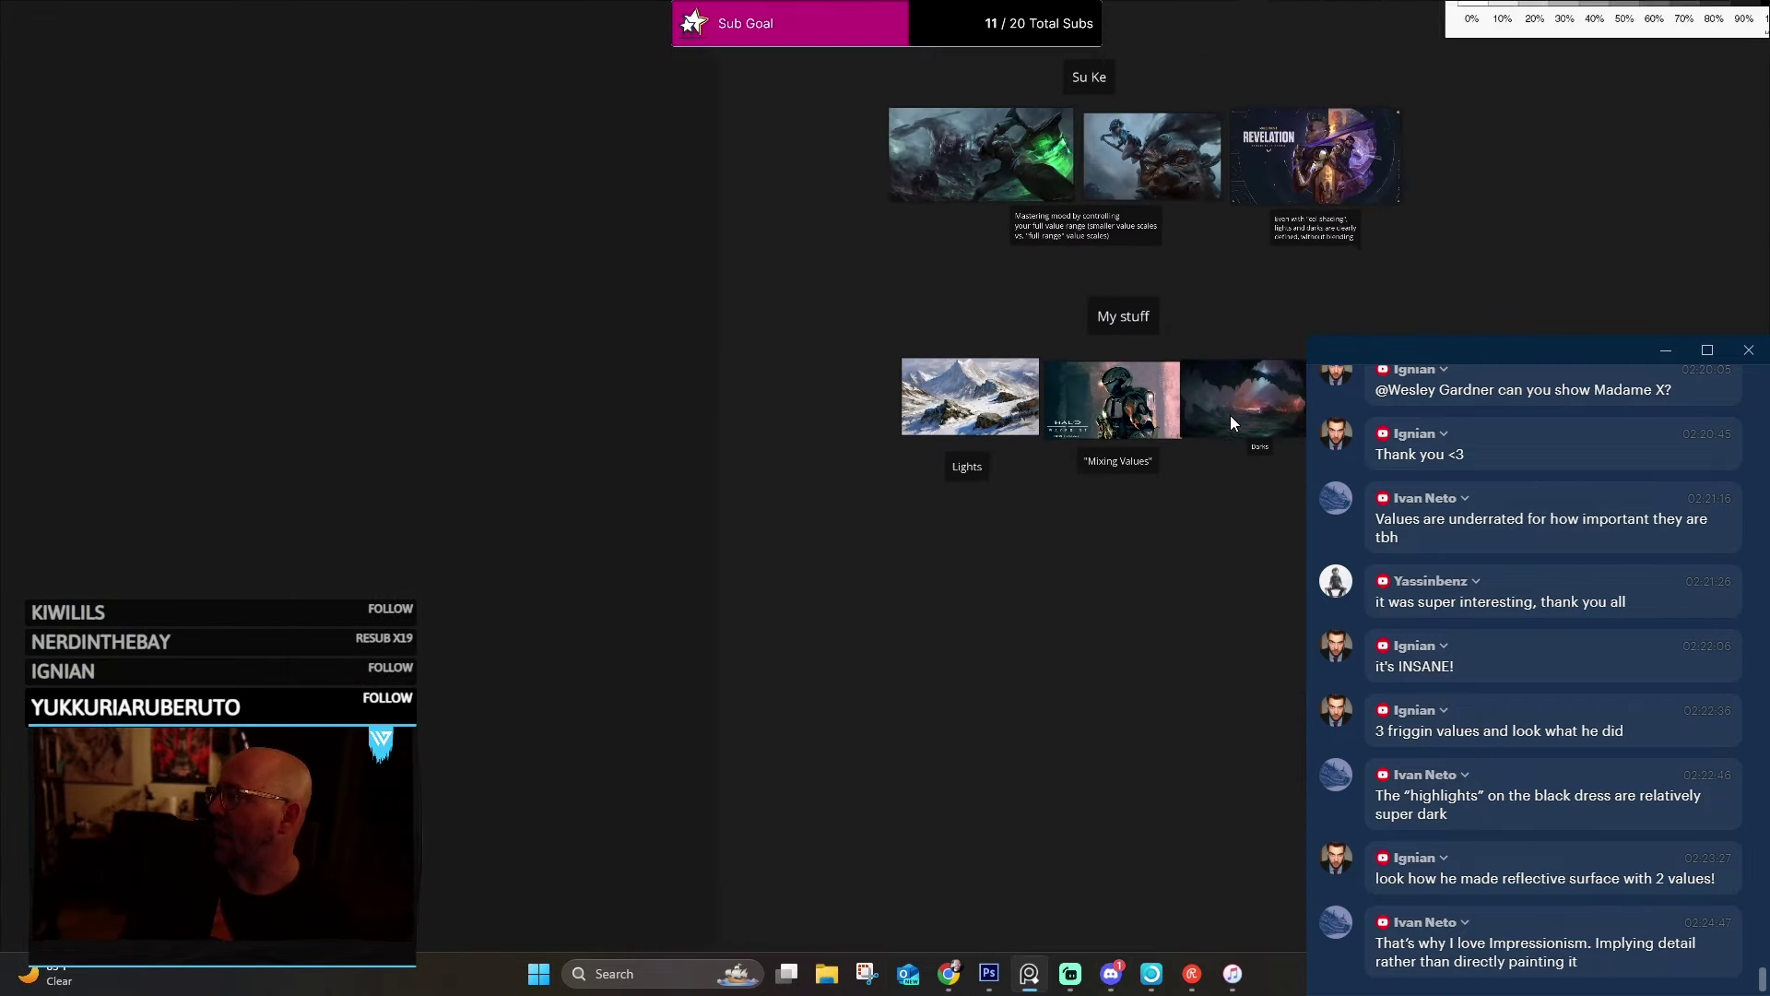
pyautogui.moveTo(1230, 415); pyautogui.dragTo(913, 777)
pyautogui.scroll(3, 1103, 436)
pyautogui.scroll(4, 1148, 313)
pyautogui.scroll(3, 1148, 314)
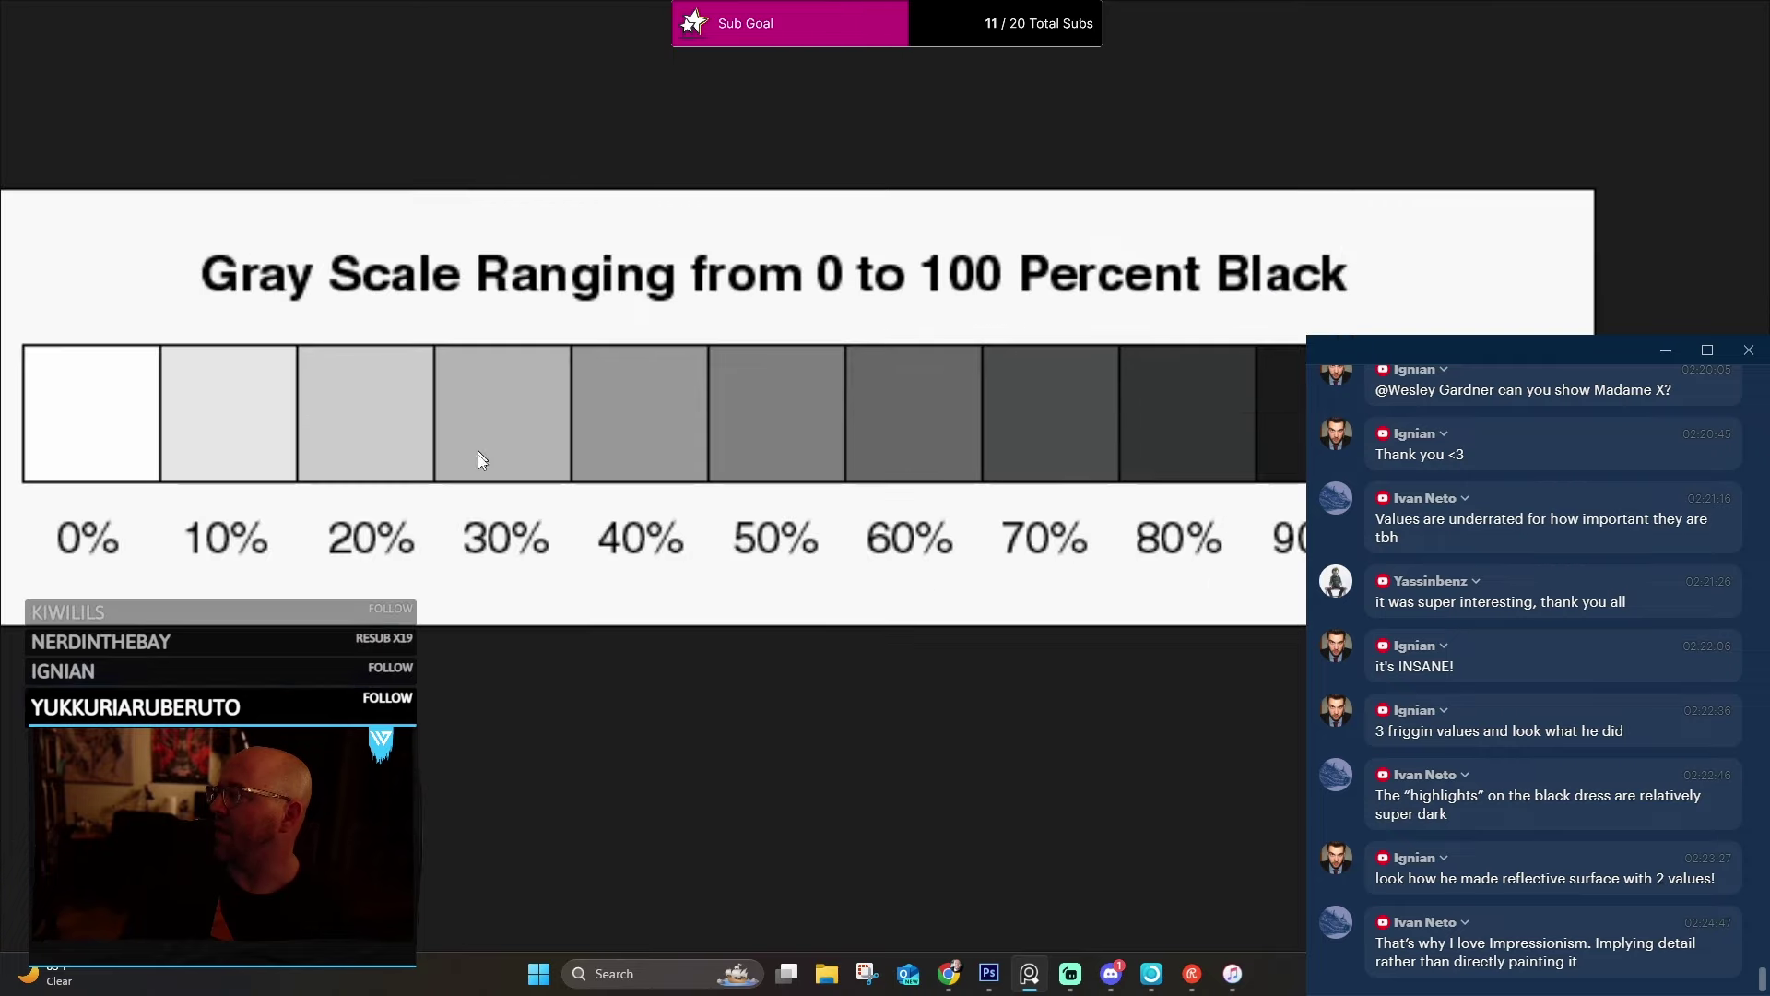
pyautogui.moveTo(479, 459); pyautogui.dragTo(683, 367)
pyautogui.scroll(2, 754, 328)
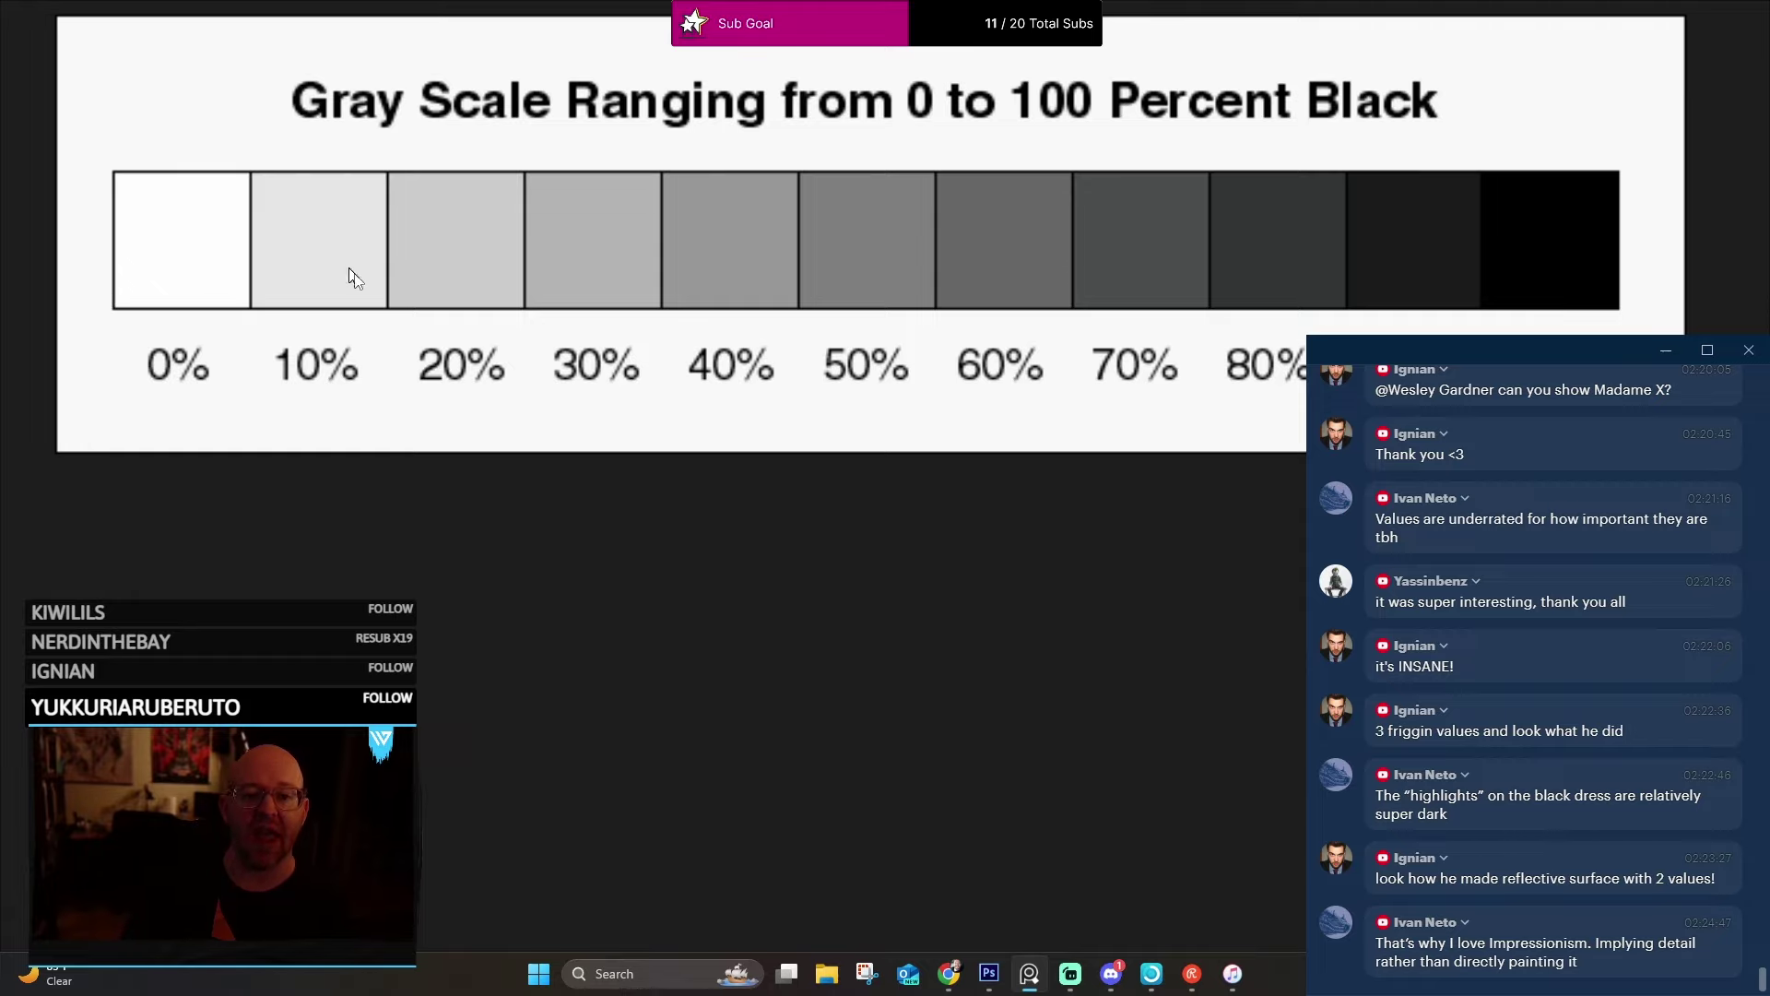
pyautogui.moveTo(918, 322); pyautogui.dragTo(888, 286)
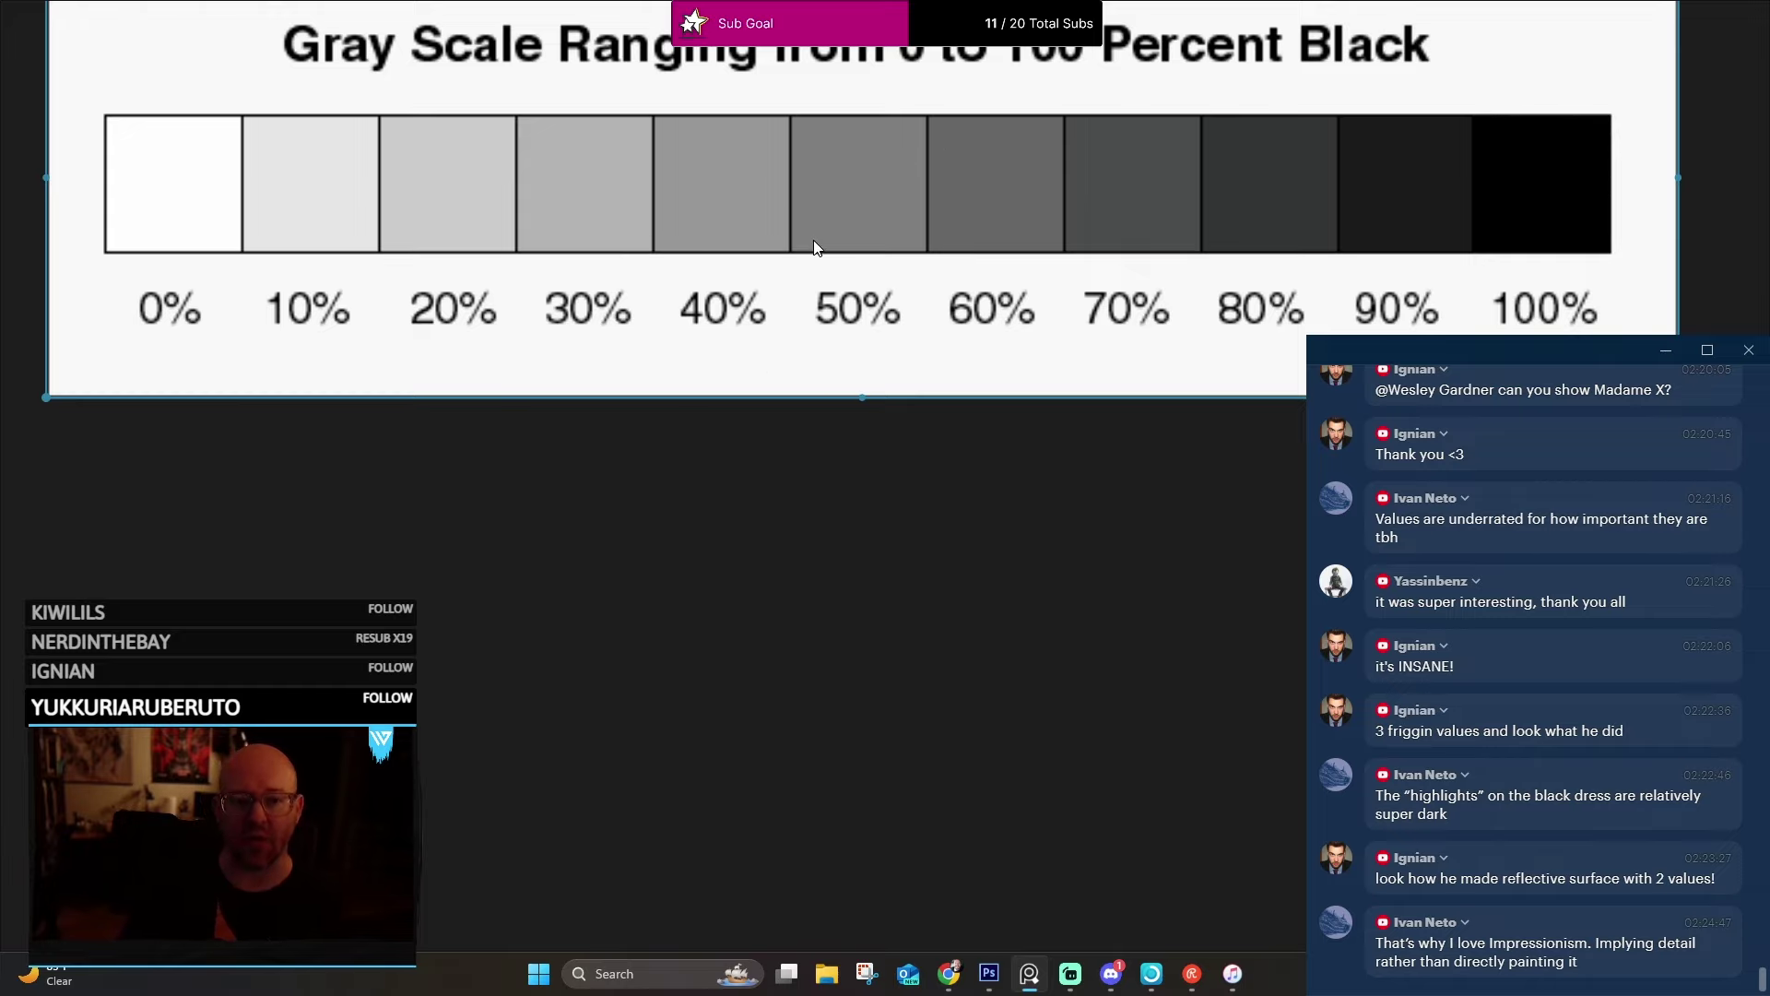
pyautogui.scroll(-10, 755, 279)
pyautogui.scroll(6, 920, 482)
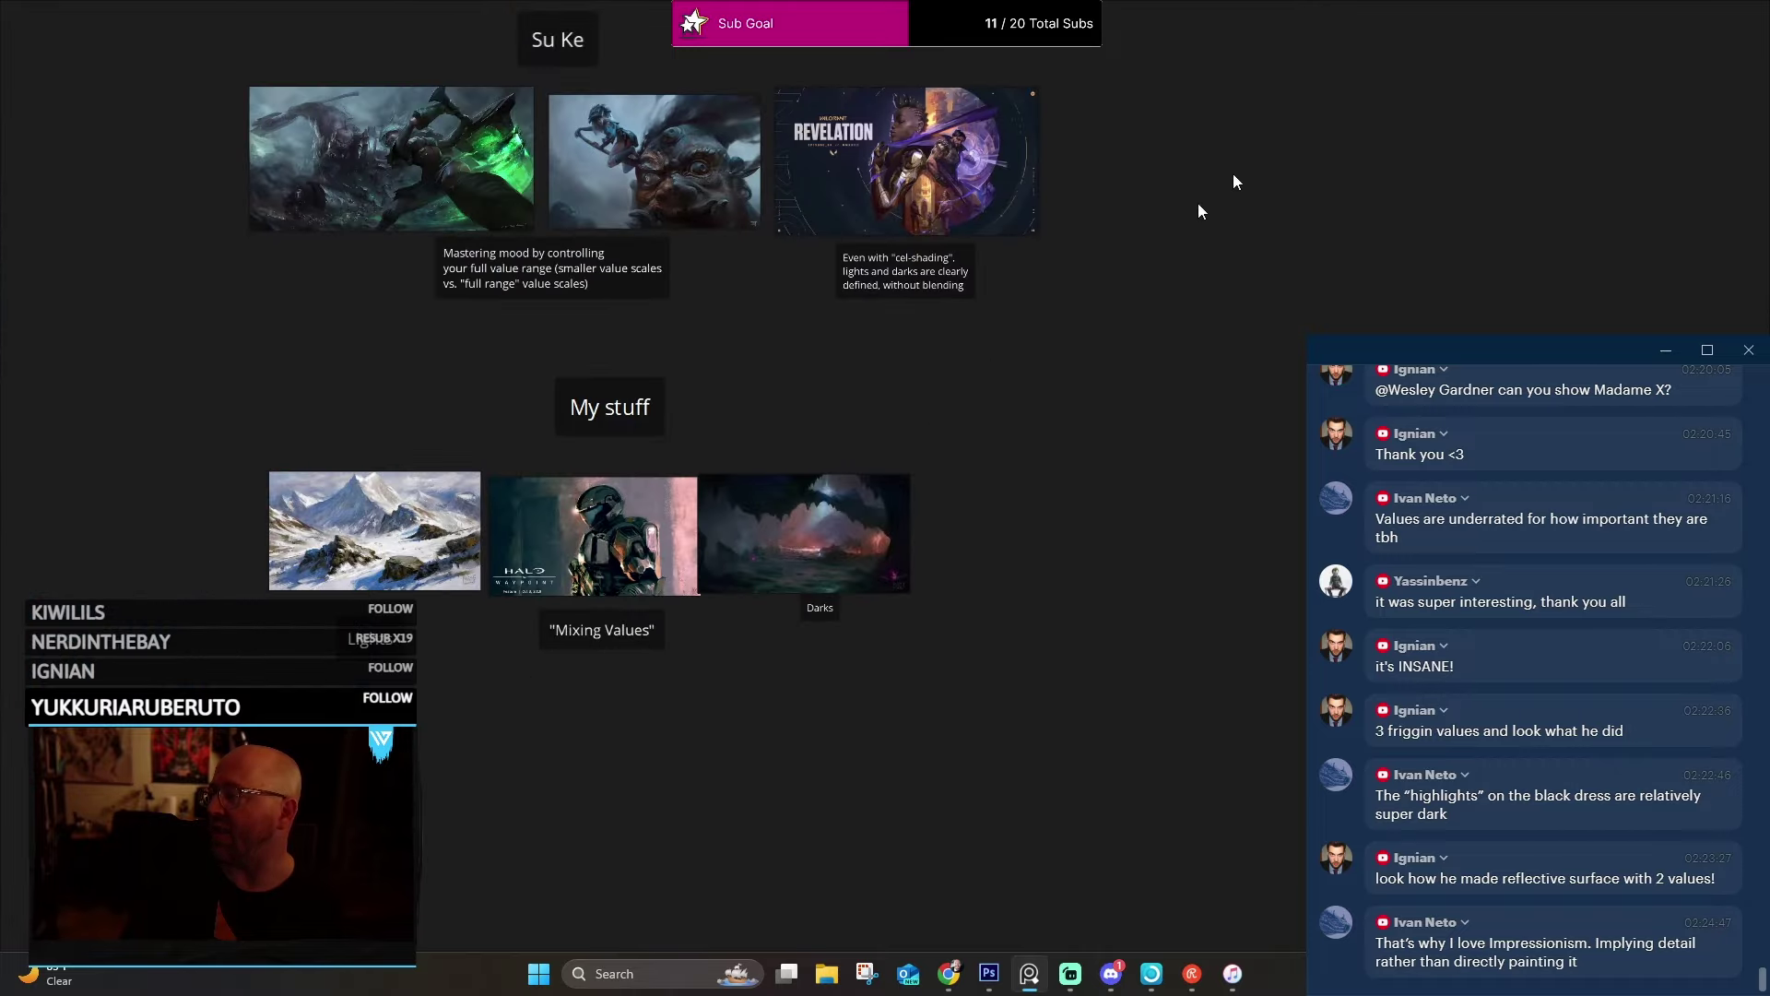
pyautogui.scroll(8, 411, 573)
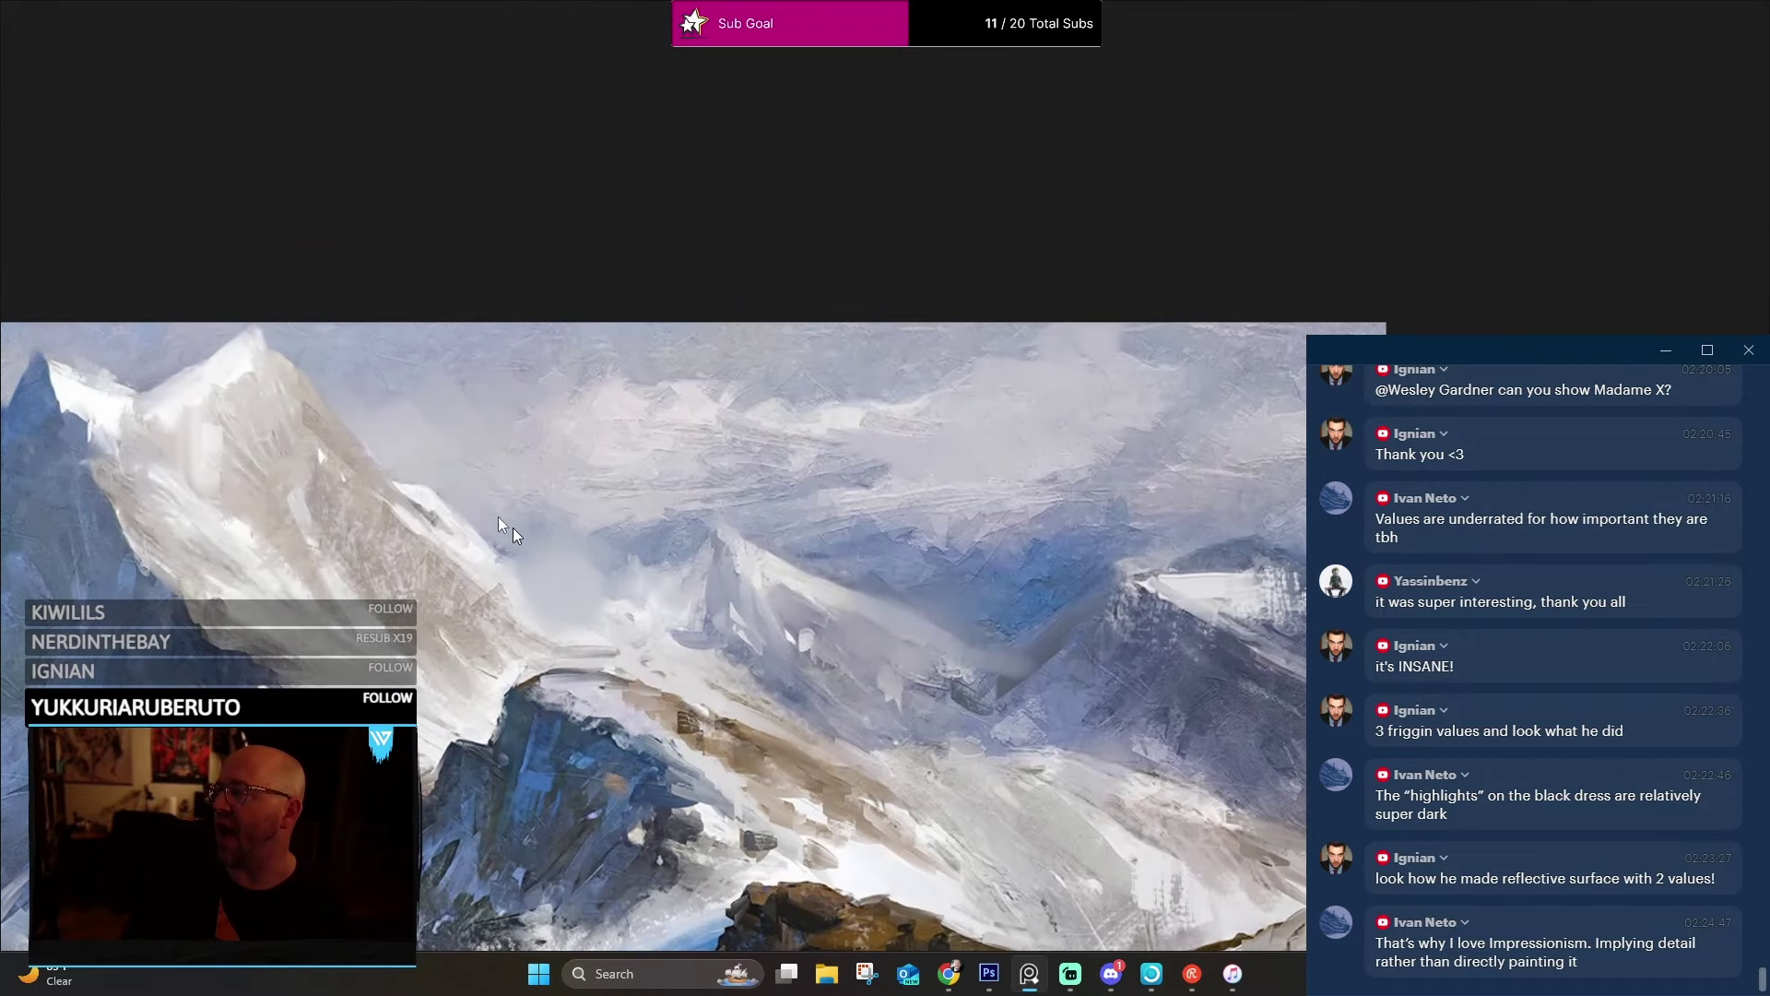
pyautogui.scroll(-3, 437, 560)
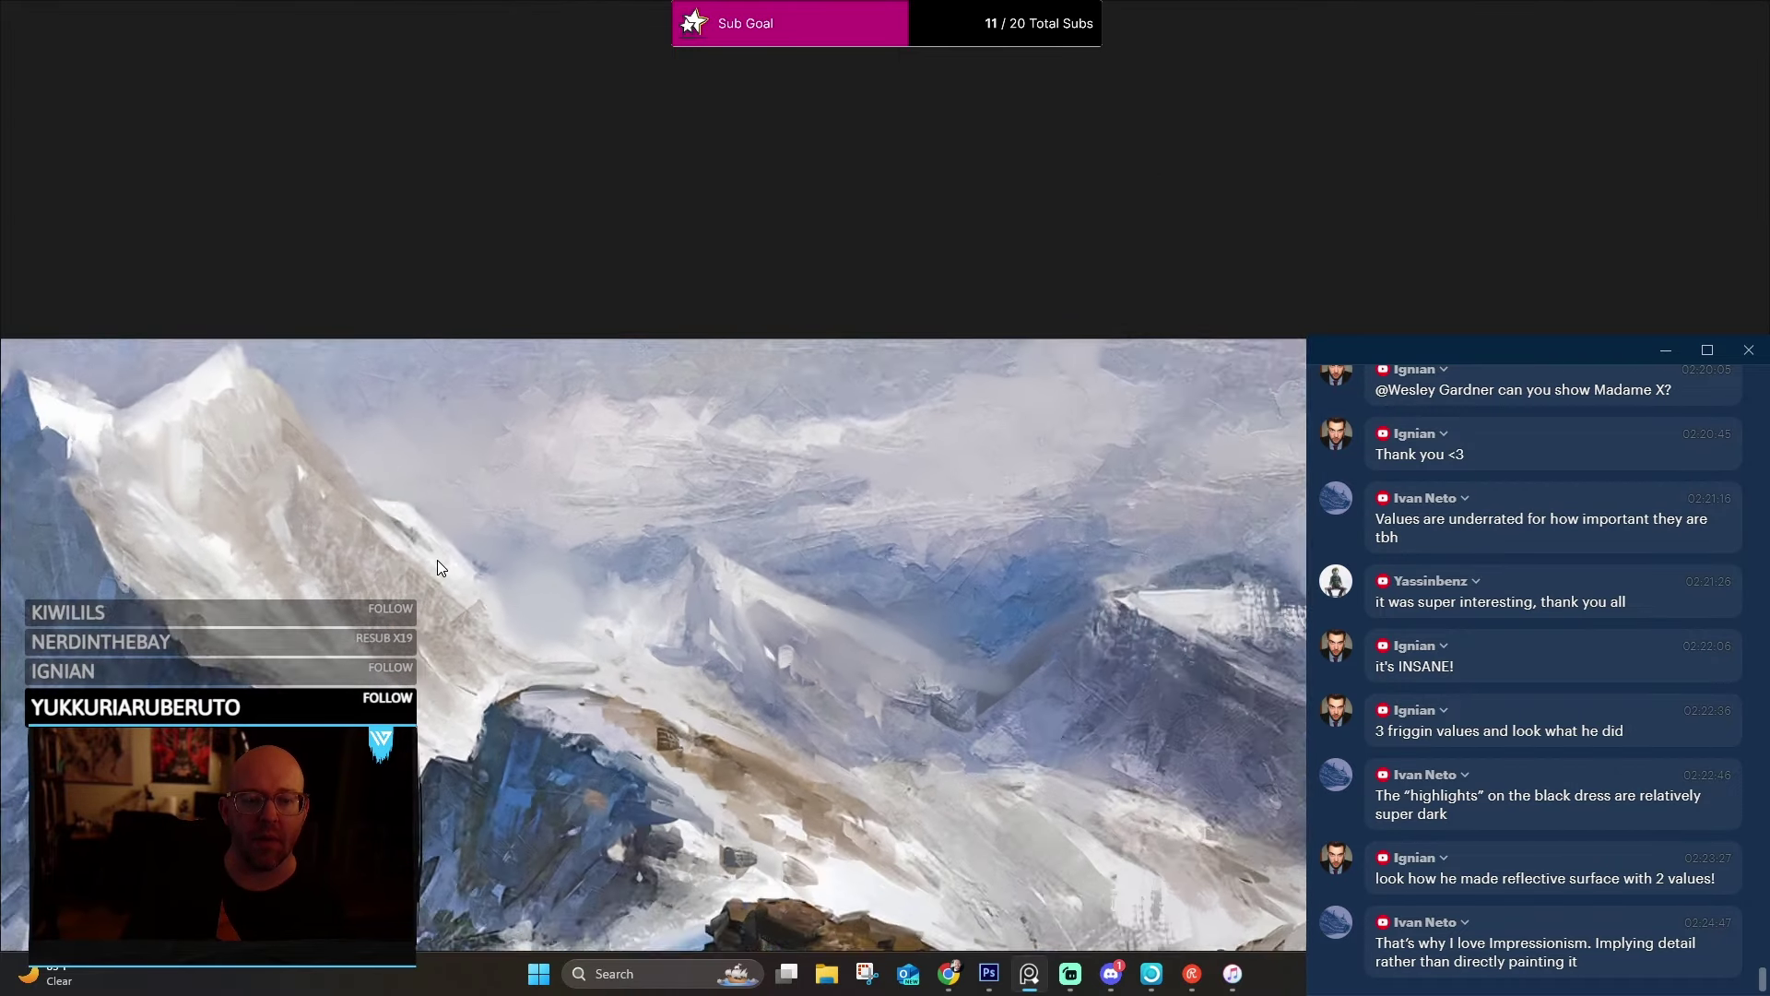
pyautogui.scroll(4, 744, 465)
pyautogui.scroll(6, 379, 424)
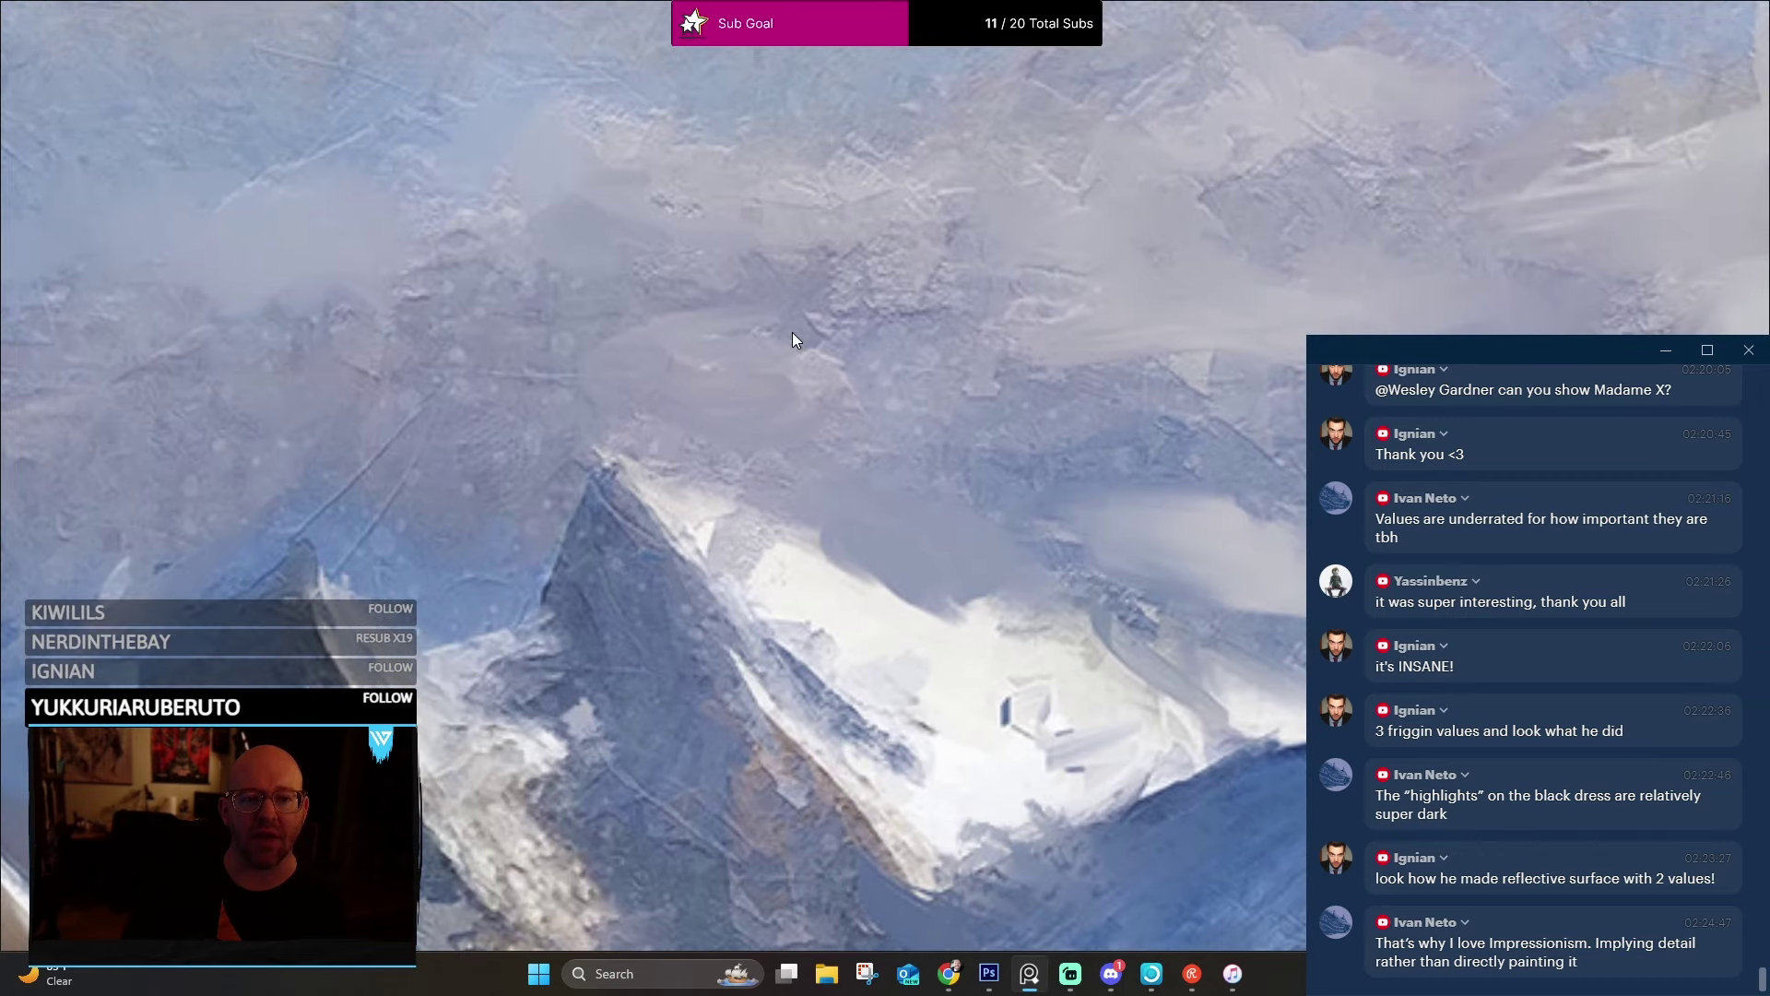
pyautogui.scroll(3, 791, 368)
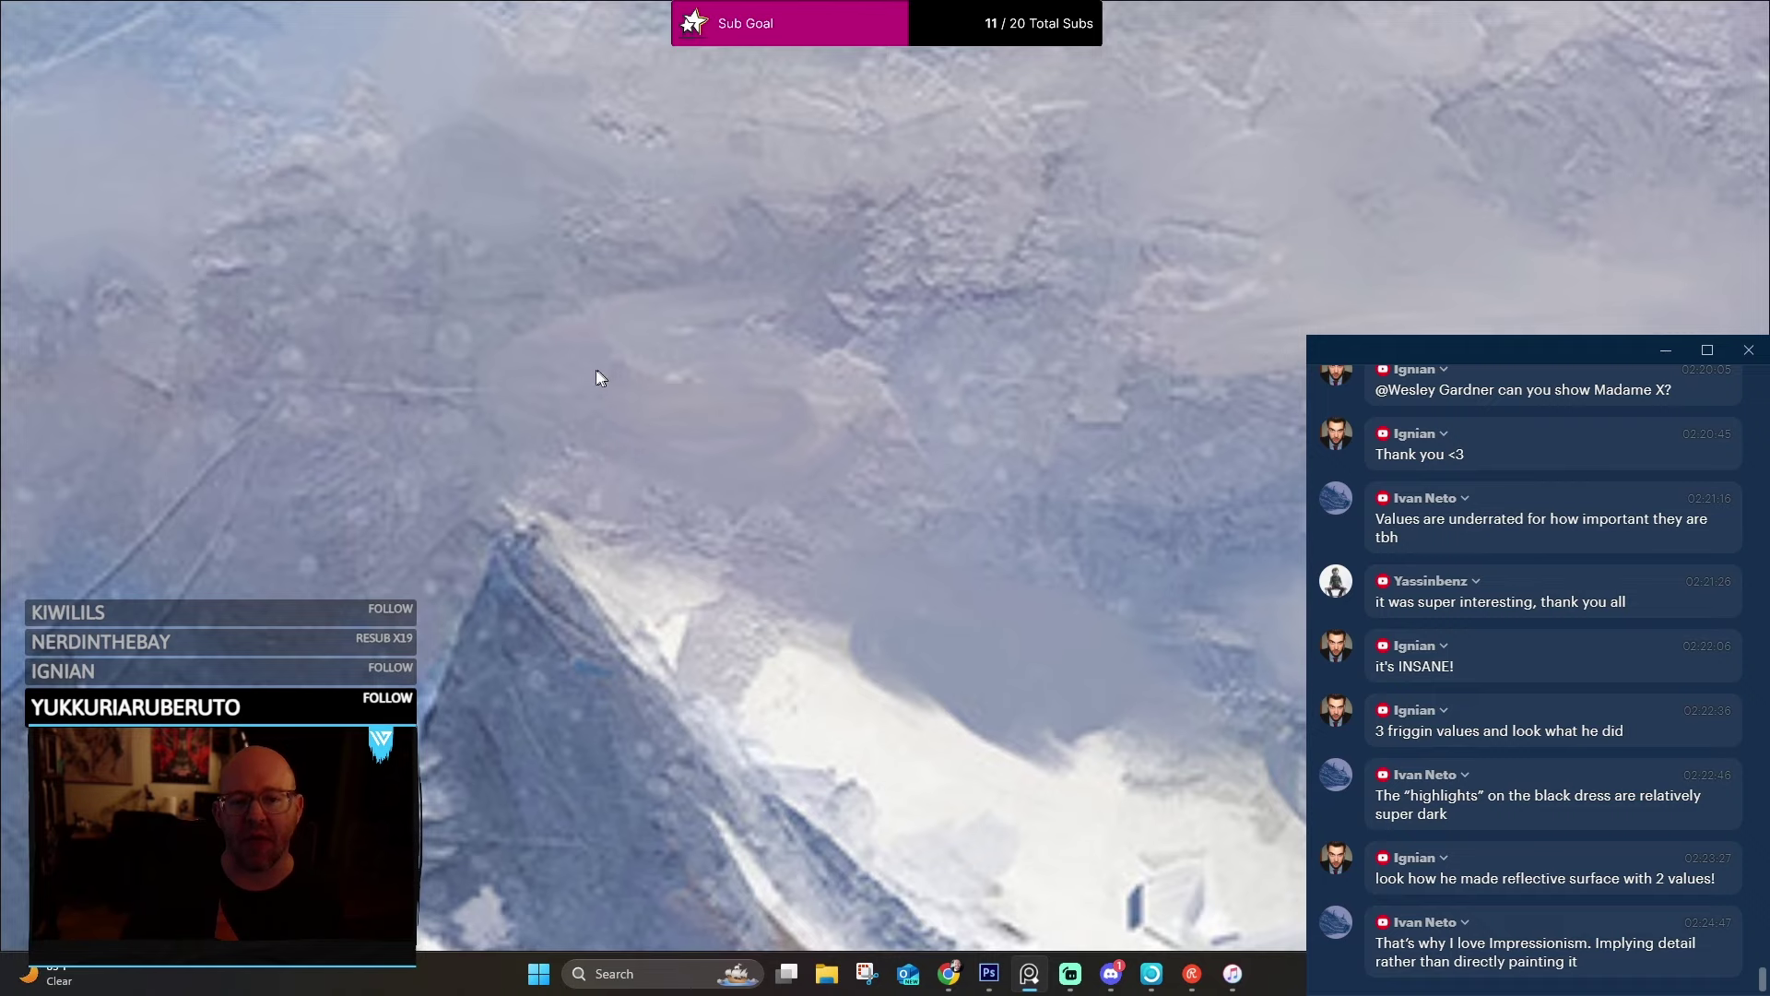
pyautogui.scroll(-2, 564, 337)
pyautogui.moveTo(564, 338); pyautogui.dragTo(826, 454)
pyautogui.scroll(2, 581, 383)
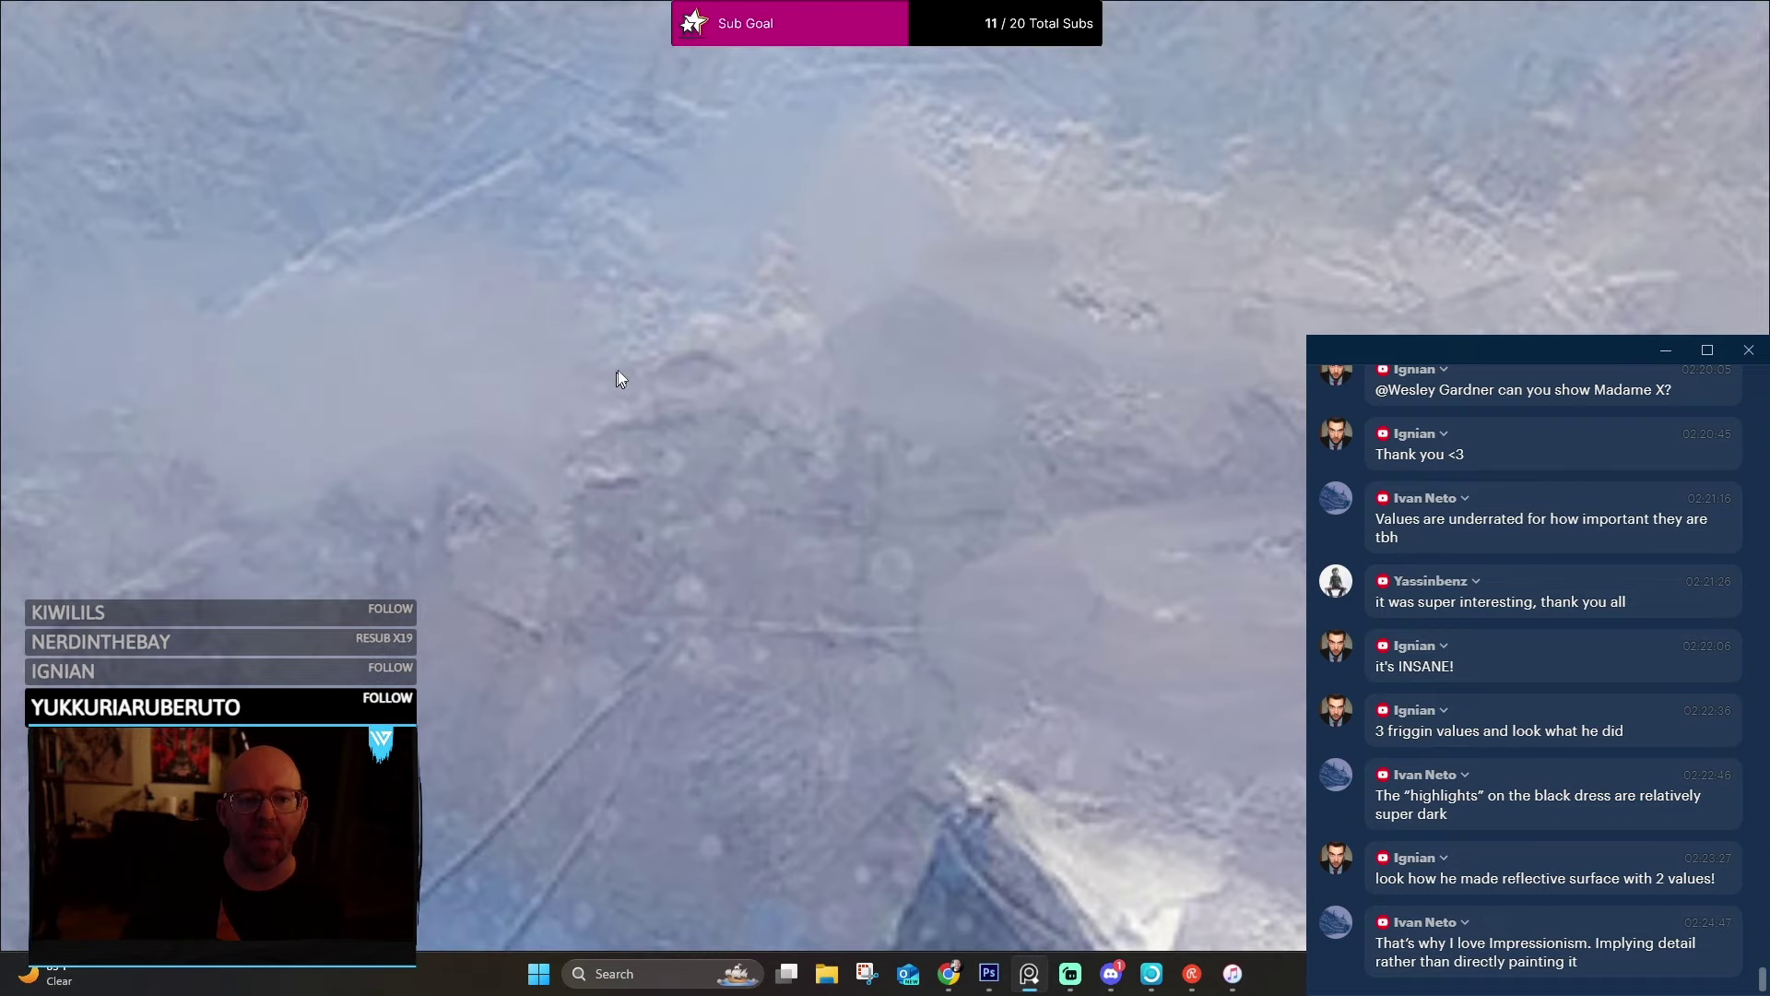
pyautogui.scroll(-2, 673, 430)
pyautogui.scroll(2, 691, 439)
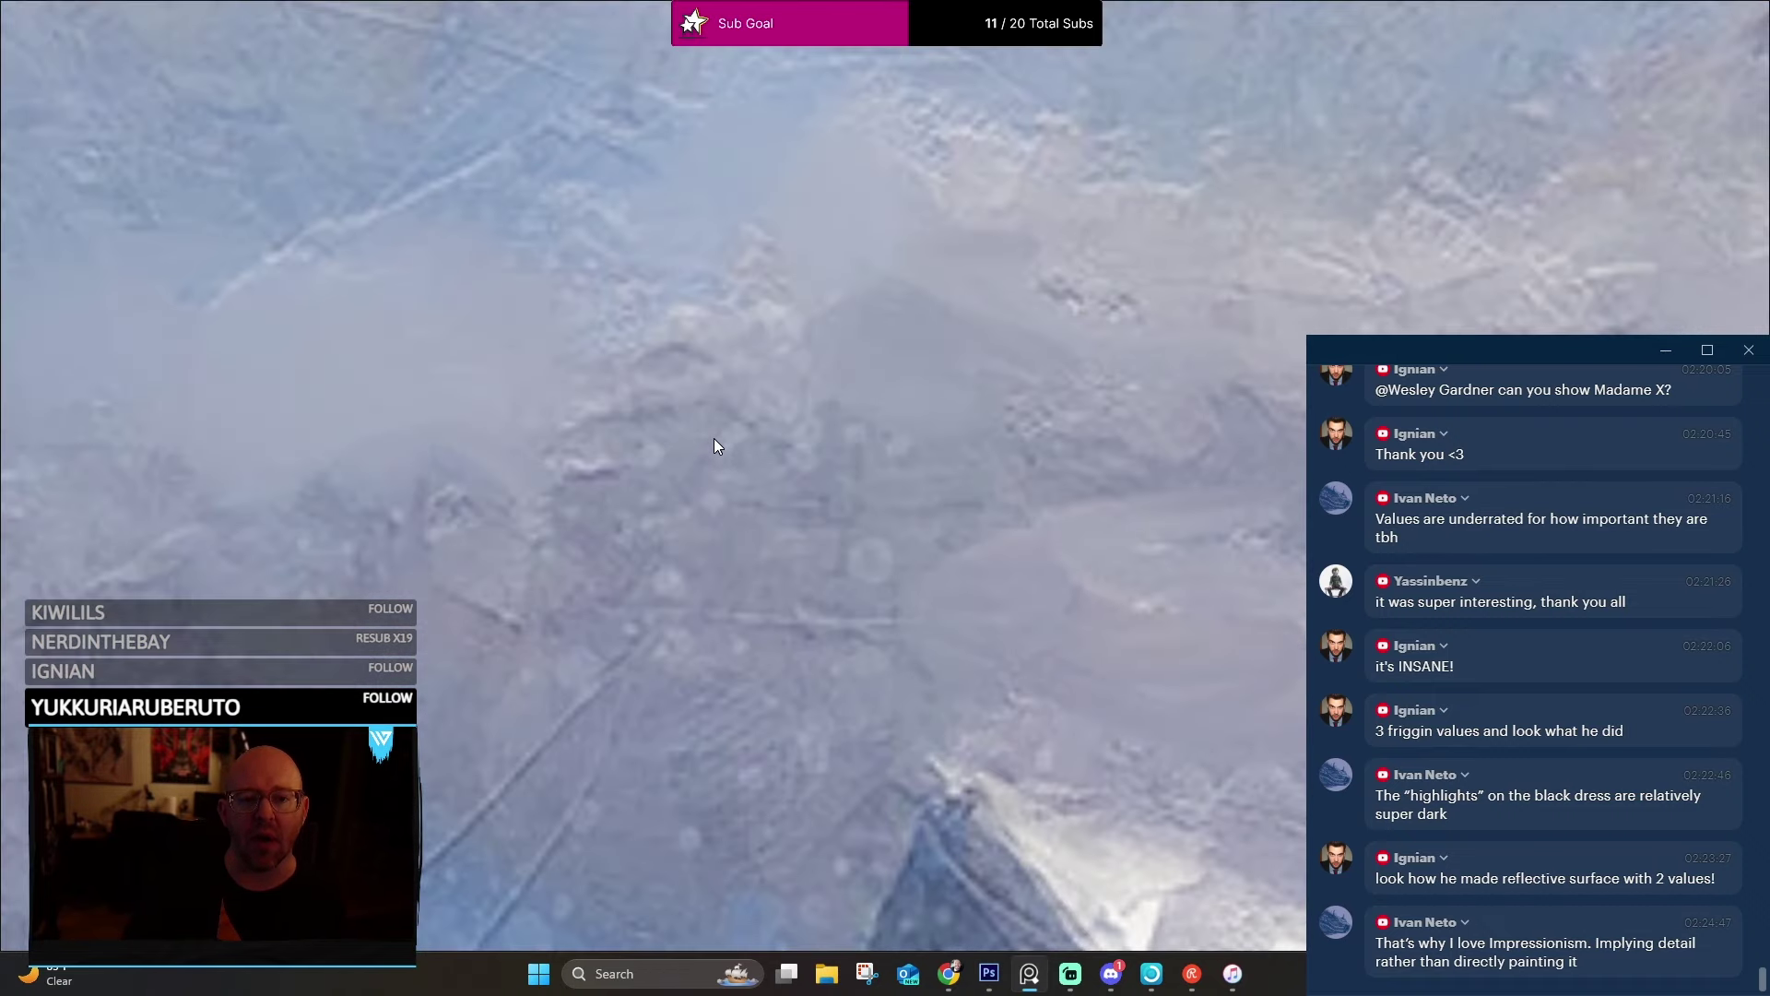
pyautogui.scroll(-3, 741, 380)
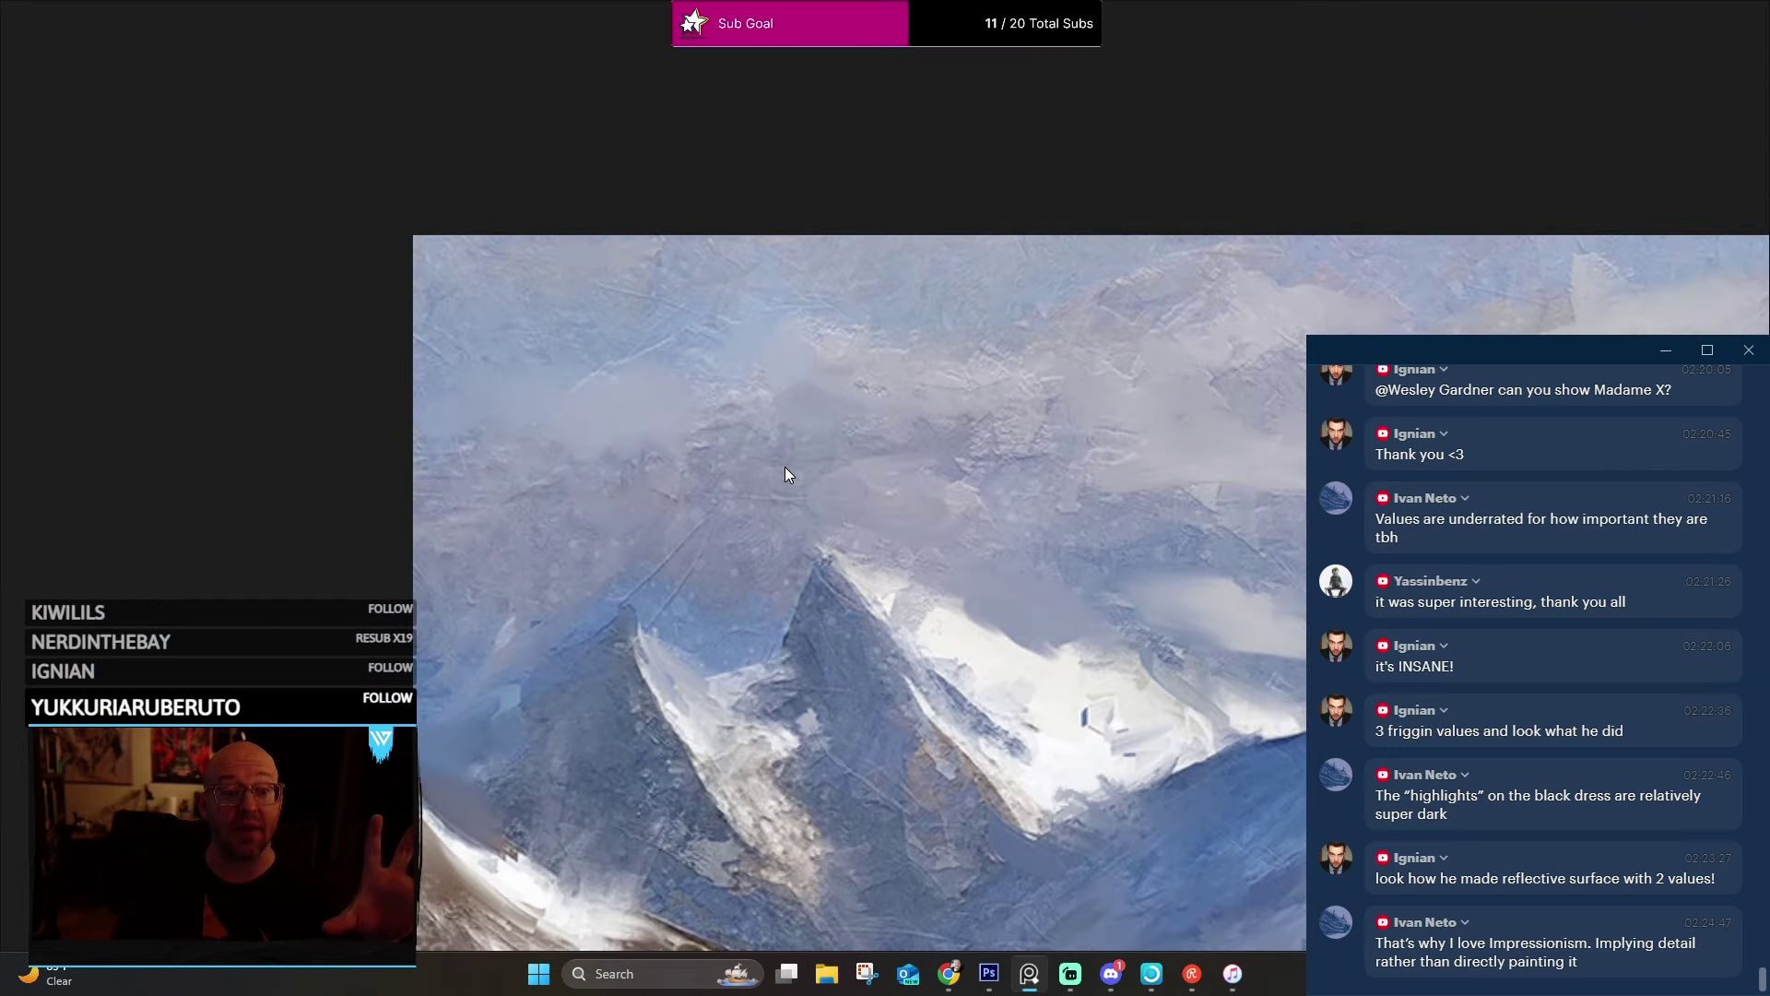
pyautogui.scroll(3, 784, 474)
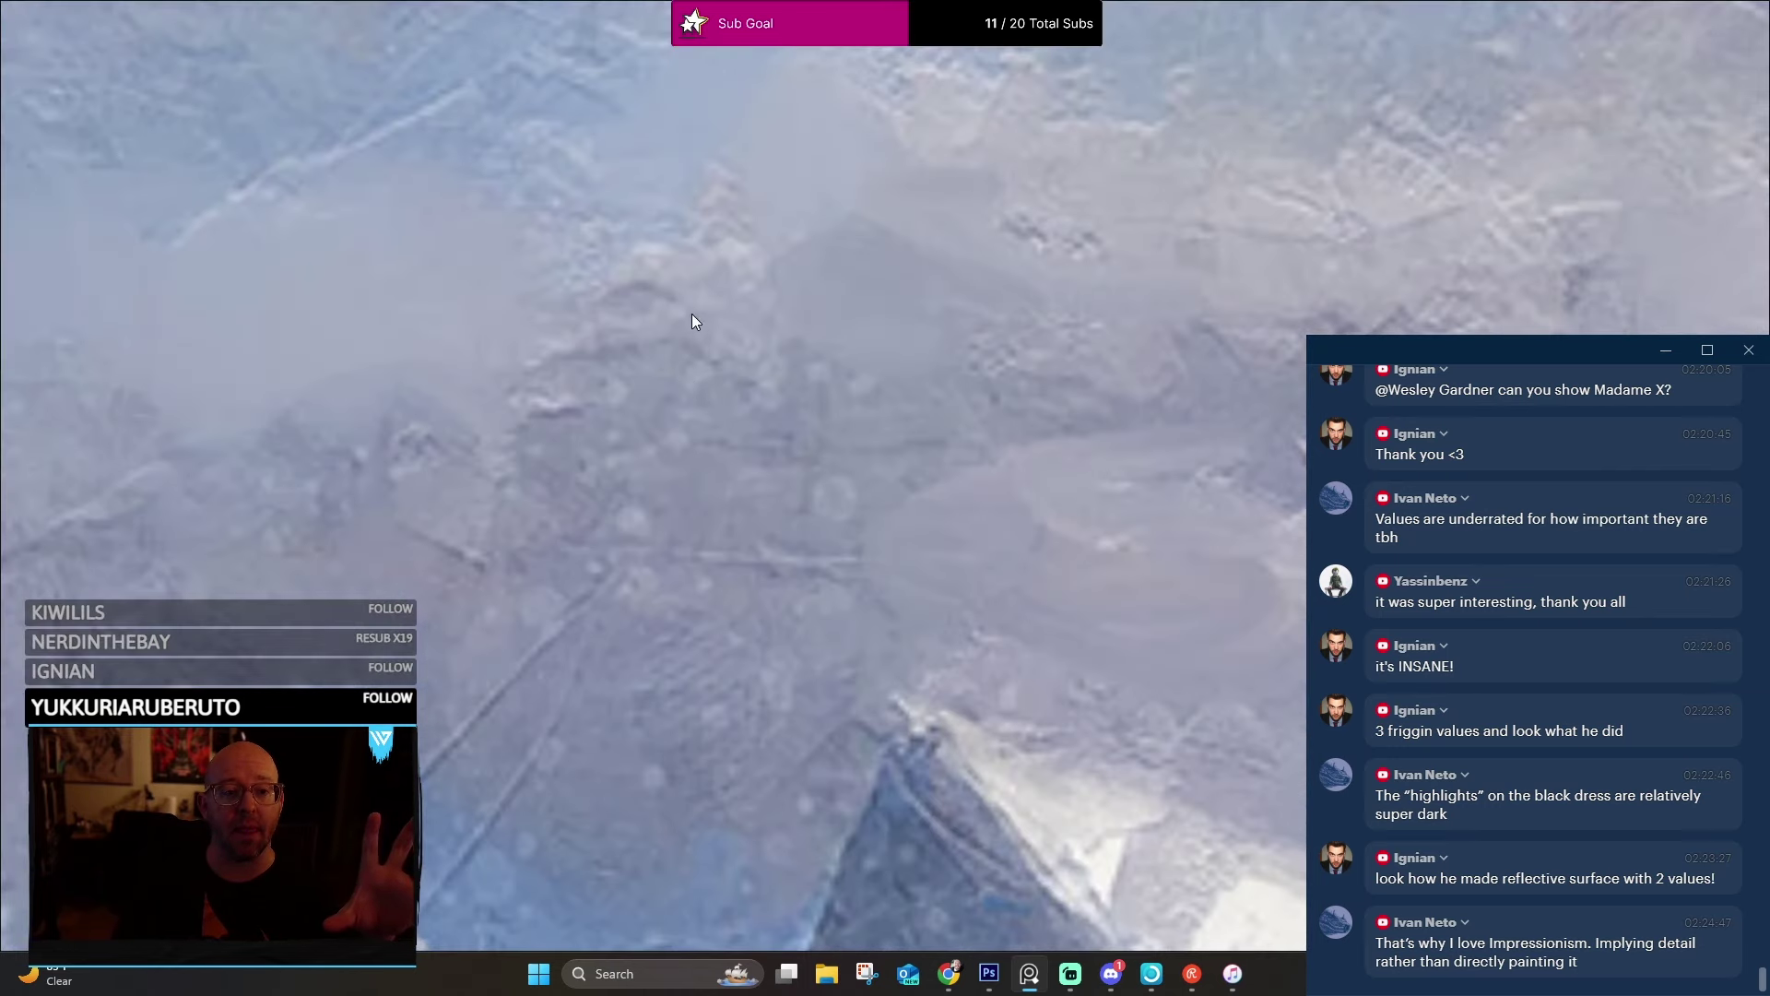
pyautogui.scroll(2, 706, 309)
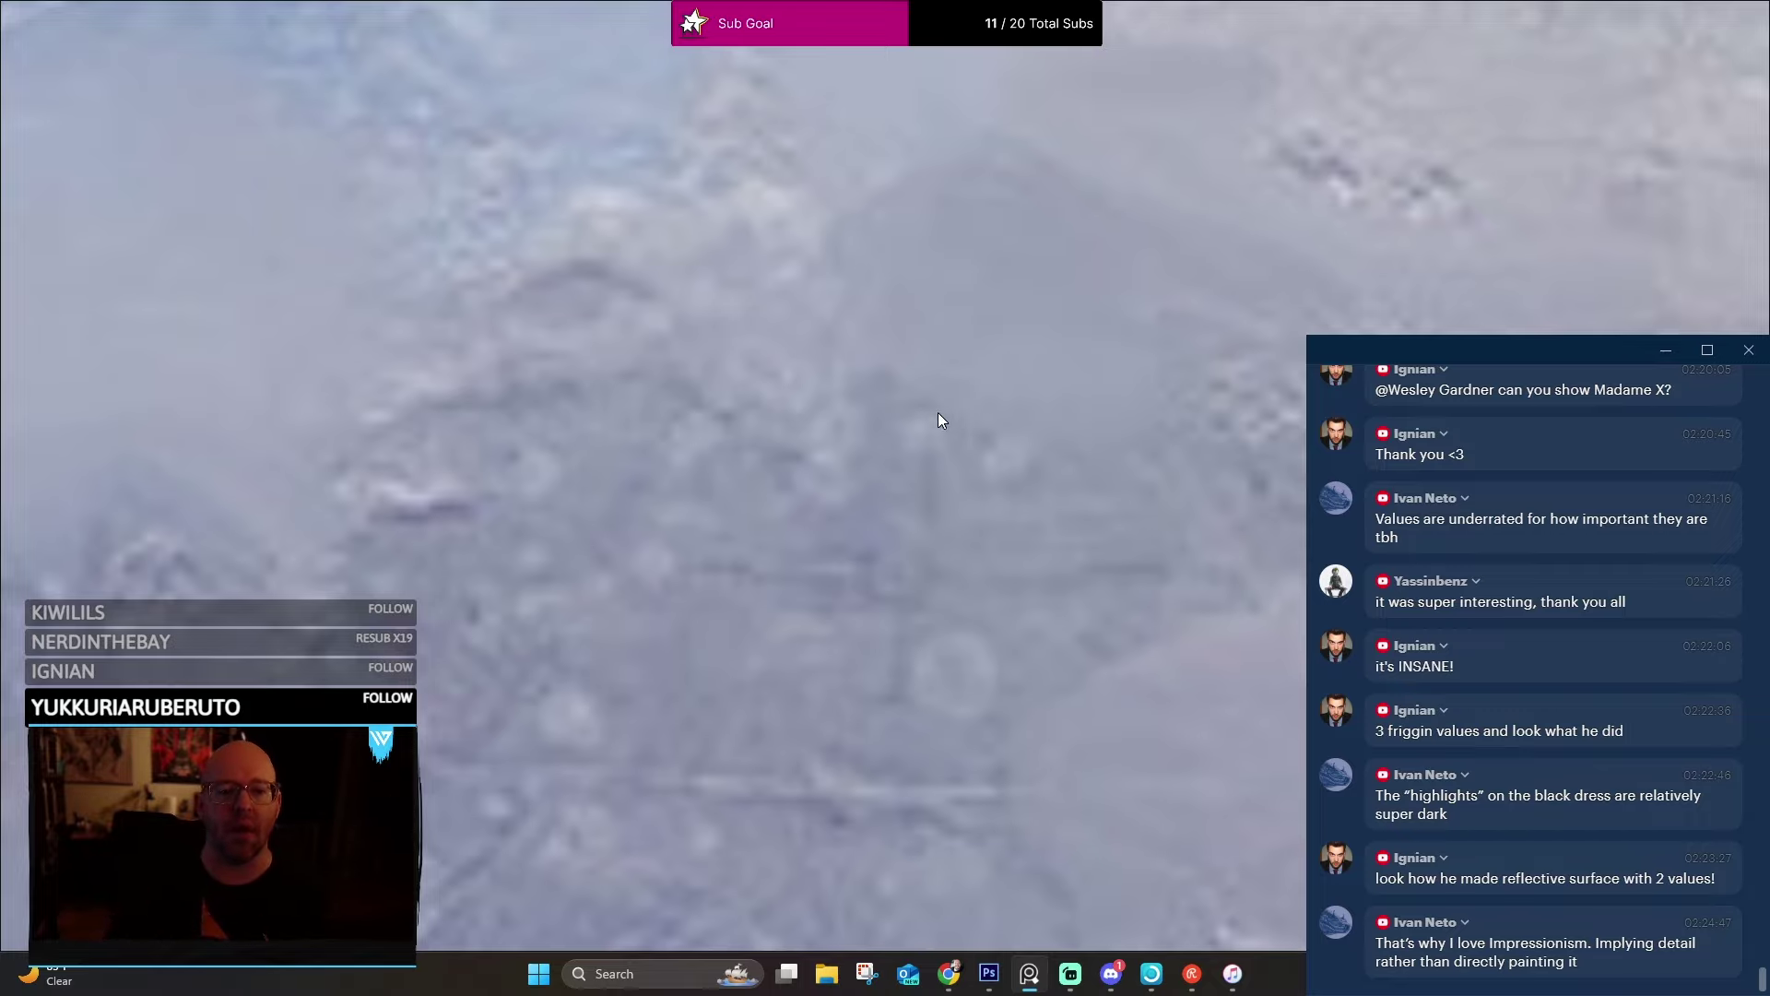
pyautogui.scroll(-2, 937, 413)
pyautogui.scroll(-3, 938, 413)
pyautogui.moveTo(1029, 568); pyautogui.dragTo(589, 369)
pyautogui.scroll(5, 595, 349)
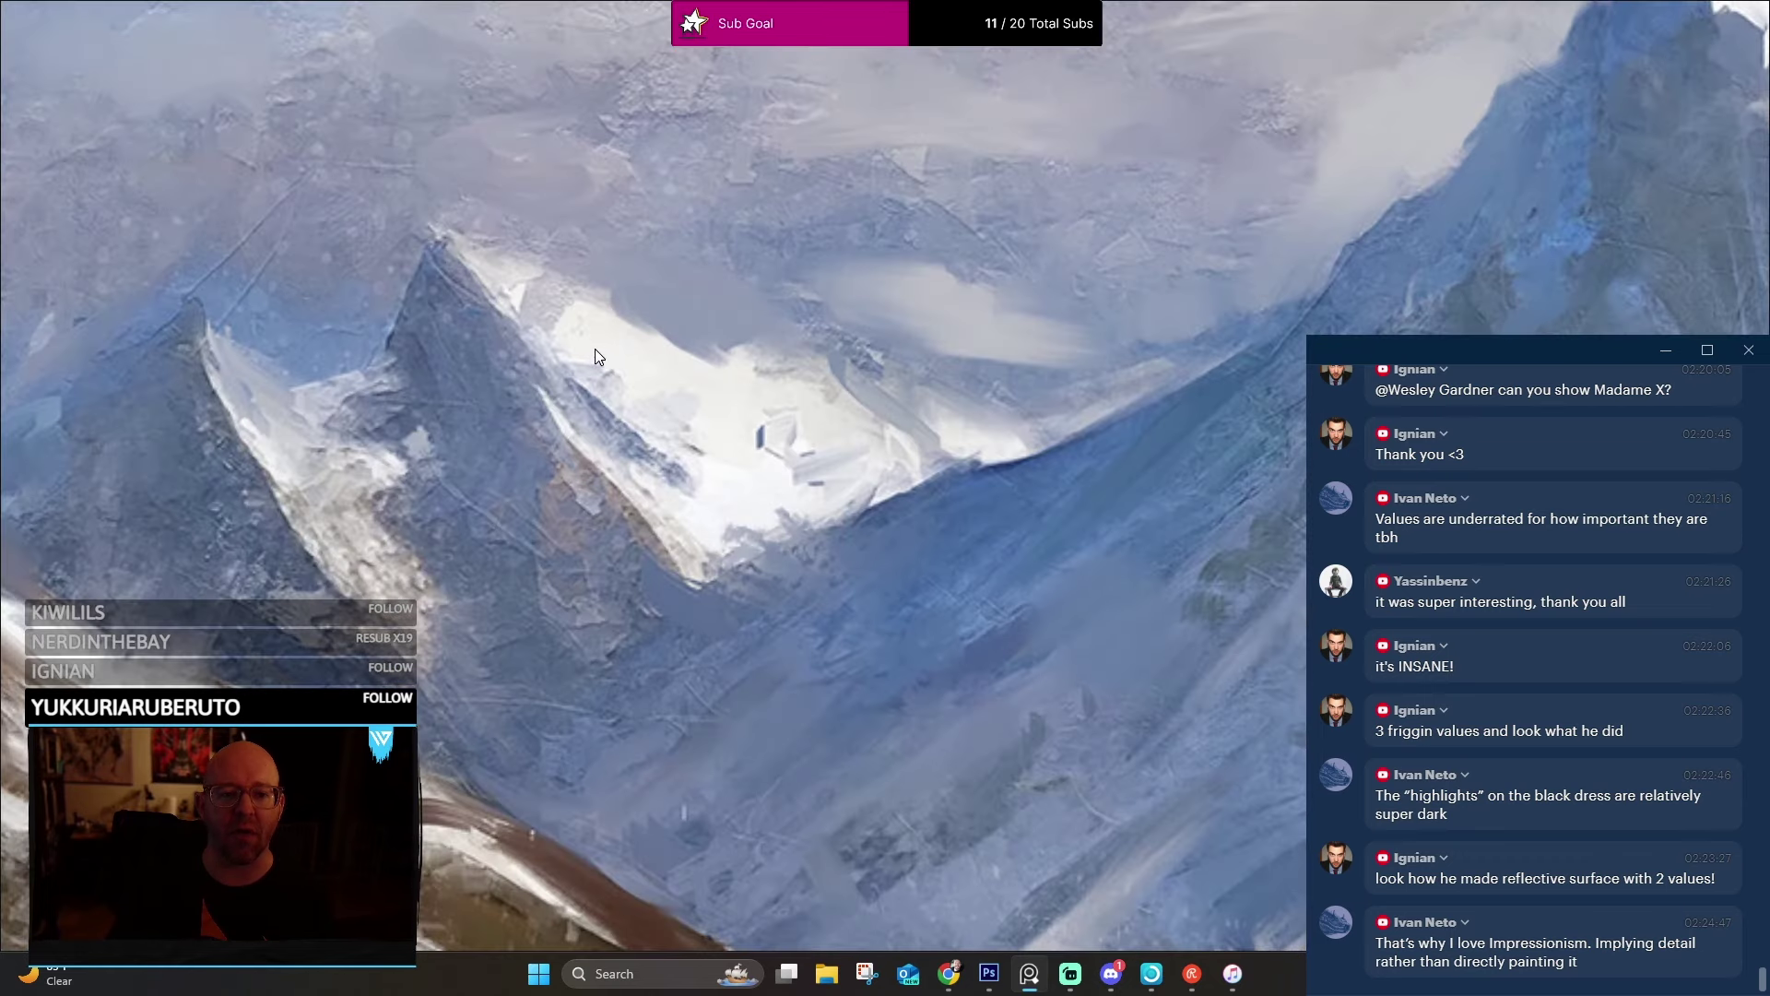
pyautogui.scroll(1, 564, 379)
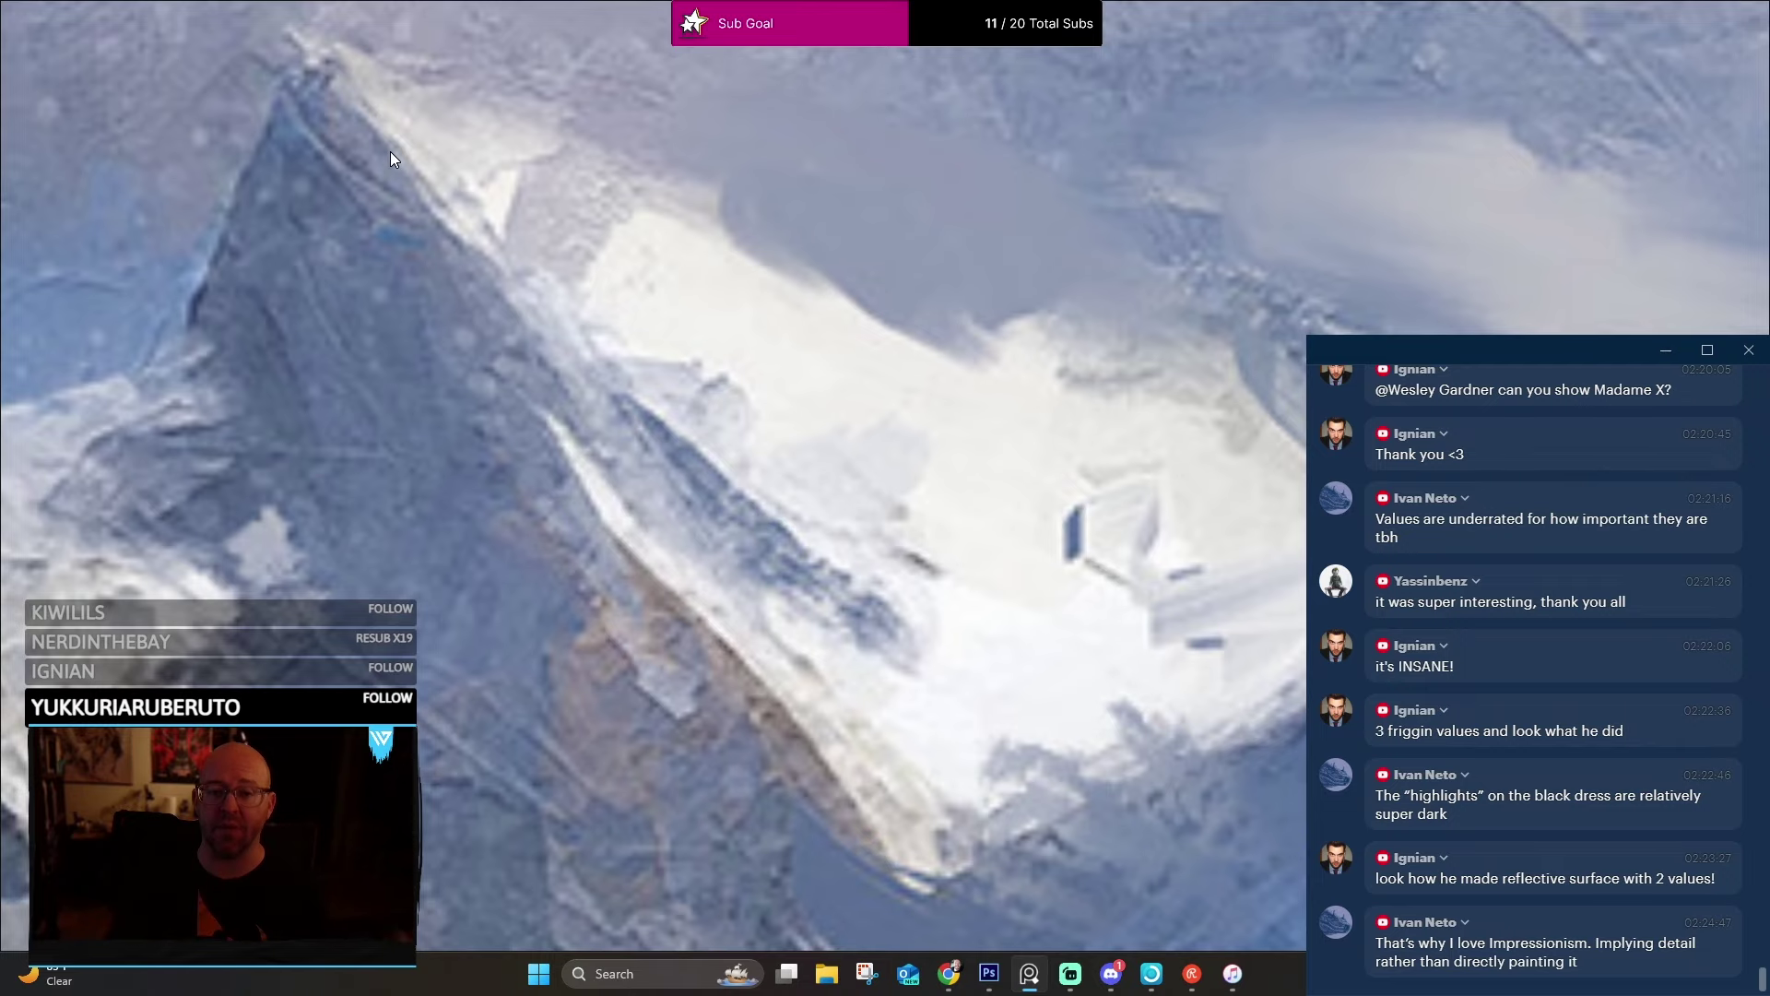
pyautogui.scroll(1, 396, 138)
pyautogui.scroll(-3, 390, 147)
pyautogui.scroll(4, 293, 116)
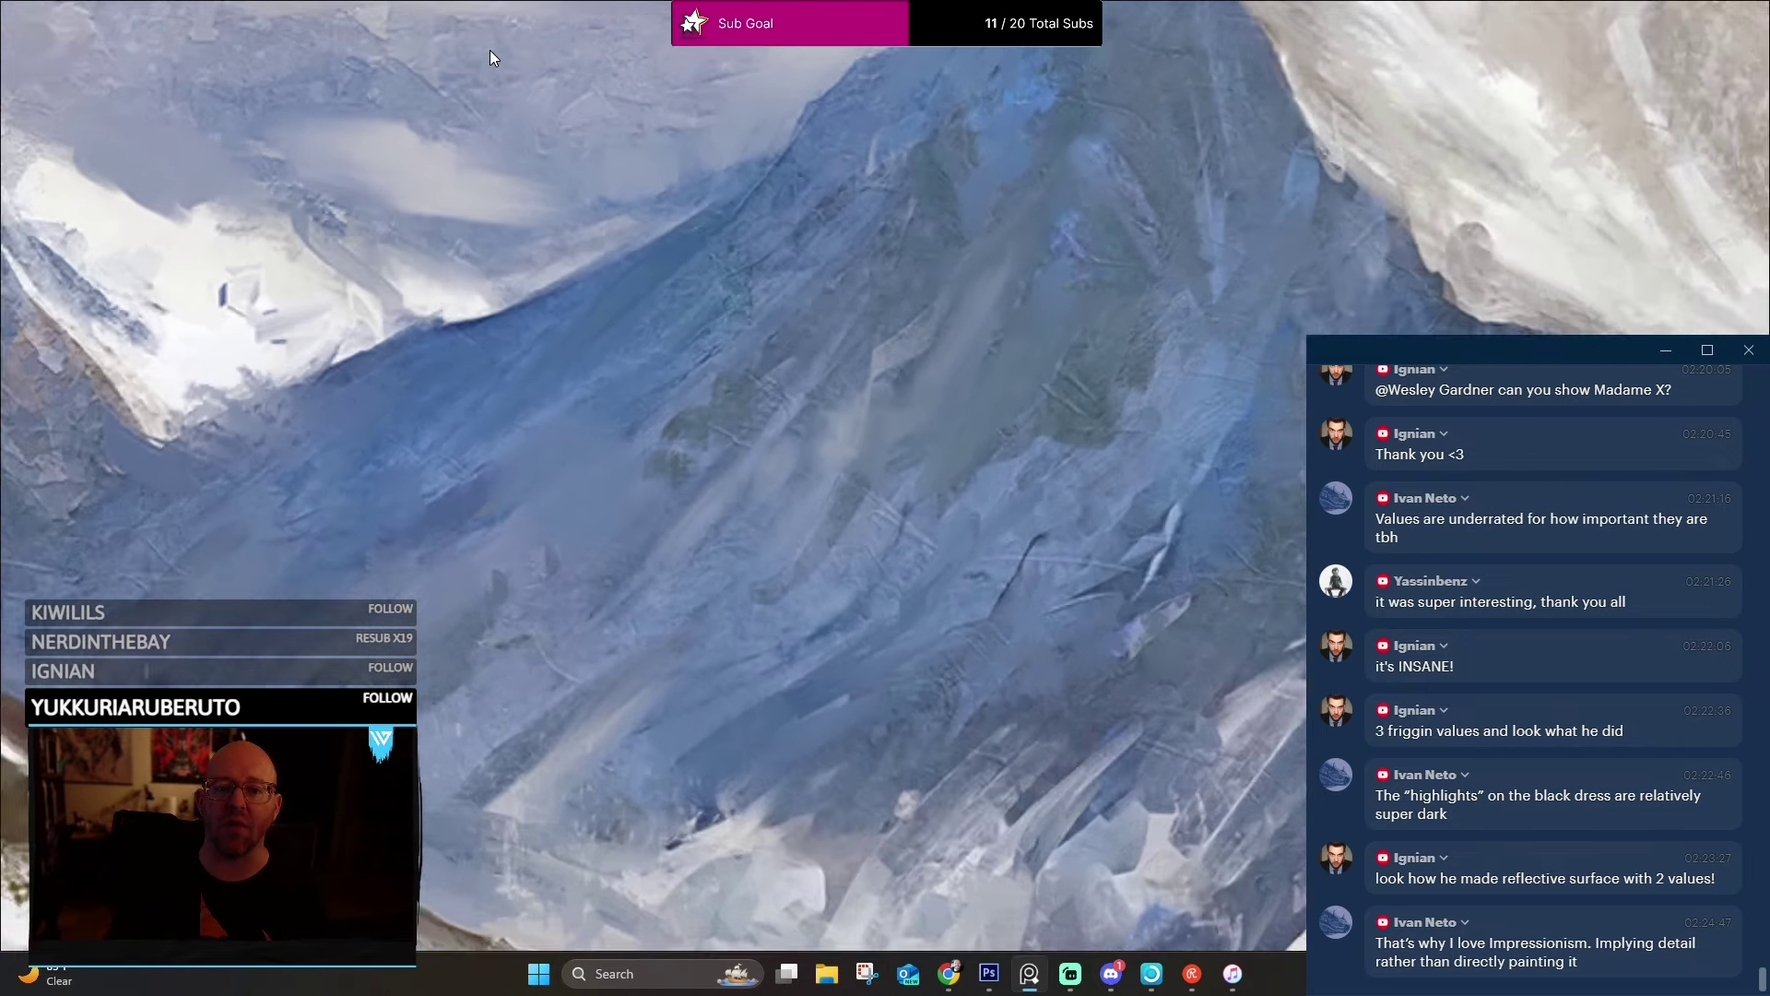
pyautogui.scroll(-3, 496, 241)
pyautogui.scroll(5, 755, 334)
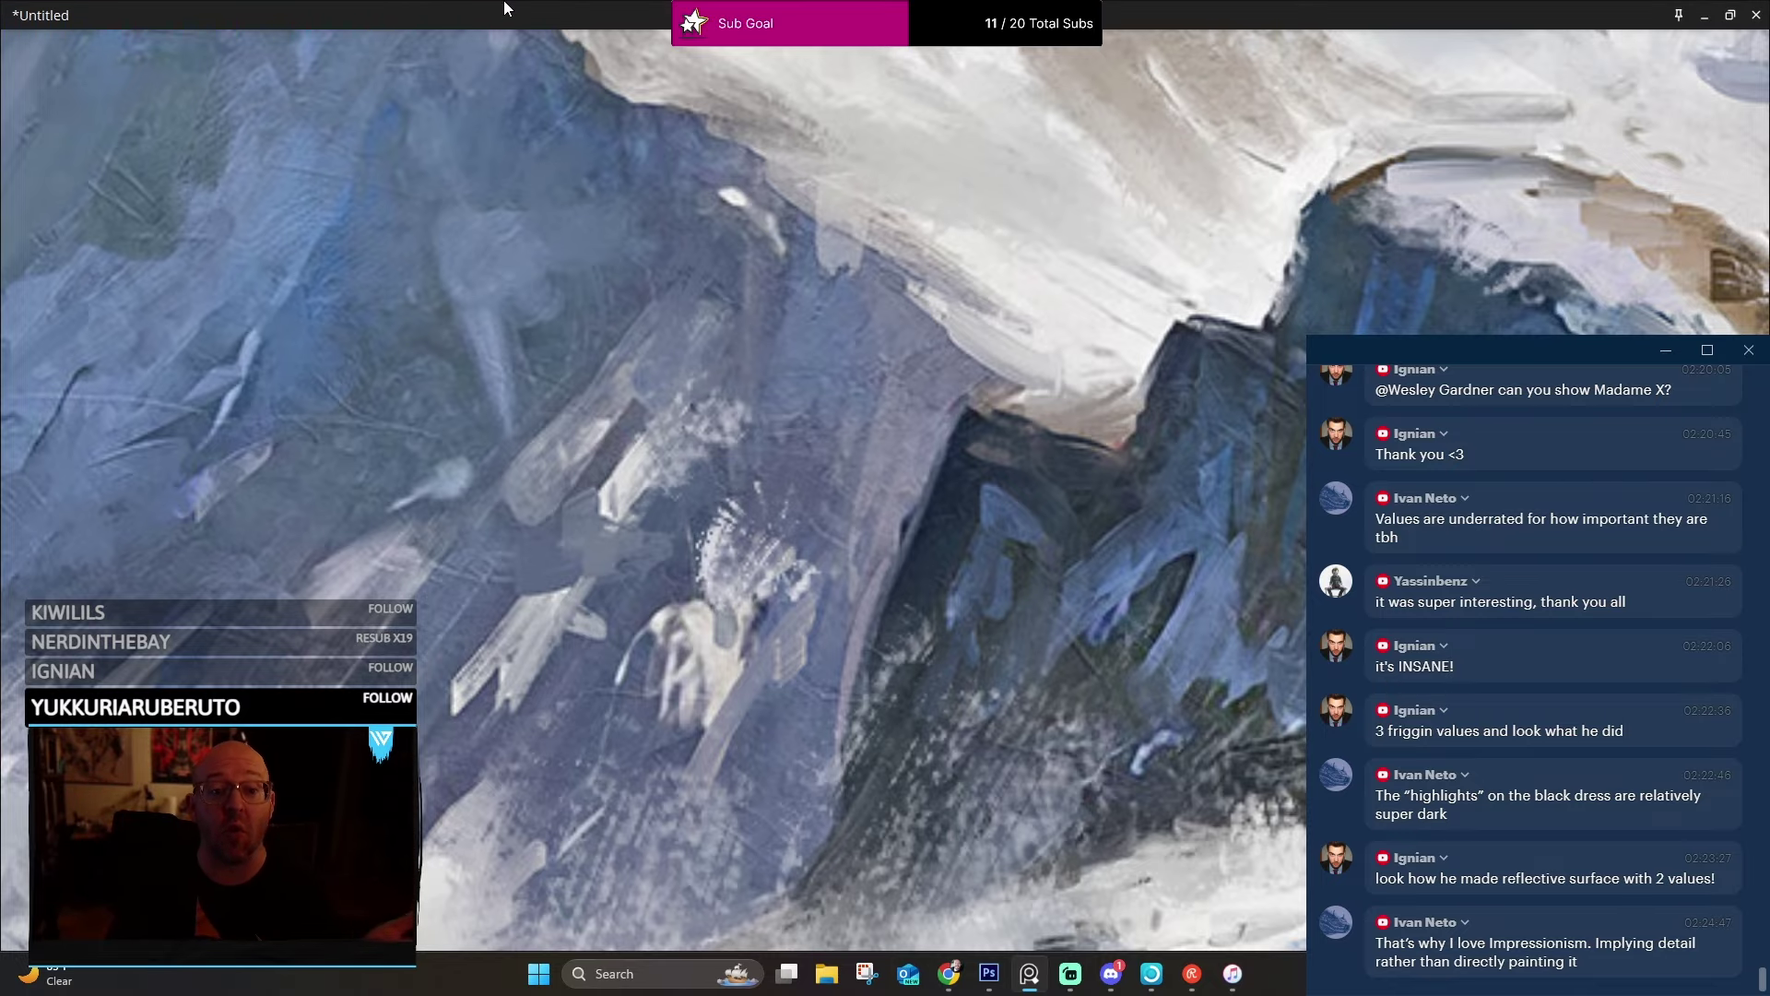
pyautogui.scroll(-5, 573, 250)
pyautogui.scroll(5, 789, 428)
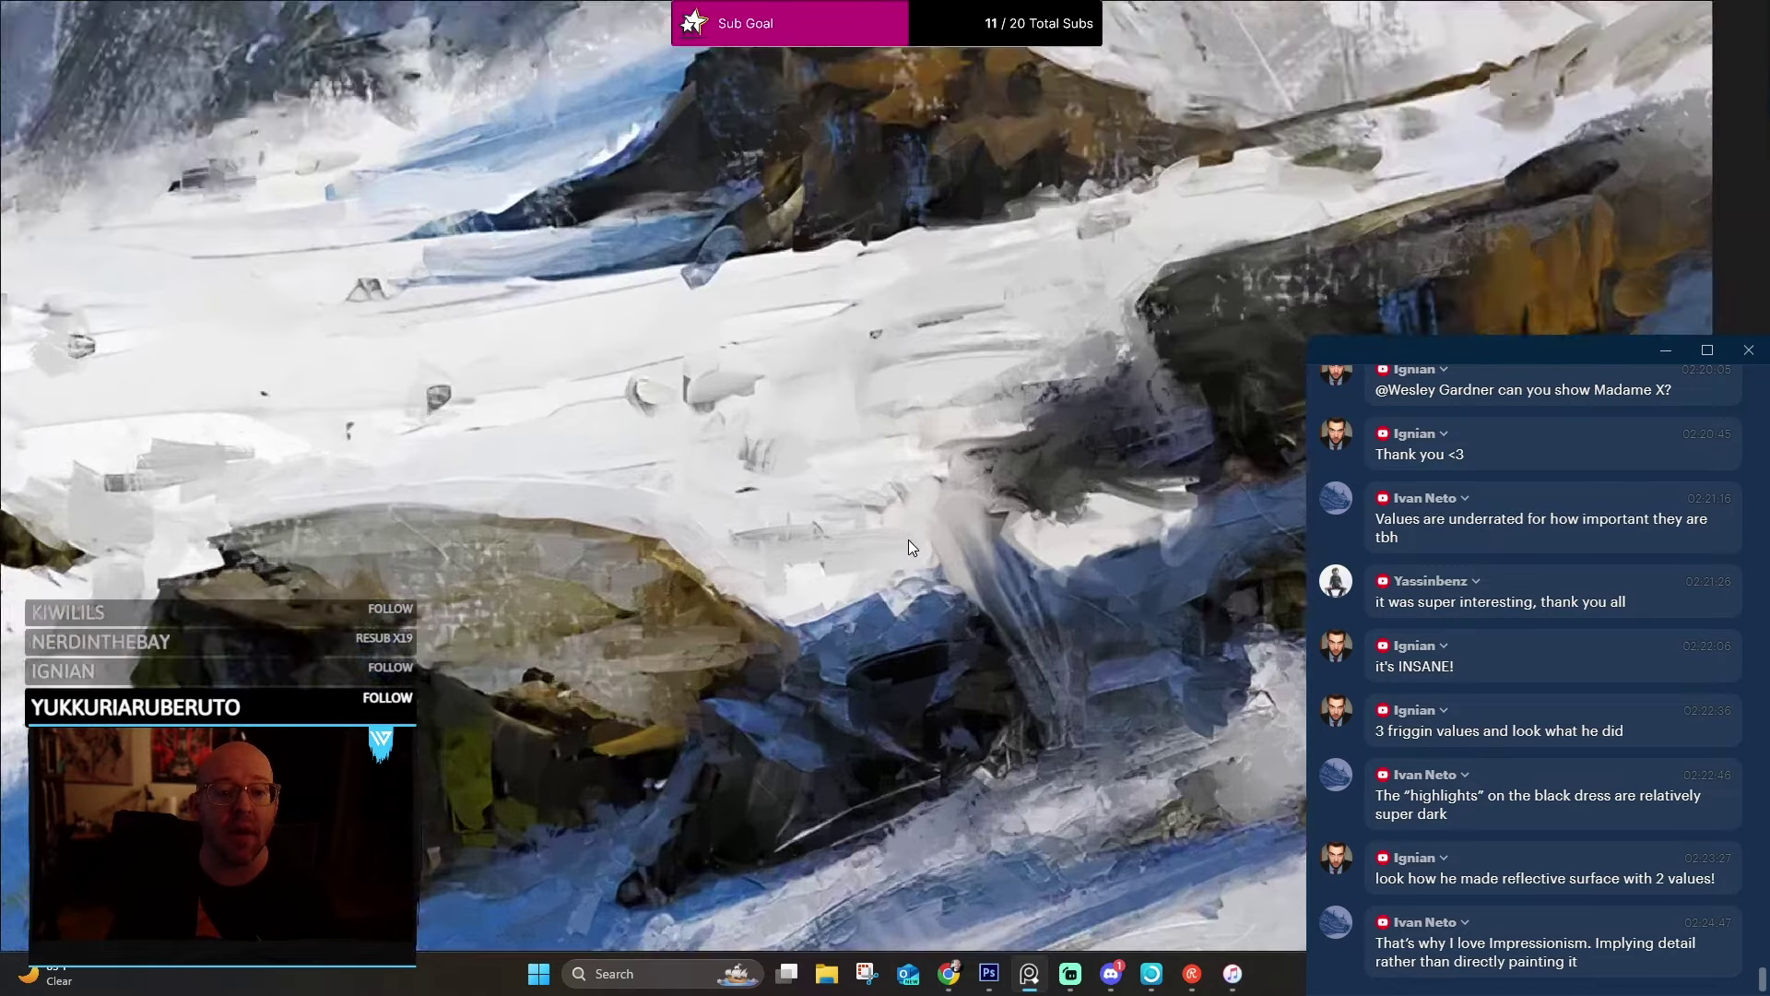
pyautogui.scroll(1, 883, 342)
pyautogui.scroll(-1, 755, 343)
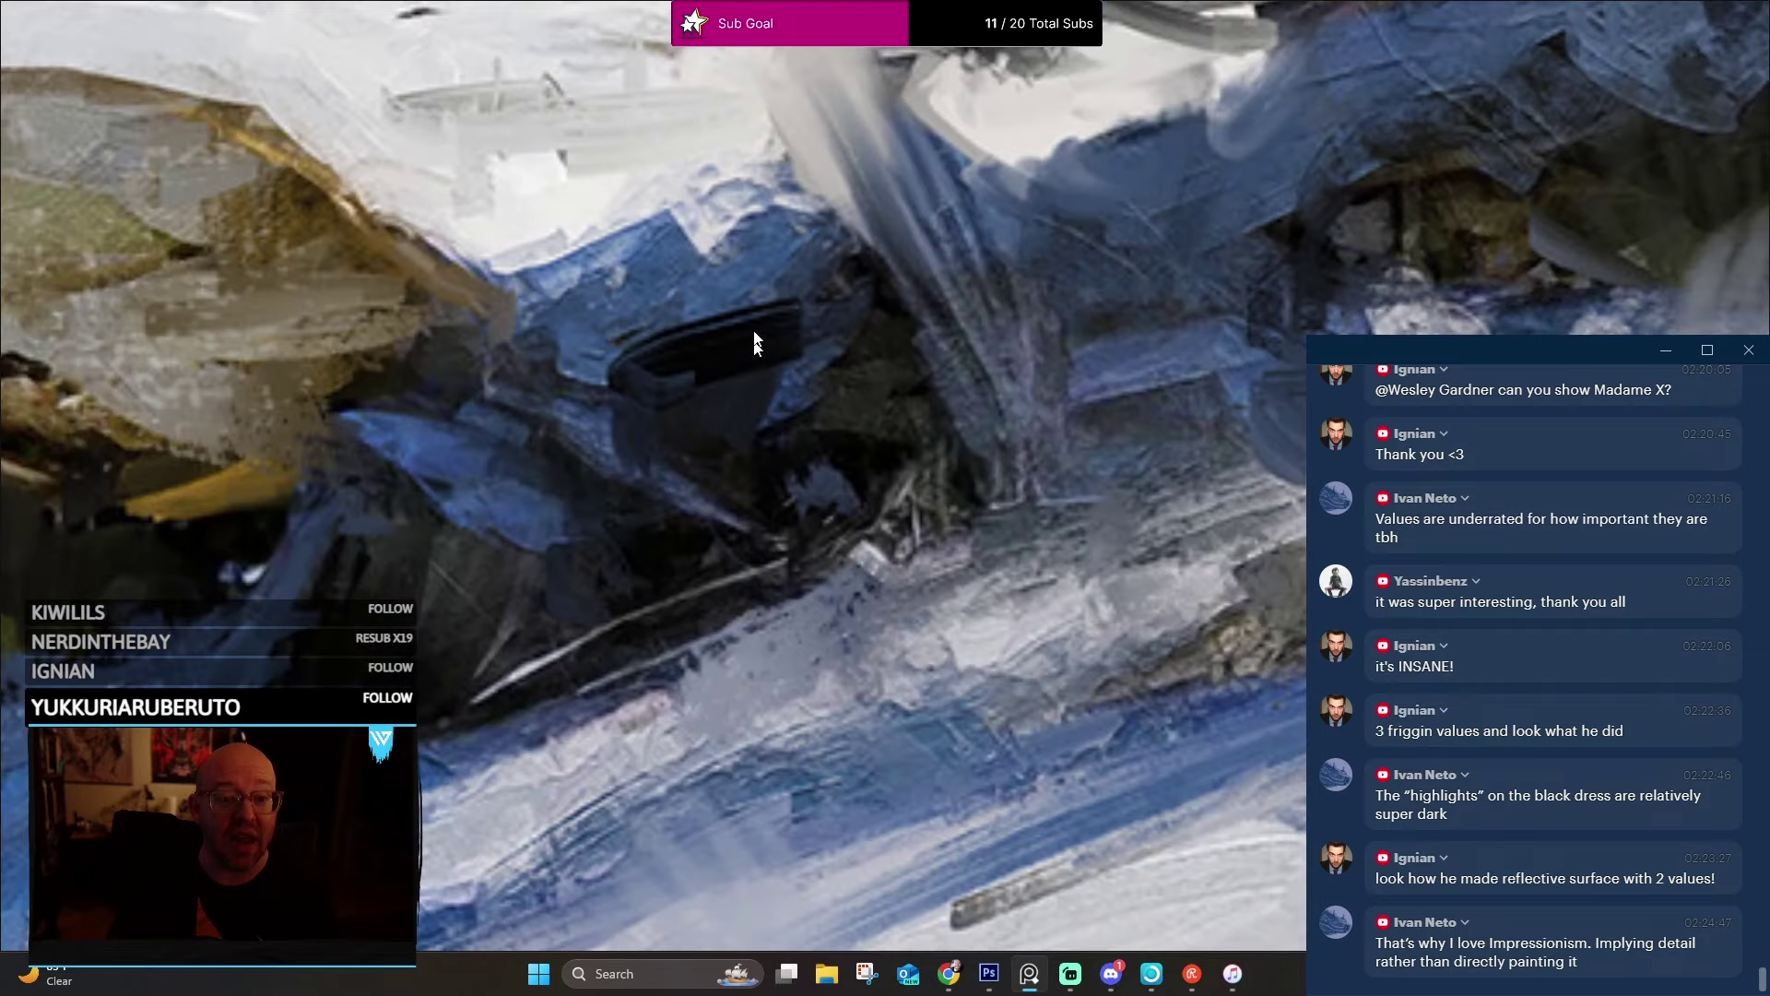
pyautogui.scroll(-3, 769, 405)
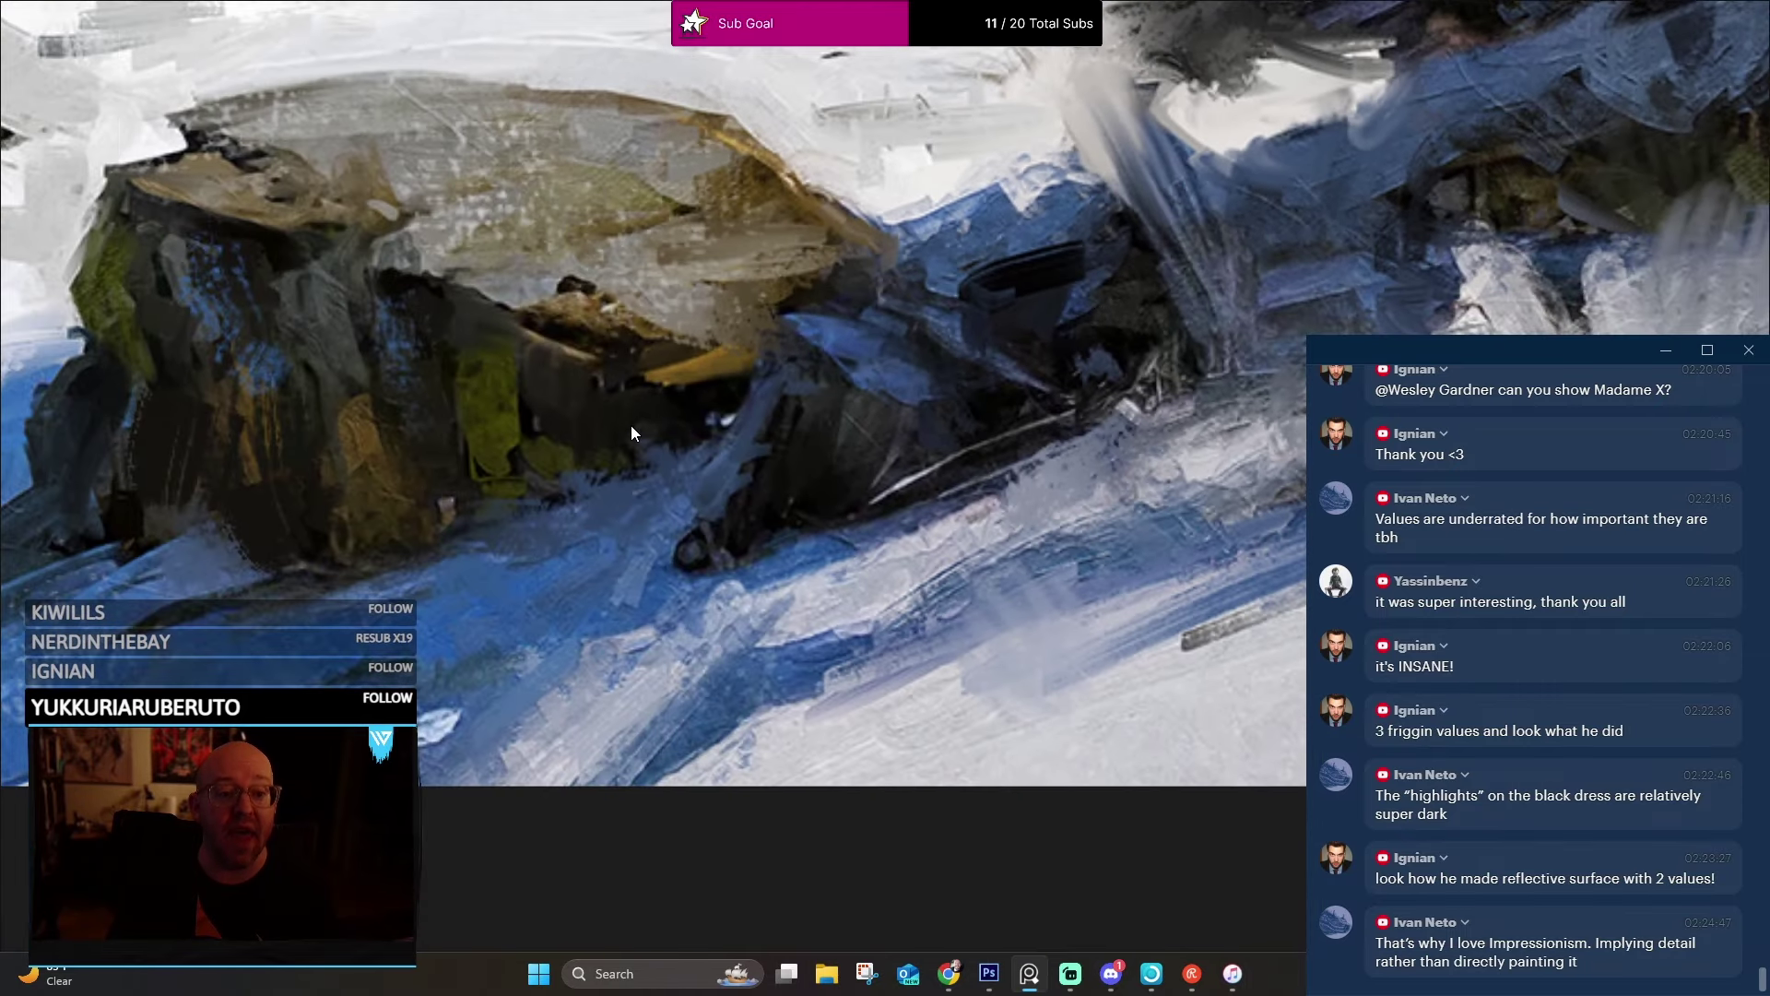
pyautogui.scroll(2, 745, 377)
pyautogui.scroll(1, 745, 378)
pyautogui.scroll(2, 842, 580)
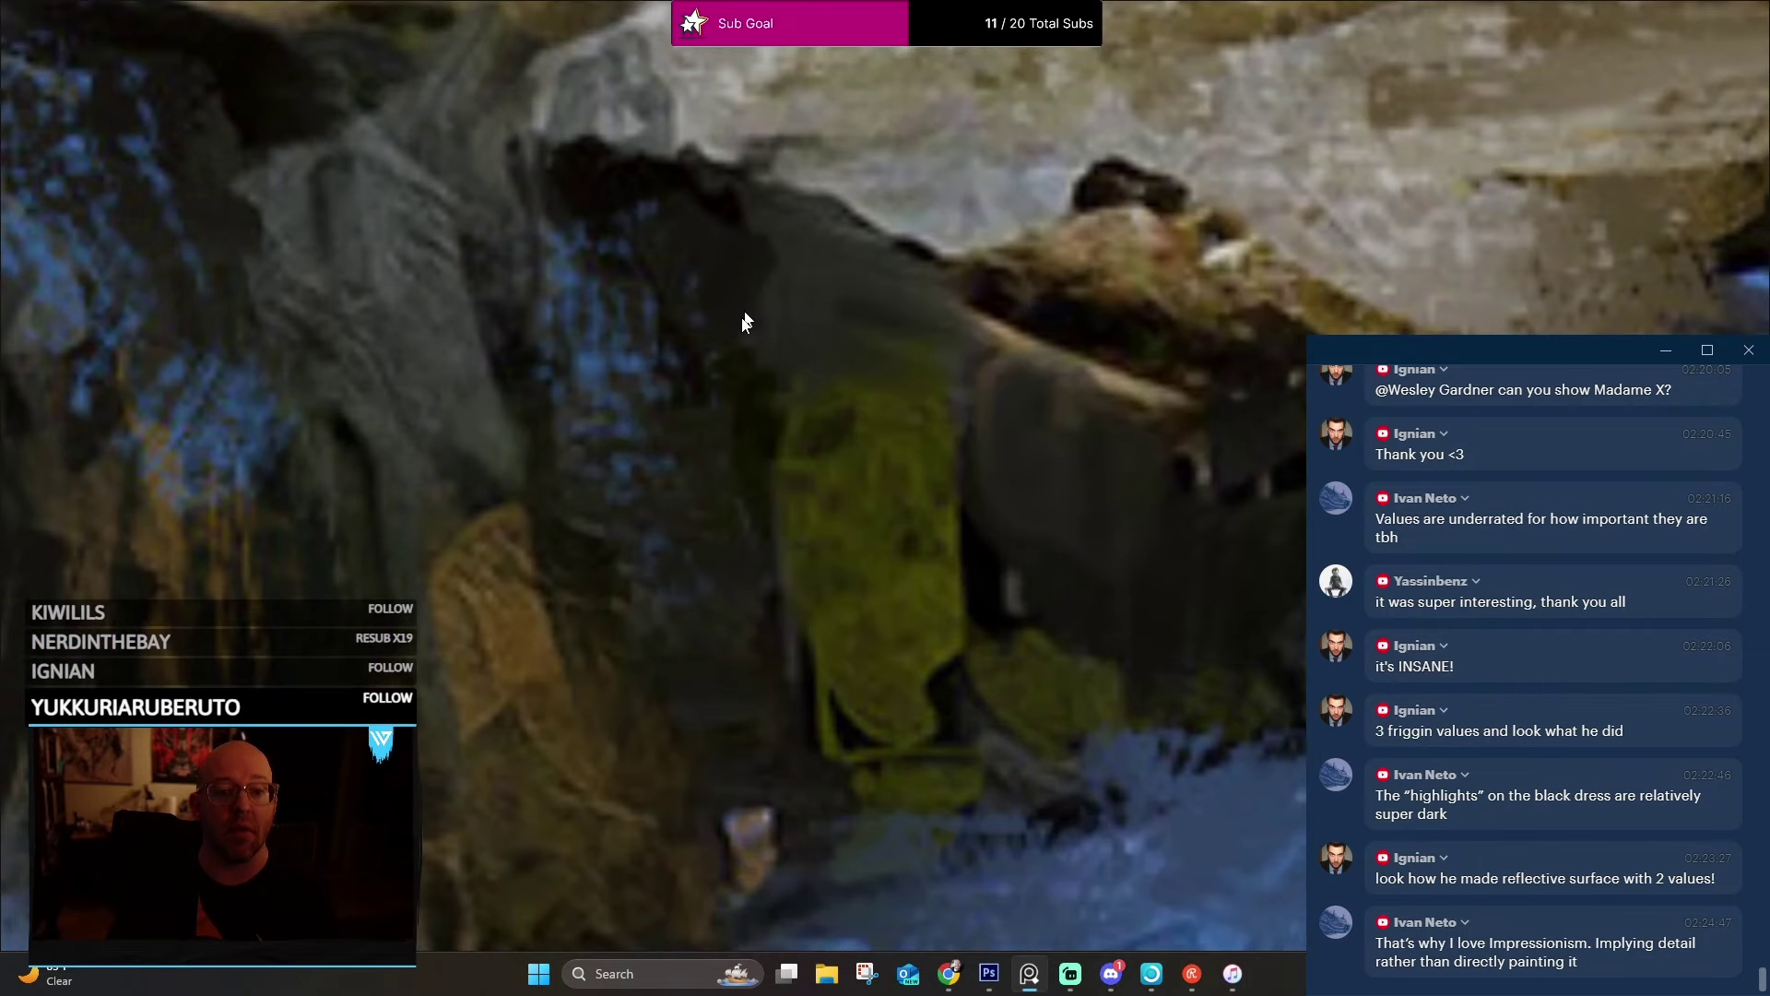
pyautogui.scroll(-3, 728, 380)
pyautogui.scroll(-1, 827, 346)
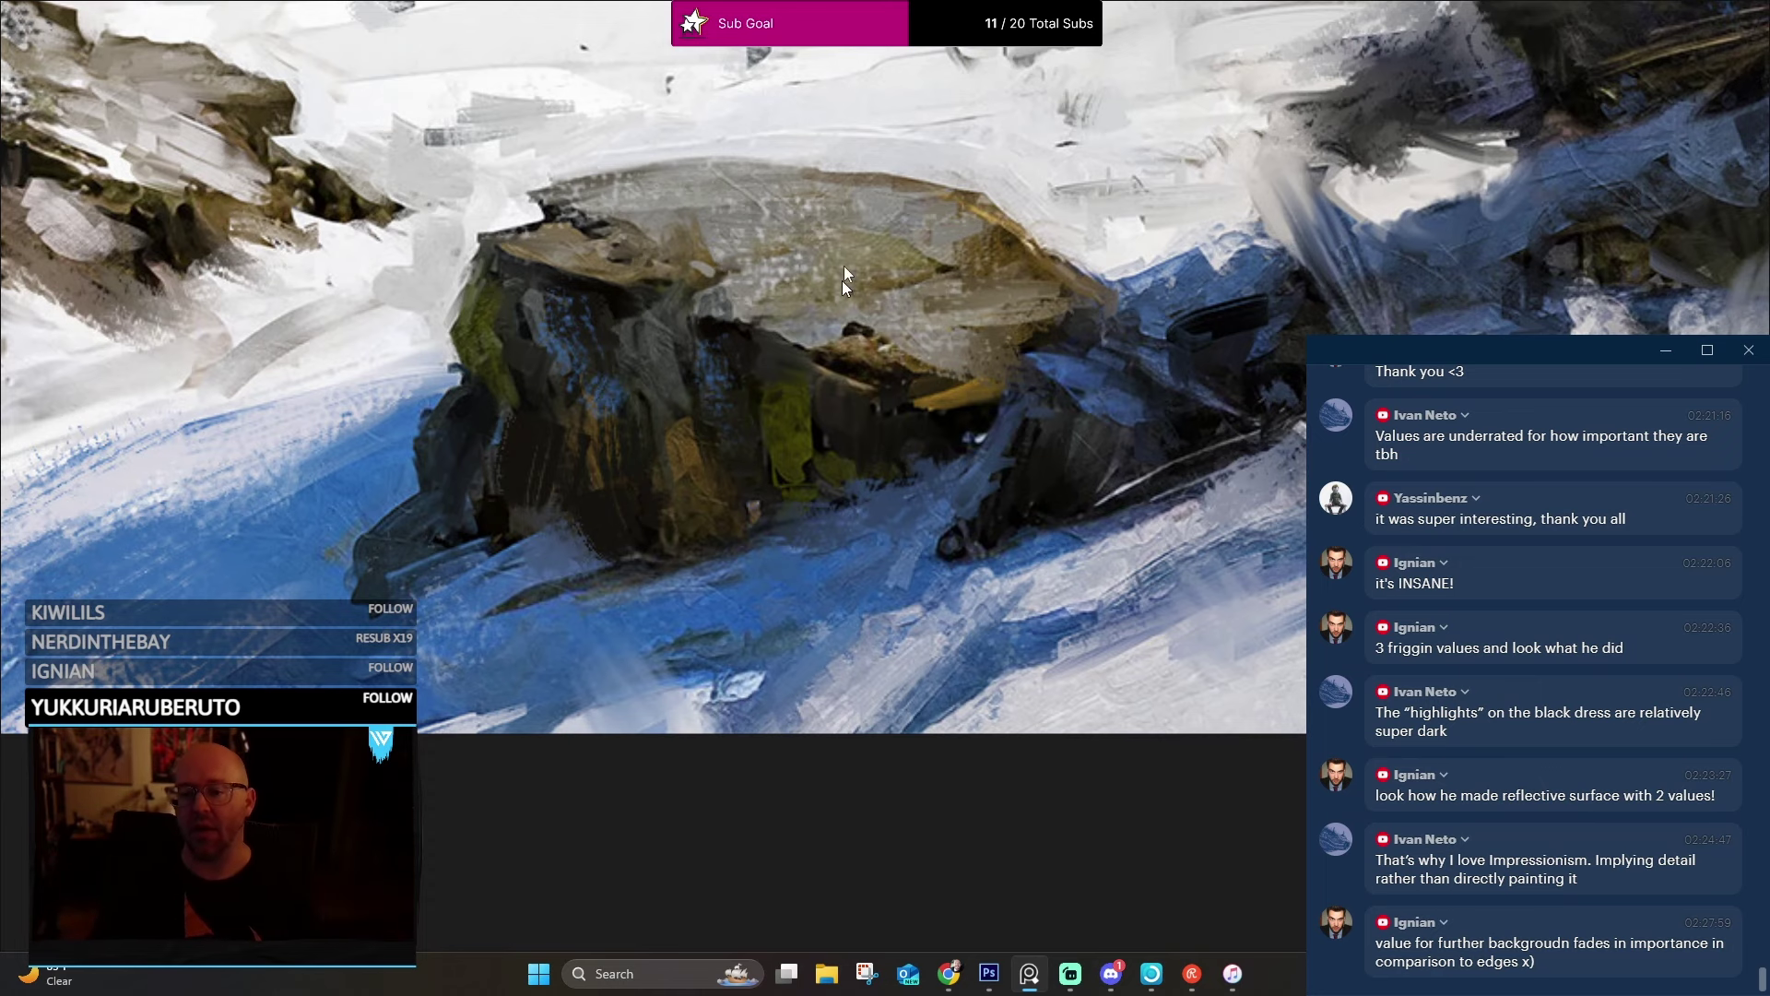
pyautogui.scroll(-5, 985, 484)
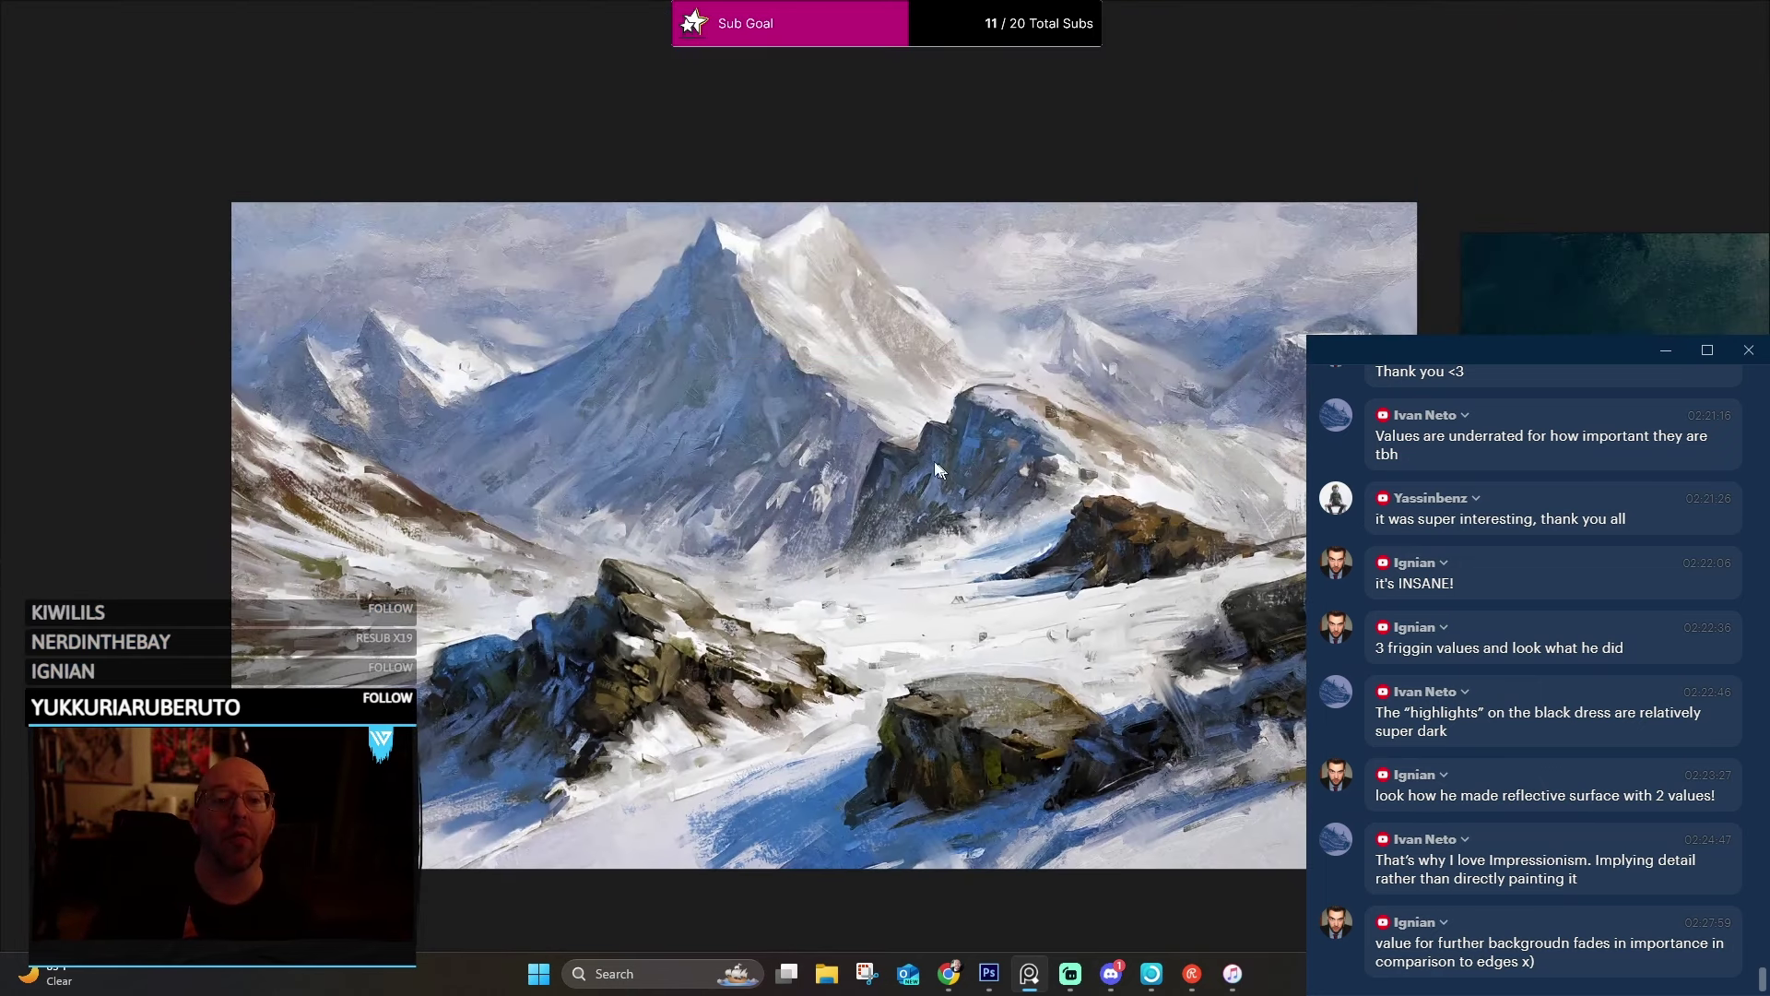
pyautogui.scroll(8, 968, 428)
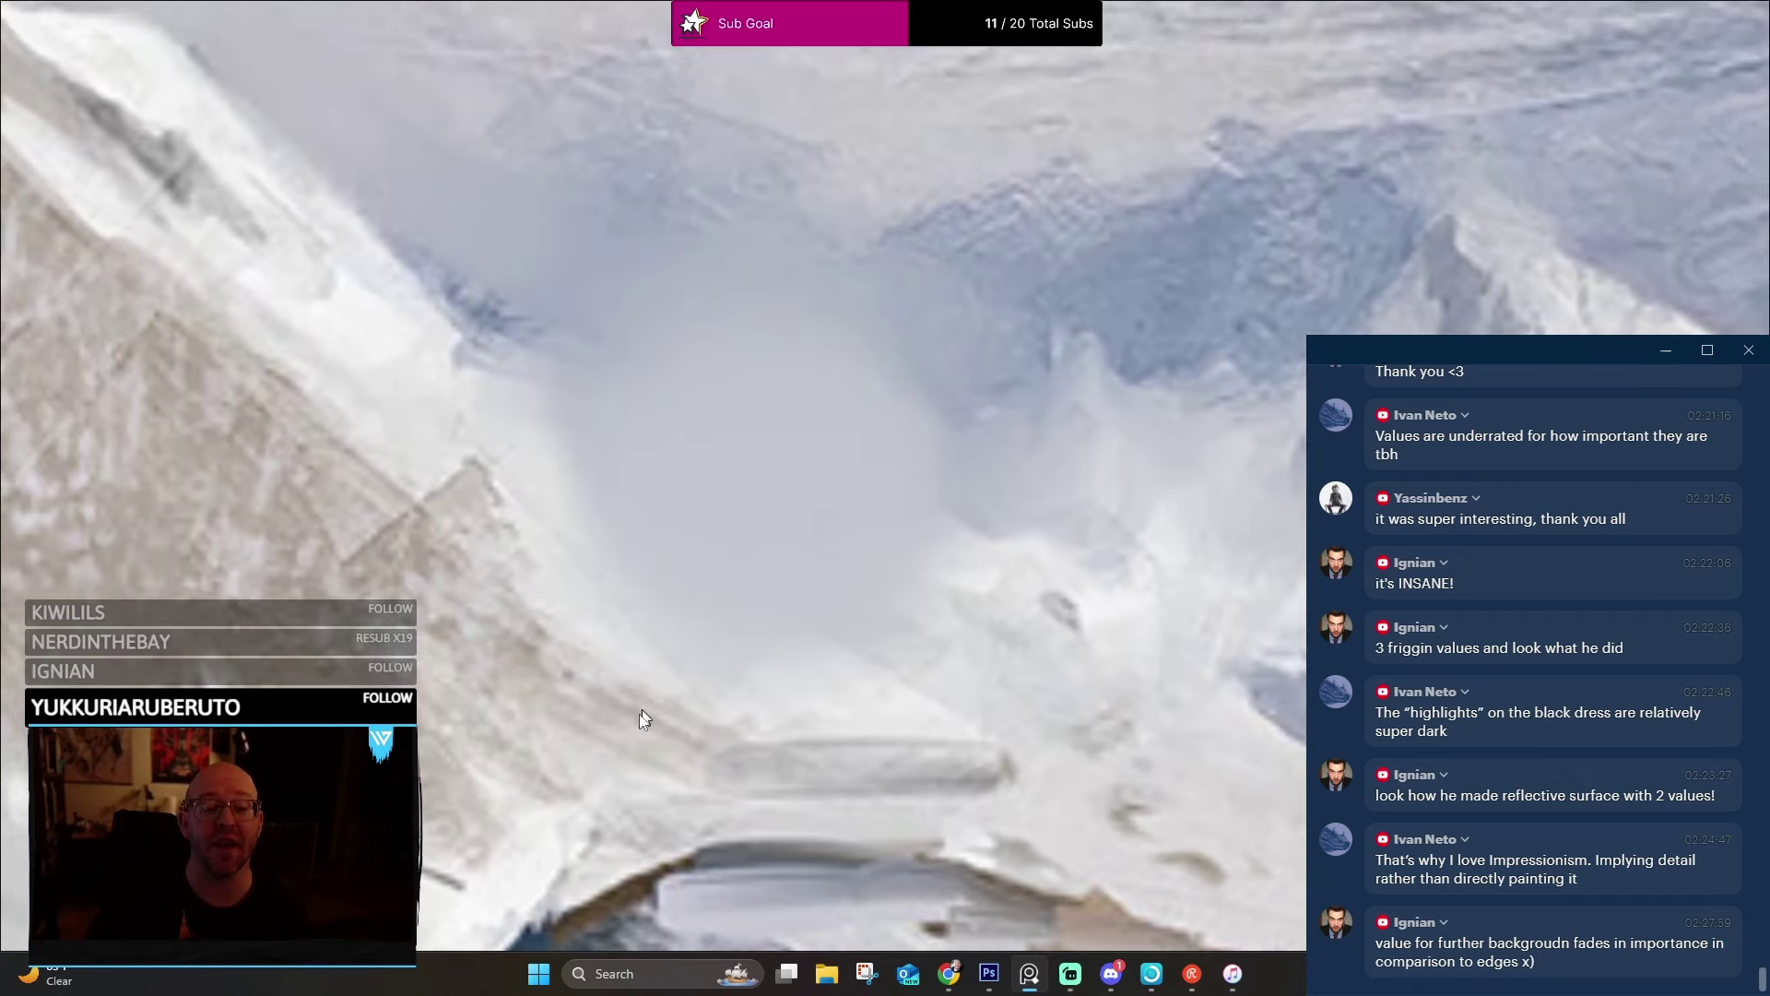
pyautogui.moveTo(664, 463)
pyautogui.mouseDown()
pyautogui.moveTo(790, 356)
pyautogui.moveTo(690, 279)
pyautogui.mouseUp()
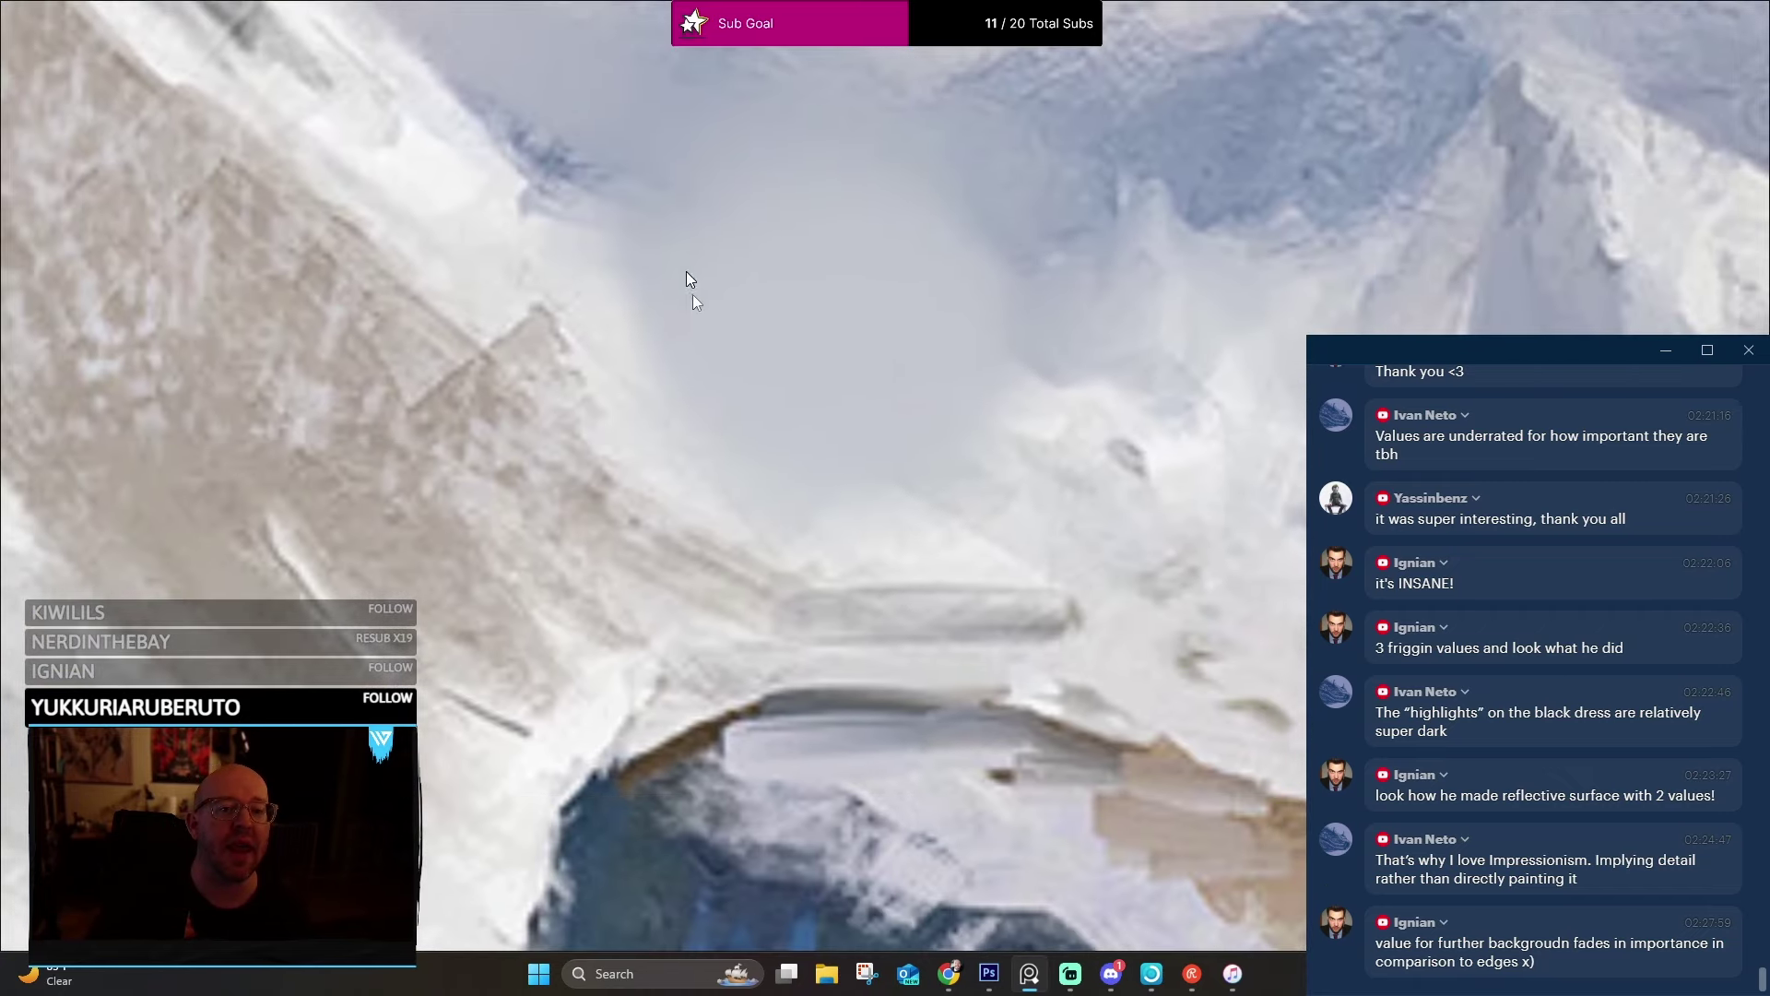
pyautogui.moveTo(858, 352); pyautogui.dragTo(763, 387)
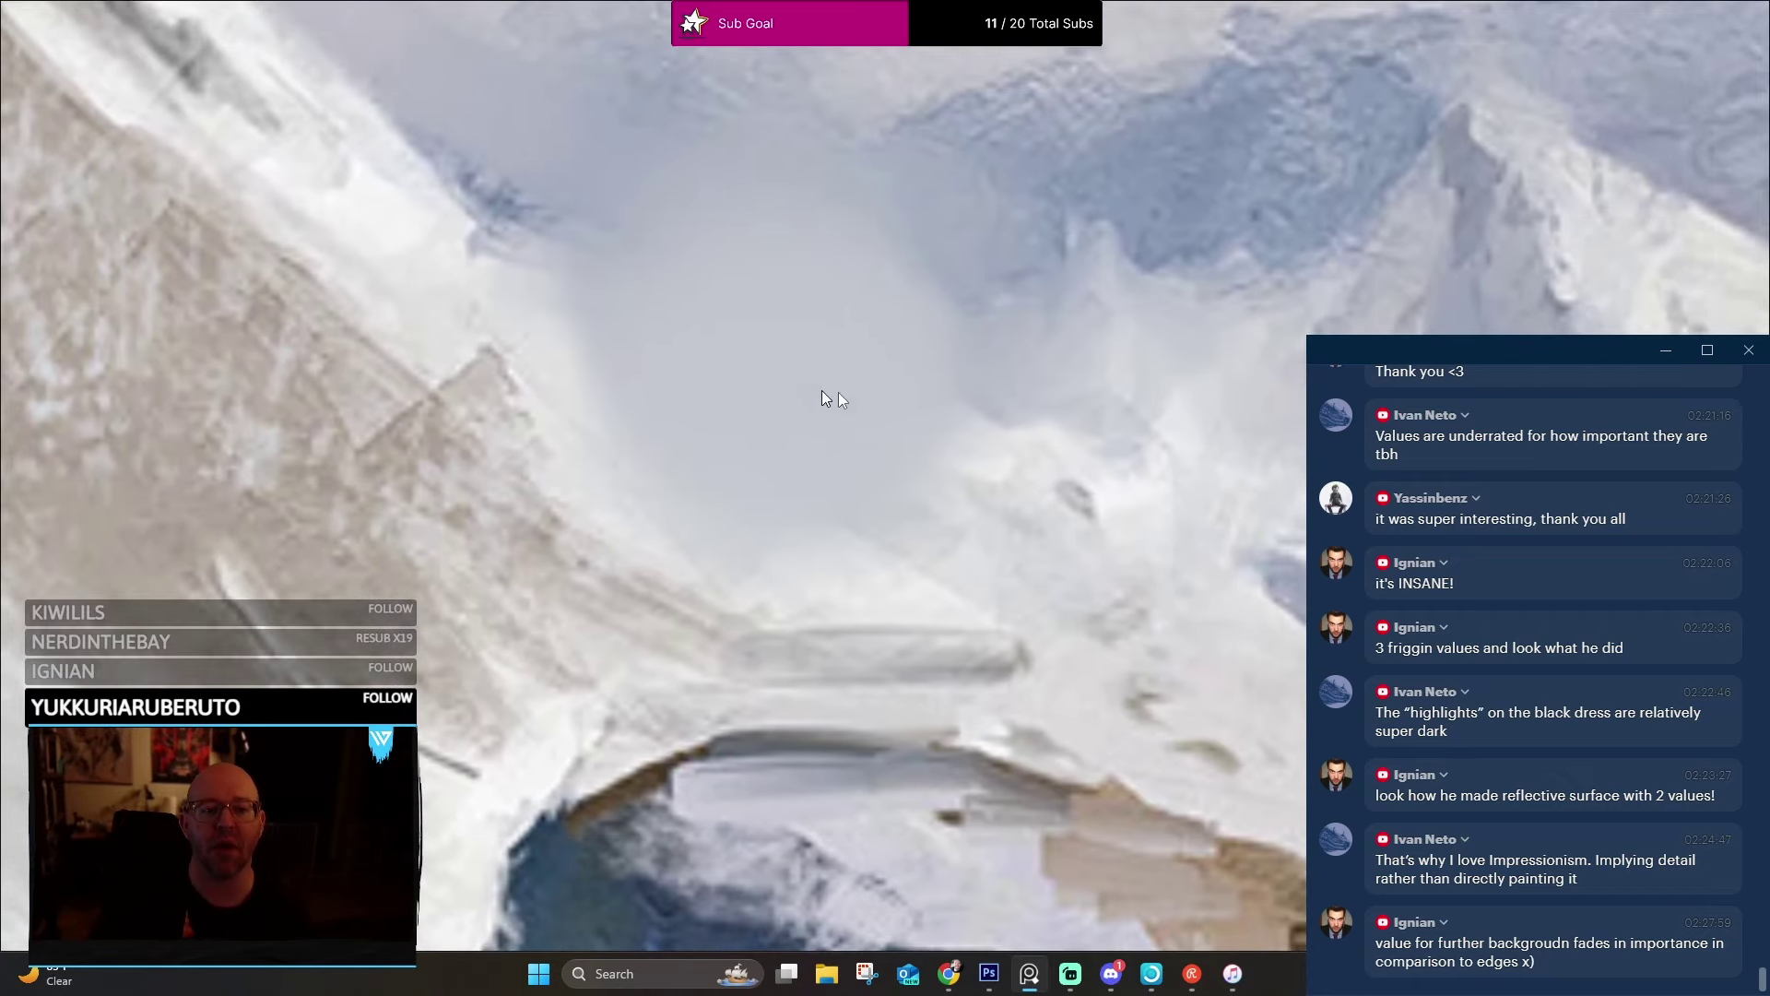
pyautogui.scroll(-8, 729, 279)
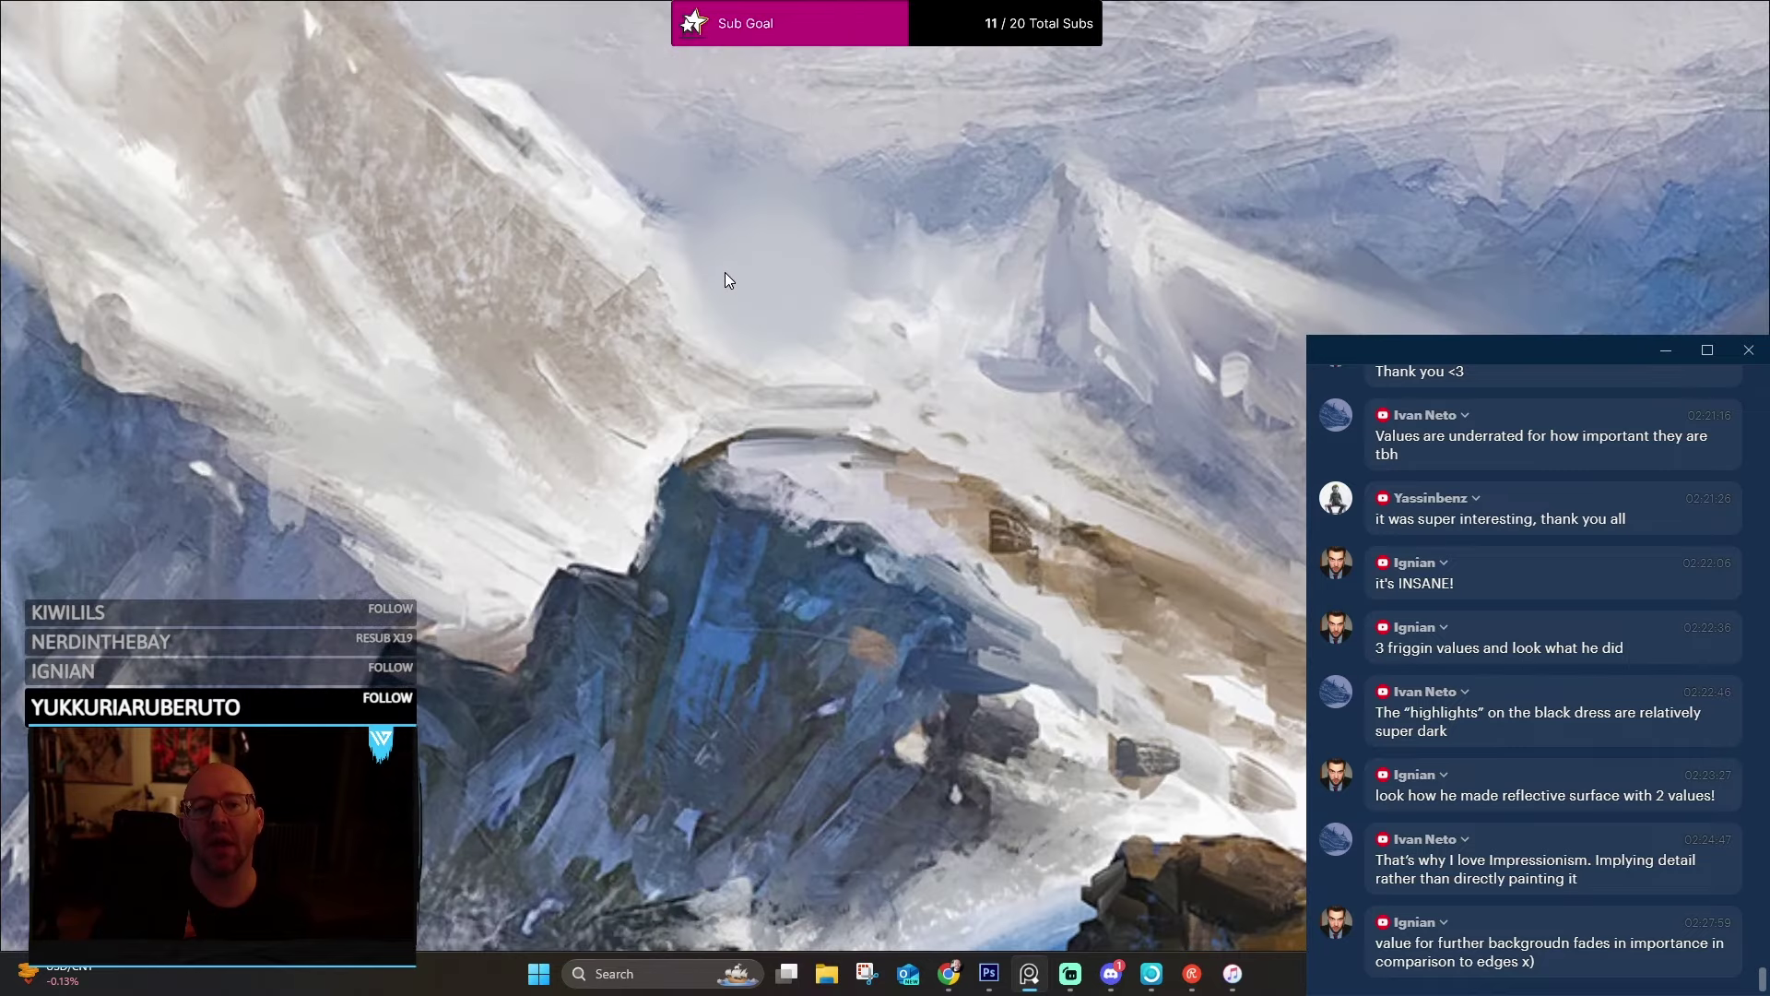
pyautogui.scroll(-6, 743, 235)
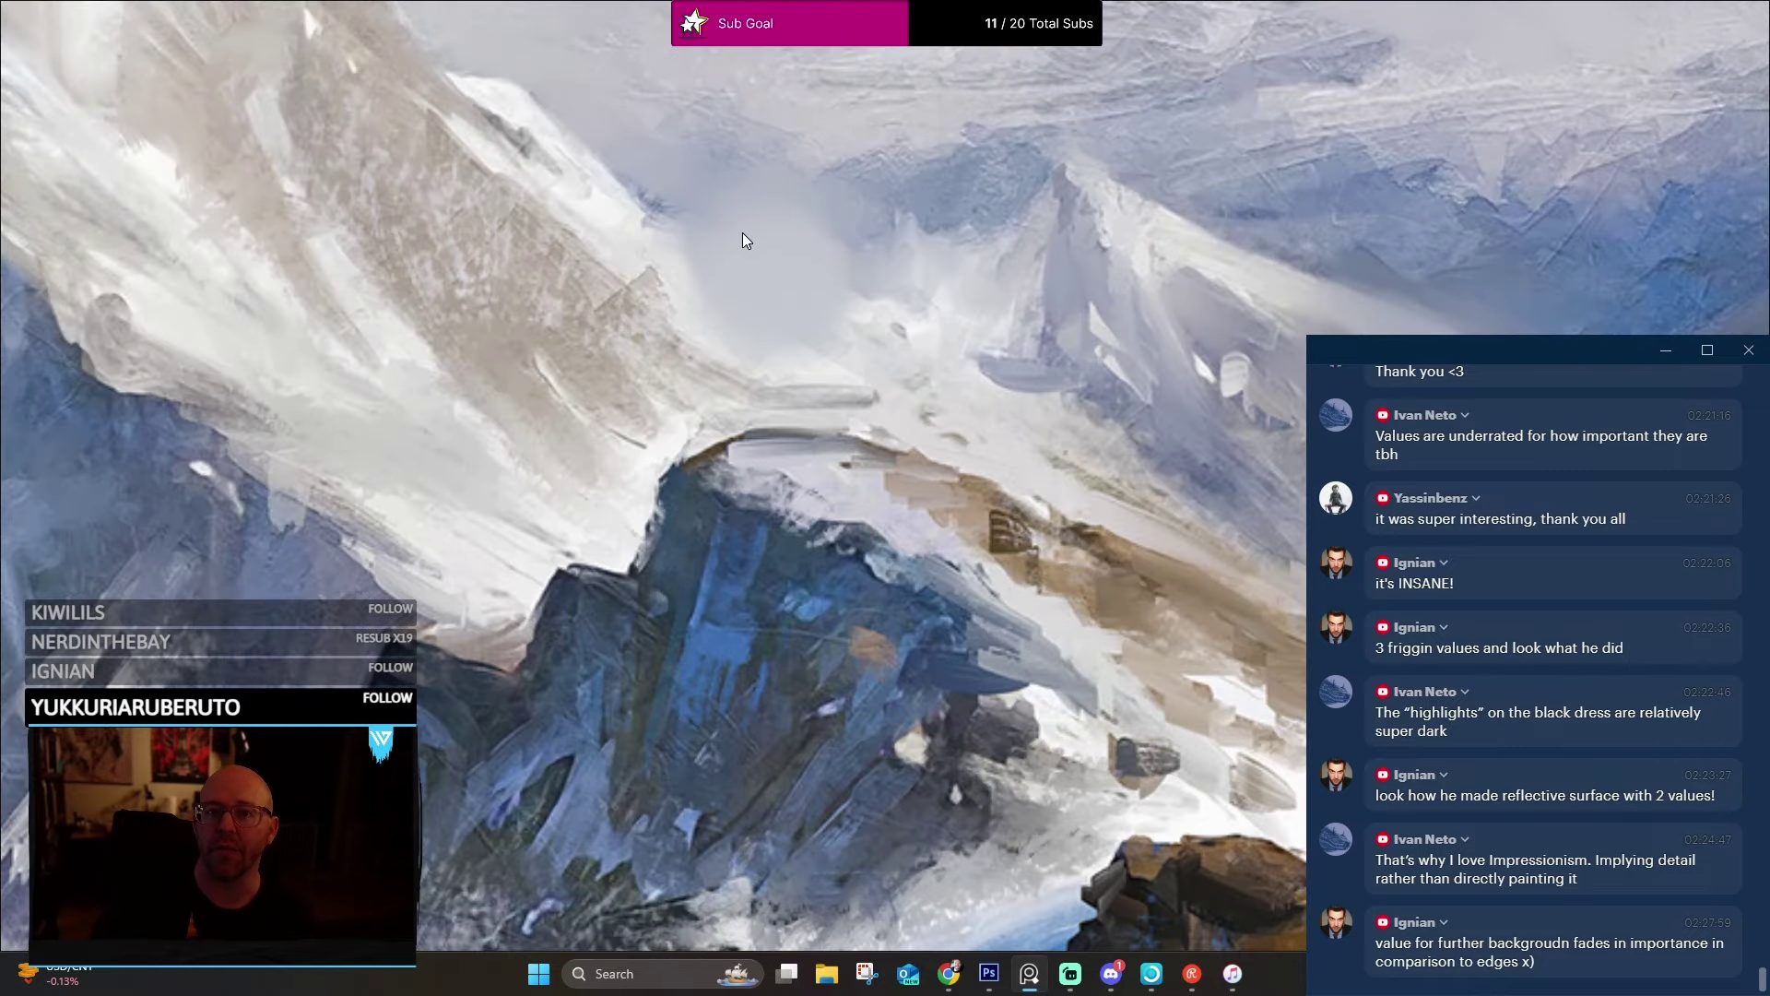
pyautogui.scroll(4, 743, 235)
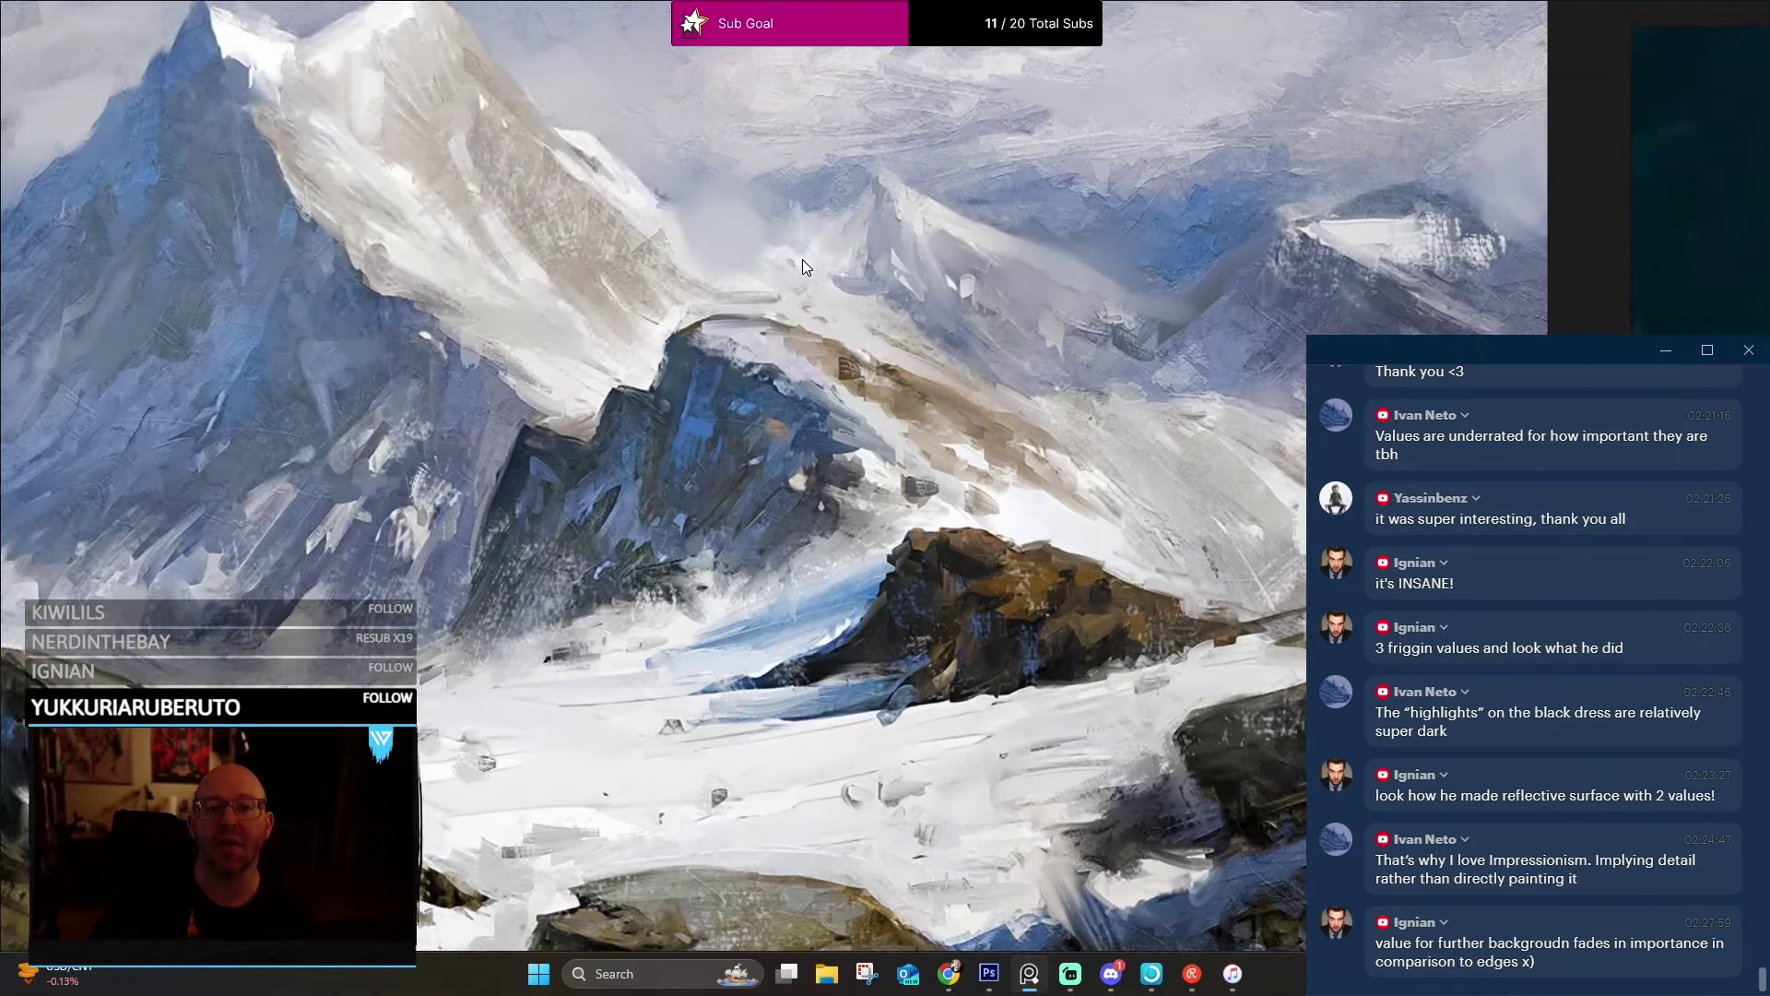
pyautogui.doubleClick(1020, 258)
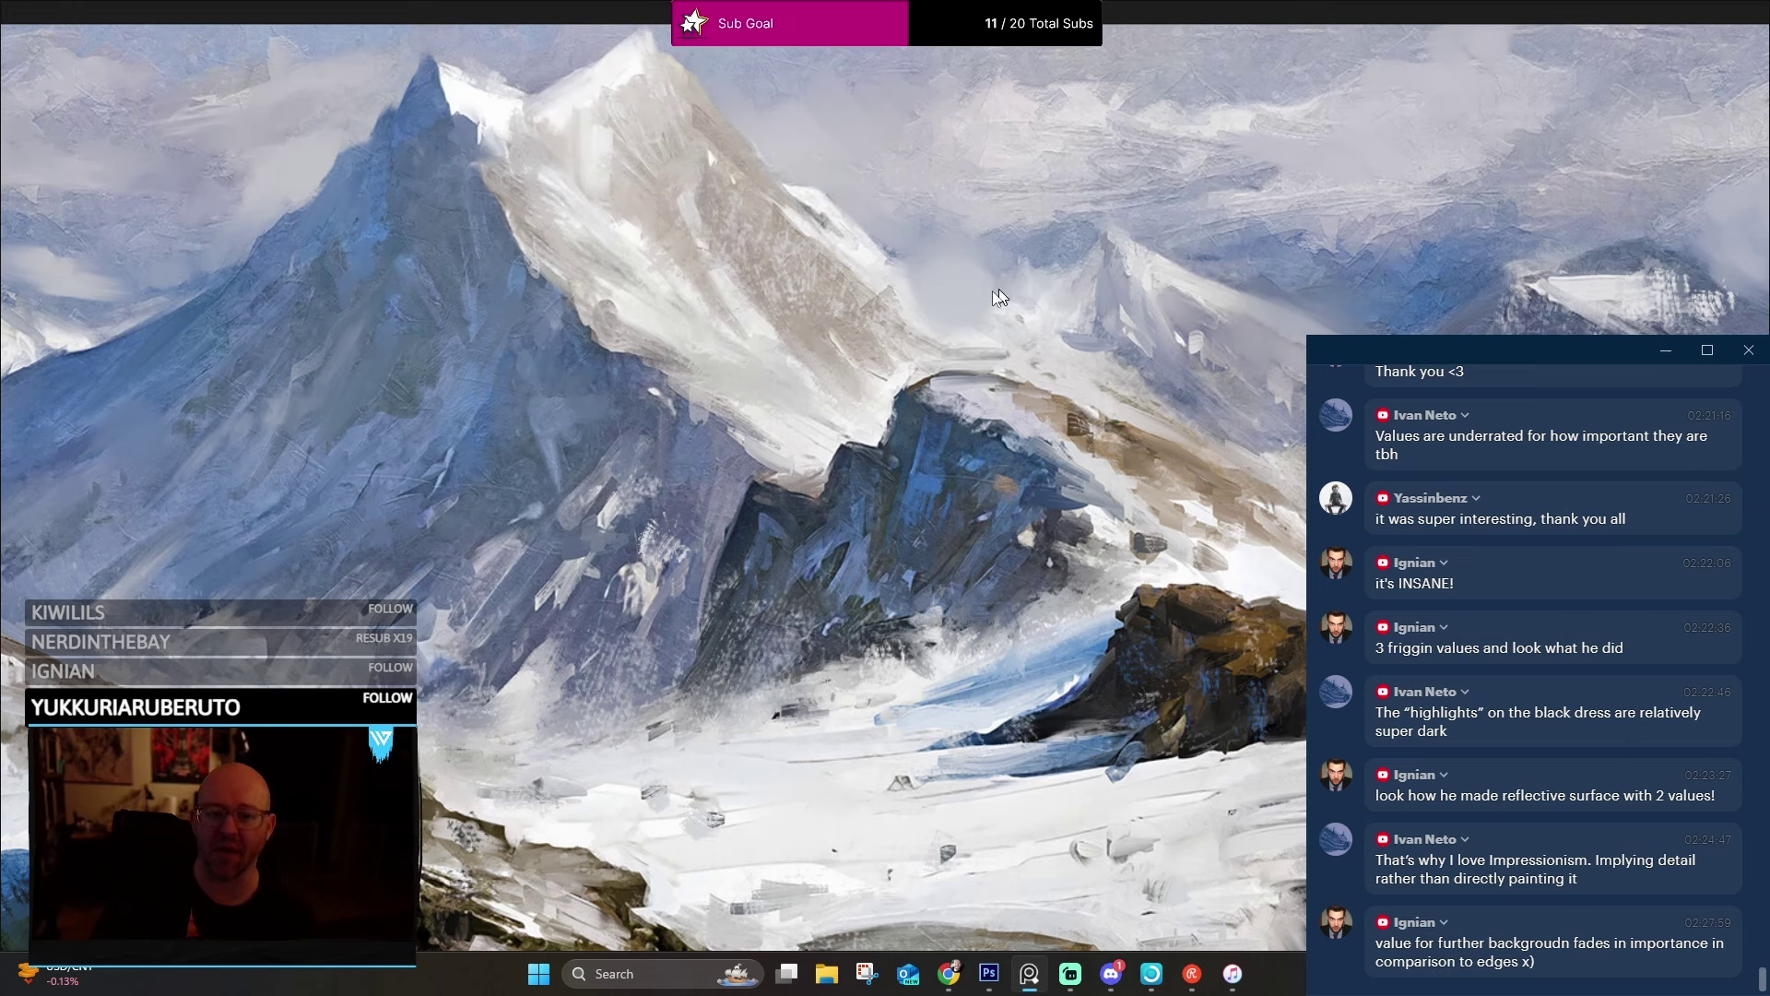
pyautogui.scroll(5, 999, 295)
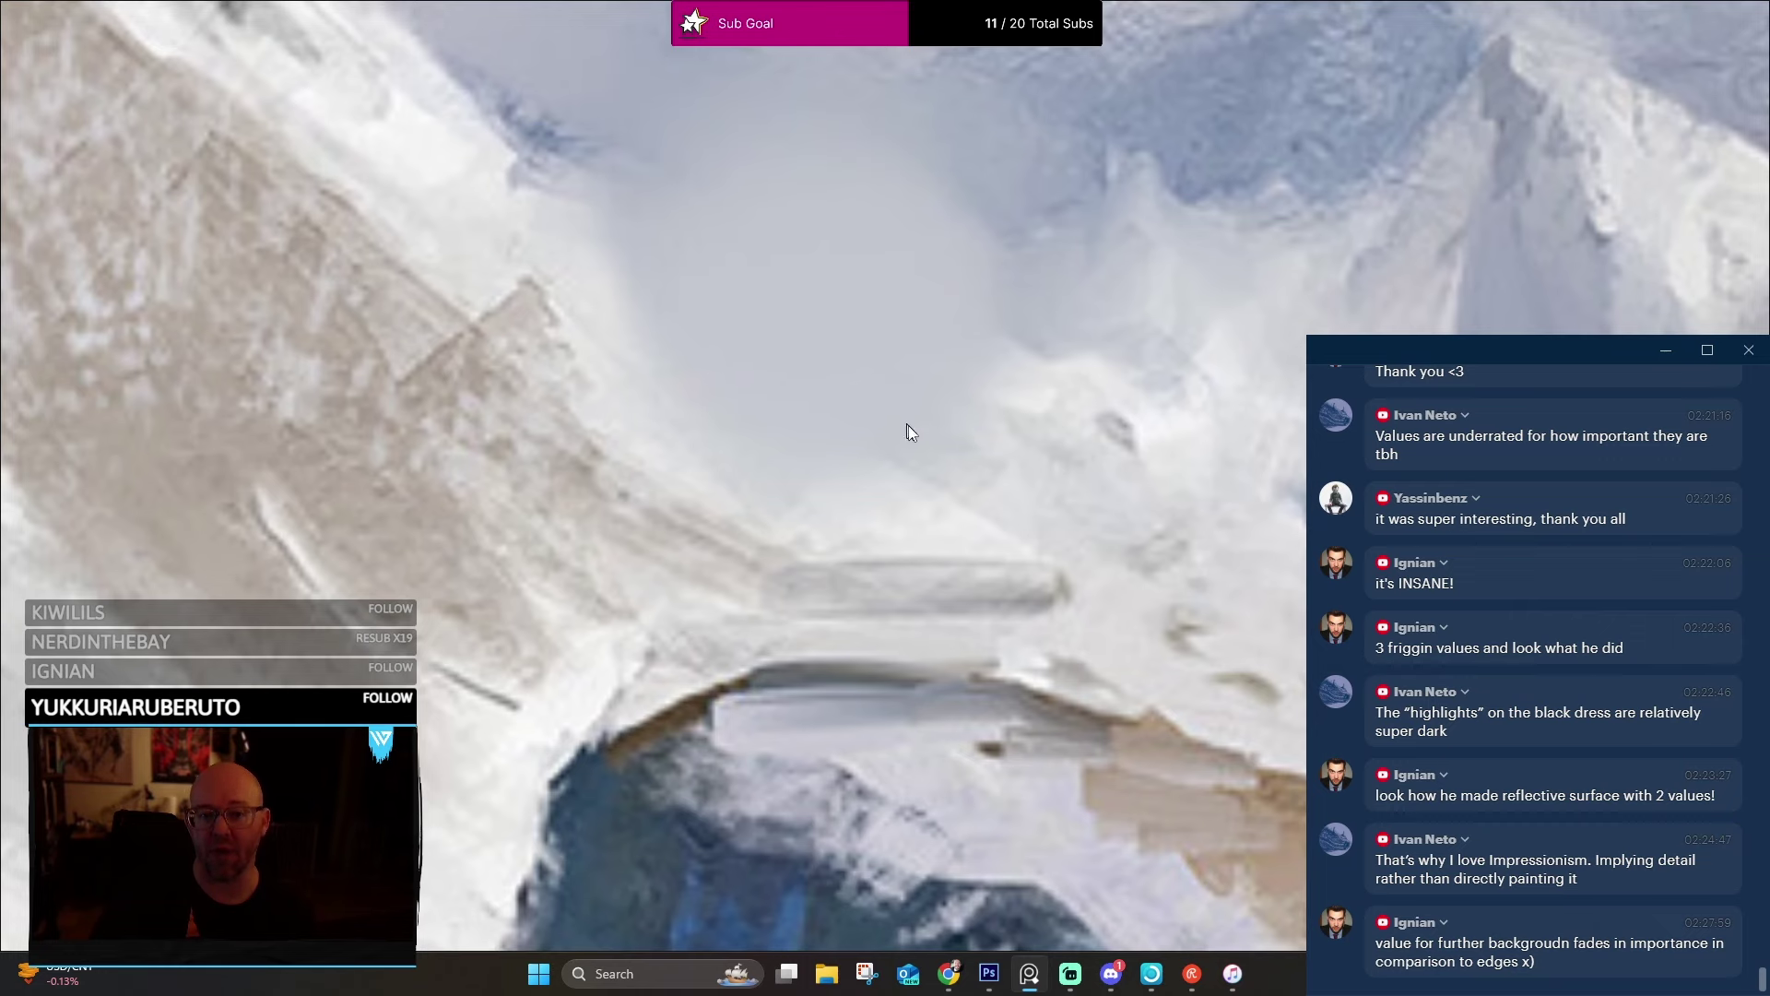
pyautogui.scroll(-3, 999, 471)
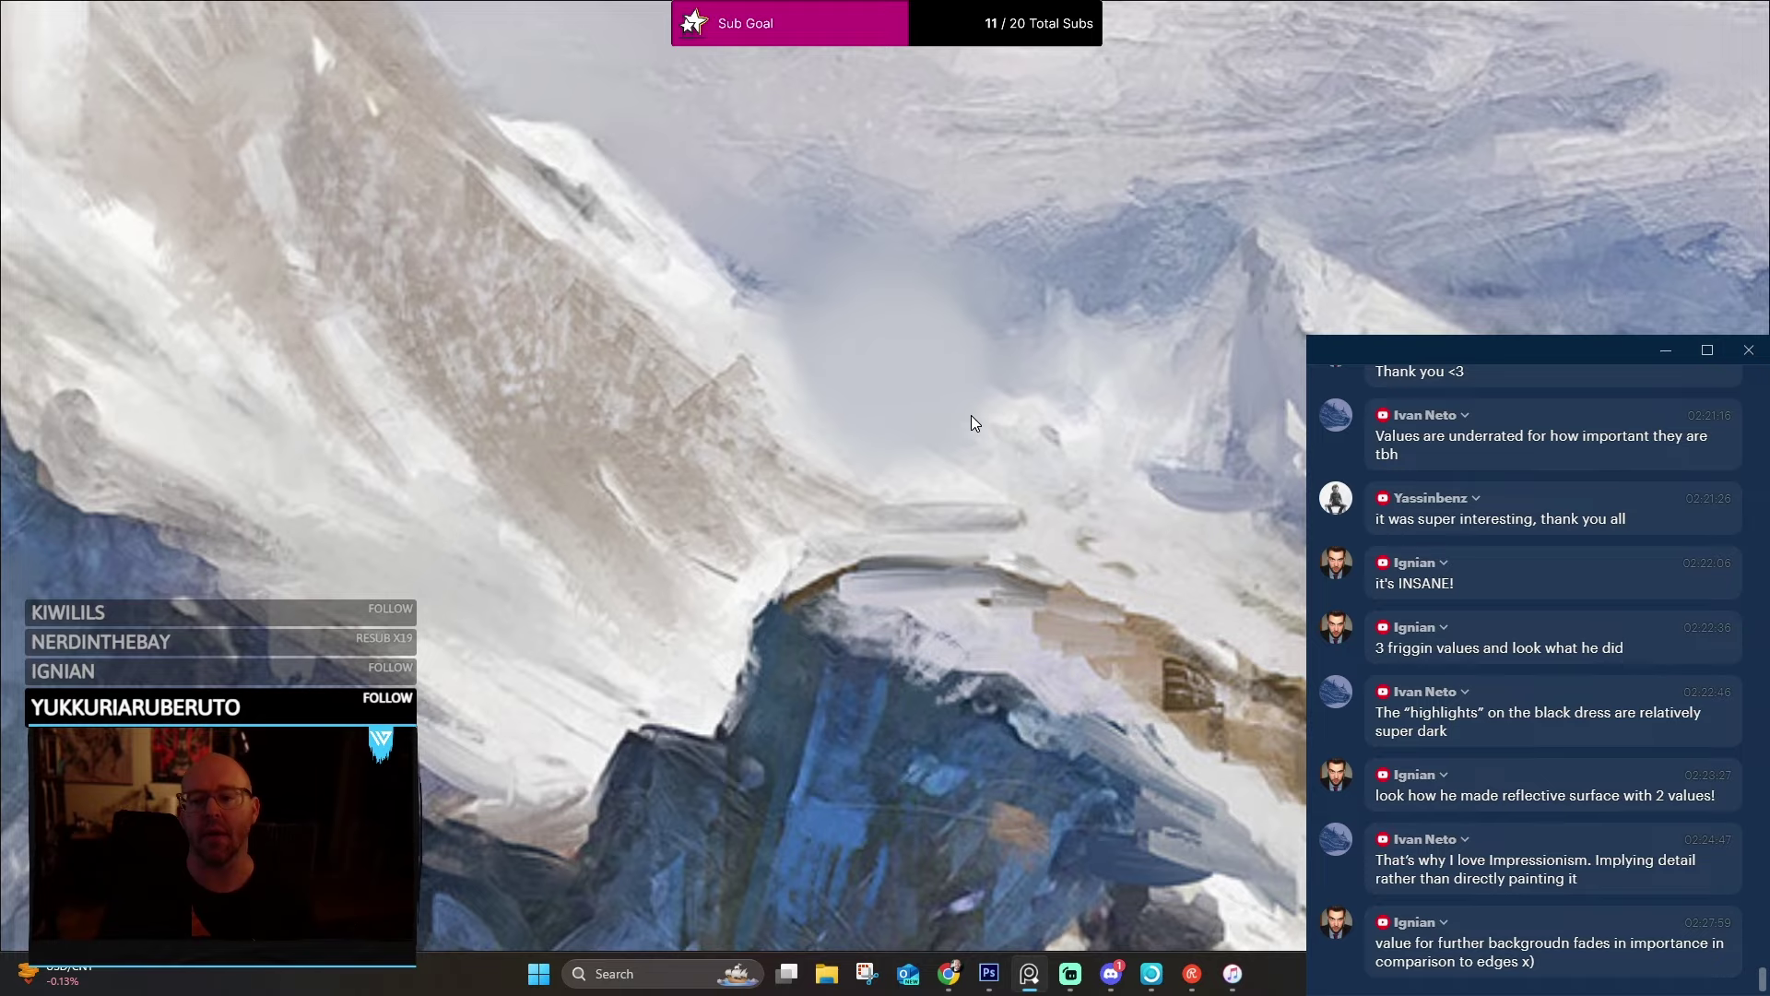
pyautogui.press('Right')
pyautogui.press('Right')
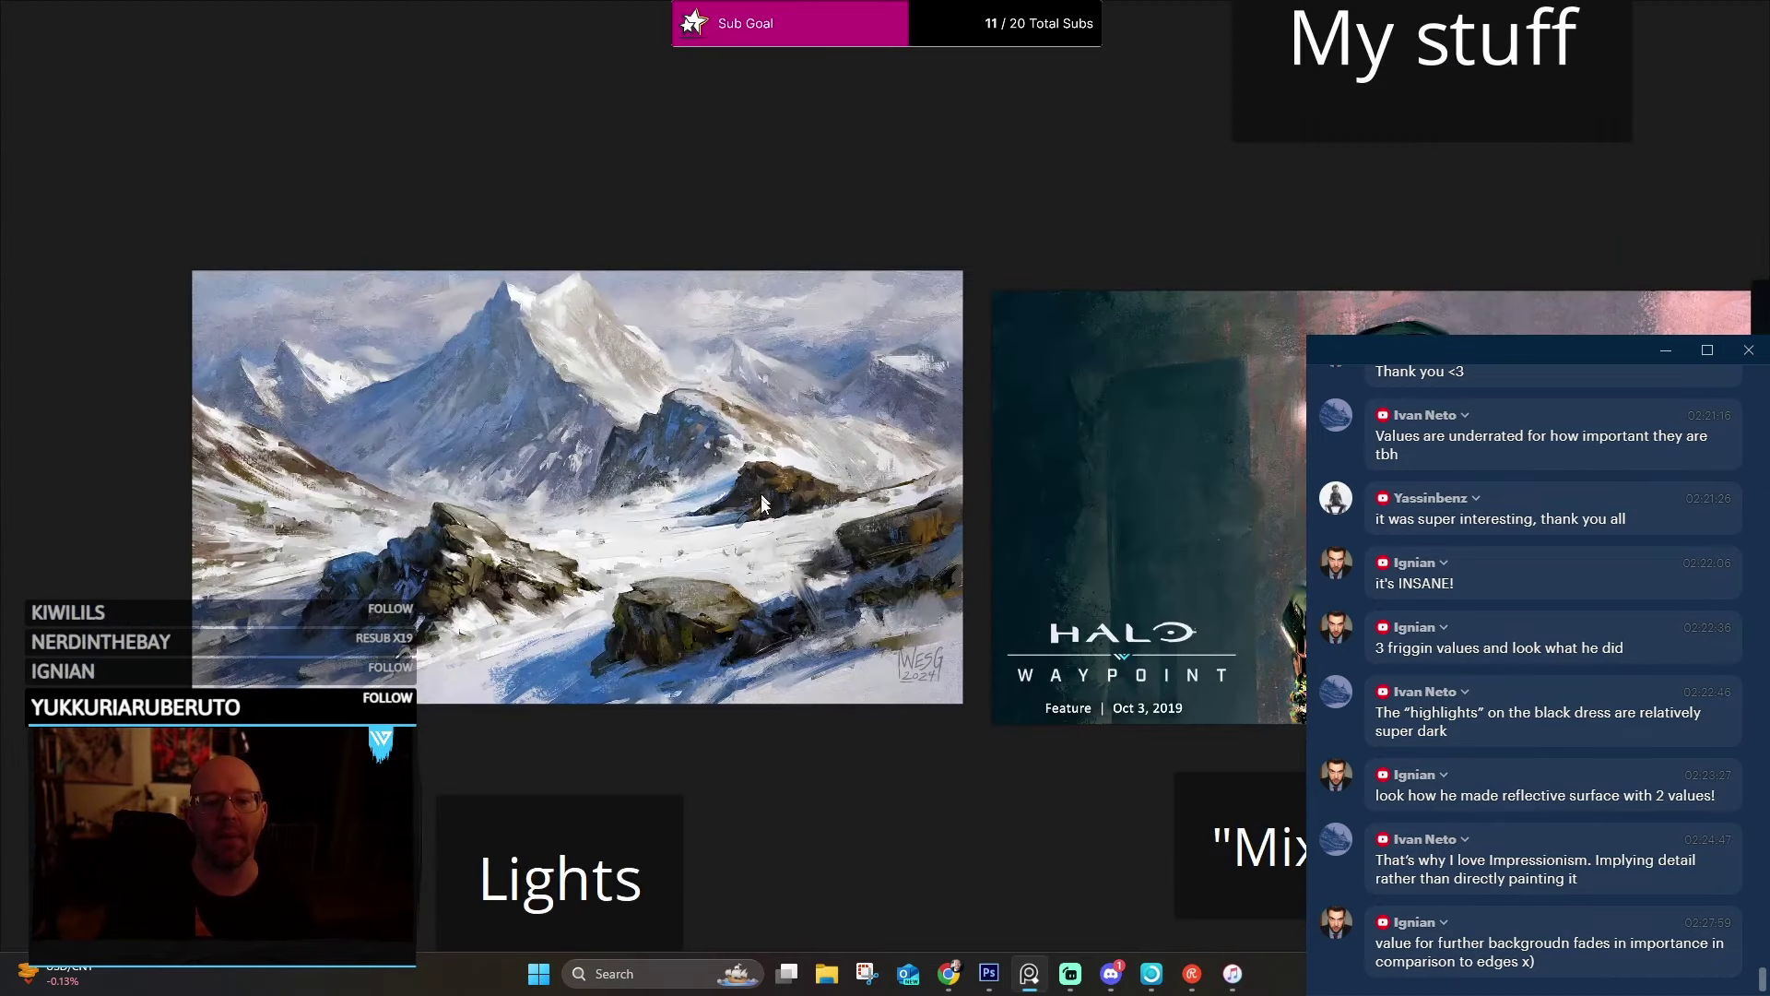
# Pan and zoom across the colour mountain painting to inspect its signature corner and peaks.
pyautogui.scroll(2, 627, 441)
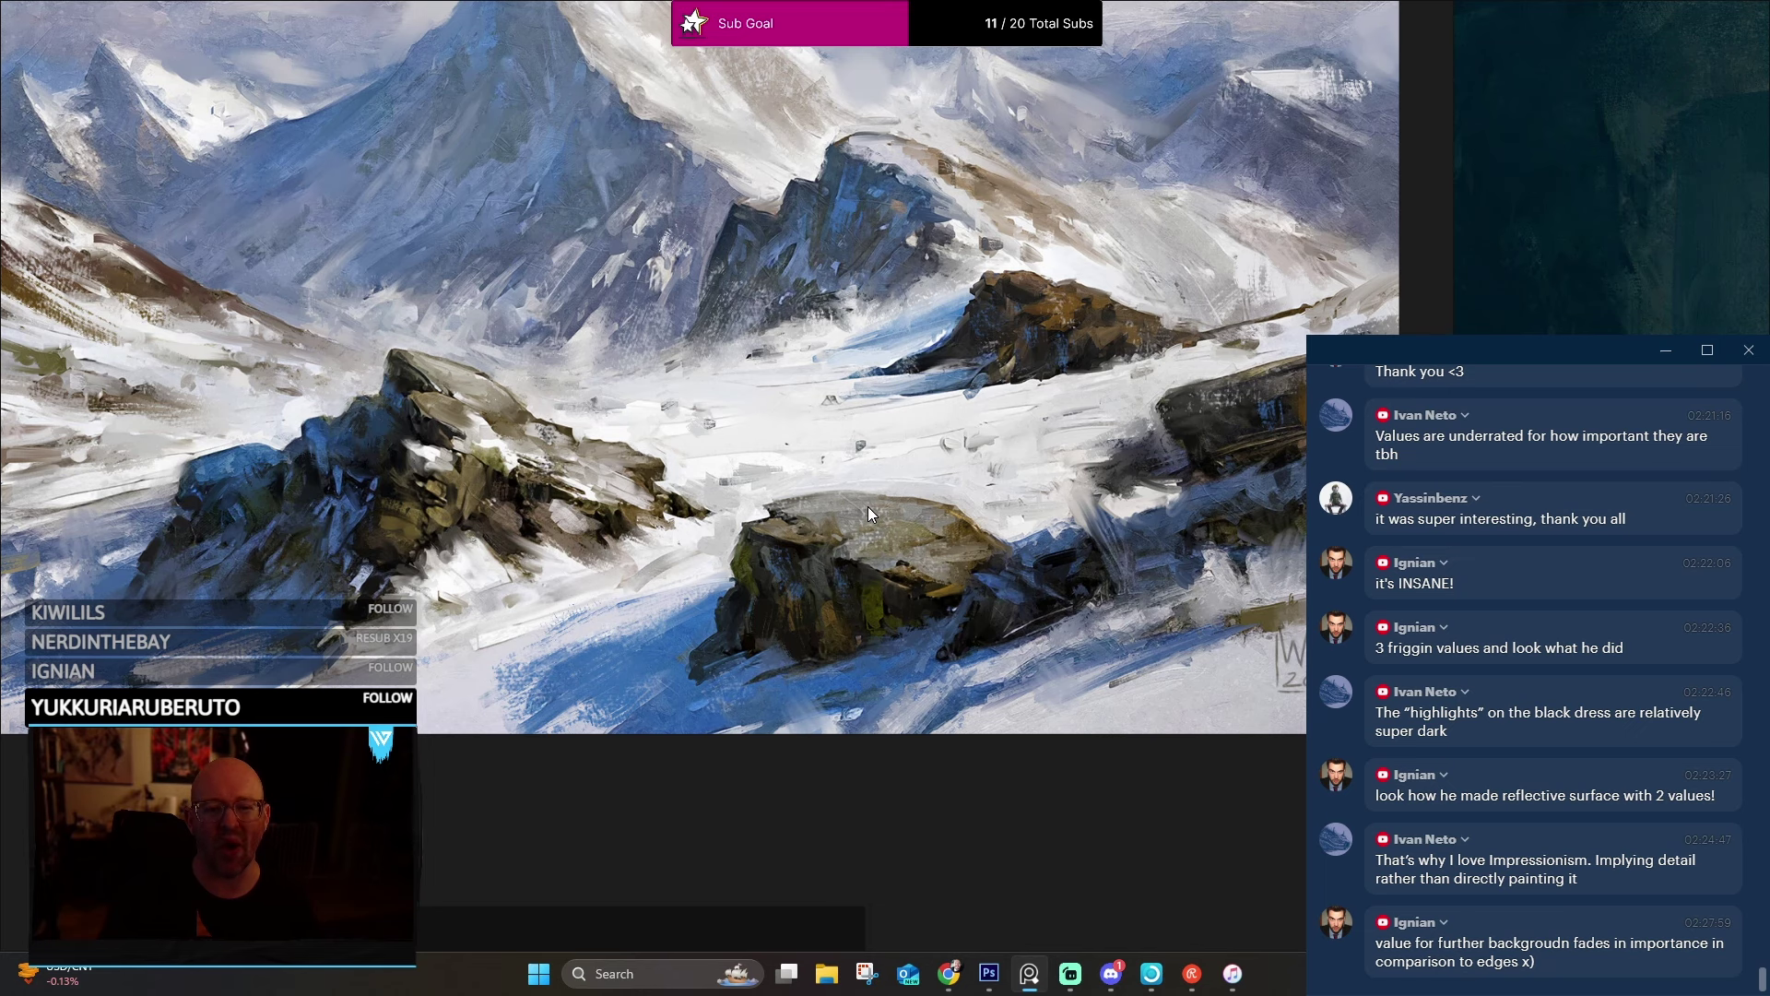
pyautogui.moveTo(789, 363); pyautogui.dragTo(846, 261)
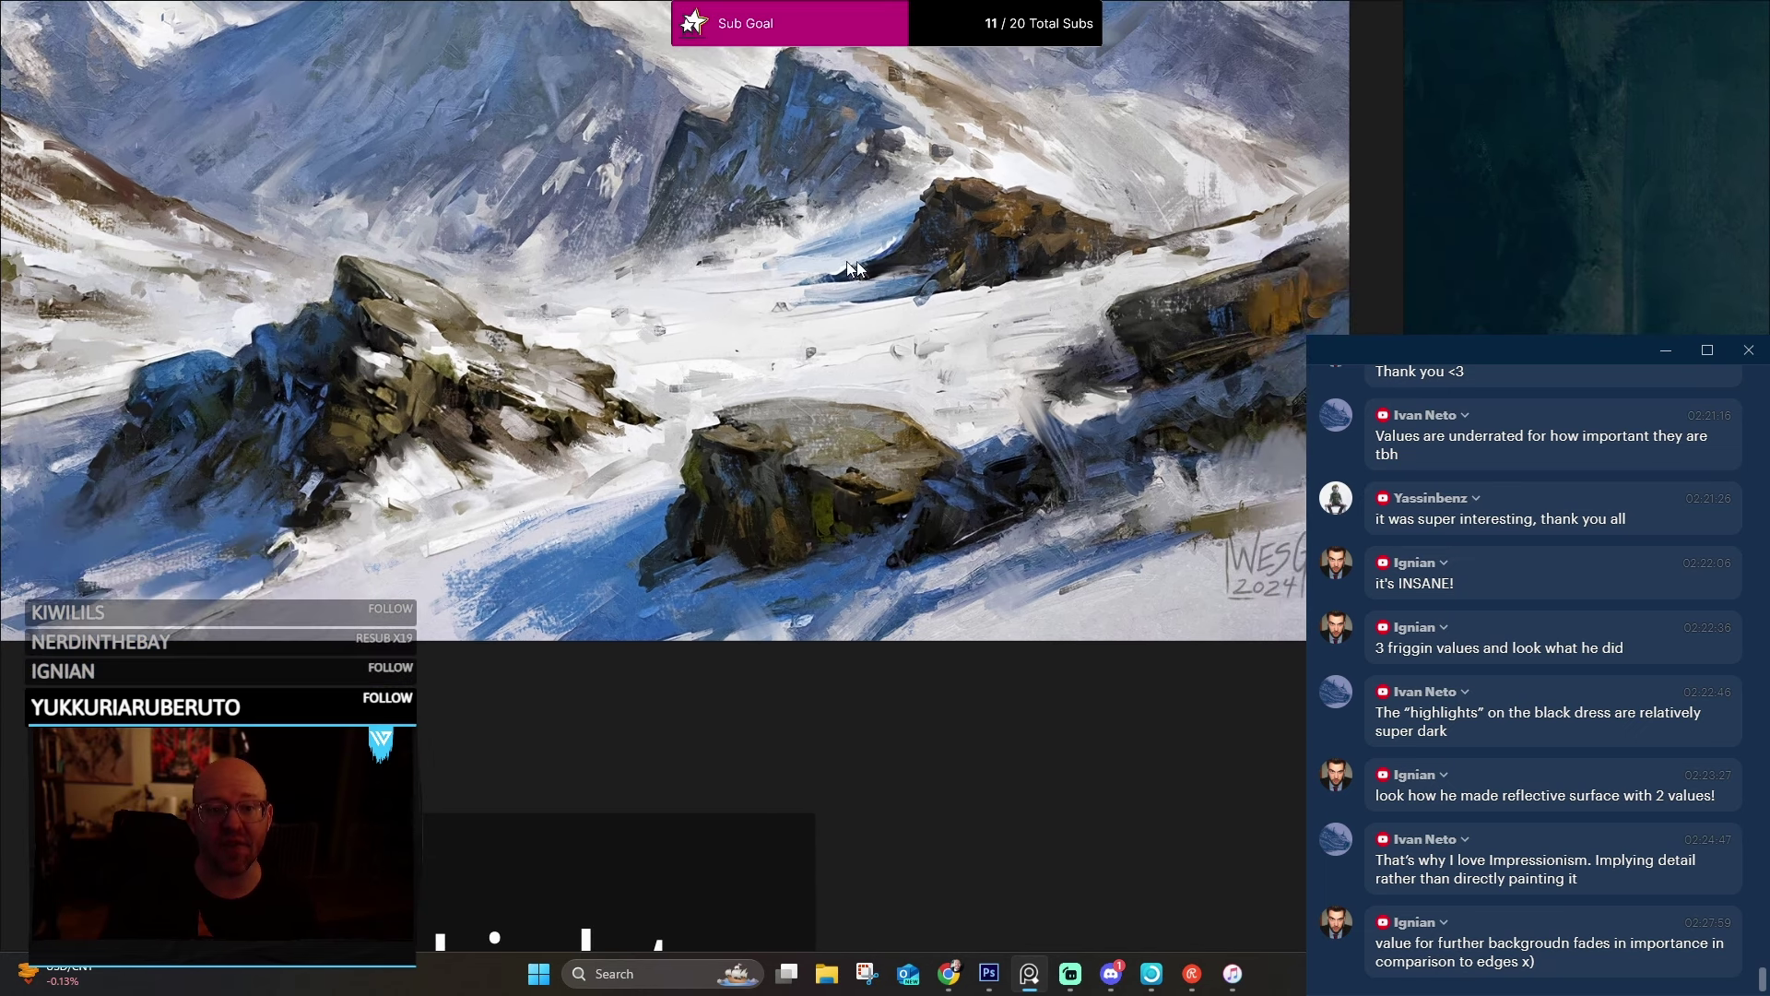
pyautogui.scroll(4, 846, 261)
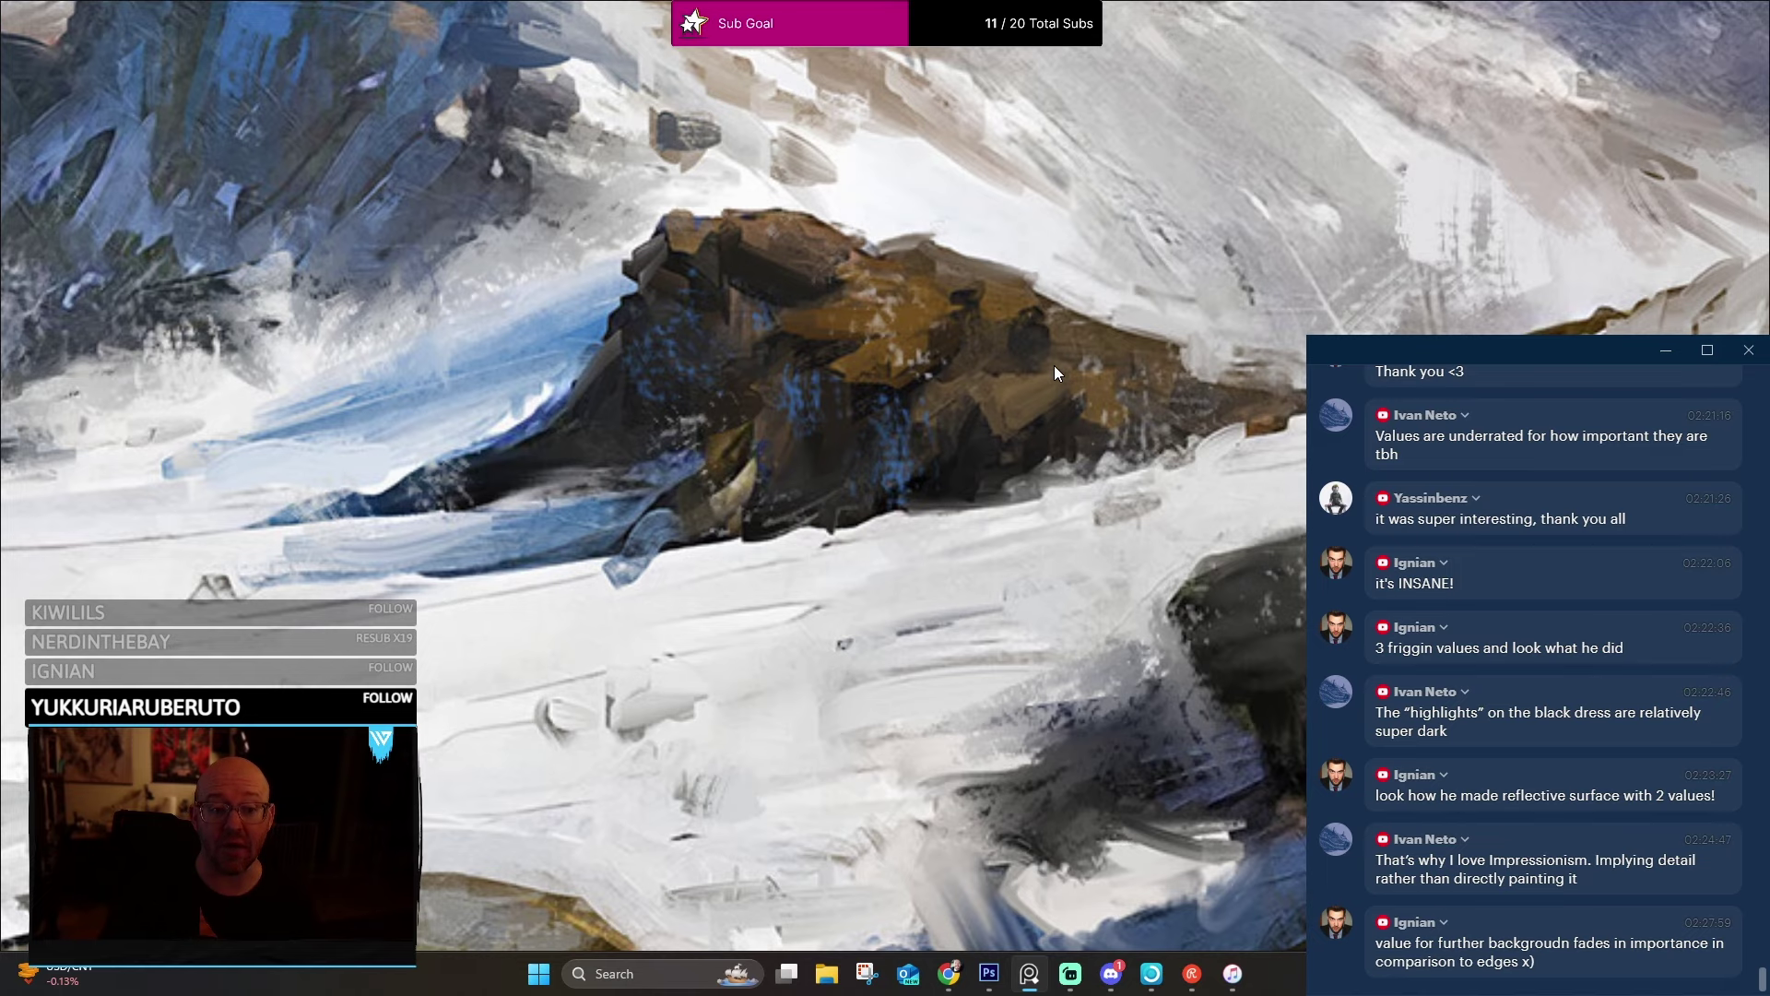
pyautogui.scroll(-3, 1053, 365)
pyautogui.scroll(-2, 990, 409)
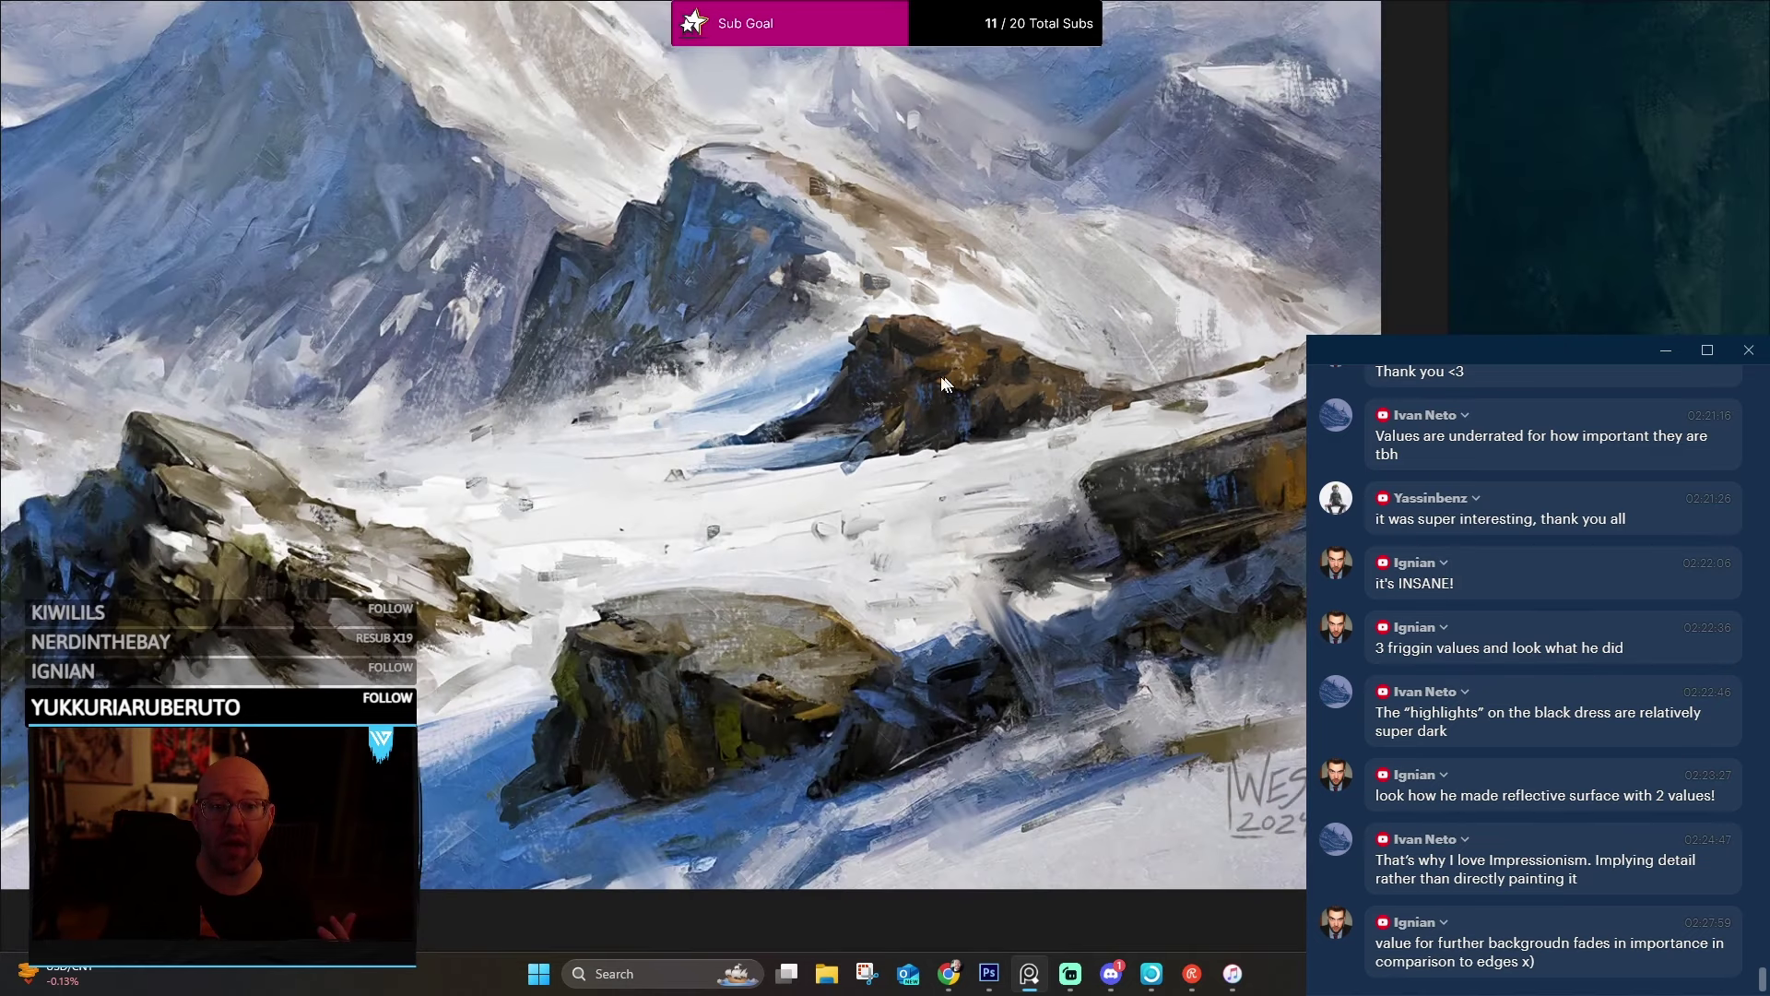
pyautogui.scroll(3, 946, 343)
pyautogui.scroll(-3, 833, 485)
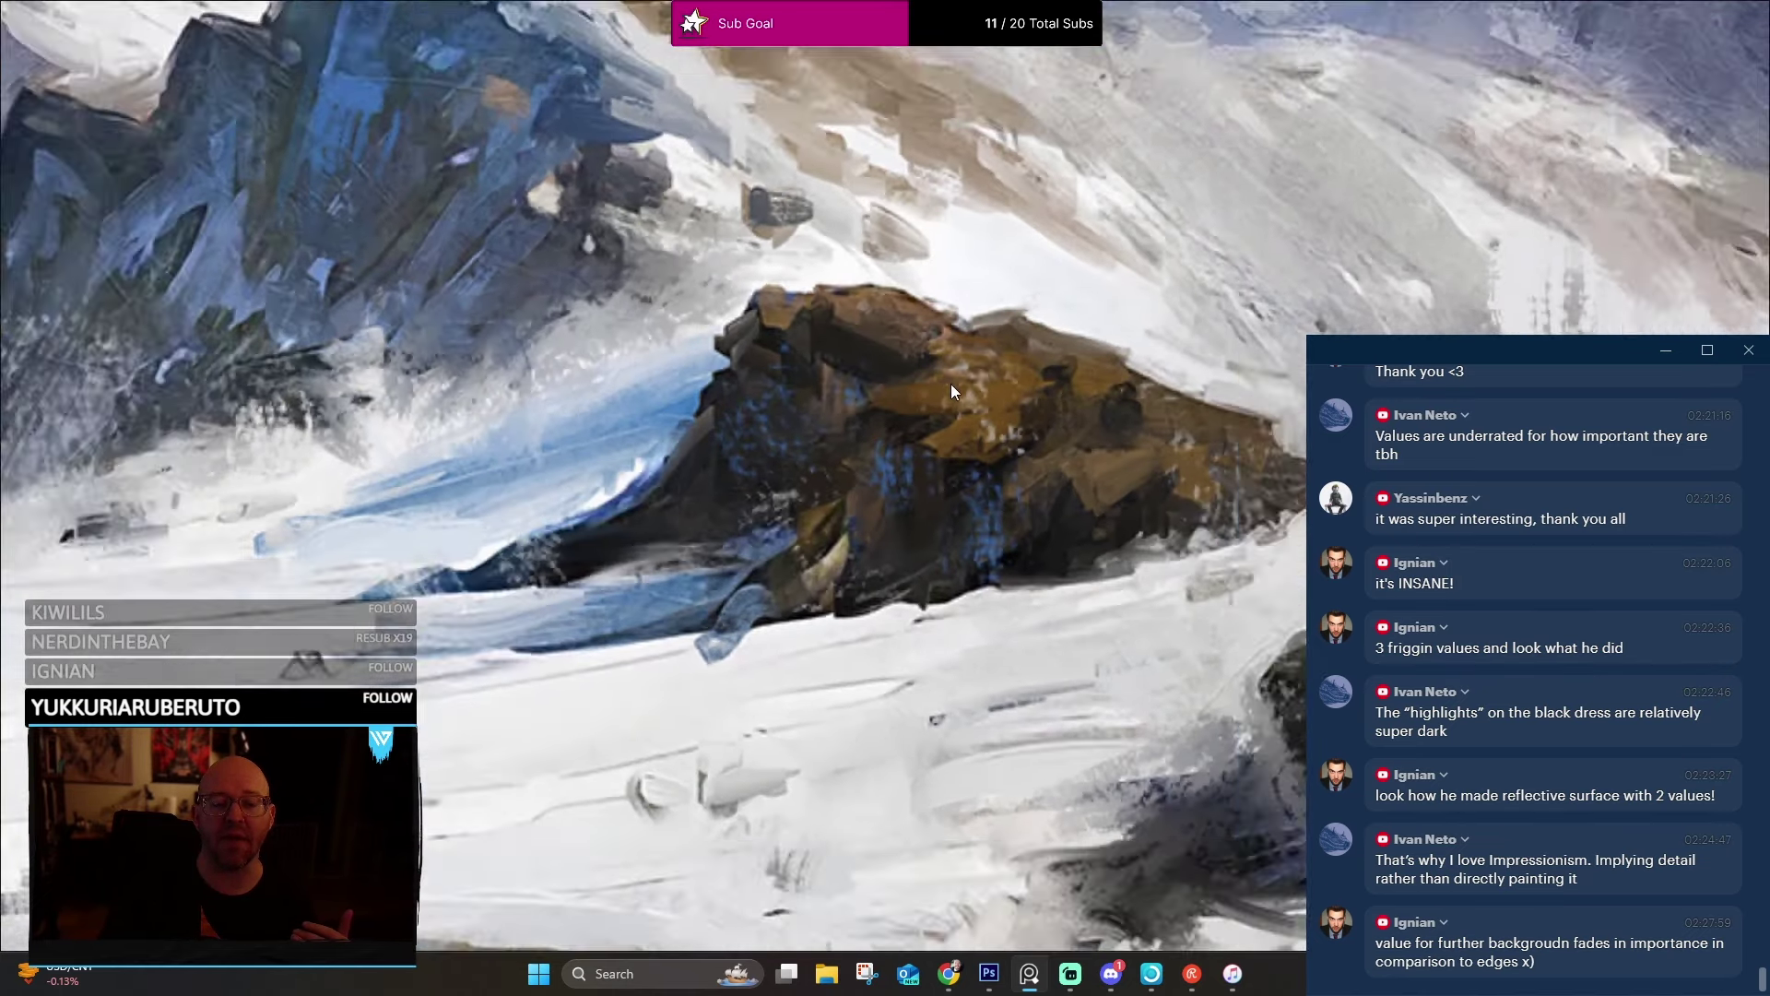
pyautogui.moveTo(834, 378); pyautogui.dragTo(992, 402)
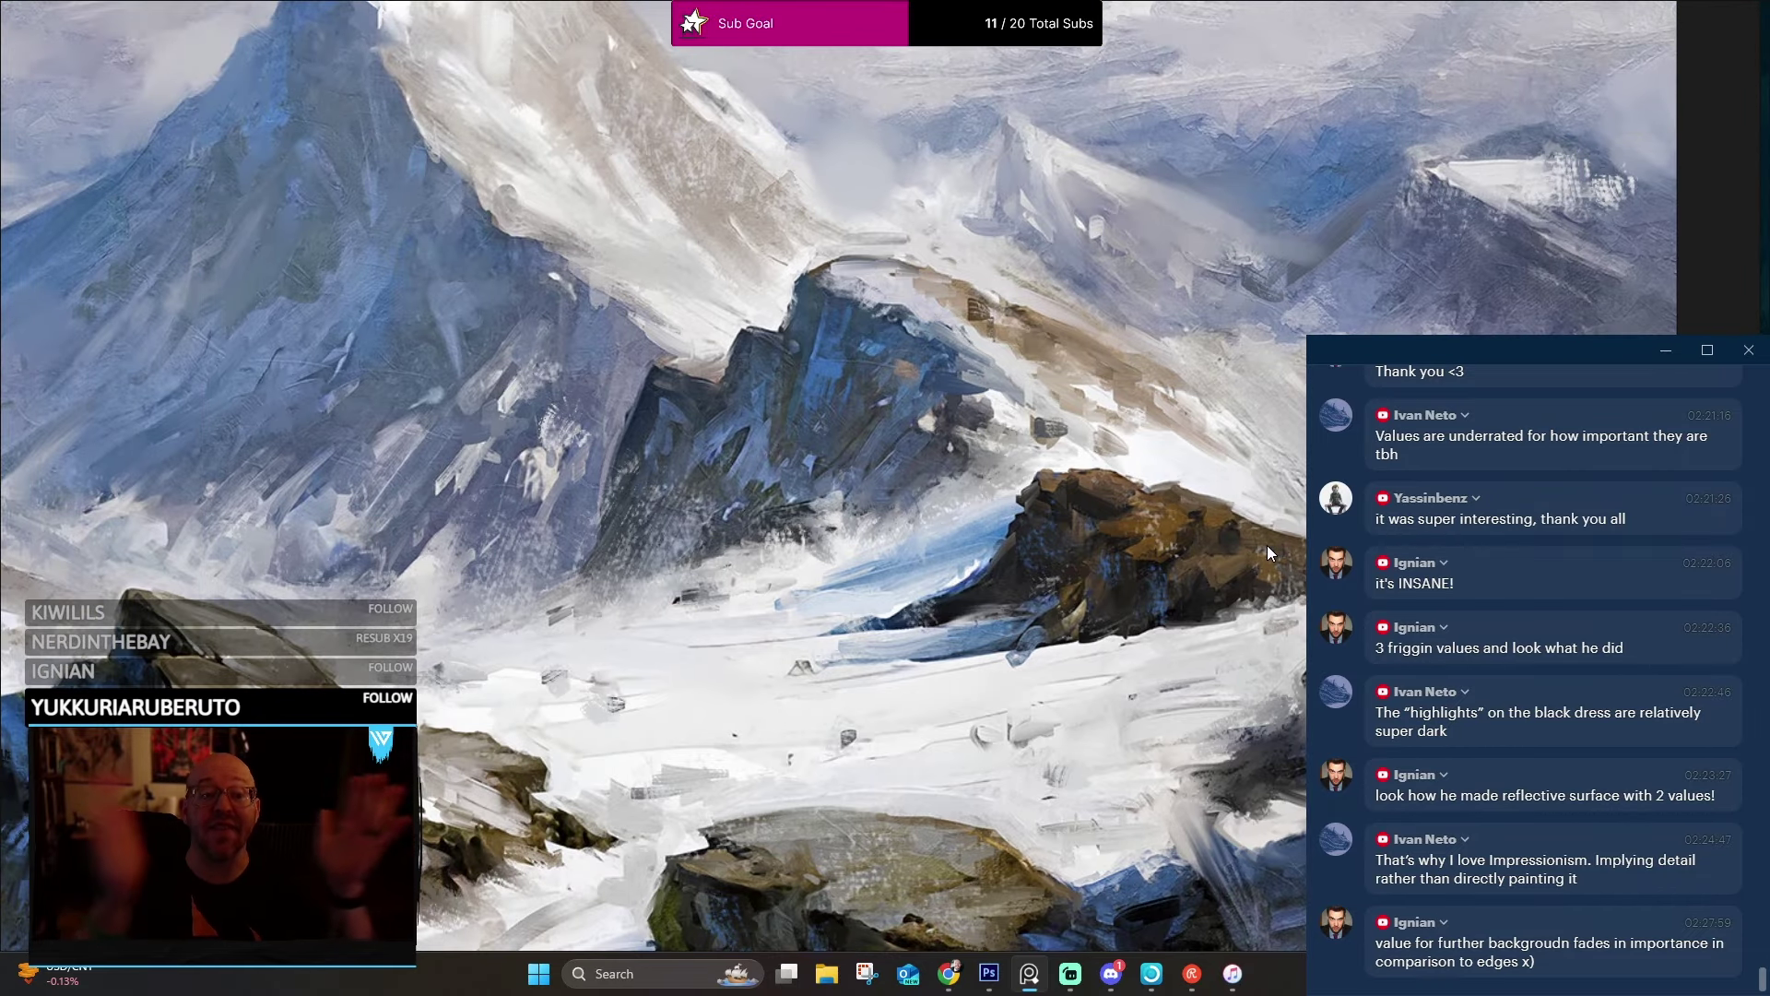
pyautogui.scroll(3, 1268, 545)
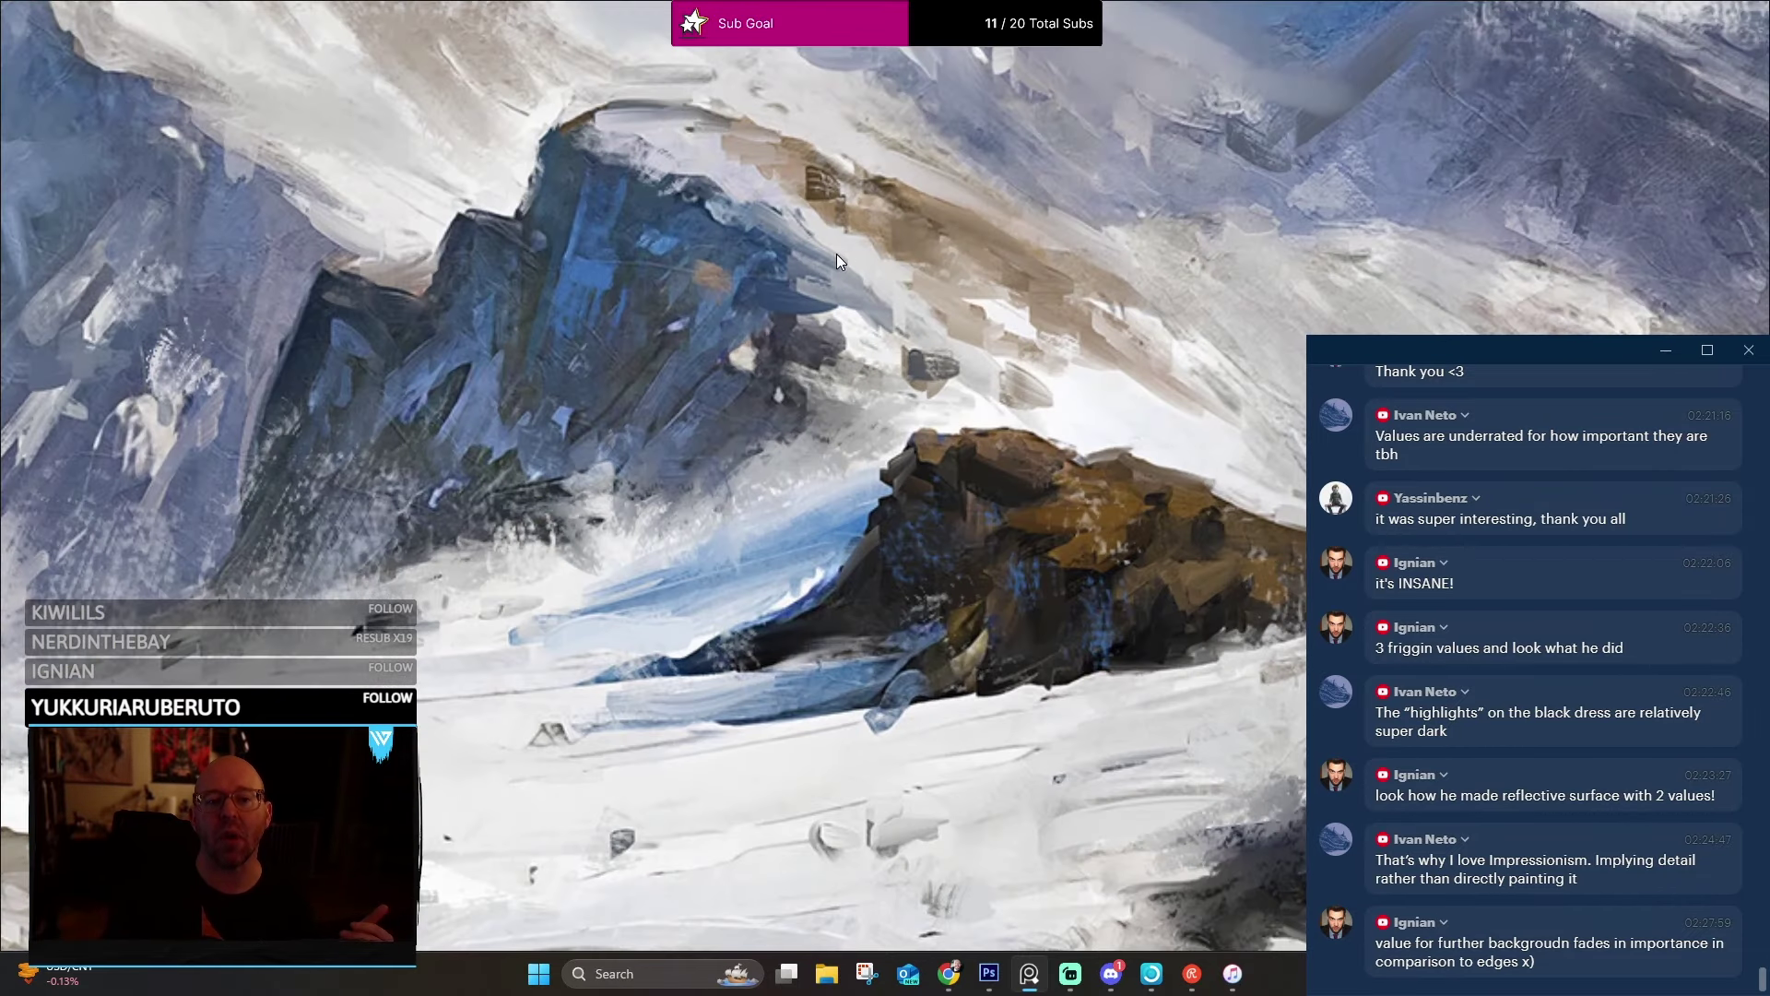
pyautogui.scroll(-5, 673, 327)
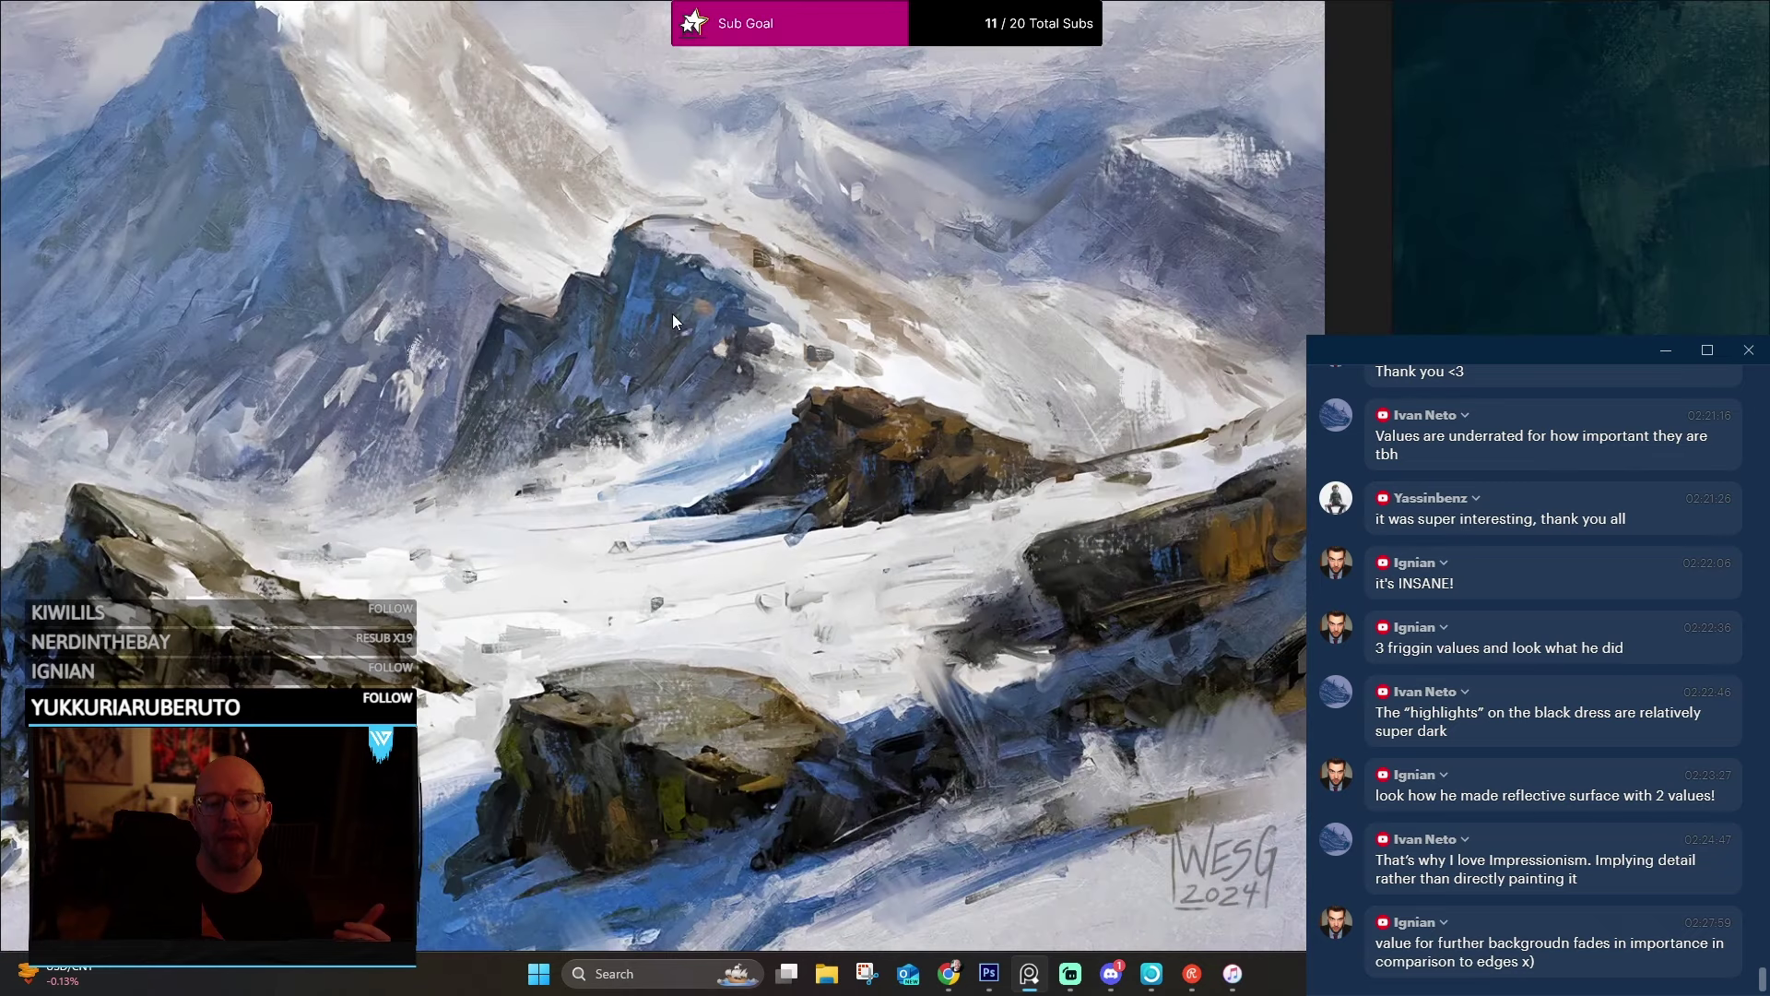
pyautogui.moveTo(739, 370); pyautogui.dragTo(932, 398)
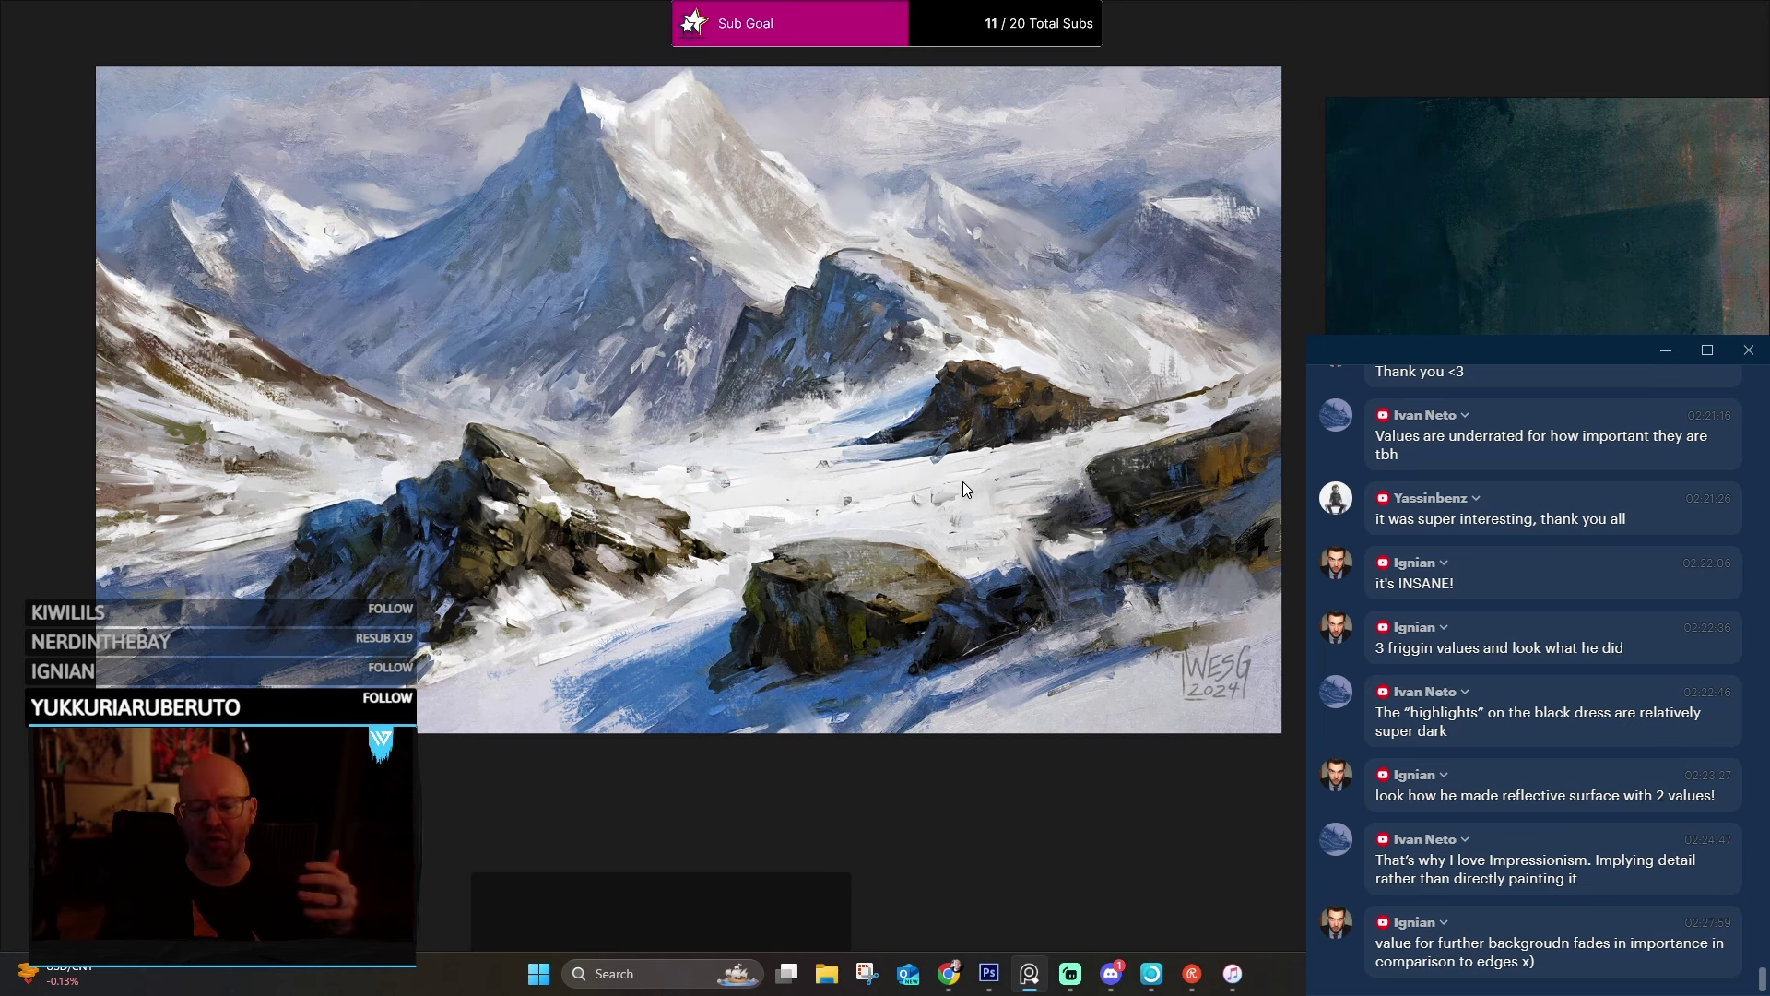
pyautogui.scroll(2, 987, 435)
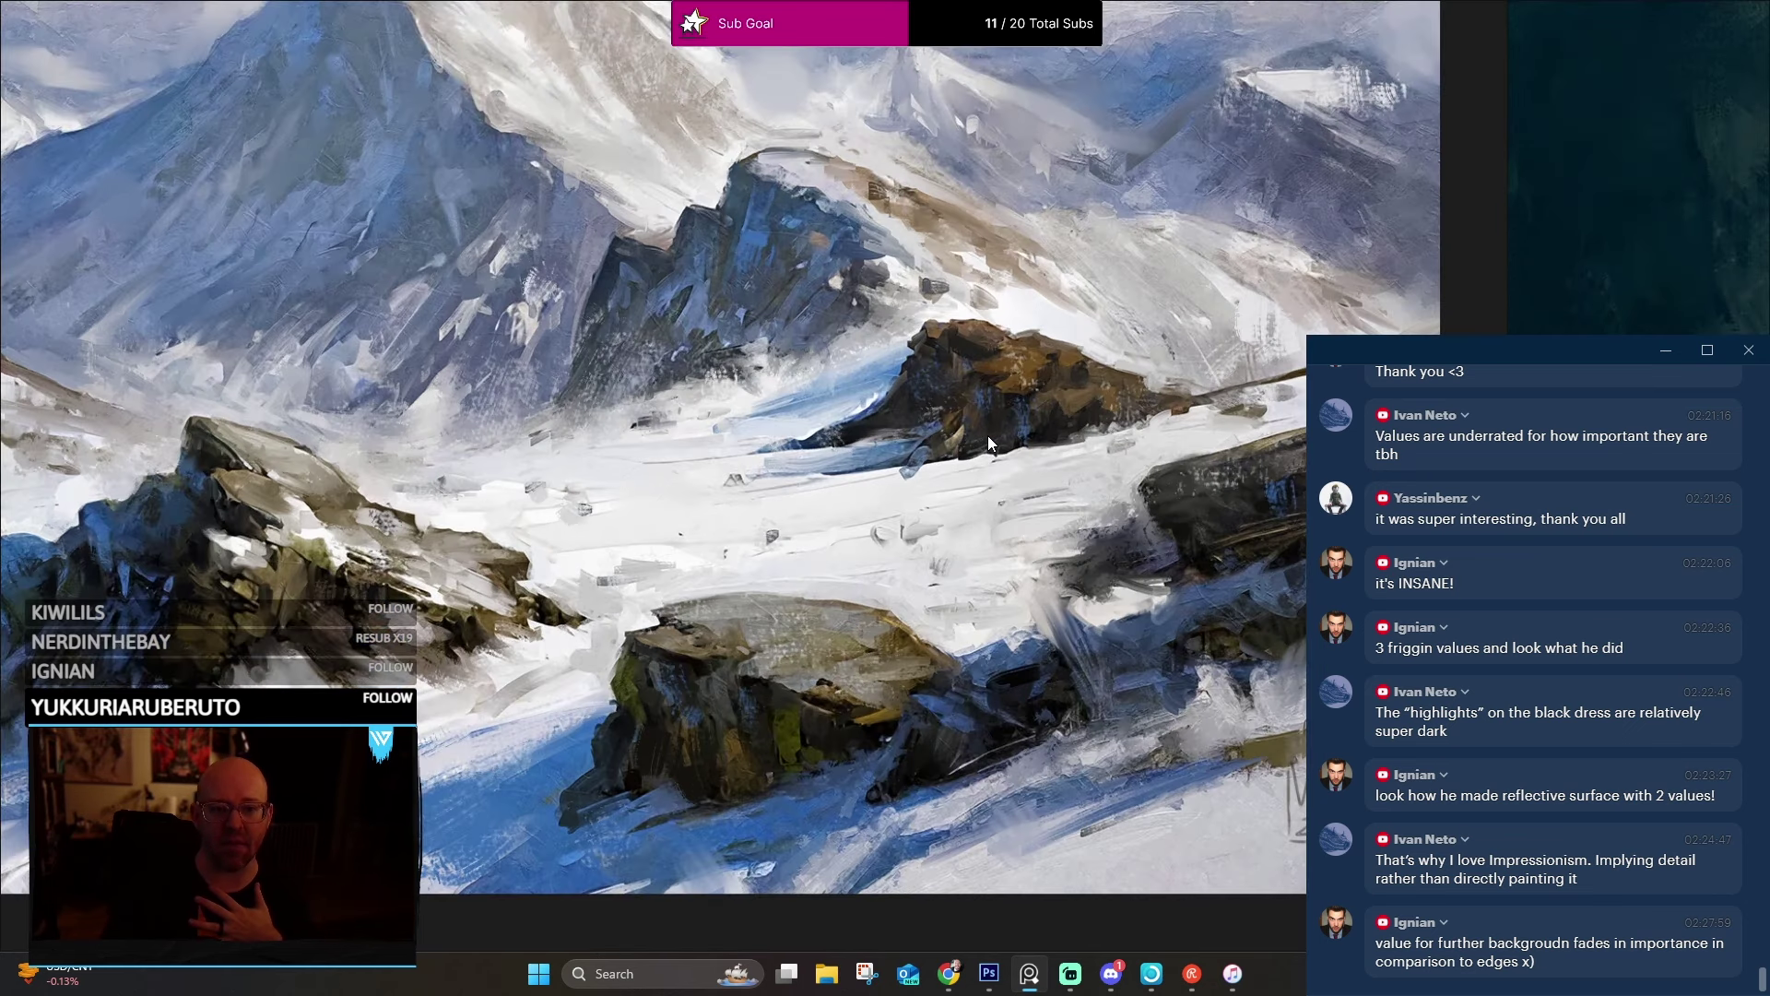
pyautogui.scroll(-2, 988, 435)
pyautogui.scroll(4, 988, 435)
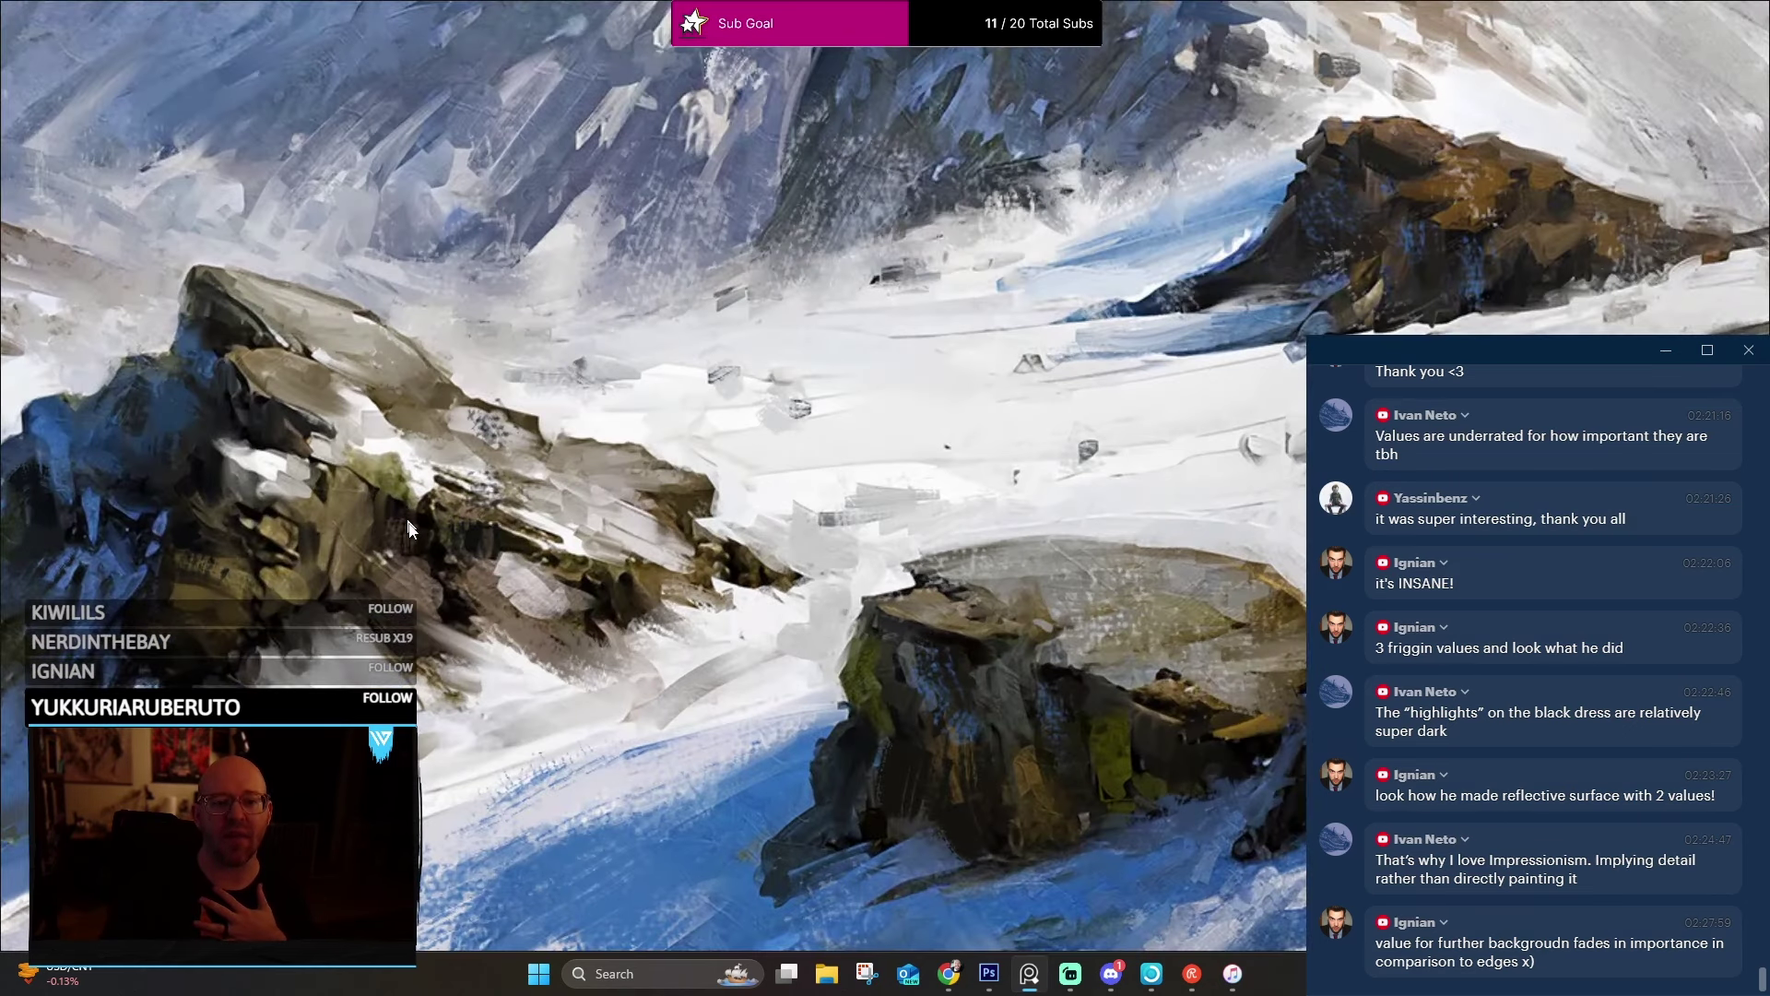
pyautogui.scroll(-4, 407, 518)
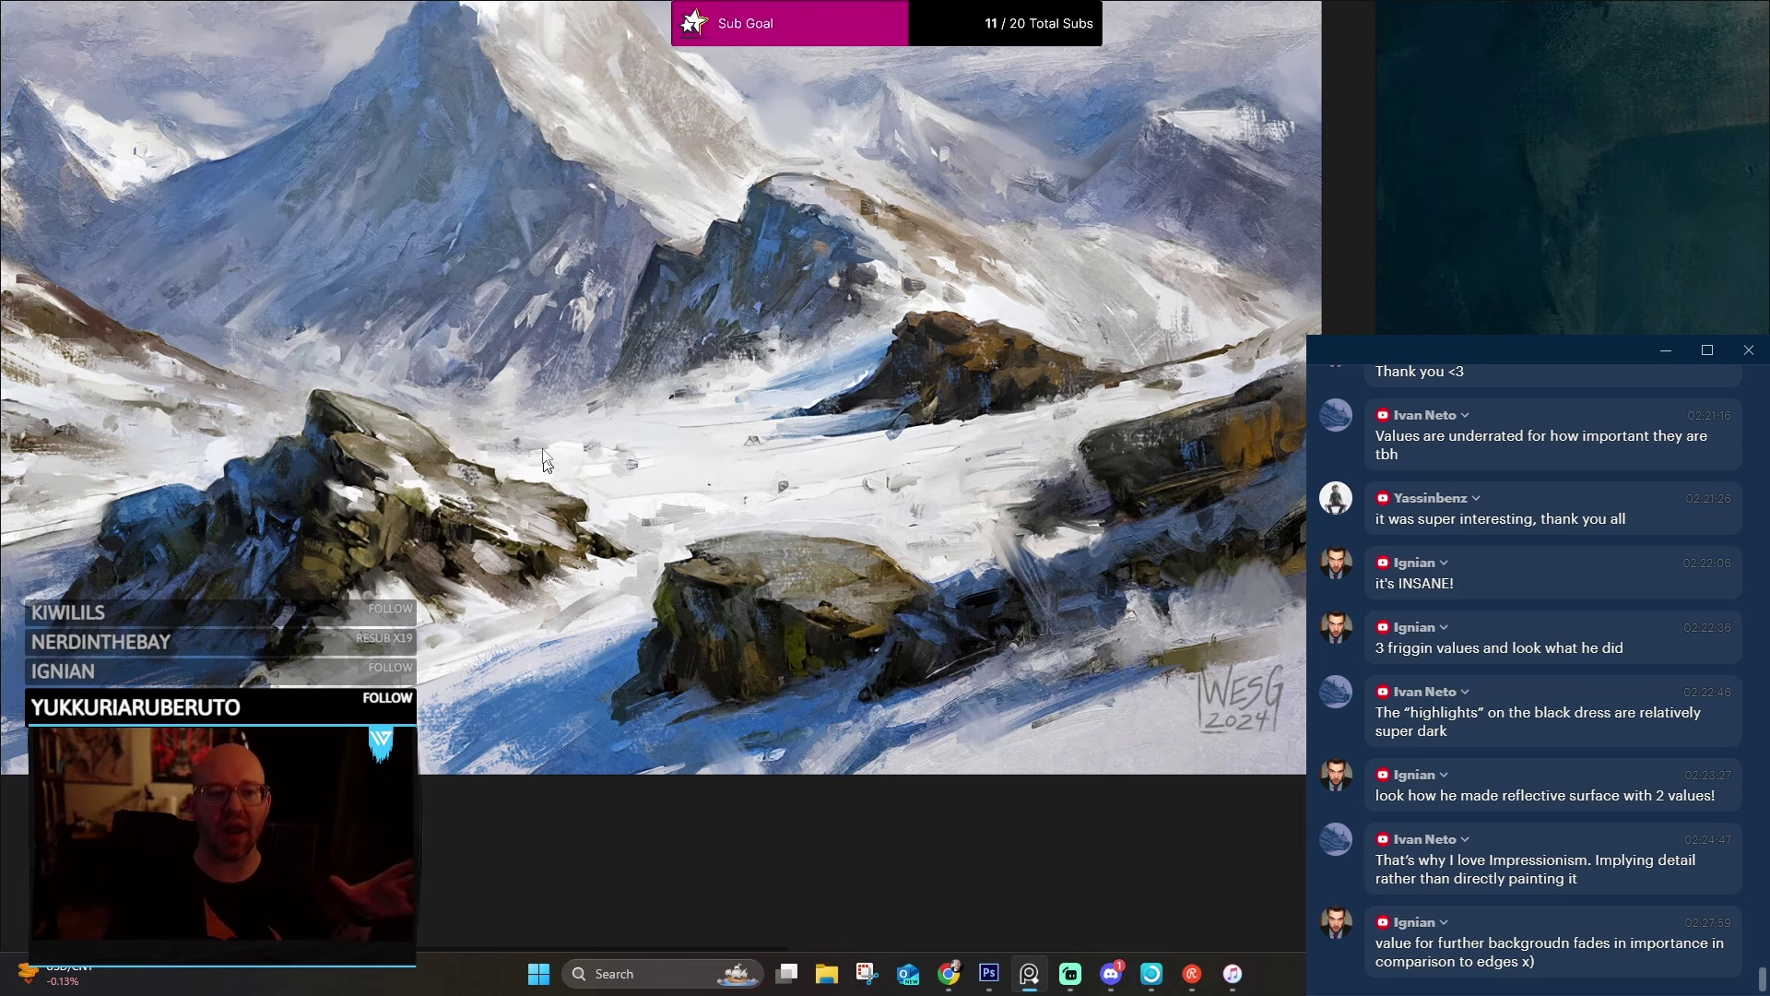
# Drag the Lights text box up to sit just under the mountain painting.
pyautogui.moveTo(523, 253); pyautogui.dragTo(782, 446)
pyautogui.scroll(3, 733, 379)
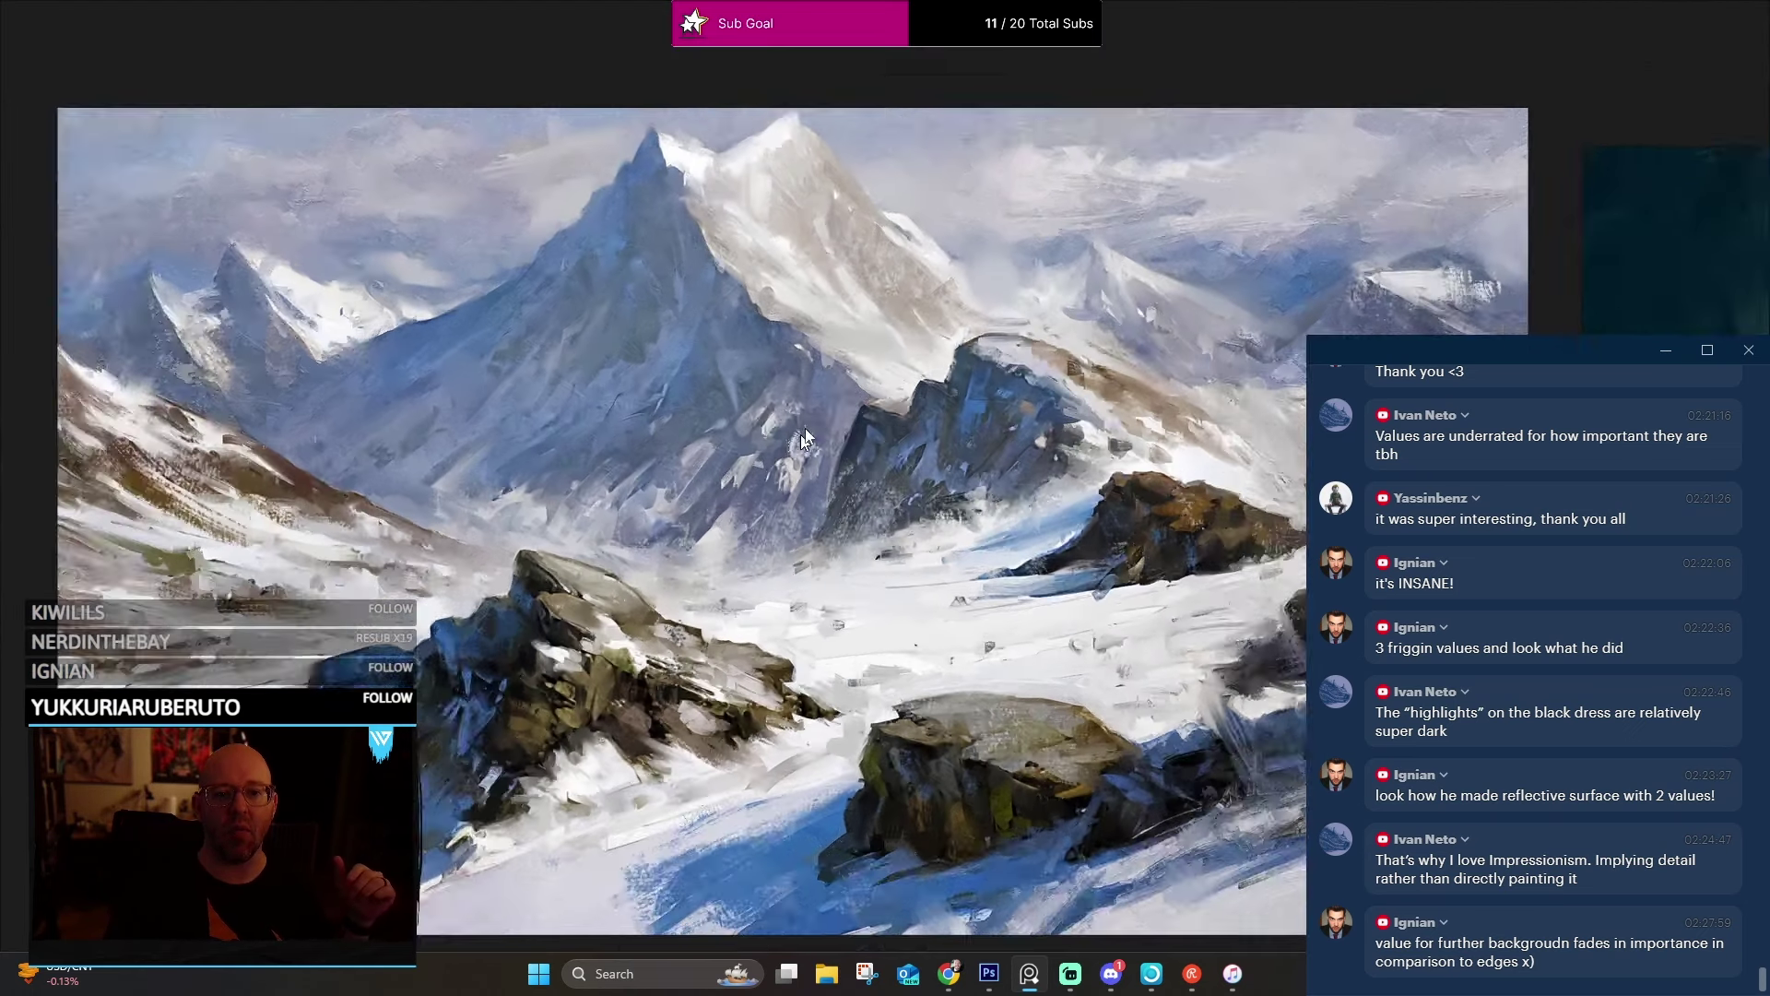
pyautogui.scroll(-3, 815, 409)
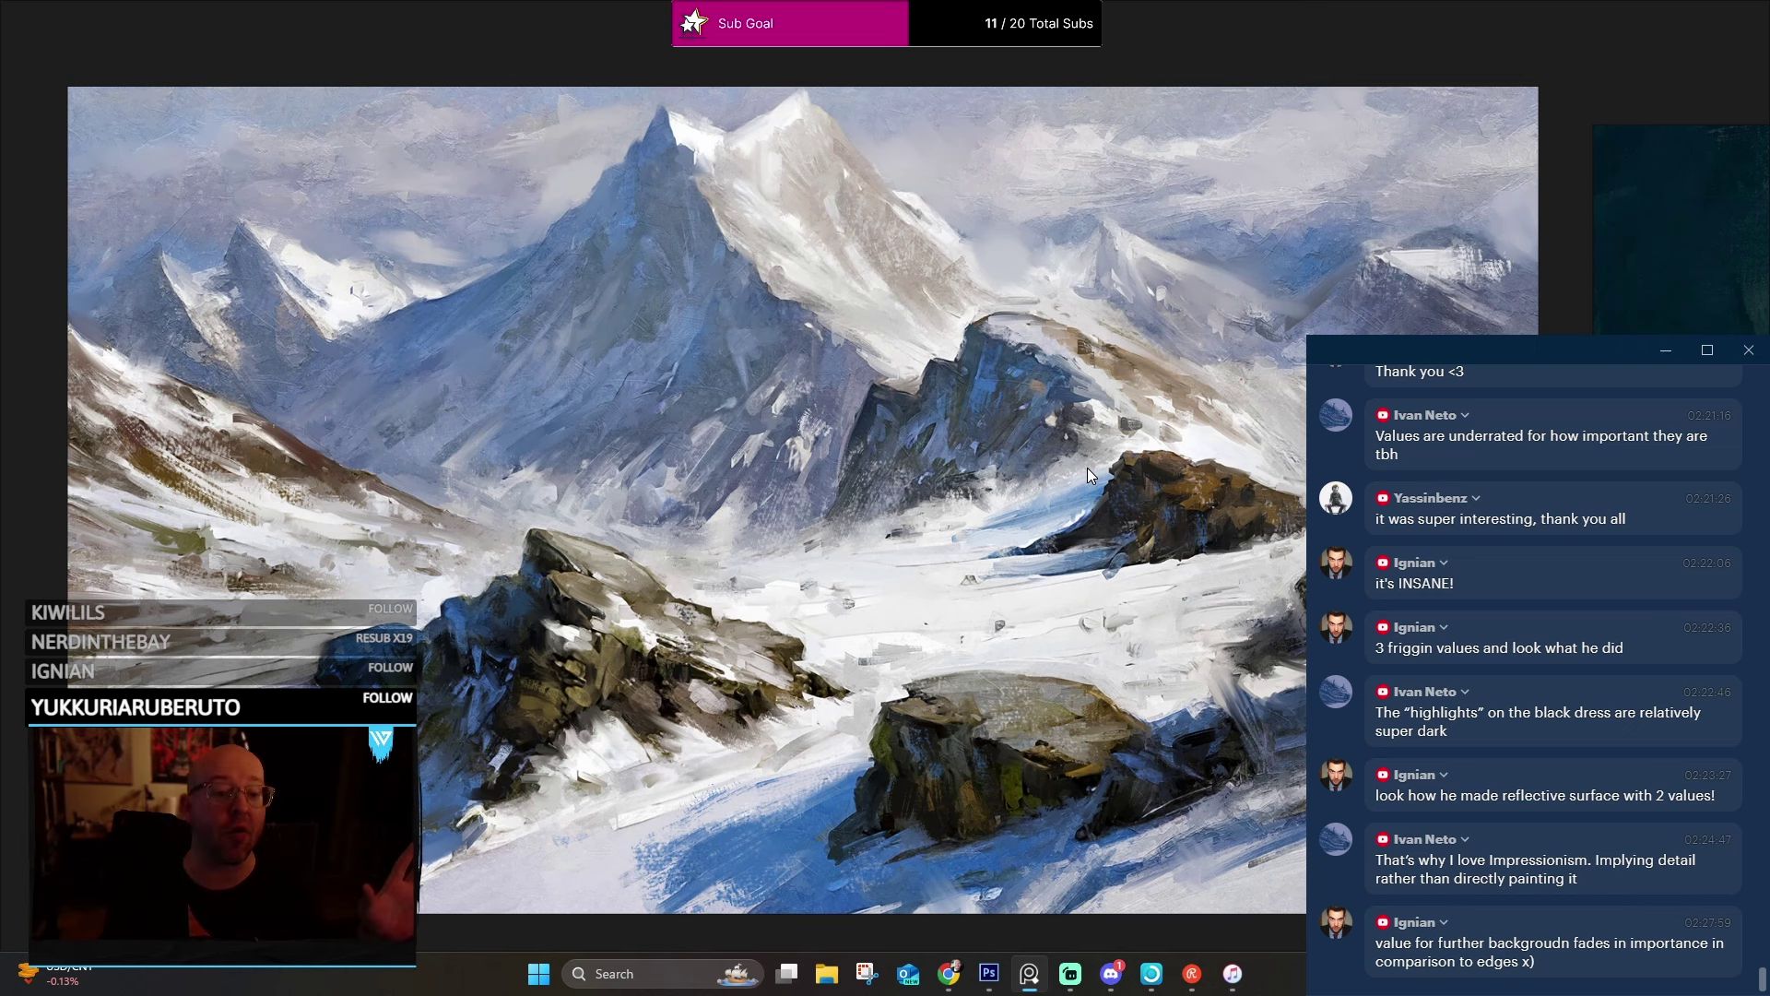
pyautogui.scroll(-3, 1087, 468)
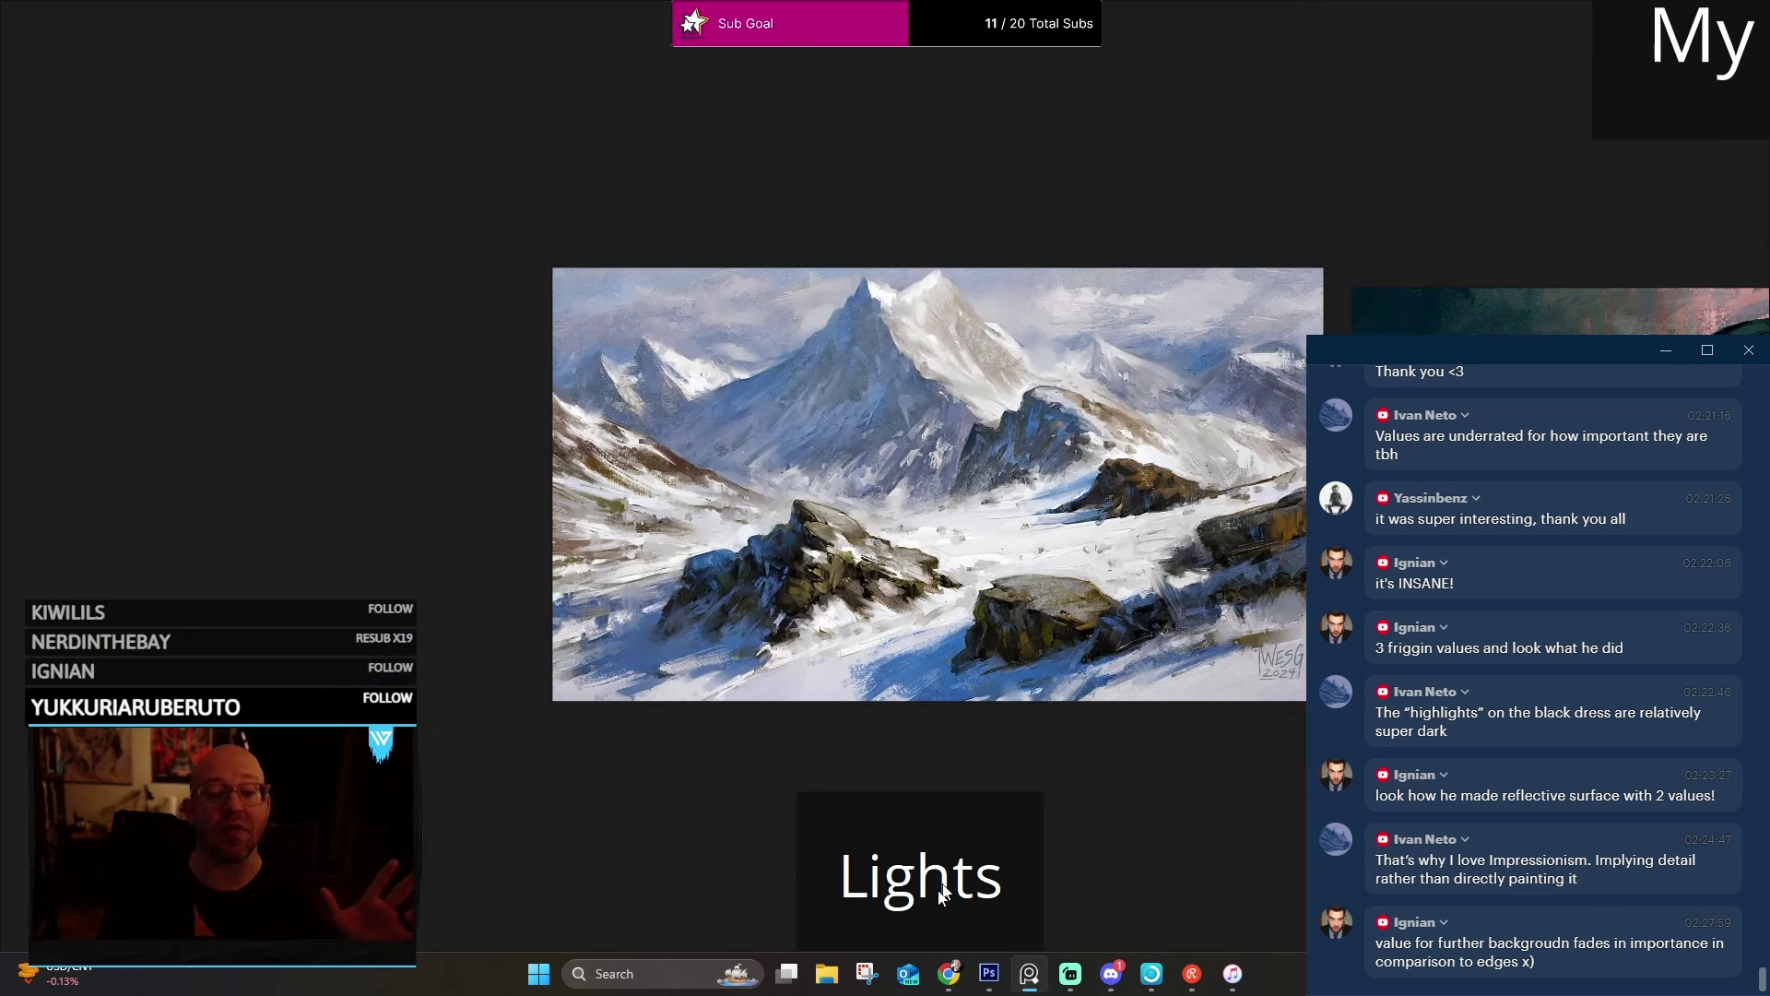
pyautogui.moveTo(920, 876); pyautogui.dragTo(911, 816)
pyautogui.scroll(-2, 920, 567)
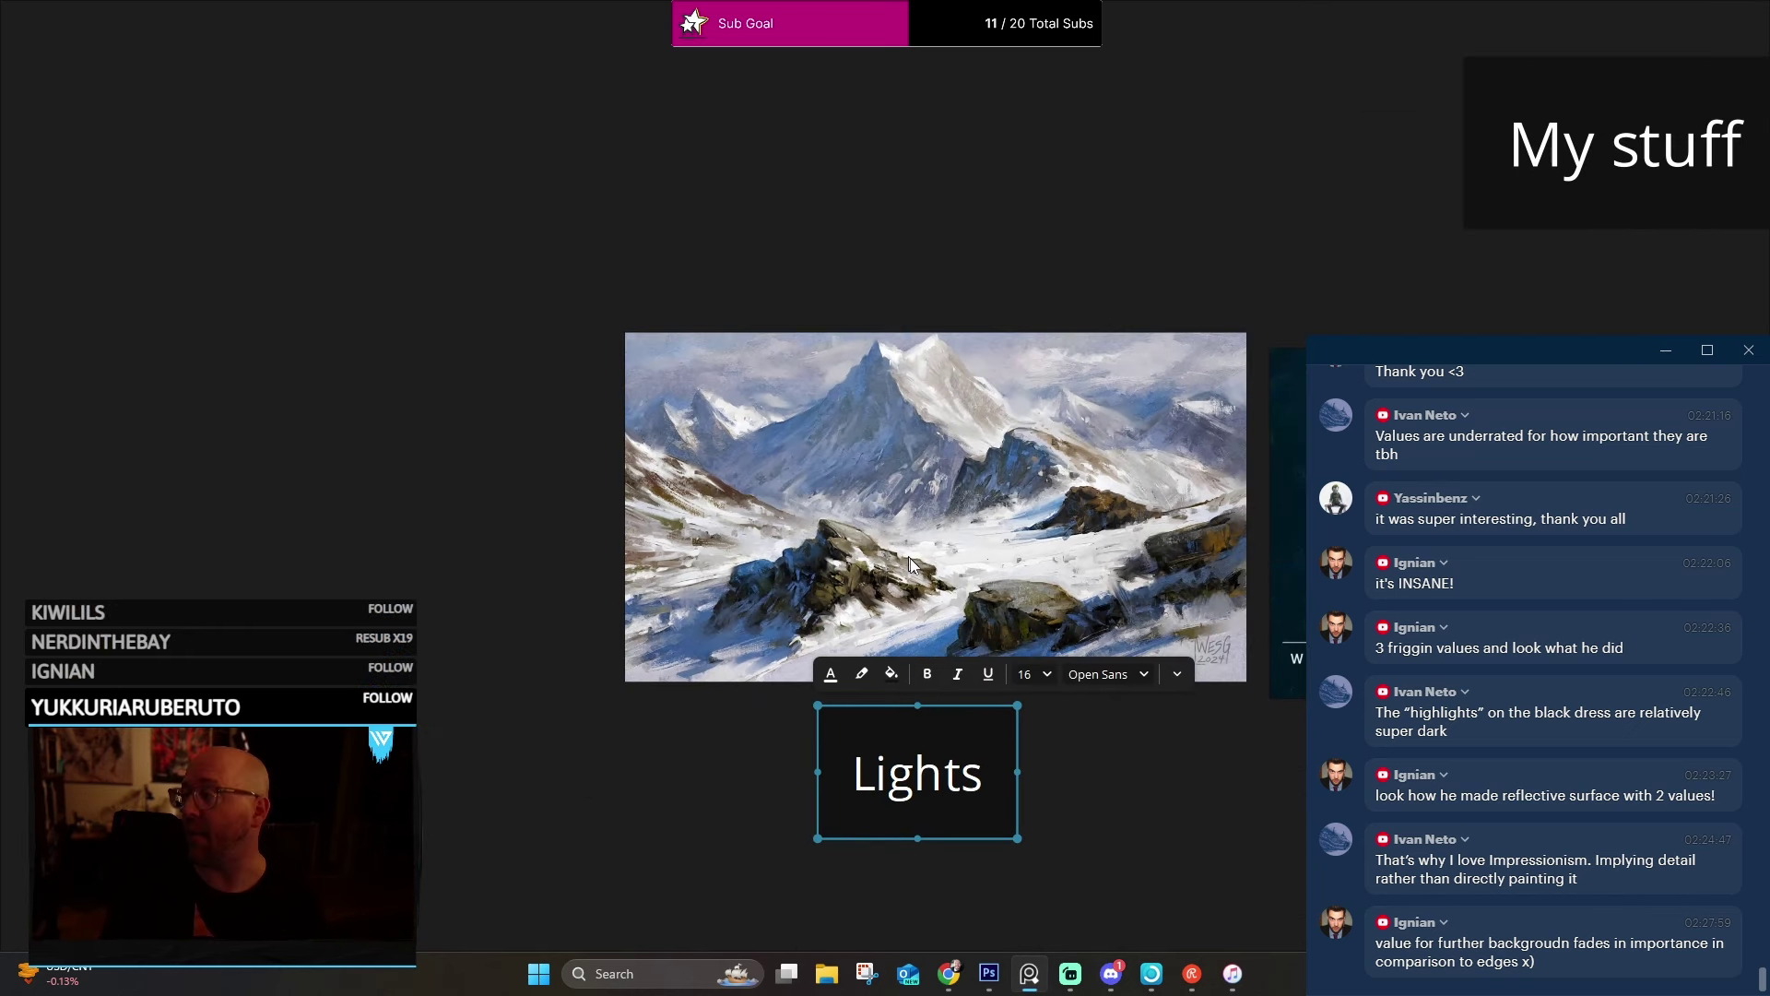
# Switch the whole board to grayscale display with Canvas > Grayscale.
pyautogui.rightClick(896, 512)
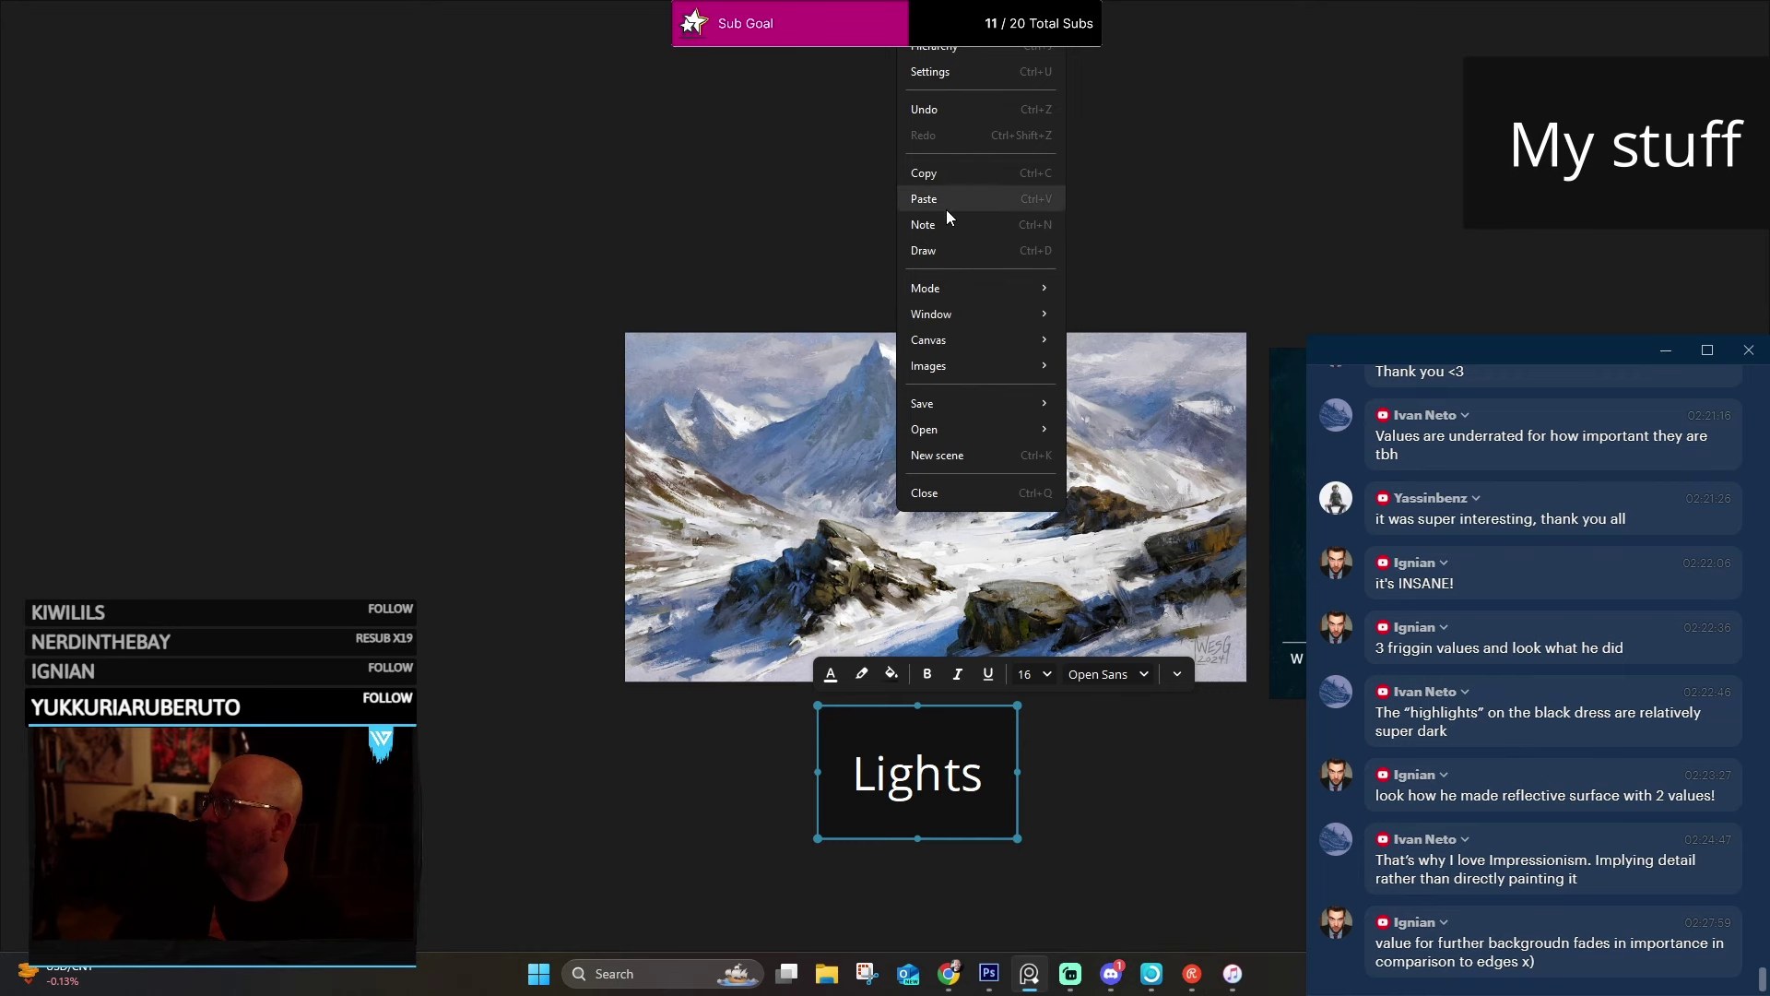
pyautogui.moveTo(961, 340)
pyautogui.click(1133, 417)
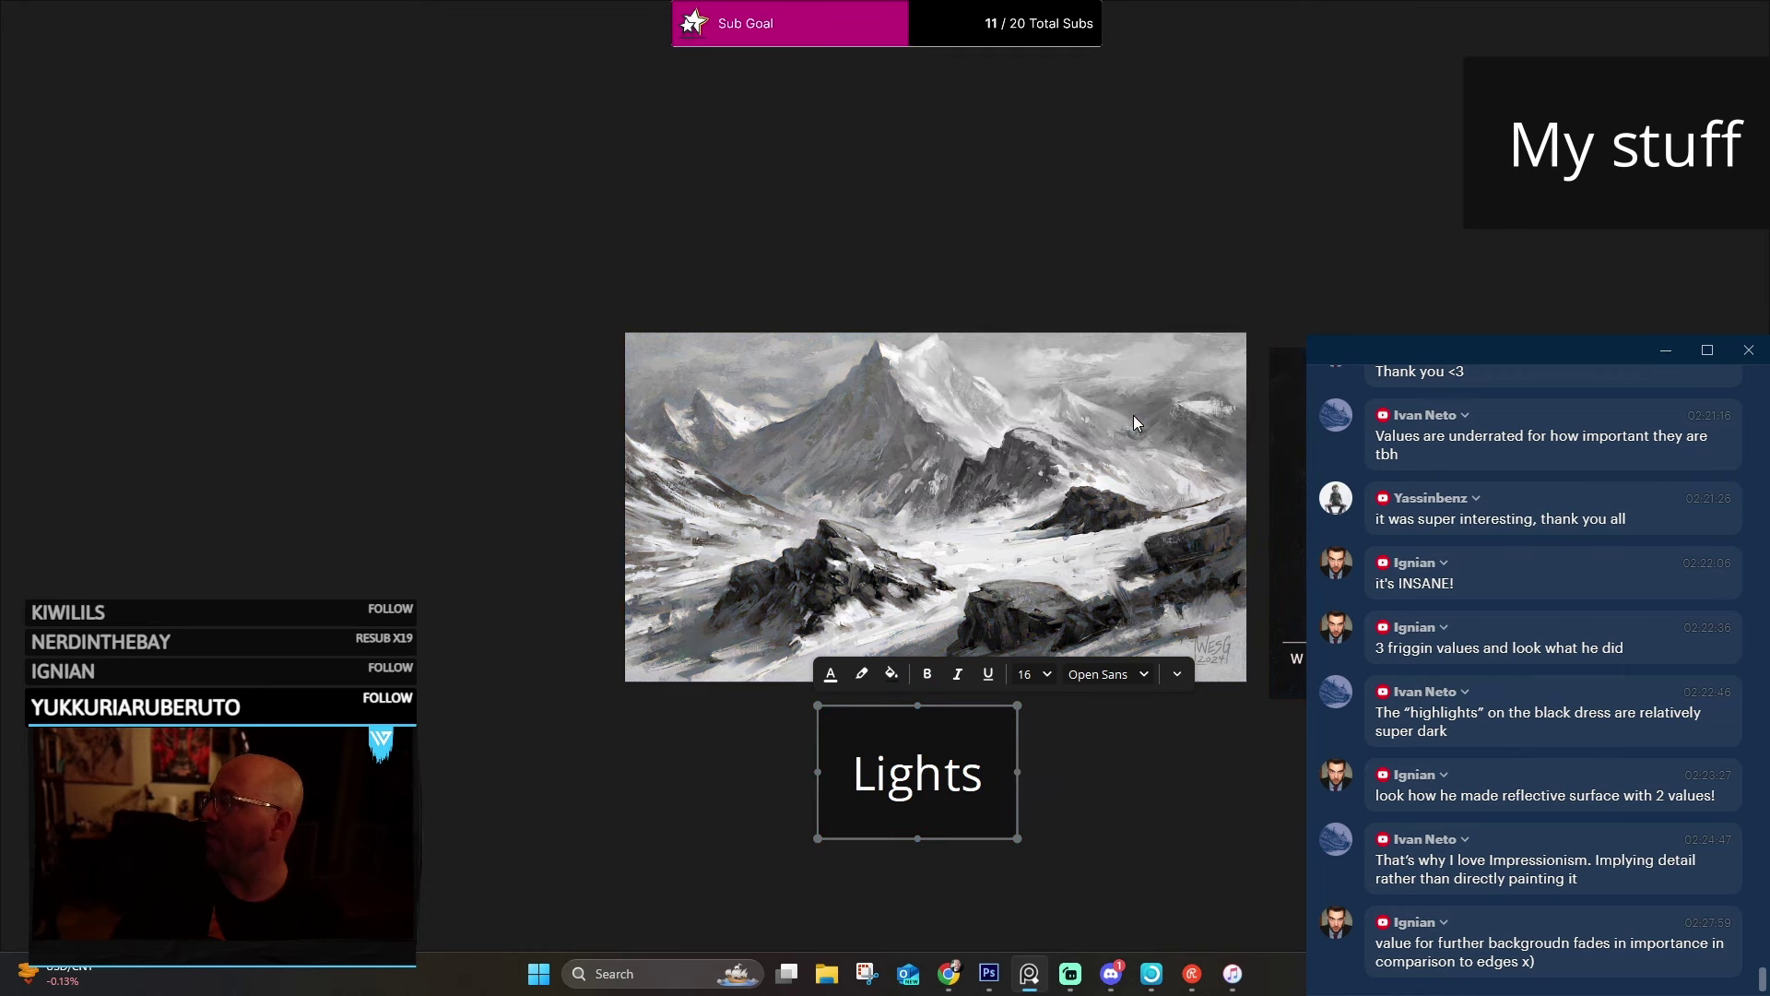
pyautogui.scroll(2, 958, 479)
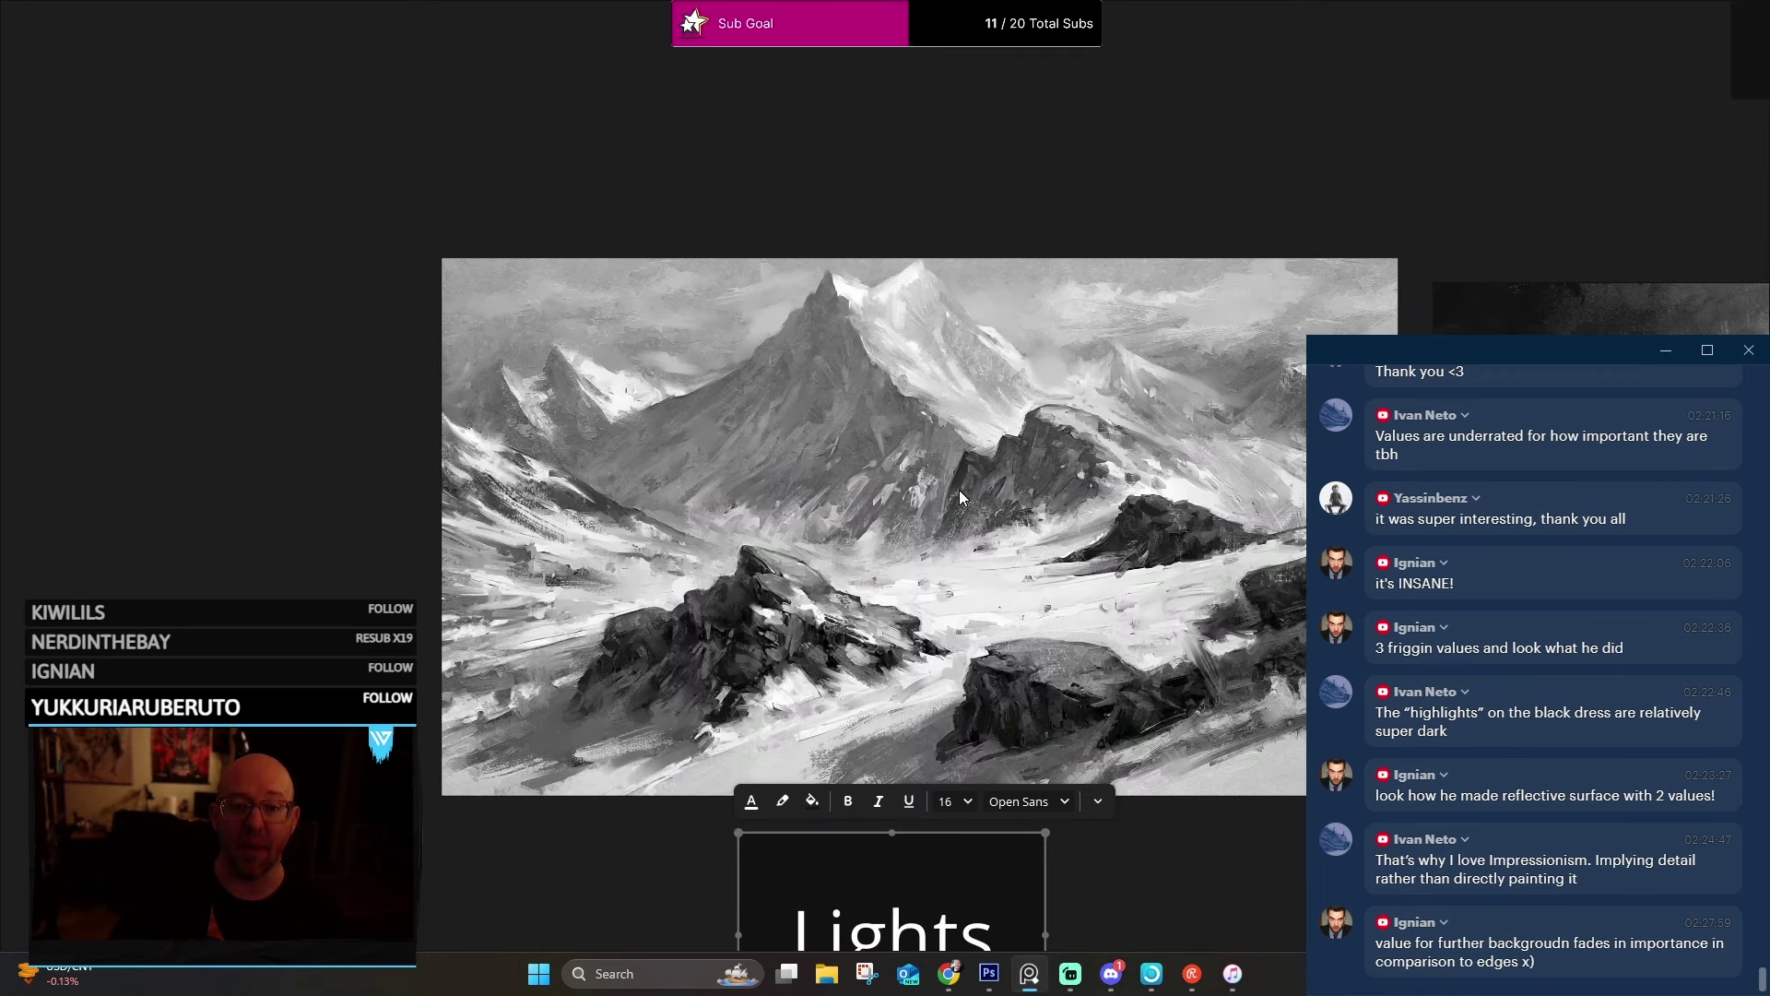
pyautogui.scroll(-6, 1054, 510)
pyautogui.scroll(-2, 1005, 378)
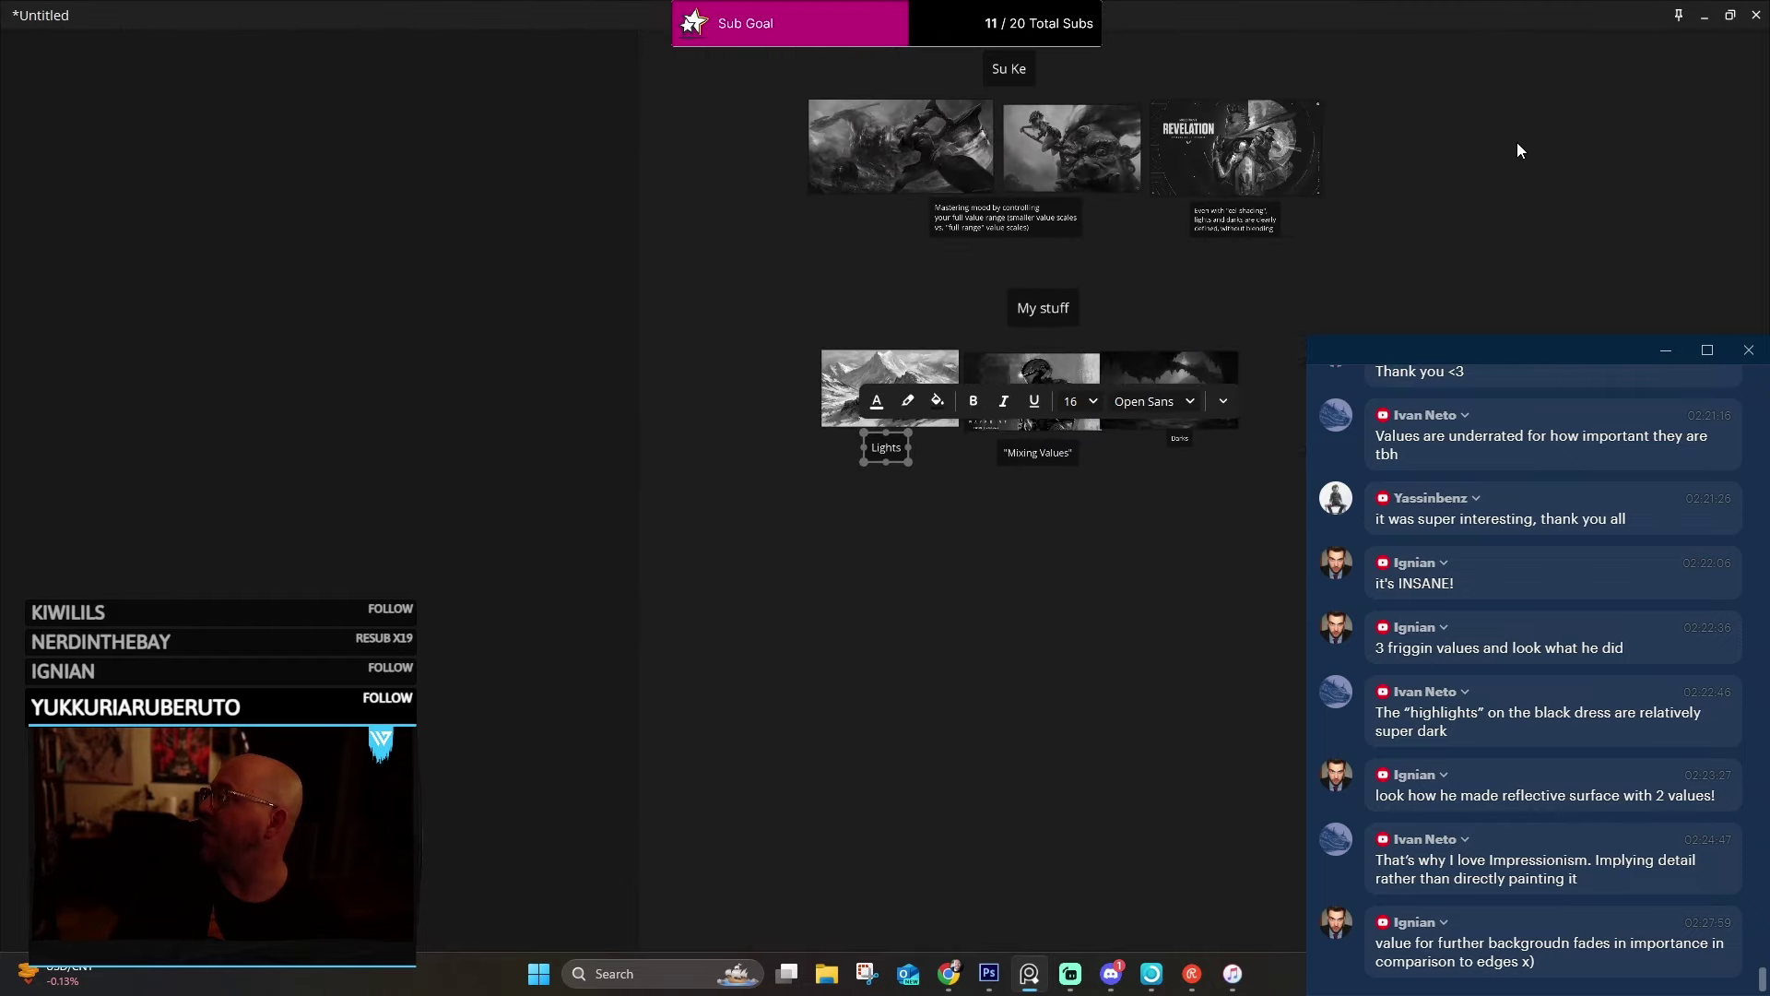
# Place the 0–100% gray-scale chart directly beneath the My stuff paintings.
pyautogui.moveTo(1517, 150); pyautogui.dragTo(1505, 249)
pyautogui.moveTo(1486, 47); pyautogui.dragTo(917, 569)
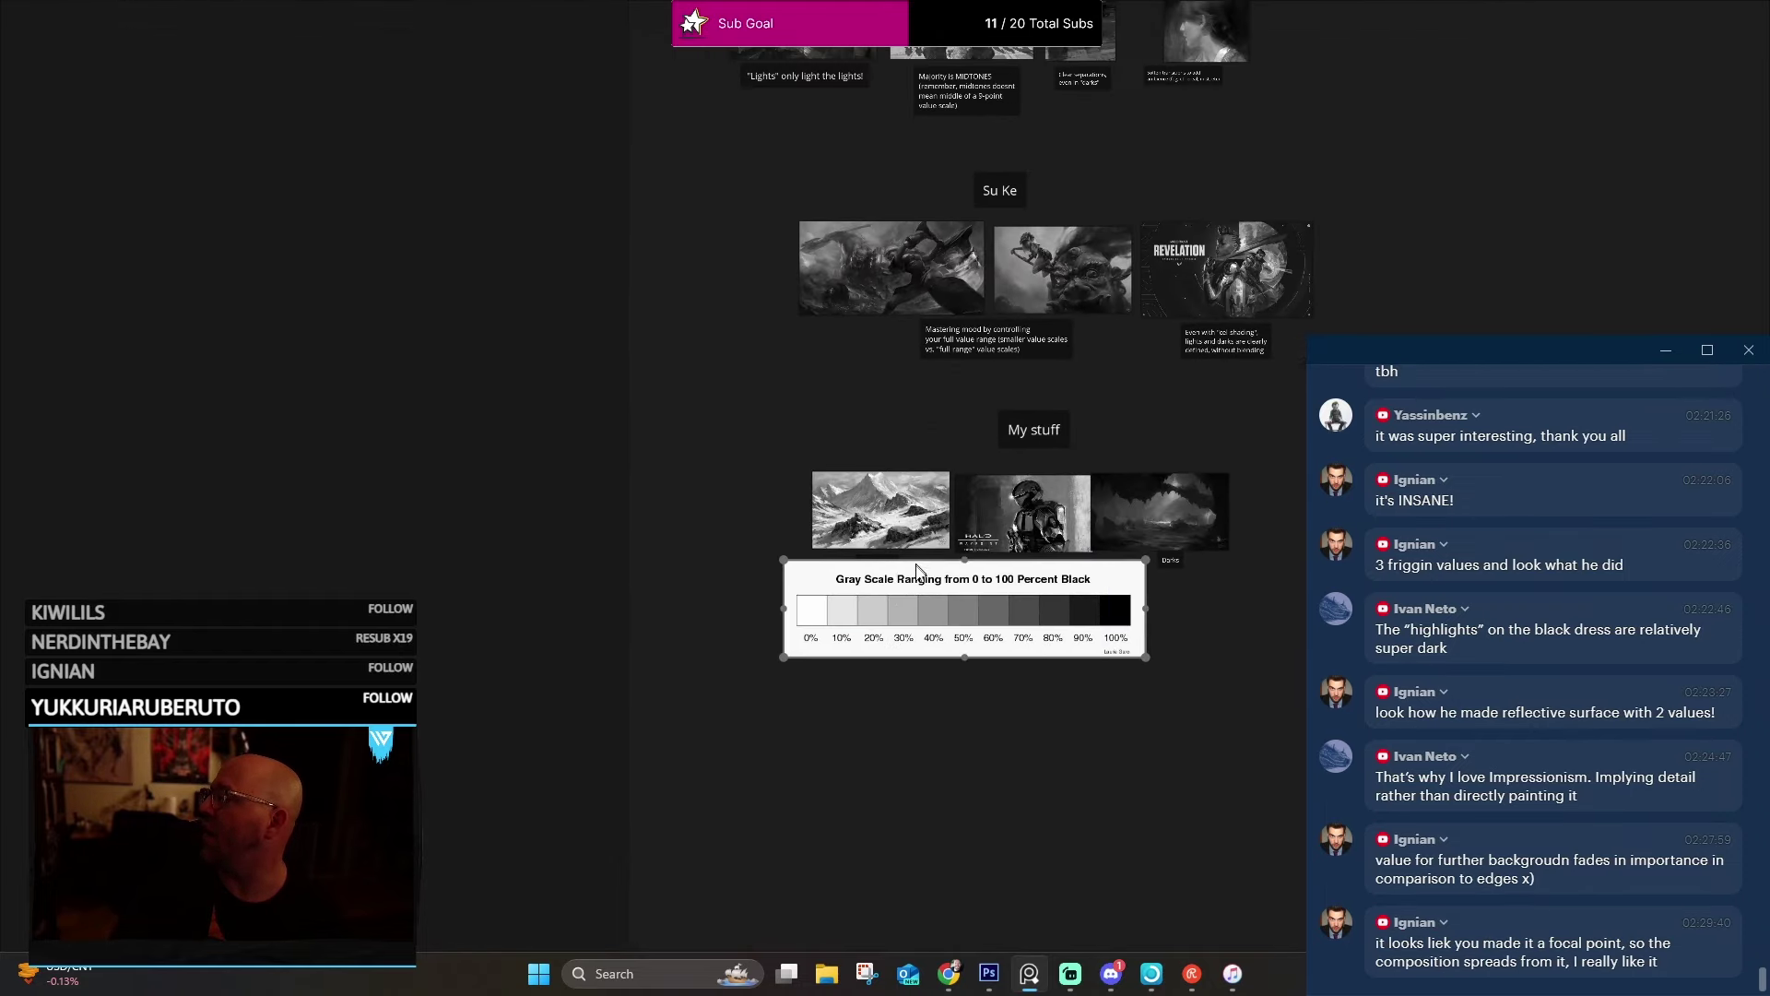
pyautogui.scroll(6, 918, 569)
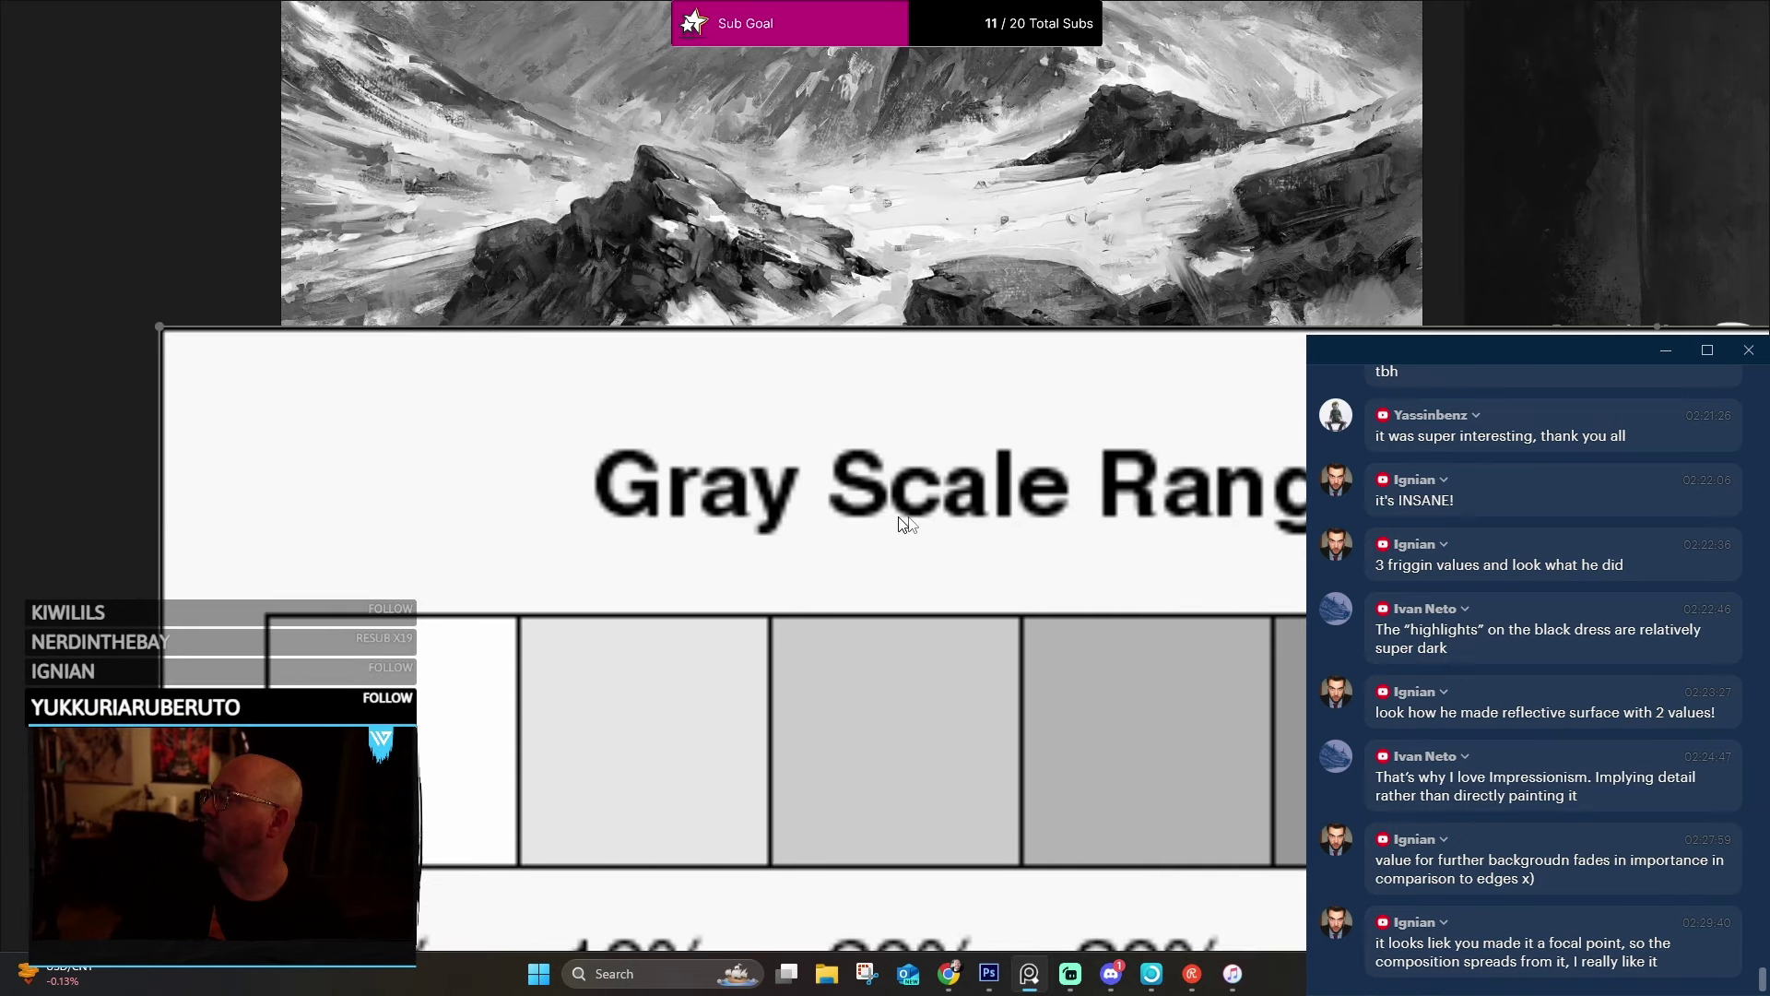
pyautogui.scroll(-4, 902, 520)
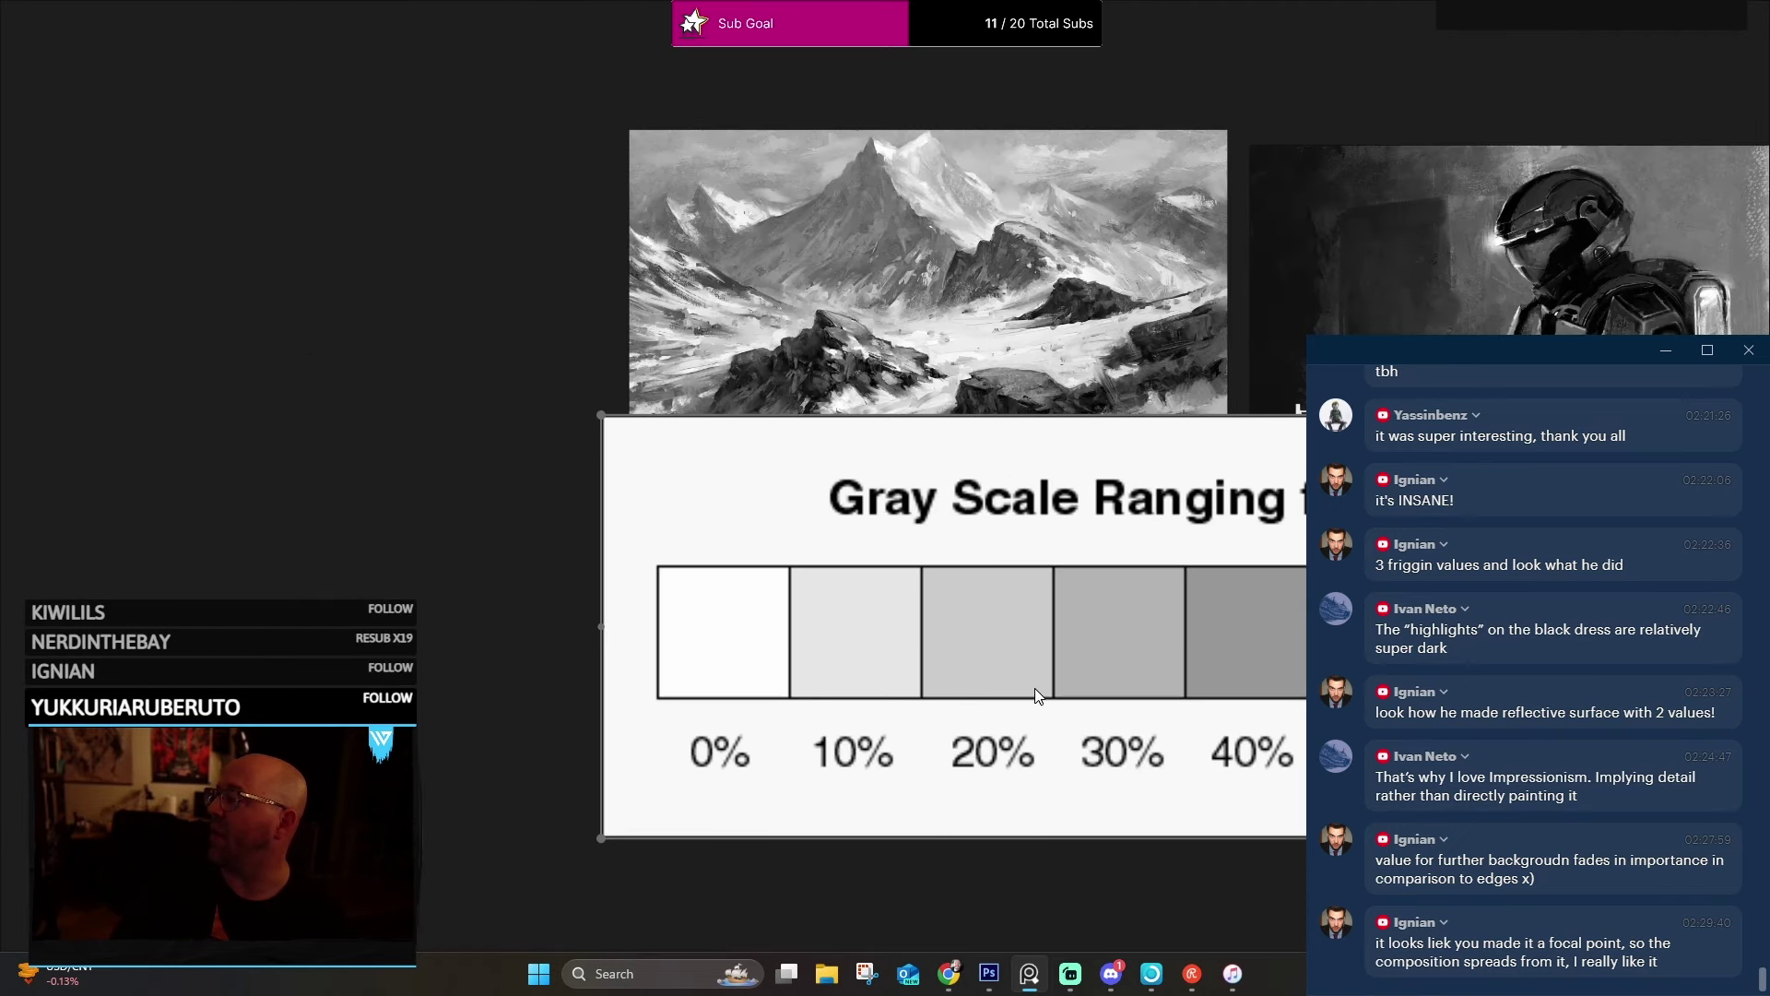
pyautogui.moveTo(1020, 525); pyautogui.dragTo(1023, 581)
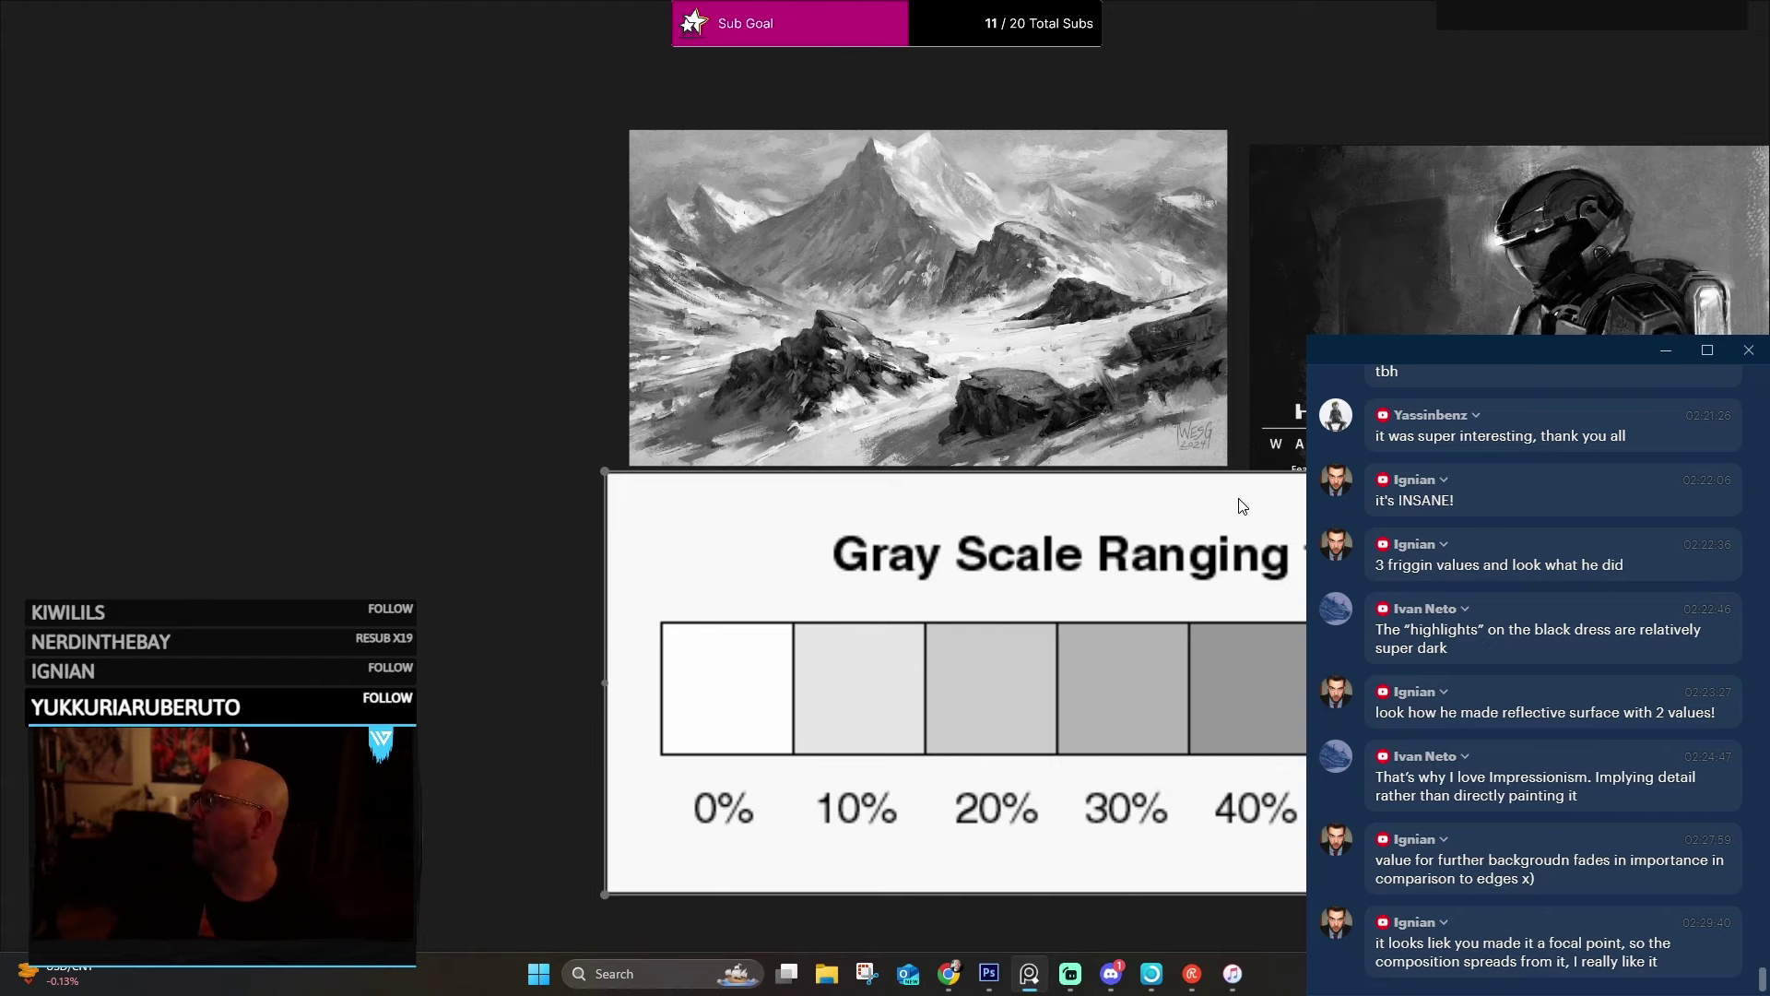
pyautogui.scroll(-5, 1238, 502)
pyautogui.scroll(3, 944, 356)
pyautogui.hscroll(2, 1119, 428)
pyautogui.scroll(3, 960, 391)
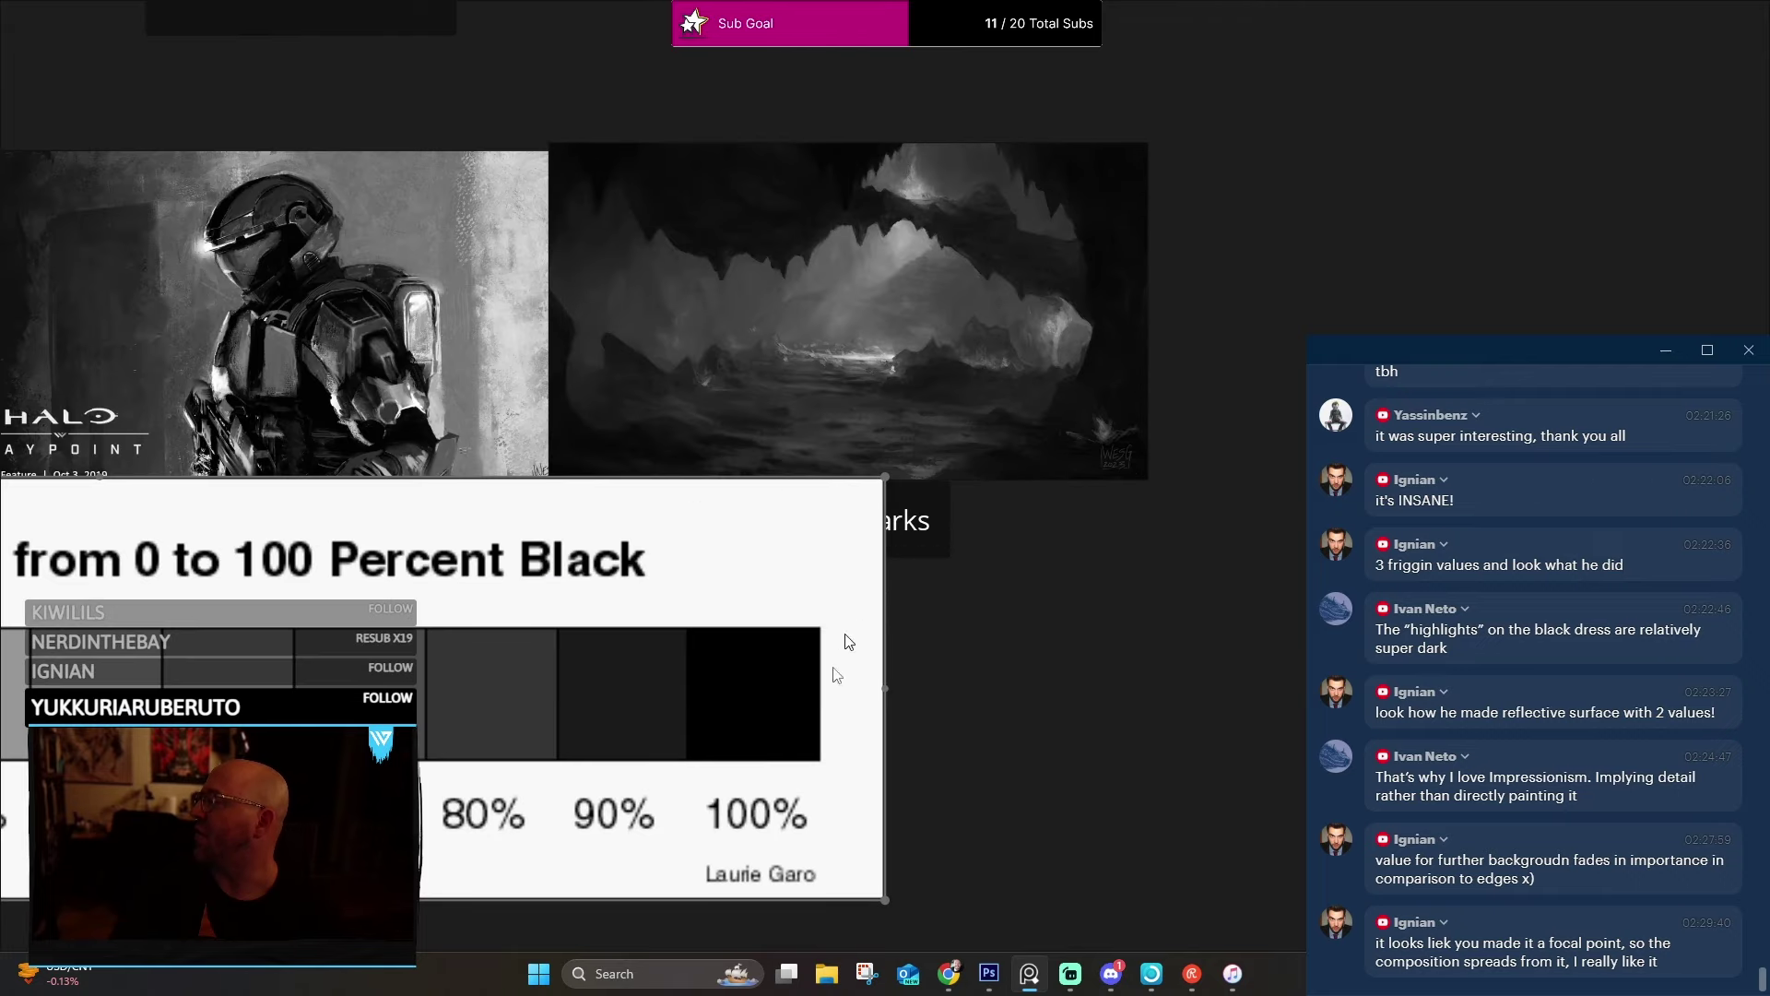
pyautogui.moveTo(863, 768); pyautogui.dragTo(1211, 929)
pyautogui.scroll(2, 922, 369)
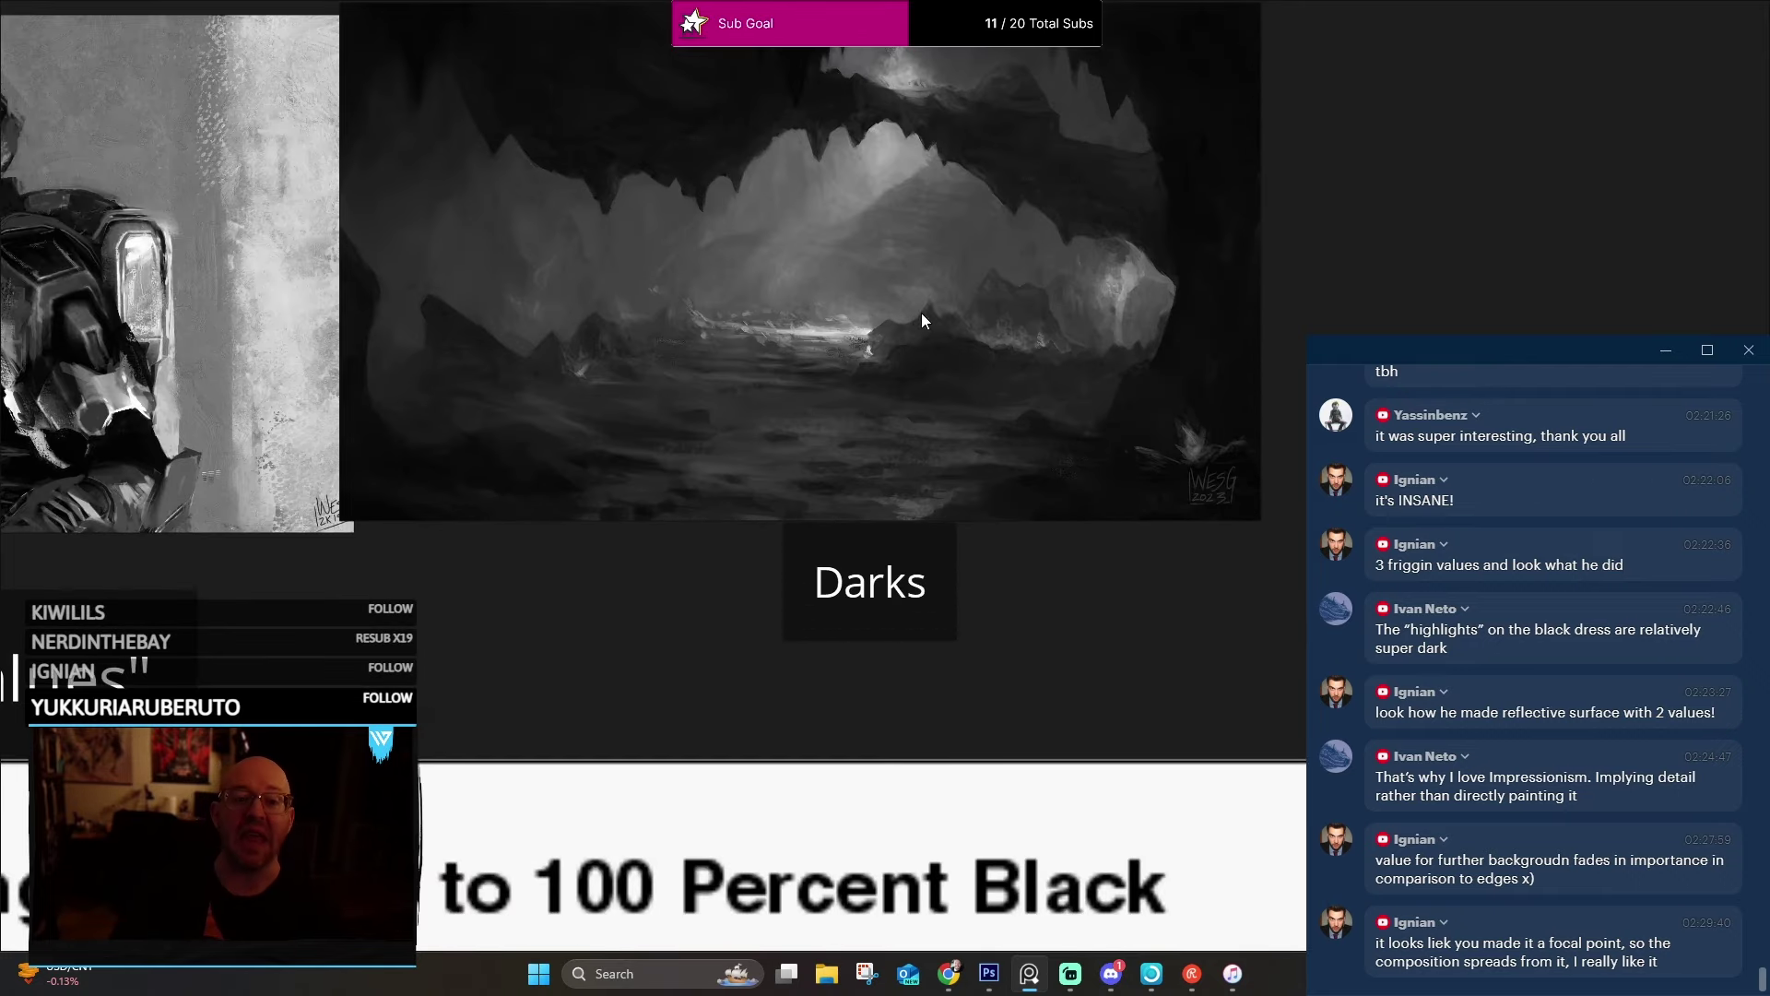
pyautogui.hscroll(-5, 425, 351)
pyautogui.hscroll(-5, 403, 330)
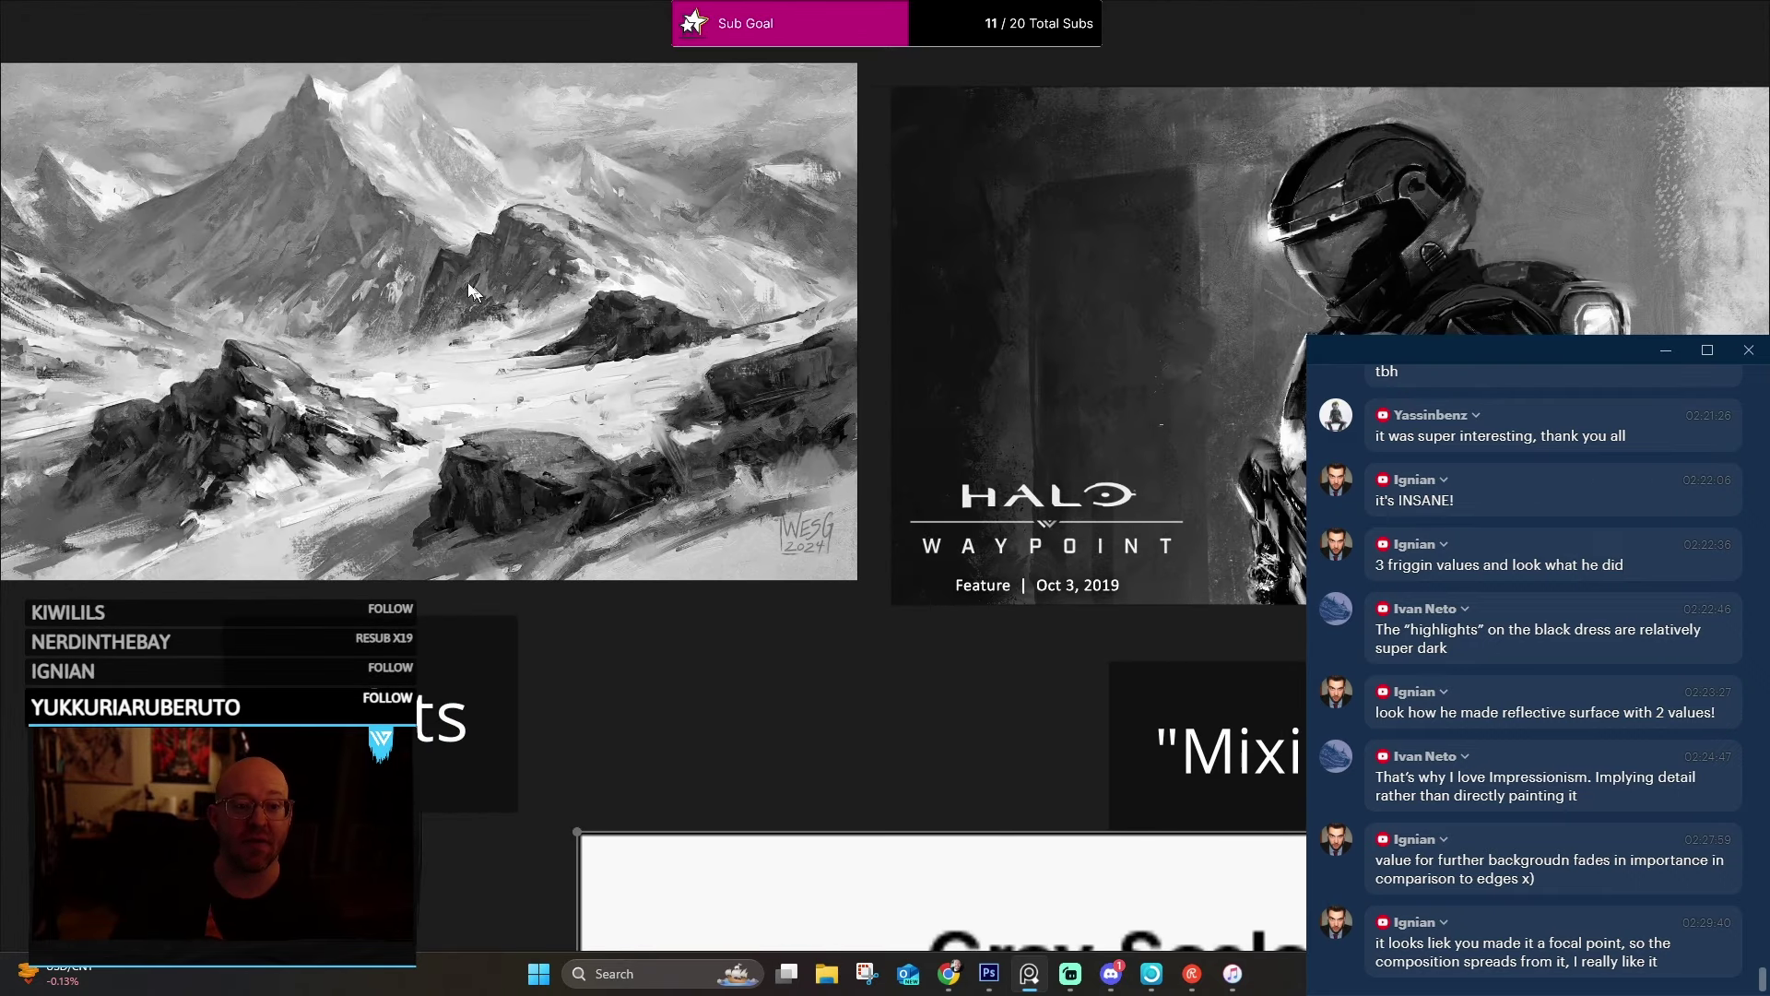
pyautogui.scroll(3, 755, 351)
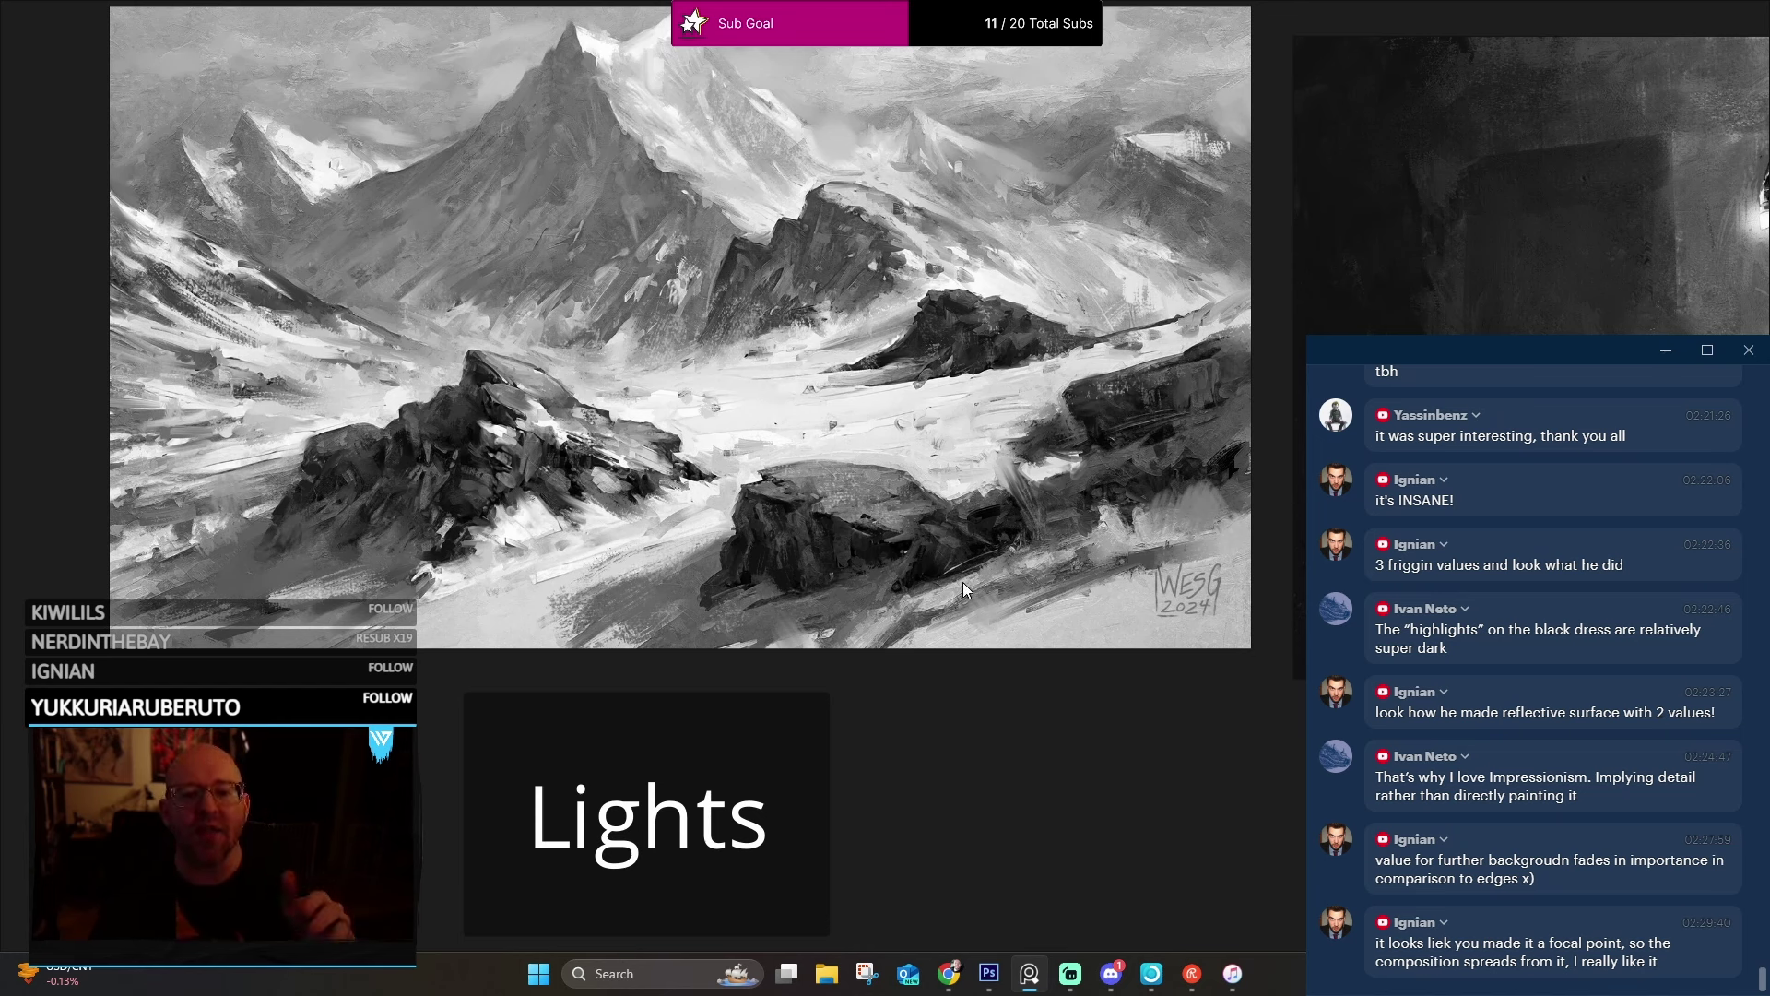
pyautogui.scroll(3, 963, 481)
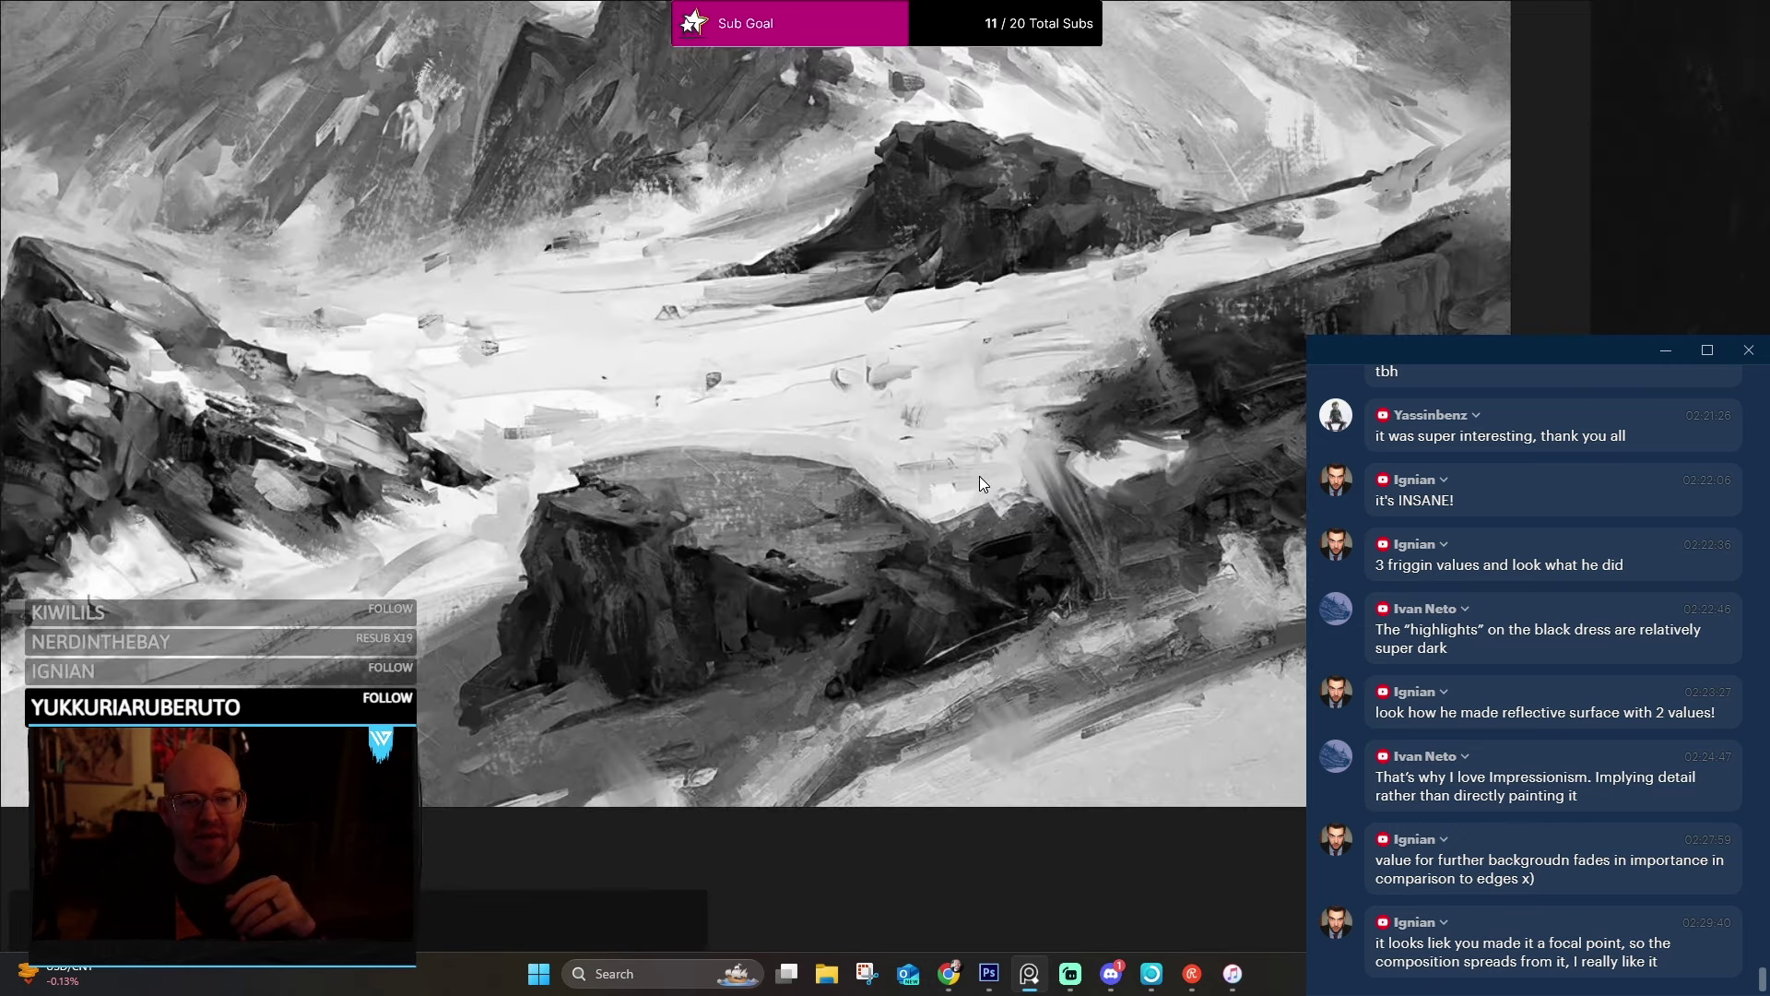
pyautogui.scroll(-5, 979, 475)
pyautogui.moveTo(765, 367)
pyautogui.mouseDown()
pyautogui.moveTo(572, 340)
pyautogui.moveTo(179, 343)
pyautogui.mouseUp()
pyautogui.moveTo(1319, 391)
pyautogui.mouseDown()
pyautogui.moveTo(749, 390)
pyautogui.moveTo(268, 341)
pyautogui.mouseUp()
pyautogui.moveTo(794, 324); pyautogui.dragTo(1029, 445)
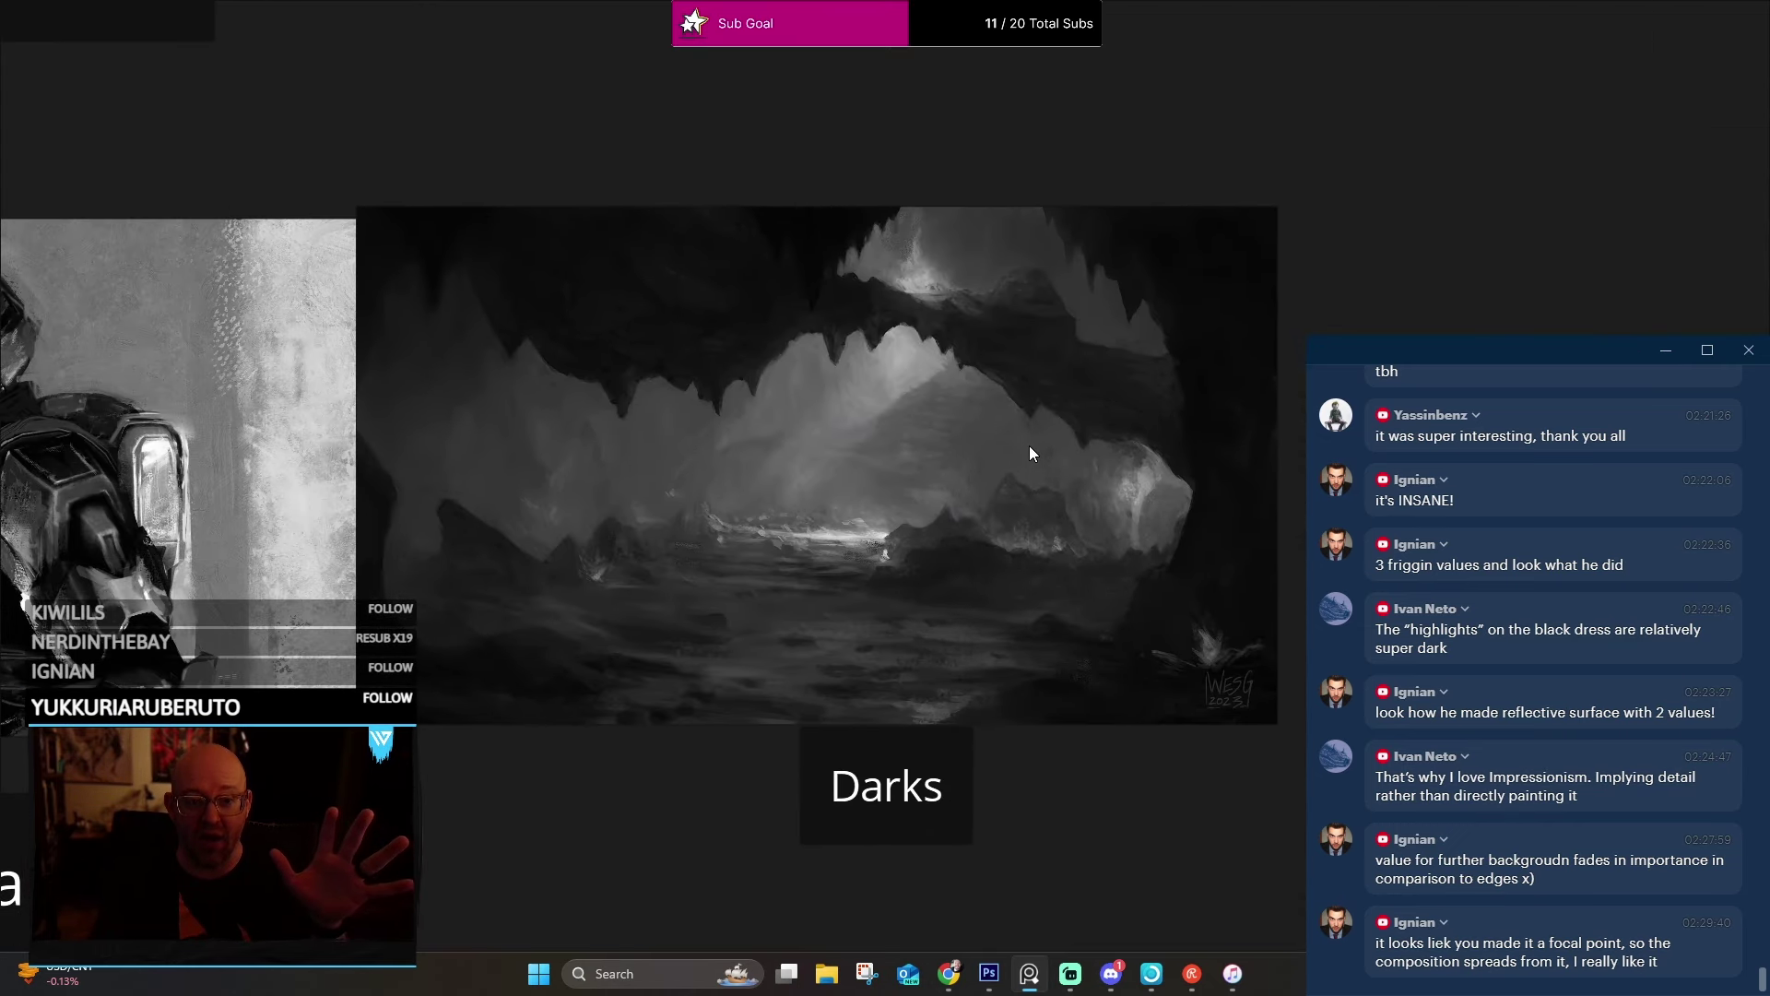
pyautogui.scroll(2, 920, 509)
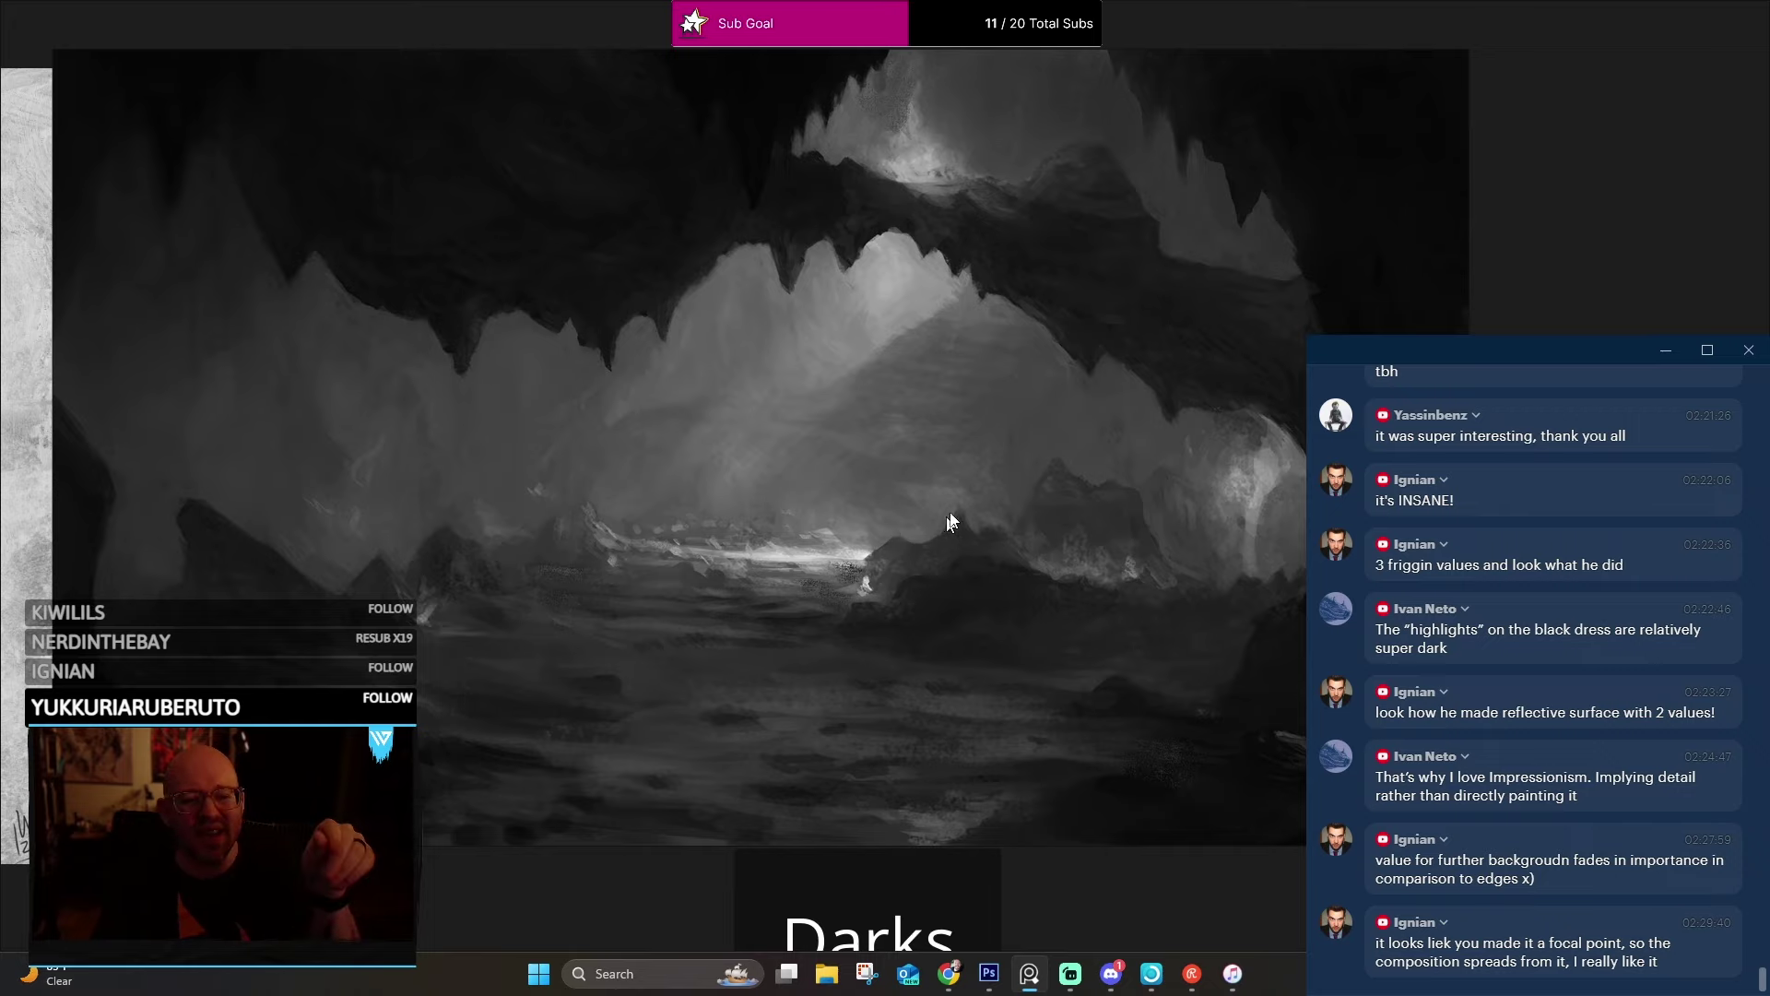
pyautogui.scroll(2, 922, 525)
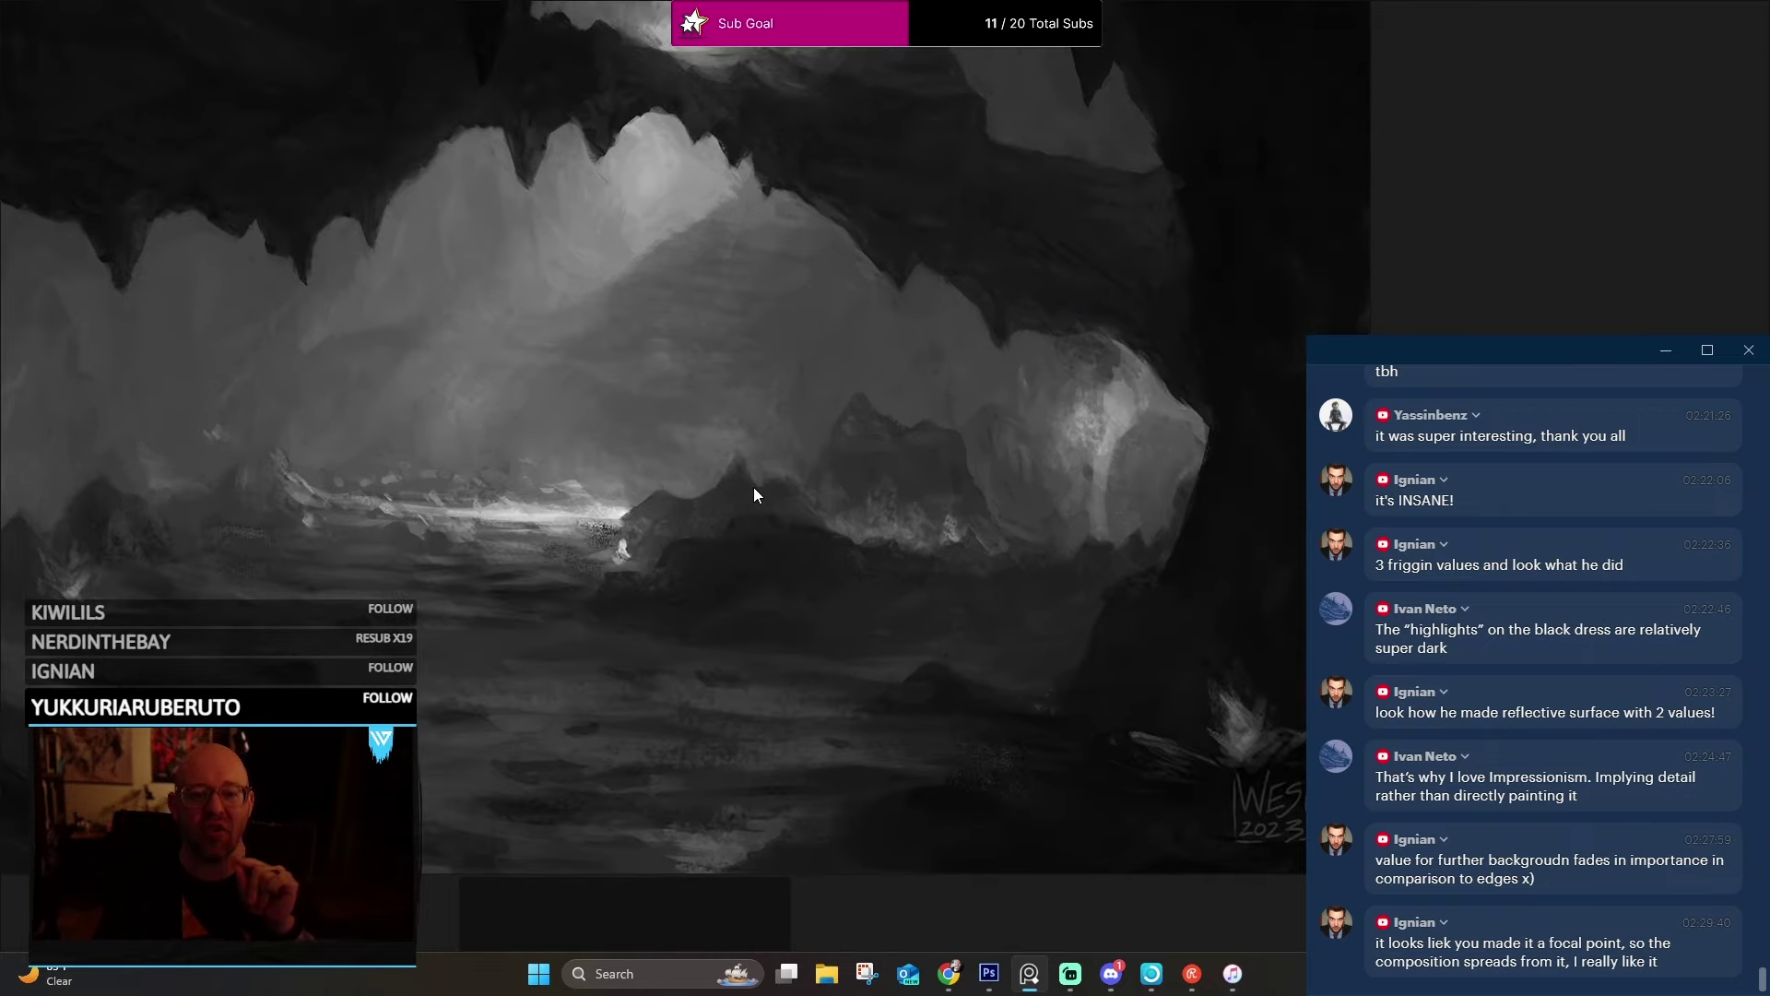
pyautogui.scroll(2, 1061, 461)
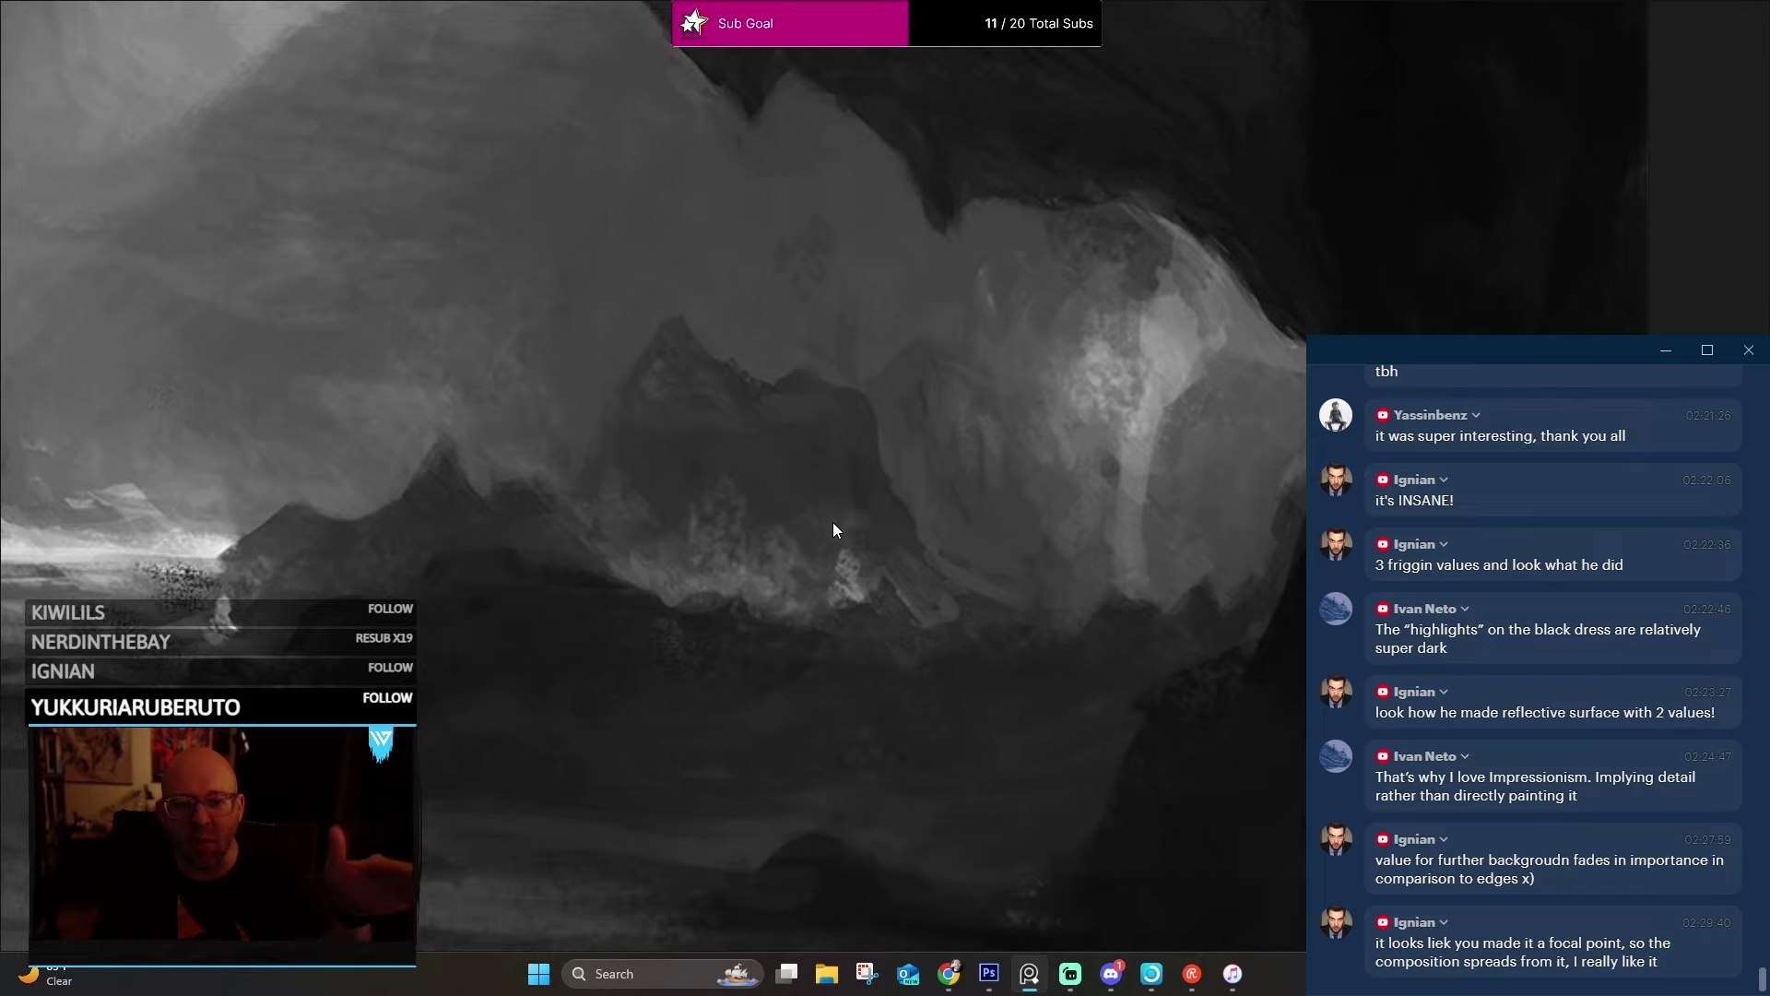
pyautogui.scroll(-4, 838, 529)
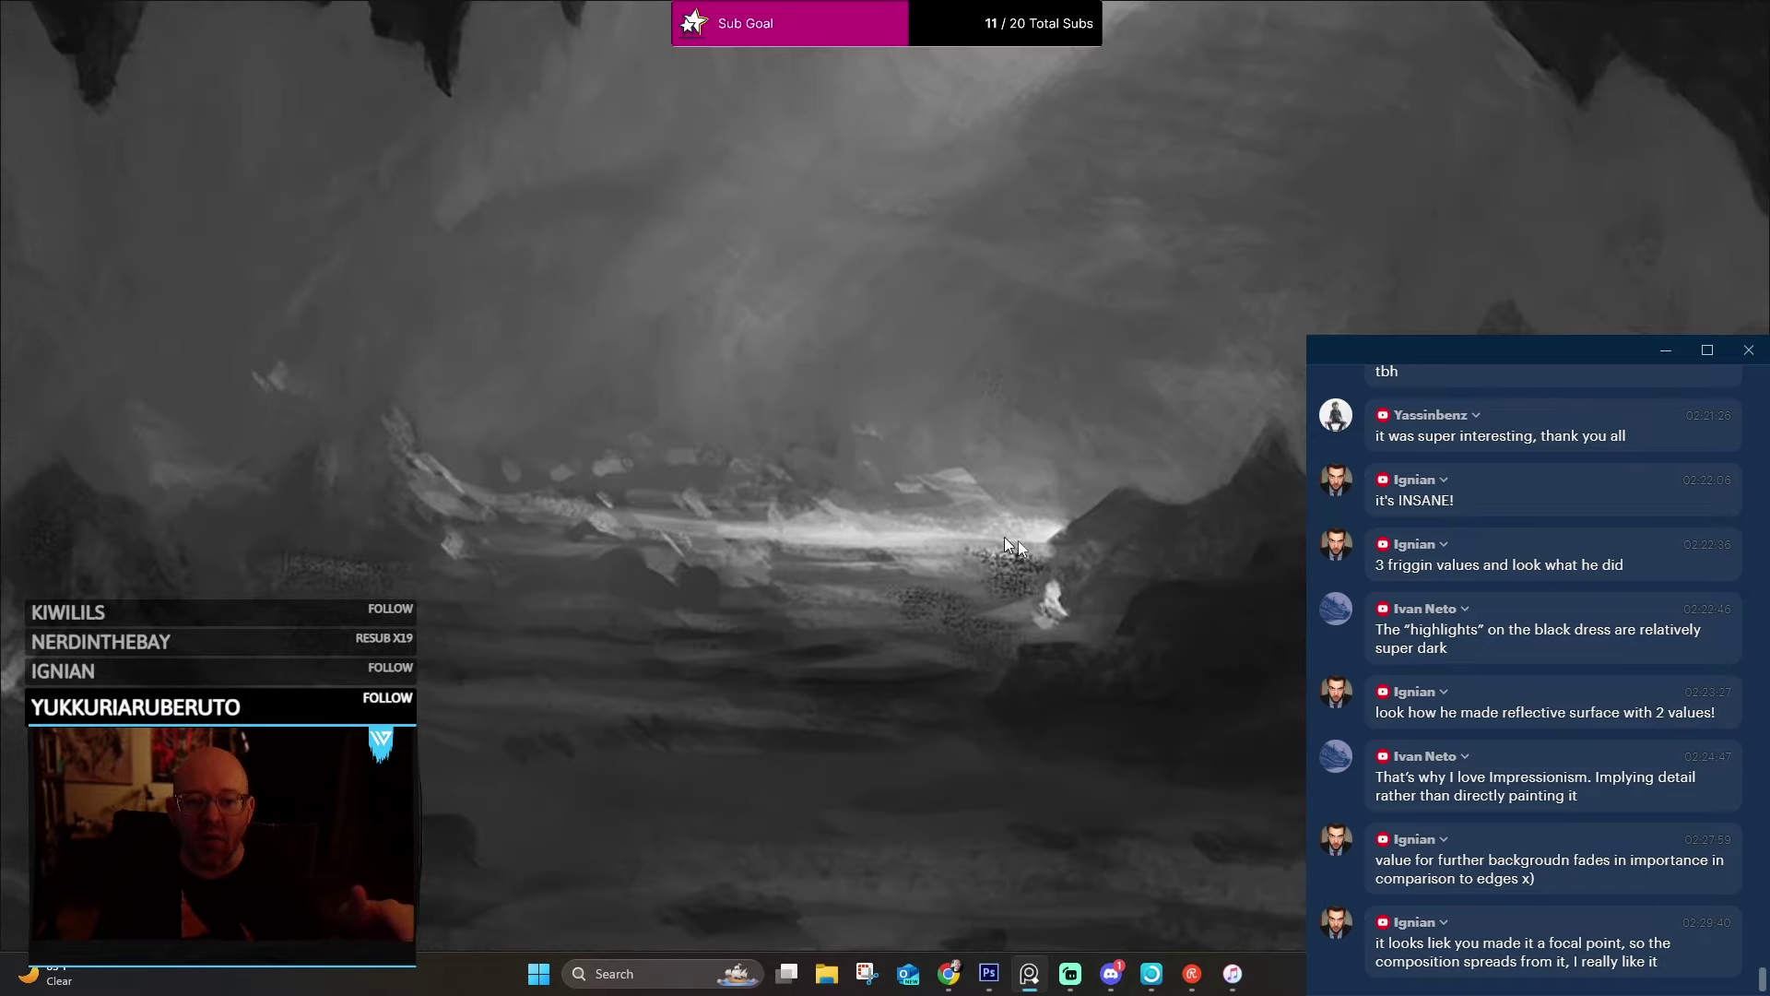
pyautogui.scroll(2, 1004, 537)
pyautogui.scroll(-2, 972, 556)
pyautogui.scroll(-2, 963, 559)
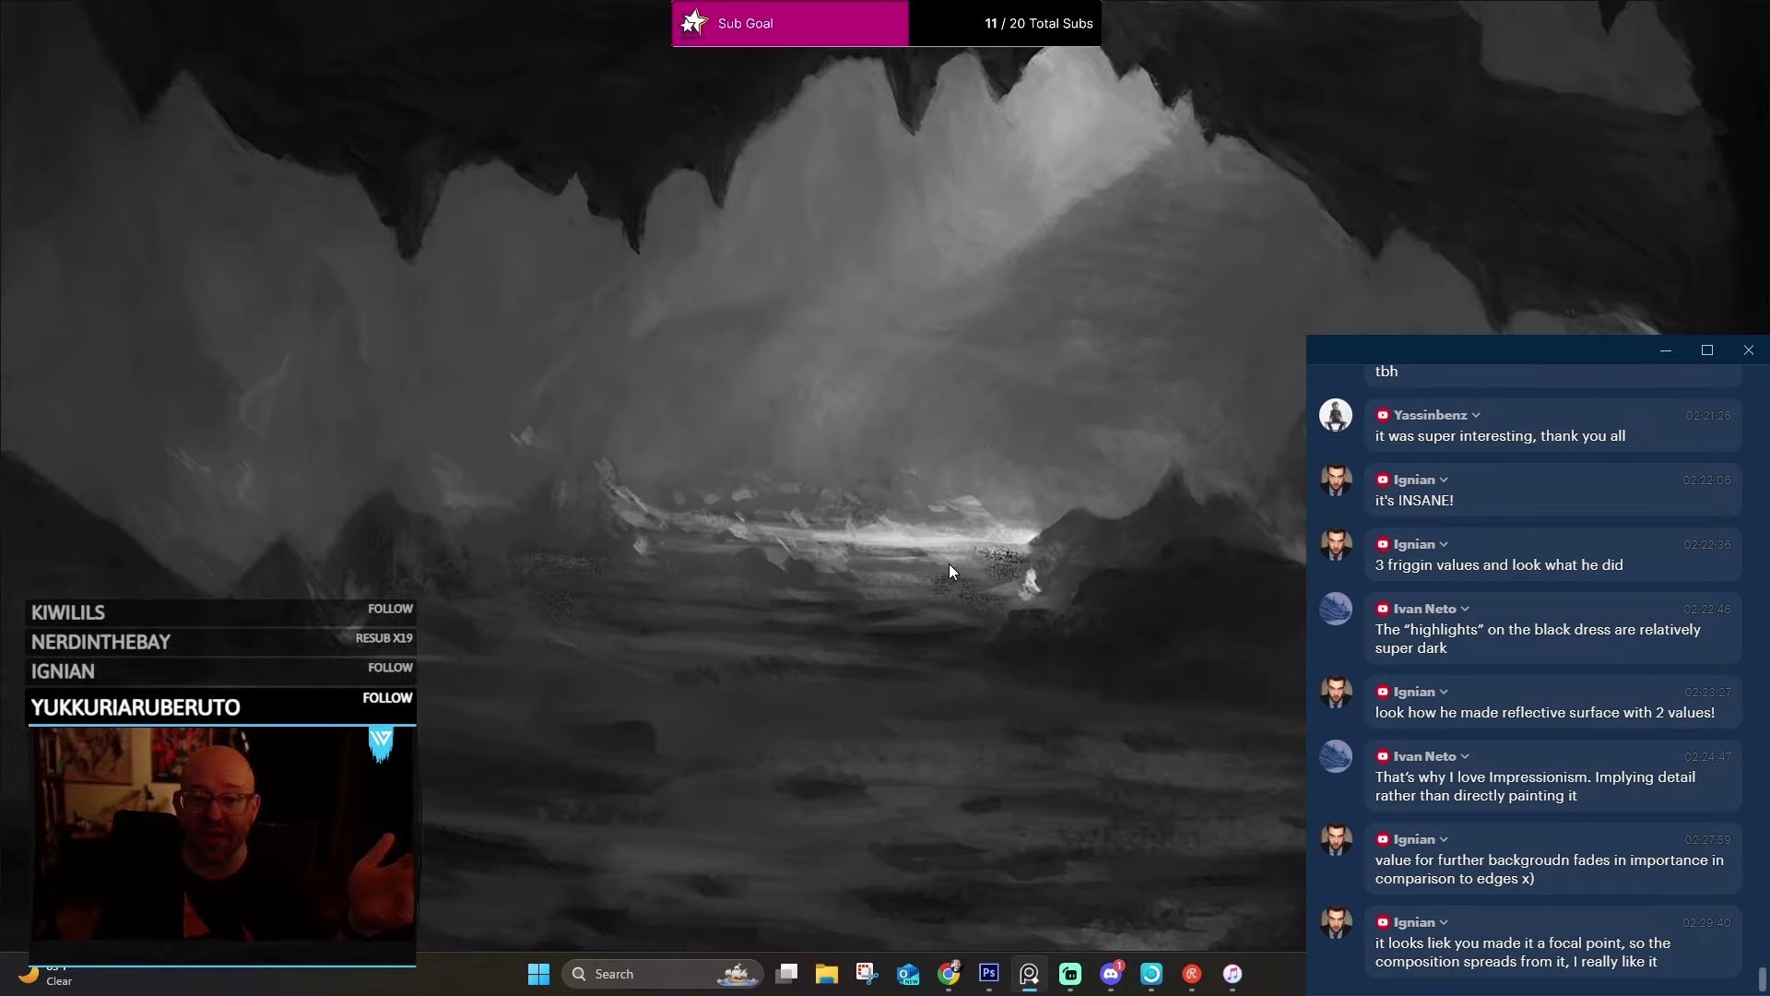
pyautogui.scroll(-2, 921, 512)
pyautogui.scroll(3, 818, 304)
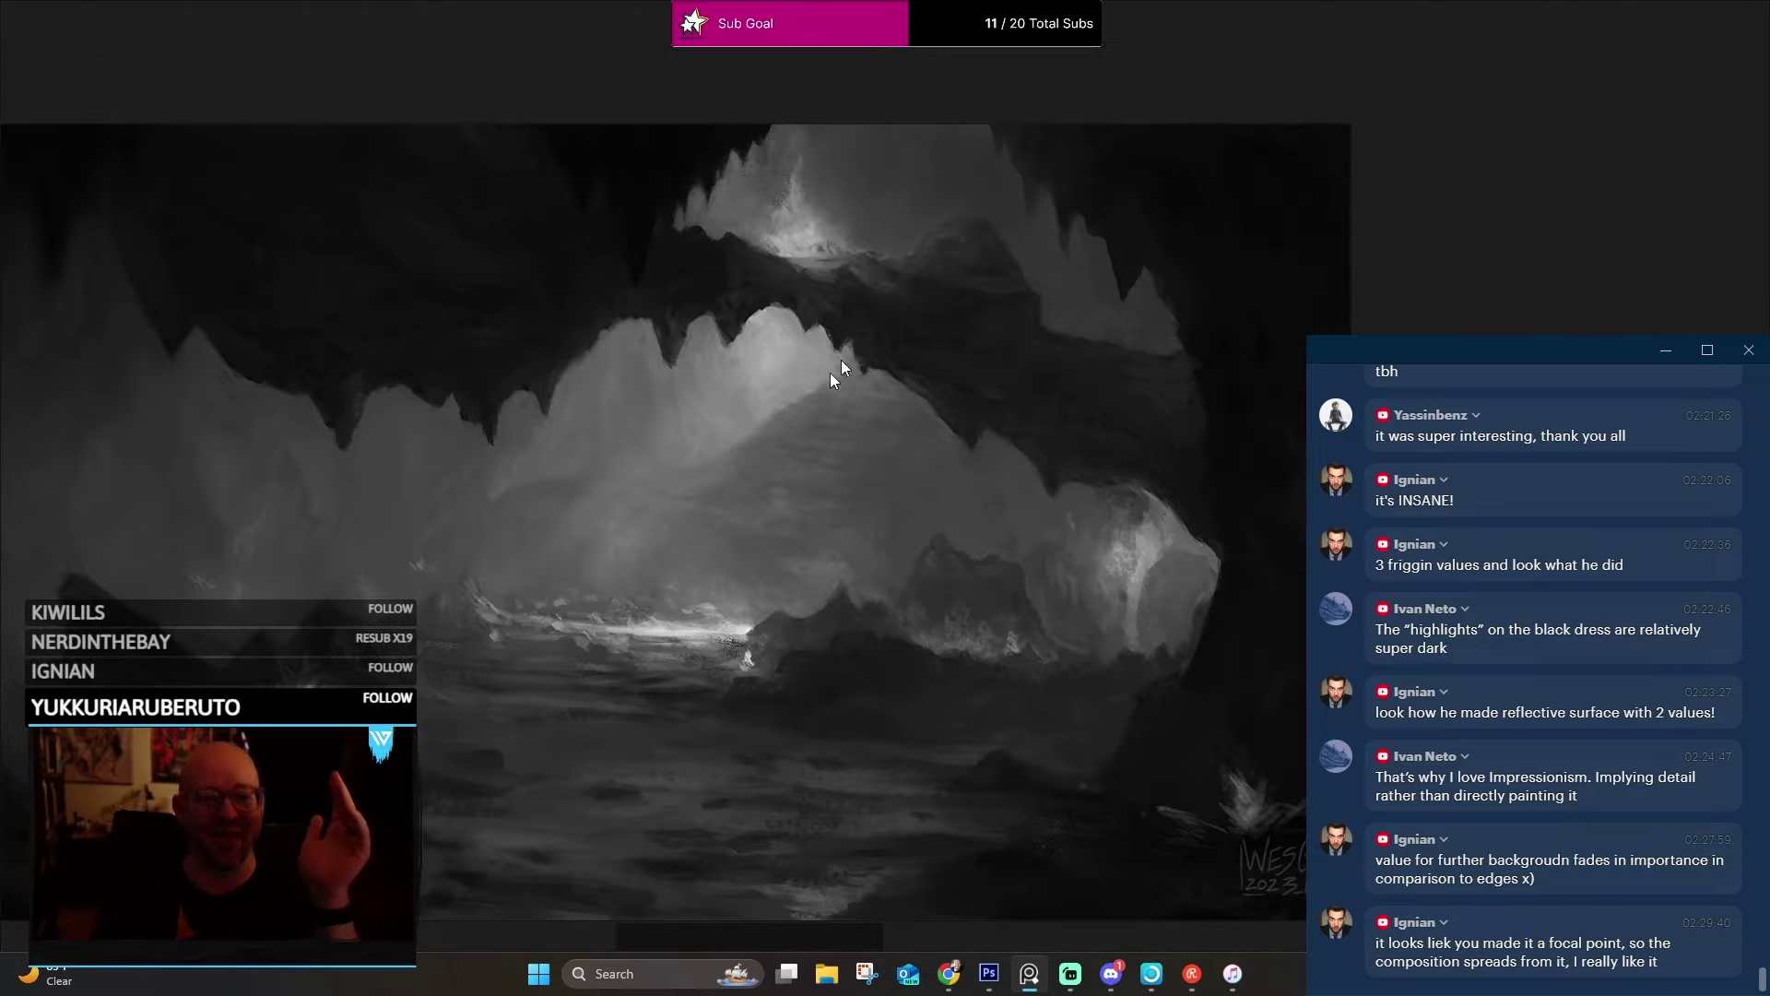
pyautogui.click(840, 360)
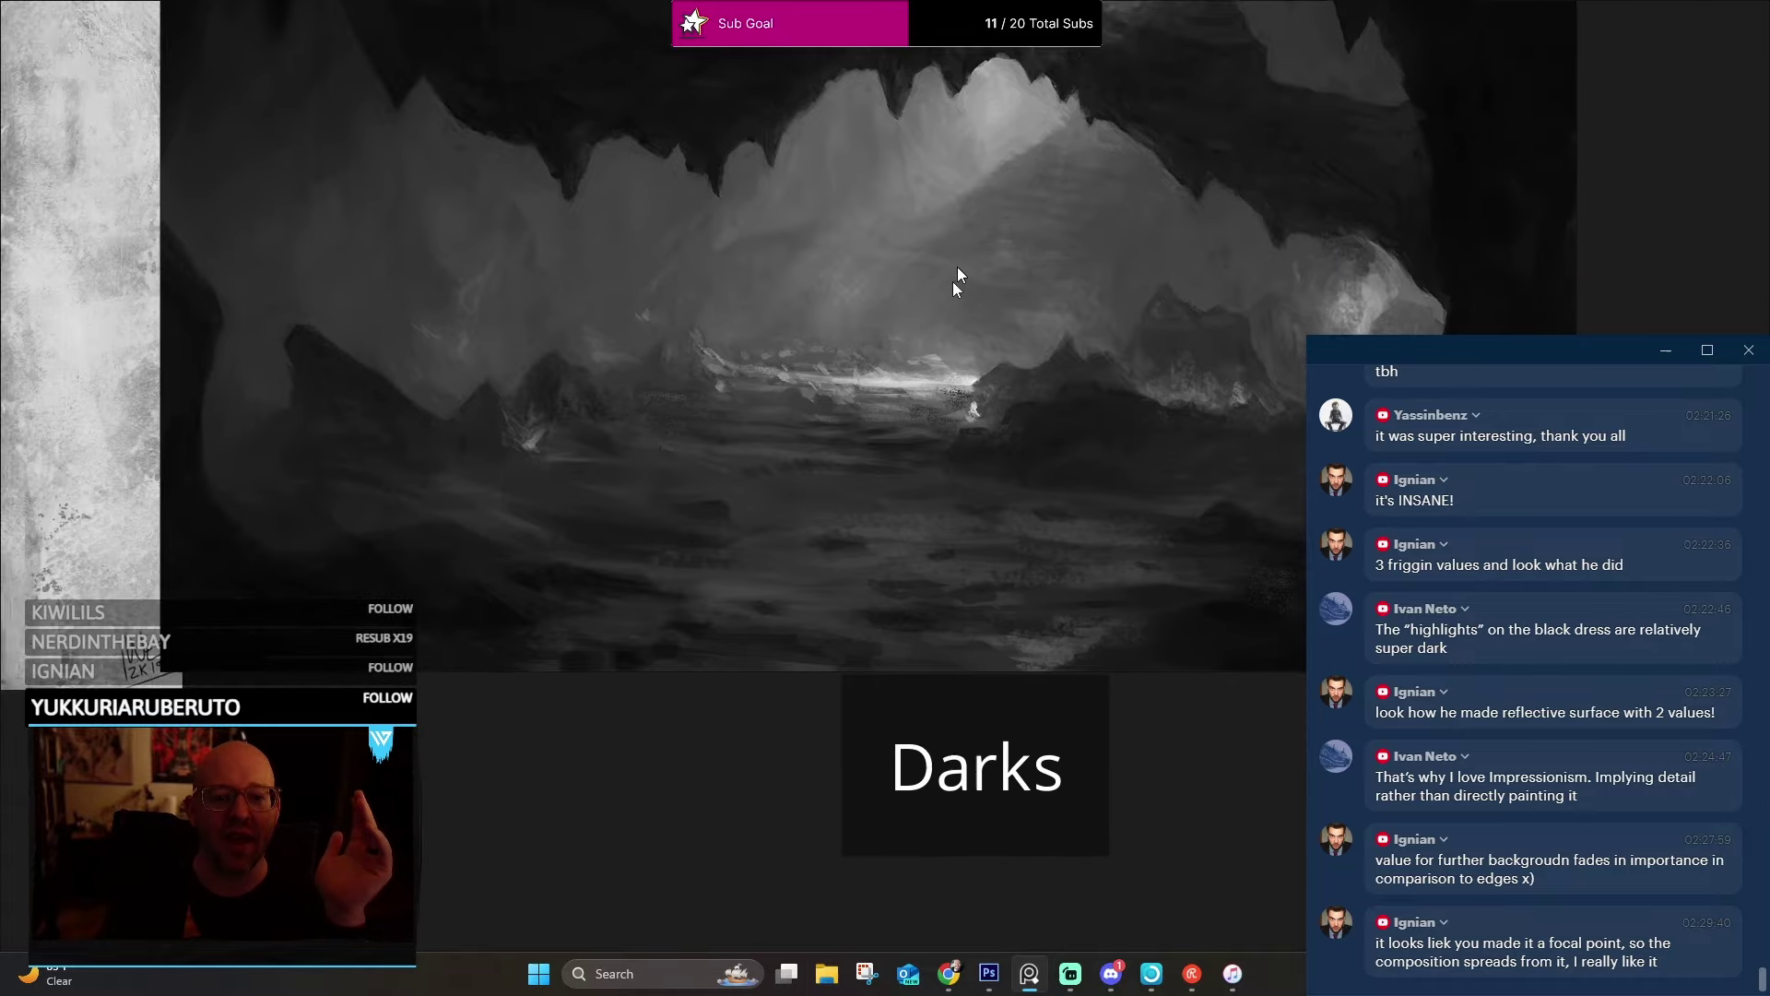
pyautogui.click(956, 276)
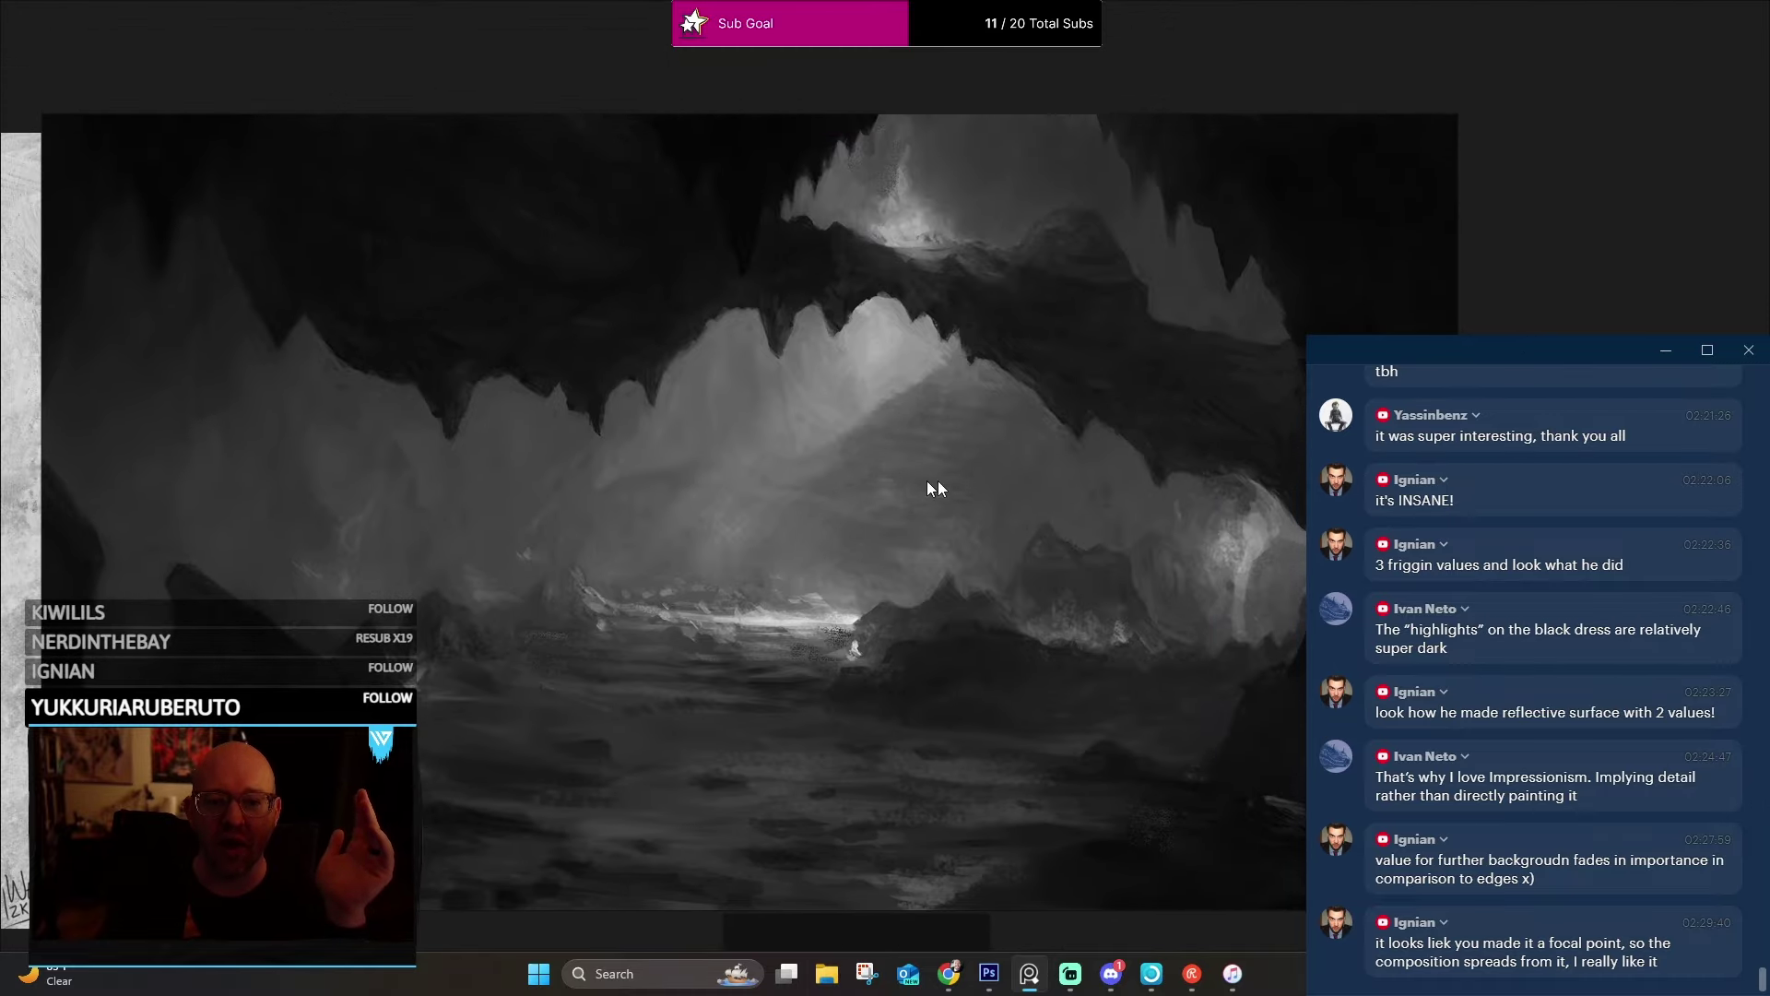
pyautogui.click(927, 479)
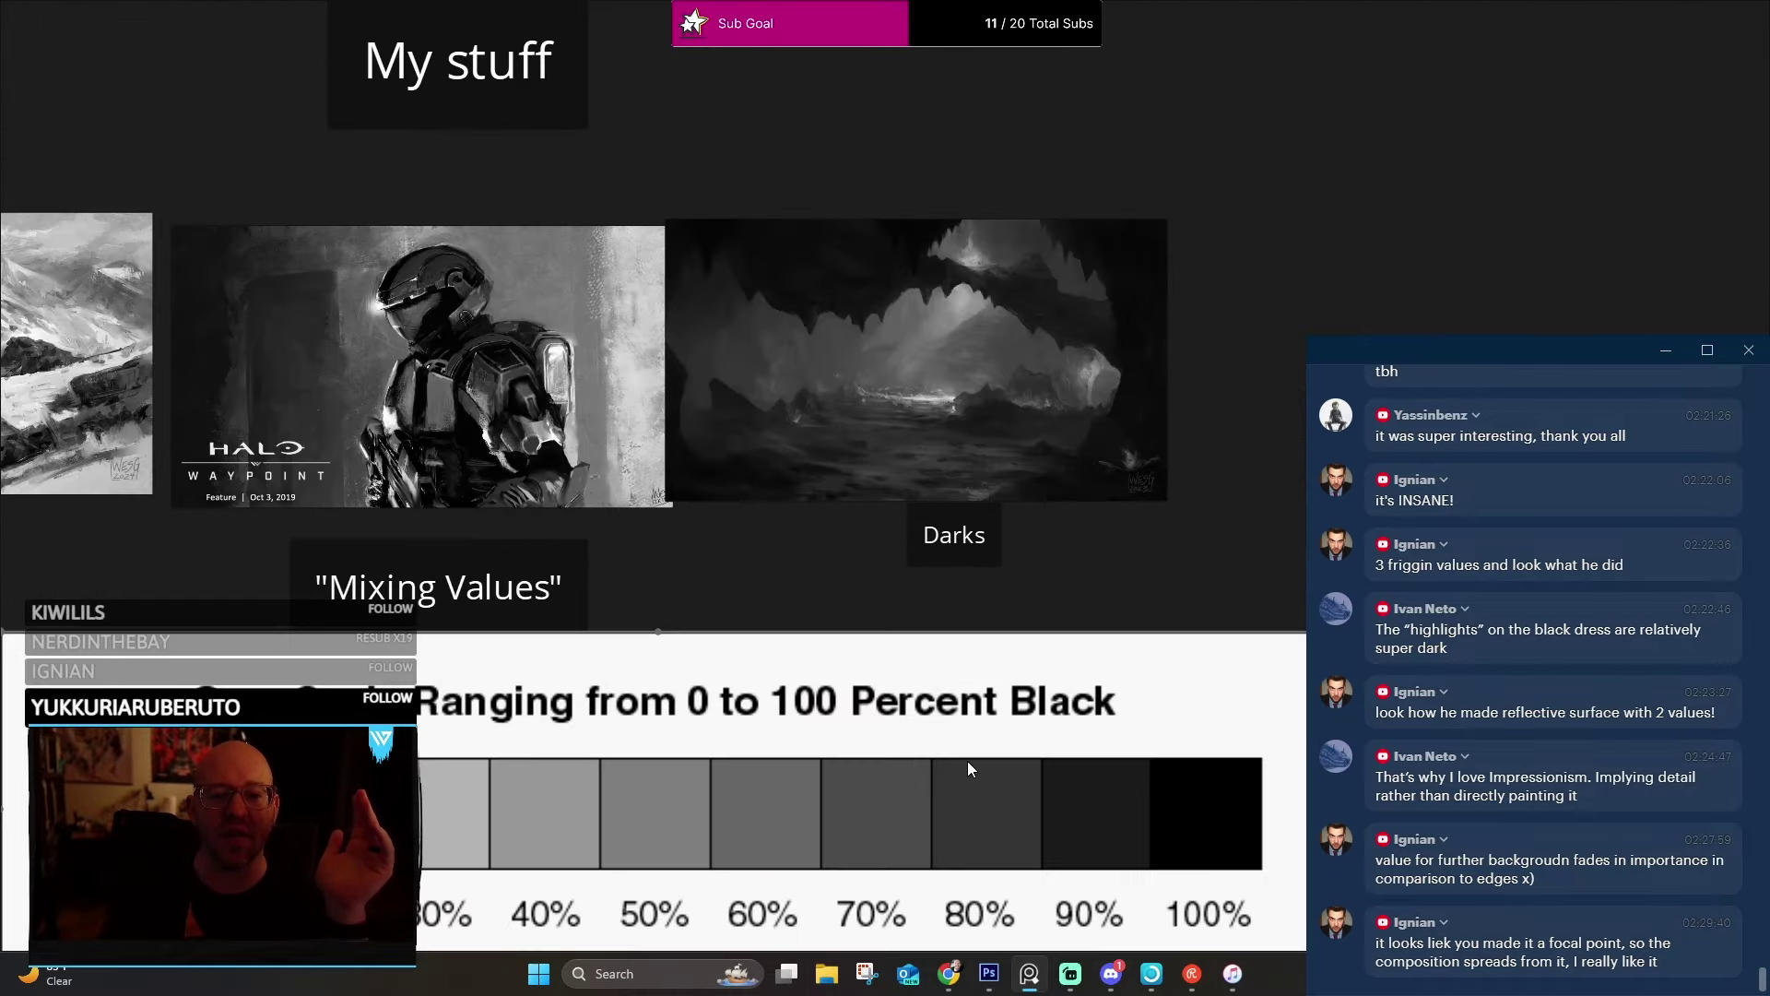
pyautogui.scroll(2, 889, 631)
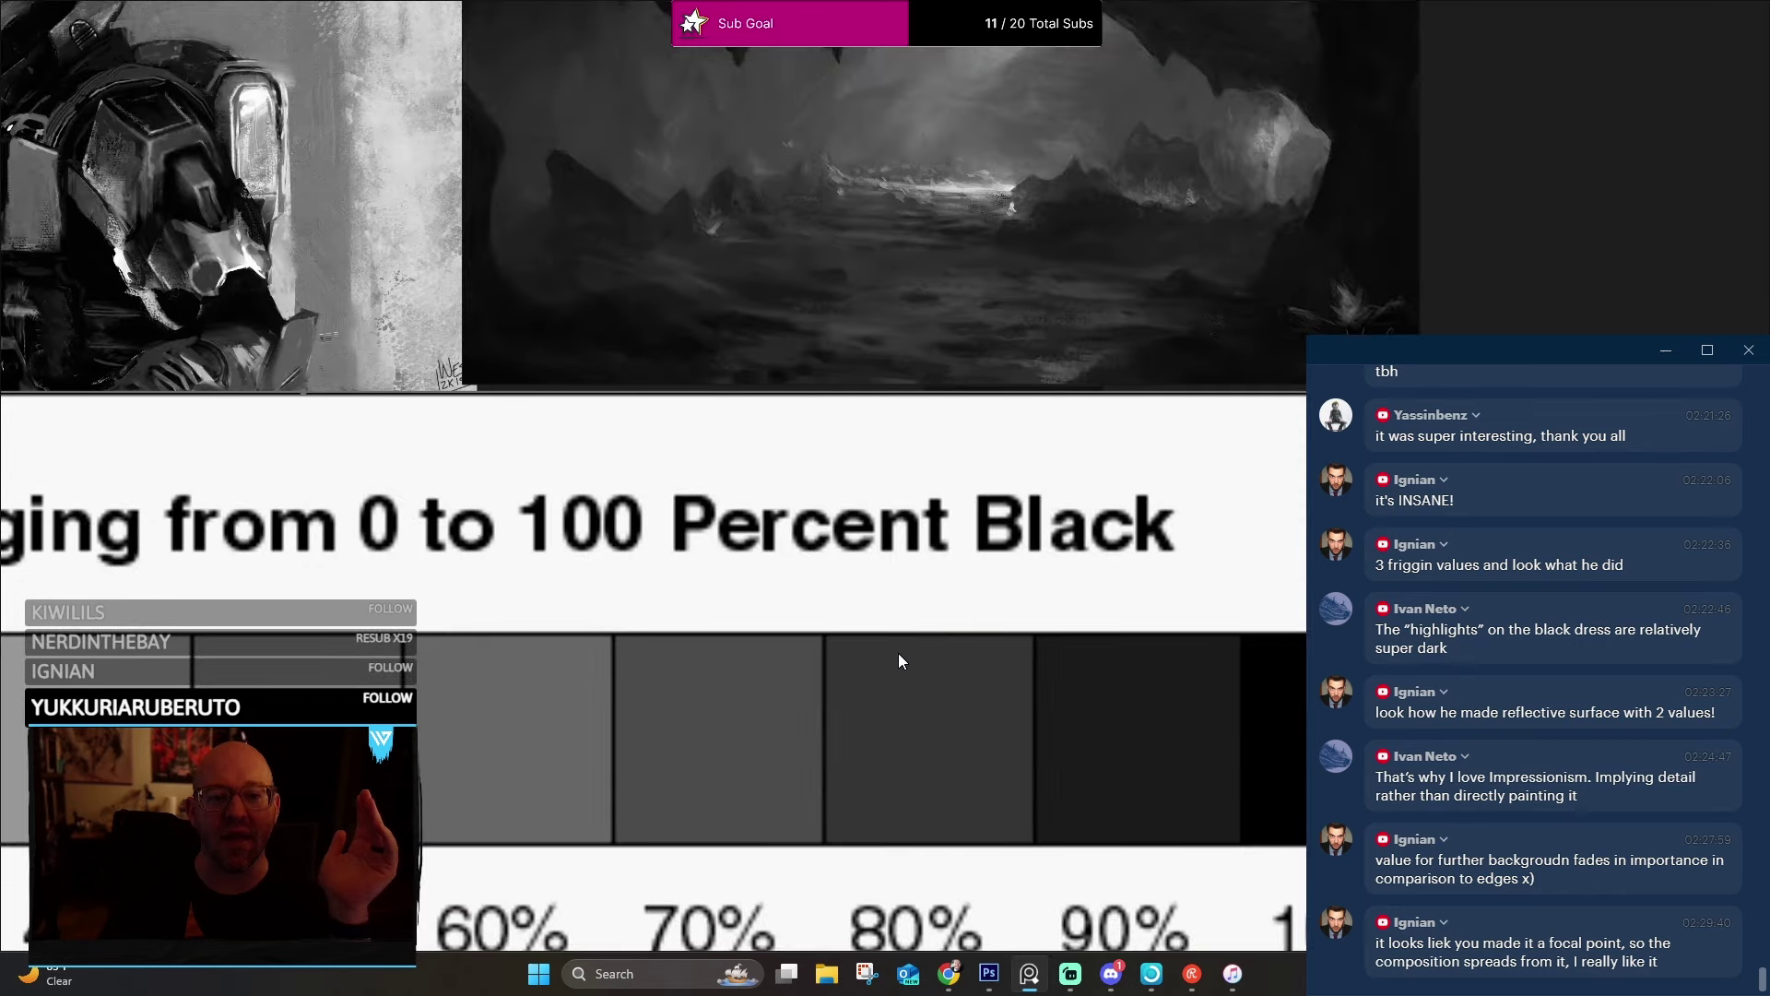
pyautogui.scroll(-3, 898, 653)
pyautogui.moveTo(963, 691)
pyautogui.mouseDown()
pyautogui.moveTo(907, 666)
pyautogui.moveTo(870, 712)
pyautogui.mouseUp()
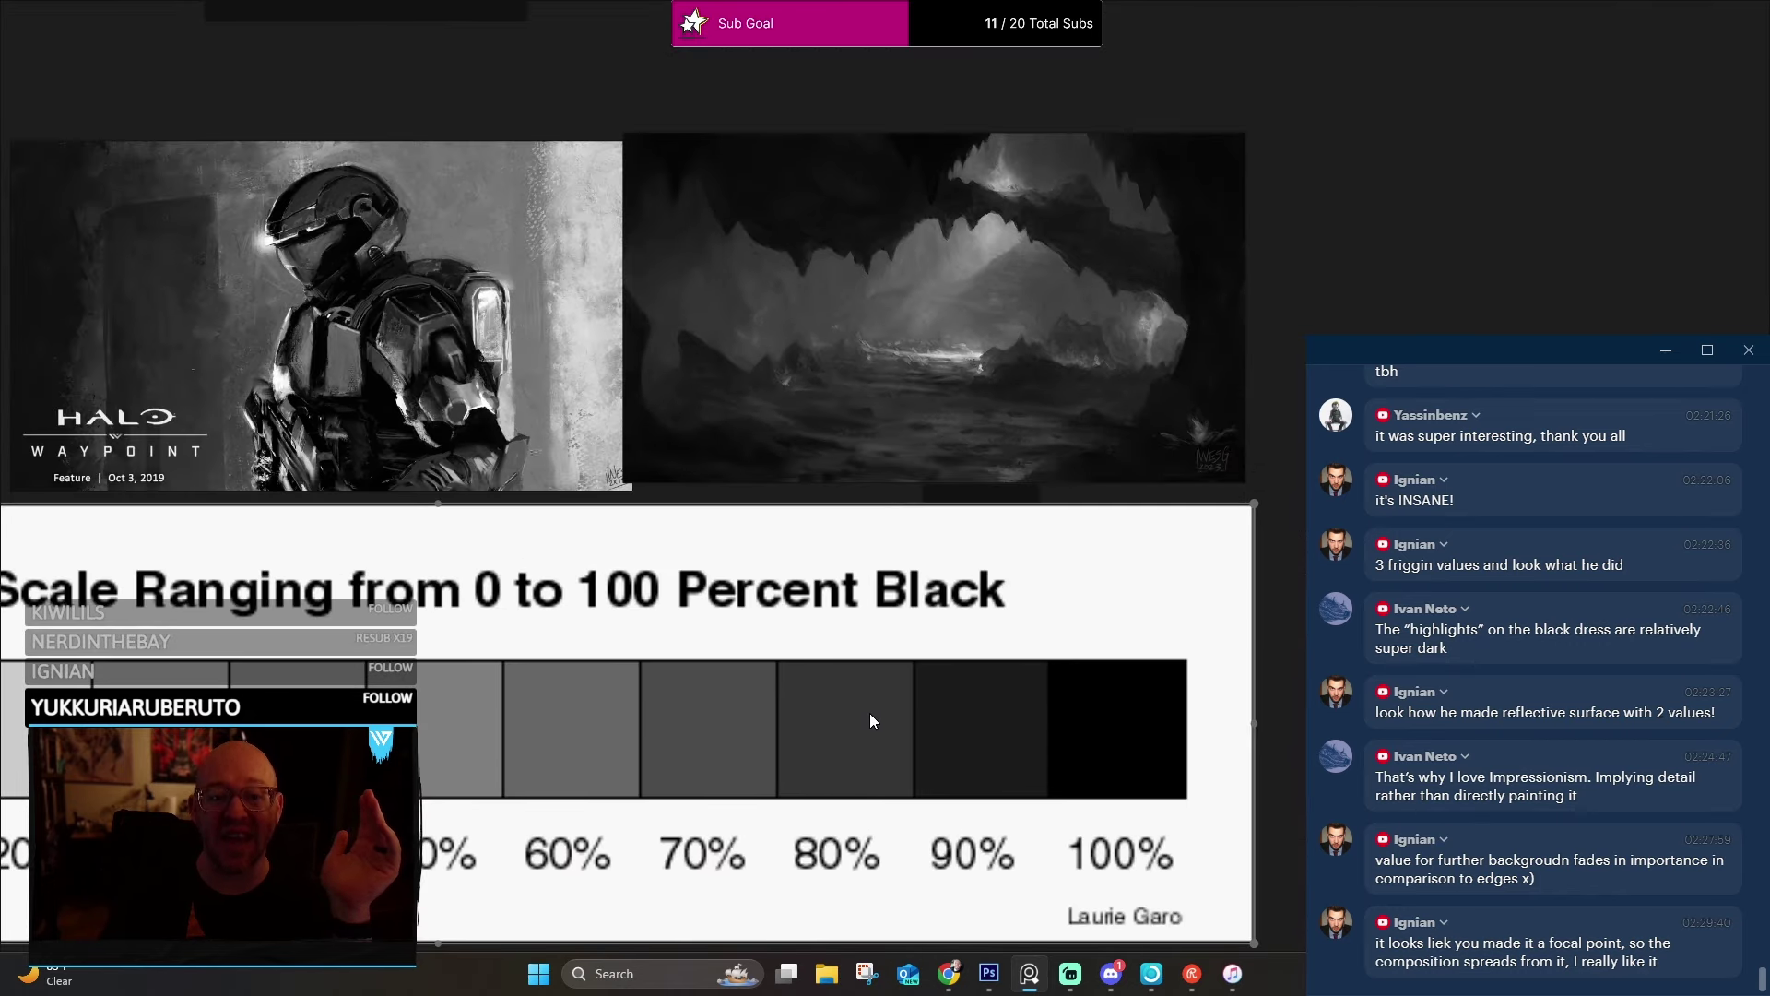
pyautogui.scroll(3, 1046, 484)
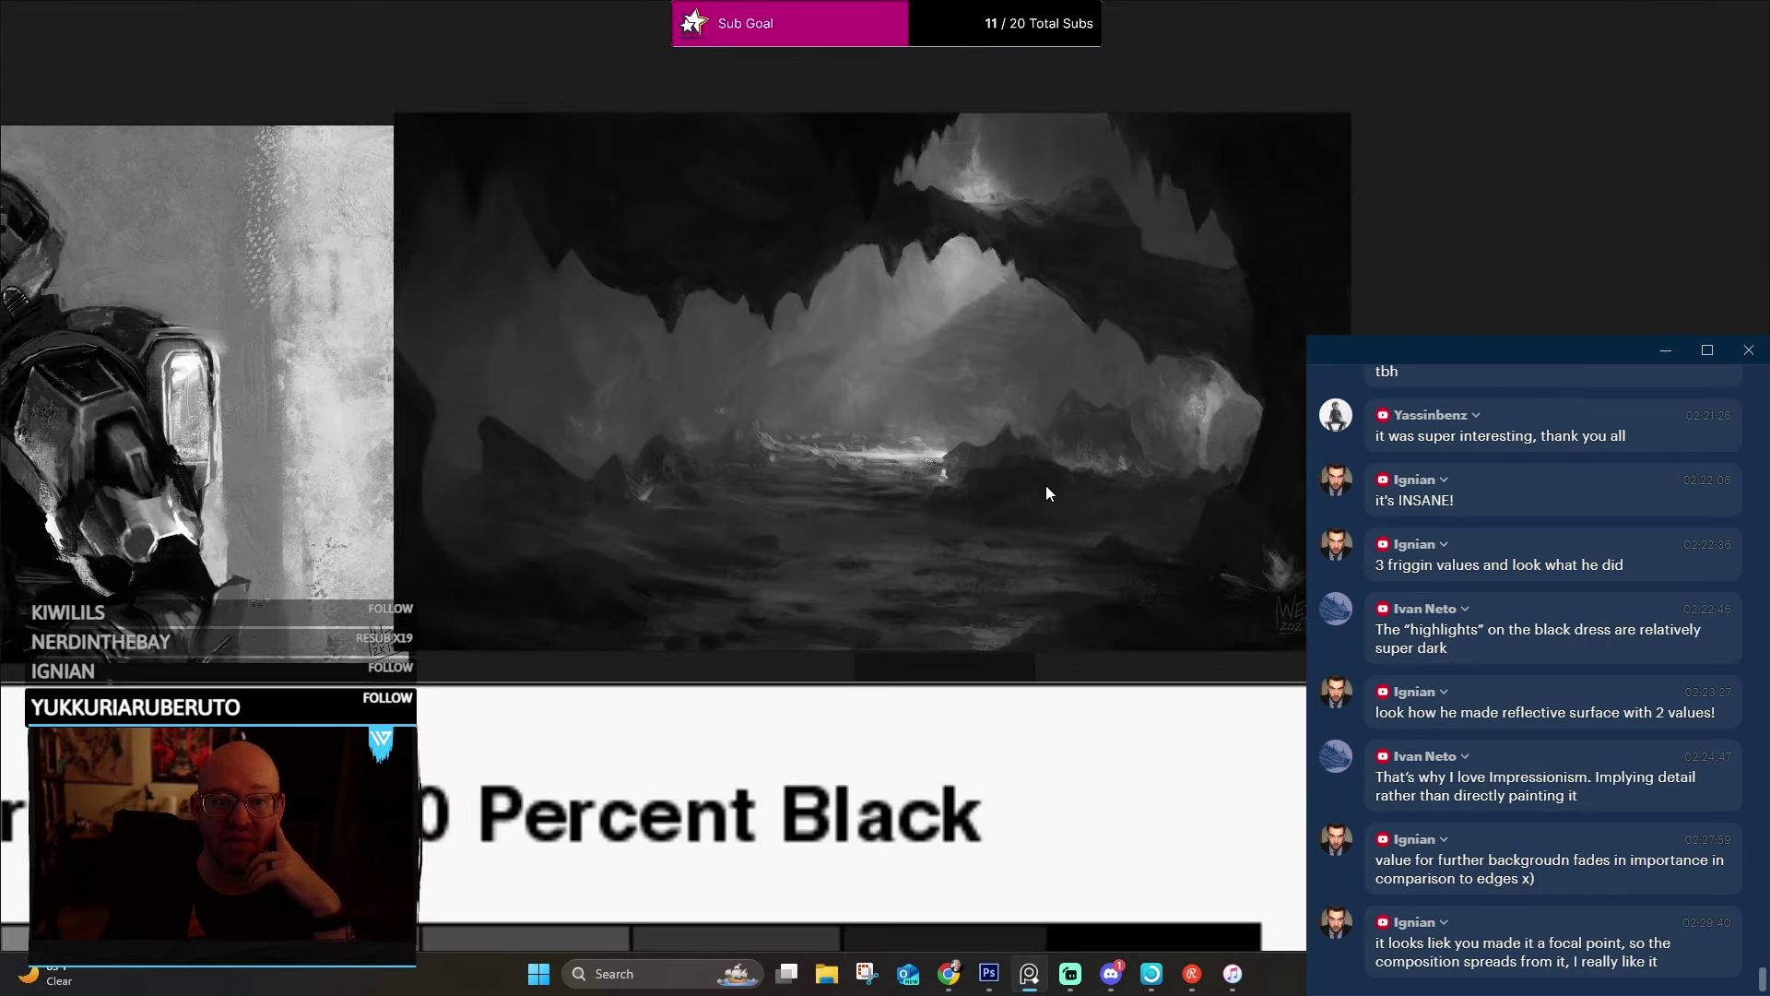
pyautogui.scroll(5, 1046, 485)
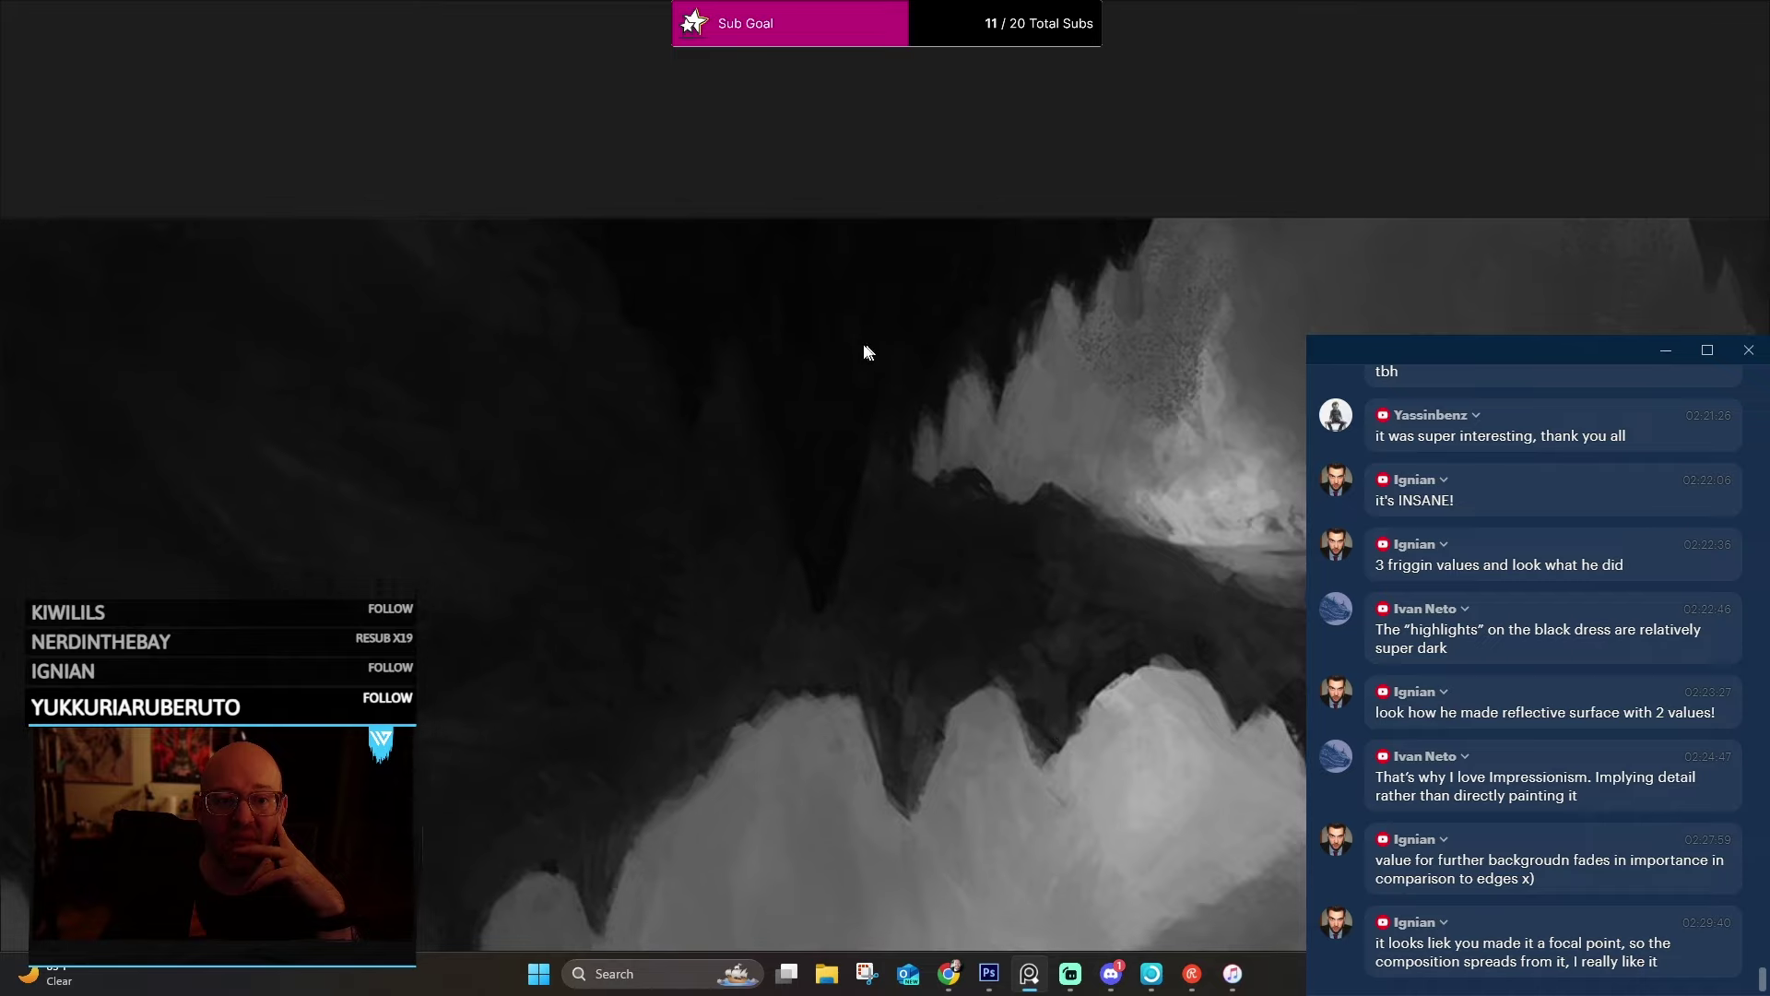
pyautogui.scroll(4, 895, 356)
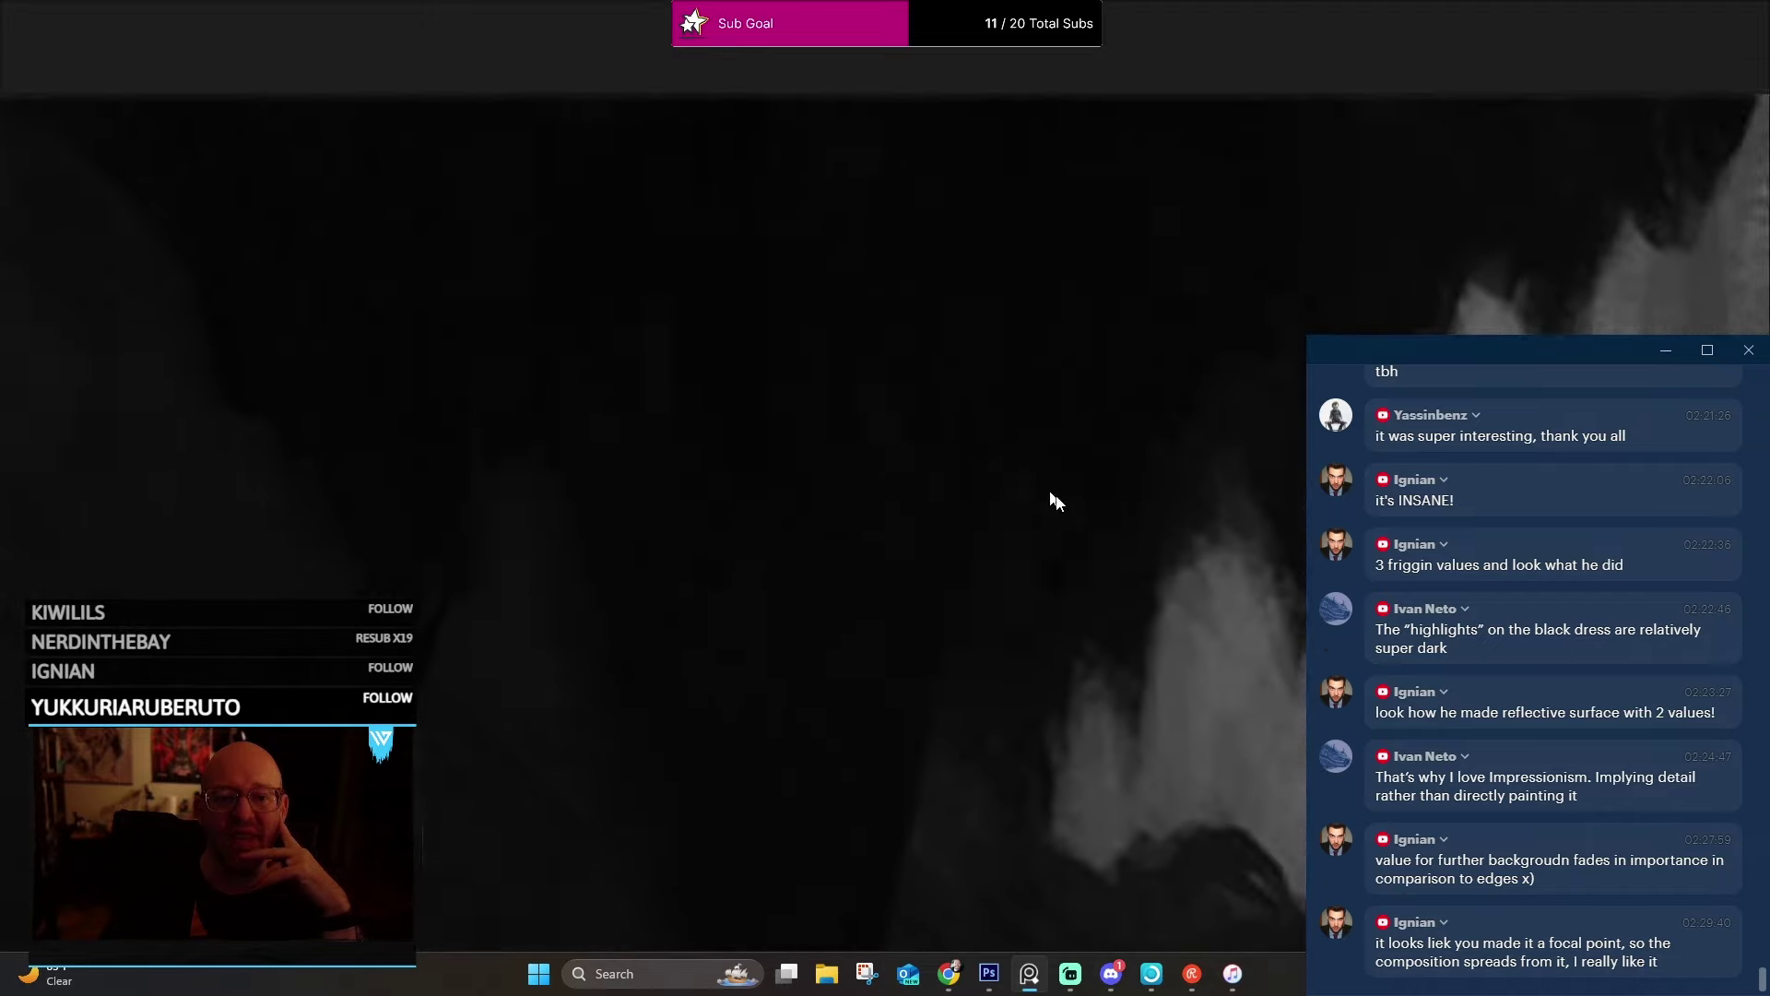
pyautogui.scroll(-1, 1051, 500)
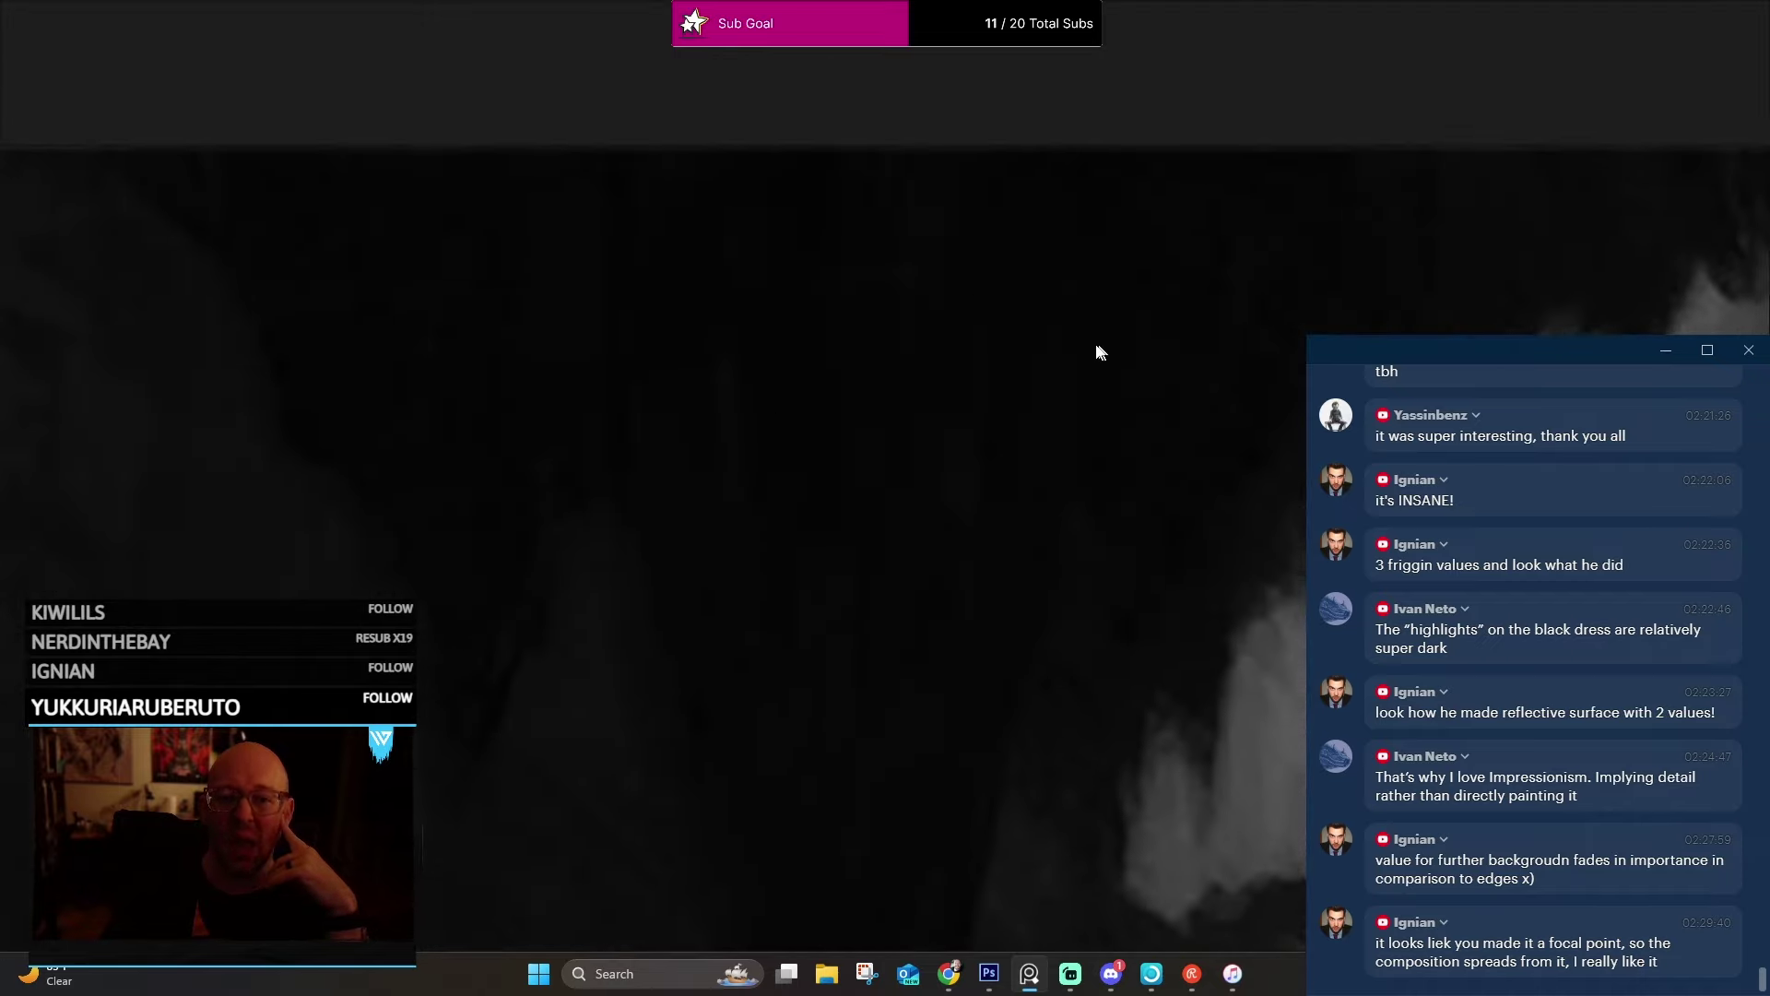
pyautogui.scroll(1, 827, 316)
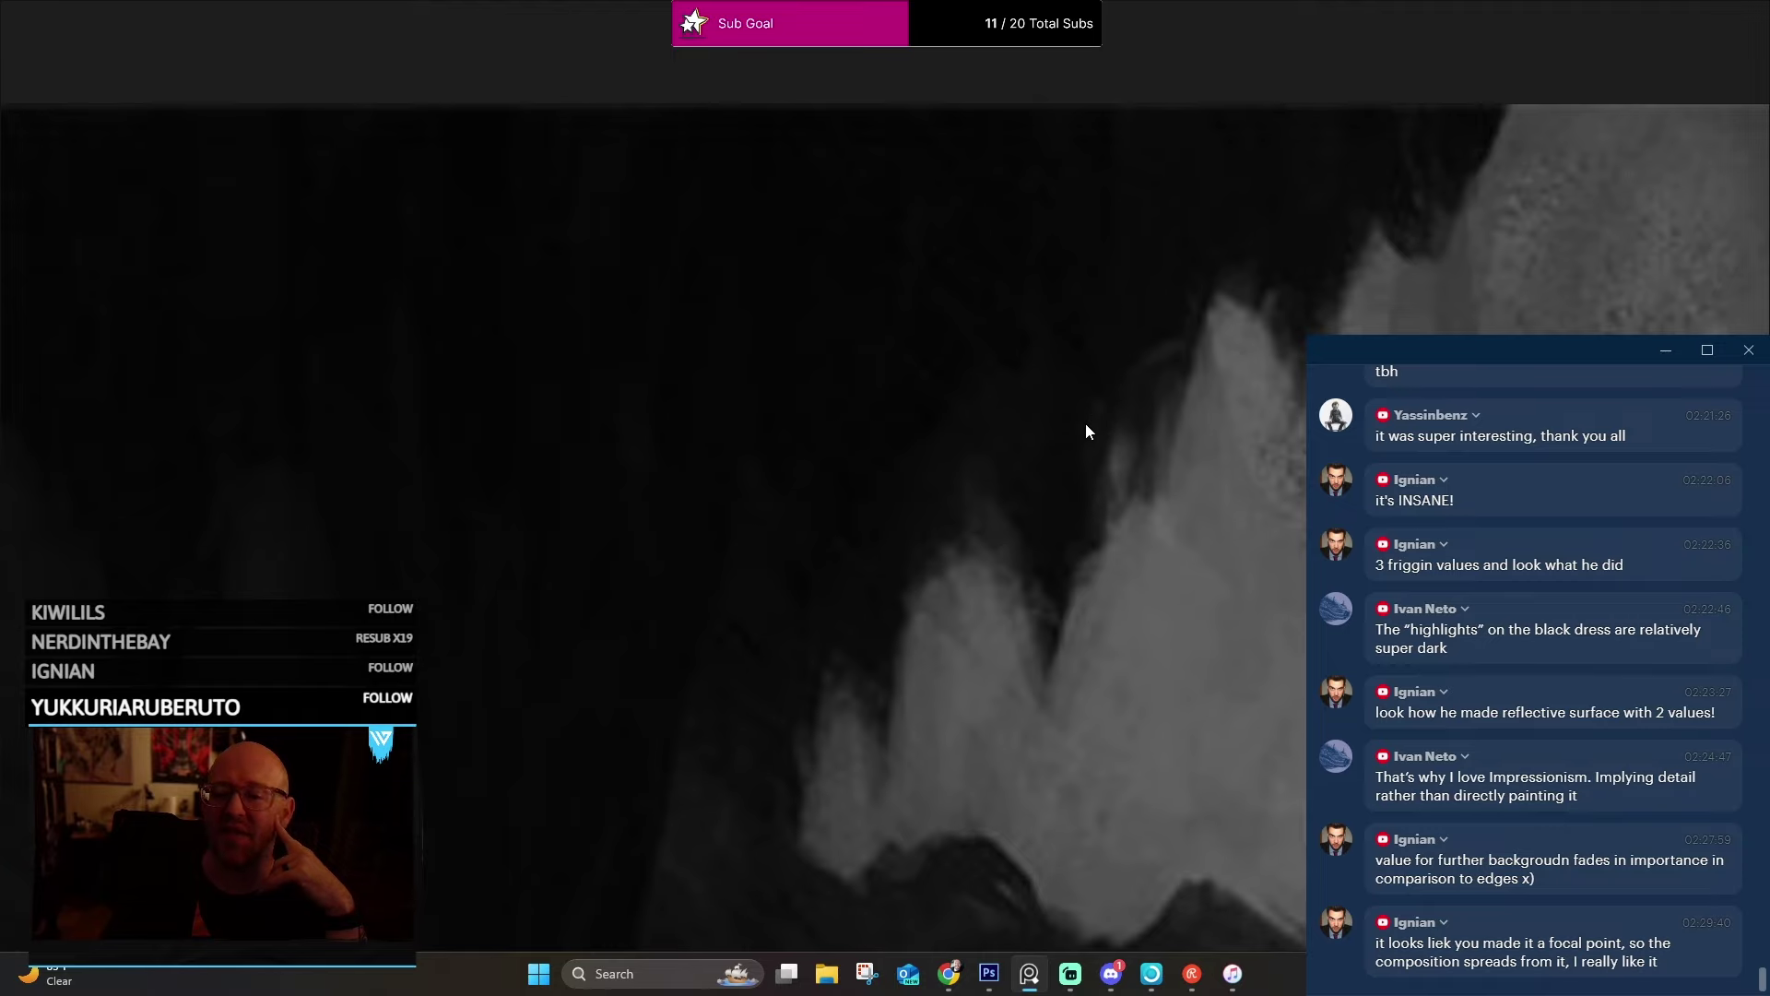
pyautogui.scroll(-2, 1082, 428)
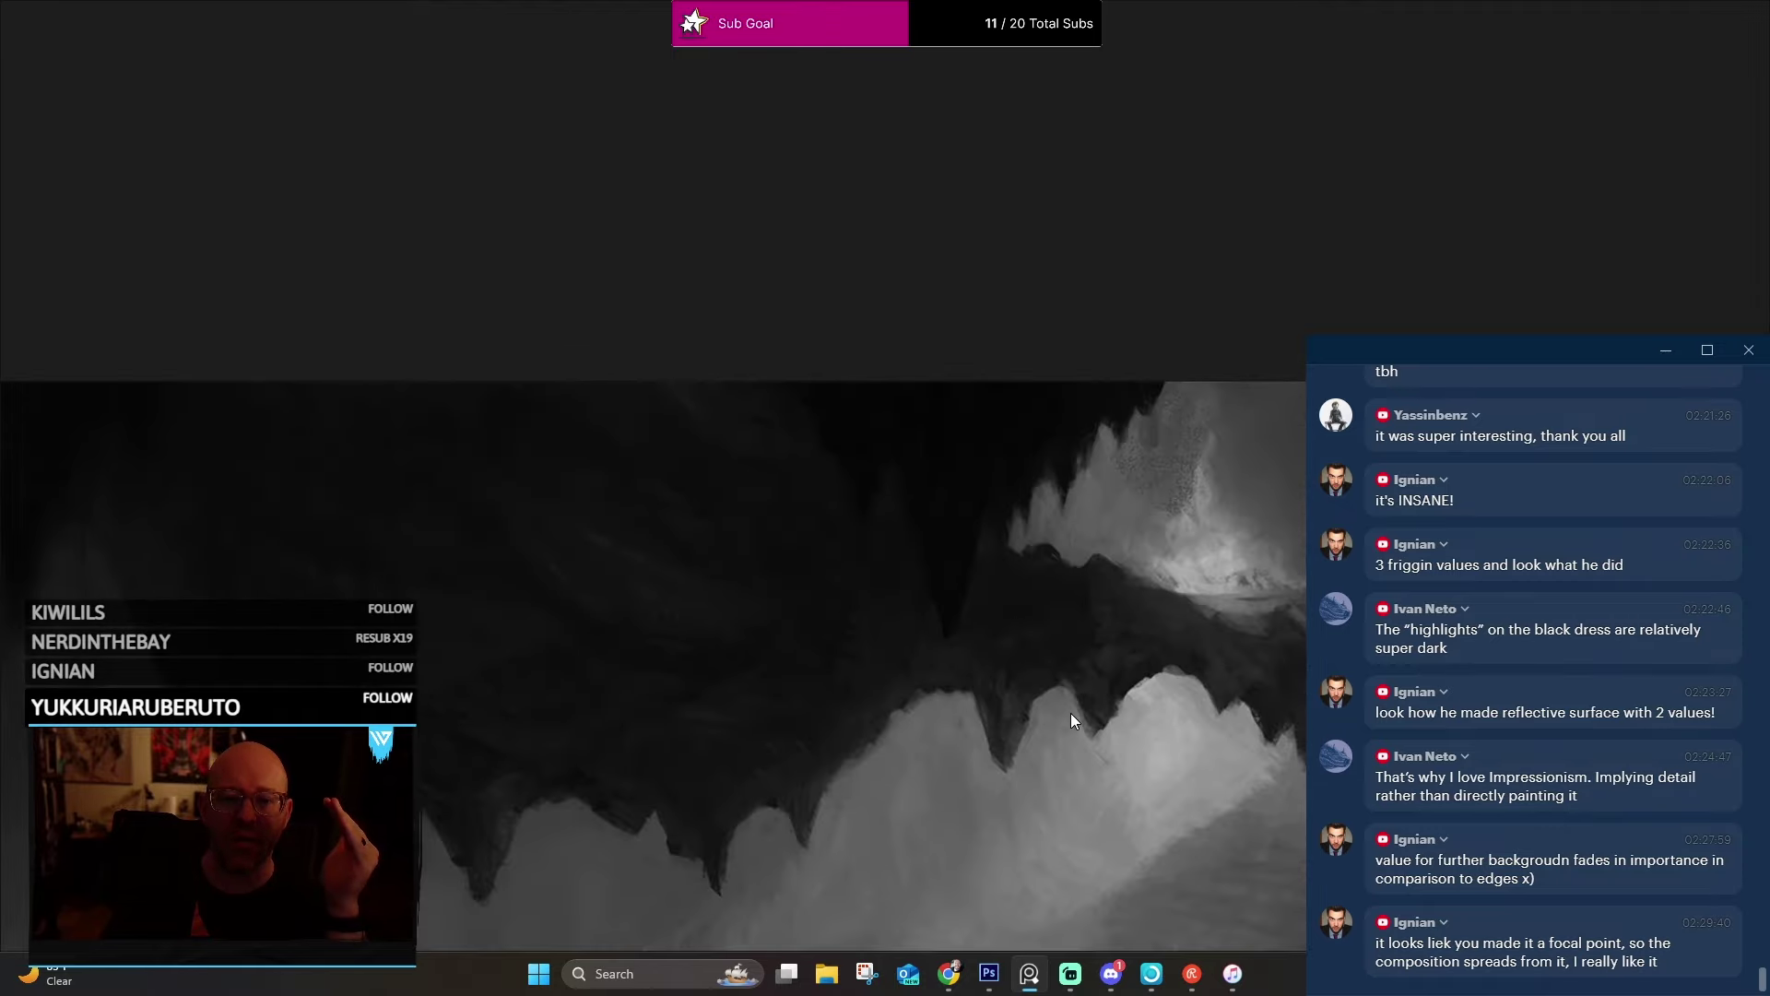
pyautogui.scroll(2, 961, 398)
pyautogui.scroll(-2, 1018, 592)
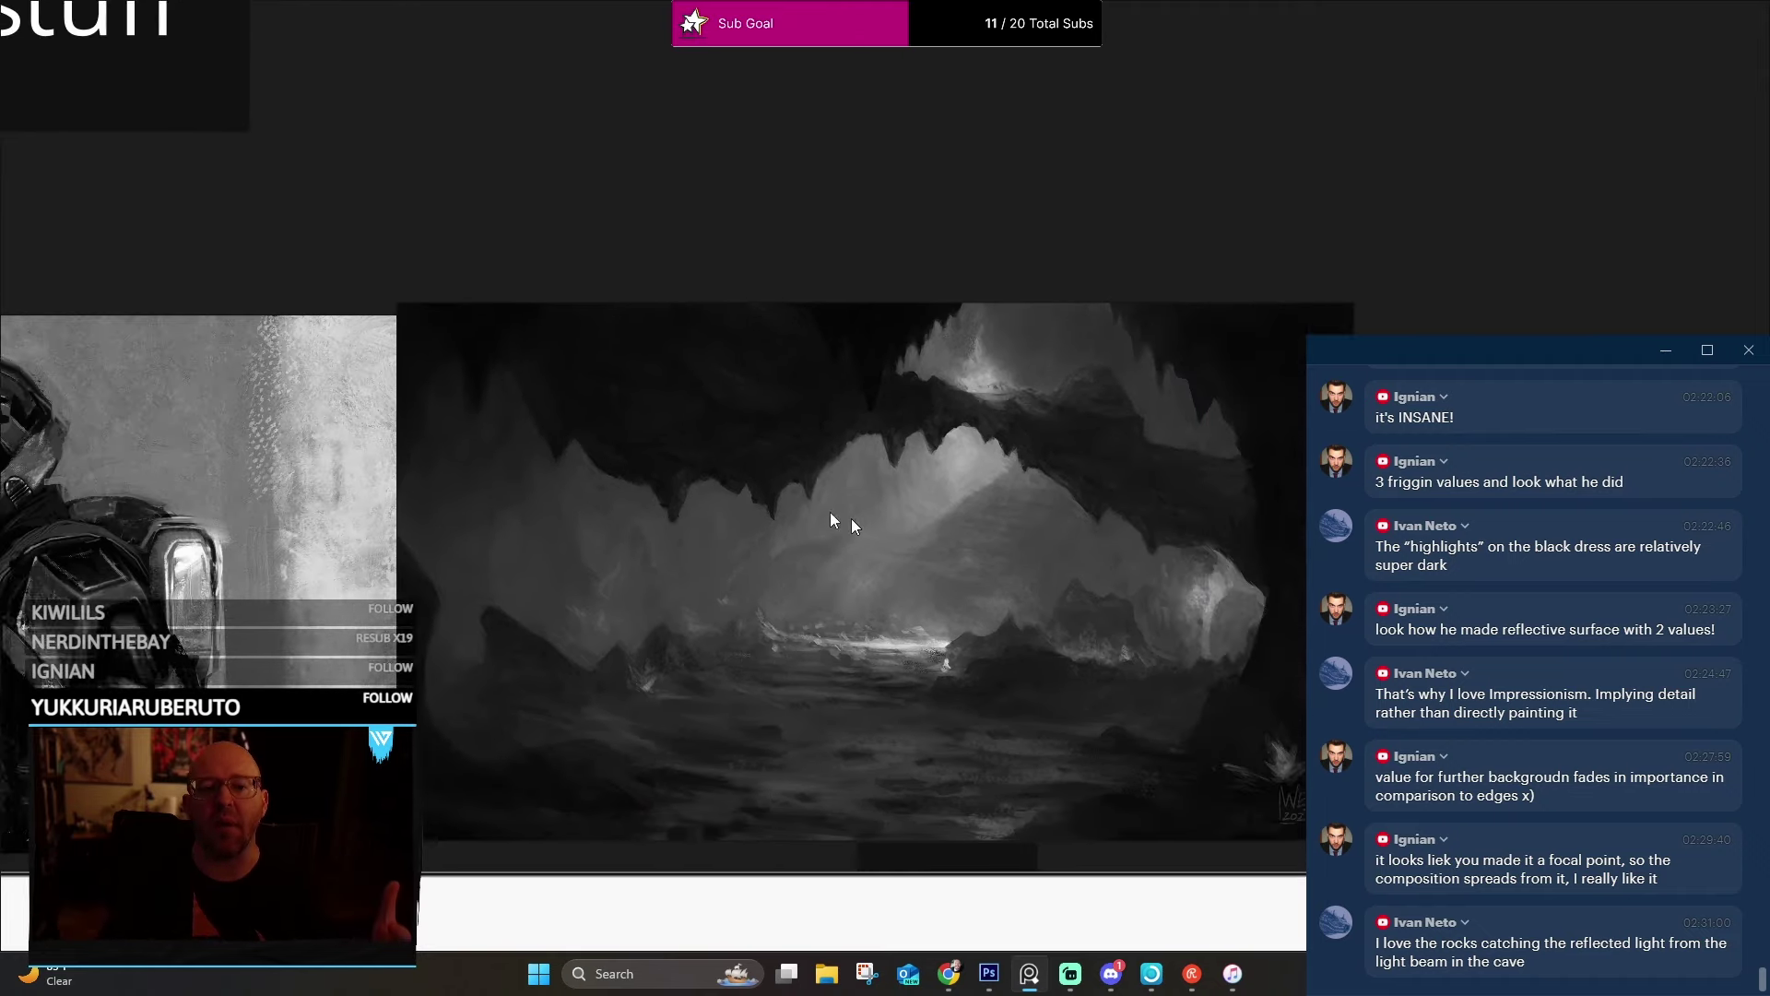
pyautogui.scroll(4, 738, 329)
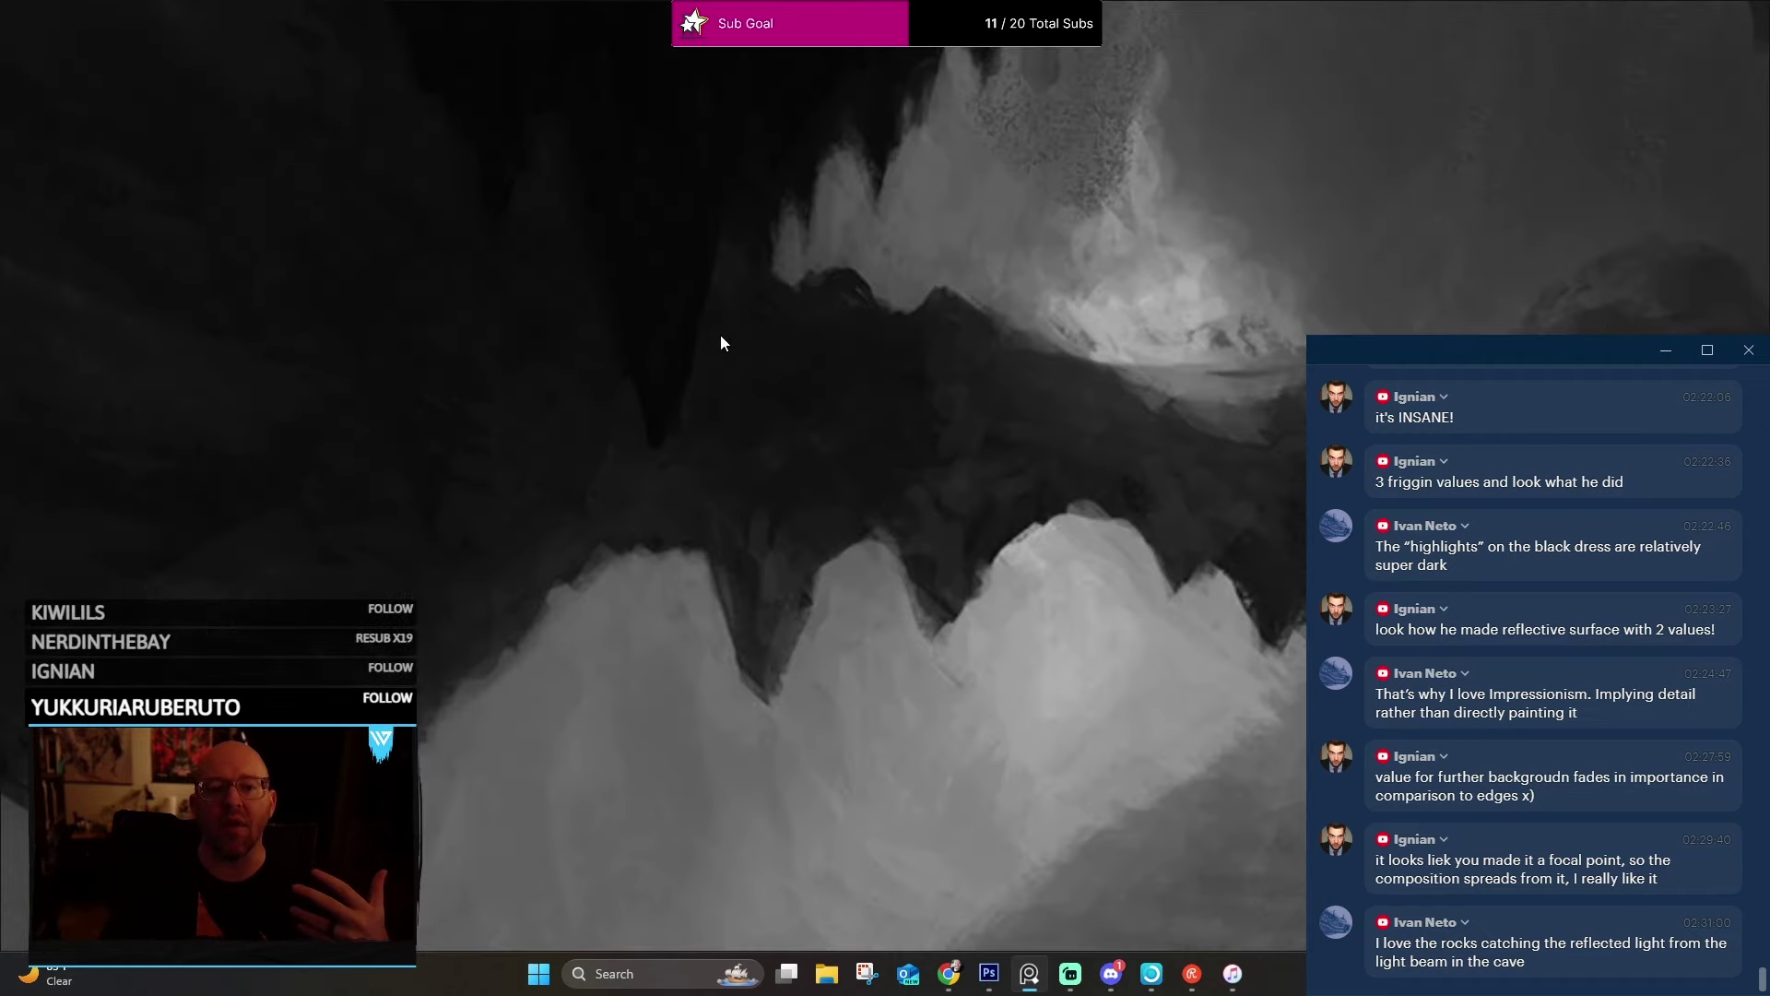
pyautogui.scroll(1, 771, 444)
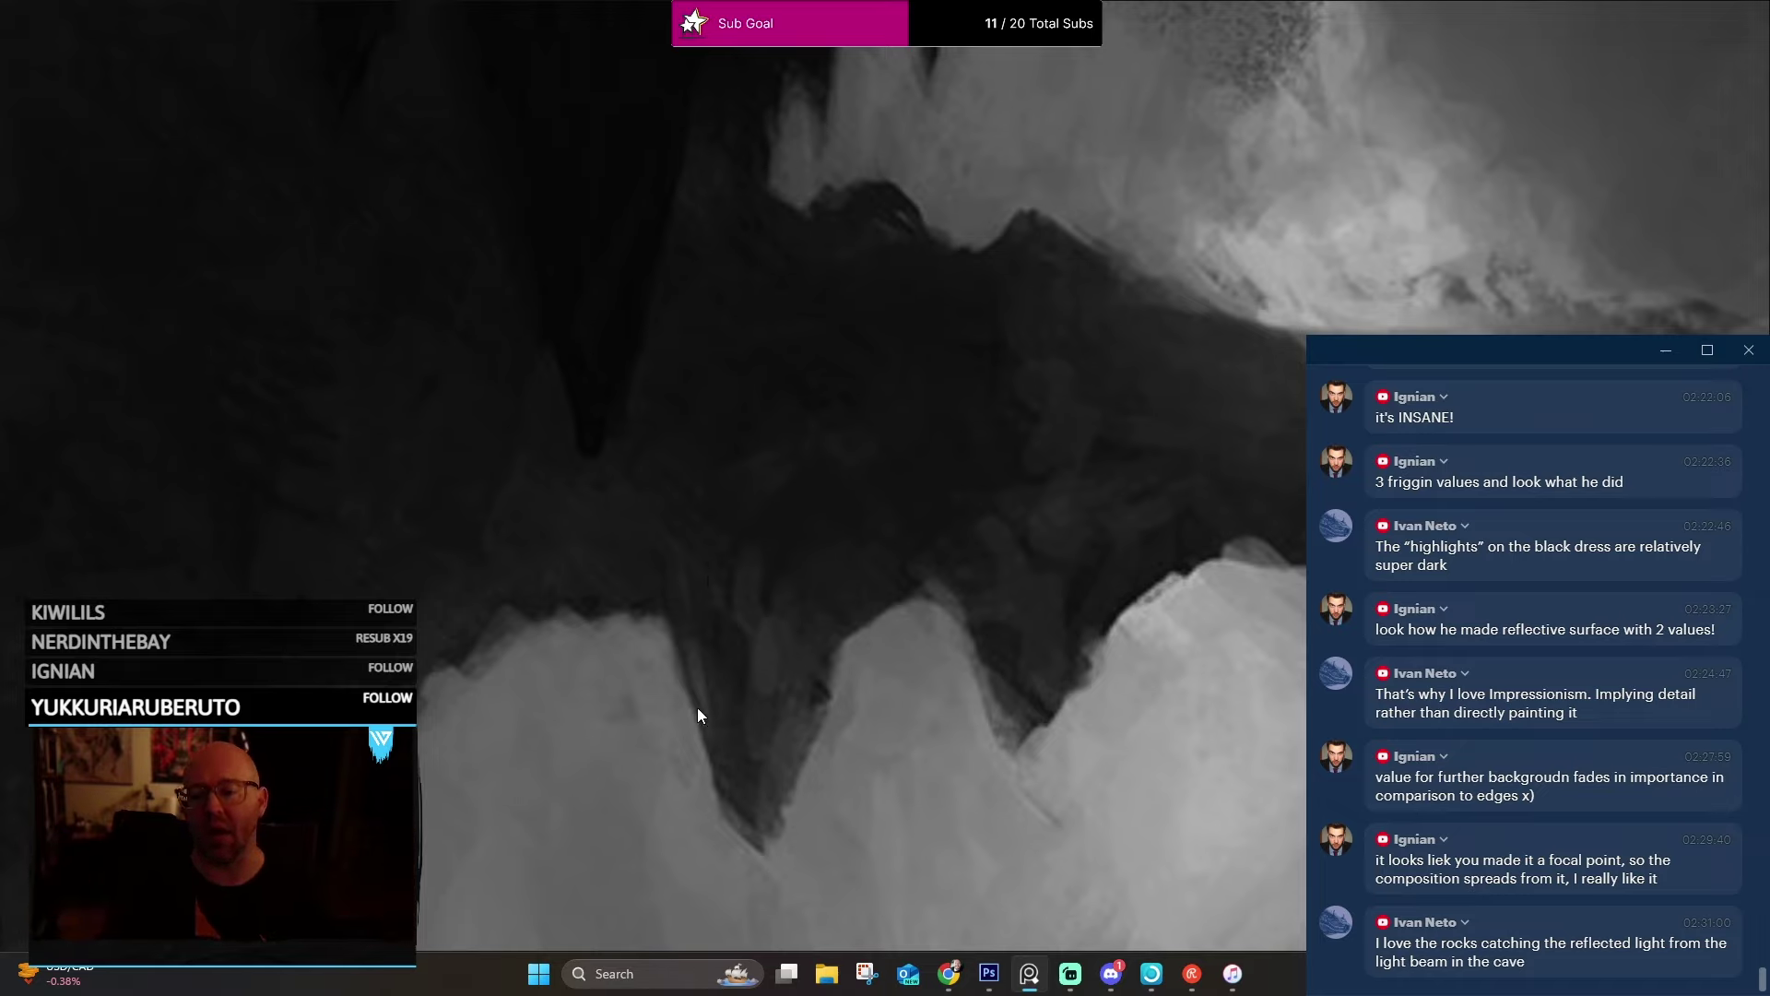
pyautogui.scroll(-3, 899, 516)
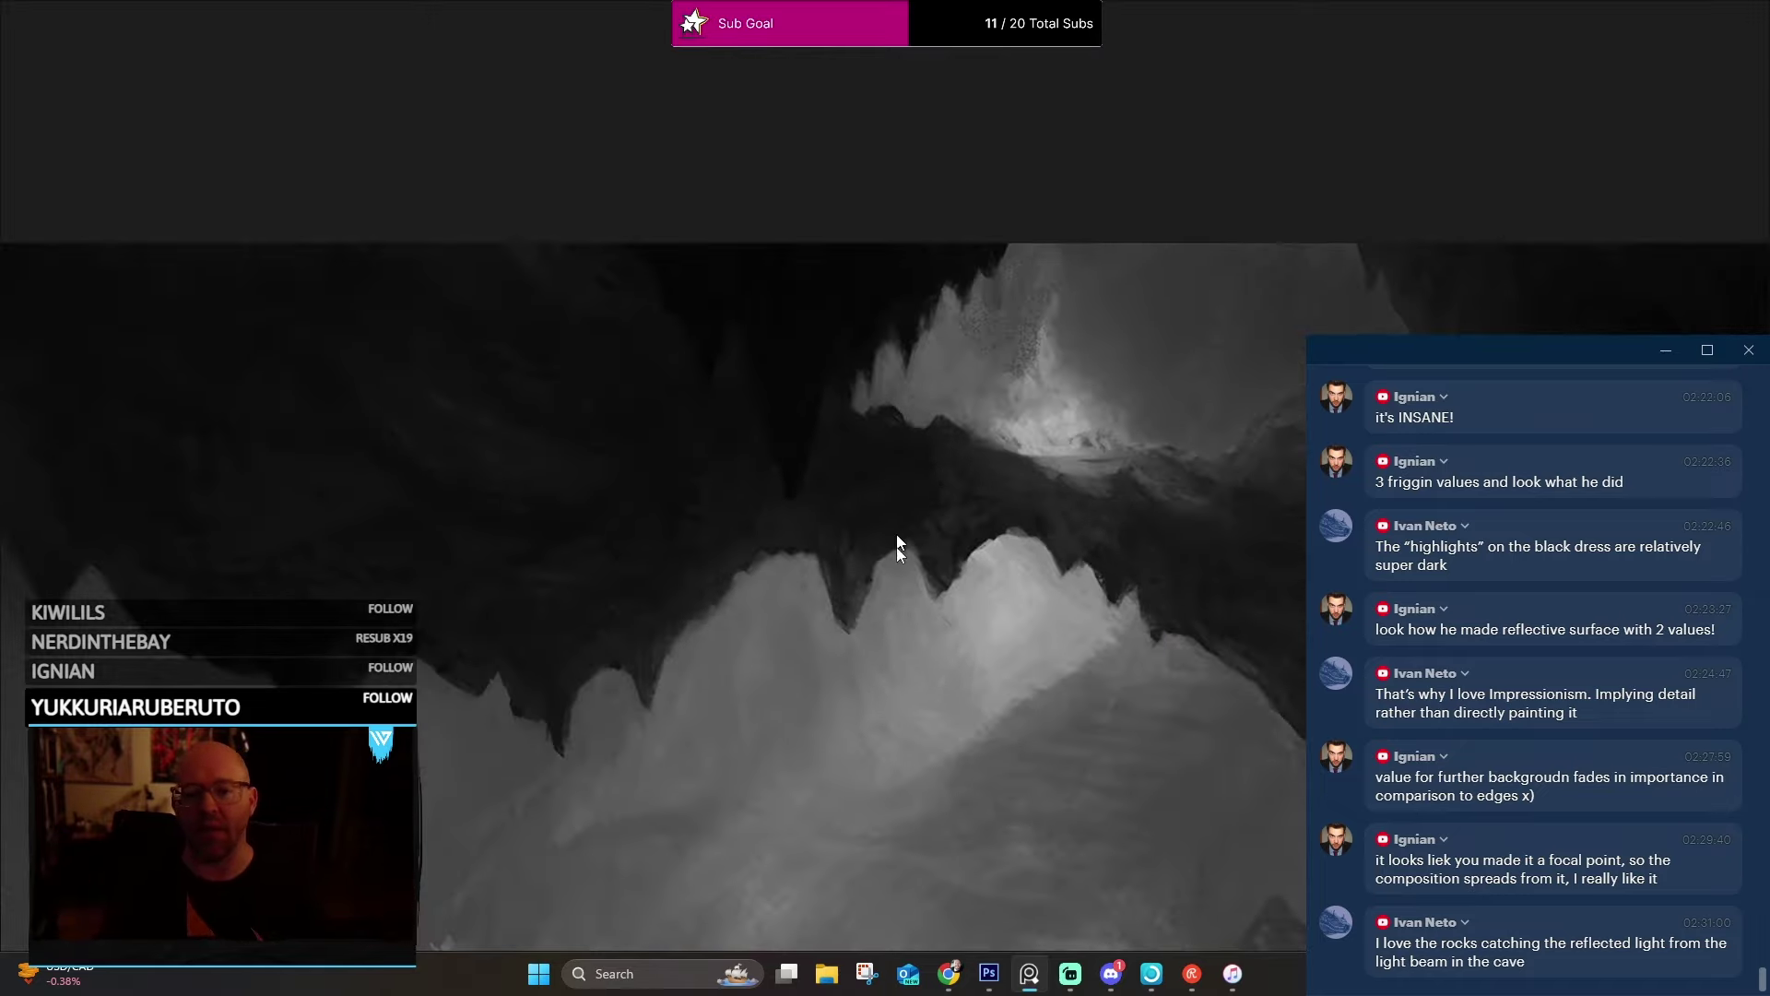
pyautogui.moveTo(954, 643); pyautogui.dragTo(878, 362)
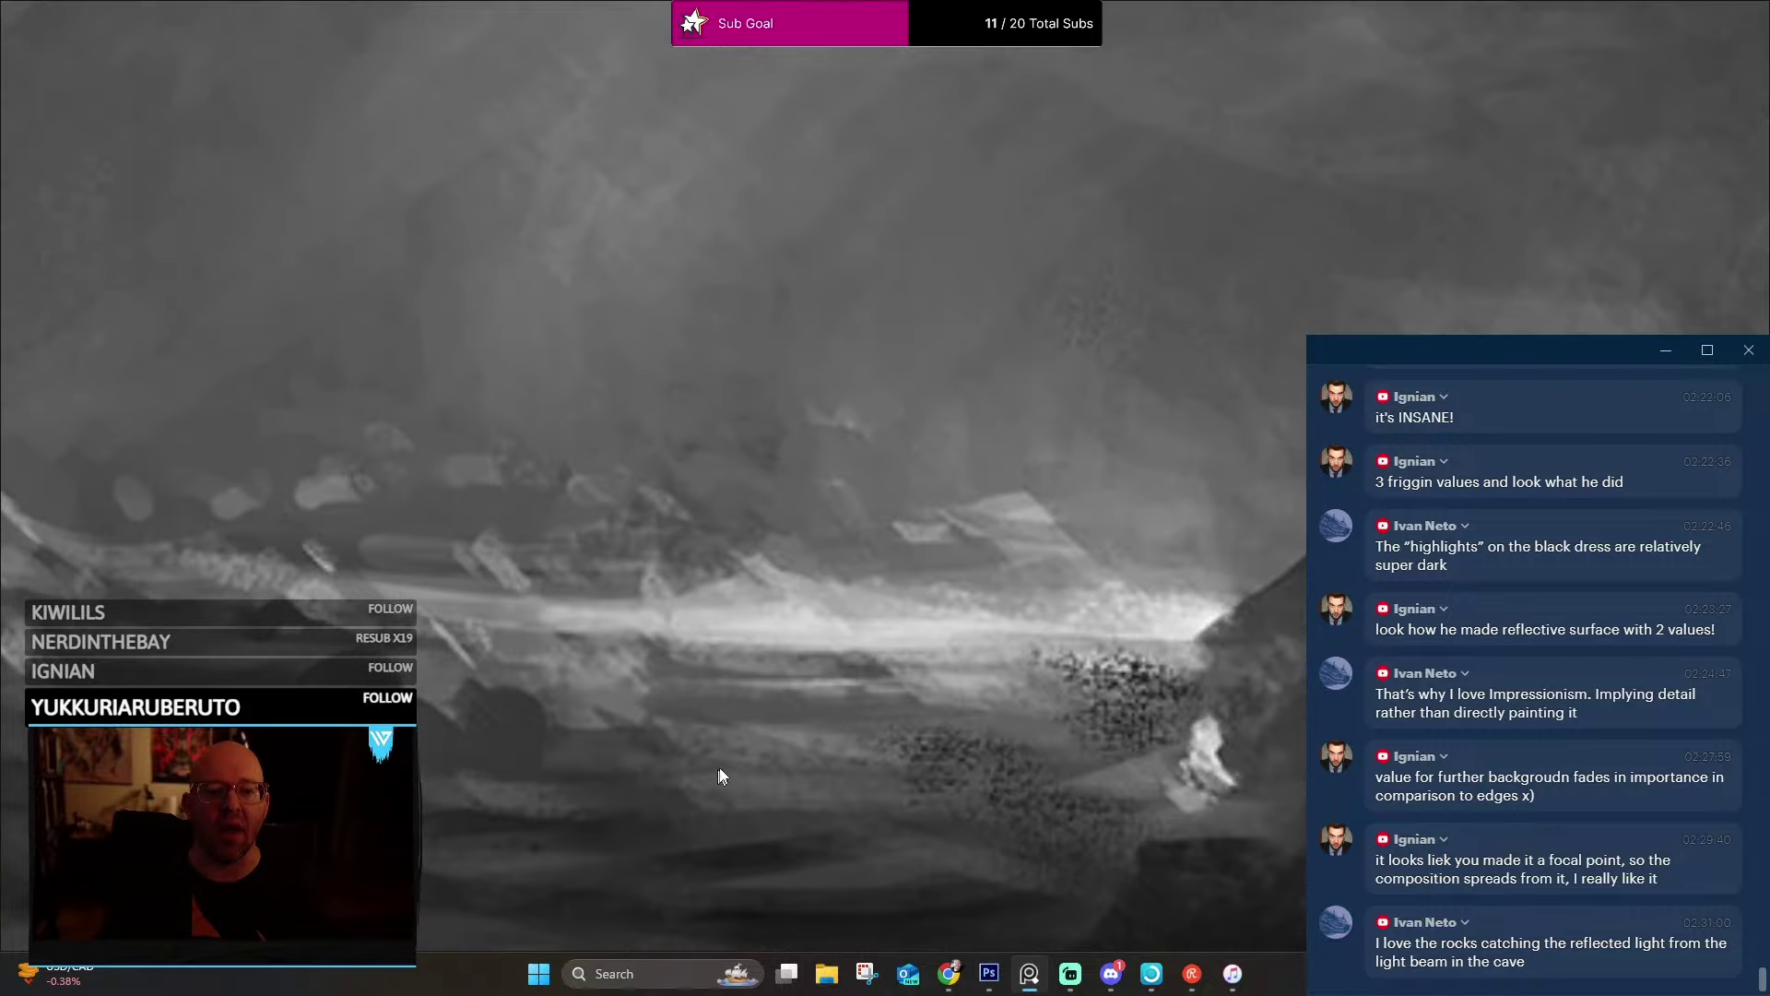
pyautogui.scroll(5, 900, 660)
pyautogui.scroll(3, 553, 539)
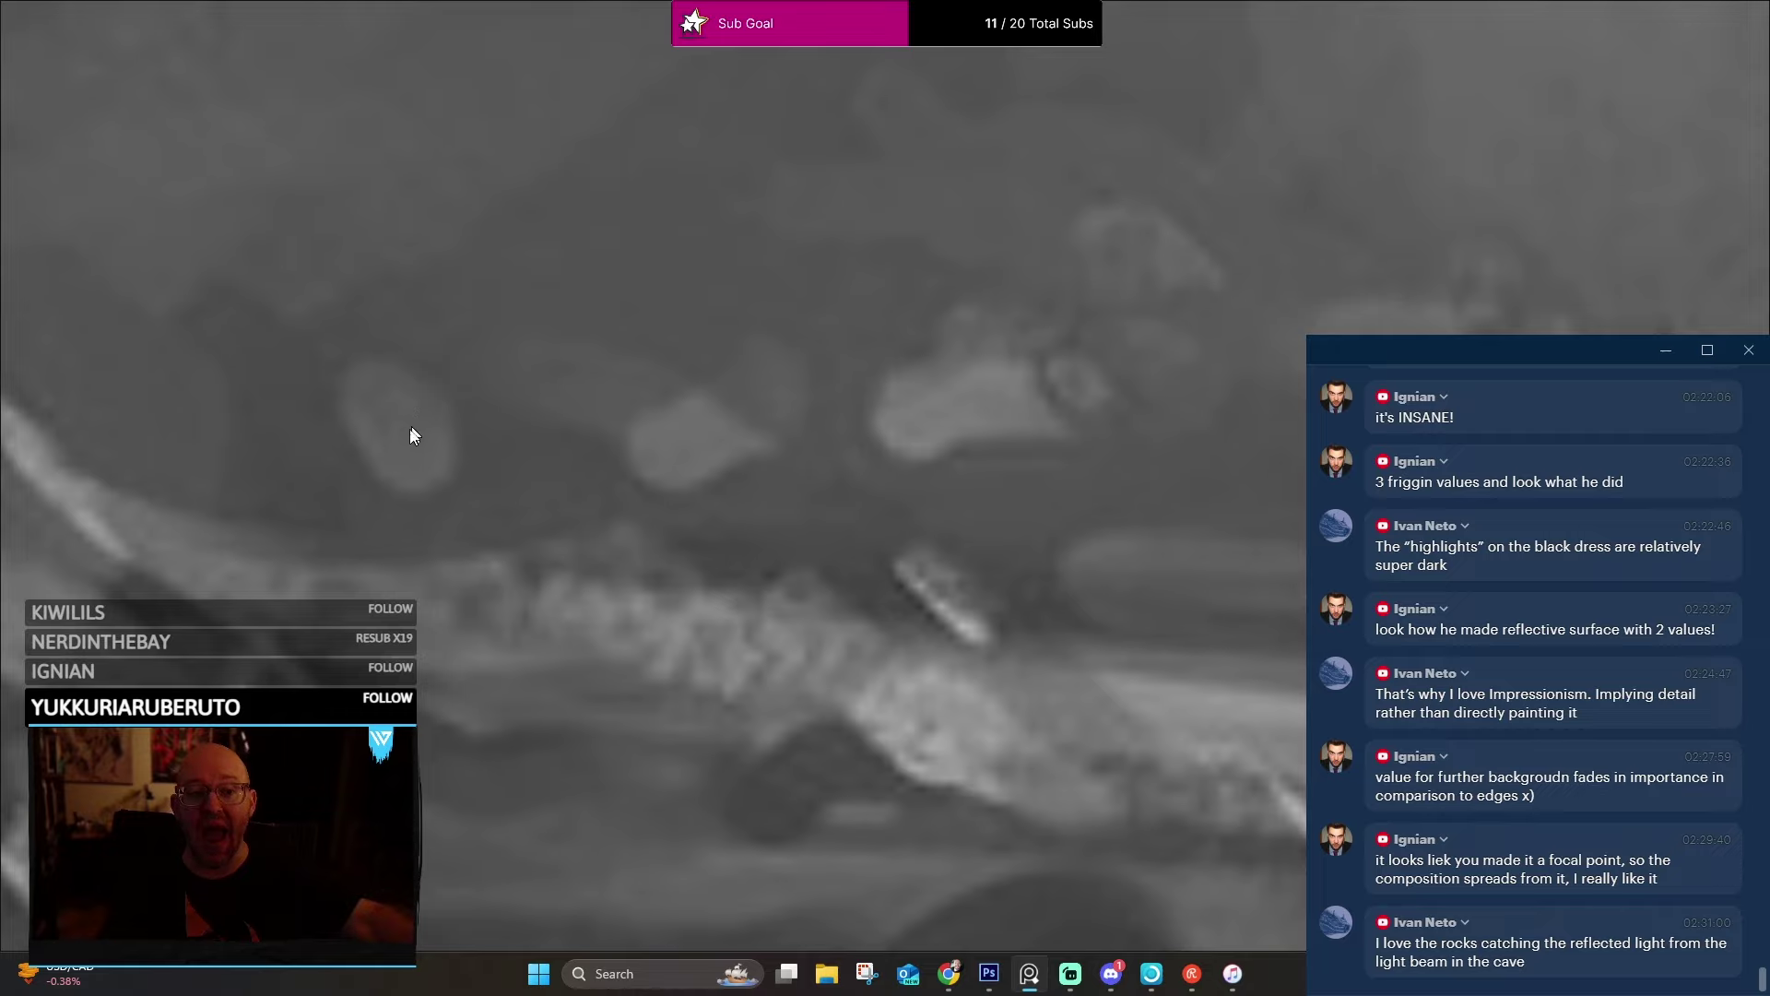
pyautogui.scroll(-3, 410, 428)
pyautogui.scroll(3, 395, 452)
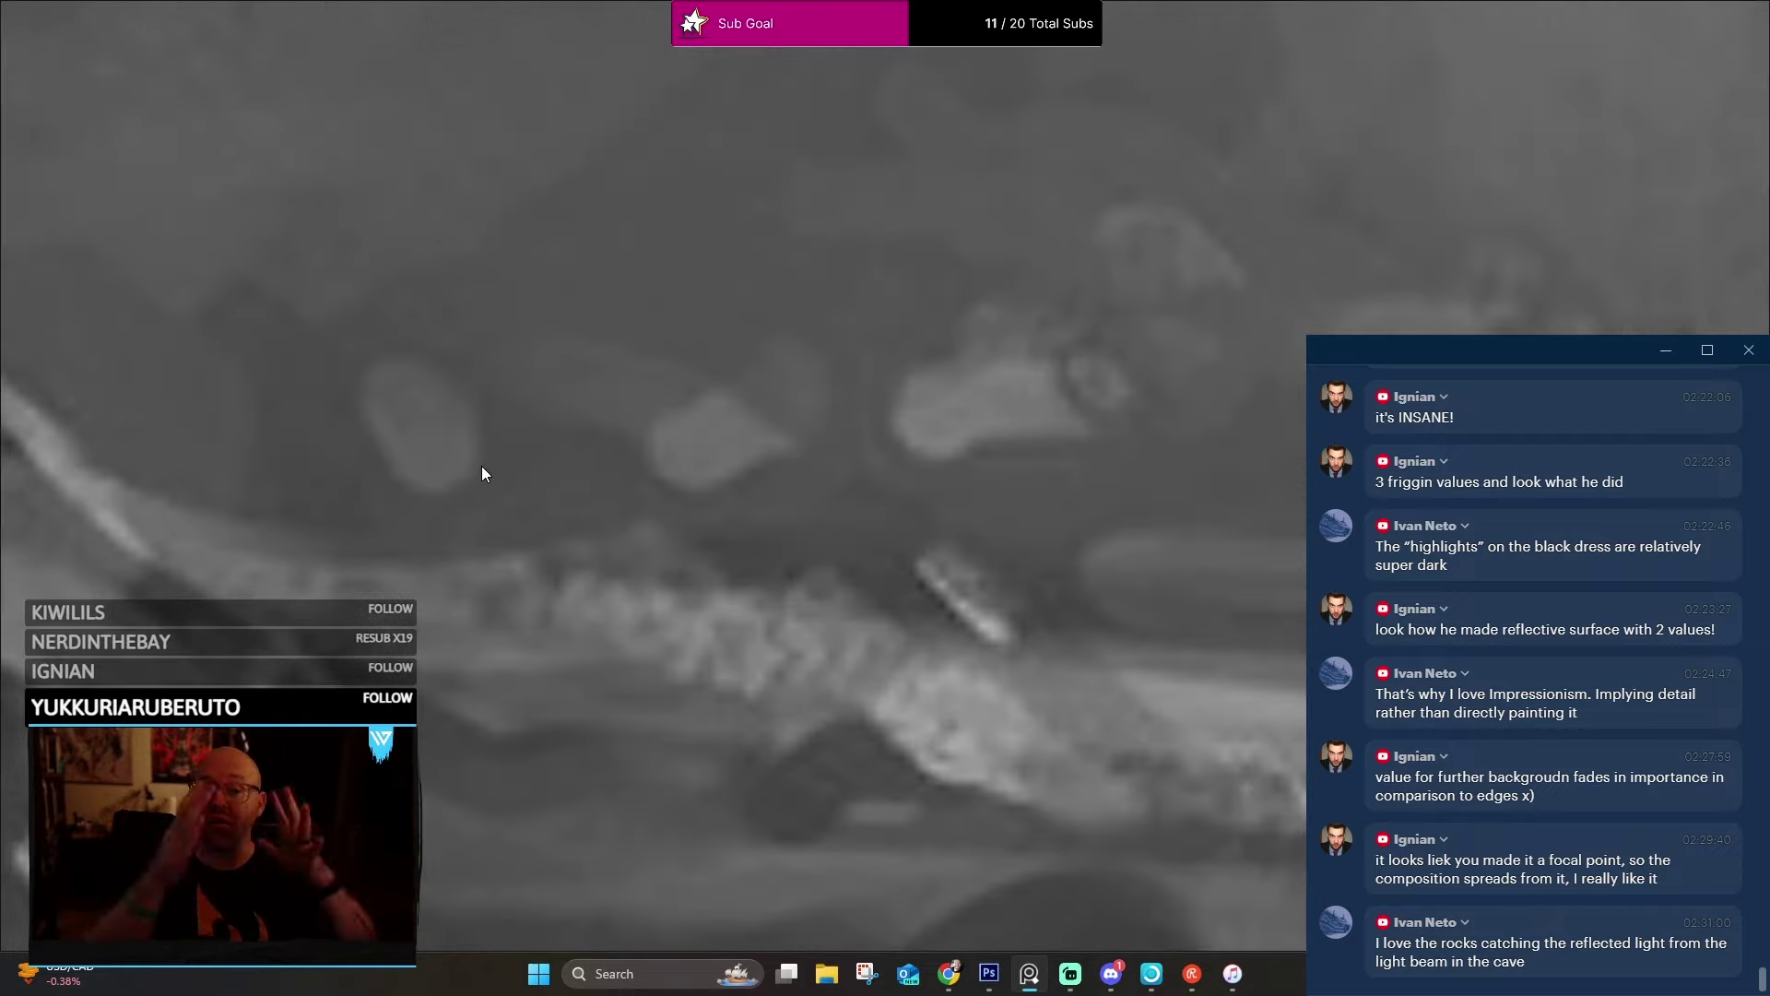
pyautogui.scroll(-5, 474, 650)
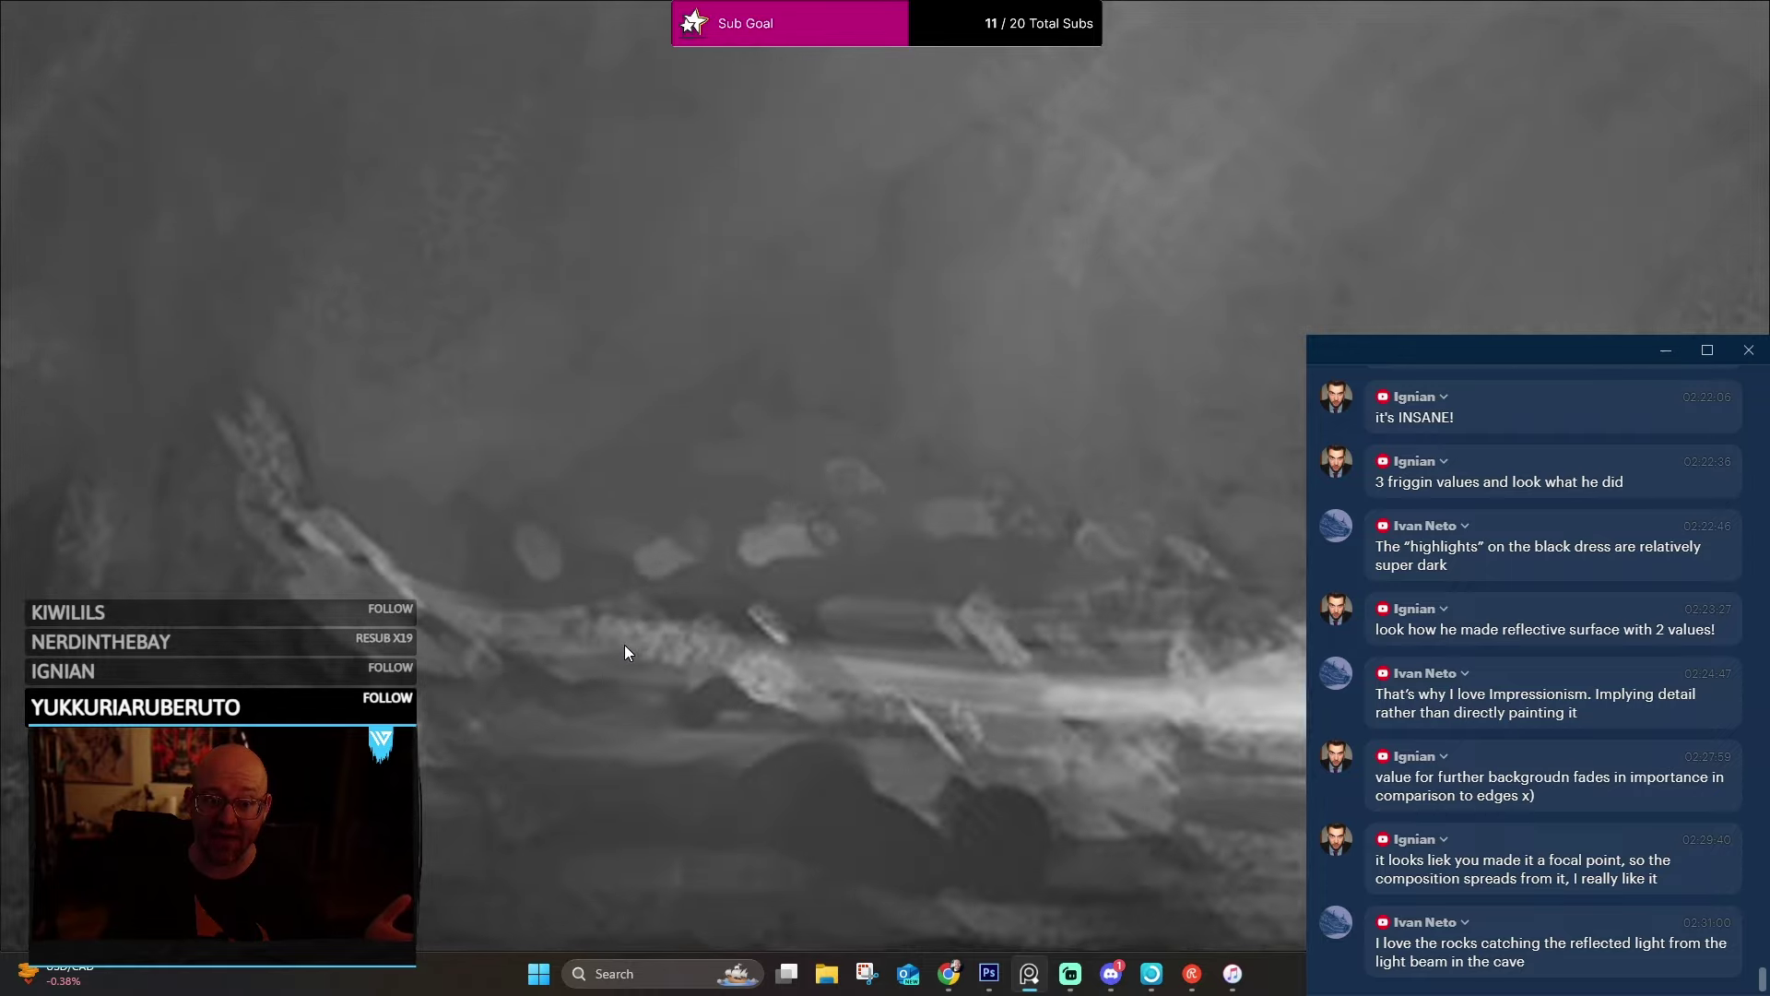
pyautogui.scroll(8, 856, 548)
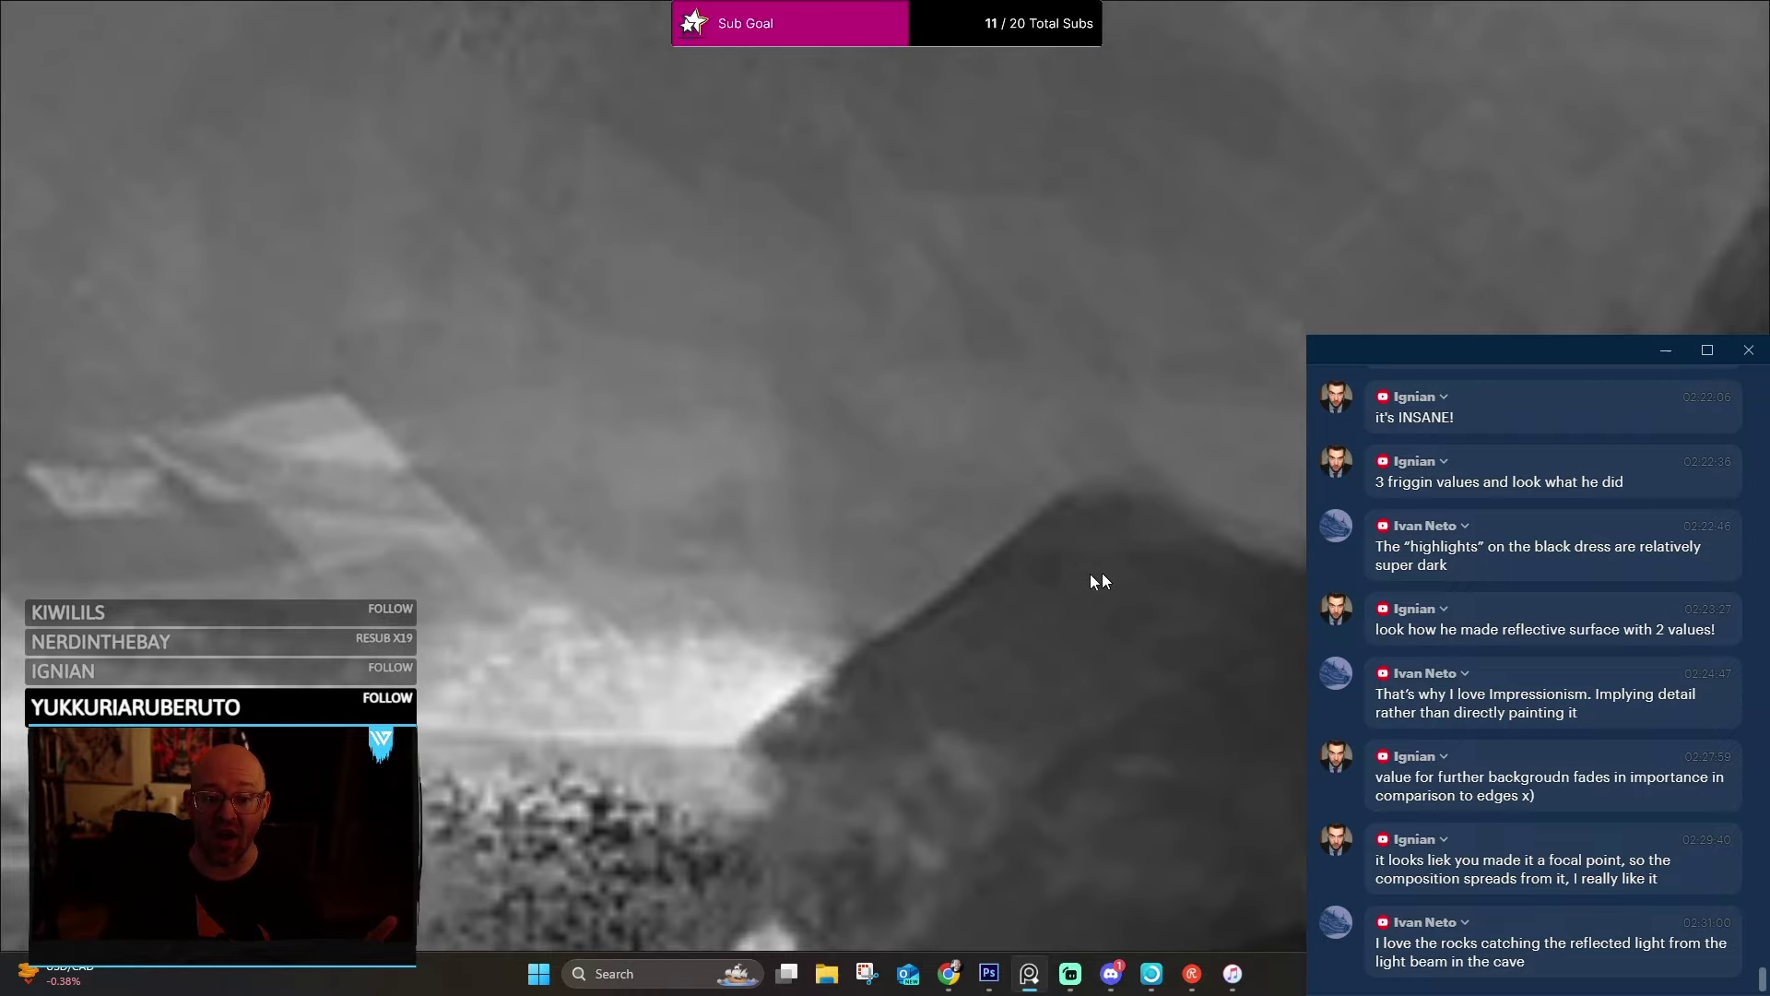
pyautogui.moveTo(1090, 580); pyautogui.dragTo(1108, 343)
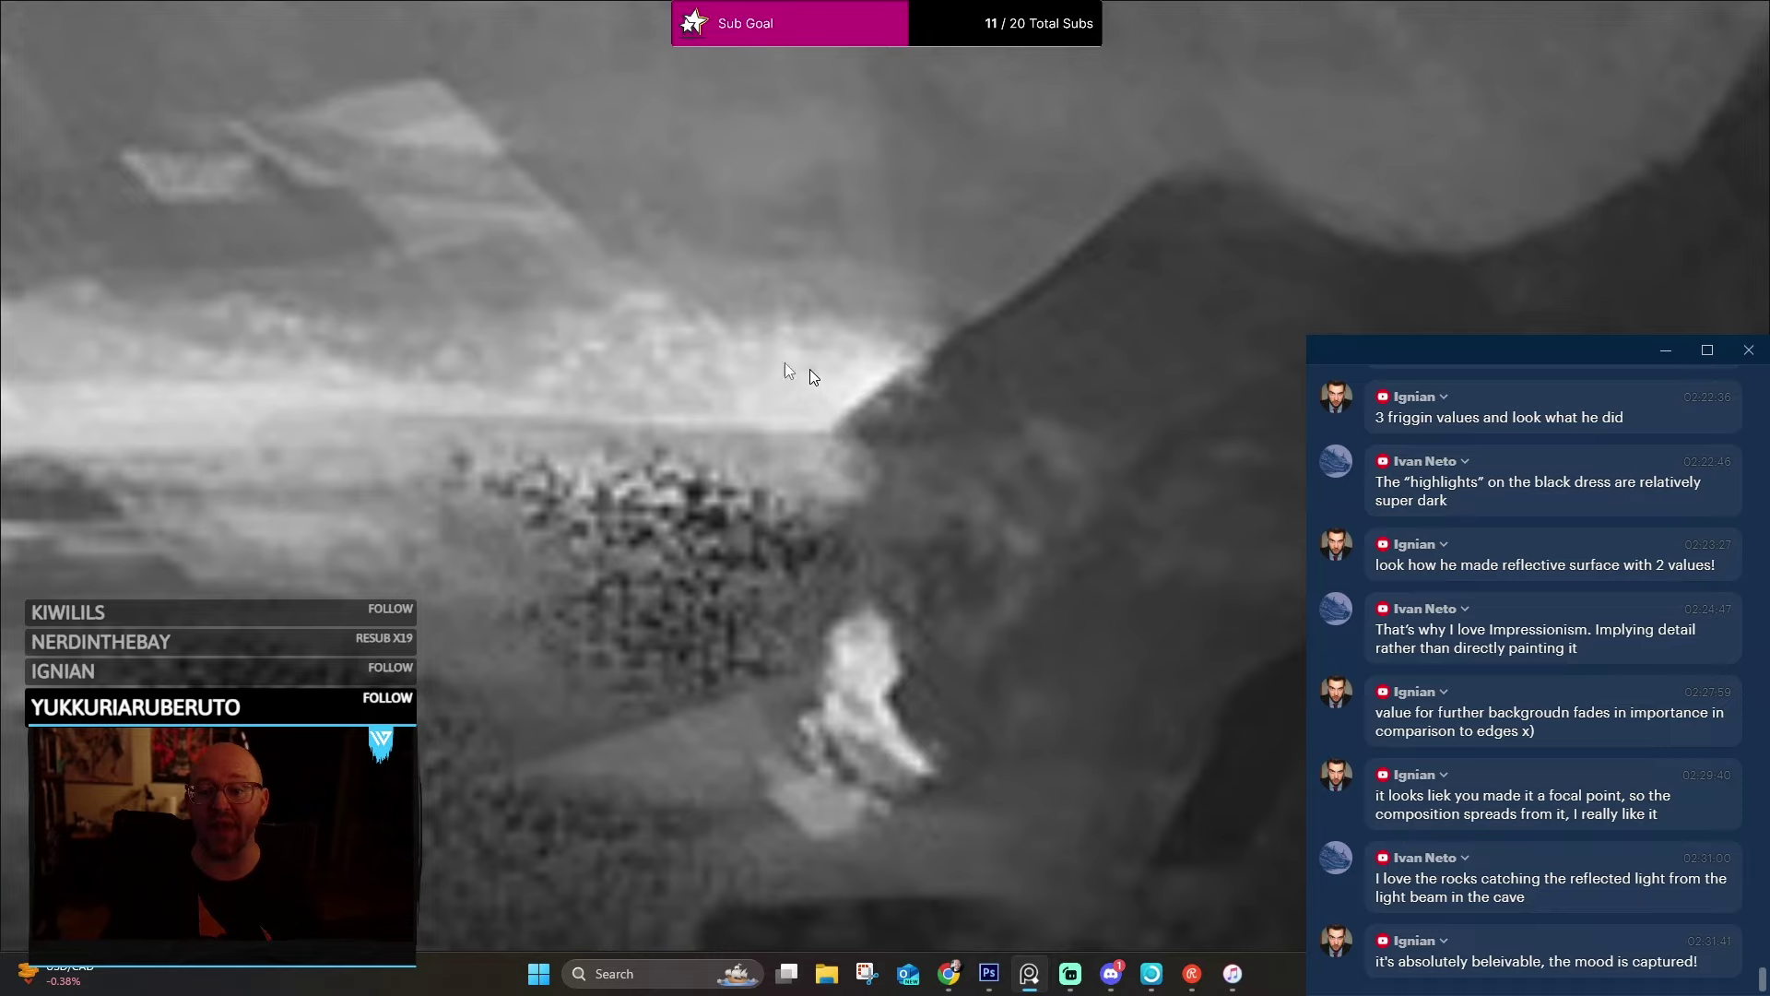
pyautogui.scroll(-10, 708, 370)
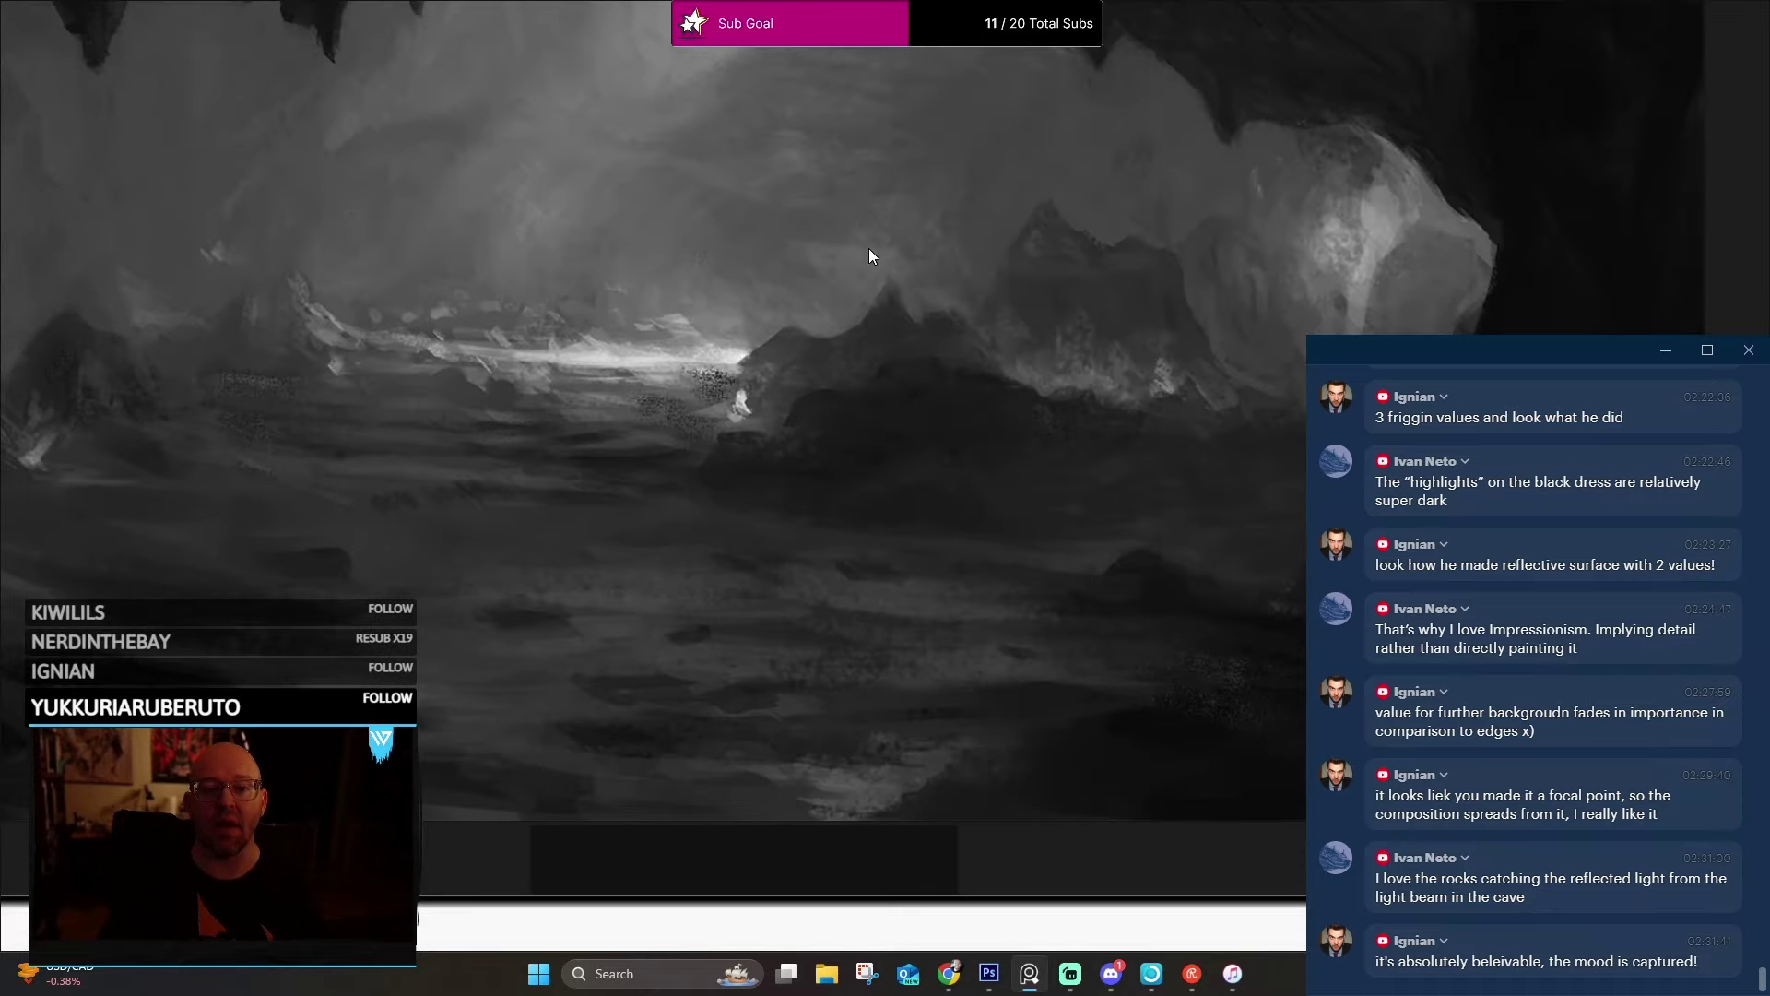
pyautogui.scroll(-6, 870, 251)
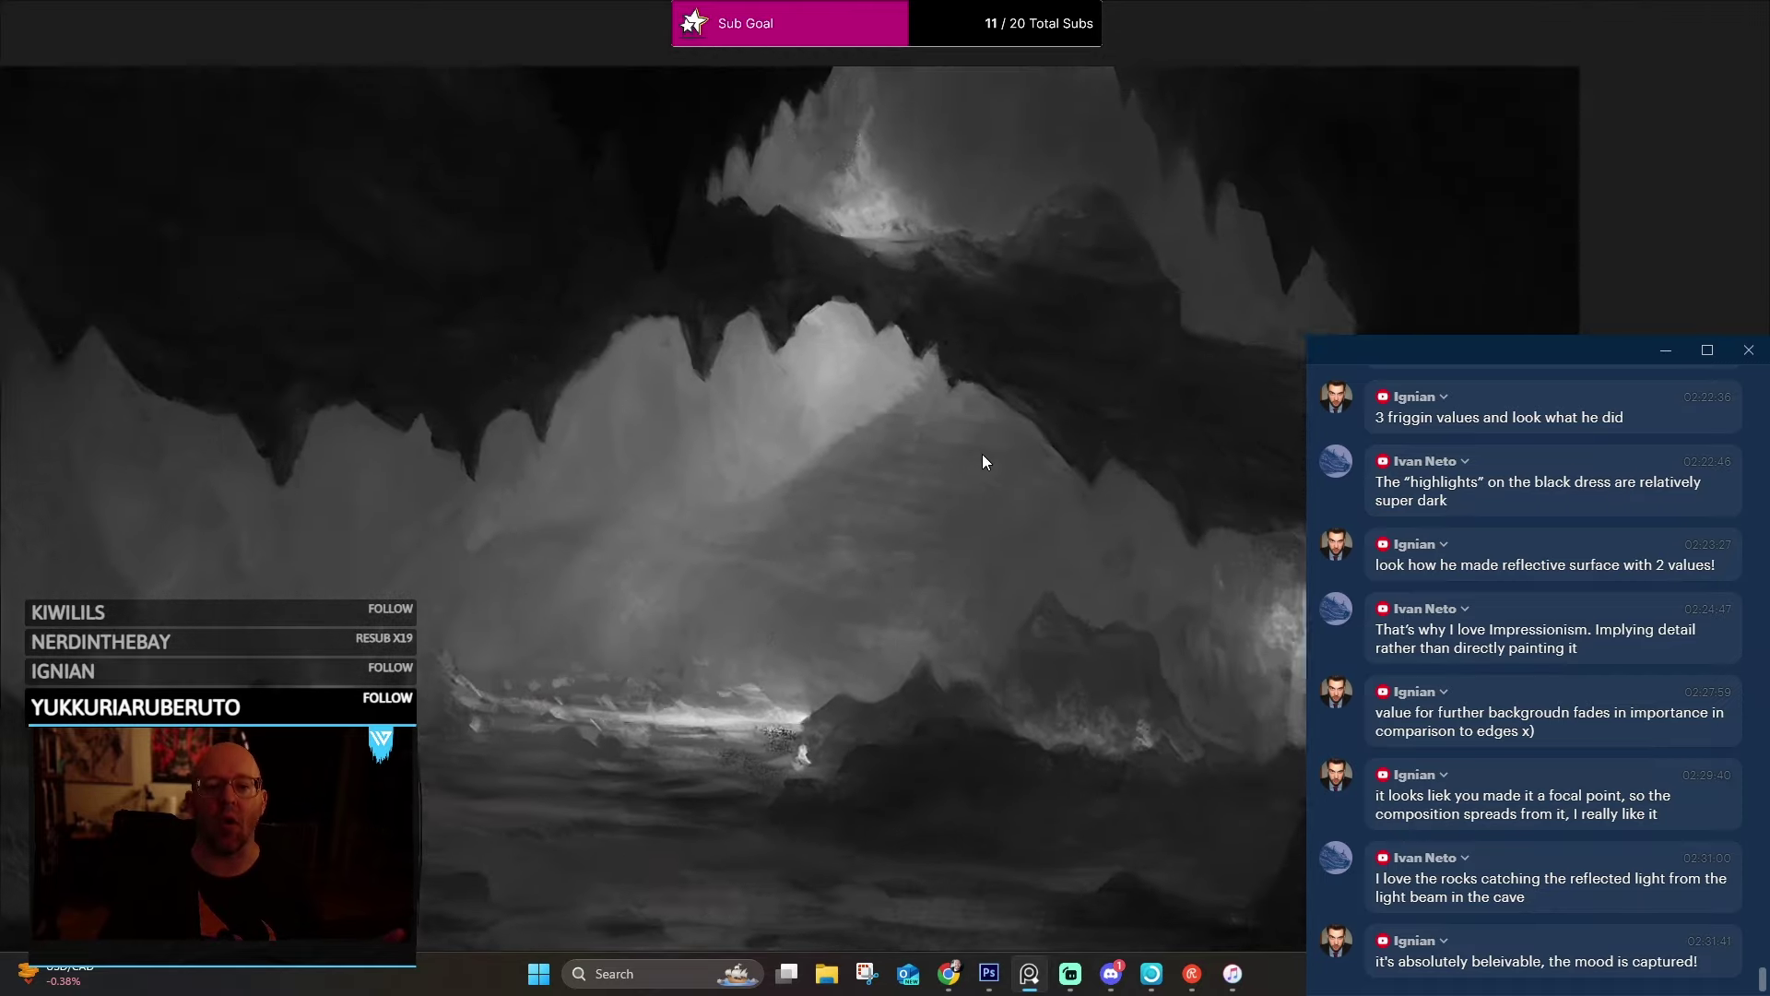
pyautogui.scroll(-8, 983, 461)
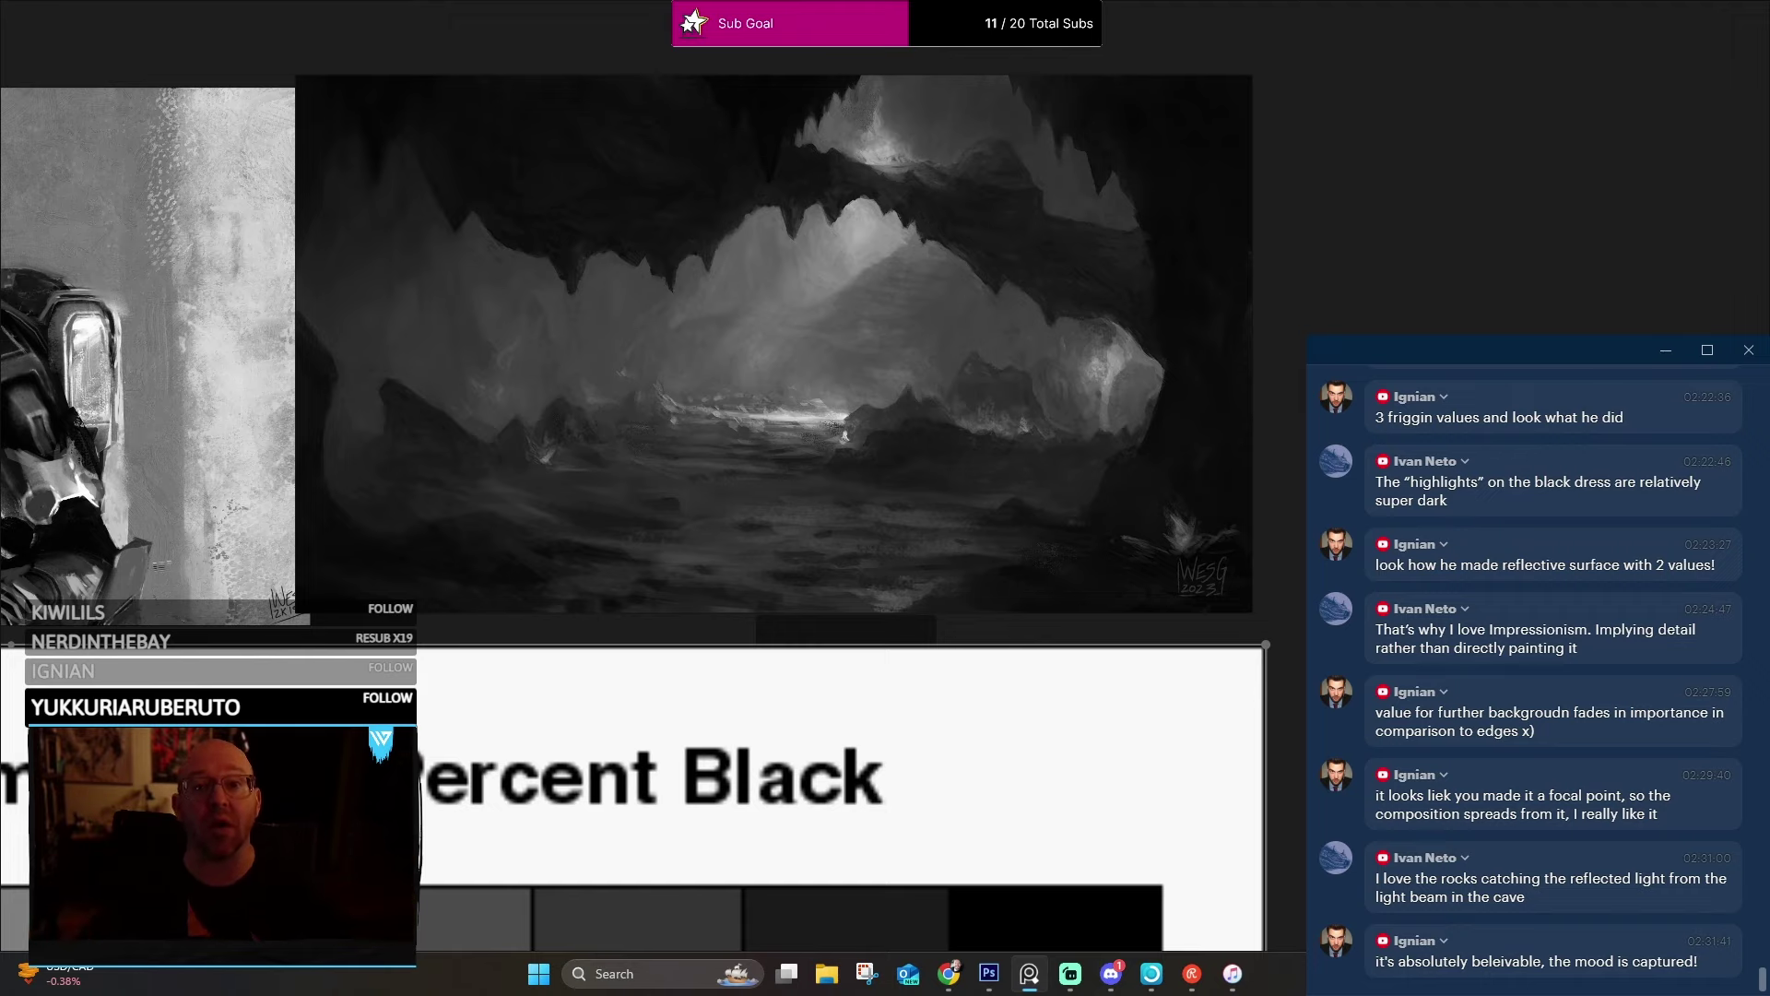
# Step between the snowy mountain, Halo and cave paintings with the arrow keys.
pyautogui.scroll(3, 1178, 316)
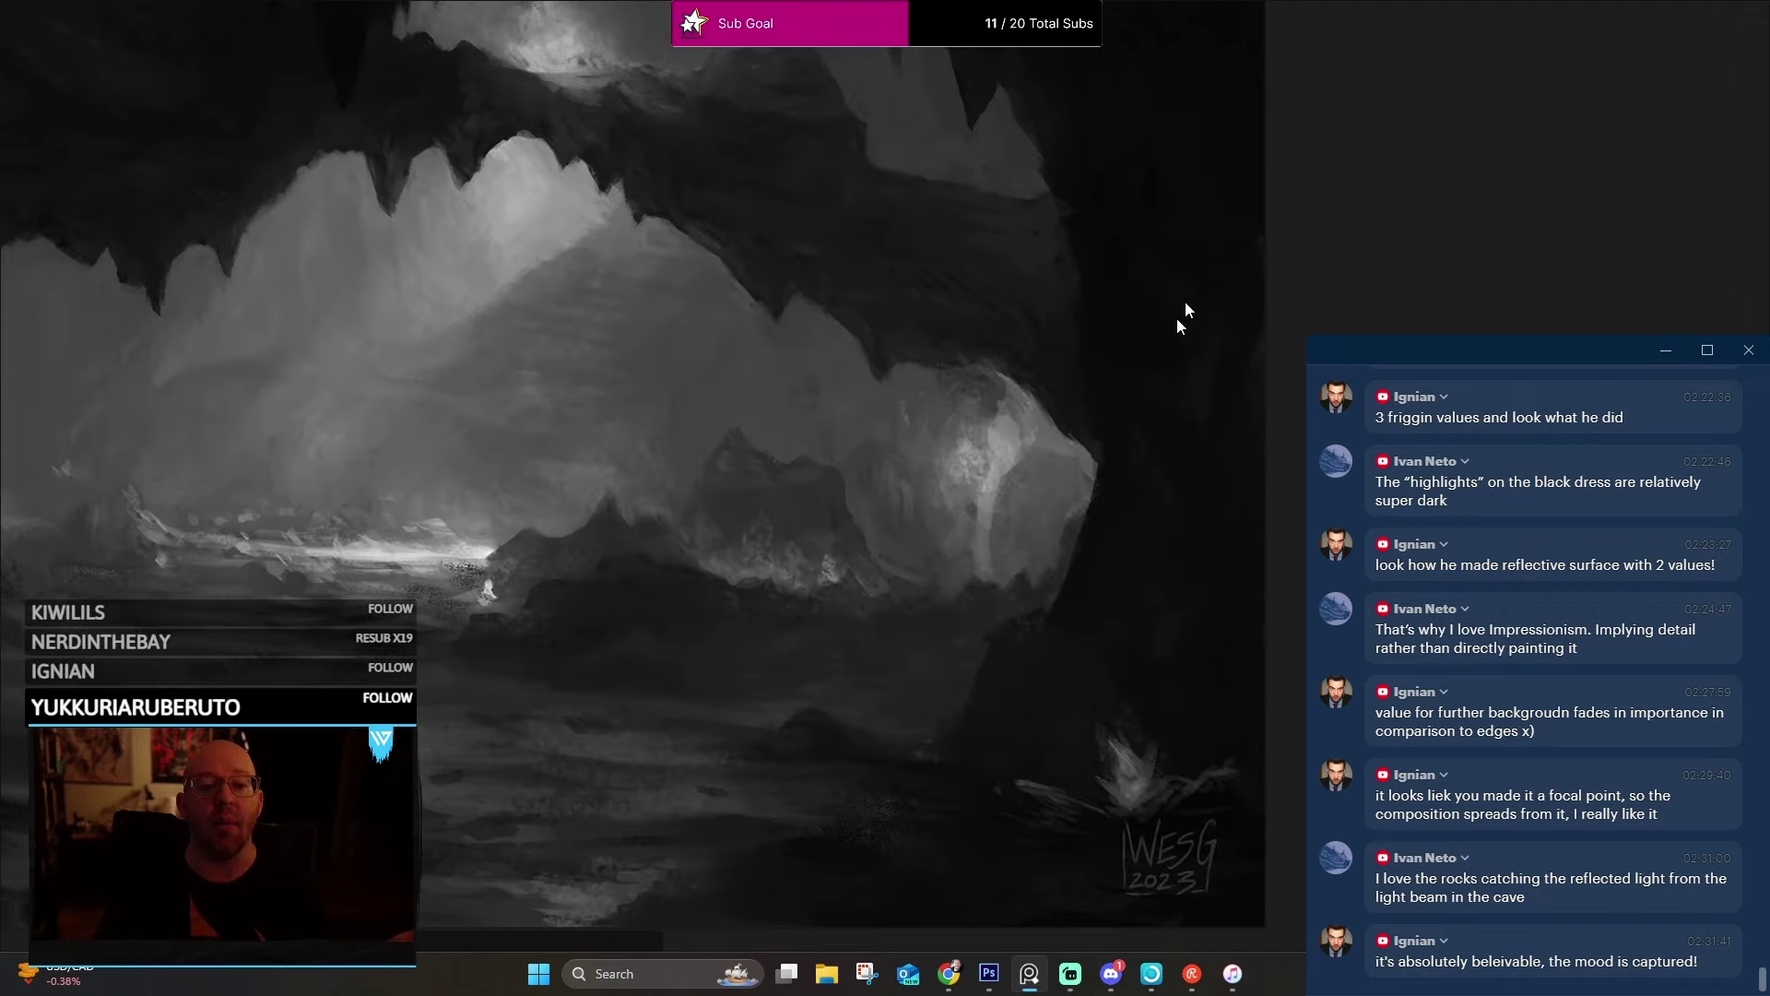
pyautogui.scroll(-3, 729, 330)
pyautogui.press('Left')
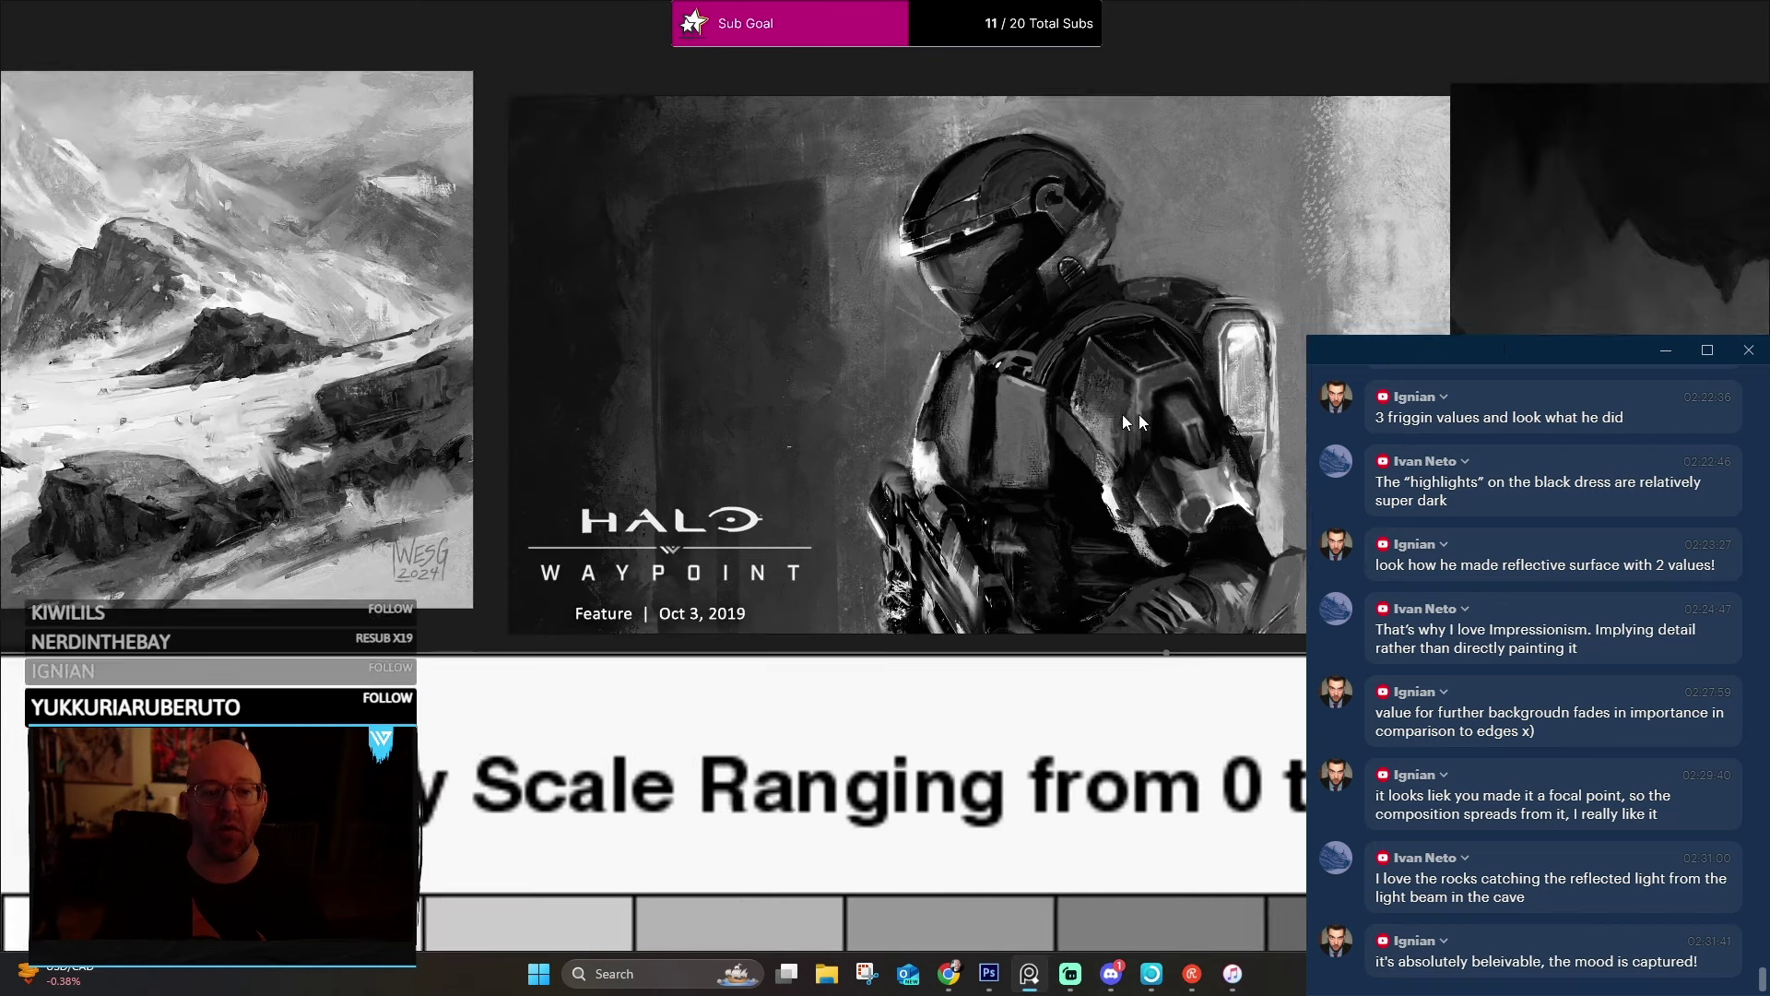
pyautogui.scroll(2, 880, 386)
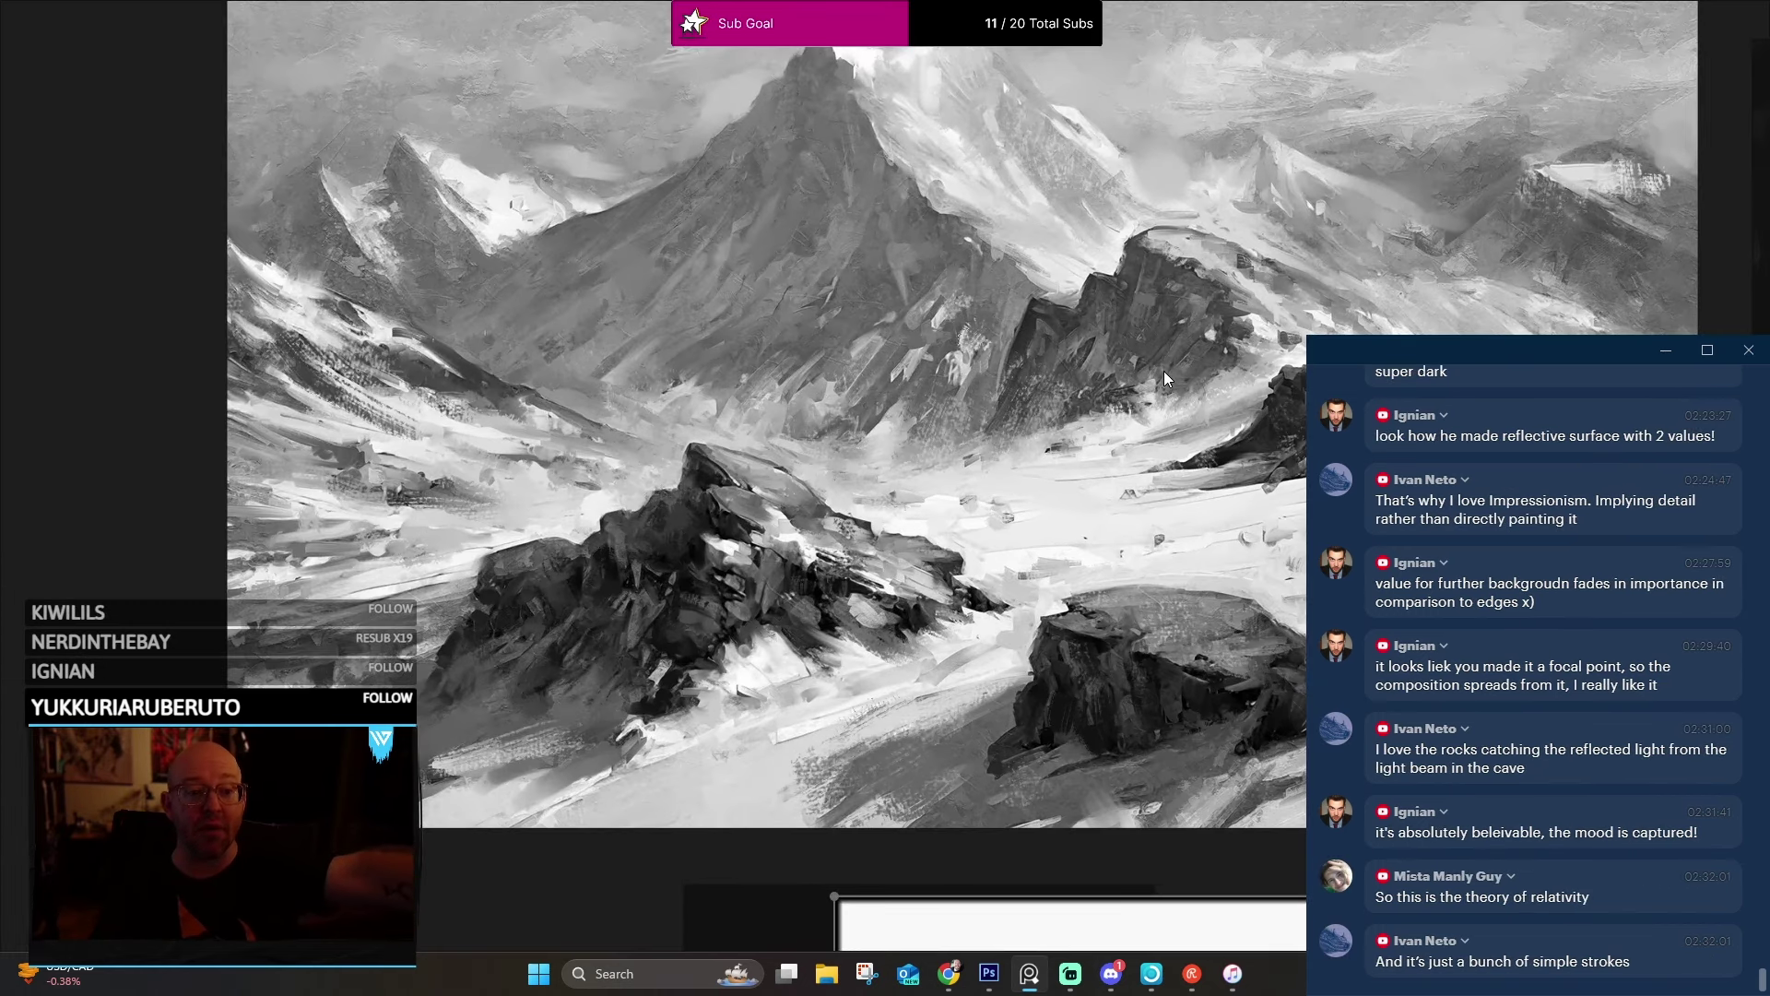
pyautogui.scroll(-2, 1169, 408)
pyautogui.press('Right')
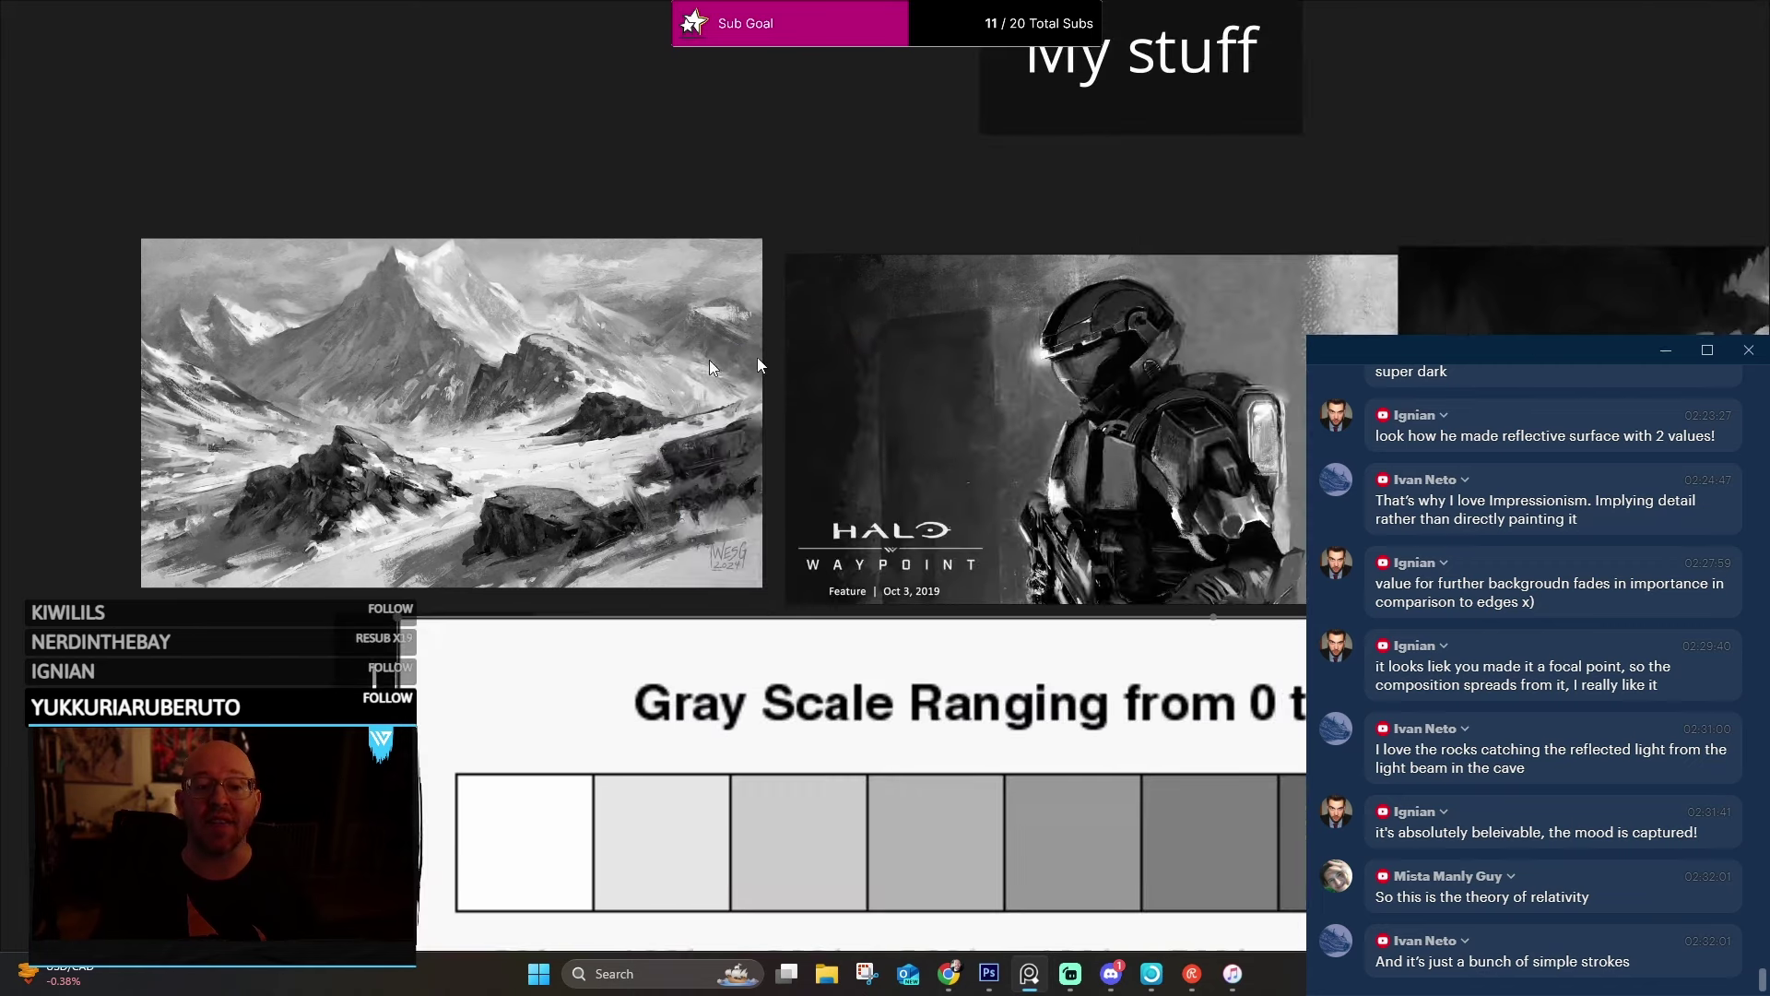
pyautogui.press('Right')
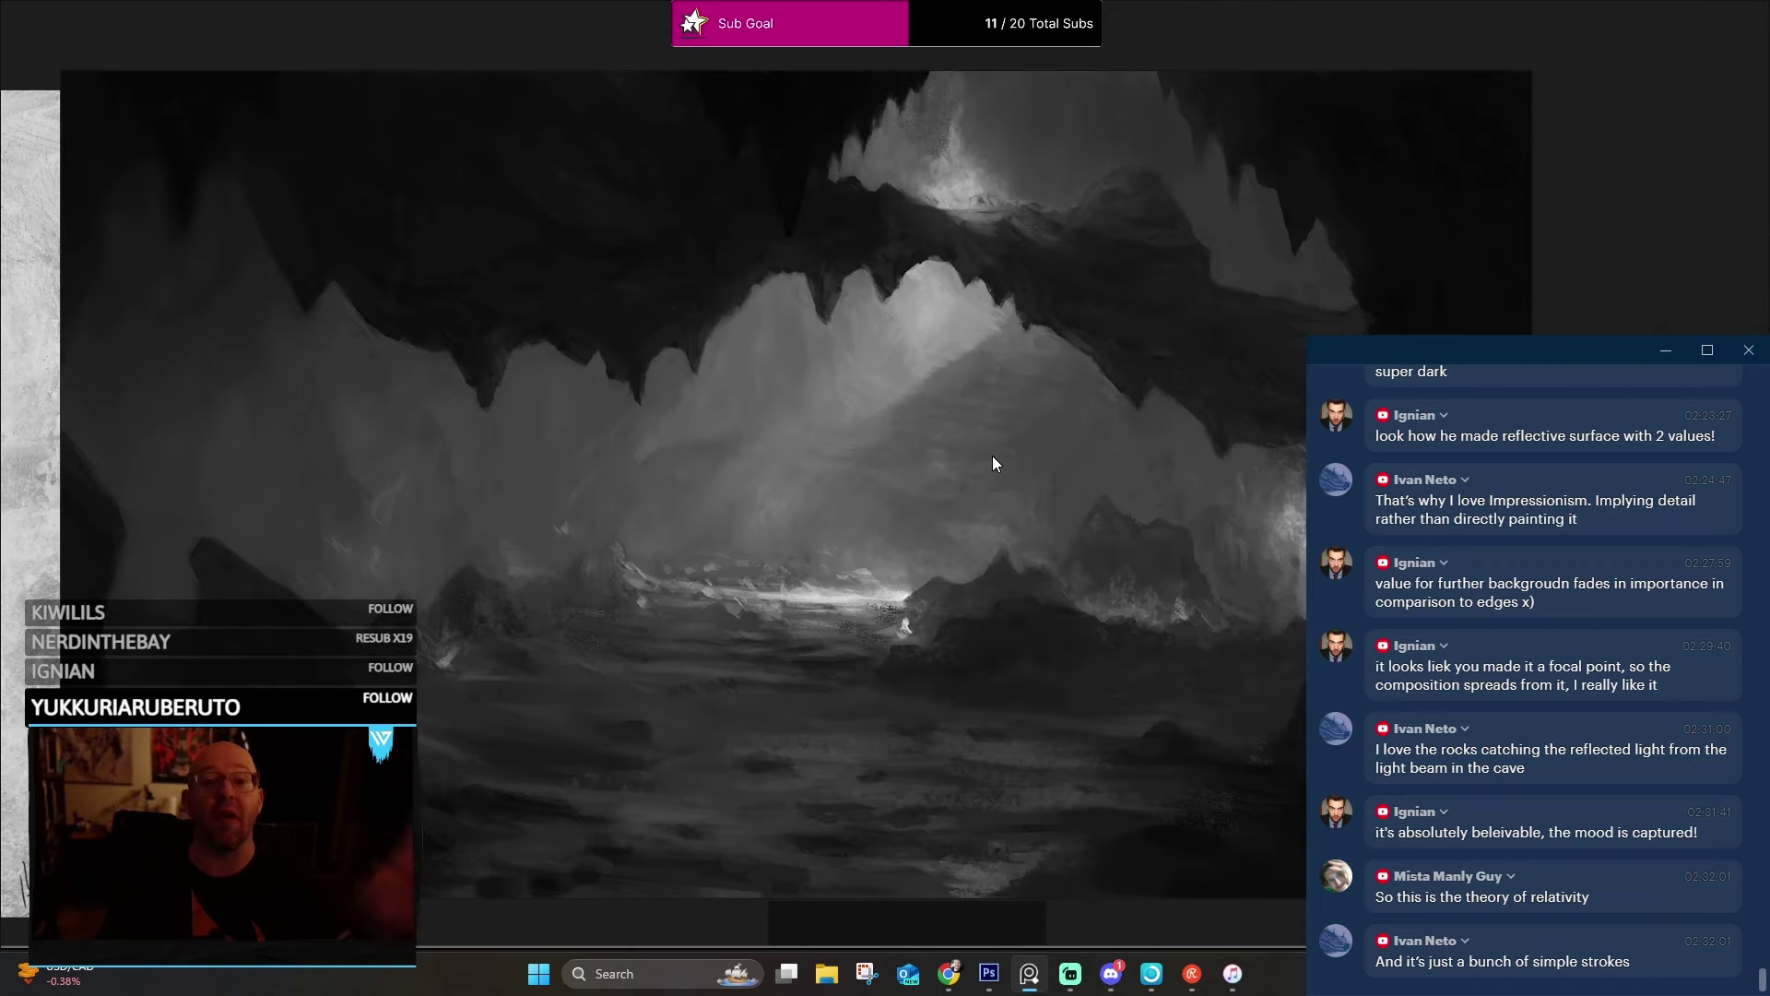
# Zoom back out so the Halo and cave paintings sit above the gray-scale chart.
pyautogui.moveTo(758, 703); pyautogui.dragTo(876, 246)
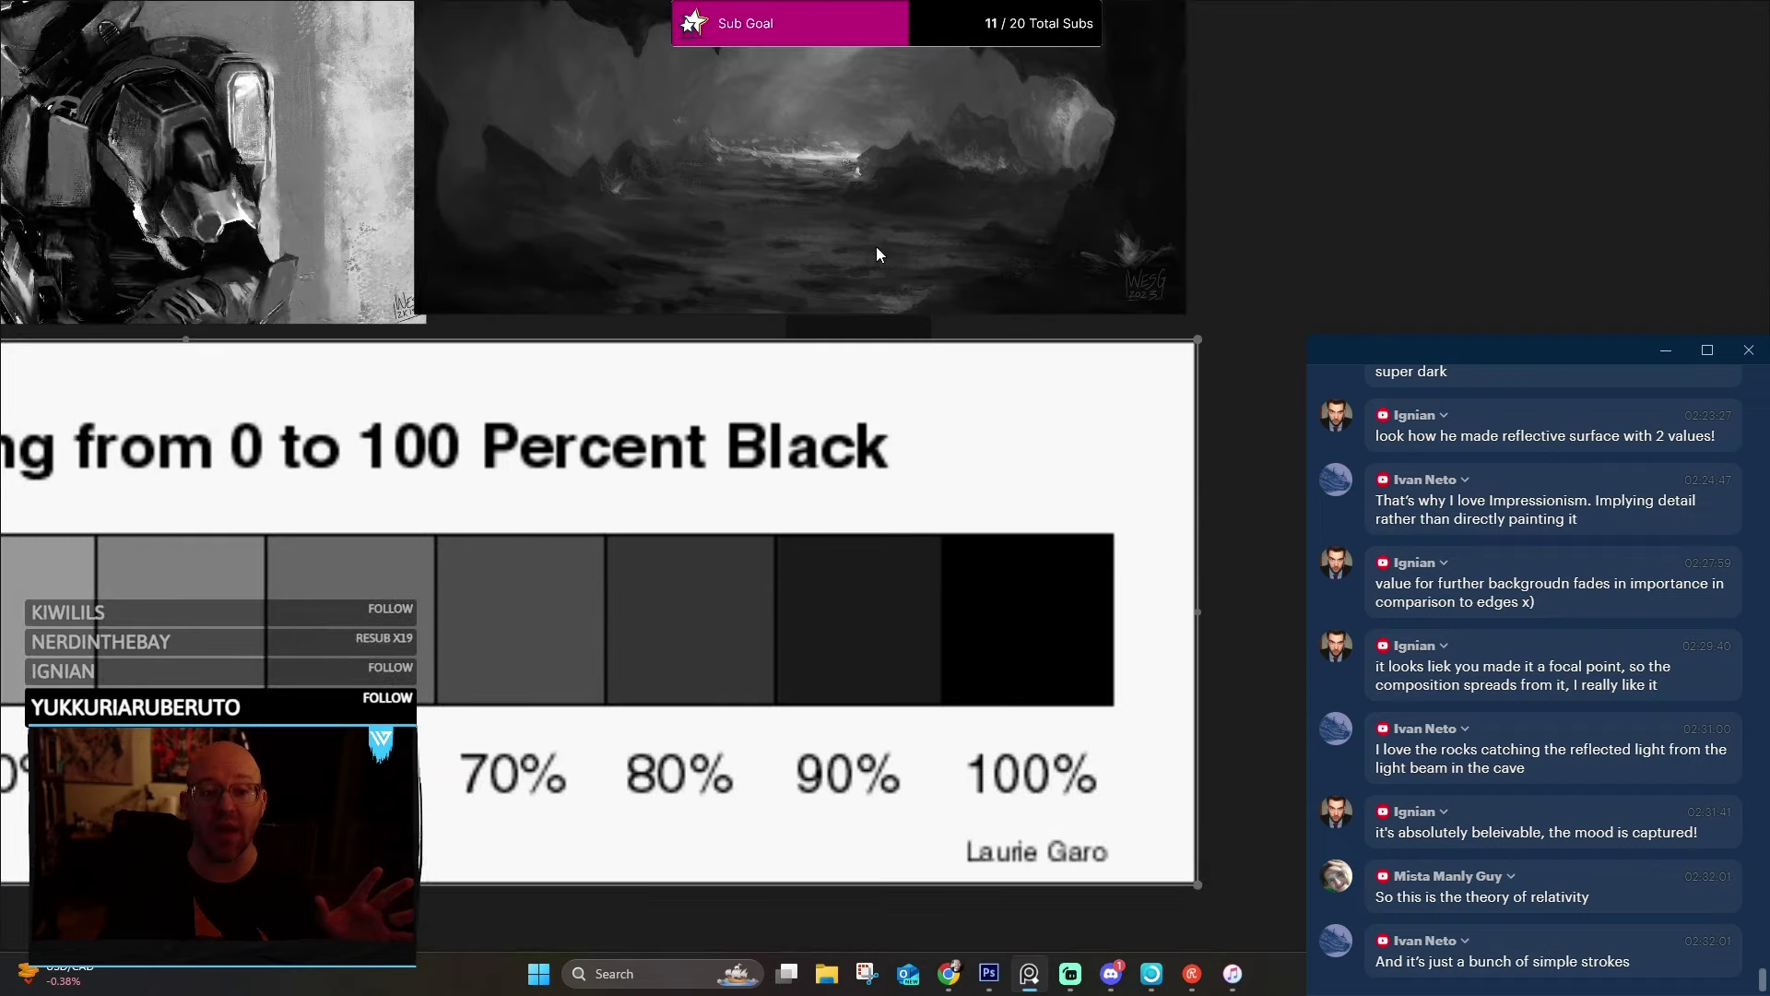
pyautogui.scroll(2, 906, 332)
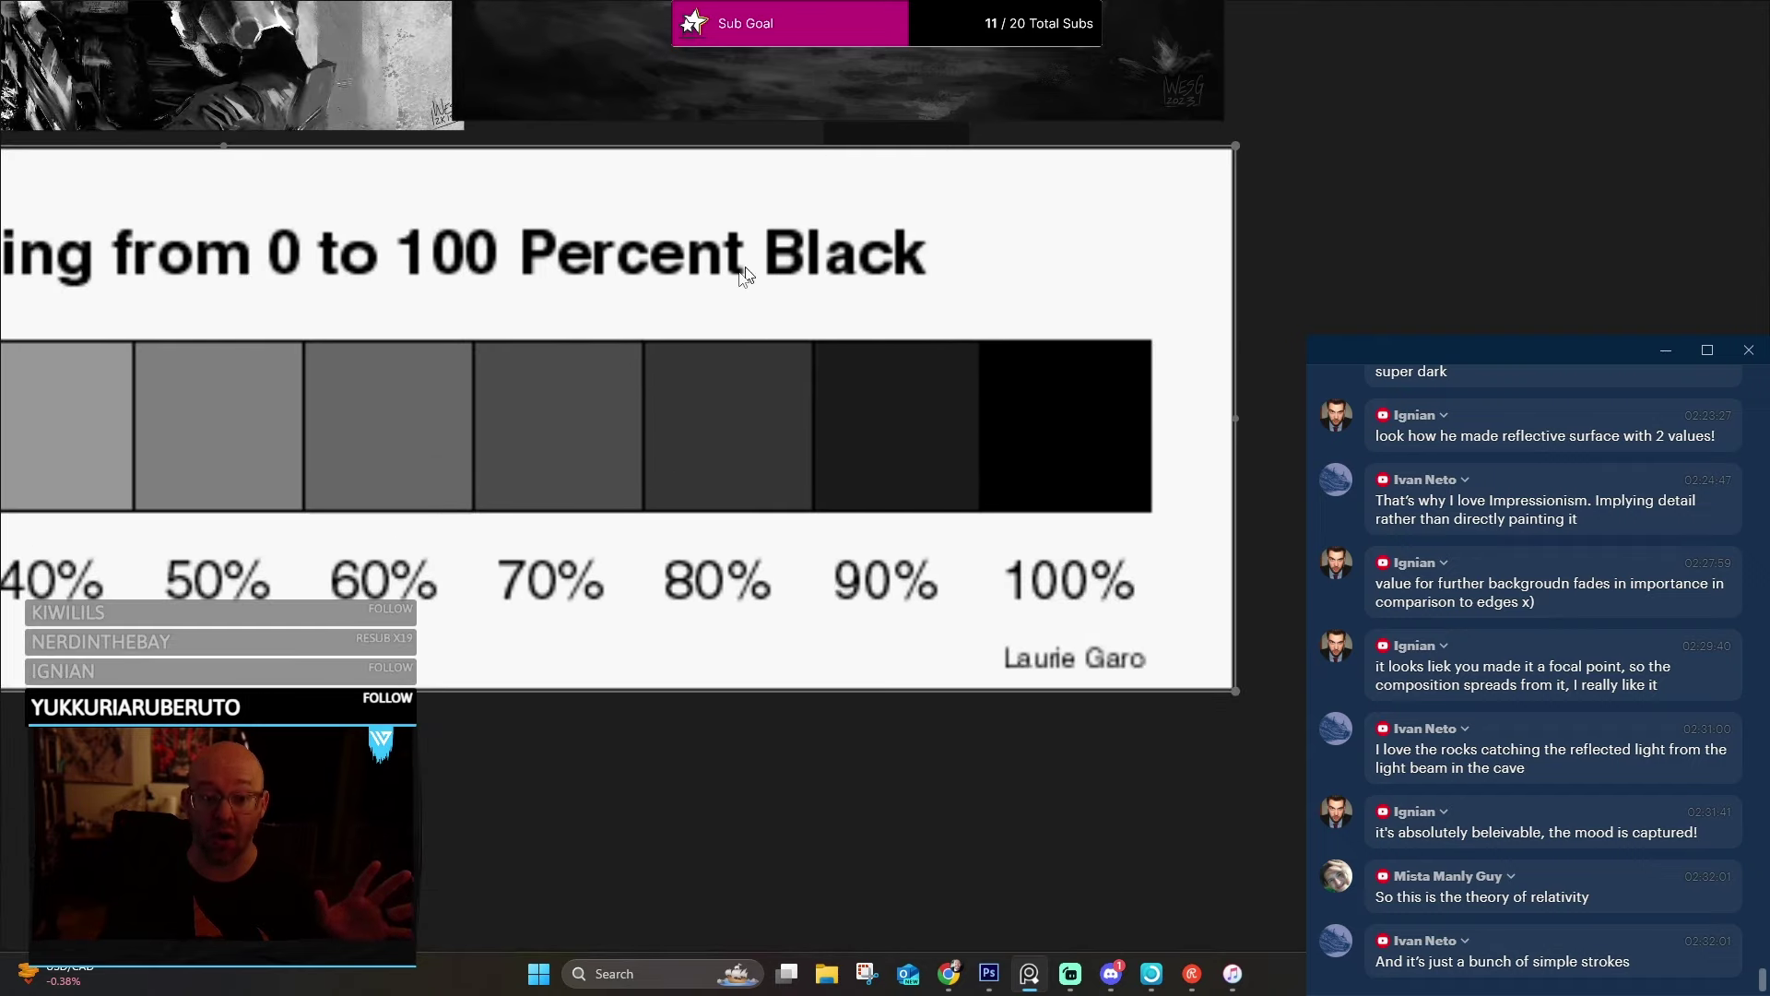
pyautogui.moveTo(968, 129); pyautogui.dragTo(952, 703)
pyautogui.scroll(1, 943, 423)
pyautogui.scroll(3, 942, 423)
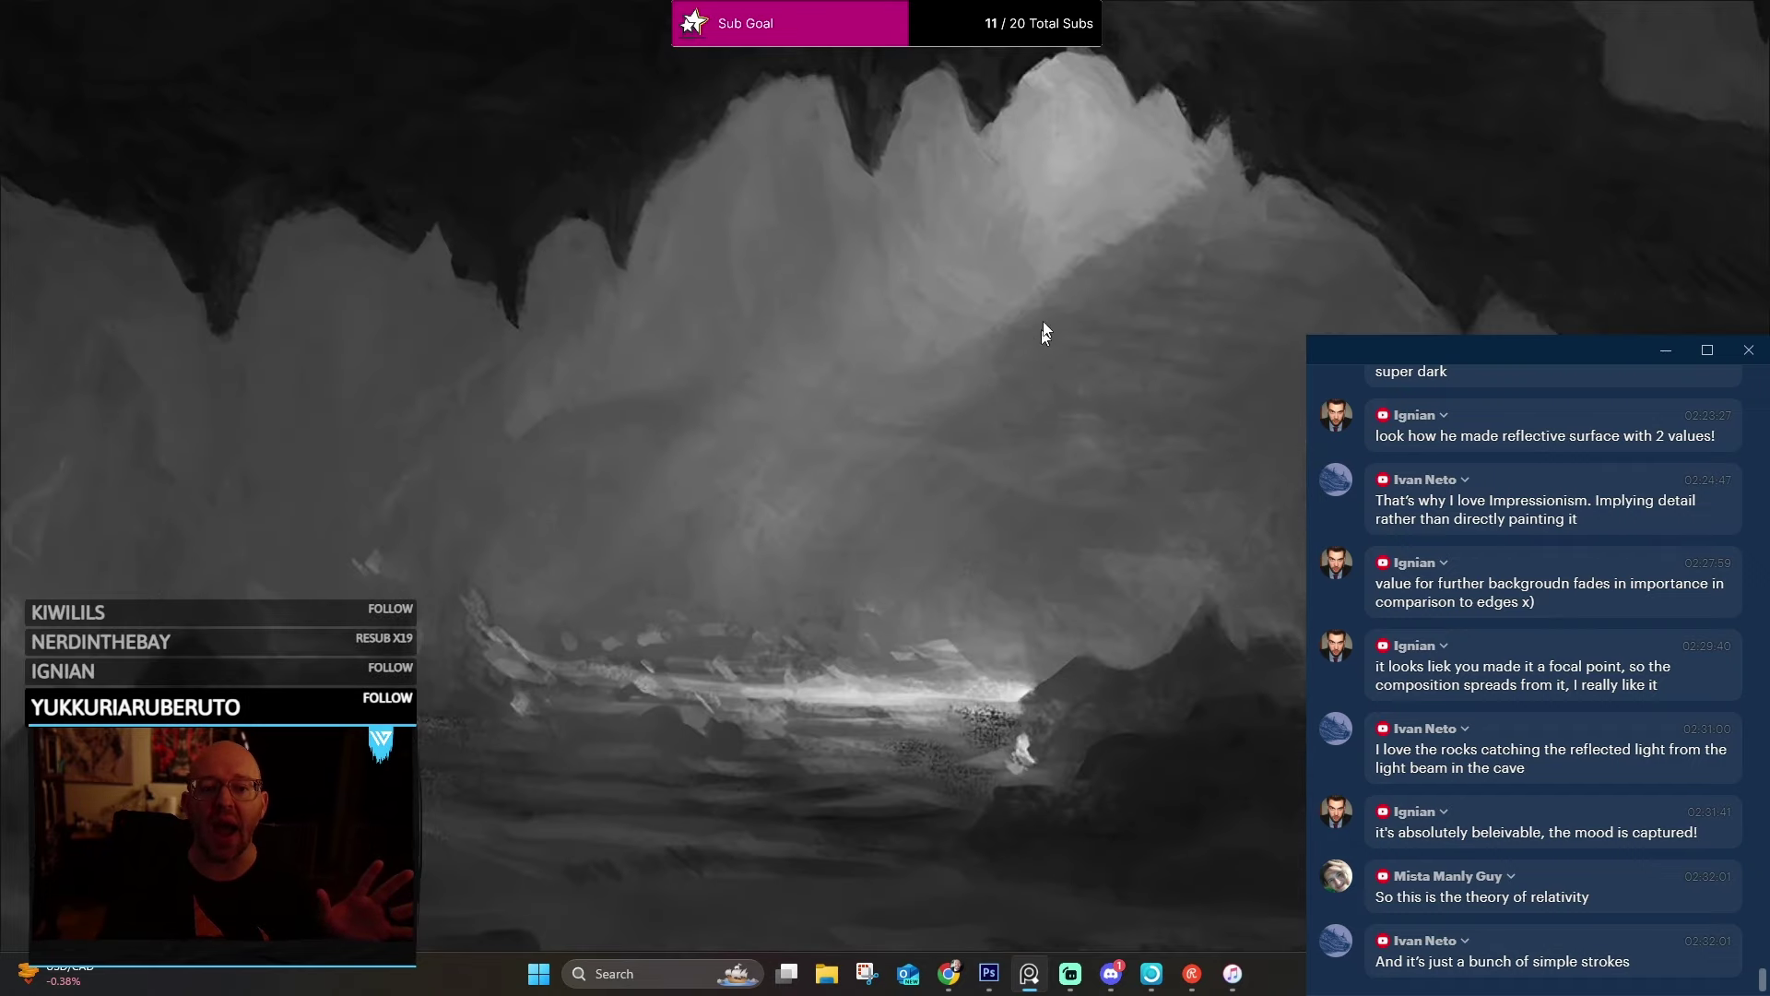
pyautogui.scroll(-2, 915, 490)
pyautogui.scroll(-5, 910, 554)
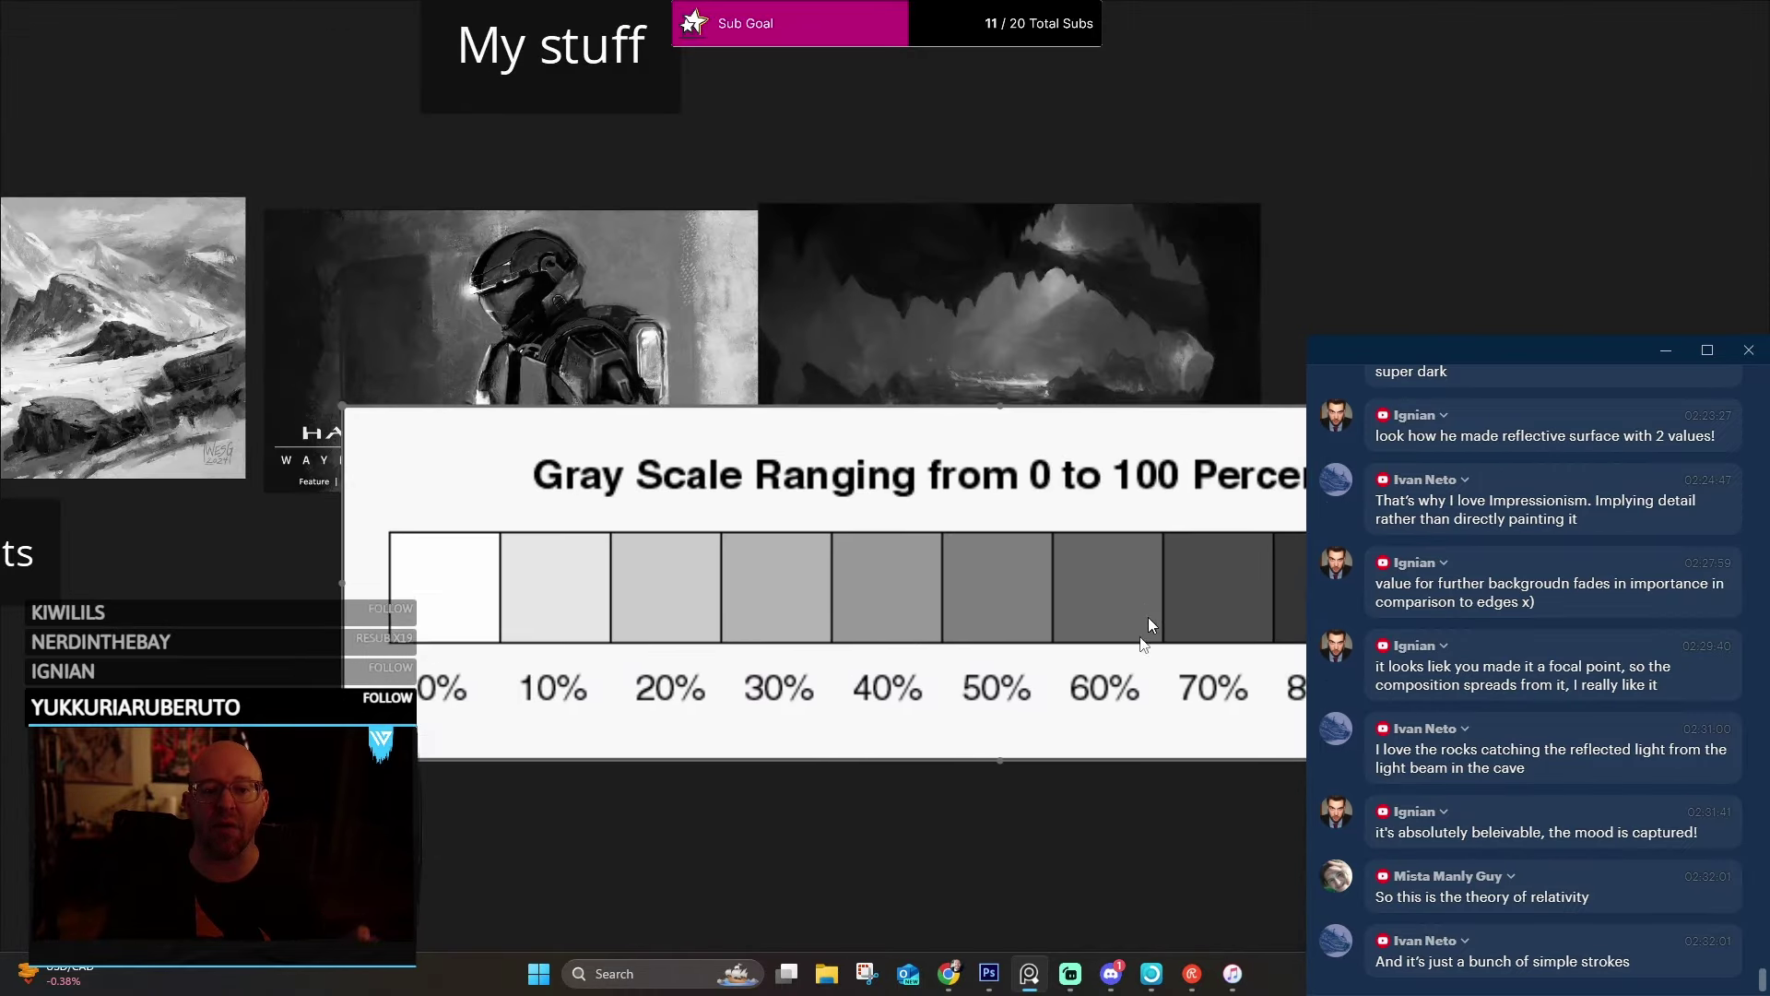
pyautogui.scroll(3, 1040, 514)
pyautogui.scroll(2, 1114, 182)
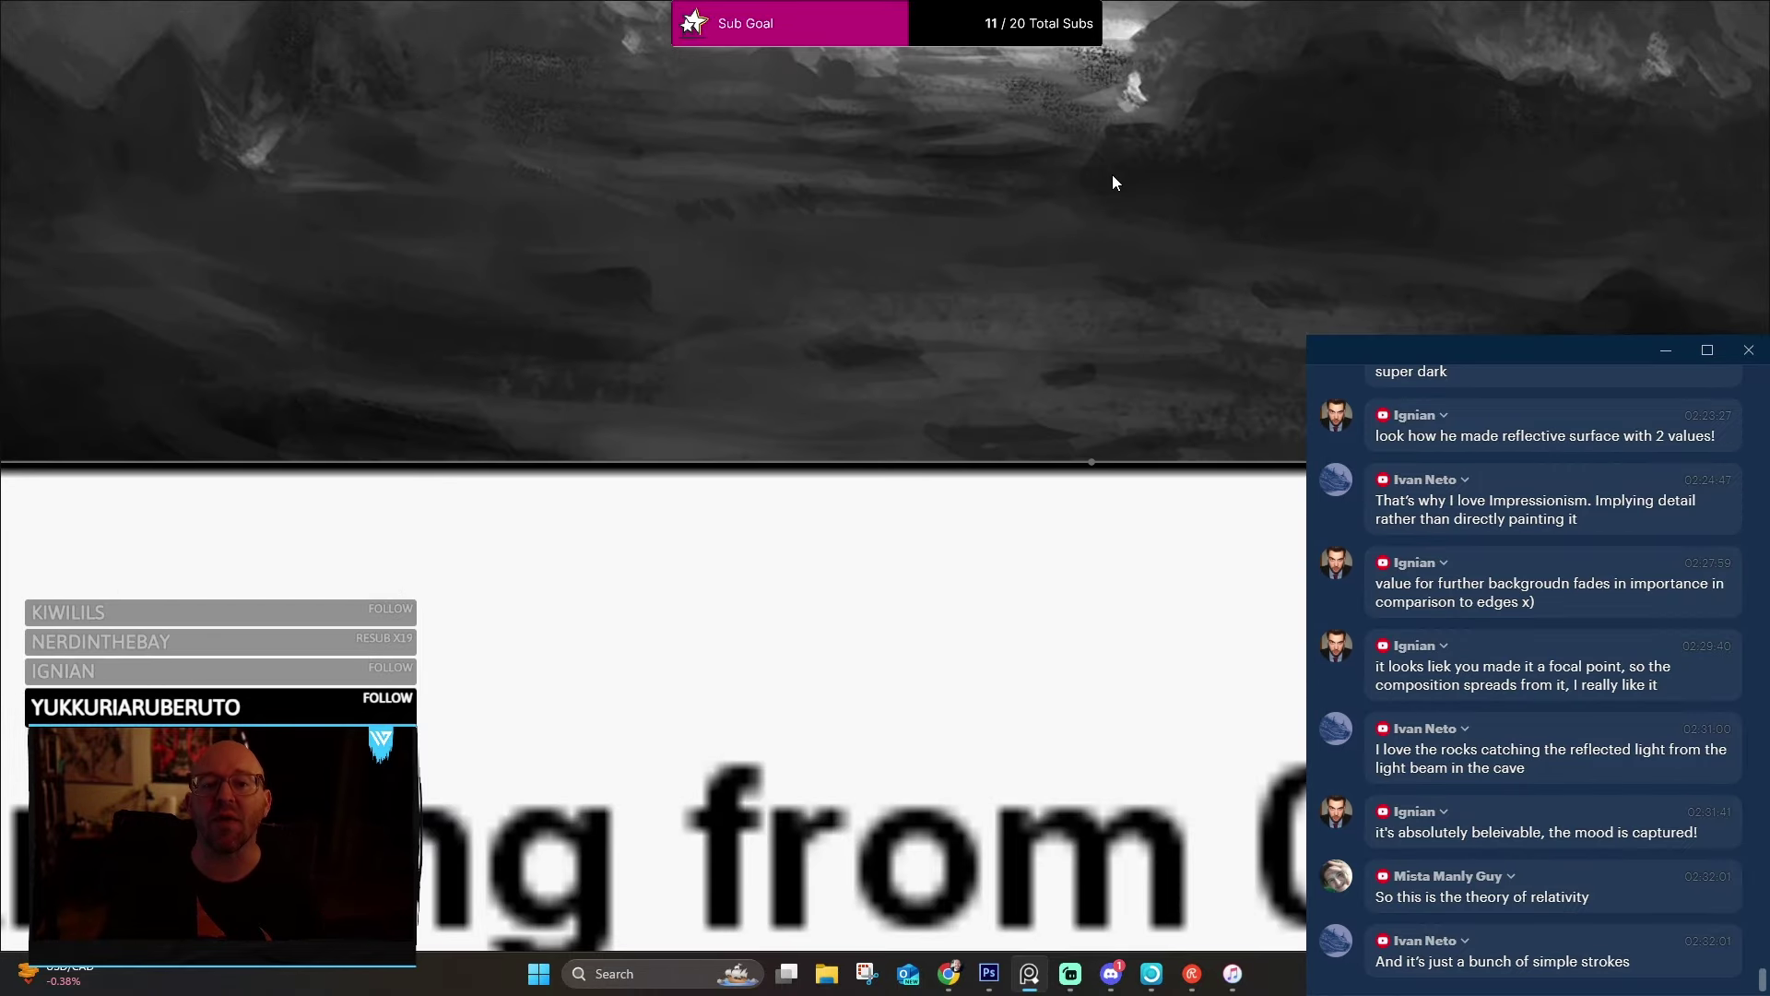
pyautogui.scroll(-4, 976, 407)
pyautogui.scroll(3, 917, 403)
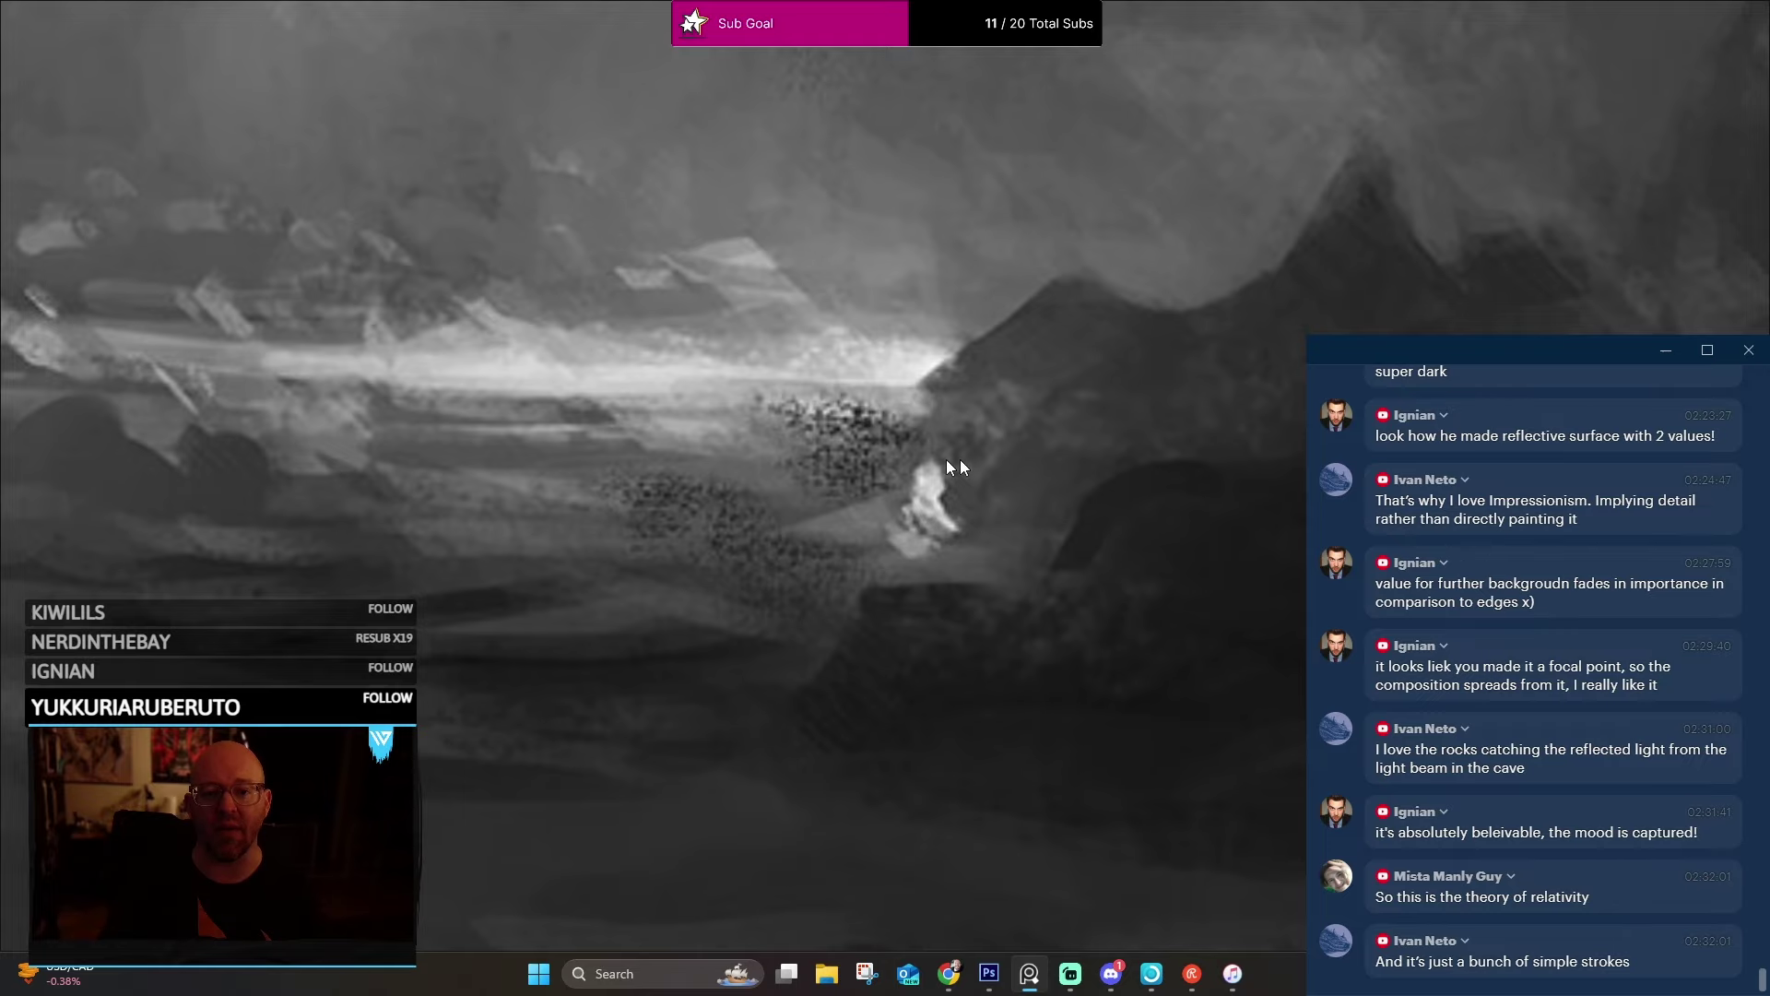
pyautogui.scroll(-3, 922, 438)
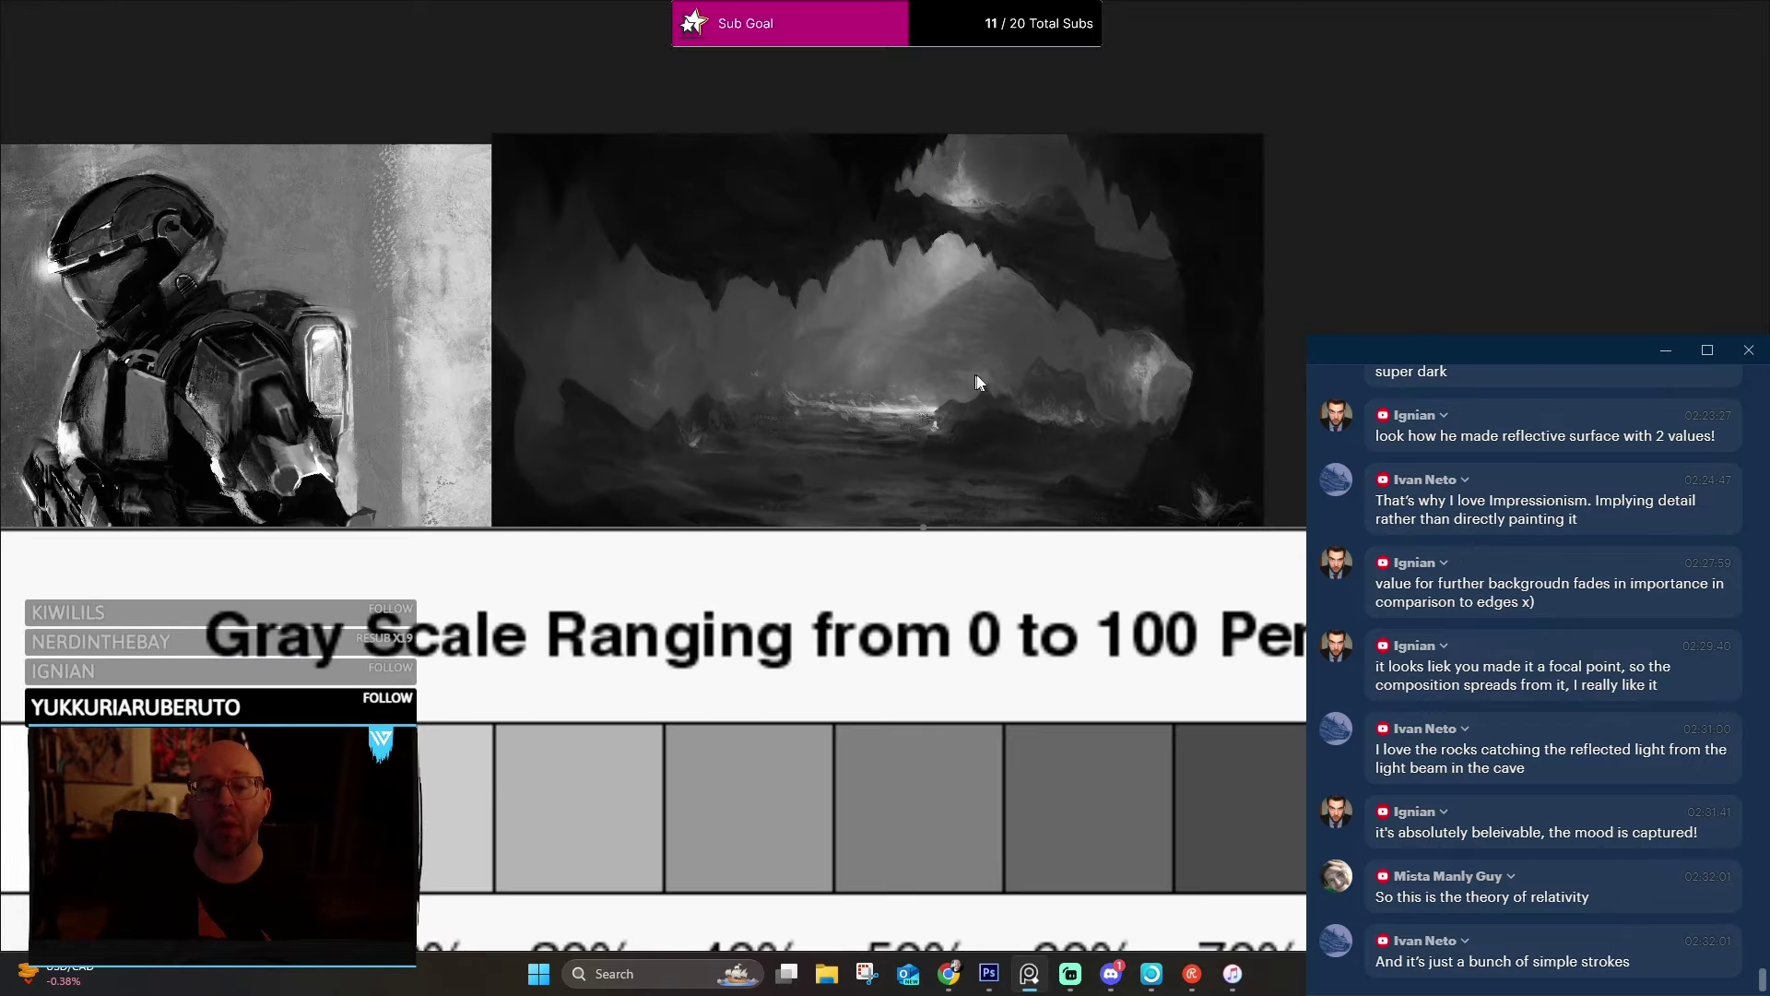
pyautogui.scroll(-1, 1005, 345)
# Pan to the Halo painting and drag the gray-scale chart down-left below its Mixing Values caption.
pyautogui.scroll(-3, 957, 419)
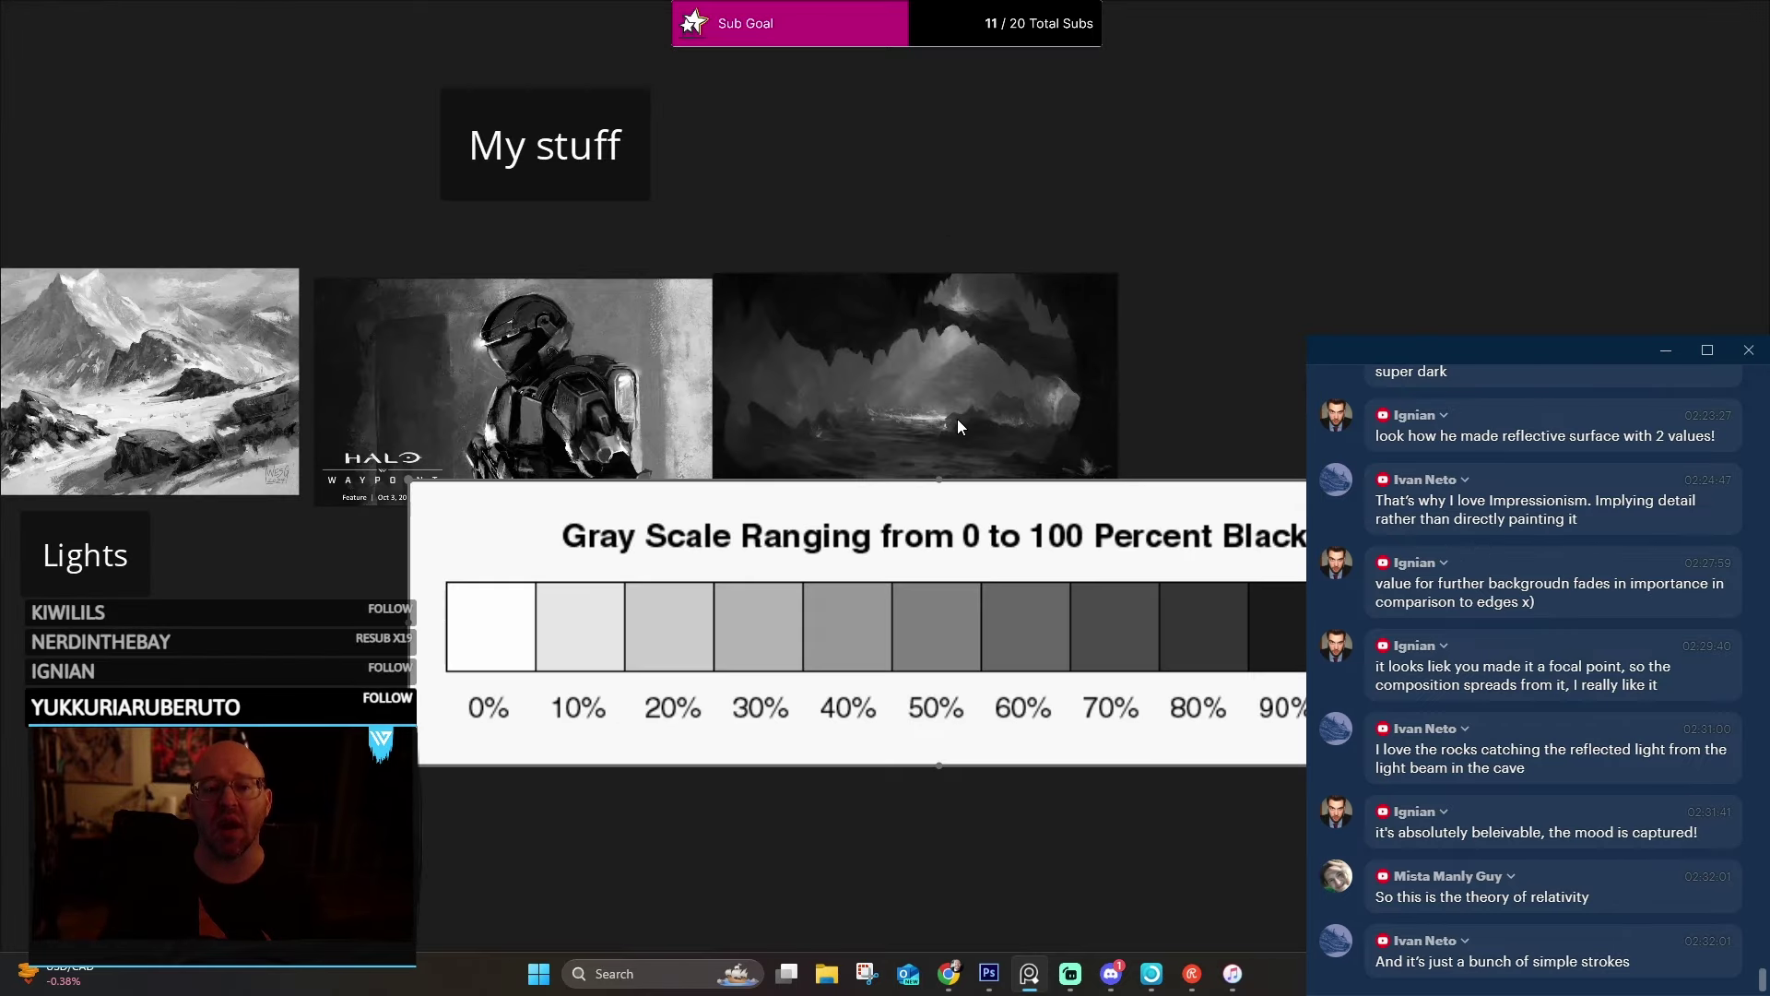
pyautogui.scroll(2, 957, 418)
pyautogui.scroll(2, 957, 419)
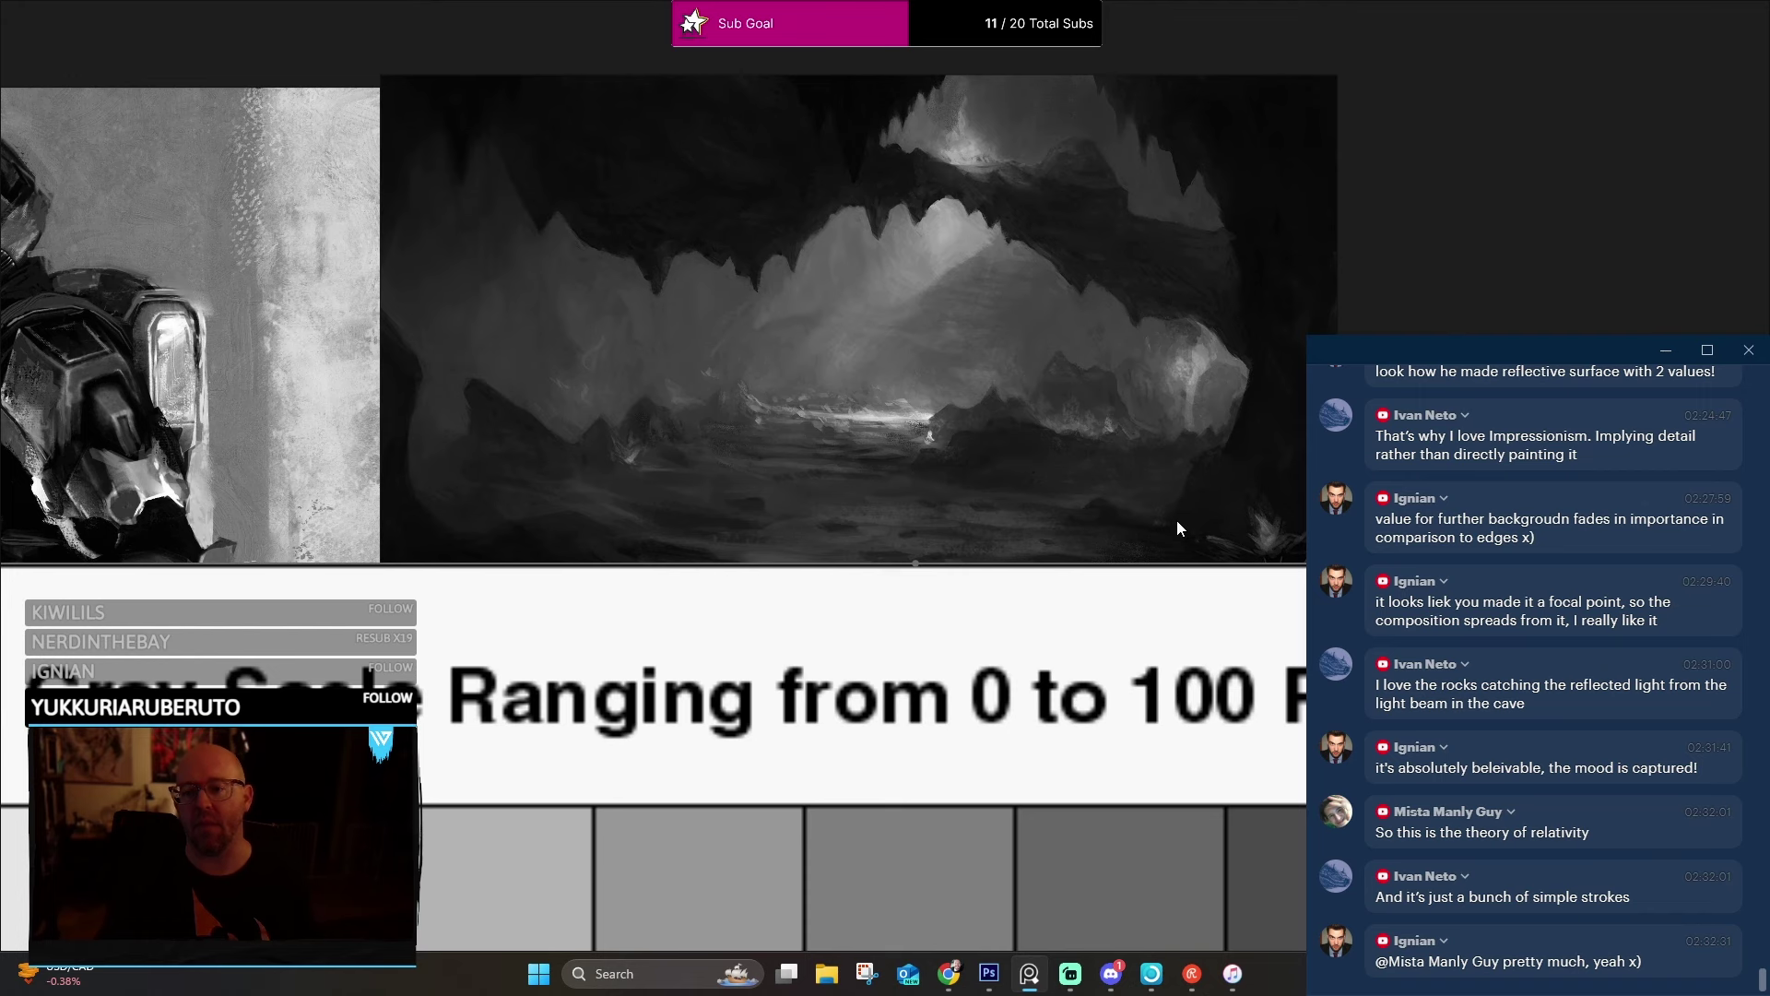
pyautogui.scroll(-2, 1292, 497)
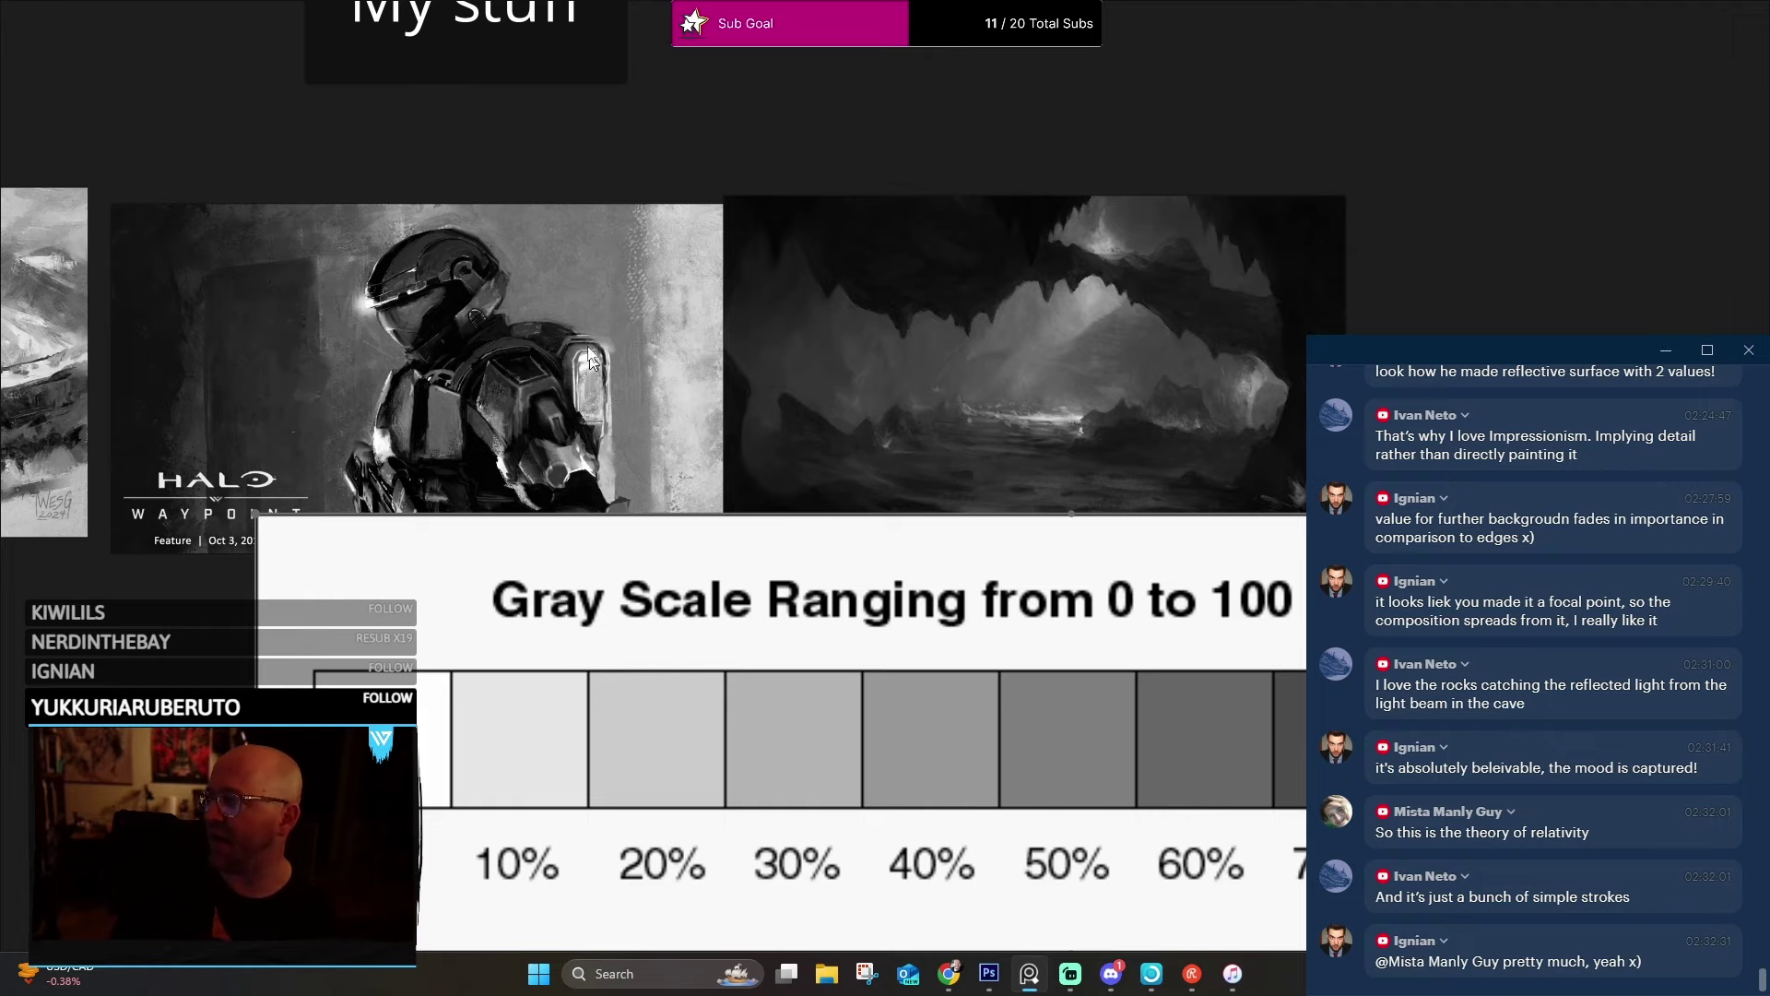
pyautogui.moveTo(616, 341); pyautogui.dragTo(832, 232)
pyautogui.moveTo(913, 498); pyautogui.dragTo(430, 711)
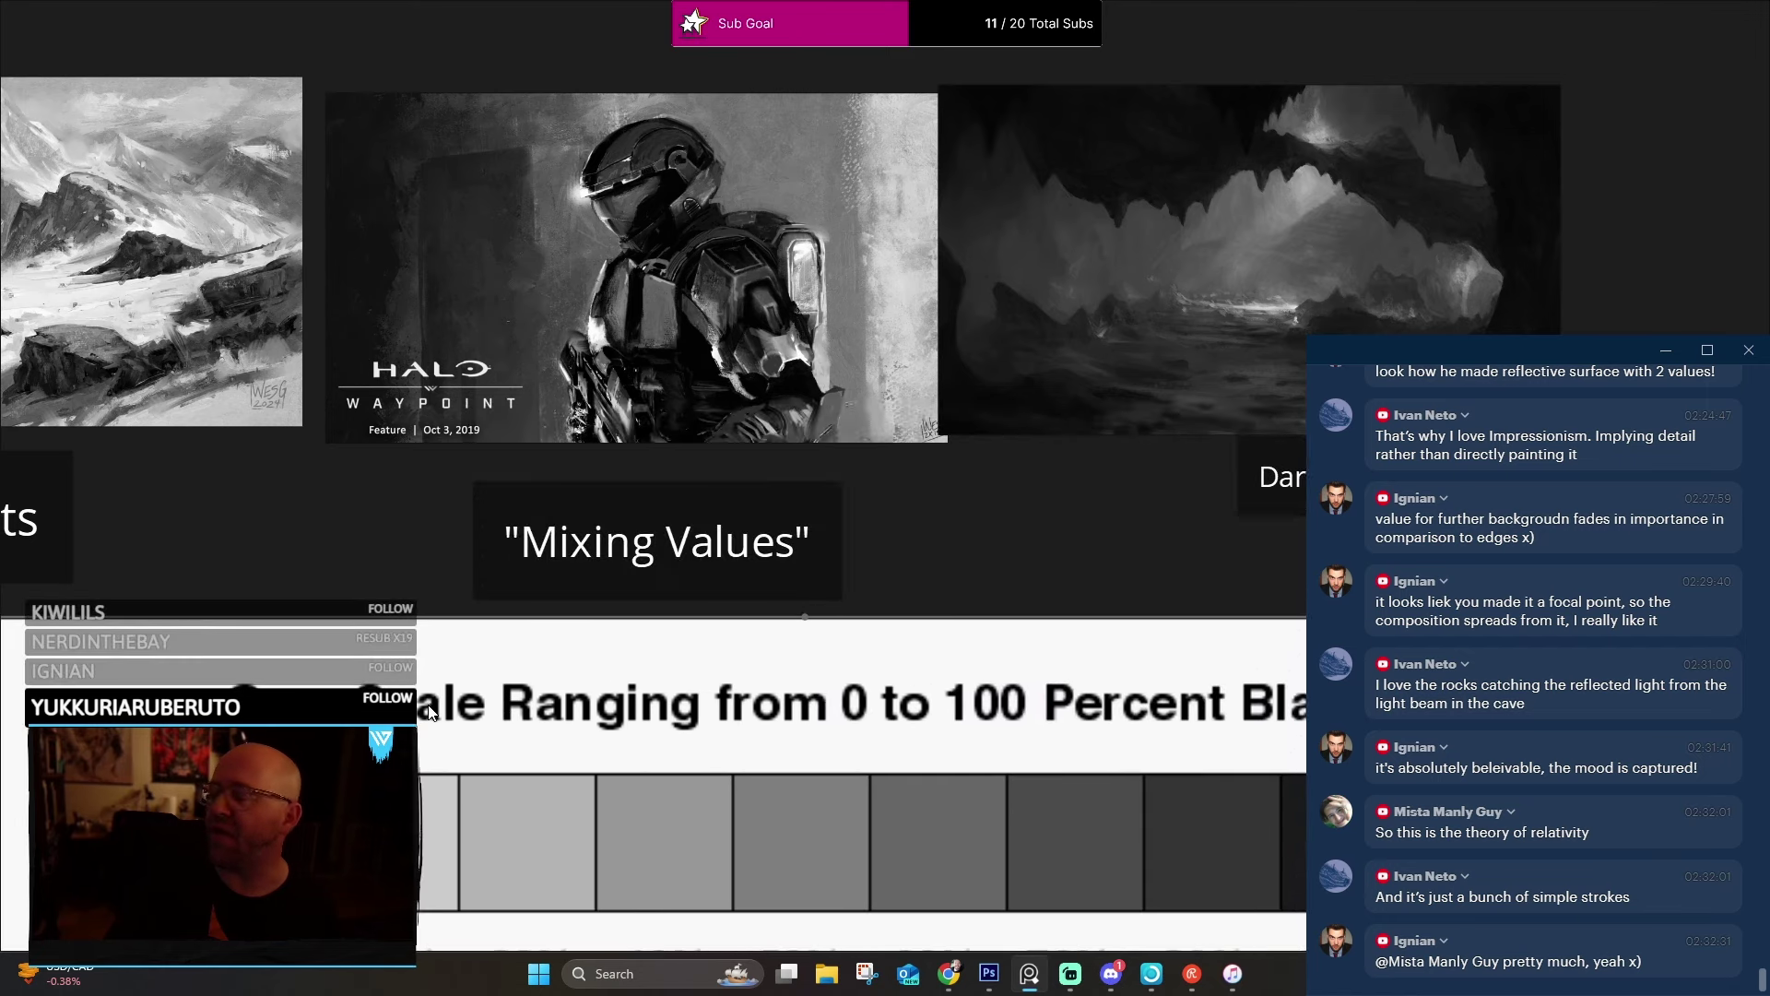
# Zoom onto the Halo armour painting and its helmet, inspecting the brushwork details.
pyautogui.click(688, 246)
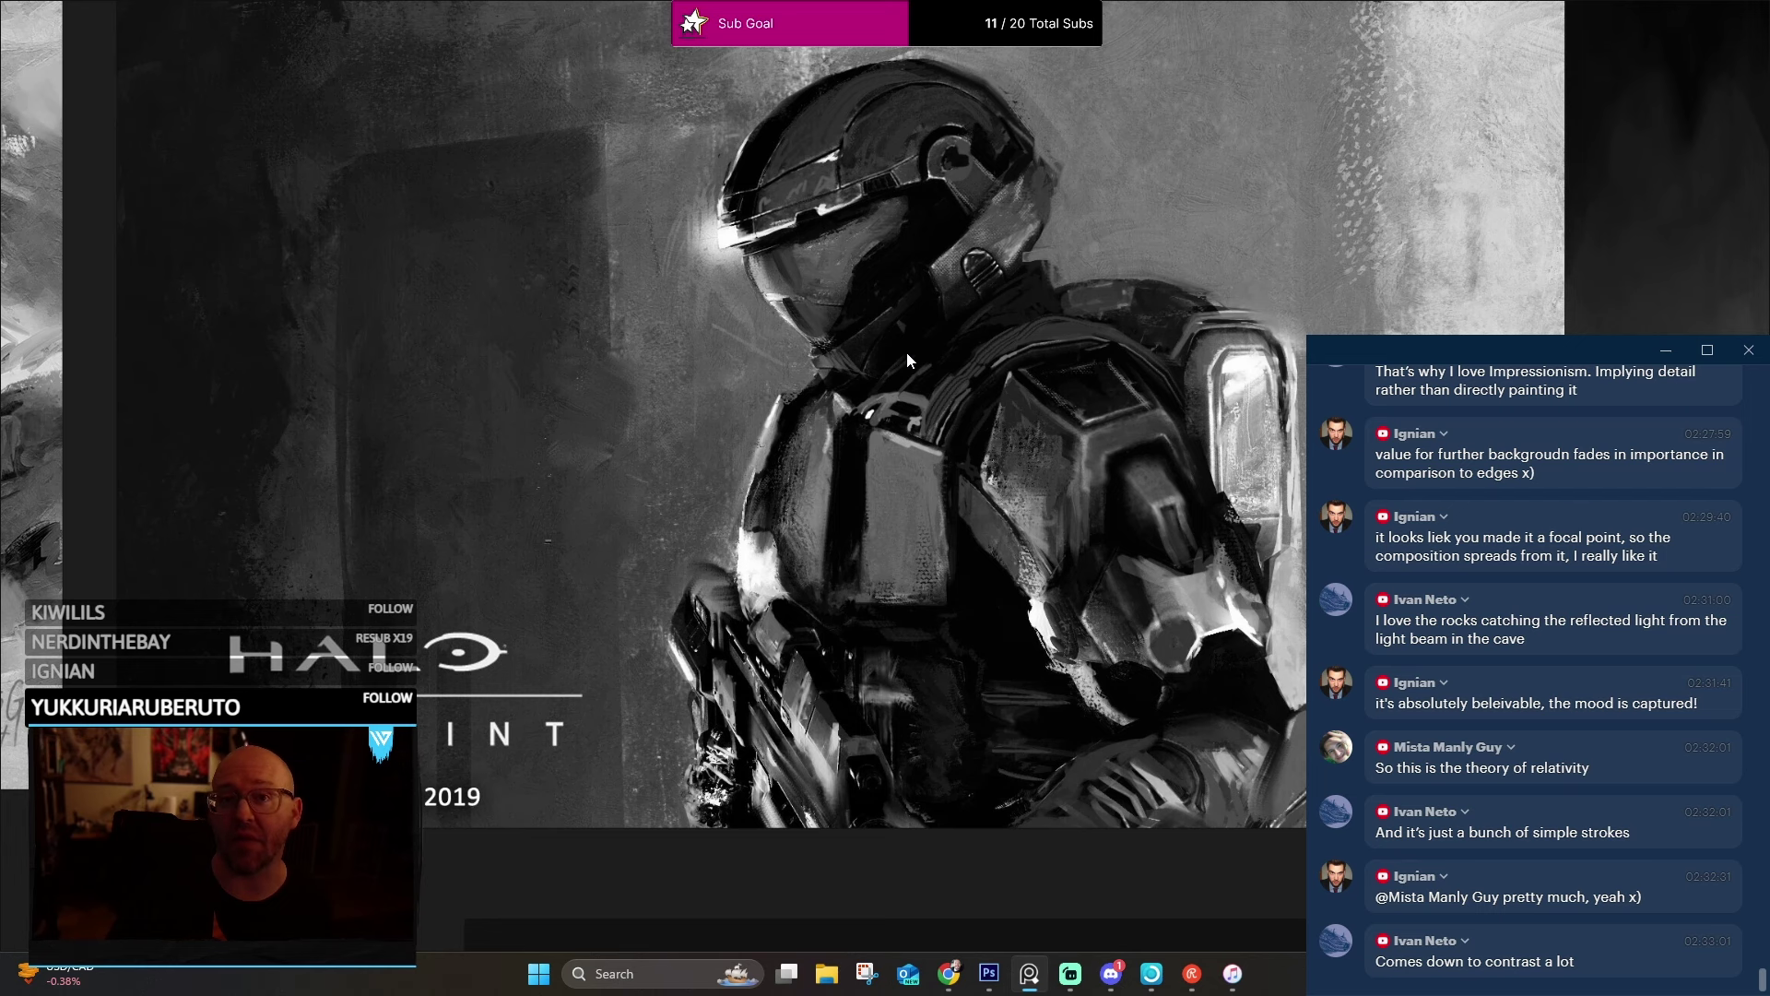
pyautogui.click(929, 350)
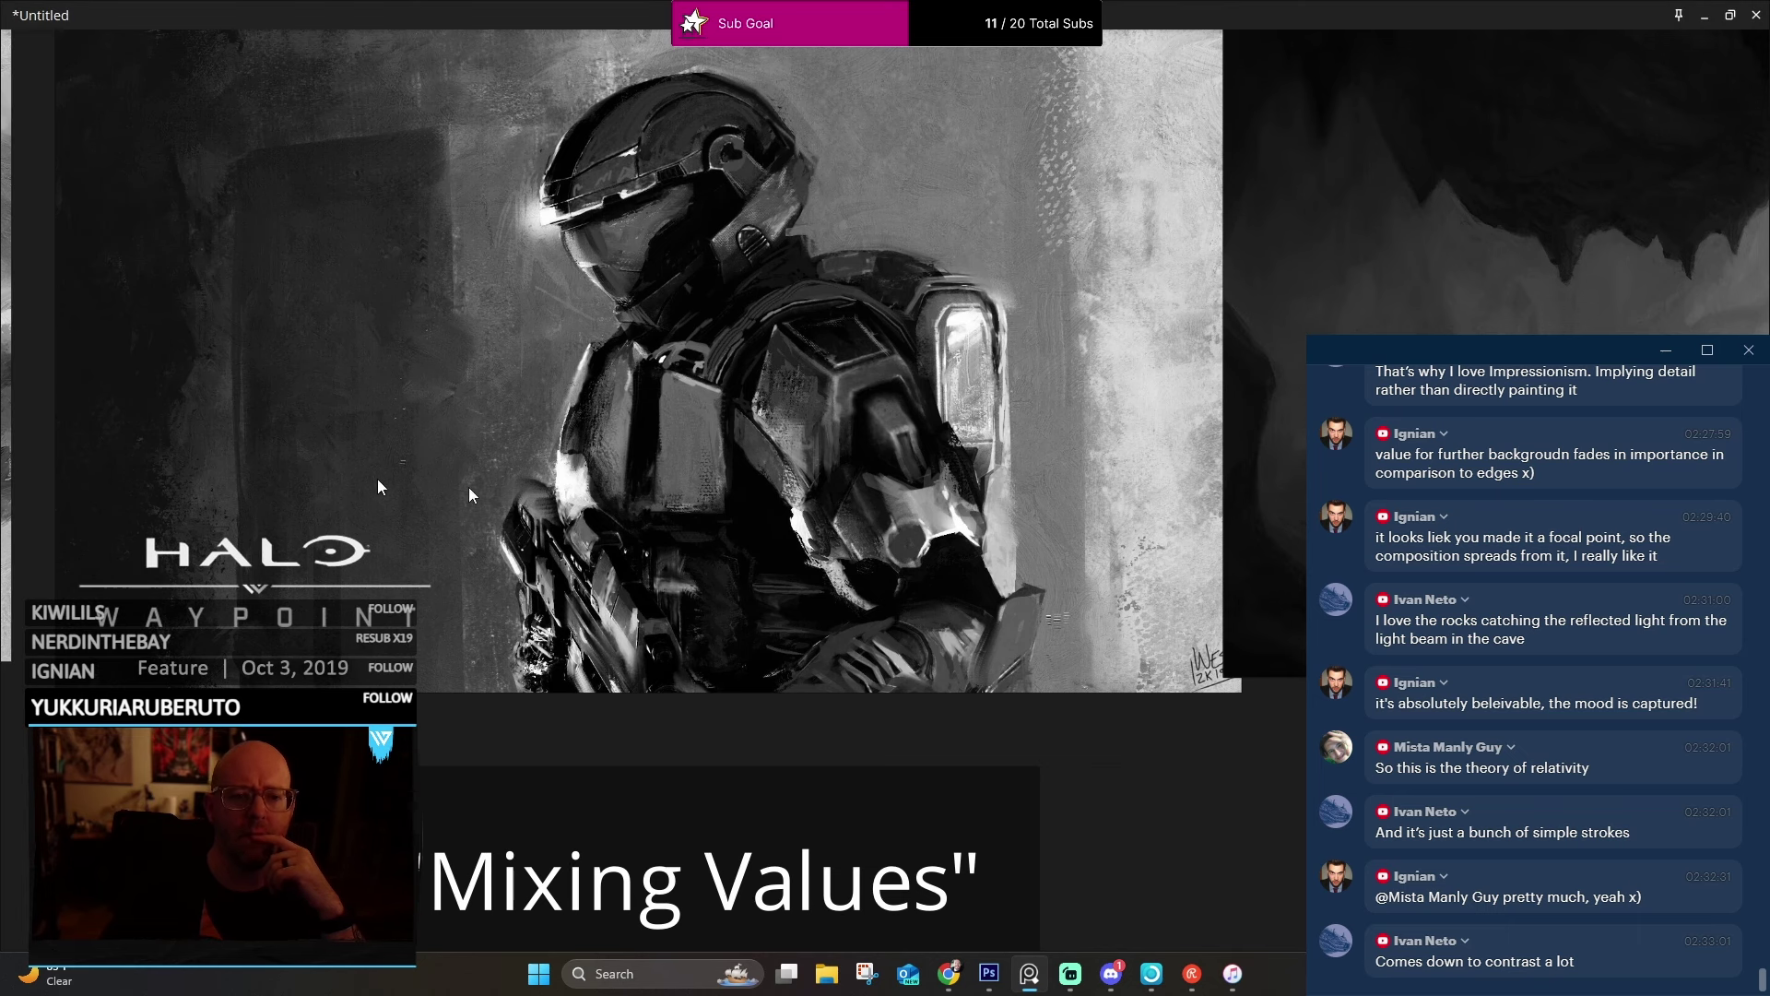
pyautogui.scroll(3, 955, 204)
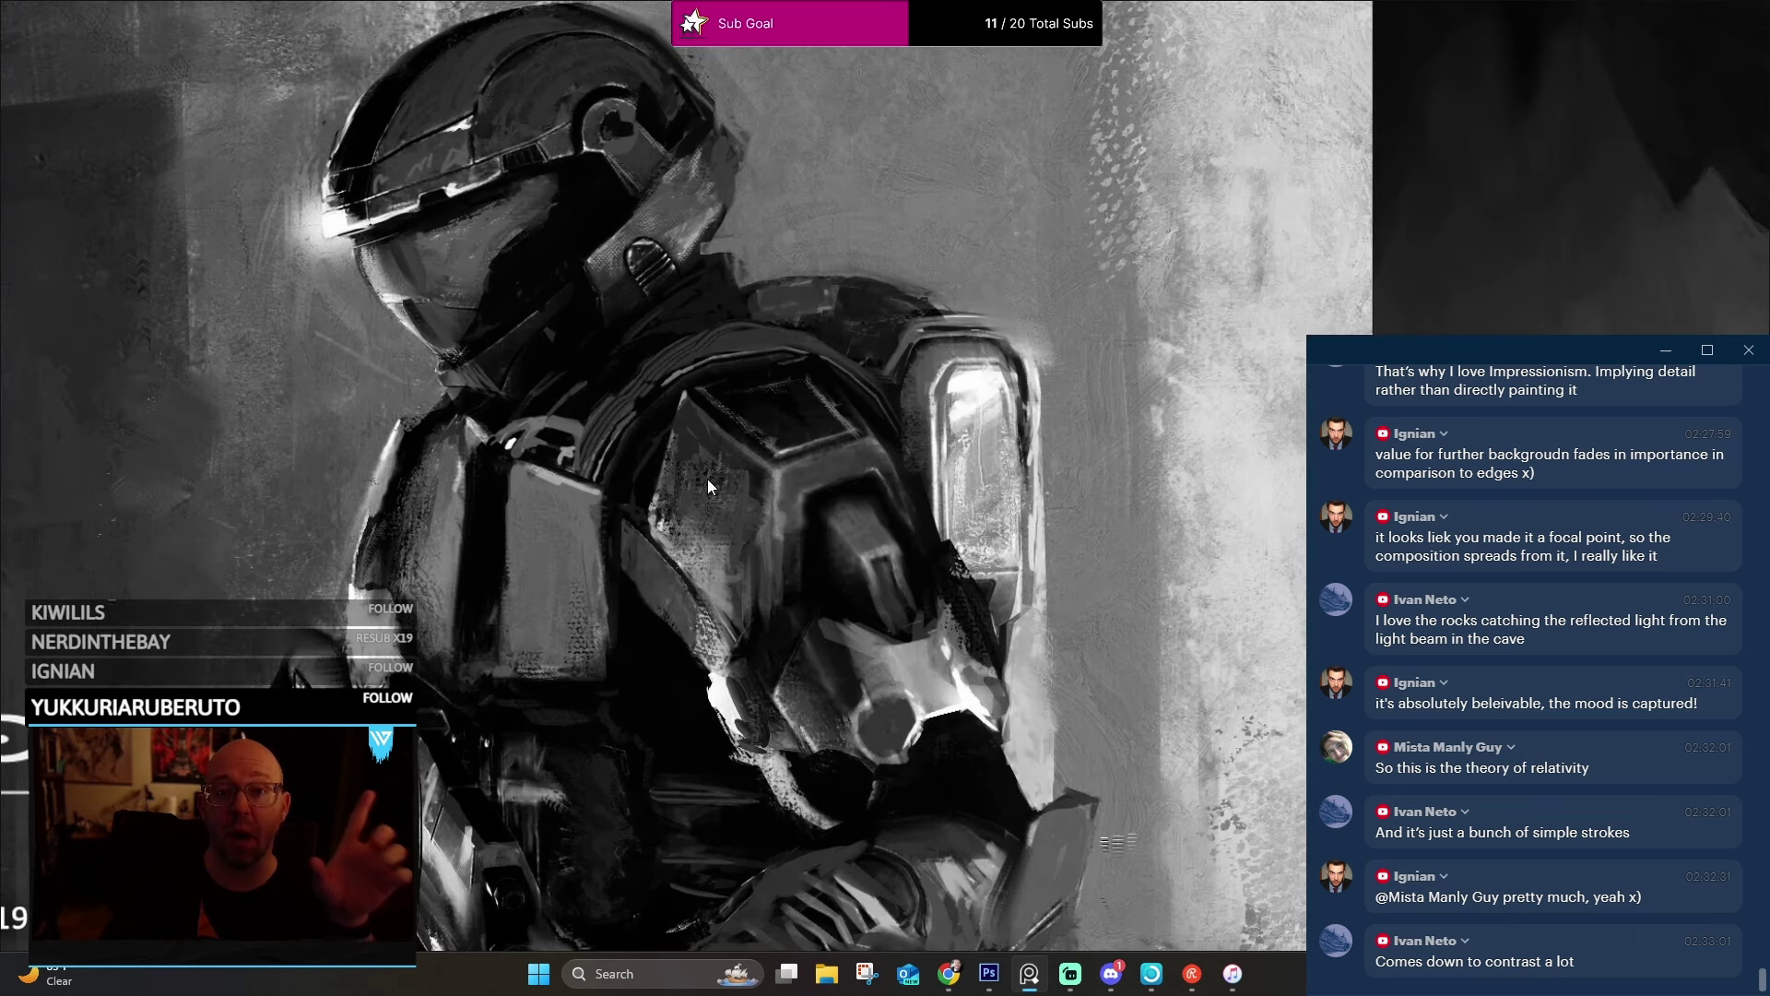
pyautogui.scroll(-3, 751, 481)
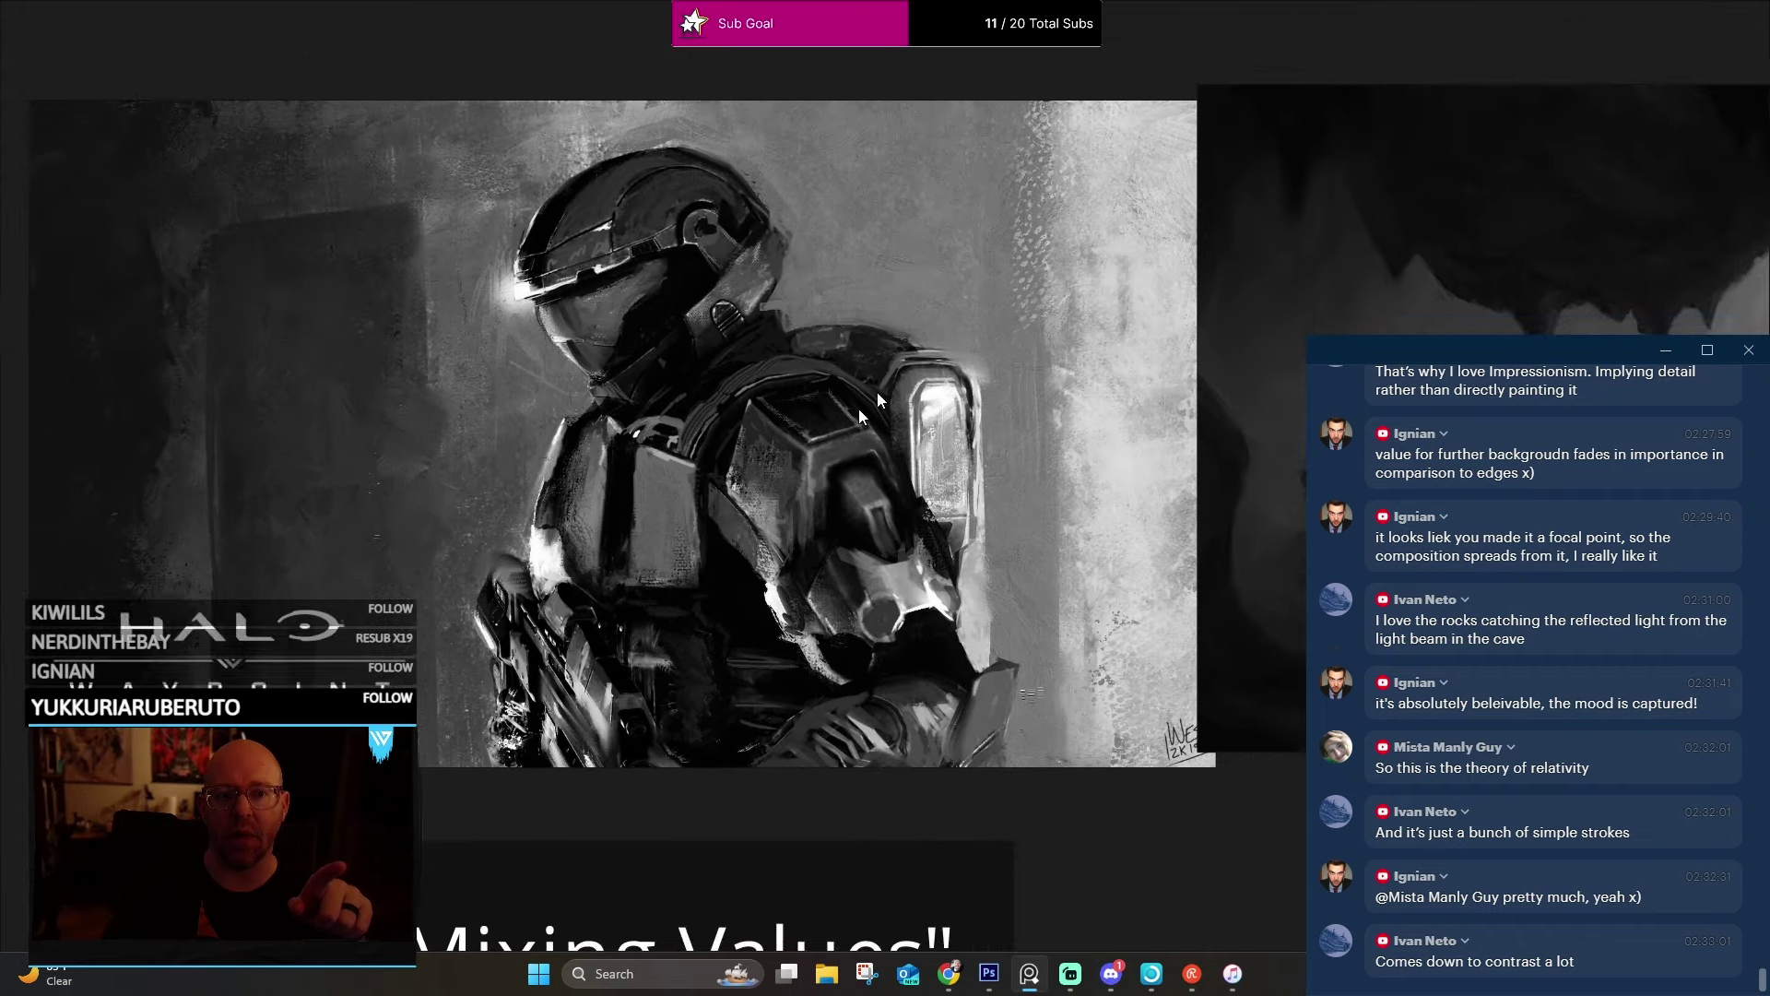
pyautogui.scroll(5, 834, 382)
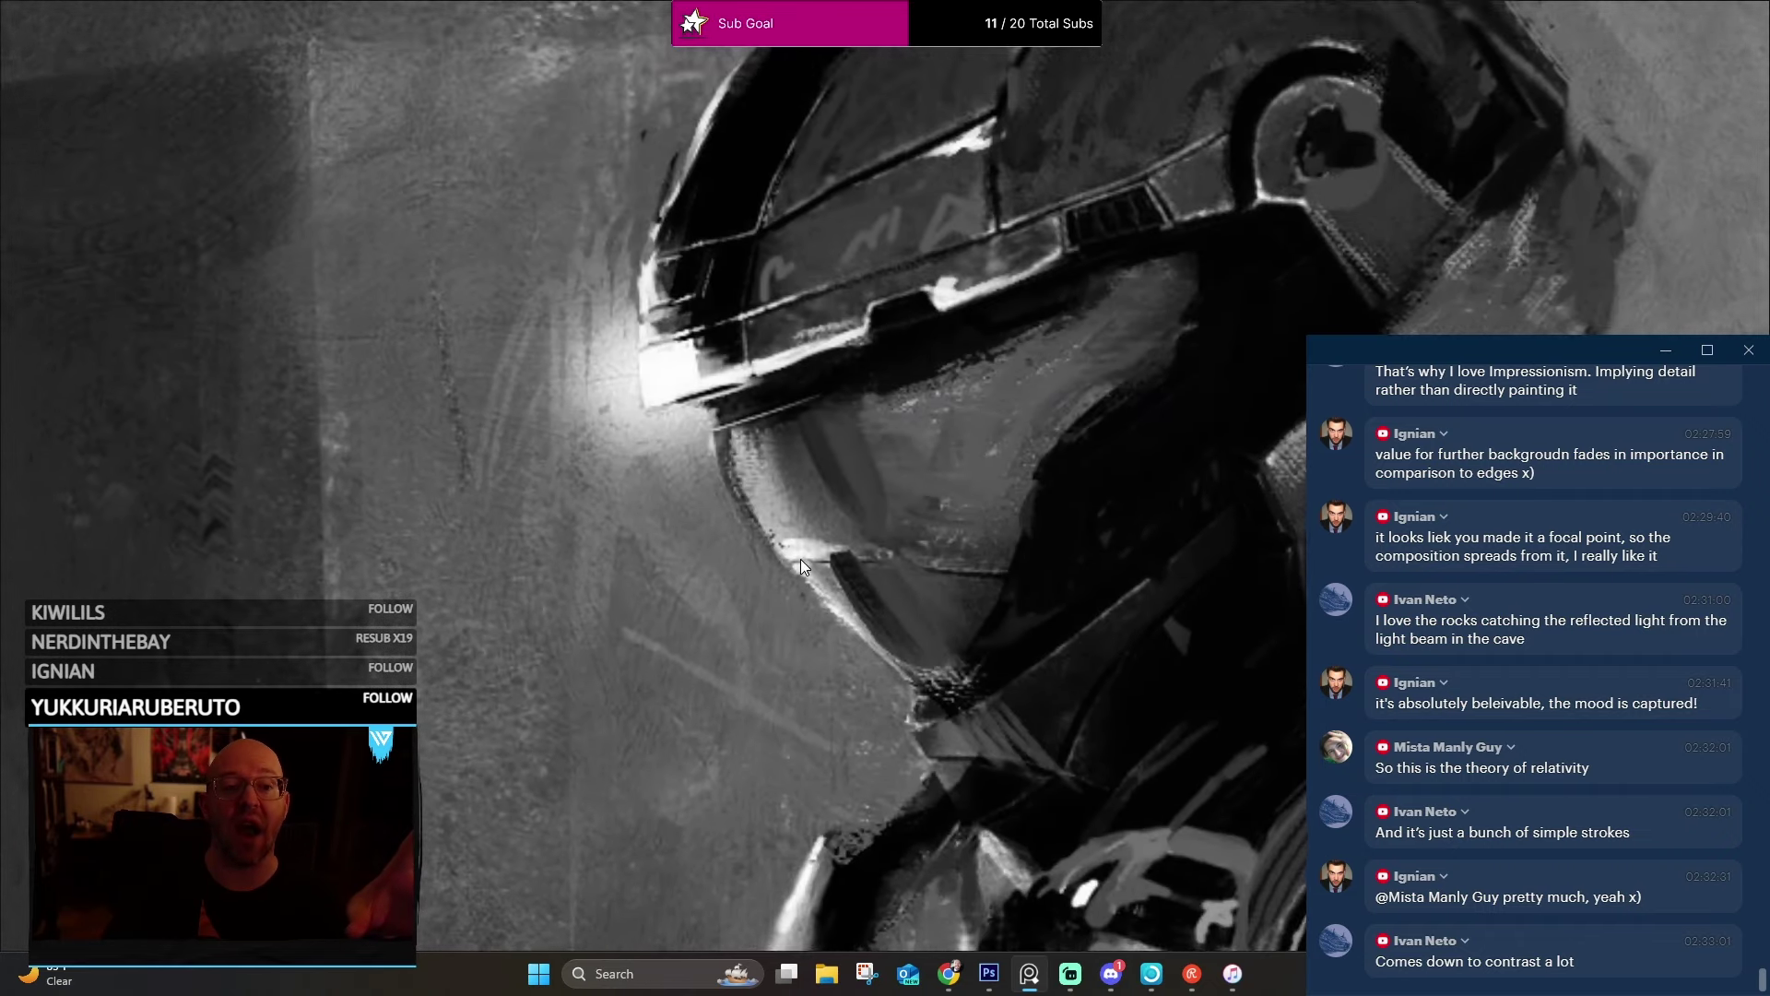
pyautogui.scroll(-3, 680, 551)
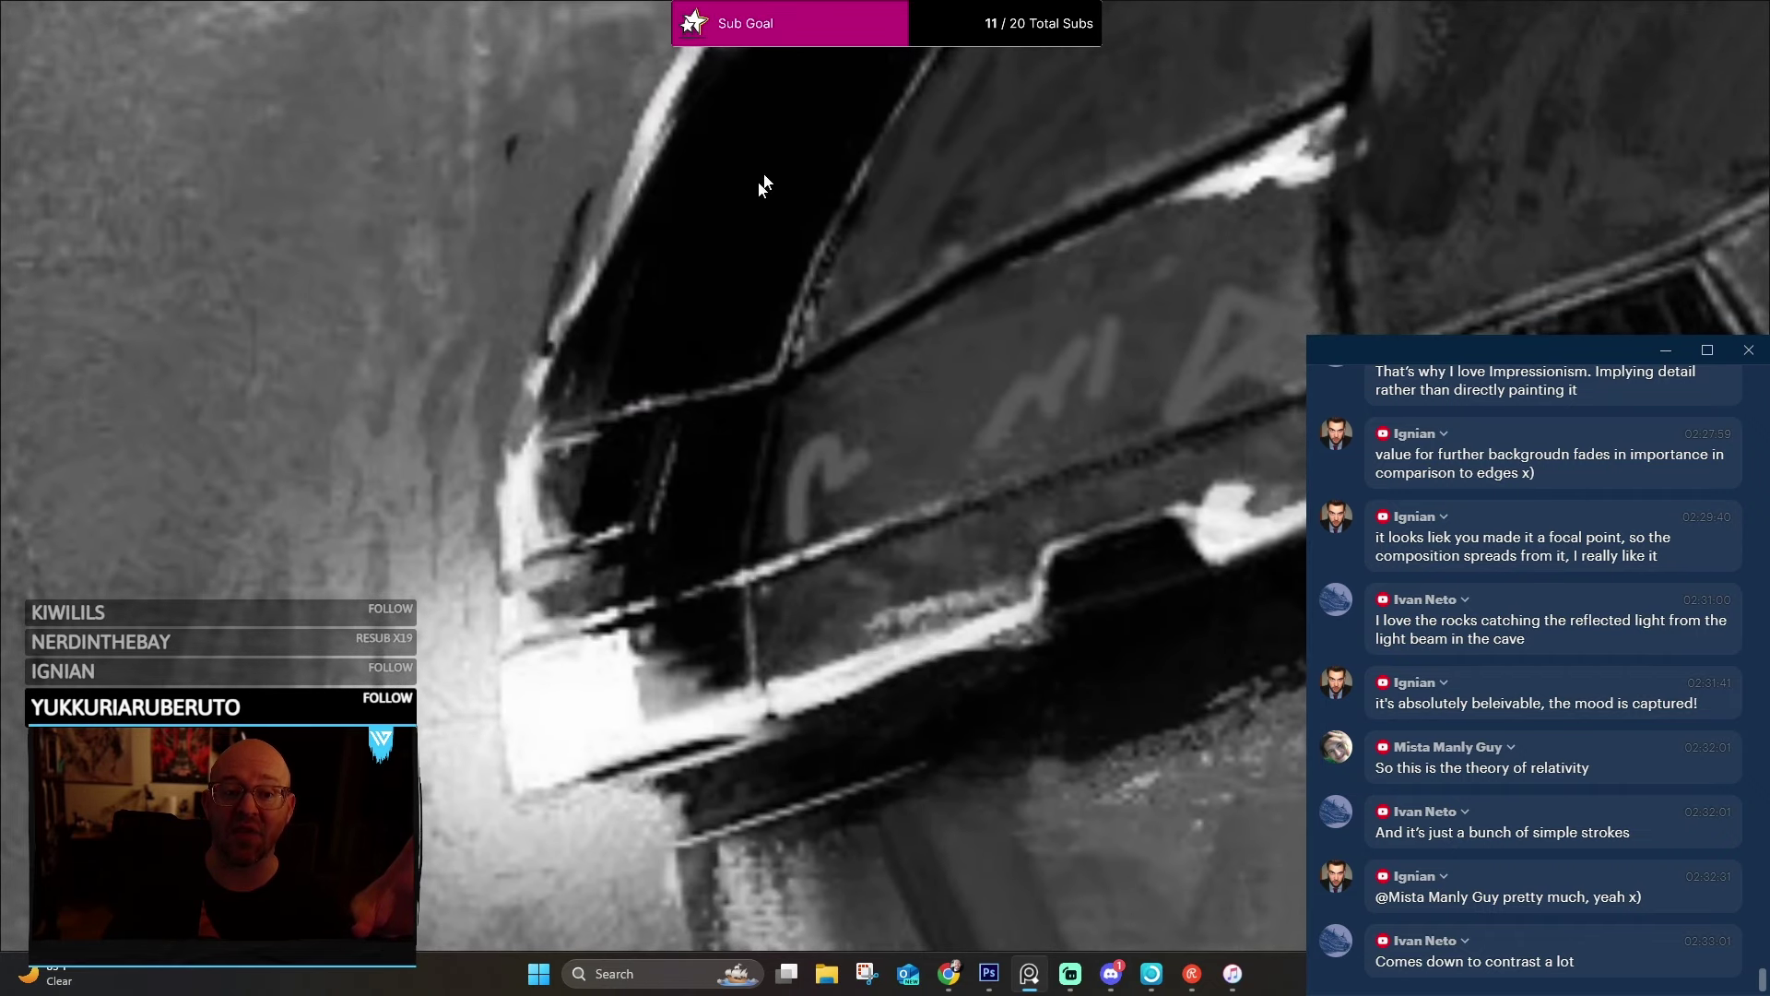
pyautogui.scroll(-2, 771, 468)
pyautogui.scroll(-2, 704, 496)
pyautogui.scroll(4, 760, 424)
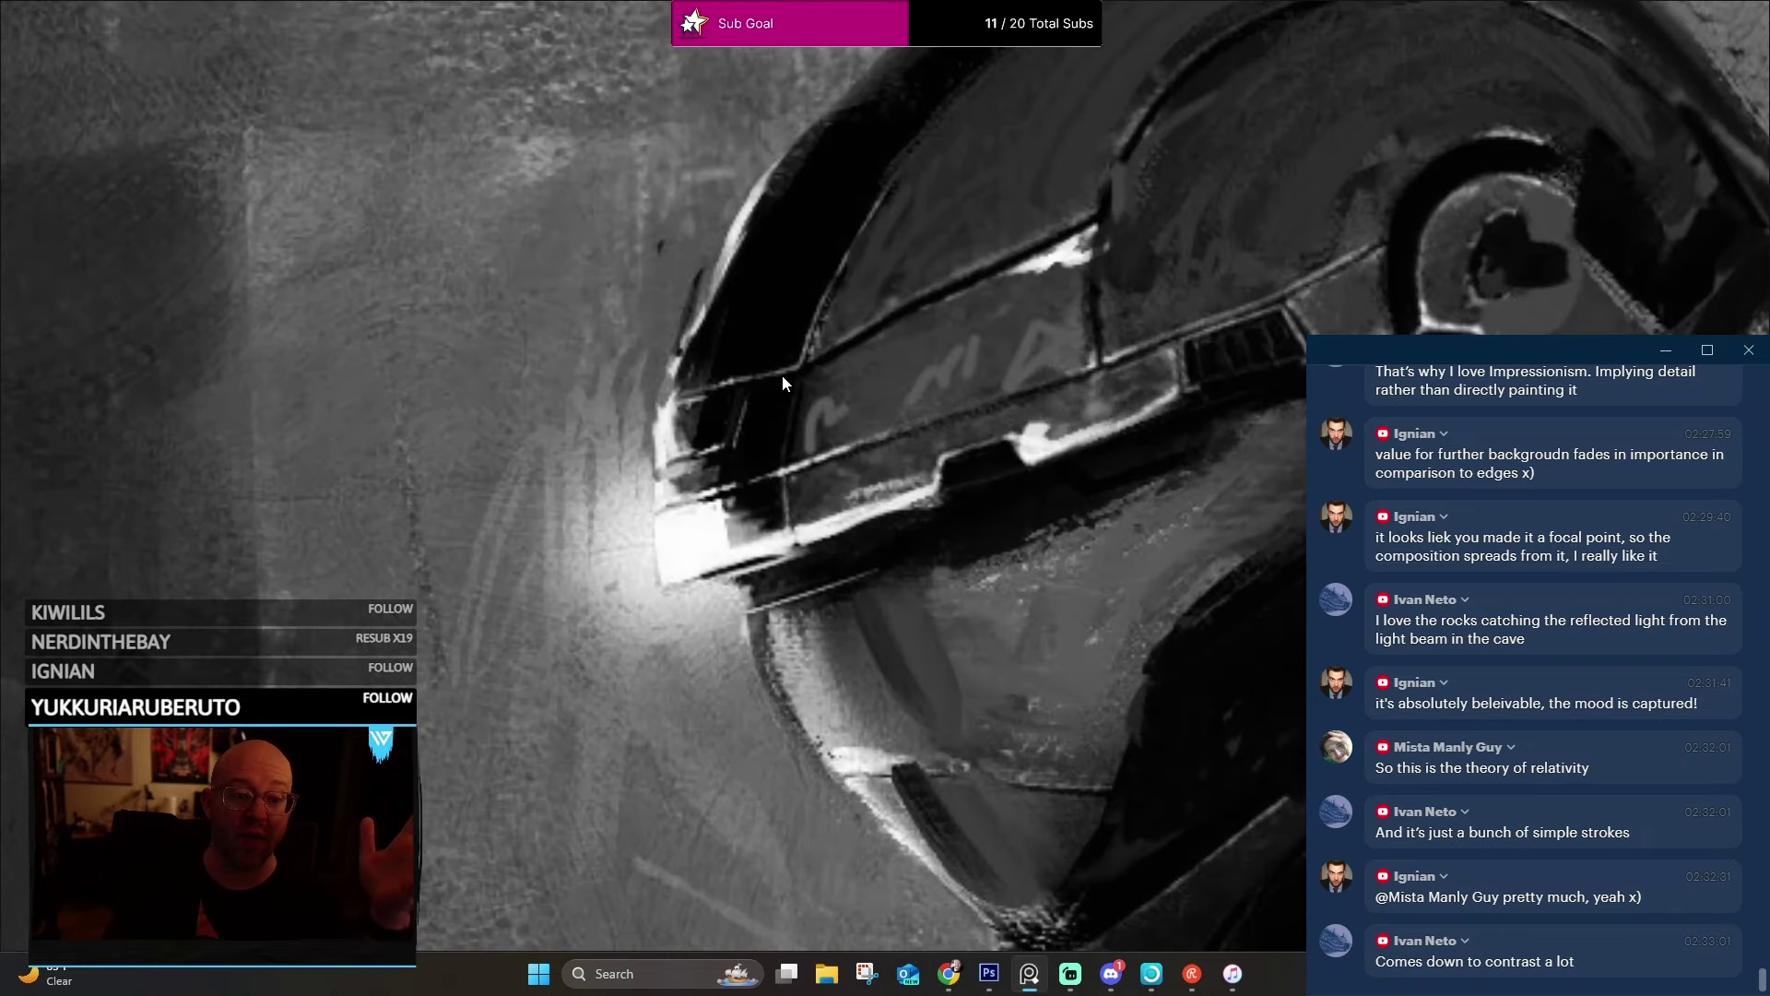
pyautogui.scroll(-3, 784, 378)
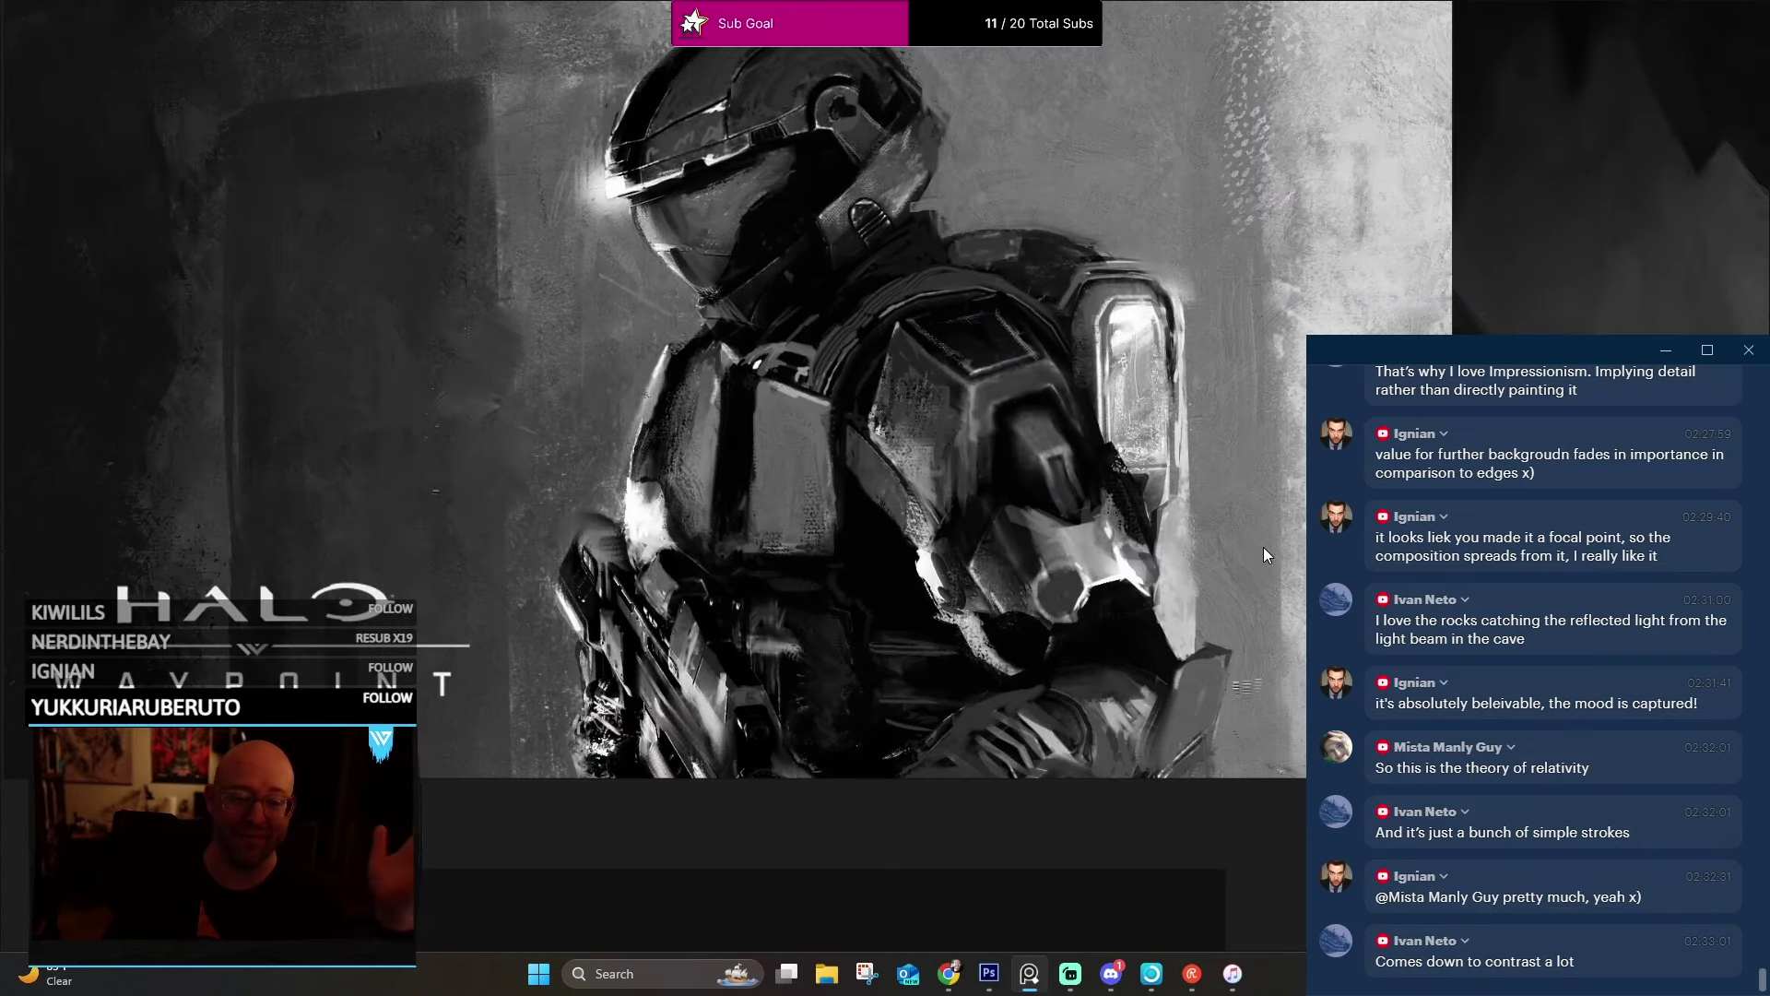
pyautogui.scroll(3, 1263, 546)
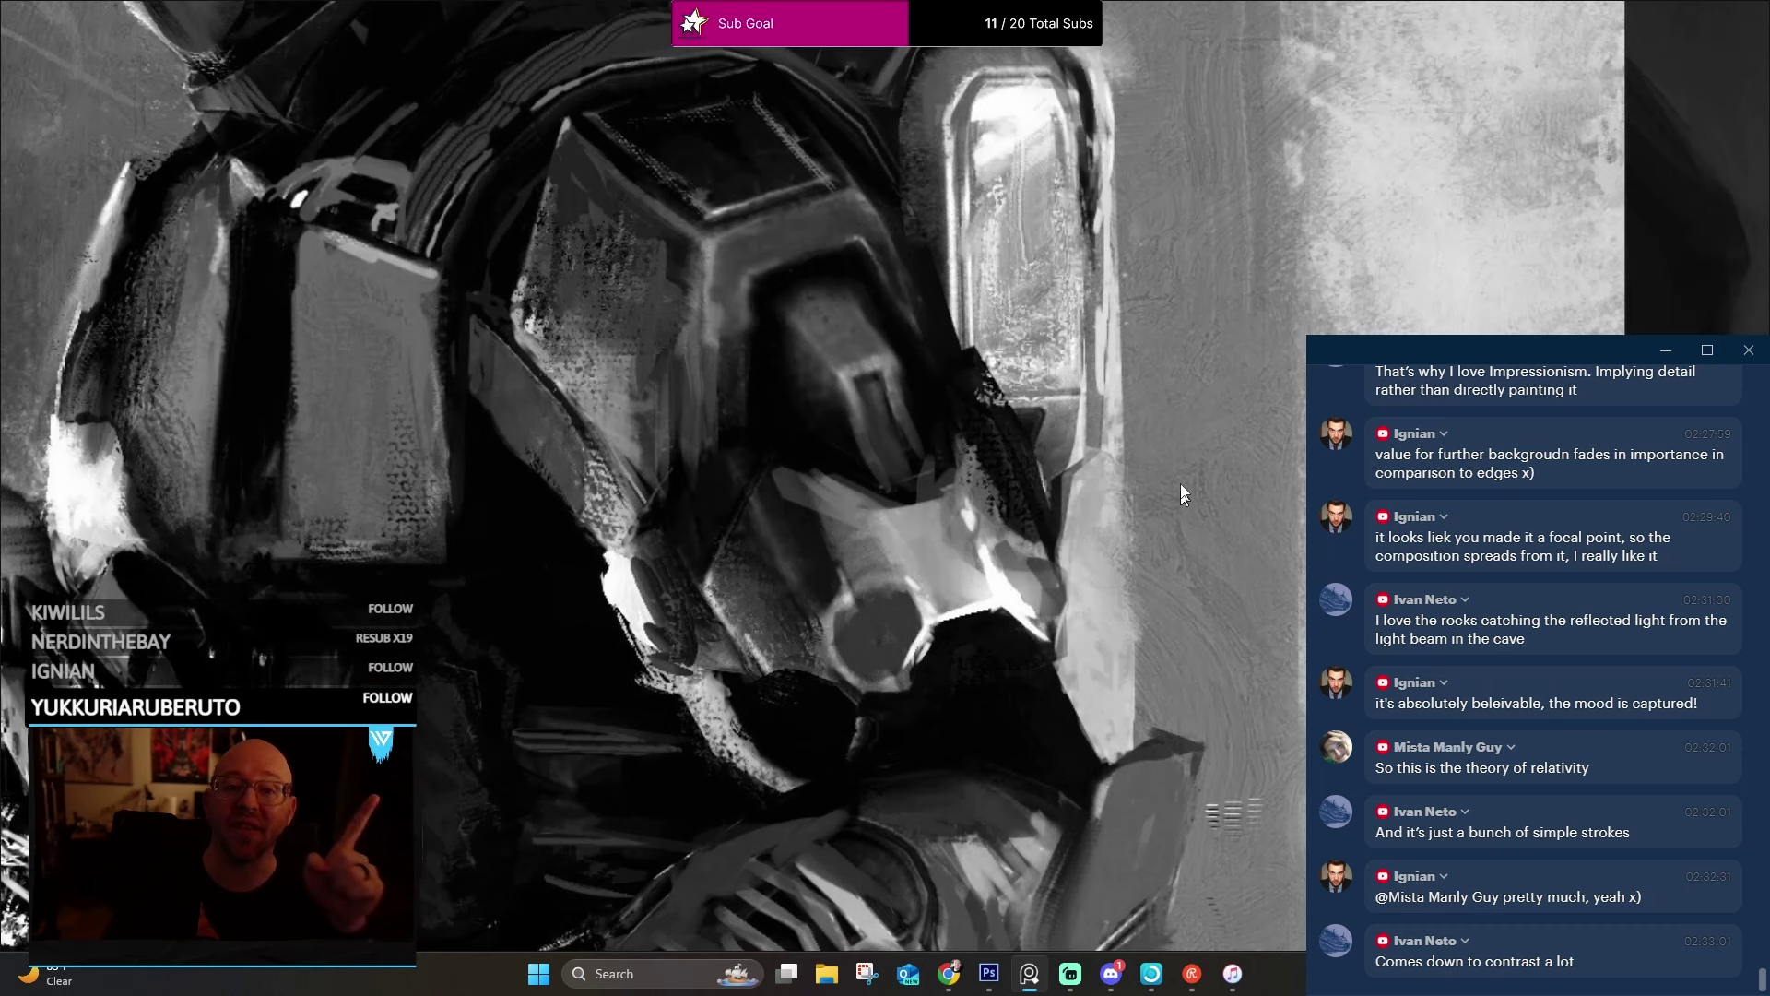
pyautogui.scroll(-3, 795, 504)
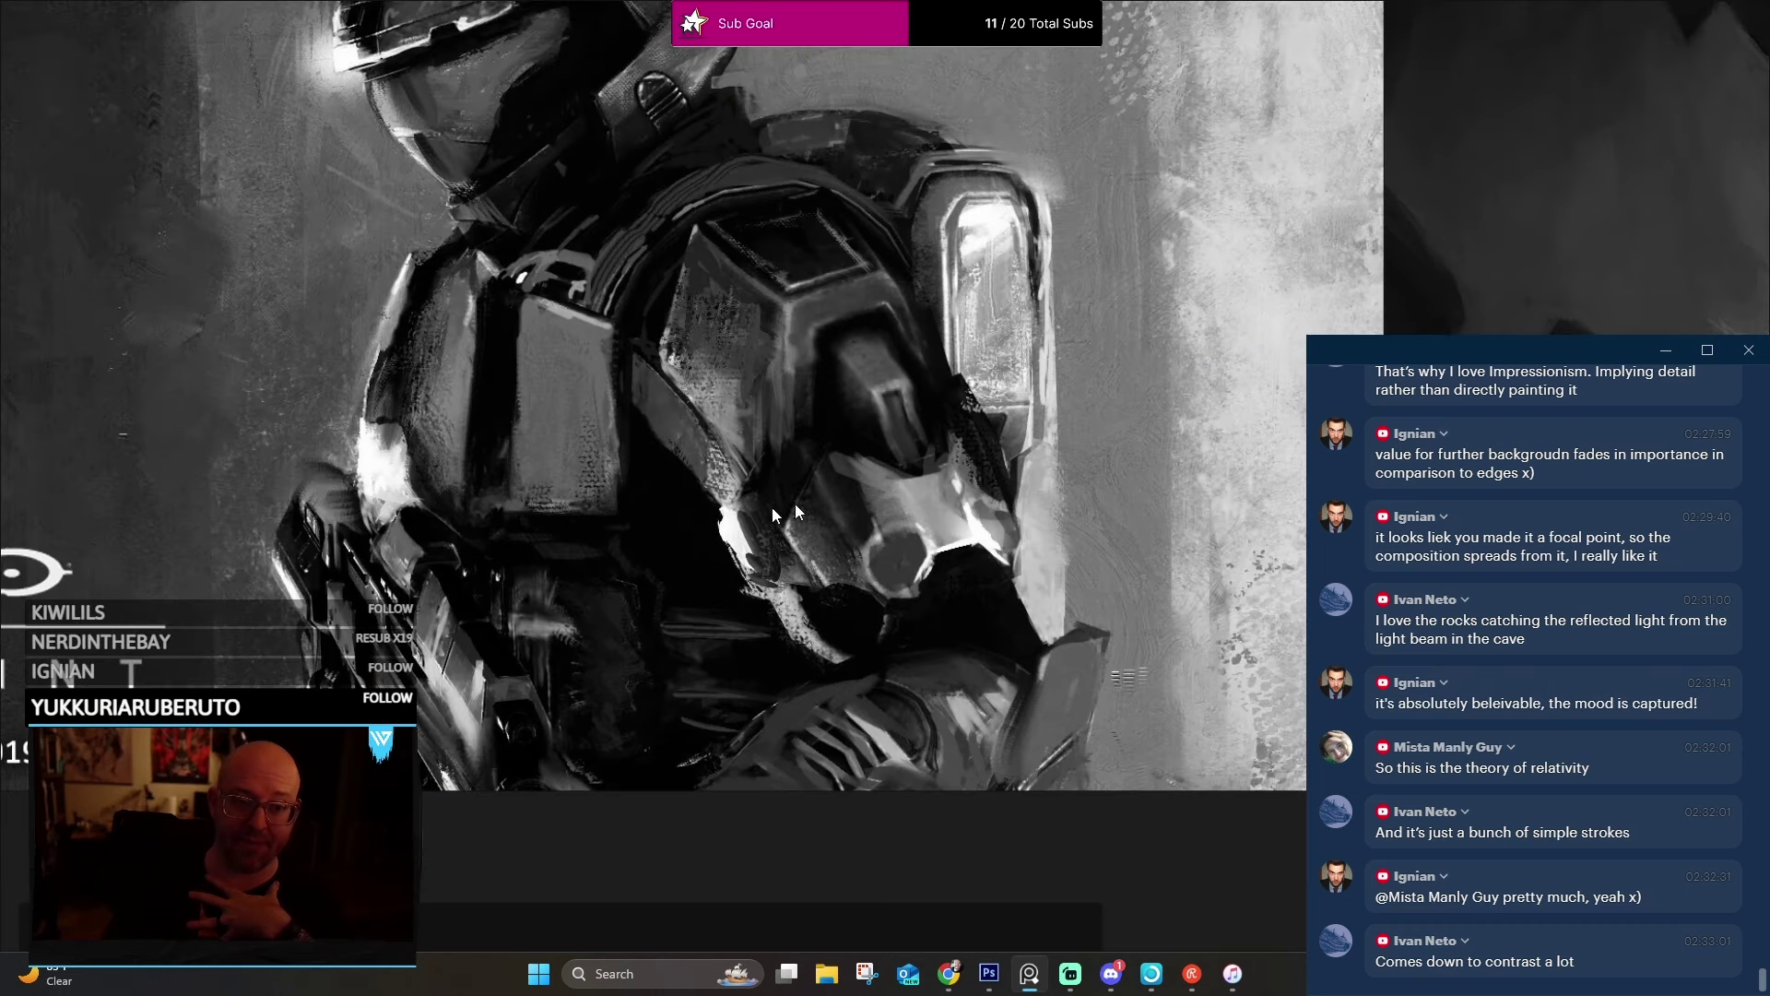
pyautogui.scroll(3, 849, 444)
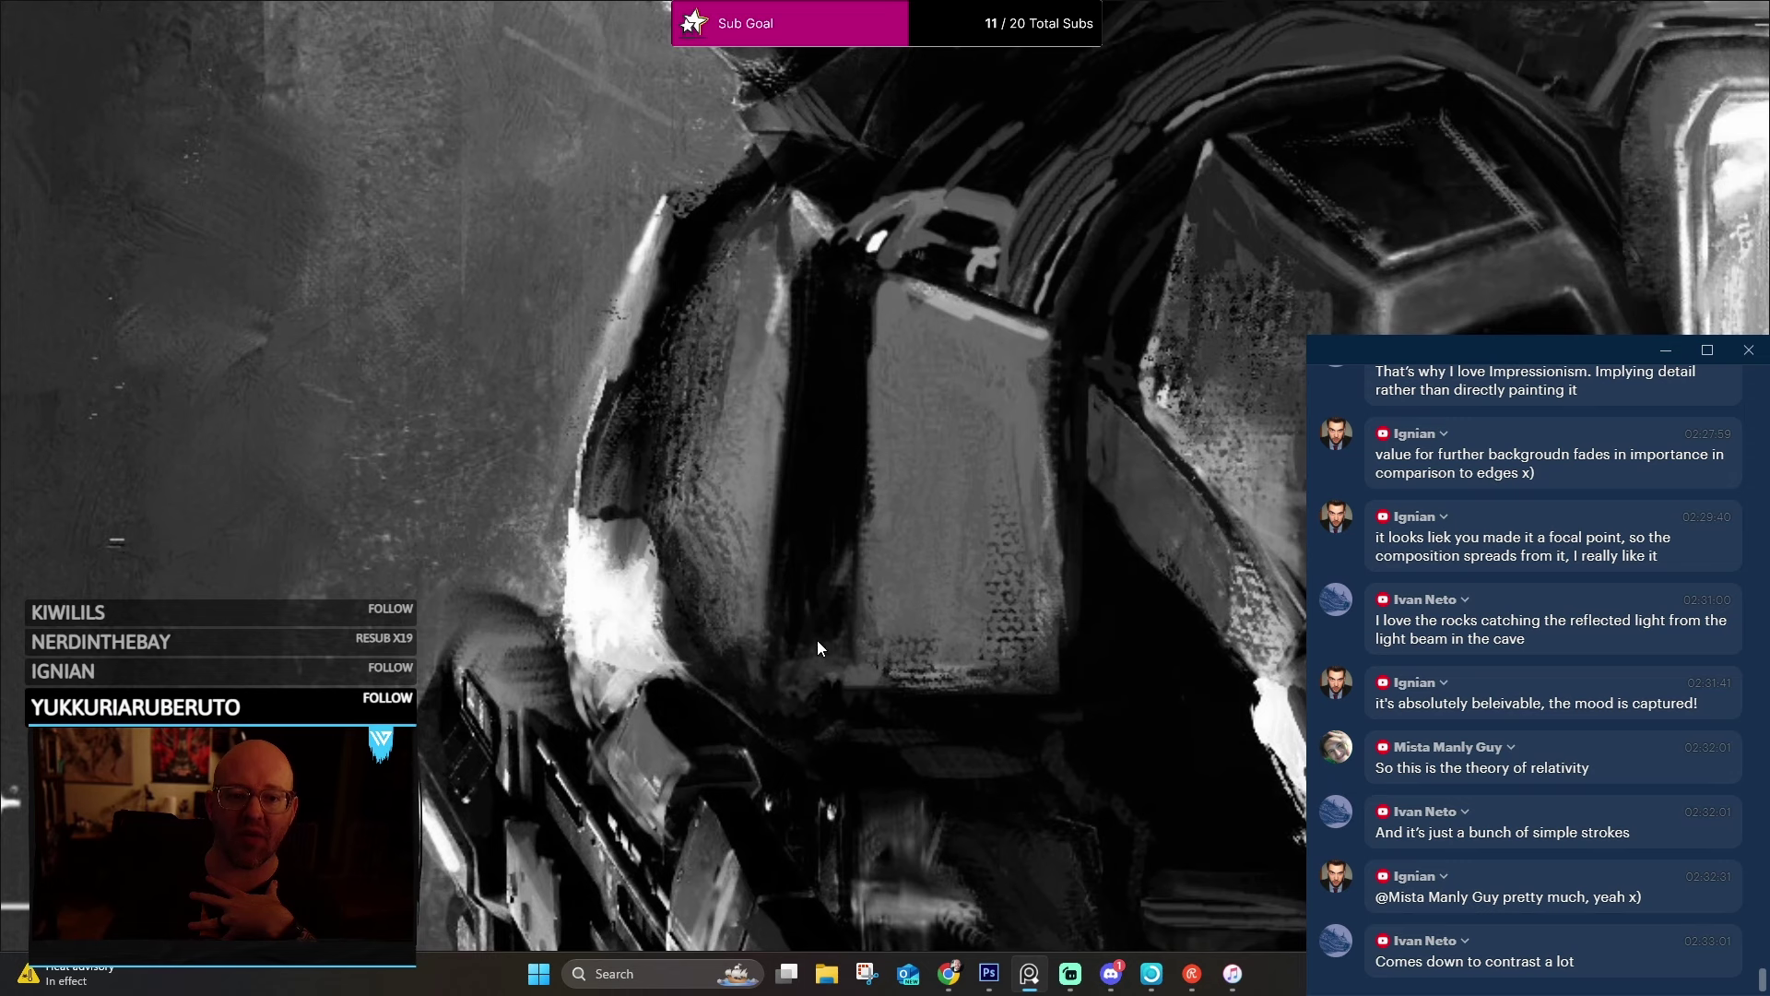
pyautogui.scroll(-2, 813, 415)
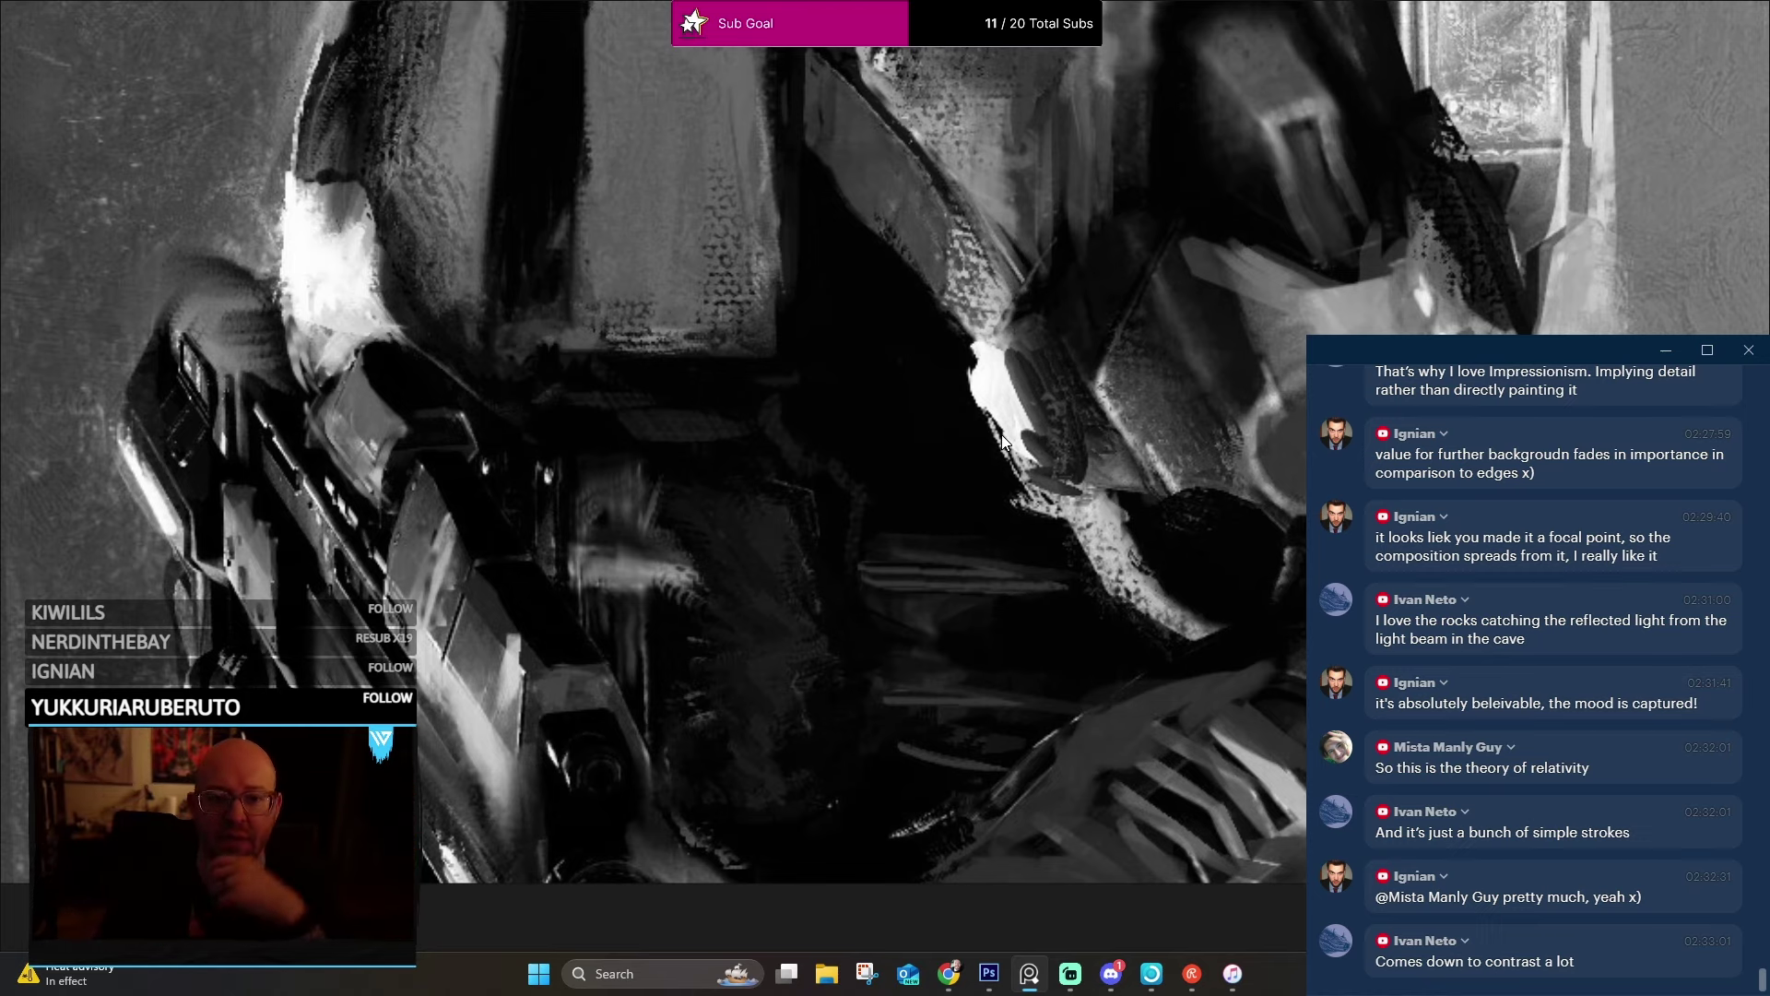
# Step to neighbouring images, then bring the Halo painting back to fill the screen.
pyautogui.press('Right')
pyautogui.press('Right')
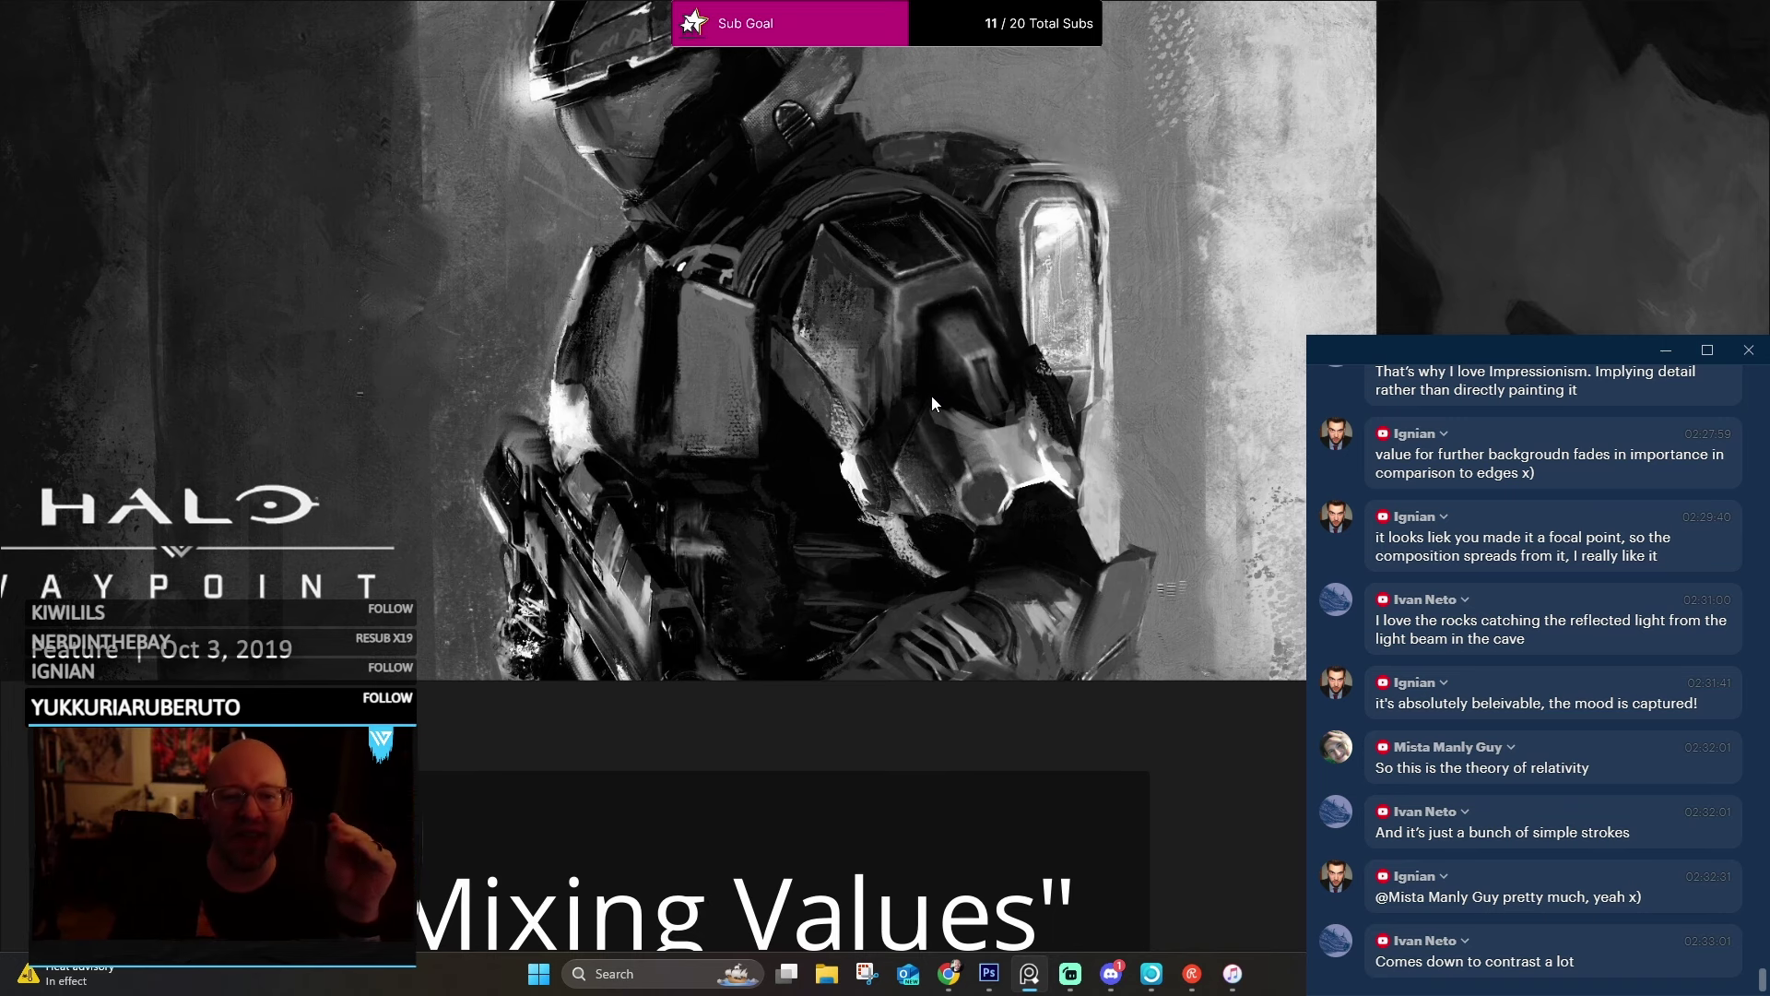
pyautogui.click(662, 372)
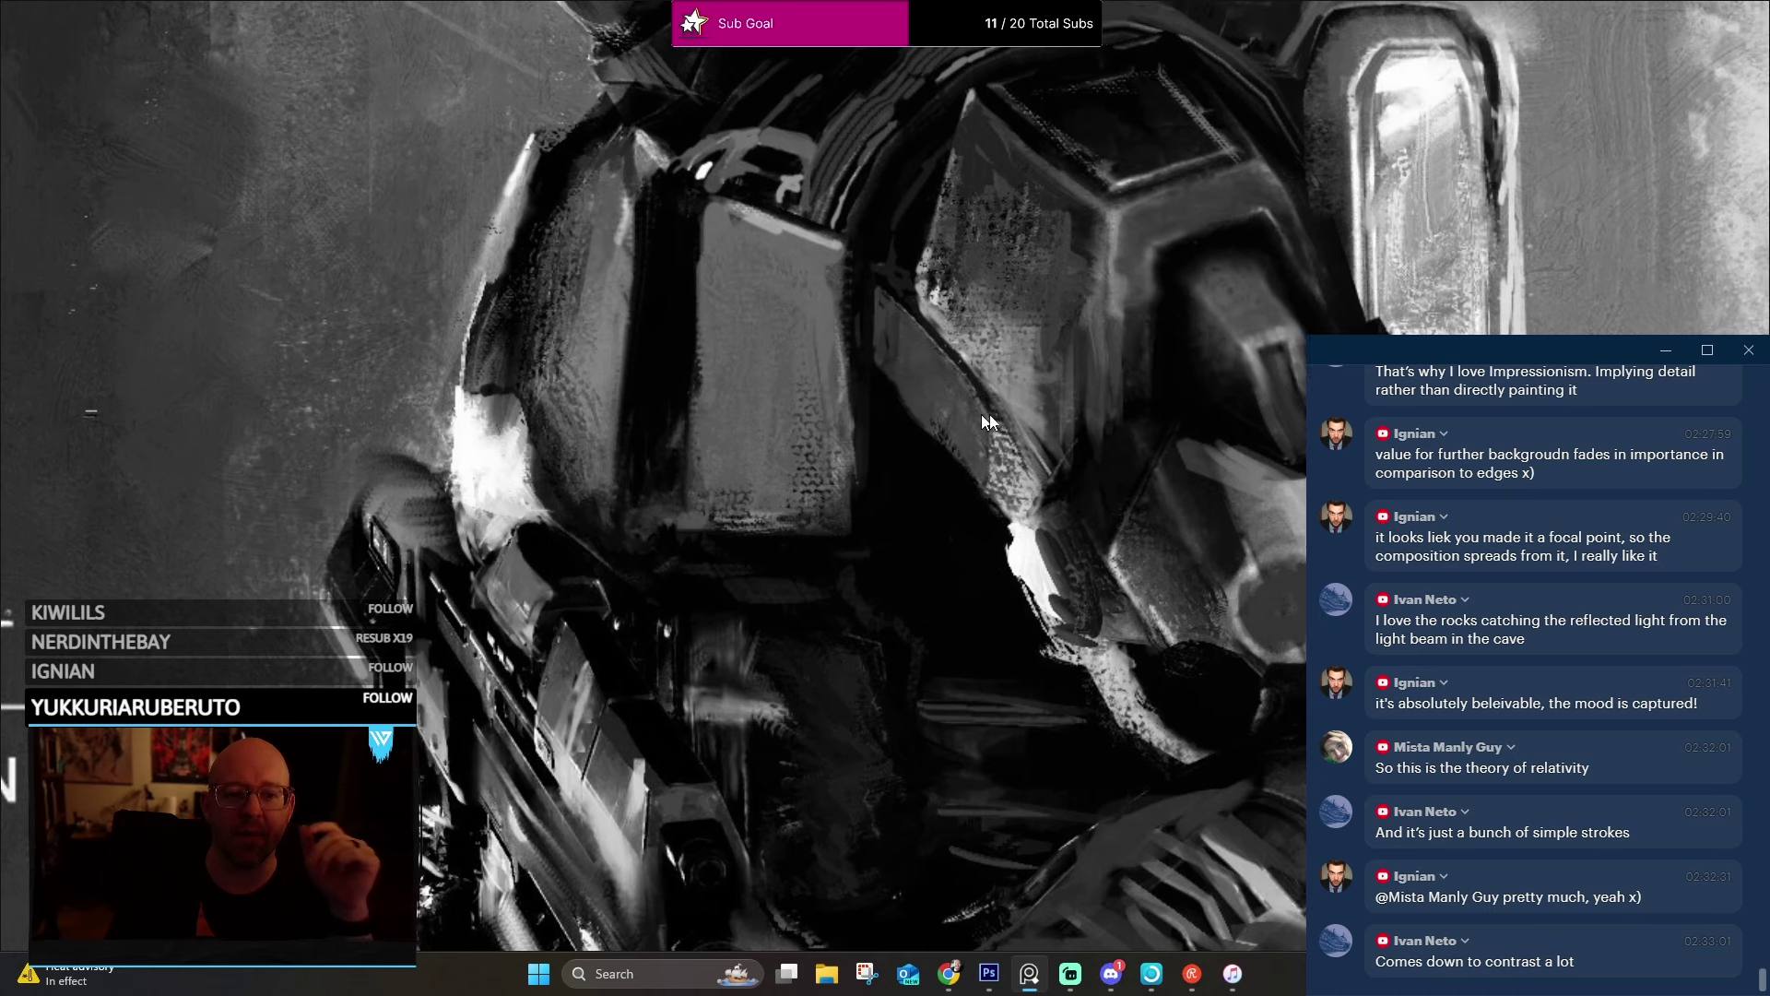
pyautogui.scroll(5, 932, 330)
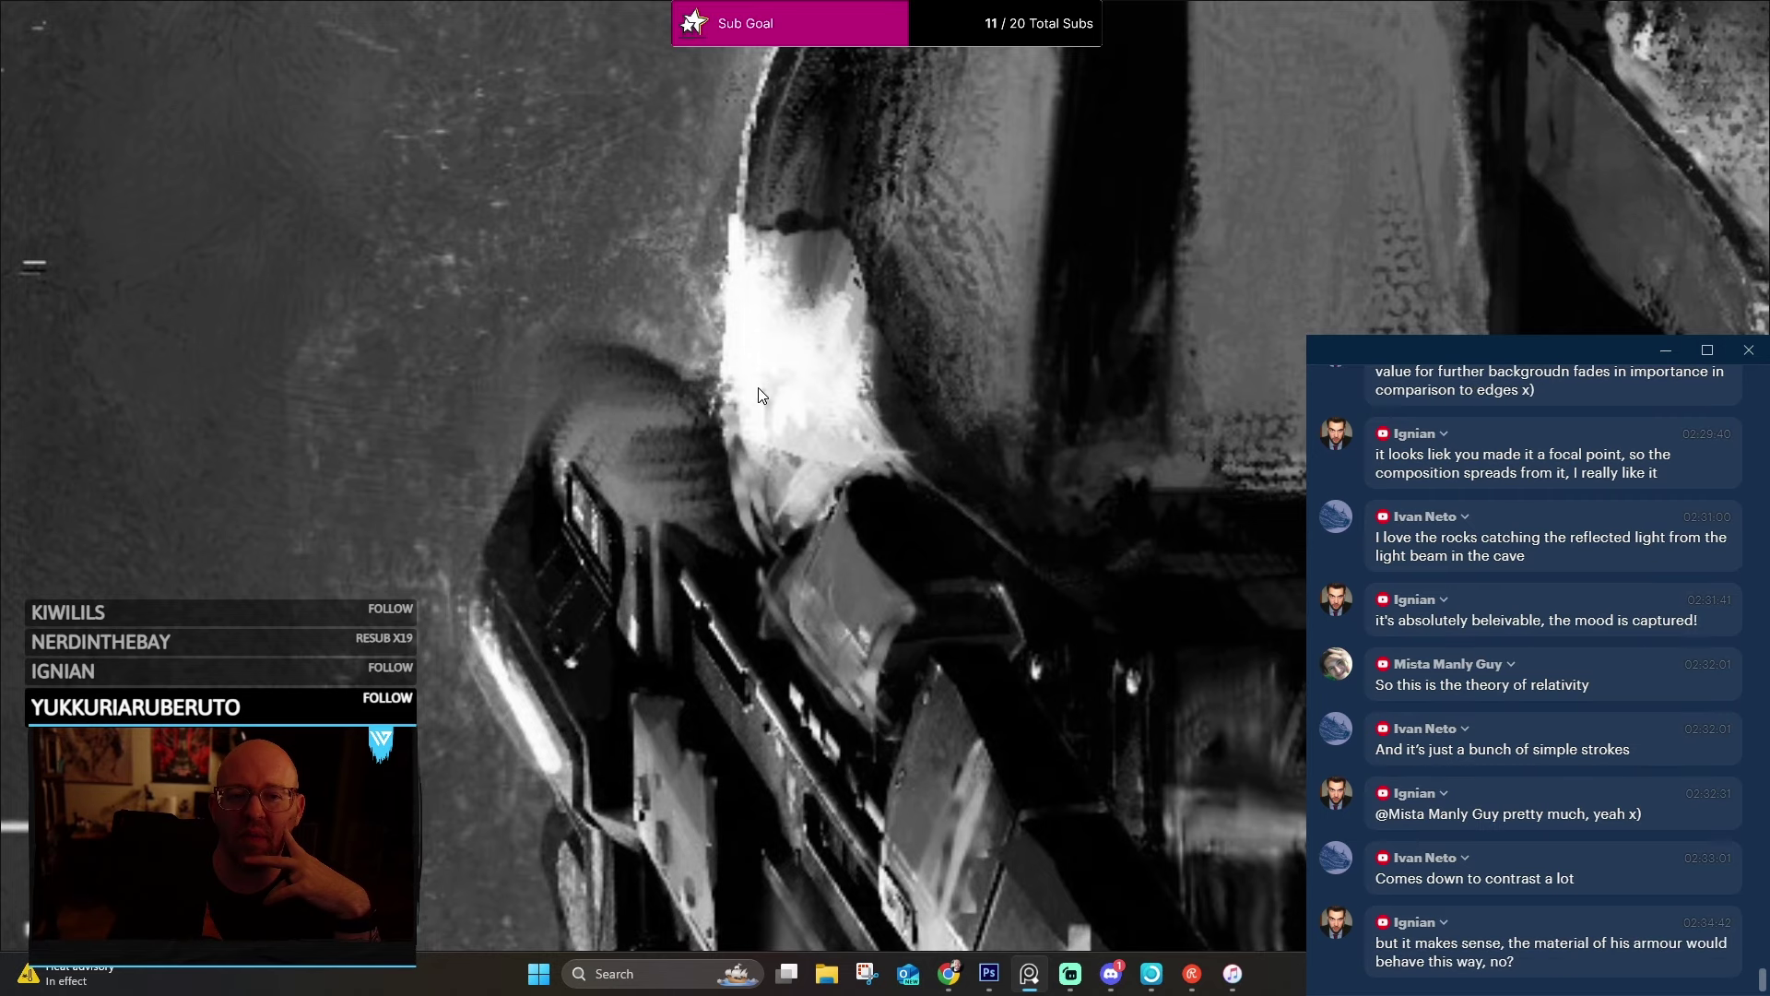
pyautogui.scroll(-5, 758, 388)
pyautogui.scroll(5, 773, 306)
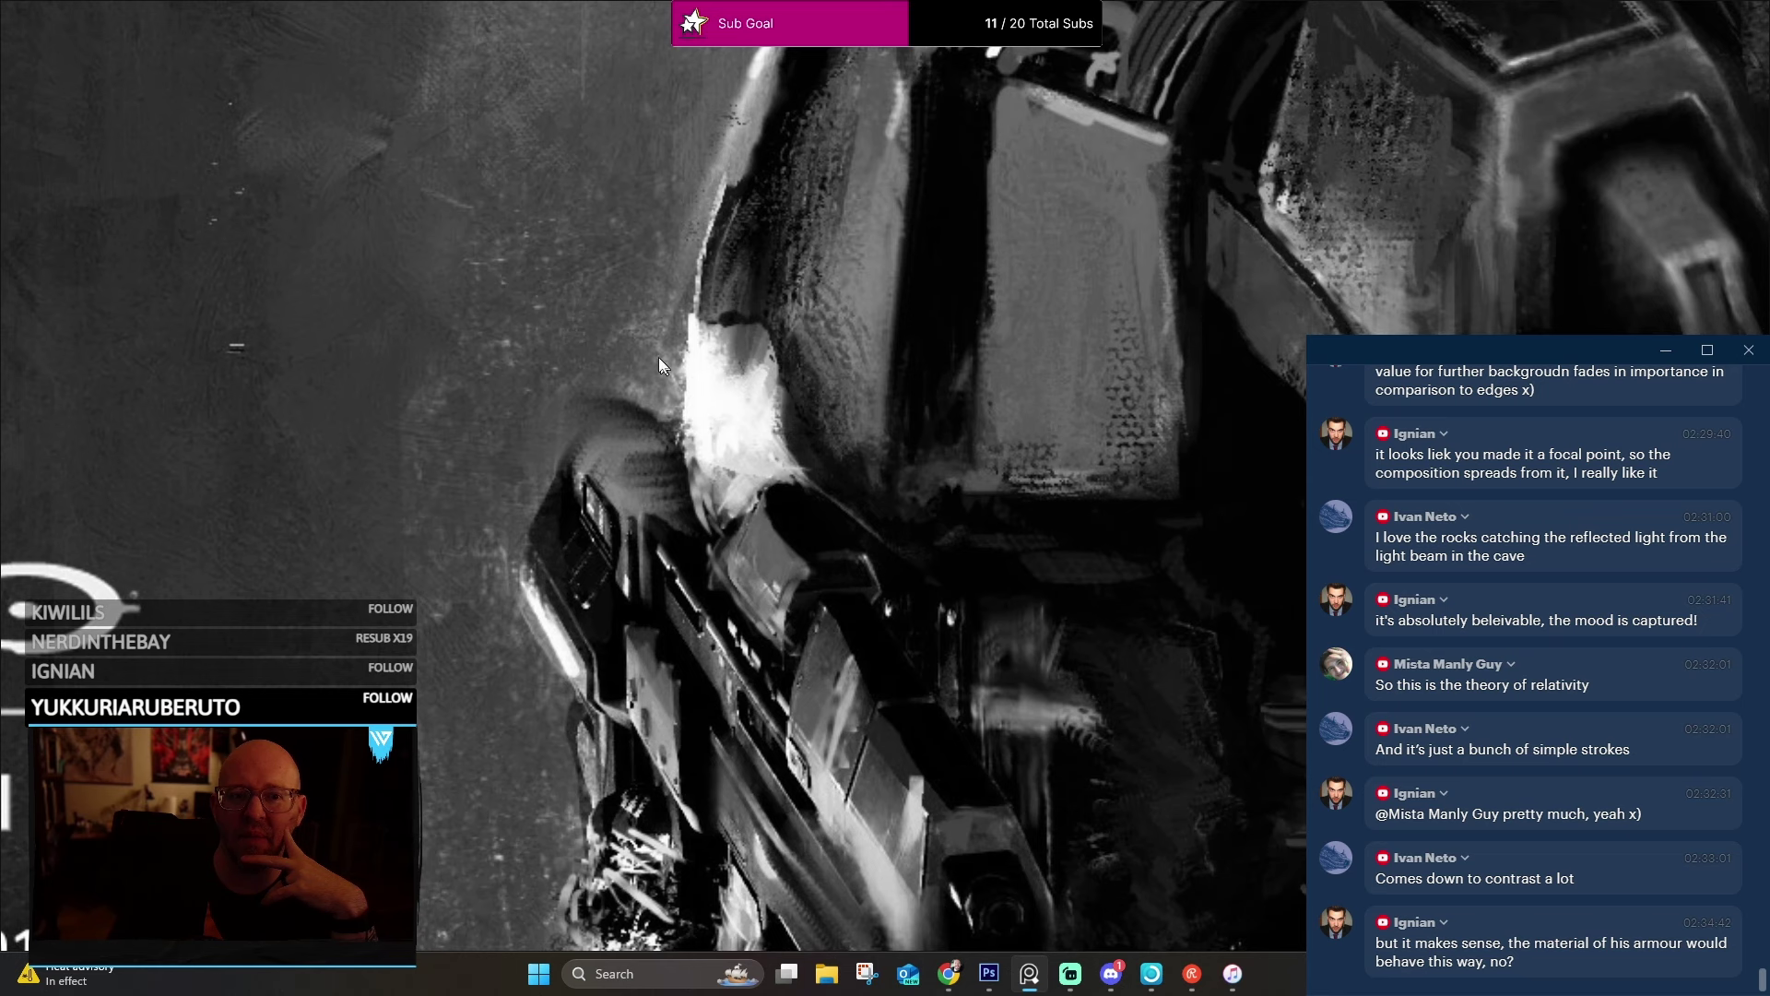
pyautogui.scroll(-5, 693, 364)
pyautogui.scroll(5, 691, 324)
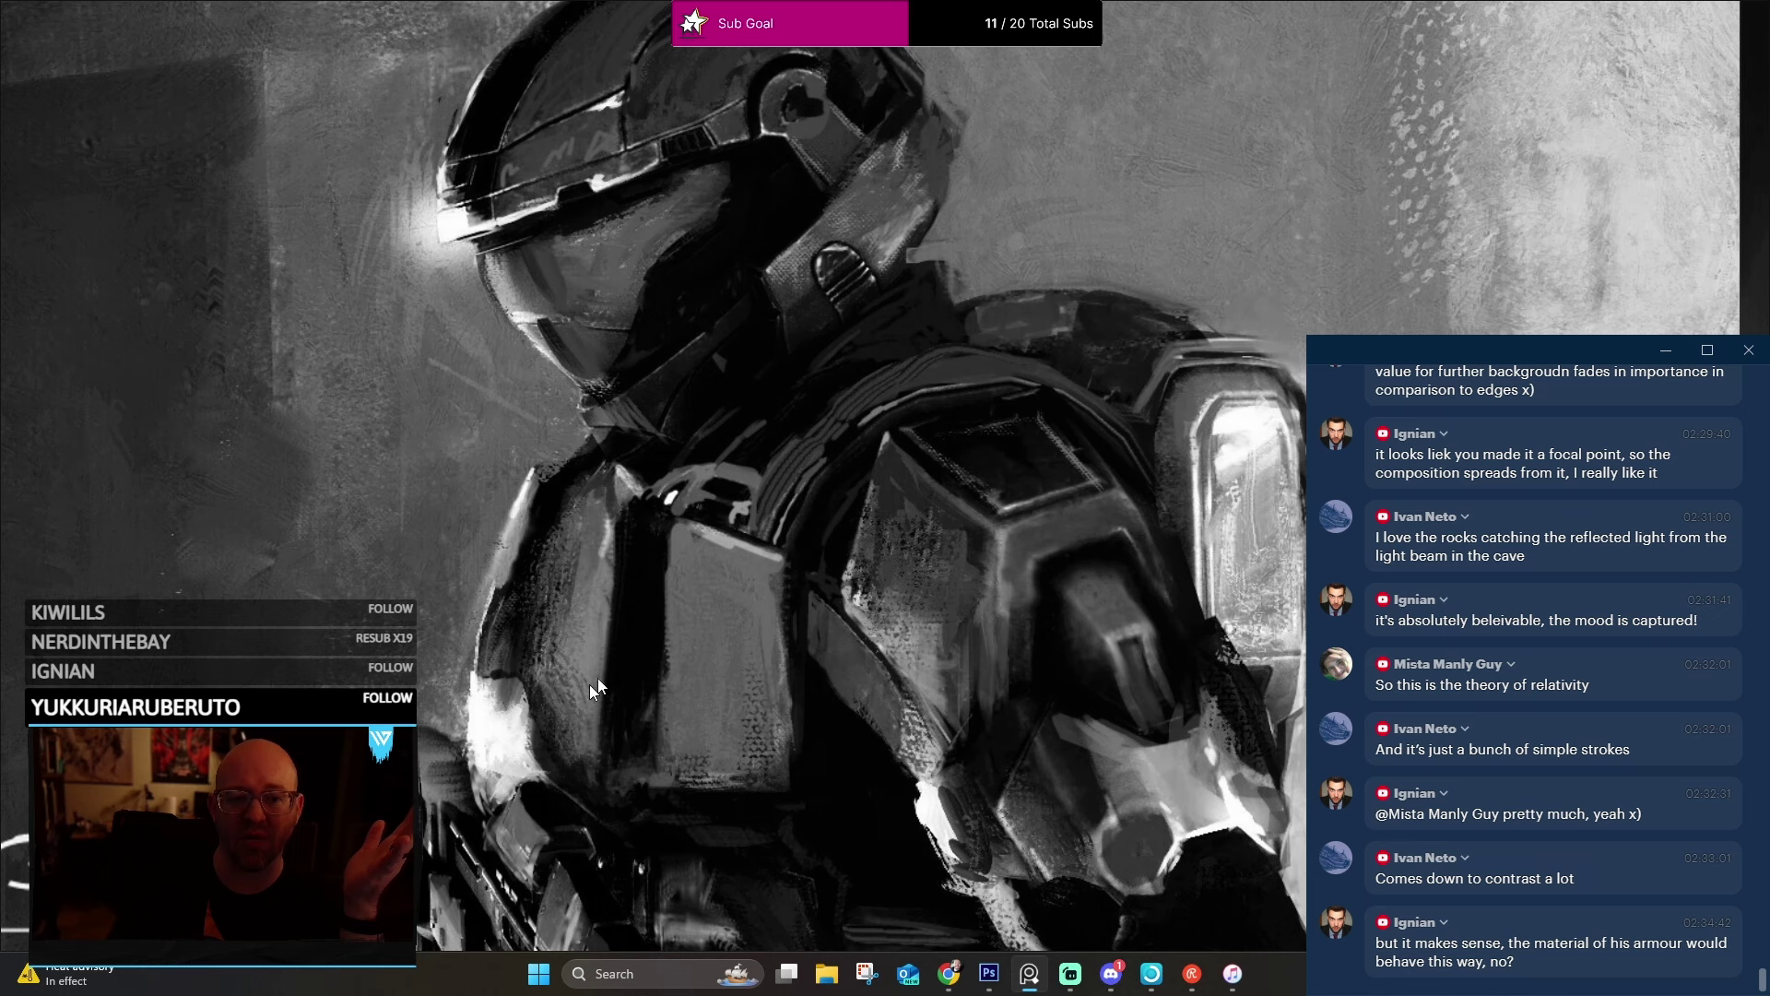
pyautogui.press('Right')
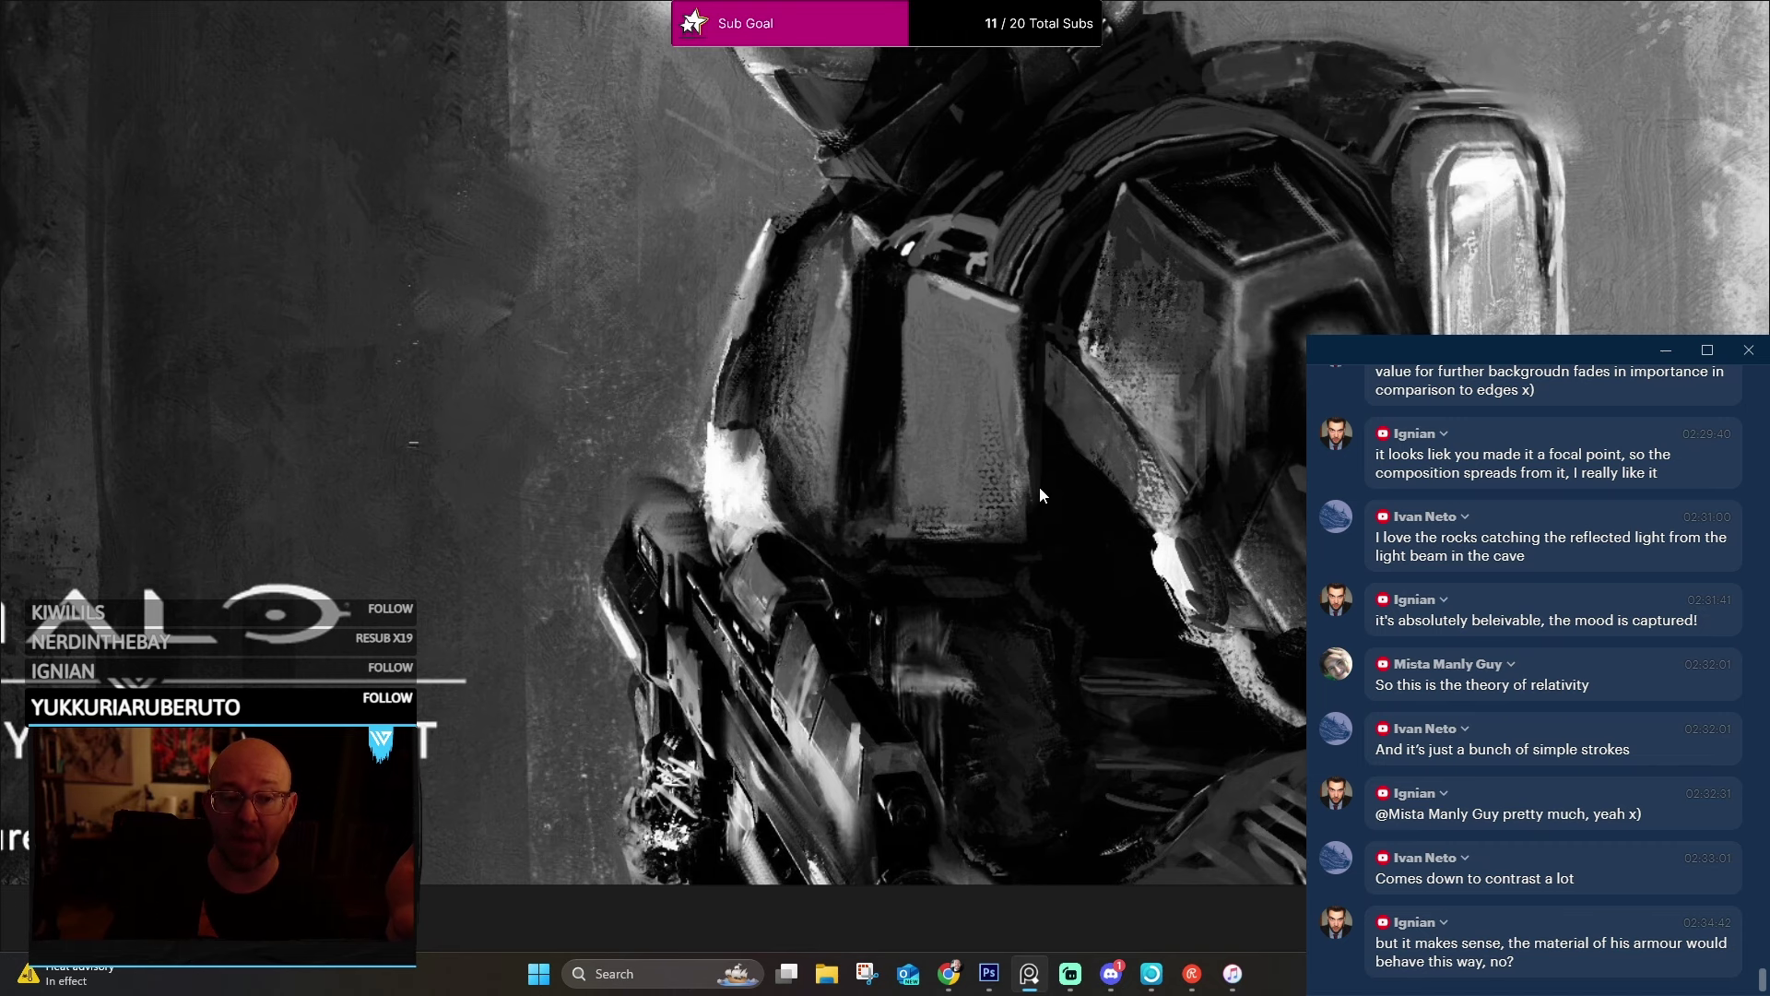
# Zoom in and out around the cave study to inspect it.
pyautogui.scroll(-1, 1018, 424)
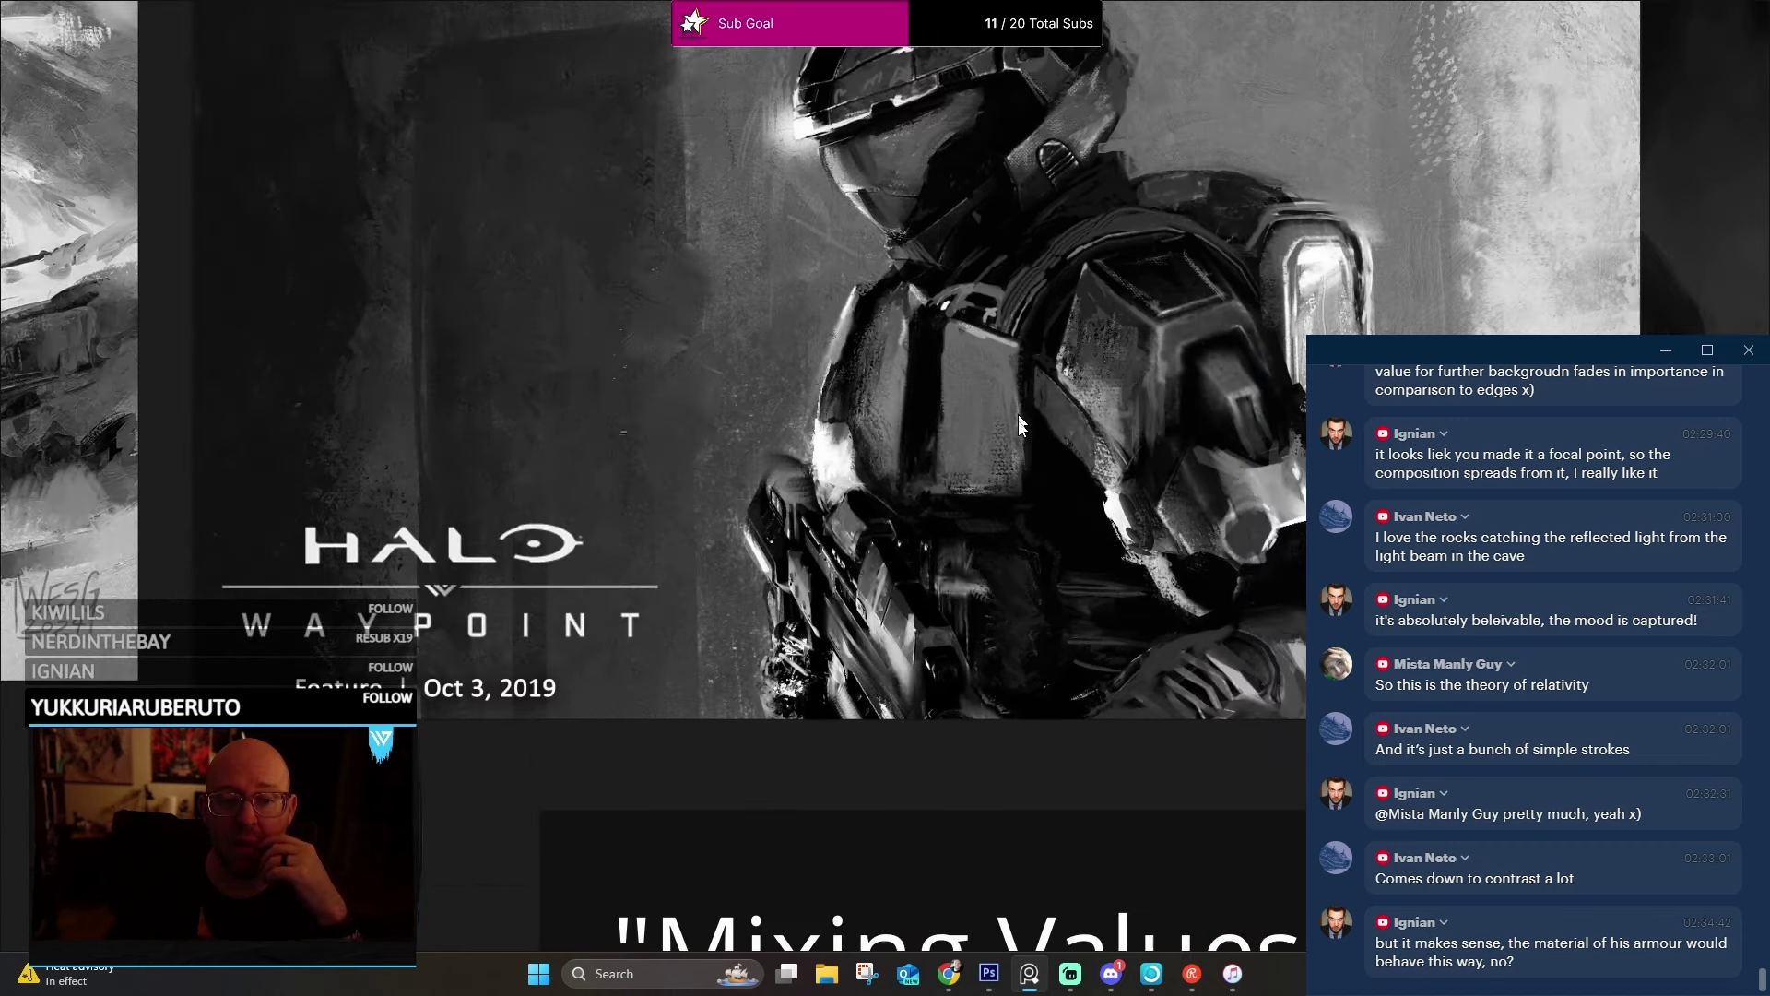
pyautogui.scroll(2, 949, 603)
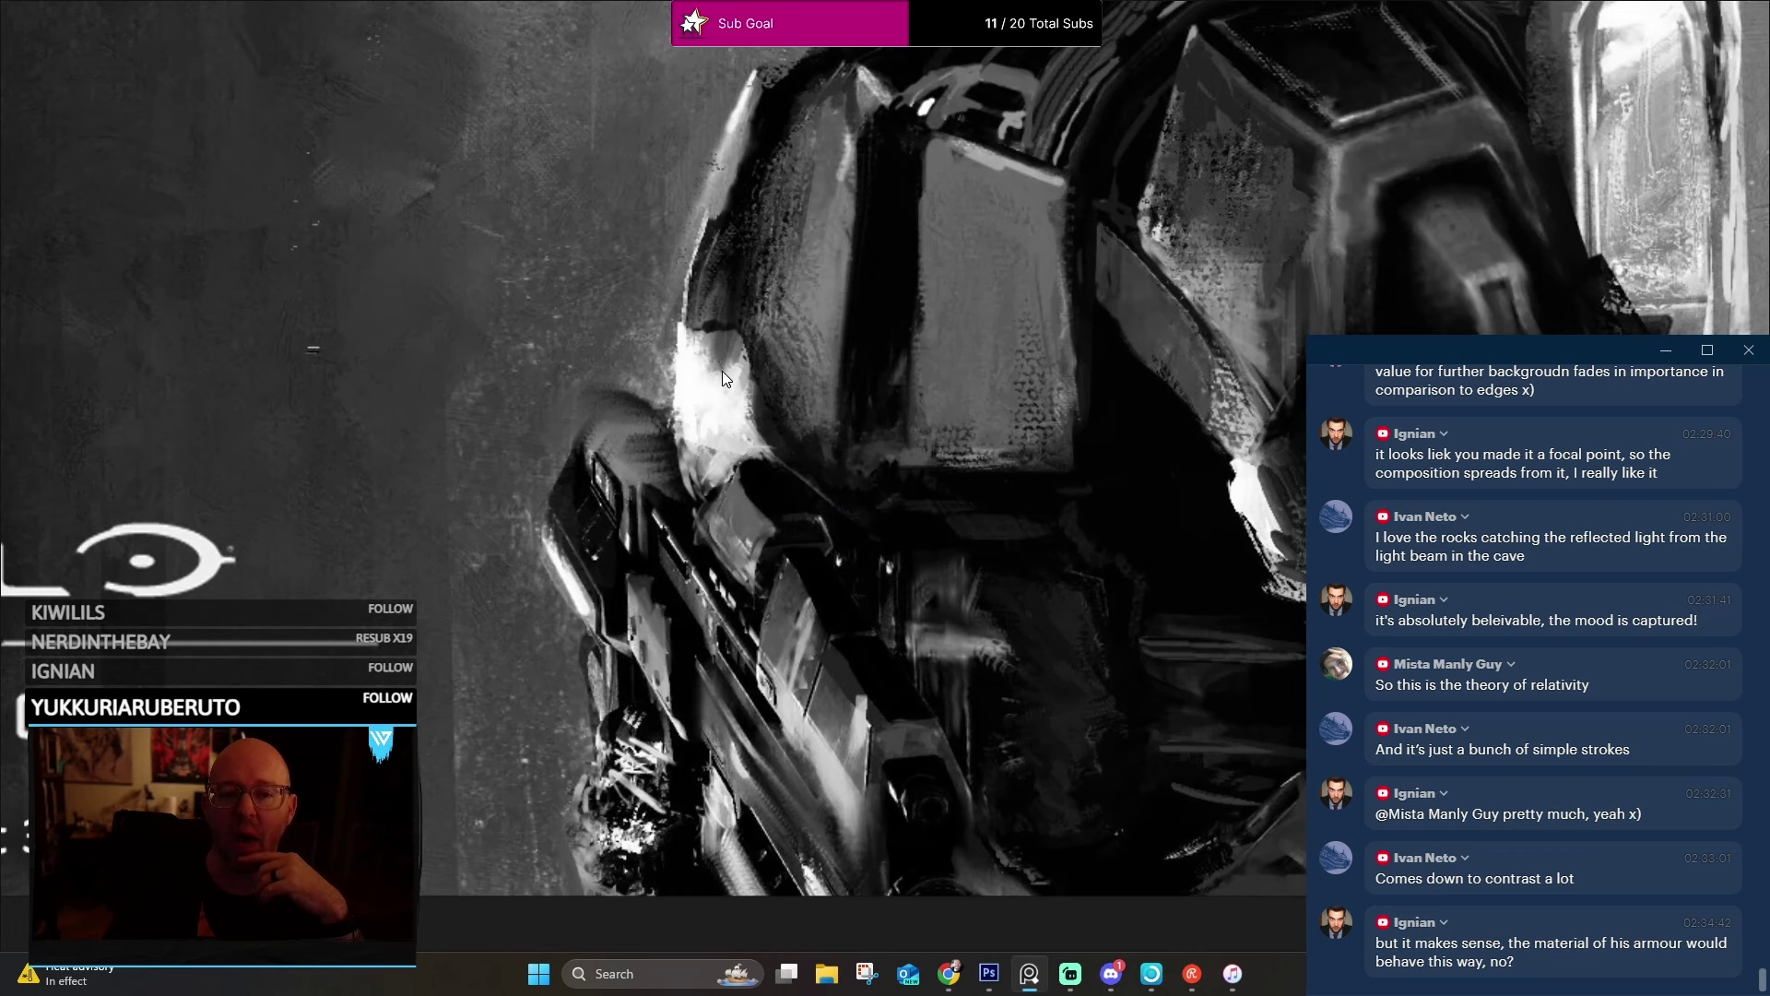
pyautogui.scroll(3, 722, 371)
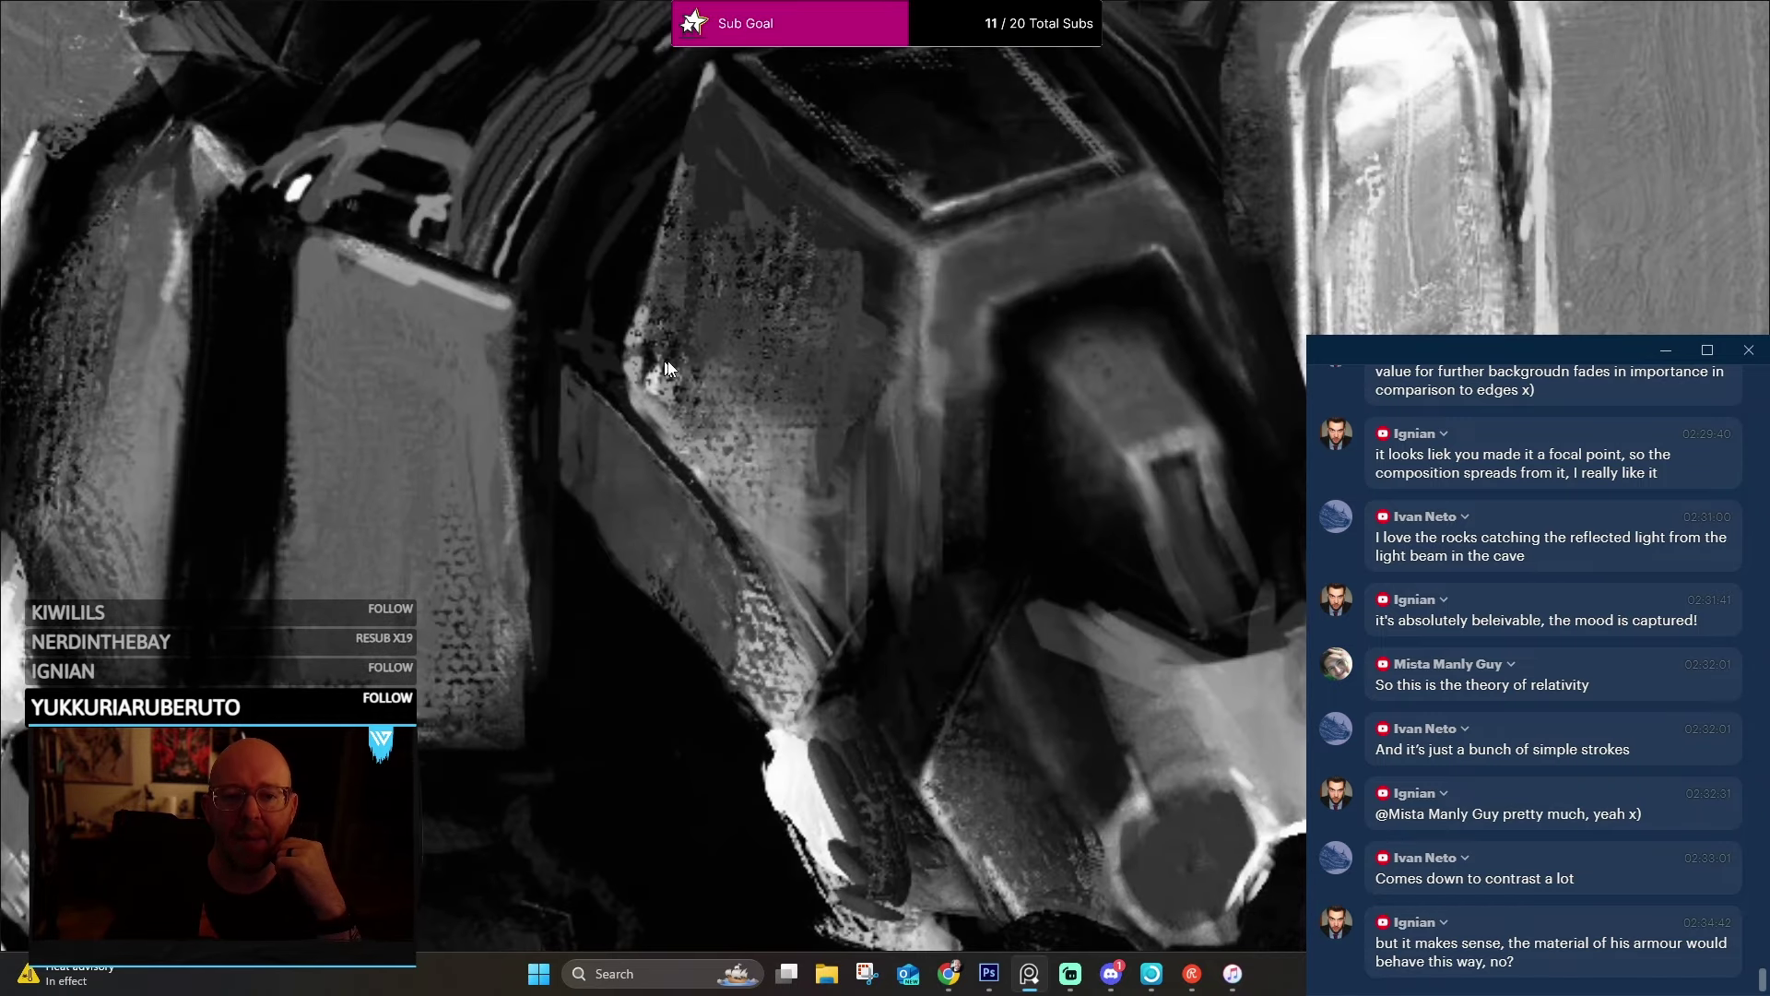
pyautogui.scroll(-2, 763, 405)
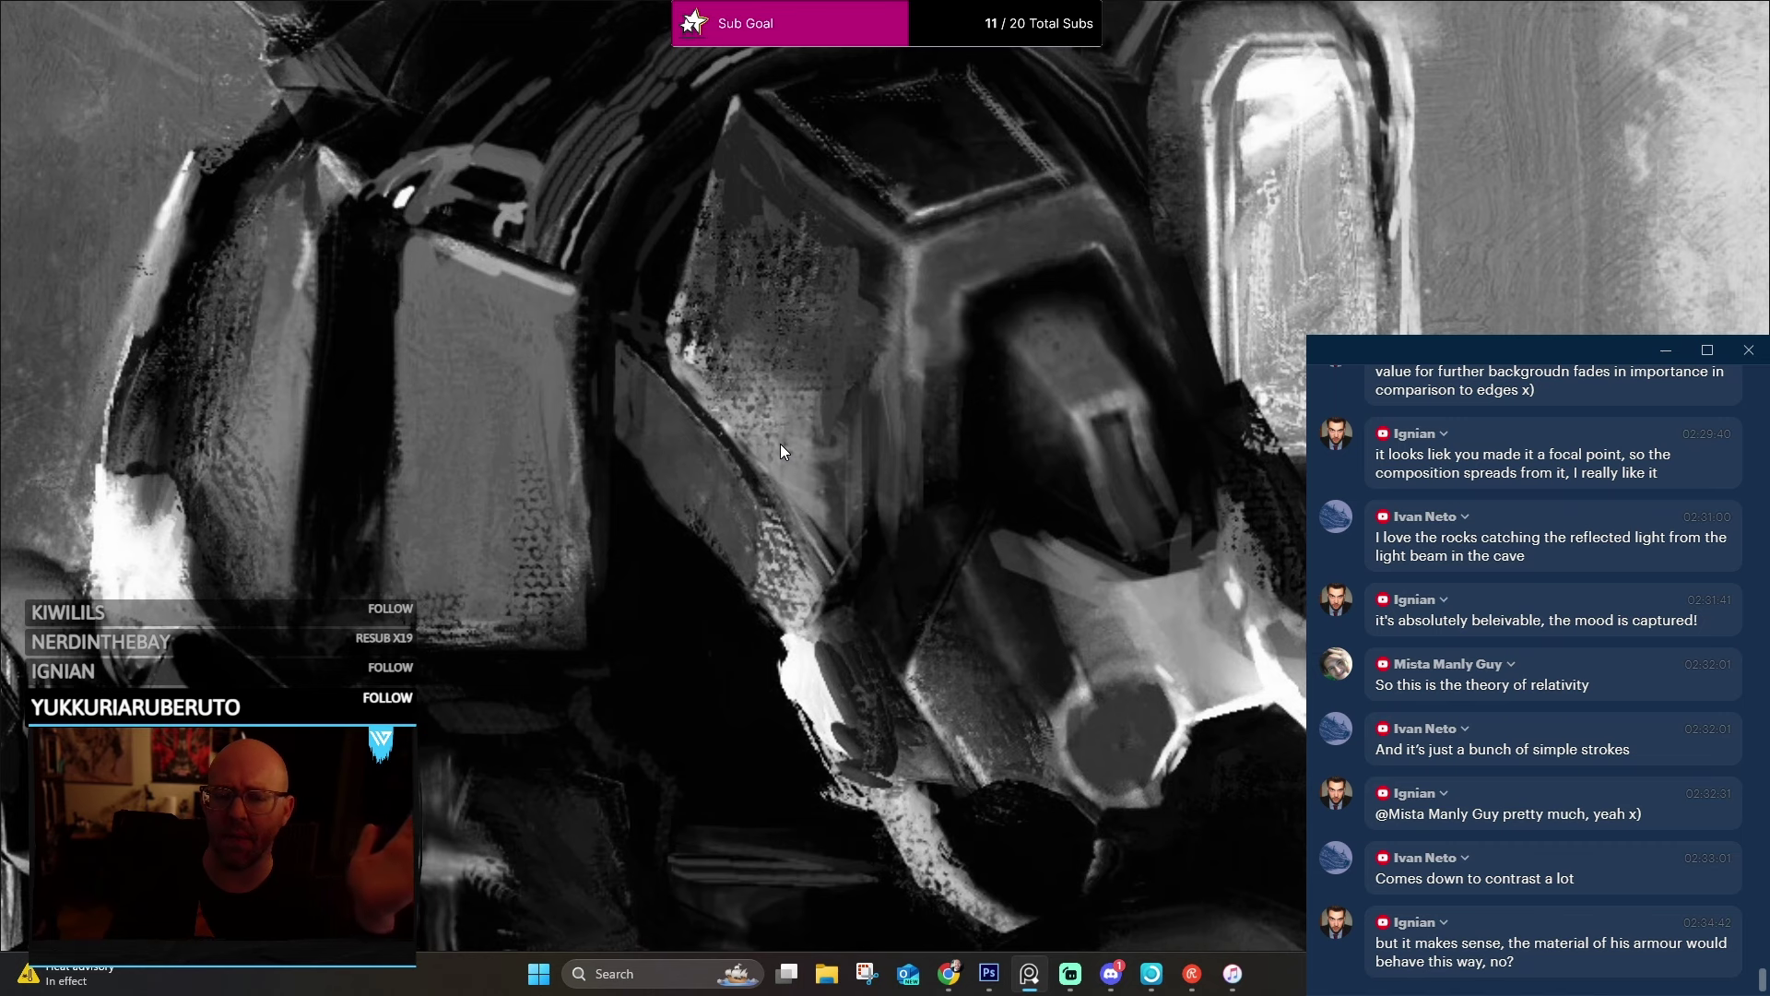
pyautogui.scroll(-5, 784, 441)
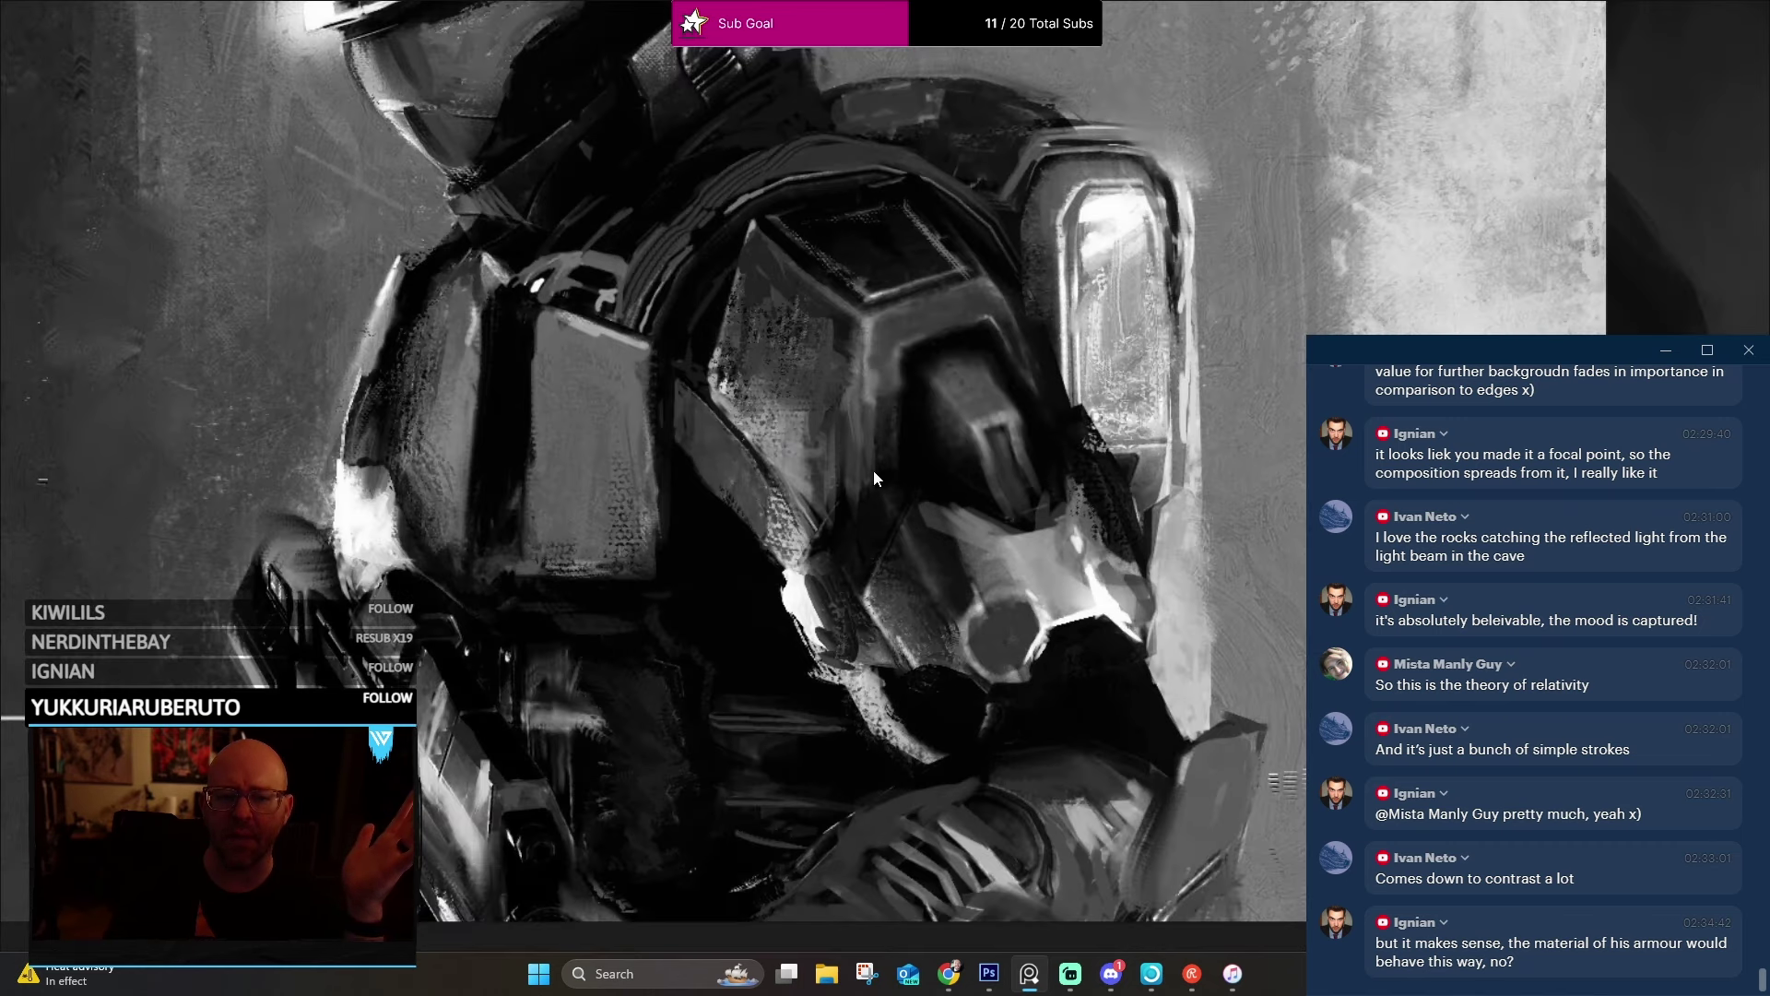
pyautogui.scroll(3, 691, 204)
pyautogui.scroll(1, 738, 304)
pyautogui.scroll(2, 867, 542)
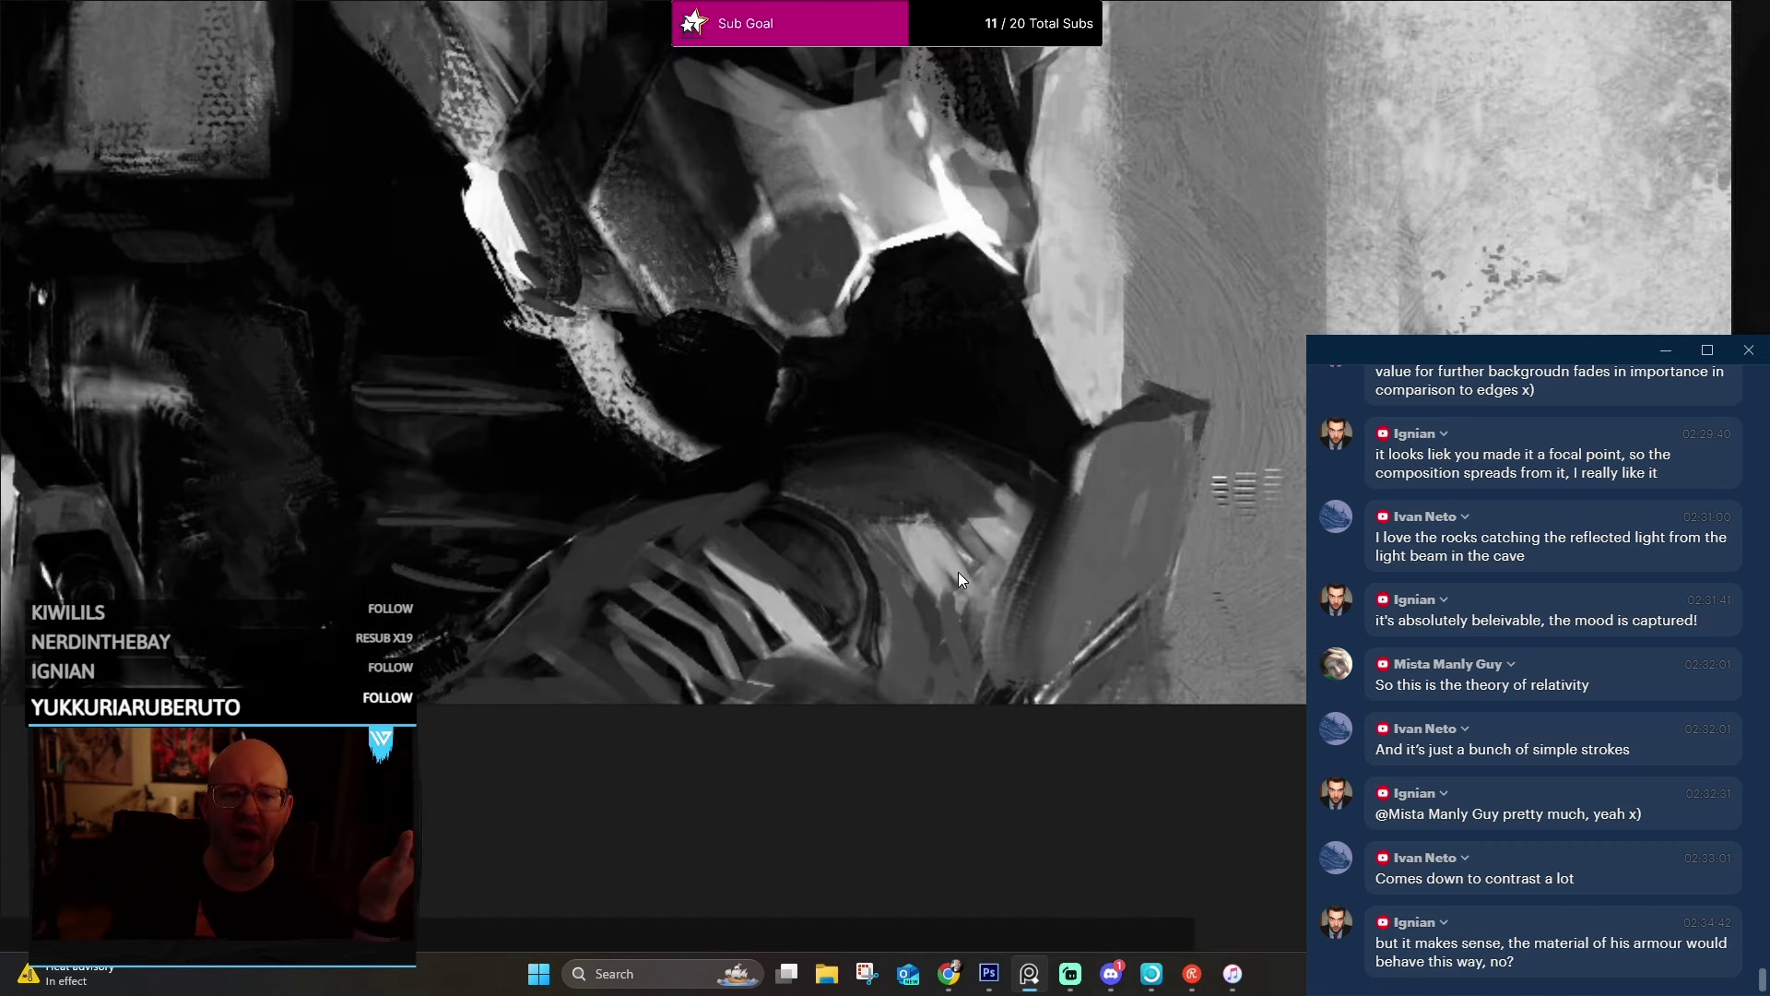
pyautogui.scroll(2, 1033, 531)
pyautogui.scroll(-2, 617, 562)
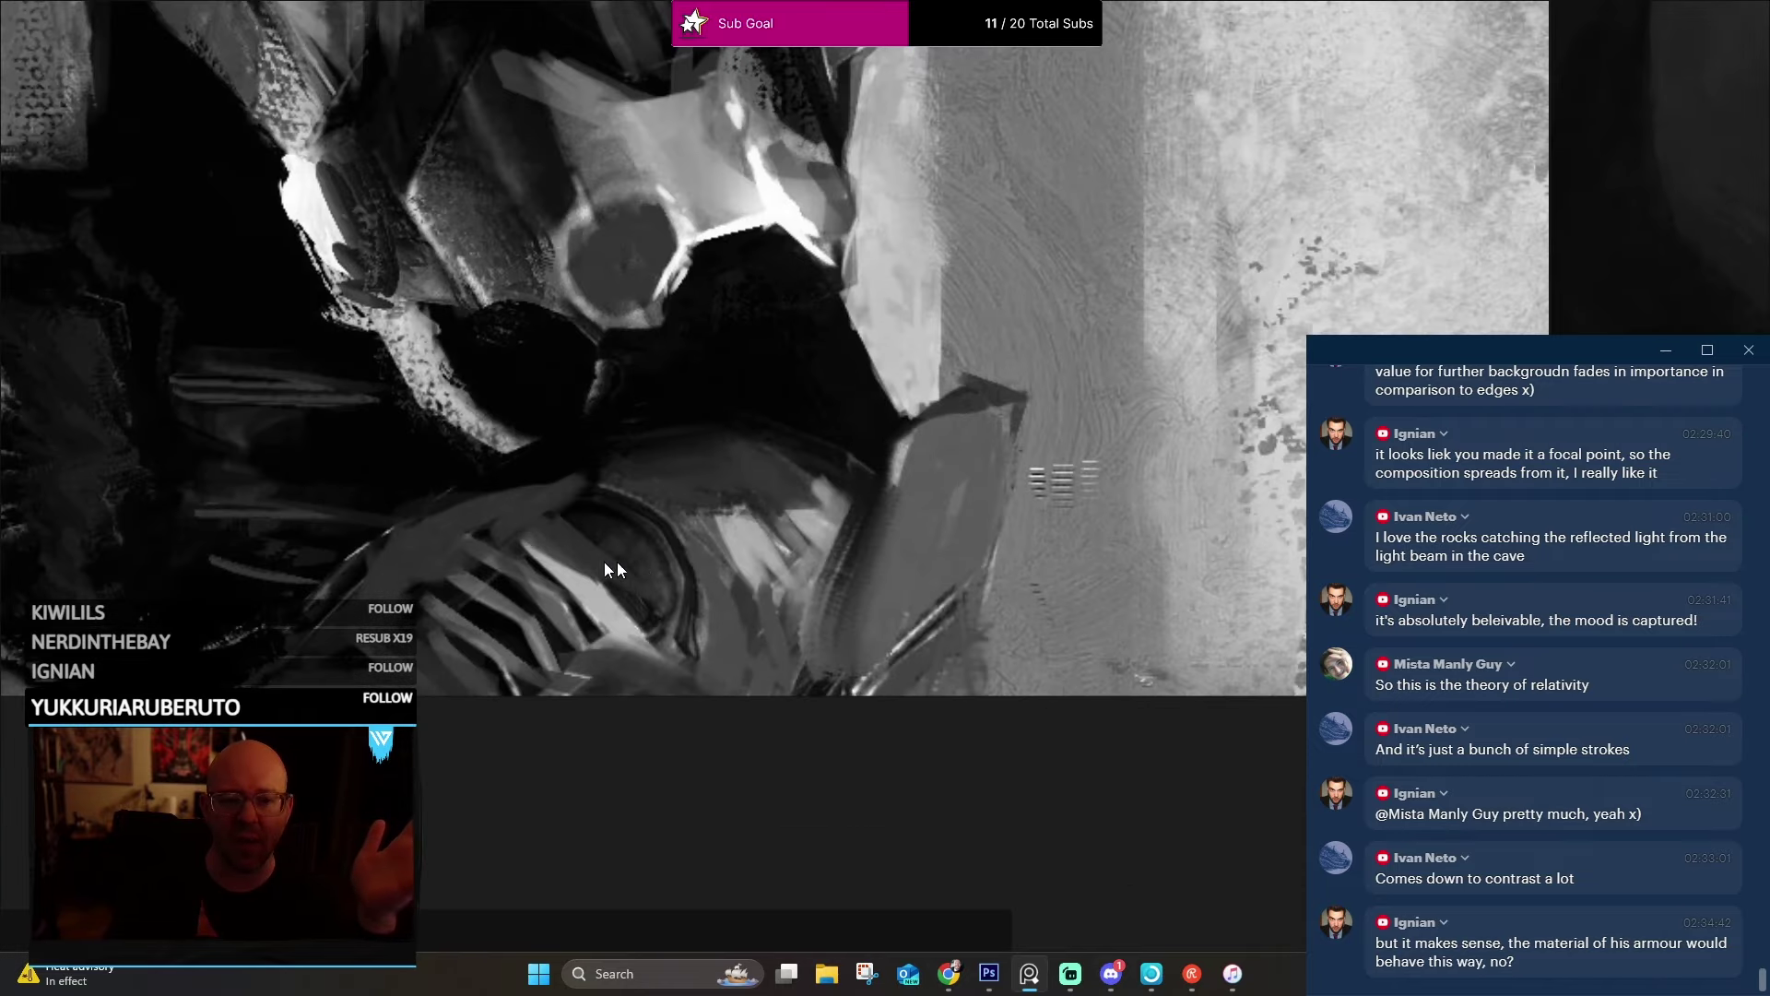
pyautogui.scroll(-2, 955, 402)
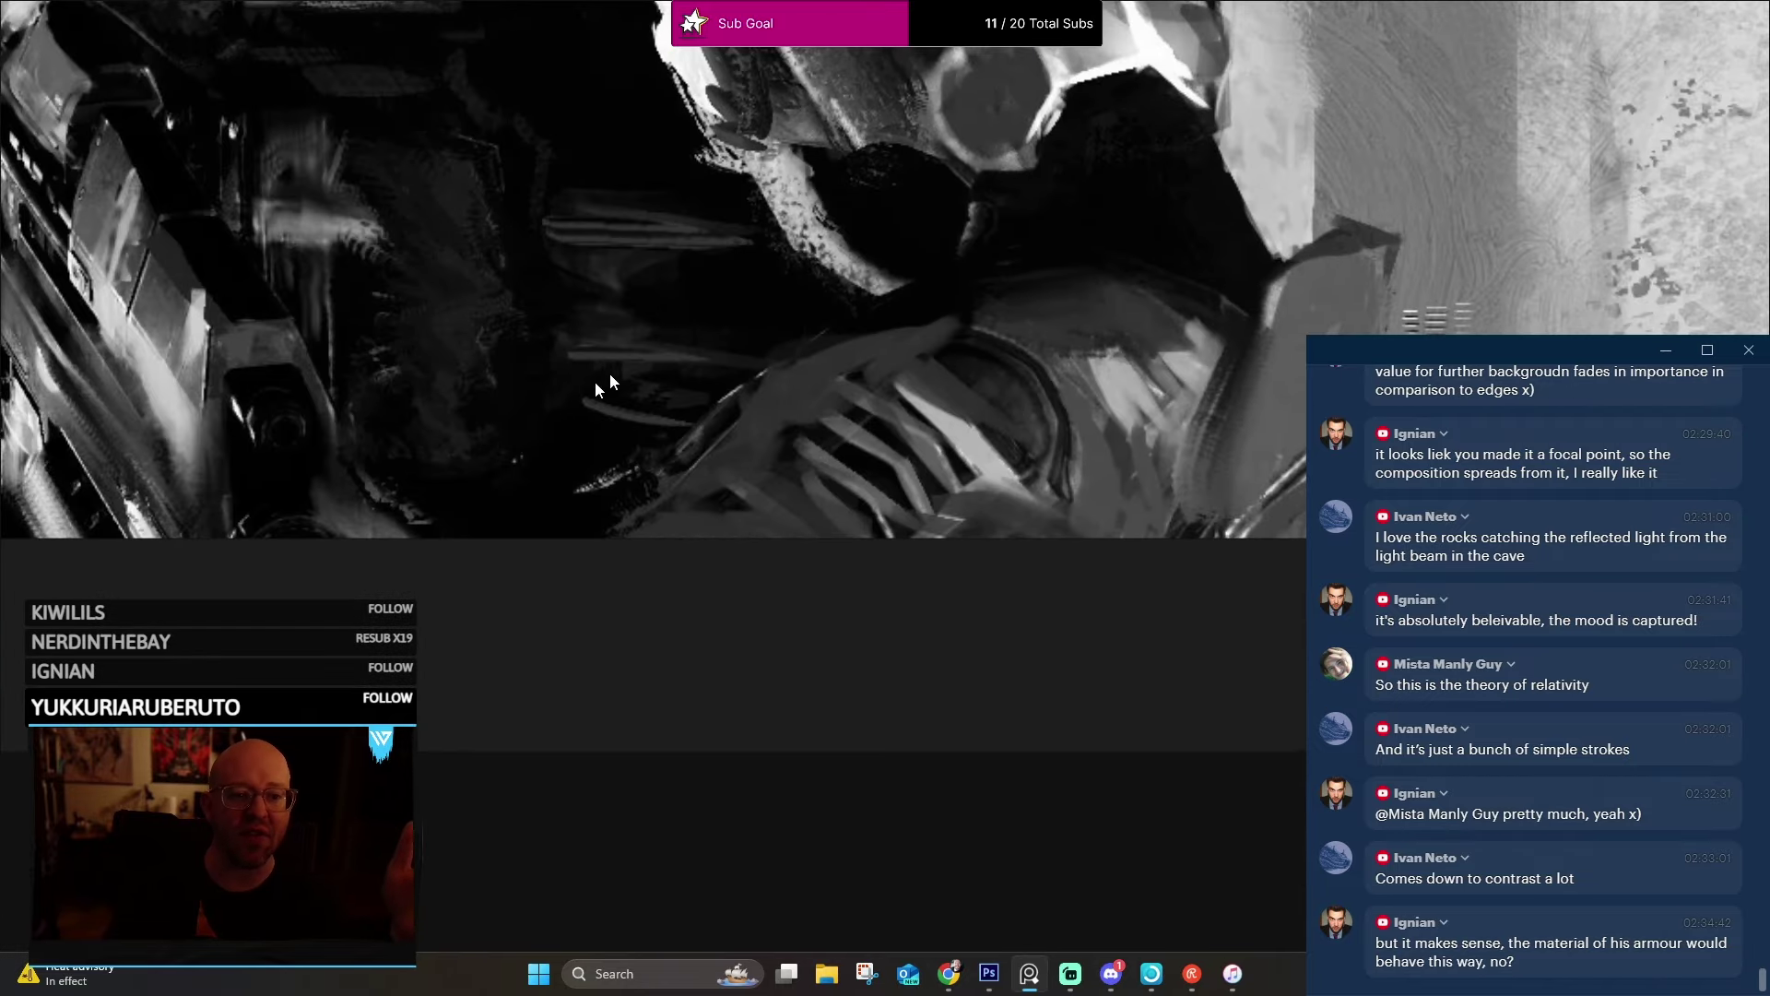
pyautogui.scroll(2, 855, 683)
pyautogui.scroll(-2, 927, 288)
pyautogui.scroll(2, 804, 263)
pyautogui.scroll(-3, 754, 330)
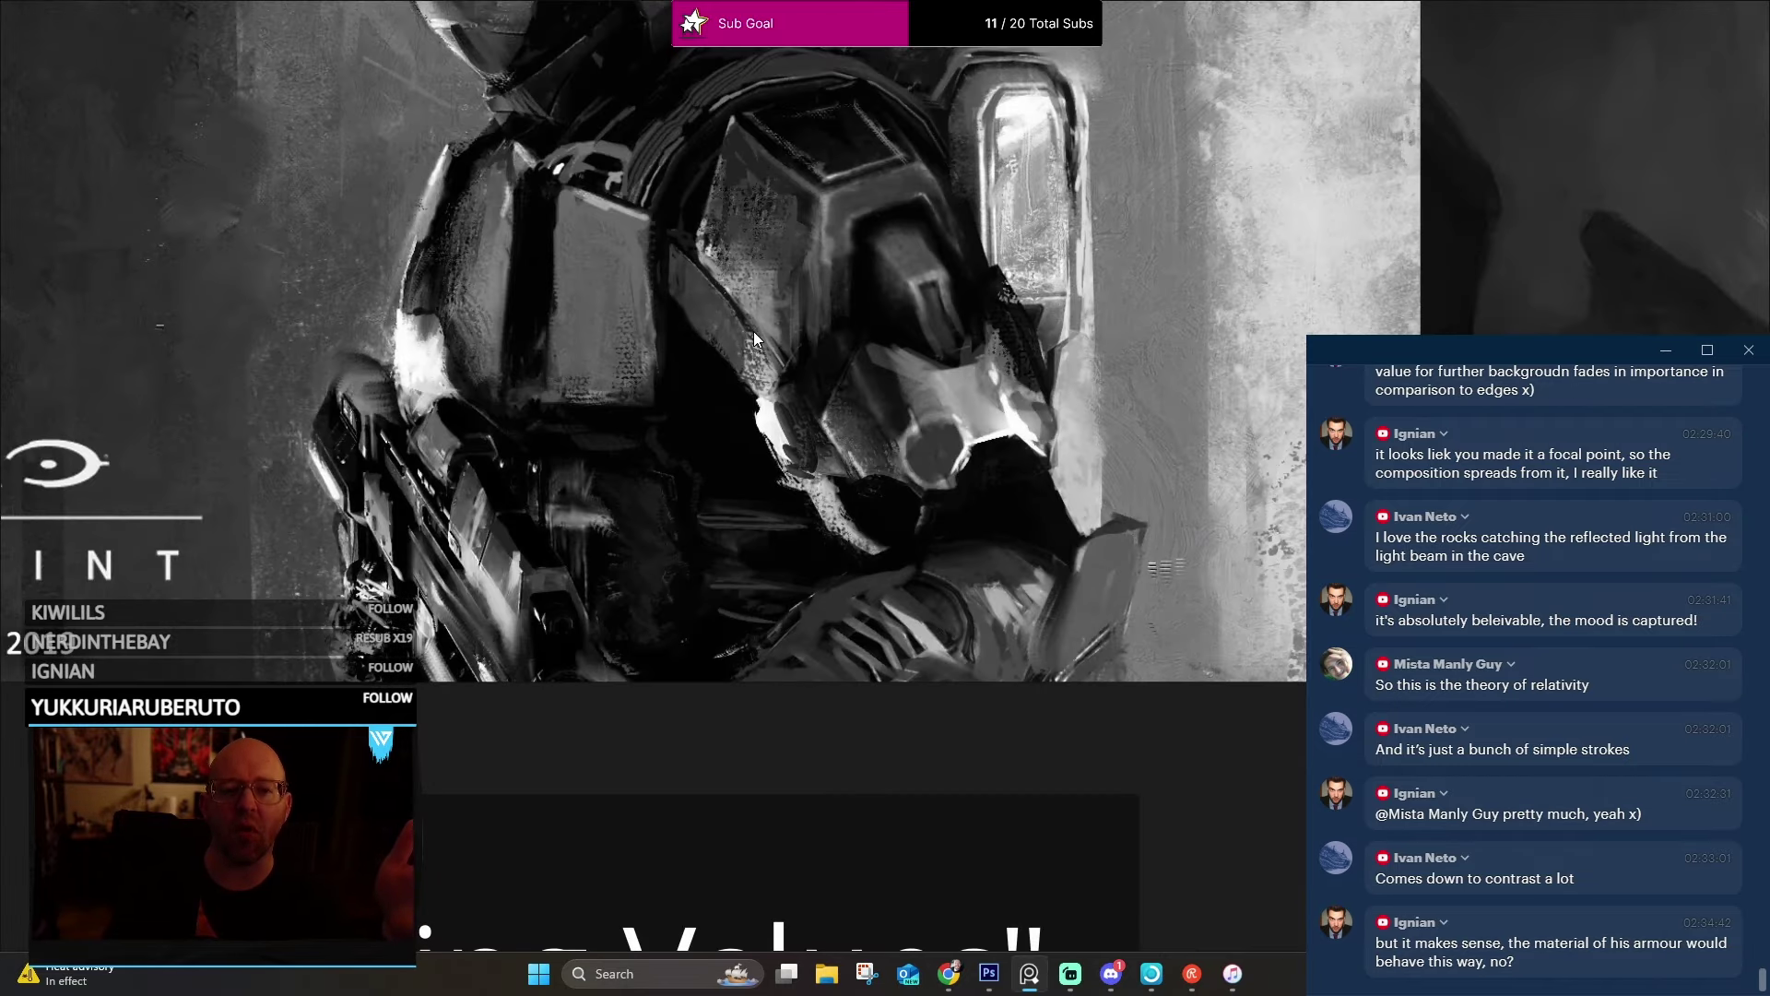
pyautogui.scroll(1, 813, 605)
pyautogui.scroll(-2, 755, 506)
# Bring up the grayscale Halo Waypoint painting, zooming and panning to centre it.
pyautogui.press('Right')
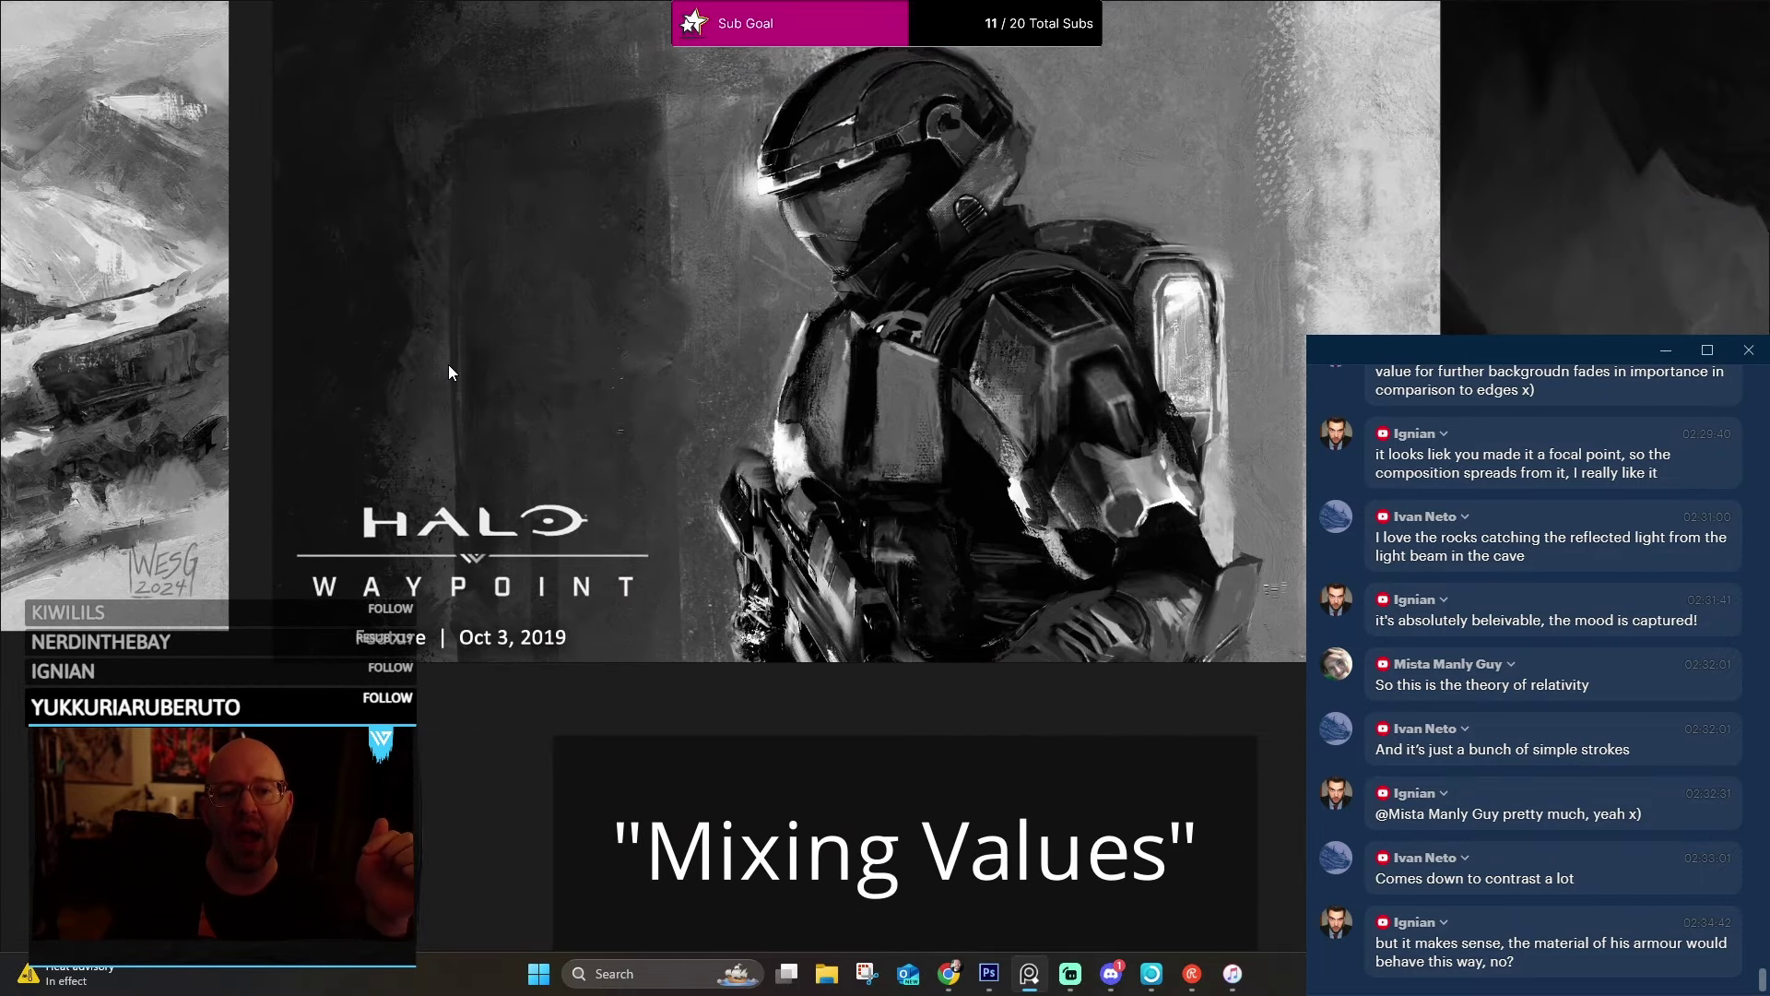
pyautogui.scroll(2, 405, 371)
pyautogui.scroll(2, 399, 372)
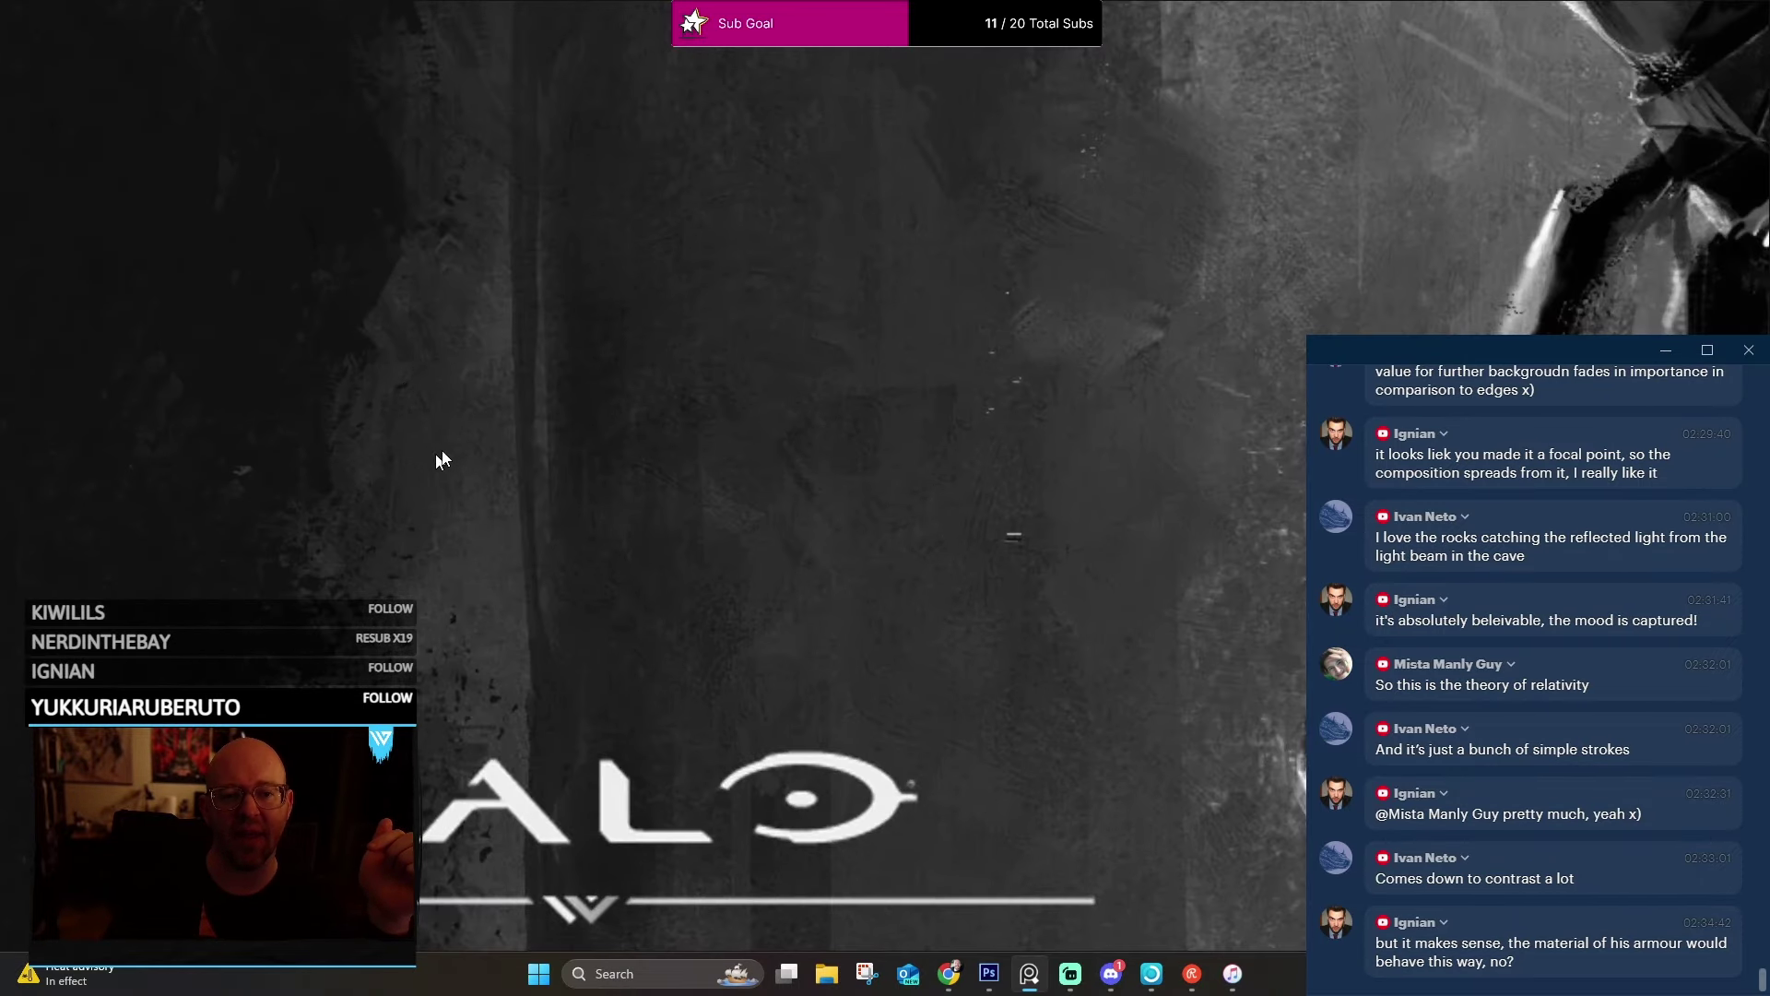
pyautogui.scroll(-2, 397, 397)
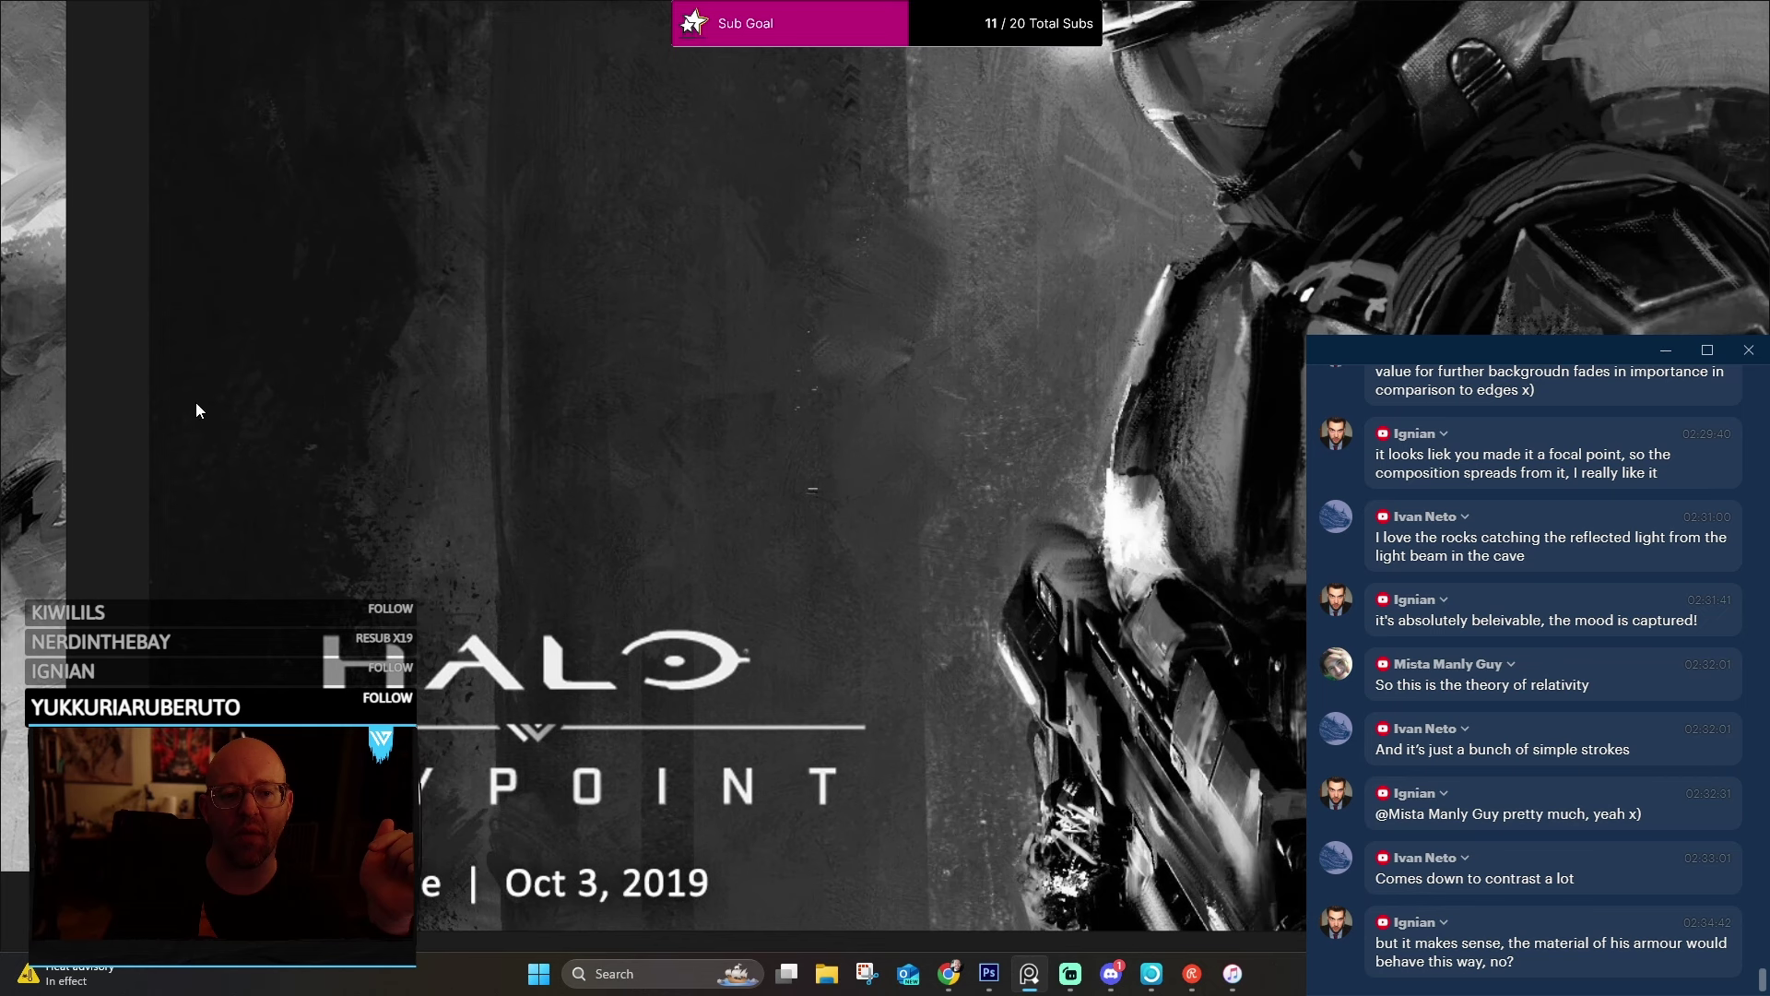
pyautogui.scroll(1, 350, 378)
pyautogui.scroll(-4, 387, 343)
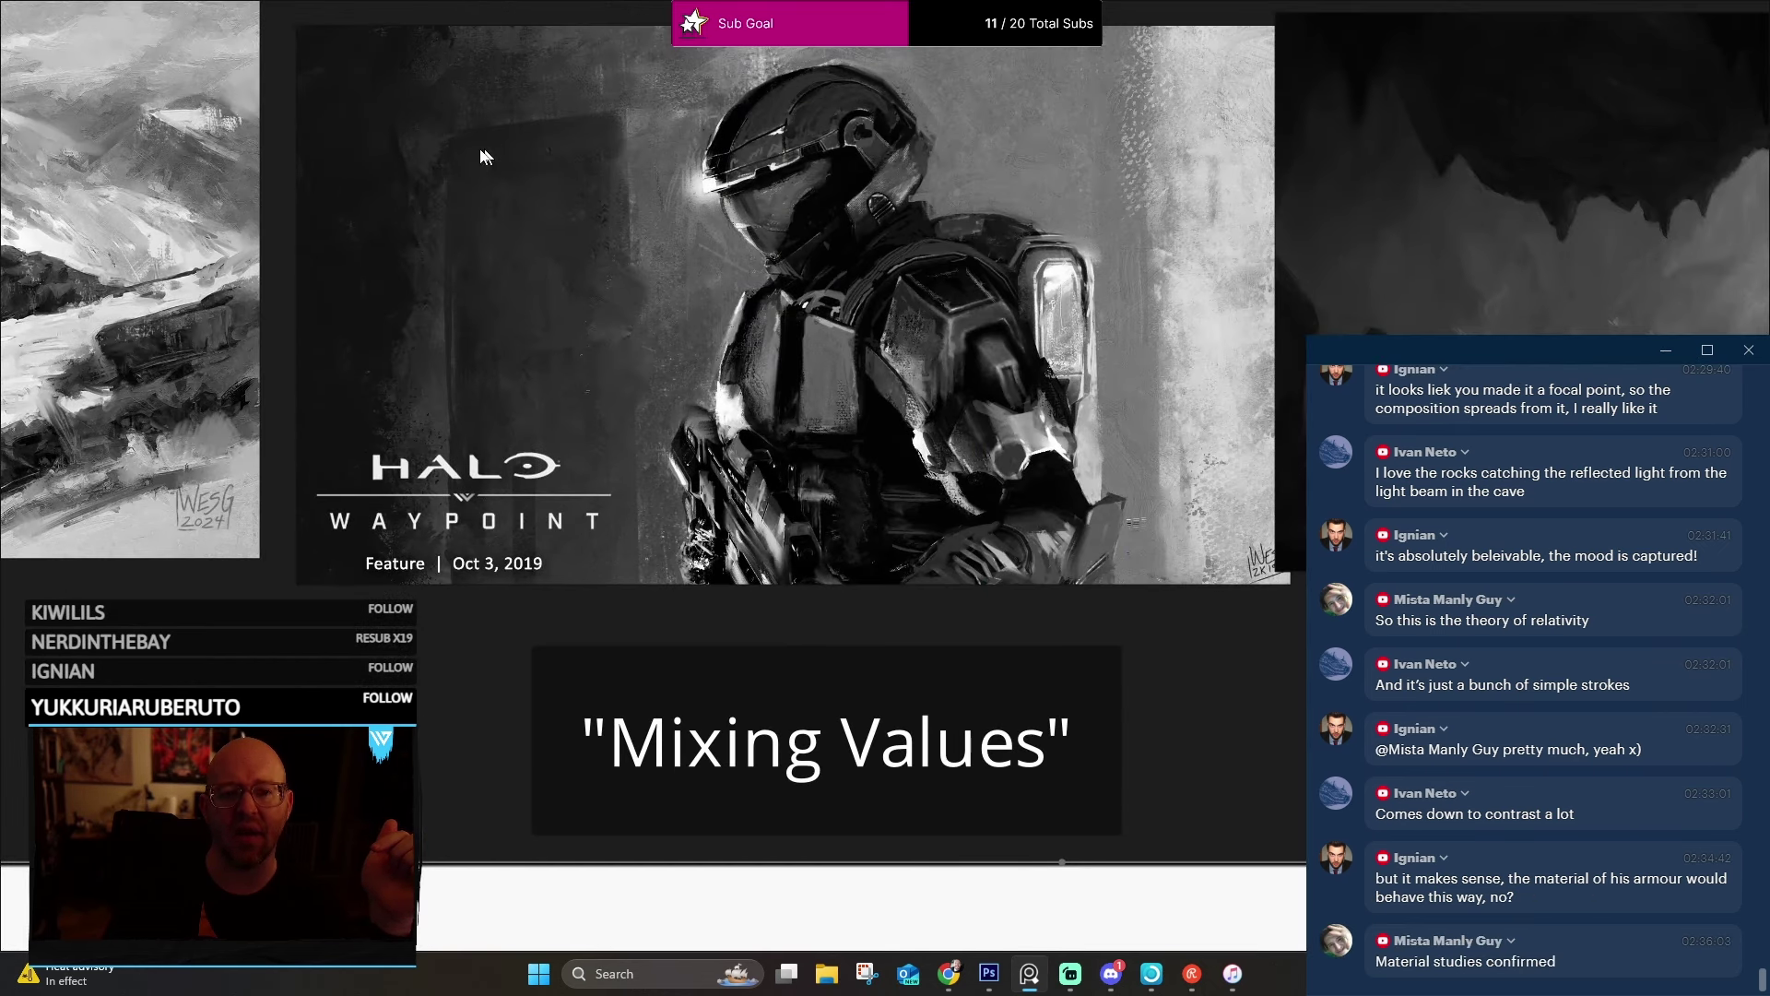
pyautogui.scroll(3, 355, 164)
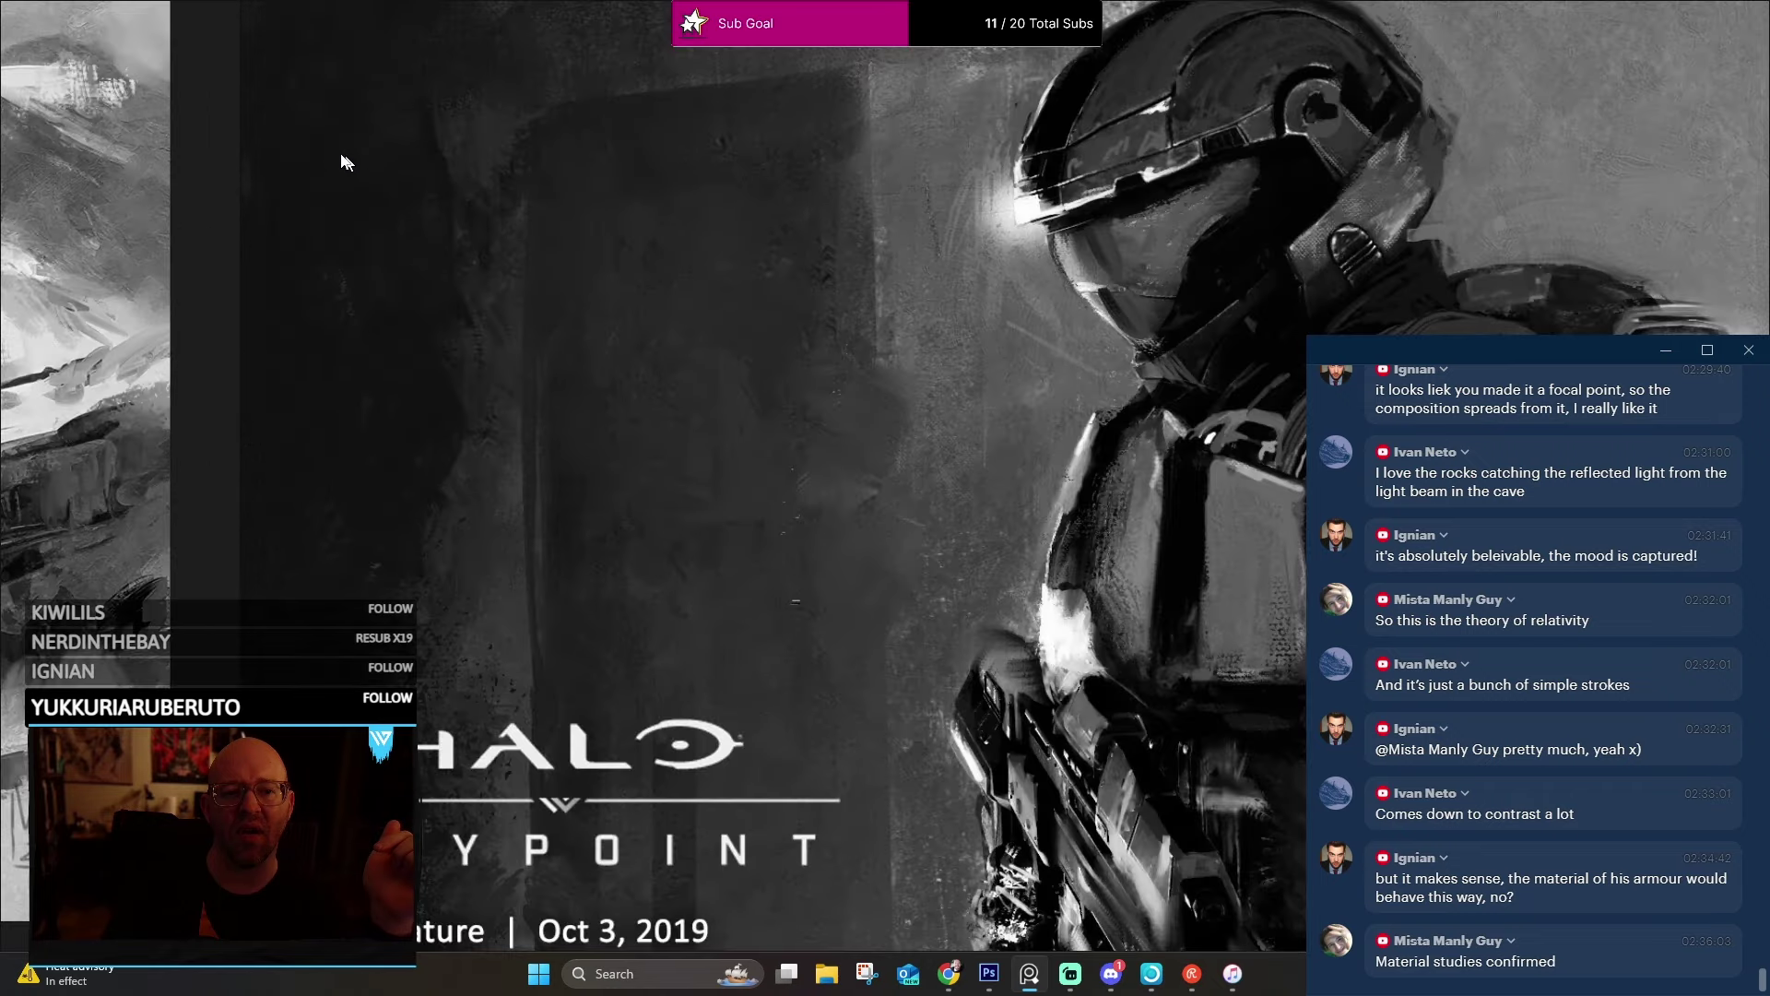
pyautogui.scroll(-2, 332, 176)
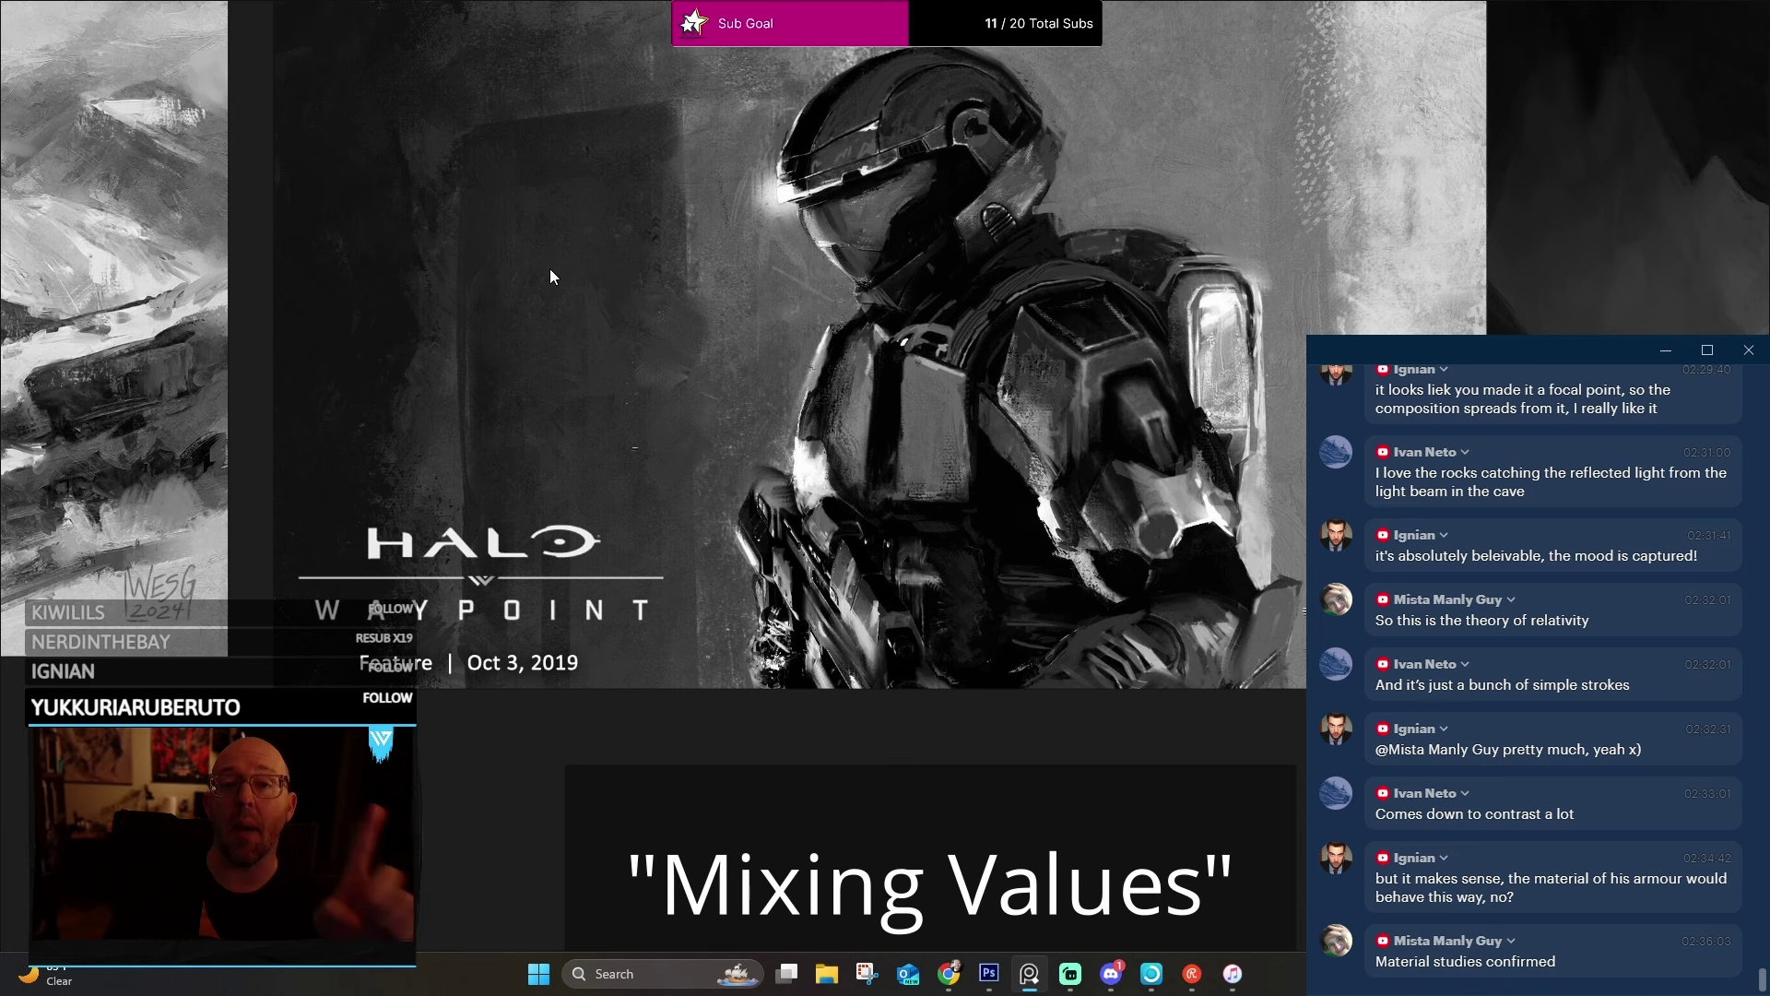
pyautogui.scroll(1, 611, 279)
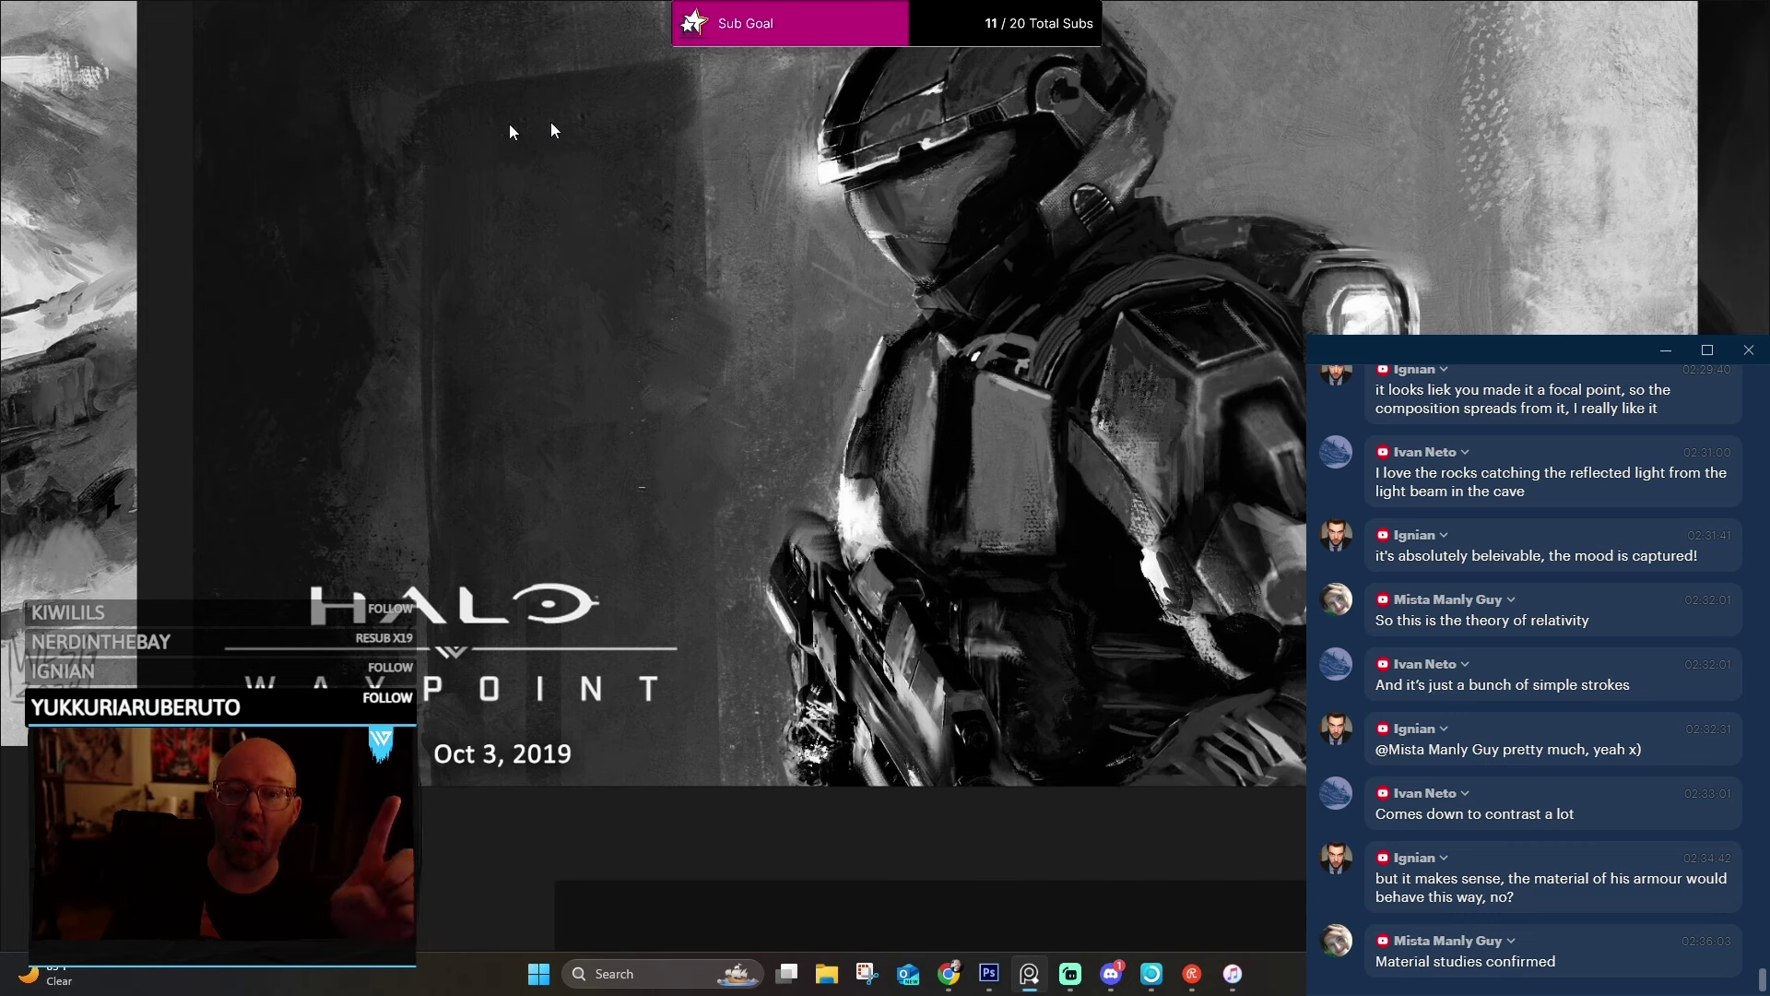
pyautogui.scroll(-3, 491, 313)
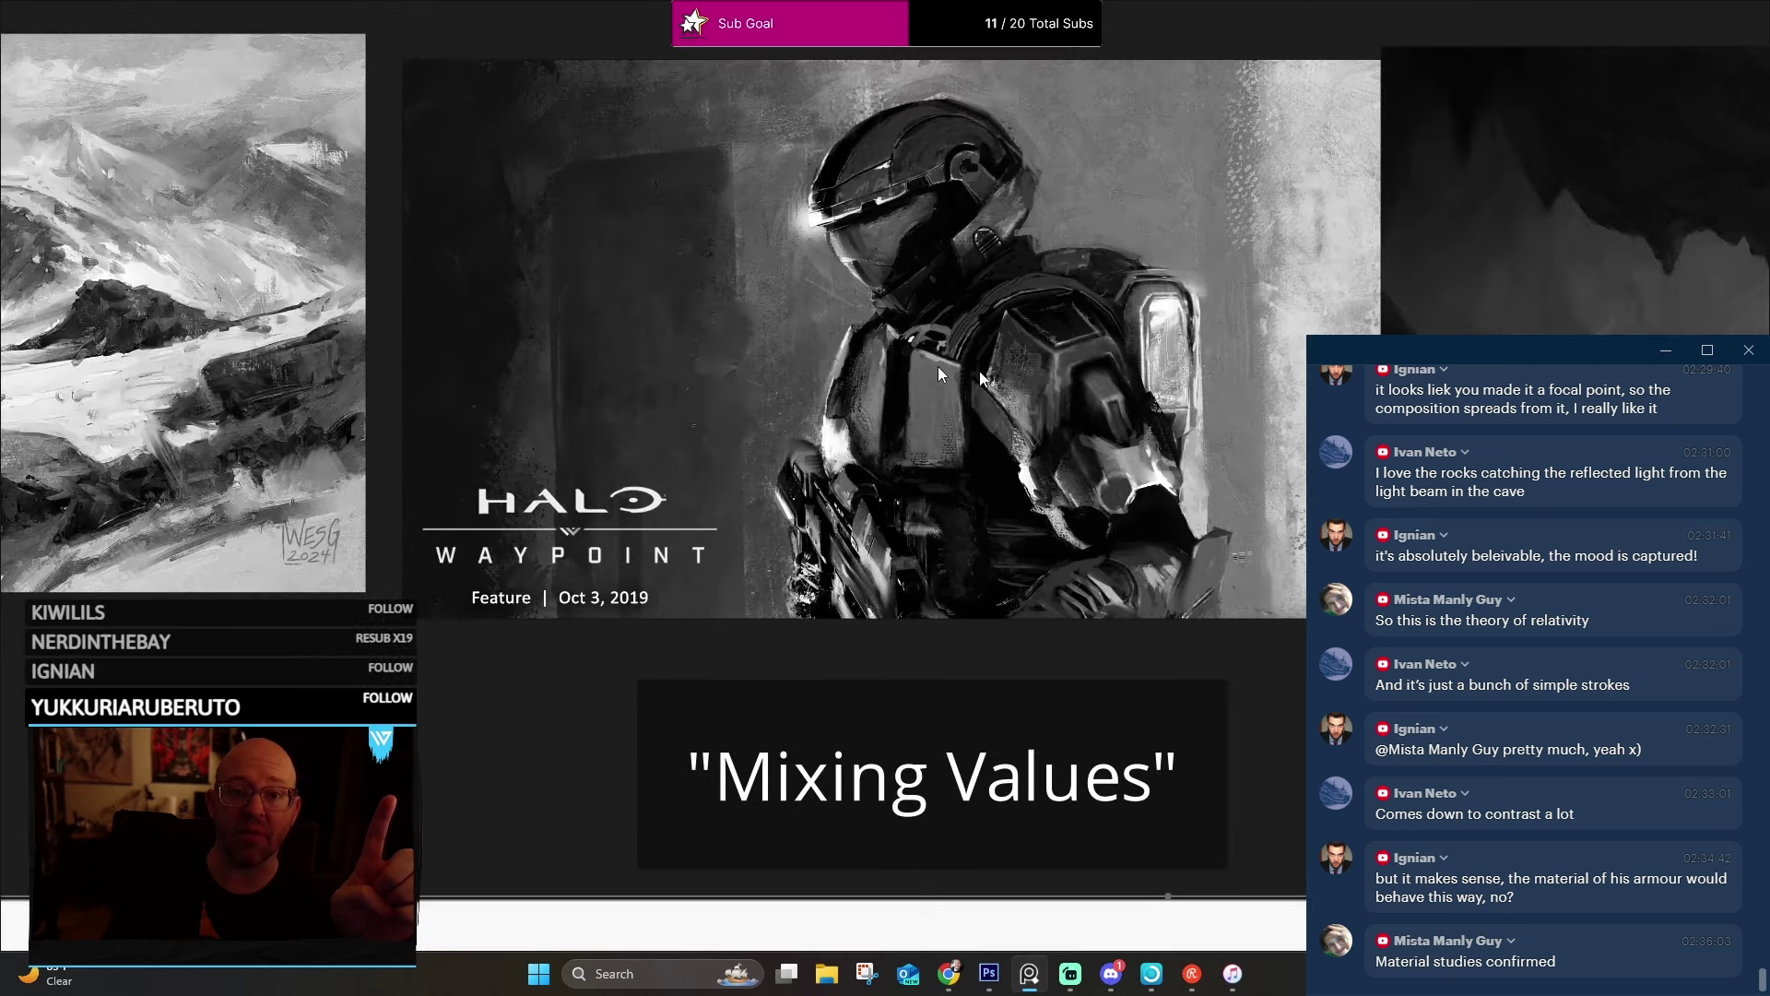
pyautogui.moveTo(937, 367); pyautogui.dragTo(755, 362)
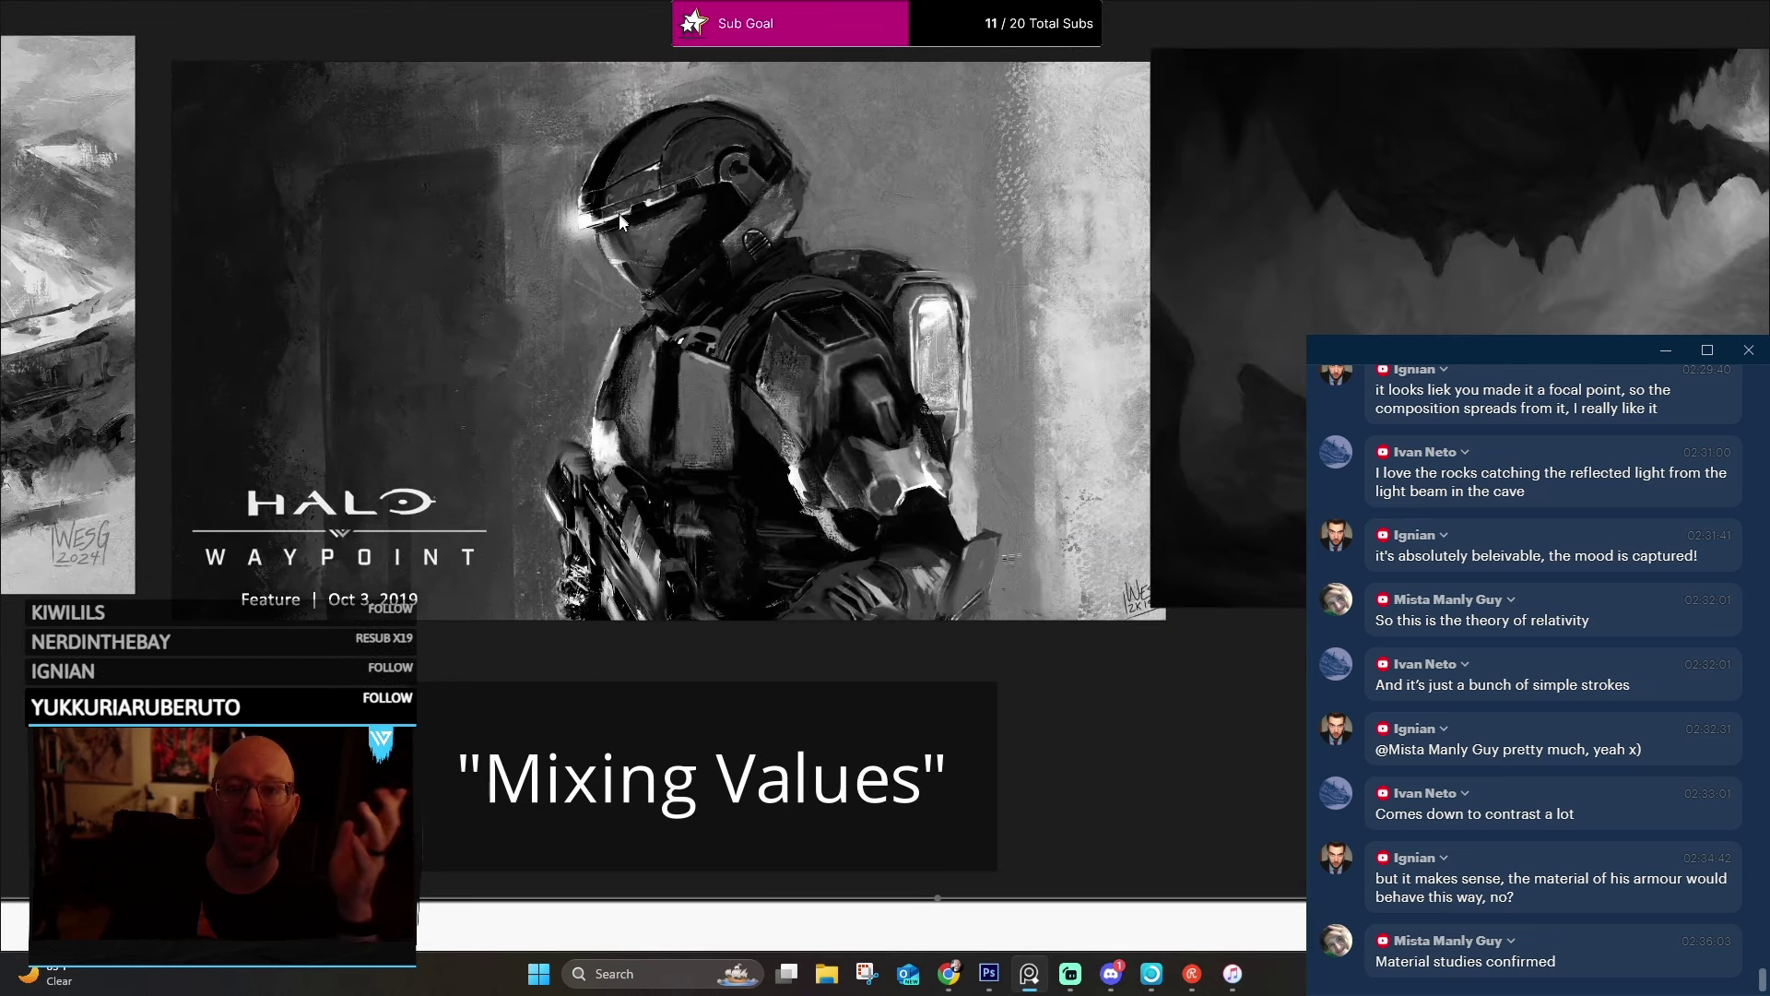
pyautogui.scroll(2, 787, 487)
pyautogui.scroll(-2, 786, 487)
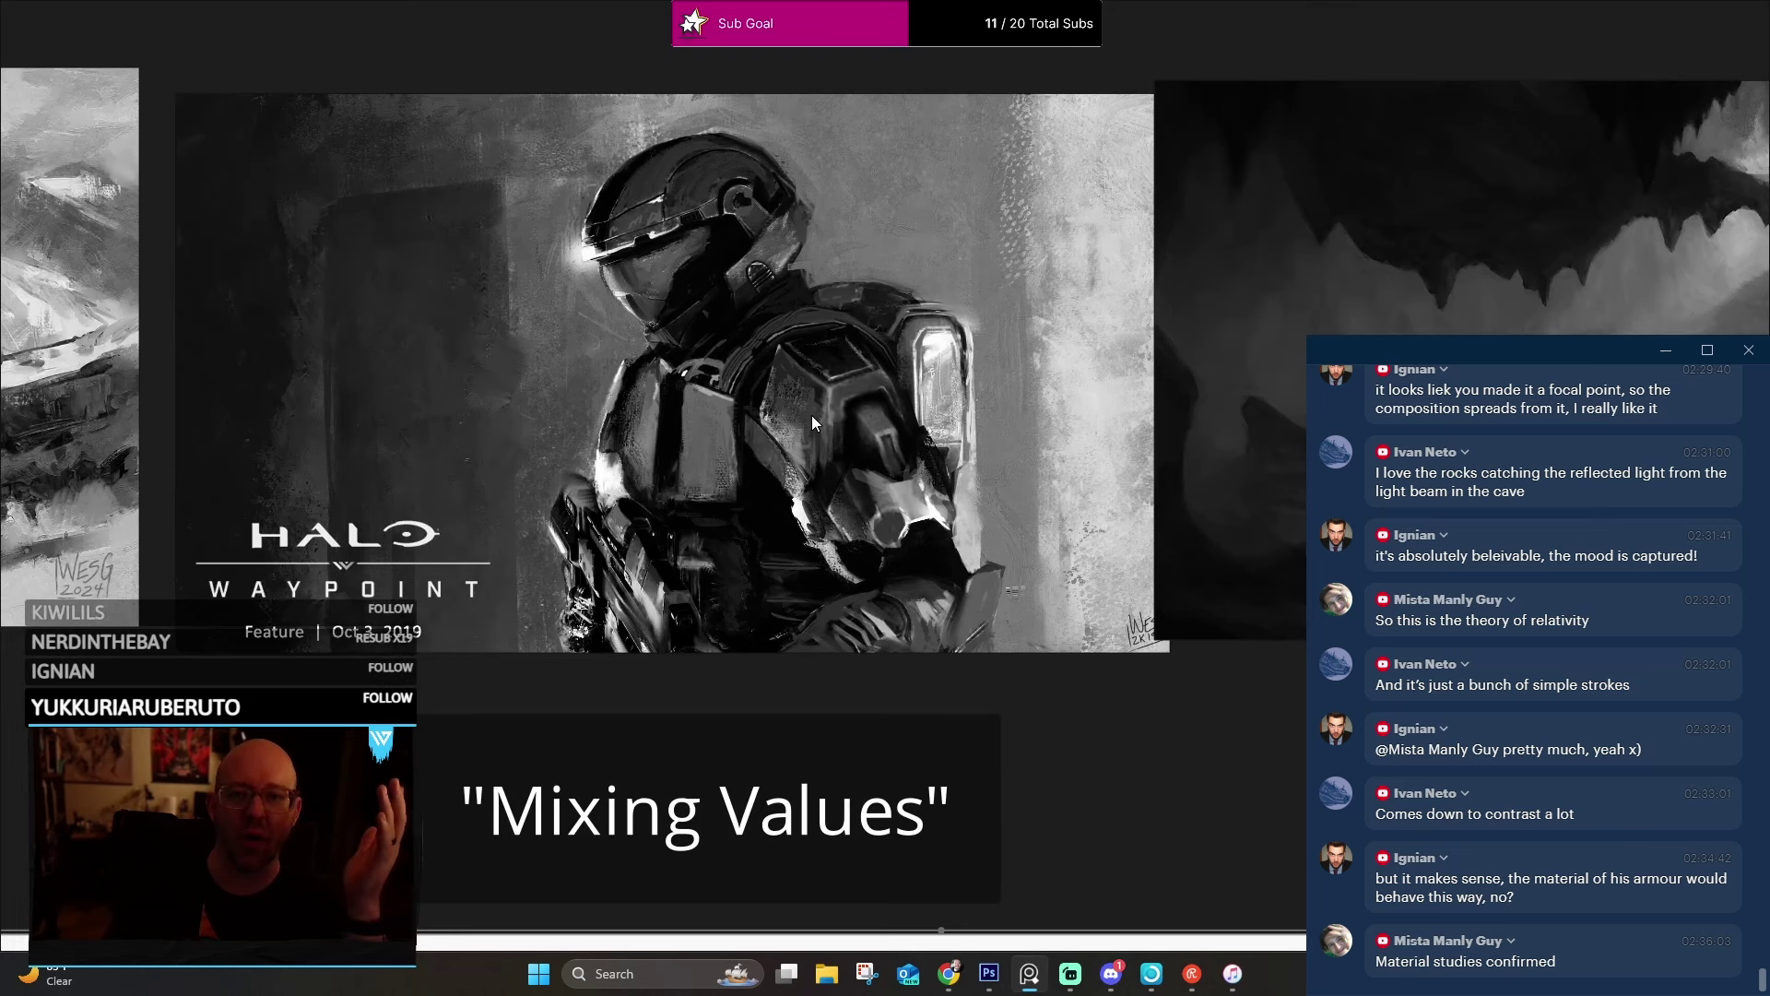
pyautogui.scroll(3, 775, 421)
pyautogui.scroll(1, 775, 420)
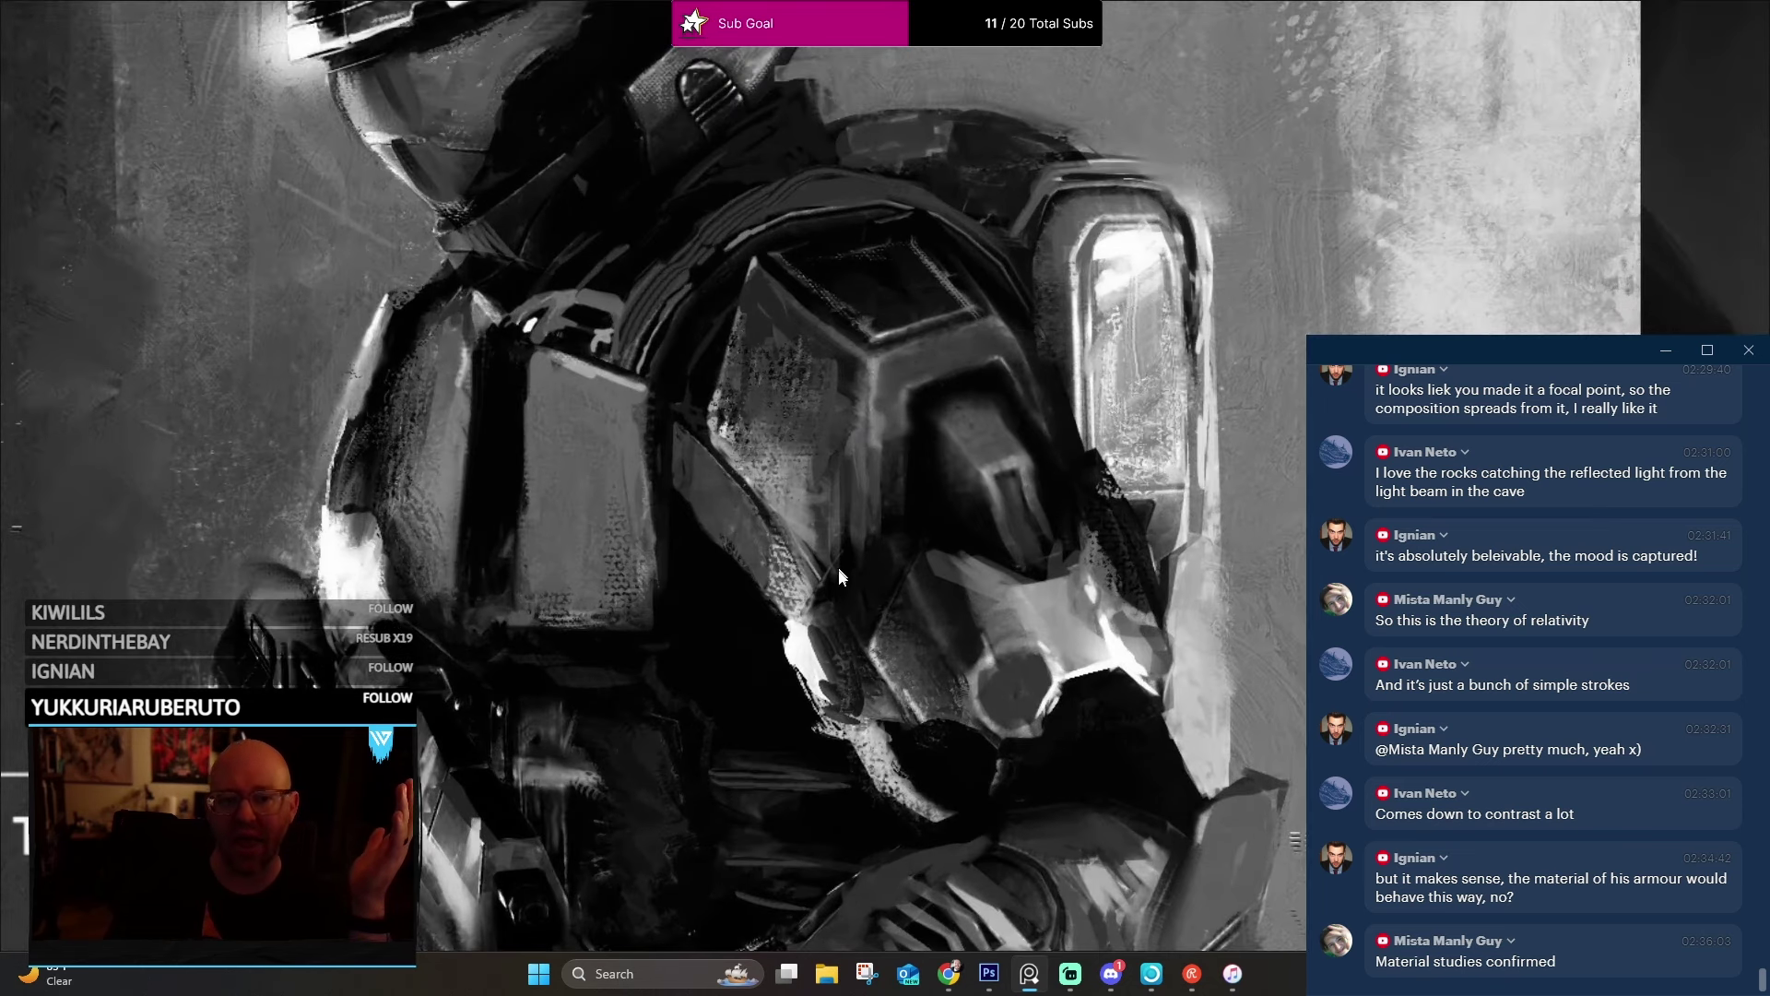
pyautogui.scroll(-1, 878, 395)
pyautogui.scroll(-2, 784, 374)
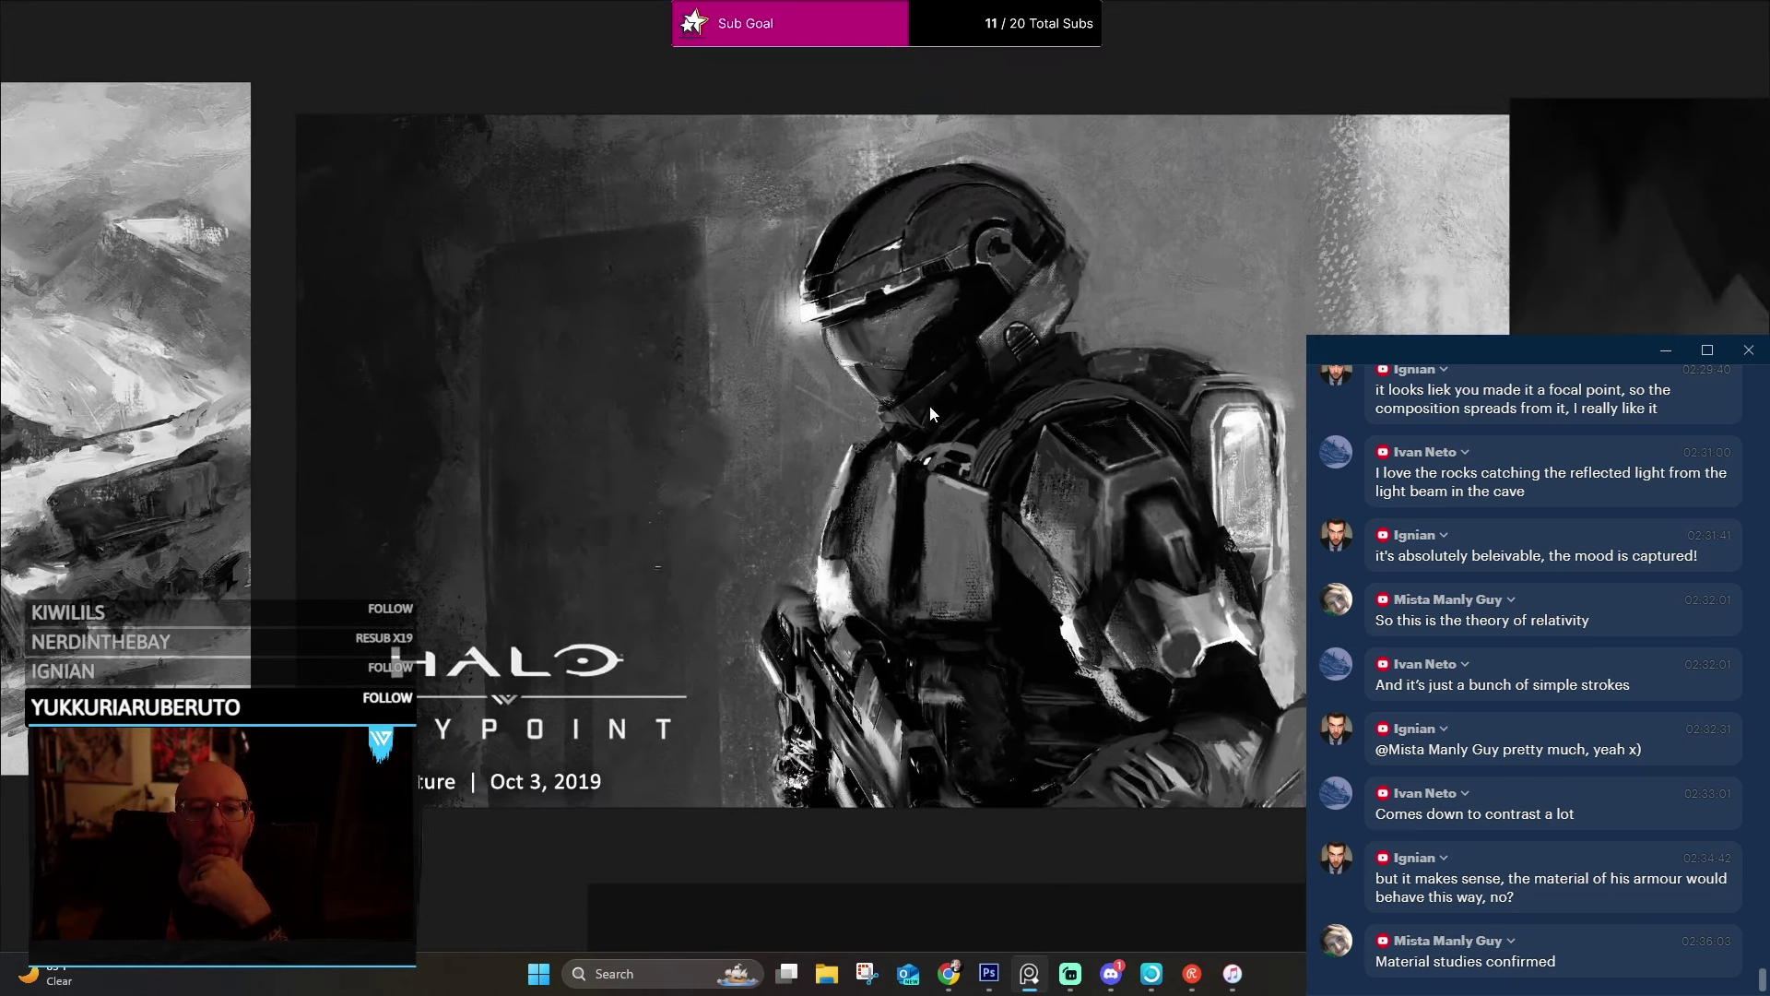
# Uncheck Canvas > Grayscale so the Halo painting shows its rust-orange and pink tones.
pyautogui.rightClick(817, 321)
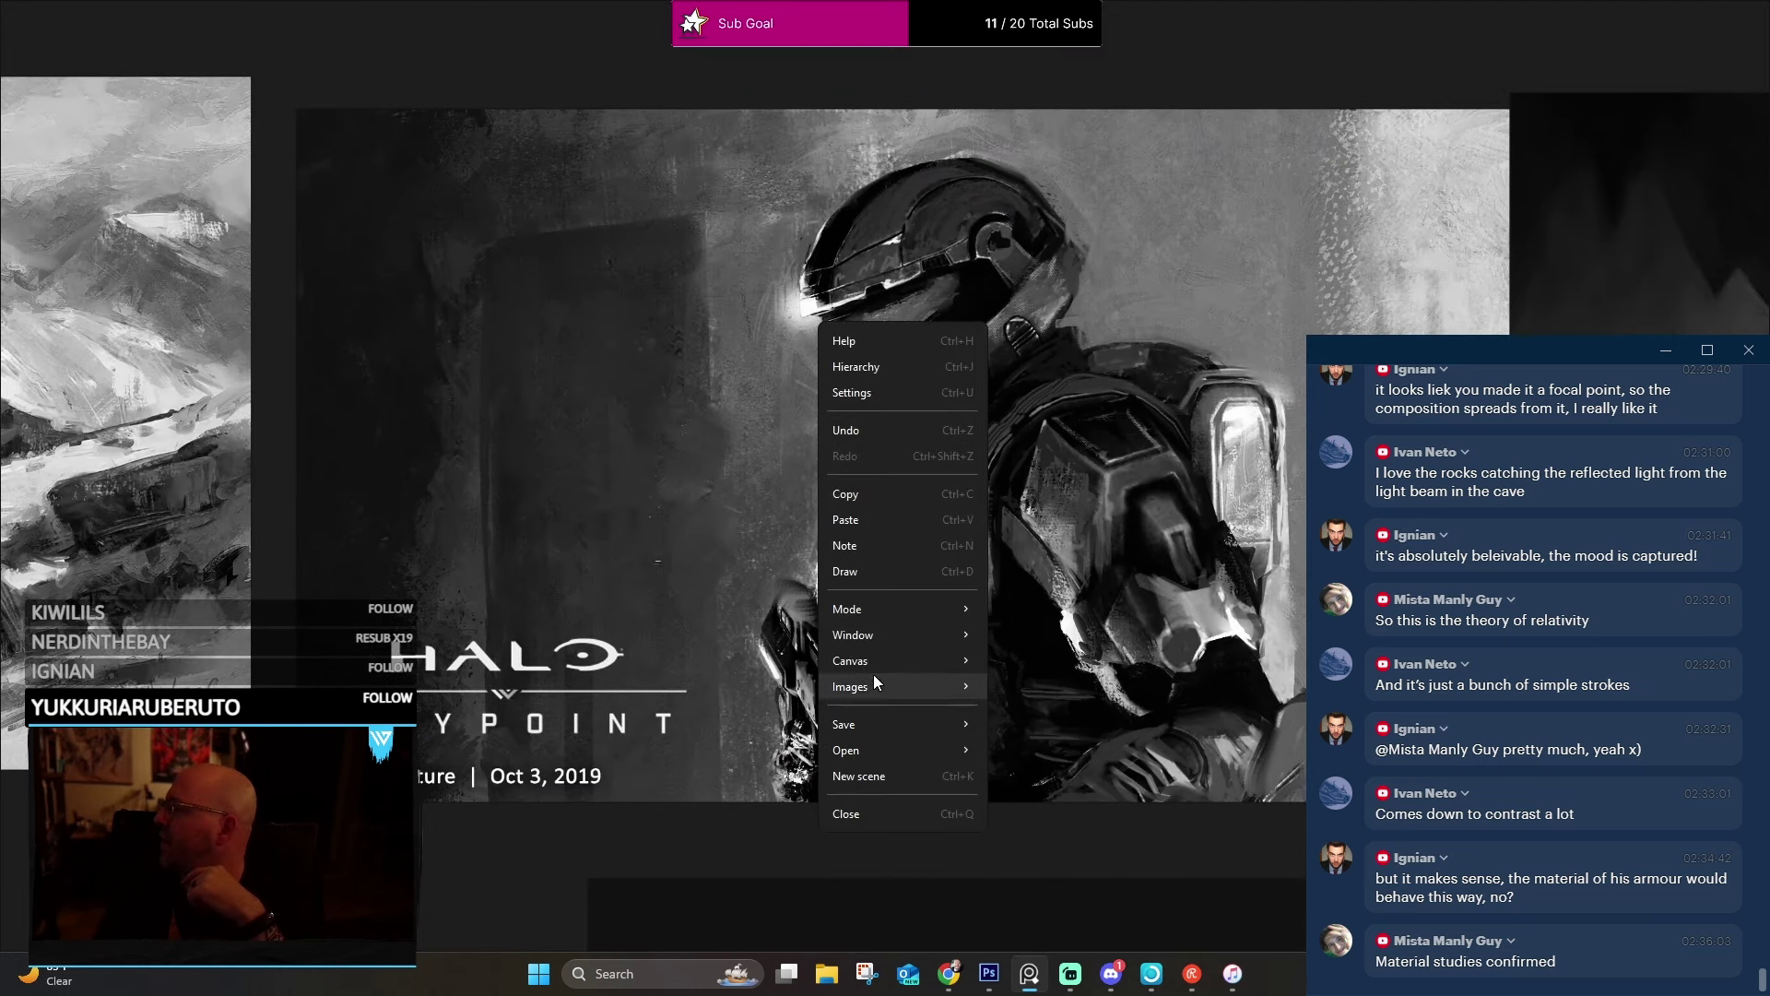
pyautogui.moveTo(885, 661)
pyautogui.click(1054, 736)
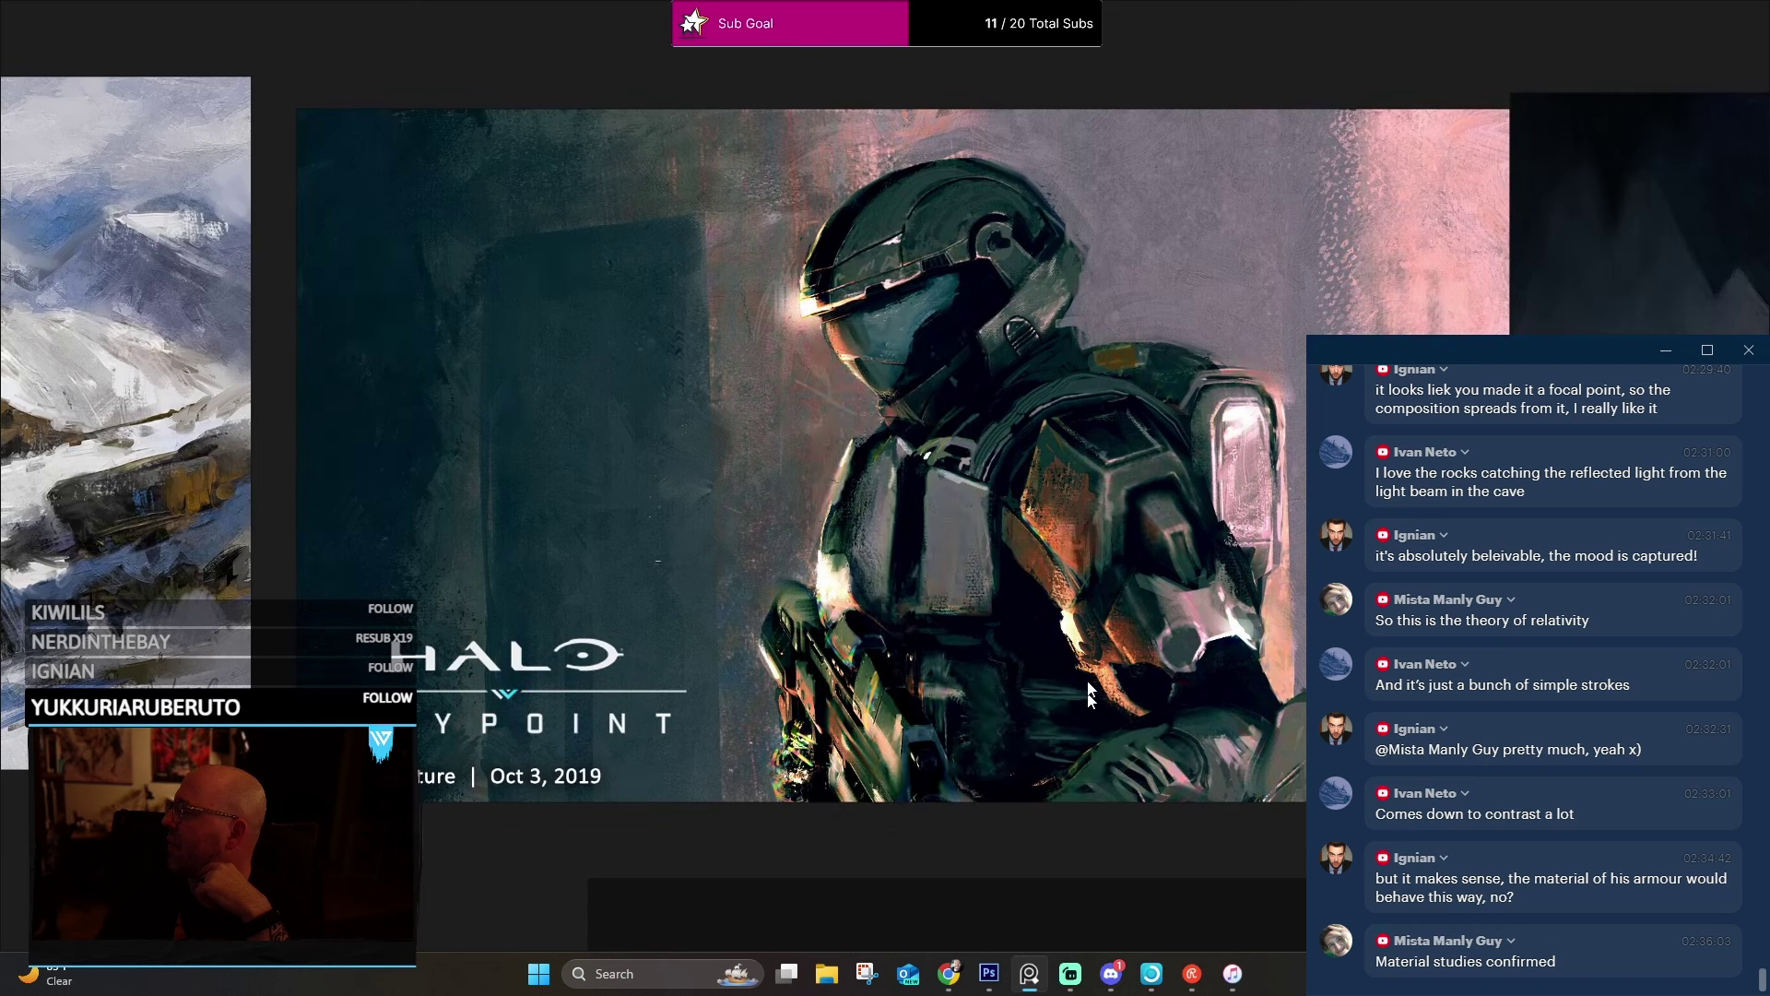
pyautogui.scroll(-5, 811, 474)
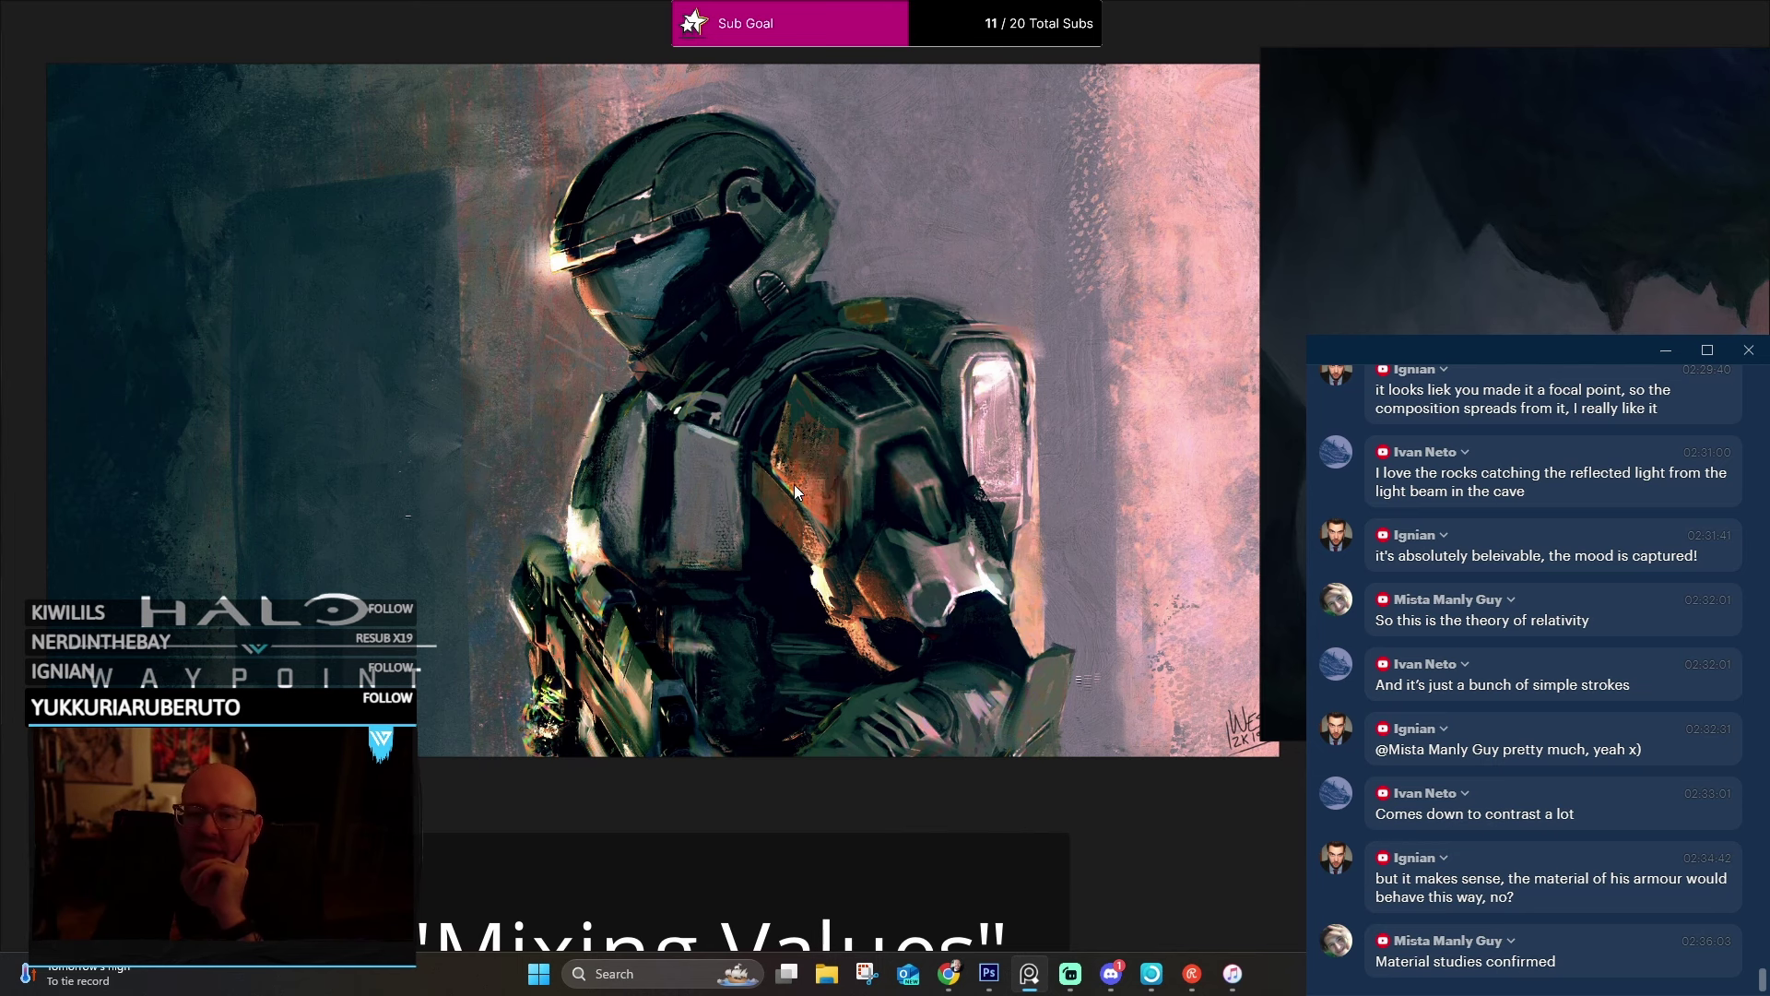
pyautogui.scroll(2, 810, 485)
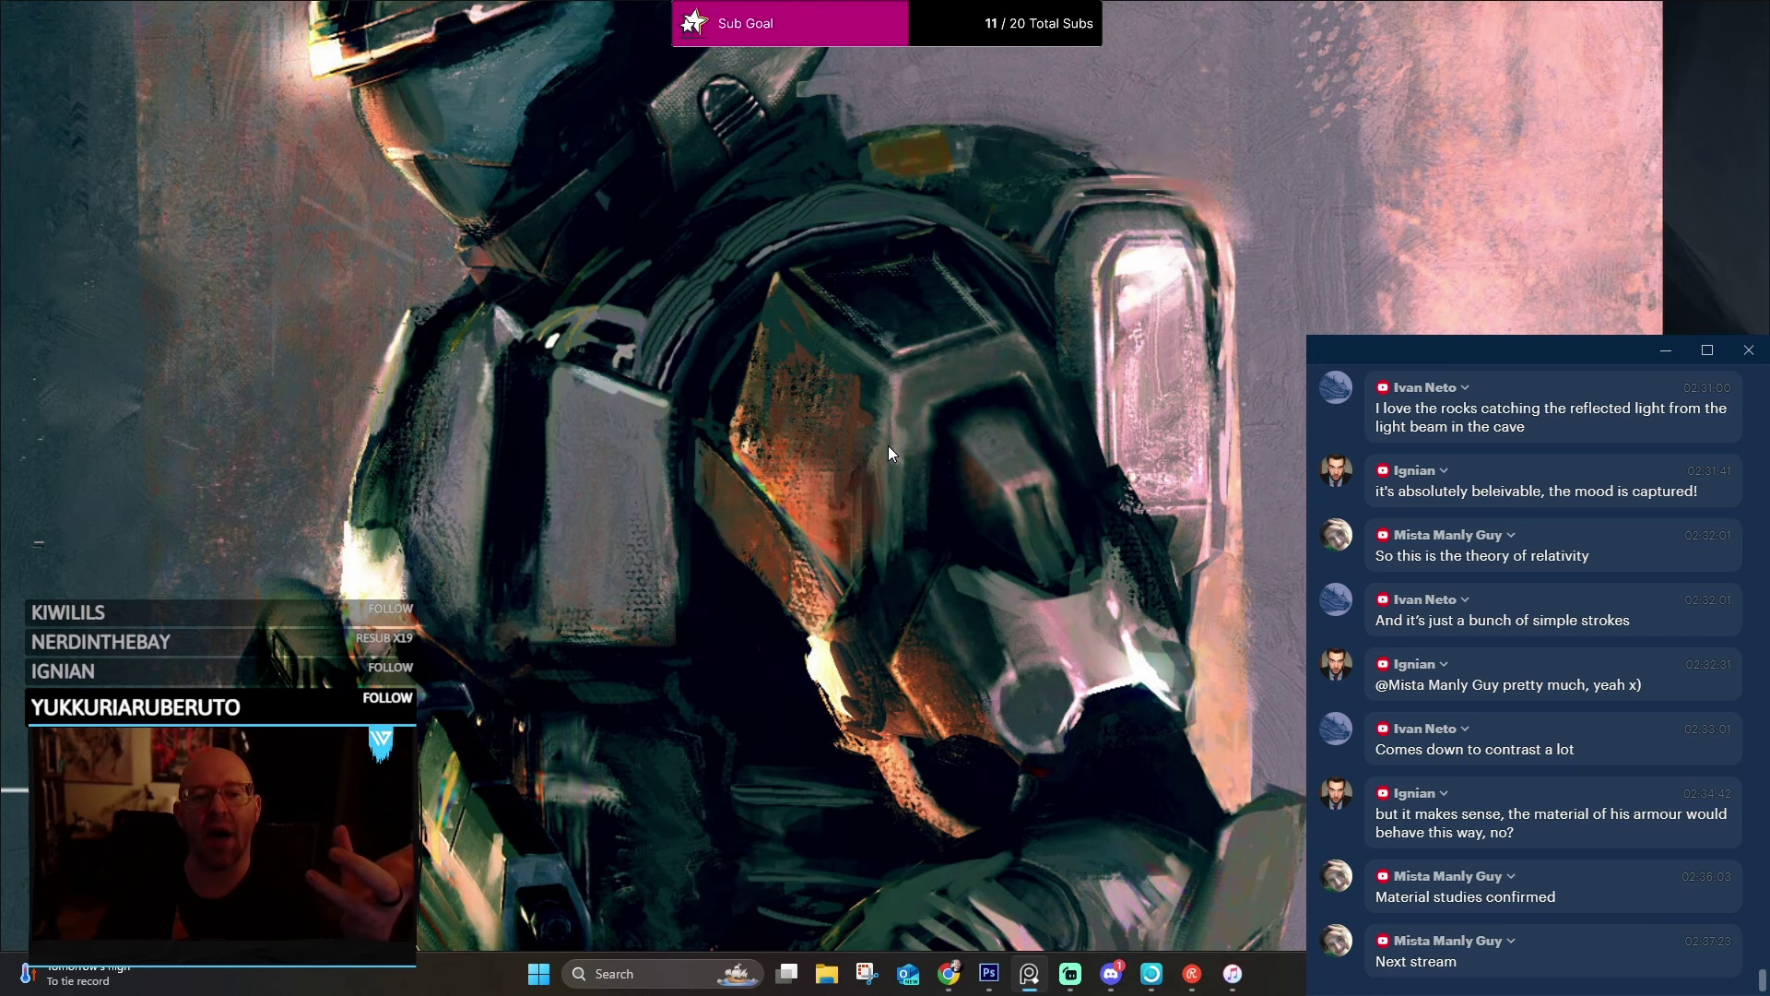
# Zoom out and pan from the Halo painting across the board to the value heading.
pyautogui.moveTo(918, 446); pyautogui.dragTo(743, 520)
pyautogui.scroll(-8, 703, 450)
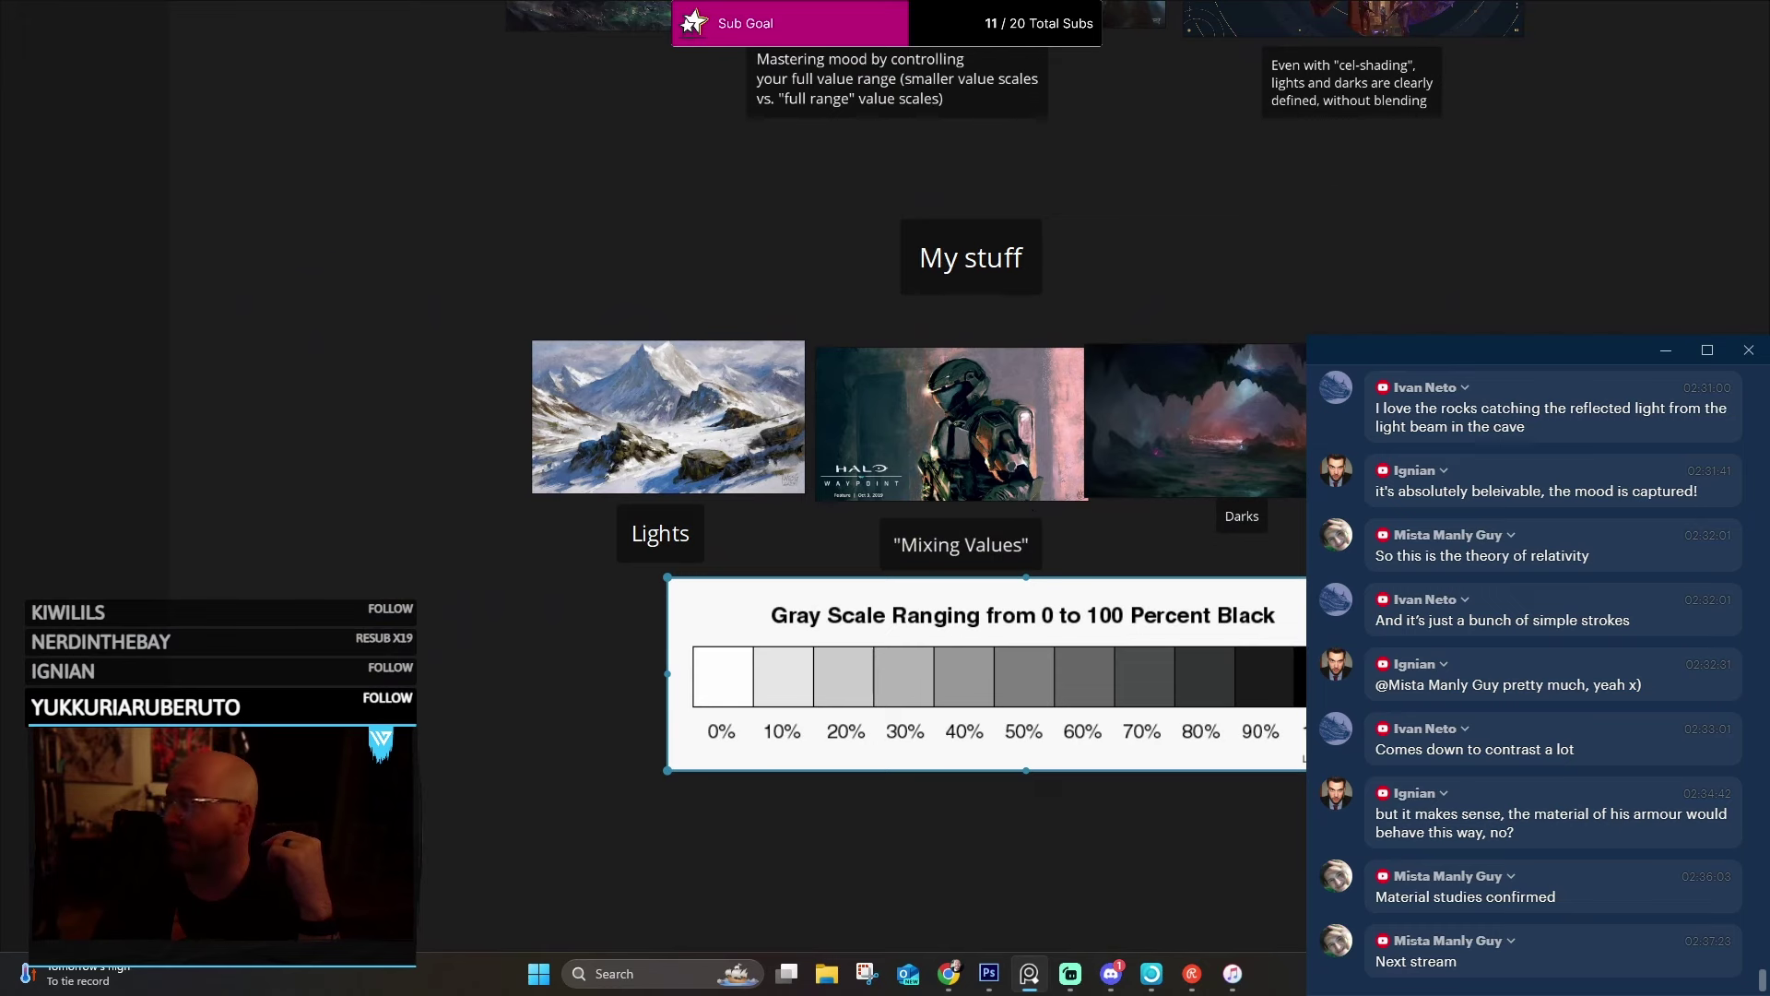
pyautogui.scroll(-6, 1021, 500)
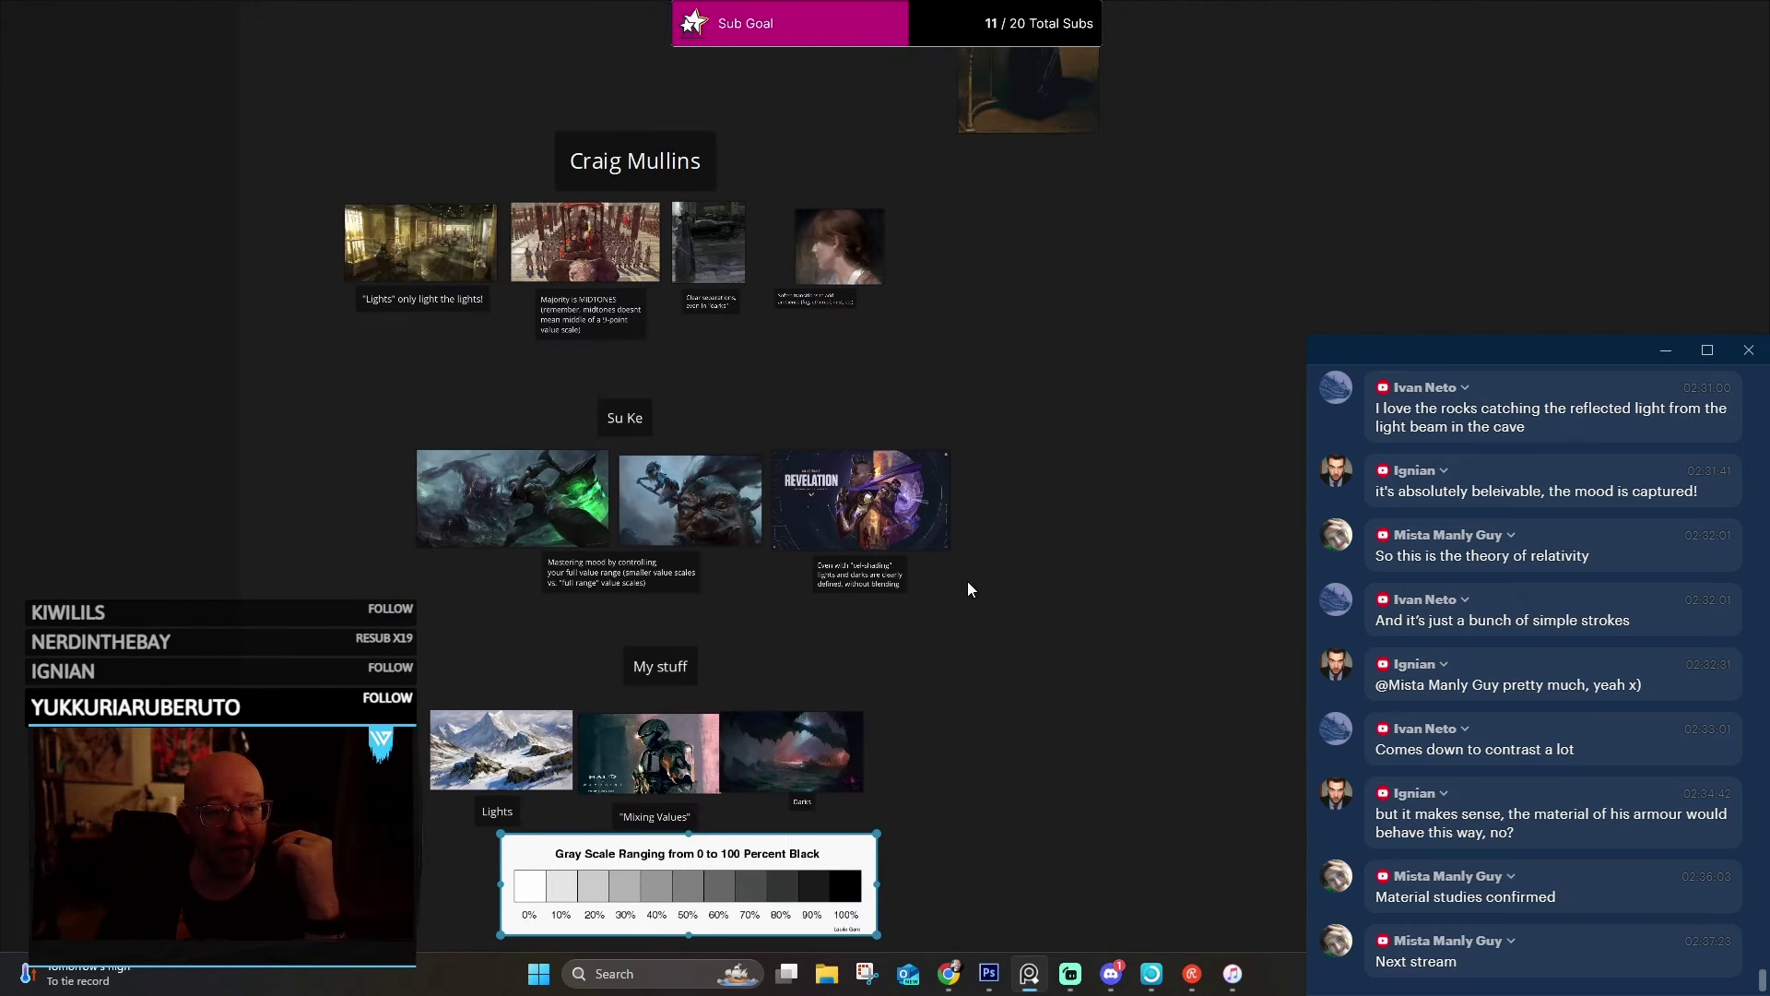
pyautogui.scroll(-5, 1018, 437)
pyautogui.scroll(6, 998, 695)
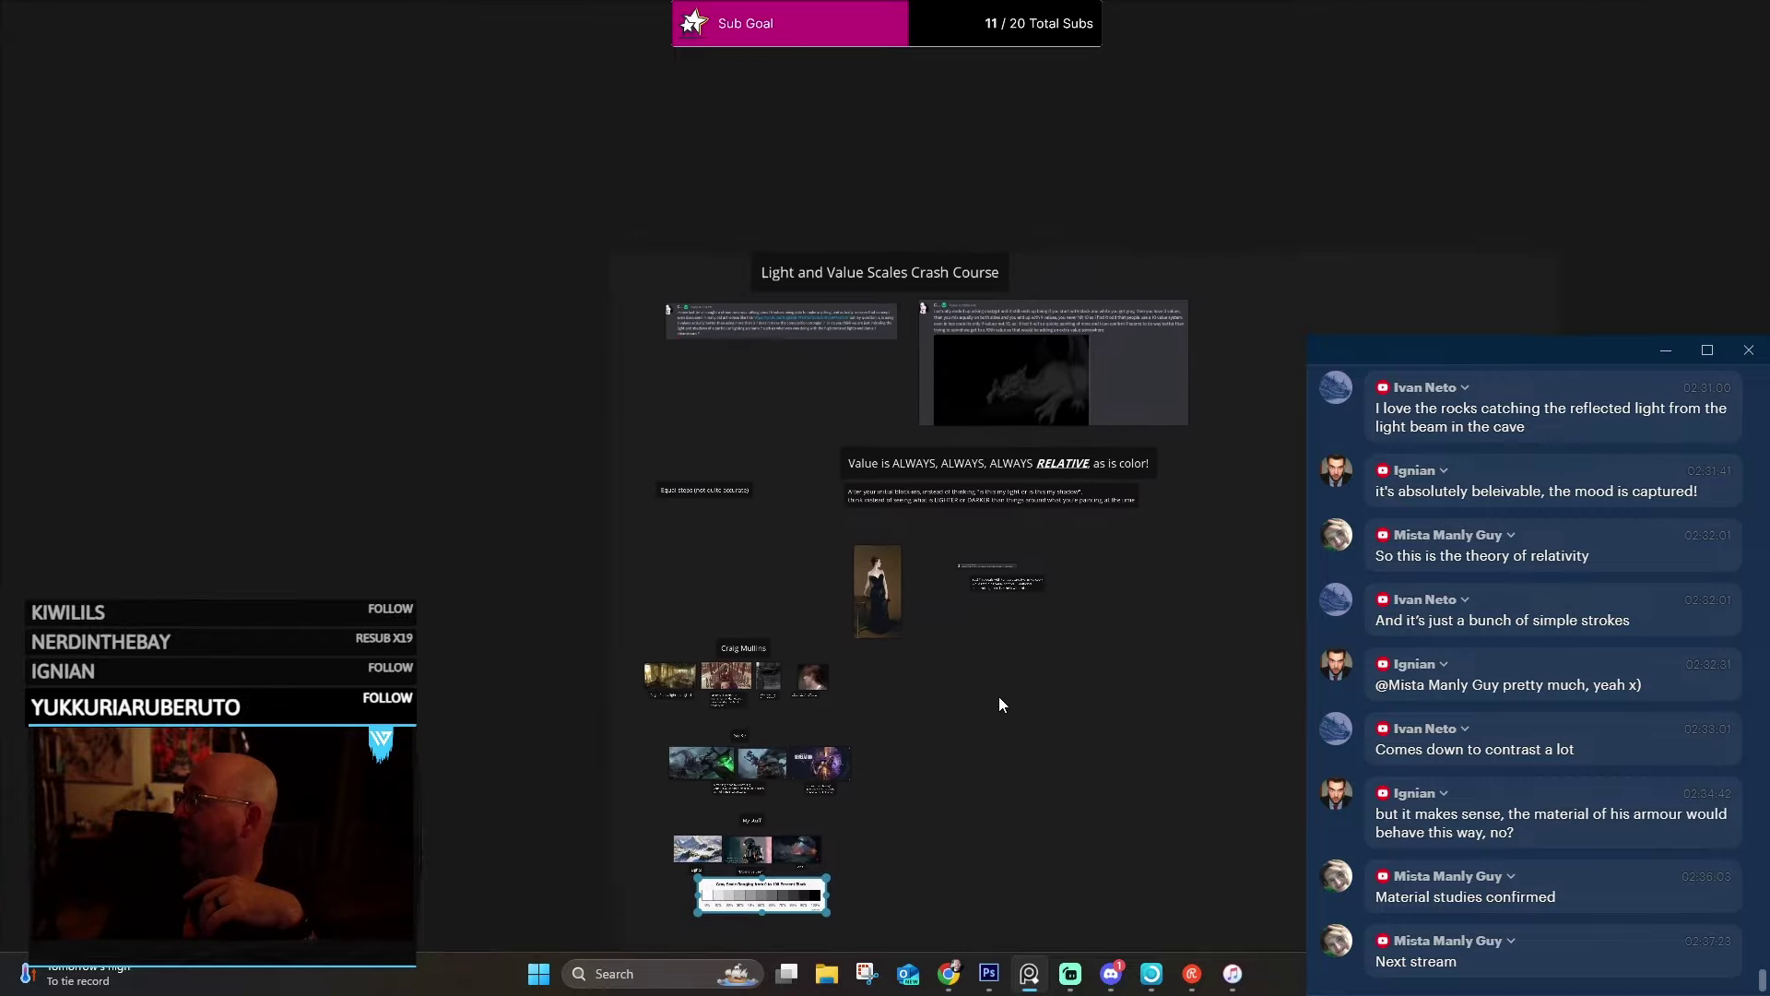
pyautogui.scroll(4, 1035, 512)
pyautogui.moveTo(1125, 487); pyautogui.dragTo(752, 107)
pyautogui.scroll(-3, 791, 175)
pyautogui.moveTo(830, 237); pyautogui.dragTo(1126, 624)
pyautogui.scroll(-2, 1048, 388)
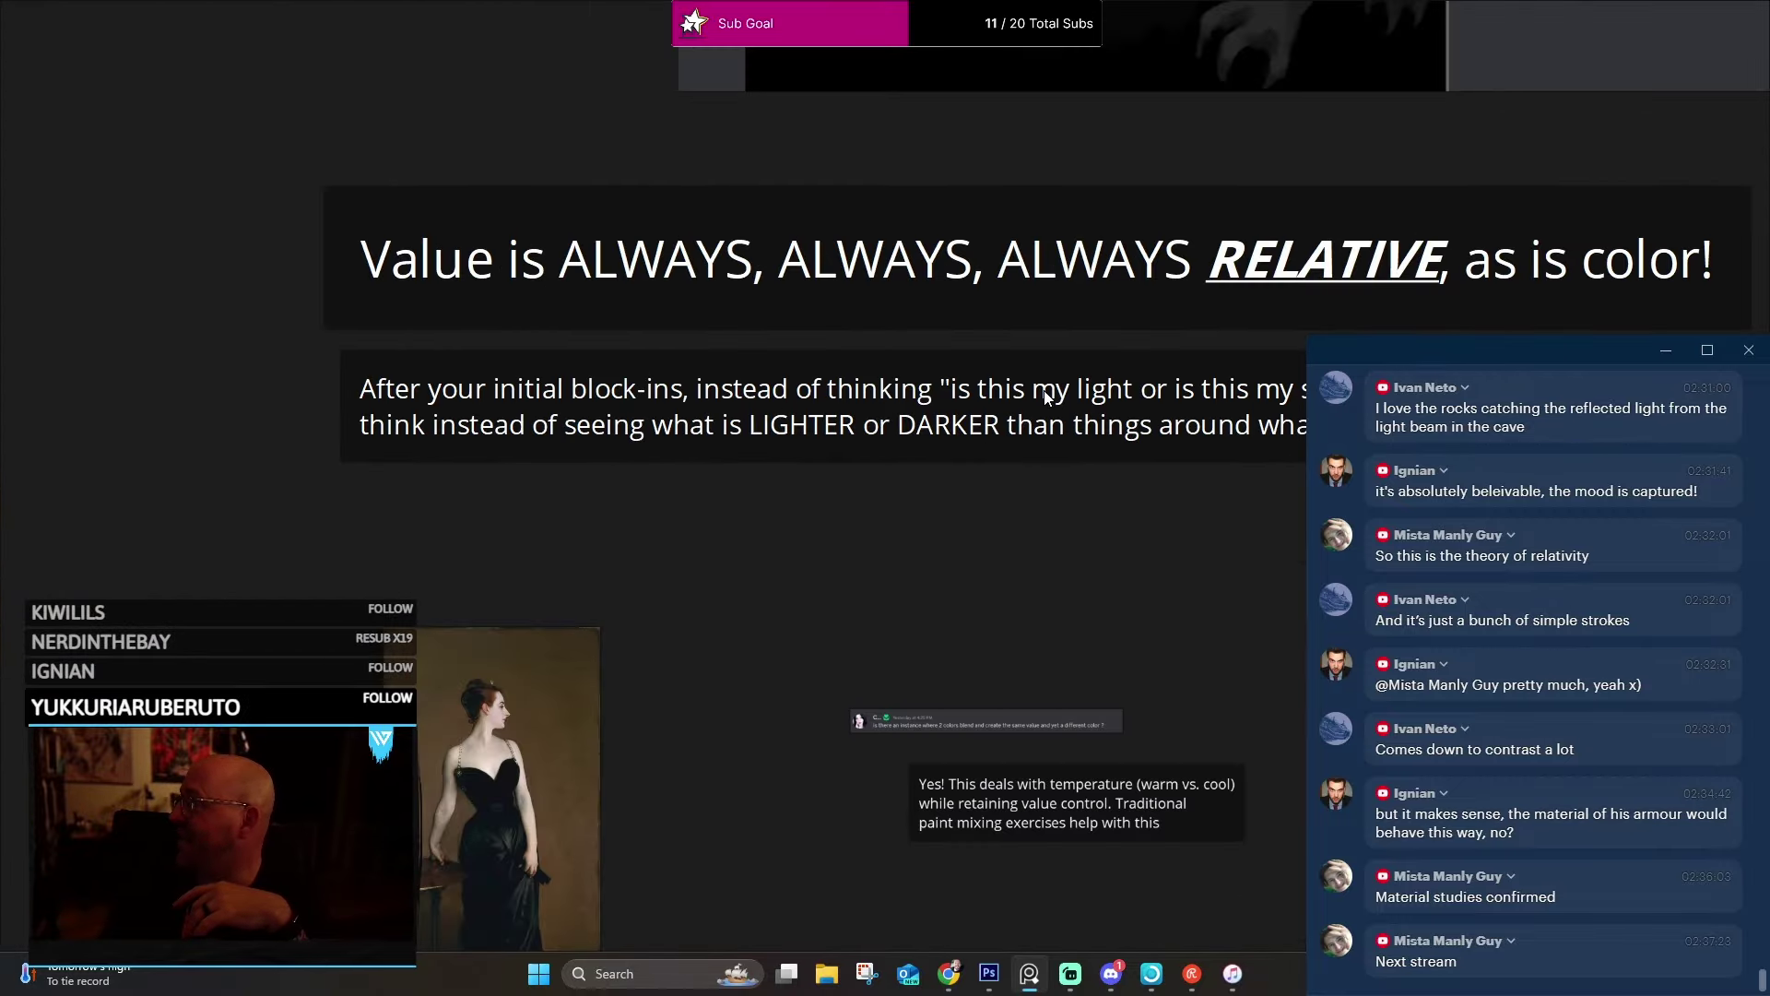
pyautogui.scroll(3, 1118, 328)
# Drag the 'Value is ALWAYS RELATIVE' heading text box left, above its paragraph.
pyautogui.moveTo(1117, 325); pyautogui.dragTo(1071, 616)
pyautogui.scroll(-2, 1072, 615)
pyautogui.click(995, 514)
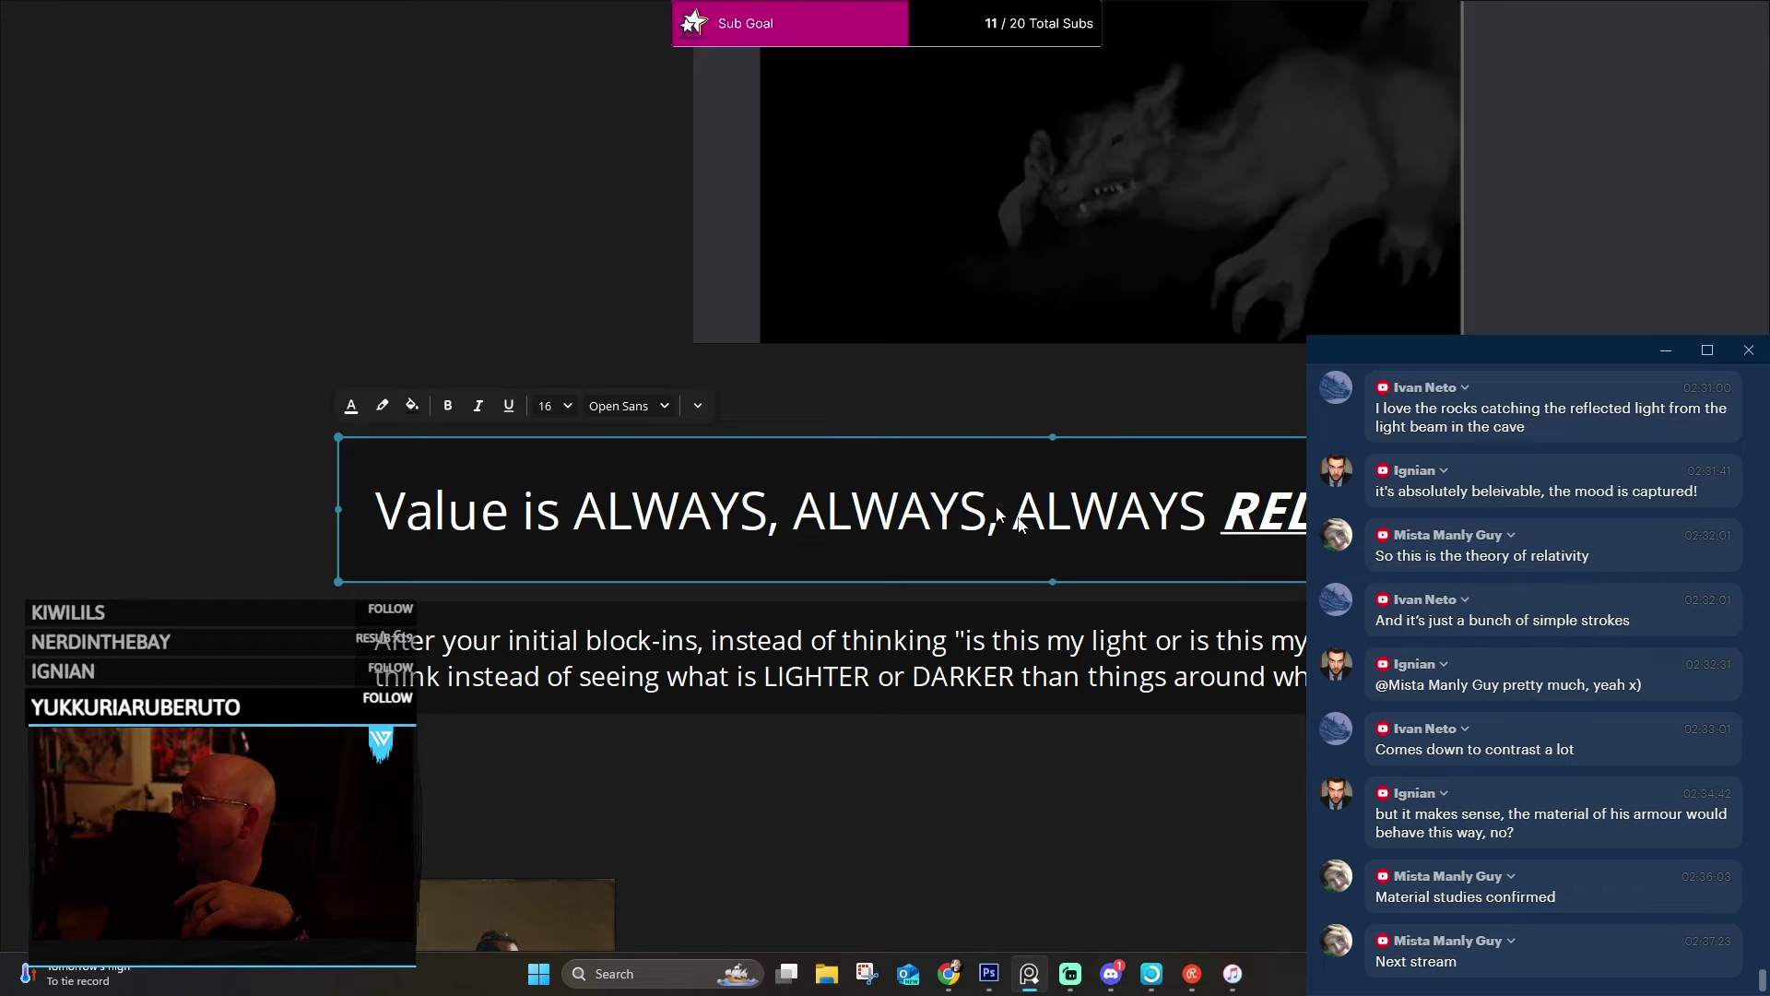
pyautogui.moveTo(1148, 524); pyautogui.dragTo(983, 318)
pyautogui.scroll(-2, 929, 445)
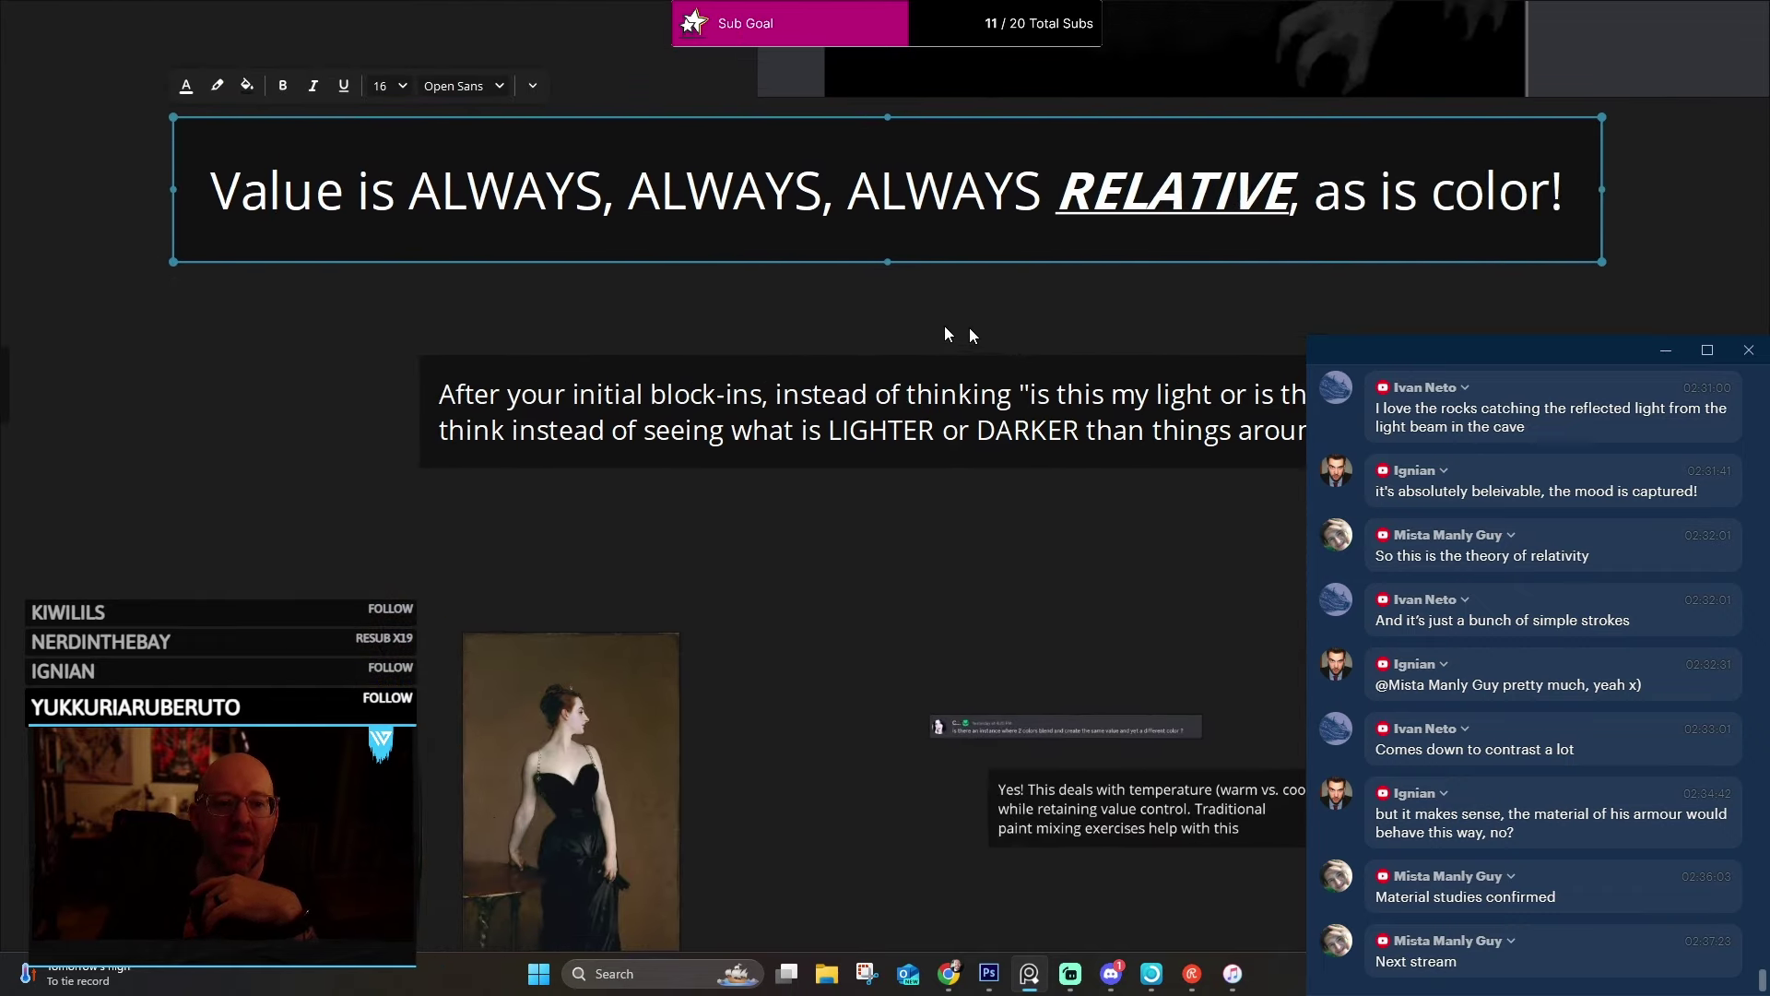